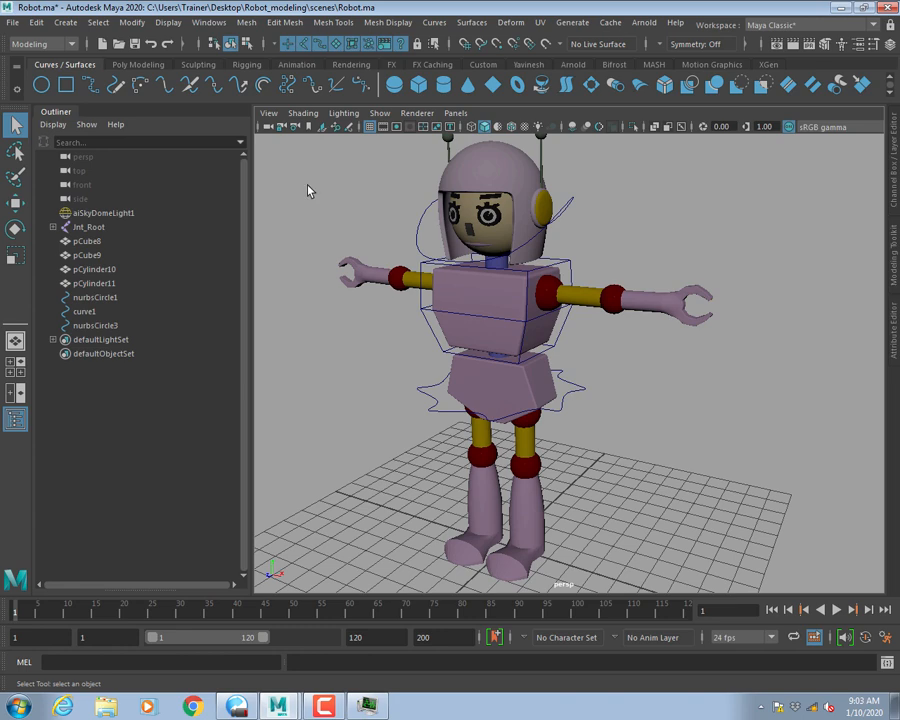
Test-rotate the circular control curve around the head, then undo the rotation.
{"action": "left_click", "coordinate": [565, 207]}
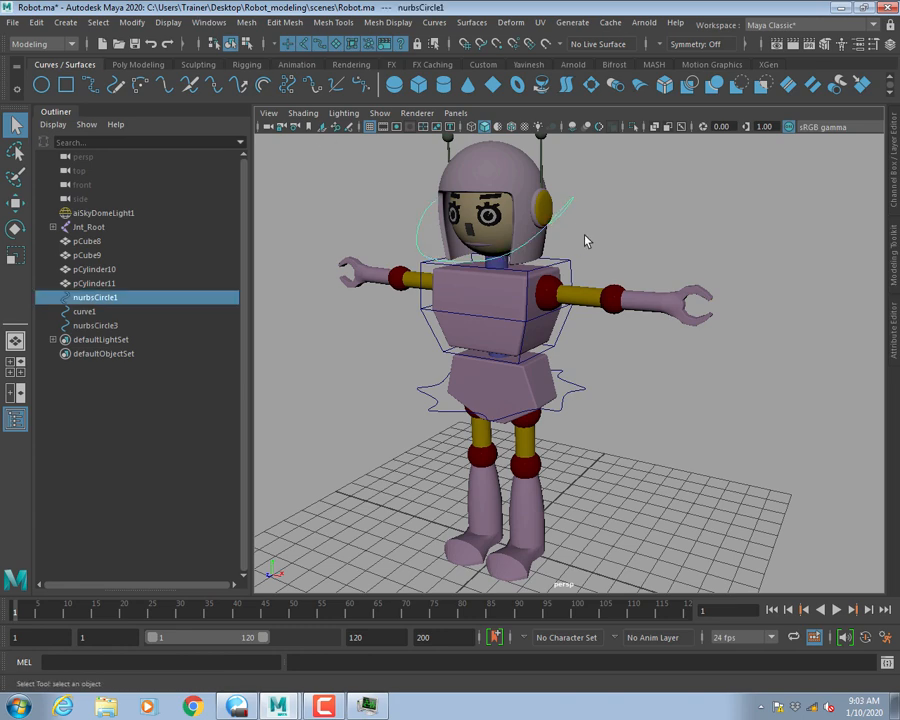
{"action": "scroll", "coordinate": [585, 275], "scroll_direction": "up", "scroll_amount": 5}
{"action": "left_click_drag", "start_coordinate": [565, 285], "coordinate": [544, 282], "text": "alt"}
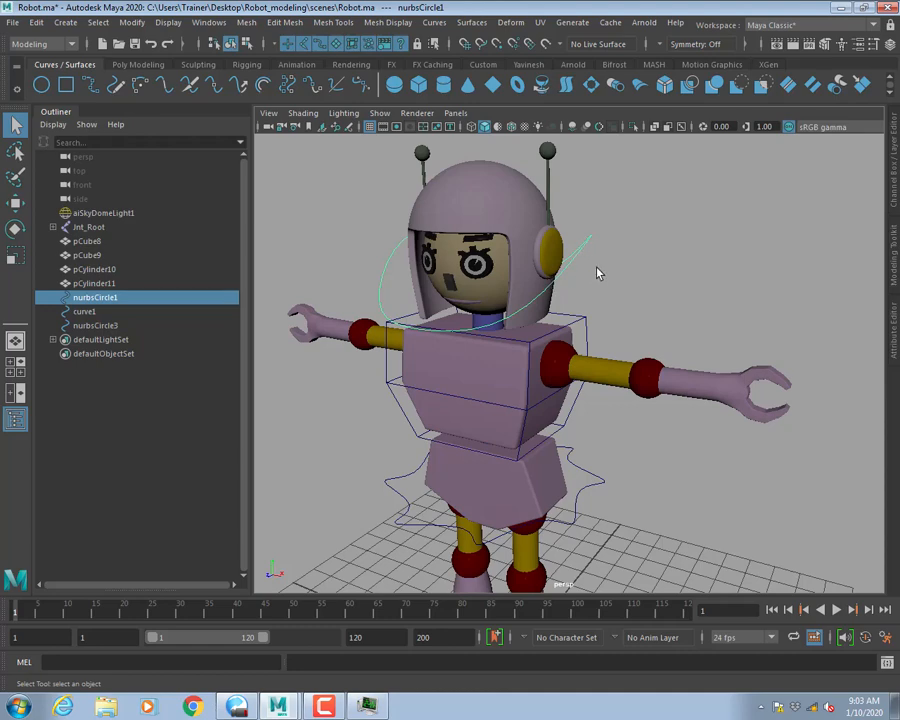
{"action": "key", "text": "e"}
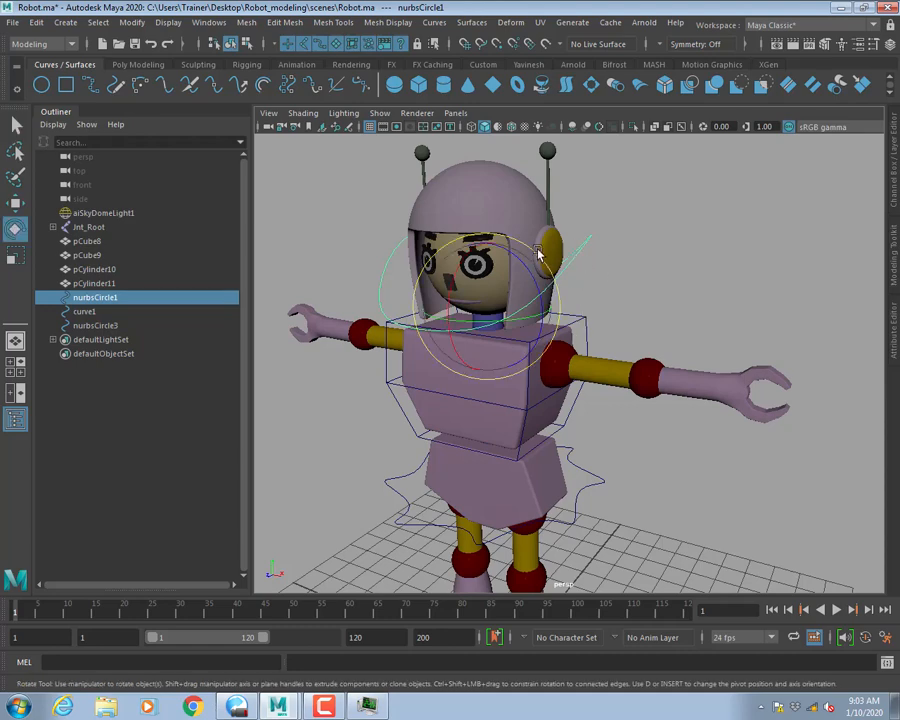
{"action": "left_click_drag", "start_coordinate": [524, 259], "coordinate": [538, 237]}
{"action": "key", "text": "ctrl+z"}
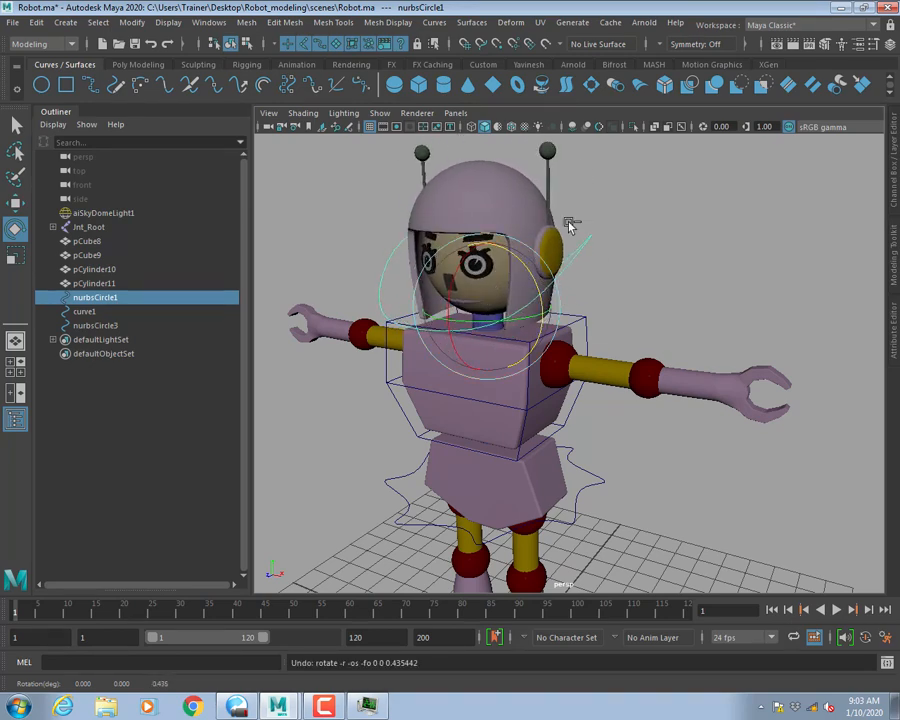
Pick the chest control curve, then test-rotate the star-shaped hip control curve about Y and undo the rotation.
{"action": "left_click", "coordinate": [590, 327]}
{"action": "left_click_drag", "start_coordinate": [590, 327], "coordinate": [535, 335], "text": "alt"}
{"action": "left_click_drag", "start_coordinate": [625, 257], "coordinate": [614, 341], "text": "alt"}
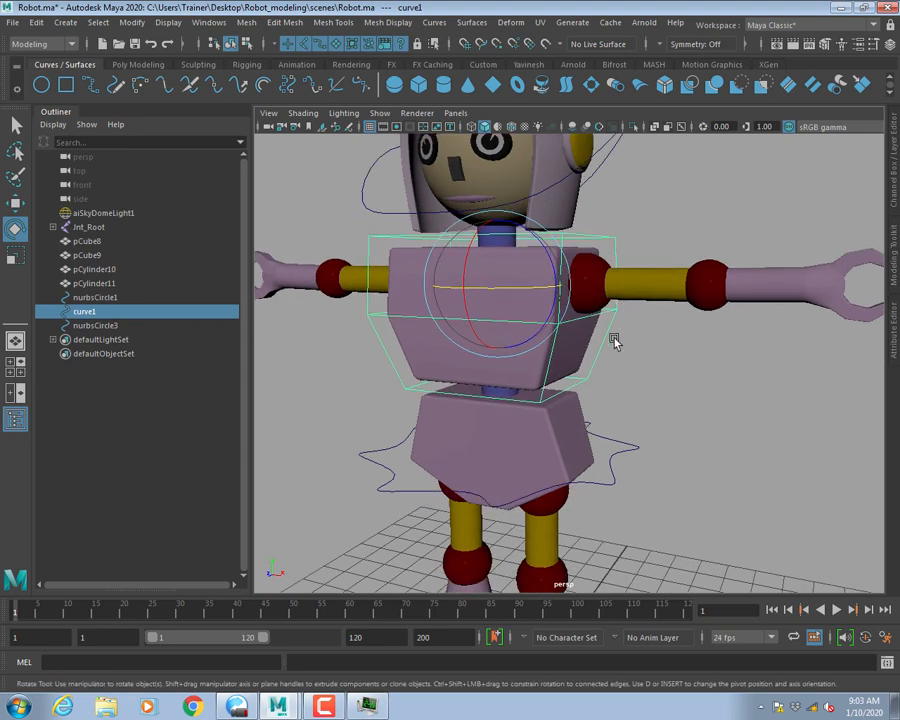
{"action": "left_click", "coordinate": [629, 440]}
{"action": "mouse_move", "coordinate": [524, 474]}
{"action": "left_mouse_down"}
{"action": "mouse_move", "coordinate": [508, 472]}
{"action": "mouse_move", "coordinate": [520, 473]}
{"action": "left_mouse_up"}
{"action": "key", "text": "ctrl+z"}
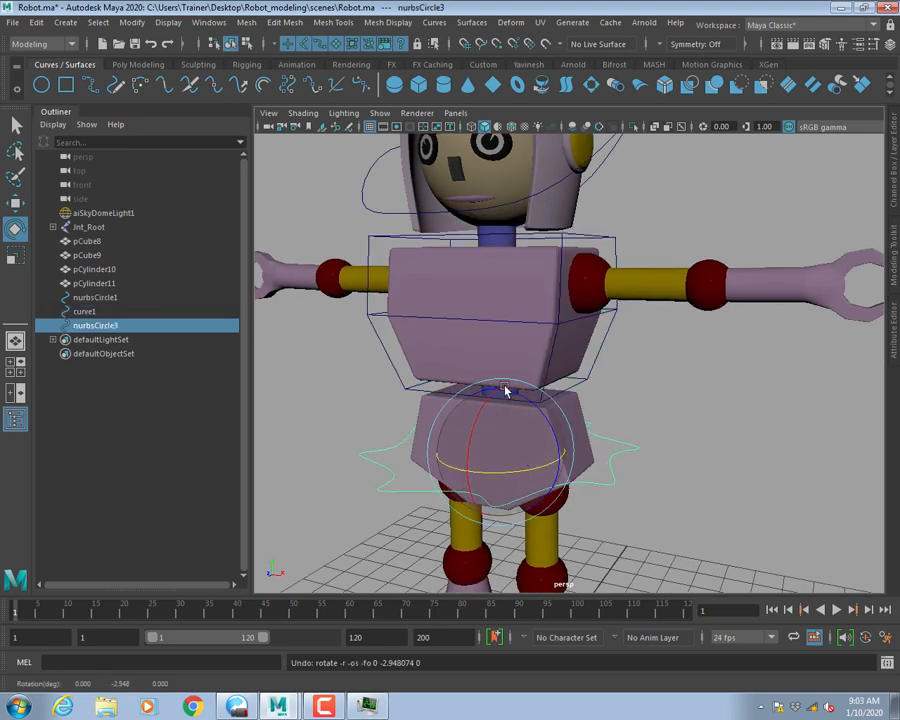
Select the chest control curve and switch the viewport to wireframe to check its pivot against the chest joint.
{"action": "scroll", "coordinate": [636, 208], "scroll_direction": "up", "scroll_amount": 2}
{"action": "left_click", "coordinate": [633, 203]}
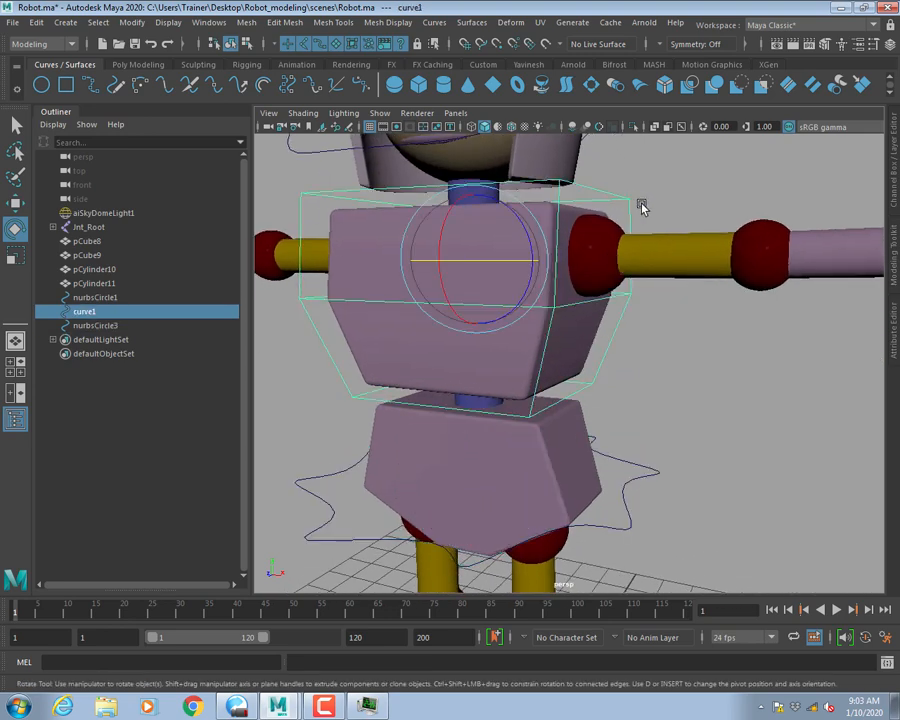
{"action": "left_click_drag", "start_coordinate": [637, 205], "coordinate": [673, 235], "text": "alt"}
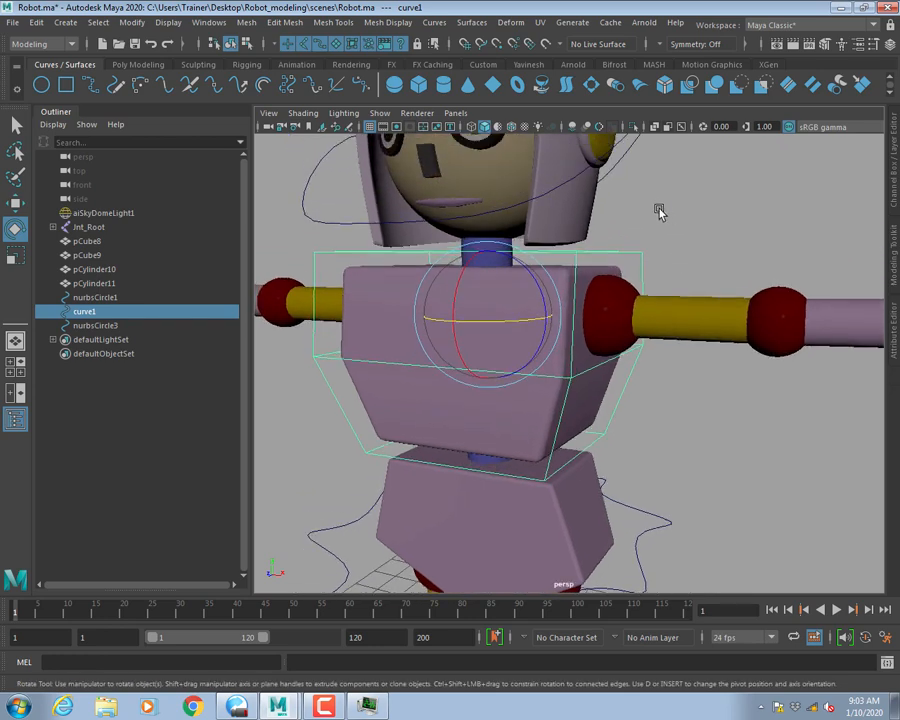
{"action": "key", "text": "q"}
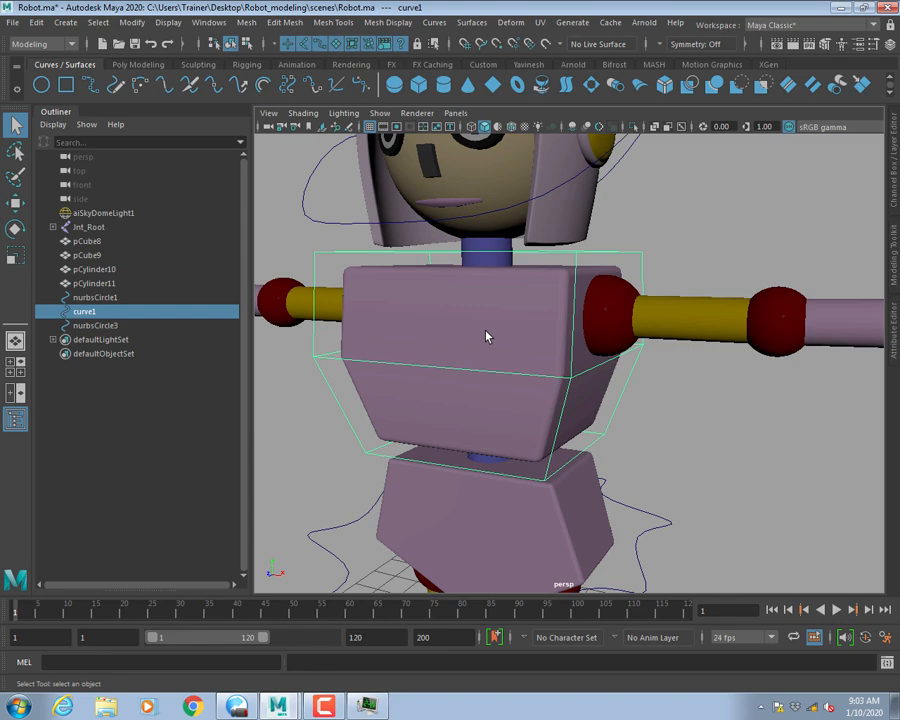
{"action": "key", "text": "4"}
{"action": "right_click_drag", "start_coordinate": [506, 346], "coordinate": [538, 348], "text": "alt"}
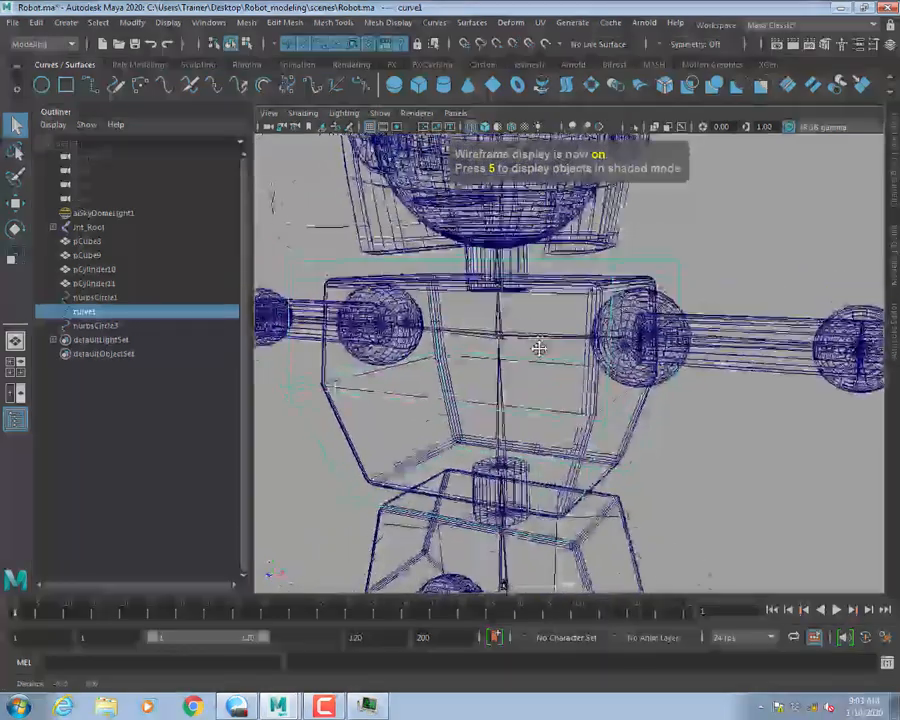
{"action": "middle_click_drag", "start_coordinate": [538, 348], "coordinate": [542, 379], "text": "alt"}
{"action": "key", "text": "w"}
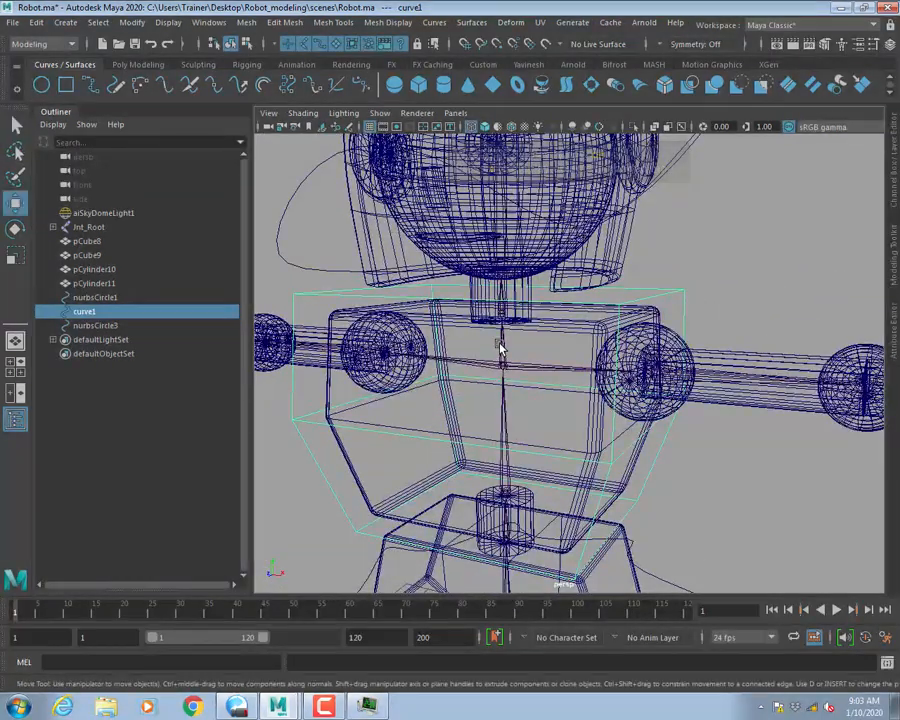
{"action": "left_click_drag", "start_coordinate": [611, 331], "coordinate": [612, 320], "text": "alt"}
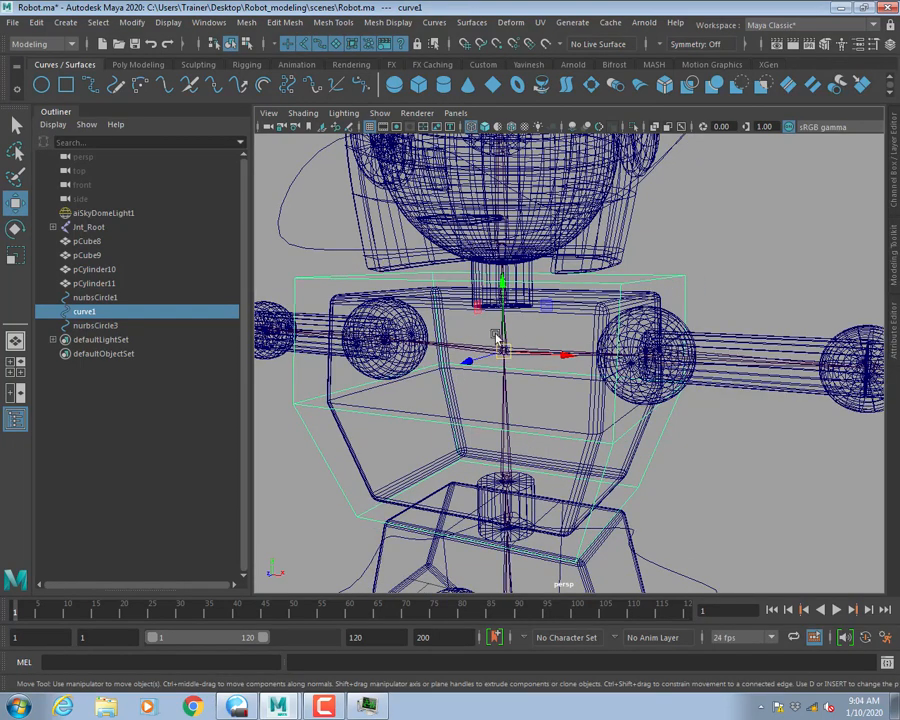
Show the chest control curve's channel values and freeze its transformations.
{"action": "key", "text": "ctrl+a"}
{"action": "key", "text": "ctrl+a"}
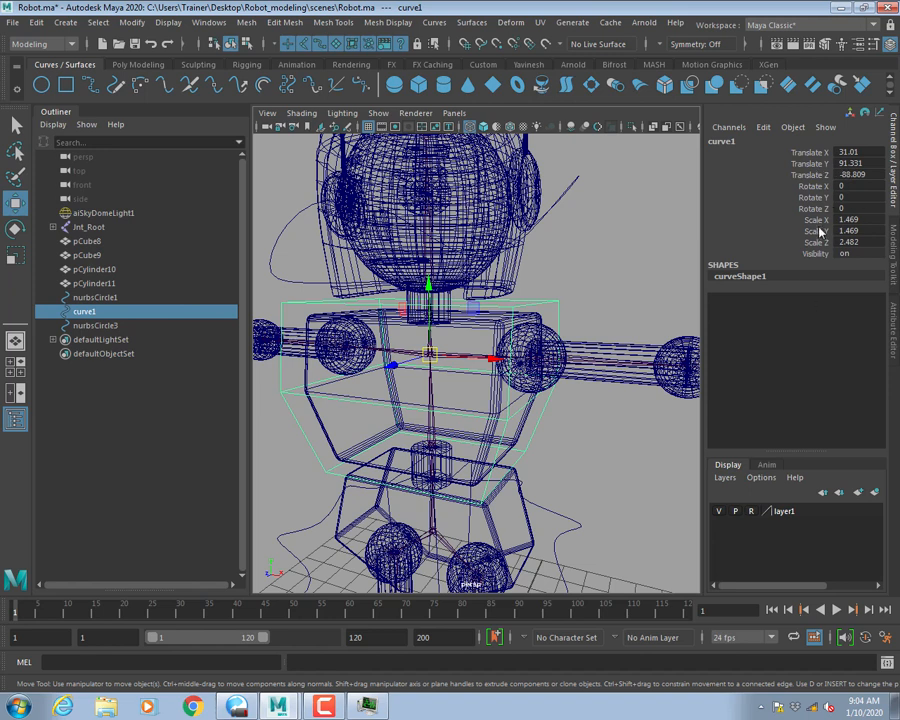
{"action": "left_click_drag", "start_coordinate": [850, 152], "coordinate": [853, 209]}
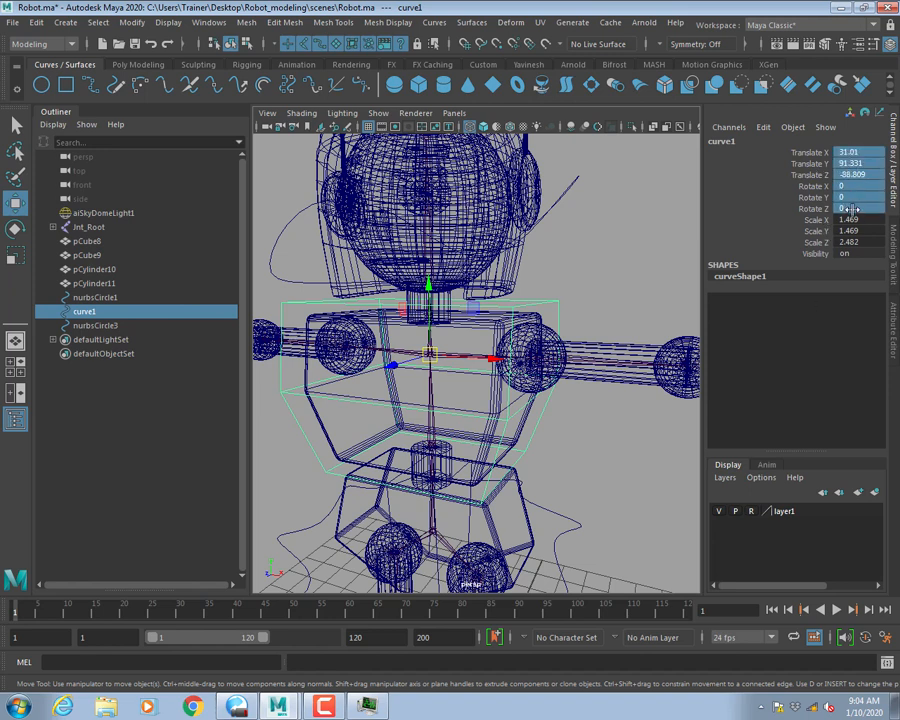
{"action": "double_click", "coordinate": [853, 209]}
{"action": "left_click", "coordinate": [552, 303]}
{"action": "left_click", "coordinate": [128, 23]}
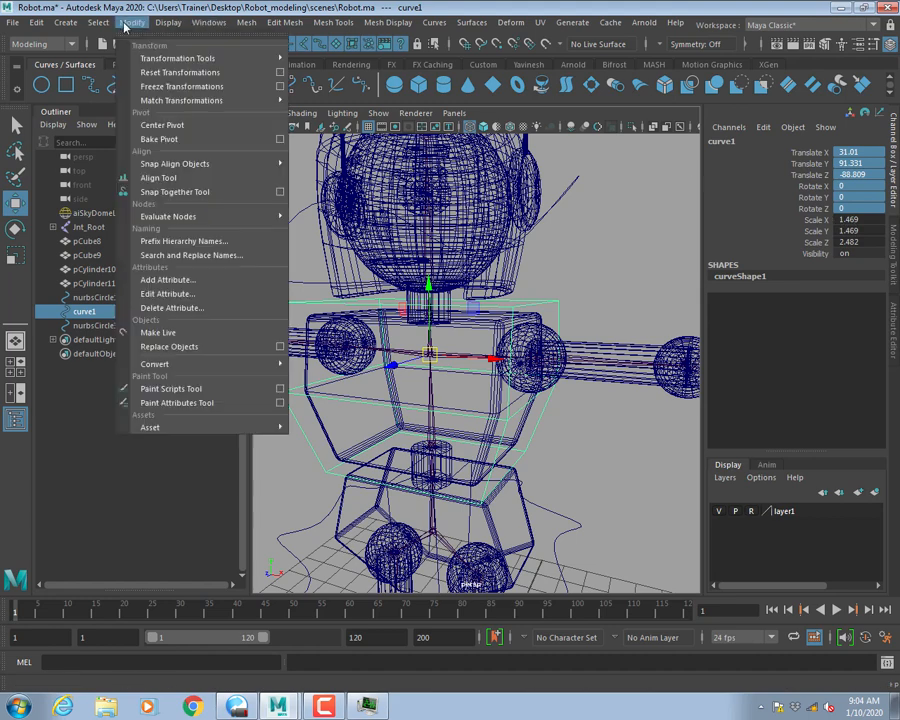
{"action": "left_click", "coordinate": [161, 87]}
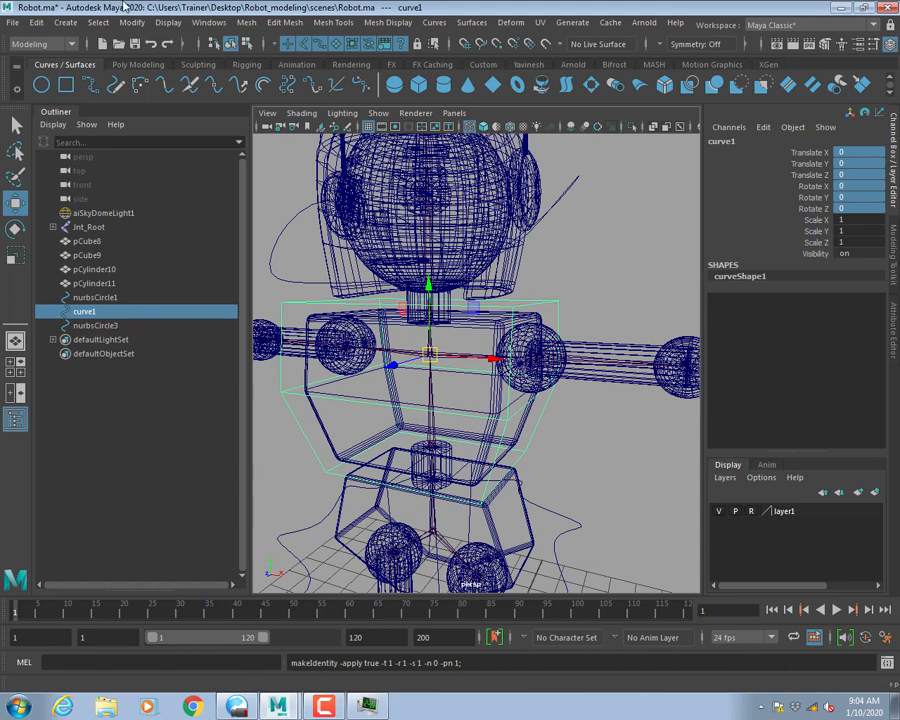
Delete the chest control curve's construction history and clear the selection.
{"action": "left_click", "coordinate": [36, 22]}
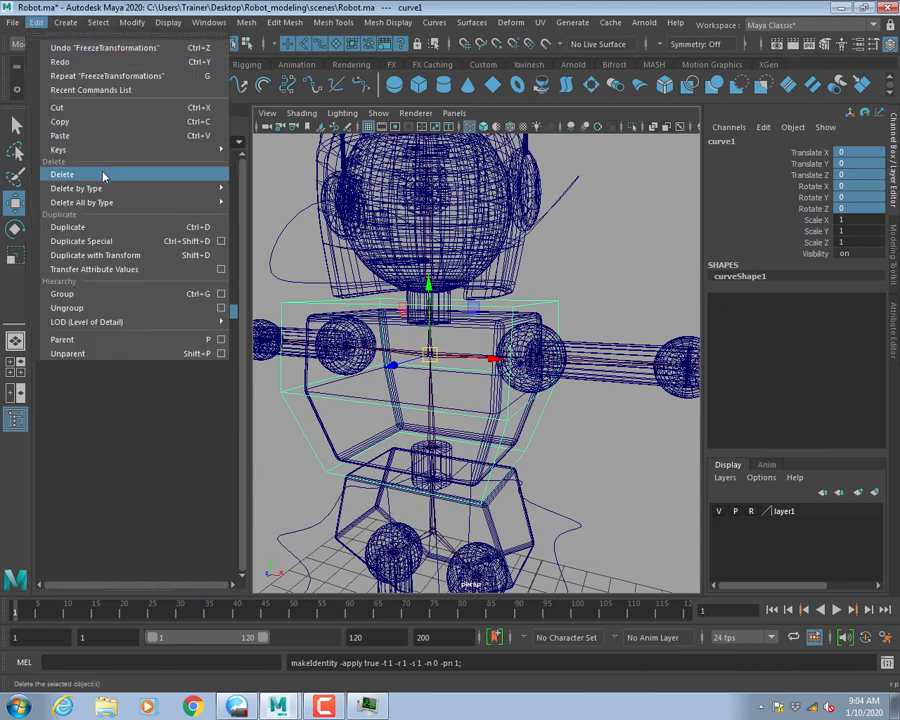
{"action": "mouse_move", "coordinate": [114, 190]}
{"action": "left_click", "coordinate": [295, 190]}
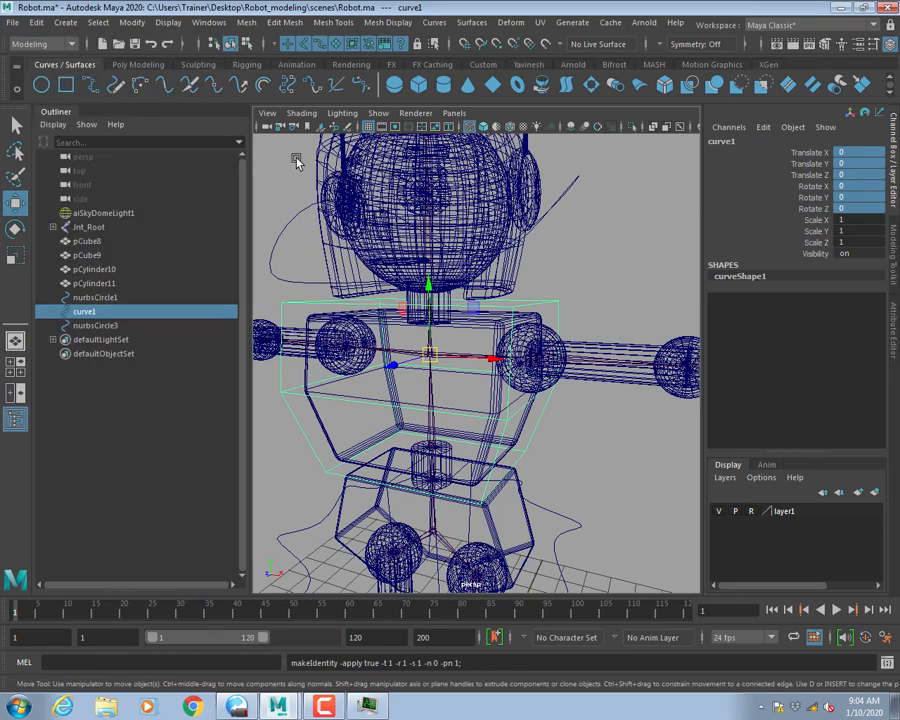
{"action": "left_click", "coordinate": [614, 280]}
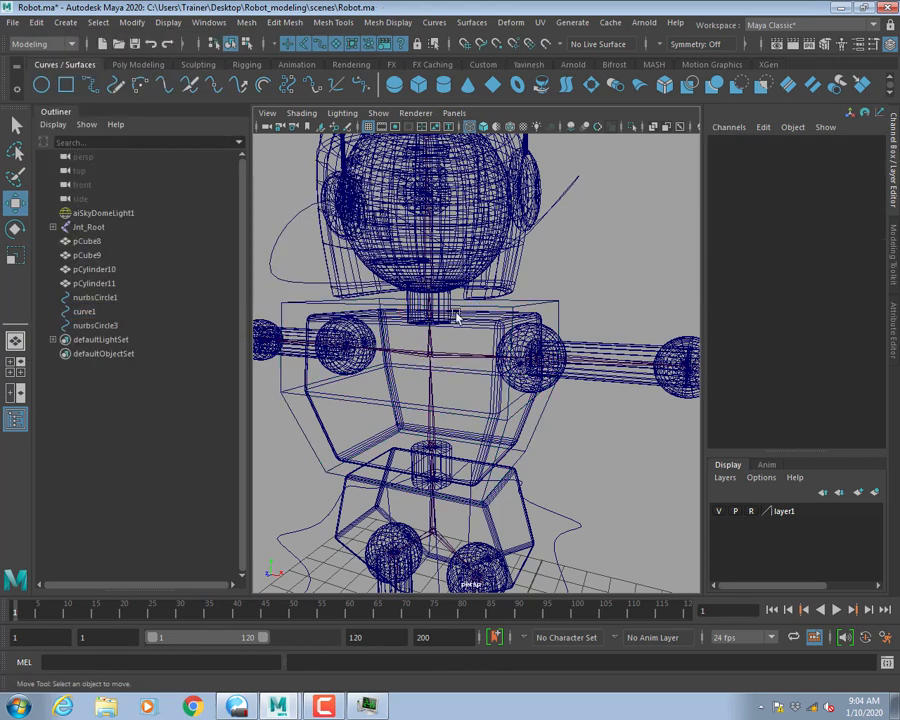
Orient-constrain the Jnt_chest joint to the chest control curve with Maintain offset on, all axes and weight 1.
{"action": "middle_click_drag", "start_coordinate": [538, 431], "coordinate": [543, 386], "text": "alt"}
{"action": "left_click", "coordinate": [543, 386]}
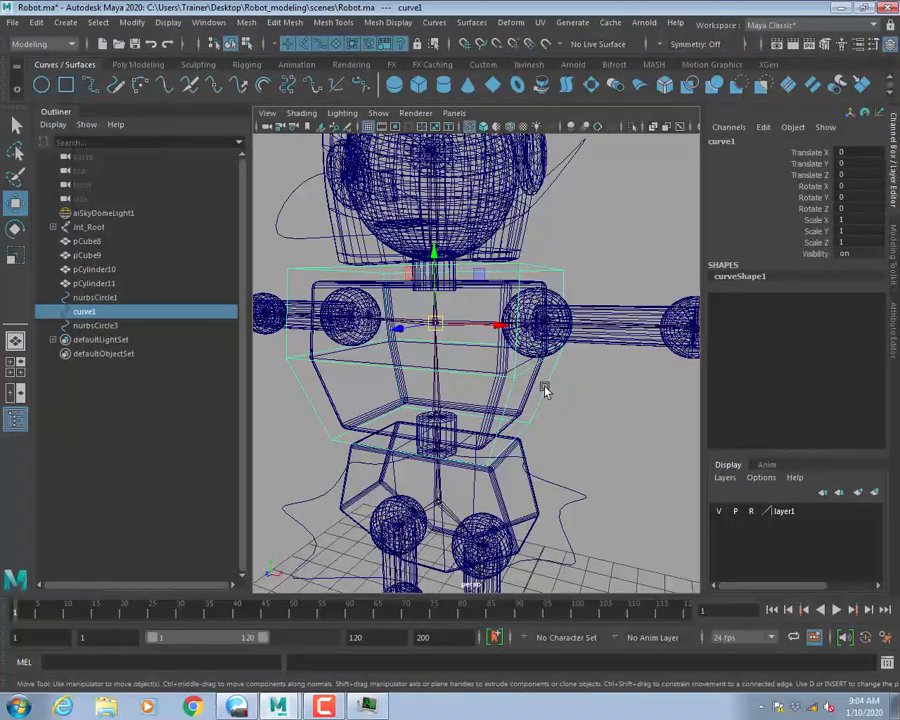
{"action": "key", "text": "q"}
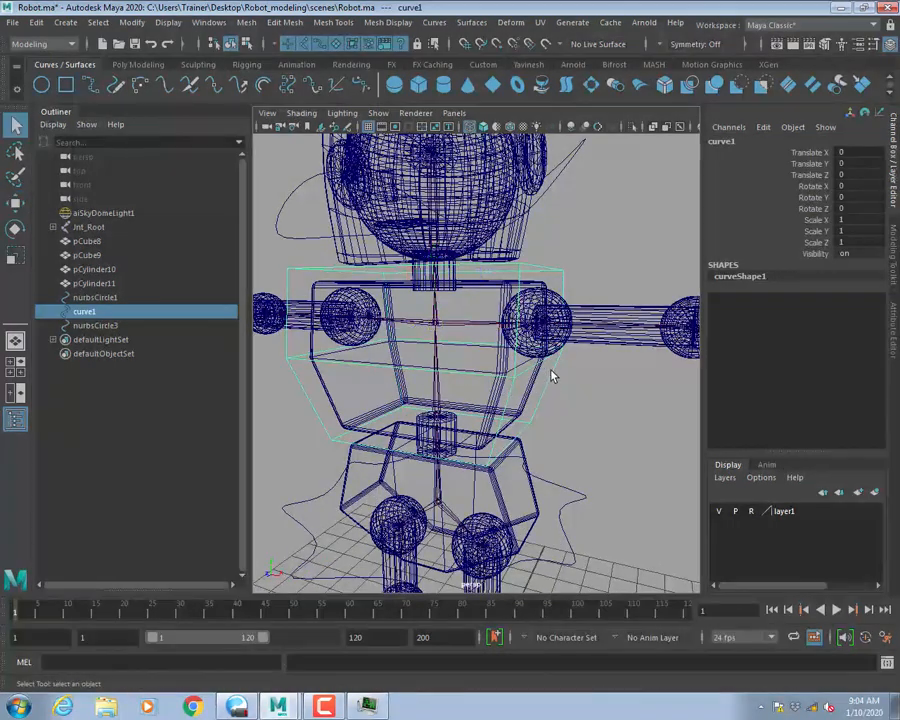
{"action": "left_click", "coordinate": [436, 320]}
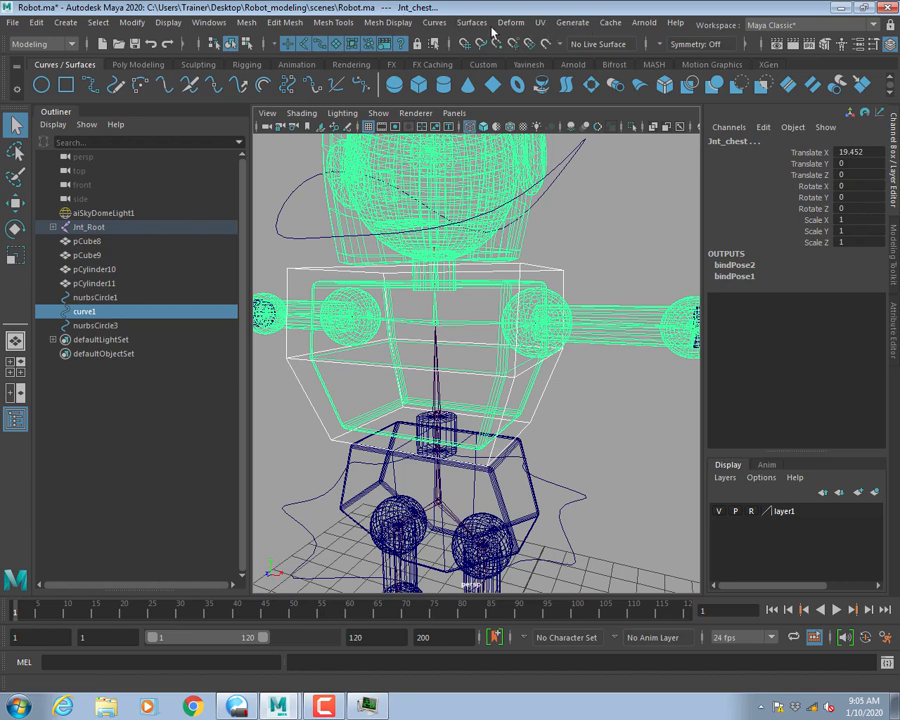
{"action": "left_click", "coordinate": [40, 44]}
{"action": "left_click", "coordinate": [27, 74]}
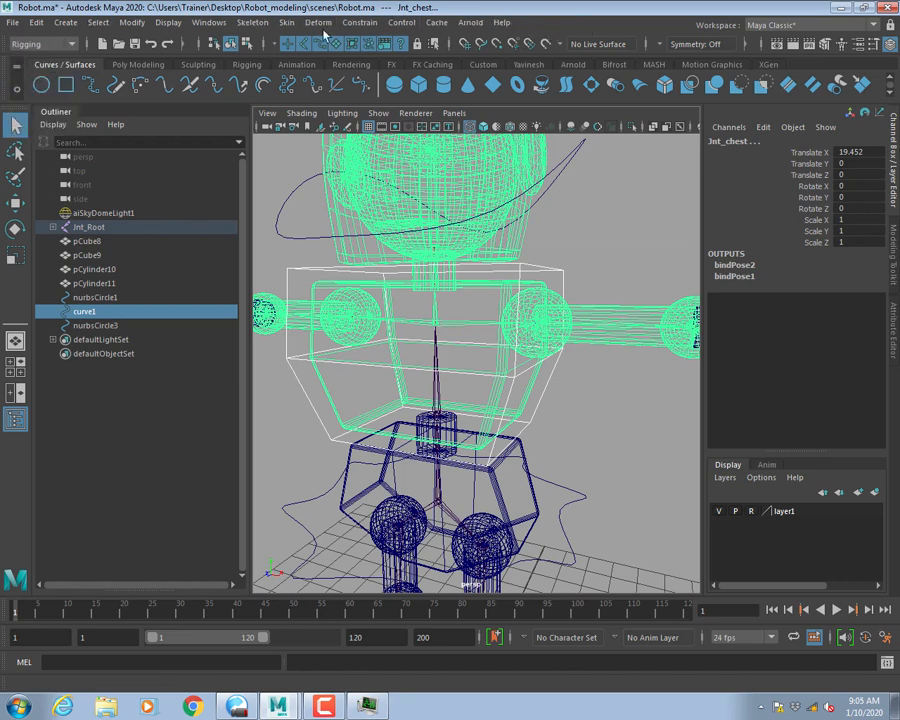
{"action": "left_click", "coordinate": [359, 22]}
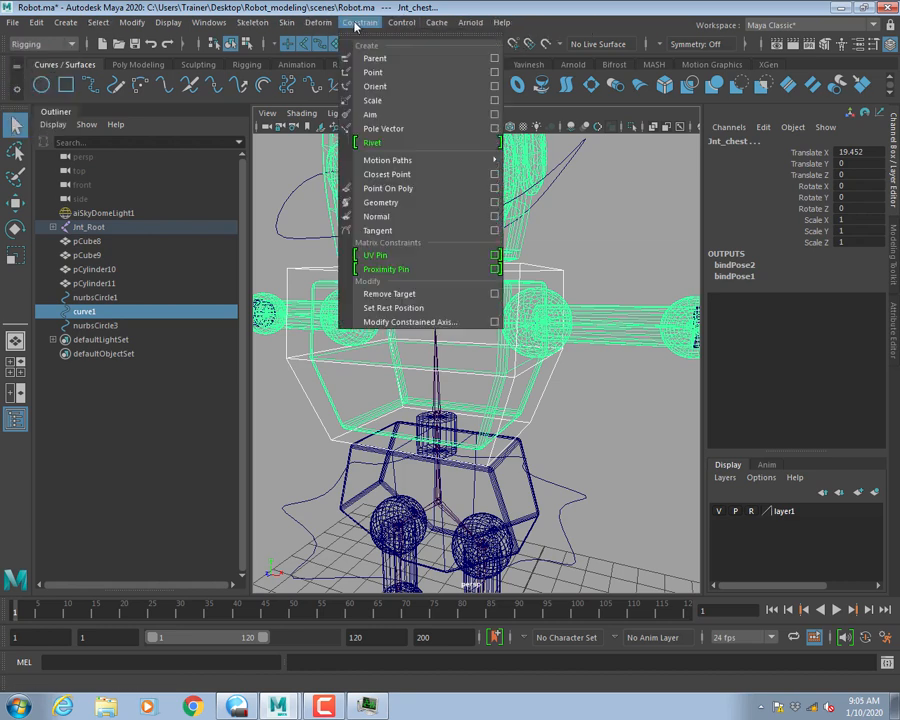
{"action": "left_click", "coordinate": [494, 86]}
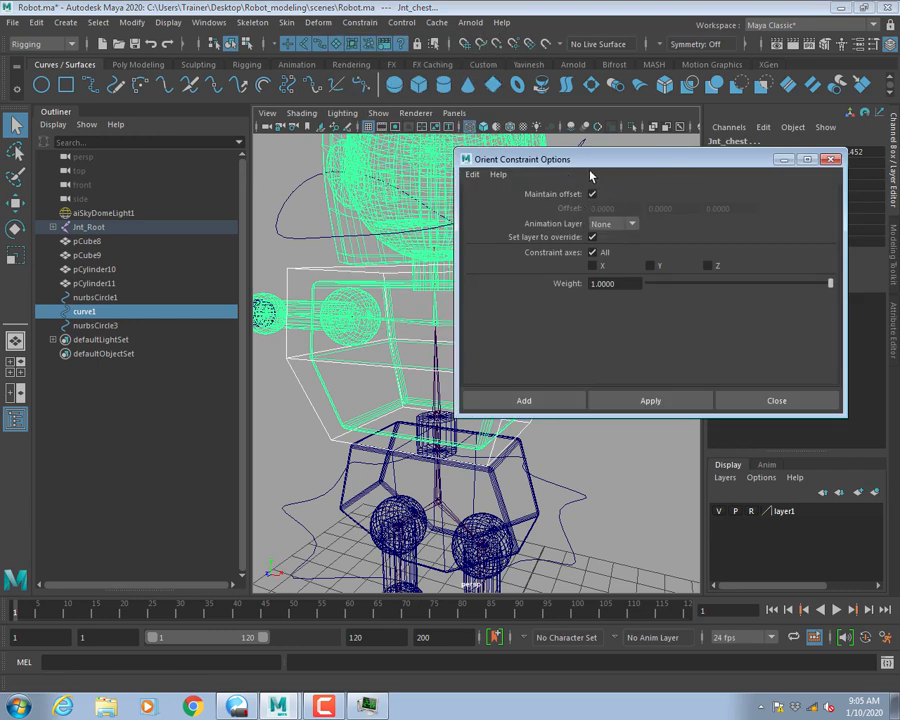
{"action": "left_click", "coordinate": [555, 402]}
{"action": "left_click", "coordinate": [580, 398]}
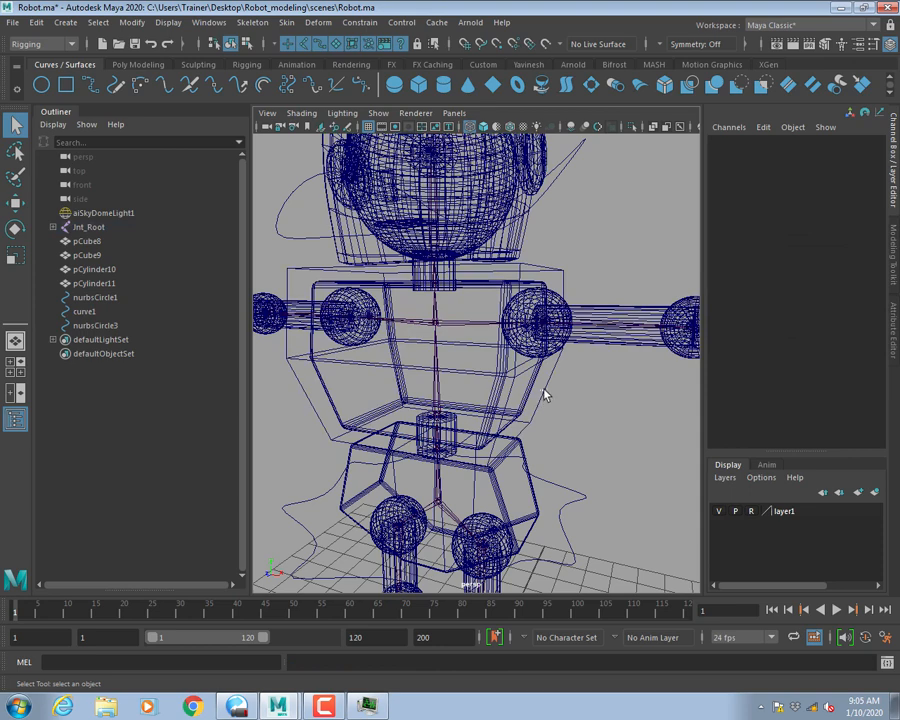
Select the chest control curve and return the viewport to shaded display.
{"action": "left_click", "coordinate": [550, 394]}
{"action": "key", "text": "5"}
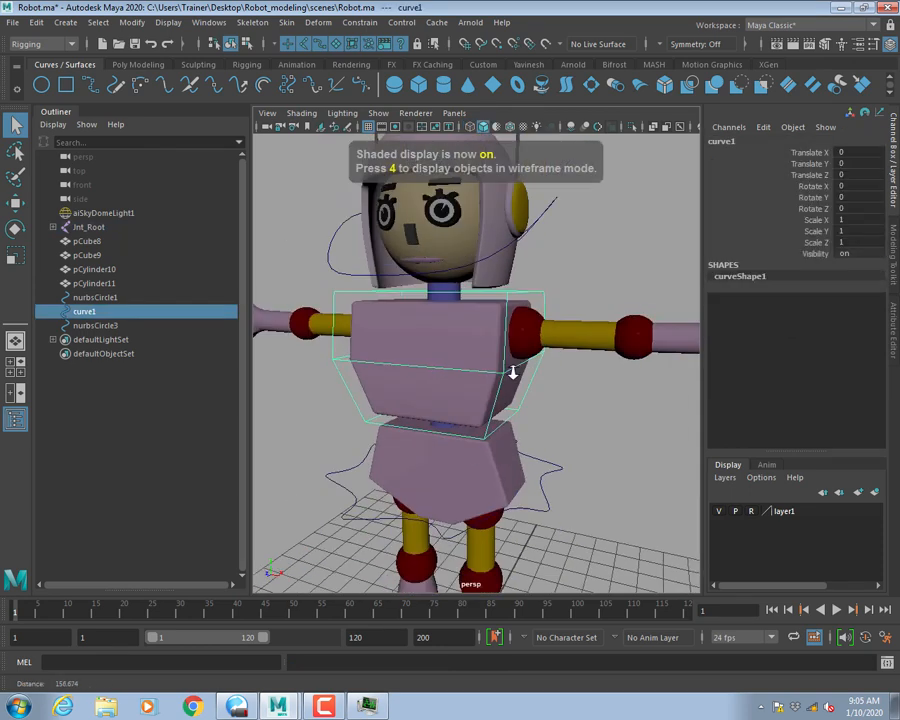
{"action": "left_click_drag", "start_coordinate": [513, 372], "coordinate": [502, 344], "text": "alt"}
Test the chest constraint by rotating the control curve about Z and then Y, undoing each rotation.
{"action": "key", "text": "e"}
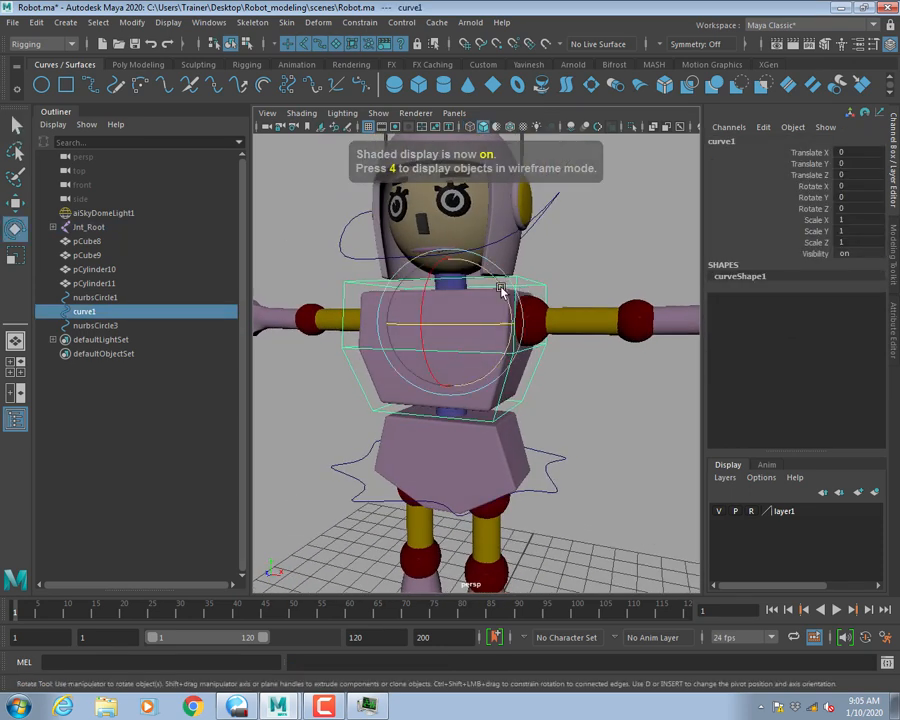
{"action": "mouse_move", "coordinate": [501, 289]}
{"action": "left_mouse_down"}
{"action": "mouse_move", "coordinate": [476, 283]}
{"action": "mouse_move", "coordinate": [495, 287]}
{"action": "left_mouse_up"}
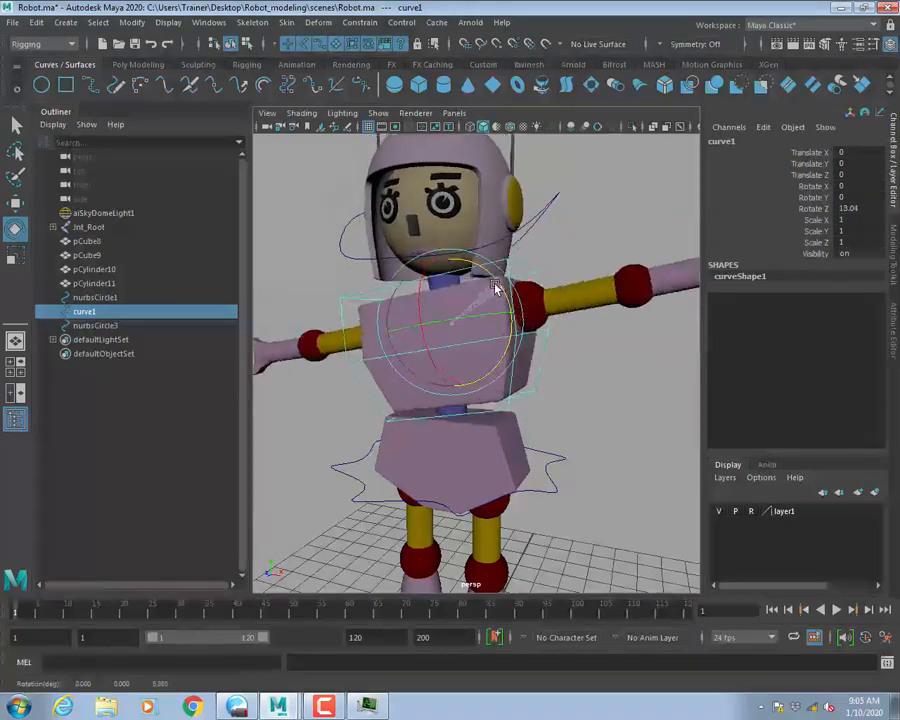
{"action": "key", "text": "ctrl+z"}
{"action": "key", "text": "ctrl+z"}
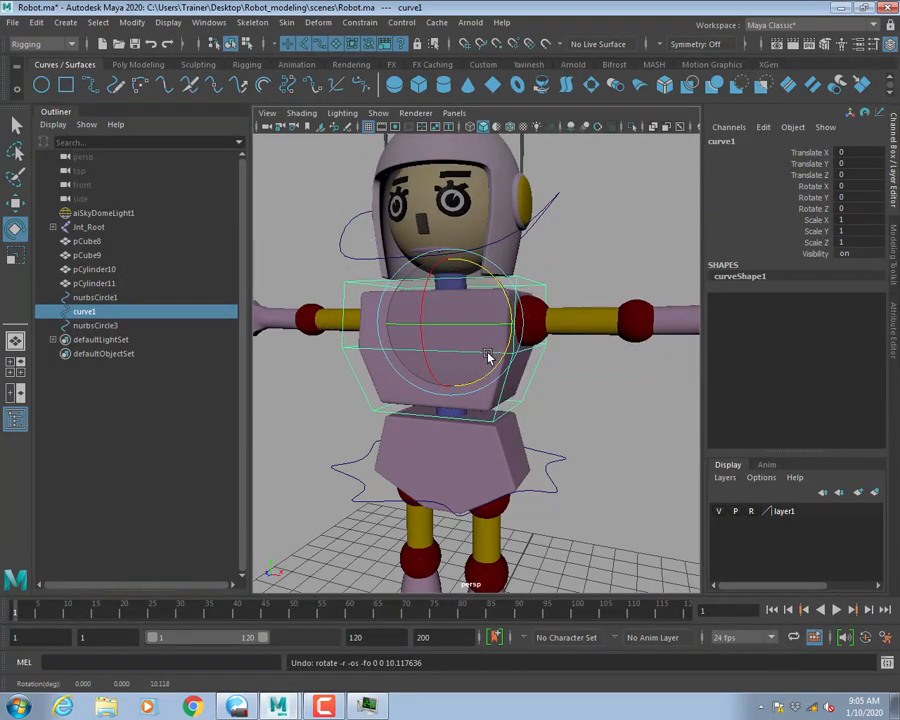
{"action": "left_click_drag", "start_coordinate": [488, 322], "coordinate": [475, 343]}
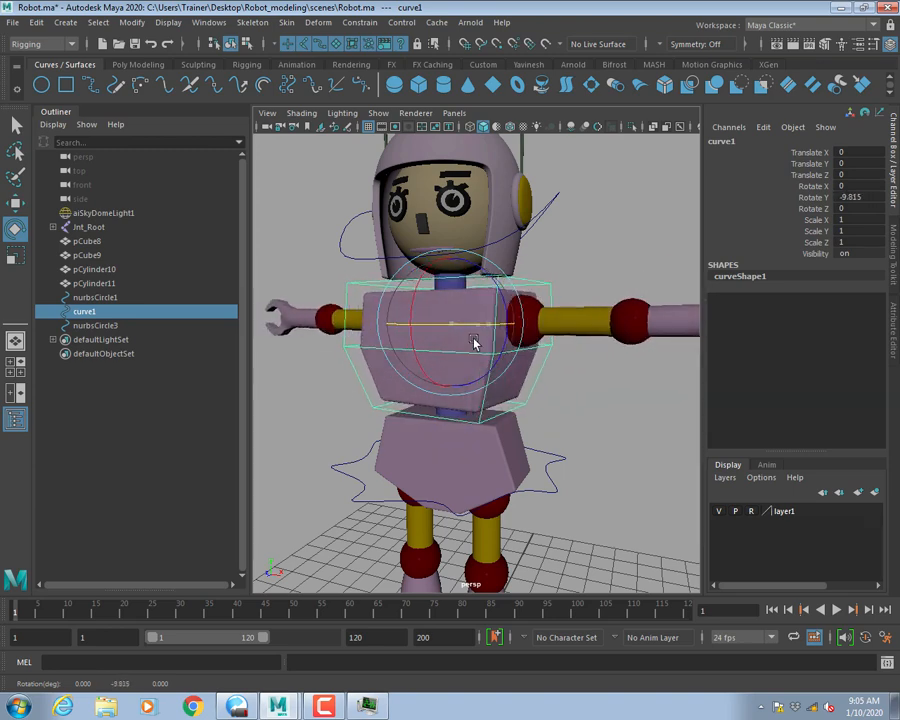
{"action": "key", "text": "ctrl+z"}
Test-rotate the chest control curve about -20 degrees around Z, undo it and leave the Rotate tool.
{"action": "scroll", "coordinate": [533, 370], "scroll_direction": "up", "scroll_amount": 3}
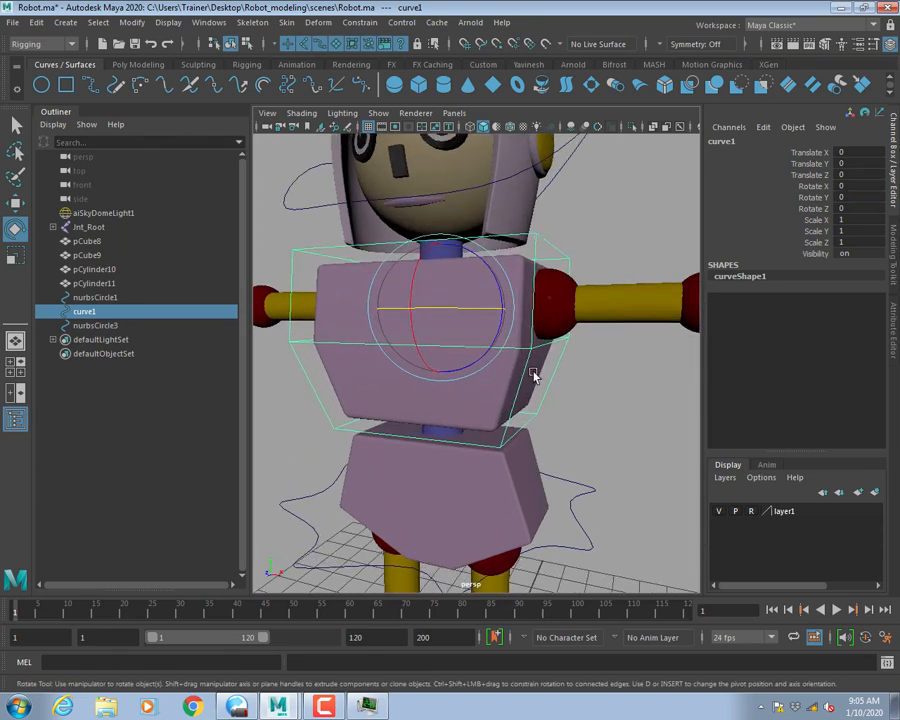
{"action": "right_click_drag", "start_coordinate": [533, 373], "coordinate": [452, 340], "text": "alt"}
{"action": "left_click_drag", "start_coordinate": [452, 340], "coordinate": [450, 361], "text": "alt"}
{"action": "right_click_drag", "start_coordinate": [450, 361], "coordinate": [508, 349], "text": "alt"}
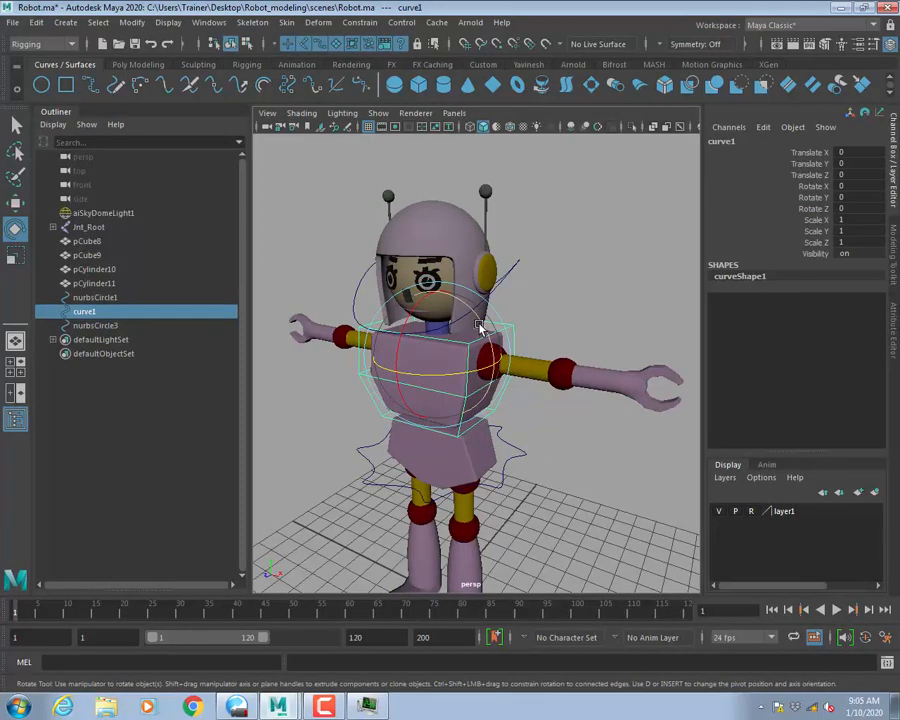
{"action": "mouse_move", "coordinate": [480, 327]}
{"action": "left_mouse_down"}
{"action": "mouse_move", "coordinate": [474, 341]}
{"action": "mouse_move", "coordinate": [450, 302]}
{"action": "mouse_move", "coordinate": [478, 352]}
{"action": "left_mouse_up"}
{"action": "key", "text": "ctrl+z"}
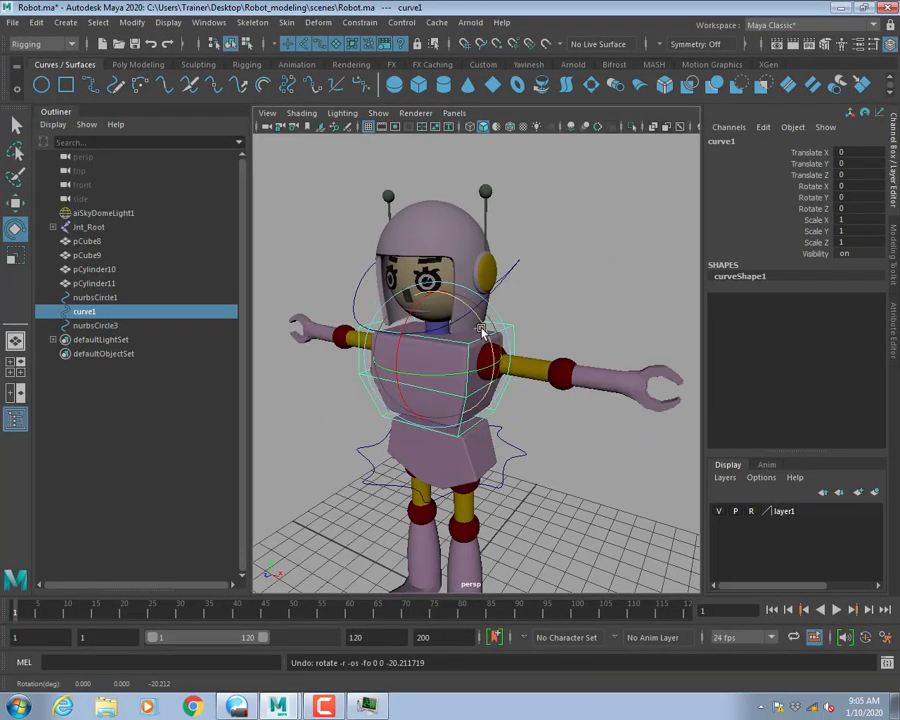
{"action": "right_click_drag", "start_coordinate": [481, 330], "coordinate": [542, 384], "text": "alt"}
{"action": "left_click_drag", "start_coordinate": [504, 404], "coordinate": [540, 388], "text": "alt"}
{"action": "key", "text": "q"}
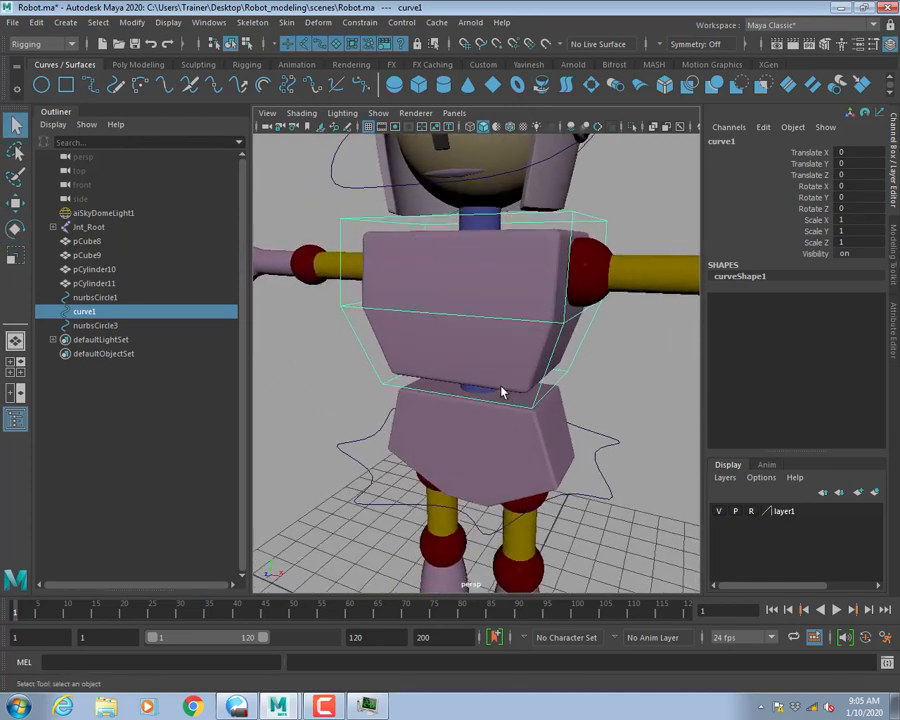
Switch the viewport to wireframe display and save the robot scene.
{"action": "key", "text": "4"}
{"action": "middle_click_drag", "start_coordinate": [562, 352], "coordinate": [537, 404], "text": "alt"}
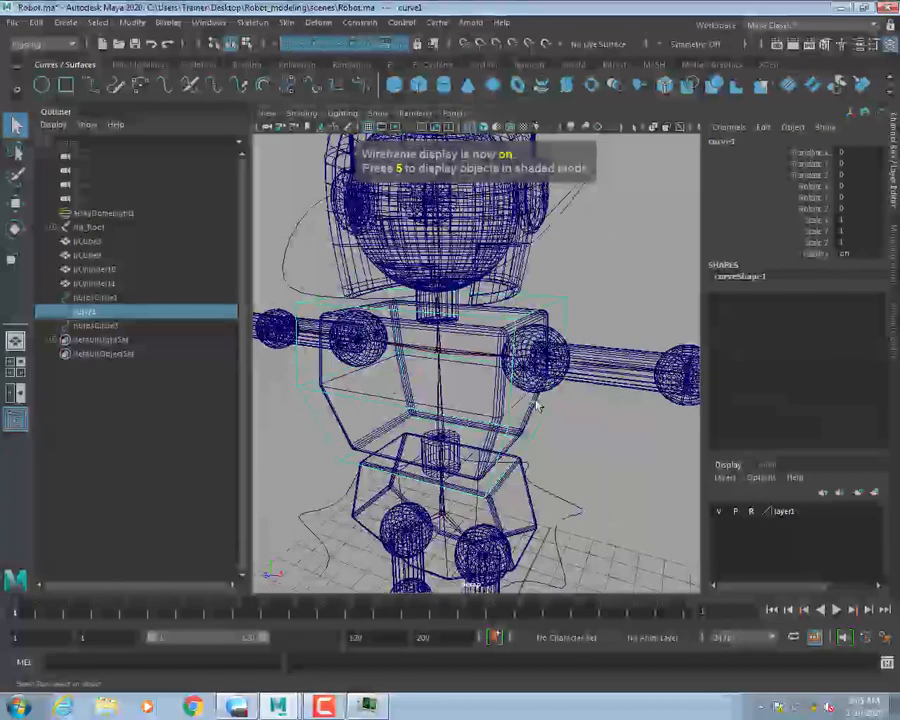
{"action": "key", "text": "ctrl+s"}
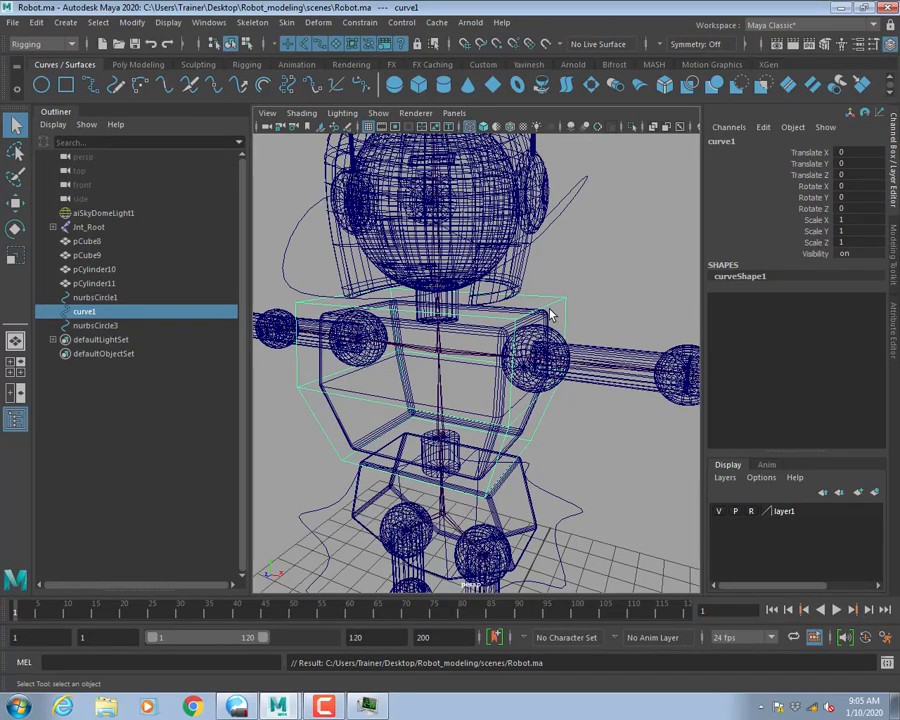
{"action": "left_click", "coordinate": [12, 22]}
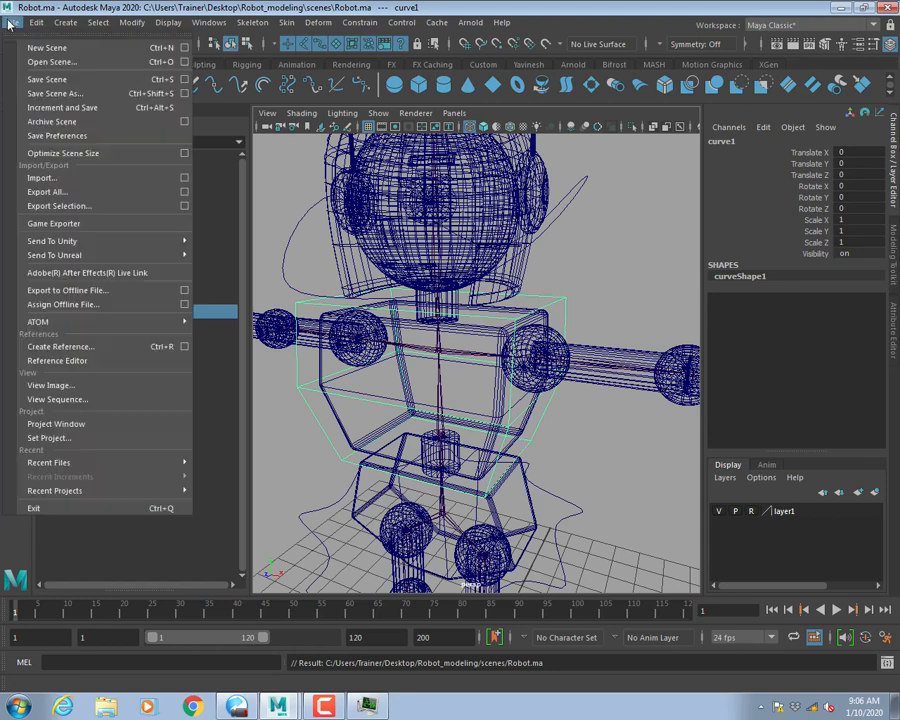
{"action": "mouse_move", "coordinate": [143, 463]}
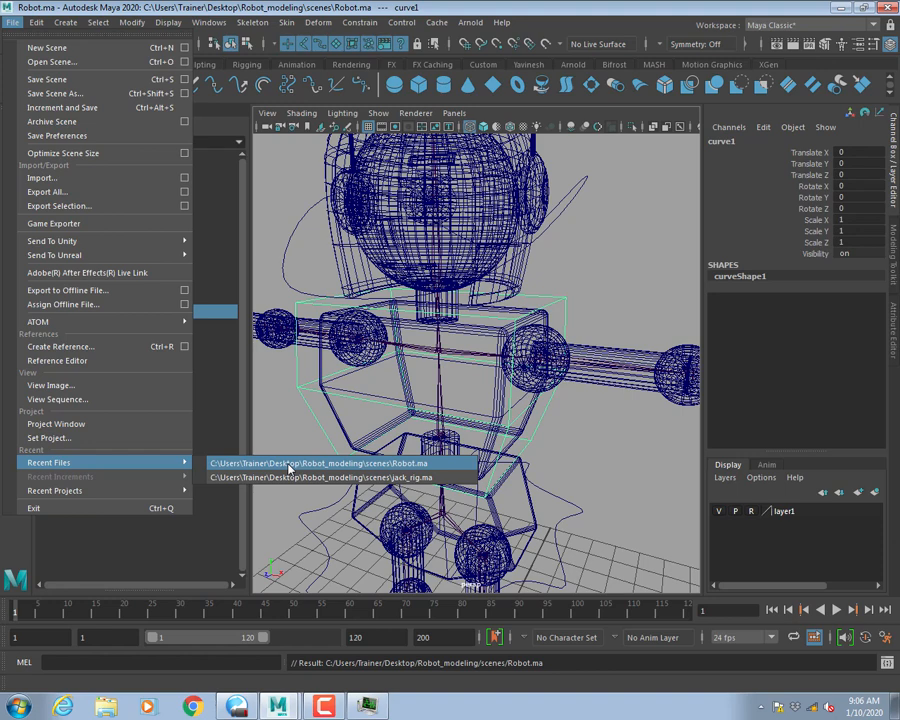
{"action": "left_click", "coordinate": [290, 465]}
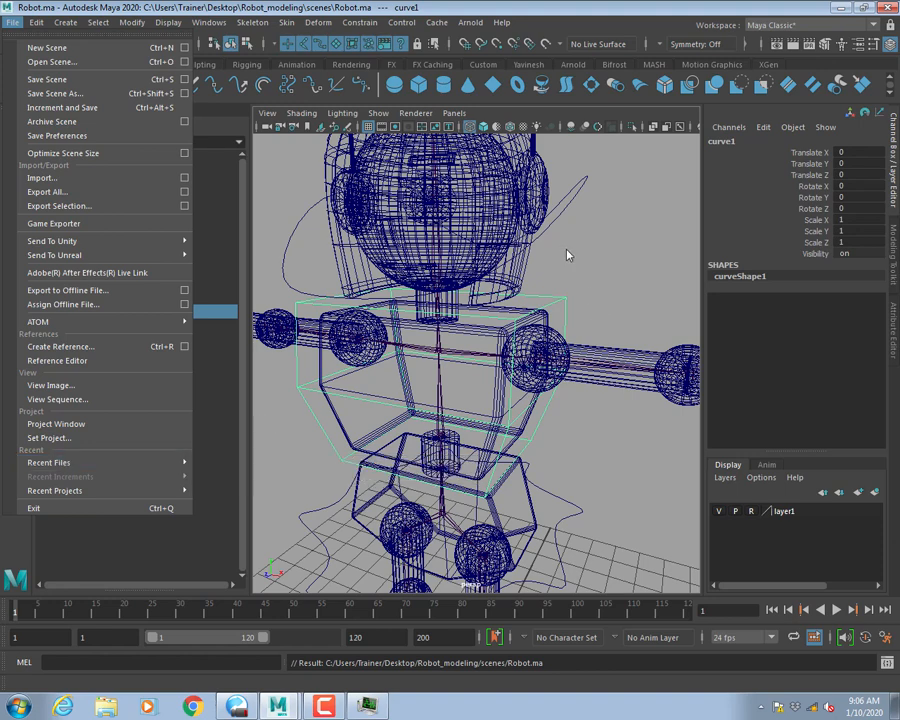
{"action": "left_click", "coordinate": [567, 303]}
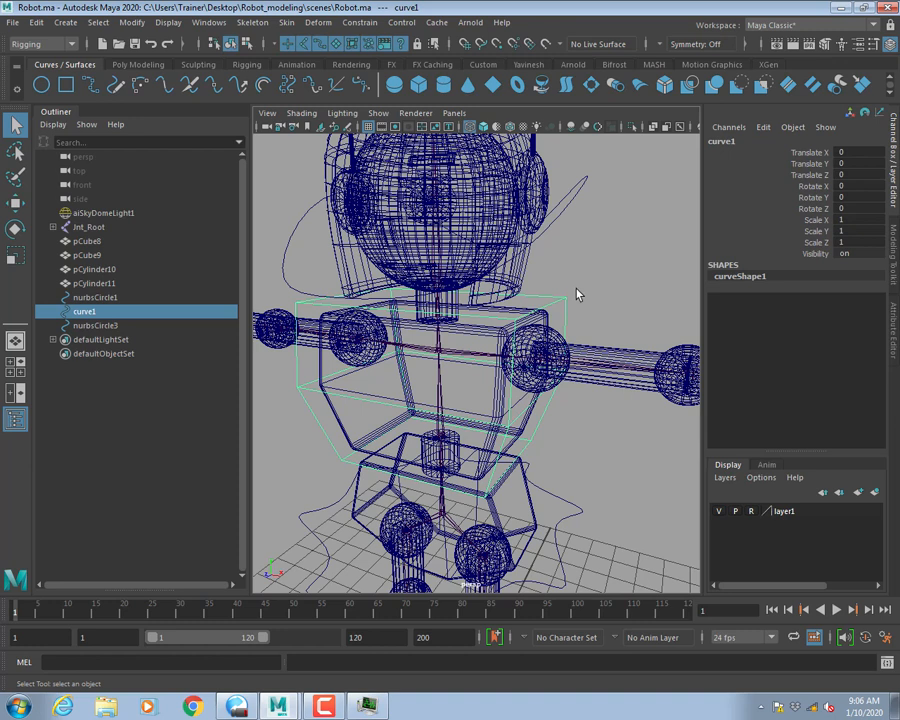
{"action": "left_click", "coordinate": [132, 22]}
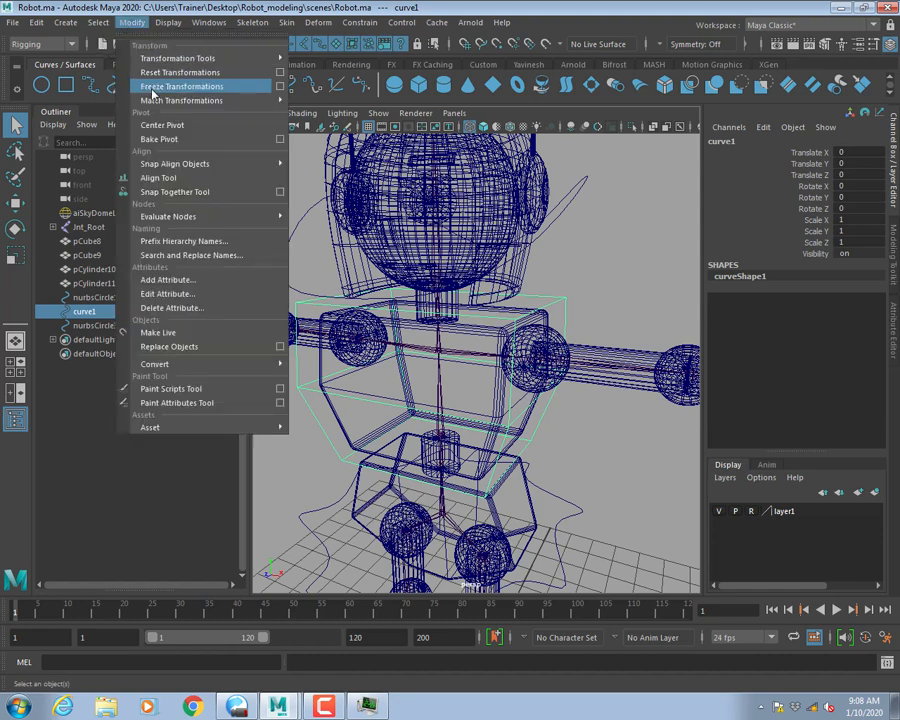
{"action": "left_click", "coordinate": [36, 22]}
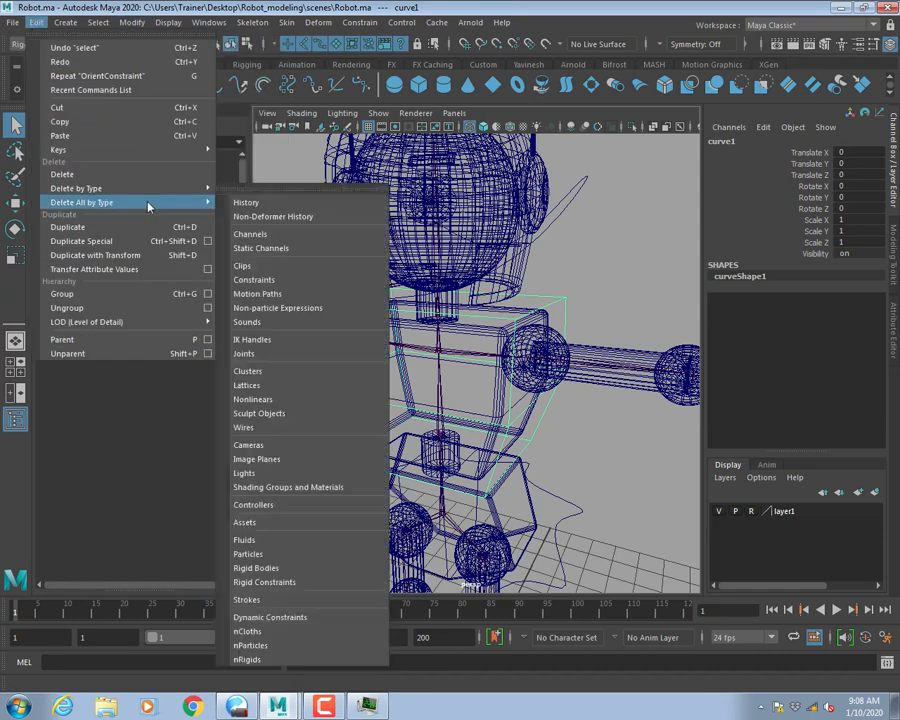
{"action": "mouse_move", "coordinate": [211, 188]}
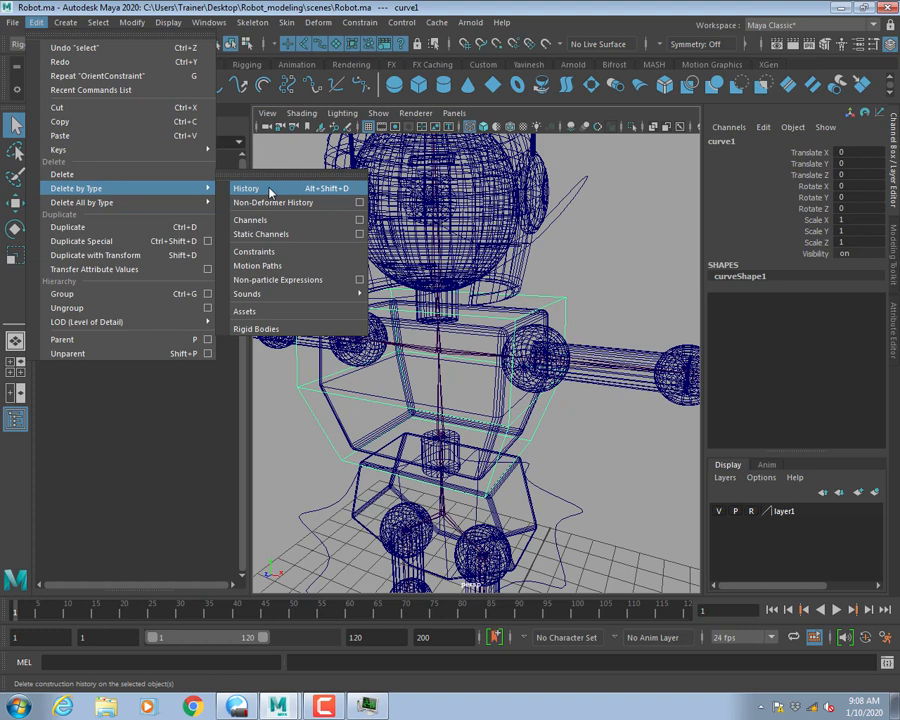
{"action": "left_click", "coordinate": [268, 190]}
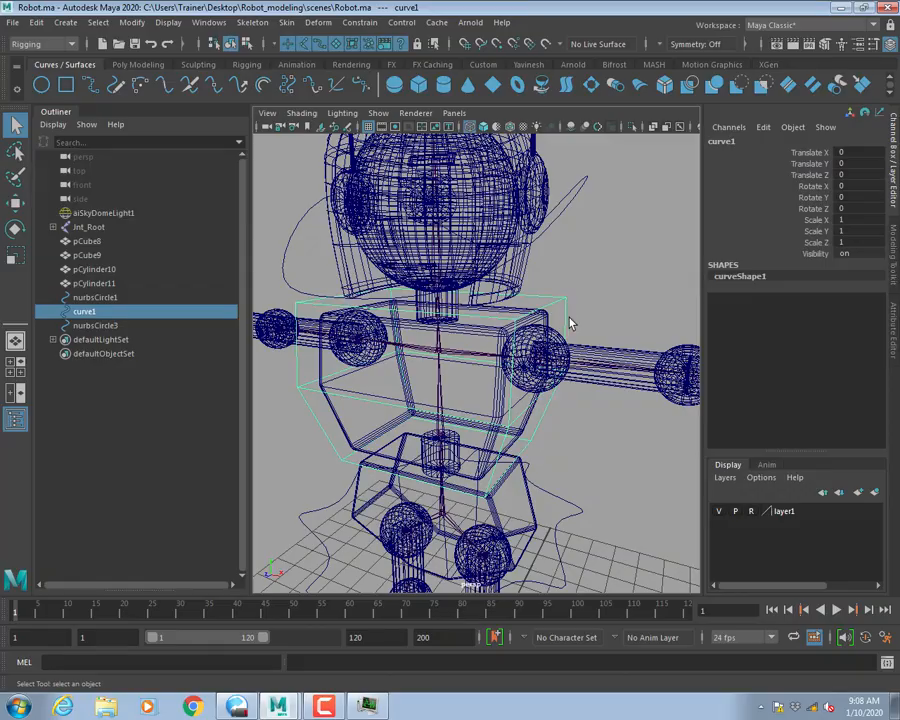
Inspect the chest control curve's pivot against the chest joint with the Move tool, then return to the Select tool.
{"action": "key", "text": "w"}
{"action": "left_click_drag", "start_coordinate": [565, 273], "coordinate": [484, 352], "text": "alt"}
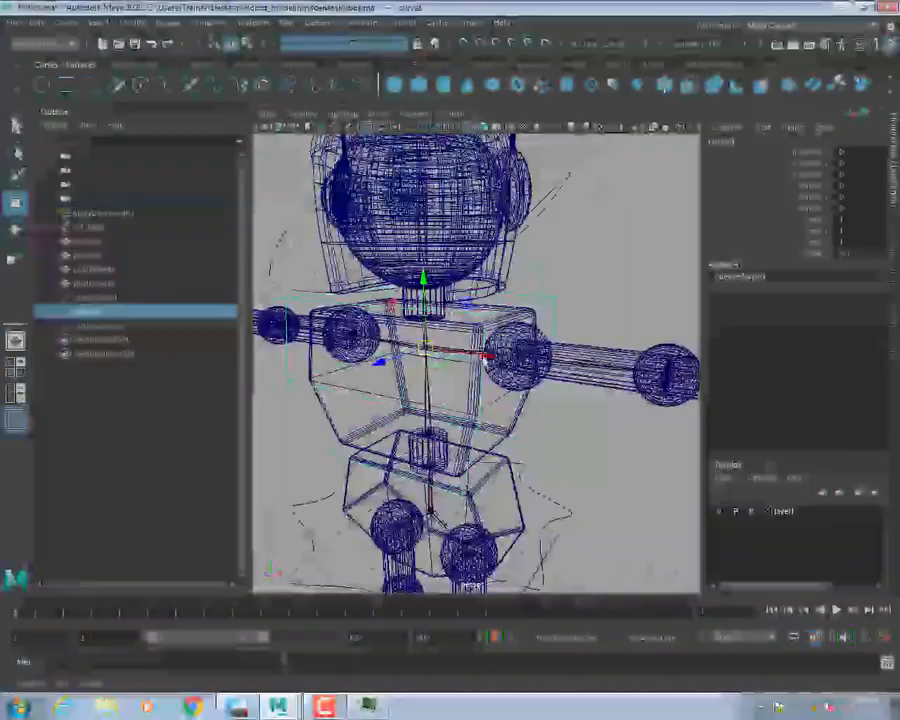
{"action": "right_click_drag", "start_coordinate": [484, 352], "coordinate": [496, 370], "text": "alt"}
{"action": "left_click_drag", "start_coordinate": [496, 370], "coordinate": [502, 422], "text": "alt"}
{"action": "key", "text": "q"}
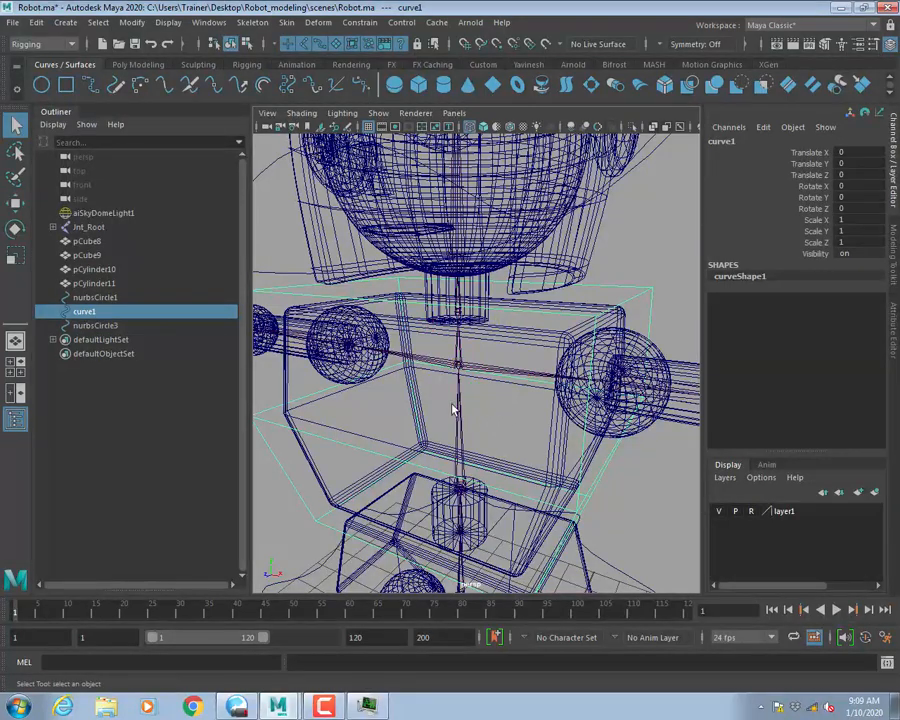
Reveal Jnt_chest in the Outliner and review the Orient Constraint options with the chest control curve and that joint selected.
{"action": "left_click", "coordinate": [456, 356]}
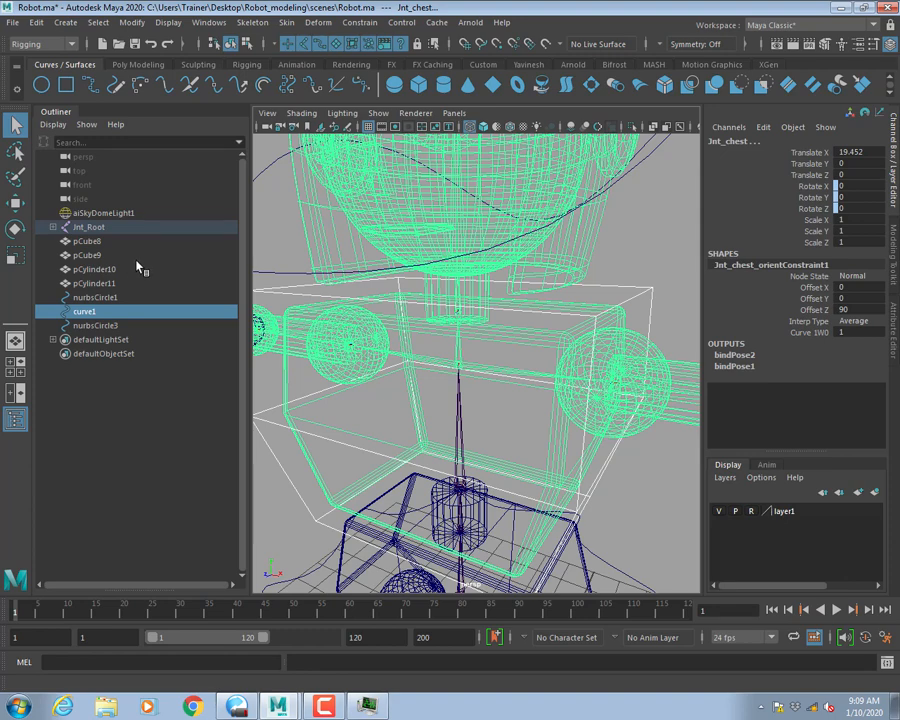
{"action": "key", "text": "f"}
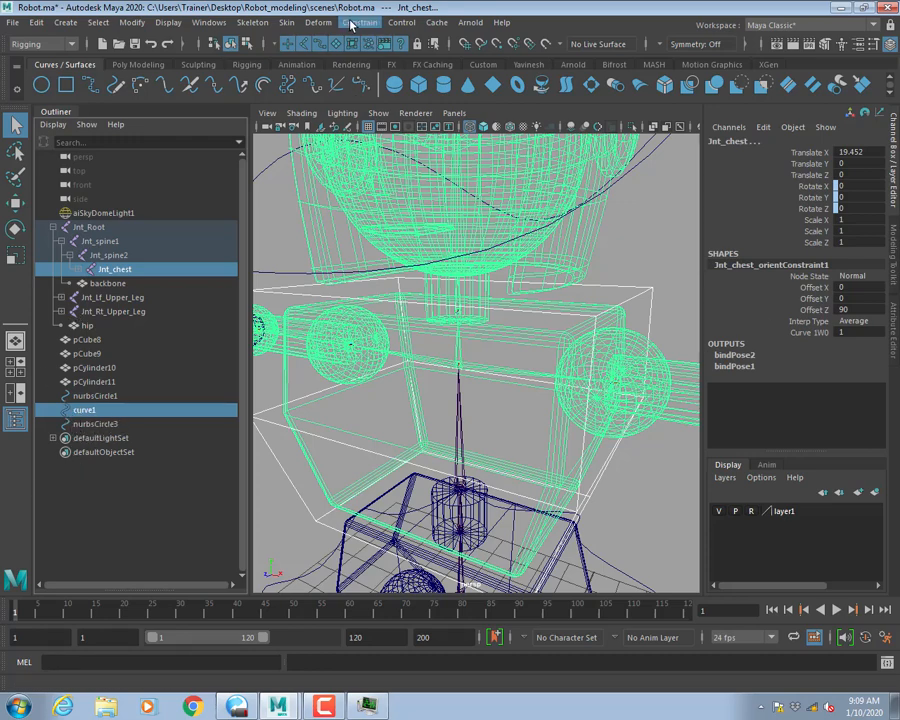
{"action": "left_click", "coordinate": [637, 290]}
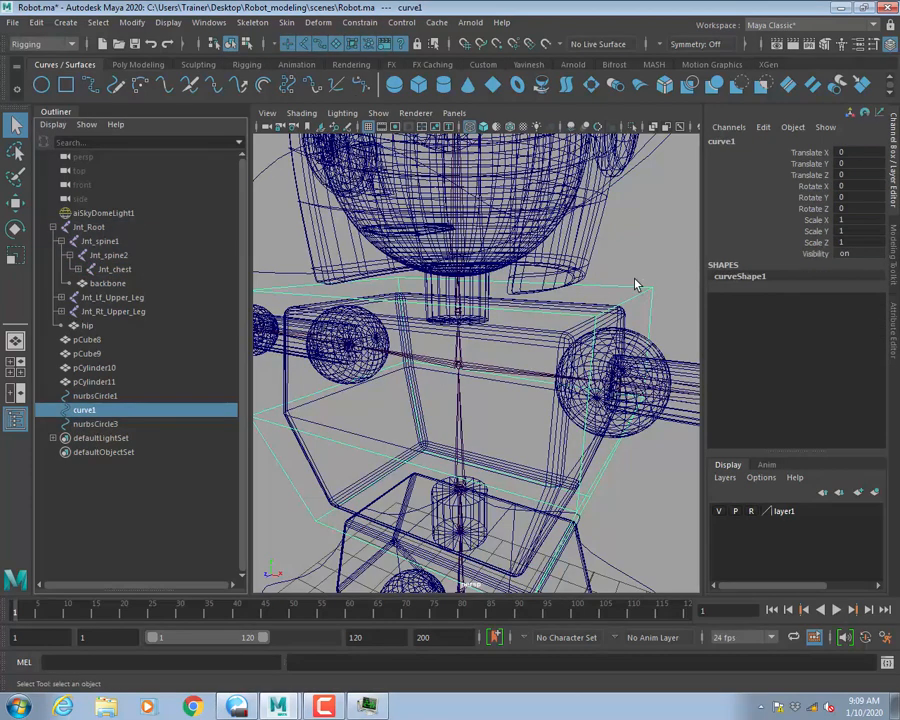
{"action": "left_click", "coordinate": [458, 350], "text": "shift"}
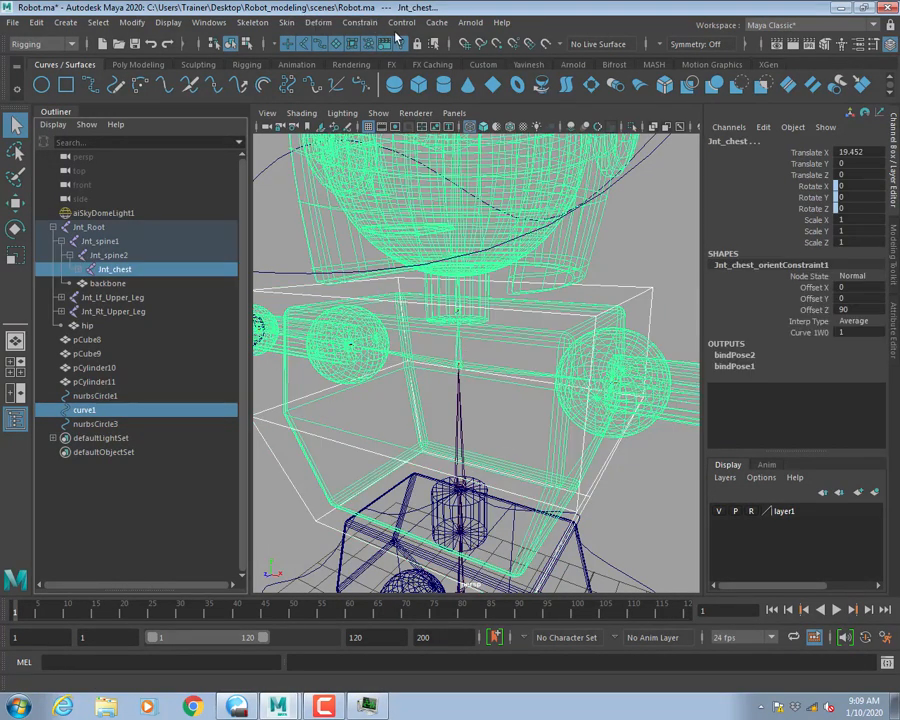
{"action": "left_click", "coordinate": [359, 22]}
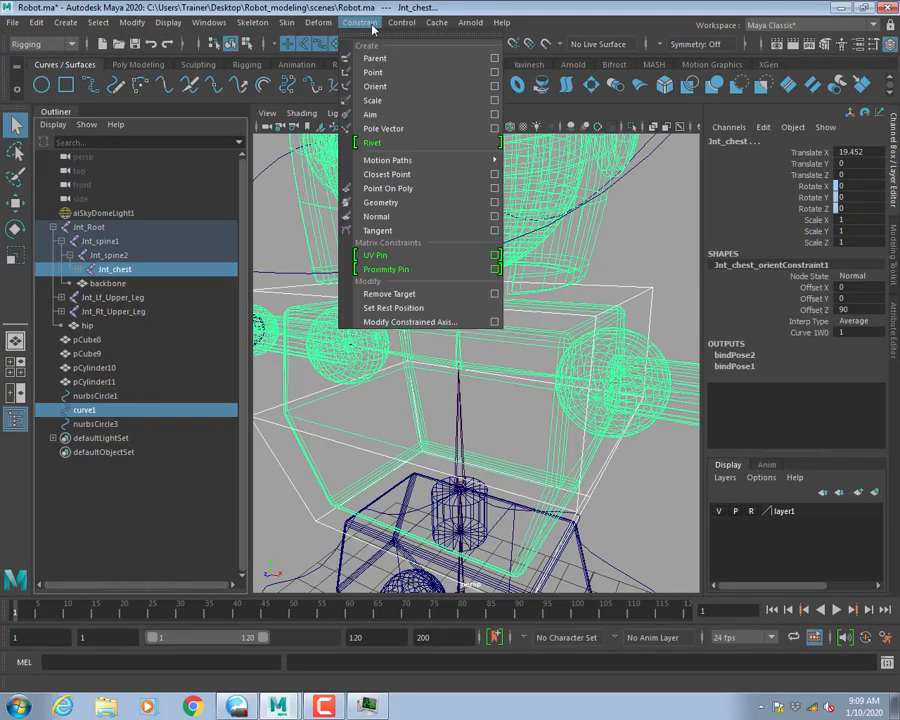
{"action": "left_click", "coordinate": [495, 89]}
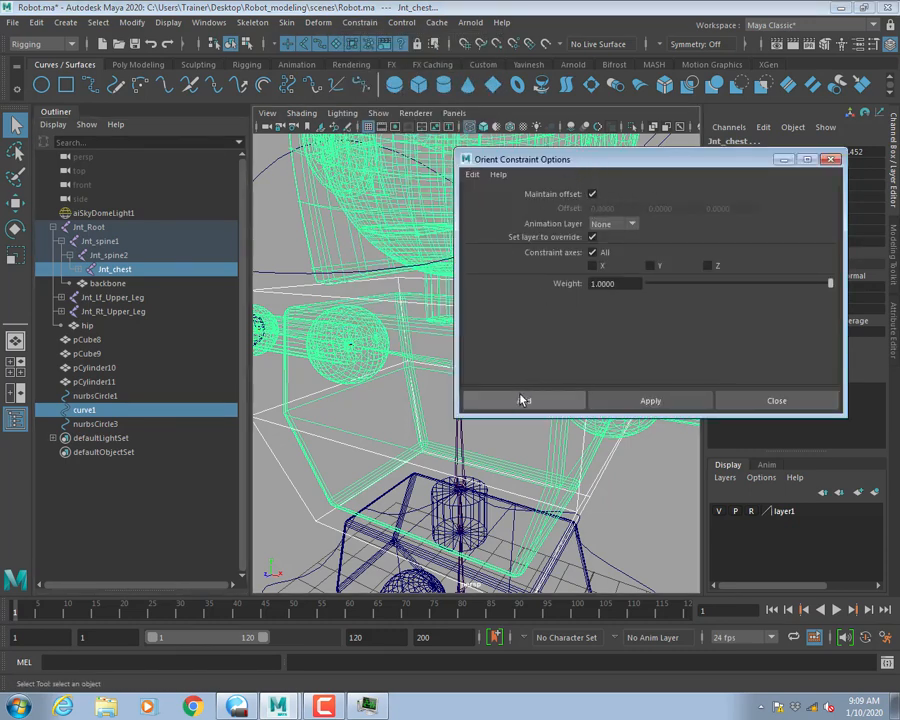
{"action": "left_click", "coordinate": [521, 400]}
{"action": "left_click", "coordinate": [781, 399]}
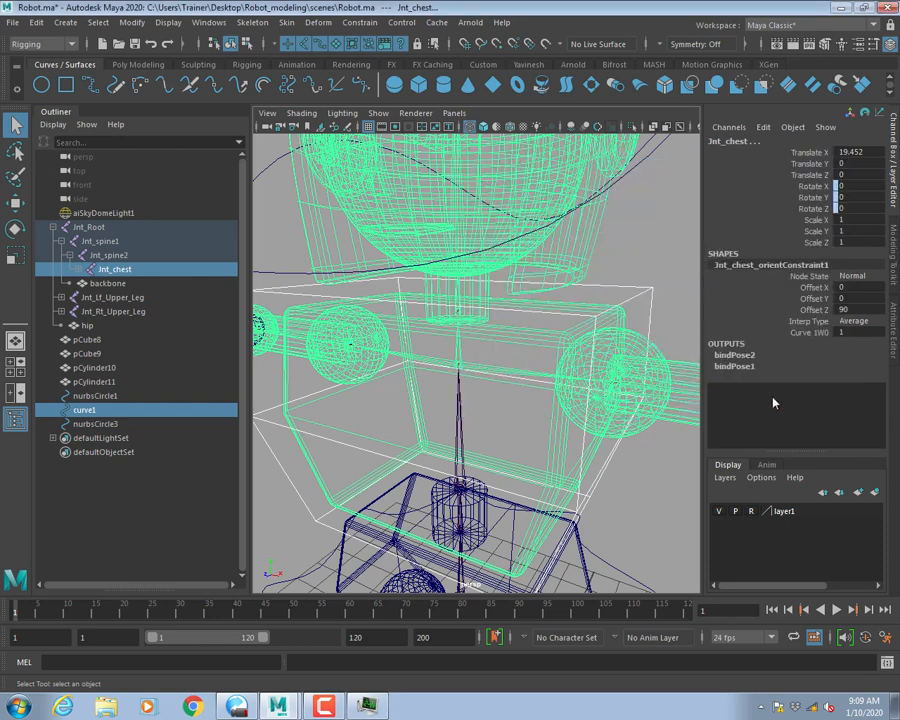
{"action": "left_click", "coordinate": [638, 303]}
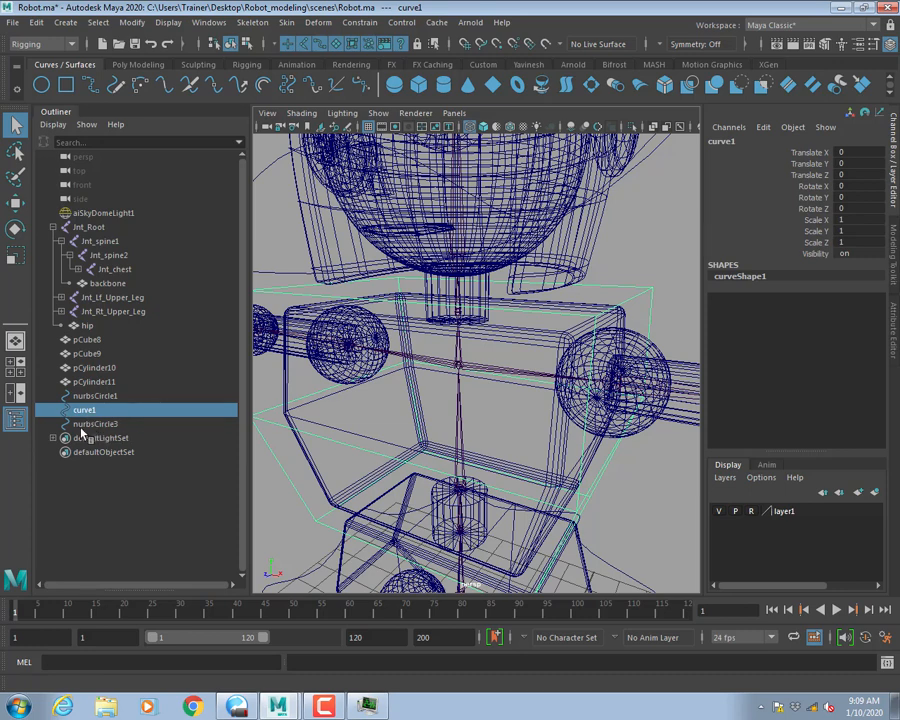
{"action": "left_click", "coordinate": [456, 358], "text": "shift"}
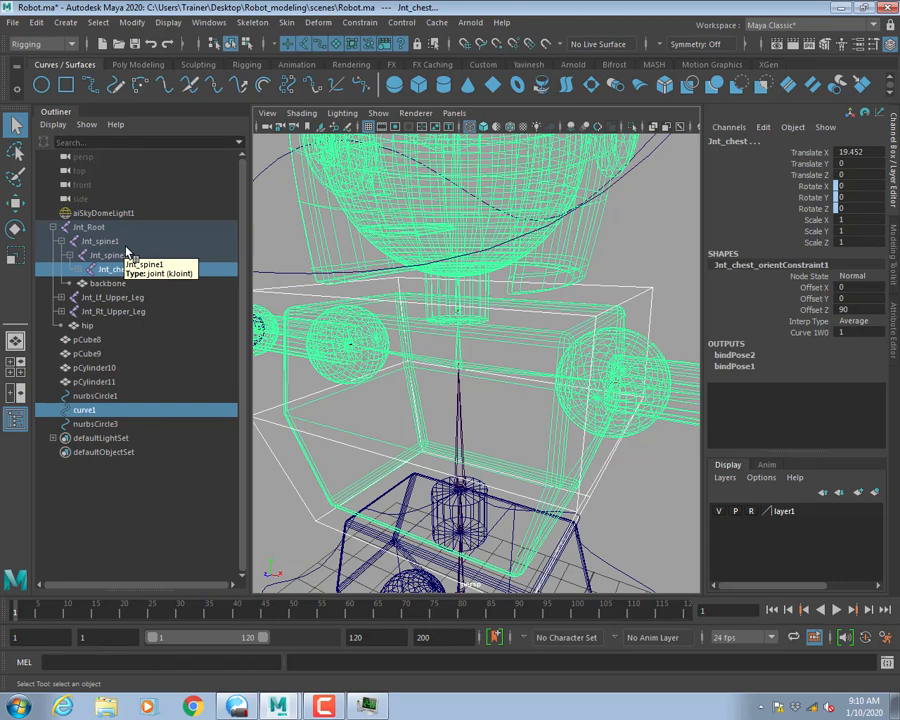
{"action": "left_click", "coordinate": [360, 22]}
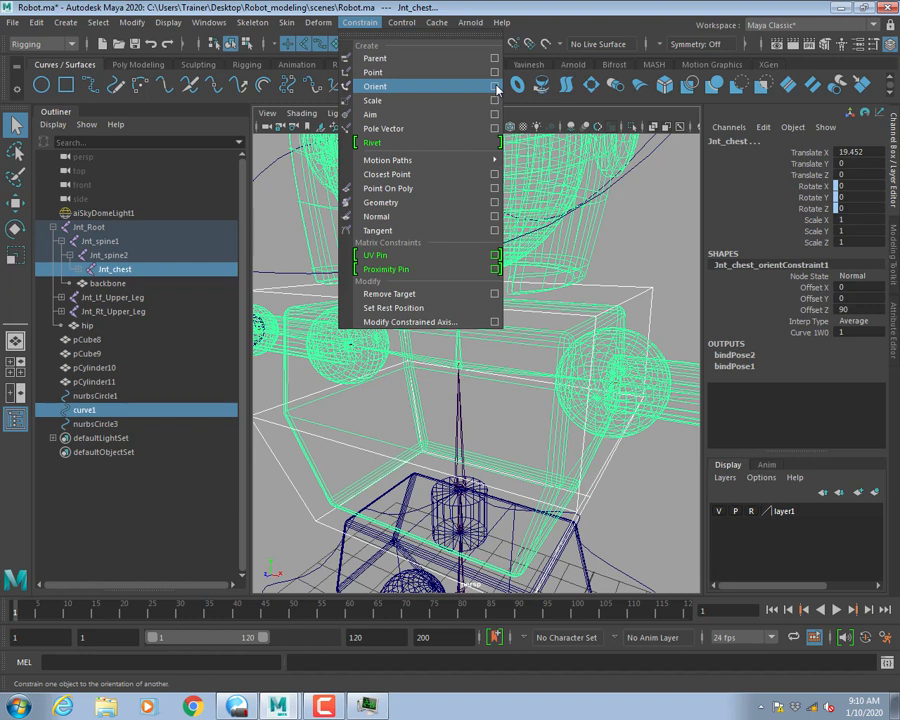
{"action": "left_click", "coordinate": [654, 218]}
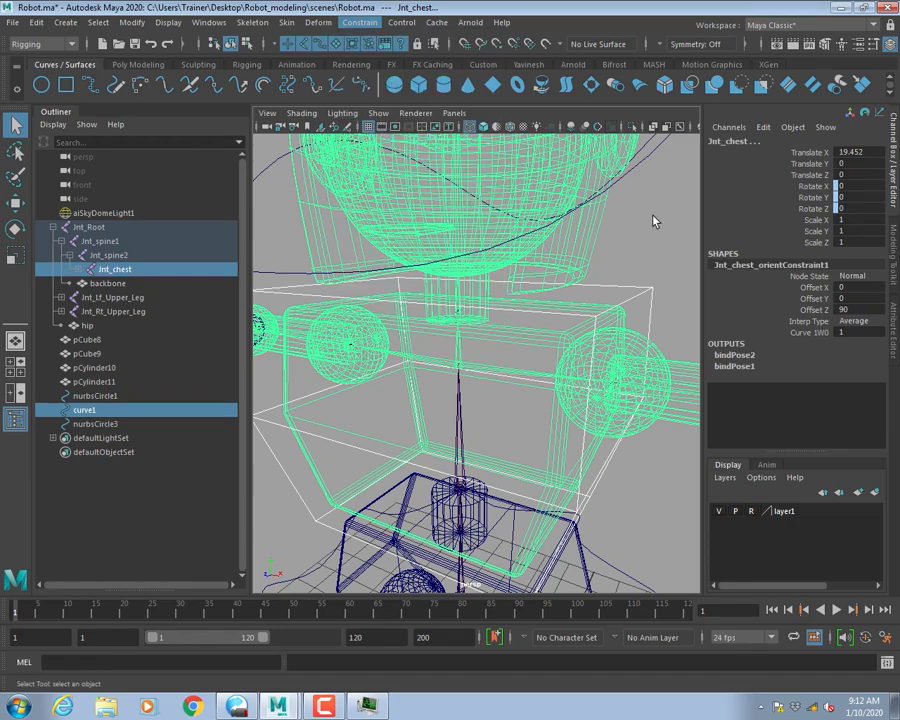
Freeze the transformations of the star-shaped hip control curve nurbsCircle3 and delete its construction history.
{"action": "left_click", "coordinate": [501, 401]}
{"action": "middle_click_drag", "start_coordinate": [533, 498], "coordinate": [502, 302], "text": "alt"}
{"action": "left_click_drag", "start_coordinate": [470, 318], "coordinate": [467, 346], "text": "alt"}
{"action": "left_click", "coordinate": [621, 320]}
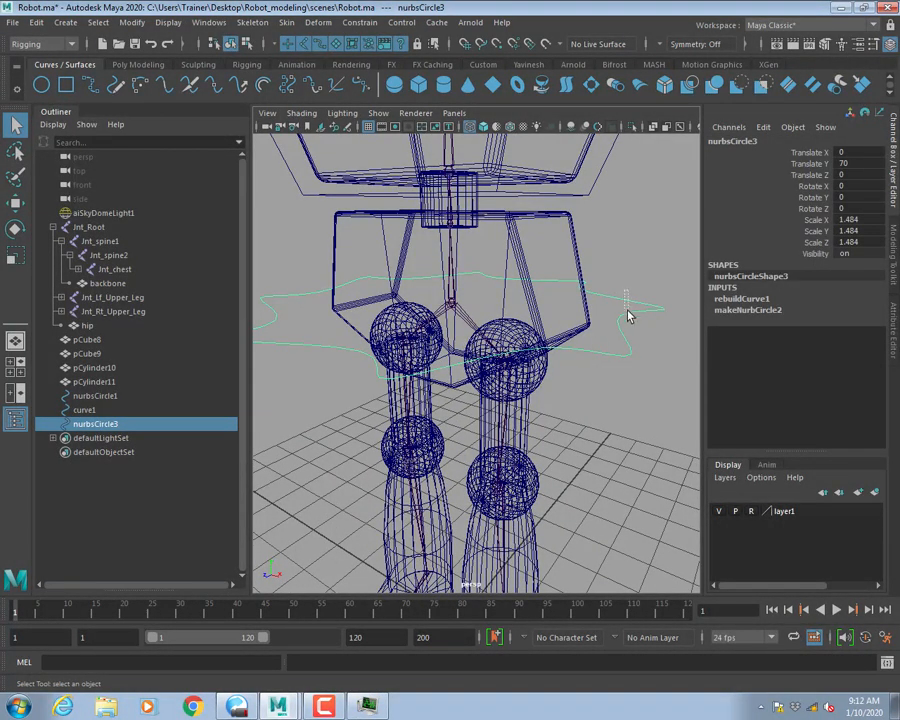
{"action": "left_click", "coordinate": [131, 22]}
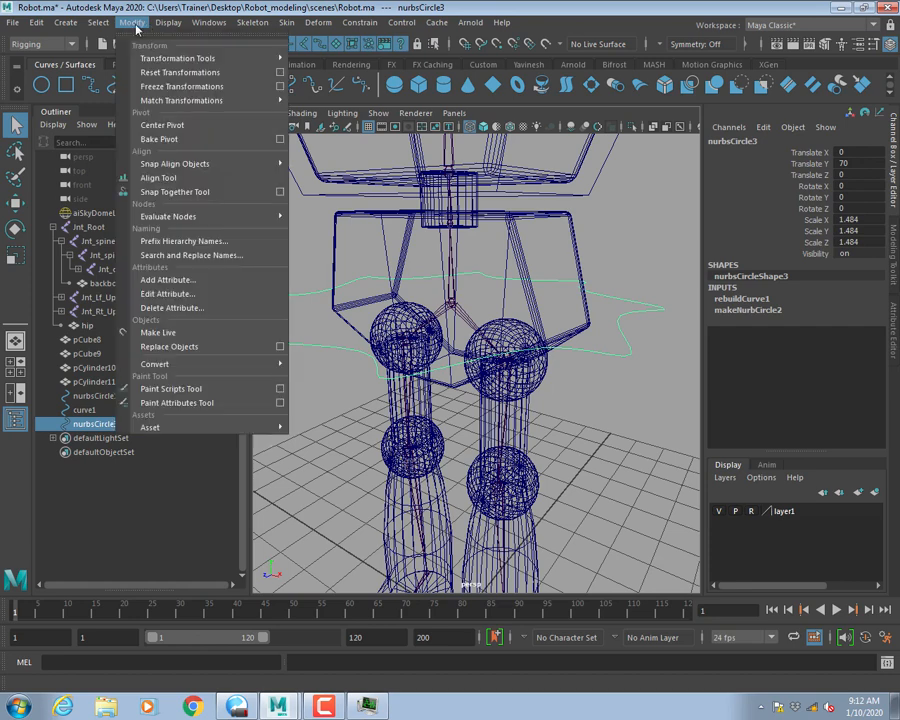
{"action": "left_click", "coordinate": [180, 89]}
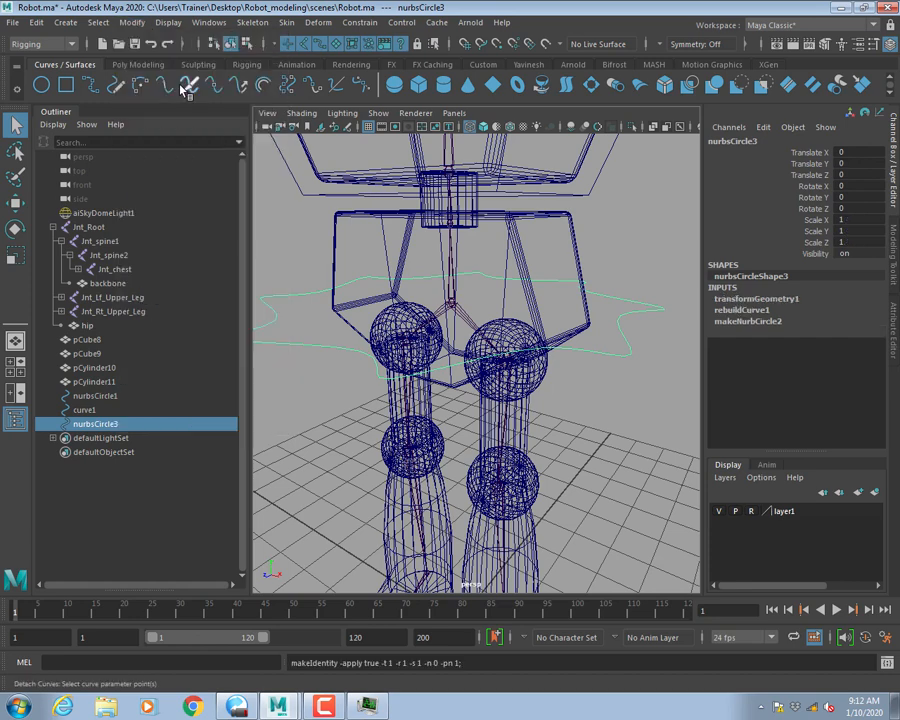
{"action": "left_click", "coordinate": [35, 22]}
{"action": "mouse_move", "coordinate": [100, 188]}
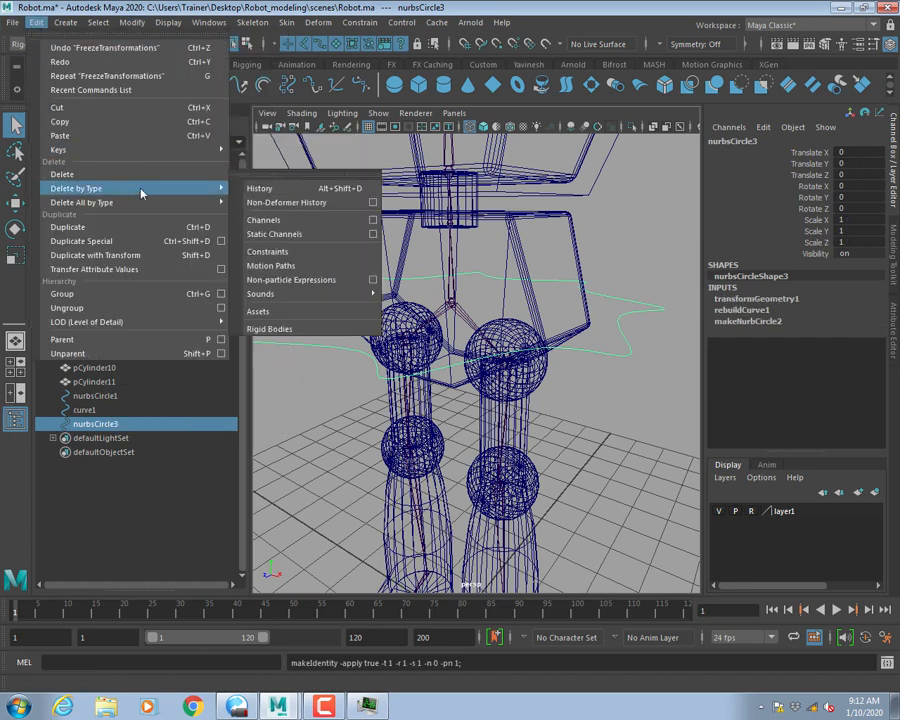
{"action": "left_click", "coordinate": [265, 187]}
Snap the hip control curve's pivot onto the root joint between the legs, leaving pivot editing once it is placed.
{"action": "key", "text": "w"}
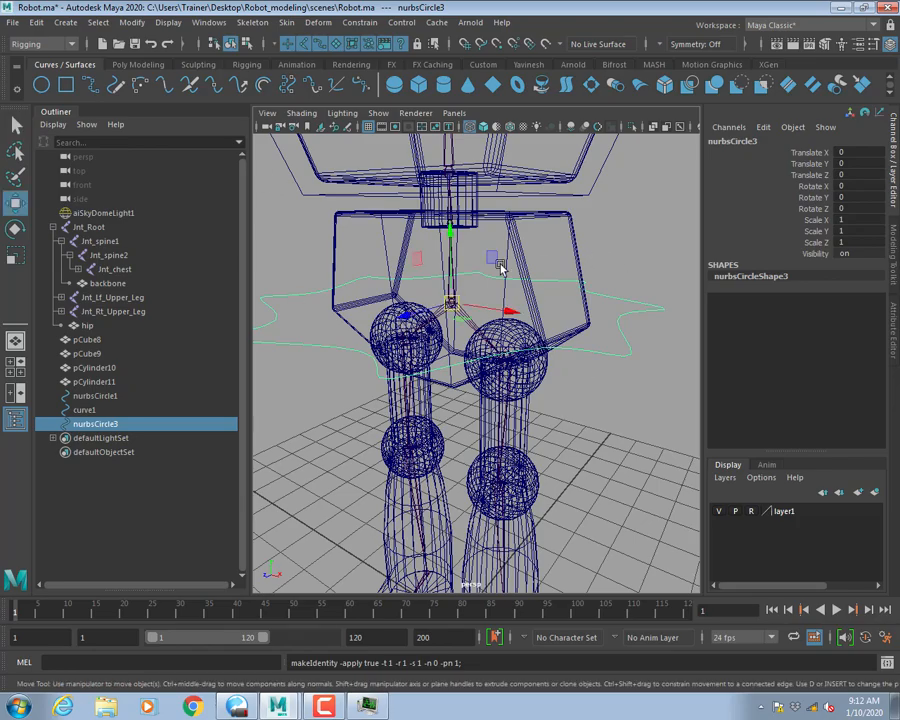
{"action": "scroll", "coordinate": [492, 256], "scroll_direction": "up", "scroll_amount": 5}
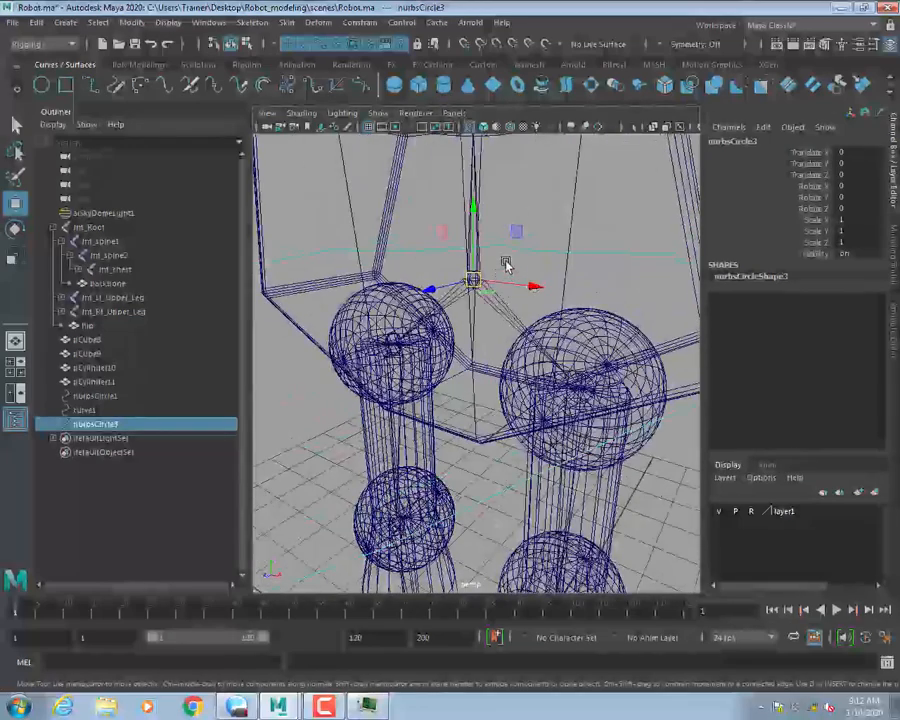
{"action": "mouse_move", "coordinate": [505, 262]}
{"action": "left_mouse_down", "text": "alt"}
{"action": "mouse_move", "coordinate": [484, 261]}
{"action": "mouse_move", "coordinate": [518, 267]}
{"action": "left_mouse_up", "text": "alt"}
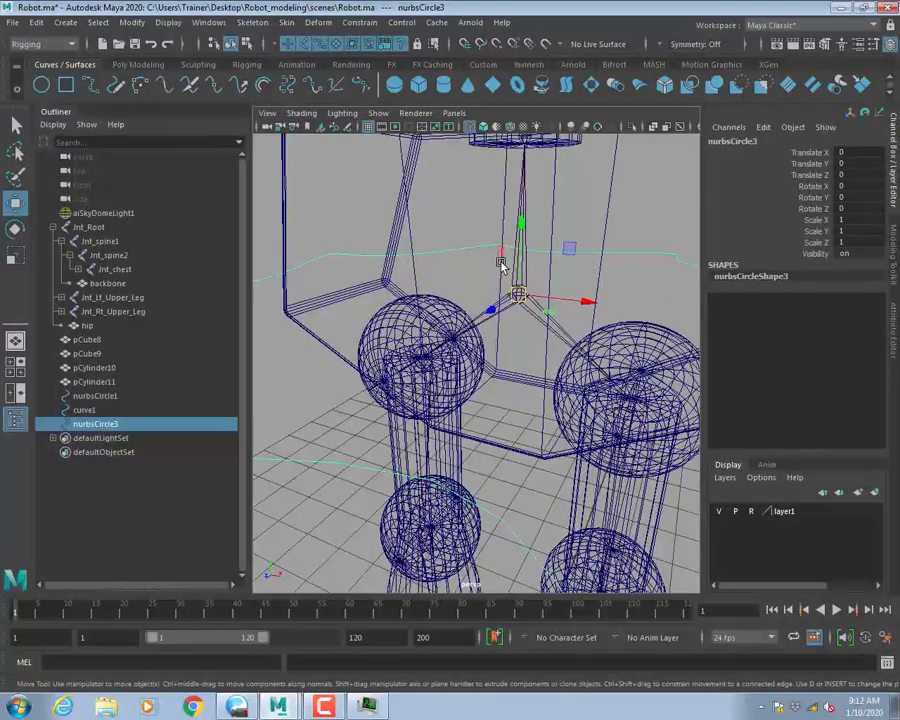
{"action": "key", "text": "d"}
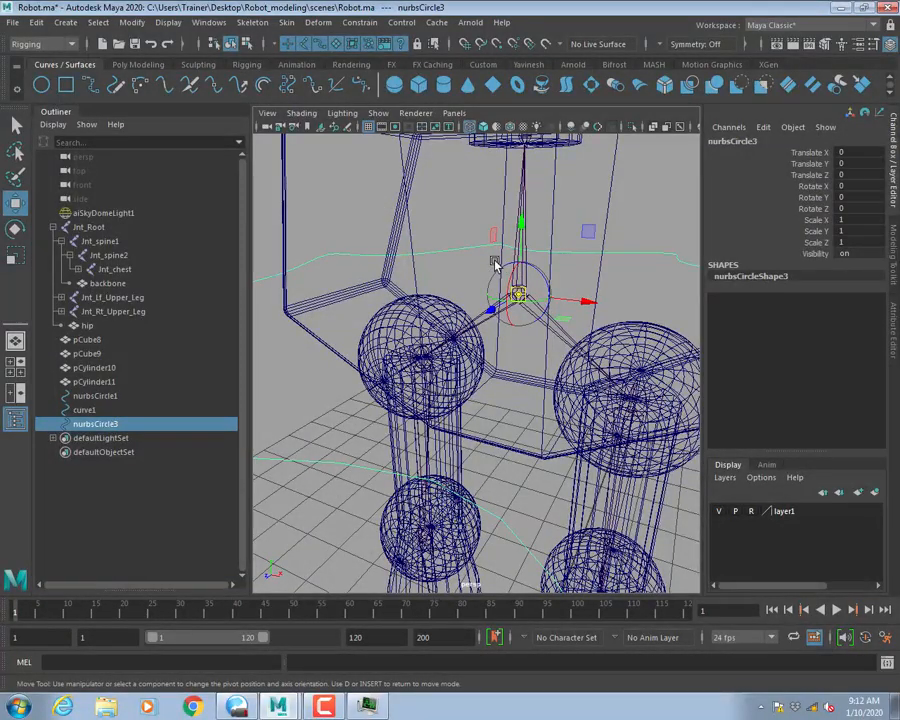
{"action": "left_click_drag", "start_coordinate": [519, 248], "coordinate": [520, 287]}
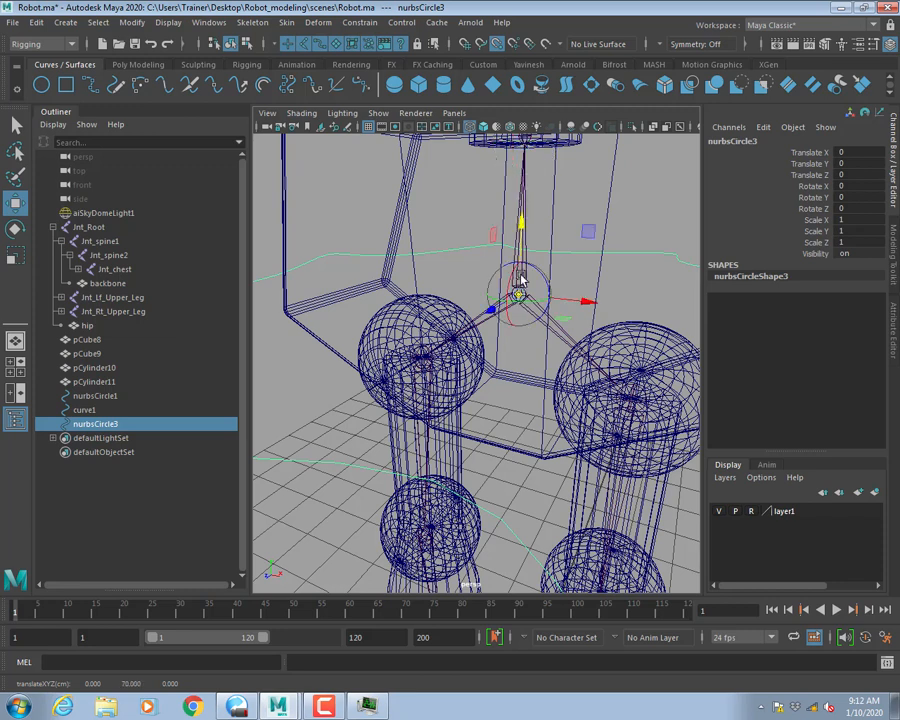
{"action": "key", "text": "d"}
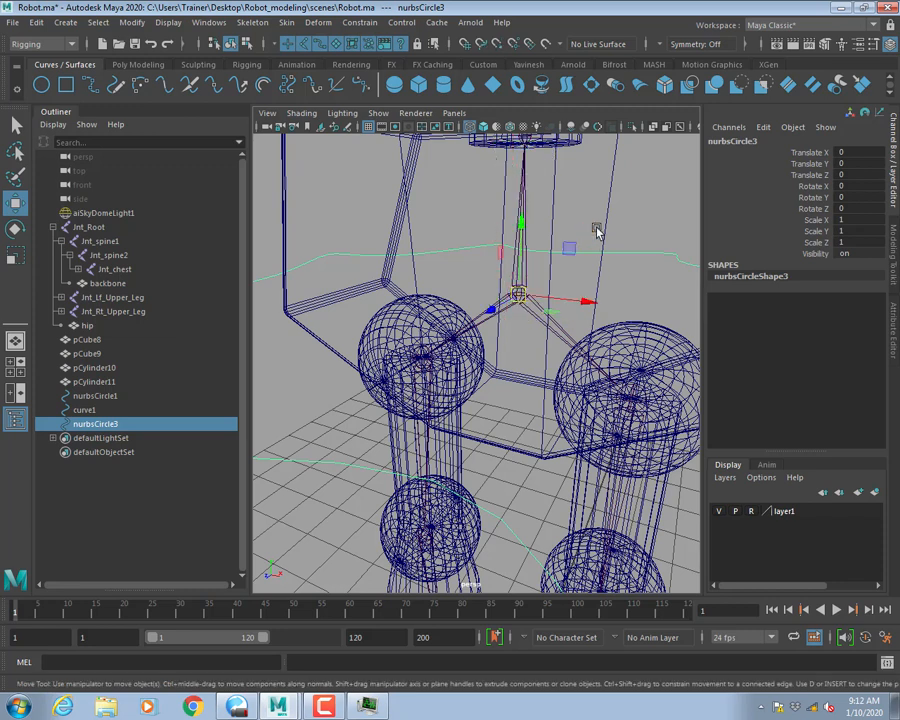
{"action": "scroll", "coordinate": [552, 240], "scroll_direction": "down", "scroll_amount": 3}
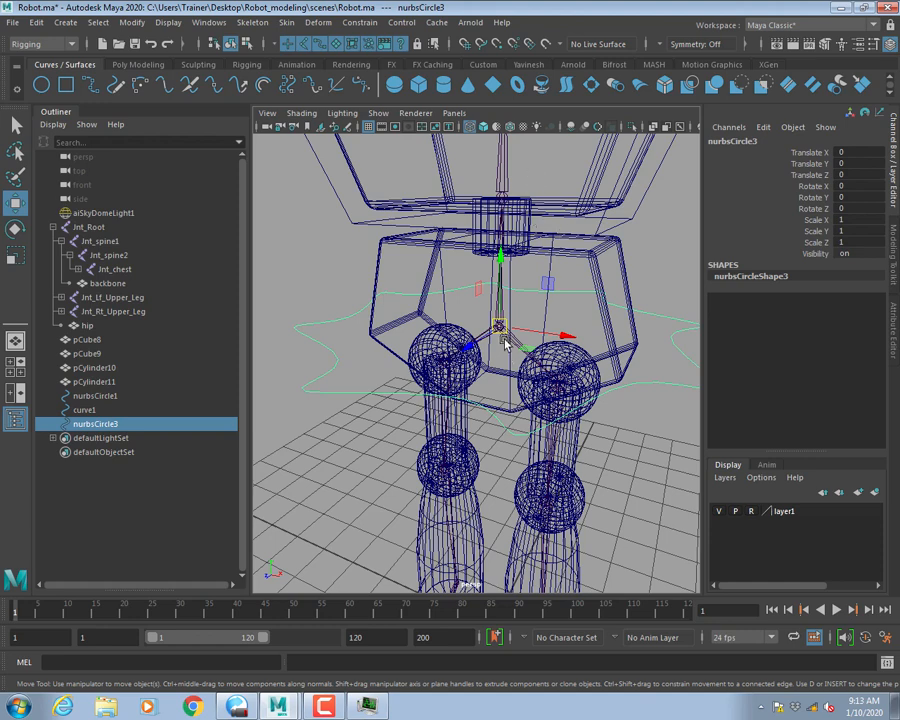
{"action": "scroll", "coordinate": [487, 322], "scroll_direction": "down", "scroll_amount": 3}
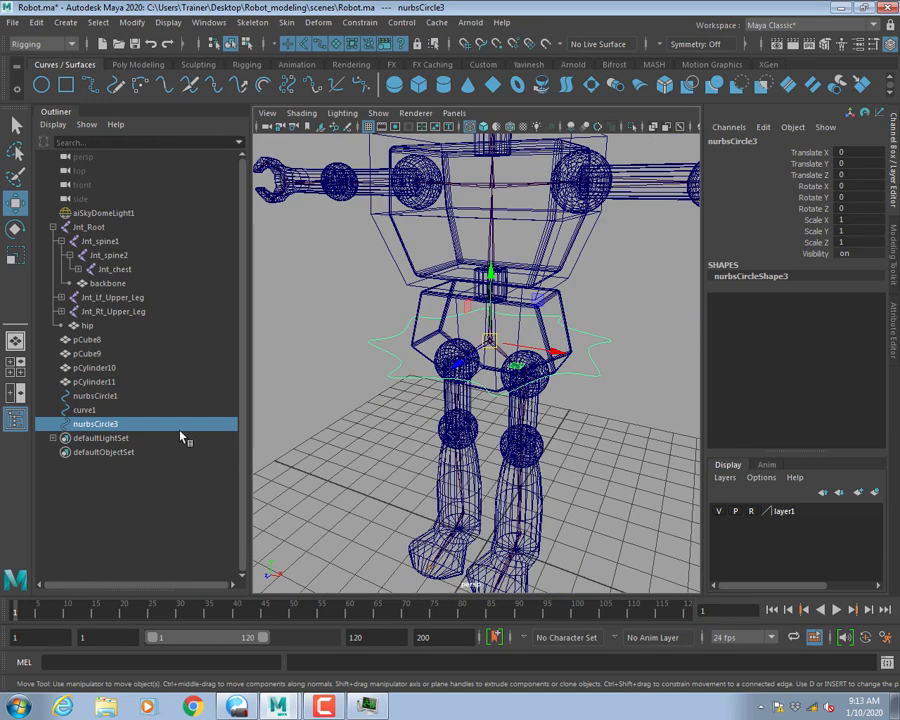
Delete the star-shaped hip control curve and draw a replacement NURBS circle on the ground grid around the robot's feet.
{"action": "scroll", "coordinate": [401, 441], "scroll_direction": "down", "scroll_amount": 2}
{"action": "key", "text": "Delete"}
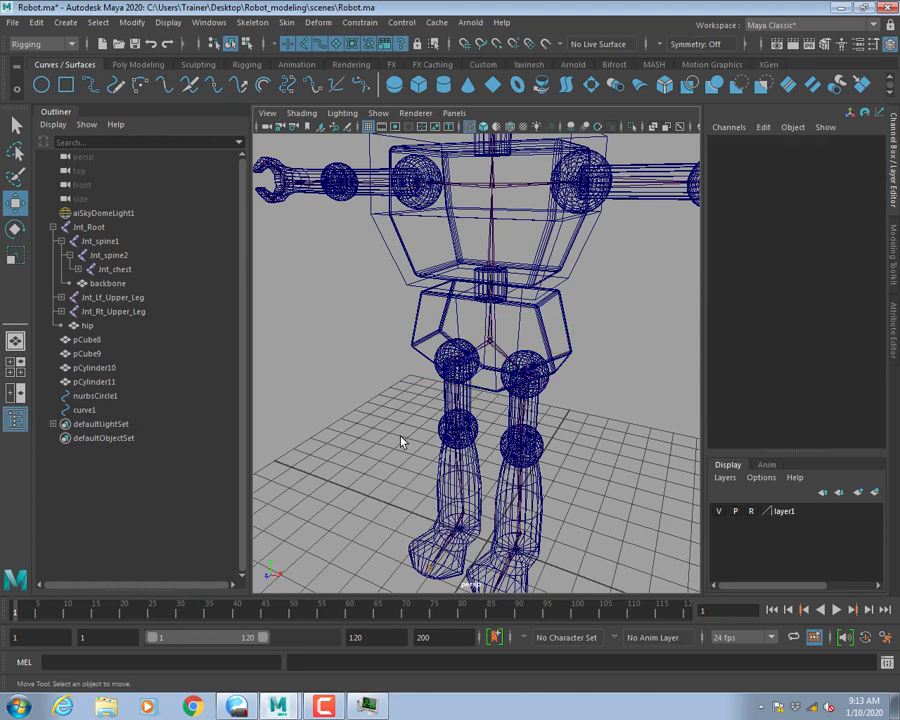
{"action": "scroll", "coordinate": [516, 462], "scroll_direction": "down", "scroll_amount": 3}
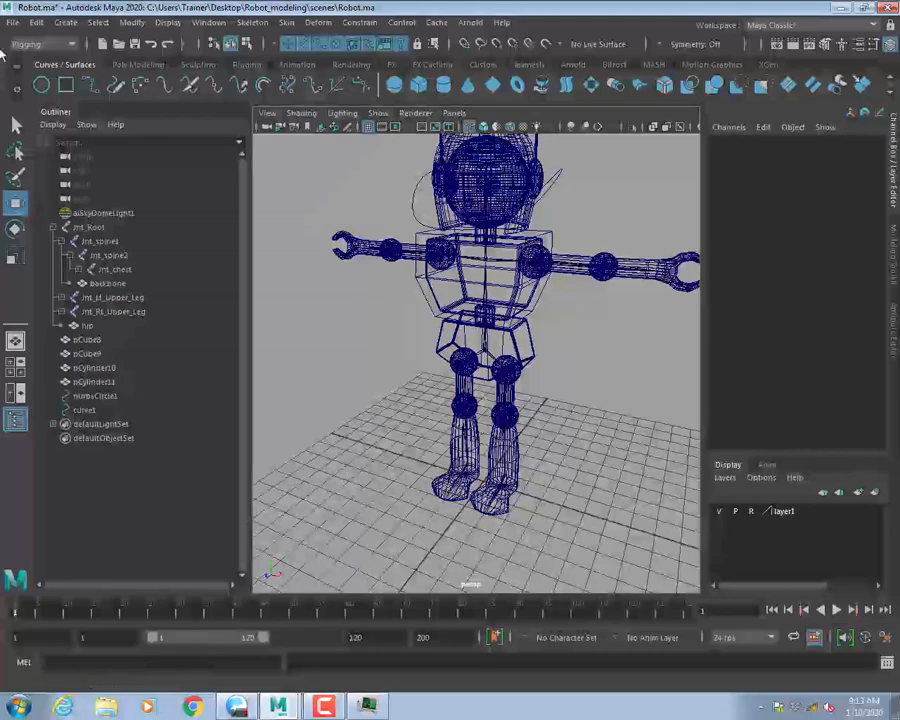
{"action": "left_click", "coordinate": [41, 84]}
{"action": "left_click_drag", "start_coordinate": [480, 485], "coordinate": [531, 486]}
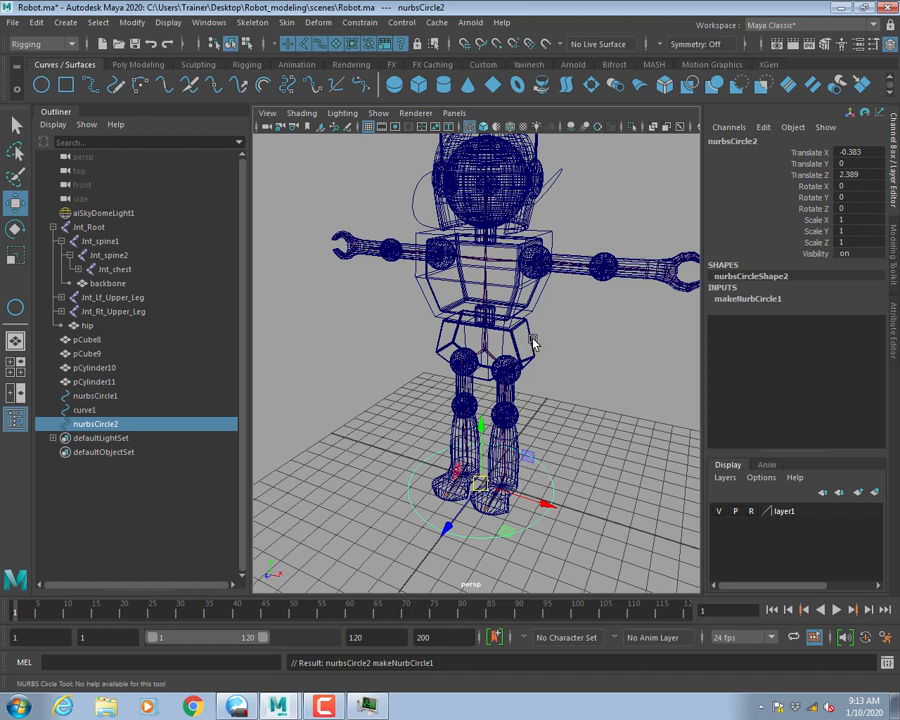
Try snapping the new circle onto the root joint between the legs, and undo the move.
{"action": "key", "text": "v"}
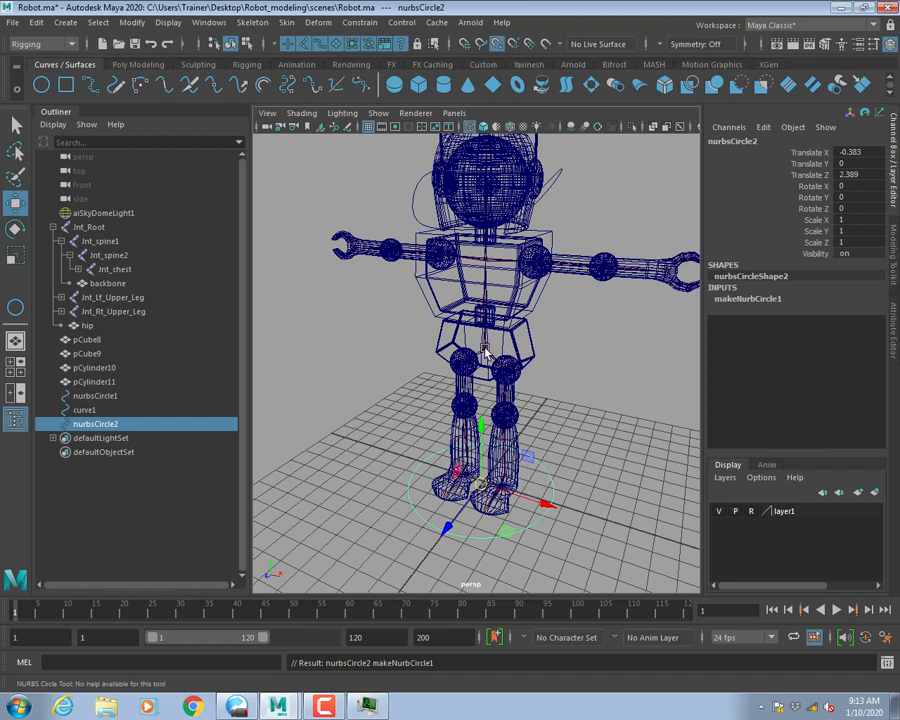
{"action": "middle_click_drag", "start_coordinate": [480, 352], "coordinate": [483, 355]}
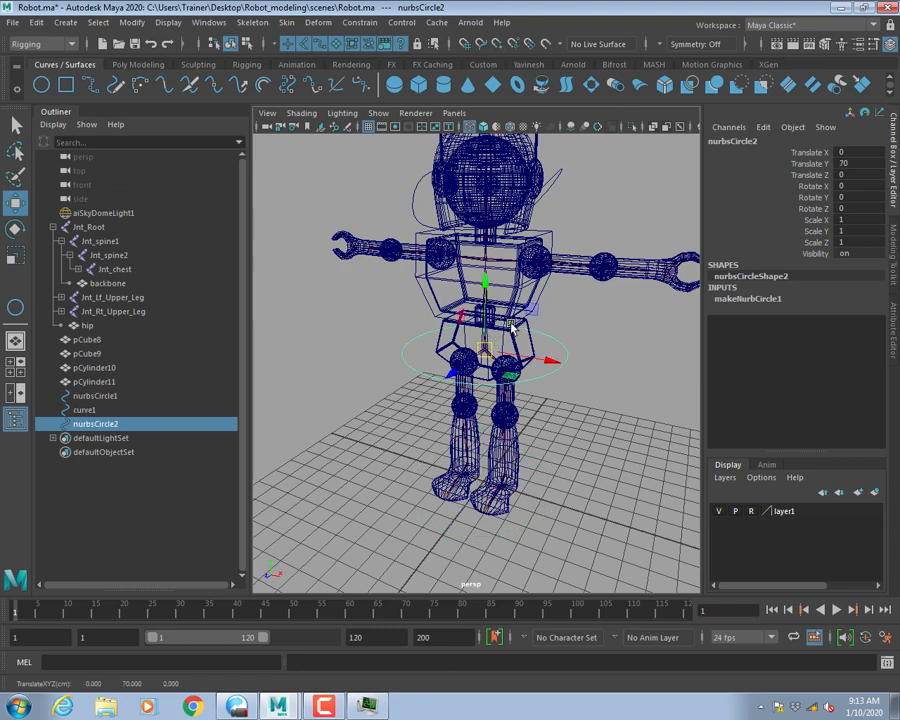
{"action": "key", "text": "ctrl+z"}
Snap the new circle onto the root joint between the legs so it surrounds the hip at Translate Y 70.
{"action": "scroll", "coordinate": [483, 355], "scroll_direction": "up", "scroll_amount": 5}
{"action": "scroll", "coordinate": [483, 355], "scroll_direction": "down", "scroll_amount": 6}
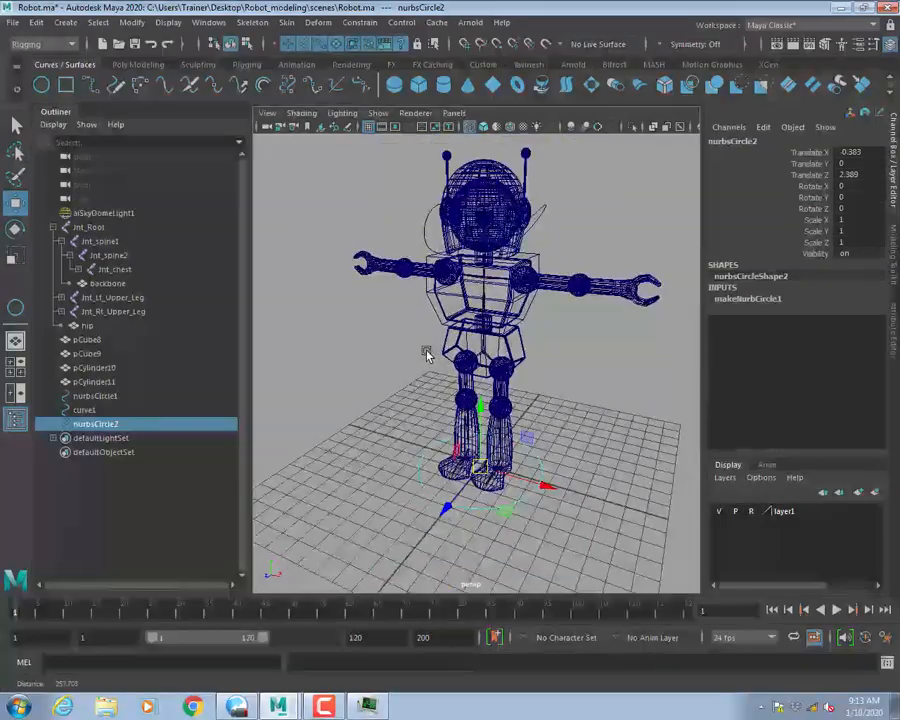
{"action": "scroll", "coordinate": [427, 355], "scroll_direction": "up", "scroll_amount": 6}
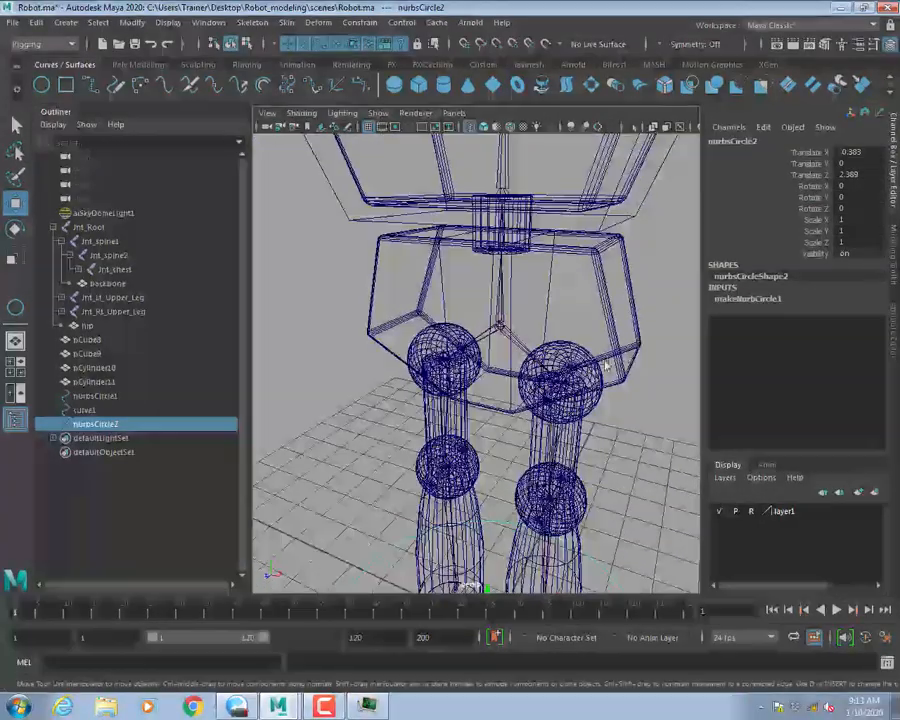
{"action": "scroll", "coordinate": [576, 413], "scroll_direction": "down", "scroll_amount": 6}
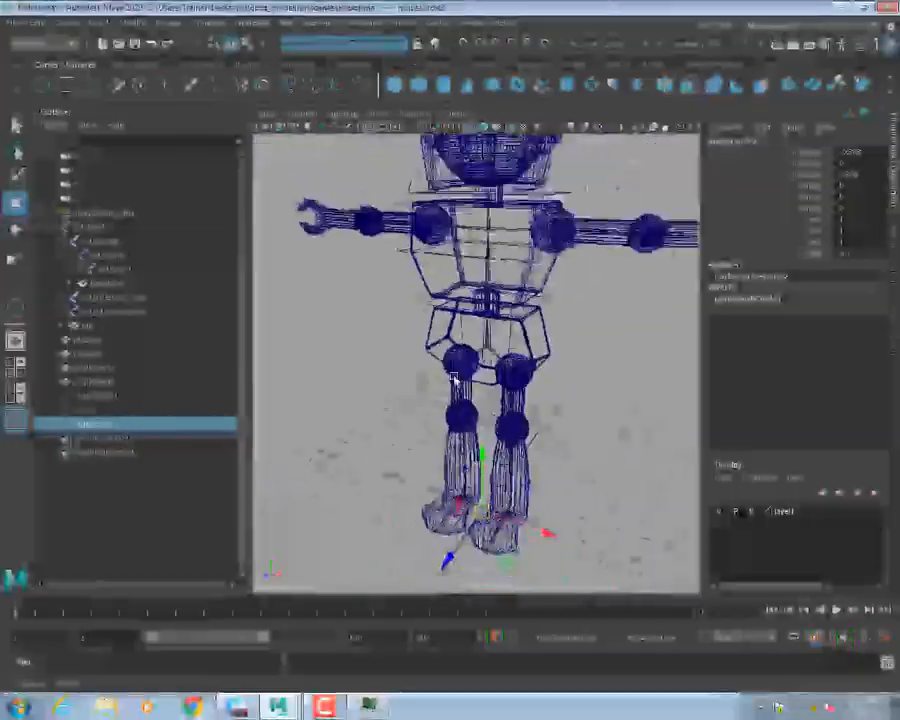
{"action": "scroll", "coordinate": [516, 393], "scroll_direction": "up", "scroll_amount": 6}
{"action": "scroll", "coordinate": [516, 393], "scroll_direction": "down", "scroll_amount": 6}
{"action": "scroll", "coordinate": [583, 428], "scroll_direction": "up", "scroll_amount": 10}
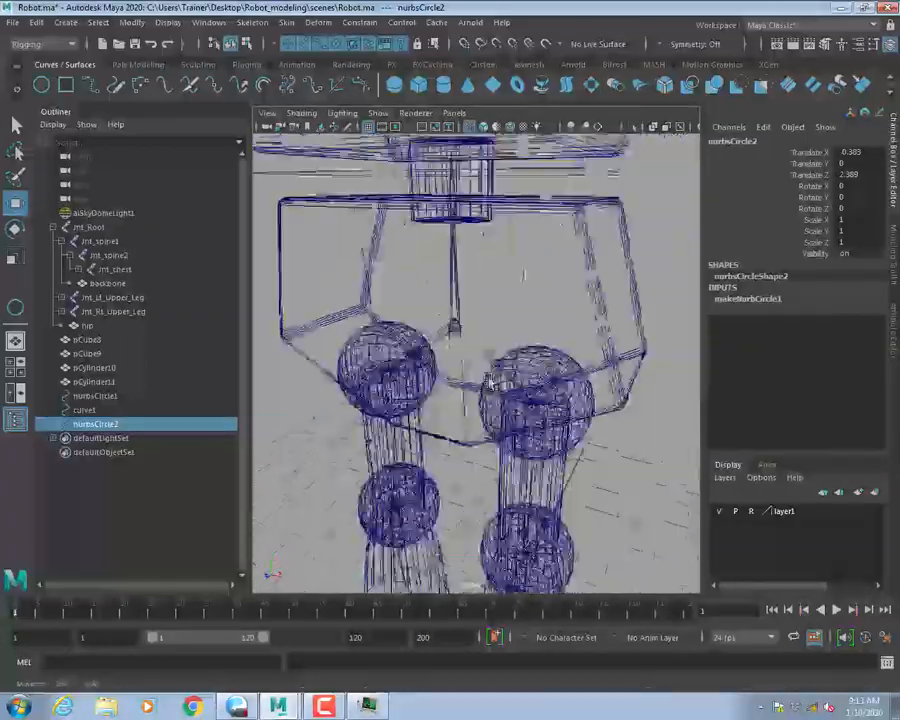
{"action": "scroll", "coordinate": [484, 405], "scroll_direction": "up", "scroll_amount": 2}
{"action": "left_click_drag", "start_coordinate": [492, 408], "coordinate": [547, 398], "text": "alt"}
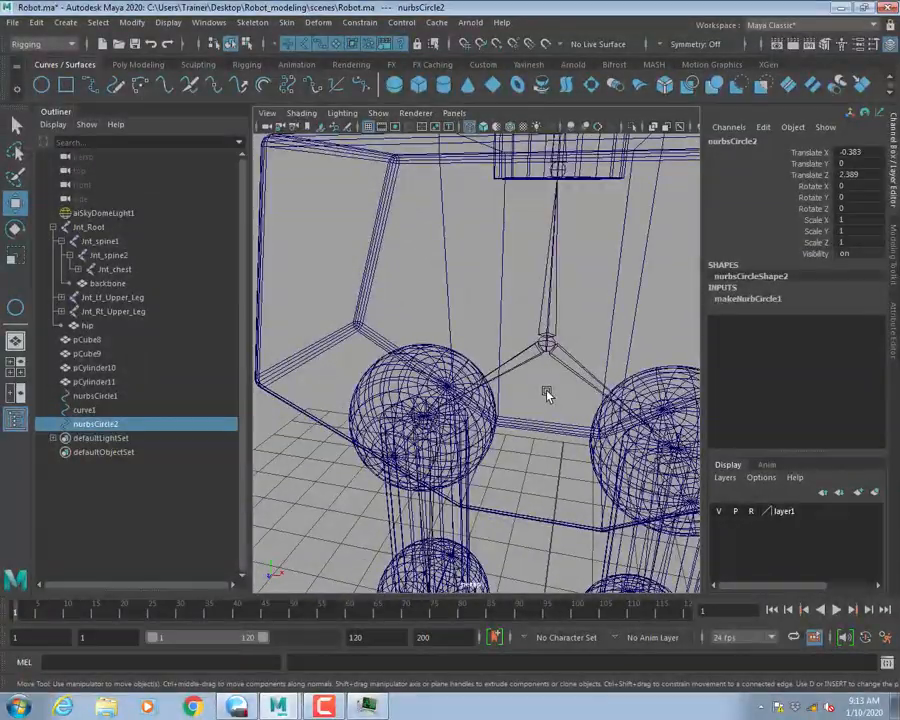
{"action": "middle_click_drag", "start_coordinate": [546, 391], "coordinate": [549, 349]}
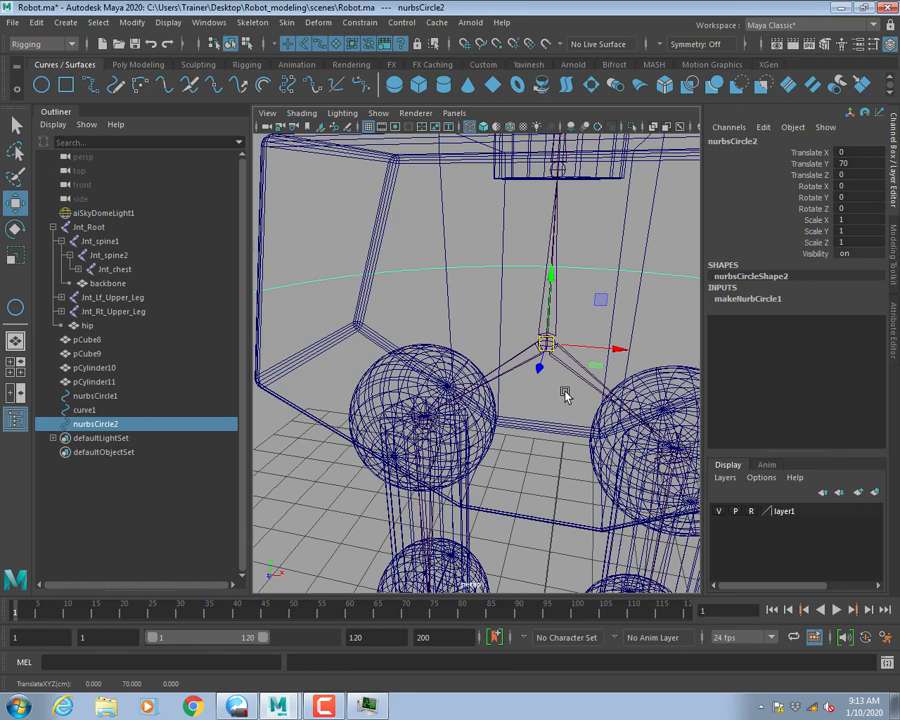
{"action": "scroll", "coordinate": [565, 393], "scroll_direction": "down", "scroll_amount": 5}
{"action": "scroll", "coordinate": [565, 393], "scroll_direction": "down", "scroll_amount": 3}
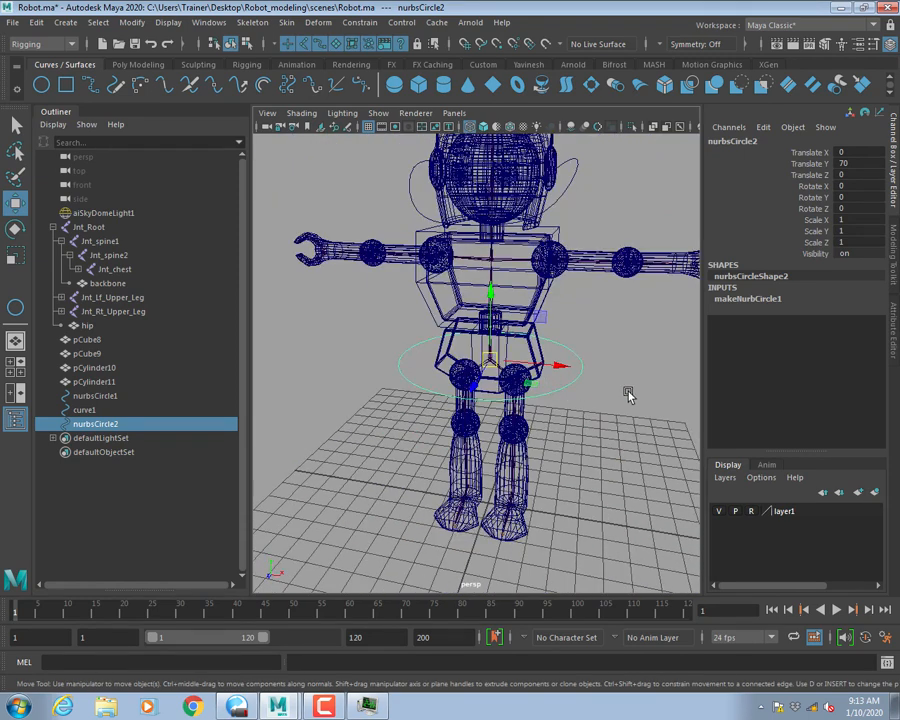
Review the NURBS primitive creation options, draw a trial circle beside the hip and delete it.
{"action": "left_click", "coordinate": [42, 86]}
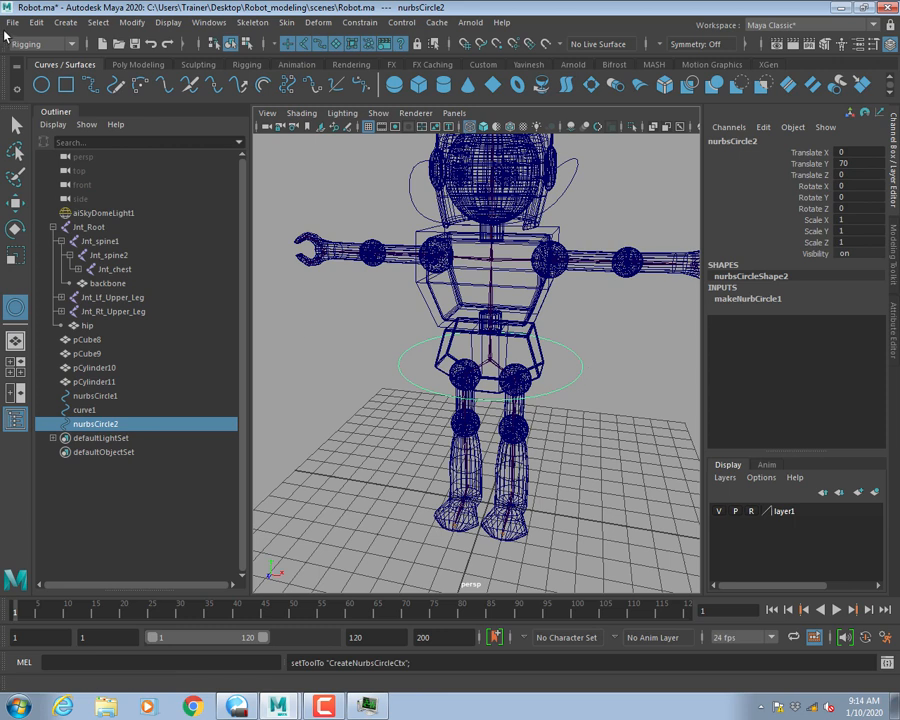
{"action": "left_click", "coordinate": [63, 22]}
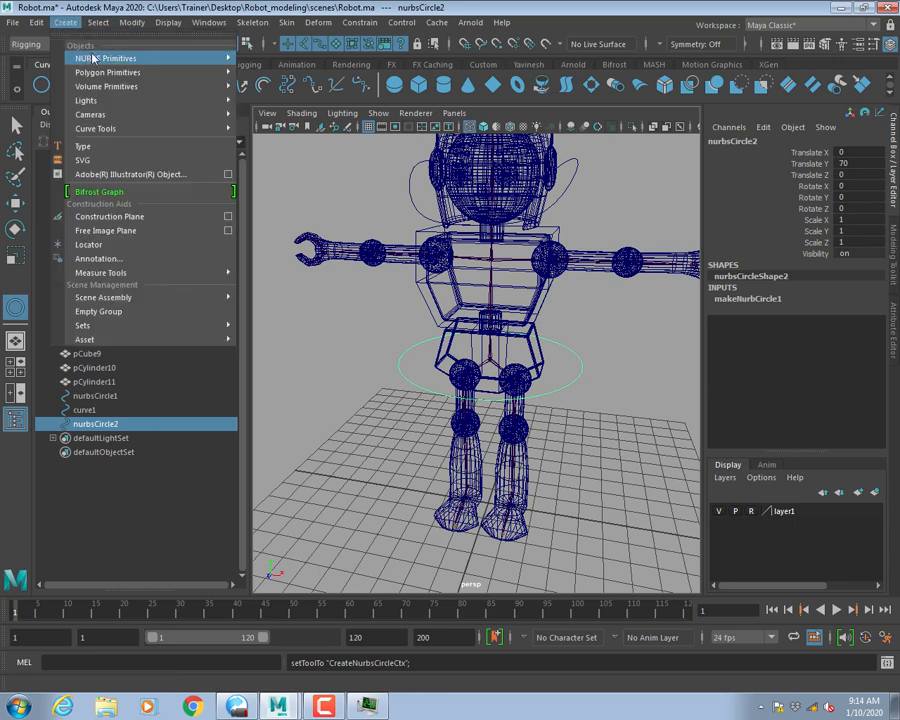
{"action": "mouse_move", "coordinate": [105, 58]}
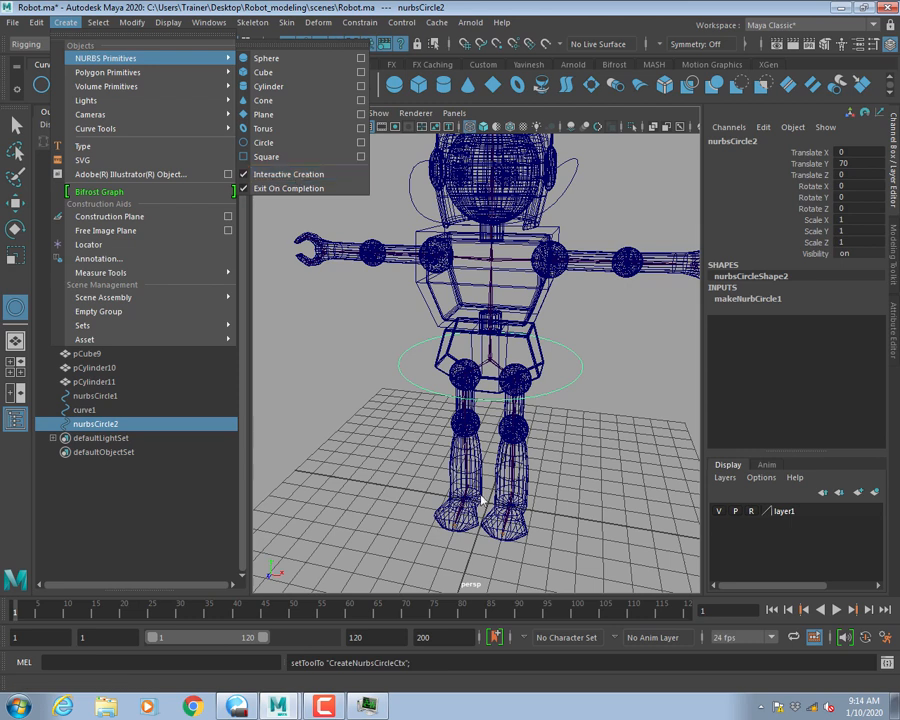
{"action": "left_click_drag", "start_coordinate": [565, 373], "coordinate": [581, 393]}
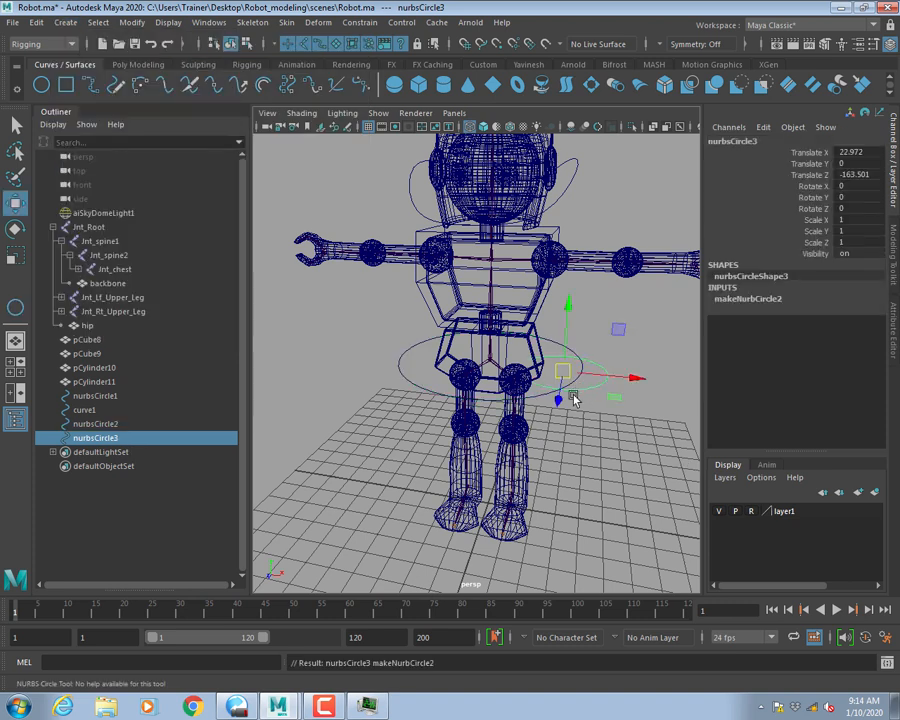
{"action": "key", "text": "Delete"}
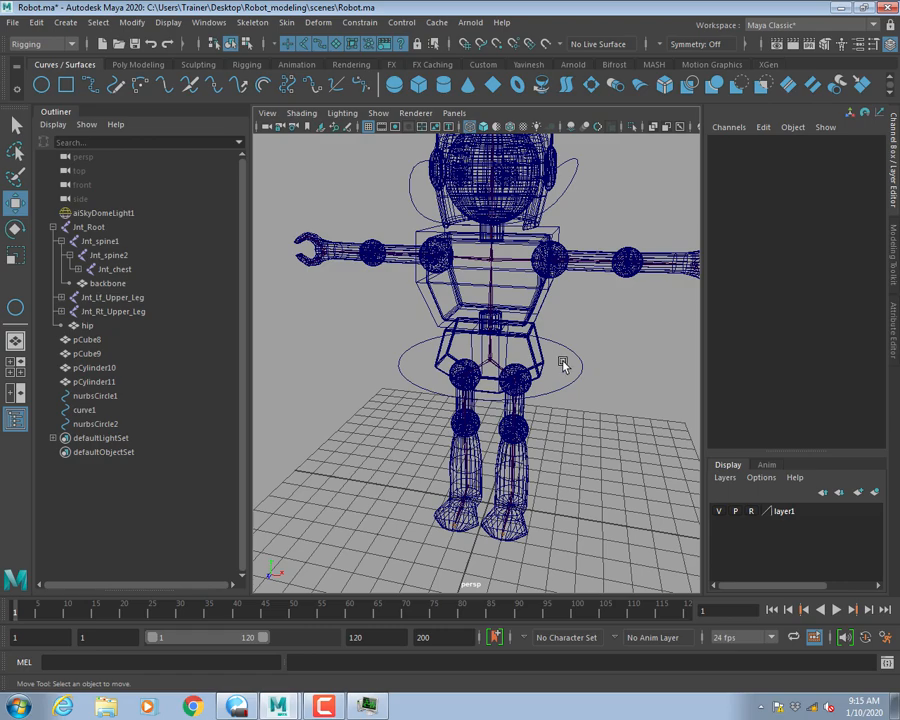
Select the hip circle nurbsCircle2 and snap it once more onto the root joint with the Move tool.
{"action": "left_click", "coordinate": [566, 365]}
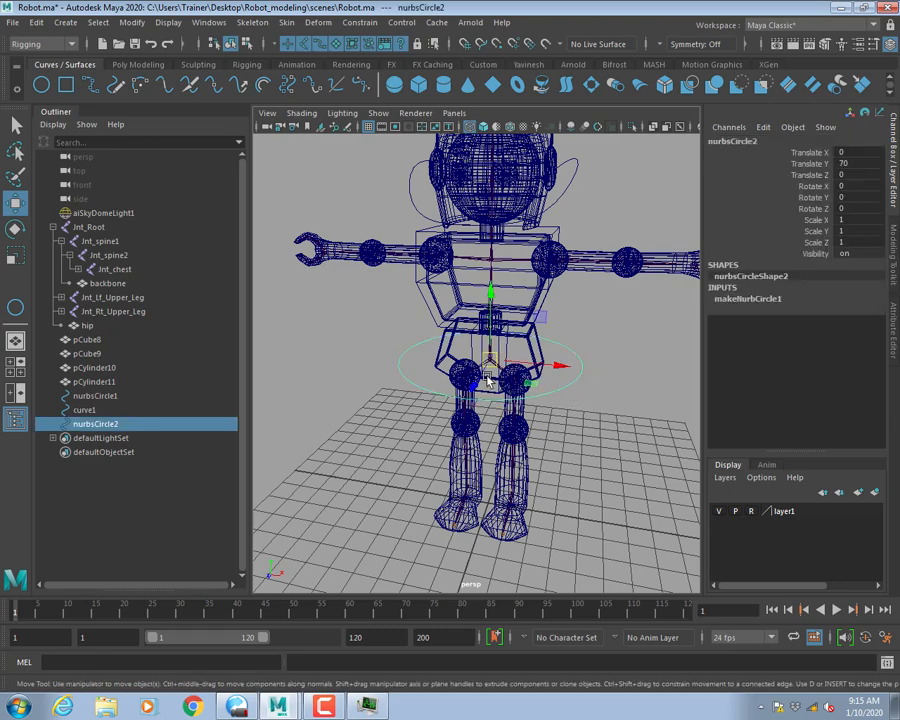
{"action": "right_click_drag", "start_coordinate": [414, 311], "coordinate": [488, 350], "text": "alt"}
{"action": "middle_click_drag", "start_coordinate": [506, 334], "coordinate": [473, 315], "text": "alt"}
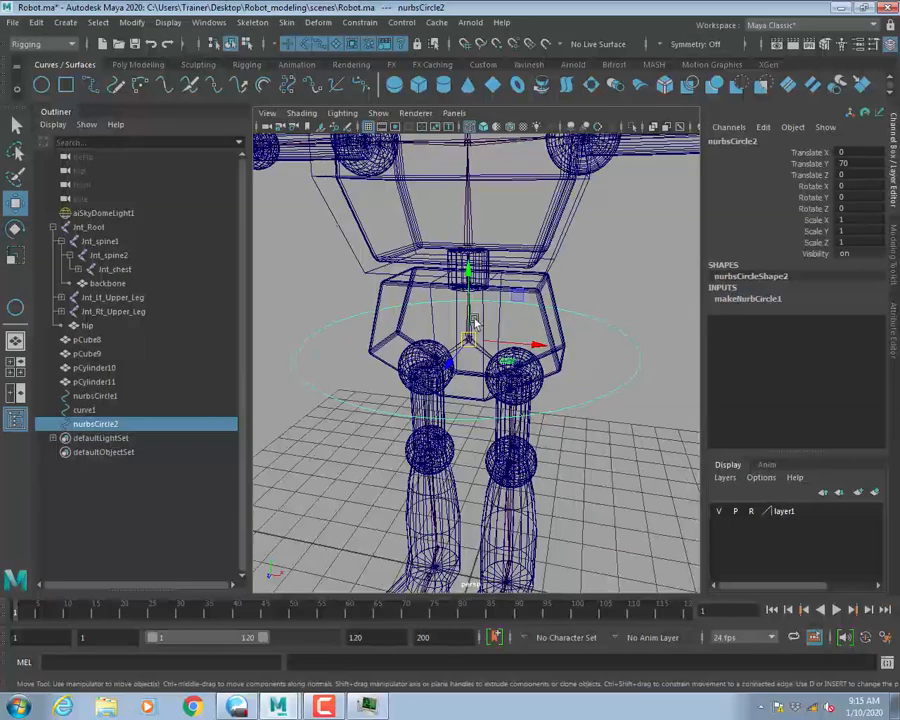
{"action": "right_click_drag", "start_coordinate": [473, 315], "coordinate": [505, 336], "text": "alt"}
{"action": "key", "text": "v"}
{"action": "mouse_move", "coordinate": [467, 334]}
{"action": "left_mouse_down"}
{"action": "mouse_move", "coordinate": [480, 389]}
{"action": "mouse_move", "coordinate": [465, 334]}
{"action": "mouse_move", "coordinate": [459, 345]}
{"action": "left_mouse_up"}
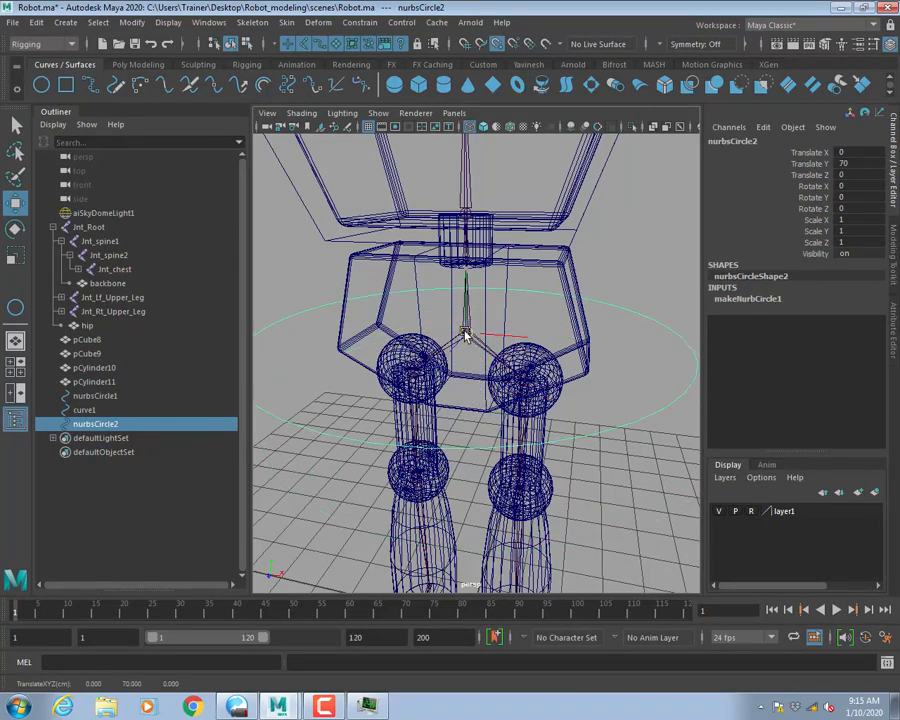
{"action": "left_click_drag", "start_coordinate": [584, 386], "coordinate": [534, 367], "text": "alt"}
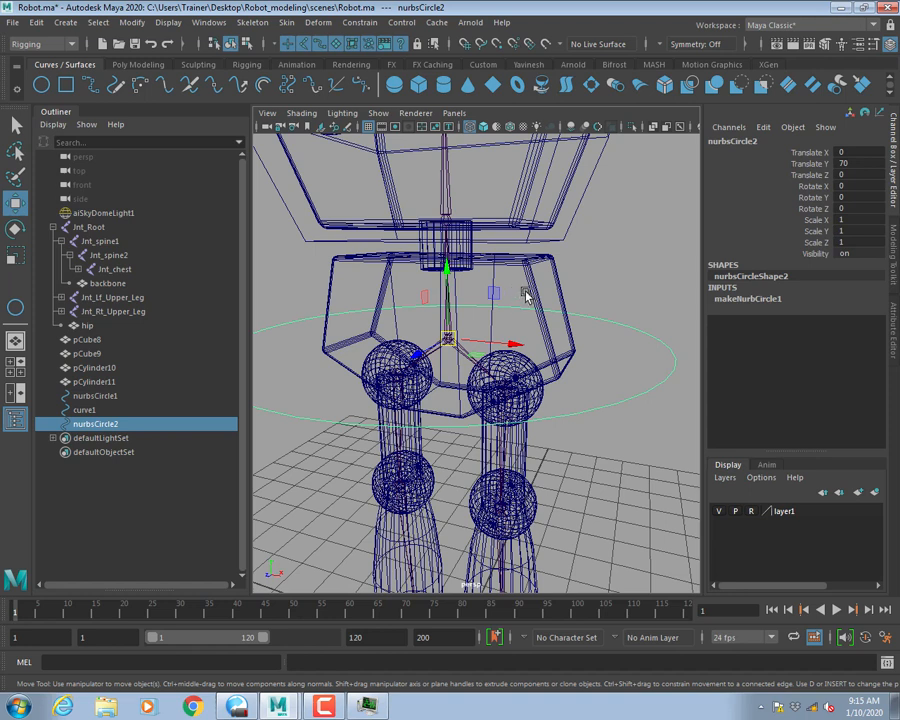
Scale the hip circle uniformly to about 0.746 and save the scene.
{"action": "key", "text": "r"}
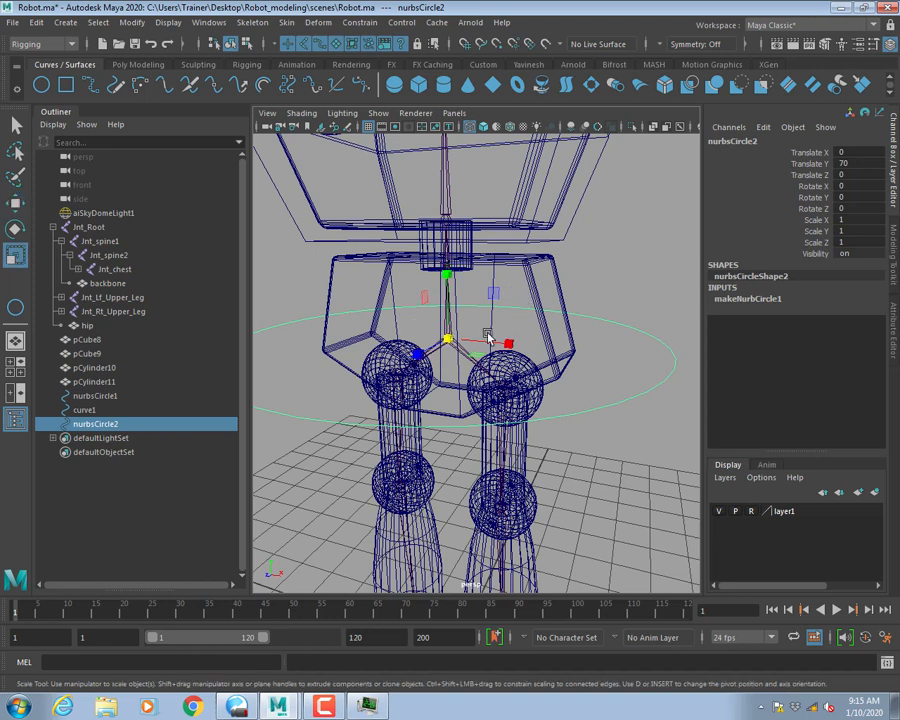
{"action": "left_click_drag", "start_coordinate": [449, 341], "coordinate": [368, 336]}
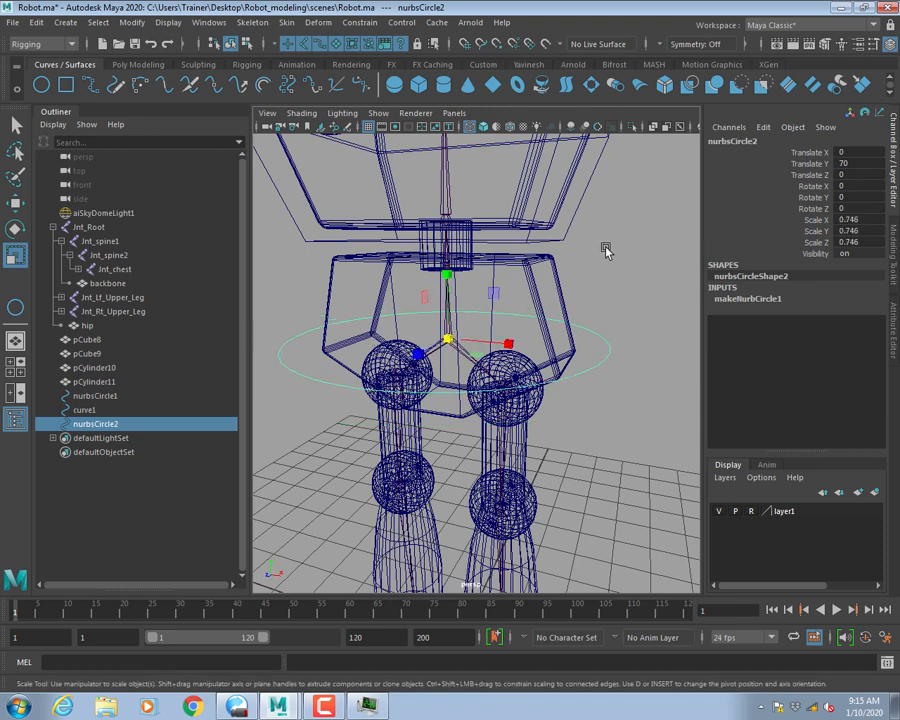
{"action": "key", "text": "q"}
{"action": "key", "text": "ctrl+s"}
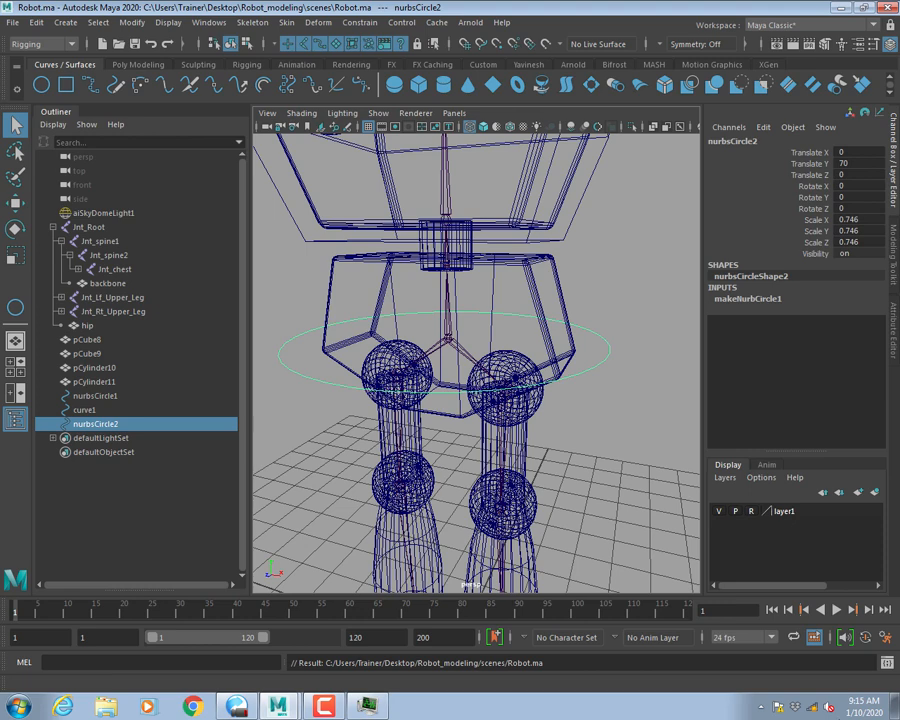
Connect the computer to the brainymation_2.4GHz@unifi wireless network and return to the Maya viewport.
{"action": "left_click", "coordinate": [808, 706]}
{"action": "left_click", "coordinate": [796, 508]}
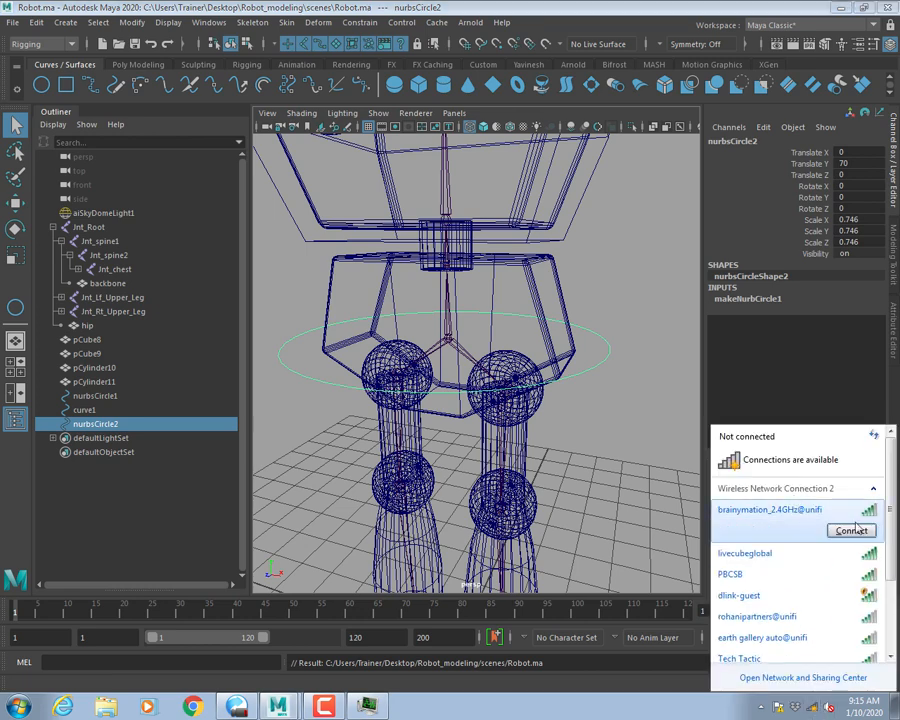
{"action": "left_click", "coordinate": [840, 524]}
{"action": "left_click", "coordinate": [683, 347]}
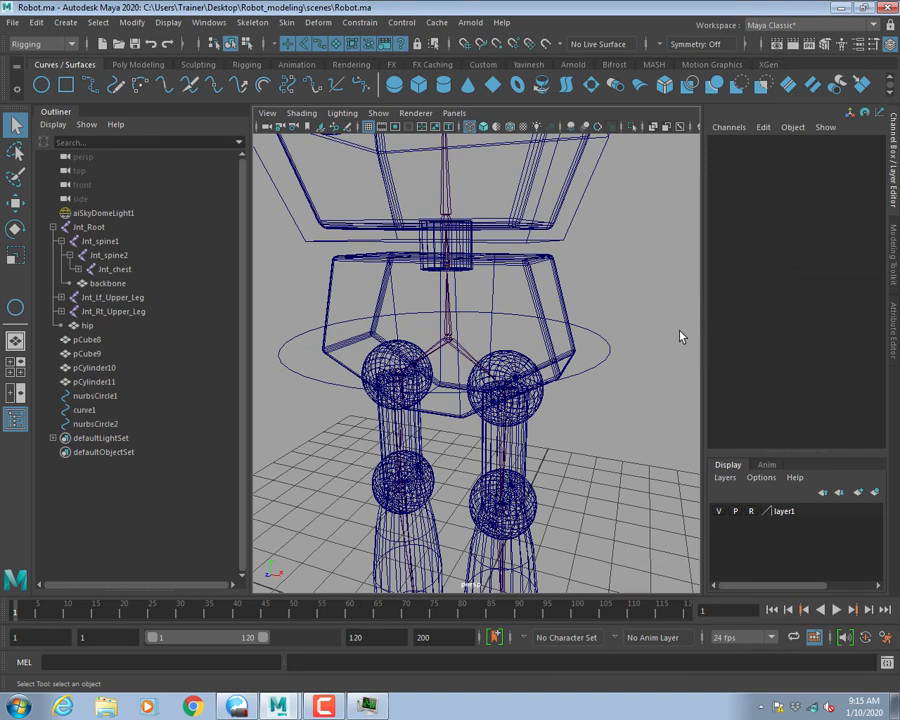
{"action": "left_click", "coordinate": [760, 706]}
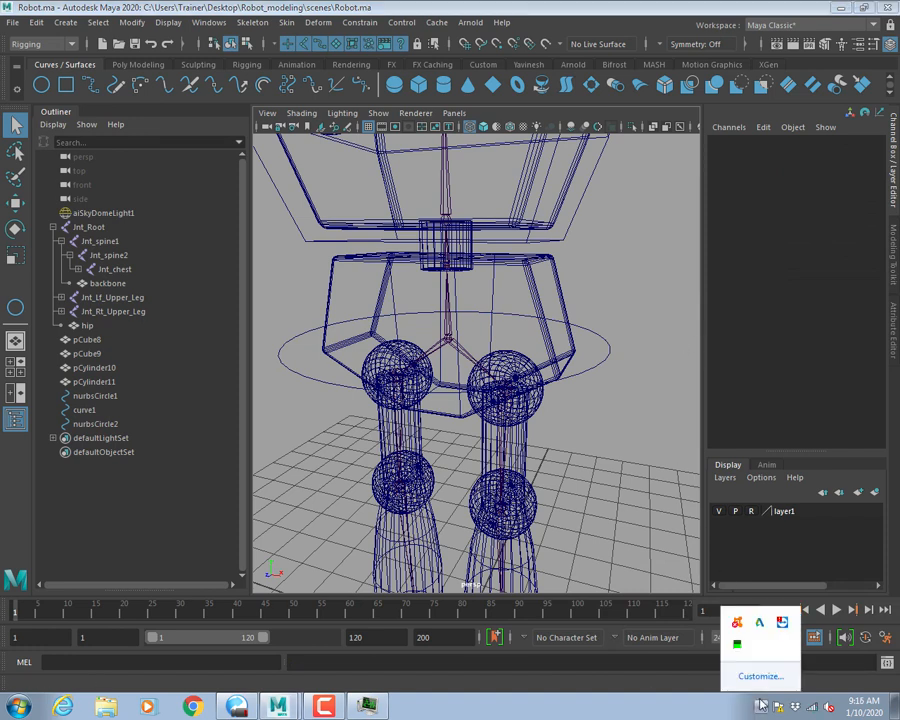
{"action": "right_click", "coordinate": [737, 622]}
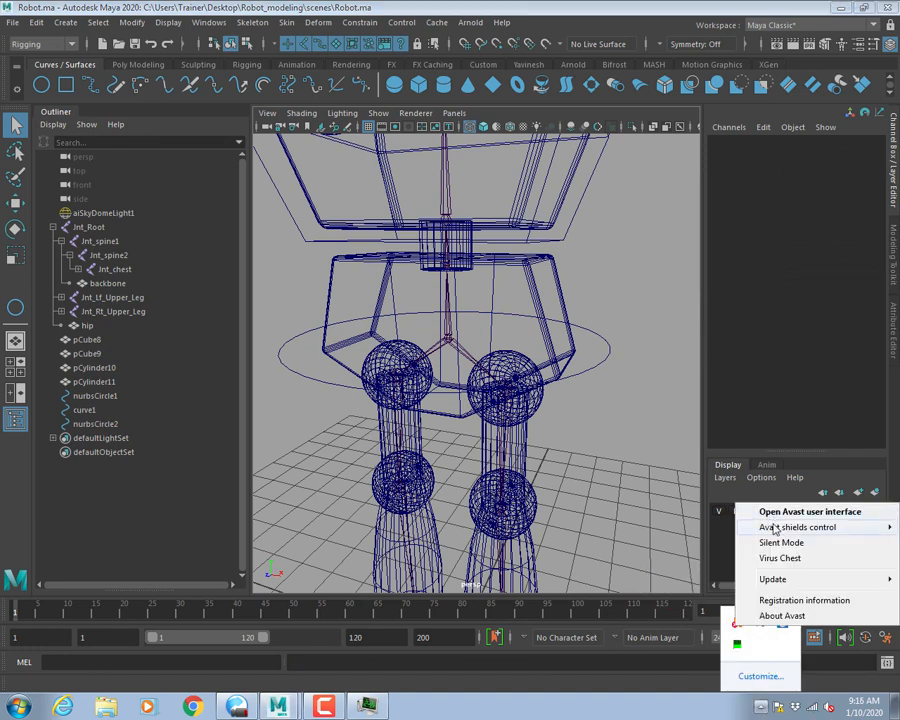
{"action": "mouse_move", "coordinate": [772, 528]}
{"action": "left_click", "coordinate": [670, 527]}
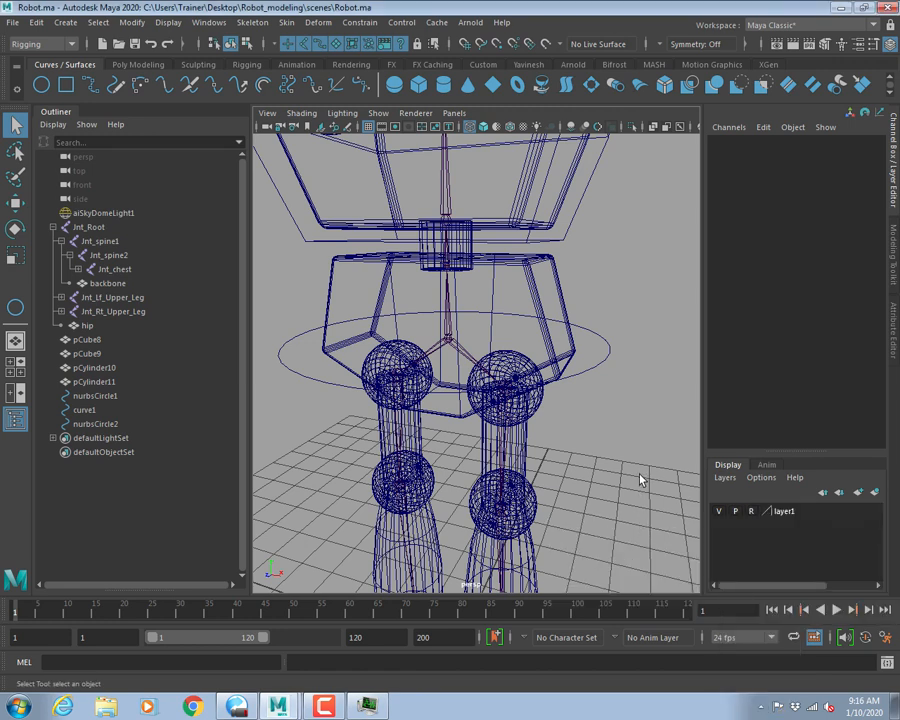
{"action": "left_click", "coordinate": [757, 706]}
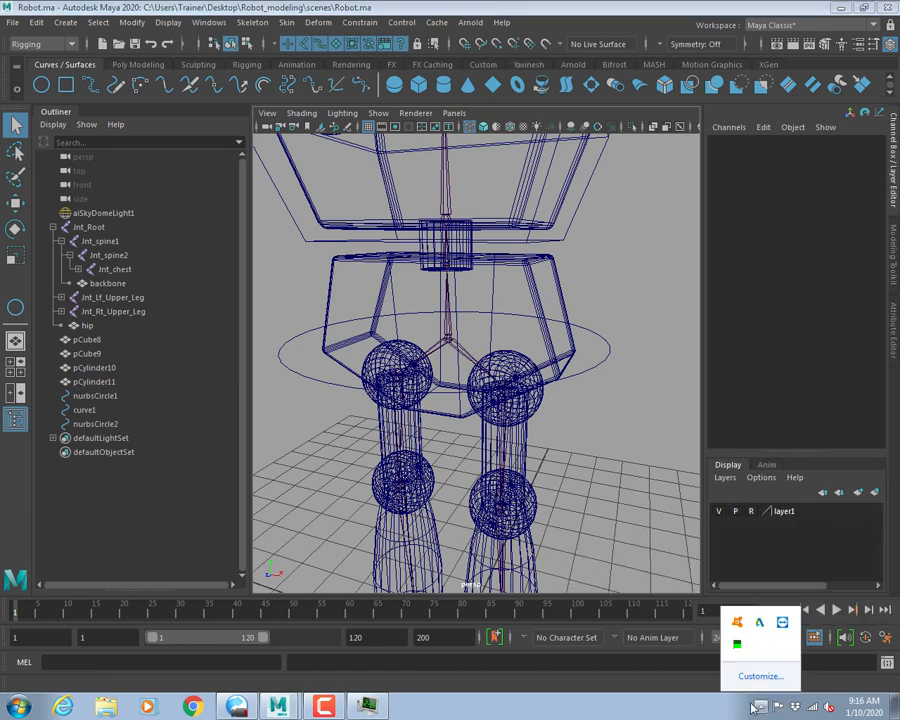
{"action": "left_click", "coordinate": [628, 541]}
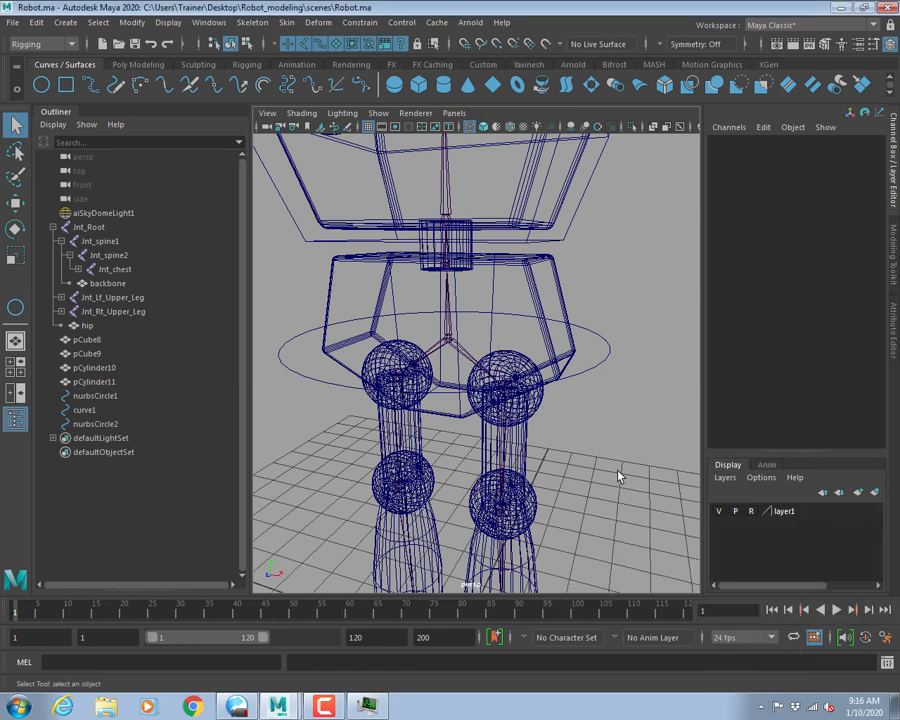
Freeze the transformations of the hip circle nurbsCircle2 and delete its construction history.
{"action": "left_click", "coordinate": [590, 358]}
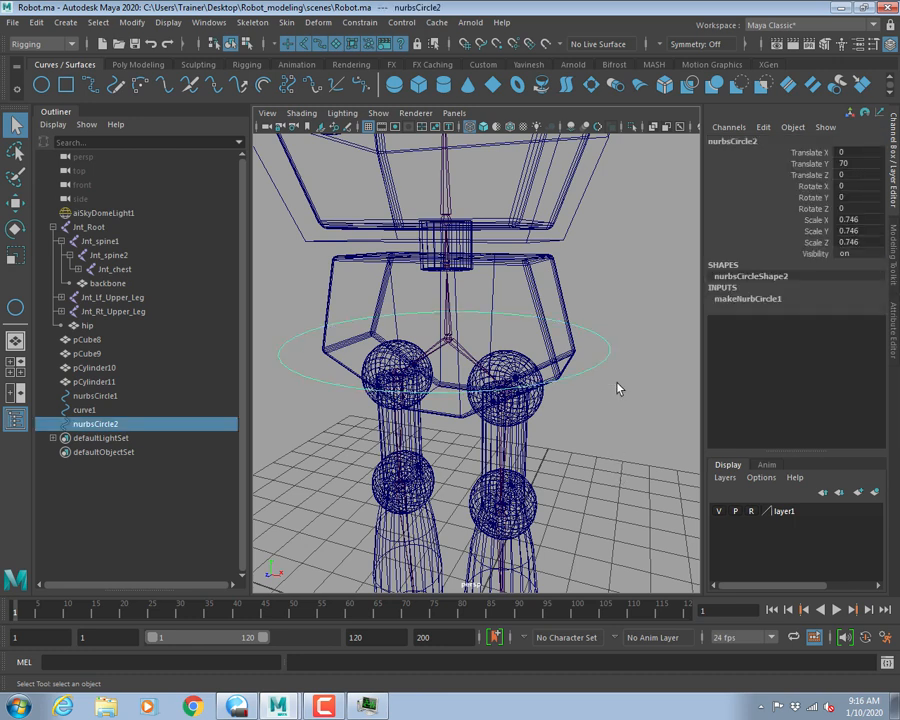
{"action": "left_click", "coordinate": [131, 22]}
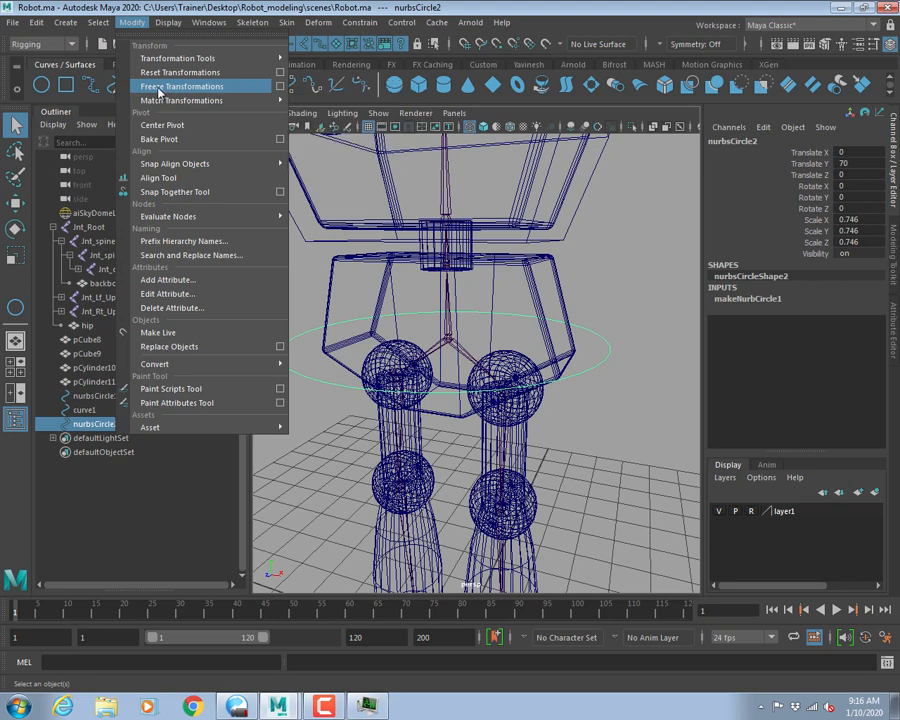
{"action": "left_click", "coordinate": [160, 87]}
{"action": "left_click", "coordinate": [35, 22]}
{"action": "mouse_move", "coordinate": [150, 188]}
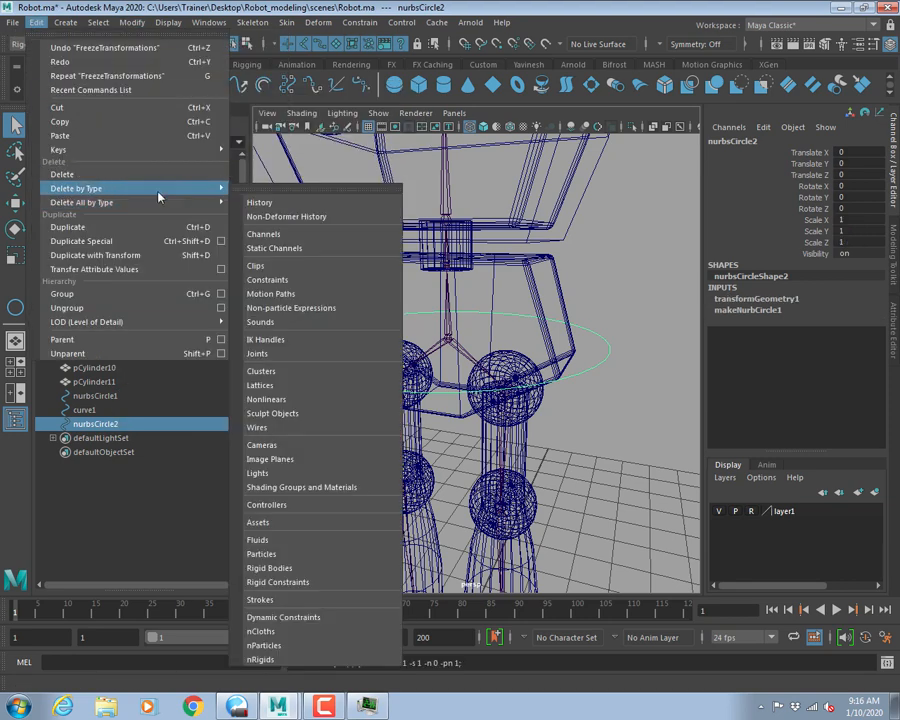
{"action": "left_click", "coordinate": [272, 188]}
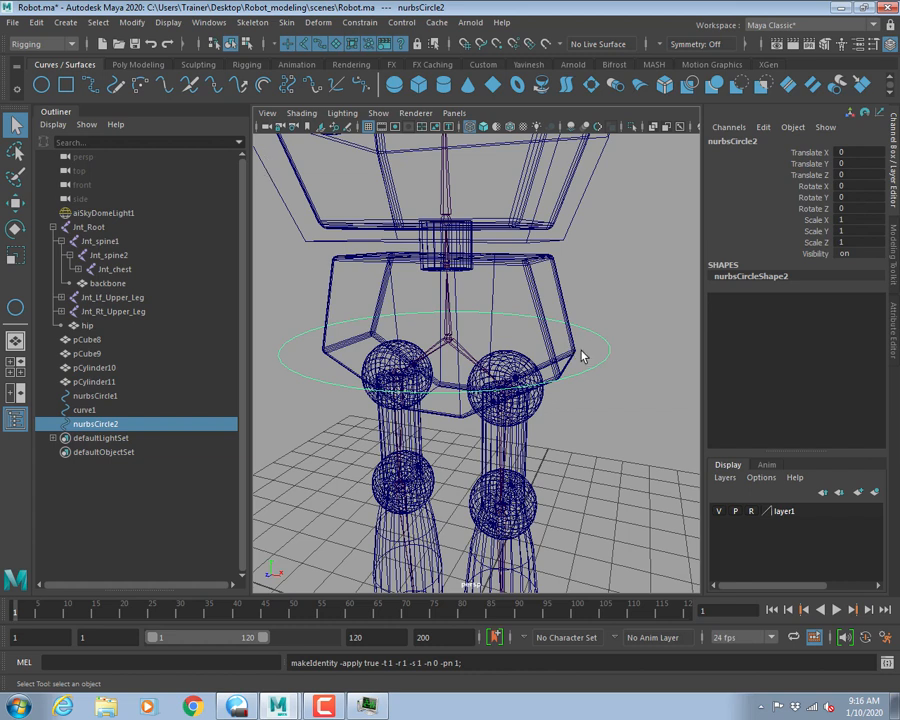
{"action": "left_click", "coordinate": [452, 333], "text": "shift"}
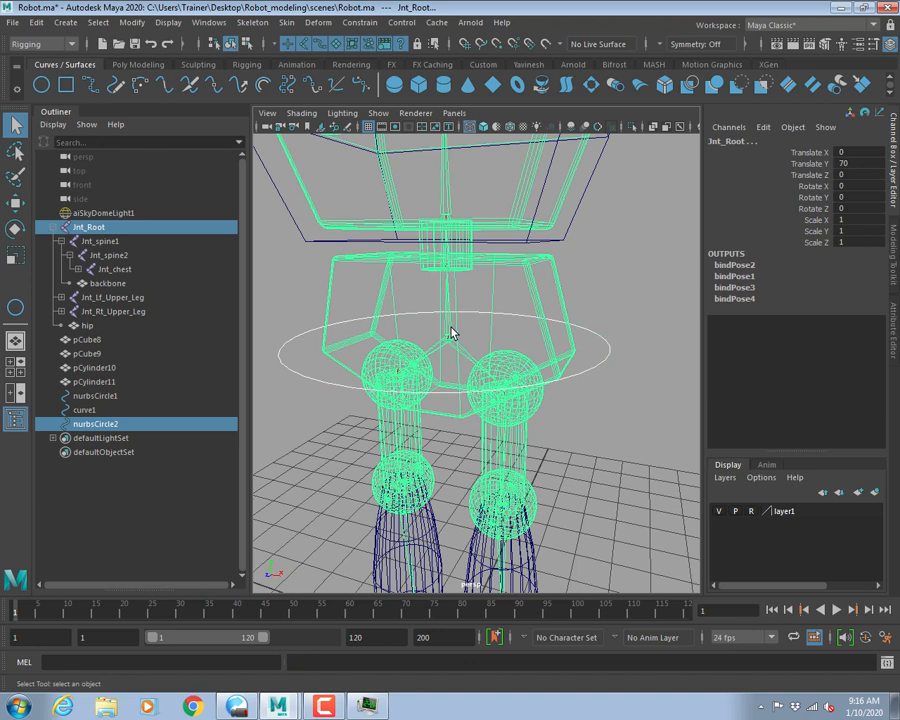
{"action": "left_click", "coordinate": [360, 23]}
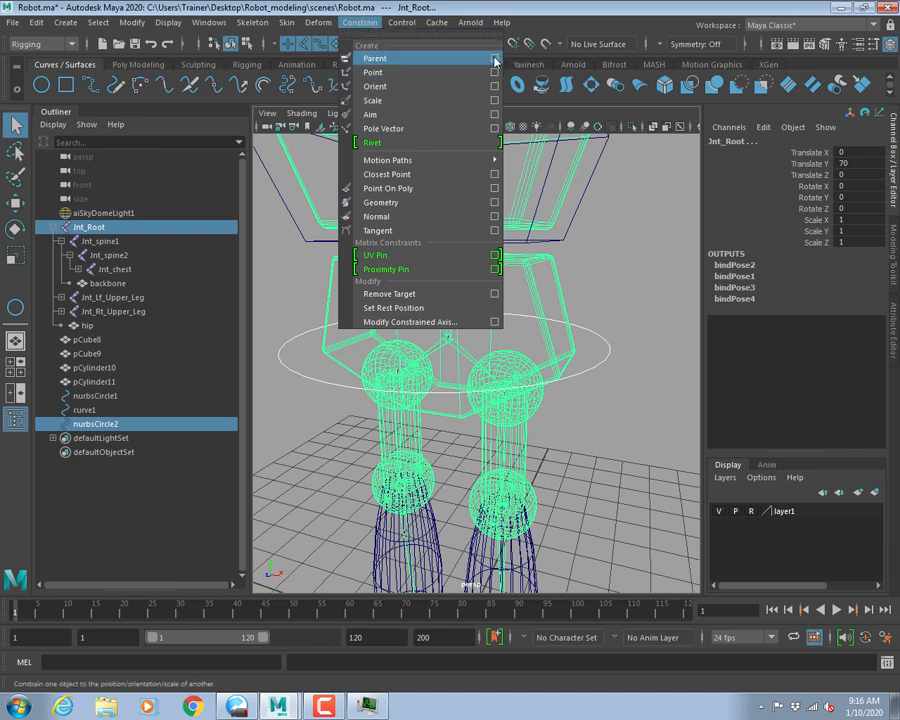
{"action": "left_click", "coordinate": [610, 362]}
{"action": "left_click", "coordinate": [615, 360]}
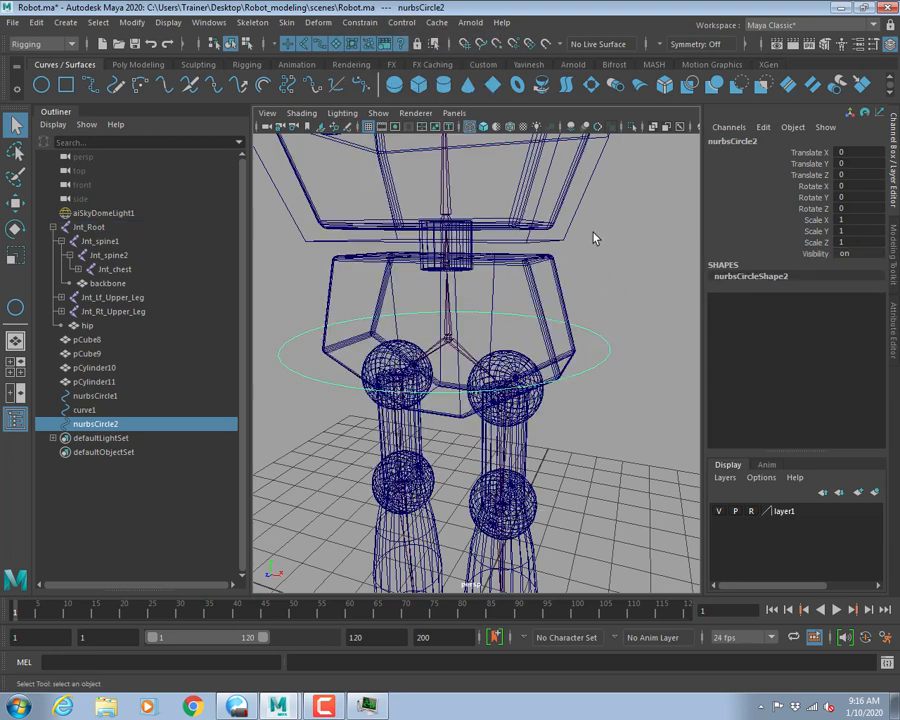
{"action": "left_click", "coordinate": [449, 337], "text": "shift"}
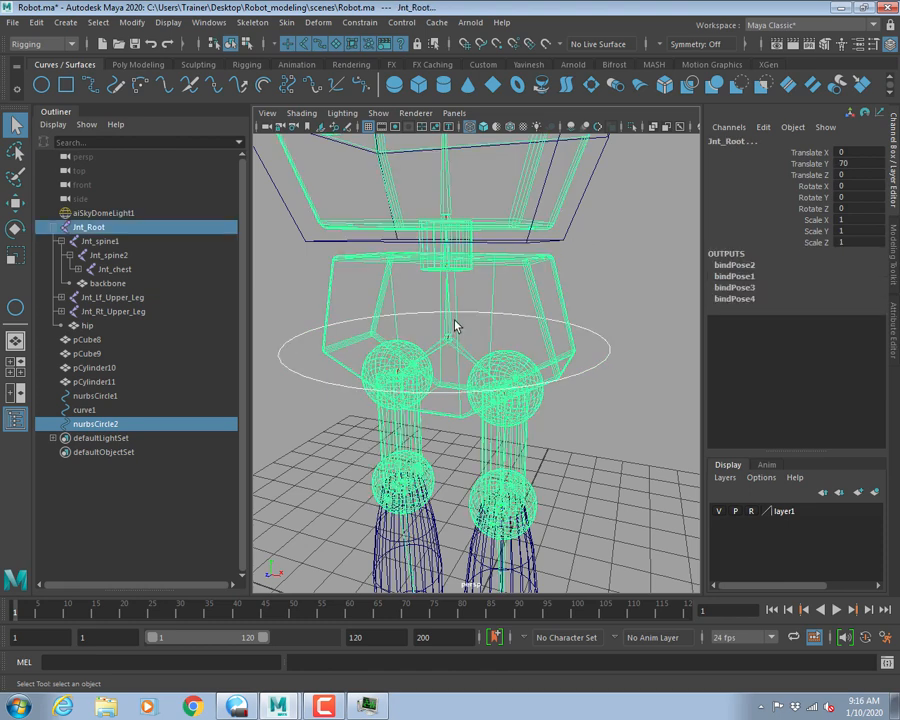
{"action": "left_click", "coordinate": [358, 22]}
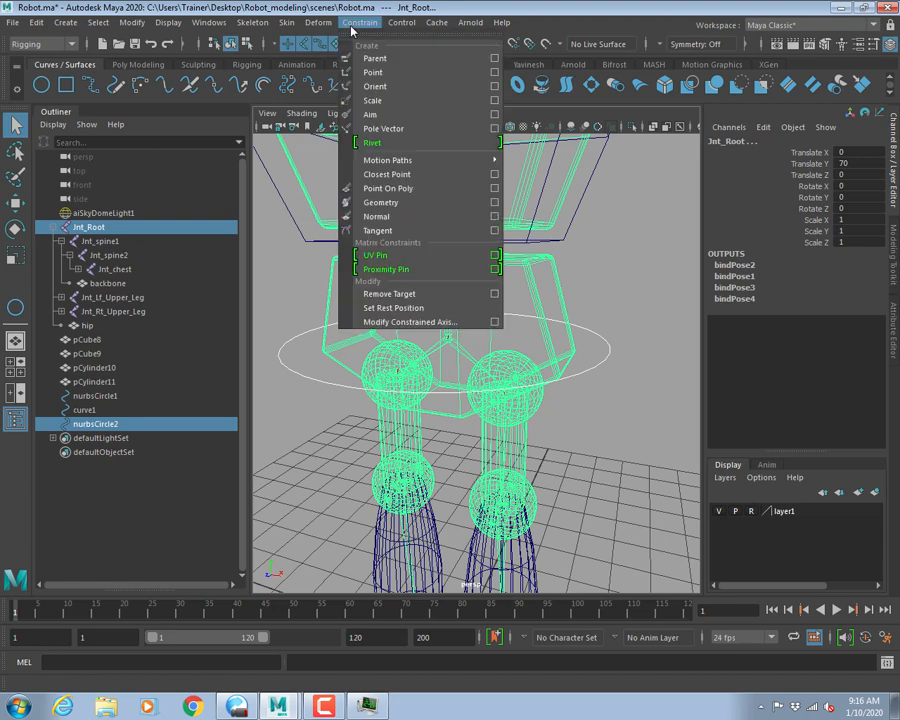
{"action": "left_click", "coordinate": [494, 58]}
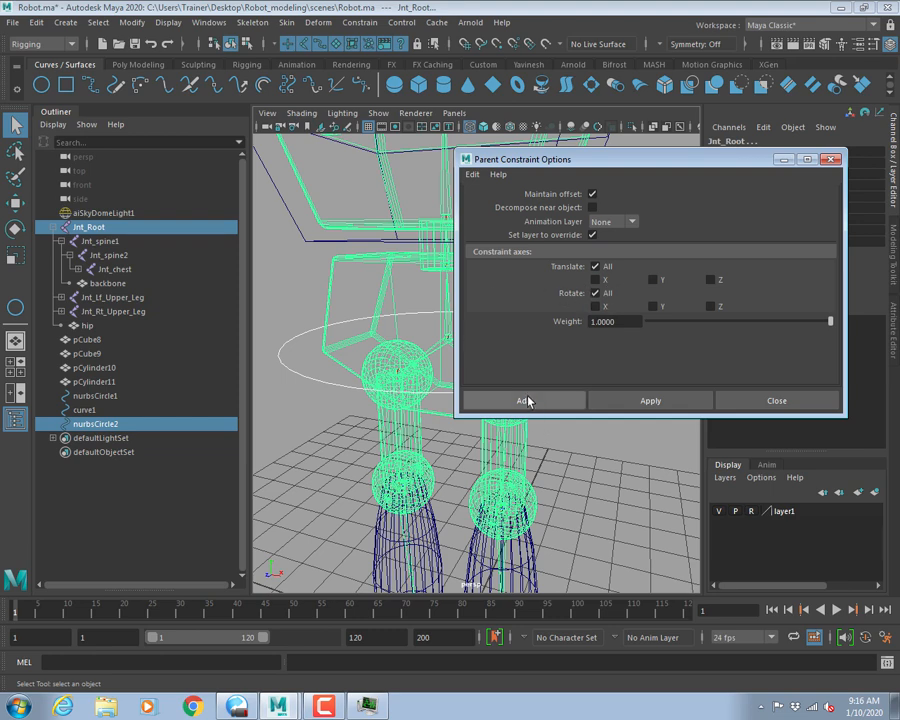
{"action": "left_click", "coordinate": [756, 402]}
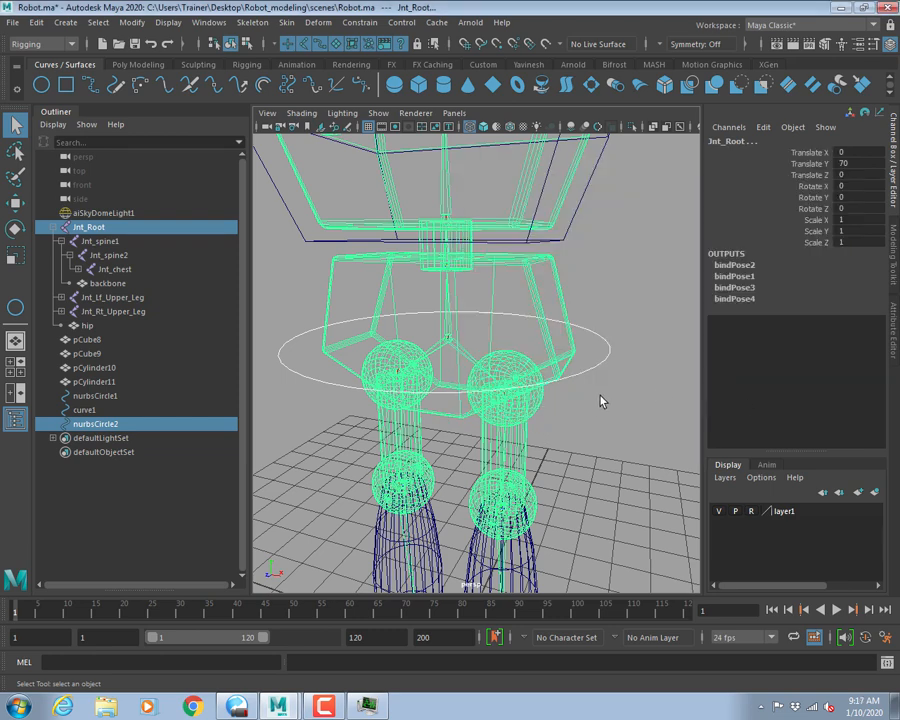
Parent-constrain the root joint Jnt_Root to the hip circle nurbsCircle2 with Maintain offset on, all translate and rotate axes and weight 1.
{"action": "left_click", "coordinate": [590, 366]}
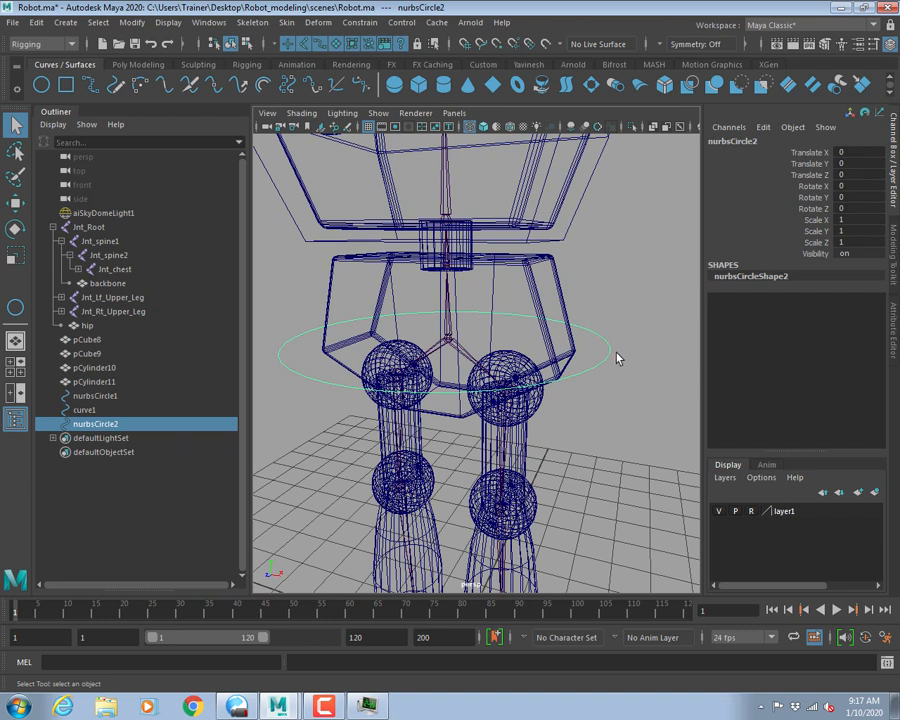
{"action": "left_click", "coordinate": [447, 343], "text": "shift"}
{"action": "left_click", "coordinate": [401, 22]}
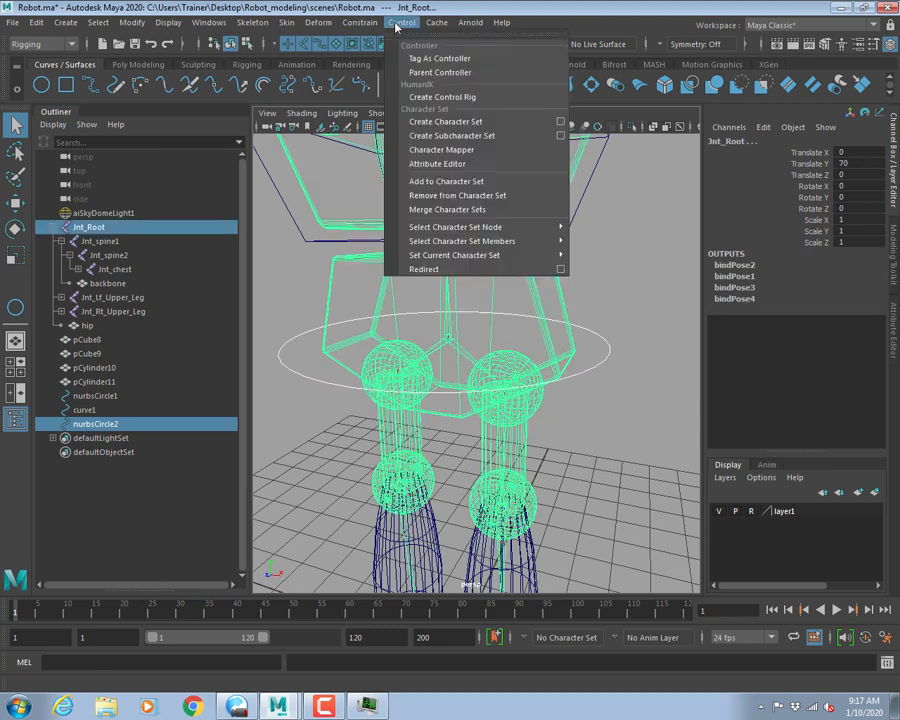
{"action": "mouse_move", "coordinate": [359, 22]}
{"action": "left_click", "coordinate": [496, 59]}
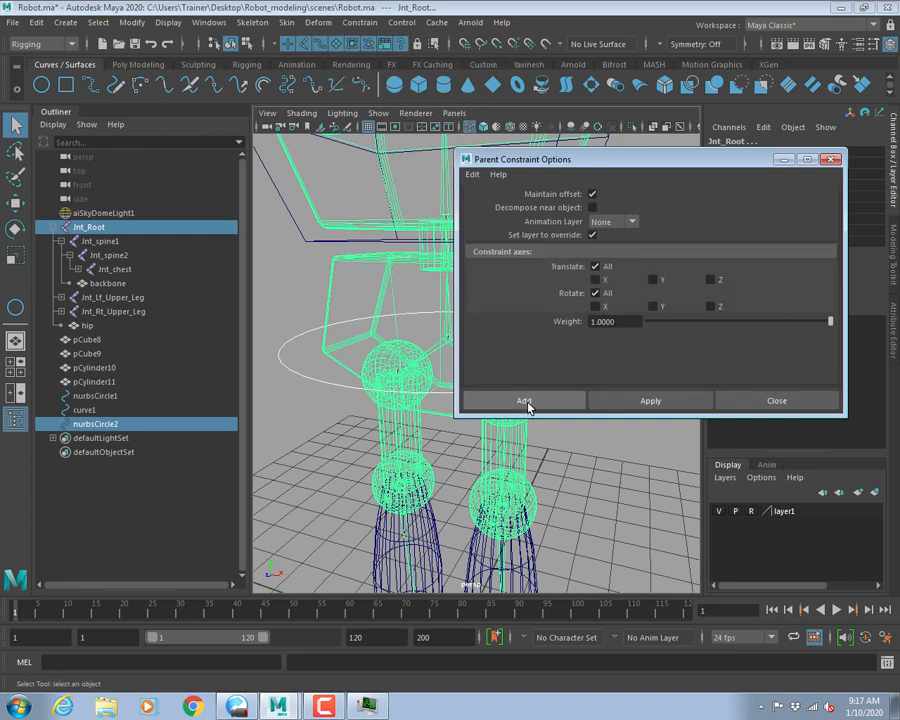
{"action": "left_click", "coordinate": [524, 401]}
{"action": "left_click", "coordinate": [585, 417]}
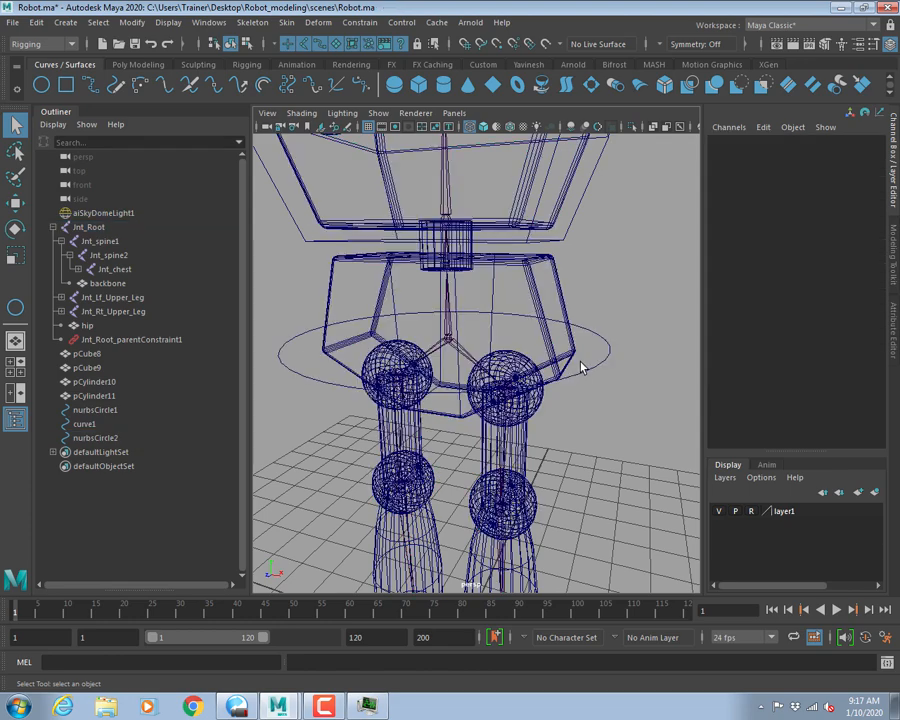
In shaded display, test the hip circle by rotating it about Z to around -47 degrees, and undo the rotation.
{"action": "left_click", "coordinate": [583, 370]}
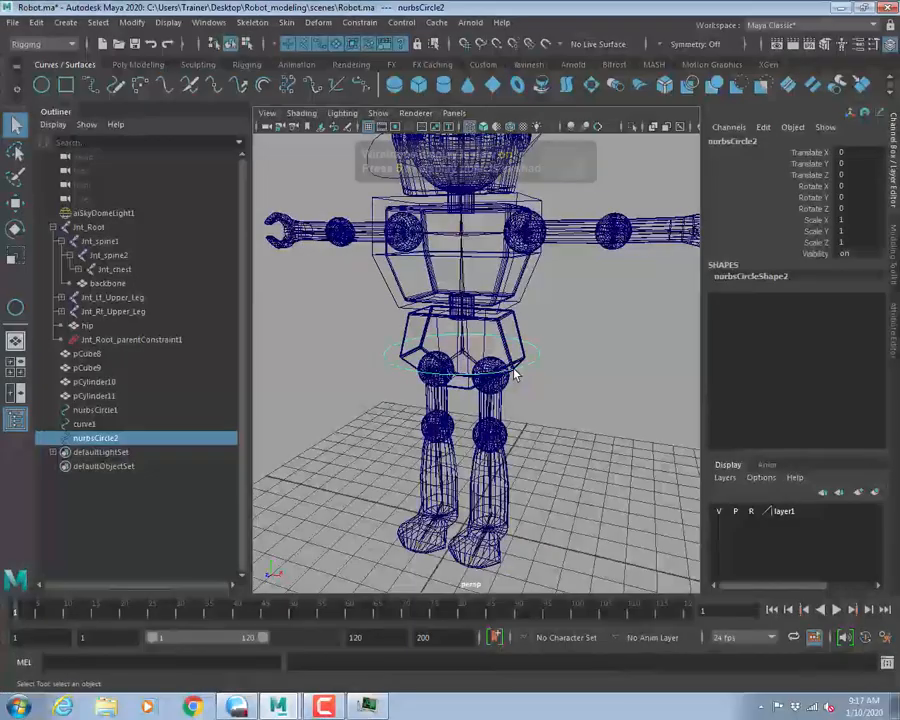
{"action": "key", "text": "4"}
{"action": "key", "text": "5"}
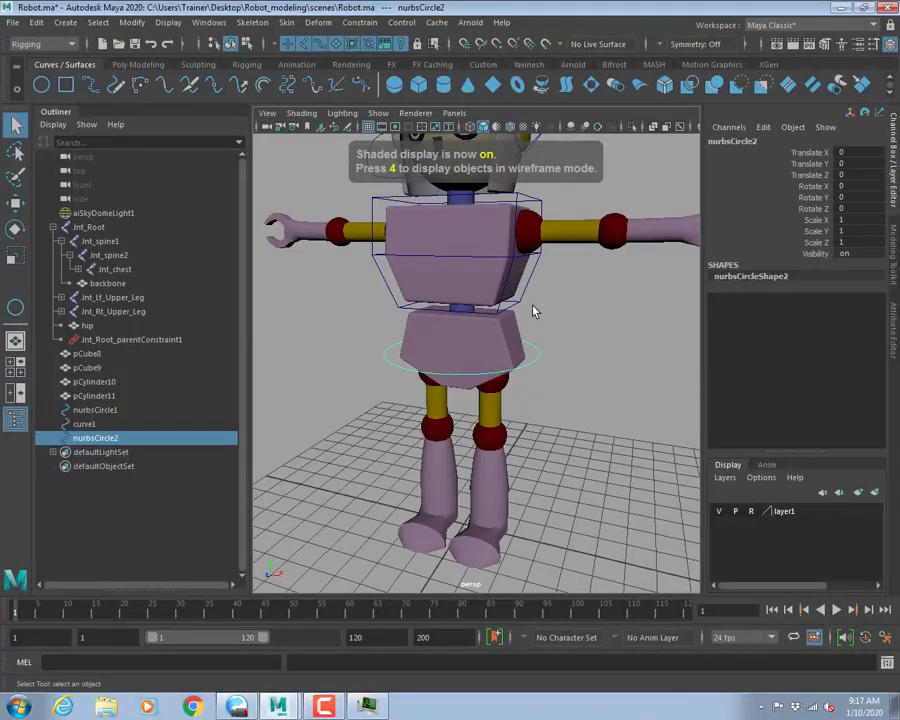
{"action": "key", "text": "e"}
{"action": "left_click_drag", "start_coordinate": [517, 362], "coordinate": [549, 371]}
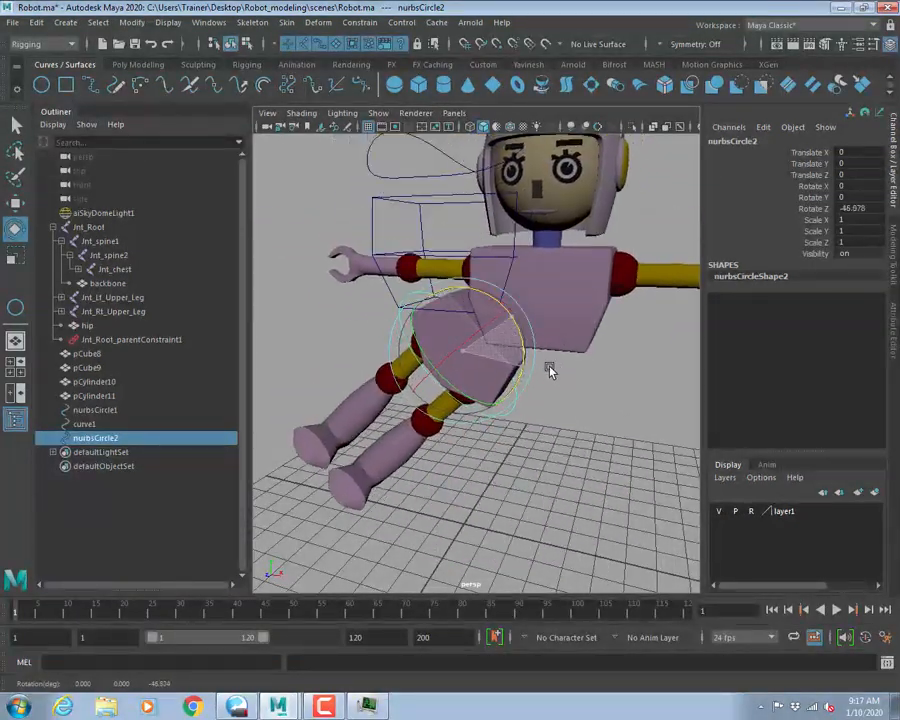
{"action": "key", "text": "ctrl+z"}
Test the hip circle by moving it down about 27 units along Y, and undo the move.
{"action": "key", "text": "w"}
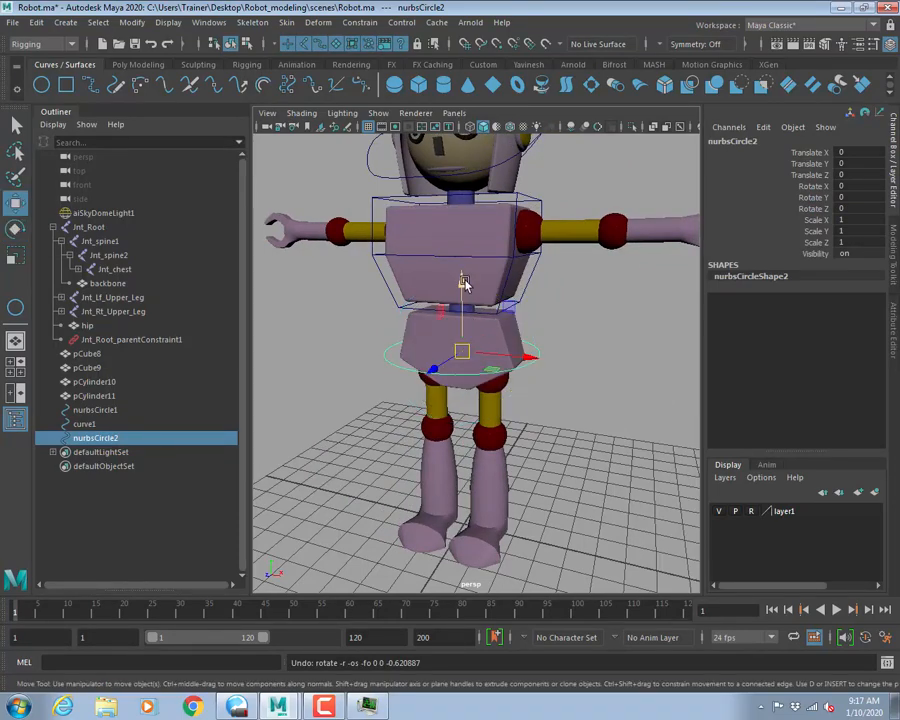
{"action": "left_click_drag", "start_coordinate": [463, 283], "coordinate": [460, 356]}
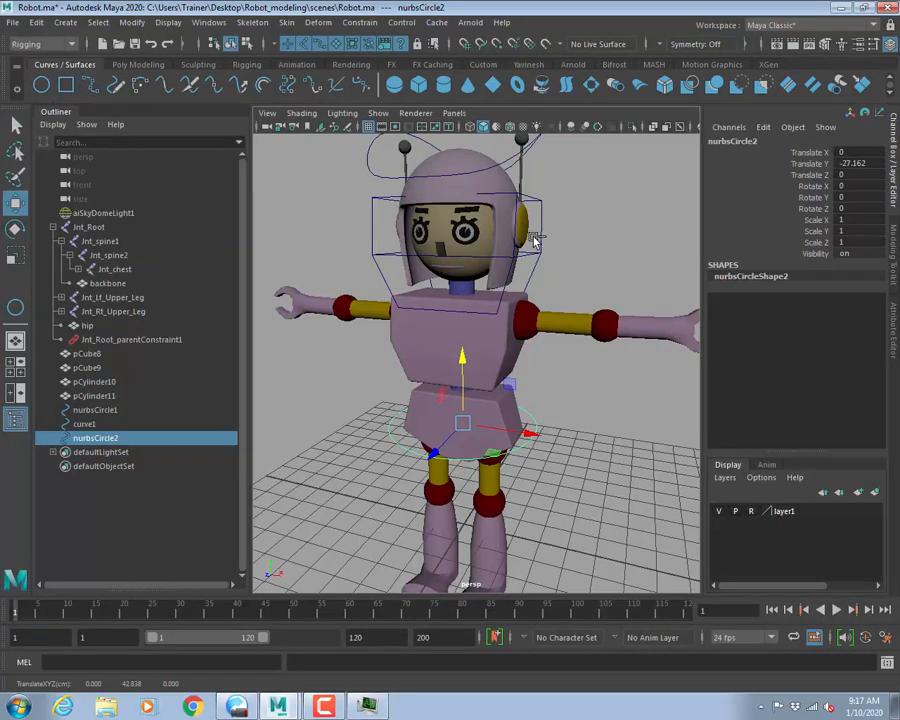
{"action": "key", "text": "ctrl+z"}
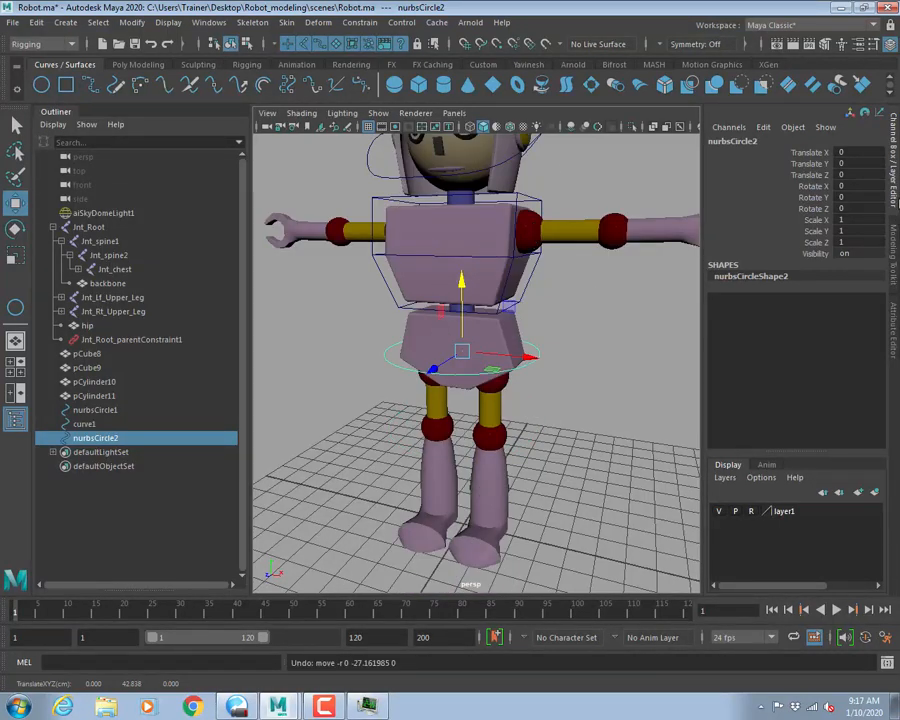
Collapse the Channel Box to widen the viewport and return to wireframe display around the hips.
{"action": "left_click", "coordinate": [891, 192]}
{"action": "left_click", "coordinate": [735, 336]}
{"action": "middle_click_drag", "start_coordinate": [735, 334], "coordinate": [655, 364], "text": "alt"}
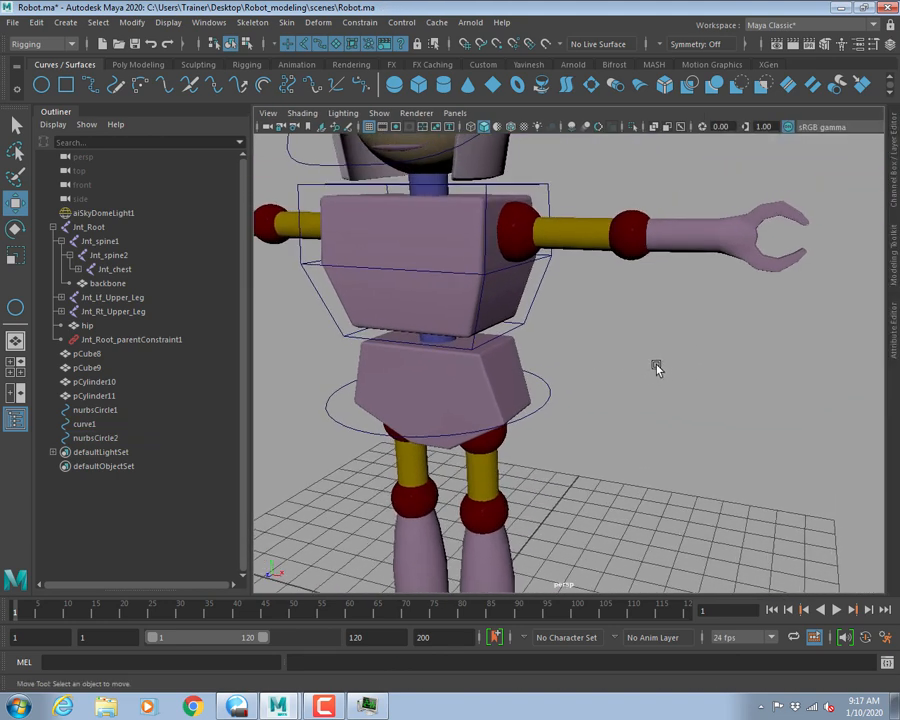
{"action": "scroll", "coordinate": [628, 320], "scroll_direction": "down", "scroll_amount": 3}
{"action": "middle_click_drag", "start_coordinate": [575, 353], "coordinate": [586, 337], "text": "alt"}
{"action": "scroll", "coordinate": [585, 334], "scroll_direction": "down", "scroll_amount": 2}
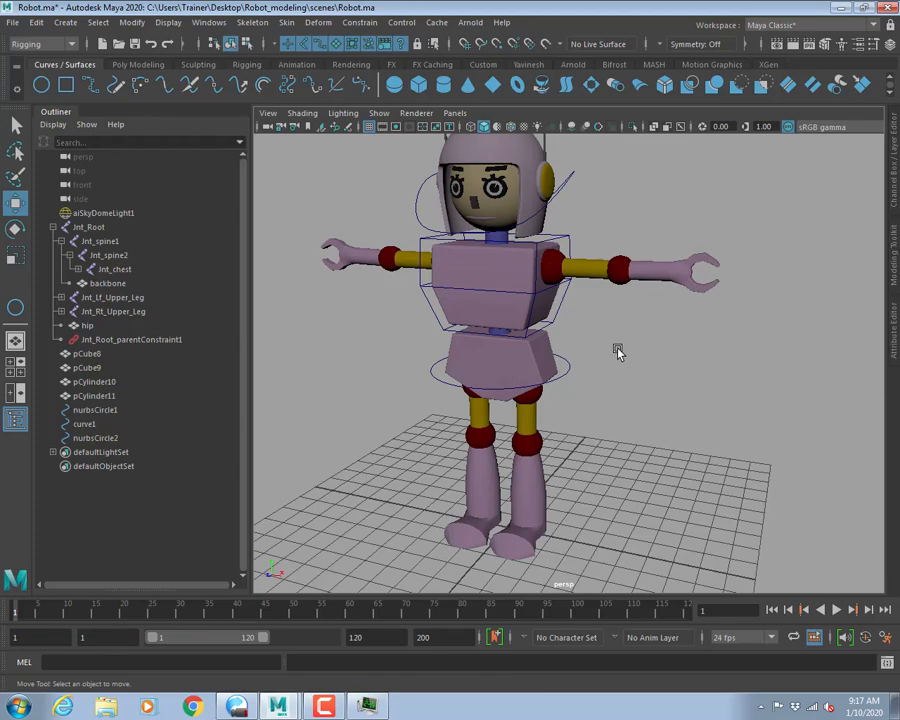
{"action": "key", "text": "4"}
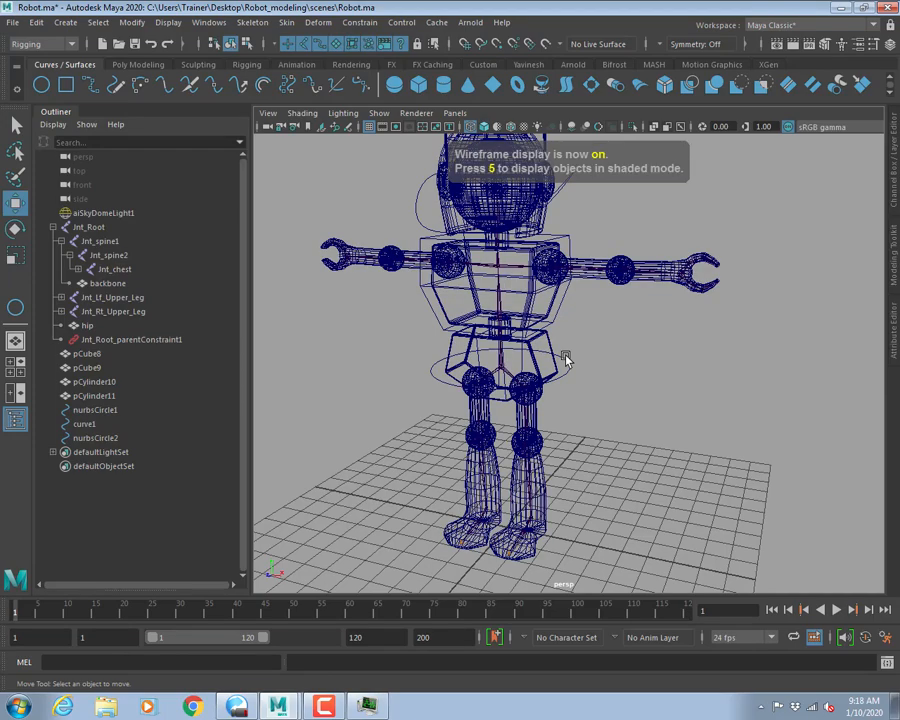
{"action": "scroll", "coordinate": [575, 400], "scroll_direction": "up", "scroll_amount": 5}
{"action": "left_click_drag", "start_coordinate": [537, 411], "coordinate": [628, 401], "text": "alt"}
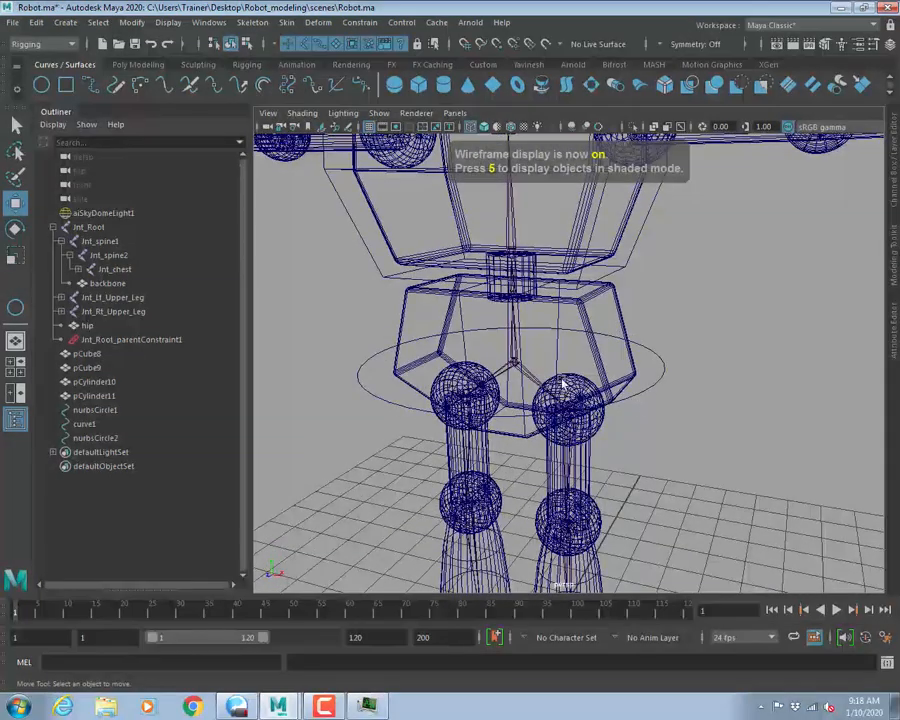
Select the hip circle nurbsCircle2 followed by the root joint Jnt_Root to review the constraint's selection order.
{"action": "left_click", "coordinate": [604, 398]}
{"action": "key", "text": "q"}
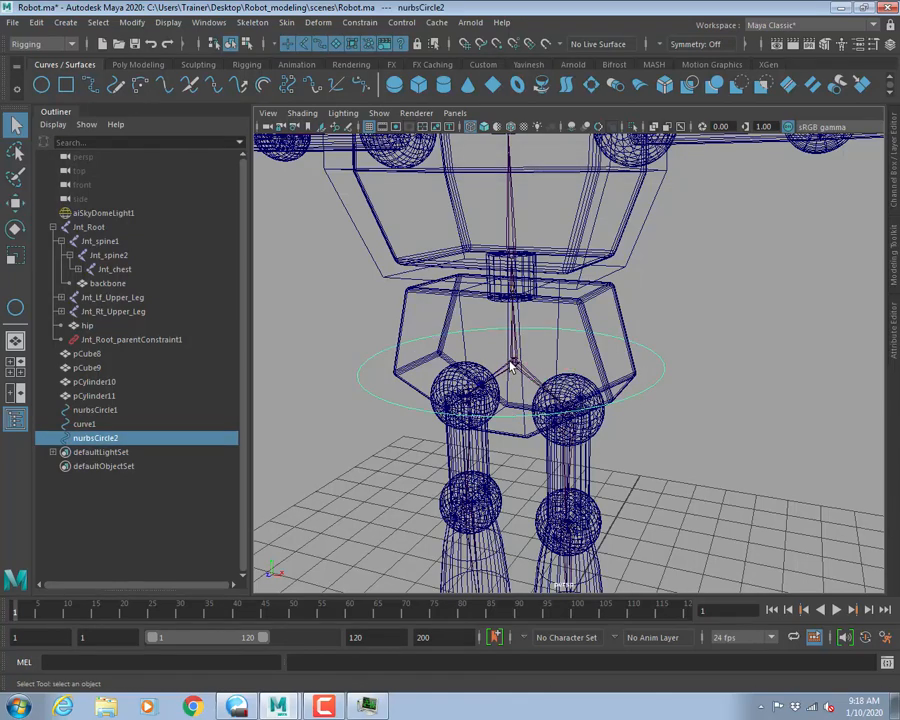
{"action": "left_click", "coordinate": [513, 368], "text": "shift"}
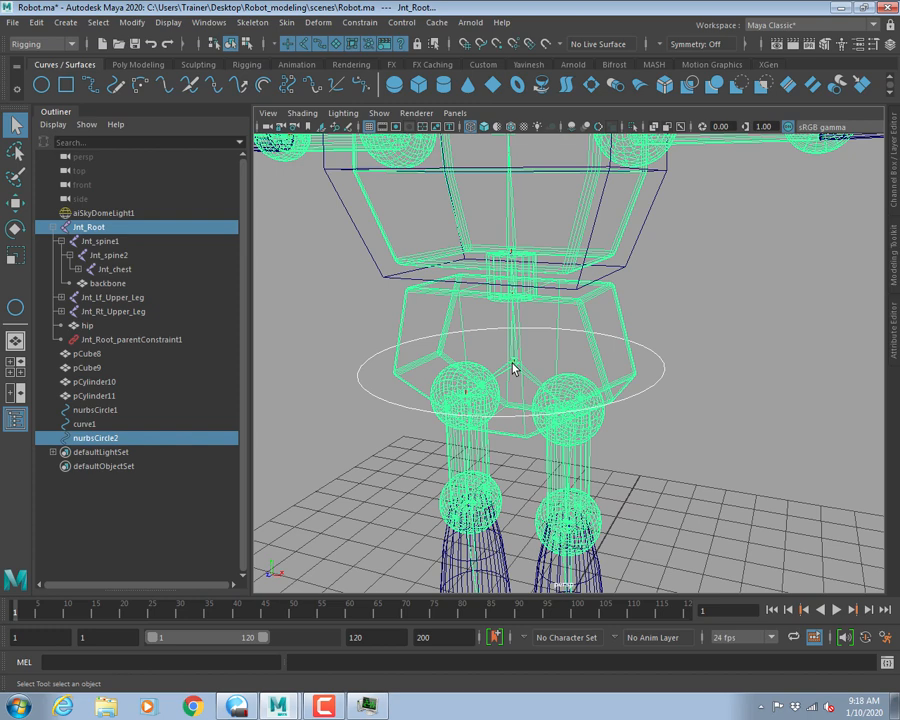
{"action": "left_click_drag", "start_coordinate": [683, 418], "coordinate": [683, 418]}
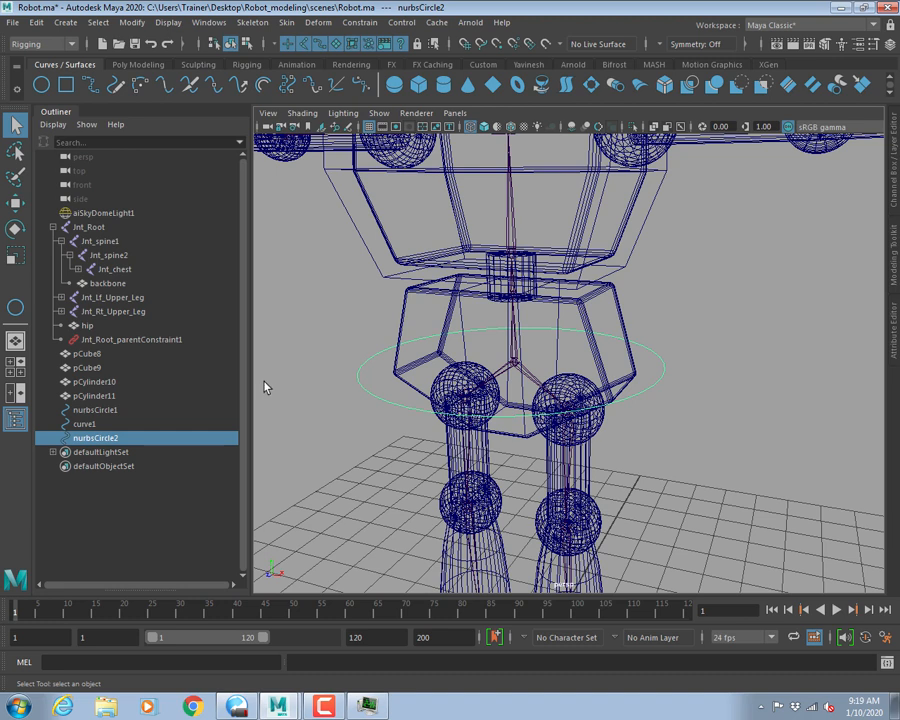
{"action": "left_click", "coordinate": [678, 400]}
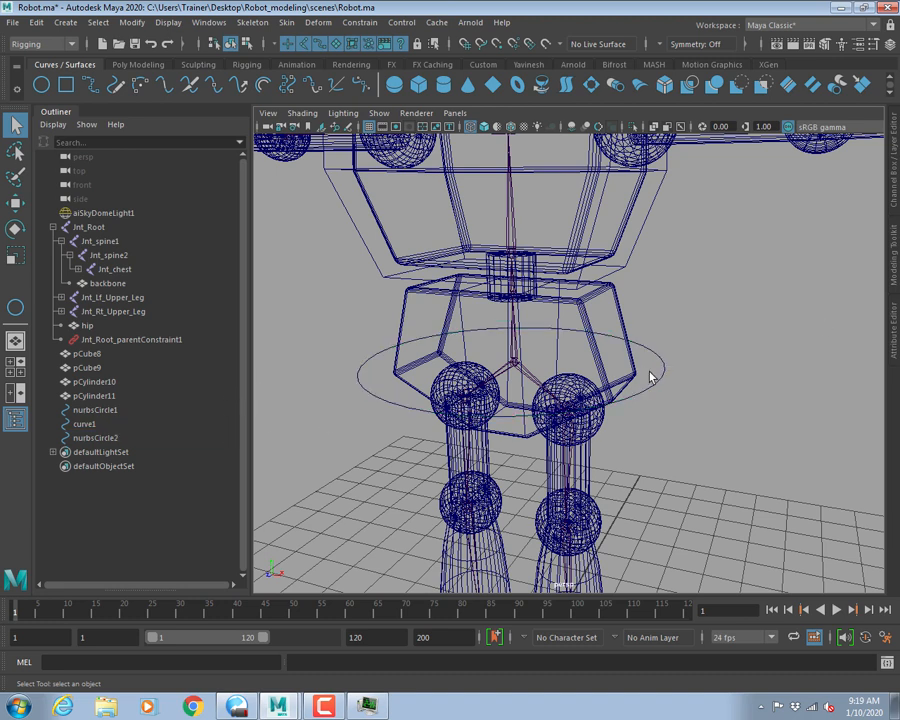
Select the hip circle nurbsCircle2 and view its shape attributes and its transform channels.
{"action": "left_click", "coordinate": [650, 377]}
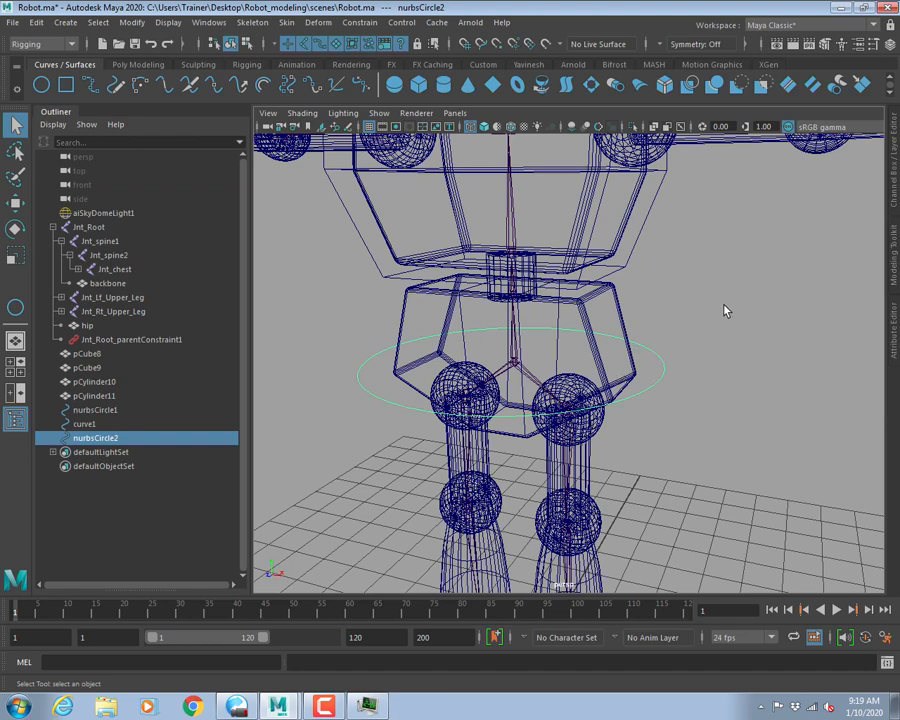
{"action": "key", "text": "ctrl+a"}
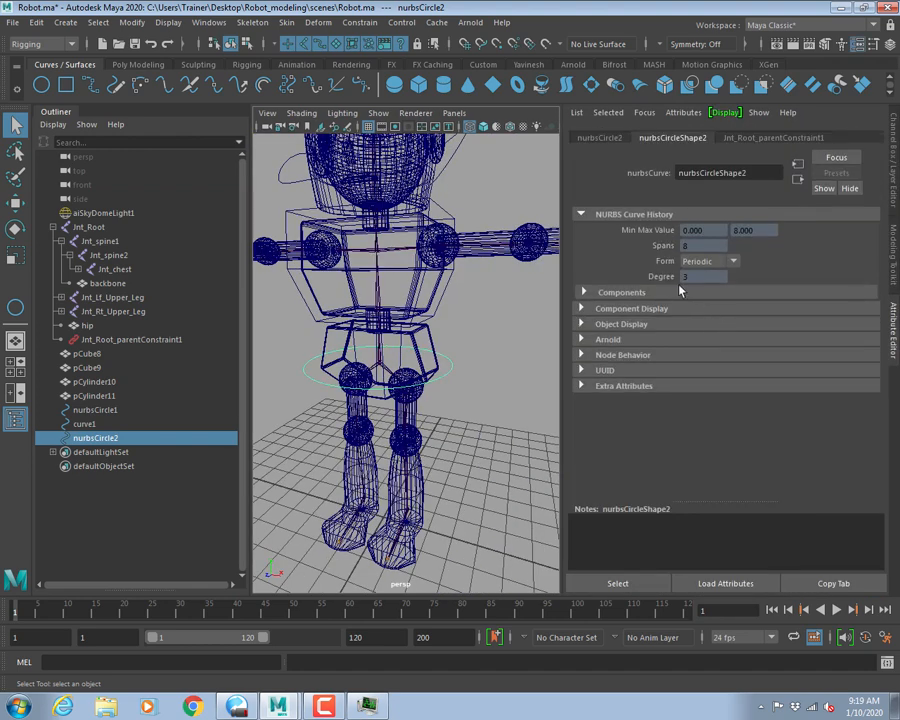
{"action": "key", "text": "ctrl+a"}
{"action": "left_click", "coordinate": [617, 292]}
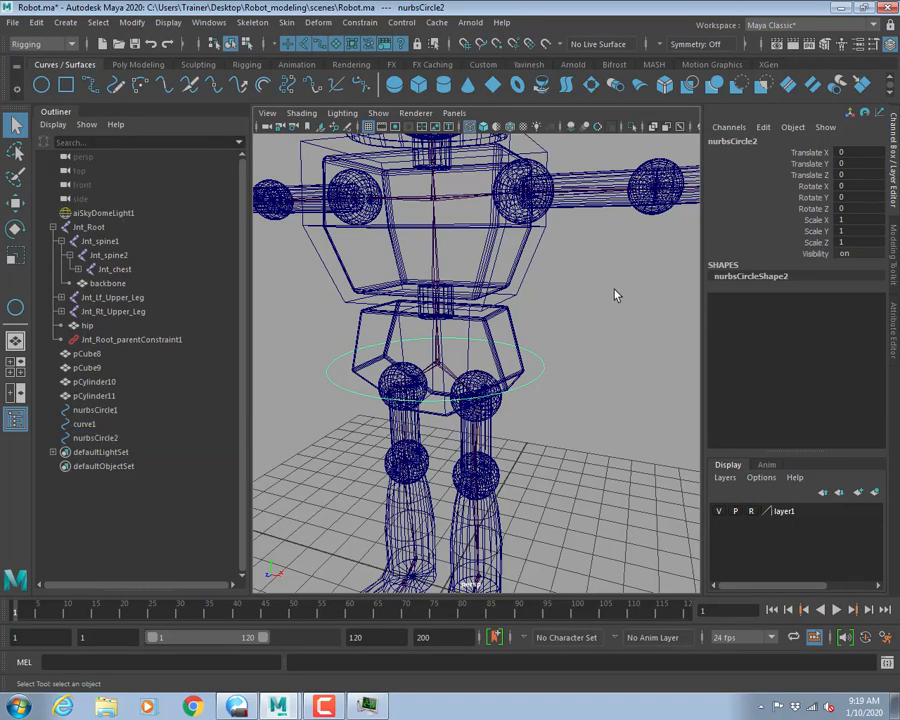
{"action": "middle_click_drag", "start_coordinate": [617, 314], "coordinate": [603, 390], "text": "alt"}
{"action": "left_click_drag", "start_coordinate": [603, 390], "coordinate": [514, 398], "text": "alt"}
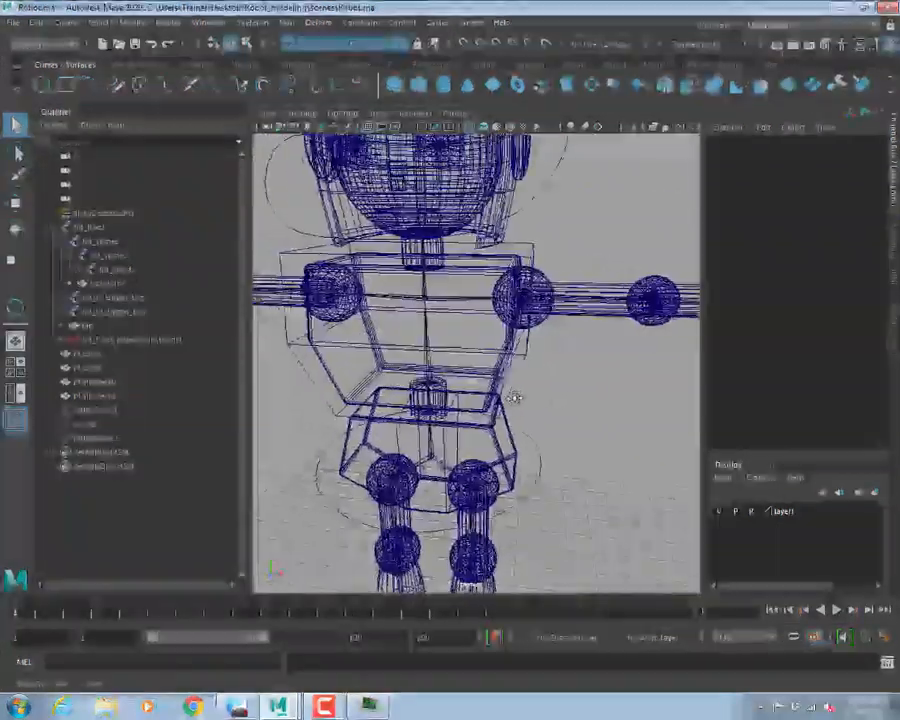
{"action": "scroll", "coordinate": [543, 383], "scroll_direction": "down", "scroll_amount": 5}
{"action": "left_click_drag", "start_coordinate": [568, 388], "coordinate": [498, 334], "text": "alt"}
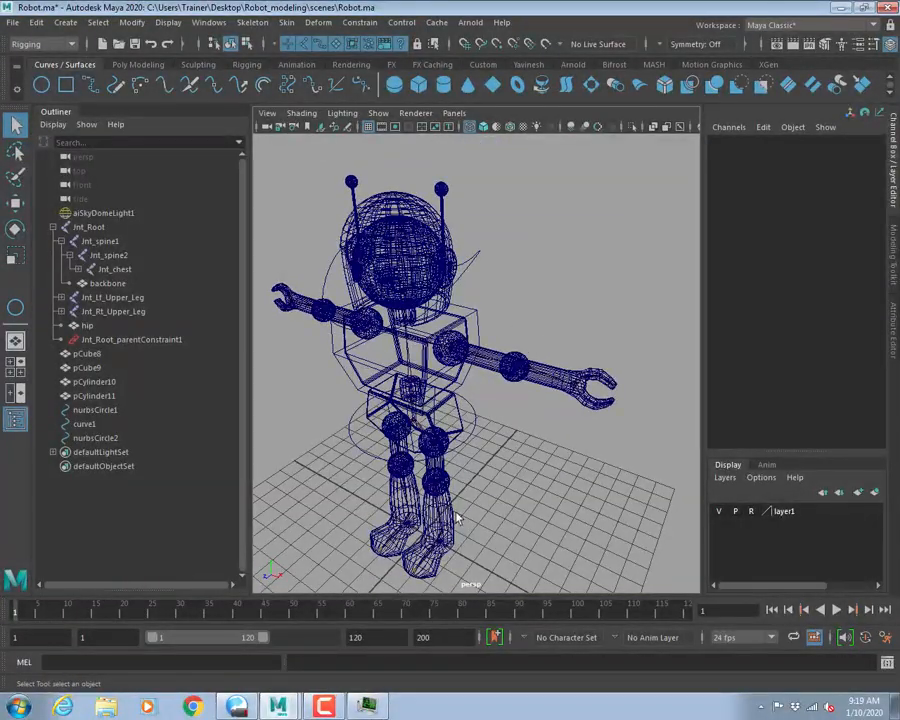
Draw a NURBS circle in the side view centred on the shoulder and slightly larger than the shoulder sphere.
{"action": "left_click", "coordinate": [893, 172]}
{"action": "left_click_drag", "start_coordinate": [567, 280], "coordinate": [594, 180], "text": "alt"}
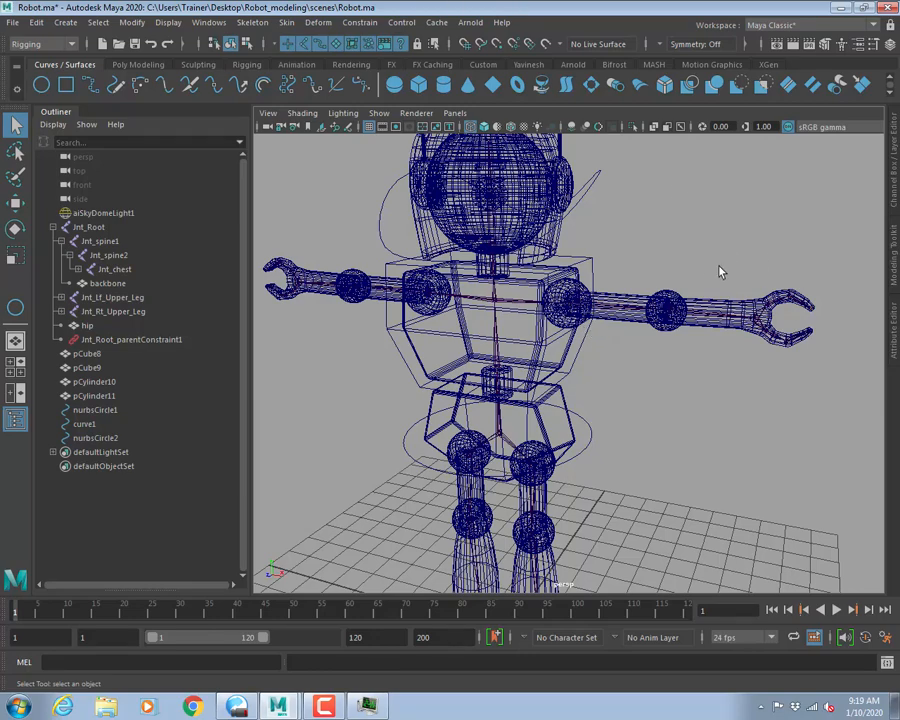
{"action": "left_click_drag", "start_coordinate": [719, 271], "coordinate": [660, 330], "text": "alt"}
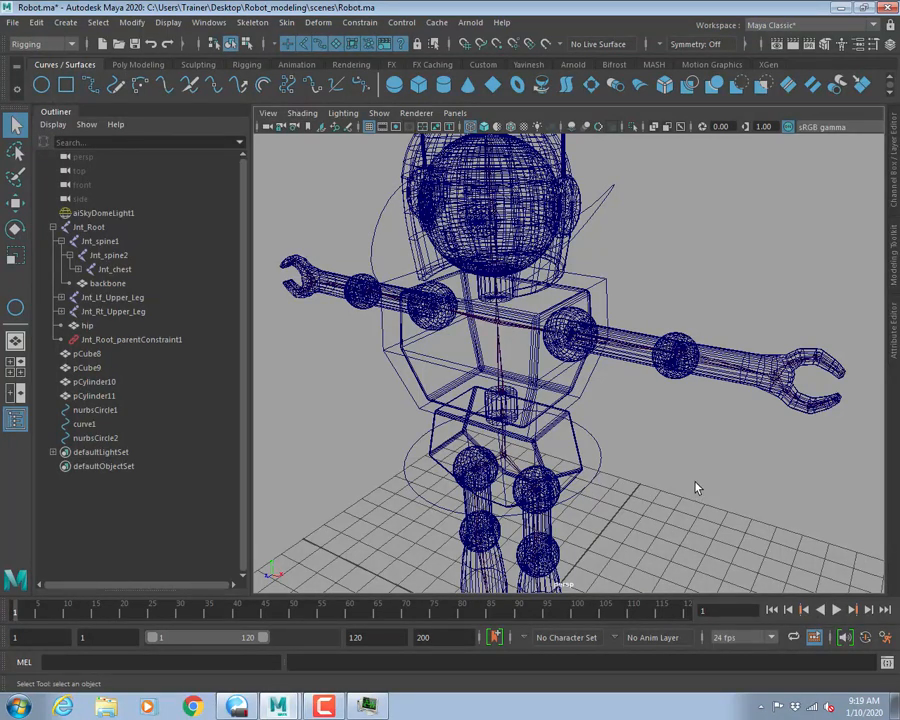
{"action": "left_click", "coordinate": [41, 84]}
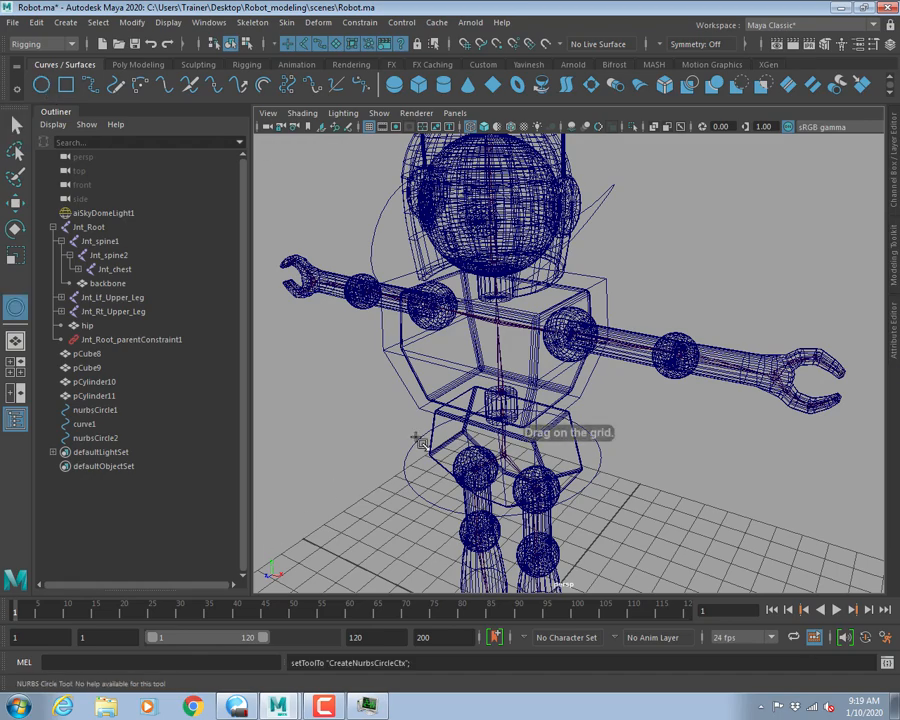
{"action": "key", "text": "space"}
{"action": "key", "text": "space"}
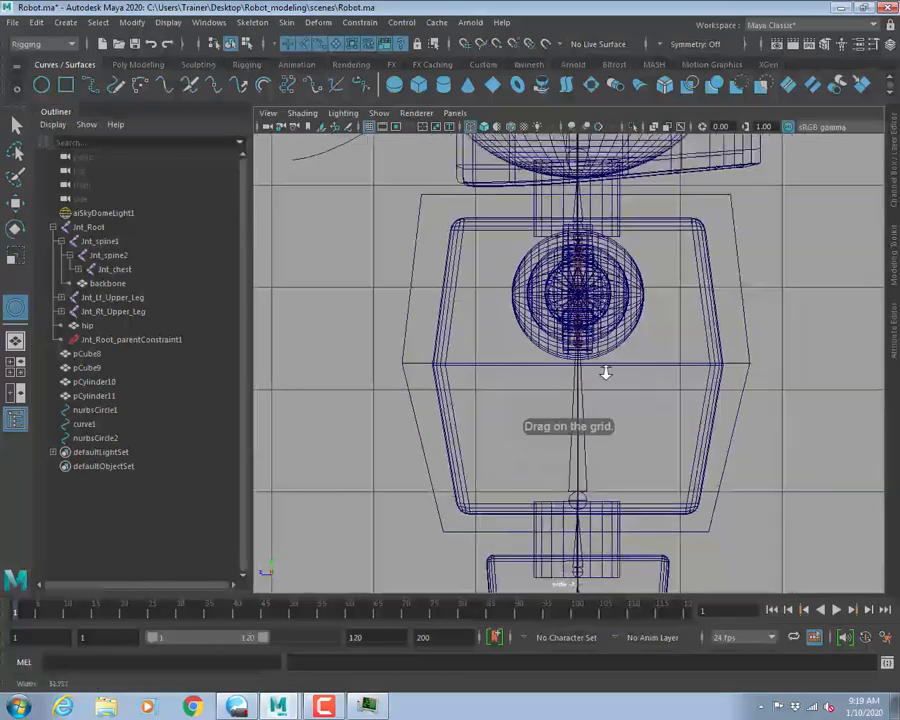
{"action": "scroll", "coordinate": [605, 373], "scroll_direction": "down", "scroll_amount": 4}
{"action": "middle_click_drag", "start_coordinate": [570, 400], "coordinate": [556, 502], "text": "alt"}
{"action": "scroll", "coordinate": [562, 494], "scroll_direction": "up", "scroll_amount": 1}
{"action": "middle_click_drag", "start_coordinate": [619, 496], "coordinate": [630, 445], "text": "alt"}
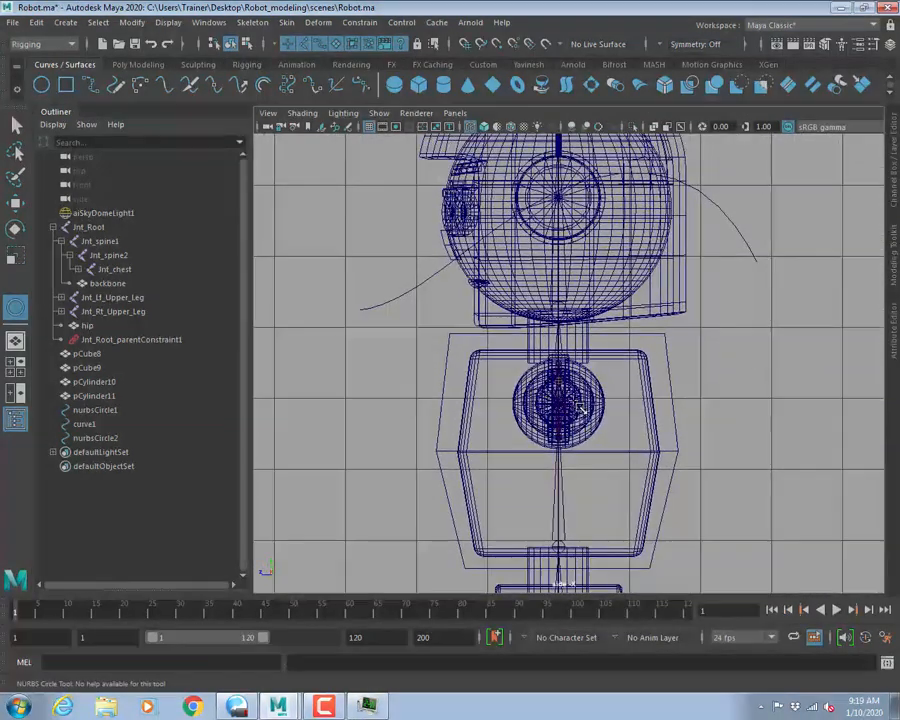
{"action": "left_click_drag", "start_coordinate": [558, 405], "coordinate": [609, 443]}
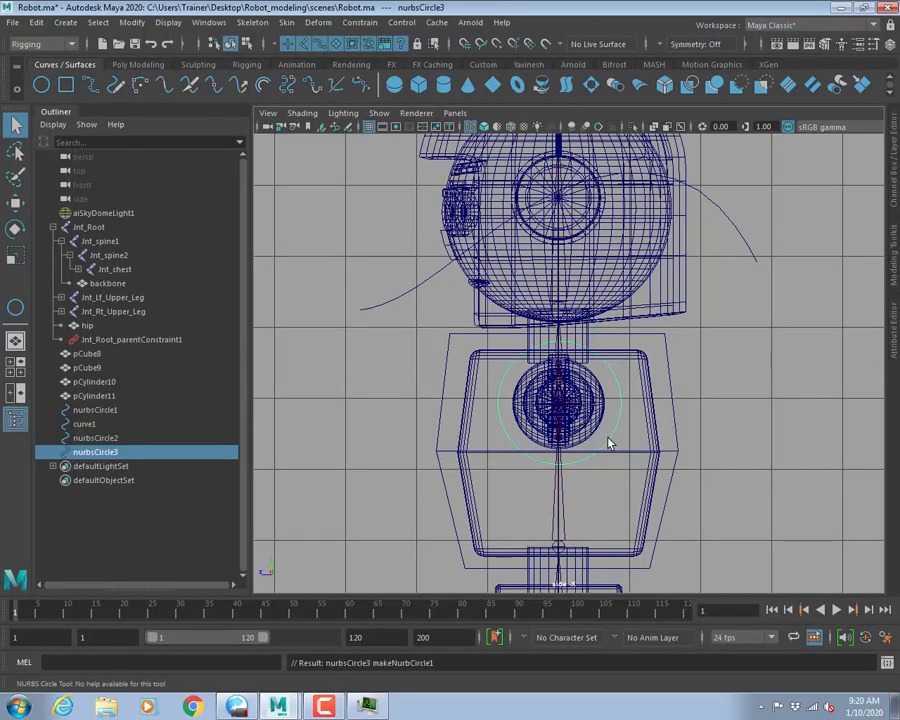
Move the new circle along X out to the robot's left hand and snap it to the wrist joint.
{"action": "key", "text": "space"}
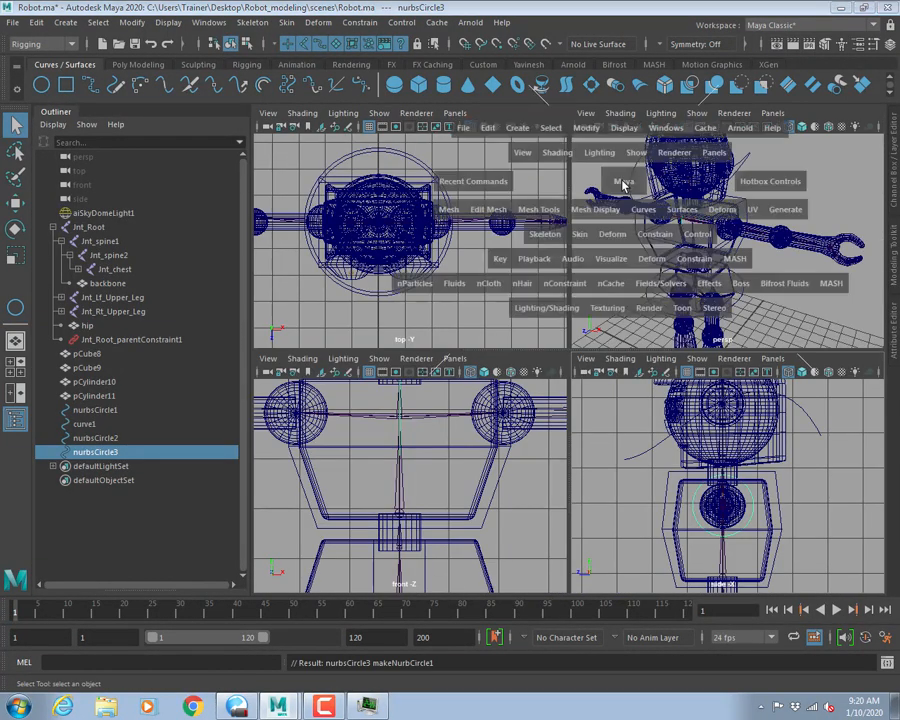
{"action": "key", "text": "space"}
{"action": "key", "text": "w"}
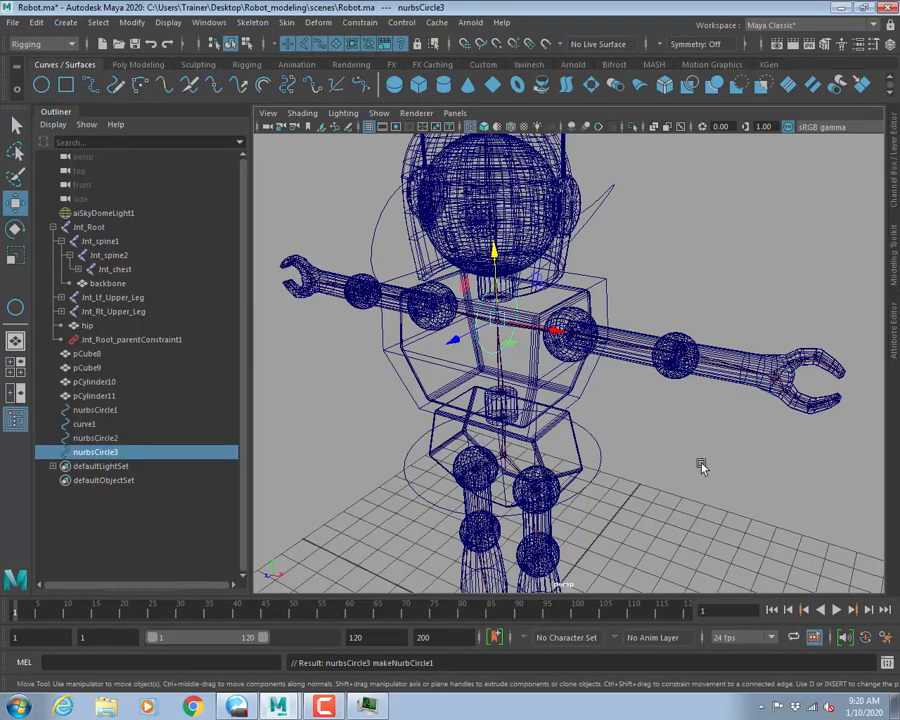
{"action": "left_click_drag", "start_coordinate": [576, 332], "coordinate": [780, 375]}
{"action": "key", "text": "f"}
{"action": "right_click_drag", "start_coordinate": [549, 390], "coordinate": [602, 431], "text": "alt"}
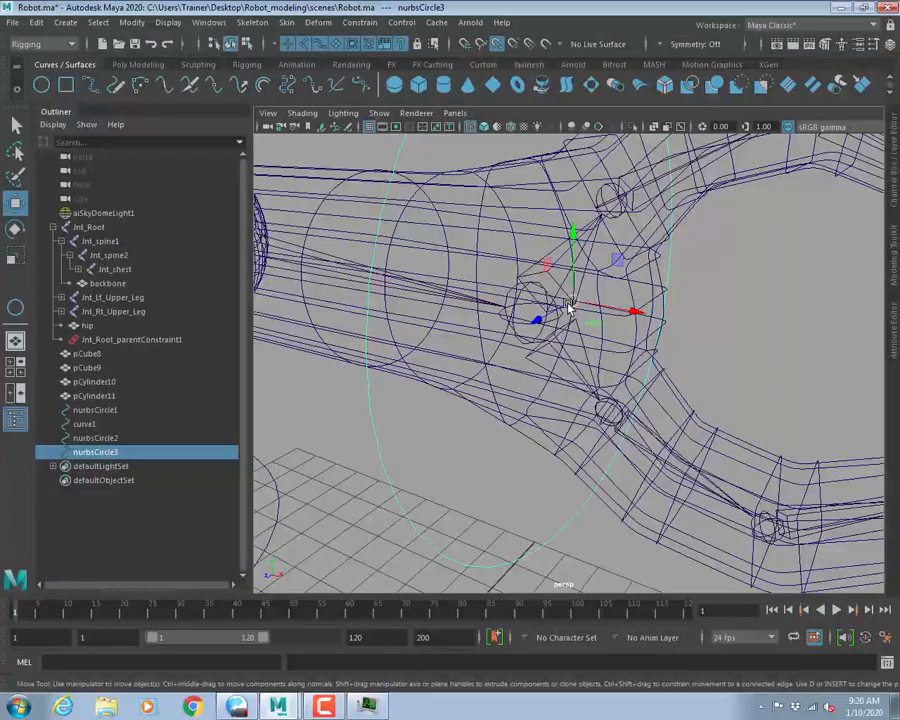
{"action": "left_click_drag", "start_coordinate": [570, 302], "coordinate": [524, 320]}
Try moving the wrist circle up above the hand, and undo the move.
{"action": "right_click_drag", "start_coordinate": [775, 418], "coordinate": [520, 437], "text": "alt"}
{"action": "right_click_drag", "start_coordinate": [668, 456], "coordinate": [541, 436], "text": "alt"}
{"action": "middle_click_drag", "start_coordinate": [541, 436], "coordinate": [608, 446], "text": "alt"}
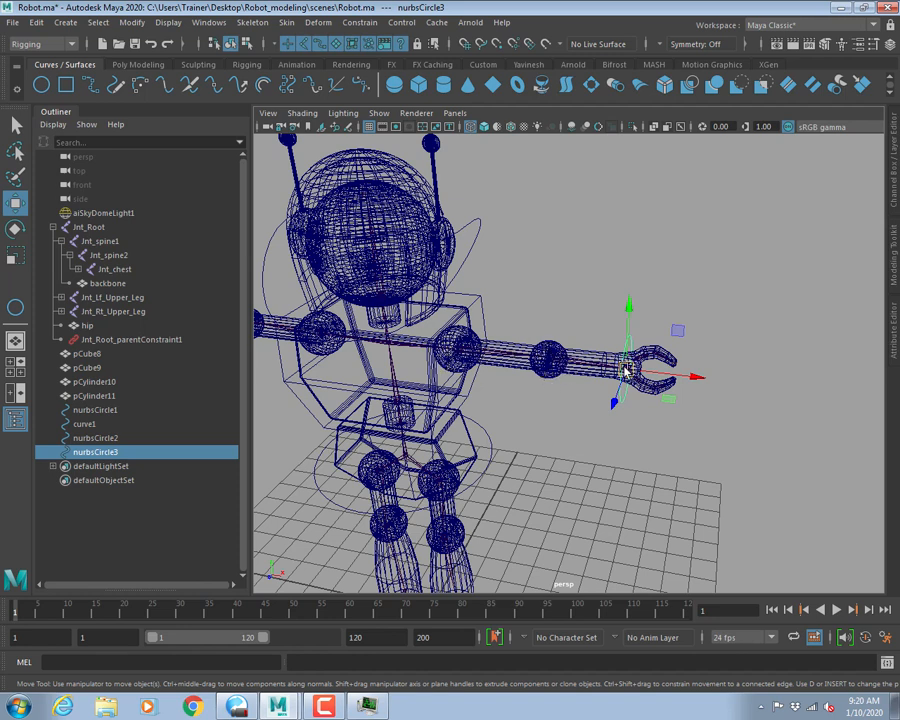
{"action": "left_click_drag", "start_coordinate": [628, 370], "coordinate": [620, 292]}
{"action": "key", "text": "ctrl+z"}
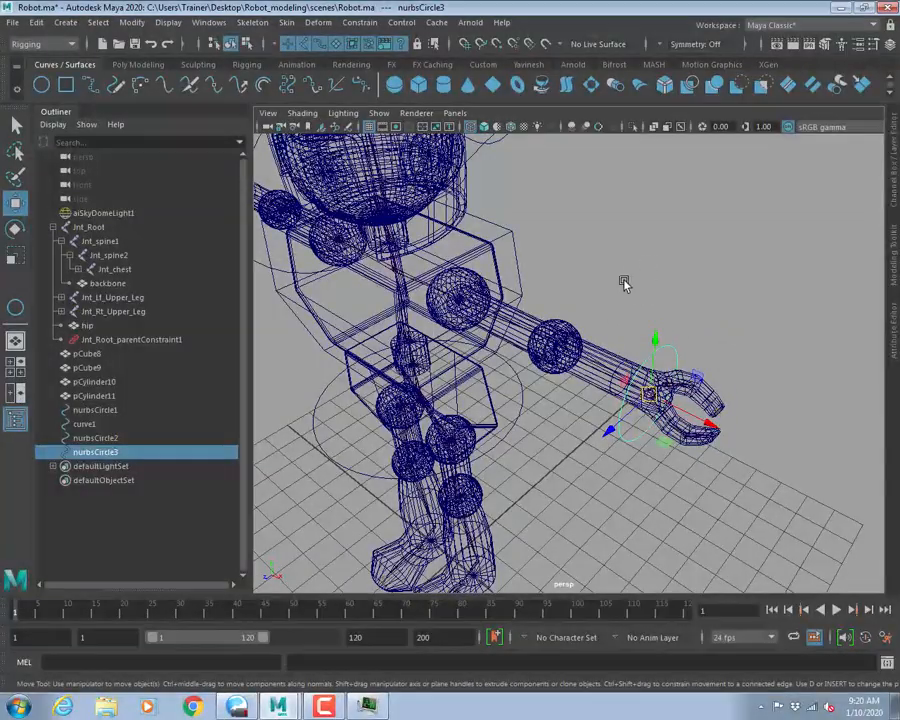
Re-snap the circle nurbsCircle3 precisely onto the wrist joint at the base of the left claw.
{"action": "right_click_drag", "start_coordinate": [556, 330], "coordinate": [756, 464], "text": "alt"}
{"action": "middle_click_drag", "start_coordinate": [756, 464], "coordinate": [693, 438], "text": "alt"}
{"action": "left_click_drag", "start_coordinate": [693, 438], "coordinate": [656, 426], "text": "alt"}
{"action": "right_click_drag", "start_coordinate": [656, 426], "coordinate": [730, 457], "text": "alt"}
{"action": "middle_click_drag", "start_coordinate": [730, 457], "coordinate": [629, 408], "text": "alt"}
{"action": "right_click_drag", "start_coordinate": [629, 408], "coordinate": [680, 413], "text": "alt"}
{"action": "middle_click_drag", "start_coordinate": [680, 413], "coordinate": [625, 430], "text": "alt"}
{"action": "key", "text": "v"}
{"action": "mouse_move", "coordinate": [600, 388]}
{"action": "left_mouse_down"}
{"action": "mouse_move", "coordinate": [526, 388]}
{"action": "mouse_move", "coordinate": [602, 391]}
{"action": "left_mouse_up"}
{"action": "right_click_drag", "start_coordinate": [538, 415], "coordinate": [444, 341], "text": "alt"}
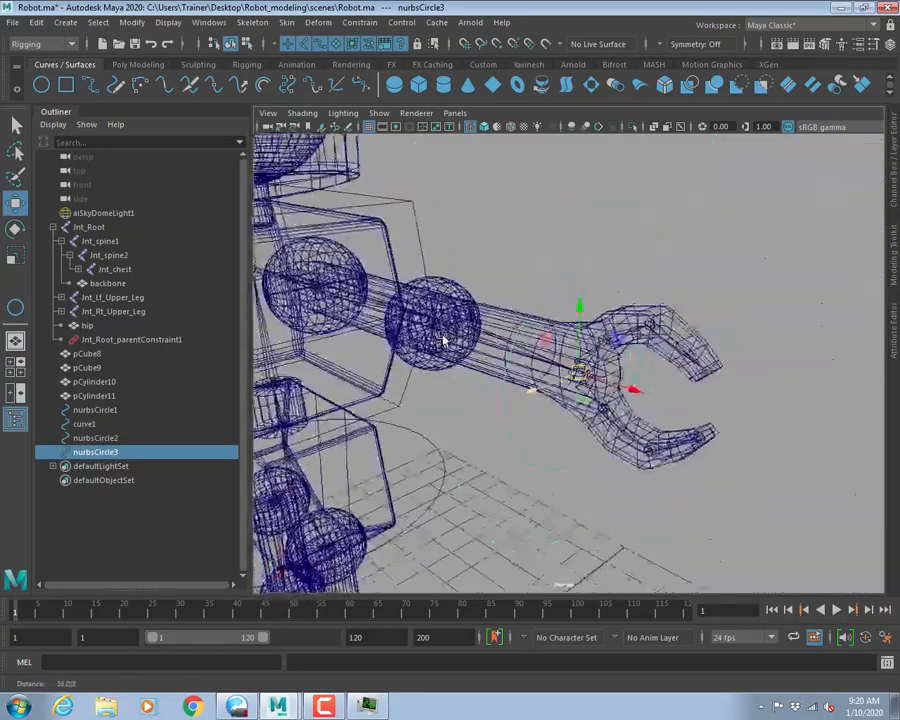
{"action": "left_click_drag", "start_coordinate": [444, 341], "coordinate": [518, 322], "text": "alt"}
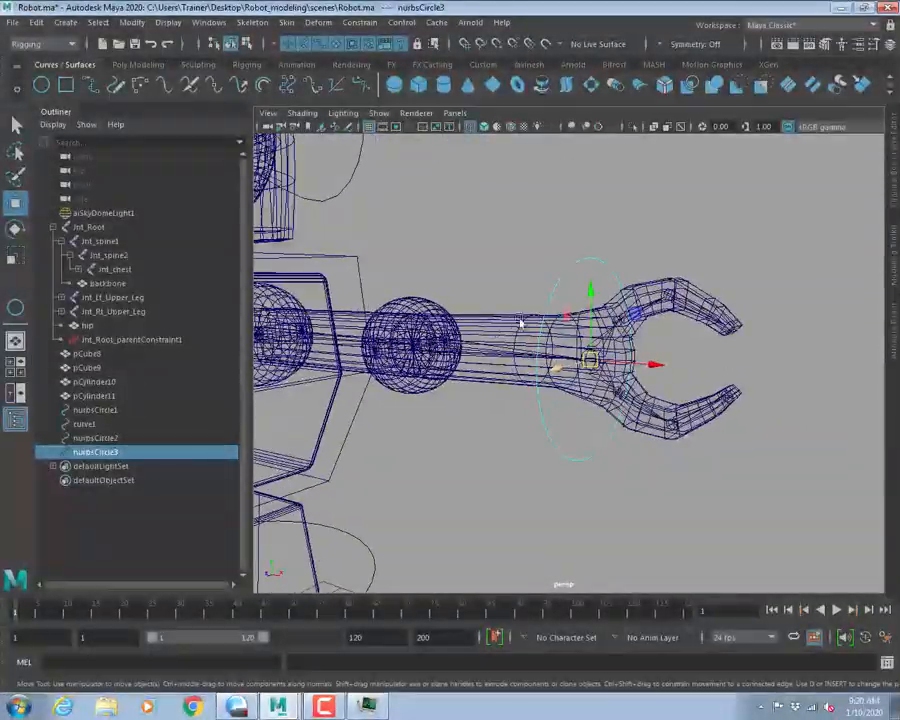
Freeze the transformations of the wrist circle nurbsCircle3 and delete its history.
{"action": "left_click", "coordinate": [129, 22]}
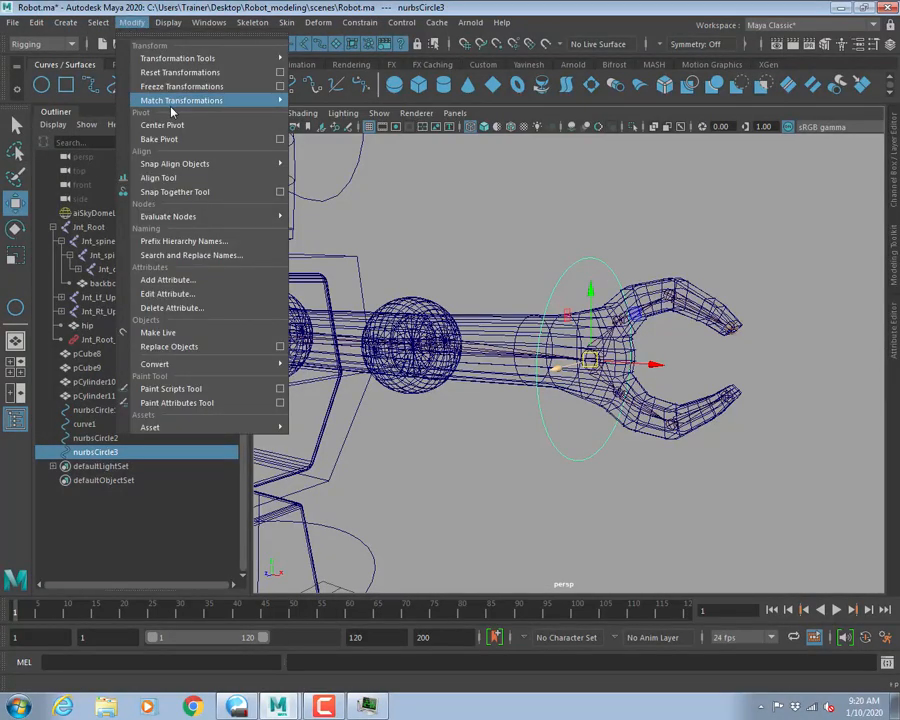
{"action": "left_click", "coordinate": [165, 84]}
{"action": "left_click", "coordinate": [35, 22]}
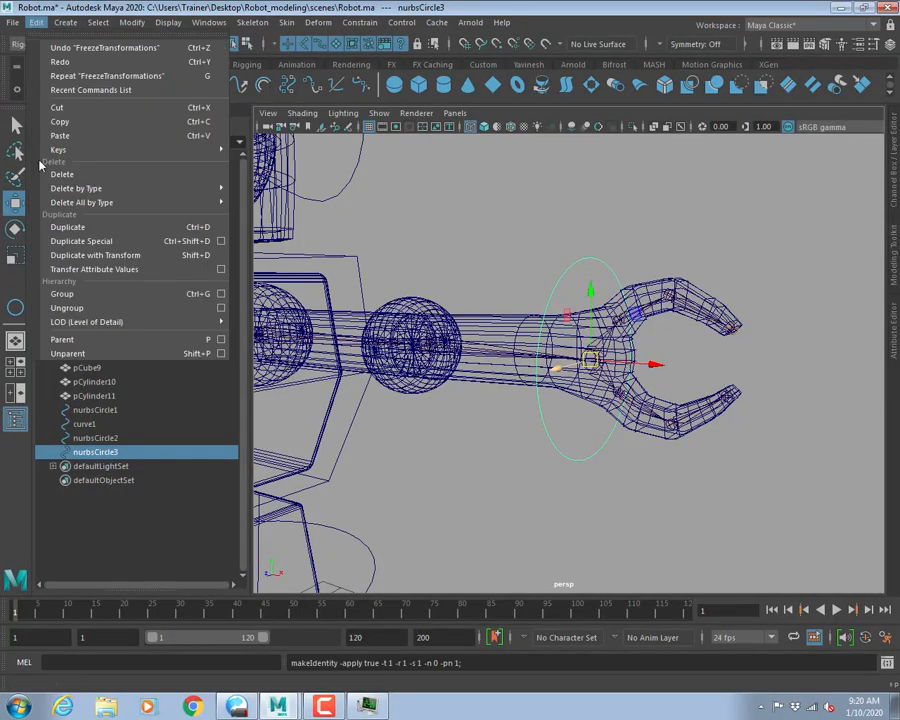
{"action": "mouse_move", "coordinate": [117, 188]}
{"action": "left_click", "coordinate": [316, 189]}
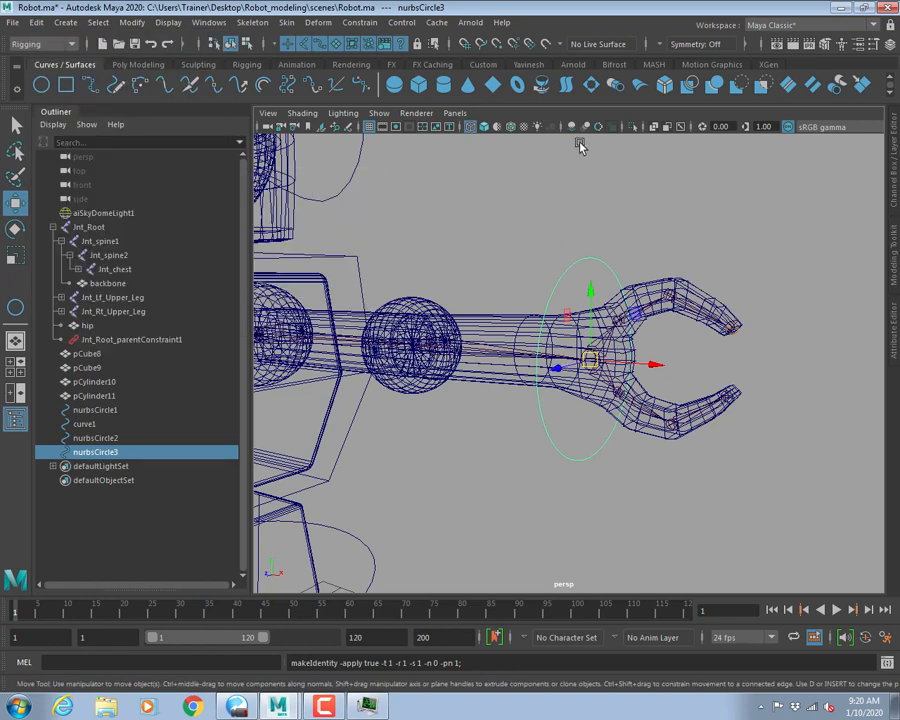
Deselect the wrist circle and turn on X-Ray Joints so the skeleton shows through the robot's geometry.
{"action": "left_click", "coordinate": [660, 259]}
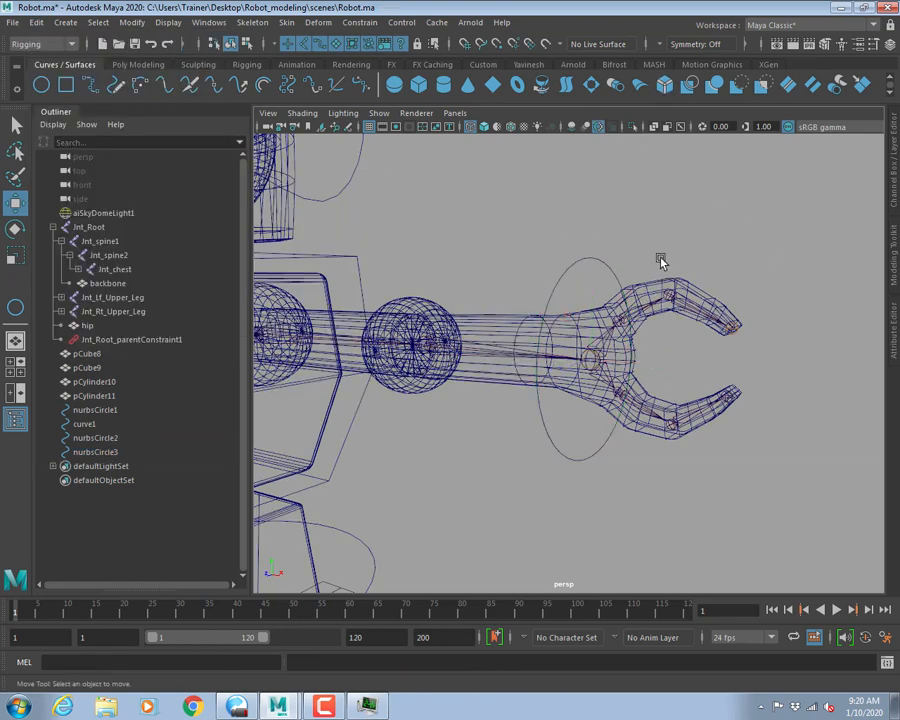
{"action": "left_click_drag", "start_coordinate": [660, 259], "coordinate": [558, 392], "text": "alt"}
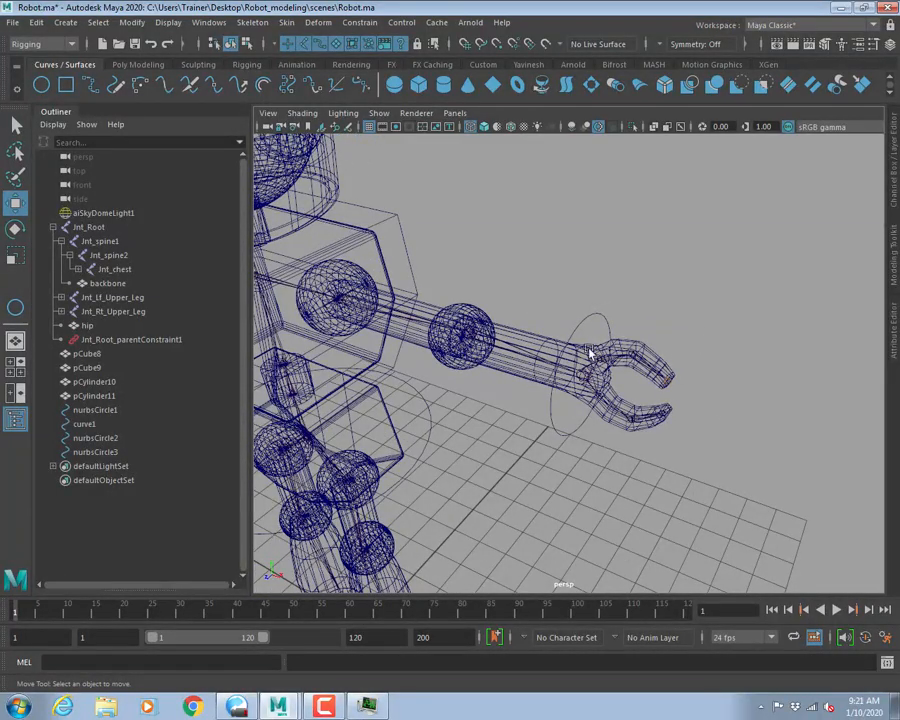
{"action": "left_click_drag", "start_coordinate": [590, 352], "coordinate": [569, 400], "text": "alt"}
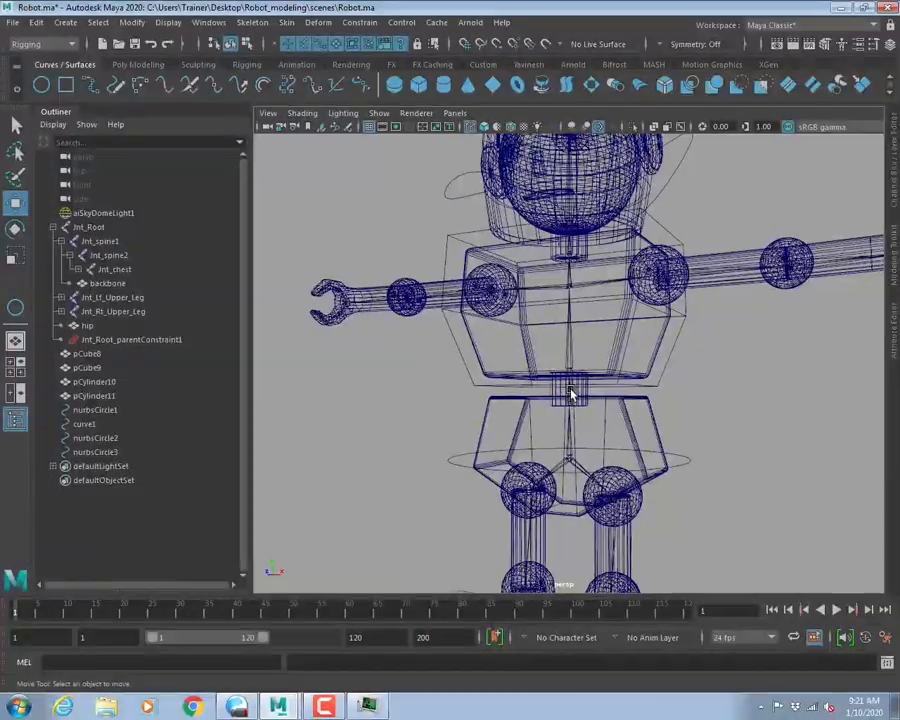
Test the upper body's bend by rotating the joint Jnt_spine1, and undo the rotations.
{"action": "left_click", "coordinate": [570, 394]}
{"action": "key", "text": "e"}
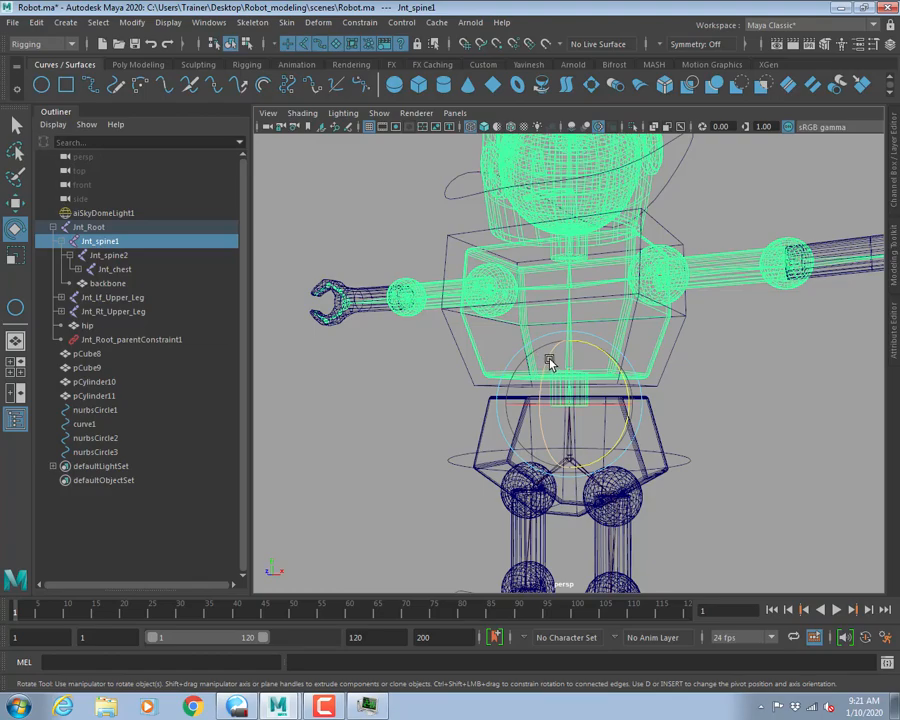
{"action": "left_click_drag", "start_coordinate": [549, 363], "coordinate": [587, 401]}
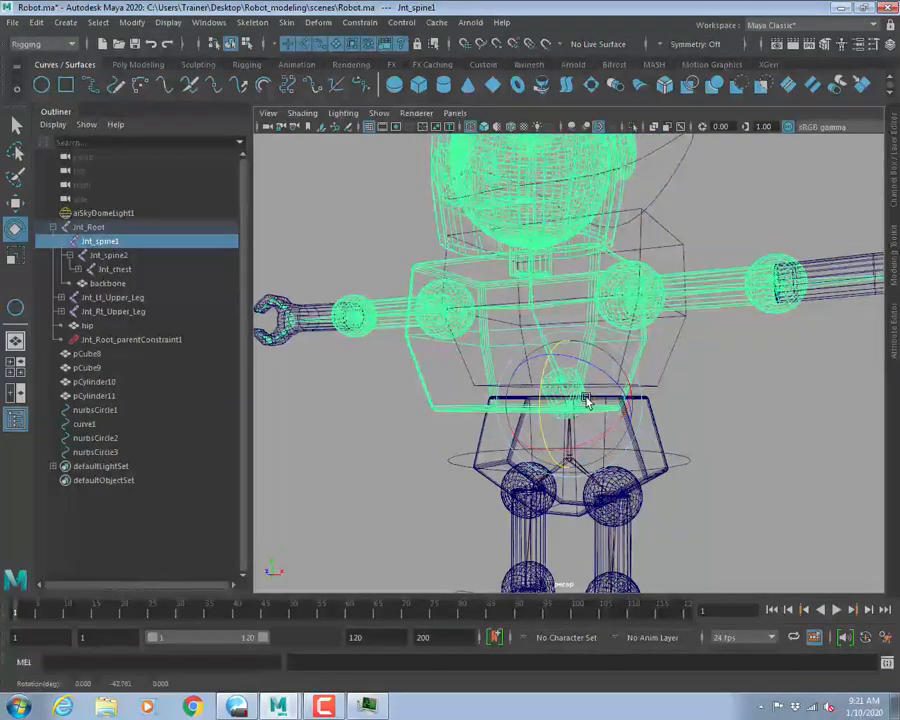
{"action": "key", "text": "ctrl+z"}
{"action": "key", "text": "ctrl+z"}
{"action": "key", "text": "ctrl+z"}
{"action": "key", "text": "ctrl+z"}
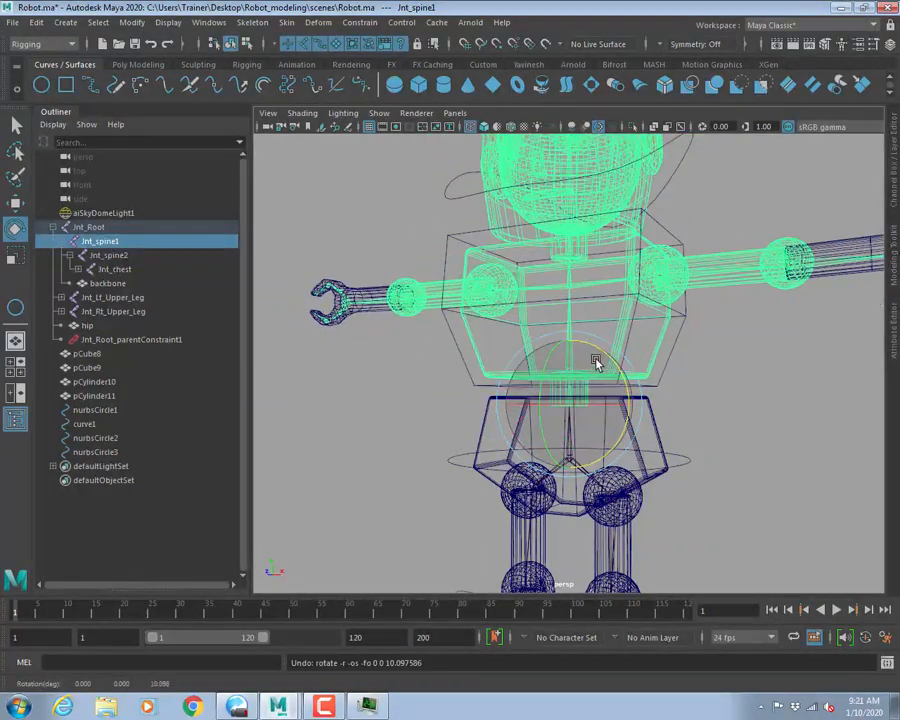
Draw a NURBS circle in the top view, centred on the robot's body, as the control for the lower spine.
{"action": "right_click_drag", "start_coordinate": [566, 372], "coordinate": [623, 428], "text": "alt"}
{"action": "left_click_drag", "start_coordinate": [623, 428], "coordinate": [645, 456], "text": "alt"}
{"action": "middle_click_drag", "start_coordinate": [645, 456], "coordinate": [632, 428], "text": "alt"}
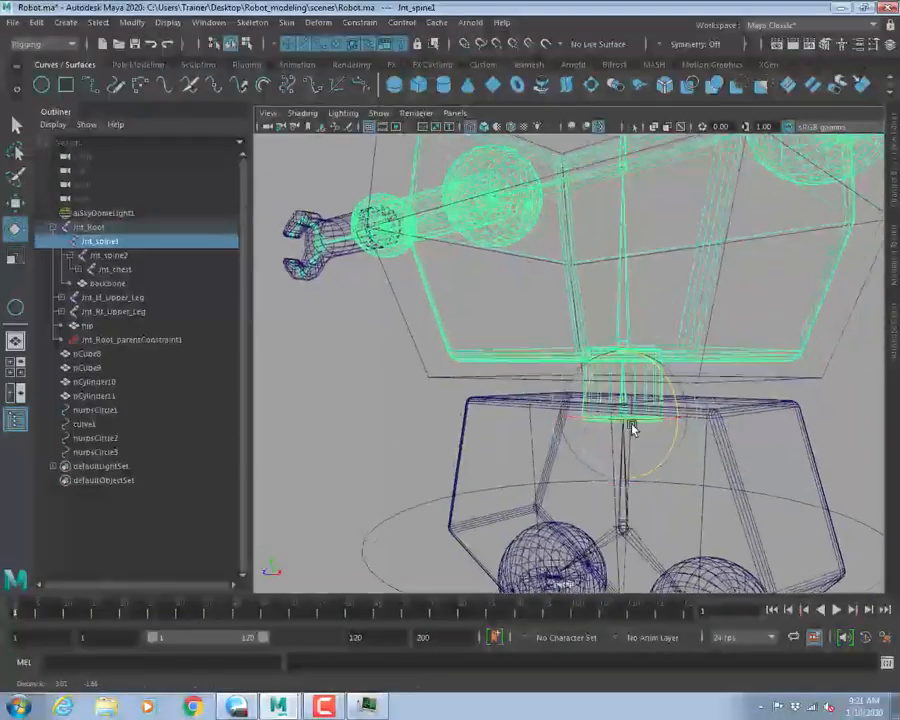
{"action": "left_click", "coordinate": [363, 382]}
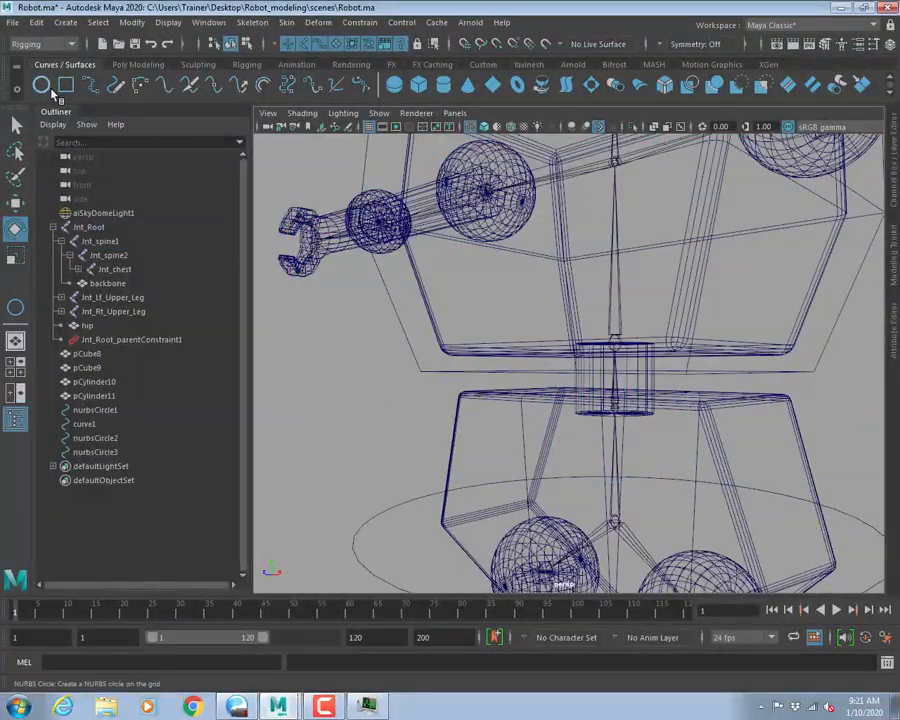
{"action": "left_click", "coordinate": [41, 85]}
{"action": "key", "text": "space"}
{"action": "key", "text": "space"}
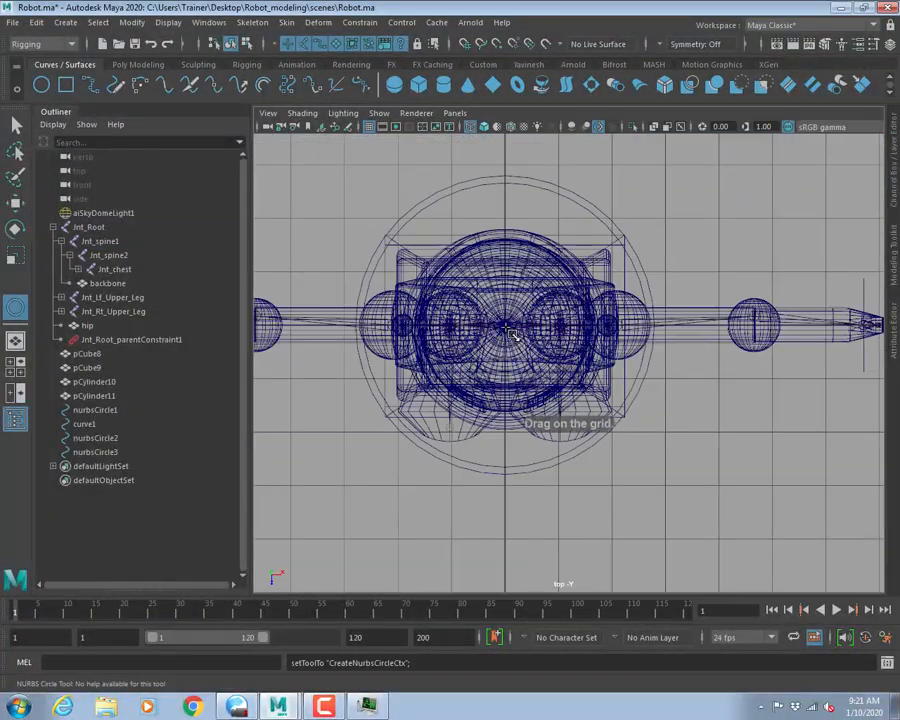
{"action": "left_click_drag", "start_coordinate": [508, 330], "coordinate": [591, 392]}
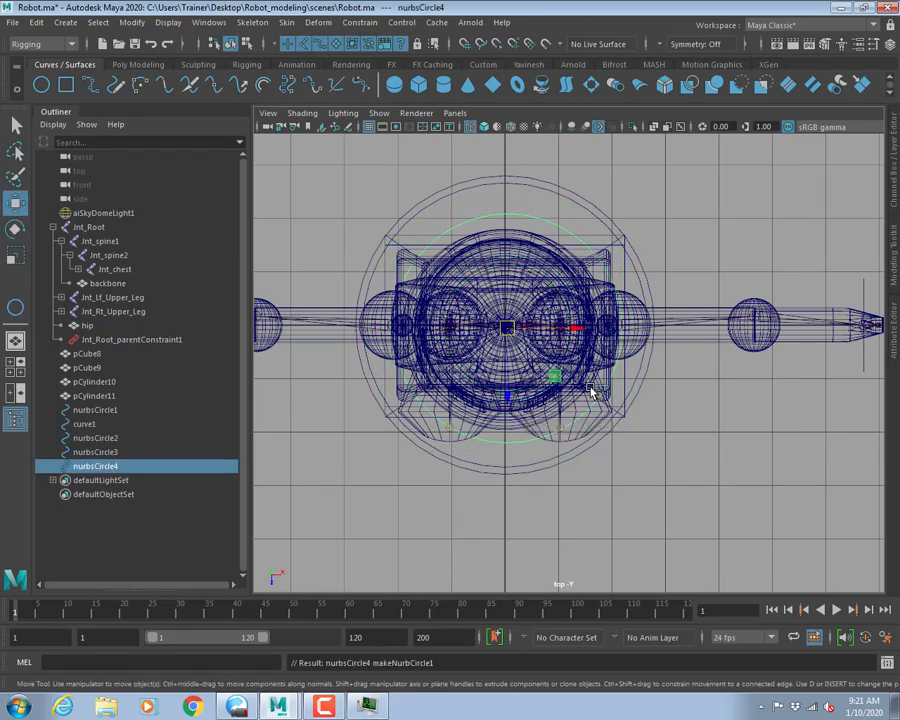
Raise the circle nurbsCircle4 to the waist and snap it onto the joint Jnt_spine1.
{"action": "key", "text": "space"}
{"action": "key", "text": "space"}
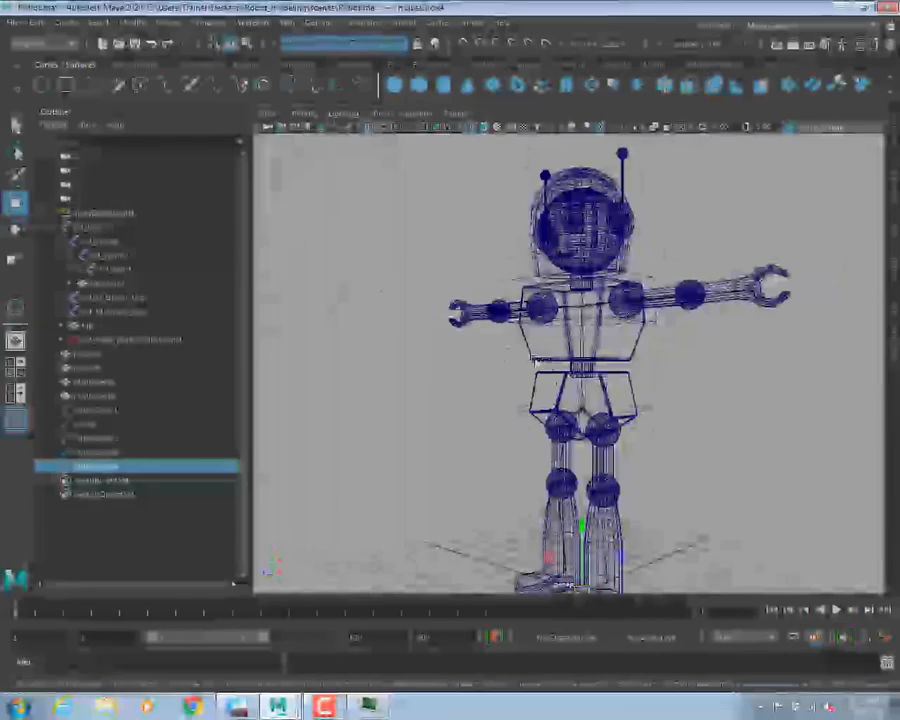
{"action": "left_click_drag", "start_coordinate": [536, 363], "coordinate": [571, 266], "text": "alt"}
{"action": "right_click_drag", "start_coordinate": [537, 328], "coordinate": [779, 426], "text": "alt"}
{"action": "left_click_drag", "start_coordinate": [508, 430], "coordinate": [520, 356], "text": "alt"}
{"action": "right_click_drag", "start_coordinate": [520, 356], "coordinate": [695, 436], "text": "alt"}
{"action": "left_click_drag", "start_coordinate": [568, 334], "coordinate": [561, 362], "text": "alt"}
{"action": "right_click_drag", "start_coordinate": [561, 362], "coordinate": [896, 494], "text": "alt"}
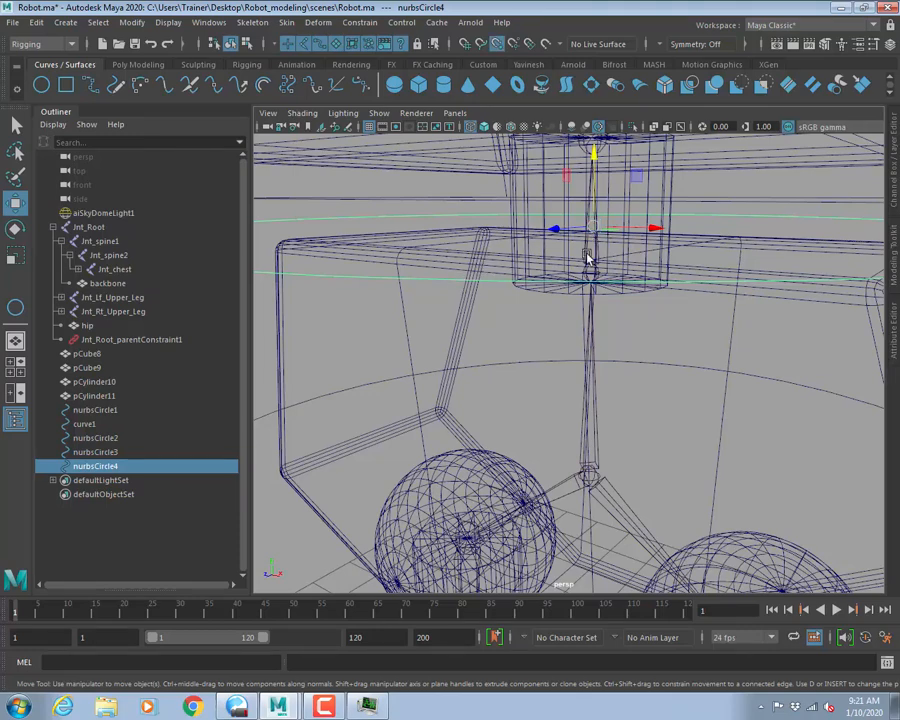
{"action": "left_click_drag", "start_coordinate": [594, 228], "coordinate": [591, 277]}
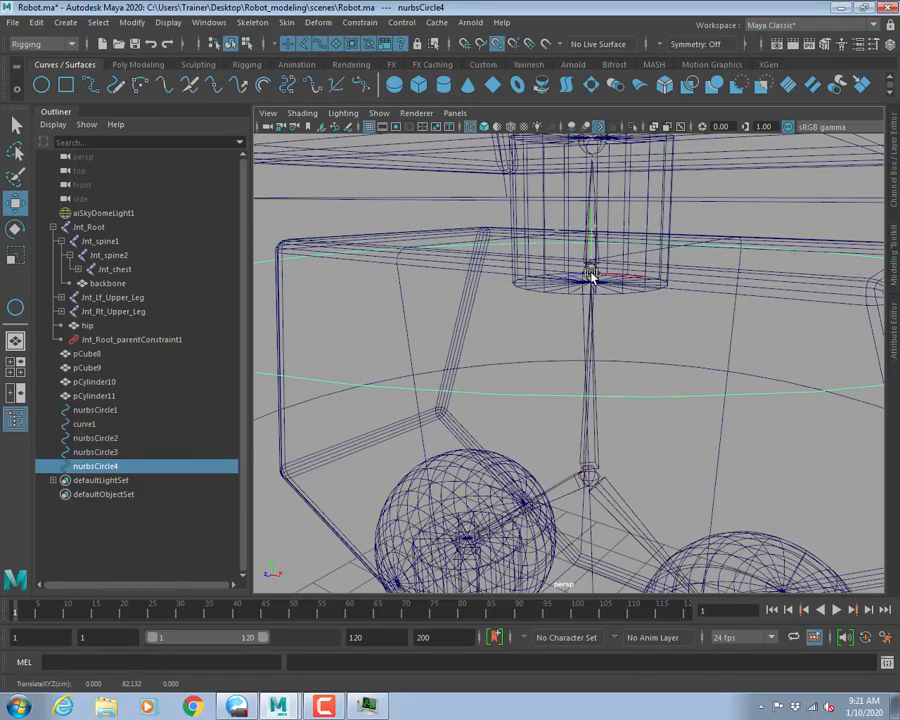
Scale the waist circle slightly wider along X so it surrounds the hip geometry.
{"action": "left_click_drag", "start_coordinate": [722, 325], "coordinate": [577, 398], "text": "alt"}
{"action": "key", "text": "f"}
{"action": "key", "text": "r"}
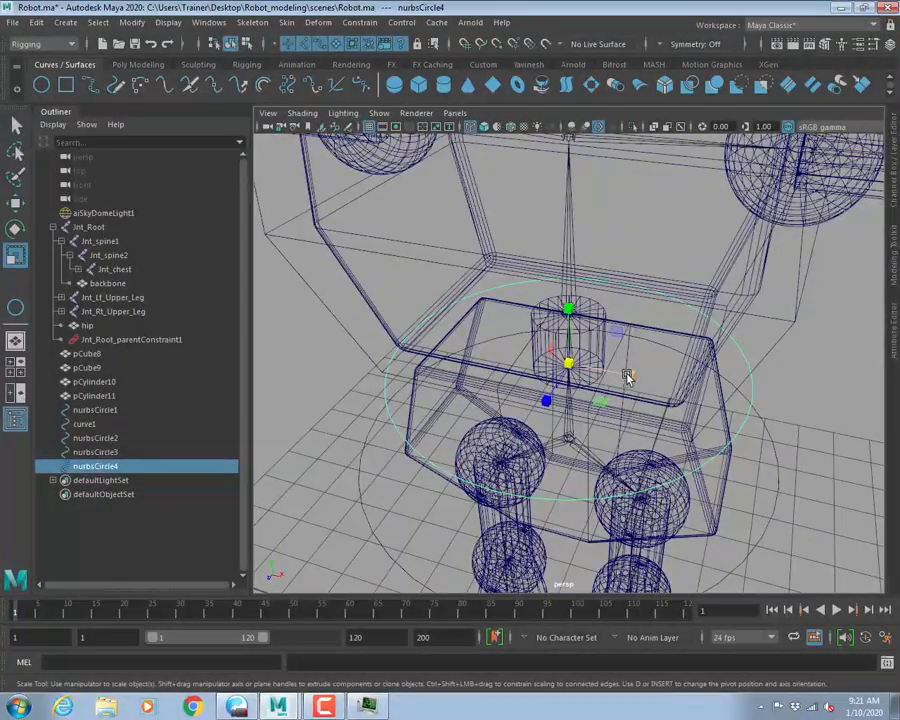
{"action": "left_click_drag", "start_coordinate": [628, 374], "coordinate": [642, 374]}
{"action": "left_click_drag", "start_coordinate": [648, 430], "coordinate": [619, 394], "text": "alt"}
{"action": "key", "text": "q"}
{"action": "scroll", "coordinate": [533, 343], "scroll_direction": "up", "scroll_amount": 2}
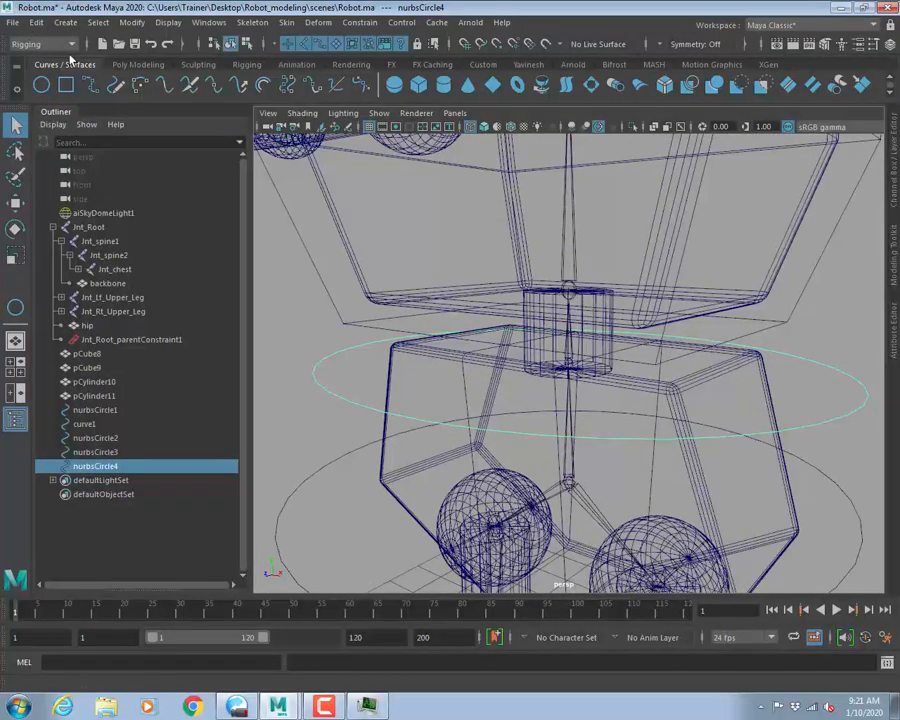
Freeze the transformations of the waist circle nurbsCircle4 and delete its history.
{"action": "left_click", "coordinate": [130, 23]}
{"action": "left_click", "coordinate": [160, 86]}
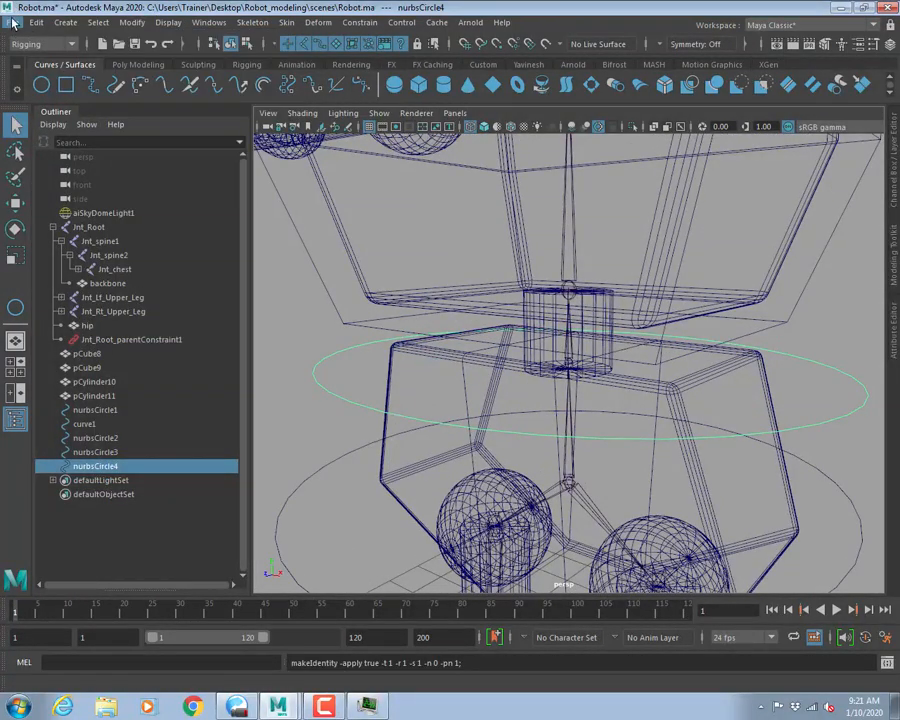
{"action": "left_click", "coordinate": [36, 22]}
{"action": "mouse_move", "coordinate": [200, 188]}
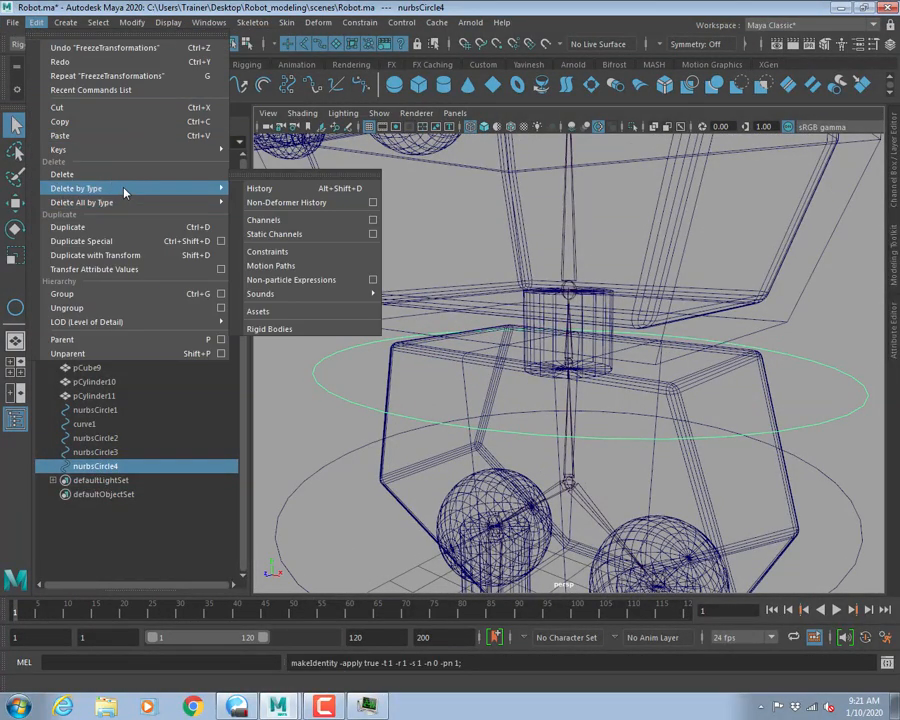
{"action": "left_click", "coordinate": [258, 186]}
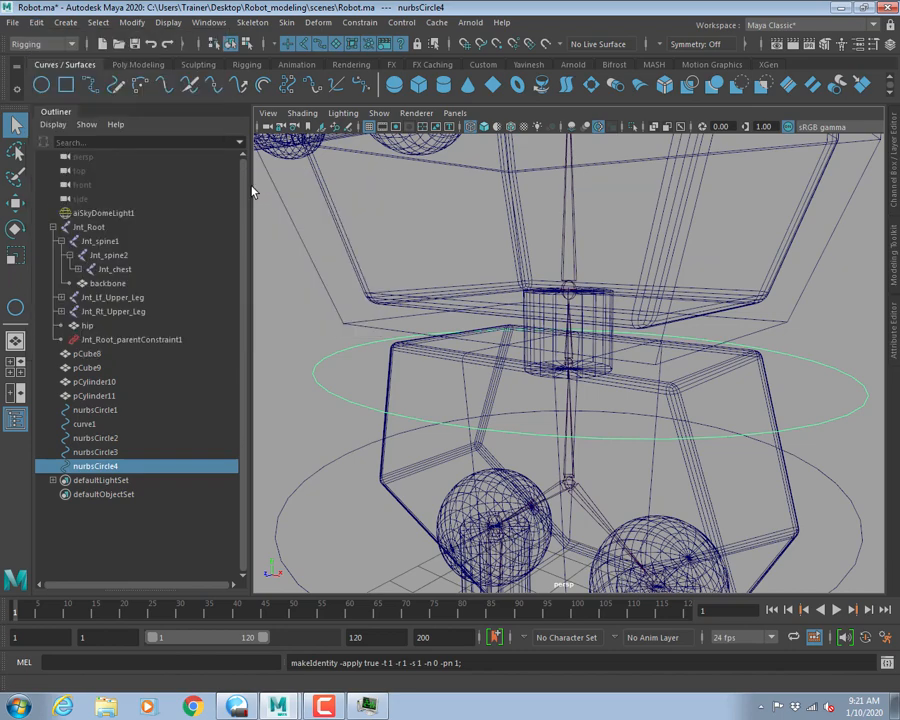
Examine which geometry Jnt_Root, Jnt_spine1 and Jnt_spine2 each drive around the robot's waist.
{"action": "left_click", "coordinate": [568, 362], "text": "shift"}
{"action": "right_click_drag", "start_coordinate": [507, 310], "coordinate": [530, 350], "text": "alt"}
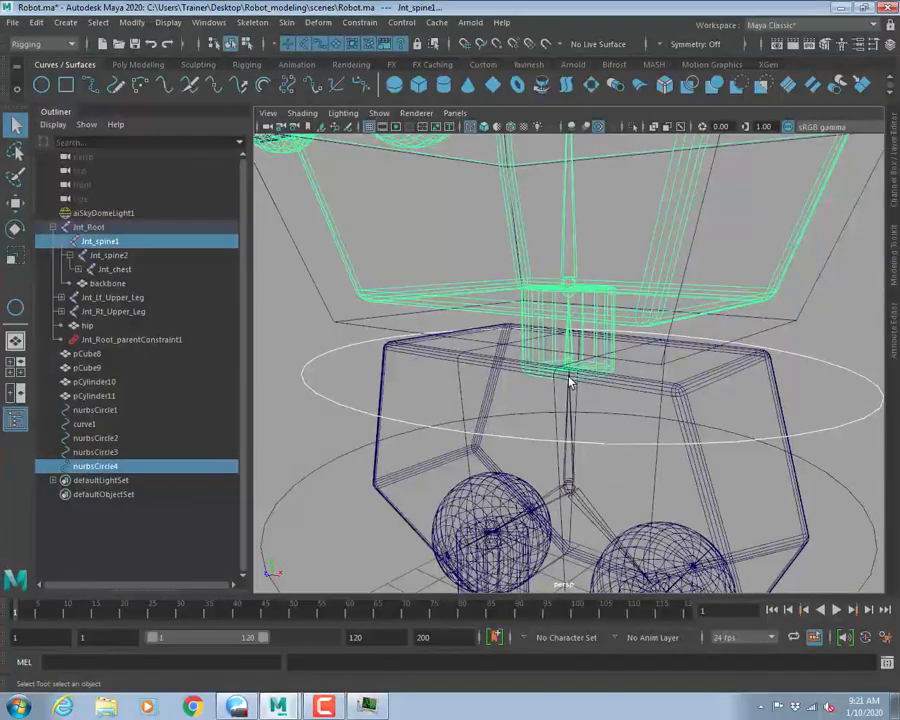
{"action": "key", "text": "Up"}
{"action": "left_click", "coordinate": [691, 363]}
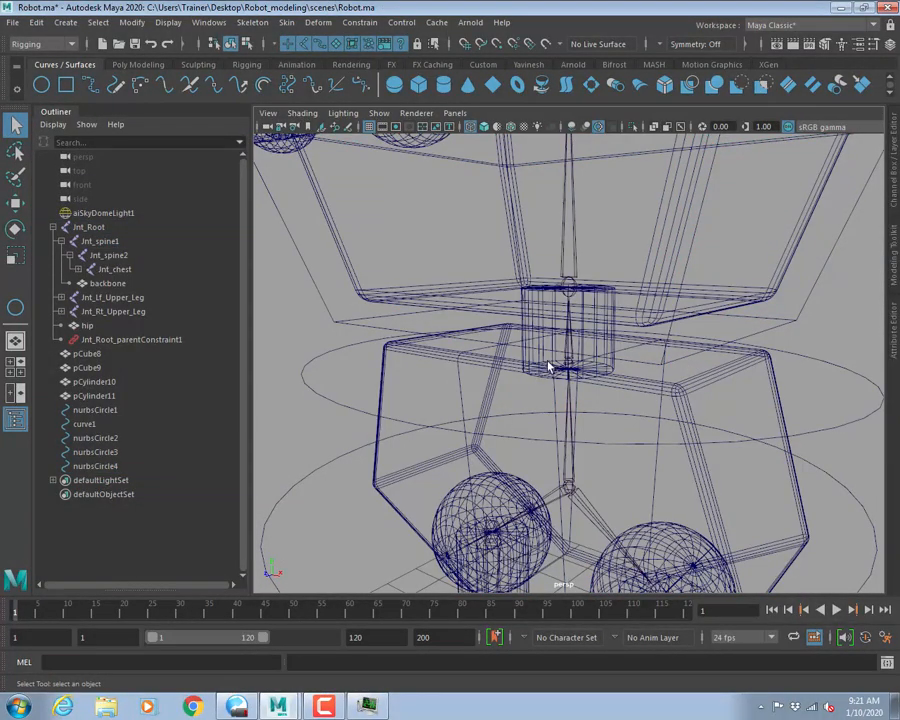
{"action": "left_click", "coordinate": [569, 375]}
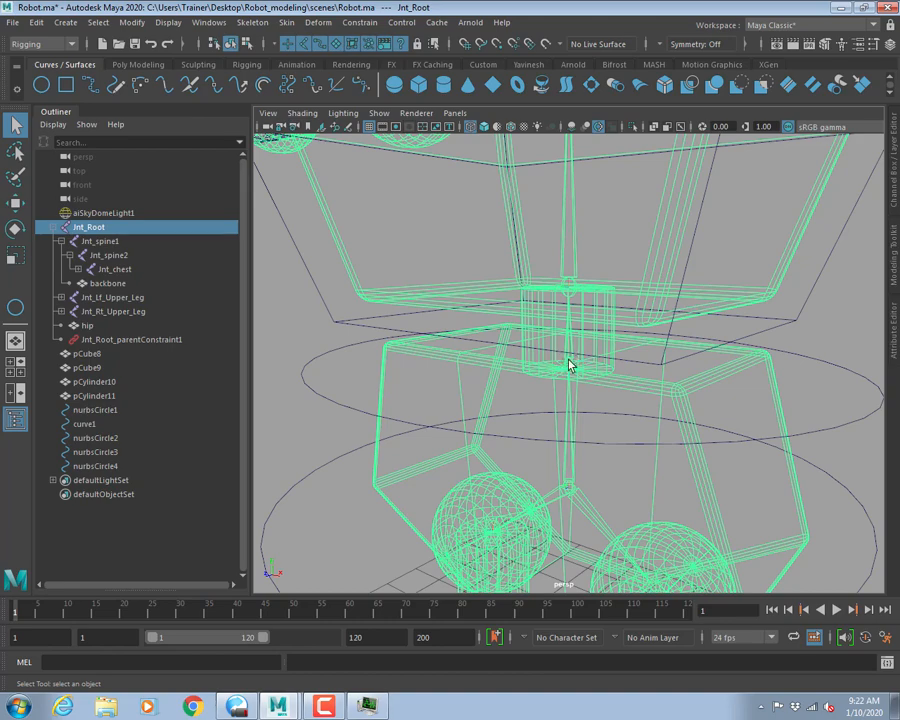
{"action": "left_click", "coordinate": [688, 376]}
{"action": "right_click_drag", "start_coordinate": [520, 333], "coordinate": [720, 396], "text": "alt"}
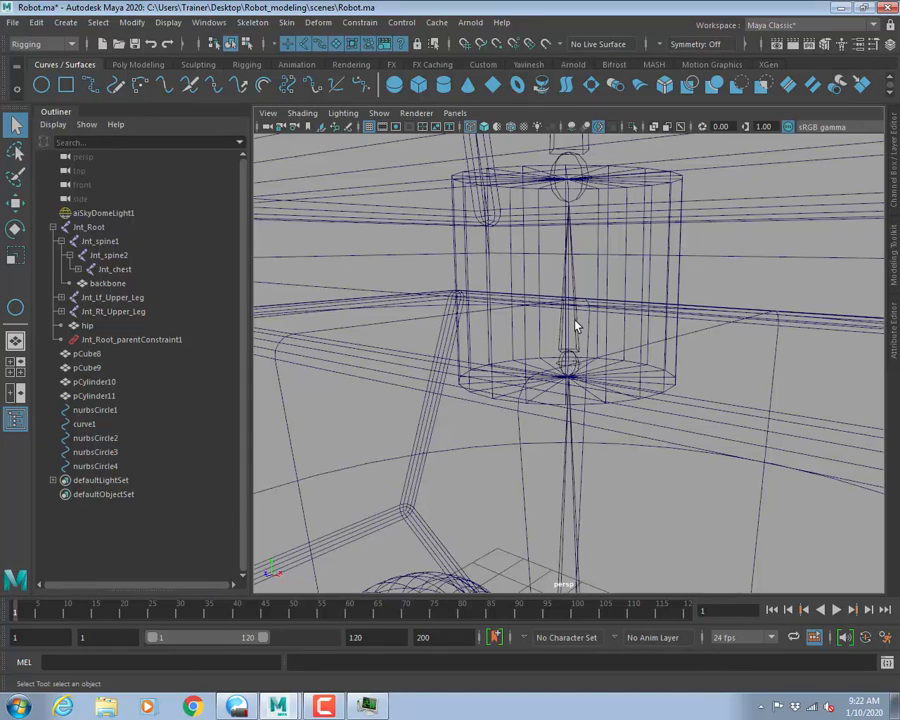
{"action": "left_click", "coordinate": [575, 326]}
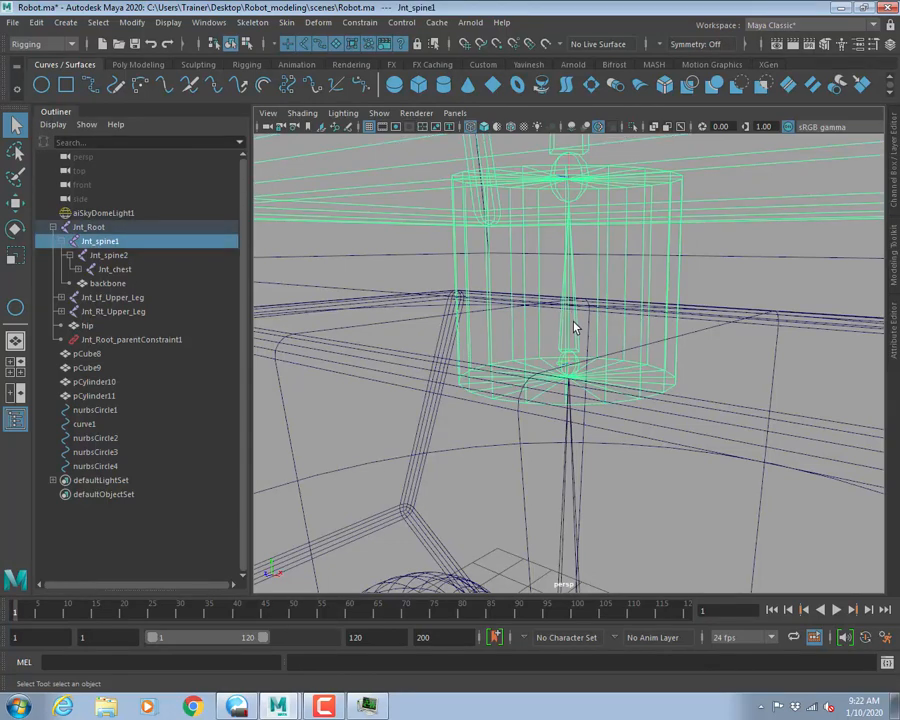
{"action": "left_click_drag", "start_coordinate": [575, 326], "coordinate": [568, 283], "text": "alt"}
{"action": "left_click", "coordinate": [583, 297]}
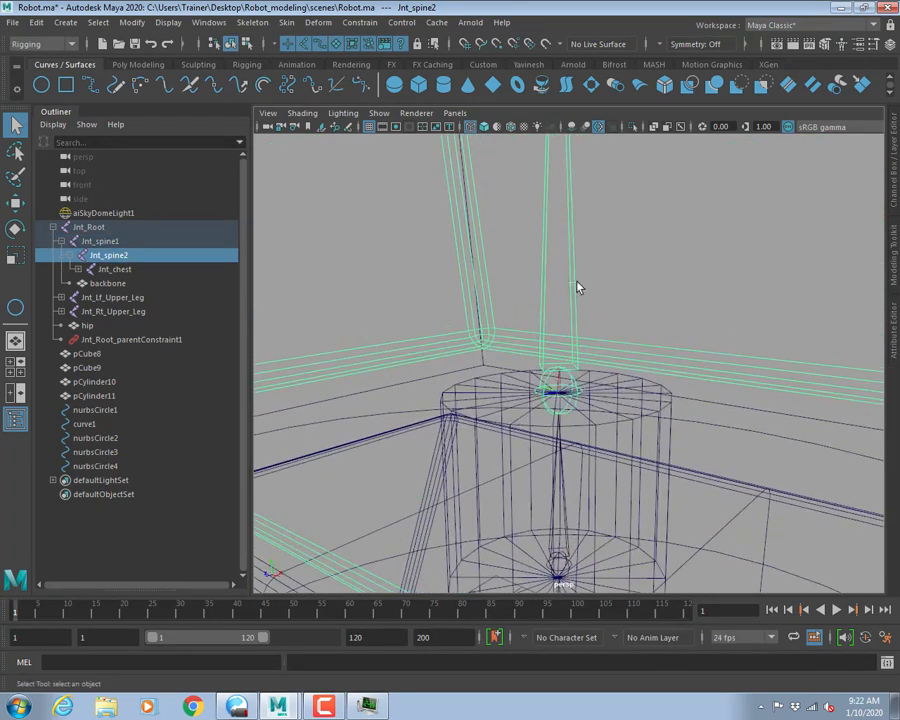
{"action": "left_click", "coordinate": [593, 294]}
{"action": "left_click_drag", "start_coordinate": [593, 296], "coordinate": [630, 325]}
{"action": "right_click_drag", "start_coordinate": [630, 325], "coordinate": [252, 238], "text": "alt"}
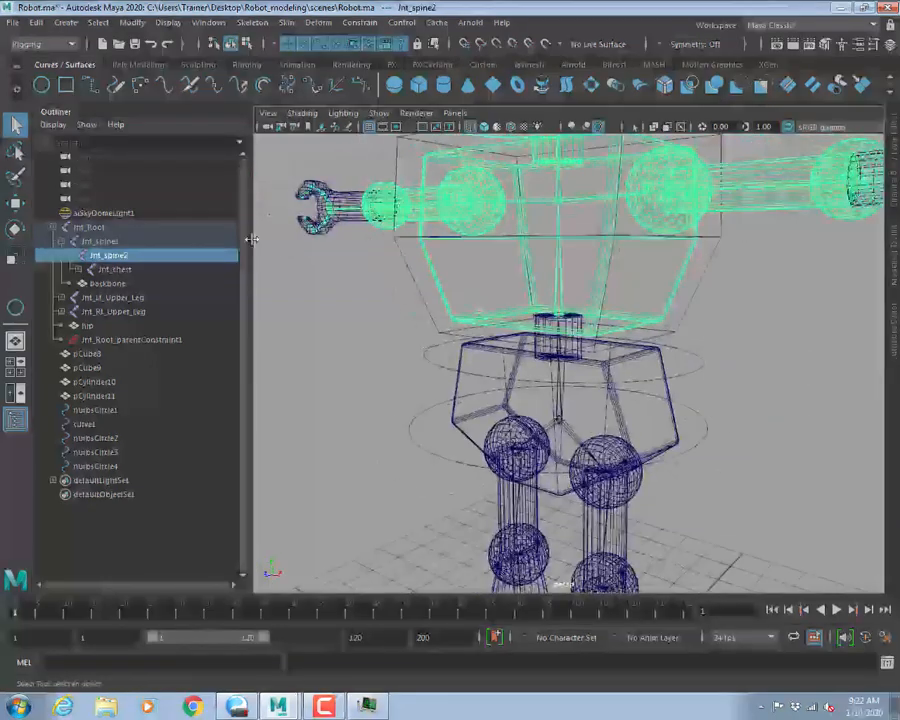
Orient-constrain the joint Jnt_spine1 to the waist circle nurbsCircle4 with Maintain offset enabled.
{"action": "left_click_drag", "start_coordinate": [702, 358], "coordinate": [681, 379]}
{"action": "right_click_drag", "start_coordinate": [504, 316], "coordinate": [725, 408], "text": "alt"}
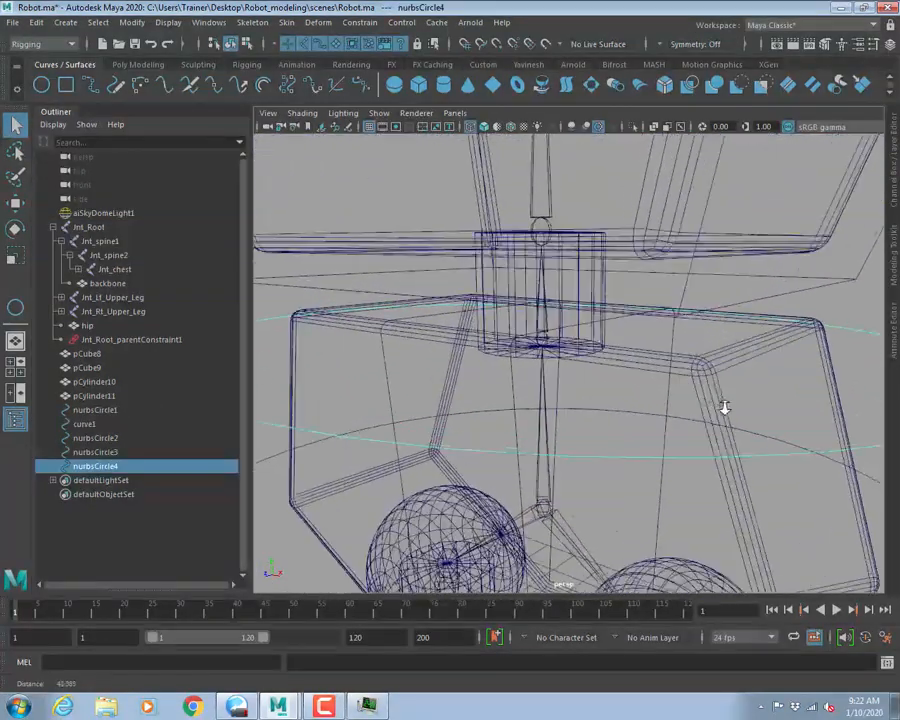
{"action": "left_click", "coordinate": [545, 320], "text": "shift"}
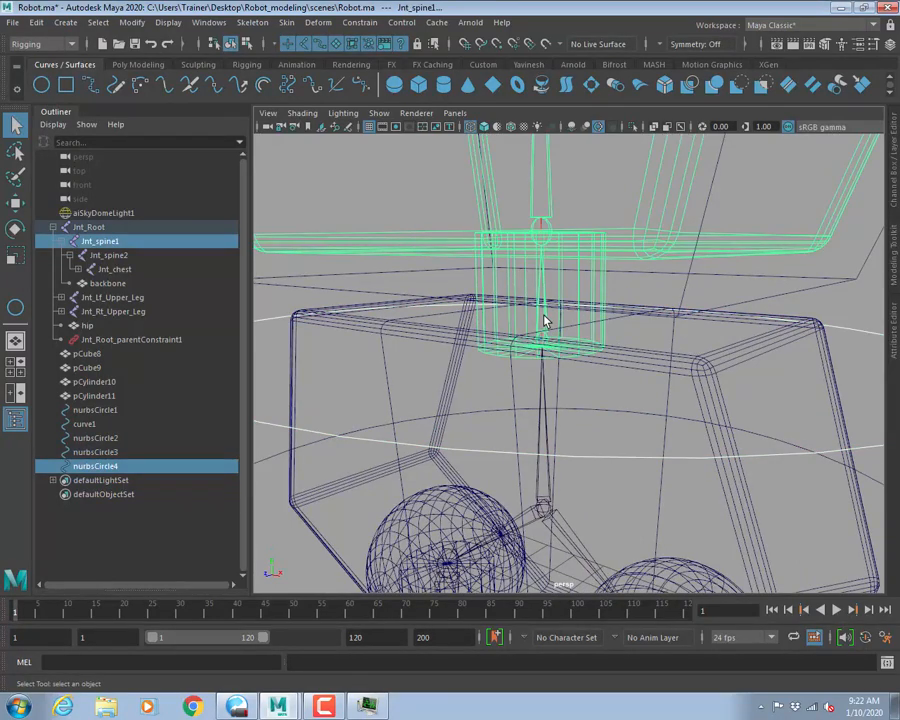
{"action": "left_click", "coordinate": [359, 22]}
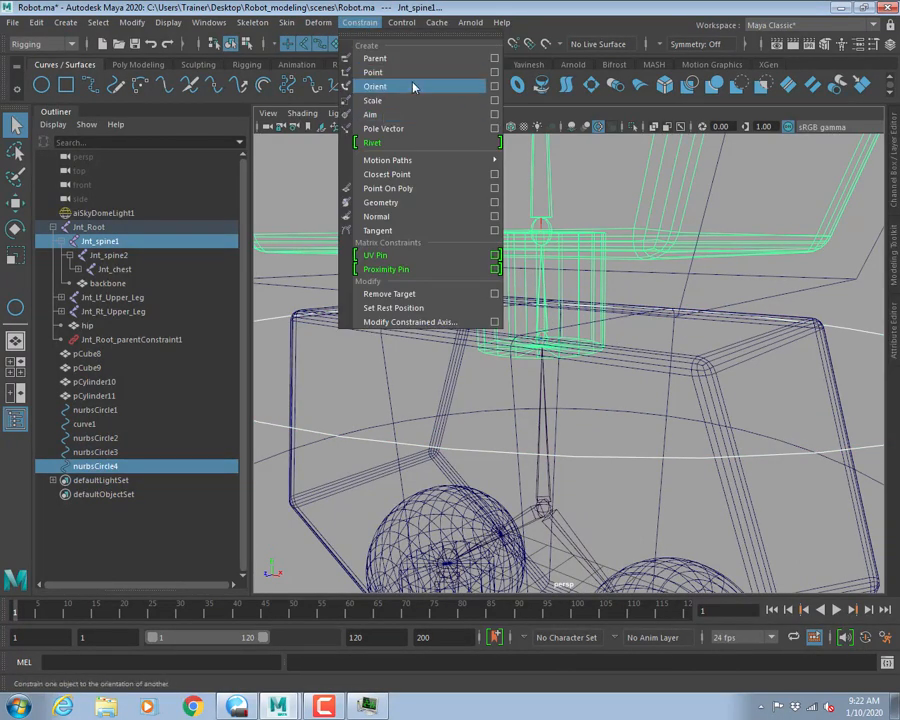
{"action": "left_click", "coordinate": [493, 87]}
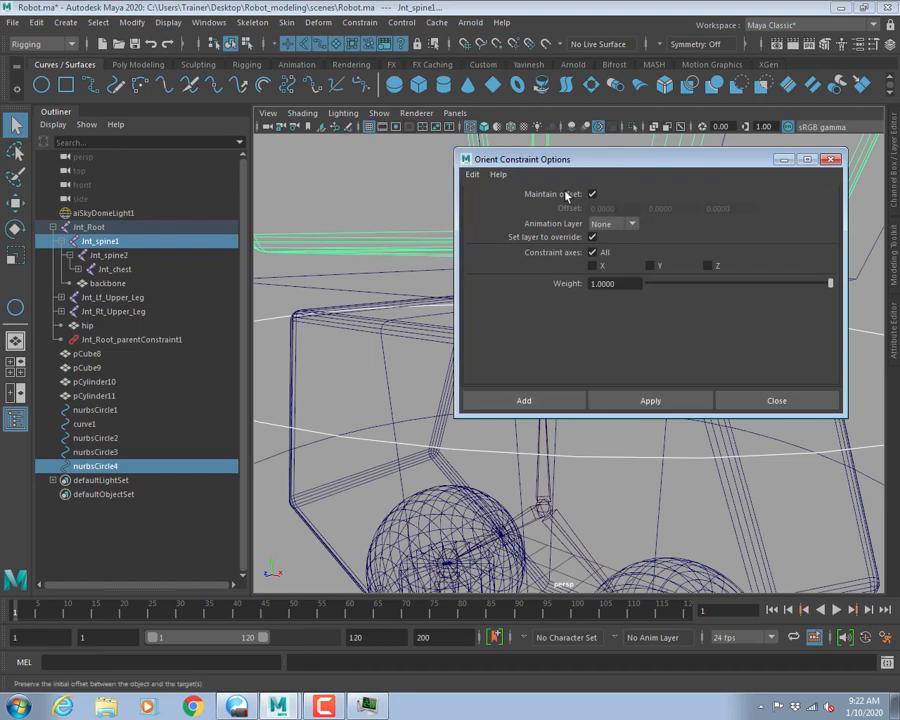
{"action": "left_click", "coordinate": [522, 400]}
{"action": "key", "text": "f"}
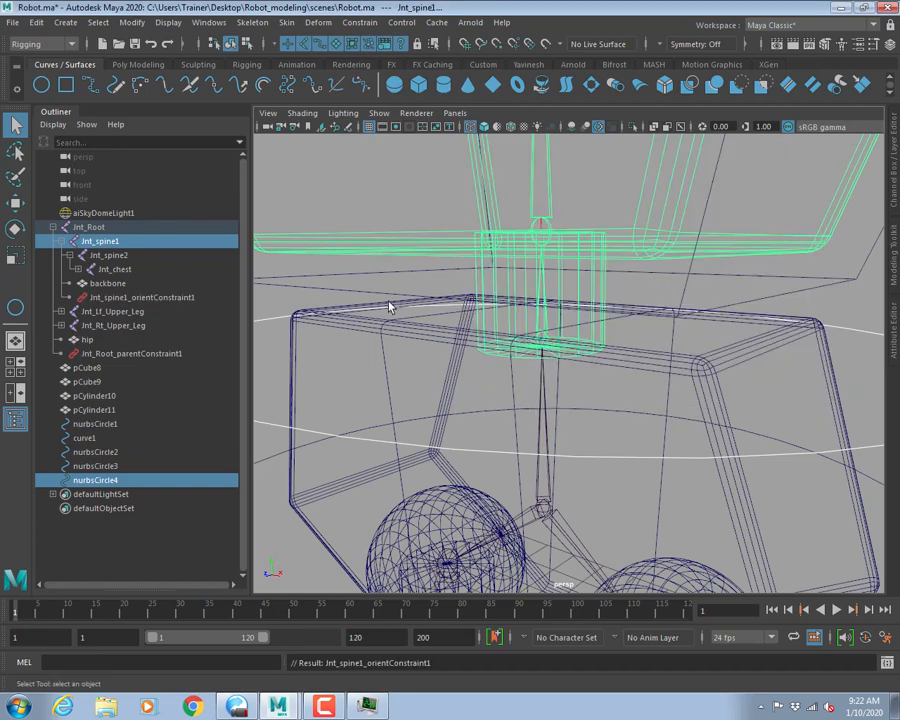
Examine the hip circle nurbsCircle2 and the wrist circle nurbsCircle3 on the rig.
{"action": "left_click", "coordinate": [757, 481]}
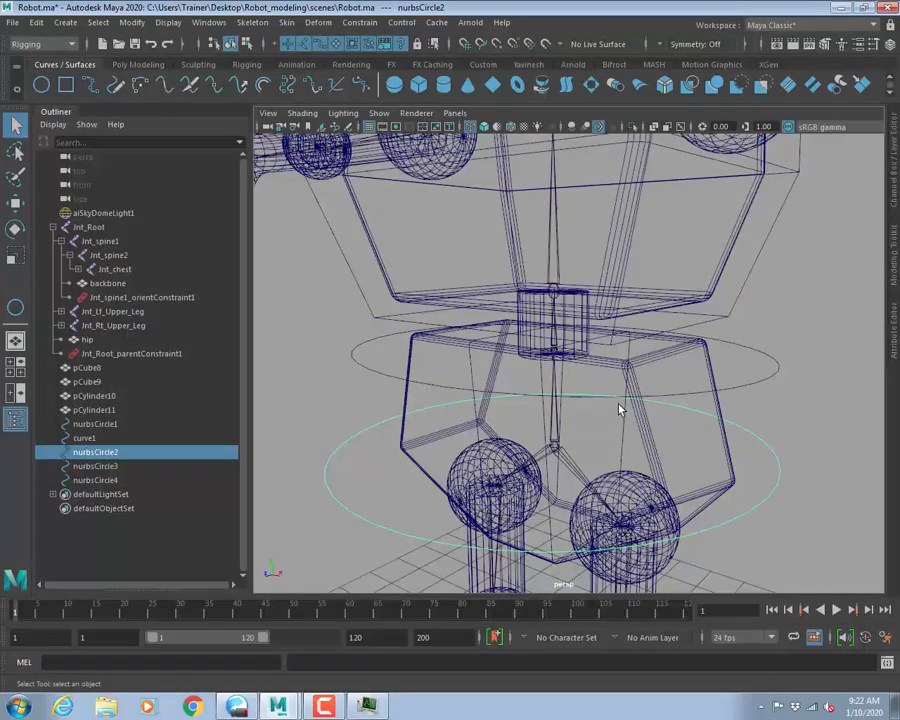
{"action": "scroll", "coordinate": [616, 406], "scroll_direction": "down", "scroll_amount": 4}
{"action": "left_click_drag", "start_coordinate": [584, 354], "coordinate": [544, 386], "text": "alt"}
{"action": "left_click_drag", "start_coordinate": [628, 418], "coordinate": [617, 386], "text": "alt"}
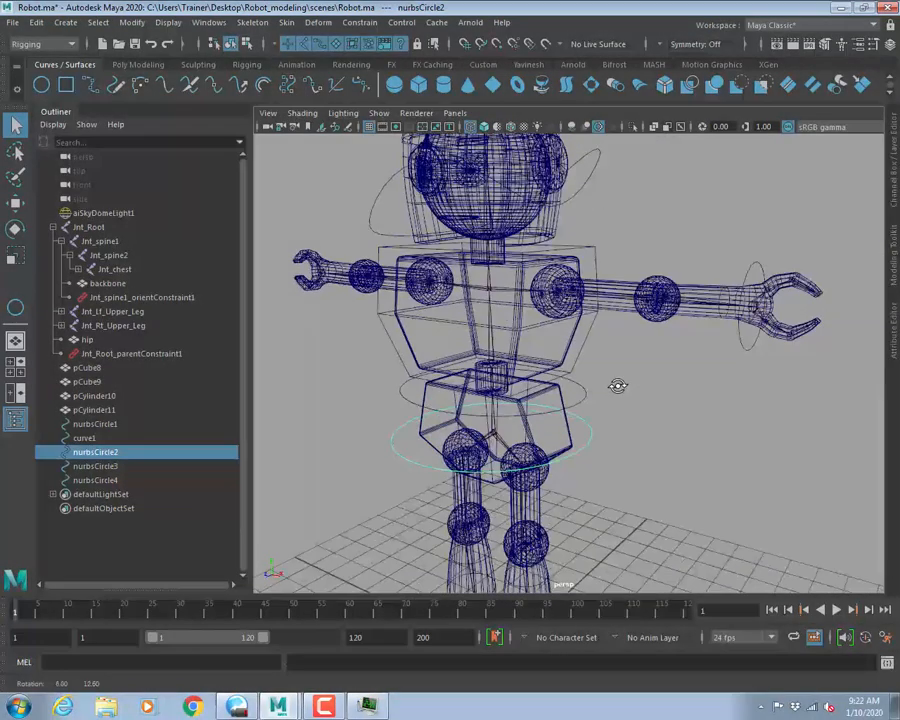
{"action": "left_click", "coordinate": [737, 351]}
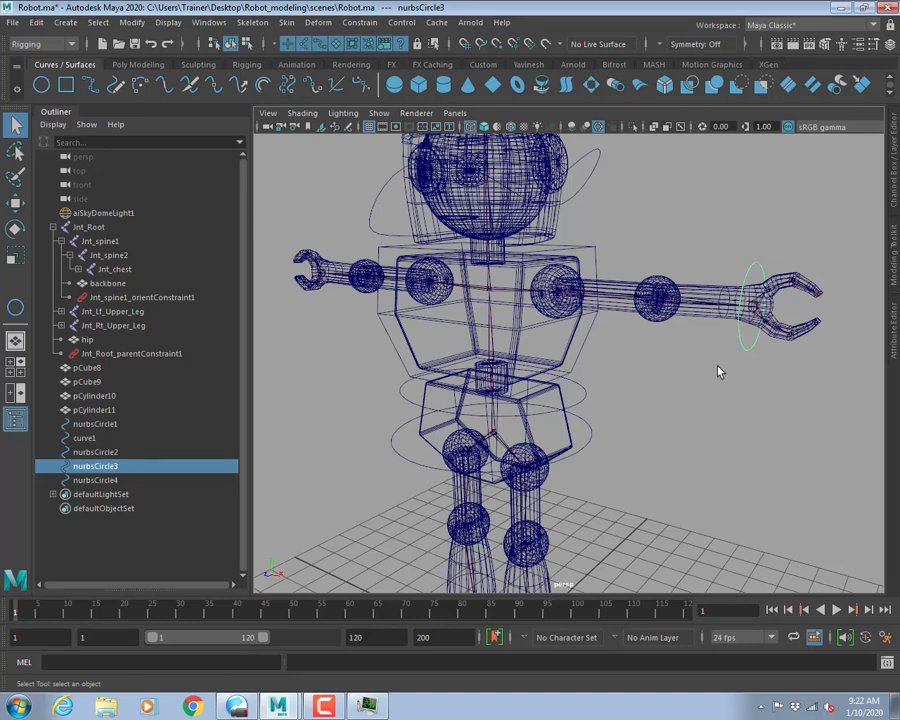
{"action": "left_click", "coordinate": [660, 393]}
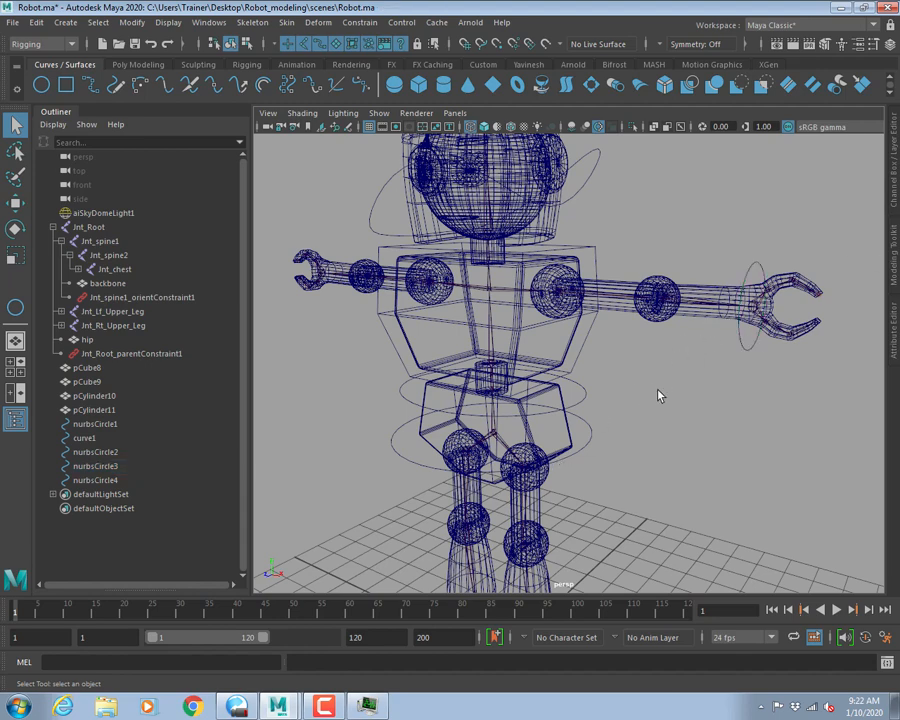
{"action": "left_click_drag", "start_coordinate": [449, 350], "coordinate": [895, 400], "text": "alt"}
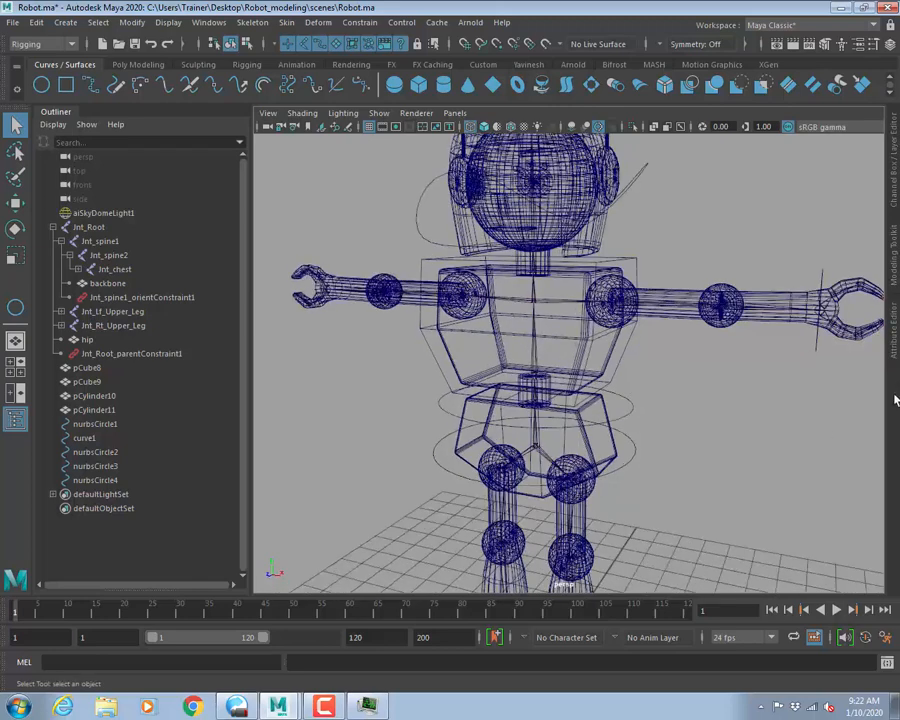
Duplicate the wrist circle nurbsCircle3 and move the copy across to the robot's opposite arm.
{"action": "left_click", "coordinate": [823, 345]}
{"action": "key", "text": "w"}
{"action": "left_click_drag", "start_coordinate": [674, 333], "coordinate": [697, 321], "text": "alt"}
{"action": "key", "text": "ctrl+d"}
{"action": "left_click_drag", "start_coordinate": [797, 333], "coordinate": [396, 278]}
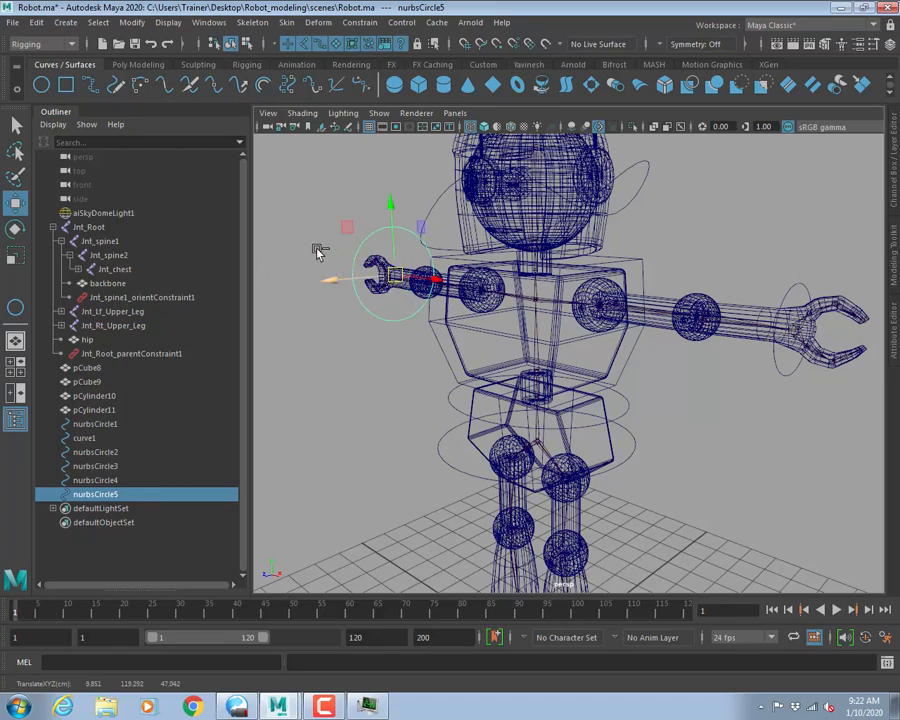
Move the duplicated circle nurbsCircle5 onto the wrist of the opposite hand.
{"action": "key", "text": "f"}
{"action": "right_click_drag", "start_coordinate": [428, 312], "coordinate": [267, 287], "text": "alt"}
{"action": "right_click_drag", "start_coordinate": [555, 350], "coordinate": [301, 311], "text": "alt"}
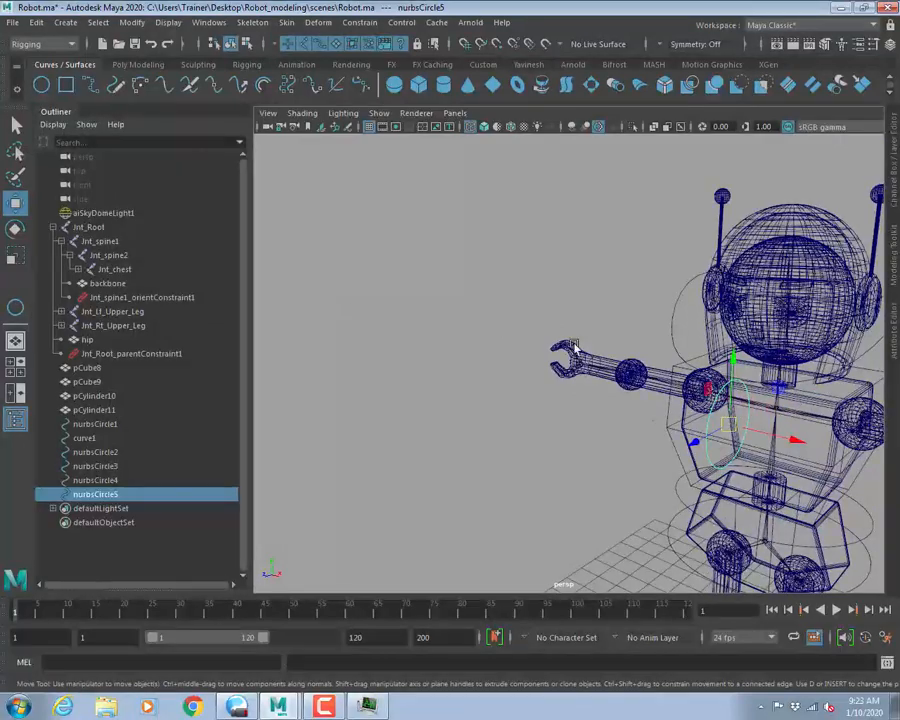
{"action": "left_click_drag", "start_coordinate": [737, 423], "coordinate": [577, 358]}
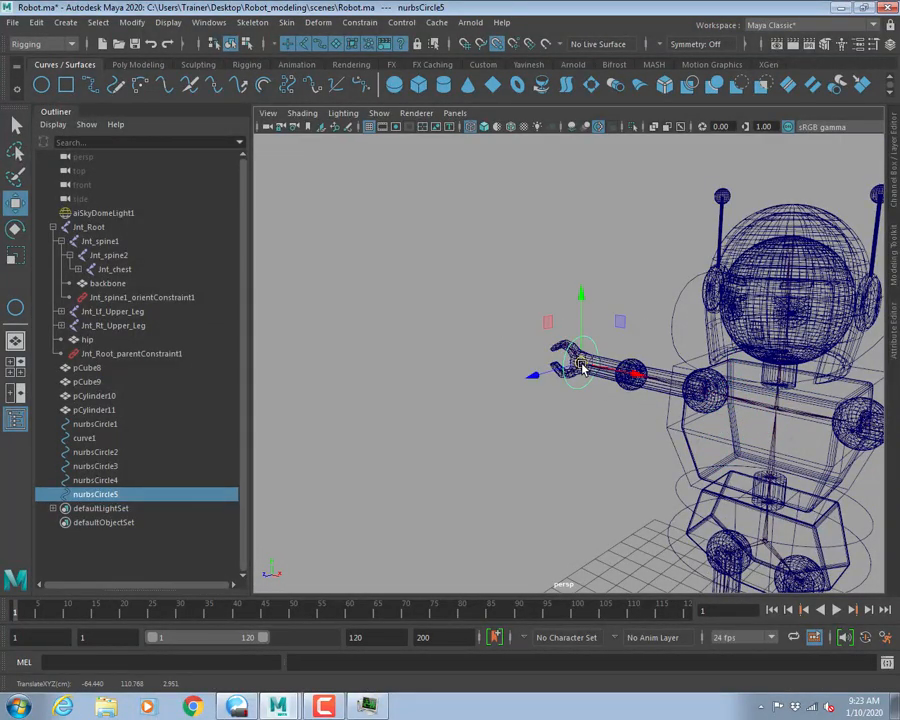
{"action": "key", "text": "f"}
{"action": "left_click_drag", "start_coordinate": [565, 291], "coordinate": [532, 361], "text": "alt"}
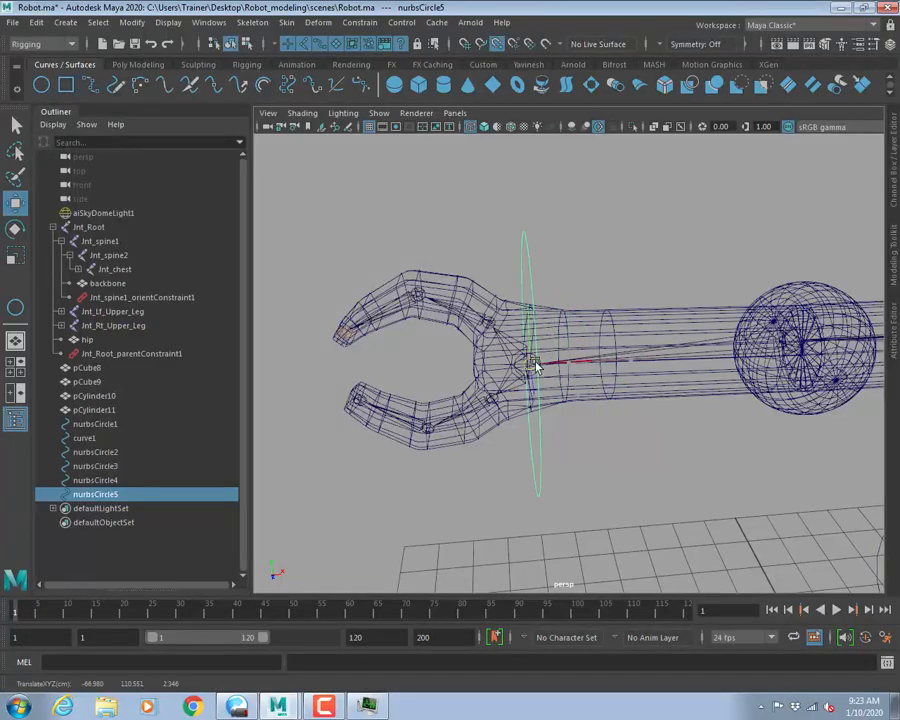
Snap nurbsCircle5 precisely onto the opposite hand's wrist joint.
{"action": "left_click_drag", "start_coordinate": [622, 315], "coordinate": [488, 366], "text": "alt"}
{"action": "right_click_drag", "start_coordinate": [490, 364], "coordinate": [779, 418], "text": "alt"}
{"action": "left_click_drag", "start_coordinate": [779, 418], "coordinate": [634, 365], "text": "alt"}
{"action": "key", "text": "v"}
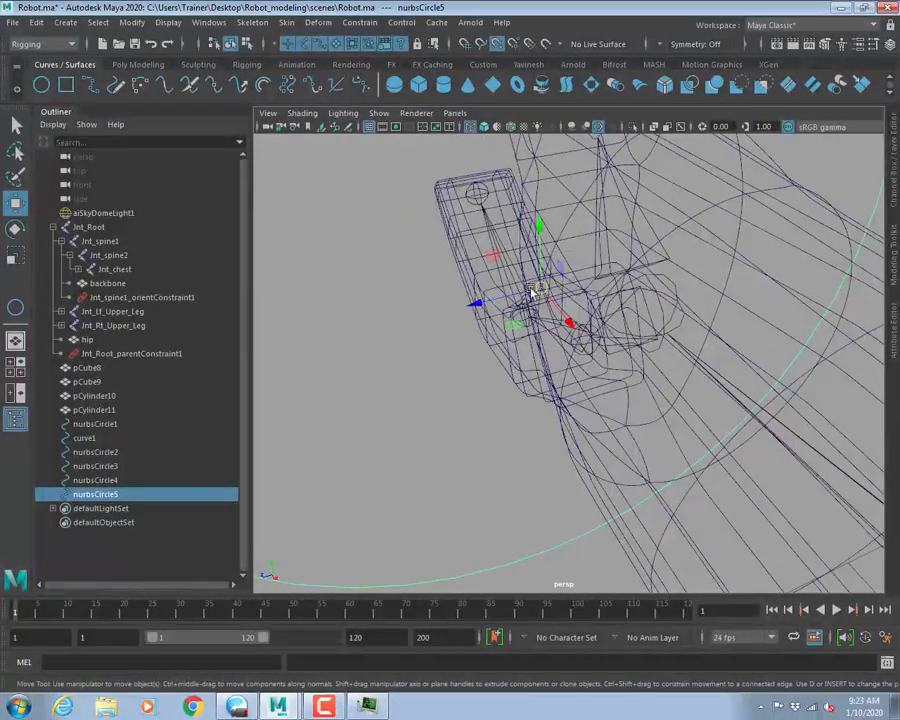
{"action": "left_click_drag", "start_coordinate": [541, 290], "coordinate": [641, 312]}
{"action": "left_click_drag", "start_coordinate": [730, 356], "coordinate": [555, 373], "text": "alt"}
{"action": "key", "text": "f"}
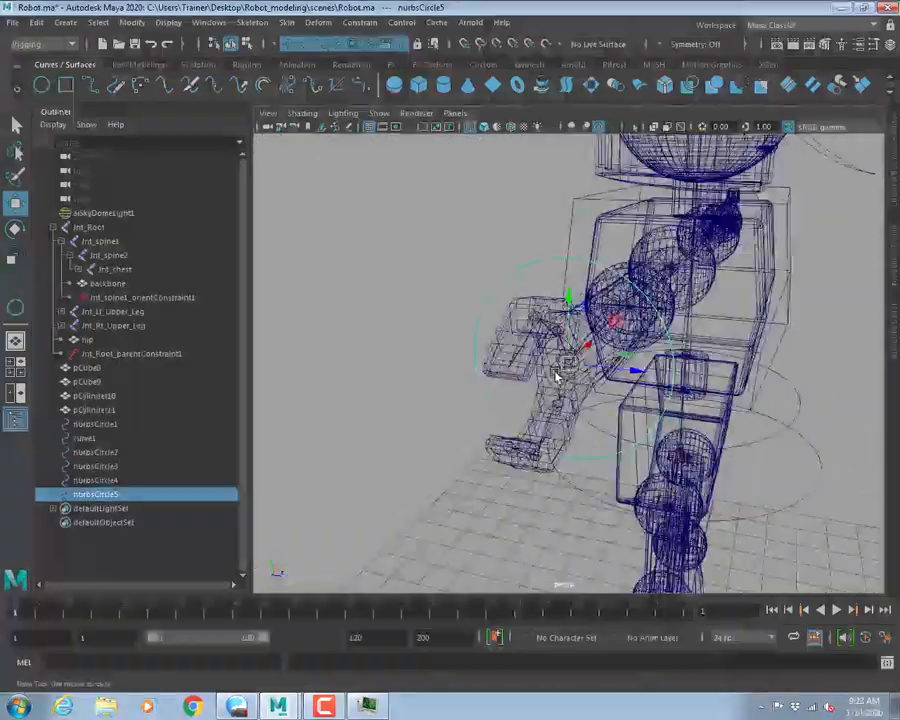
Check the alignment of nurbsCircle5 with the wrist joint in the perspective and top views.
{"action": "right_click_drag", "start_coordinate": [555, 373], "coordinate": [897, 497], "text": "alt"}
{"action": "left_click_drag", "start_coordinate": [897, 497], "coordinate": [478, 520], "text": "alt"}
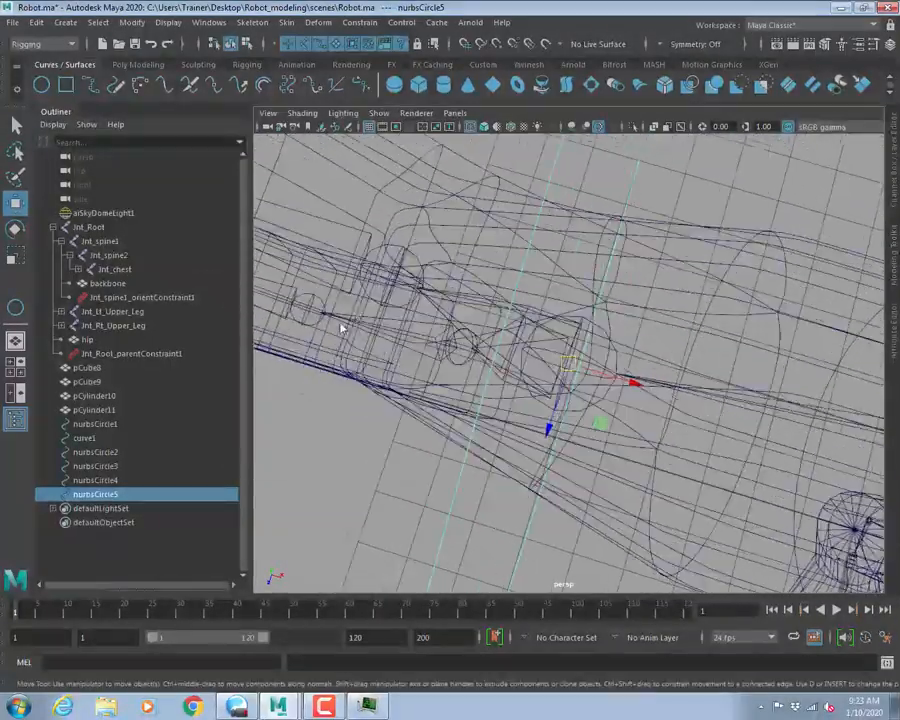
{"action": "key", "text": "space"}
{"action": "key", "text": "space"}
{"action": "key", "text": "f"}
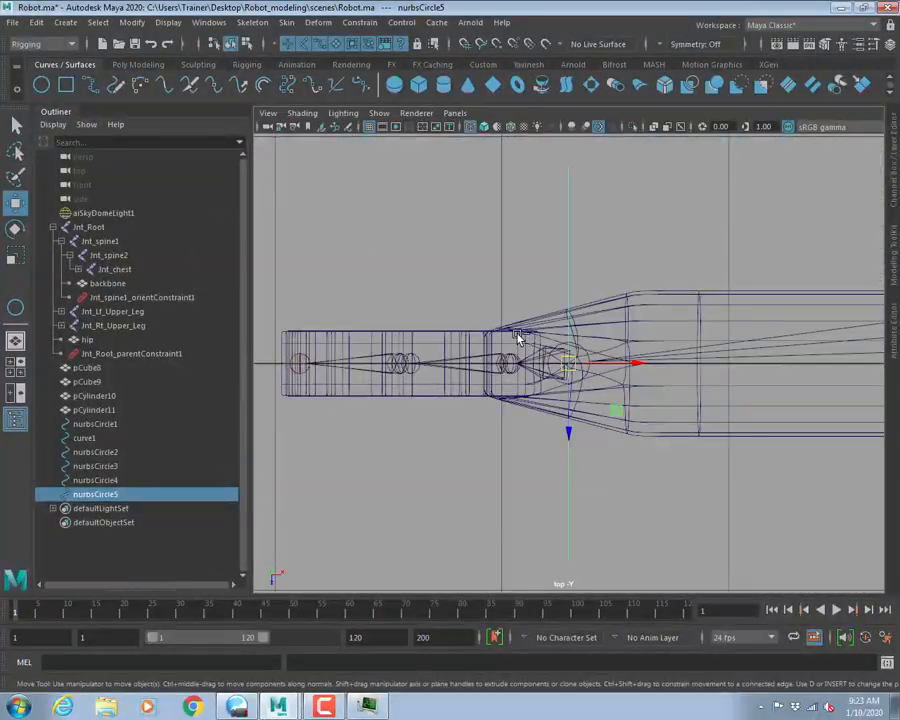
{"action": "right_click_drag", "start_coordinate": [517, 338], "coordinate": [592, 327], "text": "alt"}
{"action": "key", "text": "space"}
{"action": "key", "text": "space"}
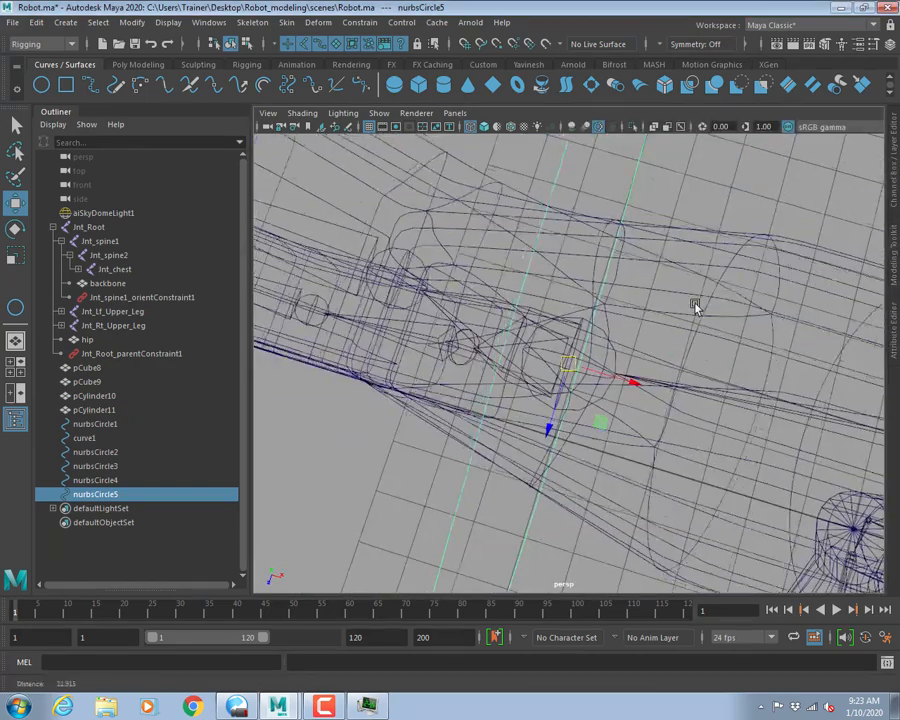
{"action": "right_click_drag", "start_coordinate": [694, 305], "coordinate": [395, 297], "text": "alt"}
{"action": "left_click_drag", "start_coordinate": [395, 297], "coordinate": [601, 341], "text": "alt"}
{"action": "right_click_drag", "start_coordinate": [601, 341], "coordinate": [653, 384], "text": "alt"}
{"action": "left_click_drag", "start_coordinate": [653, 384], "coordinate": [597, 351], "text": "alt"}
Freeze the transformations of the wrist circle nurbsCircle5 and delete its history.
{"action": "key", "text": "ctrl+a"}
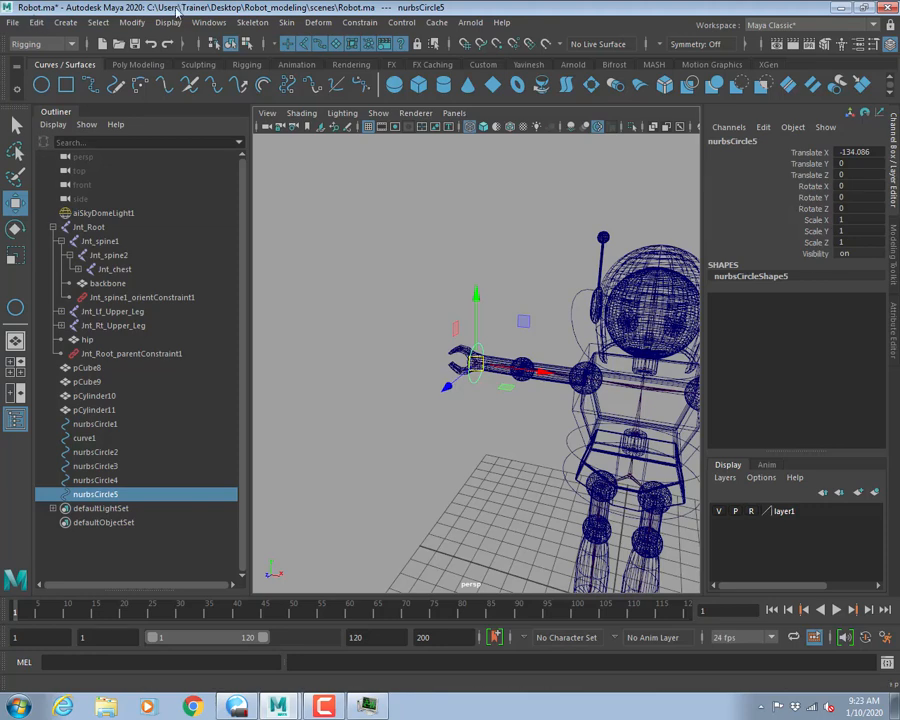
{"action": "left_click", "coordinate": [133, 23]}
{"action": "left_click", "coordinate": [181, 86]}
{"action": "left_click", "coordinate": [36, 22]}
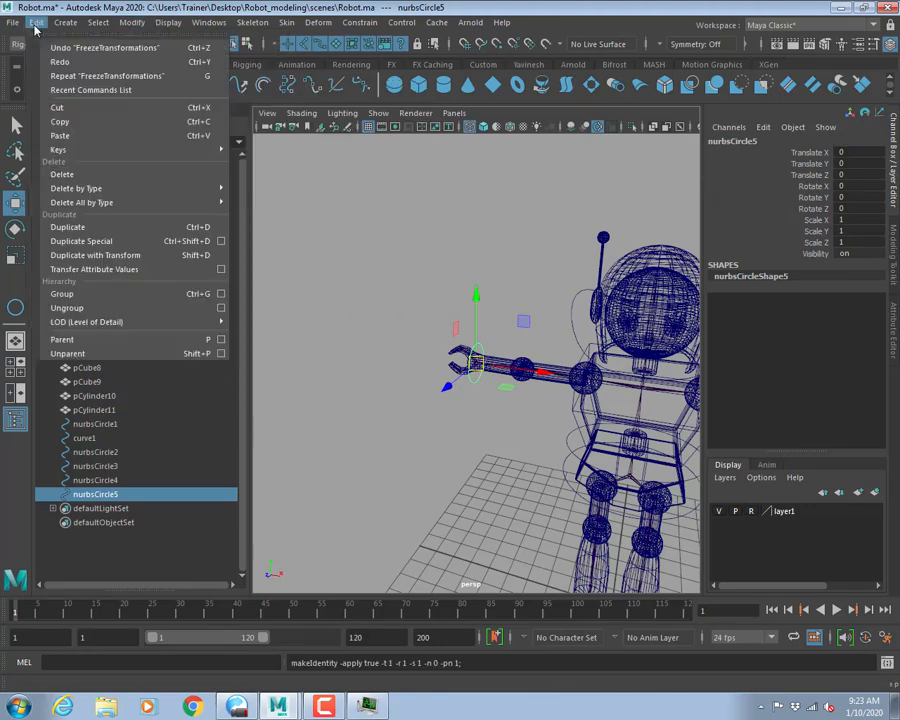
{"action": "mouse_move", "coordinate": [88, 188]}
{"action": "left_click", "coordinate": [259, 188]}
Rotate the waist circle nurbsCircle4 to test whether the upper body follows, and undo the rotations.
{"action": "left_click_drag", "start_coordinate": [400, 248], "coordinate": [541, 349], "text": "alt"}
{"action": "left_click", "coordinate": [497, 319]}
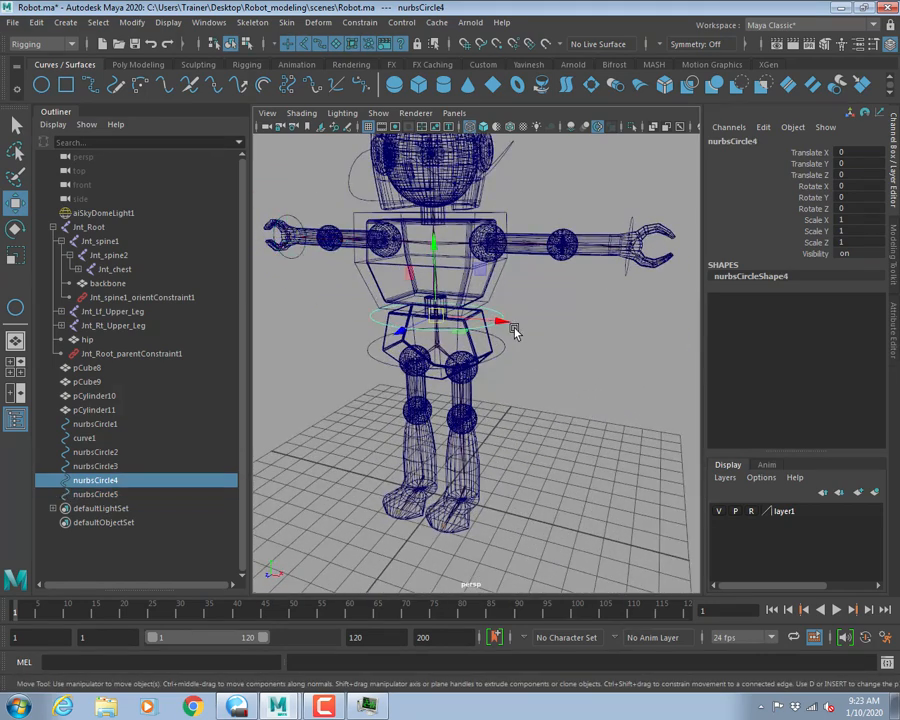
{"action": "key", "text": "e"}
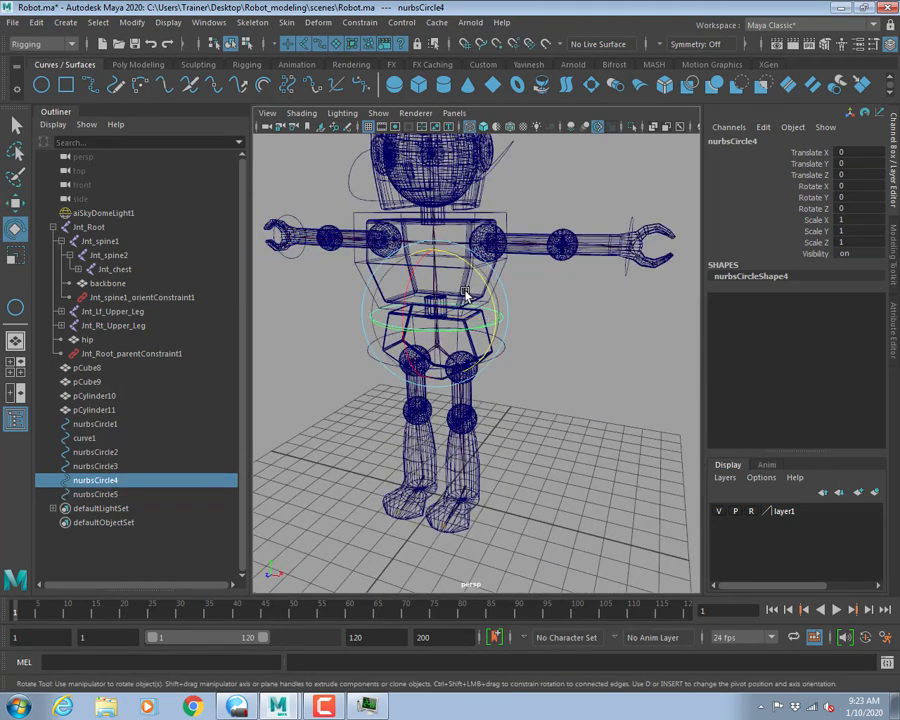
{"action": "left_click_drag", "start_coordinate": [484, 296], "coordinate": [450, 318]}
{"action": "key", "text": "ctrl+z"}
{"action": "key", "text": "ctrl+z"}
{"action": "key", "text": "ctrl+z"}
{"action": "key", "text": "ctrl+z"}
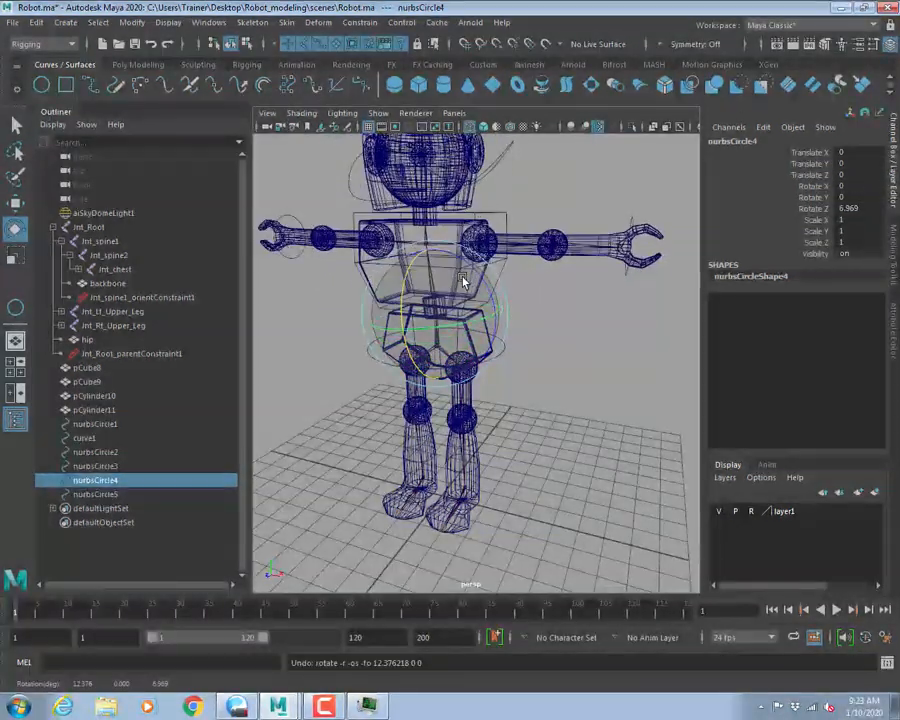
Draw a NURBS circle in the front view just above the elbow, centred at about X 44, Y 124.
{"action": "left_click", "coordinate": [560, 382]}
{"action": "right_click_drag", "start_coordinate": [332, 318], "coordinate": [406, 390], "text": "alt"}
{"action": "middle_click_drag", "start_coordinate": [406, 390], "coordinate": [418, 298], "text": "alt"}
{"action": "right_click_drag", "start_coordinate": [418, 298], "coordinate": [453, 356], "text": "alt"}
{"action": "middle_click_drag", "start_coordinate": [540, 241], "coordinate": [506, 425], "text": "alt"}
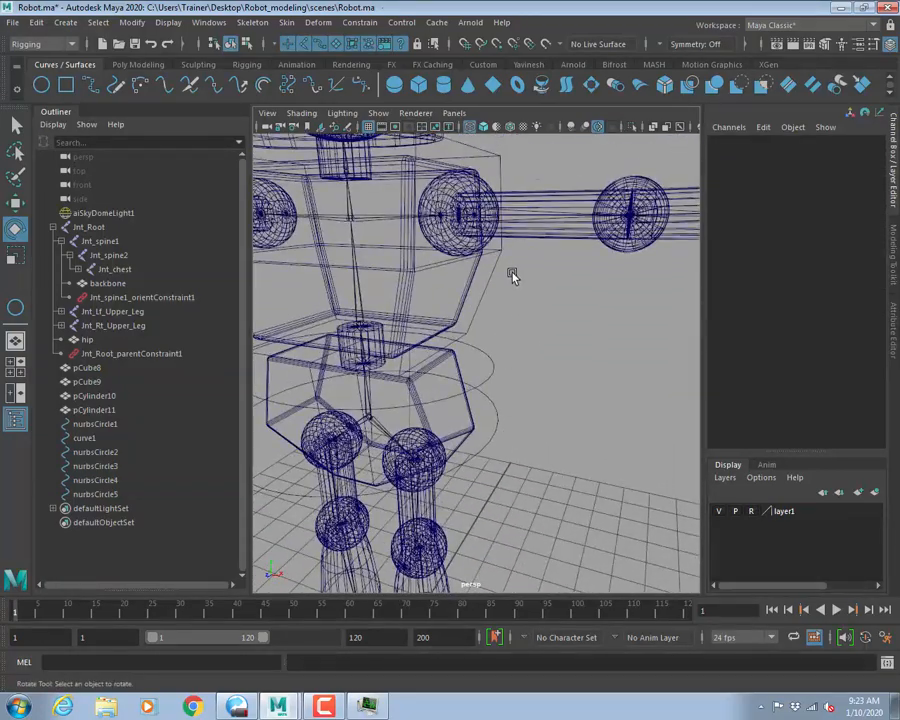
{"action": "key", "text": "space"}
{"action": "key", "text": "space"}
{"action": "right_click_drag", "start_coordinate": [668, 350], "coordinate": [623, 325], "text": "alt"}
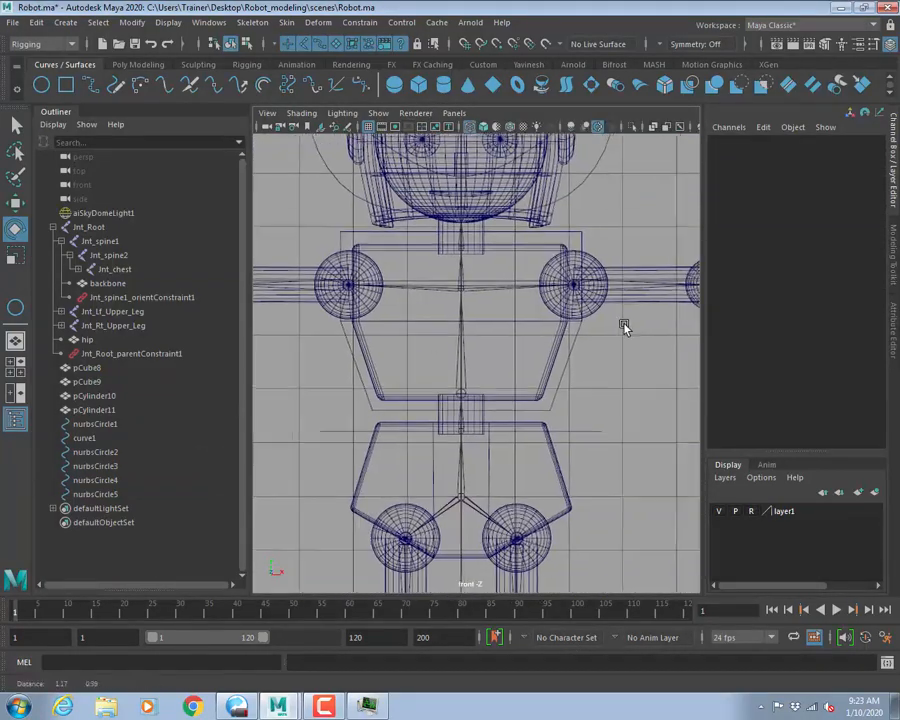
{"action": "middle_click_drag", "start_coordinate": [690, 304], "coordinate": [435, 377], "text": "alt"}
{"action": "left_click", "coordinate": [41, 84]}
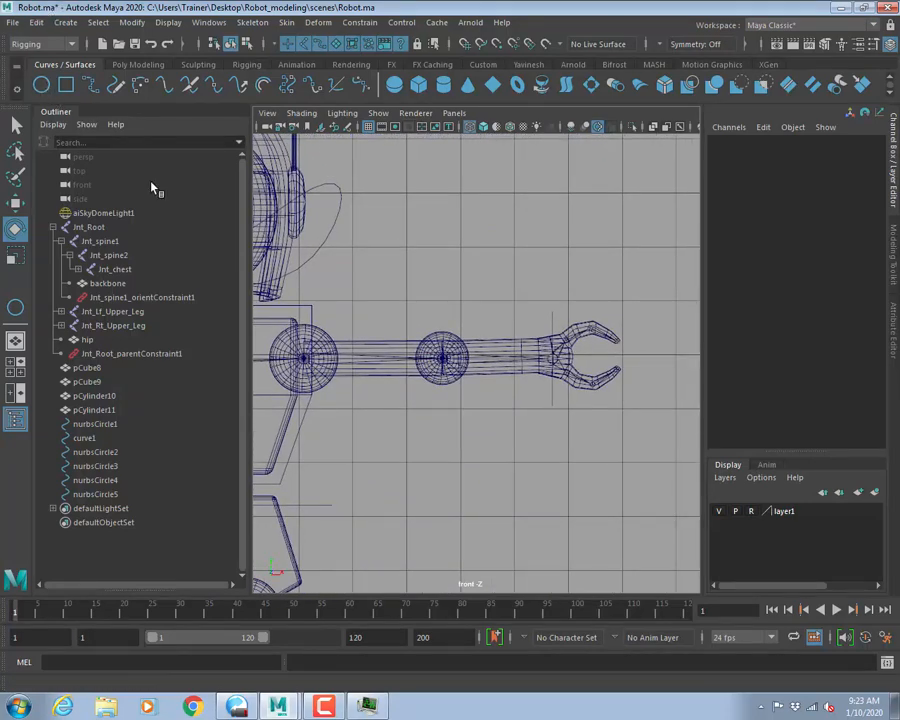
{"action": "left_click_drag", "start_coordinate": [430, 281], "coordinate": [461, 306]}
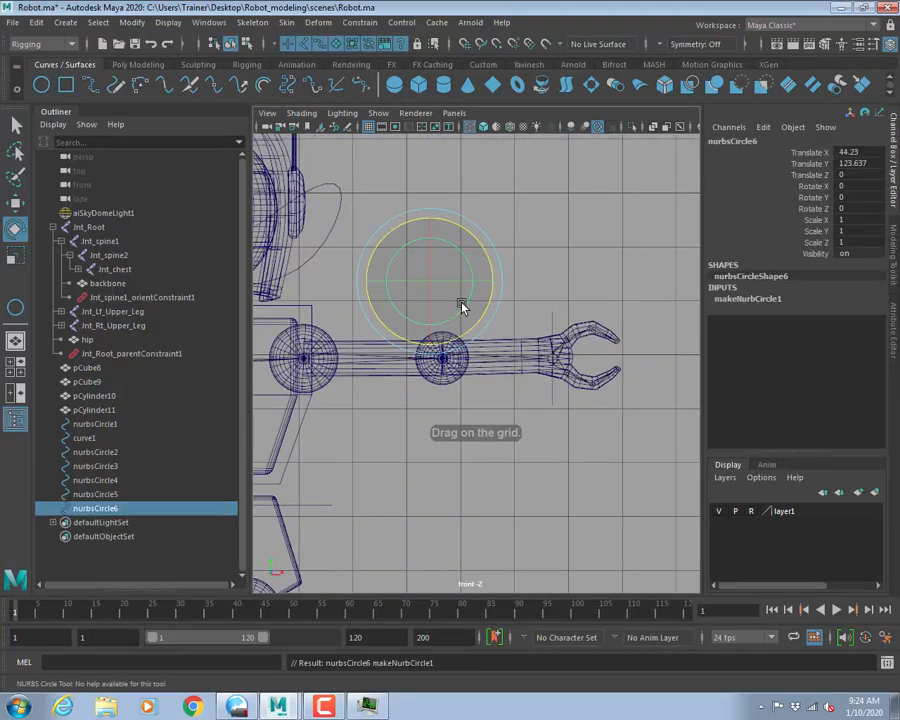
Reshape the elbow circle nurbsCircle6 into a four-pointed star by scaling its four diagonal control vertices inward.
{"action": "right_click_drag", "start_coordinate": [461, 304], "coordinate": [487, 306], "text": "alt"}
{"action": "key", "text": "q"}
{"action": "middle_click_drag", "start_coordinate": [451, 279], "coordinate": [467, 302], "text": "alt"}
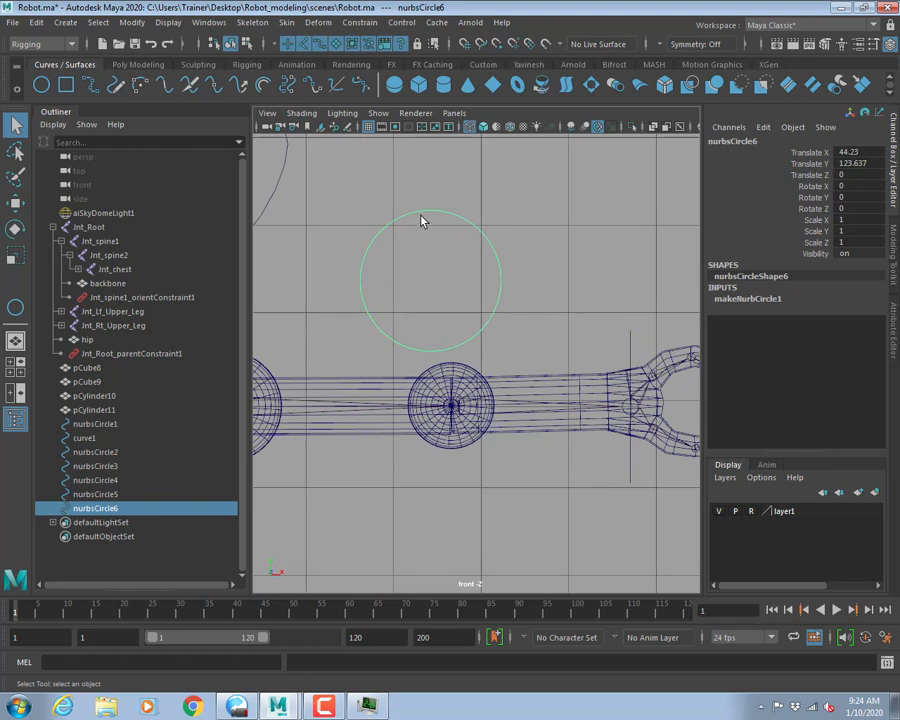
{"action": "right_click_drag", "start_coordinate": [421, 214], "coordinate": [316, 216]}
{"action": "left_click", "coordinate": [376, 225]}
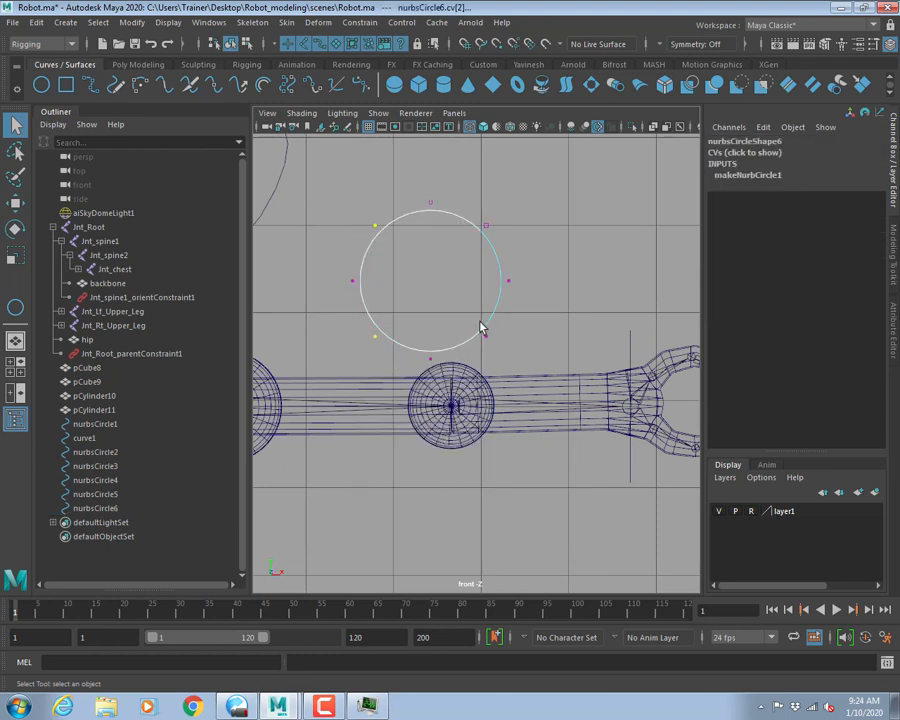
{"action": "key", "text": "r"}
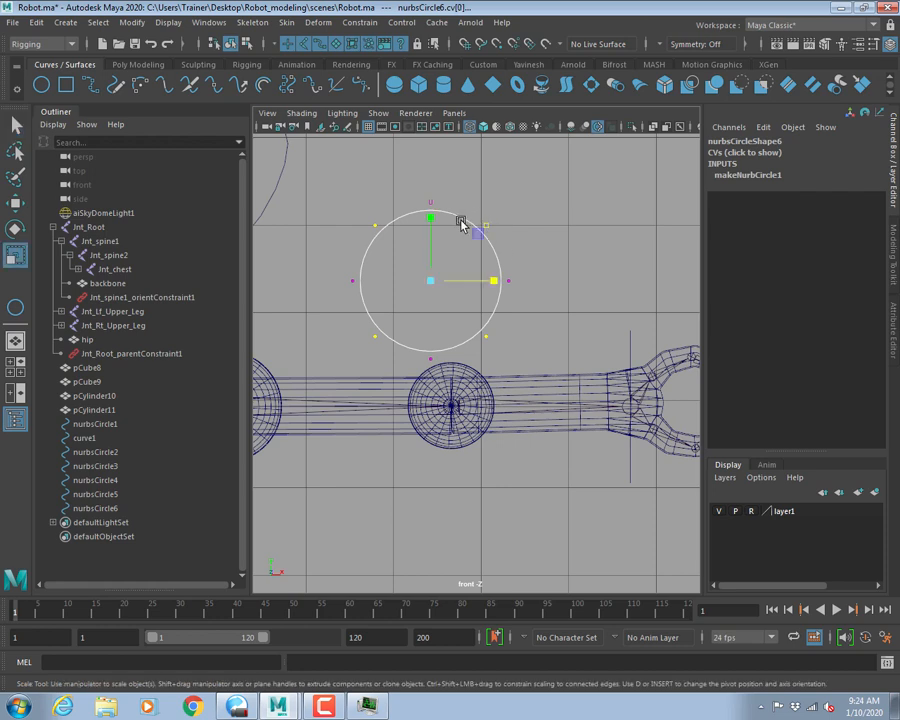
{"action": "left_click_drag", "start_coordinate": [432, 285], "coordinate": [363, 275]}
{"action": "key", "text": "q"}
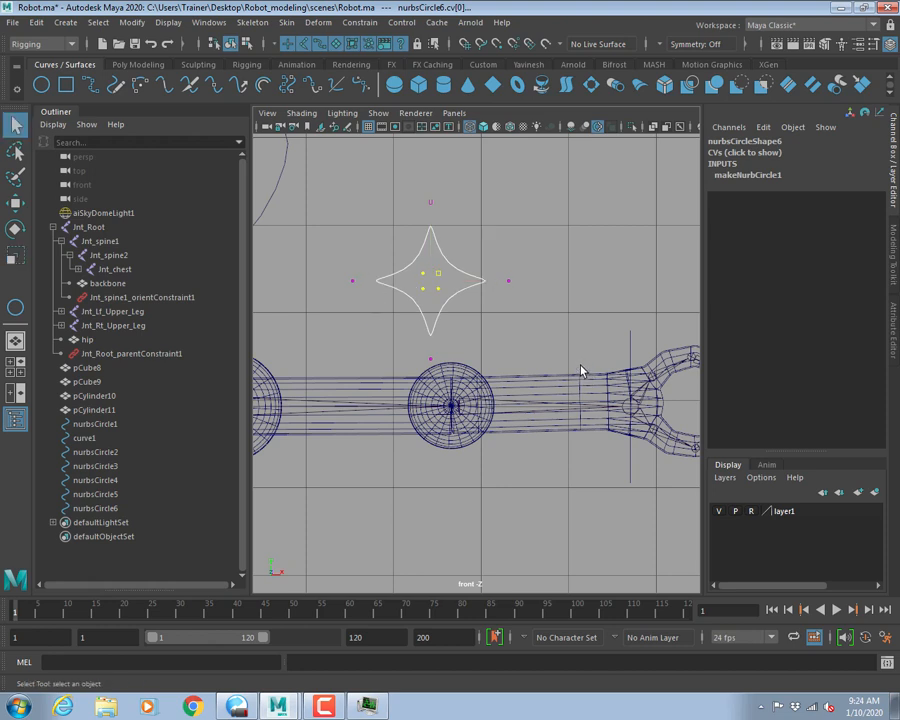
{"action": "right_click_drag", "start_coordinate": [455, 264], "coordinate": [463, 256]}
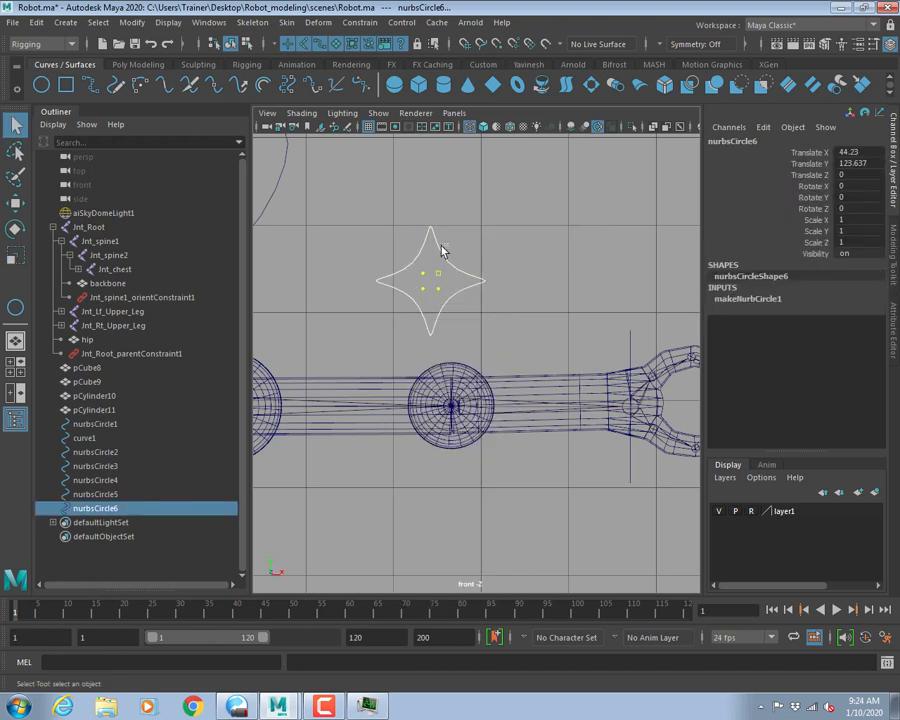
Move the star-shaped curve onto the elbow joint, snapping it at about X 46.56, Y 109.27, Z -1.66.
{"action": "key", "text": "w"}
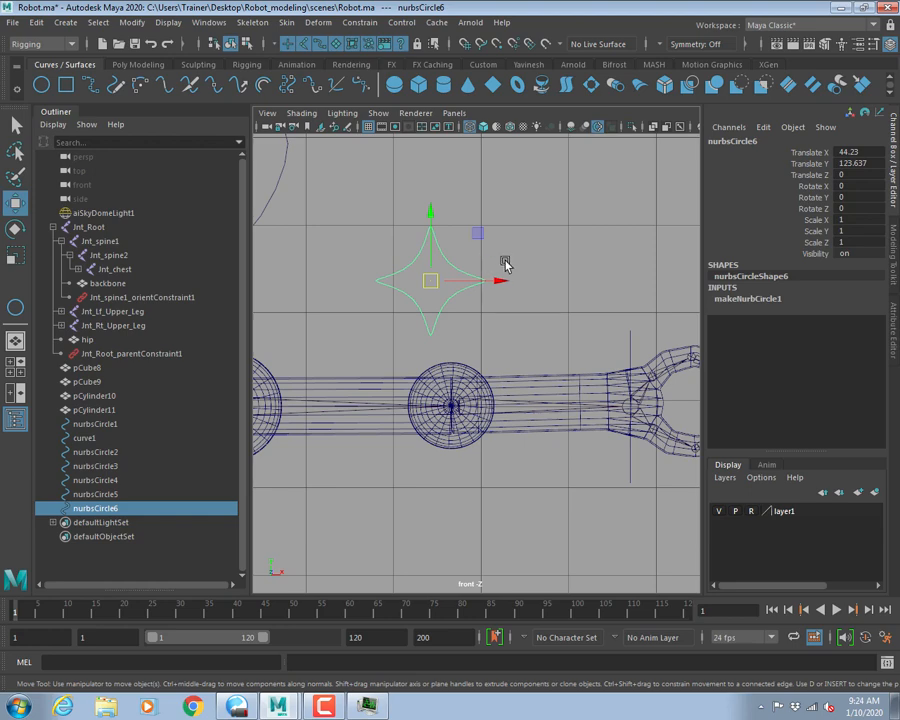
{"action": "left_click_drag", "start_coordinate": [433, 285], "coordinate": [456, 393]}
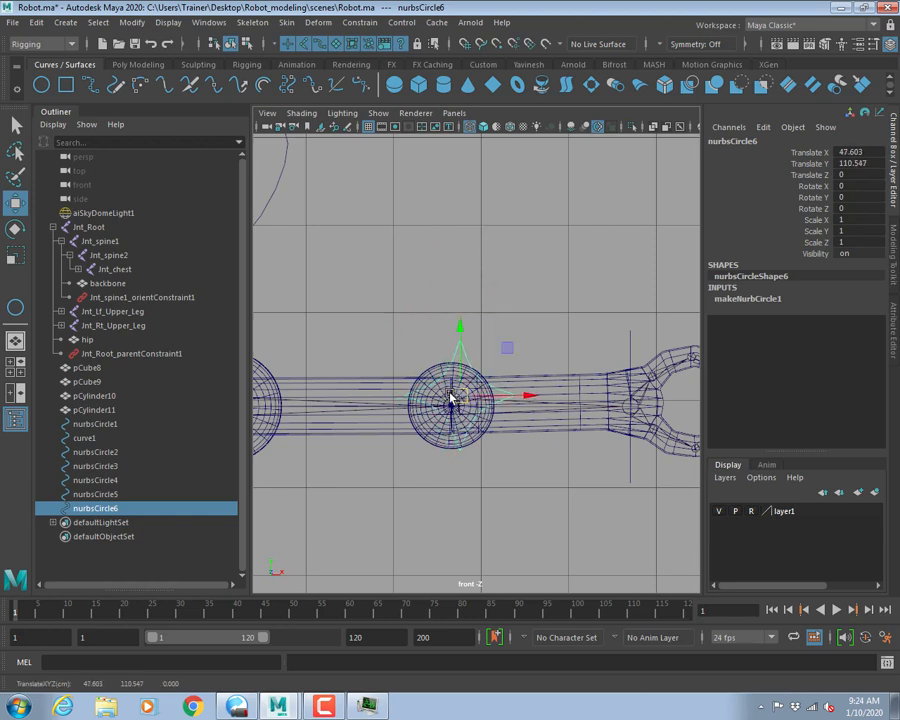
{"action": "scroll", "coordinate": [537, 426], "scroll_direction": "up", "scroll_amount": 2}
{"action": "scroll", "coordinate": [537, 426], "scroll_direction": "up", "scroll_amount": 6}
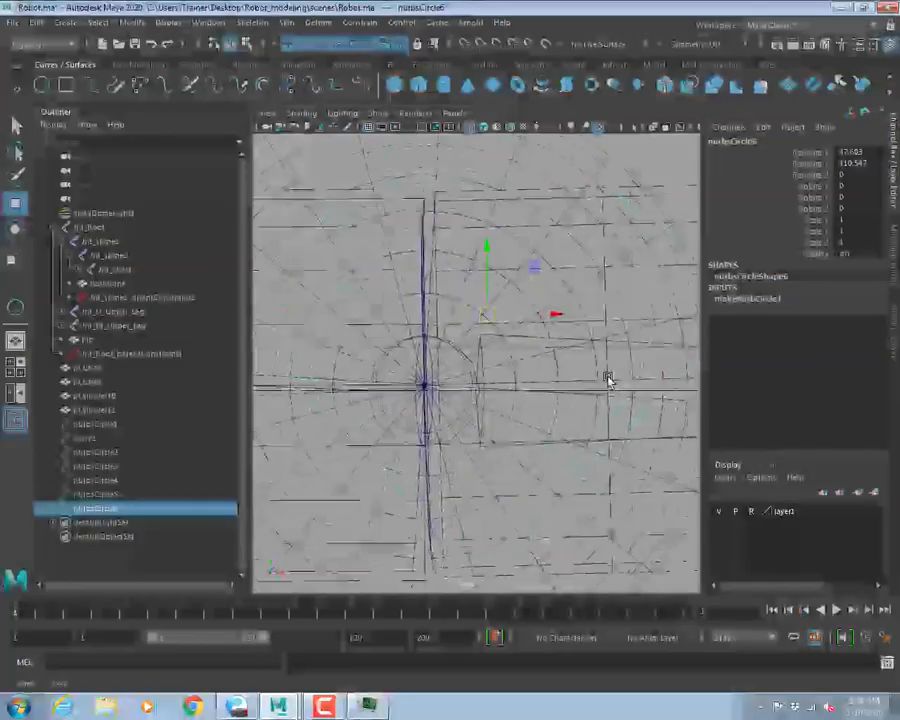
{"action": "scroll", "coordinate": [562, 361], "scroll_direction": "up", "scroll_amount": 3}
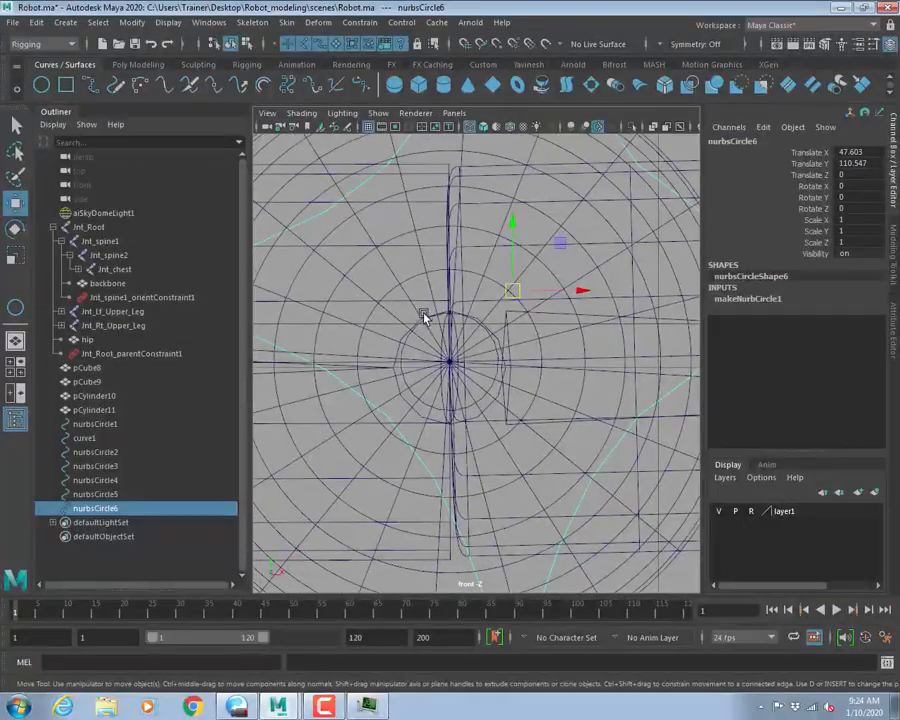
{"action": "left_click_drag", "start_coordinate": [516, 293], "coordinate": [453, 378]}
{"action": "scroll", "coordinate": [451, 375], "scroll_direction": "up", "scroll_amount": 3}
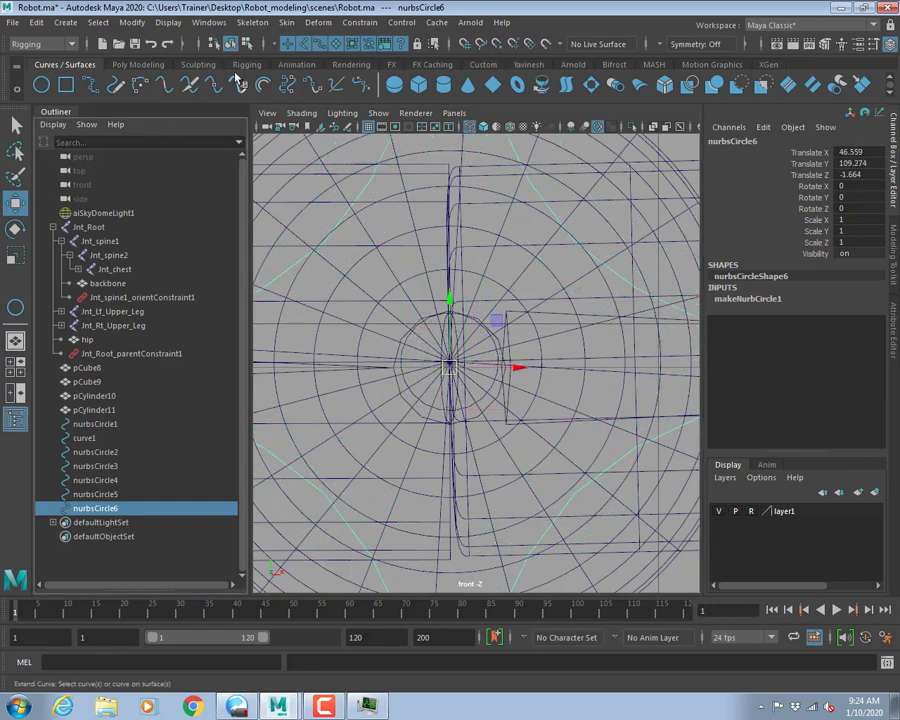
Hide polygon objects in the front view, leaving the joints and control curves displayed.
{"action": "left_click", "coordinate": [378, 112]}
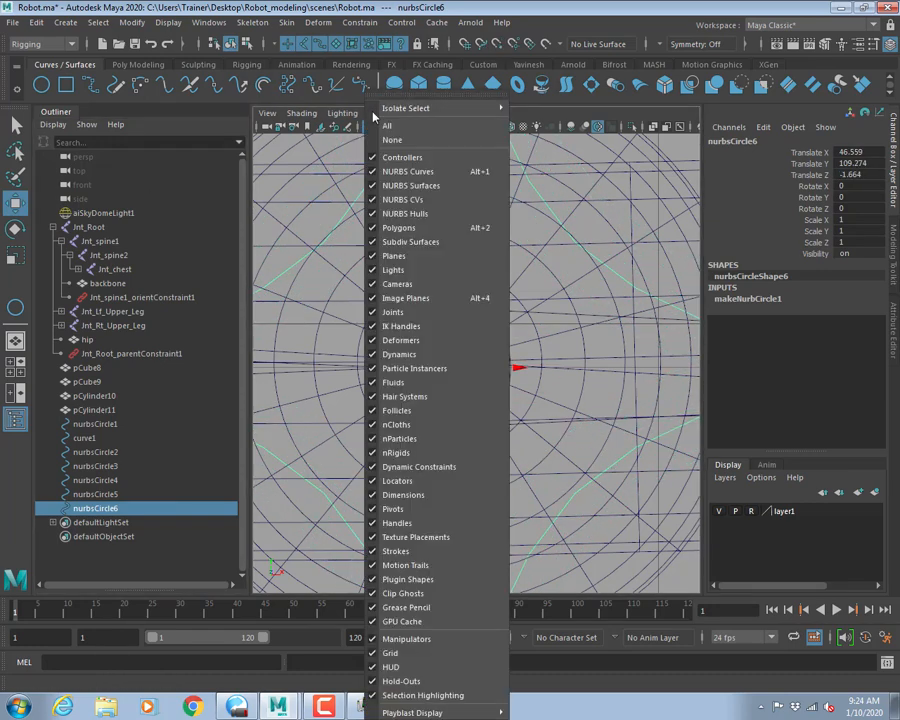
{"action": "left_click", "coordinate": [398, 229]}
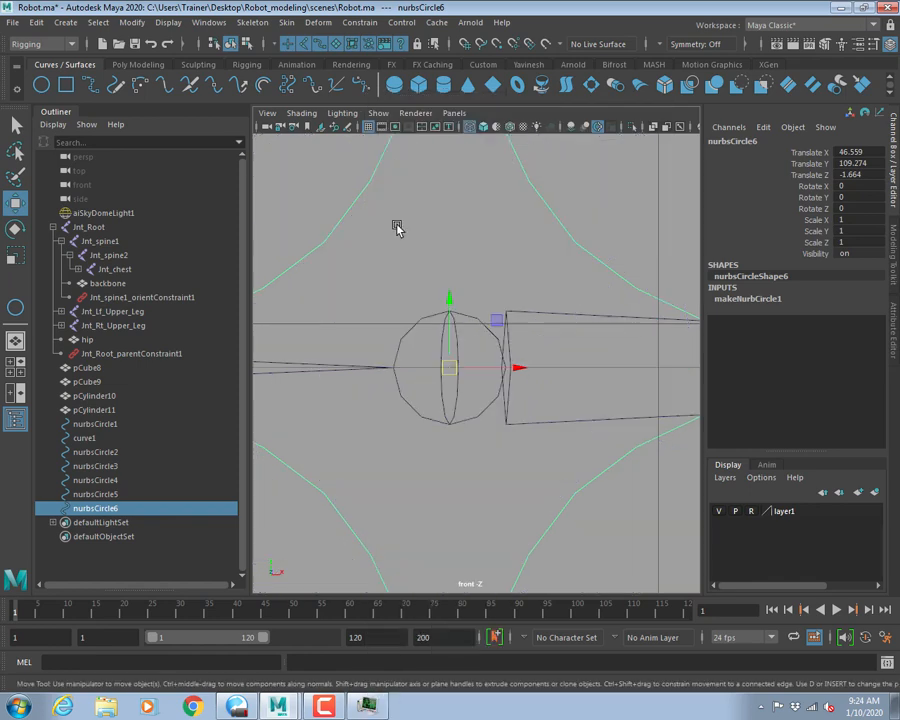
{"action": "left_click", "coordinate": [378, 115]}
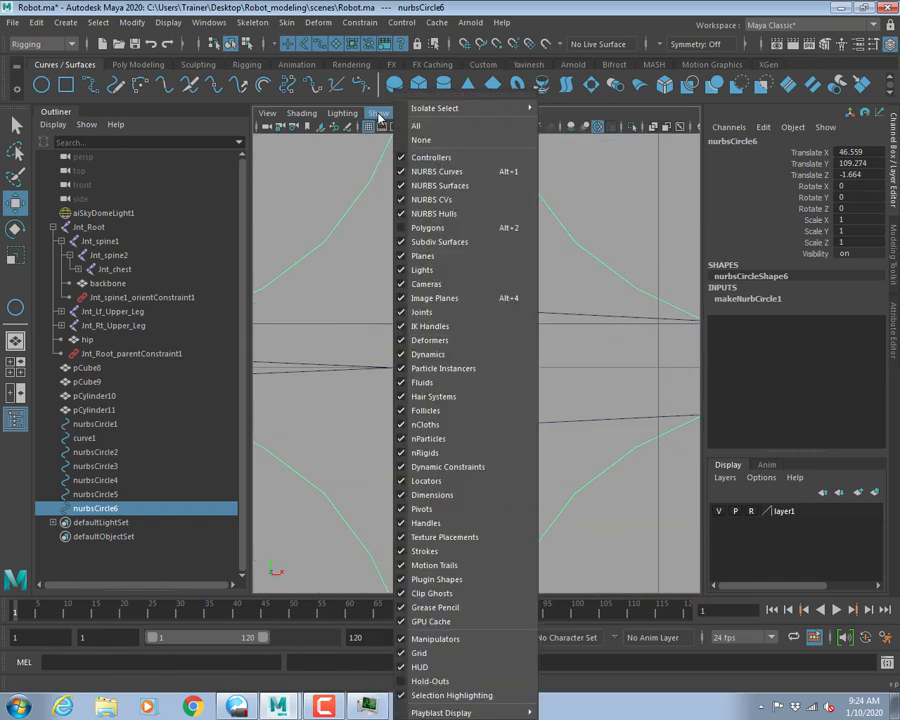
{"action": "left_click", "coordinate": [392, 217]}
{"action": "left_click", "coordinate": [482, 291]}
Check the star curve against the skeleton in the front view and point-snap it to the elbow joint's centre again.
{"action": "scroll", "coordinate": [482, 285], "scroll_direction": "down", "scroll_amount": 10}
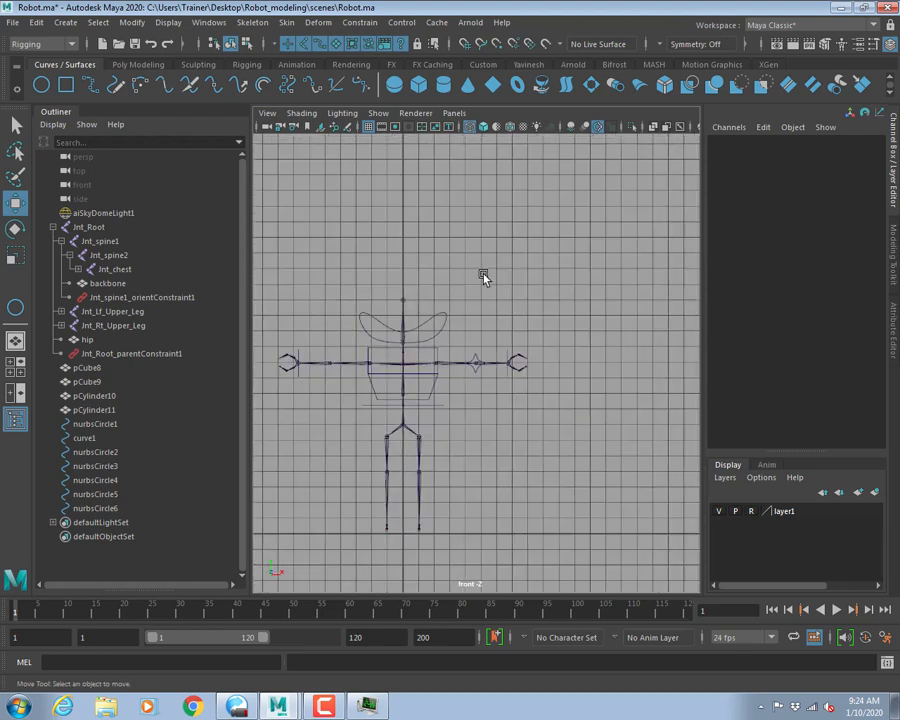
{"action": "left_click", "coordinate": [398, 430]}
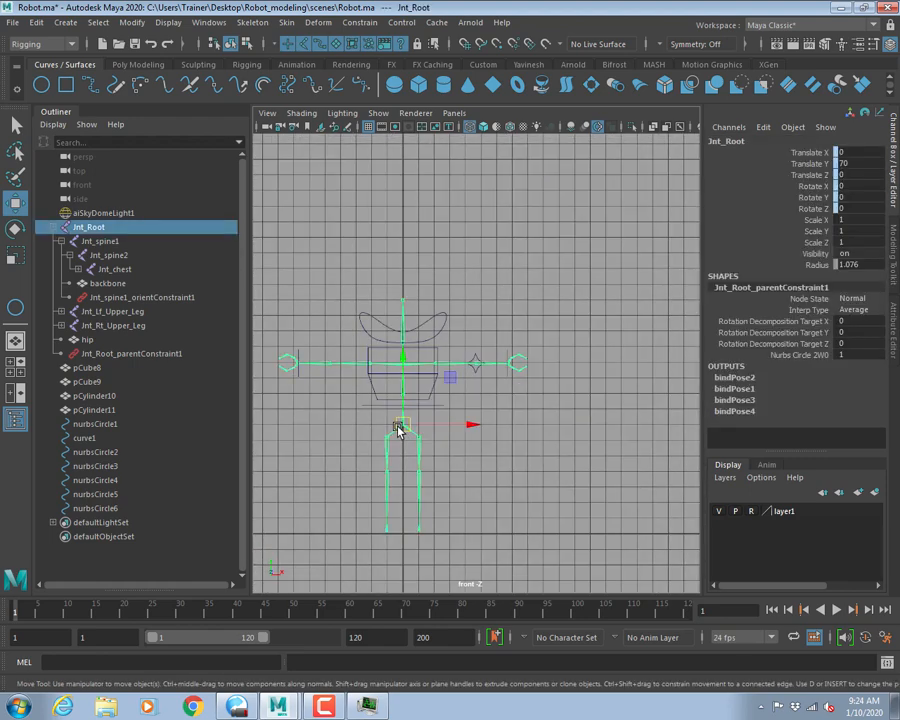
{"action": "scroll", "coordinate": [395, 350], "scroll_direction": "up", "scroll_amount": 12}
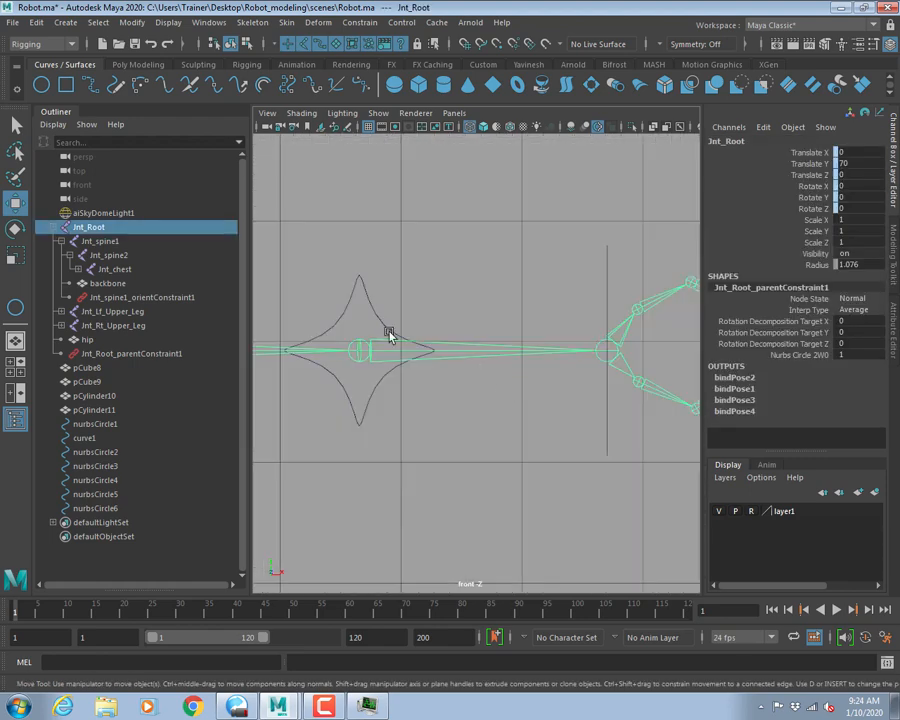
{"action": "scroll", "coordinate": [375, 330], "scroll_direction": "up", "scroll_amount": 2}
{"action": "left_click", "coordinate": [322, 298]}
{"action": "middle_click_drag", "start_coordinate": [346, 306], "coordinate": [477, 288], "text": "alt"}
{"action": "right_click_drag", "start_coordinate": [477, 288], "coordinate": [526, 405], "text": "alt"}
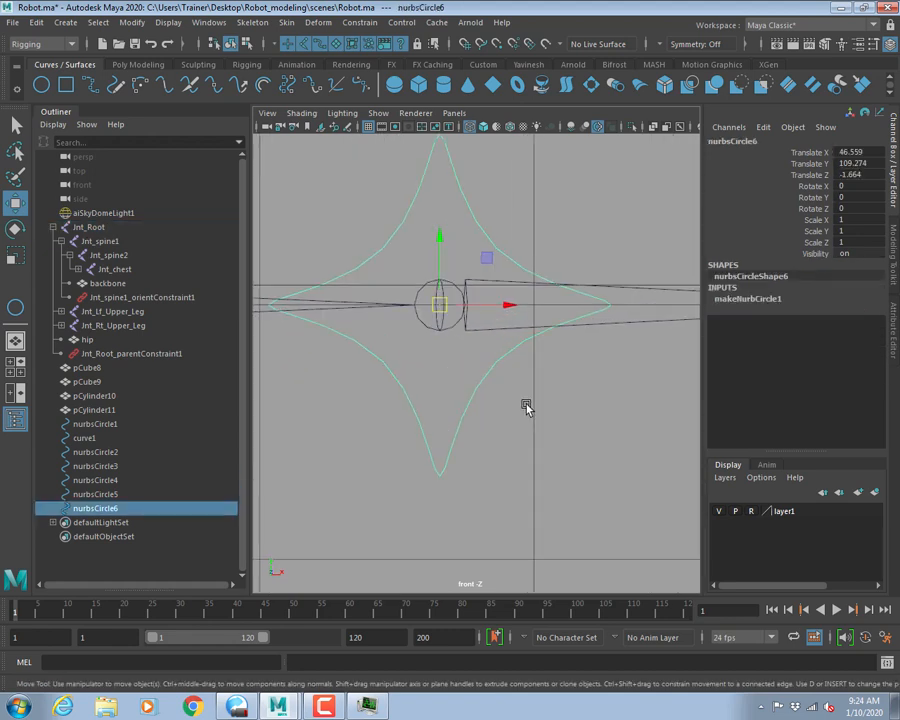
{"action": "left_click", "coordinate": [439, 306]}
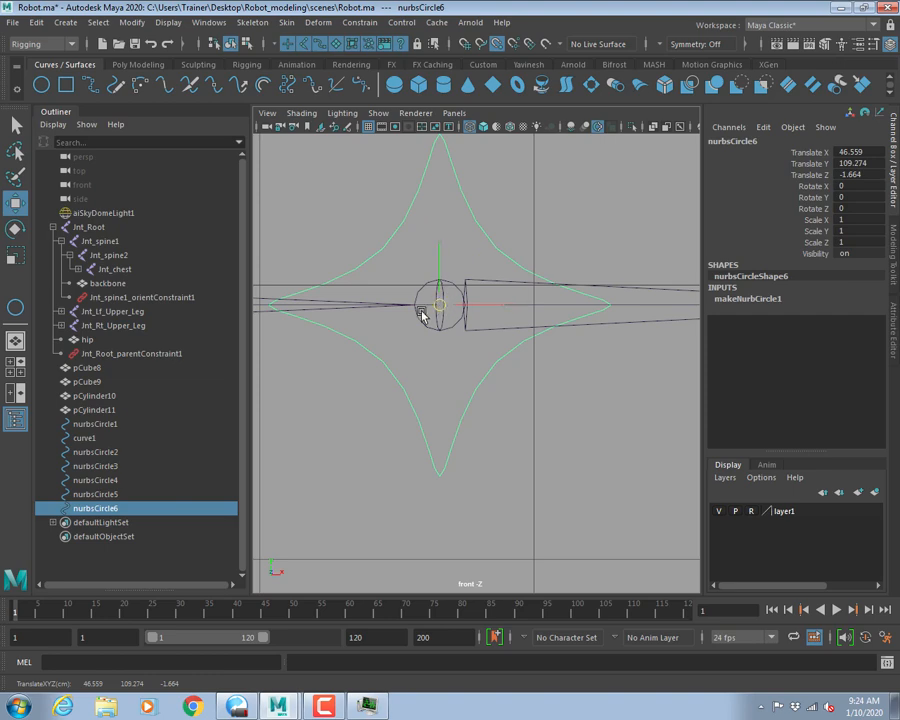
Move the star curve straight back behind the elbow in the top view, to about Z -19.5.
{"action": "key", "text": "space"}
{"action": "key", "text": "space"}
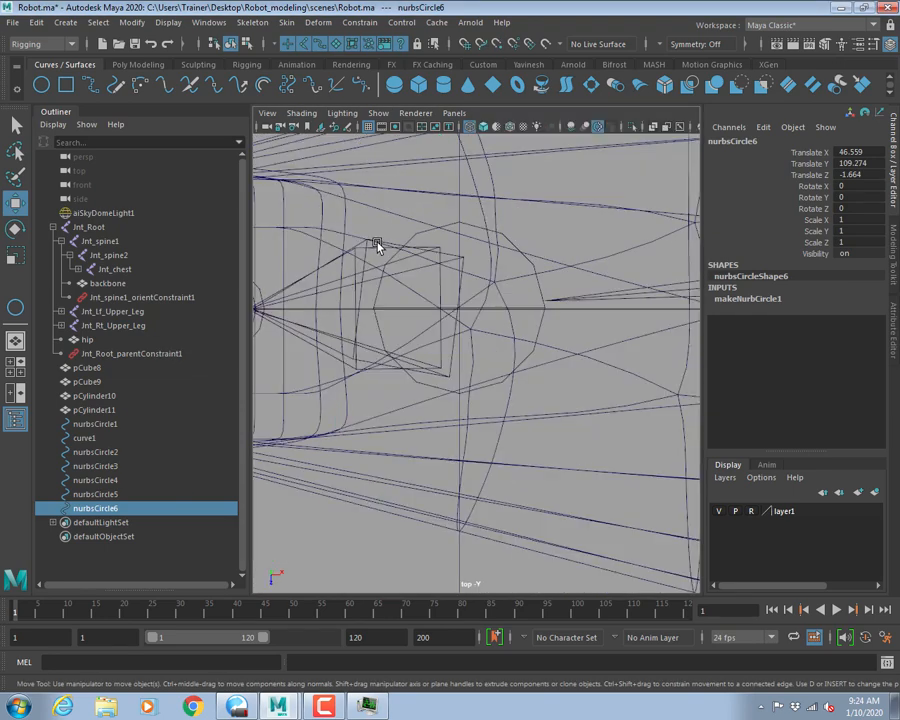
{"action": "right_click_drag", "start_coordinate": [376, 245], "coordinate": [474, 318], "text": "alt"}
{"action": "scroll", "coordinate": [475, 316], "scroll_direction": "down", "scroll_amount": 8}
{"action": "middle_click_drag", "start_coordinate": [478, 312], "coordinate": [311, 301], "text": "alt"}
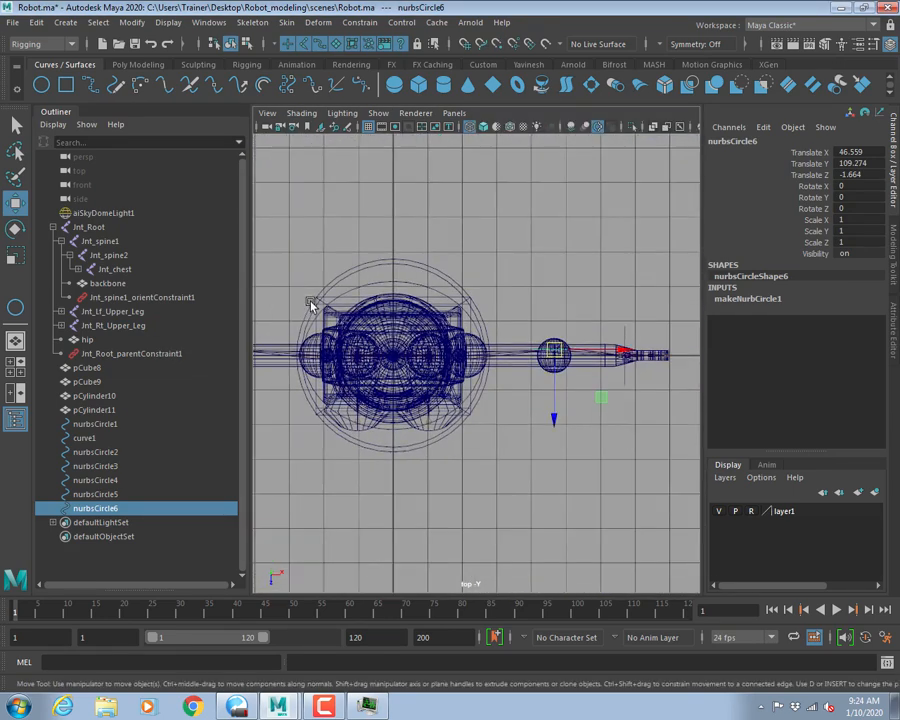
{"action": "scroll", "coordinate": [448, 320], "scroll_direction": "up", "scroll_amount": 3}
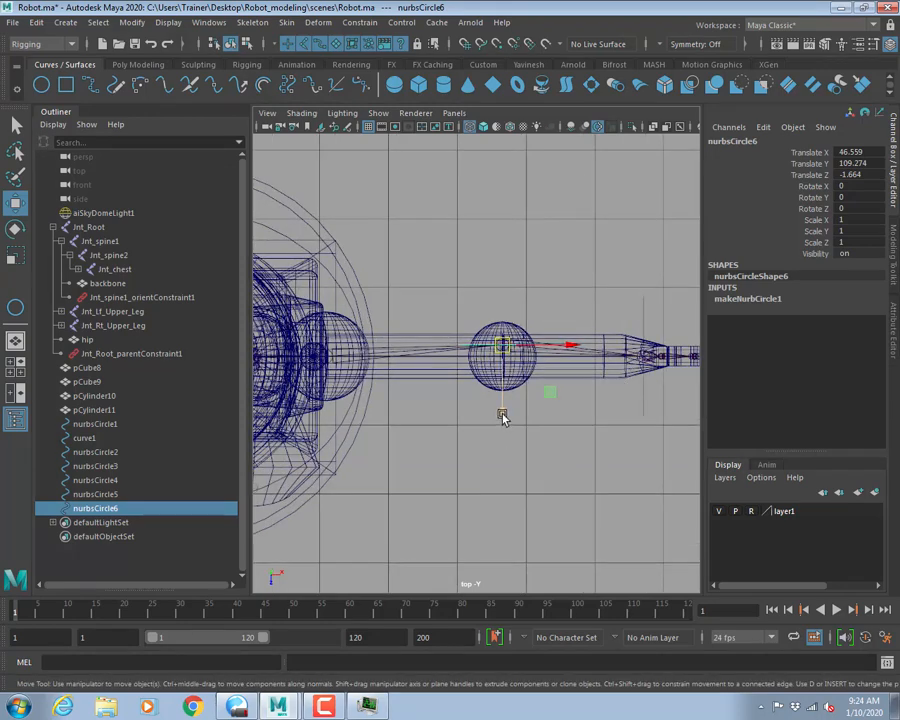
{"action": "left_click_drag", "start_coordinate": [503, 418], "coordinate": [514, 296]}
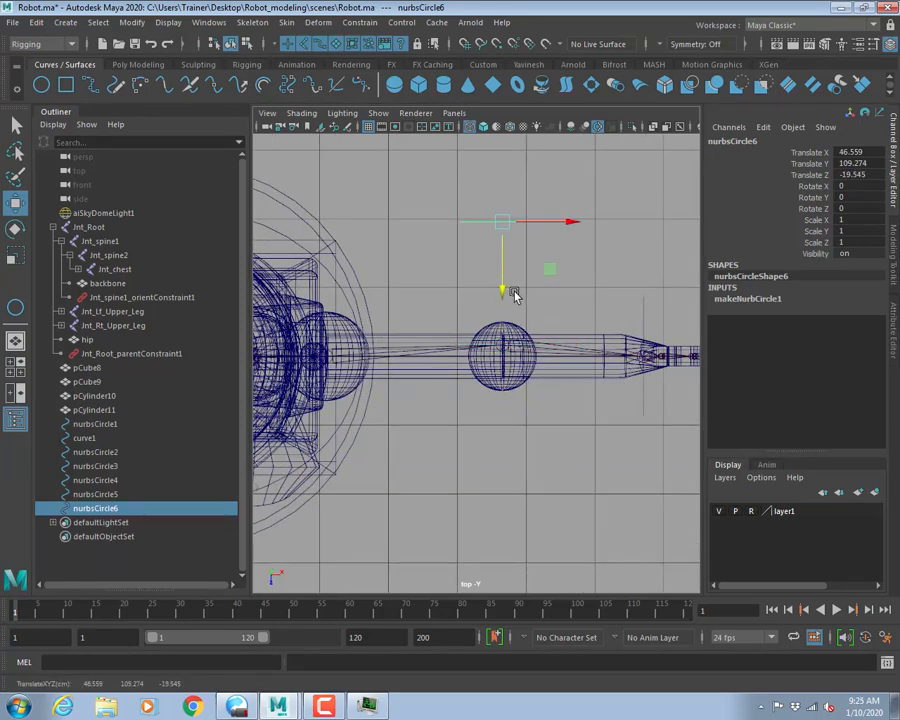
Move the star curve farther behind the arm in the perspective view, to about Z -27.2.
{"action": "key", "text": "space"}
{"action": "key", "text": "space"}
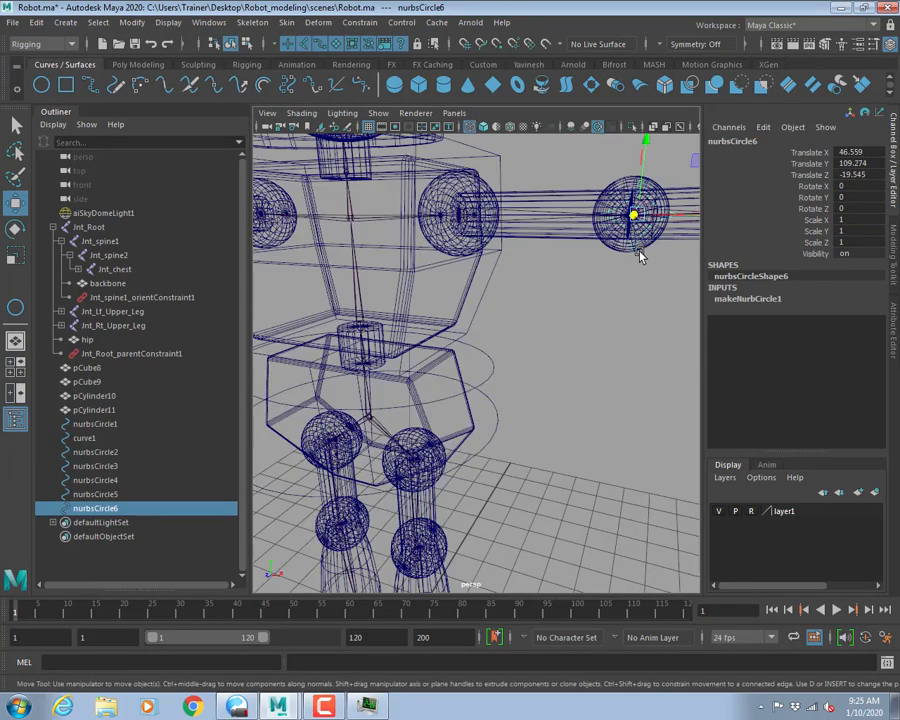
{"action": "scroll", "coordinate": [600, 245], "scroll_direction": "down", "scroll_amount": 5}
{"action": "left_click_drag", "start_coordinate": [530, 236], "coordinate": [514, 296], "text": "alt"}
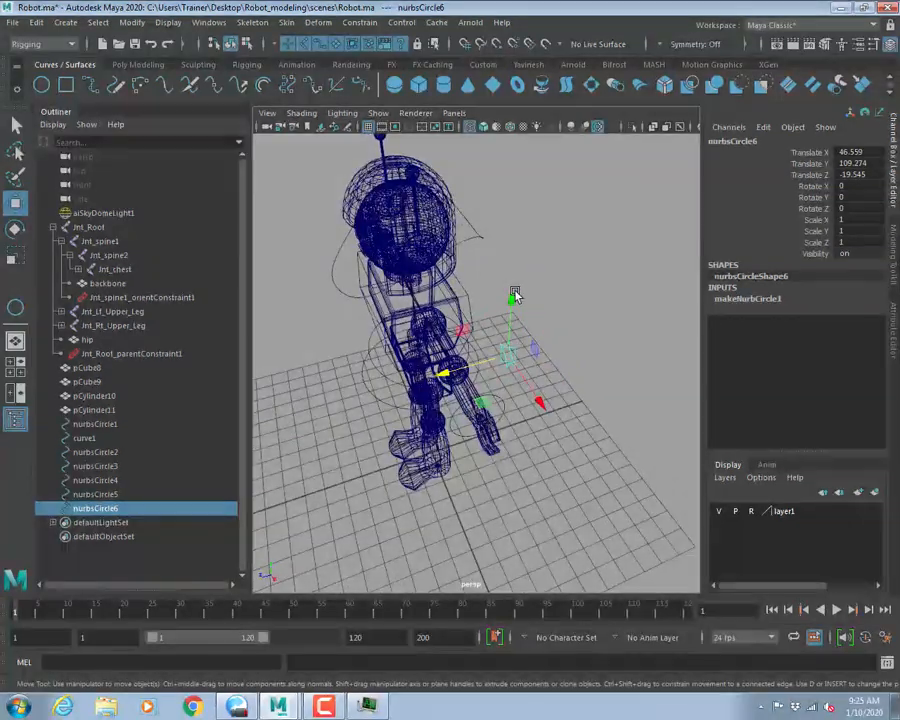
{"action": "scroll", "coordinate": [514, 296], "scroll_direction": "up", "scroll_amount": 5}
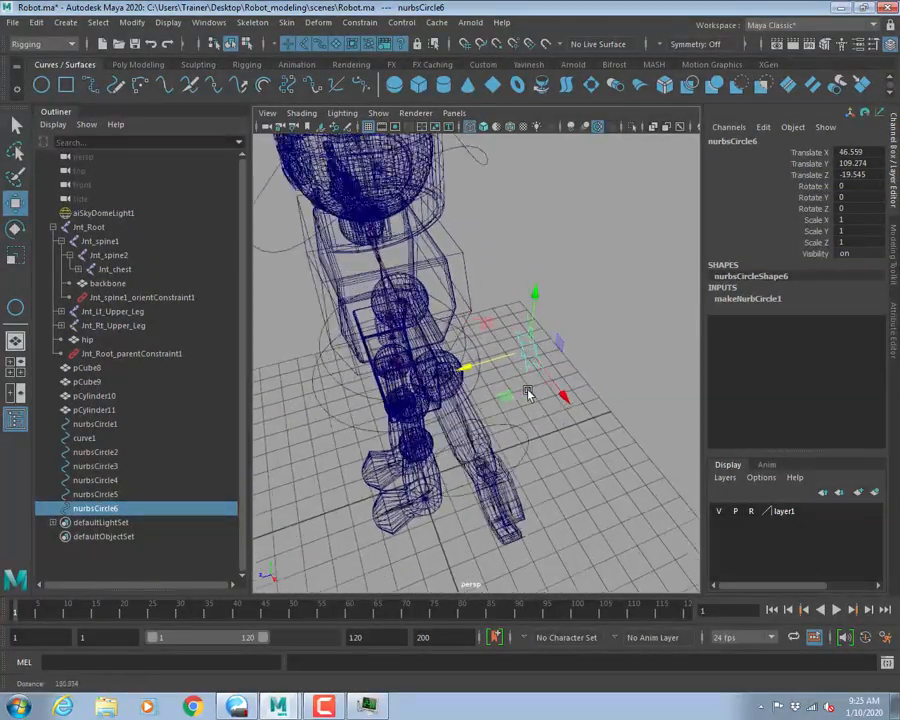
{"action": "left_click_drag", "start_coordinate": [516, 360], "coordinate": [605, 350]}
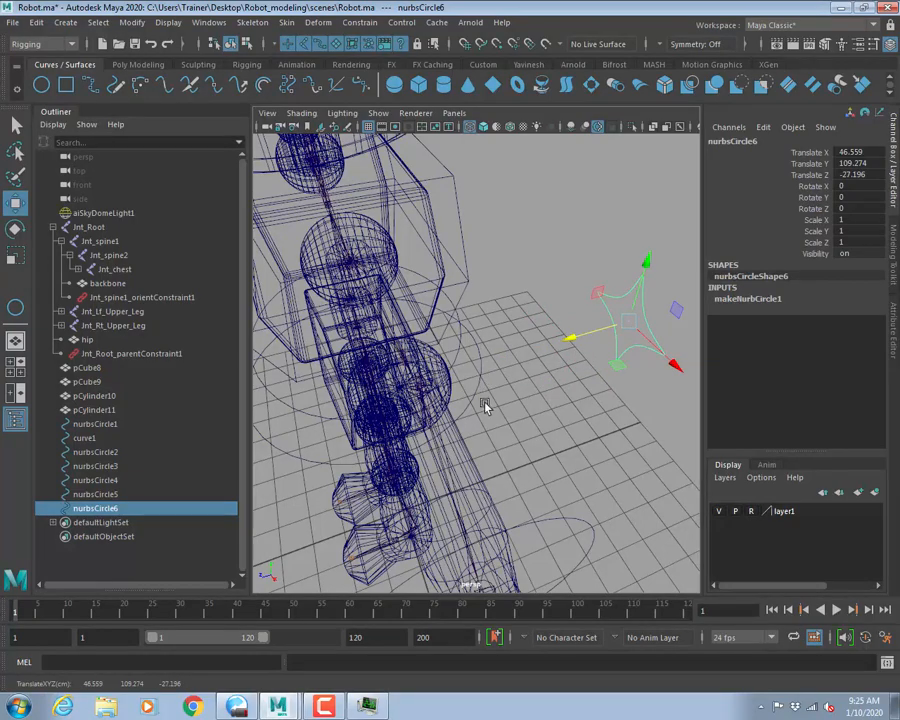
{"action": "left_click_drag", "start_coordinate": [444, 400], "coordinate": [456, 360], "text": "alt"}
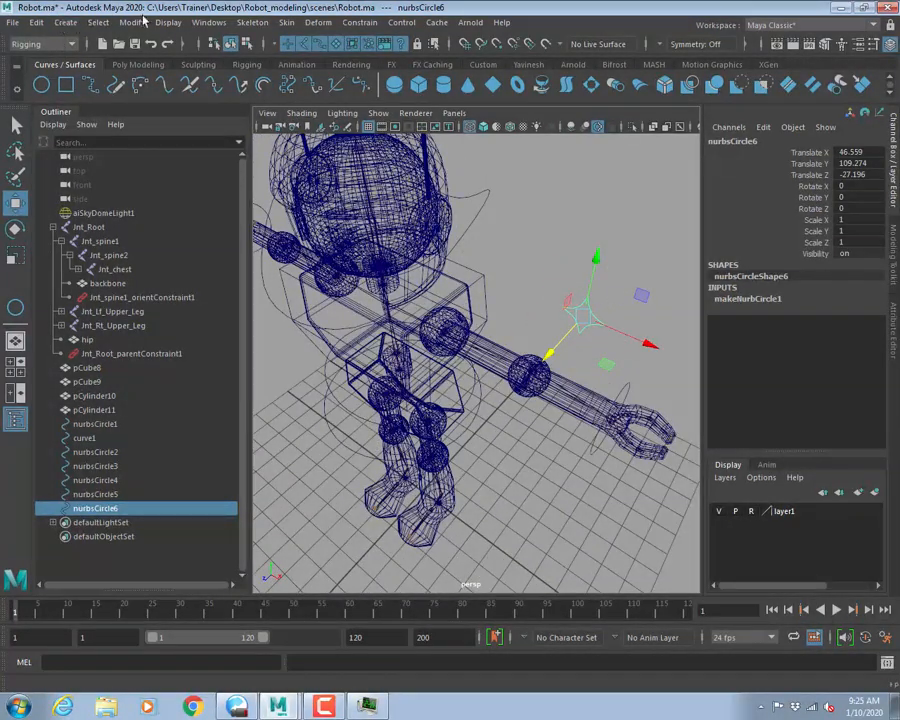
Freeze the transformations of the star curve nurbsCircle6 and delete its history.
{"action": "left_click", "coordinate": [135, 22]}
{"action": "left_click", "coordinate": [158, 87]}
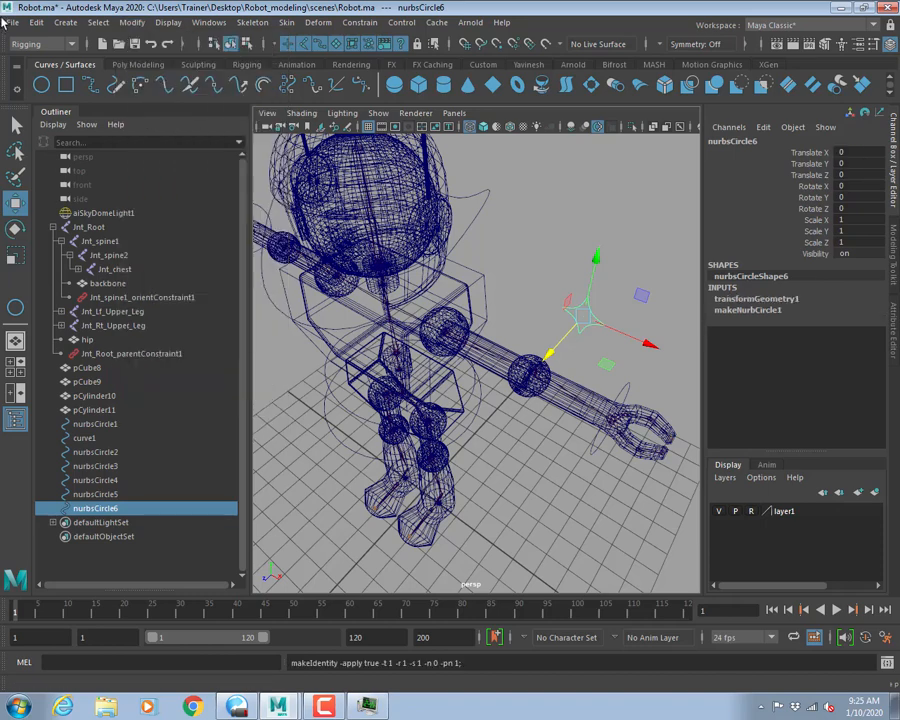
{"action": "left_click", "coordinate": [12, 22]}
{"action": "mouse_move", "coordinate": [33, 25]}
{"action": "mouse_move", "coordinate": [100, 188]}
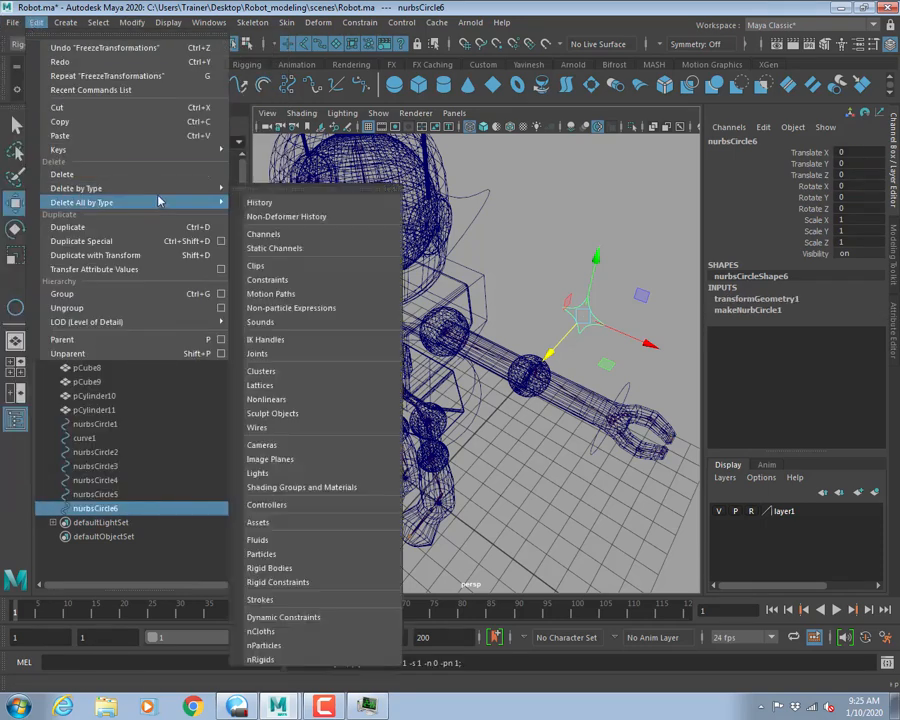
{"action": "left_click", "coordinate": [262, 201]}
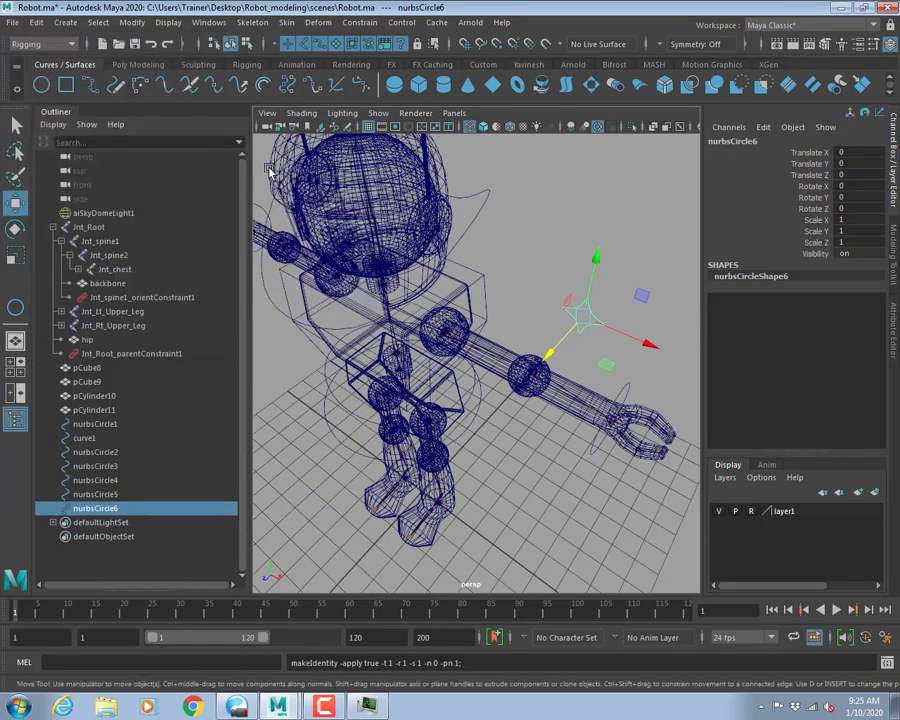
{"action": "left_click", "coordinate": [127, 22]}
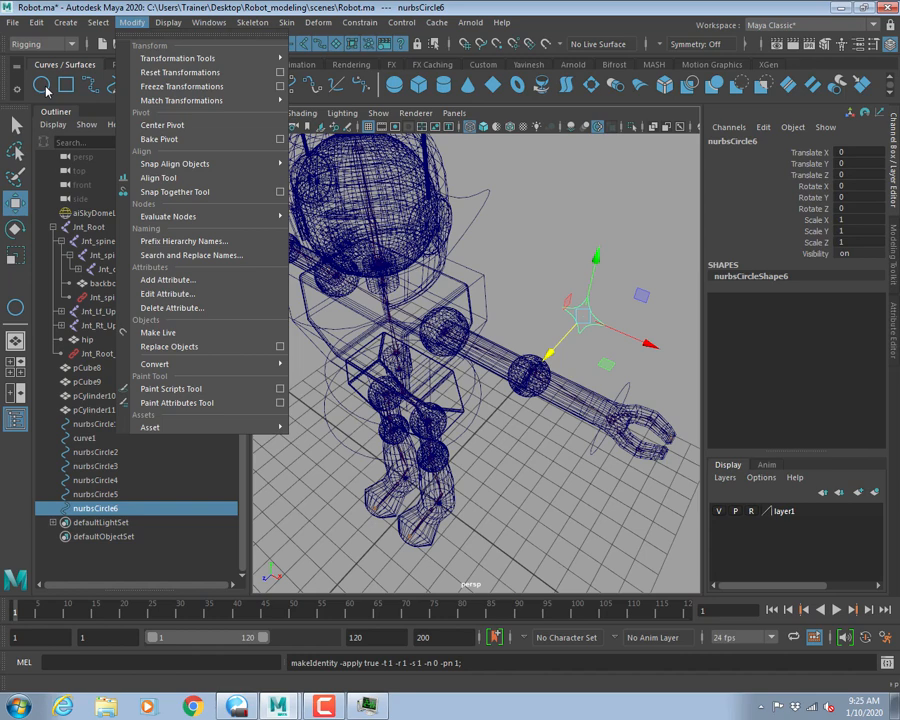
{"action": "left_click", "coordinate": [567, 188]}
{"action": "left_click", "coordinate": [566, 188]}
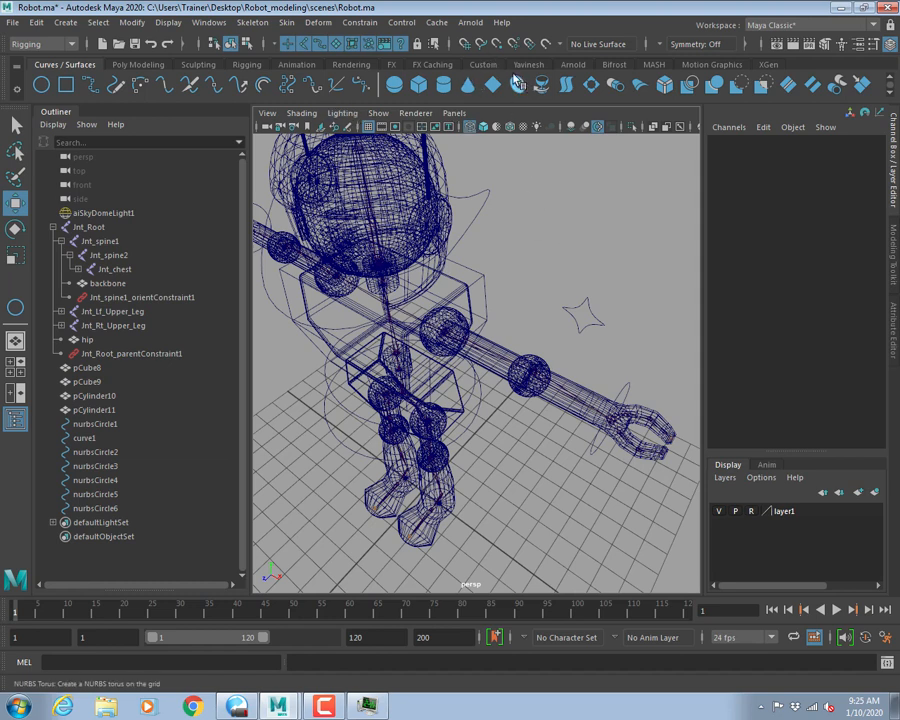
{"action": "left_click", "coordinate": [484, 65]}
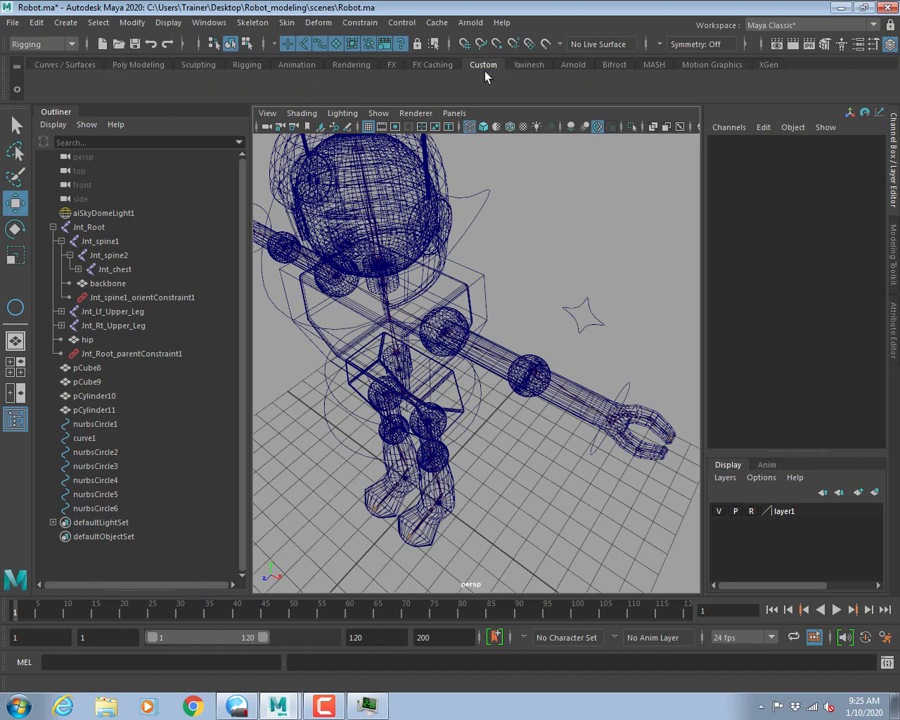
{"action": "left_click", "coordinate": [527, 66]}
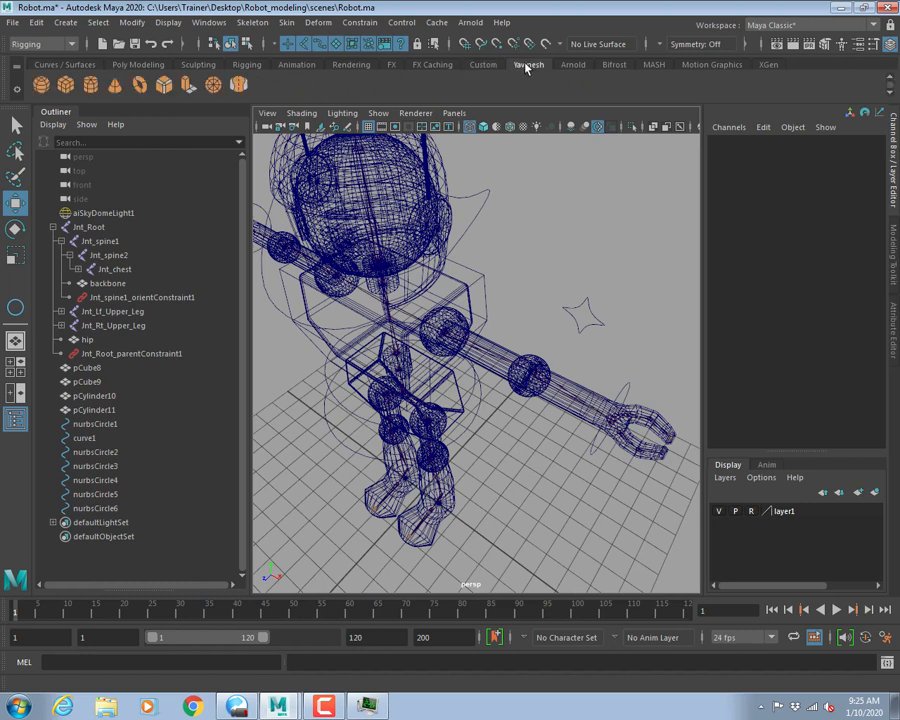
{"action": "left_click", "coordinate": [483, 66]}
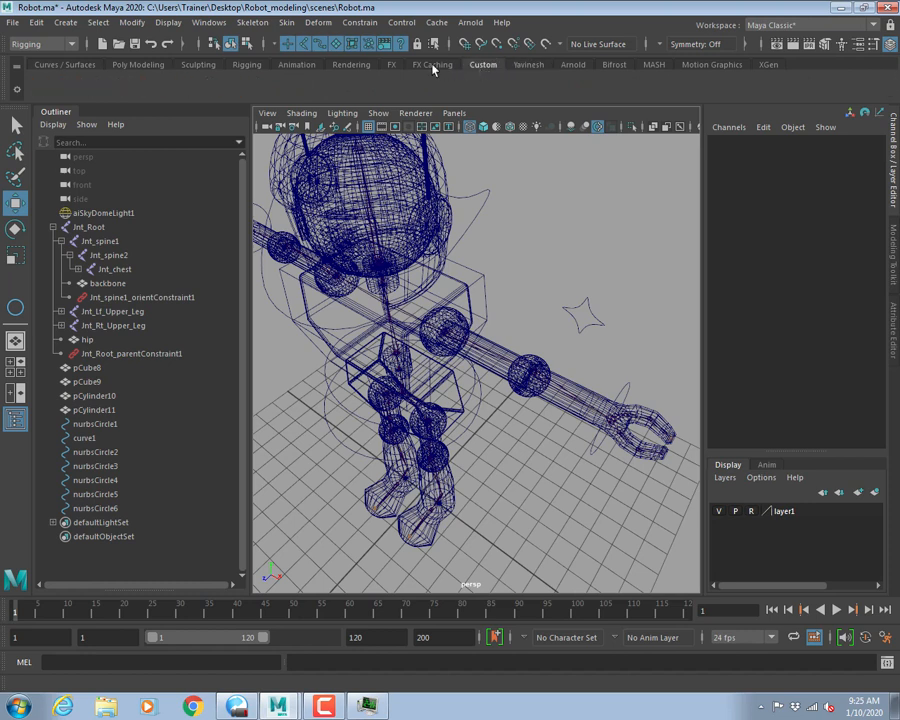
Open the Shelf Editor.
{"action": "left_click", "coordinate": [528, 66]}
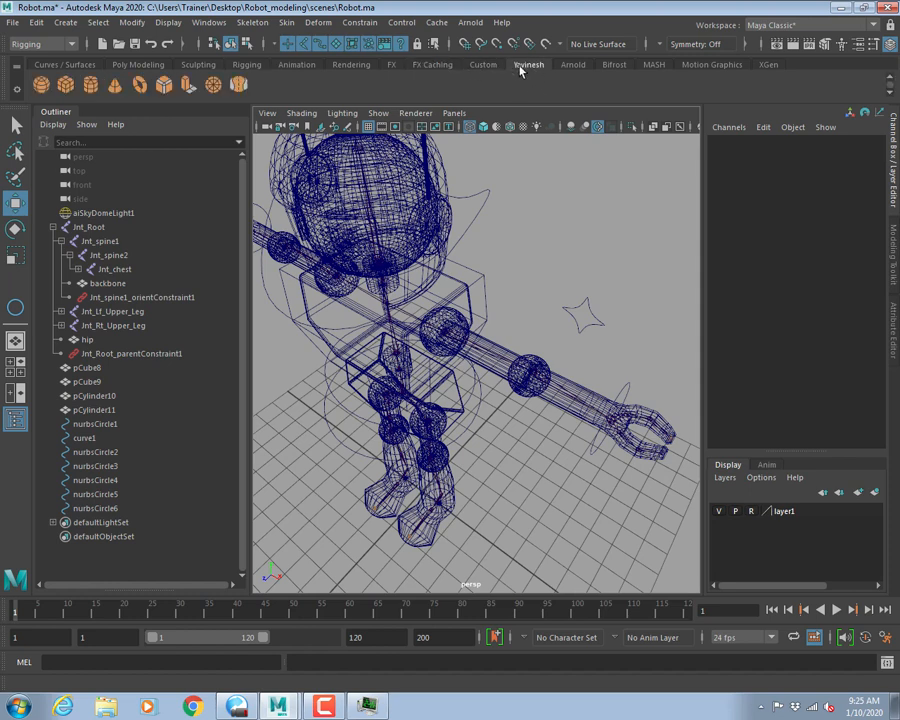
{"action": "left_click", "coordinate": [208, 22]}
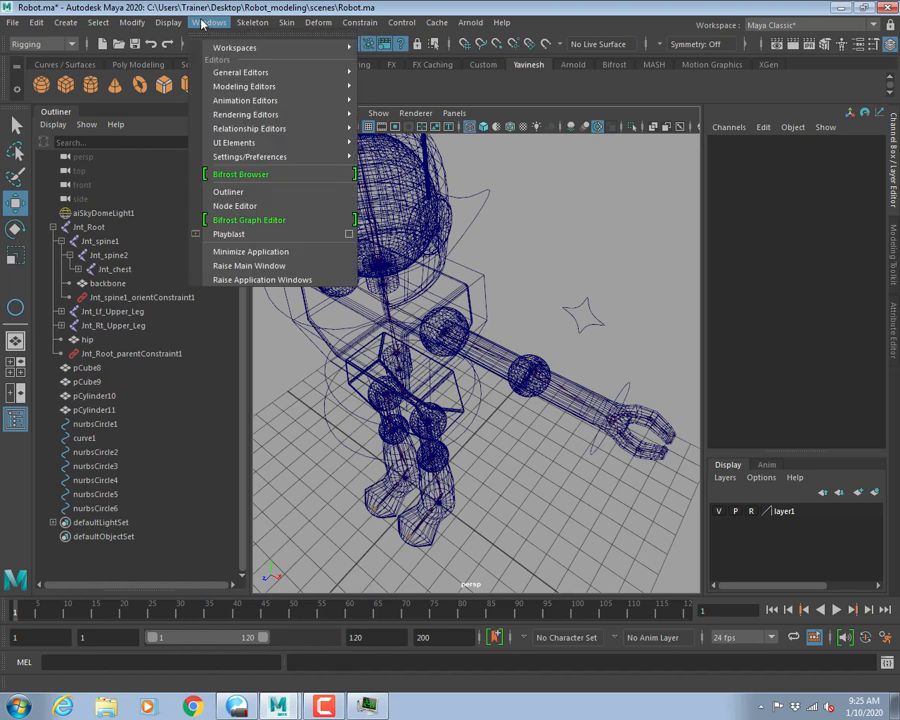
{"action": "mouse_move", "coordinate": [168, 22]}
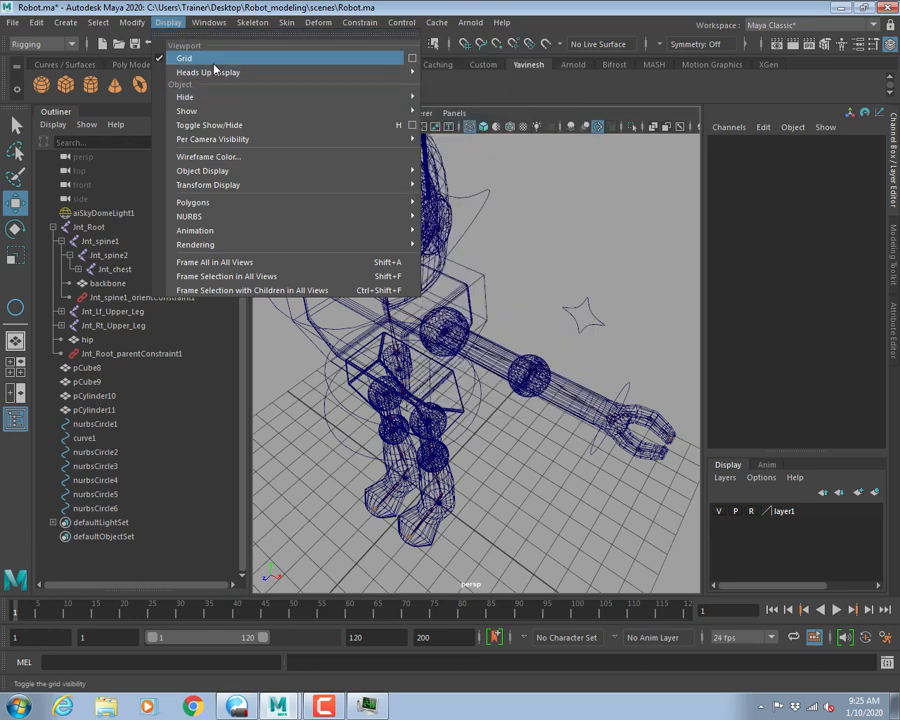
{"action": "mouse_move", "coordinate": [224, 76]}
{"action": "mouse_move", "coordinate": [209, 22]}
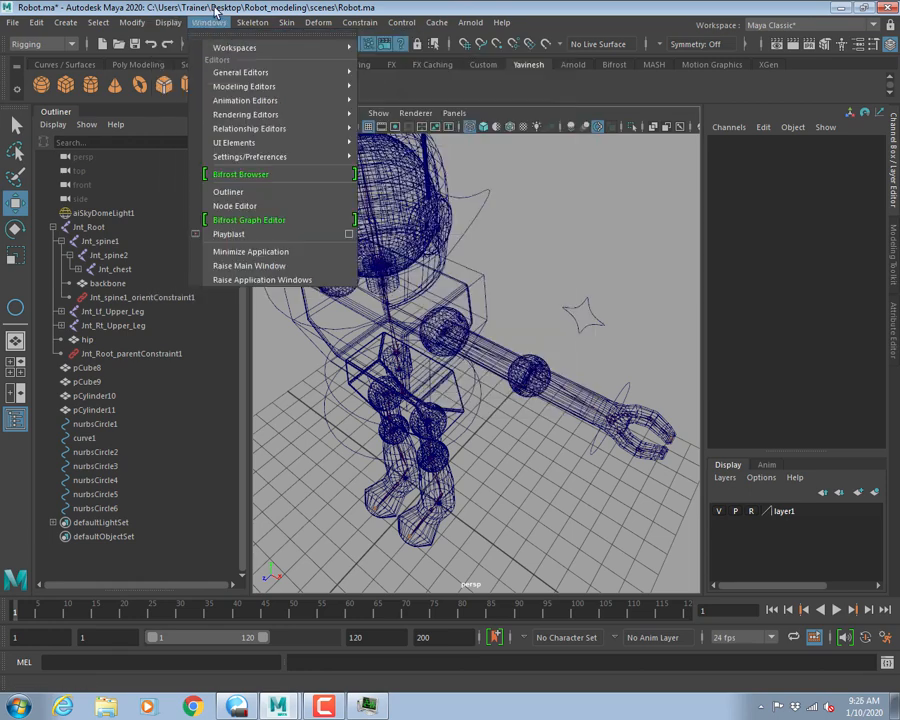
{"action": "mouse_move", "coordinate": [232, 48]}
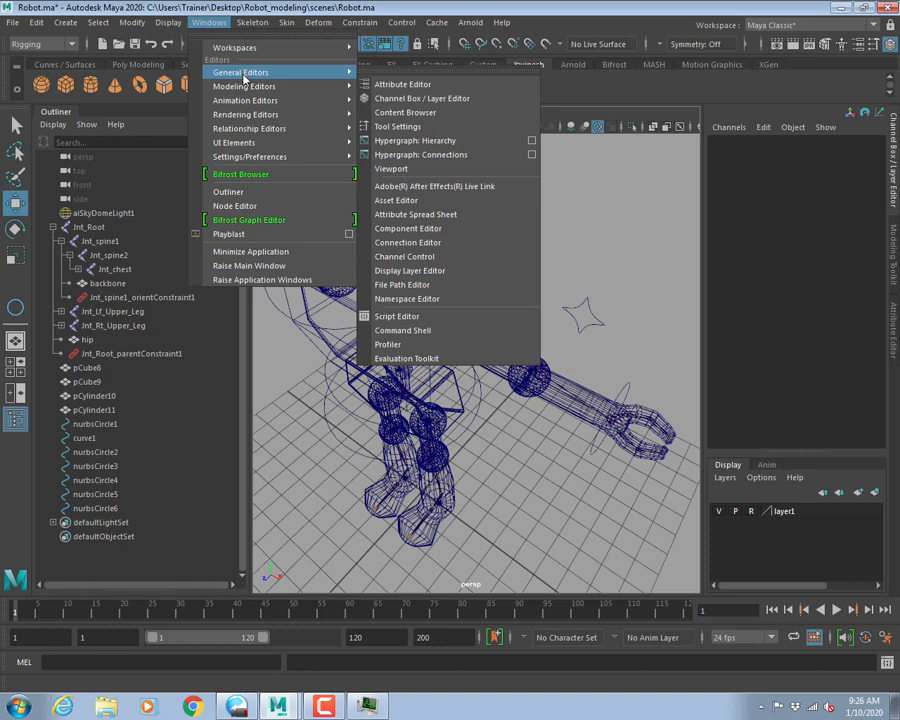
{"action": "mouse_move", "coordinate": [243, 146]}
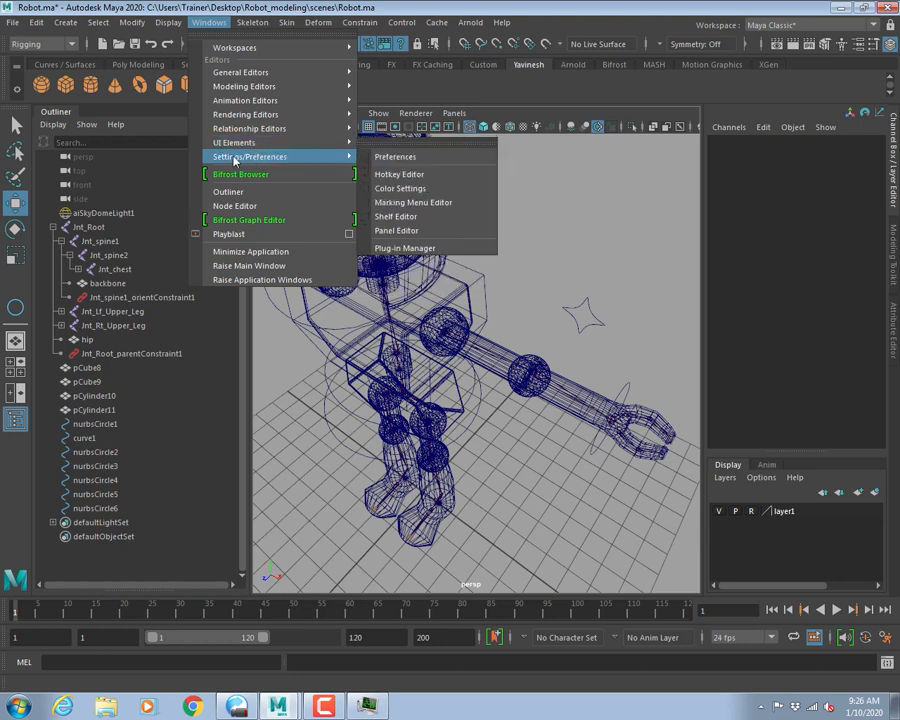
{"action": "left_click", "coordinate": [401, 221]}
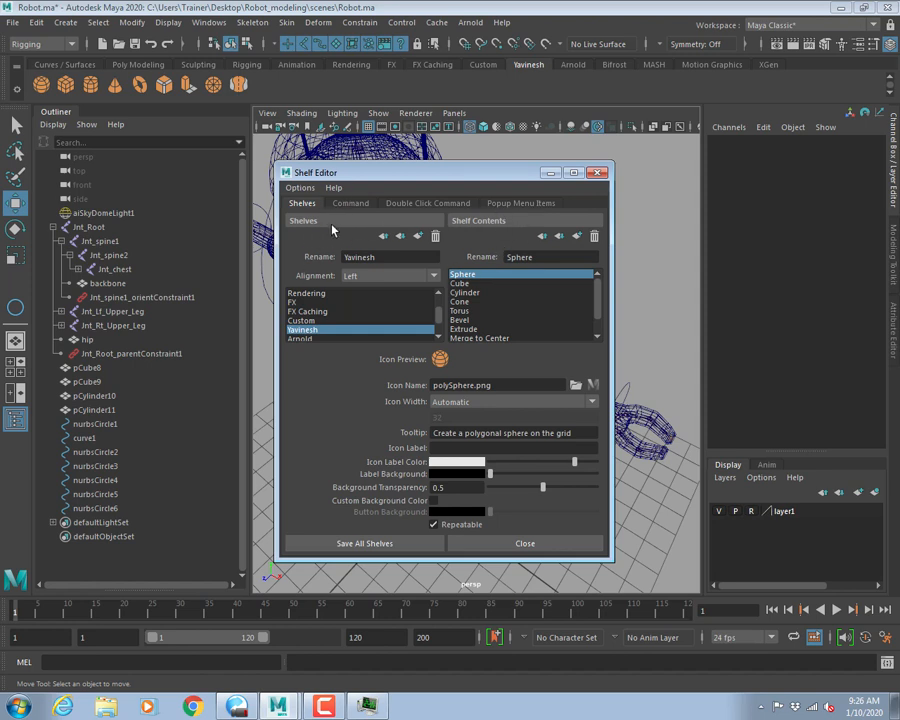
Add a new shelf named My_Shelf and save all shelves.
{"action": "left_click", "coordinate": [418, 238]}
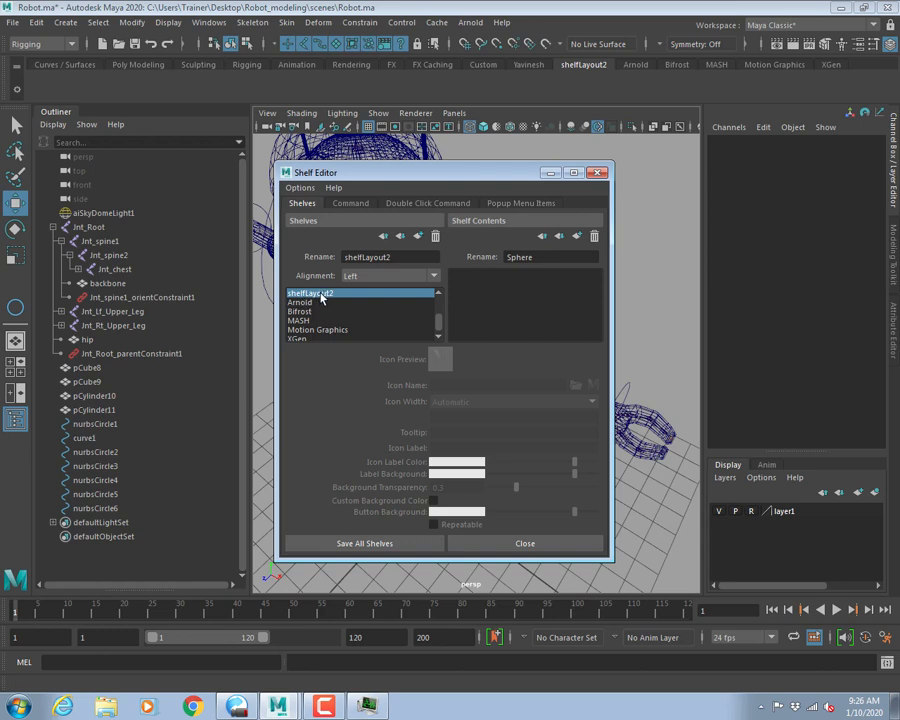
{"action": "left_click_drag", "start_coordinate": [392, 257], "coordinate": [325, 256]}
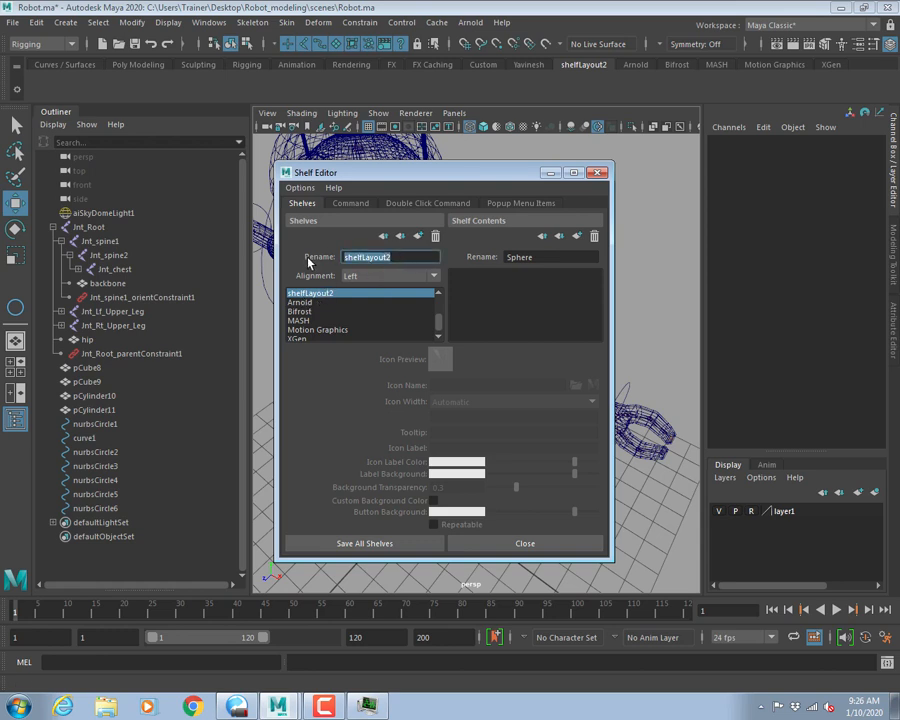
{"action": "type", "text": "My_Shelf"}
{"action": "left_click", "coordinate": [362, 545]}
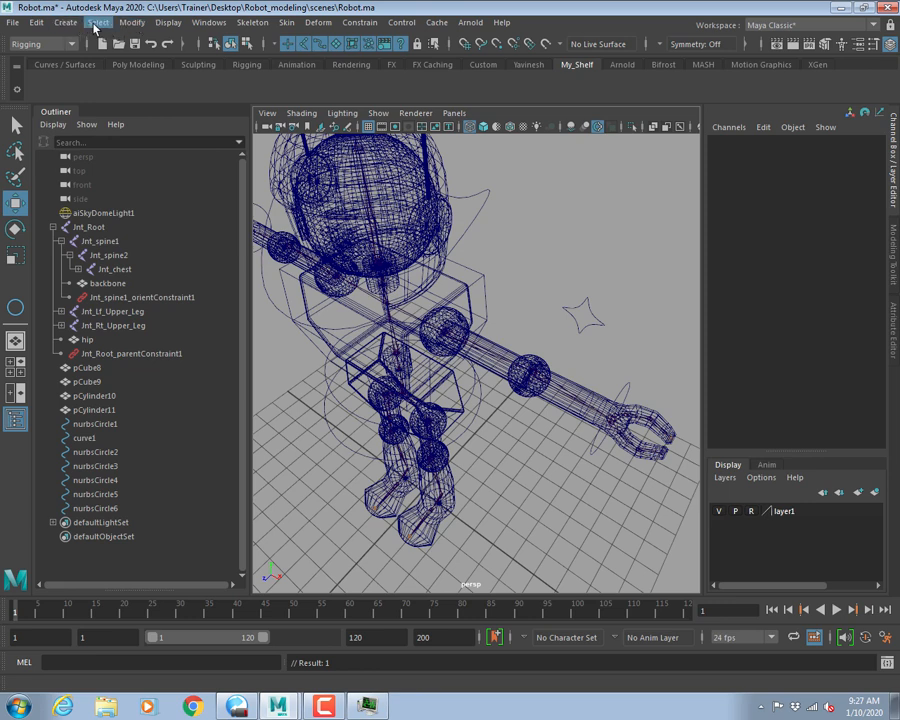
Add the Freeze Transformations and delete History commands to the empty My_Shelf shelf.
{"action": "left_click", "coordinate": [131, 24]}
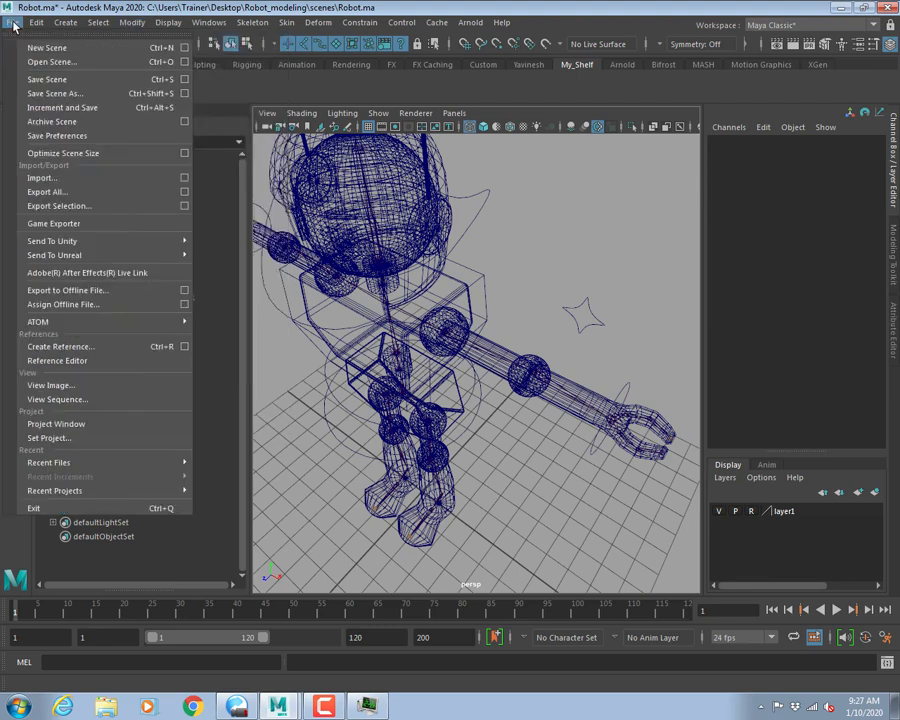
{"action": "mouse_move", "coordinate": [35, 22]}
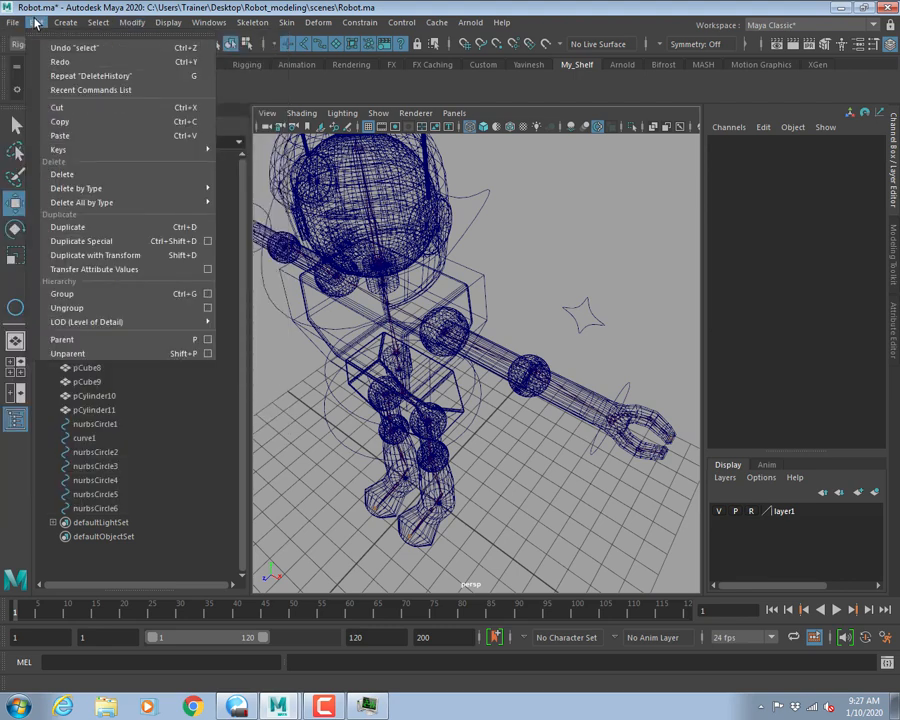
{"action": "mouse_move", "coordinate": [130, 188]}
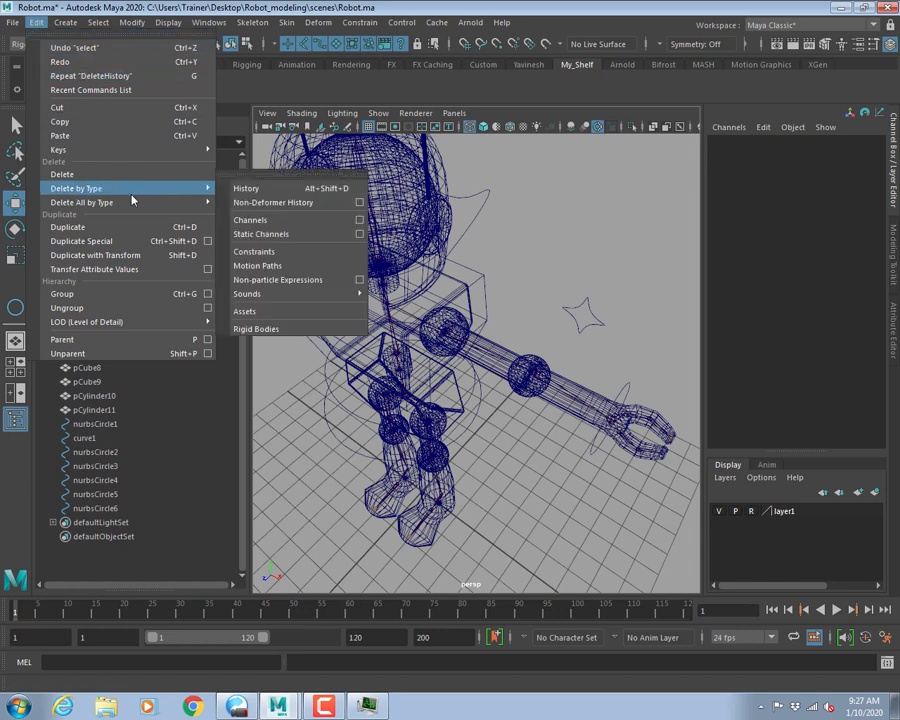
{"action": "left_click", "coordinate": [262, 189], "text": "ctrl+shift"}
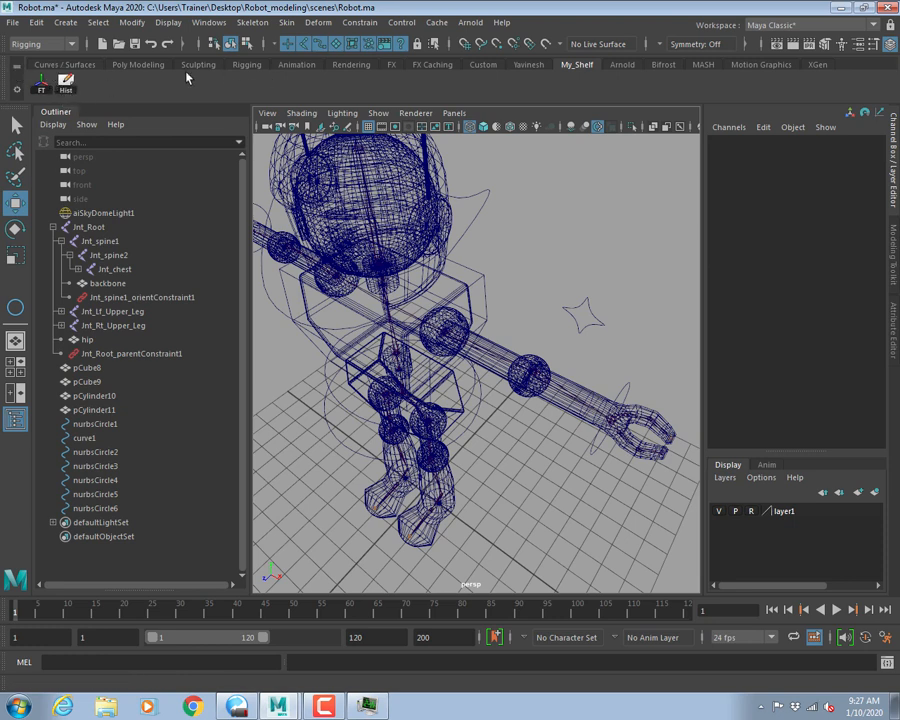
Add the NURBS Circle and Create Joints commands to My_Shelf.
{"action": "left_click", "coordinate": [65, 22]}
{"action": "mouse_move", "coordinate": [115, 58]}
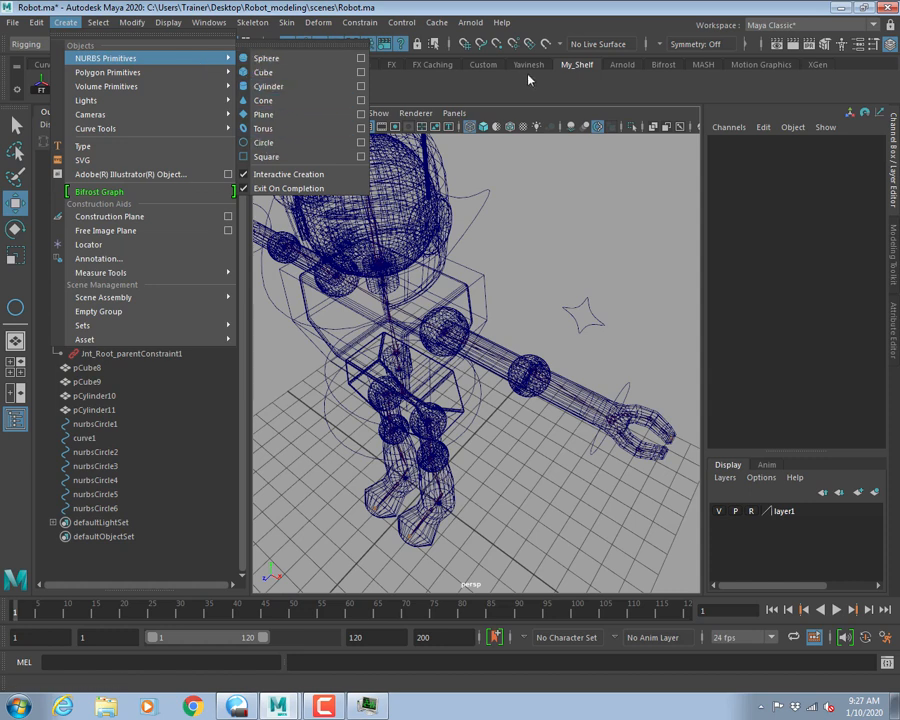
{"action": "left_click", "coordinate": [438, 101]}
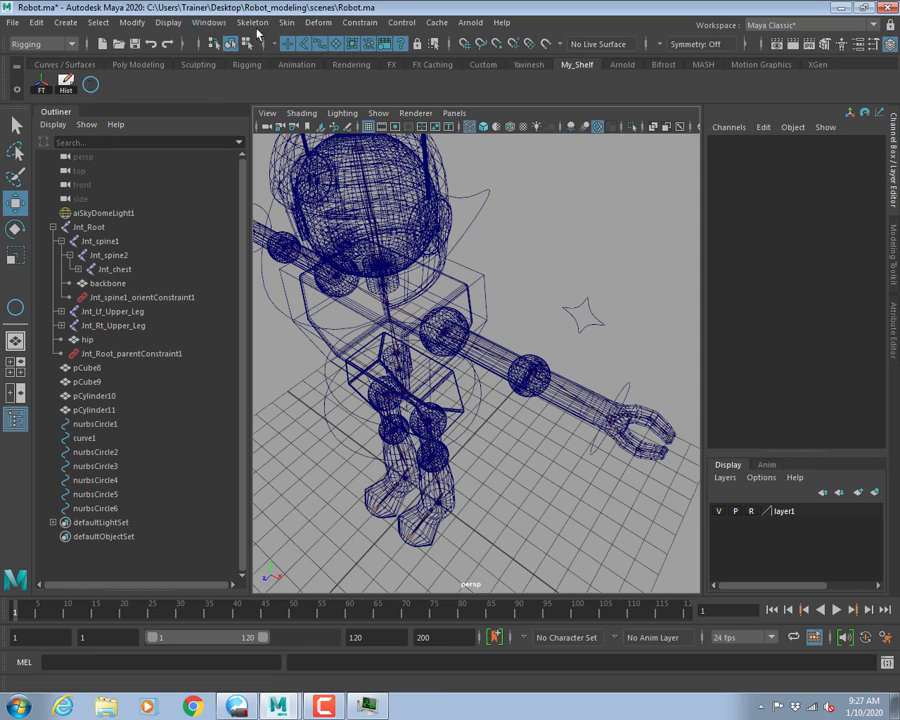
{"action": "left_click", "coordinate": [252, 22]}
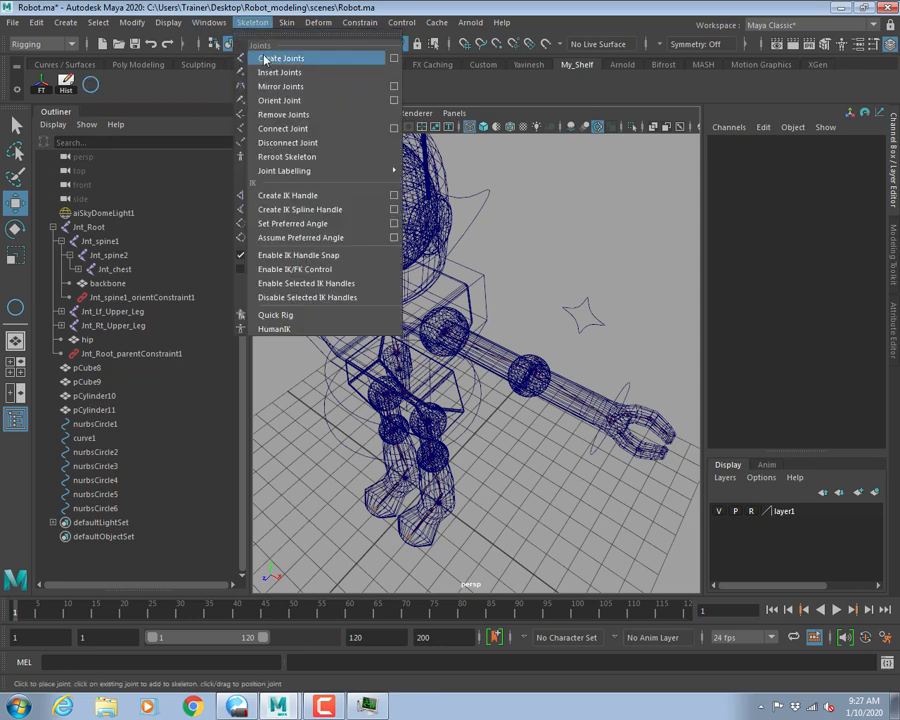
{"action": "middle_click_drag", "start_coordinate": [265, 60], "coordinate": [72, 78]}
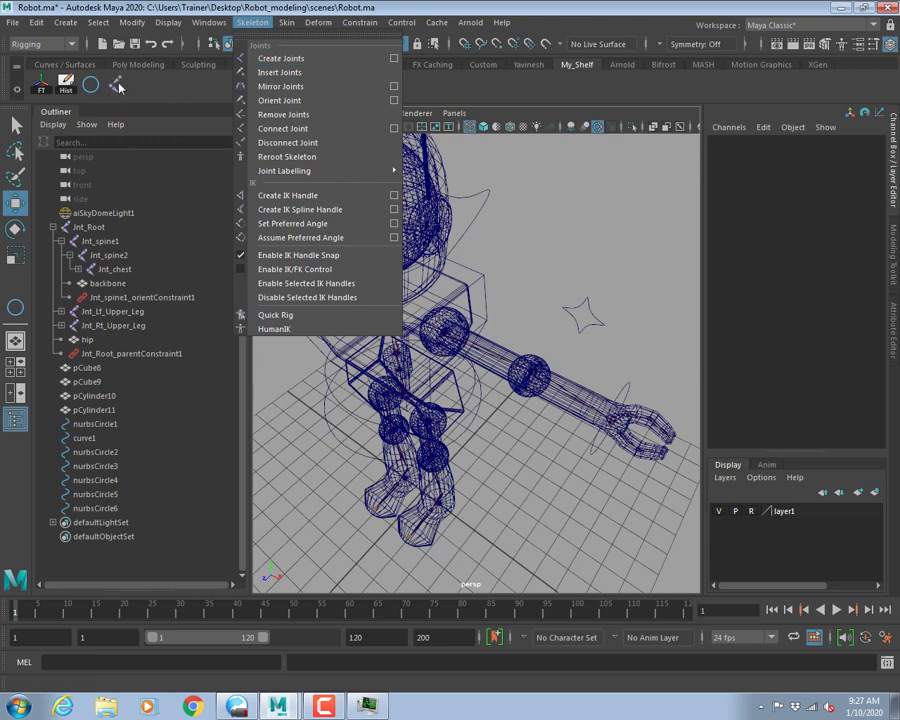
{"action": "mouse_move", "coordinate": [359, 22]}
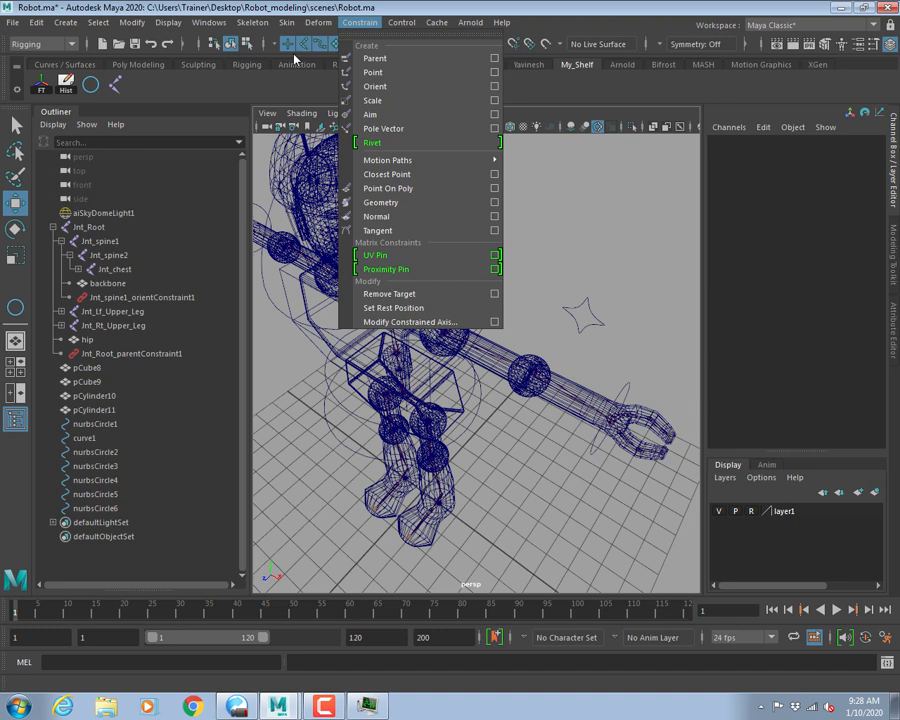
{"action": "left_click", "coordinate": [551, 89]}
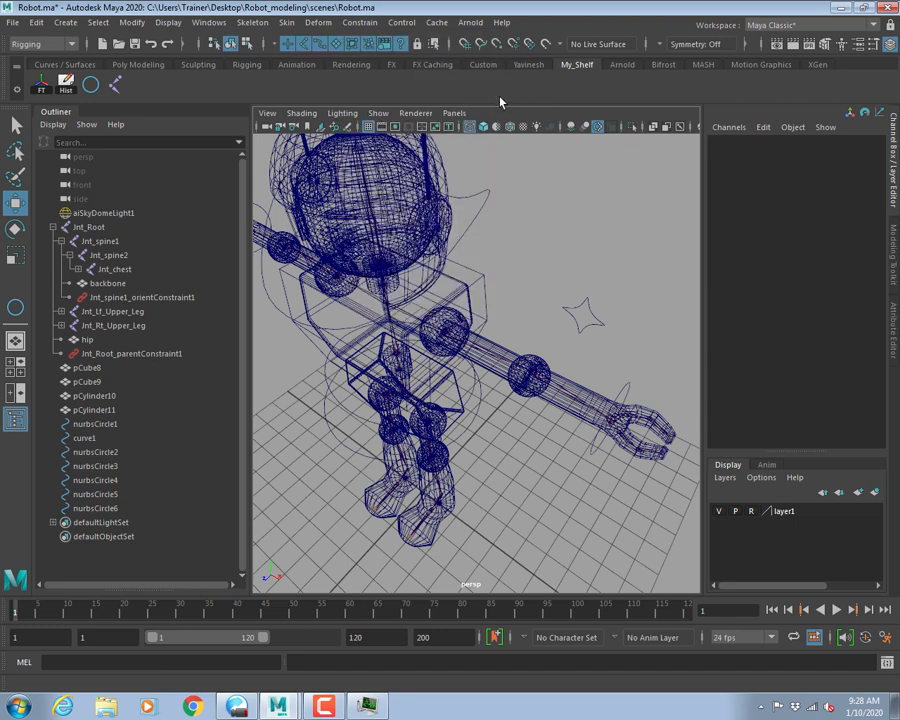
Reopen the Shelf Editor, add another new shelf under its default name and save all shelves.
{"action": "left_click", "coordinate": [206, 26]}
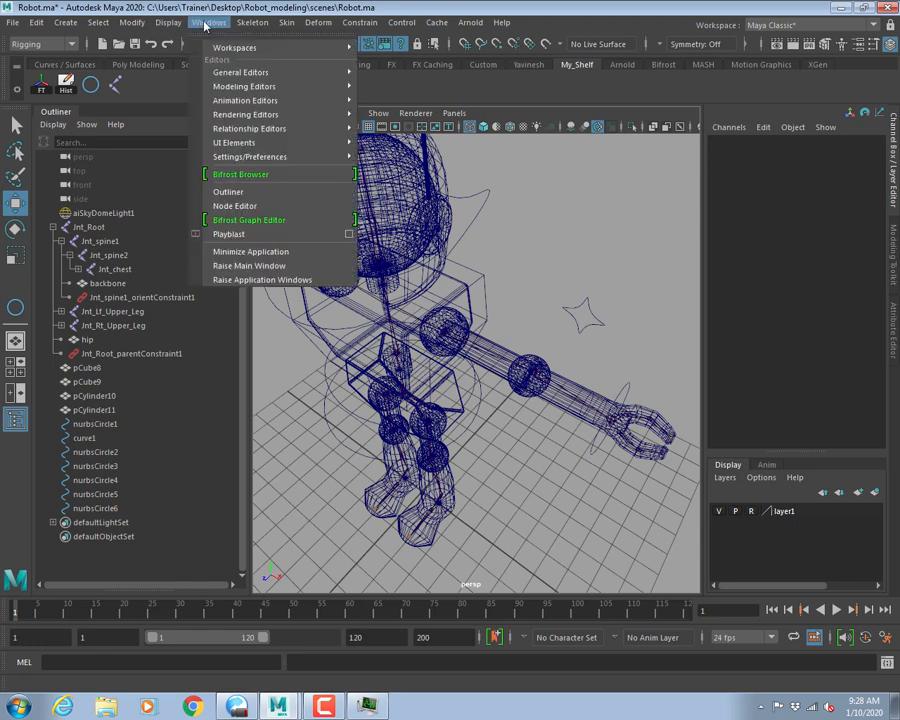
{"action": "mouse_move", "coordinate": [300, 156]}
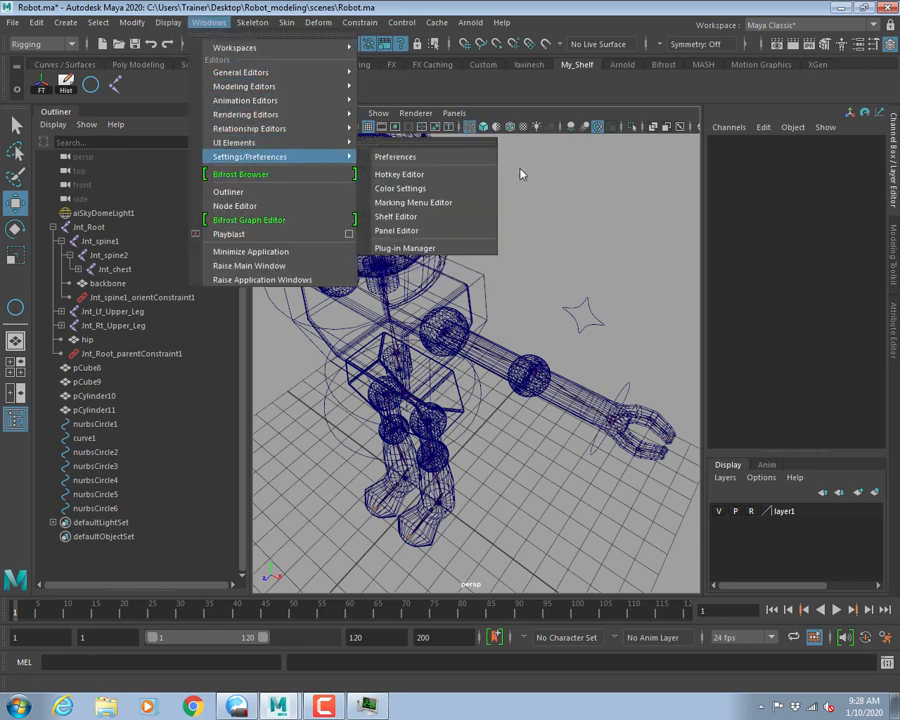
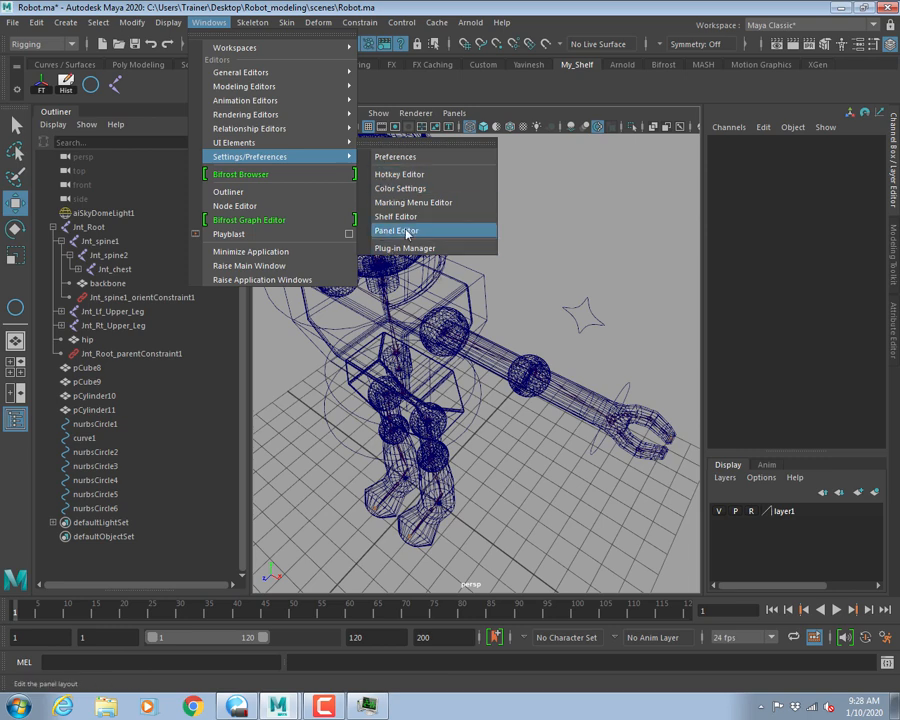
{"action": "left_click", "coordinate": [410, 216]}
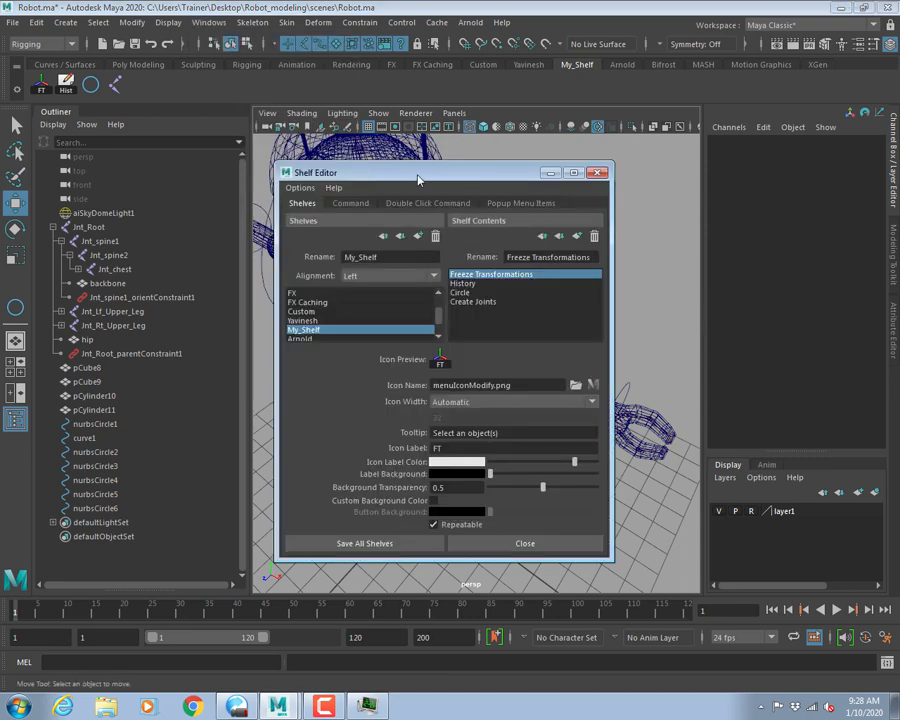
{"action": "mouse_move", "coordinate": [396, 172]}
{"action": "left_mouse_down"}
{"action": "mouse_move", "coordinate": [418, 146]}
{"action": "mouse_move", "coordinate": [412, 161]}
{"action": "left_mouse_up"}
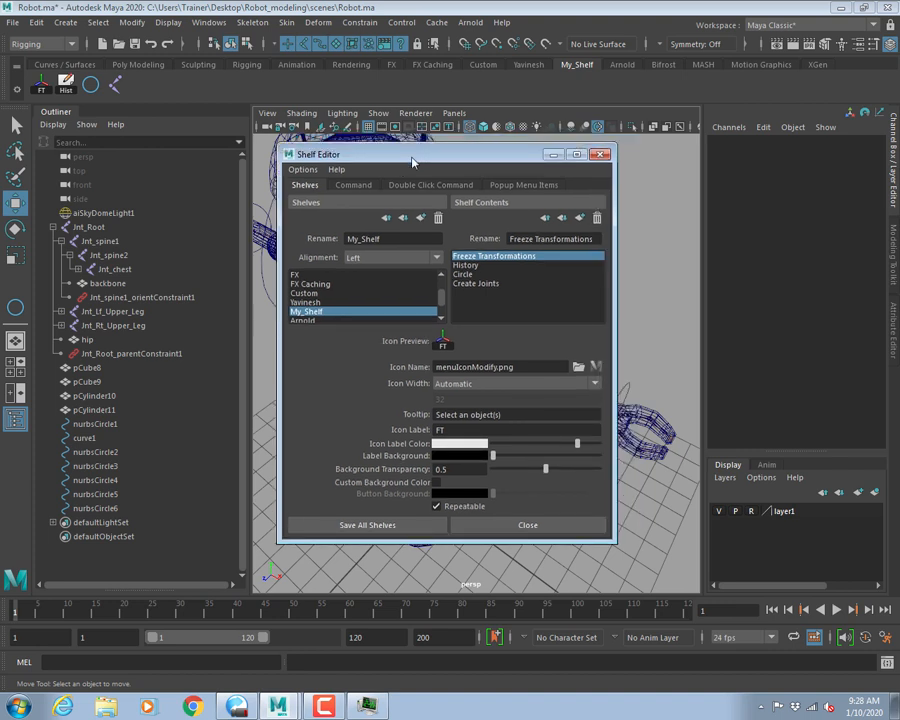
{"action": "left_click", "coordinate": [421, 219]}
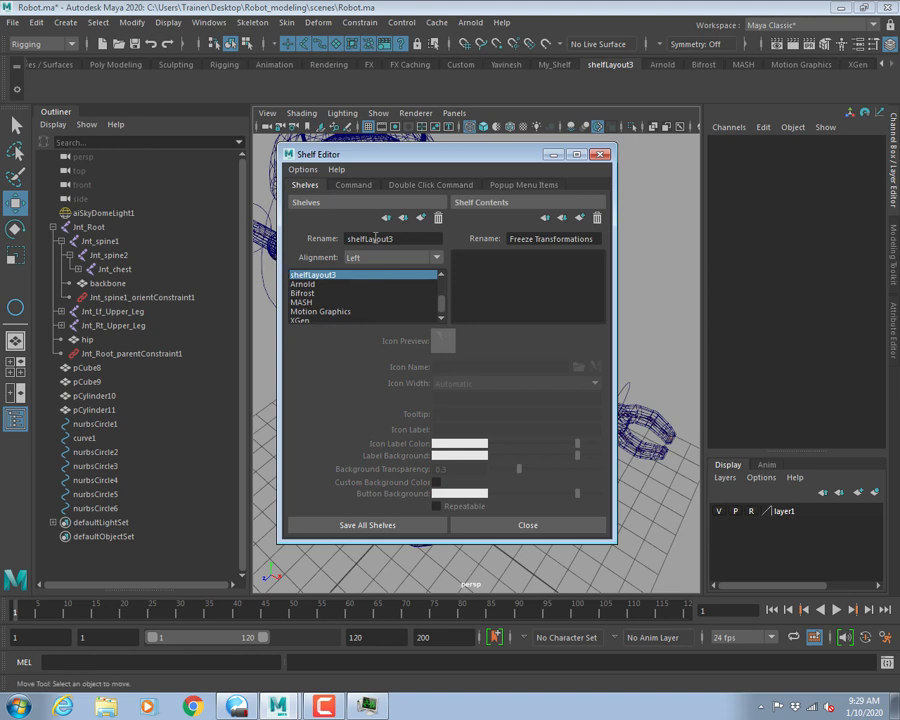
{"action": "double_click", "coordinate": [413, 240]}
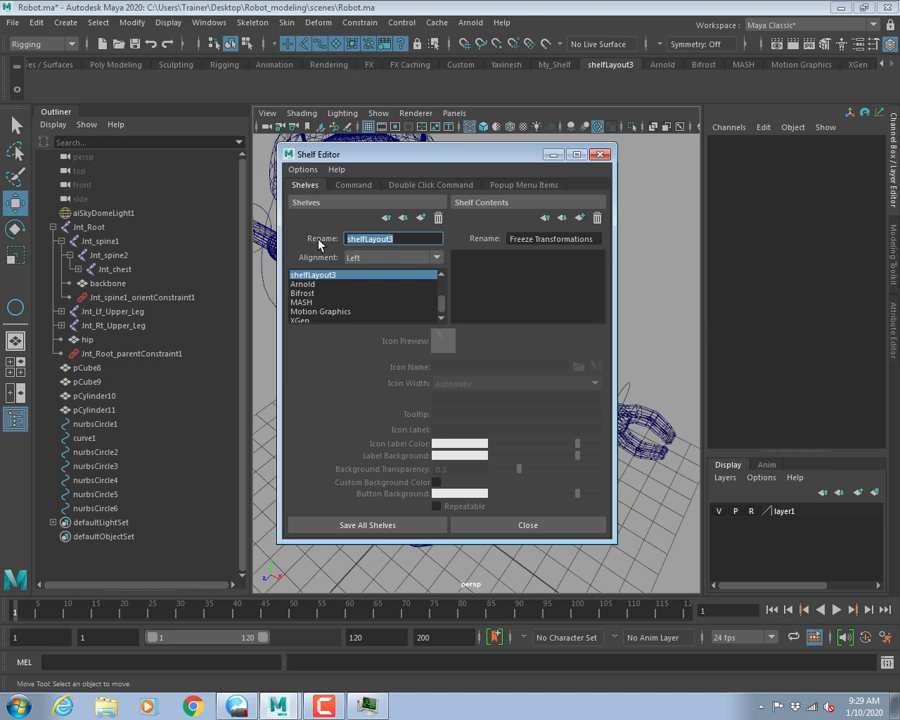
{"action": "left_click", "coordinate": [377, 525]}
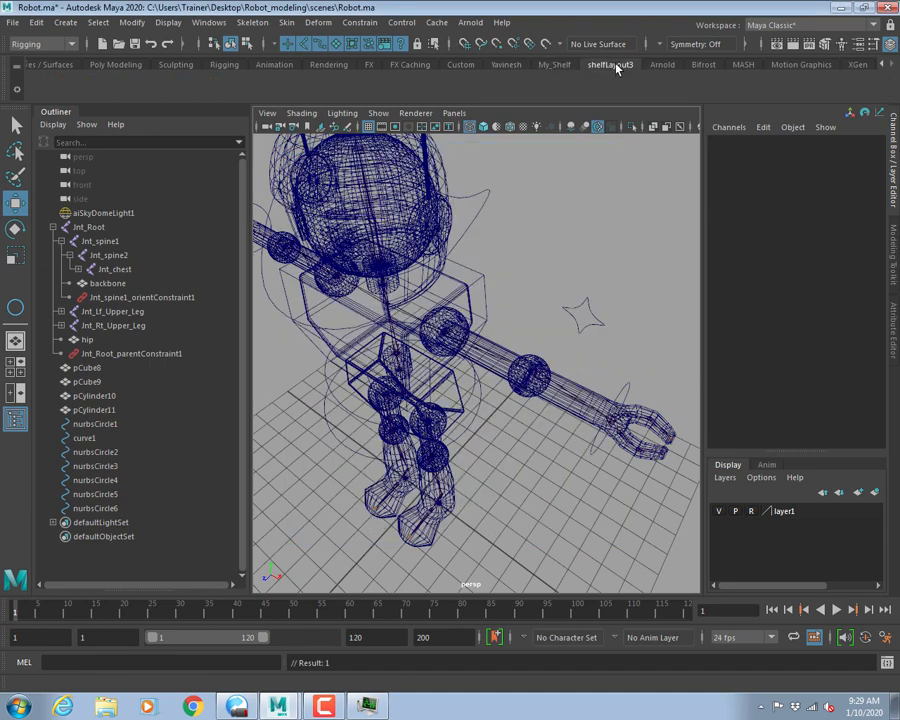
Compare the neighbouring shelves, return to shelfLayout3 and add the Freeze Transformations and delete History commands to it.
{"action": "left_click", "coordinate": [664, 67]}
{"action": "left_click", "coordinate": [613, 67]}
{"action": "left_click", "coordinate": [562, 67]}
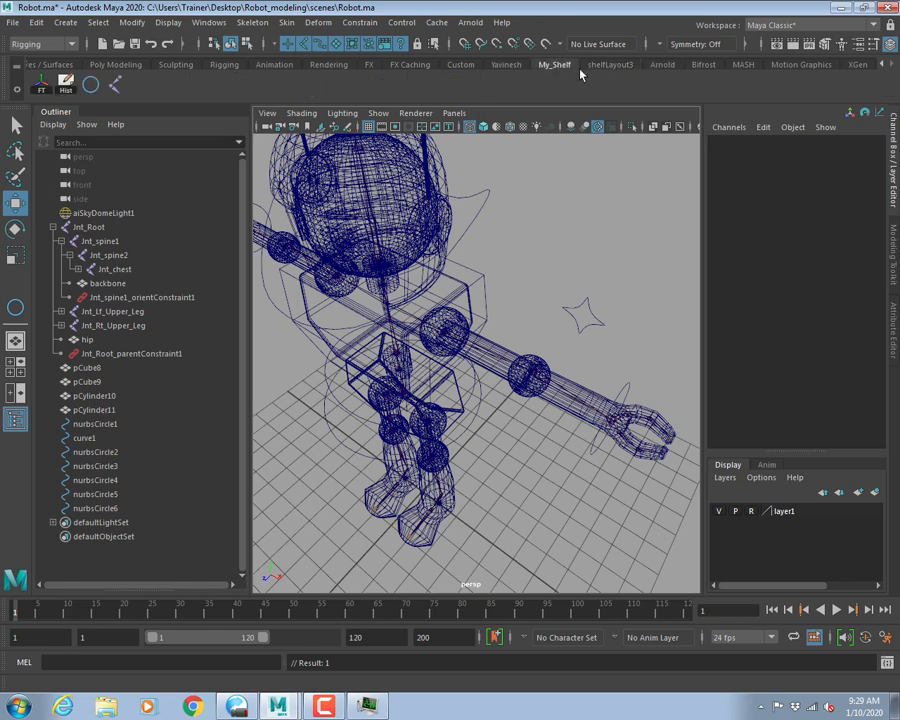
{"action": "left_click", "coordinate": [617, 66]}
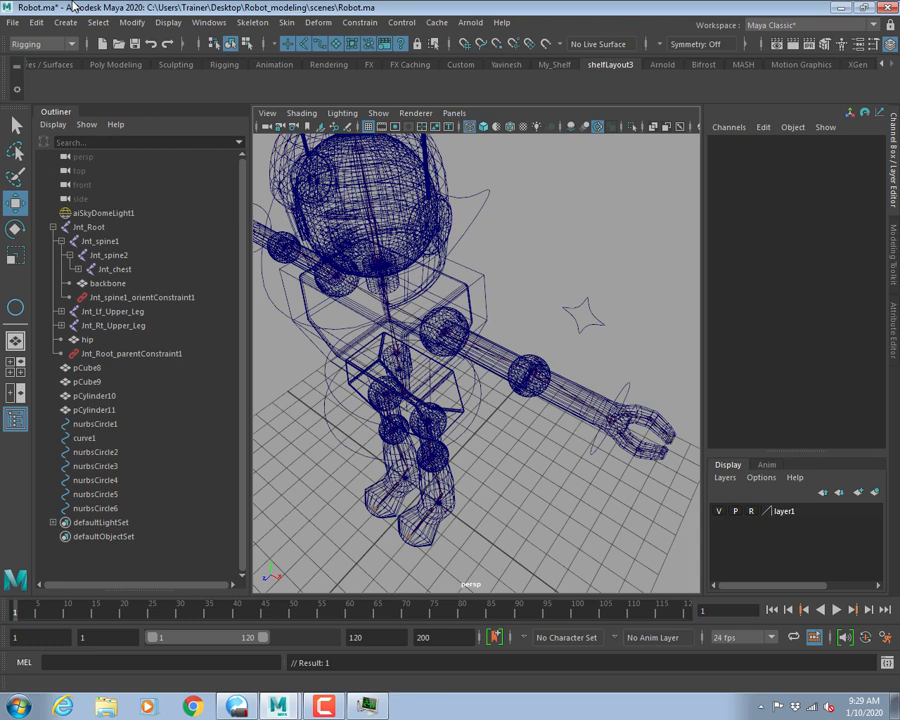
{"action": "left_click", "coordinate": [142, 27]}
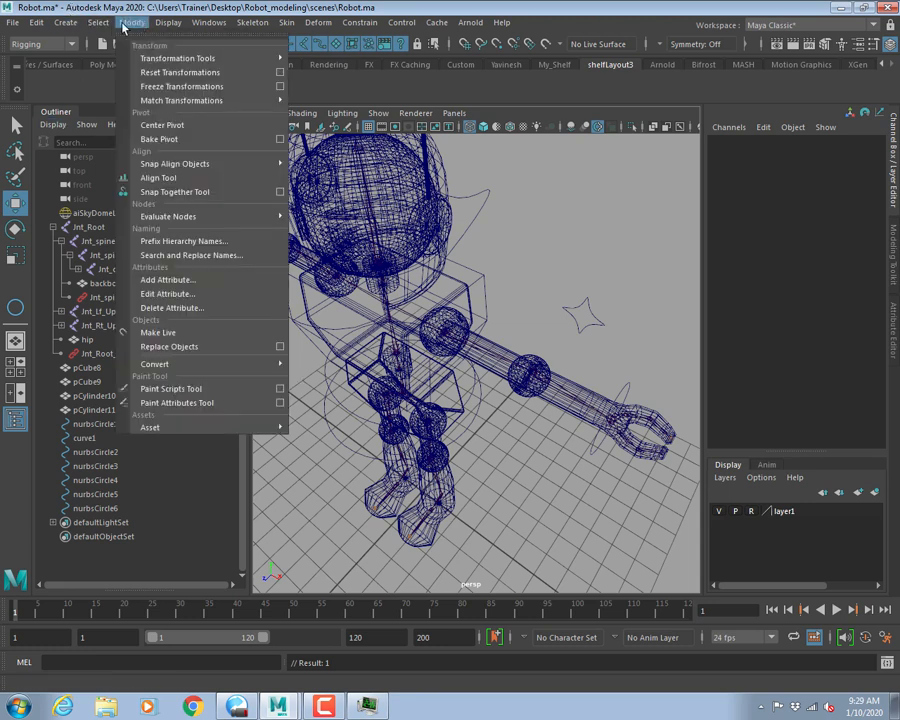
{"action": "left_click", "coordinate": [162, 88], "text": "ctrl+shift"}
{"action": "mouse_move", "coordinate": [34, 20]}
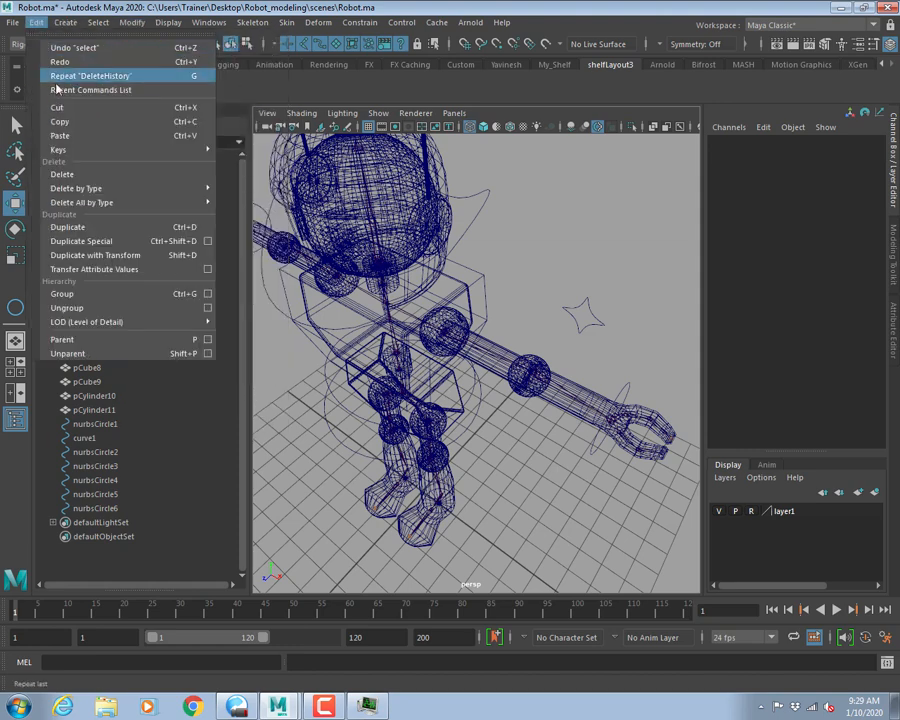
{"action": "mouse_move", "coordinate": [88, 195]}
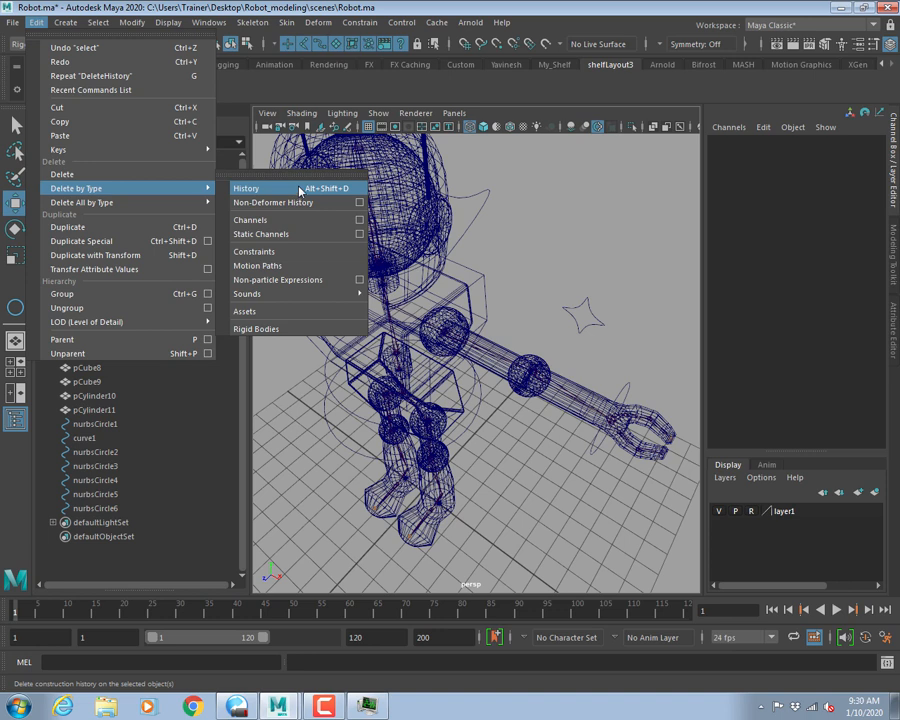
{"action": "mouse_move", "coordinate": [160, 22]}
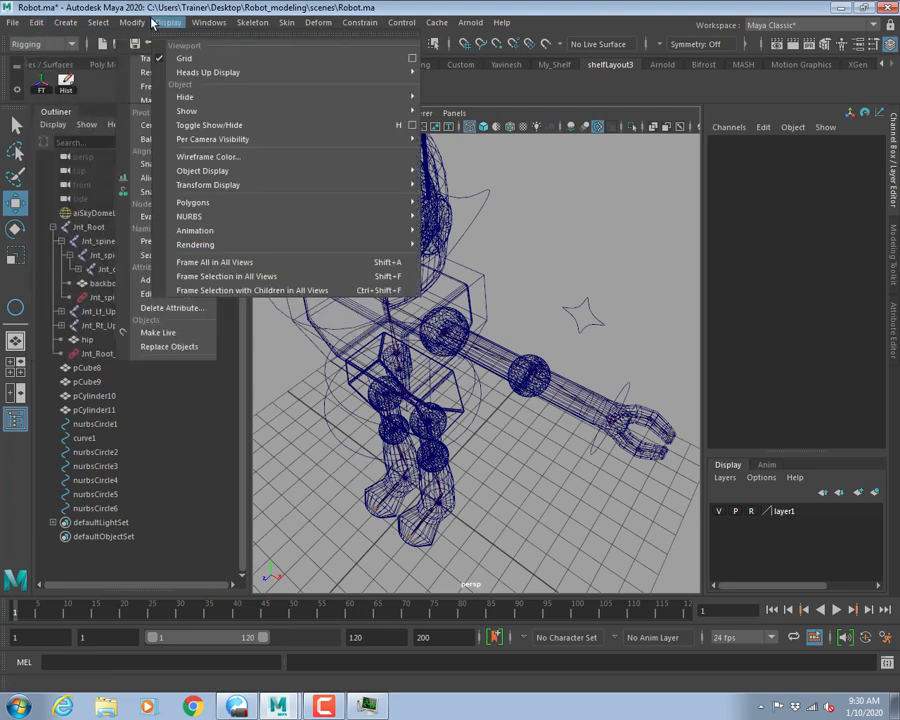
{"action": "mouse_move", "coordinate": [209, 22]}
{"action": "mouse_move", "coordinate": [258, 100]}
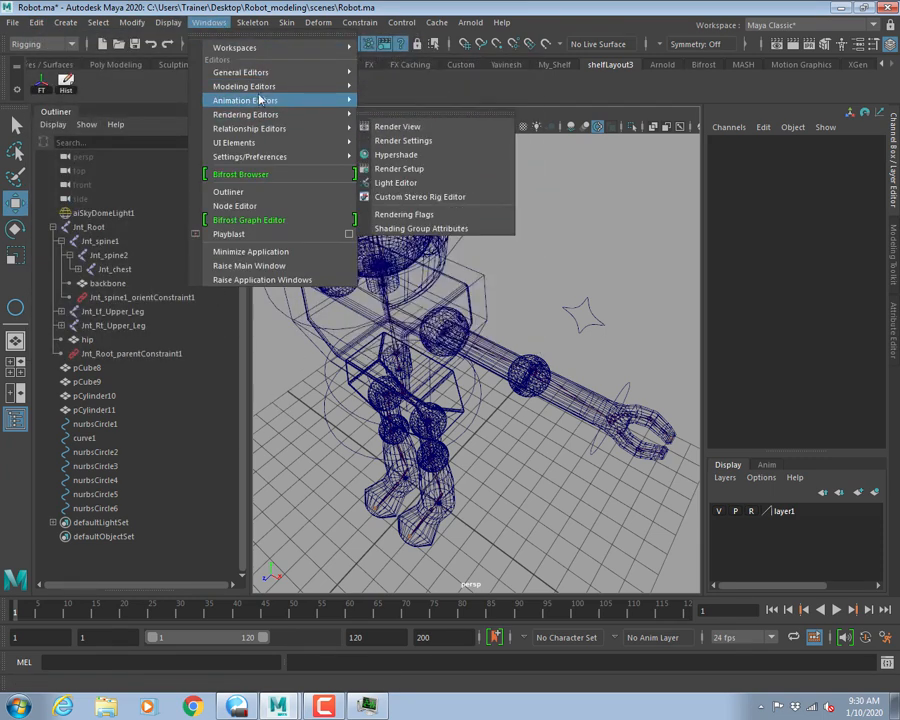
Add the Create Joints command to shelfLayout3, and add the Union command from the Modeling menu set.
{"action": "mouse_move", "coordinate": [243, 22]}
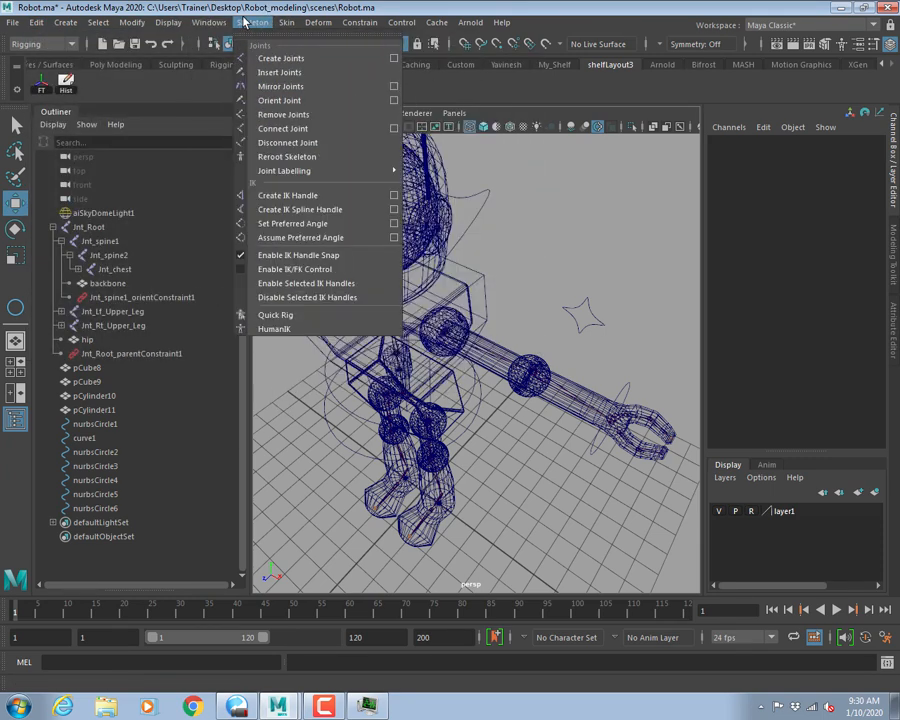
{"action": "left_click", "coordinate": [46, 44]}
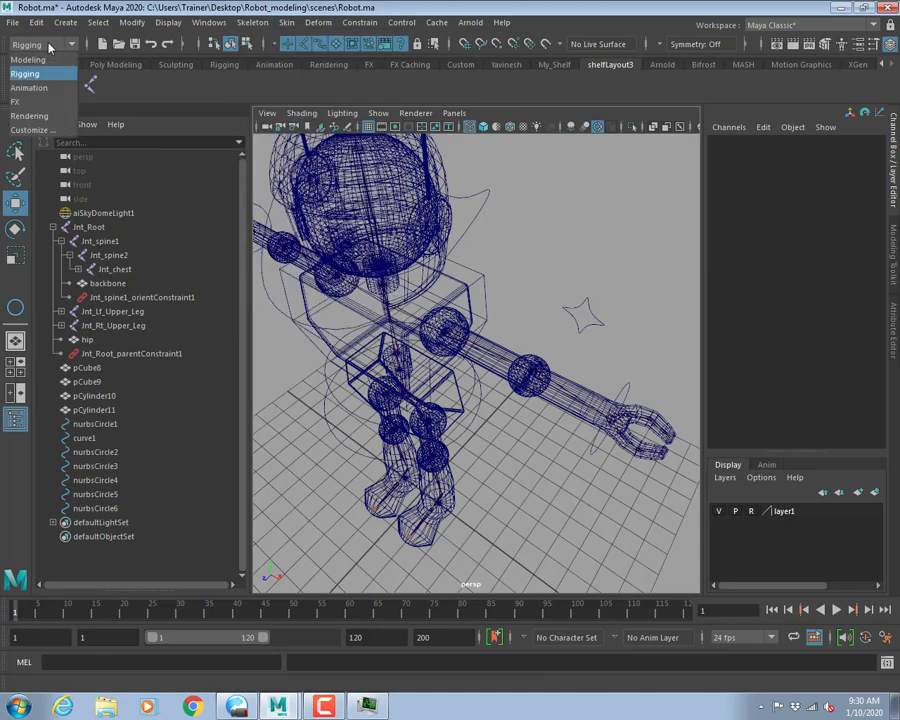
{"action": "left_click", "coordinate": [28, 59]}
{"action": "left_click", "coordinate": [248, 22]}
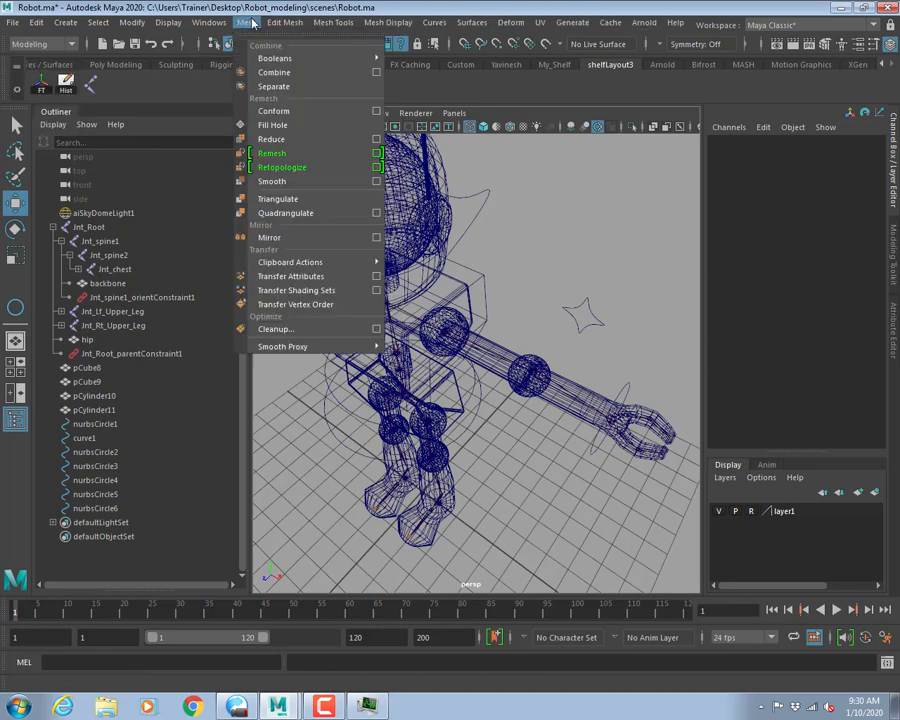
{"action": "mouse_move", "coordinate": [276, 58]}
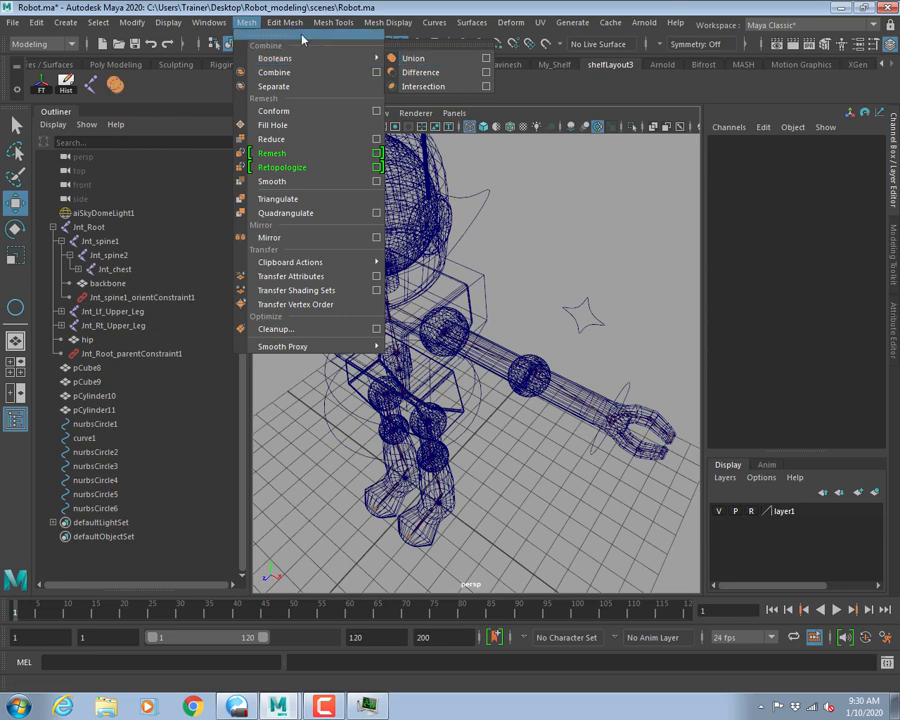
Add a range of mesh, mesh-editing and mesh-tool commands, including Bevel, to shelfLayout3.
{"action": "mouse_move", "coordinate": [333, 22]}
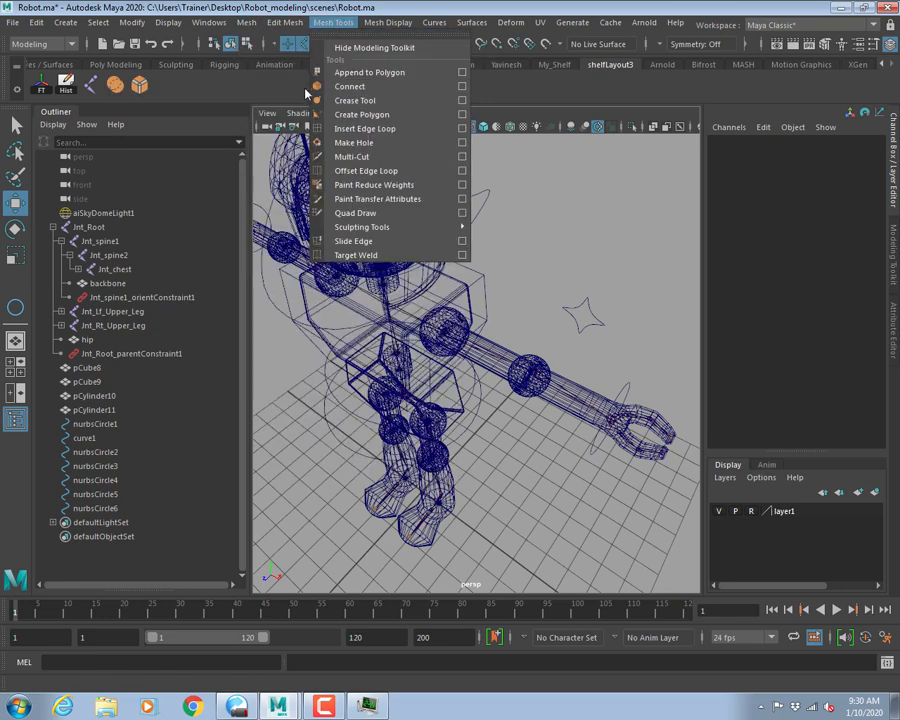
{"action": "mouse_move", "coordinate": [285, 22]}
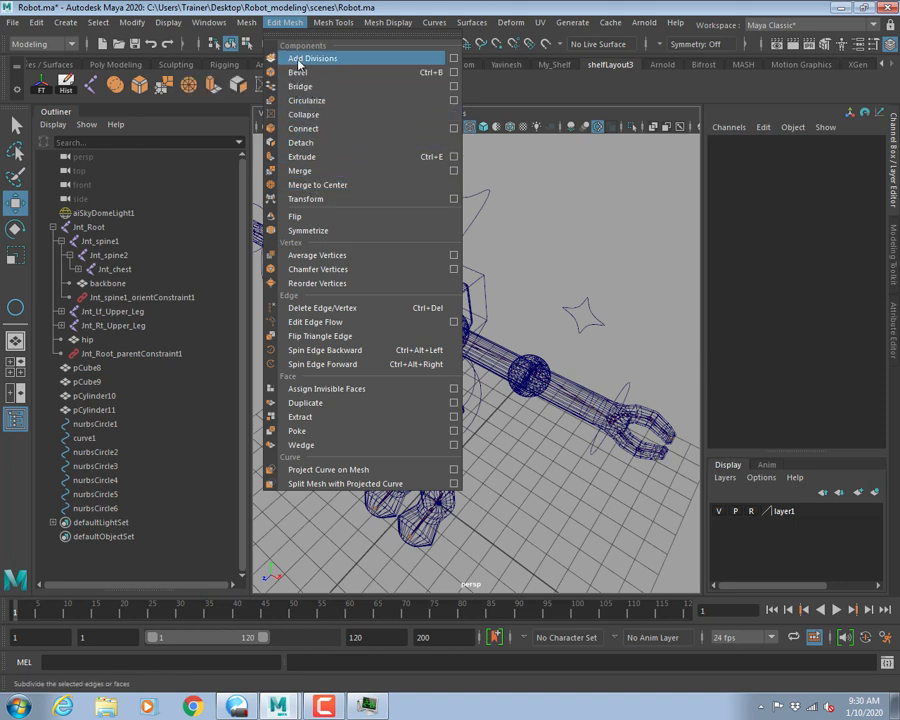
{"action": "mouse_move", "coordinate": [246, 22]}
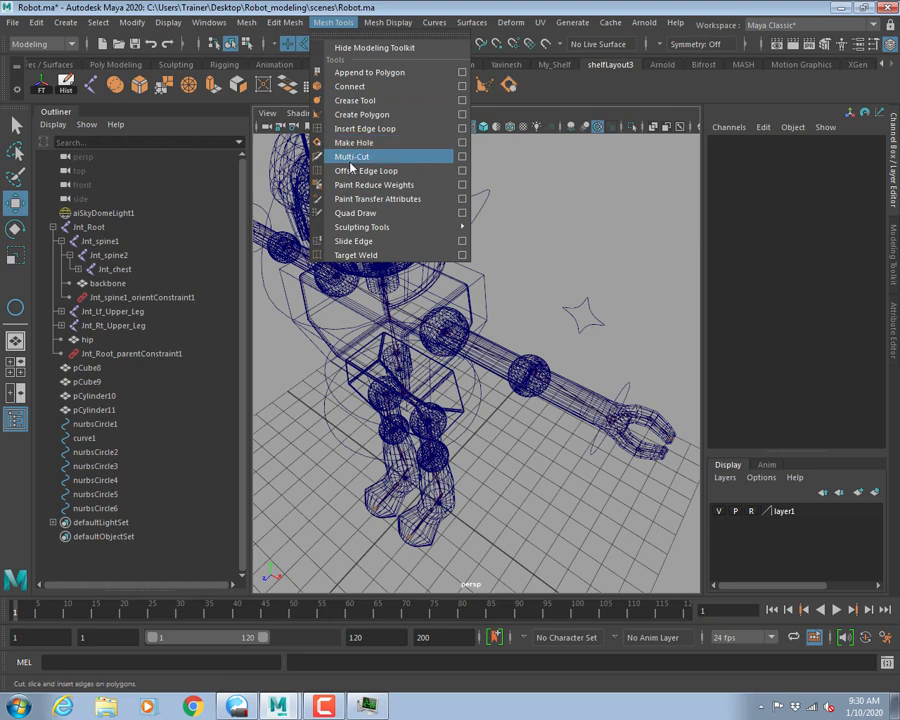
{"action": "mouse_move", "coordinate": [358, 226]}
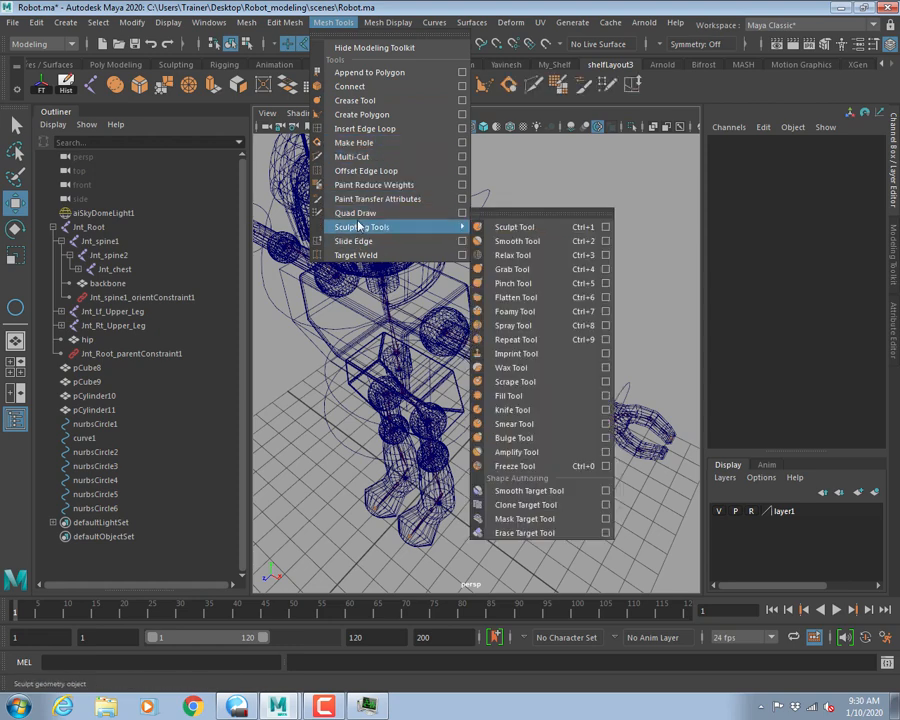
{"action": "left_click", "coordinate": [350, 172]}
{"action": "left_click", "coordinate": [342, 141]}
{"action": "left_click", "coordinate": [500, 156]}
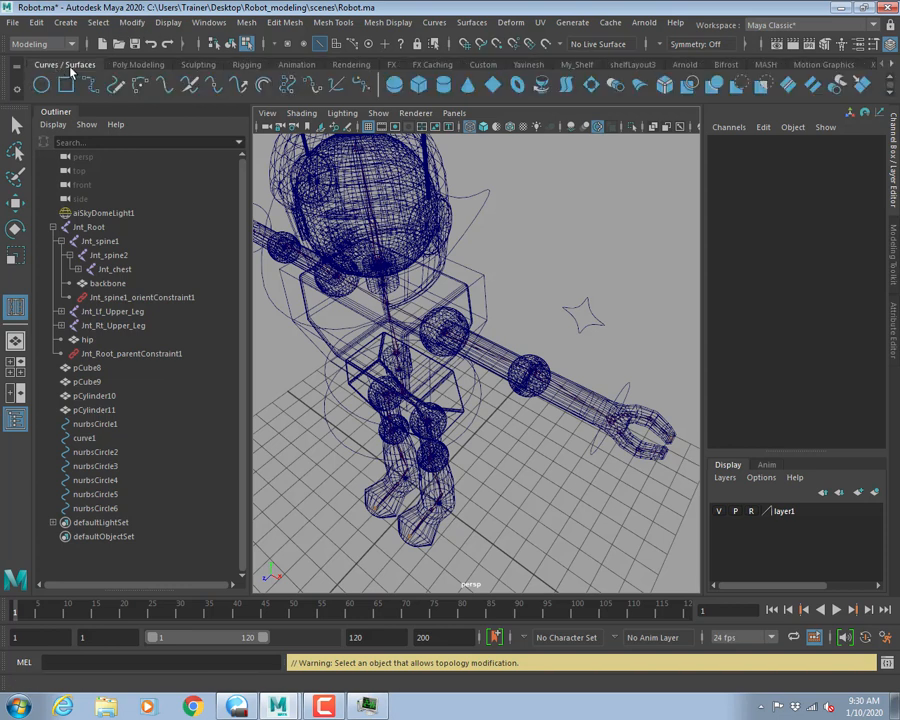
Show the last row of the Poly Modeling shelf and add the Freeze Transformations command to that shelf.
{"action": "left_click", "coordinate": [134, 64]}
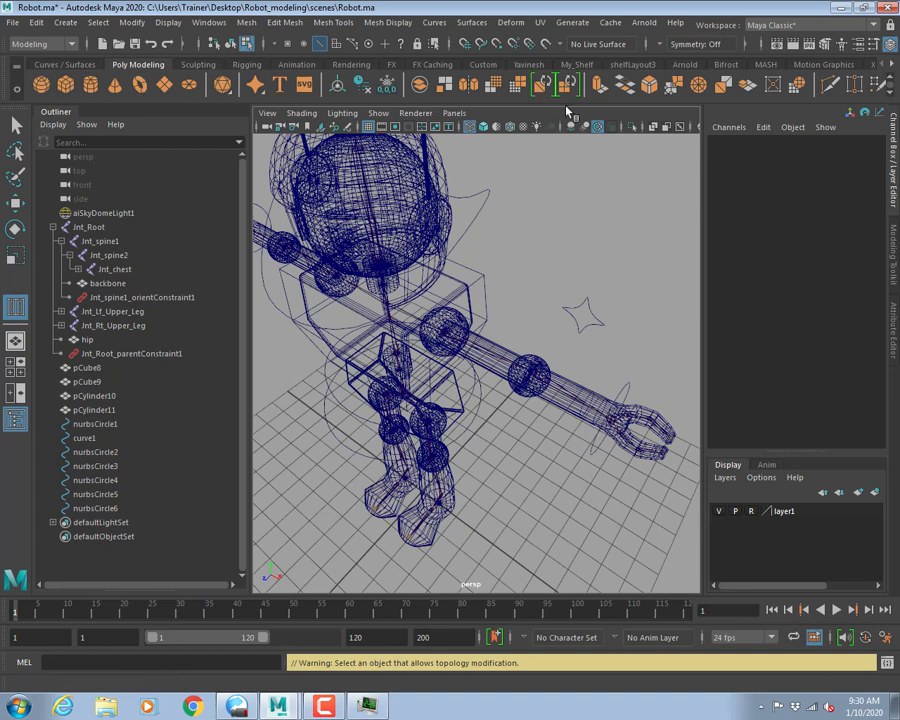
{"action": "left_click", "coordinate": [891, 91]}
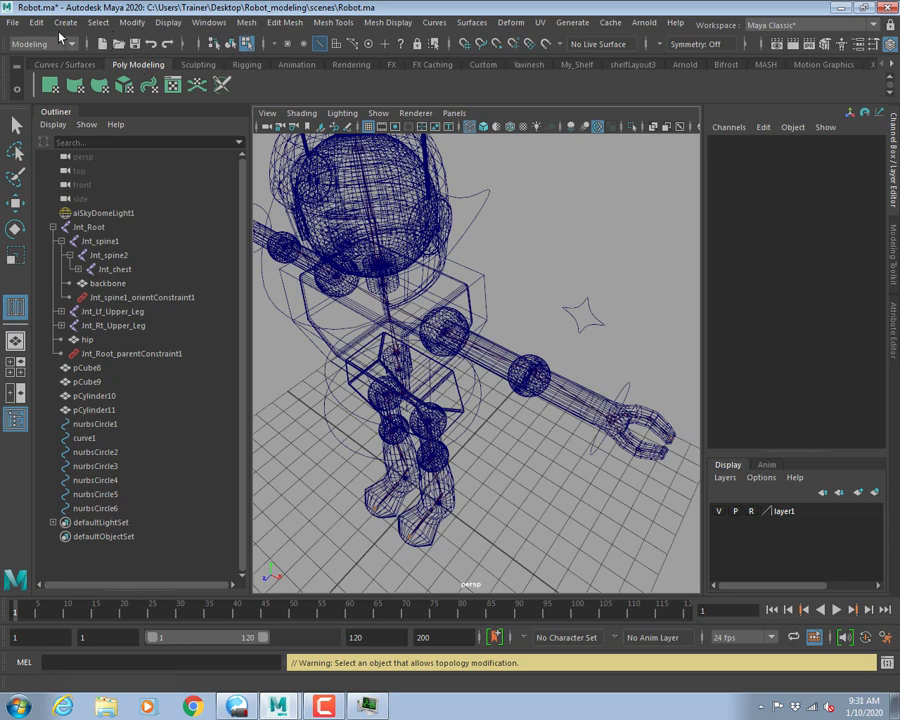
{"action": "left_click", "coordinate": [131, 22]}
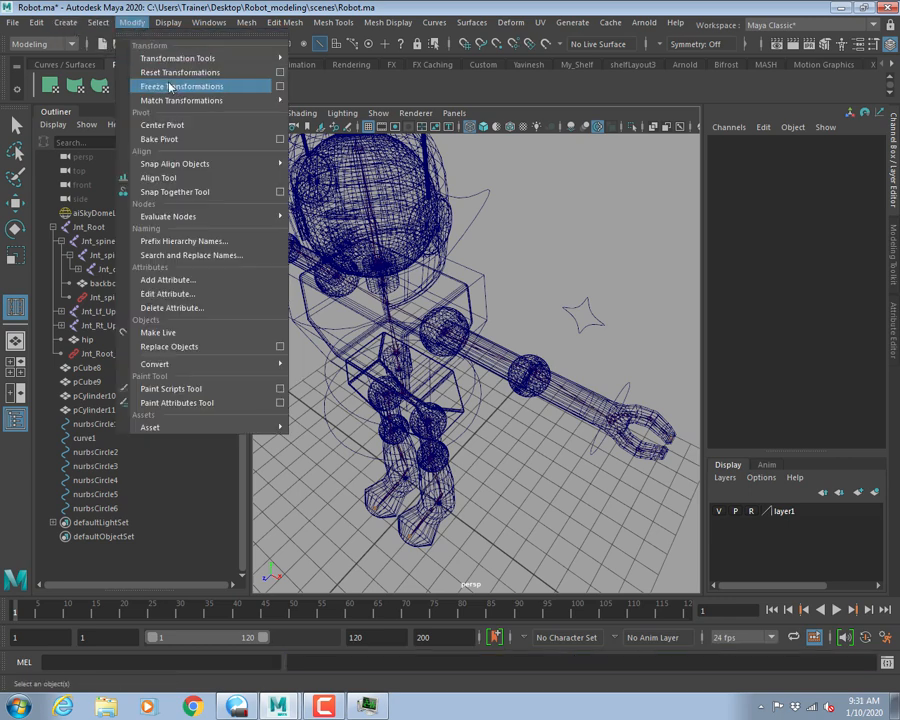
{"action": "left_click", "coordinate": [381, 86]}
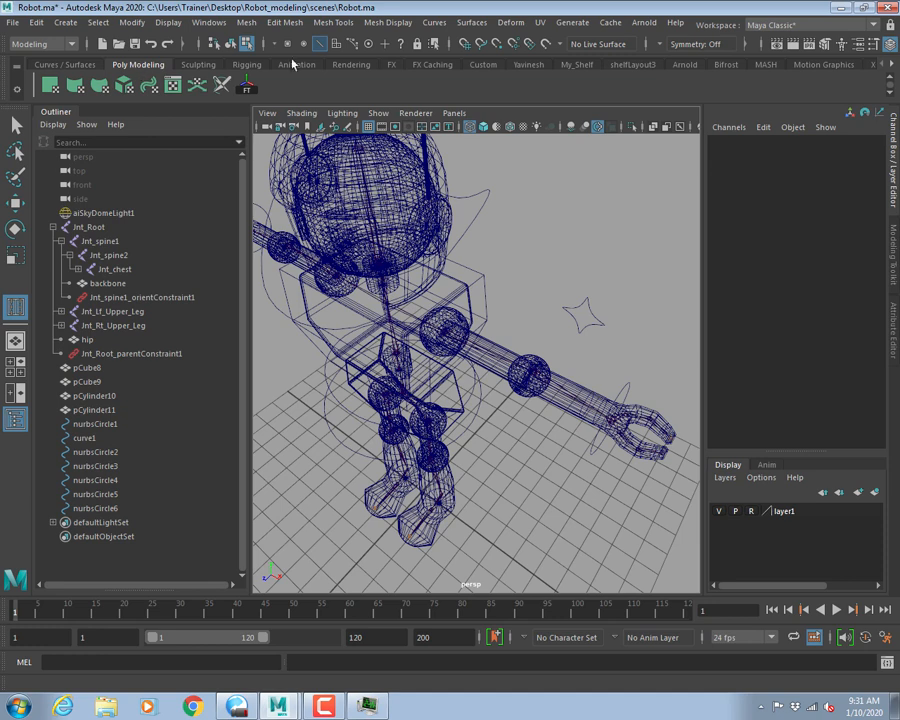
Add the Prefix Hierarchy Names command to the user-made shelf between Custom and My_Shelf.
{"action": "left_click", "coordinate": [528, 64]}
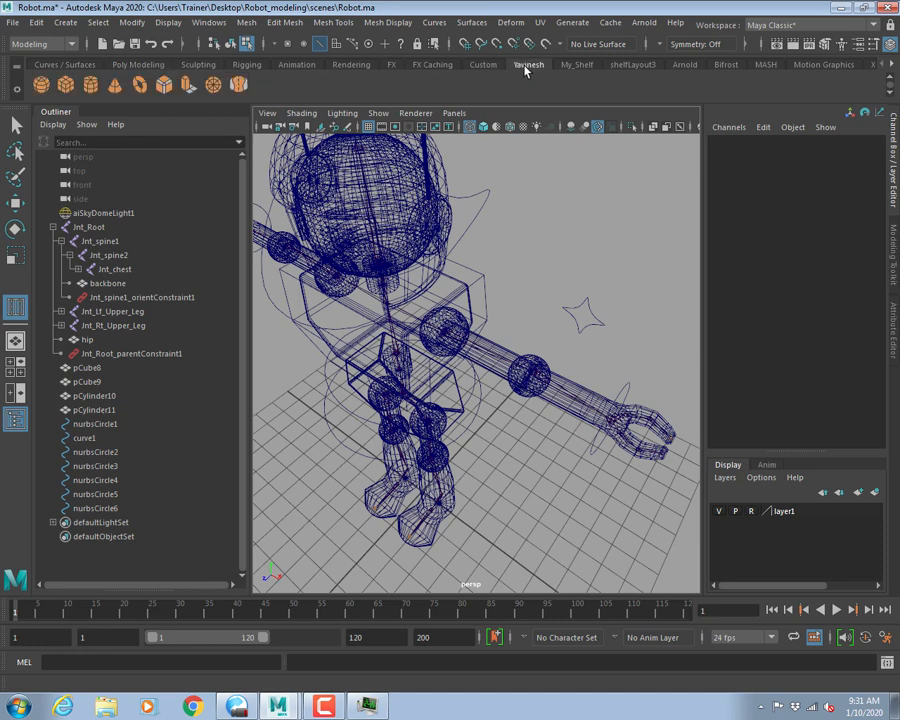
{"action": "left_click", "coordinate": [132, 22]}
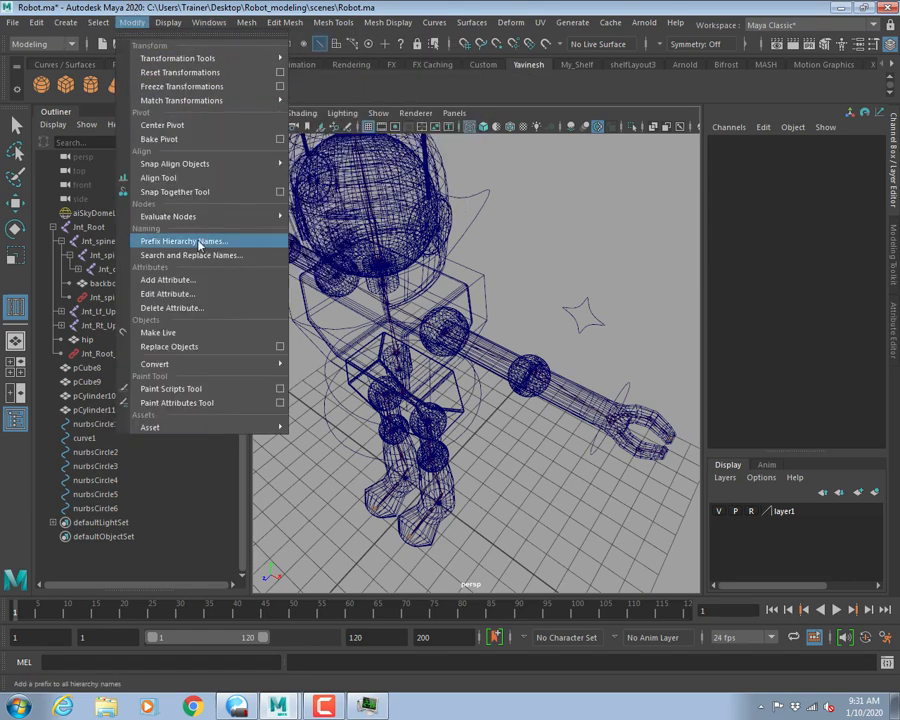
{"action": "left_click", "coordinate": [595, 185]}
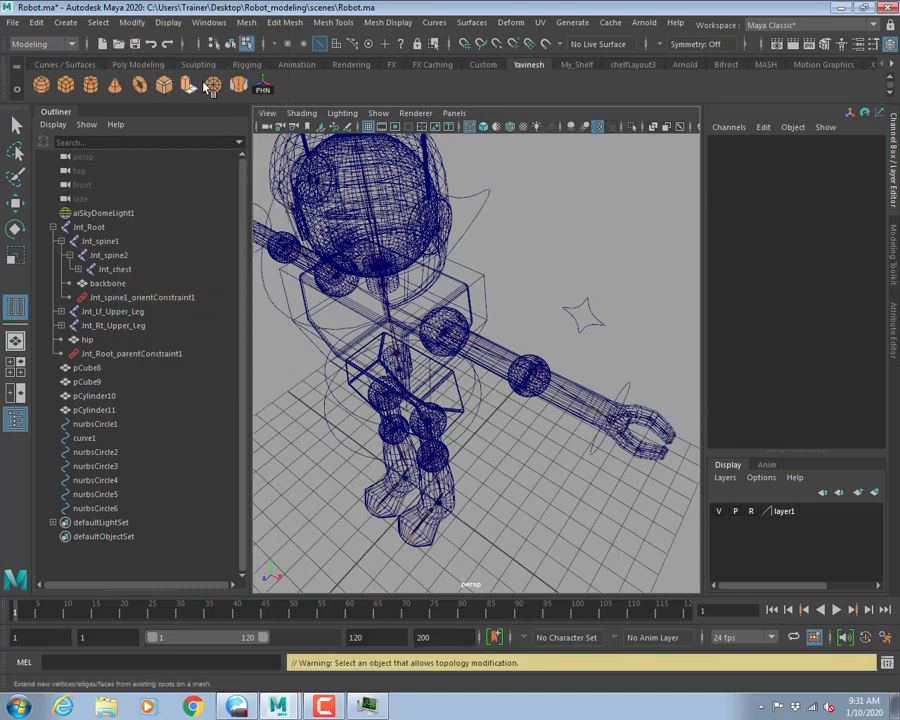
Delete the Create Joints, NURBS Circle and History commands from My_Shelf.
{"action": "left_click", "coordinate": [575, 65]}
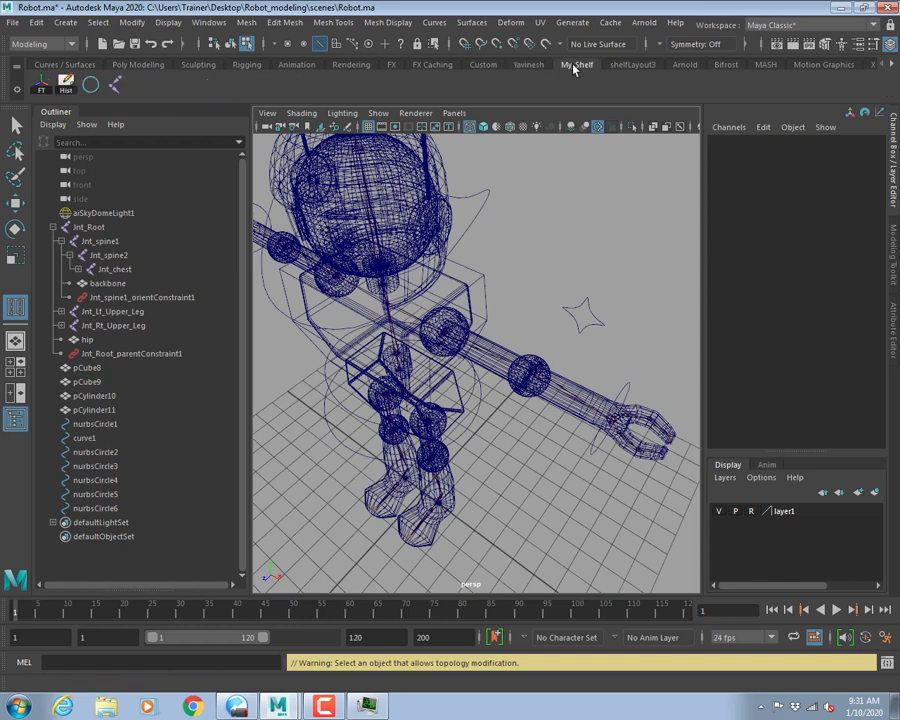
{"action": "left_click", "coordinate": [115, 87]}
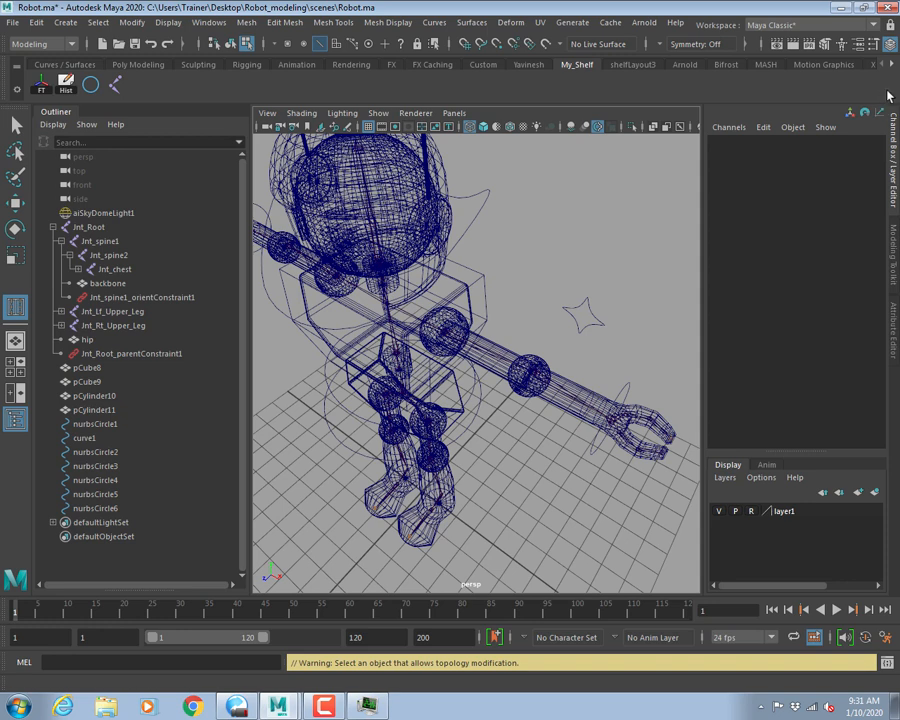
{"action": "right_click", "coordinate": [113, 88]}
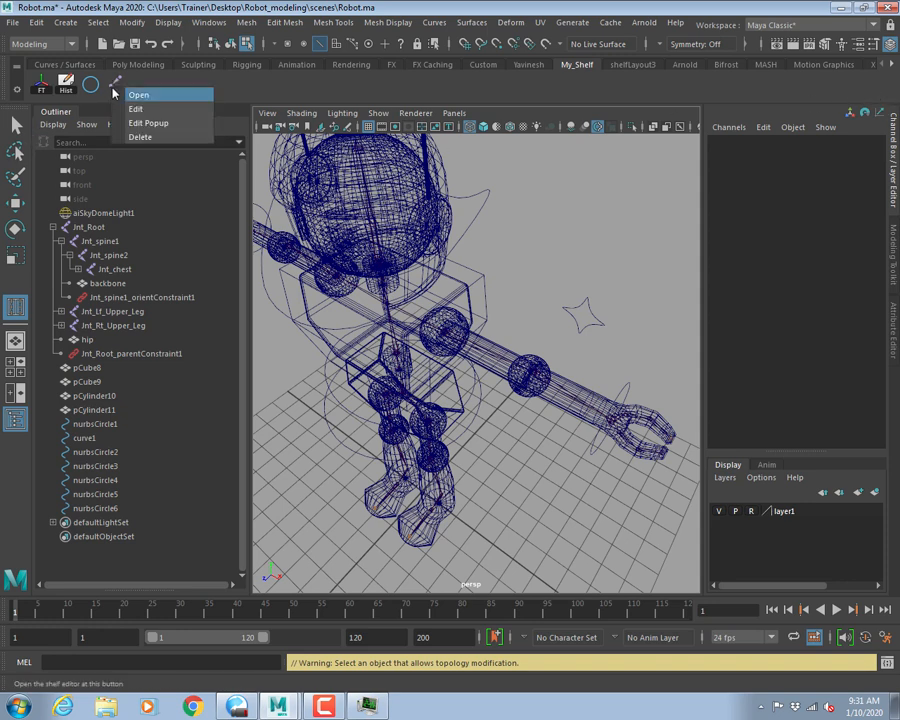
{"action": "left_click", "coordinate": [140, 140]}
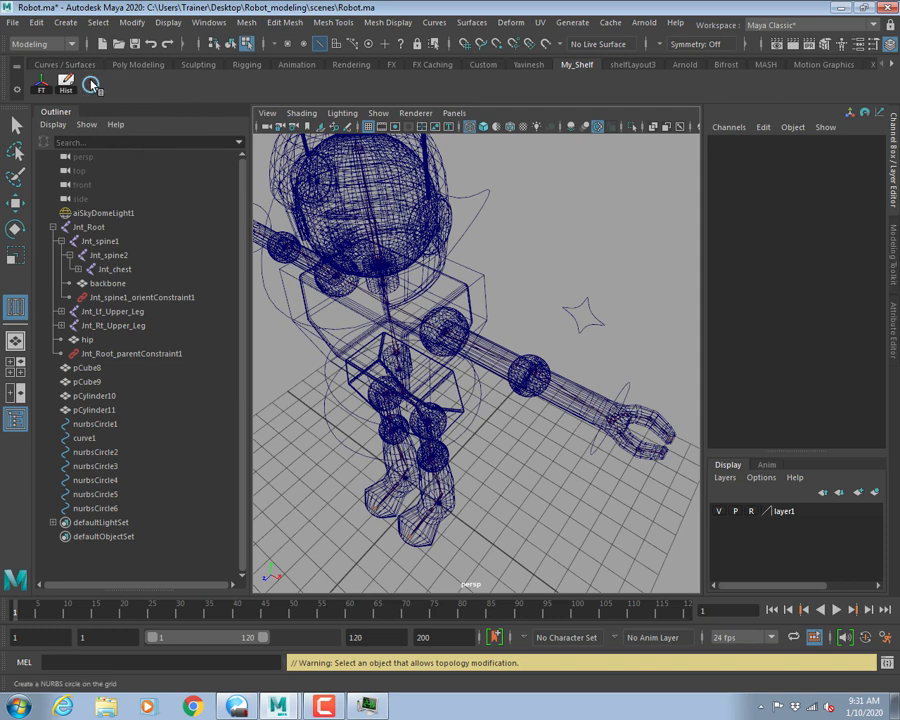
{"action": "right_click", "coordinate": [91, 85]}
{"action": "right_click", "coordinate": [67, 82]}
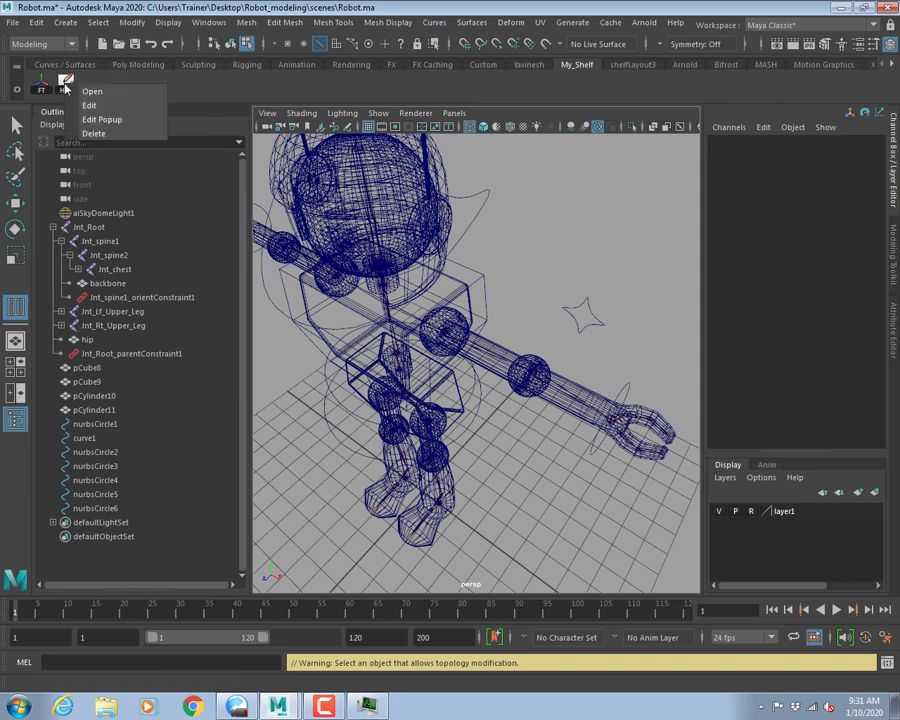
{"action": "left_click", "coordinate": [94, 133]}
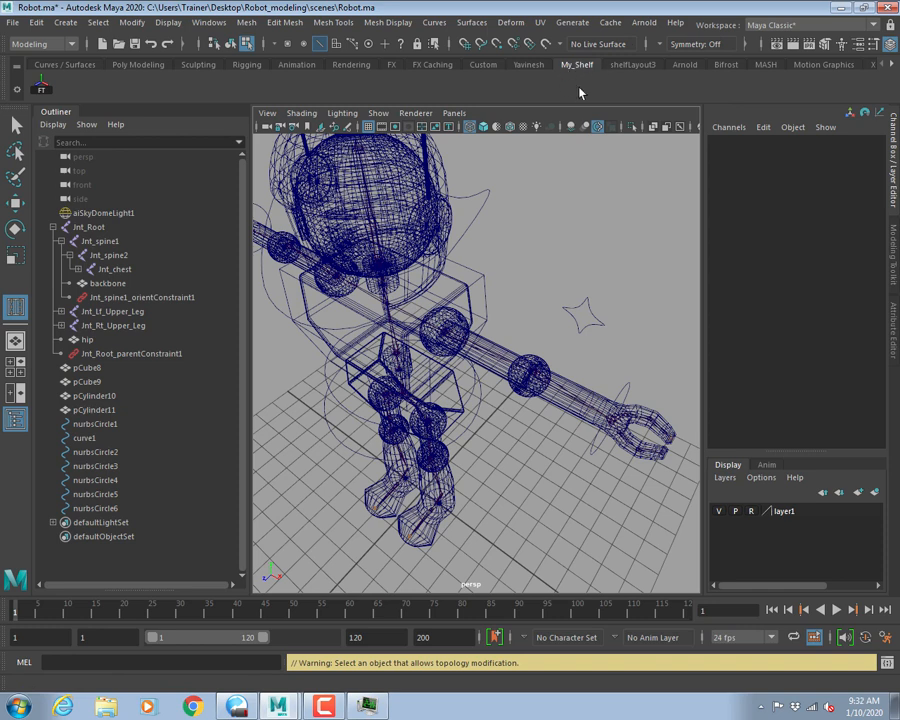
Open the Shelf Editor and delete the whole My_Shelf shelf.
{"action": "left_click", "coordinate": [217, 23]}
{"action": "mouse_move", "coordinate": [277, 160]}
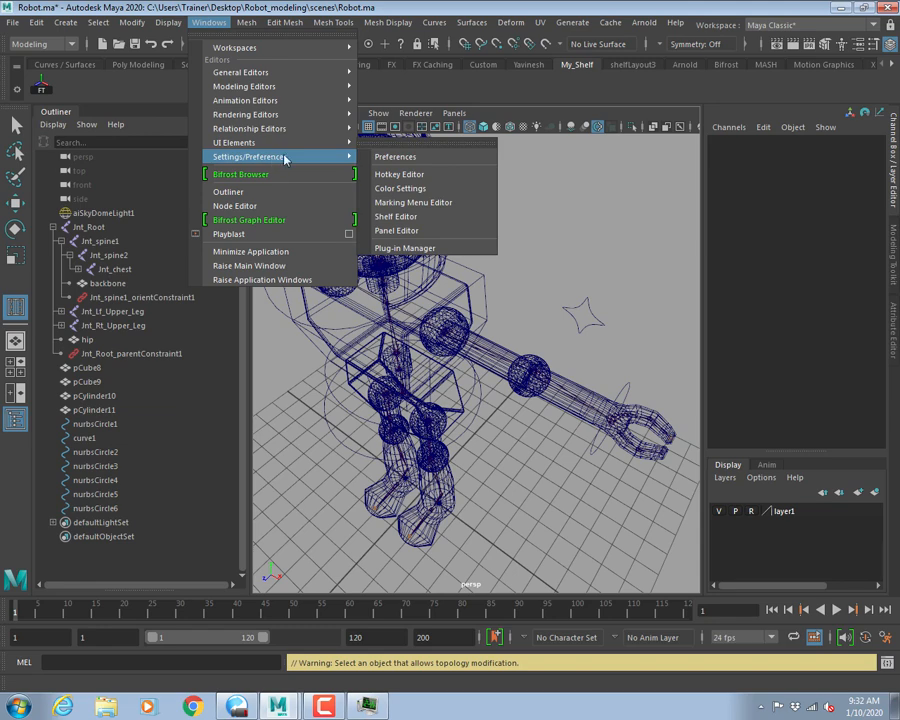
{"action": "left_click", "coordinate": [401, 216]}
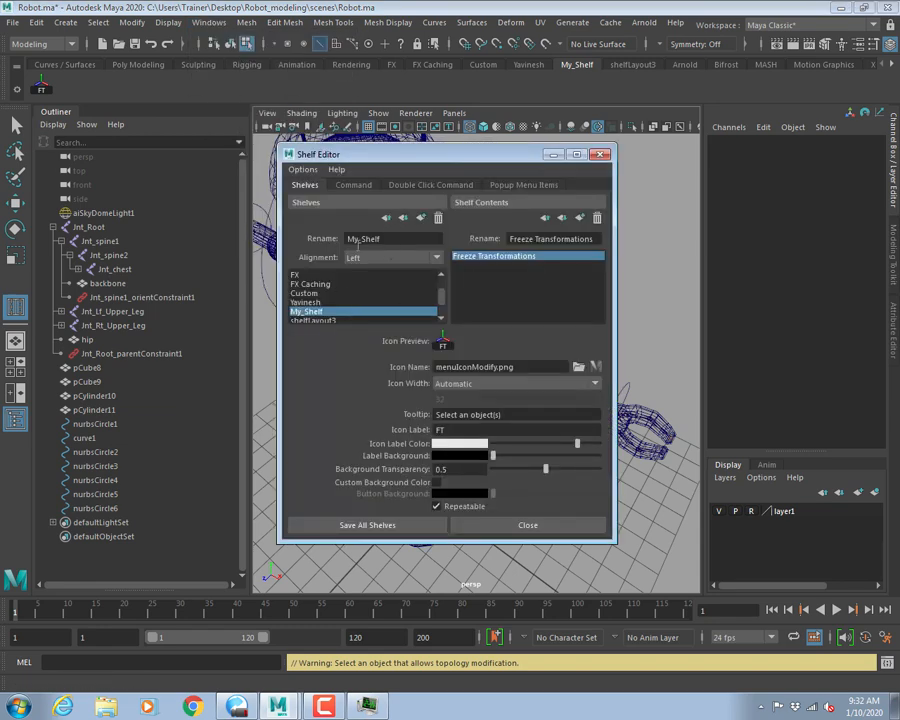
{"action": "left_click", "coordinate": [303, 319]}
{"action": "left_click", "coordinate": [316, 312]}
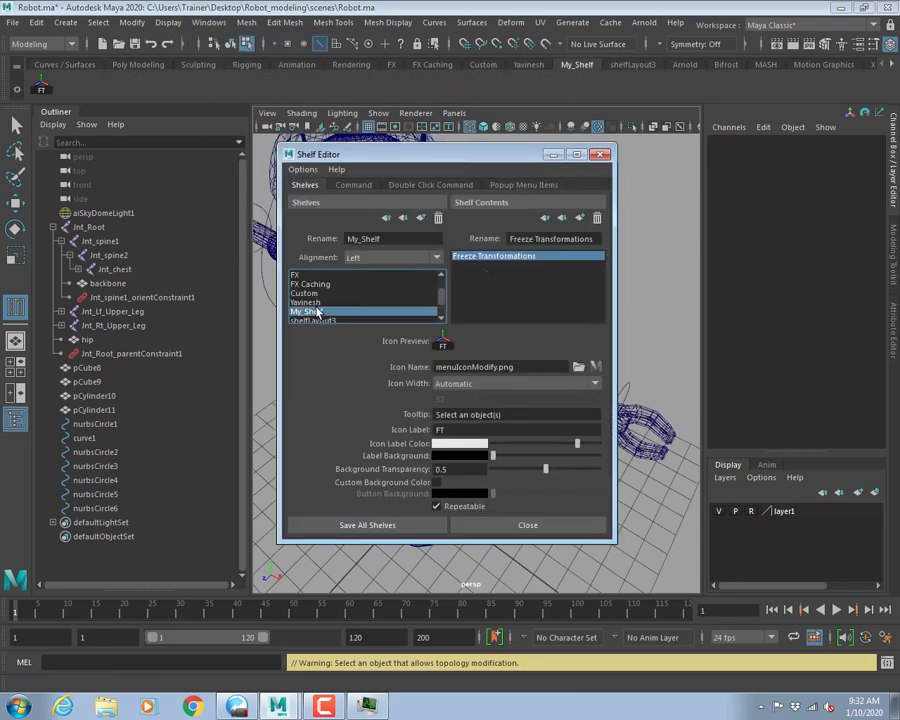
{"action": "left_click", "coordinate": [438, 219]}
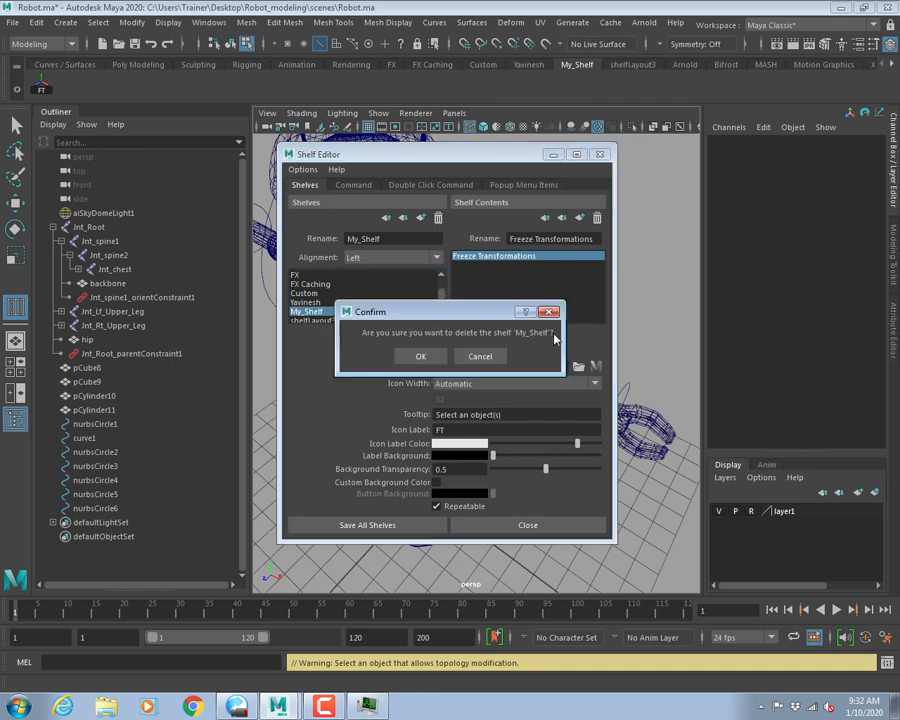
{"action": "left_click", "coordinate": [421, 357]}
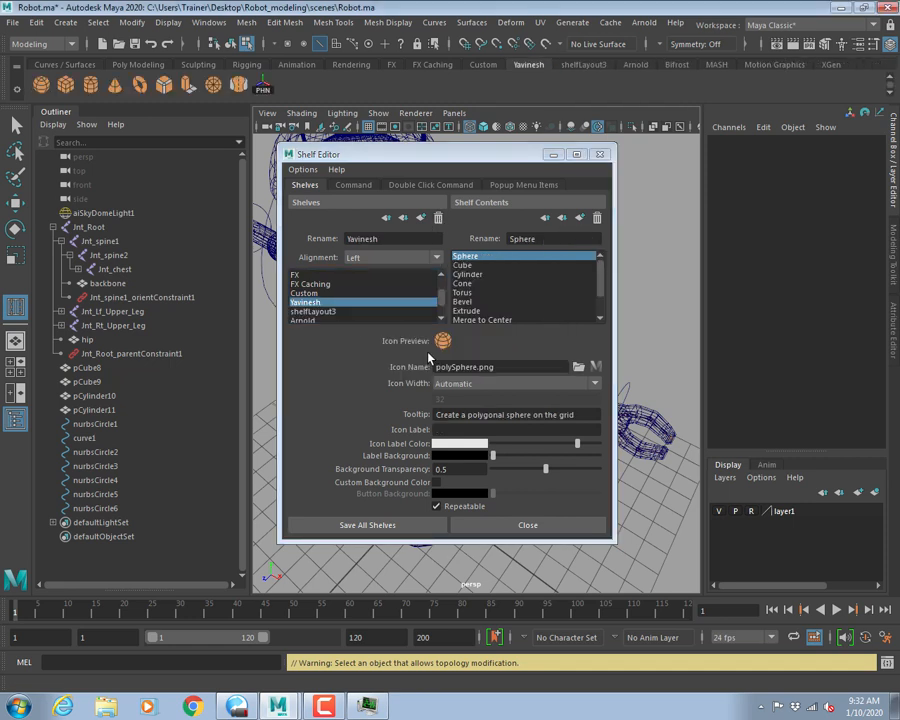
Delete shelfLayout3 and the remaining user-made shelf below Custom, and save all shelves.
{"action": "left_click", "coordinate": [301, 313]}
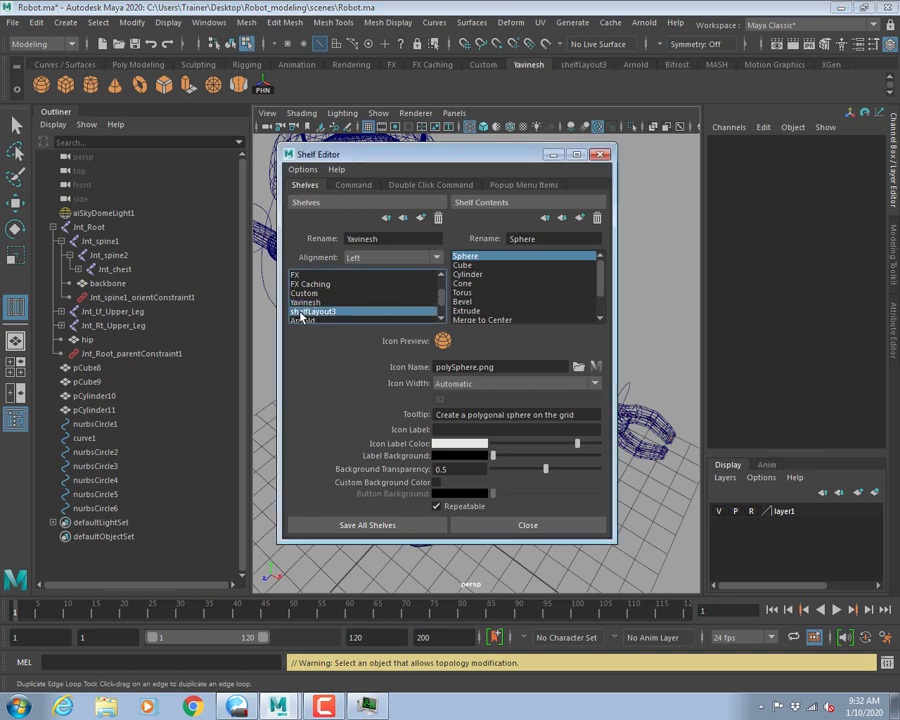
{"action": "left_click", "coordinate": [438, 217]}
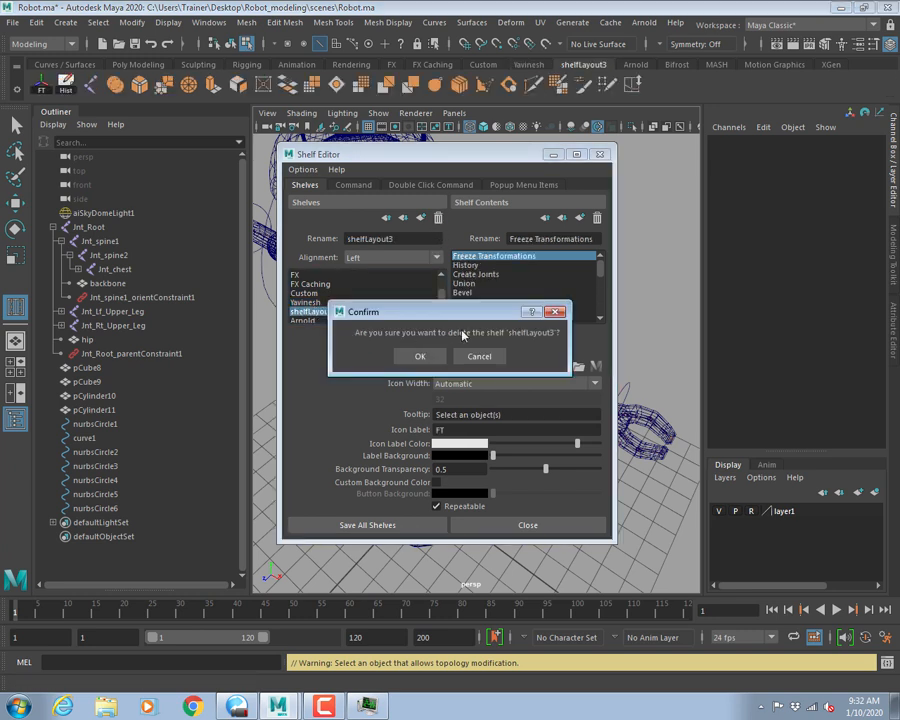
{"action": "left_click", "coordinate": [416, 356]}
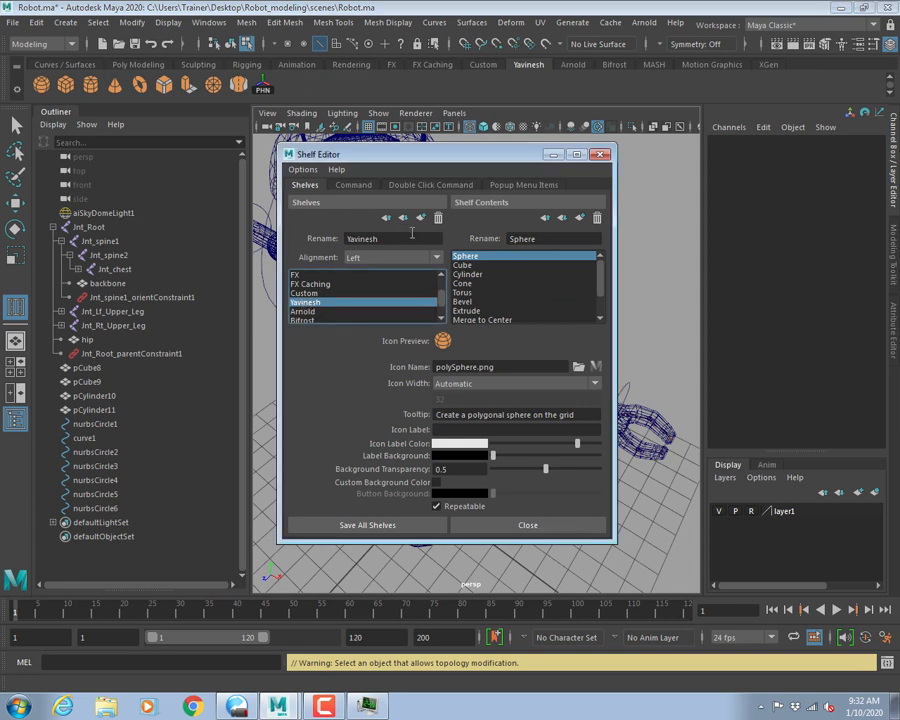
{"action": "left_click", "coordinate": [438, 217]}
{"action": "left_click", "coordinate": [402, 356]}
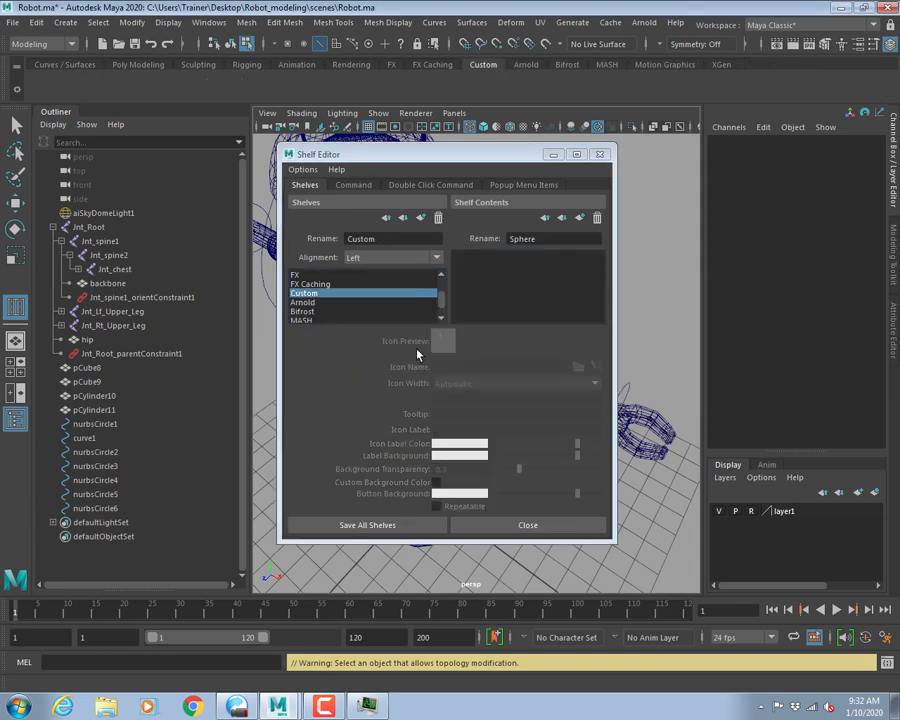
{"action": "left_click", "coordinate": [426, 527]}
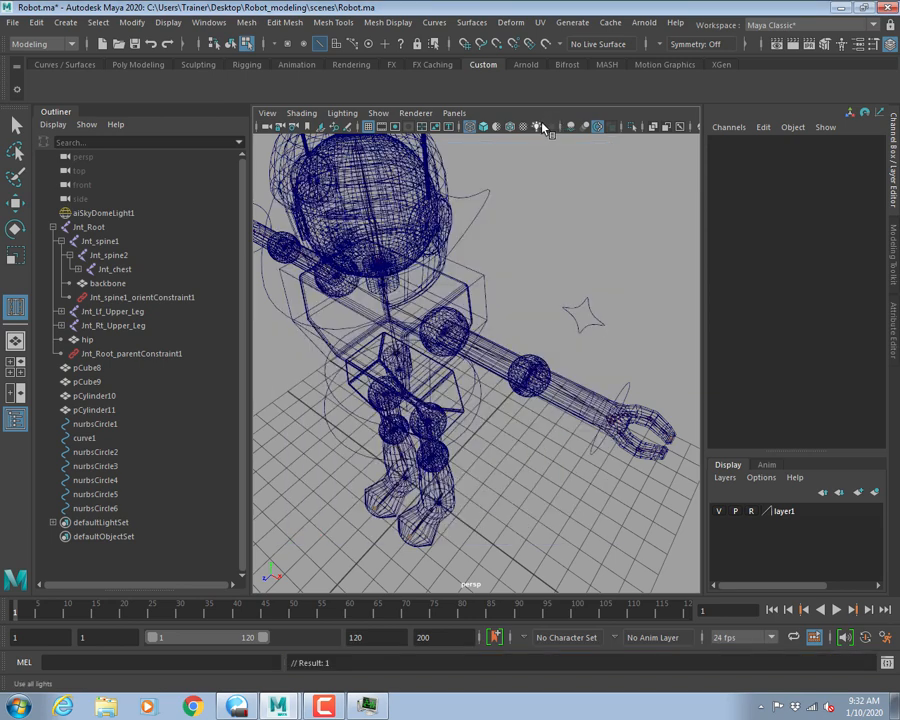
{"action": "left_click", "coordinate": [584, 225]}
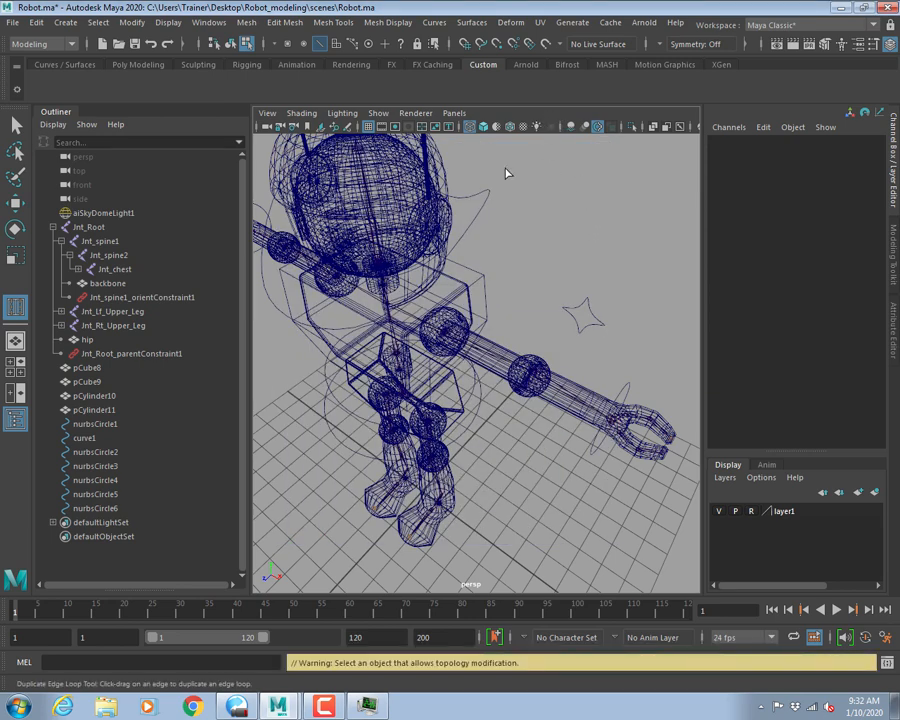
Check the list of remaining shelves in the Shelf Editor and close the editor.
{"action": "left_click", "coordinate": [62, 64]}
{"action": "left_click", "coordinate": [192, 24]}
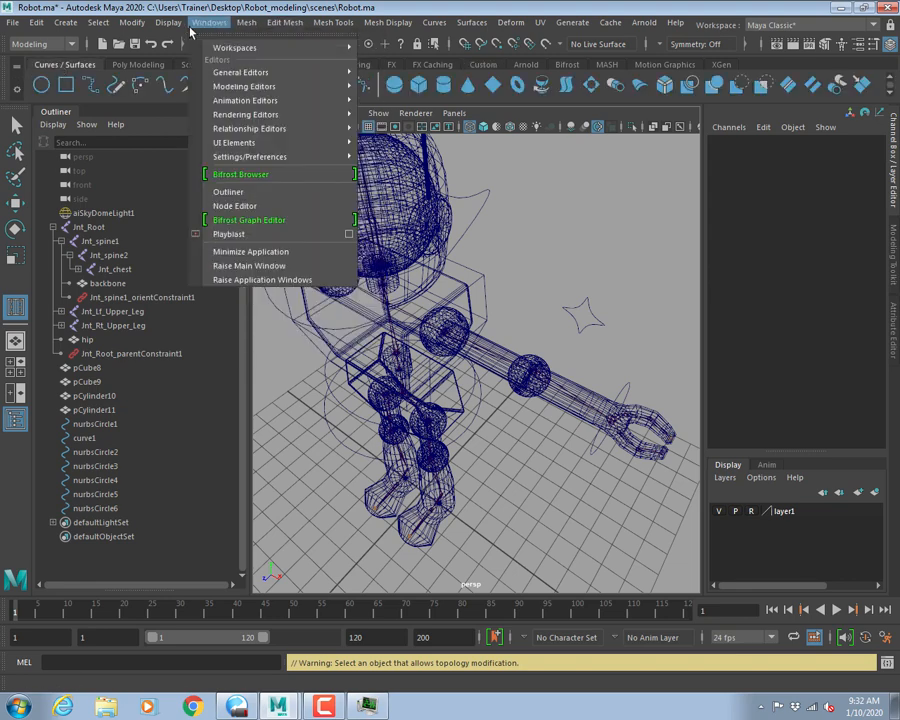
{"action": "mouse_move", "coordinate": [248, 158]}
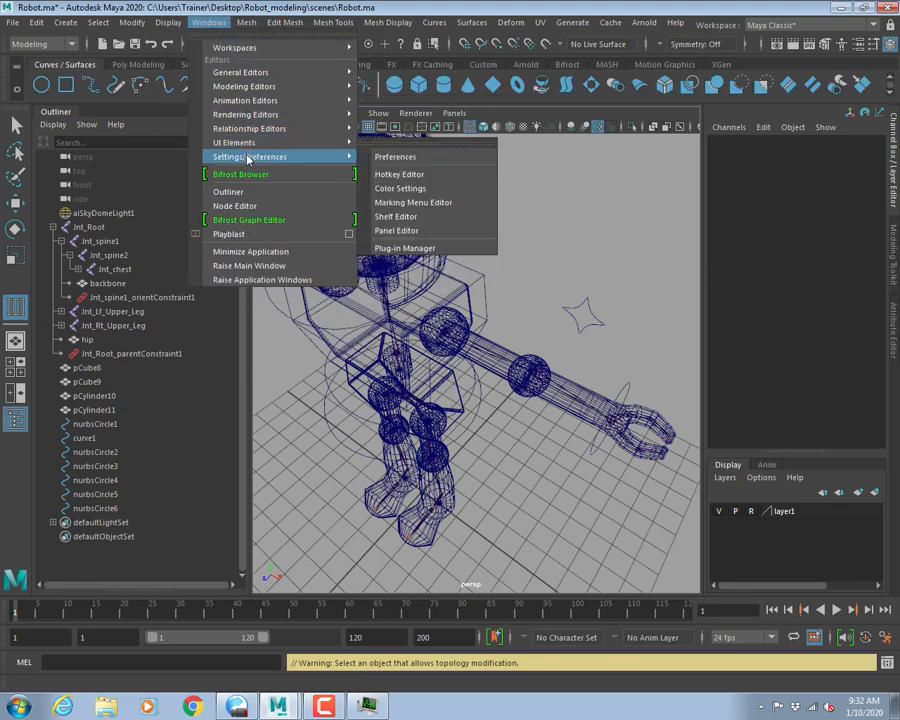
{"action": "left_click", "coordinate": [400, 217]}
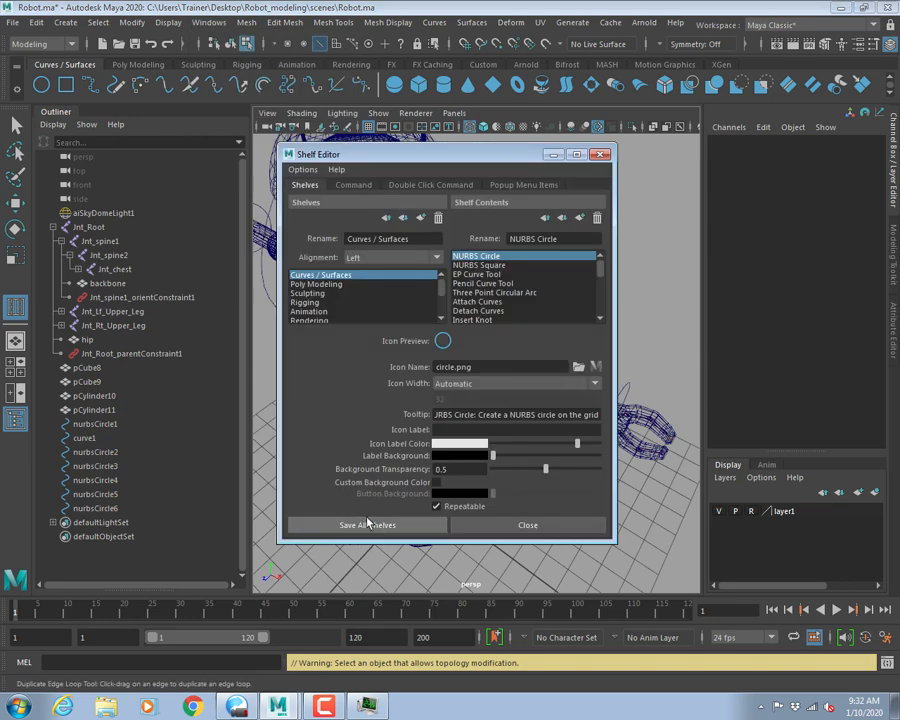
{"action": "left_click", "coordinate": [530, 525]}
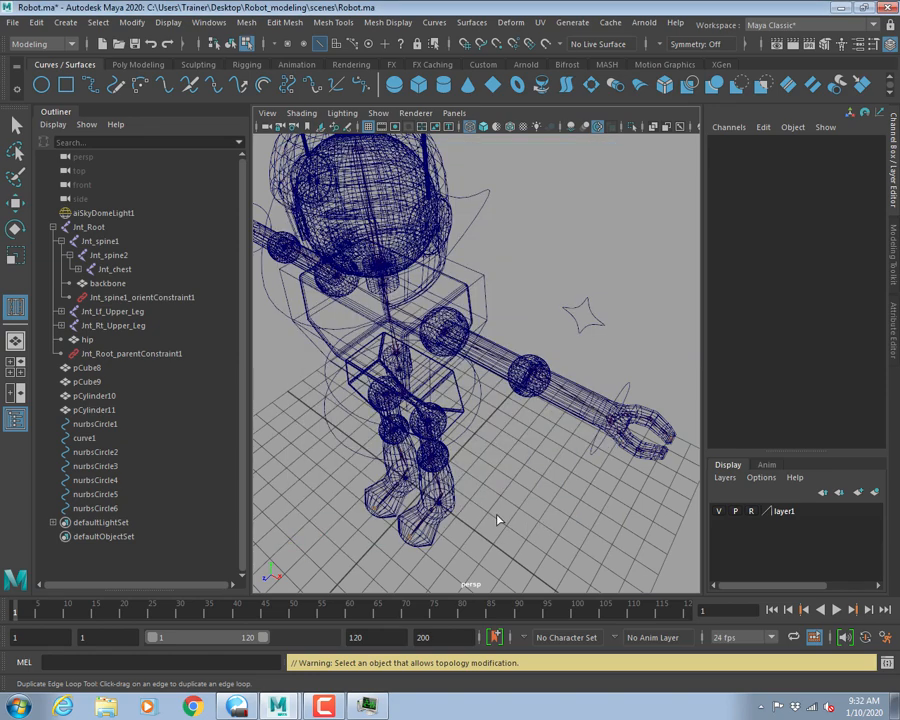
Expand the hidden selection mode icons in the status line.
{"action": "left_click_drag", "start_coordinate": [494, 250], "coordinate": [580, 290], "text": "alt"}
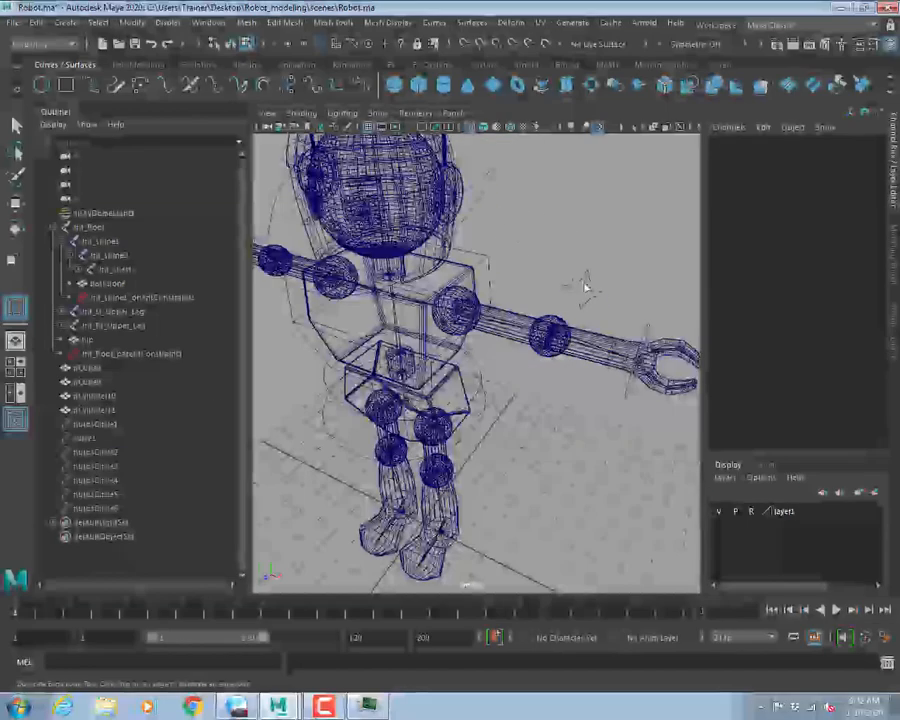
{"action": "left_click", "coordinate": [549, 337]}
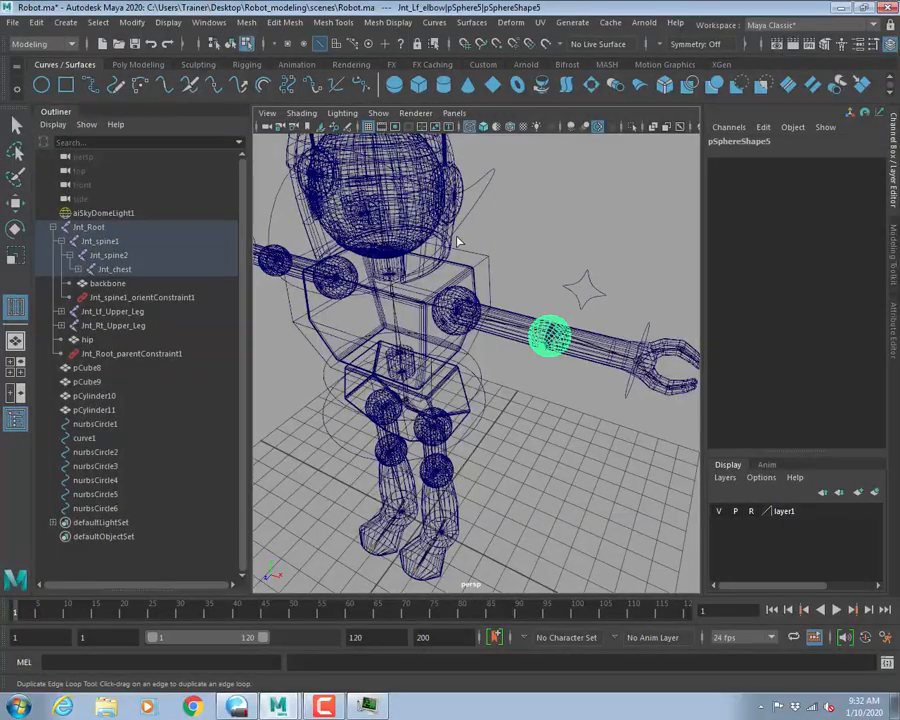
{"action": "left_click_drag", "start_coordinate": [457, 242], "coordinate": [533, 233], "text": "alt"}
{"action": "right_click_drag", "start_coordinate": [533, 233], "coordinate": [504, 277], "text": "alt"}
{"action": "left_click_drag", "start_coordinate": [504, 277], "coordinate": [514, 311], "text": "alt"}
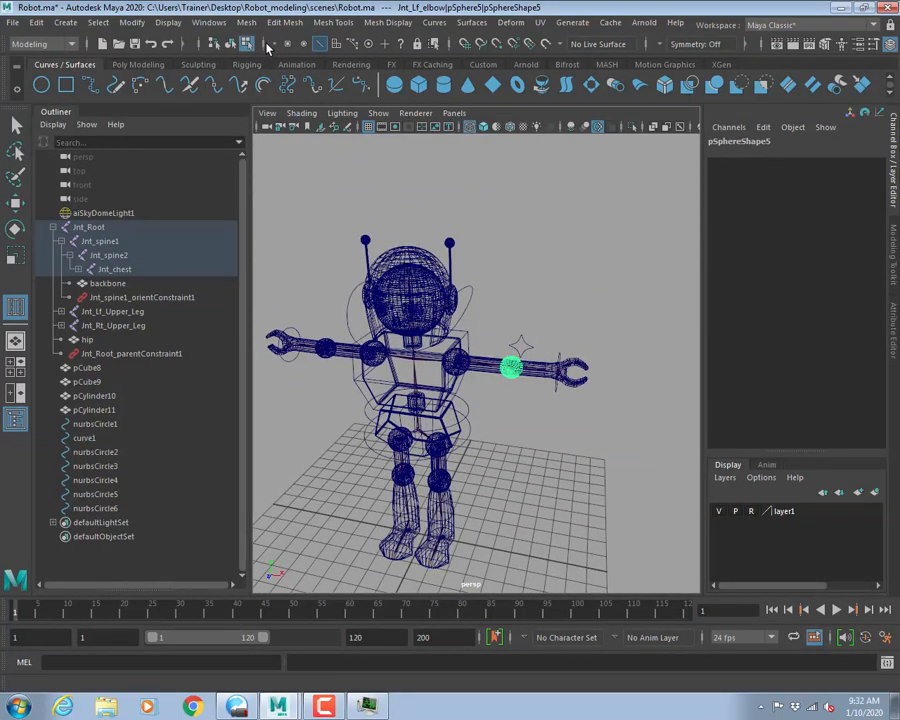
{"action": "left_click", "coordinate": [183, 45]}
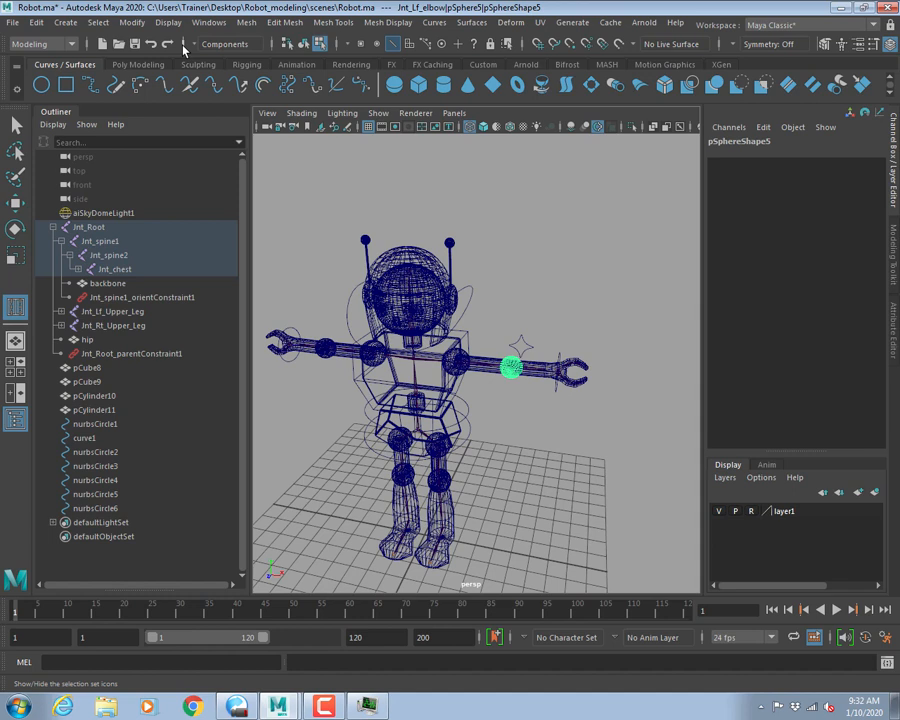
{"action": "left_click", "coordinate": [319, 43]}
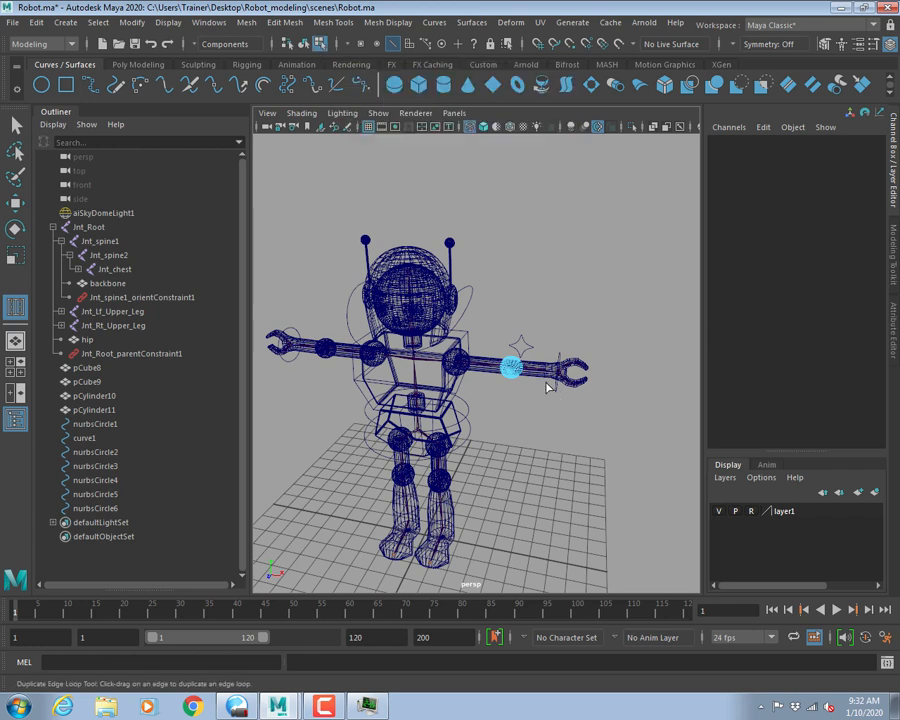
{"action": "right_click", "coordinate": [512, 366]}
{"action": "left_click", "coordinate": [590, 356]}
{"action": "key", "text": "q"}
{"action": "key", "text": "ctrl+z"}
{"action": "key", "text": "ctrl+z"}
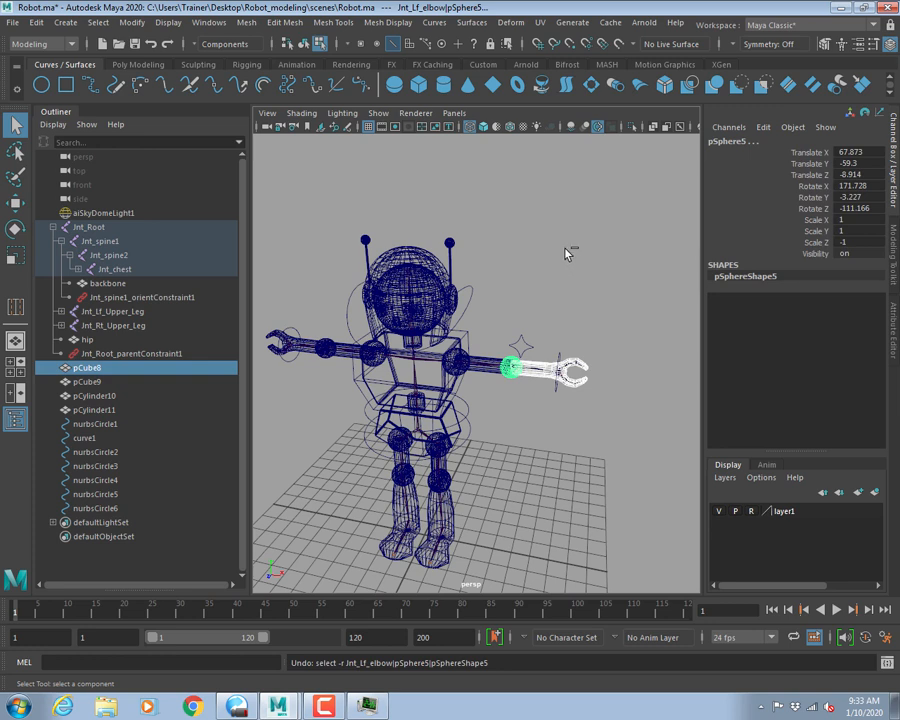
{"action": "left_click", "coordinate": [567, 252]}
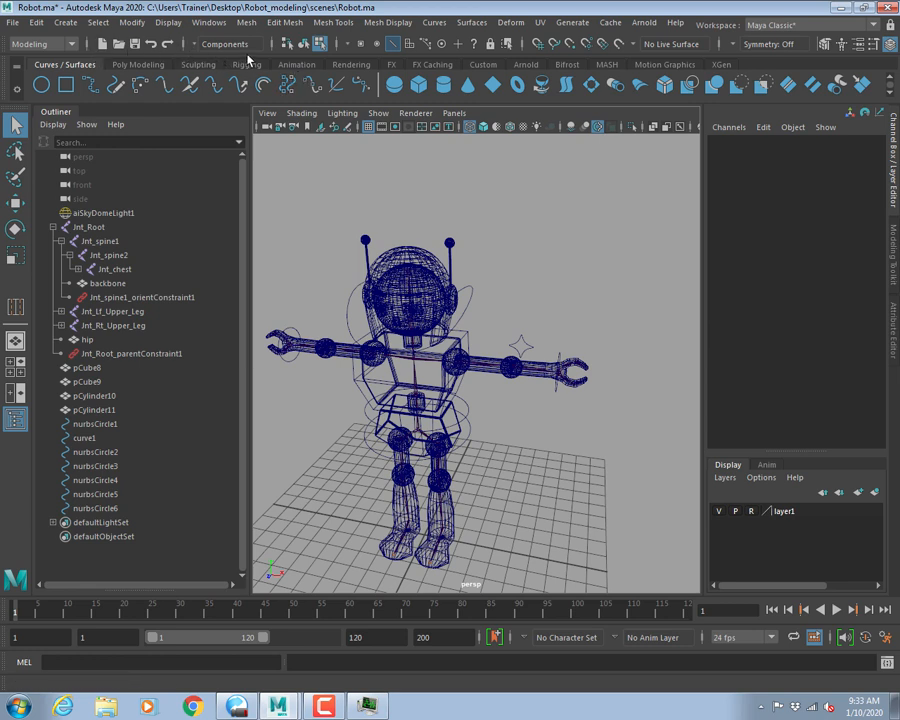
Switch the selection mode from components to objects with nothing selected.
{"action": "left_click", "coordinate": [305, 44]}
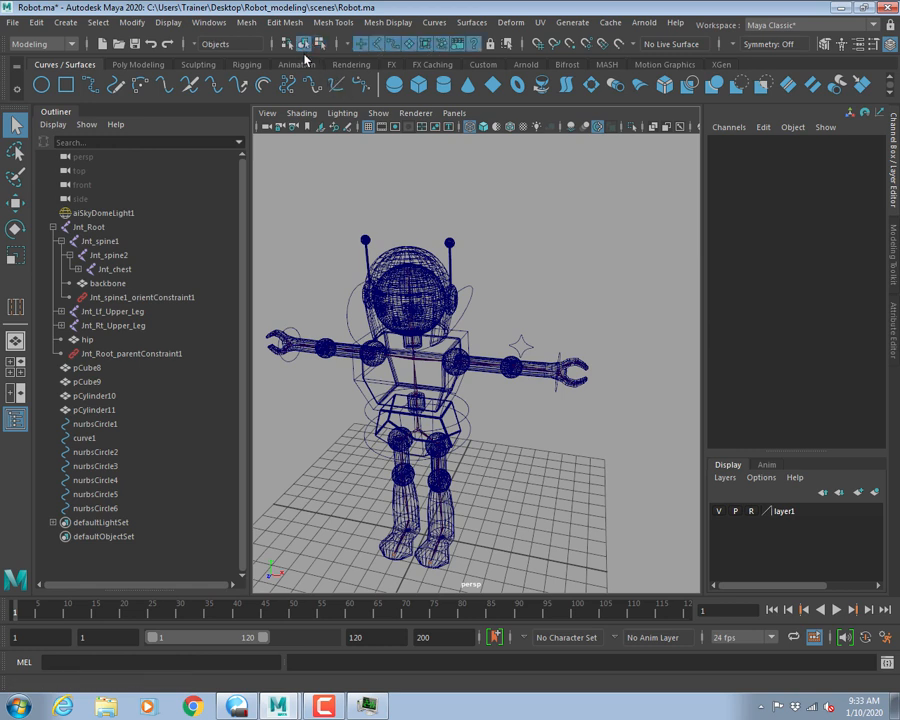
{"action": "left_click", "coordinate": [537, 347]}
{"action": "left_click", "coordinate": [432, 233]}
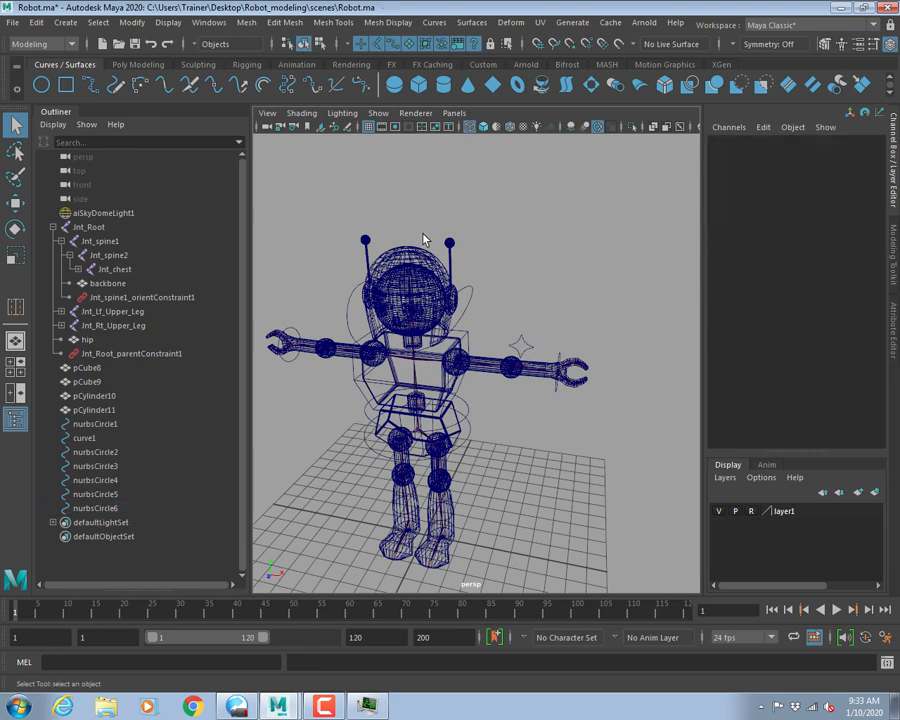
Duplicate the left elbow's star-shaped control curve, nurbsCircle6, in the front view.
{"action": "left_click", "coordinate": [522, 345]}
{"action": "key", "text": "space"}
{"action": "key", "text": "space"}
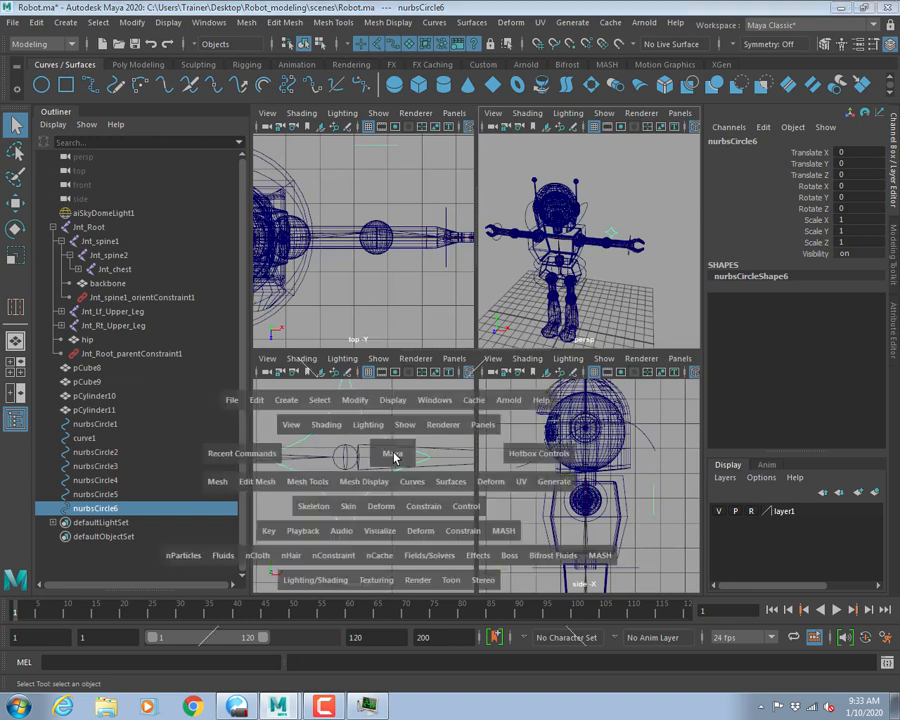
{"action": "scroll", "coordinate": [420, 408], "scroll_direction": "down", "scroll_amount": 6}
{"action": "right_click_drag", "start_coordinate": [377, 381], "coordinate": [364, 369], "text": "alt"}
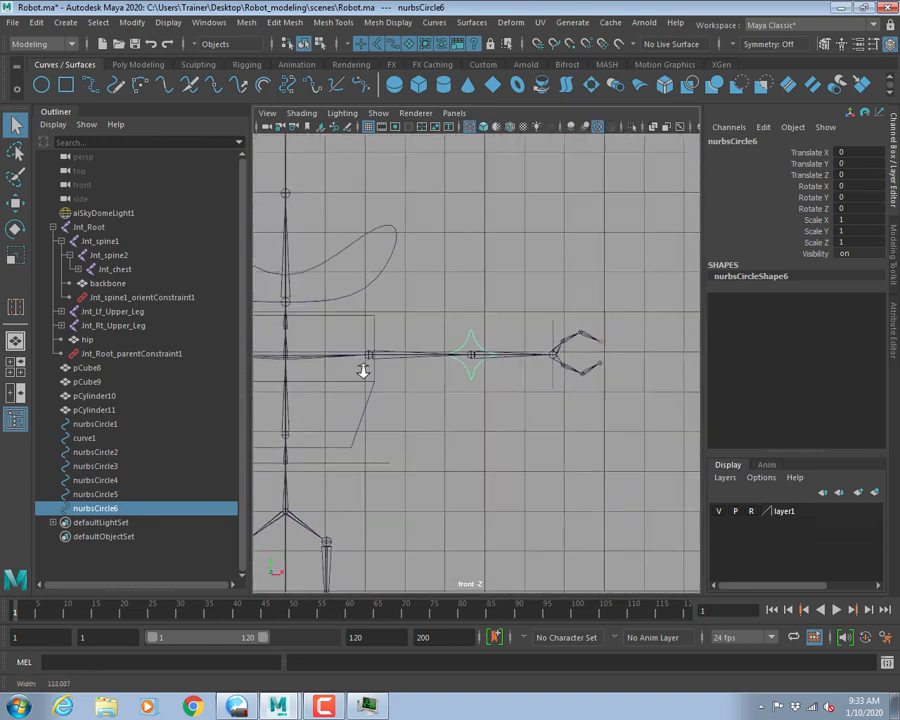
{"action": "middle_click_drag", "start_coordinate": [364, 369], "coordinate": [552, 388], "text": "alt"}
{"action": "right_click_drag", "start_coordinate": [552, 388], "coordinate": [472, 396], "text": "alt"}
{"action": "middle_click_drag", "start_coordinate": [472, 396], "coordinate": [453, 402], "text": "alt"}
{"action": "key", "text": "w"}
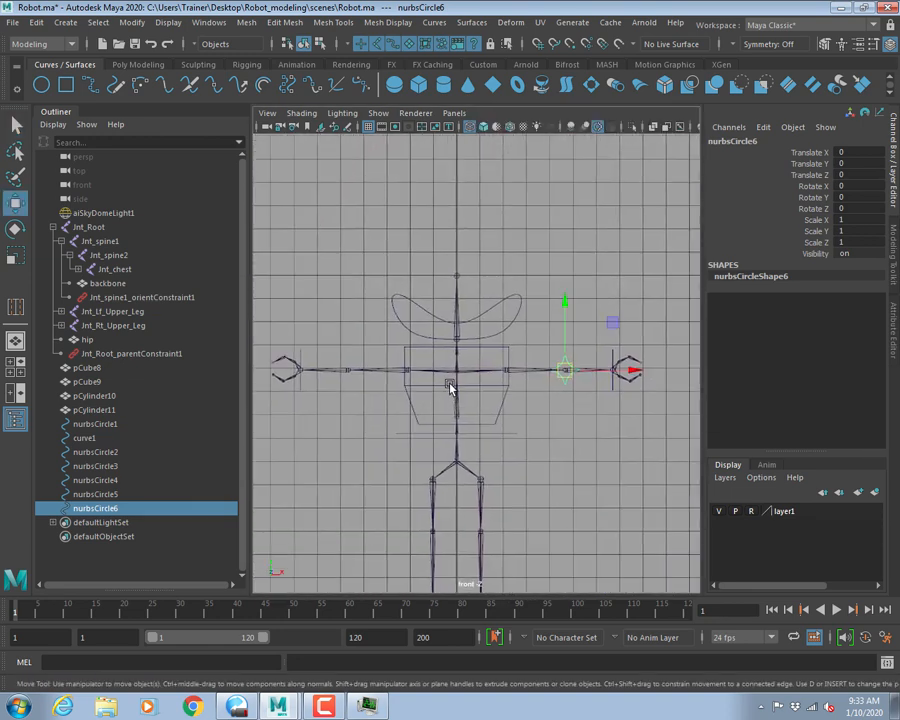
{"action": "key", "text": "ctrl+d"}
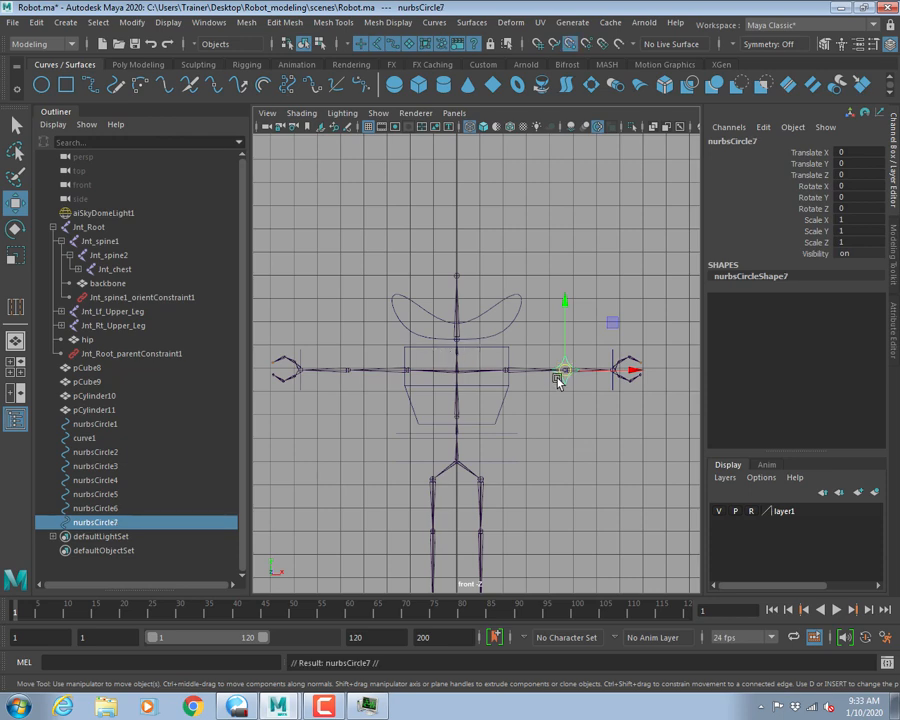
{"action": "left_click_drag", "start_coordinate": [563, 375], "coordinate": [352, 364]}
{"action": "scroll", "coordinate": [416, 366], "scroll_direction": "up", "scroll_amount": 4}
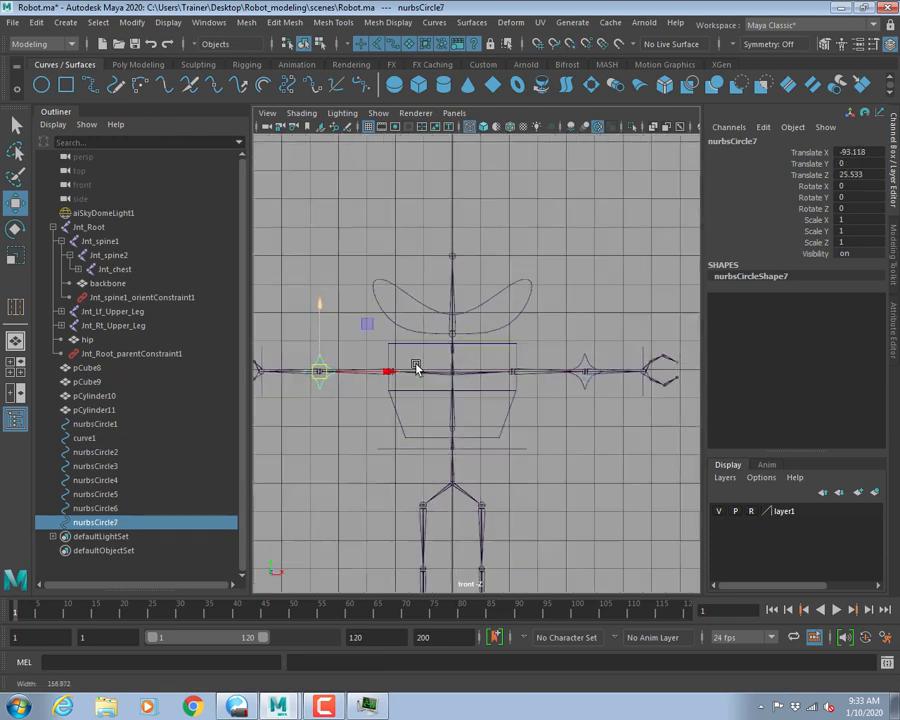
{"action": "key", "text": "ctrl+z"}
{"action": "scroll", "coordinate": [430, 360], "scroll_direction": "down", "scroll_amount": 4}
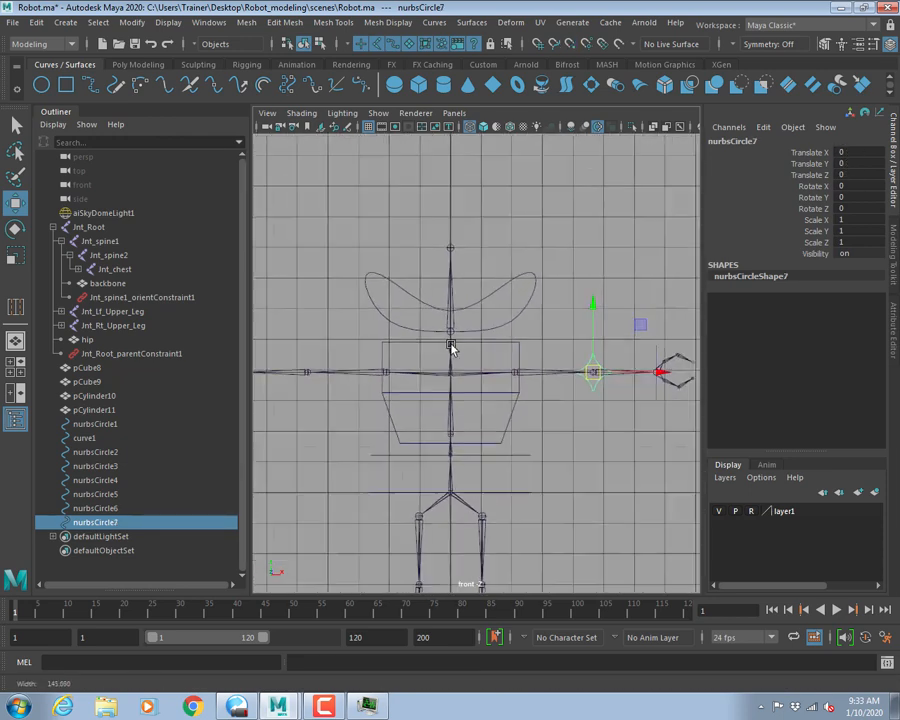
Snap the duplicated star curve along X to the right elbow joint, at Translate X -93.118, and freeze its transformations.
{"action": "key", "text": "v"}
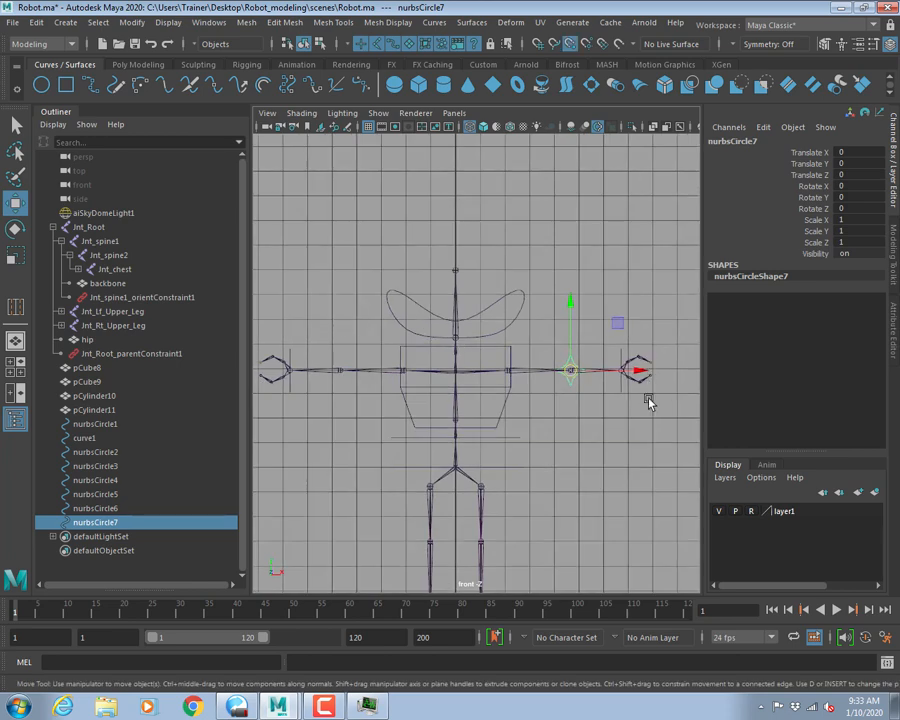
{"action": "left_click_drag", "start_coordinate": [635, 372], "coordinate": [338, 366]}
{"action": "key", "text": "space"}
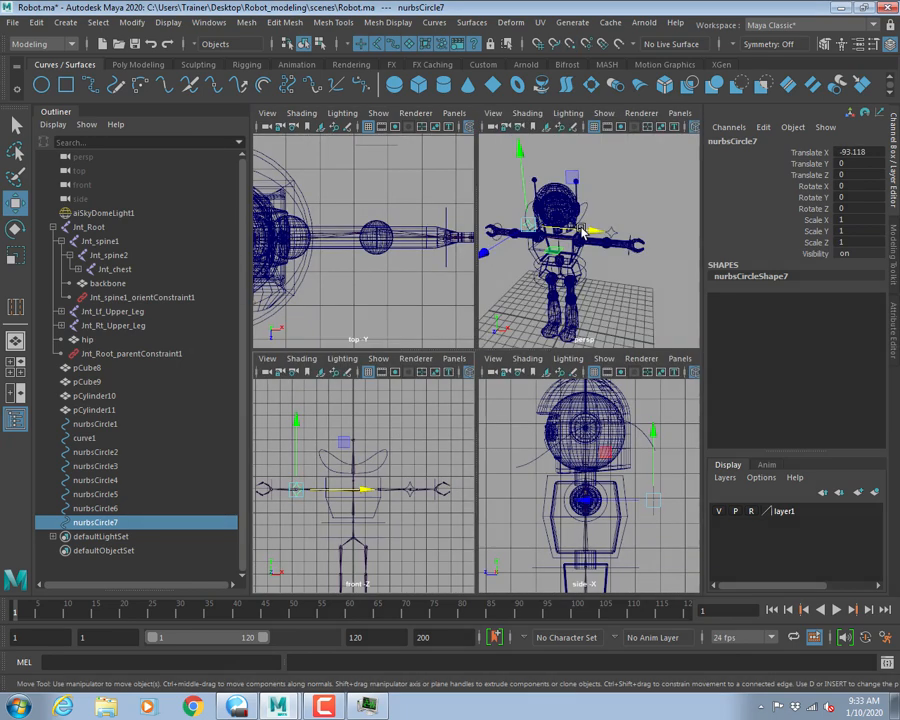
{"action": "key", "text": "space"}
{"action": "left_click_drag", "start_coordinate": [580, 364], "coordinate": [528, 360], "text": "alt"}
{"action": "left_click_drag", "start_coordinate": [517, 280], "coordinate": [478, 354], "text": "alt"}
{"action": "left_click", "coordinate": [132, 22]}
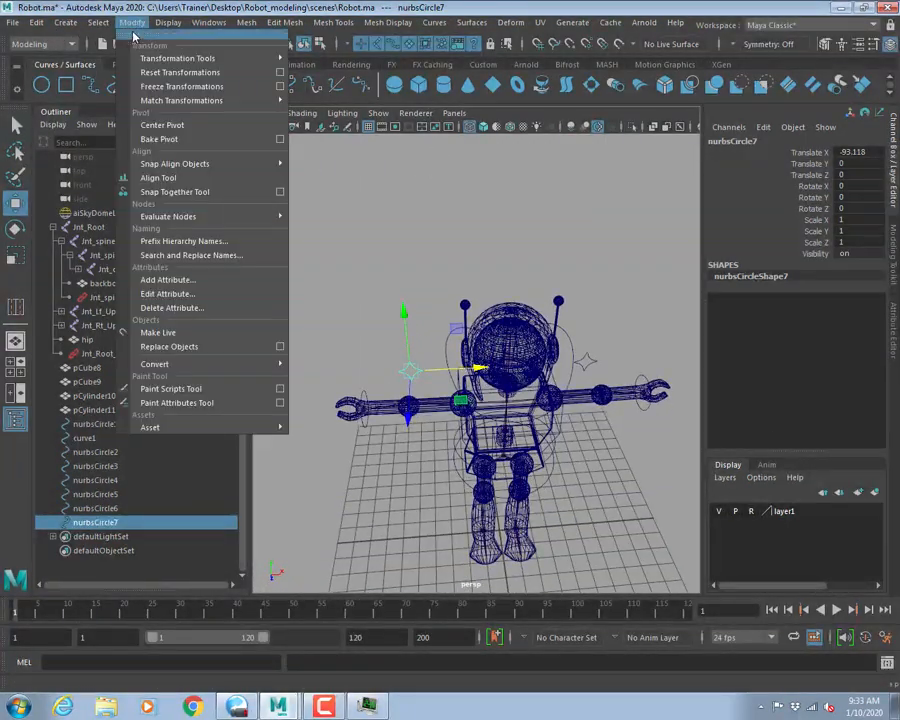
{"action": "left_click", "coordinate": [135, 86]}
Examine the elbow and wrist control curves and the robot's legs and feet from several angles.
{"action": "left_click_drag", "start_coordinate": [506, 186], "coordinate": [516, 220], "text": "alt"}
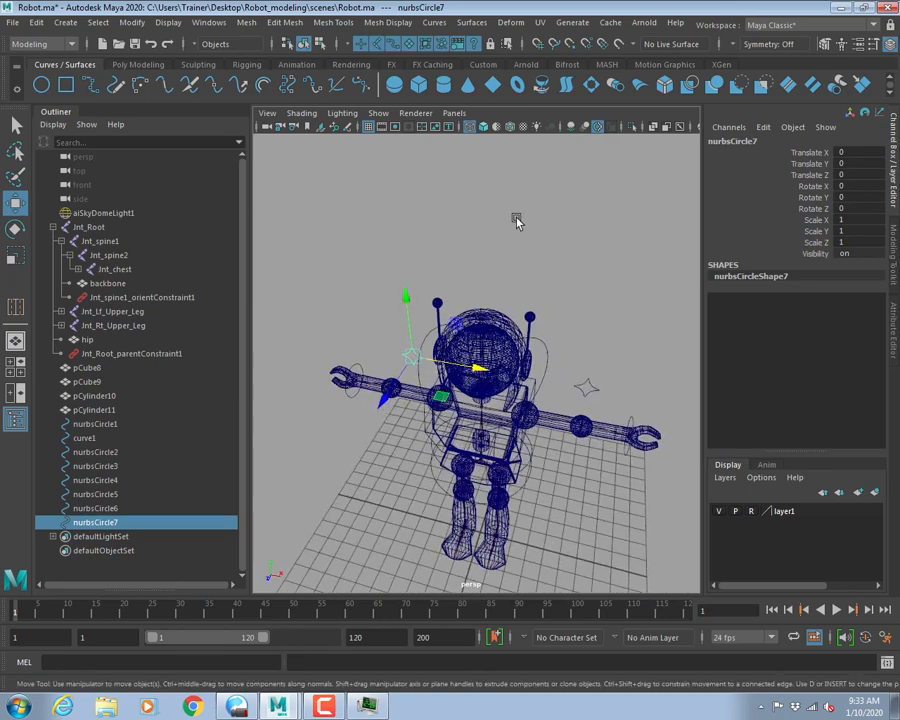
{"action": "left_click", "coordinate": [359, 362]}
{"action": "left_click", "coordinate": [354, 375]}
{"action": "key", "text": "q"}
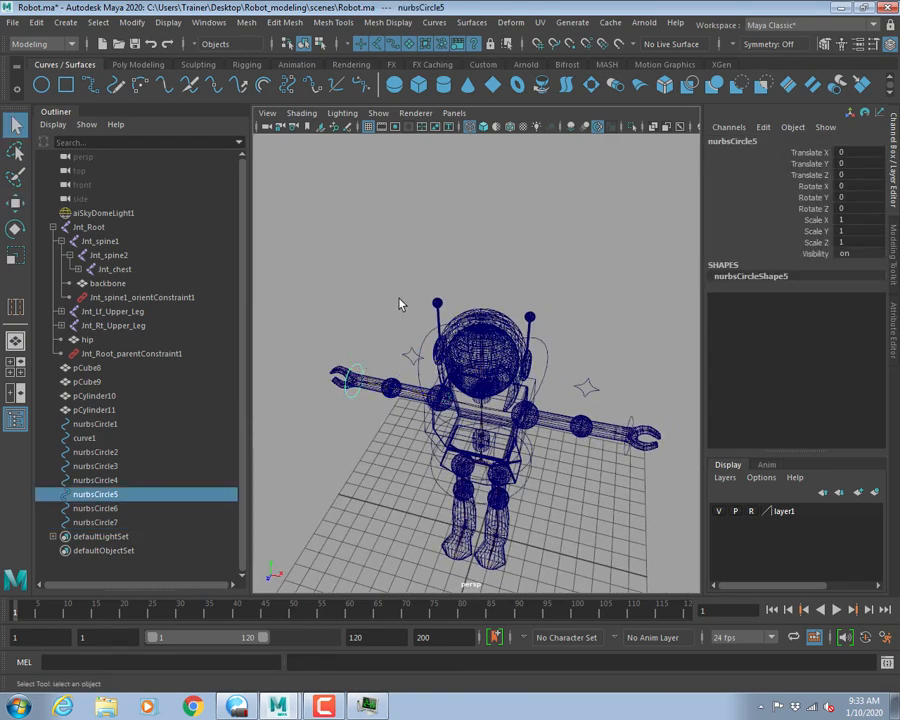
{"action": "left_click_drag", "start_coordinate": [400, 302], "coordinate": [504, 333], "text": "alt"}
{"action": "middle_click_drag", "start_coordinate": [498, 478], "coordinate": [494, 372], "text": "alt"}
{"action": "left_click_drag", "start_coordinate": [494, 390], "coordinate": [458, 424], "text": "alt"}
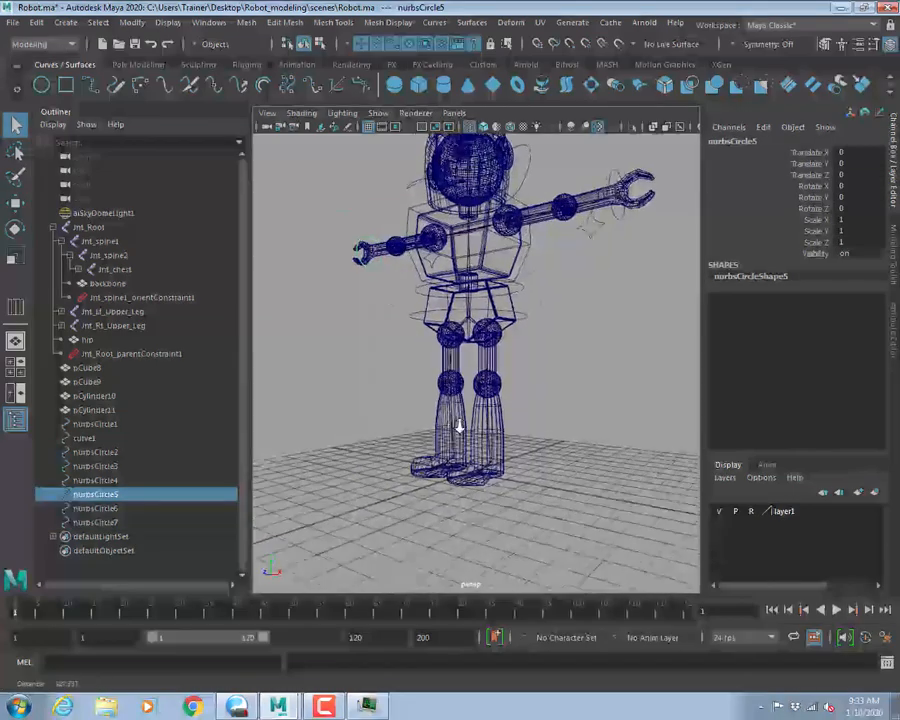
{"action": "right_click_drag", "start_coordinate": [458, 424], "coordinate": [526, 448], "text": "alt"}
{"action": "middle_click_drag", "start_coordinate": [526, 448], "coordinate": [530, 344], "text": "alt"}
{"action": "left_click_drag", "start_coordinate": [530, 344], "coordinate": [524, 427], "text": "alt"}
Draw a NURBS circle around the left foot in the top view, centred at about X 11.067, Z 3.264.
{"action": "key", "text": "space"}
{"action": "key", "text": "space"}
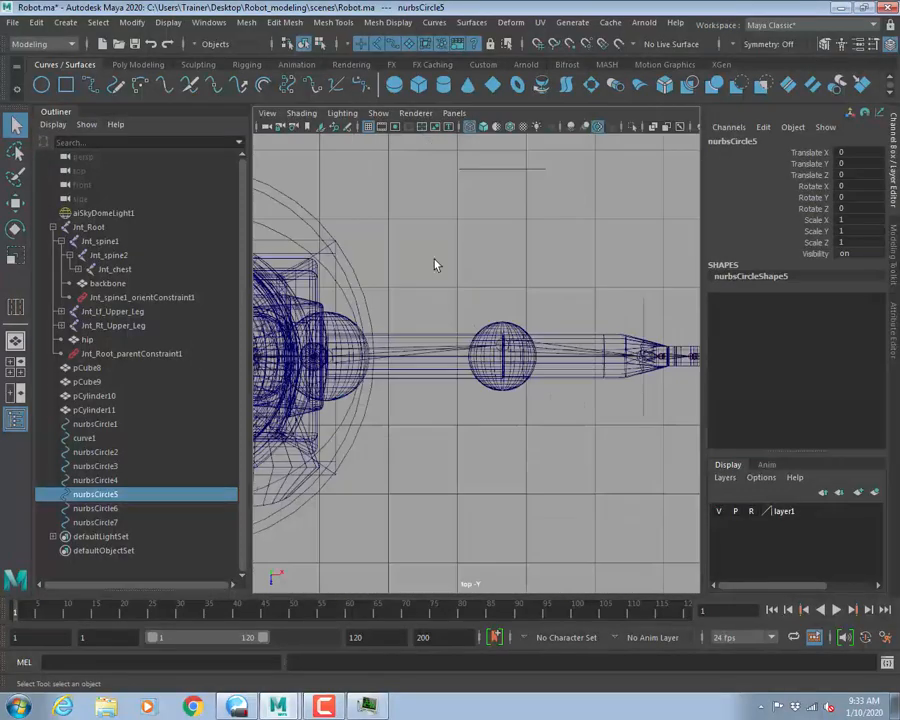
{"action": "right_click_drag", "start_coordinate": [471, 323], "coordinate": [318, 307], "text": "alt"}
{"action": "middle_click_drag", "start_coordinate": [318, 307], "coordinate": [430, 297], "text": "alt"}
{"action": "right_click_drag", "start_coordinate": [430, 297], "coordinate": [447, 317], "text": "alt"}
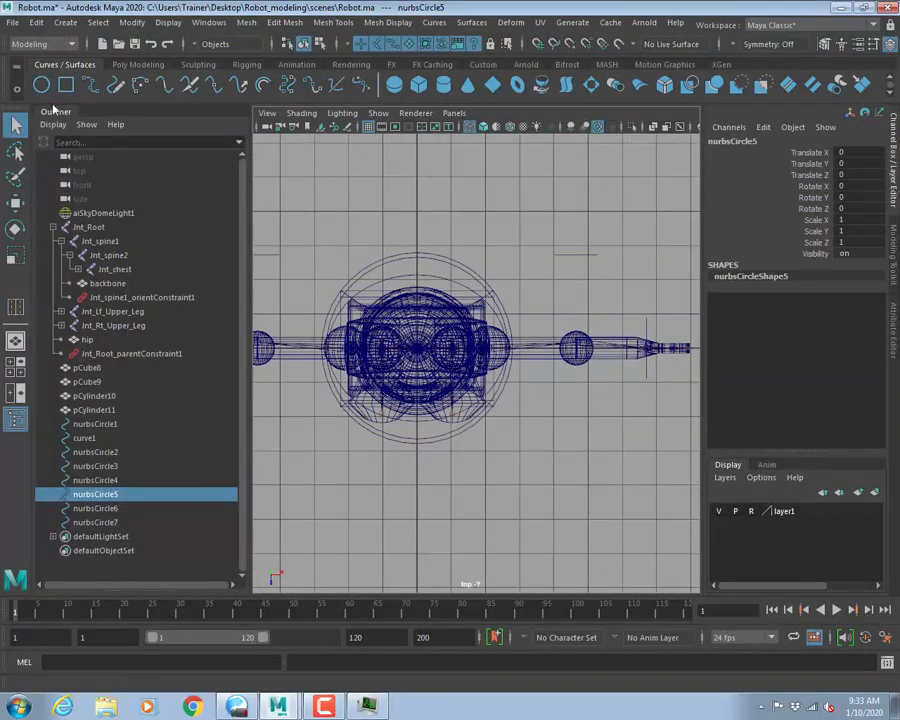
{"action": "left_click", "coordinate": [42, 87]}
{"action": "left_click_drag", "start_coordinate": [459, 357], "coordinate": [514, 398]}
{"action": "key", "text": "space"}
{"action": "key", "text": "space"}
{"action": "middle_click_drag", "start_coordinate": [607, 259], "coordinate": [523, 167], "text": "alt"}
{"action": "right_click_drag", "start_coordinate": [523, 167], "coordinate": [541, 293], "text": "alt"}
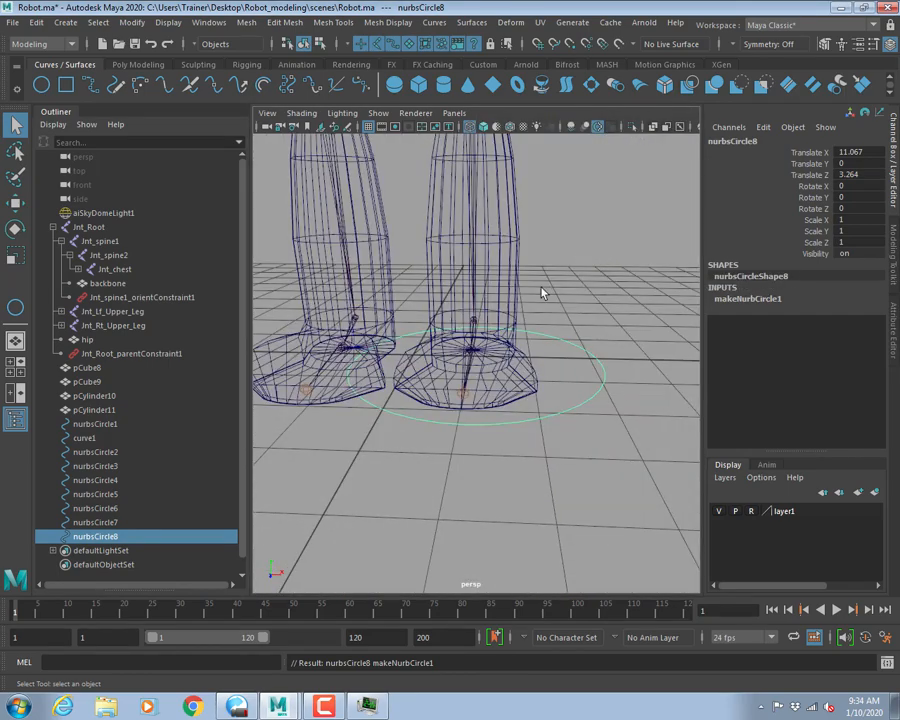
Display the control vertices of the circle around the left foot.
{"action": "left_click_drag", "start_coordinate": [541, 293], "coordinate": [491, 367], "text": "alt"}
{"action": "right_click_drag", "start_coordinate": [580, 358], "coordinate": [514, 346]}
{"action": "left_click_drag", "start_coordinate": [482, 366], "coordinate": [500, 366], "text": "alt"}
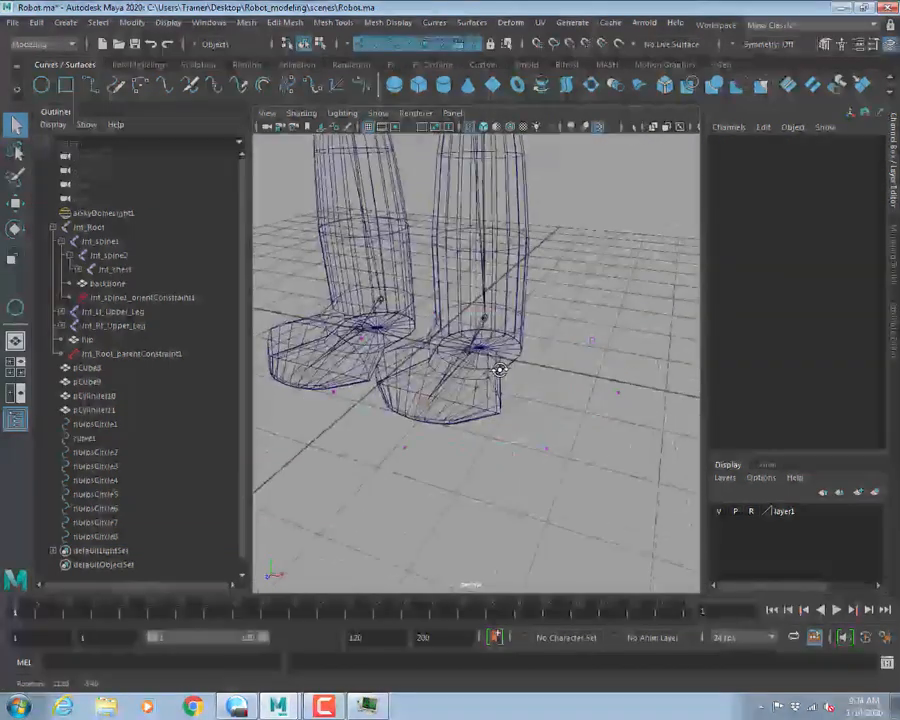
{"action": "left_click", "coordinate": [366, 346]}
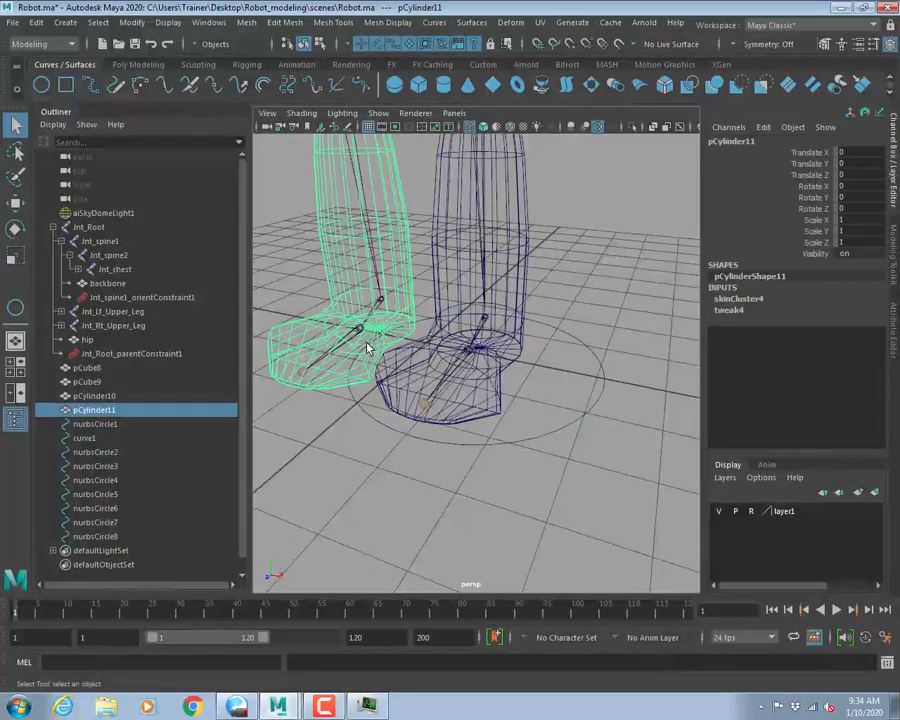
{"action": "left_click", "coordinate": [432, 332]}
{"action": "right_click_drag", "start_coordinate": [412, 326], "coordinate": [476, 334], "text": "alt"}
{"action": "right_click_drag", "start_coordinate": [414, 298], "coordinate": [372, 314]}
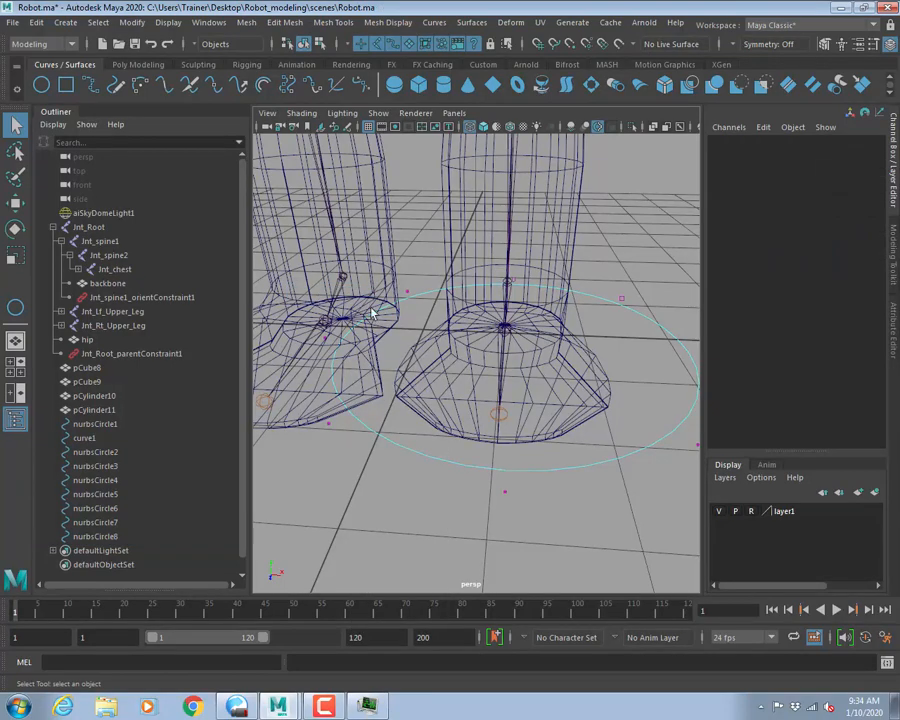
Move control vertices 3 and 2 on the foot circle's inner side along X toward the left foot.
{"action": "left_click", "coordinate": [330, 345]}
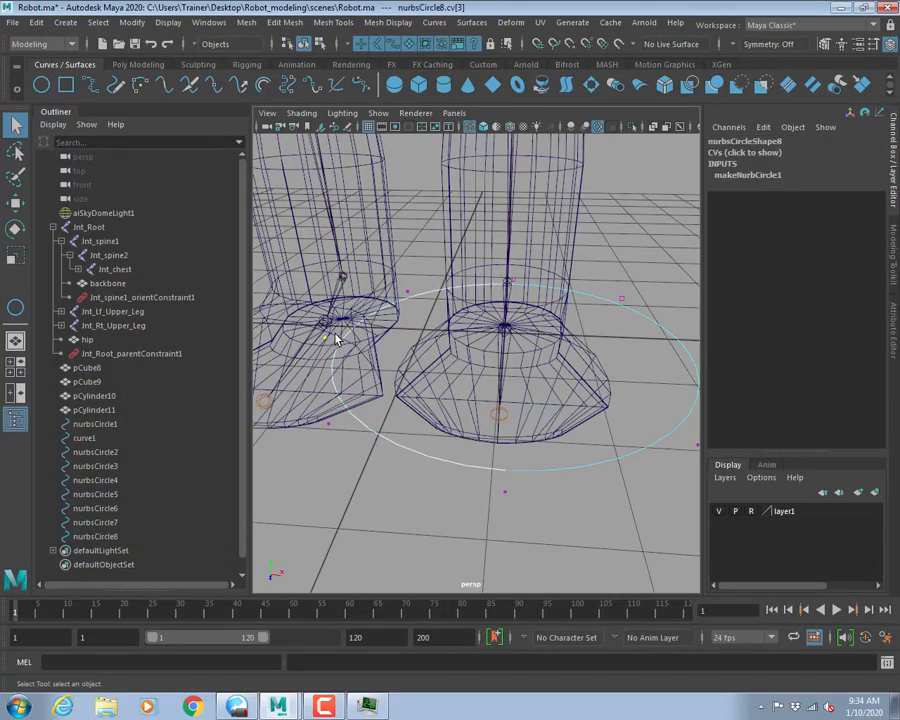
{"action": "key", "text": "w"}
{"action": "left_click_drag", "start_coordinate": [396, 343], "coordinate": [500, 351]}
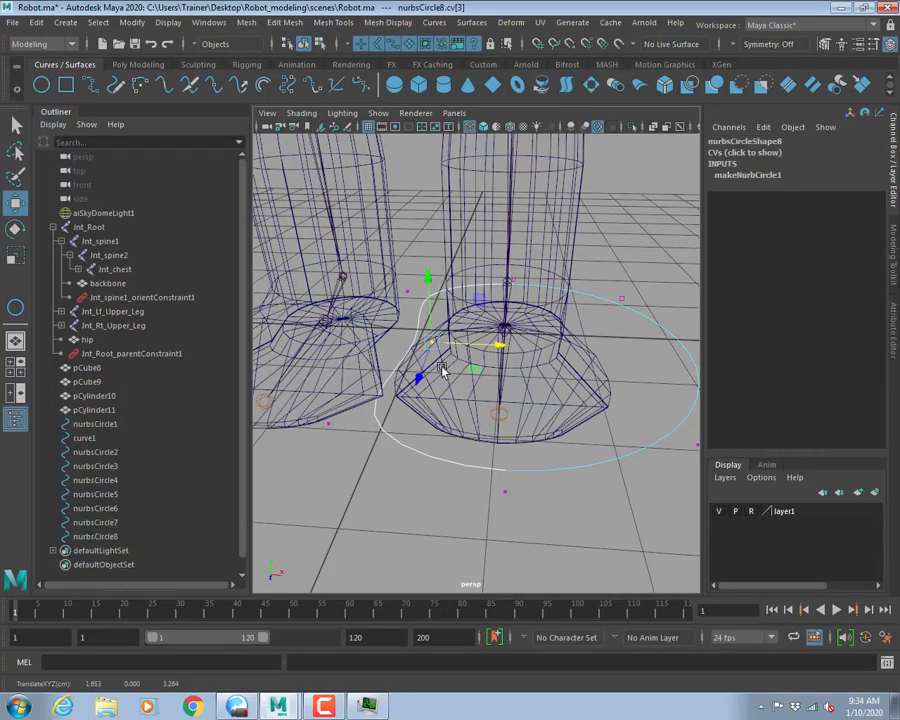
{"action": "left_click_drag", "start_coordinate": [440, 365], "coordinate": [453, 401], "text": "alt"}
{"action": "left_click_drag", "start_coordinate": [491, 349], "coordinate": [520, 346]}
{"action": "left_click", "coordinate": [382, 252]}
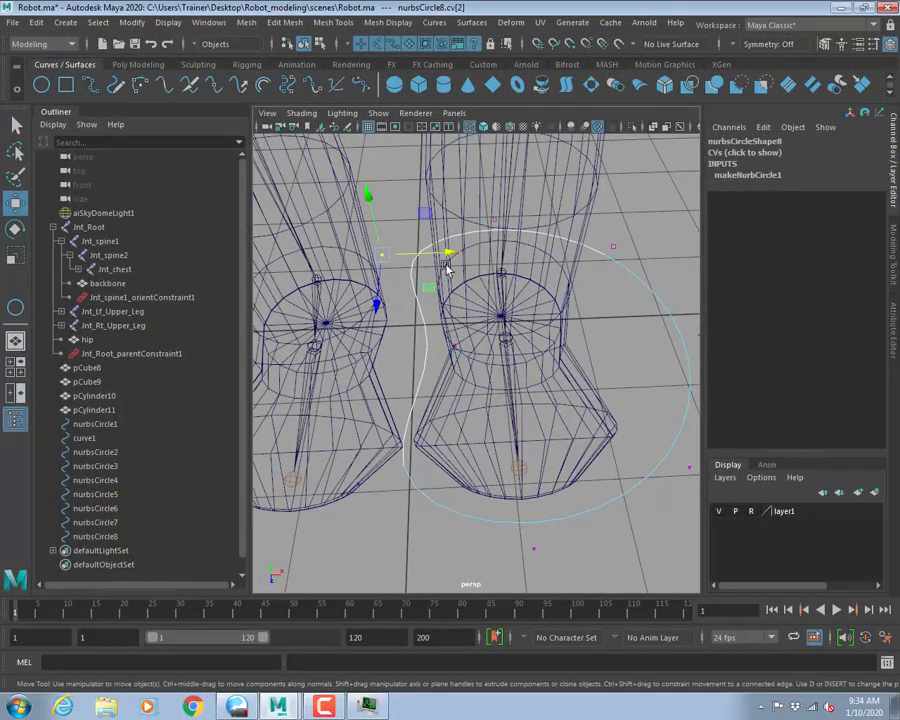
{"action": "left_click_drag", "start_coordinate": [447, 256], "coordinate": [482, 260]}
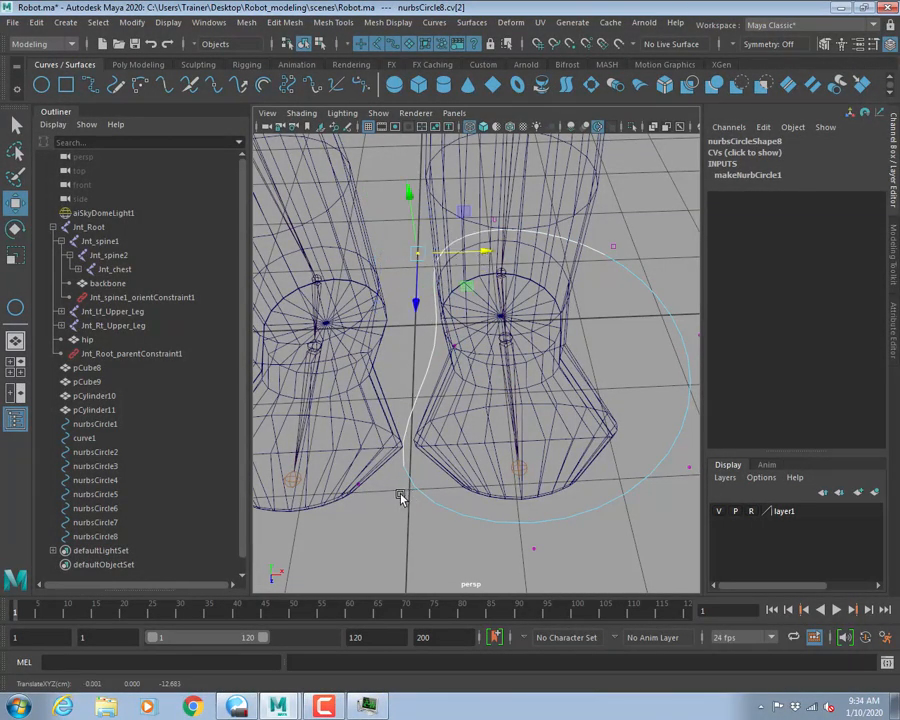
Move control vertex 4 on the foot circle's inner side along X toward the foot and pull in the outer side's vertices.
{"action": "left_click", "coordinate": [352, 474]}
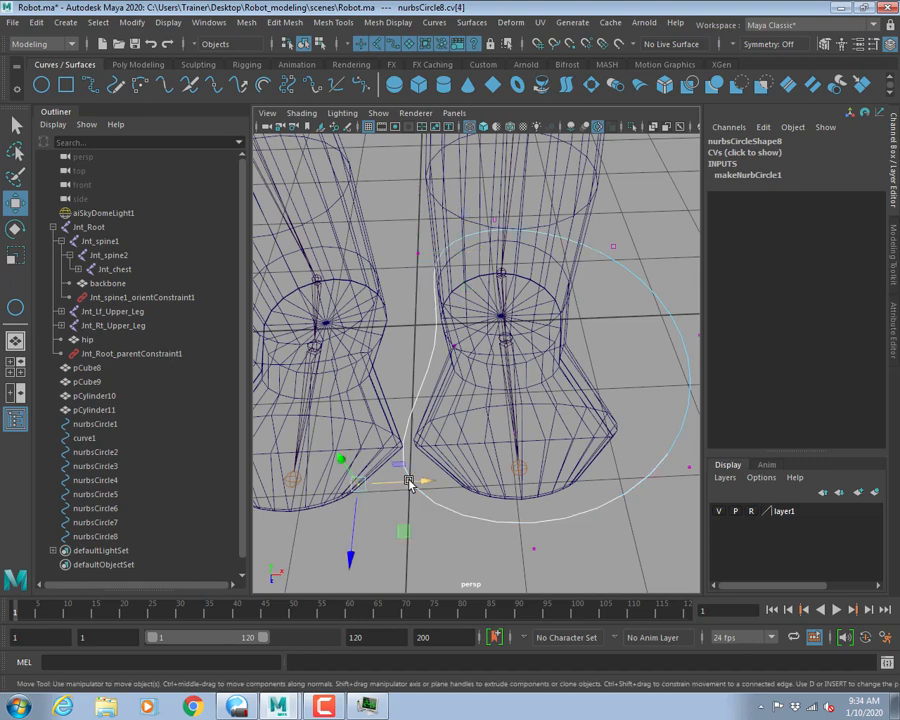
{"action": "left_click_drag", "start_coordinate": [409, 482], "coordinate": [430, 479]}
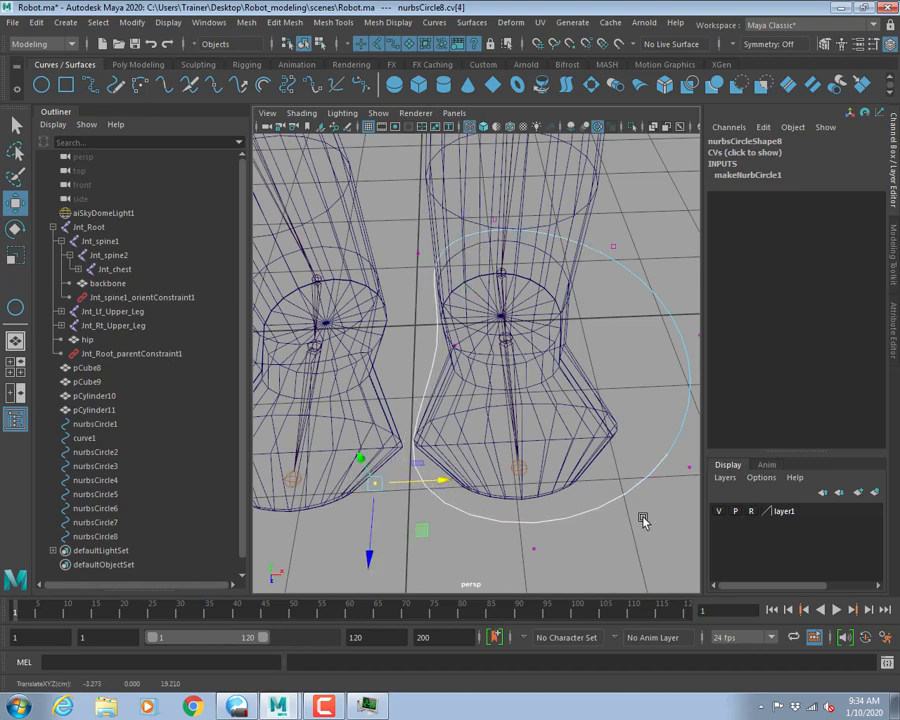
{"action": "left_click_drag", "start_coordinate": [612, 484], "coordinate": [548, 478], "text": "alt"}
{"action": "middle_click_drag", "start_coordinate": [548, 478], "coordinate": [460, 428], "text": "alt"}
{"action": "left_click_drag", "start_coordinate": [462, 428], "coordinate": [503, 456]}
{"action": "left_click_drag", "start_coordinate": [524, 295], "coordinate": [588, 356]}
{"action": "left_click_drag", "start_coordinate": [641, 346], "coordinate": [498, 326]}
{"action": "middle_click_drag", "start_coordinate": [536, 305], "coordinate": [492, 390], "text": "alt"}
Move control vertices 0 to 2 behind the heel of the left foot curve closer to the foot.
{"action": "left_click_drag", "start_coordinate": [432, 253], "coordinate": [475, 306]}
{"action": "left_click_drag", "start_coordinate": [508, 255], "coordinate": [588, 392], "text": "alt"}
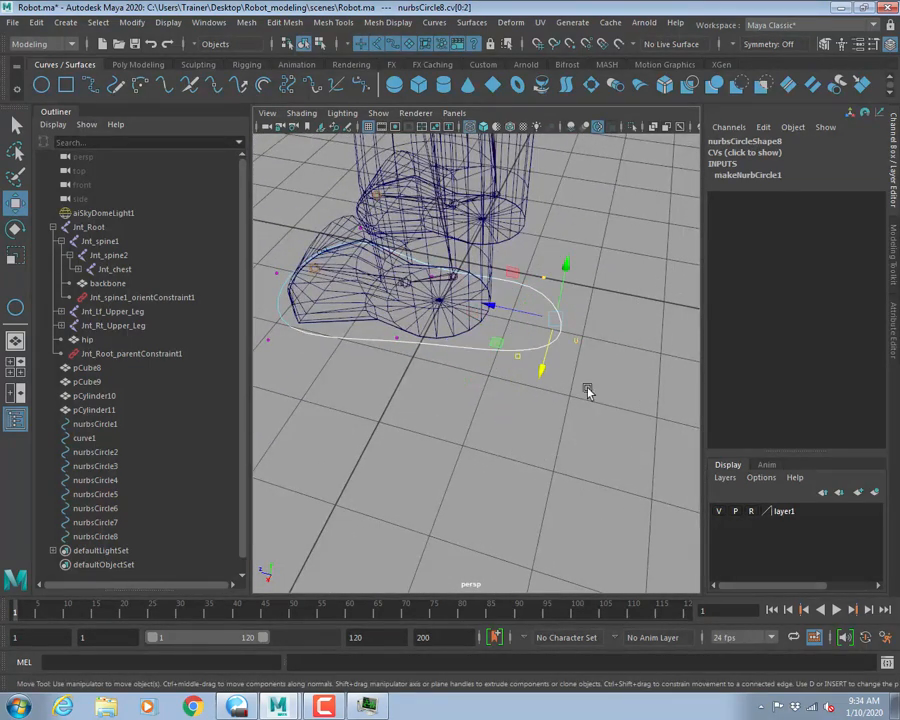
{"action": "left_click_drag", "start_coordinate": [505, 320], "coordinate": [568, 360]}
{"action": "left_click_drag", "start_coordinate": [403, 345], "coordinate": [422, 551]}
Adjust control vertices 5 and 6 in front of the left foot's toe and return the curve to object selection.
{"action": "left_click_drag", "start_coordinate": [340, 480], "coordinate": [260, 505]}
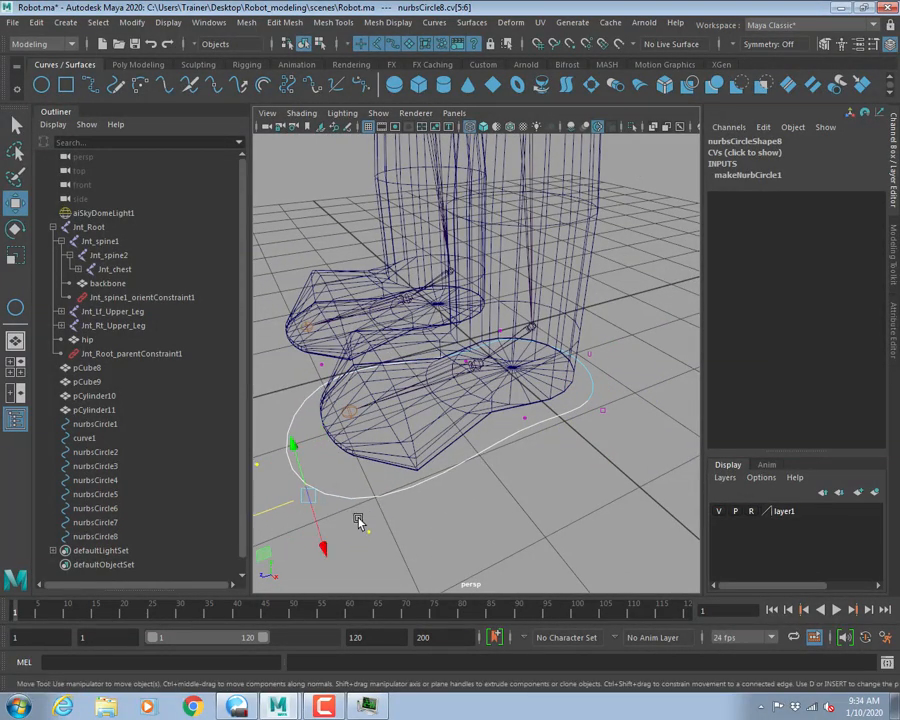
{"action": "left_click_drag", "start_coordinate": [358, 518], "coordinate": [389, 578]}
{"action": "left_click_drag", "start_coordinate": [504, 390], "coordinate": [532, 412]}
{"action": "scroll", "coordinate": [540, 436], "scroll_direction": "down", "scroll_amount": 3}
{"action": "key", "text": "F8"}
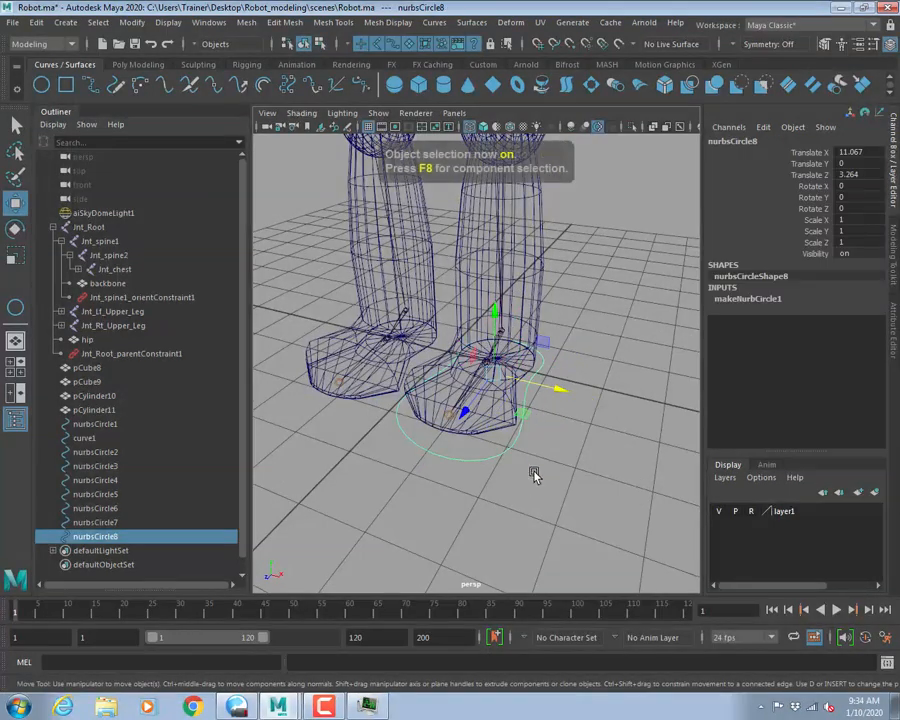
Examine the reshaped curve around the left foot in shaded display.
{"action": "left_click", "coordinate": [532, 478]}
{"action": "left_click_drag", "start_coordinate": [532, 478], "coordinate": [532, 488], "text": "alt"}
{"action": "key", "text": "5"}
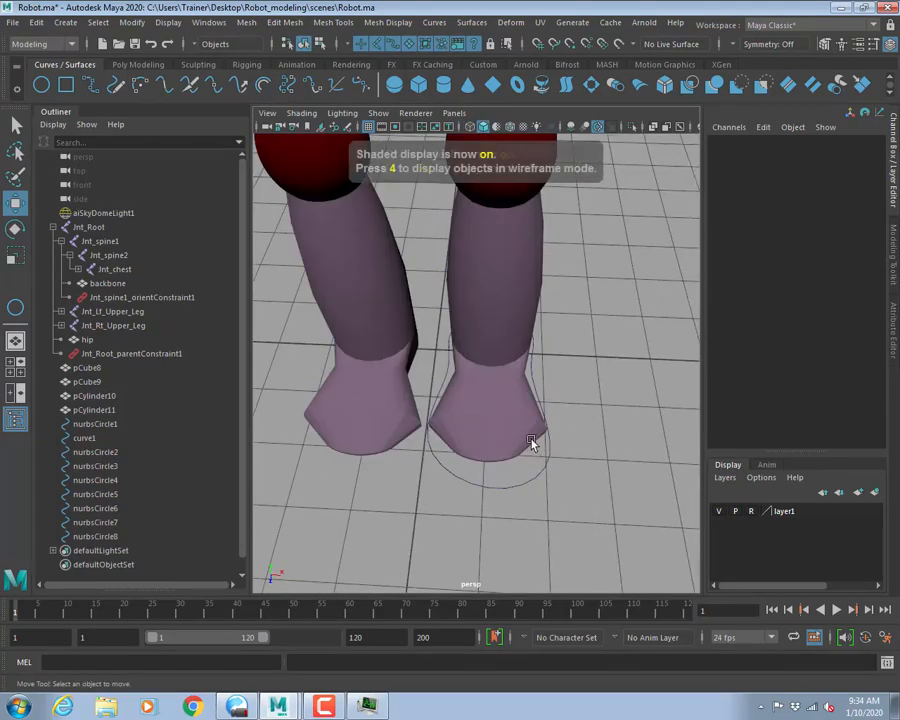
{"action": "mouse_move", "coordinate": [532, 440]}
{"action": "left_mouse_down", "text": "alt"}
{"action": "mouse_move", "coordinate": [462, 403]}
{"action": "mouse_move", "coordinate": [392, 396]}
{"action": "mouse_move", "coordinate": [536, 412]}
{"action": "mouse_move", "coordinate": [523, 409]}
{"action": "left_mouse_up", "text": "alt"}
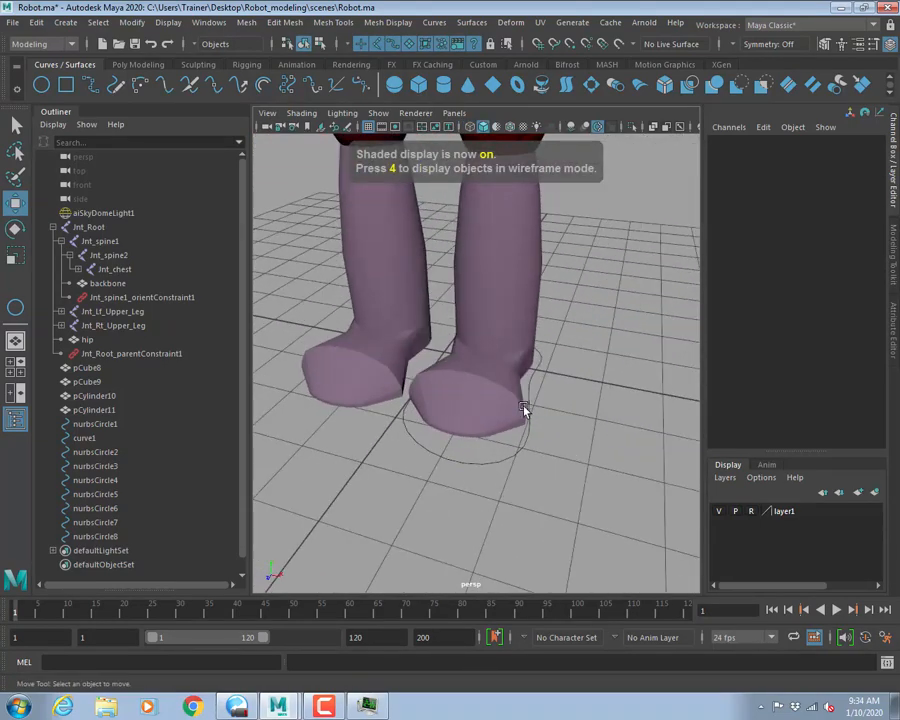
{"action": "left_click", "coordinate": [507, 454]}
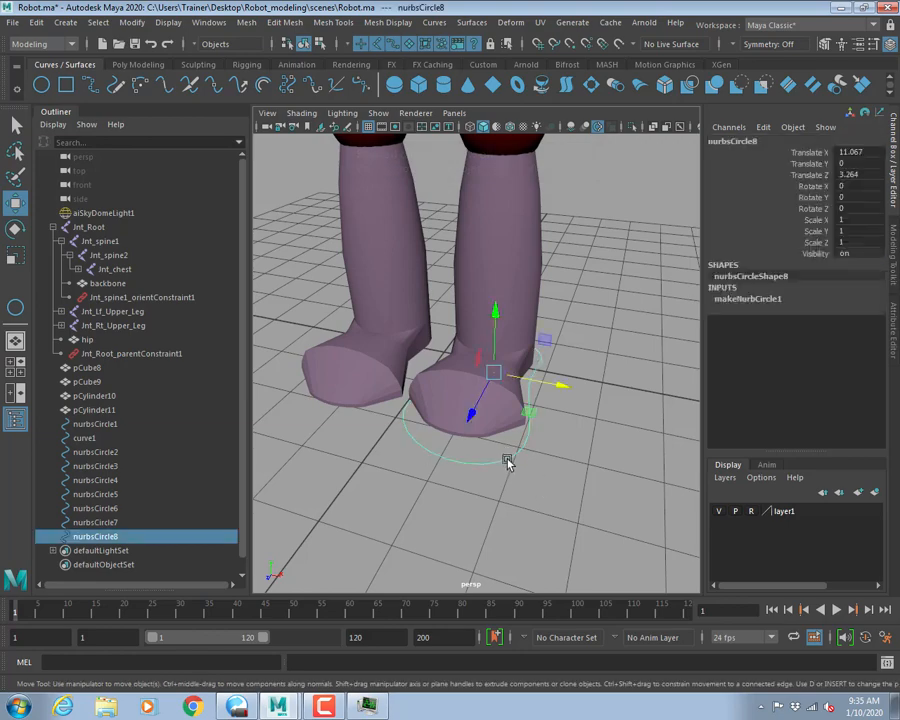
{"action": "left_click_drag", "start_coordinate": [508, 462], "coordinate": [577, 333], "text": "alt"}
Snap the left foot curve's pivot to the left ankle joint in wireframe display.
{"action": "key", "text": "4"}
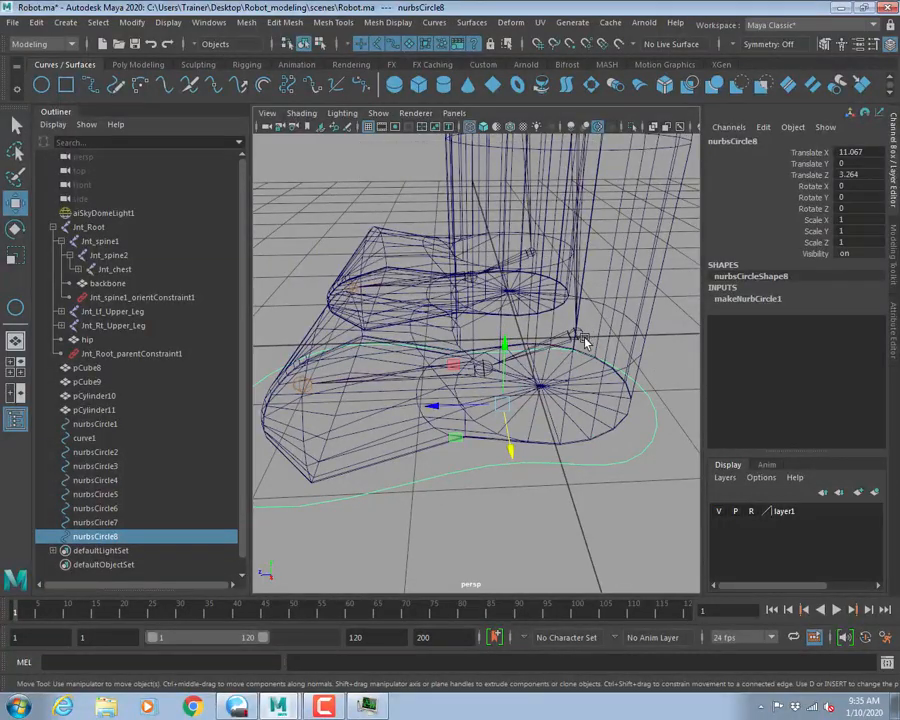
{"action": "left_click", "coordinate": [569, 337]}
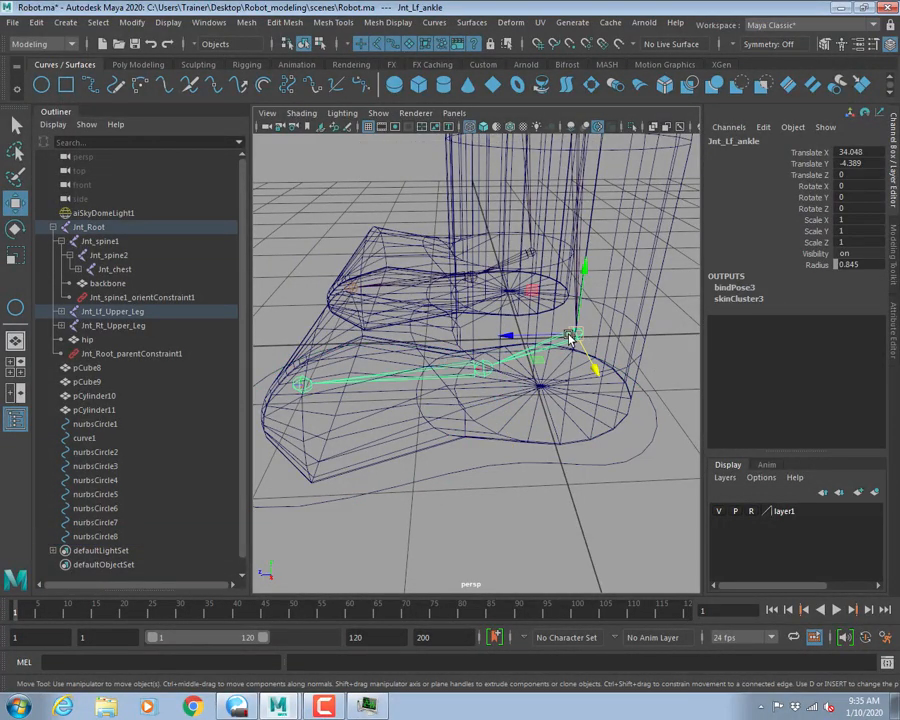
{"action": "left_click", "coordinate": [556, 459]}
{"action": "left_click", "coordinate": [553, 466]}
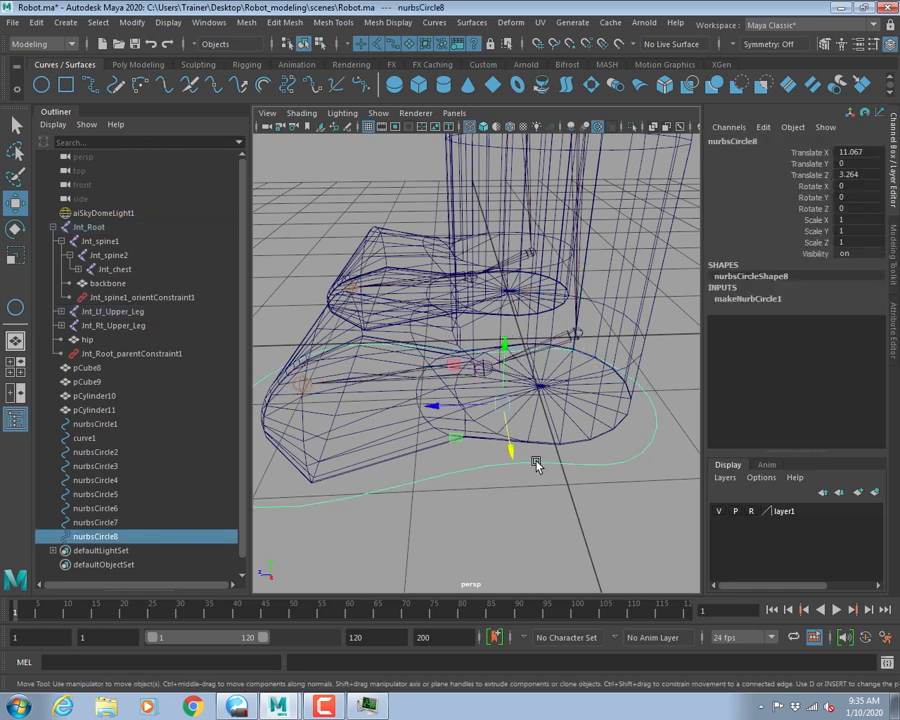
{"action": "key", "text": "d"}
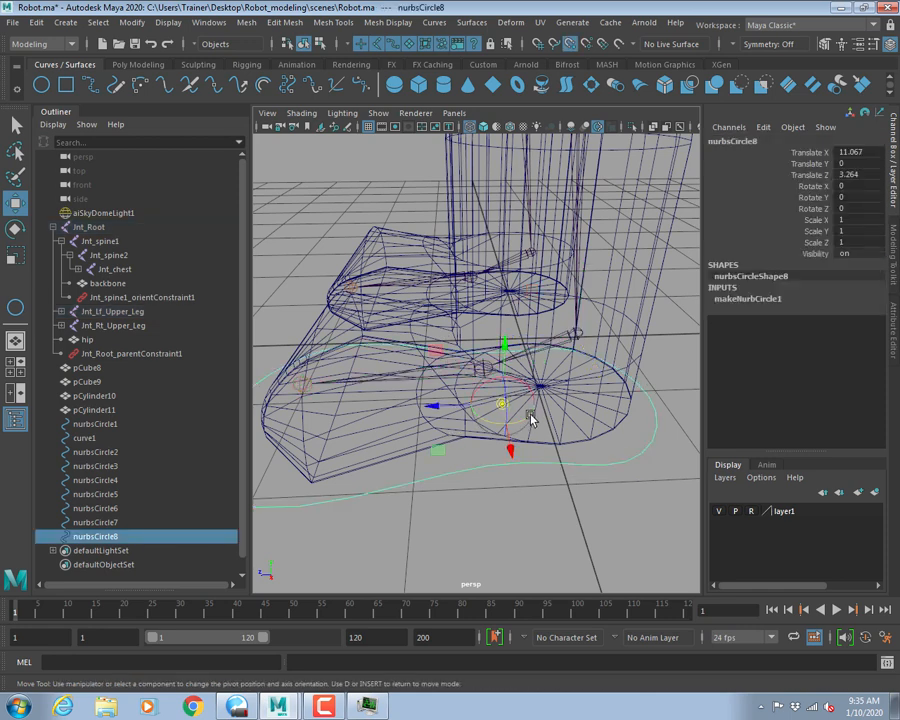
{"action": "left_click_drag", "start_coordinate": [577, 338], "coordinate": [357, 385], "text": "alt"}
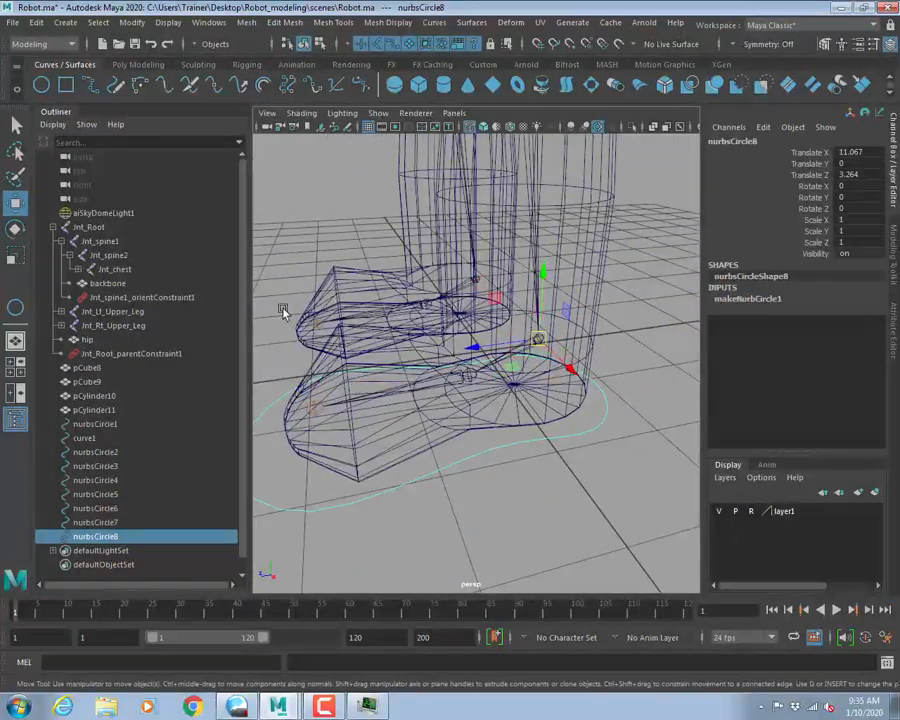
{"action": "left_click_drag", "start_coordinate": [283, 309], "coordinate": [490, 482], "text": "alt"}
Freeze the left foot curve's transformations and delete its history.
{"action": "left_click", "coordinate": [132, 22]}
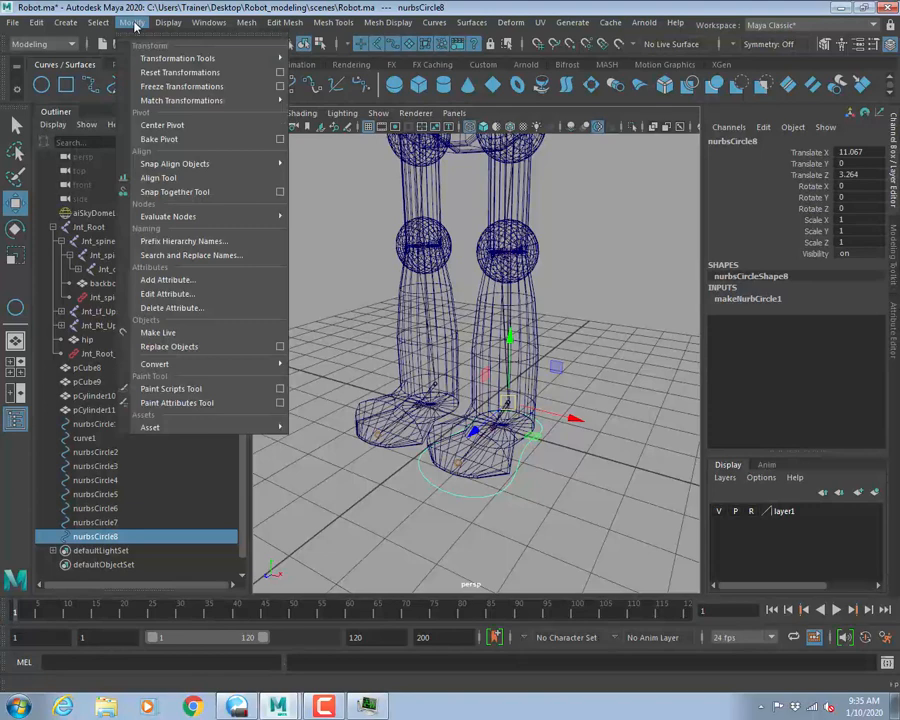
{"action": "left_click", "coordinate": [165, 82]}
{"action": "left_click", "coordinate": [36, 22]}
{"action": "mouse_move", "coordinate": [90, 188]}
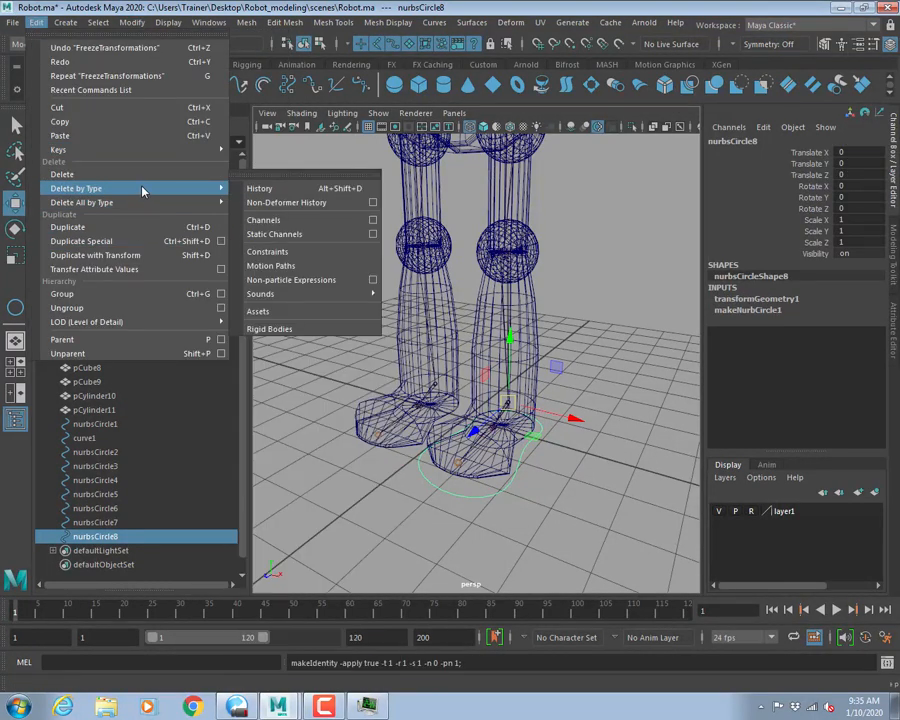
{"action": "left_click", "coordinate": [258, 188]}
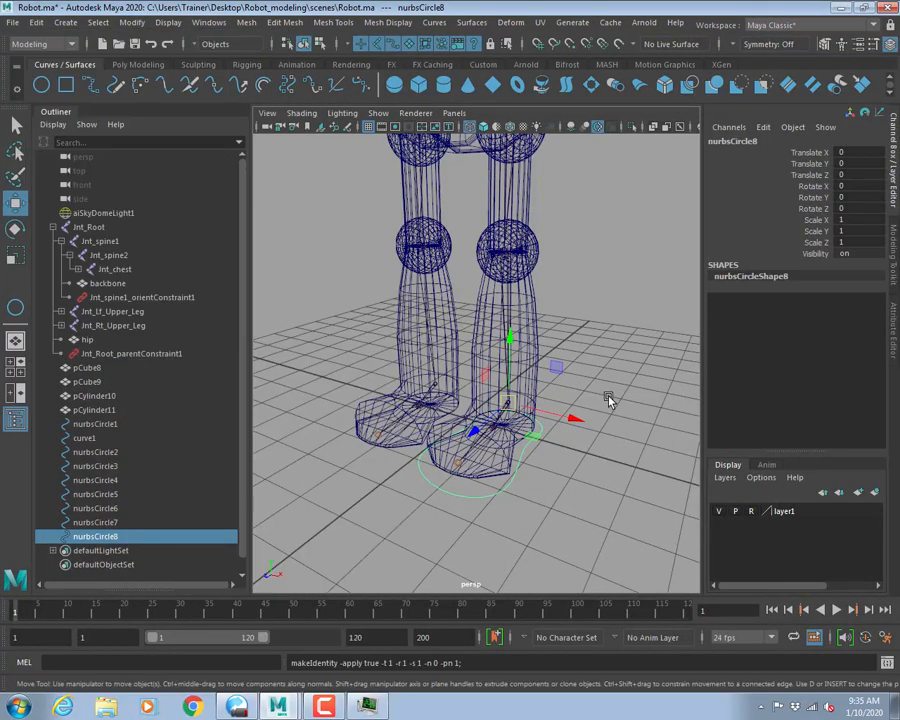
Duplicate the left foot's control curve in place.
{"action": "left_click_drag", "start_coordinate": [525, 390], "coordinate": [518, 408], "text": "alt"}
{"action": "key", "text": "q"}
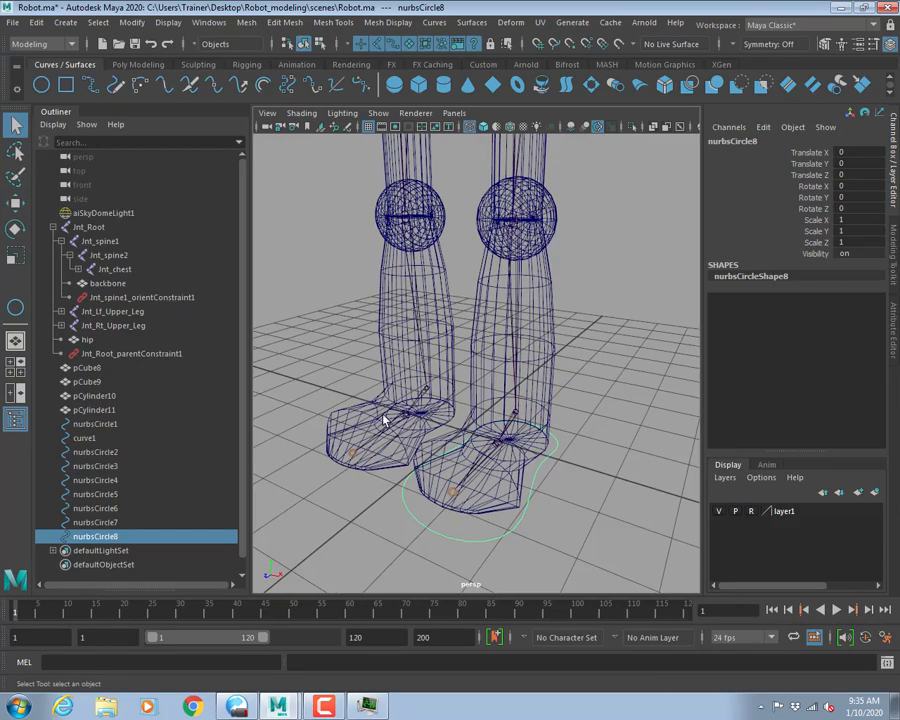
{"action": "left_click_drag", "start_coordinate": [383, 421], "coordinate": [465, 424], "text": "alt"}
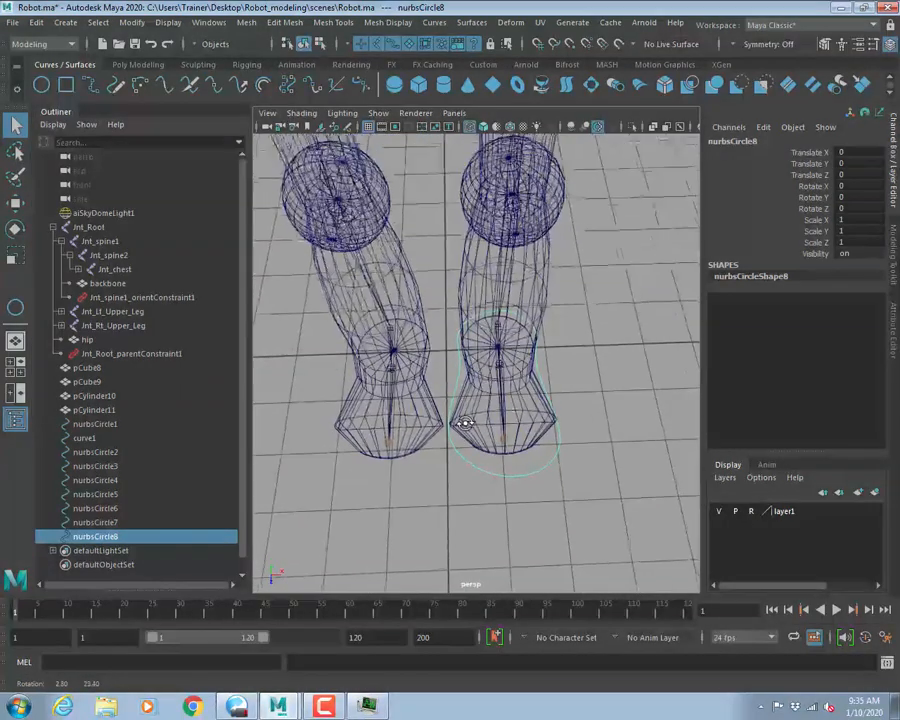
{"action": "scroll", "coordinate": [465, 424], "scroll_direction": "up", "scroll_amount": 5}
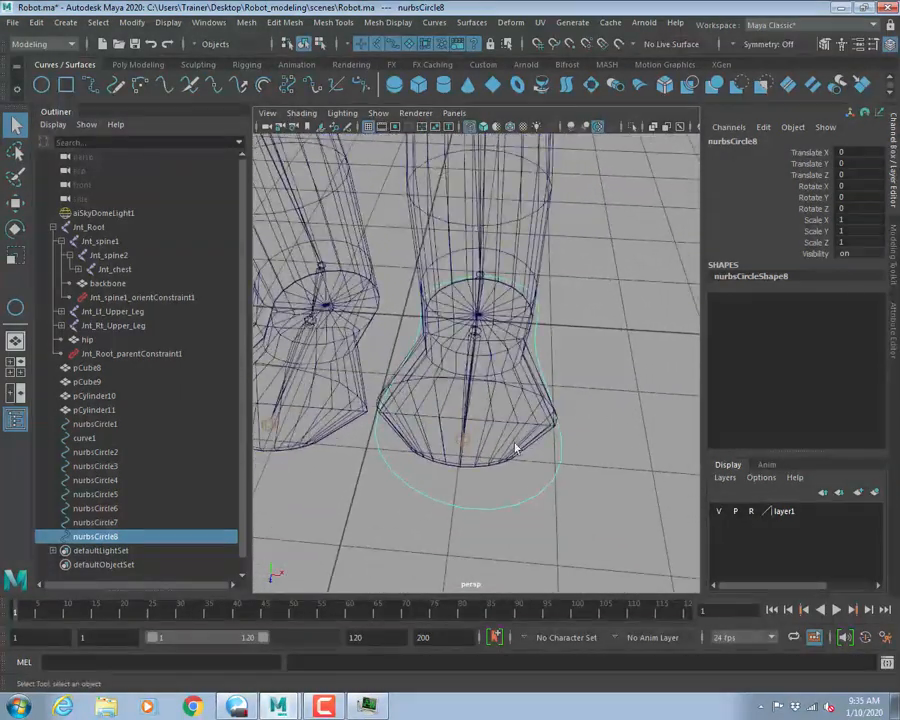
{"action": "left_click_drag", "start_coordinate": [515, 447], "coordinate": [467, 378], "text": "alt"}
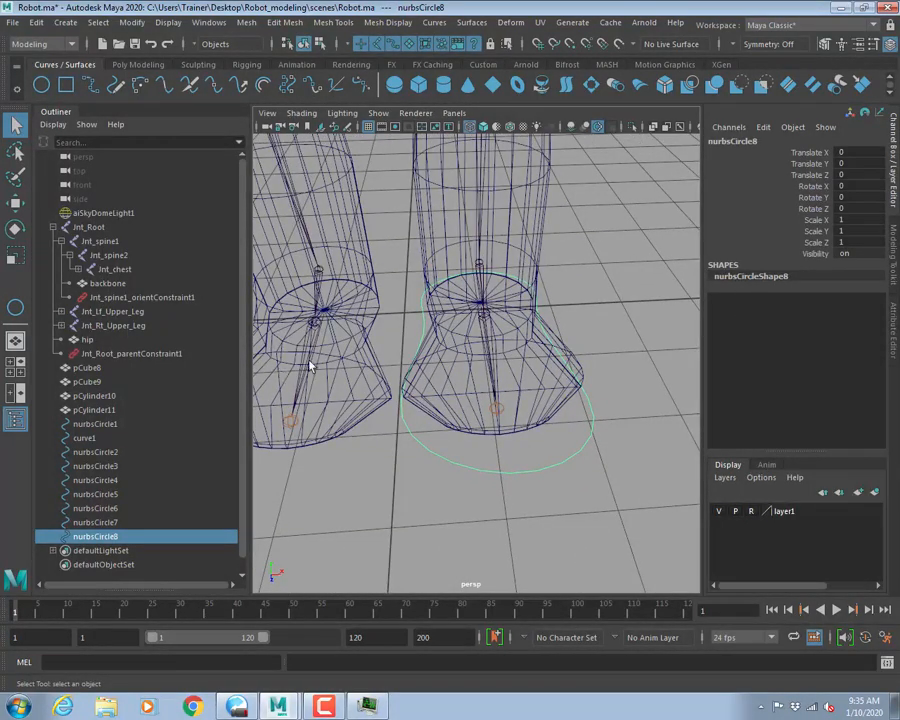
{"action": "left_click_drag", "start_coordinate": [402, 382], "coordinate": [438, 357], "text": "alt"}
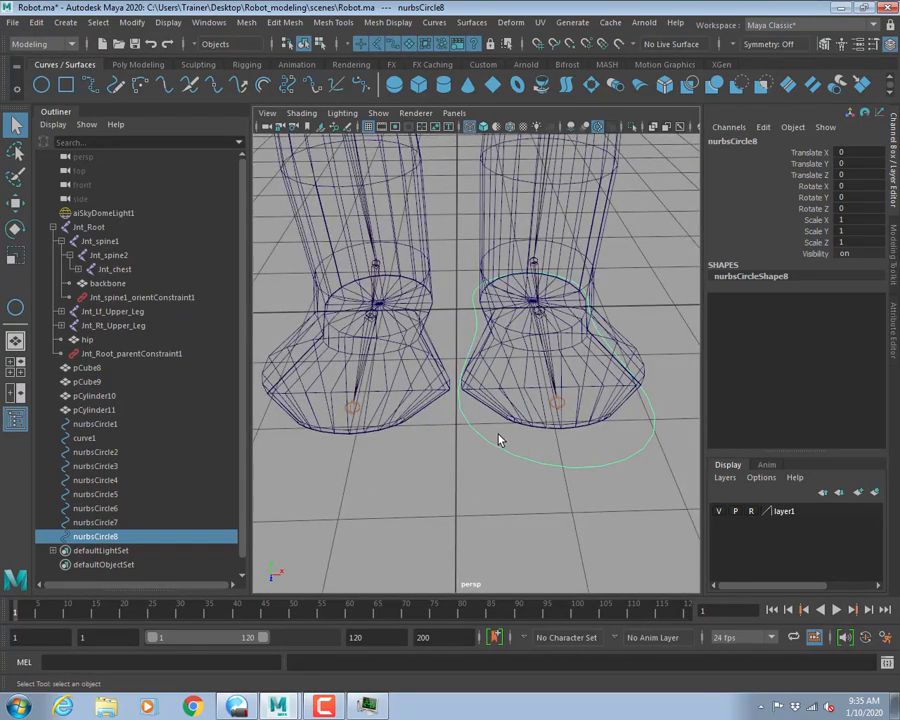
{"action": "key", "text": "w"}
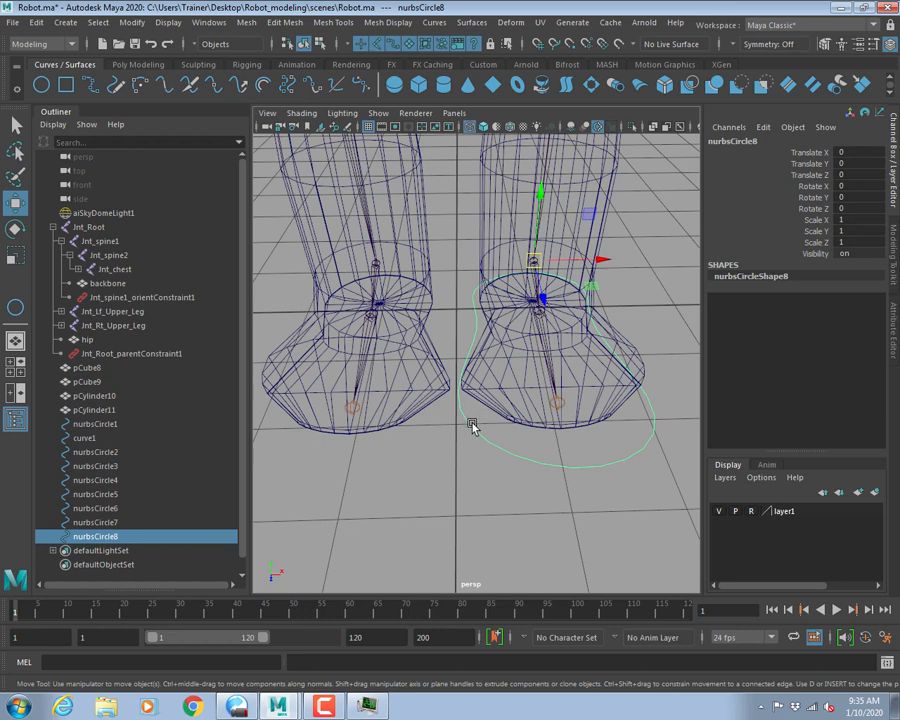
{"action": "key", "text": "ctrl+d"}
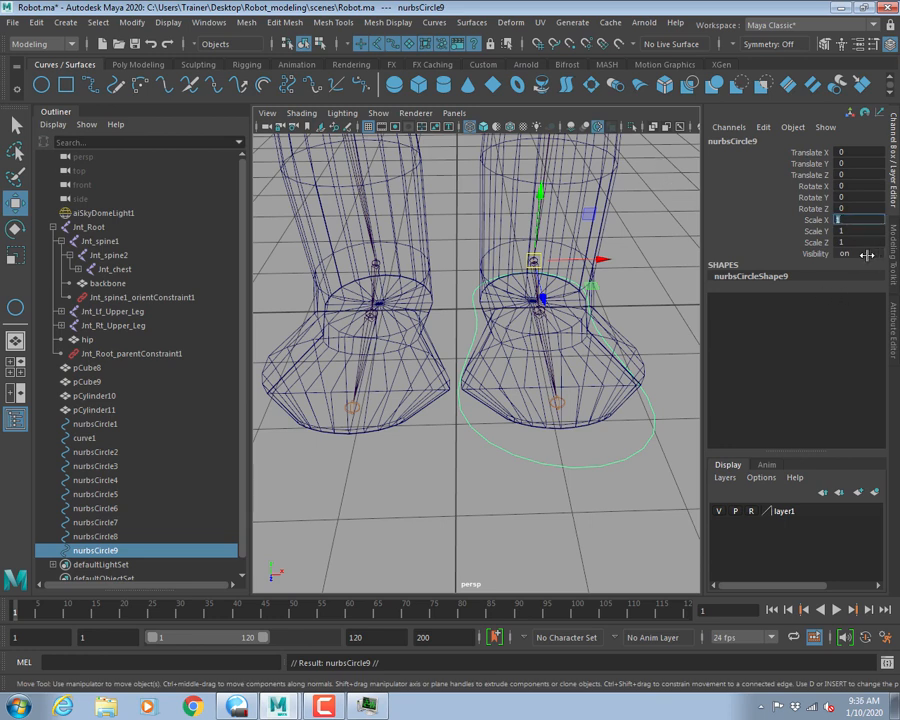
Mirror the duplicated foot curve with Scale X -1 and snap it along X to the opposite ankle joint.
{"action": "key", "text": "Return"}
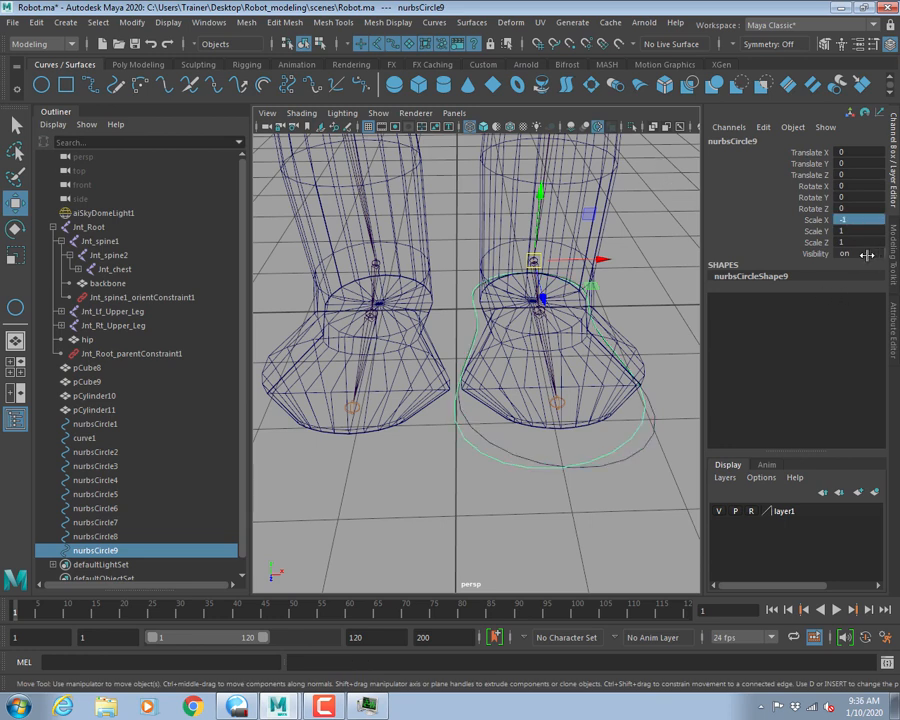
{"action": "key", "text": "v"}
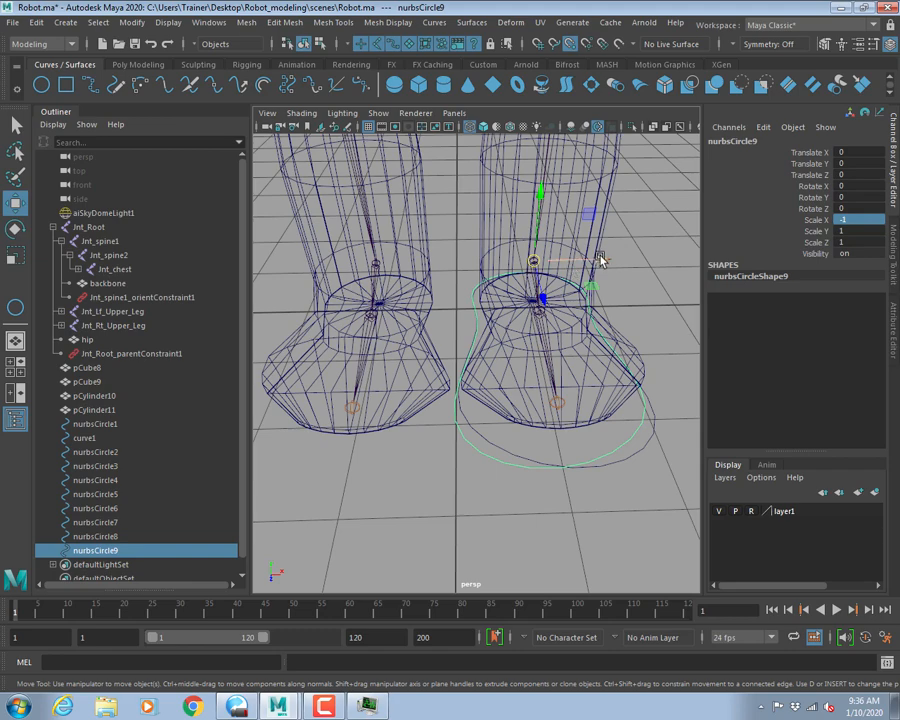
{"action": "left_click_drag", "start_coordinate": [600, 260], "coordinate": [442, 265]}
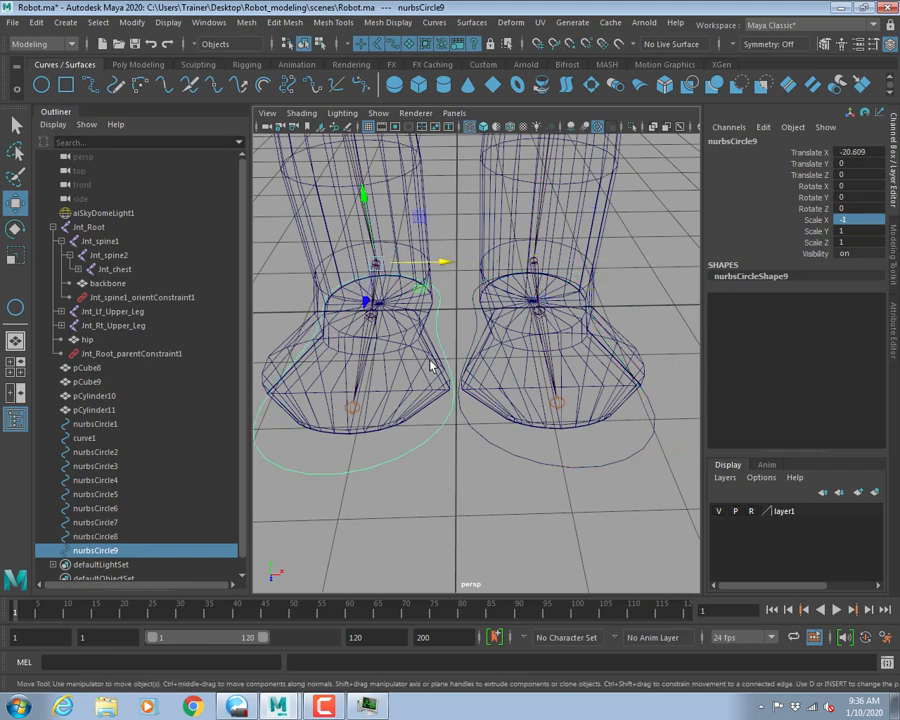
{"action": "left_click_drag", "start_coordinate": [431, 366], "coordinate": [435, 380], "text": "alt"}
Hide everything except the two foot curves in the top view and frame them.
{"action": "key", "text": "space"}
{"action": "key", "text": "space"}
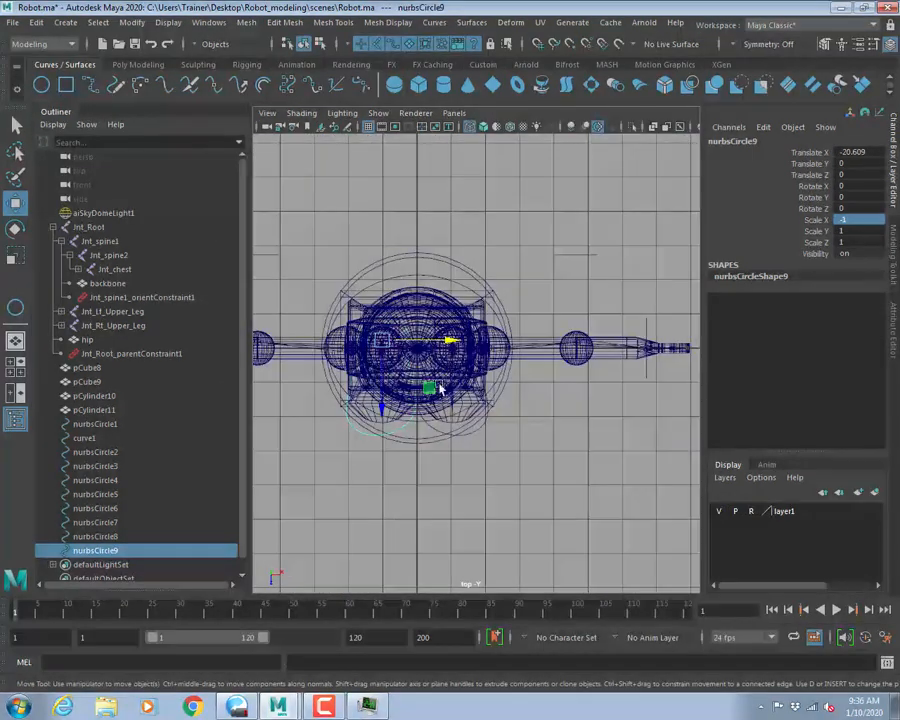
{"action": "left_click", "coordinate": [480, 436], "text": "shift"}
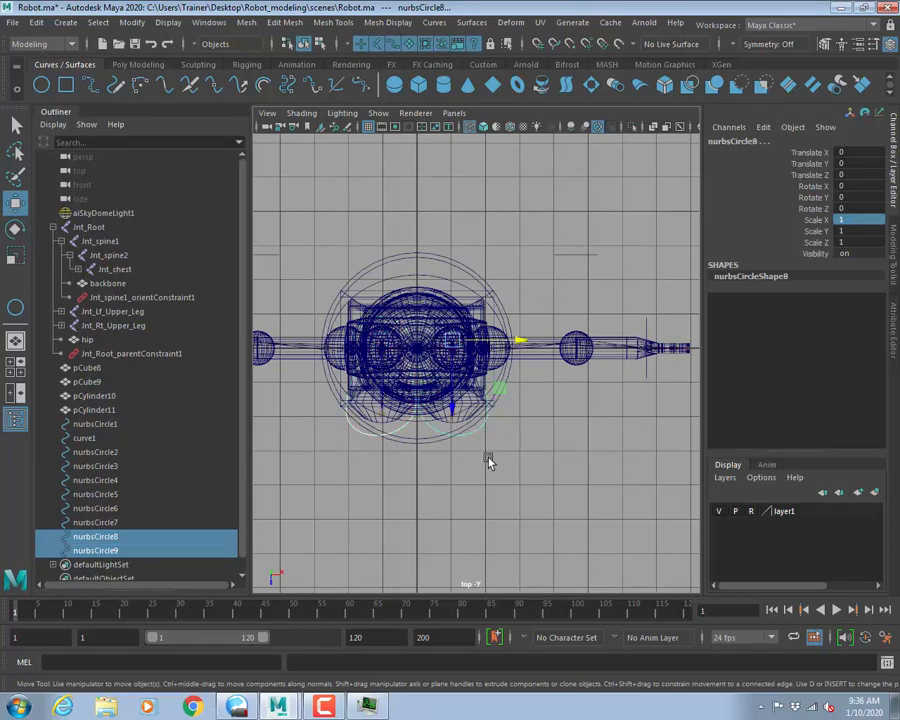
{"action": "key", "text": "q"}
{"action": "key", "text": "alt+h"}
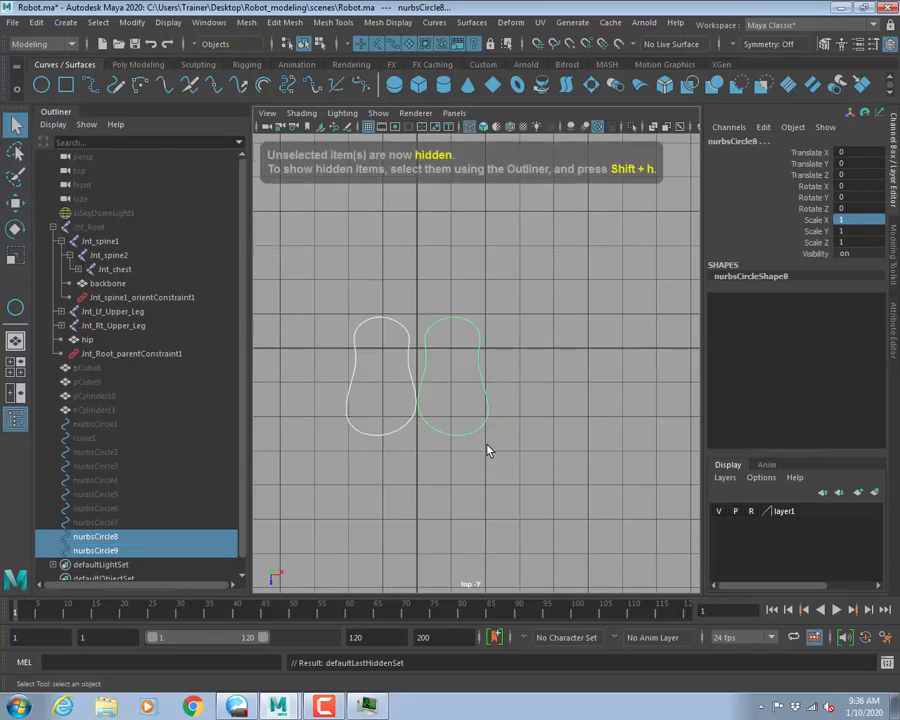
{"action": "key", "text": "f"}
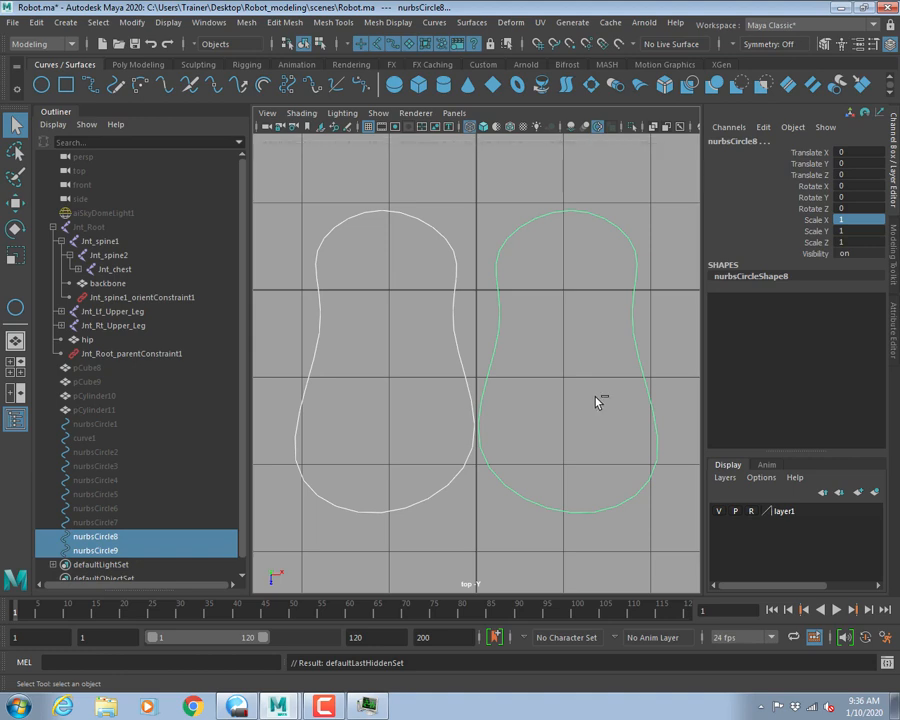
{"action": "key", "text": "ctrl+z"}
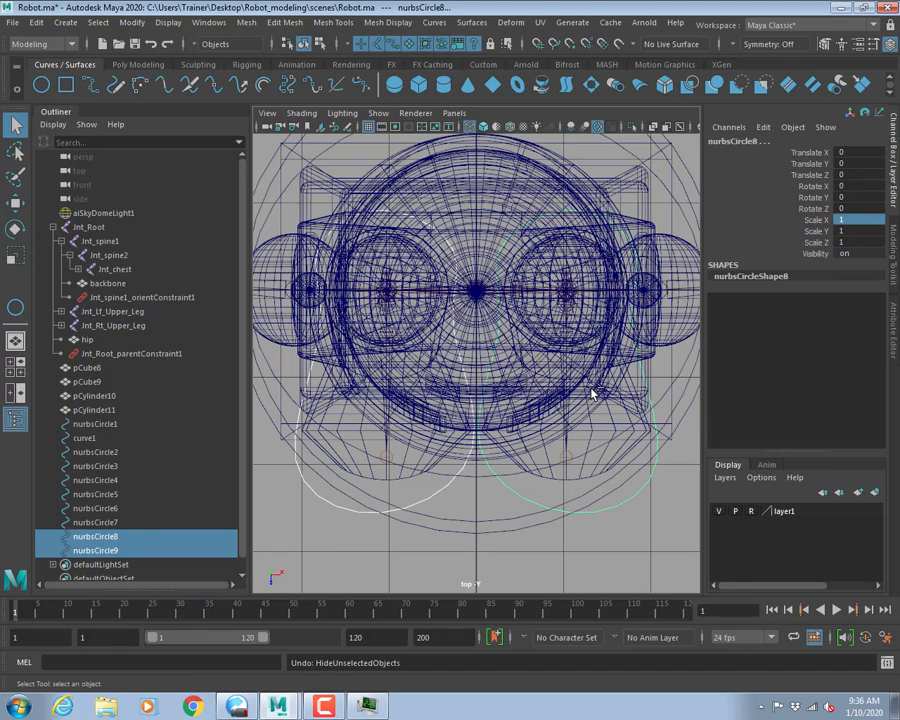
{"action": "key", "text": "alt+h"}
{"action": "left_click", "coordinate": [516, 332]}
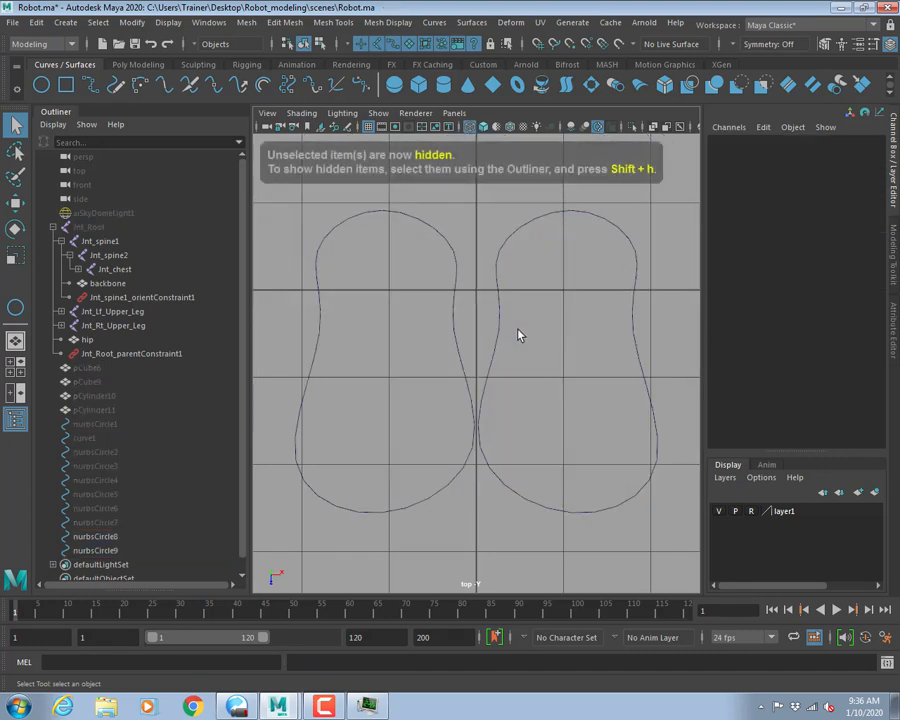
Delete the mirrored foot curve nurbsCircle9.
{"action": "left_click", "coordinate": [489, 330]}
{"action": "left_click", "coordinate": [466, 328]}
{"action": "key", "text": "Delete"}
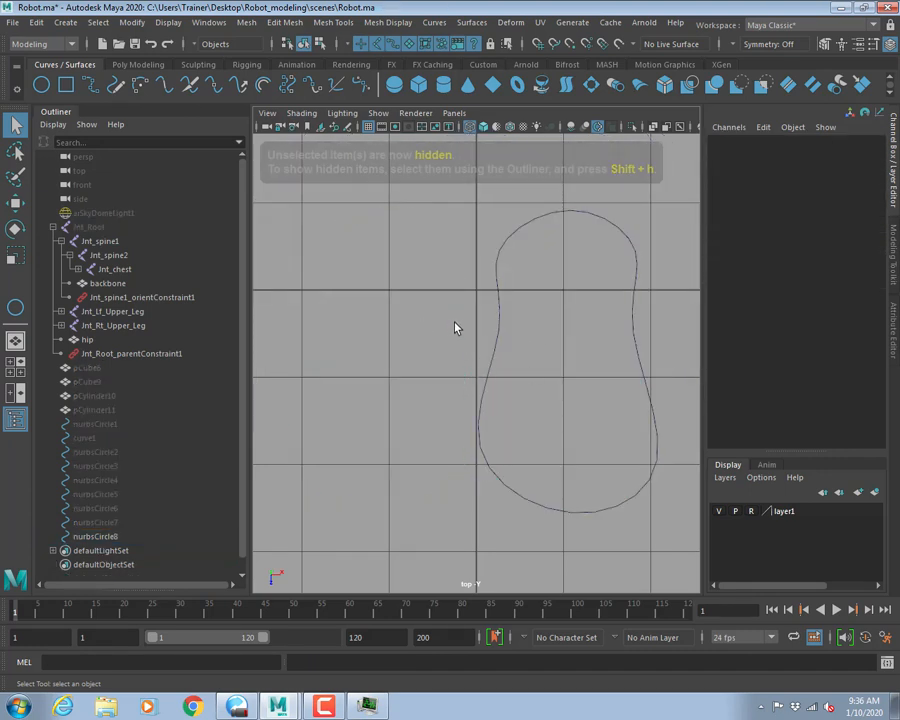
Edit the remaining foot curve's control vertices, pulling the inner toe point and the front tip point forward.
{"action": "left_click", "coordinate": [495, 340]}
{"action": "right_click_drag", "start_coordinate": [495, 340], "coordinate": [358, 312]}
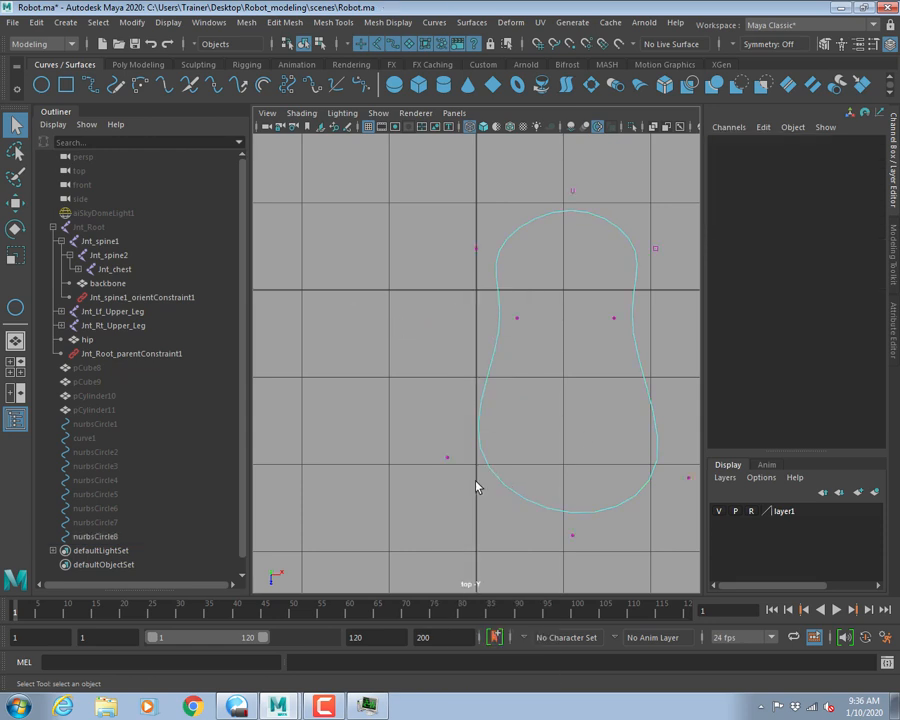
{"action": "left_click_drag", "start_coordinate": [428, 437], "coordinate": [454, 562]}
{"action": "key", "text": "w"}
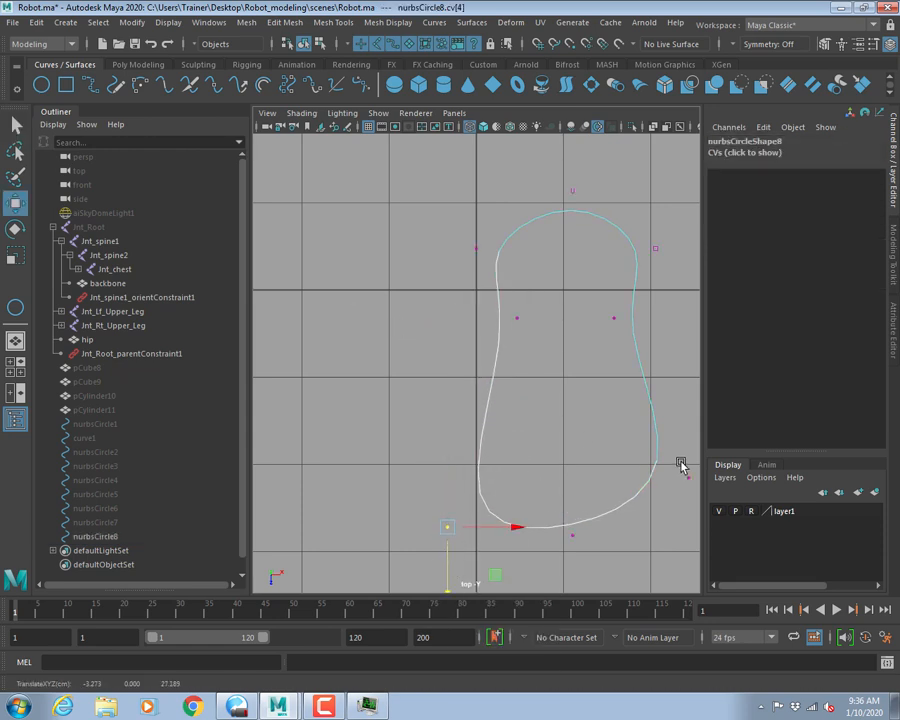
{"action": "middle_click_drag", "start_coordinate": [571, 492], "coordinate": [478, 392], "text": "alt"}
{"action": "left_click_drag", "start_coordinate": [468, 404], "coordinate": [503, 452]}
{"action": "left_click_drag", "start_coordinate": [481, 437], "coordinate": [497, 470]}
Pull the foot curve's outer toe control vertex back toward the heel and shift the front tip vertex outward.
{"action": "left_click_drag", "start_coordinate": [555, 344], "coordinate": [639, 421]}
{"action": "left_click_drag", "start_coordinate": [597, 379], "coordinate": [600, 333]}
{"action": "left_click_drag", "start_coordinate": [468, 456], "coordinate": [573, 478]}
{"action": "middle_click_drag", "start_coordinate": [550, 356], "coordinate": [483, 370], "text": "alt"}
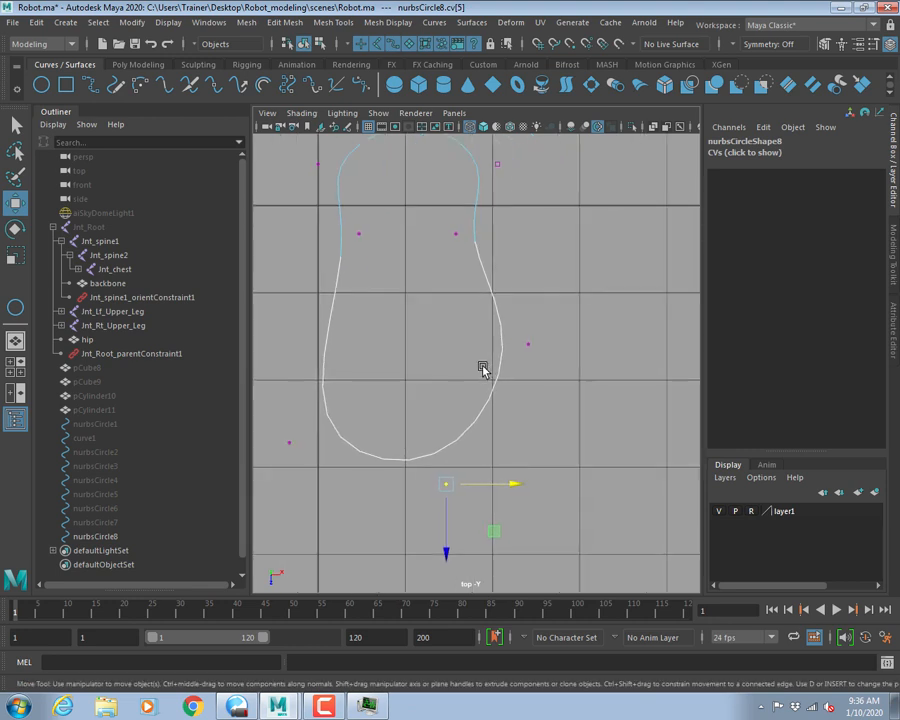
Shift the foot curve's two outer side vertices and its front tip vertex slightly outward, then return to object mode.
{"action": "left_click_drag", "start_coordinate": [533, 369], "coordinate": [534, 370]}
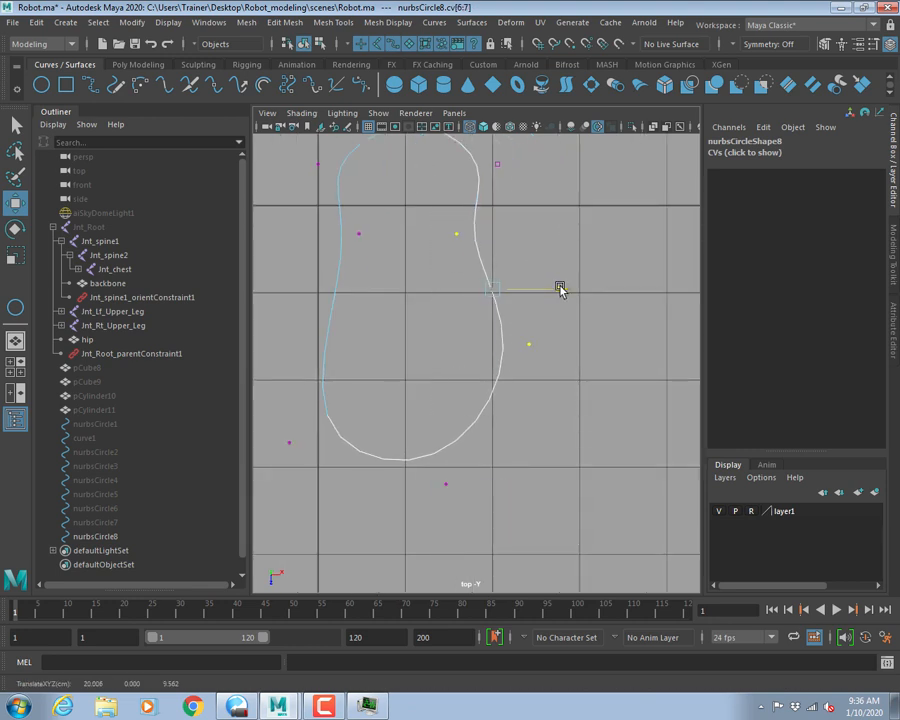
{"action": "left_click_drag", "start_coordinate": [560, 287], "coordinate": [569, 293]}
{"action": "middle_click_drag", "start_coordinate": [505, 350], "coordinate": [553, 389], "text": "alt"}
{"action": "right_click_drag", "start_coordinate": [526, 440], "coordinate": [476, 468], "text": "alt"}
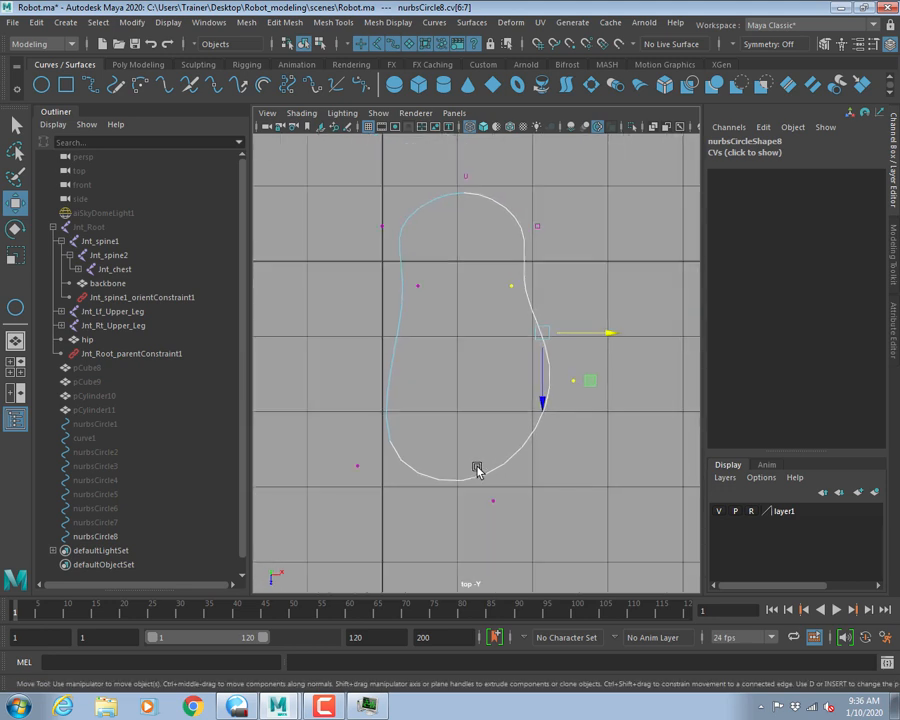
{"action": "left_click_drag", "start_coordinate": [476, 468], "coordinate": [551, 502]}
{"action": "right_click_drag", "start_coordinate": [520, 323], "coordinate": [554, 285]}
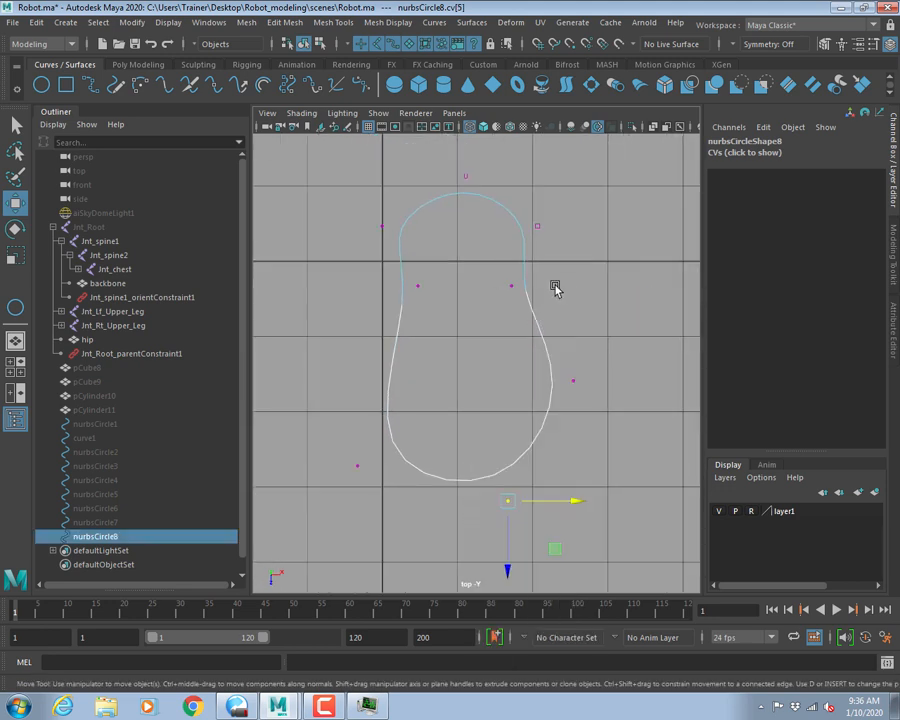
{"action": "middle_click_drag", "start_coordinate": [546, 333], "coordinate": [541, 453], "text": "alt"}
{"action": "right_click_drag", "start_coordinate": [541, 453], "coordinate": [458, 442], "text": "alt"}
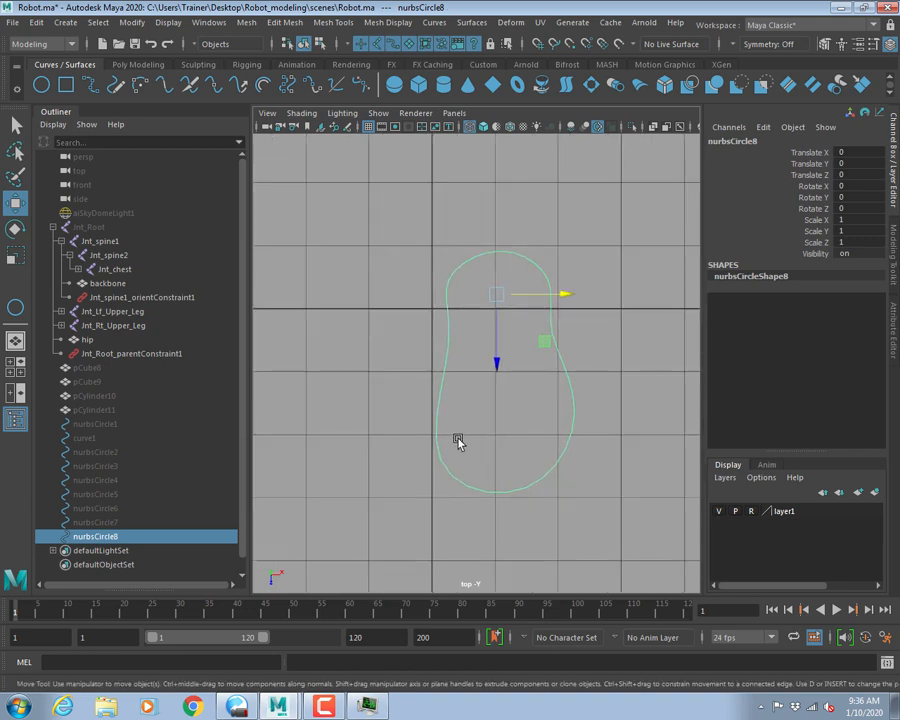
Duplicate the reshaped foot curve and mirror the copy with Scale X -1.
{"action": "key", "text": "ctrl+d"}
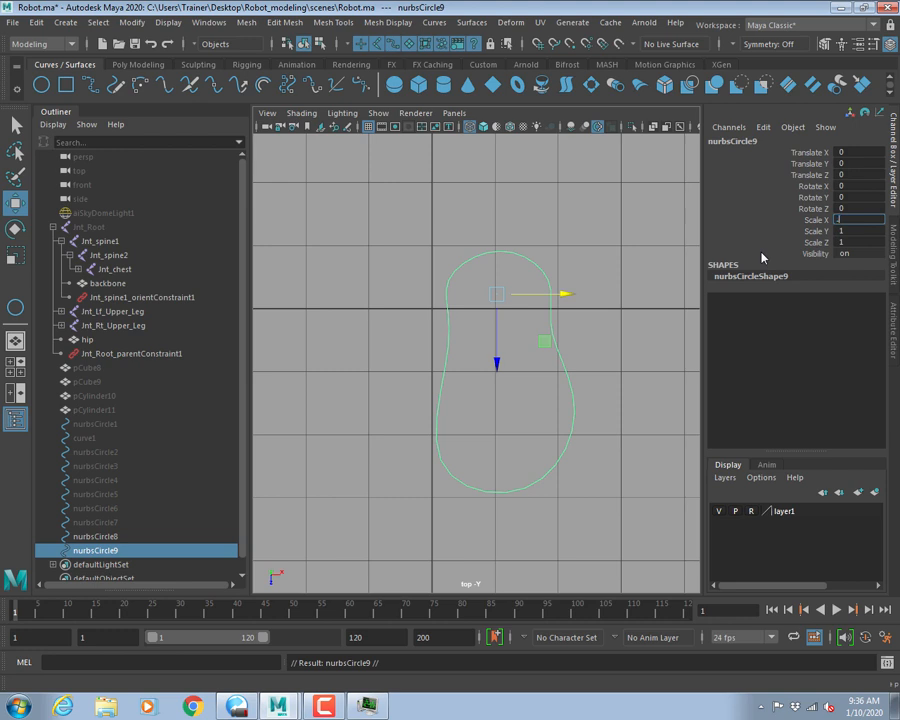
{"action": "key", "text": "Return"}
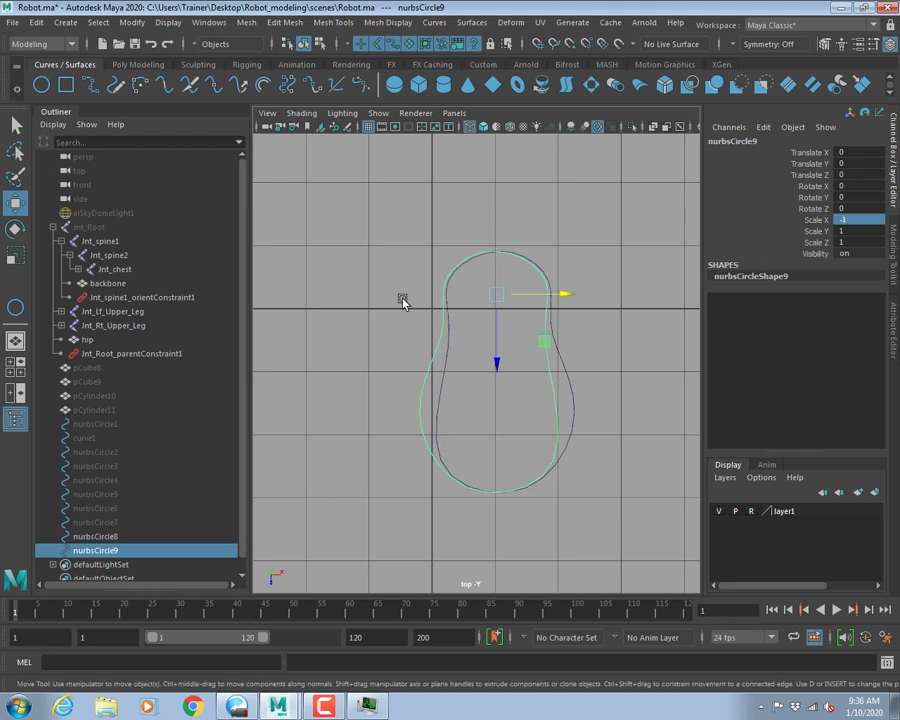
{"action": "scroll", "coordinate": [350, 296], "scroll_direction": "up", "scroll_amount": 2}
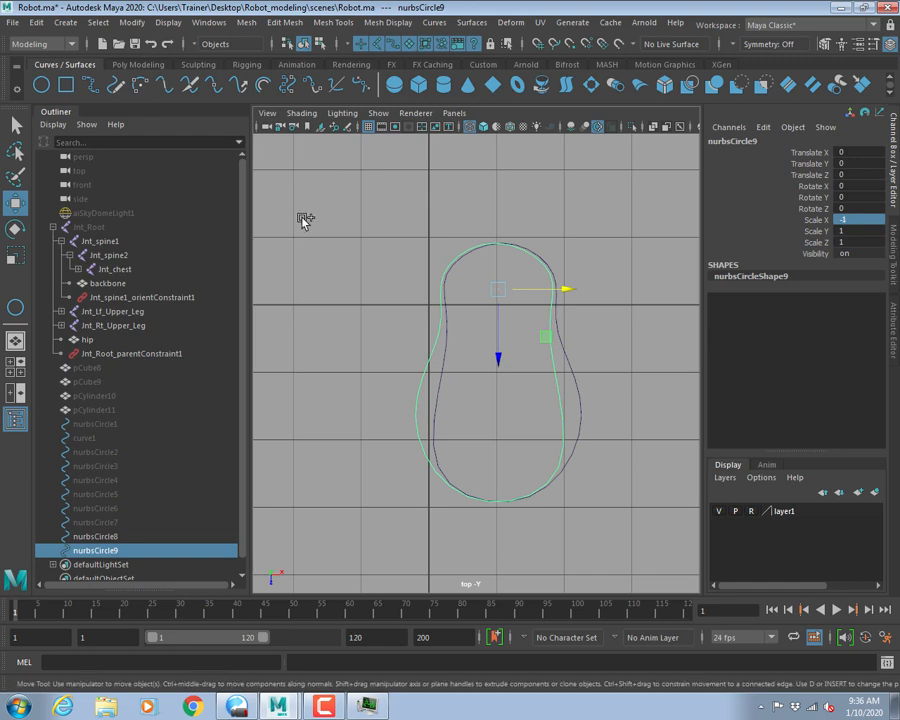
Show the hidden robot parts again and snap the mirrored foot curve to the opposite ankle joint in perspective view.
{"action": "key", "text": "ctrl+shift+h"}
{"action": "key", "text": "space"}
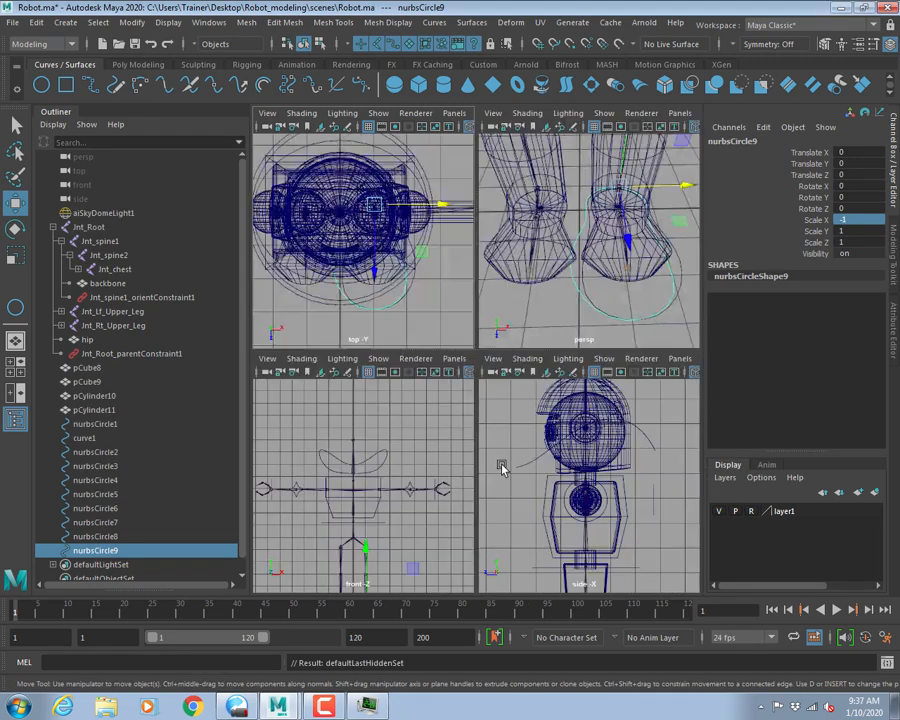
{"action": "key", "text": "space"}
{"action": "key", "text": "space"}
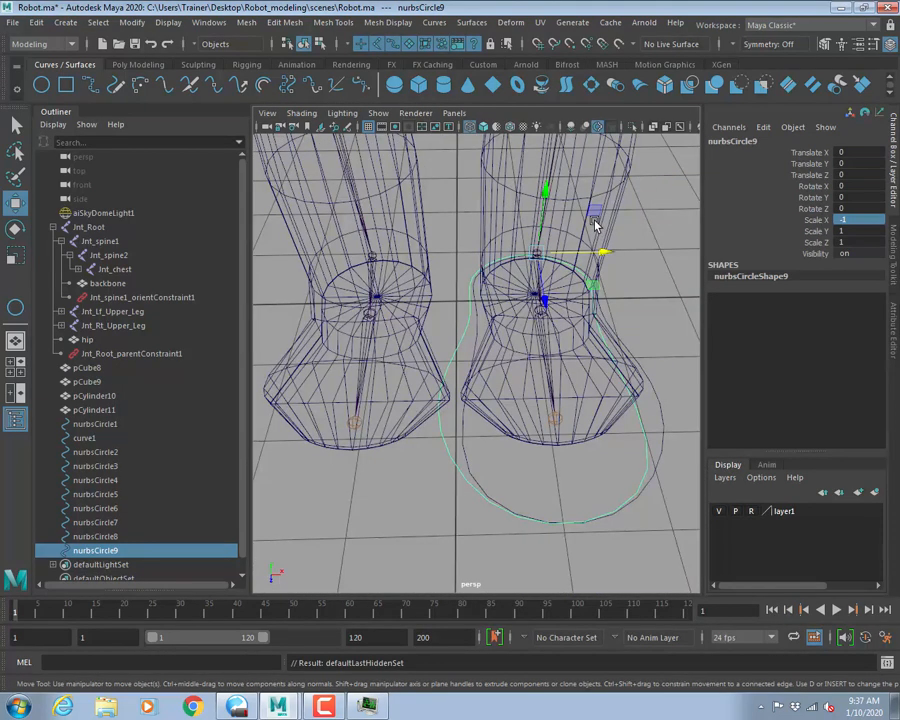
{"action": "scroll", "coordinate": [445, 332], "scroll_direction": "up", "scroll_amount": 3}
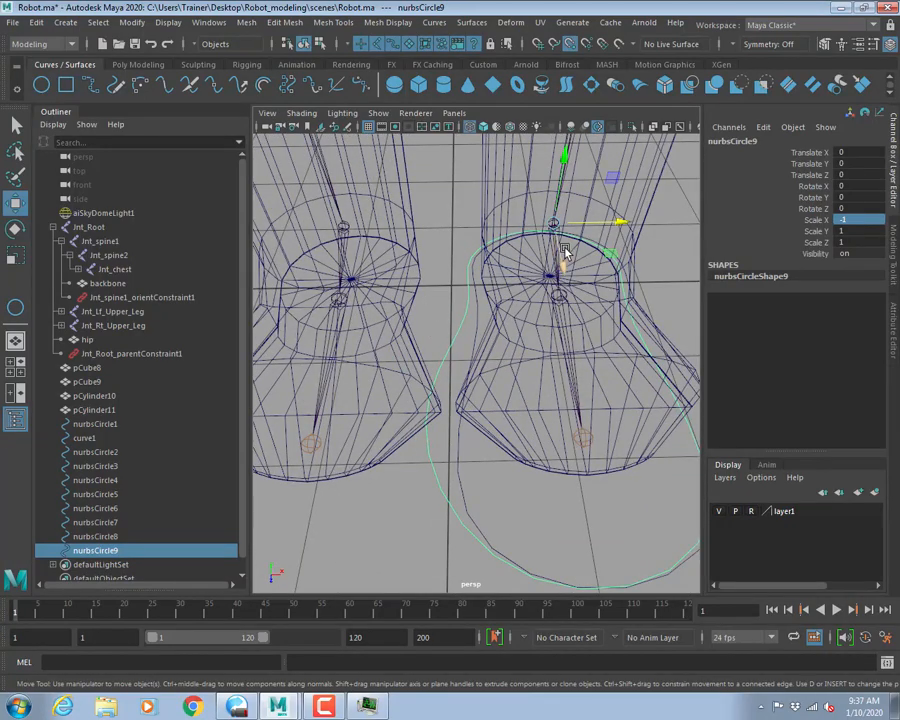
{"action": "left_click_drag", "start_coordinate": [557, 222], "coordinate": [346, 226]}
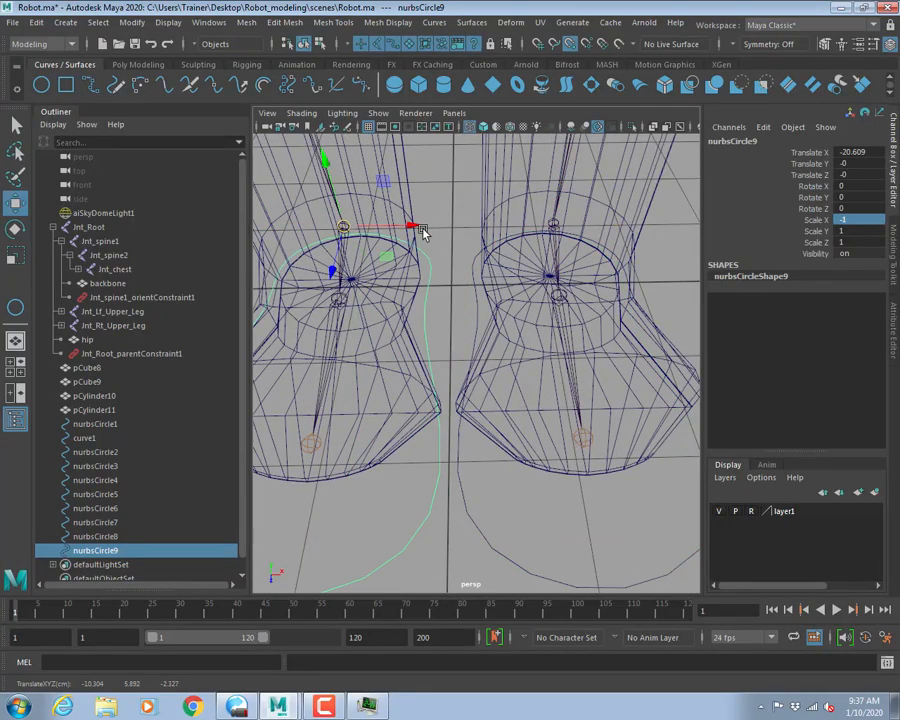
Freeze the transformations of both foot curves and delete their history.
{"action": "scroll", "coordinate": [456, 353], "scroll_direction": "down", "scroll_amount": 2}
{"action": "left_click_drag", "start_coordinate": [456, 353], "coordinate": [385, 374], "text": "alt"}
{"action": "left_click", "coordinate": [524, 516]}
{"action": "left_click", "coordinate": [890, 190]}
{"action": "scroll", "coordinate": [500, 318], "scroll_direction": "down", "scroll_amount": 2}
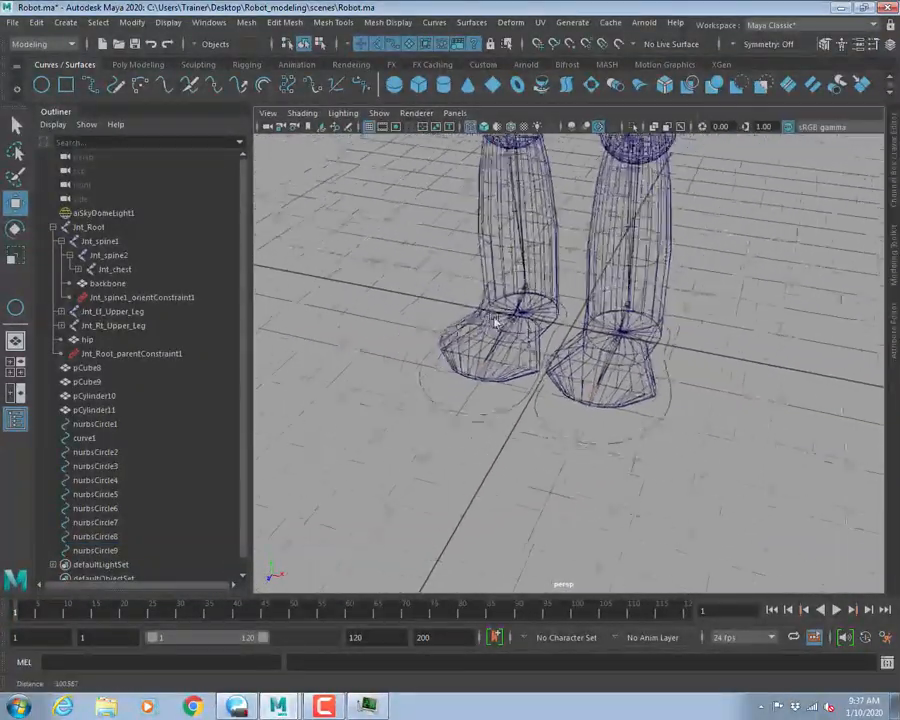
{"action": "left_click_drag", "start_coordinate": [508, 396], "coordinate": [552, 416]}
{"action": "left_click", "coordinate": [131, 22]}
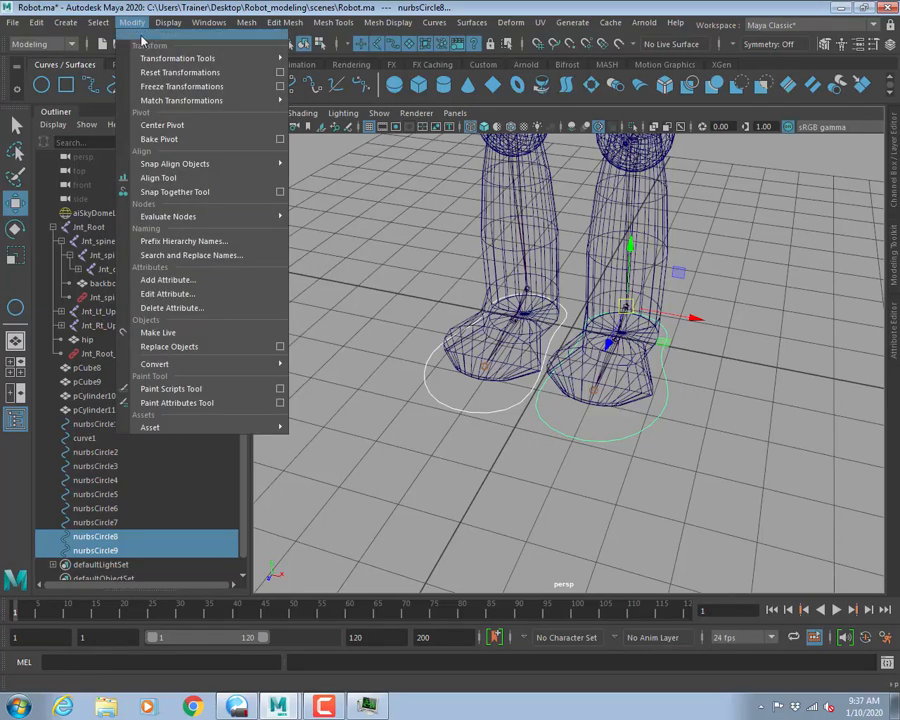
{"action": "left_click", "coordinate": [166, 88]}
{"action": "left_click", "coordinate": [36, 22]}
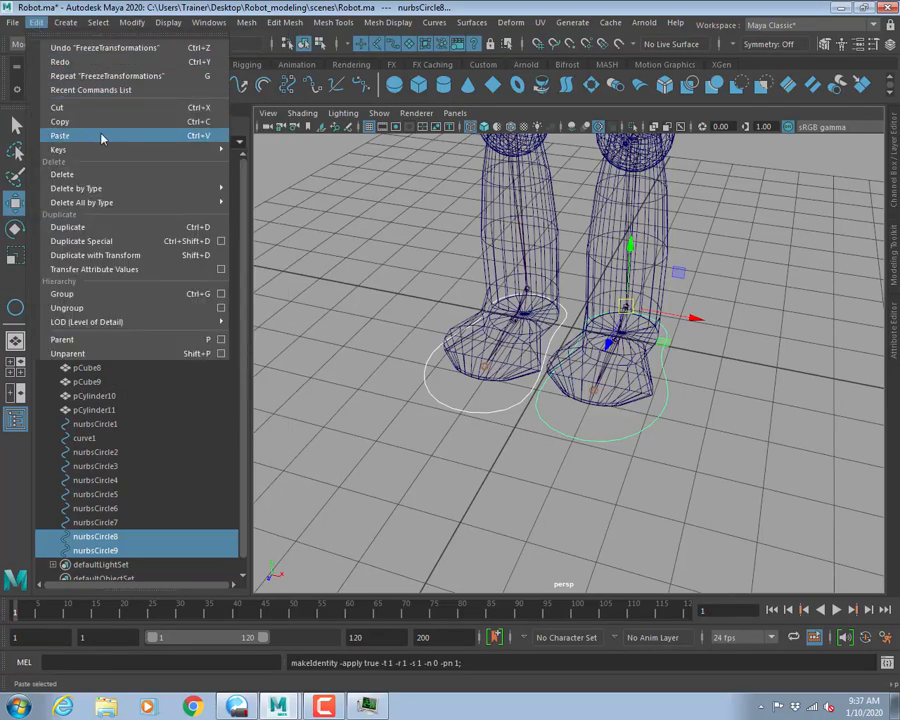
{"action": "mouse_move", "coordinate": [146, 191]}
{"action": "left_click", "coordinate": [290, 189]}
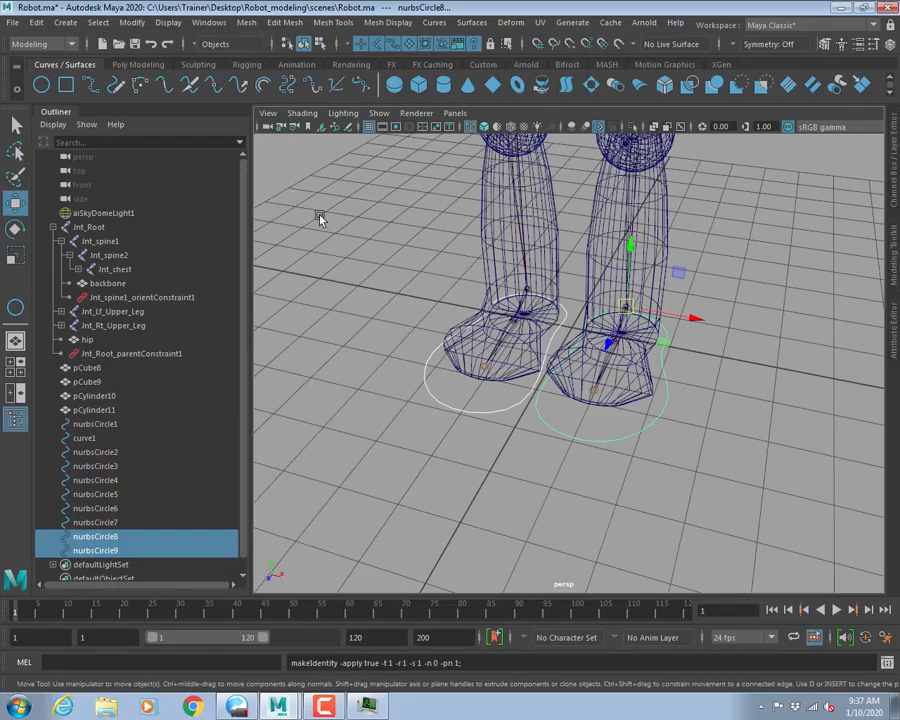
{"action": "left_click", "coordinate": [566, 335]}
Duplicate the two star-shaped elbow control curves in the front view and lower the copies to about knee height.
{"action": "scroll", "coordinate": [566, 335], "scroll_direction": "down", "scroll_amount": 2}
{"action": "middle_click_drag", "start_coordinate": [613, 327], "coordinate": [533, 430], "text": "alt"}
{"action": "left_click_drag", "start_coordinate": [617, 408], "coordinate": [538, 353], "text": "alt"}
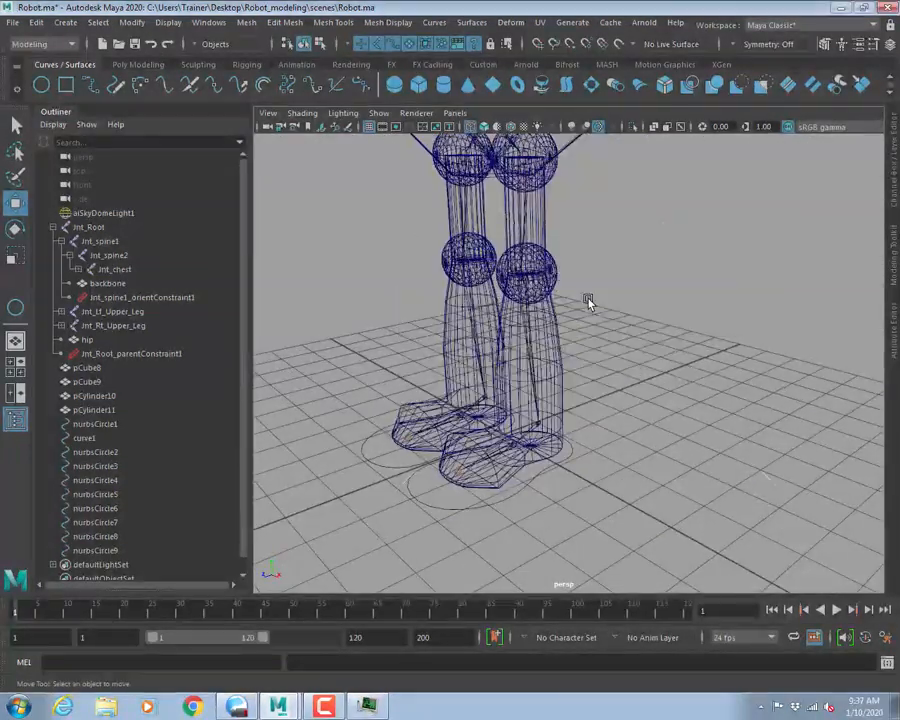
{"action": "key", "text": "space"}
{"action": "key", "text": "space"}
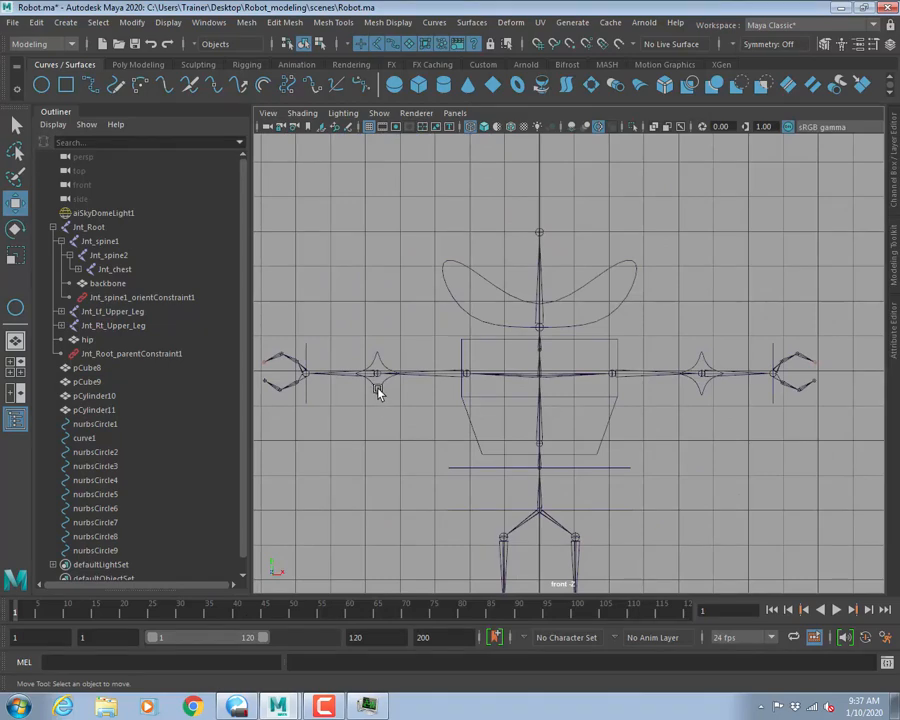
{"action": "left_click", "coordinate": [377, 388]}
{"action": "left_click", "coordinate": [704, 389], "text": "shift"}
{"action": "middle_click_drag", "start_coordinate": [573, 504], "coordinate": [539, 370], "text": "alt"}
{"action": "middle_click_drag", "start_coordinate": [568, 477], "coordinate": [537, 410], "text": "alt"}
{"action": "key", "text": "ctrl+d"}
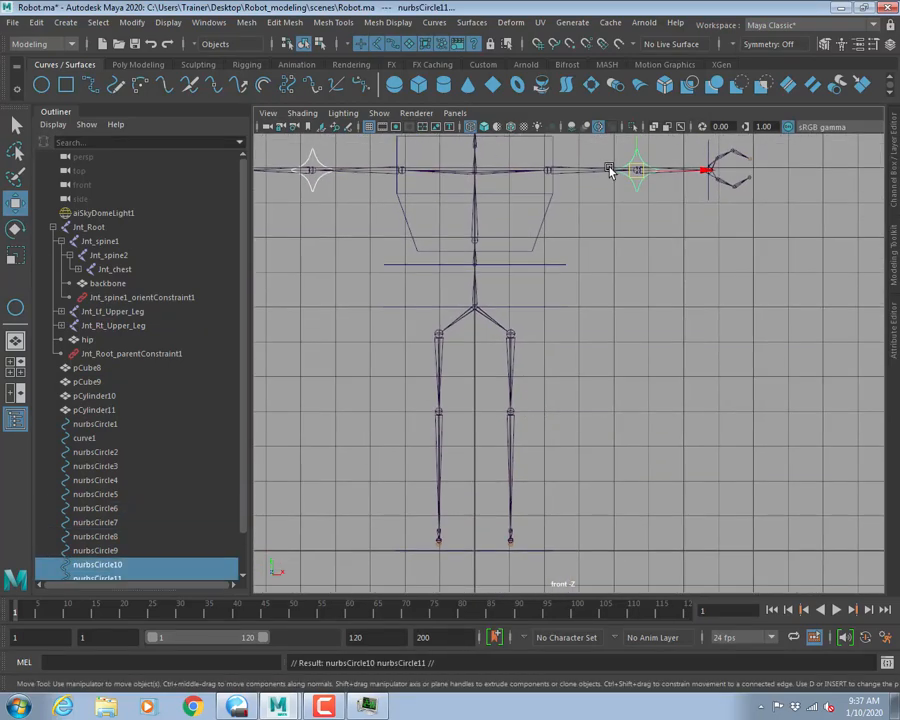
{"action": "left_click_drag", "start_coordinate": [637, 143], "coordinate": [626, 368]}
{"action": "middle_click_drag", "start_coordinate": [474, 452], "coordinate": [505, 385], "text": "alt"}
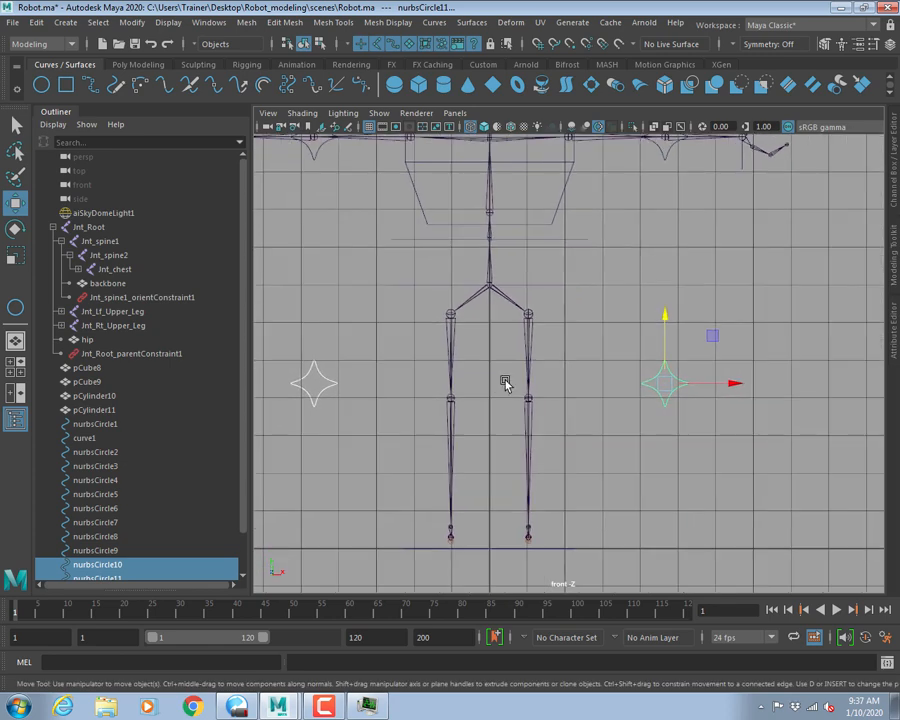
Place each duplicated star-shaped curve over its matching knee joint in the front view.
{"action": "left_click", "coordinate": [574, 433]}
{"action": "left_click", "coordinate": [673, 378]}
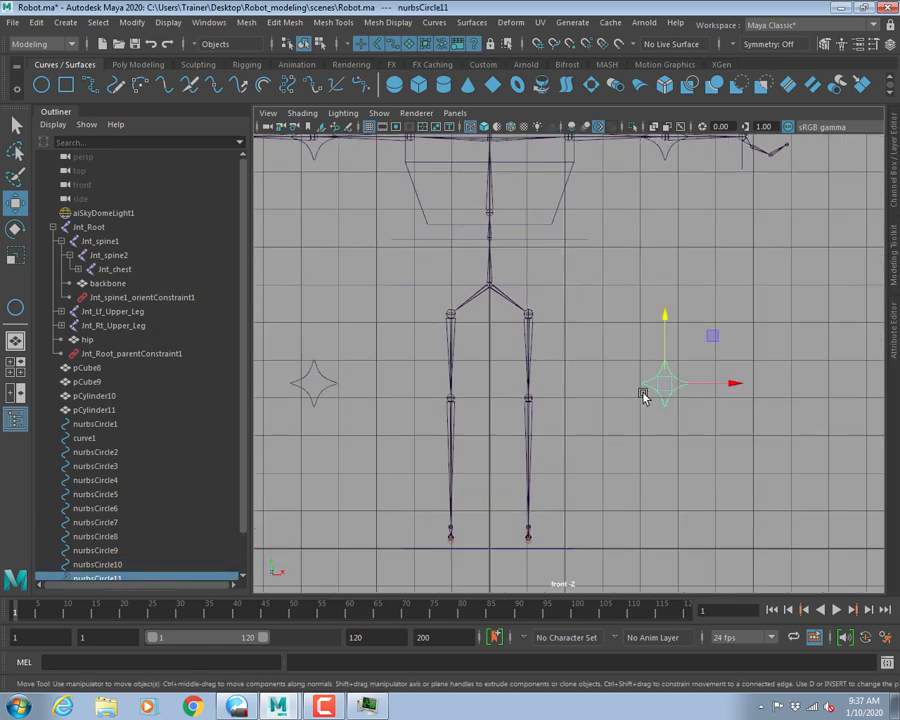
{"action": "left_click_drag", "start_coordinate": [661, 382], "coordinate": [526, 399]}
{"action": "left_click", "coordinate": [313, 380]}
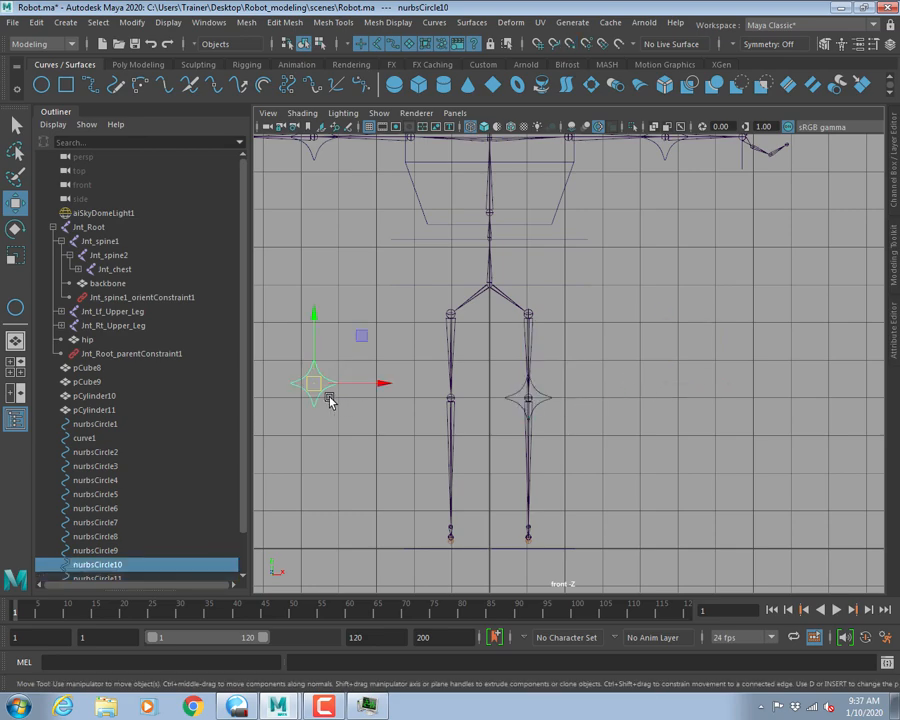
{"action": "left_click_drag", "start_coordinate": [315, 384], "coordinate": [450, 398]}
{"action": "key", "text": "space"}
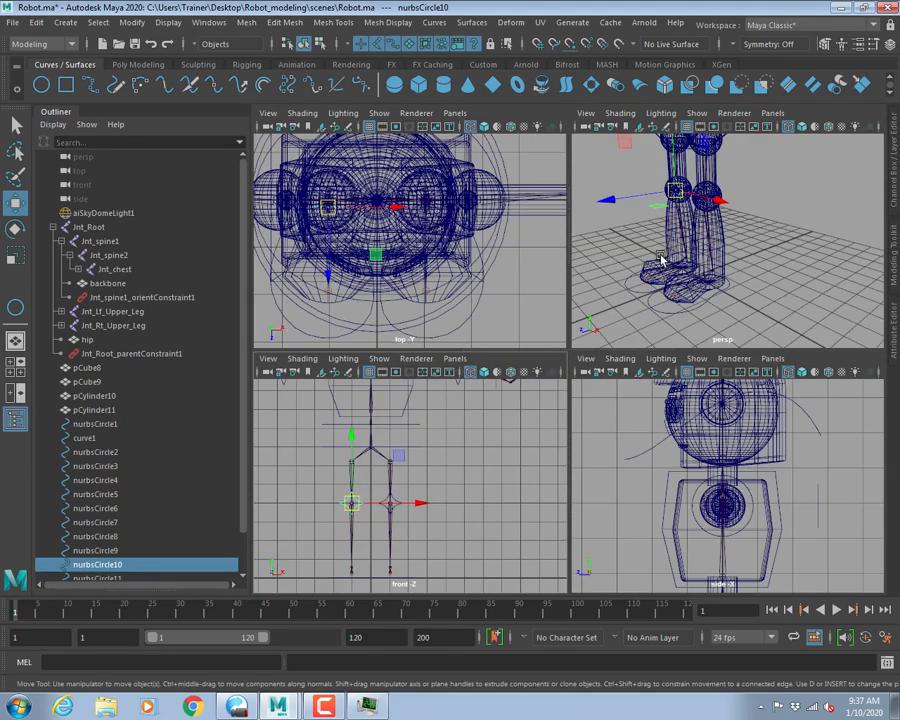
Show the robot's polygon meshes again in the front view and deselect the knee curve.
{"action": "key", "text": "space"}
{"action": "left_click_drag", "start_coordinate": [667, 241], "coordinate": [534, 358], "text": "alt"}
{"action": "key", "text": "space"}
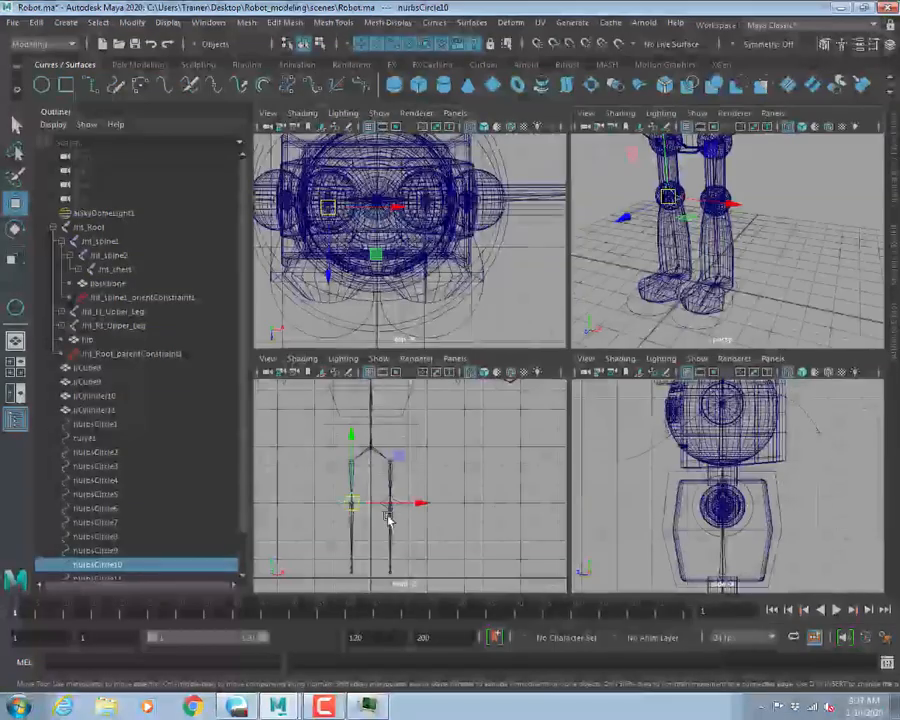
{"action": "key", "text": "space"}
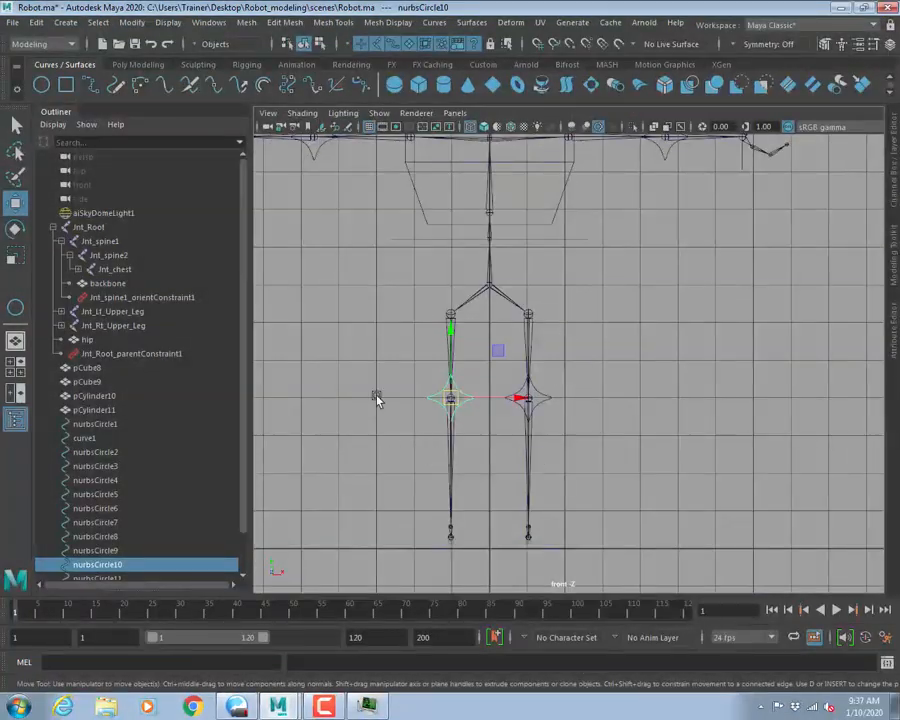
{"action": "key", "text": "space"}
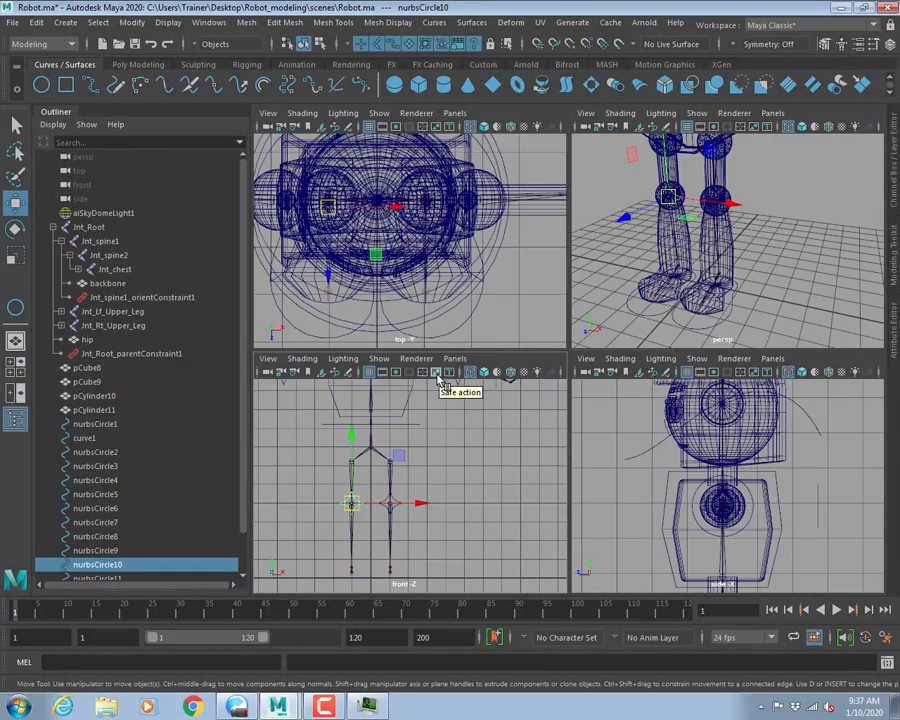
{"action": "middle_click_drag", "start_coordinate": [442, 464], "coordinate": [484, 437], "text": "alt"}
{"action": "left_click_drag", "start_coordinate": [482, 437], "coordinate": [426, 426], "text": "alt"}
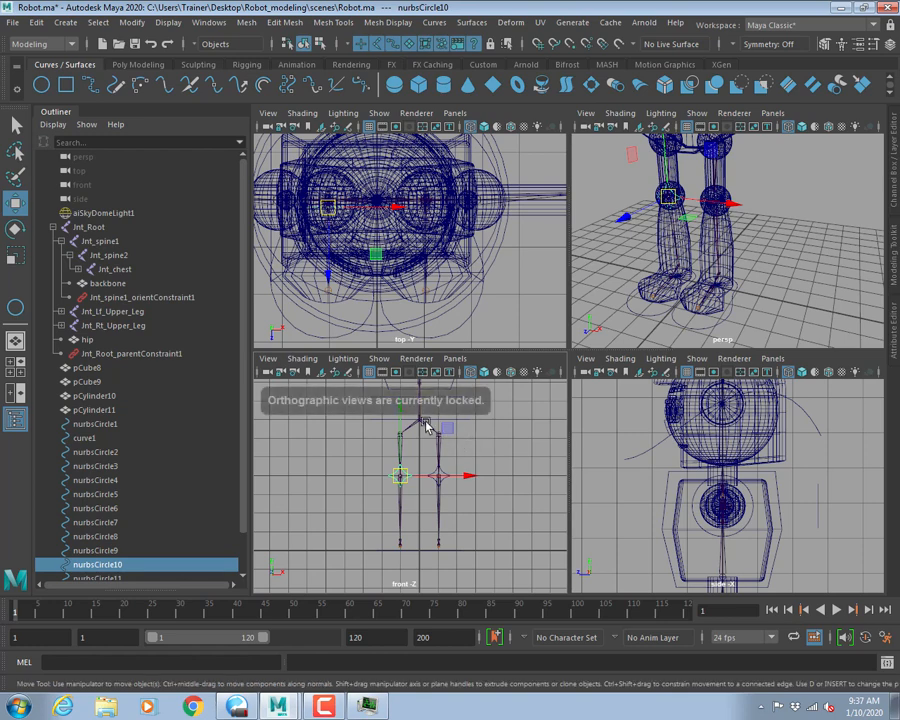
{"action": "left_click", "coordinate": [379, 358]}
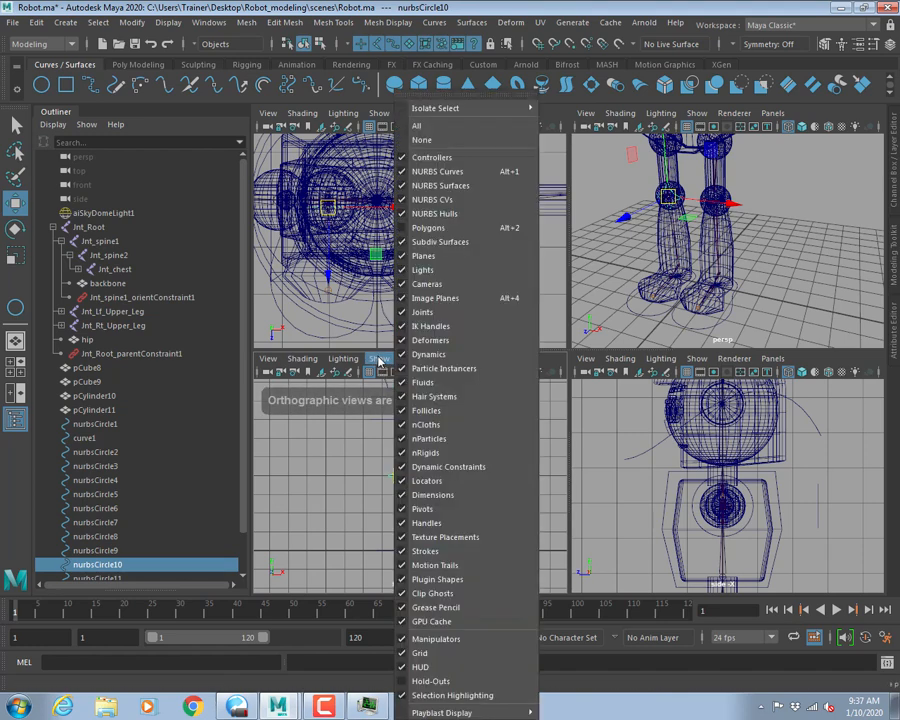
{"action": "left_click", "coordinate": [429, 229]}
{"action": "left_click", "coordinate": [507, 440]}
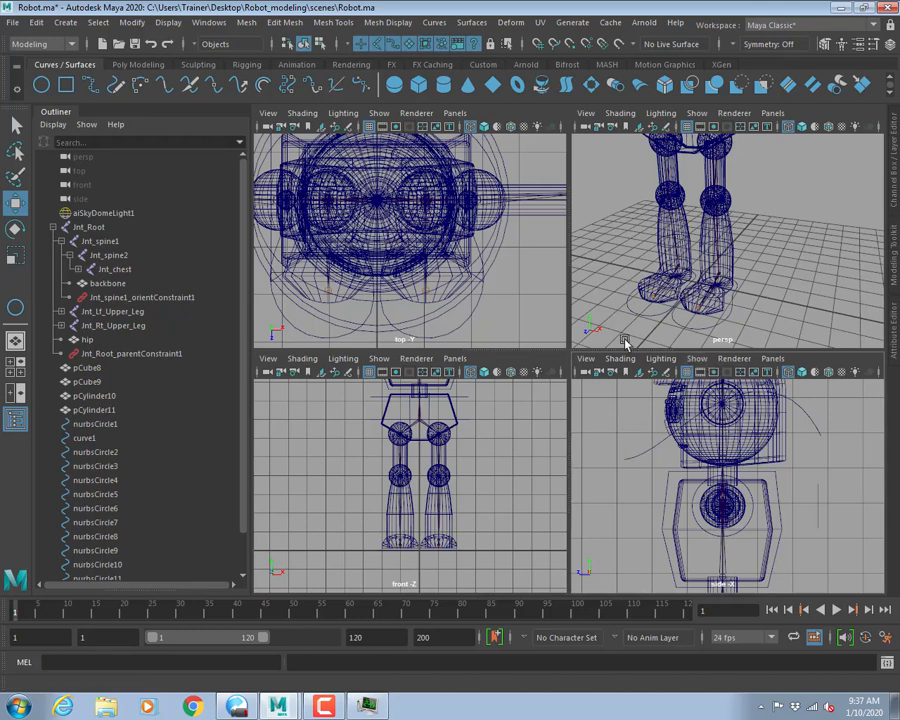
Hide the polygon meshes in the side and perspective views so only joints and curves are displayed around the knees.
{"action": "left_click", "coordinate": [696, 358]}
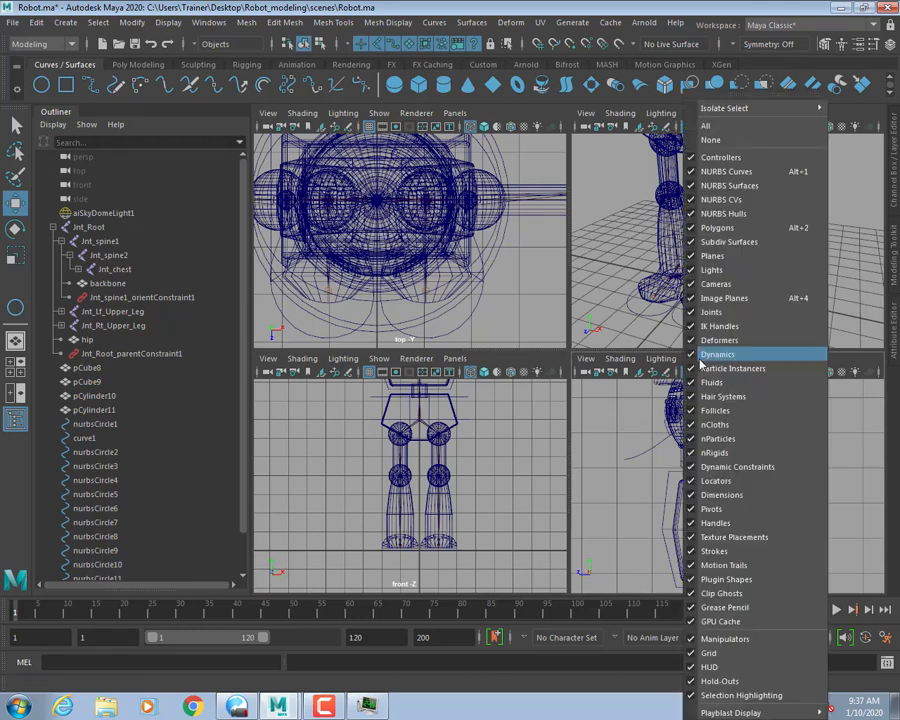
{"action": "left_click", "coordinate": [705, 227]}
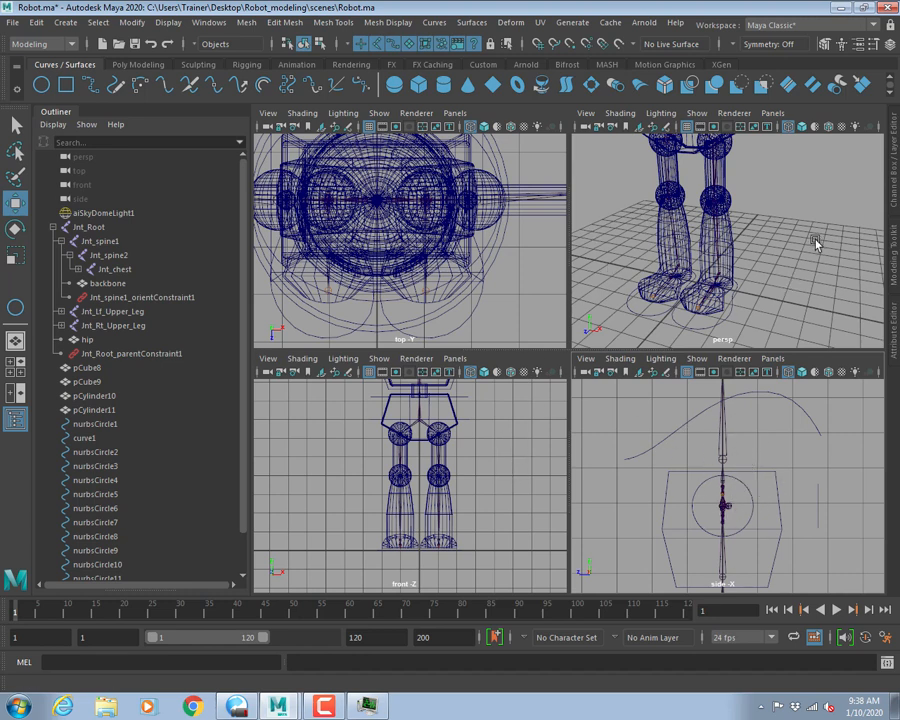
{"action": "key", "text": "space"}
{"action": "scroll", "coordinate": [528, 386], "scroll_direction": "up", "scroll_amount": 5}
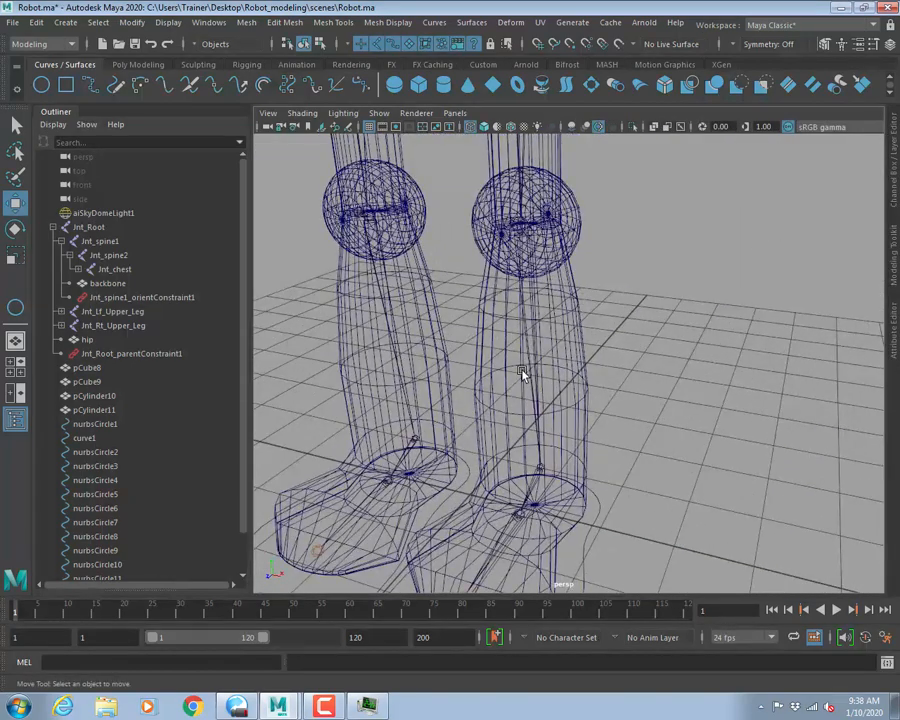
{"action": "left_click", "coordinate": [379, 112]}
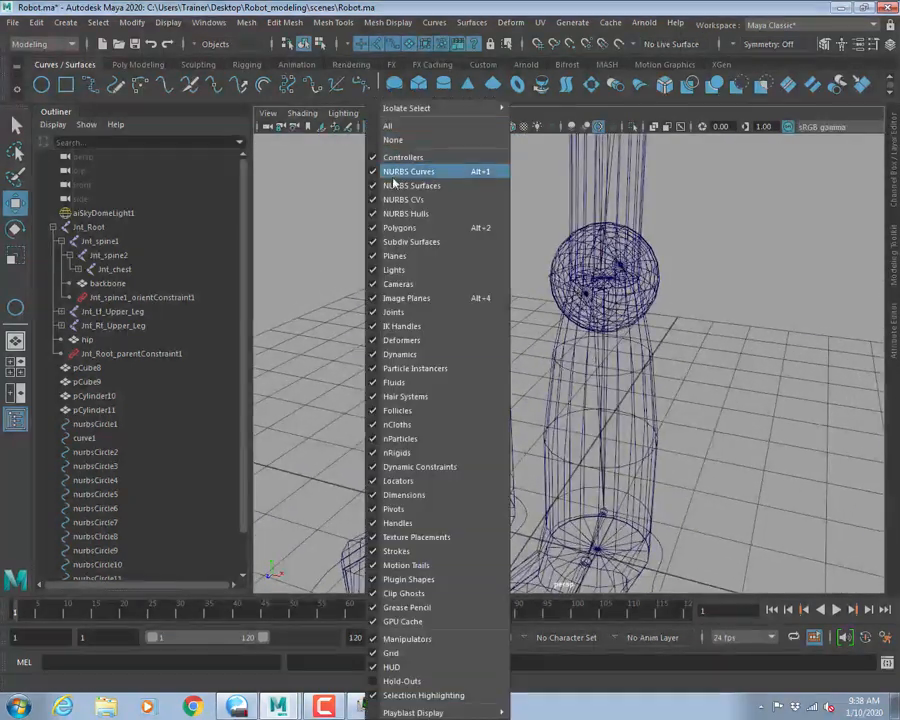
{"action": "left_click", "coordinate": [400, 227]}
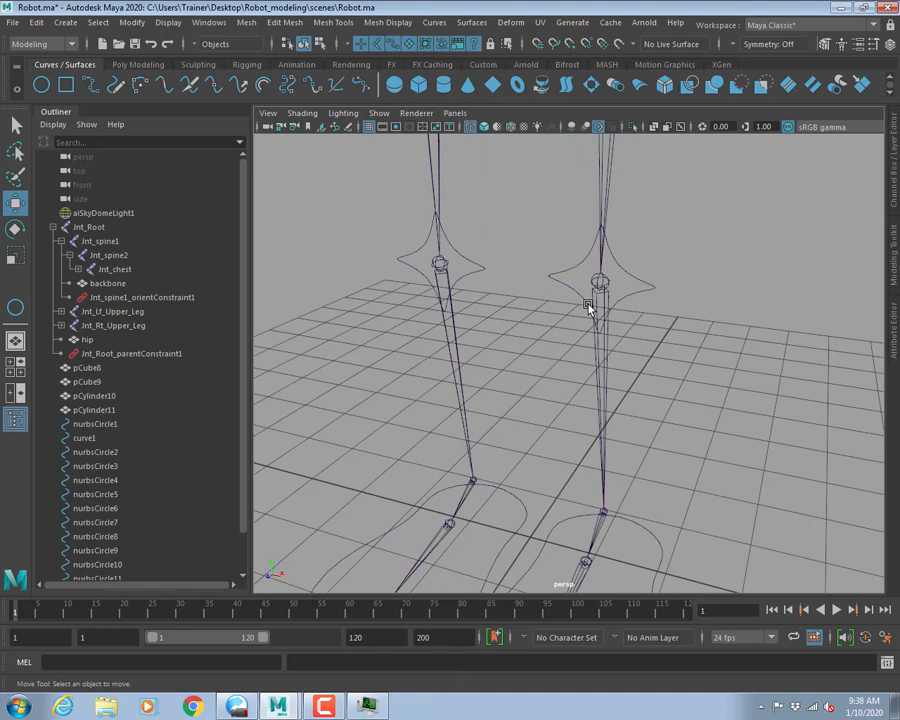
Snap each star-shaped knee curve to its matching knee joint in the perspective view.
{"action": "left_click", "coordinate": [656, 308]}
{"action": "left_click", "coordinate": [474, 266]}
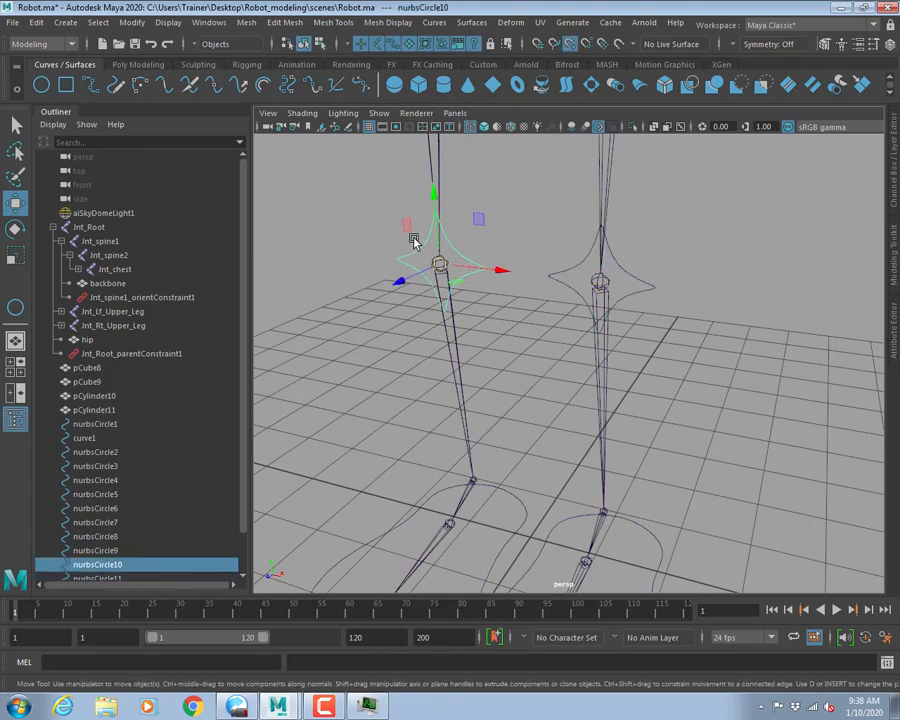
{"action": "left_click", "coordinate": [656, 308]}
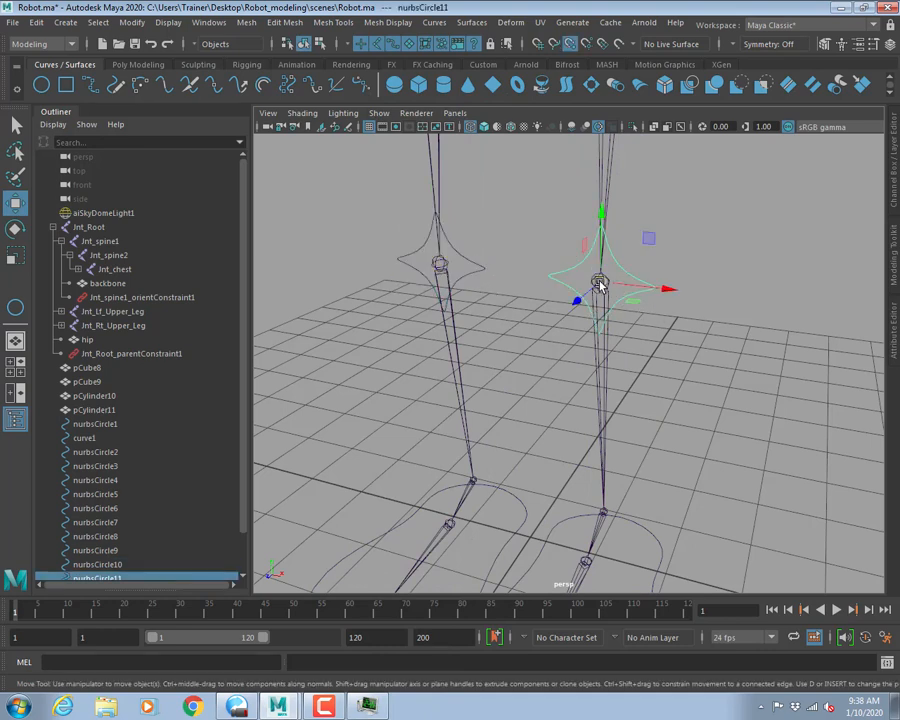
Move both star-shaped knee curves straight forward in the side view to about 36.6 cm in Z.
{"action": "left_click", "coordinate": [474, 266], "text": "shift"}
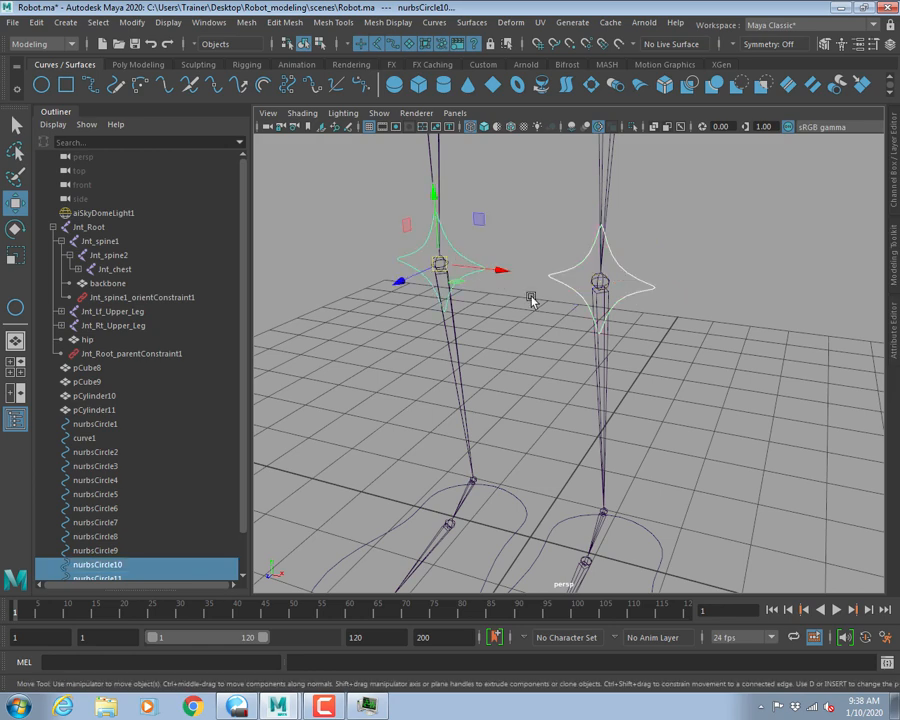
{"action": "key", "text": "space"}
{"action": "key", "text": "space"}
{"action": "key", "text": "f"}
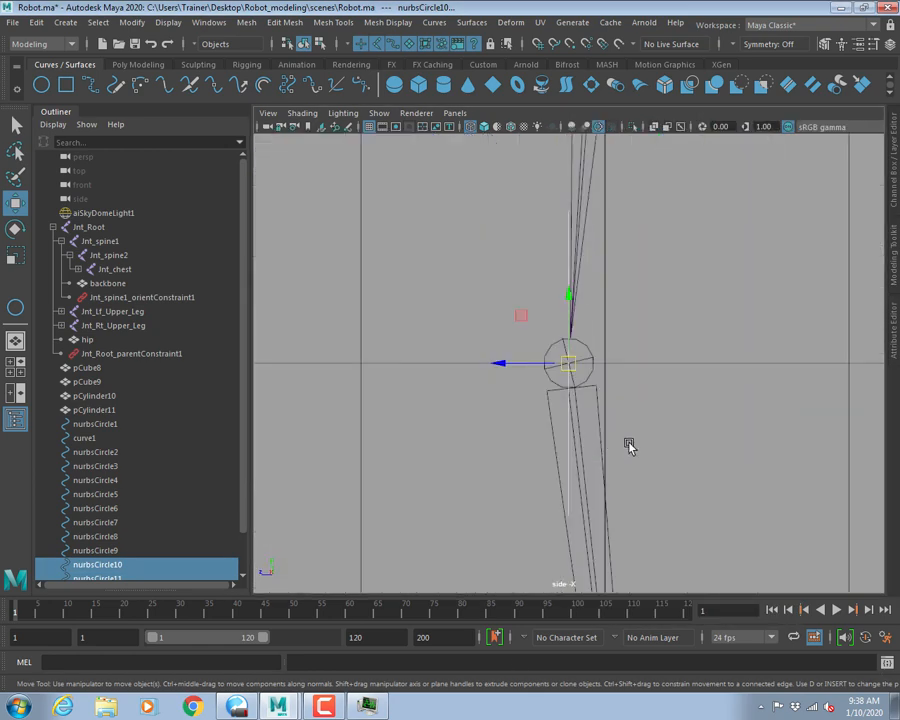
{"action": "scroll", "coordinate": [630, 442], "scroll_direction": "down", "scroll_amount": 5}
{"action": "left_click_drag", "start_coordinate": [501, 364], "coordinate": [400, 363]}
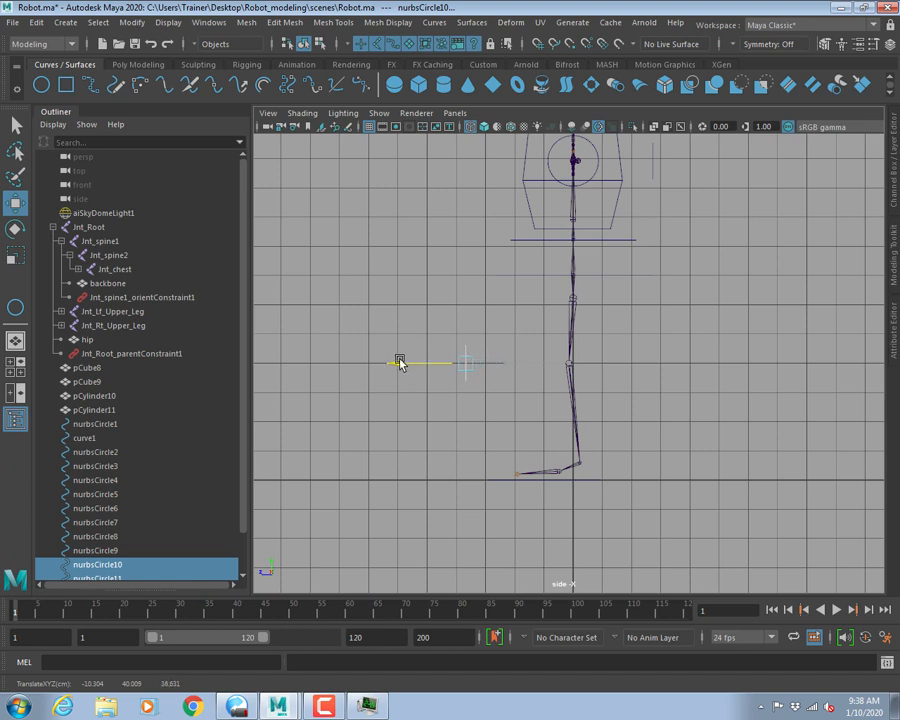
Show all object types again in the side view and the perspective view.
{"action": "left_click", "coordinate": [379, 113]}
{"action": "left_click", "coordinate": [420, 128]}
{"action": "key", "text": "space"}
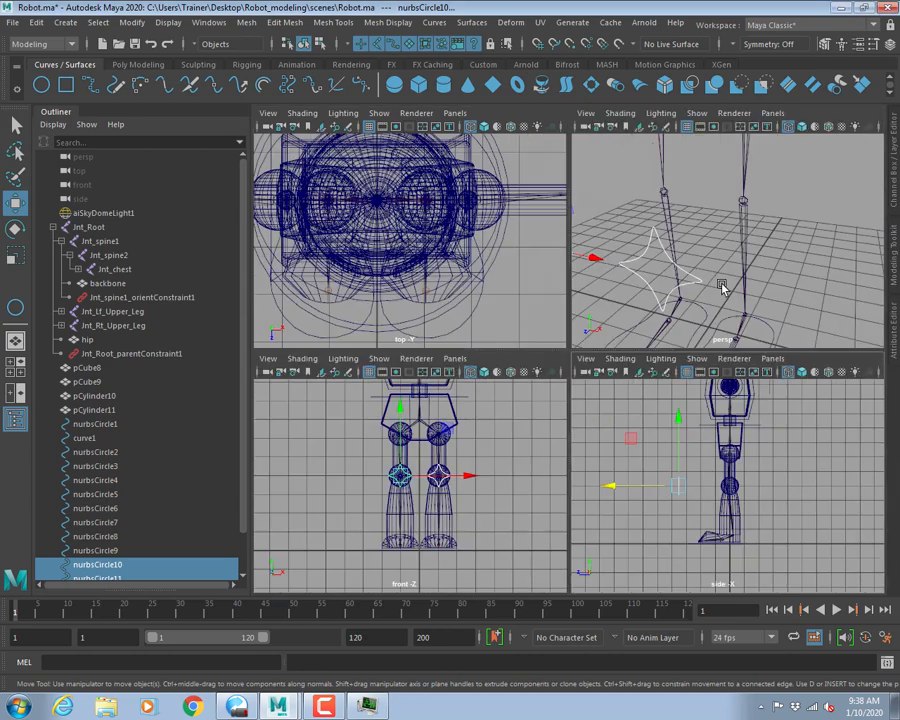
{"action": "key", "text": "space"}
{"action": "left_click", "coordinate": [379, 114]}
{"action": "left_click", "coordinate": [411, 127]}
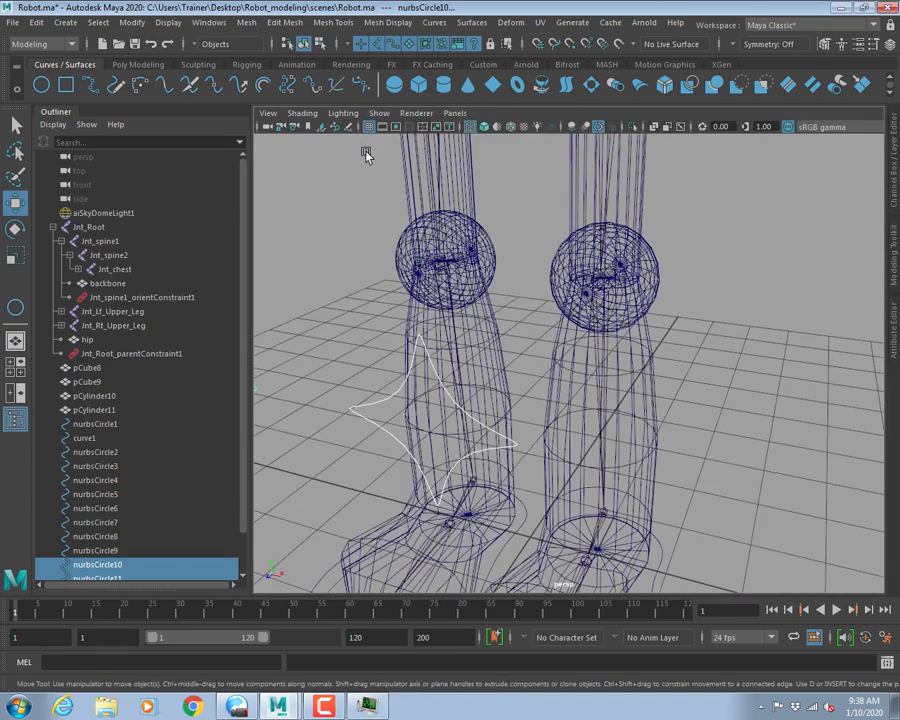
Display the perspective view shaded without the grid and examine the control curves around the whole robot.
{"action": "scroll", "coordinate": [448, 322], "scroll_direction": "down", "scroll_amount": 8}
{"action": "left_click_drag", "start_coordinate": [665, 398], "coordinate": [607, 403], "text": "alt"}
{"action": "key", "text": "5"}
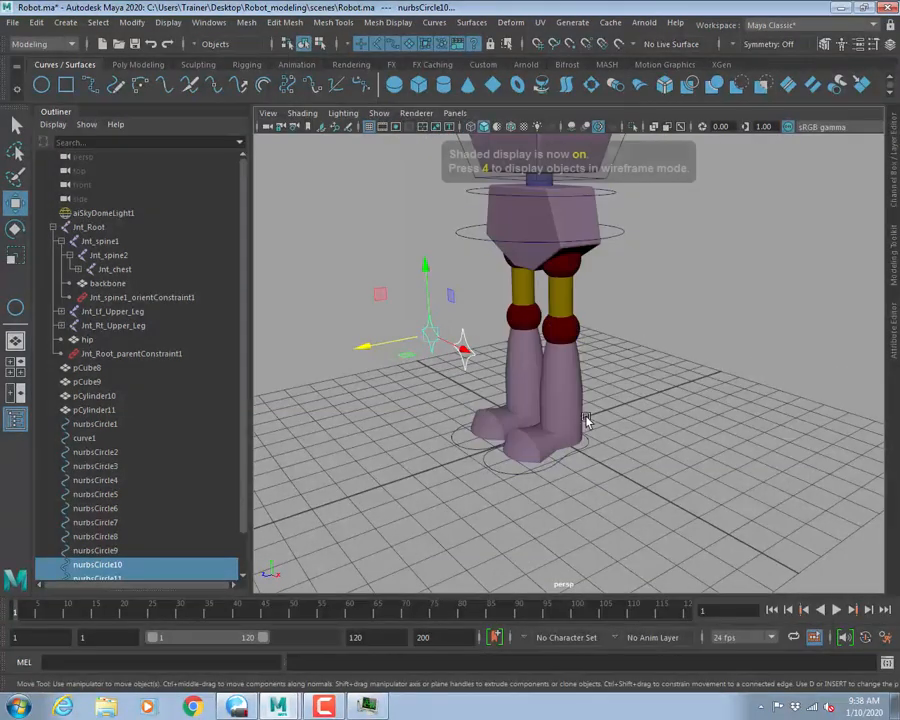
{"action": "left_click_drag", "start_coordinate": [527, 425], "coordinate": [605, 424], "text": "alt"}
{"action": "left_click", "coordinate": [791, 374]}
{"action": "left_click_drag", "start_coordinate": [791, 374], "coordinate": [680, 464], "text": "alt"}
{"action": "left_click_drag", "start_coordinate": [660, 443], "coordinate": [661, 392], "text": "alt"}
{"action": "scroll", "coordinate": [595, 374], "scroll_direction": "down", "scroll_amount": 5}
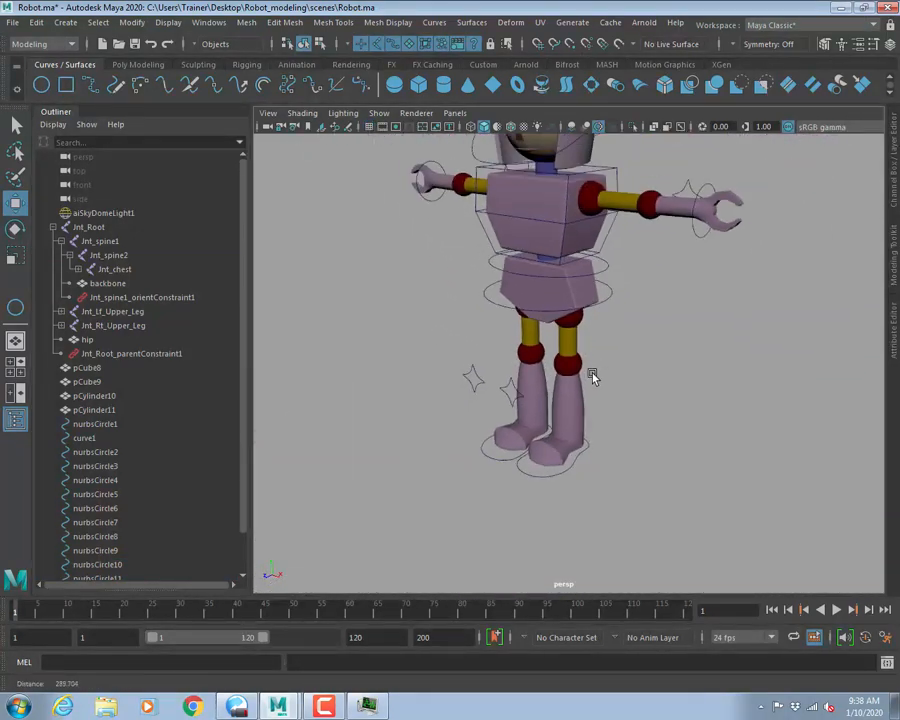
{"action": "left_click_drag", "start_coordinate": [595, 374], "coordinate": [673, 427], "text": "alt"}
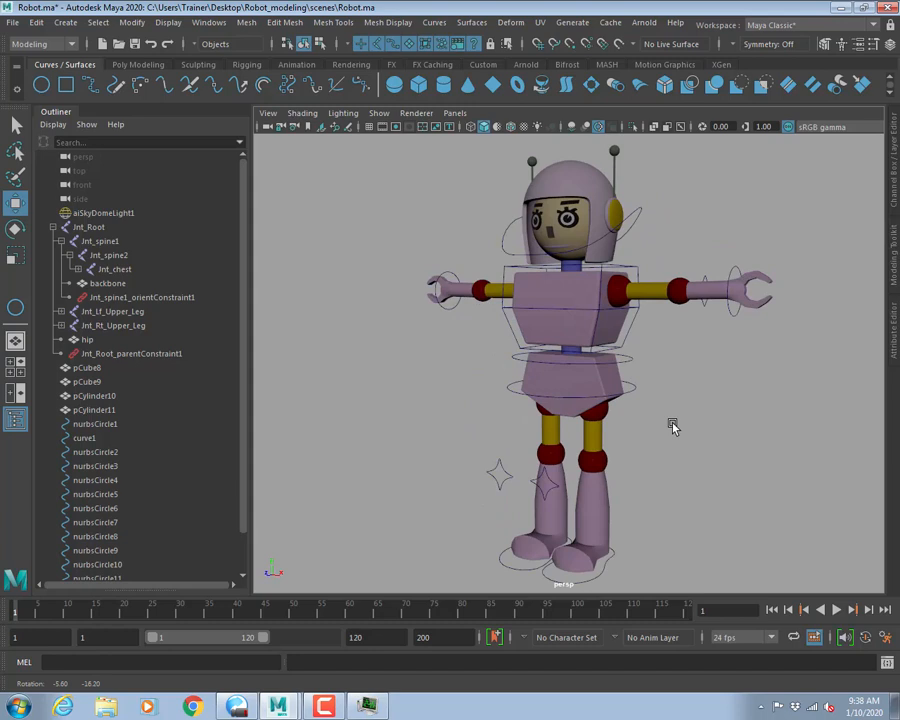
{"action": "middle_click_drag", "start_coordinate": [685, 428], "coordinate": [615, 364], "text": "alt"}
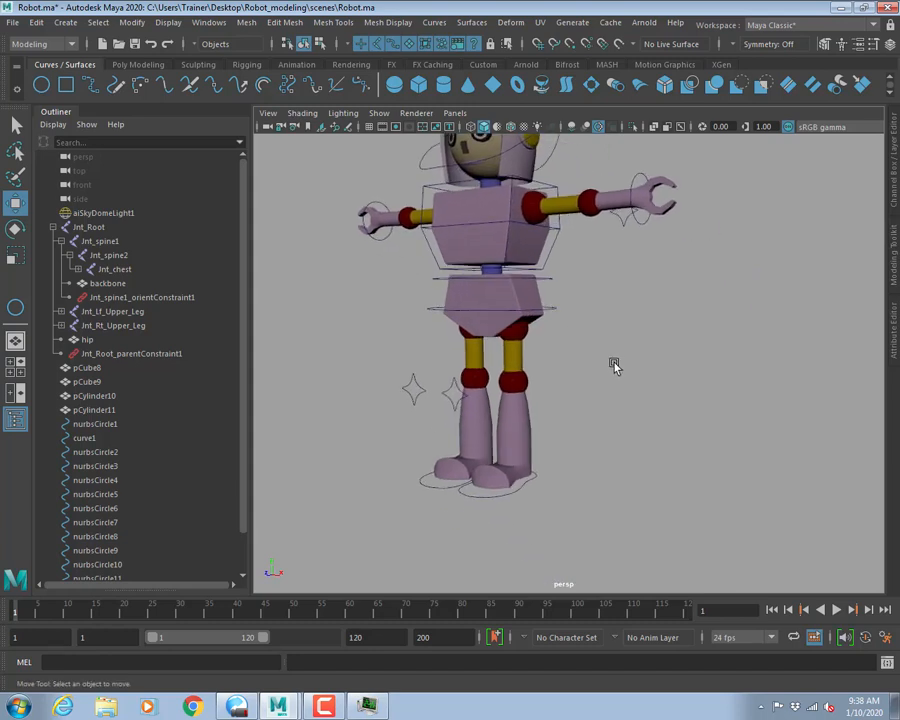
{"action": "left_click_drag", "start_coordinate": [615, 364], "coordinate": [637, 382], "text": "alt"}
{"action": "middle_click_drag", "start_coordinate": [637, 382], "coordinate": [657, 429], "text": "alt"}
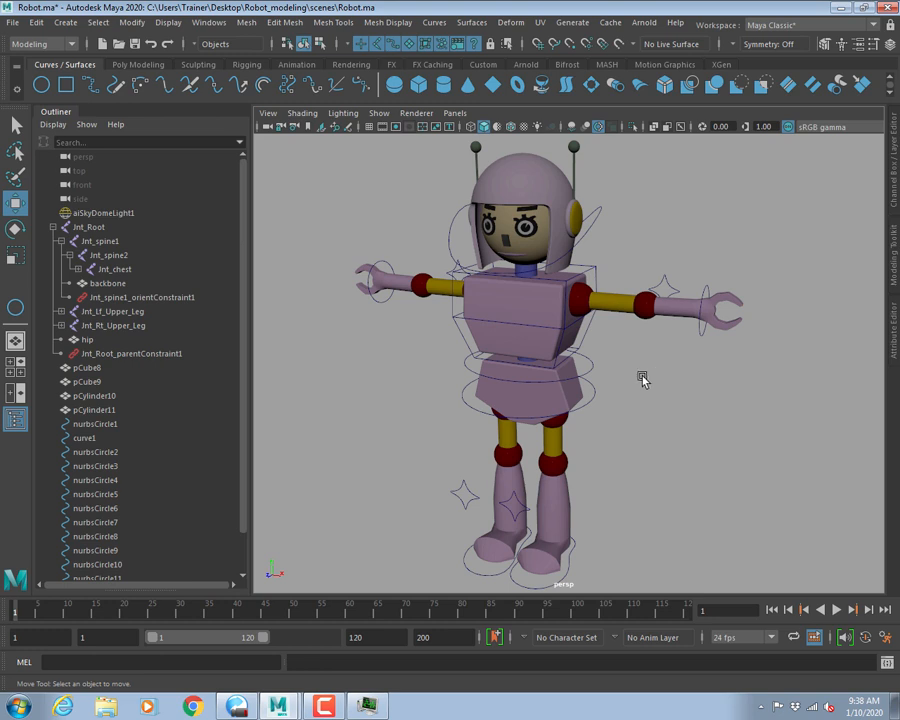
Rename the control curve around the robot's head as Ctrl_Head.
{"action": "left_click", "coordinate": [592, 215]}
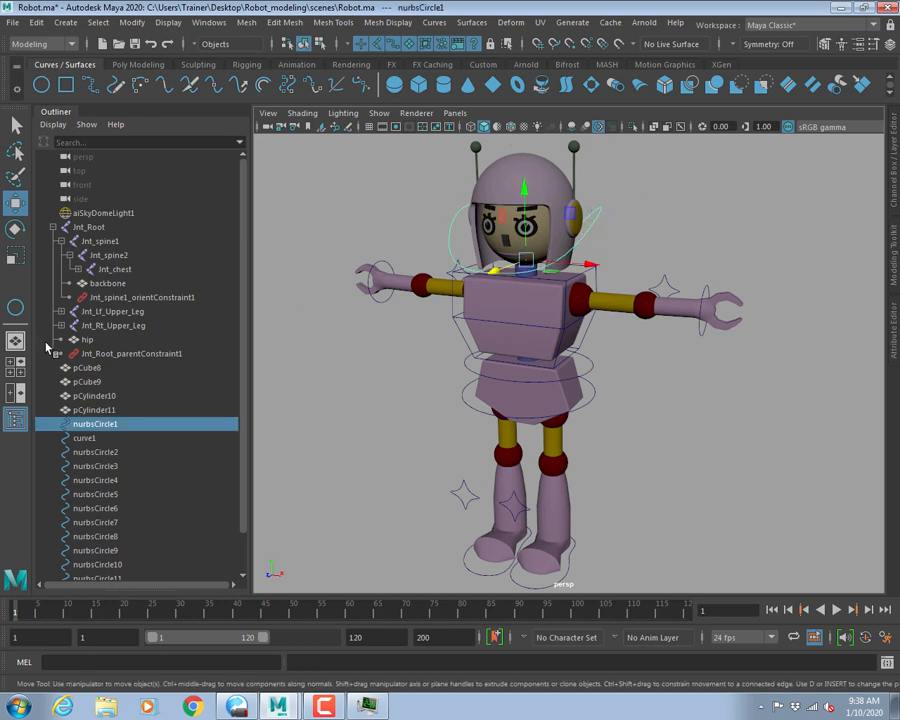
{"action": "double_click", "coordinate": [96, 424]}
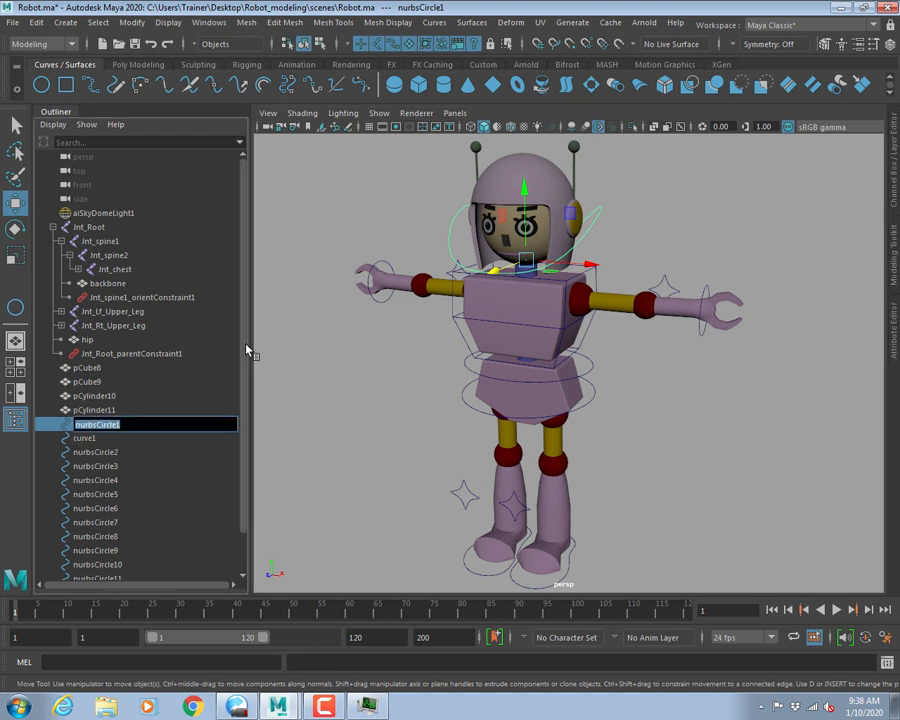
{"action": "type", "text": "c"}
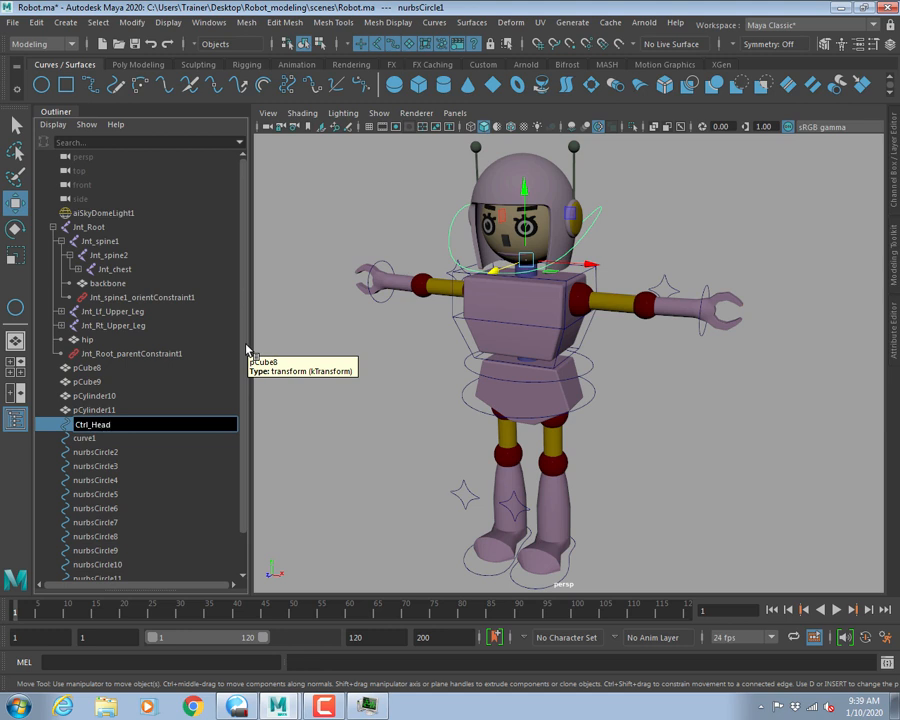
{"action": "key", "text": "Return"}
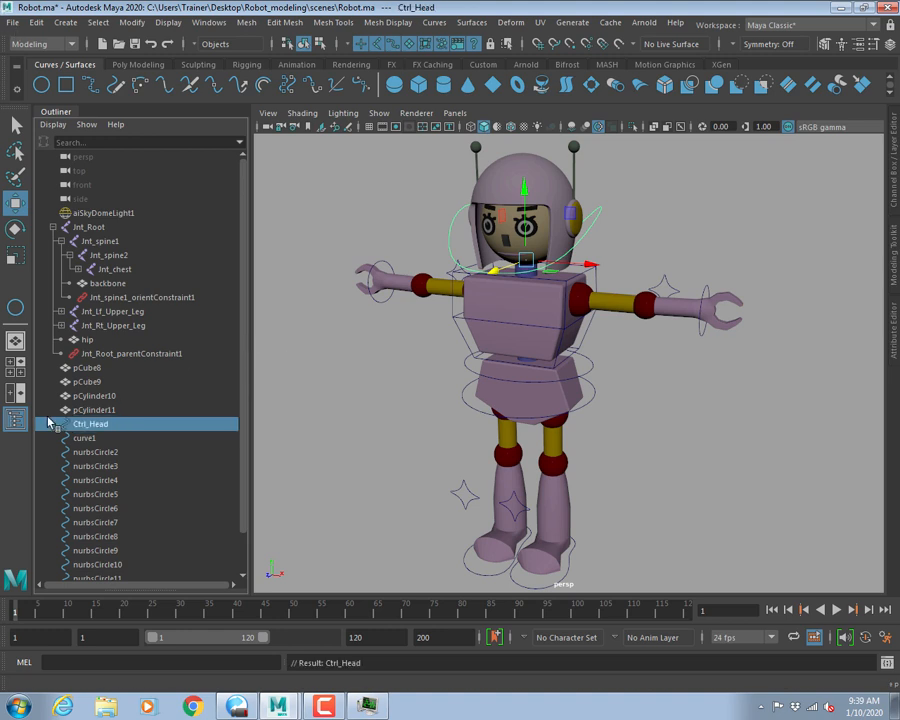
Rename the box-shaped control curve around the chest, curve1, as Ctrl_Chest.
{"action": "left_click", "coordinate": [88, 438]}
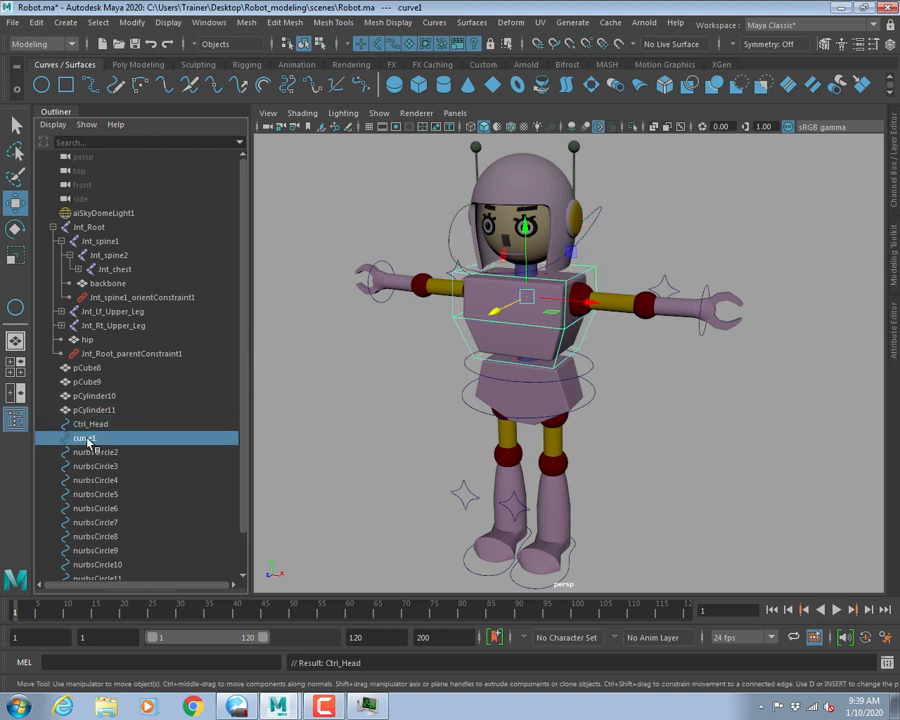
{"action": "double_click", "coordinate": [88, 438]}
{"action": "type", "text": "Ctrl_Chest"}
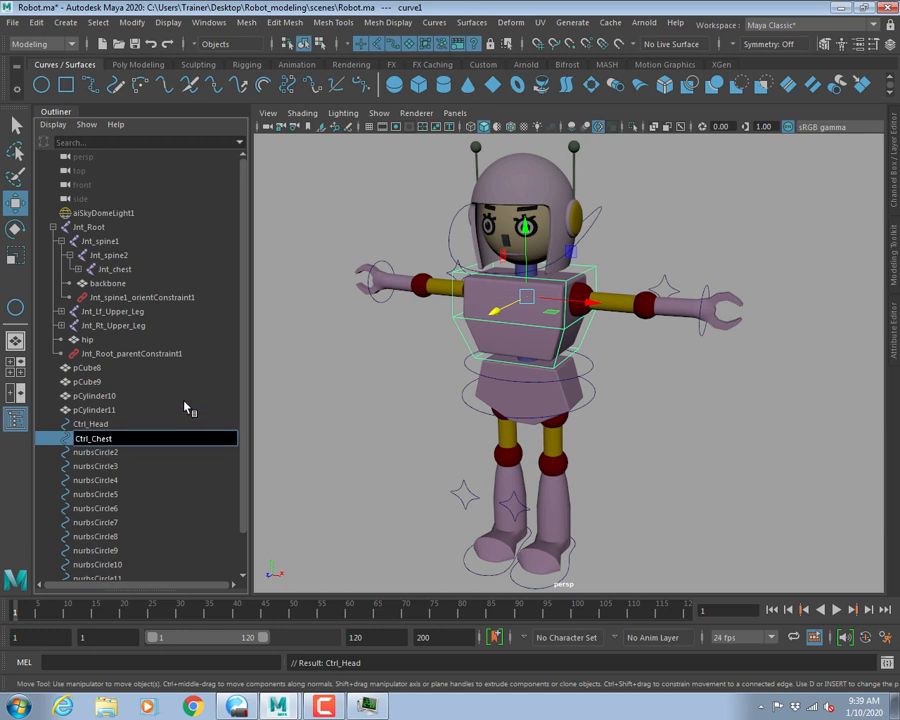
{"action": "key", "text": "Return"}
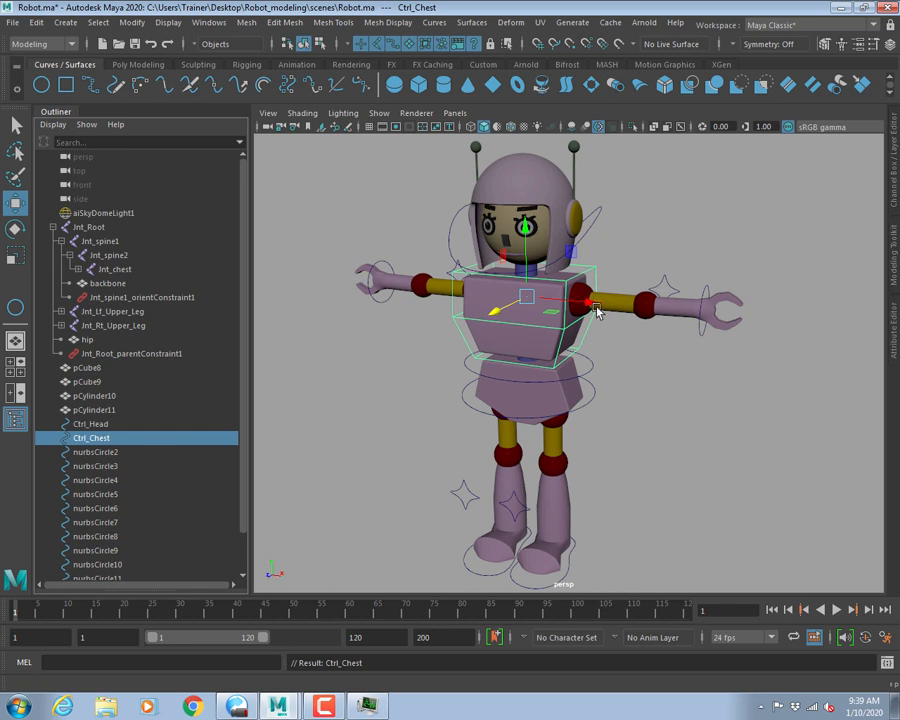
Rename the star-shaped curve behind the left elbow as Ctrl_Lf_Elbow and copy that name.
{"action": "left_click", "coordinate": [661, 285]}
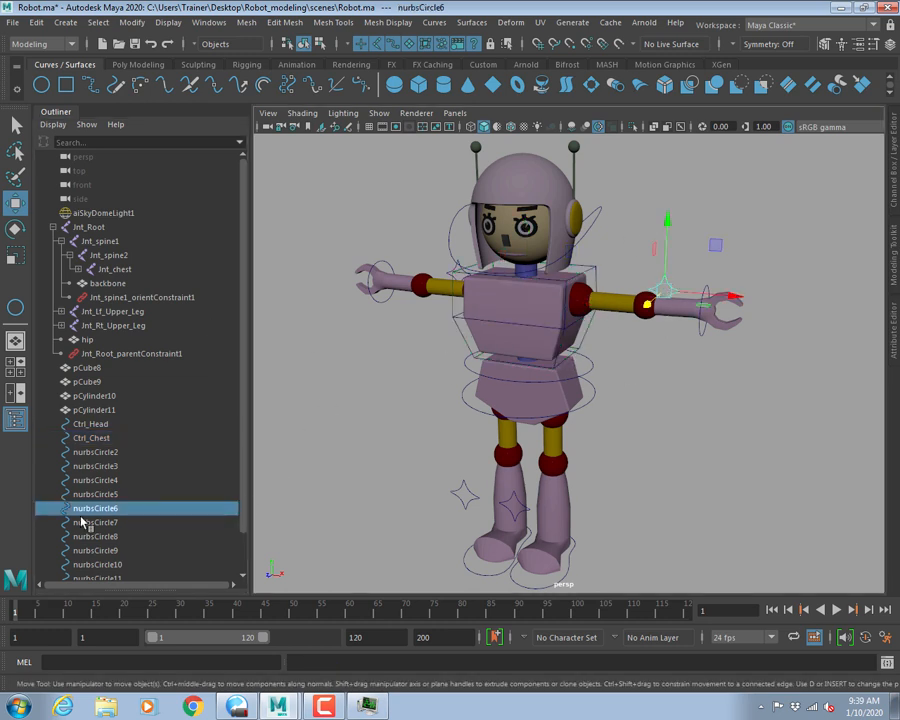
{"action": "double_click", "coordinate": [110, 509]}
{"action": "type", "text": "Ctrl_"}
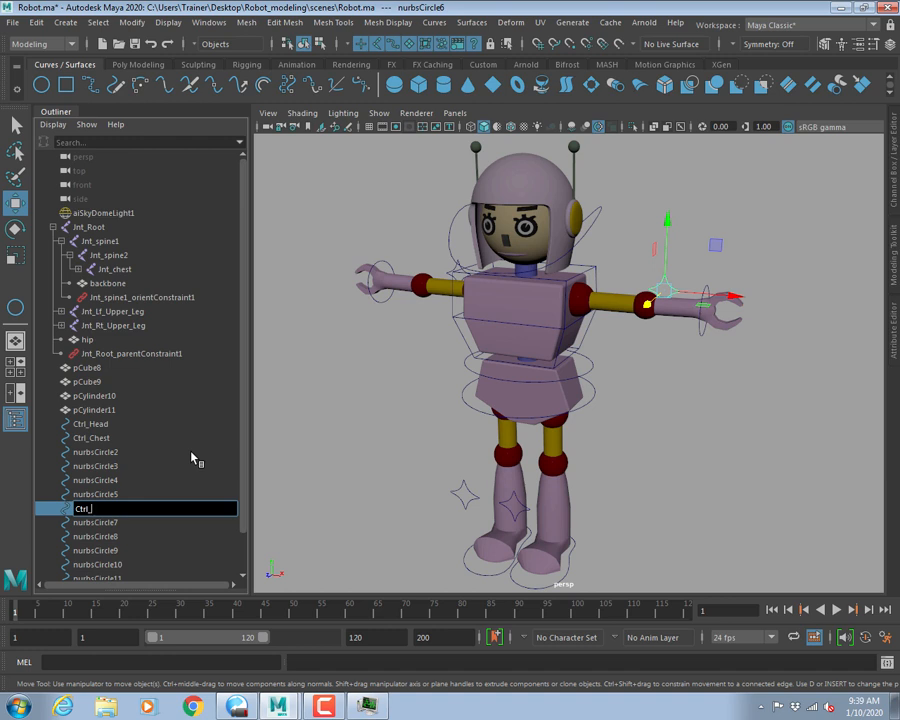
{"action": "type", "text": "Lf_Elbow"}
{"action": "key", "text": "ctrl+a"}
{"action": "key", "text": "ctrl+c"}
{"action": "key", "text": "Return"}
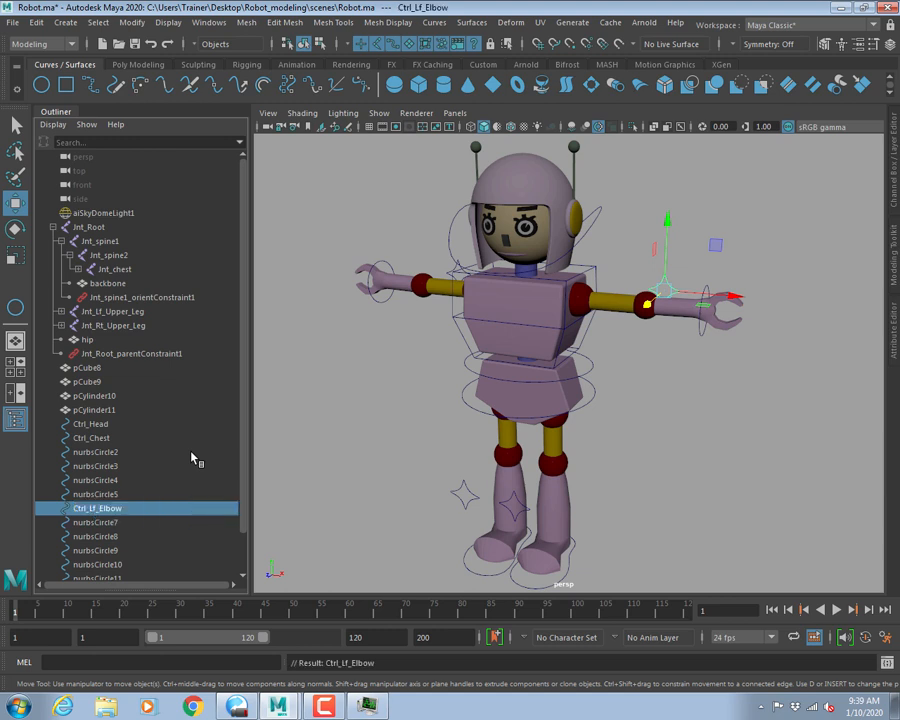
Rename the star-shaped curve behind the right elbow, nurbsCircle7, as Ctrl_Rt_Elbow, reusing the copied left elbow name.
{"action": "key", "text": "Down"}
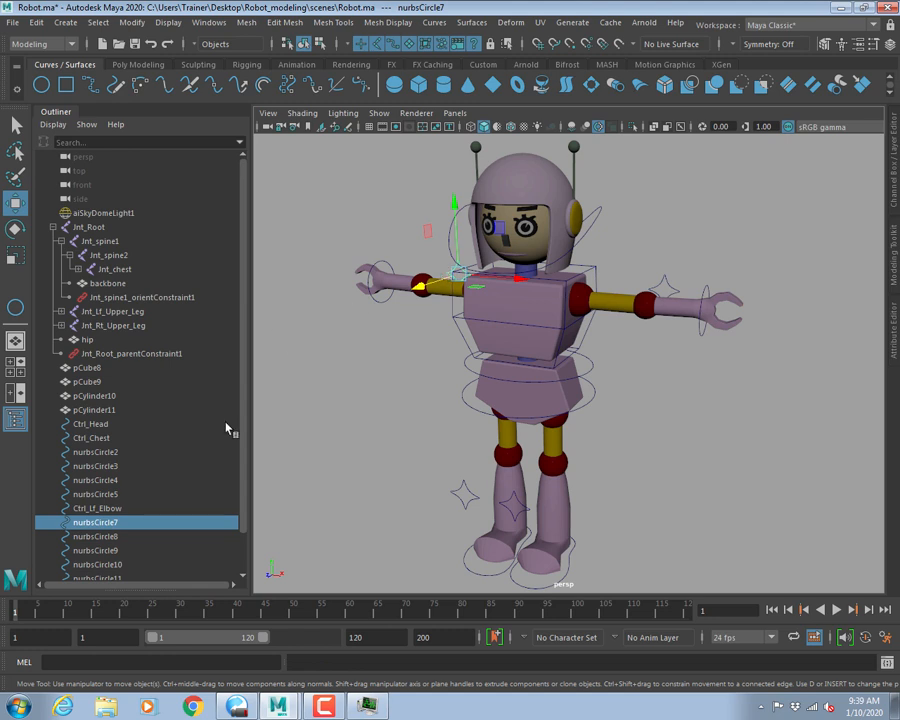
{"action": "double_click", "coordinate": [100, 522]}
{"action": "key", "text": "ctrl+v"}
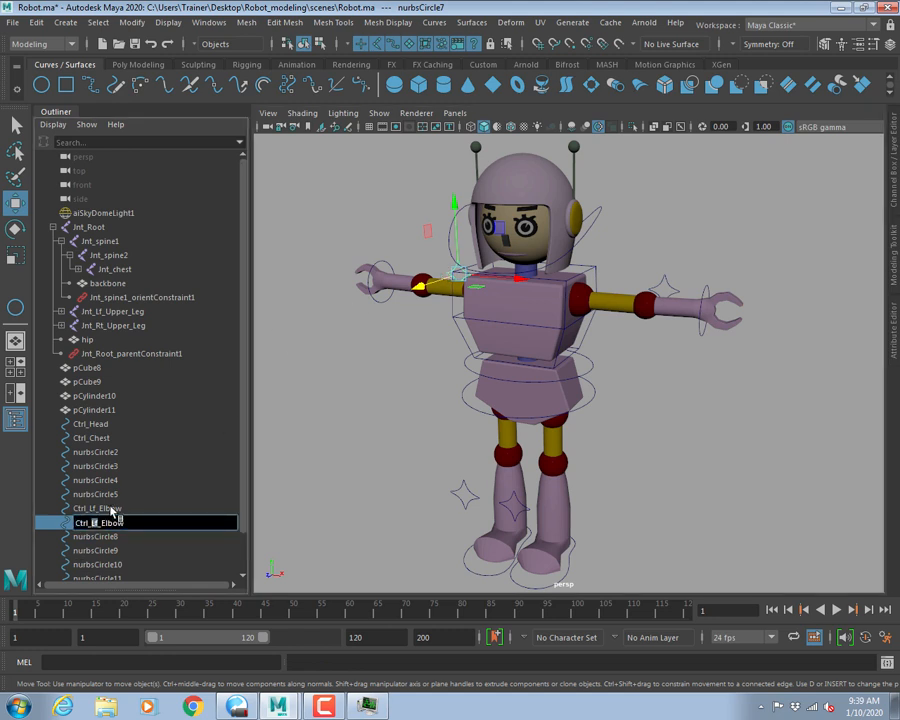
{"action": "key", "text": "BackSpace"}
{"action": "key", "text": "BackSpace"}
{"action": "type", "text": "Rt"}
{"action": "key", "text": "Return"}
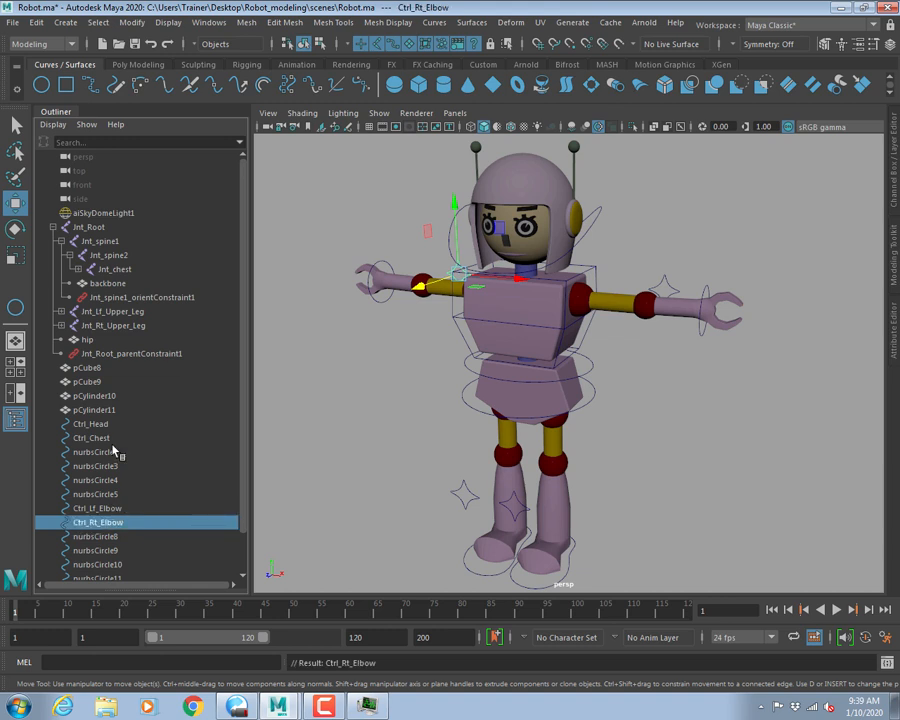
Rename the circular curve around the left wrist, nurbsCircle3, as Ctrl_Lf_Wrist.
{"action": "left_click", "coordinate": [95, 466]}
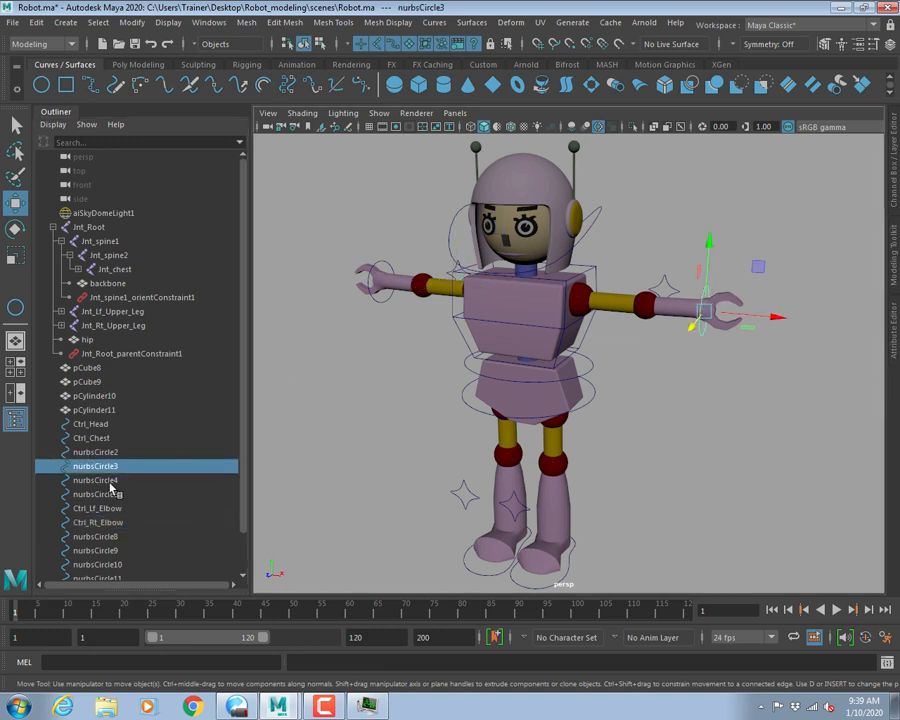
{"action": "double_click", "coordinate": [78, 466]}
{"action": "key", "text": "ctrl+v"}
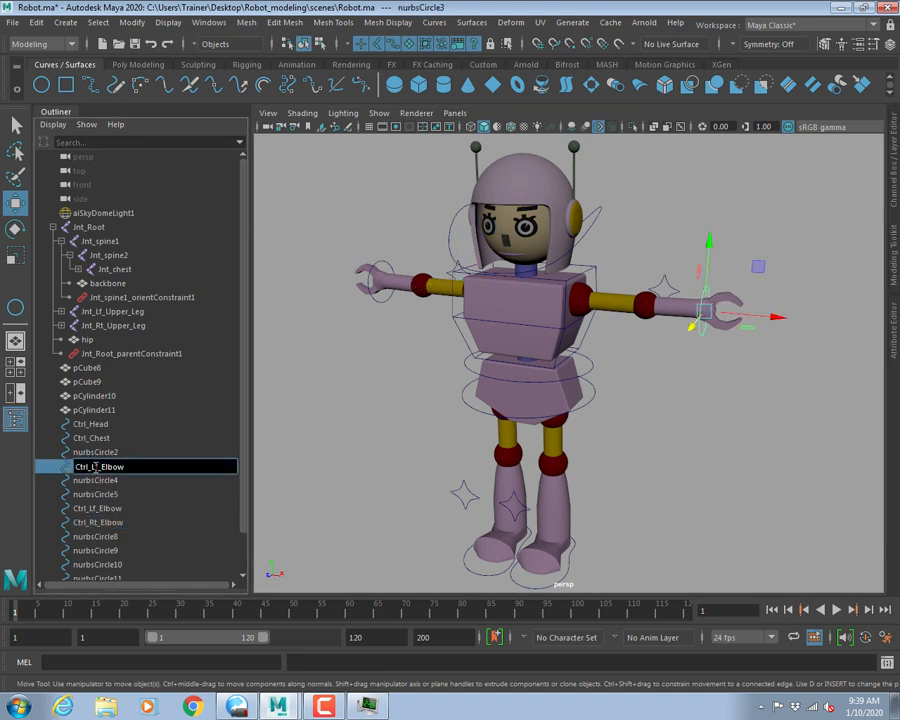
{"action": "key", "text": "shift+Left"}
{"action": "key", "text": "shift+Left"}
{"action": "key", "text": "shift+Left"}
{"action": "type", "text": "Wrist"}
{"action": "key", "text": "Return"}
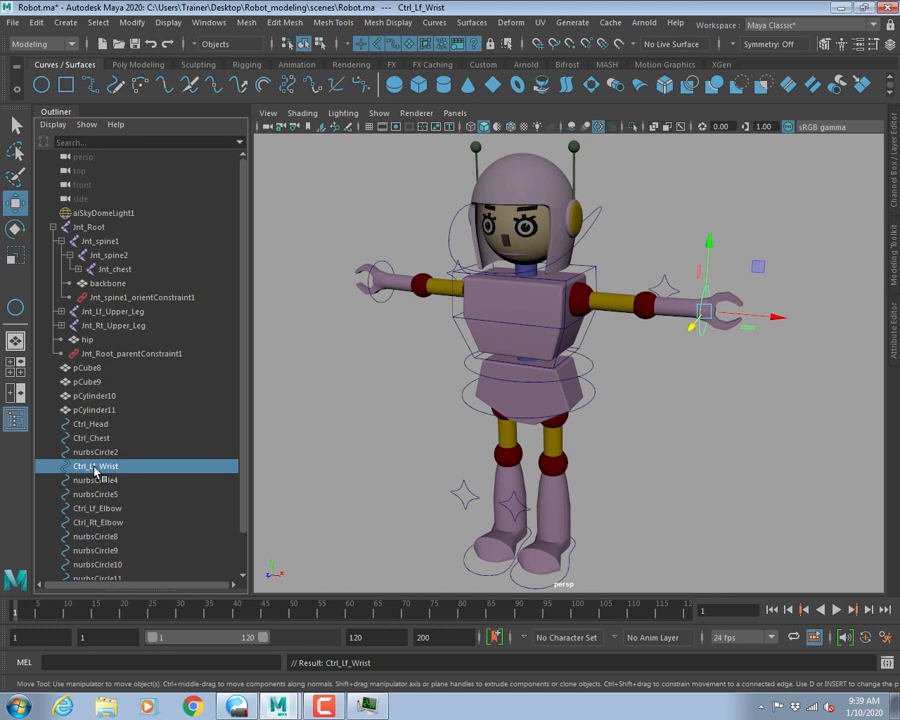
Copy the left wrist curve's name and rename the circle around the right wrist as Ctrl_Rt_Wrist.
{"action": "left_click", "coordinate": [110, 480]}
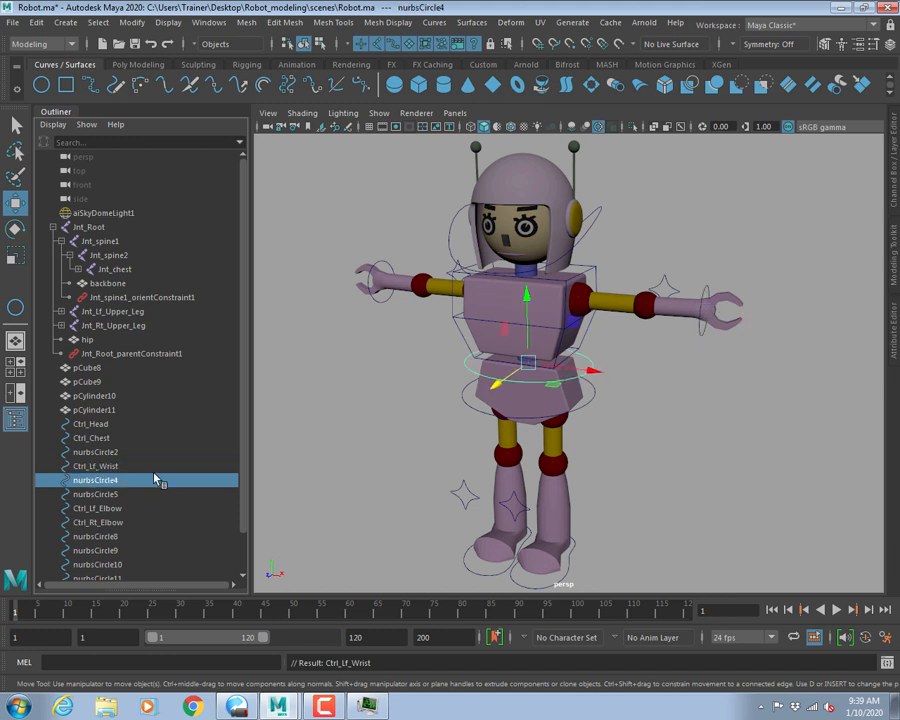
{"action": "double_click", "coordinate": [90, 466]}
{"action": "key", "text": "ctrl+c"}
{"action": "left_click", "coordinate": [382, 301]}
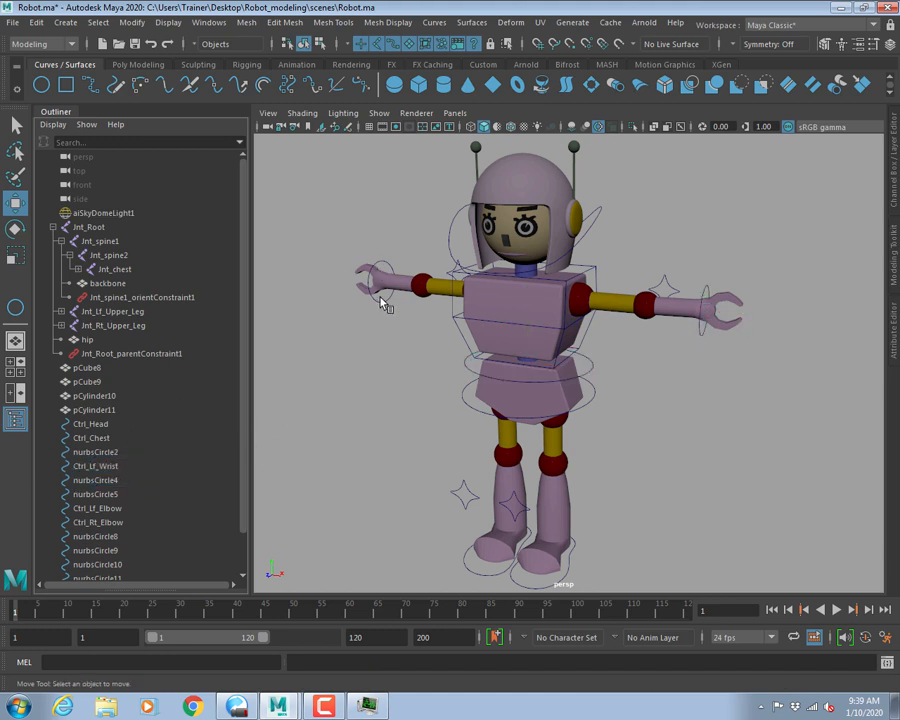
{"action": "left_click", "coordinate": [383, 307]}
{"action": "double_click", "coordinate": [70, 494]}
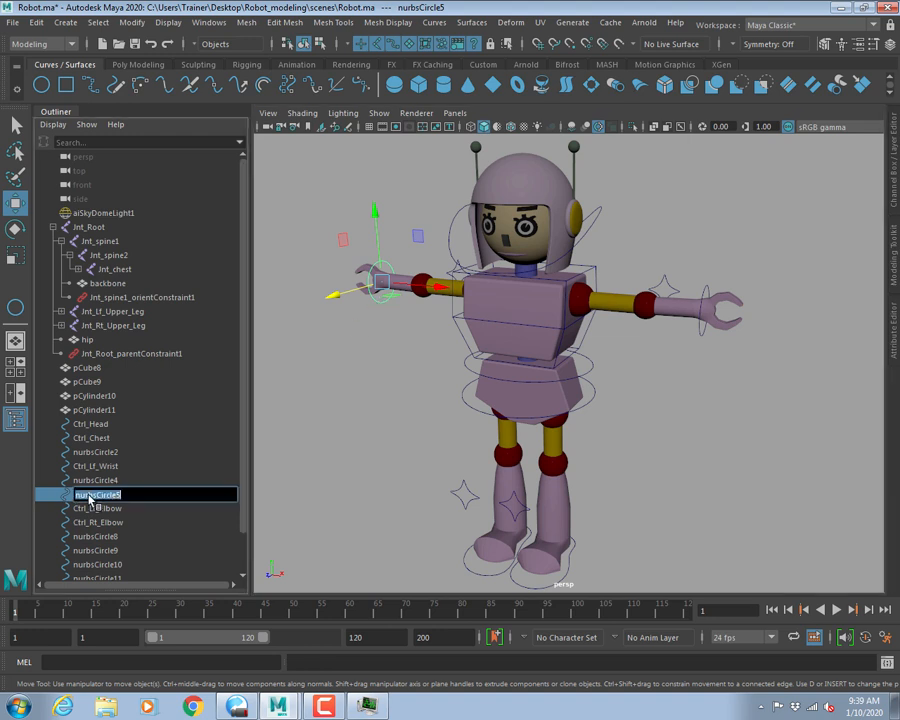
{"action": "key", "text": "ctrl+v"}
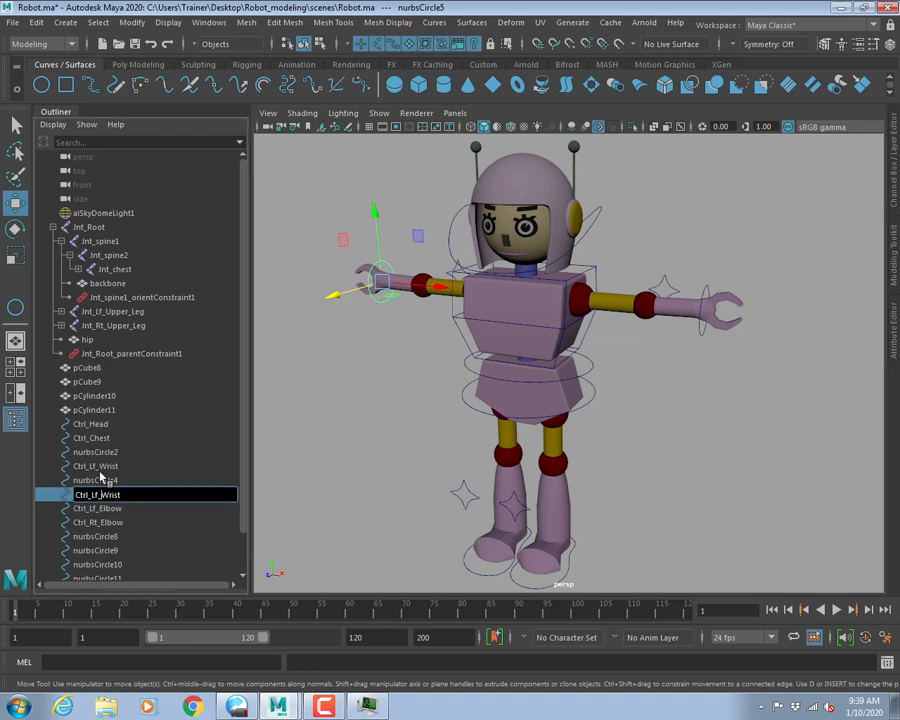
{"action": "type", "text": "Rt"}
{"action": "key", "text": "Return"}
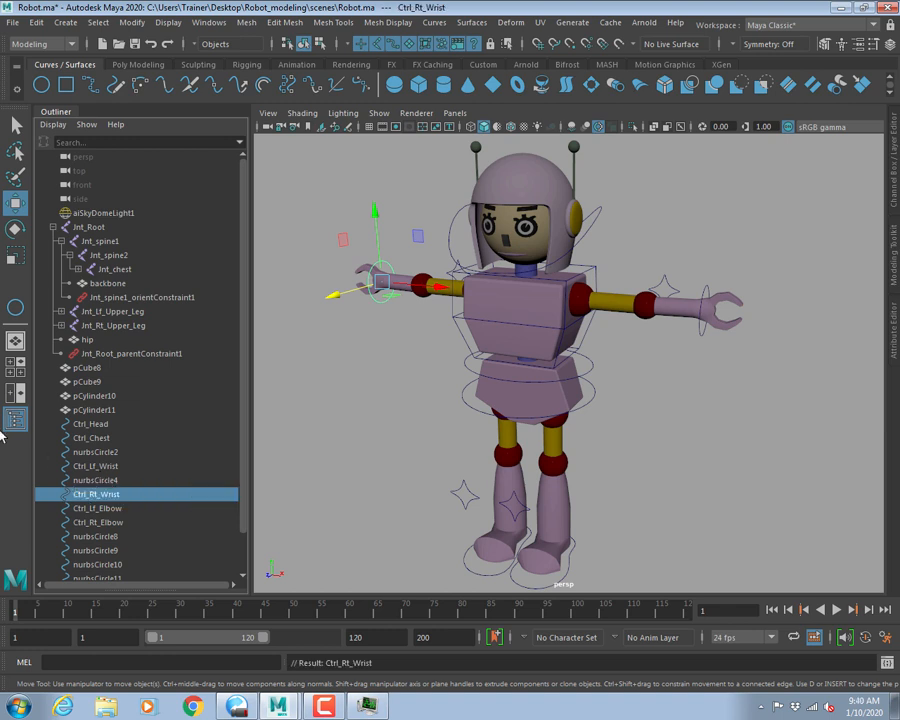
Rename the circular control curve around the waist, just below the chest, as Ctrl_Spine.
{"action": "left_click", "coordinate": [588, 371]}
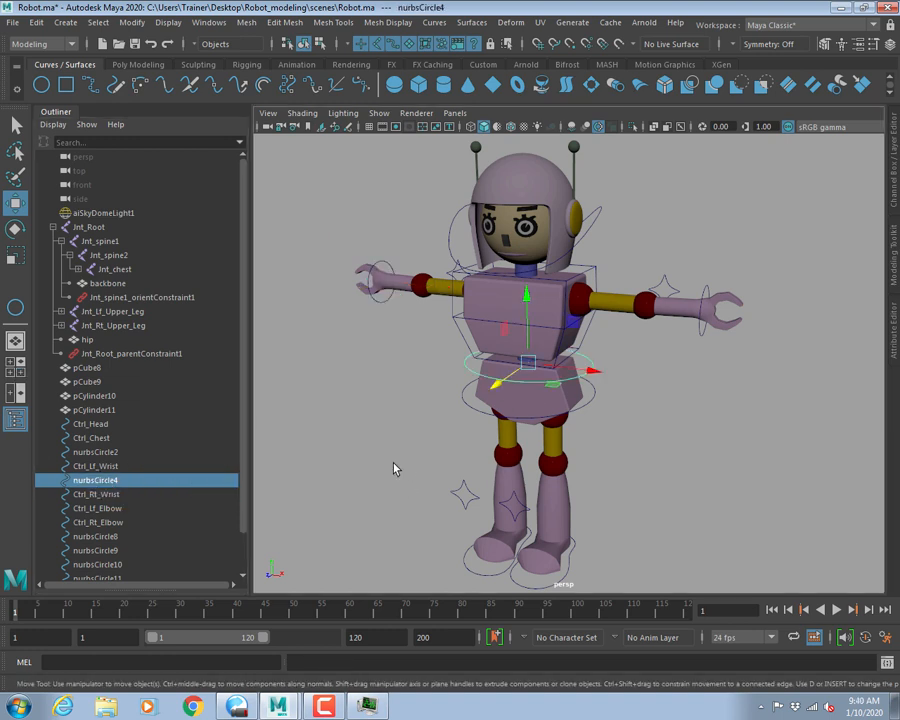
{"action": "double_click", "coordinate": [90, 482]}
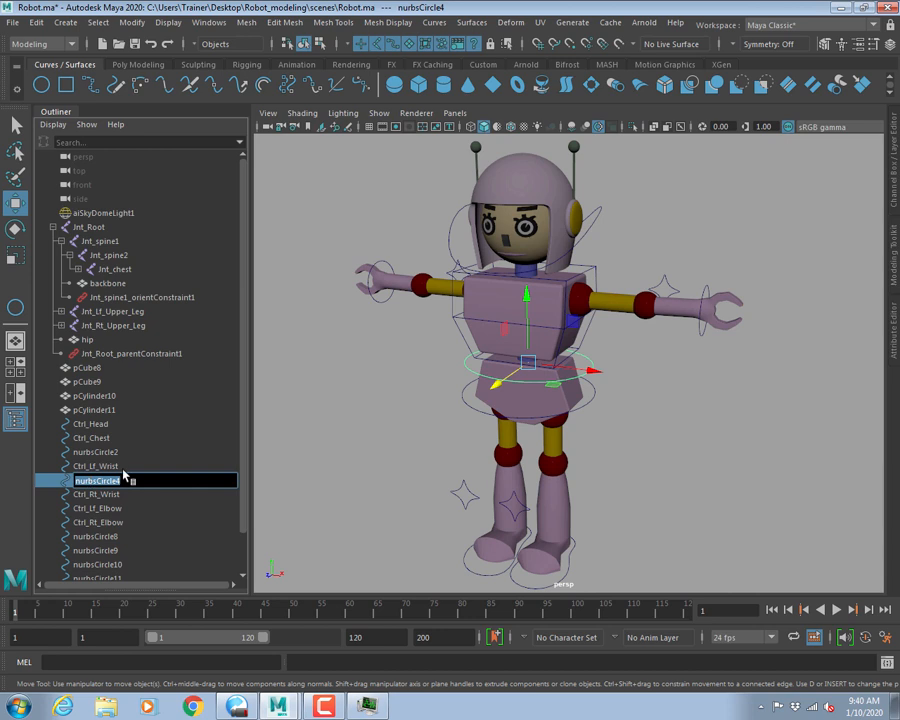
{"action": "type", "text": "Ctrl_Lf_Wrist"}
{"action": "key", "text": "shift+Left"}
{"action": "key", "text": "shift+Left"}
{"action": "key", "text": "shift+Left"}
{"action": "key", "text": "shift+Left"}
{"action": "key", "text": "shift+Left"}
{"action": "type", "text": "Spine"}
{"action": "key", "text": "Return"}
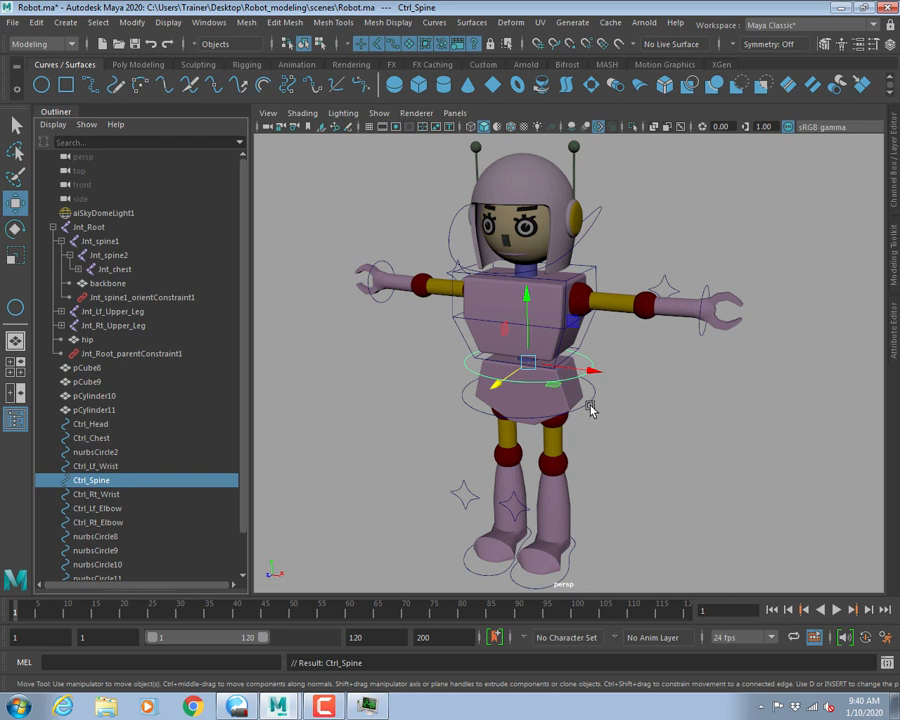
Rename the lower circular control curve around the pelvis, nurbsCircle2, as Ctrl_Hip.
{"action": "left_click", "coordinate": [592, 400]}
{"action": "double_click", "coordinate": [96, 452]}
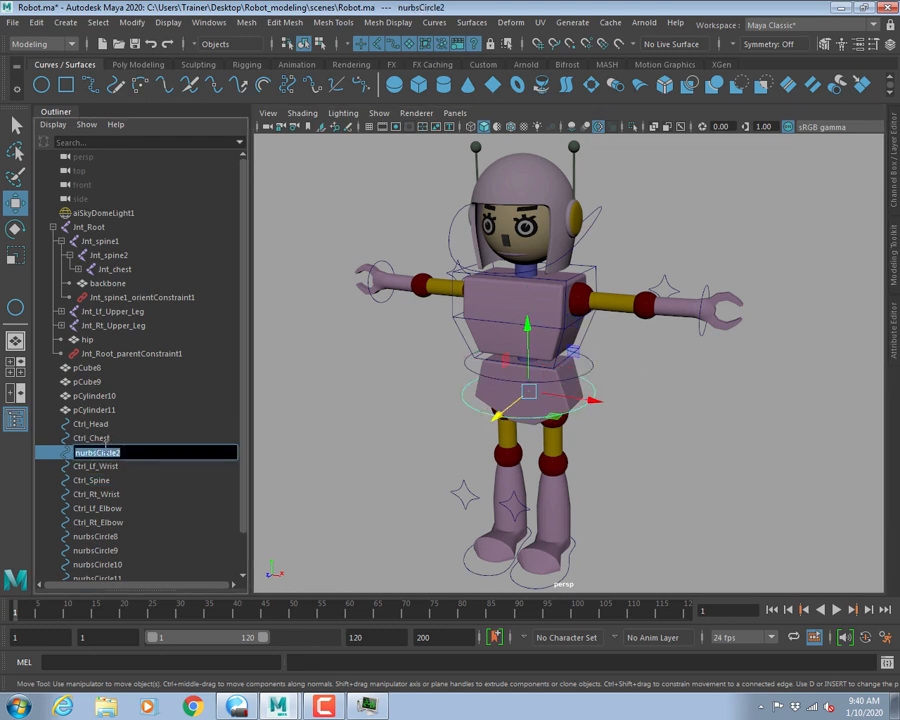
{"action": "key", "text": "ctrl+v"}
{"action": "key", "text": "shift+Left"}
{"action": "key", "text": "shift+Left"}
{"action": "key", "text": "shift+Left"}
{"action": "key", "text": "shift+Left"}
{"action": "key", "text": "shift+Left"}
{"action": "key", "text": "shift+Left"}
{"action": "key", "text": "shift+Left"}
{"action": "key", "text": "shift+Left"}
{"action": "type", "text": "Hip"}
{"action": "key", "text": "Return"}
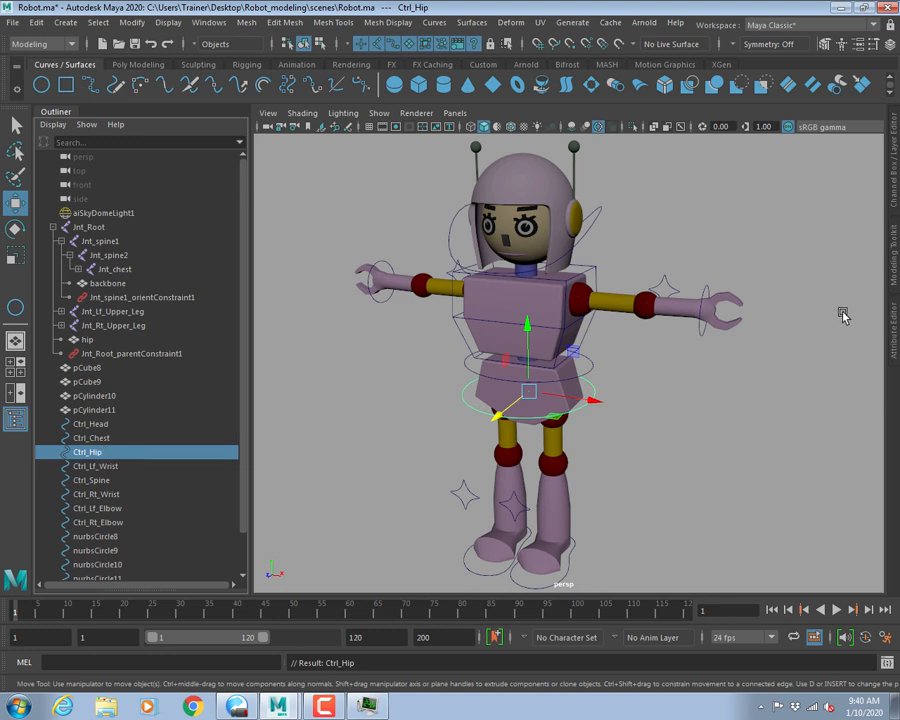
Rename the star-shaped curve in front of the left knee, nurbsCircle11, as Ctrl_Lf_Knee.
{"action": "middle_click_drag", "start_coordinate": [639, 446], "coordinate": [618, 362], "text": "alt"}
{"action": "left_click", "coordinate": [466, 362]}
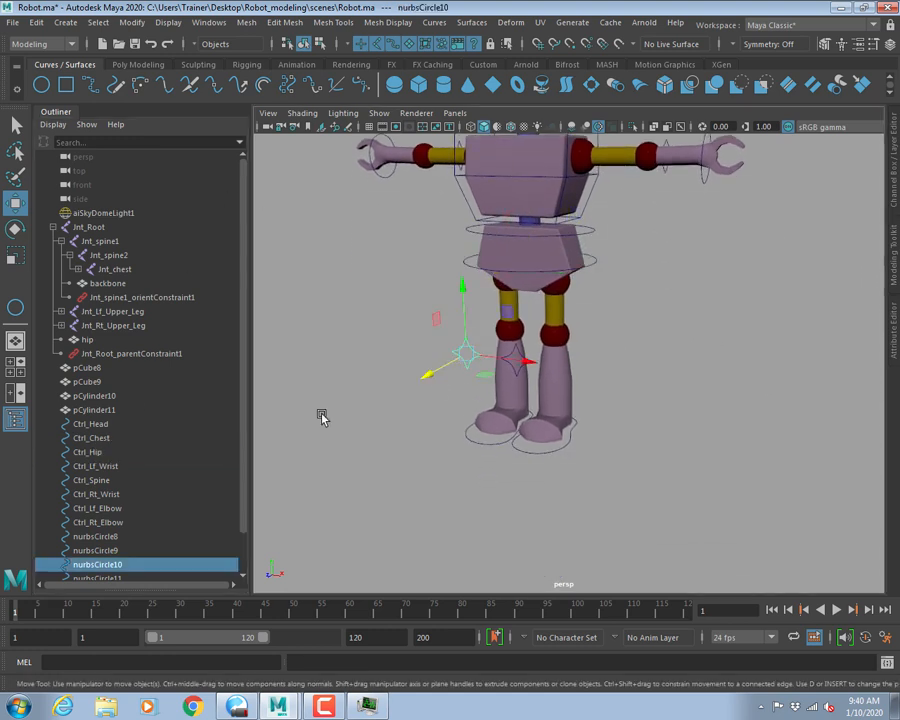
{"action": "key", "text": "q"}
{"action": "left_click", "coordinate": [500, 385]}
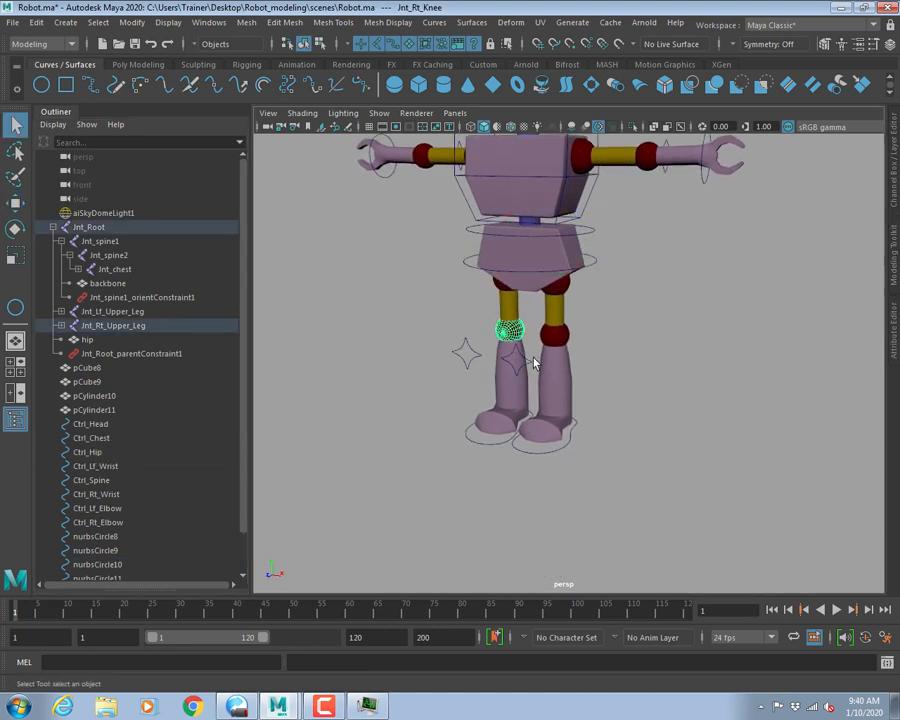
{"action": "left_click", "coordinate": [526, 364]}
{"action": "scroll", "coordinate": [120, 497], "scroll_direction": "down", "scroll_amount": 1}
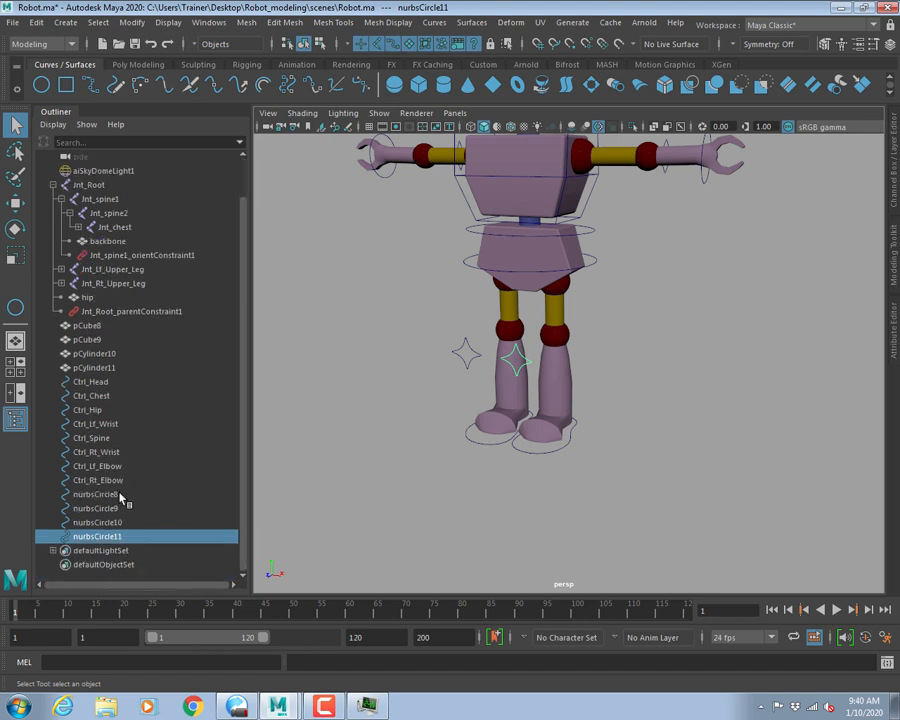
{"action": "double_click", "coordinate": [76, 537]}
{"action": "type", "text": "Ctrl_Lf_Wrist"}
{"action": "key", "text": "shift+Left"}
{"action": "key", "text": "shift+Left"}
{"action": "key", "text": "shift+Left"}
{"action": "key", "text": "shift+Left"}
{"action": "key", "text": "shift+Left"}
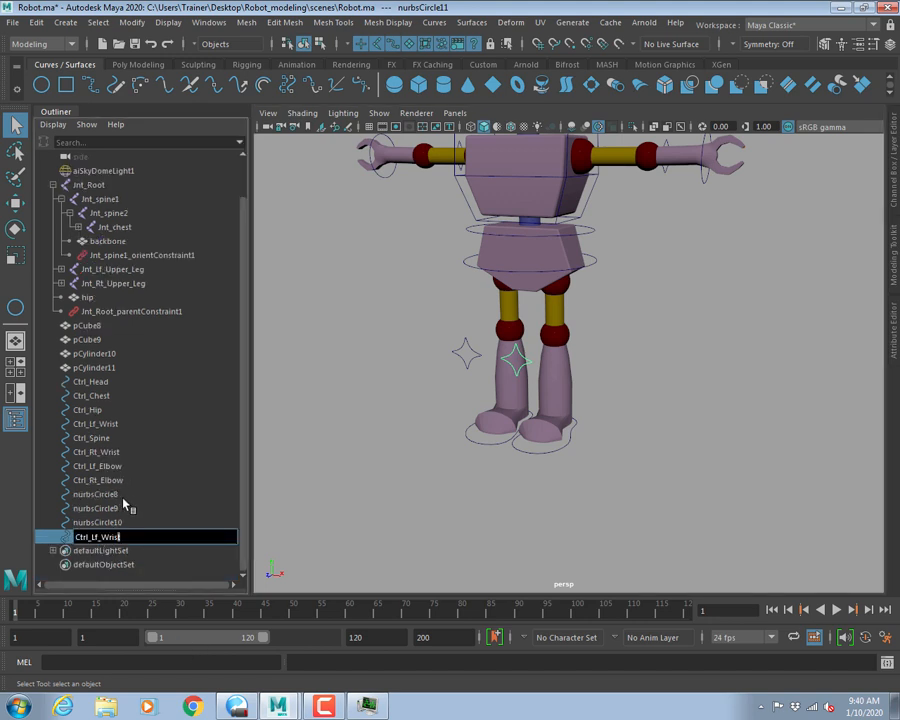
{"action": "type", "text": "Knee"}
{"action": "key", "text": "Return"}
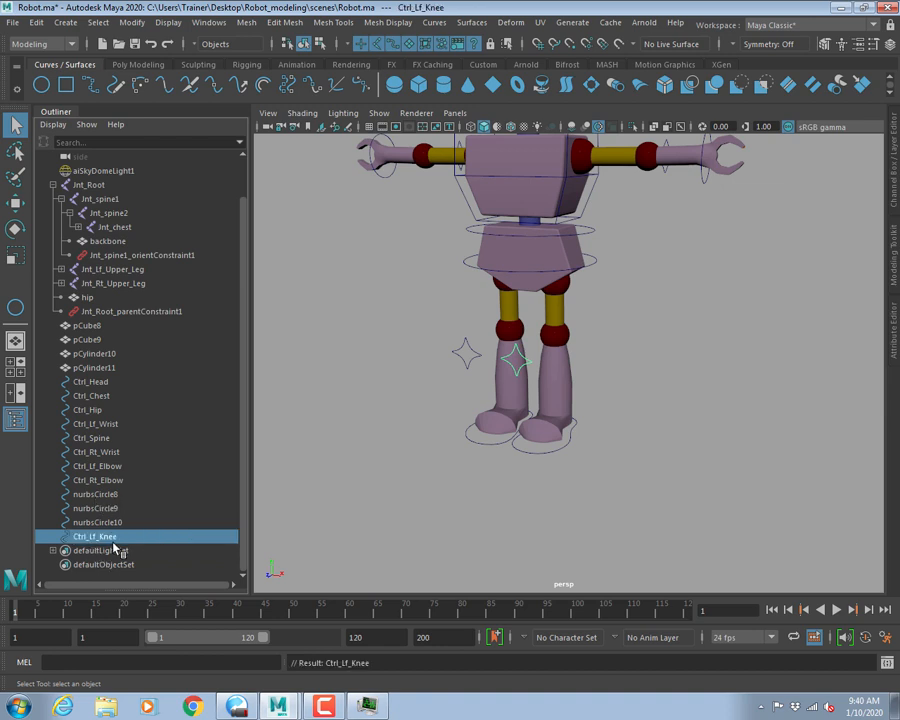
Copy the left knee curve's name and rename the star-shaped curve at the right knee as Ctrl_rt_Knee.
{"action": "double_click", "coordinate": [113, 537]}
{"action": "key", "text": "ctrl+c"}
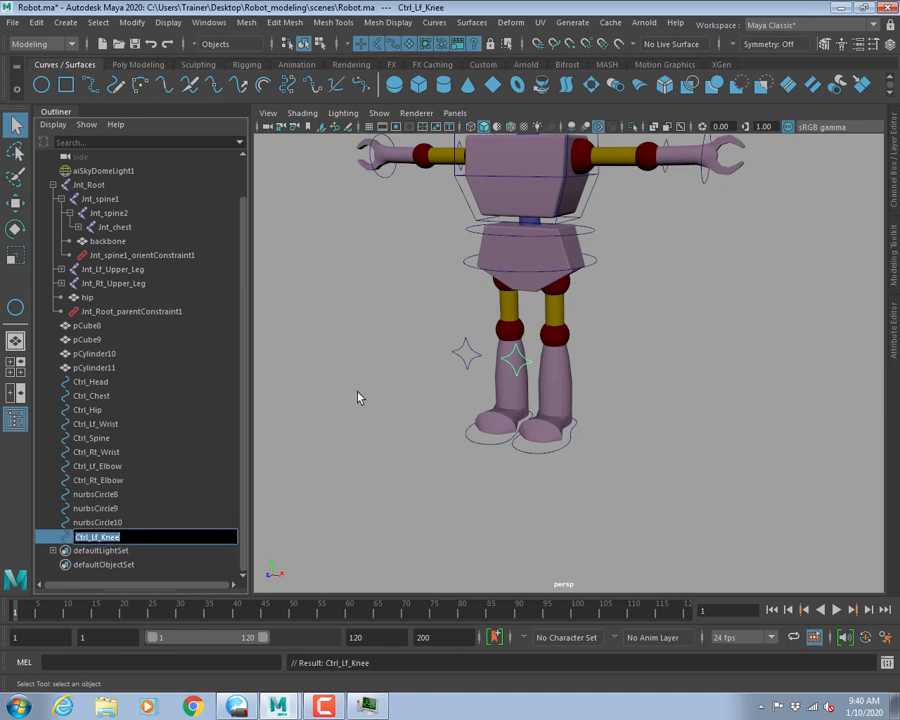
{"action": "left_click", "coordinate": [466, 354]}
{"action": "double_click", "coordinate": [123, 523]}
{"action": "key", "text": "ctrl+v"}
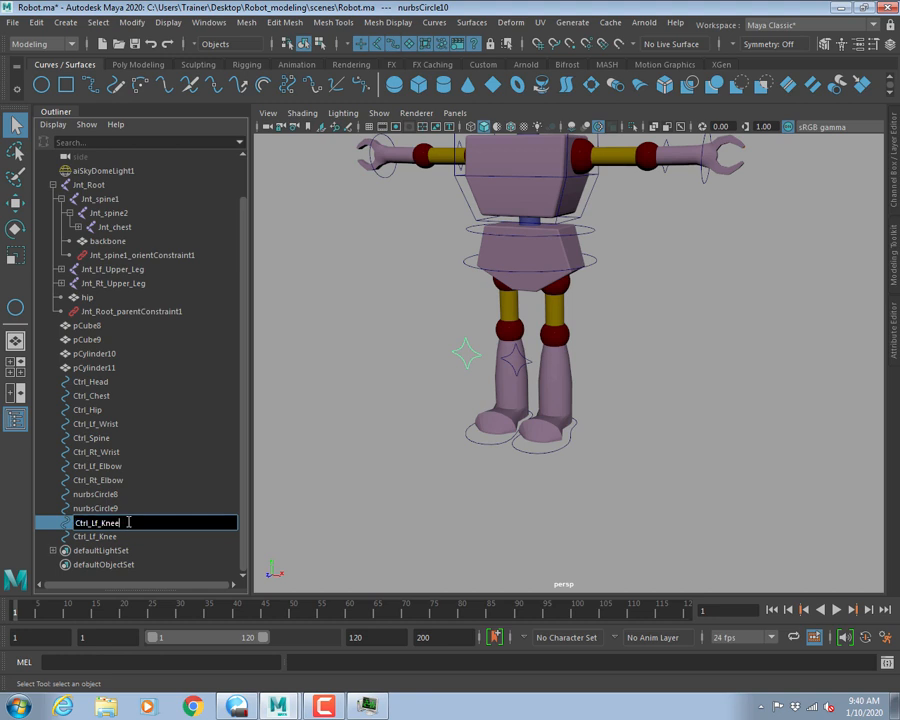
{"action": "key", "text": "Left"}
{"action": "key", "text": "Left"}
{"action": "key", "text": "Left"}
{"action": "key", "text": "Left"}
{"action": "type", "text": "rt"}
{"action": "key", "text": "Return"}
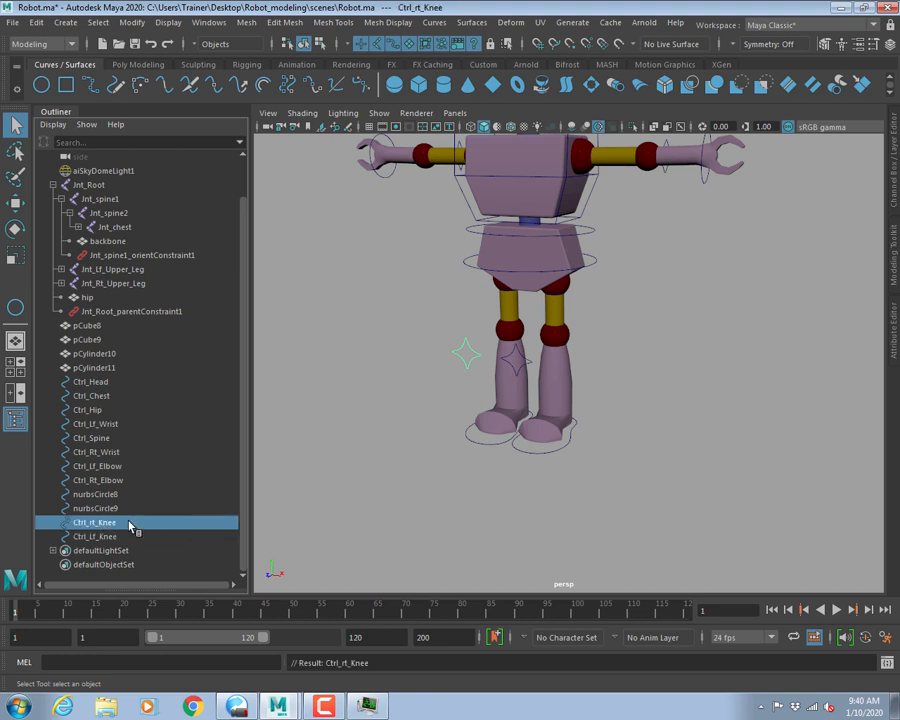
Correct the capitalisation of the right knee curve's name to Ctrl_Rt_Knee.
{"action": "double_click", "coordinate": [114, 524]}
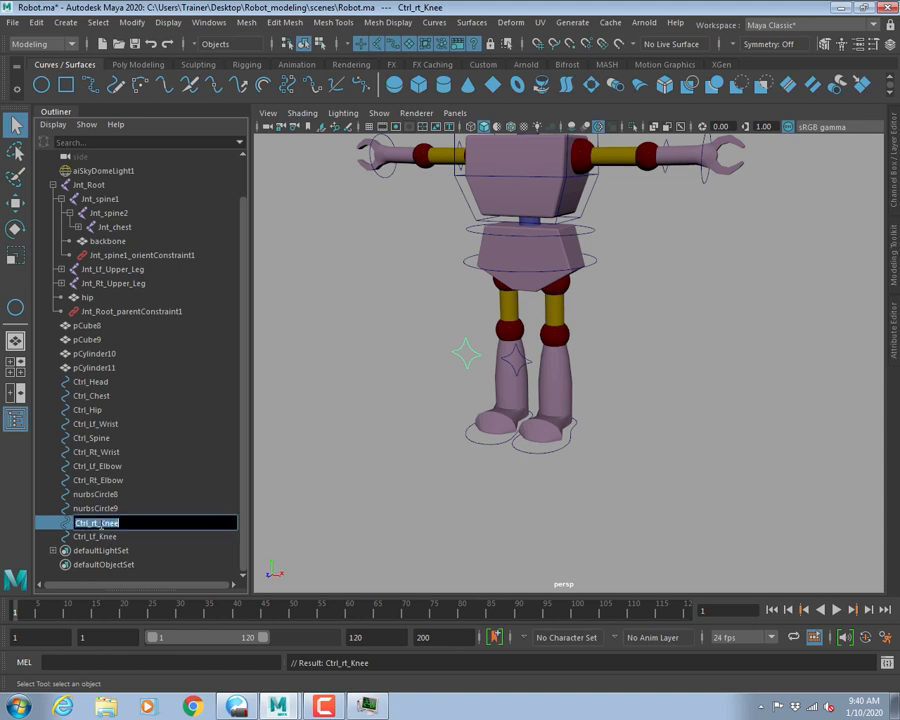
{"action": "left_click", "coordinate": [114, 525]}
{"action": "key", "text": "BackSpace"}
{"action": "type", "text": "R"}
{"action": "key", "text": "Return"}
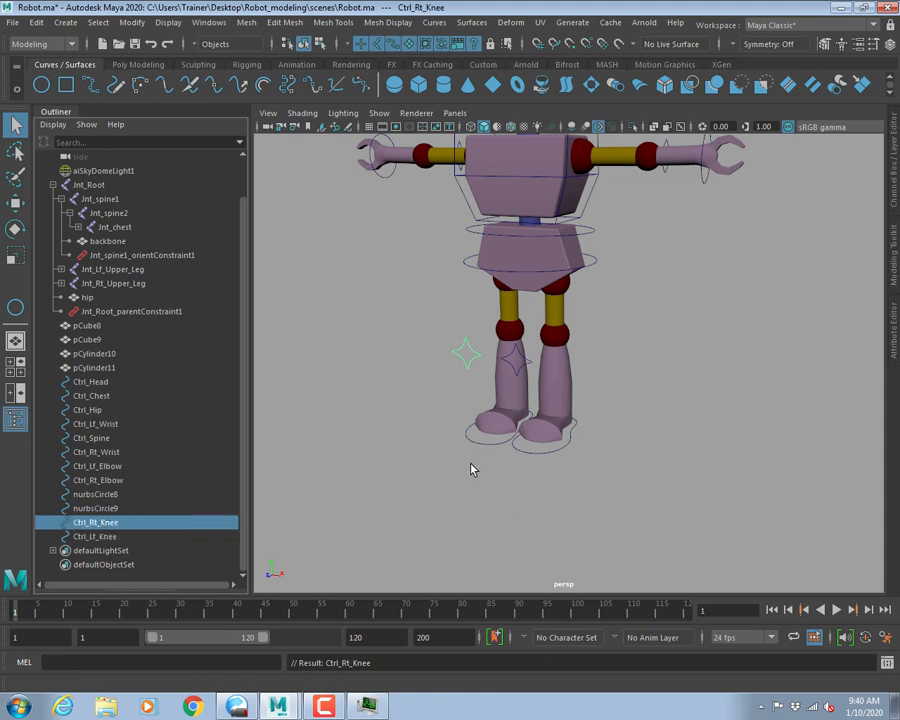
Rename the control curve around the left foot, nurbsCircle8, as Ctrl_Lf_Feet and copy that name.
{"action": "left_click", "coordinate": [548, 449]}
{"action": "double_click", "coordinate": [115, 495]}
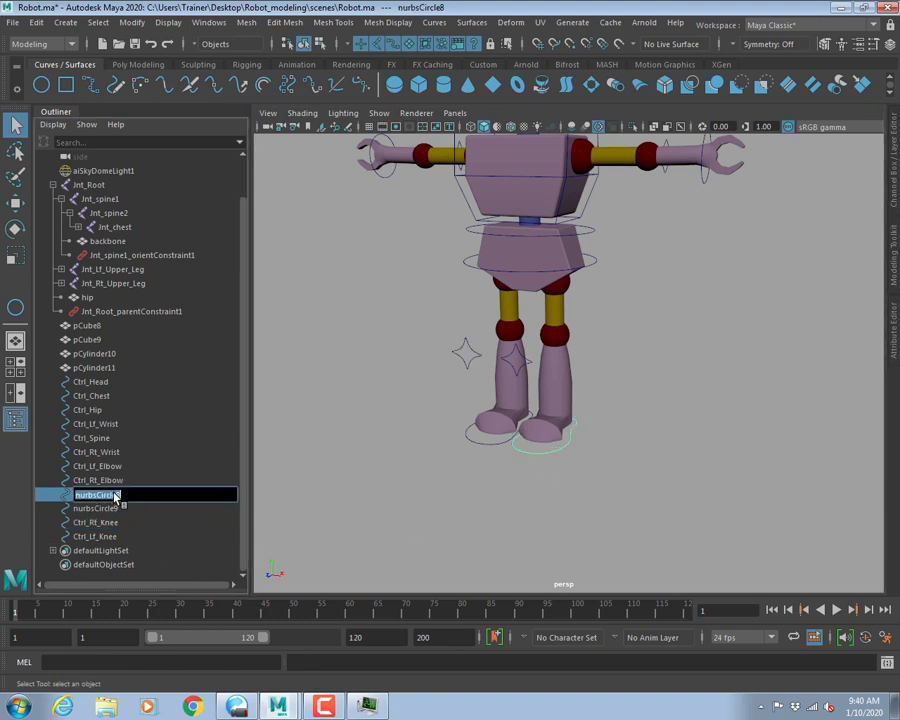
{"action": "type", "text": "Ctrl_Lf_Knee"}
{"action": "key", "text": "shift+Left"}
{"action": "key", "text": "shift+Left"}
{"action": "key", "text": "shift+Left"}
{"action": "key", "text": "shift+Left"}
{"action": "type", "text": "Feet"}
{"action": "key", "text": "ctrl+a"}
{"action": "key", "text": "Return"}
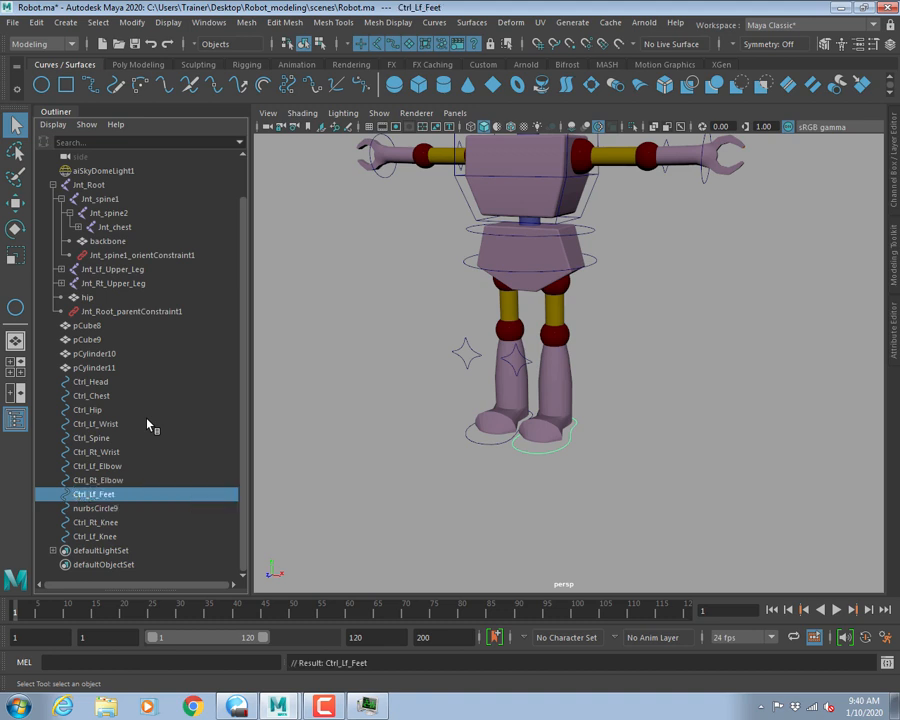
Rename the control curve around the right foot, nurbsCircle9, as Ctrl_Rt_Feet.
{"action": "left_click", "coordinate": [505, 444]}
{"action": "double_click", "coordinate": [95, 508]}
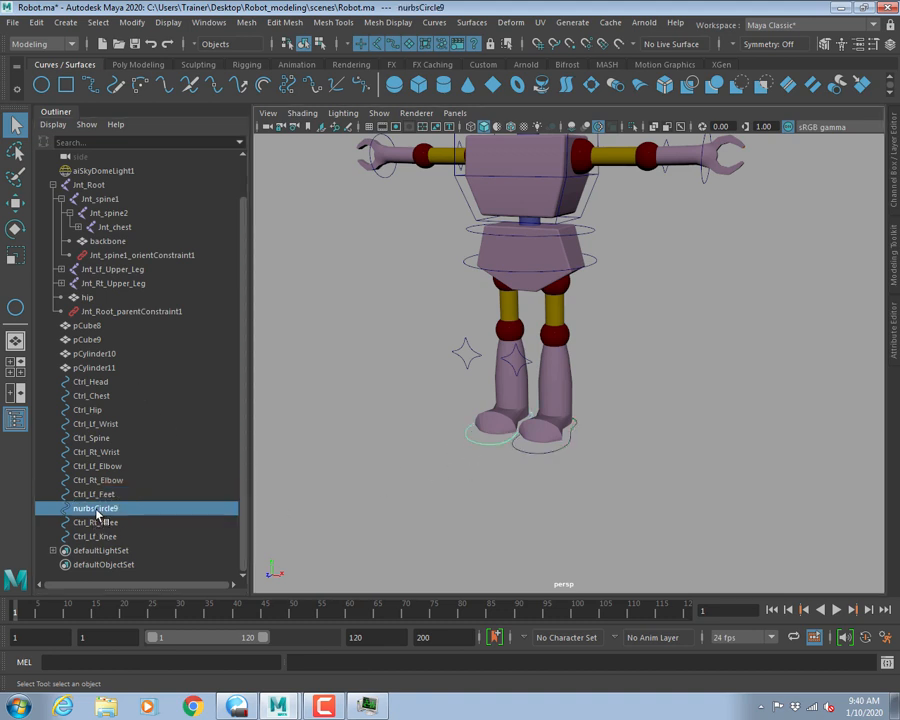
{"action": "type", "text": "Ctrl_Lf_Feet"}
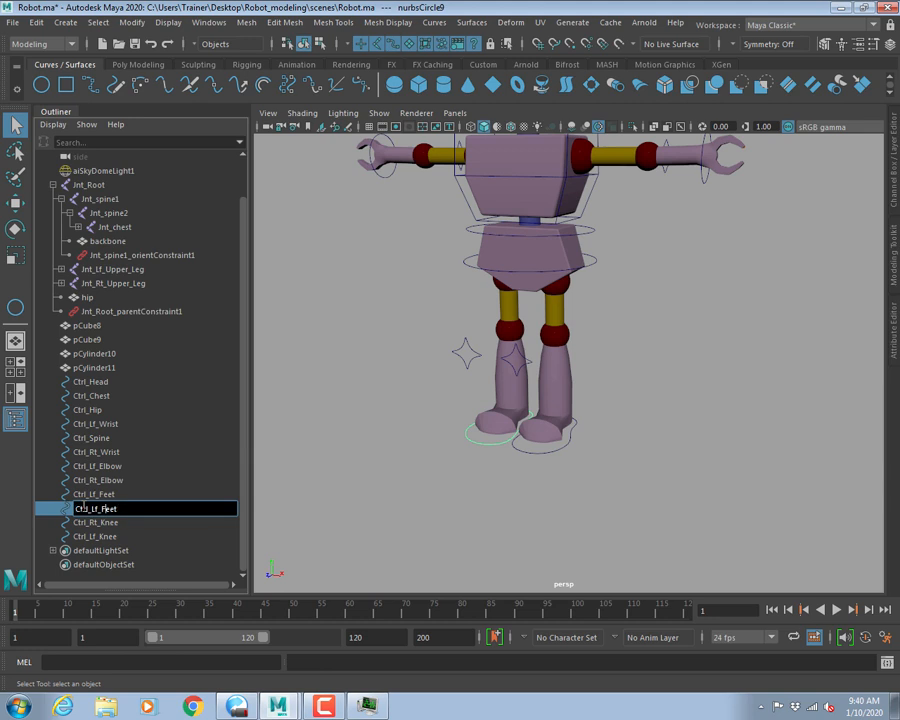
{"action": "type", "text": "Rt"}
{"action": "key", "text": "Return"}
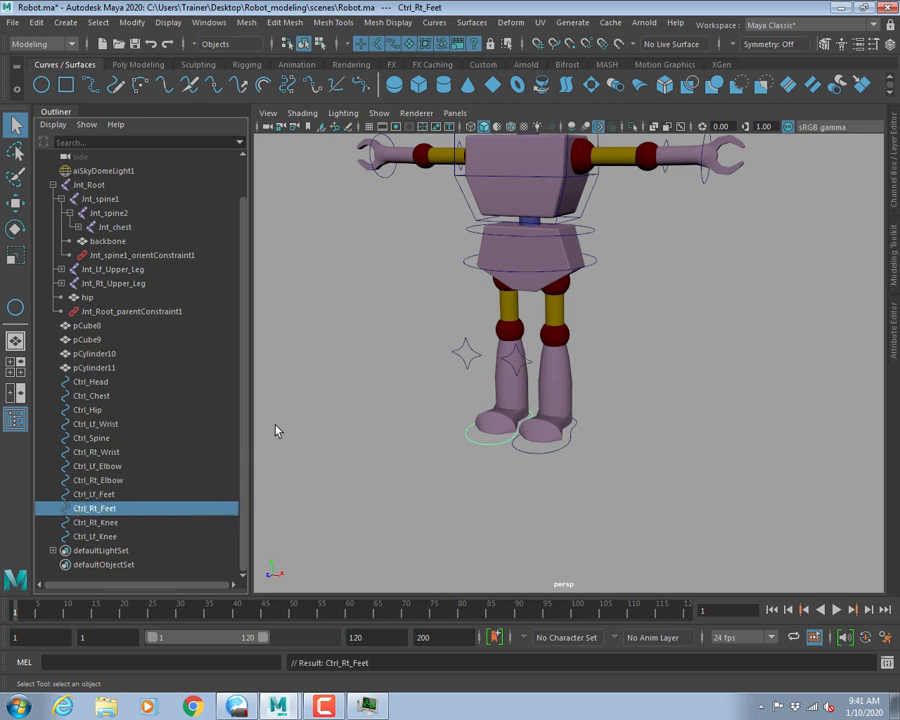
Check the names by selecting each control curve in turn from Ctrl_Head through Ctrl_Lf_Knee, ending with nothing selected.
{"action": "left_click", "coordinate": [92, 381]}
{"action": "left_click", "coordinate": [95, 395]}
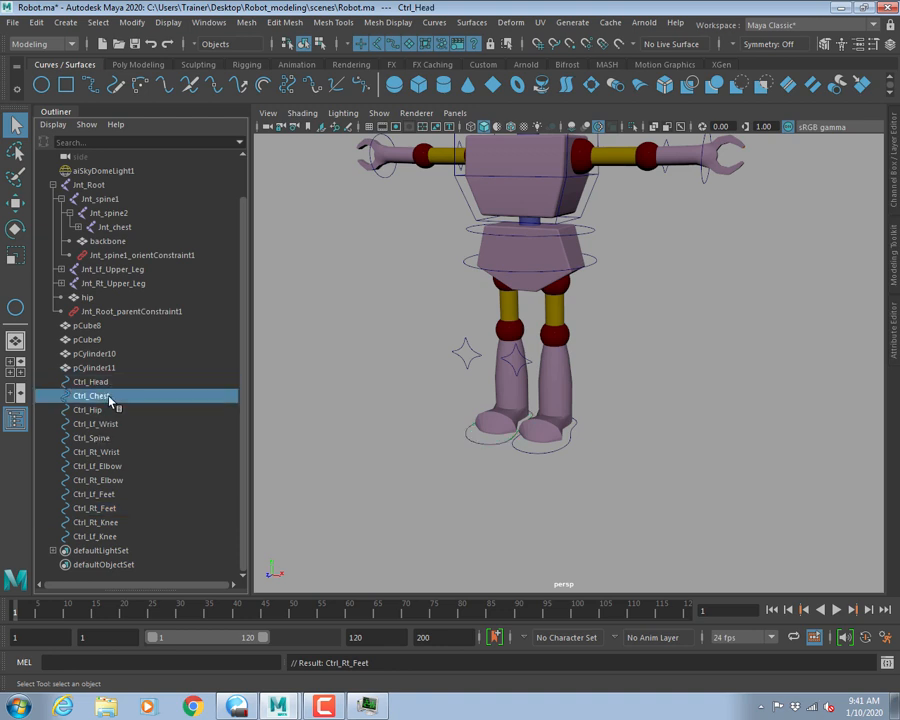
{"action": "left_click", "coordinate": [90, 409]}
{"action": "left_click", "coordinate": [108, 424]}
{"action": "left_click", "coordinate": [100, 438]}
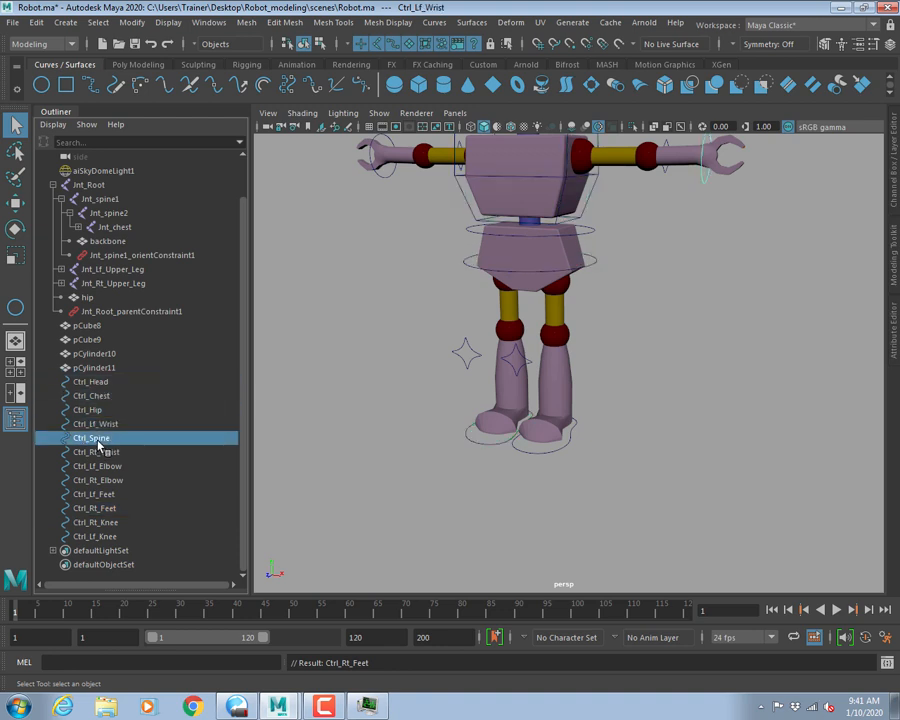
{"action": "left_click", "coordinate": [115, 452]}
{"action": "left_click", "coordinate": [114, 466]}
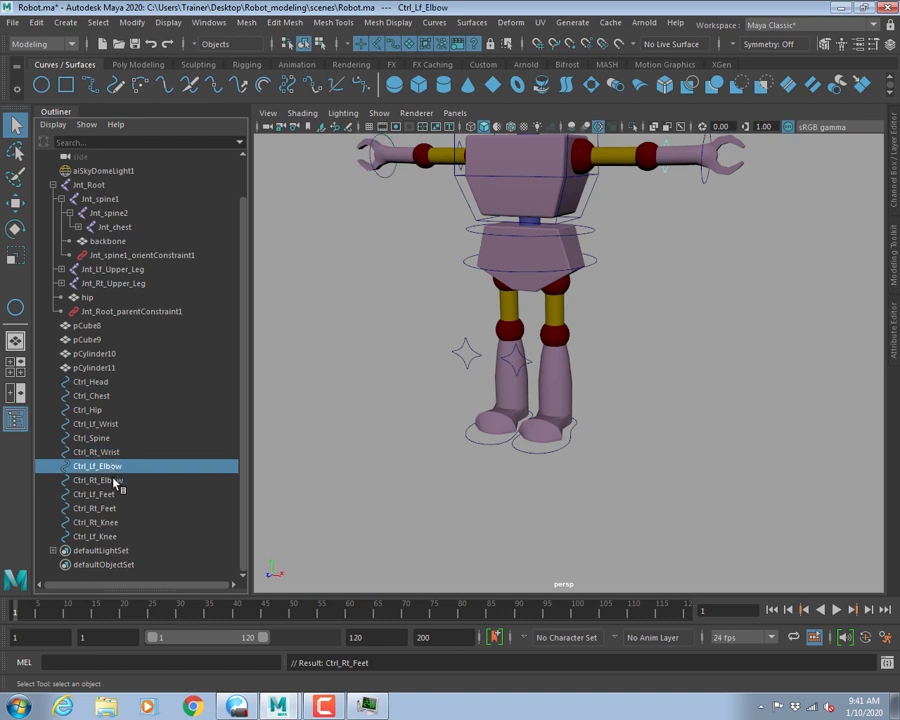
{"action": "left_click", "coordinate": [110, 480]}
{"action": "left_click", "coordinate": [112, 494]}
{"action": "left_click", "coordinate": [115, 508]}
{"action": "left_click", "coordinate": [100, 522]}
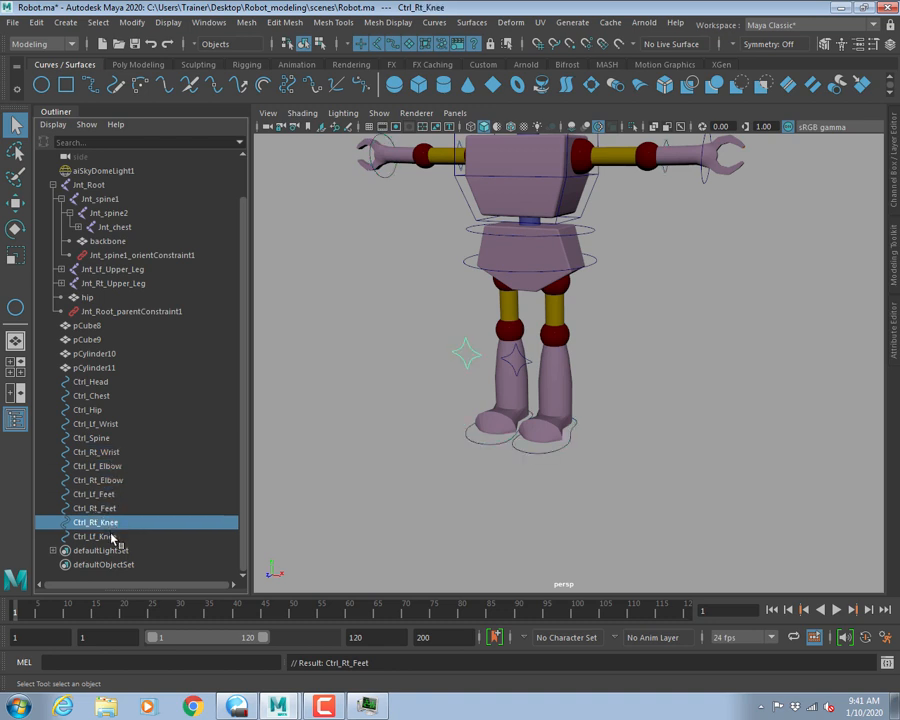
{"action": "left_click", "coordinate": [96, 536]}
{"action": "left_click", "coordinate": [354, 397]}
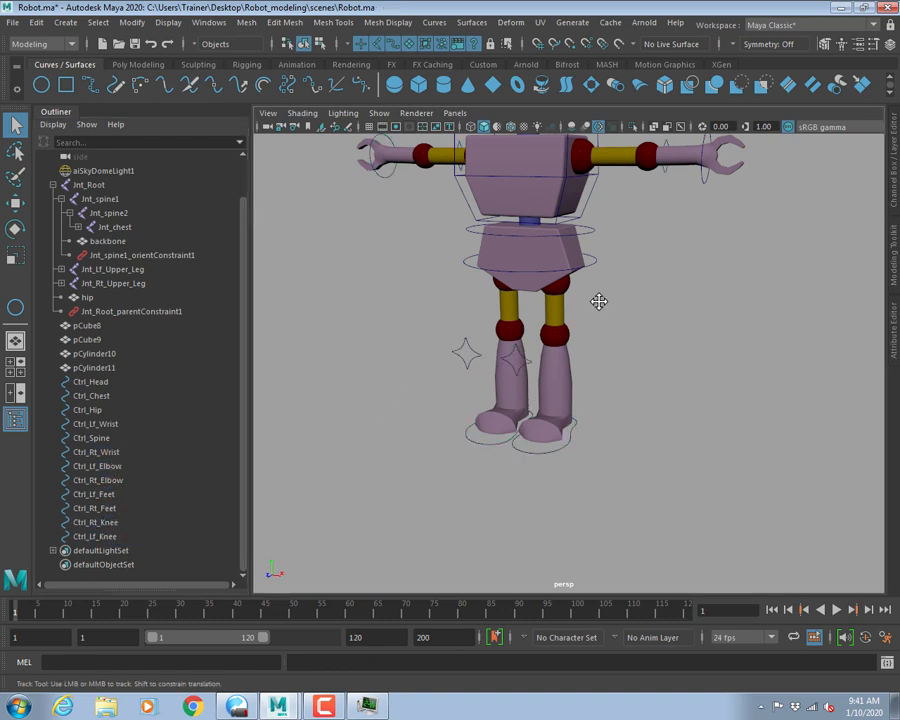
Select both foot control curves, try rotating them, undo the rotation and deselect them.
{"action": "middle_click_drag", "start_coordinate": [599, 301], "coordinate": [572, 430], "text": "alt"}
{"action": "right_click_drag", "start_coordinate": [643, 414], "coordinate": [589, 411], "text": "alt"}
{"action": "left_click_drag", "start_coordinate": [590, 411], "coordinate": [675, 440], "text": "alt"}
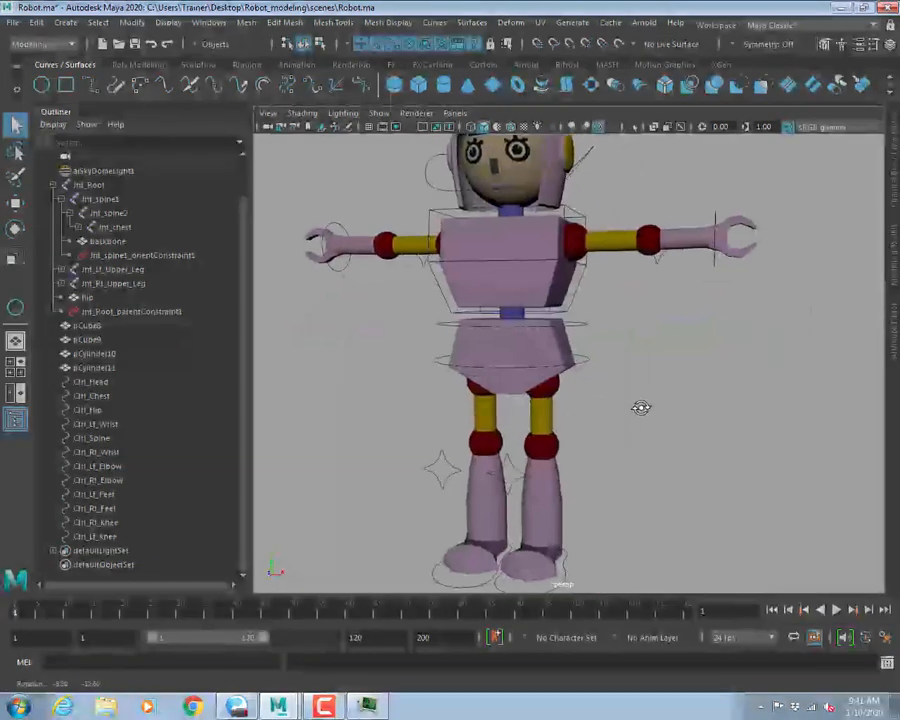
{"action": "mouse_move", "coordinate": [641, 408]}
{"action": "middle_mouse_down", "text": "alt"}
{"action": "mouse_move", "coordinate": [621, 464]}
{"action": "mouse_move", "coordinate": [639, 398]}
{"action": "mouse_move", "coordinate": [636, 420]}
{"action": "middle_mouse_up", "text": "alt"}
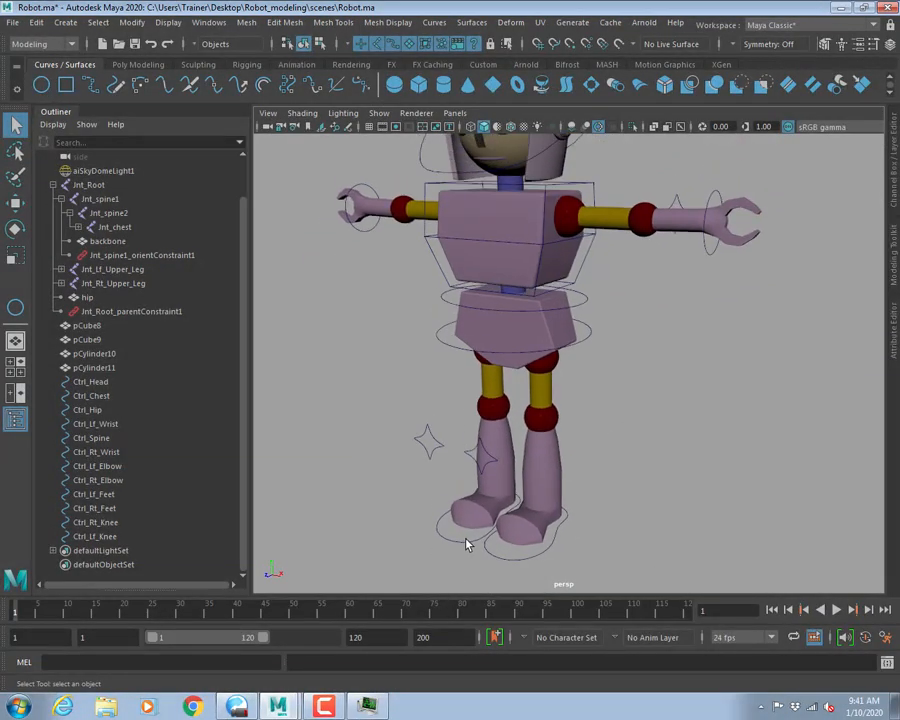
{"action": "left_click_drag", "start_coordinate": [464, 537], "coordinate": [490, 550]}
{"action": "mouse_move", "coordinate": [551, 508]}
{"action": "middle_mouse_down", "text": "alt"}
{"action": "mouse_move", "coordinate": [583, 498]}
{"action": "mouse_move", "coordinate": [536, 516]}
{"action": "middle_mouse_up", "text": "alt"}
{"action": "key", "text": "w"}
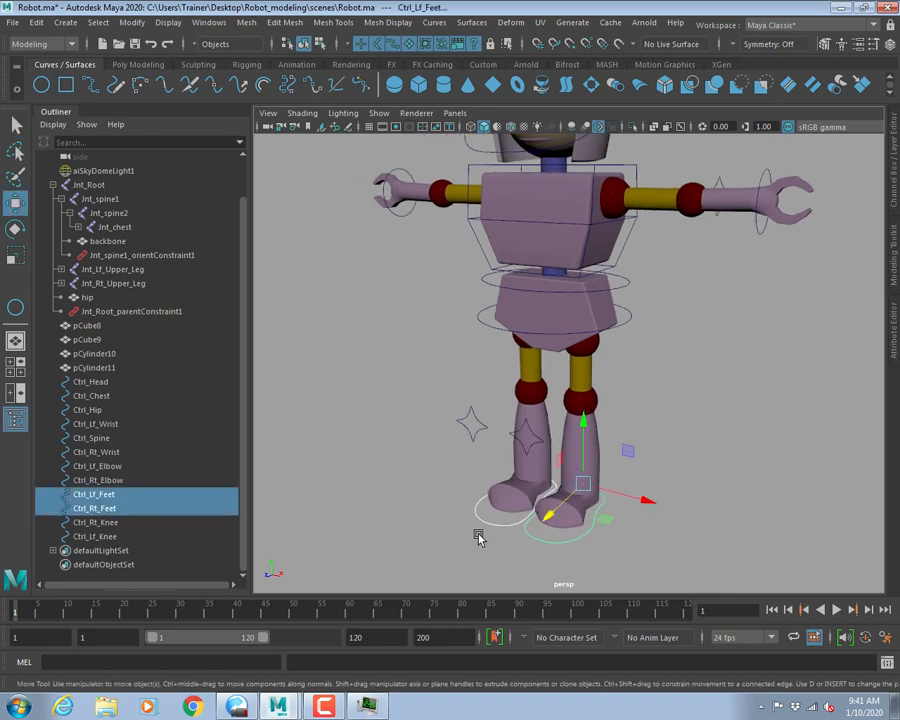
{"action": "key", "text": "e"}
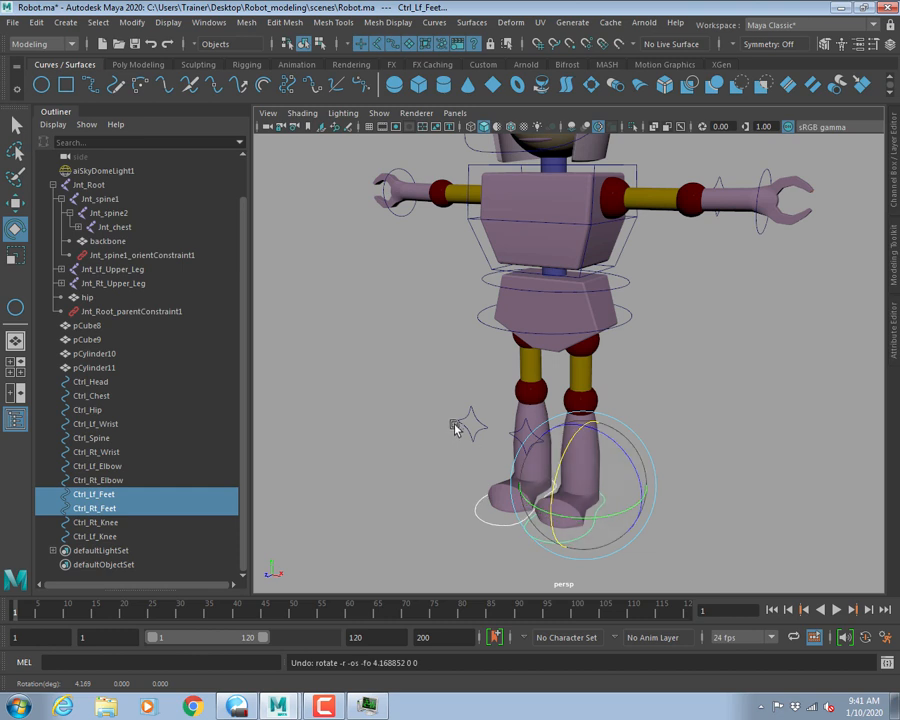
{"action": "left_click", "coordinate": [478, 444]}
Inspect the left wrist control curve and the star-shaped left elbow control curve by selecting each one.
{"action": "left_click_drag", "start_coordinate": [679, 326], "coordinate": [710, 268], "text": "alt"}
{"action": "left_click", "coordinate": [740, 282]}
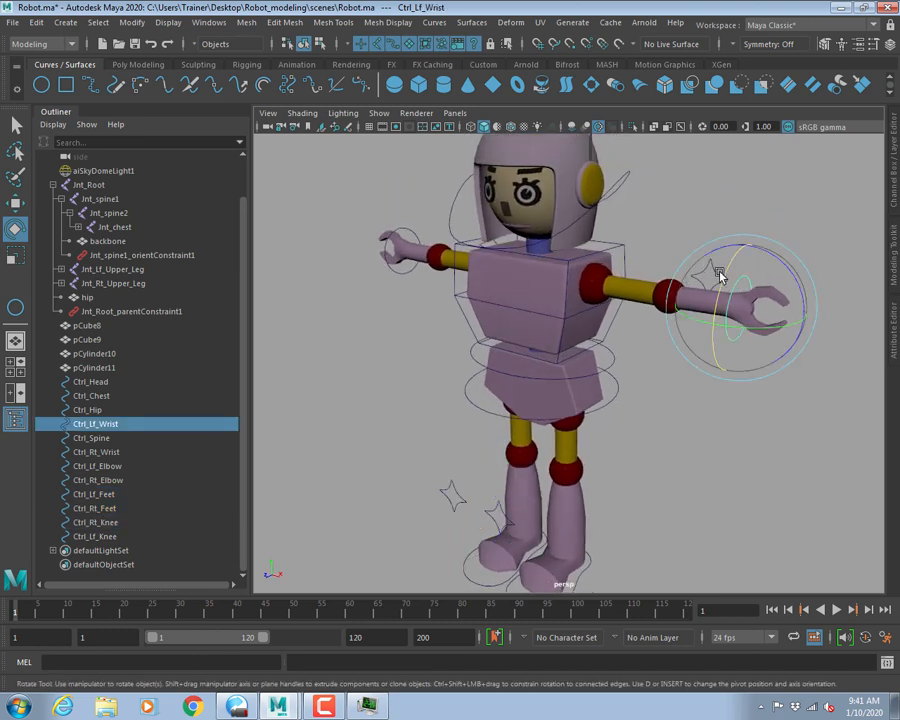
{"action": "key", "text": "q"}
{"action": "left_click", "coordinate": [710, 271]}
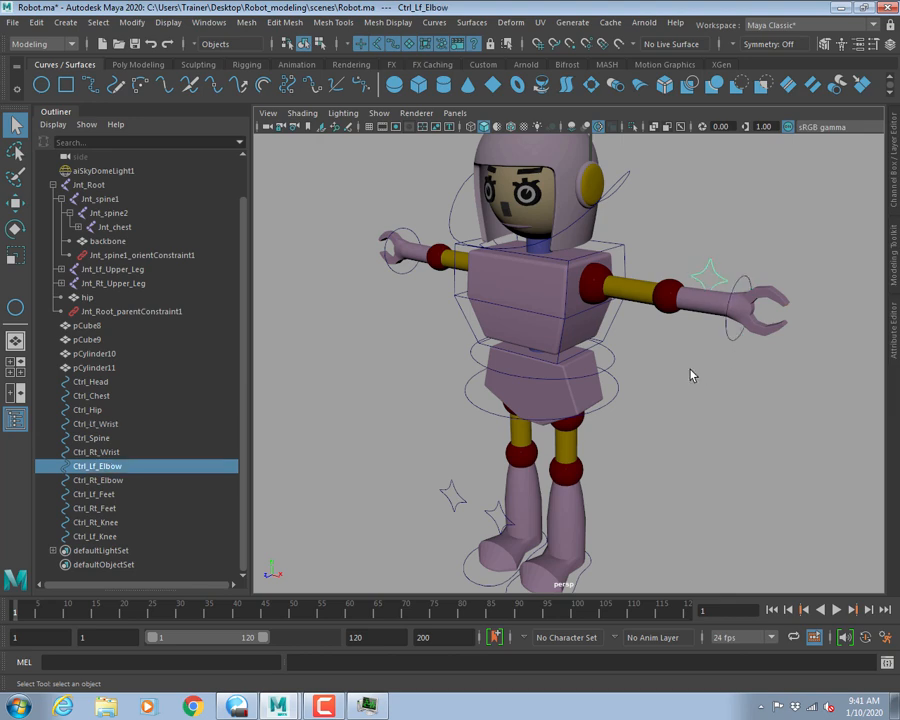
Hide polygons in the perspective view so only the joints and control curves are shown around the left arm.
{"action": "left_click_drag", "start_coordinate": [691, 372], "coordinate": [375, 137], "text": "alt"}
{"action": "left_click", "coordinate": [379, 112]}
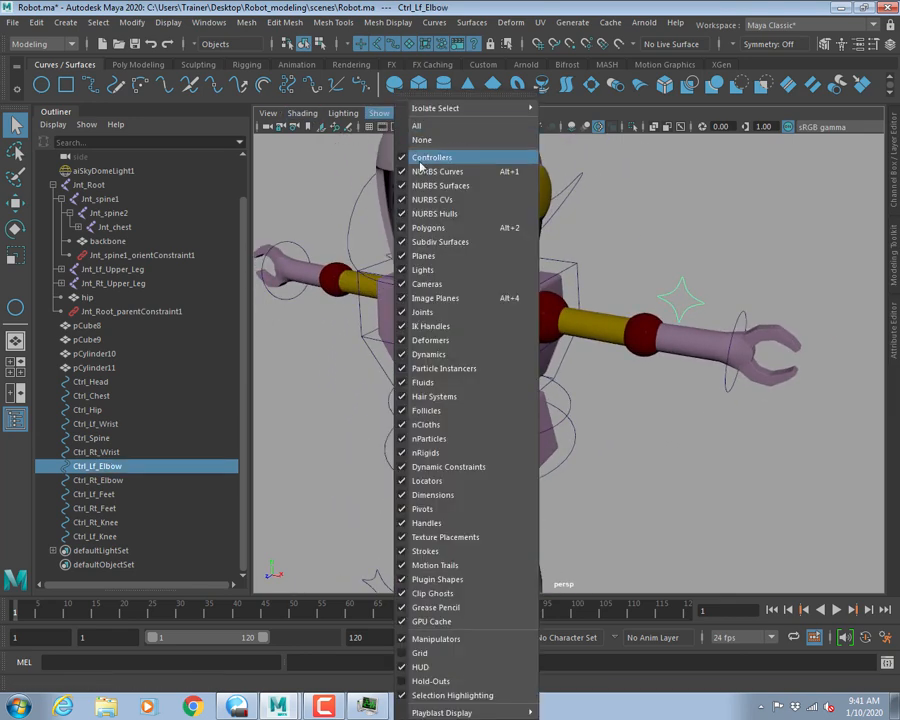
{"action": "left_click", "coordinate": [430, 227]}
{"action": "left_click_drag", "start_coordinate": [460, 278], "coordinate": [574, 333], "text": "alt"}
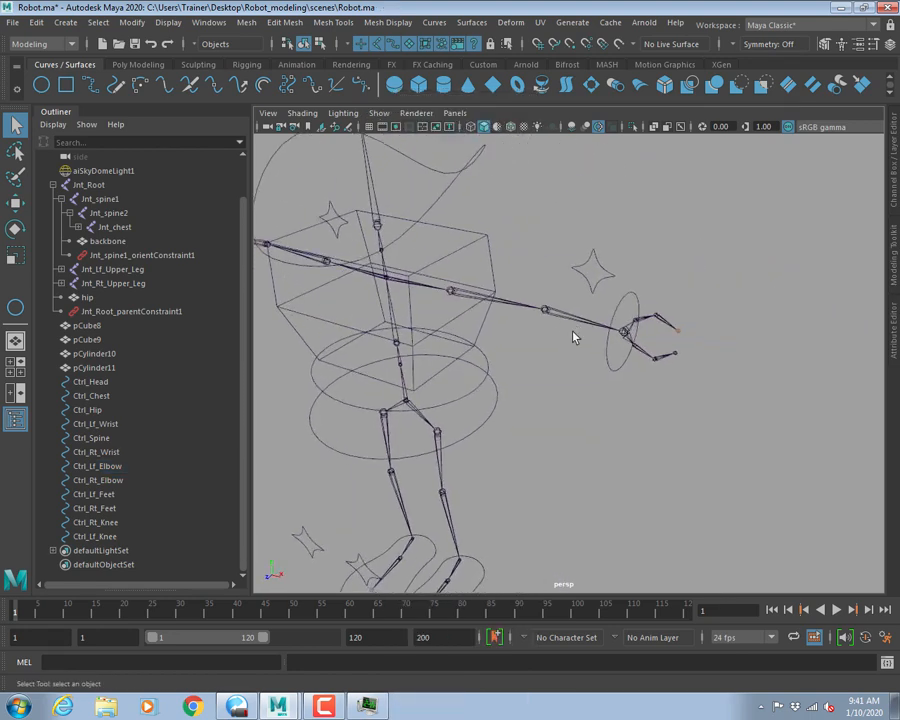
{"action": "left_click", "coordinate": [379, 112]}
{"action": "left_click", "coordinate": [649, 235]}
{"action": "left_click_drag", "start_coordinate": [649, 235], "coordinate": [514, 311], "text": "alt"}
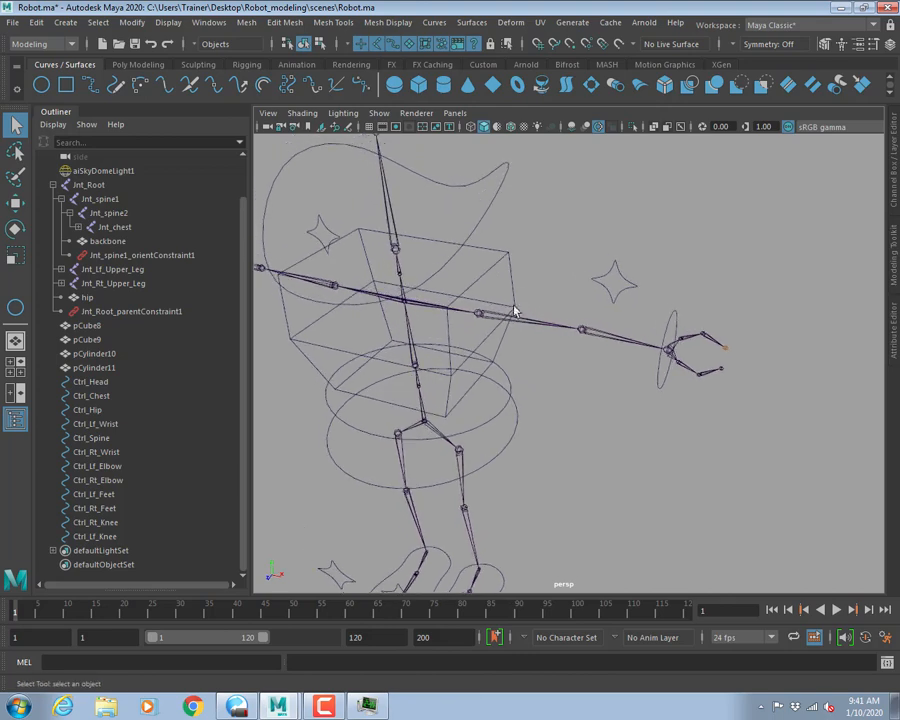
{"action": "right_click_drag", "start_coordinate": [514, 311], "coordinate": [601, 306], "text": "alt"}
{"action": "left_click_drag", "start_coordinate": [601, 306], "coordinate": [576, 283], "text": "alt"}
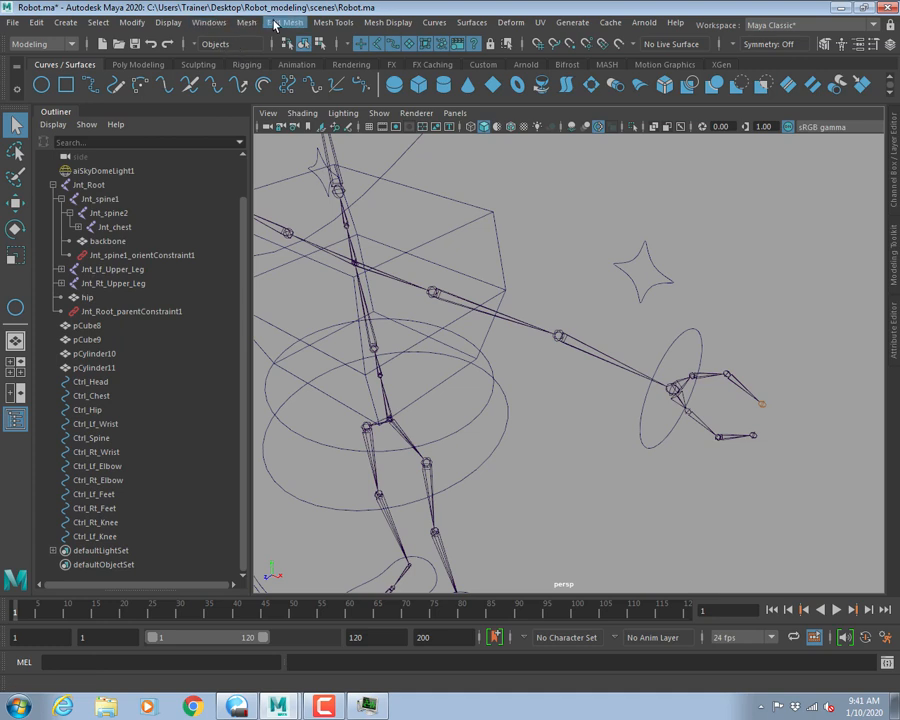
Switch to the Rigging menu set and create a Rotate-Plane Solver IK handle from the left shoulder joint to the left wrist joint.
{"action": "left_click", "coordinate": [50, 43]}
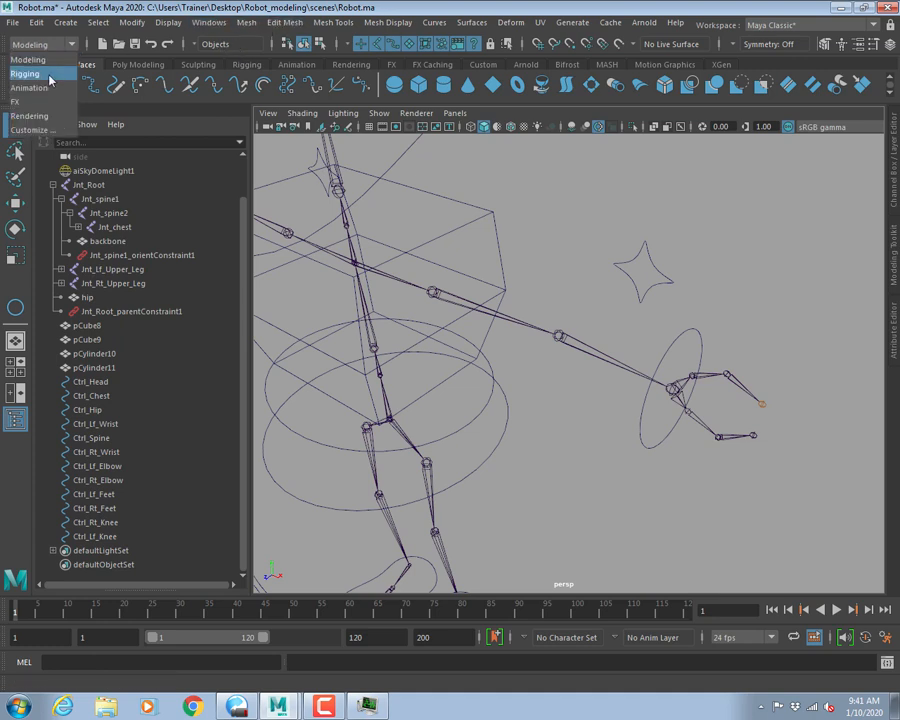
{"action": "left_click", "coordinate": [30, 73]}
{"action": "left_click", "coordinate": [252, 22]}
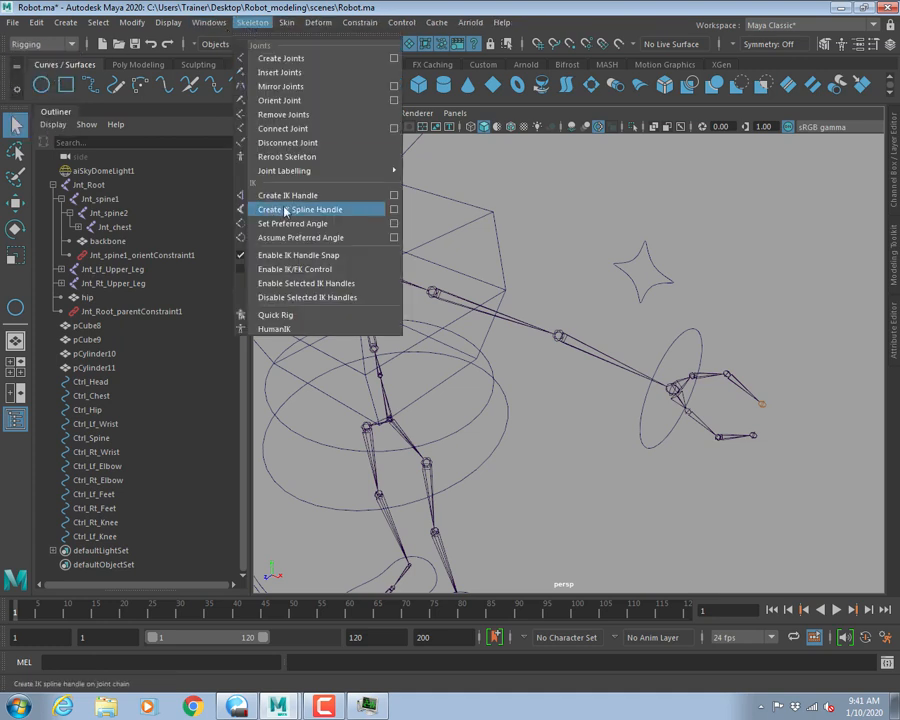
{"action": "left_click", "coordinate": [393, 195]}
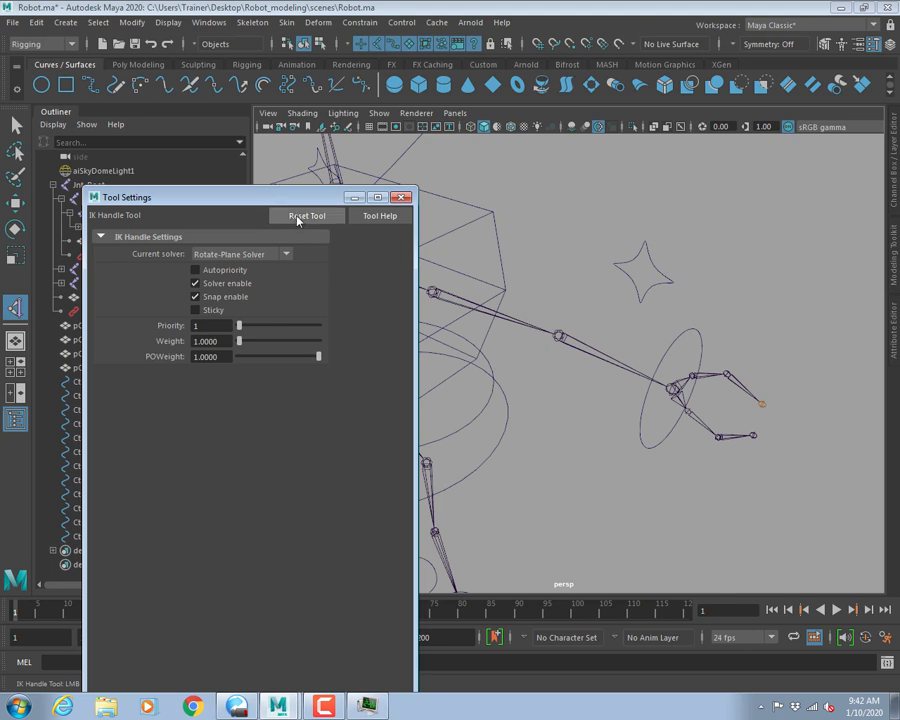
{"action": "left_click", "coordinate": [275, 255]}
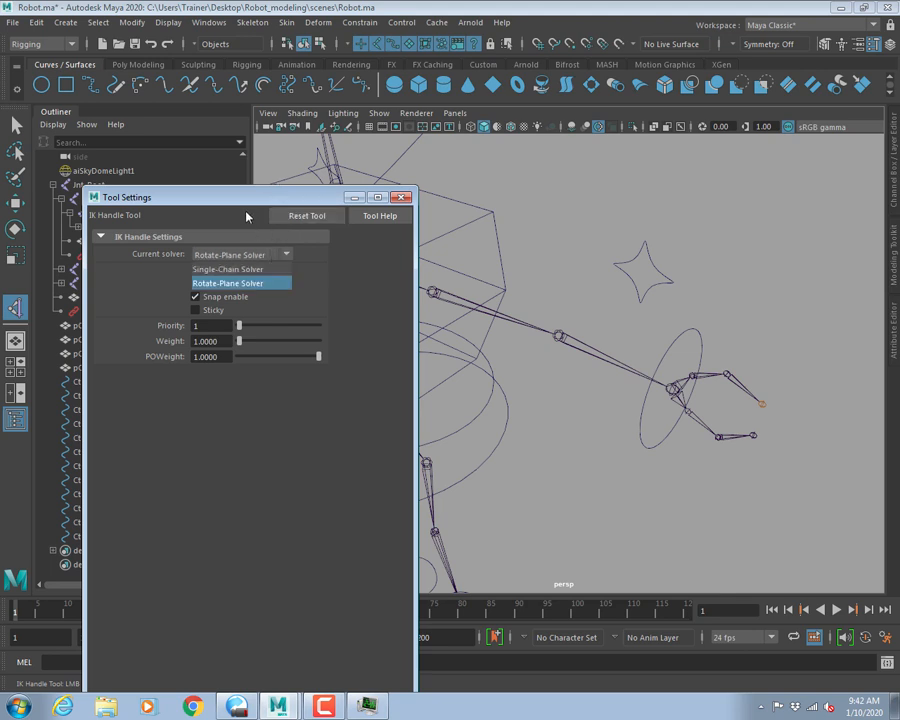
{"action": "left_click", "coordinate": [246, 214]}
{"action": "left_click", "coordinate": [400, 197]}
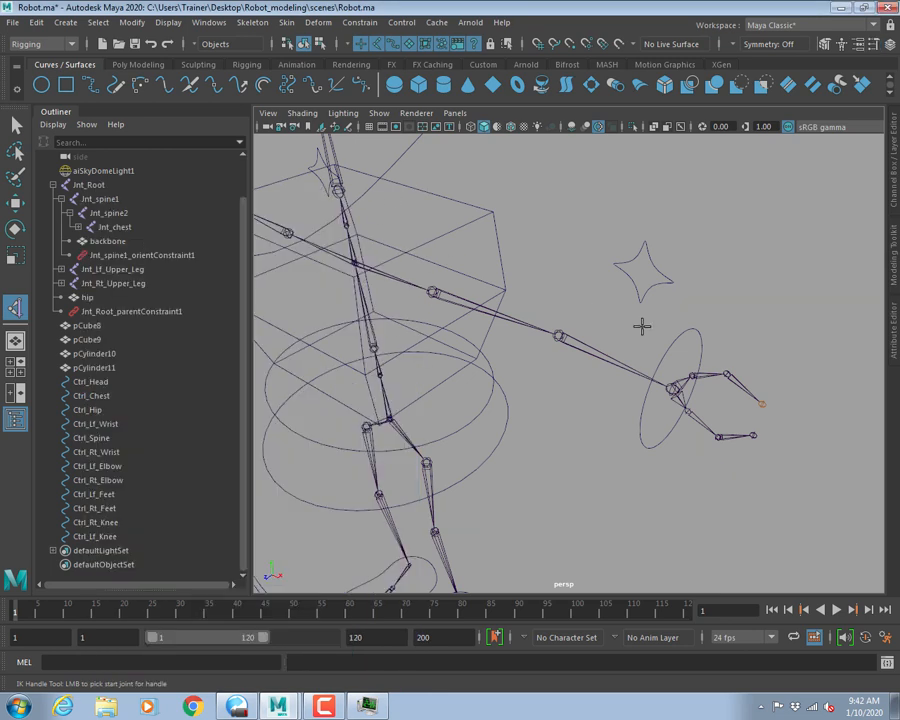
{"action": "left_click", "coordinate": [432, 291]}
{"action": "left_click", "coordinate": [672, 390]}
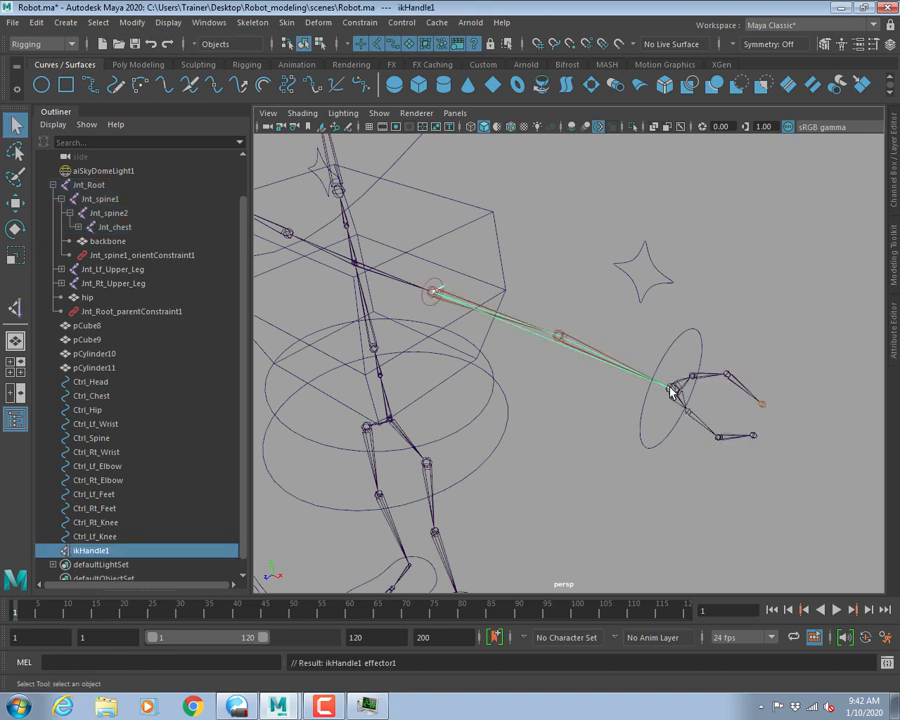
Test the left arm's IK handle by moving it to bend the elbow, and undo the move.
{"action": "key", "text": "w"}
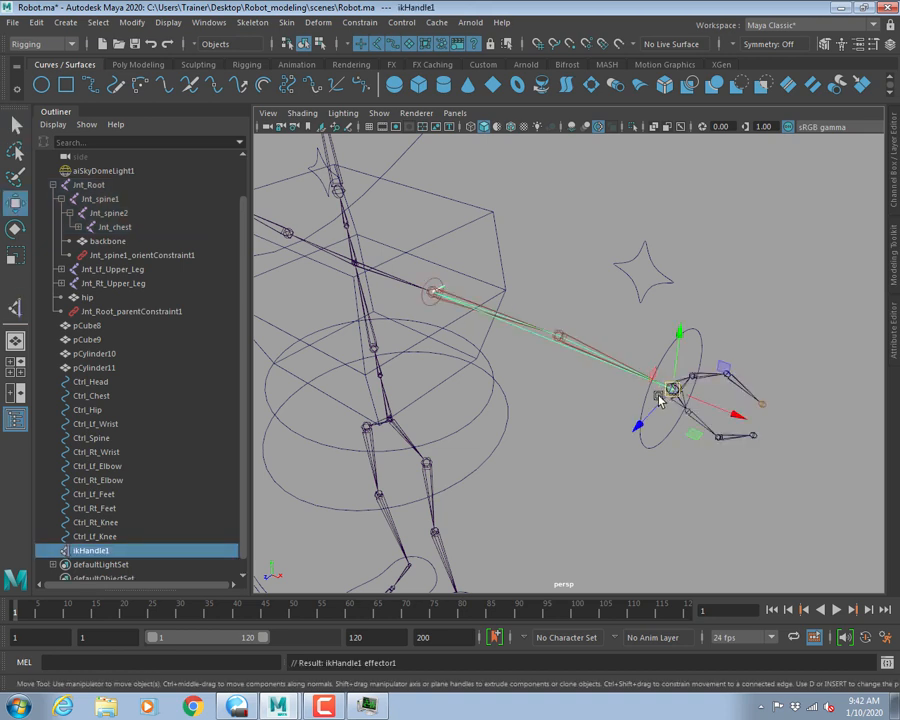
{"action": "left_click_drag", "start_coordinate": [659, 394], "coordinate": [568, 425]}
{"action": "key", "text": "ctrl+z"}
Create an IK handle from the right shoulder joint to the right wrist joint and deselect it.
{"action": "left_click_drag", "start_coordinate": [530, 391], "coordinate": [577, 379], "text": "alt"}
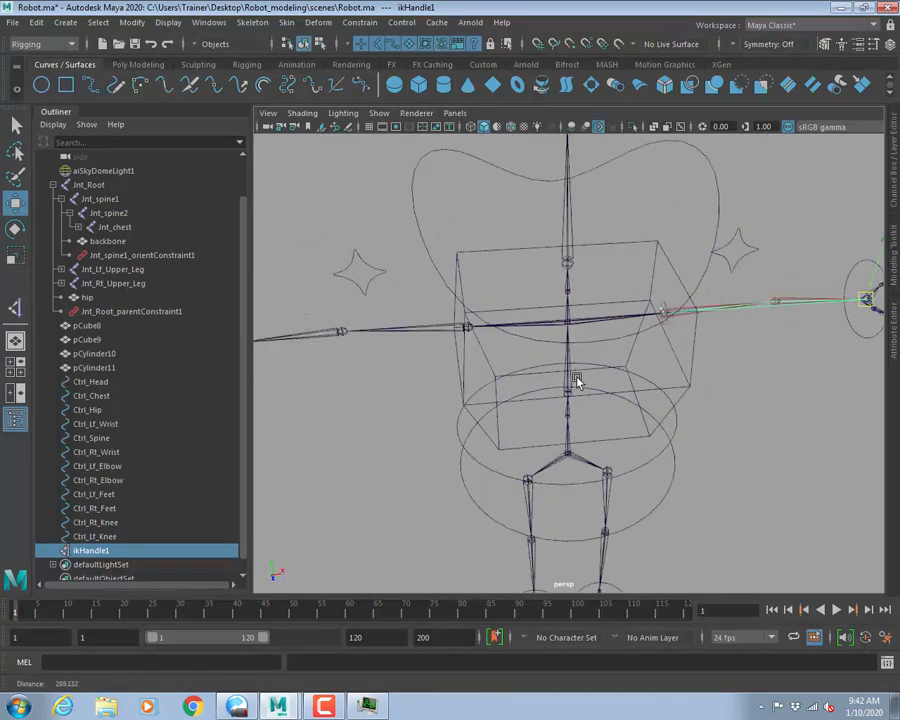
{"action": "right_click_drag", "start_coordinate": [577, 379], "coordinate": [508, 391], "text": "alt"}
{"action": "left_click_drag", "start_coordinate": [508, 391], "coordinate": [539, 385], "text": "alt"}
{"action": "right_click_drag", "start_coordinate": [539, 385], "coordinate": [566, 392], "text": "alt"}
{"action": "left_click", "coordinate": [501, 401]}
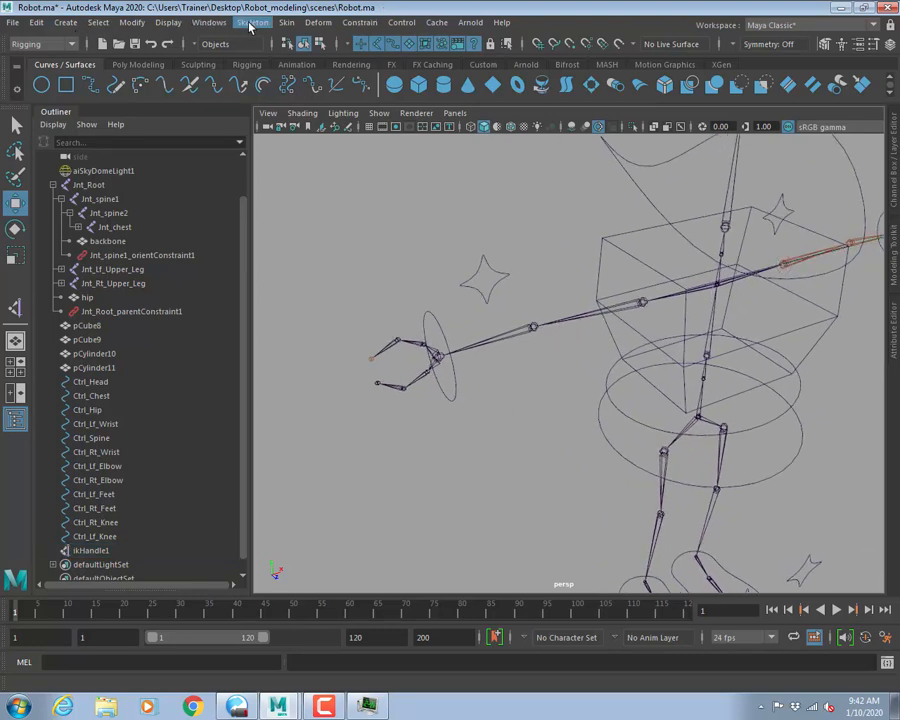
{"action": "left_click", "coordinate": [209, 22]}
{"action": "mouse_move", "coordinate": [252, 22]}
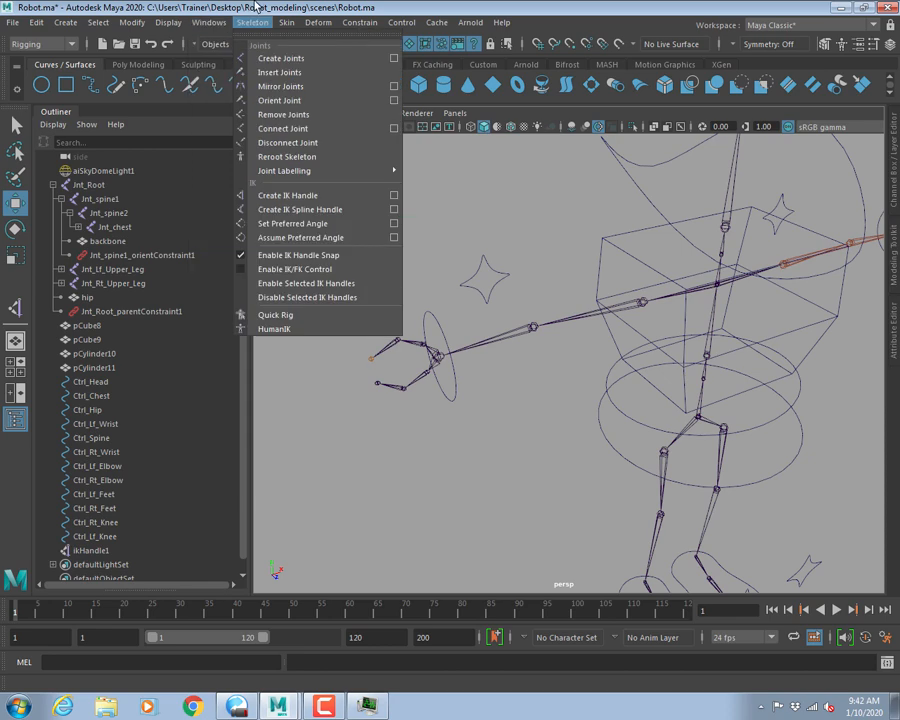
{"action": "left_click", "coordinate": [288, 195]}
{"action": "left_click", "coordinate": [638, 301]}
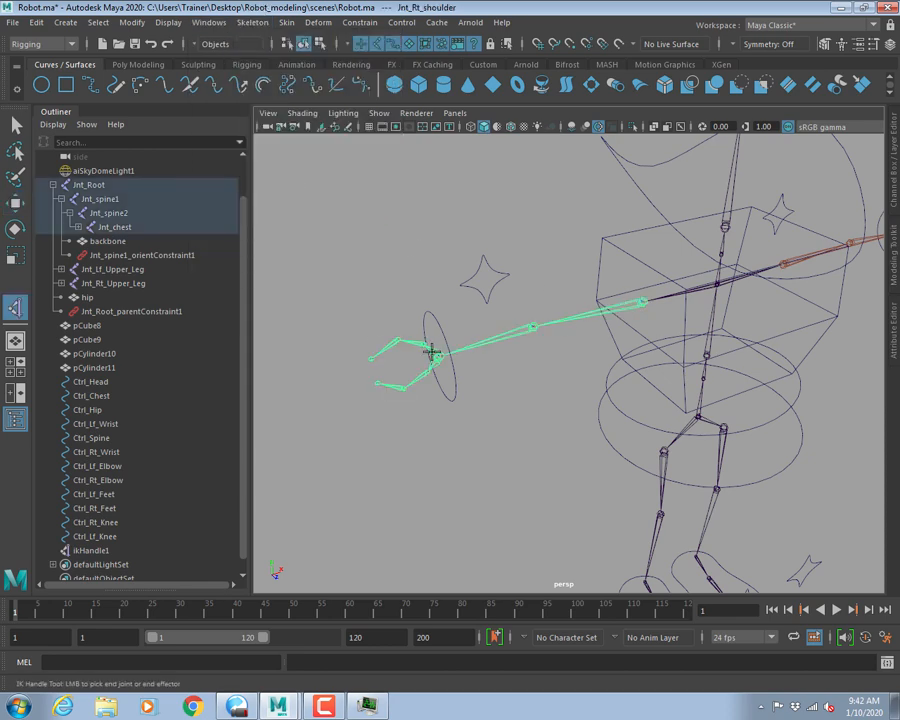
{"action": "left_click", "coordinate": [437, 356]}
{"action": "left_click", "coordinate": [516, 428]}
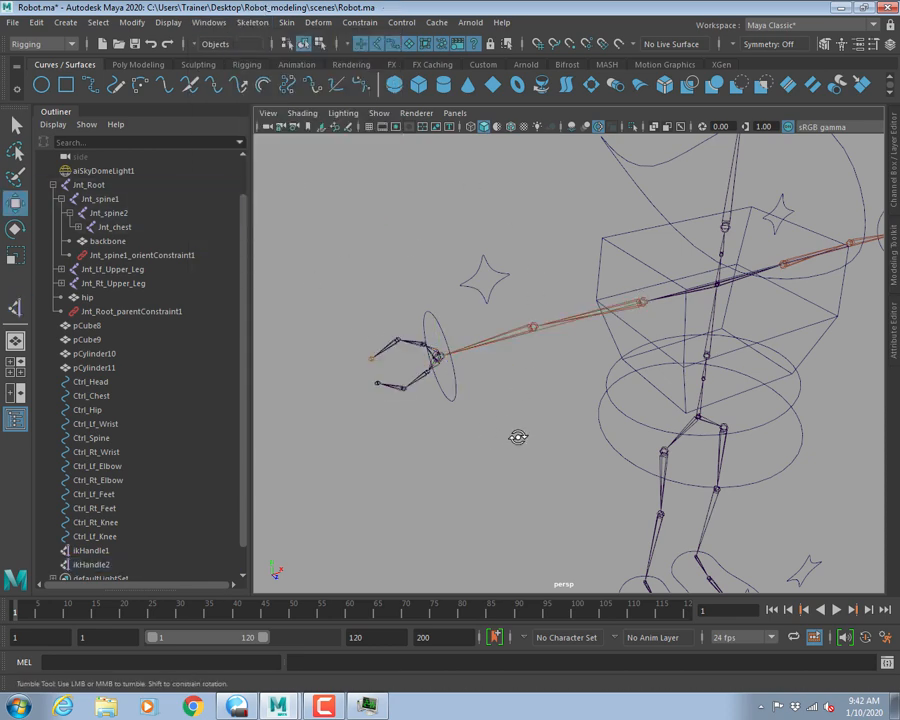
Create an IK handle from the left upper leg joint to the left ankle joint and deselect it.
{"action": "left_click_drag", "start_coordinate": [518, 436], "coordinate": [540, 470], "text": "alt"}
{"action": "middle_click_drag", "start_coordinate": [540, 470], "coordinate": [528, 350], "text": "alt"}
{"action": "left_click_drag", "start_coordinate": [528, 350], "coordinate": [555, 390], "text": "alt"}
{"action": "key", "text": "y"}
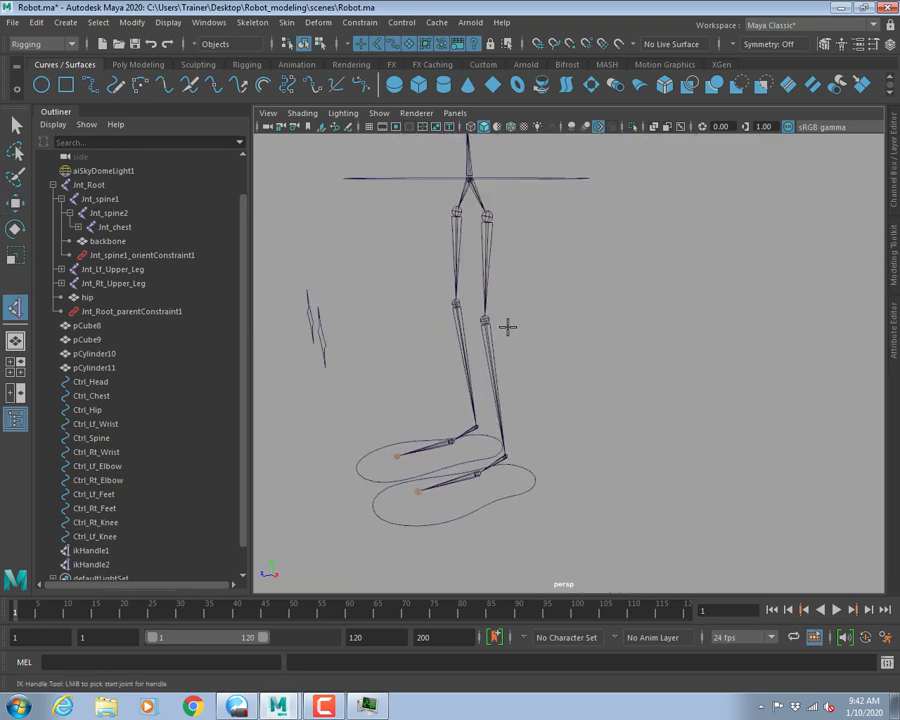
{"action": "left_click", "coordinate": [486, 216]}
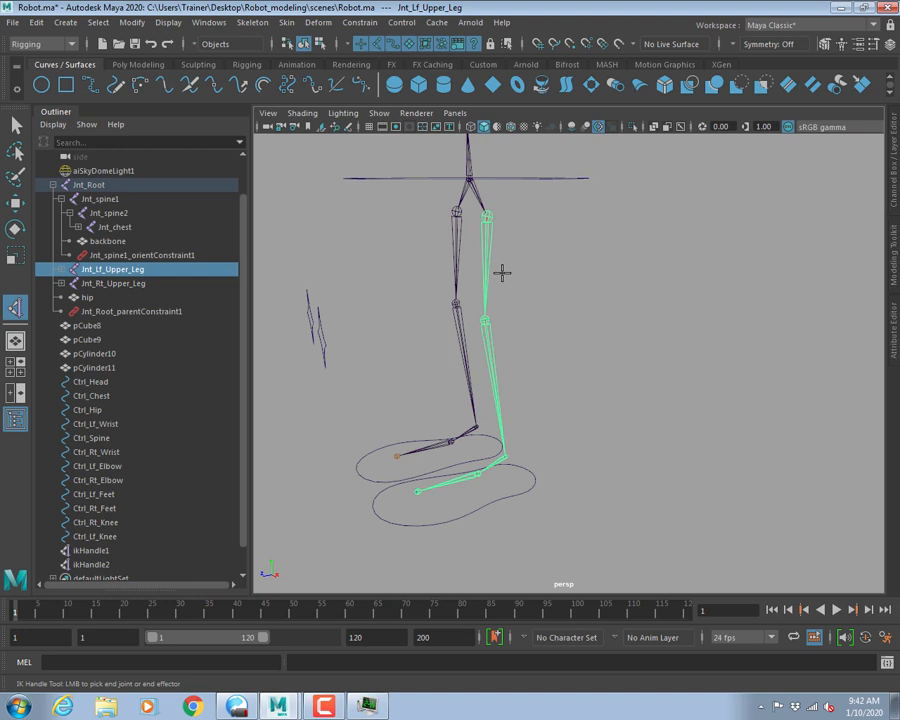
{"action": "left_click", "coordinate": [508, 458]}
{"action": "left_click_drag", "start_coordinate": [532, 438], "coordinate": [621, 327], "text": "alt"}
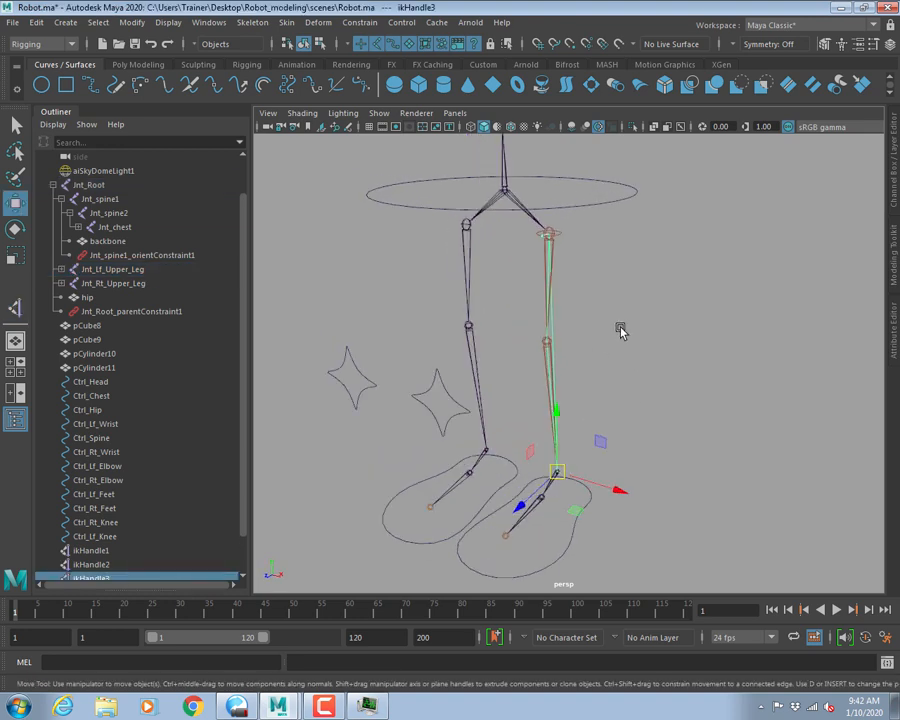
{"action": "left_click", "coordinate": [621, 327]}
Create an IK handle from the right upper leg joint to the right ankle joint.
{"action": "left_click", "coordinate": [251, 22]}
{"action": "left_click", "coordinate": [287, 196]}
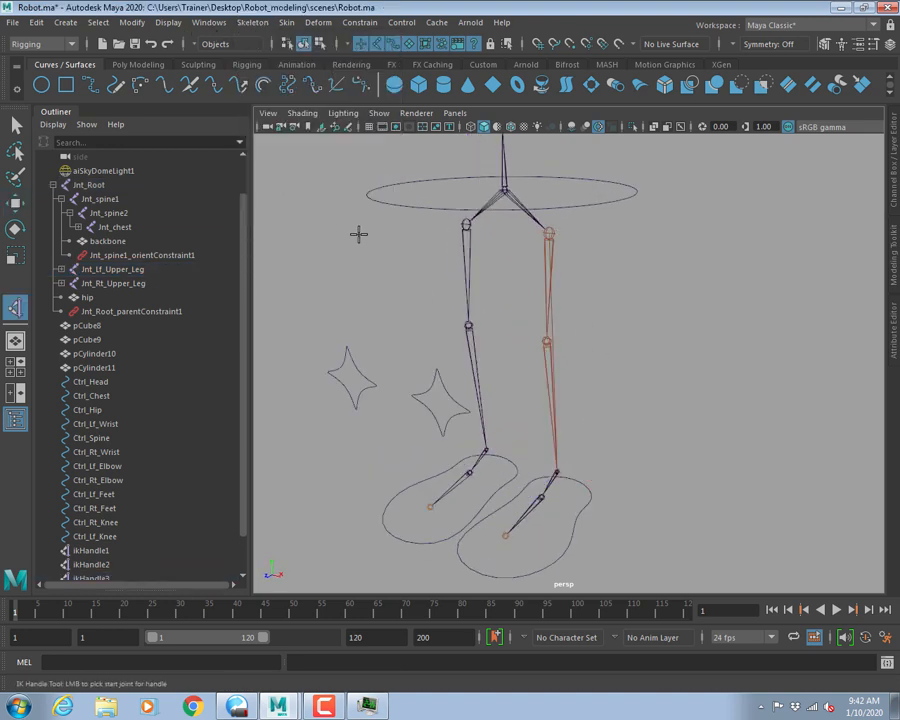
{"action": "left_click", "coordinate": [466, 226]}
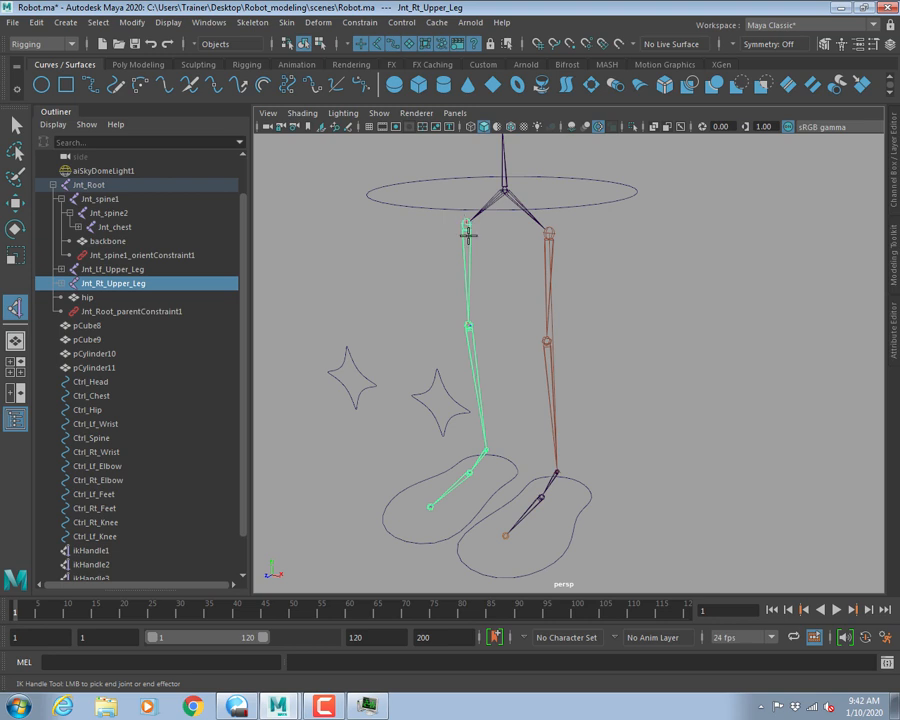
{"action": "left_click", "coordinate": [484, 452]}
Test the right leg's IK handle by raising it to bend the knee, undo the move and deselect the handle.
{"action": "left_click_drag", "start_coordinate": [657, 331], "coordinate": [461, 372], "text": "alt"}
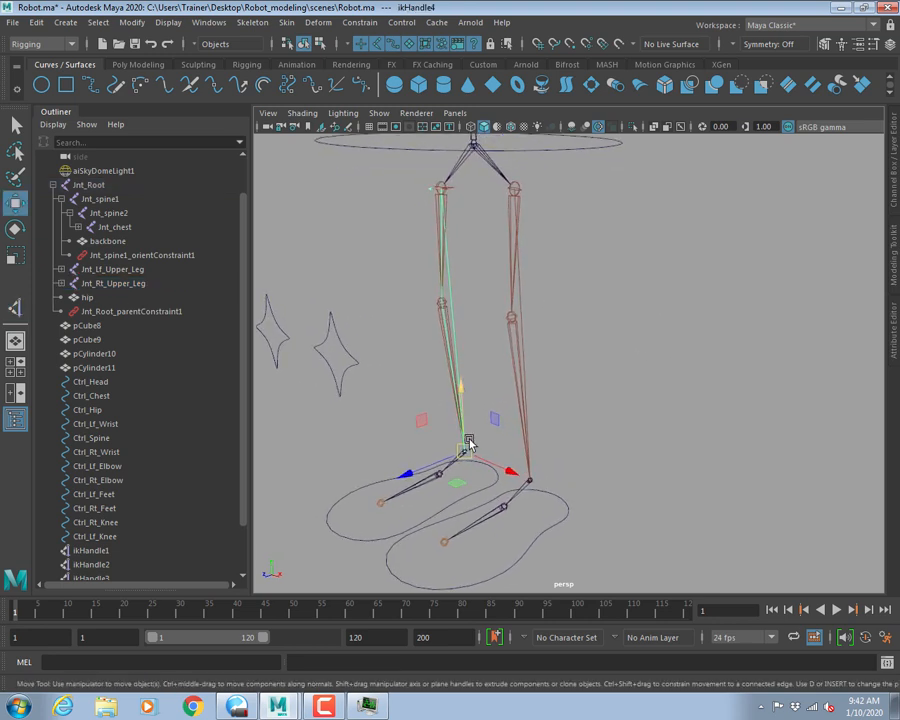
{"action": "left_click_drag", "start_coordinate": [464, 444], "coordinate": [468, 370]}
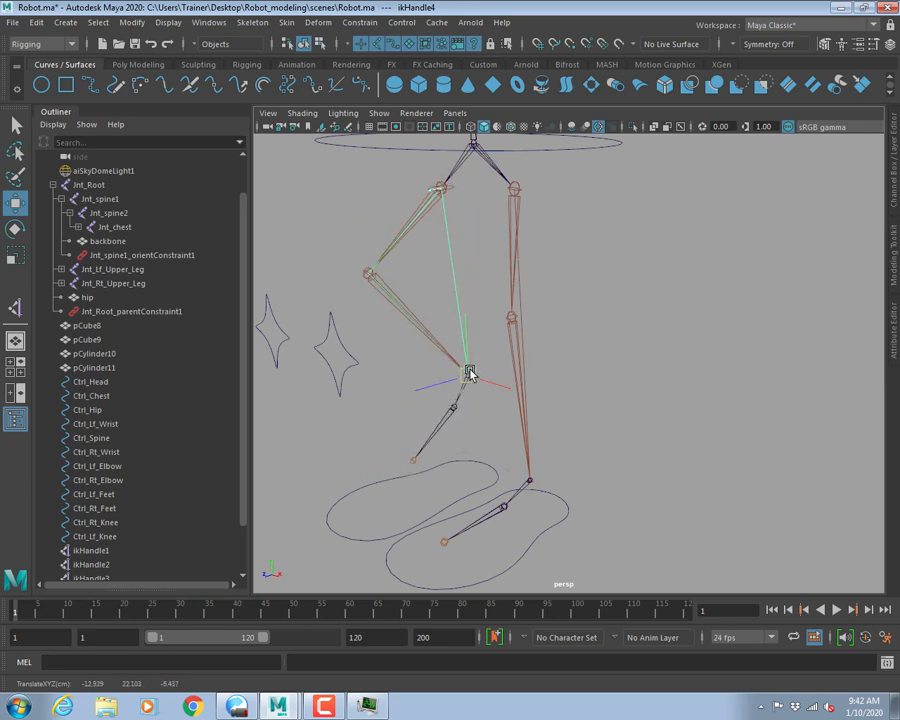
{"action": "key", "text": "ctrl+z"}
{"action": "left_click", "coordinate": [589, 317]}
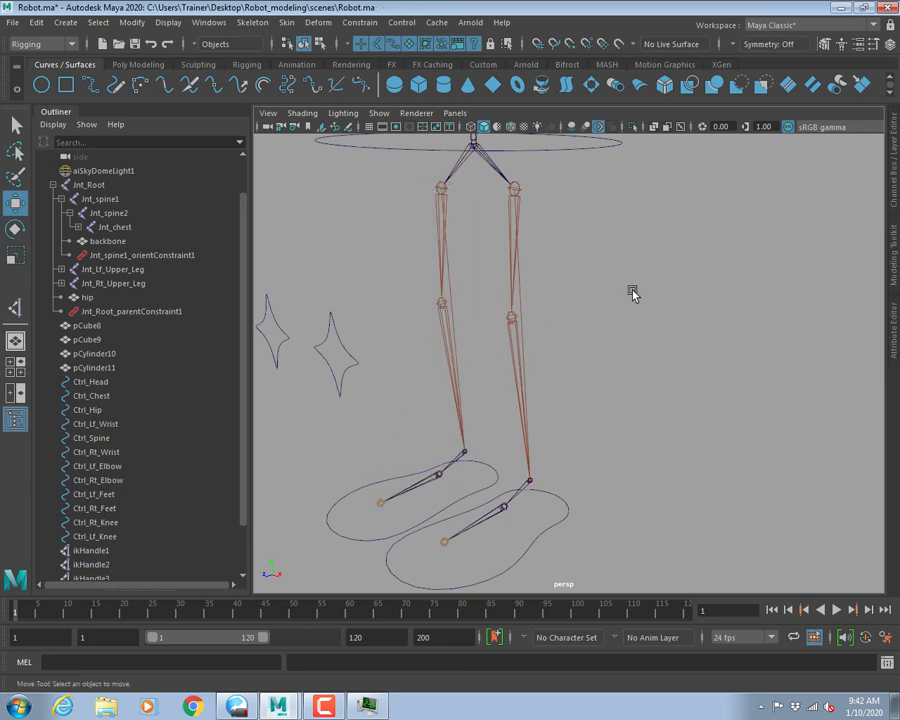
{"action": "middle_click_drag", "start_coordinate": [632, 294], "coordinate": [594, 412], "text": "alt"}
{"action": "right_click_drag", "start_coordinate": [594, 412], "coordinate": [499, 285], "text": "alt"}
{"action": "middle_click_drag", "start_coordinate": [612, 356], "coordinate": [580, 314], "text": "alt"}
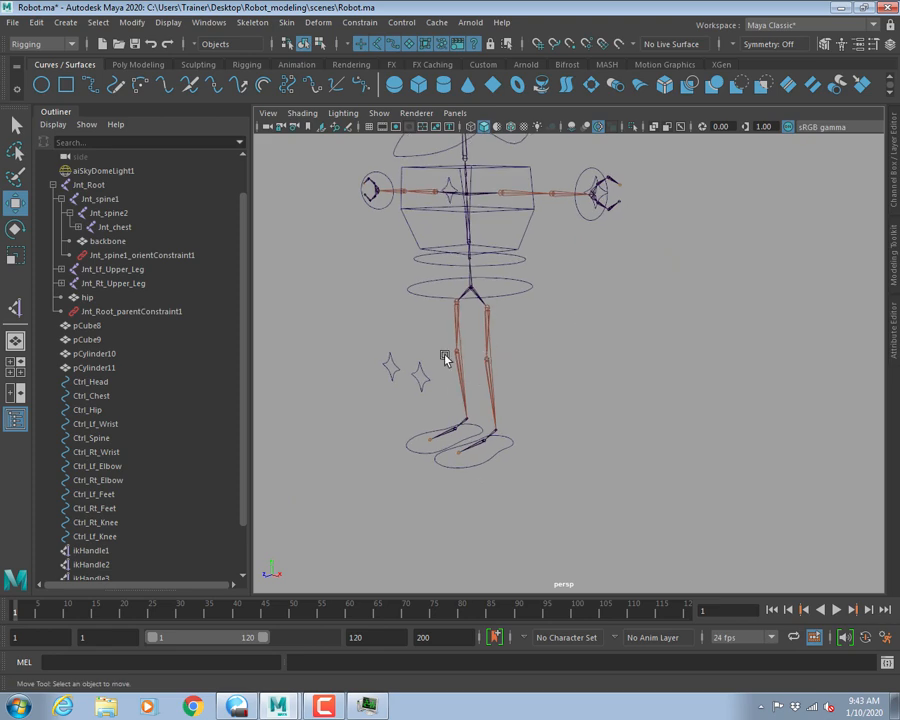
{"action": "left_click_drag", "start_coordinate": [474, 360], "coordinate": [556, 360], "text": "alt"}
{"action": "right_click_drag", "start_coordinate": [556, 360], "coordinate": [633, 370], "text": "alt"}
{"action": "middle_click_drag", "start_coordinate": [633, 370], "coordinate": [540, 338], "text": "alt"}
{"action": "right_click_drag", "start_coordinate": [540, 338], "coordinate": [486, 392], "text": "alt"}
{"action": "left_click", "coordinate": [498, 405]}
{"action": "key", "text": "q"}
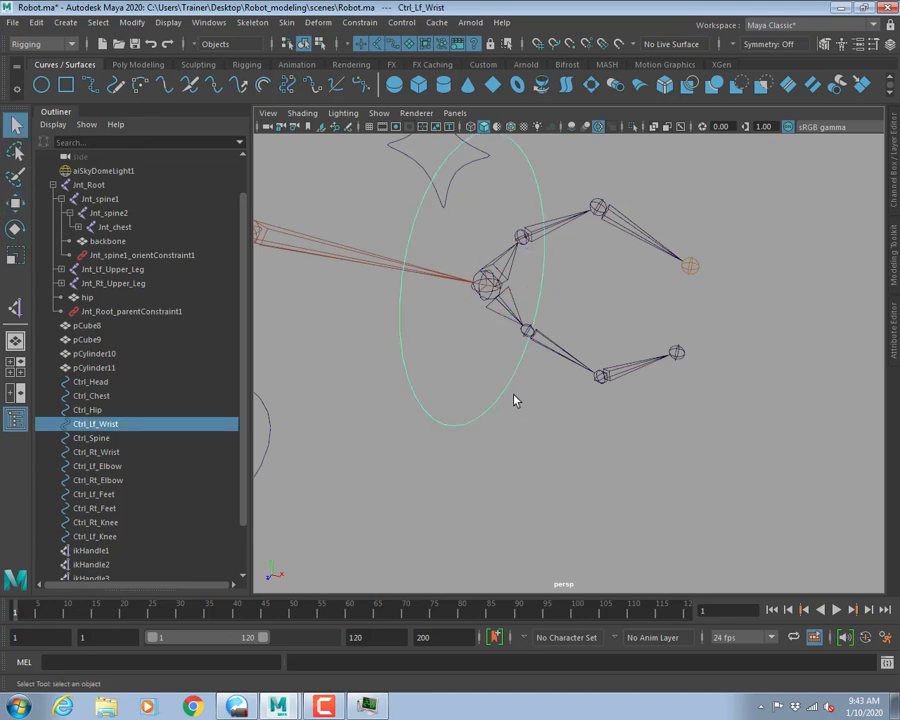
{"action": "left_click", "coordinate": [488, 289], "text": "shift"}
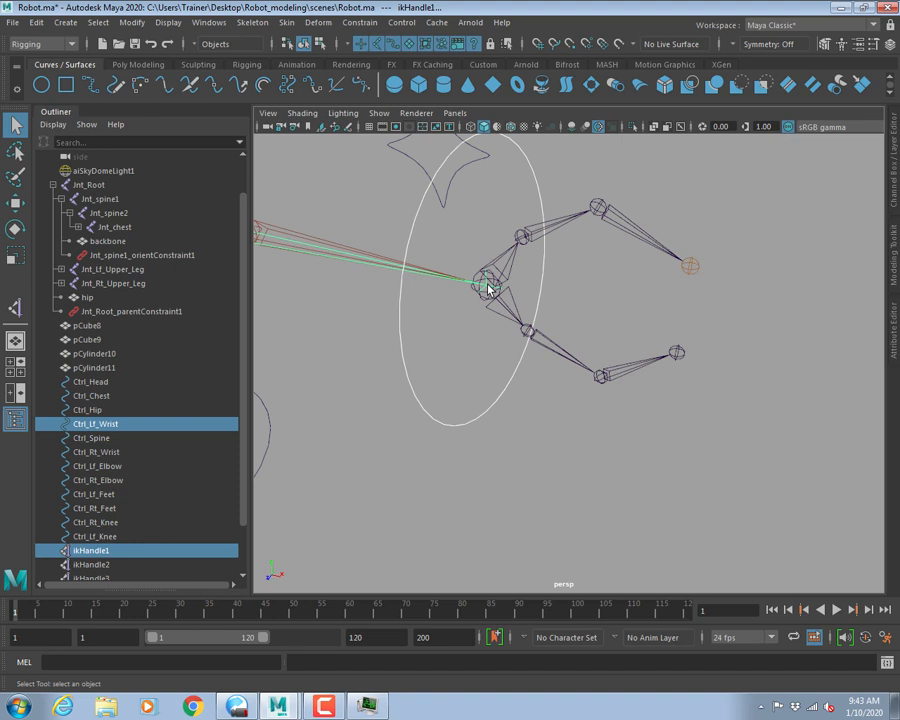
{"action": "left_click", "coordinate": [359, 23]}
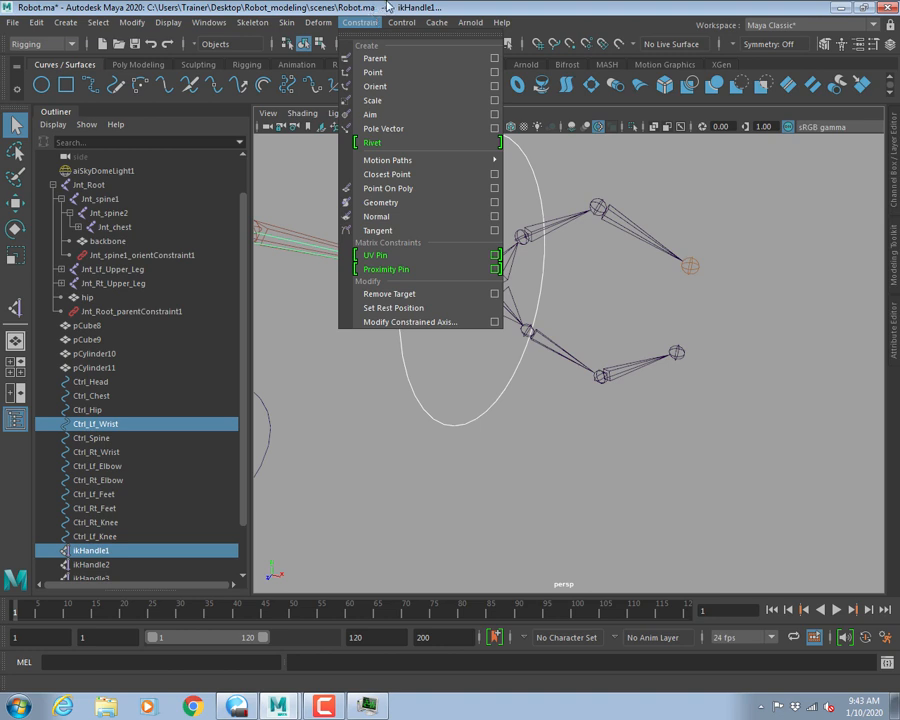
{"action": "left_click", "coordinate": [375, 72]}
{"action": "left_click", "coordinate": [603, 438]}
{"action": "scroll", "coordinate": [508, 410], "scroll_direction": "down", "scroll_amount": 5}
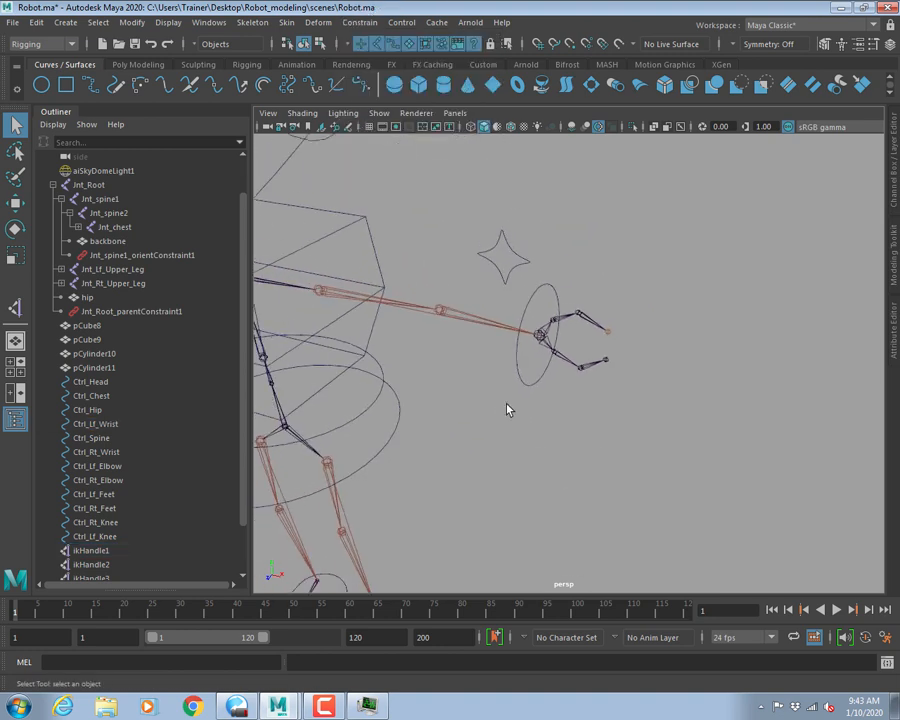
Test the left wrist joint by rotating it, and undo the rotation.
{"action": "left_click", "coordinate": [476, 337]}
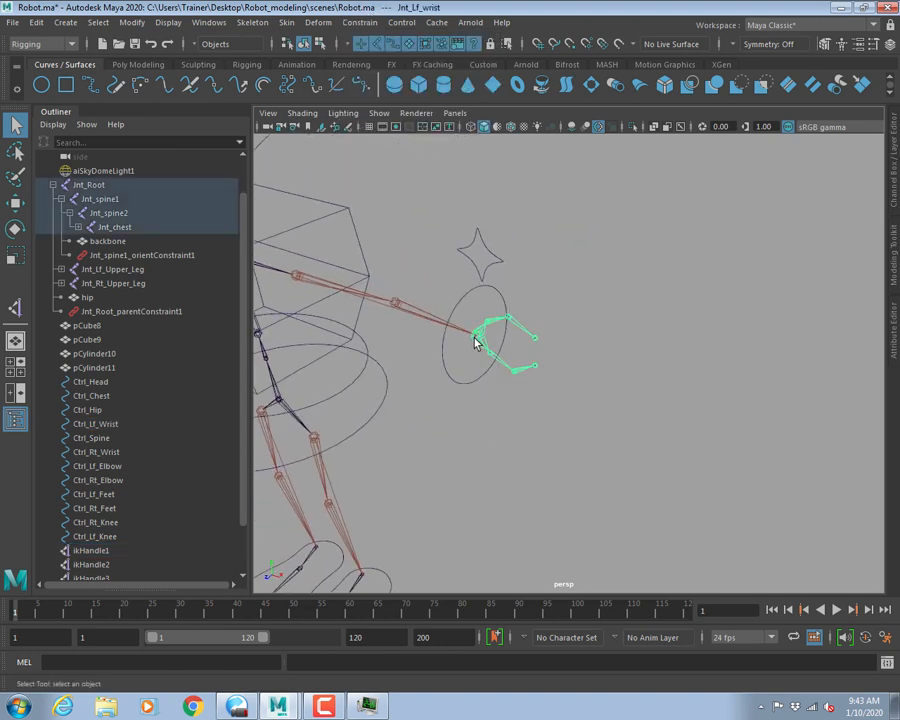
{"action": "left_click", "coordinate": [477, 339]}
{"action": "key", "text": "w"}
{"action": "mouse_move", "coordinate": [477, 336]}
{"action": "left_mouse_down"}
{"action": "mouse_move", "coordinate": [428, 372]}
{"action": "mouse_move", "coordinate": [372, 386]}
{"action": "mouse_move", "coordinate": [454, 309]}
{"action": "mouse_move", "coordinate": [478, 354]}
{"action": "mouse_move", "coordinate": [404, 388]}
{"action": "mouse_move", "coordinate": [445, 425]}
{"action": "mouse_move", "coordinate": [484, 350]}
{"action": "mouse_move", "coordinate": [452, 350]}
{"action": "mouse_move", "coordinate": [482, 341]}
{"action": "left_mouse_up"}
{"action": "key", "text": "q"}
{"action": "left_click", "coordinate": [480, 348]}
{"action": "key", "text": "e"}
{"action": "left_click_drag", "start_coordinate": [474, 354], "coordinate": [478, 291]}
{"action": "key", "text": "ctrl+z"}
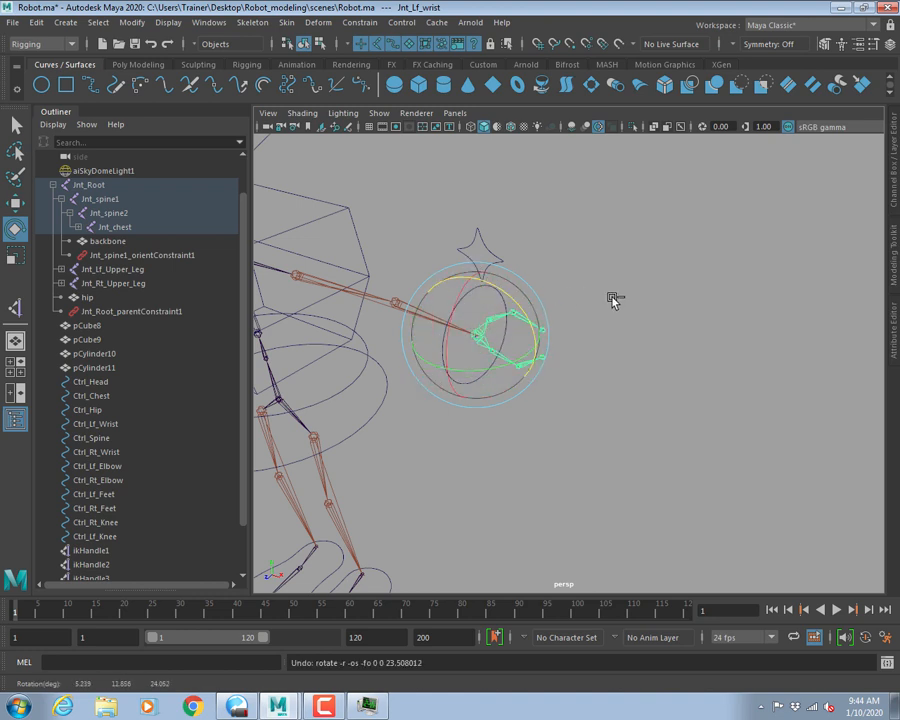
Point-constrain the left arm's IK handle to Ctrl_Lf_Wrist with Maintain offset enabled on all axes.
{"action": "right_click_drag", "start_coordinate": [622, 303], "coordinate": [672, 367], "text": "alt"}
{"action": "middle_click_drag", "start_coordinate": [520, 365], "coordinate": [637, 413], "text": "alt"}
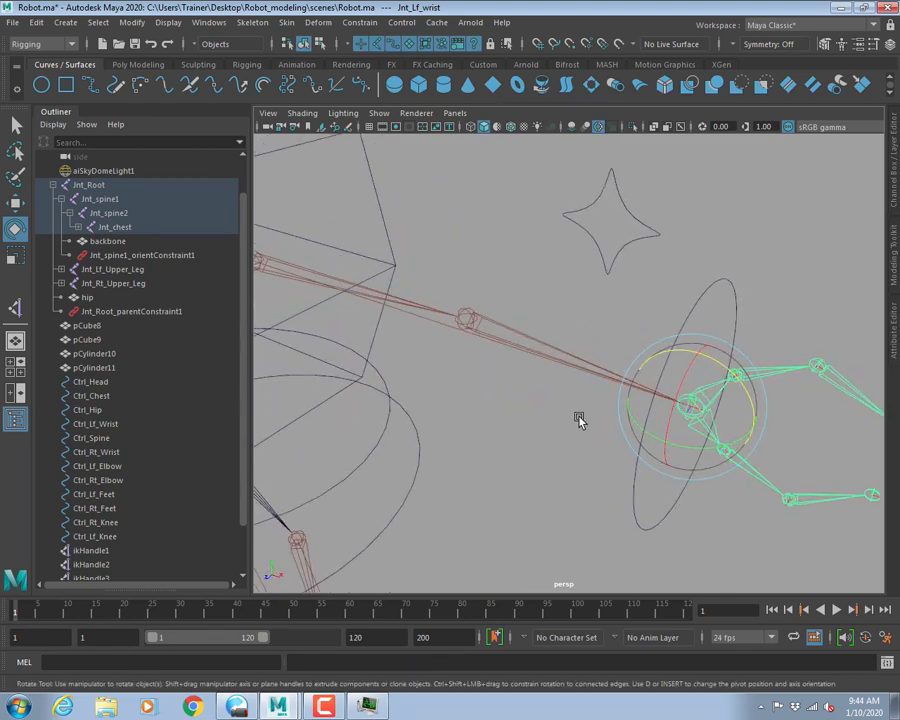
{"action": "middle_click_drag", "start_coordinate": [580, 420], "coordinate": [514, 410], "text": "alt"}
{"action": "key", "text": "q"}
{"action": "right_click_drag", "start_coordinate": [430, 331], "coordinate": [545, 345], "text": "alt"}
{"action": "left_click_drag", "start_coordinate": [545, 345], "coordinate": [380, 247], "text": "alt"}
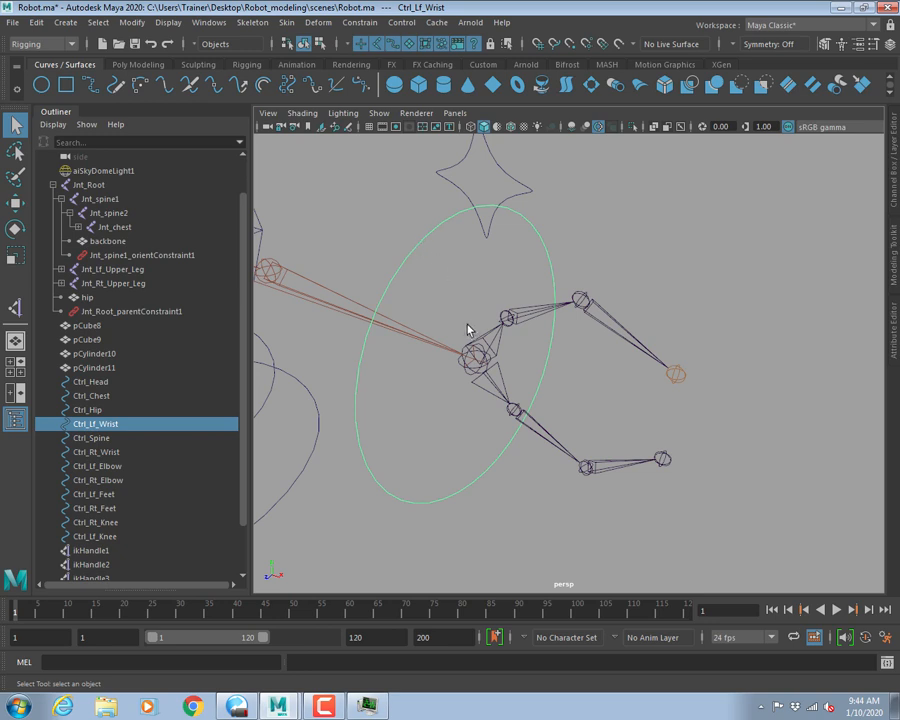
{"action": "left_click", "coordinate": [473, 360], "text": "shift"}
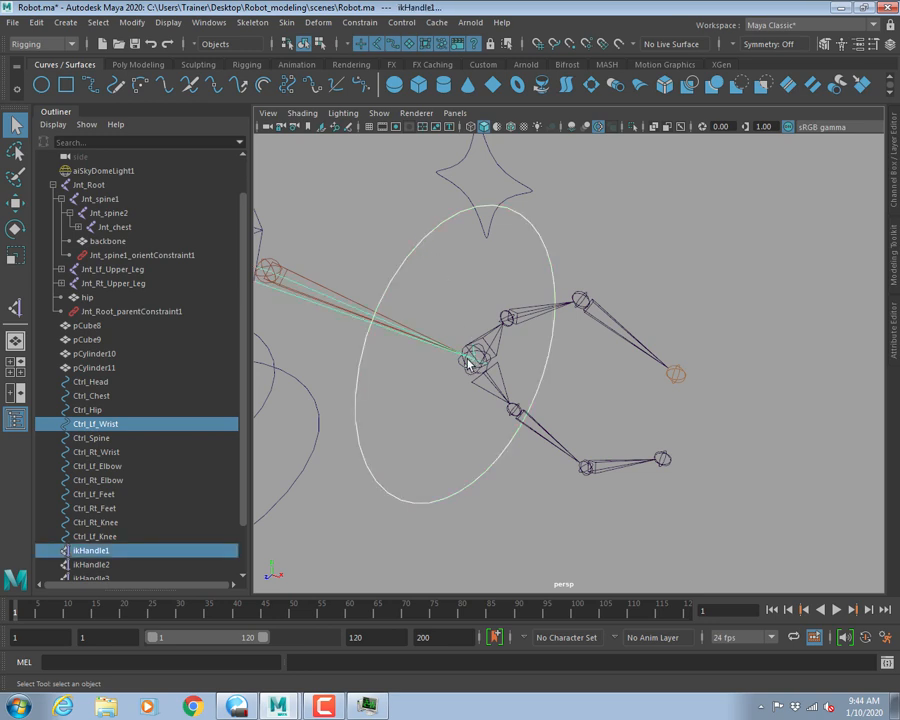
{"action": "left_click", "coordinate": [359, 22]}
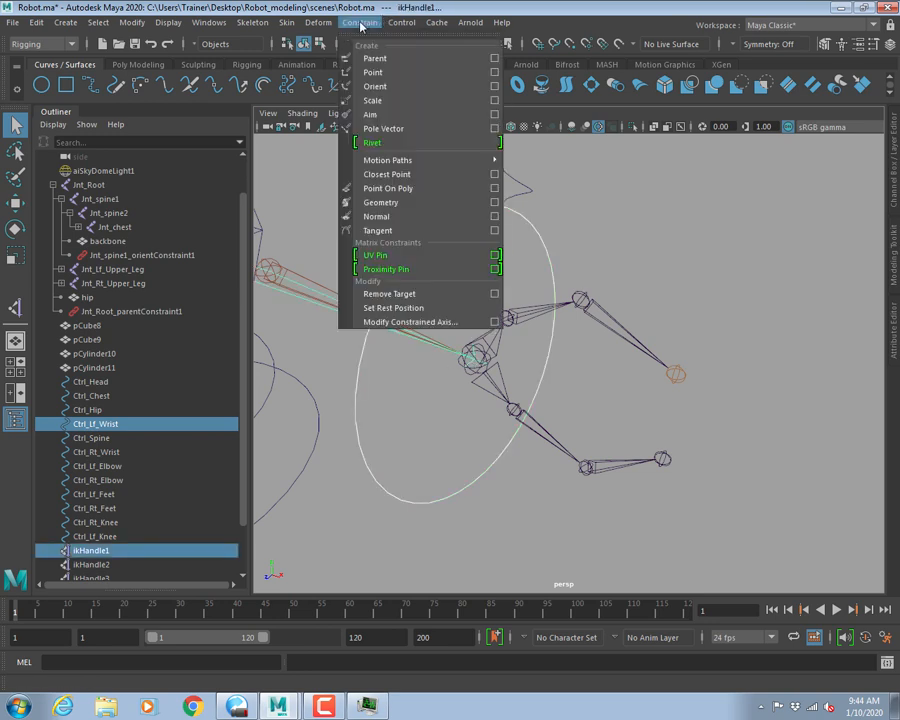
{"action": "left_click", "coordinate": [495, 76]}
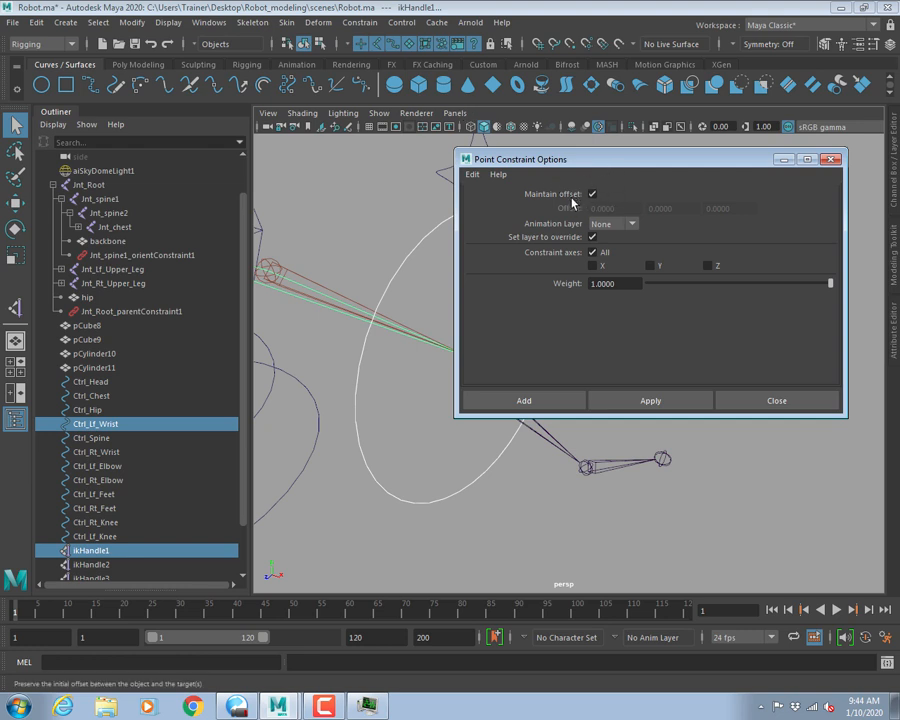
{"action": "left_click", "coordinate": [590, 193]}
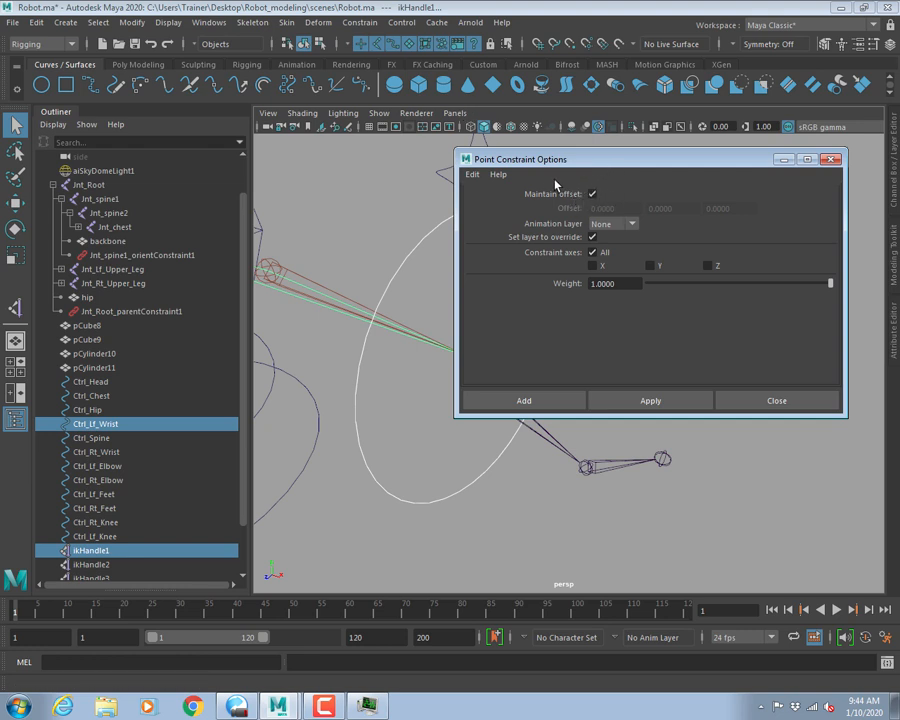
{"action": "left_click", "coordinate": [534, 400]}
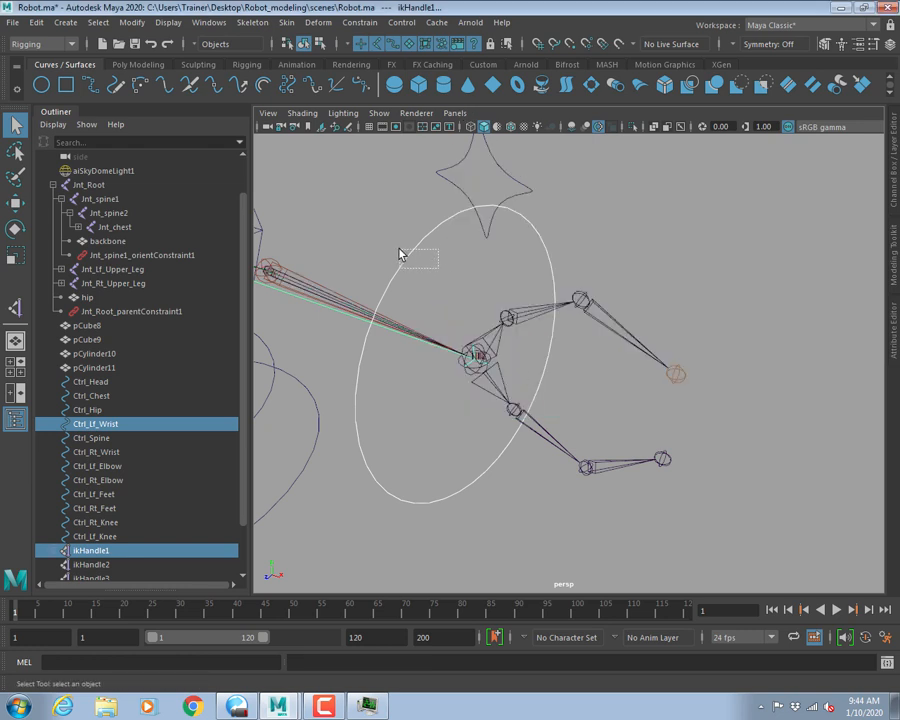
Orient-constrain the left wrist joint to Ctrl_Lf_Wrist with Maintain offset enabled, and clear the selection.
{"action": "left_click_drag", "start_coordinate": [399, 254], "coordinate": [392, 240]}
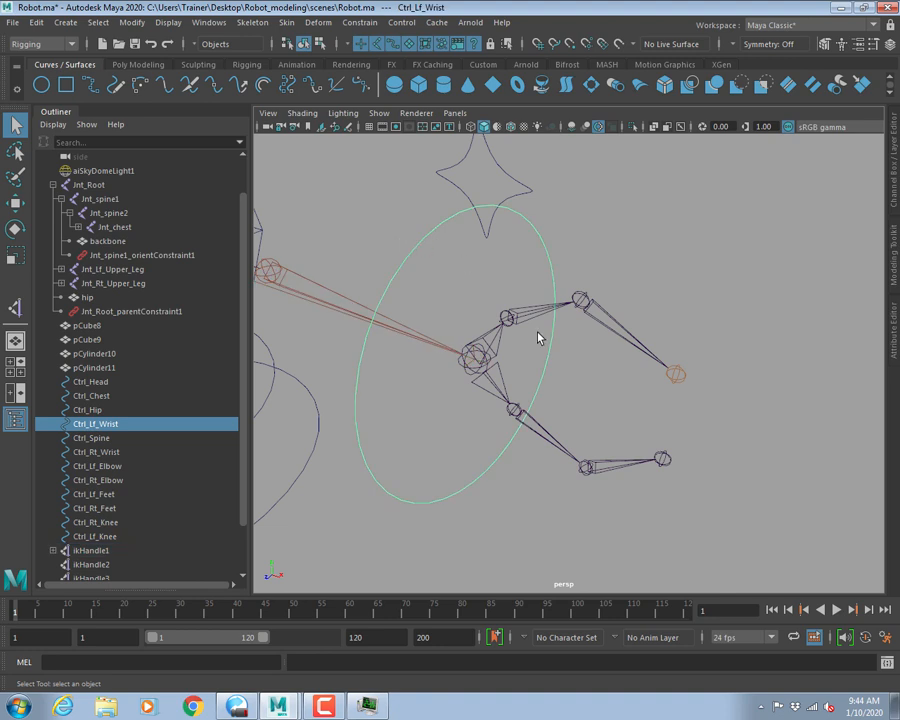
{"action": "left_click", "coordinate": [492, 341], "text": "shift"}
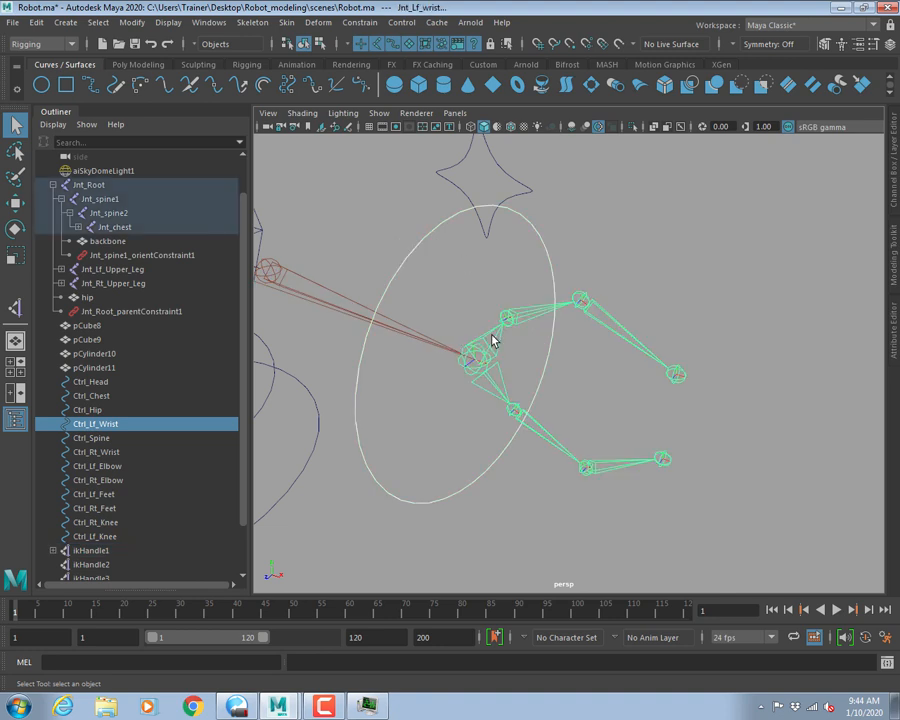
{"action": "left_click", "coordinate": [359, 22]}
{"action": "left_click", "coordinate": [495, 90]}
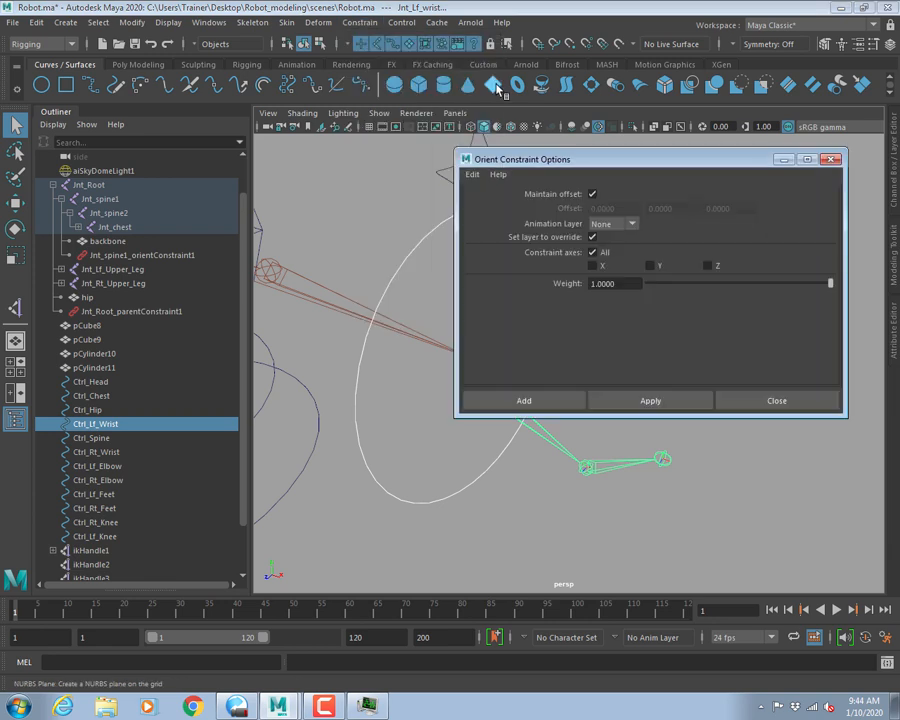
{"action": "left_click", "coordinate": [551, 402]}
{"action": "left_click", "coordinate": [582, 404]}
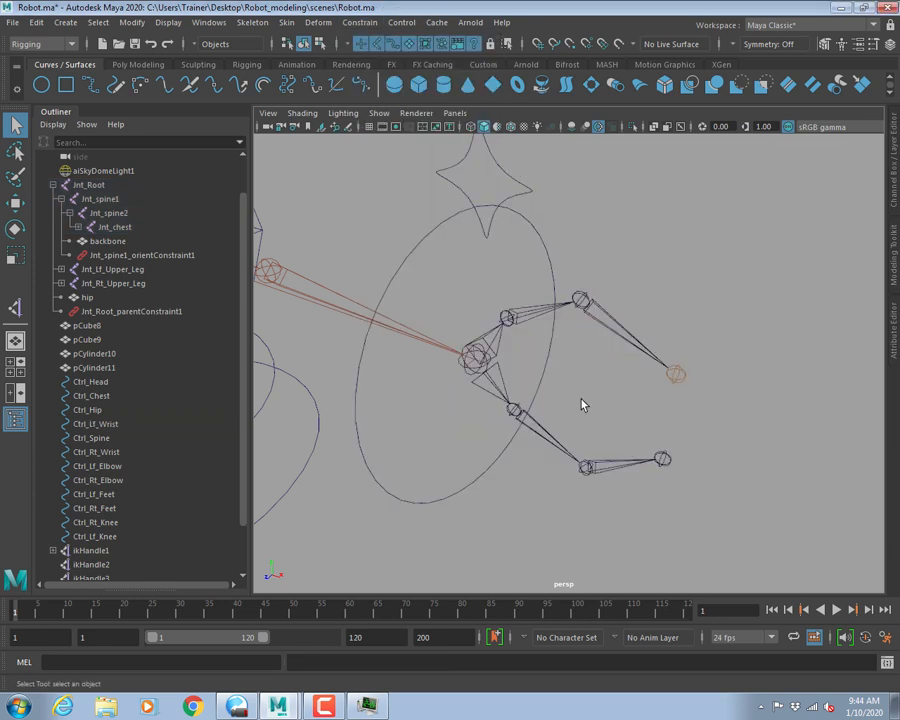
Test Ctrl_Lf_Wrist by moving and rotating it, reset its translate and rotate values to 0 and deselect it.
{"action": "left_click", "coordinate": [541, 392]}
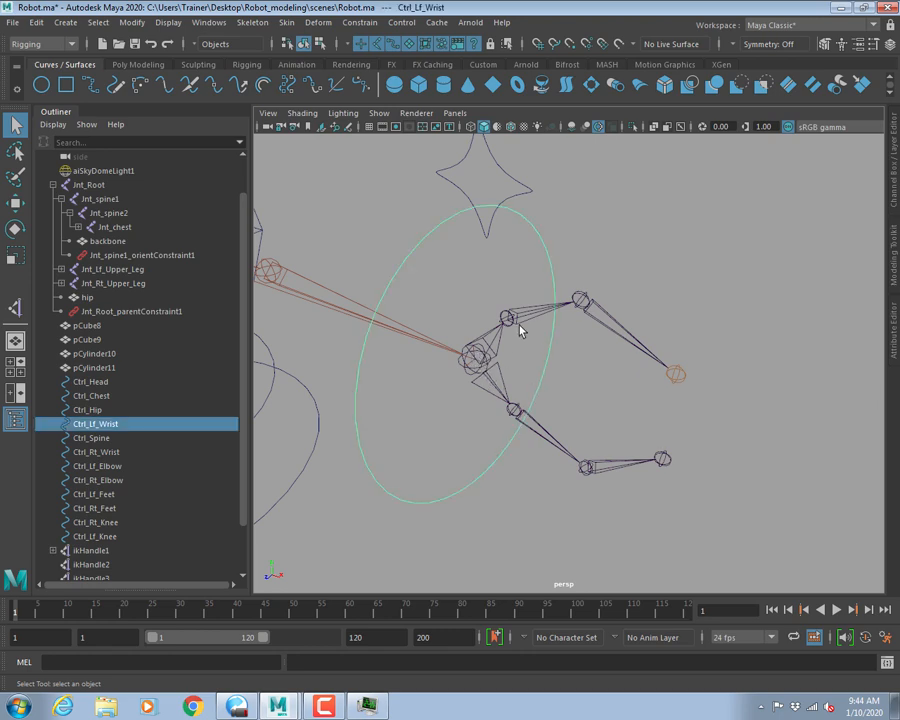
{"action": "scroll", "coordinate": [503, 350], "scroll_direction": "down", "scroll_amount": 6}
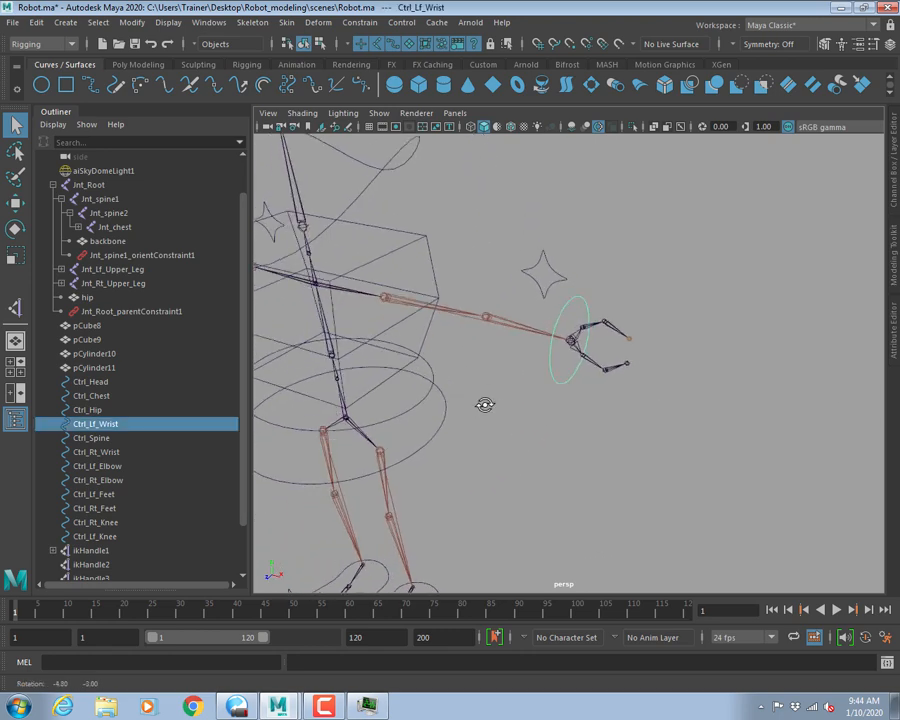
{"action": "key", "text": "w"}
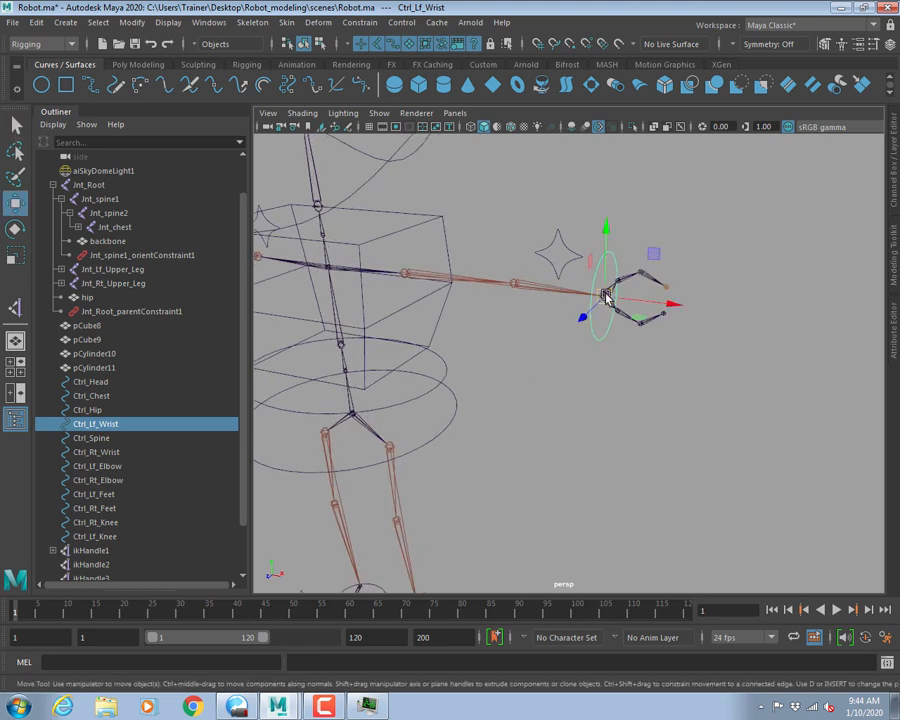
{"action": "left_click_drag", "start_coordinate": [603, 296], "coordinate": [470, 462]}
{"action": "key", "text": "e"}
{"action": "key", "text": "ctrl+z"}
{"action": "key", "text": "ctrl+a"}
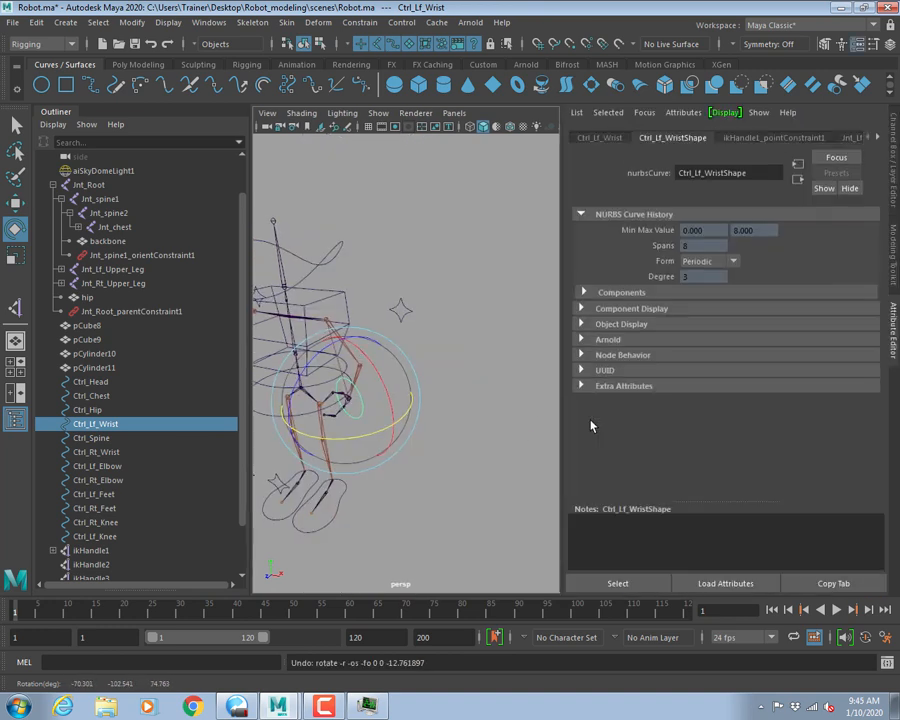
{"action": "key", "text": "ctrl+a"}
{"action": "left_click_drag", "start_coordinate": [855, 152], "coordinate": [855, 197]}
{"action": "type", "text": "0"}
{"action": "key", "text": "Return"}
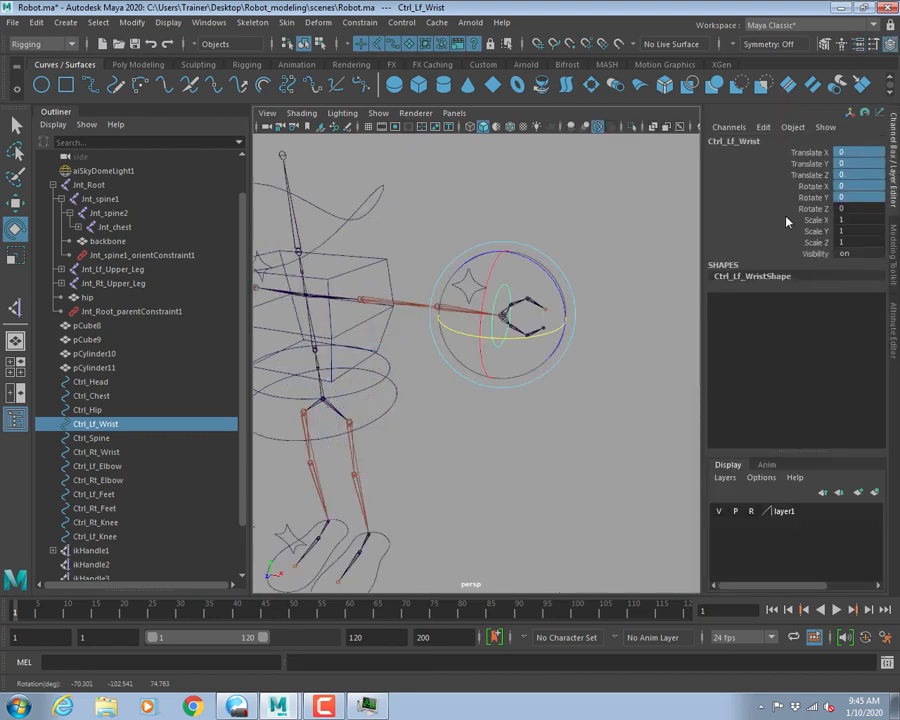
{"action": "left_click", "coordinate": [594, 190]}
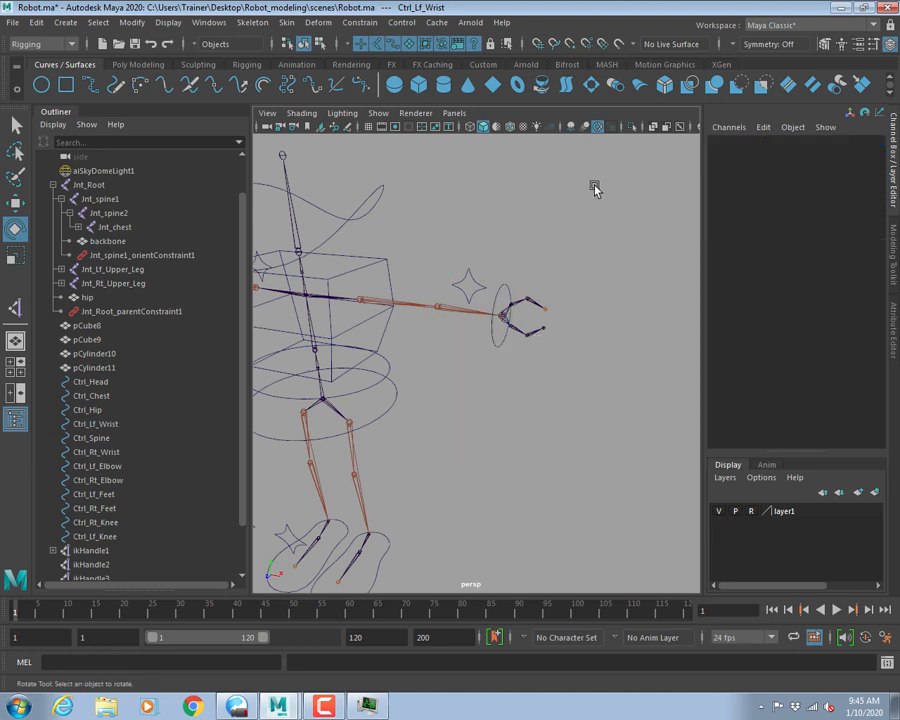
Add a pole vector constraint from Ctrl_Lf_Elbow to the left arm's IK handle and clear the selection.
{"action": "left_click_drag", "start_coordinate": [594, 190], "coordinate": [454, 273], "text": "alt"}
{"action": "scroll", "coordinate": [458, 300], "scroll_direction": "up", "scroll_amount": 5}
{"action": "middle_click_drag", "start_coordinate": [460, 311], "coordinate": [524, 346], "text": "alt"}
{"action": "left_click_drag", "start_coordinate": [524, 346], "coordinate": [562, 354], "text": "alt"}
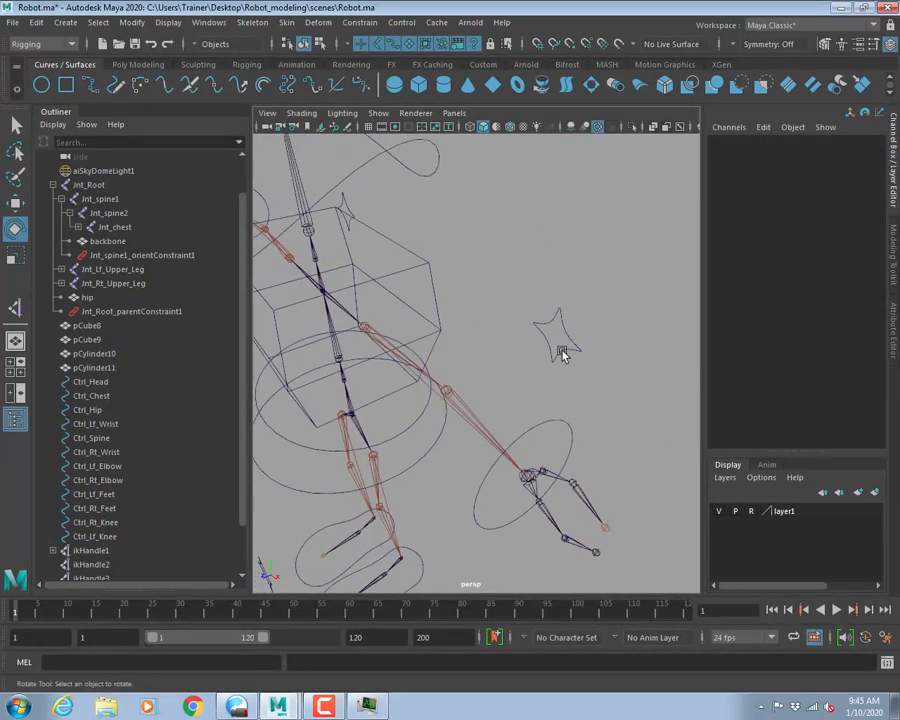
{"action": "left_click", "coordinate": [562, 354]}
{"action": "key", "text": "q"}
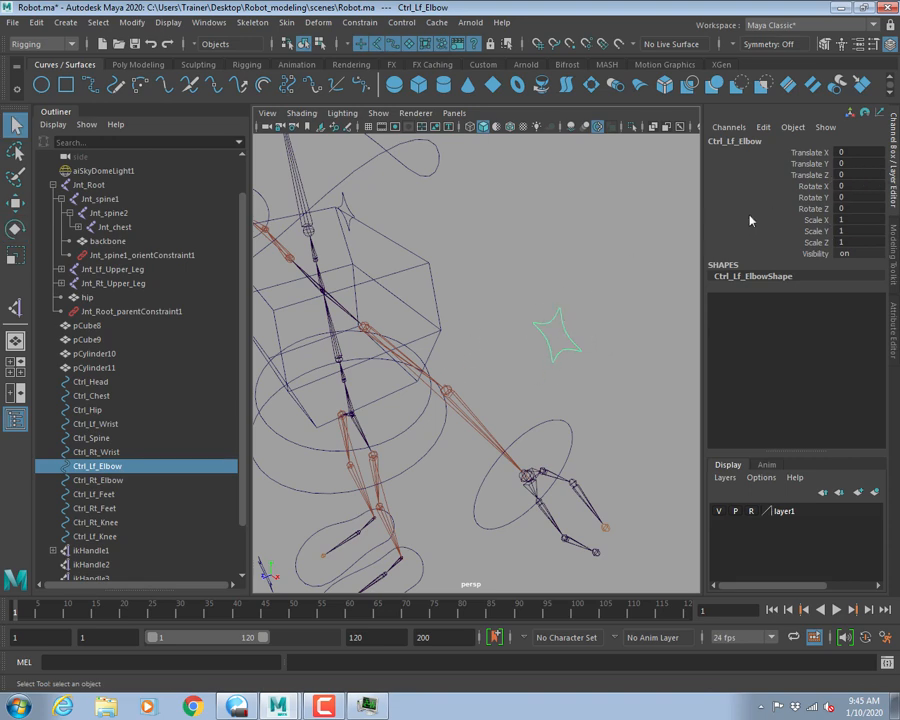
{"action": "left_click_drag", "start_coordinate": [462, 317], "coordinate": [516, 291], "text": "alt"}
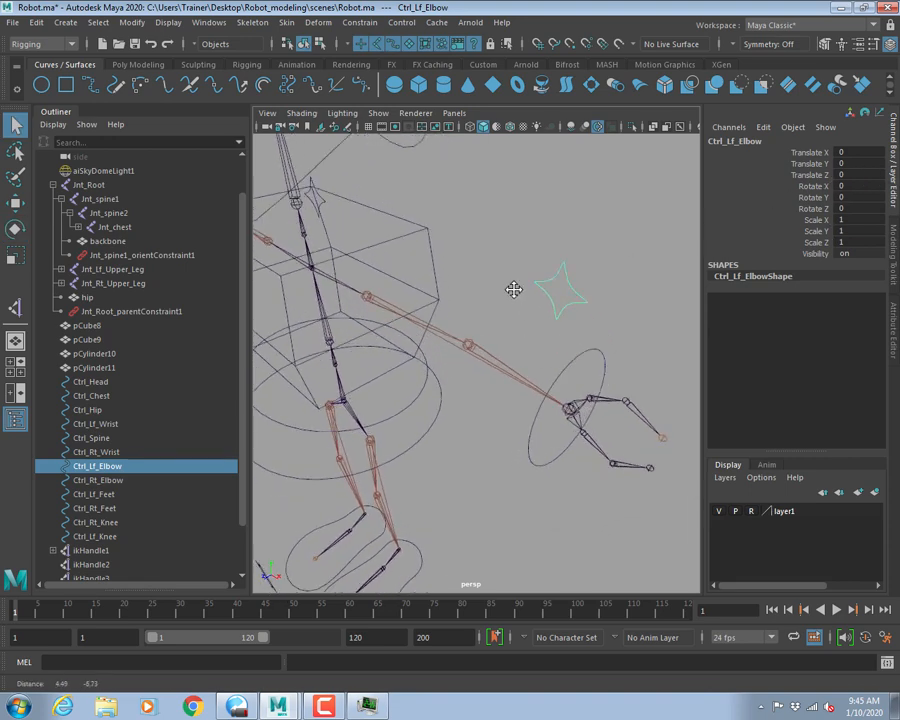
{"action": "left_click", "coordinate": [569, 409], "text": "shift"}
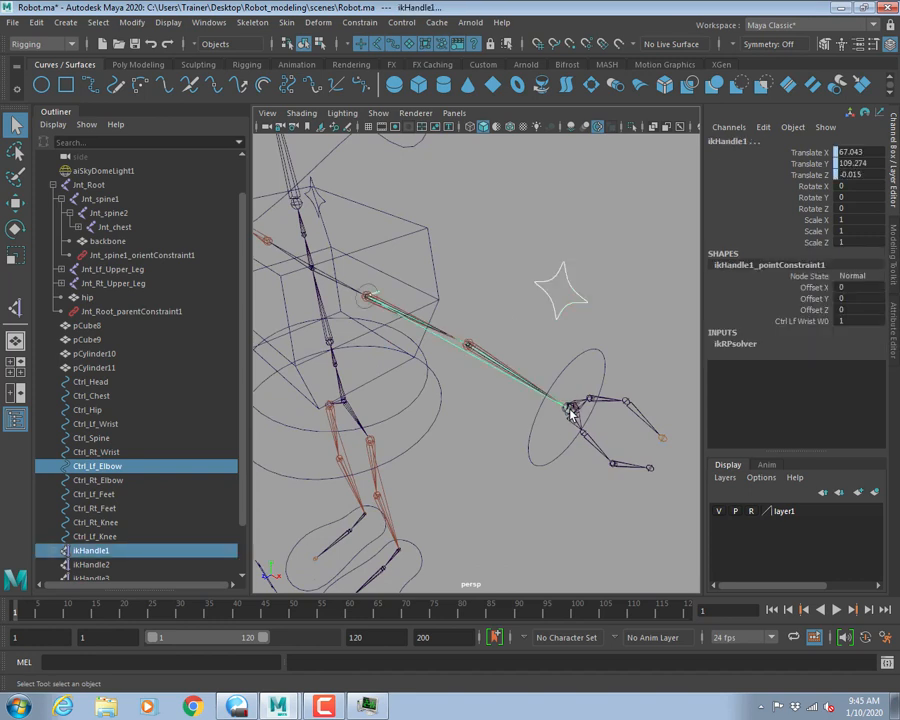
{"action": "left_click", "coordinate": [359, 22]}
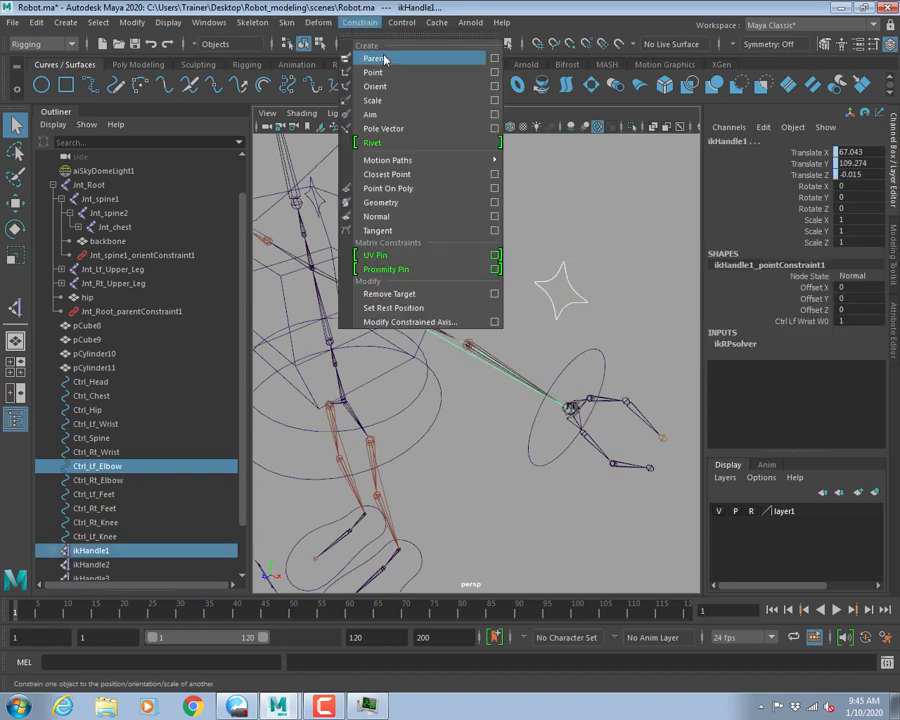
{"action": "left_click", "coordinate": [396, 129]}
{"action": "left_click", "coordinate": [617, 237]}
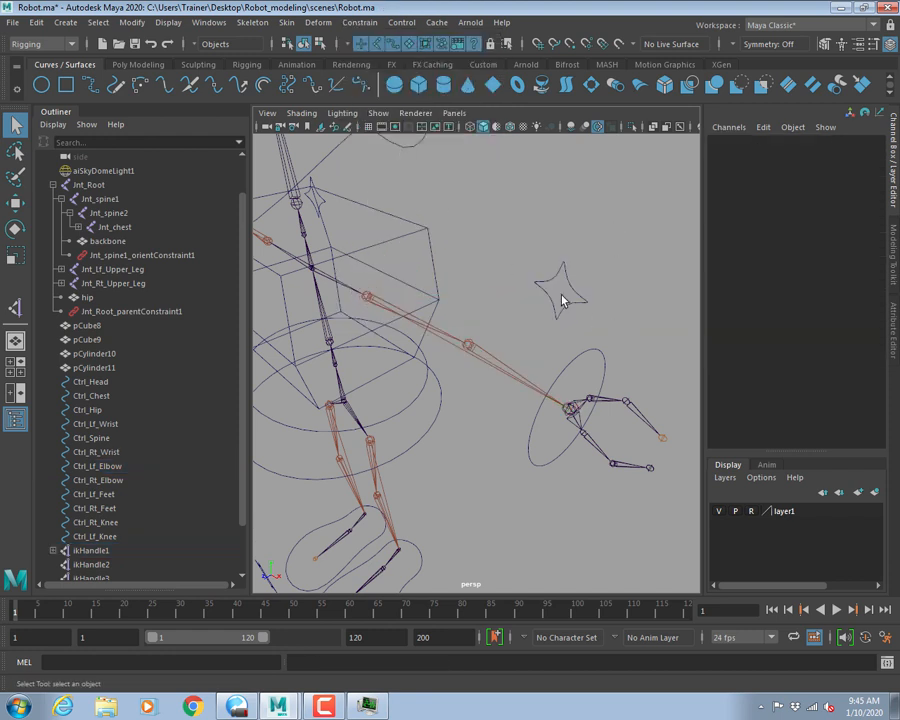
Test the left elbow's pole vector by moving Ctrl_Lf_Wrist inward and raising Ctrl_Lf_Elbow, and undo both moves.
{"action": "left_click_drag", "start_coordinate": [562, 300], "coordinate": [601, 287], "text": "alt"}
{"action": "left_click", "coordinate": [580, 365]}
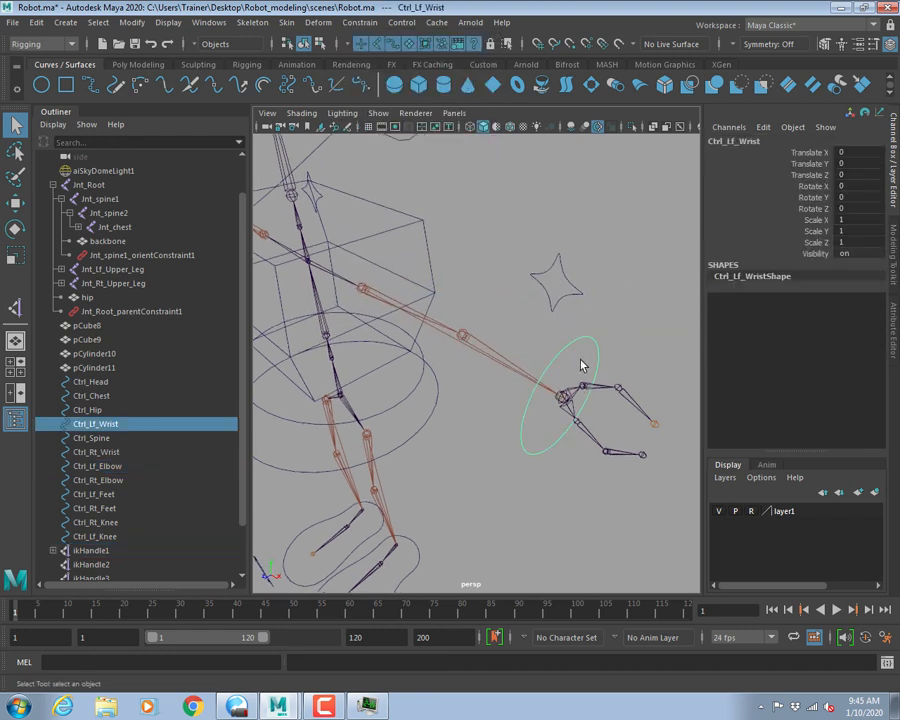
{"action": "key", "text": "w"}
{"action": "left_click_drag", "start_coordinate": [626, 421], "coordinate": [528, 420]}
{"action": "left_click", "coordinate": [562, 292]}
{"action": "left_click_drag", "start_coordinate": [565, 276], "coordinate": [570, 150]}
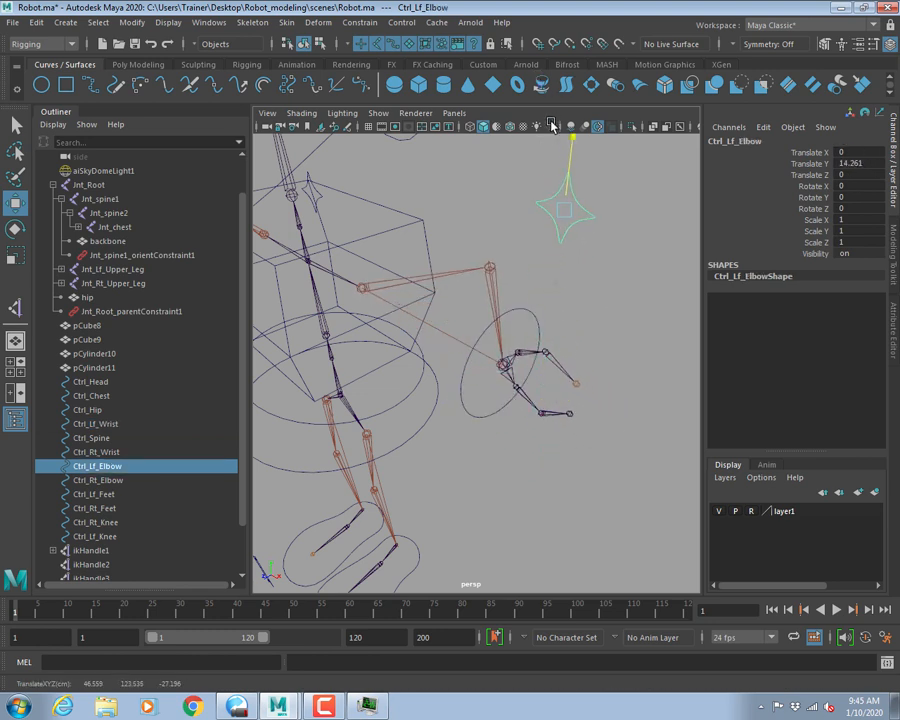
{"action": "key", "text": "ctrl+z"}
{"action": "key", "text": "ctrl+z"}
{"action": "key", "text": "ctrl+z"}
{"action": "key", "text": "ctrl+z"}
{"action": "key", "text": "ctrl+z"}
{"action": "key", "text": "ctrl+z"}
{"action": "key", "text": "ctrl+z"}
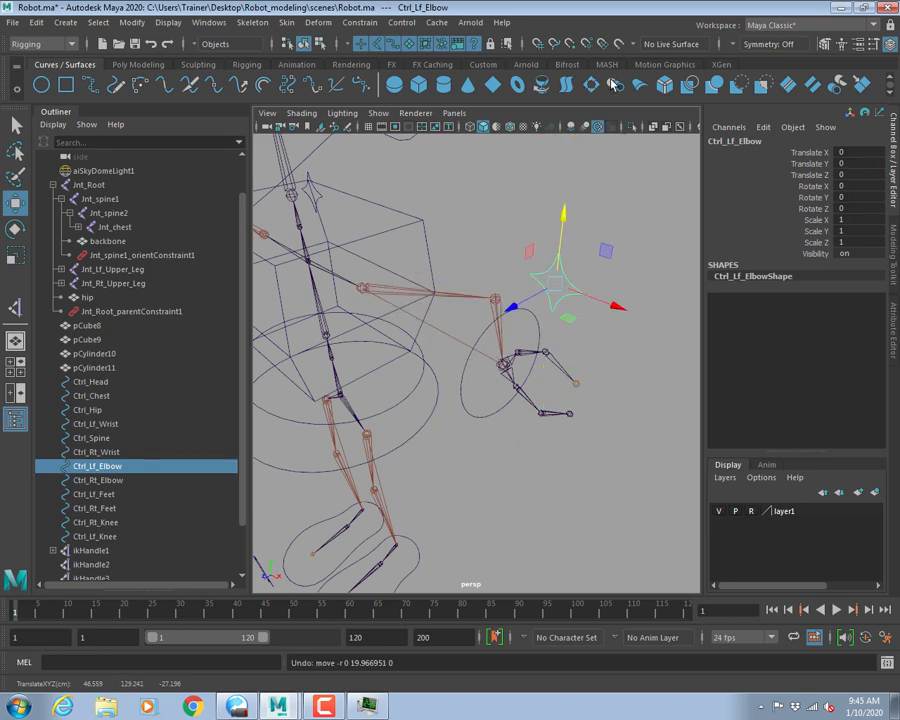
Add a point constraint from Ctrl_Rt_Wrist to the right arm's IK handle.
{"action": "left_click_drag", "start_coordinate": [558, 277], "coordinate": [487, 371], "text": "alt"}
{"action": "scroll", "coordinate": [493, 374], "scroll_direction": "up", "scroll_amount": 5}
{"action": "middle_click_drag", "start_coordinate": [449, 344], "coordinate": [457, 349], "text": "alt"}
{"action": "left_click_drag", "start_coordinate": [457, 349], "coordinate": [444, 355], "text": "alt"}
{"action": "key", "text": "q"}
{"action": "left_click", "coordinate": [444, 340]}
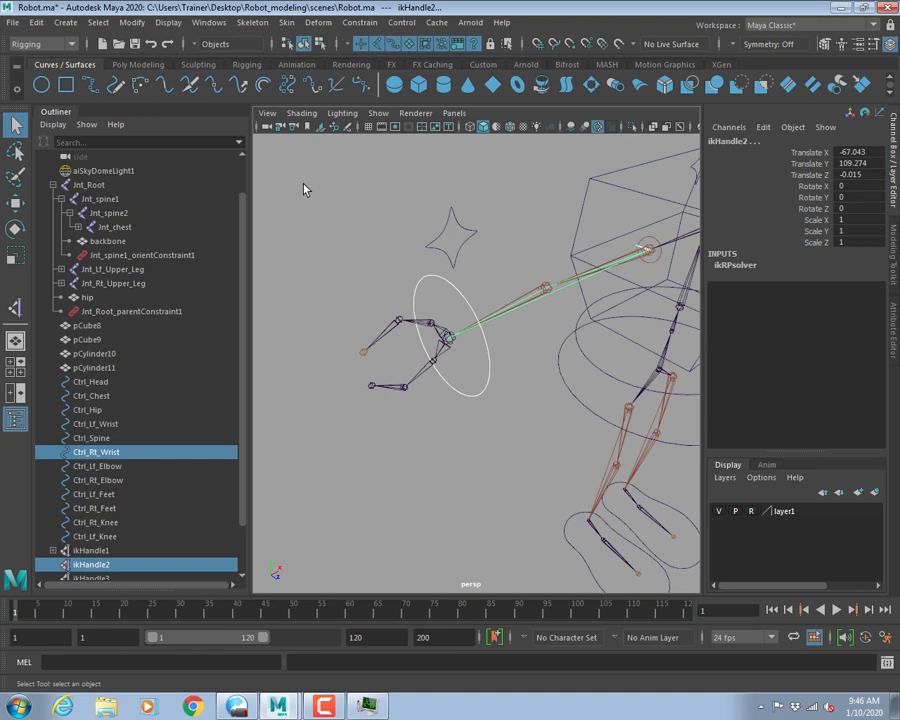
{"action": "left_click", "coordinate": [360, 22]}
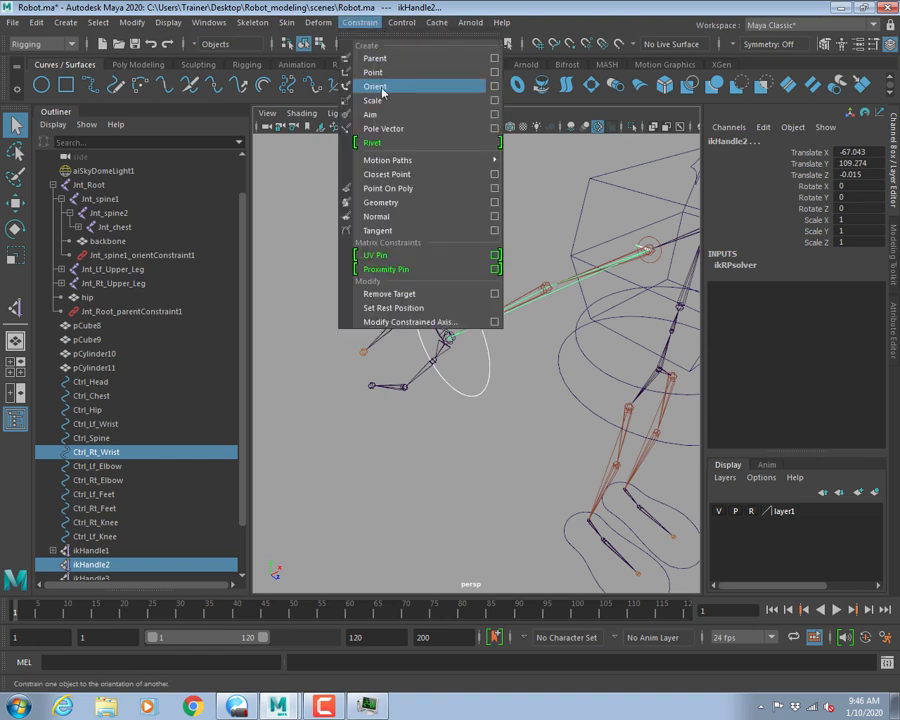
{"action": "left_click", "coordinate": [374, 72]}
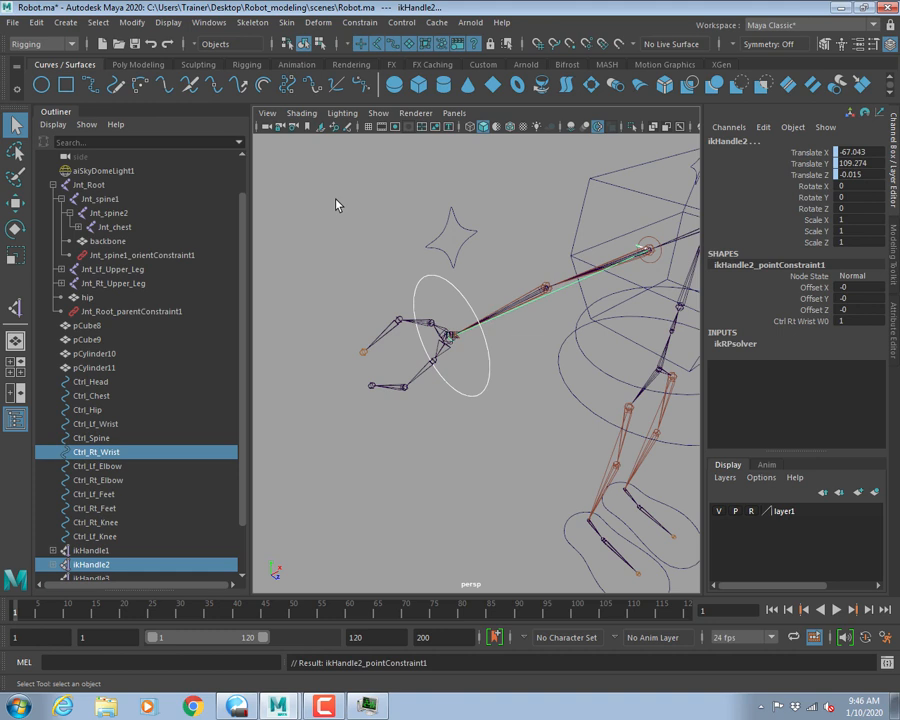
Orient-constrain the right wrist joint to Ctrl_Rt_Wrist and clear the selection.
{"action": "left_click", "coordinate": [486, 388]}
{"action": "left_click", "coordinate": [445, 335]}
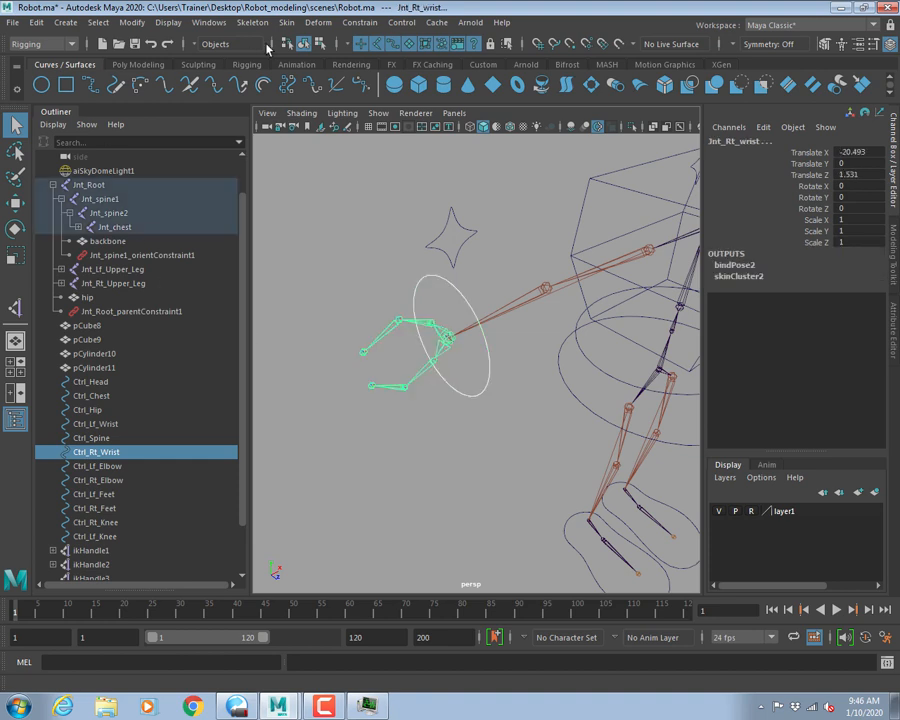
{"action": "left_click", "coordinate": [360, 22]}
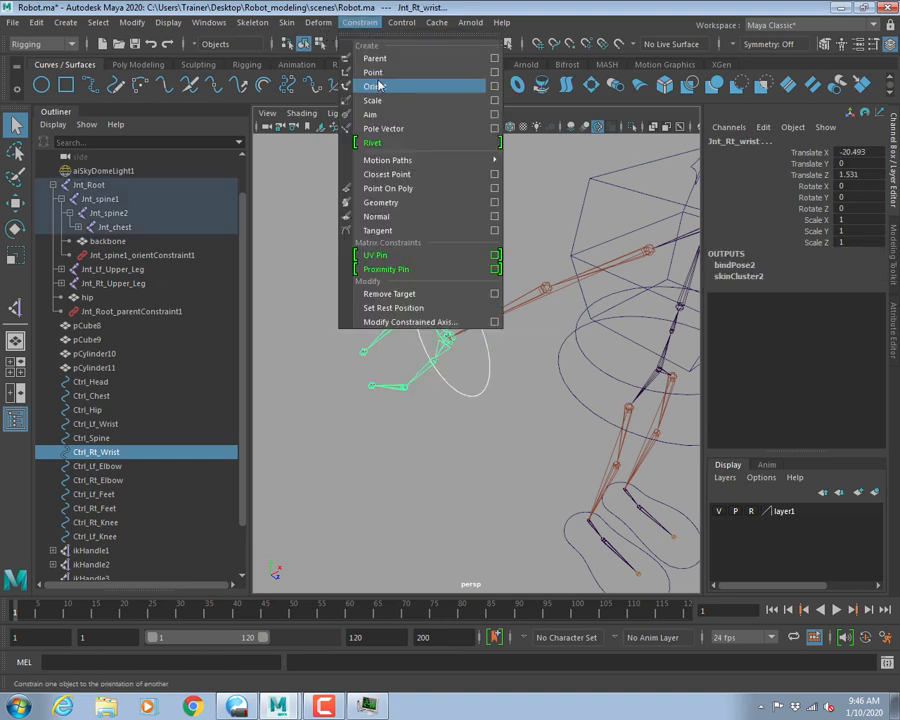
{"action": "left_click", "coordinate": [378, 86]}
{"action": "left_click", "coordinate": [388, 250]}
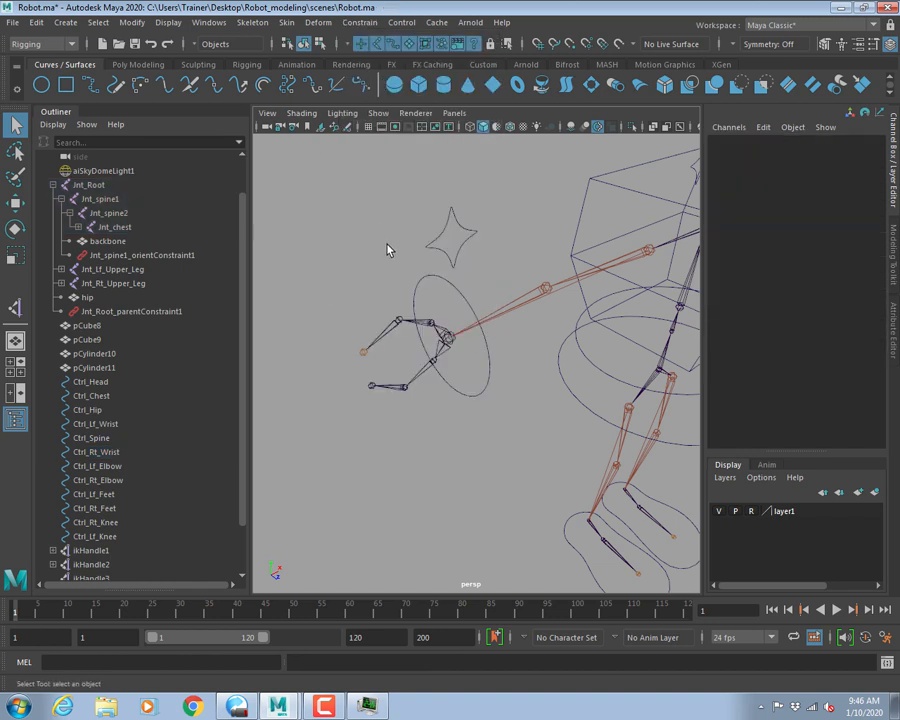
Add a pole vector constraint from Ctrl_Rt_Elbow to the right arm's IK handle and clear the selection.
{"action": "left_click", "coordinate": [463, 246]}
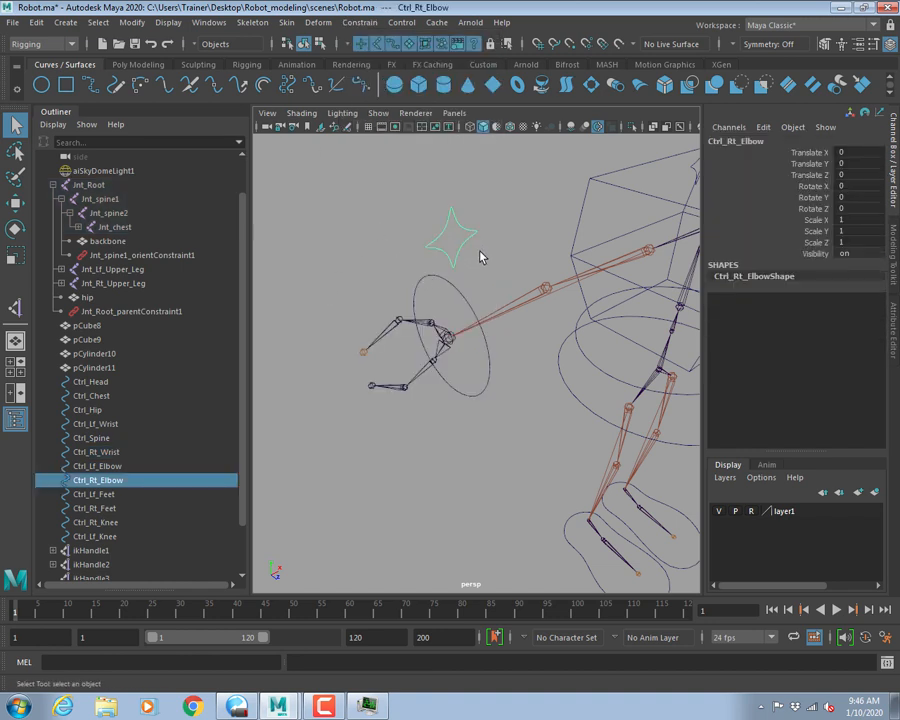
{"action": "left_click", "coordinate": [451, 338], "text": "shift"}
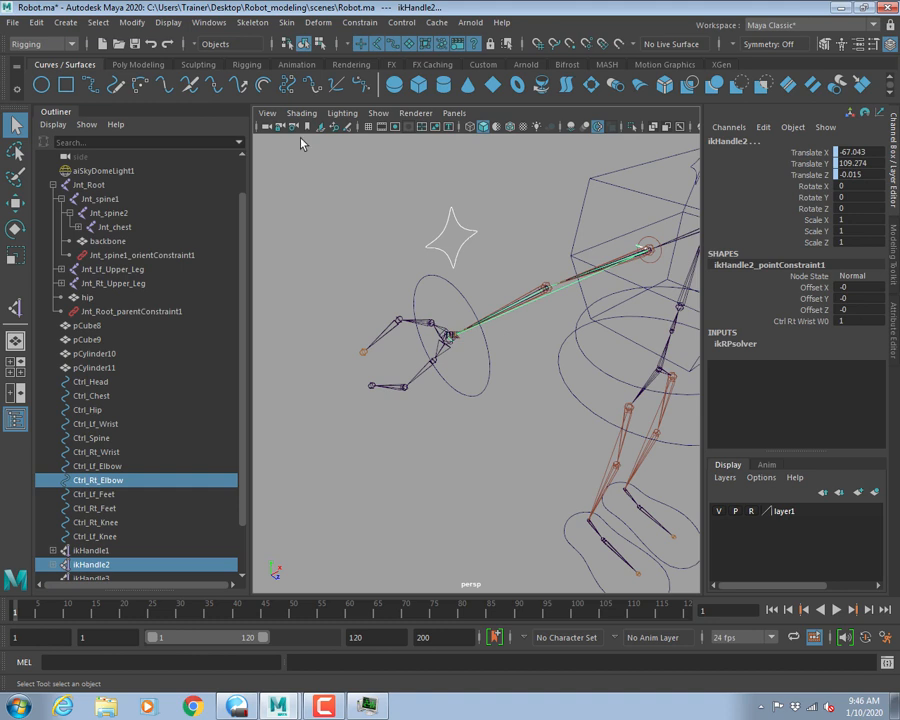
{"action": "left_click", "coordinate": [359, 22]}
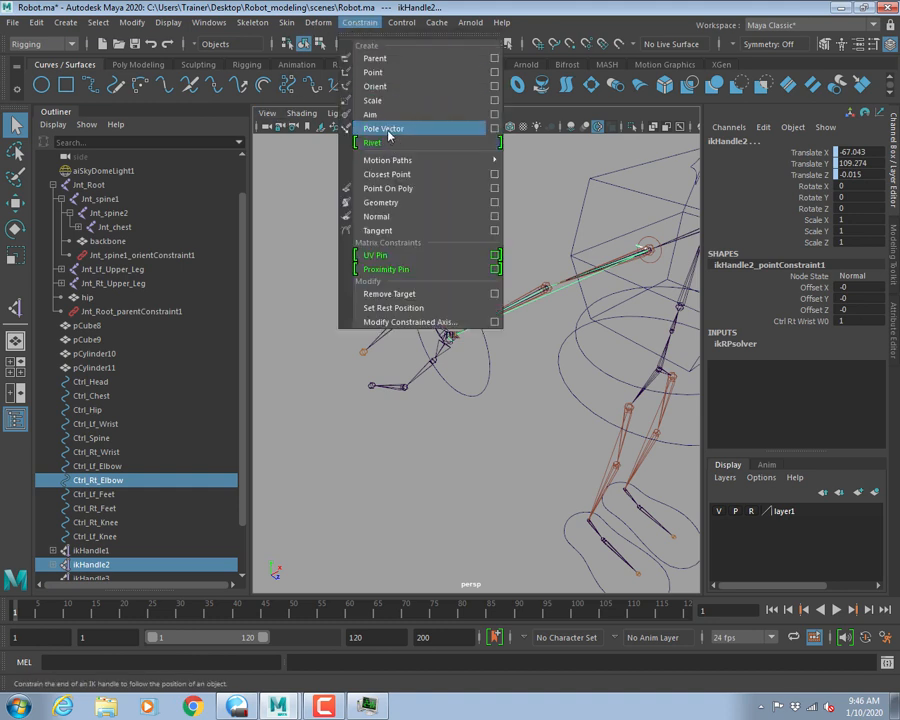
{"action": "left_click", "coordinate": [389, 130]}
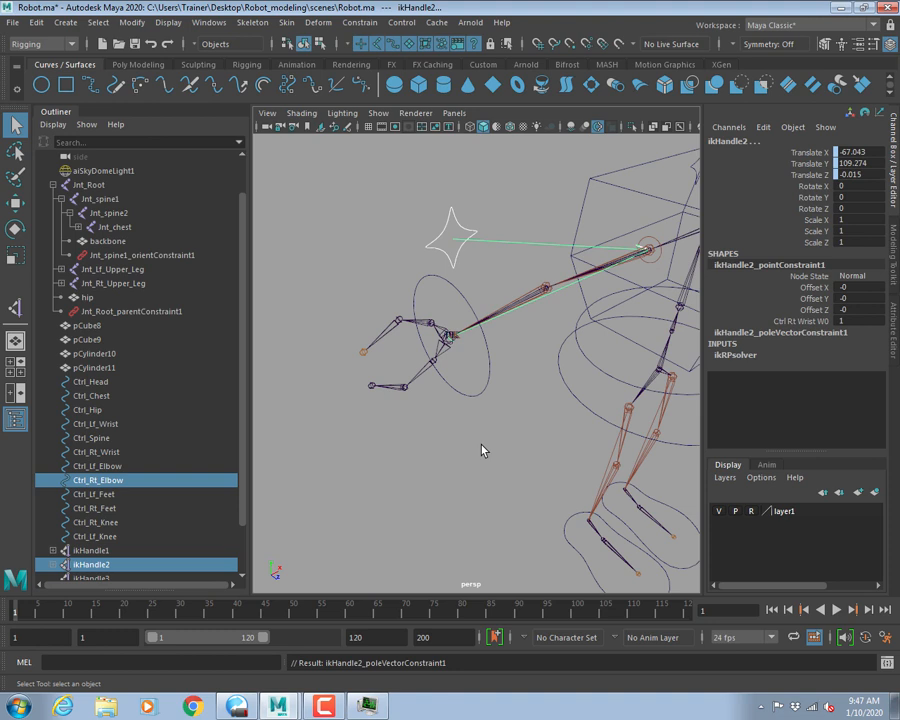
{"action": "left_click", "coordinate": [514, 389]}
Test the right arm by moving Ctrl_Rt_Wrist inward, nudging Ctrl_Rt_Elbow vertically and rotating Ctrl_Rt_Wrist.
{"action": "left_click", "coordinate": [480, 389]}
{"action": "right_click_drag", "start_coordinate": [530, 425], "coordinate": [486, 430], "text": "alt"}
{"action": "key", "text": "w"}
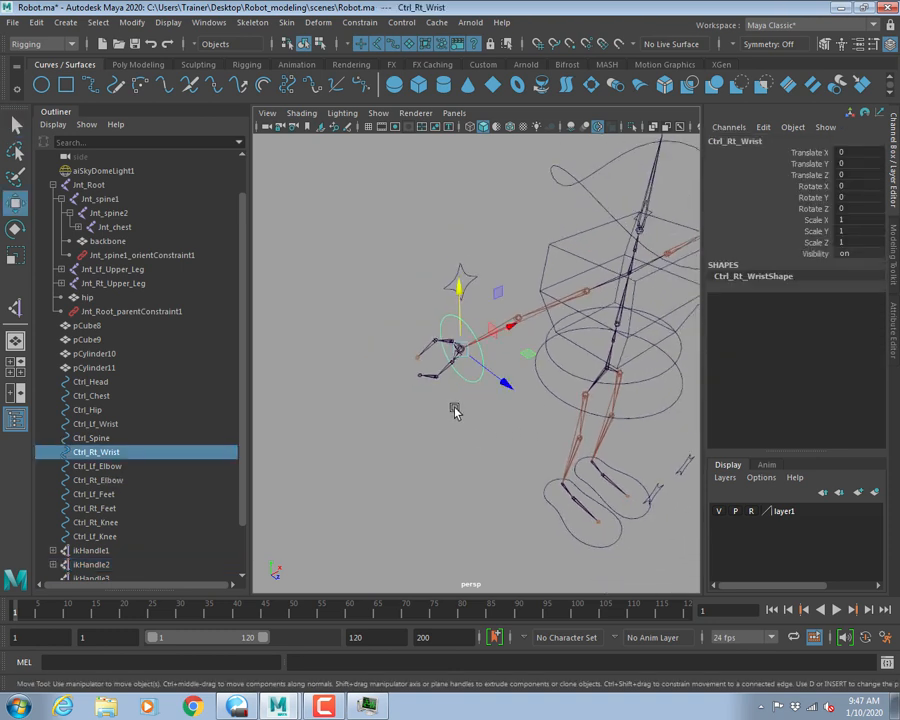
{"action": "left_click_drag", "start_coordinate": [458, 354], "coordinate": [490, 356]}
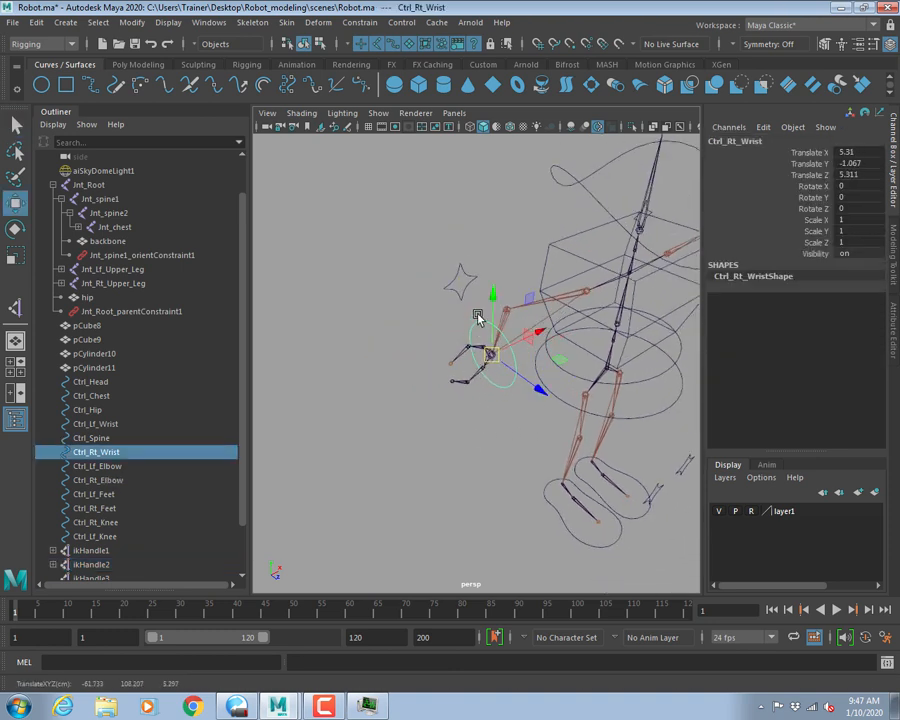
{"action": "left_click", "coordinate": [469, 296]}
{"action": "left_click_drag", "start_coordinate": [458, 214], "coordinate": [463, 234]}
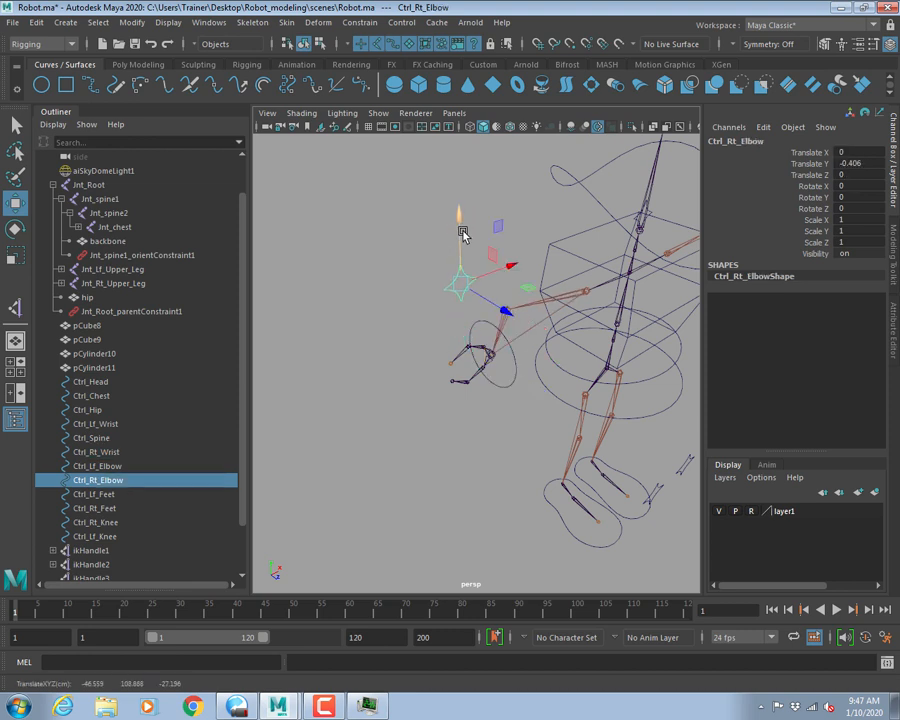
{"action": "left_click", "coordinate": [502, 389]}
{"action": "key", "text": "e"}
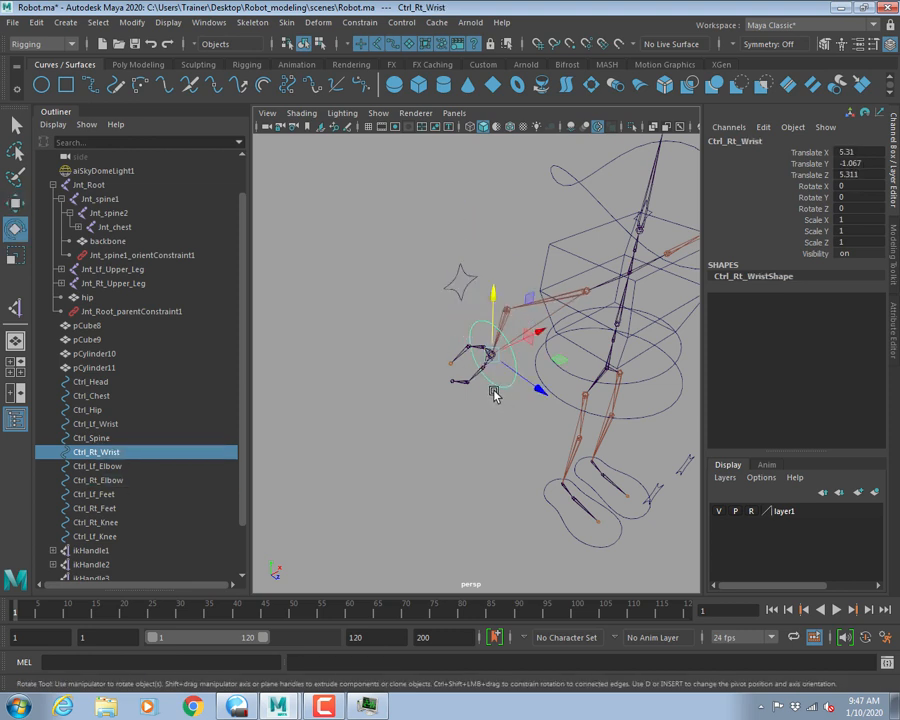
{"action": "left_click_drag", "start_coordinate": [492, 393], "coordinate": [524, 404]}
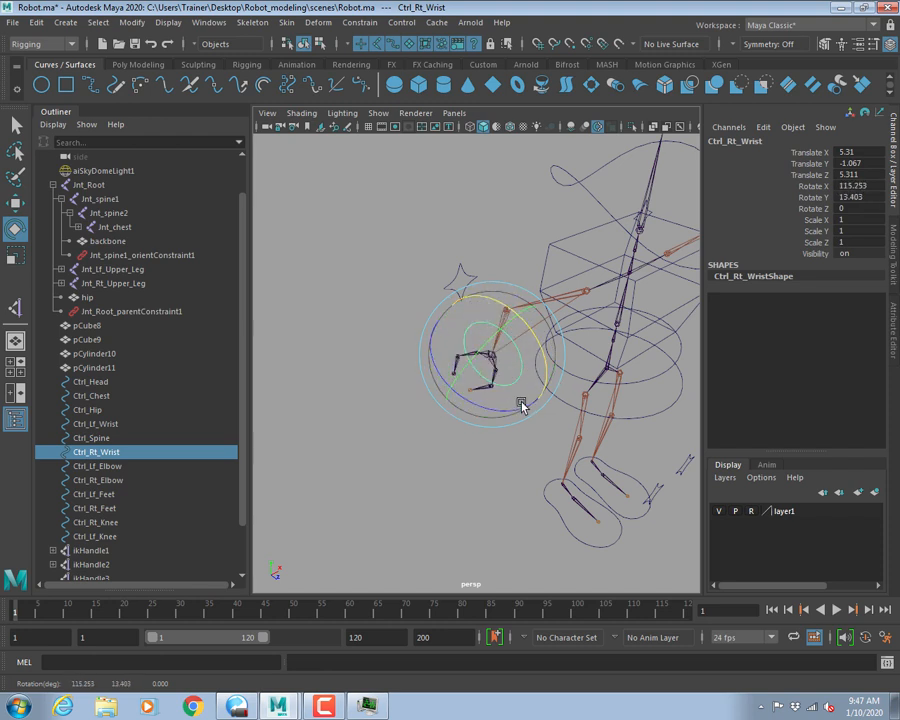
Undo the last Ctrl_Rt_Wrist rotation, and test the right elbow's pole vector by raising Ctrl_Rt_Elbow and undoing the move.
{"action": "key", "text": "ctrl+z"}
{"action": "left_click", "coordinate": [452, 266]}
{"action": "left_click", "coordinate": [472, 271]}
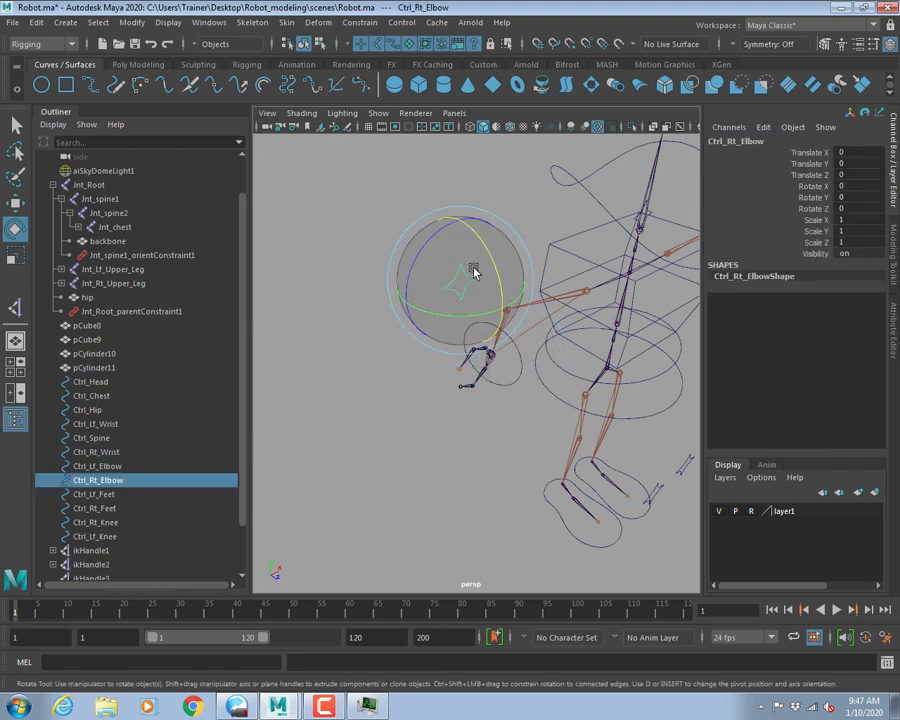
{"action": "key", "text": "q"}
{"action": "key", "text": "w"}
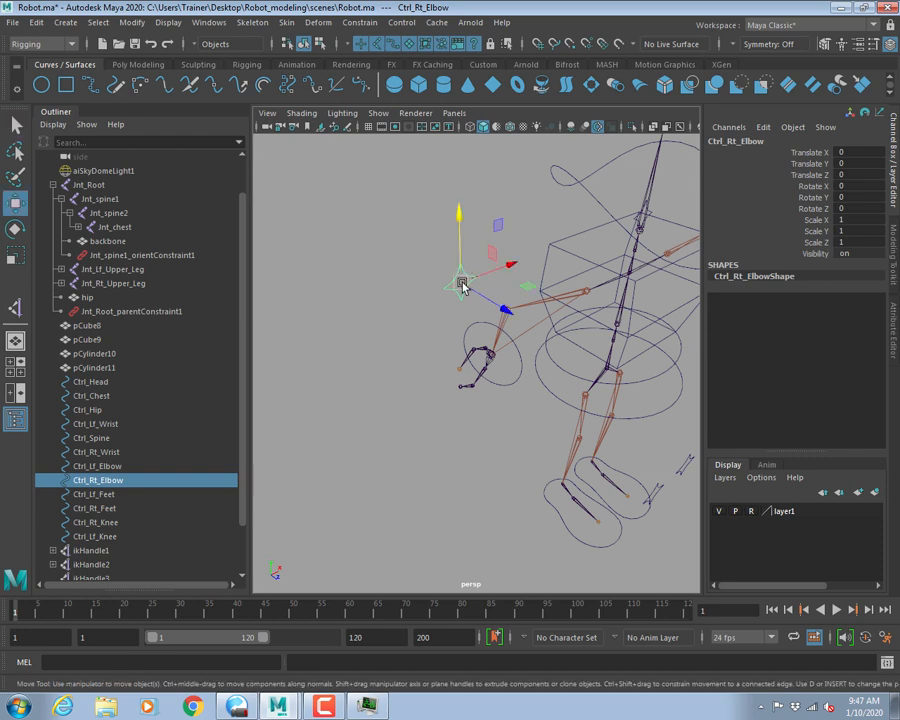
{"action": "left_click_drag", "start_coordinate": [462, 284], "coordinate": [467, 221]}
{"action": "left_click", "coordinate": [462, 297]}
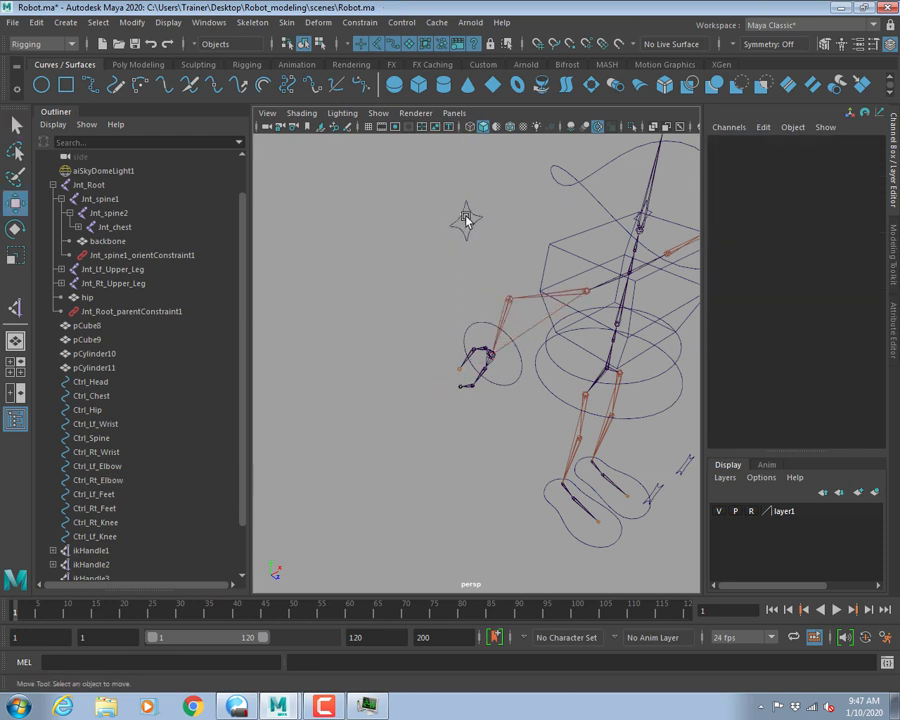
{"action": "left_click", "coordinate": [466, 220]}
{"action": "key", "text": "ctrl+z"}
{"action": "key", "text": "ctrl+z"}
{"action": "key", "text": "ctrl+z"}
{"action": "key", "text": "ctrl+z"}
{"action": "key", "text": "ctrl+z"}
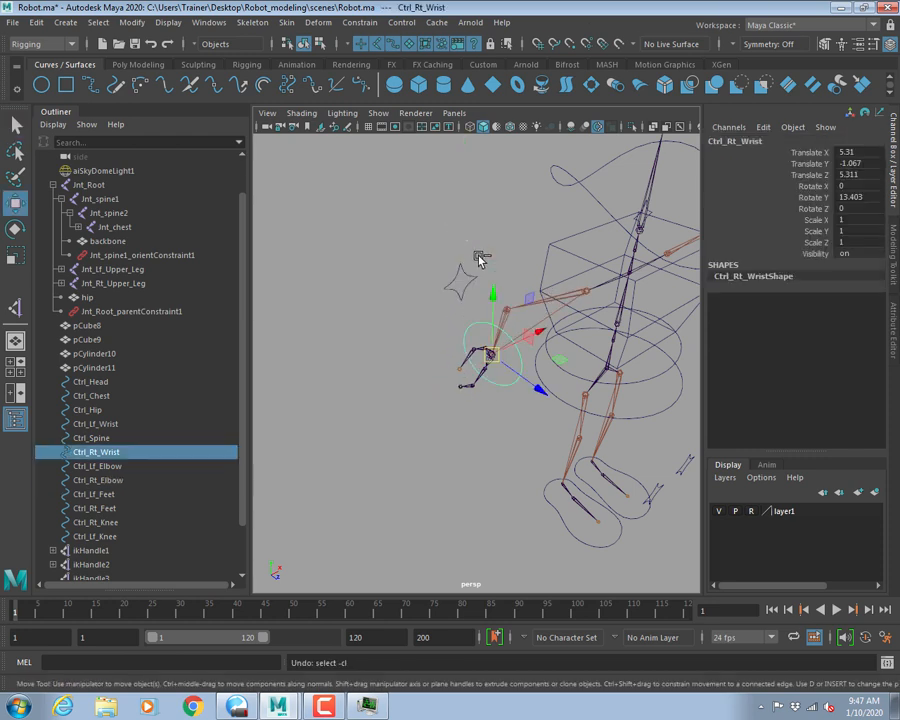
Reset Ctrl_Rt_Wrist's translate values and its X and Y rotation to 0 and clear the selection.
{"action": "left_click_drag", "start_coordinate": [848, 153], "coordinate": [853, 198]}
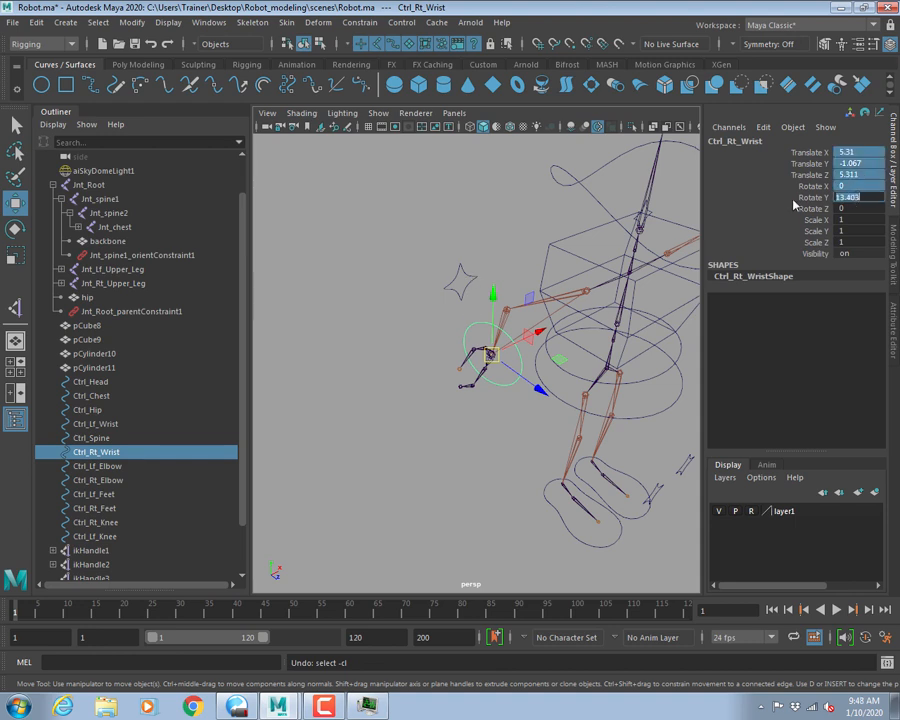
{"action": "type", "text": "0"}
{"action": "key", "text": "Return"}
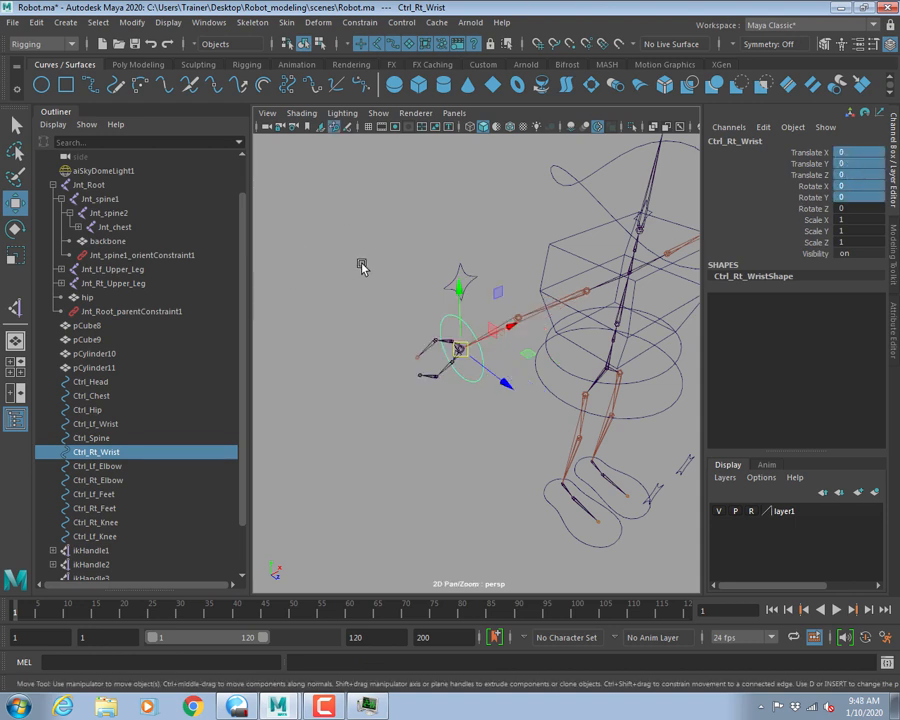
{"action": "left_click_drag", "start_coordinate": [362, 311], "coordinate": [455, 345]}
{"action": "left_click", "coordinate": [343, 211]}
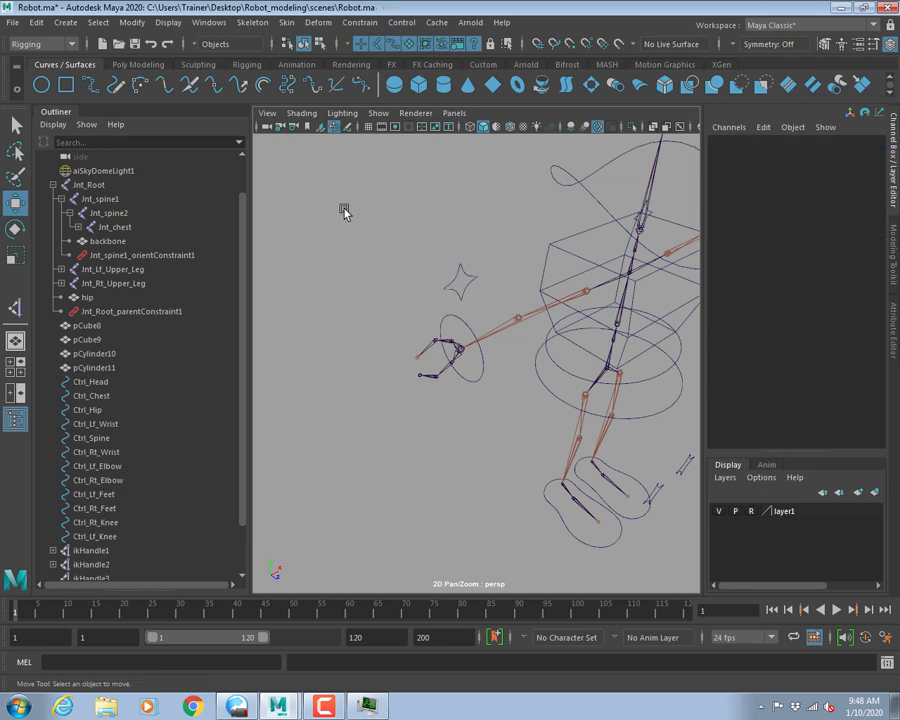
Test the left leg's IK handle at the ankle by moving it vertically, and undo the move.
{"action": "left_click_drag", "start_coordinate": [515, 371], "coordinate": [440, 368], "text": "alt"}
{"action": "middle_click_drag", "start_coordinate": [517, 449], "coordinate": [460, 300], "text": "alt"}
{"action": "left_click_drag", "start_coordinate": [460, 300], "coordinate": [354, 321], "text": "alt"}
{"action": "right_click_drag", "start_coordinate": [354, 321], "coordinate": [440, 360], "text": "alt"}
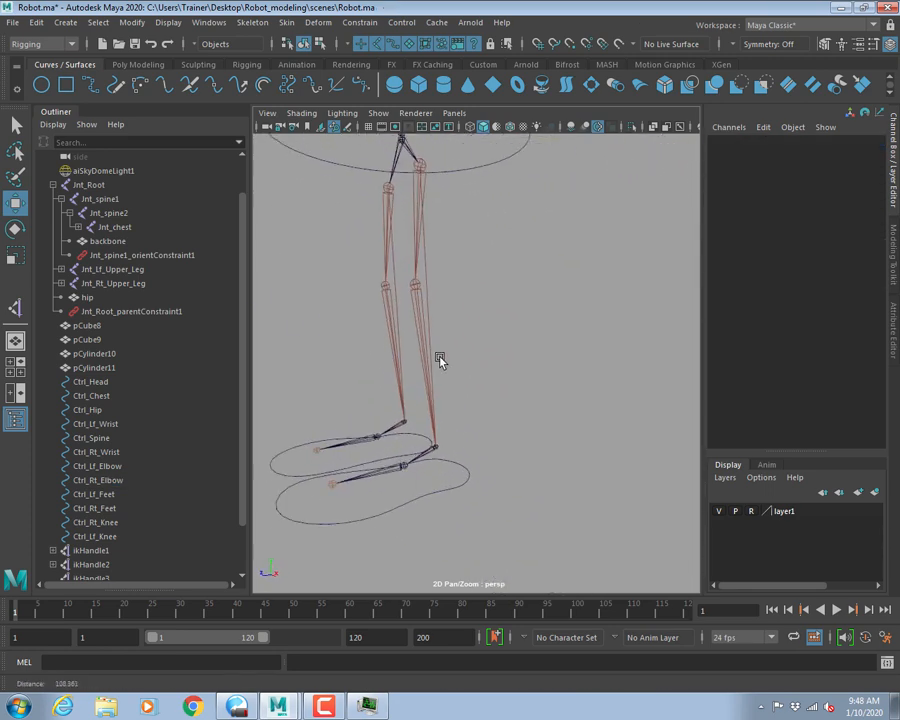
{"action": "left_click_drag", "start_coordinate": [440, 360], "coordinate": [560, 385], "text": "alt"}
{"action": "left_click_drag", "start_coordinate": [596, 498], "coordinate": [540, 465], "text": "alt"}
{"action": "right_click_drag", "start_coordinate": [505, 462], "coordinate": [555, 486], "text": "alt"}
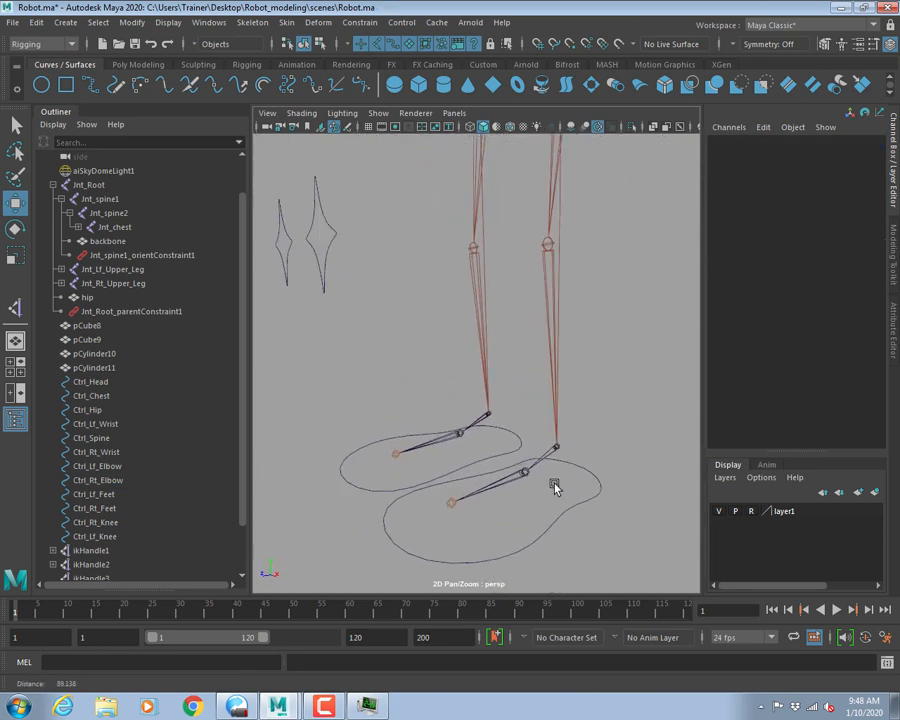
{"action": "left_click_drag", "start_coordinate": [555, 486], "coordinate": [565, 458], "text": "alt"}
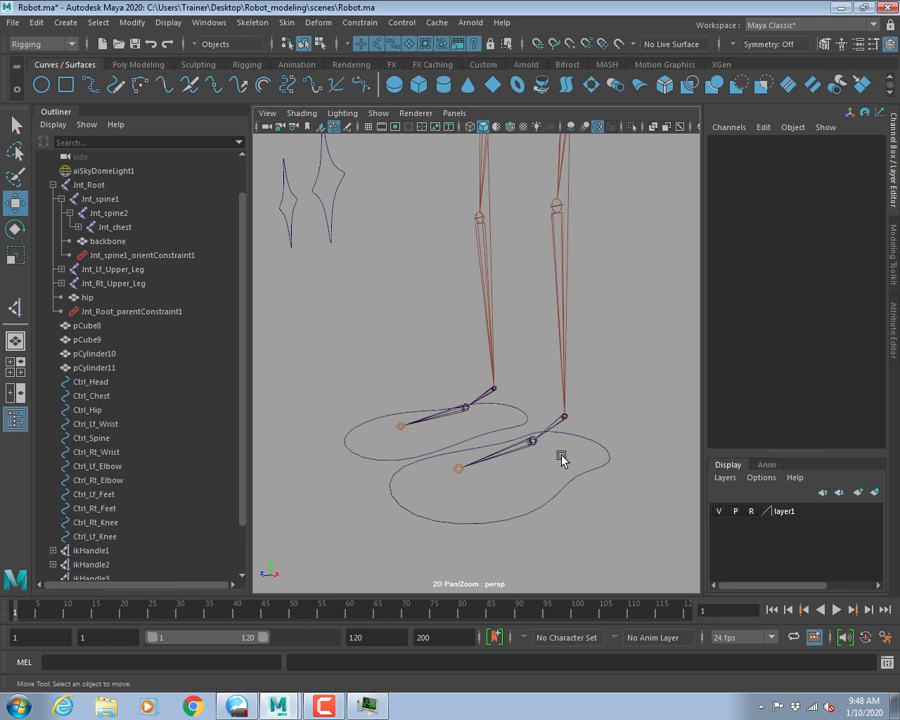
{"action": "left_click", "coordinate": [565, 418]}
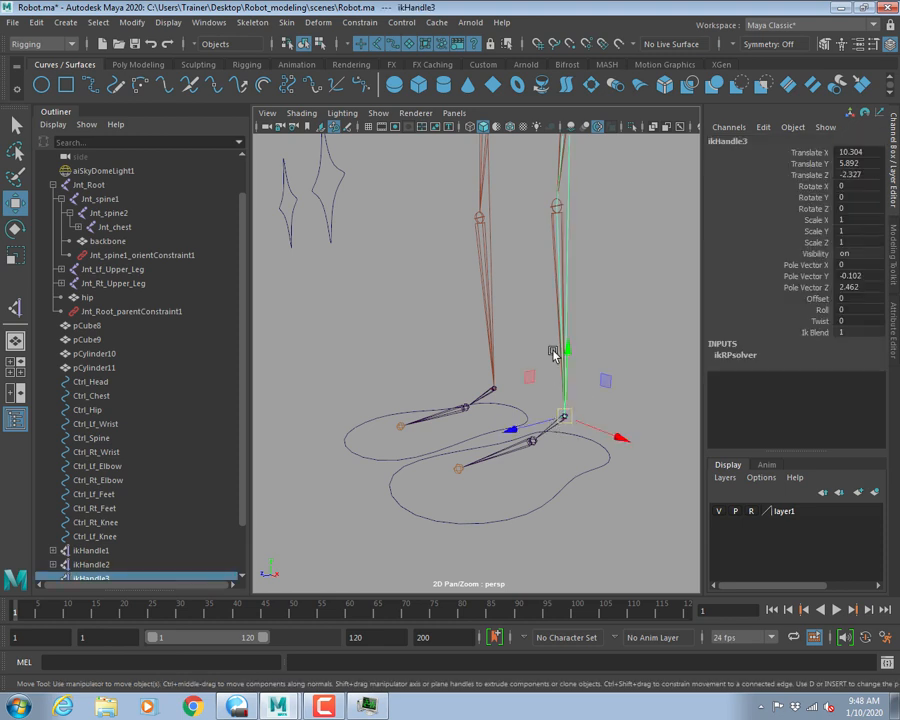
{"action": "left_click_drag", "start_coordinate": [568, 346], "coordinate": [570, 392]}
Draw a four-joint reverse-foot chain in the side view, running from heel to toe and back to ball and ankle, and move it onto the foot.
{"action": "key", "text": "space"}
{"action": "key", "text": "space"}
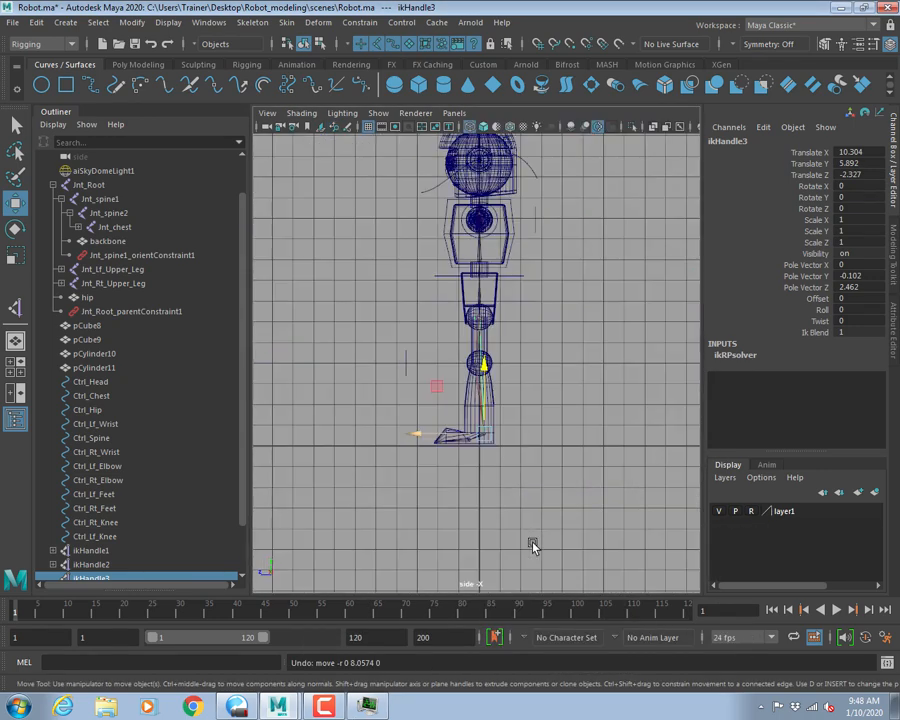
{"action": "scroll", "coordinate": [532, 542], "scroll_direction": "up", "scroll_amount": 3}
{"action": "middle_click_drag", "start_coordinate": [441, 547], "coordinate": [428, 488], "text": "alt"}
{"action": "scroll", "coordinate": [428, 488], "scroll_direction": "up", "scroll_amount": 2}
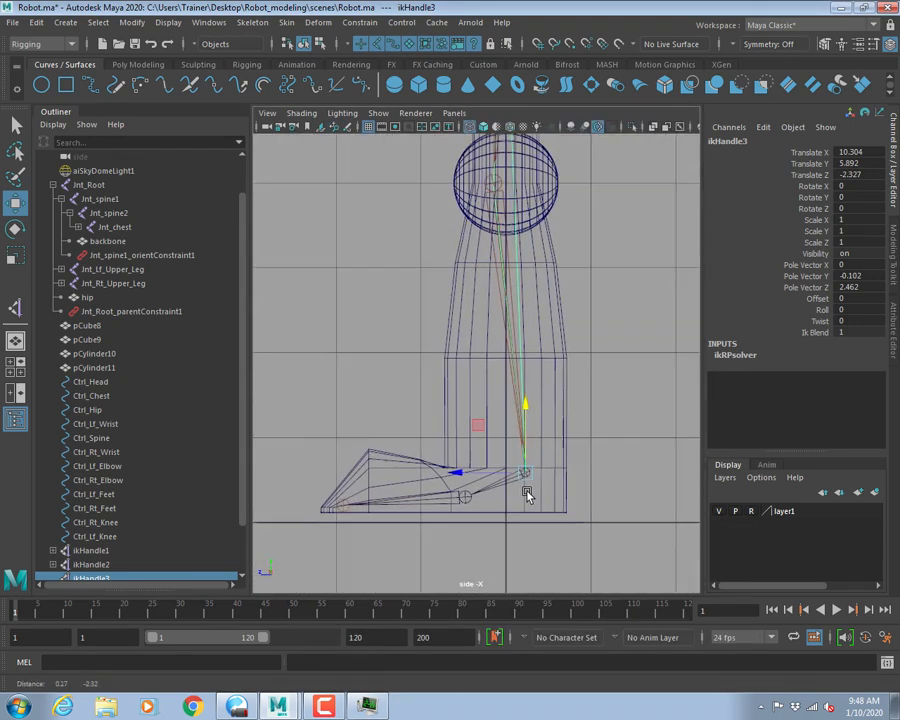
{"action": "middle_click_drag", "start_coordinate": [526, 492], "coordinate": [538, 436], "text": "alt"}
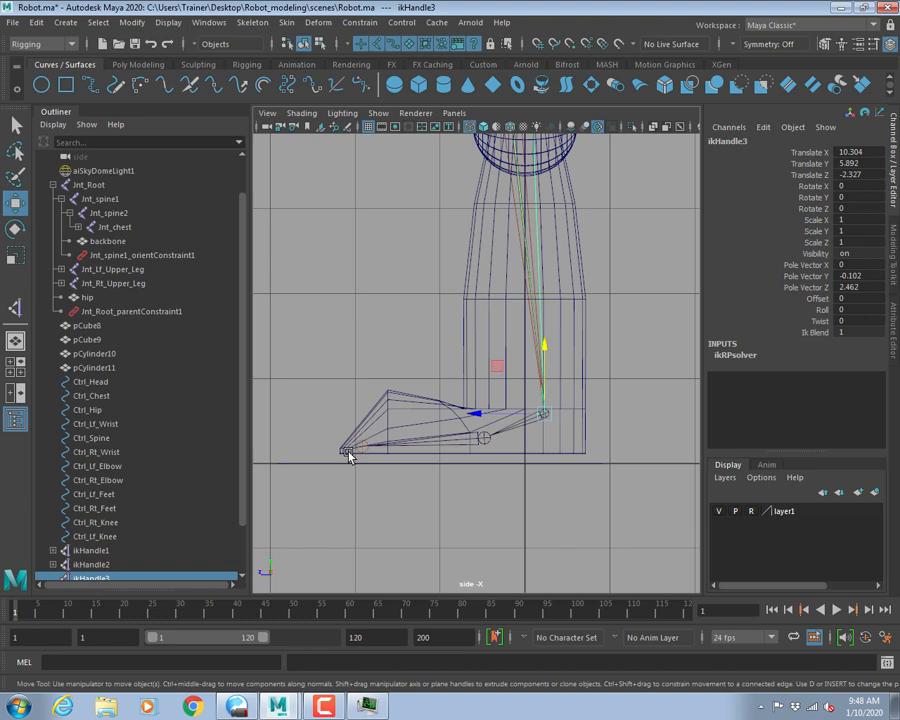
{"action": "middle_click_drag", "start_coordinate": [428, 472], "coordinate": [406, 420], "text": "alt"}
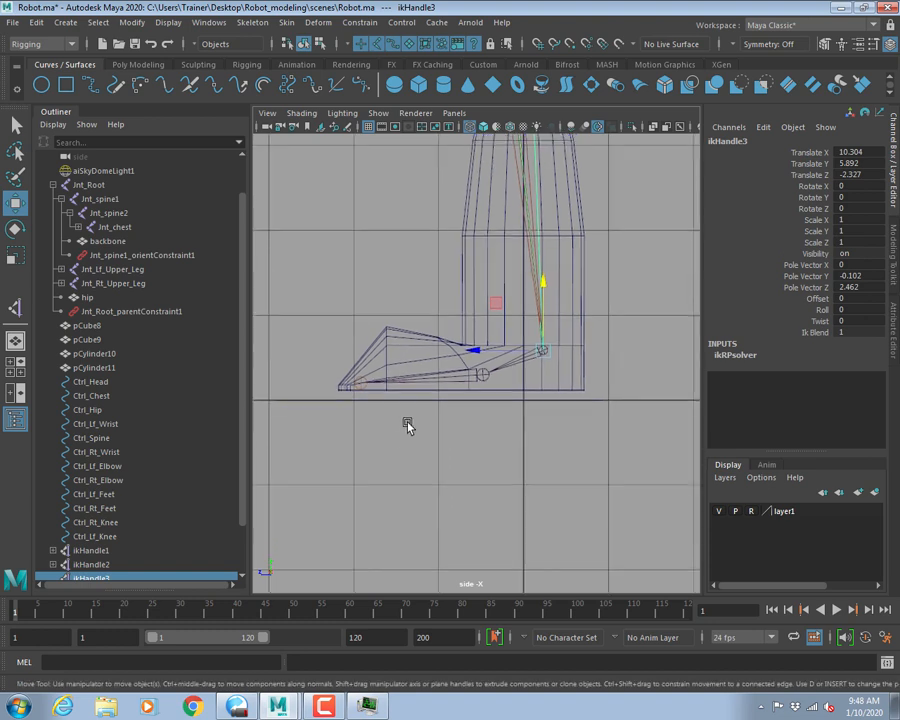
{"action": "left_click", "coordinate": [402, 450]}
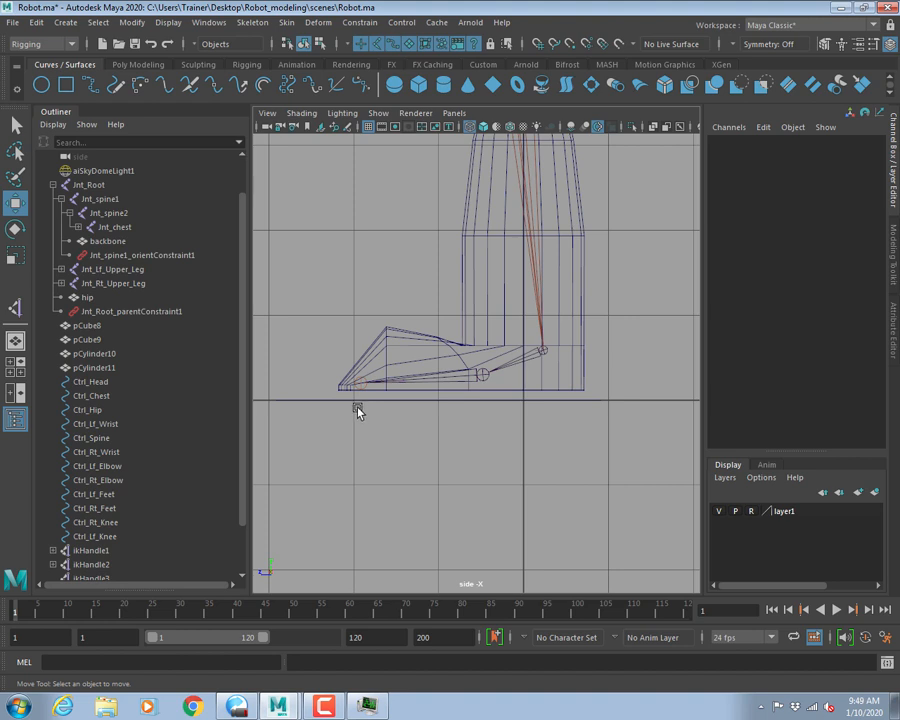
{"action": "left_click", "coordinate": [252, 22]}
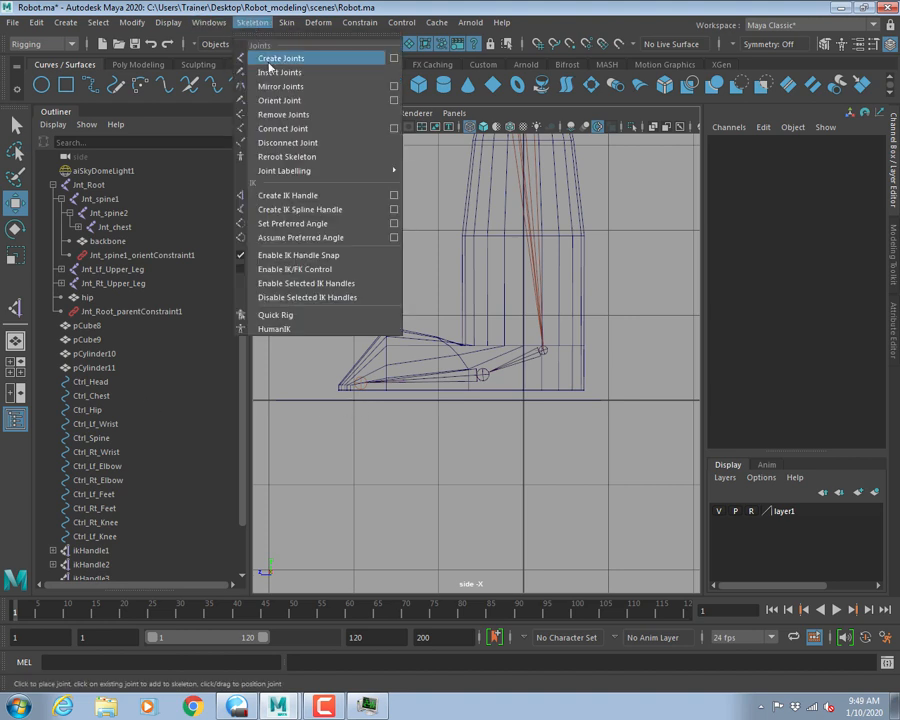
{"action": "left_click", "coordinate": [270, 60]}
{"action": "left_click", "coordinate": [536, 455]}
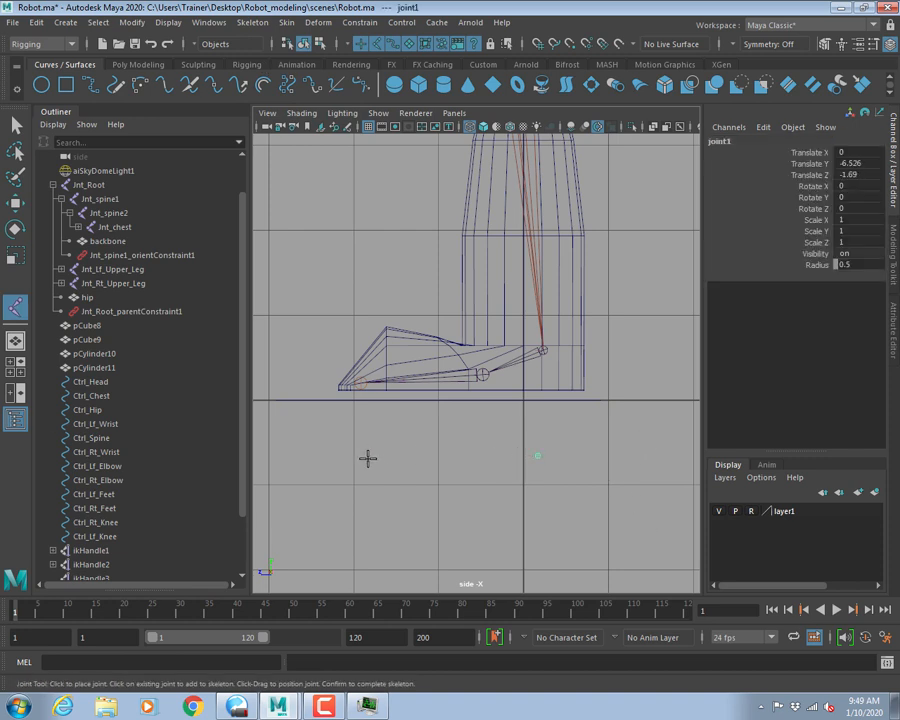
{"action": "left_click", "coordinate": [336, 455]}
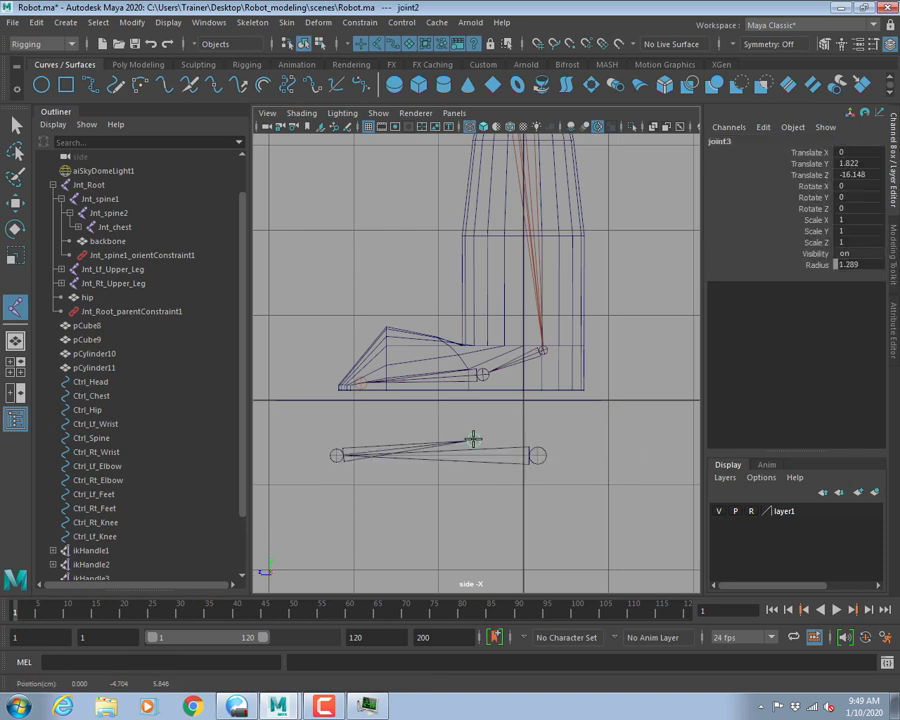
{"action": "left_click", "coordinate": [473, 439]}
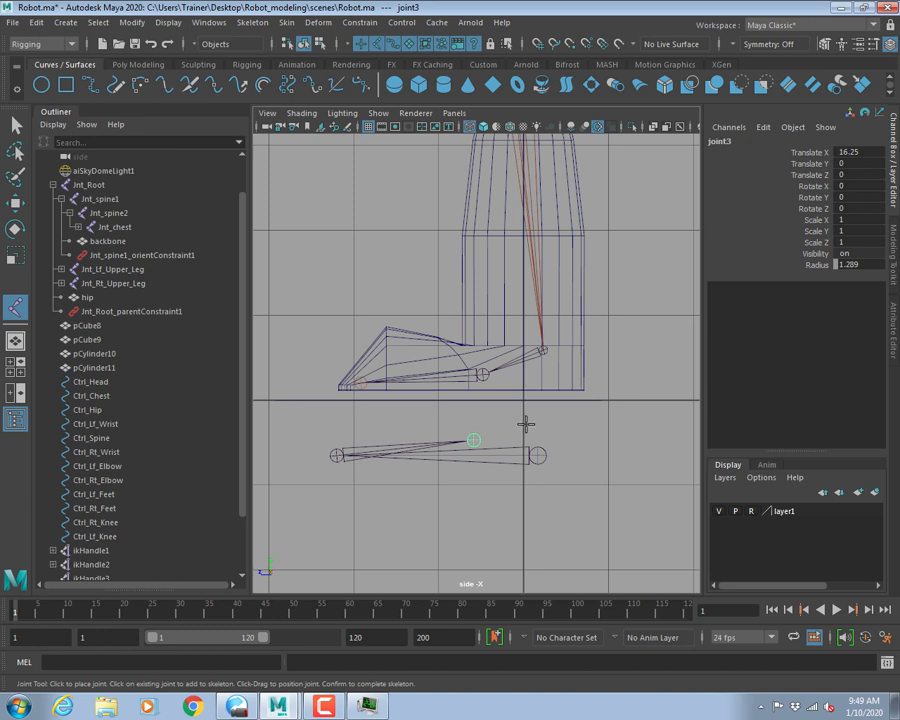
{"action": "left_click", "coordinate": [528, 436]}
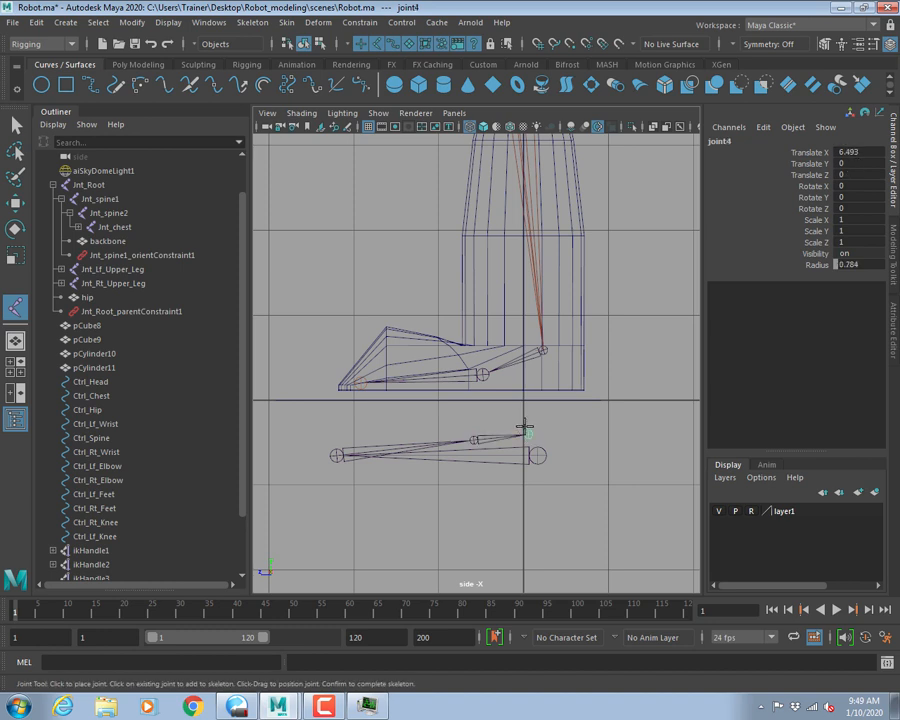
{"action": "key", "text": "Return"}
{"action": "key", "text": "w"}
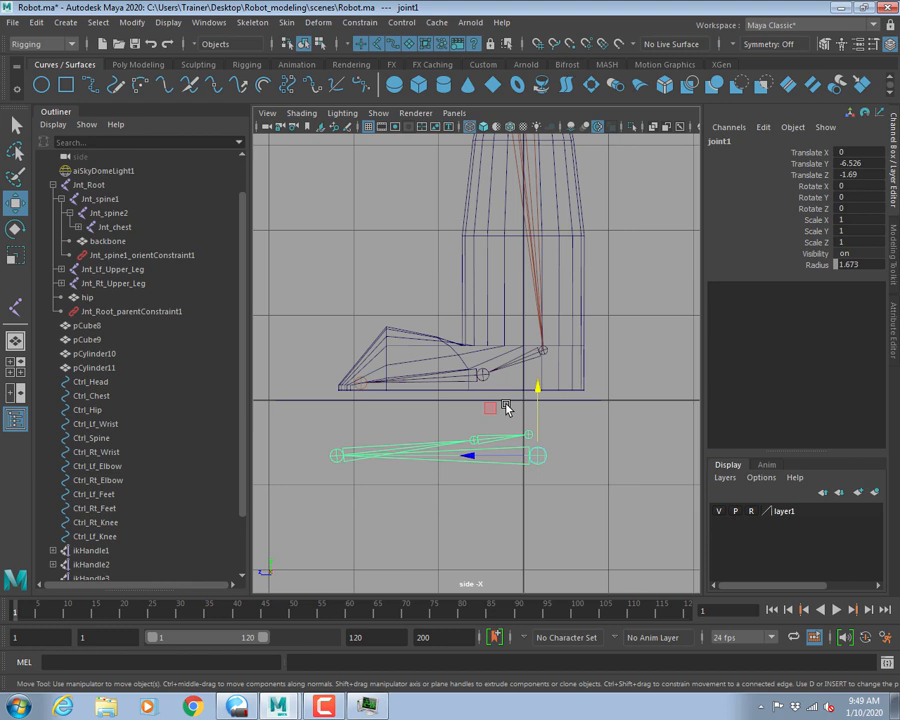
{"action": "left_click_drag", "start_coordinate": [534, 454], "coordinate": [544, 385]}
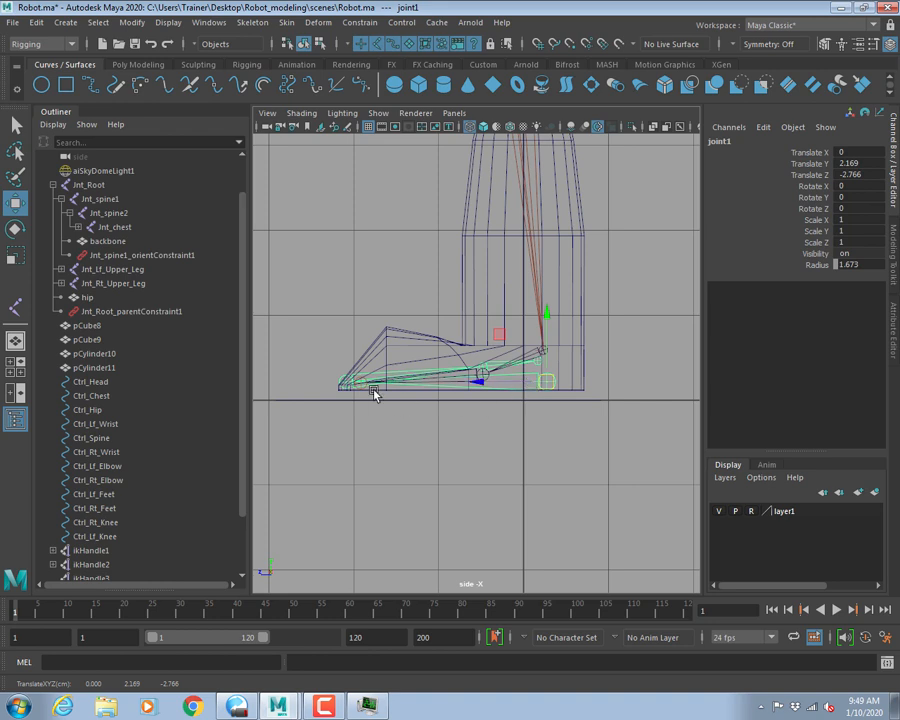
Test the reverse-foot chain's pivots by rotating its toe joint and its heel joint, undoing each rotation.
{"action": "left_click", "coordinate": [342, 381]}
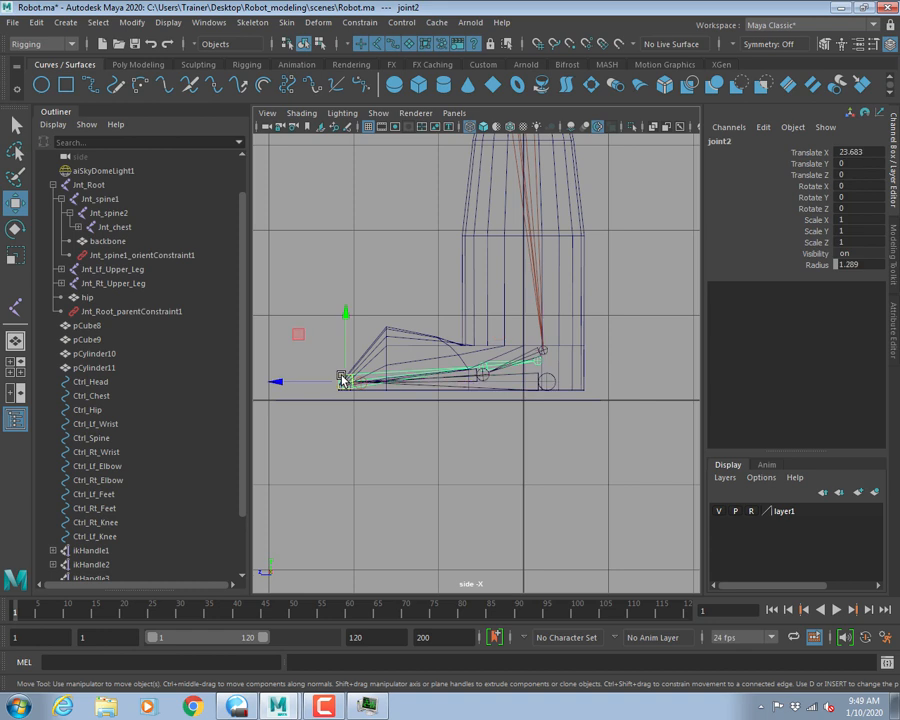
{"action": "key", "text": "e"}
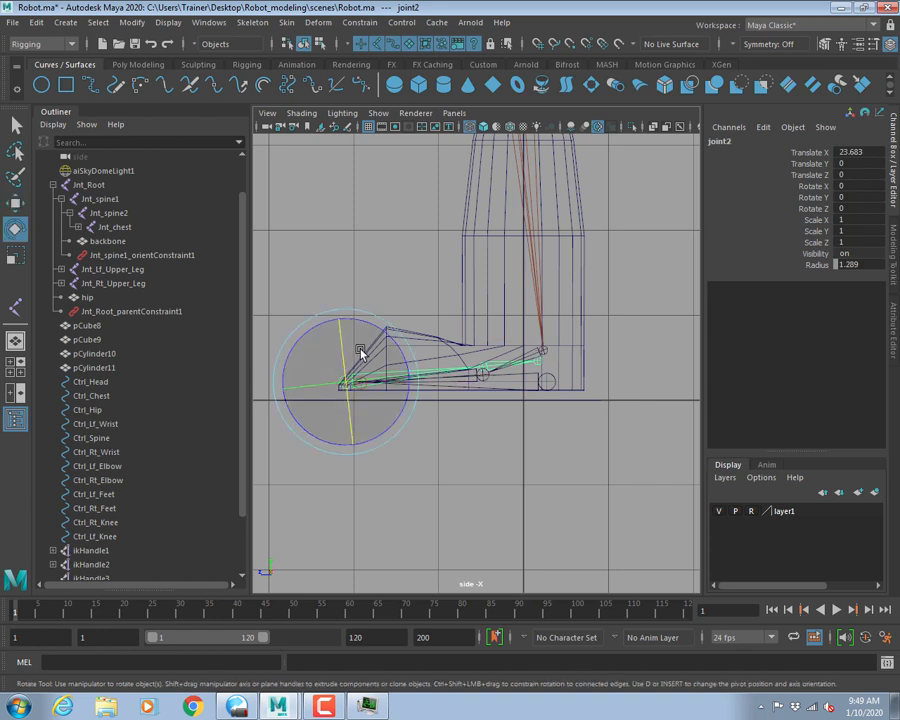
{"action": "left_click_drag", "start_coordinate": [390, 333], "coordinate": [340, 319]}
{"action": "key", "text": "ctrl+z"}
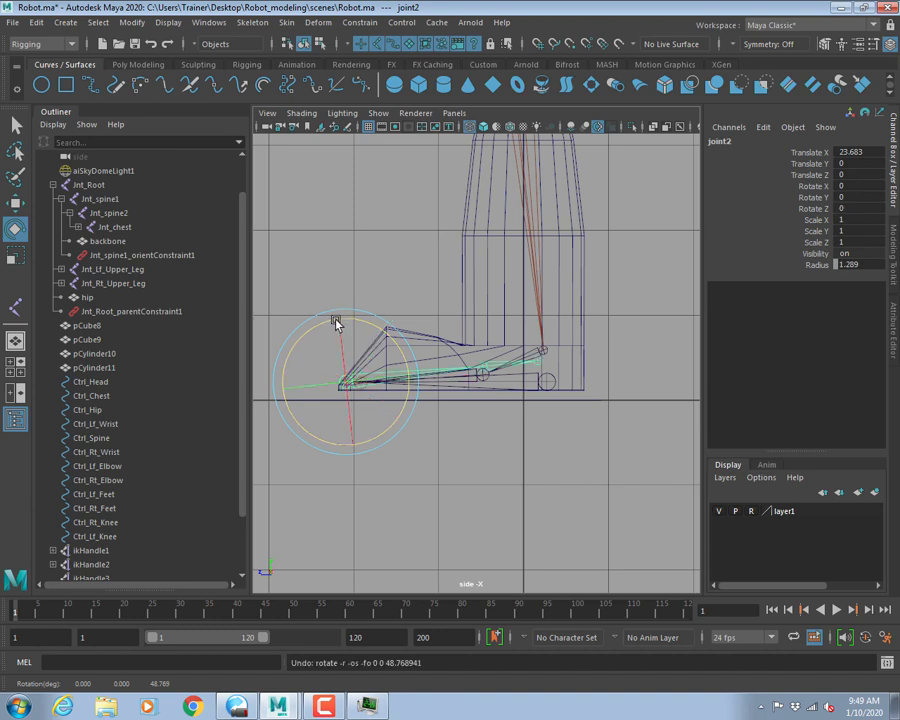
{"action": "left_click", "coordinate": [556, 383]}
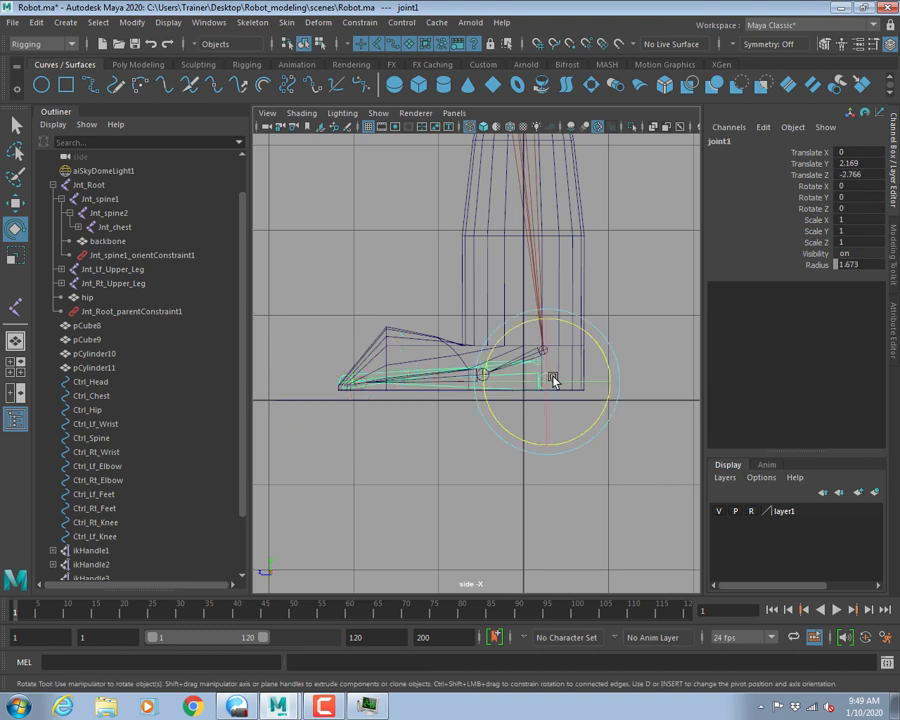
{"action": "left_click_drag", "start_coordinate": [565, 327], "coordinate": [620, 346]}
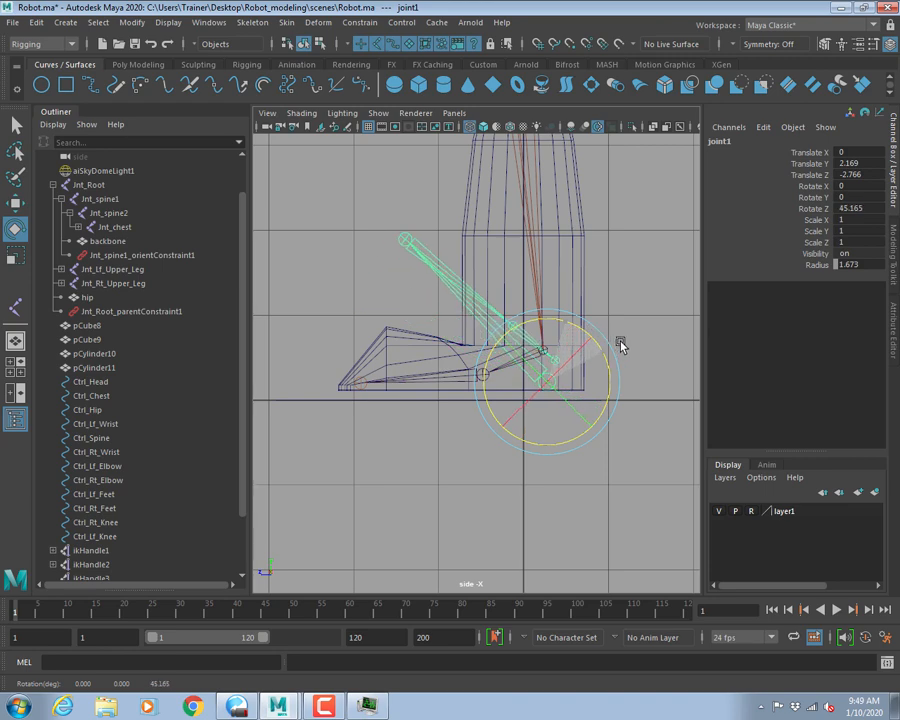
{"action": "key", "text": "ctrl+z"}
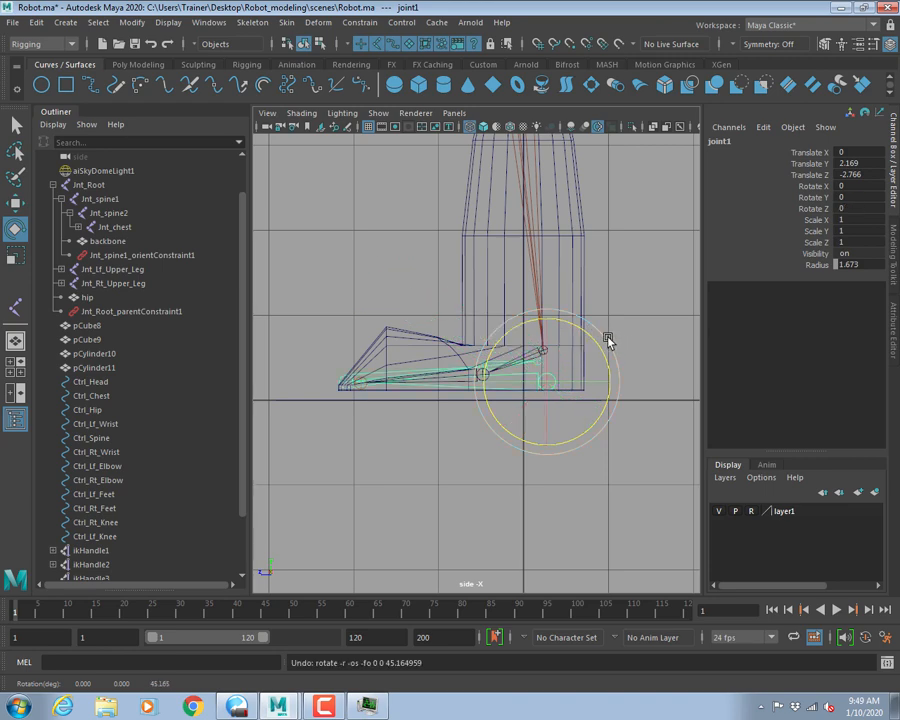
Remove the test reverse-foot joint chain, return to the perspective view and save the scene.
{"action": "left_click", "coordinate": [598, 334]}
{"action": "key", "text": "space"}
{"action": "key", "text": "space"}
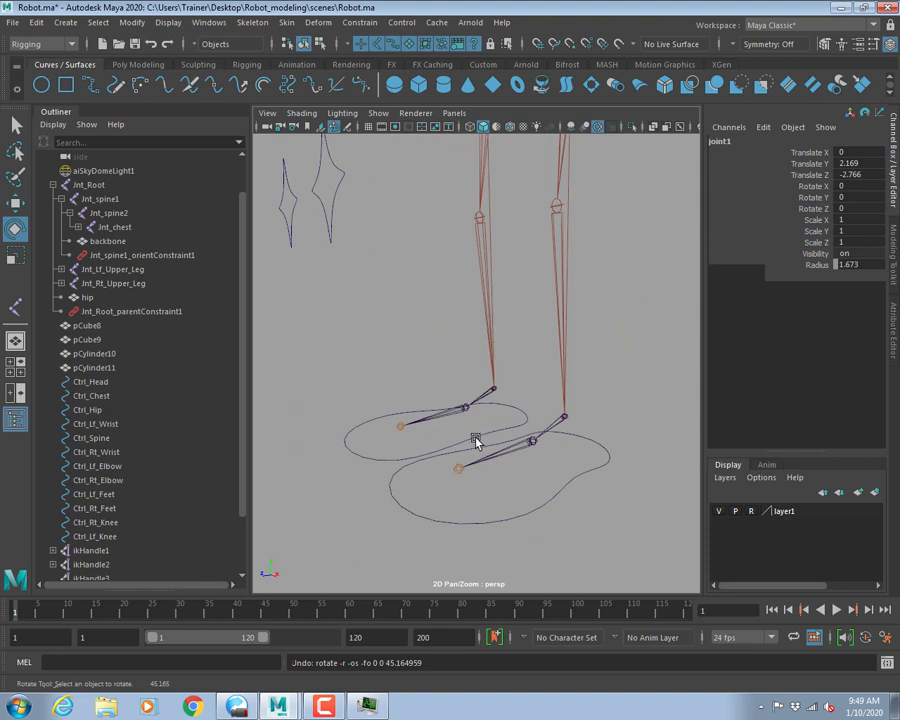
{"action": "left_click_drag", "start_coordinate": [475, 441], "coordinate": [514, 448], "text": "alt"}
{"action": "left_click", "coordinate": [626, 440]}
{"action": "middle_click_drag", "start_coordinate": [626, 440], "coordinate": [621, 434], "text": "alt"}
{"action": "right_click_drag", "start_coordinate": [621, 434], "coordinate": [524, 416], "text": "alt"}
{"action": "middle_click_drag", "start_coordinate": [537, 399], "coordinate": [536, 428], "text": "alt"}
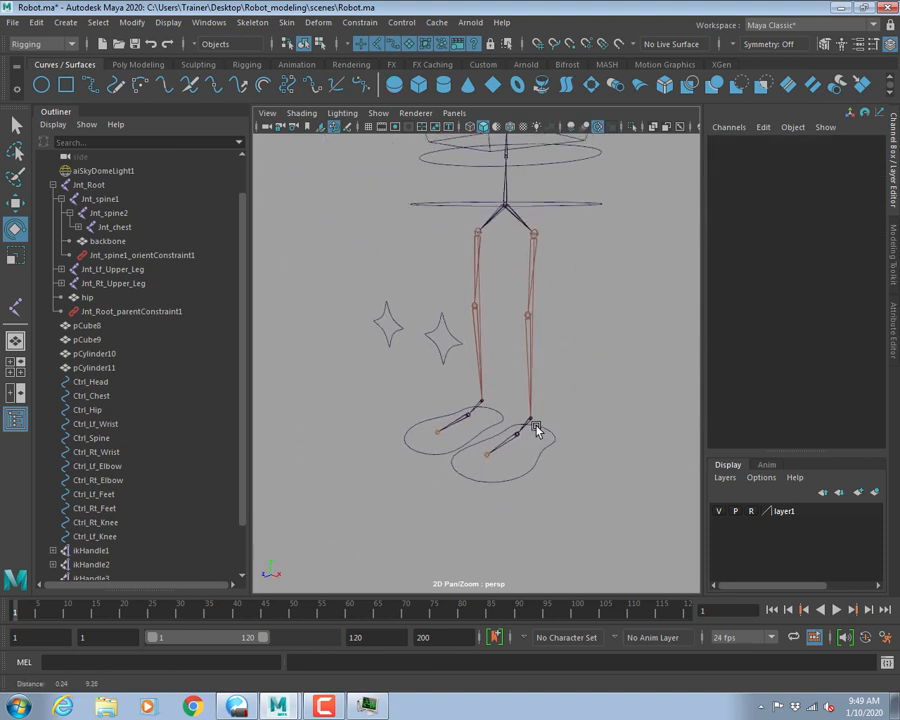
{"action": "left_click_drag", "start_coordinate": [536, 428], "coordinate": [546, 510], "text": "alt"}
{"action": "key", "text": "ctrl+s"}
Point-constrain the left ankle's IK handle to the Ctrl_Lf_Feet curve.
{"action": "left_click", "coordinate": [548, 488]}
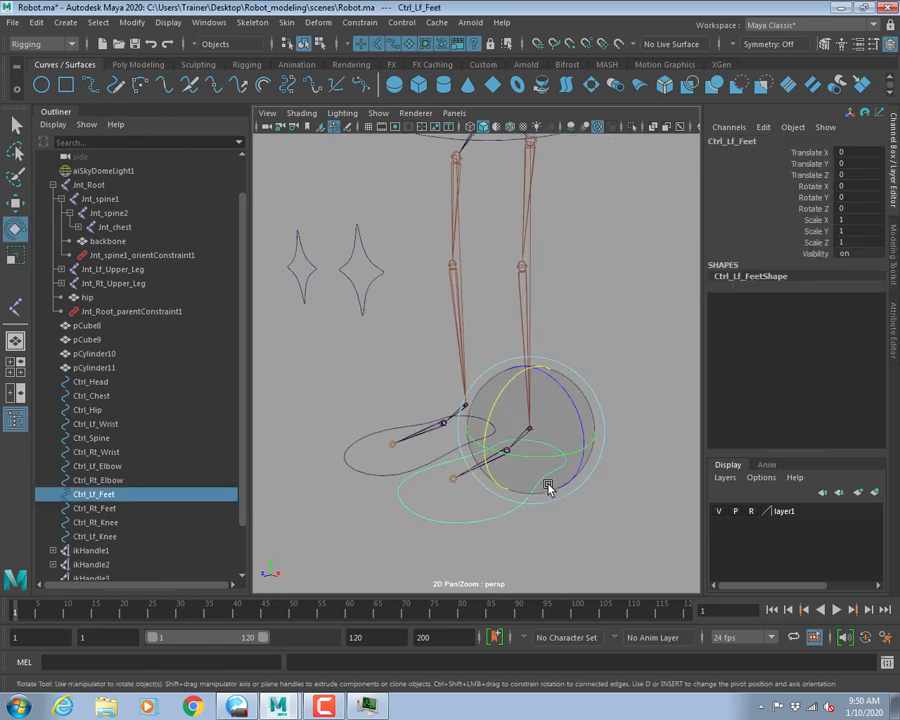
{"action": "key", "text": "q"}
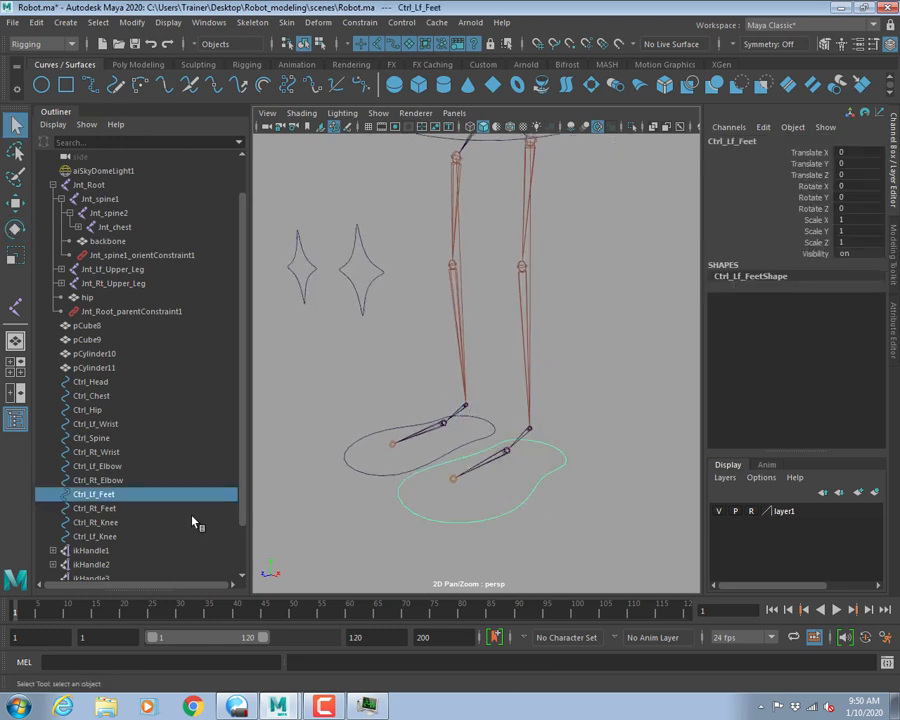
{"action": "left_click_drag", "start_coordinate": [536, 483], "coordinate": [561, 491]}
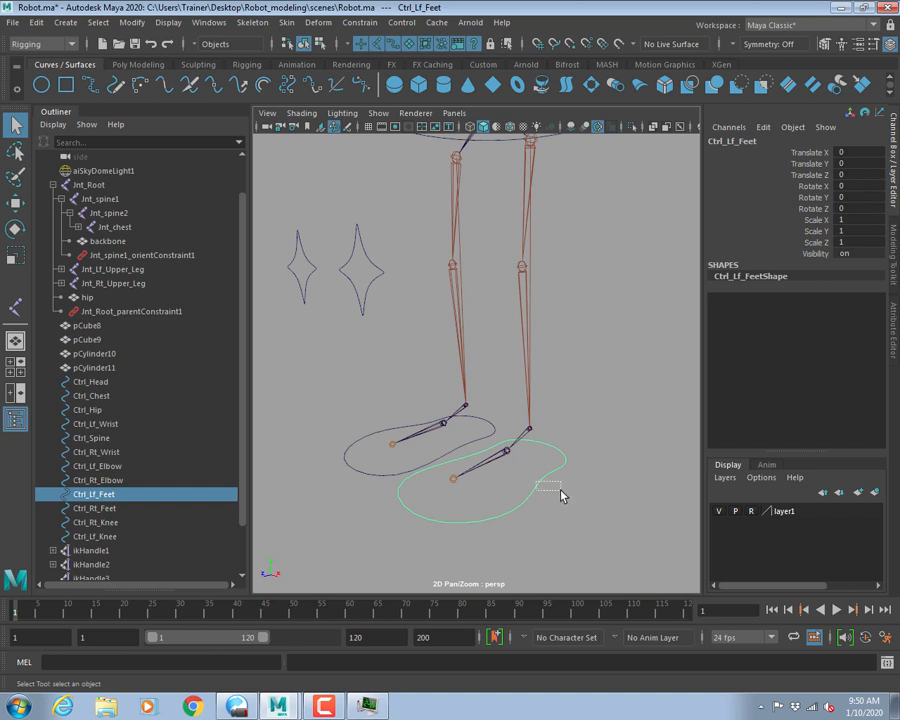
{"action": "left_click_drag", "start_coordinate": [508, 458], "coordinate": [522, 460], "text": "alt"}
{"action": "left_click", "coordinate": [520, 452]}
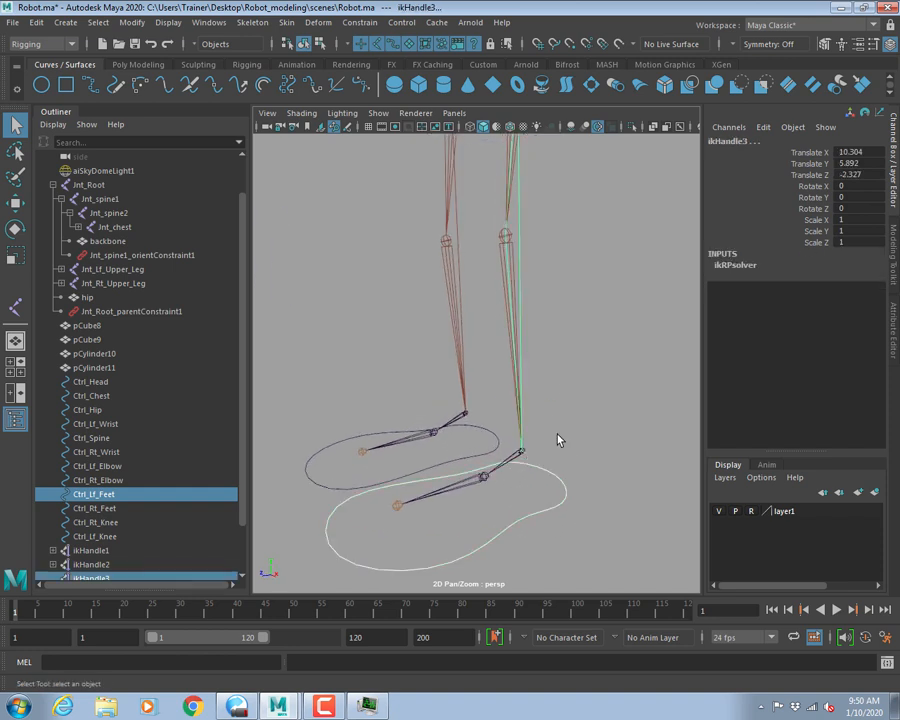
{"action": "scroll", "coordinate": [558, 440], "scroll_direction": "down", "scroll_amount": 3}
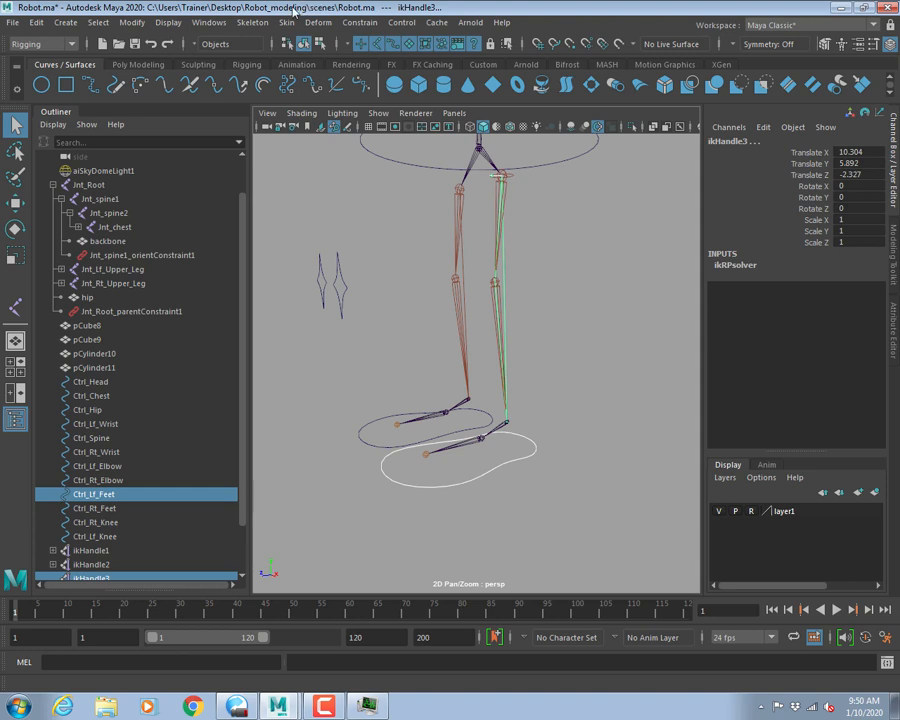
{"action": "left_click", "coordinate": [359, 22]}
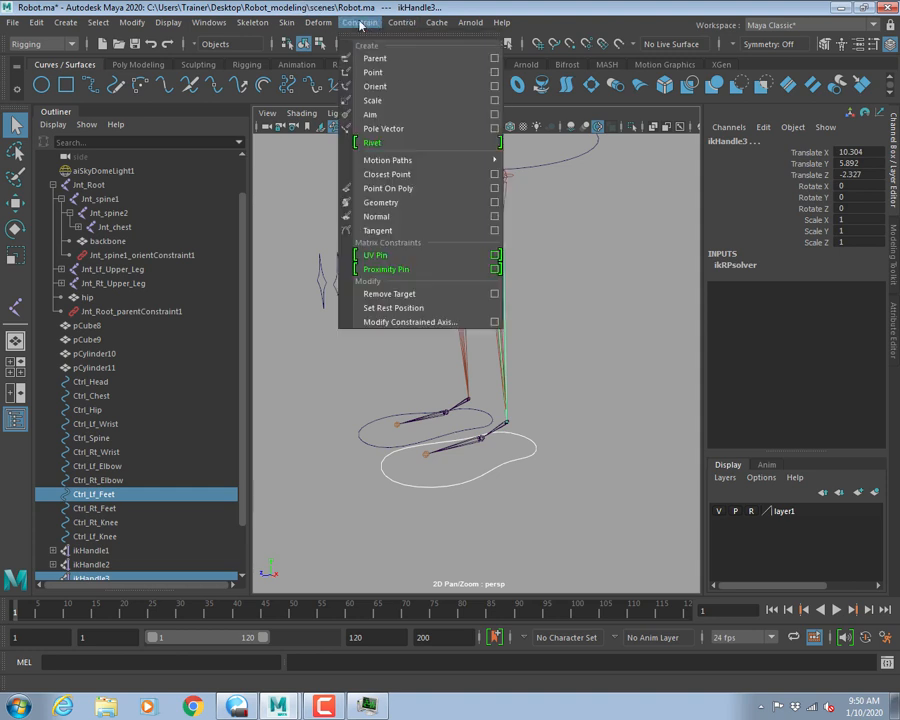
{"action": "left_click", "coordinate": [374, 72]}
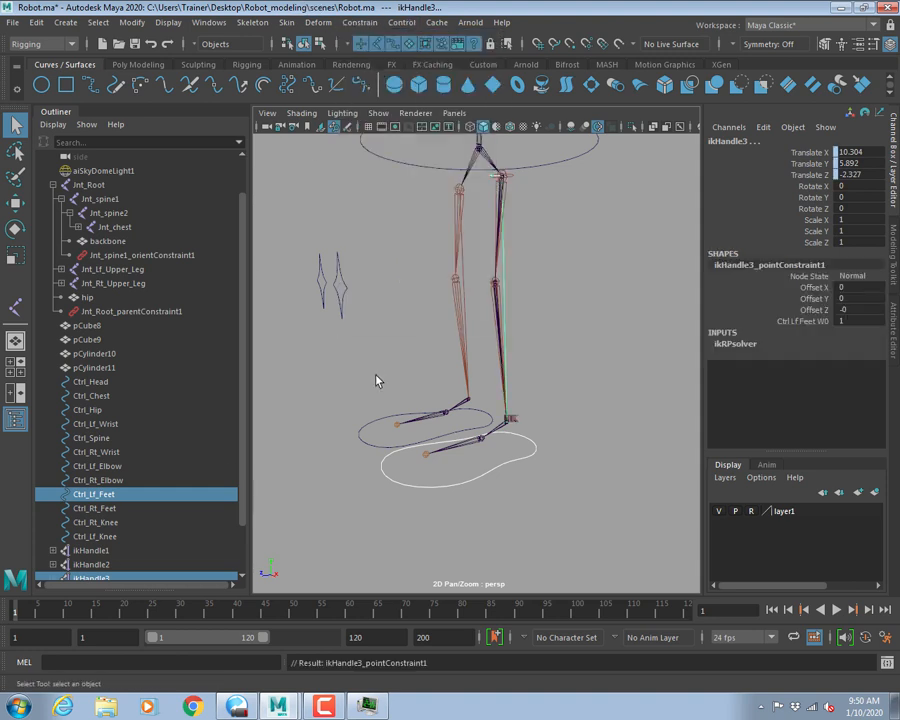
Point-constrain the right ankle's IK handle to the Ctrl_Rt_Feet curve and clear the selection.
{"action": "left_click", "coordinate": [464, 403]}
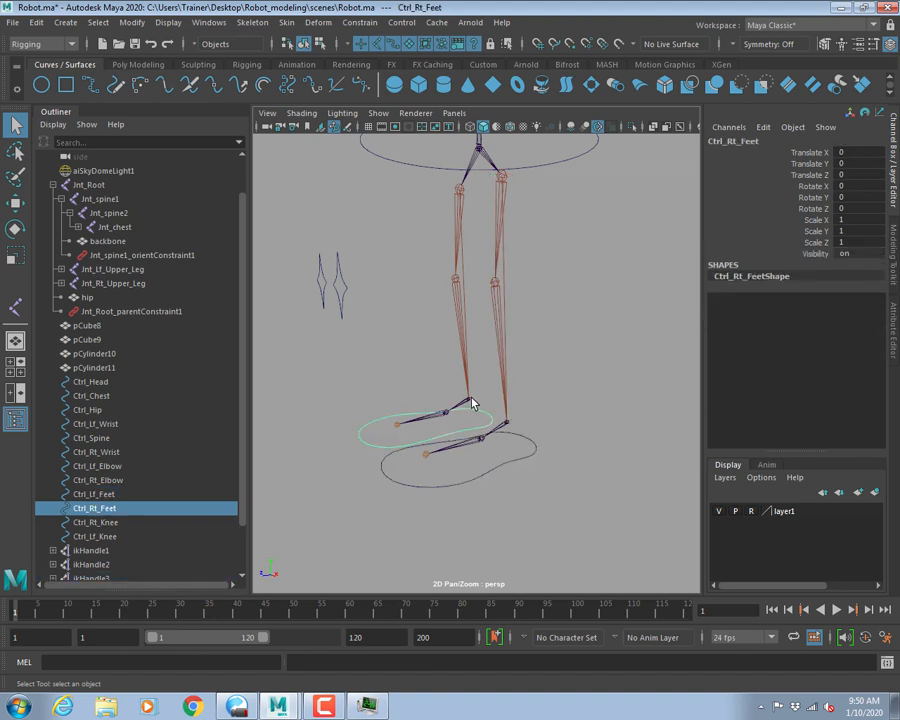
{"action": "left_click", "coordinate": [471, 400]}
{"action": "key", "text": "g"}
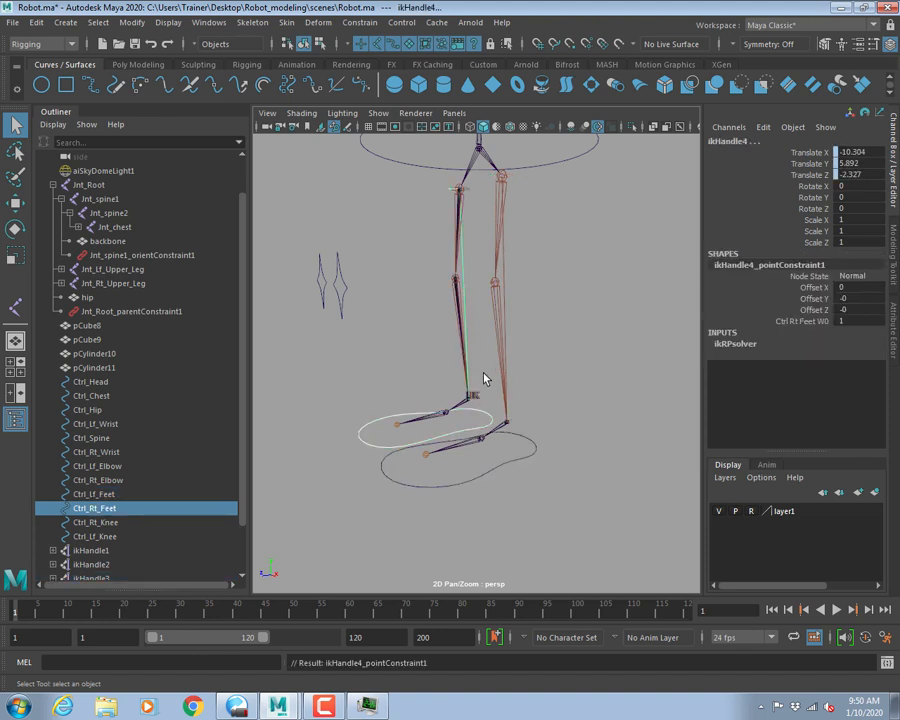
{"action": "left_click", "coordinate": [603, 455]}
Orient-constrain the left ankle joint Jnt_Lf_ankle to the Ctrl_Lf_Feet curve.
{"action": "left_click_drag", "start_coordinate": [607, 420], "coordinate": [495, 400], "text": "alt"}
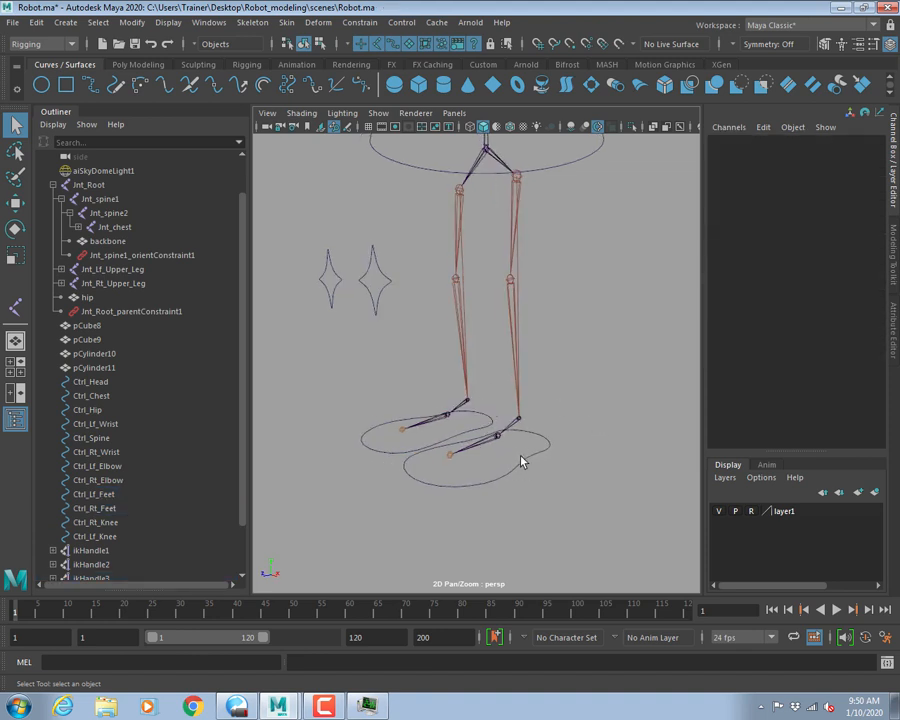
{"action": "left_click", "coordinate": [530, 477]}
{"action": "left_click", "coordinate": [516, 421], "text": "shift"}
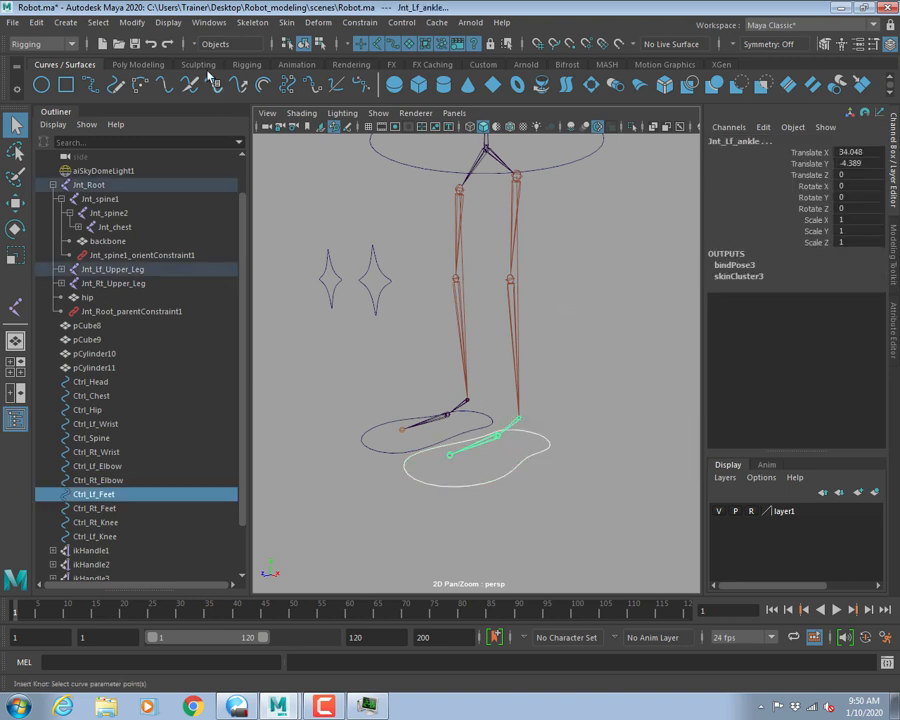
{"action": "left_click", "coordinate": [359, 22]}
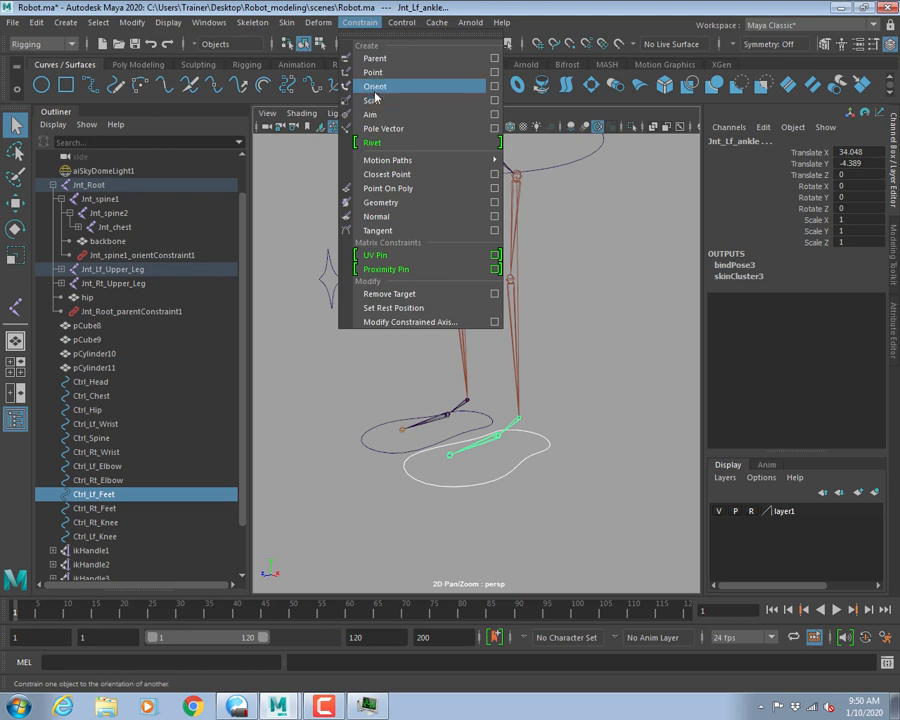
{"action": "left_click", "coordinate": [368, 87]}
Orient-constrain the right ankle joint Jnt_Rt_ankle to the Ctrl_Rt_Feet curve.
{"action": "left_click", "coordinate": [363, 438]}
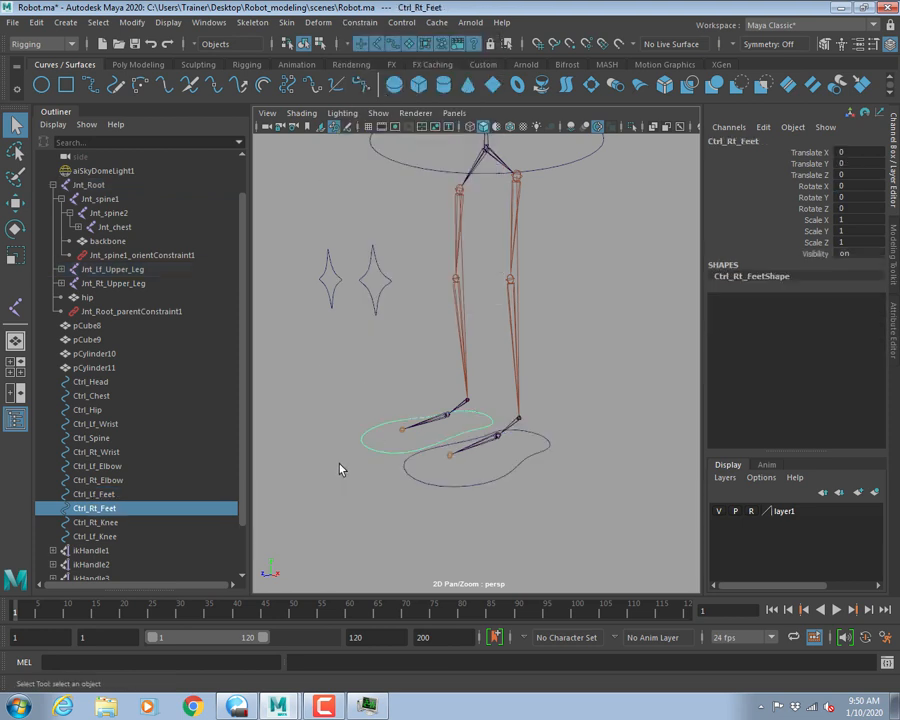
{"action": "left_click", "coordinate": [463, 404], "text": "shift"}
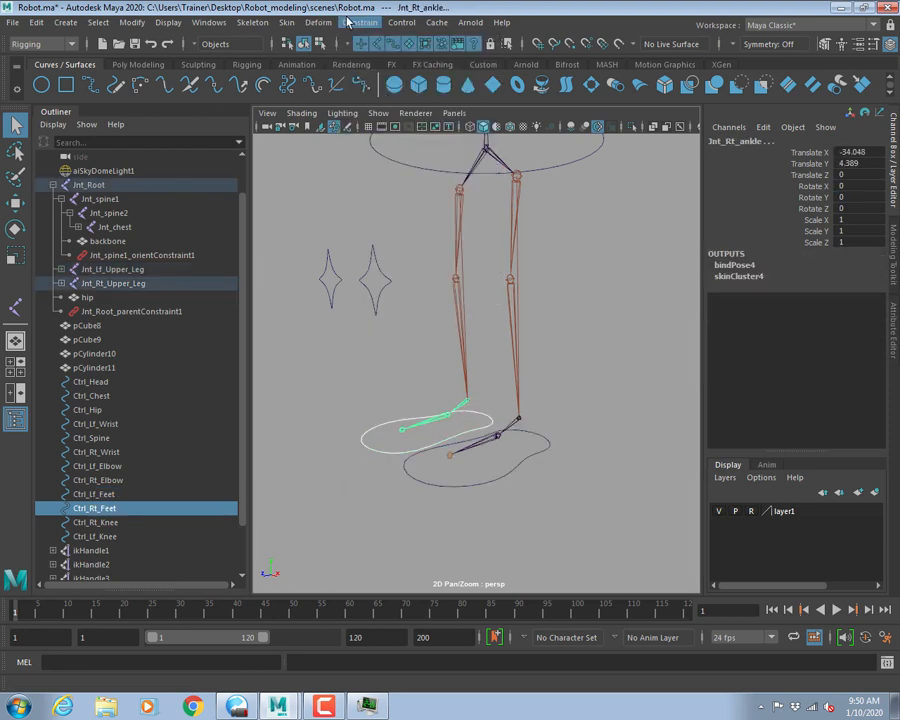
{"action": "left_click", "coordinate": [349, 22]}
{"action": "left_click", "coordinate": [380, 88]}
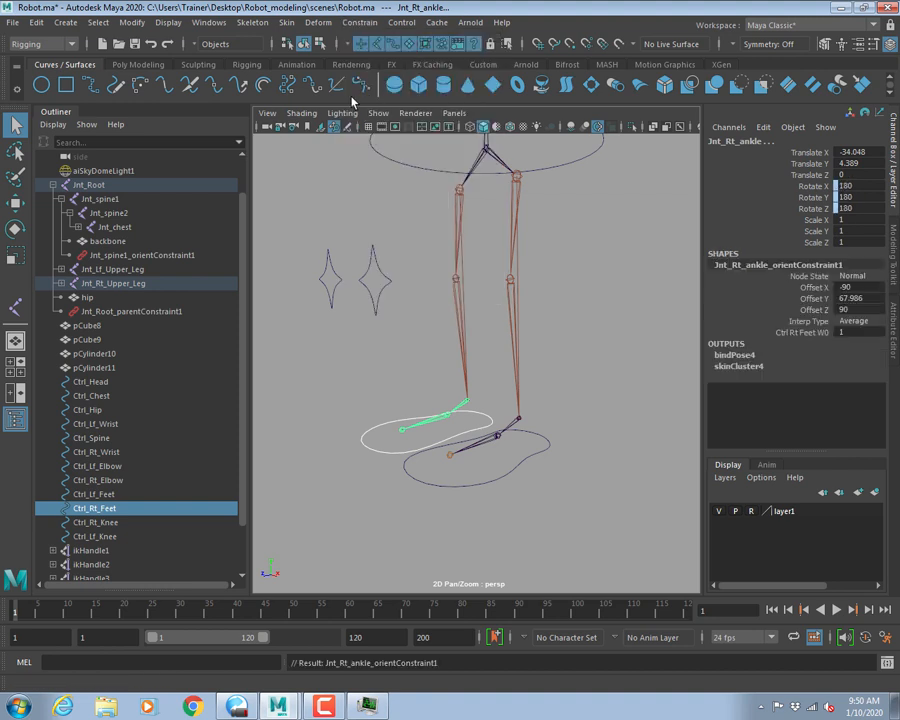
Add a pole vector constraint from the Ctrl_Lf_Knee curve to the left leg's IK handle.
{"action": "left_click", "coordinate": [382, 300]}
{"action": "left_click_drag", "start_coordinate": [395, 294], "coordinate": [400, 303], "text": "alt"}
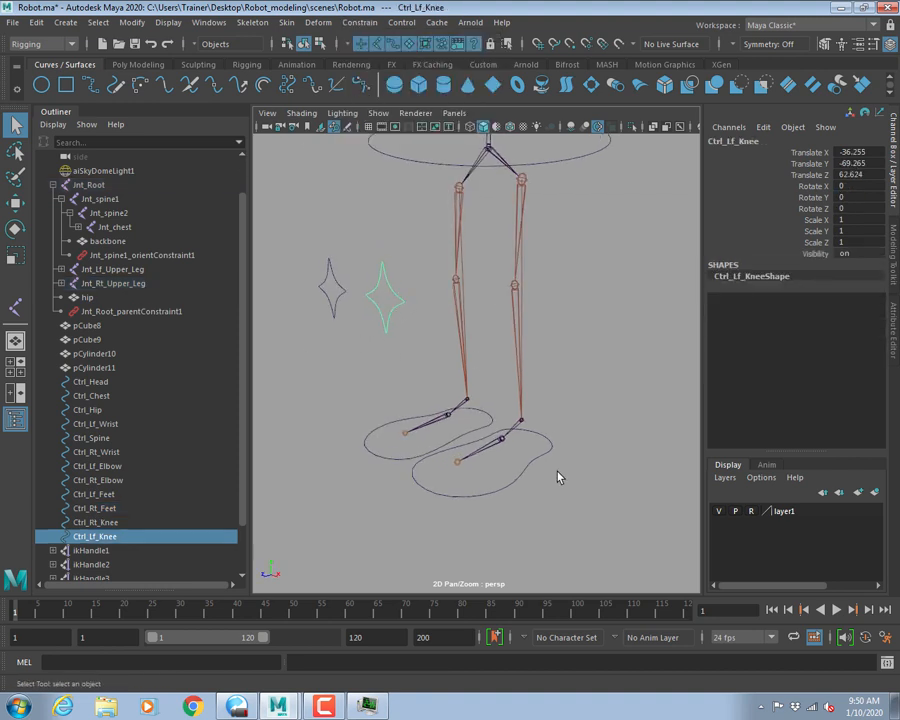
{"action": "left_click", "coordinate": [522, 420]}
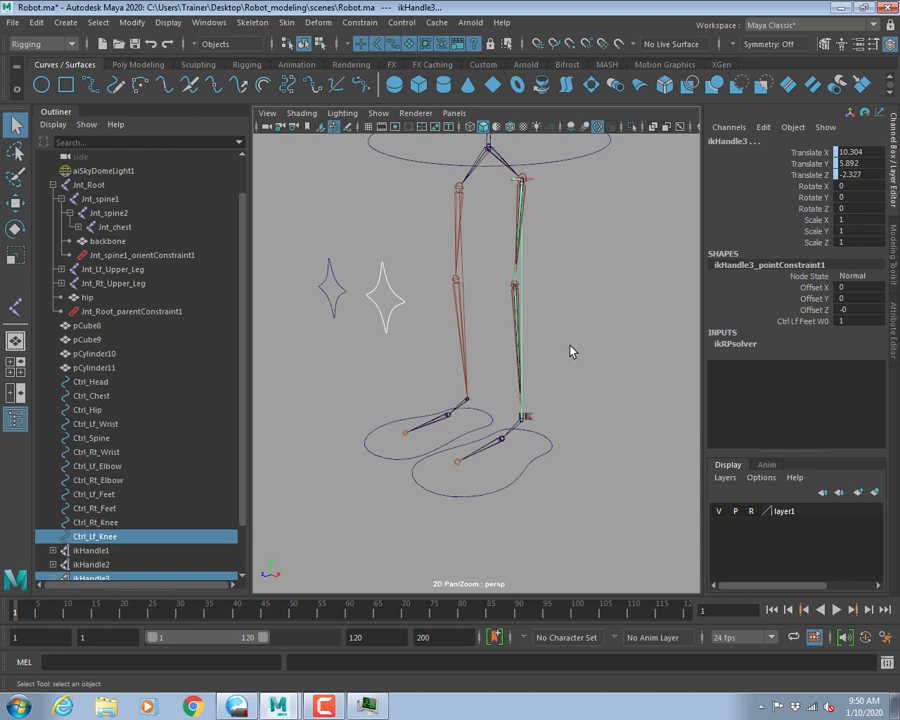
{"action": "left_click", "coordinate": [359, 22]}
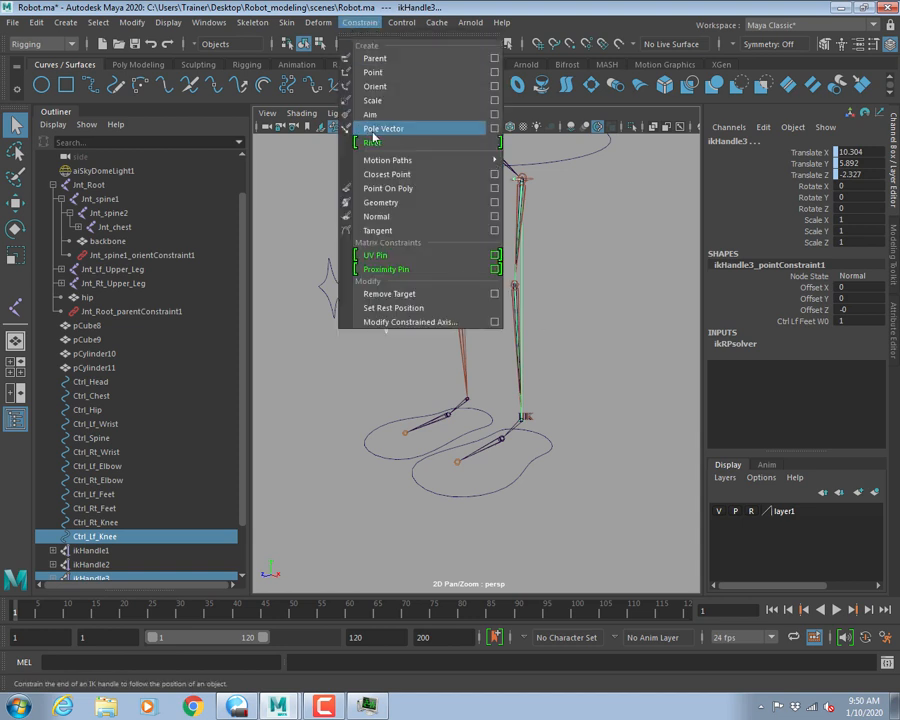
{"action": "left_click", "coordinate": [380, 129]}
Add a pole vector constraint from the Ctrl_Rt_Knee curve to the right leg's IK handle.
{"action": "left_click", "coordinate": [325, 305]}
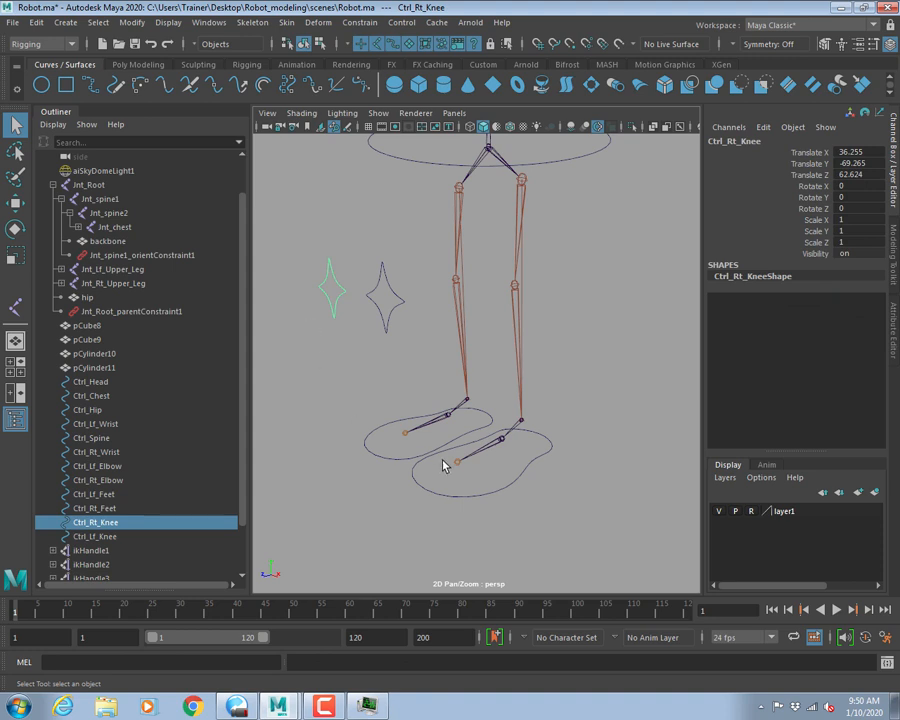
{"action": "left_click_drag", "start_coordinate": [319, 342], "coordinate": [338, 338], "text": "alt"}
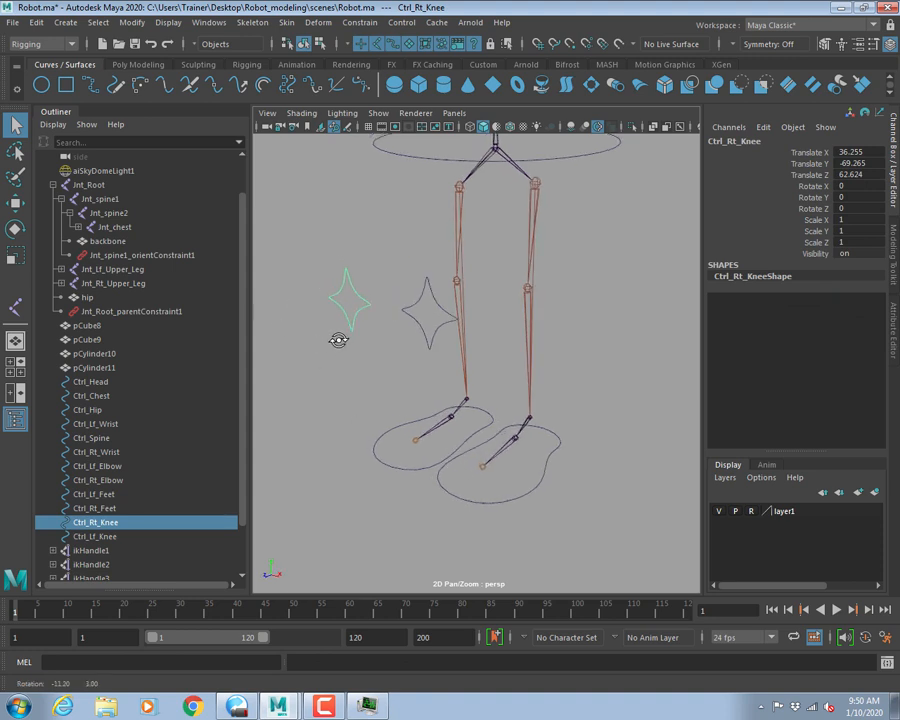
{"action": "left_click", "coordinate": [468, 403], "text": "shift"}
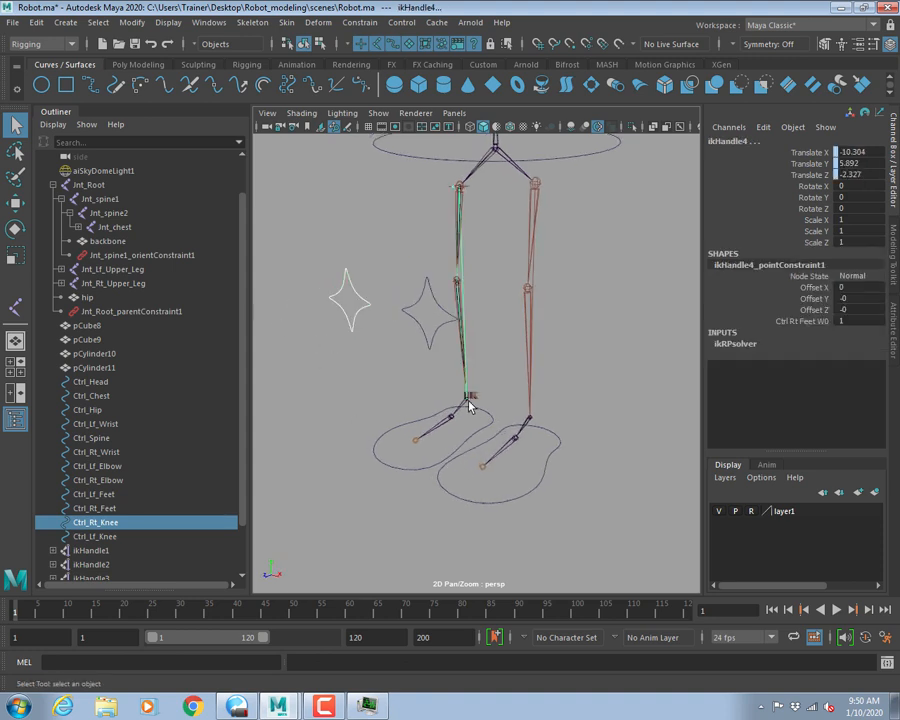
{"action": "left_click", "coordinate": [370, 23]}
{"action": "left_click", "coordinate": [394, 129]}
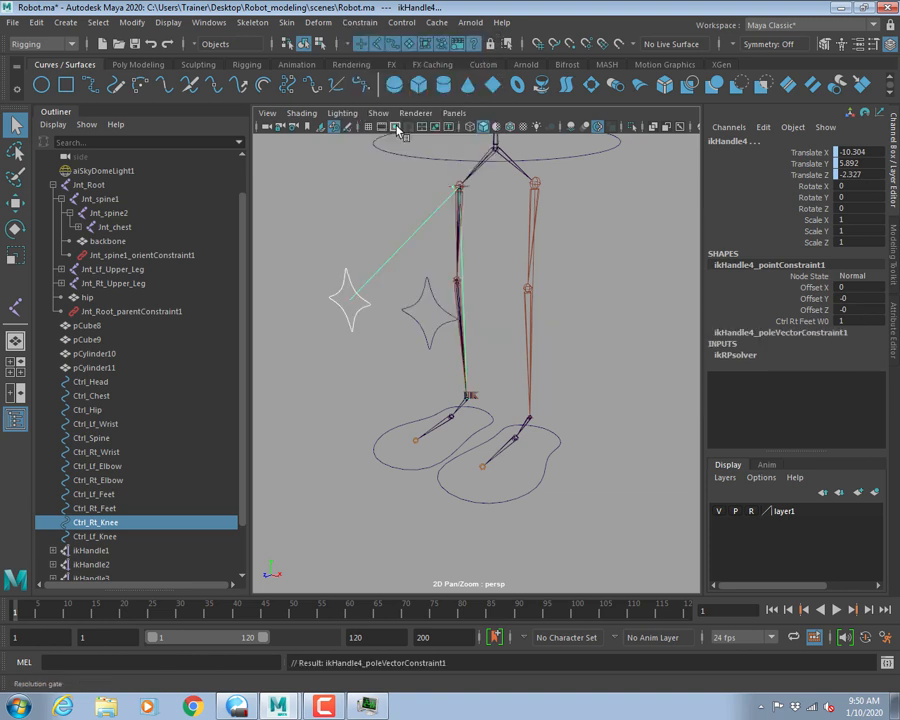
Test the Ctrl_Lf_Feet and Ctrl_Rt_Feet curves by raising each one separately and undoing each move.
{"action": "left_click", "coordinate": [566, 260]}
{"action": "left_click_drag", "start_coordinate": [570, 270], "coordinate": [588, 451], "text": "alt"}
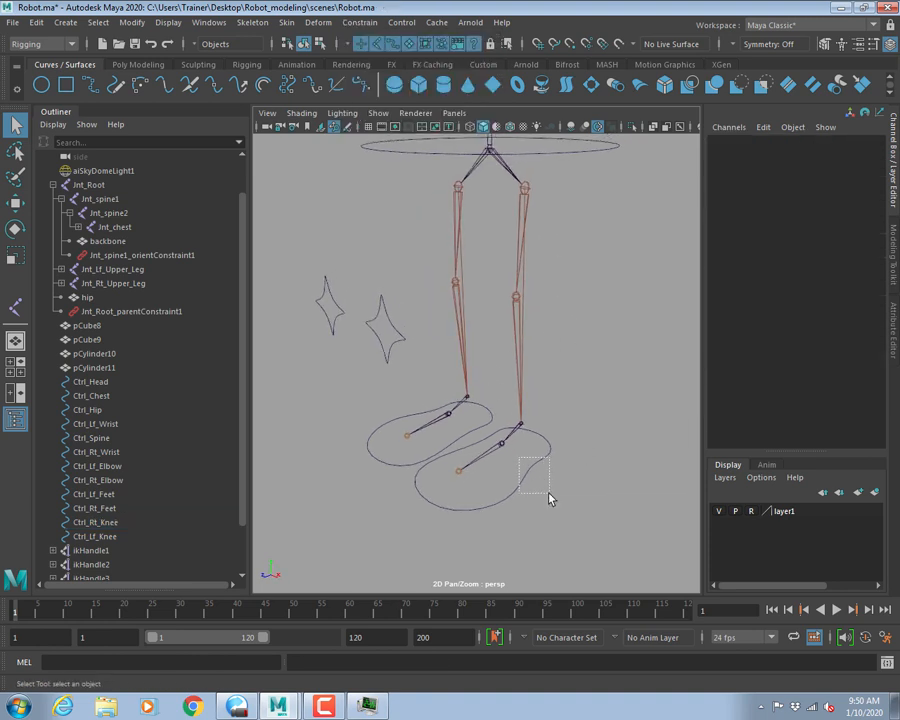
{"action": "left_click_drag", "start_coordinate": [549, 494], "coordinate": [520, 460]}
{"action": "key", "text": "w"}
{"action": "left_click_drag", "start_coordinate": [488, 398], "coordinate": [513, 305]}
{"action": "key", "text": "ctrl+z"}
{"action": "key", "text": "ctrl+z"}
{"action": "key", "text": "ctrl+z"}
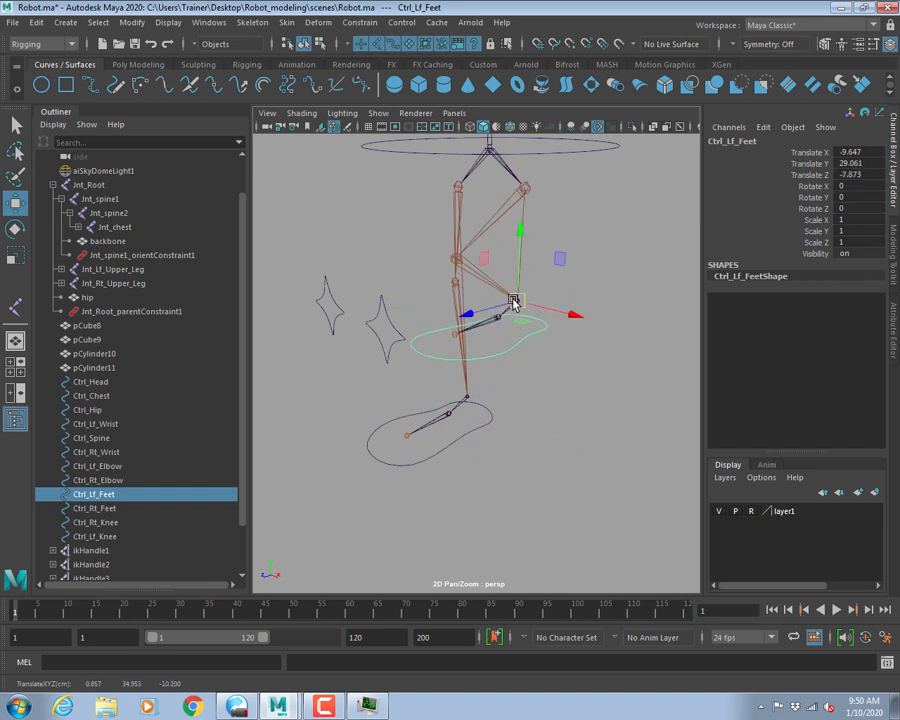
{"action": "left_click", "coordinate": [371, 458]}
{"action": "left_click_drag", "start_coordinate": [466, 377], "coordinate": [463, 297]}
{"action": "key", "text": "ctrl+z"}
{"action": "left_click", "coordinate": [406, 364]}
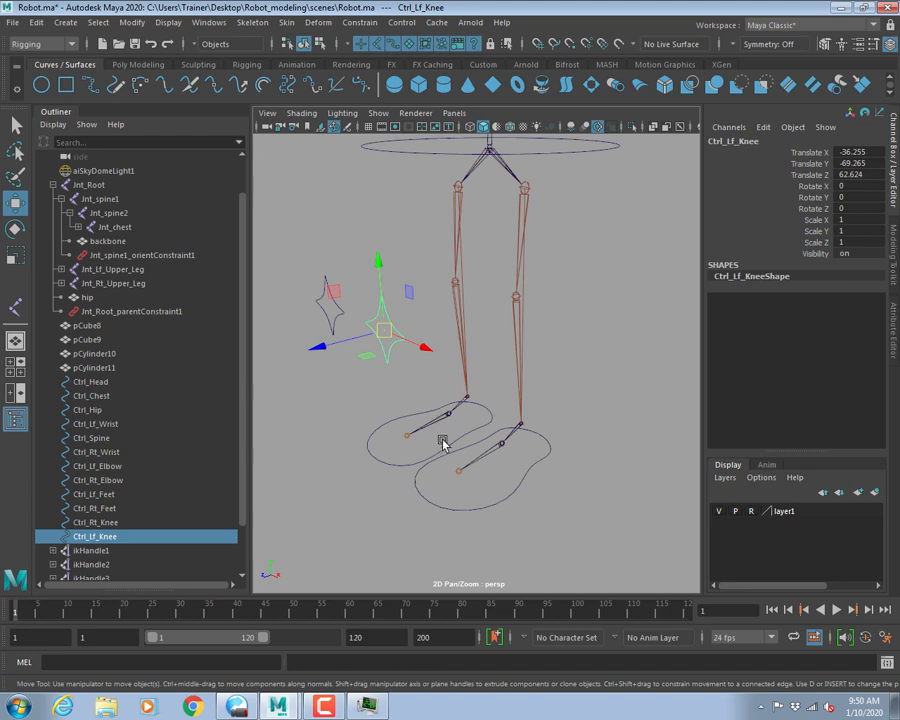
Raise the Ctrl_Lf_Feet and Ctrl_Rt_Feet curves together by about 14 units in Y.
{"action": "left_click", "coordinate": [390, 462]}
{"action": "left_click", "coordinate": [463, 479], "text": "shift"}
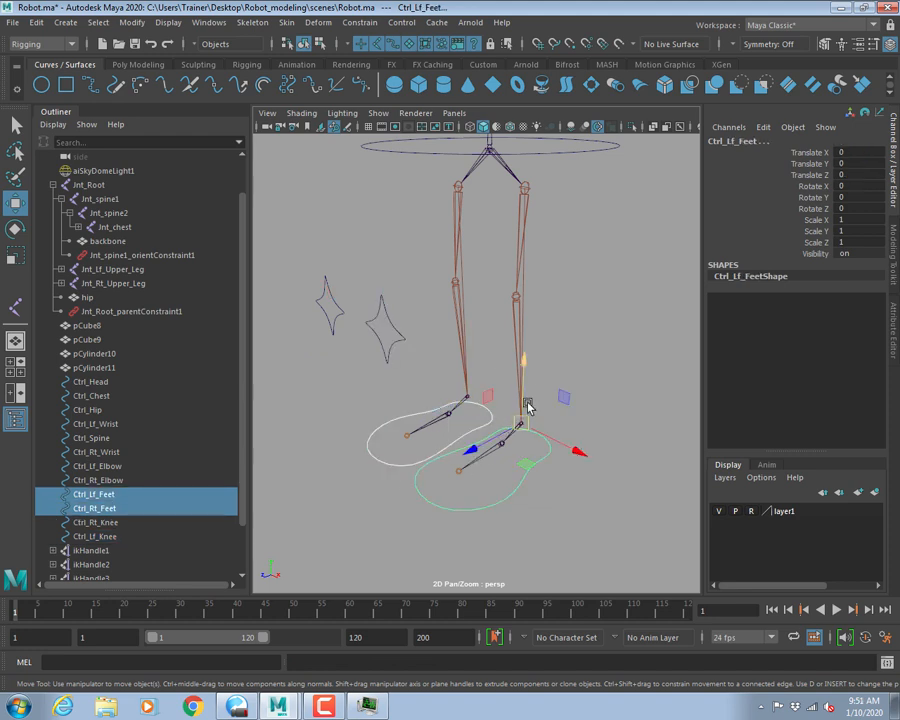
{"action": "left_click_drag", "start_coordinate": [524, 402], "coordinate": [524, 305]}
Try moving the Ctrl_Rt_Knee and Ctrl_Lf_Knee curves together along X, and undo the move.
{"action": "left_click", "coordinate": [312, 312]}
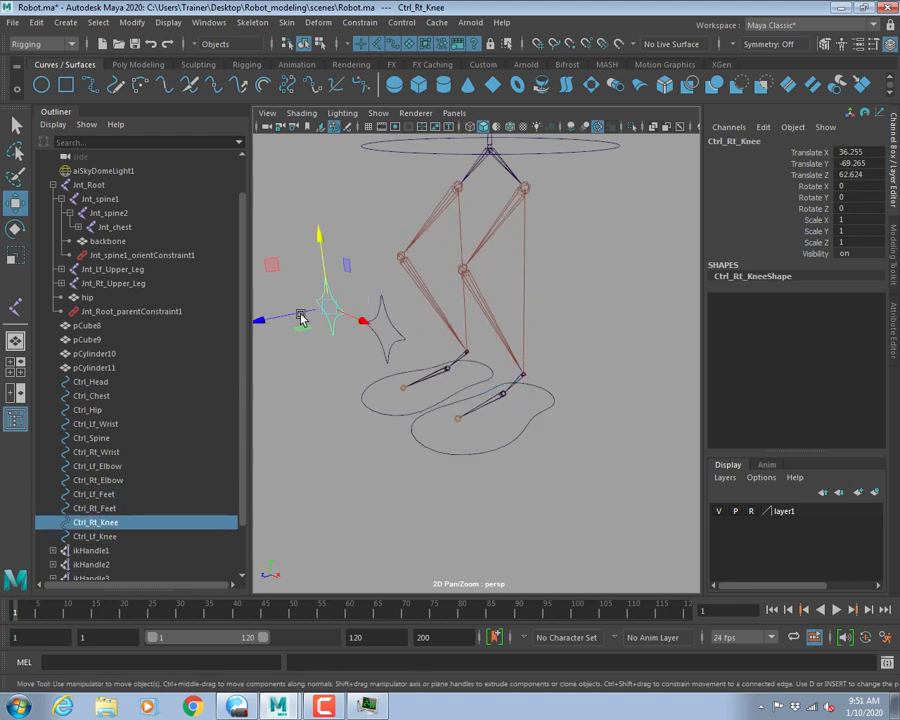
{"action": "left_click", "coordinate": [383, 322], "text": "shift"}
{"action": "left_click_drag", "start_coordinate": [423, 347], "coordinate": [317, 342]}
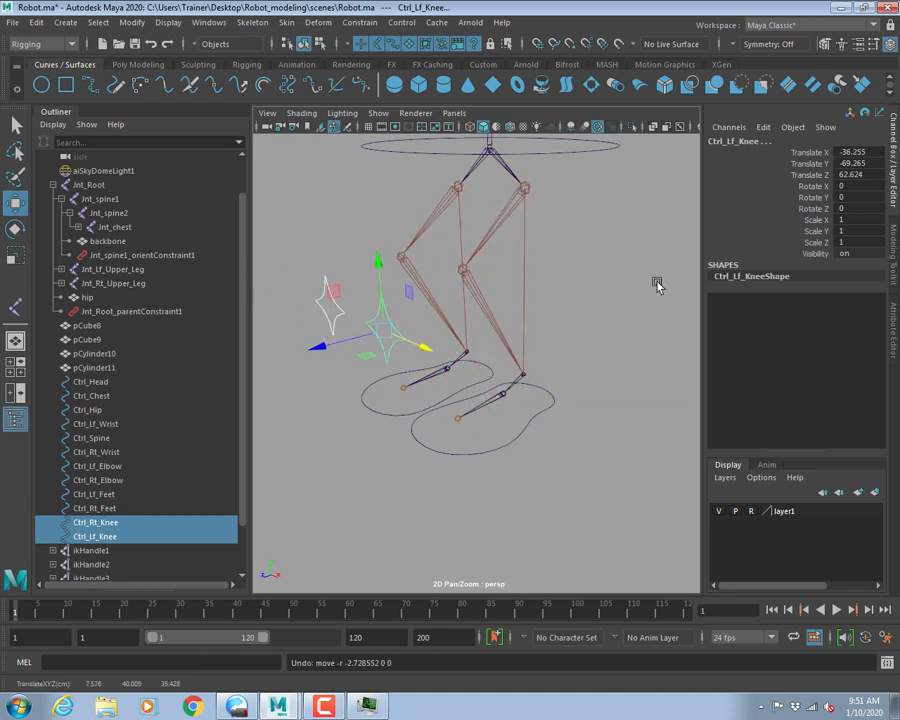
Set Translate X, Y, Z and Rotate X of both knee control curves to 0.
{"action": "left_click_drag", "start_coordinate": [814, 152], "coordinate": [810, 175]}
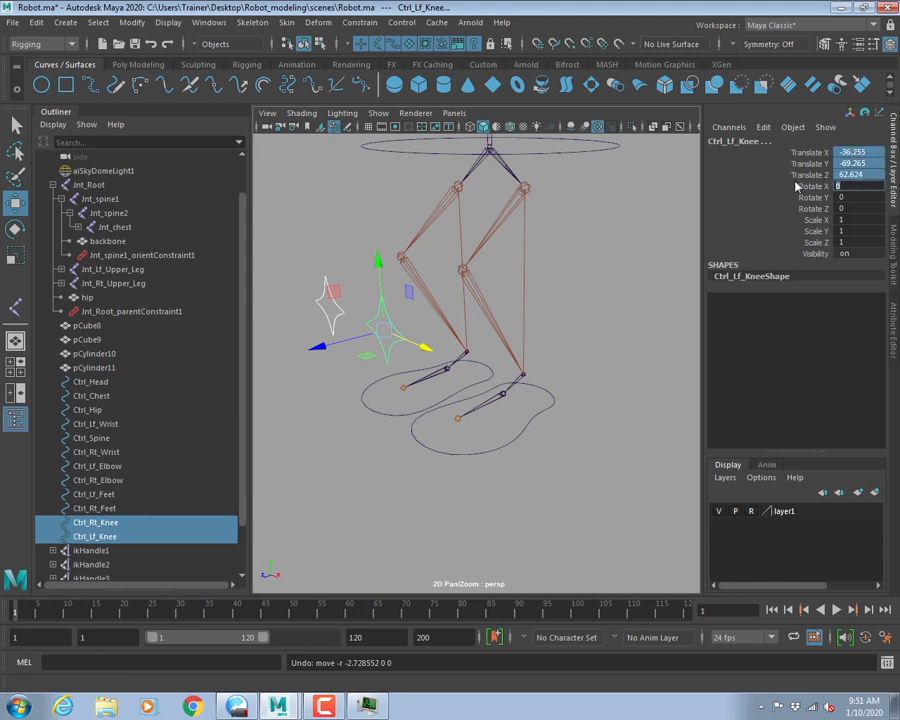
{"action": "key", "text": "Return"}
{"action": "scroll", "coordinate": [200, 360], "scroll_direction": "up", "scroll_amount": 1}
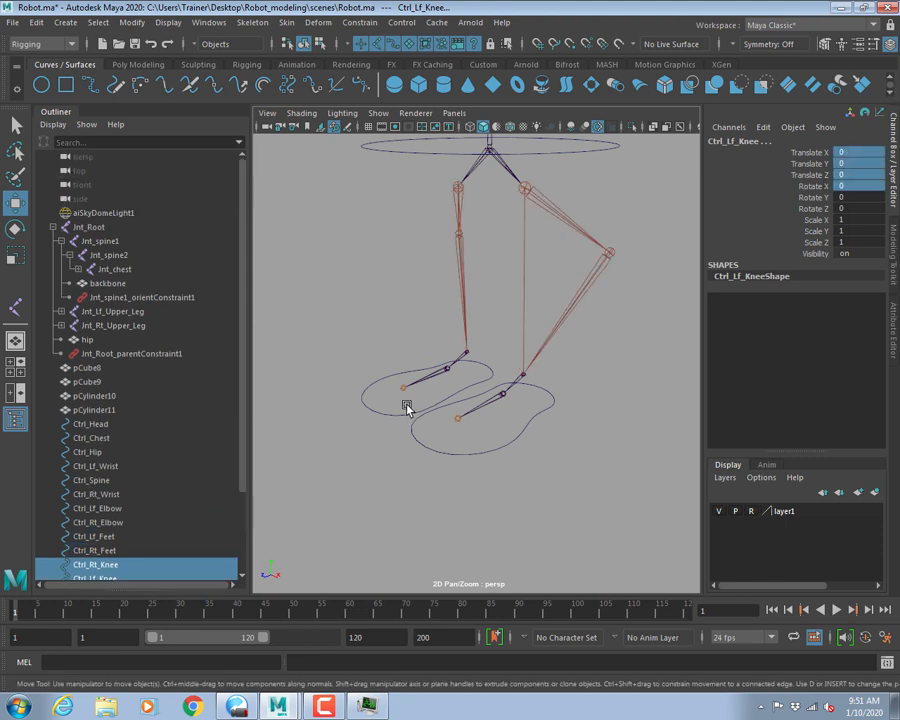
Set Translate X, Y, Z and Rotate X of both foot control curves to 0.
{"action": "left_click_drag", "start_coordinate": [406, 404], "coordinate": [433, 434]}
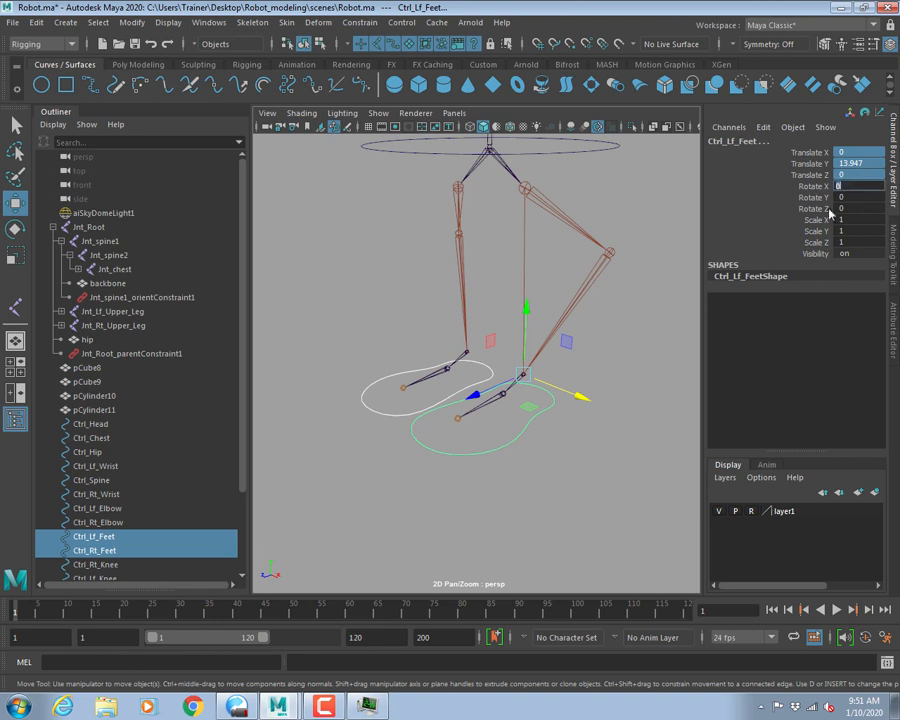
{"action": "type", "text": "0"}
{"action": "key", "text": "Return"}
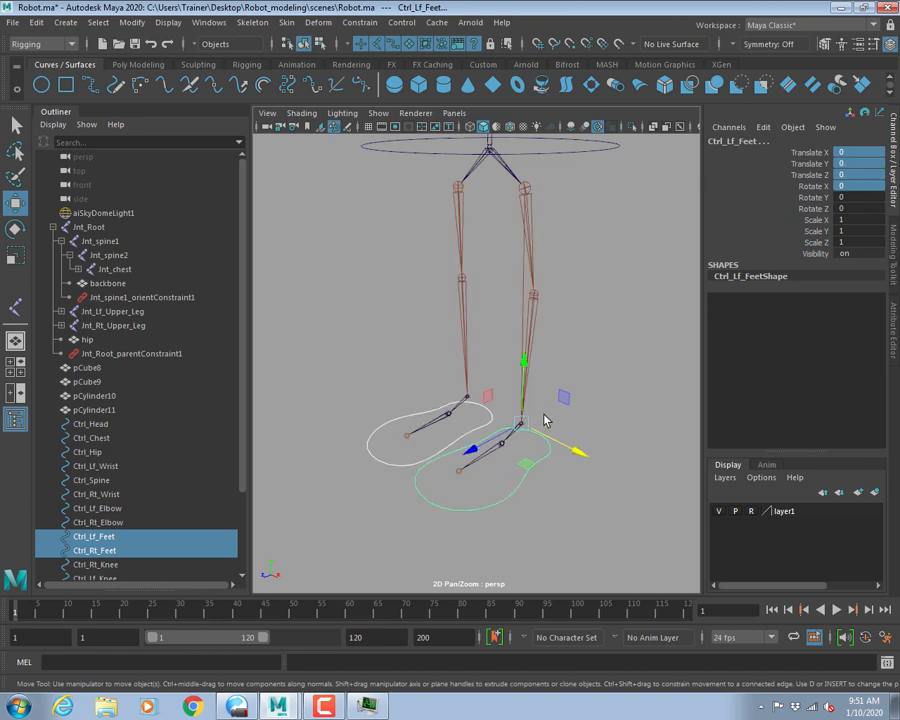
Undo the zeroing of both the foot and the knee control curves.
{"action": "left_click_drag", "start_coordinate": [640, 319], "coordinate": [517, 332], "text": "alt"}
{"action": "scroll", "coordinate": [452, 358], "scroll_direction": "up", "scroll_amount": 3}
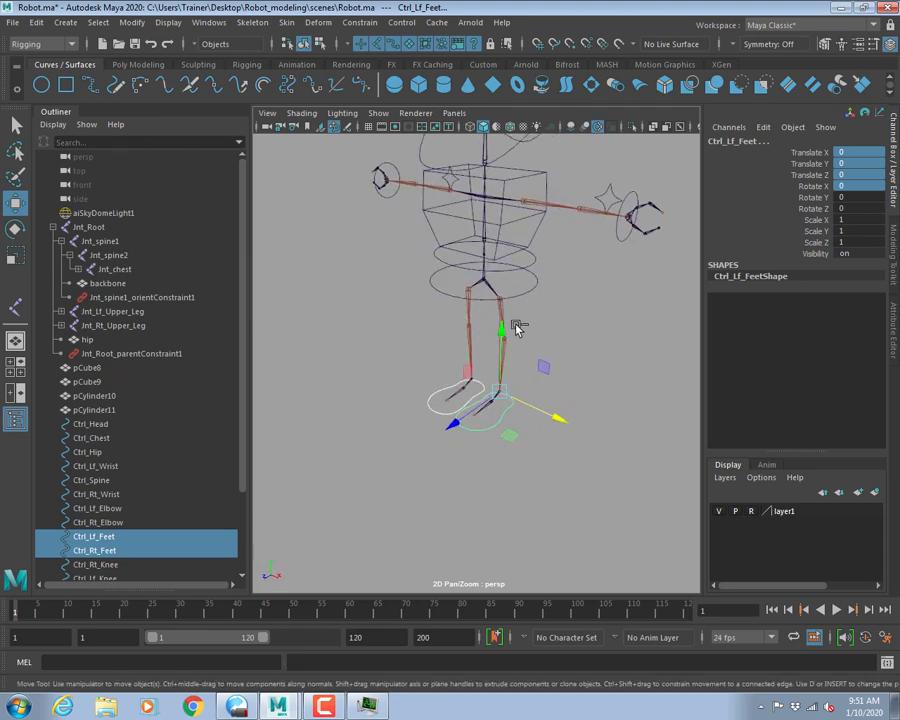
{"action": "key", "text": "ctrl+z"}
{"action": "key", "text": "ctrl+z"}
{"action": "key", "text": "ctrl+z"}
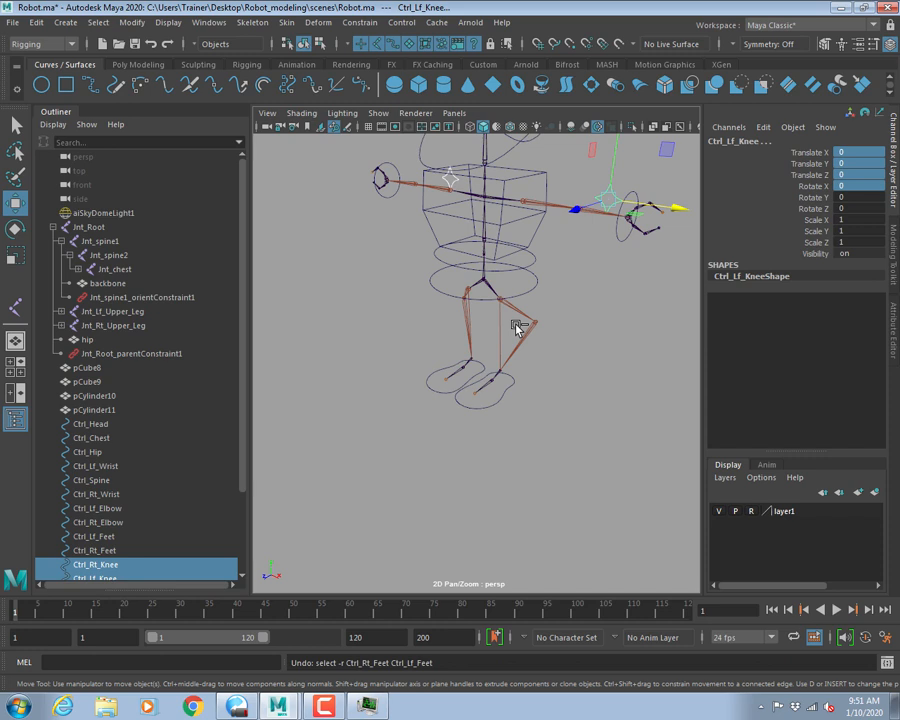
{"action": "key", "text": "ctrl+z"}
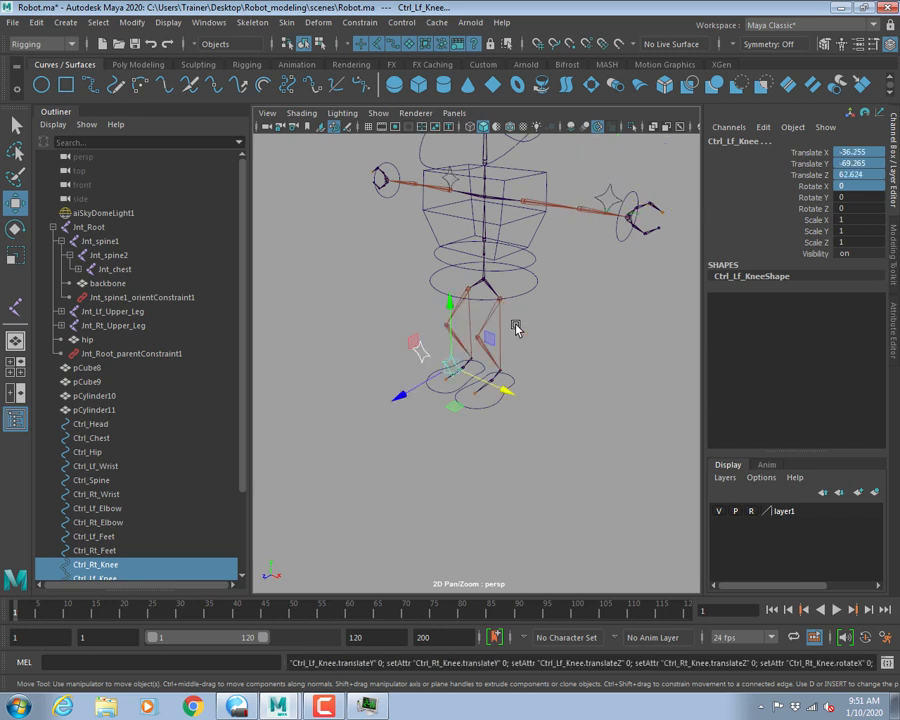
Set Translate X, Y and Z of the Ctrl_Lf_Knee and Ctrl_Rt_Knee curves to 0.
{"action": "left_click", "coordinate": [542, 337]}
{"action": "left_click_drag", "start_coordinate": [484, 315], "coordinate": [470, 357], "text": "alt"}
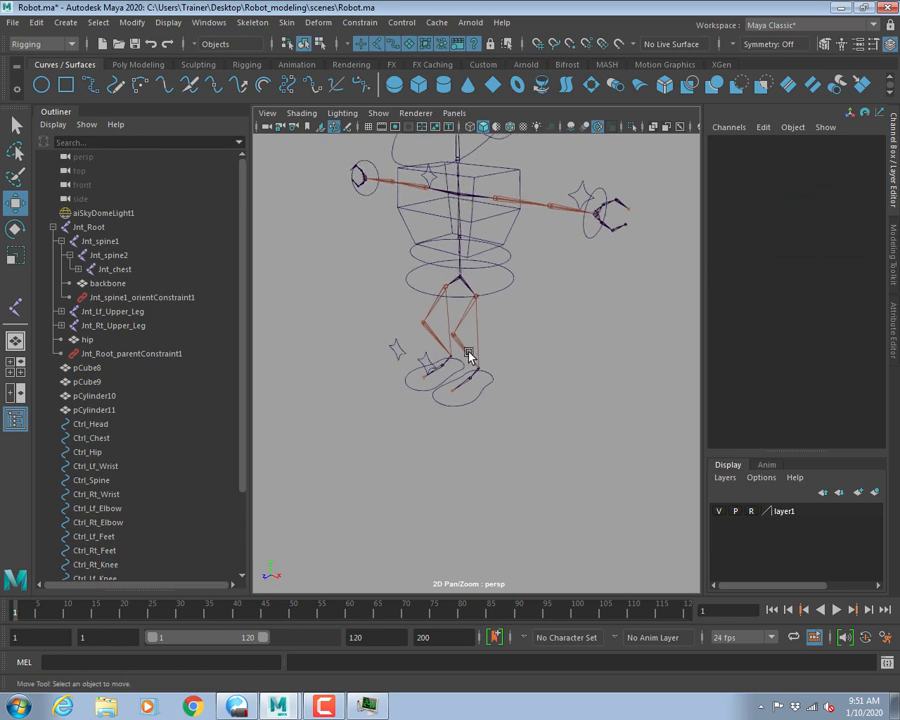
{"action": "left_click", "coordinate": [427, 363]}
{"action": "key", "text": "q"}
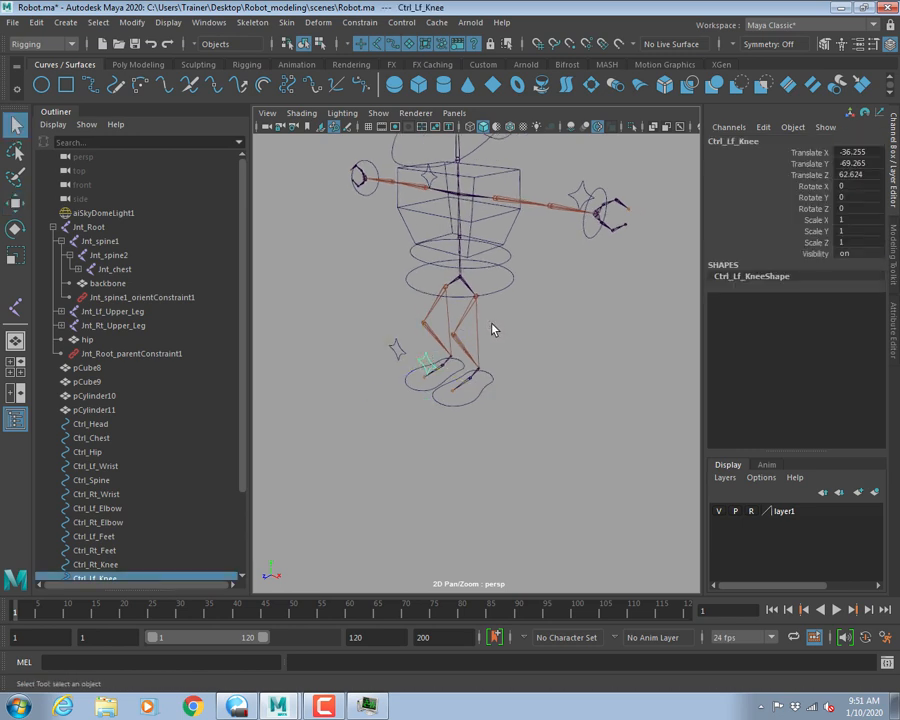
{"action": "left_click", "coordinate": [398, 350]}
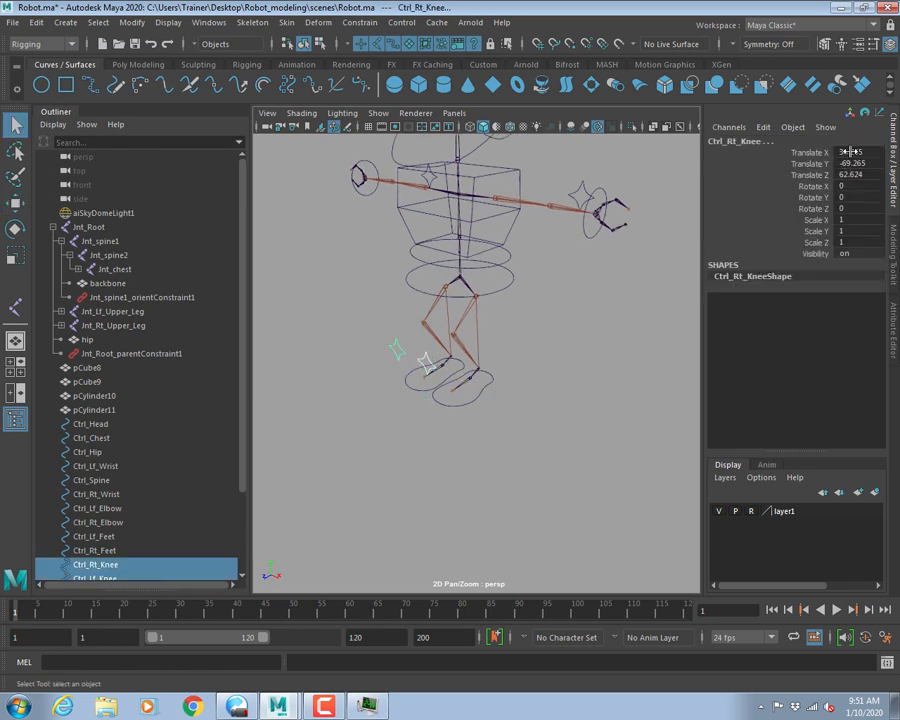
{"action": "left_click_drag", "start_coordinate": [849, 152], "coordinate": [848, 175]}
{"action": "type", "text": "0"}
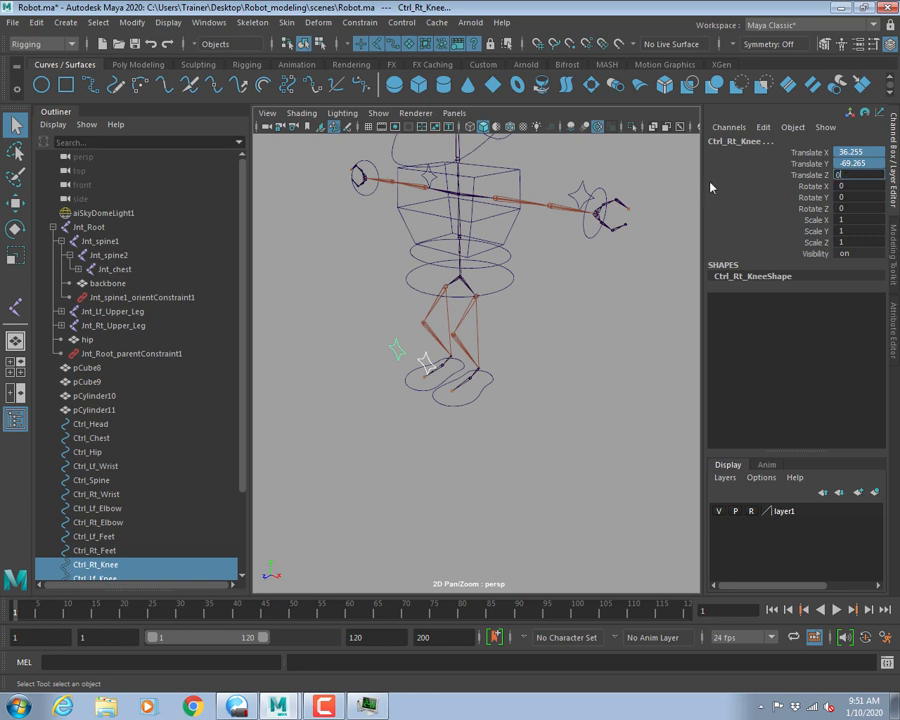
{"action": "key", "text": "Return"}
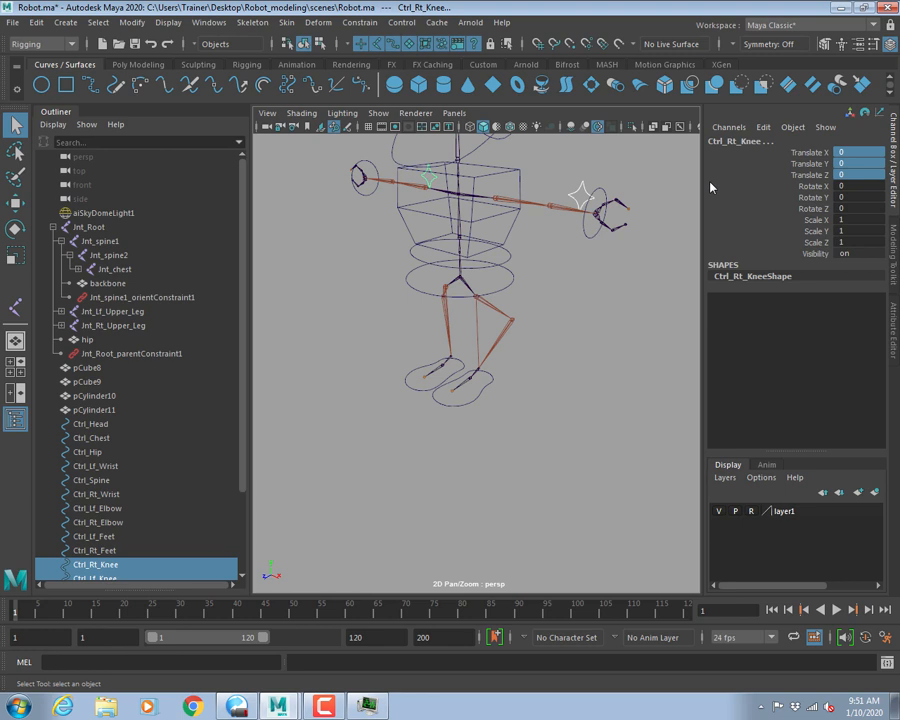
Undo the knee zeroing, the raised feet and the right leg's pole vector constraint.
{"action": "key", "text": "ctrl+z"}
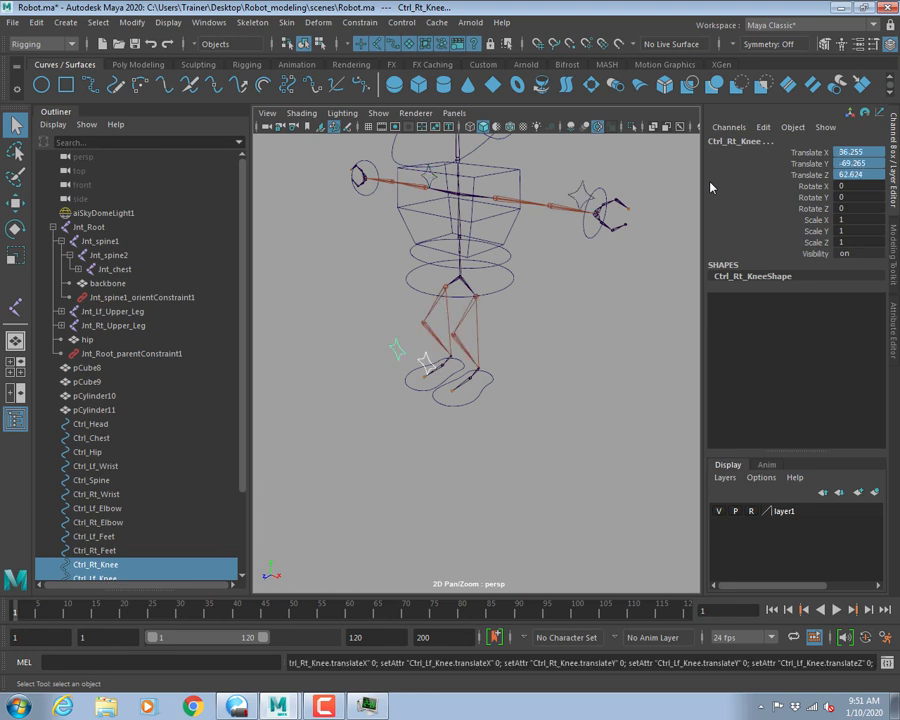
{"action": "key", "text": "ctrl+z"}
{"action": "key", "text": "ctrl+z"}
{"action": "key", "text": "ctrl+z"}
{"action": "key", "text": "ctrl+z"}
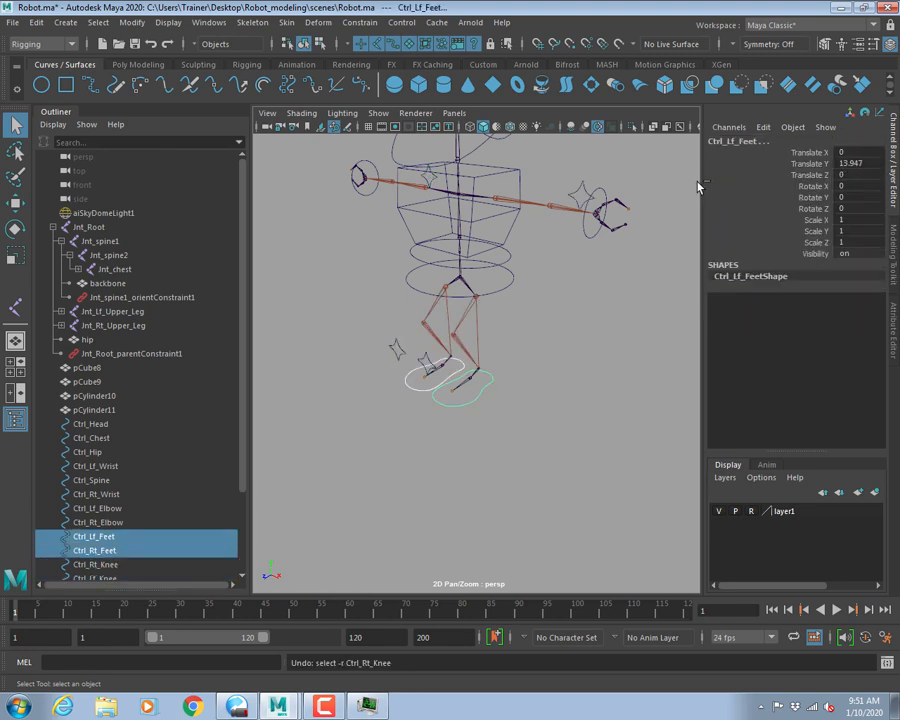
{"action": "key", "text": "ctrl+z"}
{"action": "key", "text": "ctrl+z"}
{"action": "key", "text": "ctrl+z"}
{"action": "key", "text": "ctrl+z"}
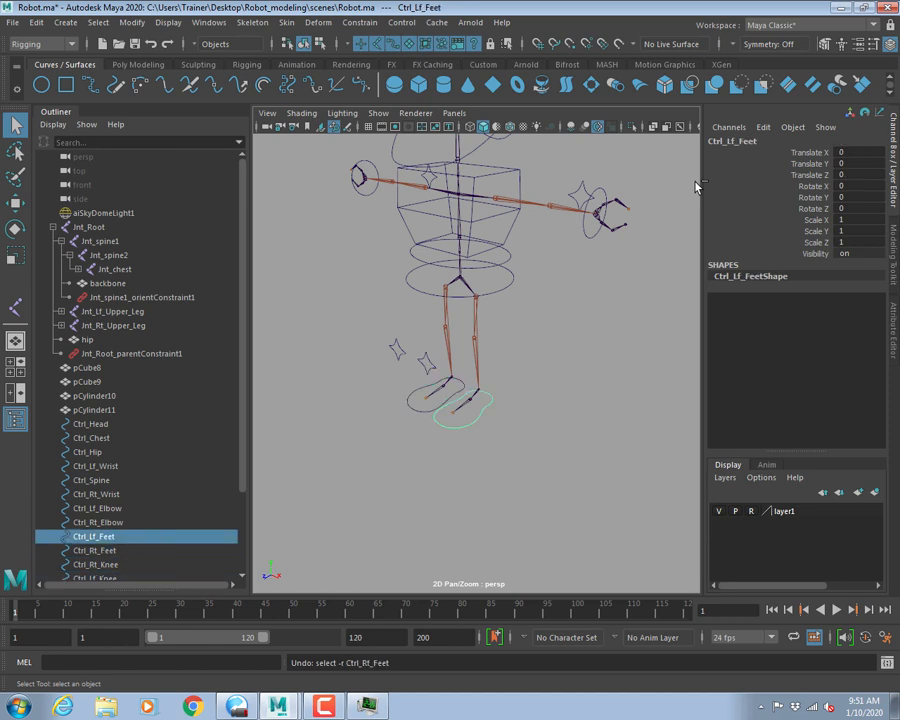
{"action": "key", "text": "ctrl+z"}
{"action": "key", "text": "ctrl+z"}
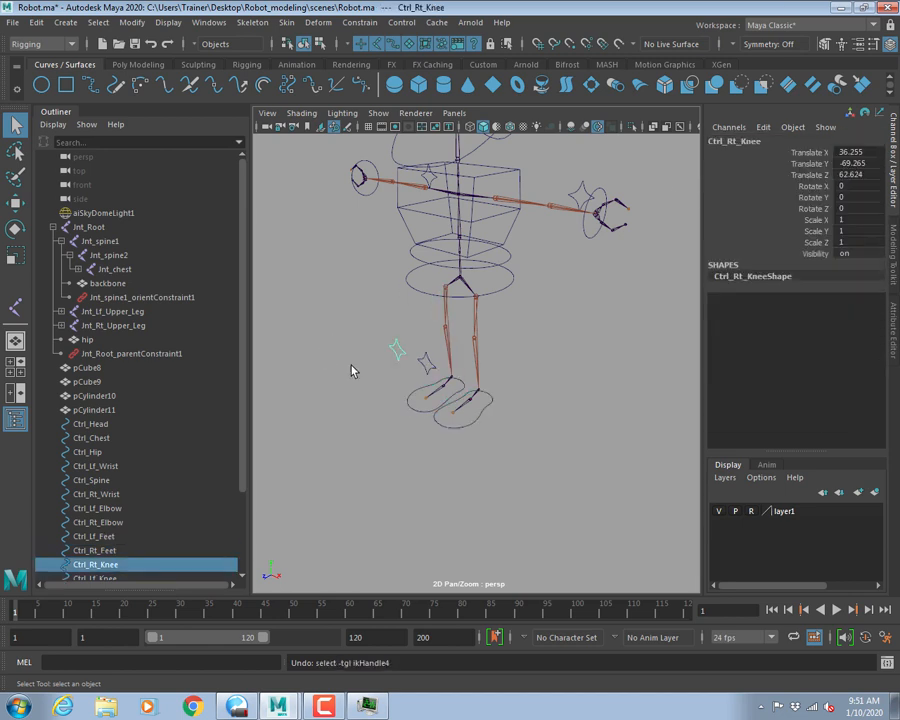
Freeze the transformations of the Ctrl_Lf_Knee and Ctrl_Rt_Knee curves.
{"action": "left_click", "coordinate": [431, 362]}
{"action": "right_click_drag", "start_coordinate": [393, 397], "coordinate": [450, 406], "text": "alt"}
{"action": "middle_click_drag", "start_coordinate": [450, 404], "coordinate": [472, 410], "text": "alt"}
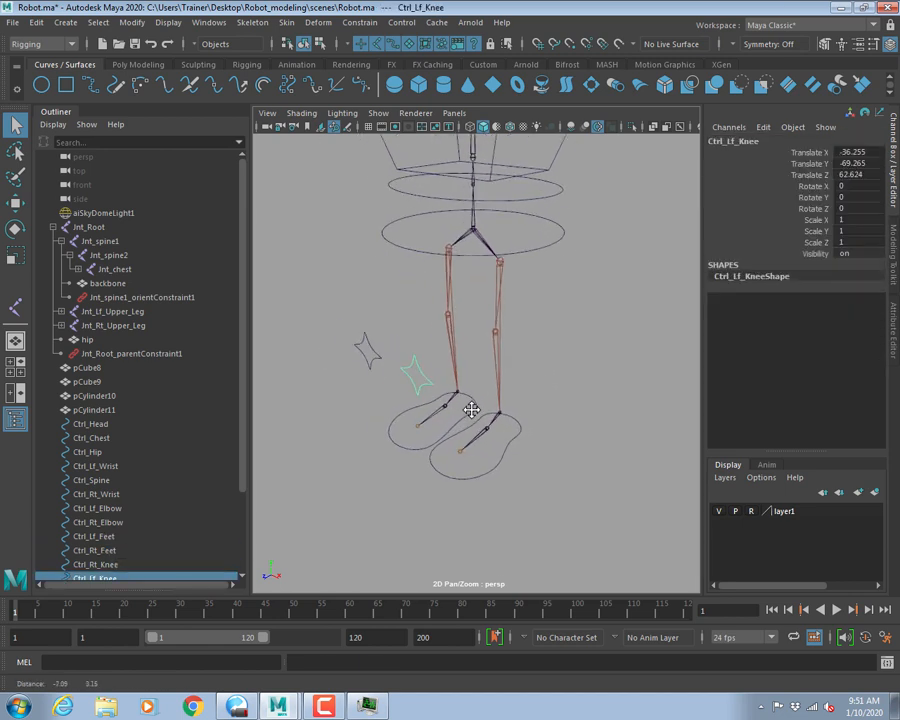
{"action": "right_click_drag", "start_coordinate": [471, 410], "coordinate": [454, 394], "text": "alt"}
{"action": "left_click", "coordinate": [370, 336]}
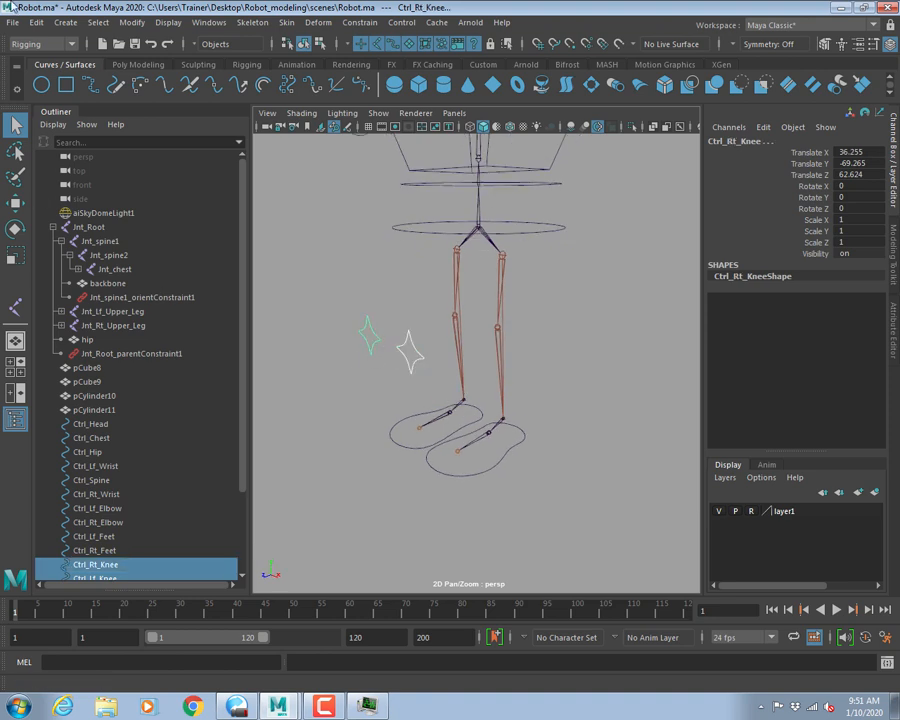
{"action": "left_click", "coordinate": [131, 22]}
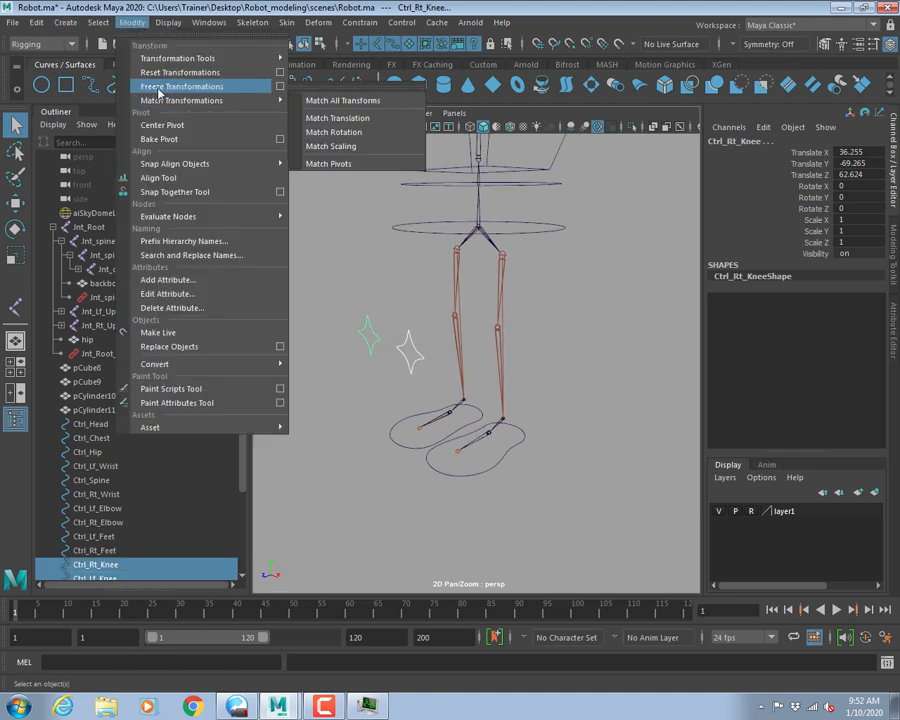
{"action": "left_click", "coordinate": [158, 88]}
Delete the non-deformer history of both knee control curves.
{"action": "left_click", "coordinate": [36, 22]}
{"action": "mouse_move", "coordinate": [147, 189]}
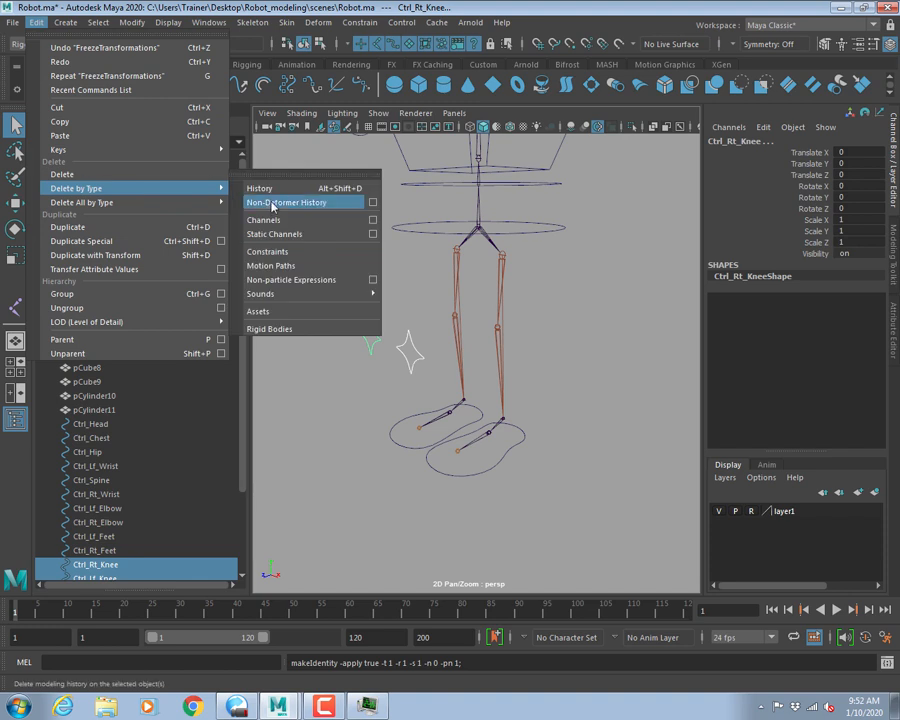
{"action": "left_click", "coordinate": [273, 204]}
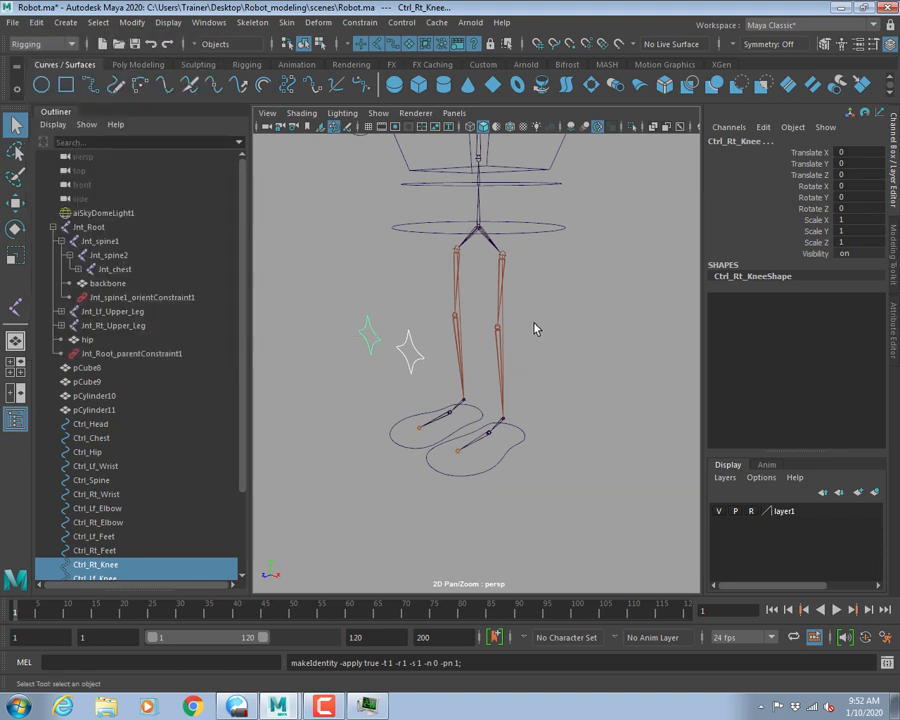
{"action": "left_click_drag", "start_coordinate": [532, 326], "coordinate": [392, 337], "text": "alt"}
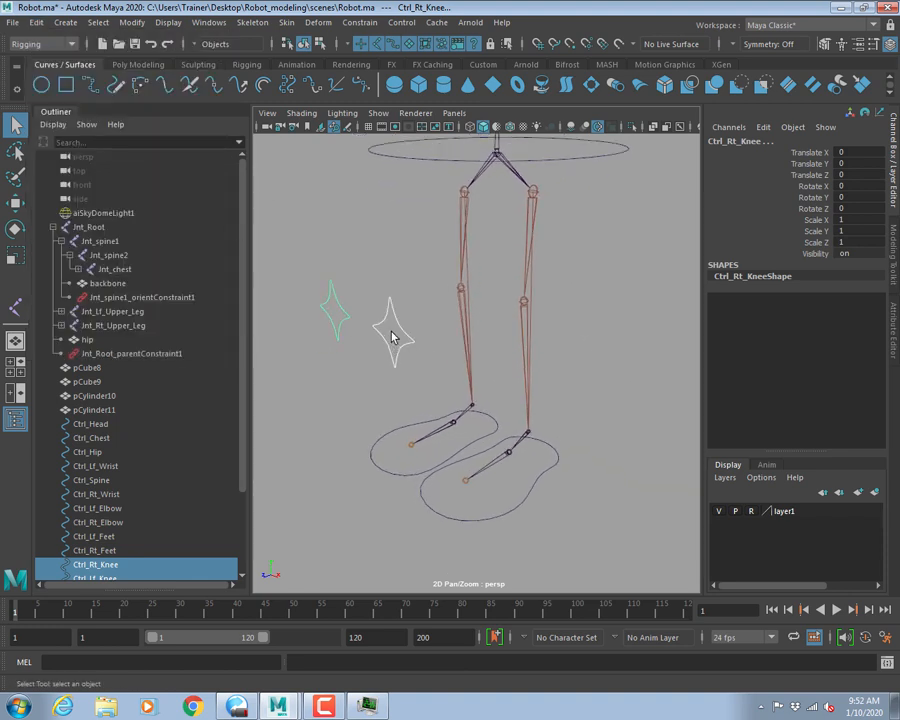
Add pole vector constraints from Ctrl_Lf_Knee to the left leg's IK handle and from Ctrl_Rt_Knee to the right leg's IK handle.
{"action": "left_click", "coordinate": [405, 350]}
{"action": "left_click", "coordinate": [530, 436], "text": "shift"}
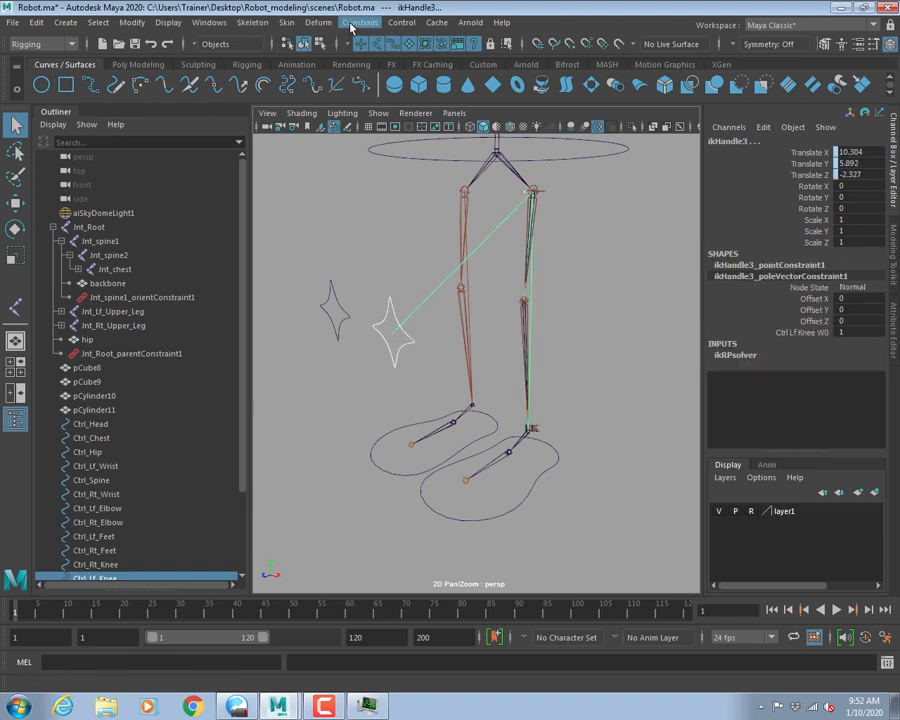
{"action": "left_click", "coordinate": [348, 22]}
{"action": "left_click", "coordinate": [290, 112]}
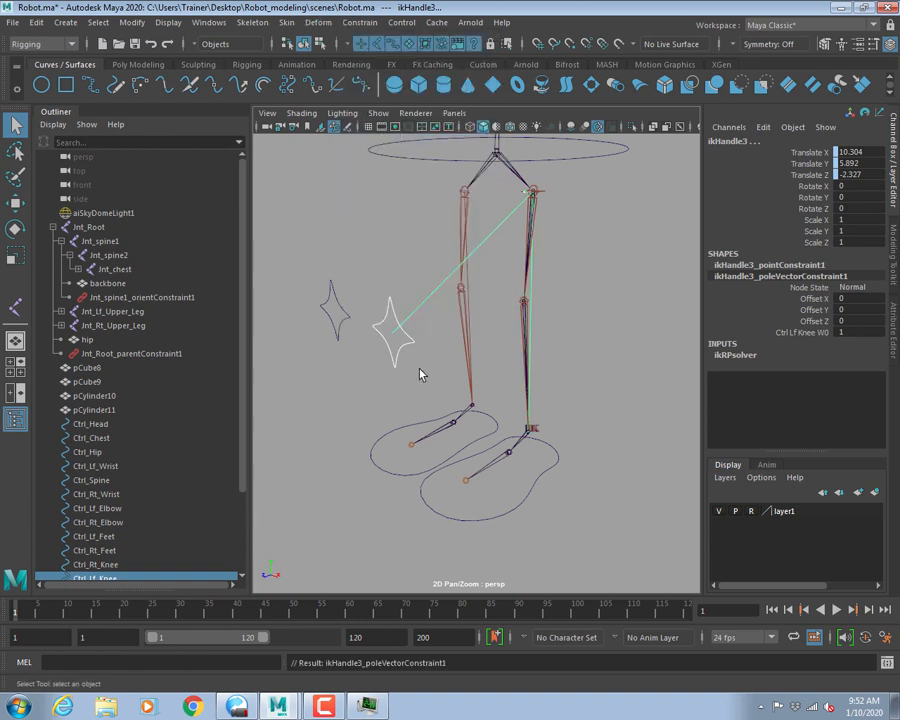
{"action": "left_click", "coordinate": [340, 320]}
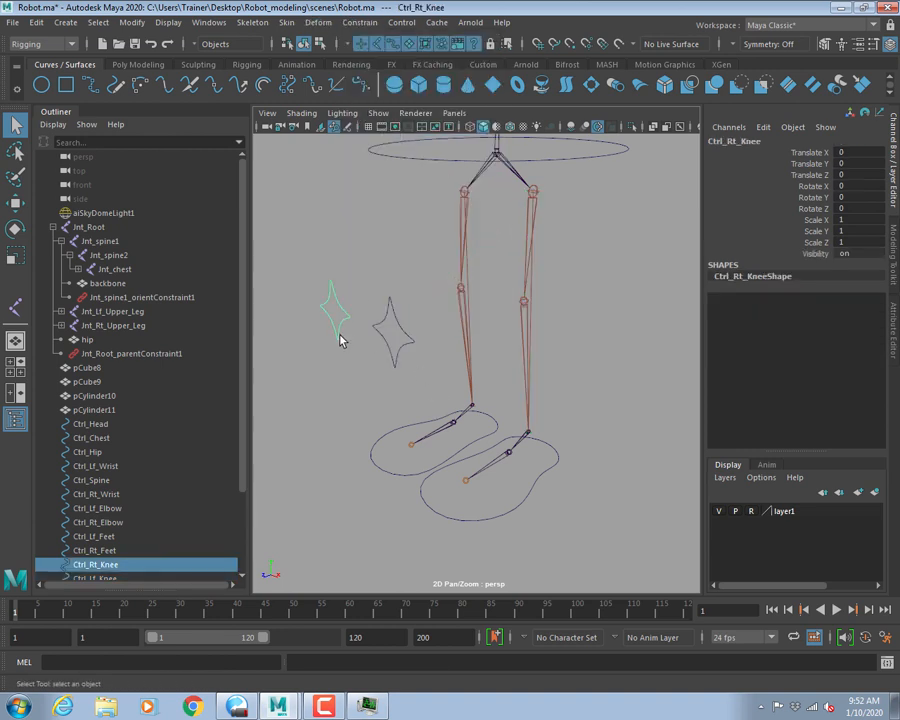
{"action": "left_click", "coordinate": [473, 409]}
{"action": "key", "text": "g"}
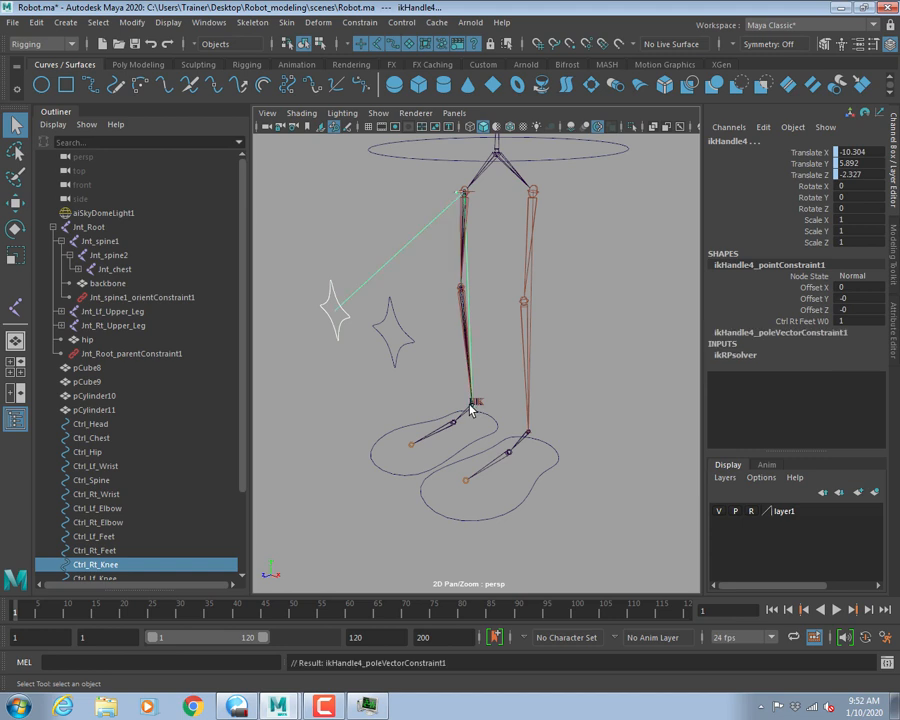
Raise both foot control curves together and move the two knee control curves sideways along X to test the leg rig.
{"action": "left_click_drag", "start_coordinate": [421, 463], "coordinate": [446, 493]}
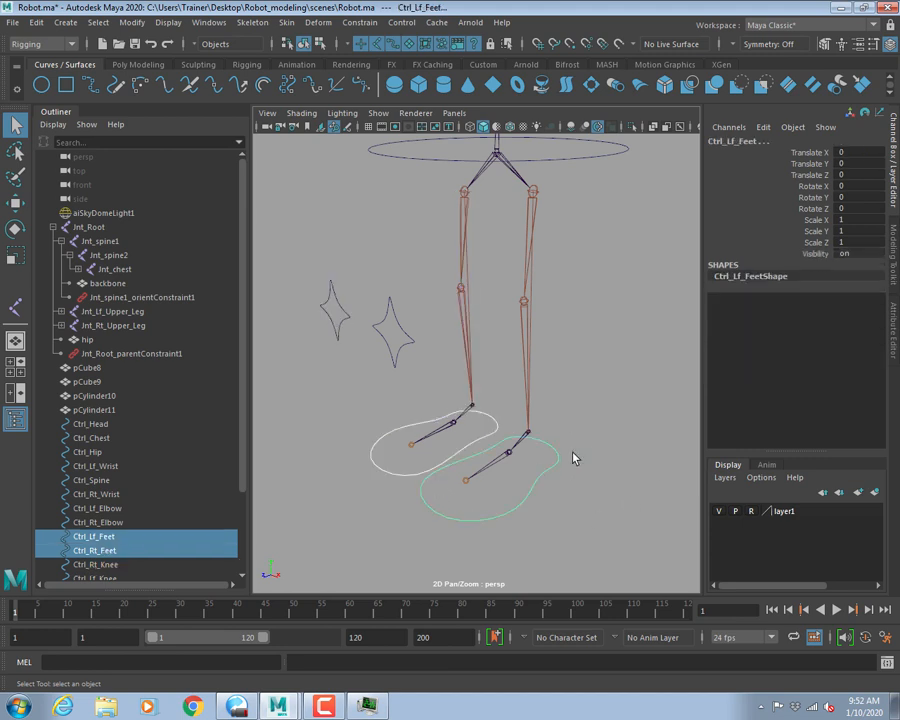
{"action": "scroll", "coordinate": [468, 422], "scroll_direction": "down", "scroll_amount": 3}
{"action": "key", "text": "w"}
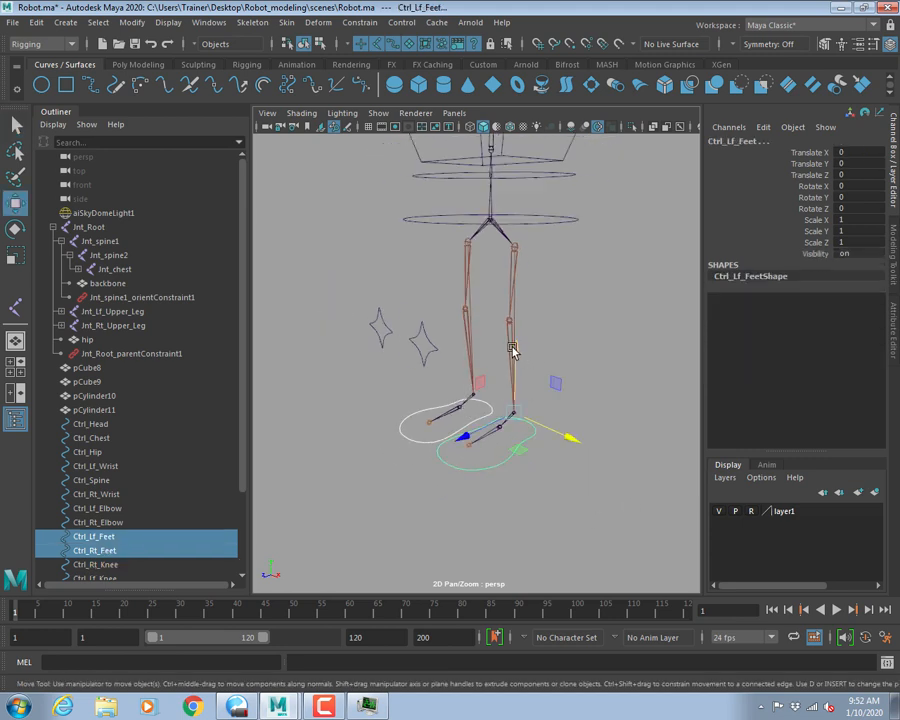
{"action": "left_click_drag", "start_coordinate": [517, 350], "coordinate": [518, 318]}
{"action": "left_click_drag", "start_coordinate": [363, 344], "coordinate": [478, 378]}
{"action": "left_click_drag", "start_coordinate": [444, 373], "coordinate": [620, 412]}
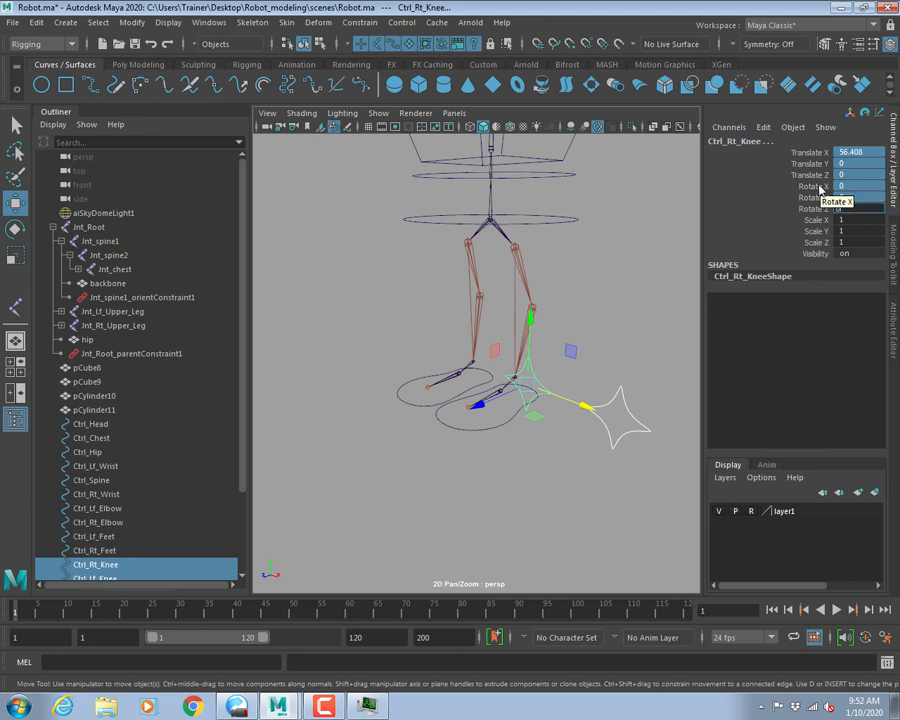
Reset the knee controls' Translate and Rotate channels to 0 and set Translate Y of both foot controls to 0.
{"action": "key", "text": "Return"}
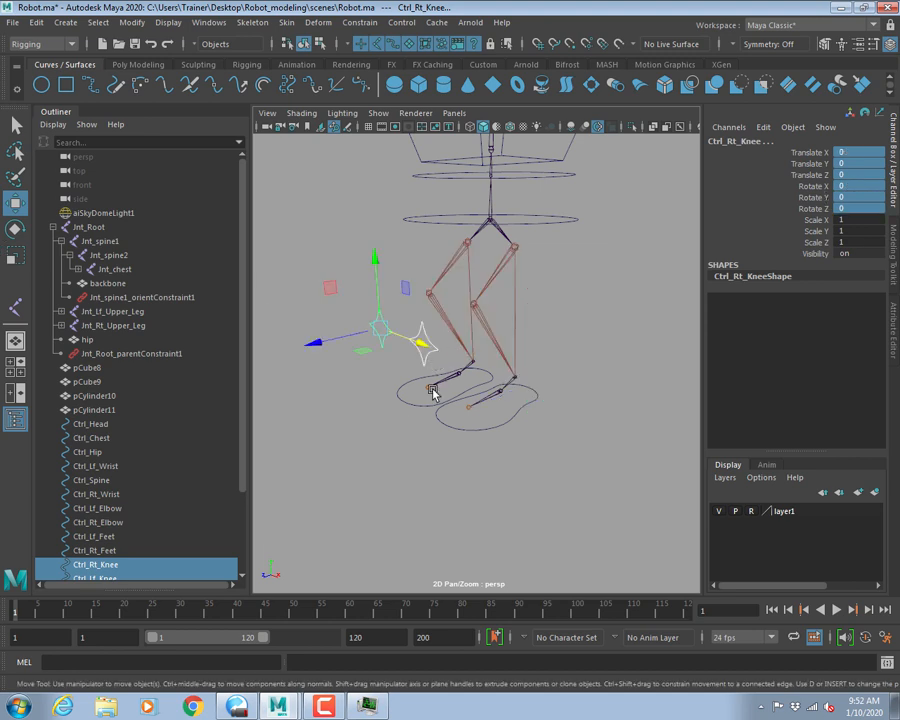
{"action": "left_click_drag", "start_coordinate": [443, 413], "coordinate": [447, 420]}
{"action": "left_click", "coordinate": [848, 163]}
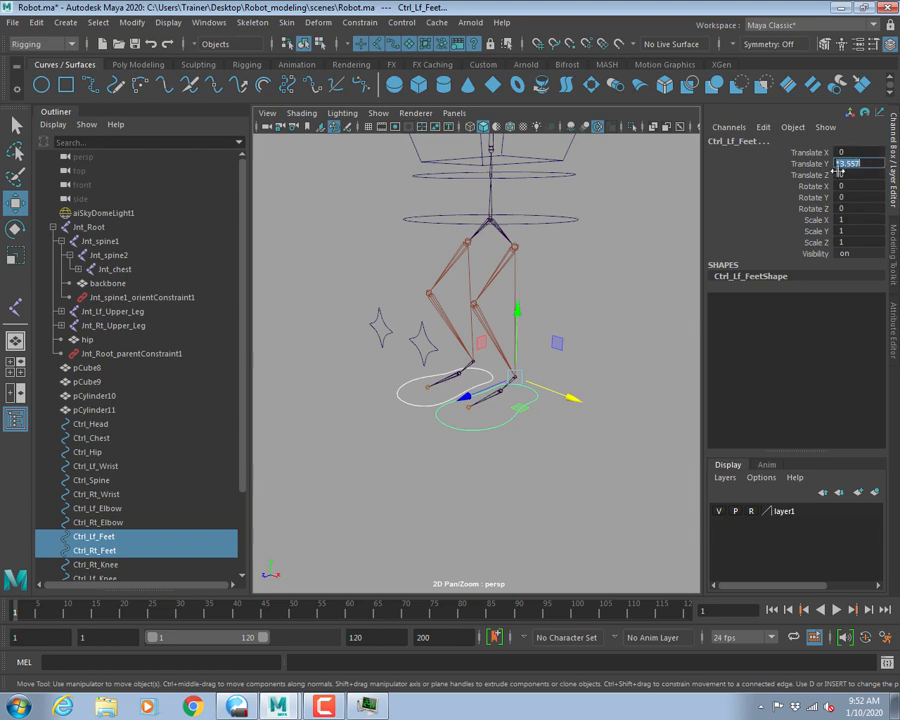
{"action": "type", "text": "0"}
{"action": "key", "text": "Return"}
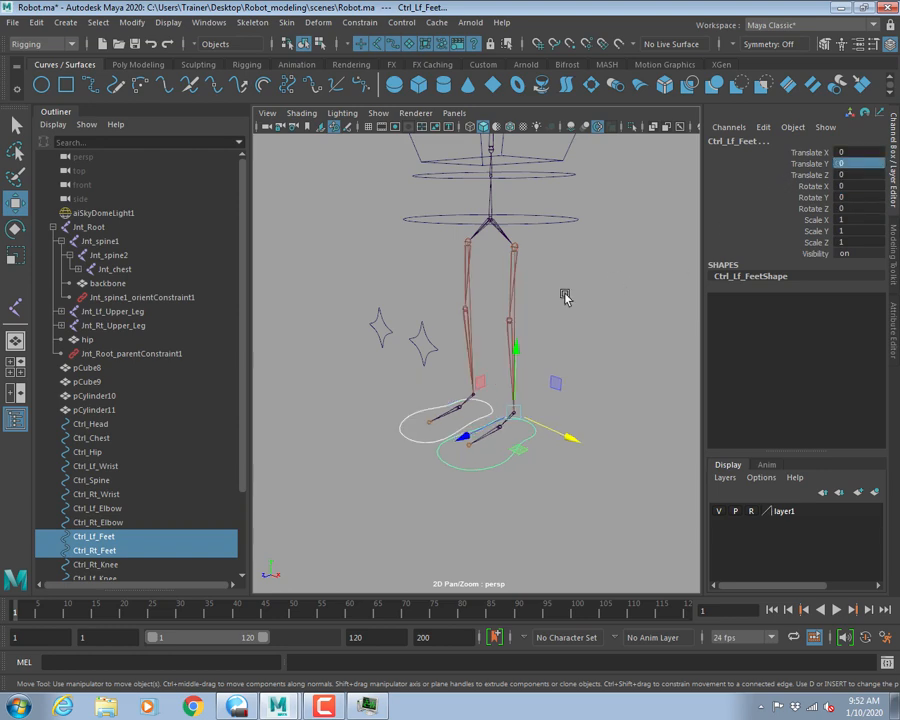
Display the robot's polygon meshes again in the perspective view.
{"action": "left_click", "coordinate": [522, 370]}
{"action": "scroll", "coordinate": [522, 370], "scroll_direction": "down", "scroll_amount": 3}
{"action": "left_click_drag", "start_coordinate": [548, 370], "coordinate": [460, 364], "text": "alt"}
{"action": "scroll", "coordinate": [491, 393], "scroll_direction": "up", "scroll_amount": 3}
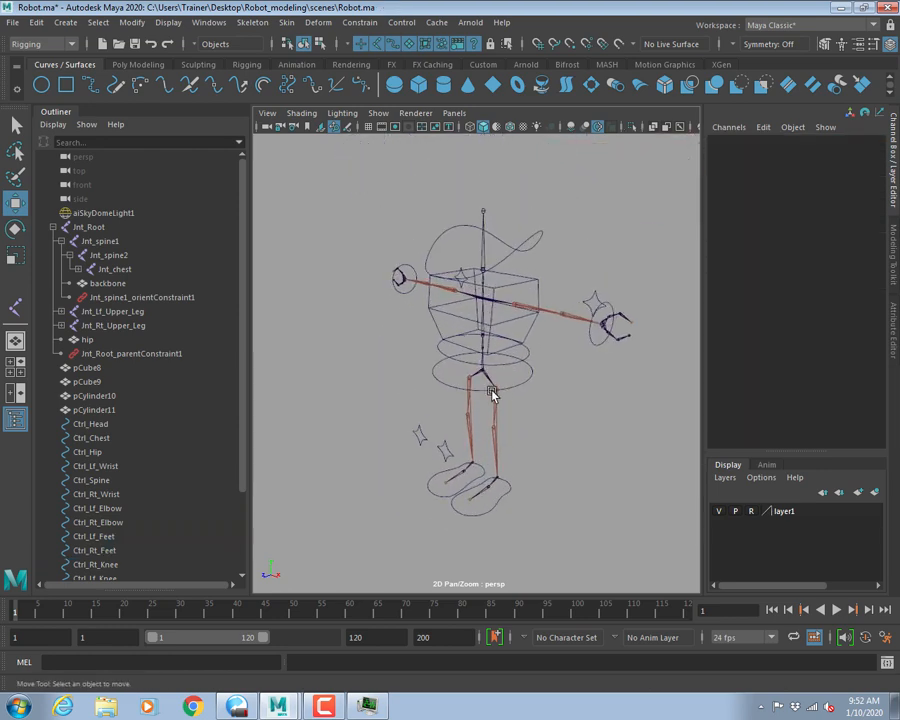
{"action": "left_click", "coordinate": [380, 113]}
{"action": "left_click", "coordinate": [416, 221]}
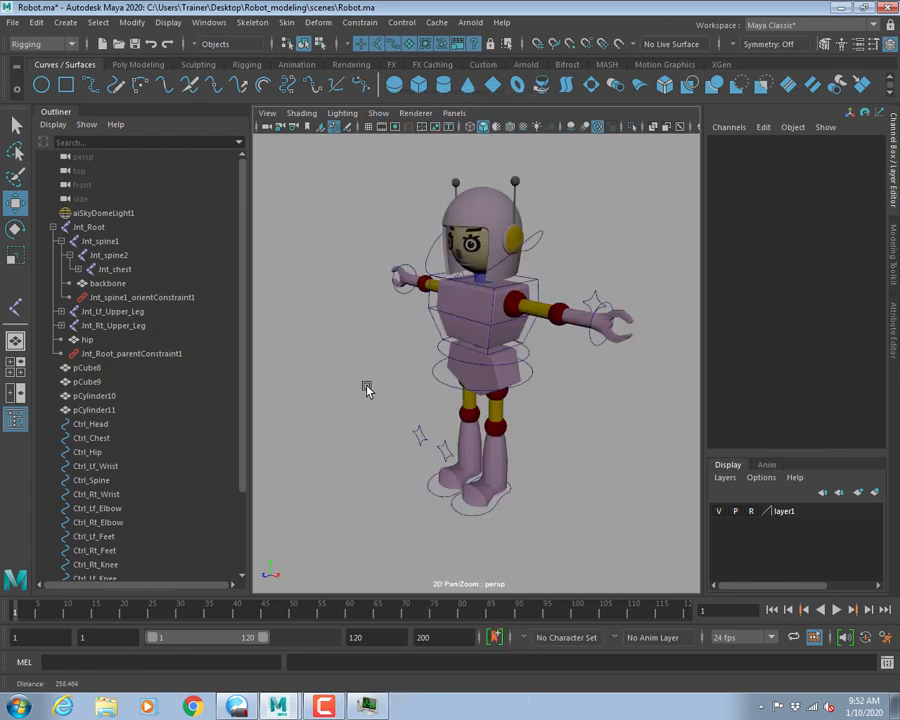
Test the left arm by moving Ctrl_Lf_Wrist down and forward beside the body and rotating it about -106 degrees in Y.
{"action": "scroll", "coordinate": [589, 372], "scroll_direction": "up", "scroll_amount": 3}
{"action": "left_click_drag", "start_coordinate": [589, 372], "coordinate": [571, 380], "text": "alt"}
{"action": "left_click", "coordinate": [632, 353]}
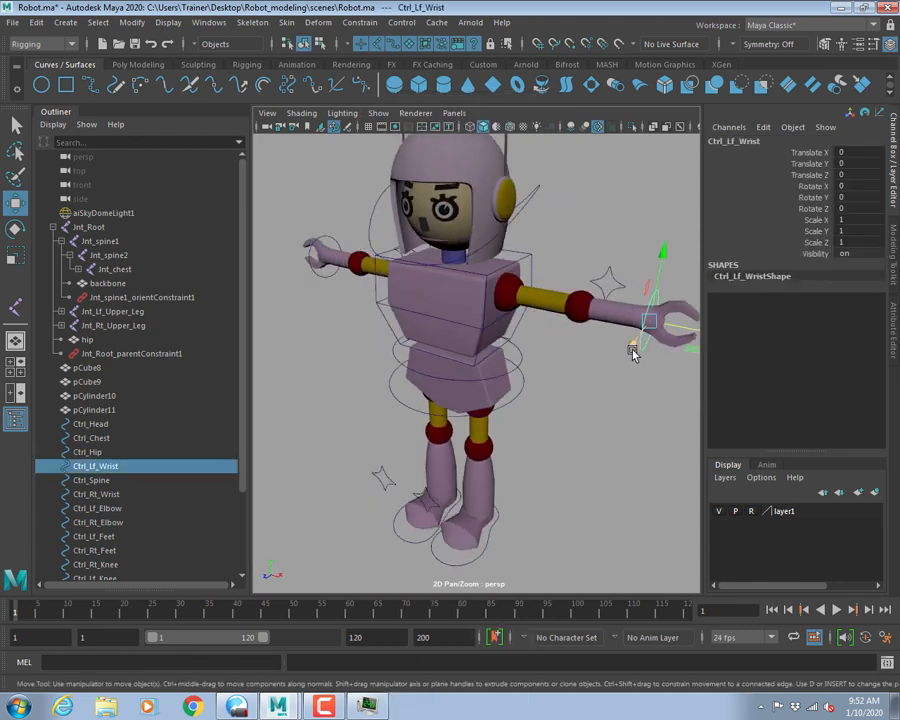
{"action": "left_click_drag", "start_coordinate": [649, 322], "coordinate": [537, 380]}
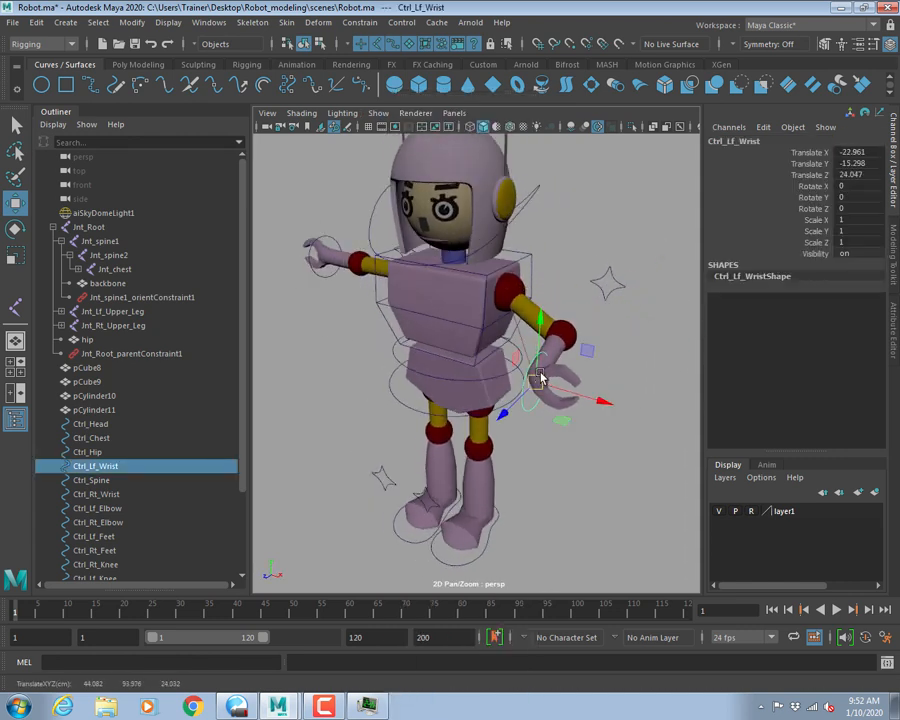
{"action": "key", "text": "e"}
{"action": "left_click_drag", "start_coordinate": [577, 412], "coordinate": [553, 347]}
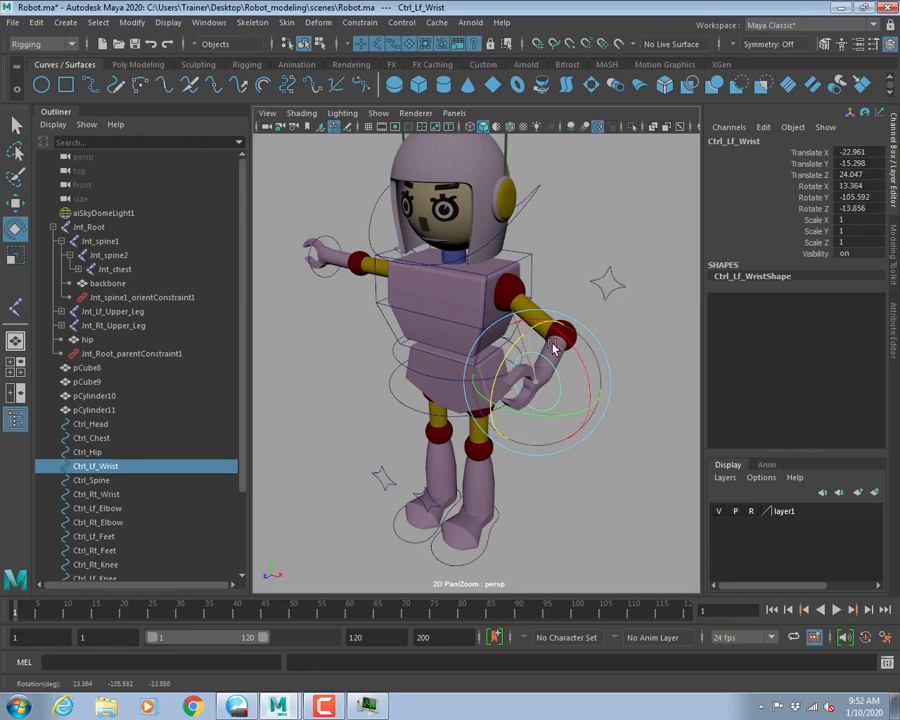
Undo the move and rotations of the left wrist control.
{"action": "key", "text": "ctrl+z"}
{"action": "key", "text": "ctrl+z"}
{"action": "key", "text": "ctrl+z"}
{"action": "key", "text": "ctrl+z"}
{"action": "key", "text": "ctrl+z"}
{"action": "key", "text": "ctrl+z"}
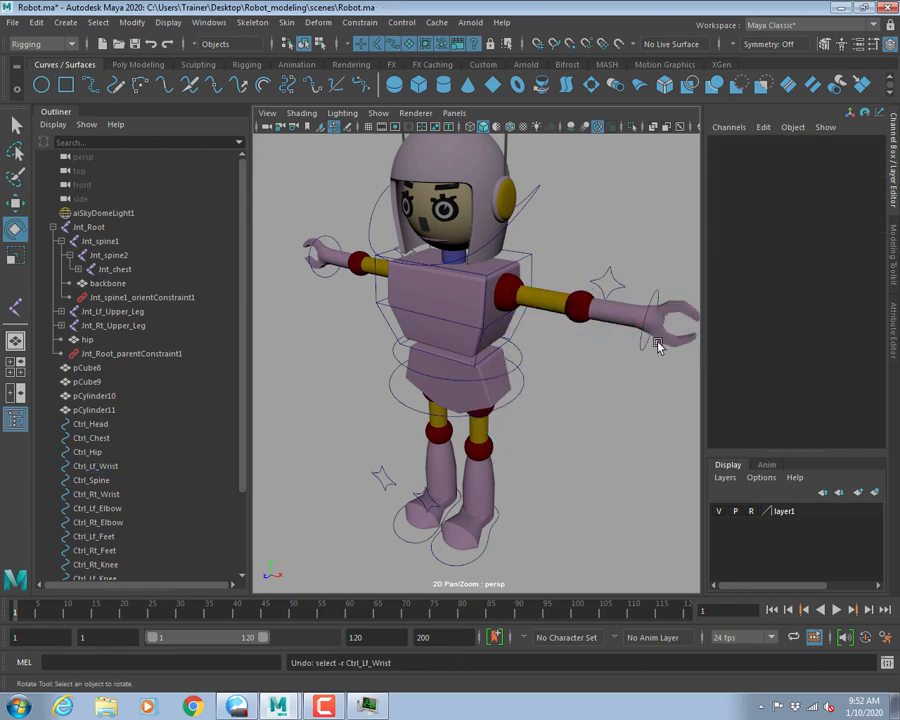
{"action": "left_click", "coordinate": [655, 344]}
Raise both foot controls about 4.6 in Y and shift both knee controls from side to side to test the mesh's legs.
{"action": "mouse_move", "coordinate": [404, 545]}
{"action": "left_mouse_down"}
{"action": "mouse_move", "coordinate": [432, 557]}
{"action": "mouse_move", "coordinate": [398, 526]}
{"action": "left_mouse_up"}
{"action": "key", "text": "w"}
{"action": "key", "text": "q"}
{"action": "key", "text": "w"}
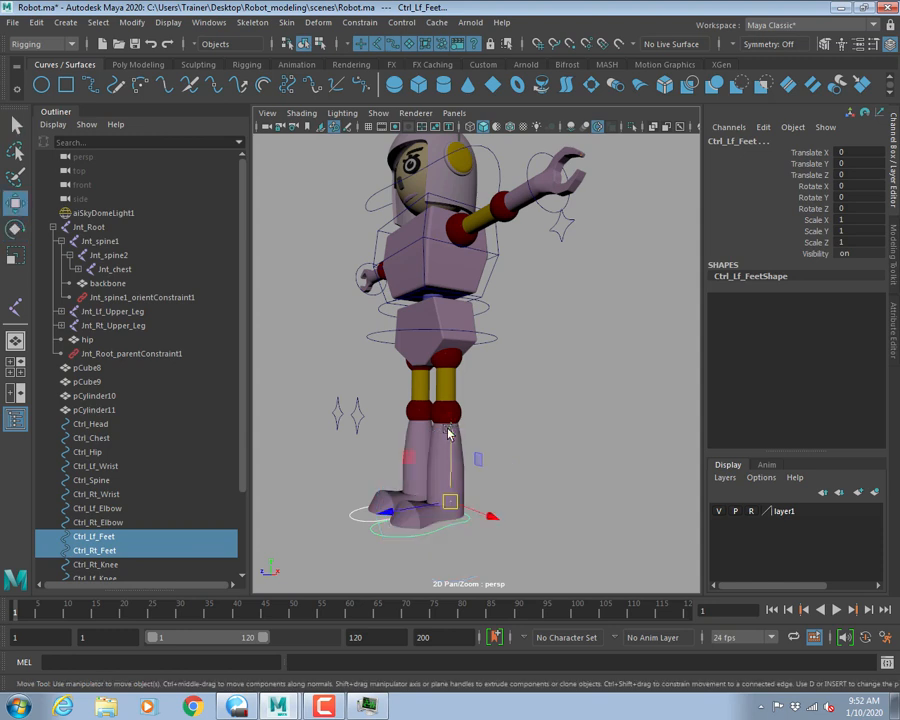
{"action": "mouse_move", "coordinate": [449, 427]}
{"action": "left_mouse_down"}
{"action": "mouse_move", "coordinate": [458, 386]}
{"action": "mouse_move", "coordinate": [453, 422]}
{"action": "left_mouse_up"}
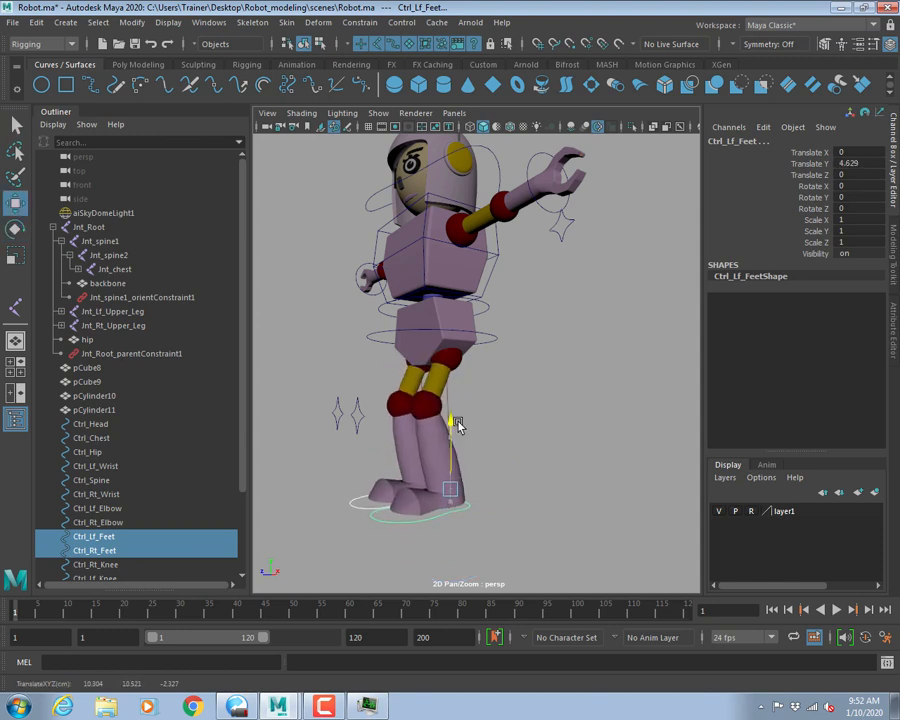
{"action": "left_click_drag", "start_coordinate": [326, 390], "coordinate": [433, 457]}
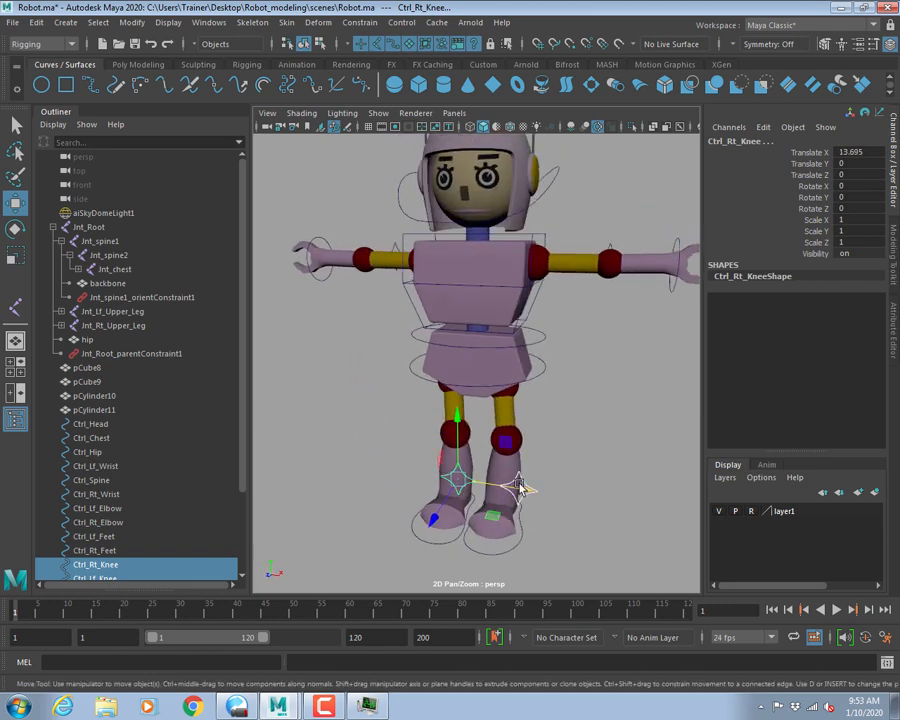
{"action": "left_click_drag", "start_coordinate": [520, 487], "coordinate": [450, 458]}
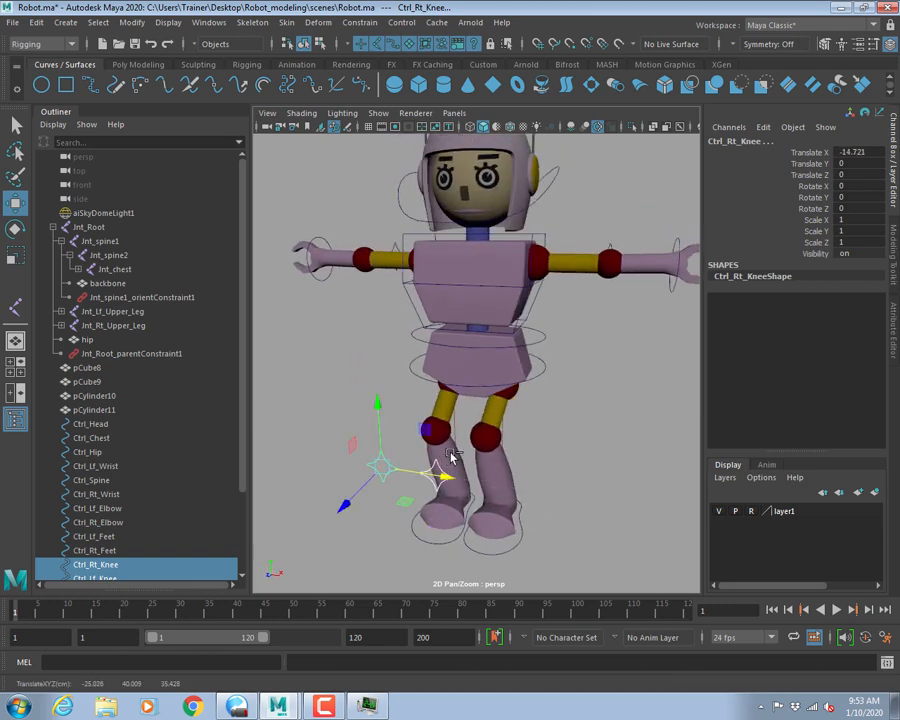
Undo the knee controls' shifts and the raising of both foot controls.
{"action": "key", "text": "ctrl+z"}
{"action": "key", "text": "ctrl+z"}
{"action": "key", "text": "ctrl+z"}
{"action": "key", "text": "ctrl+z"}
{"action": "left_click_drag", "start_coordinate": [555, 458], "coordinate": [501, 425], "text": "alt"}
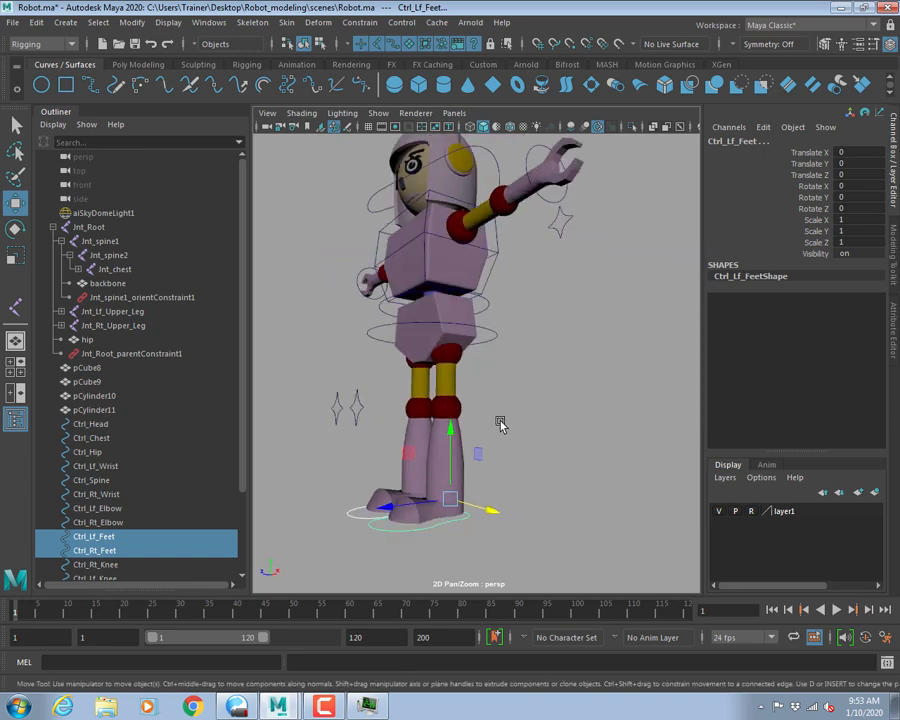
{"action": "left_click", "coordinate": [481, 430]}
Test the left foot by rotating Ctrl_Lf_Feet about -10 degrees in X and moving it up about 7.6.
{"action": "middle_click_drag", "start_coordinate": [456, 447], "coordinate": [498, 430], "text": "alt"}
{"action": "left_click_drag", "start_coordinate": [577, 407], "coordinate": [482, 448], "text": "alt"}
{"action": "middle_click_drag", "start_coordinate": [482, 448], "coordinate": [522, 424], "text": "alt"}
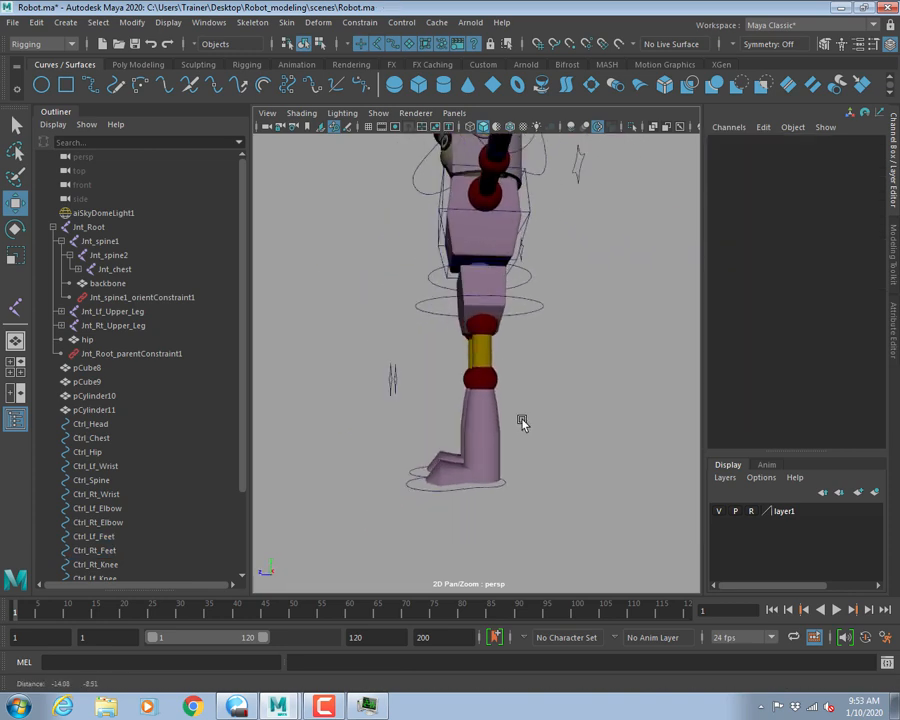
{"action": "left_click_drag", "start_coordinate": [522, 424], "coordinate": [544, 432], "text": "alt"}
{"action": "right_click_drag", "start_coordinate": [544, 432], "coordinate": [637, 464], "text": "alt"}
{"action": "left_click_drag", "start_coordinate": [637, 464], "coordinate": [536, 465], "text": "alt"}
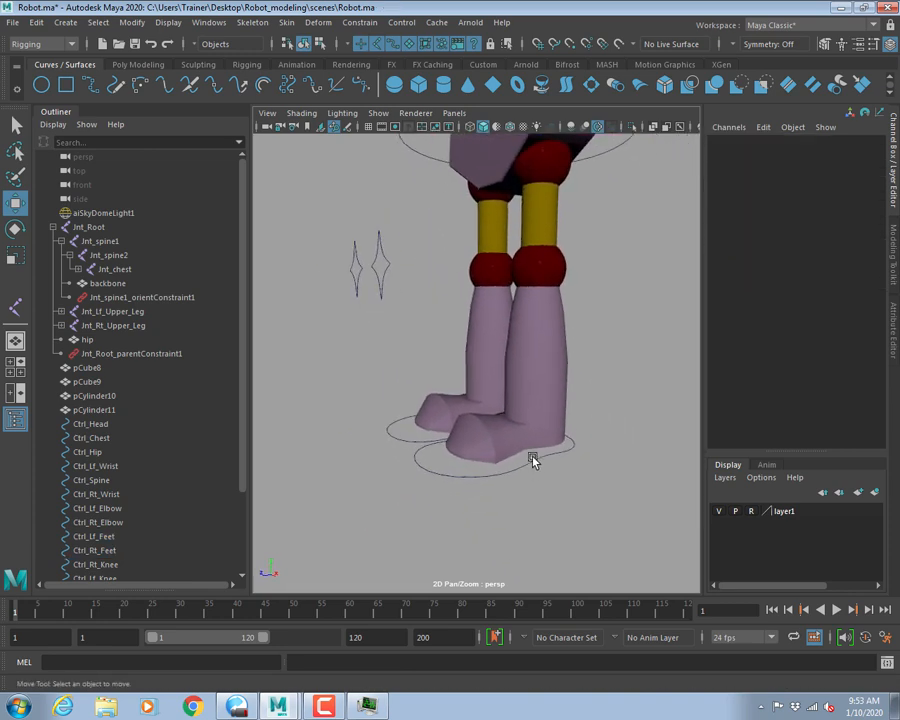
{"action": "left_click", "coordinate": [533, 462]}
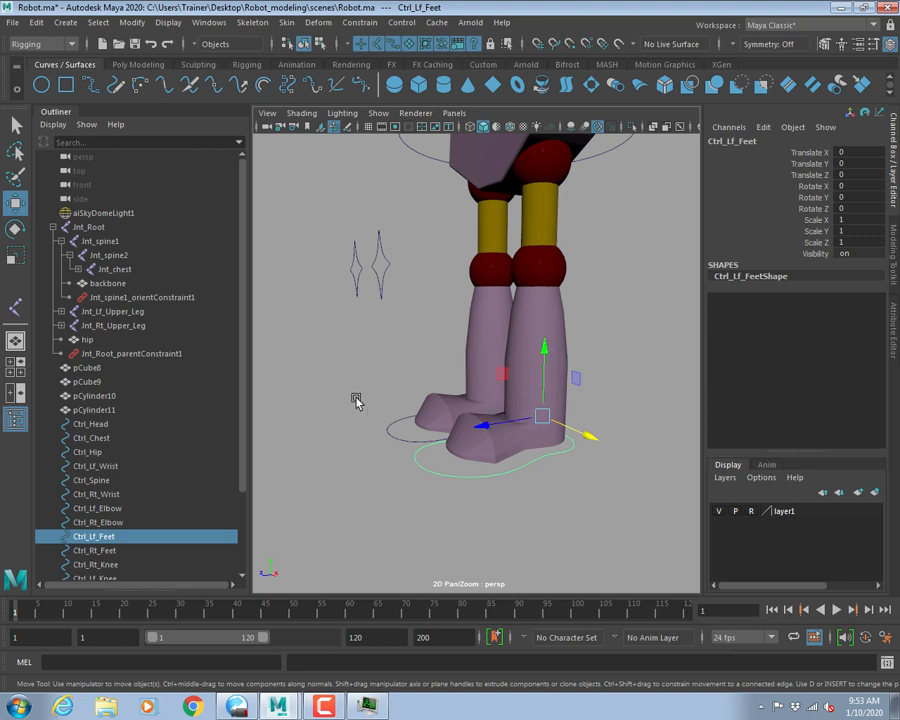
{"action": "key", "text": "e"}
{"action": "left_click_drag", "start_coordinate": [482, 380], "coordinate": [501, 355]}
{"action": "key", "text": "w"}
{"action": "left_click_drag", "start_coordinate": [523, 405], "coordinate": [549, 388]}
Undo the left foot control's move and rotation, leaving nothing selected.
{"action": "key", "text": "ctrl+z"}
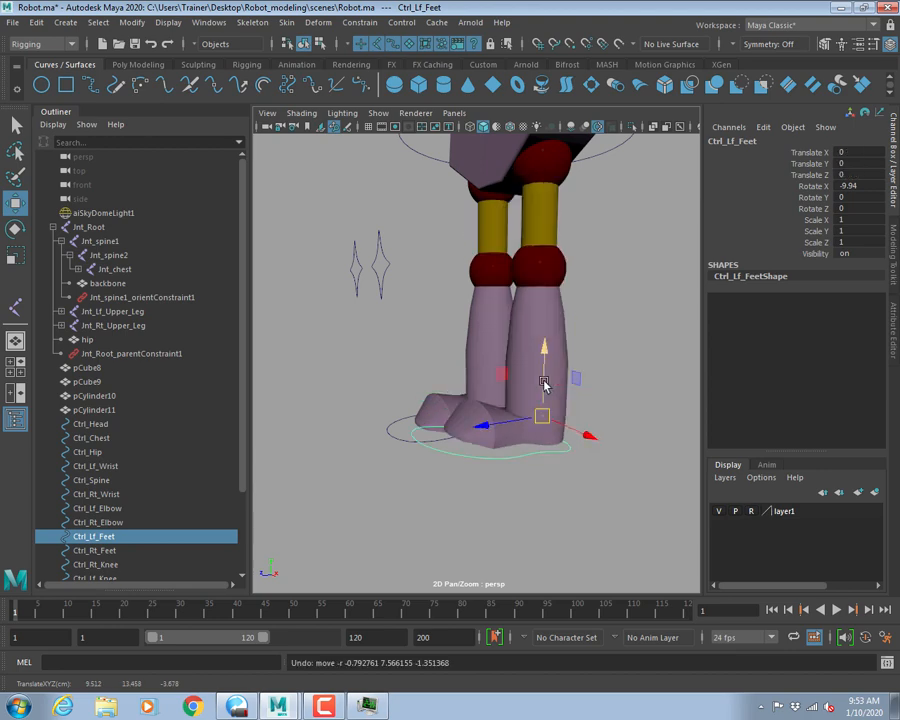
{"action": "key", "text": "ctrl+z"}
{"action": "left_click", "coordinate": [628, 270]}
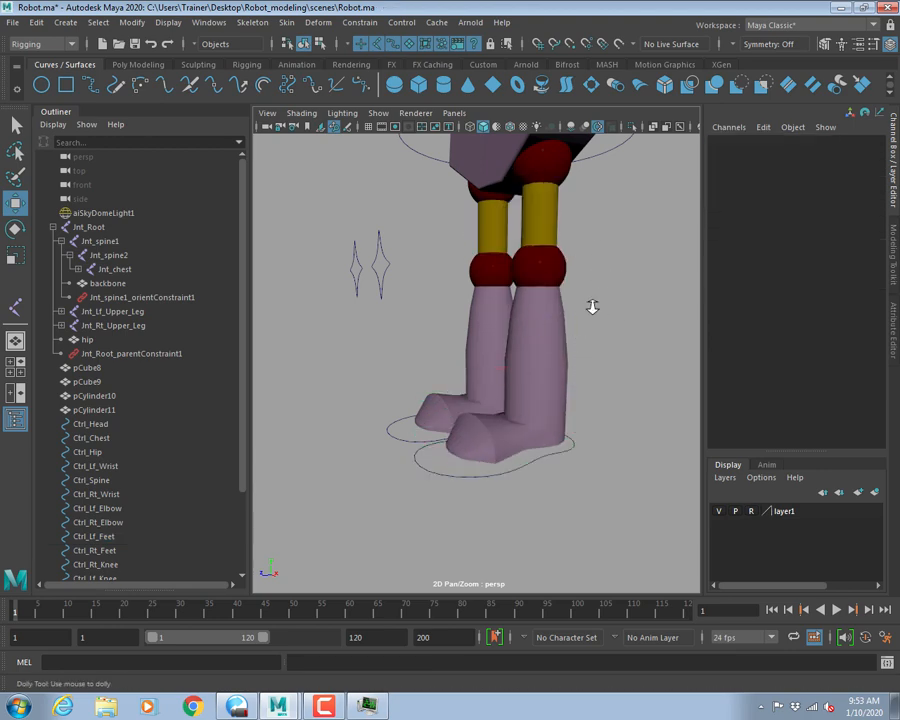
Examine the whole robot and its control curves from several angles.
{"action": "scroll", "coordinate": [605, 310], "scroll_direction": "down", "scroll_amount": 5}
{"action": "scroll", "coordinate": [552, 380], "scroll_direction": "down", "scroll_amount": 5}
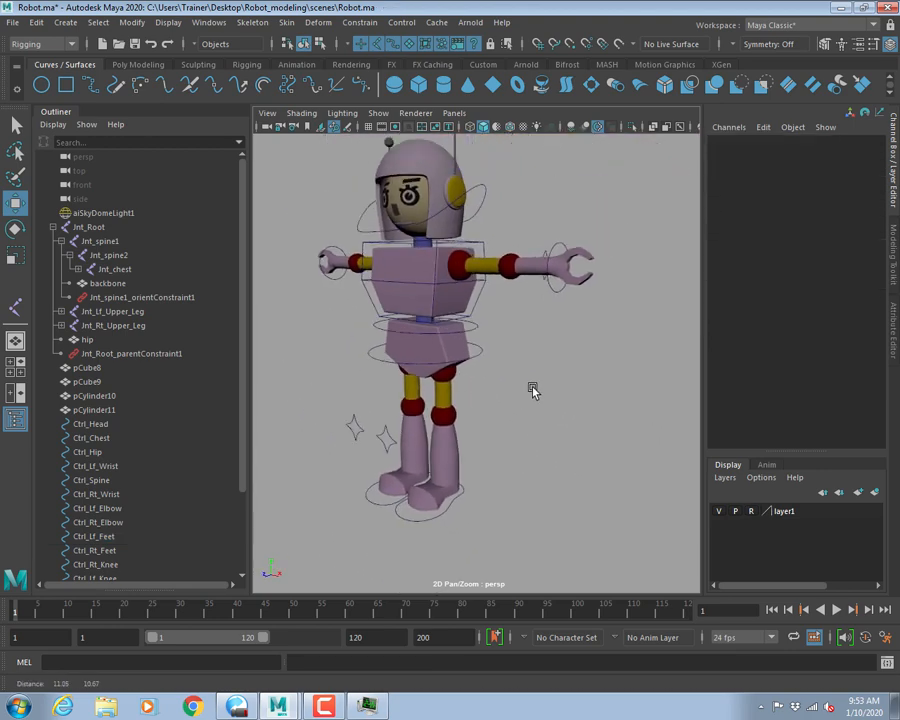
{"action": "left_click_drag", "start_coordinate": [532, 390], "coordinate": [520, 377], "text": "alt"}
{"action": "scroll", "coordinate": [530, 388], "scroll_direction": "up", "scroll_amount": 3}
{"action": "middle_click_drag", "start_coordinate": [537, 393], "coordinate": [591, 345], "text": "alt"}
{"action": "left_click_drag", "start_coordinate": [591, 345], "coordinate": [519, 344], "text": "alt"}
{"action": "scroll", "coordinate": [538, 392], "scroll_direction": "down", "scroll_amount": 5}
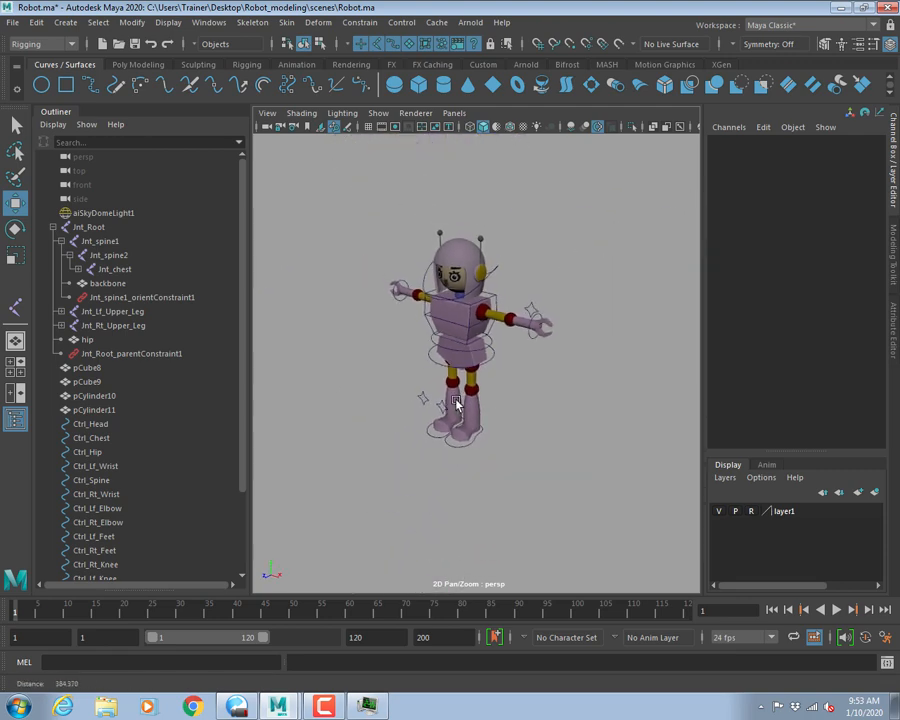
{"action": "left_click_drag", "start_coordinate": [497, 405], "coordinate": [531, 403], "text": "alt"}
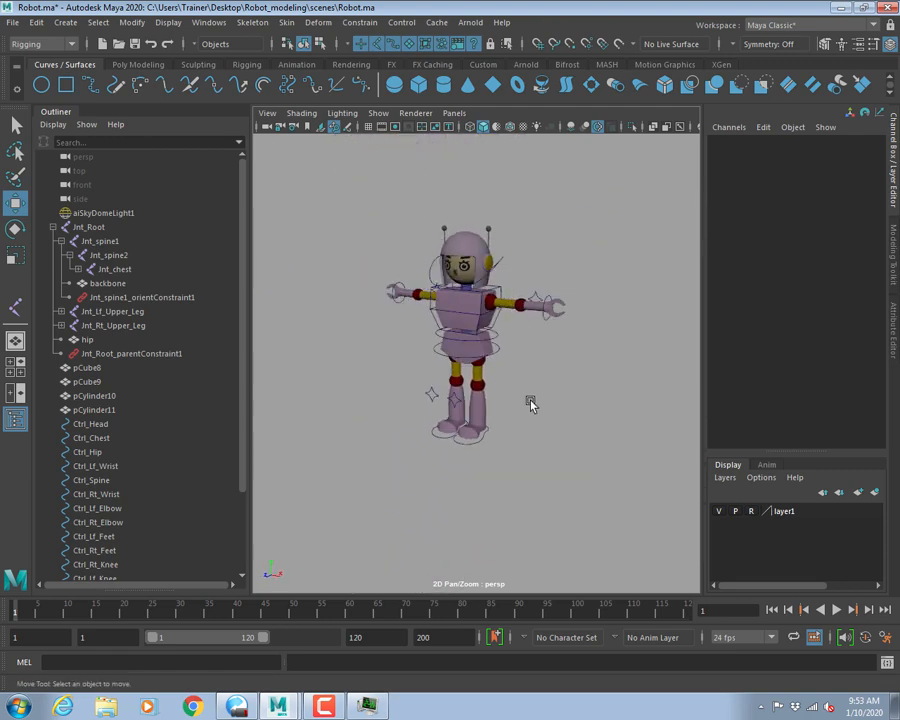
Draw a large NURBS circle on the ground grid around the robot in the top view.
{"action": "left_click", "coordinate": [42, 87]}
{"action": "key", "text": "space"}
{"action": "key", "text": "space"}
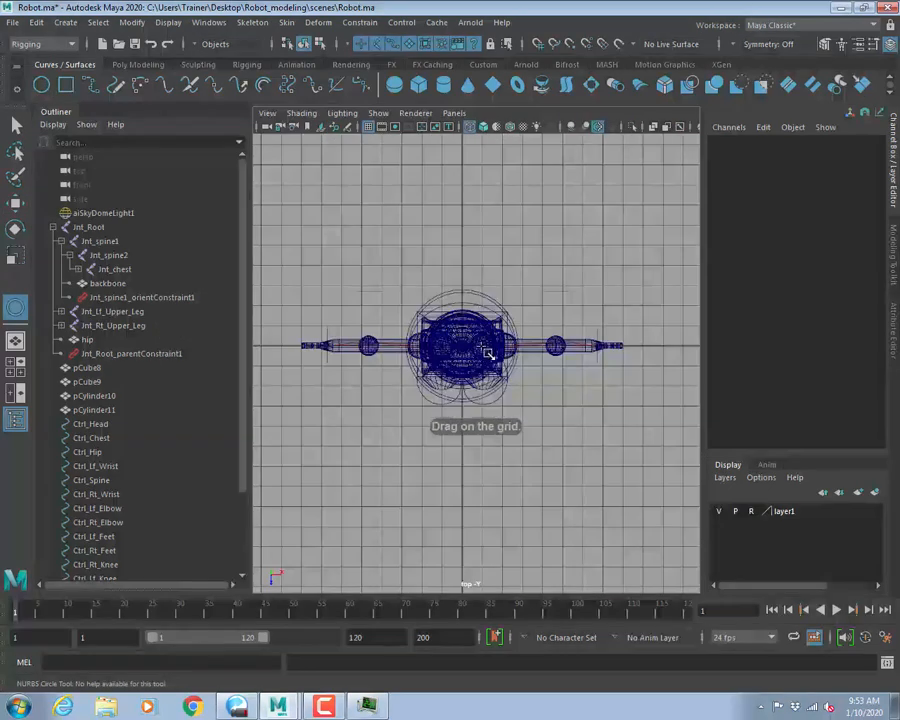
{"action": "key", "text": "w"}
{"action": "key", "text": "space"}
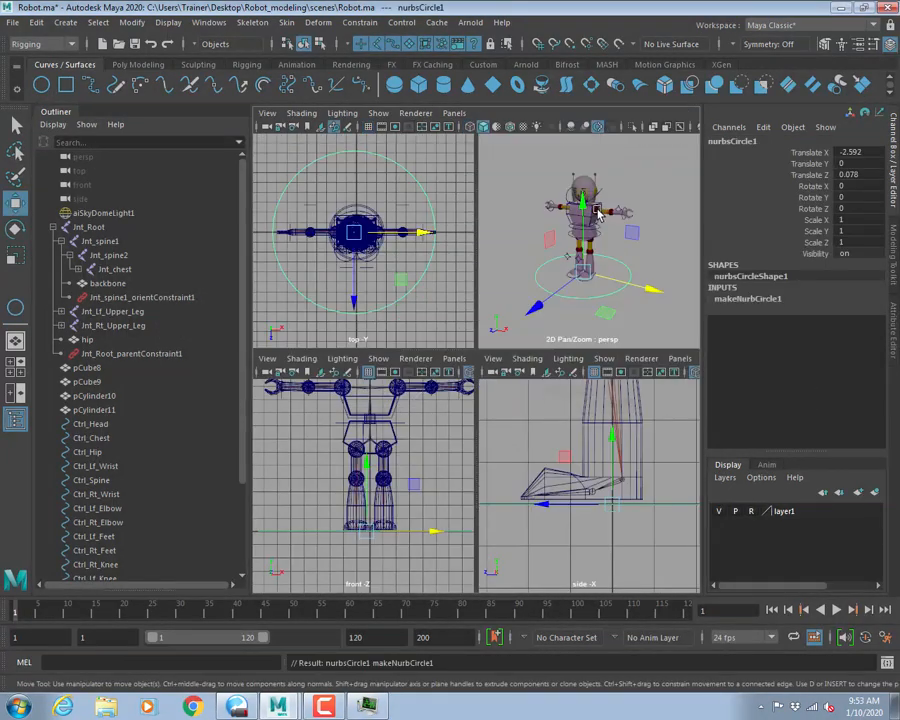
Center the new circle under the robot by setting its Translate X, Y and Z to 0.
{"action": "key", "text": "space"}
{"action": "scroll", "coordinate": [420, 390], "scroll_direction": "up", "scroll_amount": 5}
{"action": "left_click_drag", "start_coordinate": [422, 391], "coordinate": [500, 454], "text": "alt"}
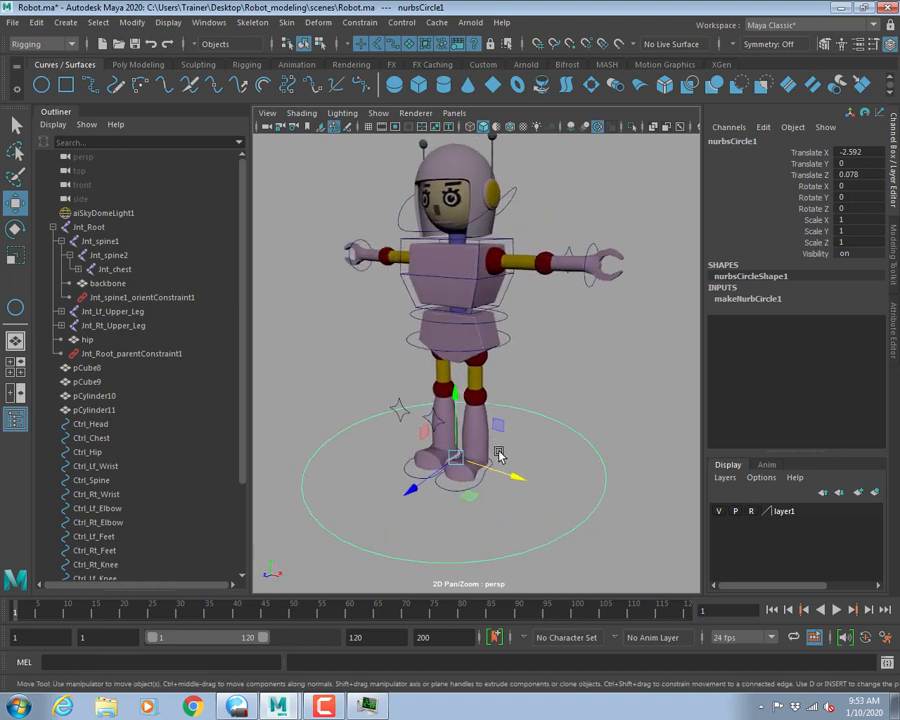
{"action": "middle_click_drag", "start_coordinate": [532, 471], "coordinate": [572, 428], "text": "alt"}
{"action": "left_click_drag", "start_coordinate": [533, 428], "coordinate": [553, 405], "text": "alt"}
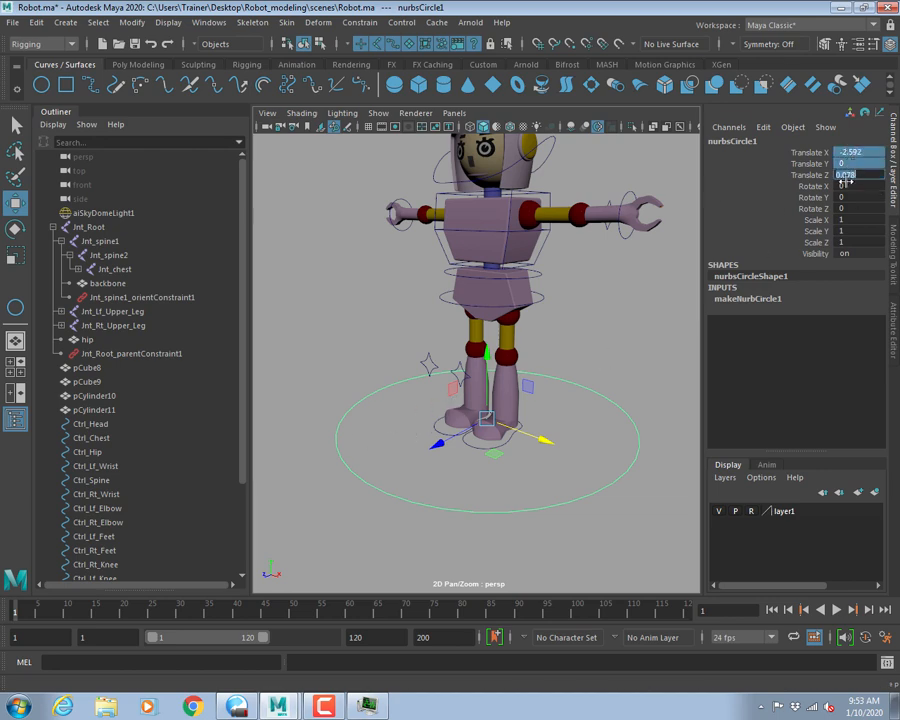
{"action": "key", "text": "Return"}
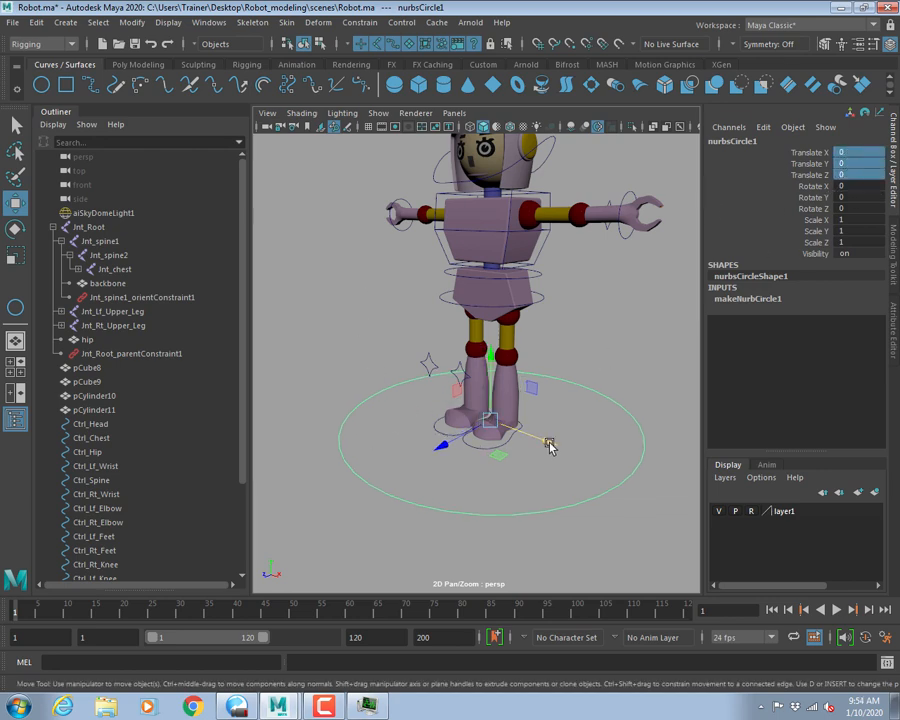
Freeze the transformations of the large circle around the feet and delete its construction history.
{"action": "left_click_drag", "start_coordinate": [549, 444], "coordinate": [110, 446], "text": "alt"}
{"action": "left_click", "coordinate": [92, 22]}
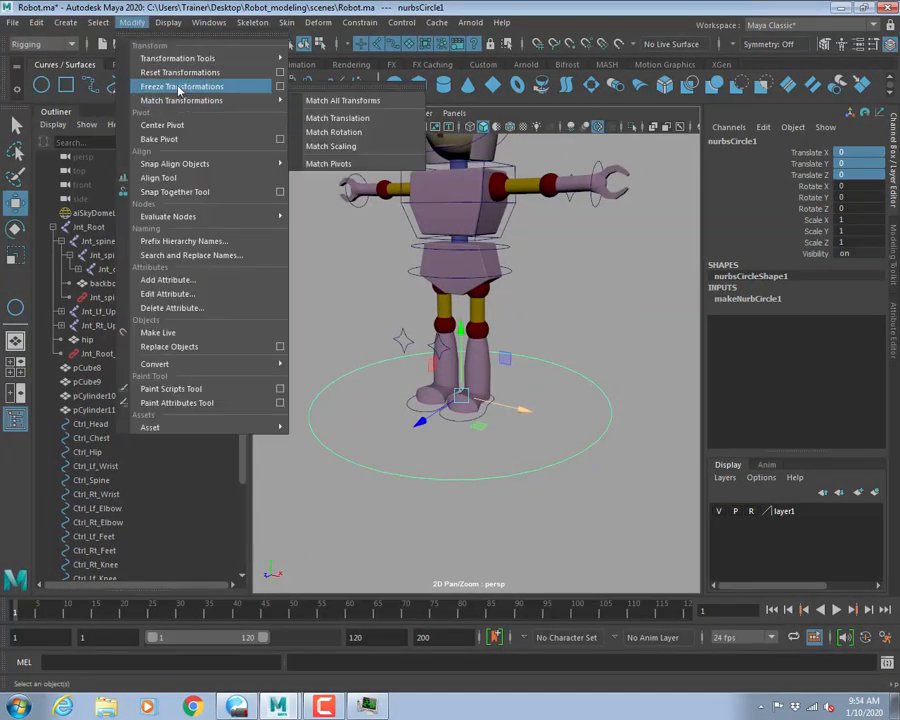
{"action": "left_click", "coordinate": [176, 87]}
{"action": "left_click", "coordinate": [16, 22]}
{"action": "left_click", "coordinate": [36, 22]}
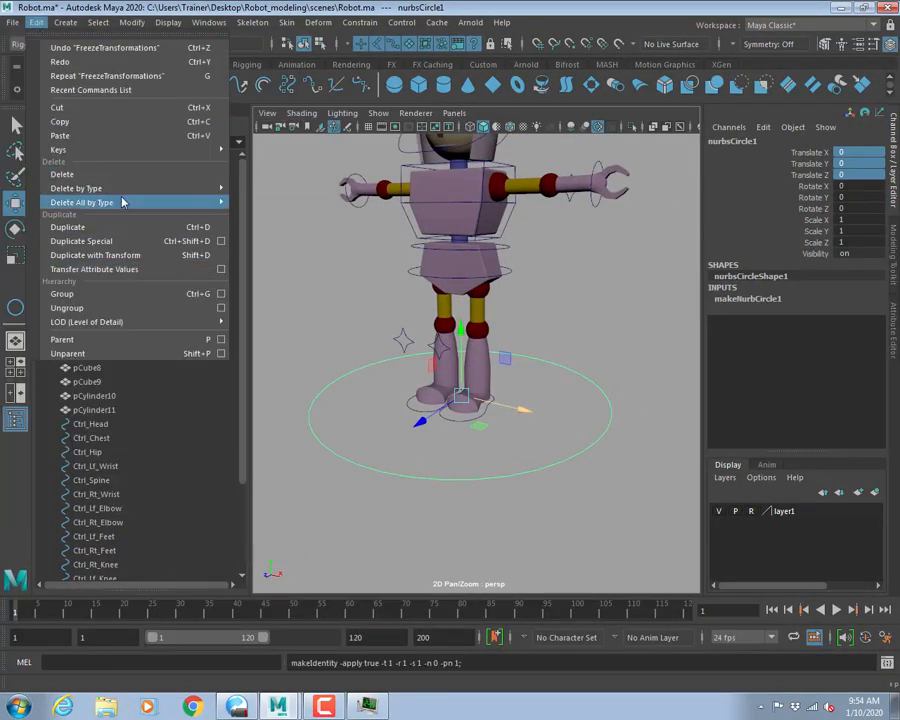
{"action": "mouse_move", "coordinate": [120, 188]}
{"action": "left_click", "coordinate": [301, 188]}
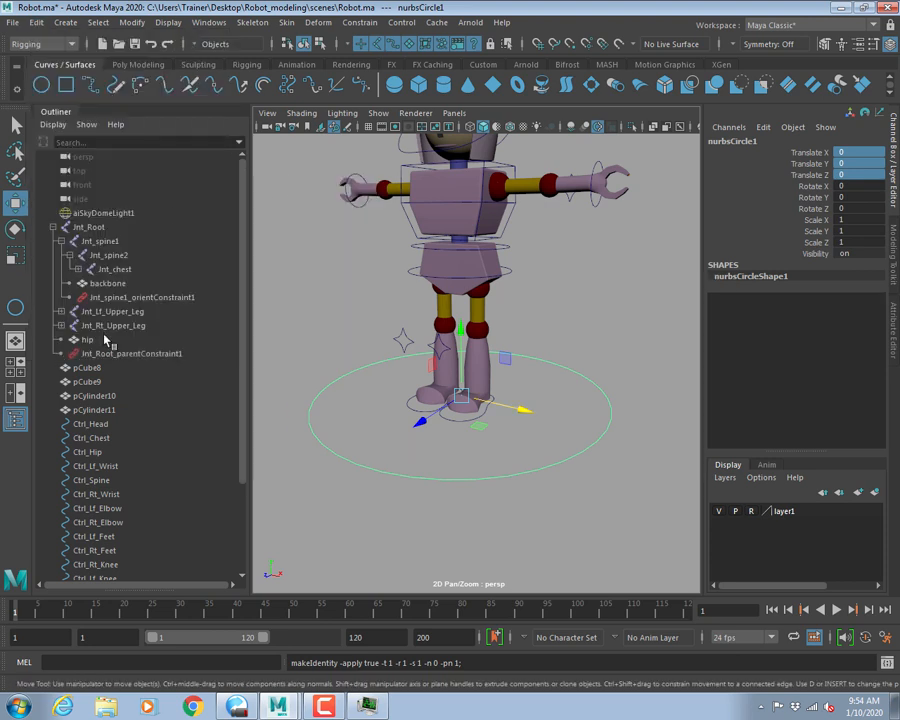
Rename the large ground circle to Ctrl_MAIN, following the naming of the other controls, and clear the selection.
{"action": "left_click", "coordinate": [404, 342]}
{"action": "scroll", "coordinate": [150, 470], "scroll_direction": "down", "scroll_amount": 3}
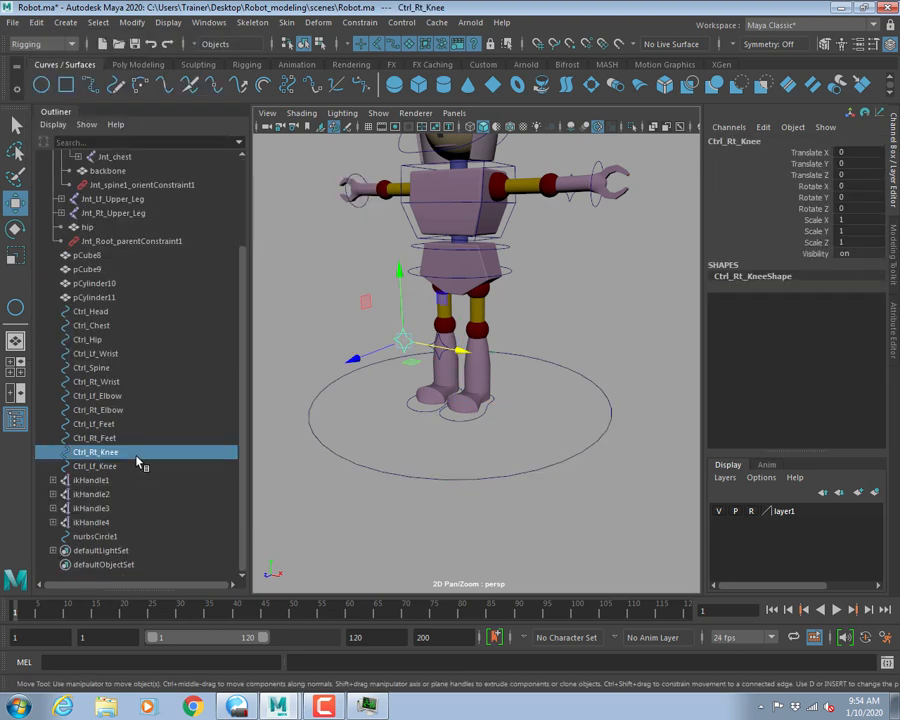
{"action": "left_click", "coordinate": [338, 462]}
{"action": "double_click", "coordinate": [98, 537]}
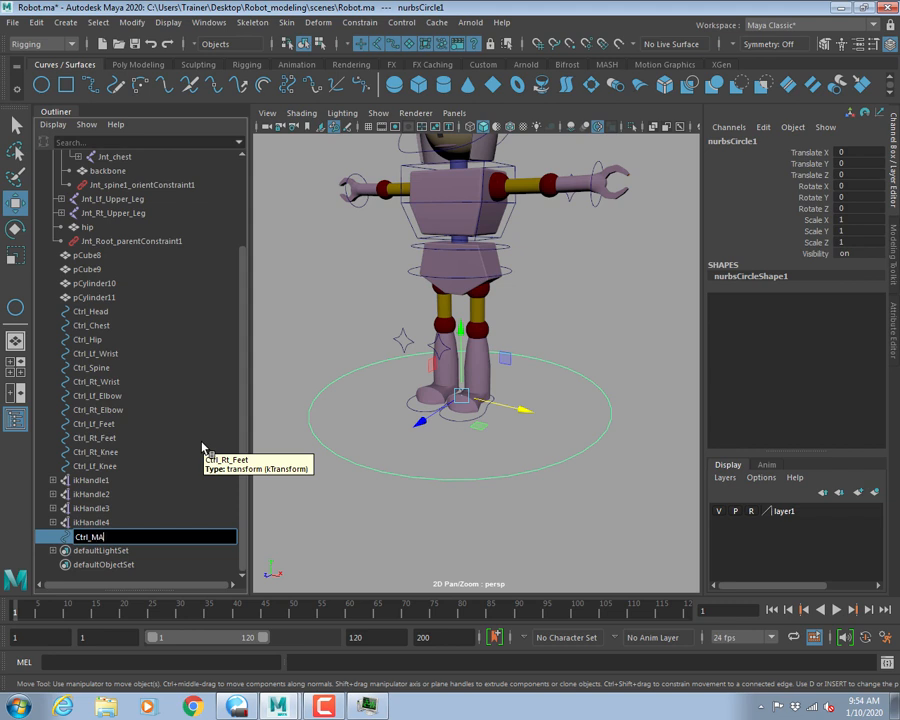
{"action": "type", "text": "Ctrl_MAIN"}
{"action": "key", "text": "Return"}
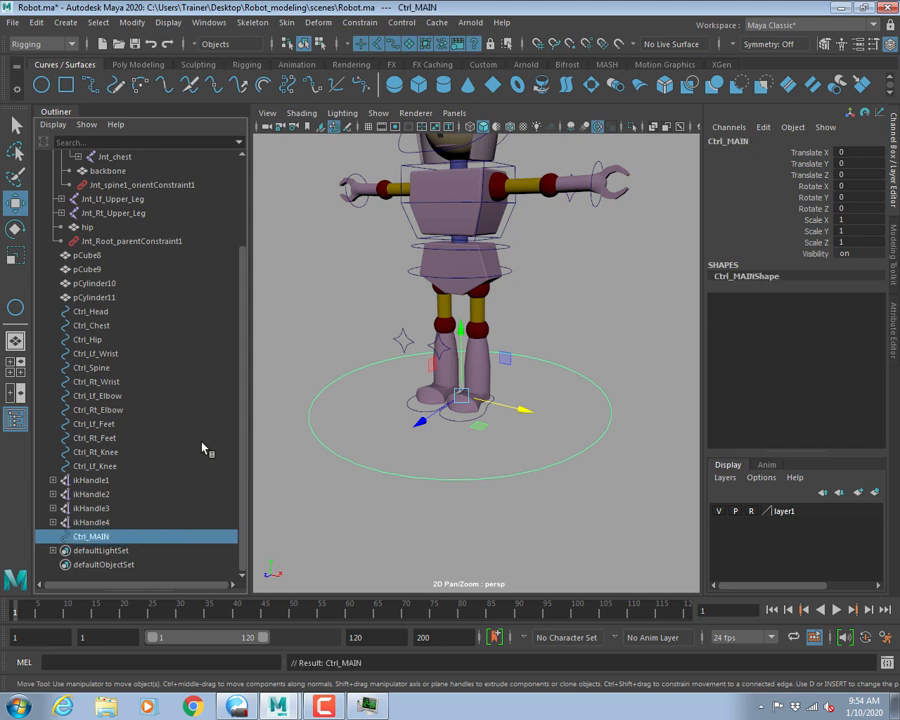
{"action": "left_click", "coordinate": [522, 358]}
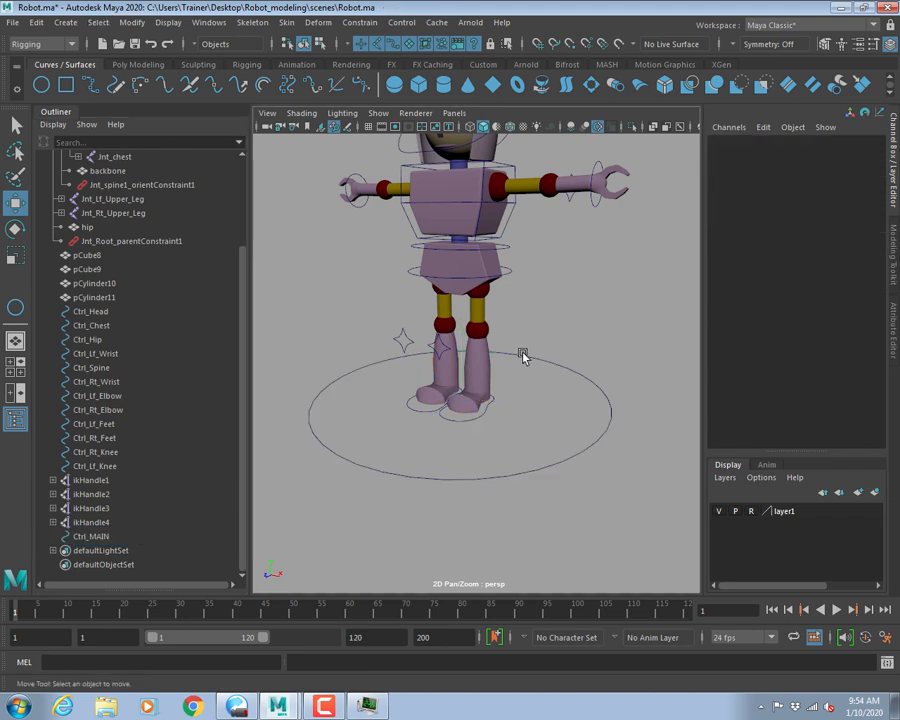
Test the hip control by moving it about 30 units in Z and about -21 in Y, undoing each move.
{"action": "left_click_drag", "start_coordinate": [522, 358], "coordinate": [535, 336], "text": "alt"}
{"action": "left_click", "coordinate": [537, 334]}
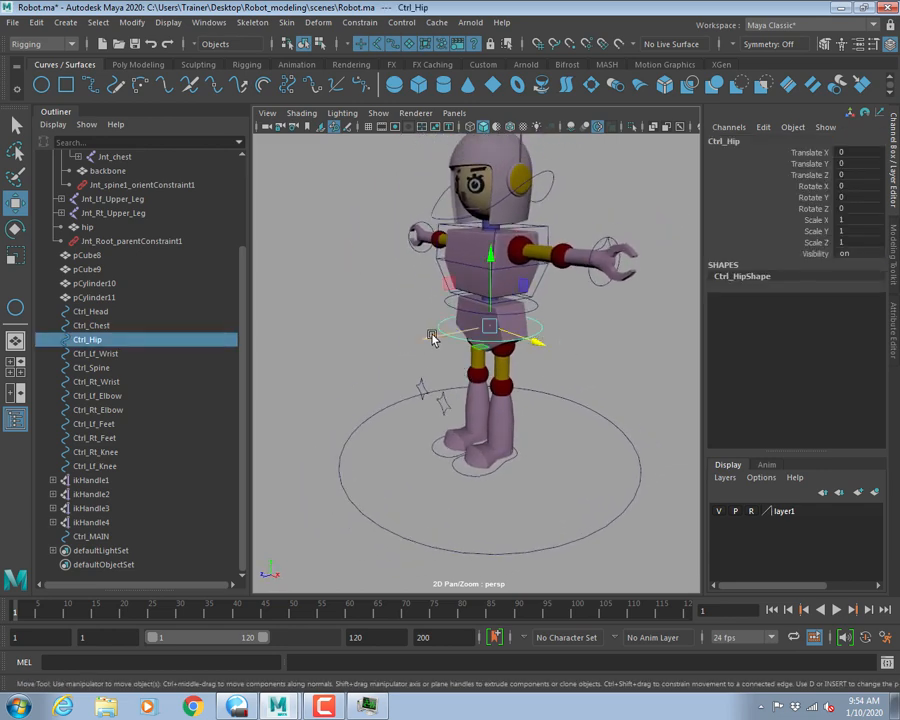
{"action": "left_click_drag", "start_coordinate": [432, 338], "coordinate": [379, 384]}
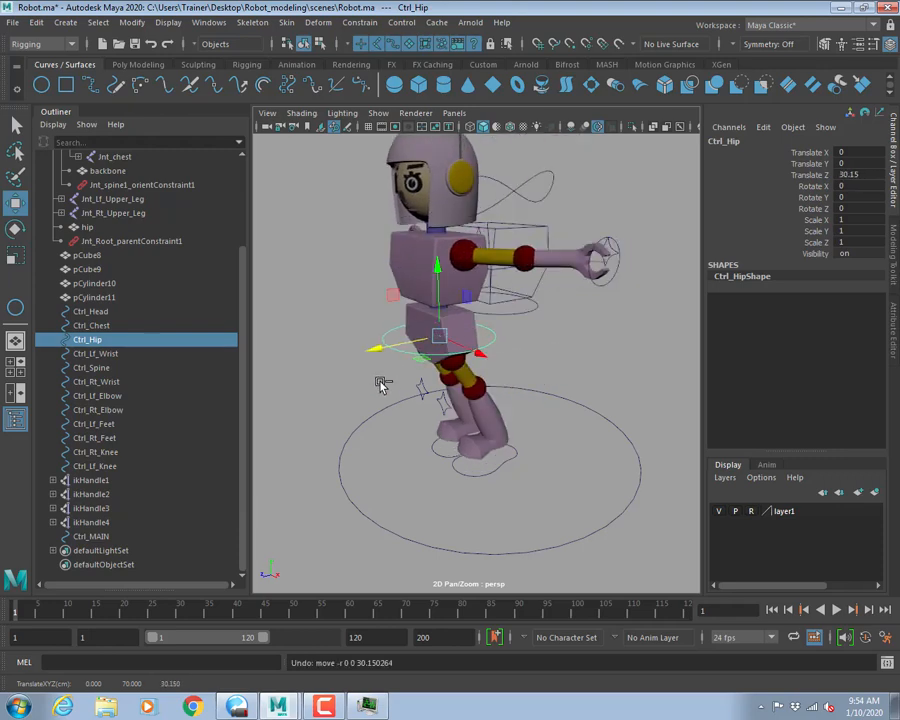
{"action": "key", "text": "ctrl+z"}
{"action": "left_click_drag", "start_coordinate": [483, 262], "coordinate": [485, 295]}
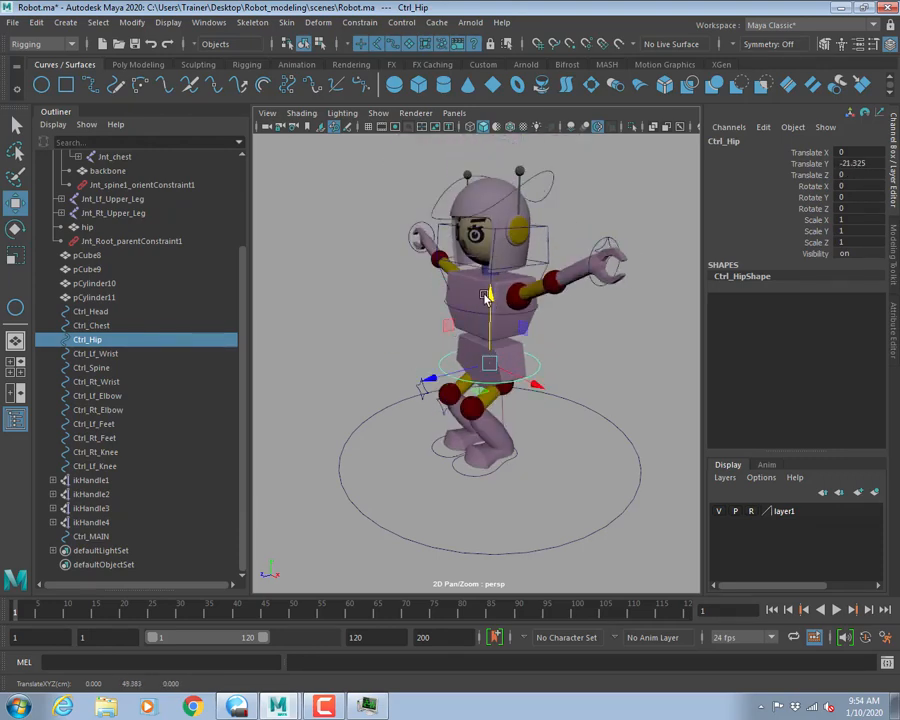
{"action": "key", "text": "ctrl+z"}
{"action": "left_click", "coordinate": [586, 343]}
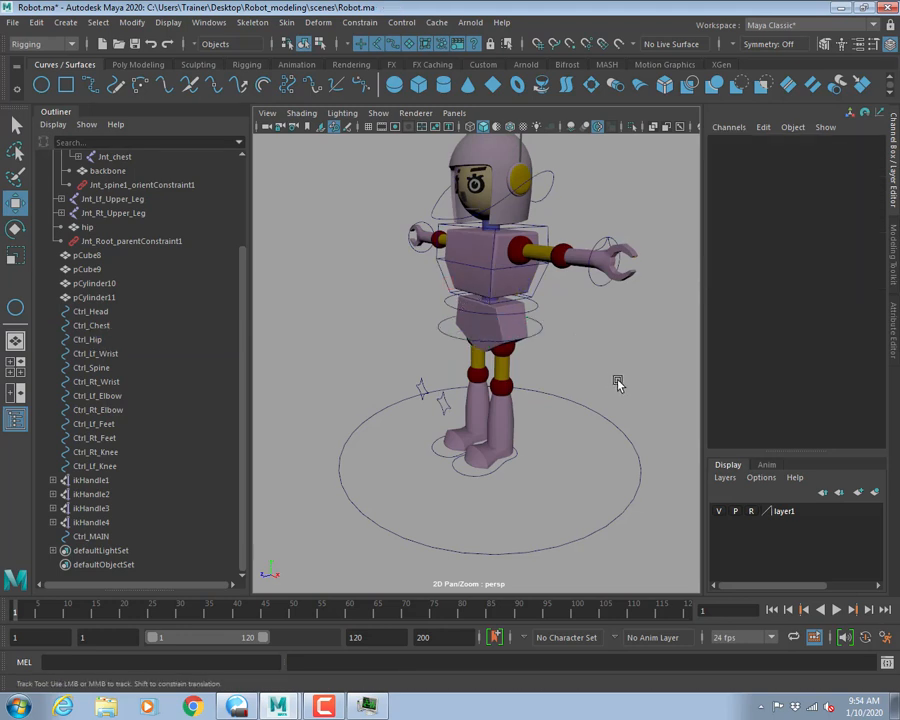
Save the robot scene with nothing selected.
{"action": "left_click_drag", "start_coordinate": [617, 384], "coordinate": [553, 397], "text": "alt"}
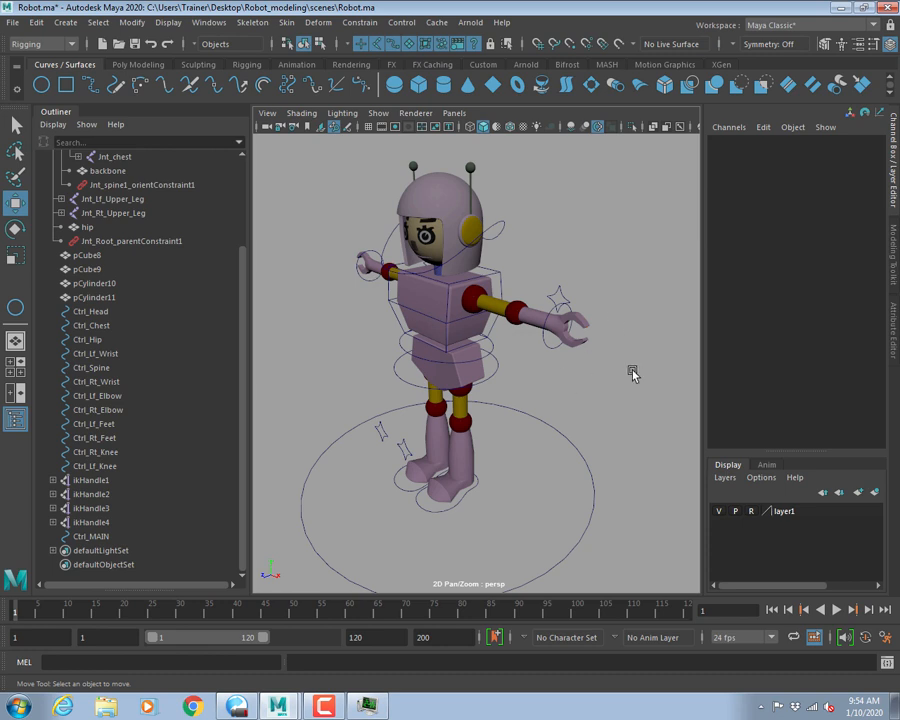
{"action": "left_click_drag", "start_coordinate": [397, 338], "coordinate": [427, 339], "text": "alt"}
{"action": "right_click_drag", "start_coordinate": [427, 339], "coordinate": [464, 340], "text": "alt"}
{"action": "middle_click_drag", "start_coordinate": [544, 327], "coordinate": [517, 347], "text": "alt"}
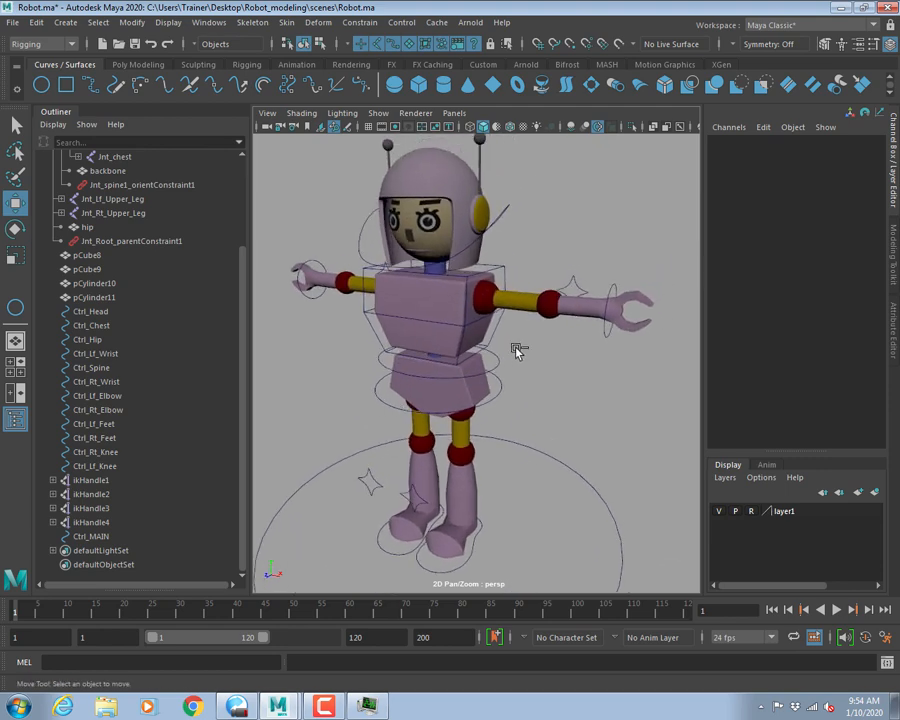
{"action": "key", "text": "ctrl+s"}
Test the chest control by rotating it about 33 degrees around X, and undo the rotation.
{"action": "middle_click_drag", "start_coordinate": [398, 262], "coordinate": [422, 291], "text": "alt"}
{"action": "right_click_drag", "start_coordinate": [422, 291], "coordinate": [532, 267], "text": "alt"}
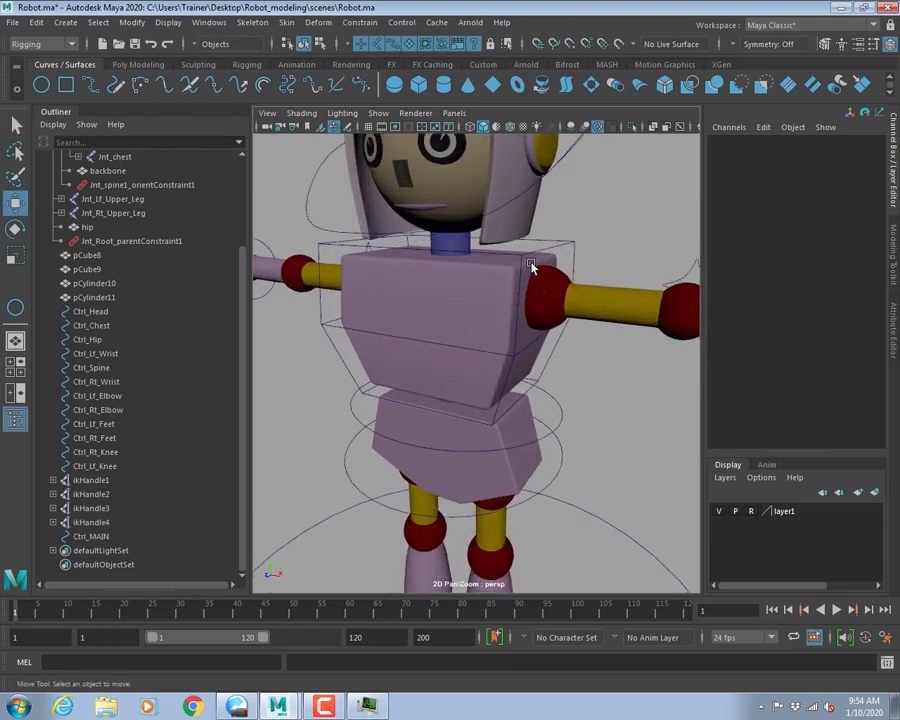
{"action": "middle_click_drag", "start_coordinate": [532, 267], "coordinate": [496, 327], "text": "alt"}
{"action": "middle_click_drag", "start_coordinate": [625, 290], "coordinate": [540, 262], "text": "alt"}
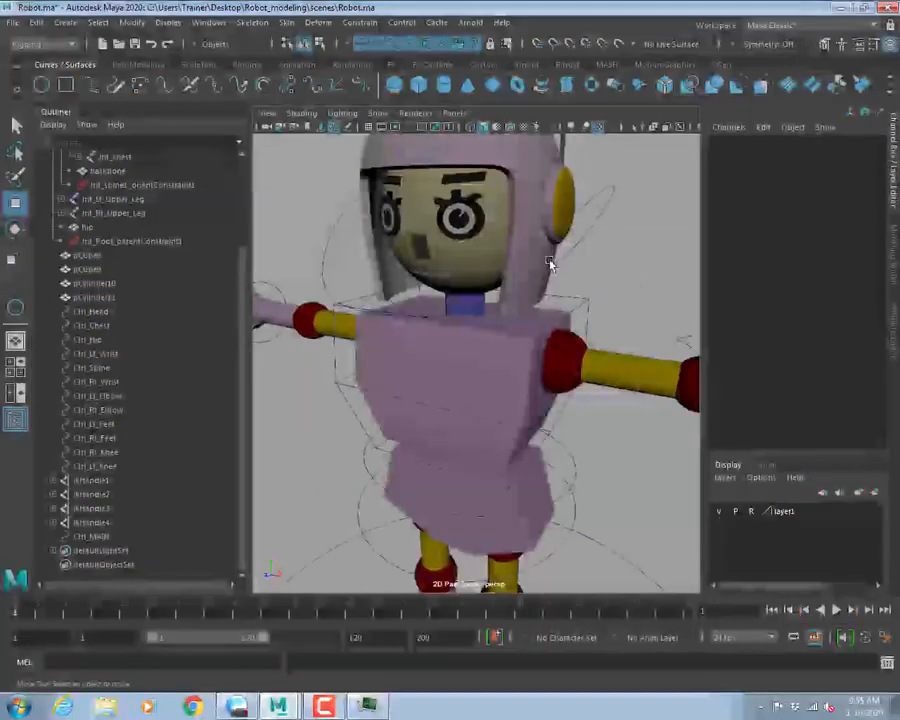
{"action": "left_click", "coordinate": [588, 303]}
{"action": "left_click_drag", "start_coordinate": [581, 305], "coordinate": [600, 330], "text": "alt"}
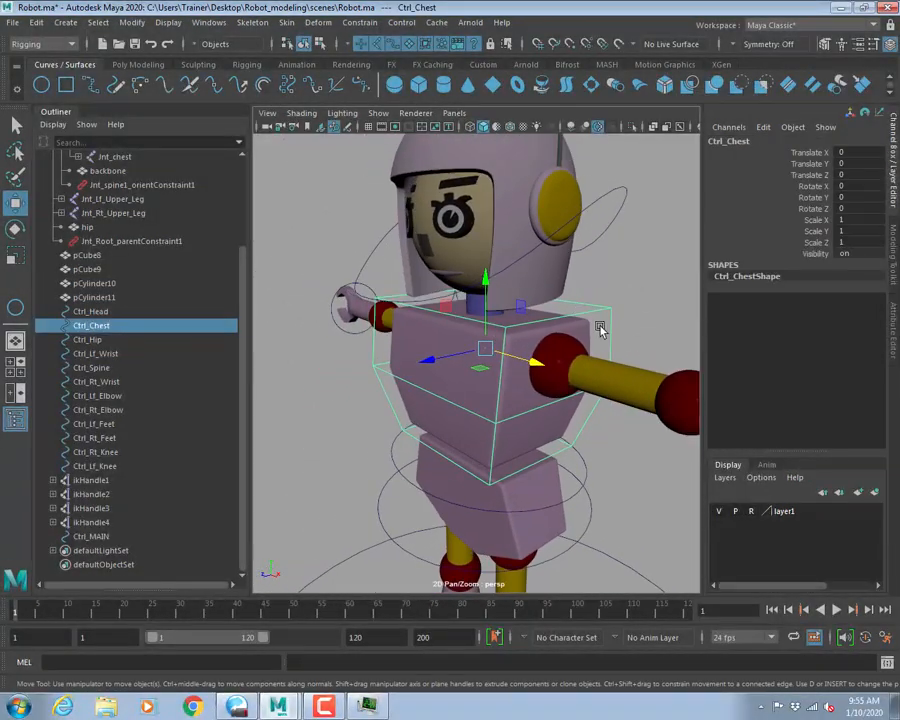
{"action": "key", "text": "e"}
{"action": "left_click_drag", "start_coordinate": [463, 300], "coordinate": [516, 356]}
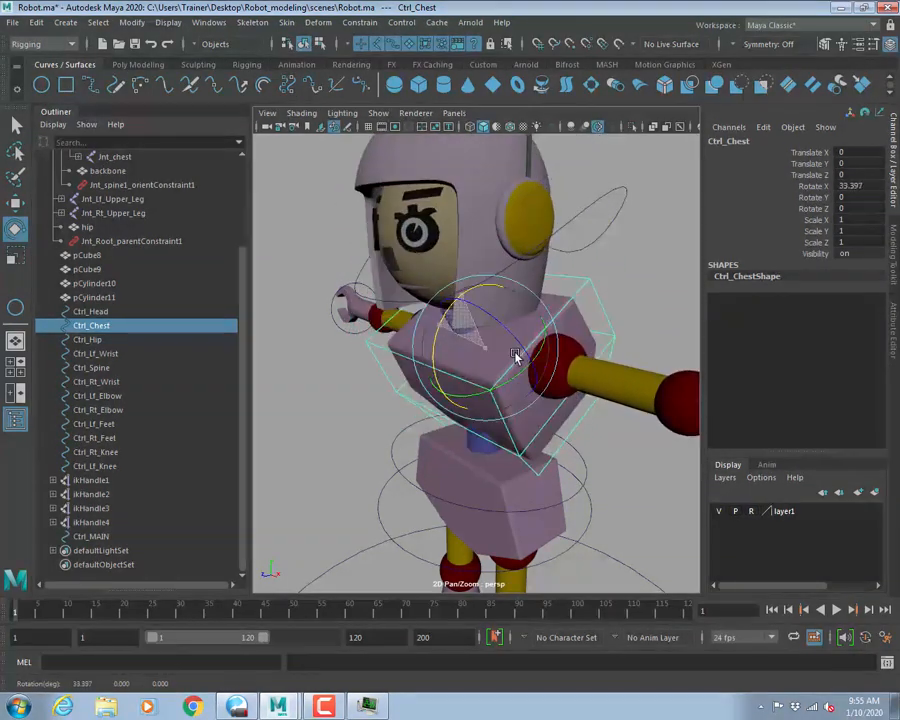
{"action": "key", "text": "ctrl+z"}
Hide the Channel Box to enlarge the viewport and select the head control curve without a manipulator.
{"action": "left_click_drag", "start_coordinate": [565, 277], "coordinate": [586, 326], "text": "alt"}
{"action": "left_click", "coordinate": [896, 190]}
{"action": "scroll", "coordinate": [707, 328], "scroll_direction": "down", "scroll_amount": 2}
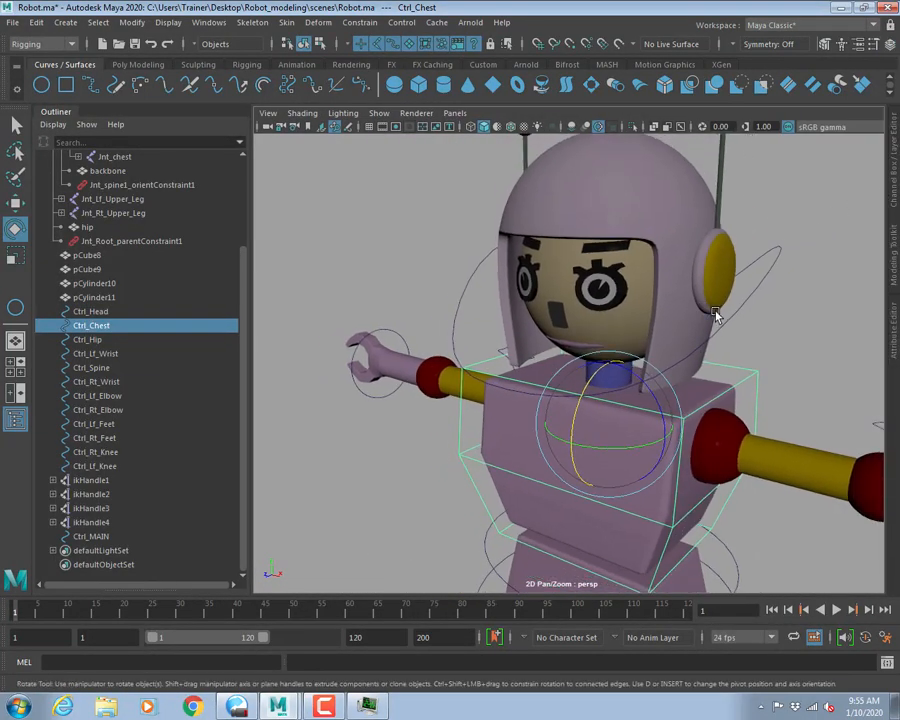
{"action": "middle_click_drag", "start_coordinate": [717, 315], "coordinate": [661, 271], "text": "alt"}
{"action": "left_click", "coordinate": [663, 217]}
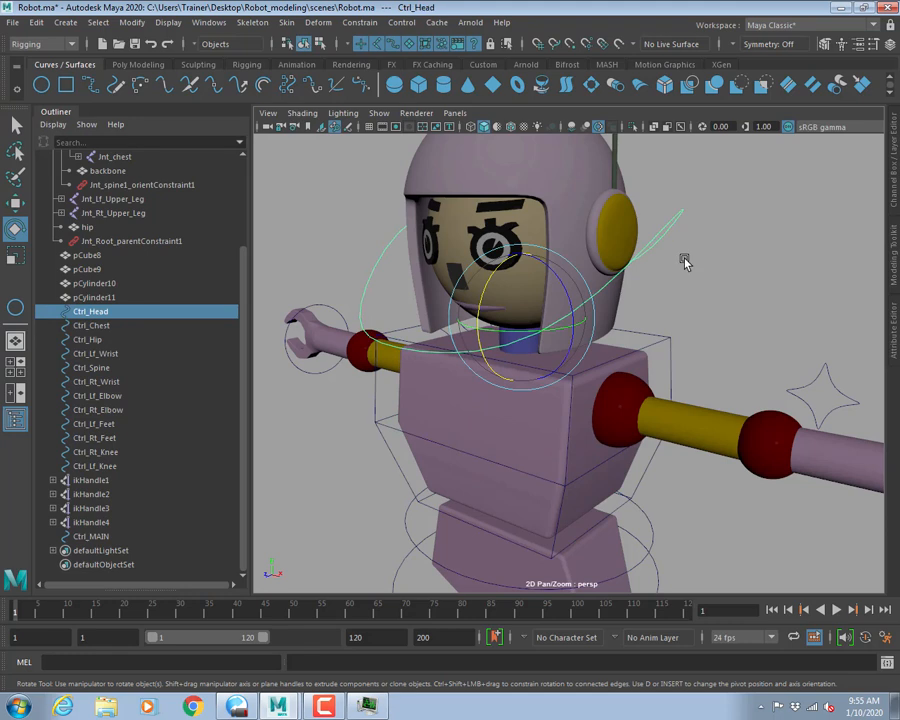
{"action": "key", "text": "q"}
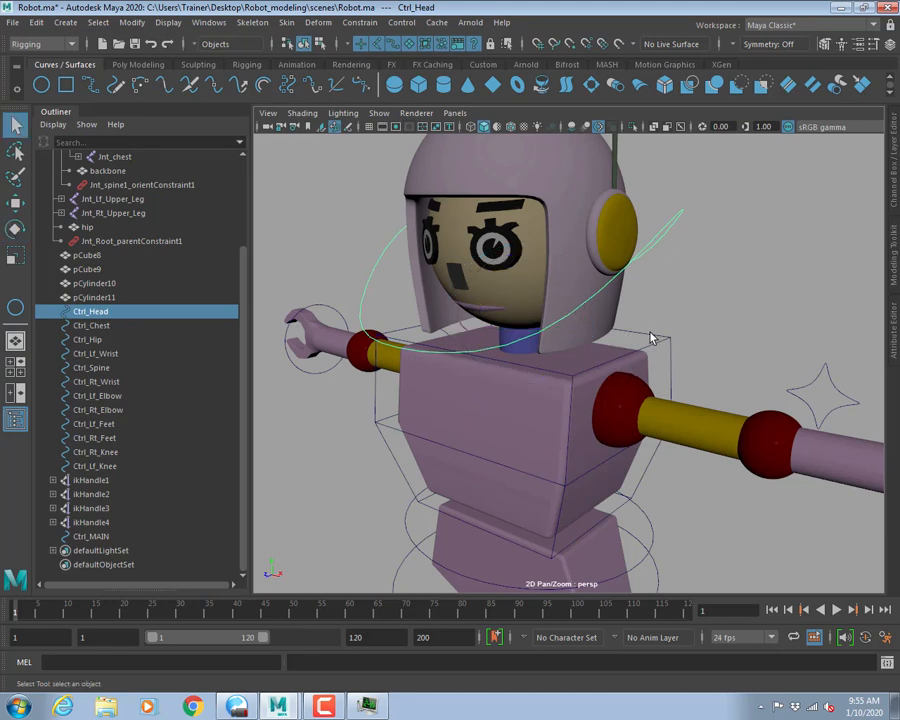
Show the perspective view in wireframe and hide polygons, leaving only the skeleton and control curves displayed.
{"action": "key", "text": "4"}
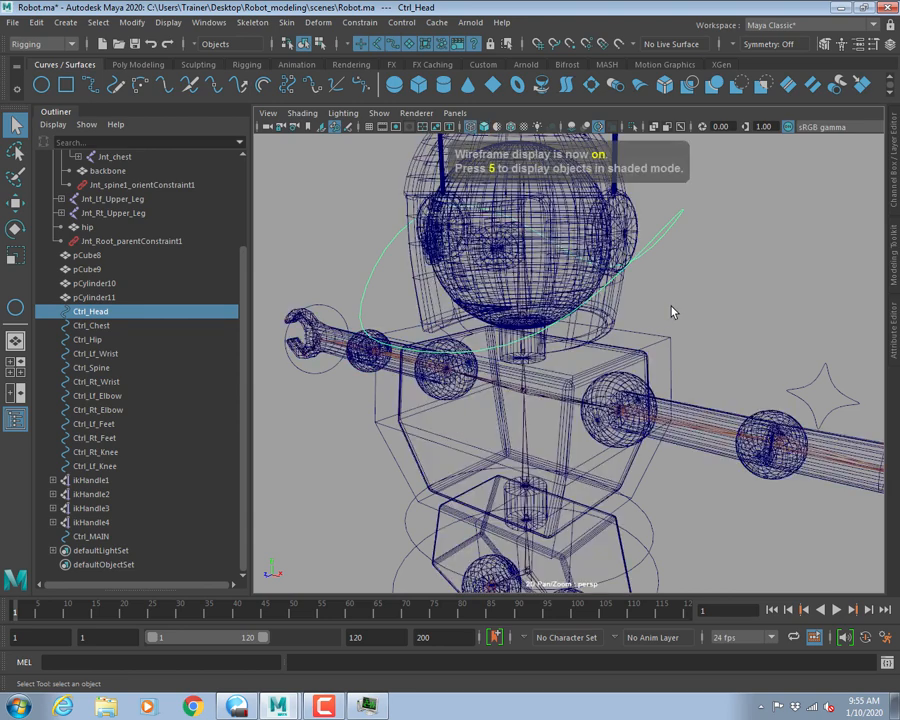
{"action": "left_click", "coordinate": [378, 113]}
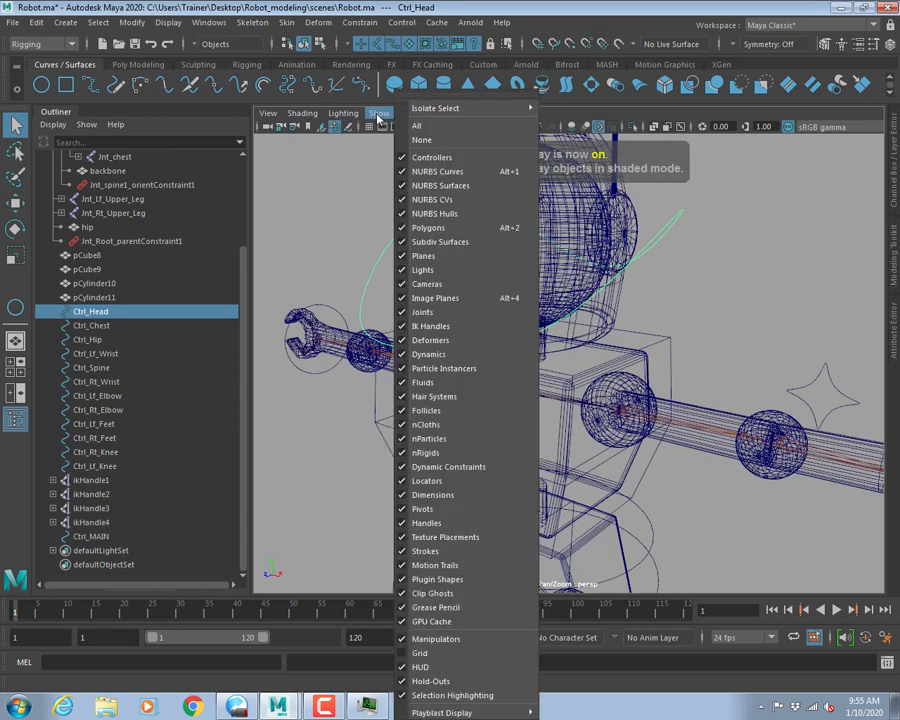
{"action": "left_click", "coordinate": [470, 227]}
{"action": "left_click", "coordinate": [626, 268]}
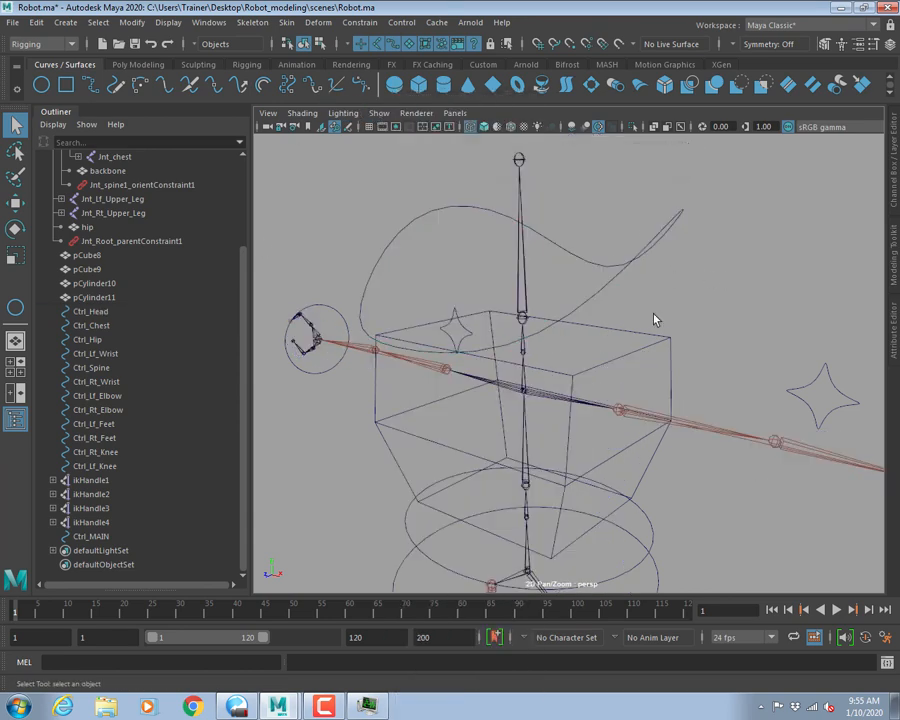
{"action": "left_click_drag", "start_coordinate": [626, 268], "coordinate": [659, 313], "text": "alt"}
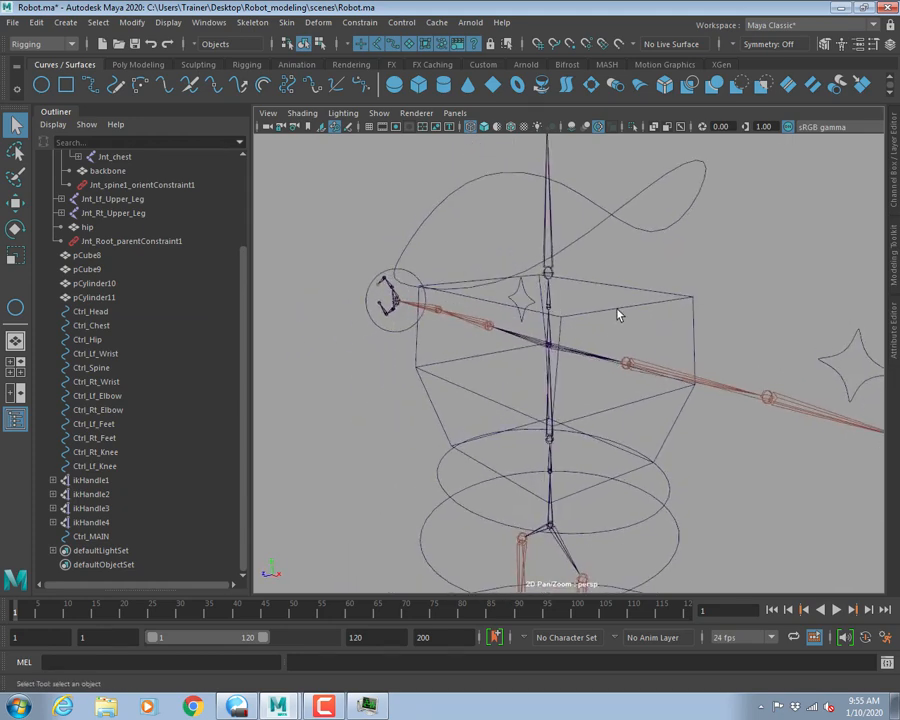
Test the chest control on the bare skeleton by rotating it about 30 degrees around X, and undo the rotation.
{"action": "left_click", "coordinate": [616, 311]}
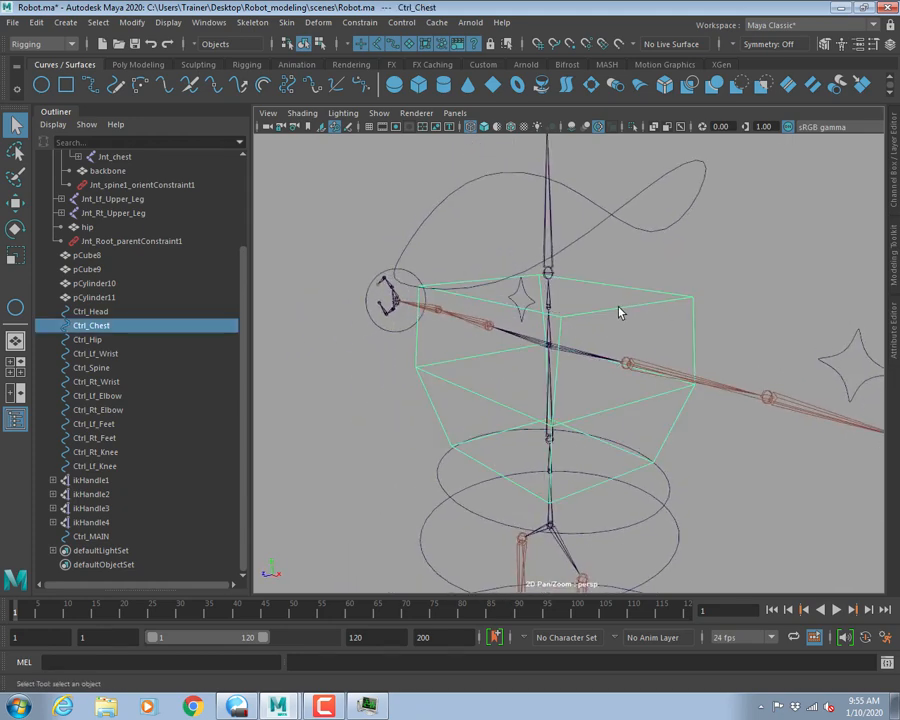
{"action": "key", "text": "e"}
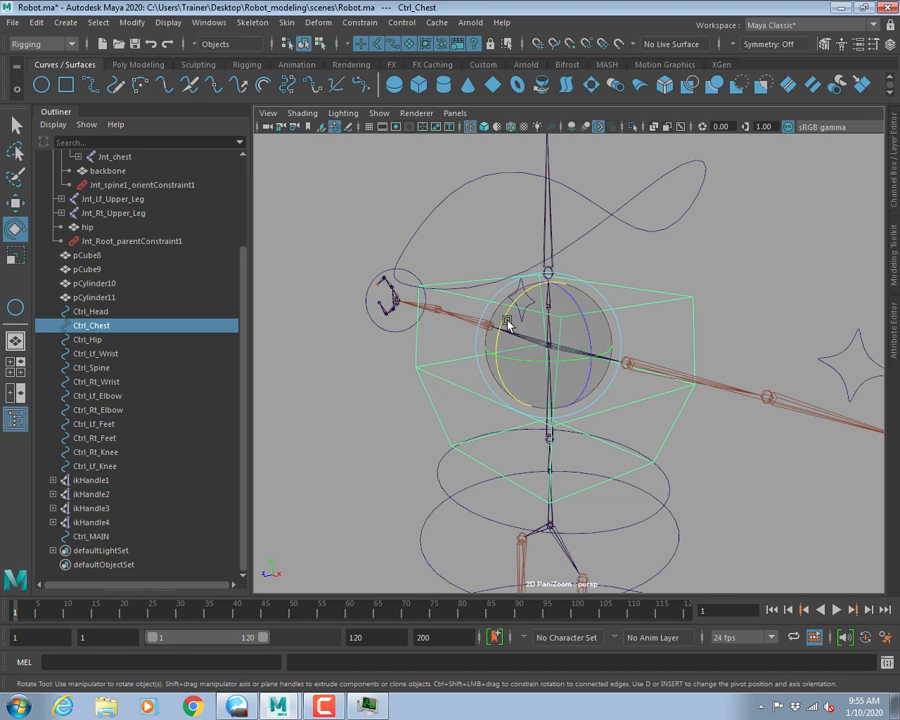
{"action": "left_click_drag", "start_coordinate": [522, 297], "coordinate": [569, 327]}
{"action": "left_click_drag", "start_coordinate": [553, 343], "coordinate": [558, 327], "text": "alt"}
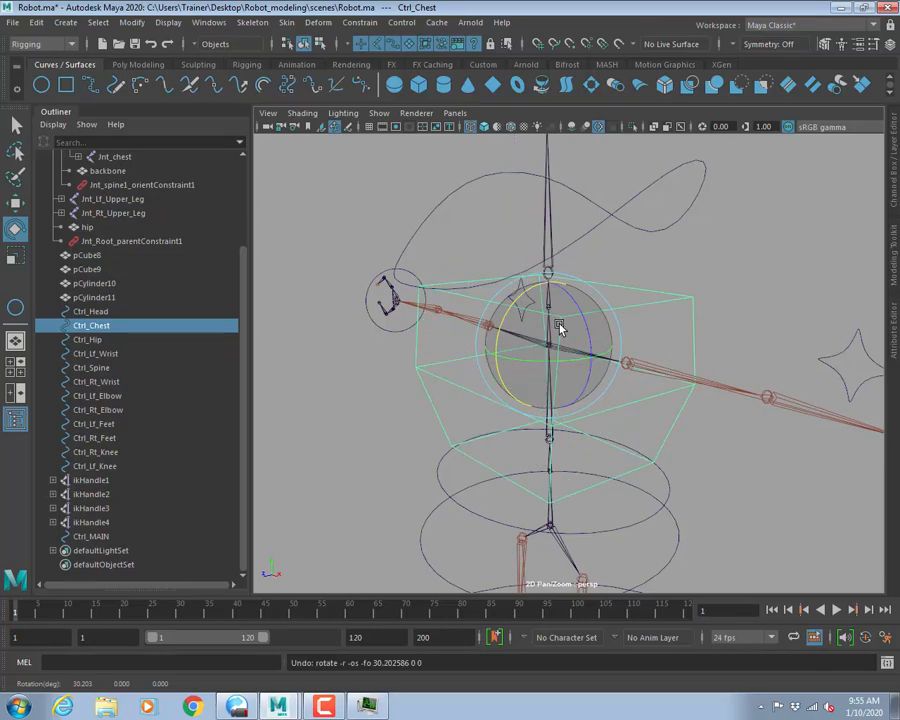
{"action": "right_click_drag", "start_coordinate": [558, 327], "coordinate": [553, 302], "text": "alt"}
{"action": "key", "text": "q"}
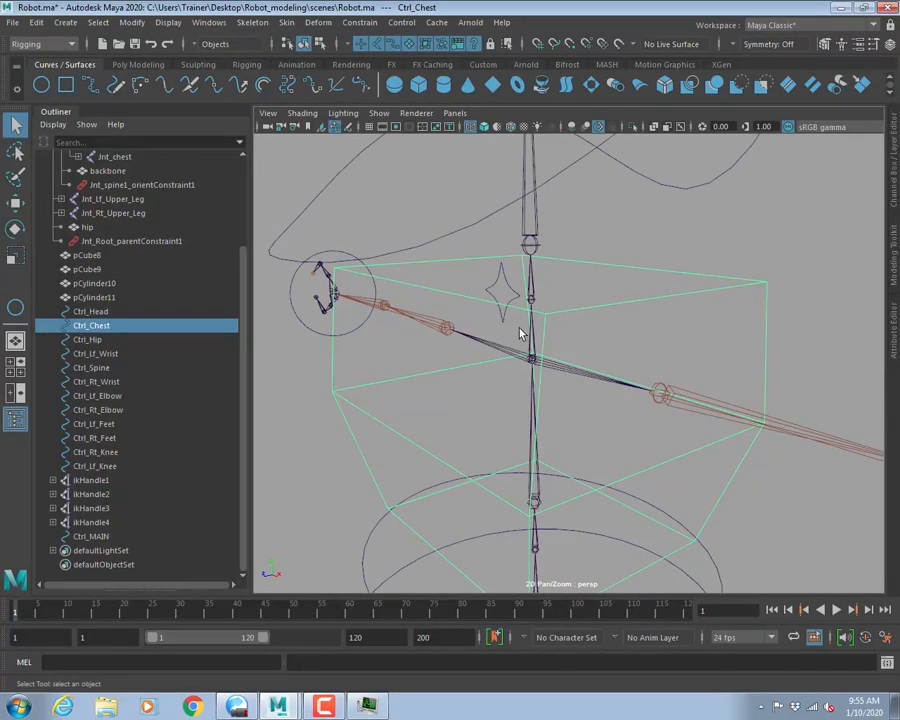
Select the chest joint and the neck joint in turn to inspect the part of the skeleton below each.
{"action": "left_click", "coordinate": [558, 361]}
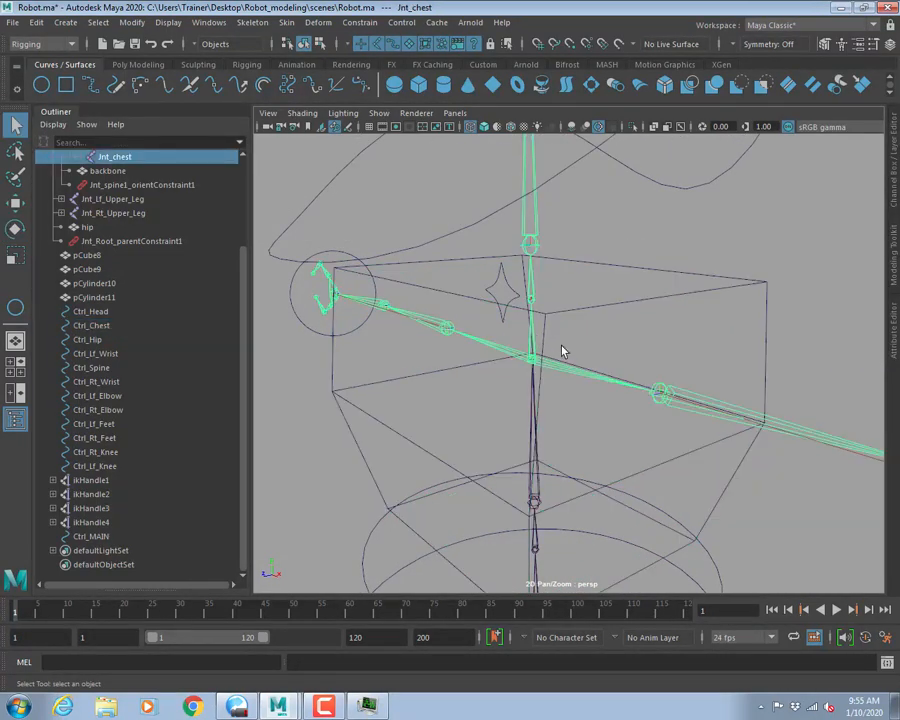
{"action": "left_click", "coordinate": [533, 296]}
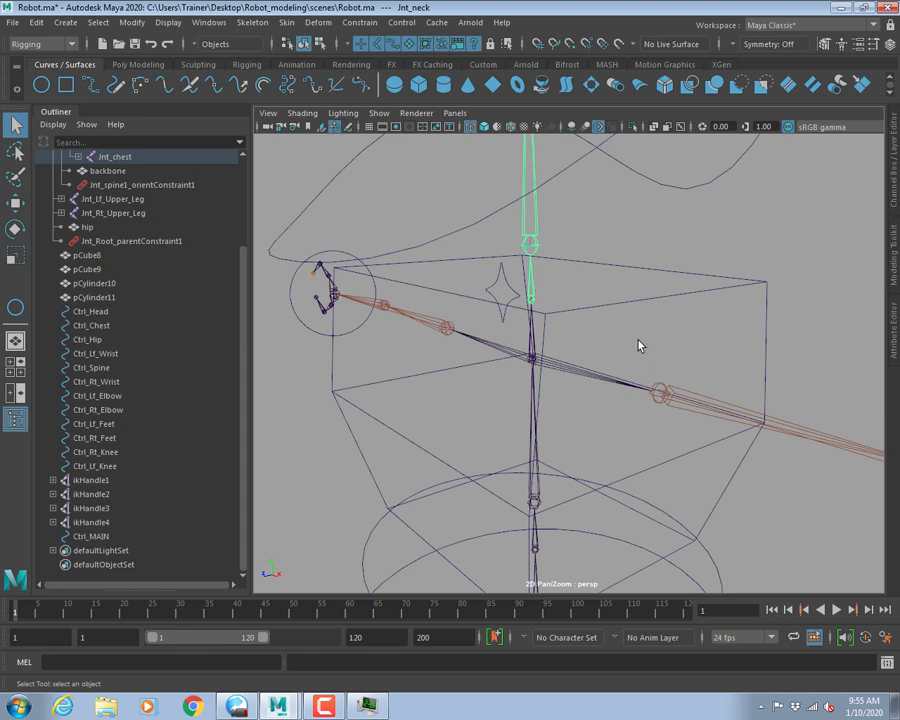
{"action": "left_click_drag", "start_coordinate": [640, 346], "coordinate": [563, 341], "text": "alt"}
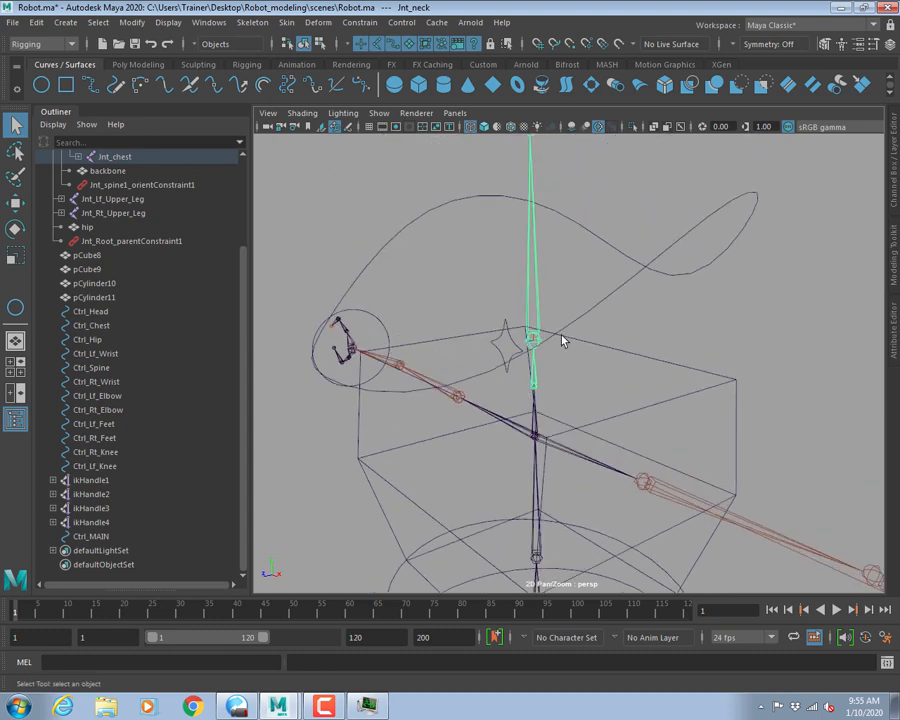
Clear the joint selection and create a new locator in the scene.
{"action": "left_click", "coordinate": [655, 318]}
{"action": "left_click_drag", "start_coordinate": [655, 318], "coordinate": [595, 361], "text": "alt"}
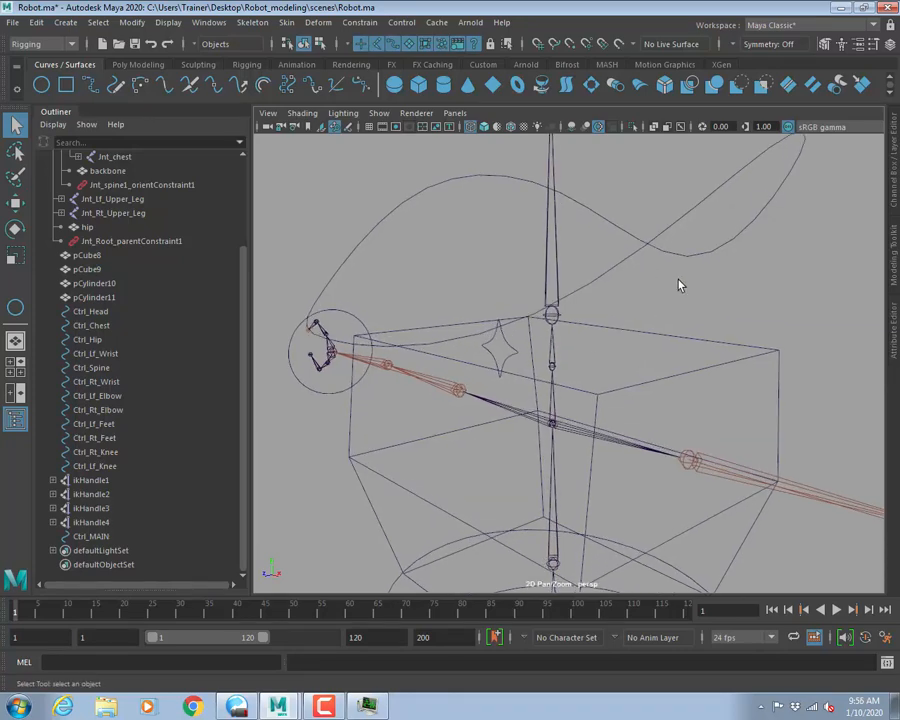
{"action": "left_click_drag", "start_coordinate": [665, 287], "coordinate": [635, 335], "text": "alt"}
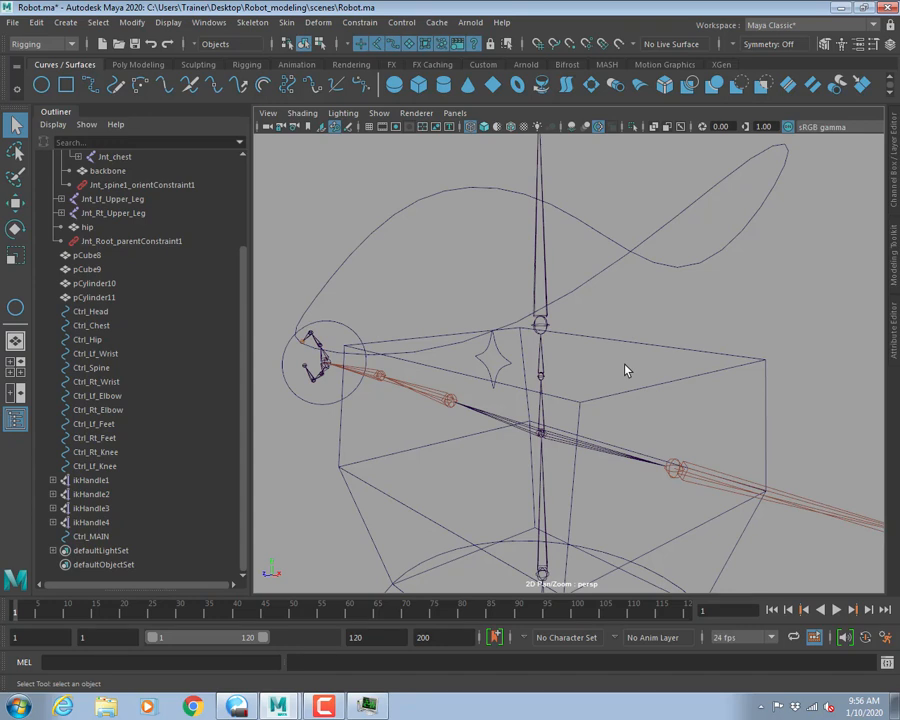
{"action": "left_click", "coordinate": [70, 24]}
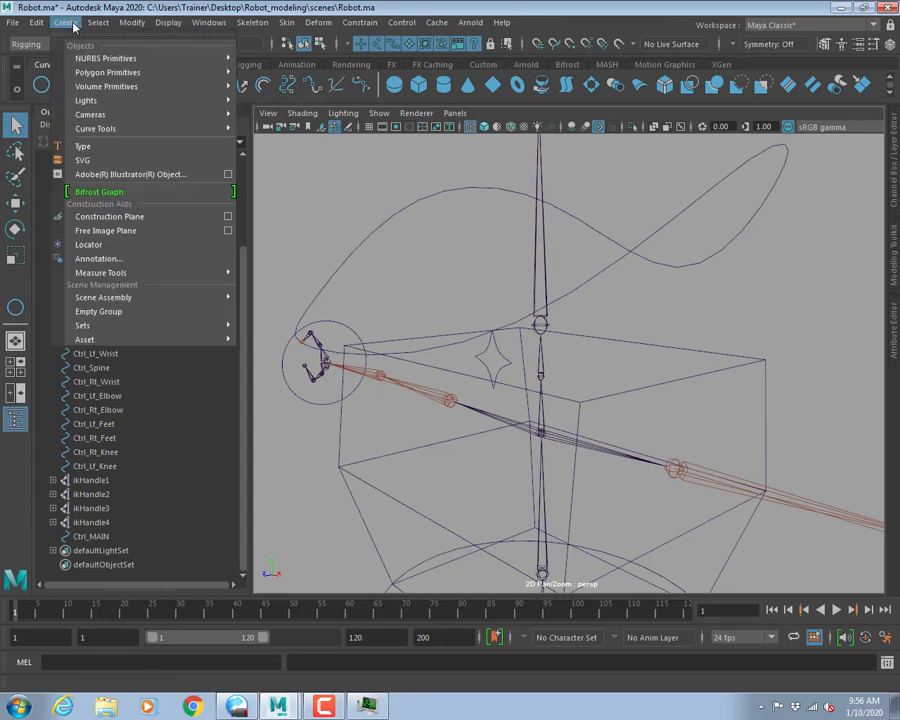
{"action": "left_click", "coordinate": [110, 250]}
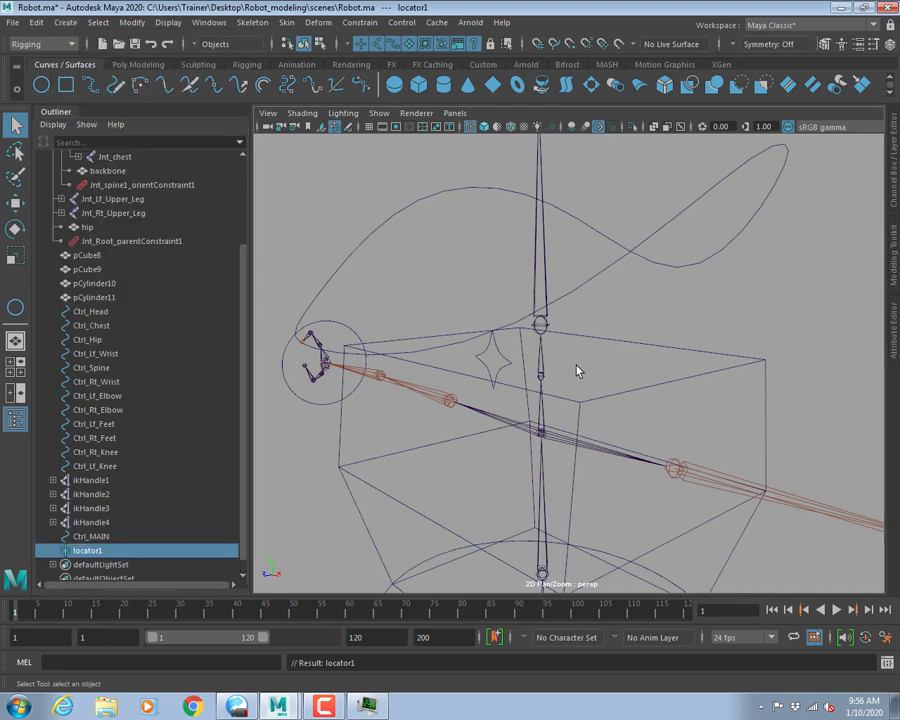
Snap the new locator onto the base of the chest joint and scale it up uniformly to about 6.6.
{"action": "key", "text": "w"}
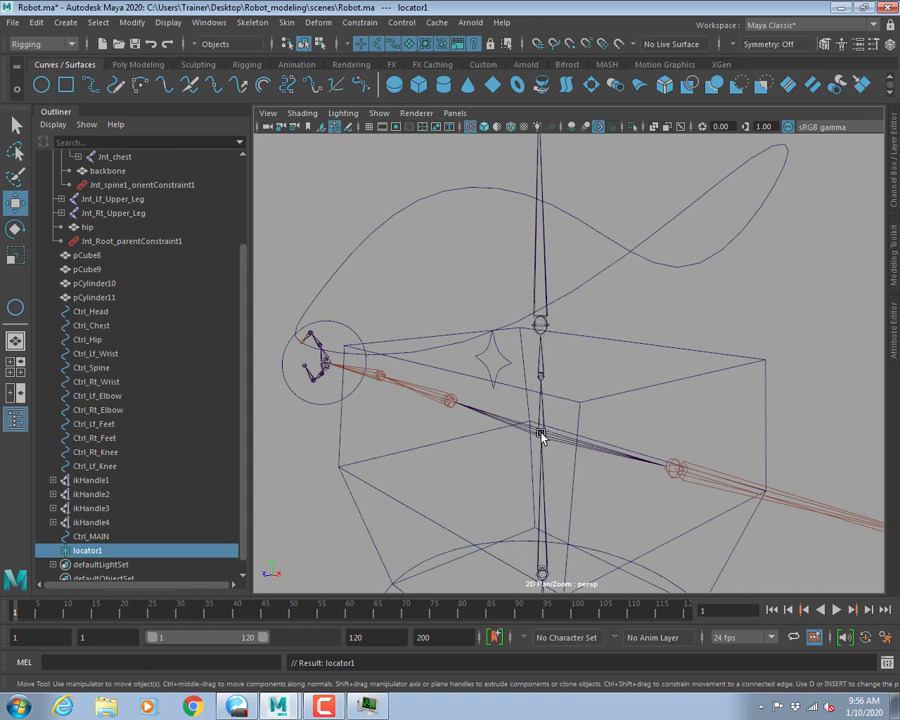
{"action": "key", "text": "v"}
{"action": "left_click_drag", "start_coordinate": [533, 443], "coordinate": [539, 431]}
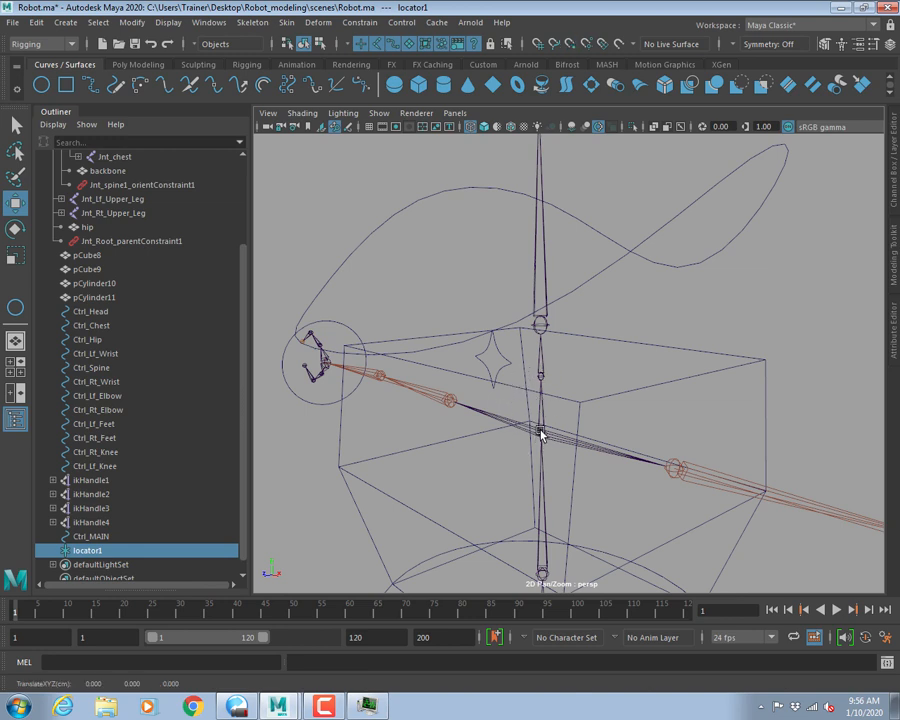
{"action": "key", "text": "v"}
{"action": "middle_click_drag", "start_coordinate": [564, 448], "coordinate": [541, 431]}
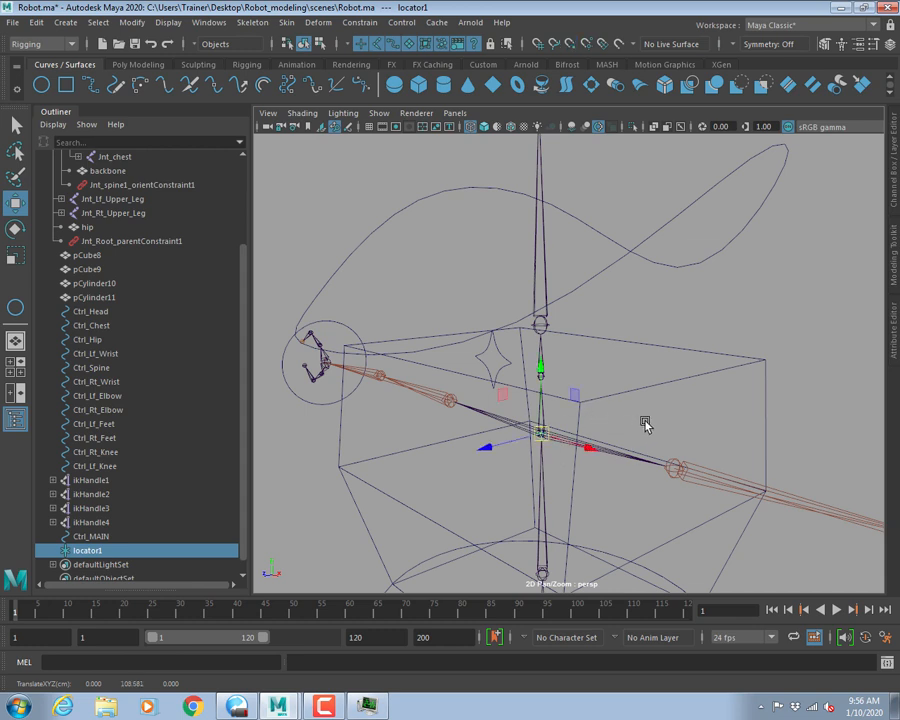
{"action": "key", "text": "r"}
{"action": "left_click_drag", "start_coordinate": [542, 434], "coordinate": [612, 421]}
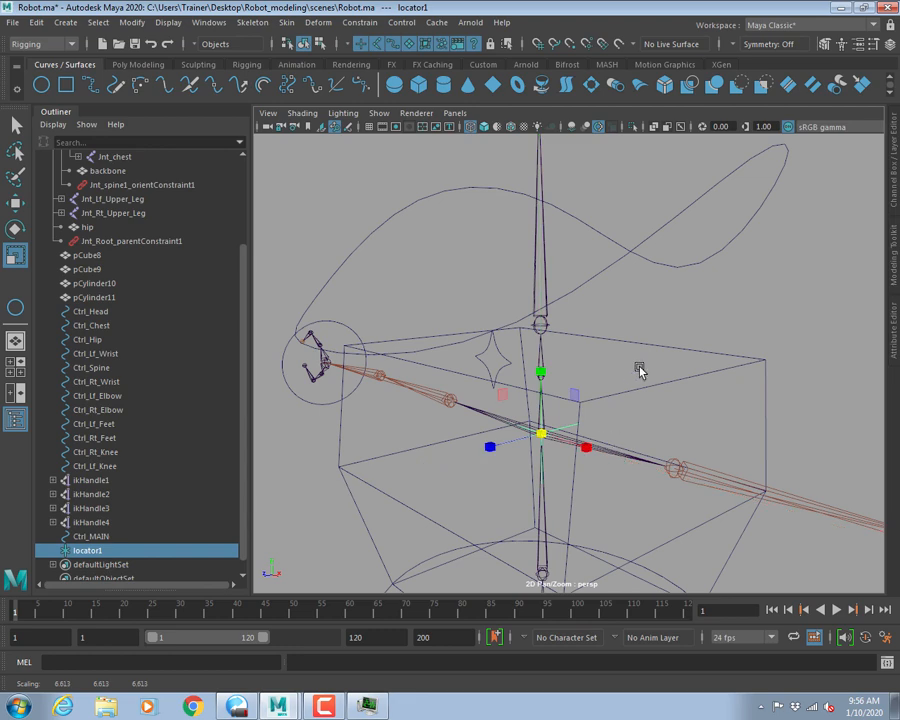
Move the locator away from the skeleton, past the upper corner of the chest control, and examine its shape up close.
{"action": "key", "text": "q"}
{"action": "left_click_drag", "start_coordinate": [597, 467], "coordinate": [796, 312], "text": "alt"}
{"action": "key", "text": "w"}
{"action": "left_click", "coordinate": [709, 345]}
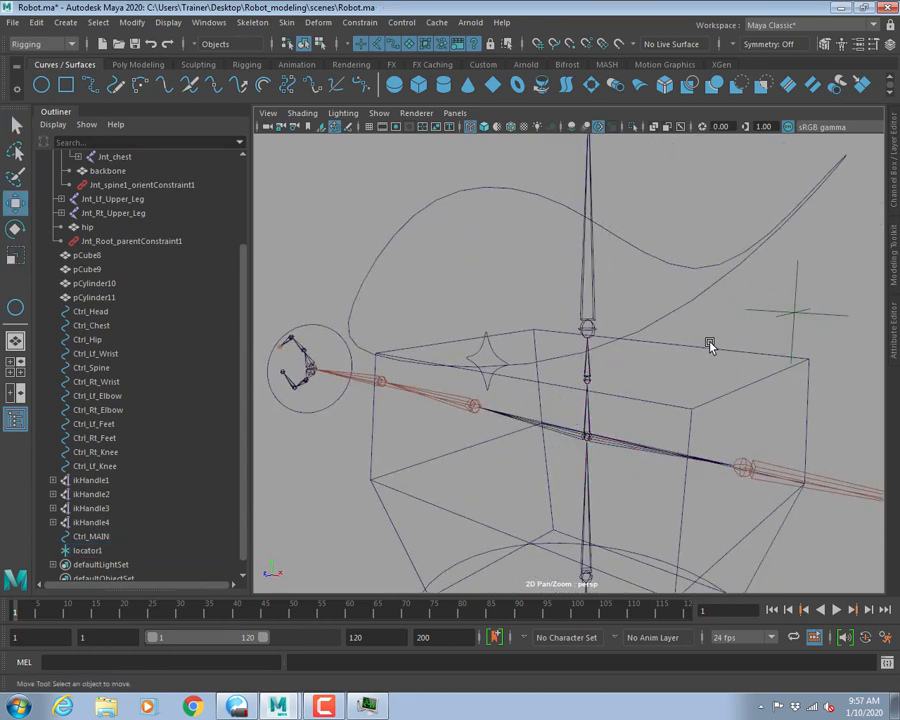
{"action": "left_click_drag", "start_coordinate": [709, 345], "coordinate": [627, 338], "text": "alt"}
{"action": "right_click_drag", "start_coordinate": [627, 338], "coordinate": [713, 368], "text": "alt"}
{"action": "left_click_drag", "start_coordinate": [713, 368], "coordinate": [622, 370], "text": "alt"}
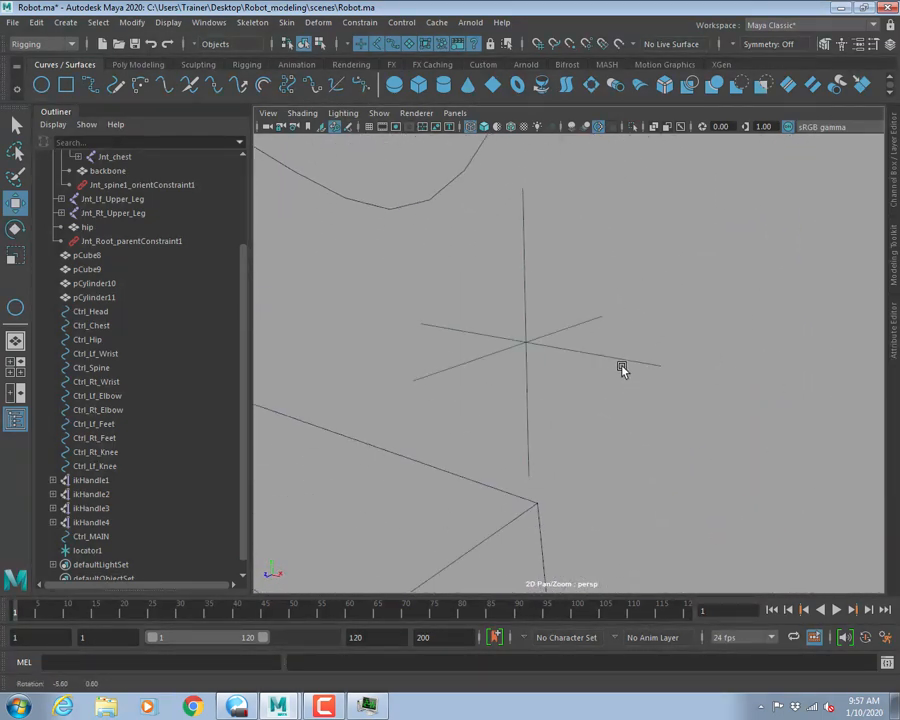
{"action": "right_click_drag", "start_coordinate": [607, 373], "coordinate": [432, 331], "text": "alt"}
Select the displaced locator and snap it back onto the base of the chest joint.
{"action": "left_click", "coordinate": [558, 356]}
{"action": "middle_click_drag", "start_coordinate": [458, 410], "coordinate": [522, 385], "text": "alt"}
{"action": "right_click_drag", "start_coordinate": [523, 386], "coordinate": [587, 387], "text": "alt"}
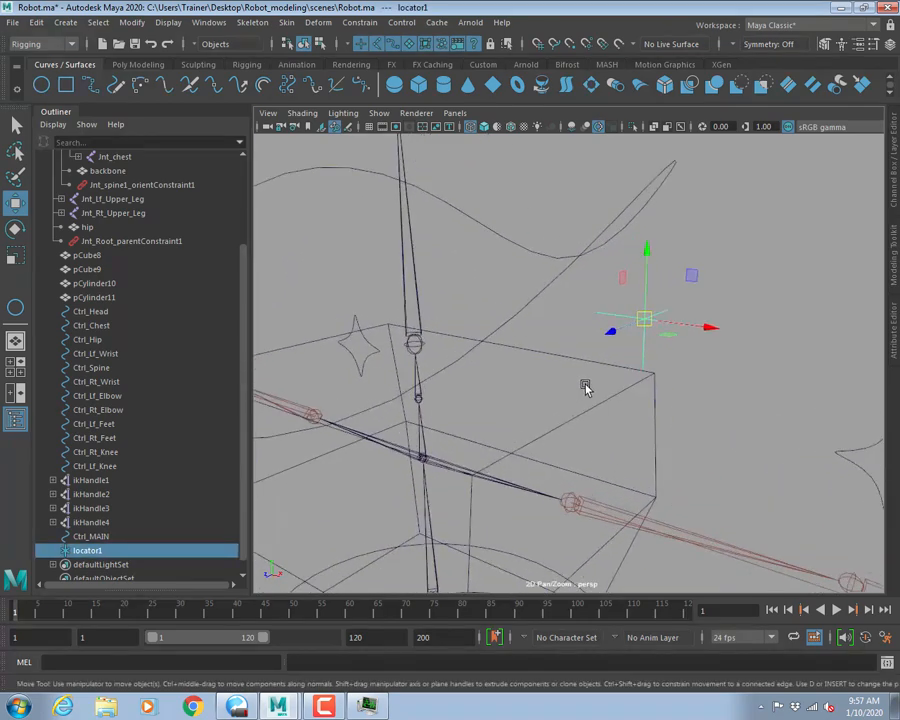
{"action": "middle_click_drag", "start_coordinate": [532, 386], "coordinate": [575, 373], "text": "alt"}
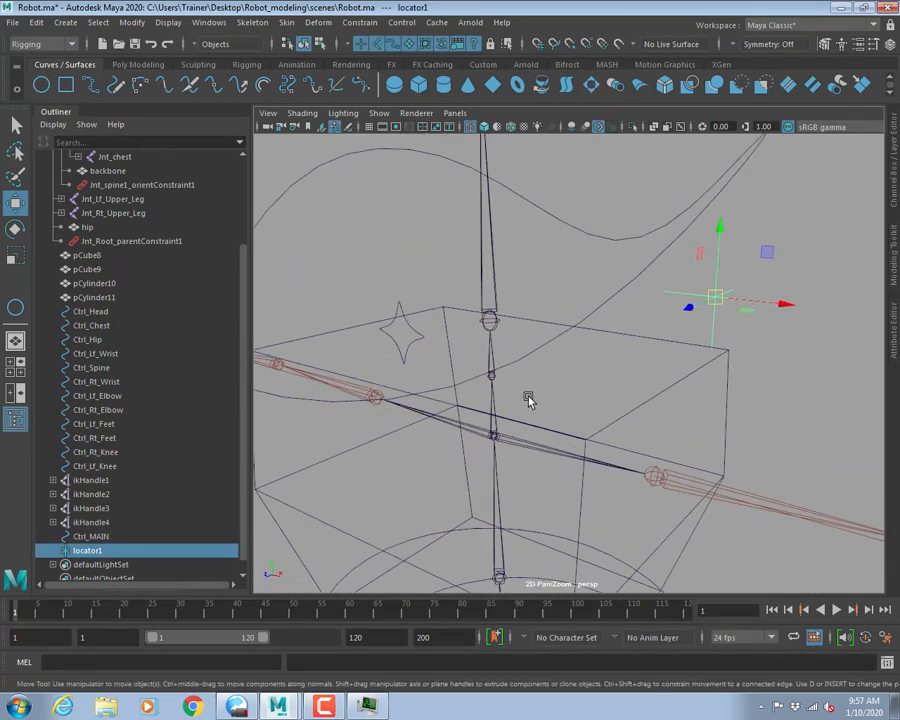
{"action": "middle_click_drag", "start_coordinate": [518, 428], "coordinate": [488, 438]}
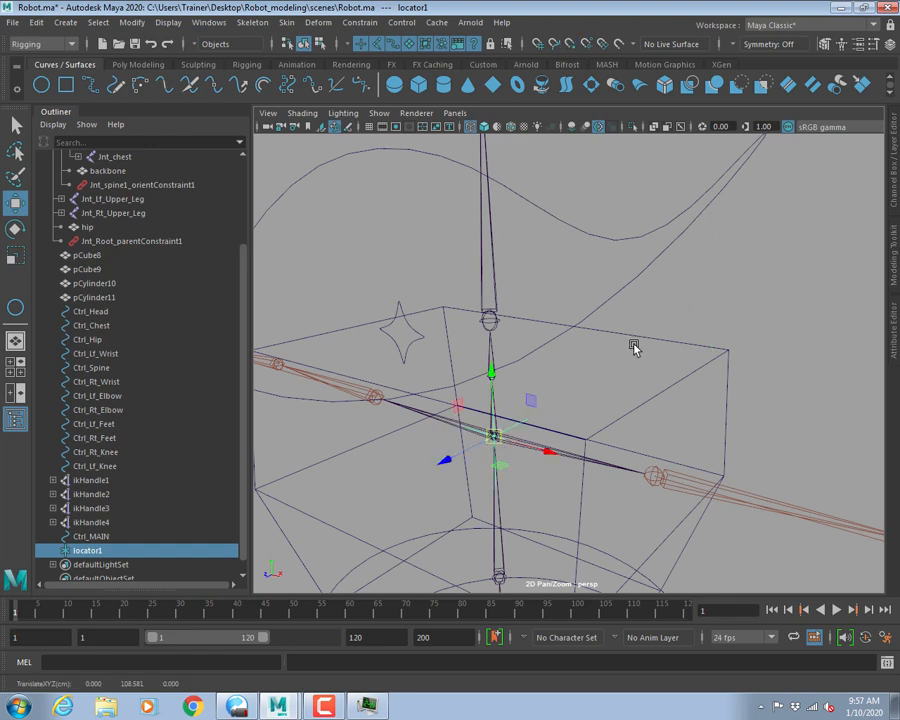
{"action": "right_click_drag", "start_coordinate": [590, 354], "coordinate": [601, 358], "text": "alt"}
{"action": "left_click_drag", "start_coordinate": [601, 361], "coordinate": [610, 364], "text": "alt"}
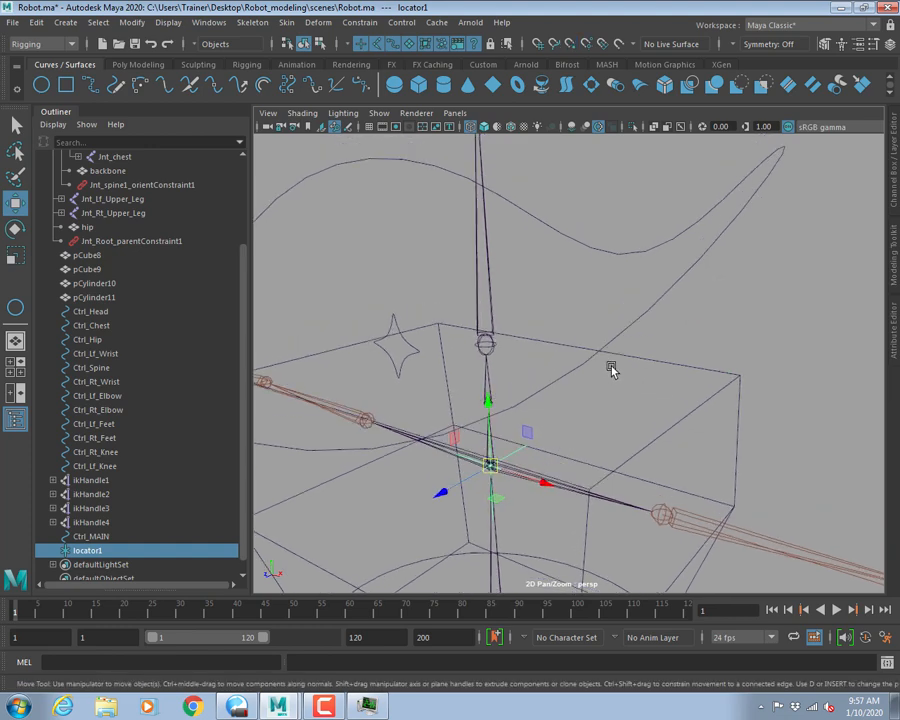
Parent the locator under the Jnt_chest joint and clear the selection.
{"action": "key", "text": "q"}
{"action": "left_click_drag", "start_coordinate": [670, 385], "coordinate": [580, 383], "text": "alt"}
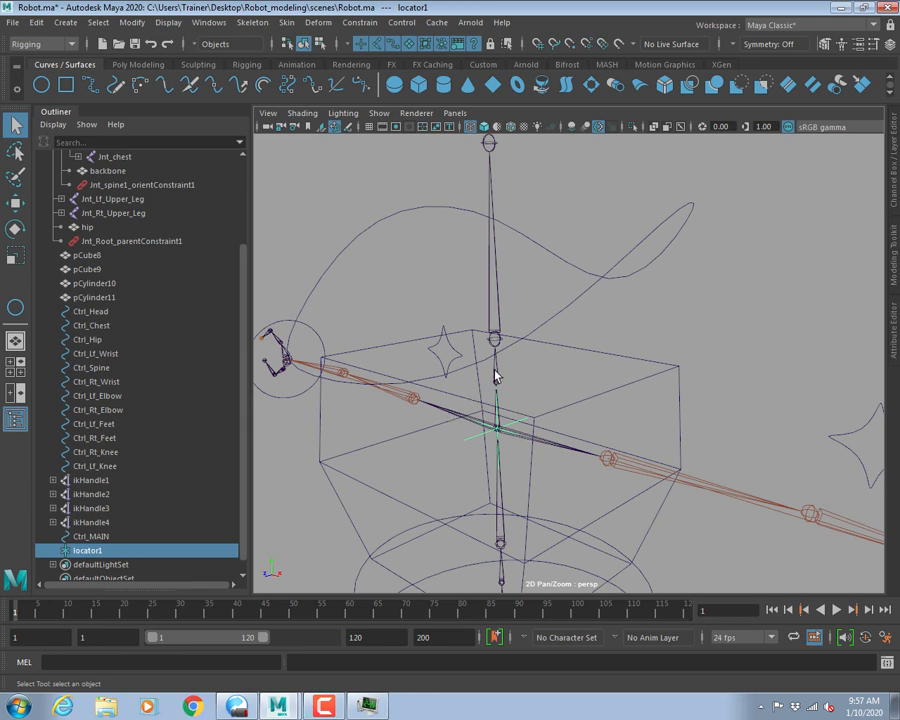
{"action": "right_click_drag", "start_coordinate": [420, 378], "coordinate": [512, 371], "text": "alt"}
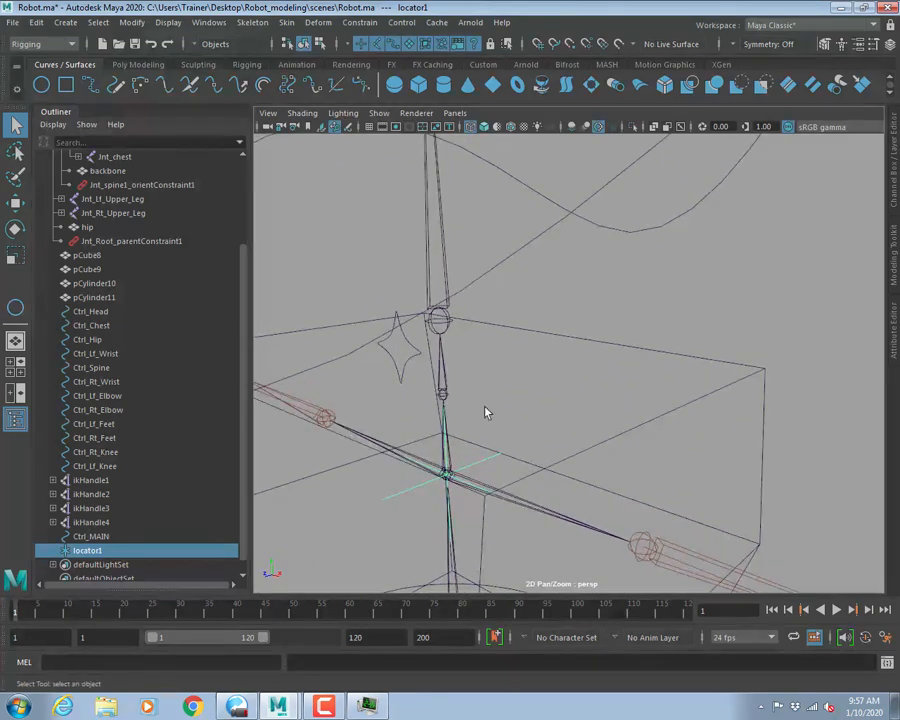
{"action": "middle_click_drag", "start_coordinate": [484, 409], "coordinate": [535, 361], "text": "alt"}
{"action": "left_click_drag", "start_coordinate": [535, 361], "coordinate": [530, 442], "text": "alt"}
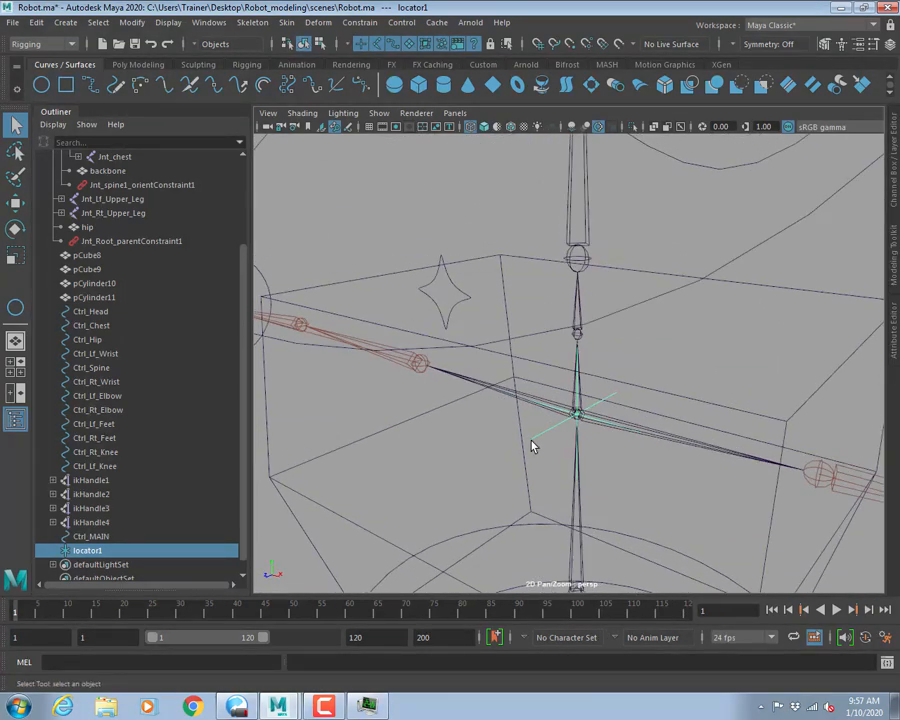
{"action": "left_click", "coordinate": [583, 393], "text": "shift"}
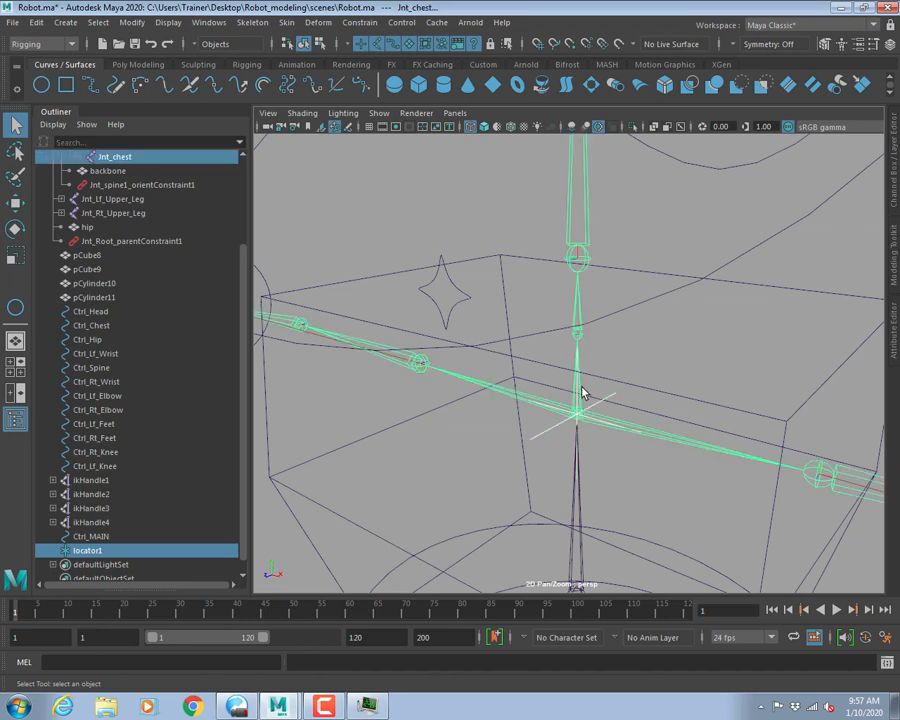
{"action": "key", "text": "p"}
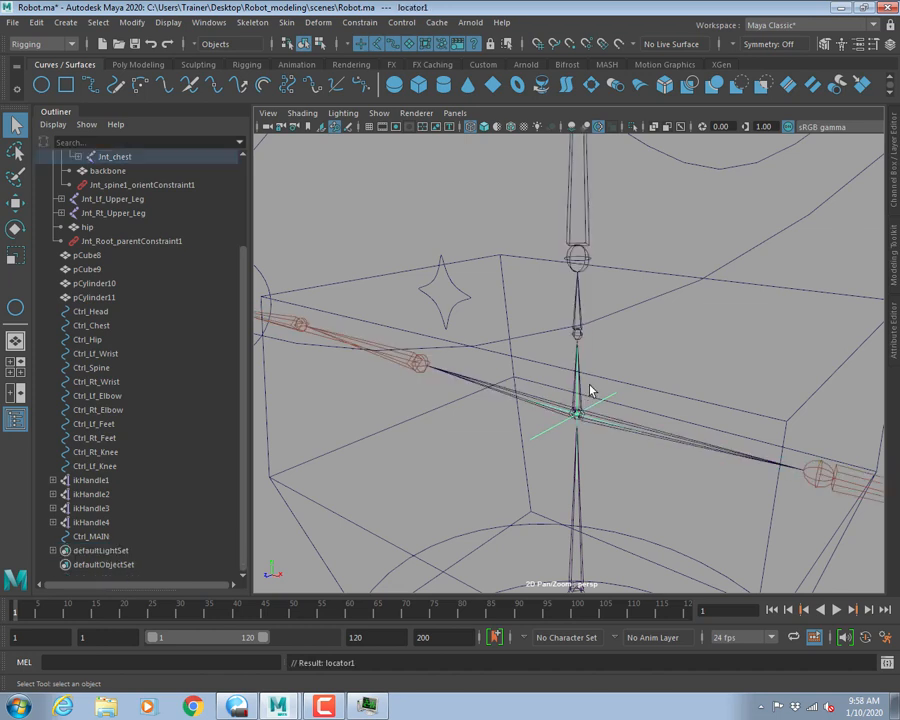
{"action": "left_click", "coordinate": [608, 401]}
Test the chest control by rotating it slightly around Z and about 20 degrees around X, and undo the X rotation.
{"action": "scroll", "coordinate": [597, 404], "scroll_direction": "down", "scroll_amount": 2}
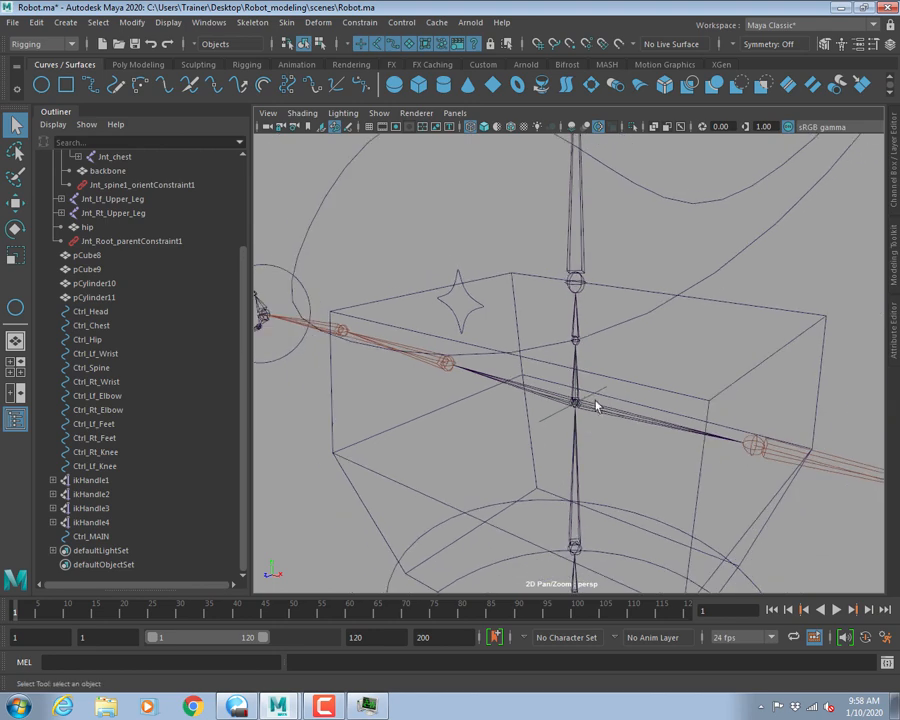
{"action": "left_click", "coordinate": [774, 364]}
{"action": "key", "text": "e"}
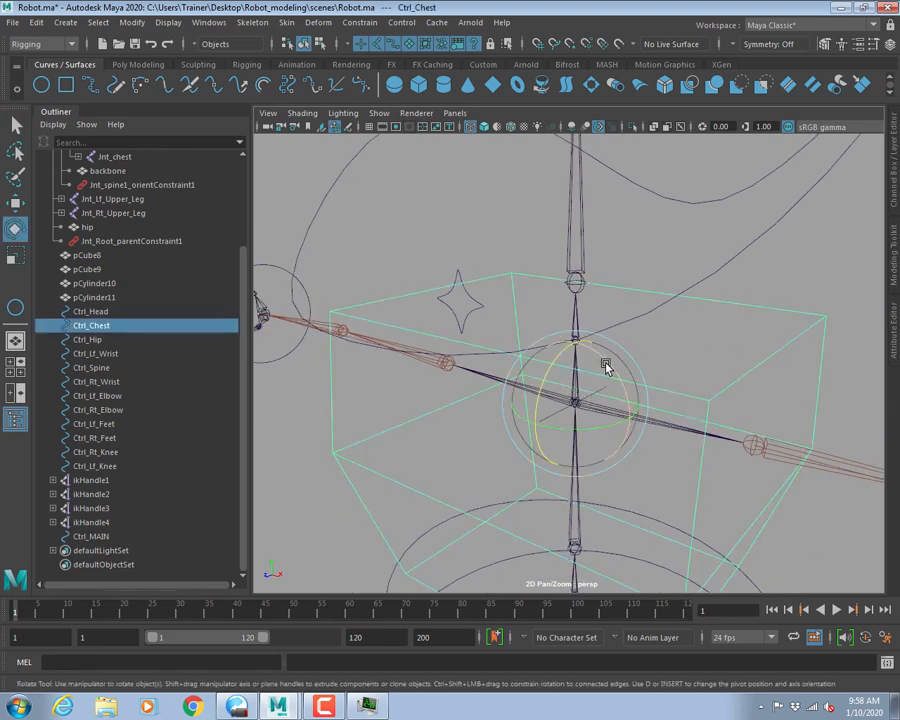
{"action": "left_click_drag", "start_coordinate": [600, 362], "coordinate": [614, 387]}
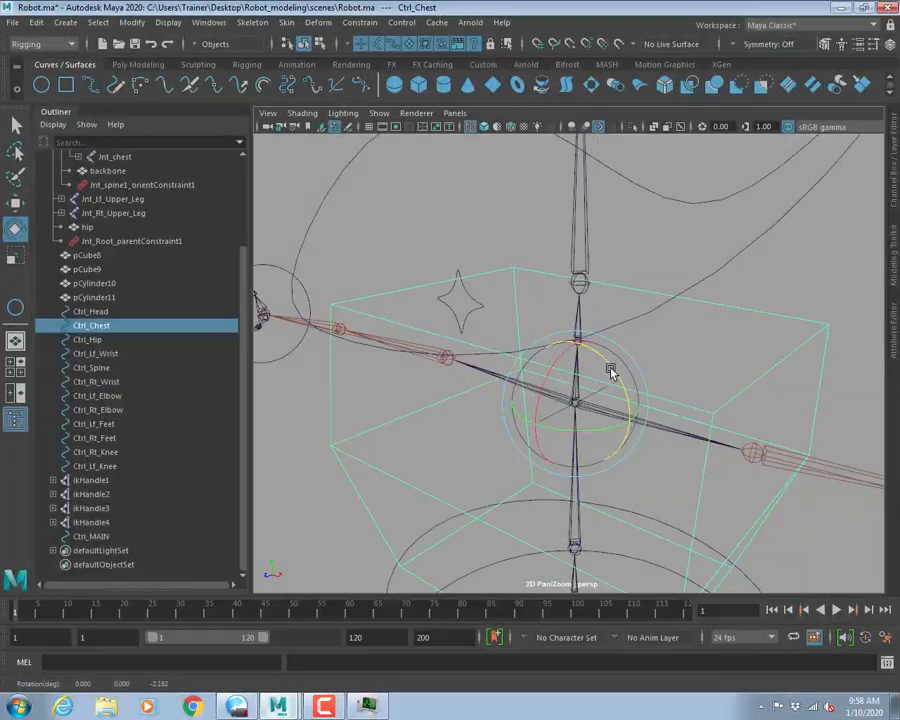
{"action": "mouse_move", "coordinate": [561, 352]}
{"action": "left_mouse_down"}
{"action": "mouse_move", "coordinate": [554, 372]}
{"action": "mouse_move", "coordinate": [587, 346]}
{"action": "mouse_move", "coordinate": [571, 372]}
{"action": "left_mouse_up"}
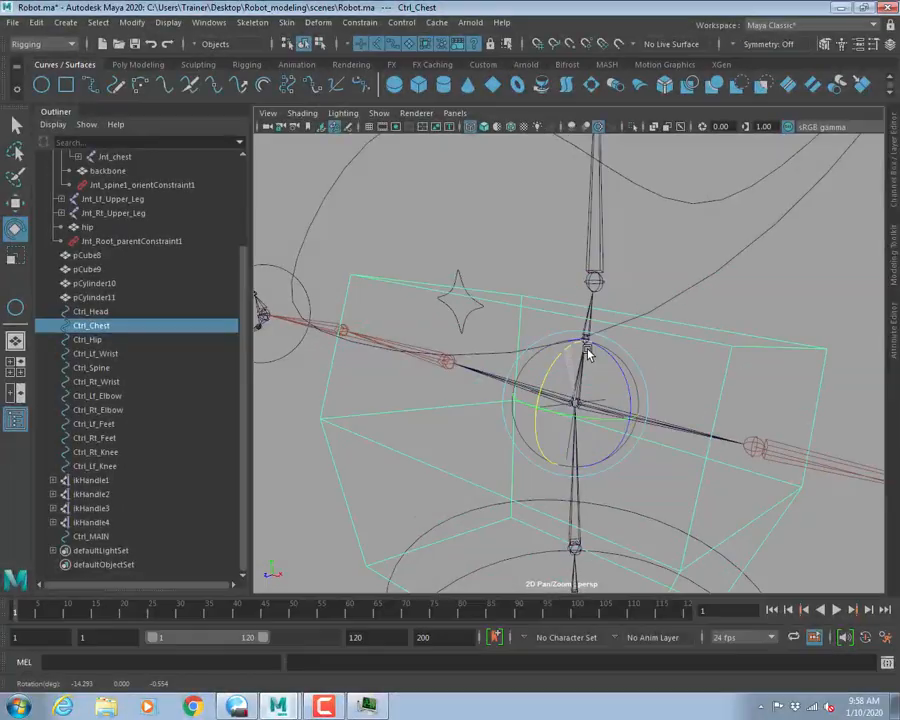
{"action": "key", "text": "ctrl+z"}
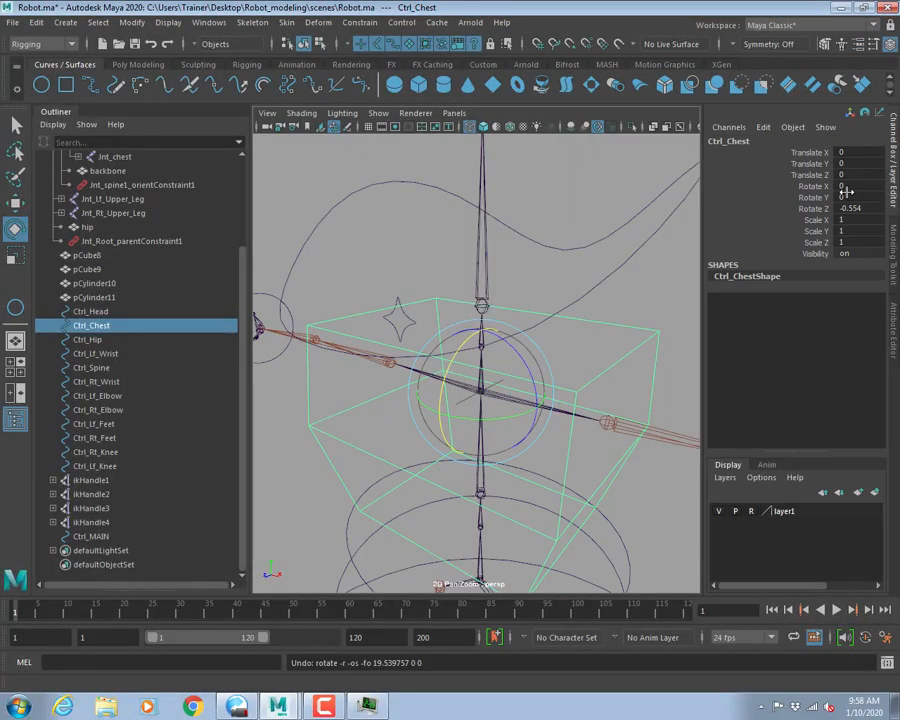
{"action": "left_click", "coordinate": [855, 208]}
{"action": "left_click", "coordinate": [667, 293]}
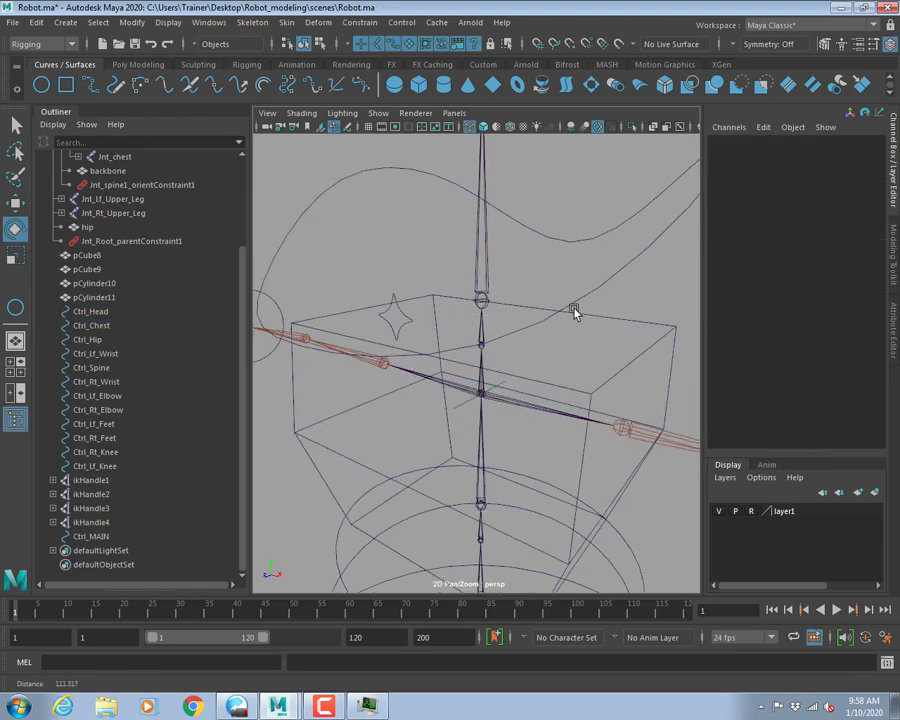
Inspect the channel values of the head control and the orient-constrained channels of the head joint.
{"action": "left_click", "coordinate": [597, 288]}
{"action": "key", "text": "q"}
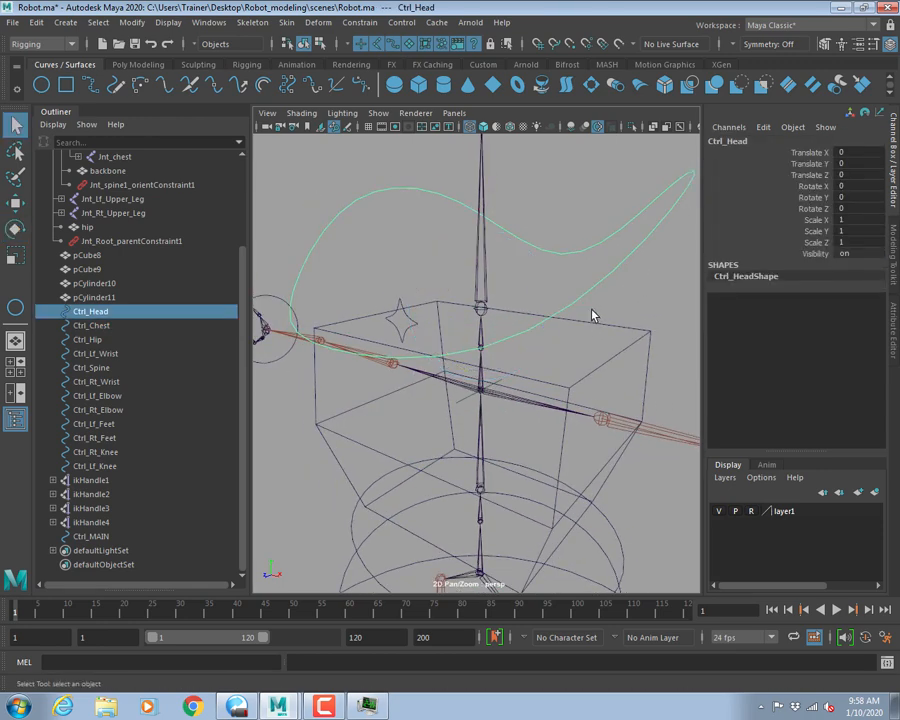
{"action": "left_click", "coordinate": [893, 186]}
{"action": "scroll", "coordinate": [700, 325], "scroll_direction": "down", "scroll_amount": 4}
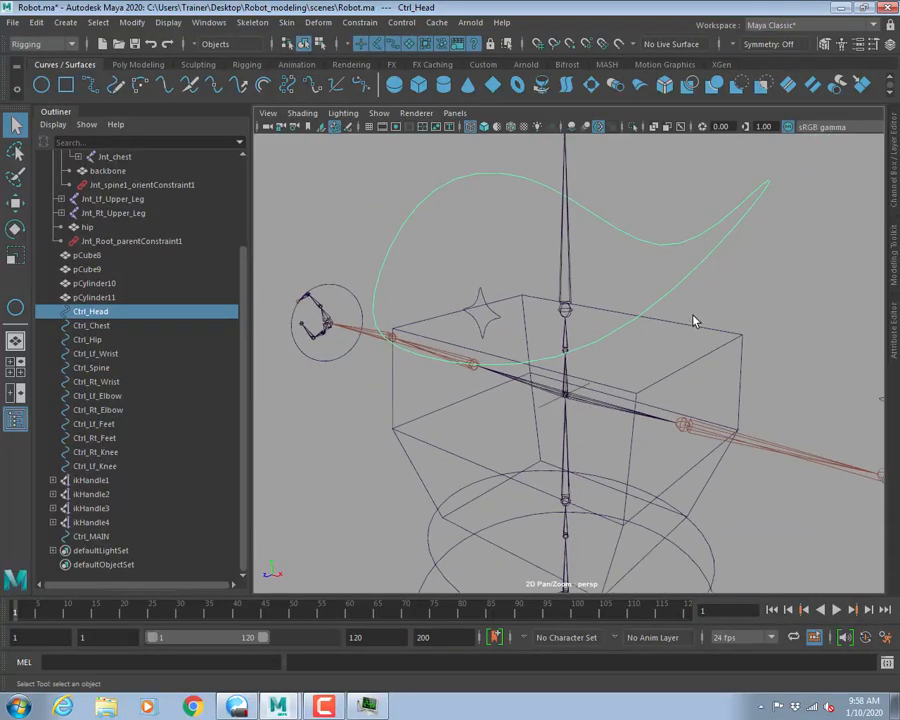
{"action": "middle_click_drag", "start_coordinate": [670, 296], "coordinate": [614, 323], "text": "alt"}
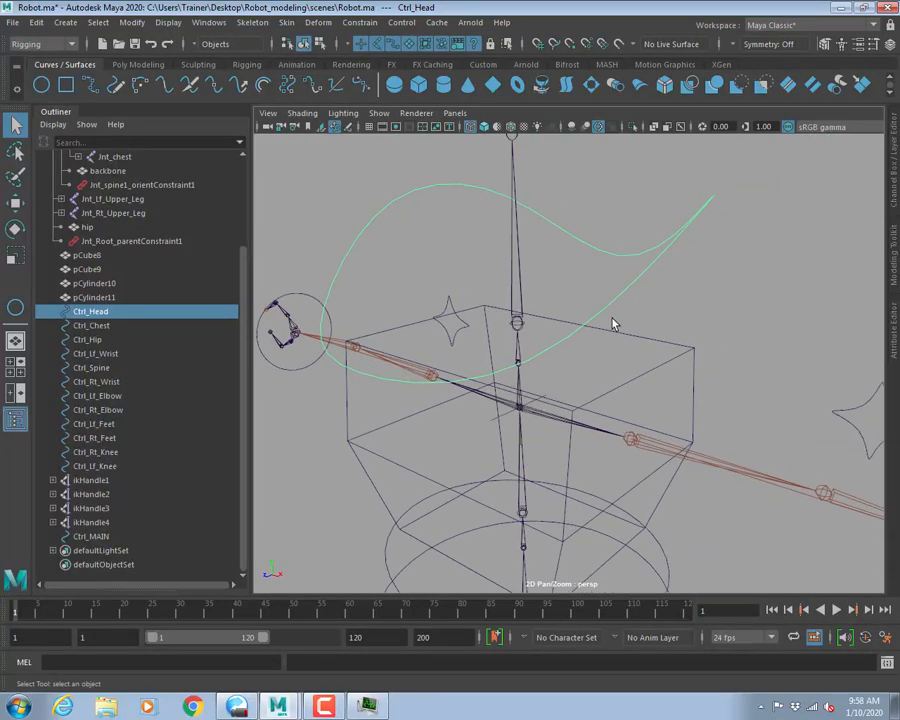
{"action": "key", "text": "ctrl+a"}
{"action": "key", "text": "ctrl+a"}
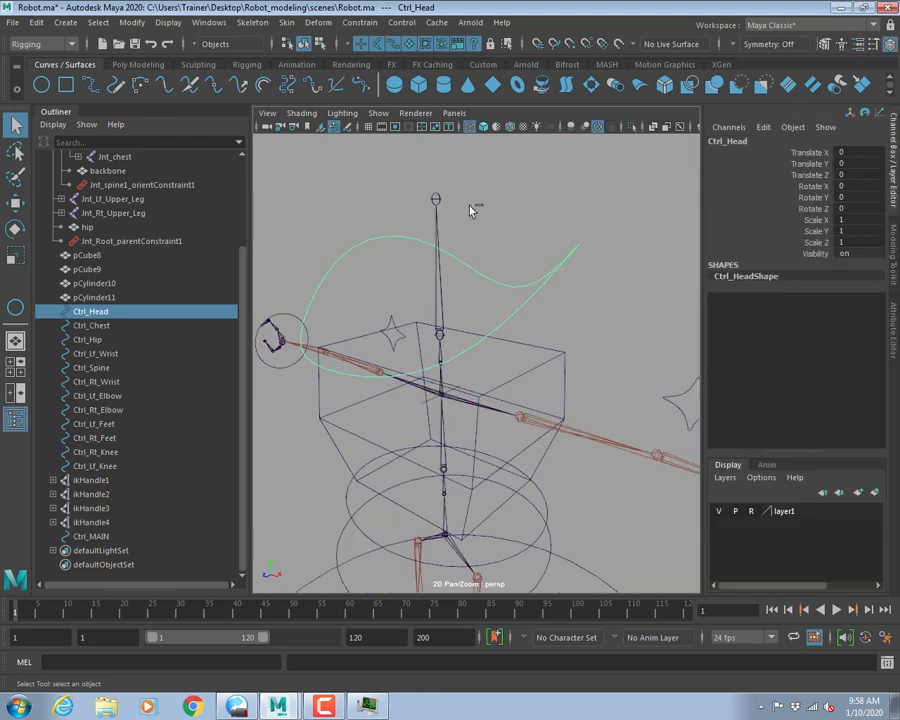
{"action": "left_click", "coordinate": [441, 311]}
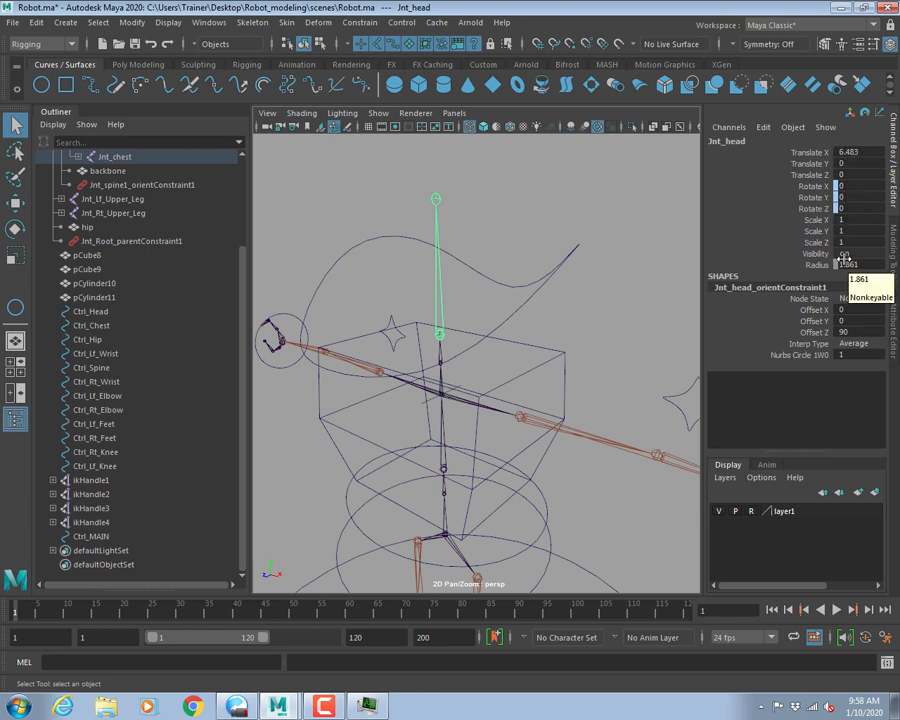
{"action": "scroll", "coordinate": [450, 368], "scroll_direction": "up", "scroll_amount": 4}
{"action": "middle_click_drag", "start_coordinate": [481, 362], "coordinate": [516, 345], "text": "alt"}
Parent-constrain the Ctrl_Head curve to the locator at the chest joint, and select only the head control.
{"action": "left_click", "coordinate": [498, 327]}
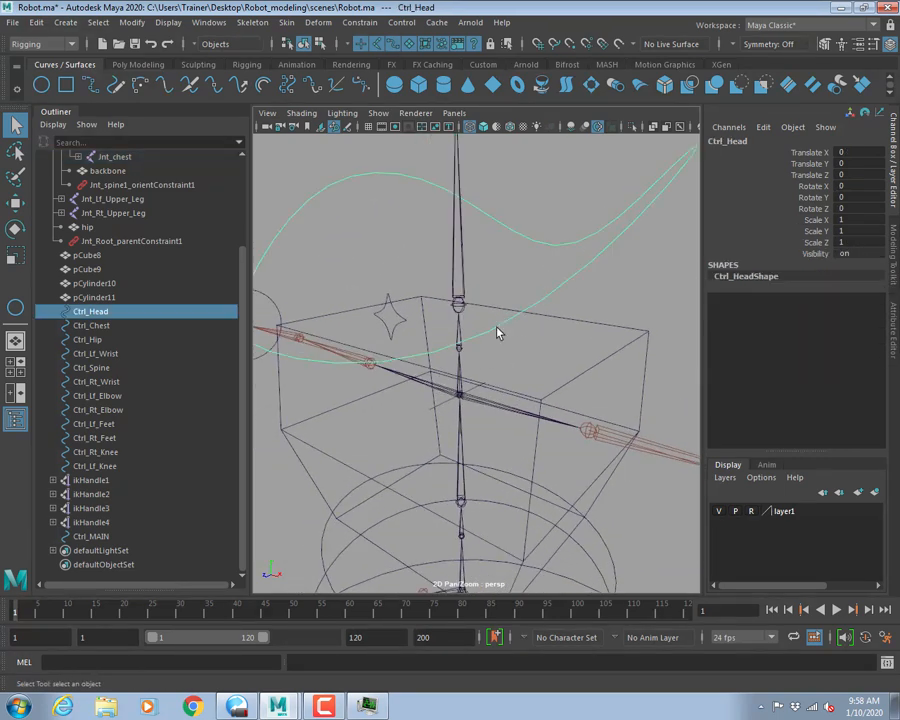
{"action": "right_click_drag", "start_coordinate": [600, 336], "coordinate": [510, 351], "text": "alt"}
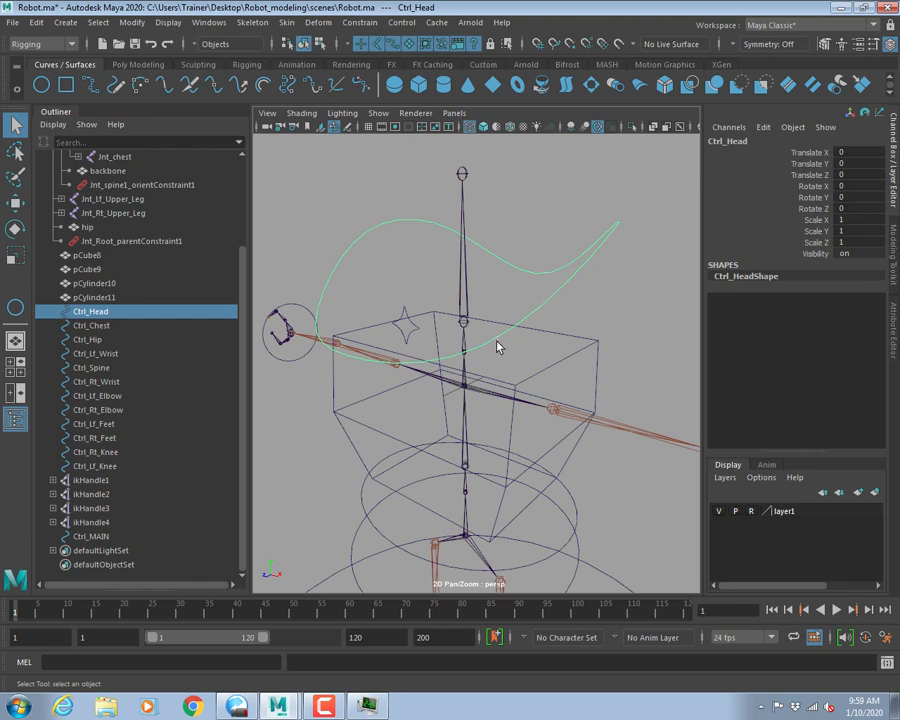
{"action": "right_click_drag", "start_coordinate": [482, 358], "coordinate": [508, 368], "text": "alt"}
{"action": "middle_click_drag", "start_coordinate": [498, 355], "coordinate": [512, 366], "text": "alt"}
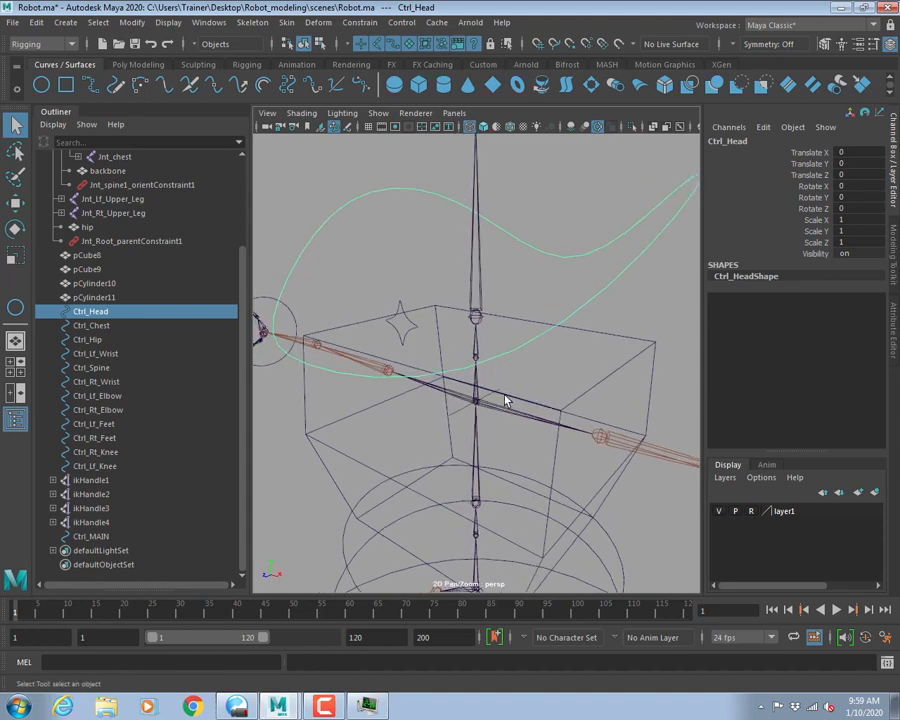
{"action": "left_click", "coordinate": [488, 396]}
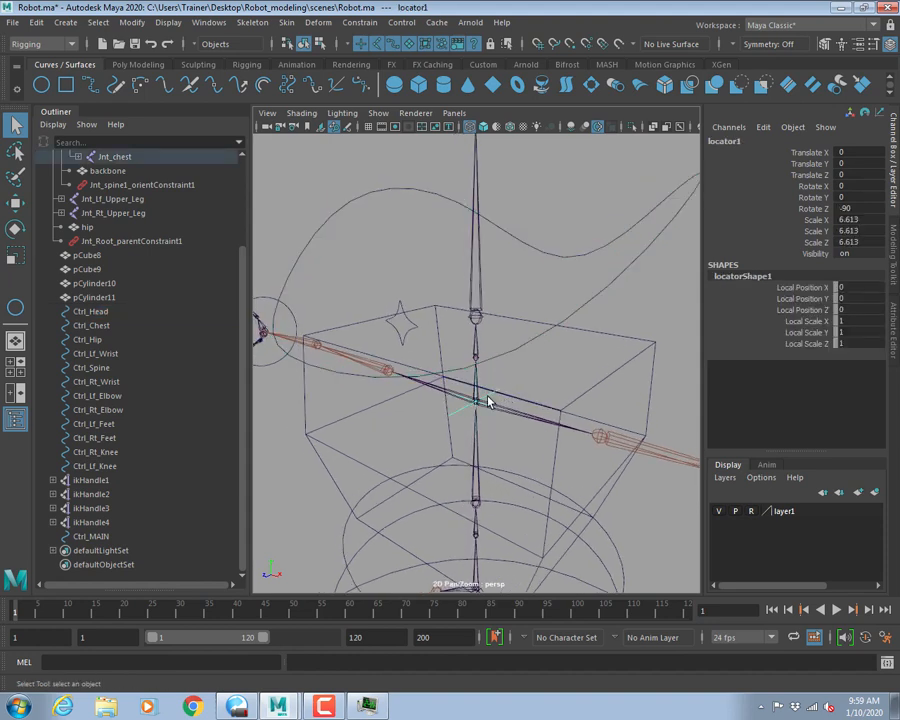
{"action": "left_click", "coordinate": [527, 347]}
{"action": "left_click", "coordinate": [366, 22]}
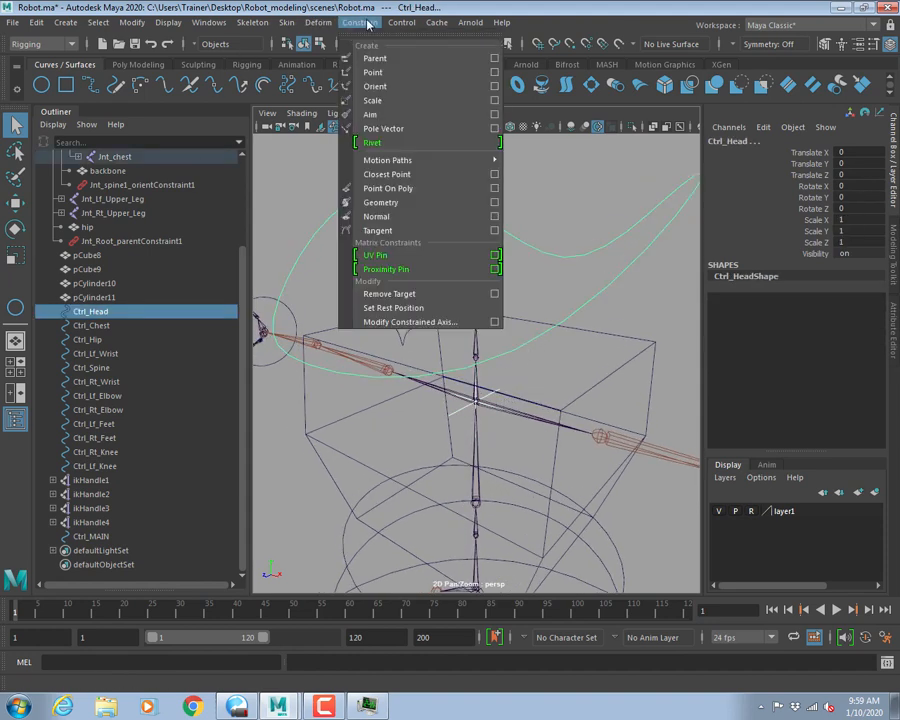
{"action": "left_click", "coordinate": [374, 58]}
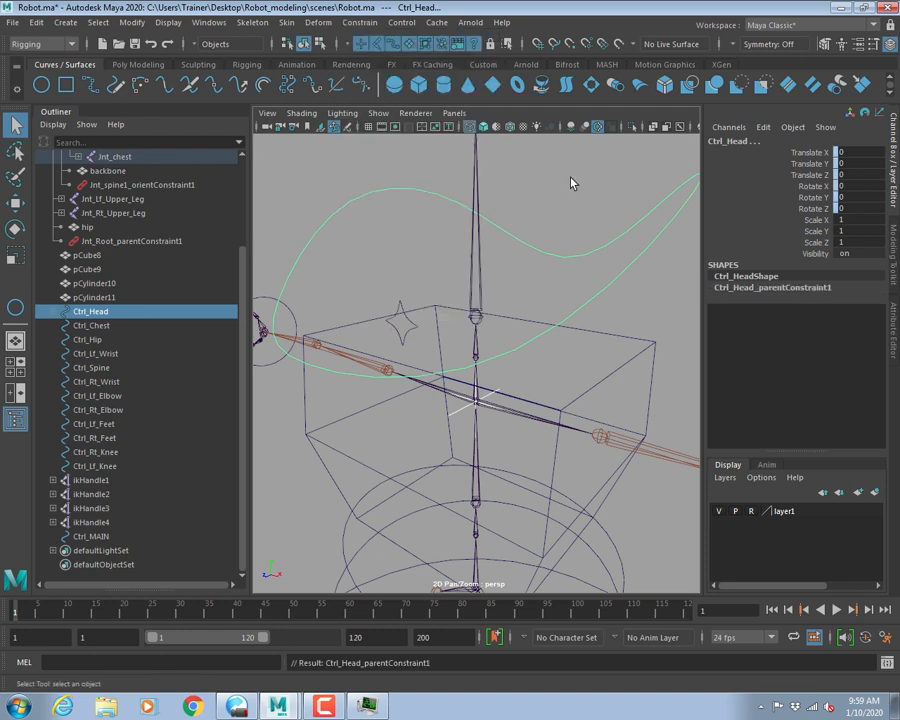
{"action": "left_click_drag", "start_coordinate": [556, 233], "coordinate": [491, 262]}
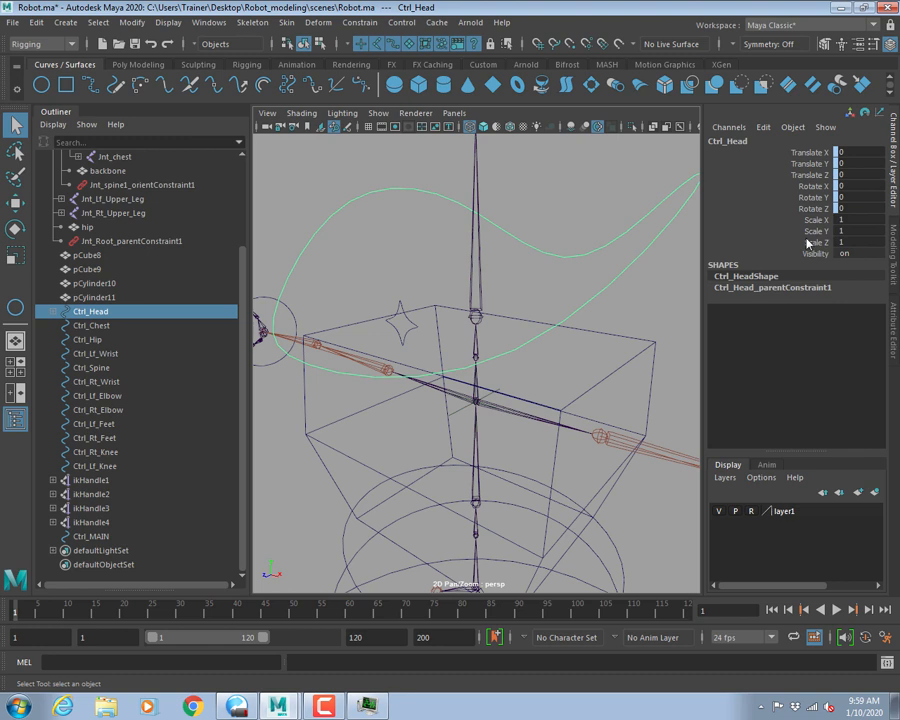
Try rotating the Ctrl_Chest and Ctrl_Head controls to pose the upper body, and set a key on Ctrl_Head.
{"action": "scroll", "coordinate": [430, 352], "scroll_direction": "down", "scroll_amount": 2}
{"action": "left_click", "coordinate": [561, 378]}
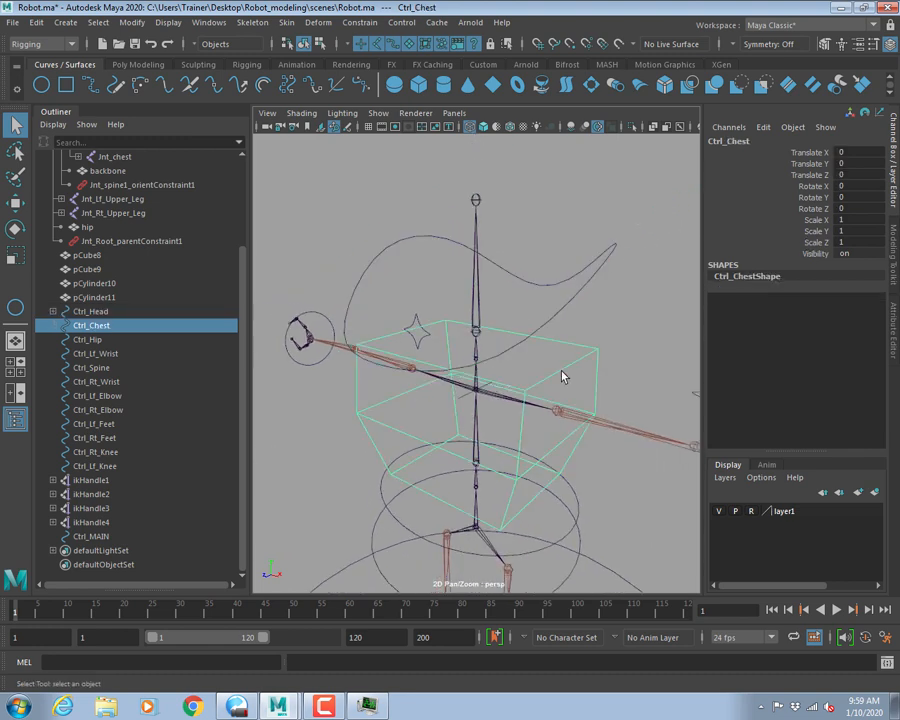
{"action": "key", "text": "e"}
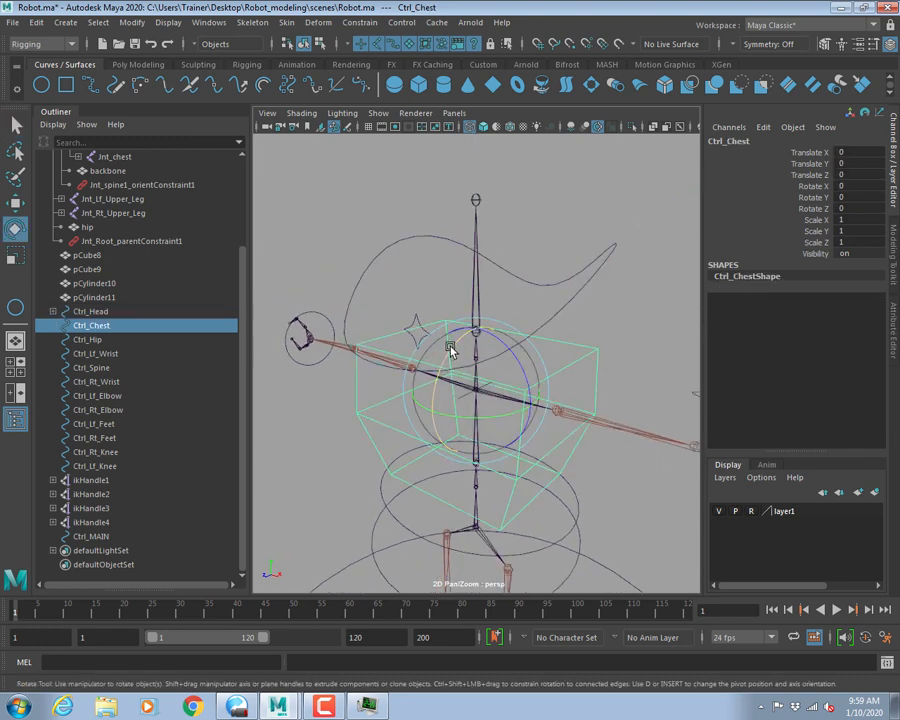
{"action": "left_click_drag", "start_coordinate": [458, 338], "coordinate": [569, 211]}
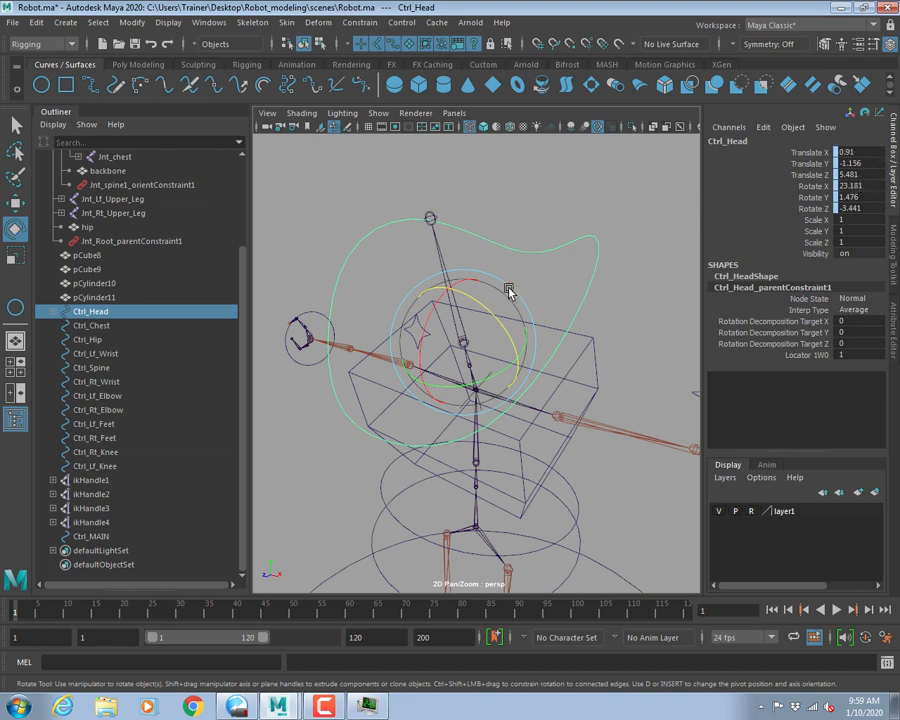
{"action": "key", "text": "s"}
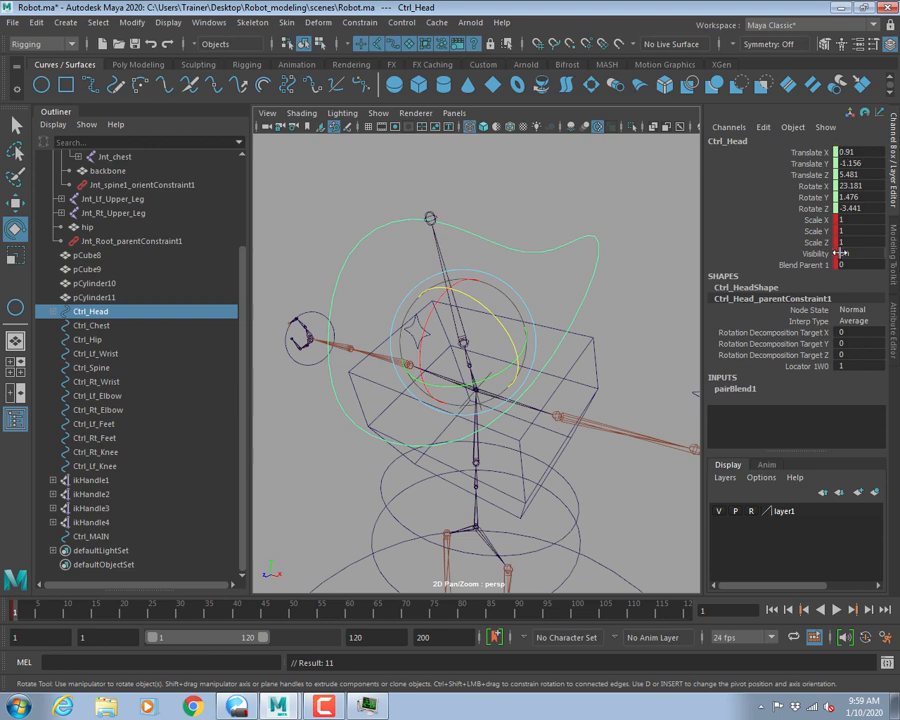
Undo the key, the chest and head test rotations, and the parent constraint applied directly to Ctrl_Head.
{"action": "key", "text": "ctrl+z"}
{"action": "key", "text": "ctrl+z"}
{"action": "key", "text": "ctrl+z"}
{"action": "key", "text": "ctrl+z"}
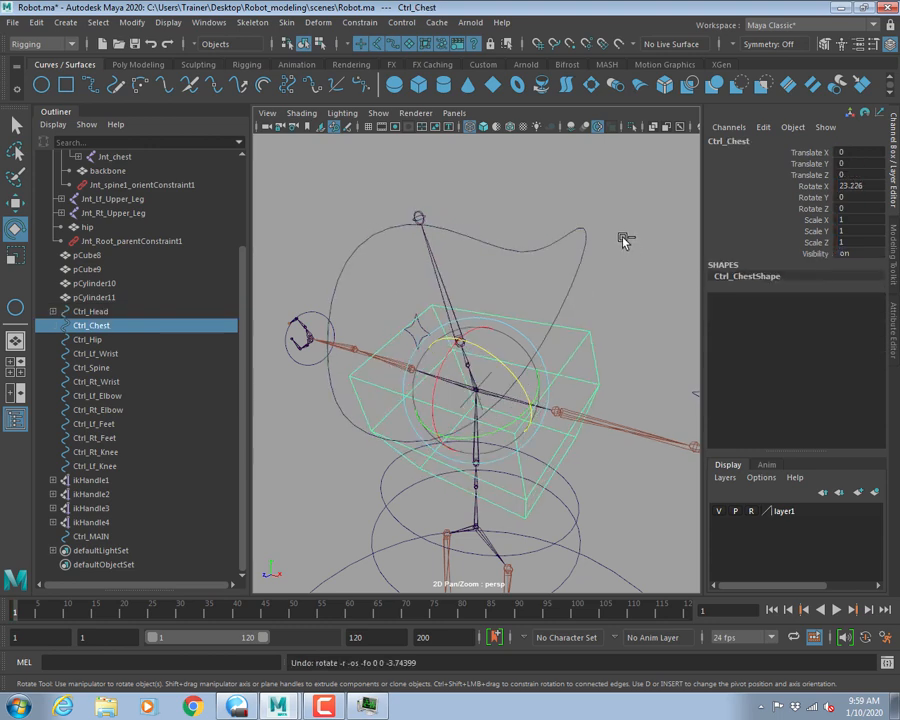
{"action": "key", "text": "ctrl+z"}
{"action": "key", "text": "ctrl+z"}
{"action": "key", "text": "ctrl+z"}
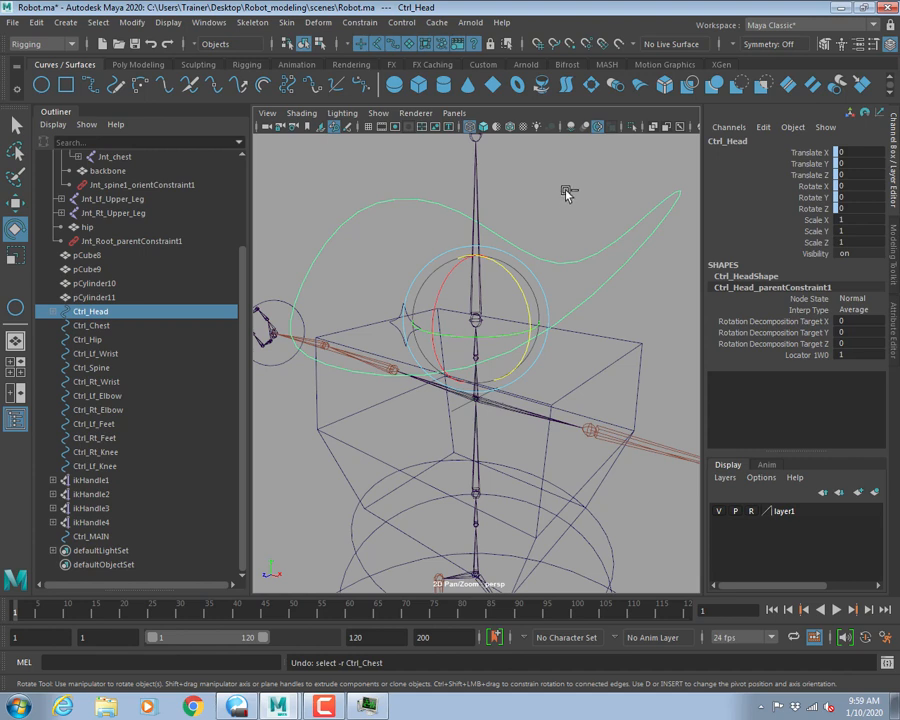
{"action": "key", "text": "ctrl+z"}
{"action": "key", "text": "ctrl+z"}
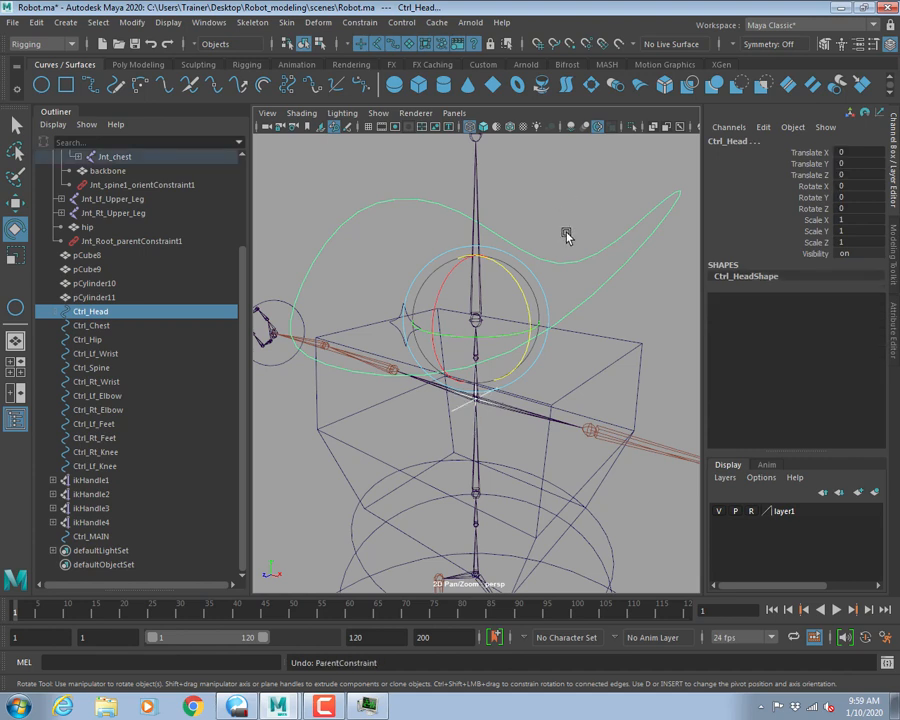
Group the Ctrl_Head curve on its own and rename the group Grp_Ctrl_Head.
{"action": "key", "text": "q"}
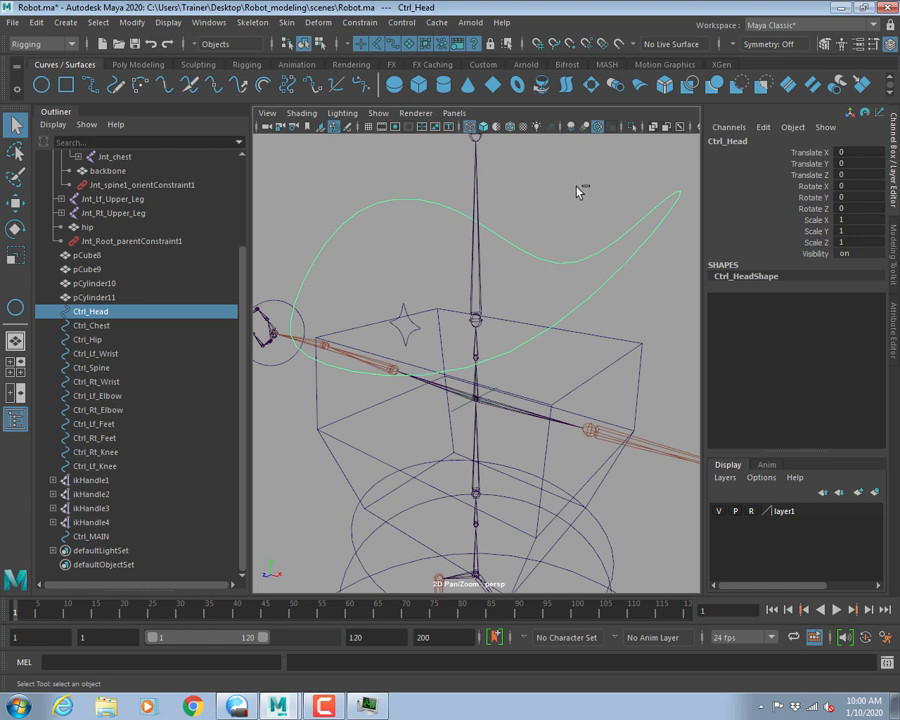
{"action": "key", "text": "ctrl+g"}
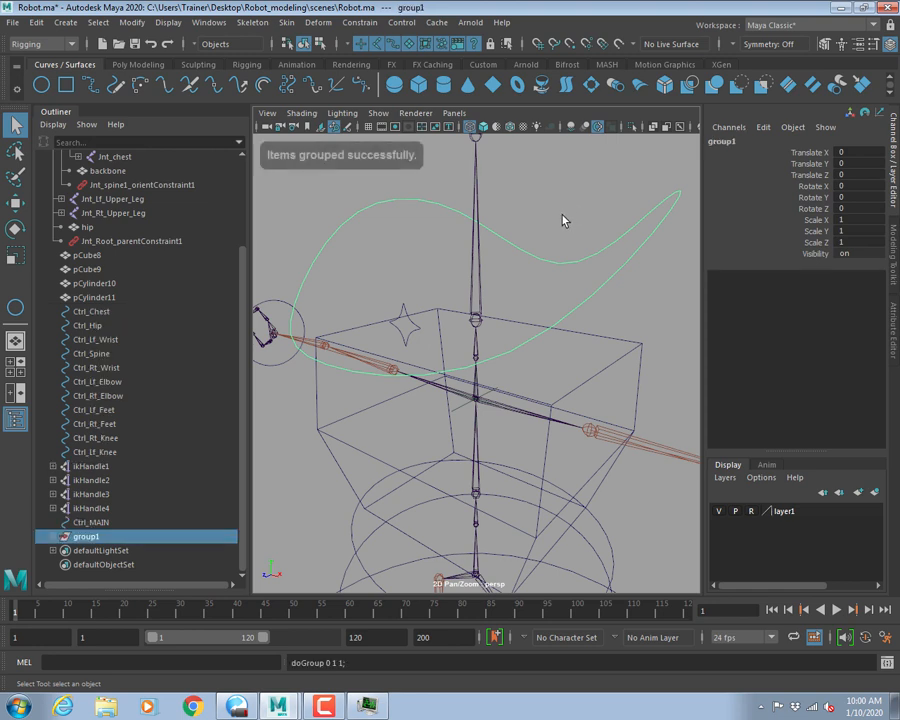
{"action": "left_click", "coordinate": [52, 536]}
{"action": "scroll", "coordinate": [146, 456], "scroll_direction": "down", "scroll_amount": 1}
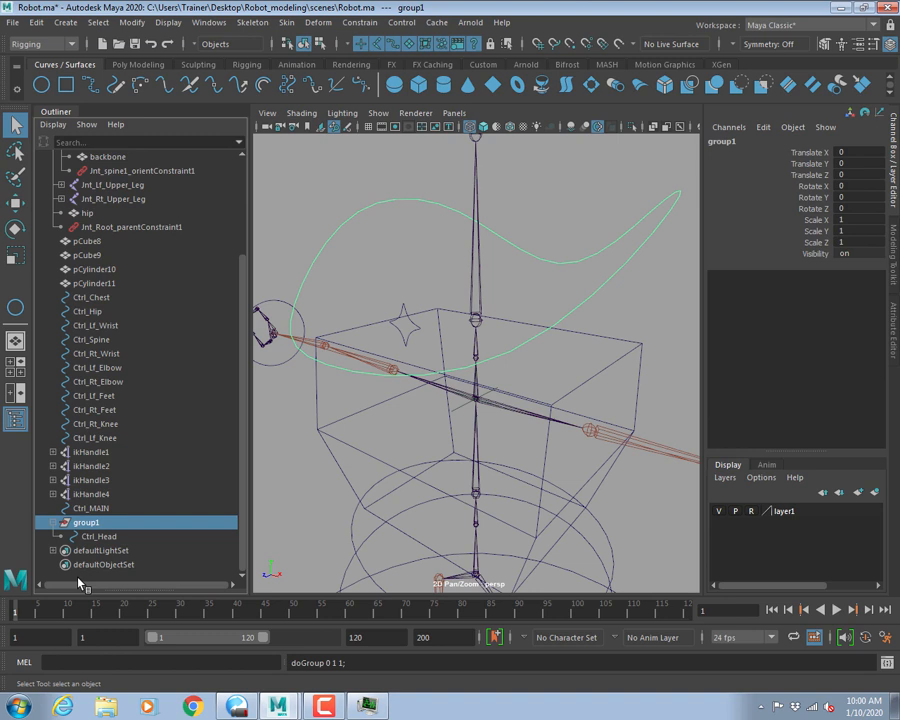
{"action": "double_click", "coordinate": [122, 538]}
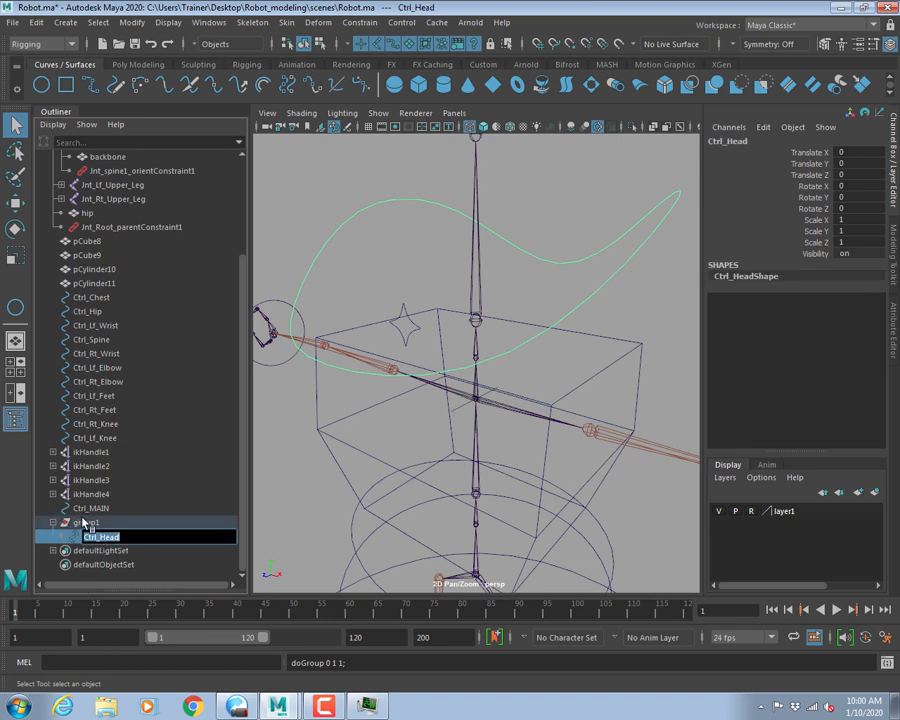
{"action": "double_click", "coordinate": [88, 523]}
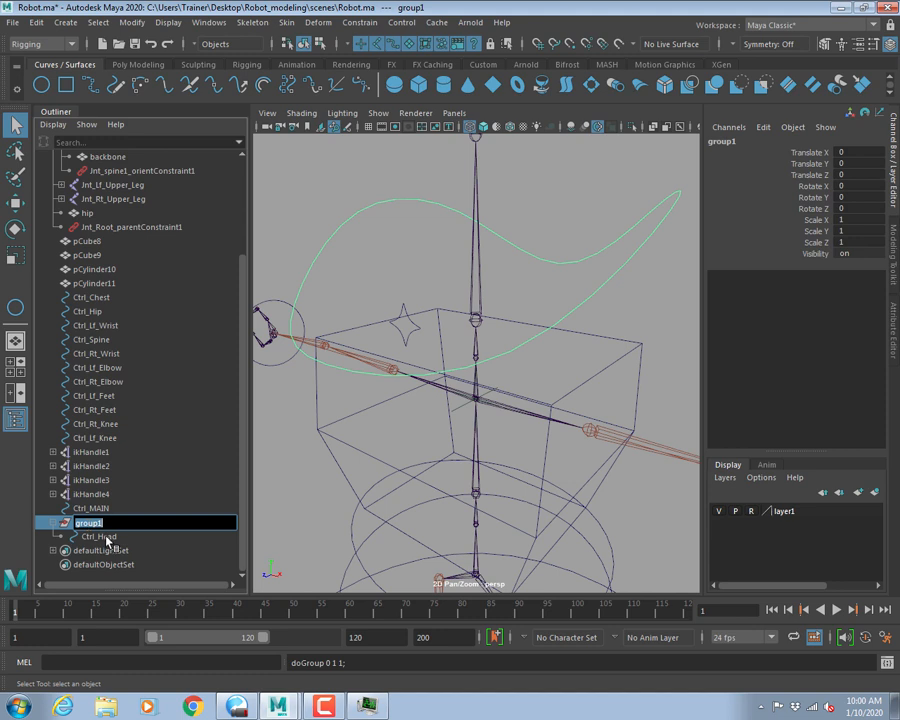
{"action": "type", "text": "Grp_Ctrl_Head"}
{"action": "key", "text": "Return"}
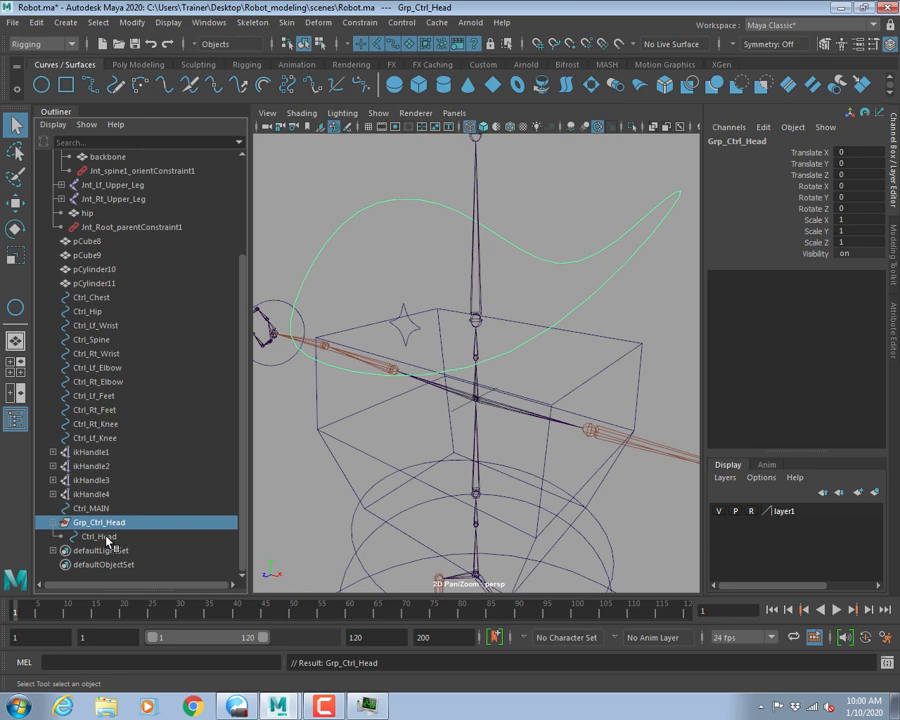
Parent-constrain Grp_Ctrl_Head to locator1 at the chest joint, and check the channels of the group and of Ctrl_Head.
{"action": "middle_click_drag", "start_coordinate": [545, 328], "coordinate": [518, 295], "text": "alt"}
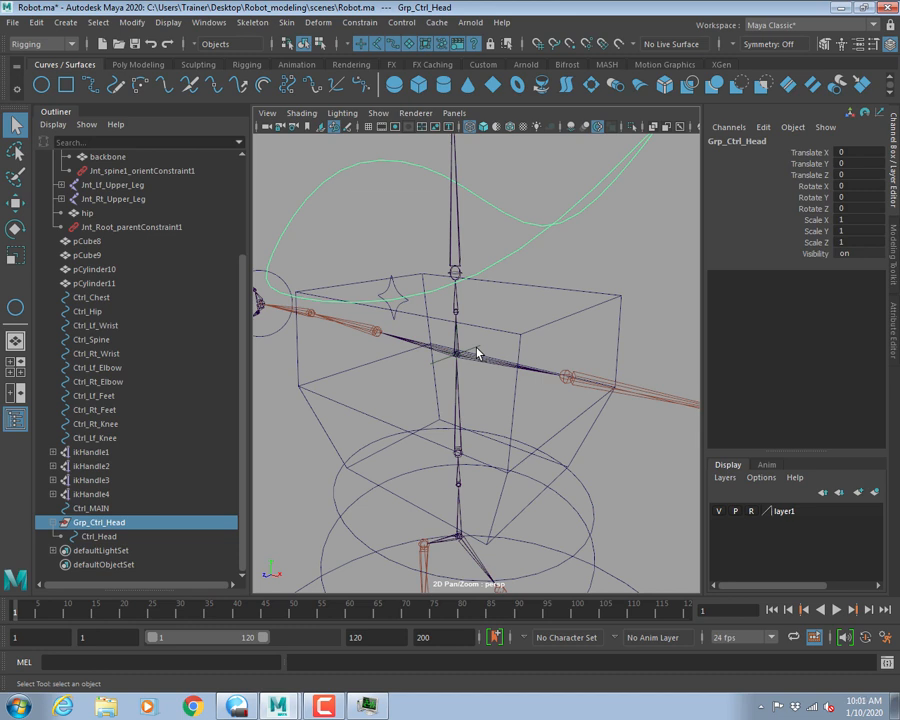
{"action": "left_click", "coordinate": [480, 352]}
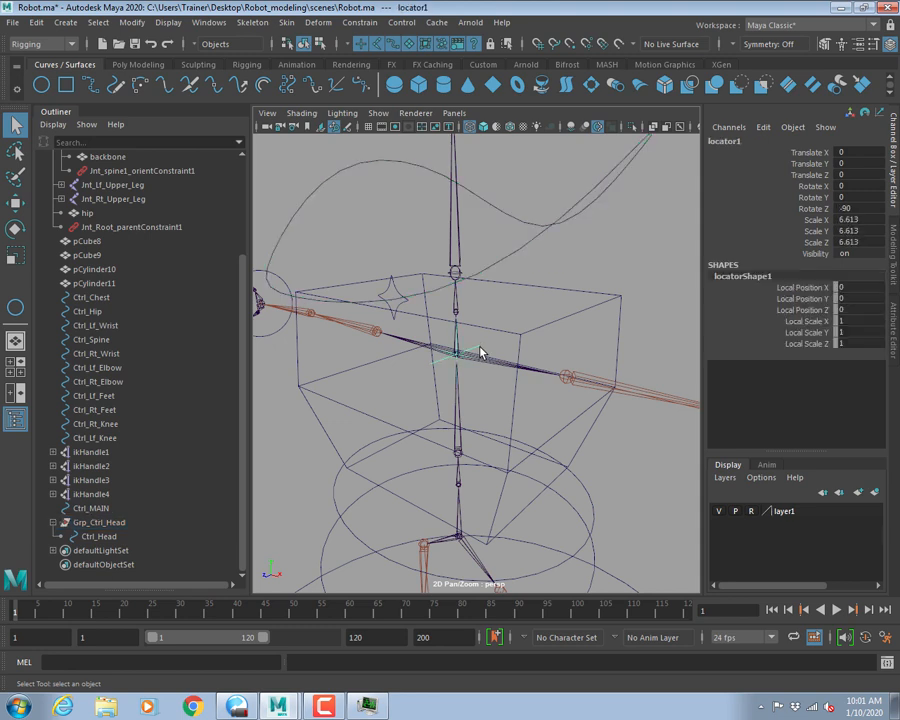
{"action": "left_click", "coordinate": [102, 522]}
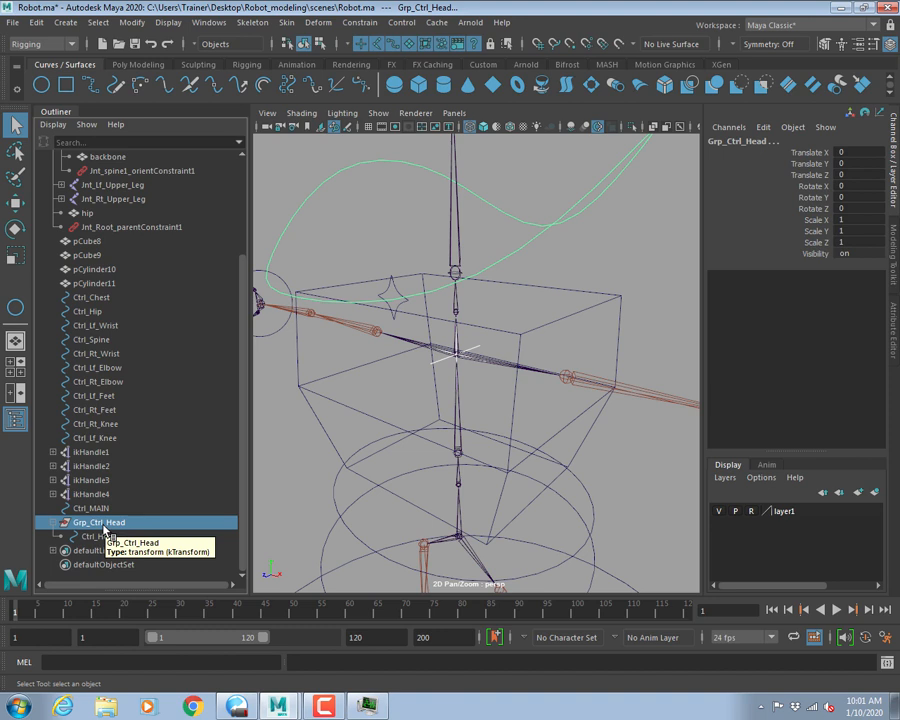
{"action": "left_click", "coordinate": [355, 22]}
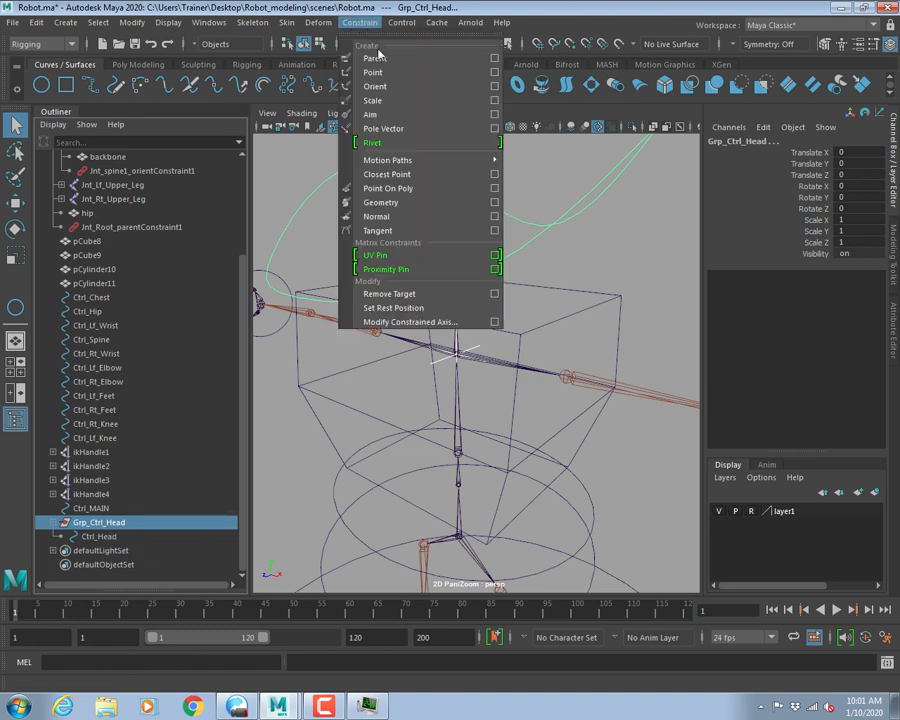
{"action": "left_click", "coordinate": [265, 40]}
{"action": "left_click", "coordinate": [573, 259]}
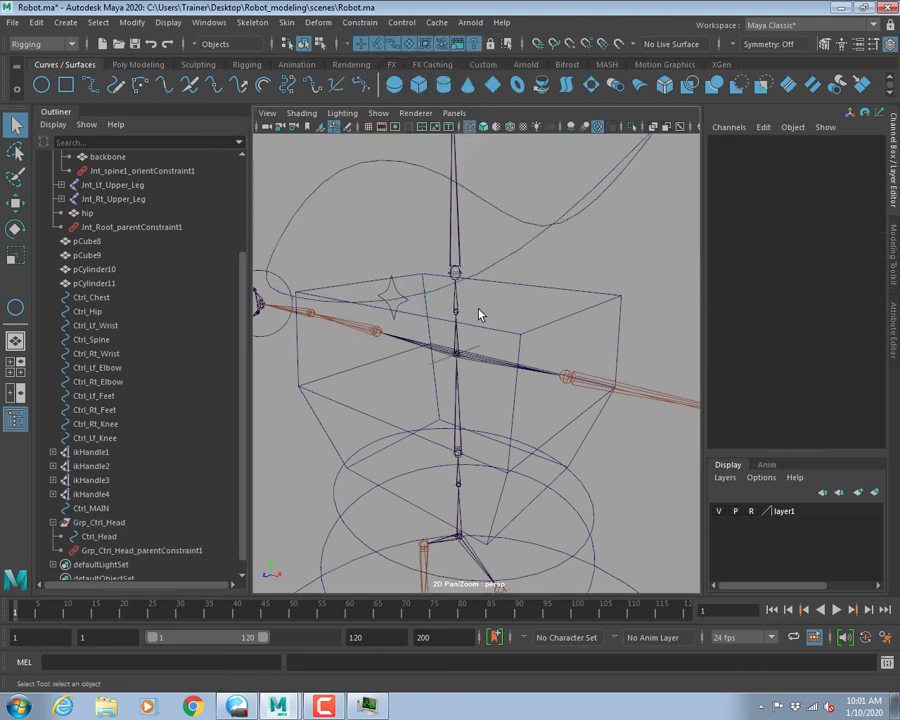
{"action": "left_click", "coordinate": [96, 522]}
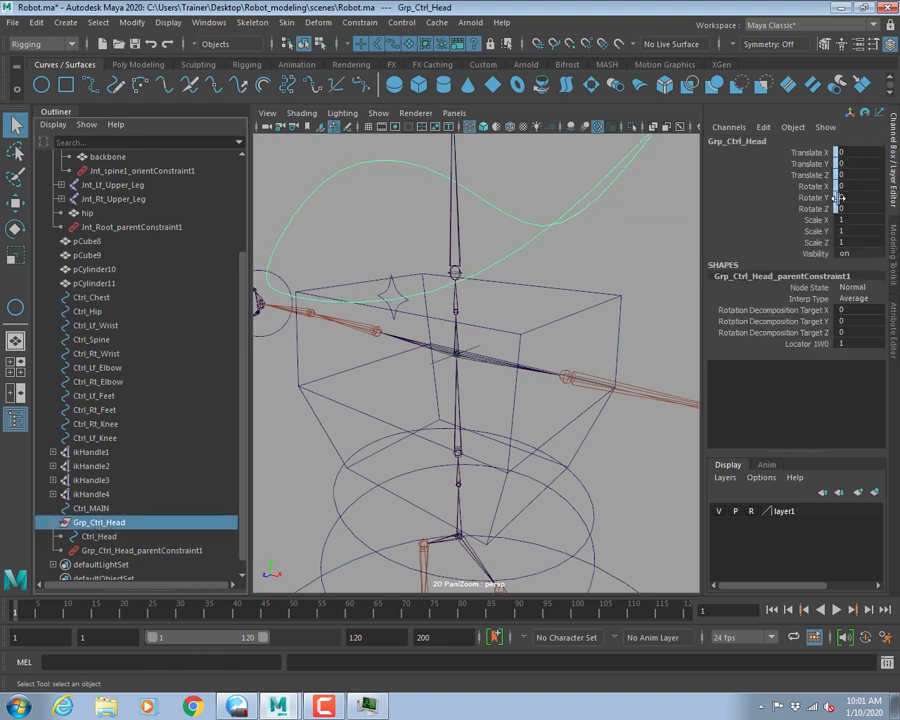
{"action": "left_click", "coordinate": [92, 536]}
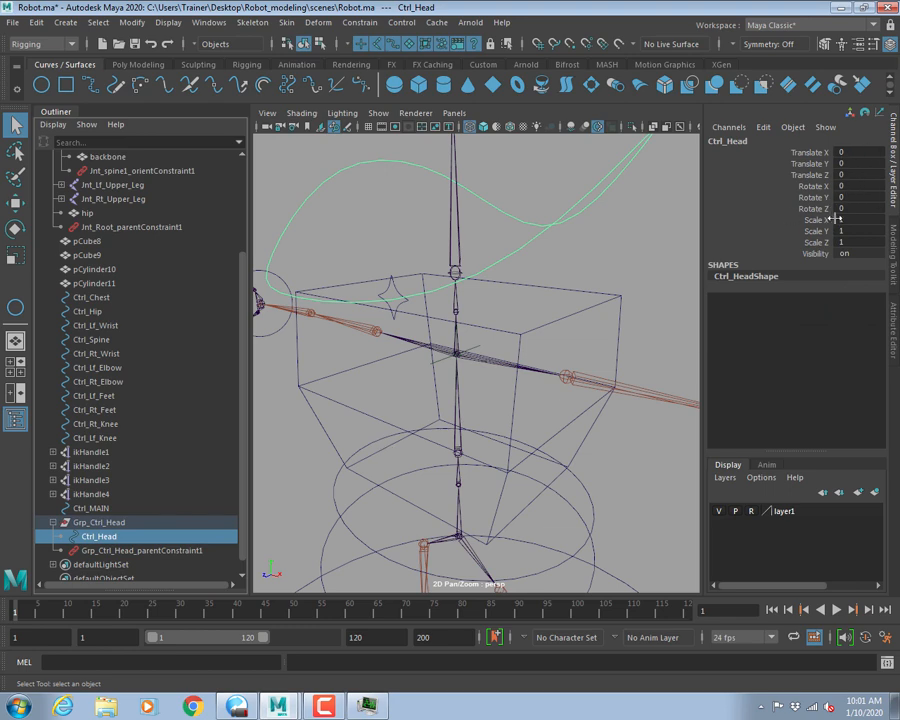
Test the head constraint by rotating Ctrl_Chest about 8 degrees in X, and undo the rotation.
{"action": "left_click", "coordinate": [533, 322]}
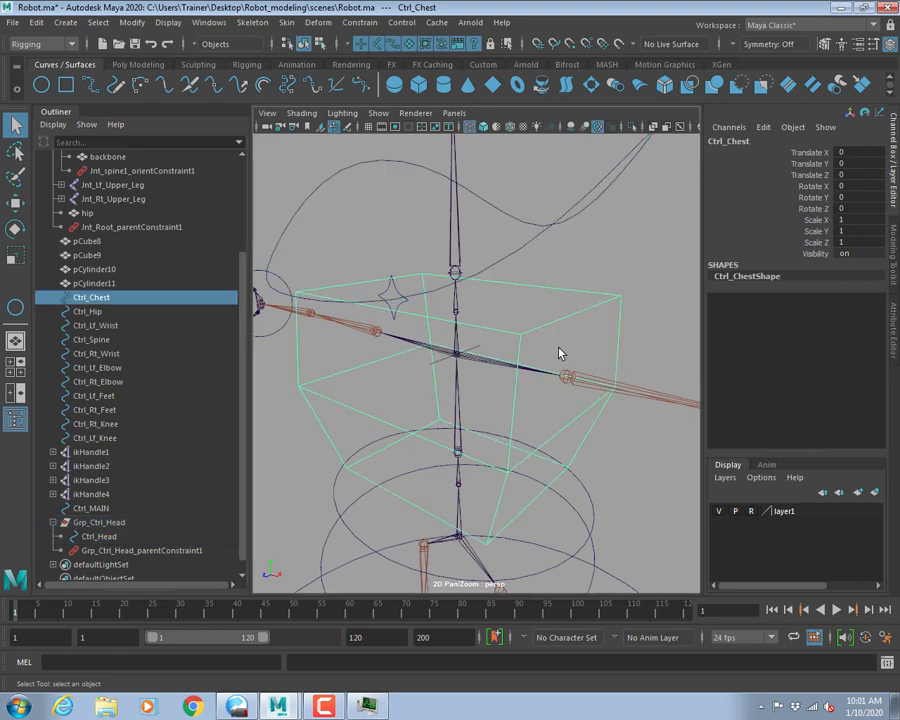
{"action": "scroll", "coordinate": [570, 352], "scroll_direction": "down", "scroll_amount": 5}
{"action": "key", "text": "e"}
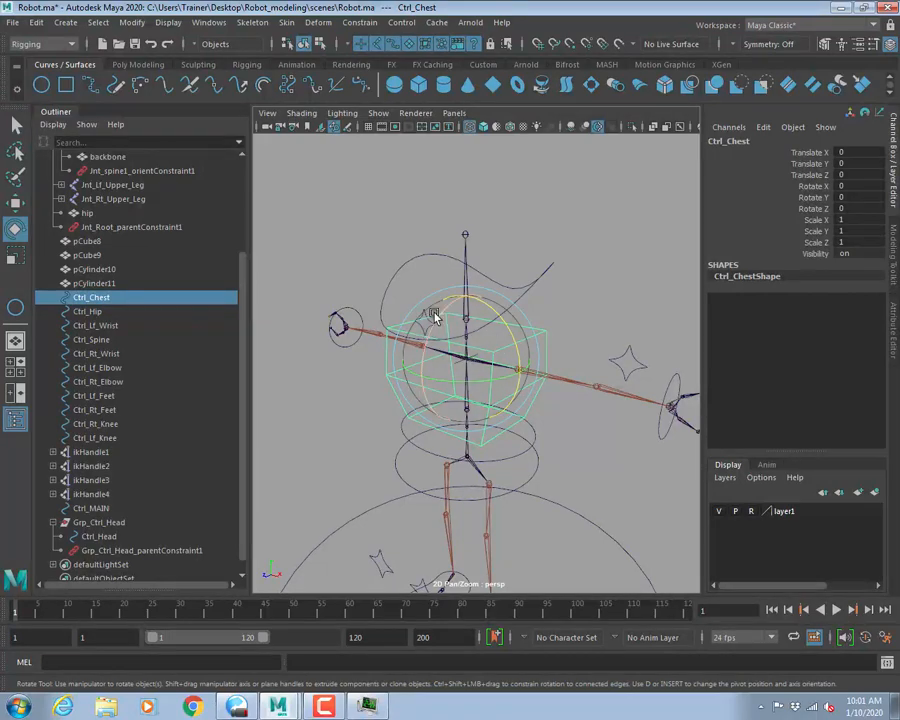
{"action": "left_click_drag", "start_coordinate": [444, 312], "coordinate": [460, 362]}
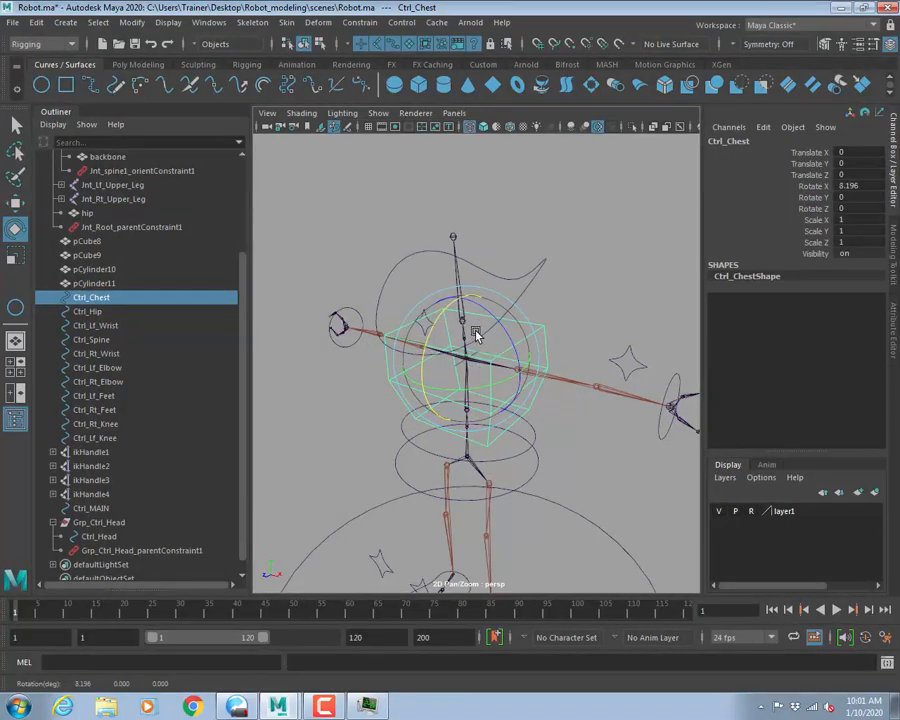
{"action": "key", "text": "ctrl+z"}
Show polygons in the perspective view and switch the display to smooth shading.
{"action": "left_click", "coordinate": [378, 112]}
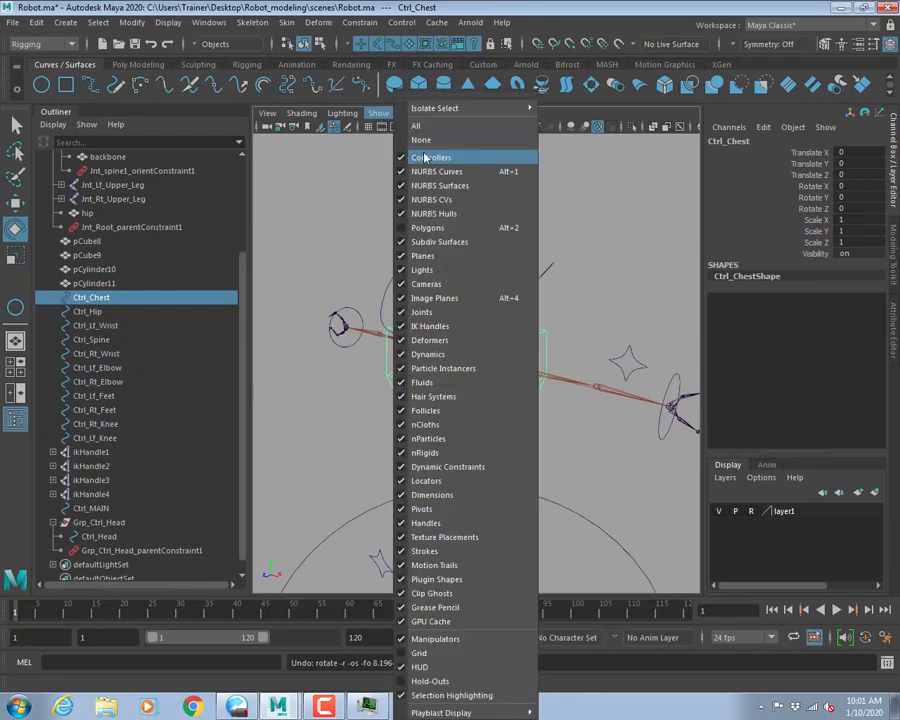
{"action": "left_click", "coordinate": [440, 227]}
{"action": "left_click", "coordinate": [567, 230]}
{"action": "mouse_move", "coordinate": [567, 230]}
{"action": "left_mouse_down", "text": "alt"}
{"action": "mouse_move", "coordinate": [468, 297]}
{"action": "mouse_move", "coordinate": [512, 344]}
{"action": "mouse_move", "coordinate": [503, 350]}
{"action": "mouse_move", "coordinate": [492, 318]}
{"action": "mouse_move", "coordinate": [502, 342]}
{"action": "mouse_move", "coordinate": [478, 309]}
{"action": "mouse_move", "coordinate": [500, 368]}
{"action": "mouse_move", "coordinate": [603, 311]}
{"action": "left_mouse_up", "text": "alt"}
{"action": "key", "text": "5"}
Test-rotate Ctrl_Chest about -25 degrees and Ctrl_Head about -13 degrees in Z, and undo both rotations.
{"action": "left_click", "coordinate": [565, 328]}
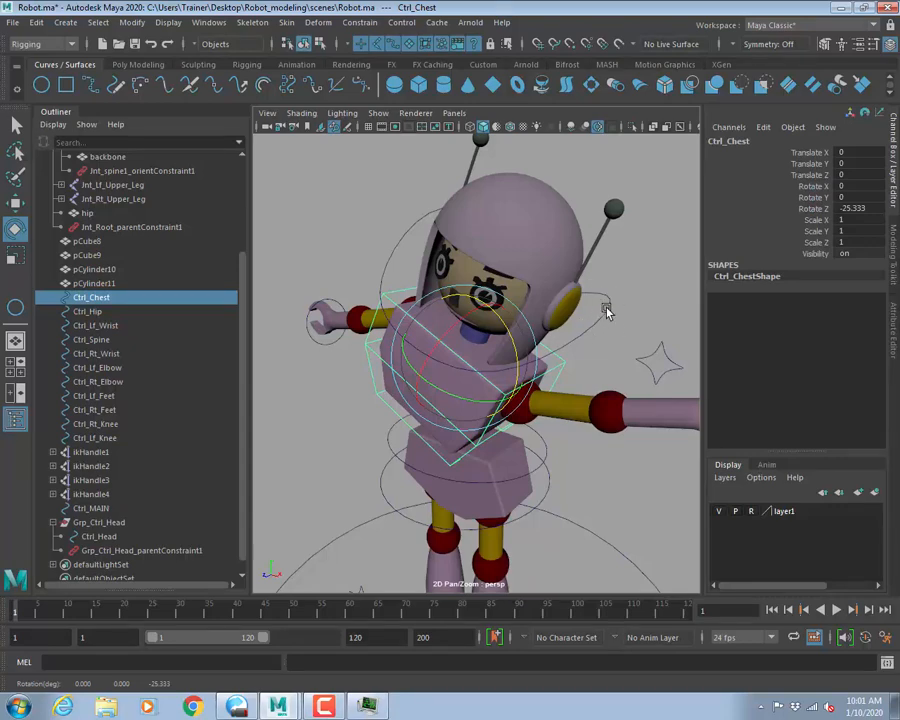
{"action": "left_click", "coordinate": [537, 300]}
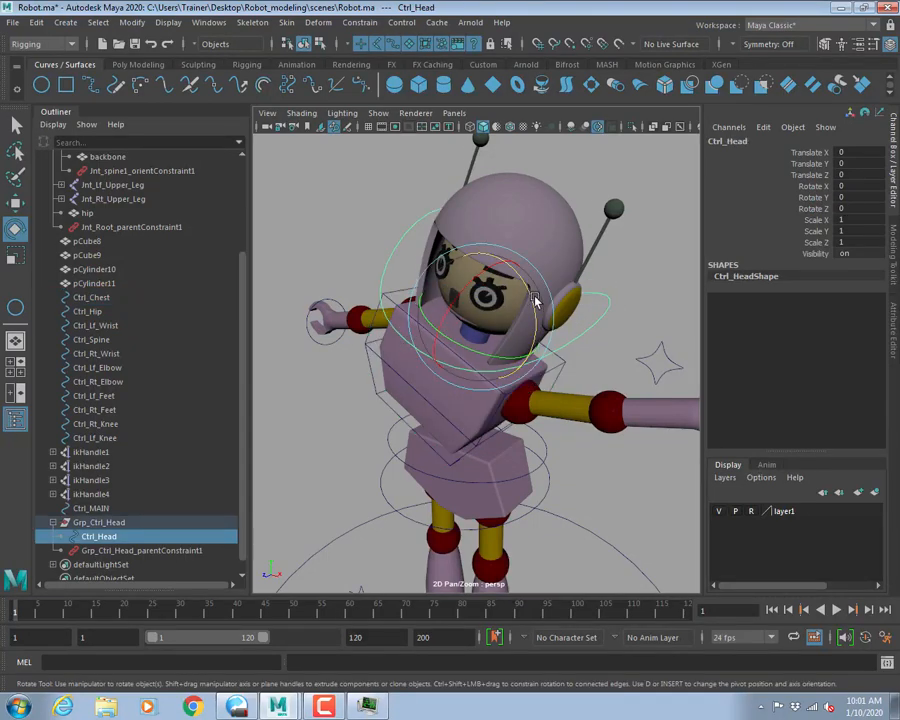
{"action": "left_click_drag", "start_coordinate": [537, 300], "coordinate": [518, 316]}
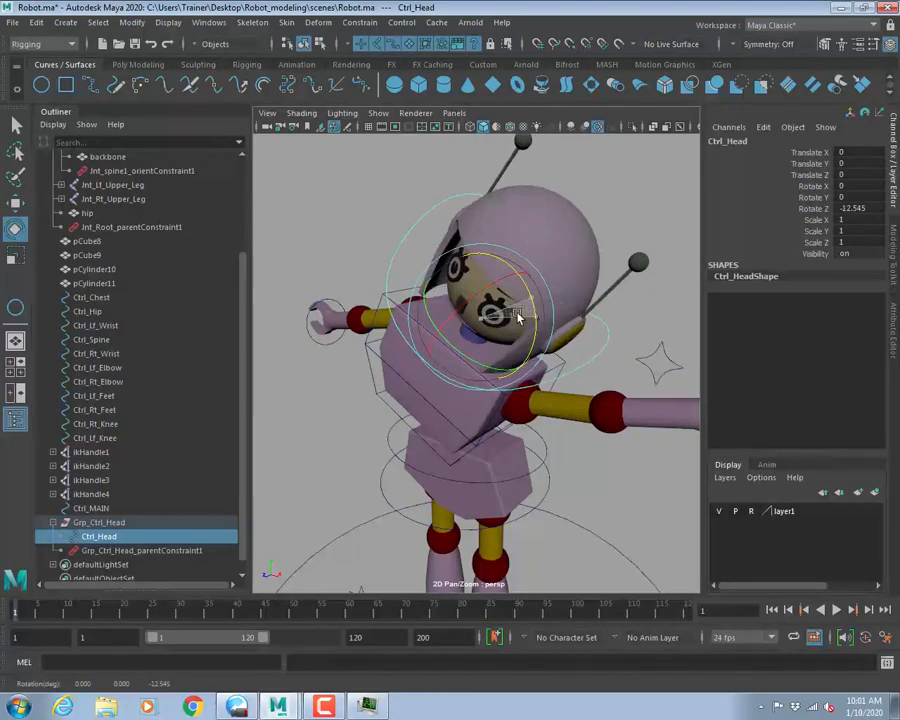
{"action": "key", "text": "ctrl+z"}
{"action": "key", "text": "ctrl+z"}
{"action": "key", "text": "ctrl+z"}
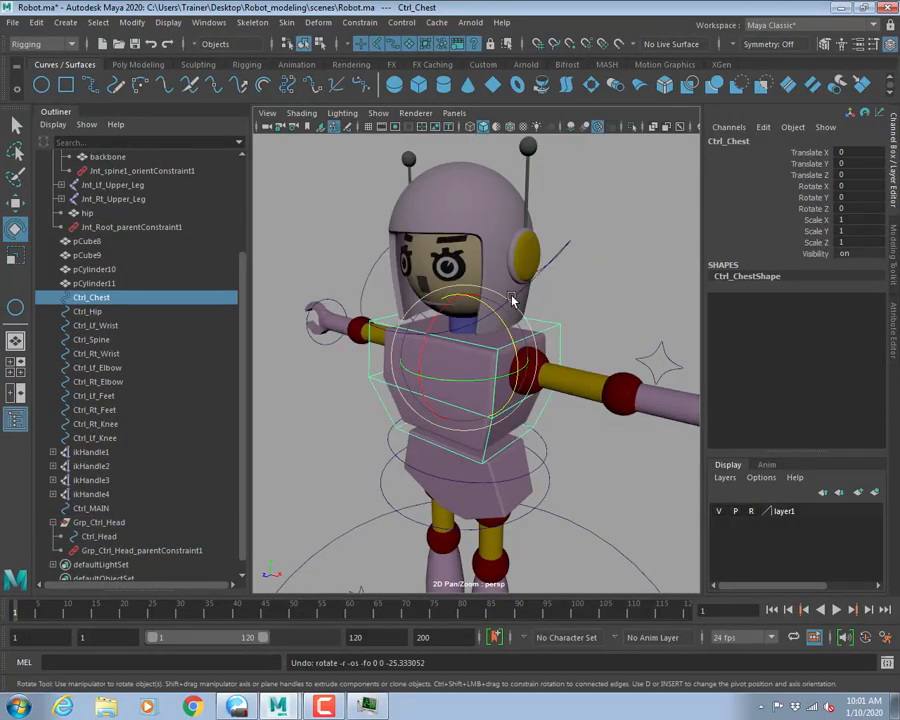
Try rotating the Ctrl_Spine control about 17 degrees in Z to test whether the chest control follows.
{"action": "left_click", "coordinate": [591, 308]}
{"action": "left_click_drag", "start_coordinate": [587, 299], "coordinate": [570, 270], "text": "alt"}
{"action": "middle_click_drag", "start_coordinate": [545, 348], "coordinate": [526, 287], "text": "alt"}
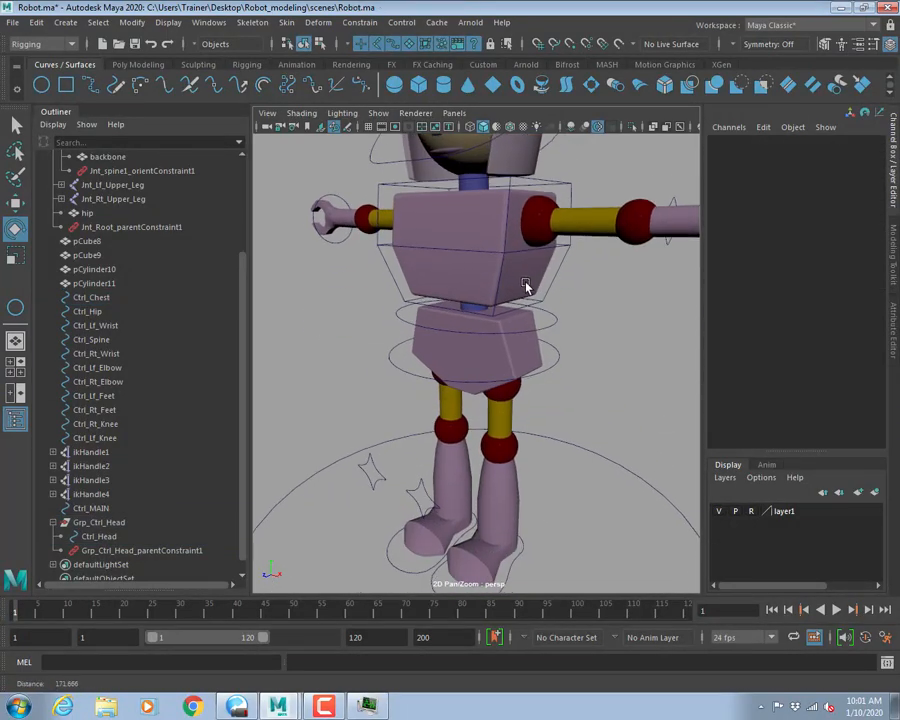
{"action": "right_click_drag", "start_coordinate": [526, 287], "coordinate": [565, 306], "text": "alt"}
{"action": "middle_click_drag", "start_coordinate": [565, 306], "coordinate": [583, 324], "text": "alt"}
{"action": "left_click", "coordinate": [560, 348]}
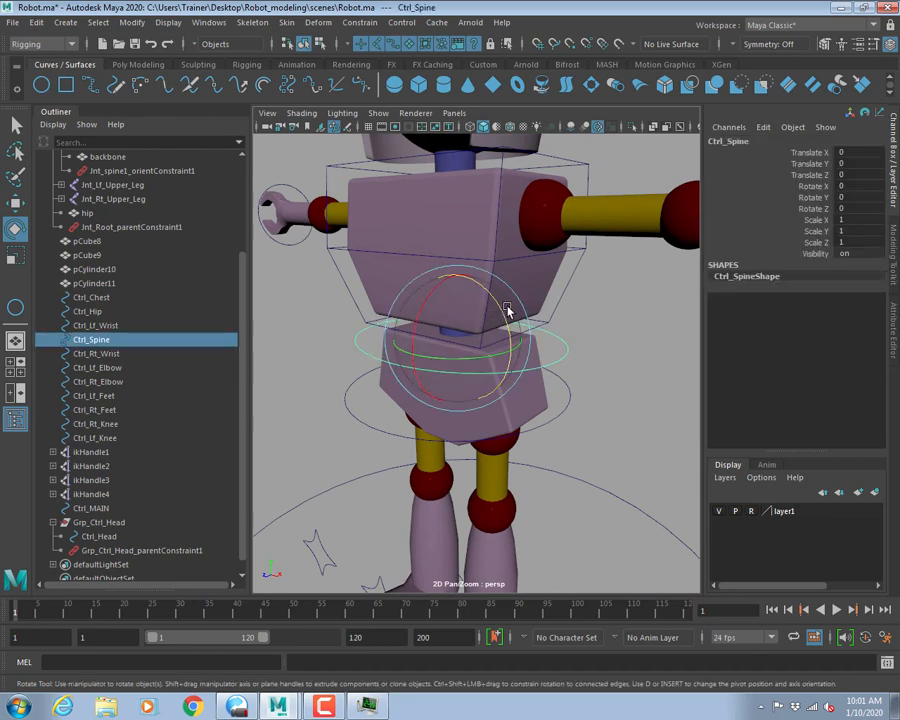
{"action": "left_click_drag", "start_coordinate": [502, 312], "coordinate": [454, 315]}
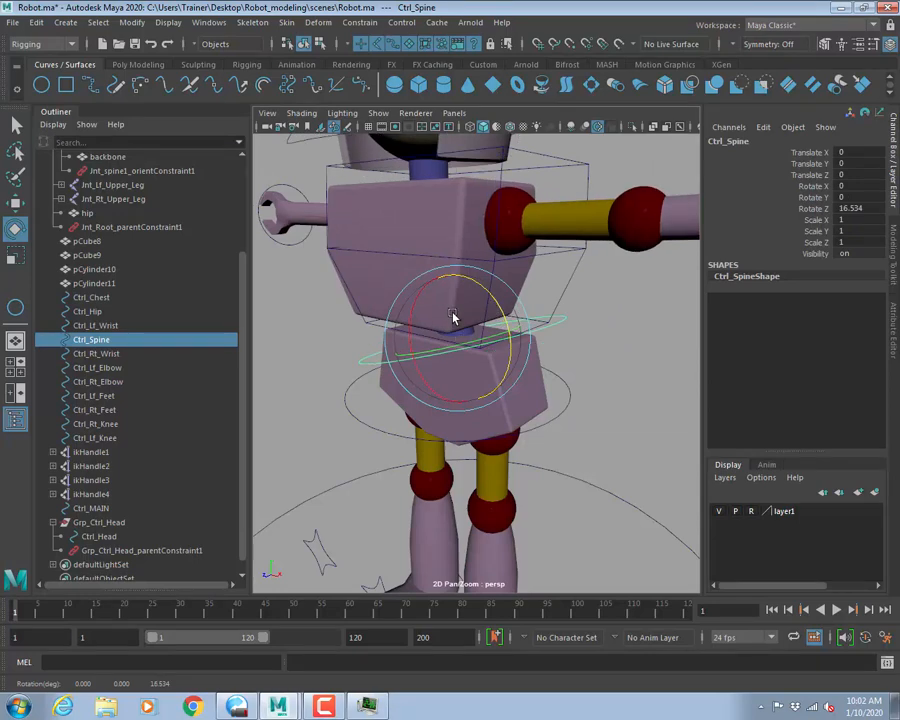
Hide the polygons in the perspective view and collapse the Channel Box to enlarge the viewport.
{"action": "left_click", "coordinate": [378, 112]}
{"action": "left_click", "coordinate": [427, 228]}
{"action": "left_click", "coordinate": [651, 281]}
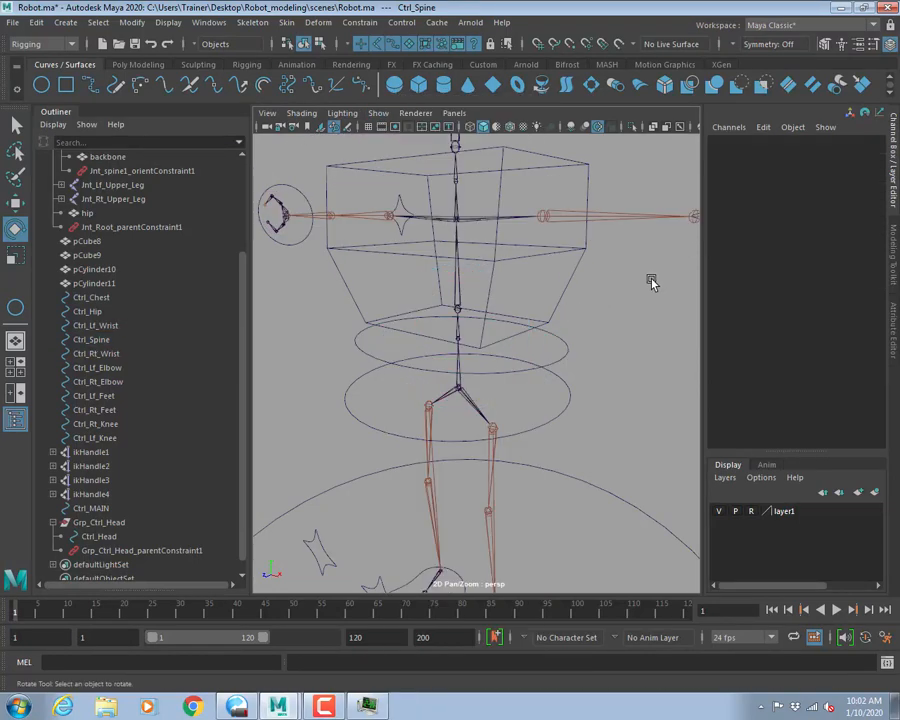
{"action": "left_click", "coordinate": [893, 185]}
Examine the Ctrl_Chest control and the Jnt_spine1 joint in the wireframe view.
{"action": "middle_click_drag", "start_coordinate": [703, 303], "coordinate": [714, 346], "text": "alt"}
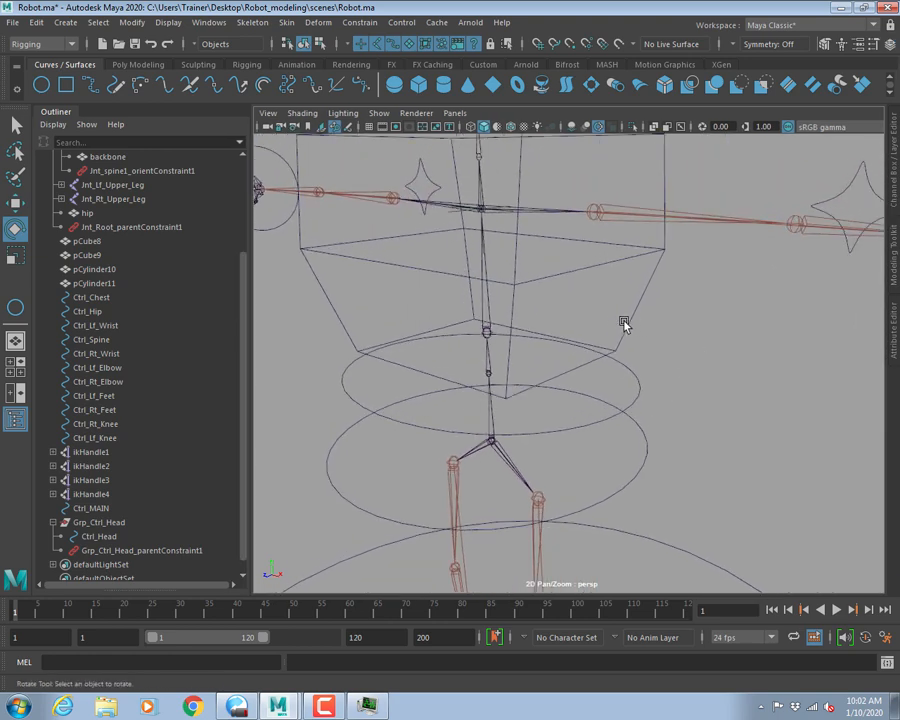
{"action": "left_click_drag", "start_coordinate": [573, 301], "coordinate": [588, 295], "text": "alt"}
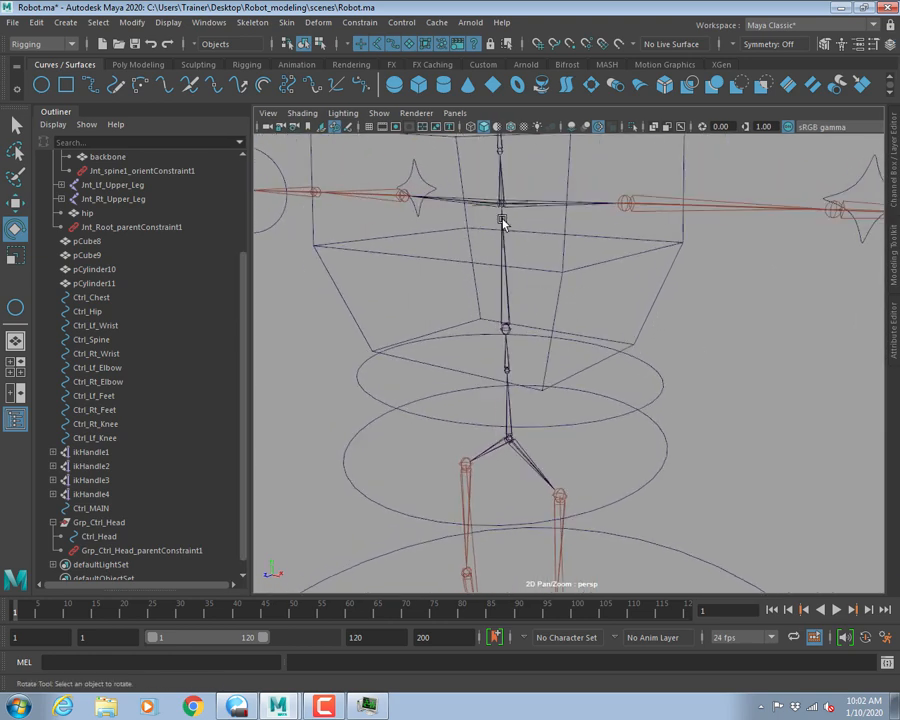
{"action": "left_click", "coordinate": [564, 268]}
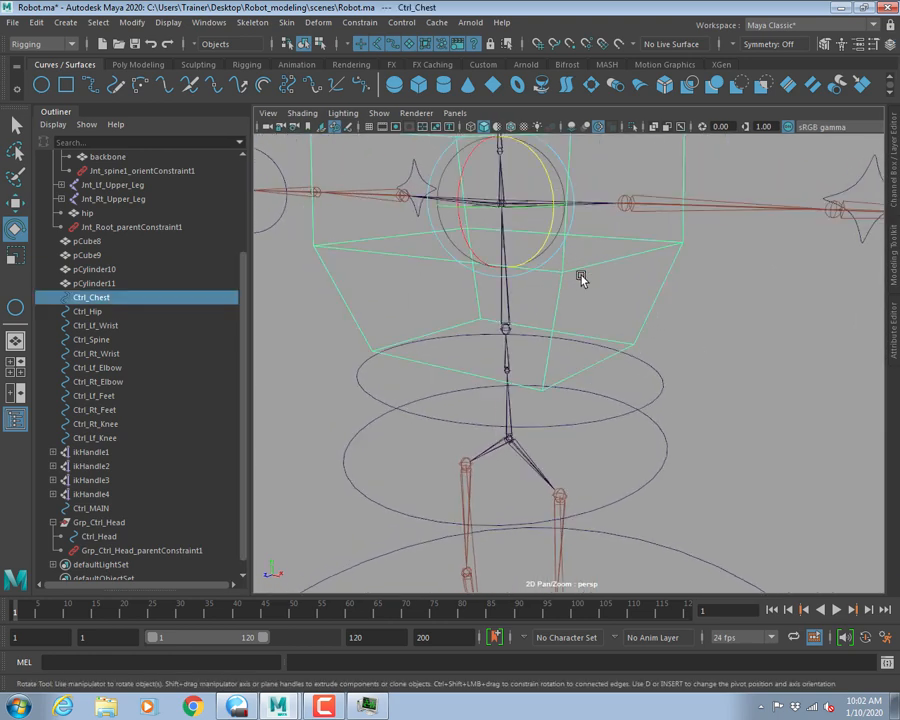
{"action": "key", "text": "q"}
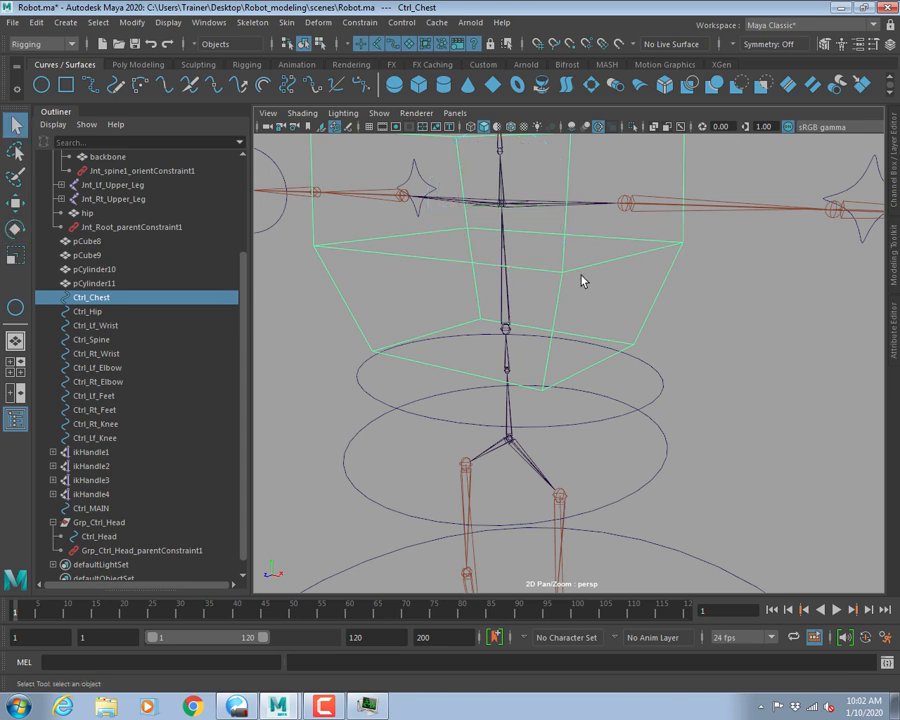
{"action": "left_click", "coordinate": [506, 360]}
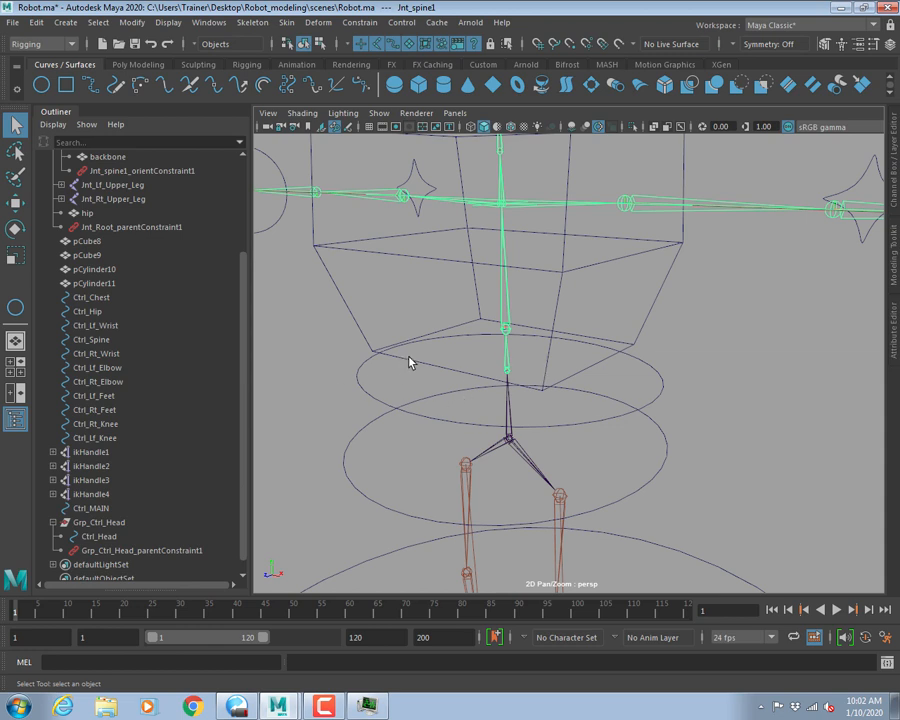
{"action": "left_click_drag", "start_coordinate": [408, 362], "coordinate": [396, 356], "text": "alt"}
{"action": "left_click", "coordinate": [300, 320]}
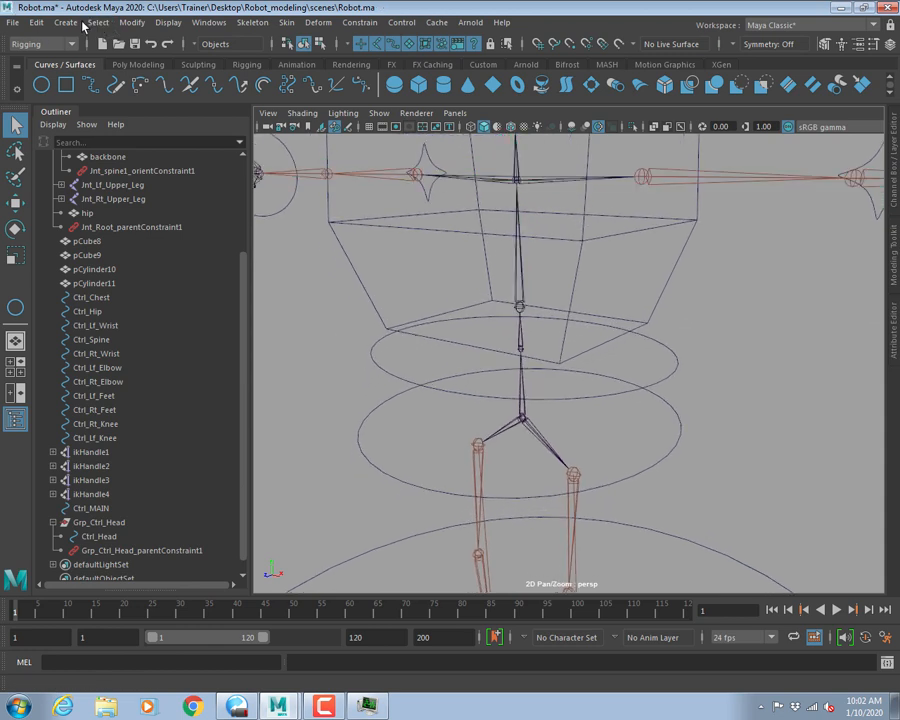
Create a locator, snap it onto the Jnt_spine1 joint, and scale it up uniformly to about 8.8.
{"action": "left_click", "coordinate": [76, 22]}
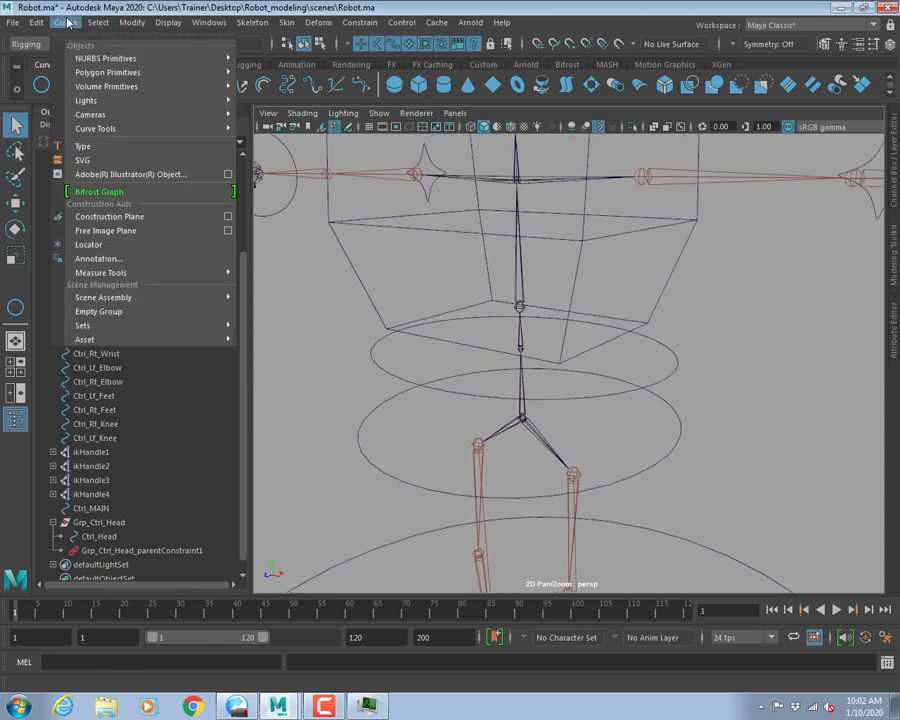
{"action": "left_click", "coordinate": [88, 245]}
{"action": "key", "text": "w"}
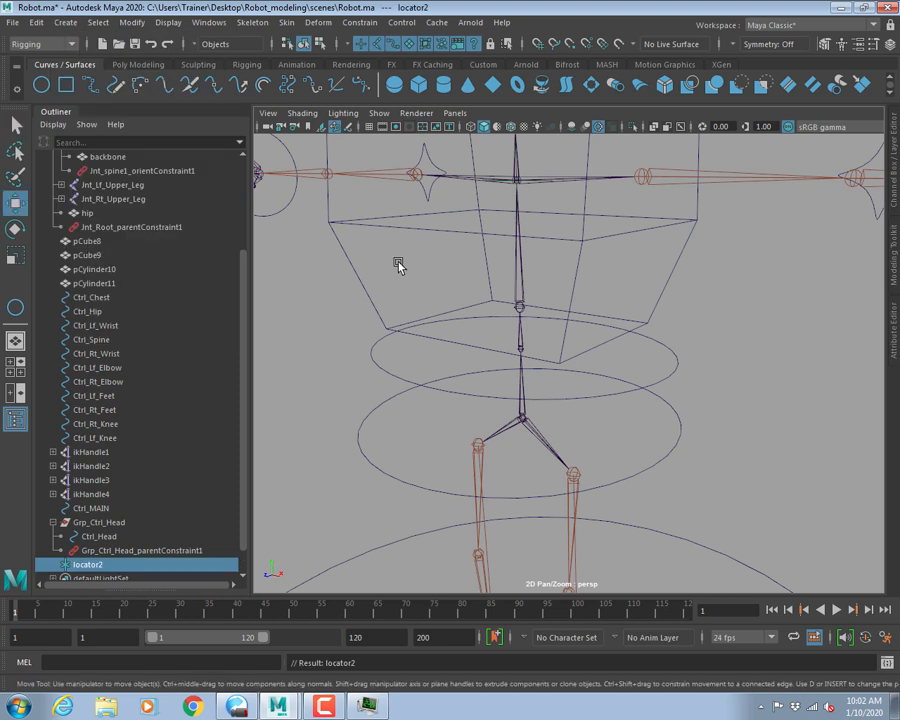
{"action": "middle_click", "coordinate": [529, 338]}
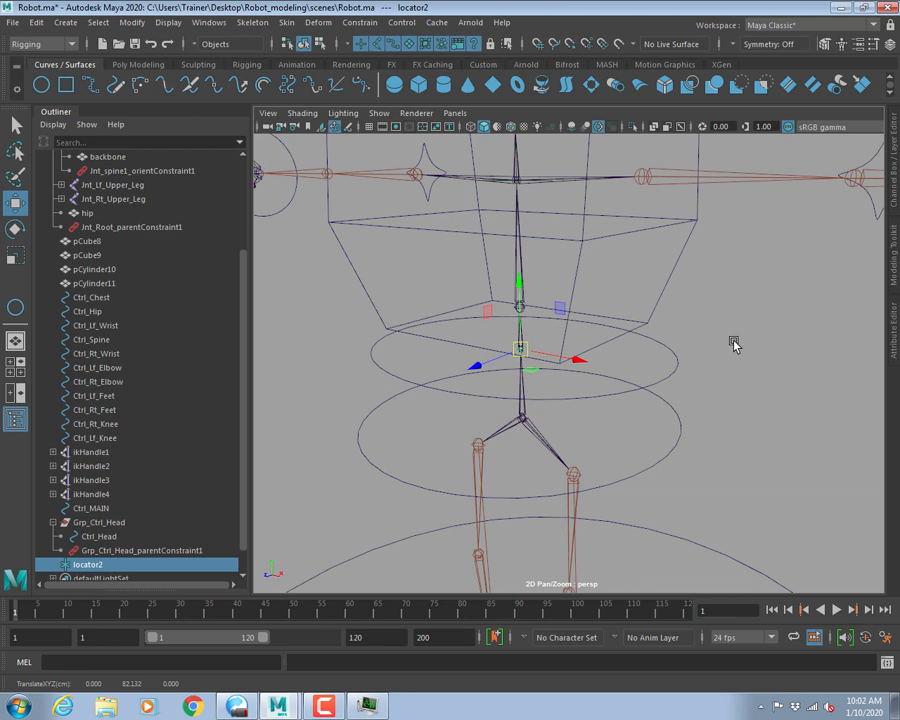
{"action": "key", "text": "r"}
{"action": "left_click_drag", "start_coordinate": [515, 347], "coordinate": [602, 372]}
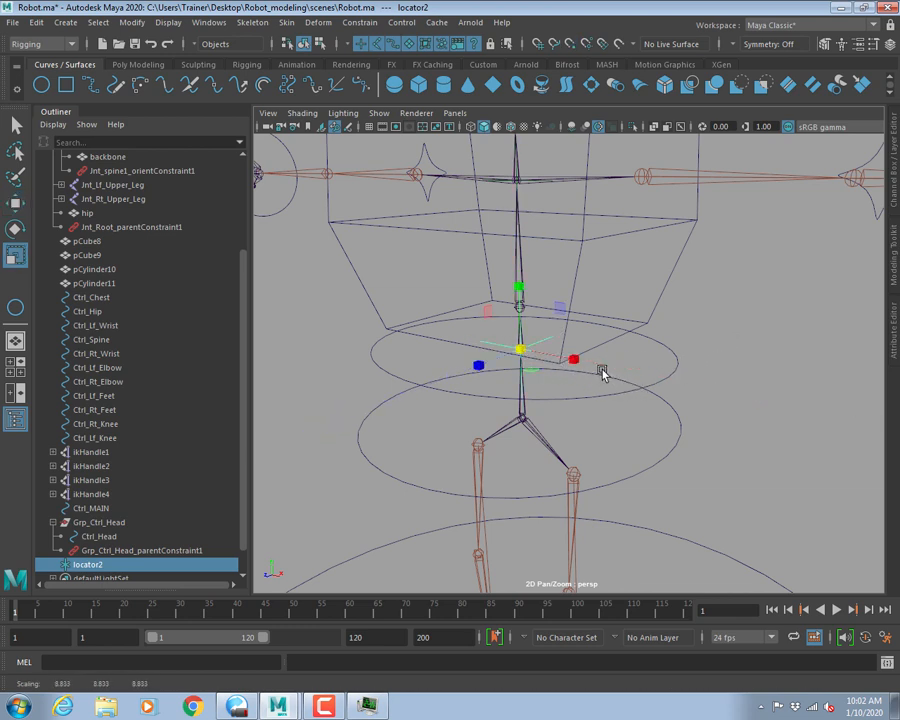
{"action": "left_click", "coordinate": [763, 335]}
{"action": "left_click_drag", "start_coordinate": [763, 335], "coordinate": [620, 380], "text": "alt"}
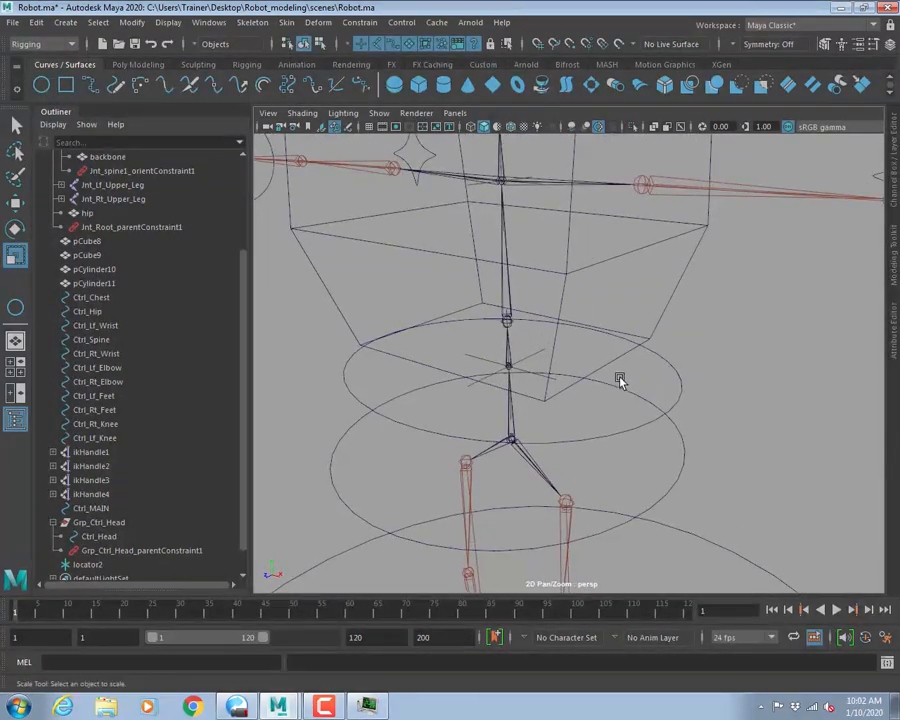
Group the Ctrl_Chest control and rename the new group Grp_Ctrl_Chest.
{"action": "left_click", "coordinate": [664, 310]}
{"action": "key", "text": "q"}
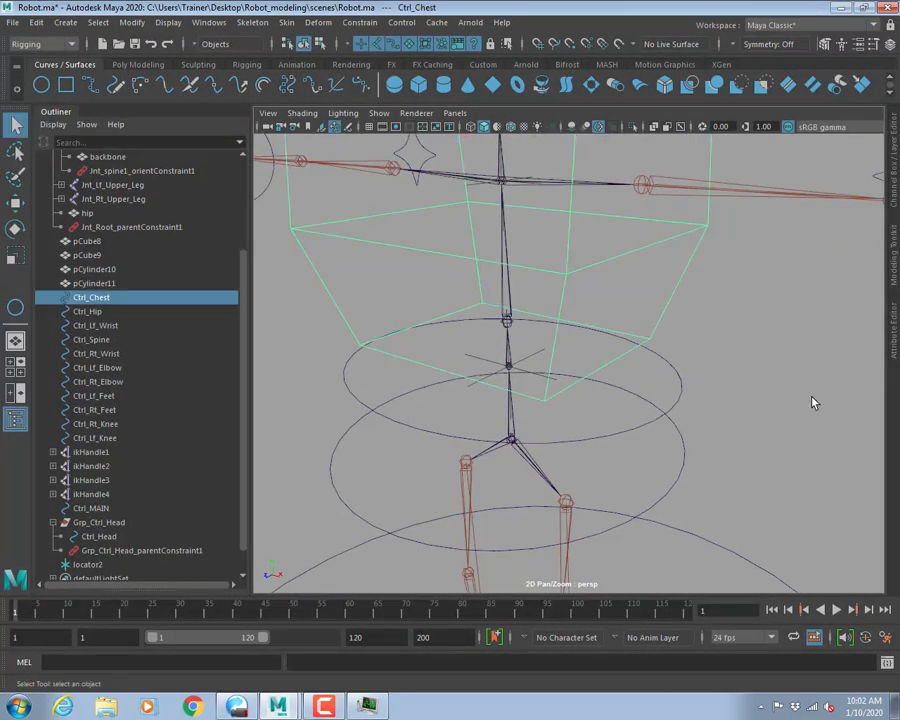
{"action": "key", "text": "ctrl+g"}
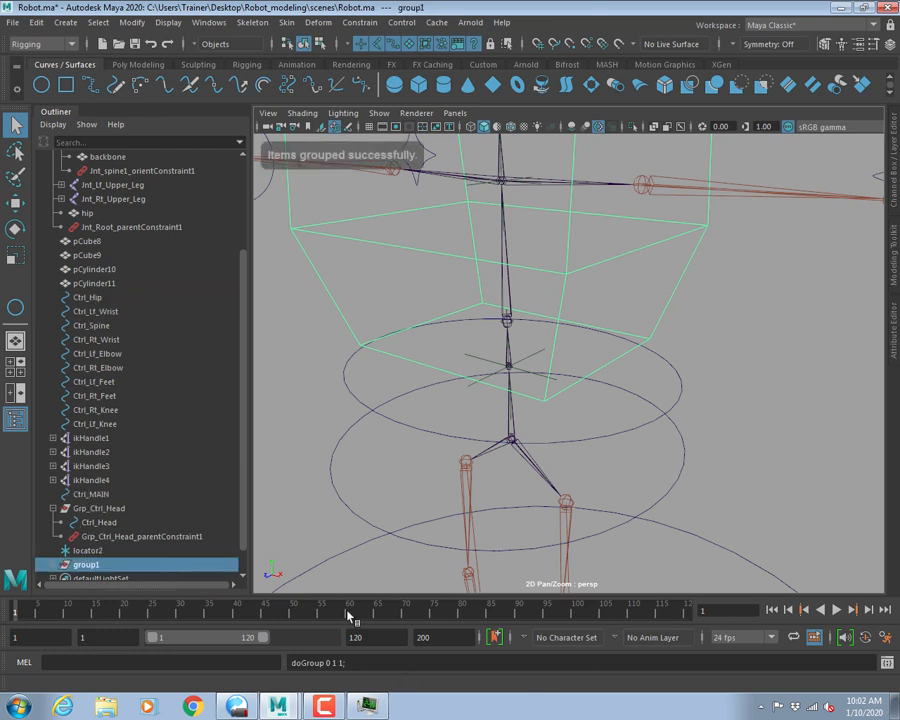
{"action": "scroll", "coordinate": [57, 518], "scroll_direction": "down", "scroll_amount": 1}
{"action": "left_click", "coordinate": [53, 537]}
{"action": "left_click", "coordinate": [95, 551]}
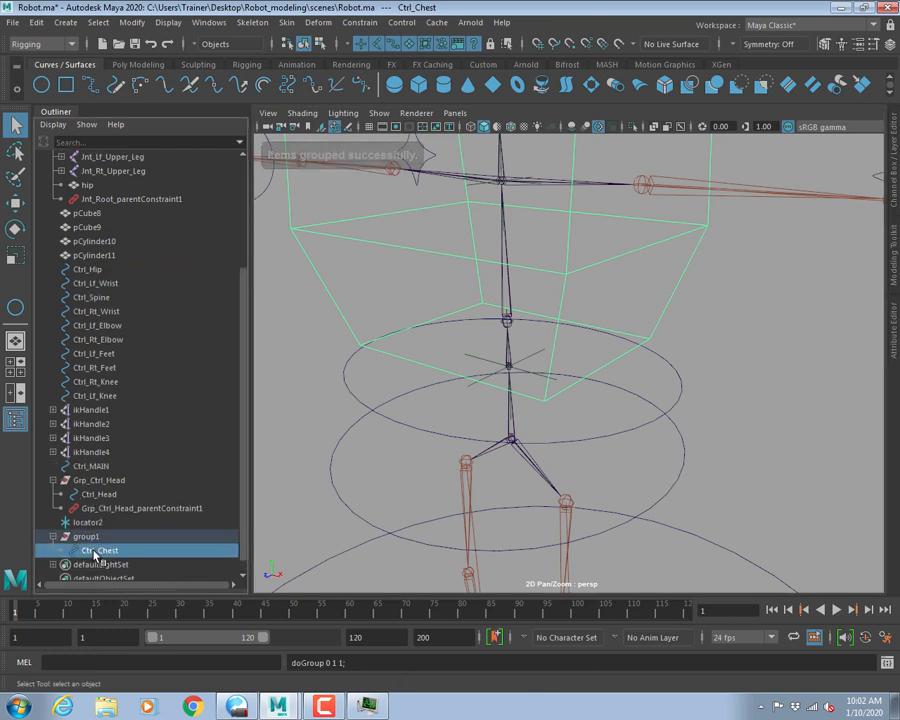
{"action": "double_click", "coordinate": [95, 551]}
{"action": "double_click", "coordinate": [87, 537]}
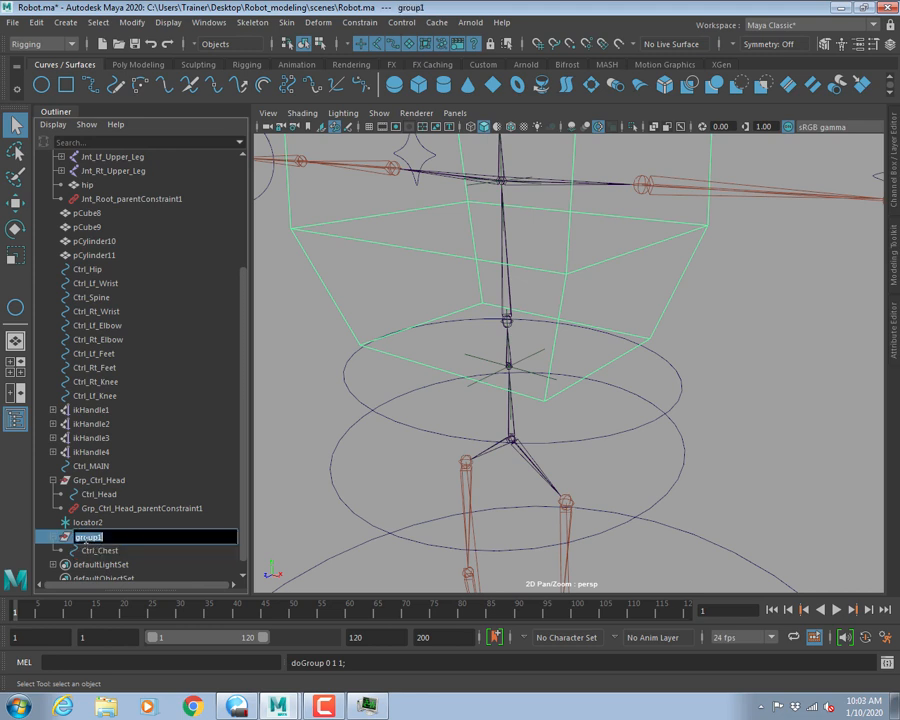
{"action": "type", "text": "Grp_Ctrl_Chest"}
{"action": "key", "text": "Return"}
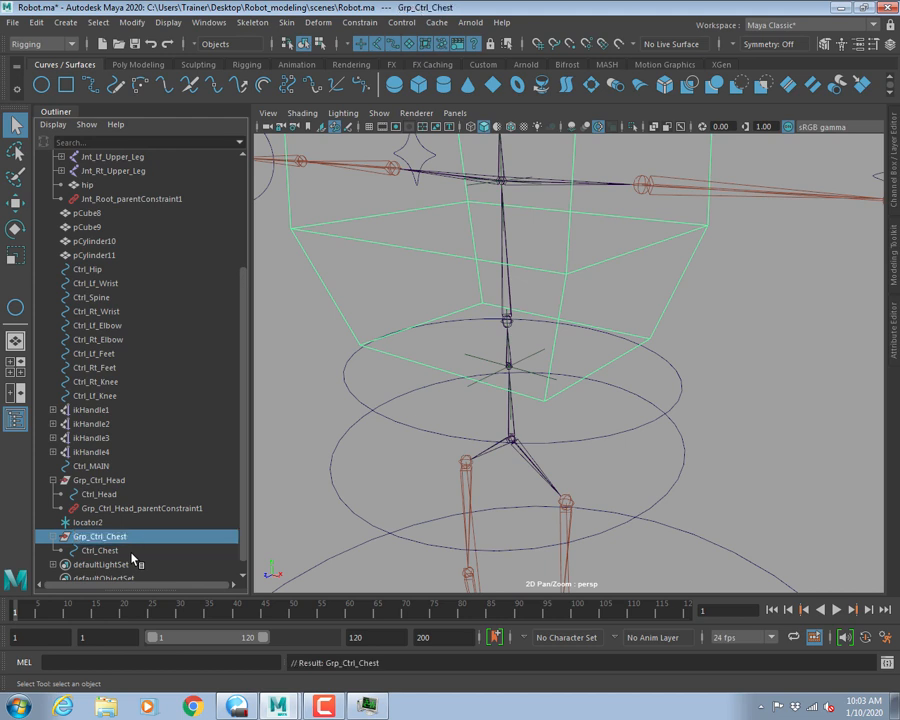
Parent locator2 under the Jnt_spine1 joint.
{"action": "left_click", "coordinate": [529, 361]}
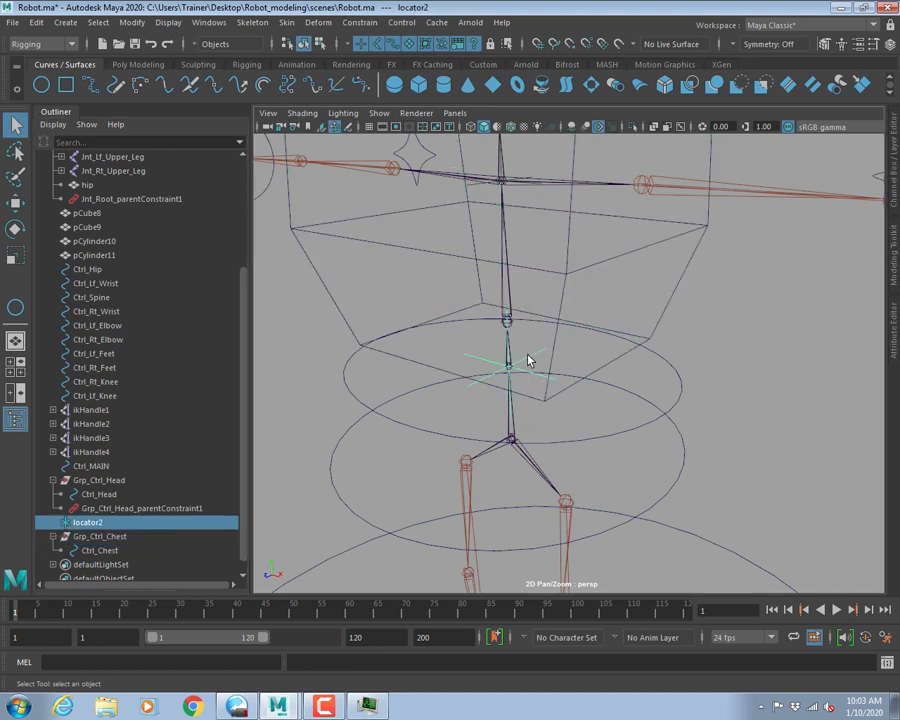
{"action": "scroll", "coordinate": [510, 364], "scroll_direction": "up", "scroll_amount": 3}
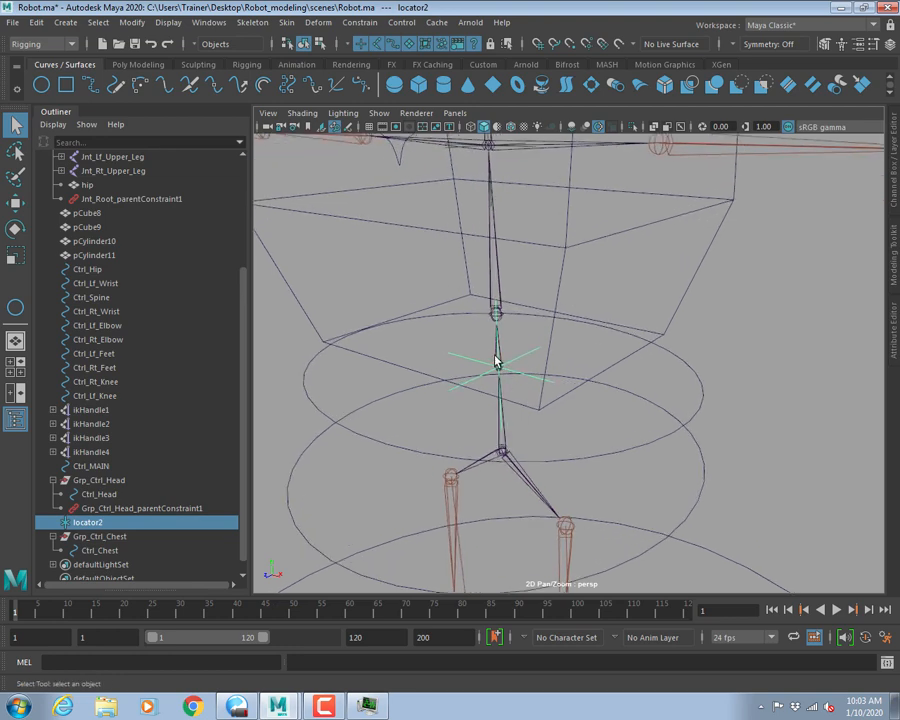
{"action": "left_click", "coordinate": [496, 362]}
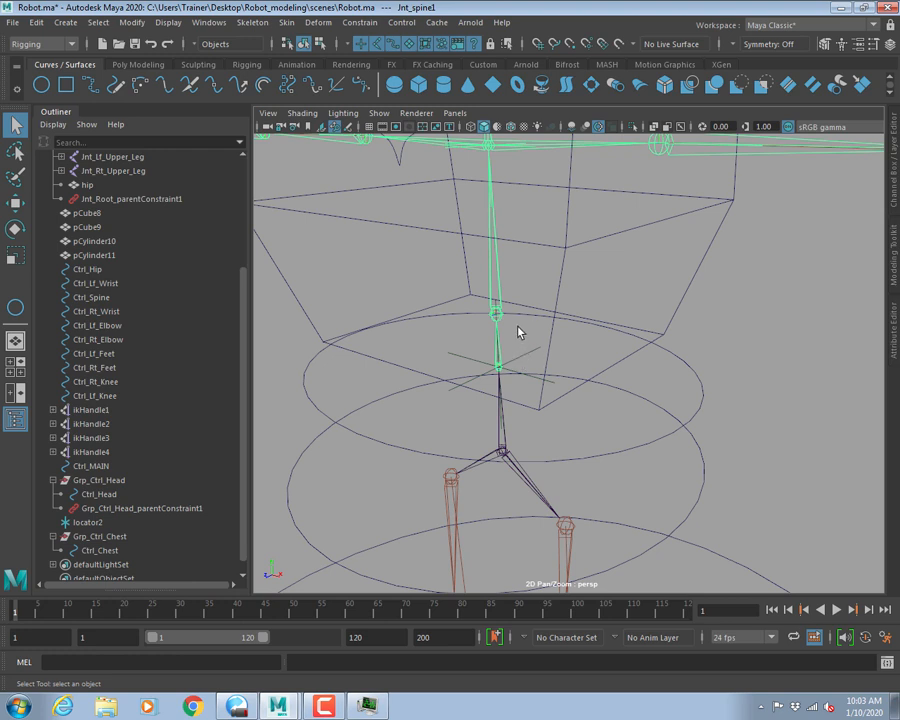
{"action": "left_click", "coordinate": [522, 340]}
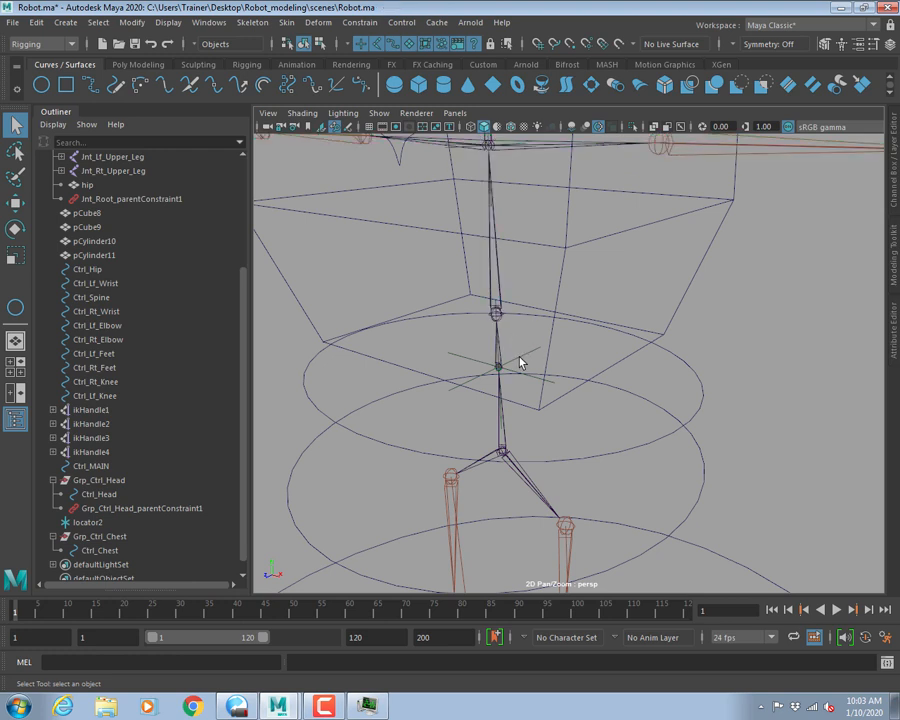
{"action": "left_click", "coordinate": [519, 362]}
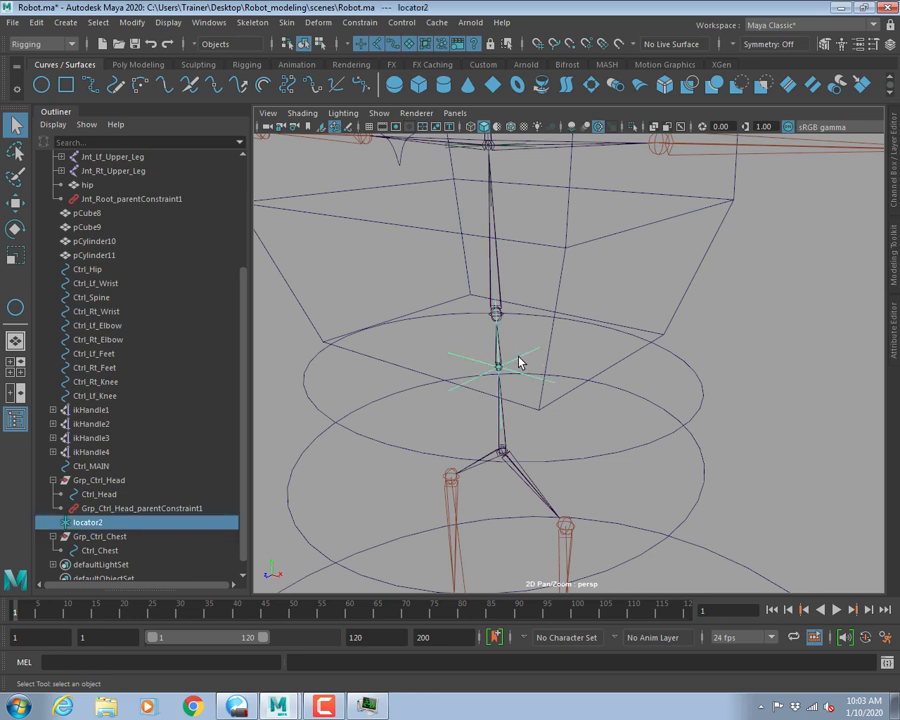
{"action": "left_click", "coordinate": [502, 365], "text": "shift"}
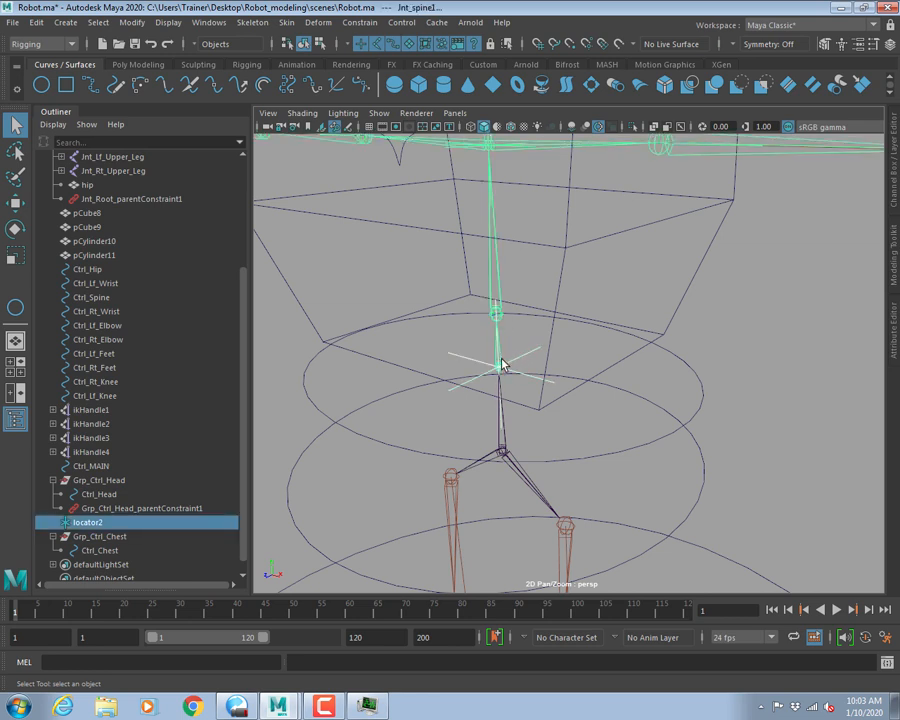
{"action": "key", "text": "p"}
{"action": "left_click", "coordinate": [520, 351]}
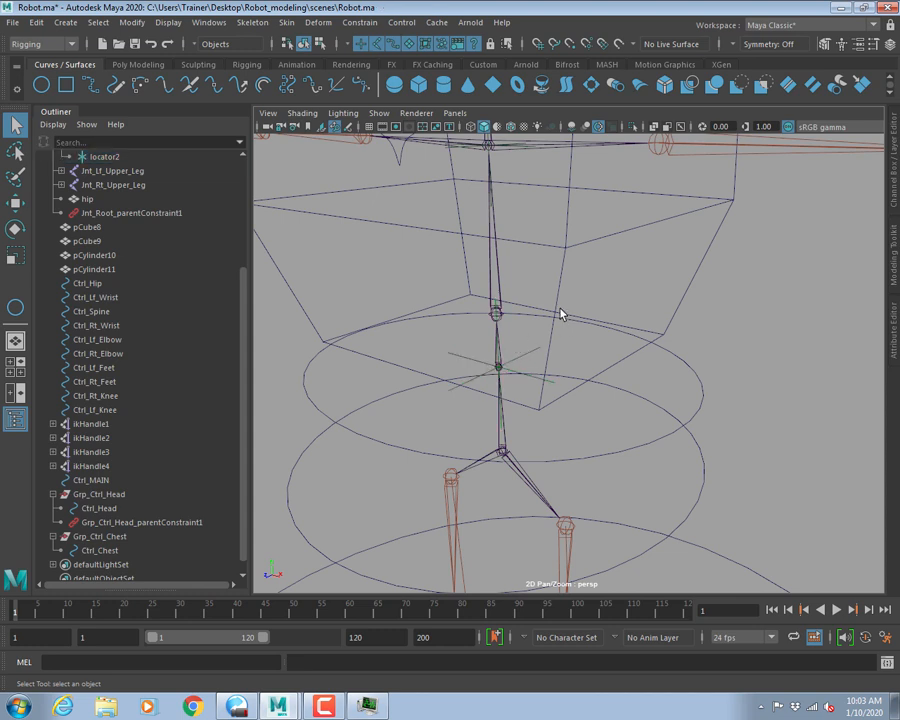
Parent-constrain Grp_Ctrl_Chest to locator2.
{"action": "left_click", "coordinate": [532, 357]}
{"action": "right_click_drag", "start_coordinate": [679, 375], "coordinate": [662, 371], "text": "alt"}
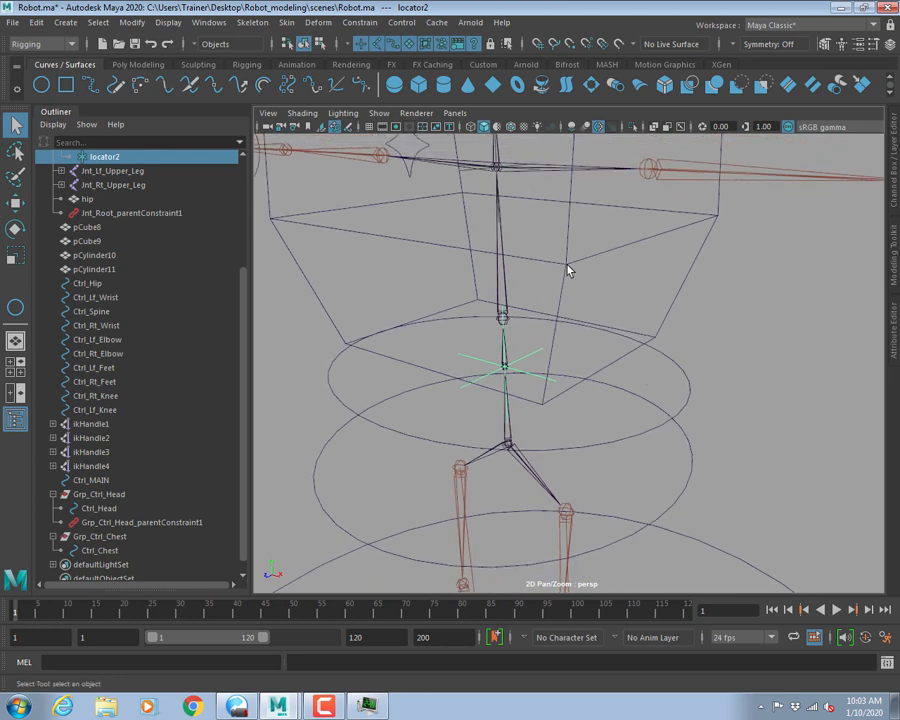
{"action": "left_click", "coordinate": [99, 537]}
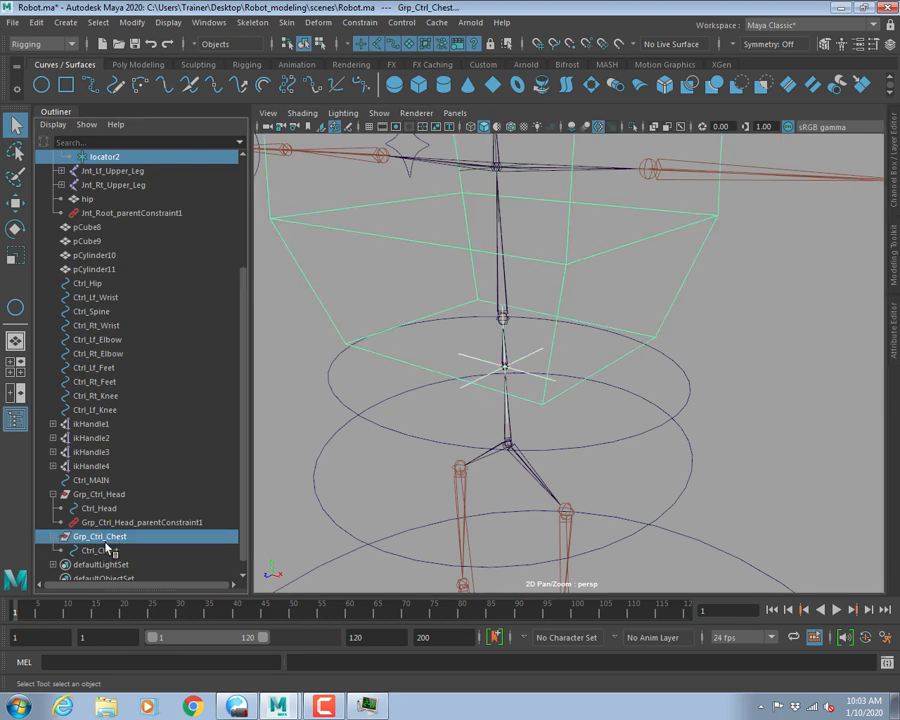
{"action": "left_click", "coordinate": [359, 22]}
{"action": "left_click", "coordinate": [377, 57]}
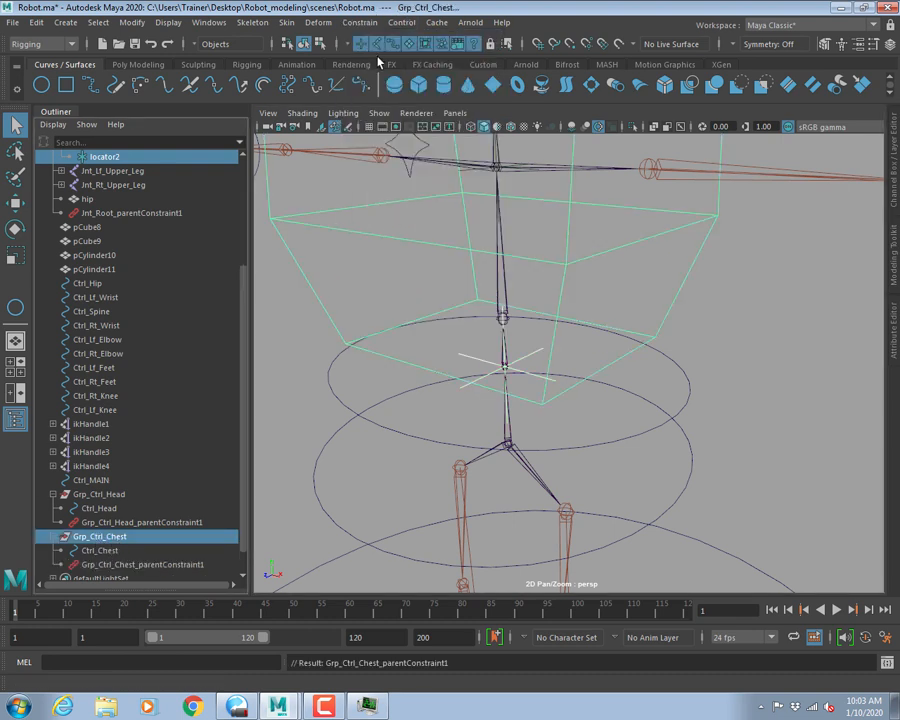
{"action": "left_click", "coordinate": [738, 334]}
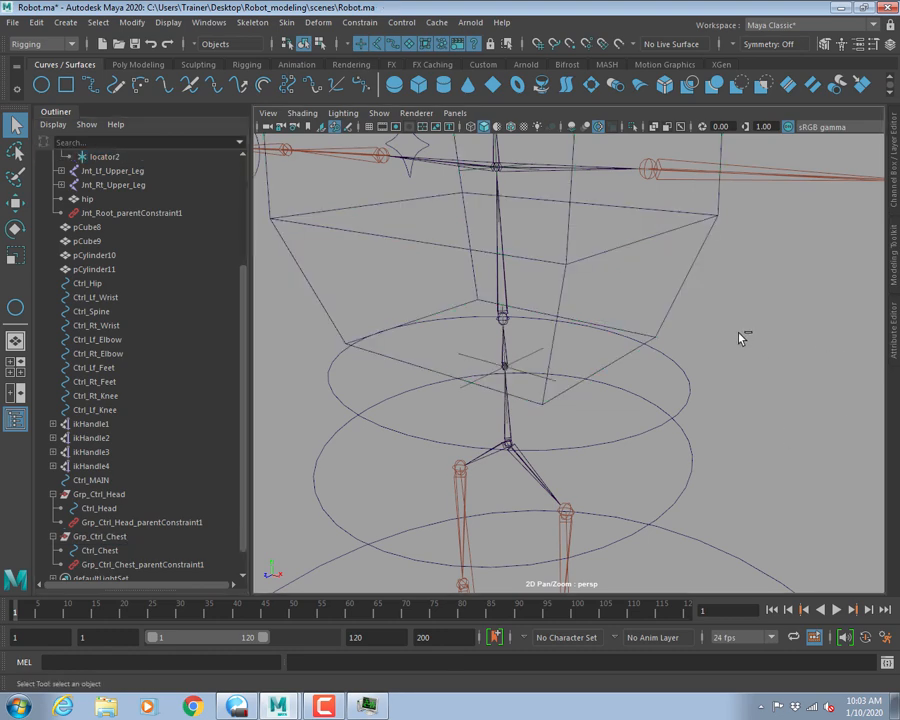
Test-rotate the Ctrl_Spine control about 28 degrees in X and undo the rotation.
{"action": "left_click_drag", "start_coordinate": [738, 334], "coordinate": [568, 426], "text": "alt"}
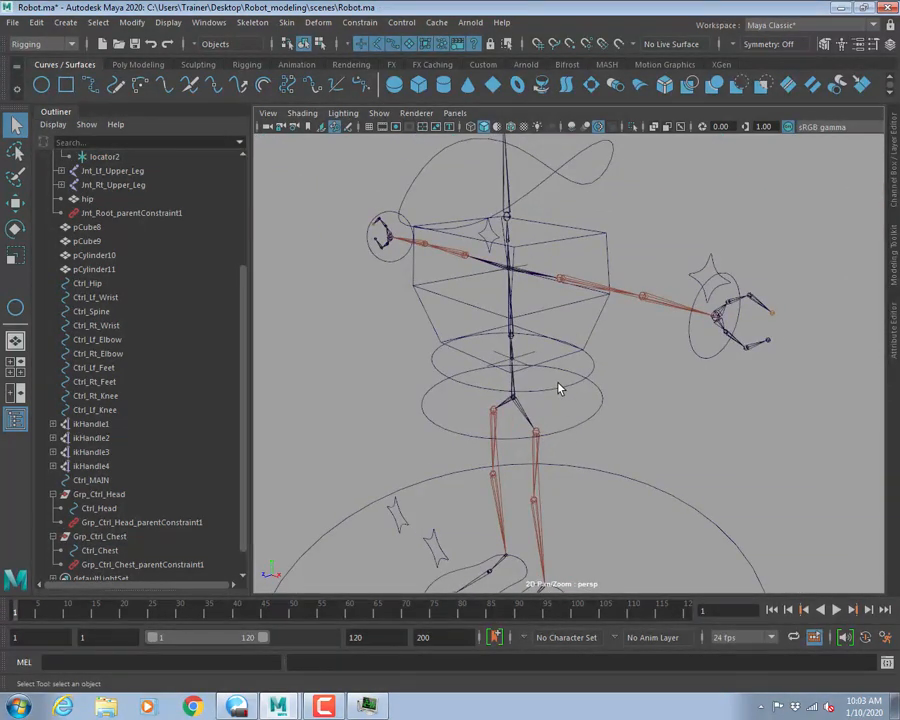
{"action": "left_click", "coordinate": [562, 400]}
{"action": "key", "text": "e"}
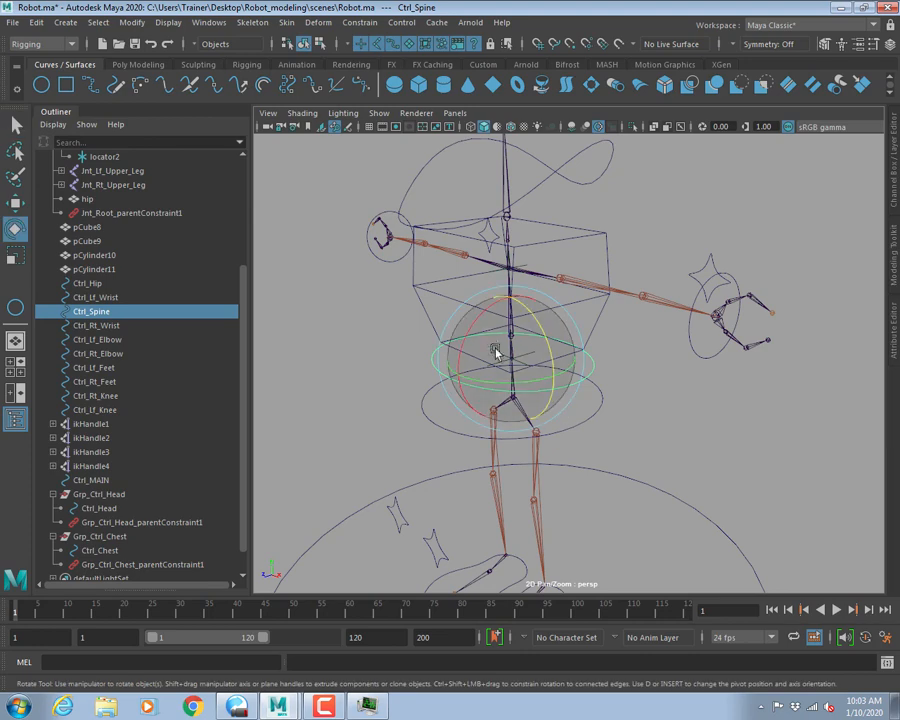
{"action": "left_click_drag", "start_coordinate": [480, 317], "coordinate": [506, 364]}
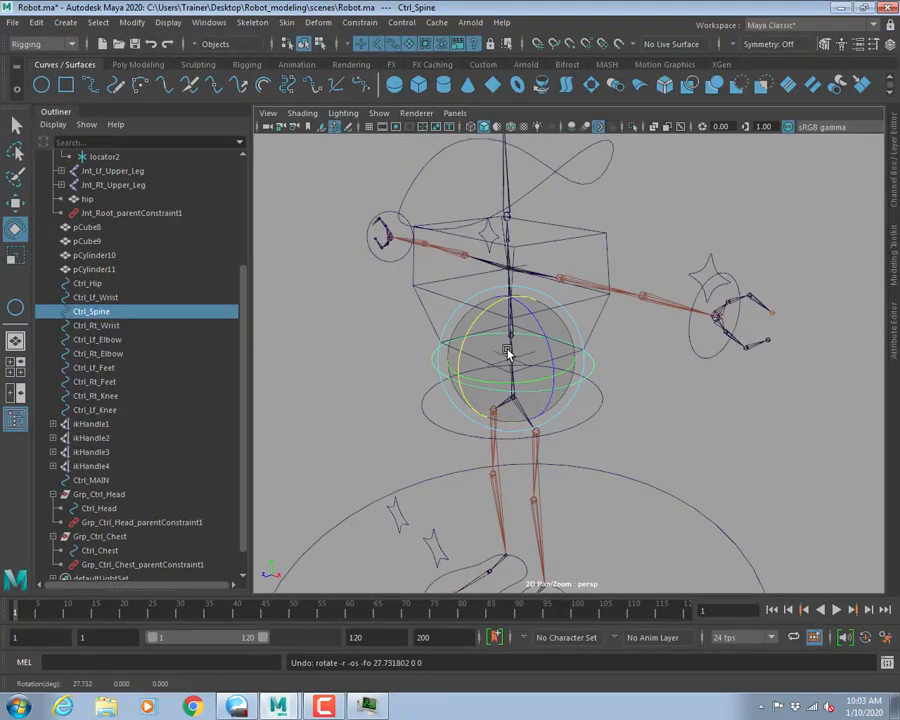
Show polygons in the perspective view and test-rotate Ctrl_Spine about -14 degrees in Z and 22 degrees in X, undoing each rotation.
{"action": "left_click", "coordinate": [379, 113]}
{"action": "left_click", "coordinate": [428, 231]}
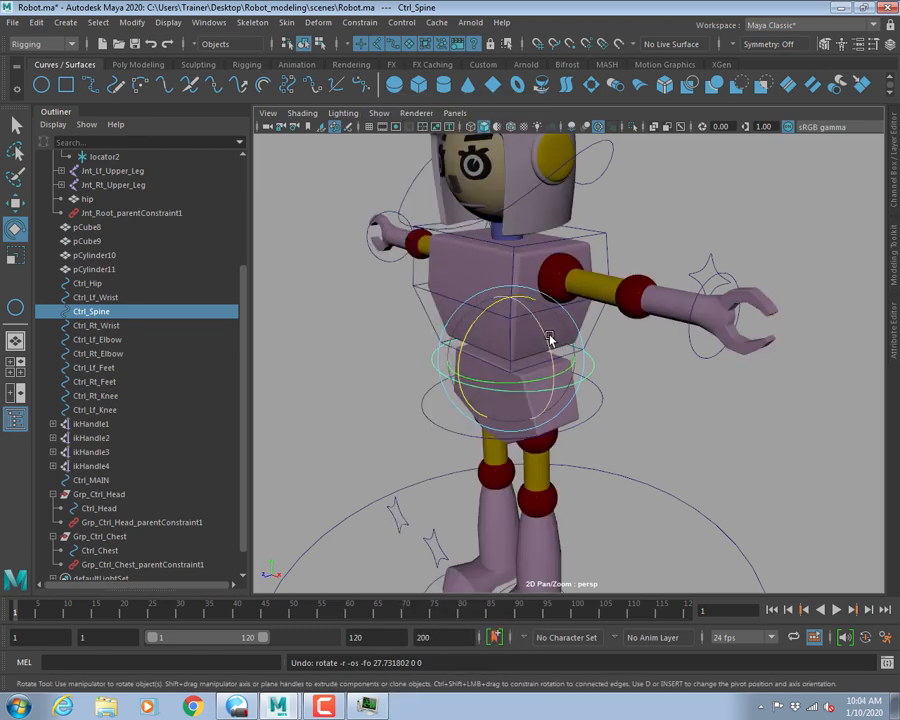
{"action": "left_click_drag", "start_coordinate": [550, 340], "coordinate": [594, 278]}
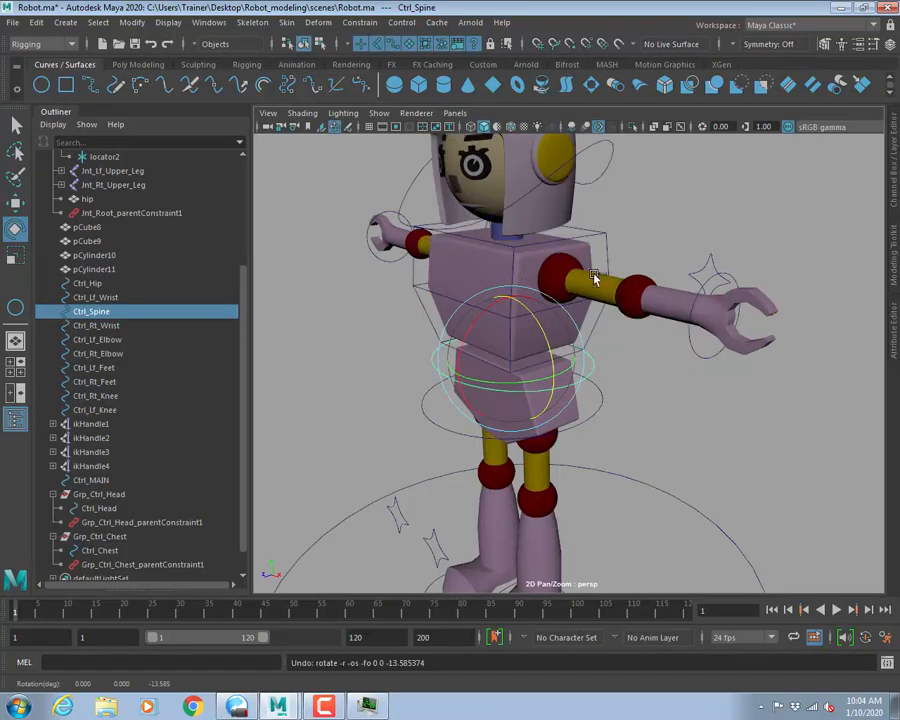
{"action": "left_click_drag", "start_coordinate": [488, 315], "coordinate": [557, 234]}
{"action": "left_click", "coordinate": [557, 233]}
{"action": "left_click_drag", "start_coordinate": [415, 273], "coordinate": [476, 255]}
{"action": "key", "text": "ctrl+z"}
{"action": "key", "text": "ctrl+z"}
{"action": "key", "text": "ctrl+z"}
{"action": "key", "text": "ctrl+z"}
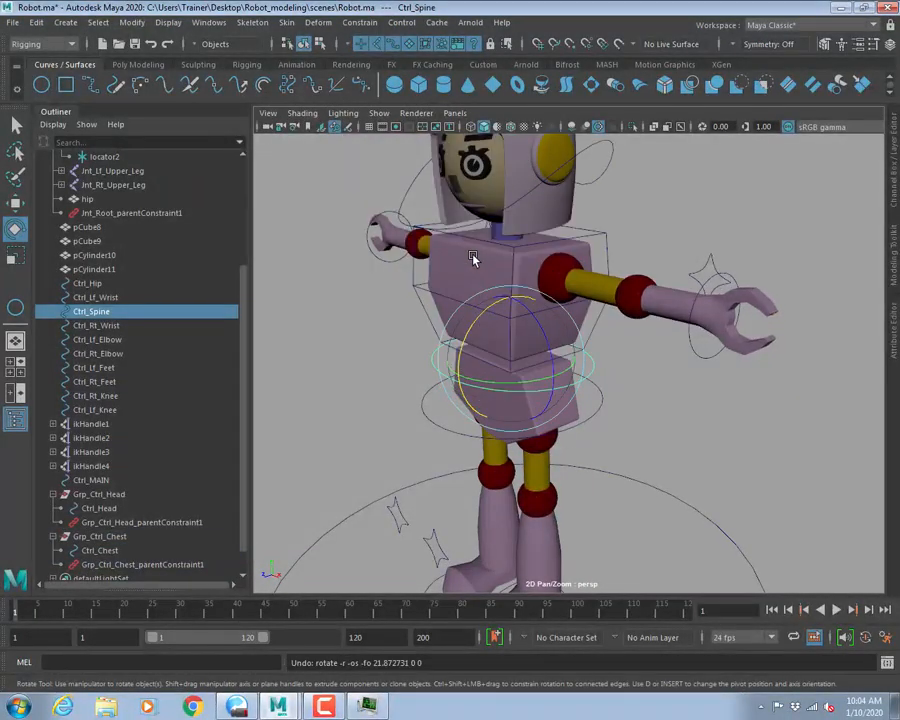
{"action": "left_click_drag", "start_coordinate": [580, 376], "coordinate": [644, 374], "text": "alt"}
{"action": "key", "text": "ctrl+a"}
{"action": "key", "text": "ctrl+a"}
{"action": "key", "text": "ctrl+a"}
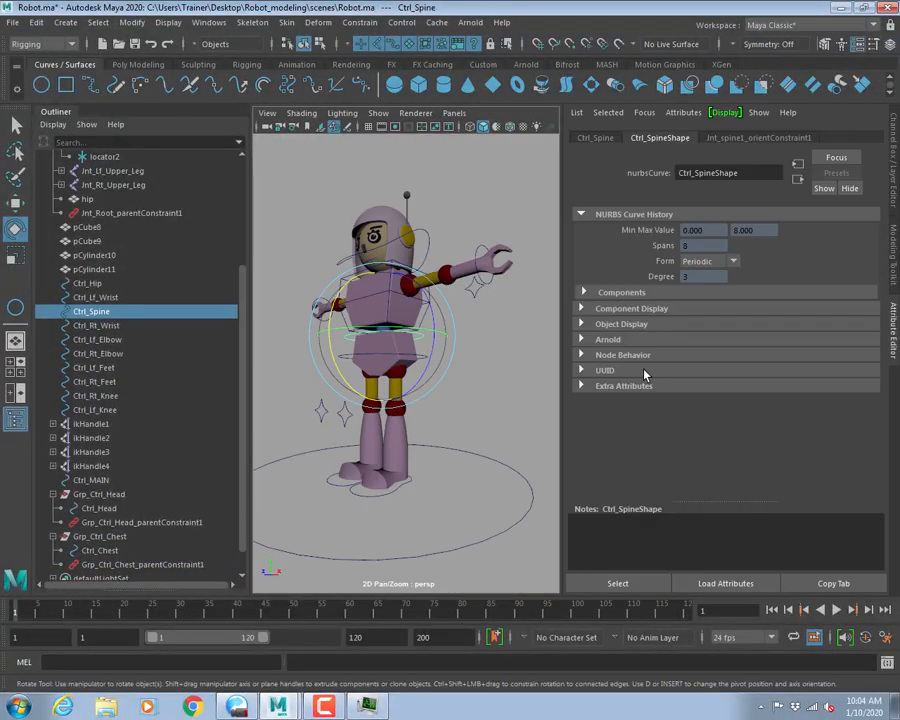
{"action": "key", "text": "ctrl+a"}
{"action": "left_click", "coordinate": [893, 187]}
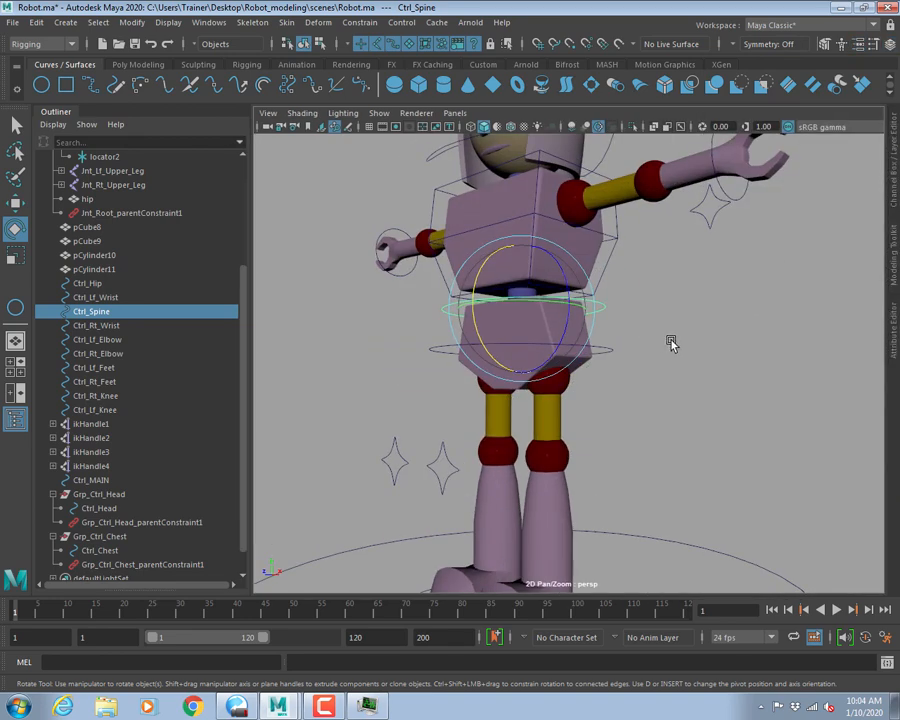
Test-move the Ctrl_Hip control by about -9.5, -4.5, 8.8 and test-rotate it slightly in Z, undoing both changes.
{"action": "left_click", "coordinate": [672, 340]}
{"action": "left_click_drag", "start_coordinate": [672, 340], "coordinate": [605, 396], "text": "alt"}
{"action": "left_click", "coordinate": [620, 393]}
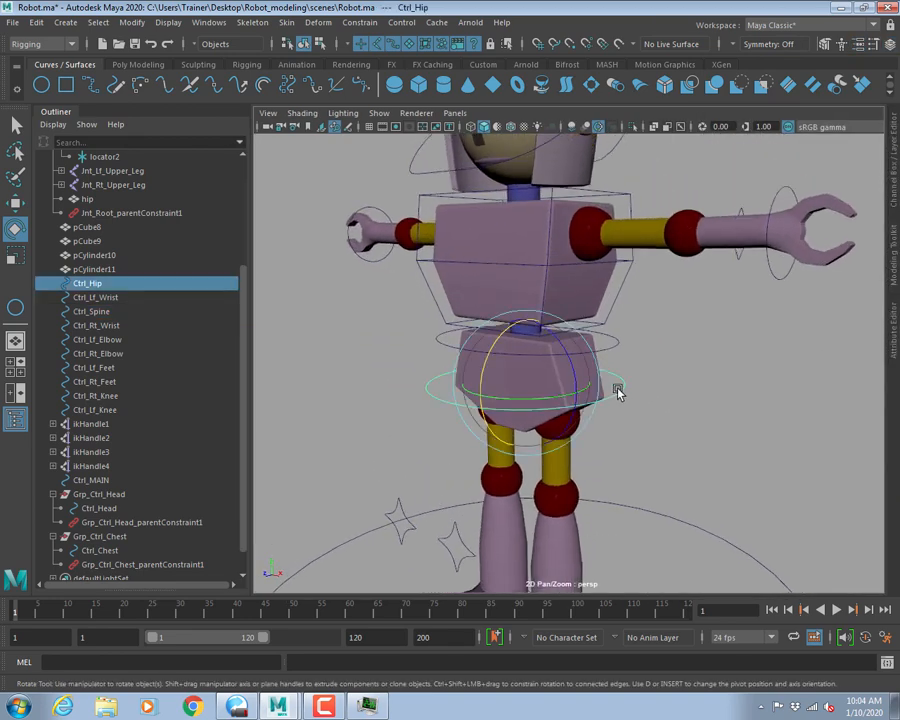
{"action": "key", "text": "q"}
{"action": "key", "text": "w"}
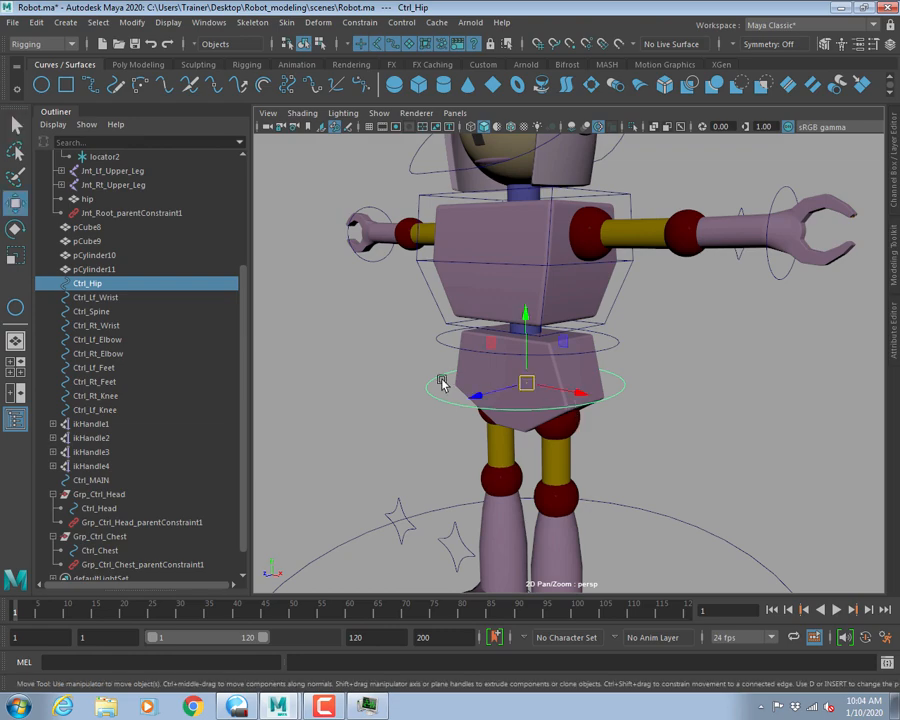
{"action": "left_click_drag", "start_coordinate": [543, 372], "coordinate": [653, 352]}
{"action": "left_click", "coordinate": [617, 344]}
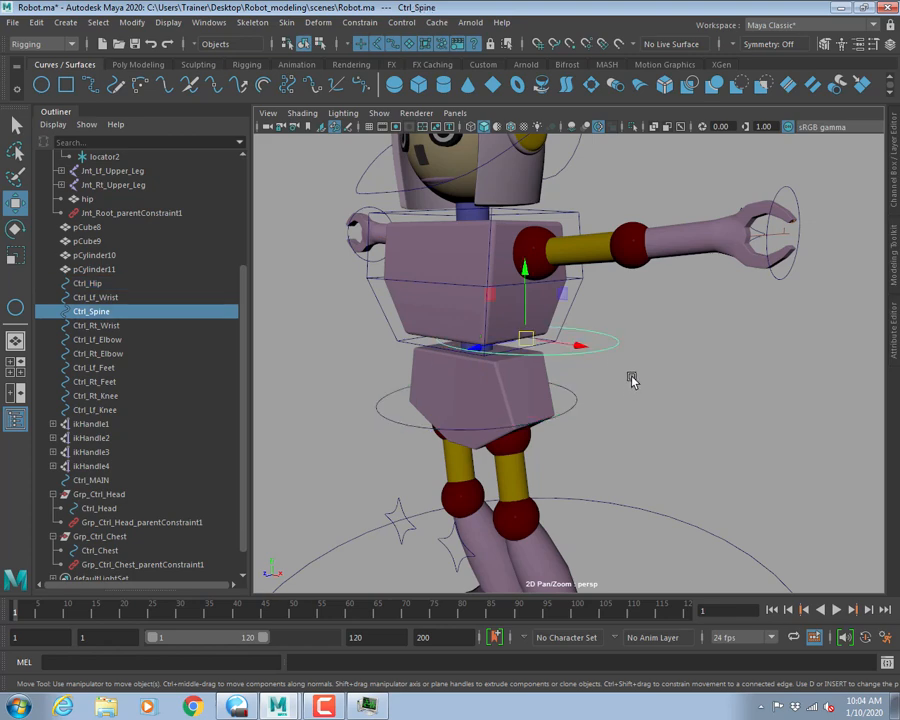
{"action": "key", "text": "ctrl+z"}
{"action": "key", "text": "ctrl+z"}
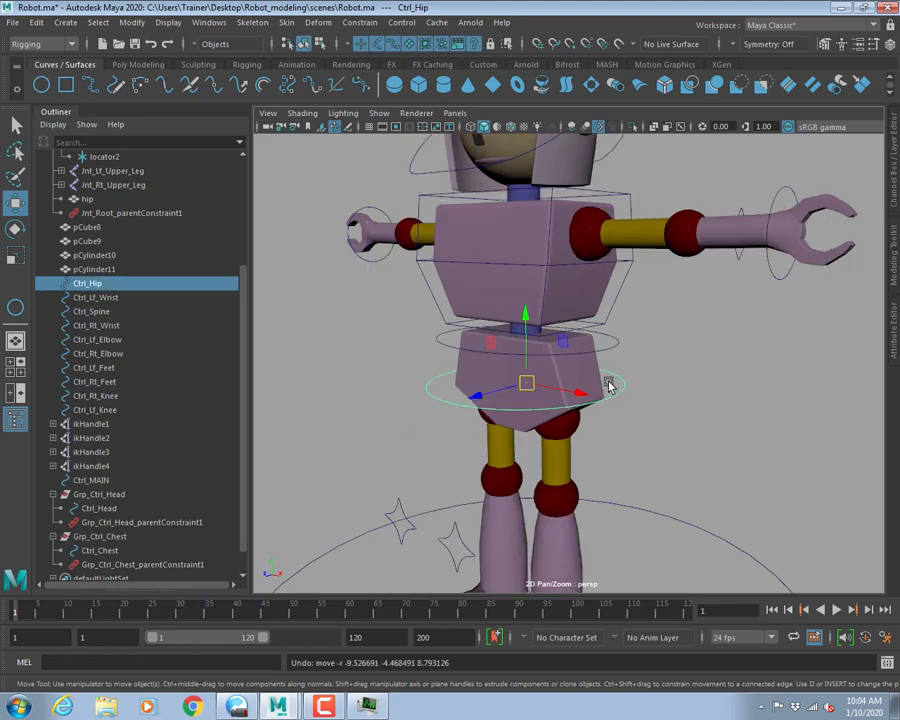
{"action": "key", "text": "e"}
{"action": "mouse_move", "coordinate": [552, 344]}
{"action": "left_mouse_down"}
{"action": "mouse_move", "coordinate": [536, 316]}
{"action": "mouse_move", "coordinate": [541, 325]}
{"action": "left_mouse_up"}
{"action": "key", "text": "ctrl+z"}
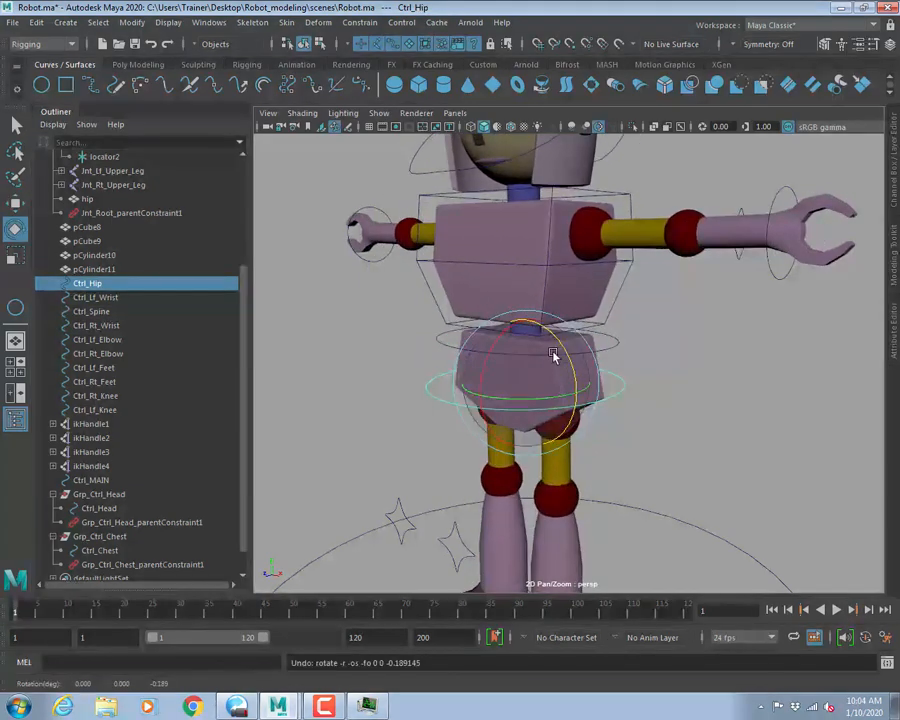
Hide polygons in the perspective view so only the joints, controls and locators are displayed around the hips.
{"action": "scroll", "coordinate": [564, 422], "scroll_direction": "up", "scroll_amount": 3}
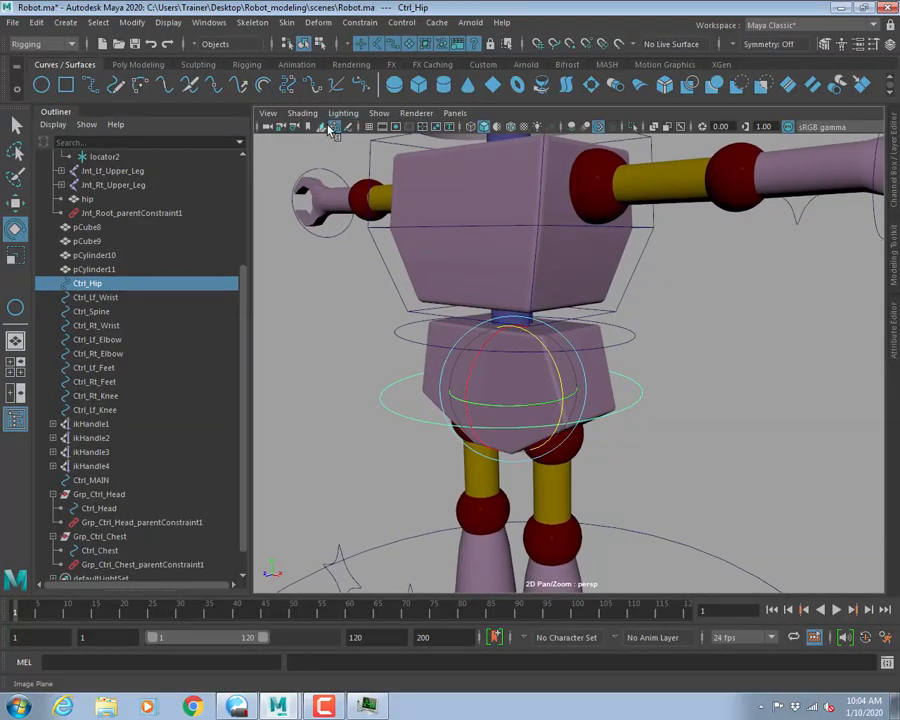
{"action": "left_click", "coordinate": [379, 112]}
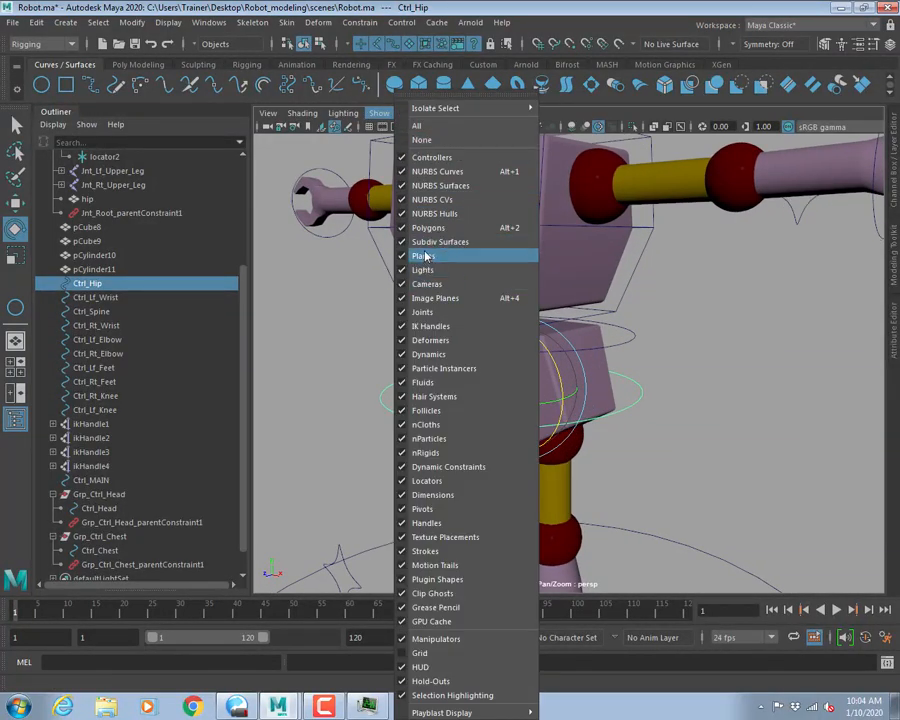
{"action": "left_click", "coordinate": [428, 228]}
{"action": "left_click", "coordinate": [476, 376]}
{"action": "scroll", "coordinate": [554, 370], "scroll_direction": "up", "scroll_amount": 2}
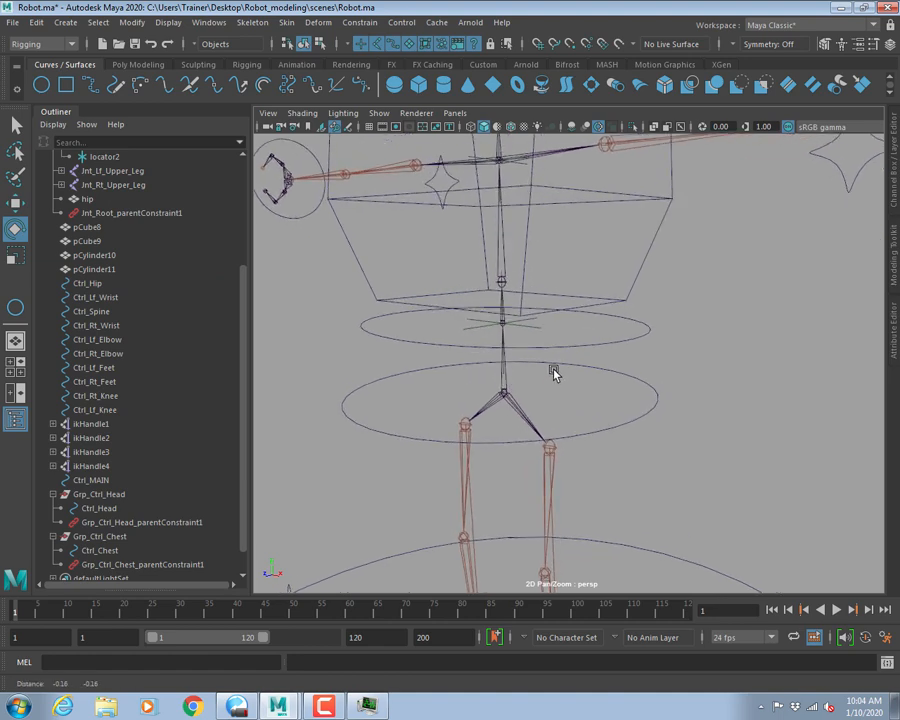
Create a locator and snap it to the root joint at the centre of the hip control.
{"action": "key", "text": "q"}
{"action": "mouse_move", "coordinate": [554, 370]}
{"action": "left_mouse_down", "text": "alt"}
{"action": "mouse_move", "coordinate": [566, 305]}
{"action": "mouse_move", "coordinate": [544, 330]}
{"action": "mouse_move", "coordinate": [546, 366]}
{"action": "left_mouse_up", "text": "alt"}
{"action": "scroll", "coordinate": [543, 338], "scroll_direction": "up", "scroll_amount": 2}
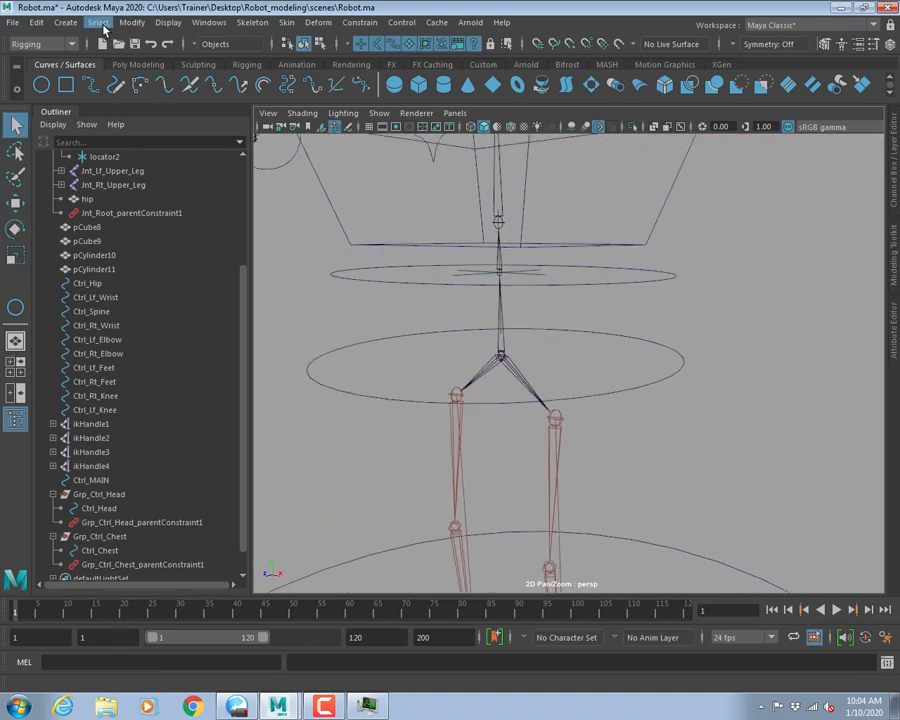
{"action": "left_click", "coordinate": [65, 22]}
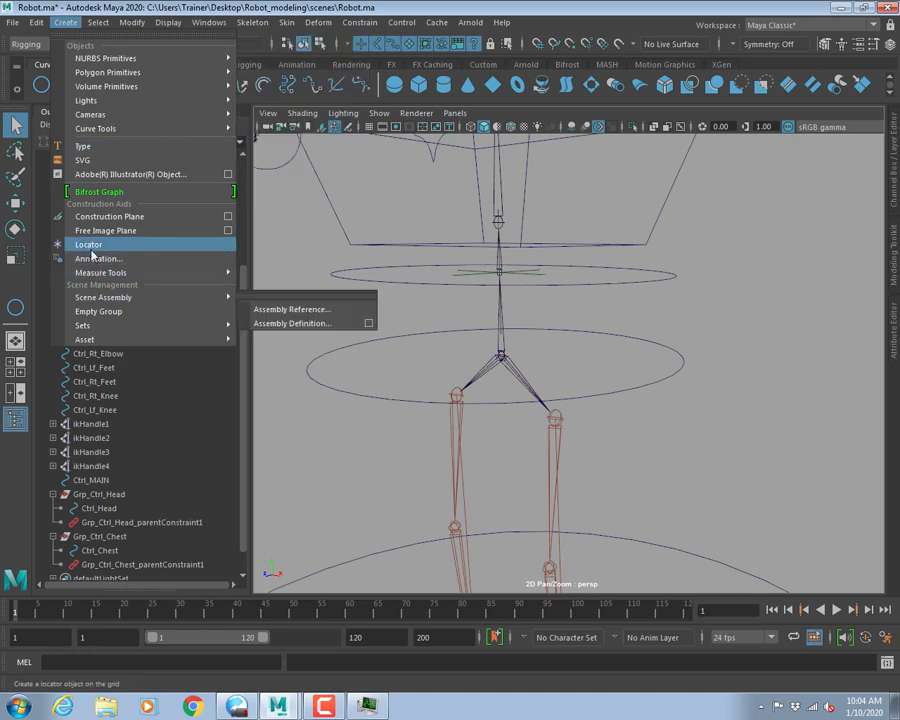
{"action": "left_click", "coordinate": [88, 244]}
{"action": "key", "text": "w"}
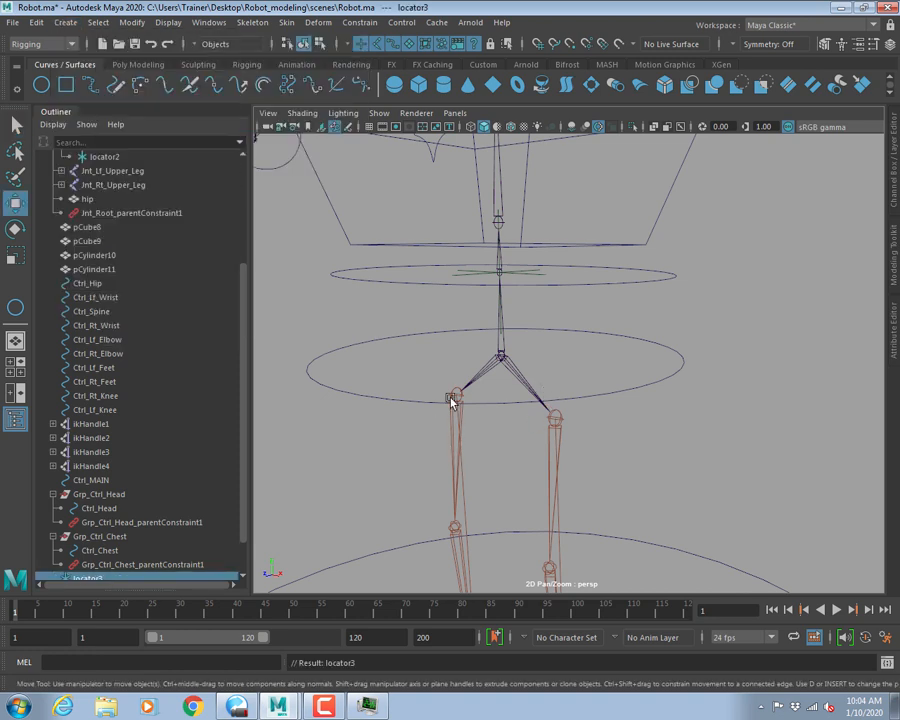
{"action": "key", "text": "v"}
{"action": "middle_click_drag", "start_coordinate": [488, 371], "coordinate": [491, 378]}
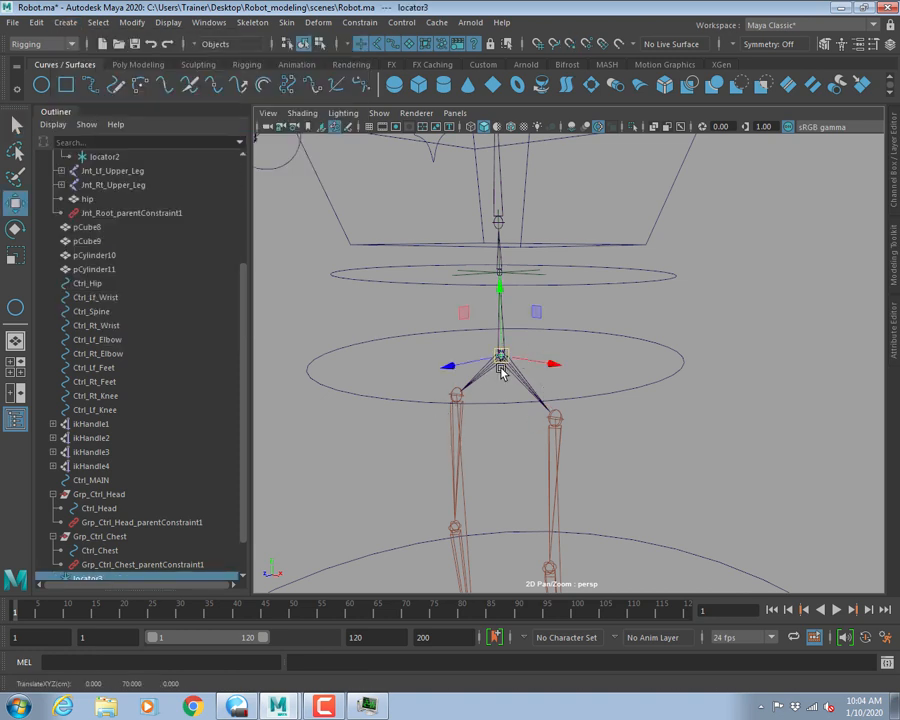
Scale the new hip locator uniformly to about 7.05.
{"action": "key", "text": "r"}
{"action": "left_click_drag", "start_coordinate": [499, 357], "coordinate": [546, 395]}
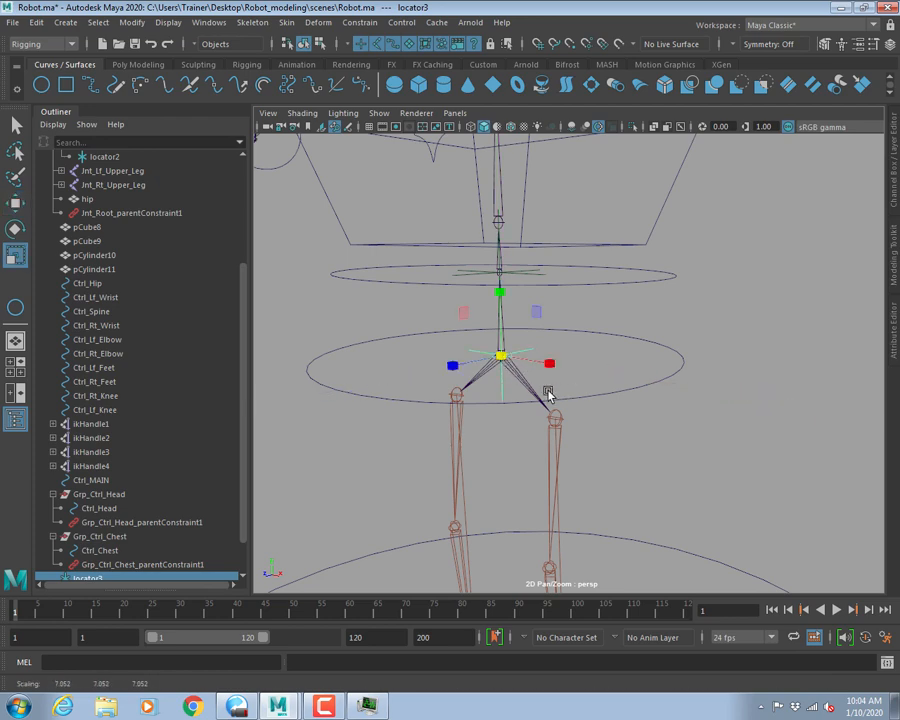
{"action": "left_click", "coordinate": [602, 494]}
{"action": "middle_click_drag", "start_coordinate": [602, 494], "coordinate": [562, 401], "text": "alt"}
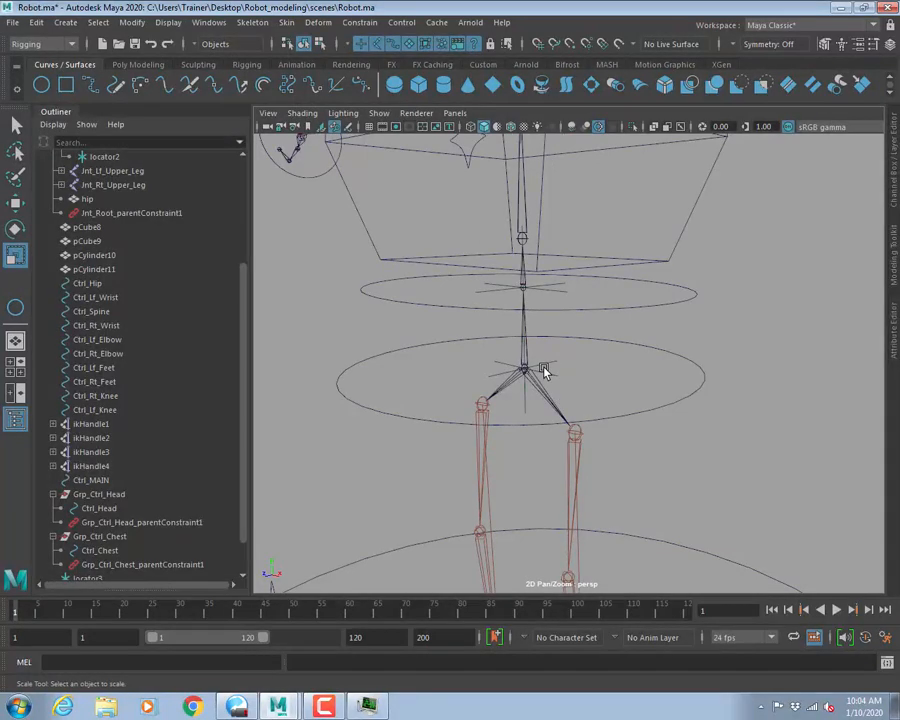
Parent locator3 under the Jnt_Root joint.
{"action": "key", "text": "q"}
{"action": "left_click", "coordinate": [543, 376]}
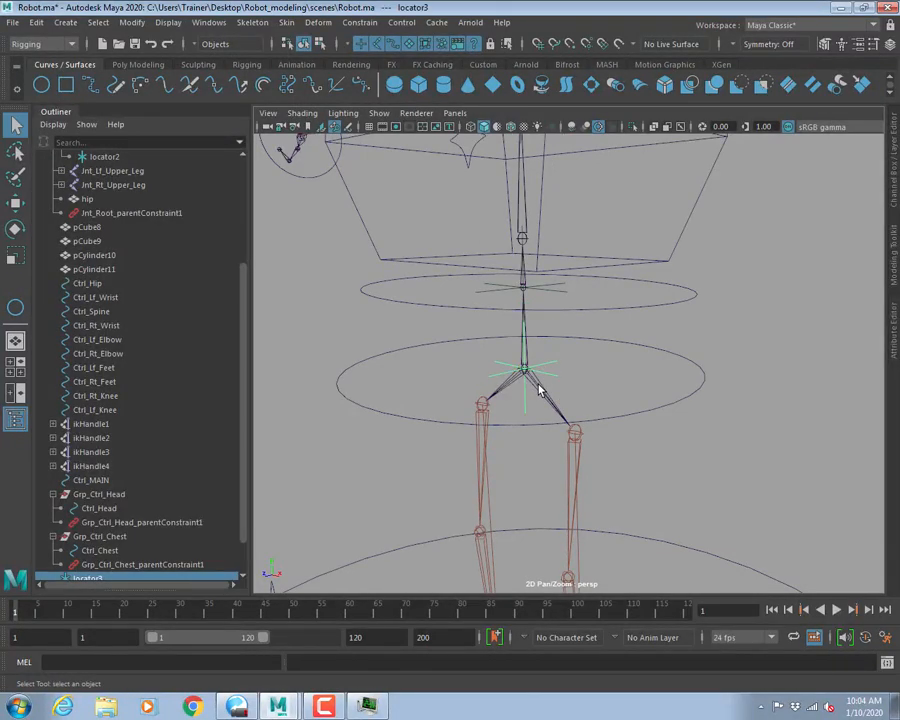
{"action": "left_click", "coordinate": [538, 390]}
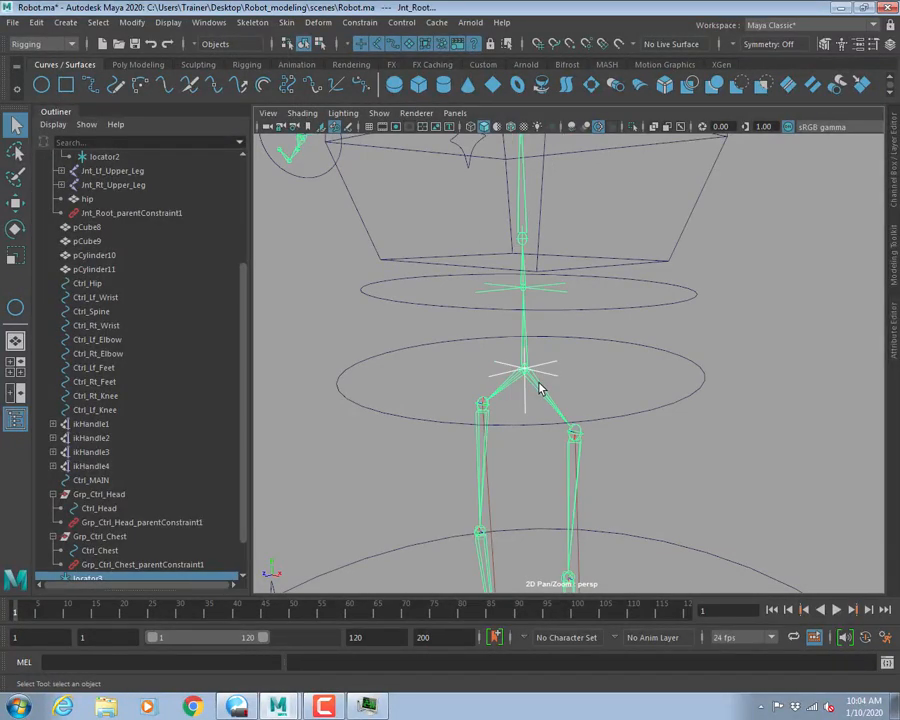
{"action": "key", "text": "p"}
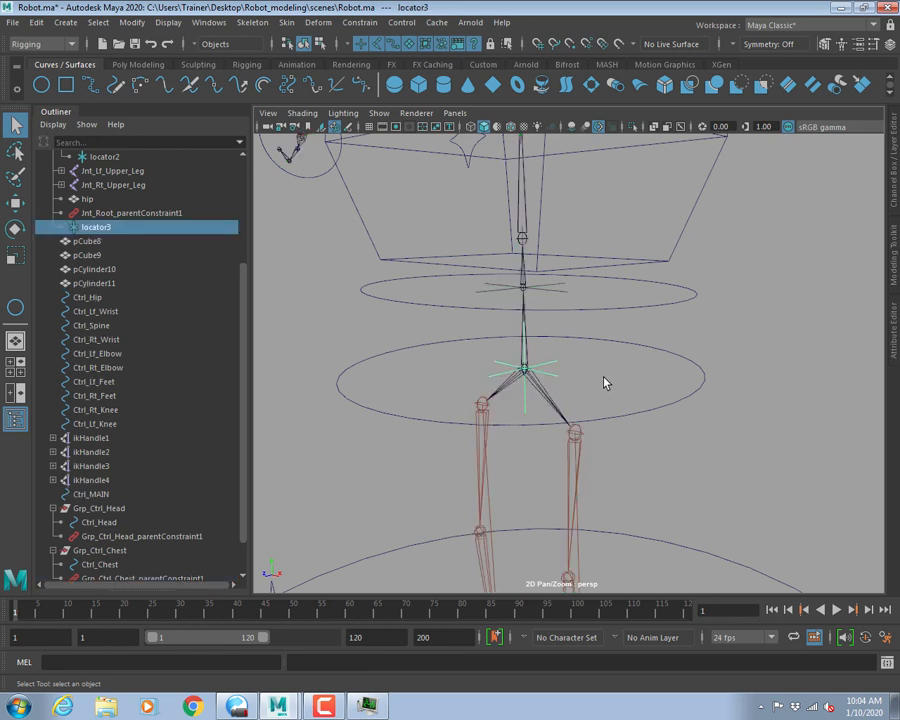
Group the Ctrl_Spine control by itself and rename the group Grp_Ctrl_Spine.
{"action": "left_click", "coordinate": [602, 376]}
{"action": "left_click", "coordinate": [543, 396]}
{"action": "left_click", "coordinate": [588, 382]}
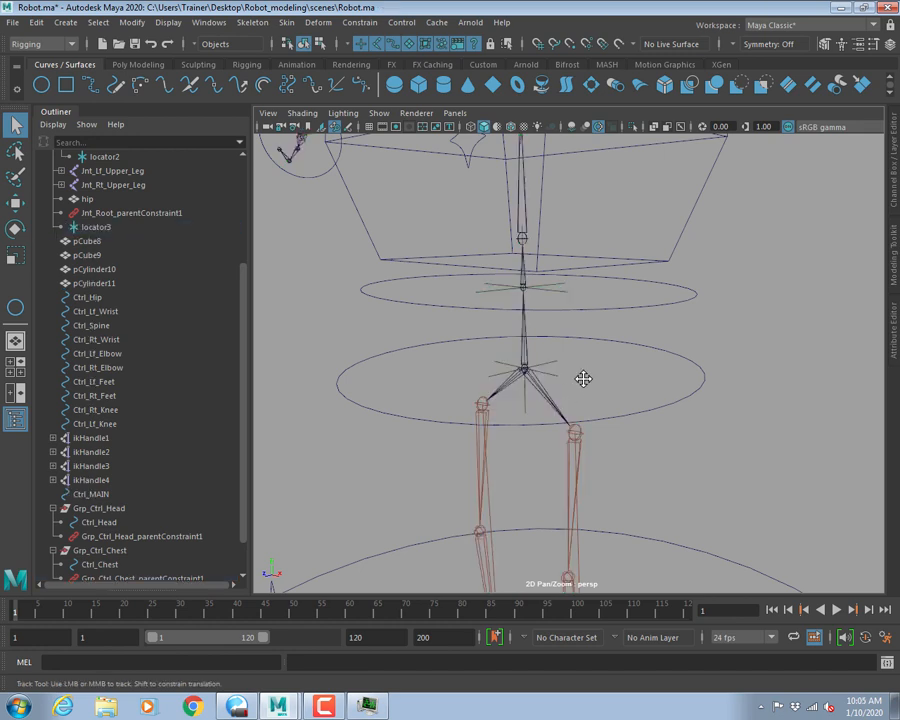
{"action": "left_click", "coordinate": [608, 312]}
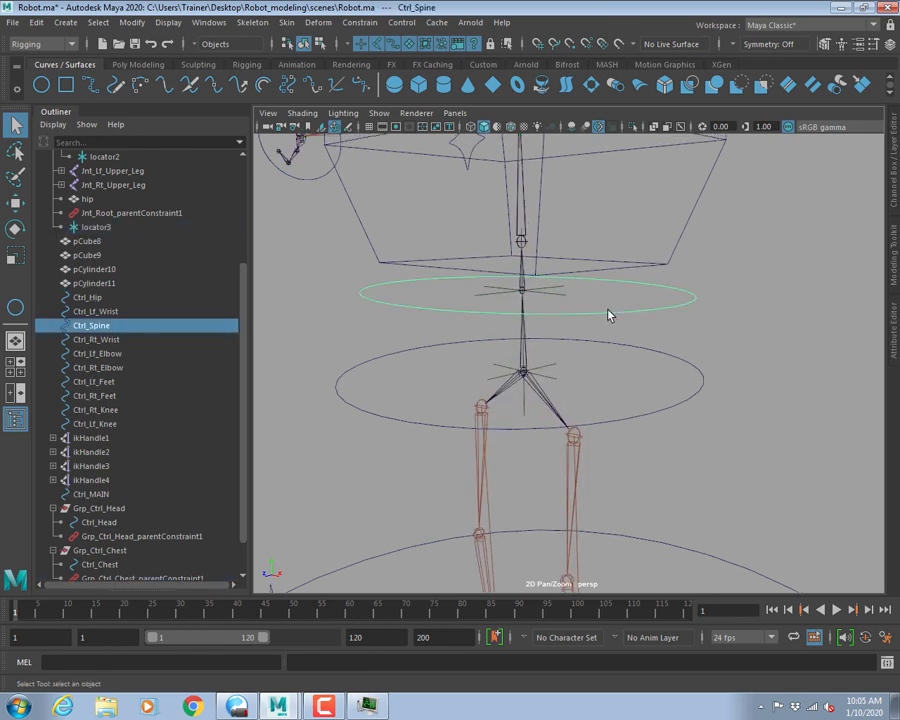
{"action": "key", "text": "ctrl+g"}
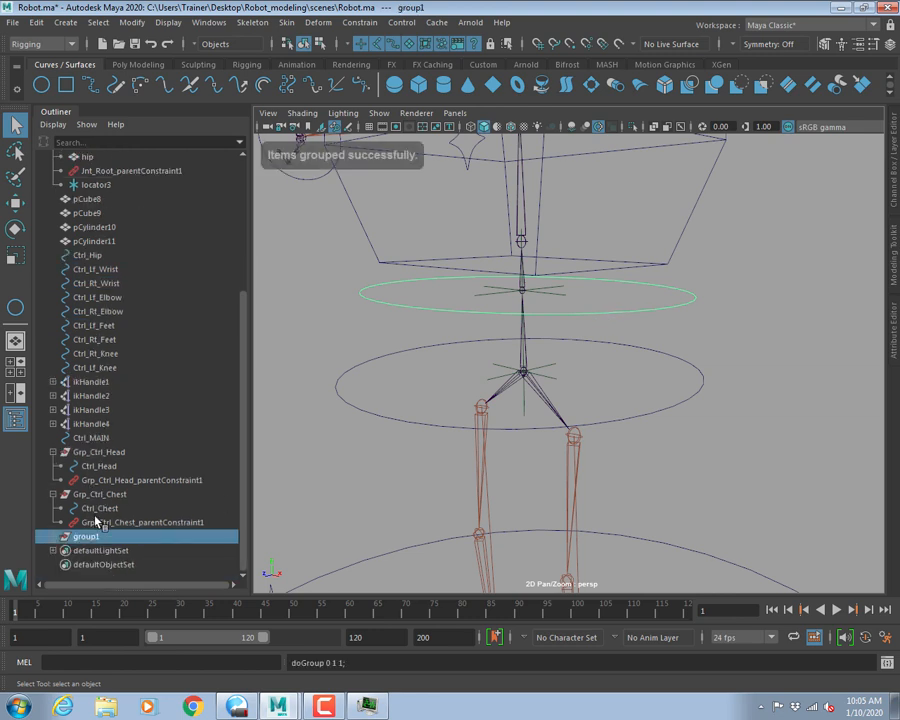
{"action": "left_click", "coordinate": [55, 540]}
{"action": "left_click", "coordinate": [92, 550]}
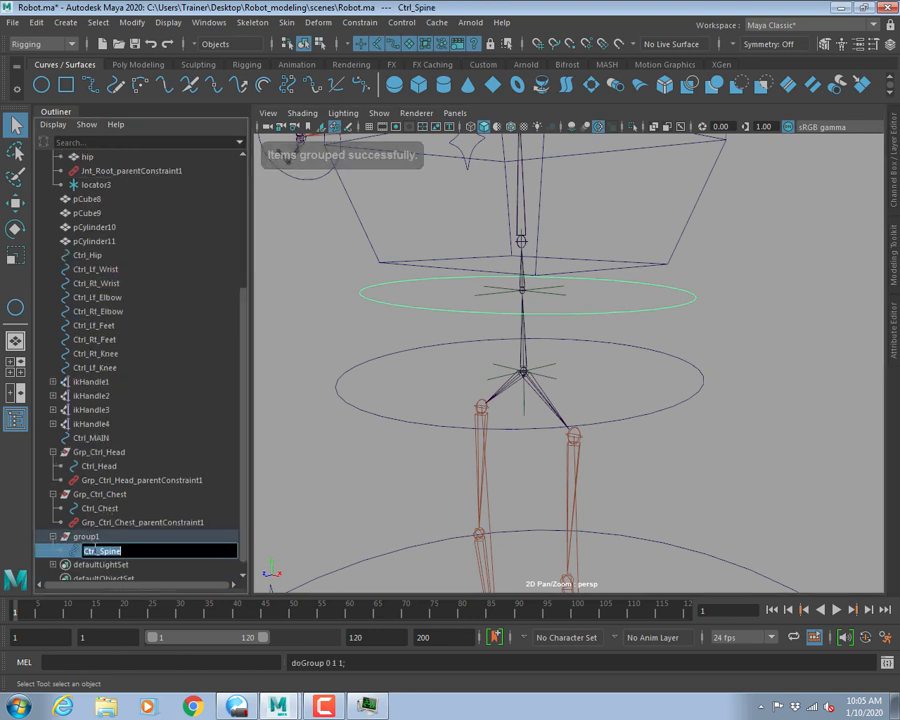
{"action": "left_click", "coordinate": [88, 537]}
{"action": "double_click", "coordinate": [88, 537]}
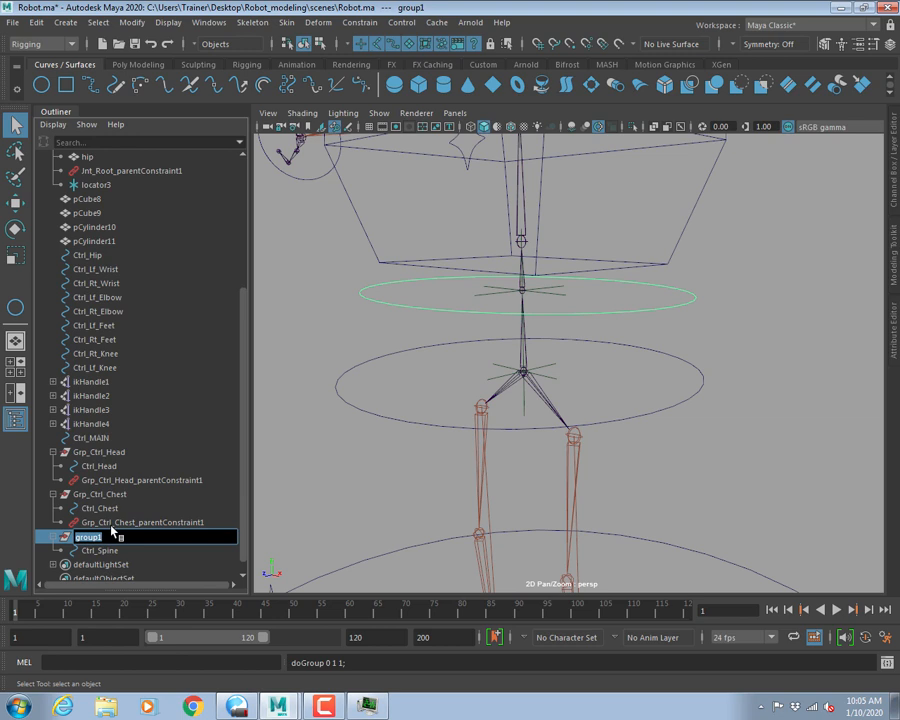
{"action": "type", "text": "Grp_Ctrl_Spine"}
{"action": "key", "text": "Return"}
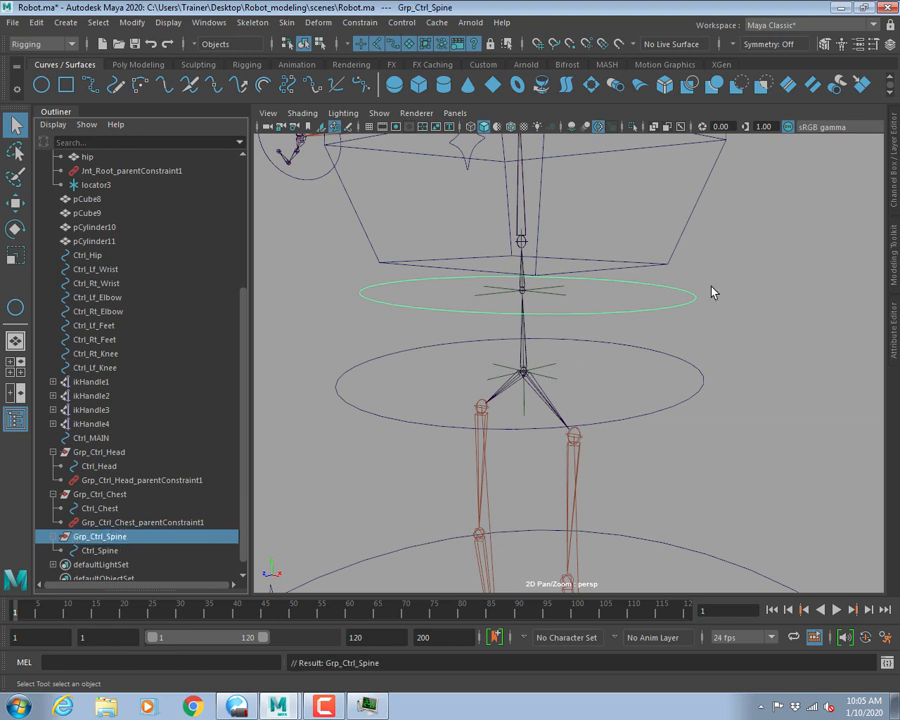
Parent-constrain Grp_Ctrl_Spine to locator3.
{"action": "left_click", "coordinate": [542, 380]}
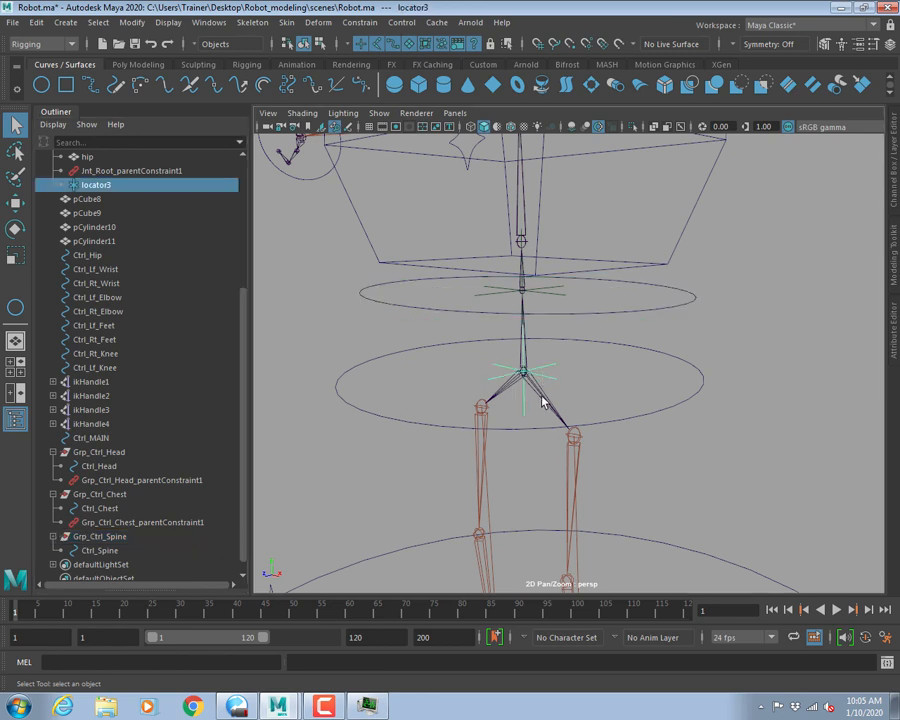
{"action": "left_click", "coordinate": [547, 397]}
{"action": "left_click", "coordinate": [547, 381]}
{"action": "left_click", "coordinate": [110, 537], "text": "ctrl"}
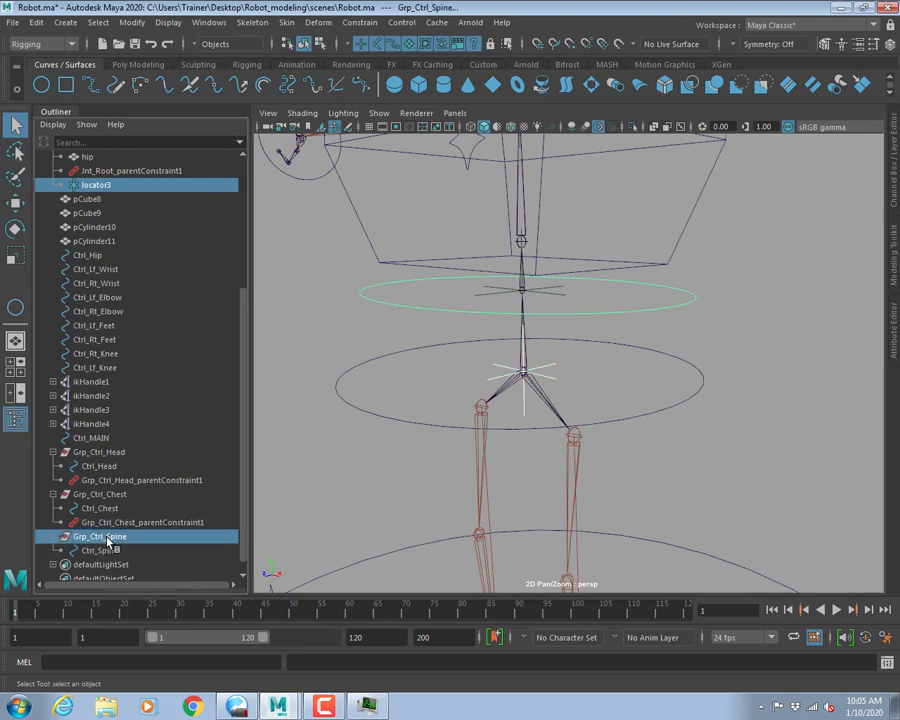
{"action": "left_click", "coordinate": [359, 22]}
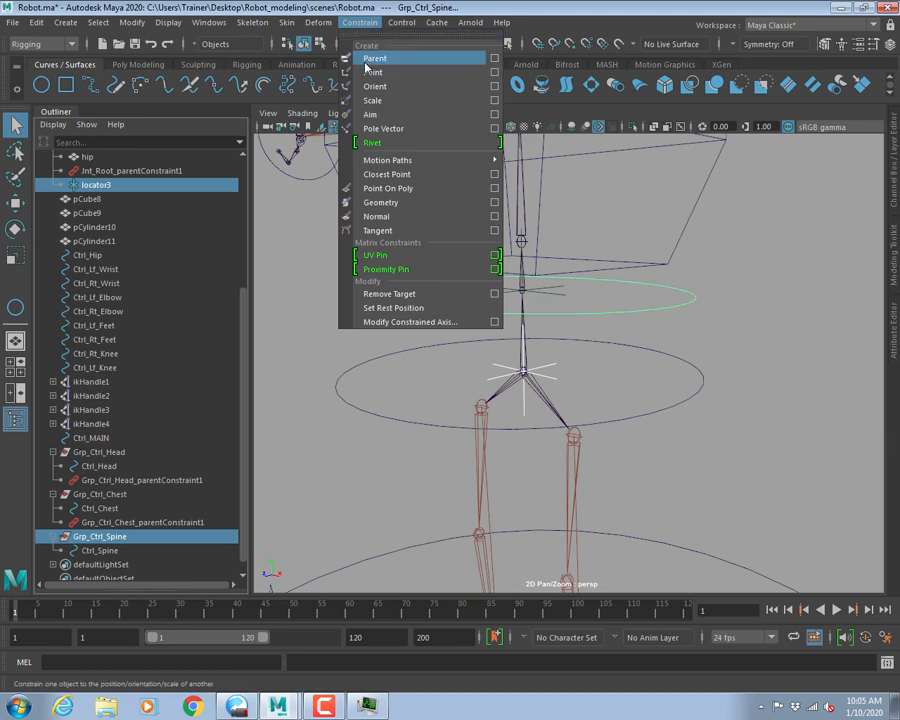
{"action": "left_click", "coordinate": [368, 60]}
Test-rotate the Ctrl_Hip control, including about 38 degrees in Z, and undo the rotations.
{"action": "left_click", "coordinate": [665, 410]}
{"action": "key", "text": "e"}
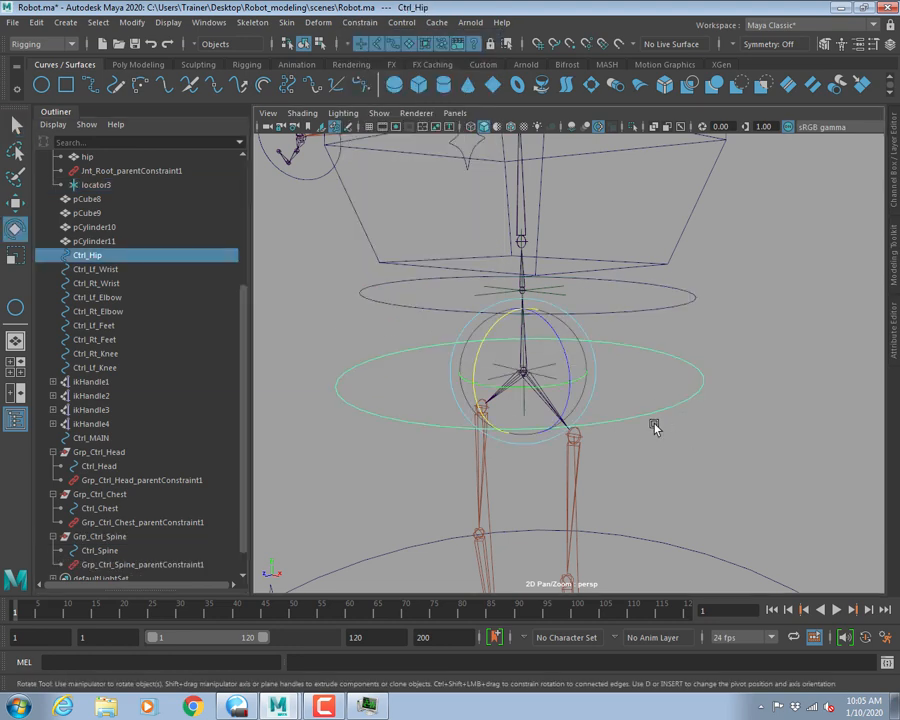
{"action": "left_click_drag", "start_coordinate": [496, 328], "coordinate": [527, 318]}
{"action": "key", "text": "ctrl+z"}
{"action": "key", "text": "ctrl+z"}
{"action": "key", "text": "ctrl+z"}
{"action": "key", "text": "ctrl+z"}
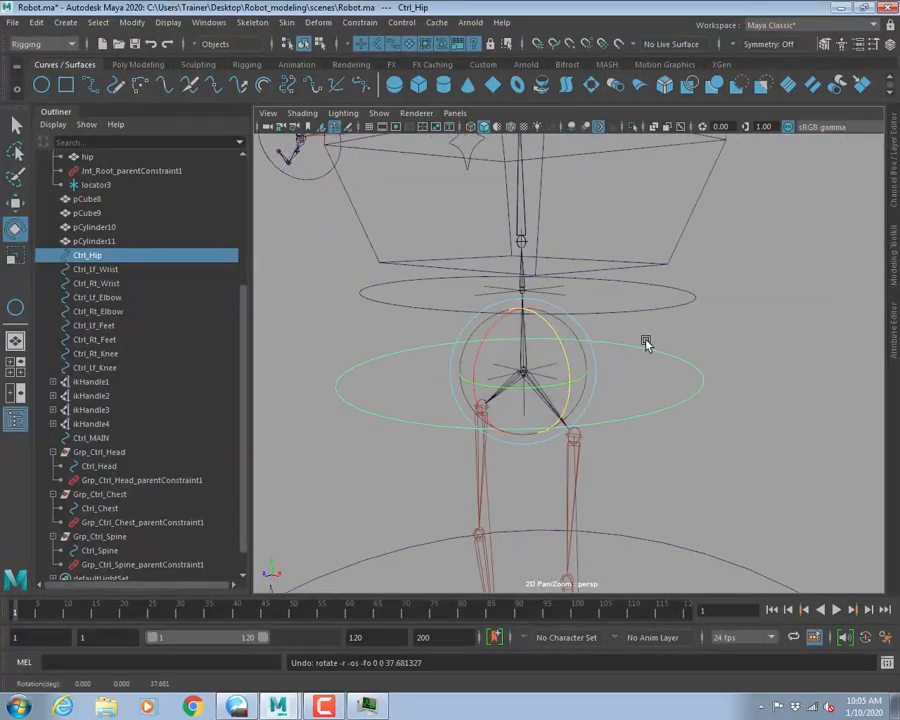
Examine the rig from several angles, from the head and arm controls down to the knee and foot controls.
{"action": "left_click_drag", "start_coordinate": [625, 337], "coordinate": [633, 336], "text": "alt"}
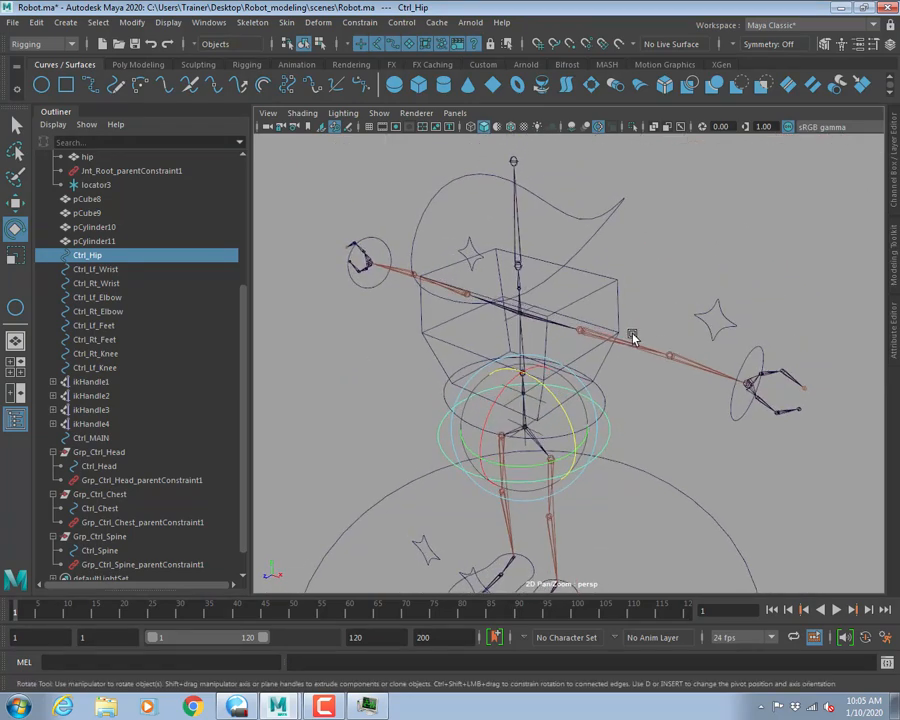
{"action": "middle_click_drag", "start_coordinate": [662, 309], "coordinate": [647, 261], "text": "alt"}
{"action": "left_click_drag", "start_coordinate": [647, 261], "coordinate": [637, 271], "text": "alt"}
{"action": "middle_click_drag", "start_coordinate": [649, 238], "coordinate": [651, 267], "text": "alt"}
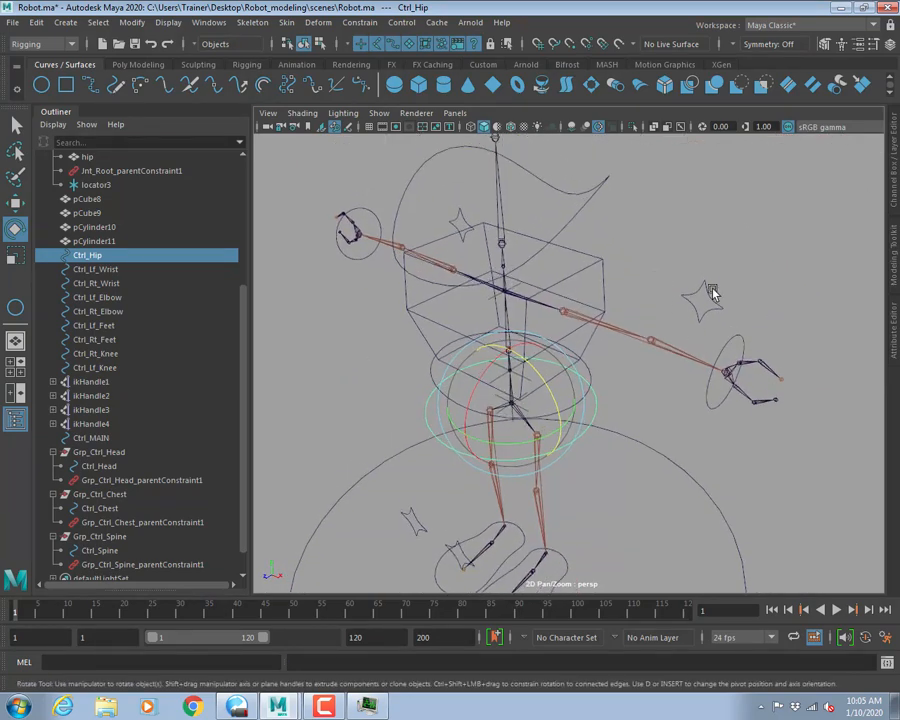
{"action": "left_click_drag", "start_coordinate": [670, 434], "coordinate": [689, 424], "text": "alt"}
{"action": "middle_click_drag", "start_coordinate": [683, 448], "coordinate": [672, 385], "text": "alt"}
{"action": "left_click_drag", "start_coordinate": [542, 482], "coordinate": [518, 476], "text": "alt"}
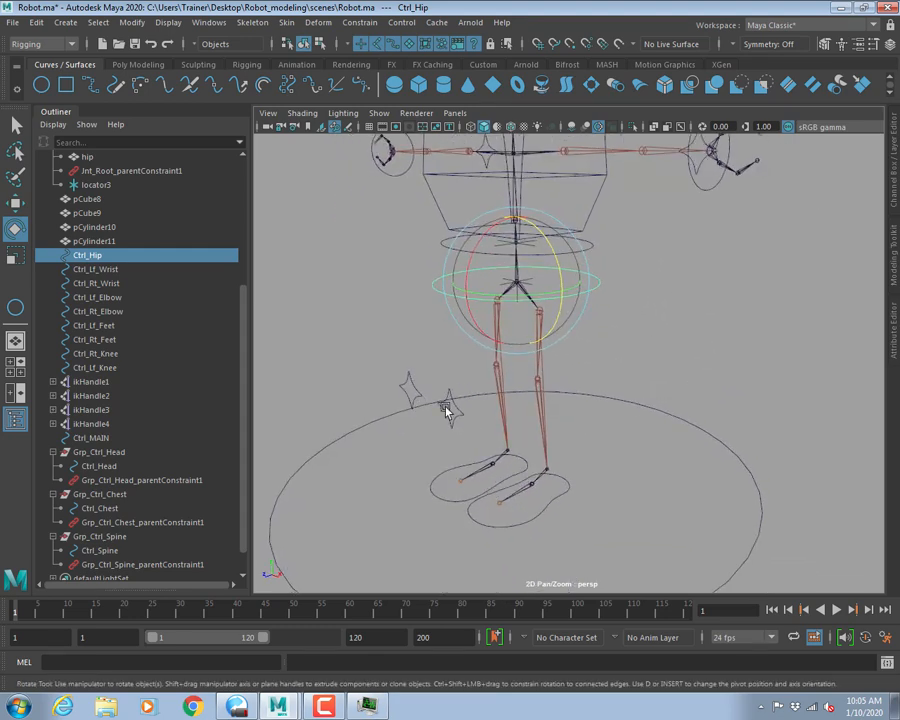
{"action": "left_click_drag", "start_coordinate": [412, 376], "coordinate": [683, 400], "text": "alt"}
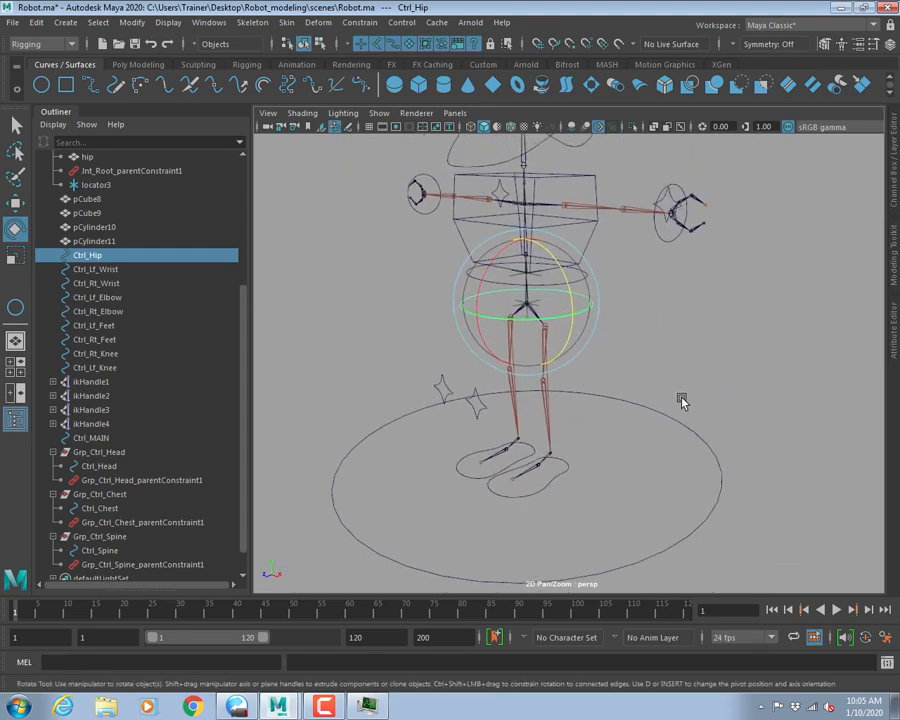
Test-move the Ctrl_Hip control by about -38, -40, 73 and undo the move.
{"action": "key", "text": "q"}
{"action": "left_click_drag", "start_coordinate": [694, 333], "coordinate": [505, 491], "text": "alt"}
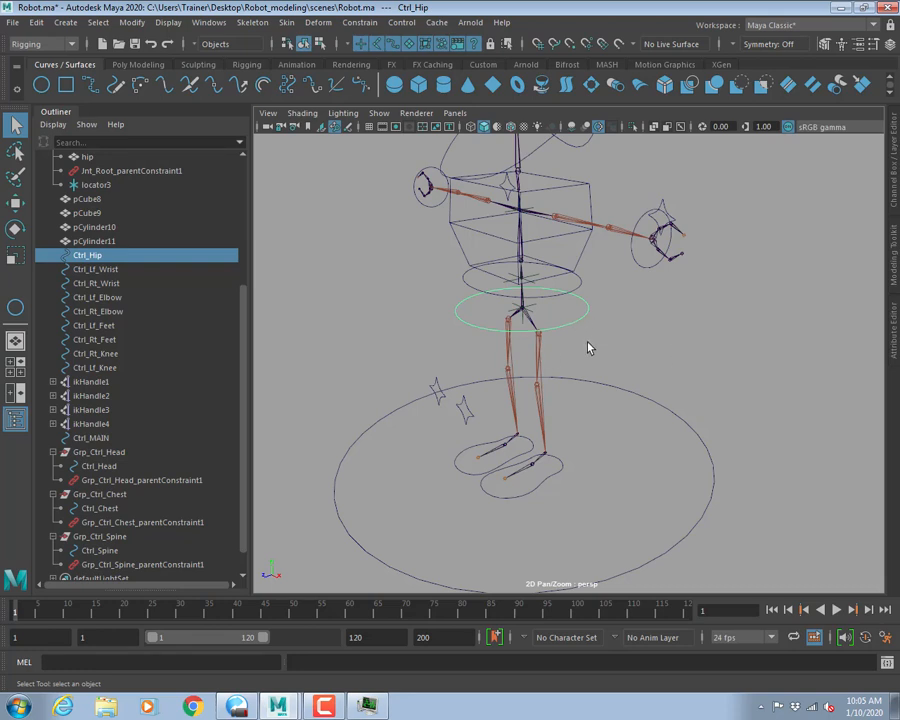
{"action": "key", "text": "w"}
{"action": "left_click_drag", "start_coordinate": [508, 316], "coordinate": [321, 419]}
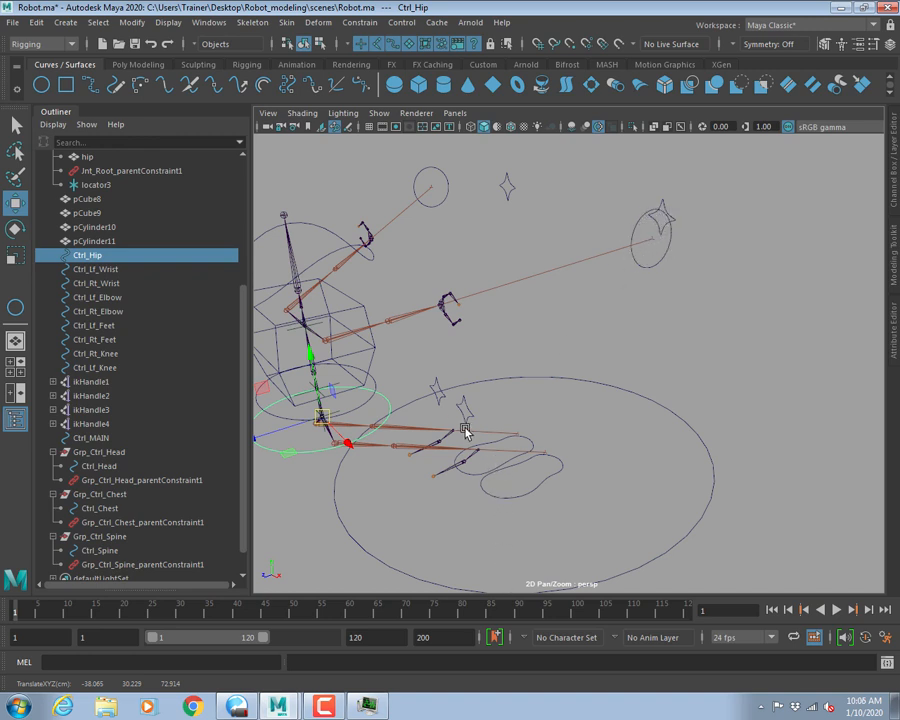
{"action": "left_click_drag", "start_coordinate": [484, 421], "coordinate": [649, 382], "text": "alt"}
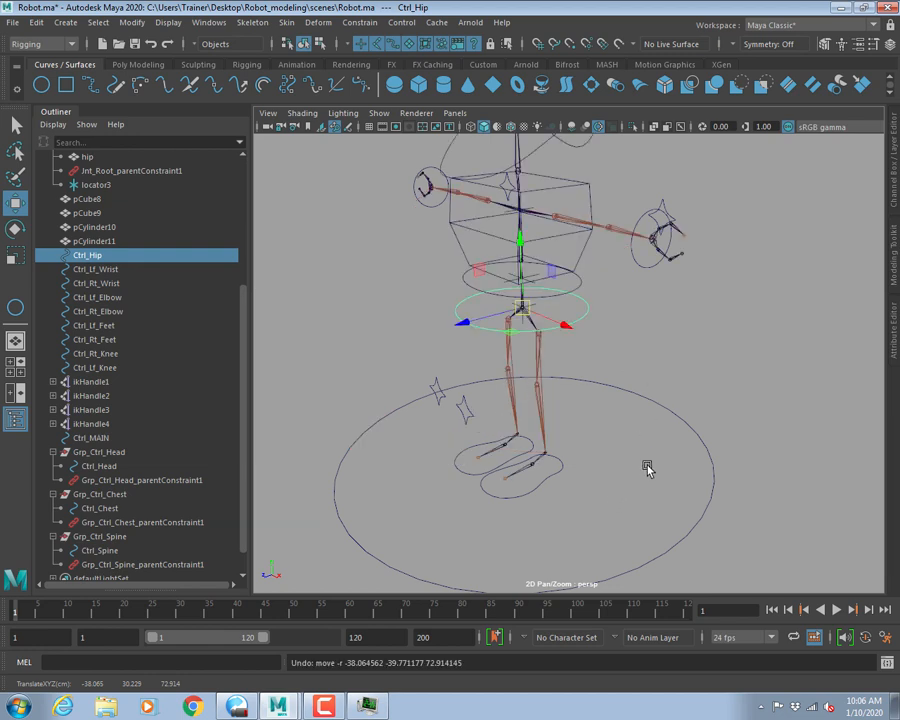
Select the Ctrl_MAIN circle around the robot's feet and examine it relative to the rest of the rig.
{"action": "scroll", "coordinate": [630, 430], "scroll_direction": "down", "scroll_amount": 4}
{"action": "left_click", "coordinate": [600, 489]}
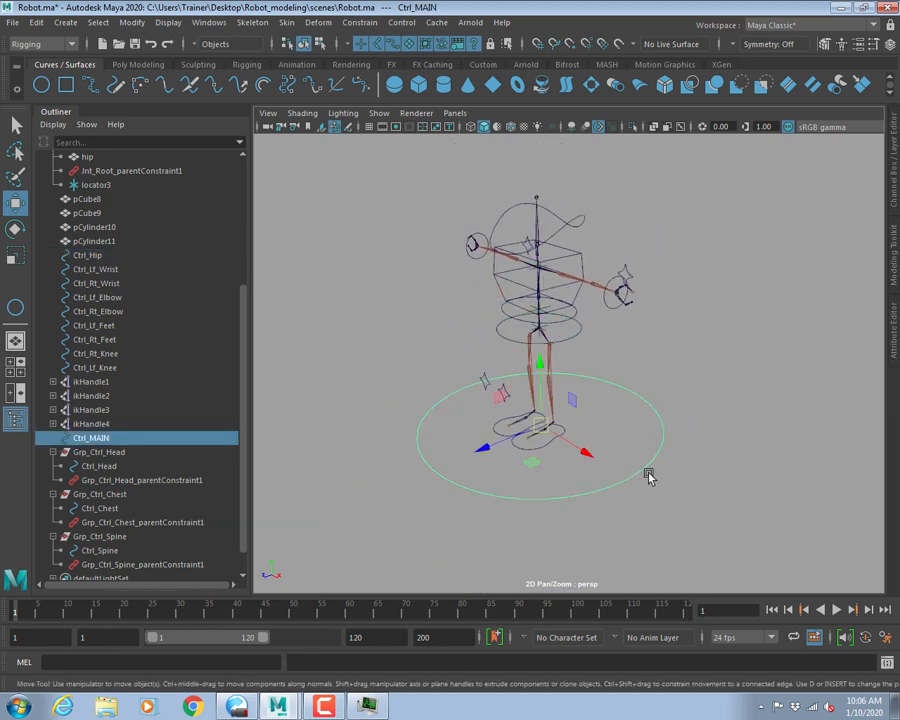
{"action": "scroll", "coordinate": [625, 455], "scroll_direction": "up", "scroll_amount": 4}
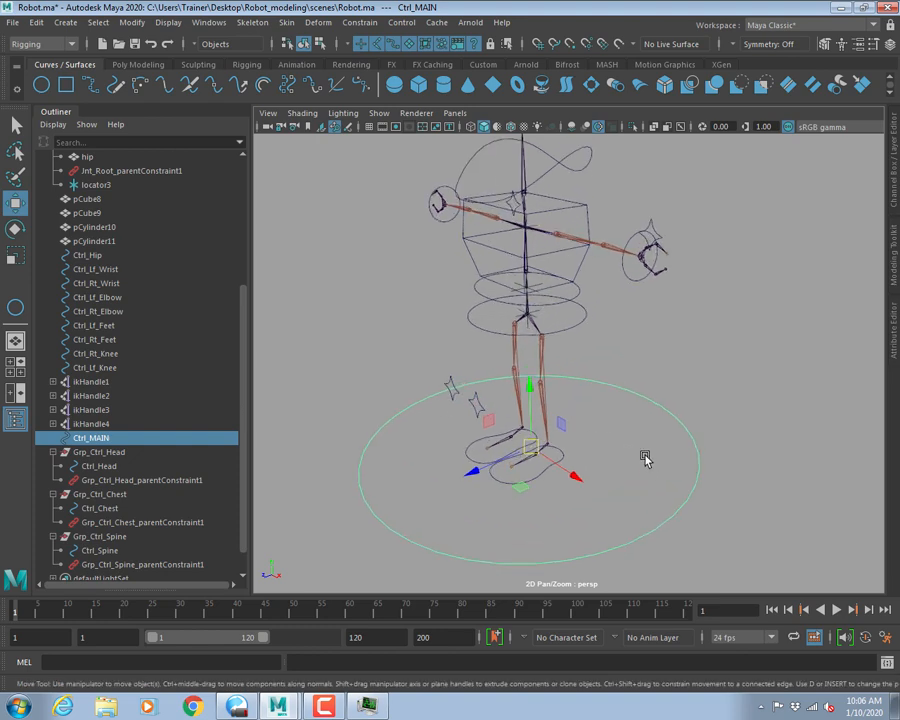
{"action": "left_click_drag", "start_coordinate": [567, 424], "coordinate": [600, 429], "text": "alt"}
{"action": "key", "text": "q"}
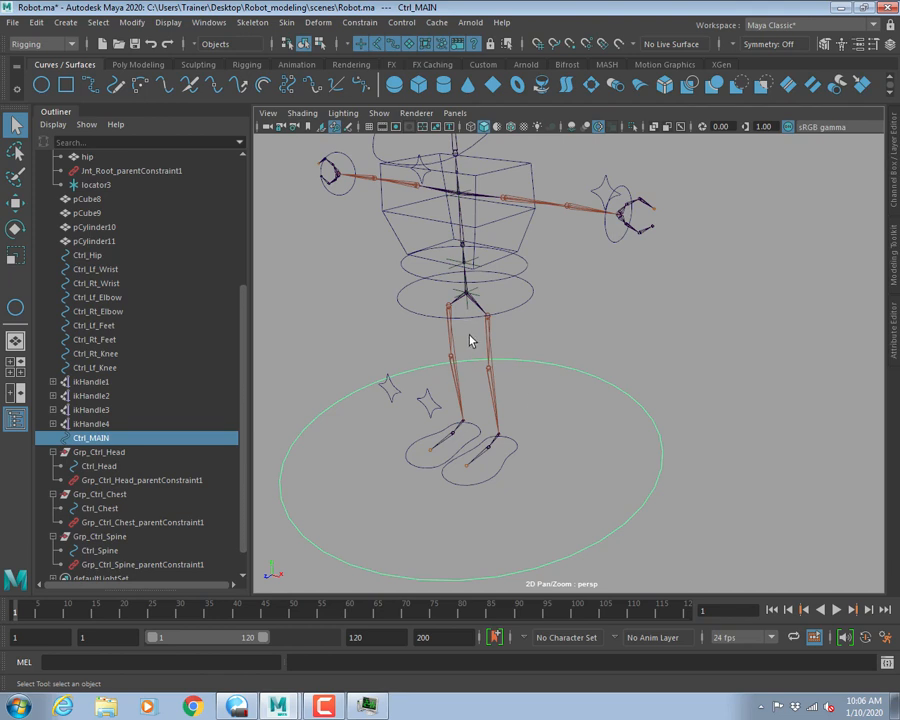
Test-move the Ctrl_Lf_Wrist control toward the body and undo the move.
{"action": "left_click", "coordinate": [614, 236]}
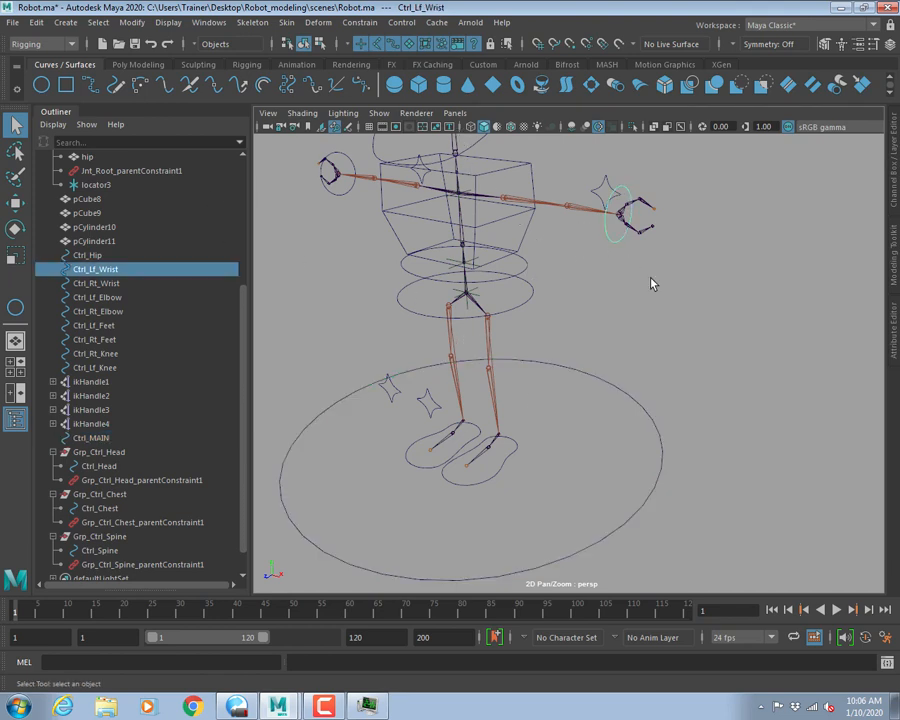
{"action": "key", "text": "w"}
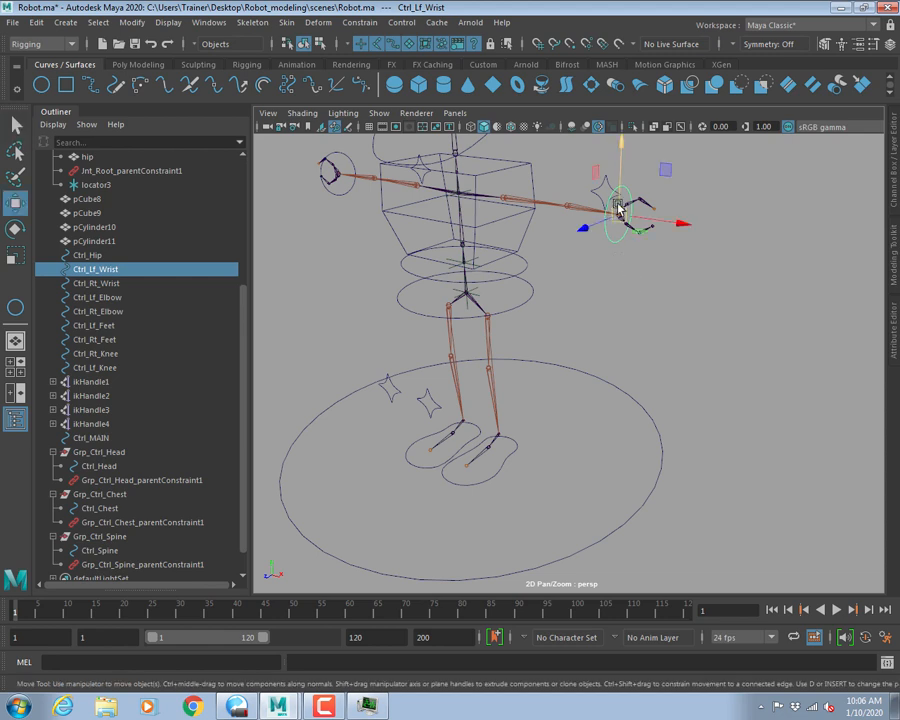
{"action": "left_click_drag", "start_coordinate": [621, 212], "coordinate": [554, 256]}
{"action": "key", "text": "ctrl+z"}
{"action": "right_click_drag", "start_coordinate": [604, 318], "coordinate": [514, 332], "text": "alt"}
{"action": "key", "text": "q"}
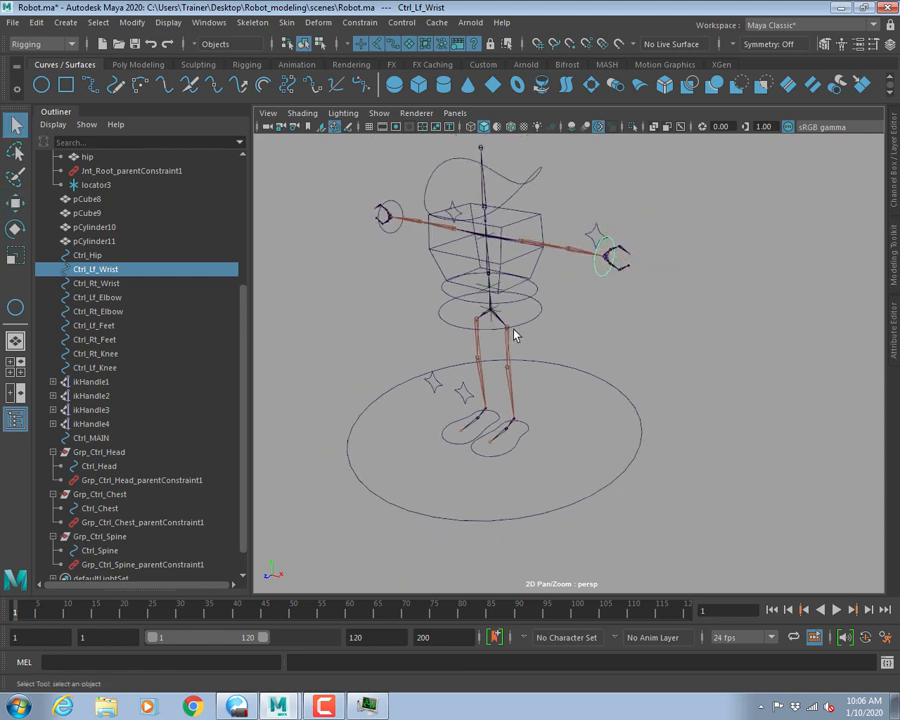
{"action": "left_click_drag", "start_coordinate": [612, 343], "coordinate": [535, 350], "text": "alt"}
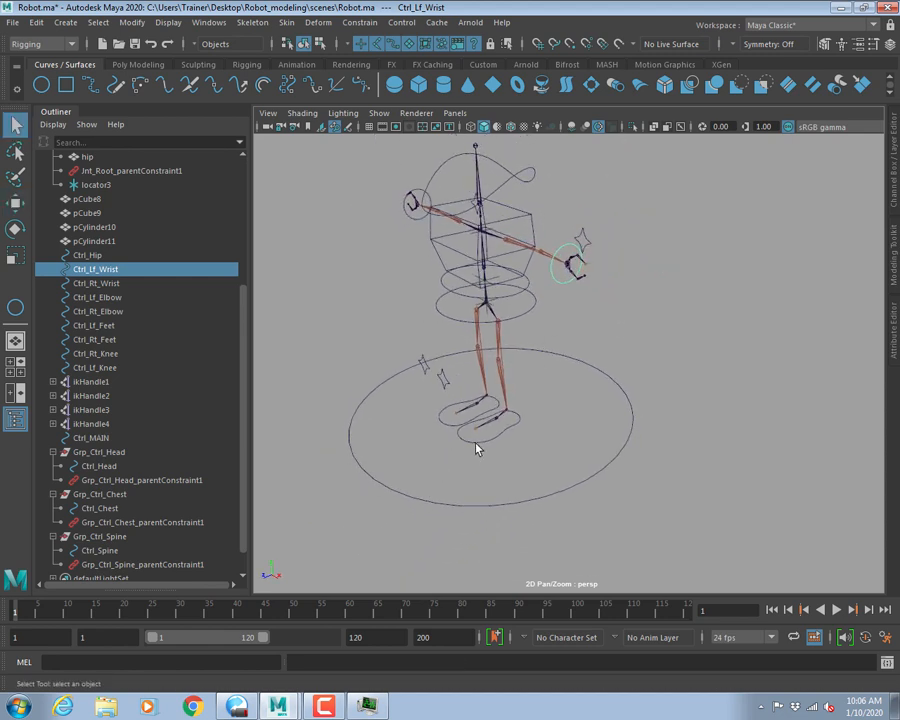
Select the foot, knee, wrist, elbow and hip controls together, test-move them, and undo the move.
{"action": "left_click", "coordinate": [476, 443]}
{"action": "left_click", "coordinate": [445, 422], "text": "shift"}
{"action": "left_click", "coordinate": [443, 378], "text": "shift"}
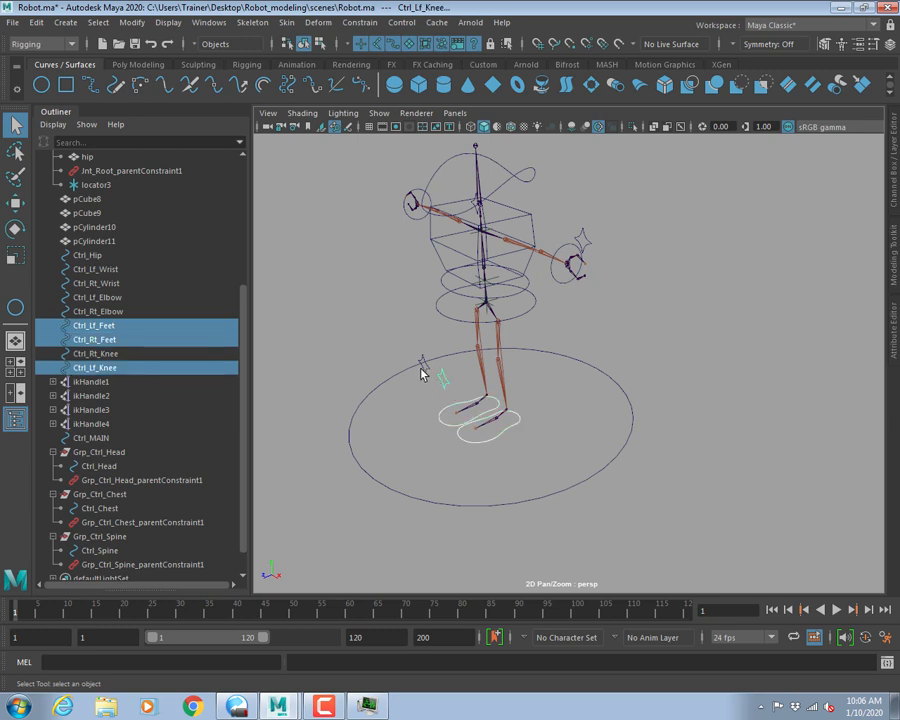
{"action": "left_click", "coordinate": [420, 365], "text": "shift"}
{"action": "left_click", "coordinate": [414, 208], "text": "shift"}
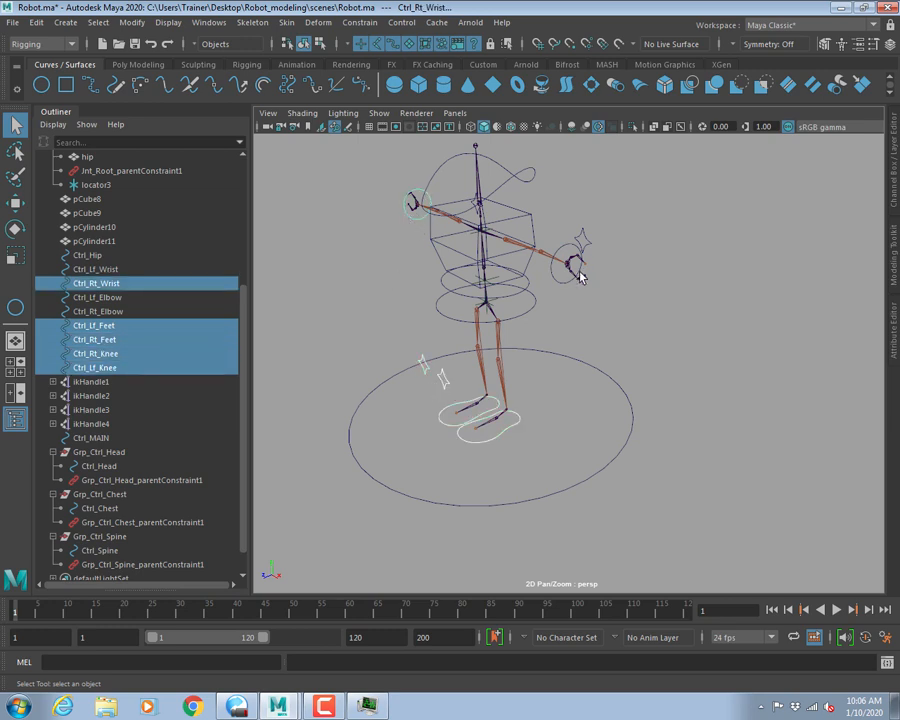
{"action": "left_click", "coordinate": [581, 240], "text": "shift"}
{"action": "left_click", "coordinate": [575, 213], "text": "shift"}
{"action": "left_click_drag", "start_coordinate": [575, 213], "coordinate": [518, 208], "text": "alt"}
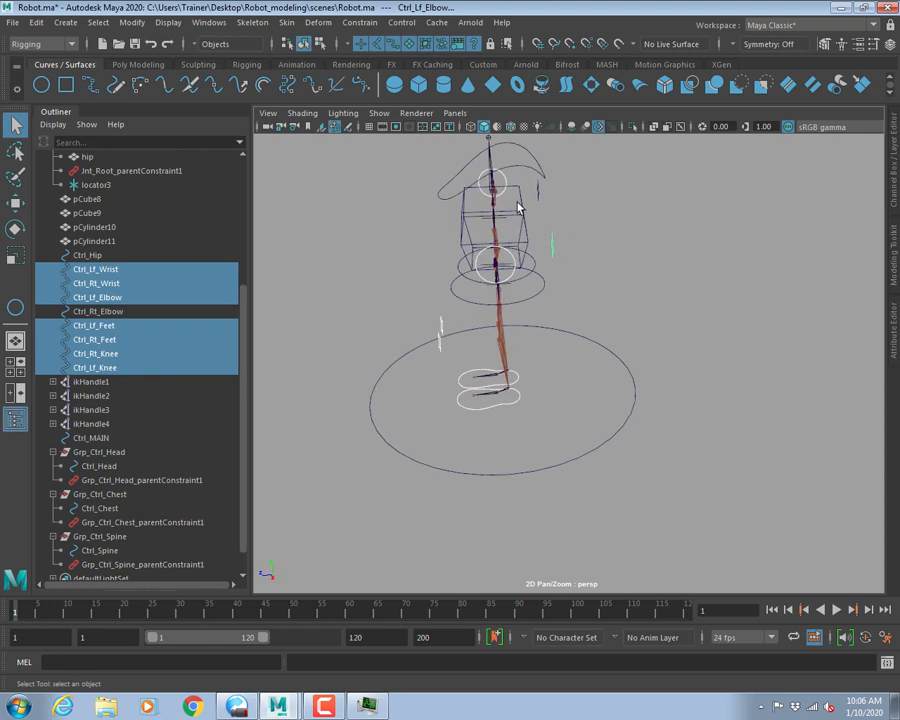
{"action": "left_click_drag", "start_coordinate": [572, 205], "coordinate": [574, 207], "text": "shift"}
{"action": "left_click_drag", "start_coordinate": [574, 207], "coordinate": [641, 309], "text": "alt"}
{"action": "left_click", "coordinate": [522, 324], "text": "shift"}
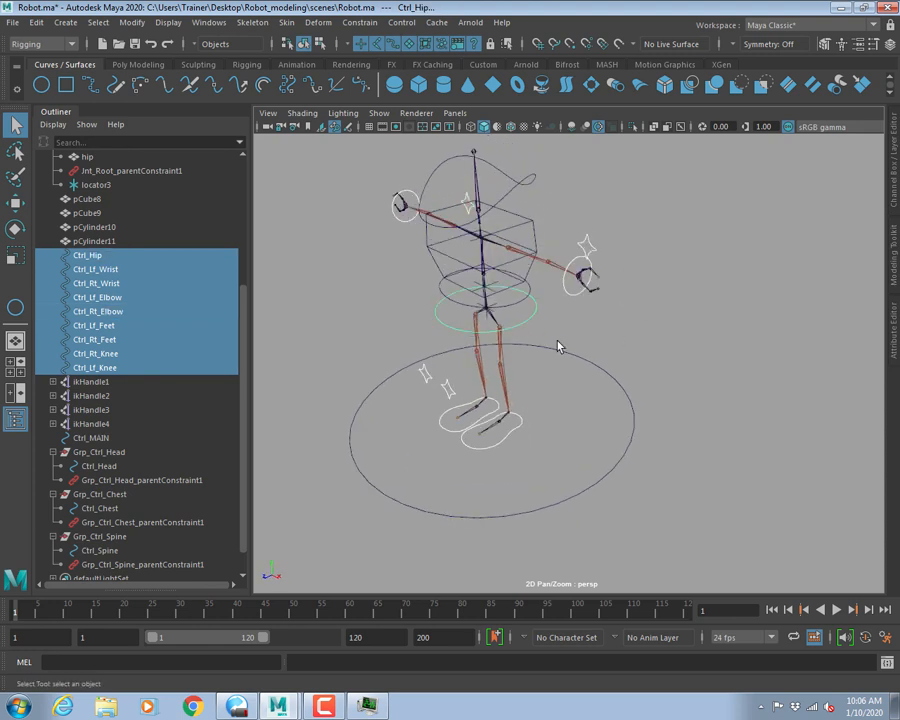
{"action": "key", "text": "w"}
{"action": "right_click_drag", "start_coordinate": [547, 374], "coordinate": [477, 358], "text": "alt"}
{"action": "left_click_drag", "start_coordinate": [476, 358], "coordinate": [490, 339]}
{"action": "key", "text": "ctrl+z"}
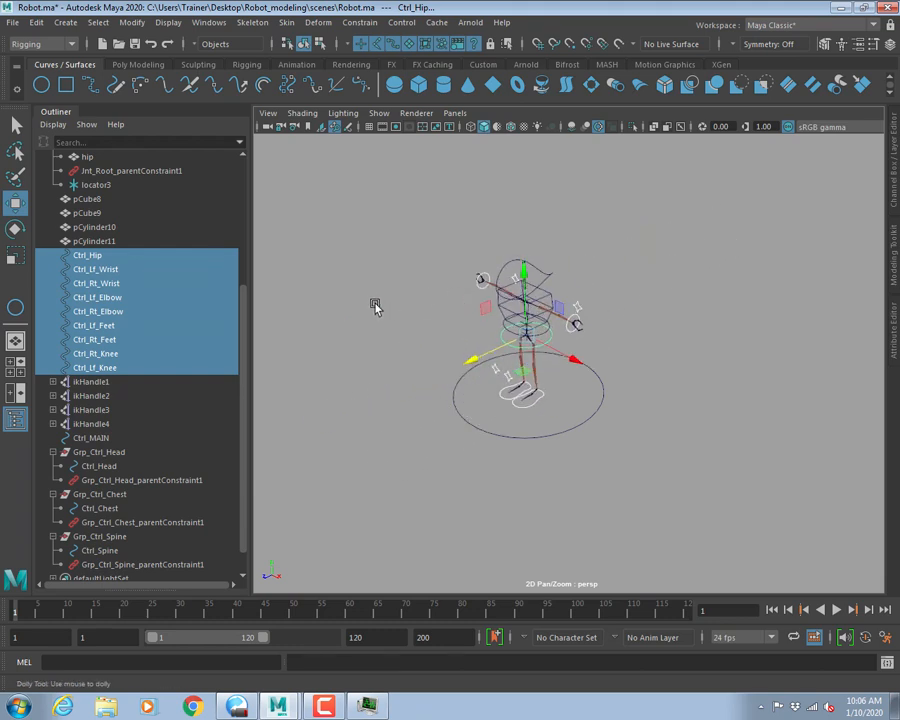
{"action": "right_click_drag", "start_coordinate": [376, 307], "coordinate": [512, 313], "text": "alt"}
{"action": "left_click_drag", "start_coordinate": [512, 314], "coordinate": [530, 322], "text": "alt"}
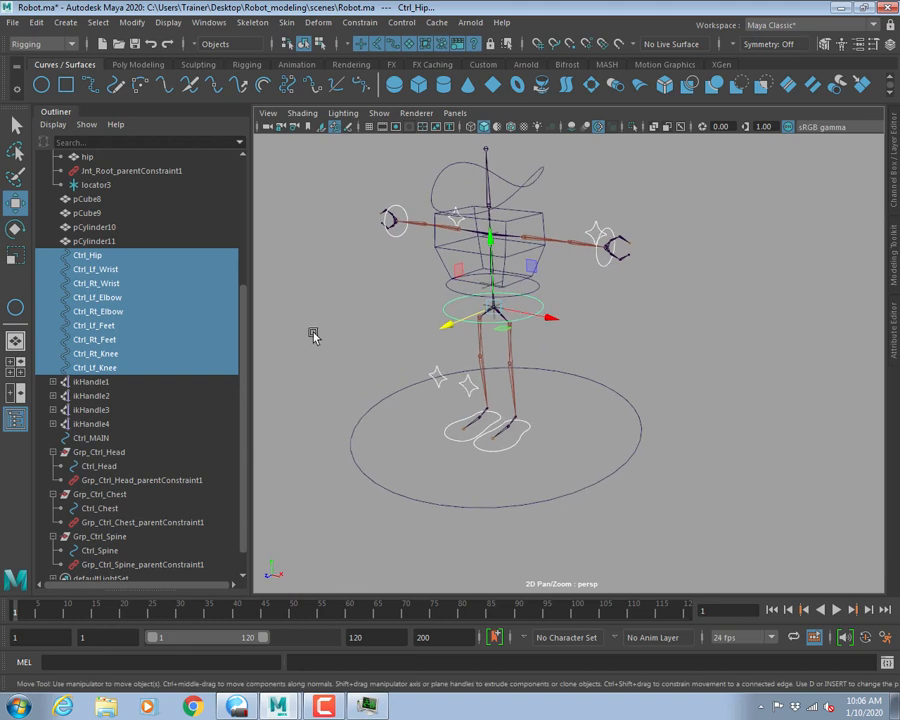
Select the Ctrl_MAIN circle and display its transform channels in the Channel Box.
{"action": "left_click_drag", "start_coordinate": [605, 453], "coordinate": [673, 529]}
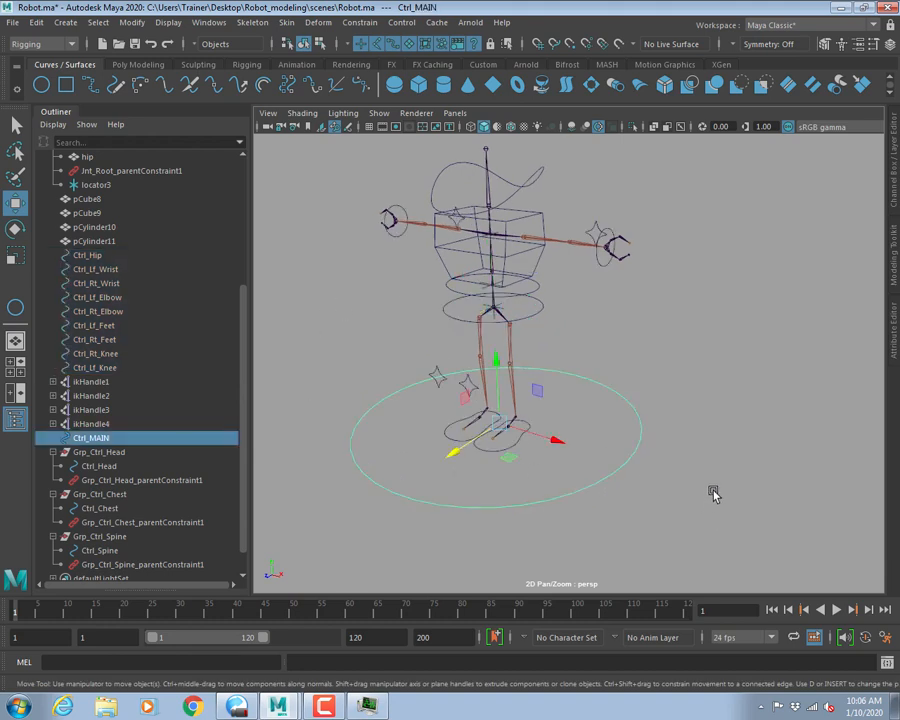
{"action": "left_click_drag", "start_coordinate": [660, 430], "coordinate": [592, 350], "text": "alt"}
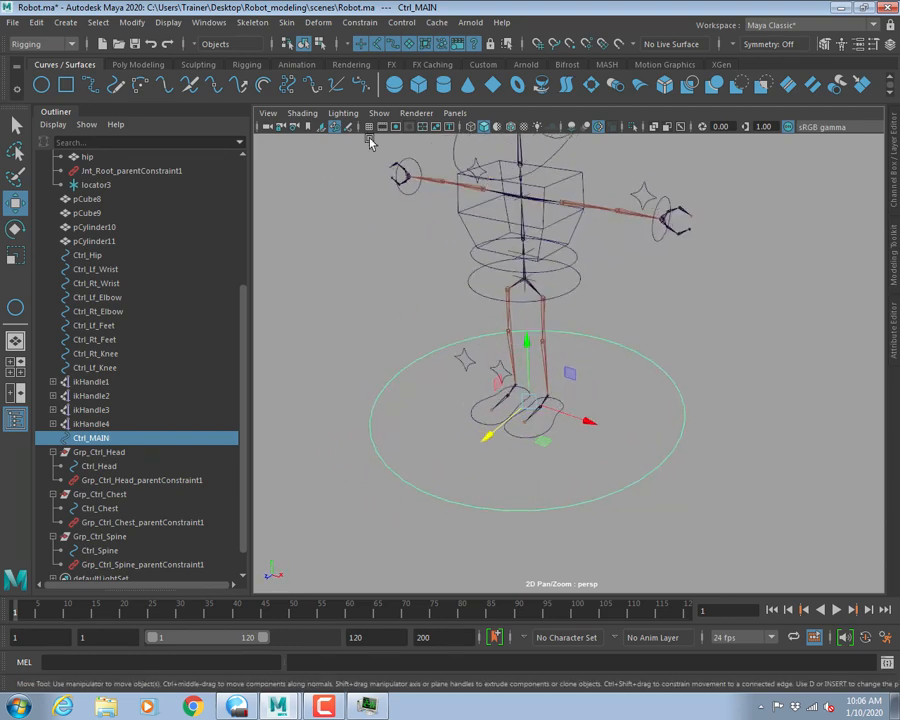
{"action": "key", "text": "q"}
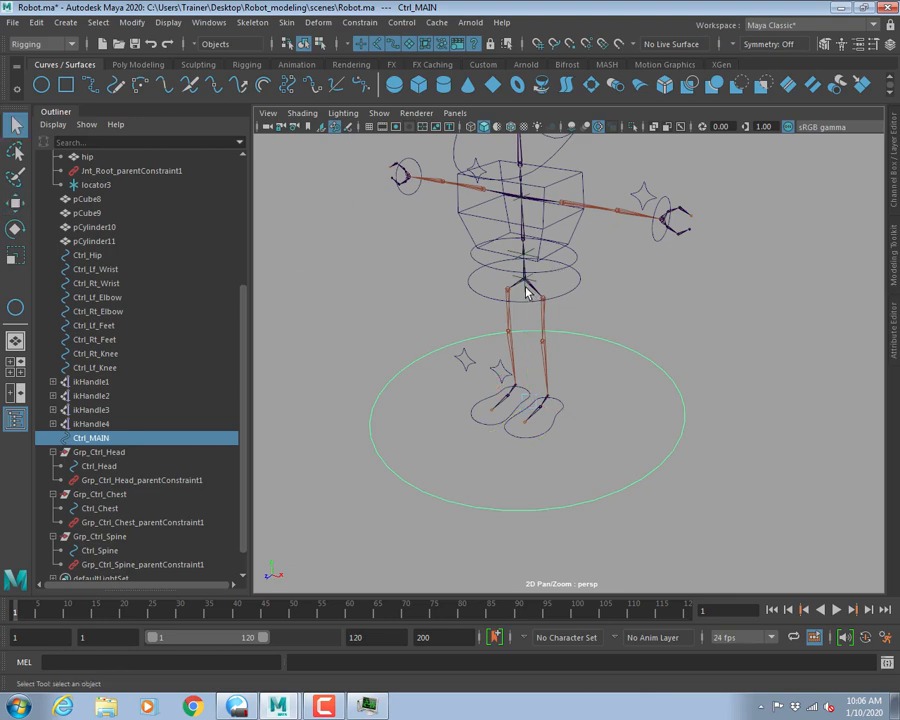
{"action": "middle_click_drag", "start_coordinate": [526, 287], "coordinate": [592, 267], "text": "alt"}
{"action": "left_click_drag", "start_coordinate": [592, 267], "coordinate": [594, 357], "text": "alt"}
{"action": "key", "text": "ctrl+a"}
{"action": "key", "text": "ctrl+a"}
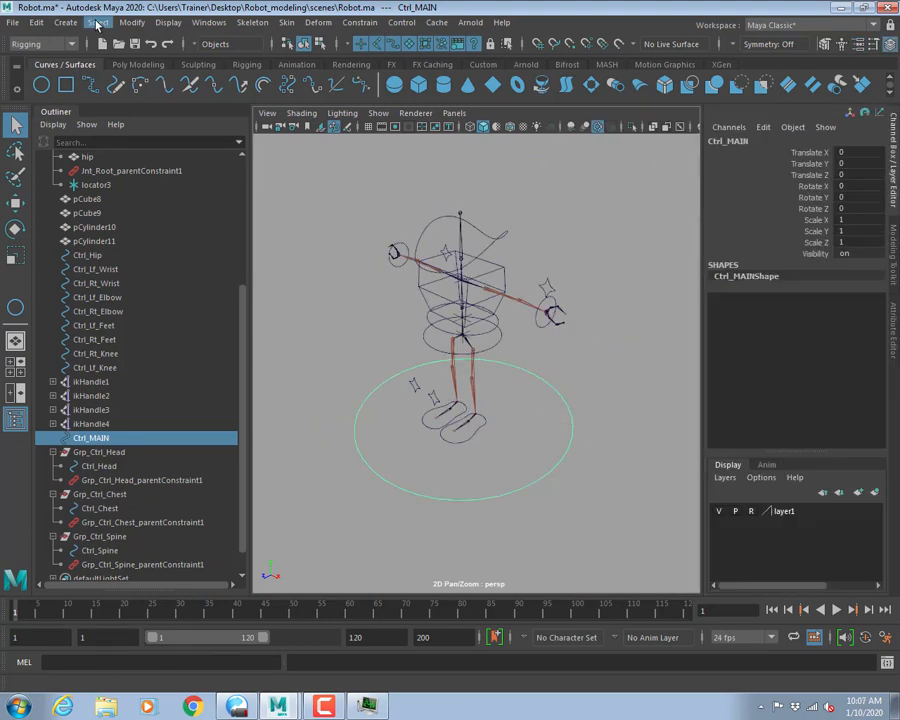
Parent Ctrl_Hip and the left and right wrist, elbow, feet and knee controls to Ctrl_MAIN.
{"action": "left_click_drag", "start_coordinate": [587, 388], "coordinate": [517, 393], "text": "alt"}
{"action": "left_click", "coordinate": [536, 304]}
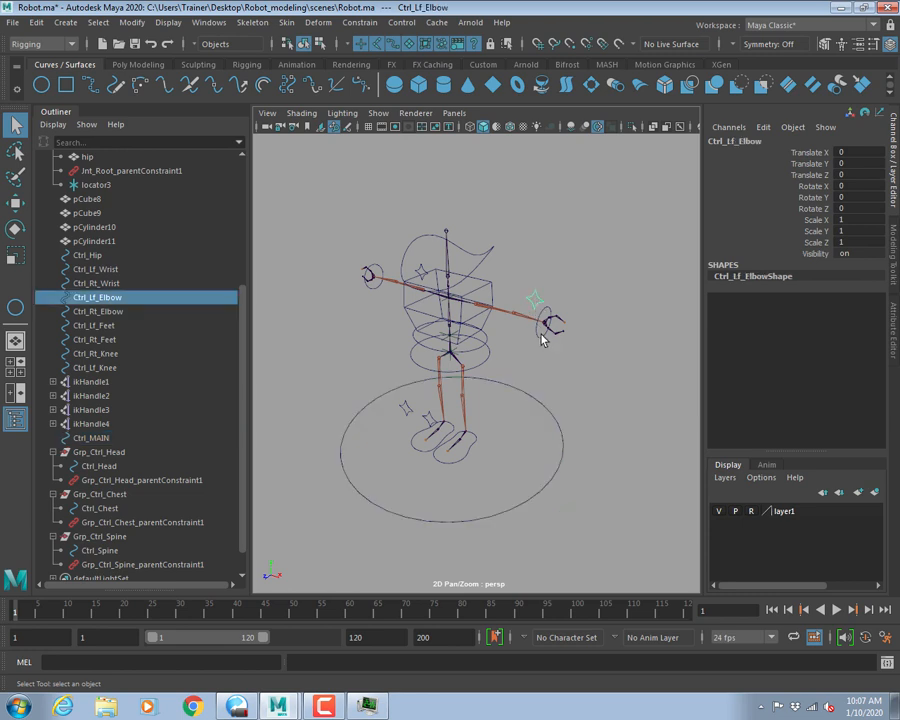
{"action": "left_click", "coordinate": [546, 328], "text": "shift"}
{"action": "left_click", "coordinate": [424, 368], "text": "shift"}
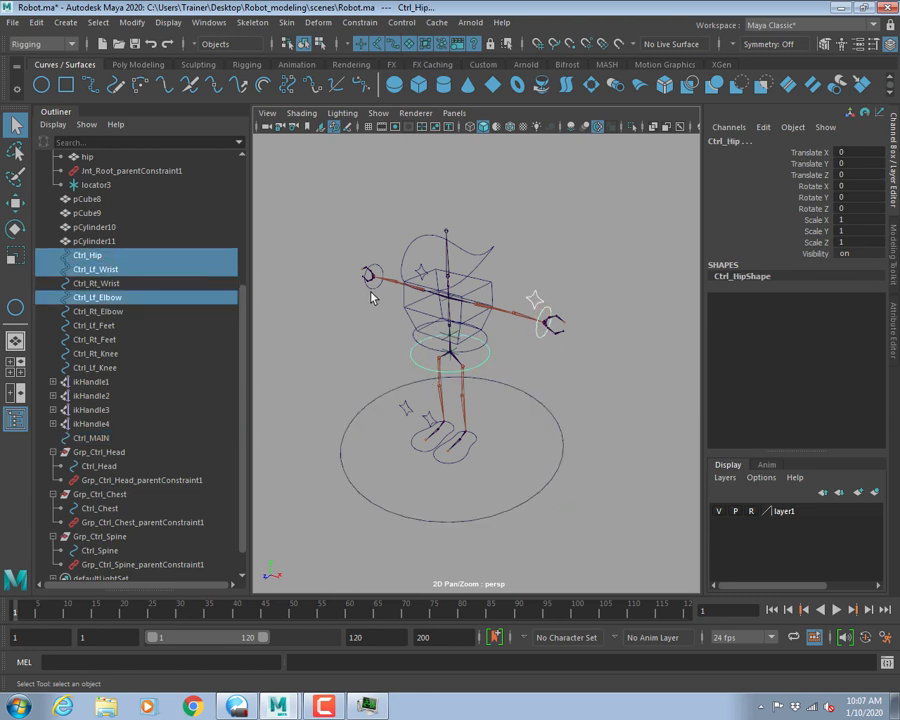
{"action": "left_click", "coordinate": [369, 276], "text": "shift"}
{"action": "left_click", "coordinate": [420, 271], "text": "shift"}
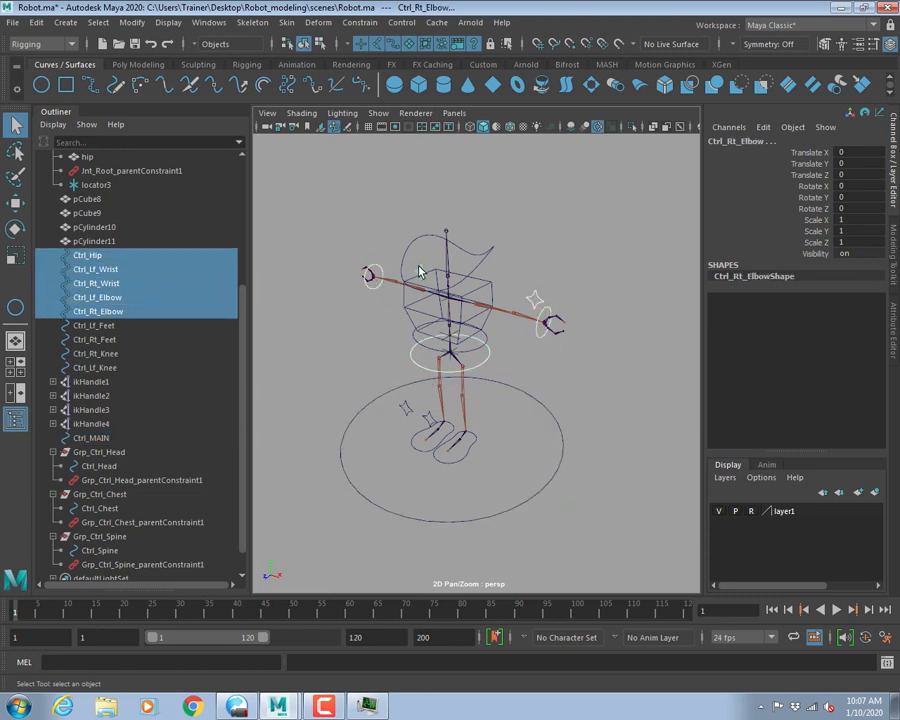
{"action": "left_click", "coordinate": [467, 453], "text": "shift"}
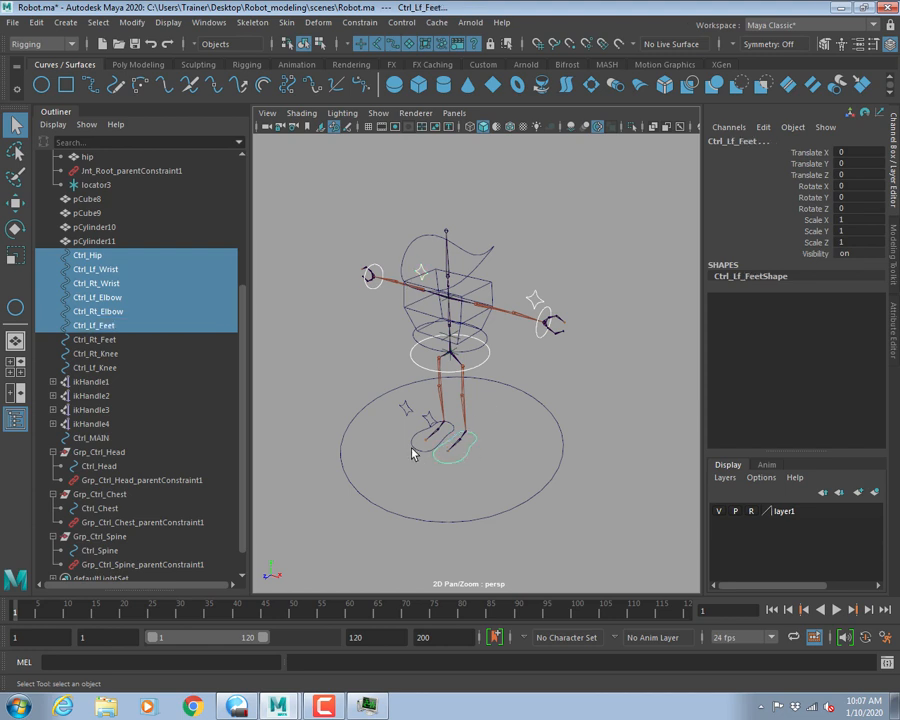
{"action": "left_click", "coordinate": [414, 449], "text": "shift"}
{"action": "left_click", "coordinate": [427, 419], "text": "shift"}
{"action": "left_click", "coordinate": [406, 408], "text": "shift"}
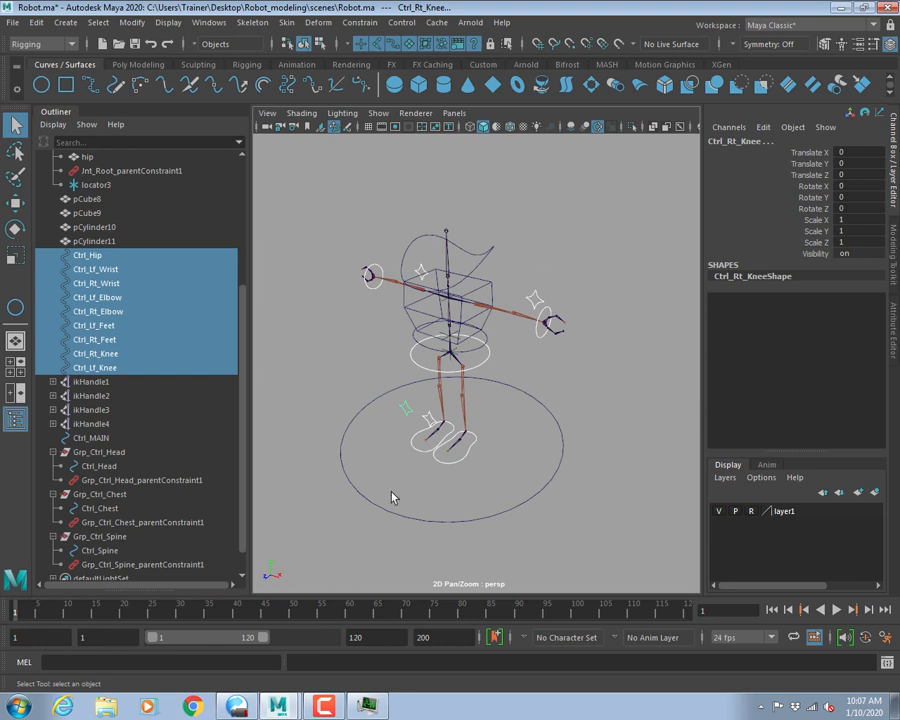
{"action": "left_click", "coordinate": [538, 497], "text": "shift"}
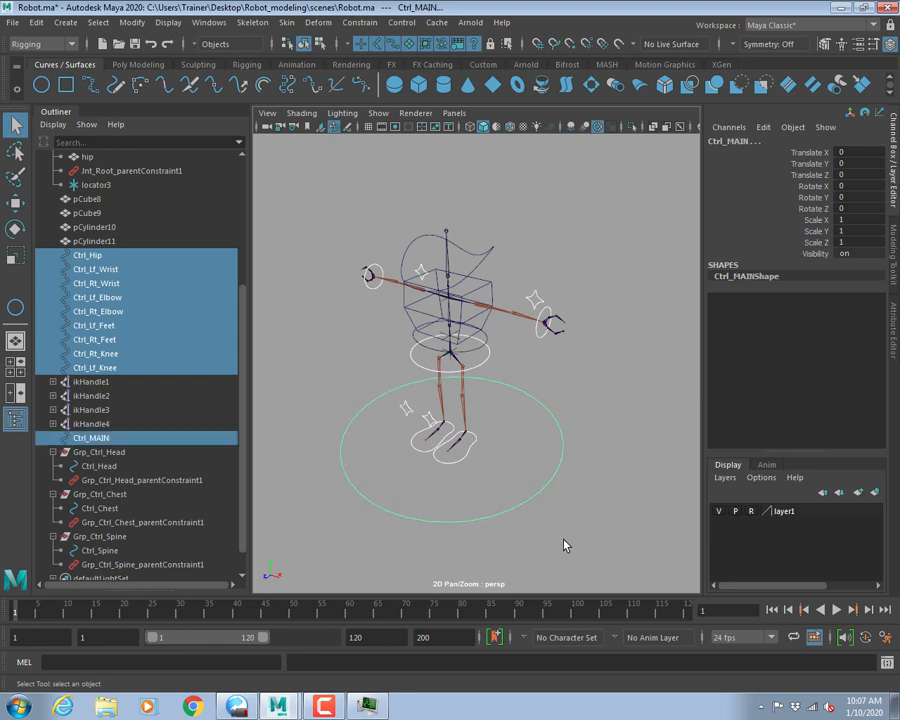
{"action": "key", "text": "p"}
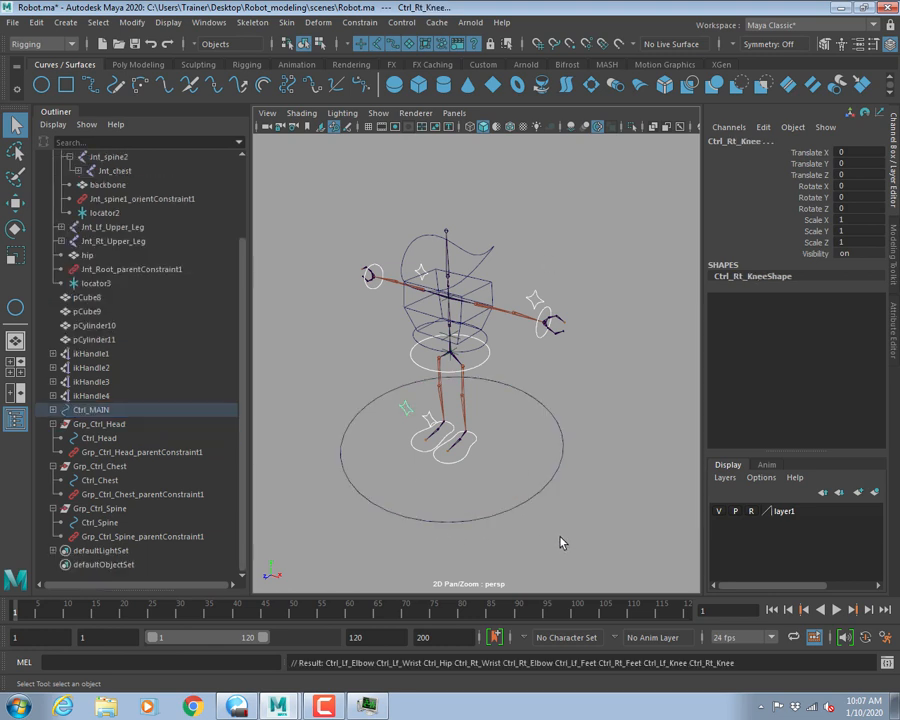
Test-move the Ctrl_MAIN control by about 132 in Z, undo the move and clear the selection.
{"action": "left_click", "coordinate": [601, 427]}
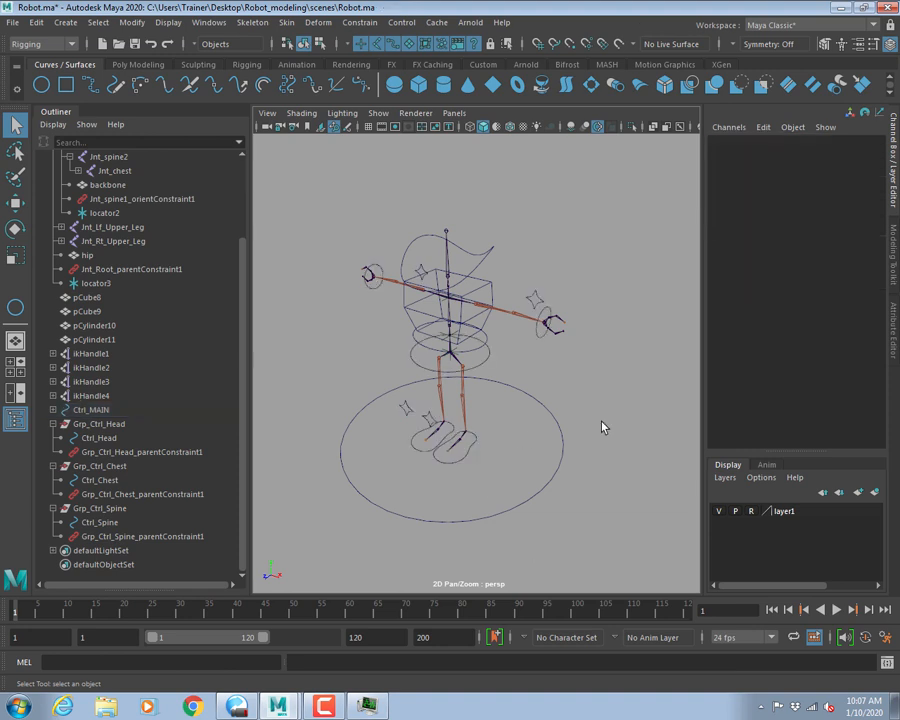
{"action": "left_click_drag", "start_coordinate": [601, 427], "coordinate": [569, 448], "text": "alt"}
{"action": "right_click_drag", "start_coordinate": [569, 448], "coordinate": [447, 409], "text": "alt"}
{"action": "middle_click_drag", "start_coordinate": [447, 409], "coordinate": [487, 394], "text": "alt"}
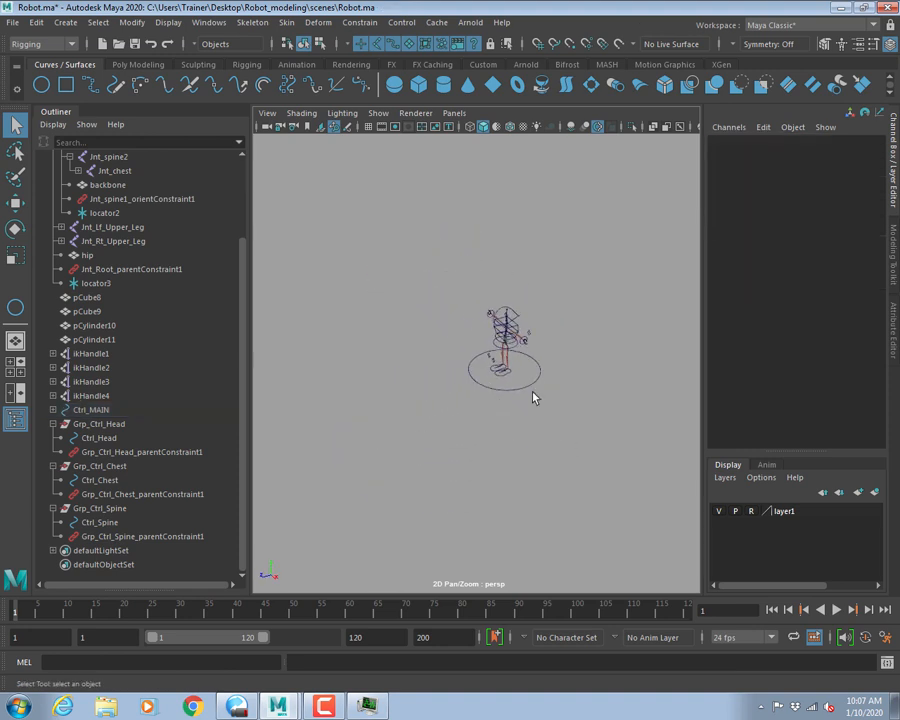
{"action": "left_click", "coordinate": [527, 387]}
{"action": "key", "text": "w"}
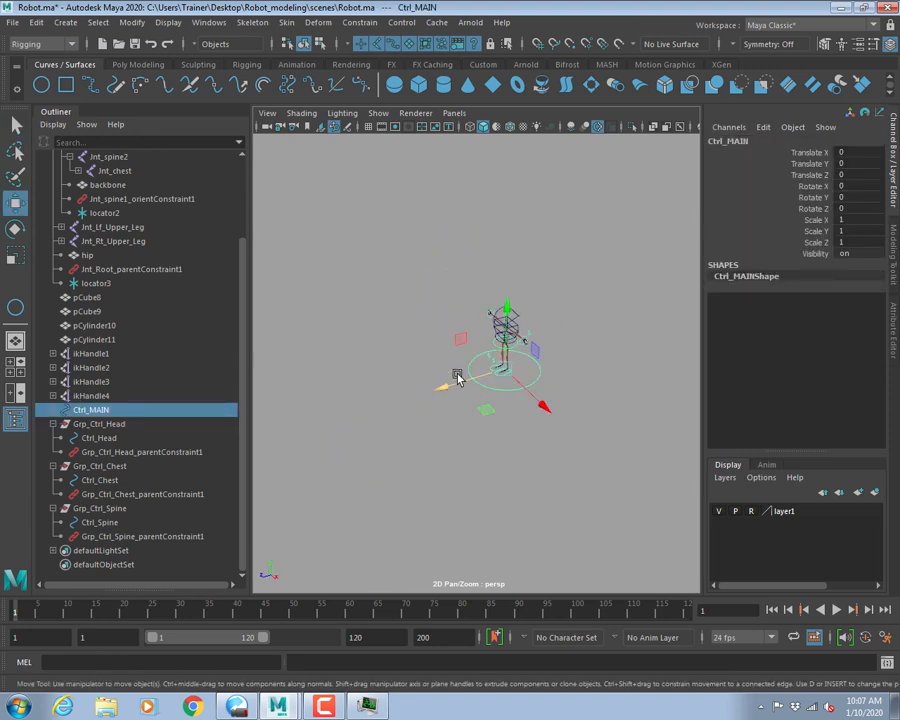
{"action": "left_click_drag", "start_coordinate": [438, 388], "coordinate": [391, 432]}
{"action": "key", "text": "ctrl+z"}
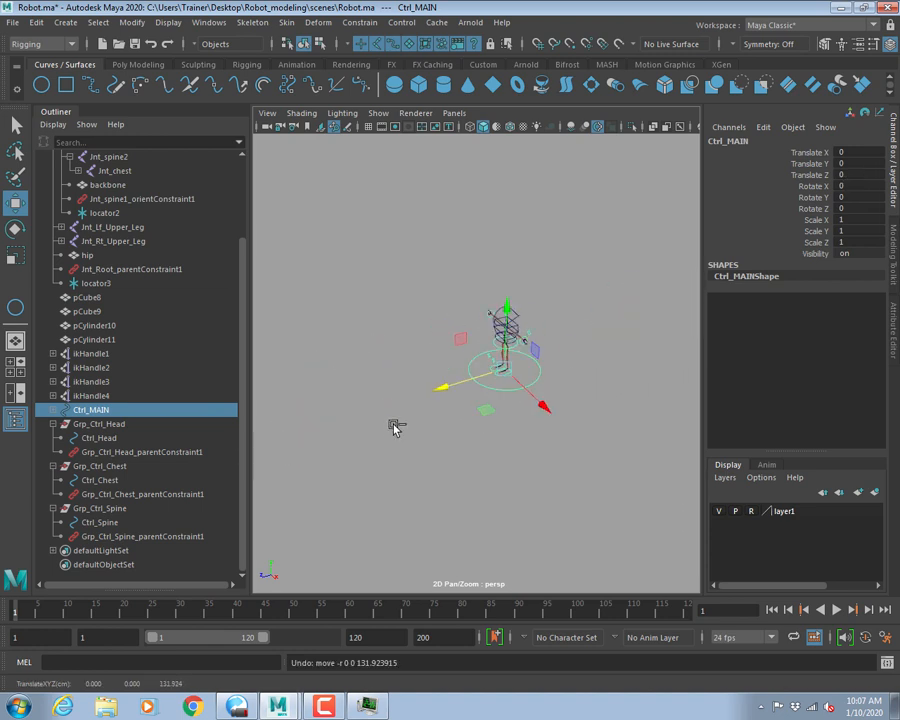
{"action": "right_click_drag", "start_coordinate": [372, 342], "coordinate": [534, 370], "text": "alt"}
{"action": "left_click", "coordinate": [640, 240]}
Highlight the feet, knee, wrist, elbow and hip controls in the viewport to review those parented to Ctrl_MAIN.
{"action": "middle_click_drag", "start_coordinate": [578, 274], "coordinate": [514, 297], "text": "alt"}
{"action": "left_click_drag", "start_coordinate": [513, 300], "coordinate": [551, 328], "text": "alt"}
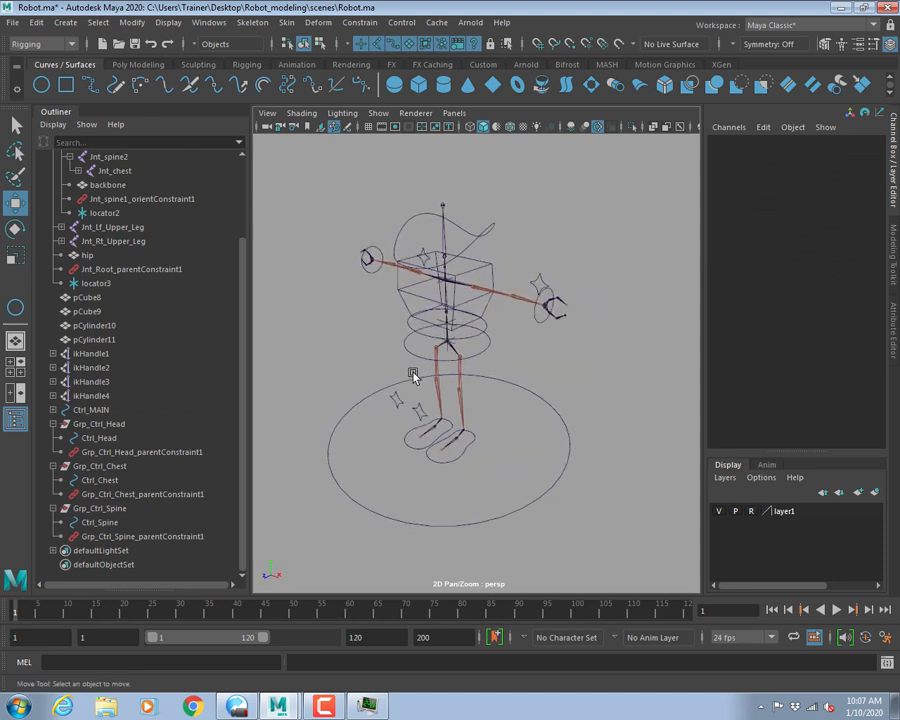
{"action": "left_click", "coordinate": [546, 404]}
{"action": "left_click", "coordinate": [522, 372]}
{"action": "left_click_drag", "start_coordinate": [522, 372], "coordinate": [516, 354], "text": "alt"}
{"action": "key", "text": "q"}
{"action": "left_click", "coordinate": [417, 454]}
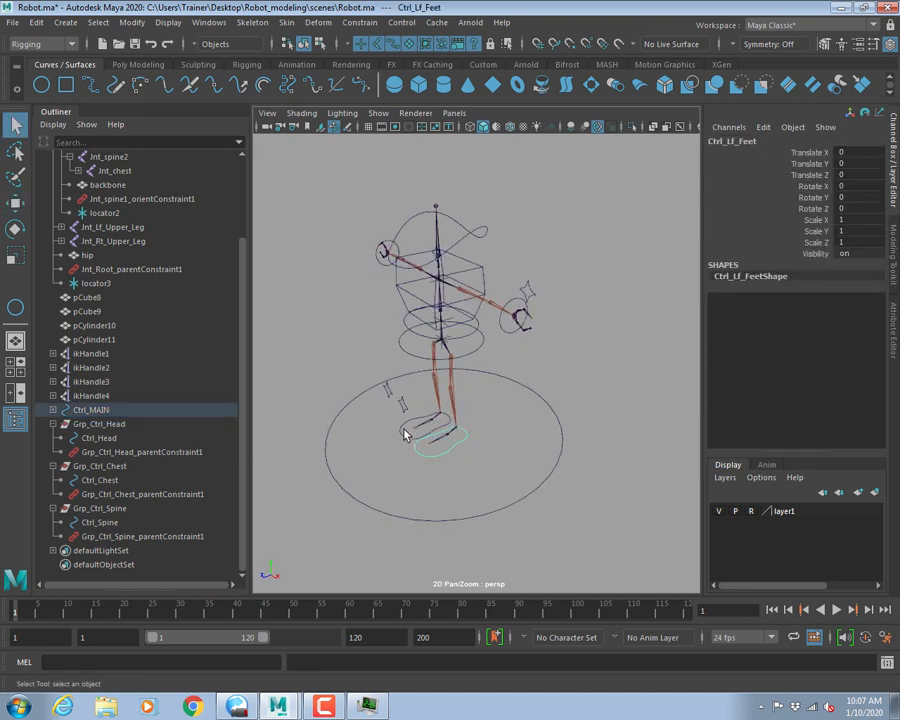
{"action": "left_click", "coordinate": [402, 429], "text": "shift"}
{"action": "left_click", "coordinate": [401, 398], "text": "shift"}
{"action": "left_click", "coordinate": [388, 384], "text": "shift"}
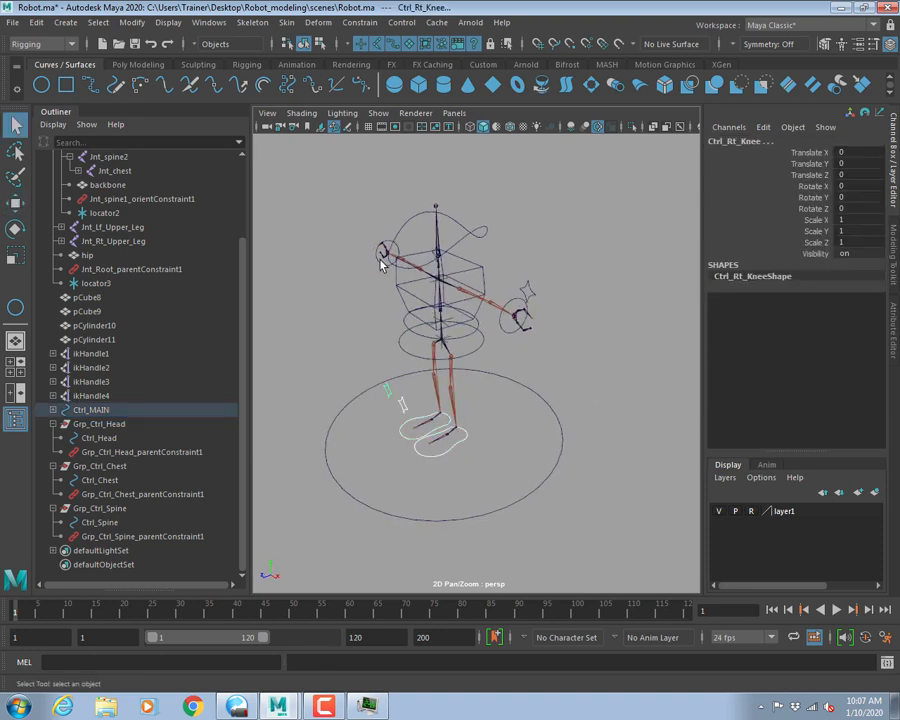
{"action": "left_click", "coordinate": [382, 262], "text": "shift"}
{"action": "left_click", "coordinate": [516, 305], "text": "shift"}
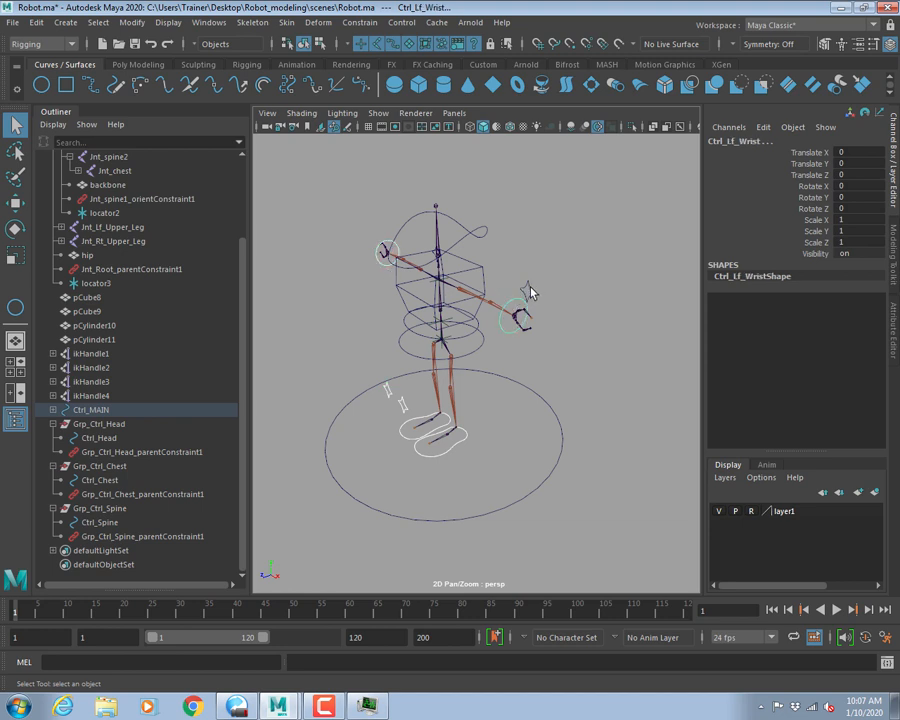
{"action": "left_click", "coordinate": [527, 289], "text": "shift"}
{"action": "left_click", "coordinate": [455, 249], "text": "shift"}
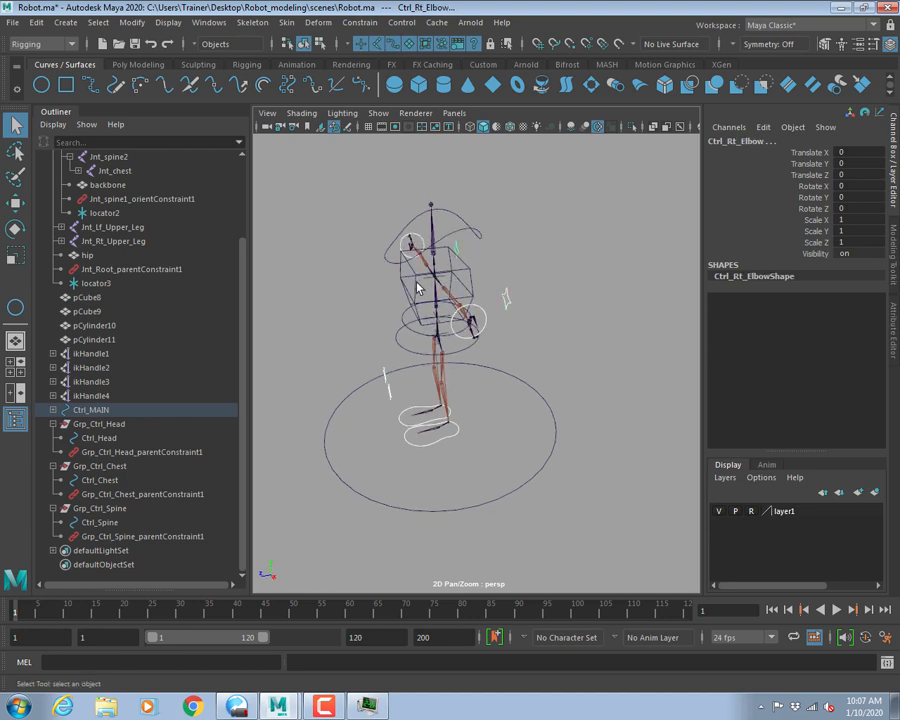
{"action": "left_click_drag", "start_coordinate": [340, 358], "coordinate": [452, 361], "text": "alt"}
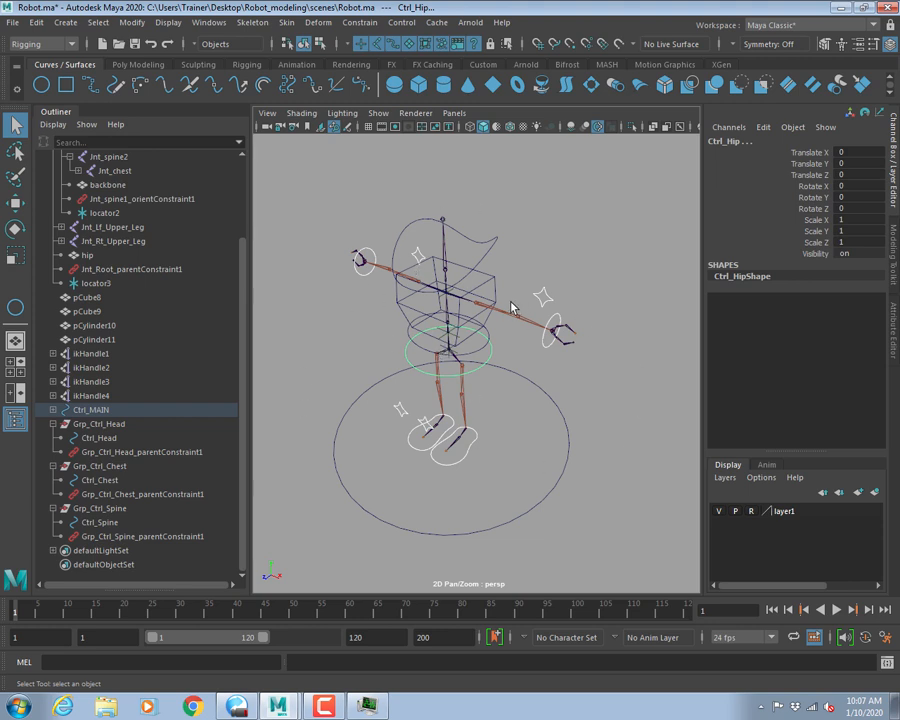
Clear the selection and show polygons again in the perspective view to bring back the robot's mesh.
{"action": "left_click", "coordinate": [528, 205]}
{"action": "left_click", "coordinate": [378, 113]}
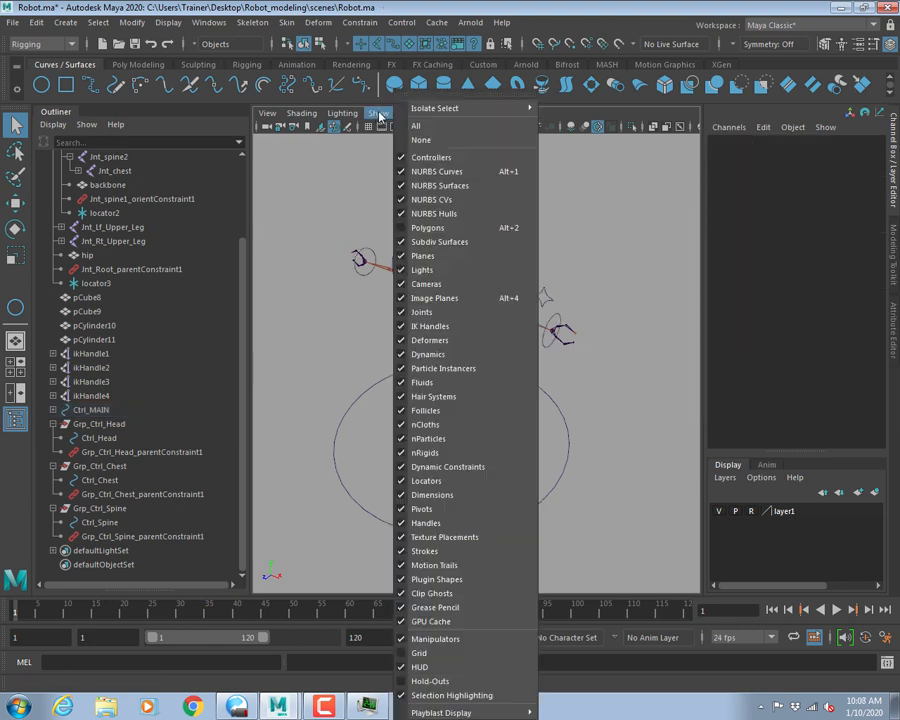
{"action": "left_click", "coordinate": [428, 228]}
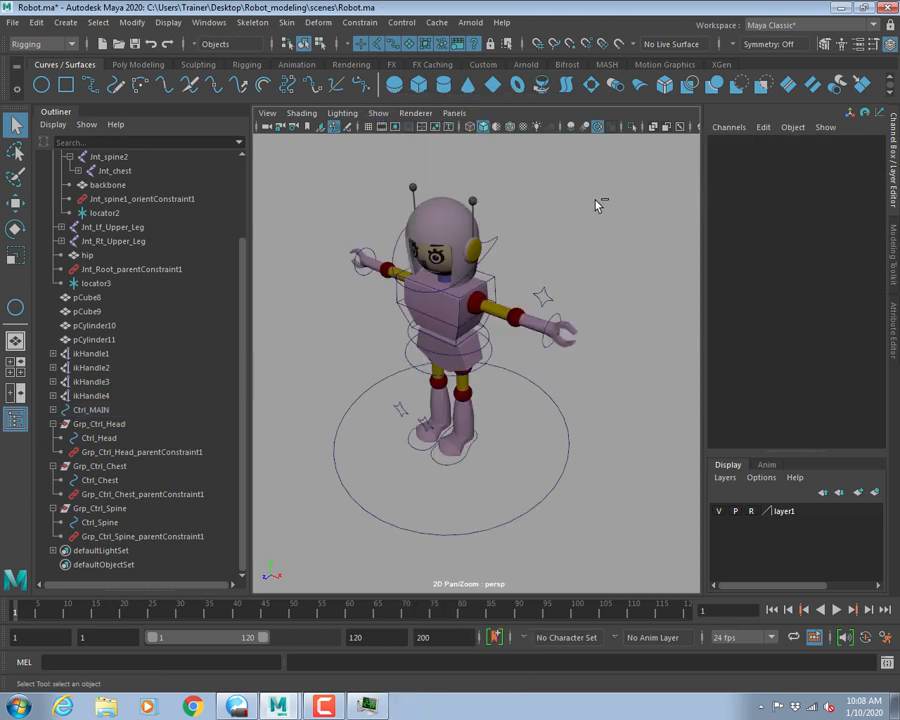
{"action": "left_click_drag", "start_coordinate": [552, 195], "coordinate": [445, 343], "text": "alt"}
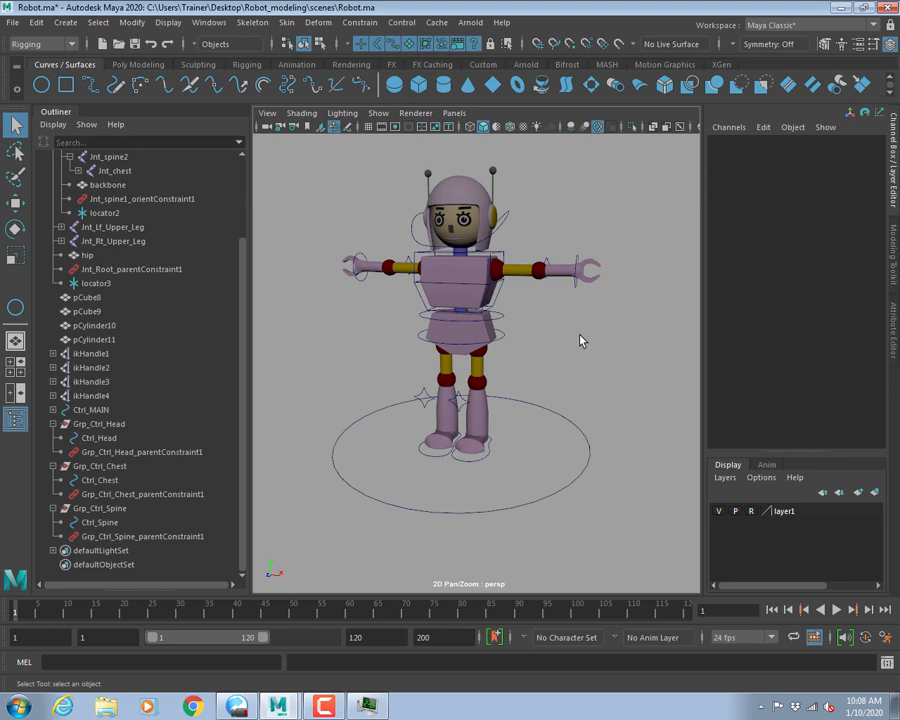
In the front view, duplicate the robot's right-eye mesh, unparent the copy and move it about 58.7 units in X.
{"action": "key", "text": "space"}
{"action": "key", "text": "space"}
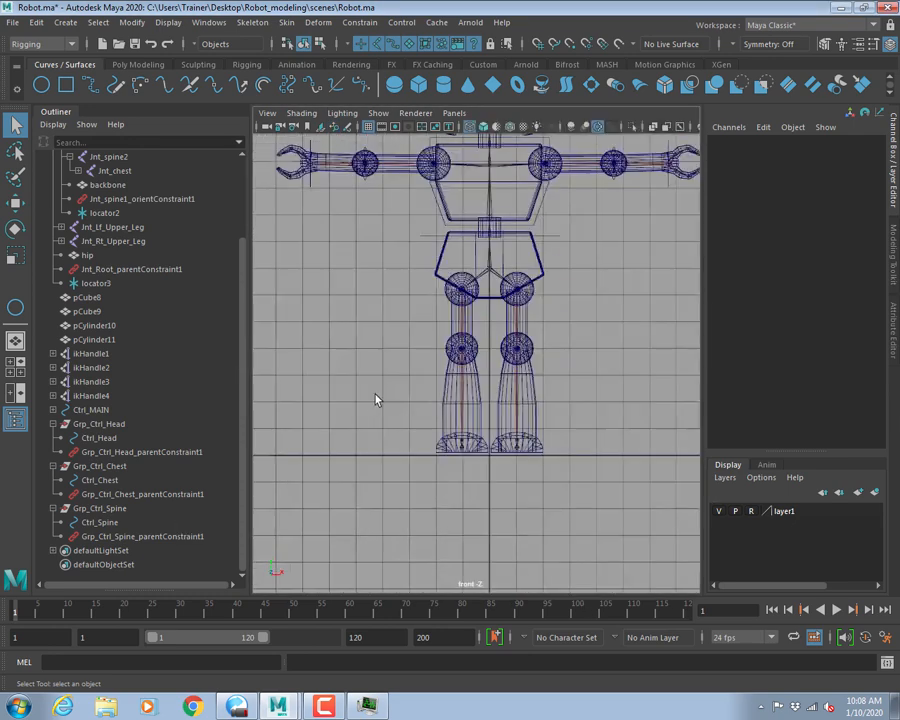
{"action": "middle_click_drag", "start_coordinate": [518, 276], "coordinate": [518, 412], "text": "alt"}
{"action": "middle_click_drag", "start_coordinate": [495, 291], "coordinate": [467, 388], "text": "alt"}
{"action": "right_click_drag", "start_coordinate": [467, 388], "coordinate": [537, 264], "text": "alt"}
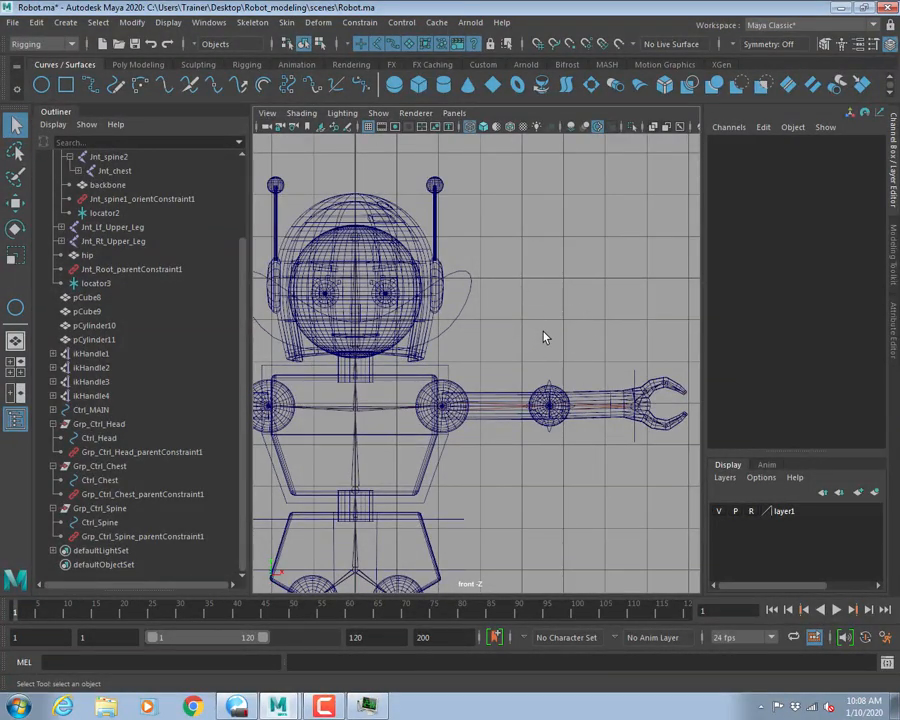
{"action": "right_click_drag", "start_coordinate": [545, 337], "coordinate": [468, 306], "text": "alt"}
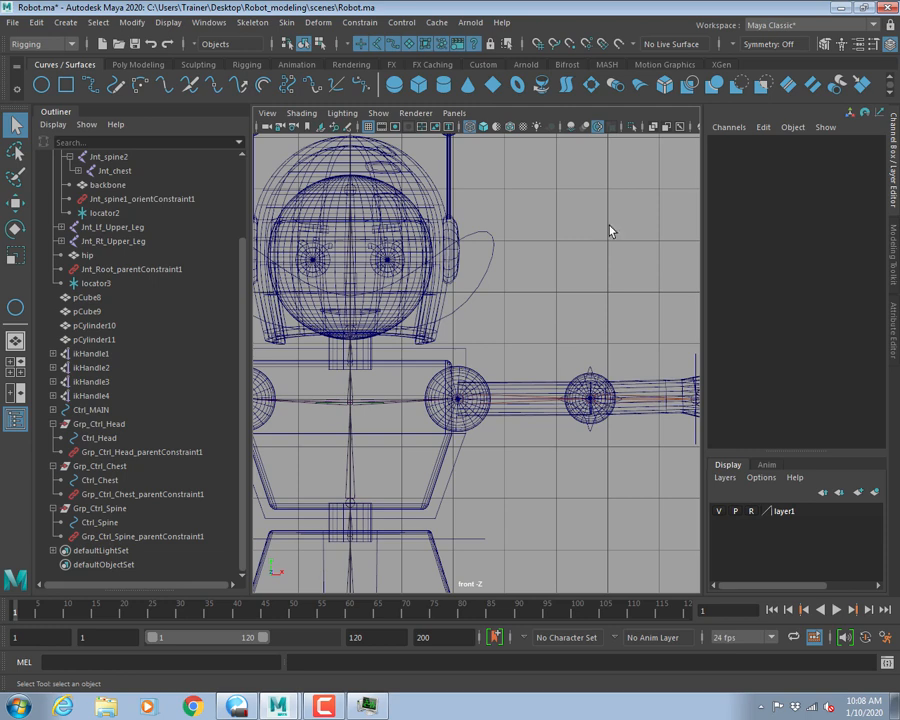
{"action": "right_click_drag", "start_coordinate": [561, 213], "coordinate": [533, 212], "text": "alt"}
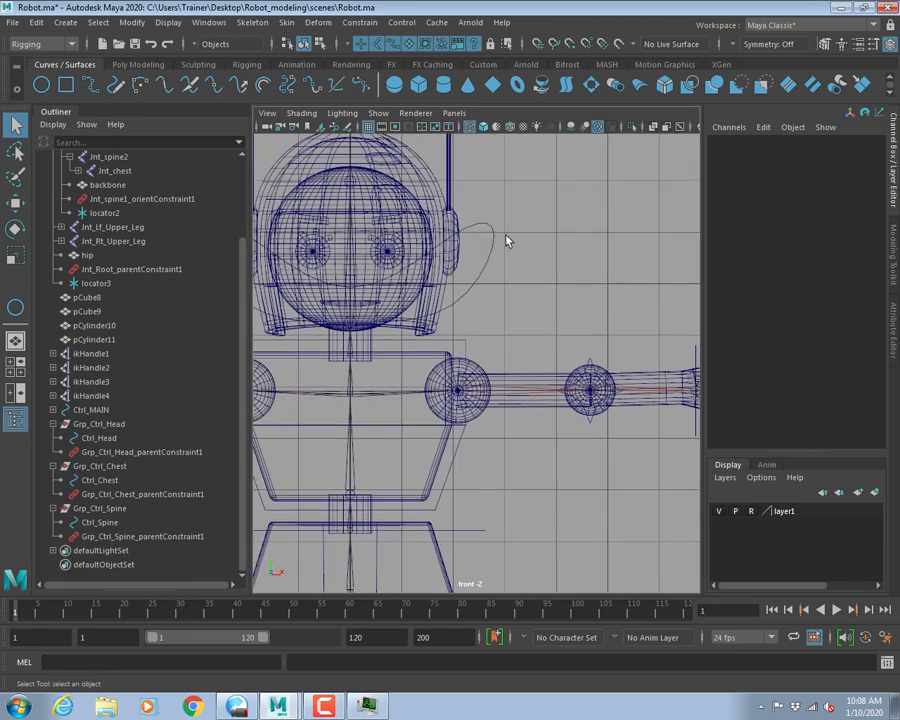
{"action": "left_click", "coordinate": [322, 254]}
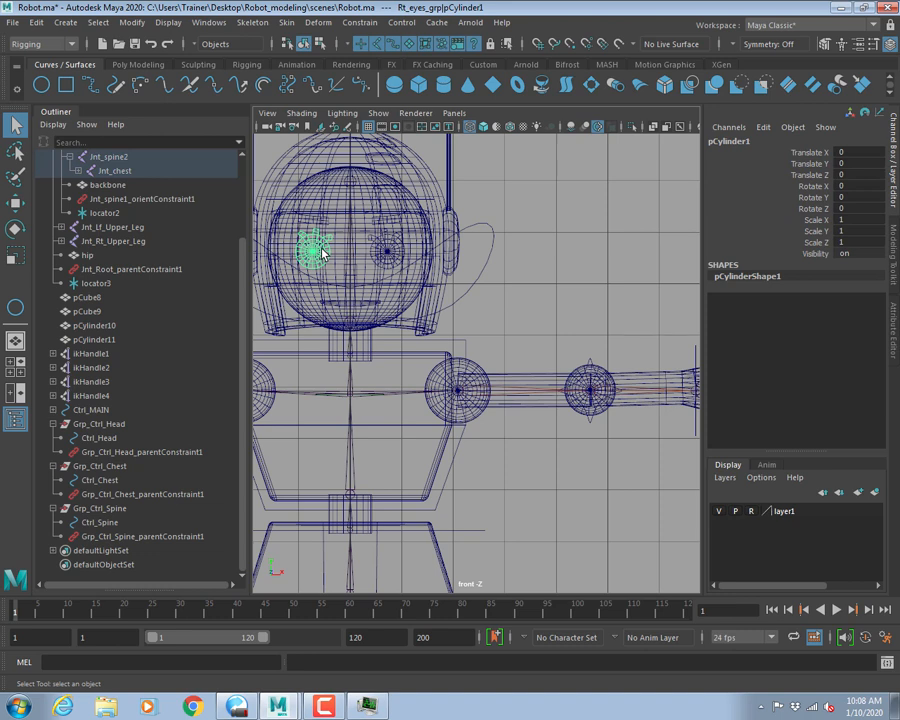
{"action": "key", "text": "w"}
{"action": "key", "text": "ctrl+d"}
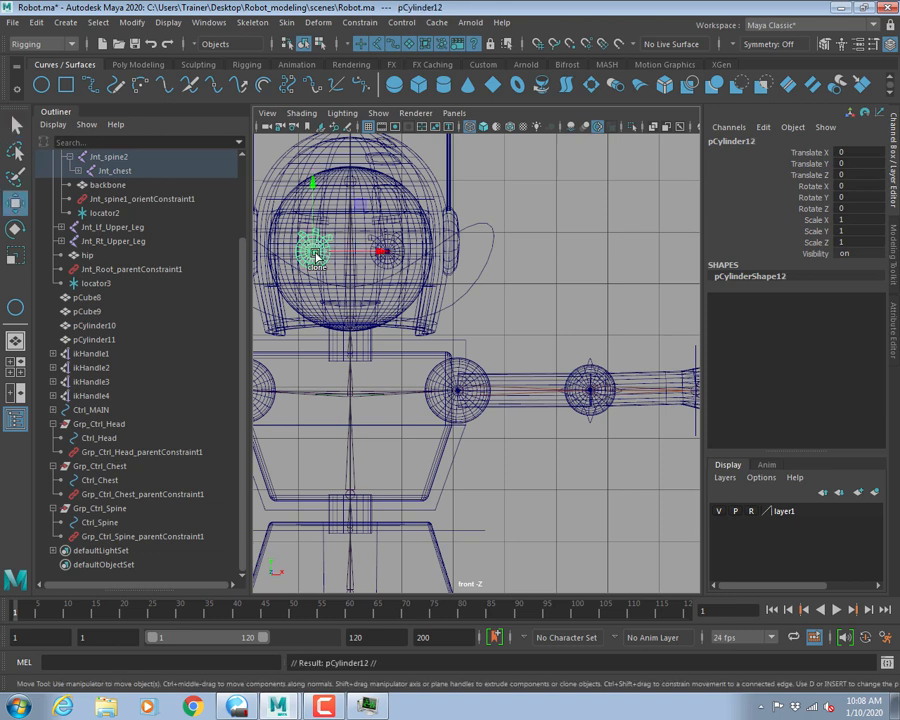
{"action": "key", "text": "shift+p"}
{"action": "key", "text": "shift+p"}
{"action": "left_click_drag", "start_coordinate": [316, 257], "coordinate": [616, 272]}
Frame the copied eye in the front view, switch to textured shaded display and clear the selection.
{"action": "middle_click_drag", "start_coordinate": [615, 272], "coordinate": [507, 286], "text": "alt"}
{"action": "scroll", "coordinate": [548, 301], "scroll_direction": "up", "scroll_amount": 4}
{"action": "middle_click_drag", "start_coordinate": [635, 321], "coordinate": [492, 418], "text": "alt"}
{"action": "middle_click_drag", "start_coordinate": [535, 319], "coordinate": [538, 335], "text": "alt"}
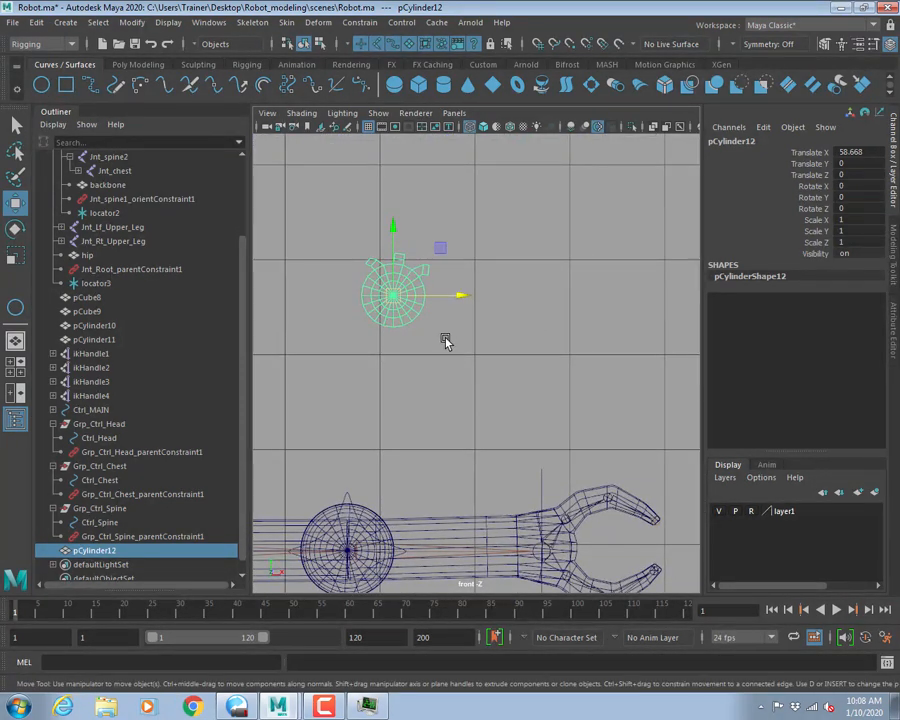
{"action": "middle_click_drag", "start_coordinate": [498, 364], "coordinate": [438, 418], "text": "alt"}
{"action": "scroll", "coordinate": [715, 339], "scroll_direction": "up", "scroll_amount": 2}
{"action": "scroll", "coordinate": [438, 418], "scroll_direction": "down", "scroll_amount": 2}
{"action": "scroll", "coordinate": [496, 362], "scroll_direction": "up", "scroll_amount": 1}
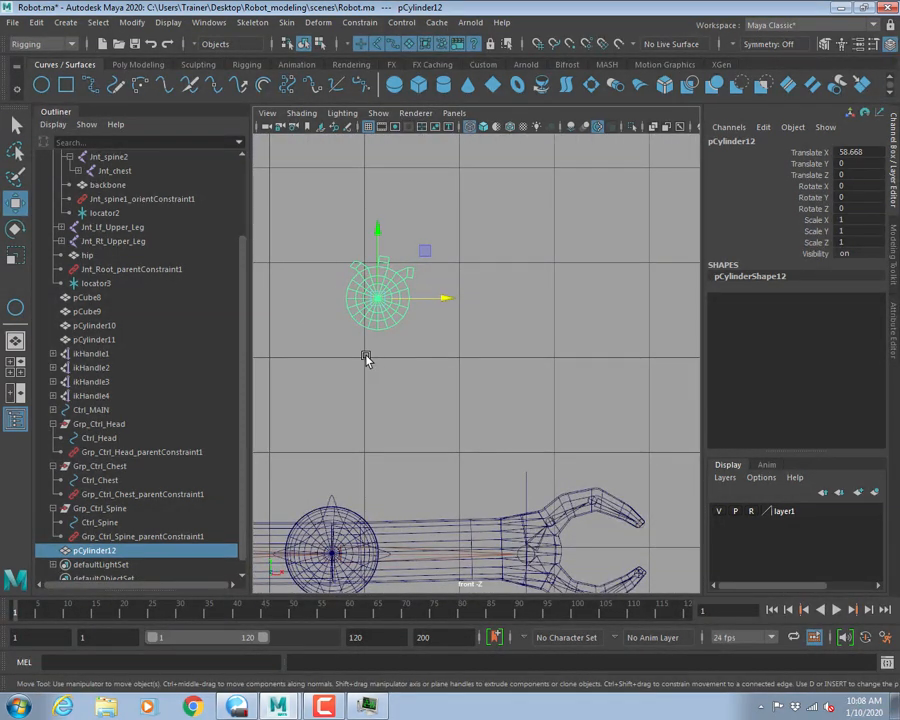
{"action": "key", "text": "6"}
{"action": "left_click", "coordinate": [466, 374]}
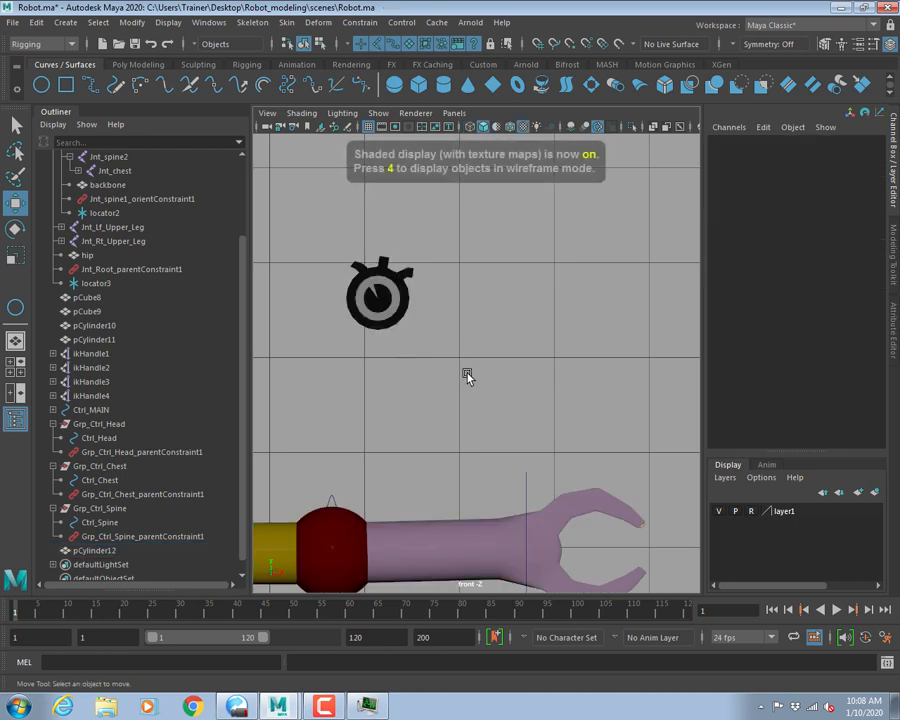
{"action": "scroll", "coordinate": [437, 388], "scroll_direction": "up", "scroll_amount": 1}
{"action": "scroll", "coordinate": [437, 388], "scroll_direction": "up", "scroll_amount": 1}
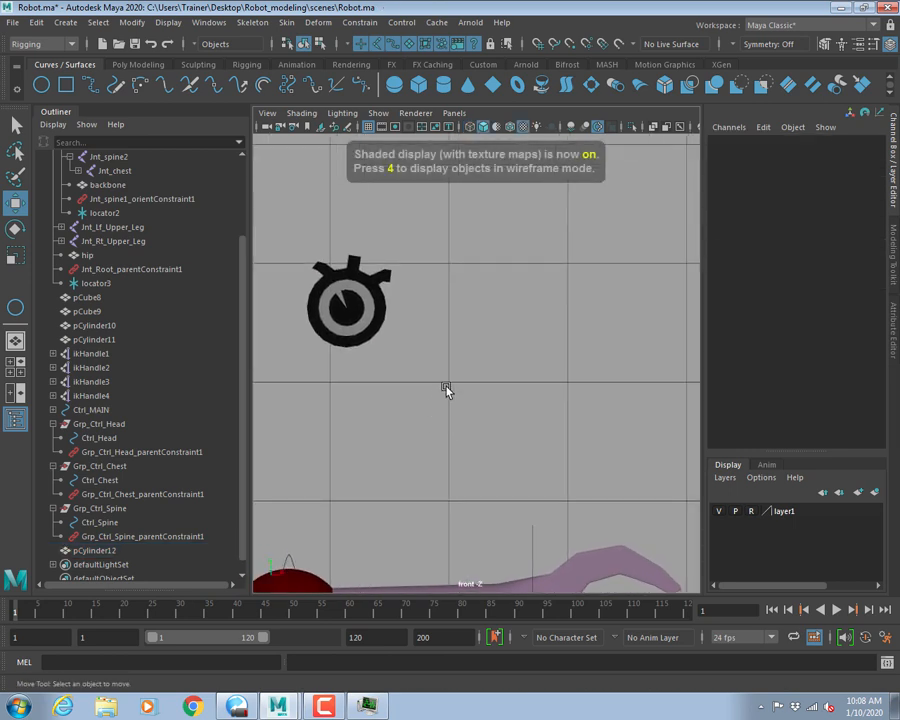
Duplicate the copied eye and move the new copy sideways along X, clear of the first one.
{"action": "left_click", "coordinate": [382, 308]}
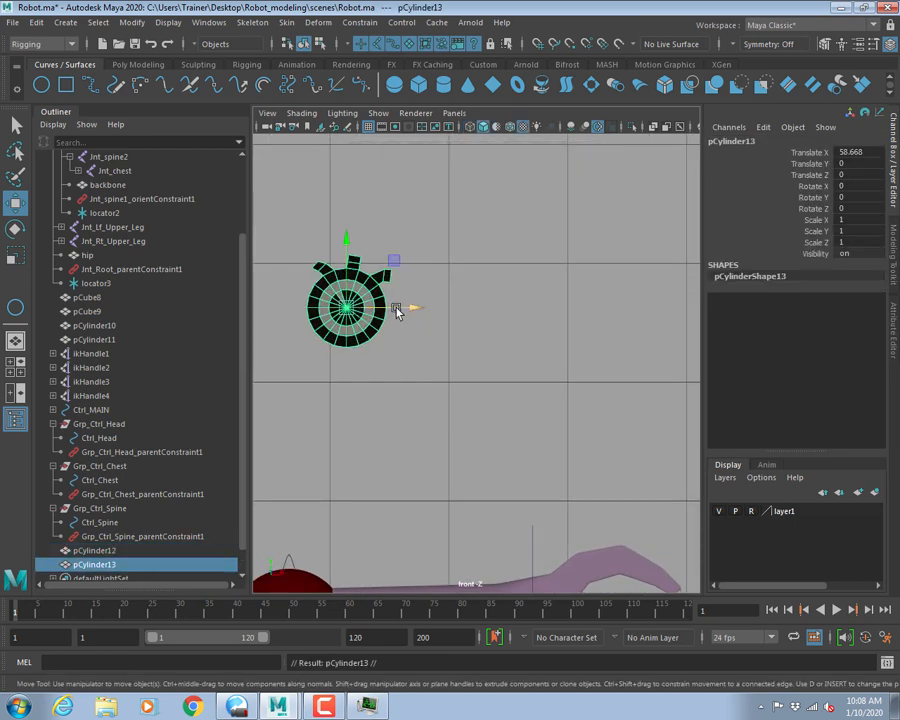
{"action": "left_click_drag", "start_coordinate": [413, 305], "coordinate": [582, 305]}
{"action": "left_click", "coordinate": [352, 300]}
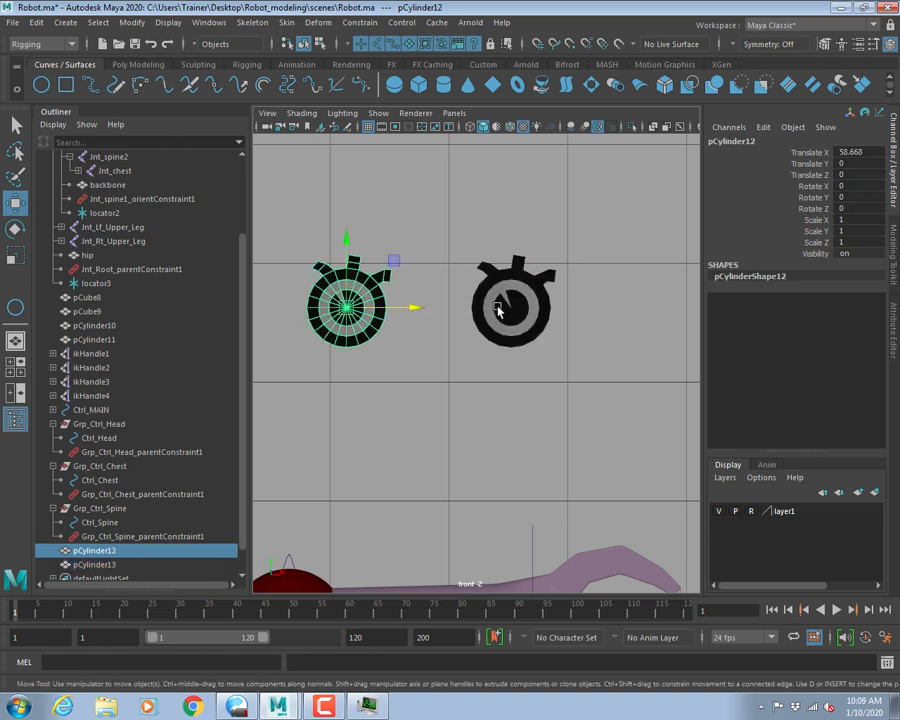
Flatten the lower-half vertices of the second eye copy vertically and raise them to just below its centre.
{"action": "left_click", "coordinate": [500, 300]}
{"action": "scroll", "coordinate": [508, 382], "scroll_direction": "up", "scroll_amount": 3}
{"action": "right_click_drag", "start_coordinate": [458, 300], "coordinate": [382, 305]}
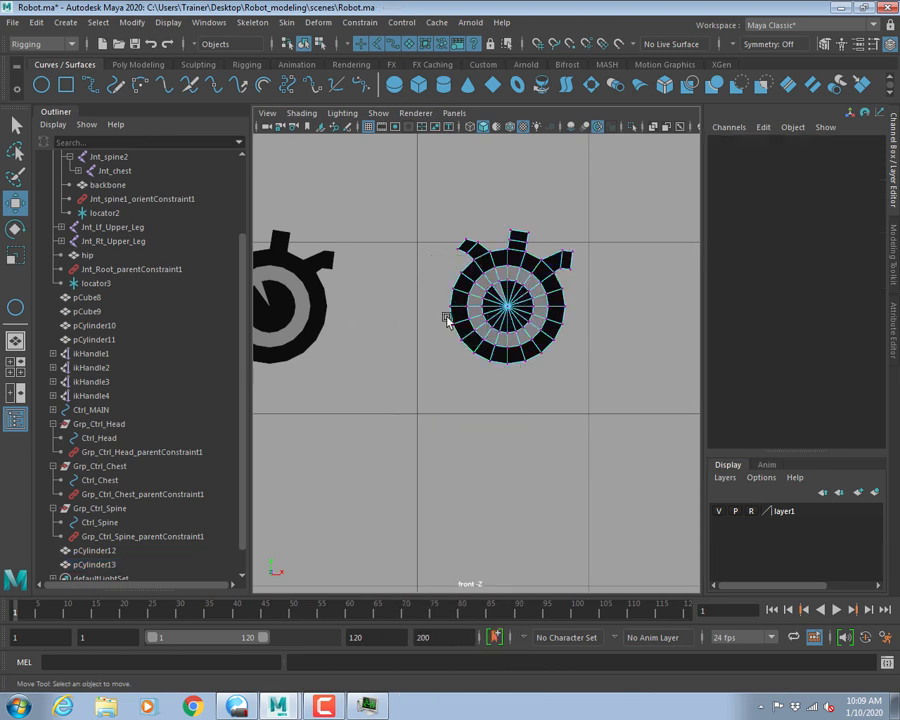
{"action": "left_click_drag", "start_coordinate": [429, 312], "coordinate": [531, 341]}
{"action": "left_click_drag", "start_coordinate": [605, 419], "coordinate": [604, 420]}
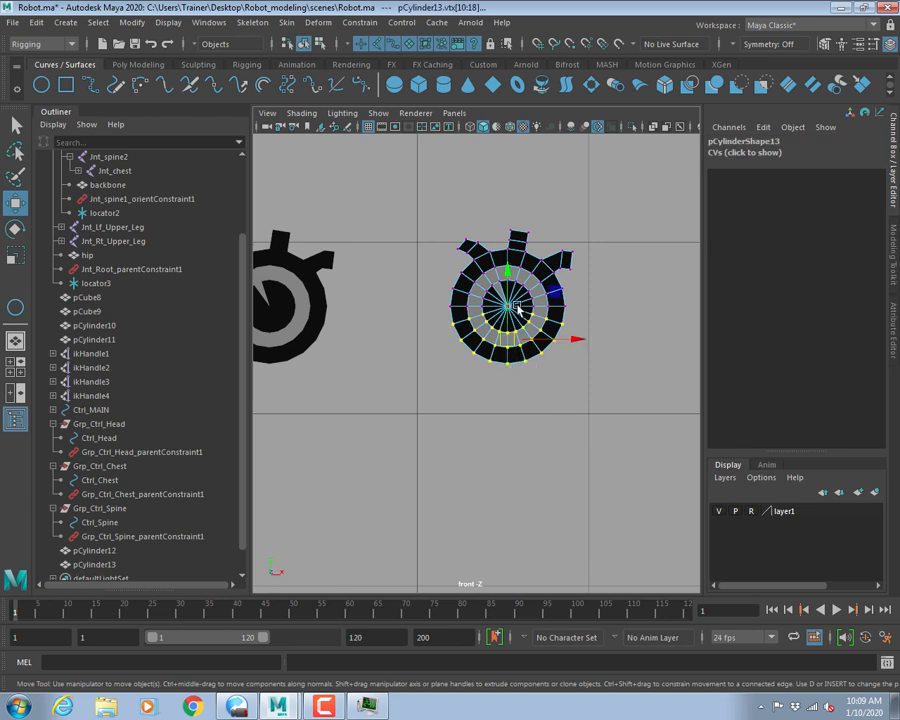
{"action": "left_click_drag", "start_coordinate": [508, 277], "coordinate": [508, 264]}
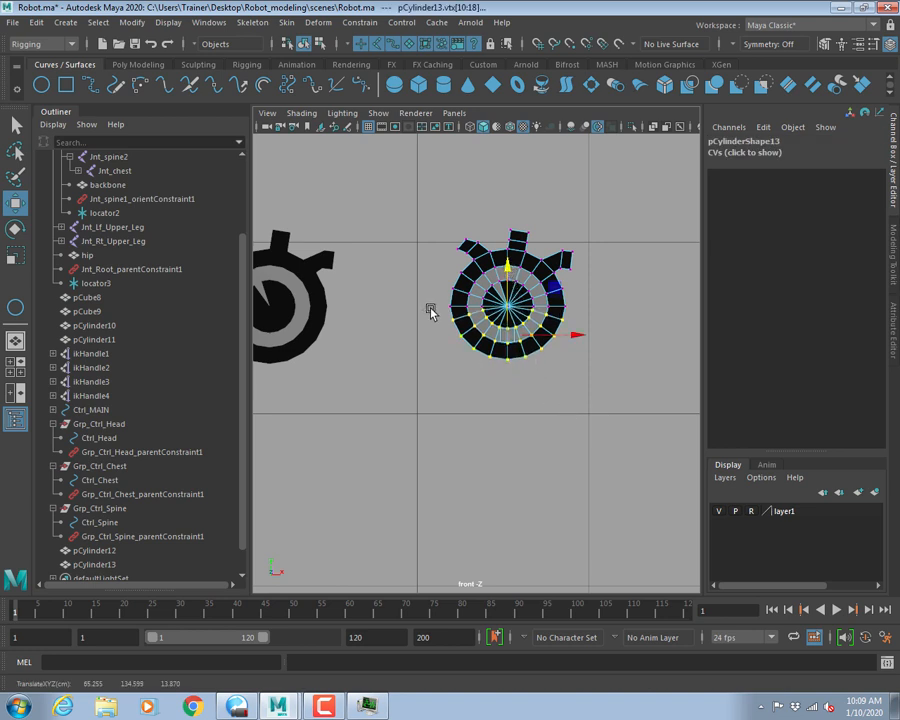
{"action": "key", "text": "r"}
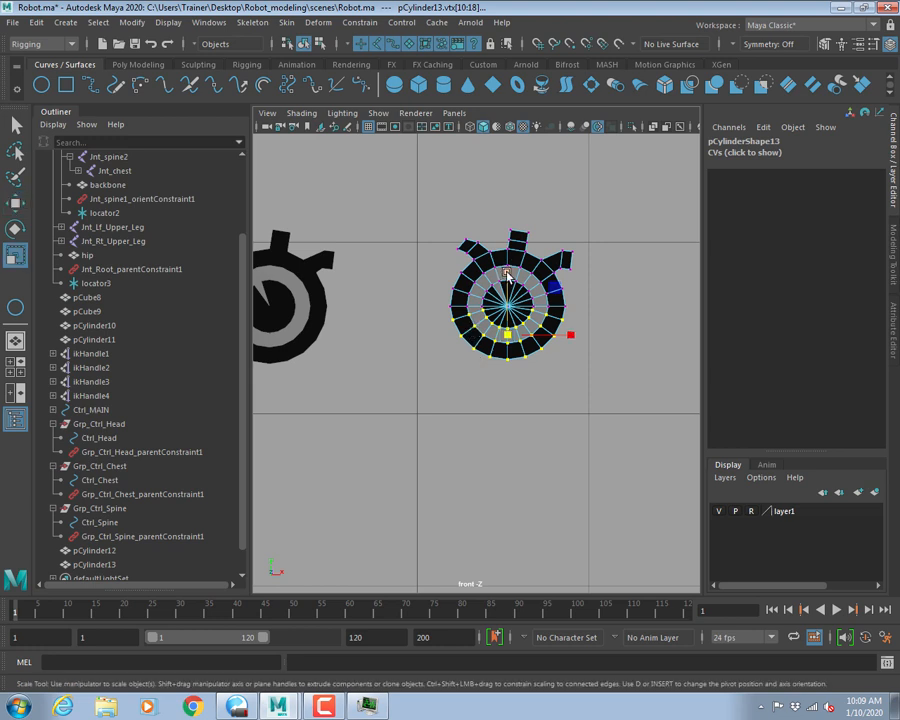
{"action": "left_click_drag", "start_coordinate": [508, 268], "coordinate": [508, 322]}
{"action": "key", "text": "w"}
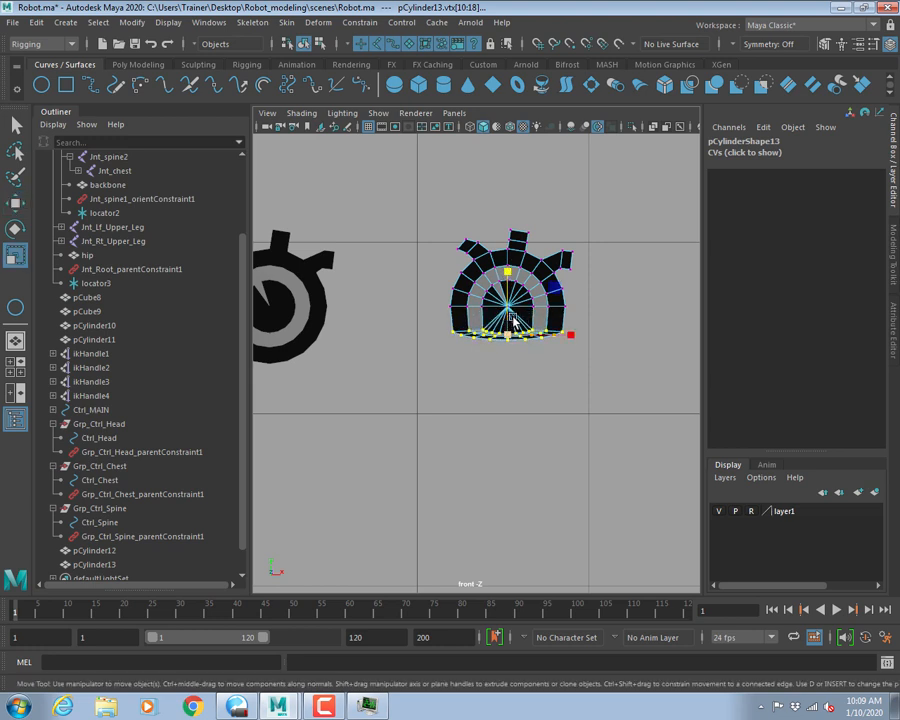
{"action": "left_click_drag", "start_coordinate": [507, 268], "coordinate": [507, 247]}
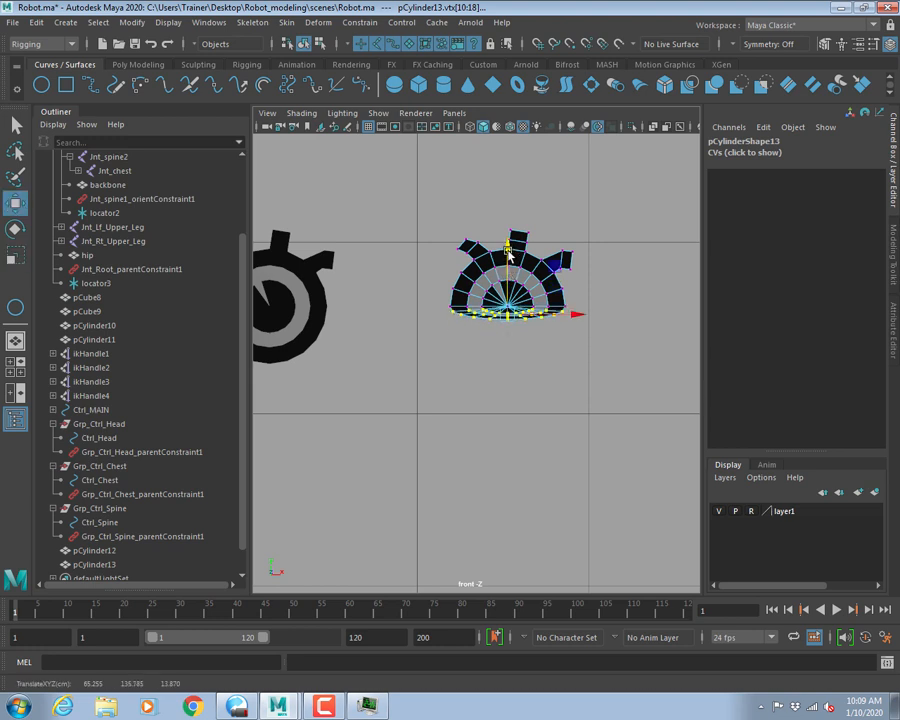
Select the vertices in the upper half of the second eye copy, between the centre line and the lashes.
{"action": "scroll", "coordinate": [521, 325], "scroll_direction": "up", "scroll_amount": 3}
{"action": "scroll", "coordinate": [521, 325], "scroll_direction": "up", "scroll_amount": 3}
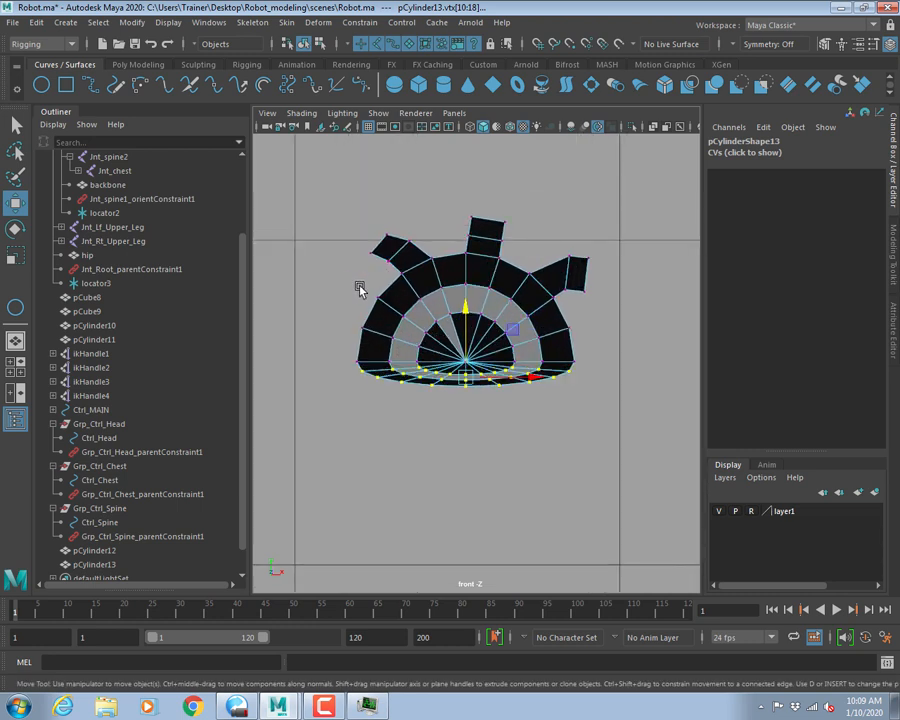
{"action": "left_click_drag", "start_coordinate": [398, 290], "coordinate": [591, 354]}
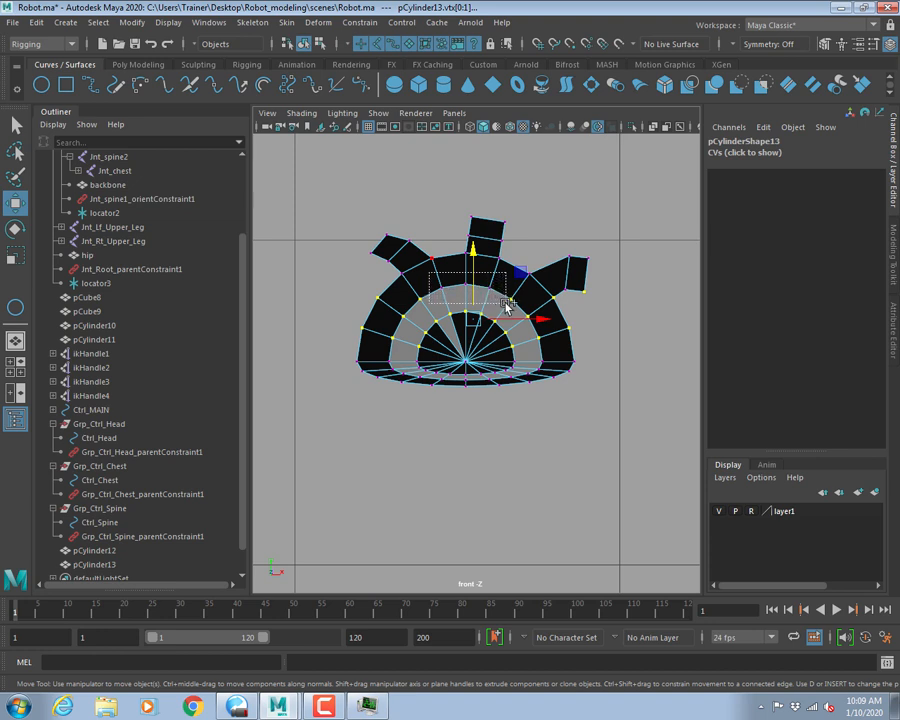
{"action": "left_click_drag", "start_coordinate": [542, 316], "coordinate": [424, 292]}
{"action": "key", "text": "r"}
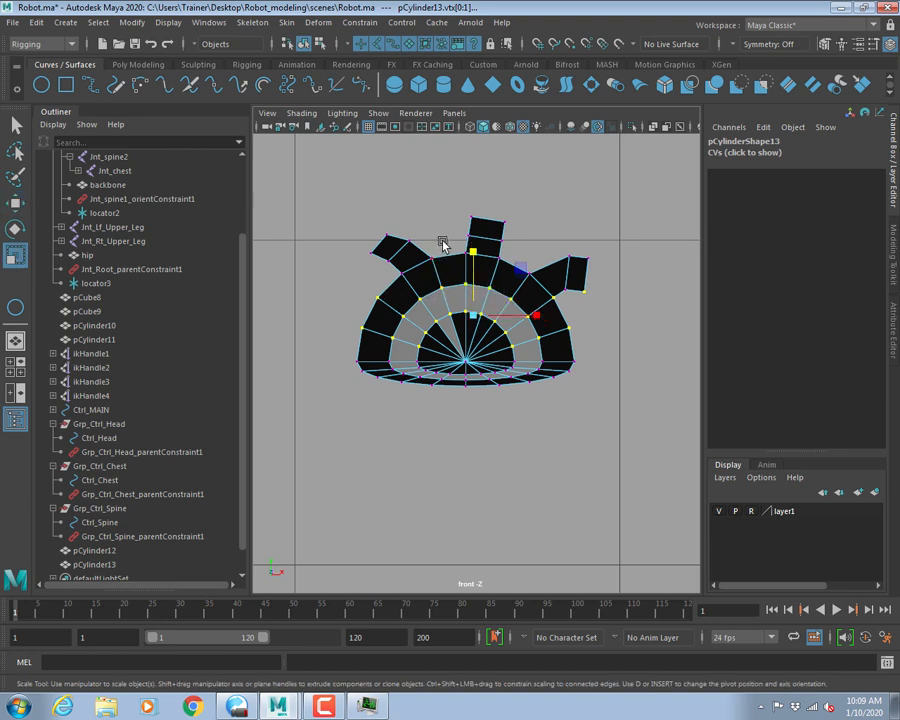
{"action": "left_click_drag", "start_coordinate": [475, 254], "coordinate": [479, 313]}
{"action": "key", "text": "w"}
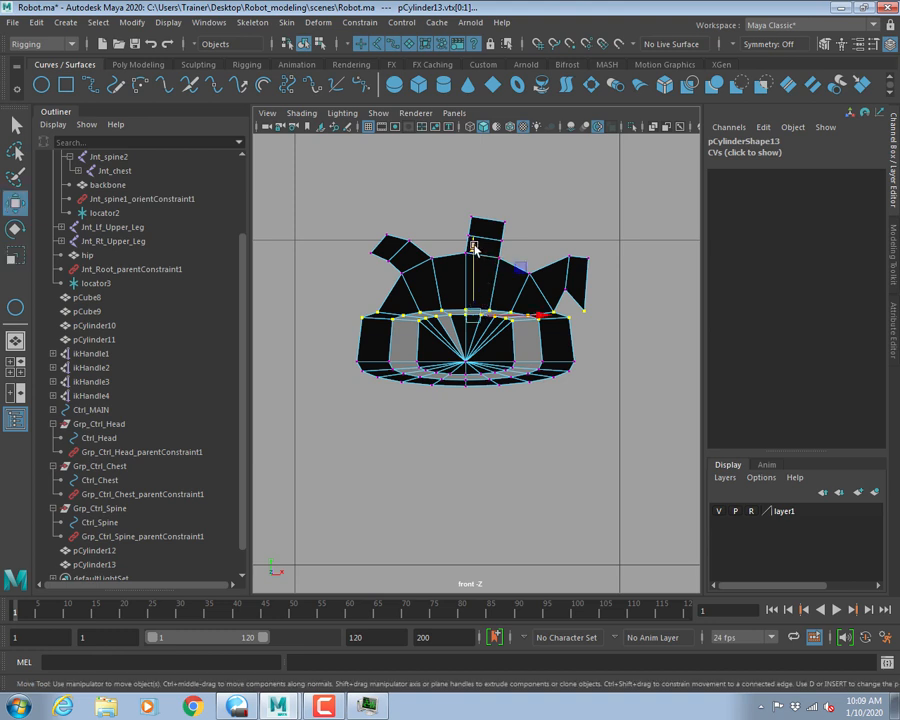
{"action": "left_click_drag", "start_coordinate": [474, 245], "coordinate": [474, 228]}
{"action": "key", "text": "ctrl+z"}
{"action": "key", "text": "ctrl+z"}
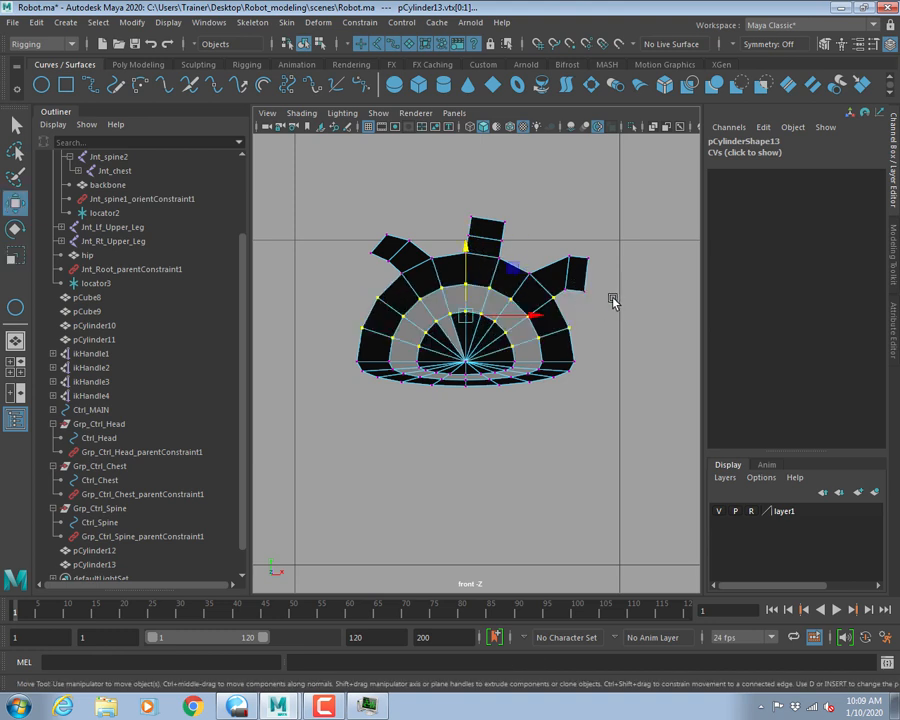
Flatten the selected upper-half vertices vertically, raise them, and lower the whole upper half with the lashes to the eye's centre line.
{"action": "key", "text": "r"}
{"action": "left_click_drag", "start_coordinate": [467, 261], "coordinate": [475, 312]}
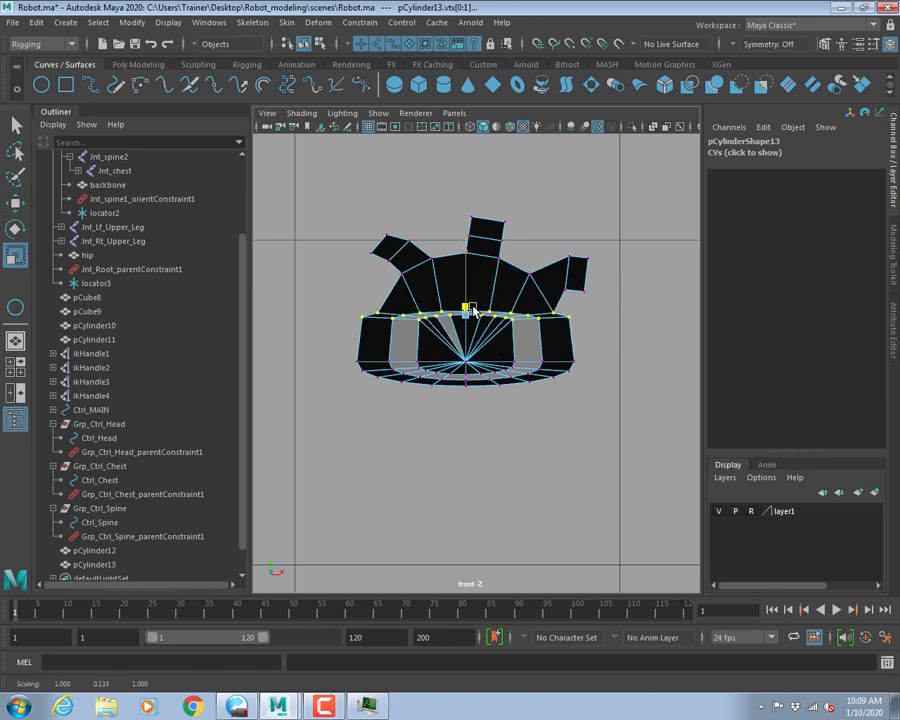
{"action": "key", "text": "w"}
{"action": "left_click_drag", "start_coordinate": [466, 256], "coordinate": [470, 226]}
{"action": "left_click_drag", "start_coordinate": [283, 184], "coordinate": [617, 298]}
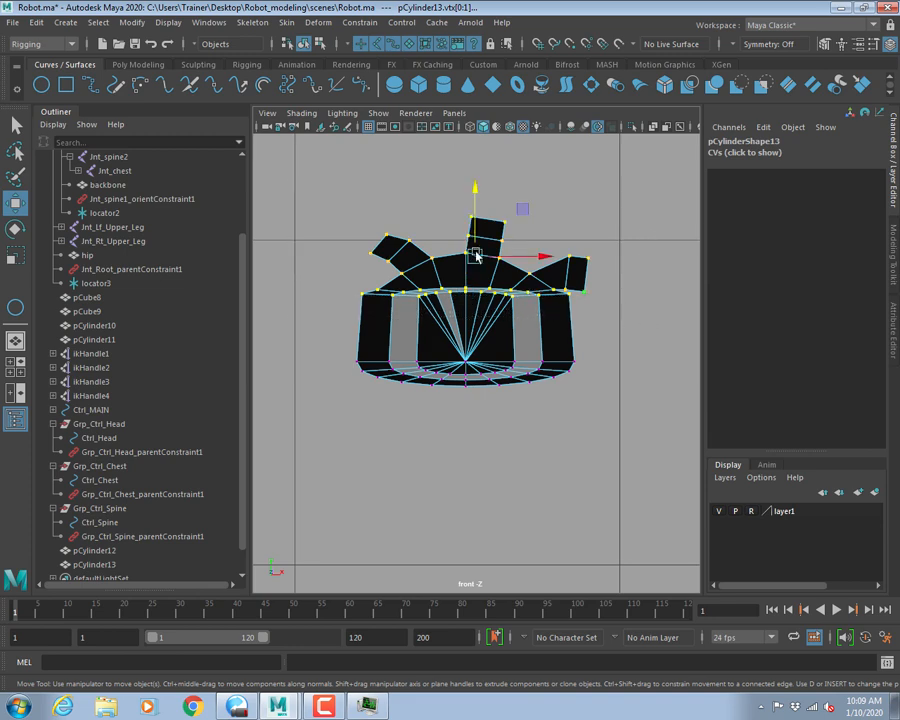
{"action": "left_click_drag", "start_coordinate": [471, 189], "coordinate": [479, 258]}
Select the edge loops around the second eye's grey iris ring, flatten them vertically and snap them to the centre vertex's height.
{"action": "right_click_drag", "start_coordinate": [420, 376], "coordinate": [560, 404], "text": "alt"}
{"action": "middle_click_drag", "start_coordinate": [560, 404], "coordinate": [588, 386], "text": "alt"}
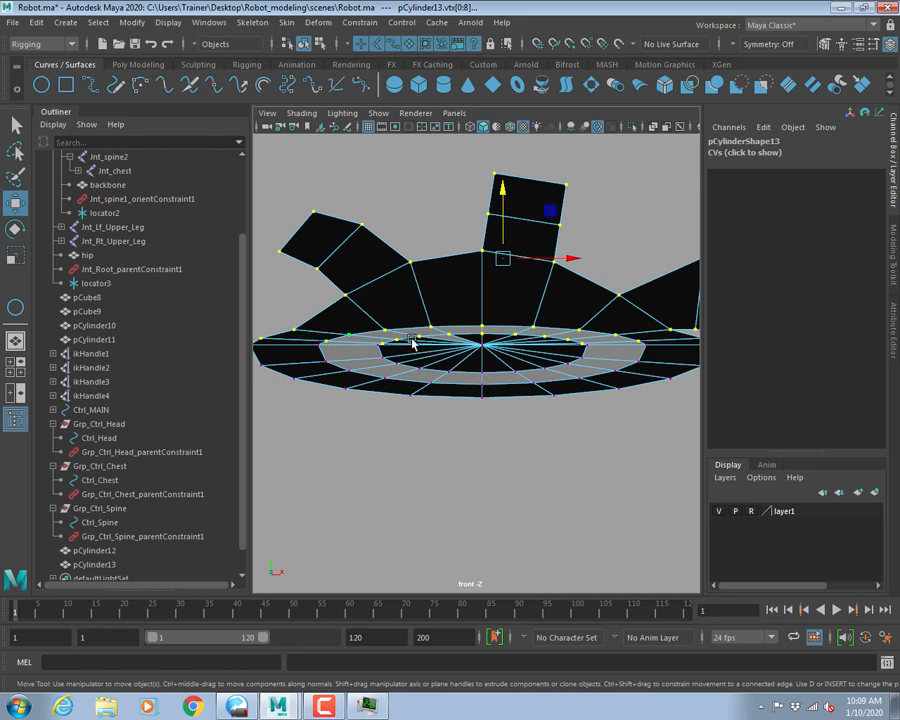
{"action": "mouse_move", "coordinate": [412, 336]}
{"action": "right_mouse_down"}
{"action": "mouse_move", "coordinate": [393, 200]}
{"action": "mouse_move", "coordinate": [432, 297]}
{"action": "right_mouse_up"}
{"action": "double_click", "coordinate": [455, 325]}
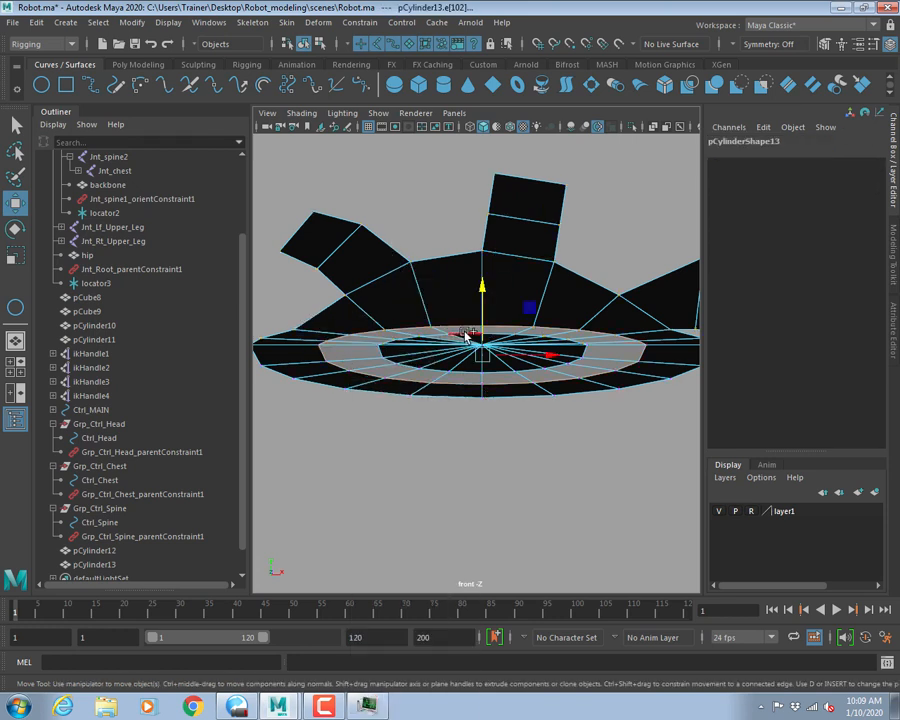
{"action": "key", "text": "r"}
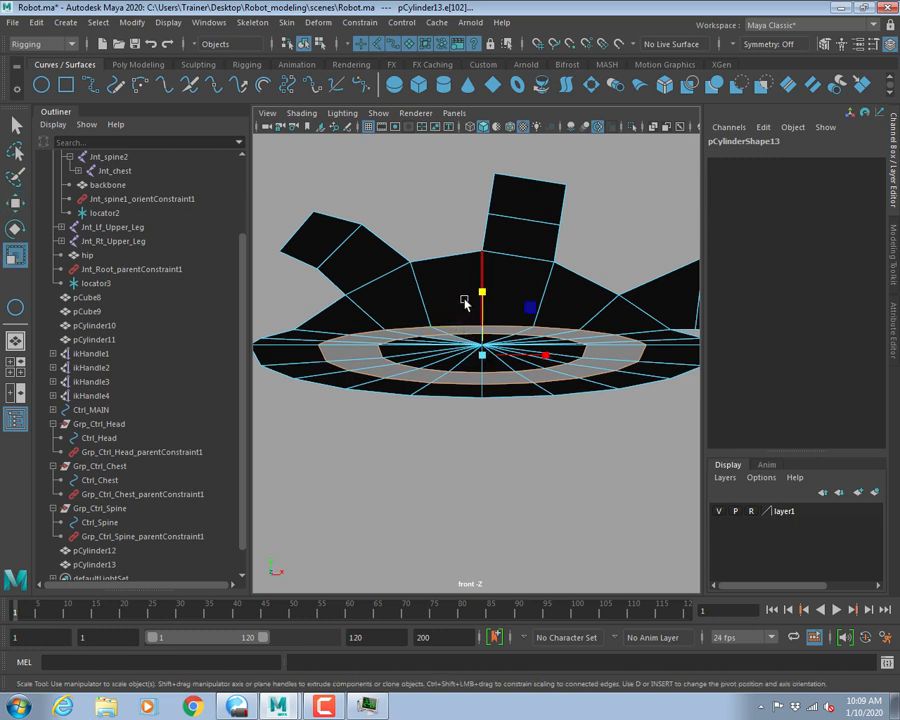
{"action": "left_click_drag", "start_coordinate": [478, 292], "coordinate": [482, 358]}
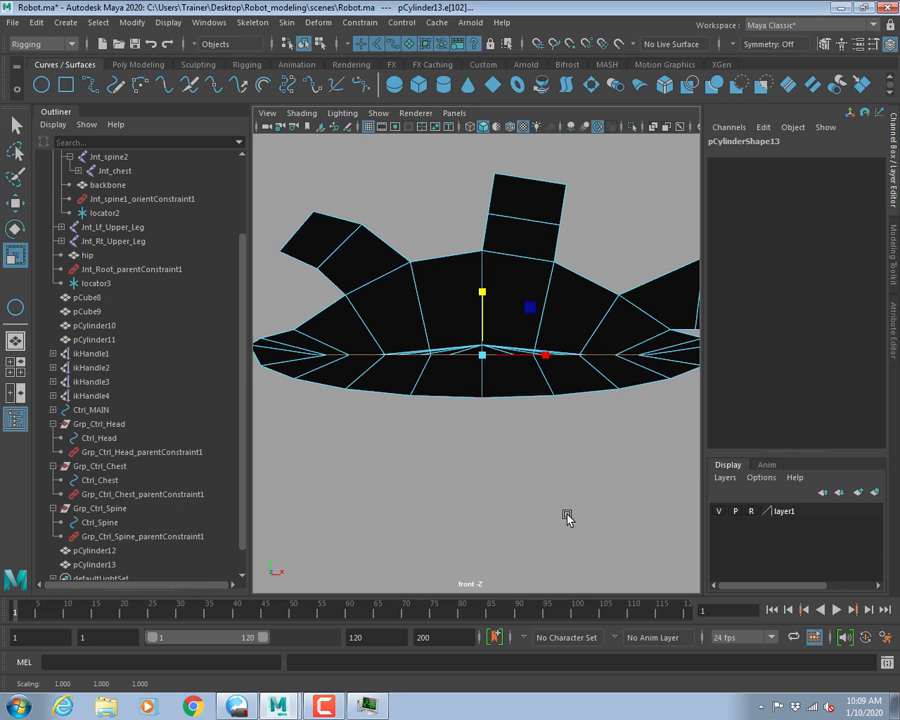
{"action": "key", "text": "w"}
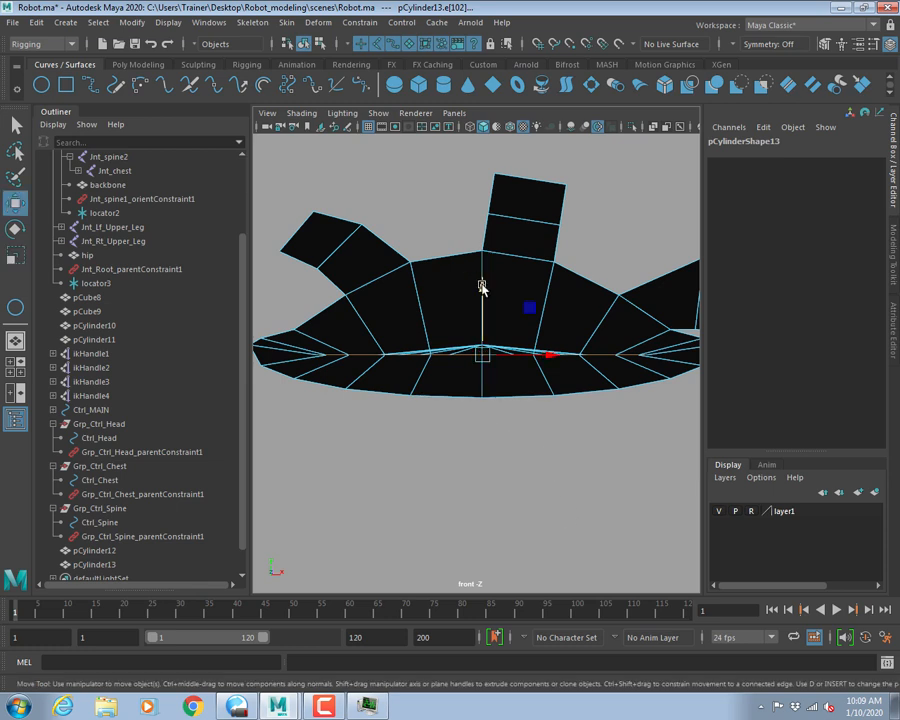
{"action": "key", "text": "v"}
{"action": "left_click_drag", "start_coordinate": [481, 292], "coordinate": [471, 343]}
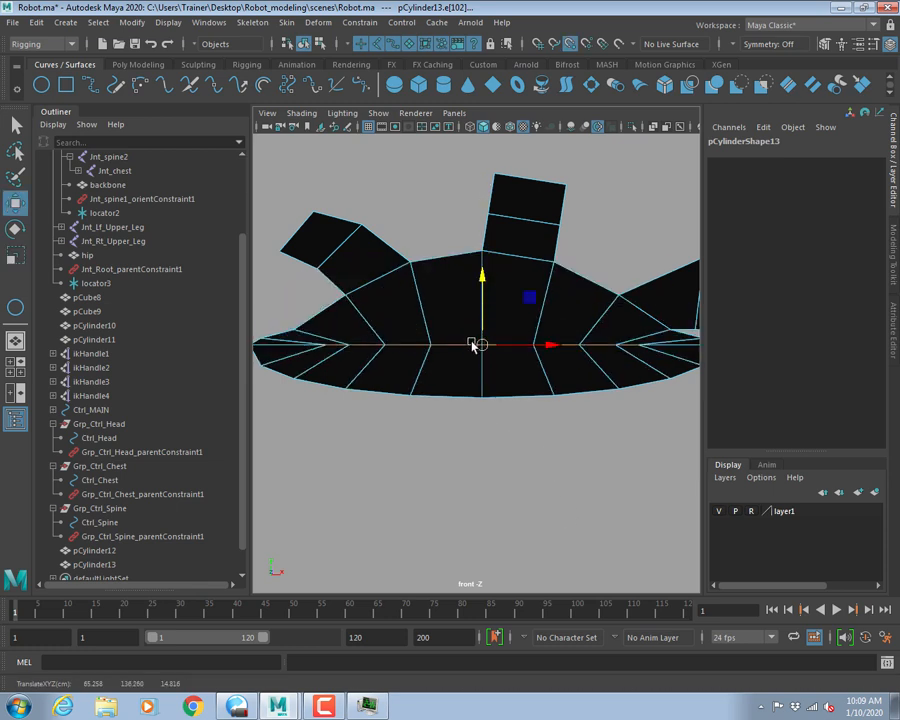
{"action": "scroll", "coordinate": [471, 343], "scroll_direction": "down", "scroll_amount": 5}
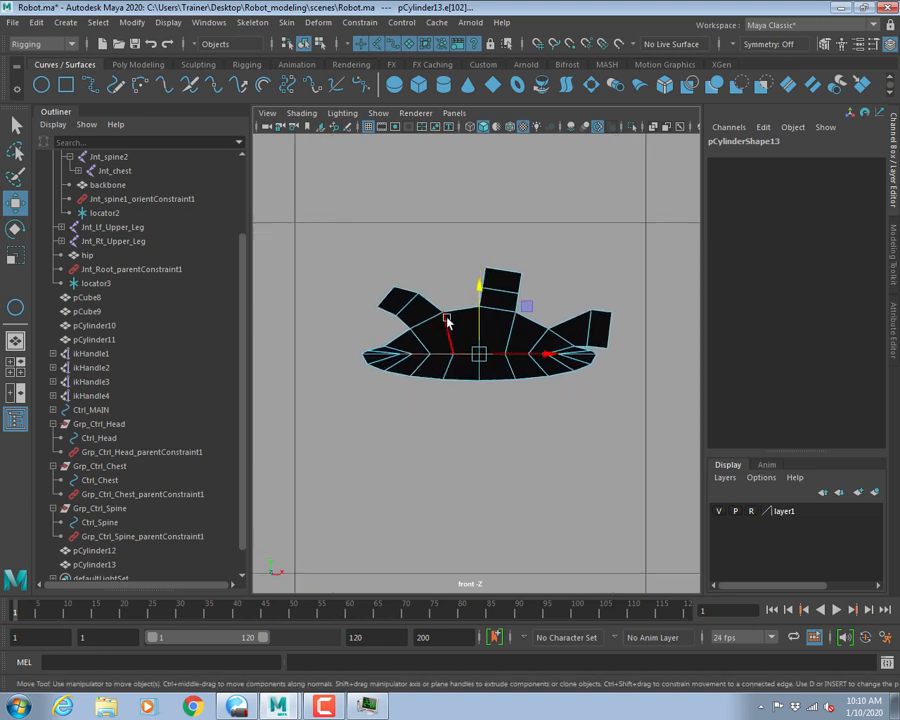
Return the second eye copy to object mode and clear the selection, with both eye copies in view.
{"action": "right_click_drag", "start_coordinate": [447, 320], "coordinate": [516, 295]}
{"action": "left_click", "coordinate": [647, 245]}
{"action": "scroll", "coordinate": [587, 368], "scroll_direction": "down", "scroll_amount": 5}
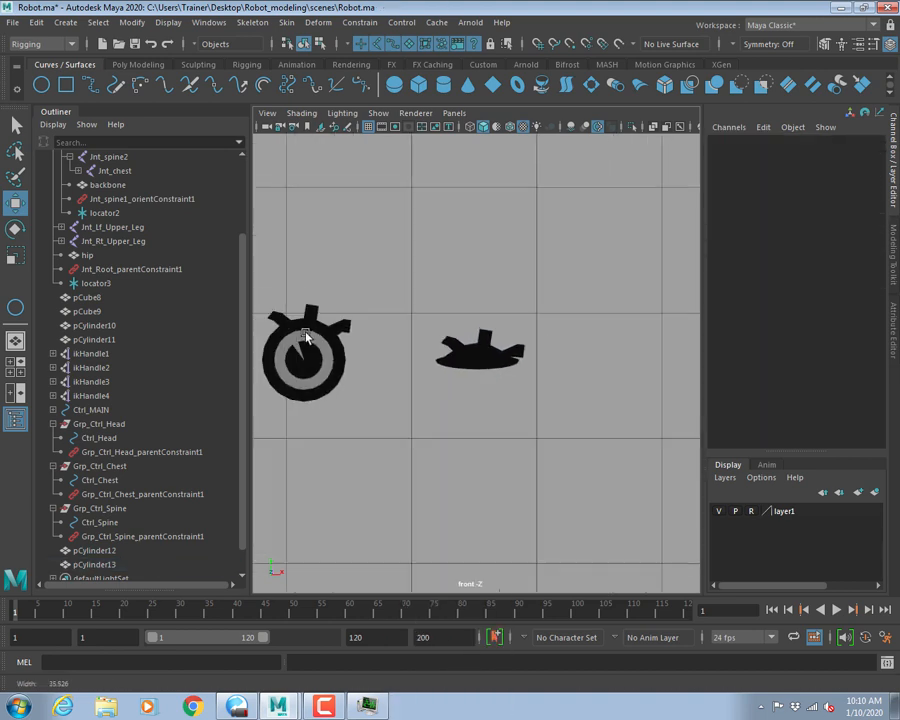
{"action": "right_click_drag", "start_coordinate": [305, 335], "coordinate": [322, 338], "text": "alt"}
{"action": "middle_click_drag", "start_coordinate": [465, 378], "coordinate": [522, 332], "text": "alt"}
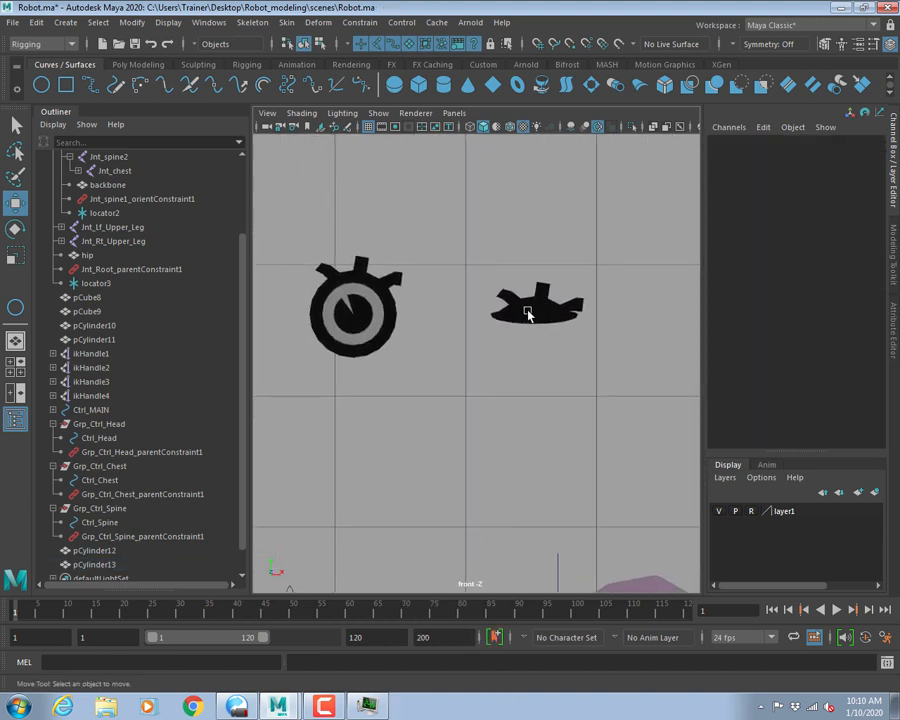
{"action": "middle_click_drag", "start_coordinate": [490, 330], "coordinate": [524, 358], "text": "alt"}
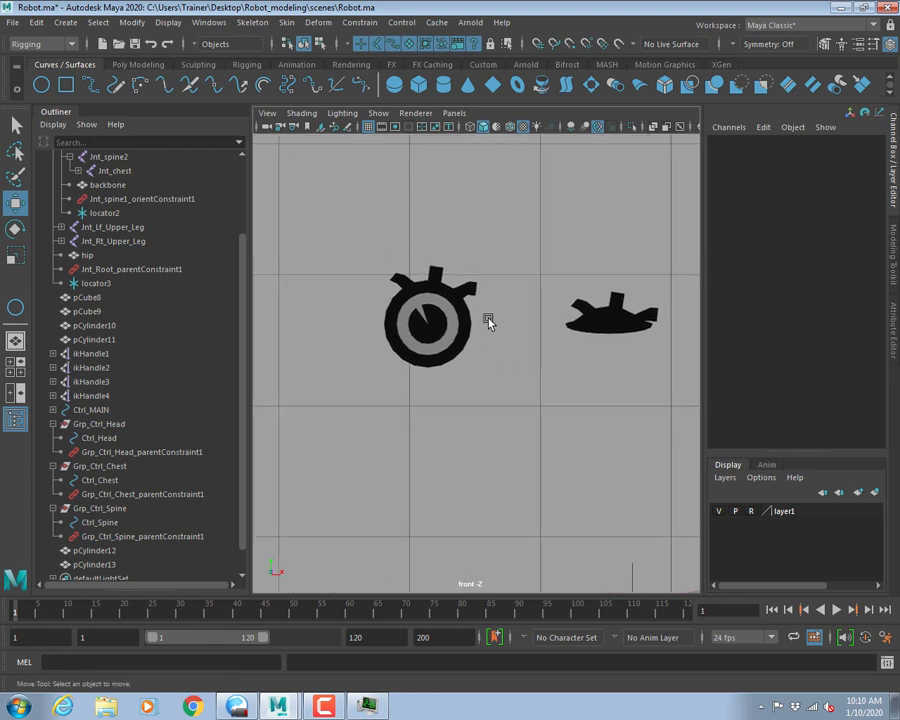
{"action": "middle_click_drag", "start_coordinate": [488, 319], "coordinate": [452, 316], "text": "alt"}
{"action": "left_click", "coordinate": [403, 330]}
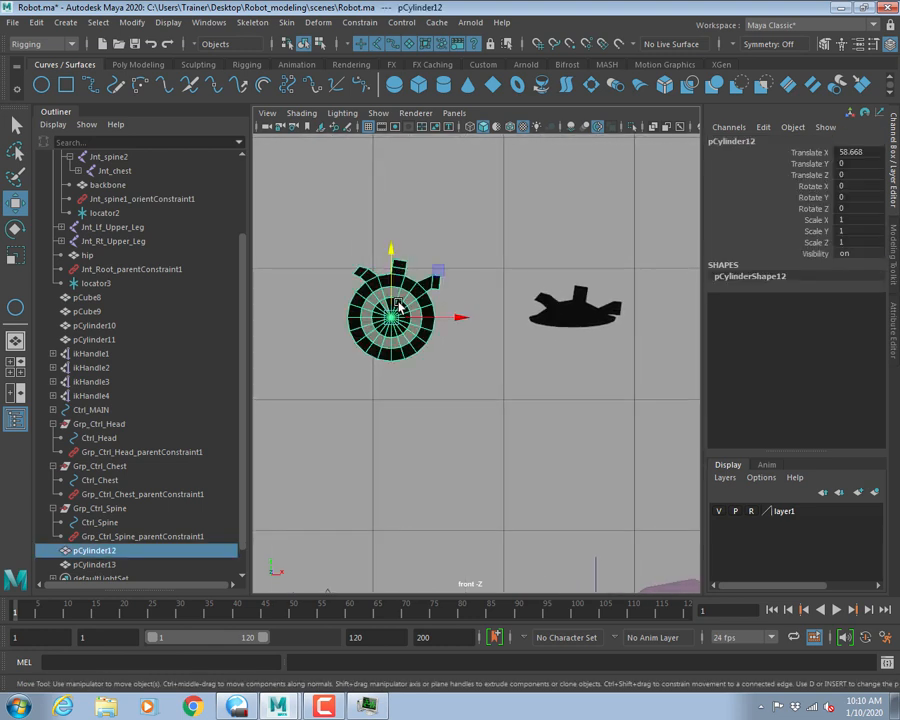
{"action": "key", "text": "q"}
{"action": "left_click", "coordinate": [450, 348]}
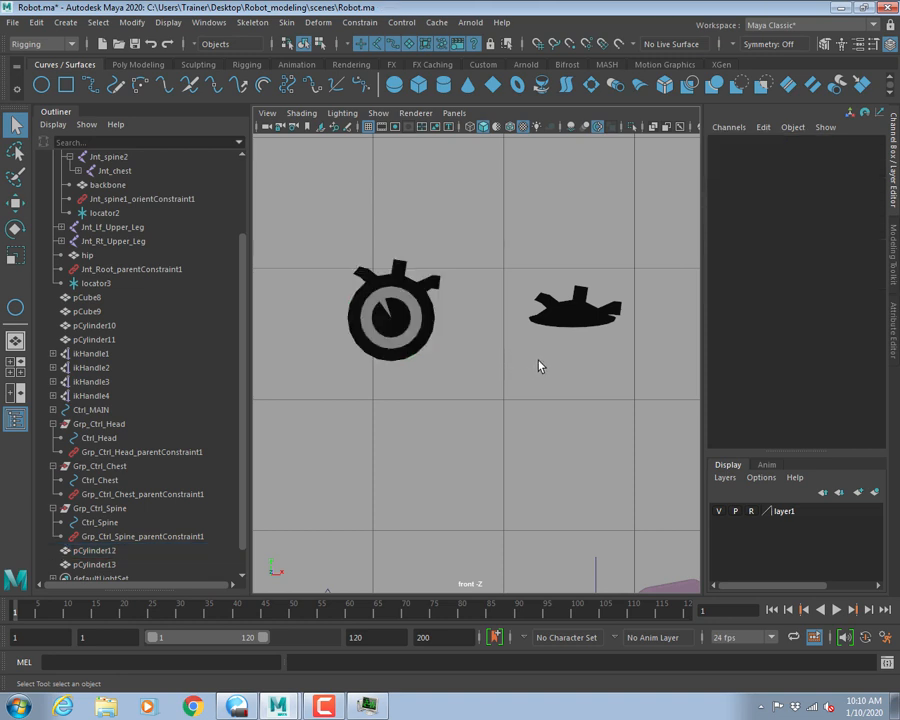
{"action": "middle_click_drag", "start_coordinate": [539, 364], "coordinate": [502, 361], "text": "alt"}
Select the closed eye and then the open eye copy, and create a blend shape named Blink from them.
{"action": "left_click", "coordinate": [532, 320]}
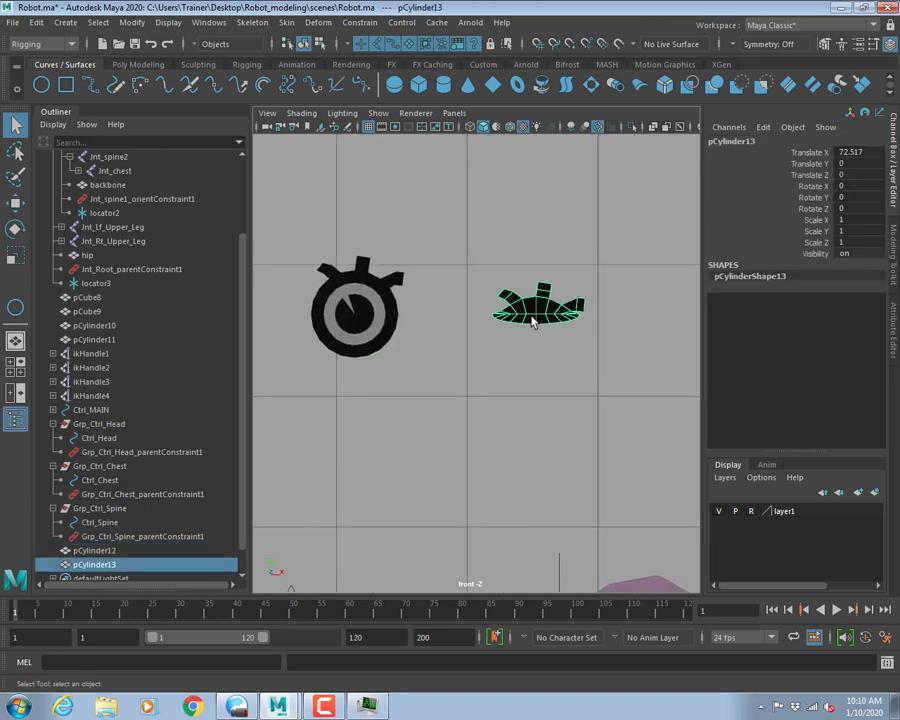
{"action": "left_click", "coordinate": [340, 308], "text": "shift"}
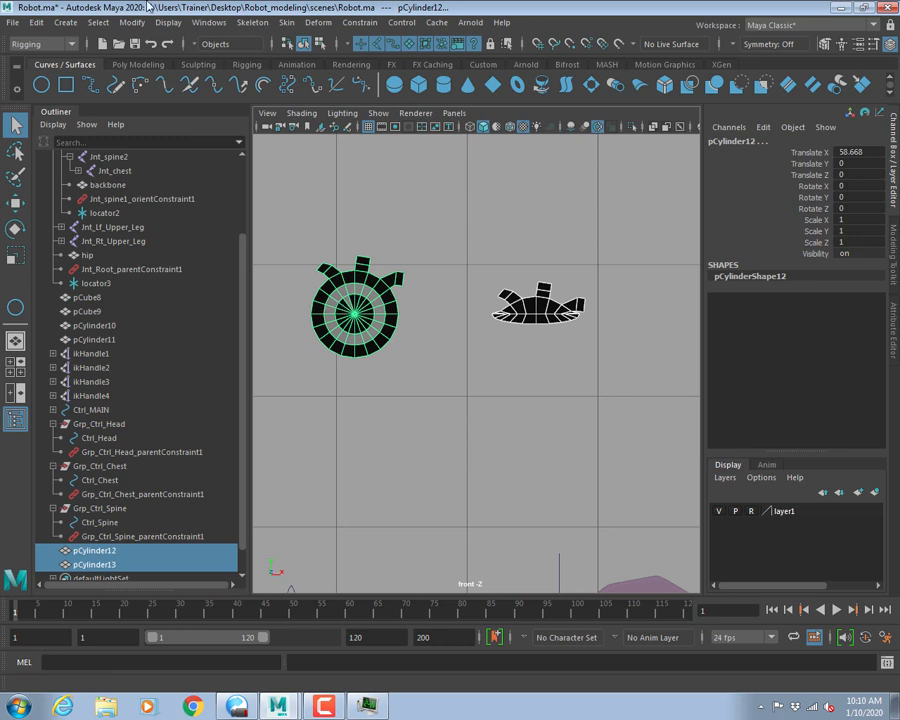
{"action": "left_click", "coordinate": [318, 22]}
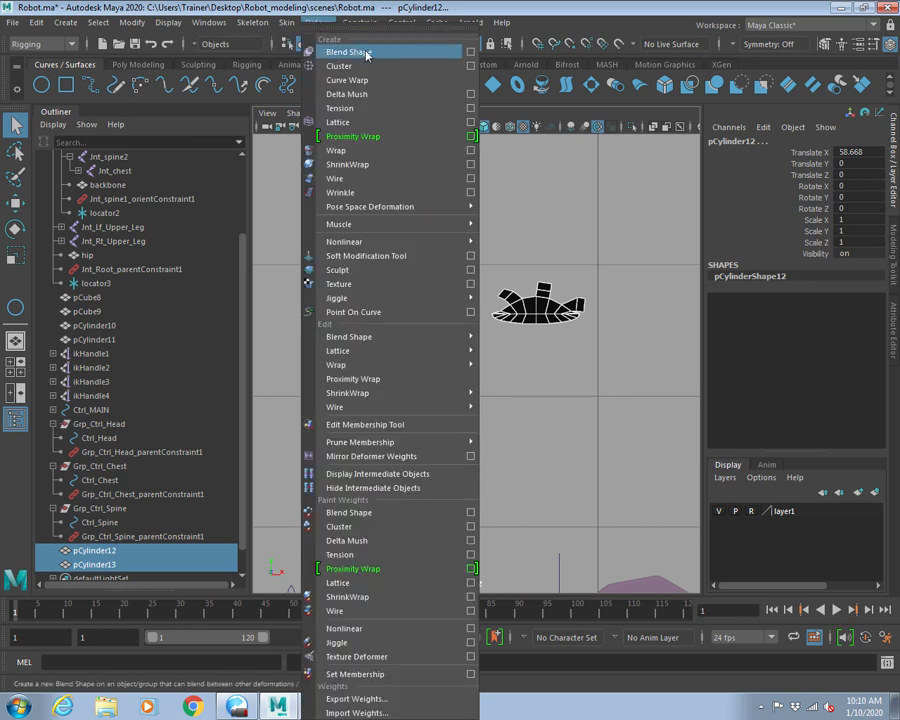
{"action": "left_click", "coordinate": [470, 52]}
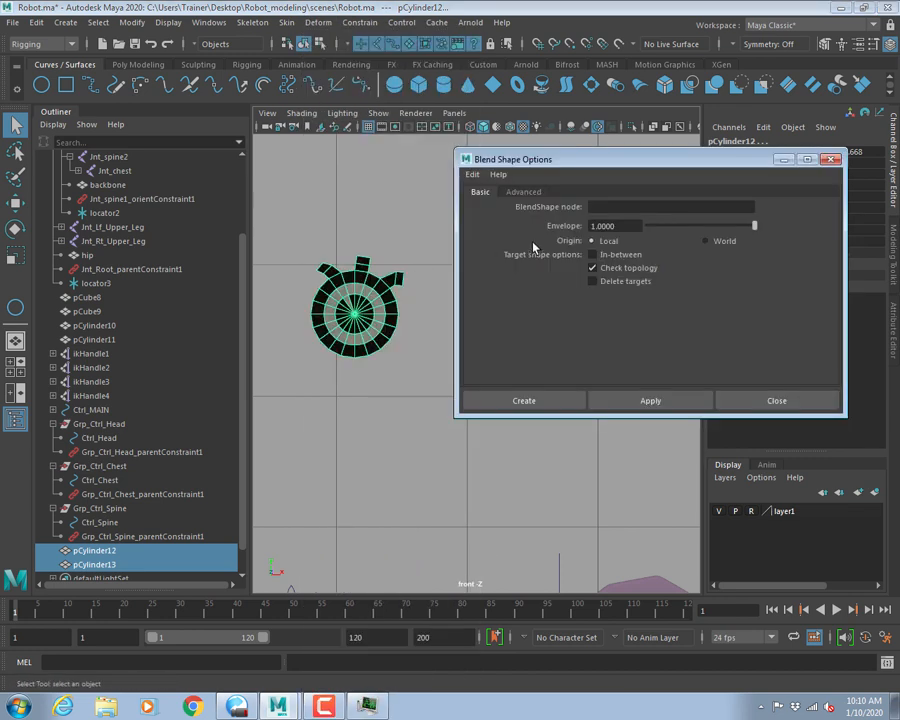
{"action": "left_click", "coordinate": [606, 205]}
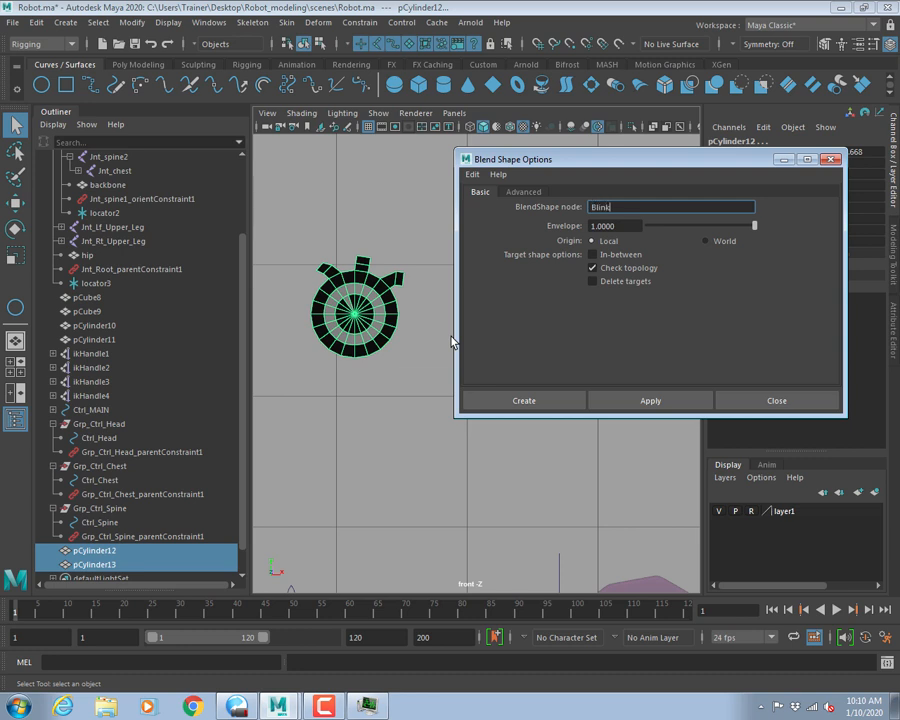
{"action": "left_click", "coordinate": [524, 400]}
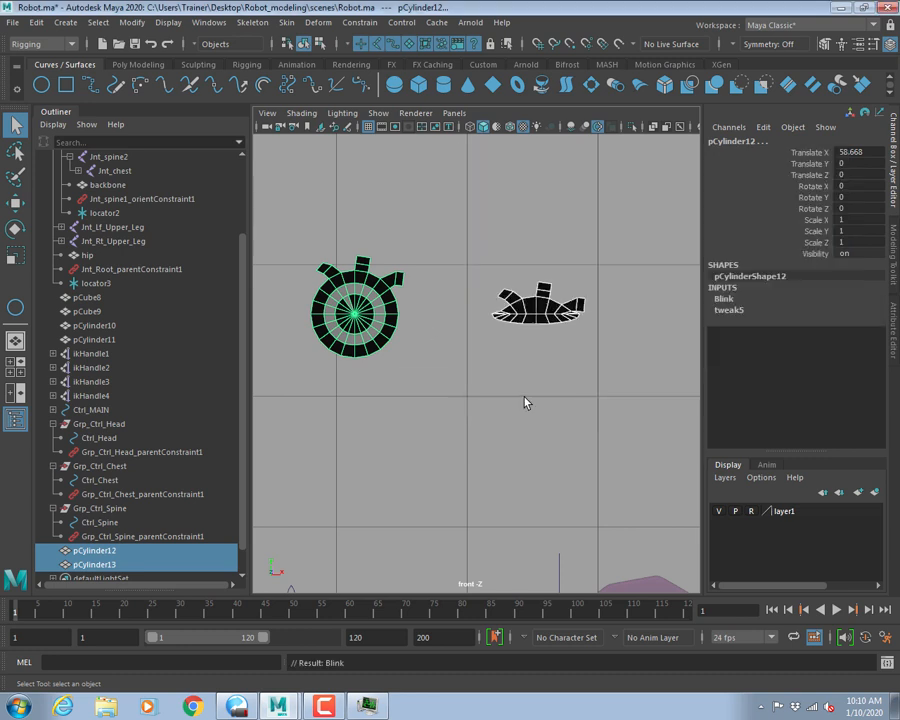
Test the Blink blend shape on the open eye by scrubbing its pCylinder13 weight.
{"action": "left_click", "coordinate": [524, 398]}
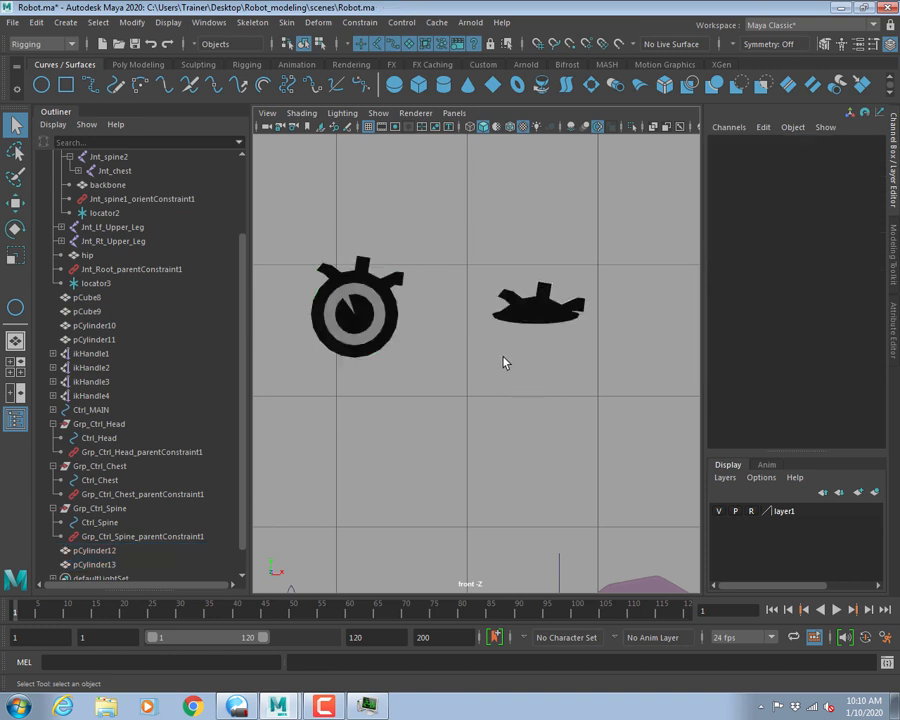
{"action": "middle_click_drag", "start_coordinate": [456, 339], "coordinate": [516, 312], "text": "alt"}
{"action": "left_click", "coordinate": [444, 315]}
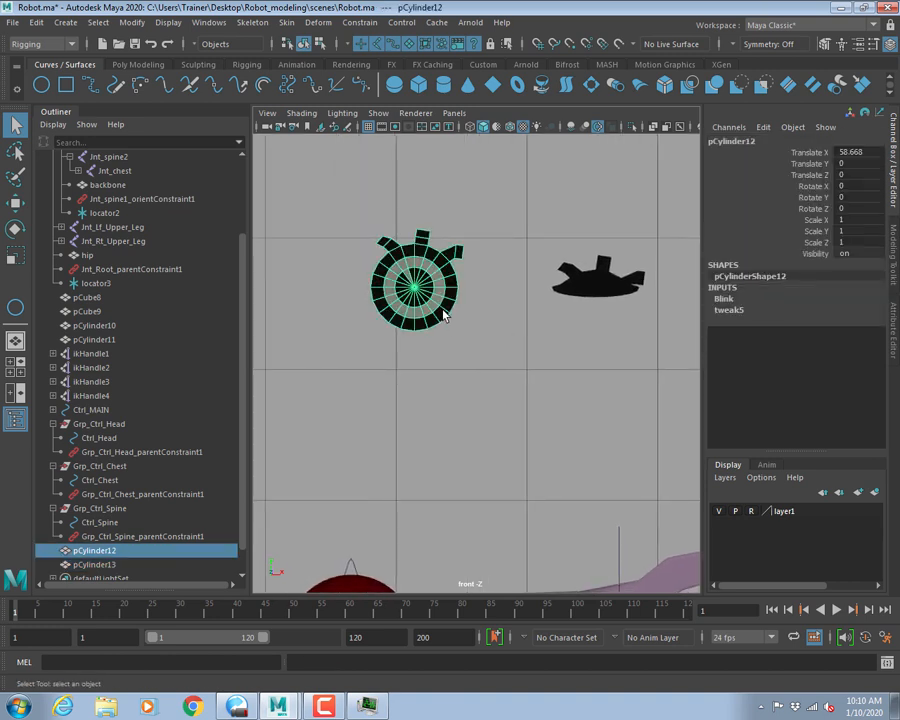
{"action": "left_click", "coordinate": [723, 300]}
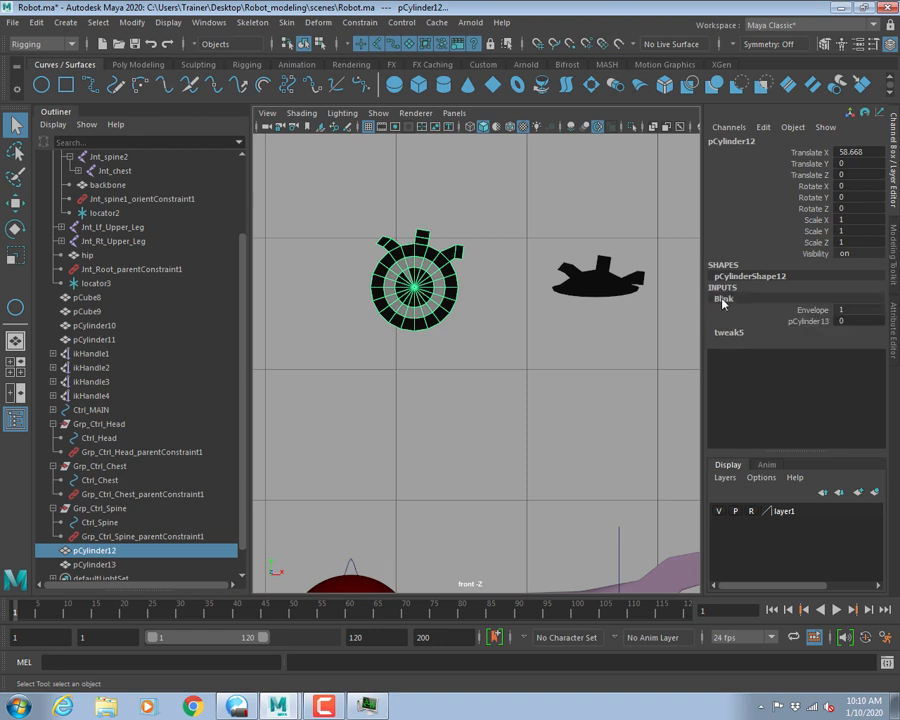
{"action": "left_click", "coordinate": [810, 322]}
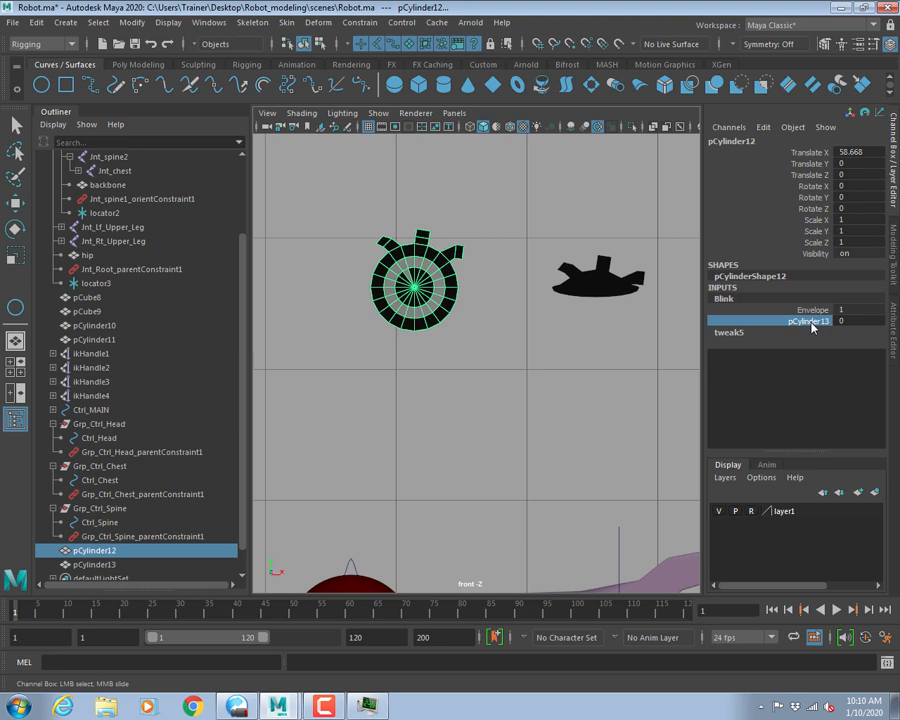
{"action": "left_click", "coordinate": [617, 284]}
{"action": "left_click", "coordinate": [449, 282]}
{"action": "left_click", "coordinate": [723, 299]}
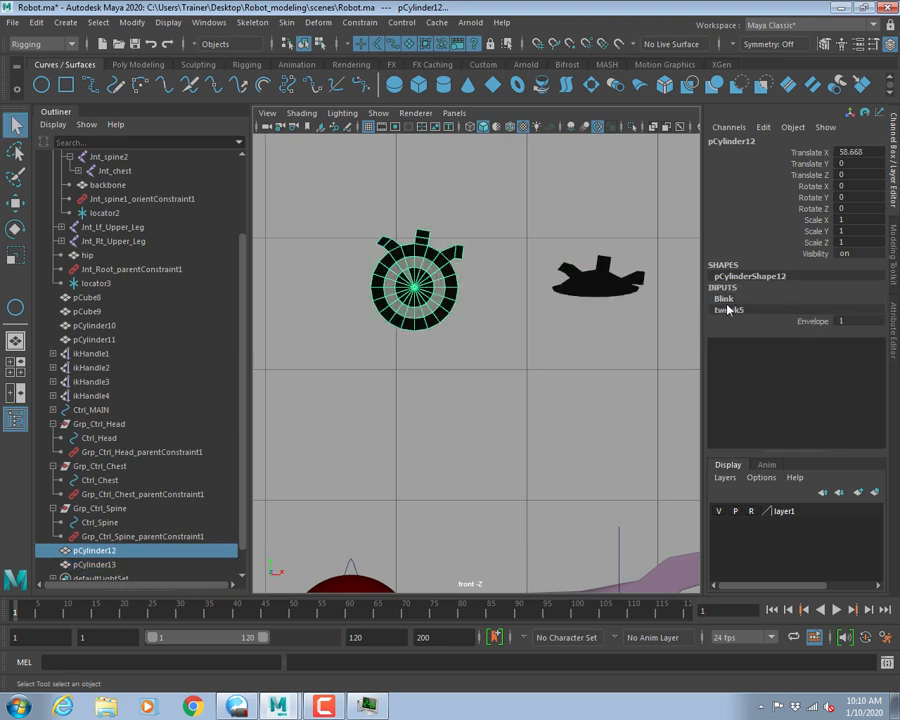
{"action": "left_click", "coordinate": [808, 321]}
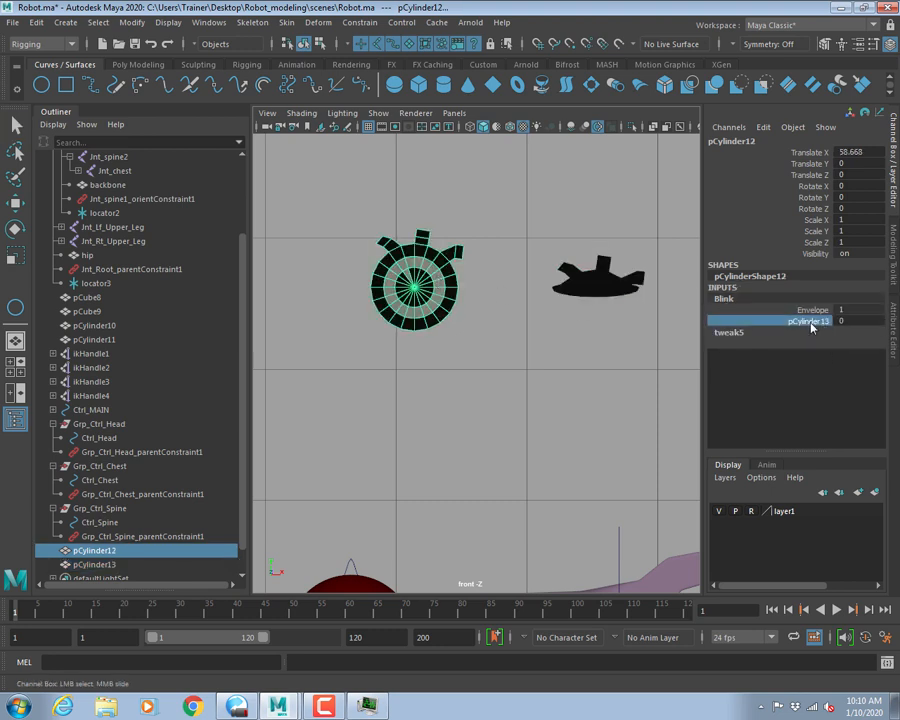
{"action": "middle_click_drag", "start_coordinate": [407, 388], "coordinate": [305, 390]}
{"action": "scroll", "coordinate": [500, 320], "scroll_direction": "down", "scroll_amount": 2}
{"action": "middle_click_drag", "start_coordinate": [590, 336], "coordinate": [610, 320], "text": "alt"}
{"action": "scroll", "coordinate": [442, 321], "scroll_direction": "down", "scroll_amount": 3}
{"action": "middle_click_drag", "start_coordinate": [391, 346], "coordinate": [600, 348], "text": "alt"}
{"action": "middle_click_drag", "start_coordinate": [542, 346], "coordinate": [345, 338], "text": "alt"}
{"action": "middle_click_drag", "start_coordinate": [569, 332], "coordinate": [314, 326], "text": "alt"}
{"action": "middle_click_drag", "start_coordinate": [460, 322], "coordinate": [538, 311], "text": "alt"}
{"action": "key", "text": "alt+Tab"}
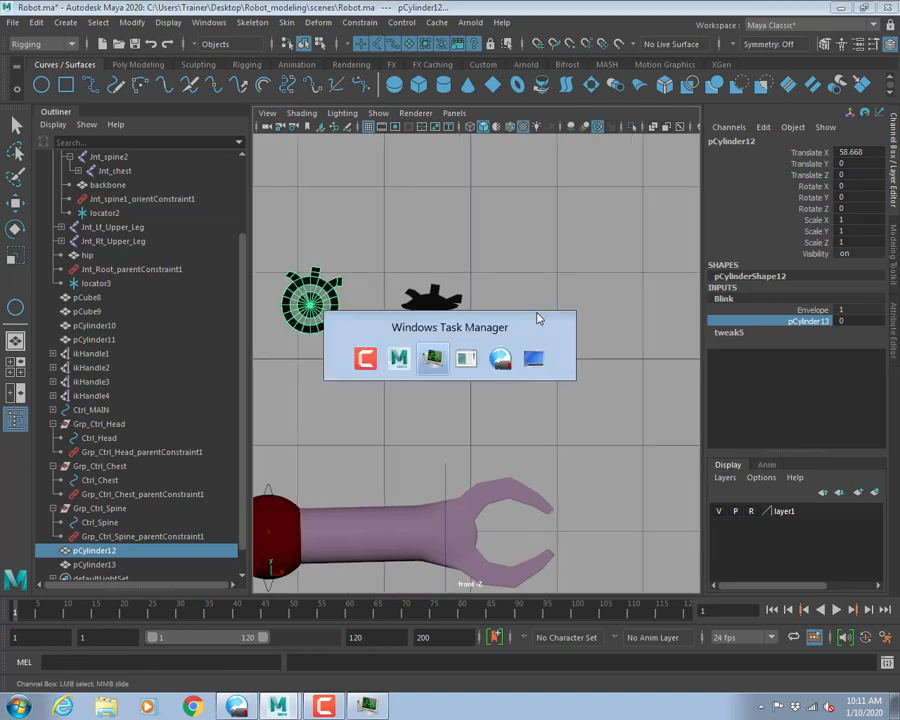
{"action": "key", "text": "alt+Tab"}
{"action": "key", "text": "alt+Tab"}
{"action": "key", "text": "alt+Tab"}
{"action": "key", "text": "alt+Tab"}
{"action": "key", "text": "alt+Tab"}
{"action": "key", "text": "alt+Tab"}
{"action": "left_click", "coordinate": [616, 311]}
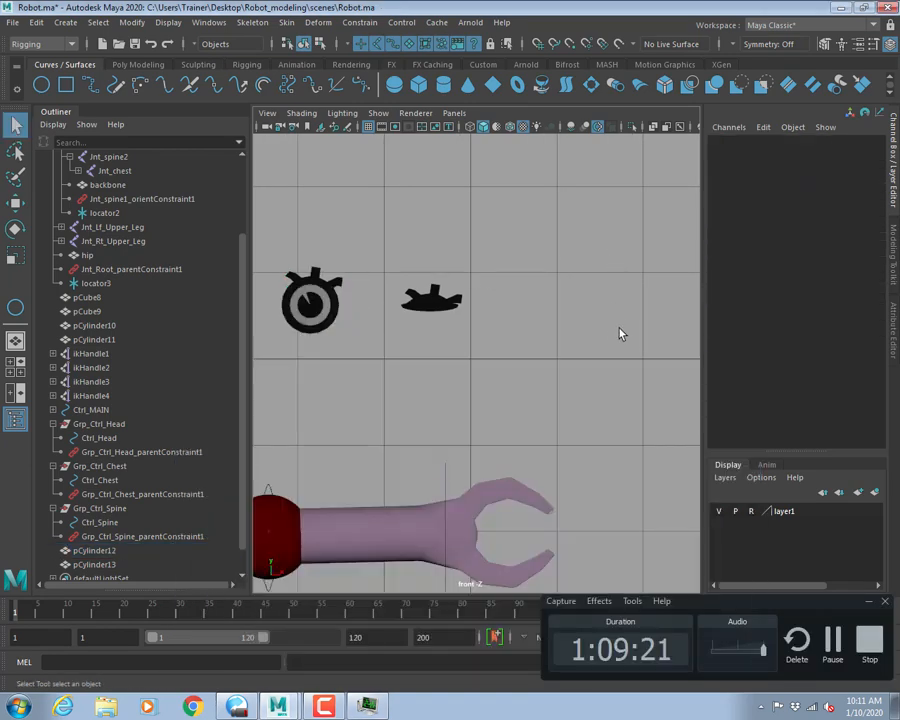
{"action": "key", "text": "super"}
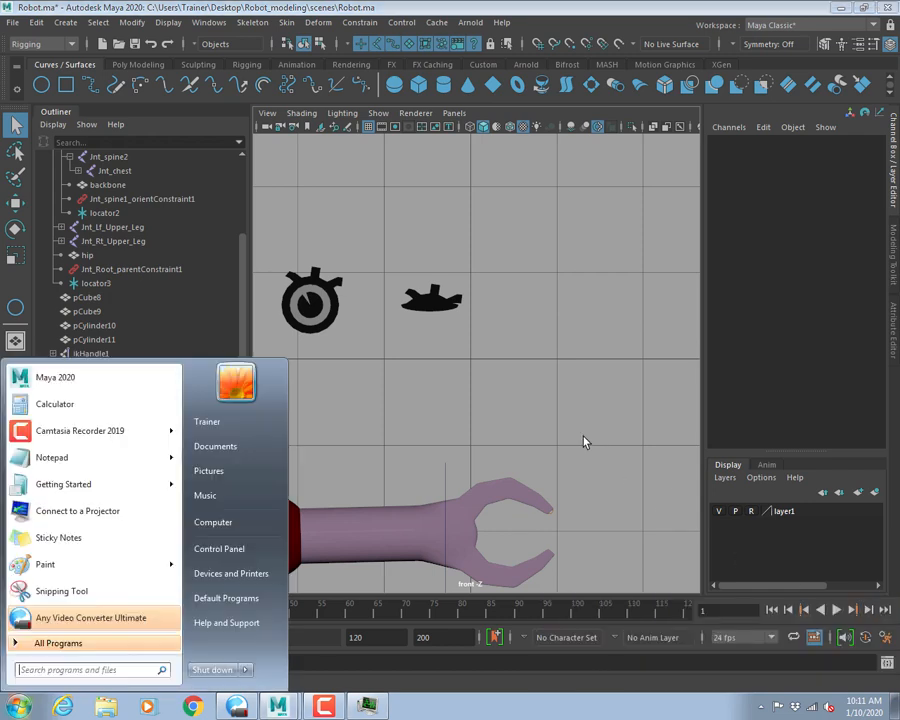
{"action": "type", "text": "ch"}
{"action": "key", "text": "Escape"}
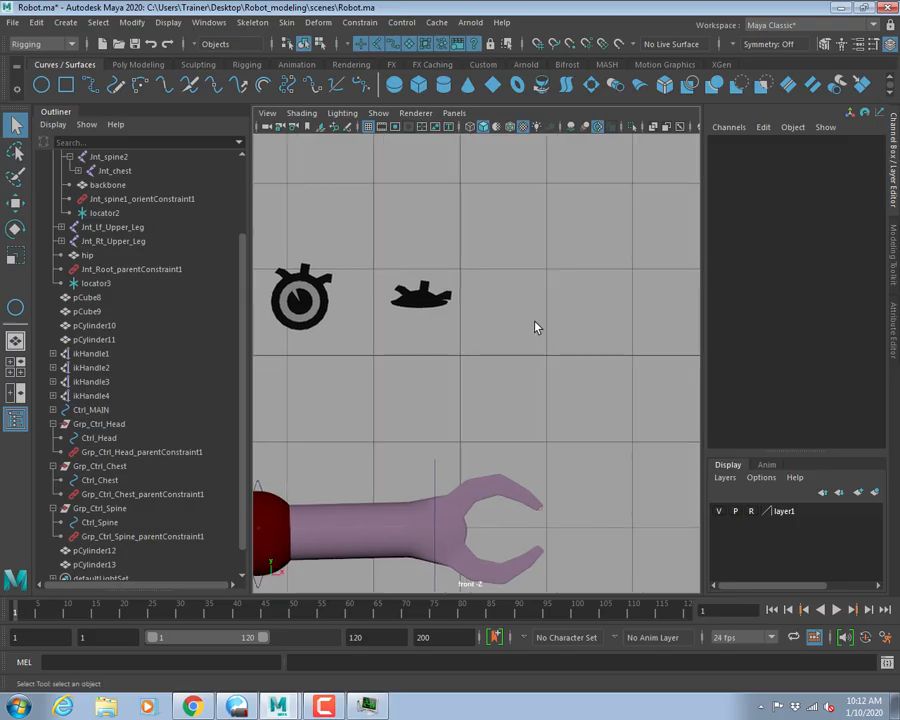
Draw a NURBS circle about the size of the open eye beside the closed eye, centred near X 83.654, Y 137.705.
{"action": "left_click", "coordinate": [41, 84]}
{"action": "left_click_drag", "start_coordinate": [578, 290], "coordinate": [606, 301]}
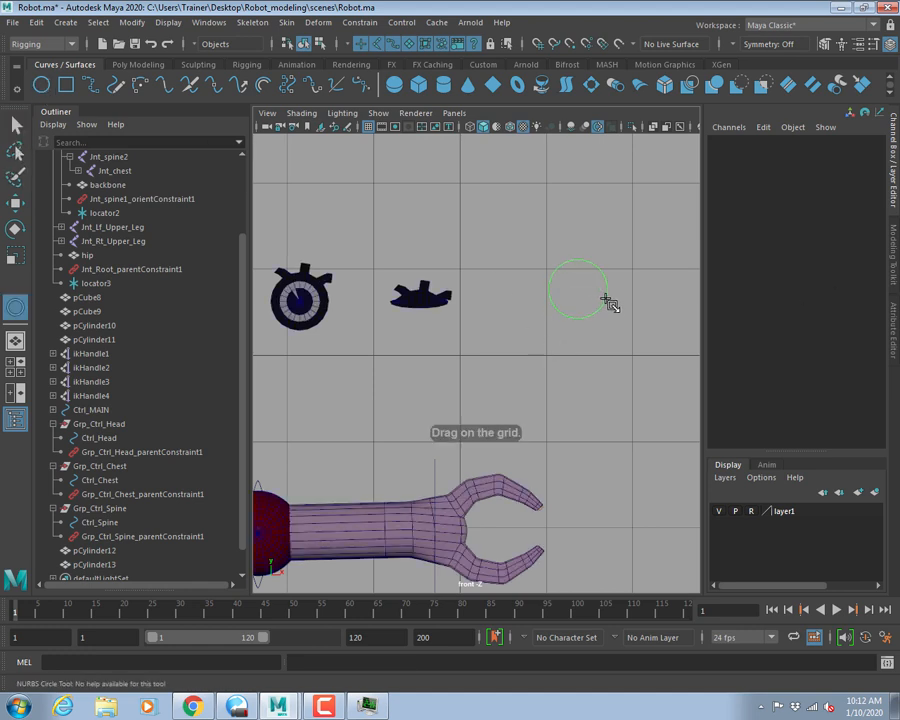
{"action": "key", "text": "q"}
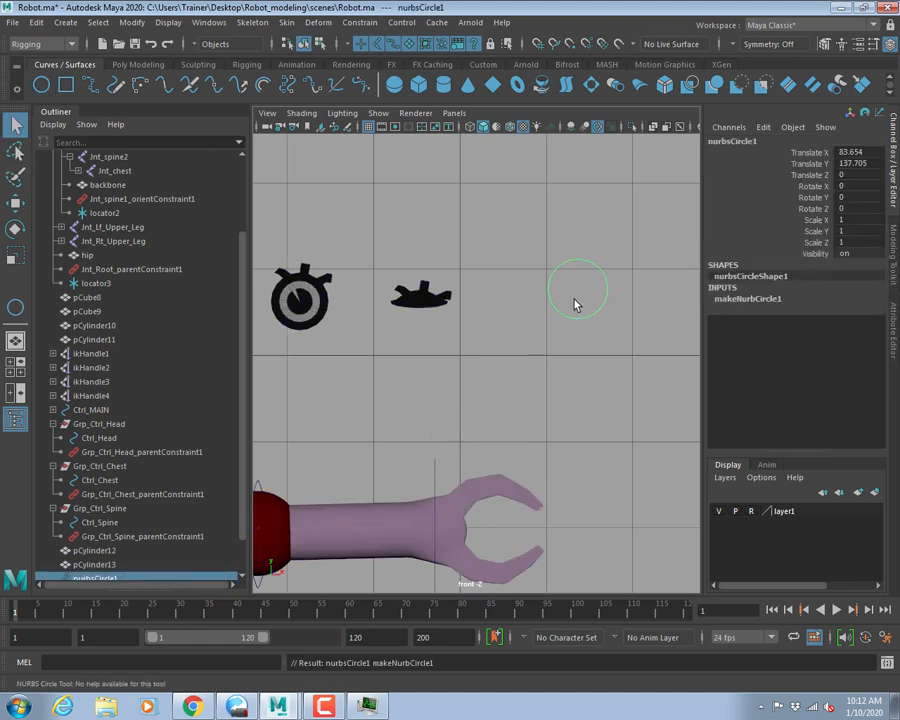
{"action": "middle_click_drag", "start_coordinate": [587, 297], "coordinate": [540, 293], "text": "alt"}
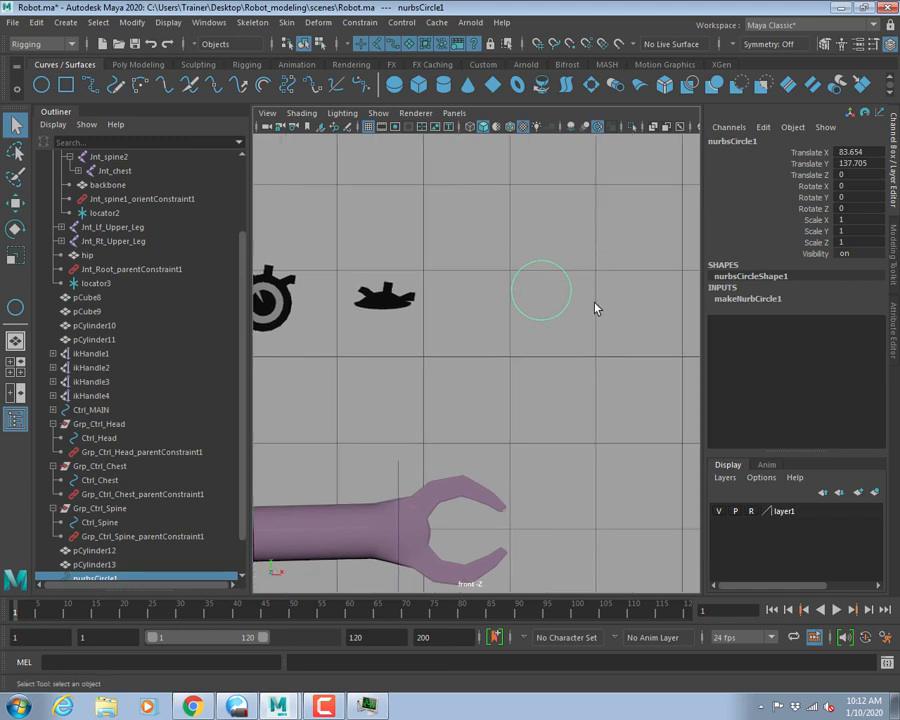
Duplicate the circle, scale the copy to about 0.353, and place it inside the large circle's upper edge at about Y 139.498.
{"action": "key", "text": "w"}
{"action": "key", "text": "ctrl+d"}
{"action": "key", "text": "r"}
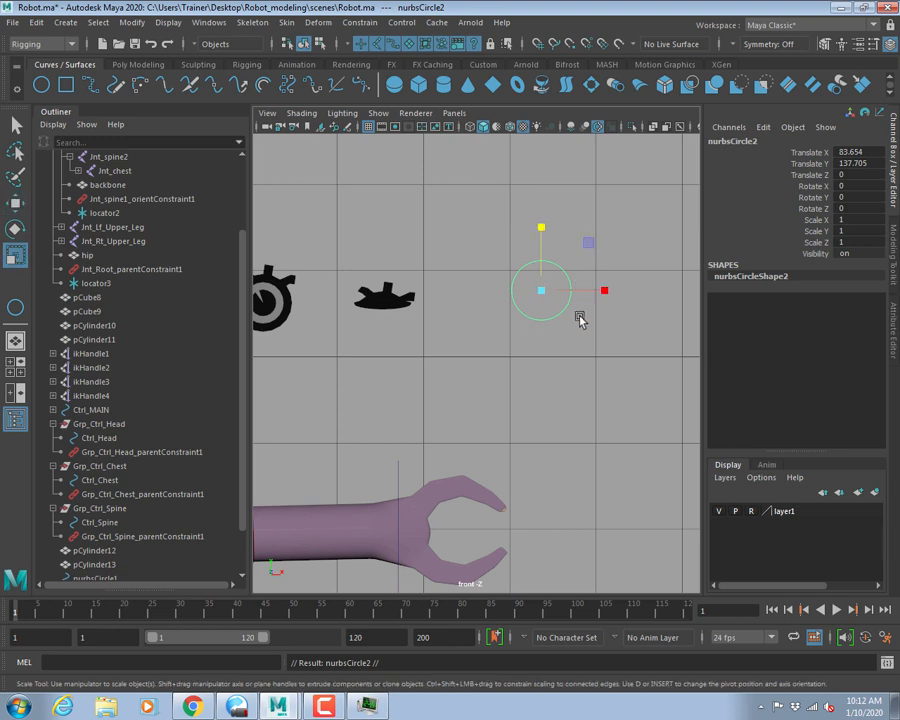
{"action": "mouse_move", "coordinate": [541, 290]}
{"action": "left_mouse_down"}
{"action": "mouse_move", "coordinate": [514, 283]}
{"action": "mouse_move", "coordinate": [541, 277]}
{"action": "left_mouse_up"}
{"action": "key", "text": "w"}
{"action": "middle_click_drag", "start_coordinate": [440, 295], "coordinate": [496, 301], "text": "alt"}
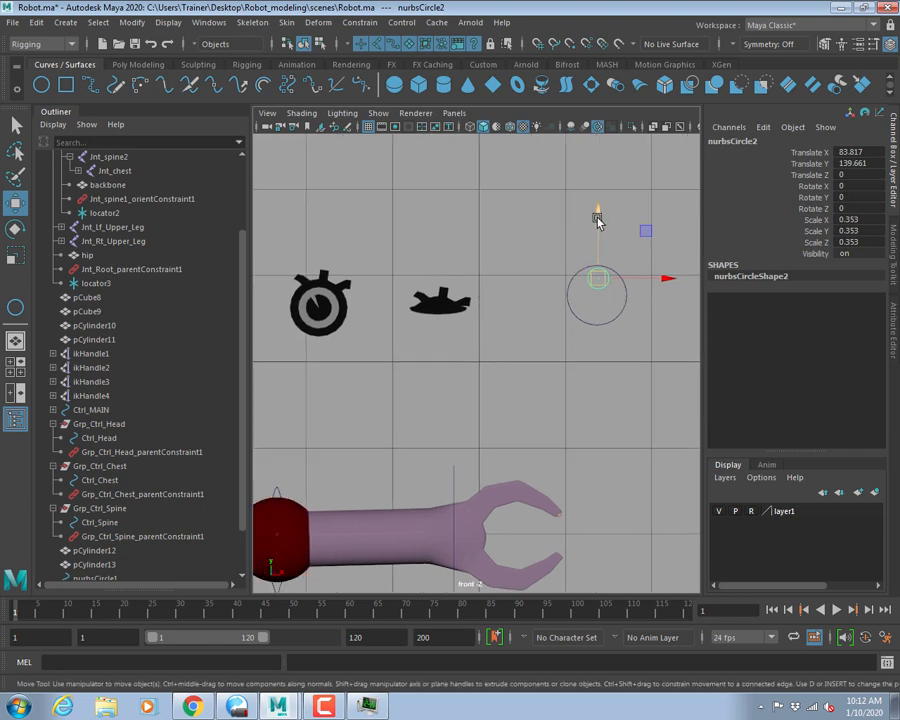
{"action": "mouse_move", "coordinate": [597, 221]}
{"action": "left_mouse_down"}
{"action": "mouse_move", "coordinate": [597, 246]}
{"action": "mouse_move", "coordinate": [600, 214]}
{"action": "left_mouse_up"}
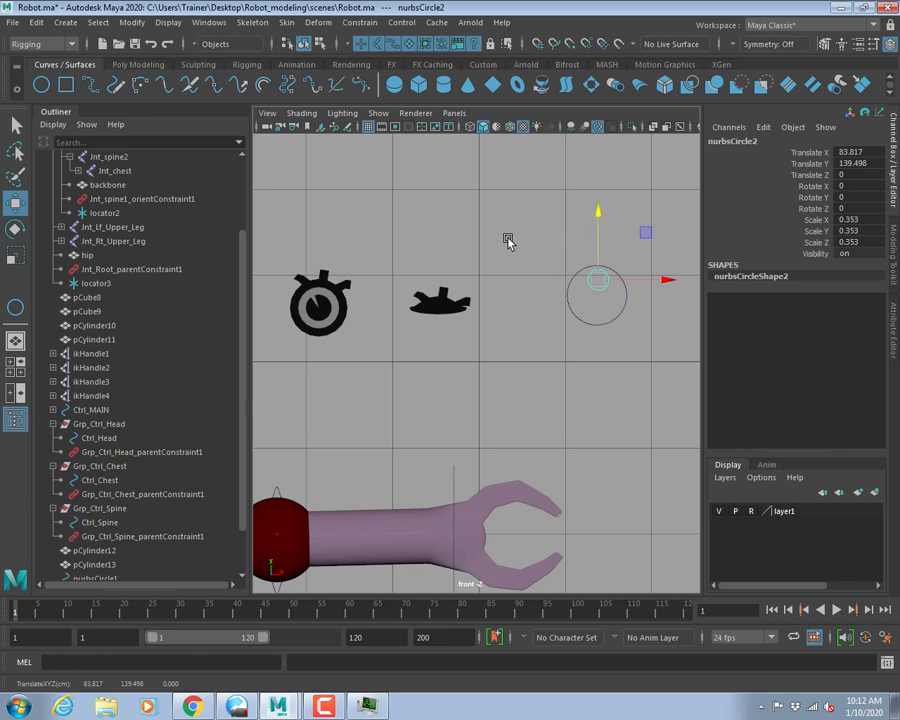
{"action": "left_click", "coordinate": [462, 282]}
{"action": "scroll", "coordinate": [488, 305], "scroll_direction": "down", "scroll_amount": 2}
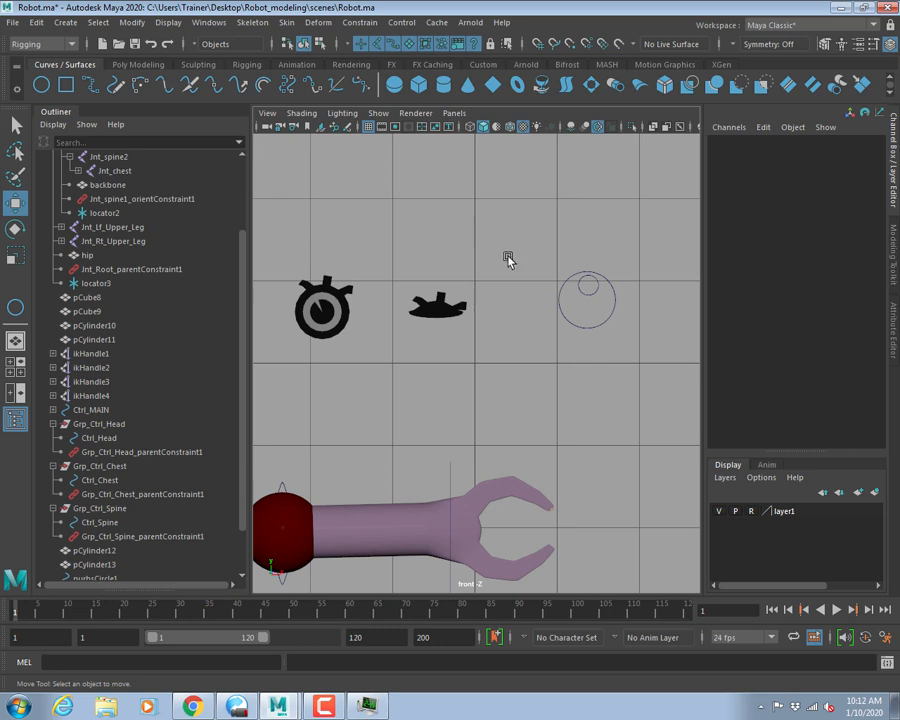
{"action": "middle_click_drag", "start_coordinate": [506, 254], "coordinate": [484, 243], "text": "alt"}
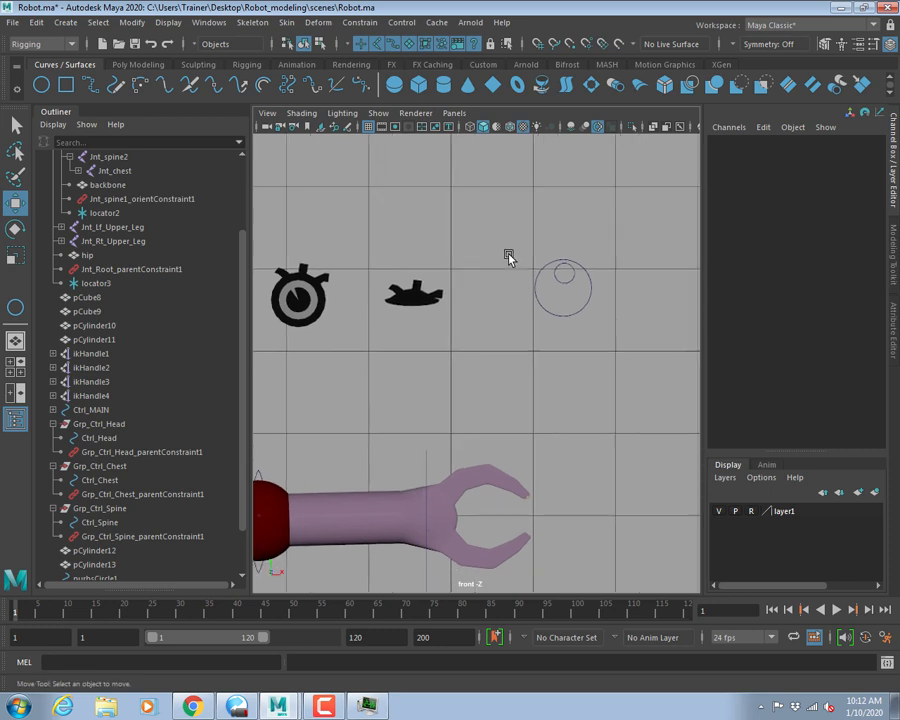
Select both the small and the large circle and freeze their transformations.
{"action": "left_click", "coordinate": [560, 285]}
{"action": "middle_click_drag", "start_coordinate": [576, 374], "coordinate": [542, 392], "text": "alt"}
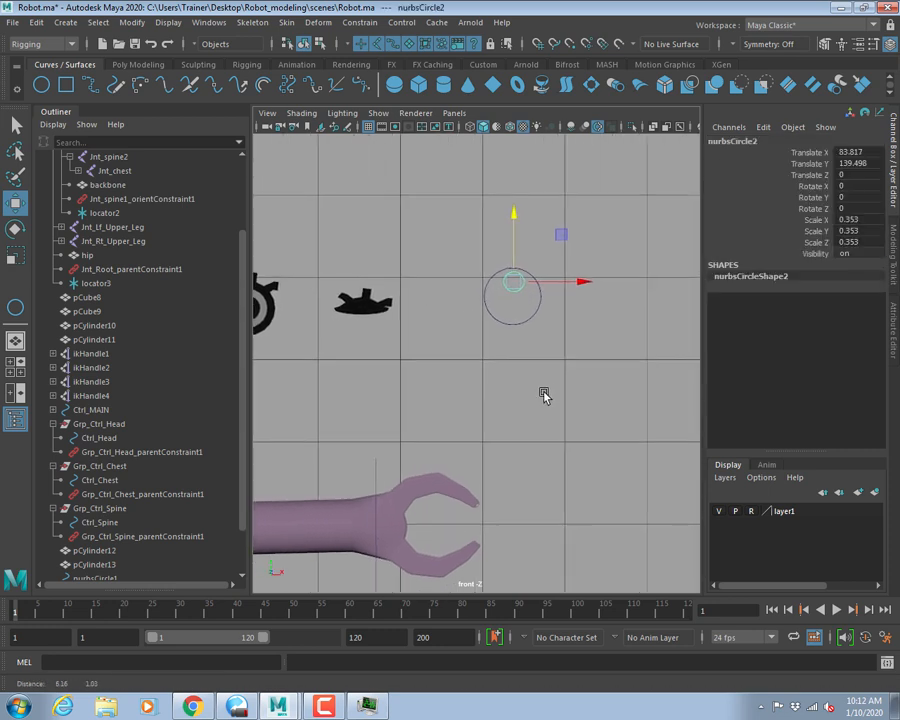
{"action": "left_click", "coordinate": [493, 277], "text": "shift"}
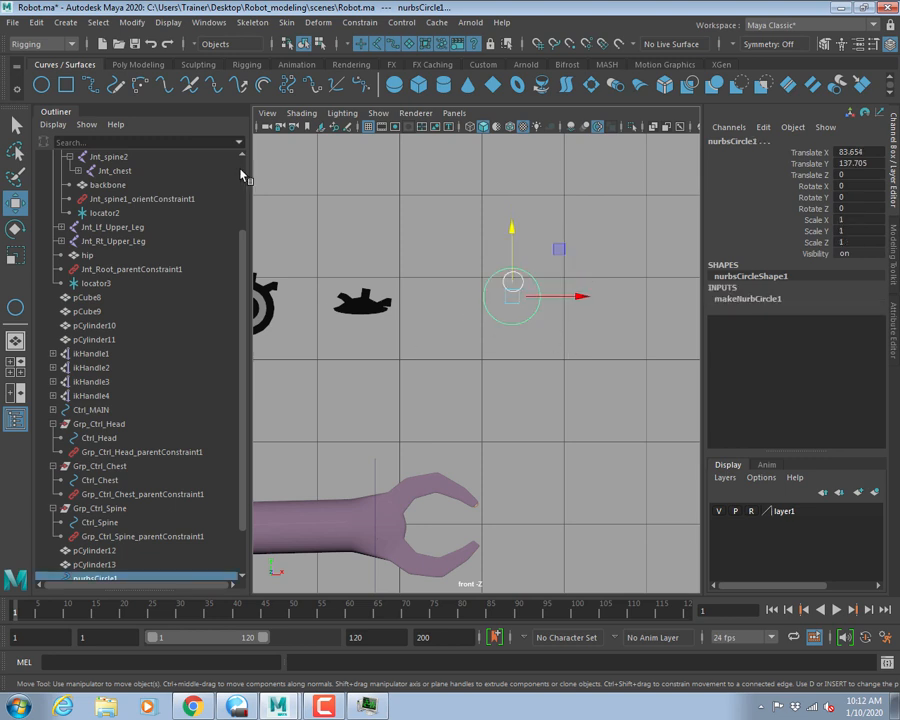
{"action": "left_click", "coordinate": [132, 22]}
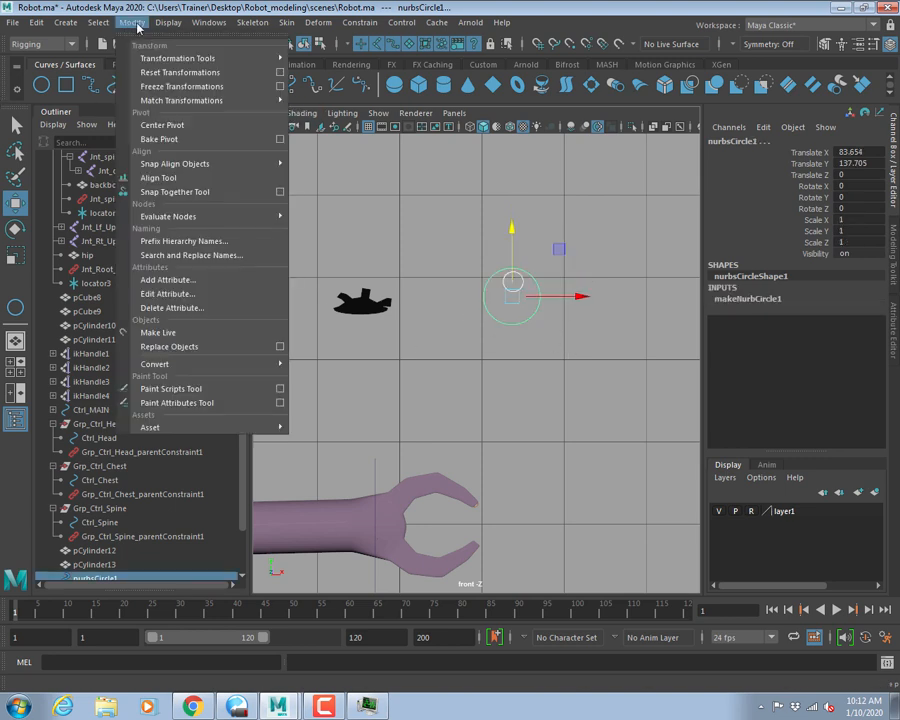
{"action": "left_click", "coordinate": [155, 86]}
Move the small circle down to the large circle's lower edge, to a Translate Y of about -3.766.
{"action": "left_click", "coordinate": [510, 300]}
{"action": "left_click", "coordinate": [512, 291]}
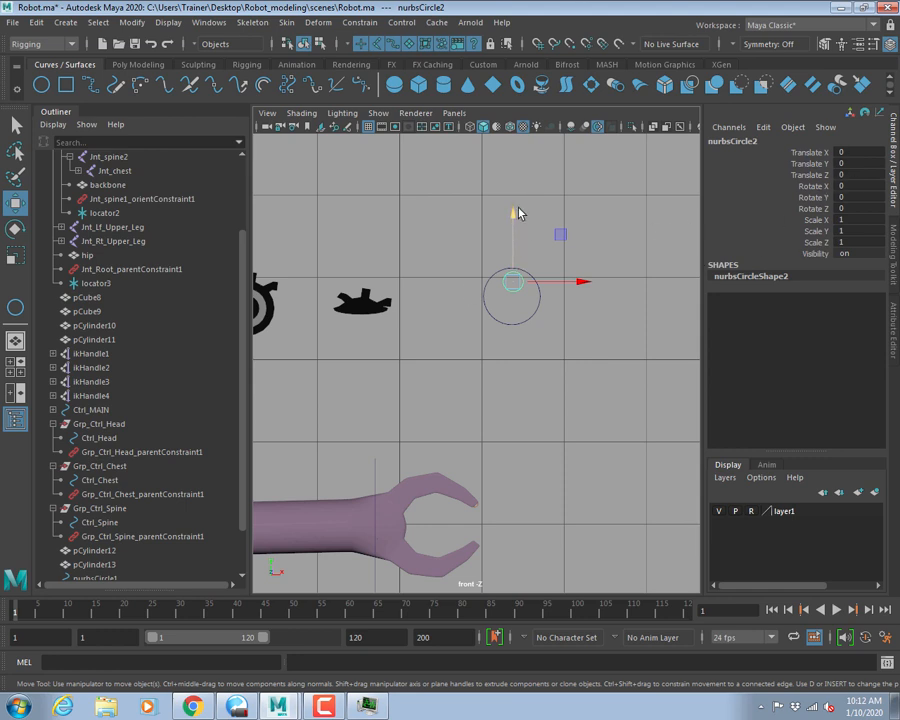
{"action": "left_click_drag", "start_coordinate": [513, 213], "coordinate": [511, 250]}
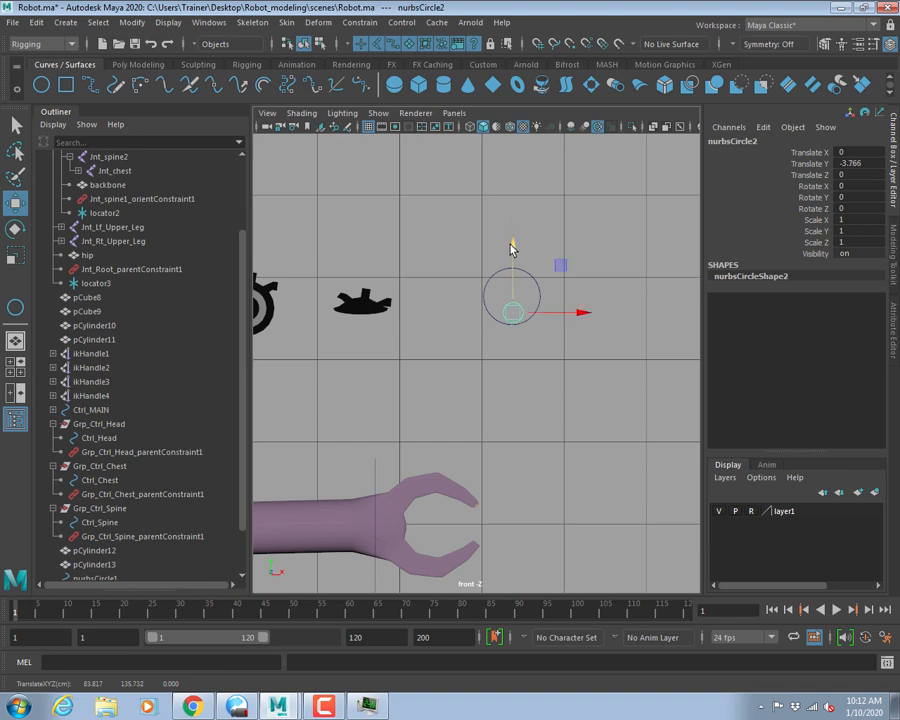
Limit the small circle's Y translation to a minimum of -3.766 and a maximum of 0.
{"action": "left_click", "coordinate": [857, 164]}
{"action": "left_click", "coordinate": [893, 323]}
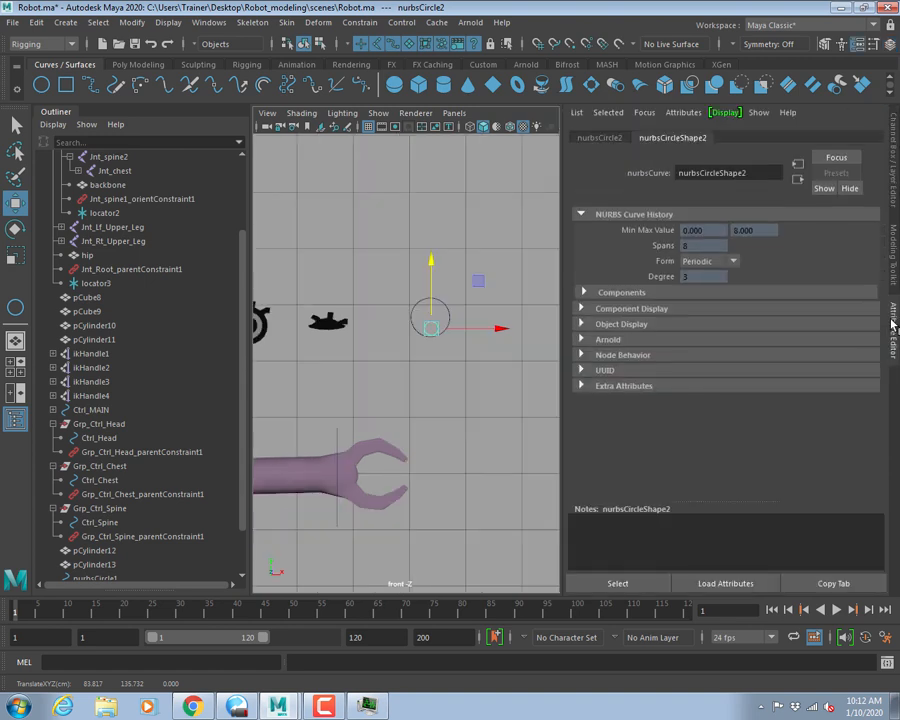
{"action": "left_click", "coordinate": [598, 139]}
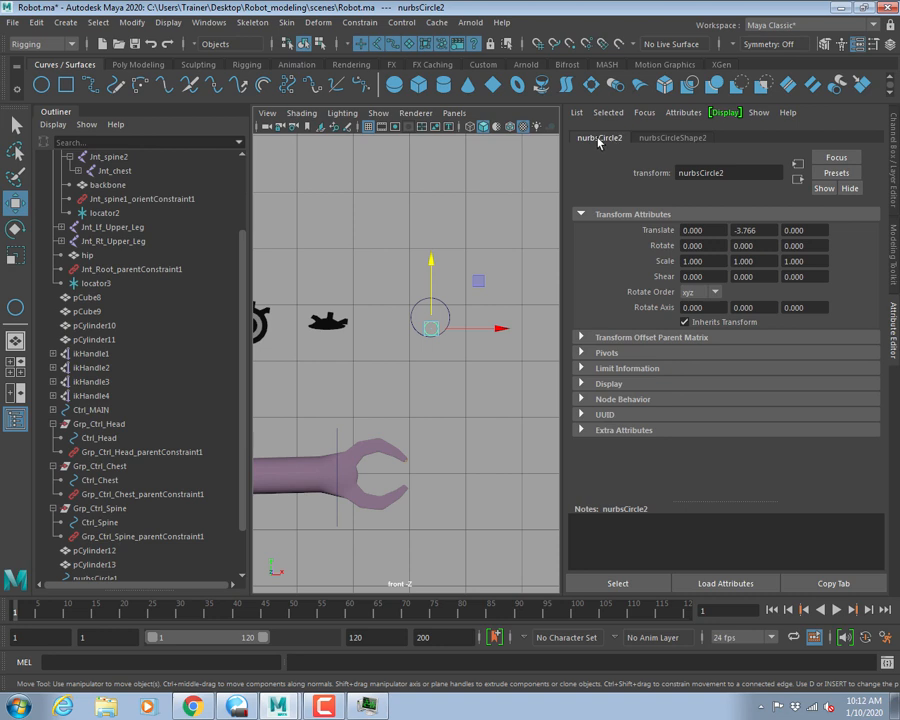
{"action": "left_click", "coordinate": [626, 369]}
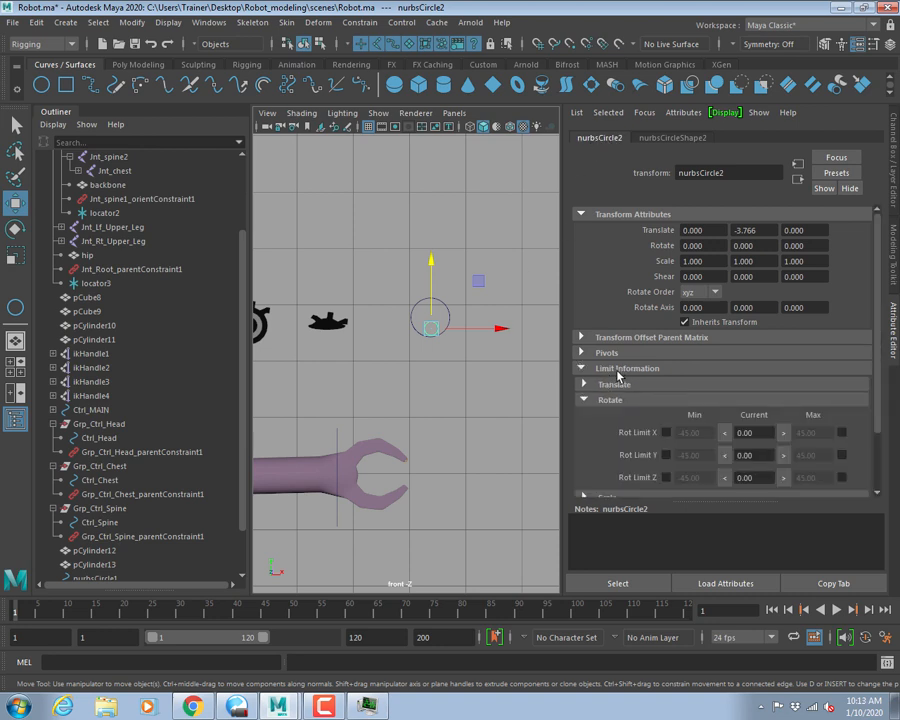
{"action": "left_click", "coordinate": [614, 385]}
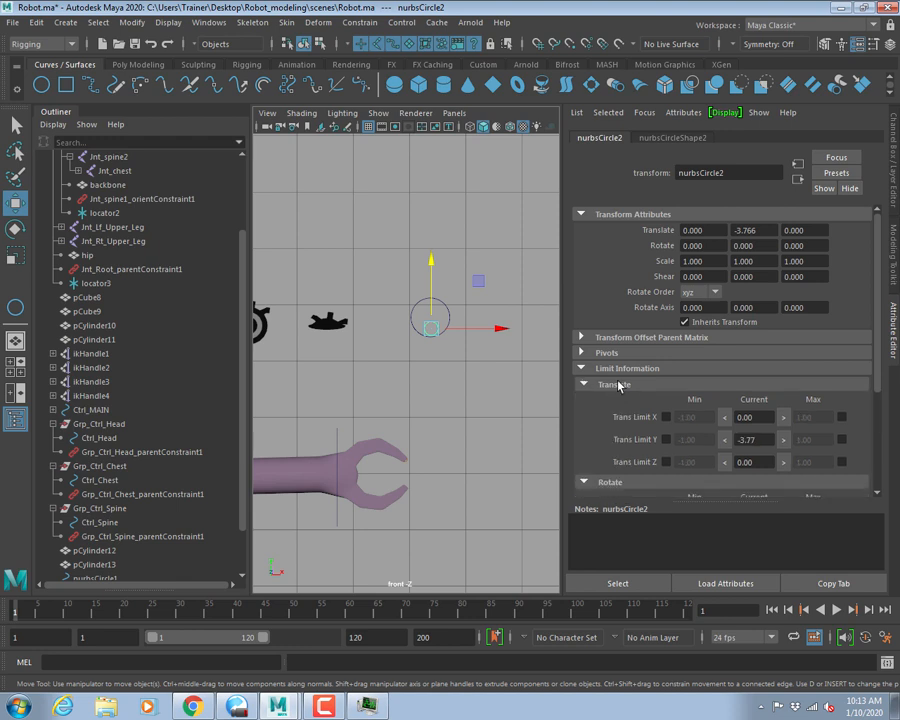
{"action": "left_click", "coordinate": [666, 440]}
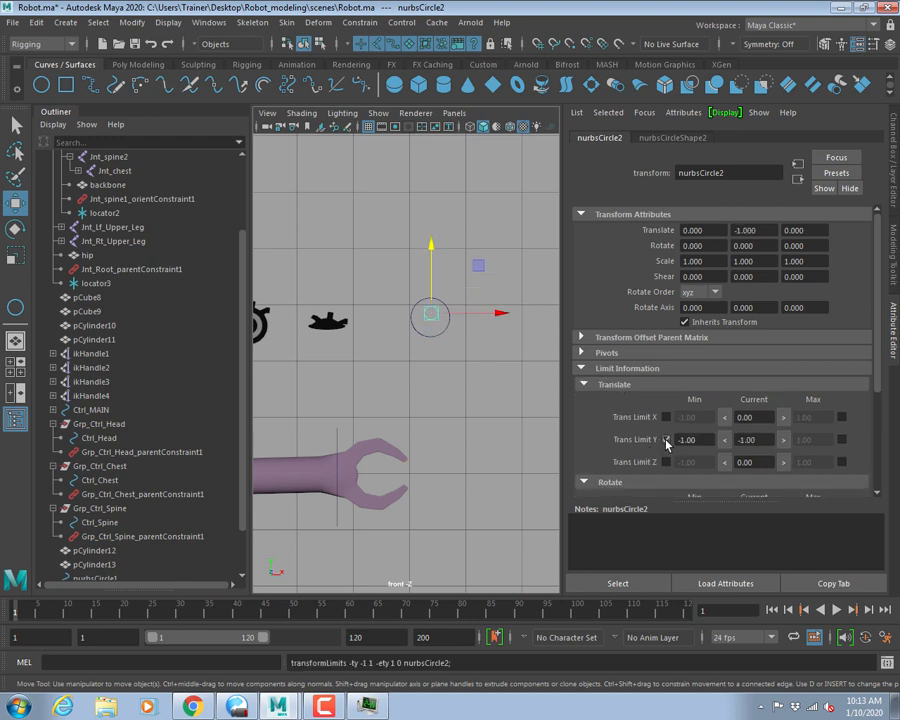
{"action": "left_click", "coordinate": [841, 442]}
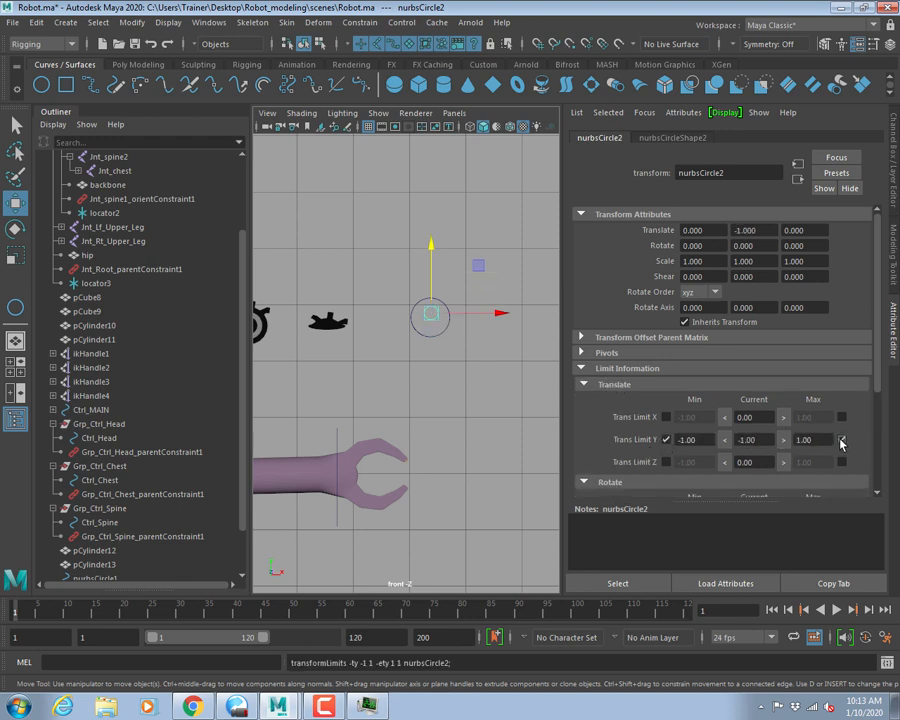
{"action": "left_click", "coordinate": [702, 440]}
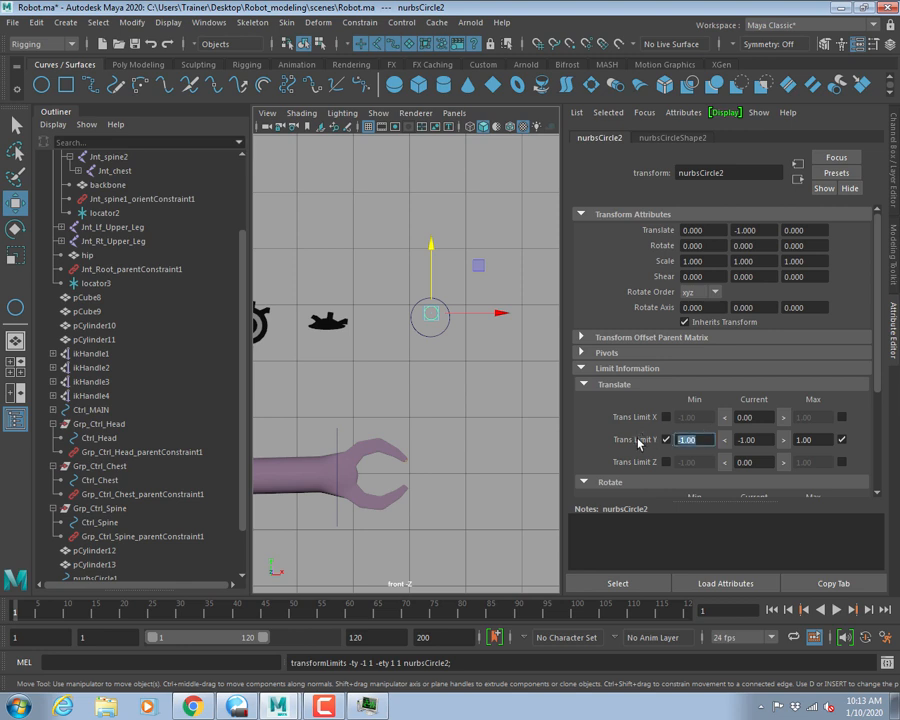
{"action": "type", "text": "-3.766"}
{"action": "key", "text": "Tab"}
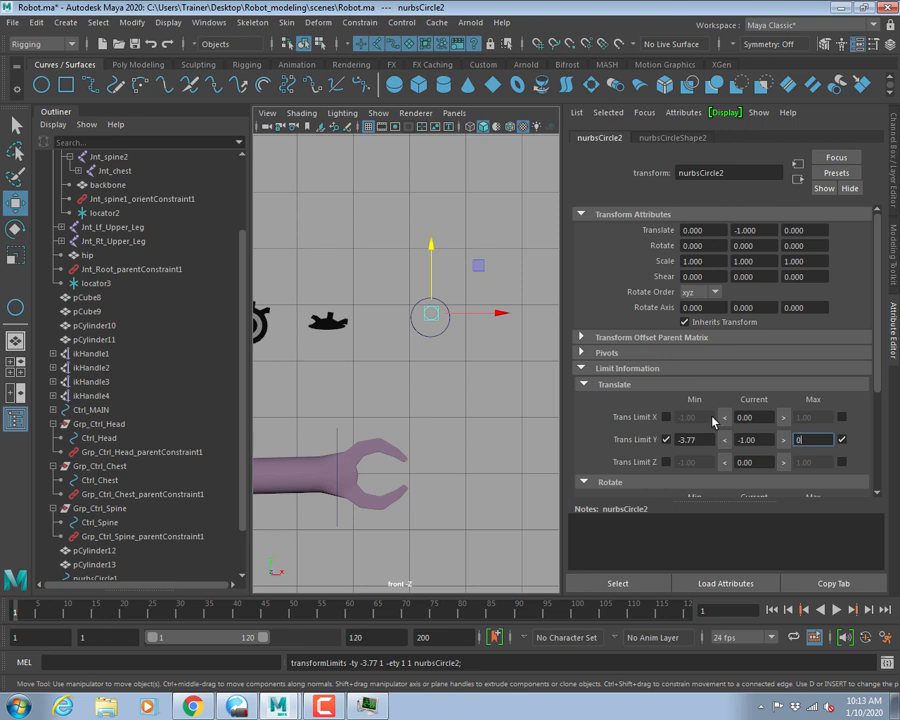
{"action": "key", "text": "Return"}
Try moving the small circle vertically and freely to test its Y limits, and undo the free move.
{"action": "left_click", "coordinate": [438, 325]}
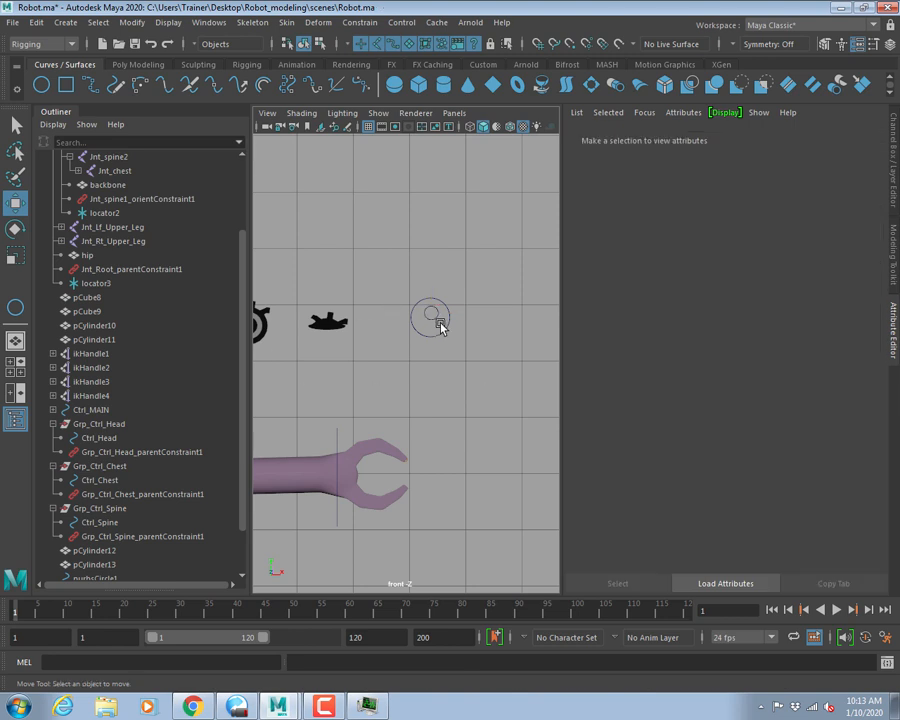
{"action": "left_click", "coordinate": [430, 318]}
{"action": "left_click_drag", "start_coordinate": [430, 243], "coordinate": [459, 253]}
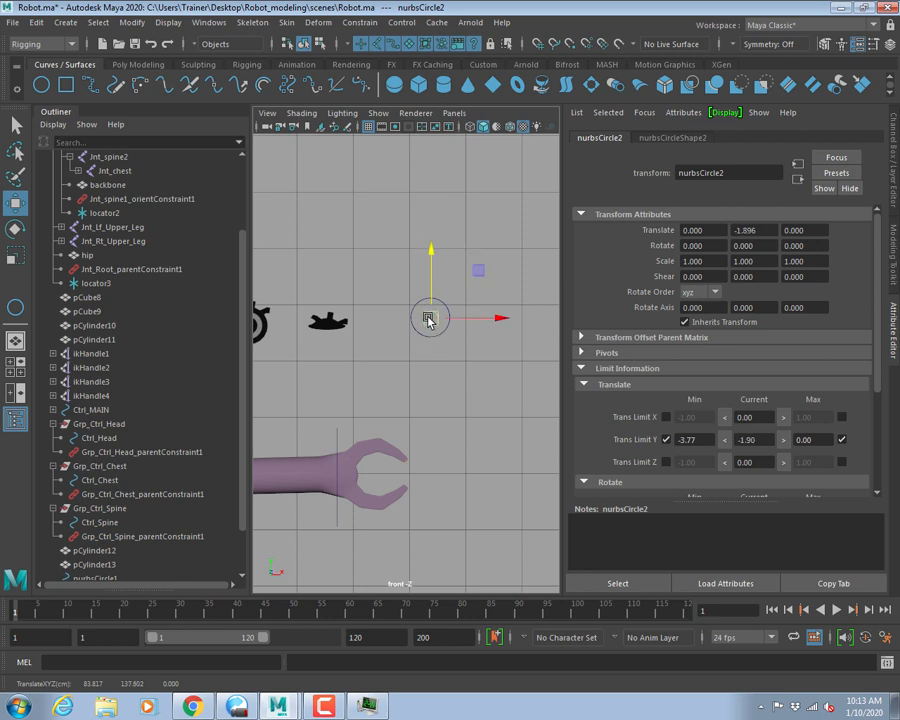
{"action": "mouse_move", "coordinate": [427, 316]}
{"action": "left_mouse_down"}
{"action": "mouse_move", "coordinate": [428, 241]}
{"action": "mouse_move", "coordinate": [430, 392]}
{"action": "mouse_move", "coordinate": [407, 337]}
{"action": "mouse_move", "coordinate": [434, 336]}
{"action": "left_mouse_up"}
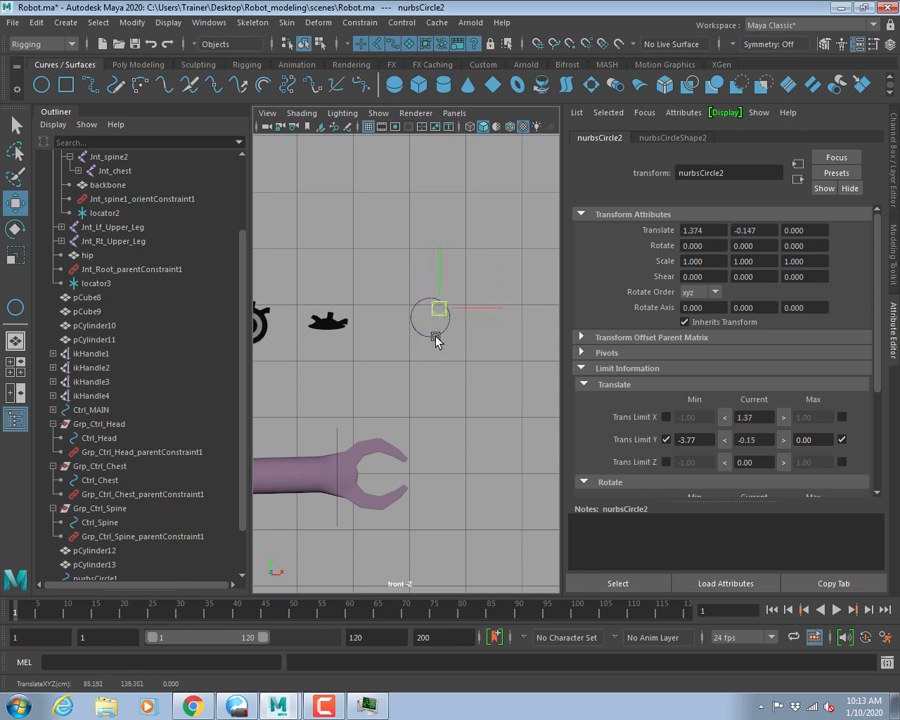
{"action": "key", "text": "ctrl+z"}
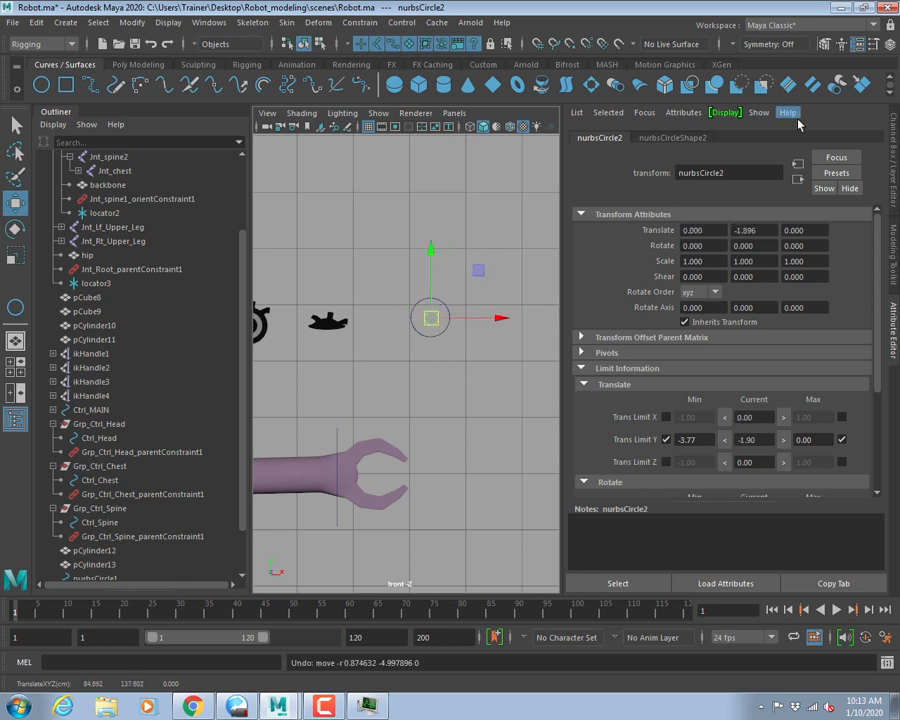
Return the small circle to Translate Y 0, and lock and hide all its channels except Translate Y.
{"action": "left_click", "coordinate": [893, 150]}
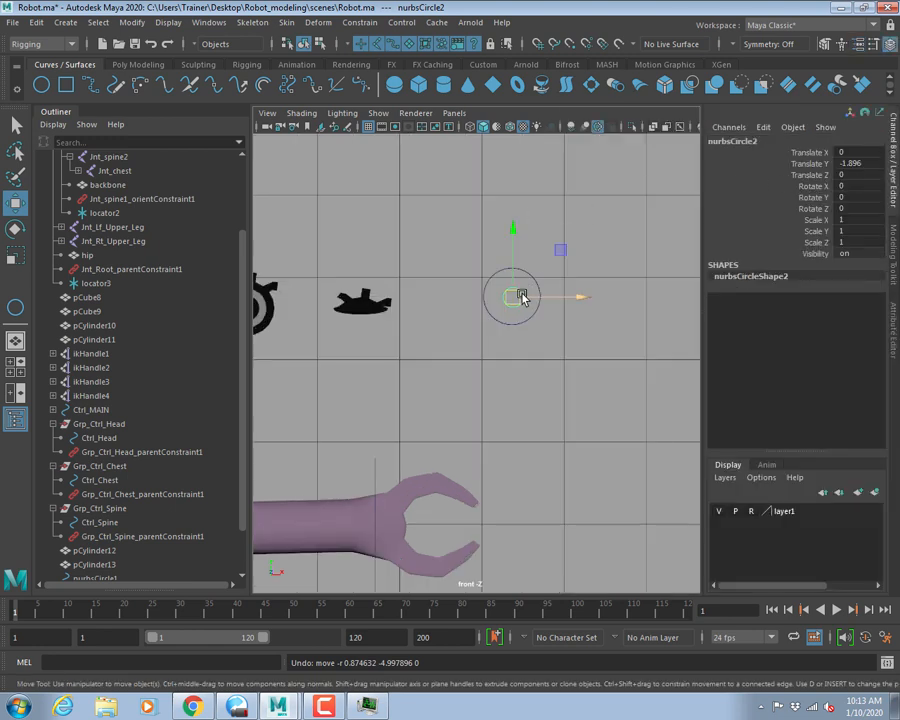
{"action": "left_click_drag", "start_coordinate": [512, 228], "coordinate": [526, 201]}
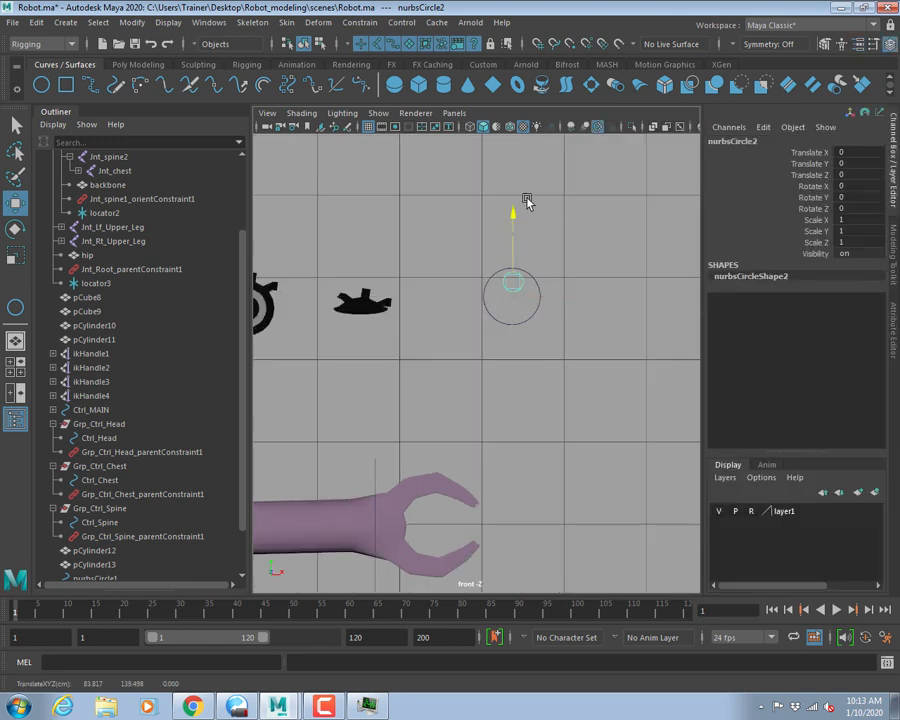
{"action": "left_click", "coordinate": [820, 154]}
{"action": "left_click_drag", "start_coordinate": [818, 180], "coordinate": [814, 250]}
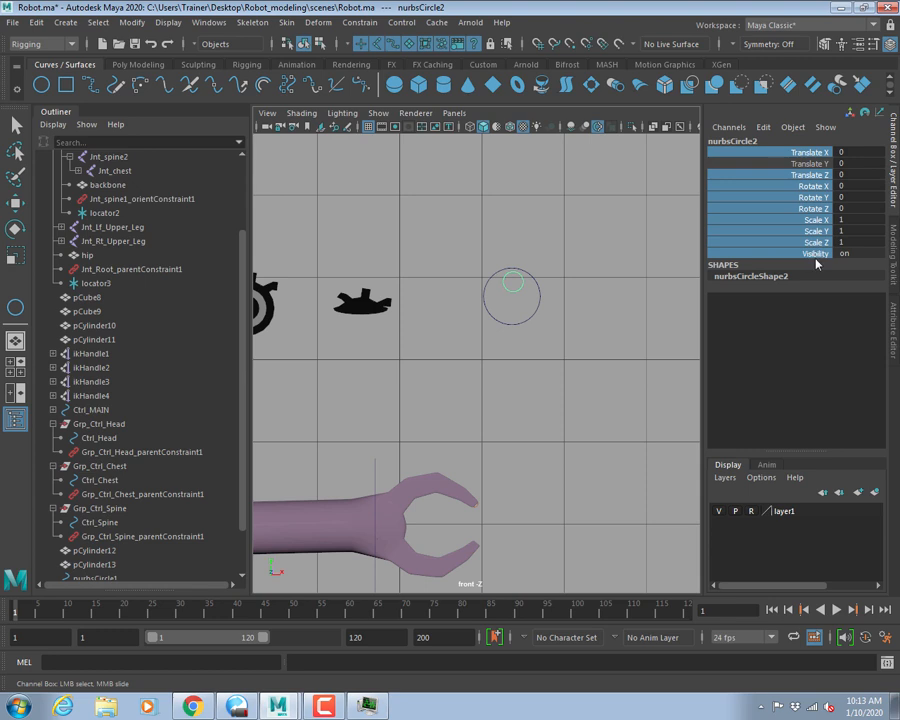
{"action": "right_click", "coordinate": [811, 176]}
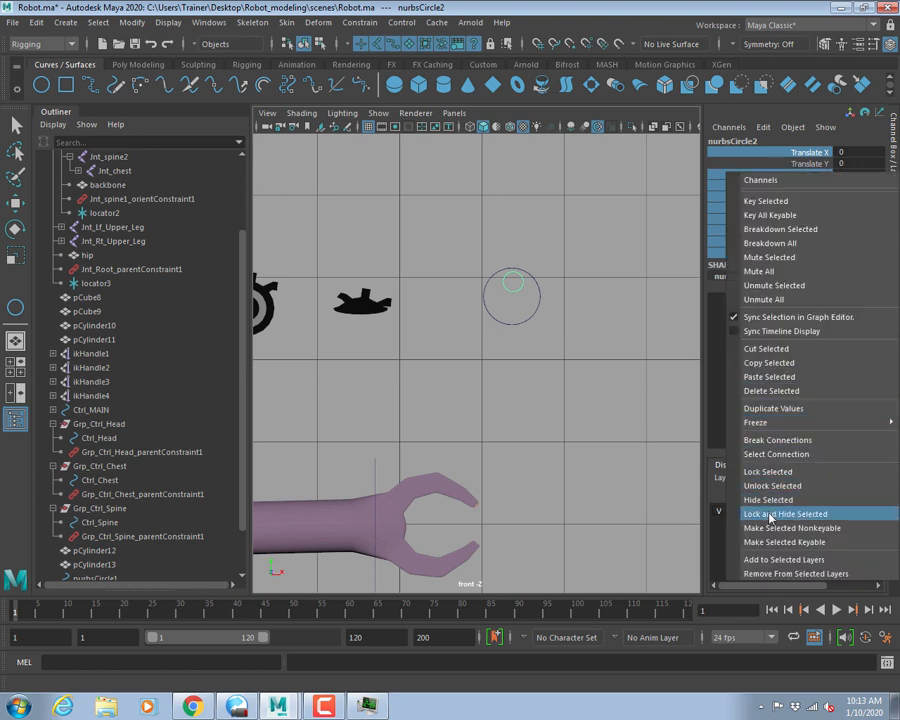
{"action": "left_click", "coordinate": [774, 514]}
Try moving the small circle around inside the large one to test its vertical-only travel.
{"action": "key", "text": "w"}
{"action": "left_click", "coordinate": [809, 153]}
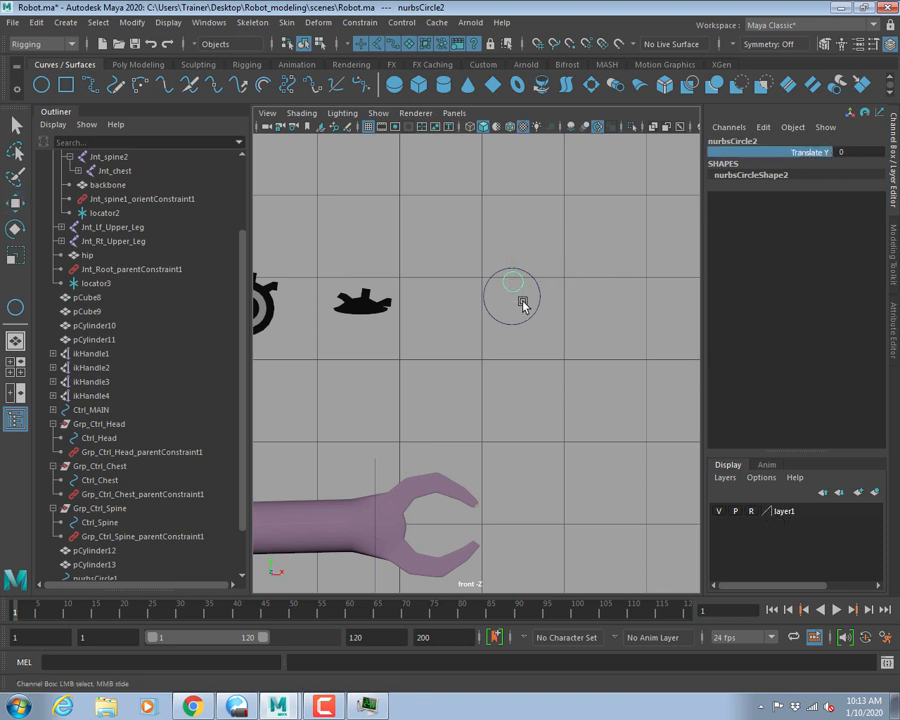
{"action": "key", "text": "w"}
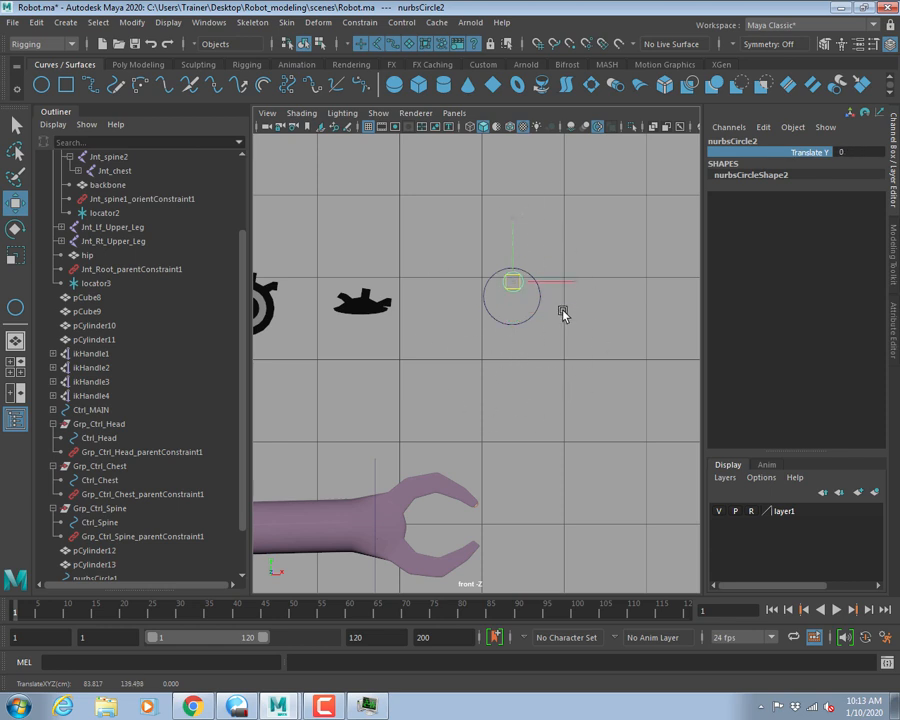
{"action": "middle_click_drag", "start_coordinate": [563, 314], "coordinate": [520, 160]}
{"action": "middle_click_drag", "start_coordinate": [407, 329], "coordinate": [481, 331], "text": "alt"}
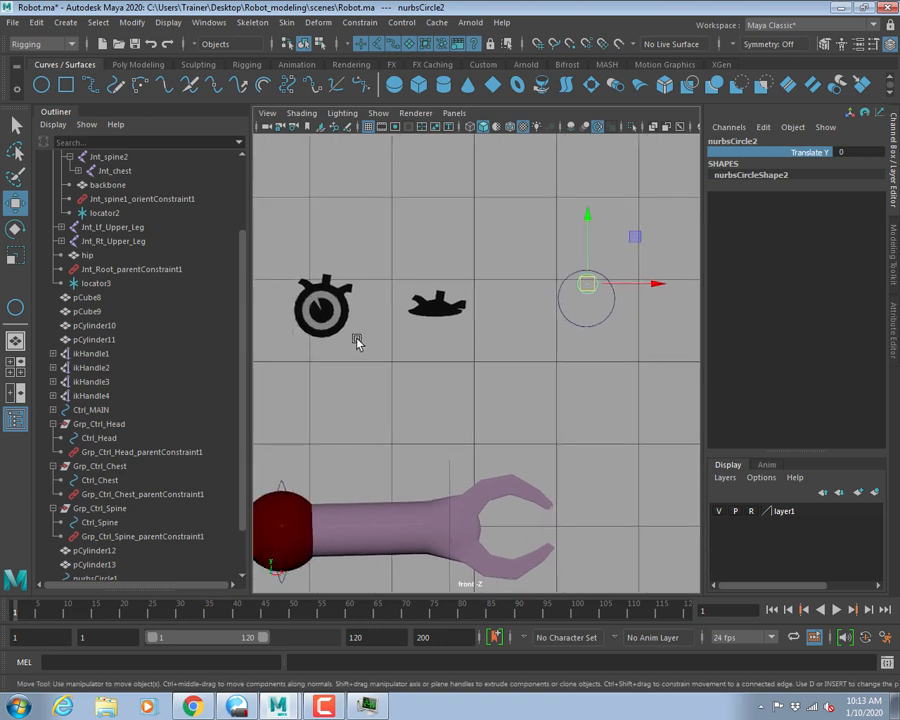
{"action": "left_click", "coordinate": [585, 218]}
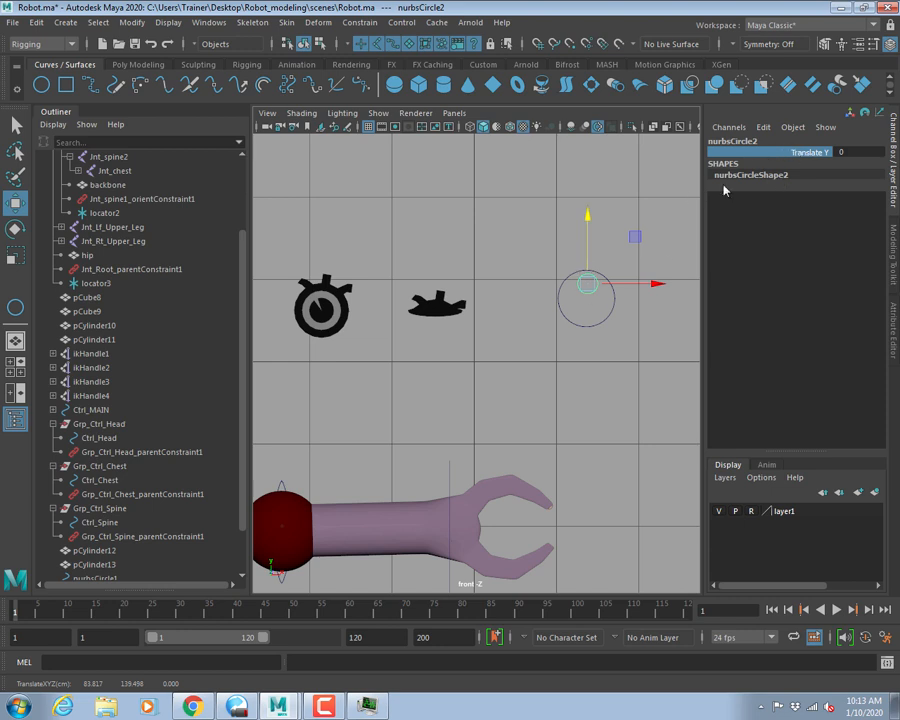
Expand the open eye's Blink input, and move the small circle down to its lower limit of -3.77.
{"action": "left_click", "coordinate": [345, 306]}
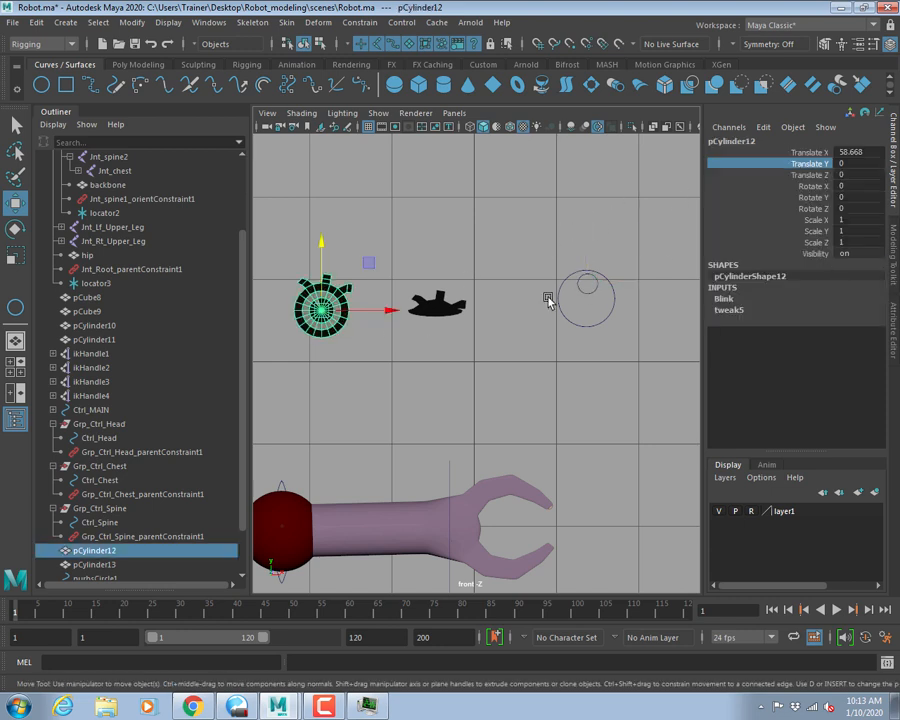
{"action": "left_click", "coordinate": [727, 300]}
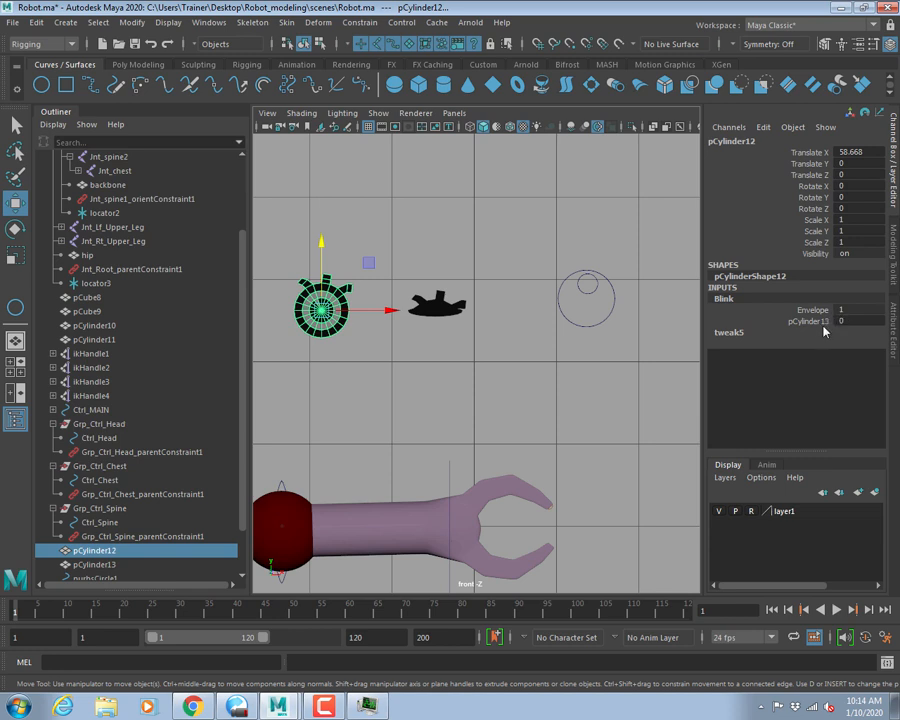
{"action": "left_click", "coordinate": [588, 286]}
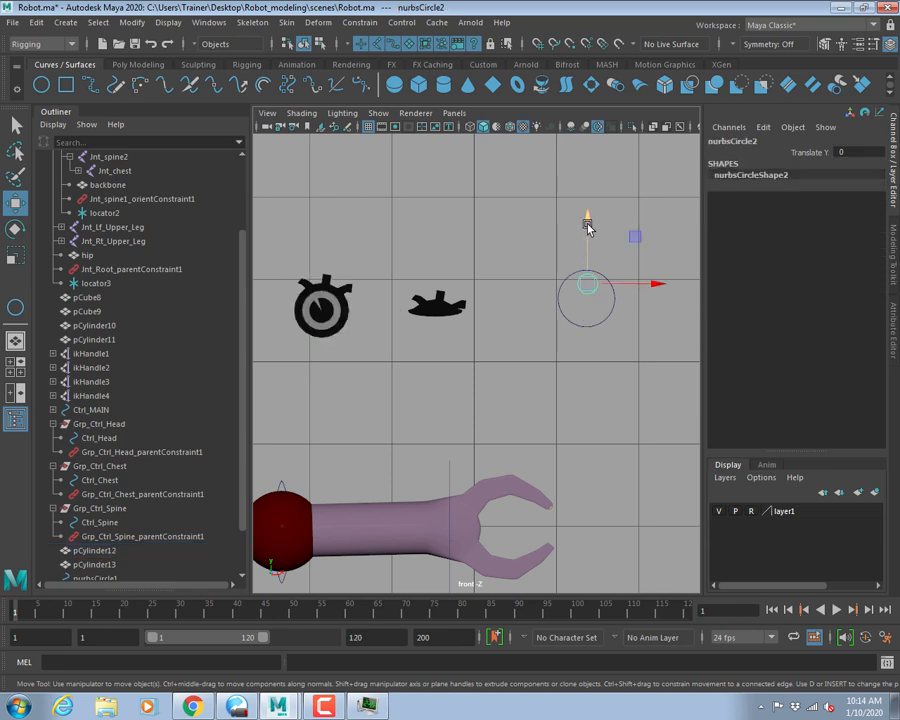
{"action": "left_click_drag", "start_coordinate": [588, 228], "coordinate": [588, 259]}
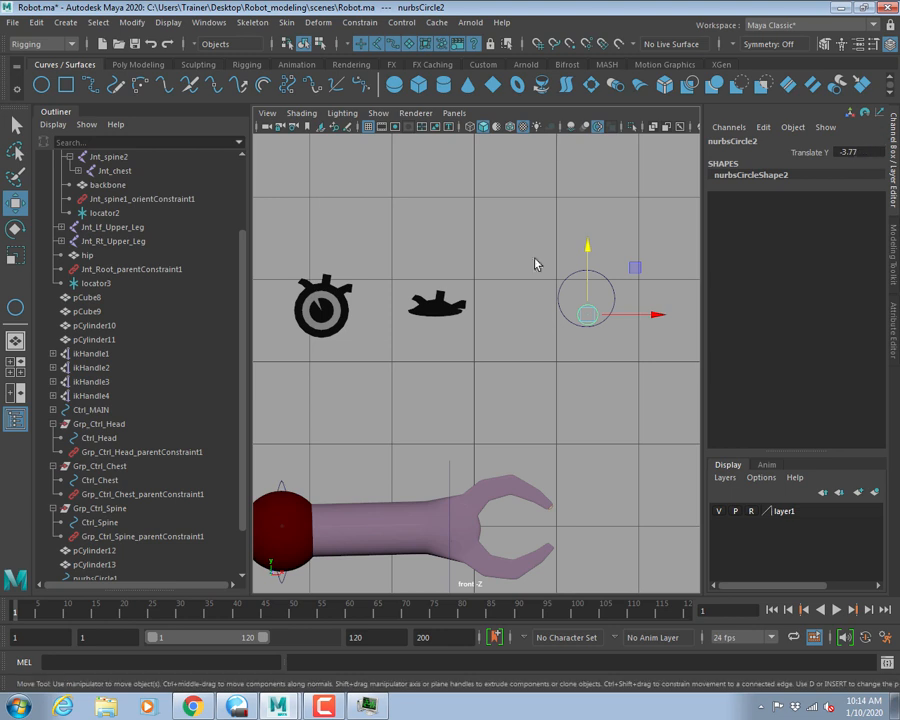
Try scrubbing the open eye's pCylinder13 weight in the Blink blend shape, and clear the selection.
{"action": "left_click", "coordinate": [337, 302]}
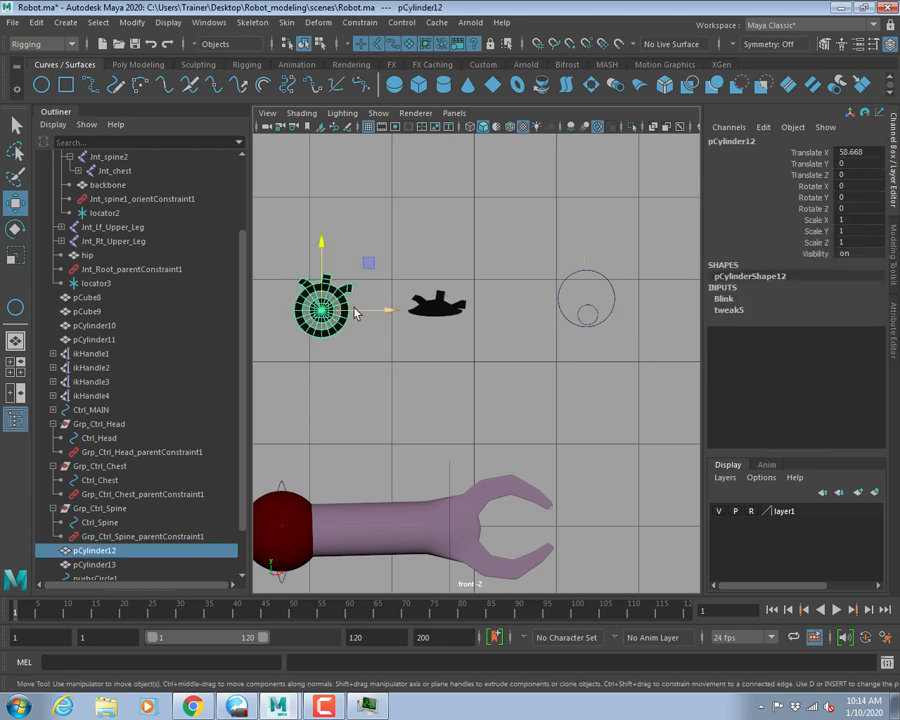
{"action": "left_click", "coordinate": [728, 299]}
{"action": "left_click", "coordinate": [818, 321]}
{"action": "middle_click_drag", "start_coordinate": [462, 275], "coordinate": [258, 229]}
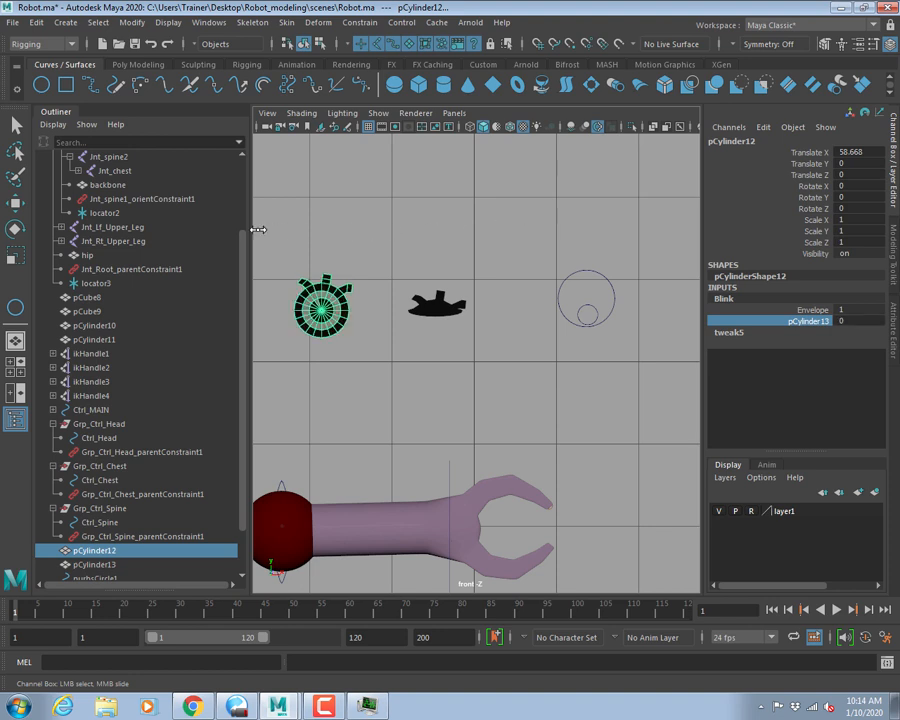
{"action": "key", "text": "w"}
{"action": "left_click", "coordinate": [482, 231]}
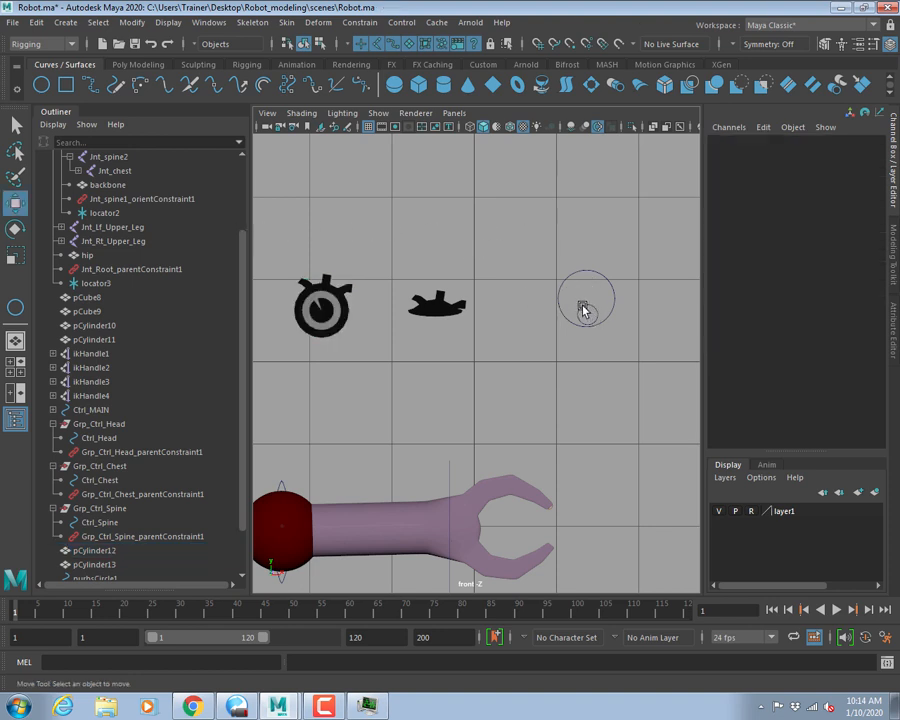
{"action": "middle_click_drag", "start_coordinate": [583, 312], "coordinate": [563, 318], "text": "alt"}
{"action": "left_click_drag", "start_coordinate": [577, 337], "coordinate": [578, 338]}
{"action": "left_click_drag", "start_coordinate": [561, 299], "coordinate": [586, 350]}
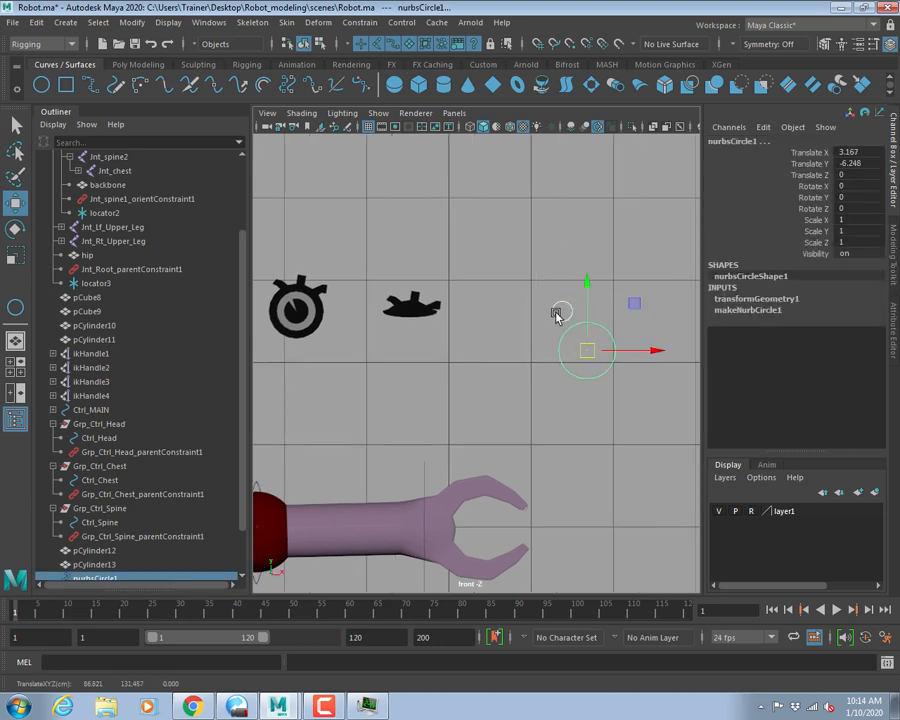
{"action": "key", "text": "ctrl+z"}
{"action": "key", "text": "ctrl+z"}
Move the small circle back up to Translate Y 0, and clear the selection.
{"action": "left_click", "coordinate": [570, 310]}
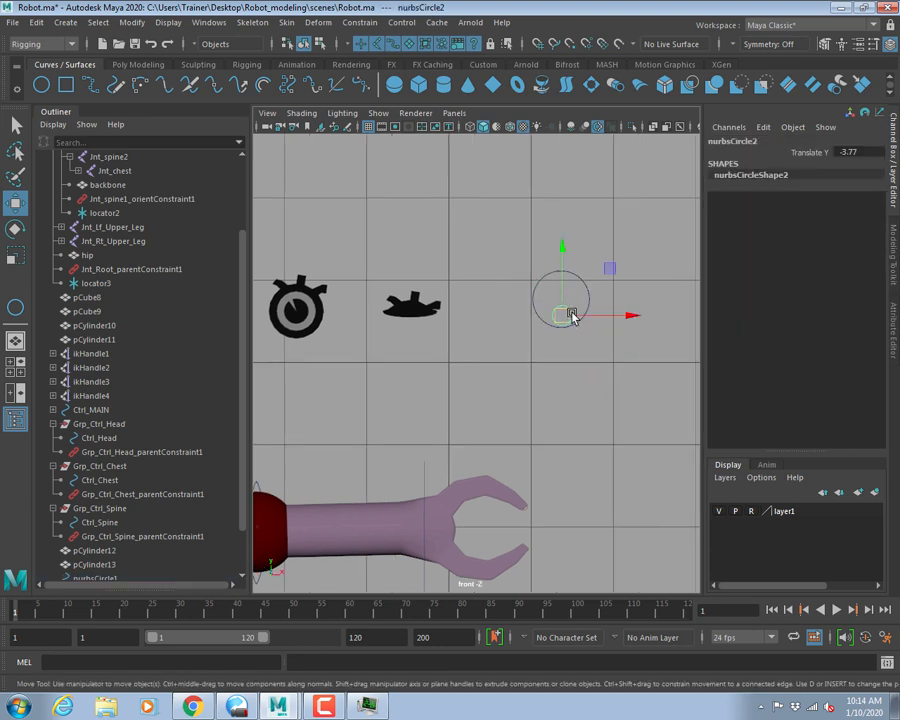
{"action": "middle_click_drag", "start_coordinate": [432, 236], "coordinate": [466, 251], "text": "alt"}
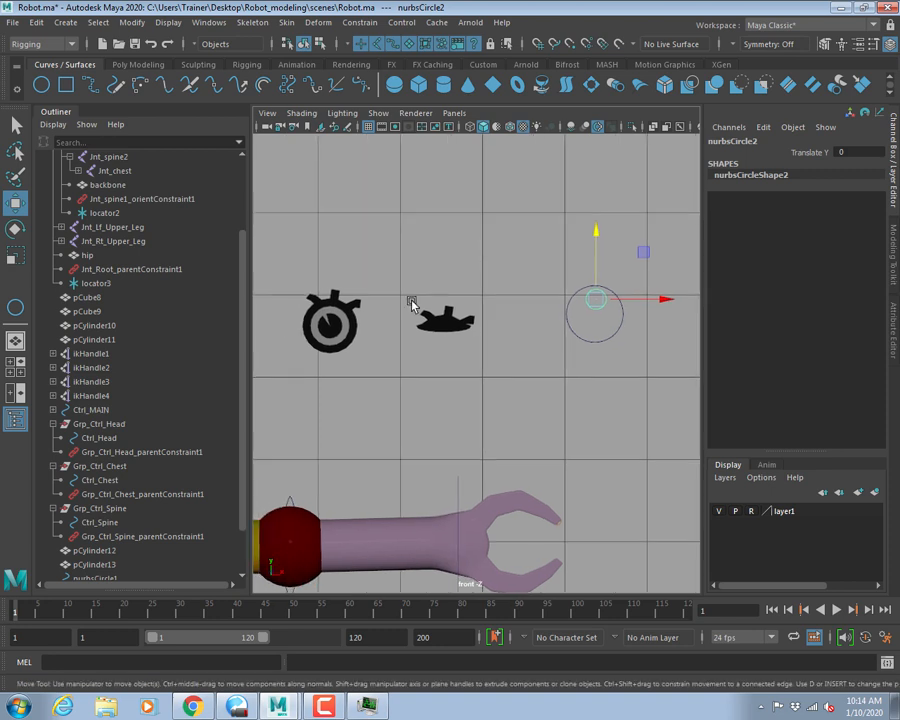
{"action": "left_click", "coordinate": [331, 317]}
{"action": "left_click", "coordinate": [425, 241]}
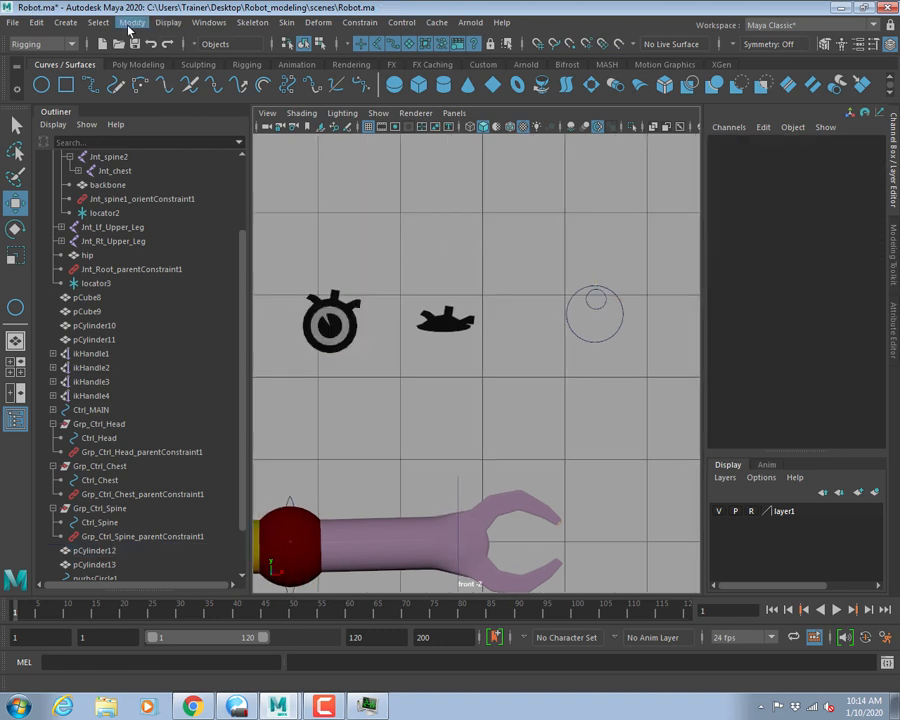
Switch to the Animation toolset and open the Set Driven Key window.
{"action": "left_click", "coordinate": [42, 44]}
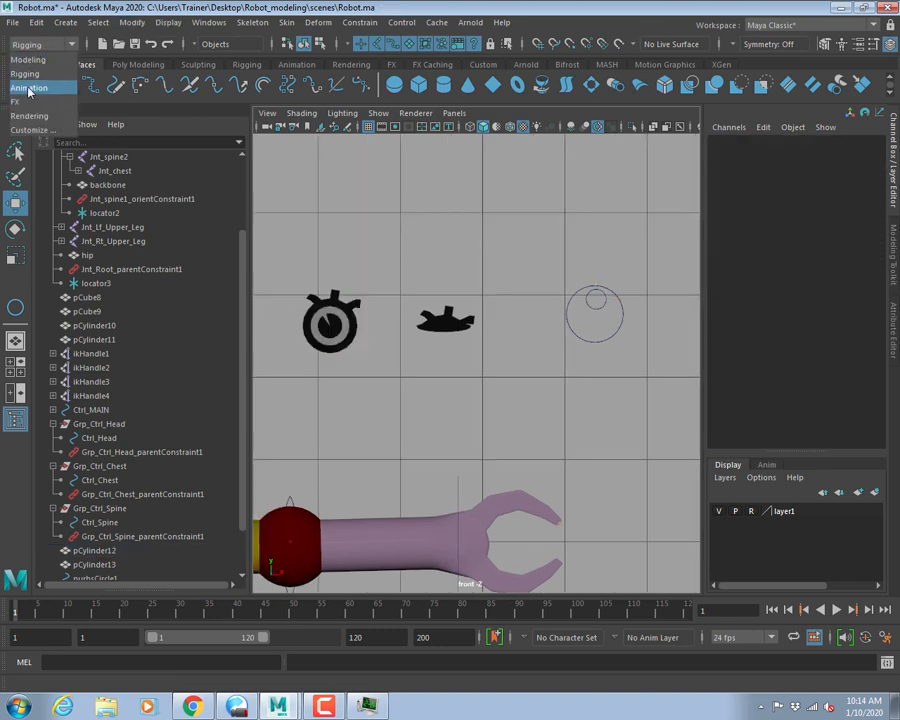
{"action": "left_click", "coordinate": [29, 88]}
{"action": "left_click", "coordinate": [212, 22]}
{"action": "mouse_move", "coordinate": [258, 18]}
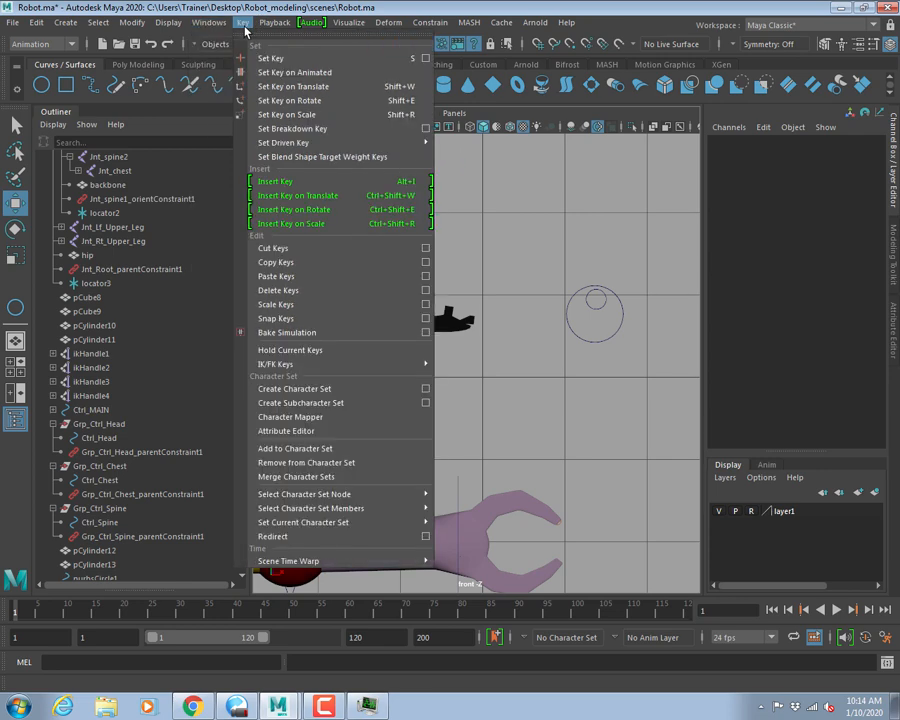
{"action": "mouse_move", "coordinate": [314, 147]}
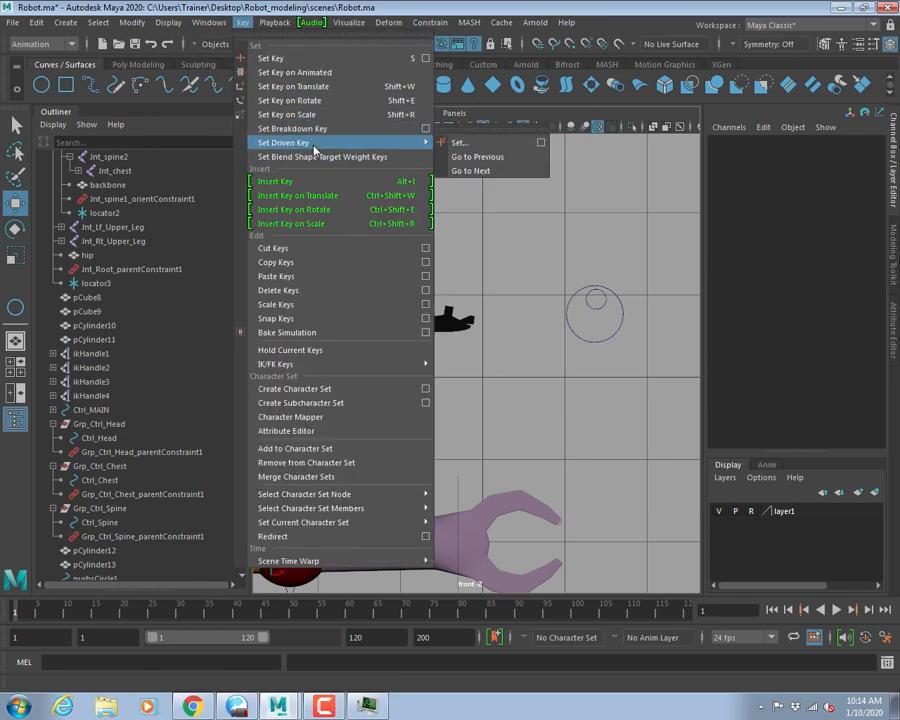
{"action": "left_click", "coordinate": [536, 143]}
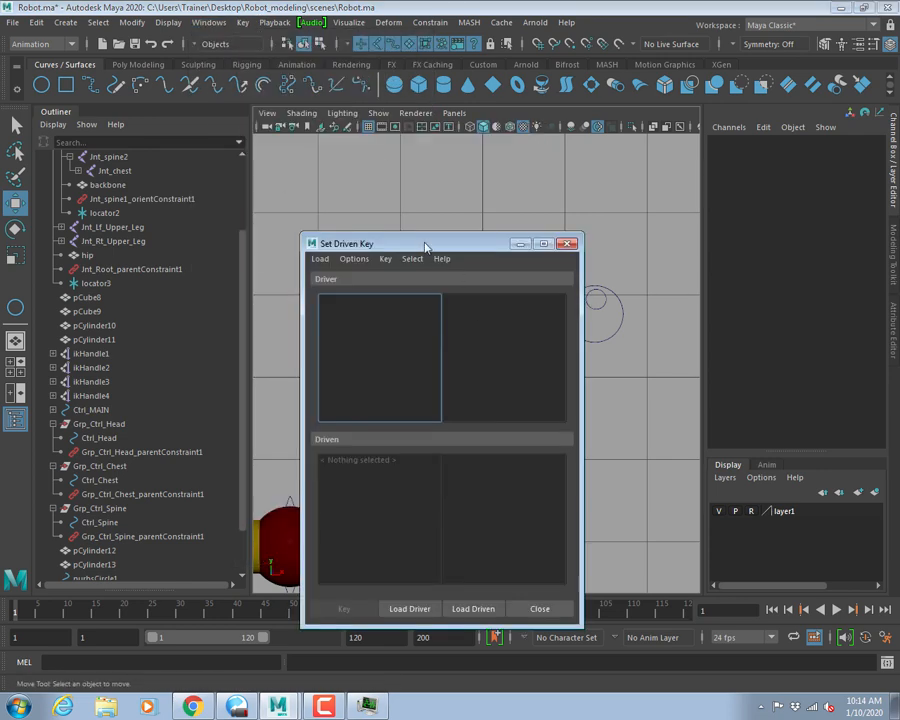
Load the small circle into the Set Driven Key window as the driver.
{"action": "left_click_drag", "start_coordinate": [427, 244], "coordinate": [202, 197]}
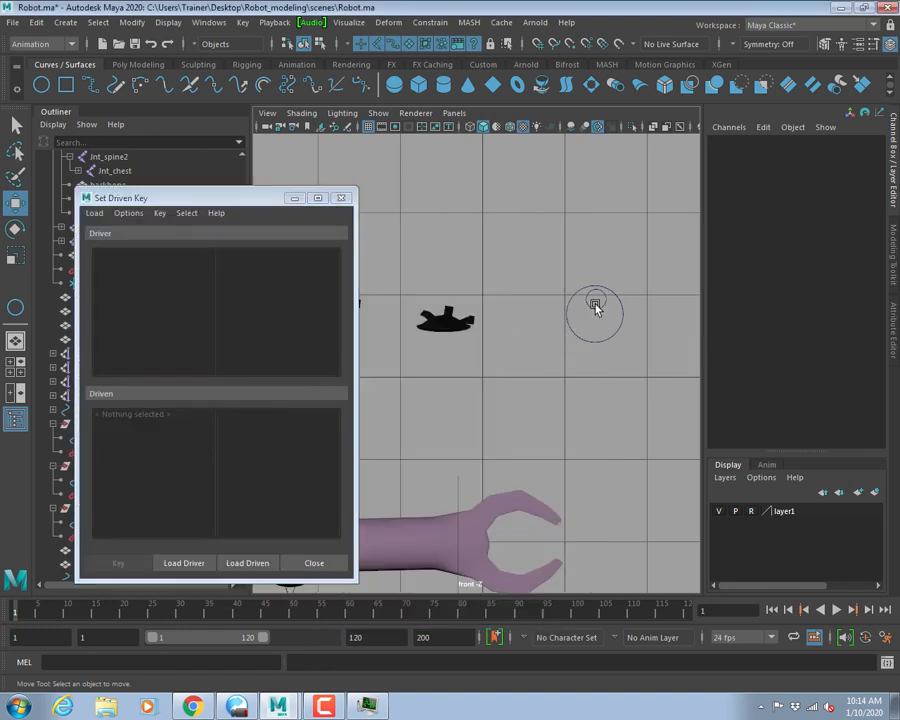
{"action": "left_click", "coordinate": [593, 310]}
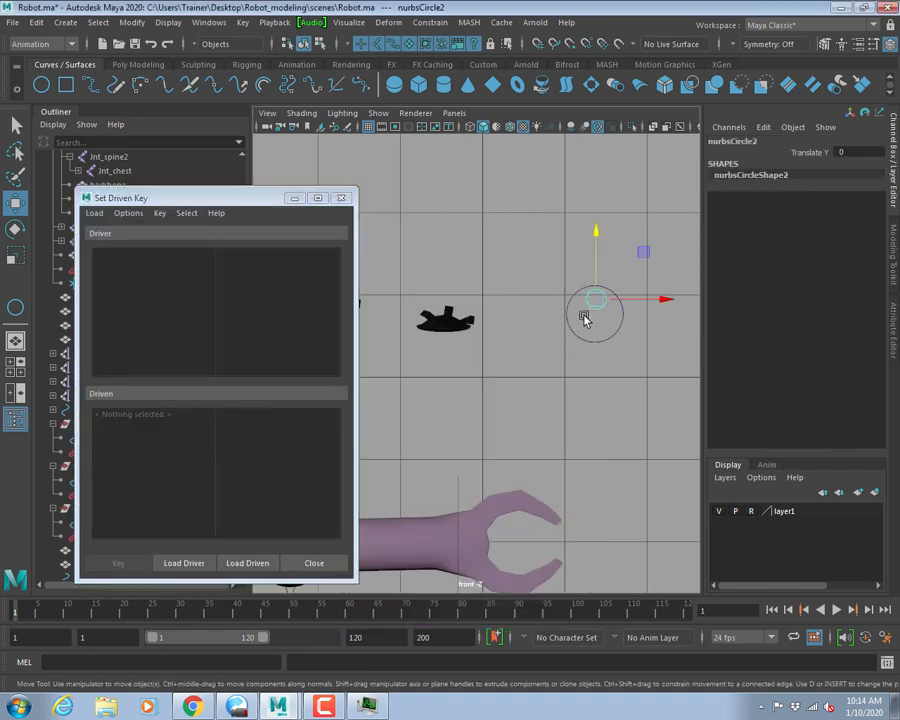
{"action": "left_click", "coordinate": [184, 563]}
Select the open eye's Blink blend shape node and load it as the driven object.
{"action": "middle_click_drag", "start_coordinate": [430, 370], "coordinate": [394, 342], "text": "alt"}
{"action": "left_click", "coordinate": [388, 340]}
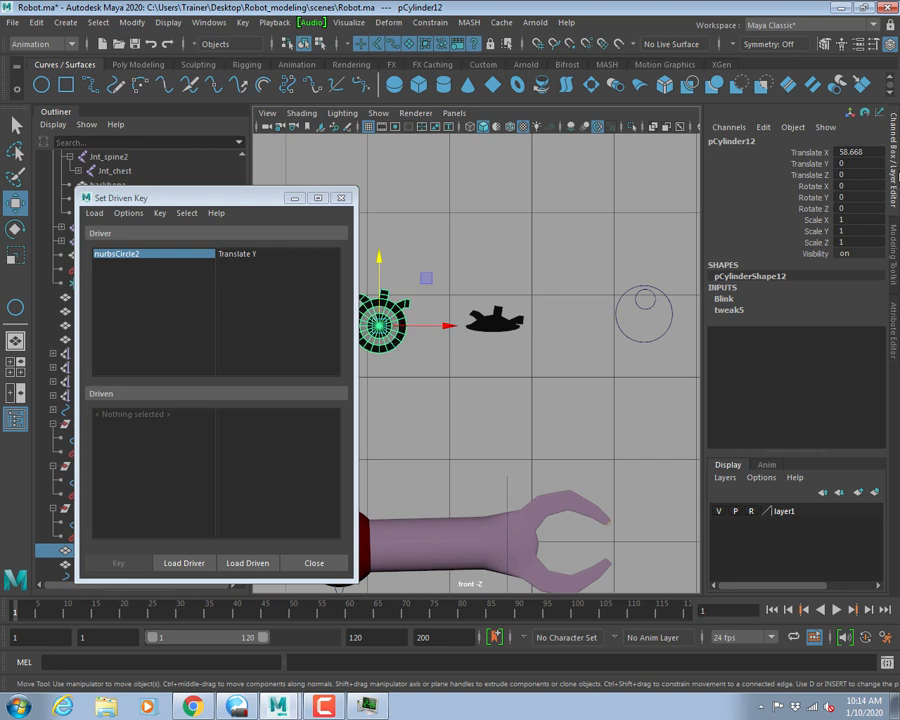
{"action": "left_click", "coordinate": [897, 316]}
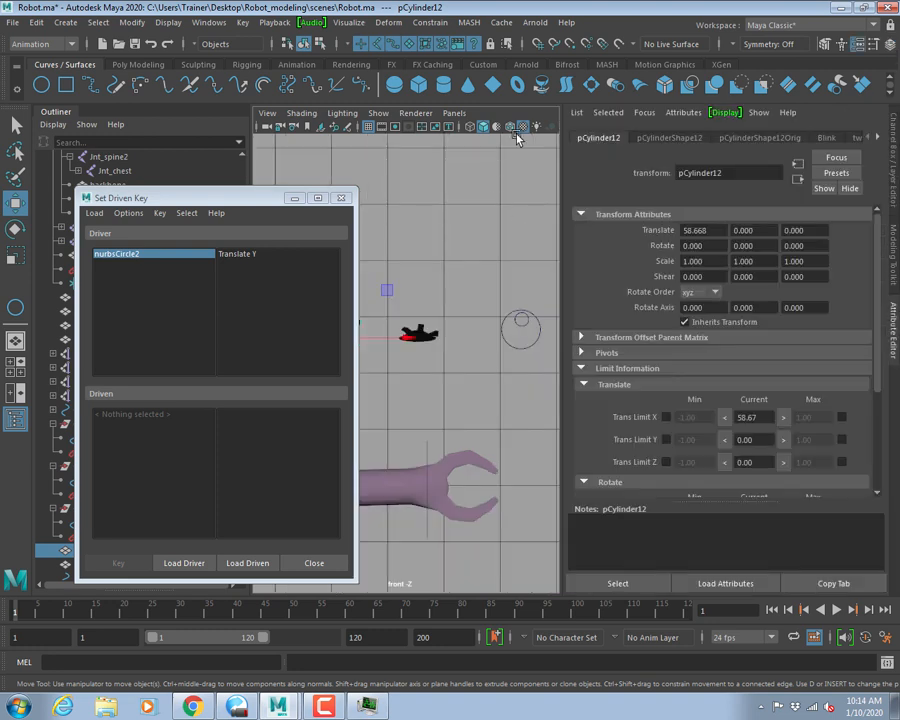
{"action": "left_click", "coordinate": [826, 137]}
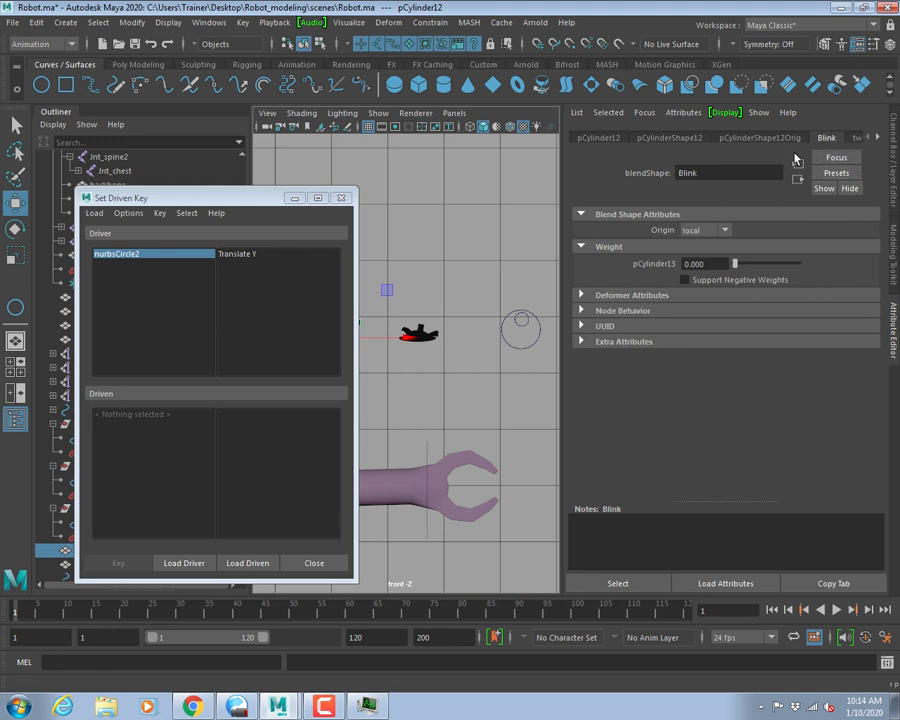
{"action": "left_click", "coordinate": [619, 585]}
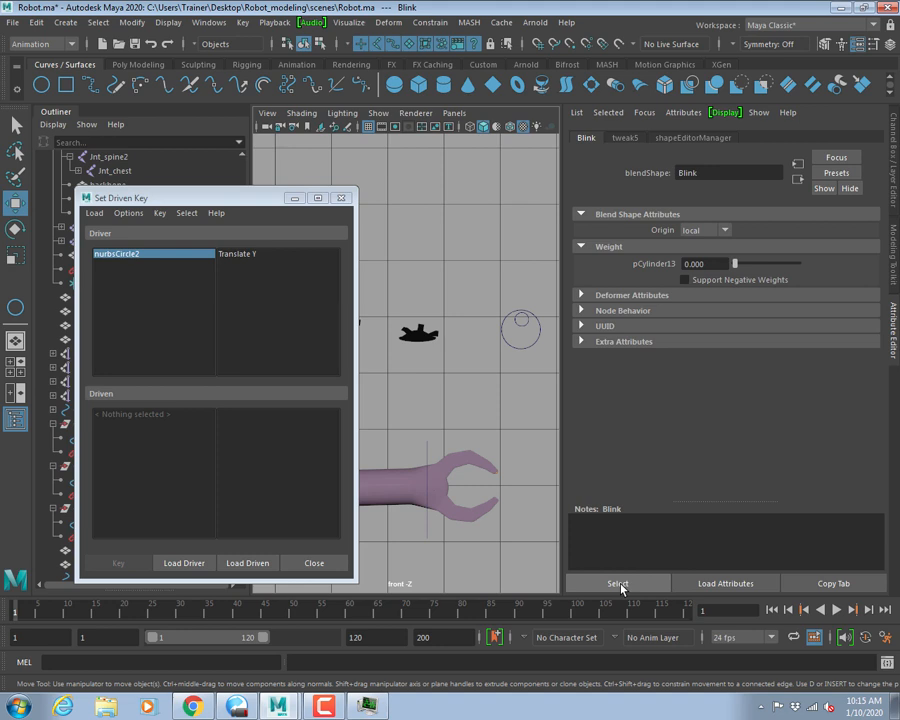
{"action": "left_click", "coordinate": [225, 196]}
{"action": "left_click_drag", "start_coordinate": [203, 190], "coordinate": [122, 184]}
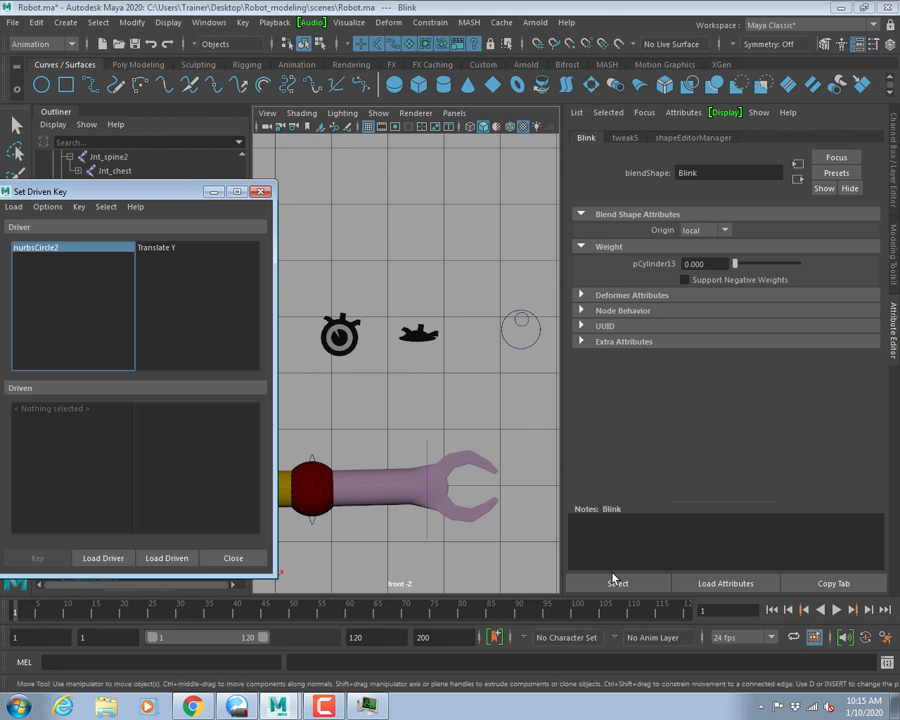
{"action": "left_click", "coordinate": [574, 584]}
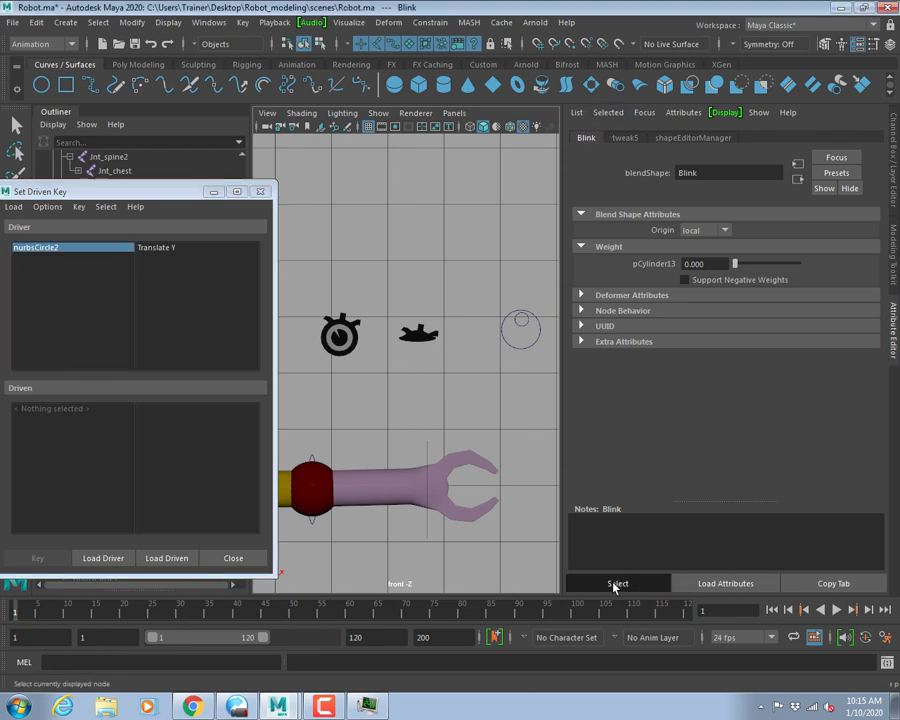
{"action": "left_click", "coordinate": [167, 558]}
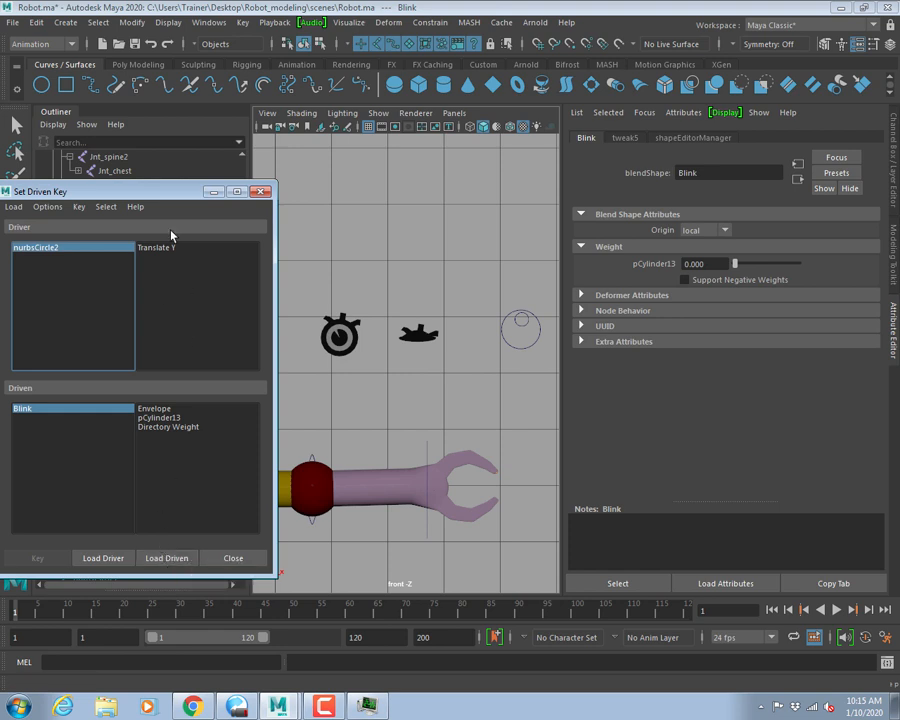
Set a driven key linking the circle's Translate Y to Blink's pCylinder13 weight in the open-eye pose.
{"action": "left_click_drag", "start_coordinate": [172, 193], "coordinate": [383, 154]}
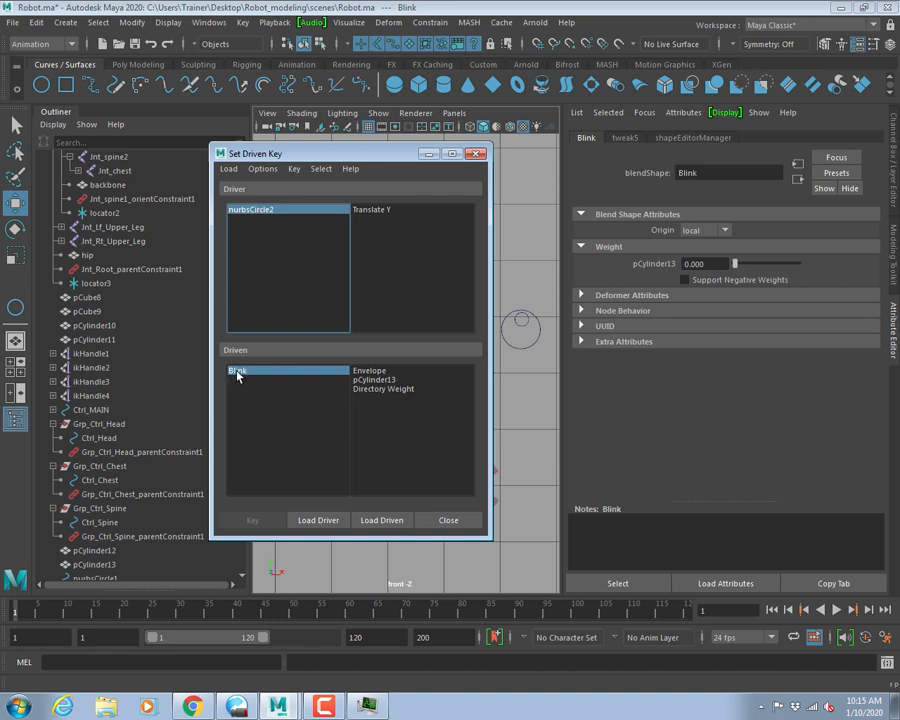
{"action": "left_click", "coordinate": [373, 210]}
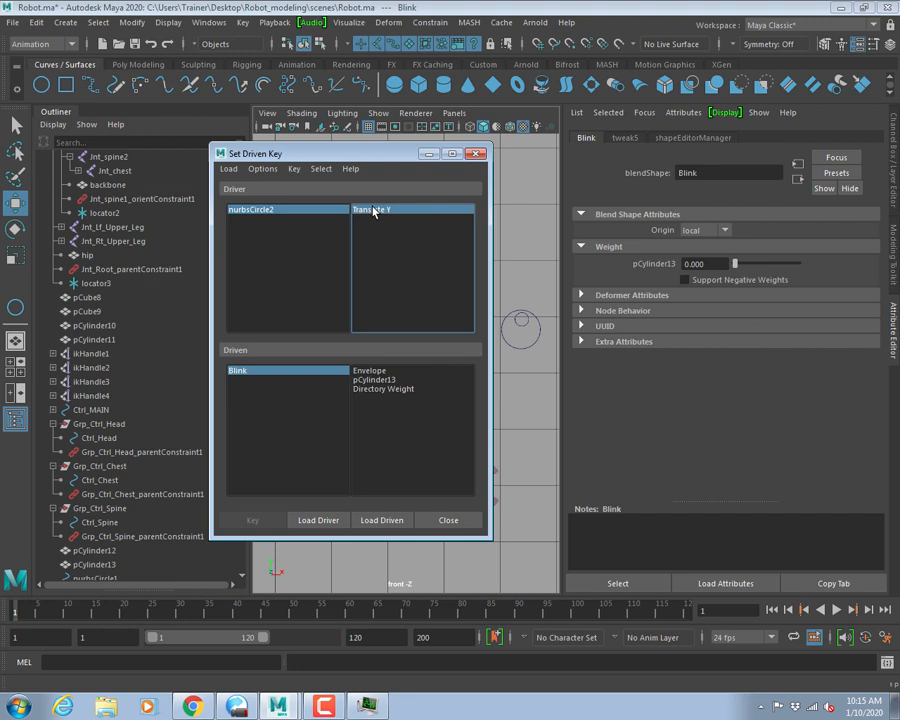
{"action": "left_click", "coordinate": [364, 380]}
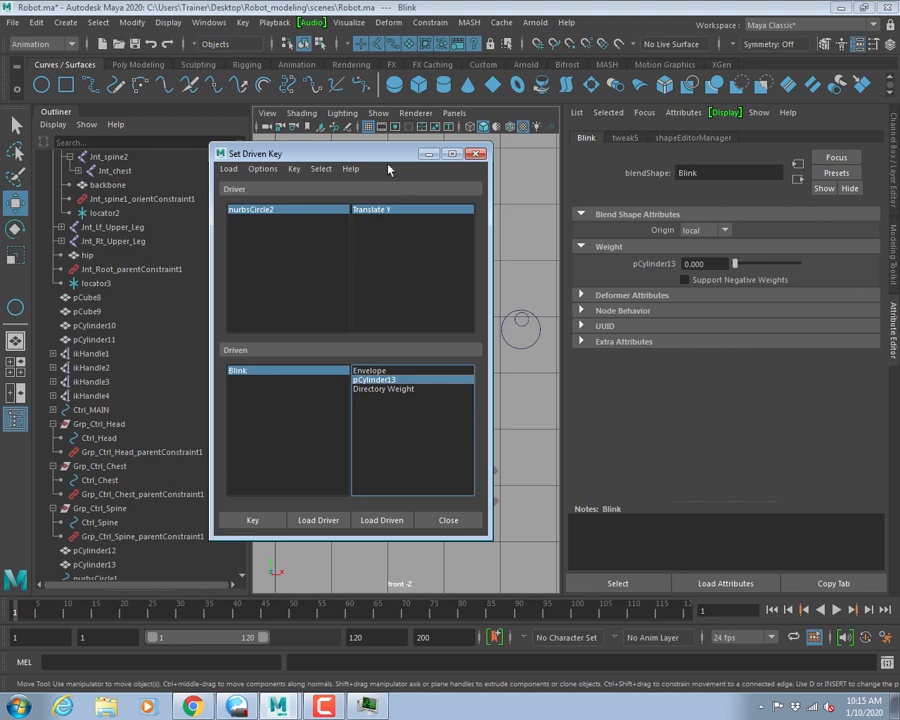
{"action": "left_click_drag", "start_coordinate": [385, 154], "coordinate": [187, 141]}
{"action": "left_click", "coordinate": [106, 513]}
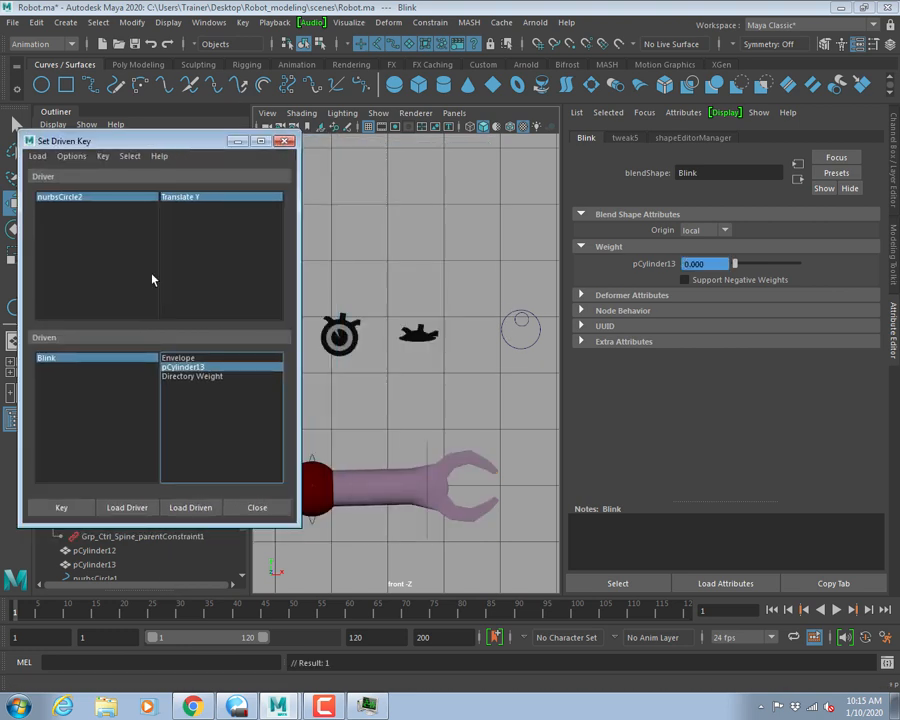
Select the driver circle and lower its Translate Y to the limit of -3.77.
{"action": "left_click", "coordinate": [58, 197]}
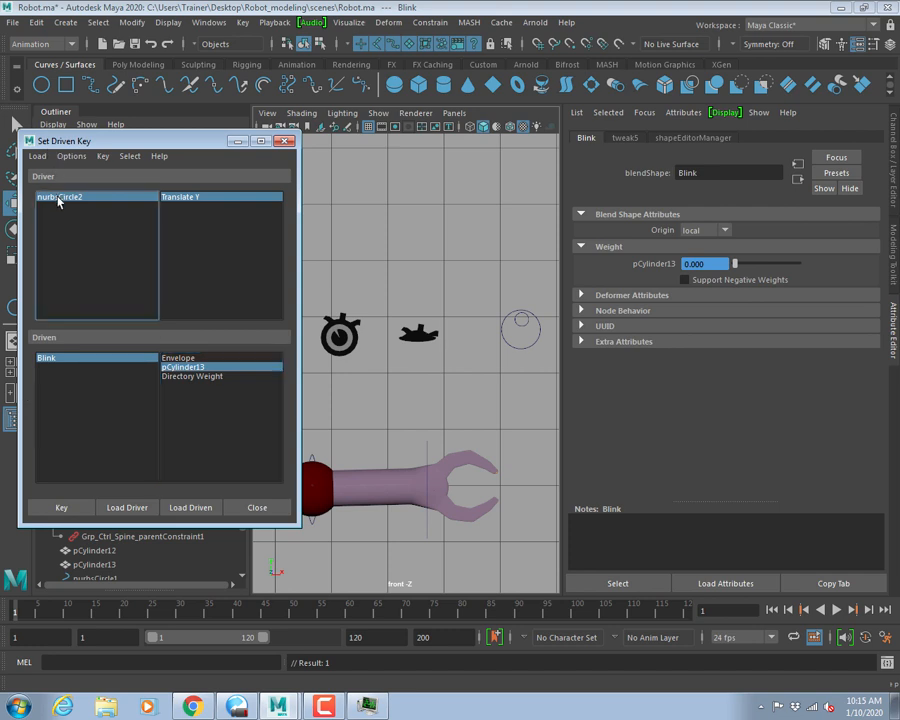
{"action": "left_click", "coordinate": [895, 185]}
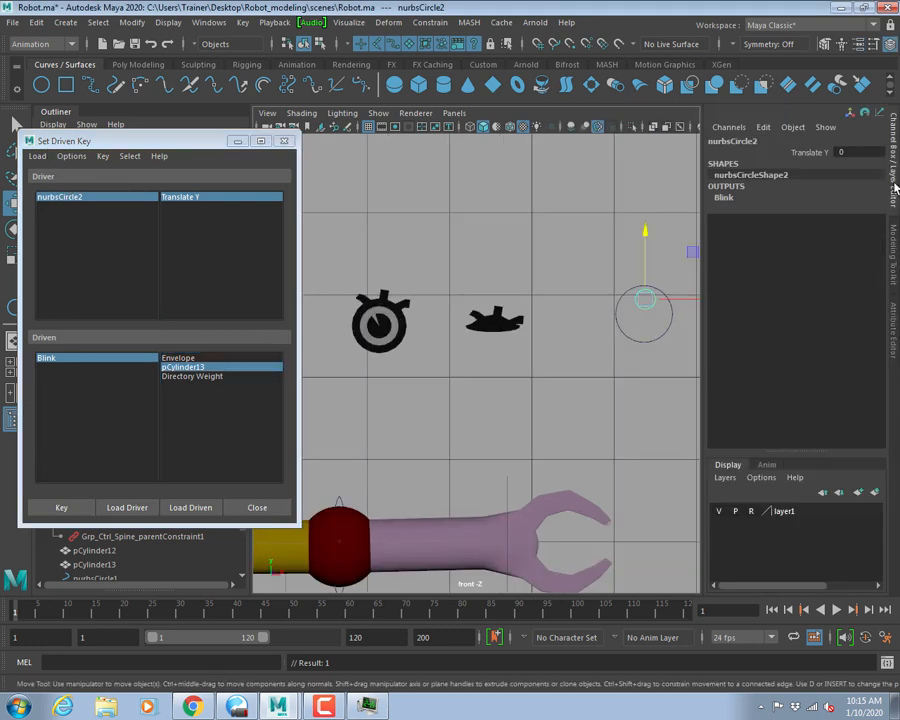
{"action": "left_click", "coordinate": [806, 153]}
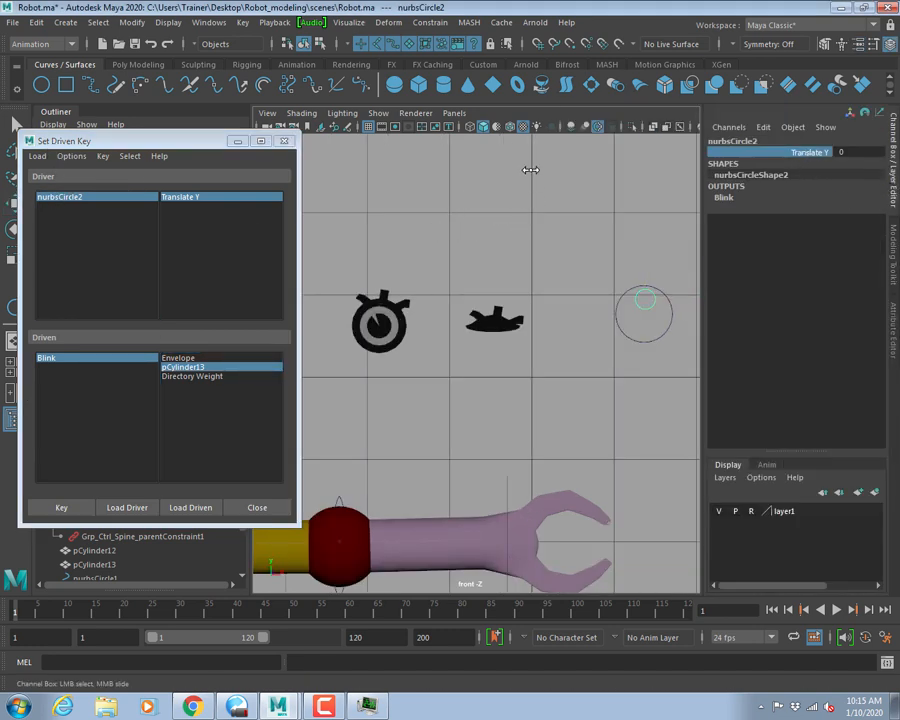
{"action": "middle_click_drag", "start_coordinate": [584, 186], "coordinate": [444, 209]}
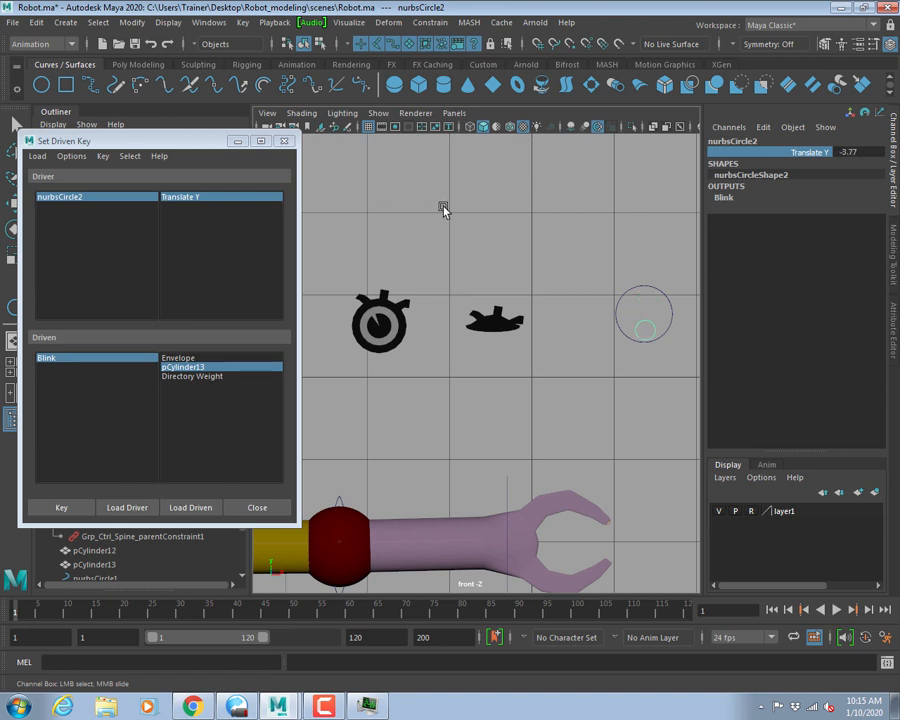
Raise Blink's pCylinder13 weight to 1, set the second driven key, and close the Set Driven Key window.
{"action": "left_click", "coordinate": [40, 359]}
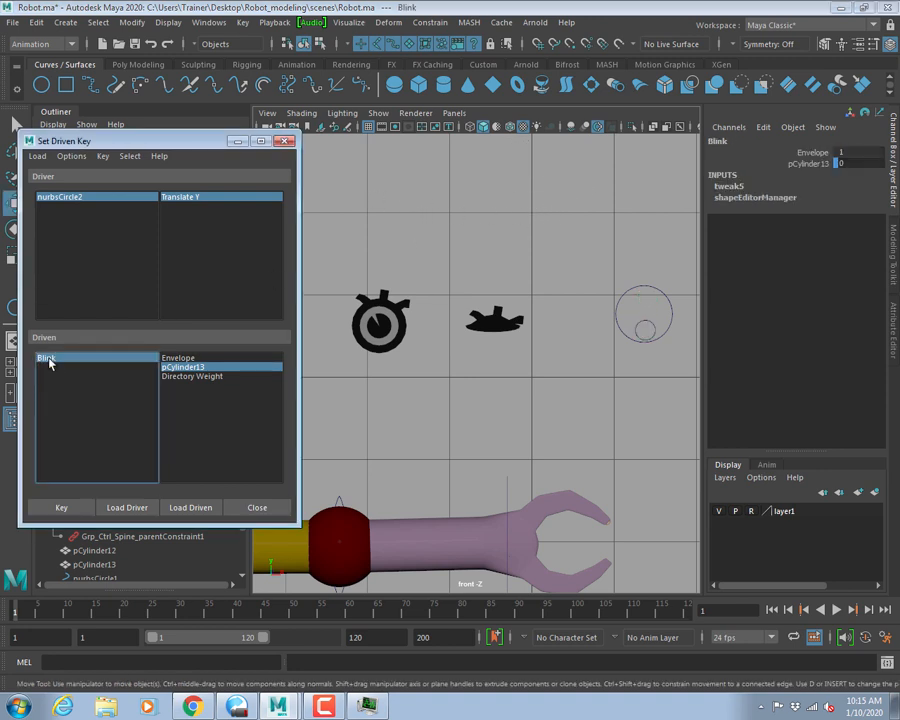
{"action": "left_click", "coordinate": [806, 163]}
{"action": "middle_click_drag", "start_coordinate": [380, 205], "coordinate": [426, 205]}
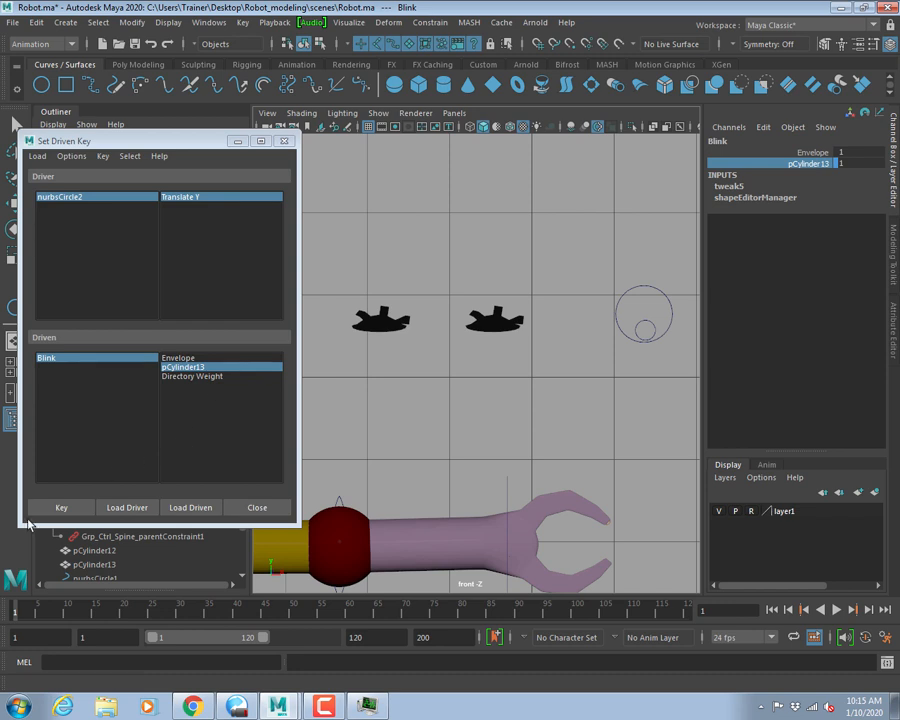
{"action": "left_click", "coordinate": [61, 508]}
{"action": "left_click", "coordinate": [257, 507]}
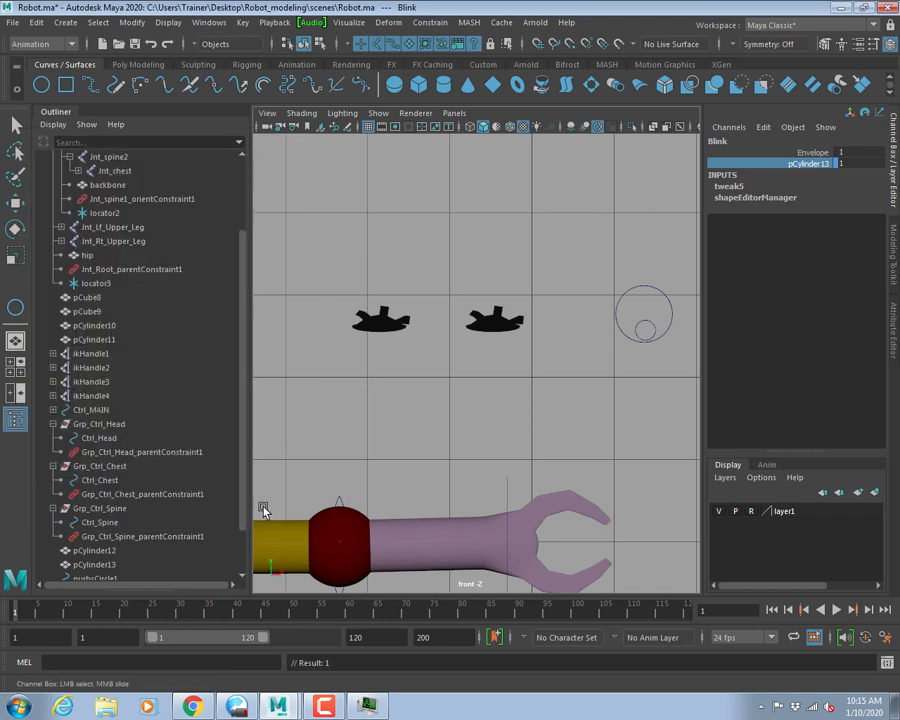
Test the driven blink by moving the small circle up to Translate Y 0, and briefly run playback.
{"action": "left_click", "coordinate": [648, 322]}
{"action": "key", "text": "w"}
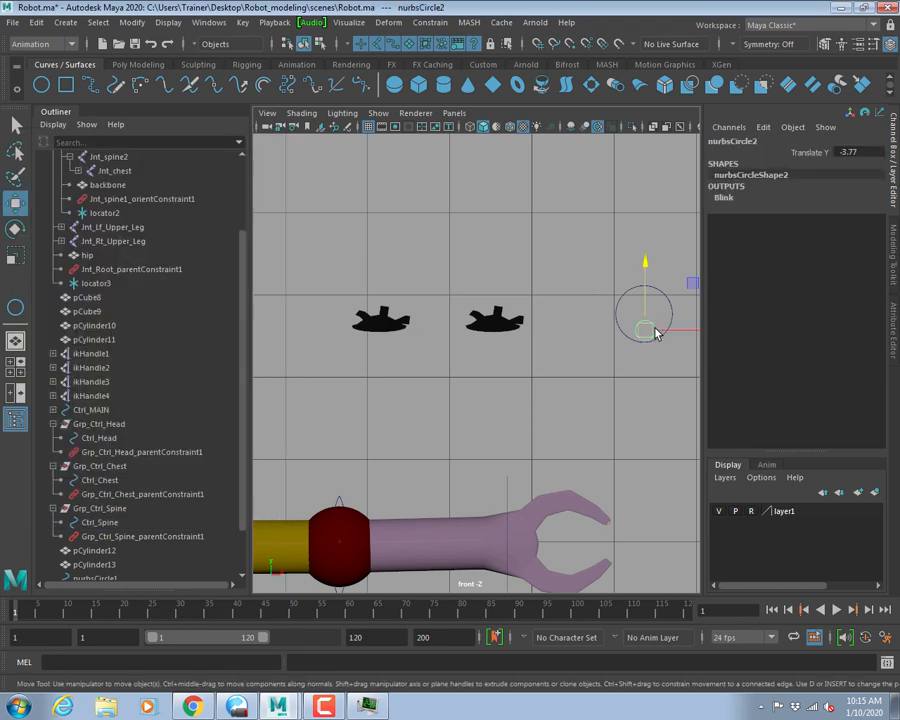
{"action": "mouse_move", "coordinate": [648, 263]}
{"action": "left_mouse_down"}
{"action": "mouse_move", "coordinate": [642, 258]}
{"action": "mouse_move", "coordinate": [648, 272]}
{"action": "mouse_move", "coordinate": [644, 230]}
{"action": "mouse_move", "coordinate": [659, 270]}
{"action": "mouse_move", "coordinate": [661, 241]}
{"action": "mouse_move", "coordinate": [655, 267]}
{"action": "mouse_move", "coordinate": [654, 249]}
{"action": "left_mouse_up"}
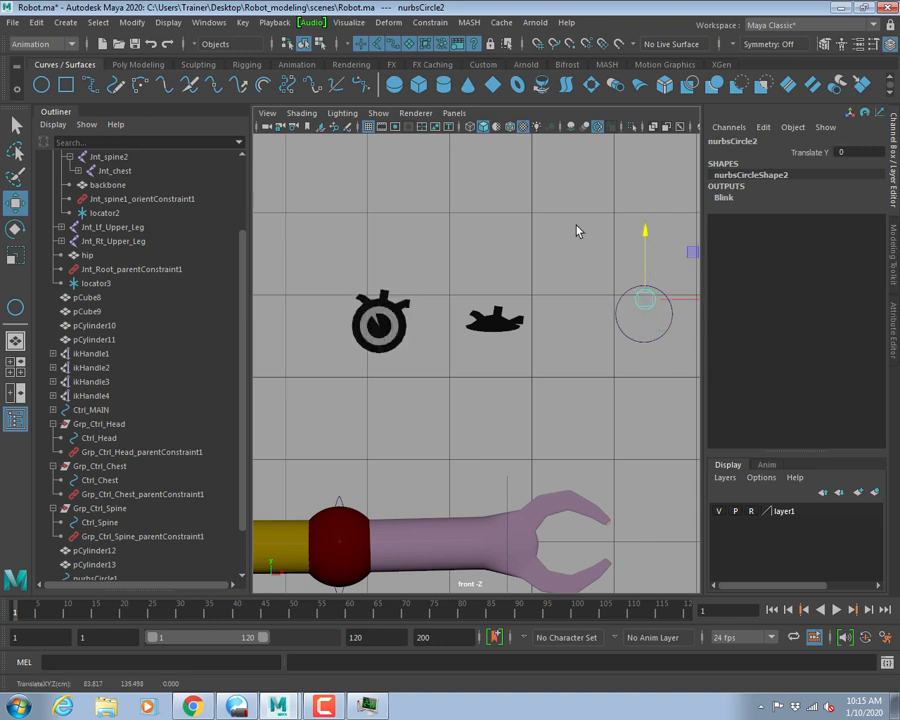
{"action": "key", "text": "alt+v"}
{"action": "key", "text": "alt+v"}
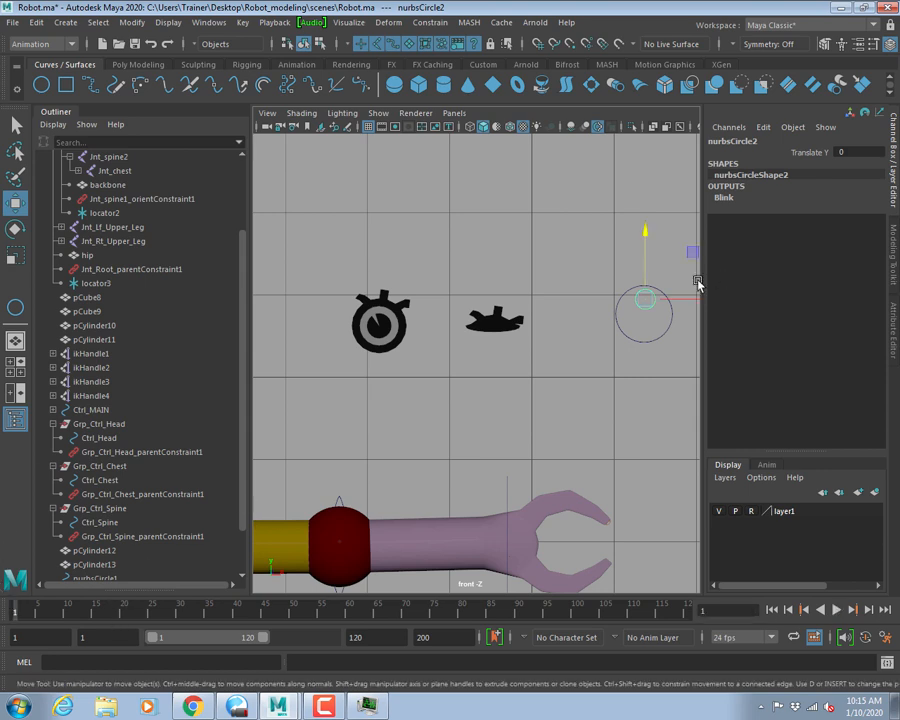
Key the small circle at Translate Y 0 on frames 1 and 5, and at -3.77 on frame 7.
{"action": "left_click", "coordinate": [36, 612]}
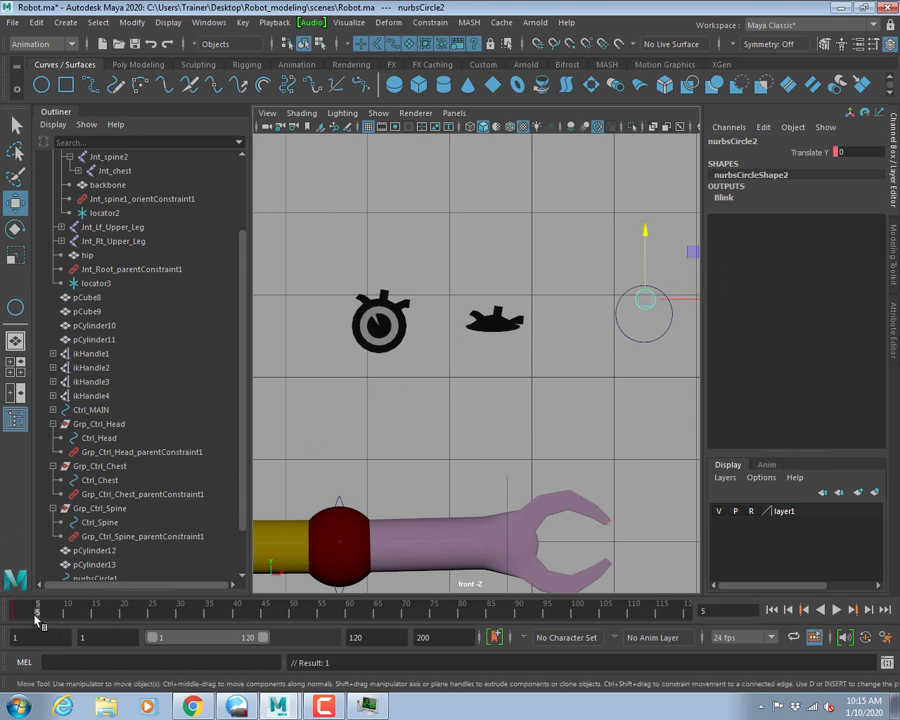
{"action": "left_click", "coordinate": [869, 610]}
{"action": "left_click", "coordinate": [869, 610]}
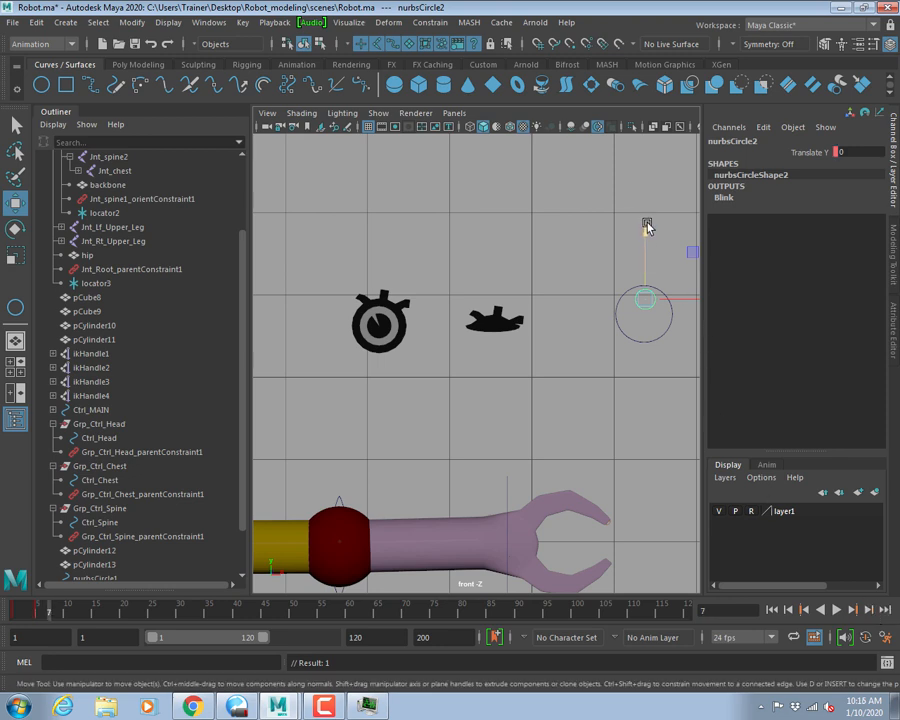
{"action": "left_click_drag", "start_coordinate": [647, 226], "coordinate": [633, 362]}
{"action": "key", "text": "s"}
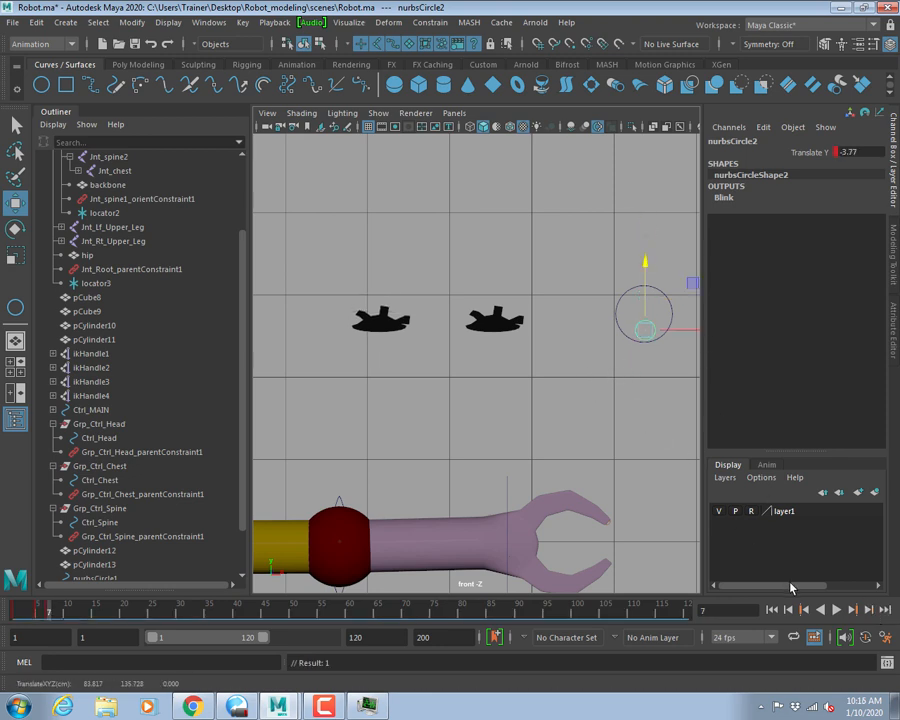
Move the small circle back up to Translate Y 0 on frame 9 and key it.
{"action": "left_click", "coordinate": [869, 610]}
{"action": "left_click", "coordinate": [869, 610]}
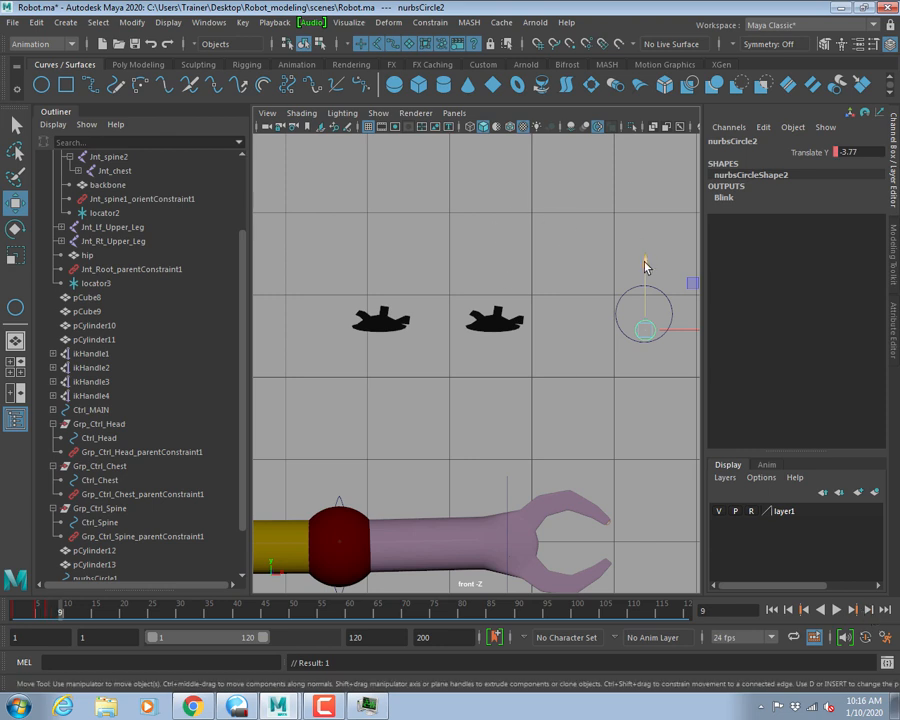
{"action": "left_click_drag", "start_coordinate": [645, 266], "coordinate": [643, 217]}
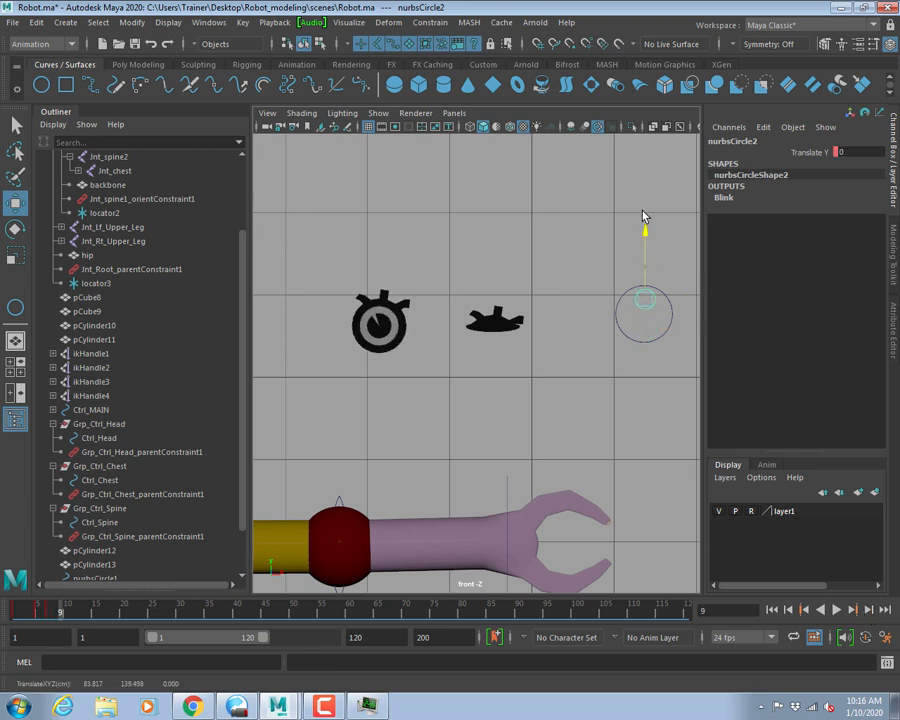
Copy the small circle's blink keys from the range of frames 1 to 13, and go to frame 14.
{"action": "left_click", "coordinate": [96, 613]}
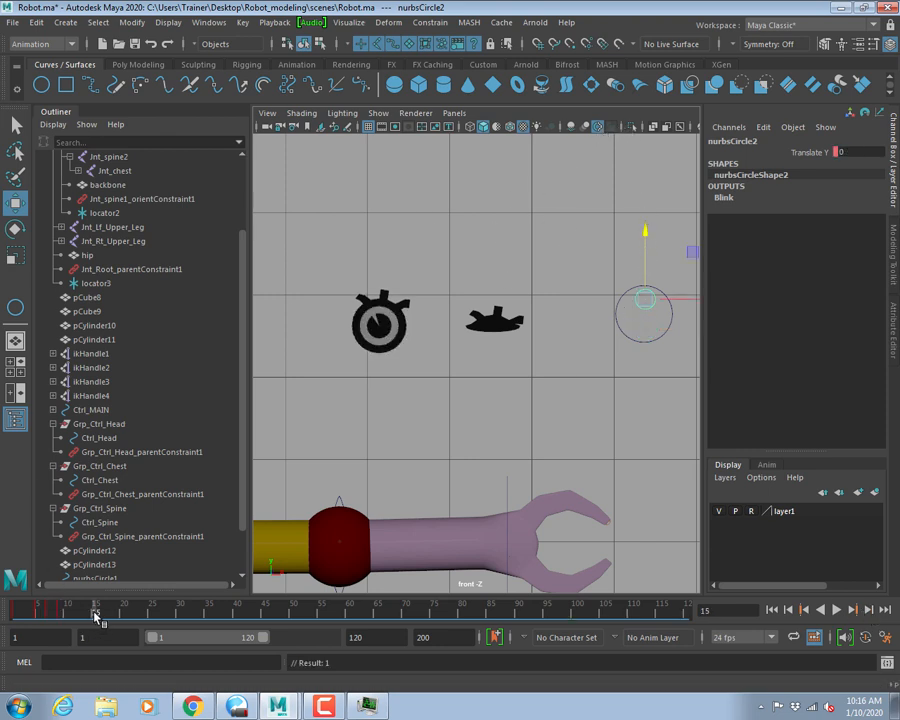
{"action": "mouse_move", "coordinate": [72, 612]}
{"action": "left_mouse_down"}
{"action": "mouse_move", "coordinate": [0, 612]}
{"action": "mouse_move", "coordinate": [96, 612]}
{"action": "mouse_move", "coordinate": [12, 612]}
{"action": "left_mouse_up"}
{"action": "right_click", "coordinate": [55, 613]}
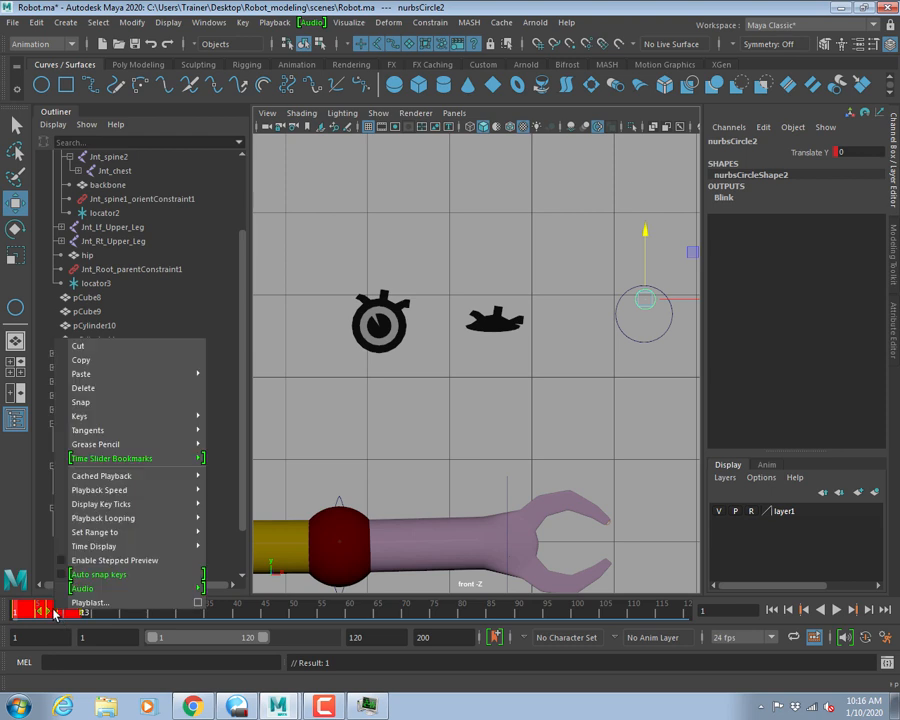
{"action": "left_click", "coordinate": [112, 360]}
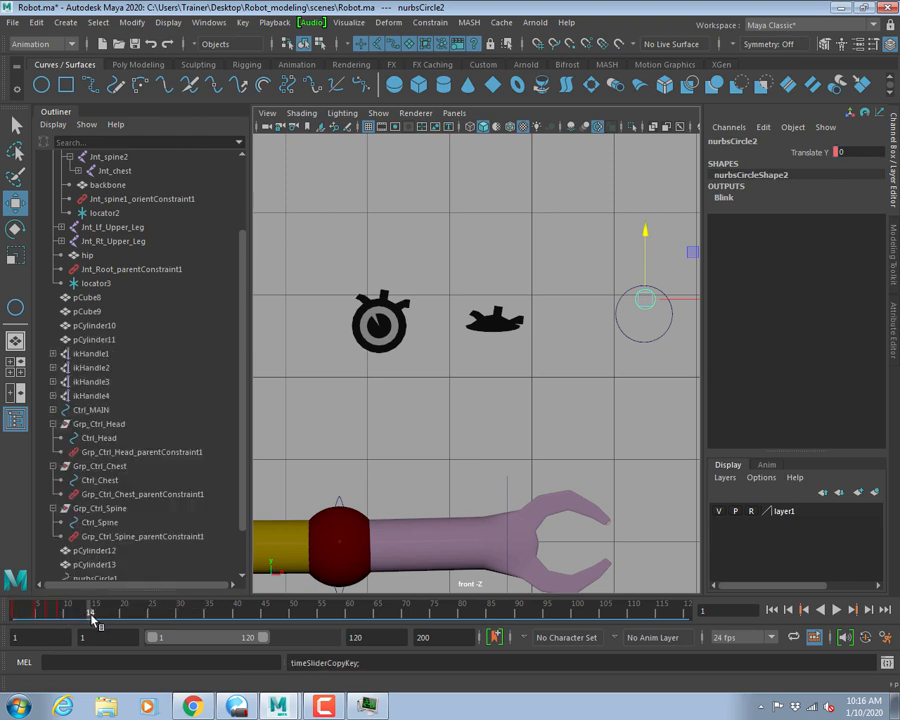
{"action": "left_click", "coordinate": [93, 614]}
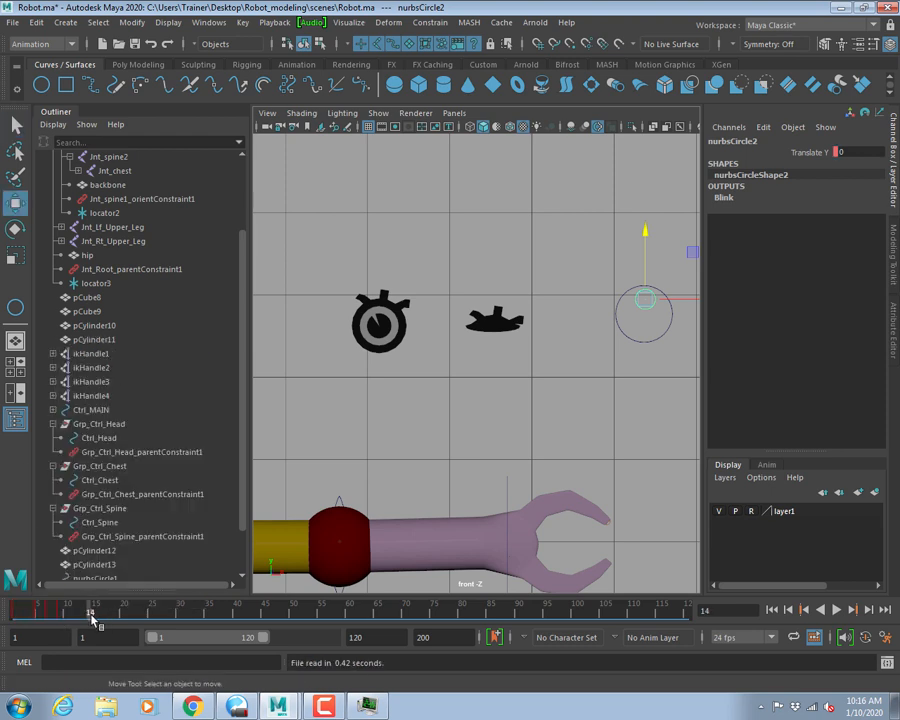
Try a general paste at frame 14, and undo it.
{"action": "key", "text": "ctrl+v"}
{"action": "key", "text": "ctrl+z"}
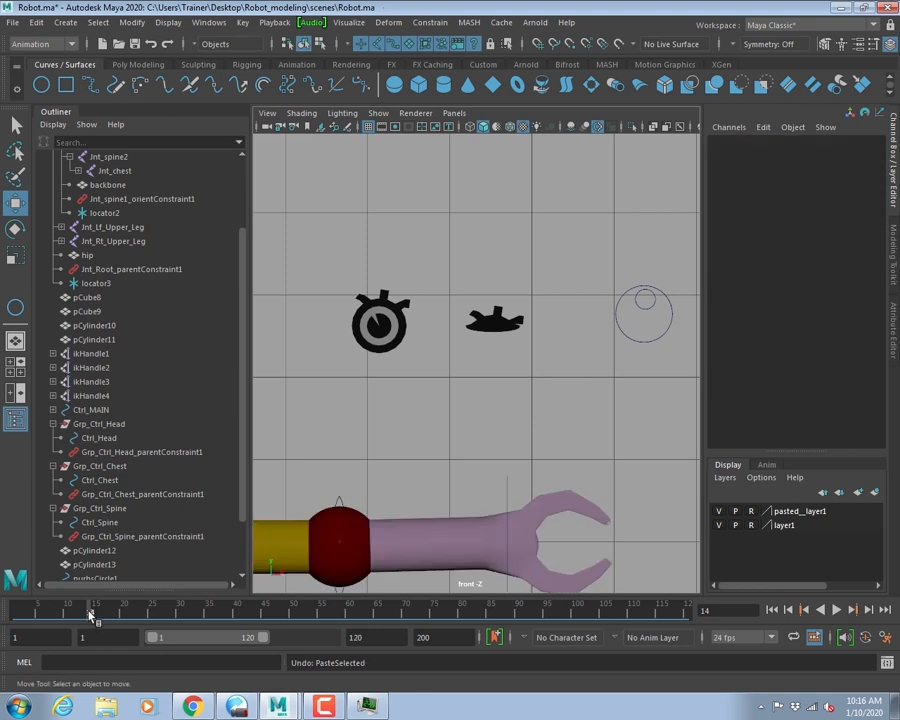
Select the small circle and paste its copied blink keys at frames 14, 28 and 42.
{"action": "left_click", "coordinate": [642, 298]}
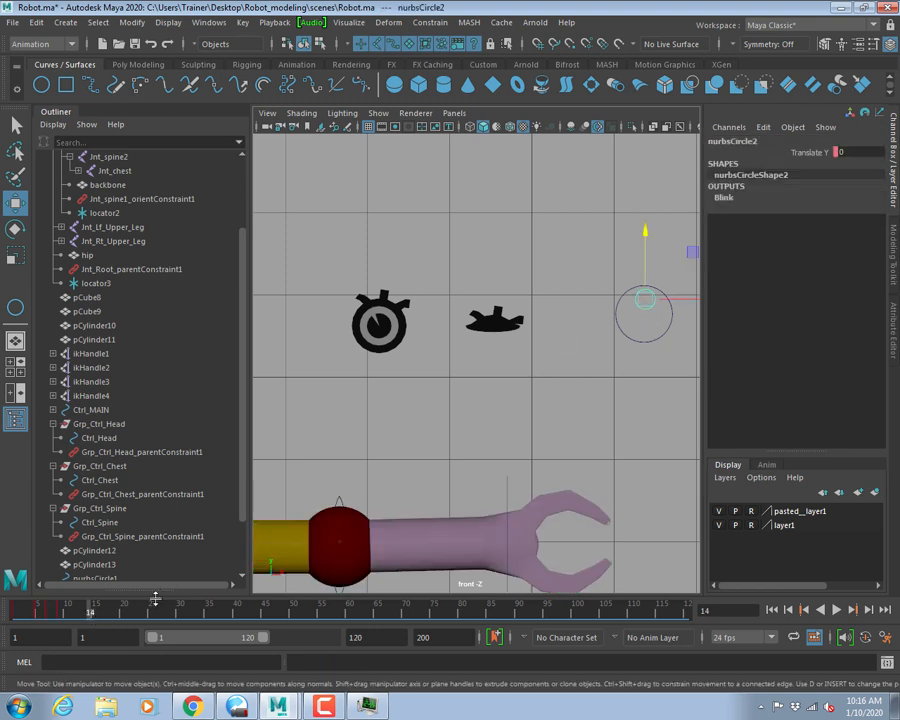
{"action": "right_click", "coordinate": [104, 608]}
{"action": "mouse_move", "coordinate": [150, 374]}
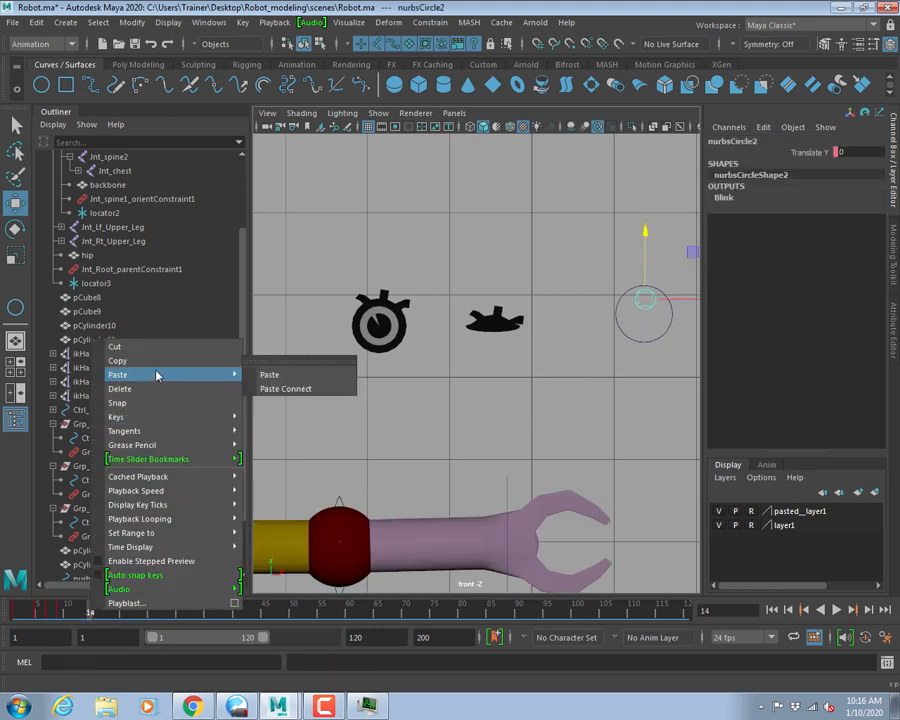
{"action": "left_click", "coordinate": [283, 376]}
{"action": "left_click", "coordinate": [170, 613]}
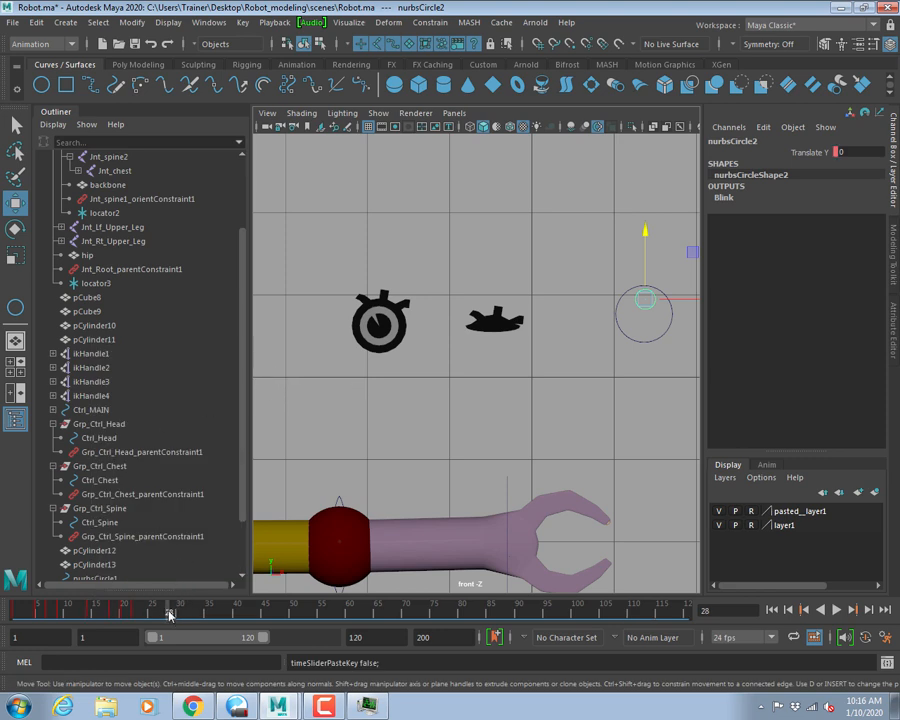
{"action": "right_click", "coordinate": [170, 613]}
{"action": "mouse_move", "coordinate": [308, 372]}
{"action": "left_click", "coordinate": [340, 372]}
{"action": "left_click", "coordinate": [250, 612]}
{"action": "right_click", "coordinate": [251, 613]}
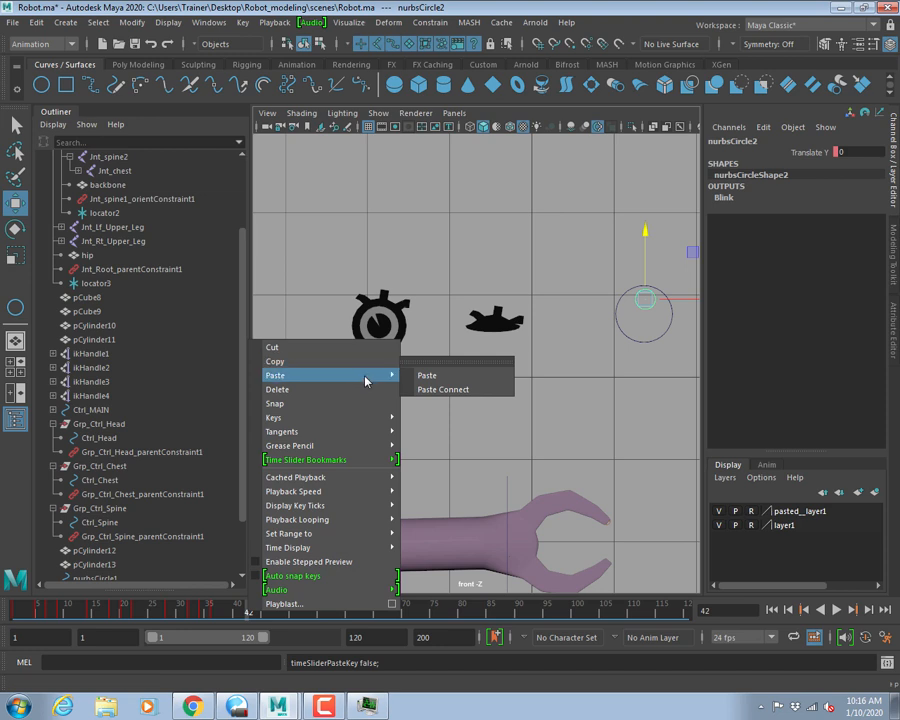
{"action": "left_click", "coordinate": [425, 375]}
Play the repeated blinks from frame 1 and stop the playback.
{"action": "left_click", "coordinate": [775, 610]}
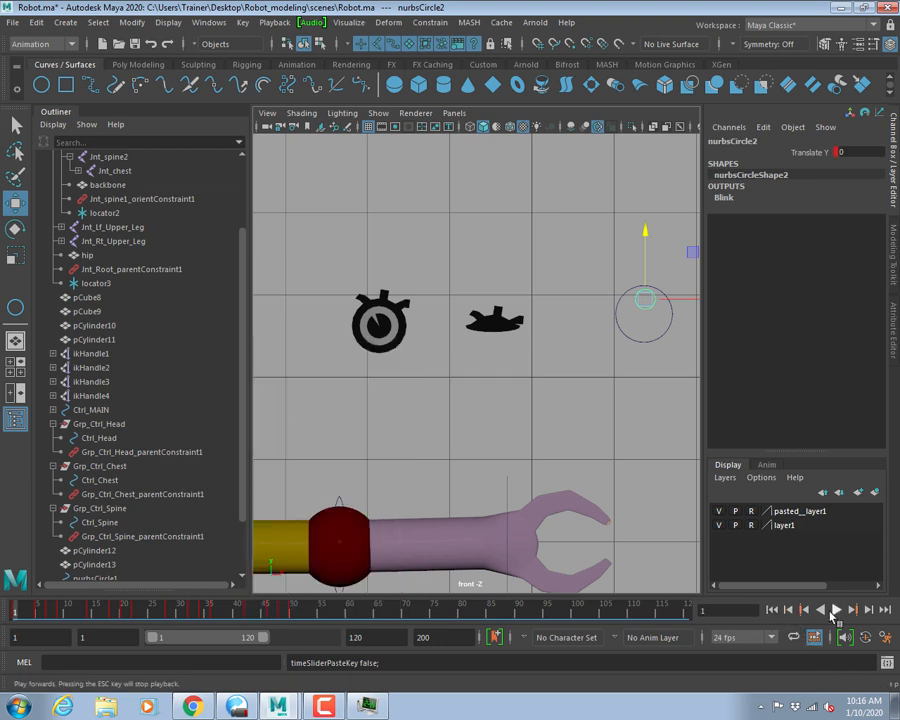
{"action": "left_click", "coordinate": [836, 610]}
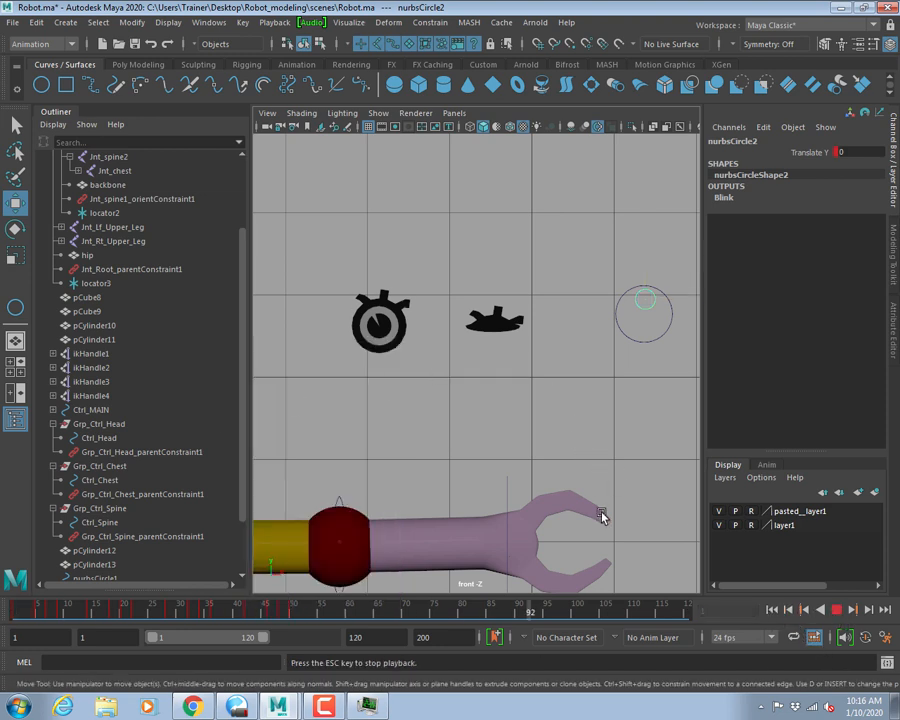
{"action": "left_click", "coordinate": [836, 610]}
Choose a playback speed for the animation, and playblast the blinks.
{"action": "right_click", "coordinate": [560, 610]}
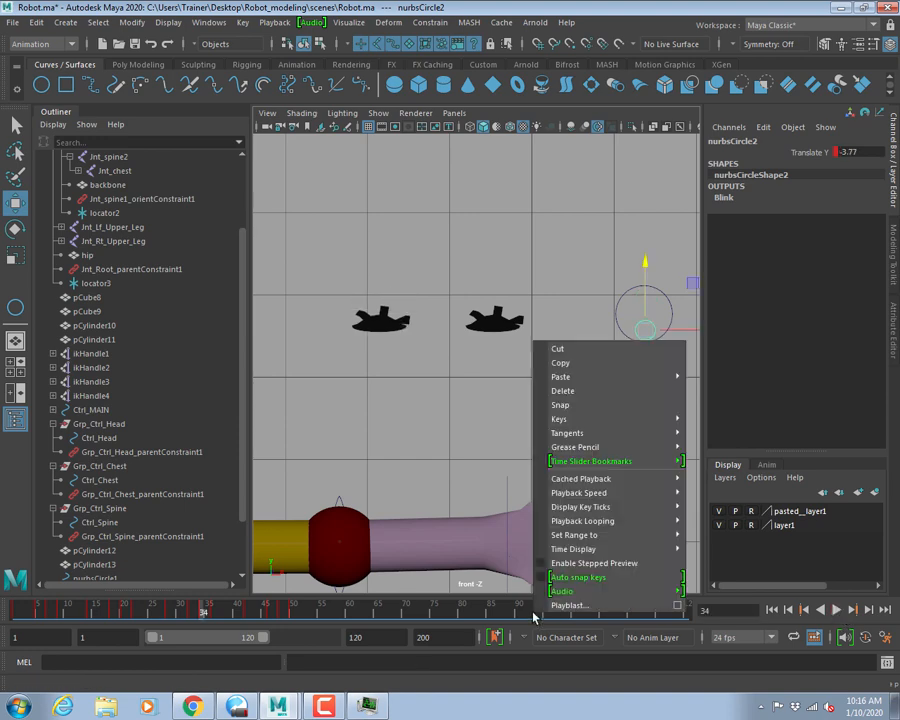
{"action": "mouse_move", "coordinate": [610, 483]}
{"action": "left_click", "coordinate": [760, 488]}
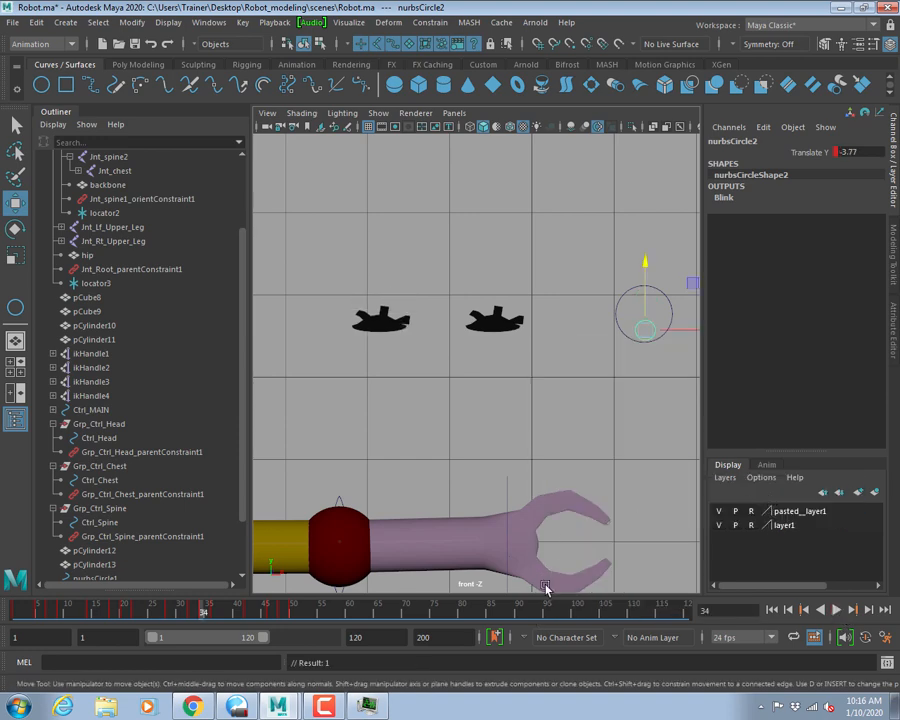
{"action": "right_click", "coordinate": [546, 589]}
{"action": "left_click", "coordinate": [566, 605]}
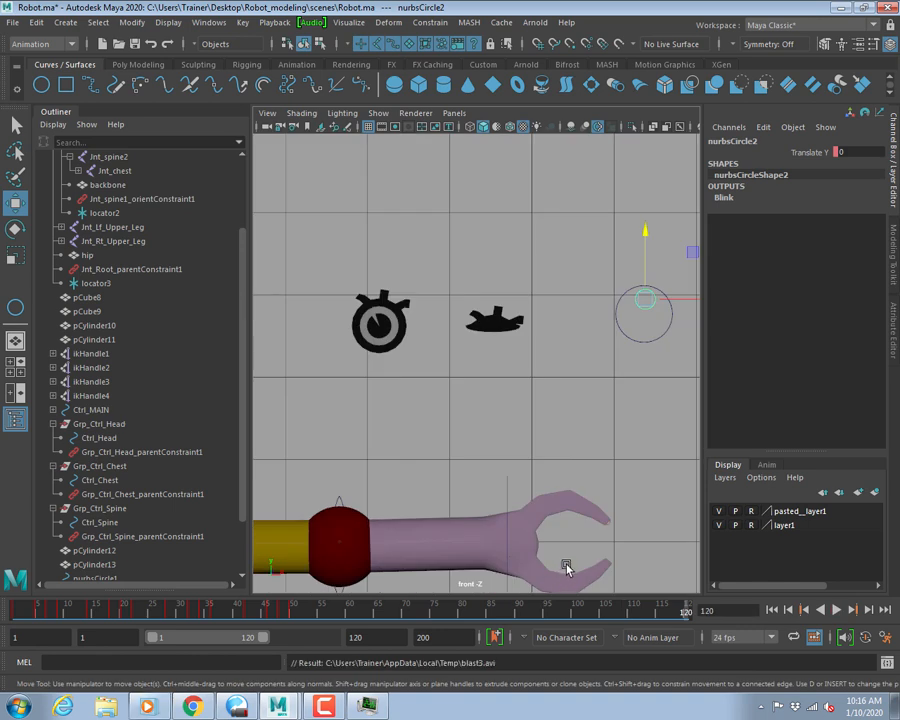
Choose the playback speed again and replay the blinks from frame 1.
{"action": "right_click", "coordinate": [550, 606]}
{"action": "mouse_move", "coordinate": [647, 484]}
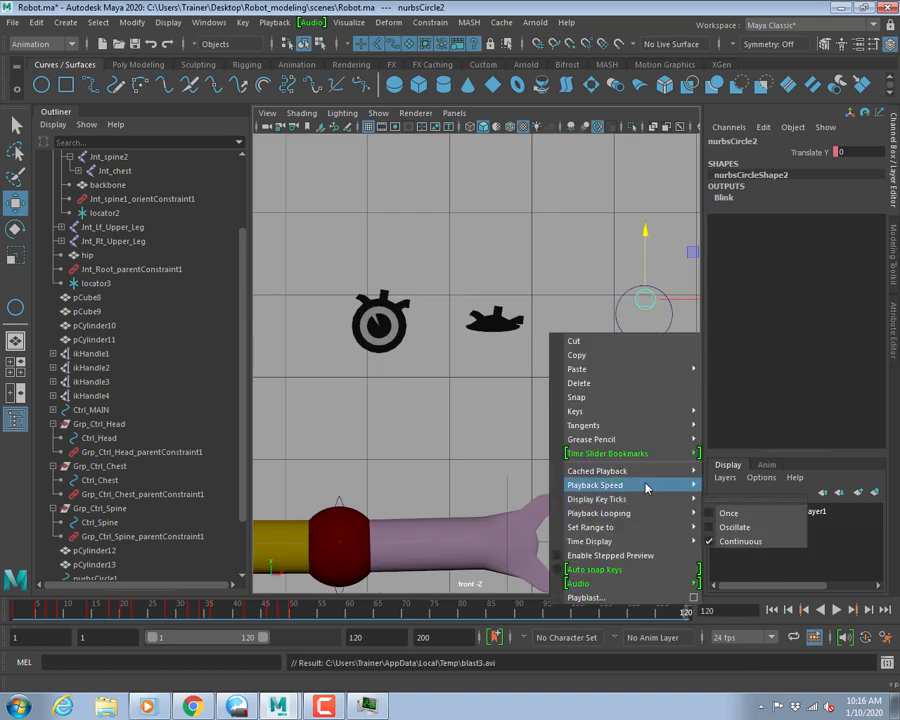
{"action": "left_click", "coordinate": [740, 486]}
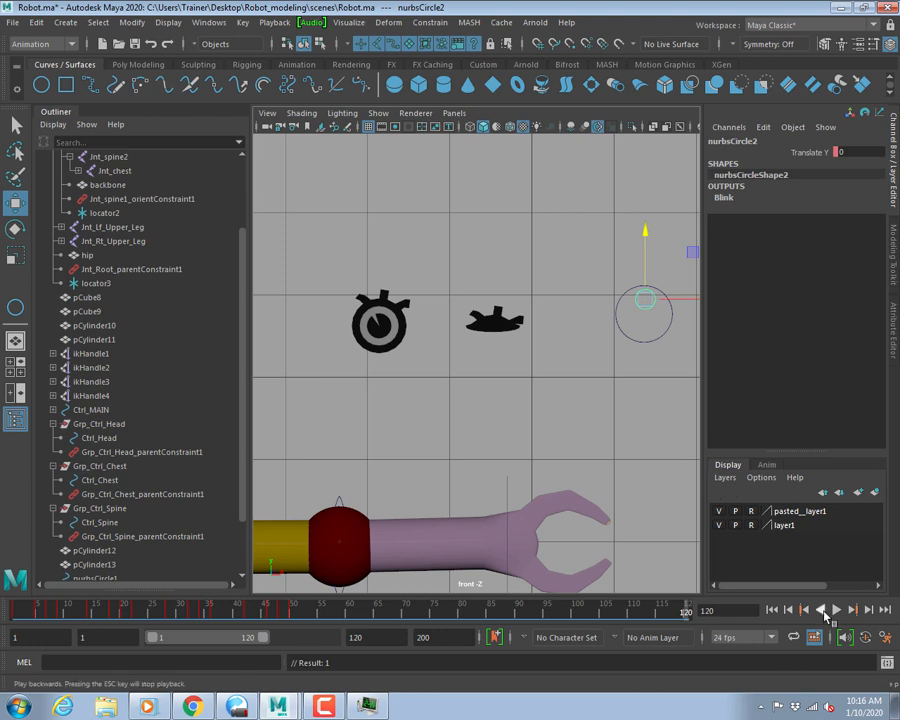
{"action": "left_click", "coordinate": [772, 609]}
{"action": "left_click", "coordinate": [837, 614]}
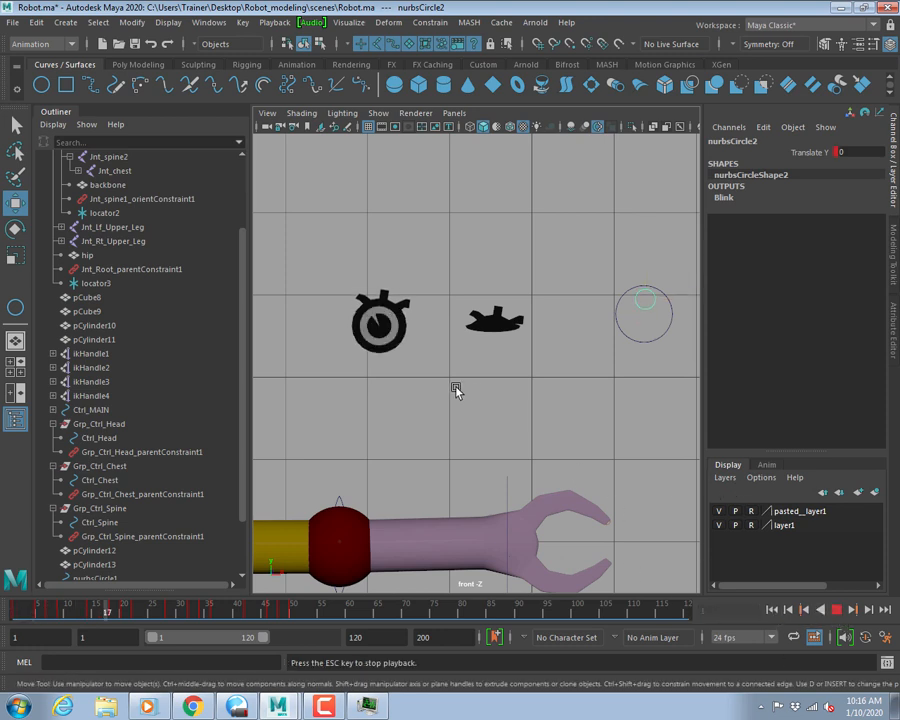
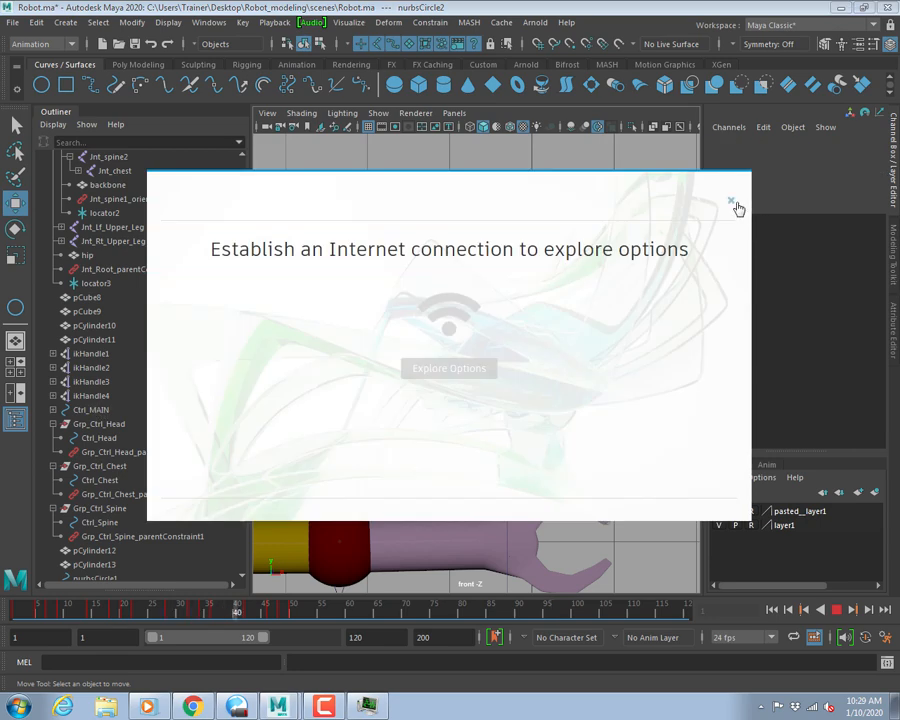
Dismiss the internet connection notice, and select the two blink circles beside the robot.
{"action": "left_click", "coordinate": [736, 204]}
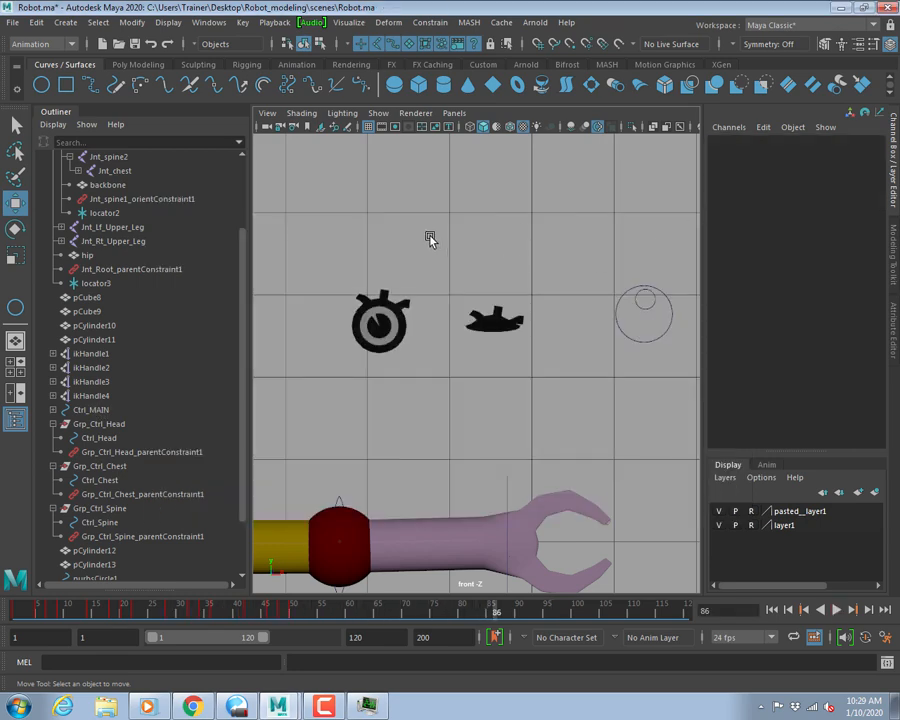
{"action": "scroll", "coordinate": [519, 325], "scroll_direction": "down", "scroll_amount": 5}
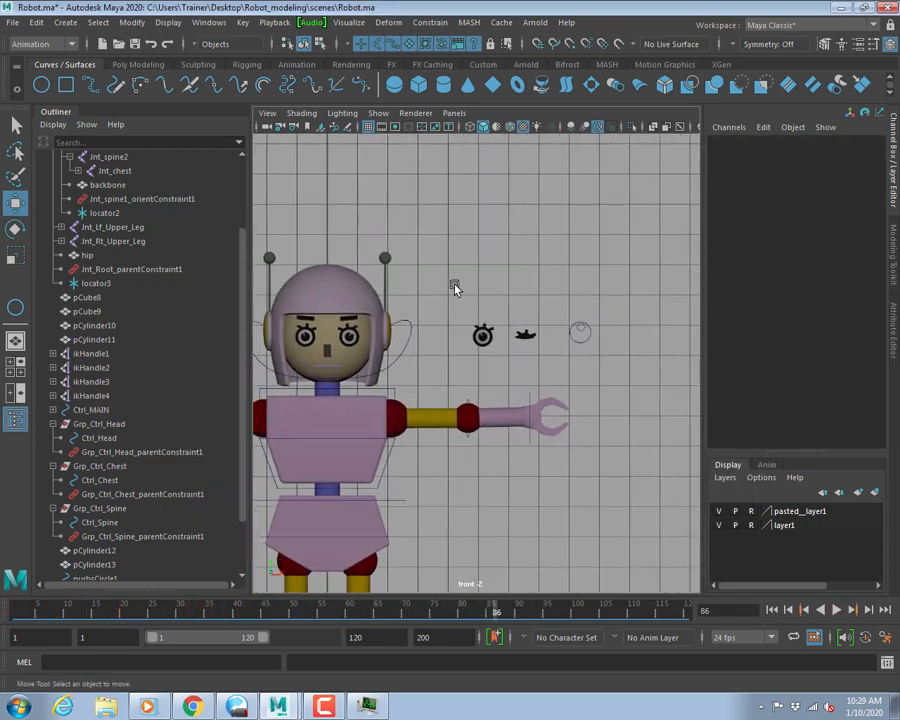
{"action": "scroll", "coordinate": [484, 322], "scroll_direction": "up", "scroll_amount": 5}
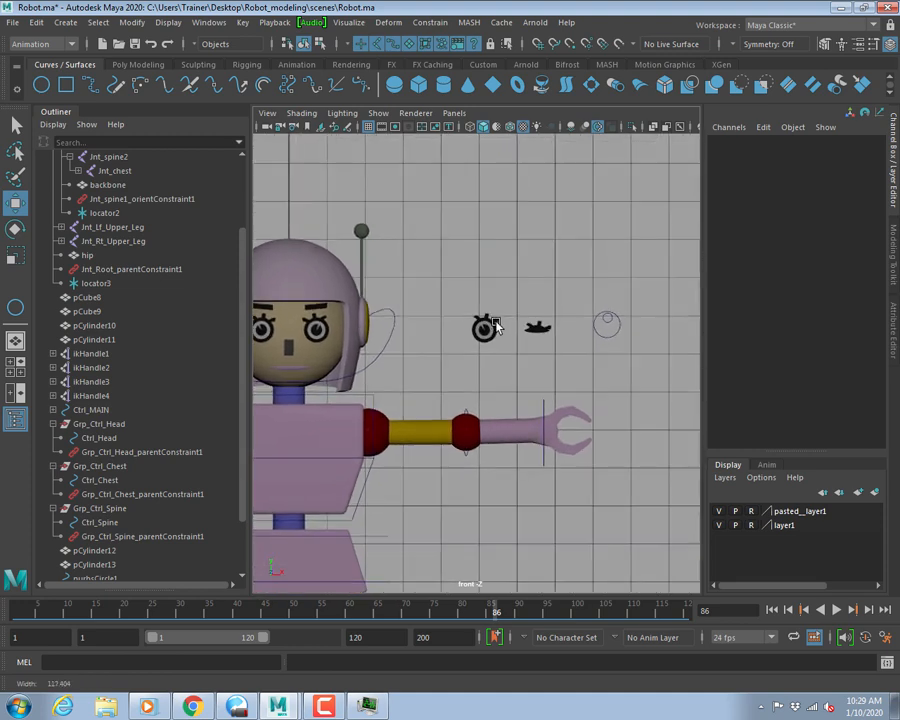
{"action": "left_click_drag", "start_coordinate": [607, 297], "coordinate": [659, 362]}
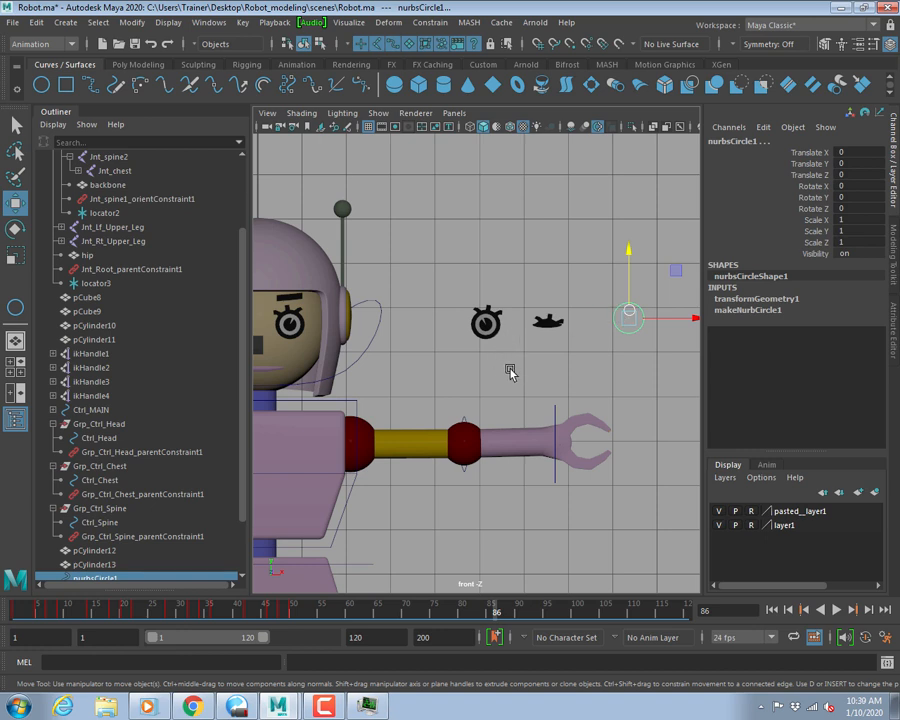
Try rotating the head control Ctrl_Head, and undo the rotation.
{"action": "middle_click_drag", "start_coordinate": [510, 372], "coordinate": [566, 370], "text": "alt"}
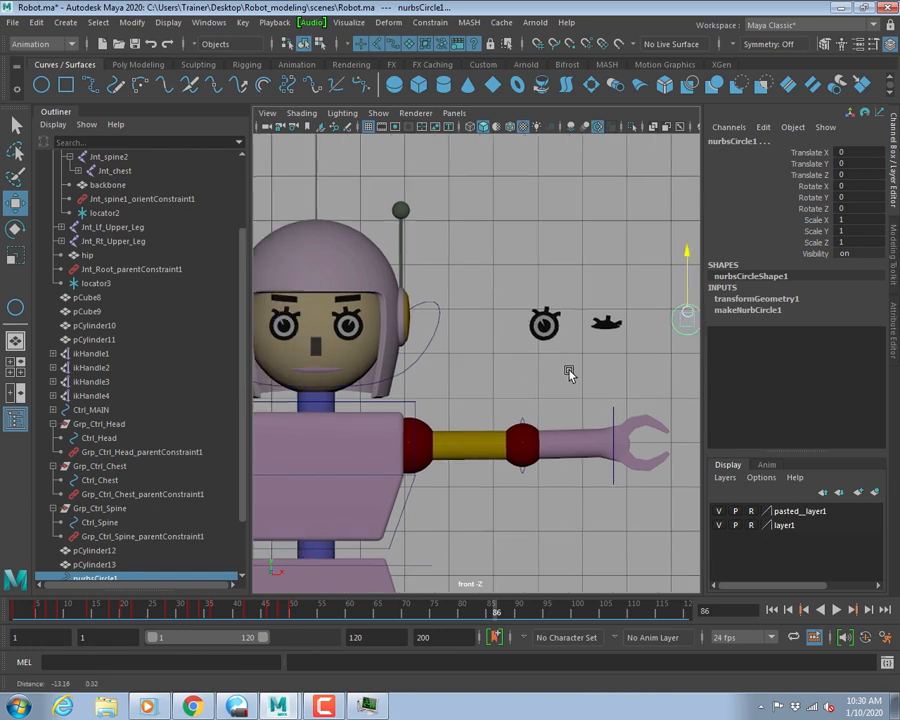
{"action": "left_click", "coordinate": [421, 322]}
{"action": "key", "text": "e"}
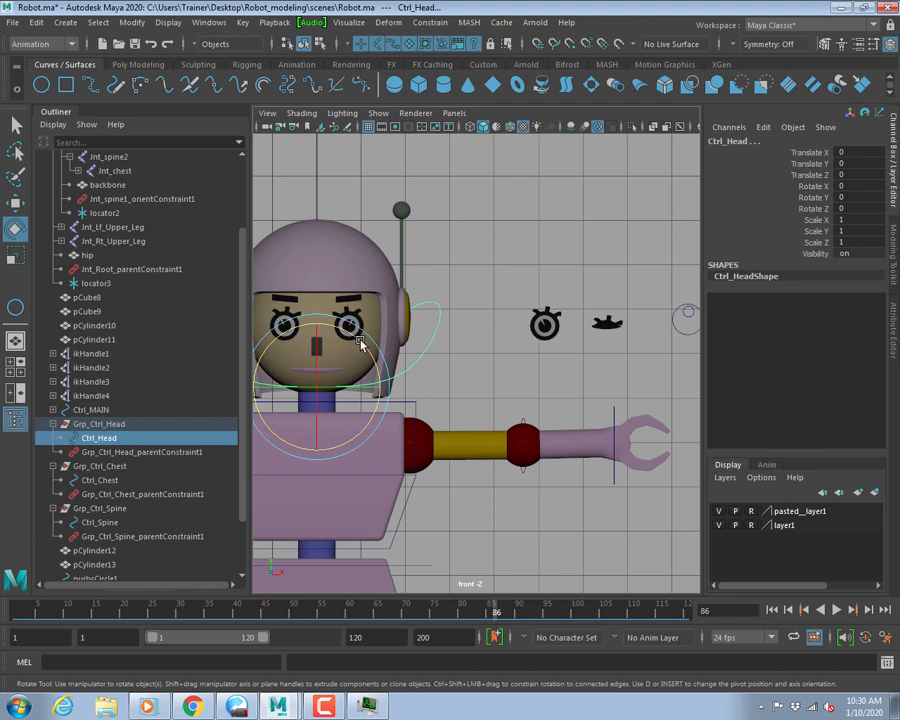
{"action": "mouse_move", "coordinate": [364, 343]}
{"action": "left_mouse_down"}
{"action": "mouse_move", "coordinate": [364, 362]}
{"action": "mouse_move", "coordinate": [366, 349]}
{"action": "left_mouse_up"}
{"action": "key", "text": "ctrl+z"}
Delete the separate open and closed demo eyes together with the two blink circles beside the robot.
{"action": "middle_click_drag", "start_coordinate": [511, 353], "coordinate": [396, 340], "text": "alt"}
{"action": "left_click_drag", "start_coordinate": [363, 257], "coordinate": [588, 358]}
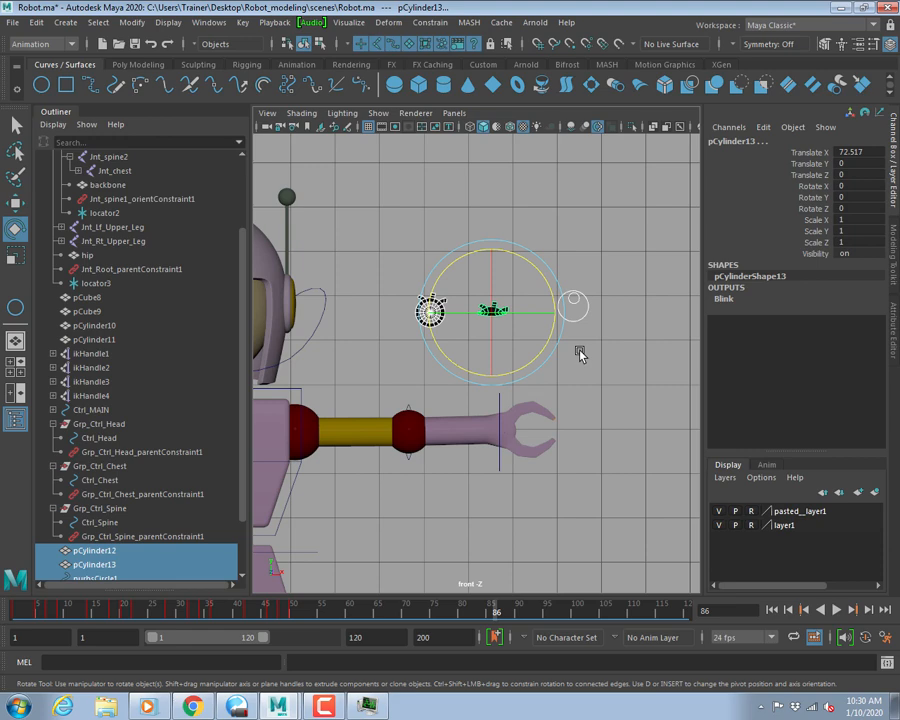
{"action": "left_click", "coordinate": [580, 355]}
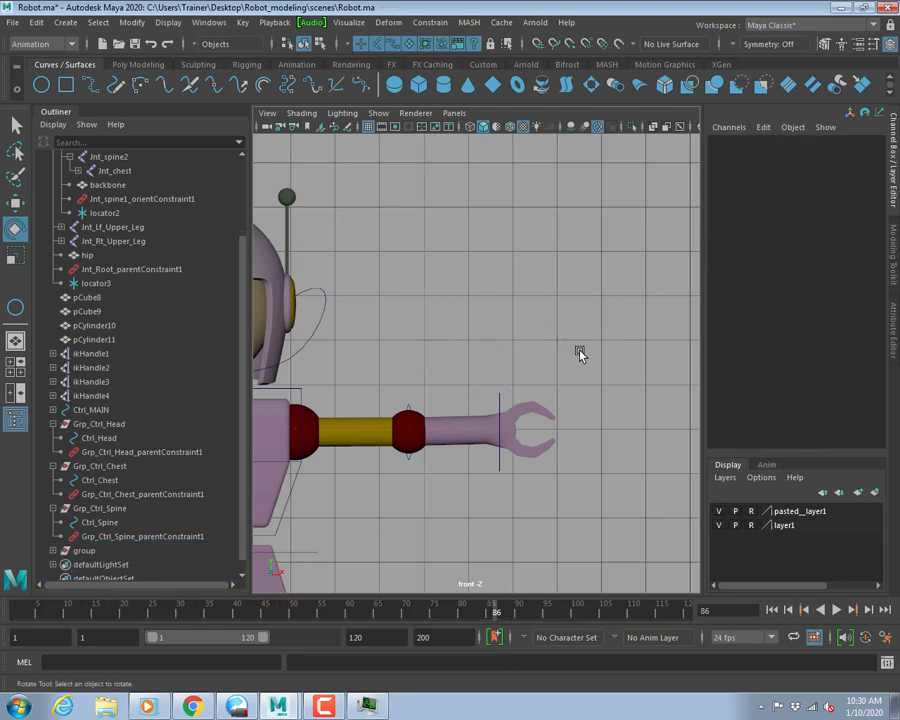
{"action": "middle_click_drag", "start_coordinate": [340, 344], "coordinate": [550, 359], "text": "alt"}
{"action": "scroll", "coordinate": [510, 360], "scroll_direction": "up", "scroll_amount": 2}
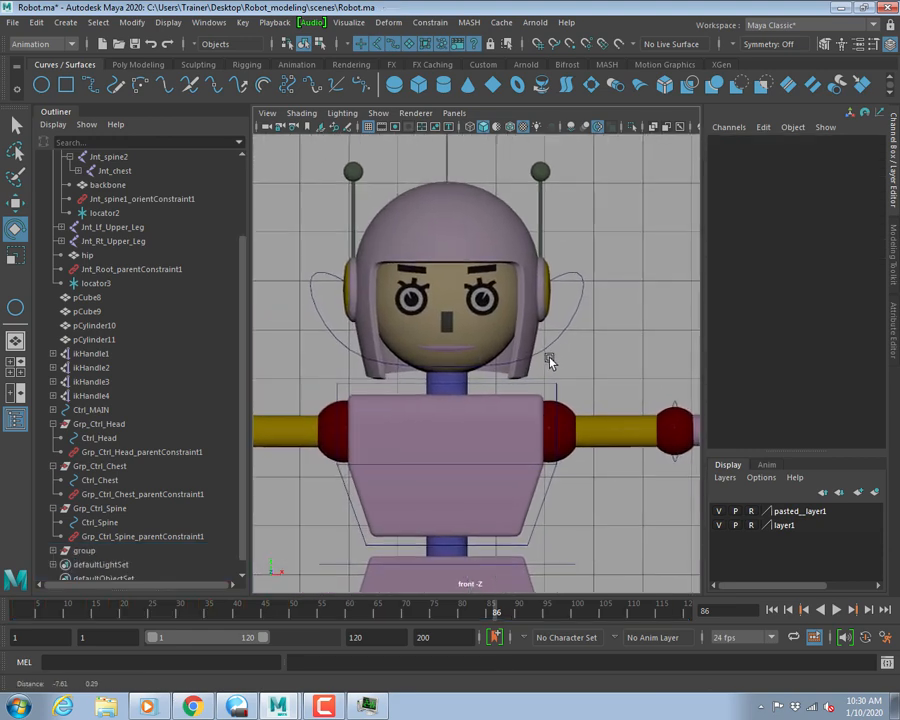
{"action": "key", "text": "ctrl+s"}
Examine the whole robot rig in the front, side and perspective views.
{"action": "right_click_drag", "start_coordinate": [593, 325], "coordinate": [311, 297], "text": "alt"}
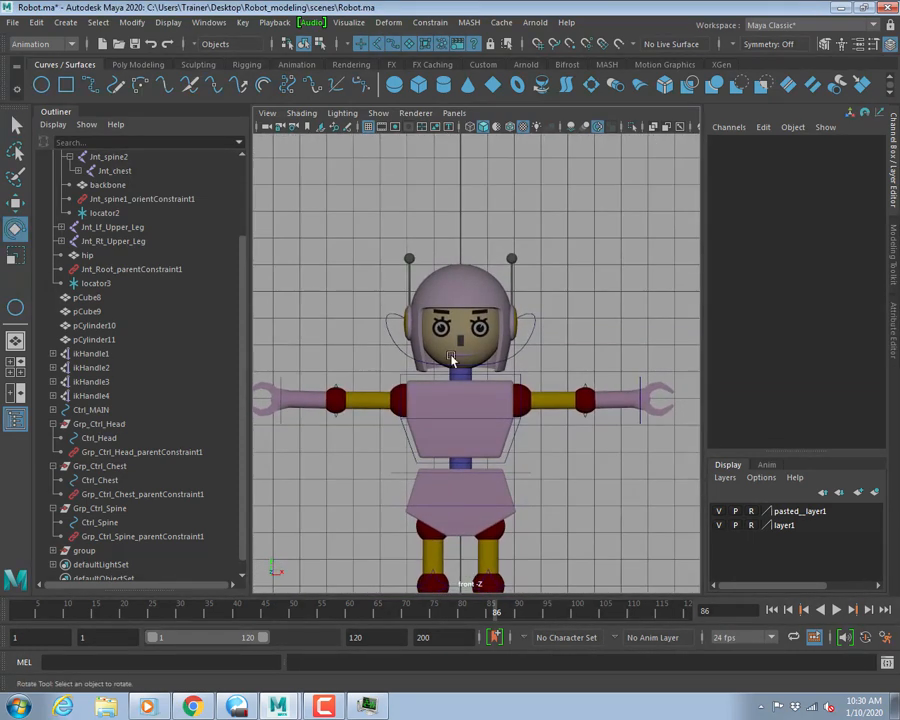
{"action": "middle_click_drag", "start_coordinate": [543, 446], "coordinate": [514, 353], "text": "alt"}
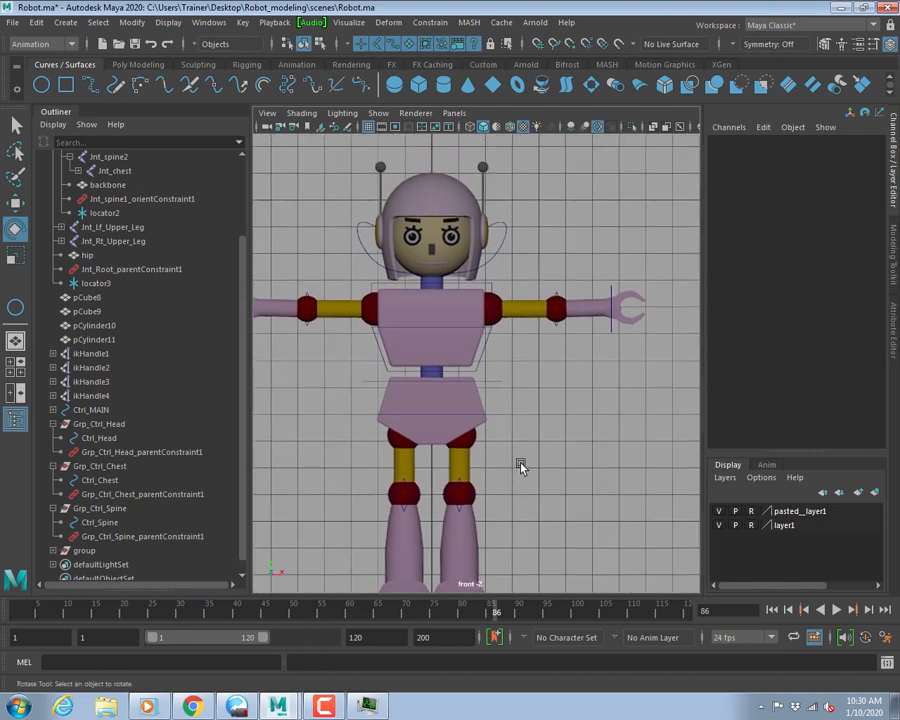
{"action": "middle_click_drag", "start_coordinate": [520, 466], "coordinate": [538, 385], "text": "alt"}
{"action": "key", "text": "space"}
{"action": "key", "text": "space"}
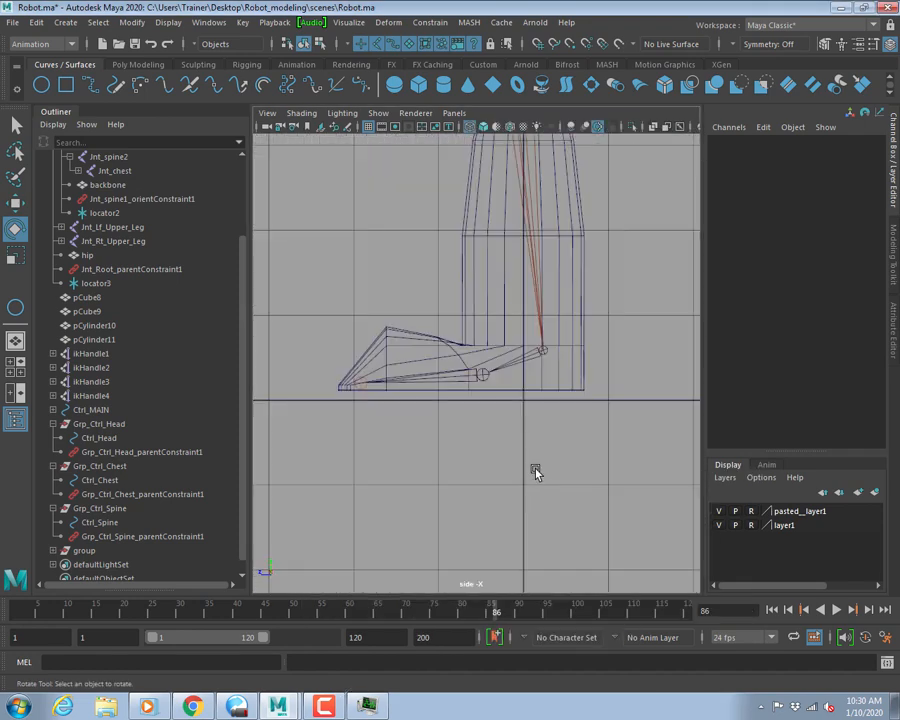
{"action": "key", "text": "space"}
{"action": "key", "text": "space"}
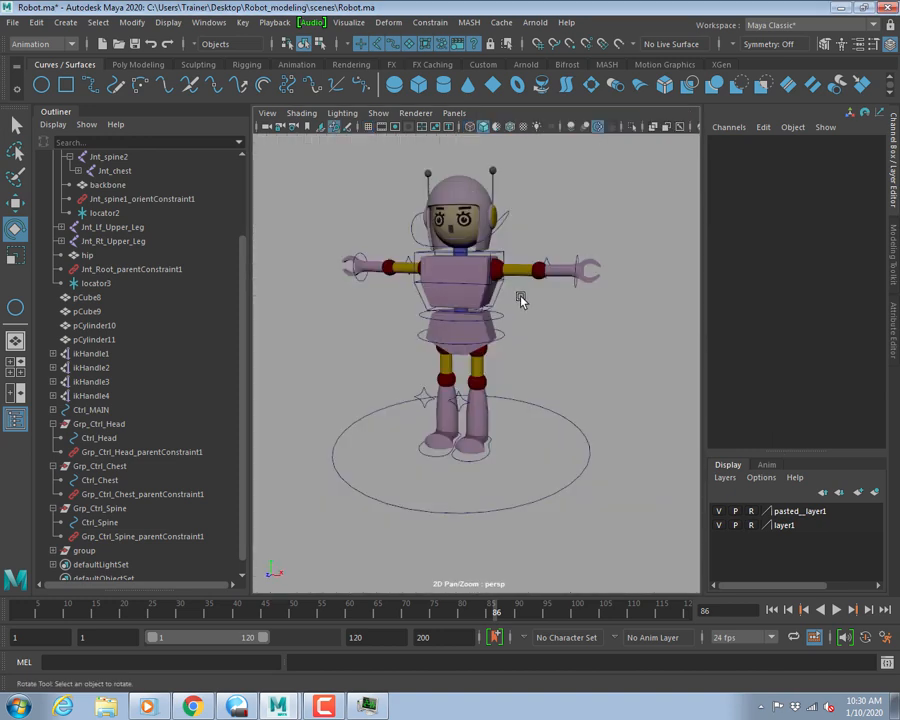
{"action": "left_click_drag", "start_coordinate": [520, 300], "coordinate": [516, 378], "text": "alt"}
Try moving the main control Ctrl_MAIN to Translate Z -26.66, and undo the move.
{"action": "left_click", "coordinate": [569, 428]}
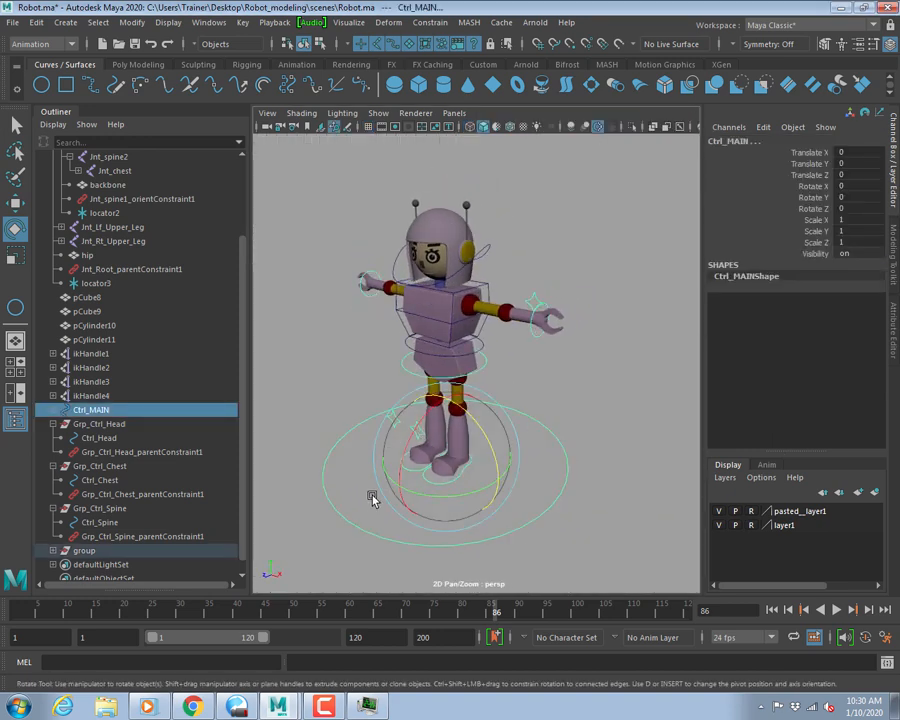
{"action": "key", "text": "w"}
{"action": "left_click_drag", "start_coordinate": [382, 488], "coordinate": [426, 474]}
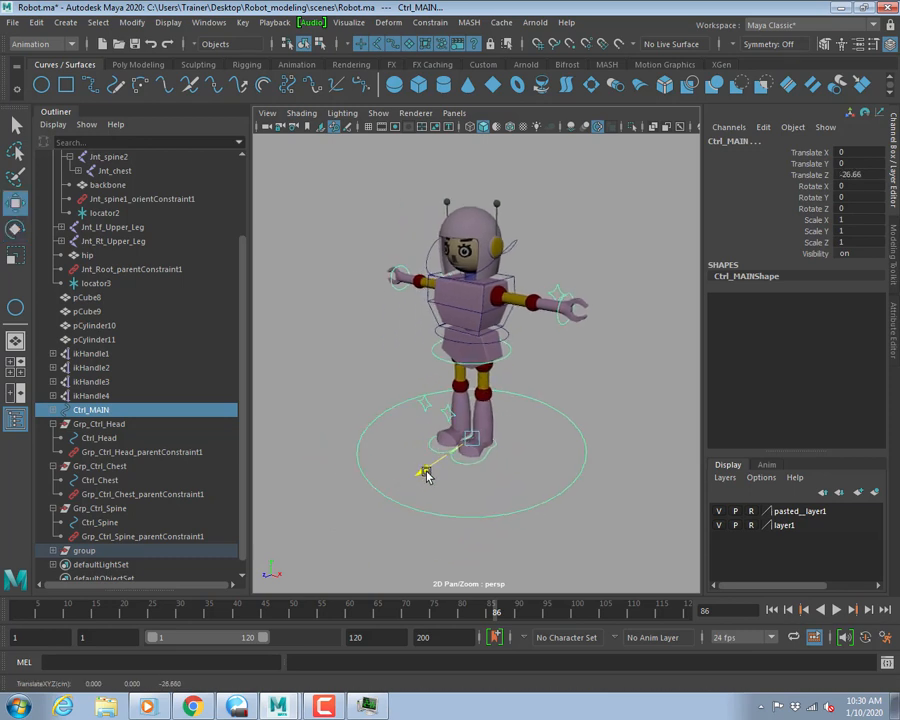
{"action": "key", "text": "ctrl+z"}
Save the Robot.ma scene with nothing selected, and collapse the Jnt_Root hierarchy in the Outliner.
{"action": "left_click", "coordinate": [584, 392]}
{"action": "key", "text": "q"}
{"action": "key", "text": "ctrl+s"}
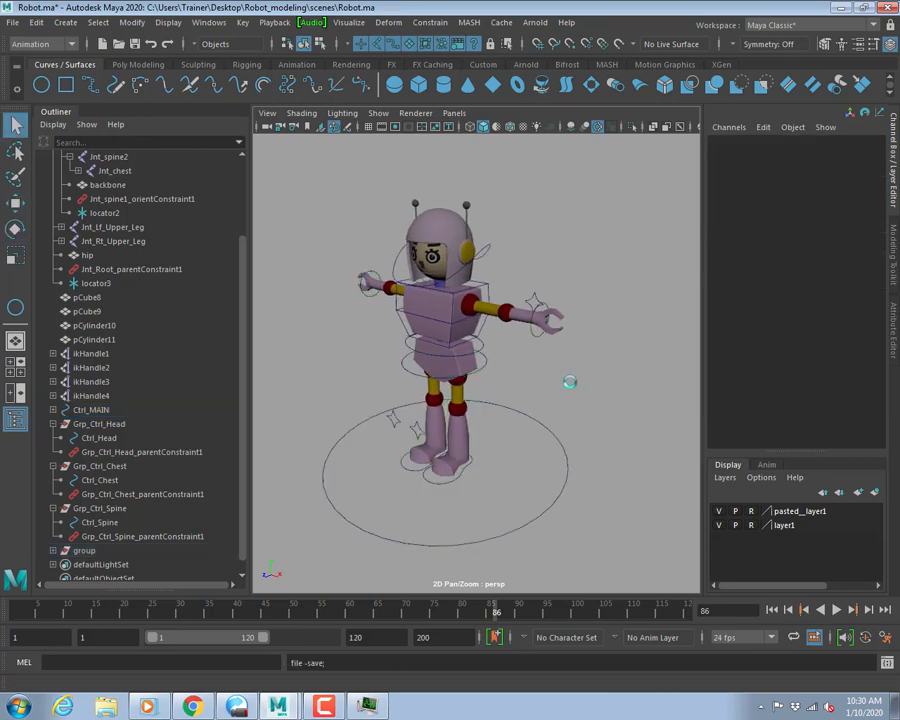
{"action": "key", "text": "w"}
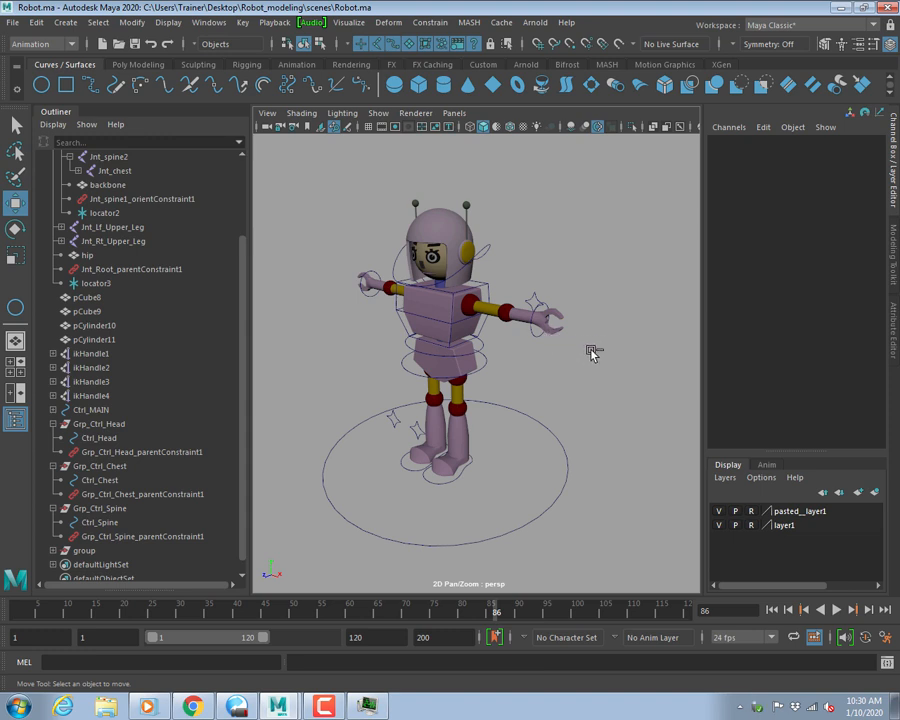
{"action": "key", "text": "ctrl+s"}
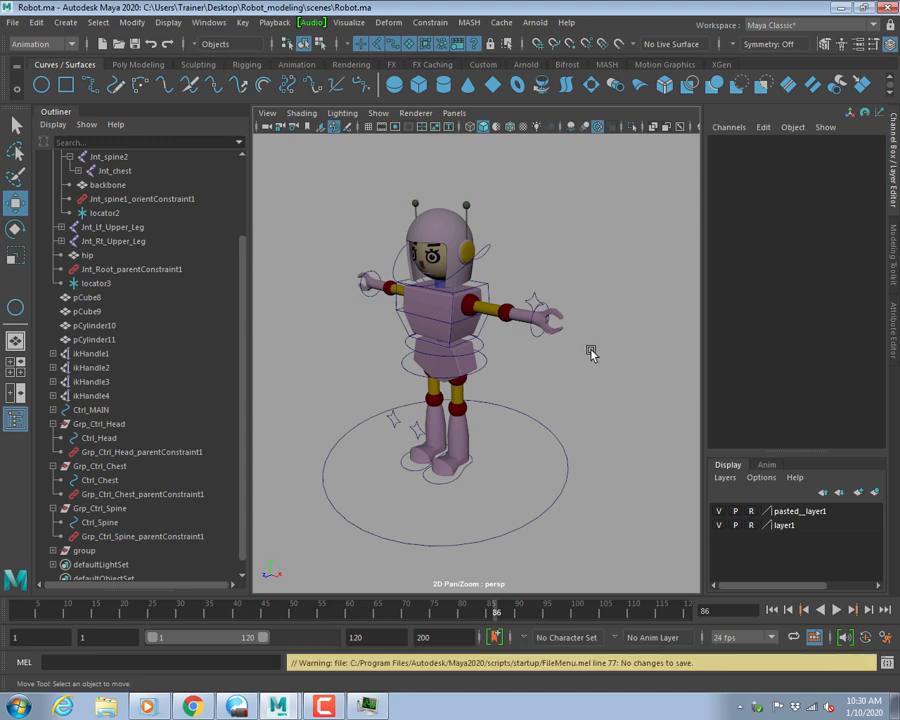
{"action": "scroll", "coordinate": [209, 410], "scroll_direction": "up", "scroll_amount": 3}
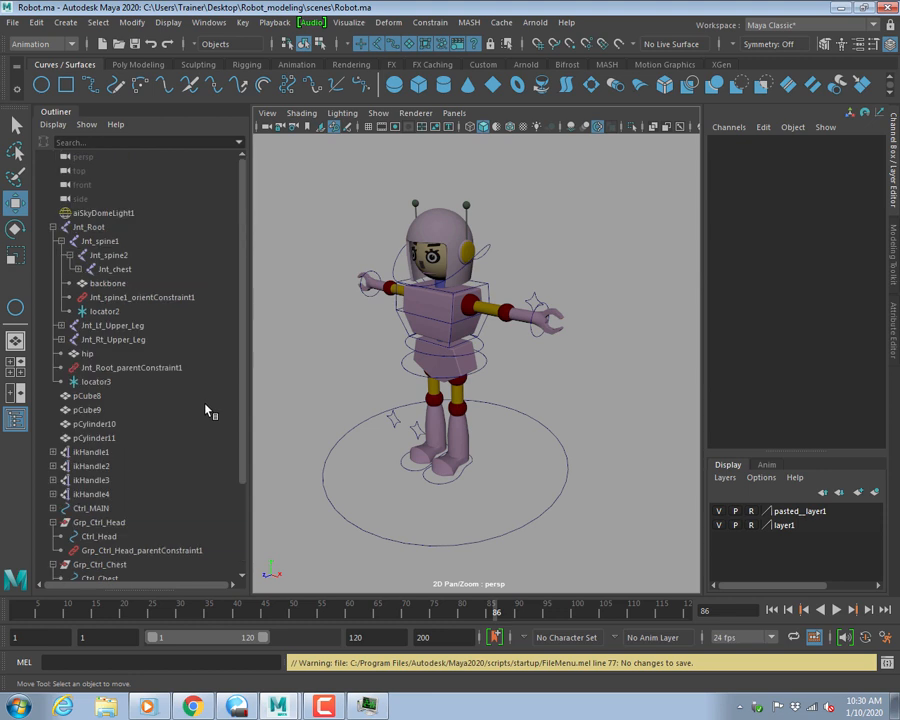
{"action": "left_click", "coordinate": [52, 227]}
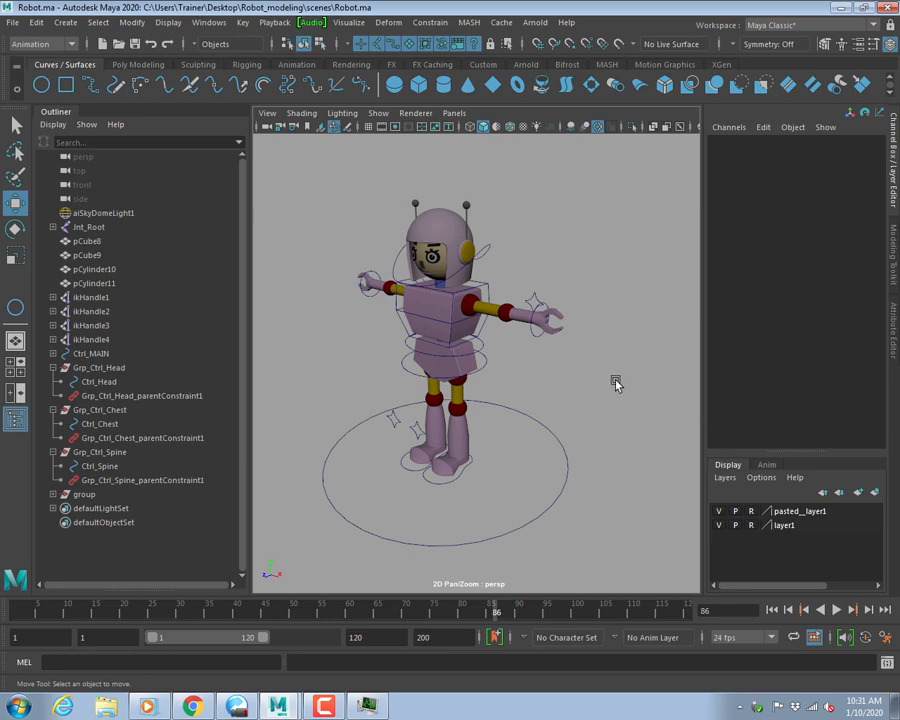
Switch to Windows Explorer and copy Robot.ma from the scenes folder of the Robot_modeling project on the Desktop.
{"action": "key", "text": "super+e"}
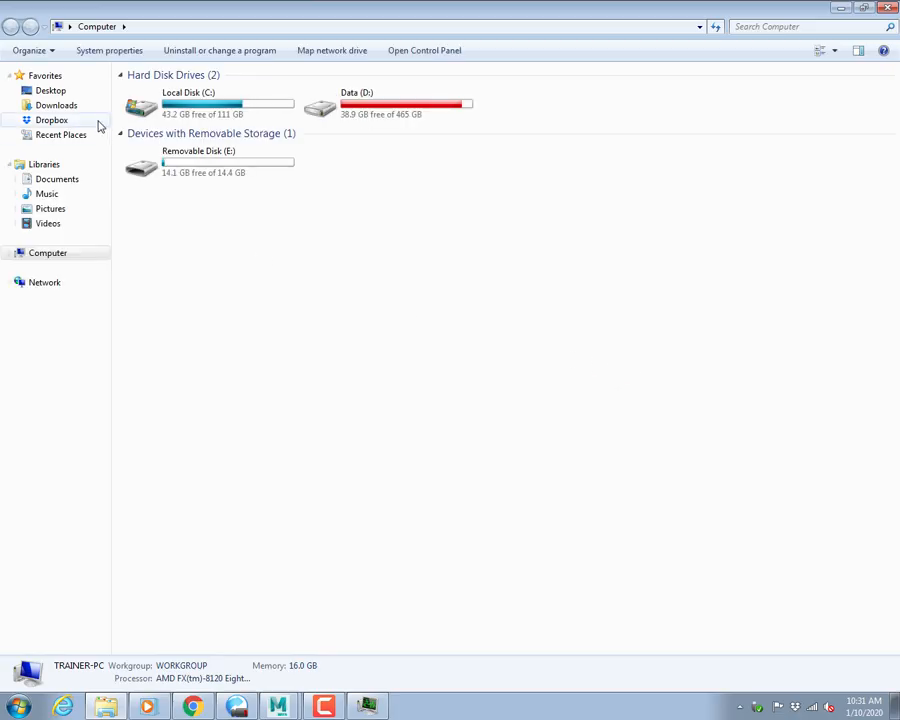
{"action": "double_click", "coordinate": [242, 168]}
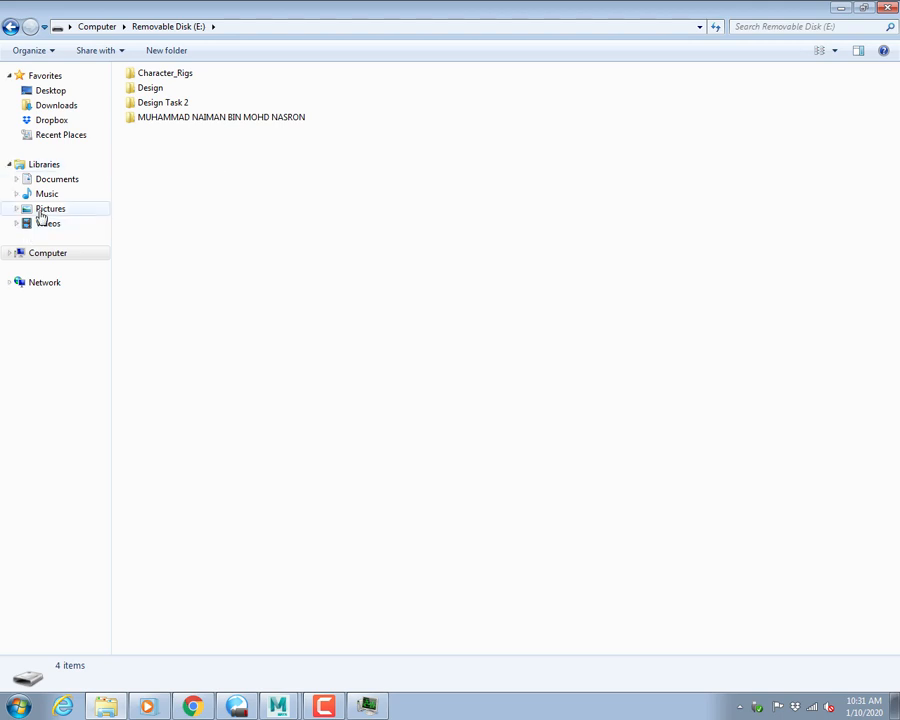
{"action": "left_click", "coordinate": [38, 256]}
{"action": "double_click", "coordinate": [375, 112]}
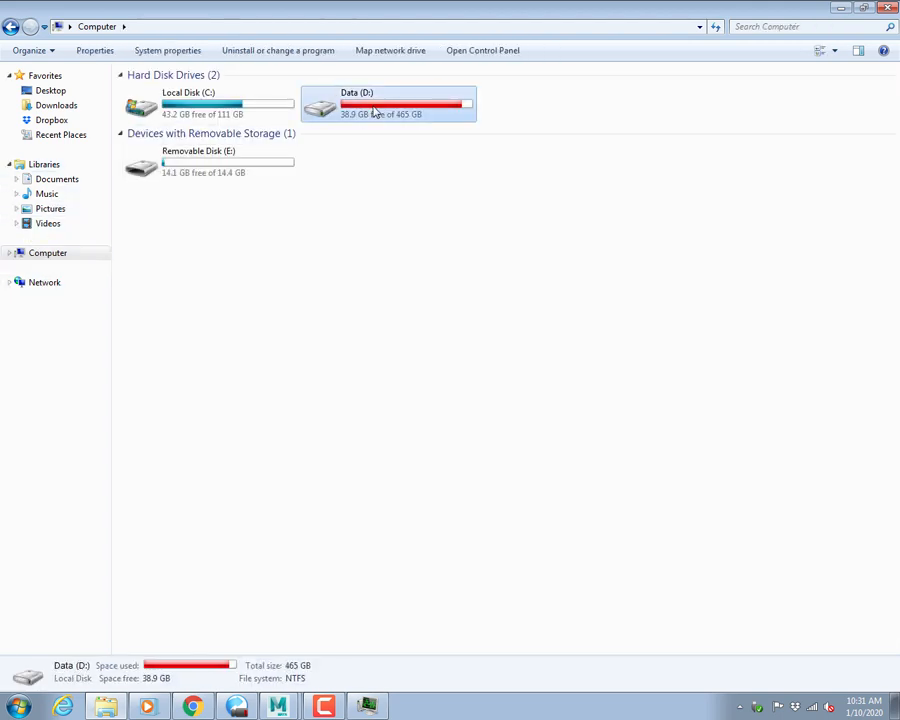
{"action": "left_click", "coordinate": [54, 93]}
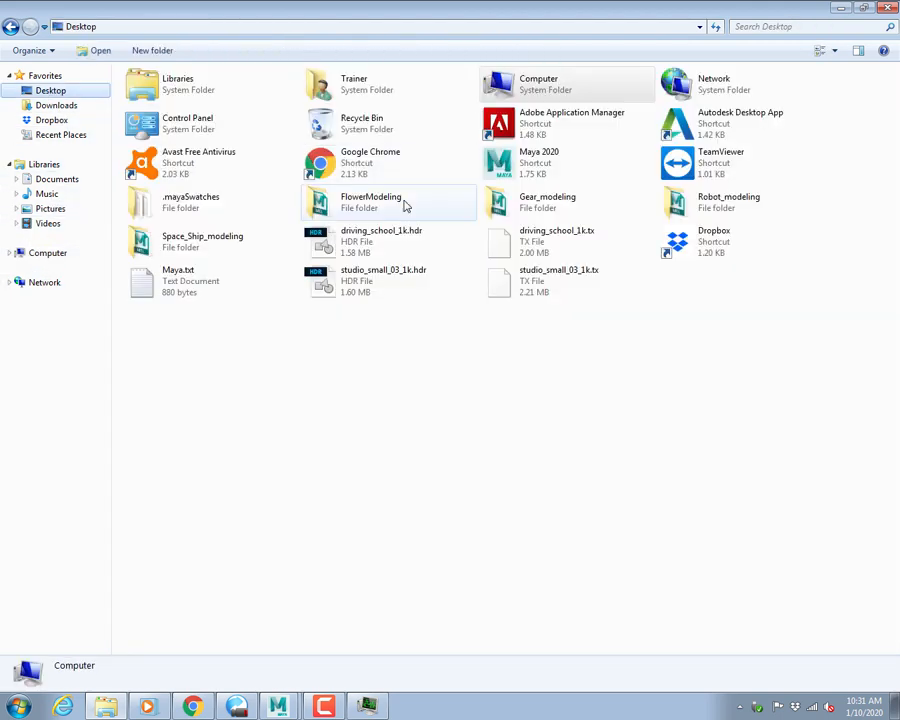
{"action": "double_click", "coordinate": [701, 211]}
{"action": "key", "text": "s"}
{"action": "key", "text": "Down"}
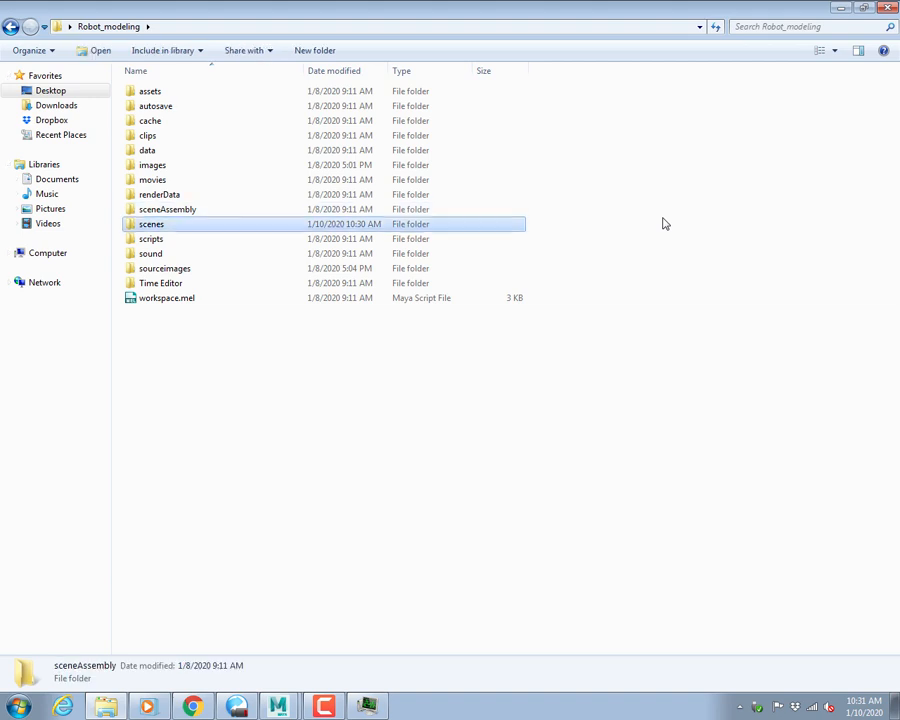
{"action": "key", "text": "Return"}
{"action": "key", "text": "Down"}
{"action": "key", "text": "Down"}
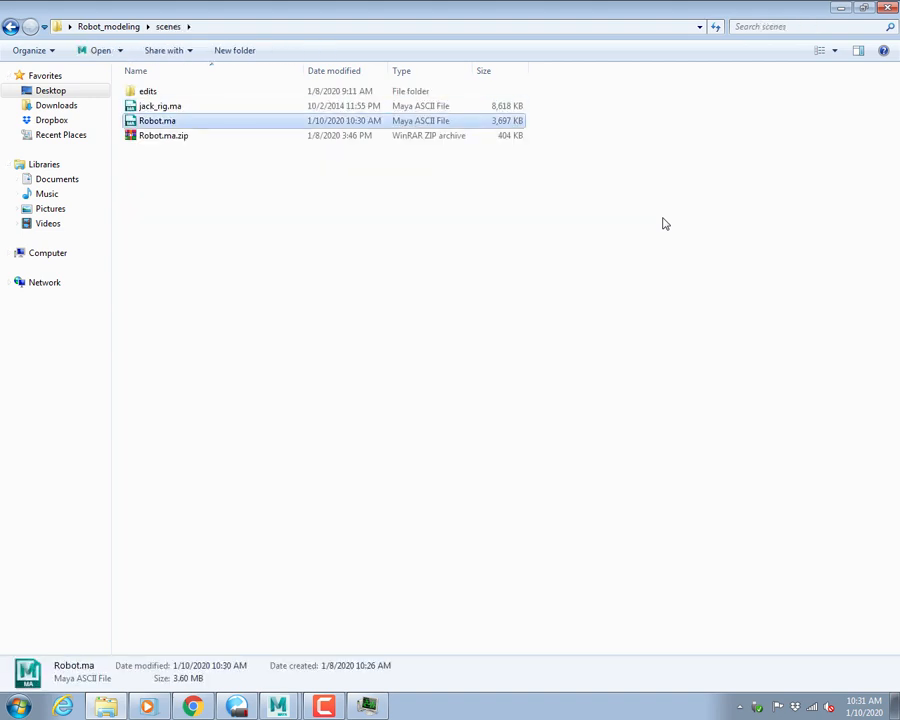
Paste the copied Robot.ma scene file into the root of Removable Disk (E:).
{"action": "key", "text": "super+e"}
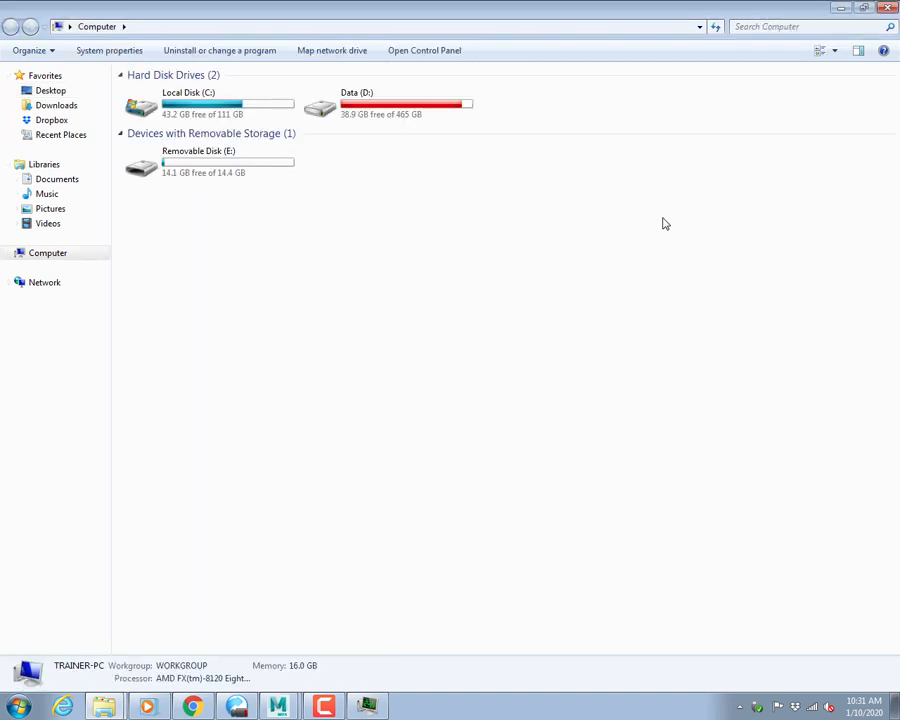
{"action": "key", "text": "Down"}
{"action": "key", "text": "Down"}
{"action": "key", "text": "Return"}
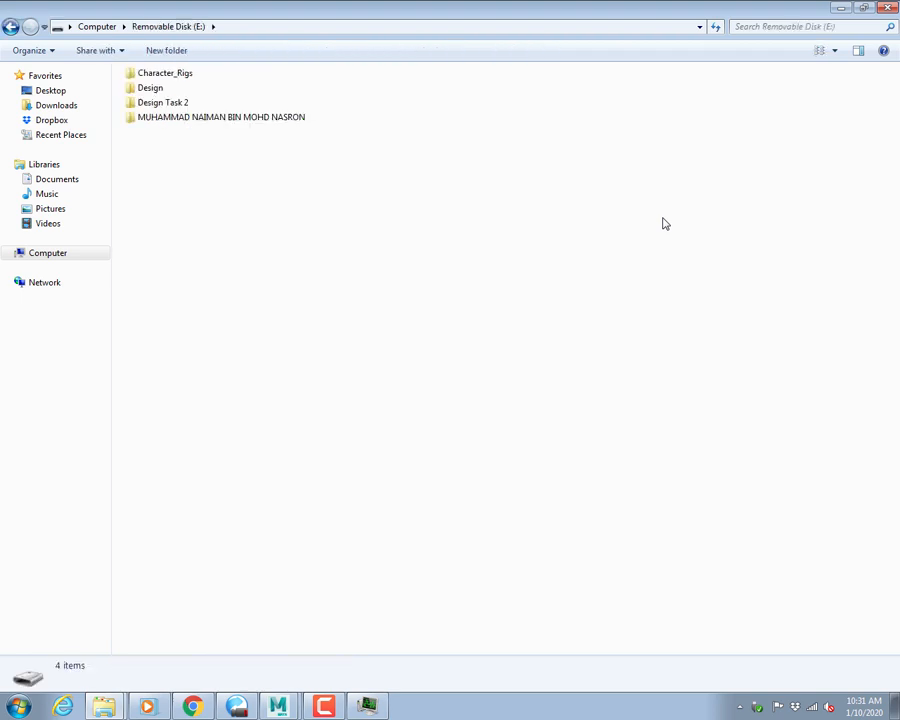
{"action": "key", "text": "ctrl+v"}
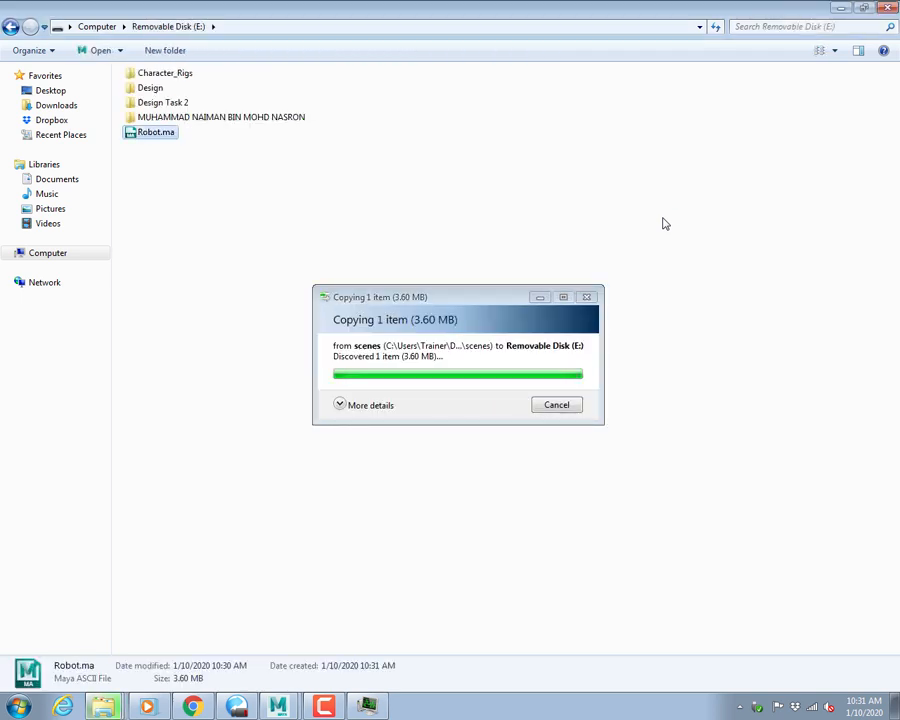
Return to the scenes folder window and safely eject the DataTraveler 3.0 removable disk.
{"action": "key", "text": "alt+Tab"}
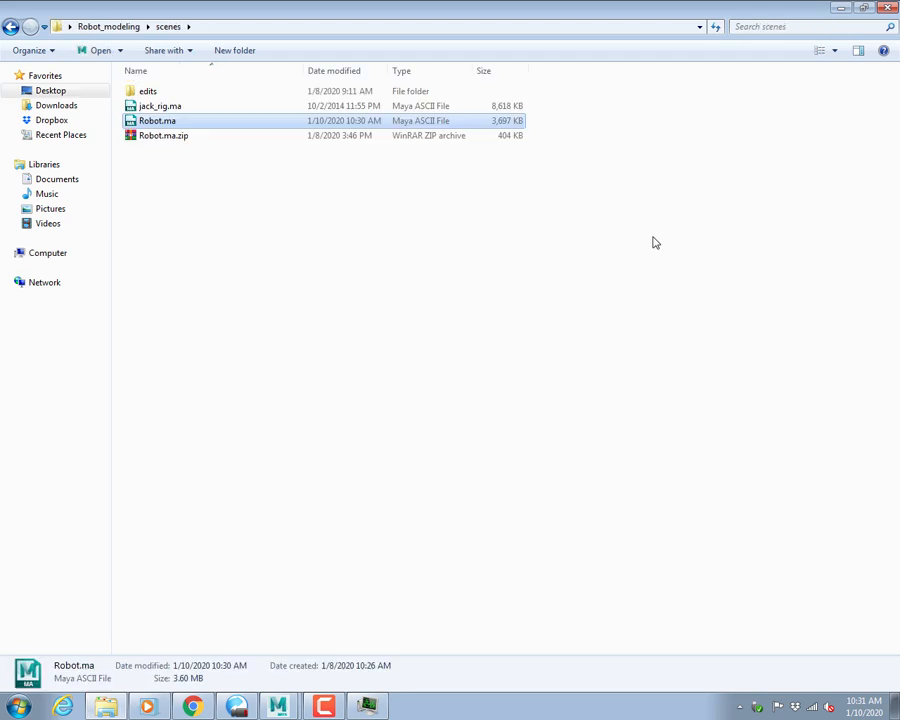
{"action": "left_click", "coordinate": [739, 710]}
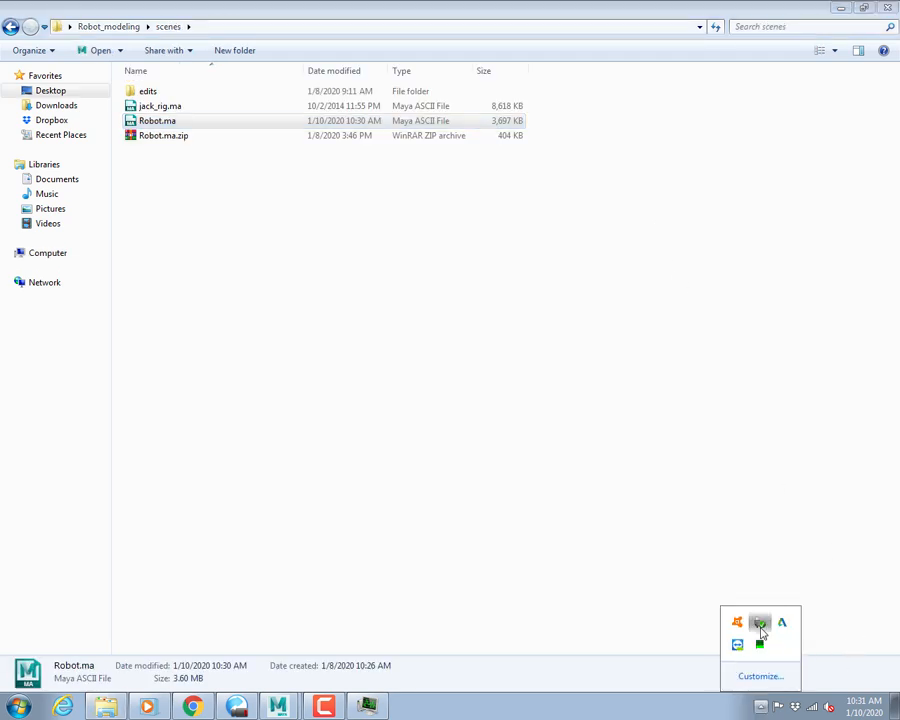
{"action": "left_click", "coordinate": [761, 630]}
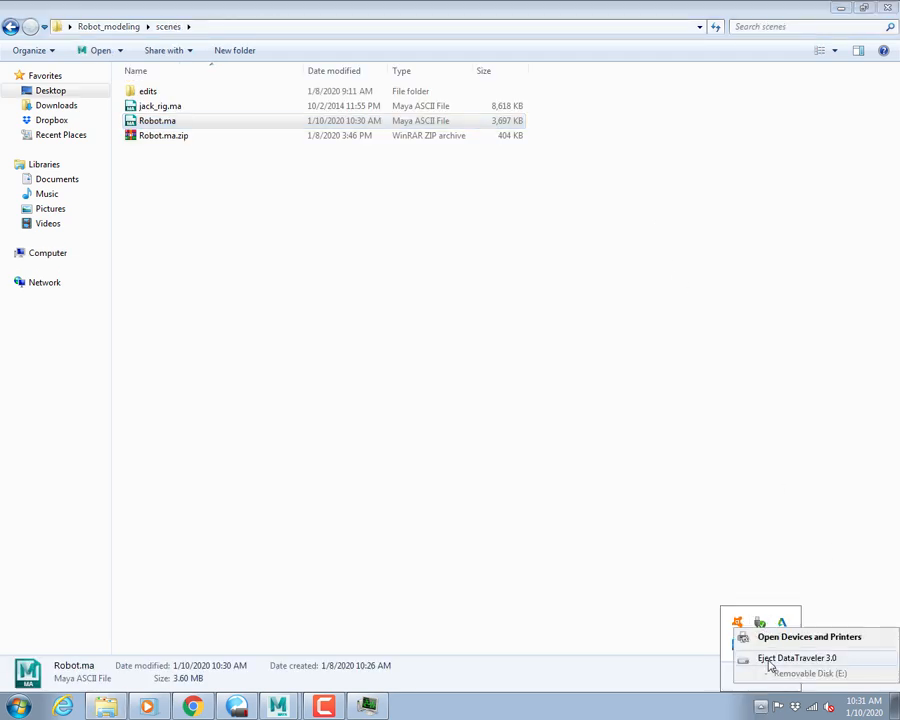
{"action": "left_click", "coordinate": [772, 655]}
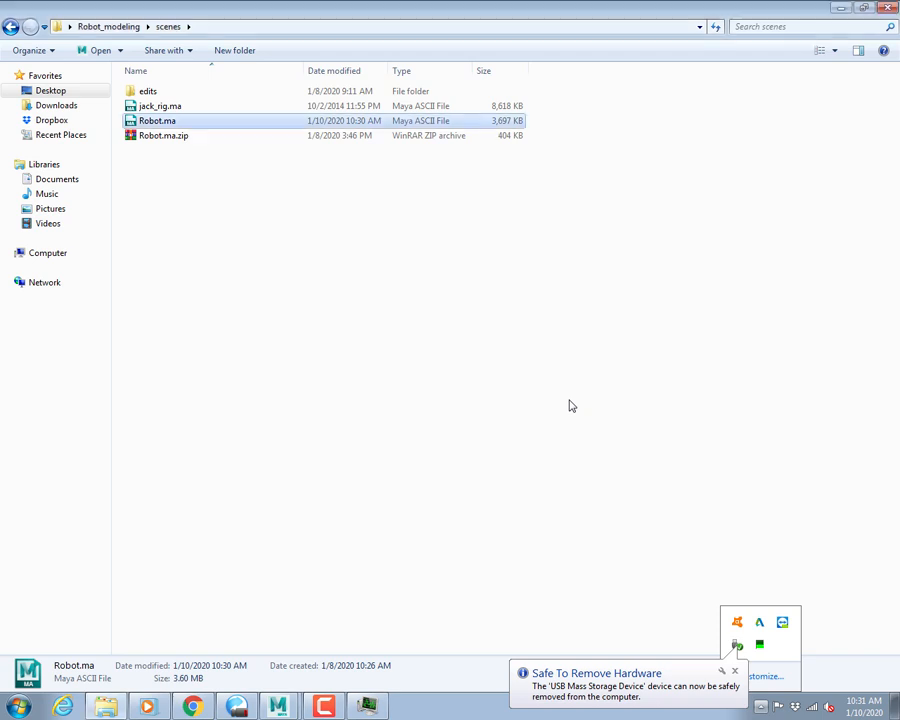
{"action": "left_click", "coordinate": [569, 405]}
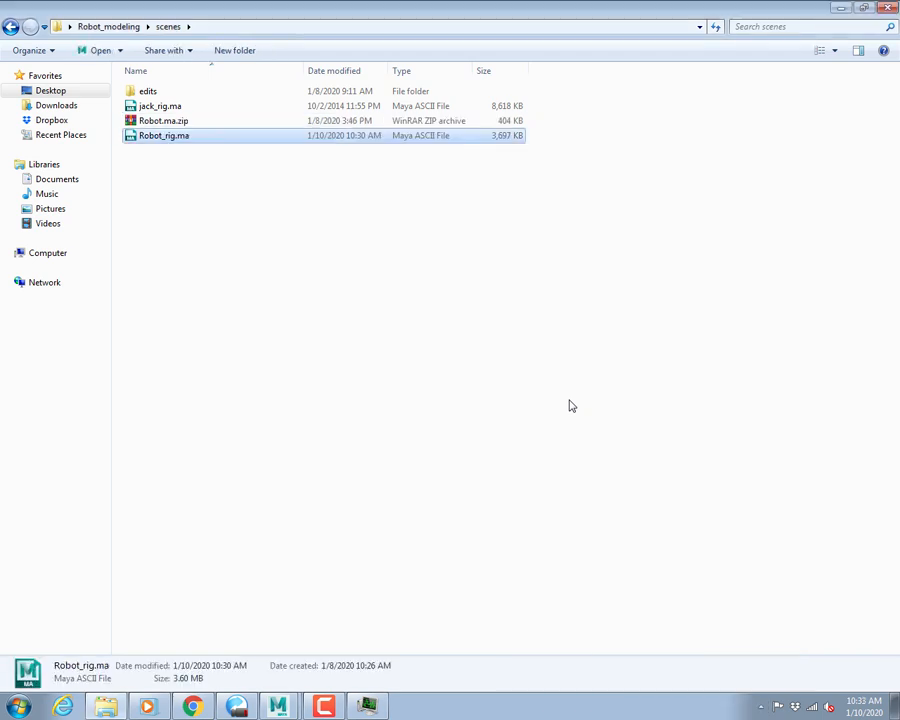
Switch to Maya, change the menu set from Animation to Rigging, and look over the Skeleton commands.
{"action": "key", "text": "alt+Tab"}
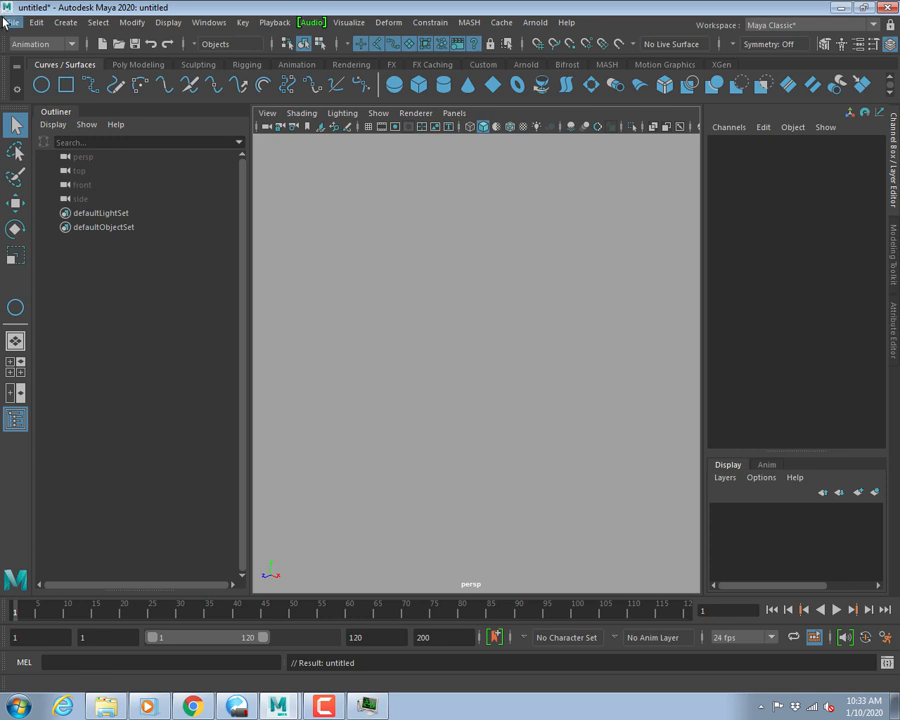
{"action": "left_click", "coordinate": [40, 44]}
{"action": "left_click", "coordinate": [36, 73]}
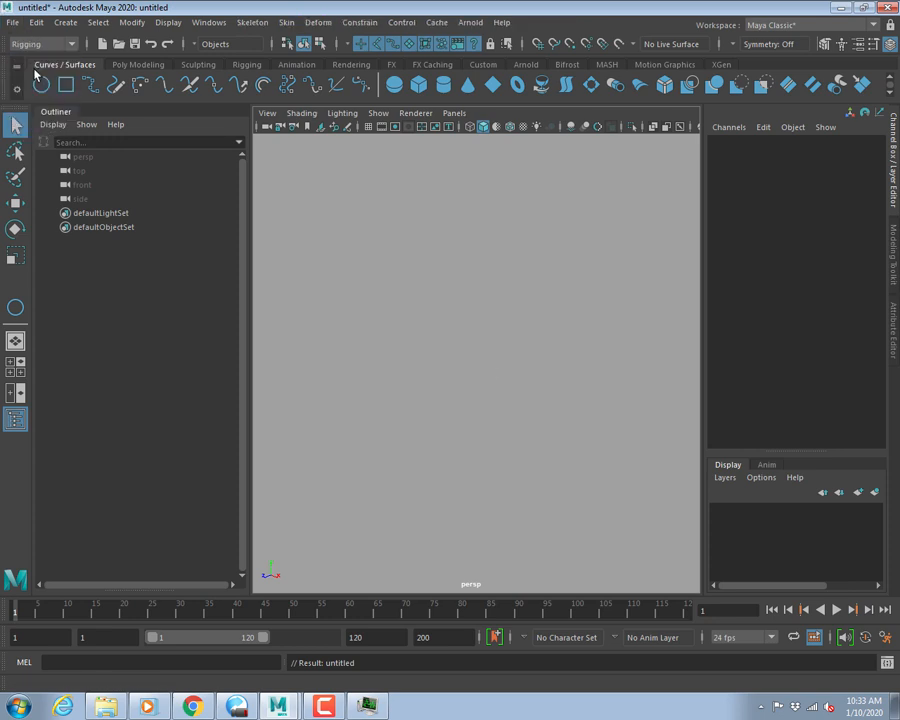
{"action": "left_click", "coordinate": [252, 22]}
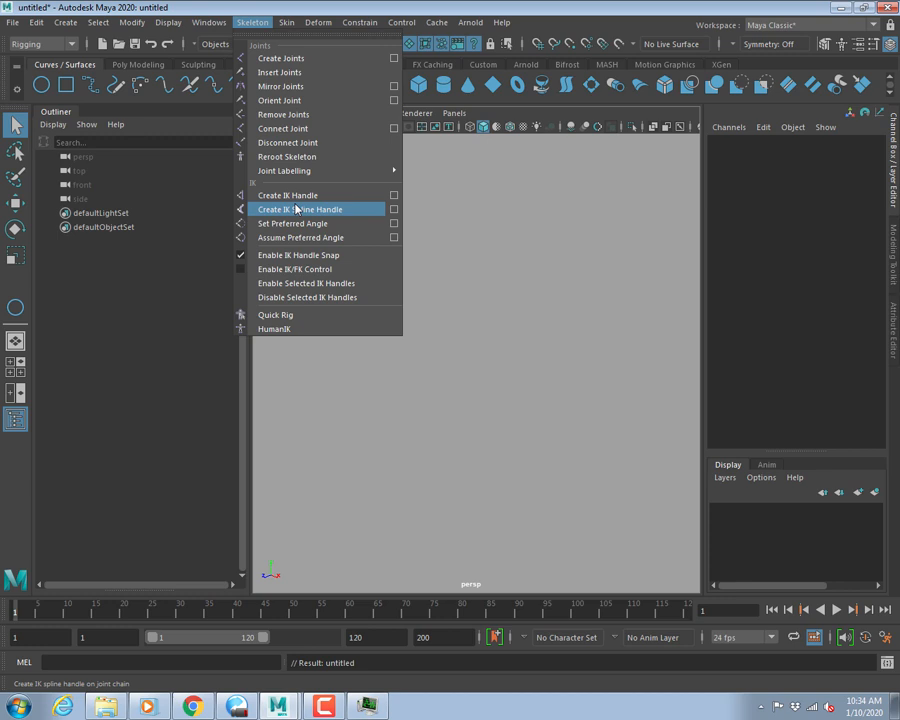
{"action": "left_click", "coordinate": [467, 280]}
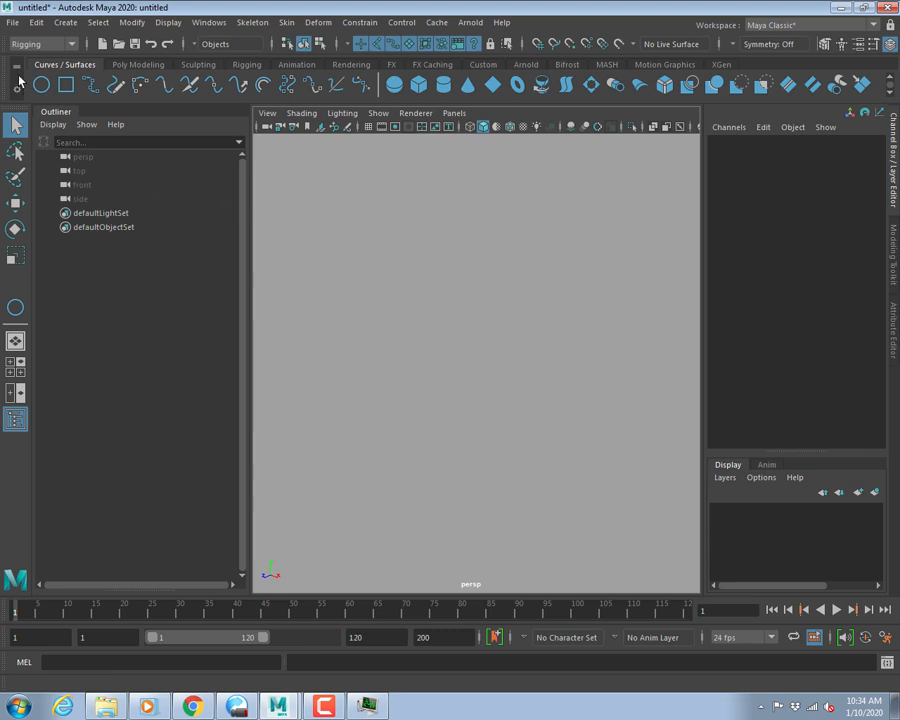
Start a new empty scene without saving the untitled one.
{"action": "left_click", "coordinate": [9, 23]}
{"action": "left_click", "coordinate": [34, 48]}
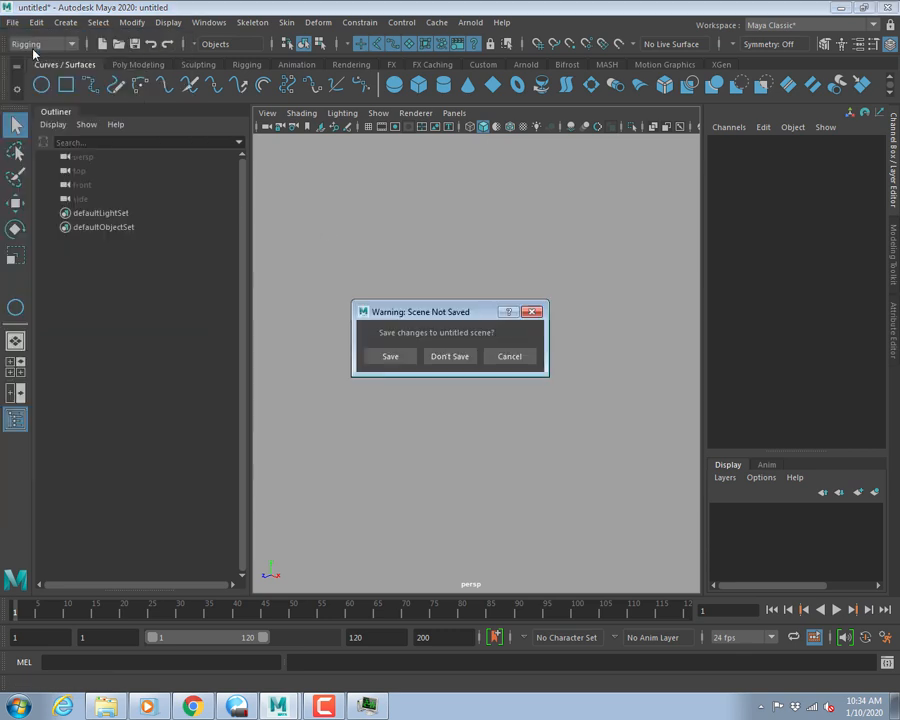
{"action": "left_click", "coordinate": [449, 357]}
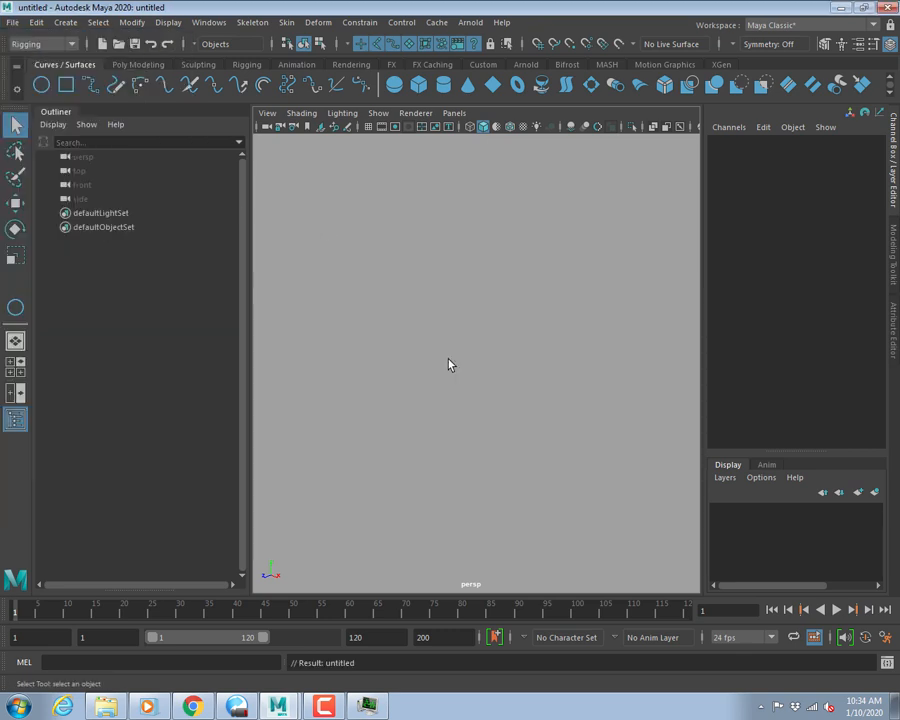
Show the grid in the perspective view and change to the four-view layout.
{"action": "left_click", "coordinate": [11, 22]}
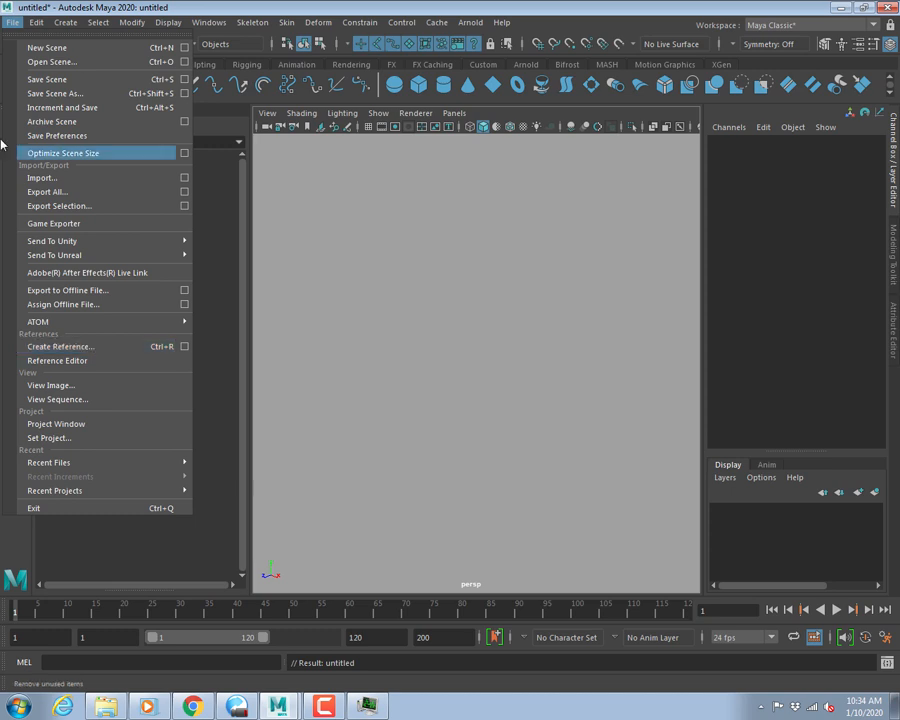
{"action": "left_click", "coordinate": [363, 222]}
{"action": "left_click", "coordinate": [369, 127]}
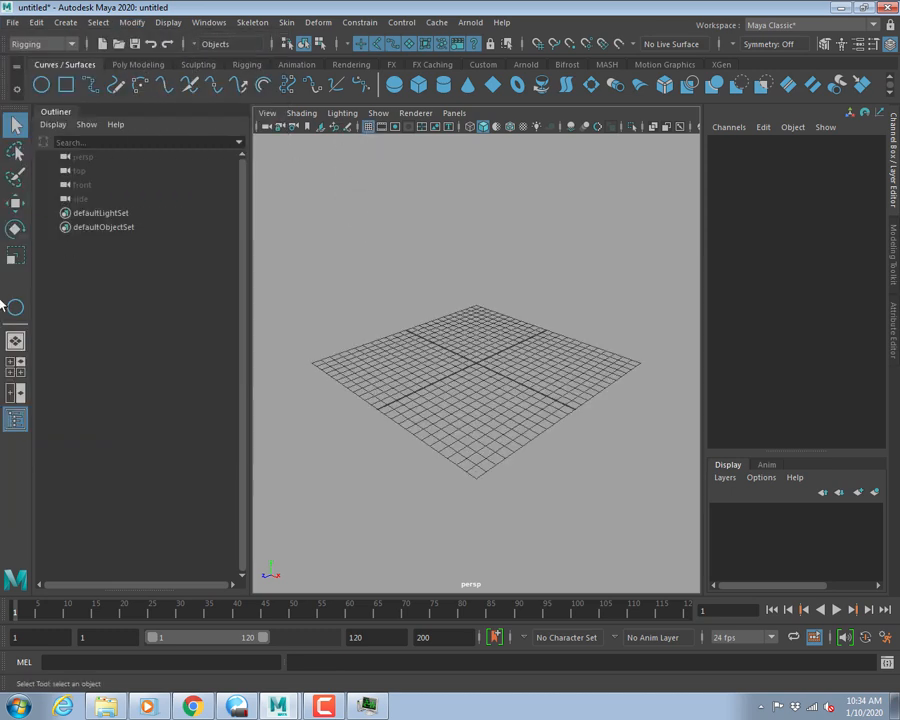
{"action": "left_click", "coordinate": [15, 365]}
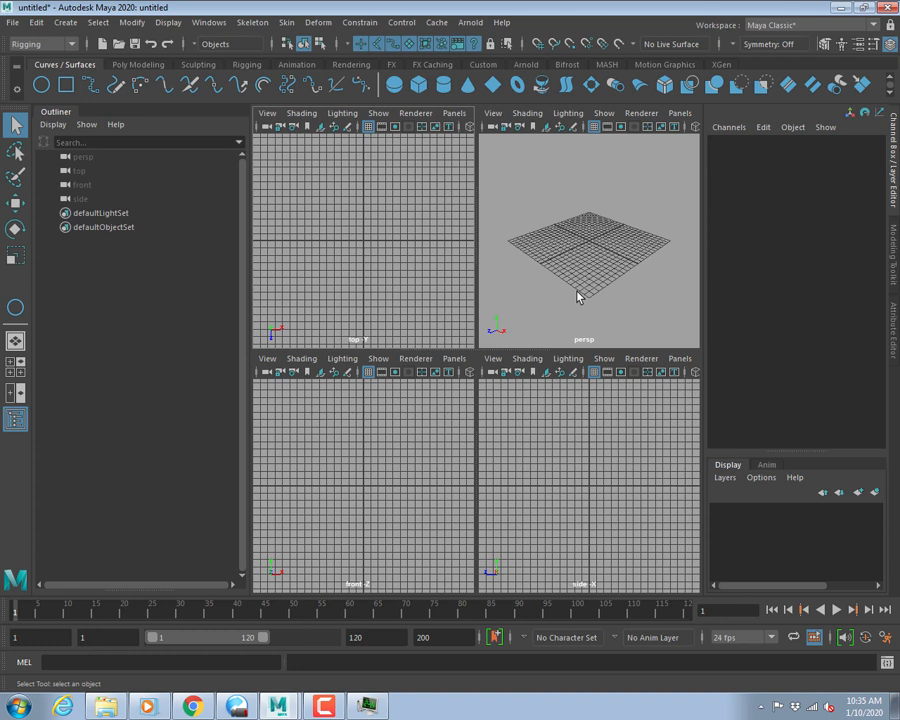
Switch to Chrome and search Google for "walkcycle" in a new tab.
{"action": "key", "text": "alt+Tab"}
{"action": "key", "text": "Tab"}
{"action": "key", "text": "Tab"}
{"action": "key", "text": "Tab"}
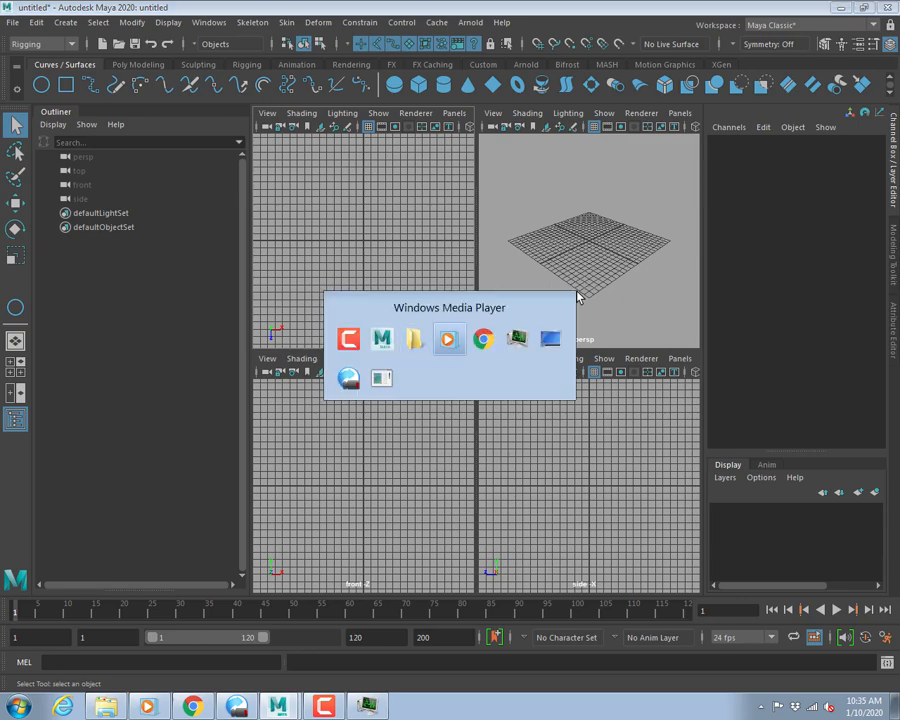
{"action": "key", "text": "ctrl+t"}
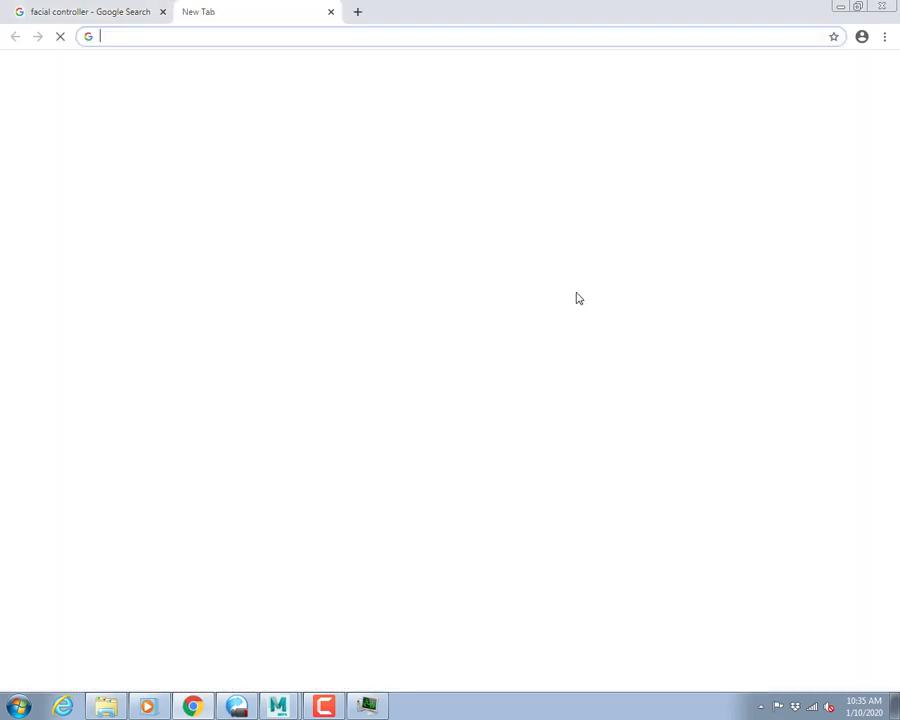
{"action": "type", "text": "wa"}
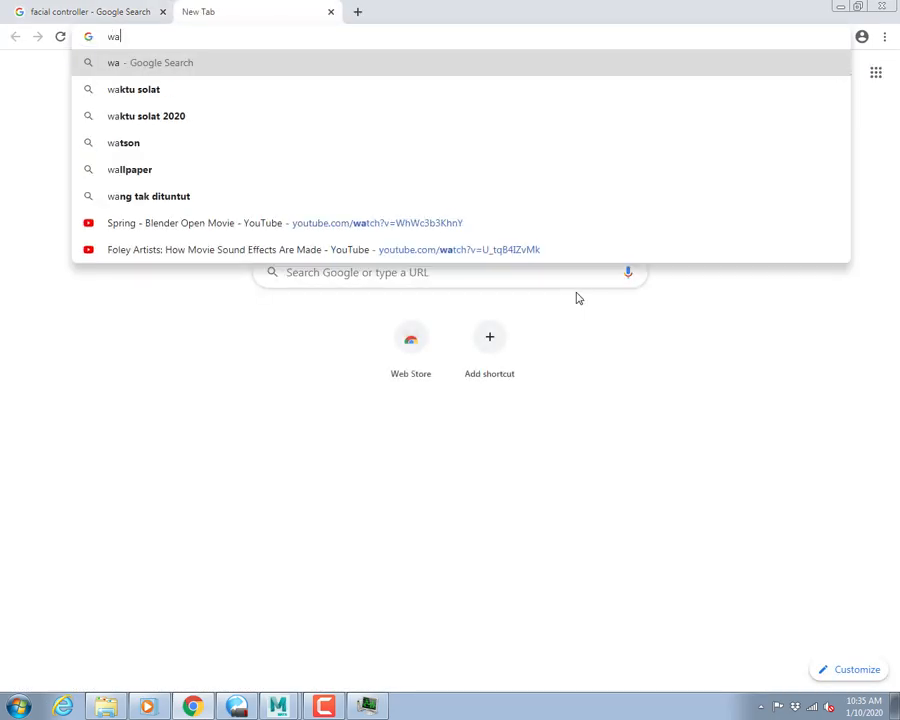
{"action": "type", "text": "lkcycle"}
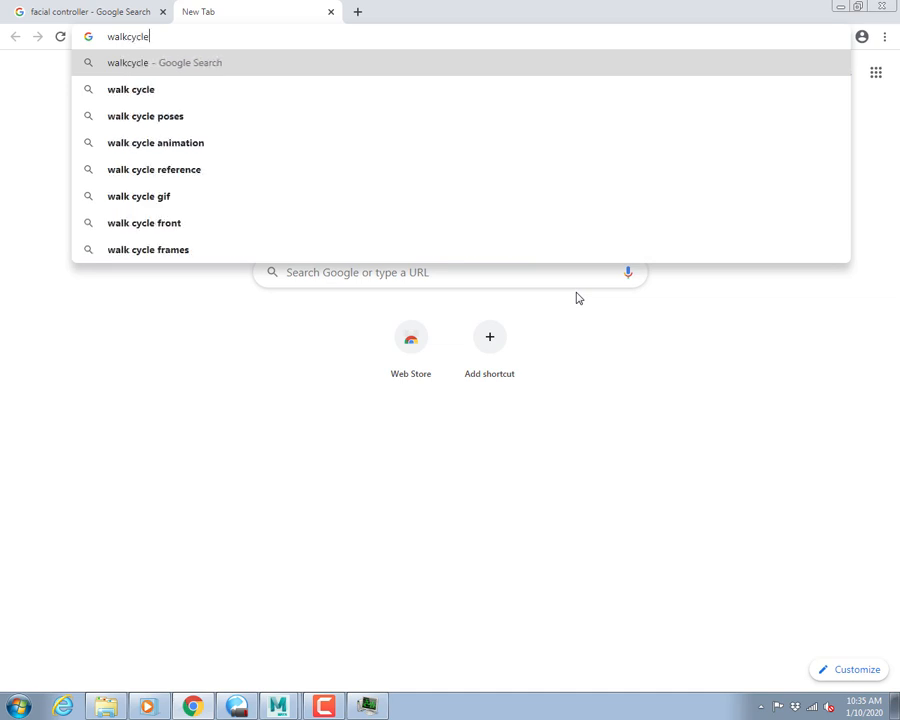
{"action": "key", "text": "Return"}
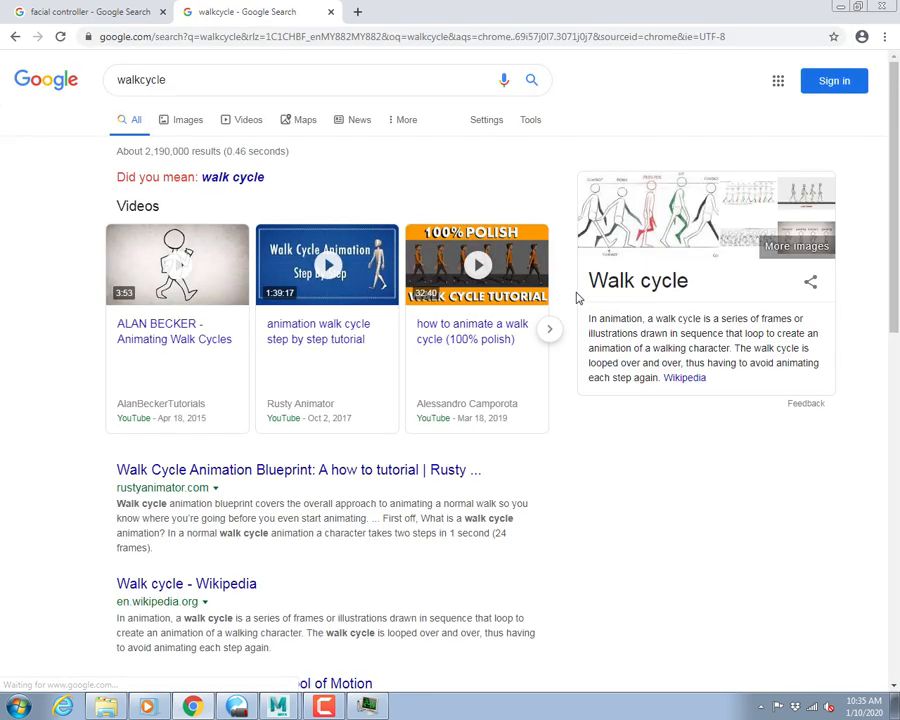
Open the VidPlane walk cycle page from the image results and save its pose chart as walkacyle-1080x675.jpg in Downloads.
{"action": "left_click", "coordinate": [187, 121]}
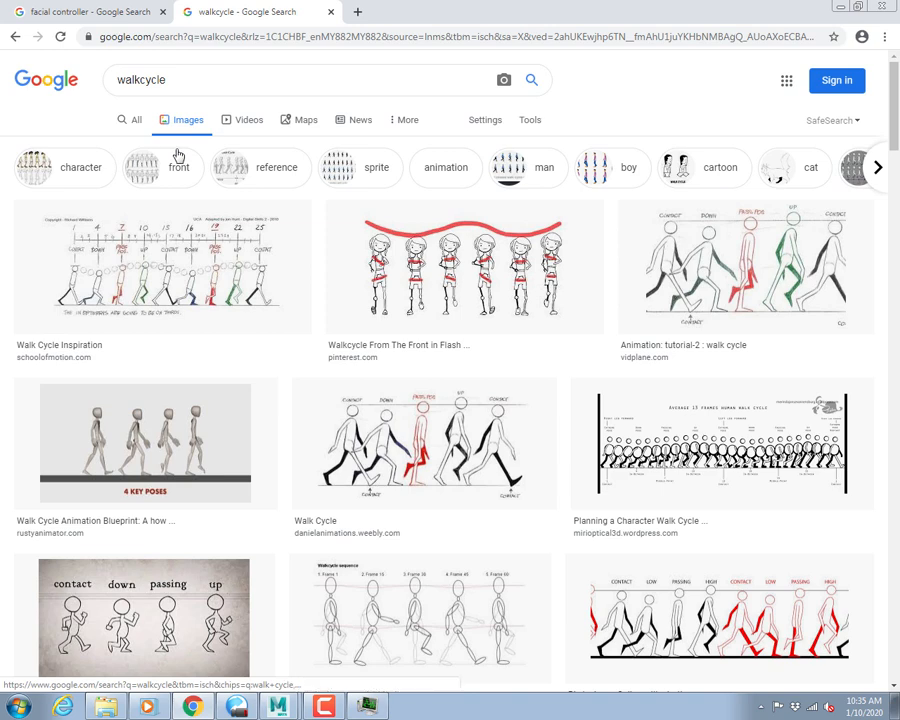
{"action": "left_click", "coordinate": [703, 291]}
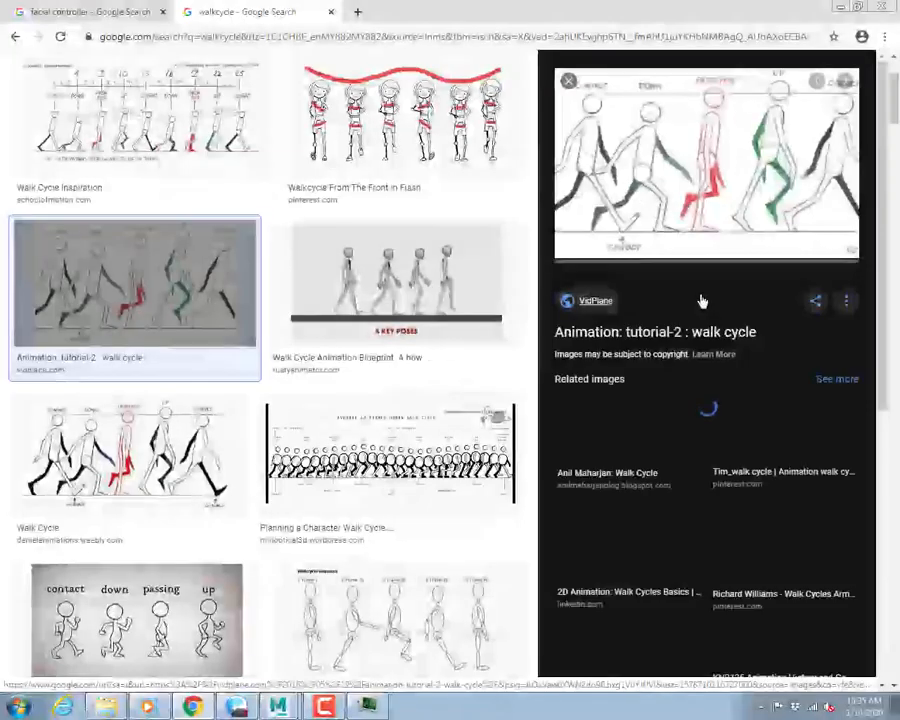
{"action": "left_click", "coordinate": [666, 203]}
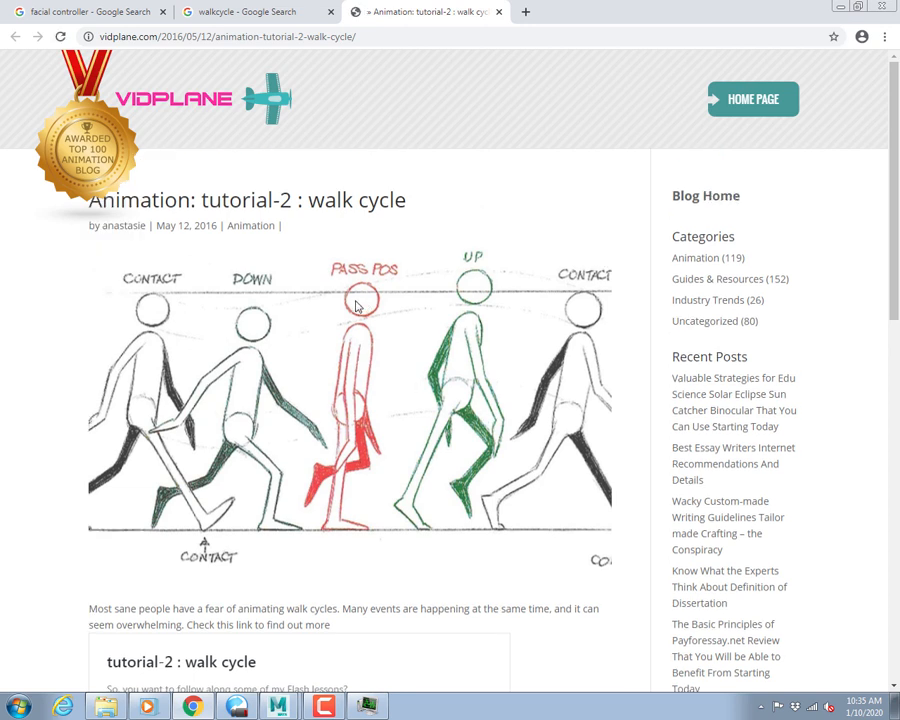
{"action": "right_click", "coordinate": [352, 334]}
{"action": "left_click", "coordinate": [398, 372]}
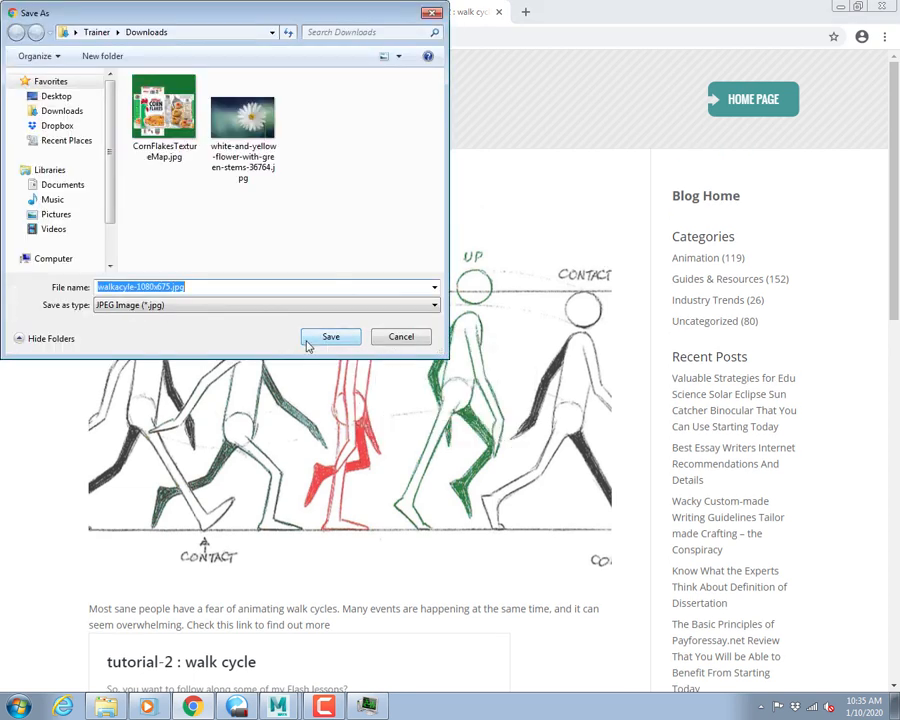
{"action": "left_click", "coordinate": [310, 338]}
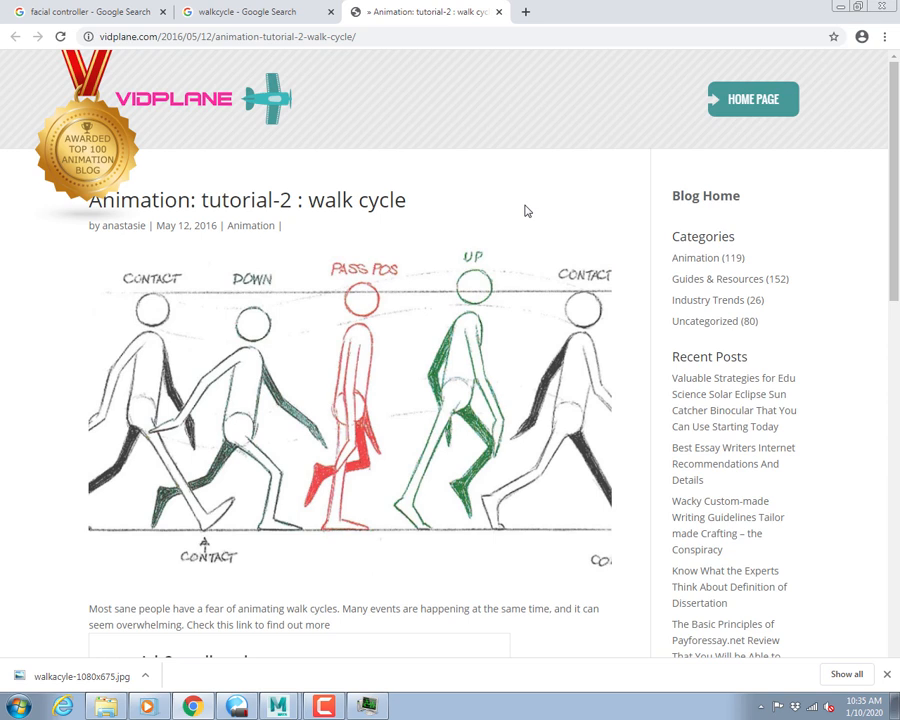
Switch to Maya and open the scene Robot_rig.ma from the Robot_modeling scenes folder.
{"action": "key", "text": "alt+Tab"}
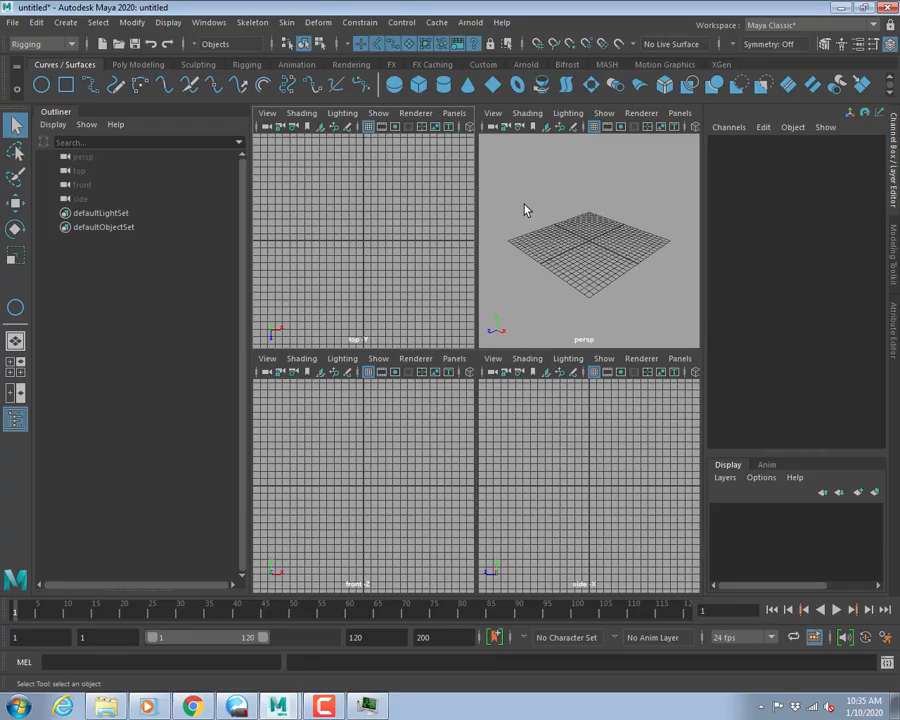
{"action": "key", "text": "ctrl+o"}
{"action": "left_click", "coordinate": [282, 242]}
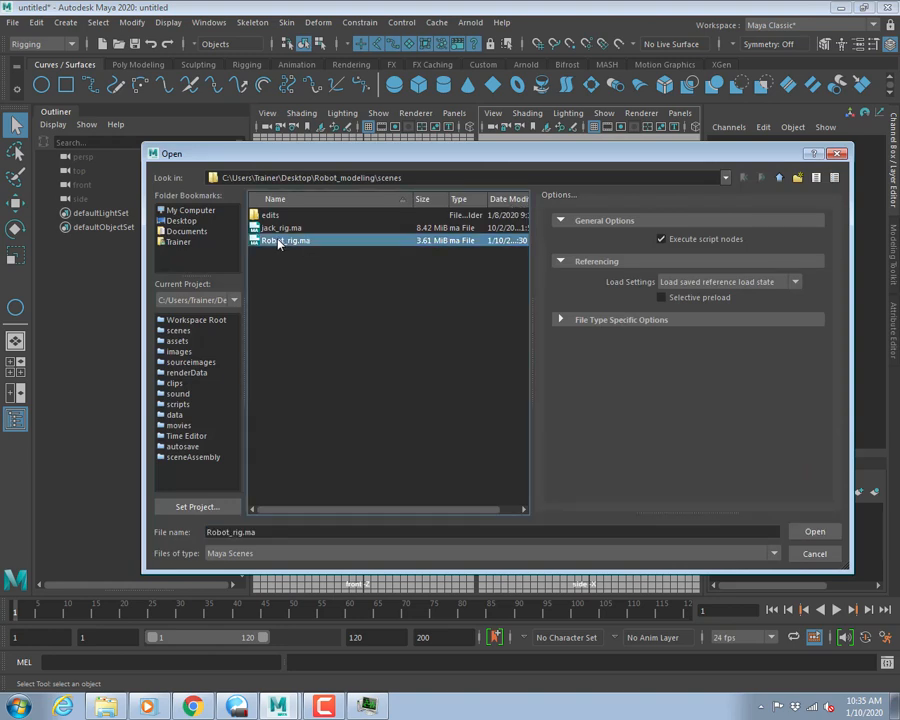
{"action": "double_click", "coordinate": [280, 242]}
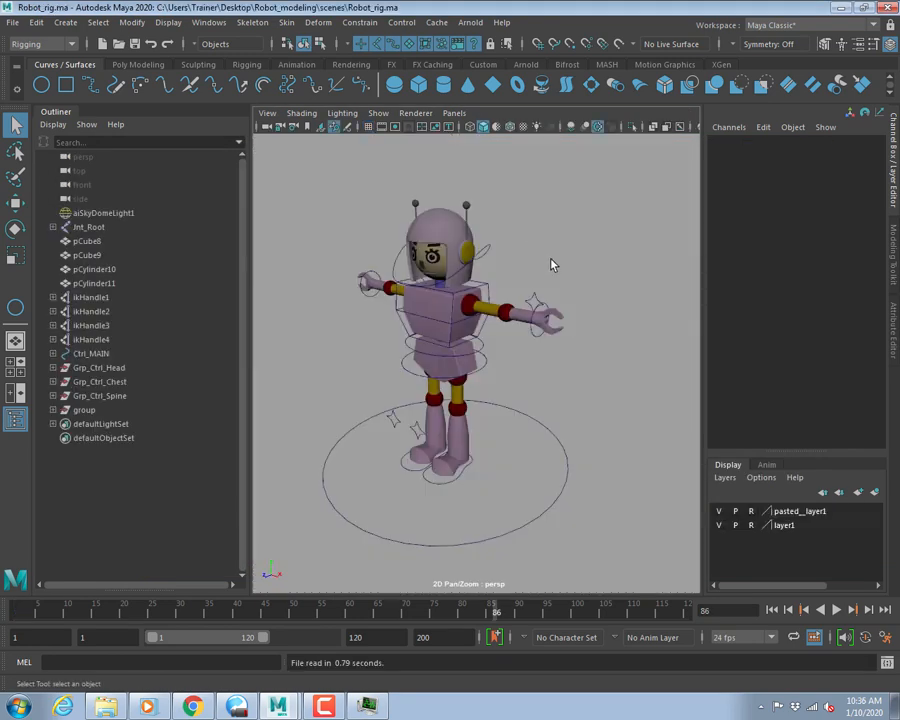
Select the circular wrist control on the robot's left arm.
{"action": "right_click_drag", "start_coordinate": [427, 315], "coordinate": [534, 349], "text": "alt"}
{"action": "middle_click_drag", "start_coordinate": [534, 349], "coordinate": [470, 378], "text": "alt"}
{"action": "mouse_move", "coordinate": [470, 378]}
{"action": "left_mouse_down", "text": "alt"}
{"action": "mouse_move", "coordinate": [422, 392]}
{"action": "mouse_move", "coordinate": [475, 386]}
{"action": "left_mouse_up", "text": "alt"}
{"action": "middle_click_drag", "start_coordinate": [475, 386], "coordinate": [394, 400], "text": "alt"}
{"action": "right_click_drag", "start_coordinate": [394, 400], "coordinate": [424, 400], "text": "alt"}
{"action": "left_click_drag", "start_coordinate": [424, 400], "coordinate": [465, 398], "text": "alt"}
{"action": "right_click_drag", "start_coordinate": [413, 394], "coordinate": [432, 400], "text": "alt"}
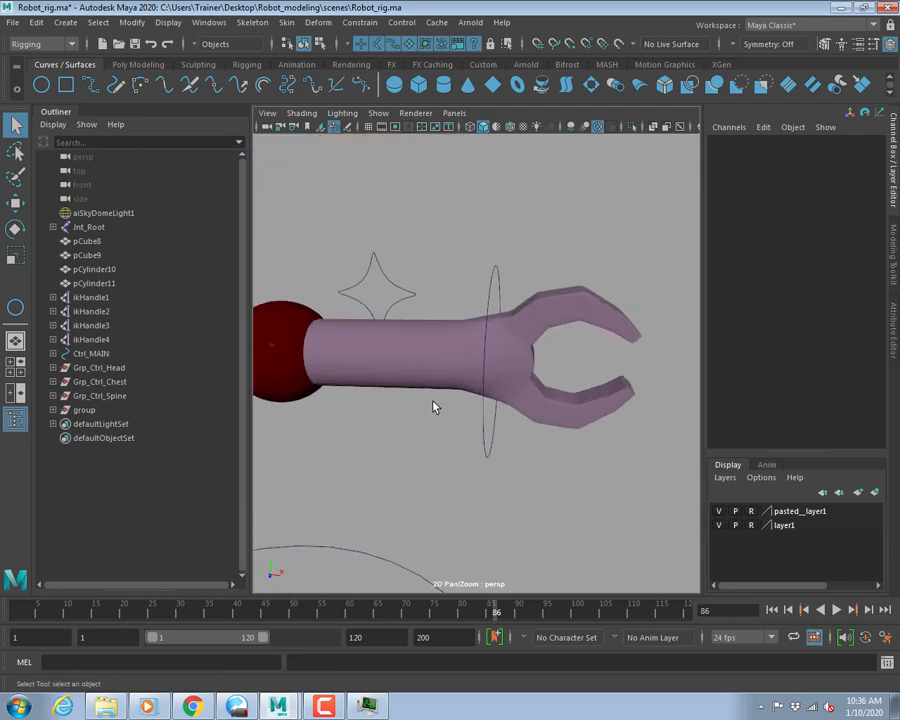
{"action": "left_click_drag", "start_coordinate": [432, 400], "coordinate": [431, 355], "text": "alt"}
{"action": "left_click", "coordinate": [480, 289]}
{"action": "left_click_drag", "start_coordinate": [474, 309], "coordinate": [460, 317], "text": "alt"}
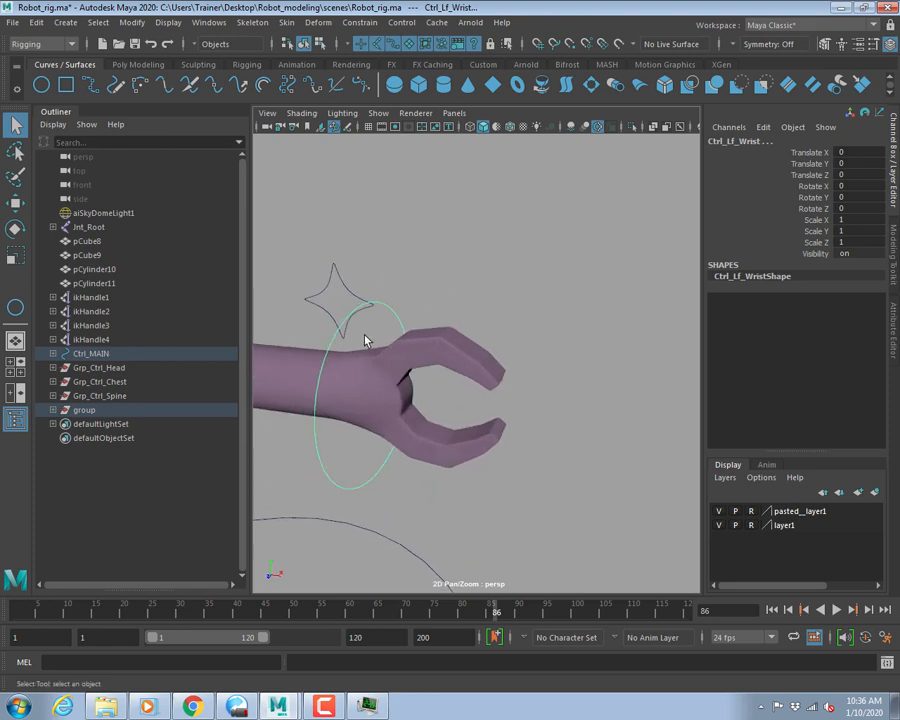
Try rotating and moving the left wrist control, undoing each change.
{"action": "left_click_drag", "start_coordinate": [335, 310], "coordinate": [339, 310], "text": "alt"}
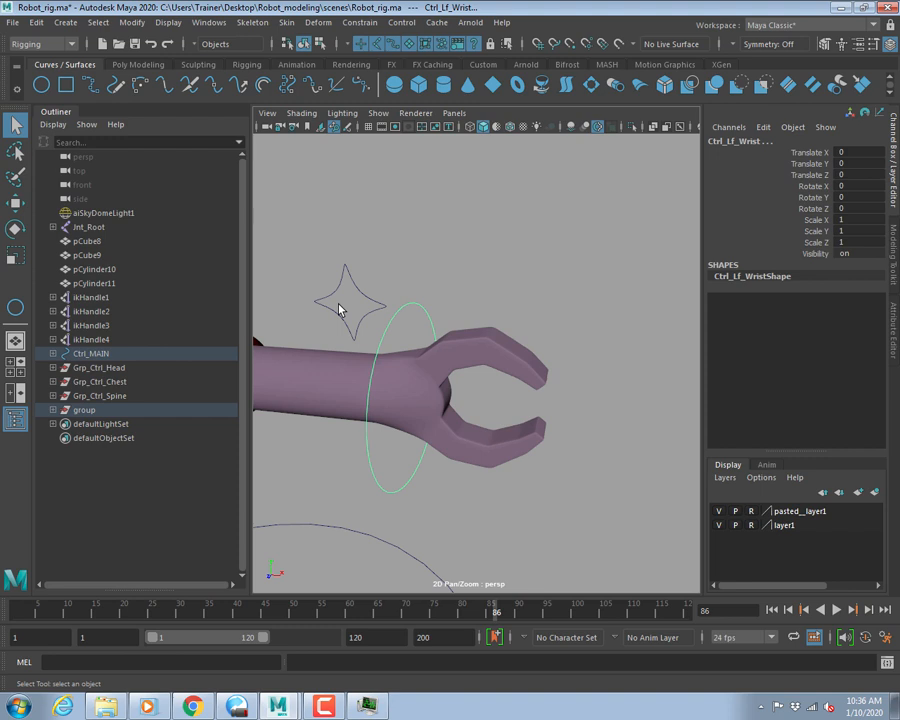
{"action": "right_click_drag", "start_coordinate": [535, 315], "coordinate": [478, 308], "text": "alt"}
{"action": "middle_click_drag", "start_coordinate": [477, 325], "coordinate": [552, 314], "text": "alt"}
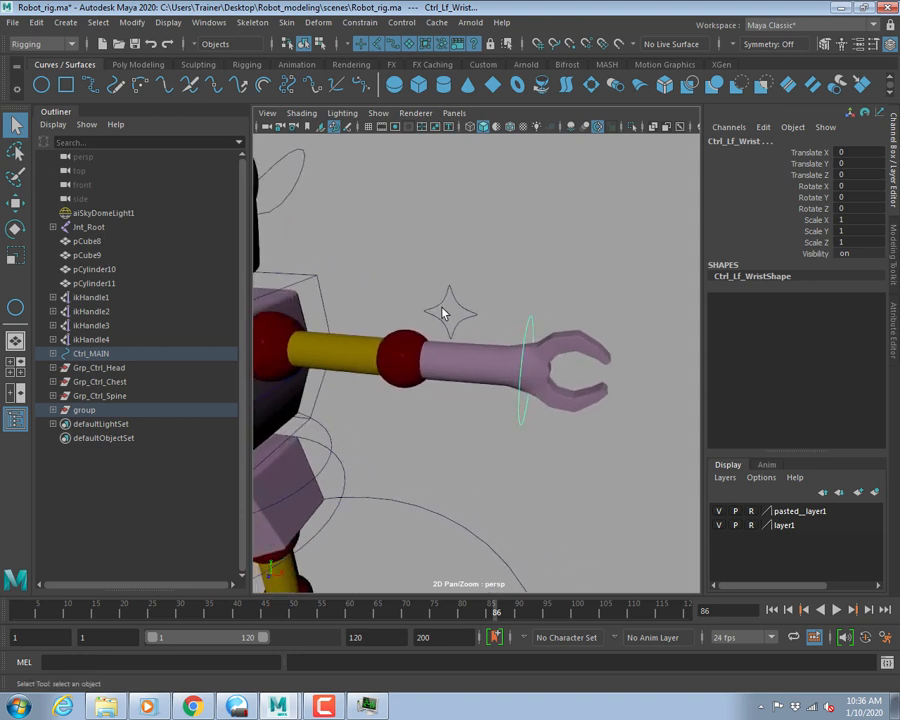
{"action": "right_click_drag", "start_coordinate": [442, 311], "coordinate": [474, 308], "text": "alt"}
{"action": "left_click_drag", "start_coordinate": [474, 308], "coordinate": [448, 286], "text": "alt"}
{"action": "left_click_drag", "start_coordinate": [395, 356], "coordinate": [402, 350], "text": "alt"}
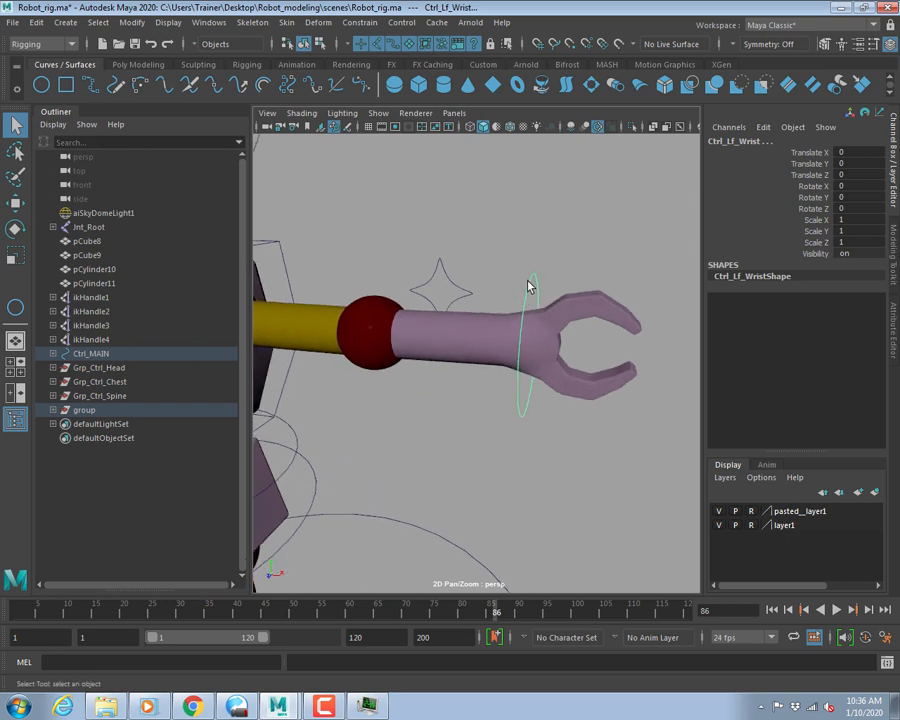
{"action": "key", "text": "e"}
{"action": "left_click_drag", "start_coordinate": [562, 296], "coordinate": [538, 301]}
{"action": "key", "text": "ctrl+z"}
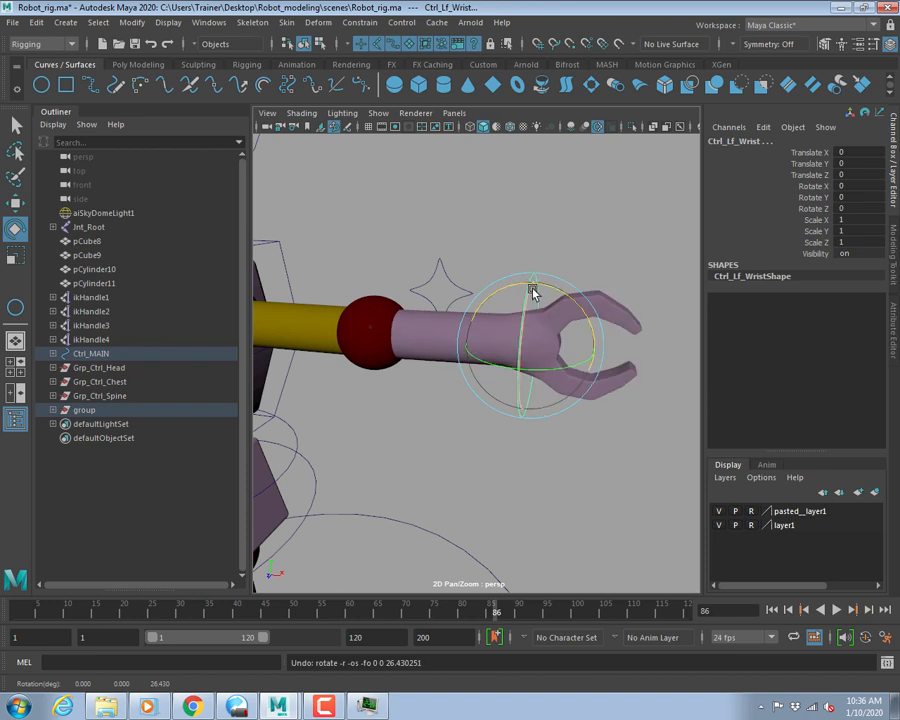
{"action": "key", "text": "w"}
{"action": "left_click_drag", "start_coordinate": [526, 362], "coordinate": [498, 358]}
{"action": "key", "text": "ctrl+z"}
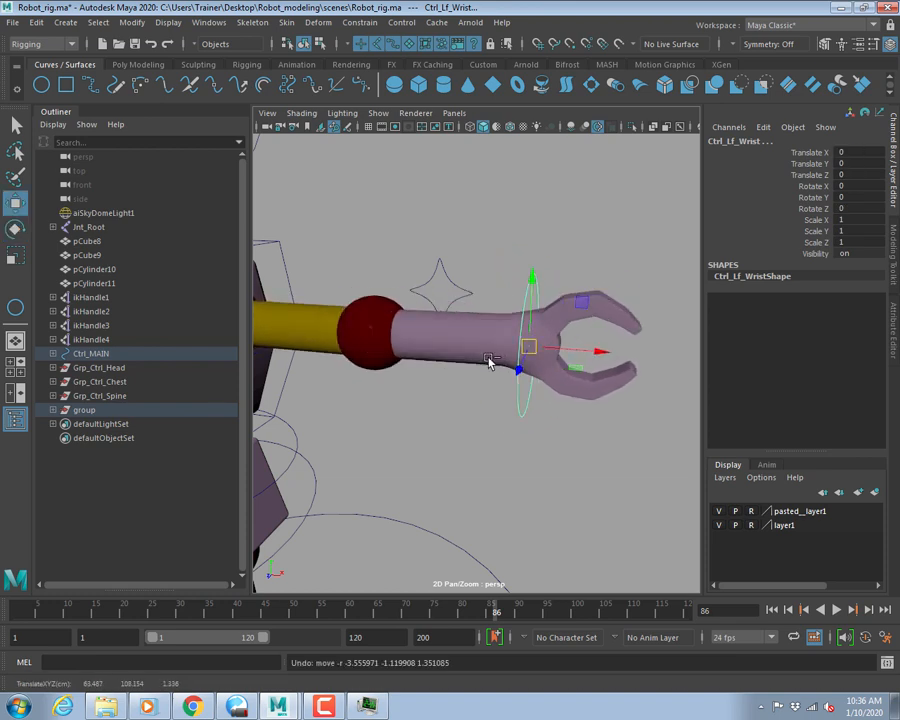
Lock and hide the Scale X, Y, Z and Visibility channels of the left wrist control.
{"action": "left_click_drag", "start_coordinate": [810, 222], "coordinate": [812, 242]}
{"action": "right_click", "coordinate": [812, 240]}
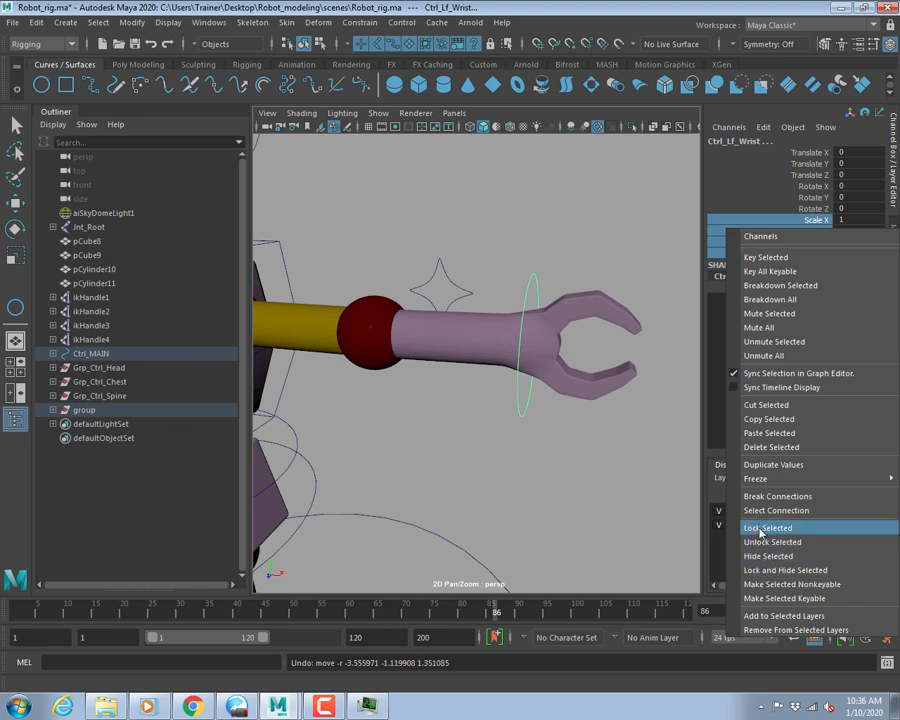
{"action": "left_click", "coordinate": [769, 576]}
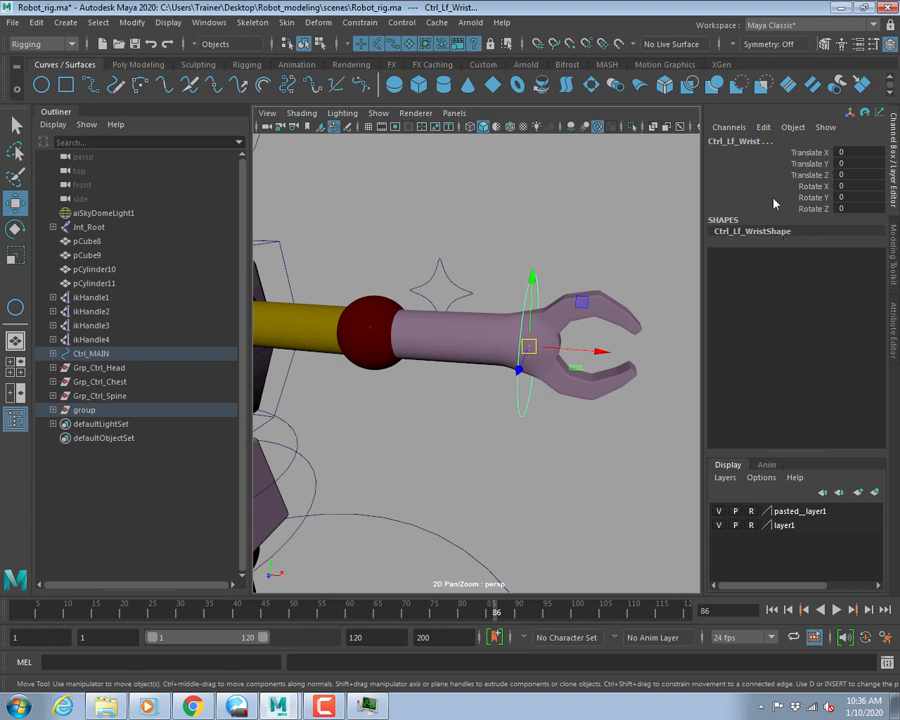
Lock and hide the rotate, scale and visibility channels of the star-shaped left elbow control.
{"action": "left_click_drag", "start_coordinate": [480, 217], "coordinate": [498, 317], "text": "alt"}
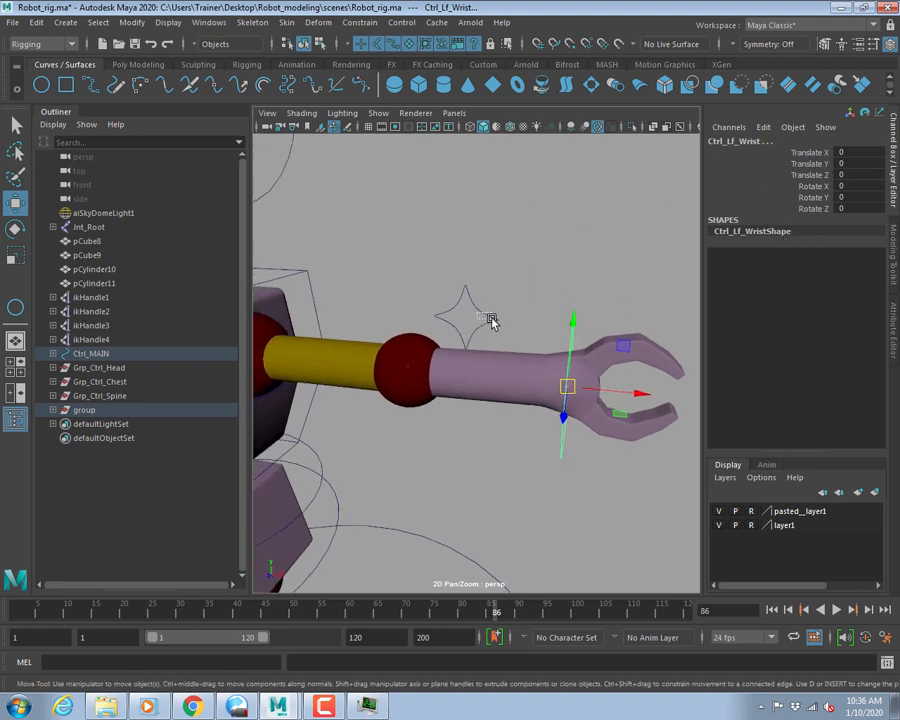
{"action": "left_click", "coordinate": [490, 318]}
{"action": "left_click_drag", "start_coordinate": [815, 187], "coordinate": [810, 252]}
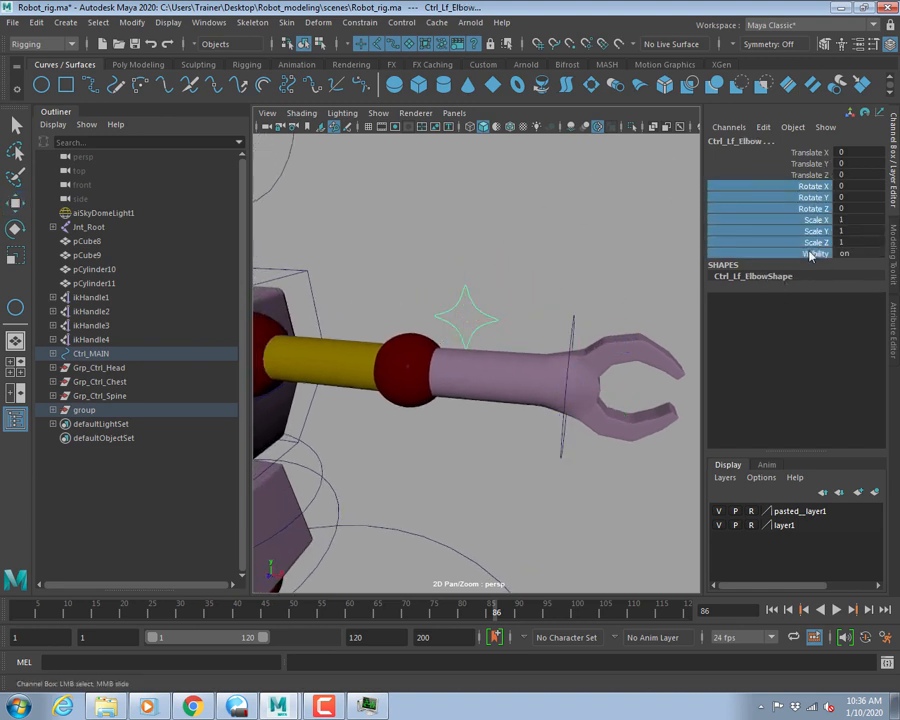
{"action": "right_click", "coordinate": [810, 204]}
{"action": "mouse_move", "coordinate": [789, 455]}
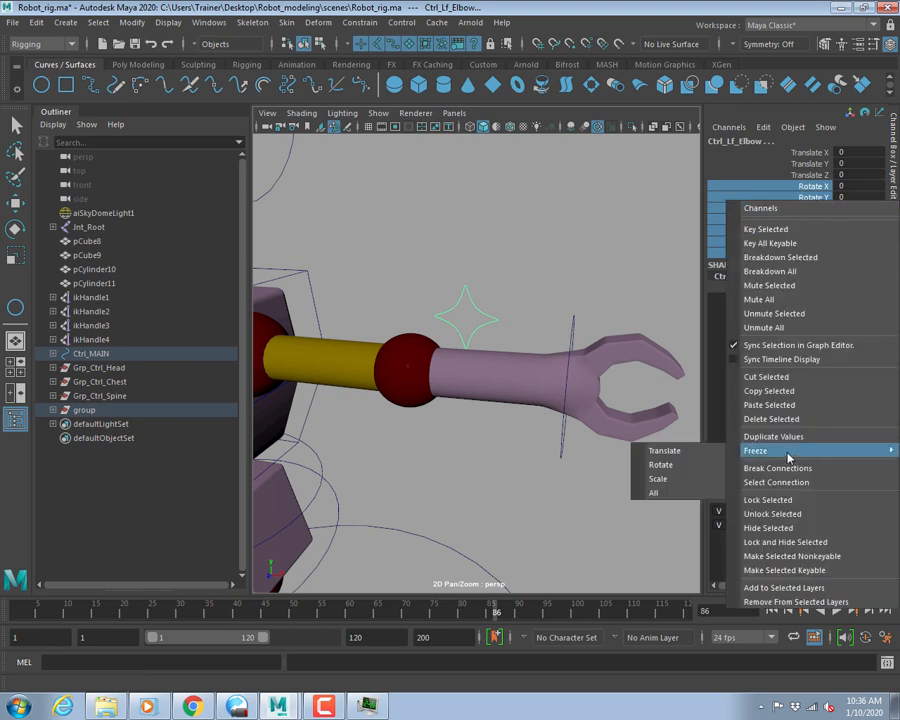
{"action": "left_click", "coordinate": [769, 542]}
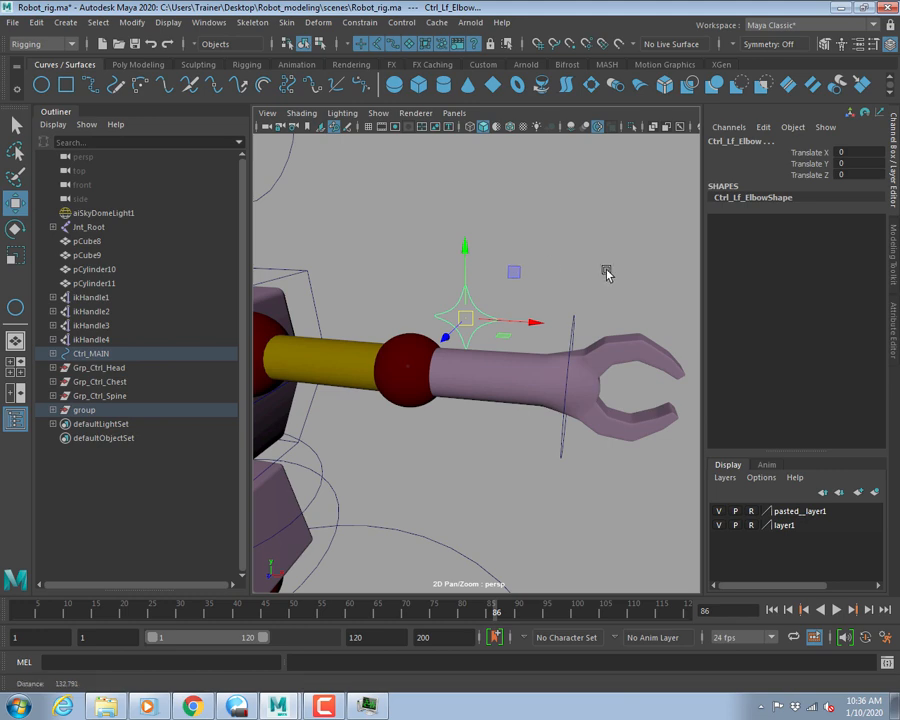
Lock and hide the translate, scale and visibility channels of the head control pasted__Ctrl_Head.
{"action": "right_click_drag", "start_coordinate": [606, 271], "coordinate": [420, 250], "text": "alt"}
{"action": "middle_click_drag", "start_coordinate": [420, 250], "coordinate": [542, 272], "text": "alt"}
{"action": "left_click_drag", "start_coordinate": [545, 278], "coordinate": [581, 292]}
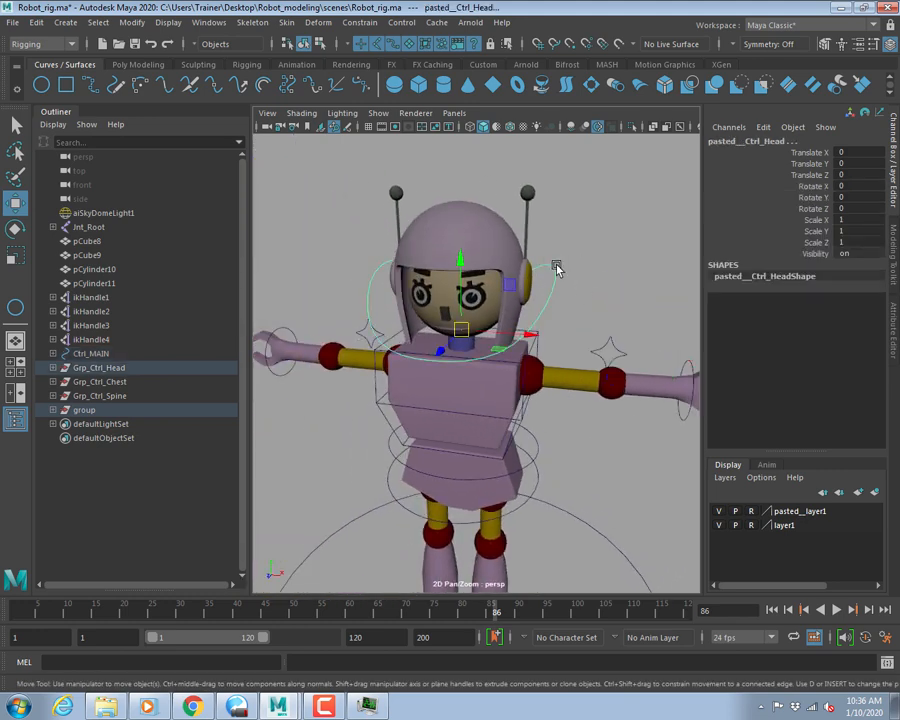
{"action": "left_click_drag", "start_coordinate": [801, 153], "coordinate": [815, 175]}
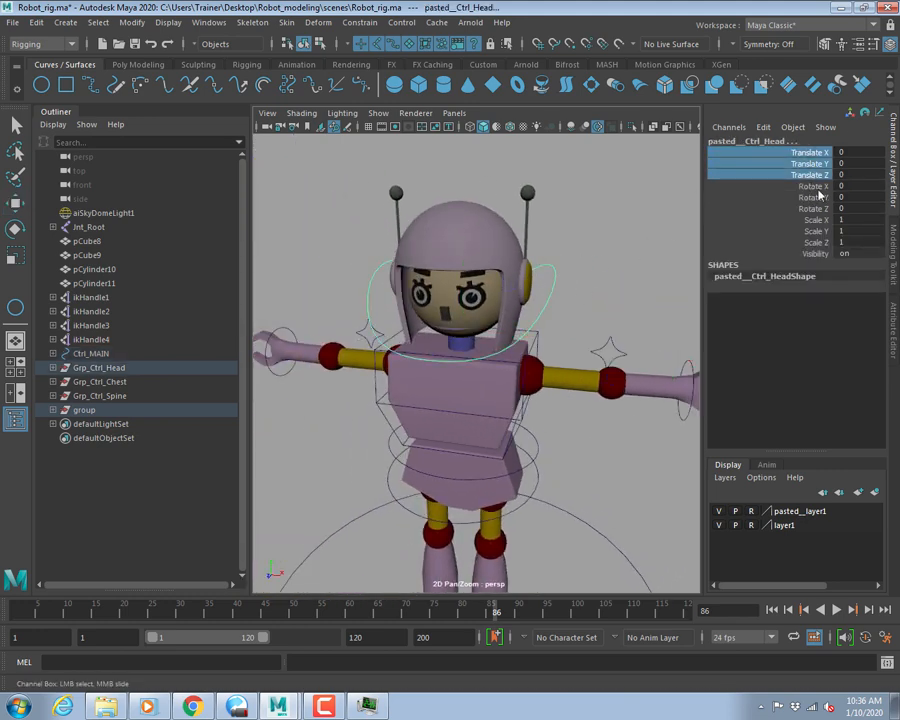
{"action": "left_click_drag", "start_coordinate": [816, 221], "coordinate": [816, 243], "text": "ctrl"}
{"action": "right_click", "coordinate": [816, 232]}
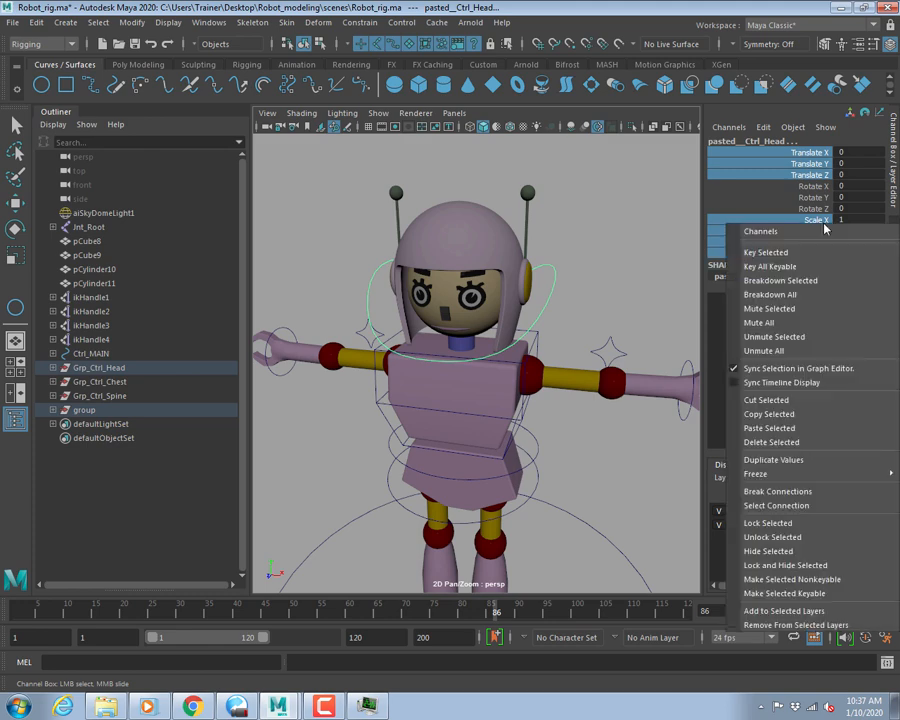
{"action": "left_click", "coordinate": [768, 565]}
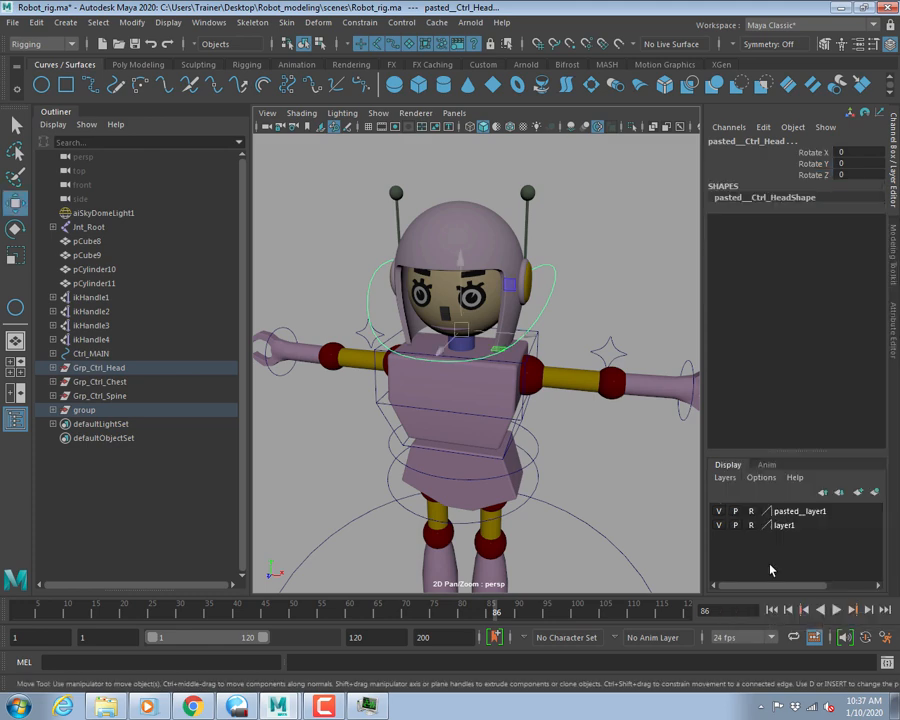
Lock and hide the translate, scale and visibility channels of the chest control pasted__Ctrl_Chest.
{"action": "left_click_drag", "start_coordinate": [580, 282], "coordinate": [522, 311], "text": "alt"}
{"action": "left_click", "coordinate": [520, 309]}
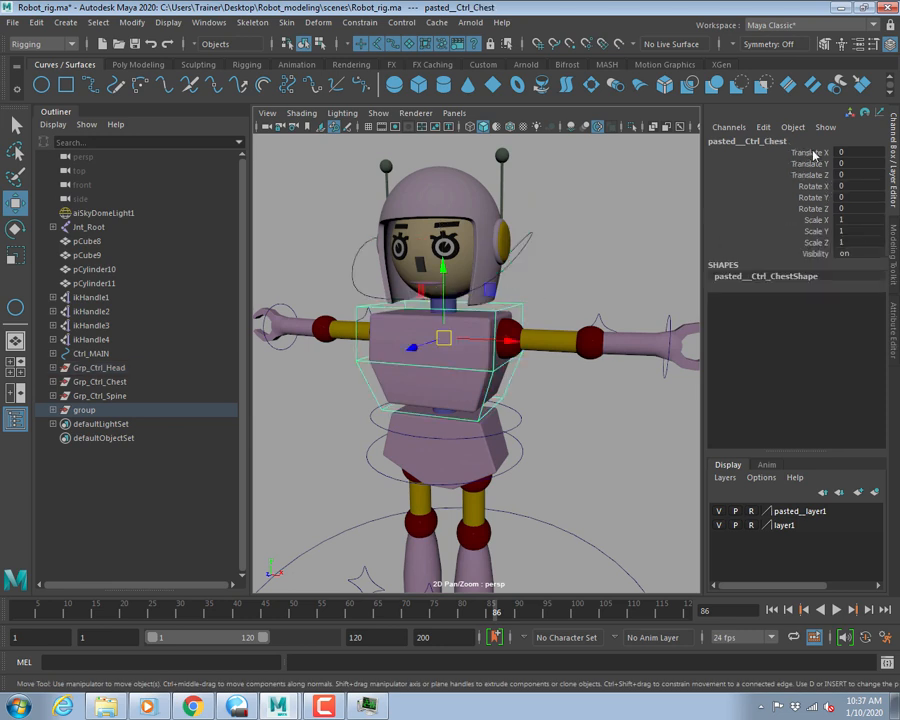
{"action": "left_click_drag", "start_coordinate": [808, 152], "coordinate": [808, 176]}
{"action": "left_click_drag", "start_coordinate": [810, 220], "coordinate": [810, 242], "text": "ctrl"}
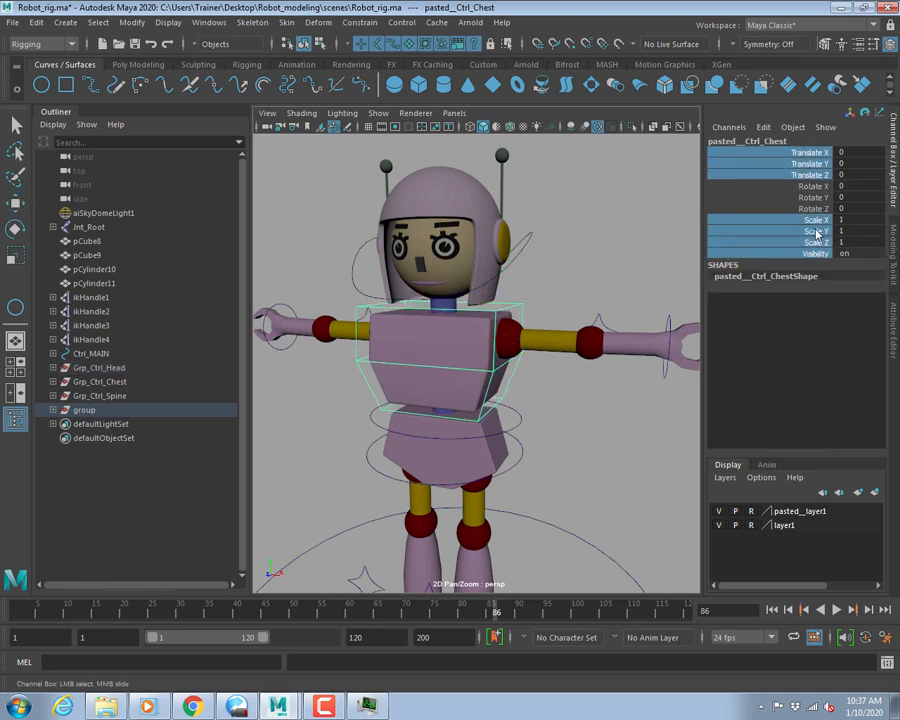
{"action": "right_click", "coordinate": [812, 242]}
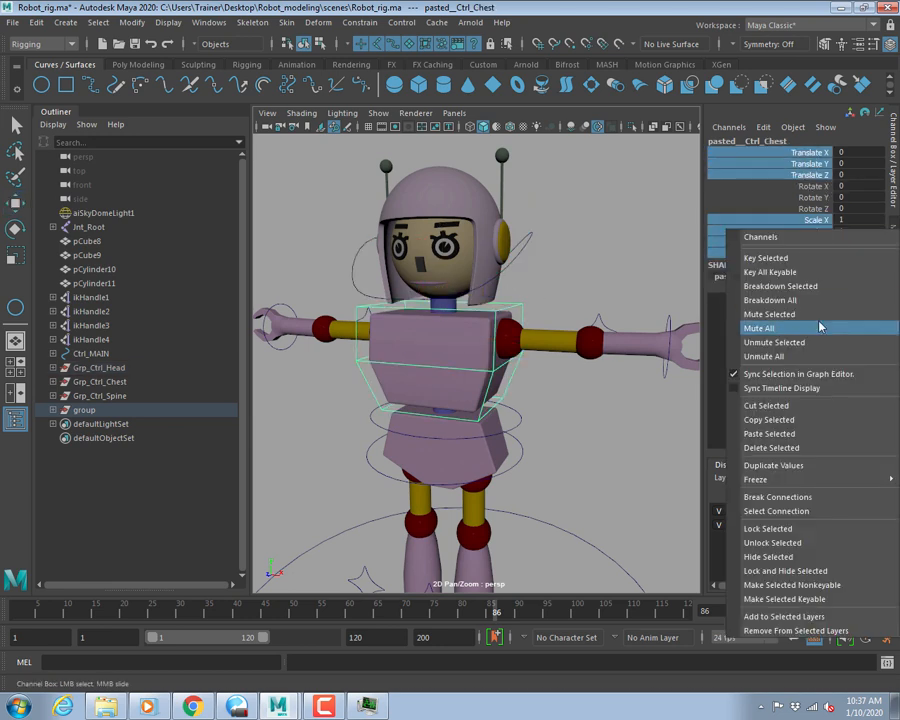
{"action": "left_click", "coordinate": [777, 573]}
Lock and hide the rotate, scale and visibility channels of the right elbow control Ctrl_Rt_Elbow.
{"action": "left_click_drag", "start_coordinate": [424, 306], "coordinate": [524, 318], "text": "alt"}
{"action": "left_click", "coordinate": [392, 331]}
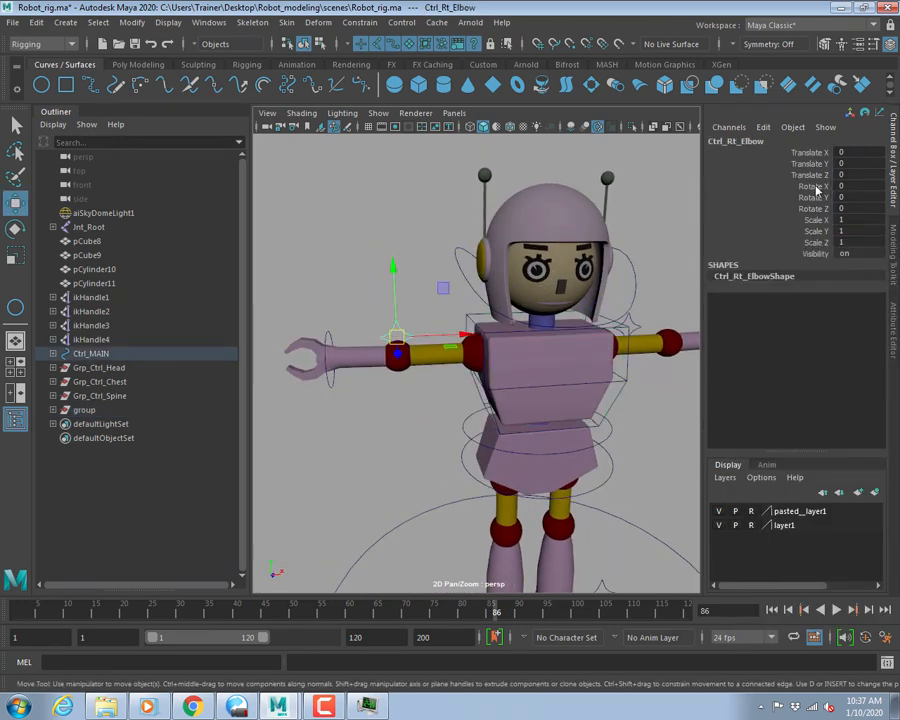
{"action": "left_click_drag", "start_coordinate": [815, 187], "coordinate": [790, 250]}
{"action": "right_click", "coordinate": [745, 212]}
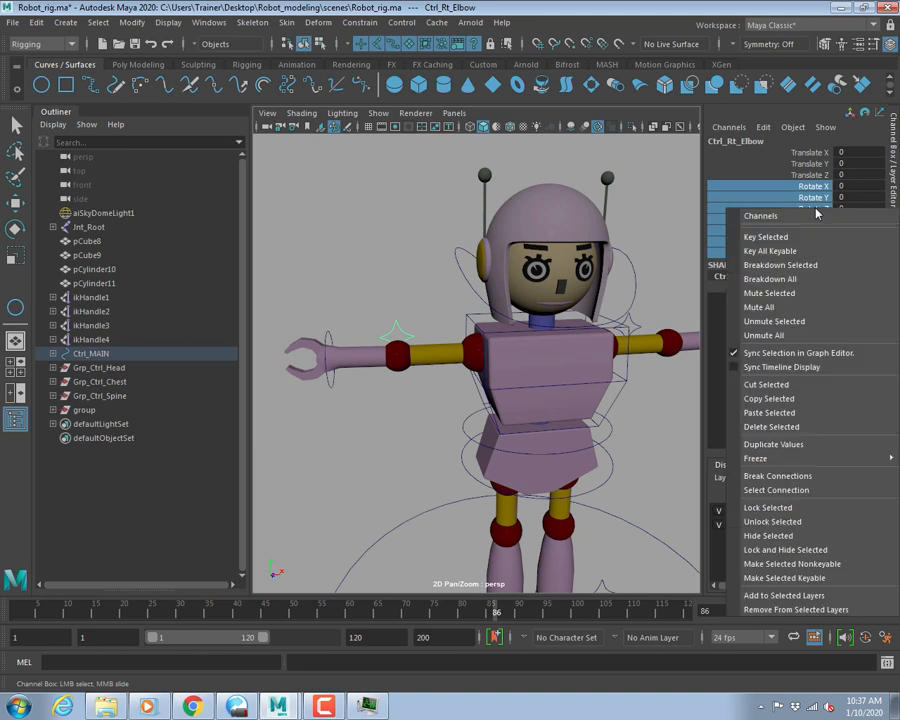
{"action": "left_click", "coordinate": [770, 549]}
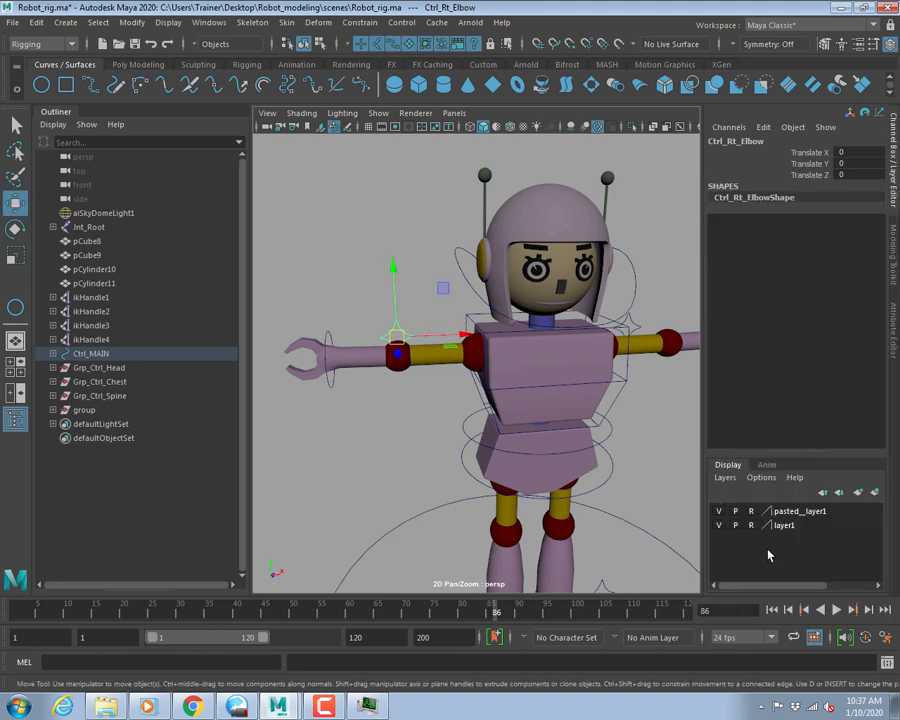
Lock and hide the scale and visibility channels of the right wrist control.
{"action": "left_click", "coordinate": [328, 334]}
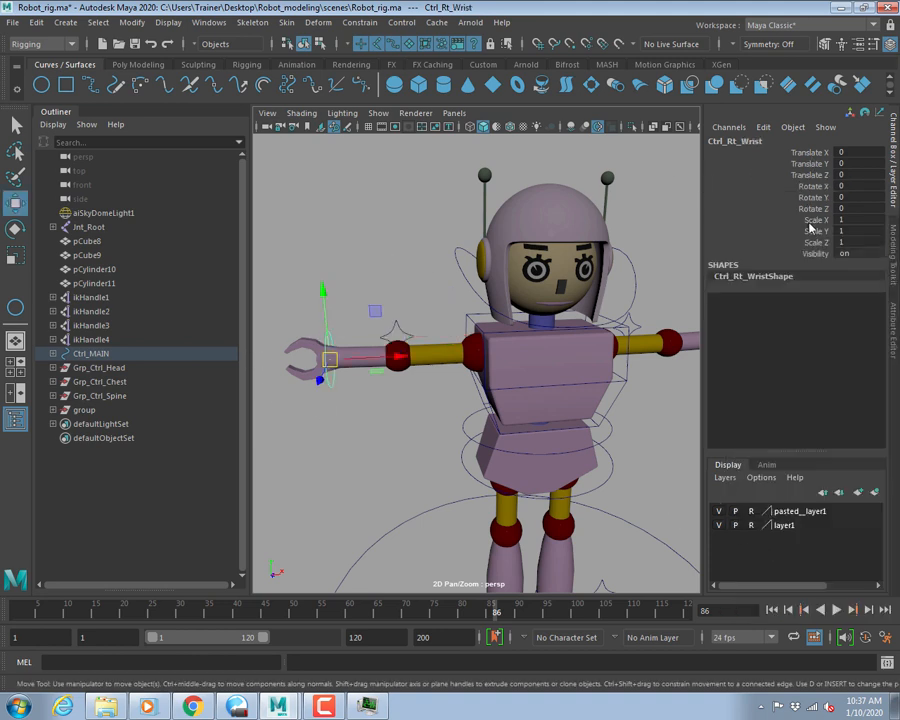
{"action": "left_click_drag", "start_coordinate": [812, 219], "coordinate": [815, 242]}
{"action": "right_click", "coordinate": [742, 237]}
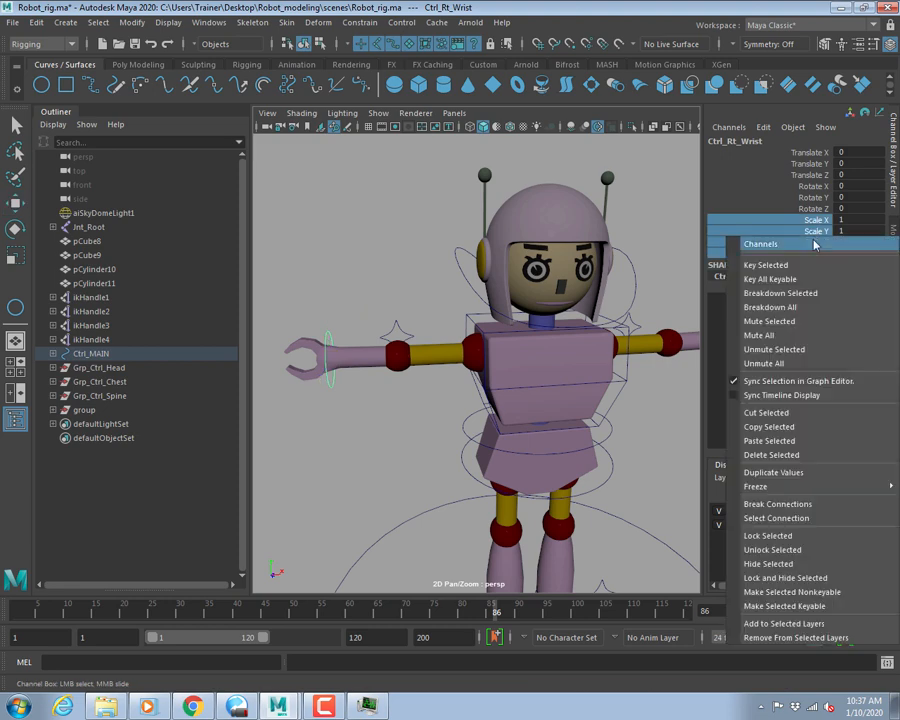
{"action": "left_click", "coordinate": [775, 579]}
Lock and hide the translate, scale and visibility channels of the spine control, leaving only its rotate channels.
{"action": "left_click_drag", "start_coordinate": [498, 270], "coordinate": [514, 388], "text": "alt"}
{"action": "left_click", "coordinate": [514, 388]}
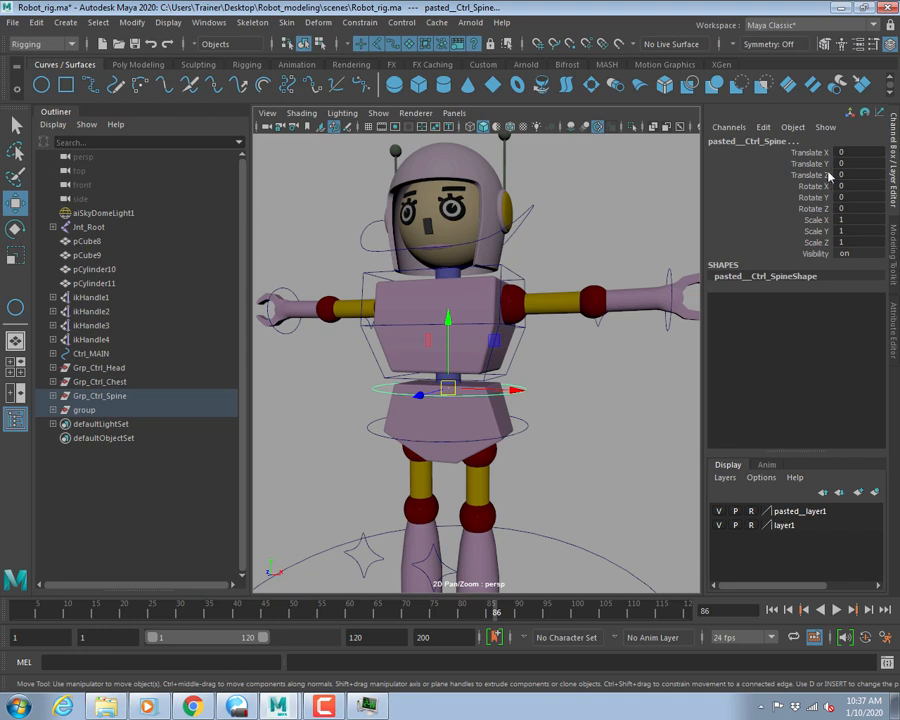
{"action": "left_click_drag", "start_coordinate": [812, 152], "coordinate": [813, 175]}
{"action": "left_click_drag", "start_coordinate": [808, 220], "coordinate": [808, 243], "text": "ctrl"}
{"action": "right_click", "coordinate": [808, 232]}
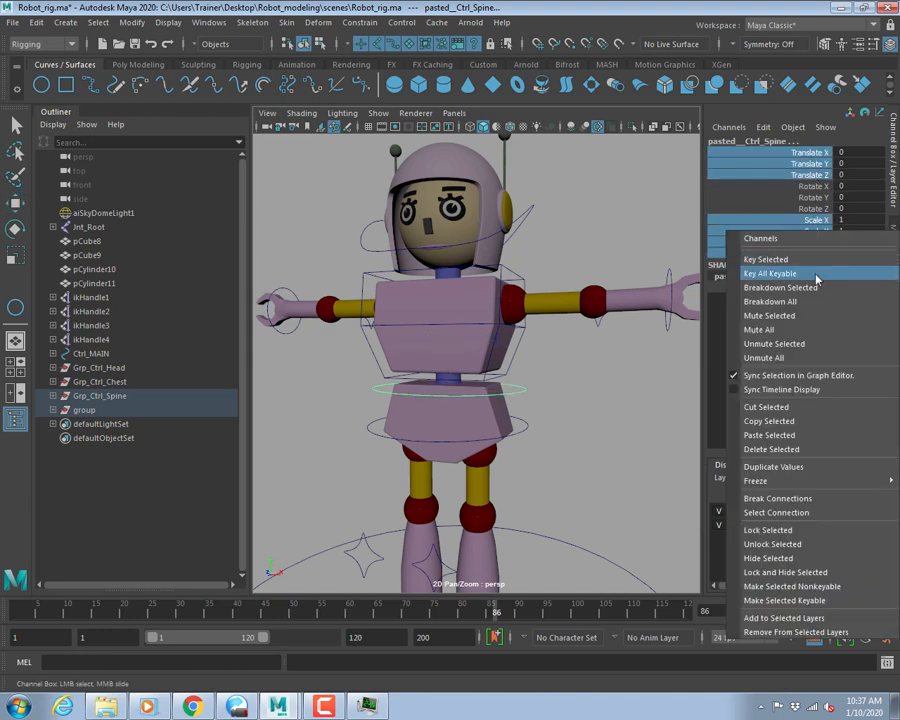
{"action": "left_click", "coordinate": [768, 572]}
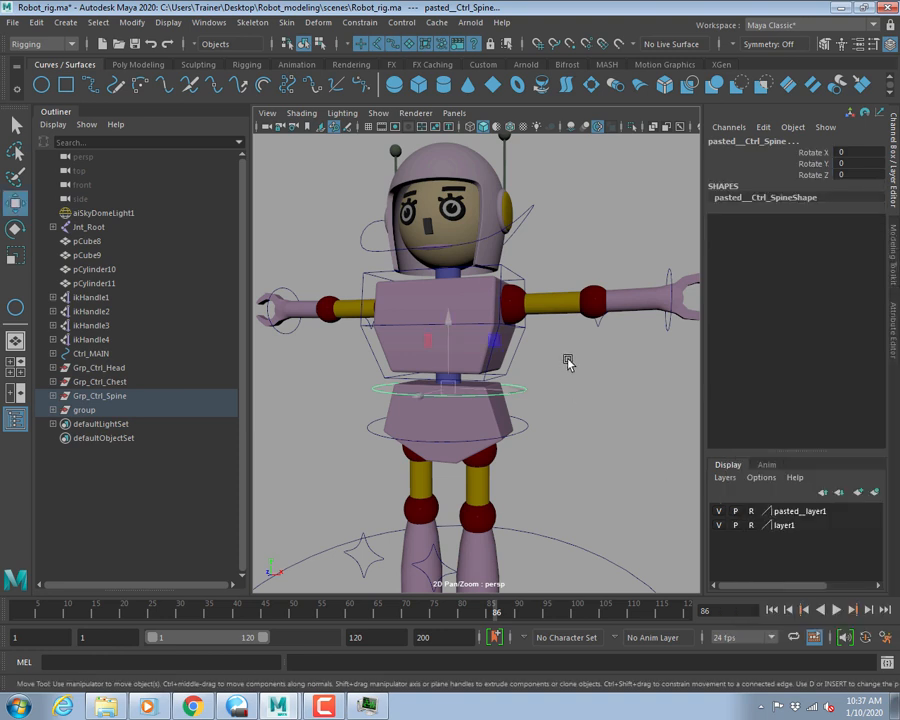
Lock and hide the scale and visibility channels of the hip control, and clear the selection.
{"action": "left_click", "coordinate": [522, 428]}
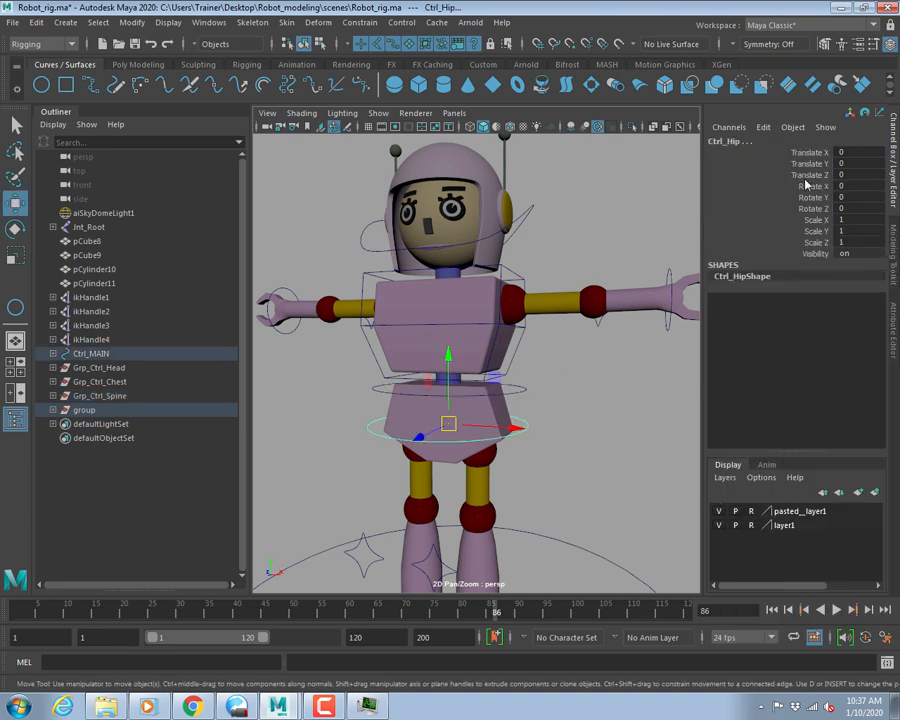
{"action": "mouse_move", "coordinate": [815, 222]}
{"action": "left_mouse_down"}
{"action": "mouse_move", "coordinate": [813, 256]}
{"action": "mouse_move", "coordinate": [815, 245]}
{"action": "left_mouse_up"}
{"action": "right_click", "coordinate": [812, 228]}
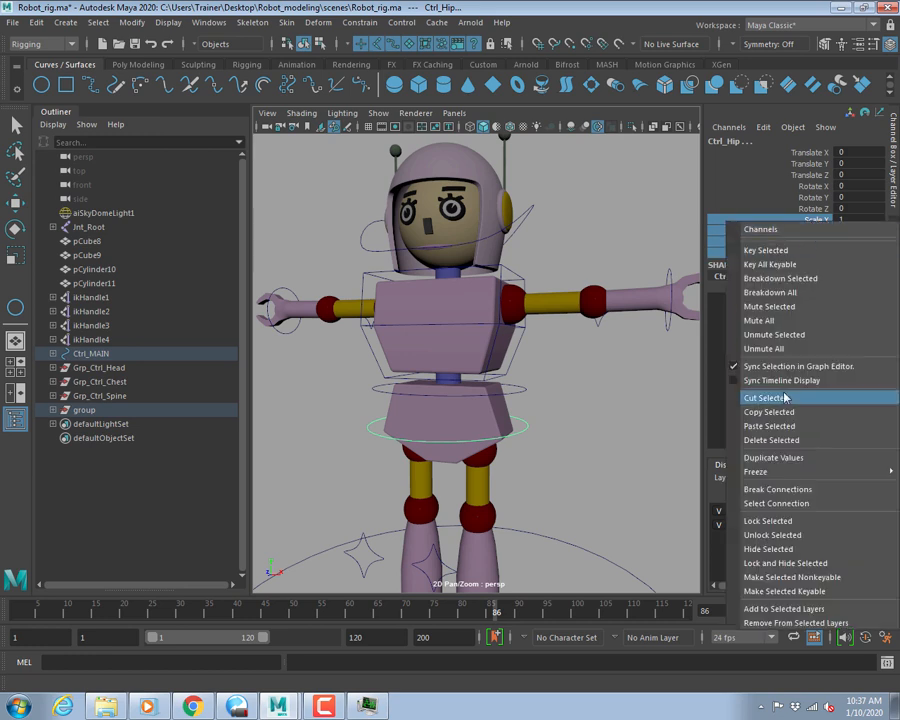
{"action": "left_click", "coordinate": [772, 568]}
{"action": "key", "text": "w"}
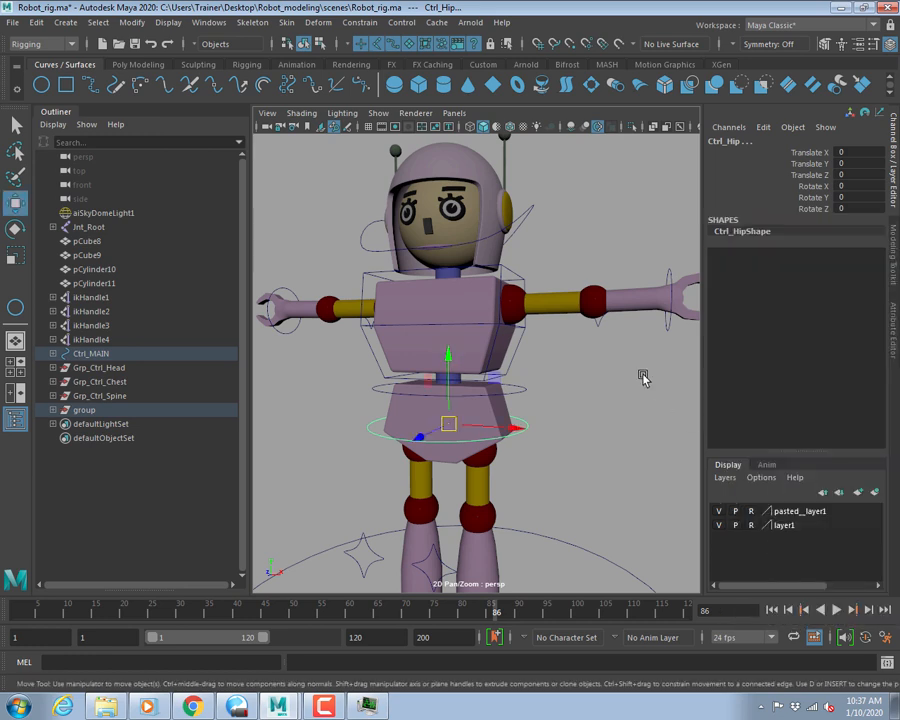
{"action": "left_click", "coordinate": [580, 366]}
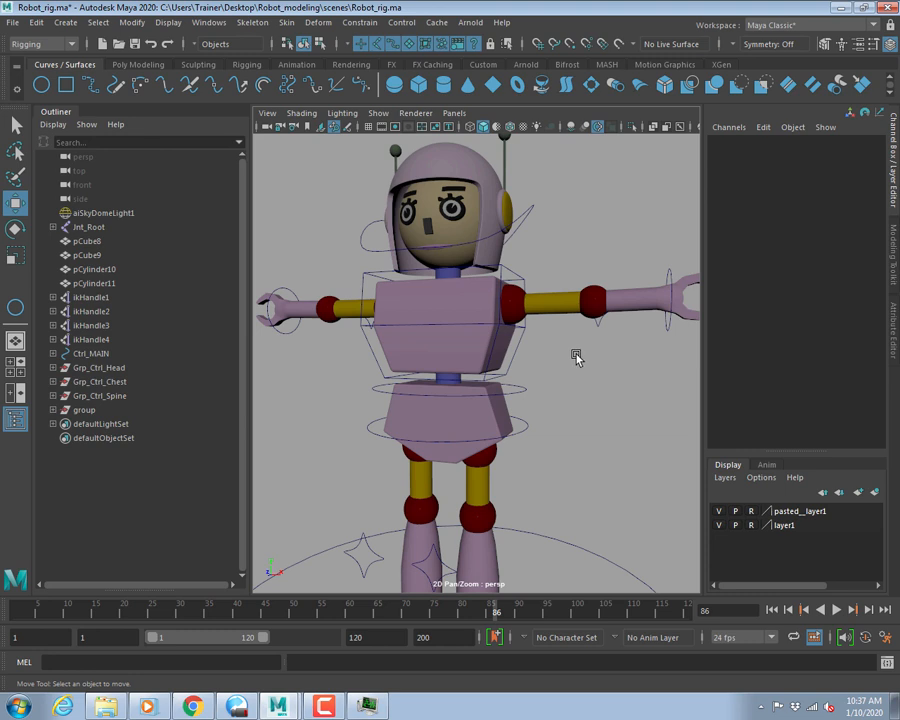
{"action": "key", "text": "q"}
Lock and hide the rotate, scale and visibility channels of the right knee control.
{"action": "left_click_drag", "start_coordinate": [532, 502], "coordinate": [536, 340], "text": "alt"}
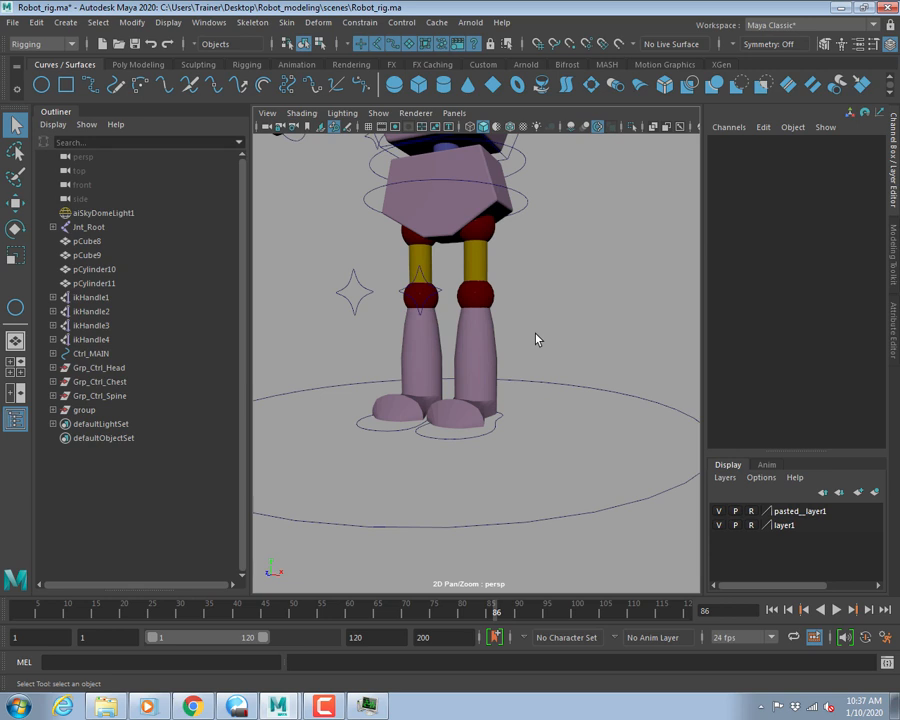
{"action": "left_click", "coordinate": [354, 302]}
{"action": "mouse_move", "coordinate": [386, 305]}
{"action": "left_mouse_down", "text": "alt"}
{"action": "mouse_move", "coordinate": [358, 315]}
{"action": "mouse_move", "coordinate": [384, 316]}
{"action": "left_mouse_up", "text": "alt"}
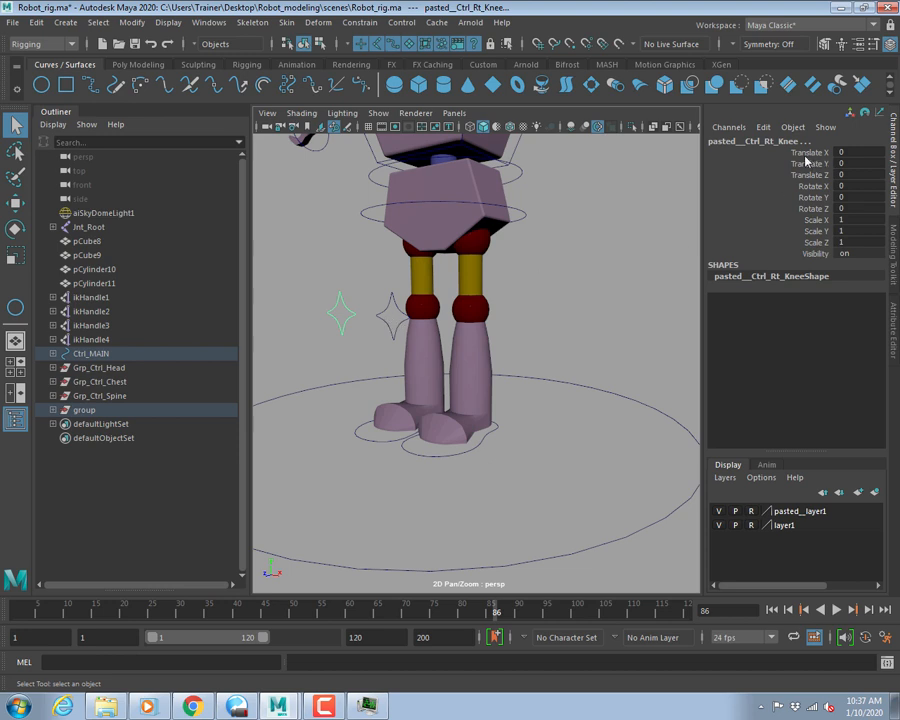
{"action": "left_click_drag", "start_coordinate": [808, 189], "coordinate": [808, 252]}
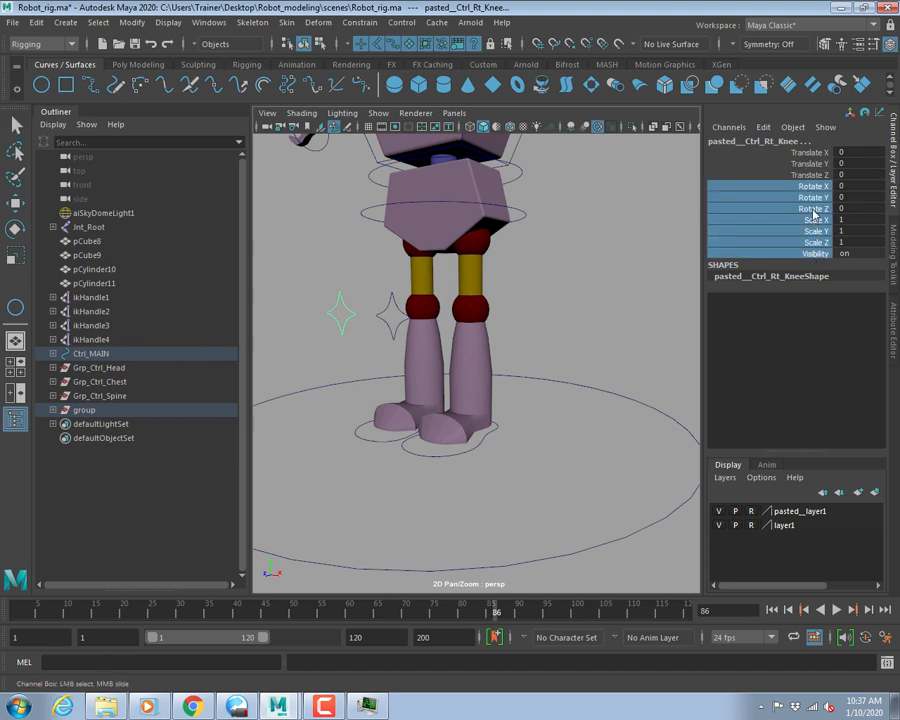
{"action": "right_click", "coordinate": [740, 212]}
{"action": "left_click", "coordinate": [760, 565]}
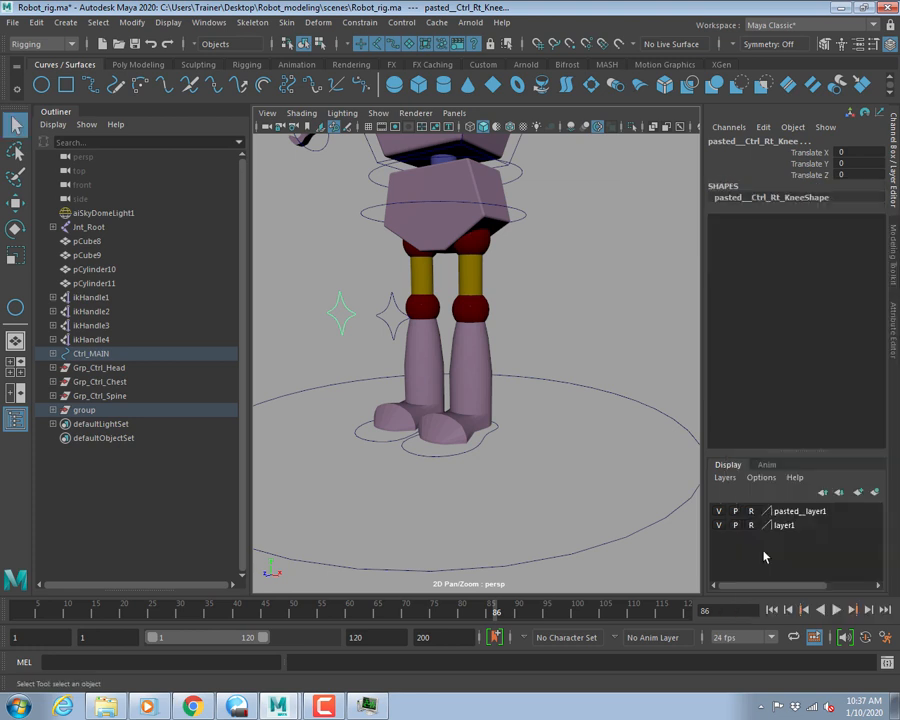
Lock and hide the rotate, scale and visibility channels of the left knee control.
{"action": "left_click", "coordinate": [391, 315]}
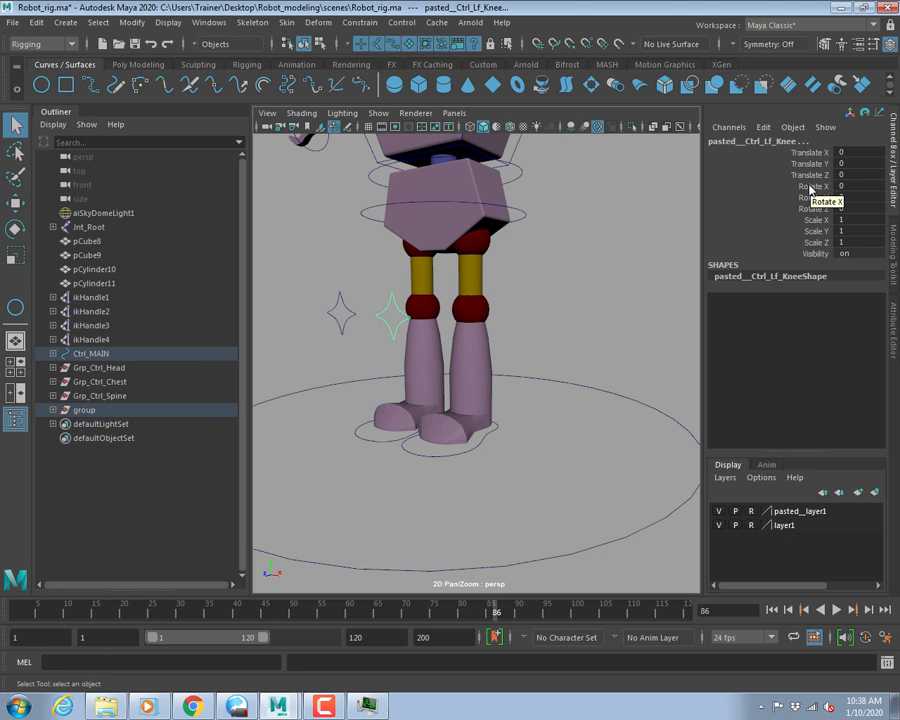
{"action": "left_click_drag", "start_coordinate": [812, 188], "coordinate": [814, 254]}
{"action": "right_click", "coordinate": [812, 254]}
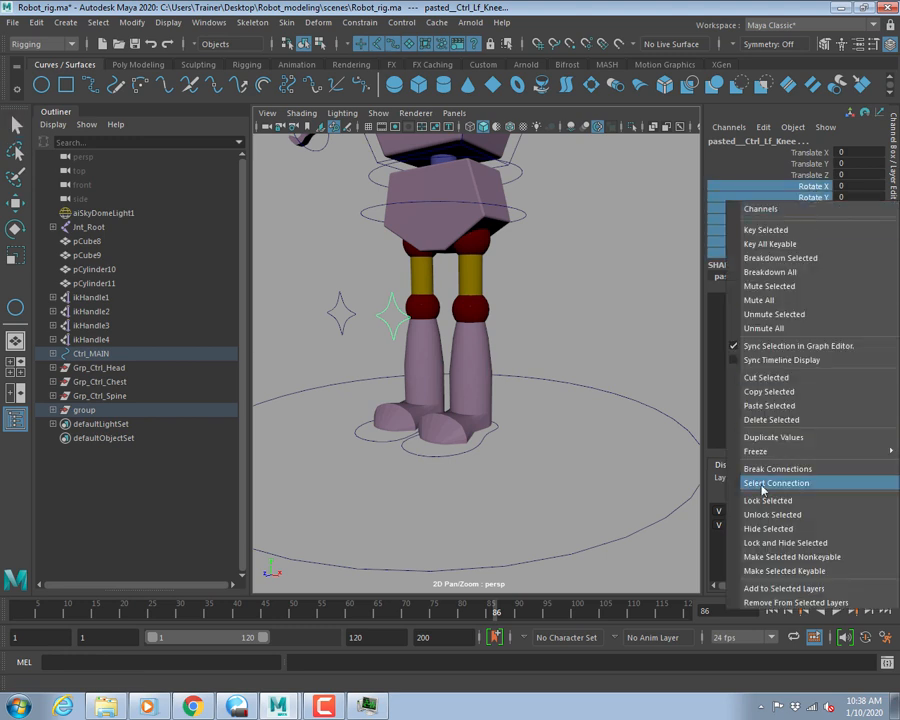
{"action": "left_click", "coordinate": [767, 542]}
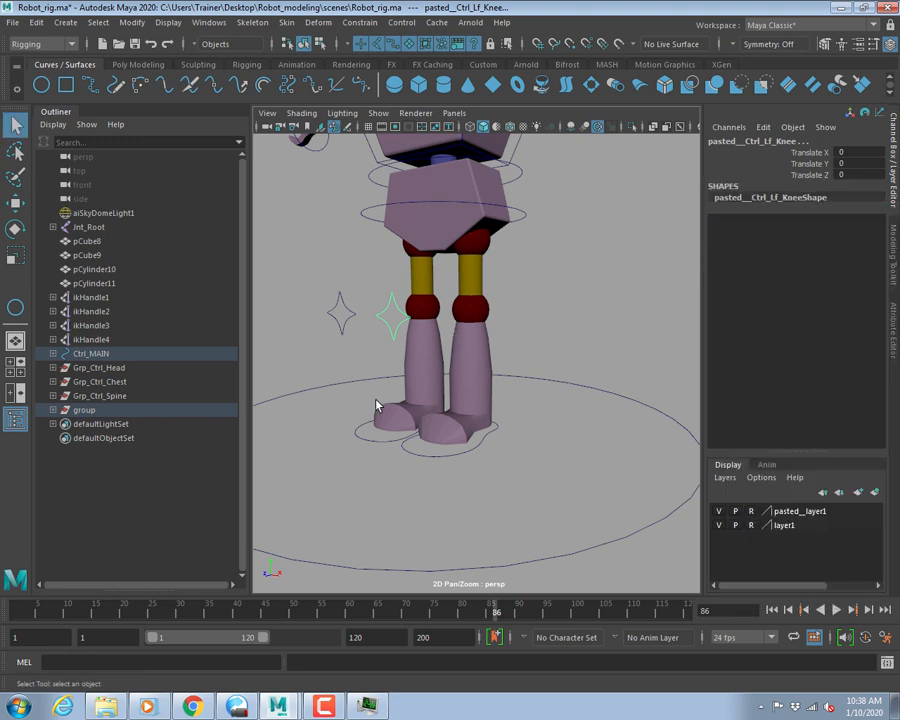
Lock and hide the scale and visibility channels of the right foot control.
{"action": "left_click", "coordinate": [379, 442]}
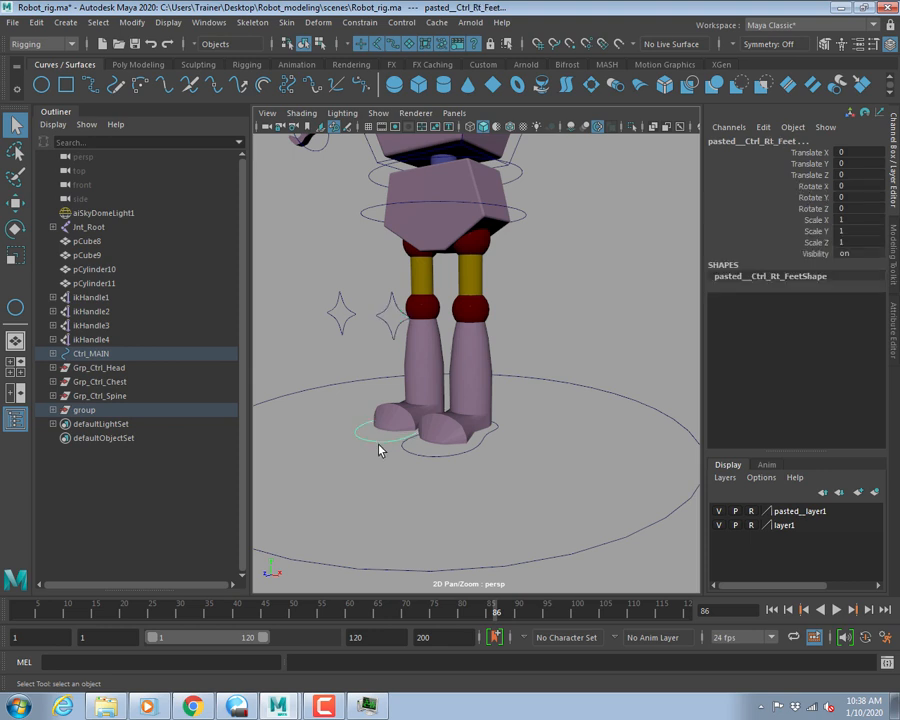
{"action": "left_click_drag", "start_coordinate": [815, 220], "coordinate": [815, 253]}
{"action": "right_click", "coordinate": [805, 229]}
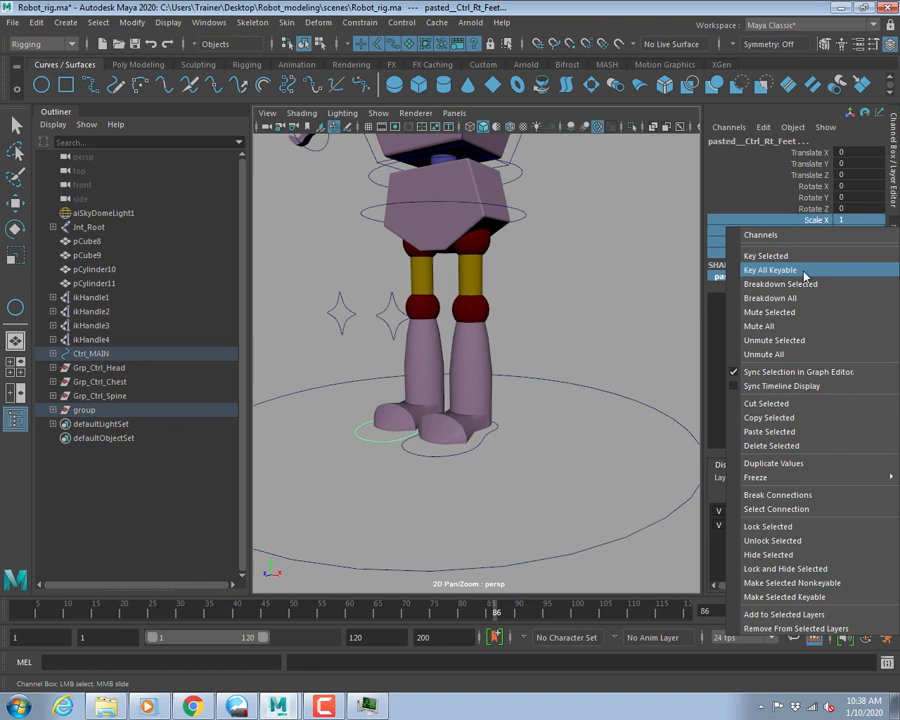
{"action": "left_click", "coordinate": [755, 567]}
Try locking and hiding the left foot control's channels from Scale X to Visibility, and undo it.
{"action": "left_click", "coordinate": [441, 454]}
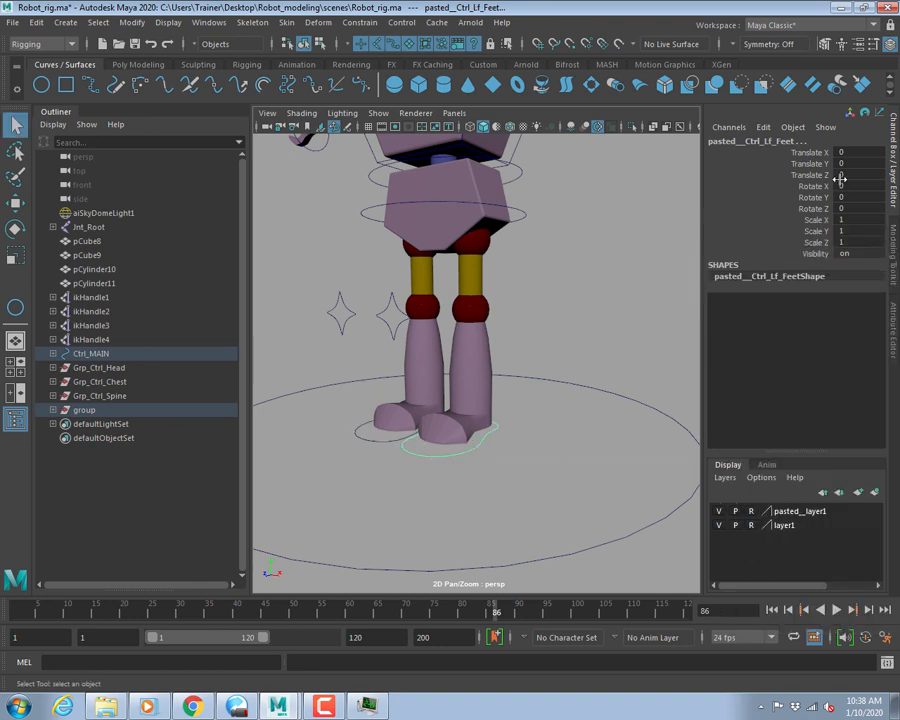
{"action": "left_click_drag", "start_coordinate": [815, 220], "coordinate": [813, 277]}
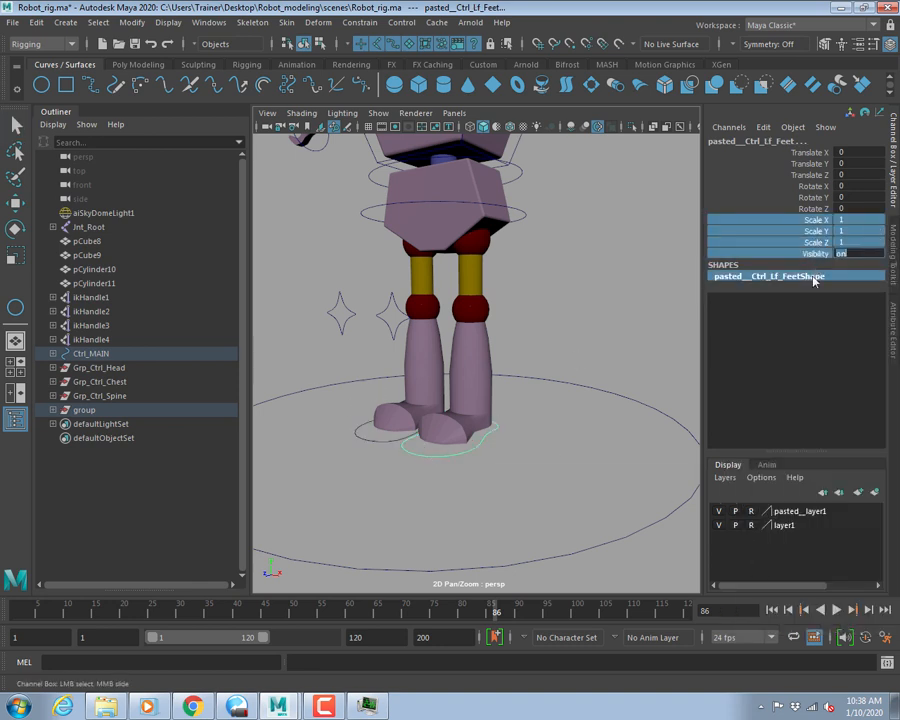
{"action": "right_click", "coordinate": [812, 230]}
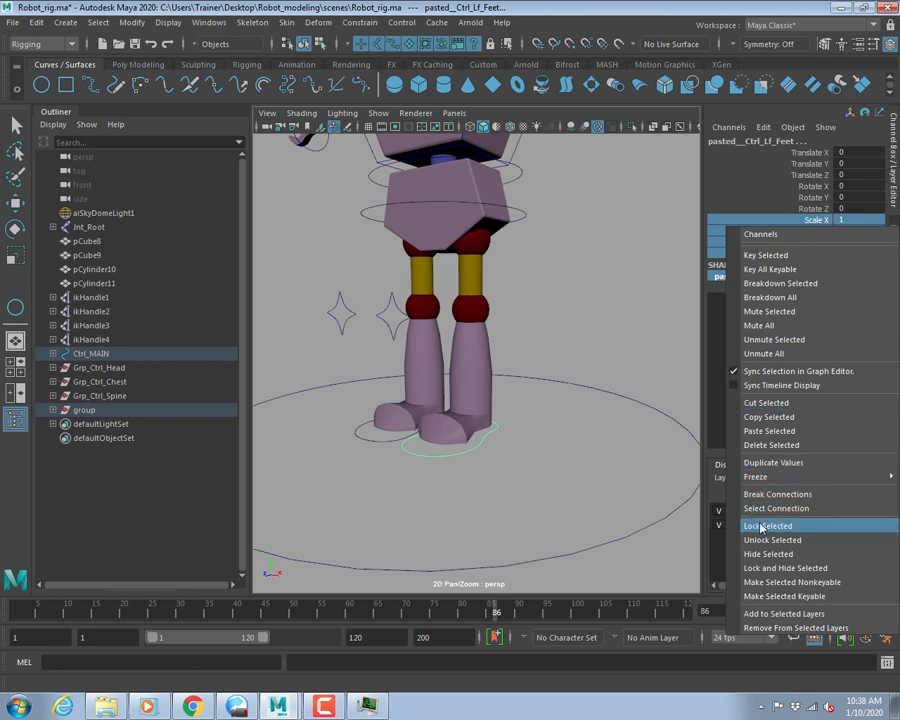
{"action": "left_click", "coordinate": [768, 567]}
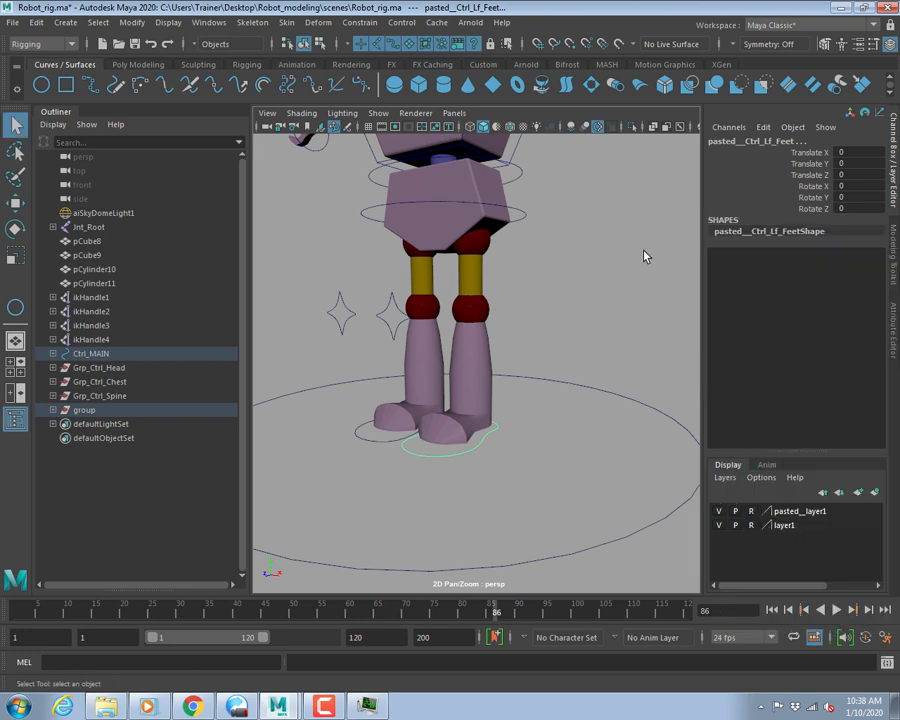
{"action": "key", "text": "ctrl+z"}
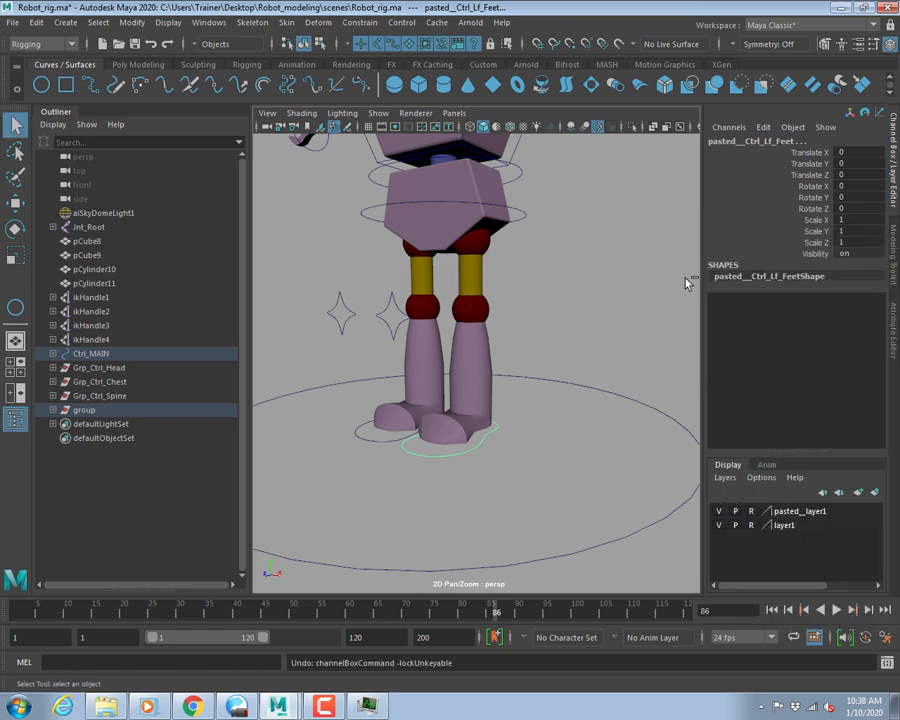
Lock and hide the scale and visibility channels of the left foot control, keeping Rotate Z out of the selection.
{"action": "left_click_drag", "start_coordinate": [815, 253], "coordinate": [815, 210]}
{"action": "right_click", "coordinate": [815, 212]}
{"action": "key", "text": "Escape"}
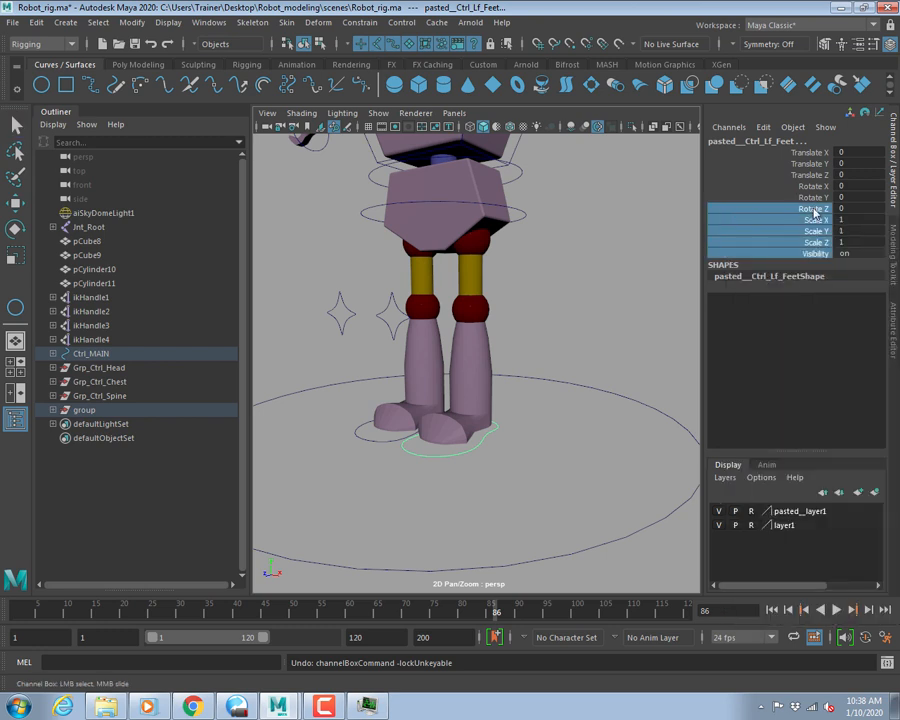
{"action": "left_click", "coordinate": [815, 210], "text": "ctrl"}
{"action": "right_click_drag", "start_coordinate": [815, 221], "coordinate": [765, 568]}
Lock and hide the scale and visibility channels of the Ctrl_MAIN circle around the feet.
{"action": "left_click", "coordinate": [603, 538]}
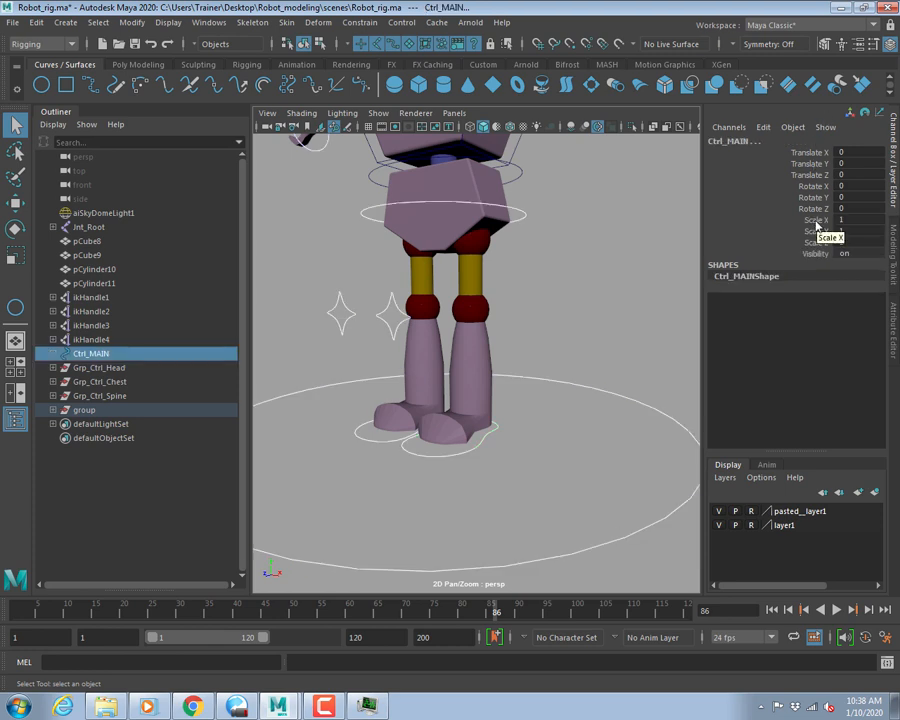
{"action": "left_click_drag", "start_coordinate": [816, 220], "coordinate": [812, 256]}
{"action": "right_click_drag", "start_coordinate": [812, 256], "coordinate": [773, 568]}
Select the left wrist control and open the Add Attribute dialog for it.
{"action": "right_click_drag", "start_coordinate": [618, 306], "coordinate": [544, 271], "text": "alt"}
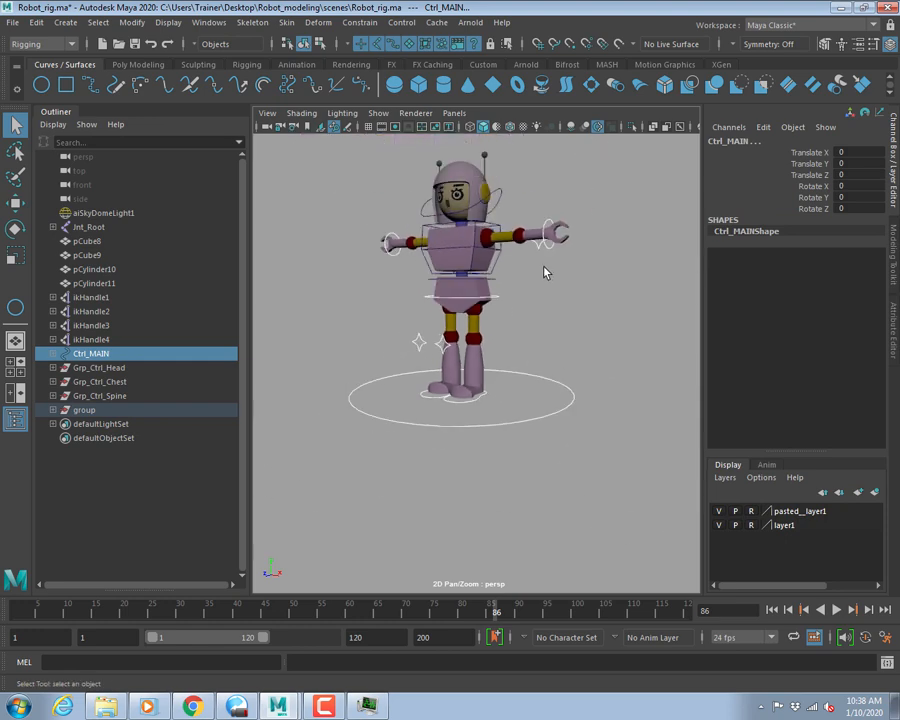
{"action": "left_click_drag", "start_coordinate": [544, 271], "coordinate": [468, 290], "text": "alt"}
{"action": "right_click_drag", "start_coordinate": [468, 290], "coordinate": [556, 288], "text": "alt"}
{"action": "middle_click_drag", "start_coordinate": [556, 288], "coordinate": [484, 326], "text": "alt"}
{"action": "left_click_drag", "start_coordinate": [484, 326], "coordinate": [508, 342], "text": "alt"}
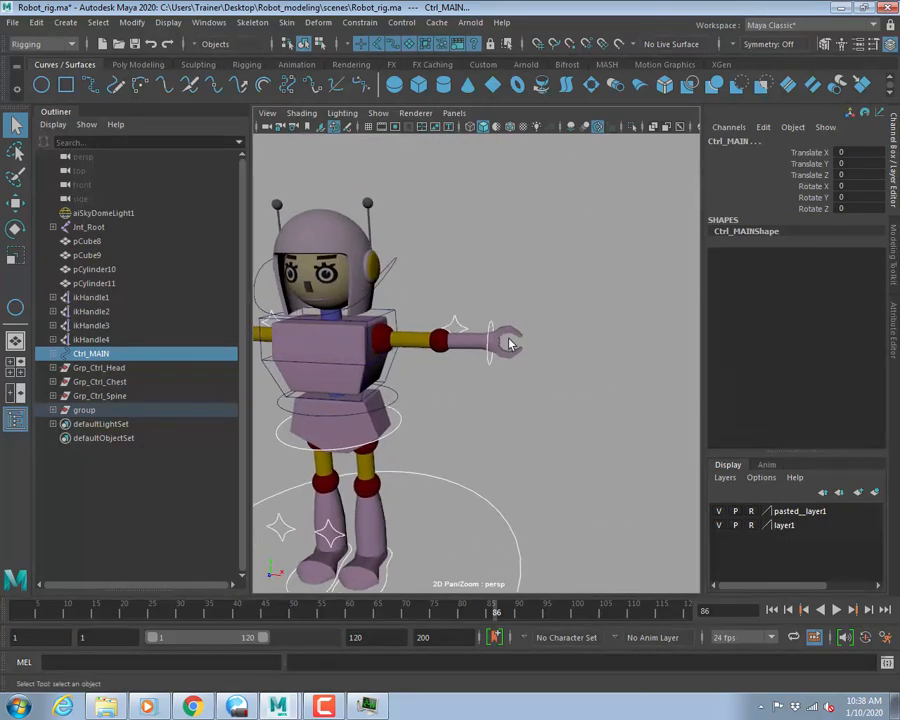
{"action": "right_click_drag", "start_coordinate": [508, 342], "coordinate": [599, 350], "text": "alt"}
{"action": "left_click", "coordinate": [518, 244]}
{"action": "left_click_drag", "start_coordinate": [535, 247], "coordinate": [572, 231], "text": "alt"}
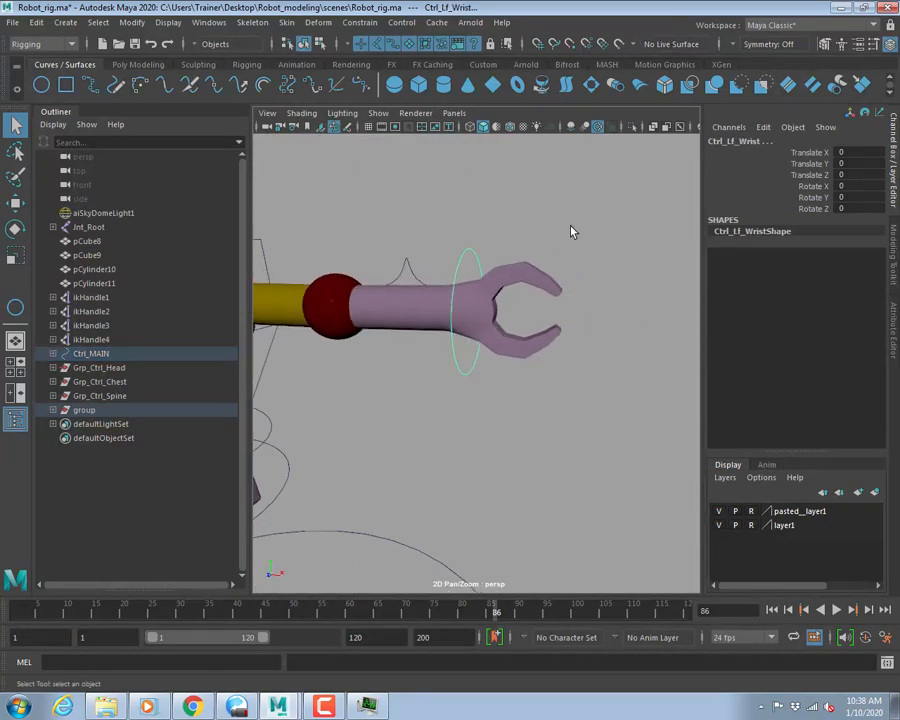
{"action": "right_click_drag", "start_coordinate": [490, 245], "coordinate": [545, 252], "text": "alt"}
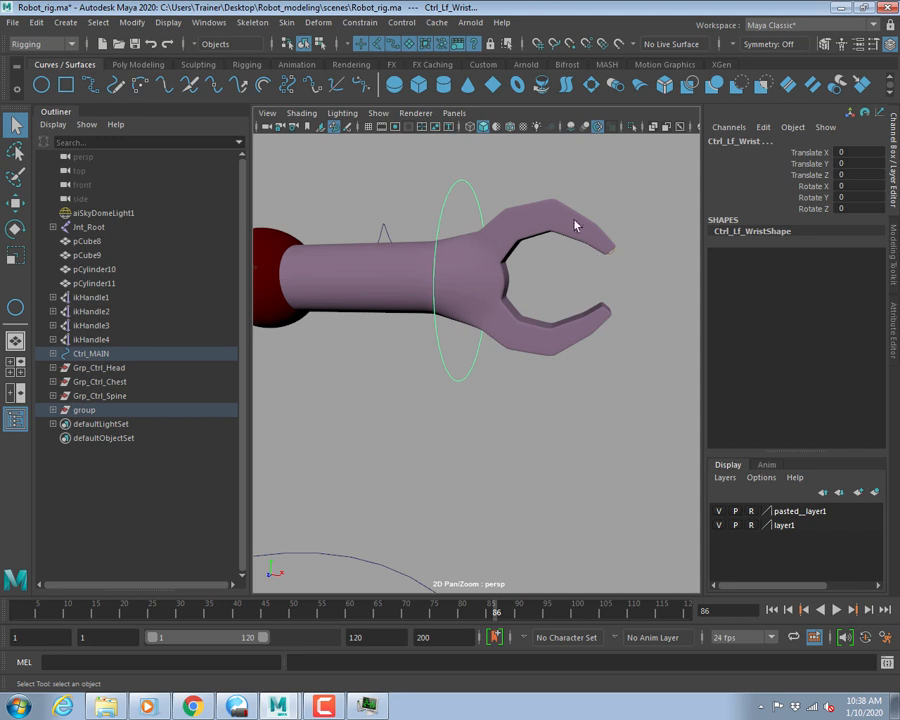
{"action": "left_click_drag", "start_coordinate": [540, 226], "coordinate": [450, 289], "text": "alt"}
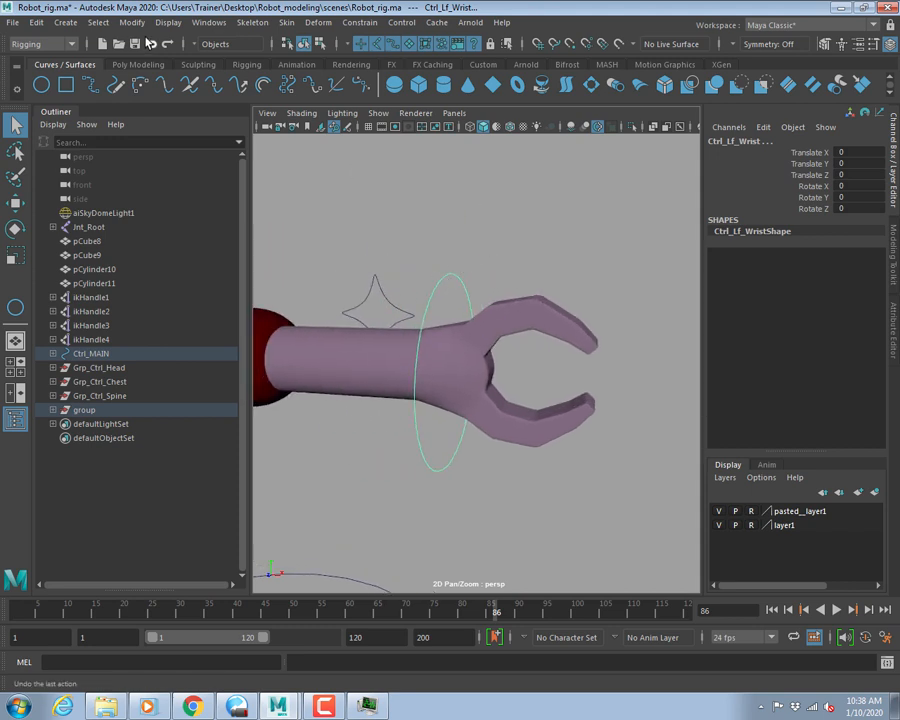
{"action": "left_click", "coordinate": [66, 23]}
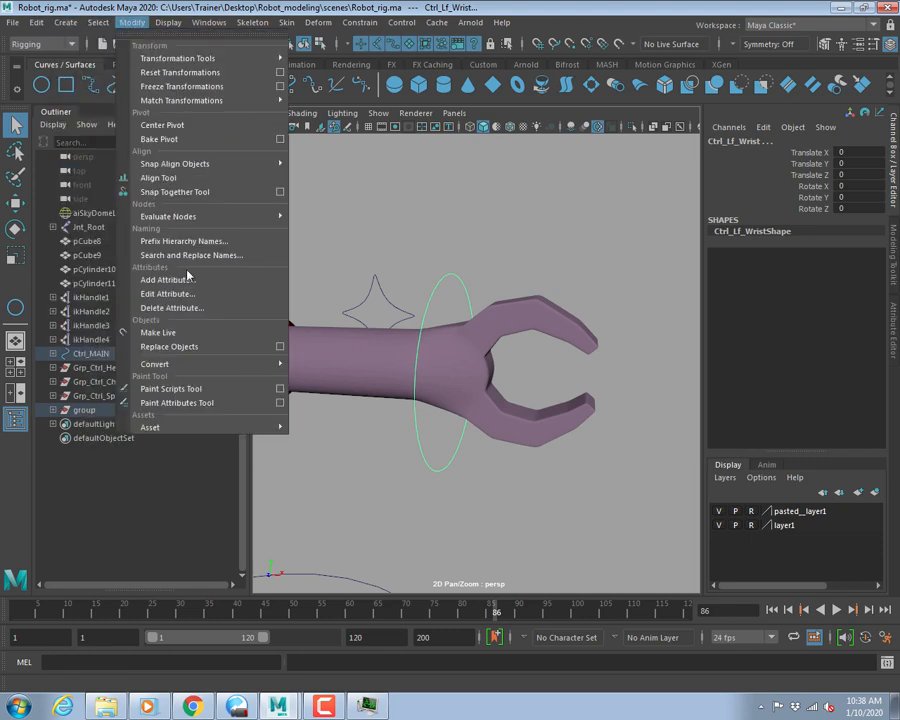
{"action": "left_click", "coordinate": [298, 279]}
Add a keyable float attribute named "Open close" to the left wrist control with minimum -5, maximum 5 and default 0.
{"action": "left_click_drag", "start_coordinate": [514, 251], "coordinate": [326, 194]}
{"action": "left_click", "coordinate": [237, 233]}
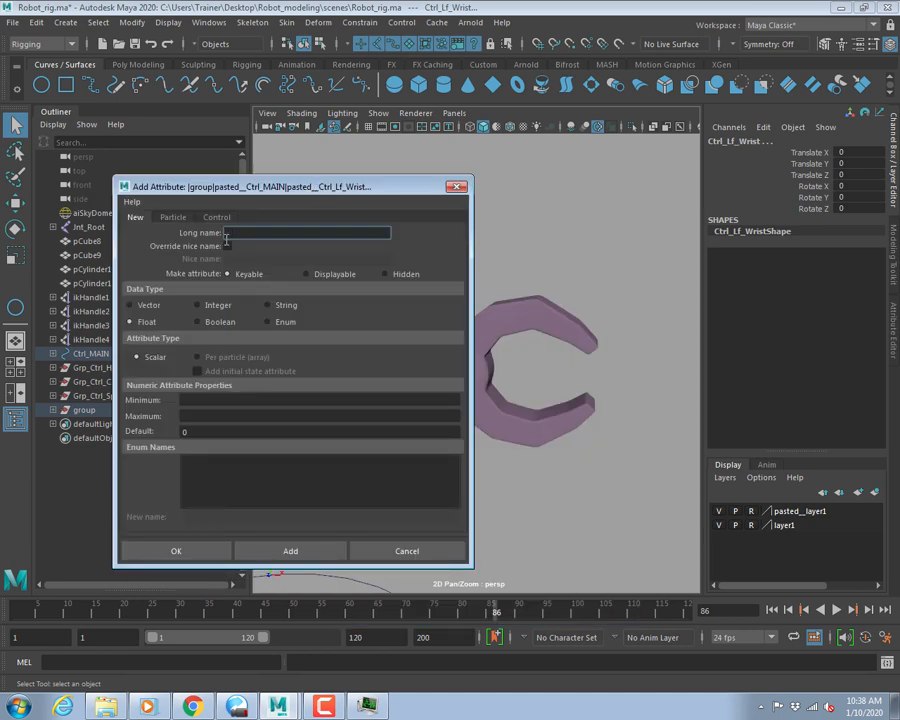
{"action": "left_click_drag", "start_coordinate": [250, 186], "coordinate": [175, 179]}
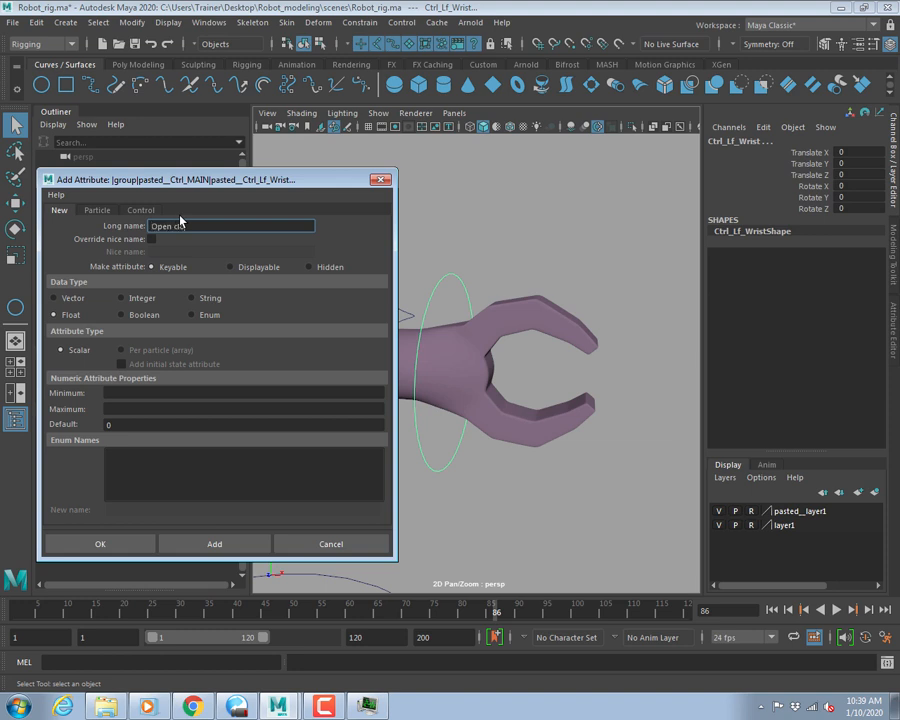
{"action": "left_click", "coordinate": [131, 391]}
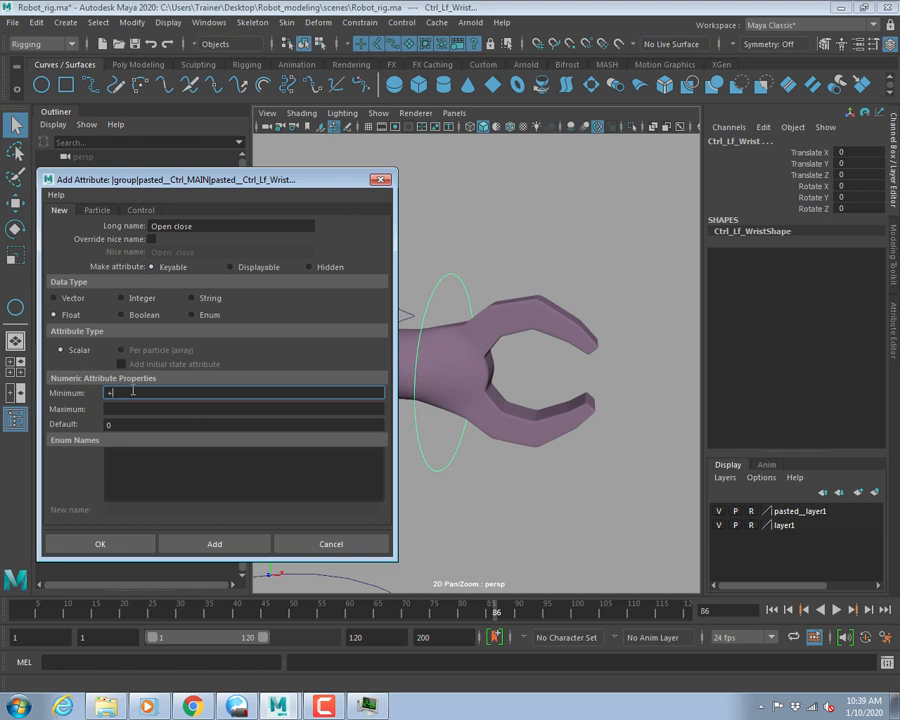
{"action": "key", "text": "Tab"}
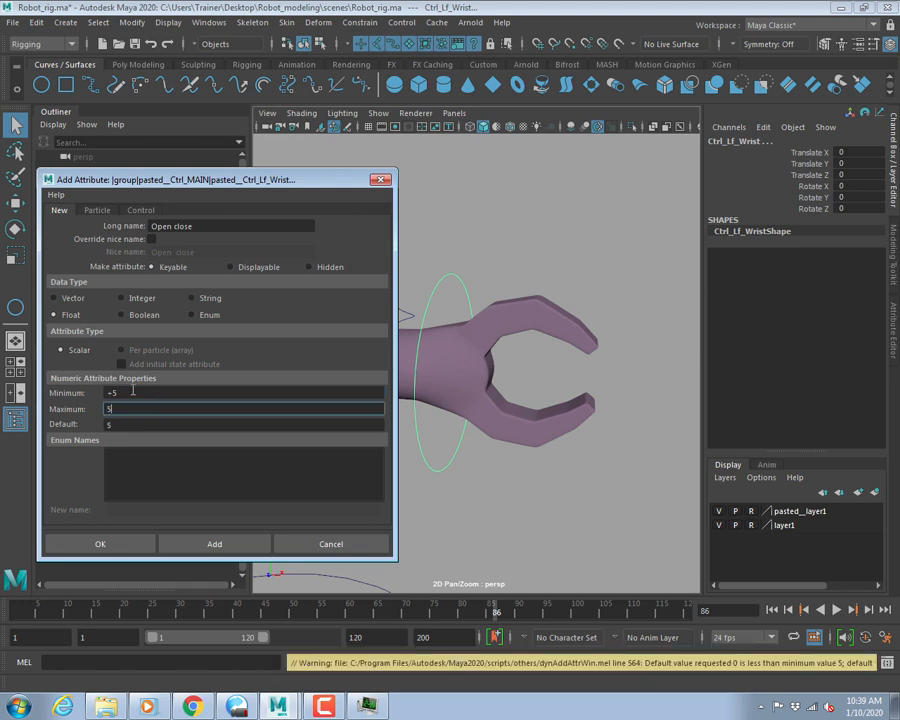
{"action": "key", "text": "Tab"}
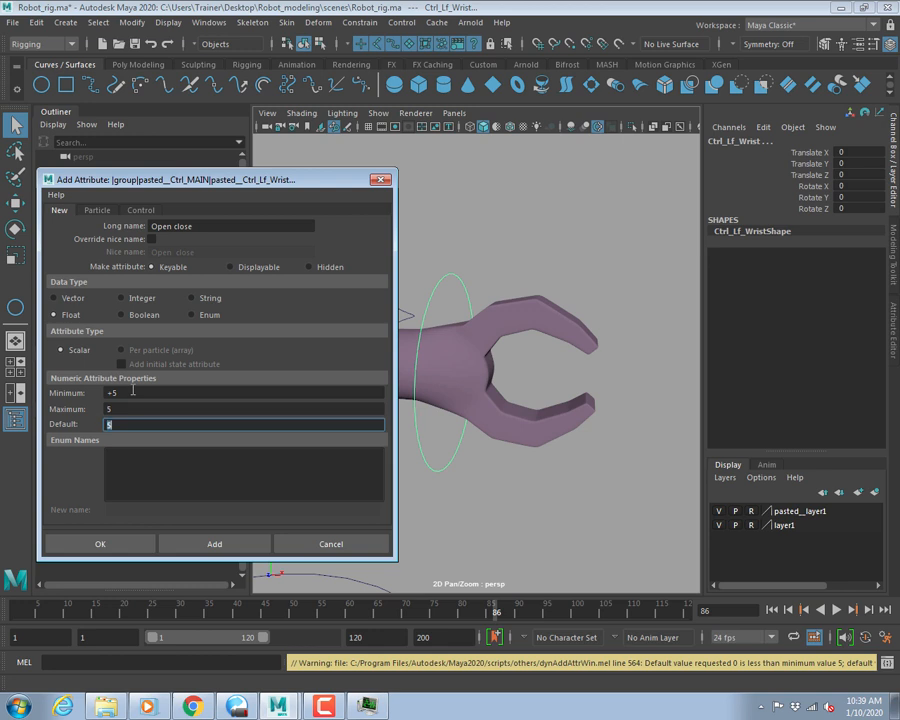
{"action": "left_click", "coordinate": [128, 393]}
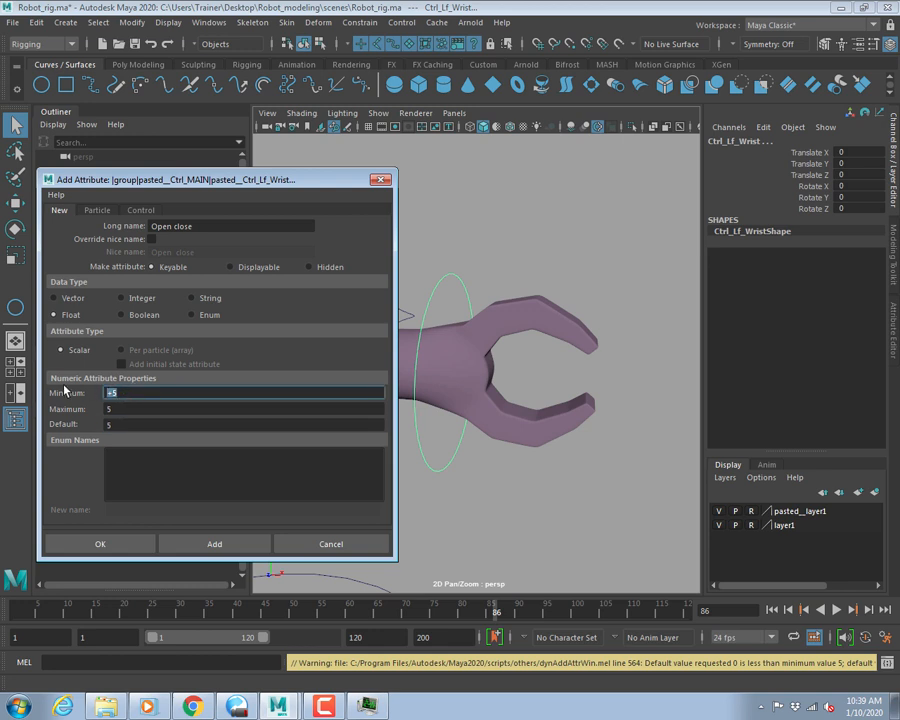
{"action": "key", "text": "Tab"}
{"action": "key", "text": "Tab"}
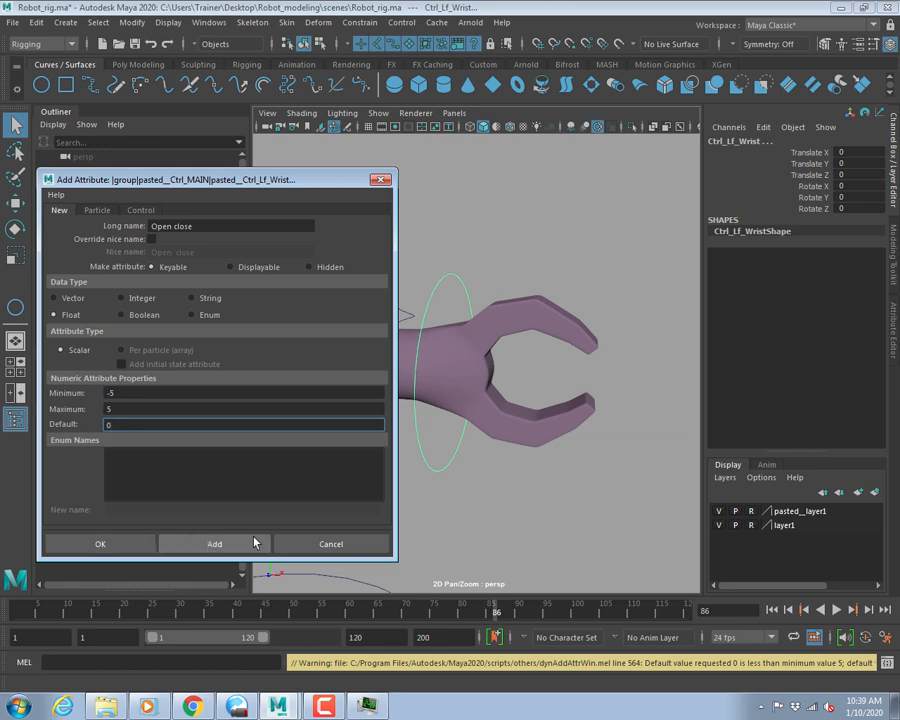
{"action": "left_click", "coordinate": [100, 544]}
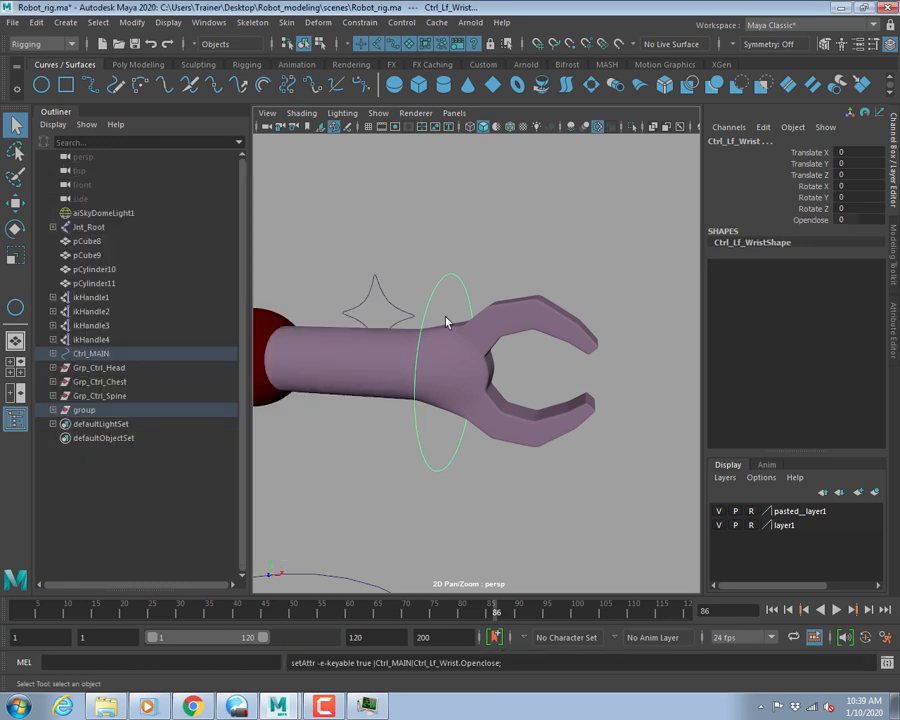
Select the right wrist control and open the Add Attribute dialog for it.
{"action": "right_click_drag", "start_coordinate": [600, 308], "coordinate": [436, 311], "text": "alt"}
{"action": "middle_click_drag", "start_coordinate": [436, 311], "coordinate": [477, 312], "text": "alt"}
{"action": "left_click_drag", "start_coordinate": [477, 312], "coordinate": [346, 316], "text": "alt"}
{"action": "left_click", "coordinate": [354, 331]}
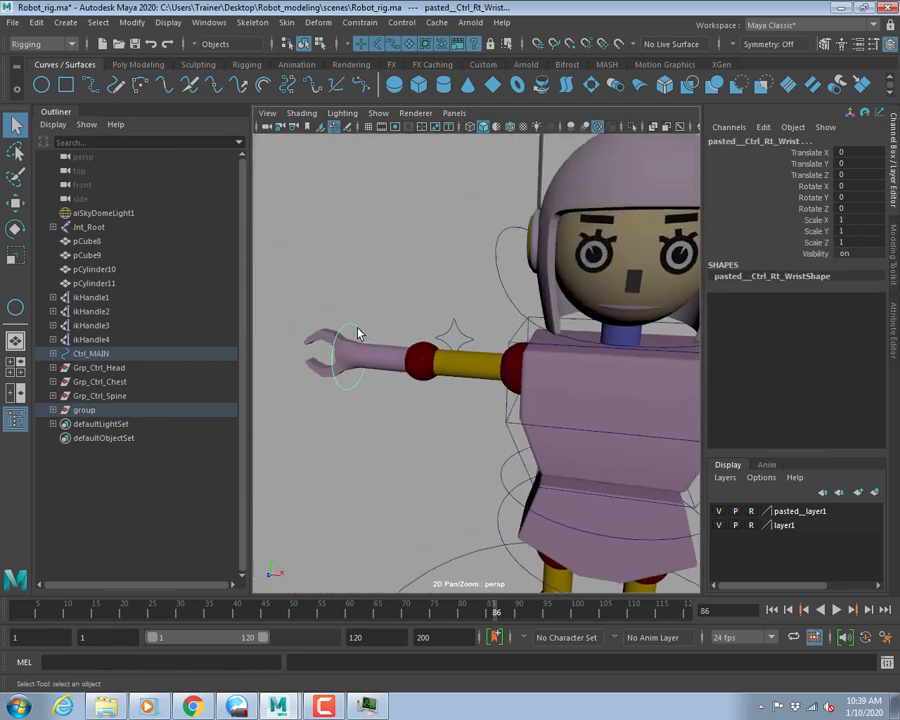
{"action": "left_click", "coordinate": [132, 23]}
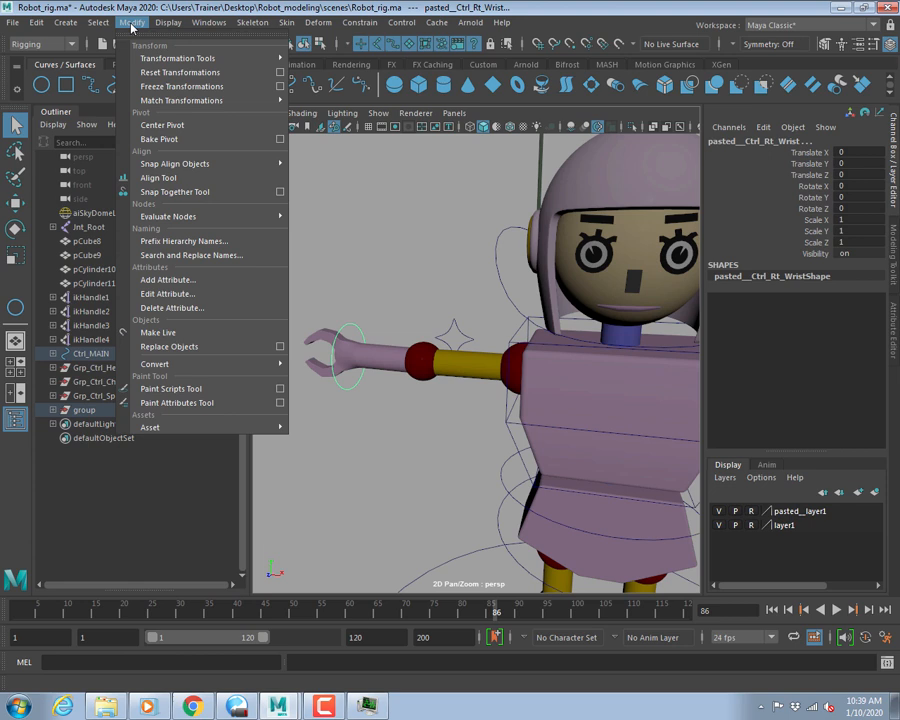
{"action": "left_click", "coordinate": [165, 280]}
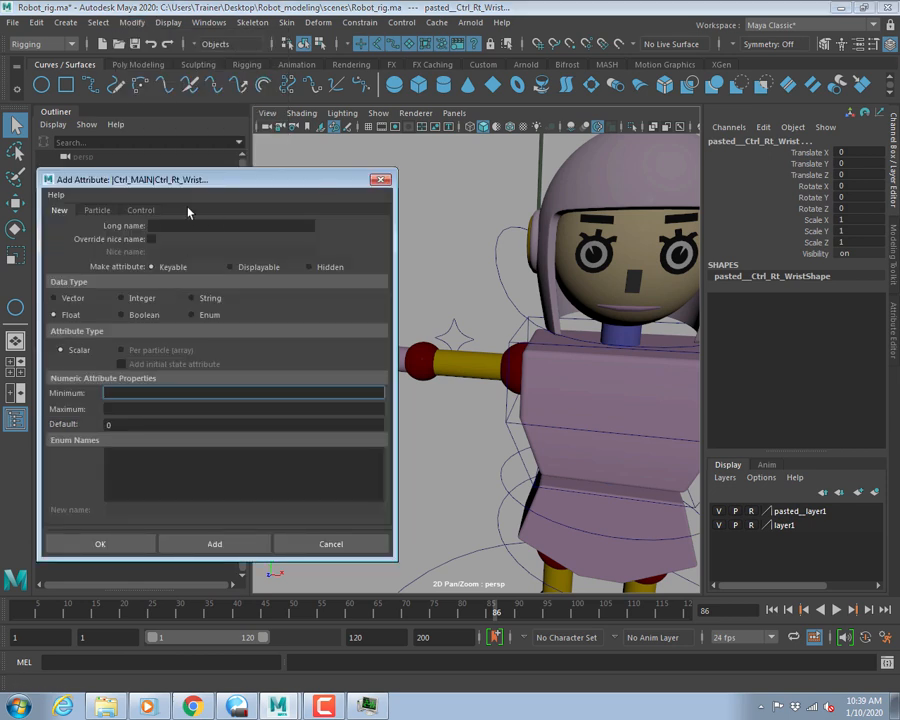
Add an attribute named Openclose to the right wrist control with minimum -5 and maximum 5, keeping the default of 0.
{"action": "left_click", "coordinate": [166, 226]}
{"action": "type", "text": "Op"}
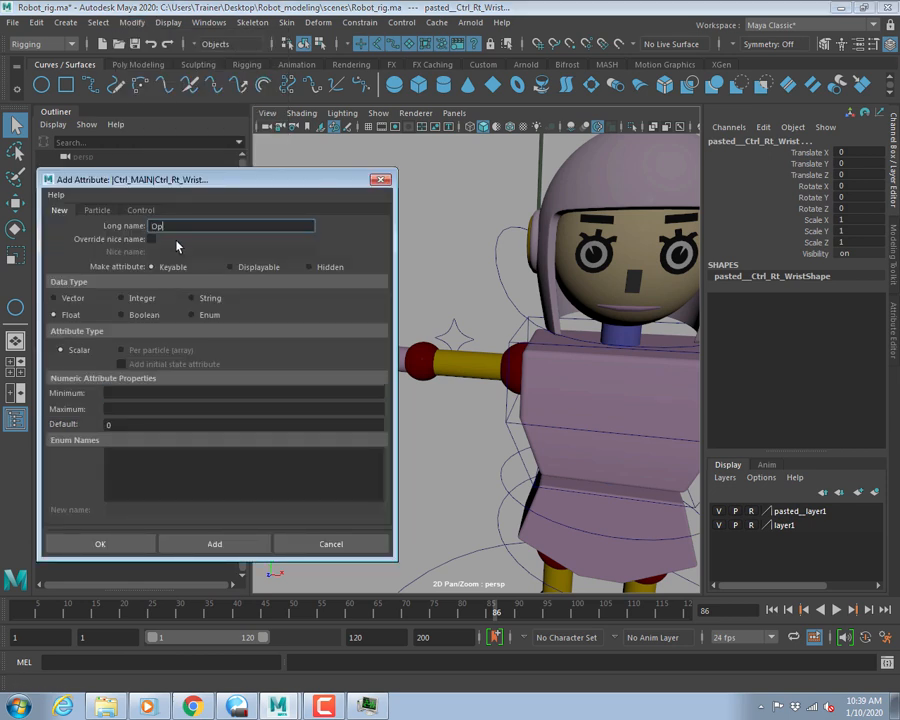
{"action": "type", "text": "enclose"}
{"action": "left_click", "coordinate": [117, 392]}
{"action": "type", "text": "-"}
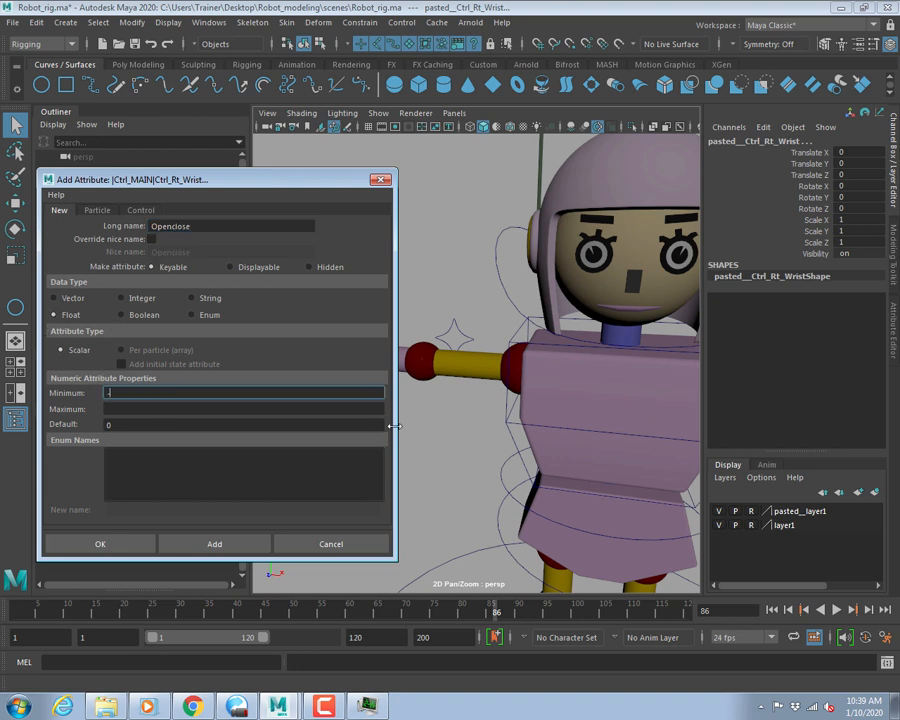
{"action": "type", "text": "5"}
{"action": "key", "text": "Tab"}
{"action": "type", "text": "5"}
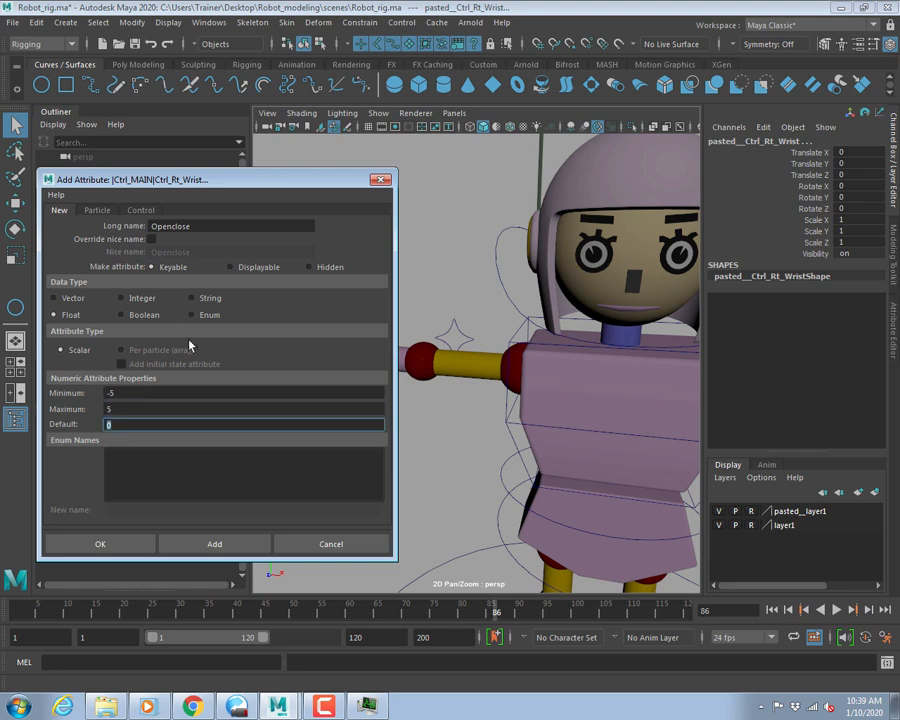
{"action": "left_click", "coordinate": [117, 545]}
Switch to the Animation menu set and open the Set Driven Key window.
{"action": "key", "text": "f"}
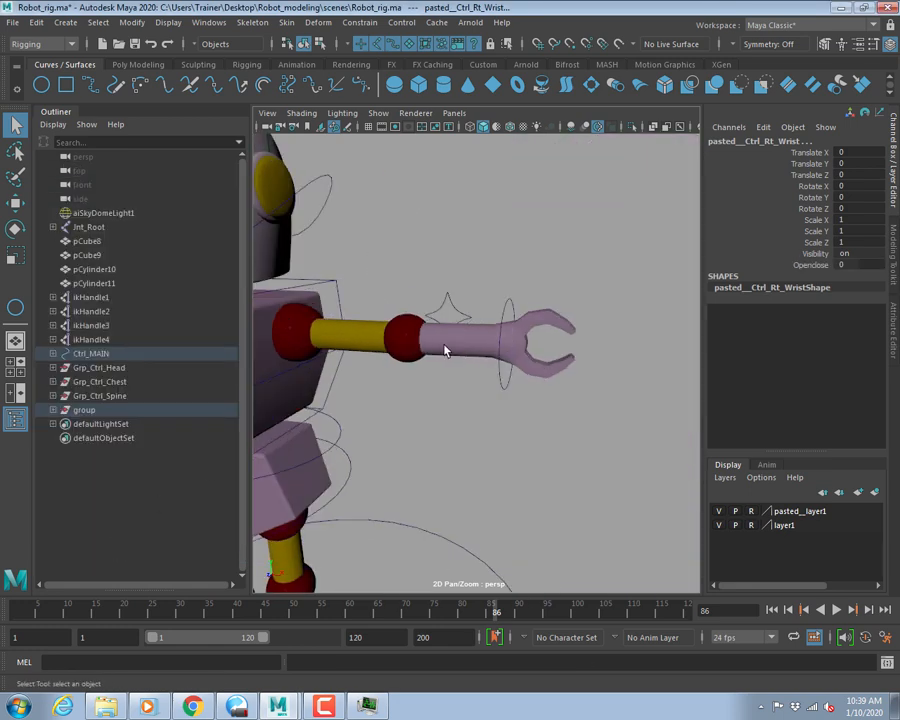
{"action": "scroll", "coordinate": [453, 350], "scroll_direction": "up", "scroll_amount": 4}
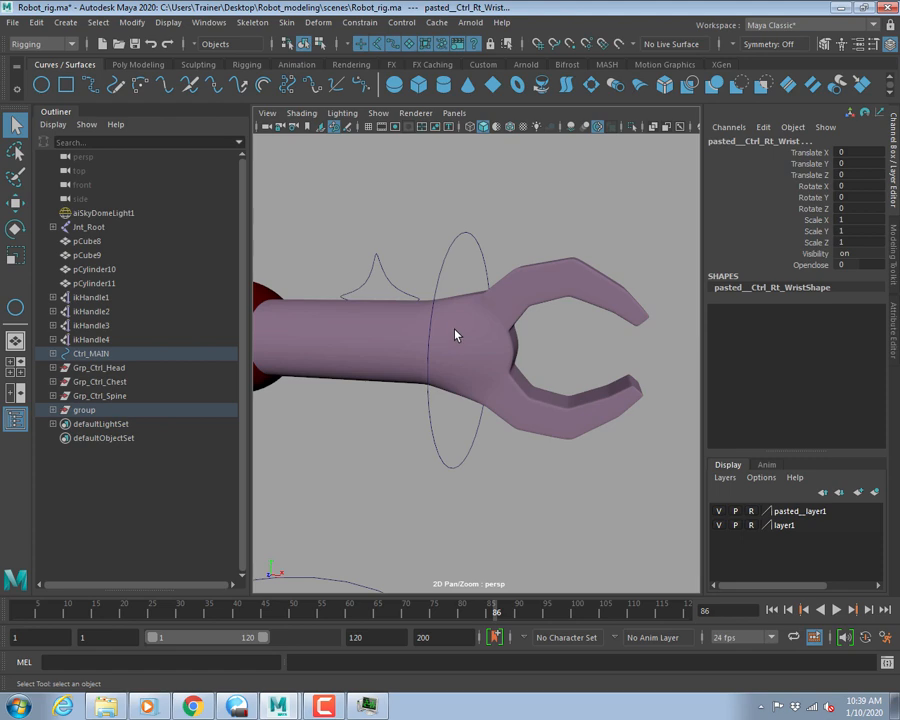
{"action": "left_click", "coordinate": [251, 23]}
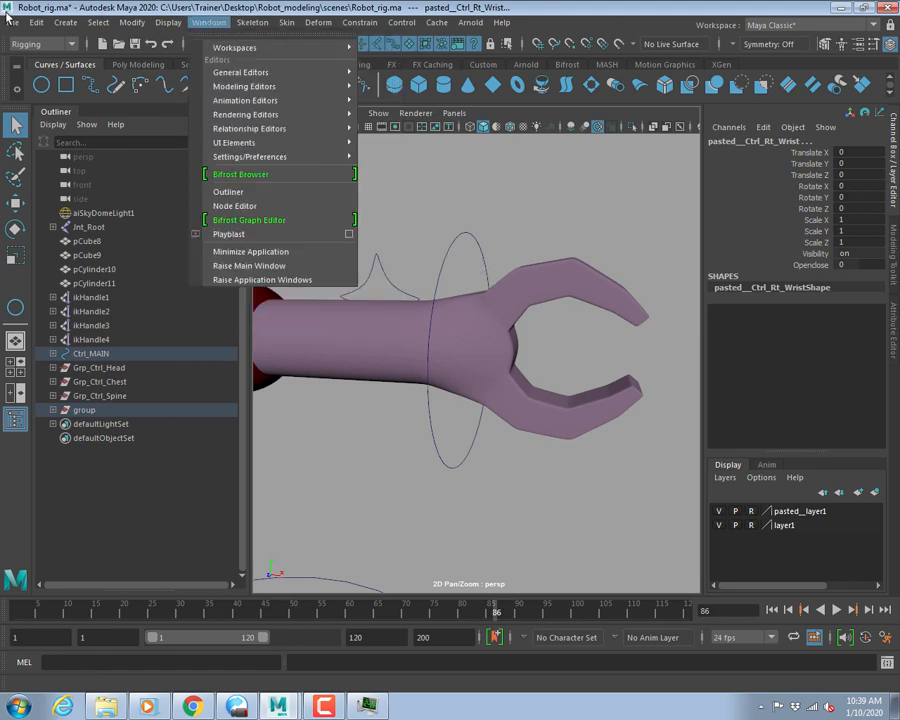
{"action": "left_click", "coordinate": [40, 44]}
{"action": "left_click", "coordinate": [40, 44]}
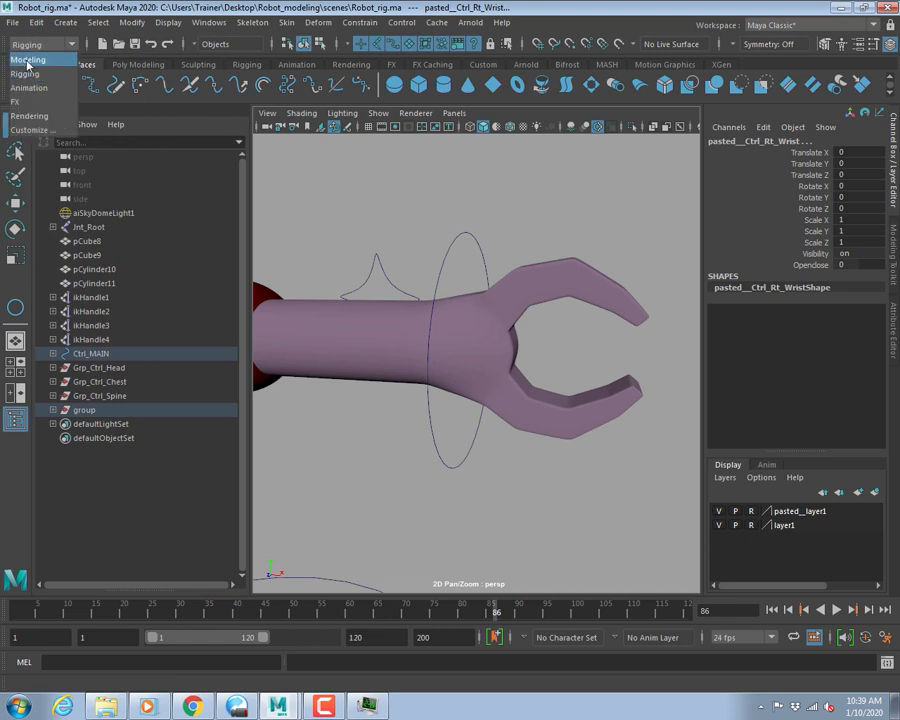
{"action": "left_click", "coordinate": [29, 88]}
{"action": "left_click", "coordinate": [244, 22]}
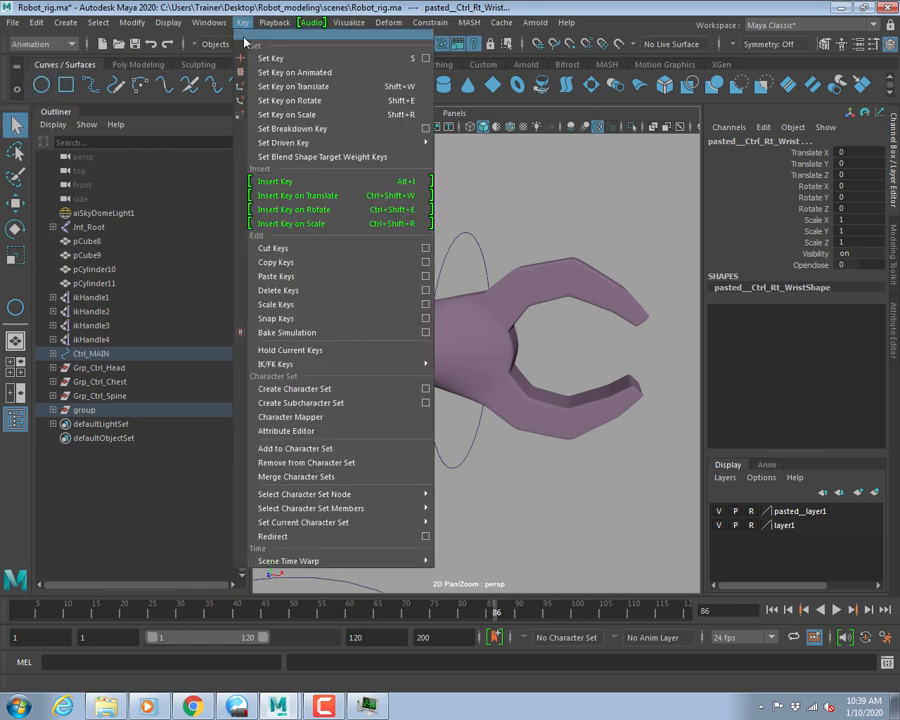
{"action": "mouse_move", "coordinate": [330, 141]}
{"action": "left_click", "coordinate": [462, 142]}
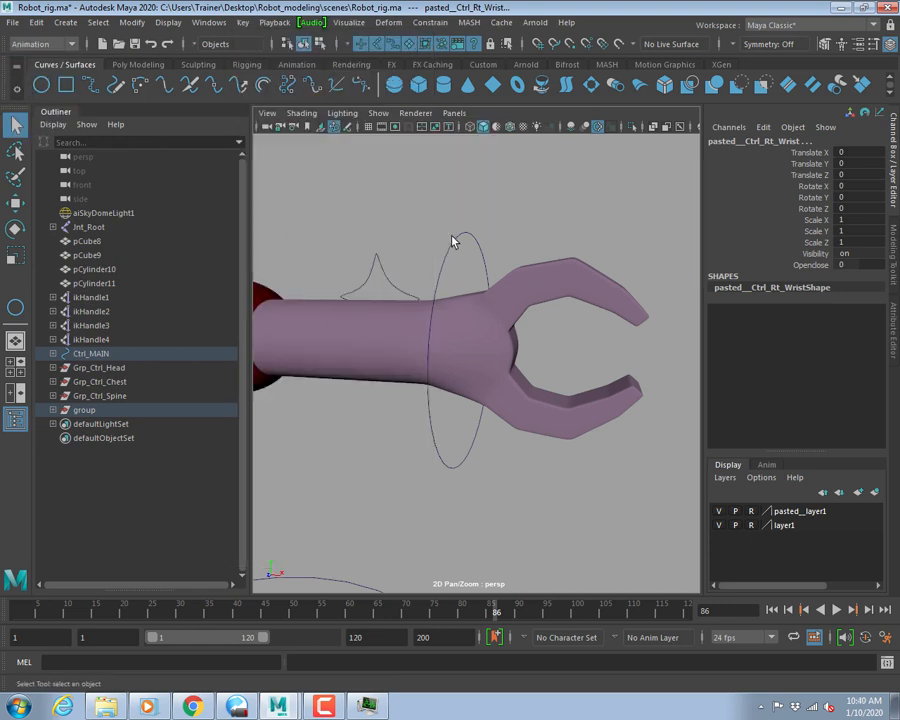
{"action": "left_click", "coordinate": [243, 22]}
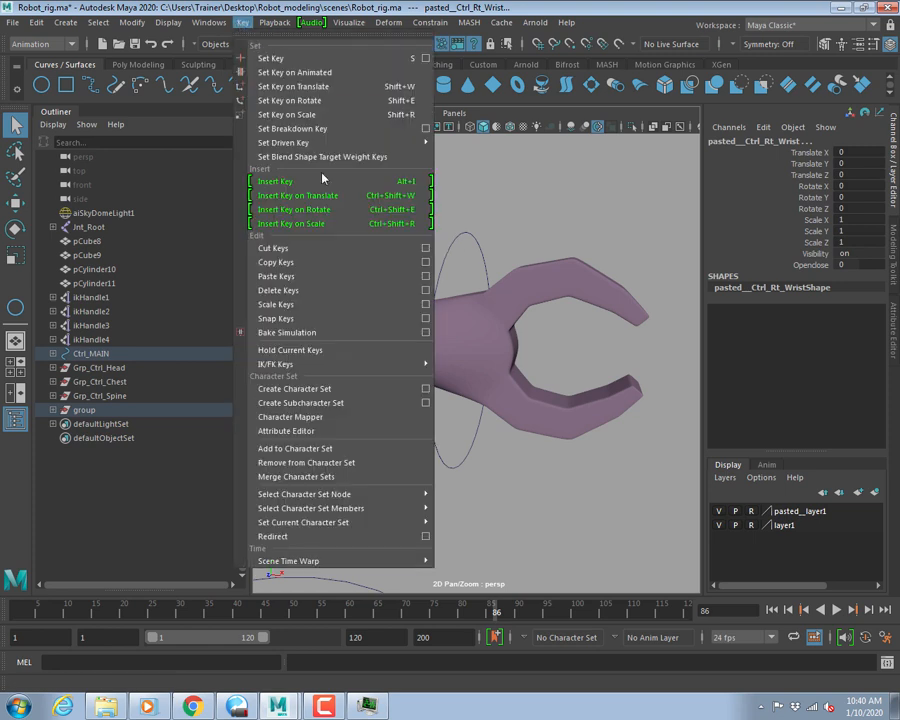
{"action": "mouse_move", "coordinate": [290, 143]}
{"action": "left_click", "coordinate": [462, 142]}
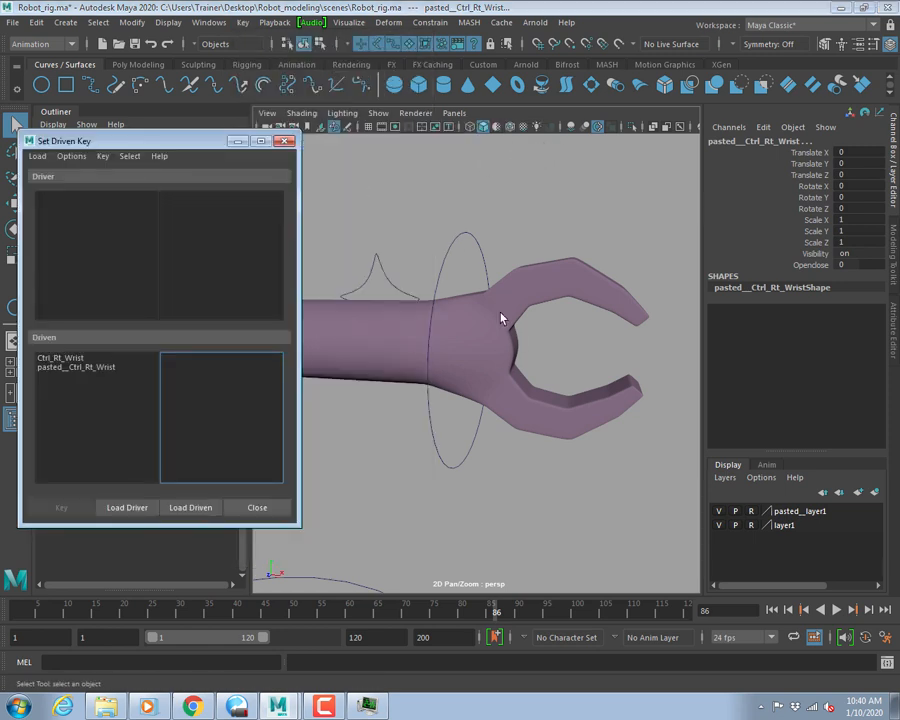
Load the left wrist control as the driver and clear the selection.
{"action": "left_click", "coordinate": [468, 247]}
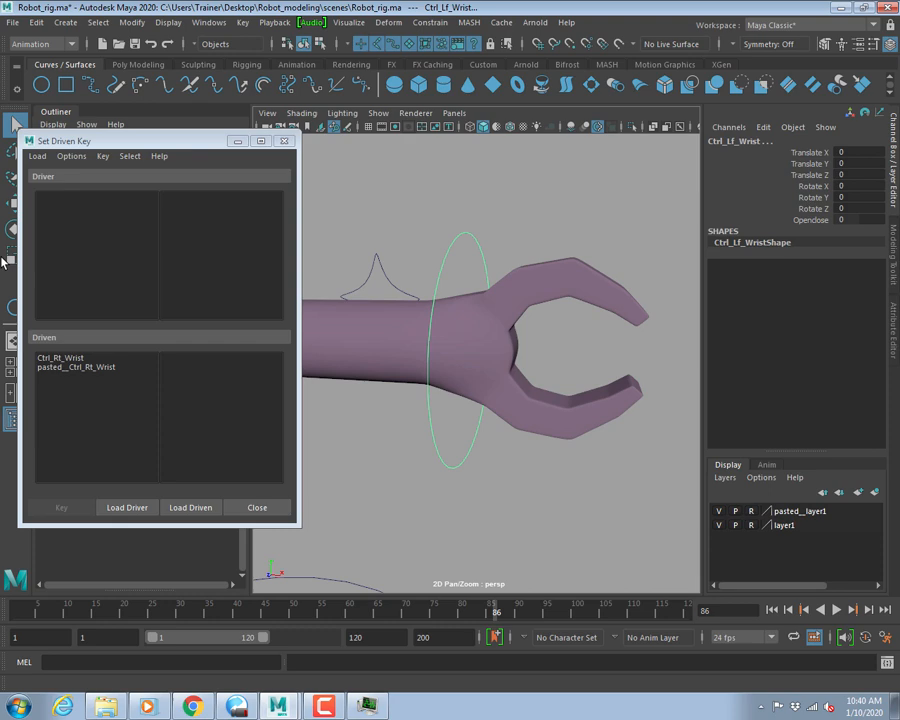
{"action": "left_click", "coordinate": [139, 508]}
{"action": "left_click", "coordinate": [550, 217]}
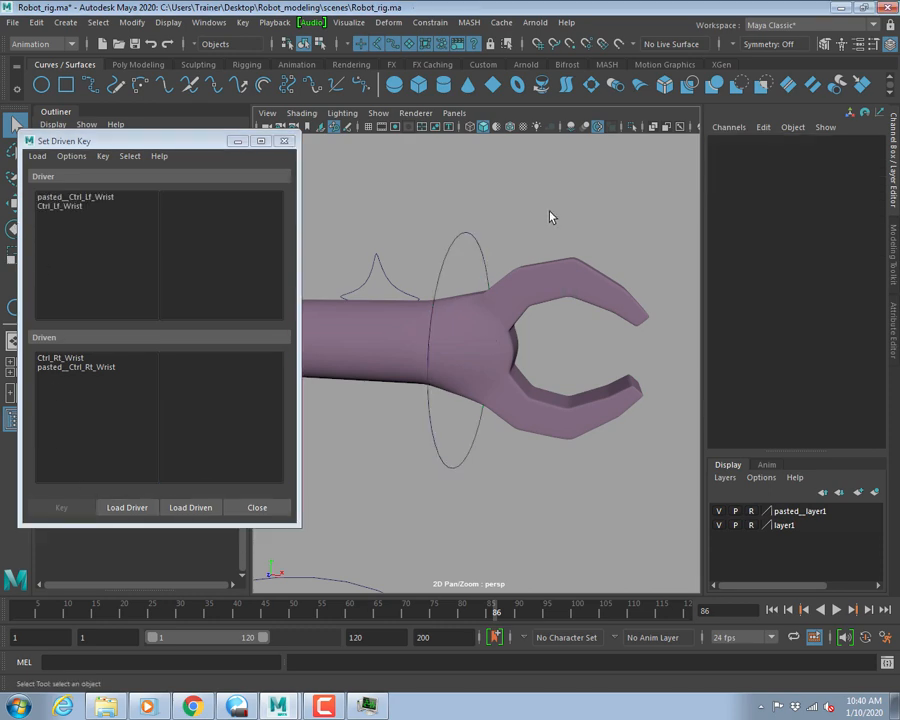
Show the model in wireframe, select the upper and lower finger joints of the left hand, and load them as driven objects.
{"action": "key", "text": "4"}
{"action": "left_click_drag", "start_coordinate": [552, 290], "coordinate": [546, 309], "text": "alt"}
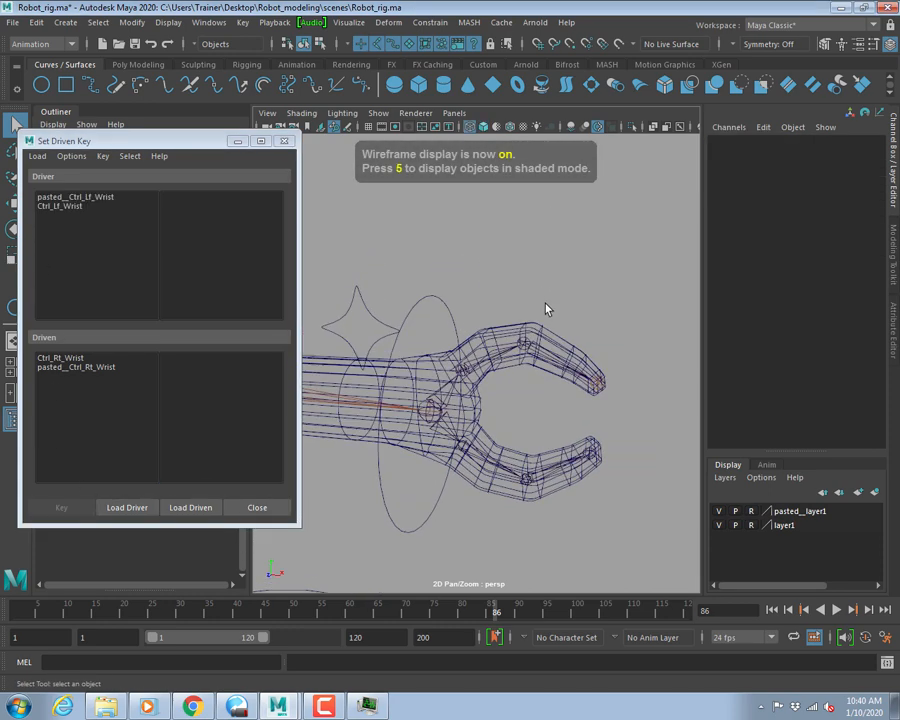
{"action": "middle_click_drag", "start_coordinate": [558, 372], "coordinate": [566, 292], "text": "alt"}
{"action": "left_click", "coordinate": [565, 290]}
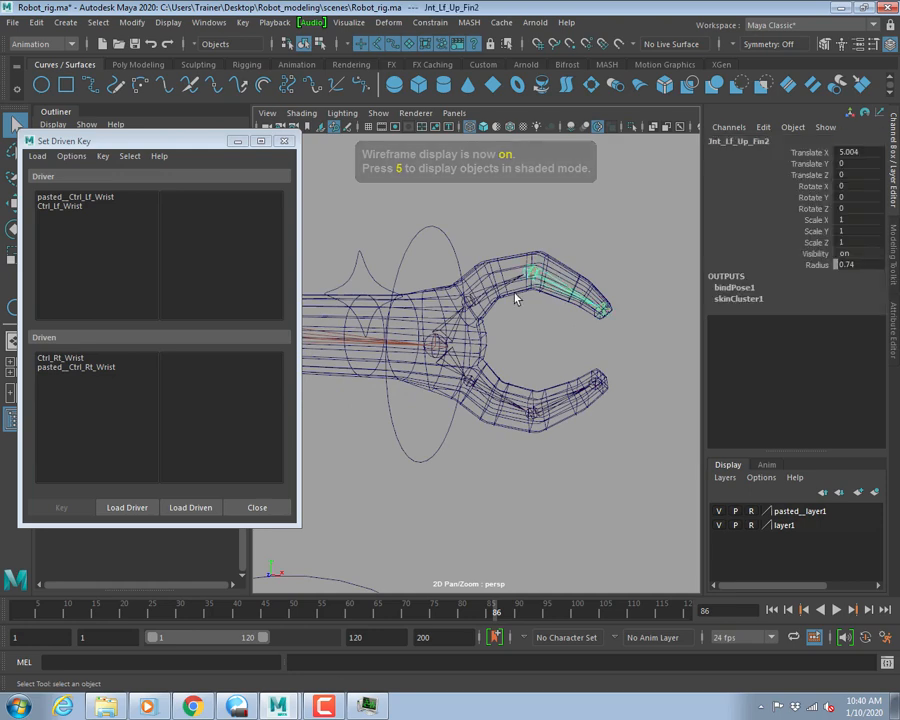
{"action": "left_click", "coordinate": [494, 294]}
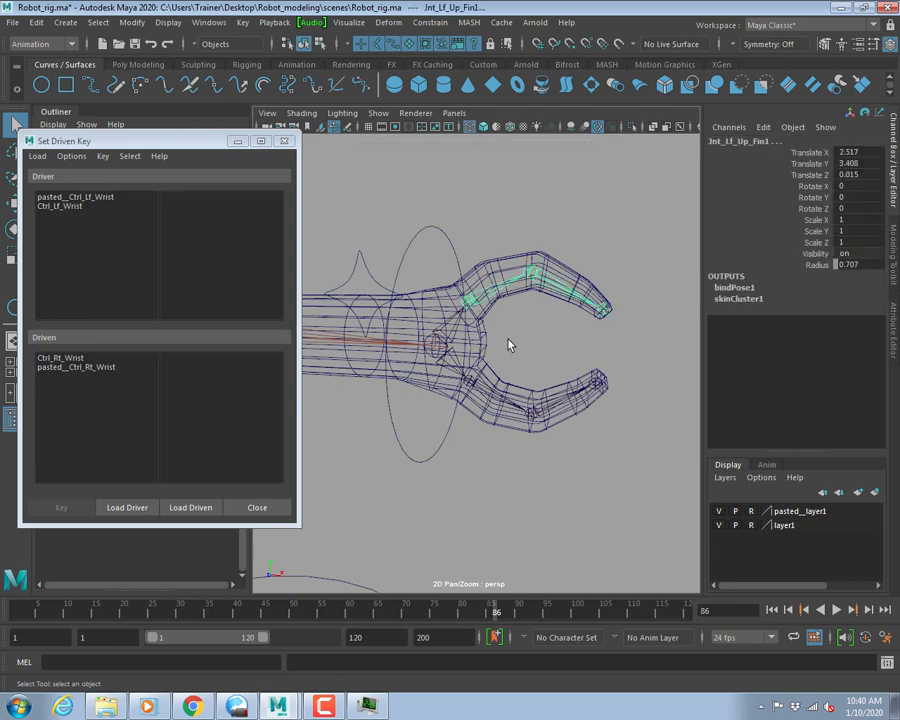
{"action": "left_click_drag", "start_coordinate": [508, 344], "coordinate": [527, 342], "text": "alt"}
{"action": "left_click_drag", "start_coordinate": [578, 321], "coordinate": [534, 323], "text": "alt"}
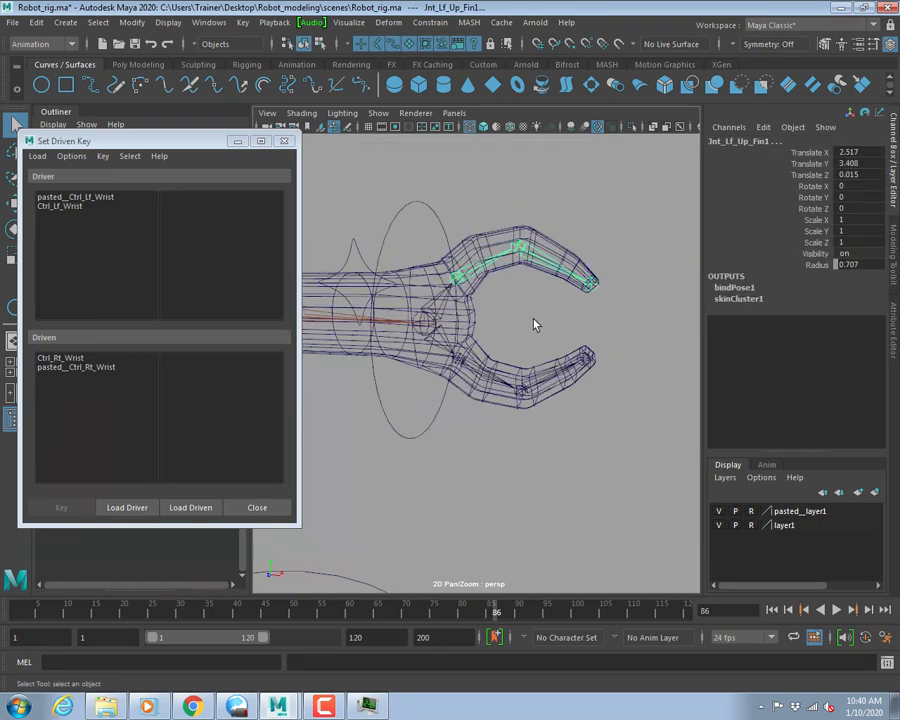
{"action": "left_click", "coordinate": [506, 378]}
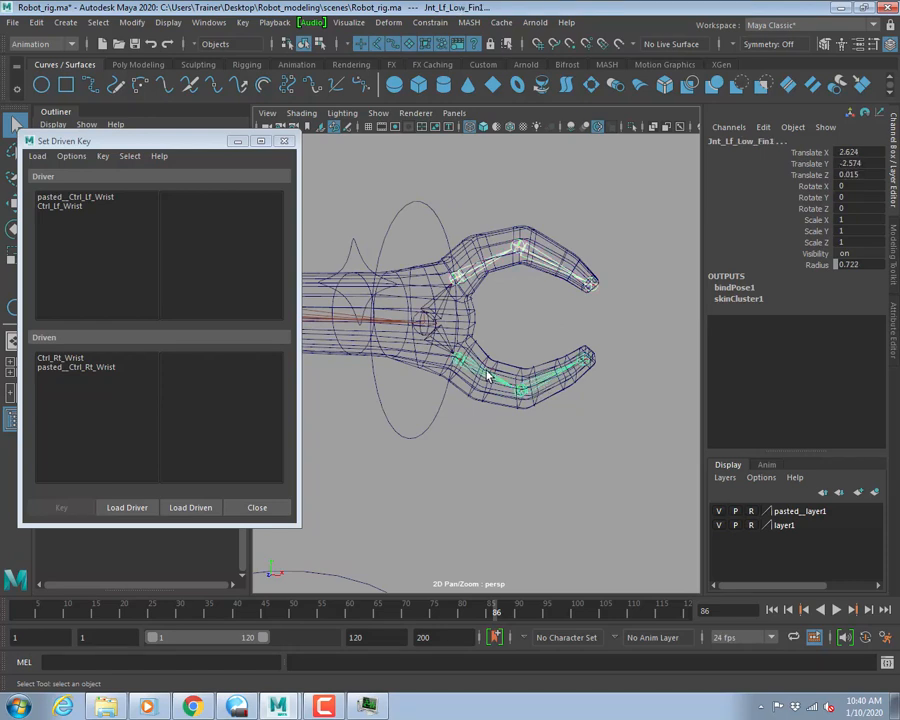
{"action": "left_click", "coordinate": [196, 508]}
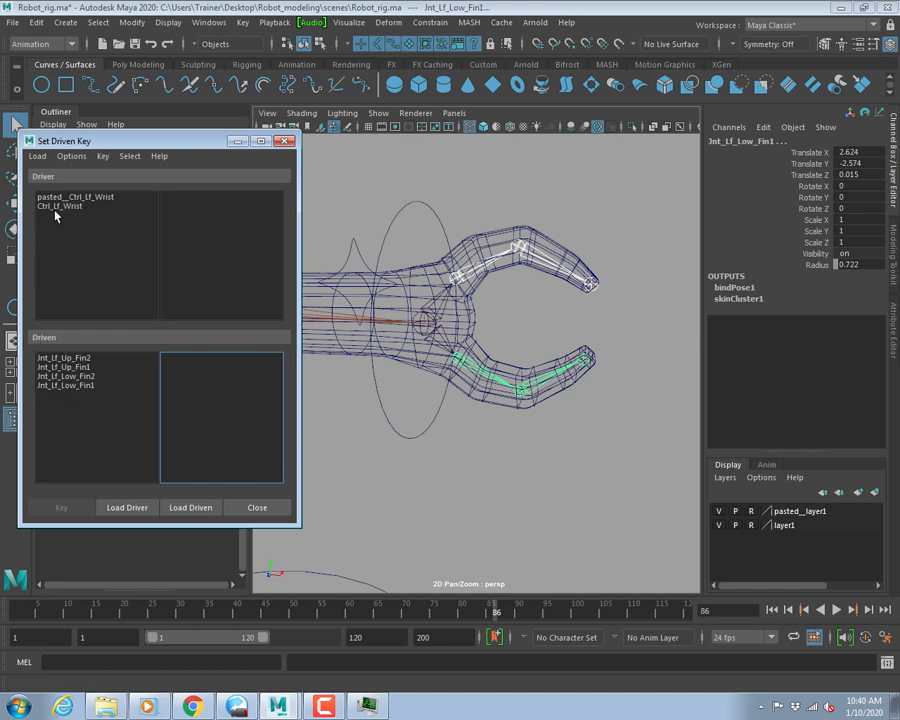
Select the left wrist control and compare the driver entries pasted__Ctrl_Lf_Wrist and Ctrl_Lf_Wrist, ending with Ctrl_Lf_Wrist selected.
{"action": "left_click", "coordinate": [416, 216]}
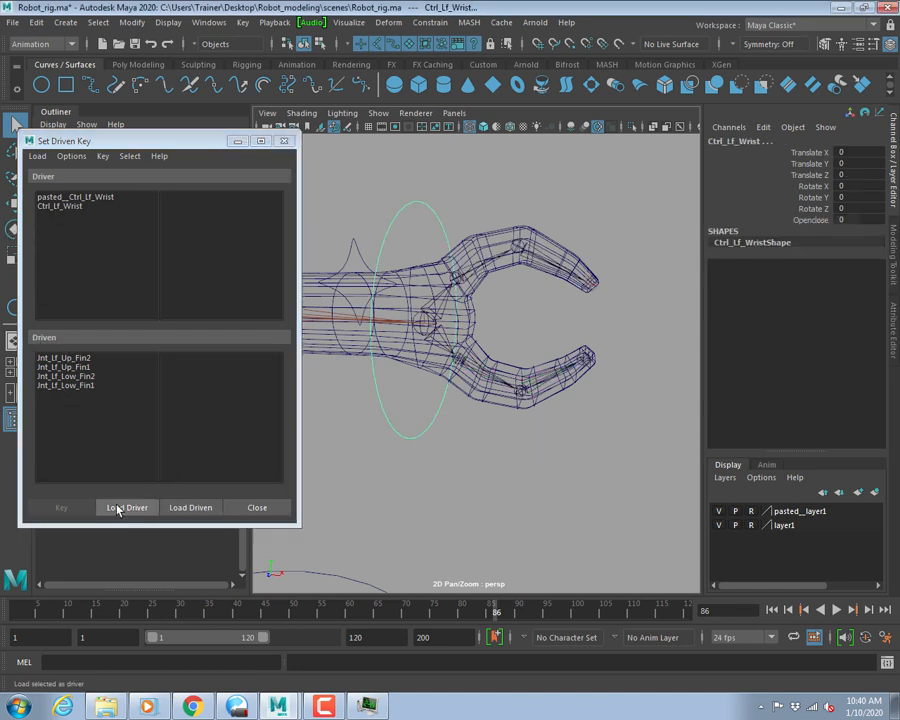
{"action": "left_click", "coordinate": [68, 207]}
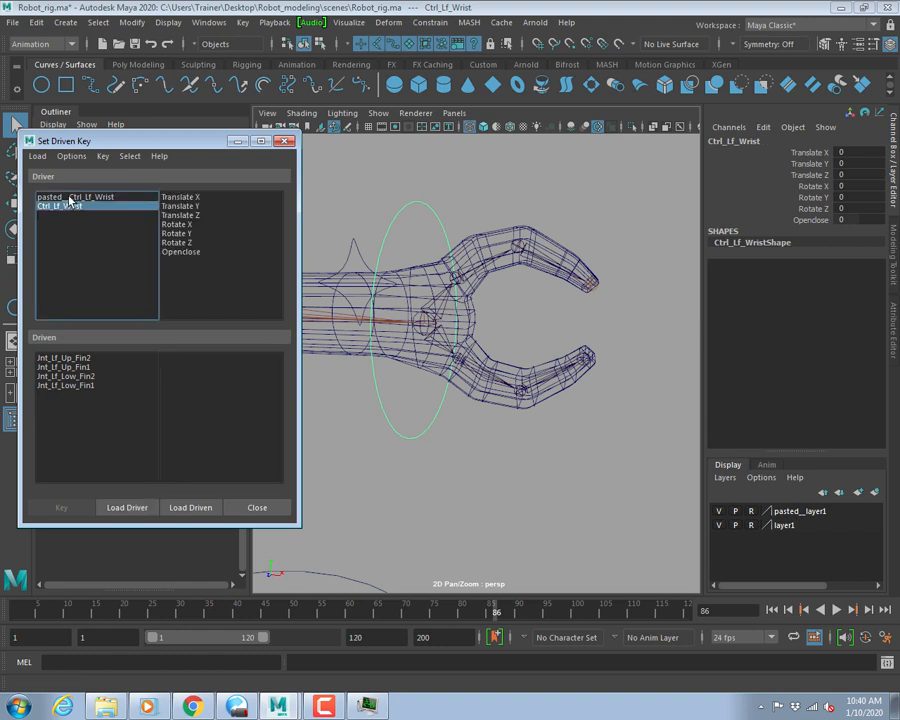
{"action": "left_click", "coordinate": [69, 197]}
{"action": "left_click", "coordinate": [68, 206]}
{"action": "left_click", "coordinate": [68, 197]}
{"action": "left_click", "coordinate": [68, 206]}
Move the left wrist control freely downward from the hand to test which arm geometry it drives.
{"action": "left_click", "coordinate": [398, 210]}
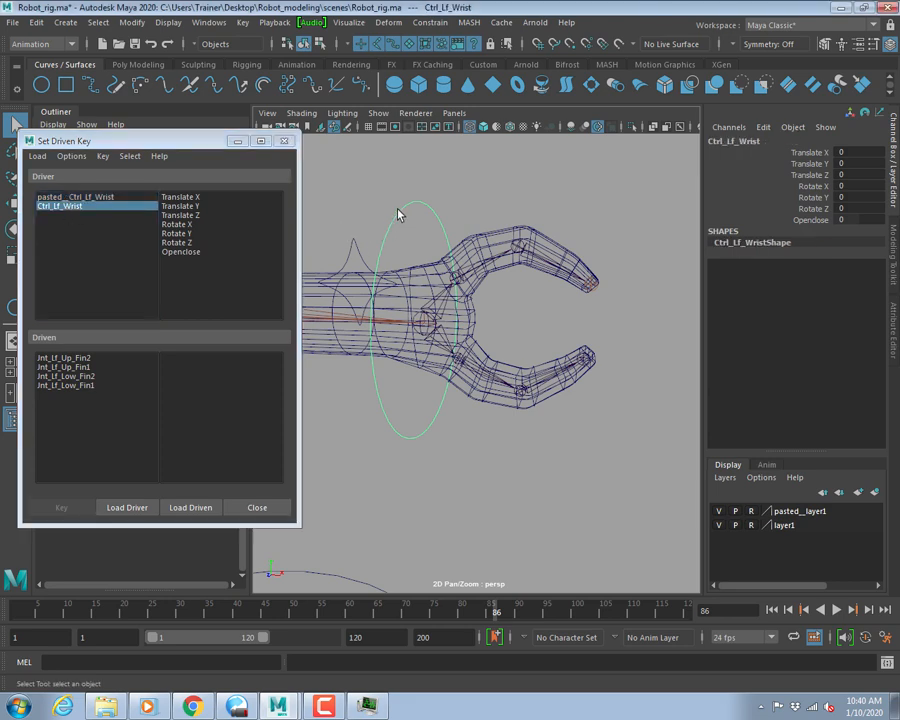
{"action": "key", "text": "w"}
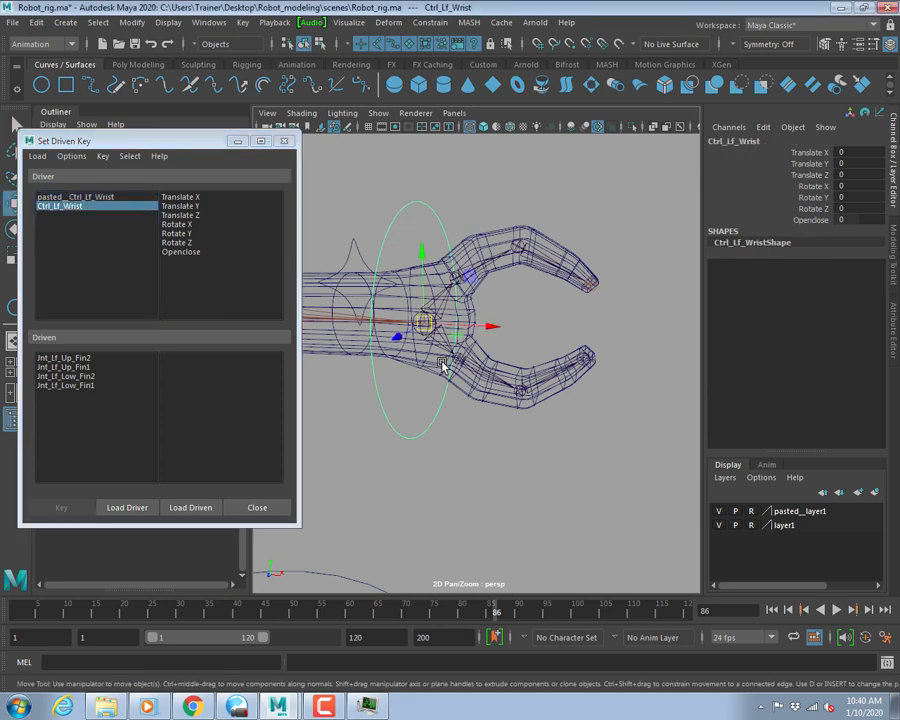
{"action": "left_click_drag", "start_coordinate": [428, 325], "coordinate": [377, 452]}
{"action": "left_click", "coordinate": [423, 340]}
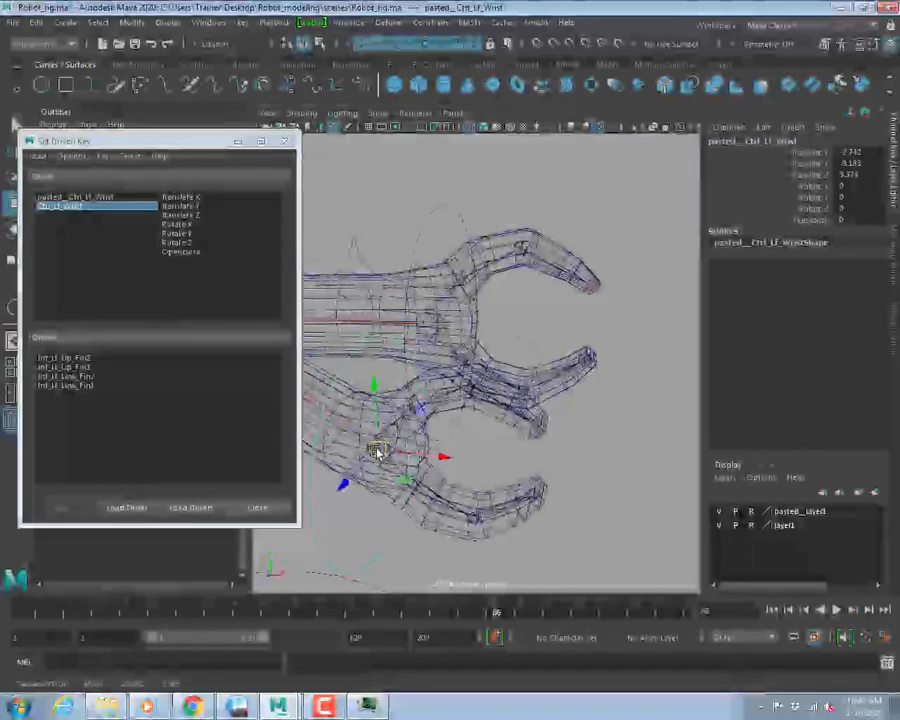
Undo the wrist control's test move and the edits and selections before it, back past the added open/close attribute.
{"action": "right_click_drag", "start_coordinate": [671, 340], "coordinate": [474, 334], "text": "alt"}
{"action": "left_click_drag", "start_coordinate": [474, 334], "coordinate": [511, 300], "text": "alt"}
{"action": "right_click_drag", "start_coordinate": [511, 300], "coordinate": [538, 331], "text": "alt"}
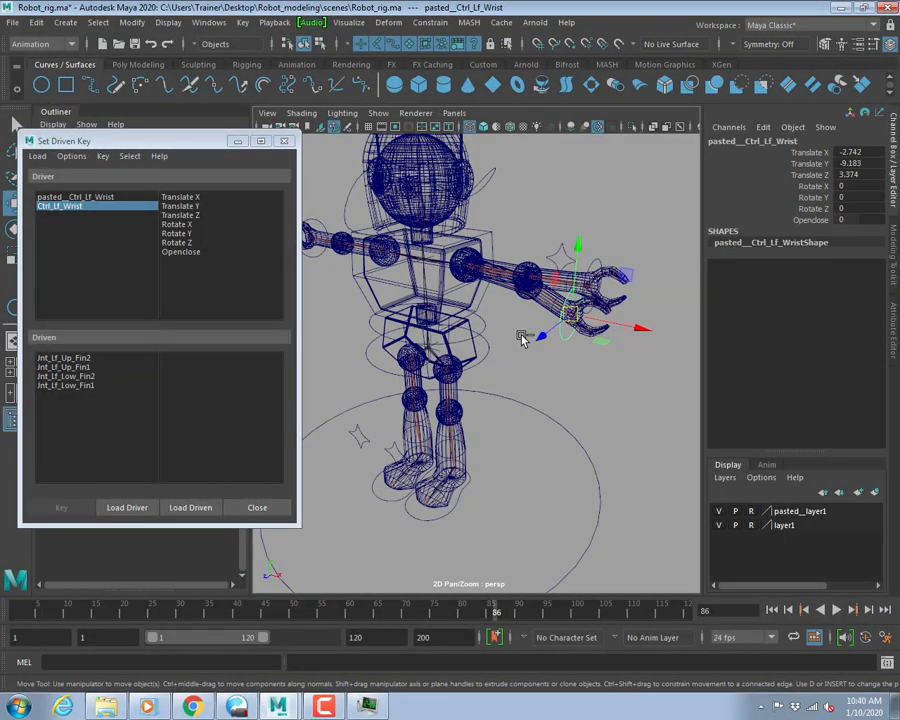
{"action": "key", "text": "ctrl+z"}
{"action": "key", "text": "ctrl+z"}
{"action": "key", "text": "ctrl+z"}
{"action": "key", "text": "ctrl+z"}
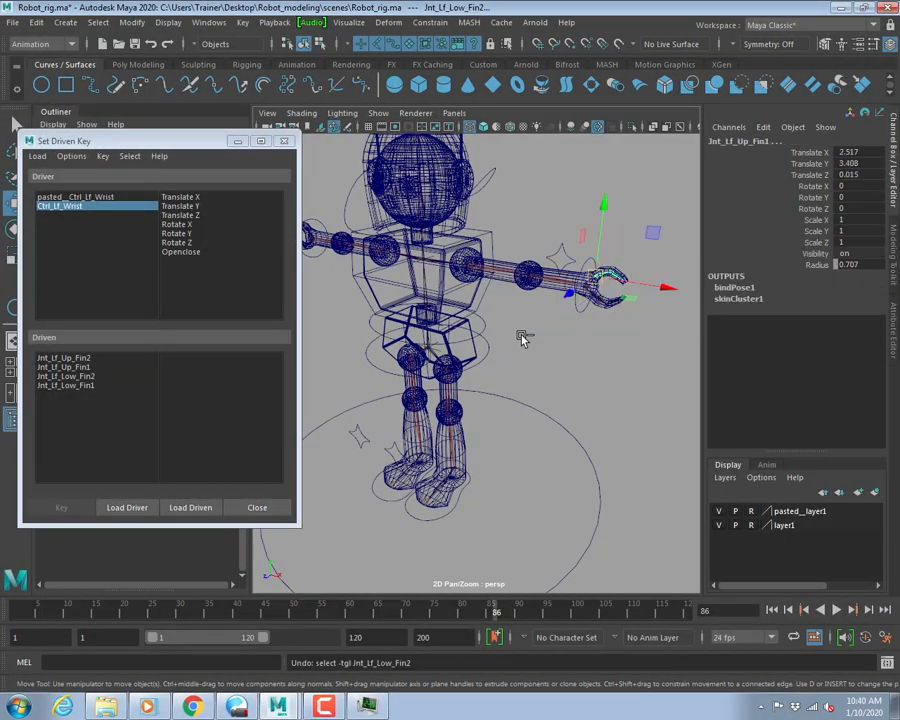
{"action": "key", "text": "ctrl+z"}
{"action": "key", "text": "ctrl+z"}
{"action": "key", "text": "ctrl+z"}
{"action": "key", "text": "ctrl+z"}
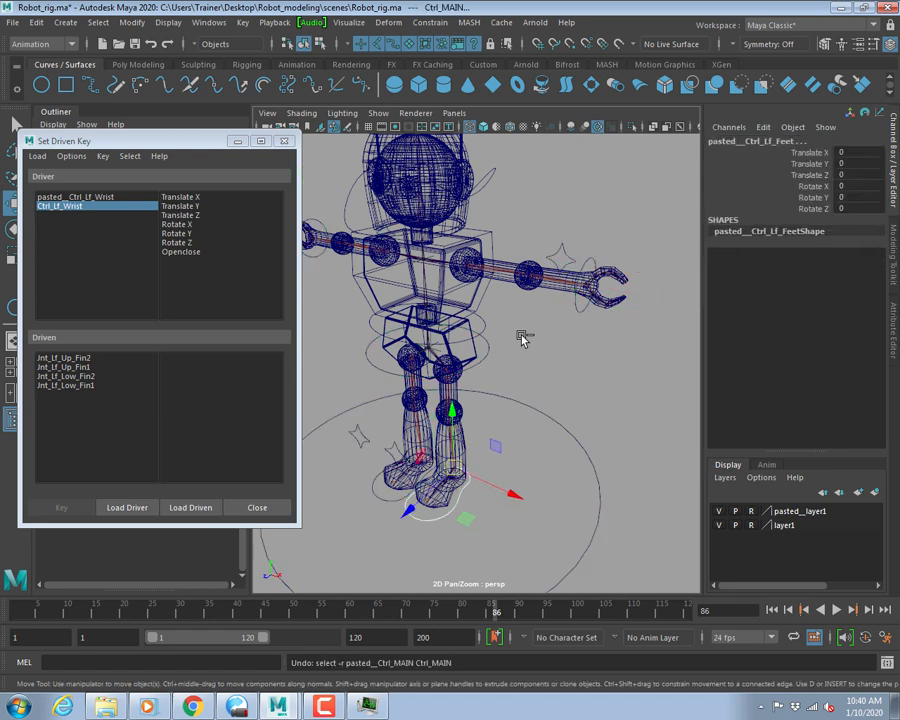
{"action": "key", "text": "ctrl+z"}
{"action": "key", "text": "ctrl+z"}
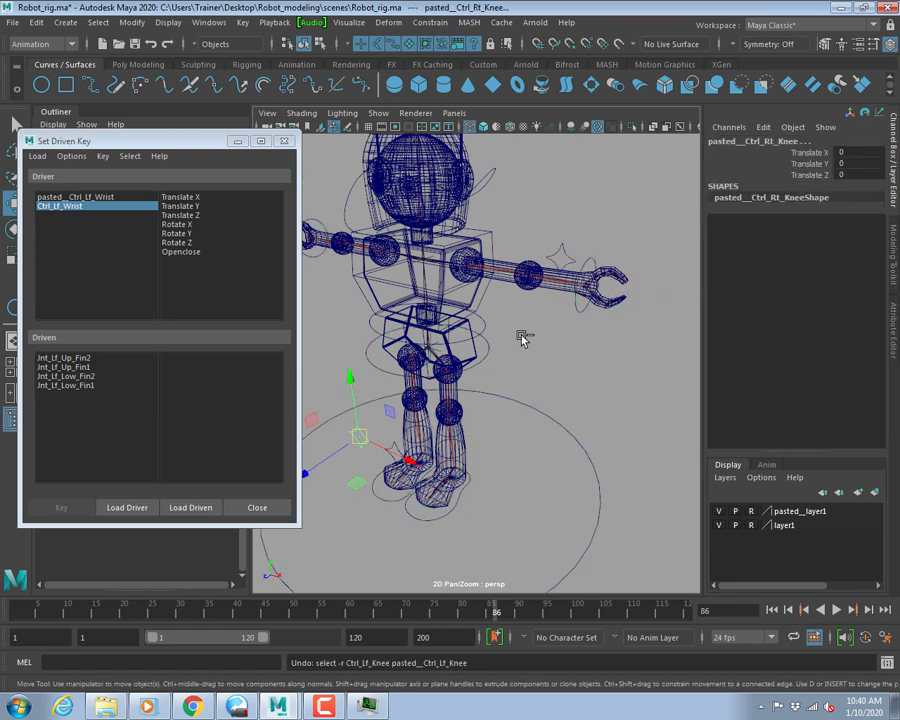
Test-move pasted__Ctrl_Lf_Wrist downward to separate the duplicate arm, and close the Set Driven Key window.
{"action": "left_click", "coordinate": [577, 305]}
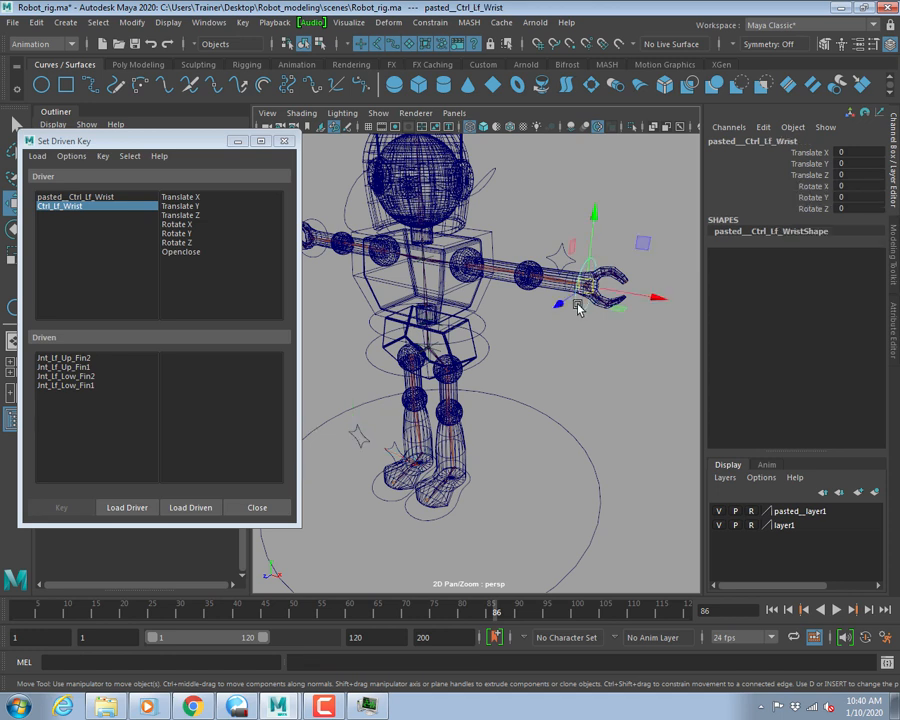
{"action": "left_click_drag", "start_coordinate": [577, 305], "coordinate": [522, 369]}
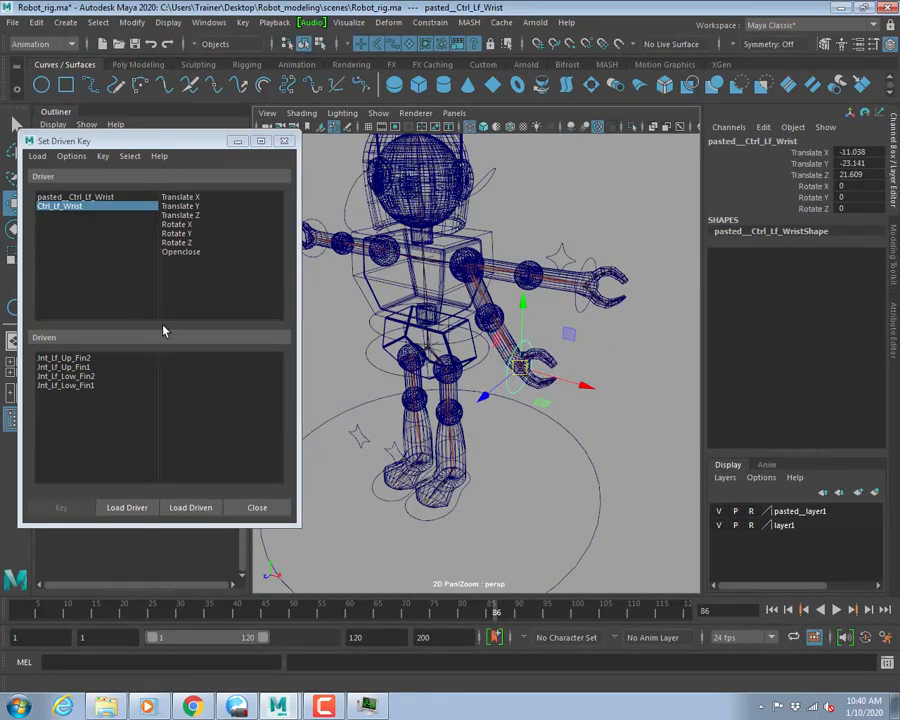
{"action": "left_click", "coordinate": [242, 510]}
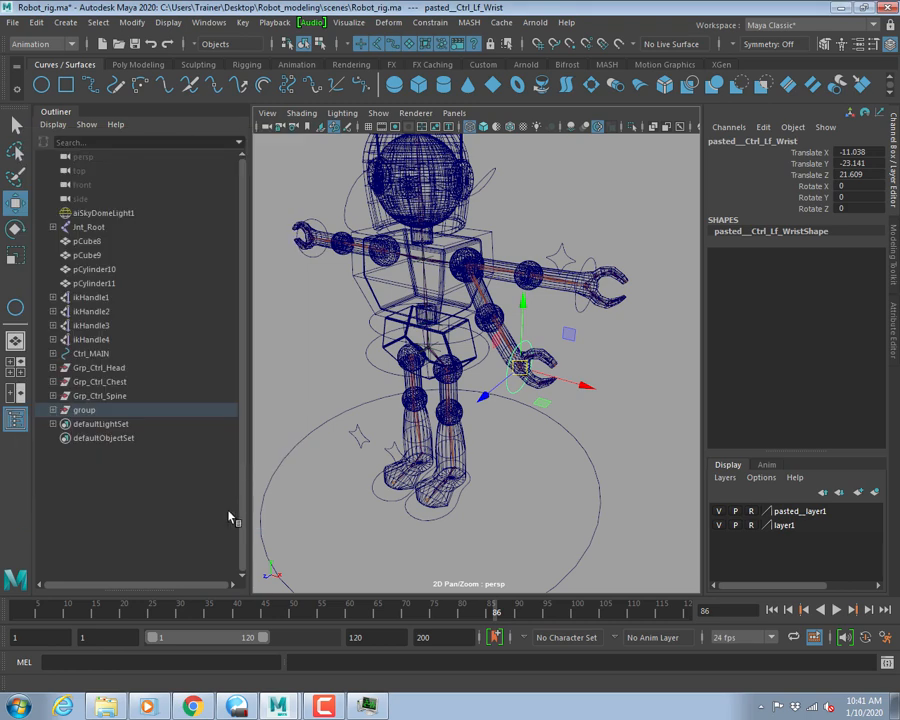
Check the group with the pasted rig copy, undo a test move of the main controls, and delete that group.
{"action": "left_click", "coordinate": [80, 411]}
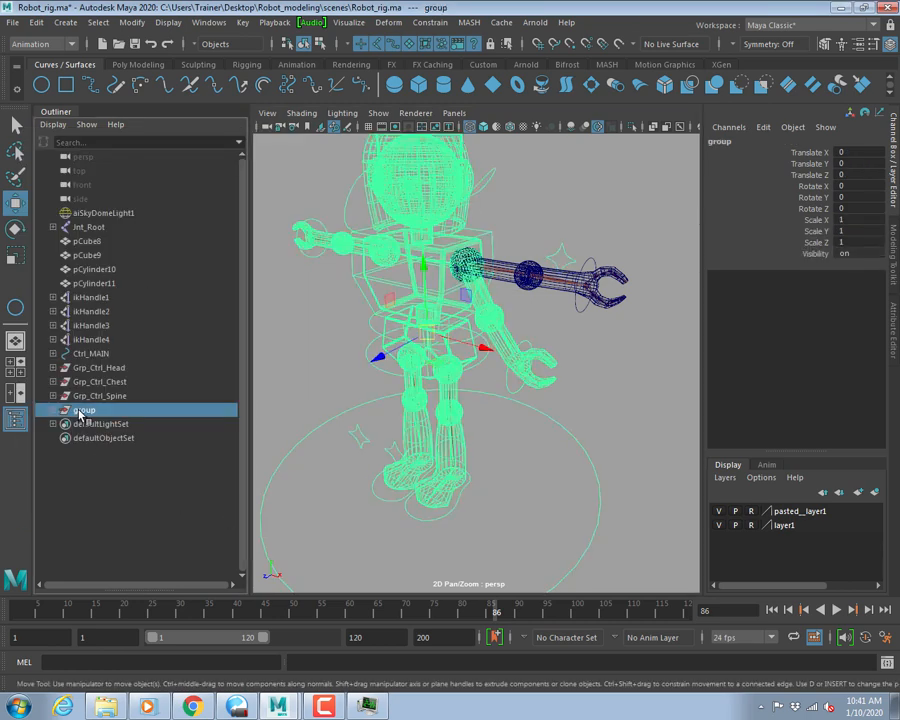
{"action": "left_click_drag", "start_coordinate": [80, 414], "coordinate": [82, 410]}
{"action": "left_click", "coordinate": [606, 499]}
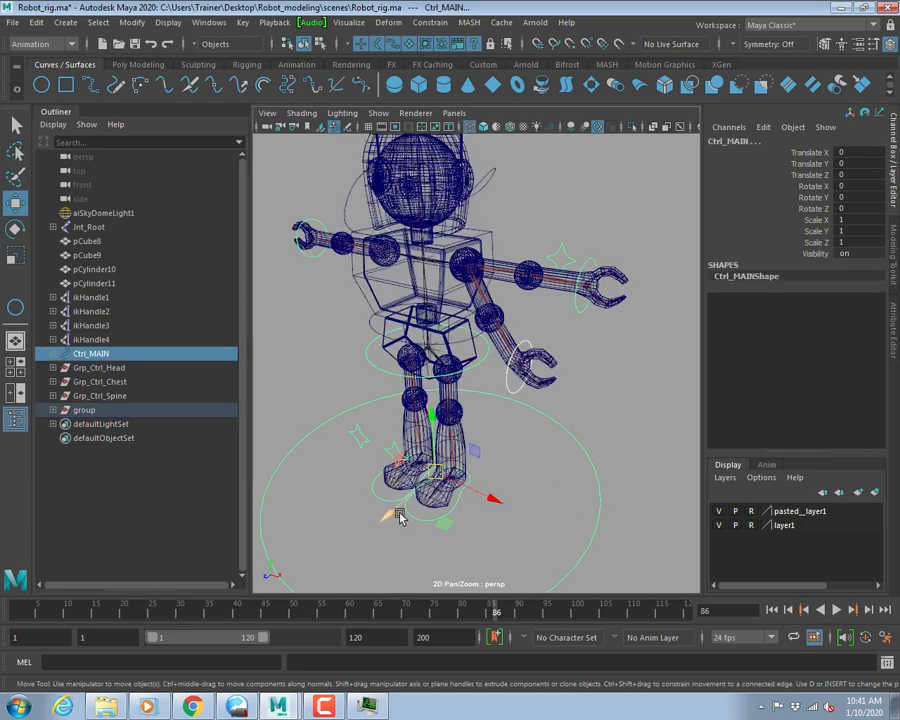
{"action": "left_click_drag", "start_coordinate": [387, 513], "coordinate": [515, 427]}
{"action": "key", "text": "ctrl+z"}
{"action": "key", "text": "ctrl+z"}
{"action": "key", "text": "ctrl+z"}
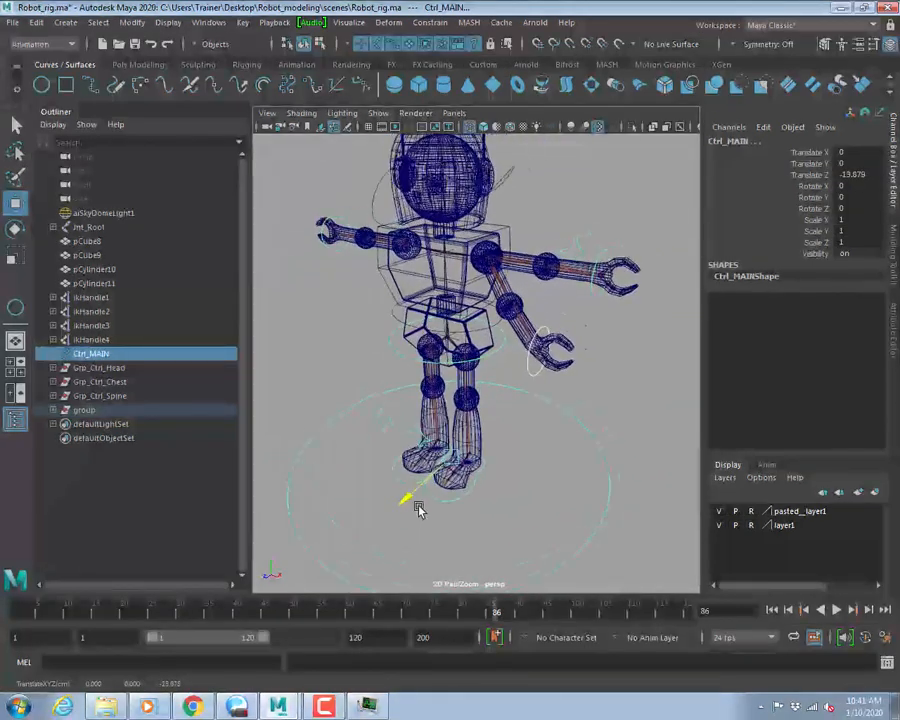
{"action": "left_click", "coordinate": [53, 411]}
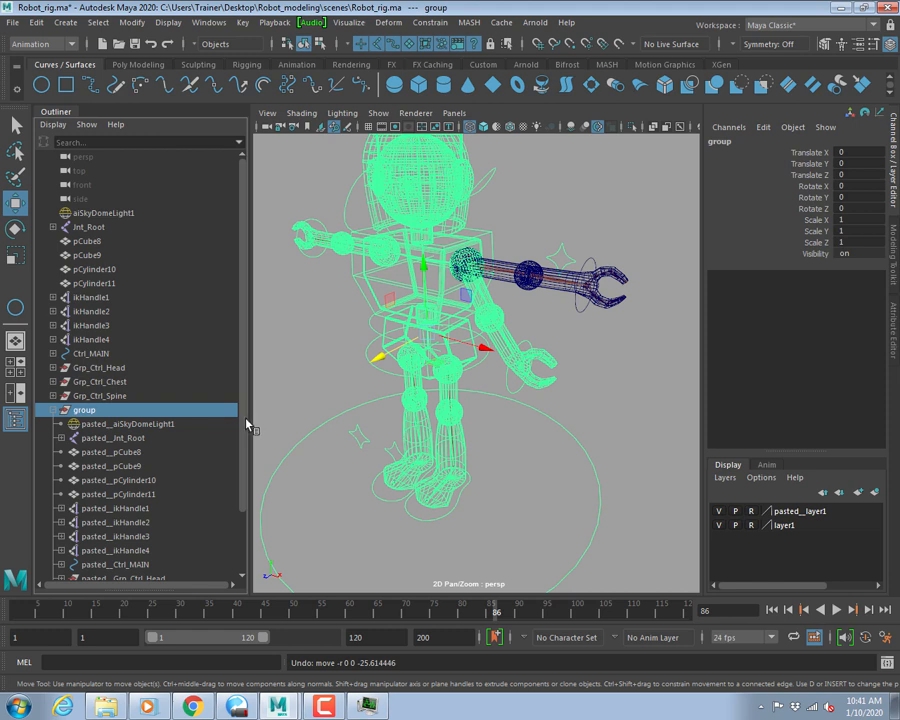
{"action": "key", "text": "Delete"}
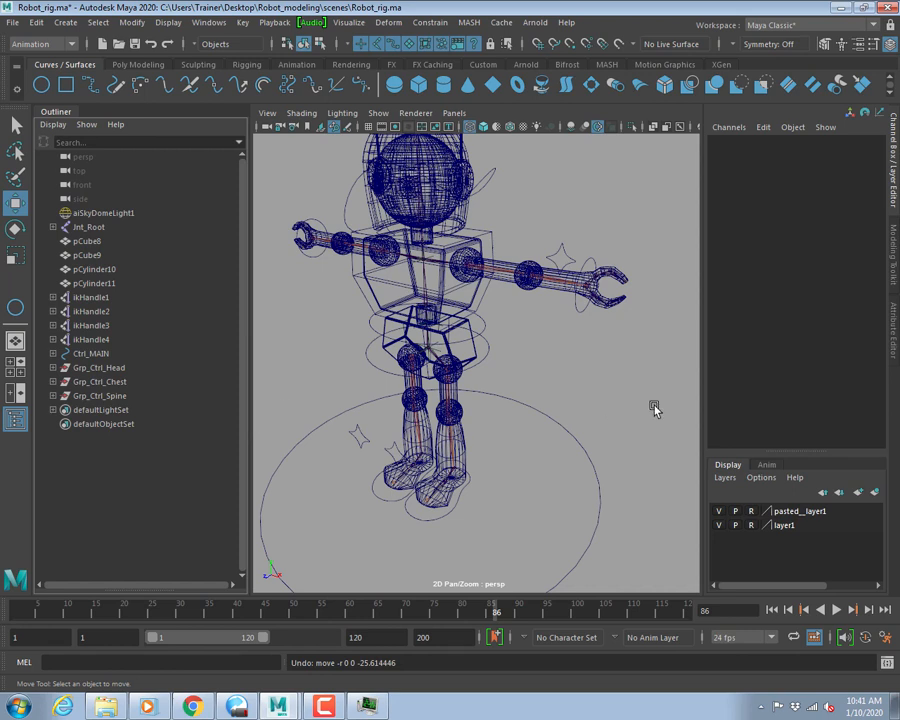
Test the remaining left wrist and right knee controls by moving them, undoing each move.
{"action": "left_click", "coordinate": [578, 306]}
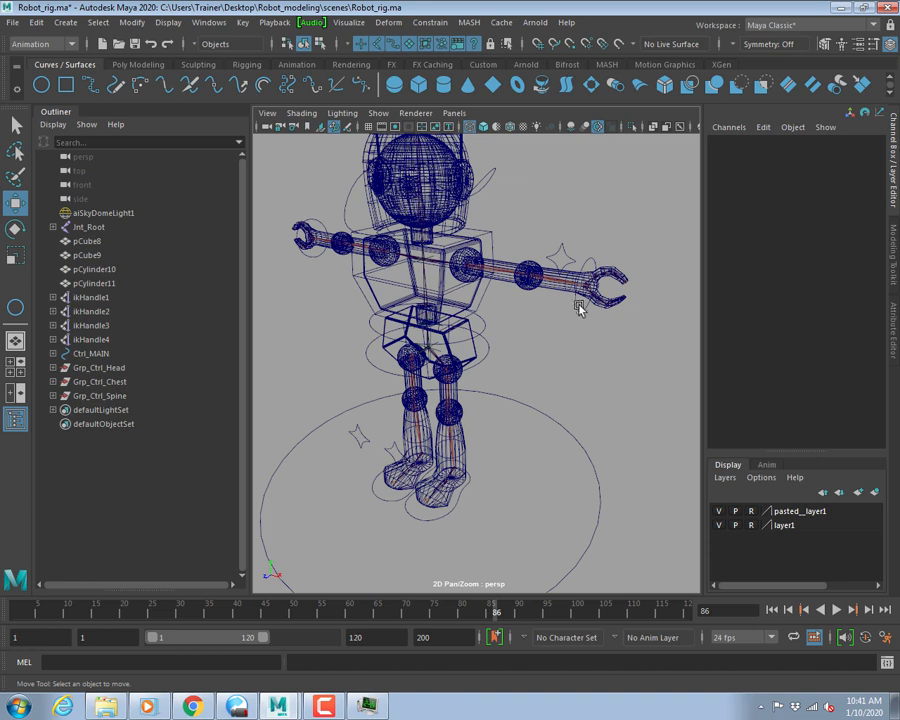
{"action": "left_click", "coordinate": [579, 306]}
{"action": "left_click_drag", "start_coordinate": [579, 306], "coordinate": [527, 345]}
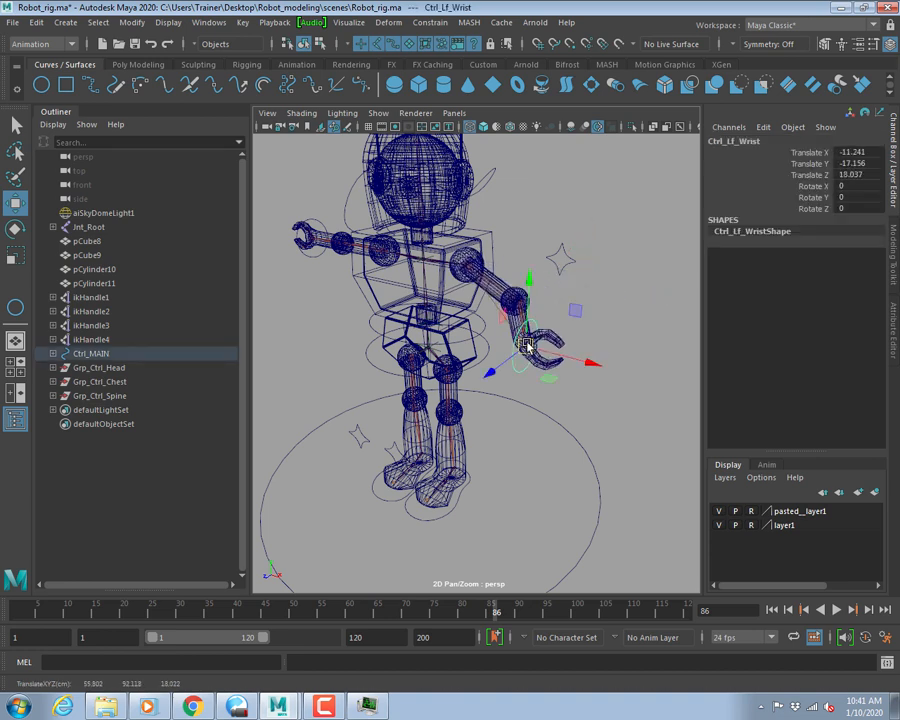
{"action": "key", "text": "ctrl+z"}
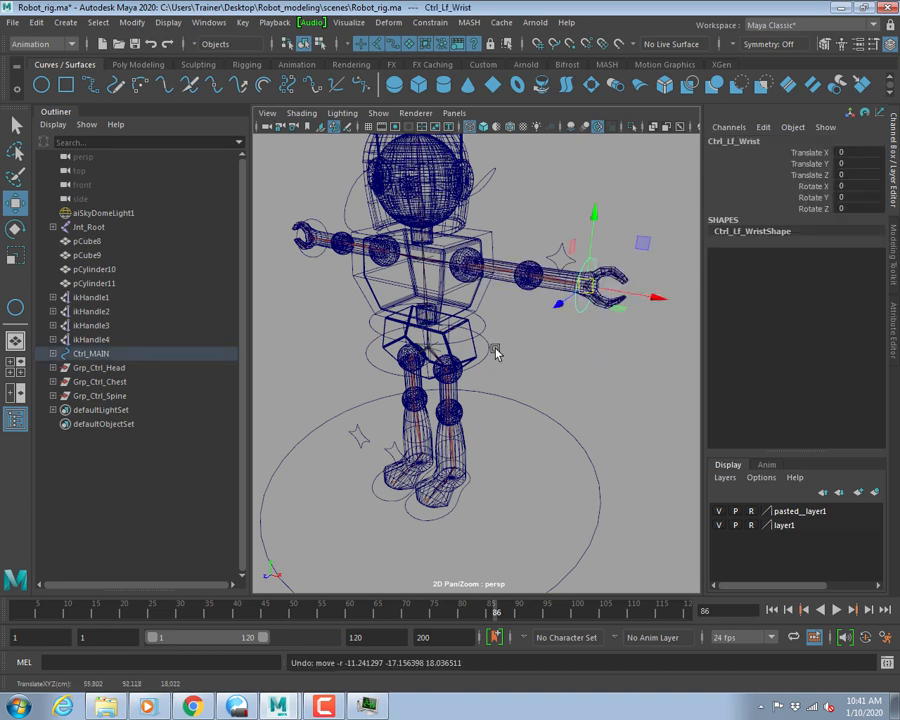
{"action": "left_click", "coordinate": [487, 351]}
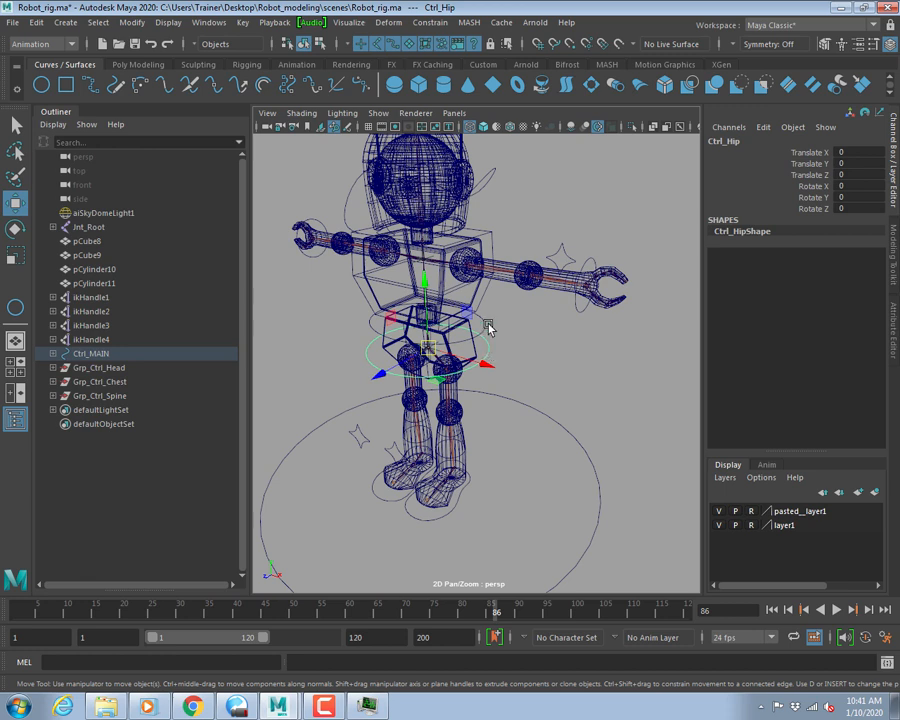
{"action": "left_click", "coordinate": [484, 323]}
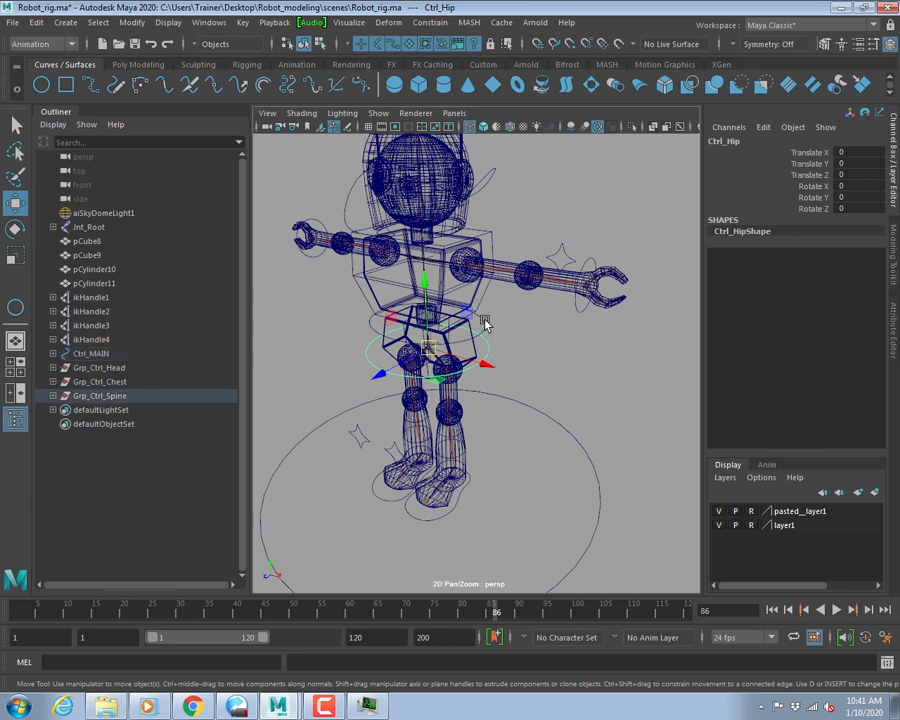
{"action": "left_click", "coordinate": [586, 262]}
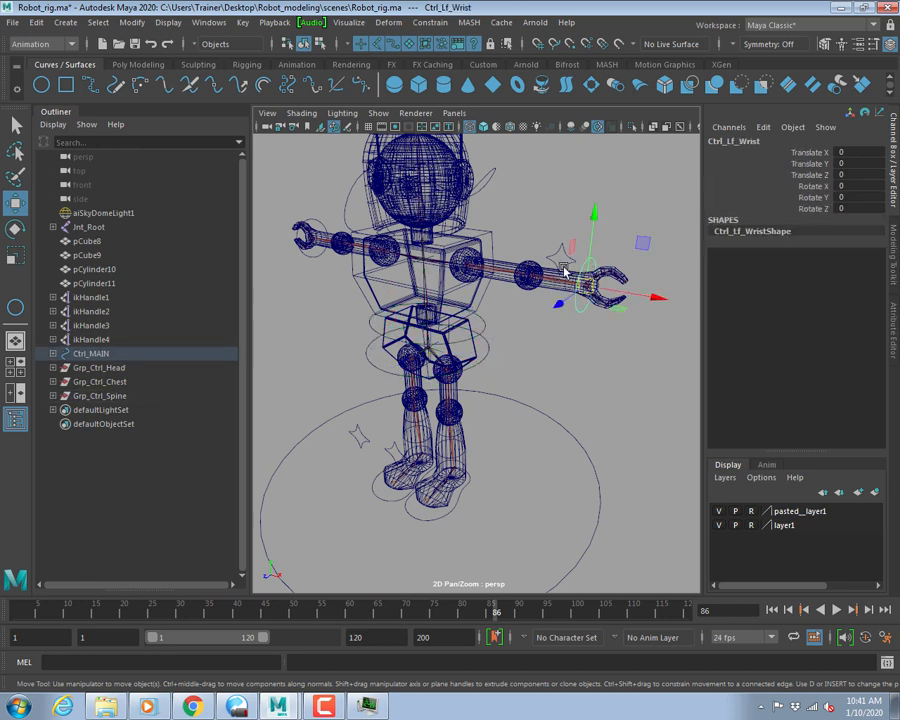
{"action": "left_click", "coordinate": [360, 437]}
{"action": "mouse_move", "coordinate": [360, 437]}
{"action": "left_mouse_down"}
{"action": "mouse_move", "coordinate": [358, 467]}
{"action": "mouse_move", "coordinate": [352, 454]}
{"action": "left_mouse_up"}
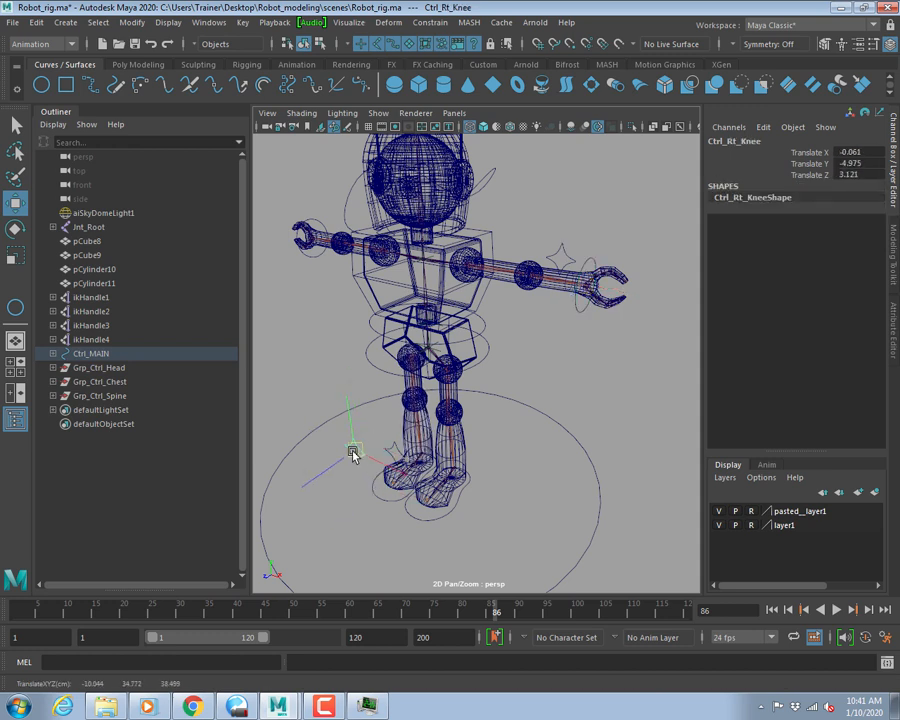
{"action": "key", "text": "ctrl+z"}
Test-move the left foot, hip and left elbow controls and undo each move.
{"action": "left_click", "coordinate": [458, 490]}
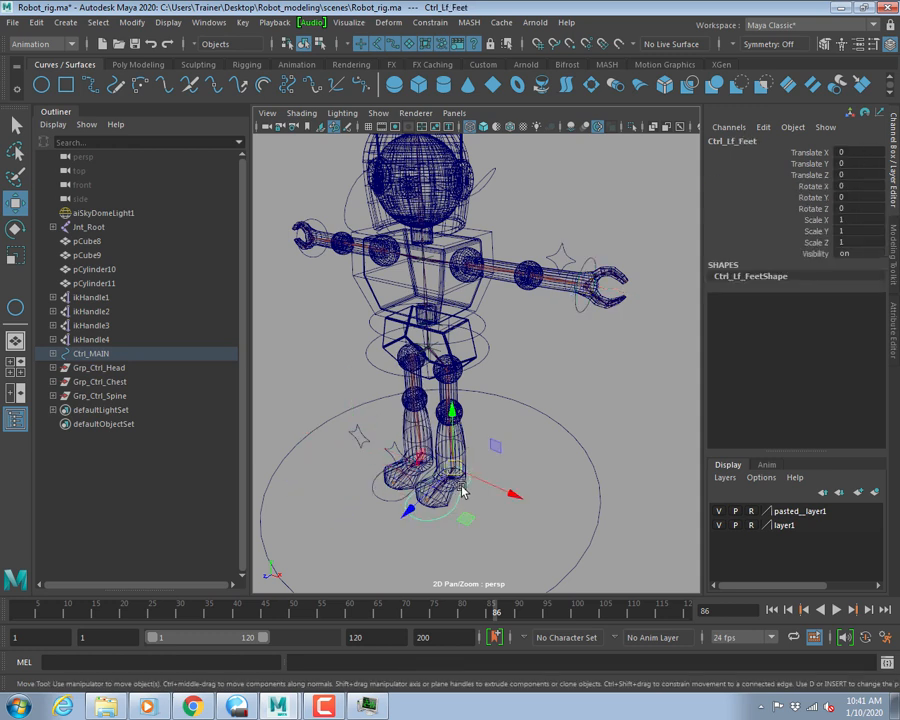
{"action": "left_click_drag", "start_coordinate": [458, 488], "coordinate": [517, 435]}
{"action": "key", "text": "ctrl+z"}
{"action": "left_click", "coordinate": [480, 322]}
{"action": "left_click", "coordinate": [485, 368]}
{"action": "left_click_drag", "start_coordinate": [428, 348], "coordinate": [462, 394]}
{"action": "key", "text": "ctrl+z"}
{"action": "left_click", "coordinate": [563, 258]}
{"action": "left_click_drag", "start_coordinate": [563, 258], "coordinate": [538, 209]}
{"action": "key", "text": "ctrl+z"}
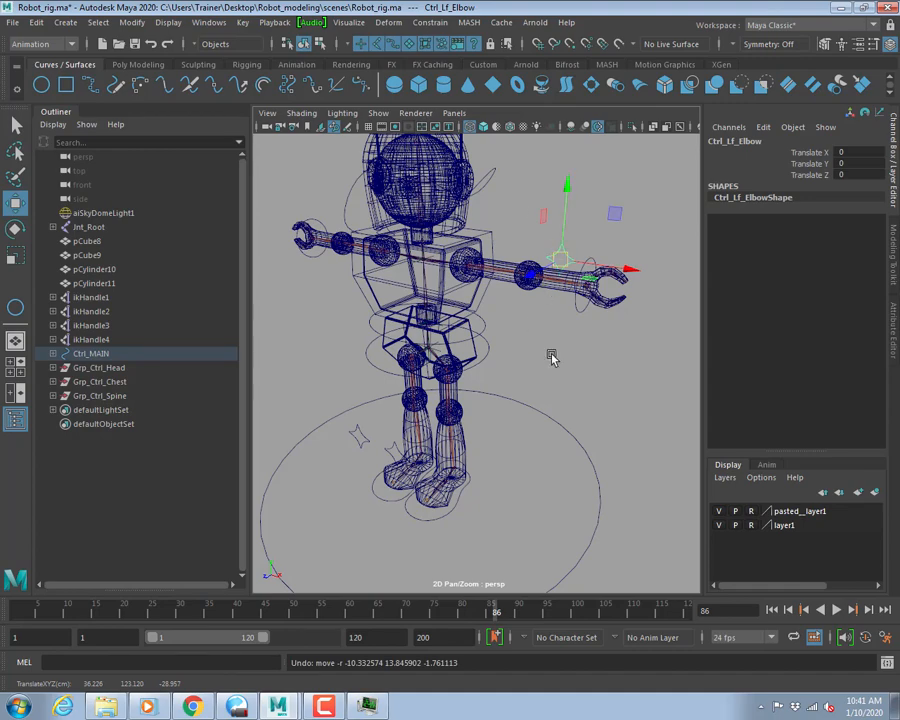
Open Set Driven Key with the left hand's upper fingertip joint selected, and load Ctrl_Lf_Wrist as the driver.
{"action": "scroll", "coordinate": [540, 356], "scroll_direction": "up", "scroll_amount": 5}
{"action": "scroll", "coordinate": [472, 398], "scroll_direction": "up", "scroll_amount": 3}
{"action": "scroll", "coordinate": [464, 400], "scroll_direction": "down", "scroll_amount": 3}
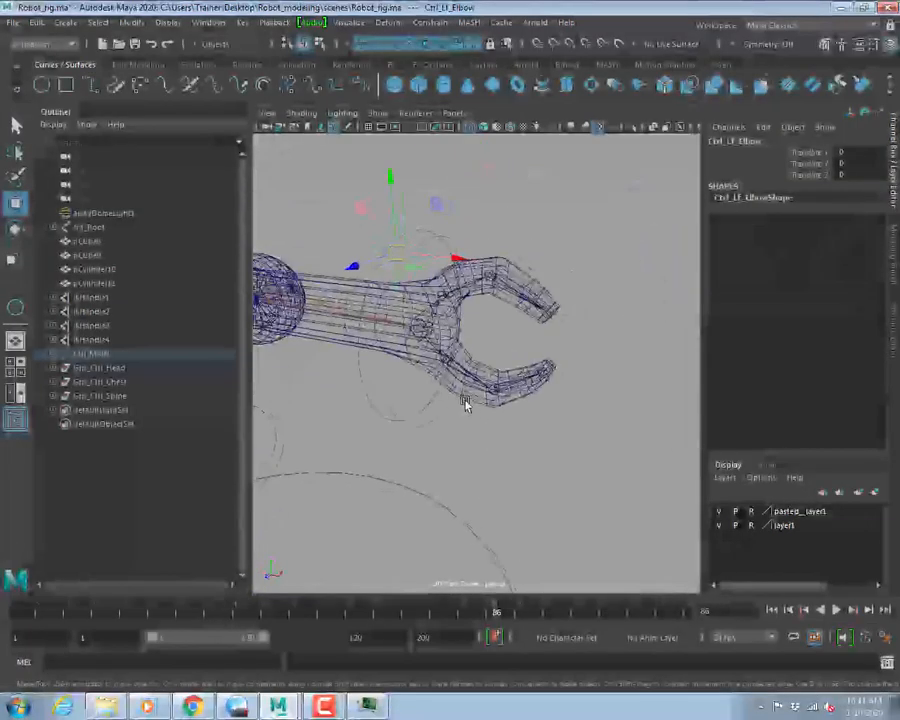
{"action": "left_click", "coordinate": [538, 311]}
{"action": "key", "text": "q"}
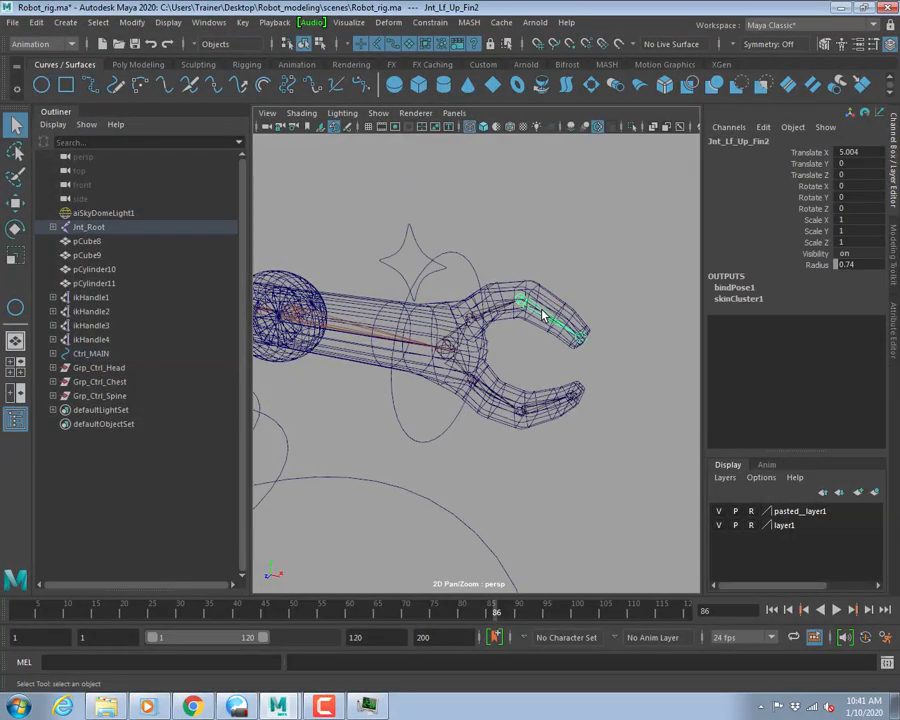
{"action": "left_click", "coordinate": [242, 22]}
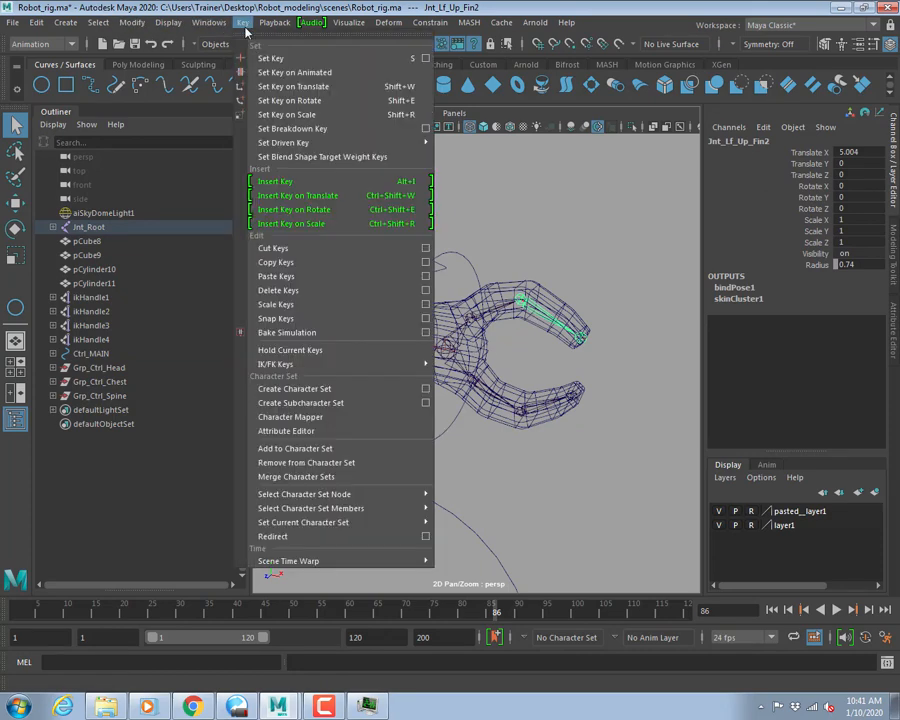
{"action": "mouse_move", "coordinate": [330, 142]}
{"action": "left_click", "coordinate": [541, 146]}
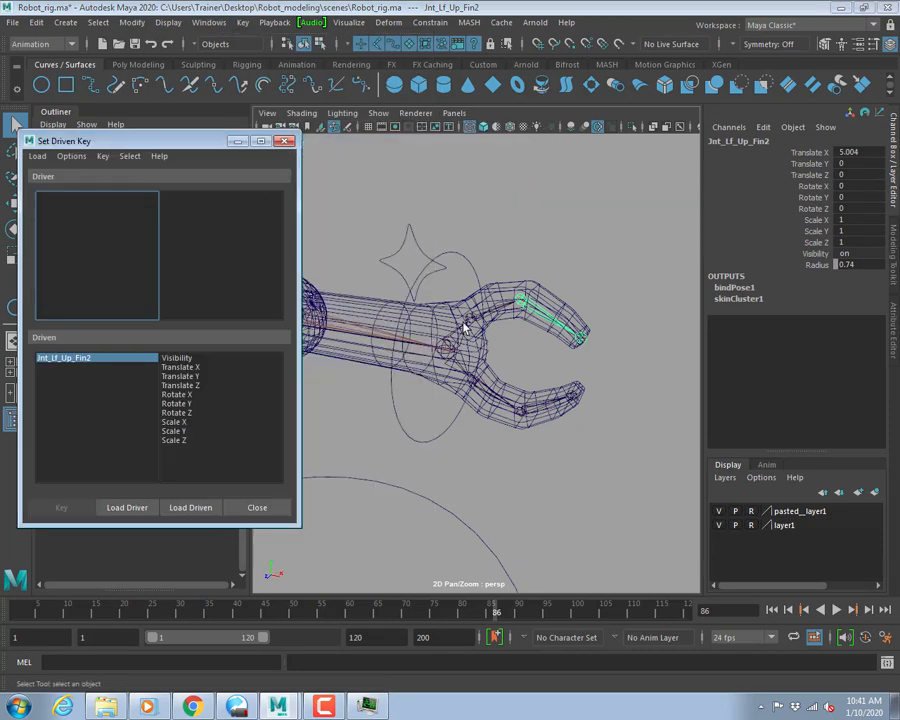
{"action": "left_click", "coordinate": [425, 265]}
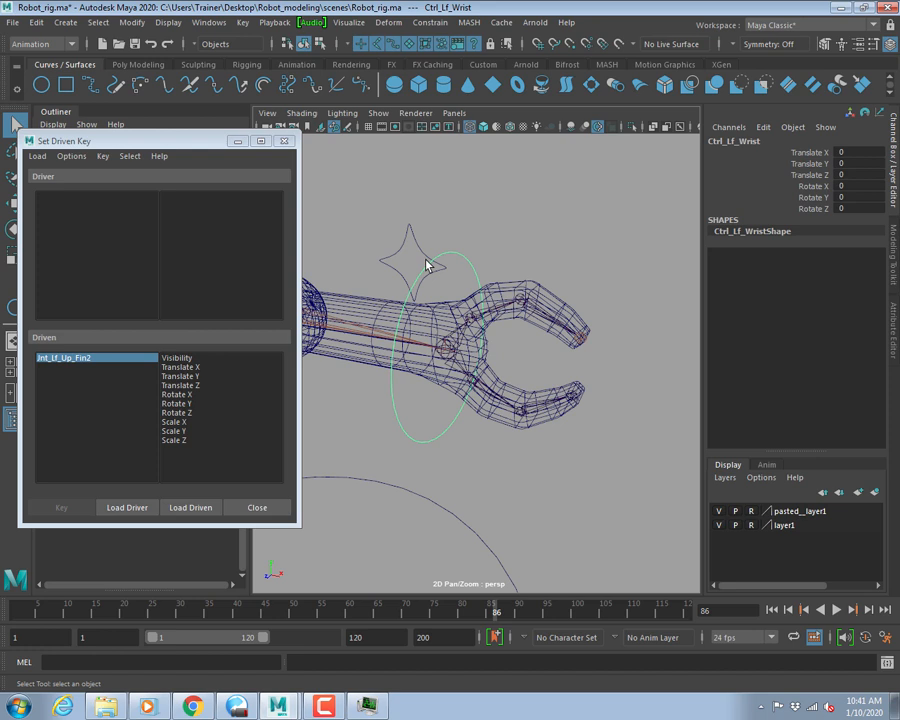
{"action": "left_click", "coordinate": [137, 508]}
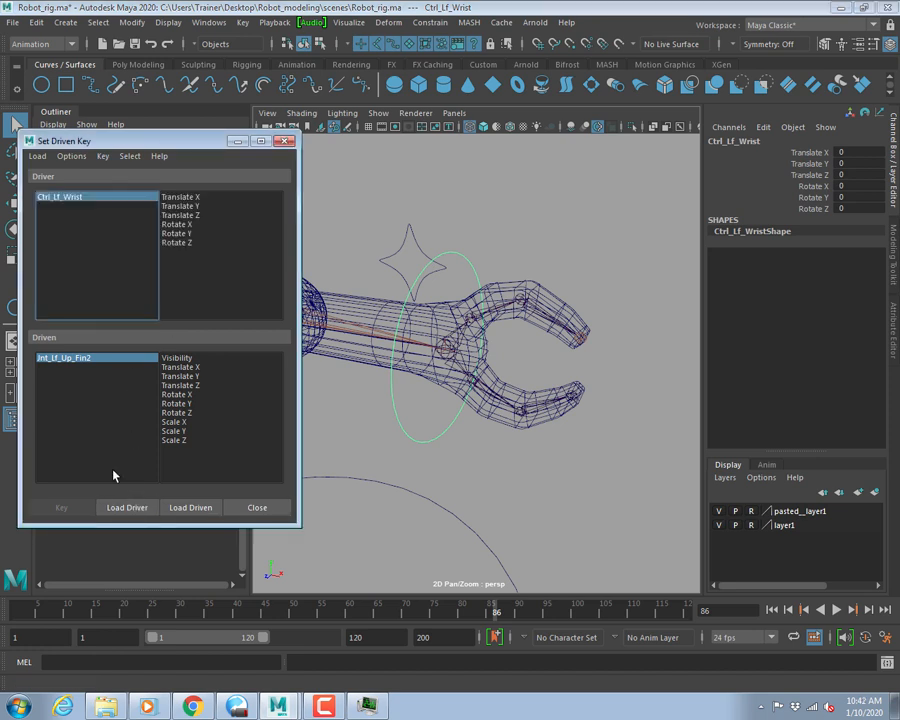
Select both upper and both lower finger joints of the left hand and load them as driven objects.
{"action": "left_click", "coordinate": [548, 318]}
{"action": "key", "text": "Up"}
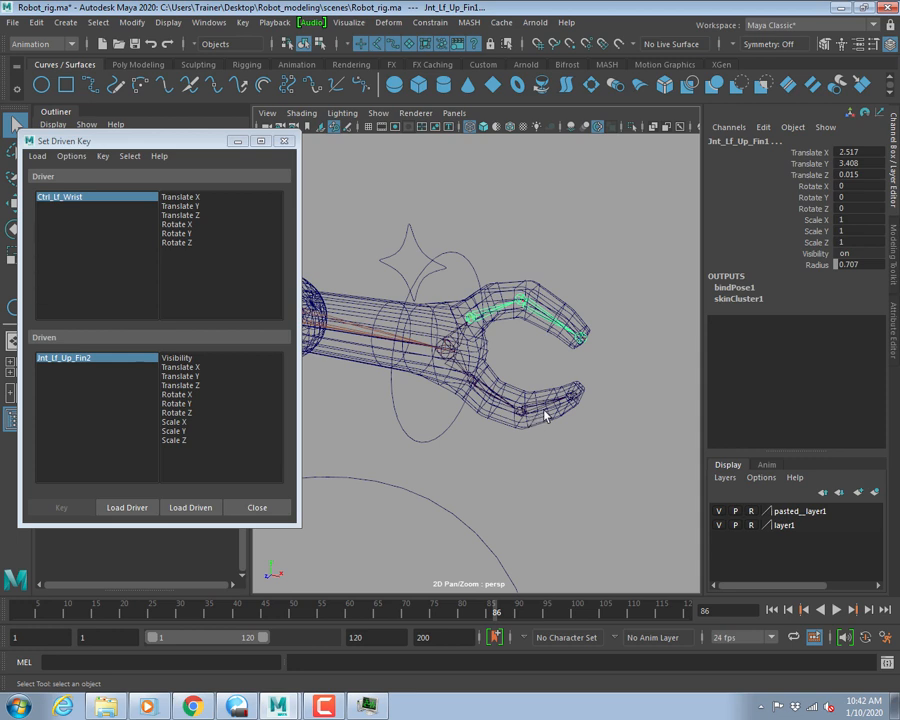
{"action": "left_click", "coordinate": [520, 408]}
{"action": "key", "text": "Up"}
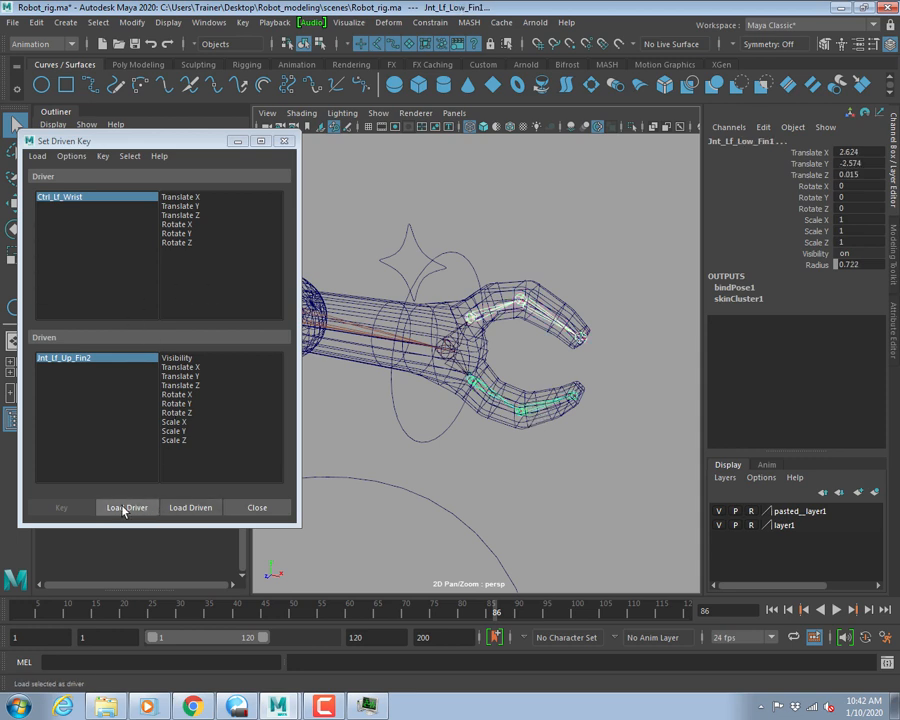
{"action": "left_click", "coordinate": [190, 507]}
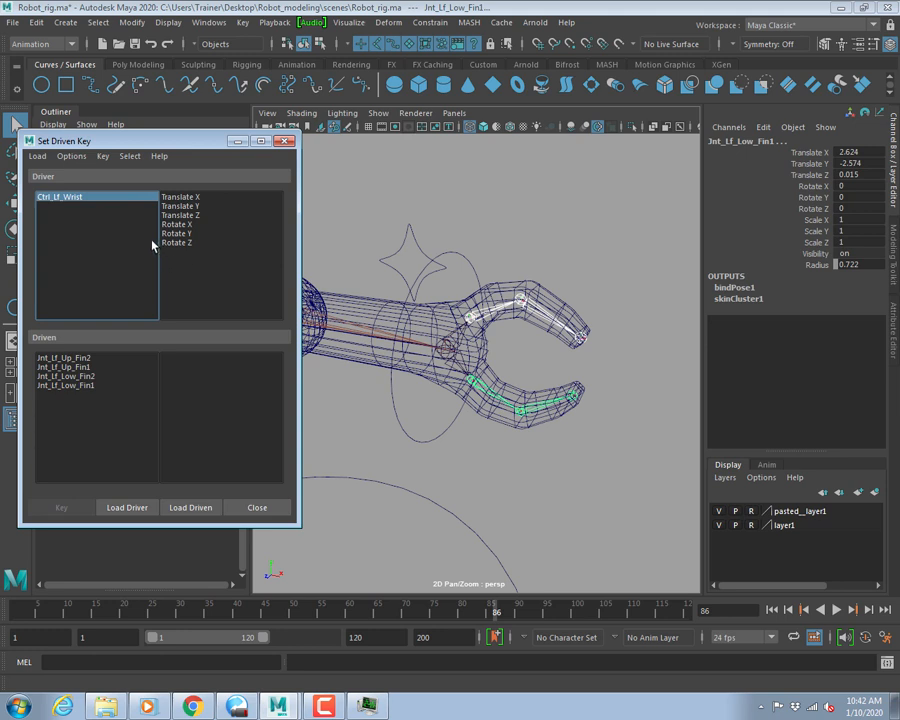
Add a keyable float attribute named OpenClose to Ctrl_Lf_Wrist with minimum -5, maximum 5 and default 0.
{"action": "left_click", "coordinate": [415, 266]}
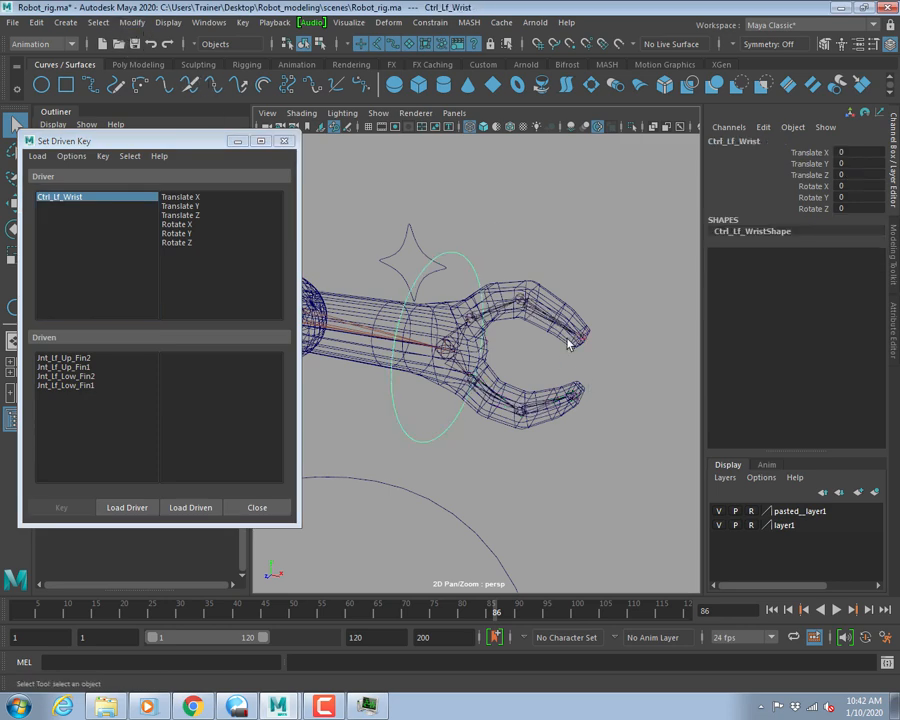
{"action": "scroll", "coordinate": [452, 300], "scroll_direction": "down", "scroll_amount": 5}
{"action": "left_click_drag", "start_coordinate": [452, 300], "coordinate": [482, 318], "text": "alt"}
{"action": "left_click", "coordinate": [408, 299]}
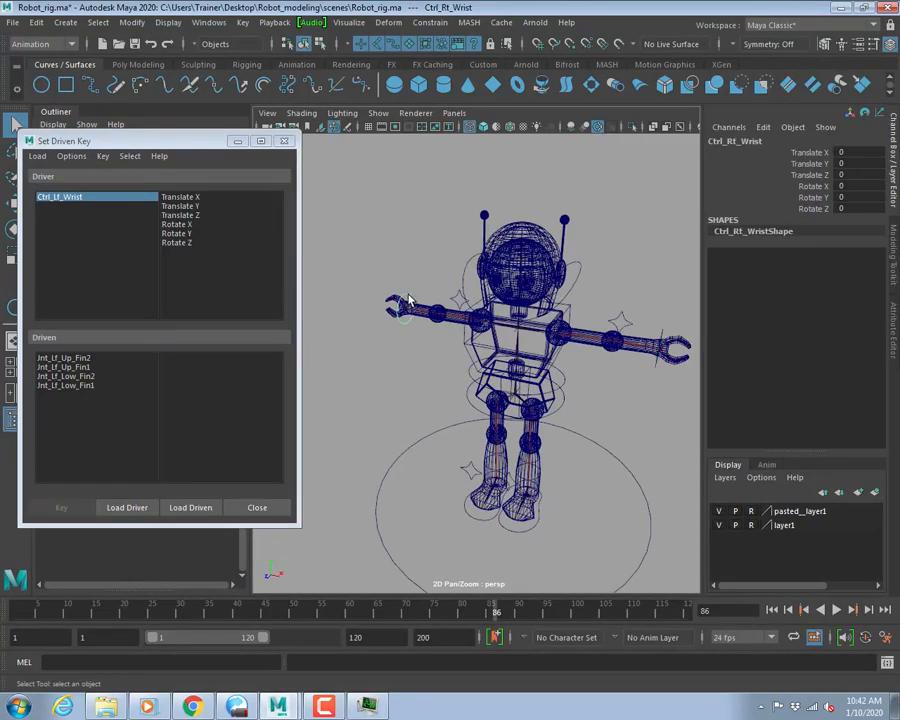
{"action": "left_click", "coordinate": [658, 338]}
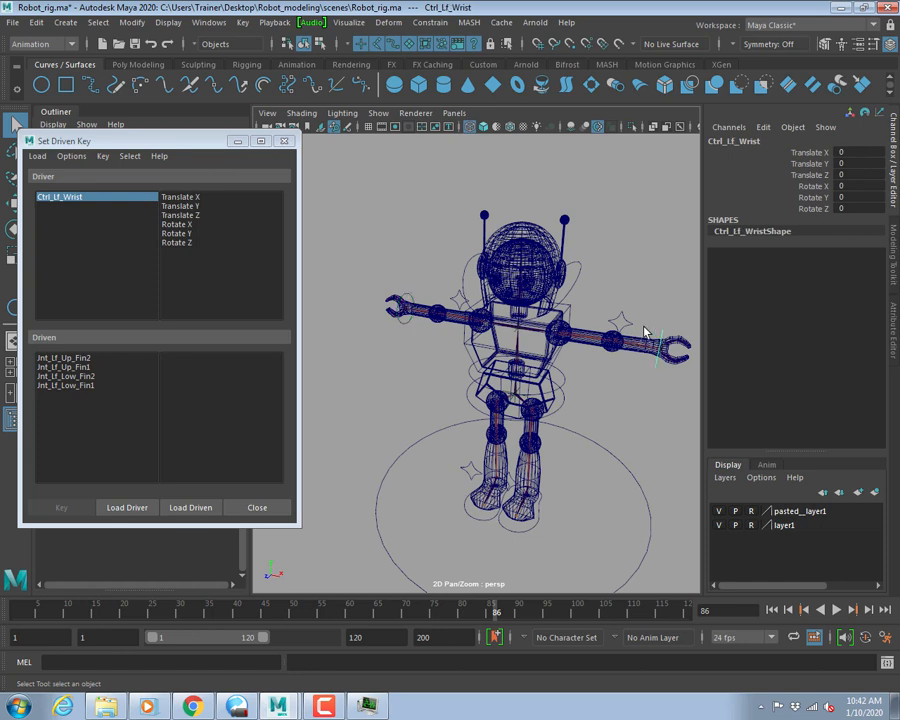
{"action": "left_click", "coordinate": [131, 22]}
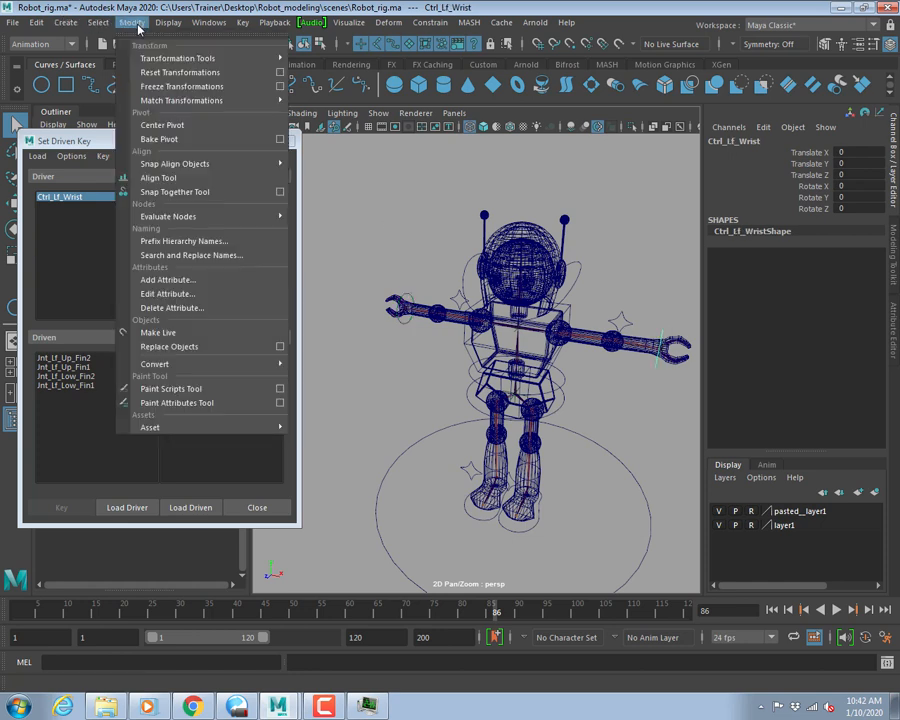
{"action": "left_click", "coordinate": [168, 283]}
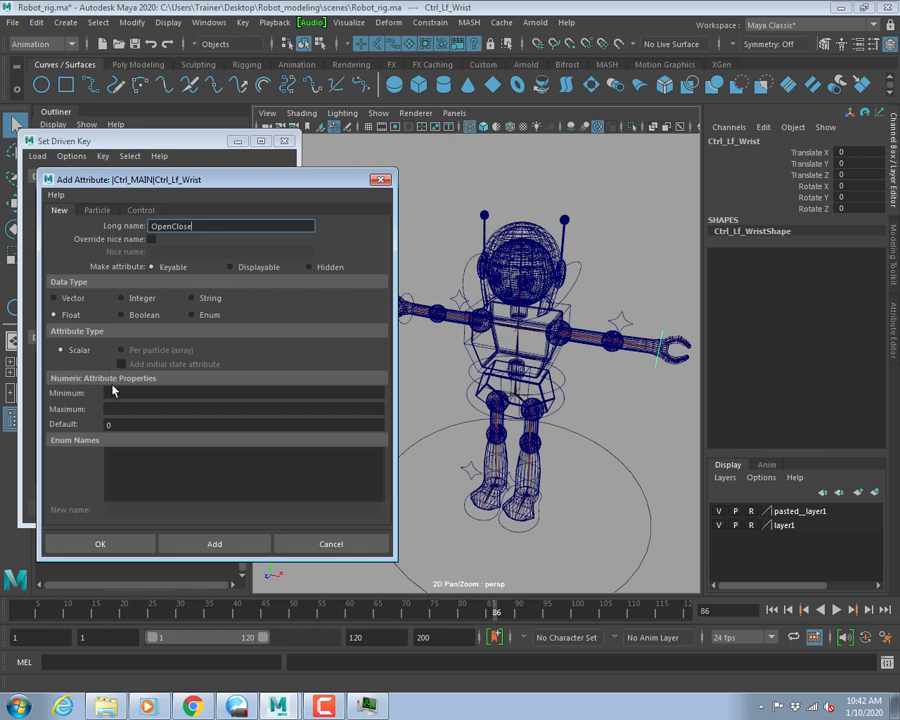
{"action": "left_click", "coordinate": [117, 394]}
{"action": "type", "text": "-5"}
{"action": "key", "text": "Tab"}
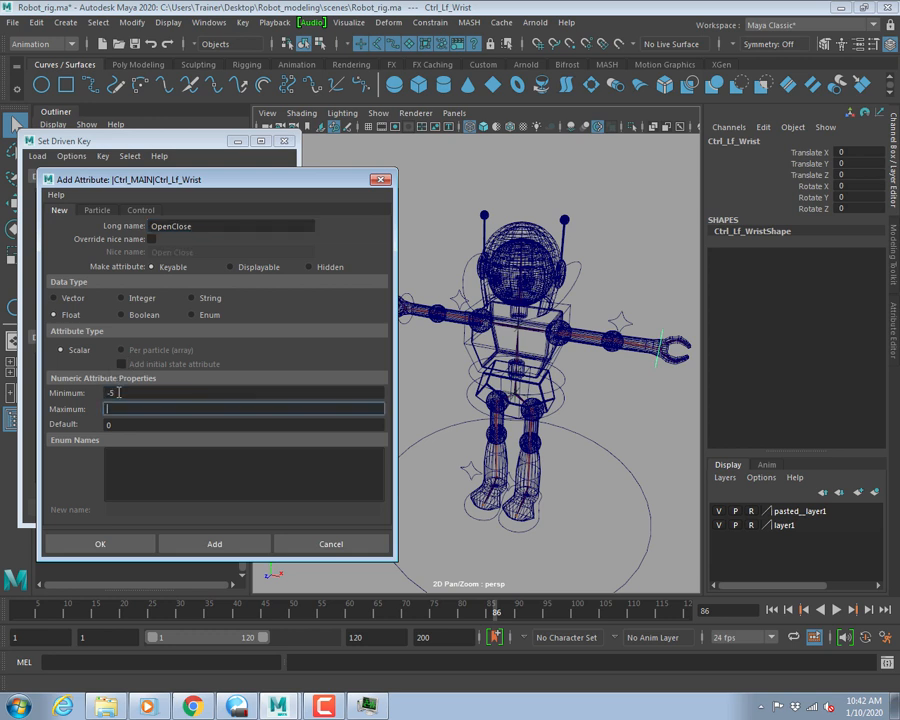
{"action": "key", "text": "Tab"}
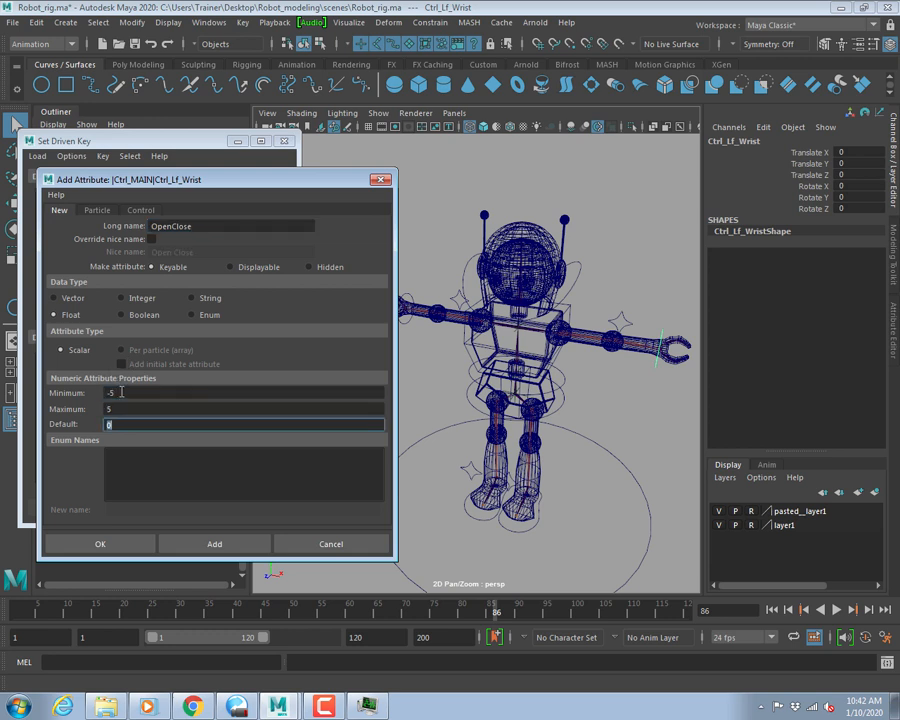
{"action": "left_click", "coordinate": [212, 541]}
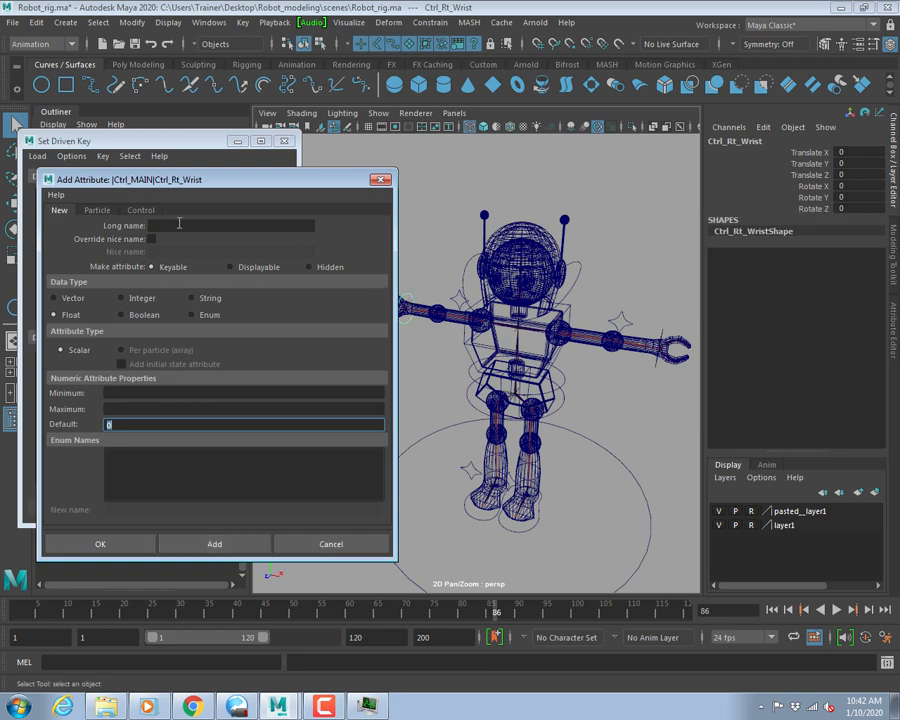
Add the same OpenClose float attribute to Ctrl_Rt_Wrist with minimum -5, maximum 5 and default 0.
{"action": "left_click", "coordinate": [173, 224]}
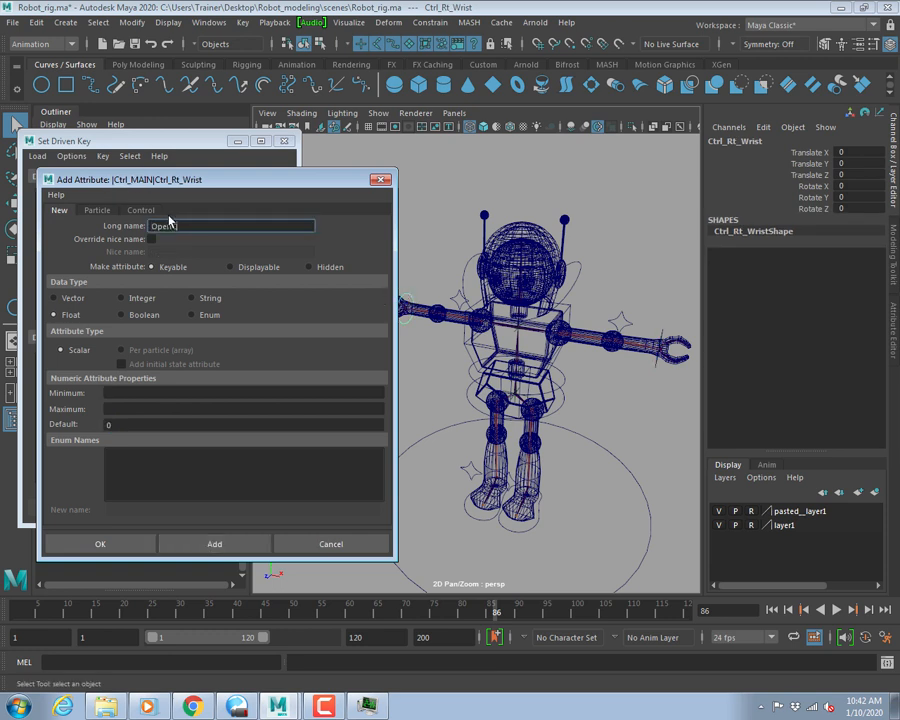
{"action": "left_click", "coordinate": [129, 392]}
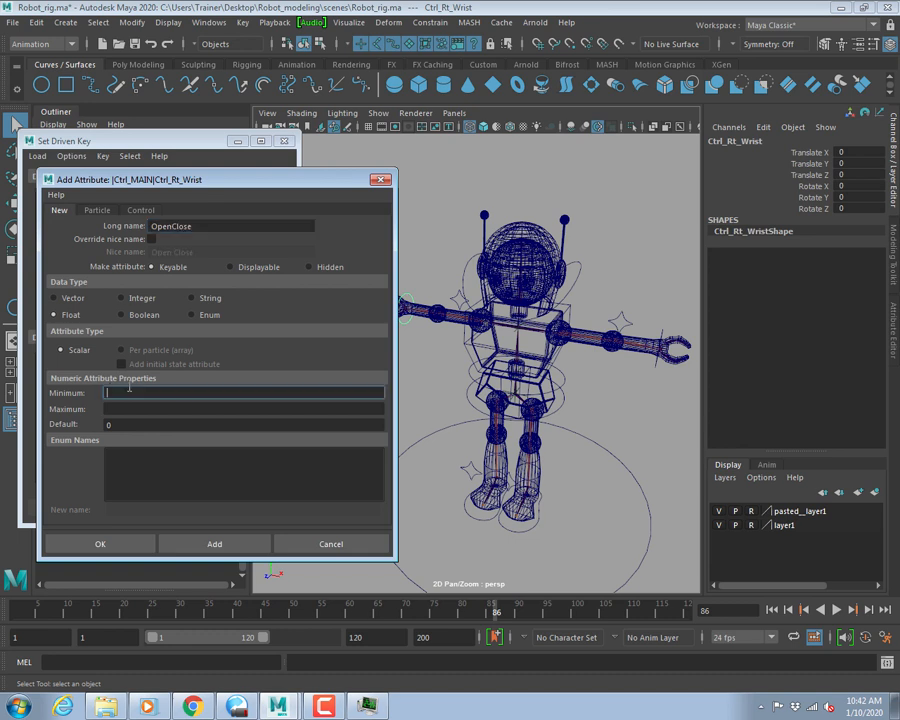
{"action": "key", "text": "Tab"}
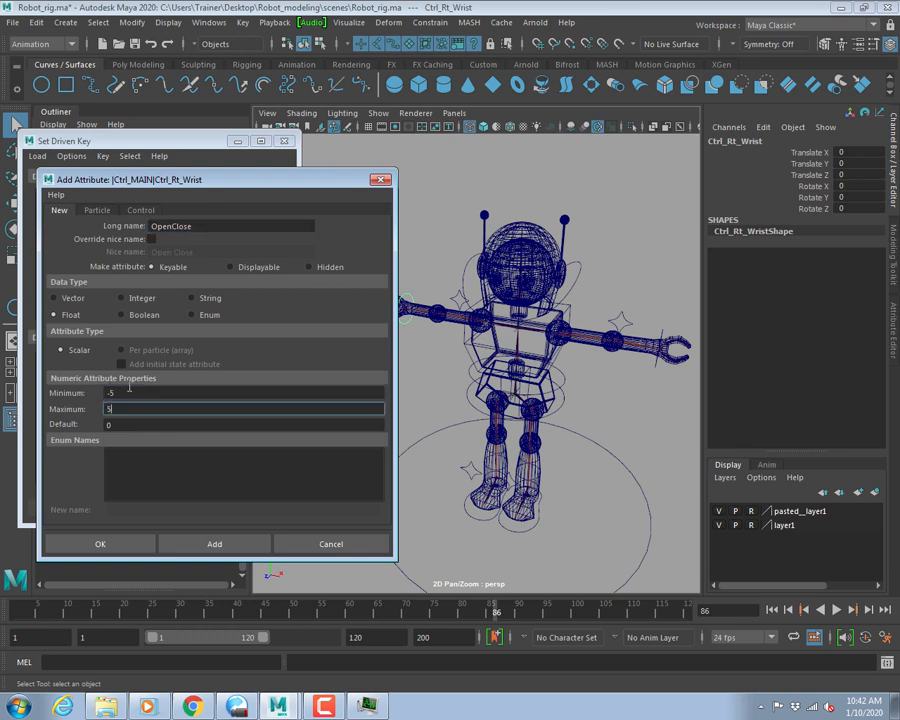
{"action": "key", "text": "Tab"}
{"action": "left_click", "coordinate": [125, 543]}
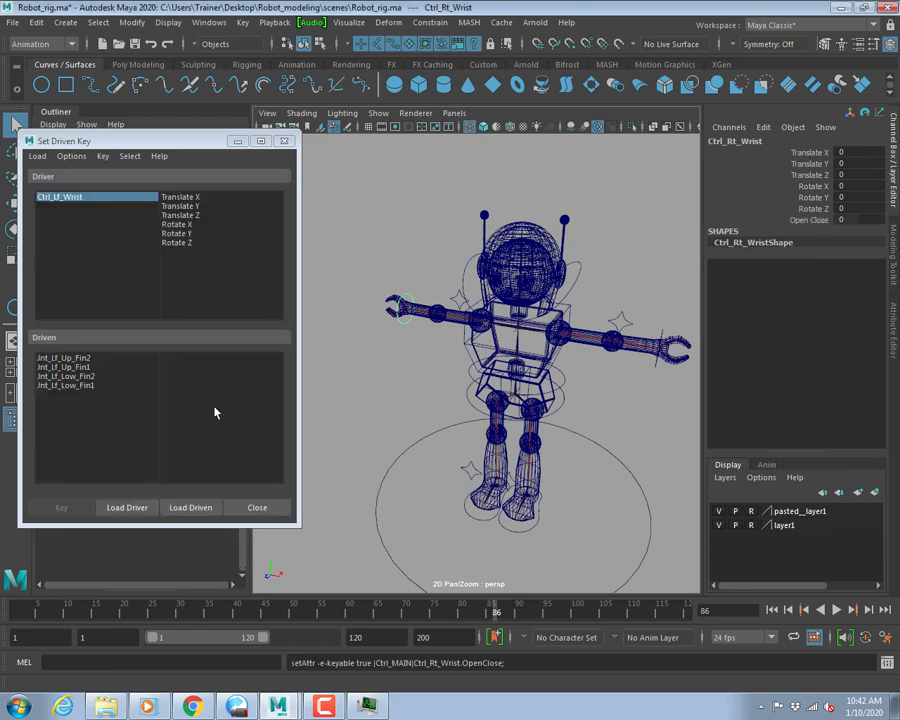
Reload Ctrl_Lf_Wrist as the driver in Set Driven Key and choose its Open Close attribute.
{"action": "left_click", "coordinate": [664, 335]}
{"action": "left_click_drag", "start_coordinate": [619, 307], "coordinate": [575, 324], "text": "alt"}
{"action": "scroll", "coordinate": [575, 324], "scroll_direction": "up", "scroll_amount": 4}
{"action": "middle_click_drag", "start_coordinate": [575, 324], "coordinate": [527, 342], "text": "alt"}
{"action": "left_click_drag", "start_coordinate": [527, 342], "coordinate": [502, 335], "text": "alt"}
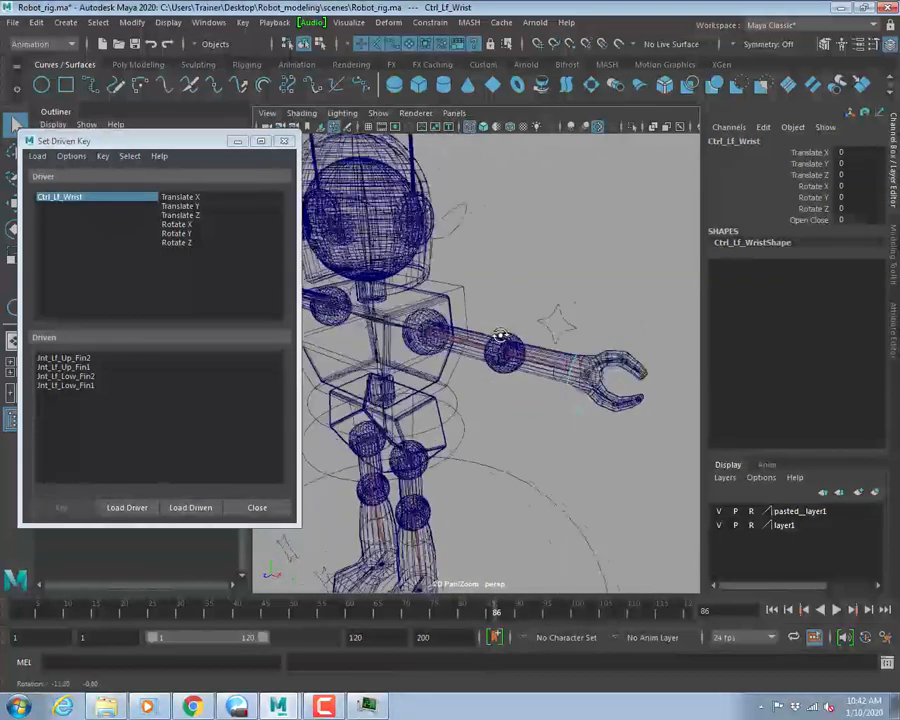
{"action": "middle_click_drag", "start_coordinate": [540, 326], "coordinate": [450, 340], "text": "alt"}
{"action": "scroll", "coordinate": [500, 348], "scroll_direction": "up", "scroll_amount": 5}
{"action": "left_click_drag", "start_coordinate": [506, 350], "coordinate": [474, 338], "text": "alt"}
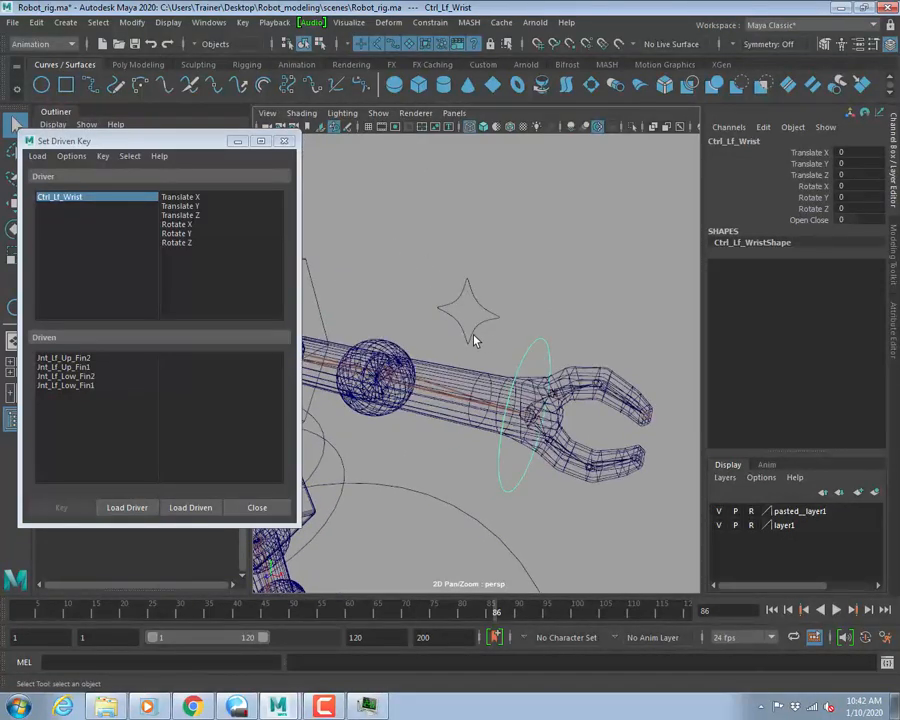
{"action": "left_click", "coordinate": [139, 508]}
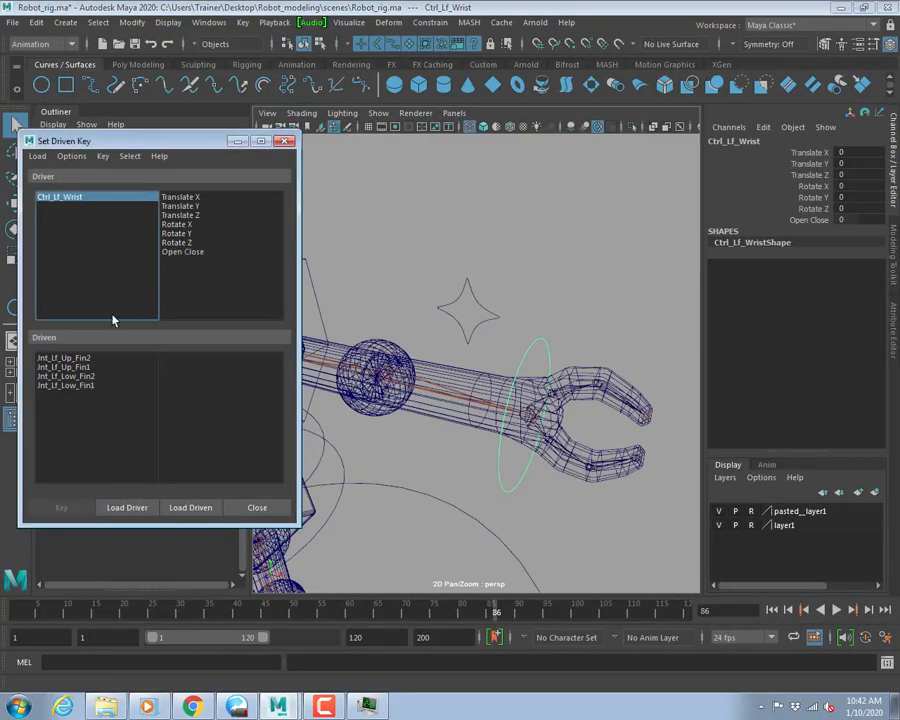
{"action": "left_click", "coordinate": [177, 253]}
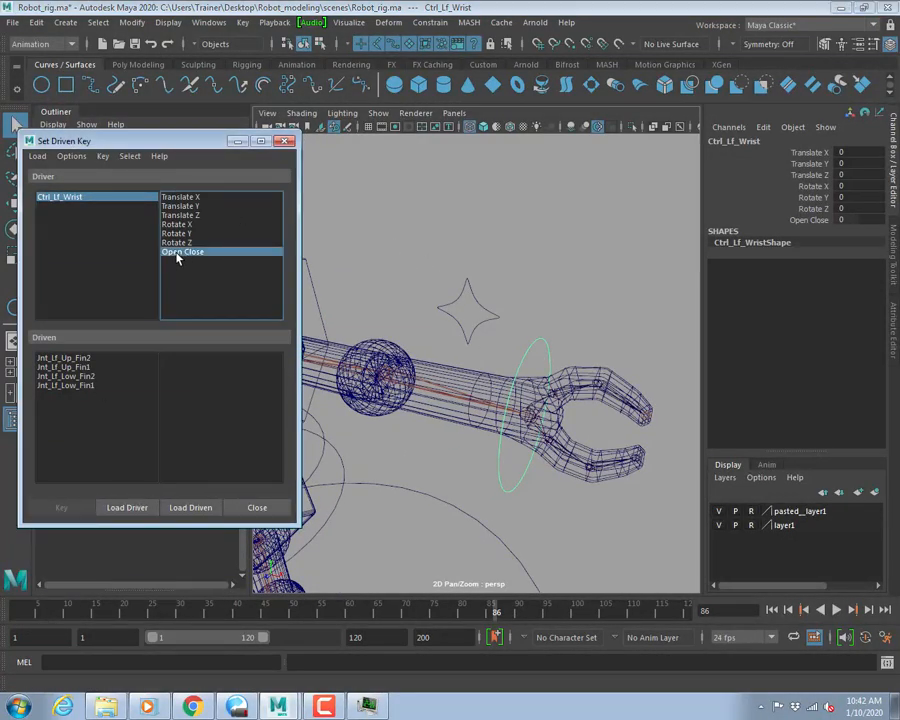
Test-rotate the left hand's first upper and first lower finger joints about Z and undo the rotations.
{"action": "left_click", "coordinate": [60, 366]}
{"action": "left_click", "coordinate": [63, 358]}
{"action": "left_click", "coordinate": [73, 386], "text": "shift"}
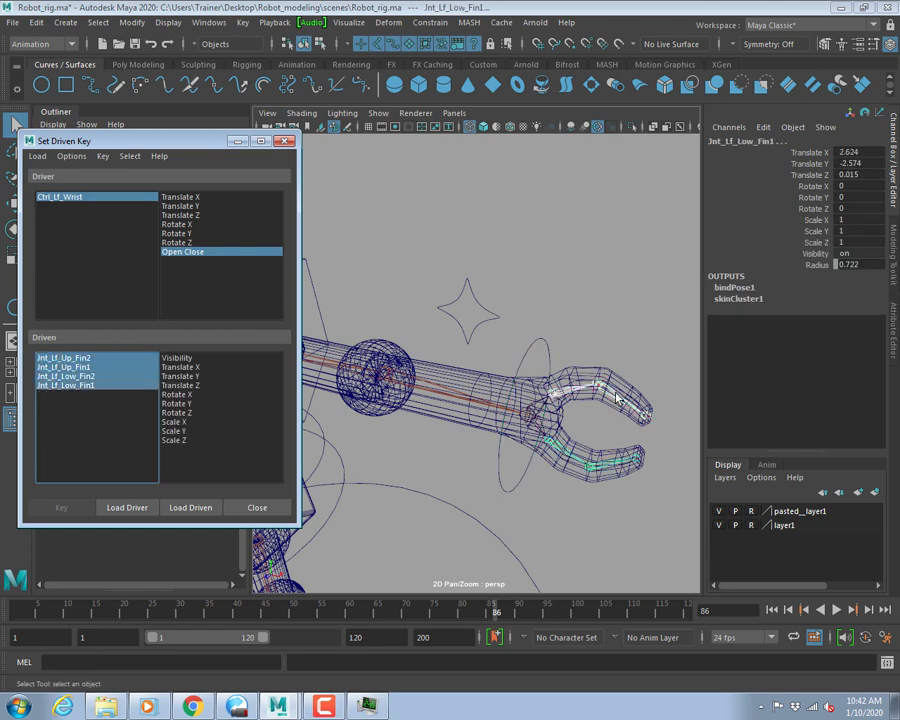
{"action": "left_click", "coordinate": [575, 394]}
{"action": "key", "text": "e"}
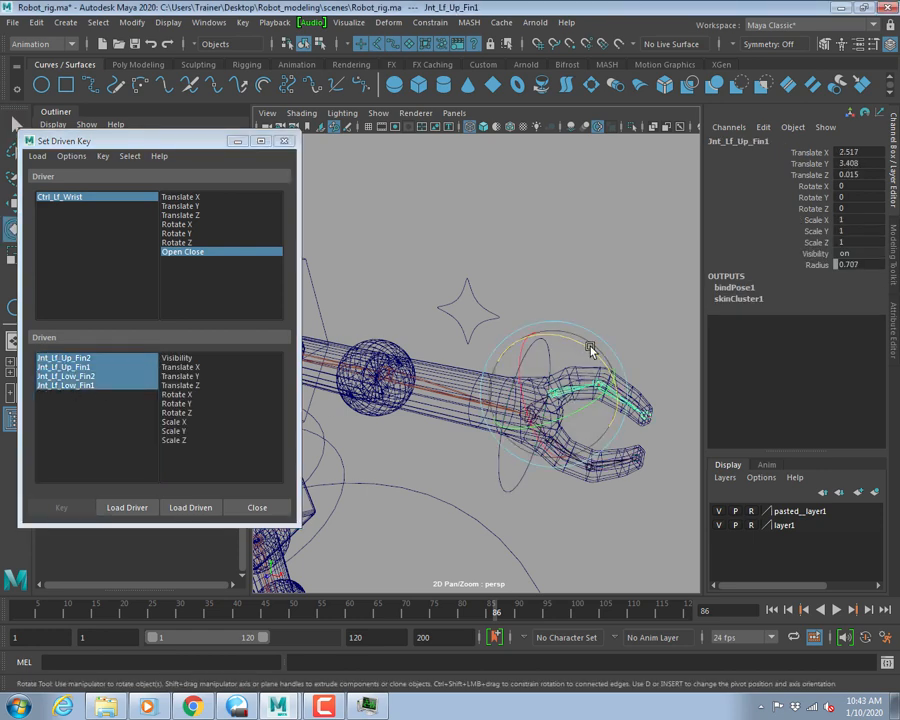
{"action": "mouse_move", "coordinate": [591, 346]}
{"action": "left_mouse_down"}
{"action": "mouse_move", "coordinate": [597, 374]}
{"action": "mouse_move", "coordinate": [578, 343]}
{"action": "left_mouse_up"}
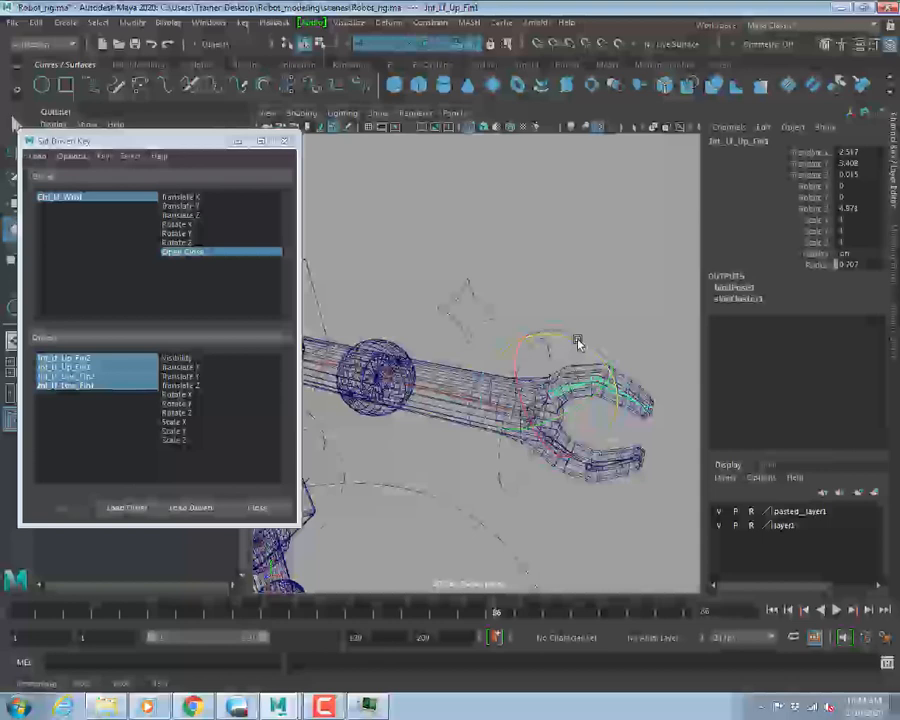
{"action": "key", "text": "q"}
{"action": "left_click", "coordinate": [573, 453]}
{"action": "key", "text": "e"}
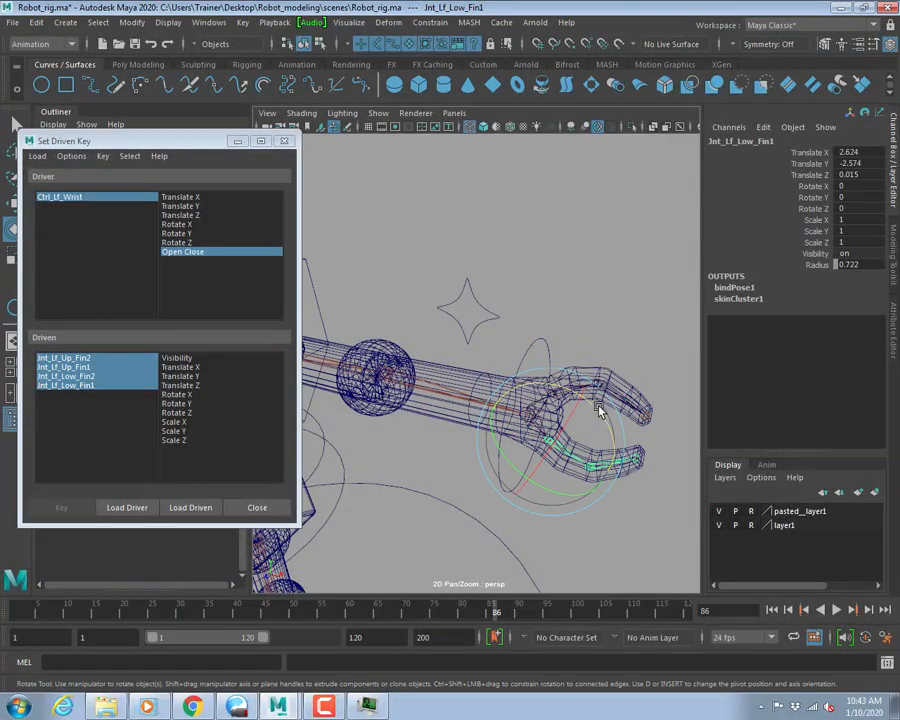
{"action": "left_click_drag", "start_coordinate": [597, 400], "coordinate": [575, 398]}
{"action": "key", "text": "ctrl+z"}
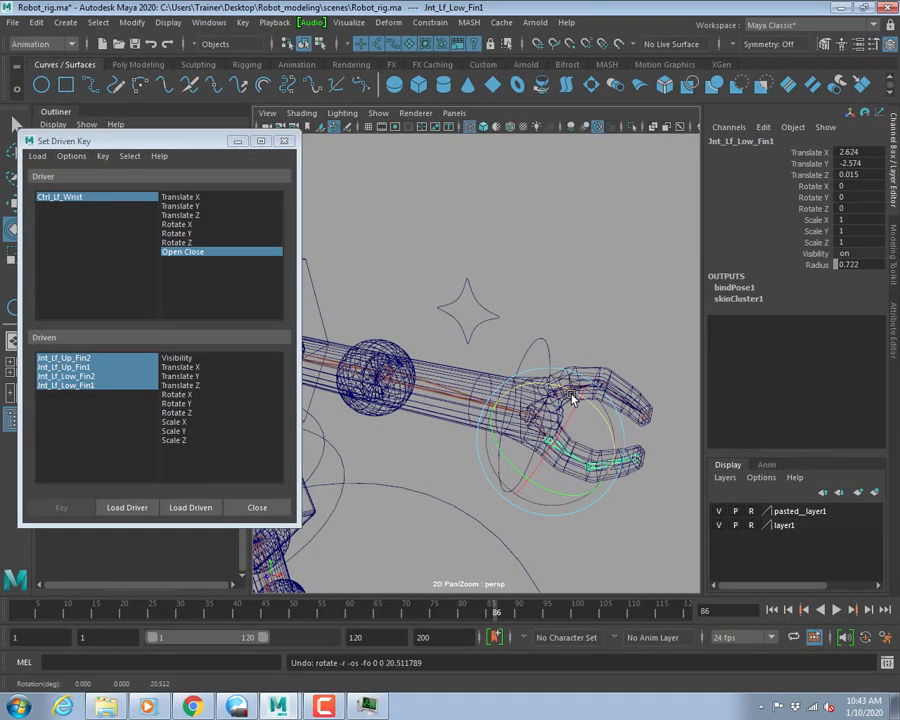
{"action": "key", "text": "q"}
Key Rotate Z of all four left finger joints against Open Close at the neutral pose of 0.
{"action": "left_click", "coordinate": [62, 358]}
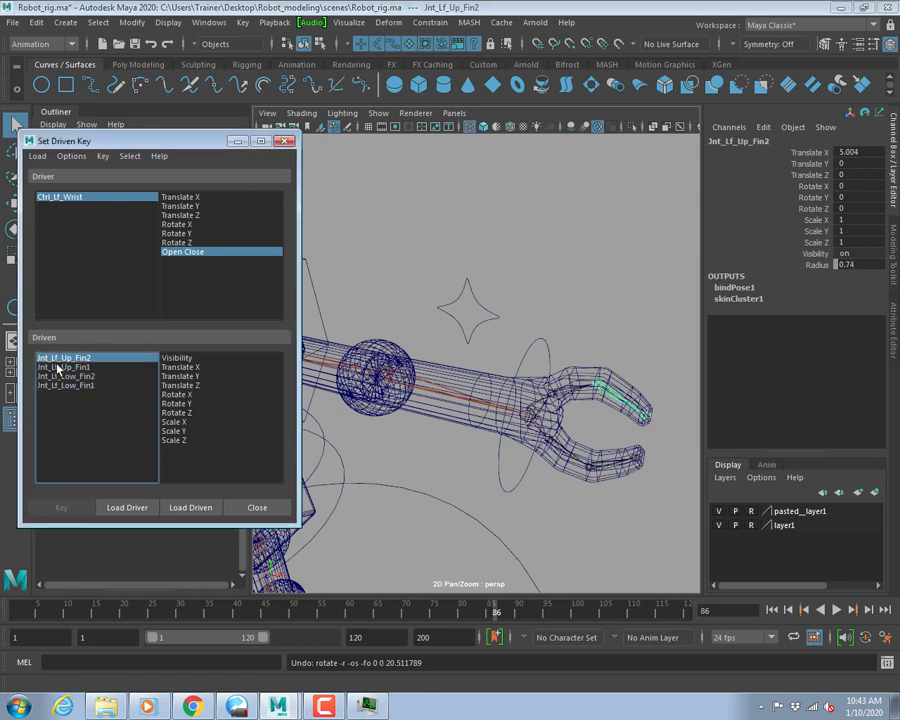
{"action": "left_click", "coordinate": [66, 386], "text": "shift"}
{"action": "left_click", "coordinate": [178, 413]}
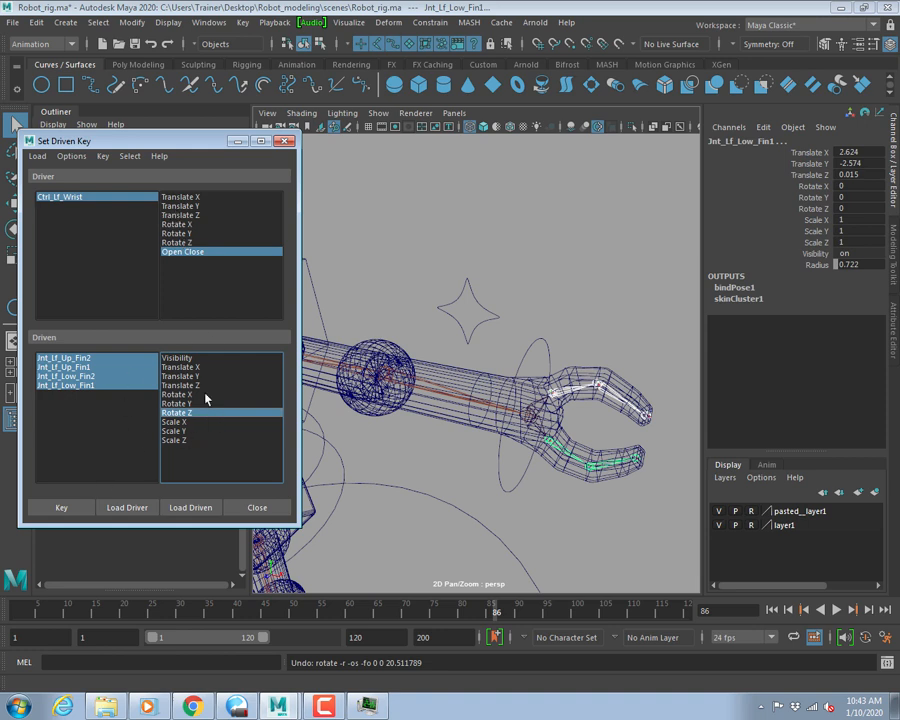
{"action": "left_click", "coordinate": [61, 509]}
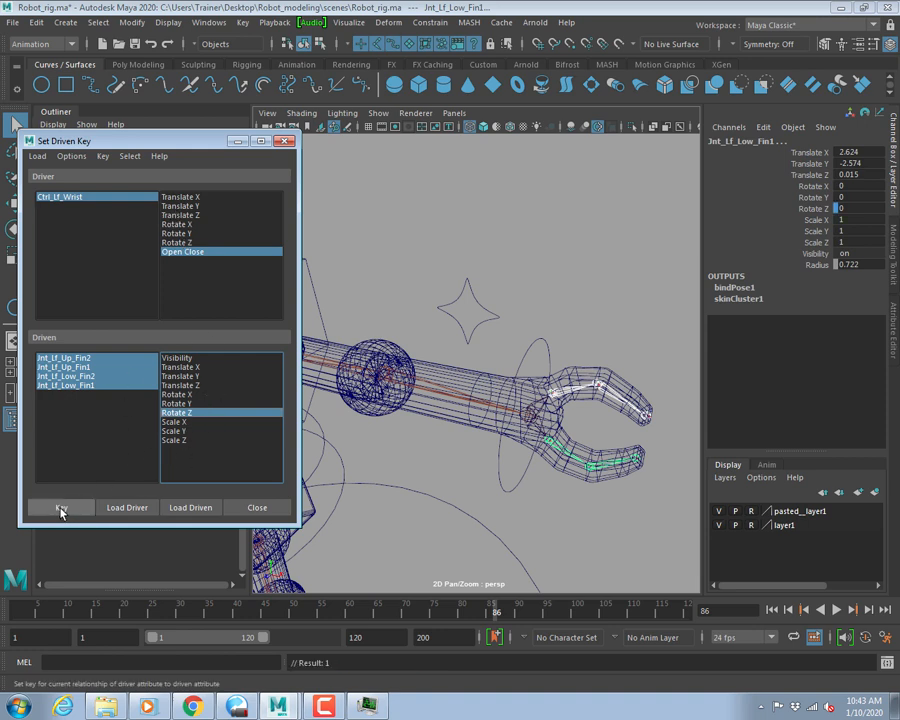
Set the Open Close attribute of Ctrl_Lf_Wrist to -5.
{"action": "left_click", "coordinate": [61, 198]}
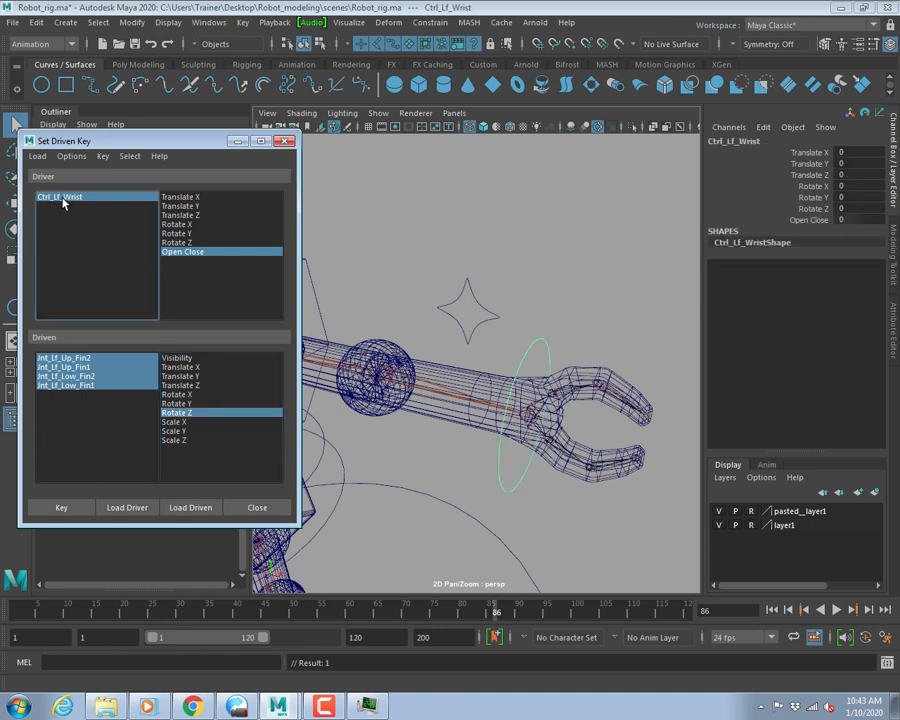
{"action": "left_click", "coordinate": [808, 219]}
{"action": "middle_click_drag", "start_coordinate": [640, 284], "coordinate": [372, 263]}
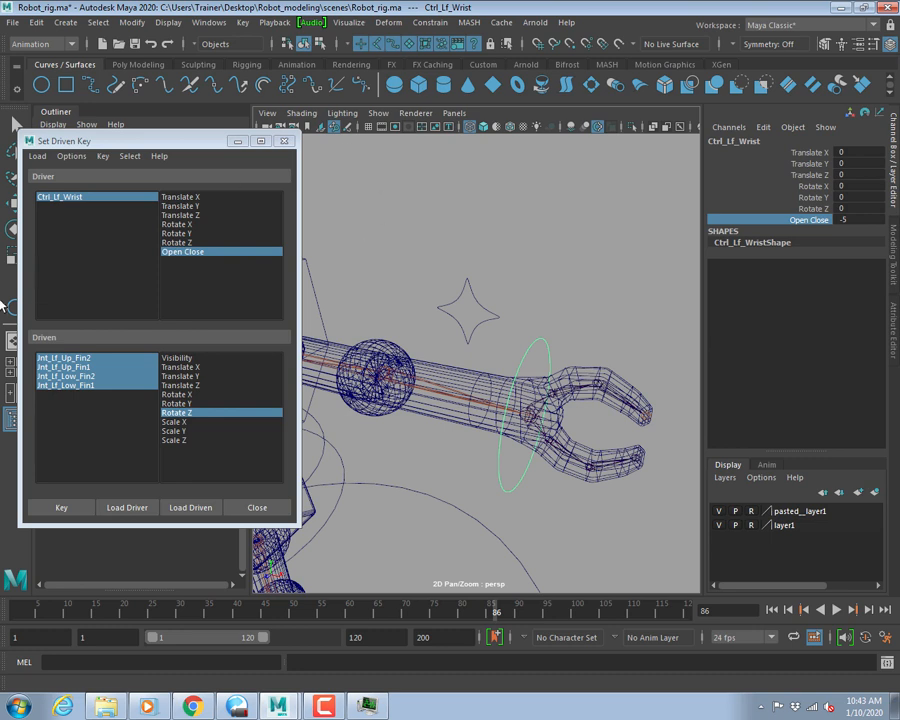
Open the left hand's upper finger by setting Rotate Z of both its joints to 28.
{"action": "left_click", "coordinate": [64, 358]}
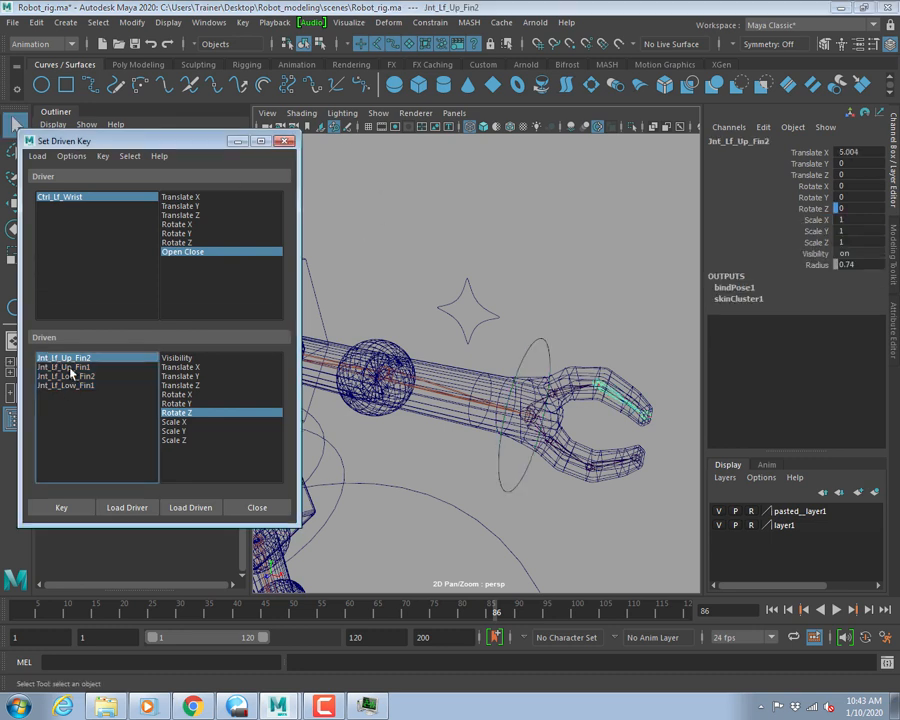
{"action": "left_click", "coordinate": [72, 370], "text": "shift"}
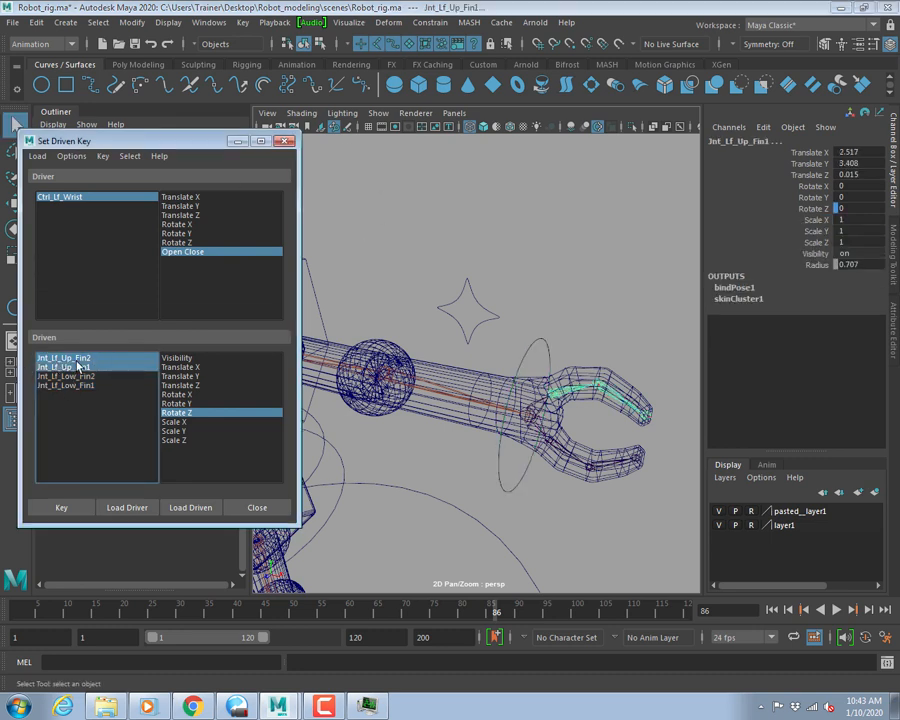
{"action": "left_click", "coordinate": [818, 209]}
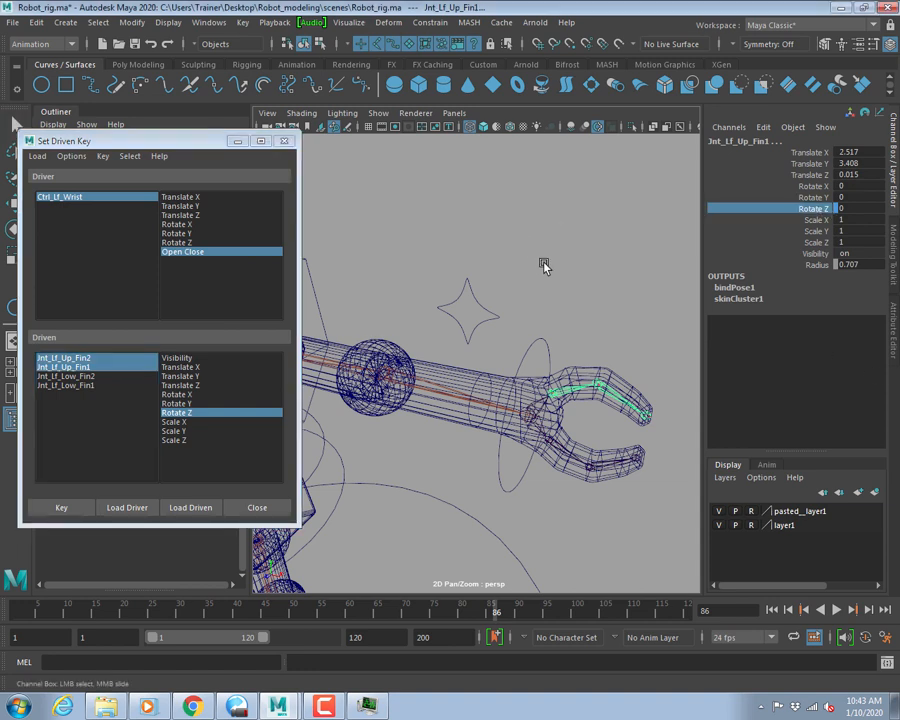
{"action": "middle_click_drag", "start_coordinate": [542, 261], "coordinate": [615, 261]}
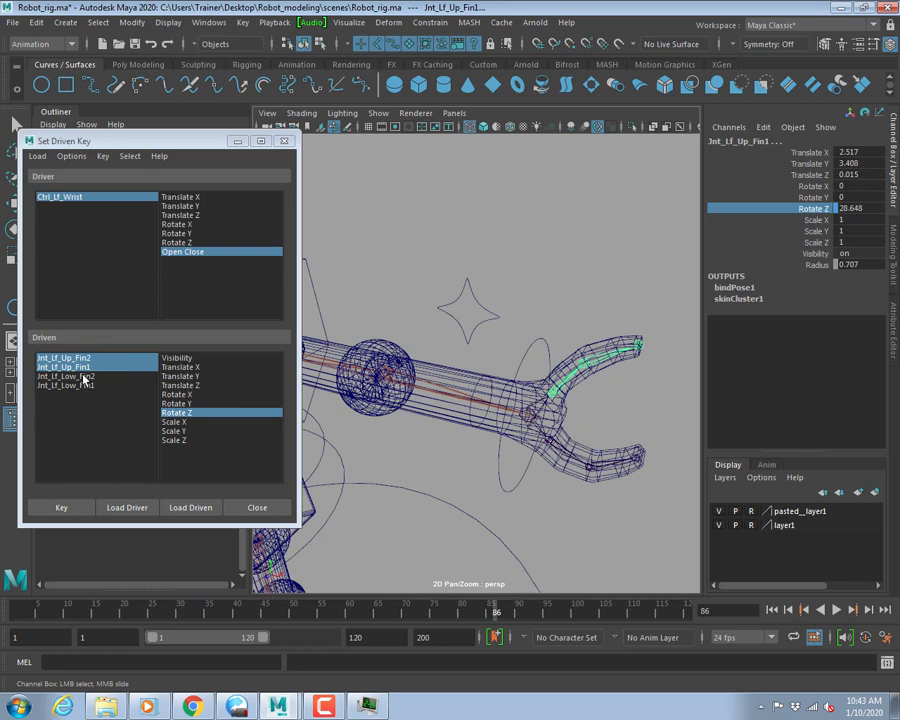
{"action": "left_click", "coordinate": [848, 209]}
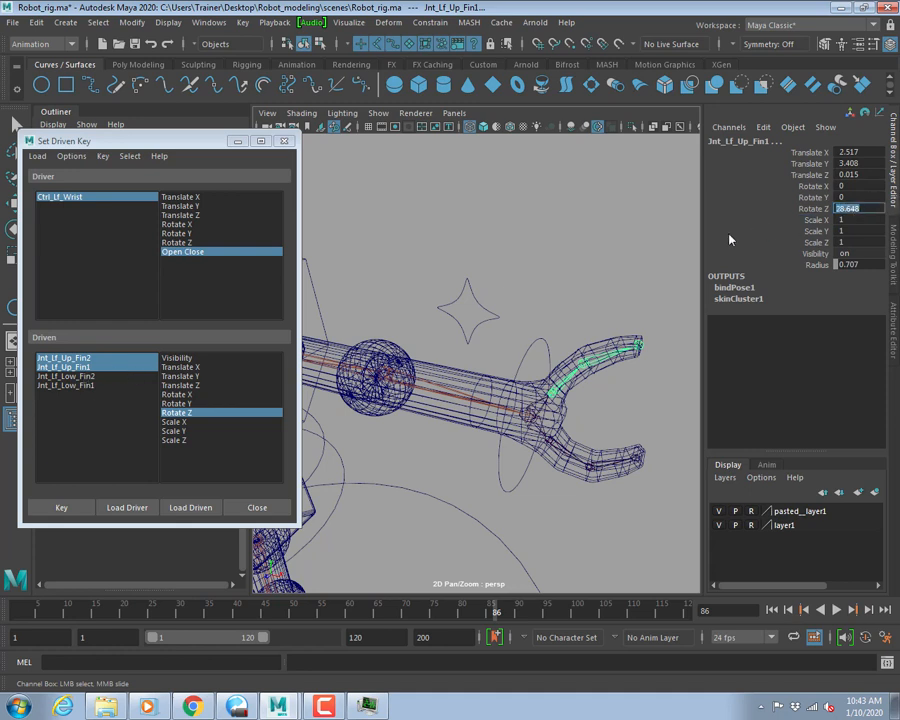
{"action": "type", "text": "28"}
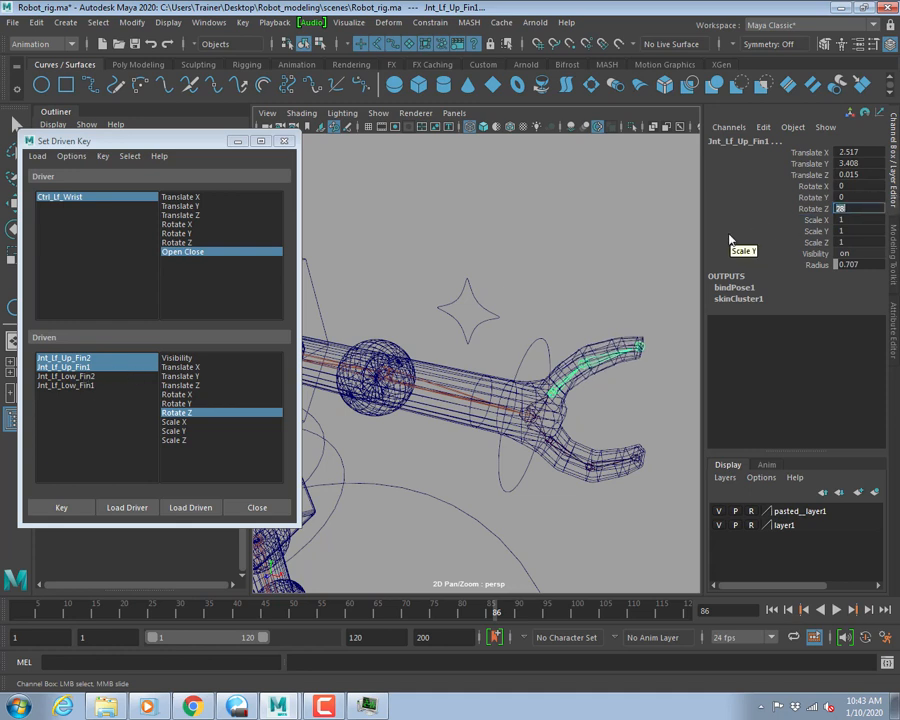
Open the left hand's lower finger by setting Rotate Z of both its joints to -28.
{"action": "left_click_drag", "start_coordinate": [79, 375], "coordinate": [82, 388]}
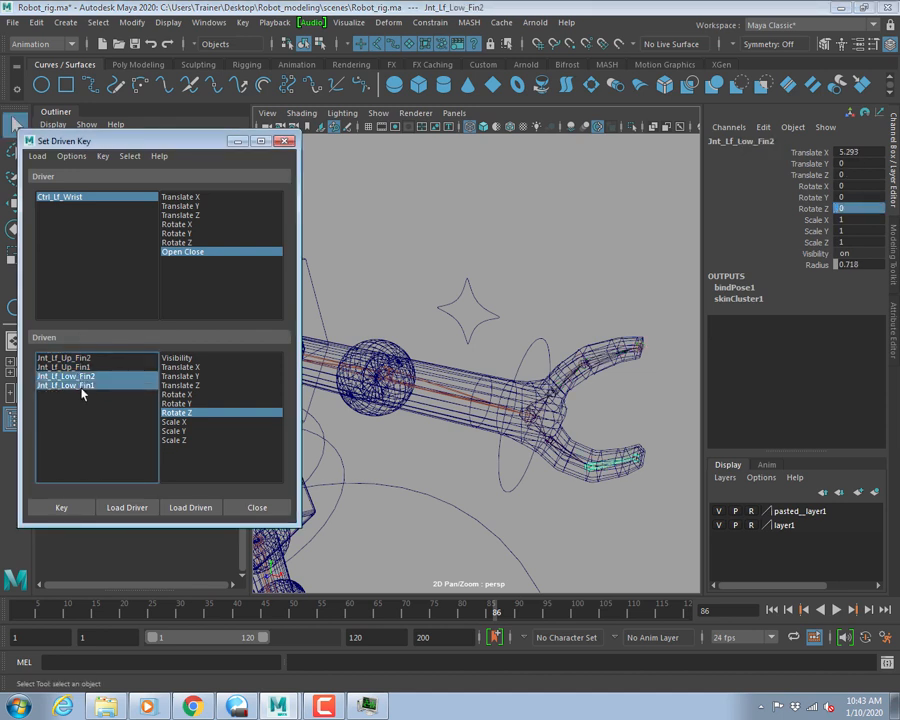
{"action": "left_click", "coordinate": [815, 208]}
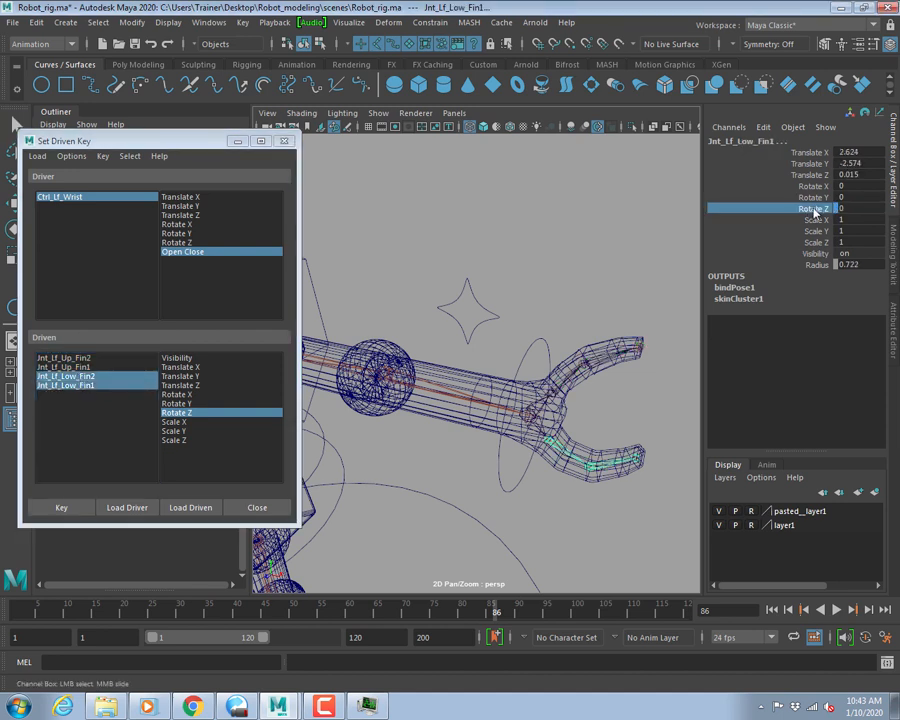
{"action": "middle_click_drag", "start_coordinate": [400, 259], "coordinate": [490, 254]}
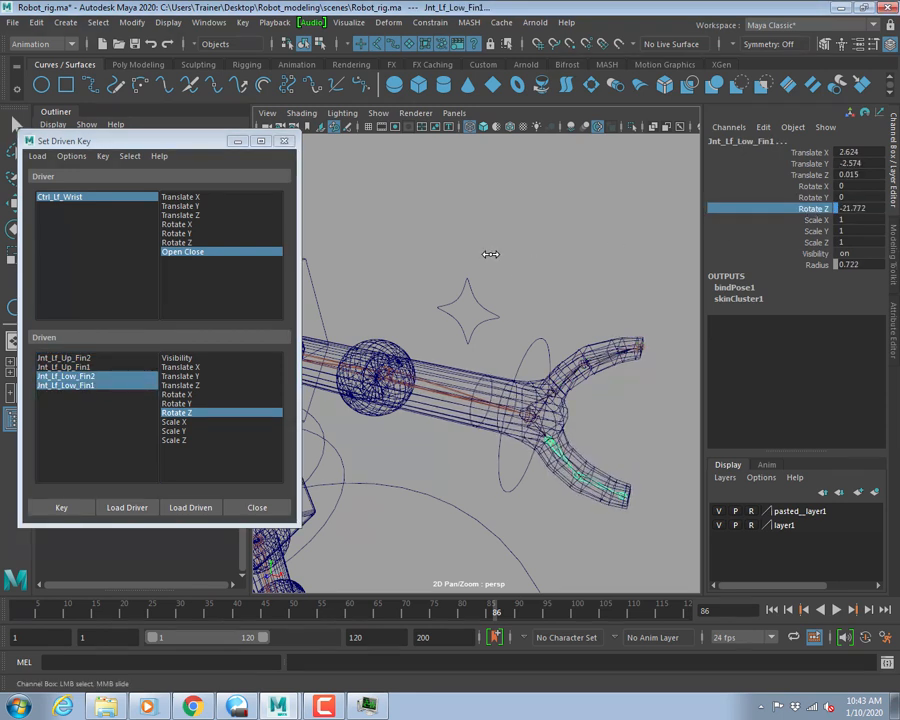
{"action": "left_click", "coordinate": [852, 209]}
{"action": "type", "text": "-28"}
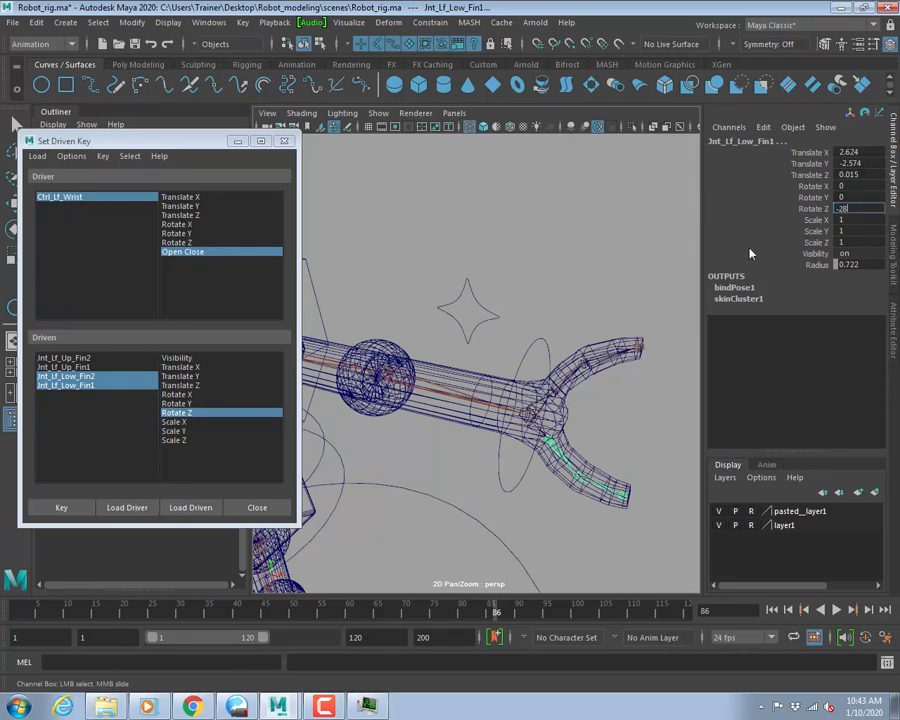
{"action": "key", "text": "Return"}
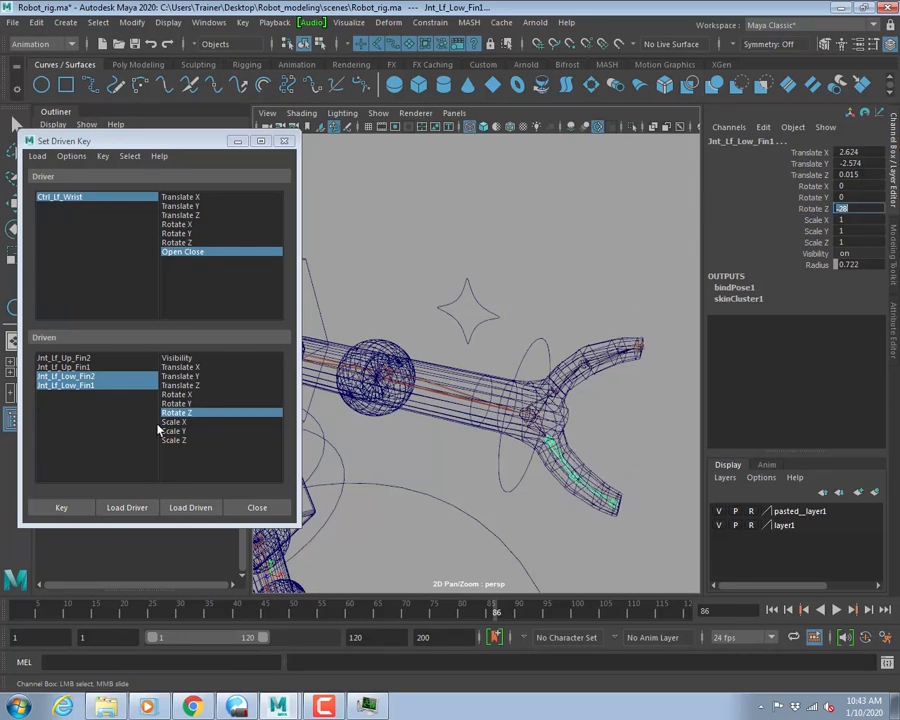
Key Rotate Z of all four left finger joints against Open Close at the open pose of -5.
{"action": "left_click", "coordinate": [65, 358]}
{"action": "left_click", "coordinate": [68, 386], "text": "shift"}
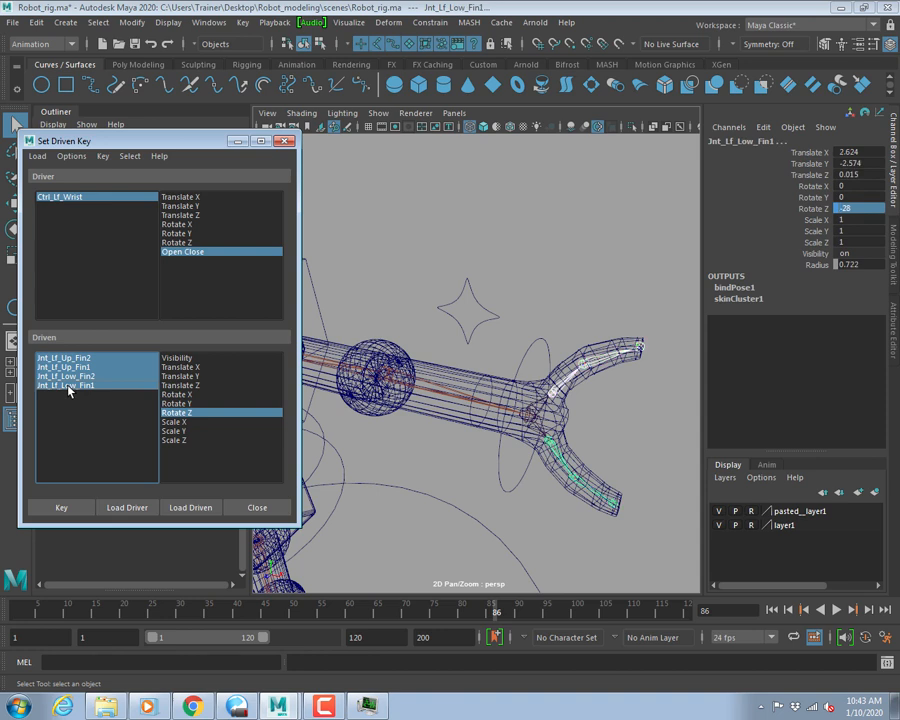
{"action": "left_click", "coordinate": [60, 510]}
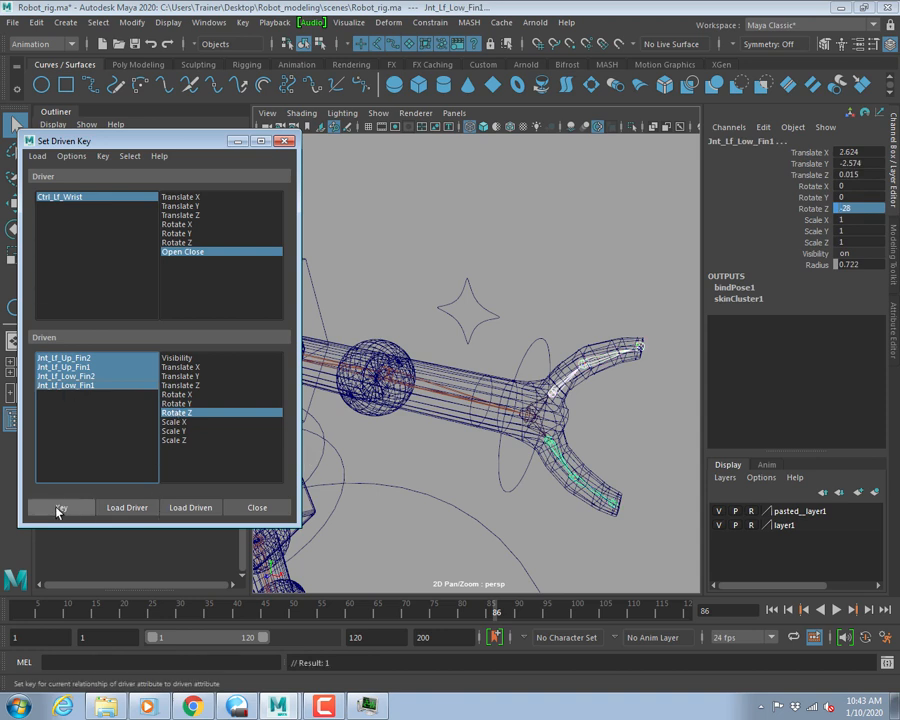
Set the Open Close attribute of Ctrl_Lf_Wrist to 5.
{"action": "left_click", "coordinate": [59, 197]}
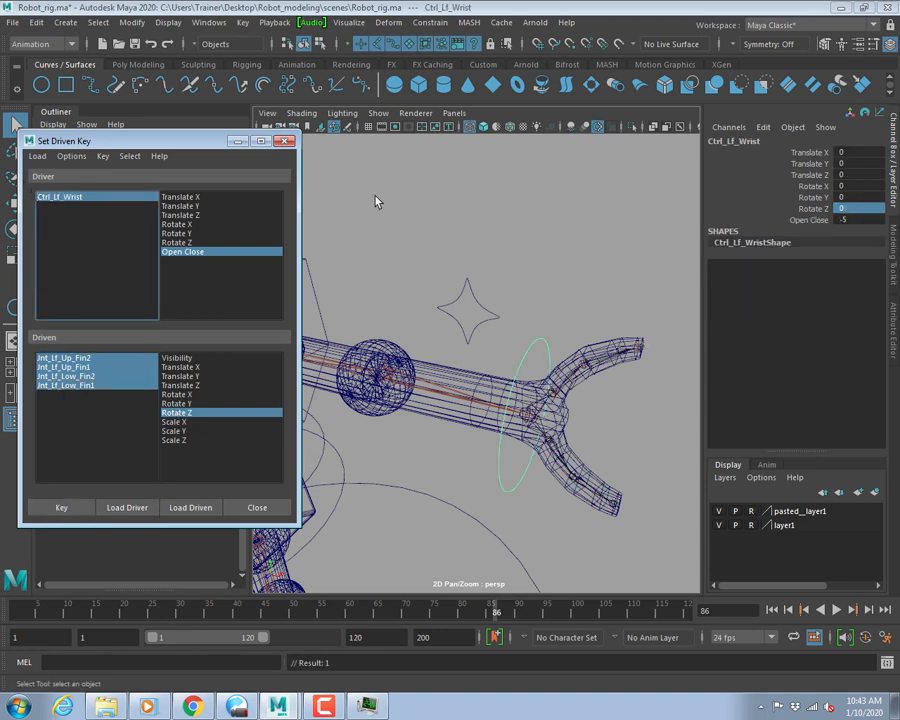
{"action": "left_click", "coordinate": [851, 220]}
{"action": "type", "text": "5"}
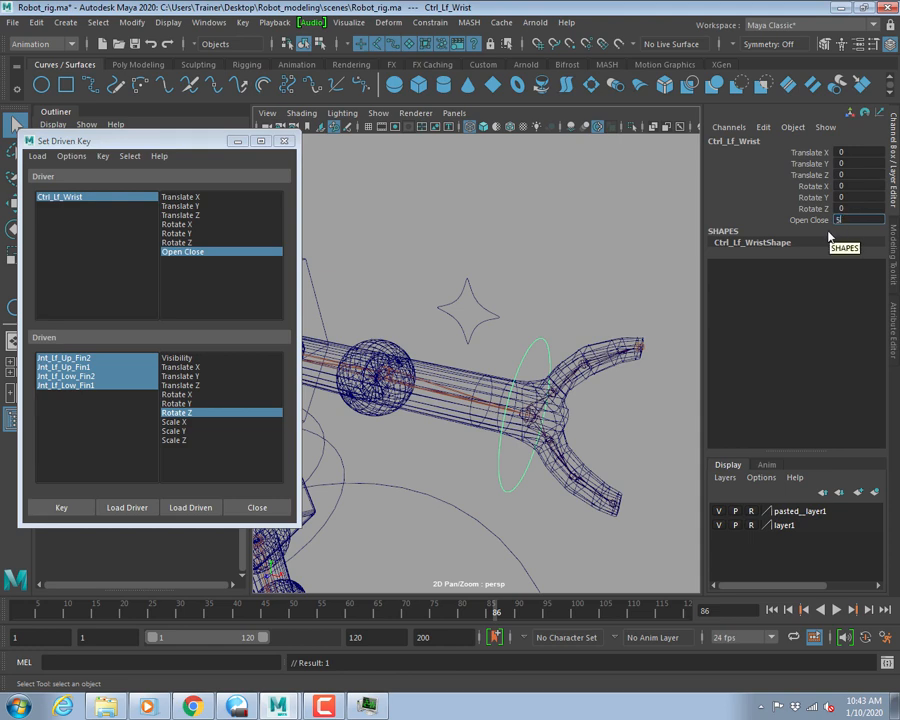
{"action": "key", "text": "Return"}
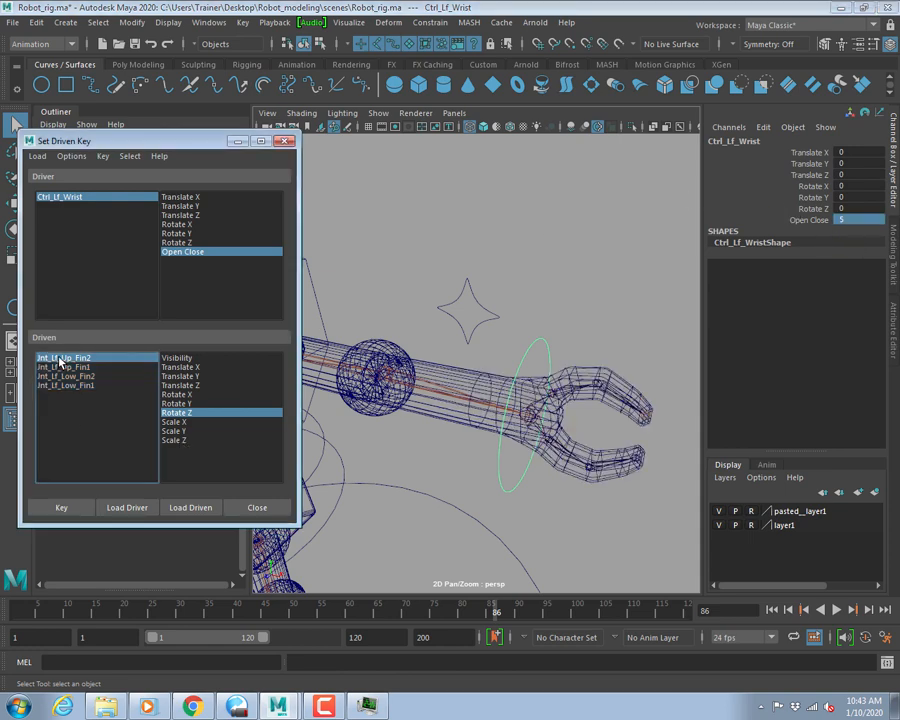
Close the left hand's upper finger in the wireframe front view by setting Rotate Z of both its joints to -9.
{"action": "left_click", "coordinate": [46, 367]}
{"action": "scroll", "coordinate": [563, 381], "scroll_direction": "up", "scroll_amount": 3}
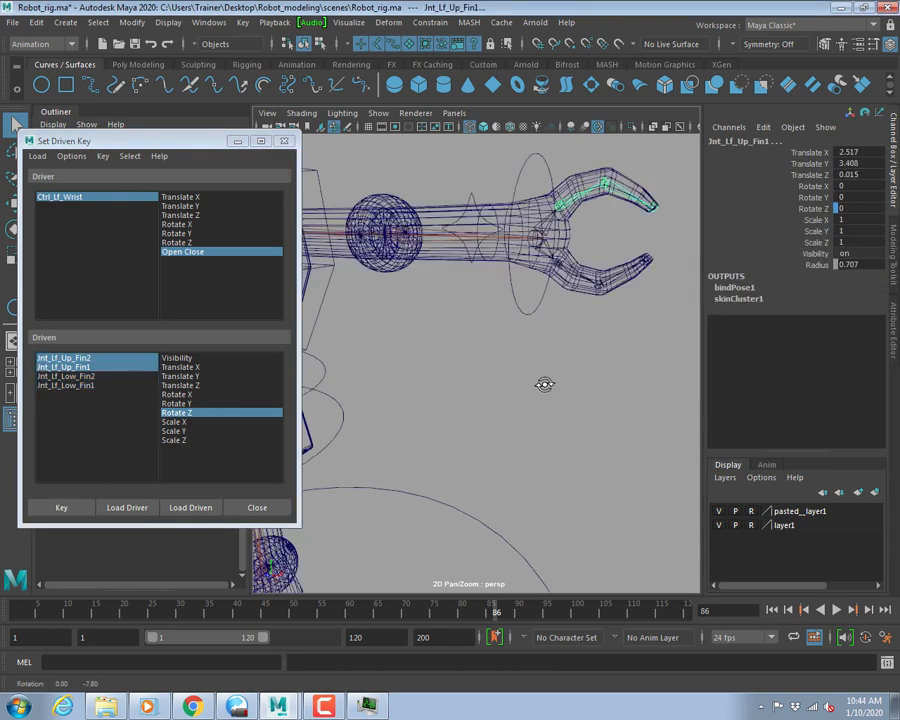
{"action": "scroll", "coordinate": [558, 367], "scroll_direction": "down", "scroll_amount": 3}
{"action": "key", "text": "space"}
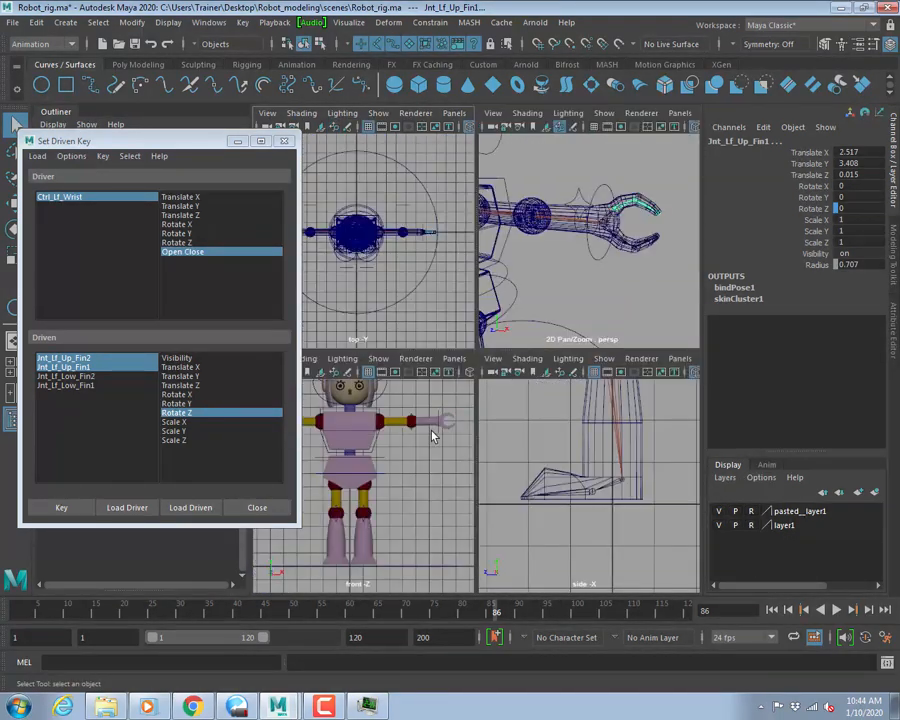
{"action": "key", "text": "space"}
{"action": "scroll", "coordinate": [589, 386], "scroll_direction": "down", "scroll_amount": 2}
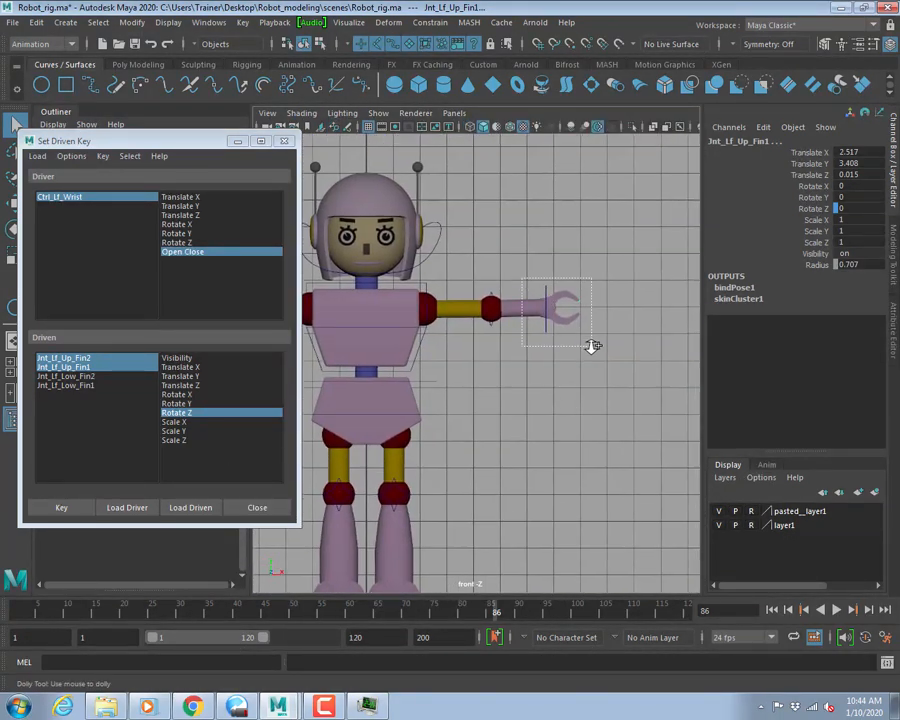
{"action": "scroll", "coordinate": [575, 355], "scroll_direction": "up", "scroll_amount": 5}
{"action": "key", "text": "4"}
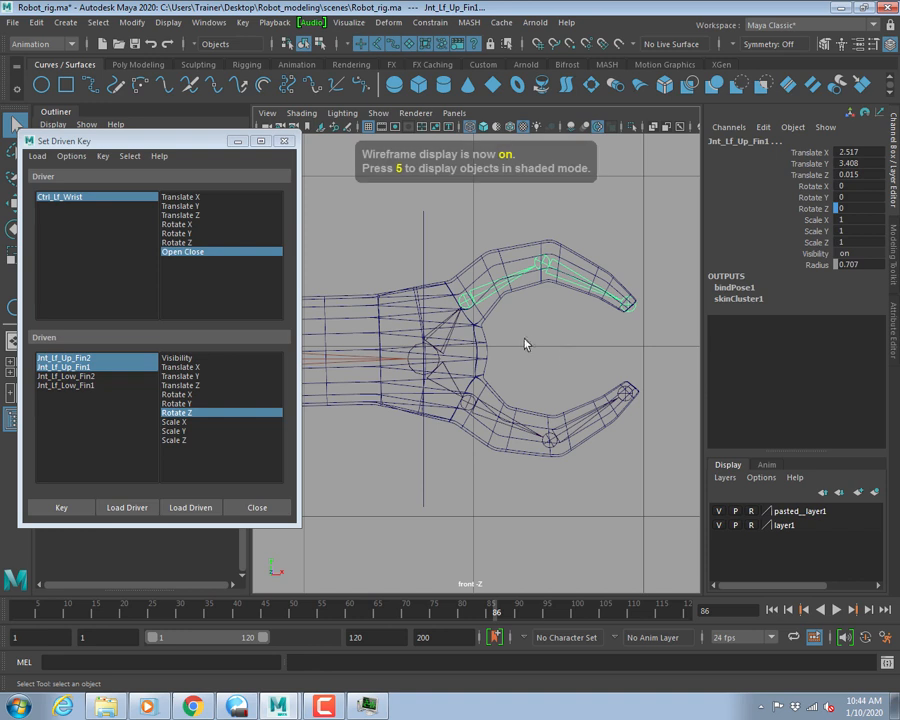
{"action": "key", "text": "e"}
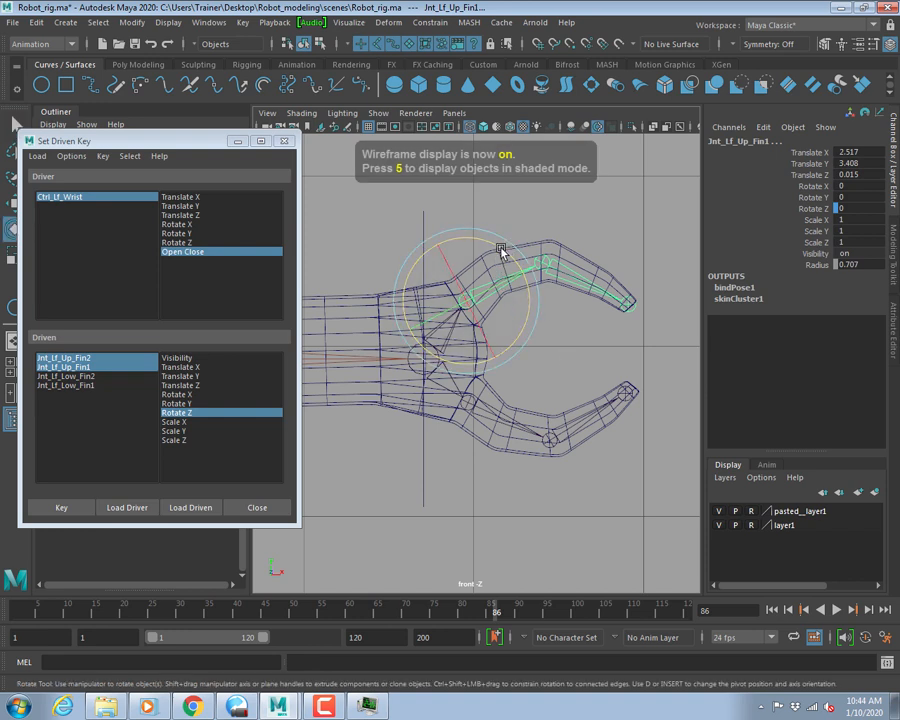
{"action": "left_click_drag", "start_coordinate": [502, 251], "coordinate": [511, 259]}
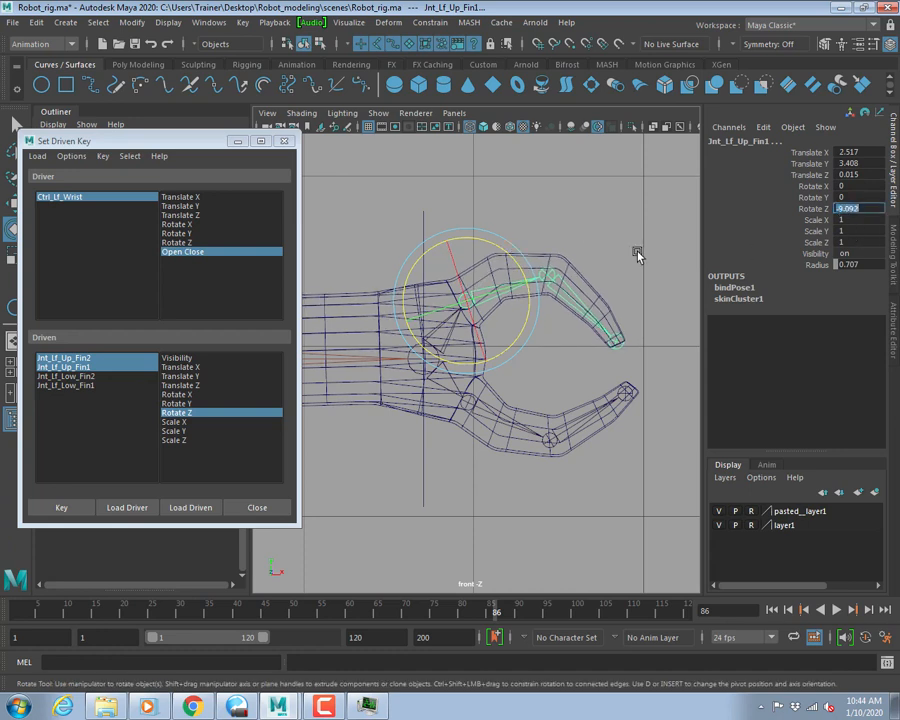
{"action": "type", "text": "-9"}
Close the left hand's lower finger by setting Rotate Z of both its joints to 9.
{"action": "left_click", "coordinate": [68, 376]}
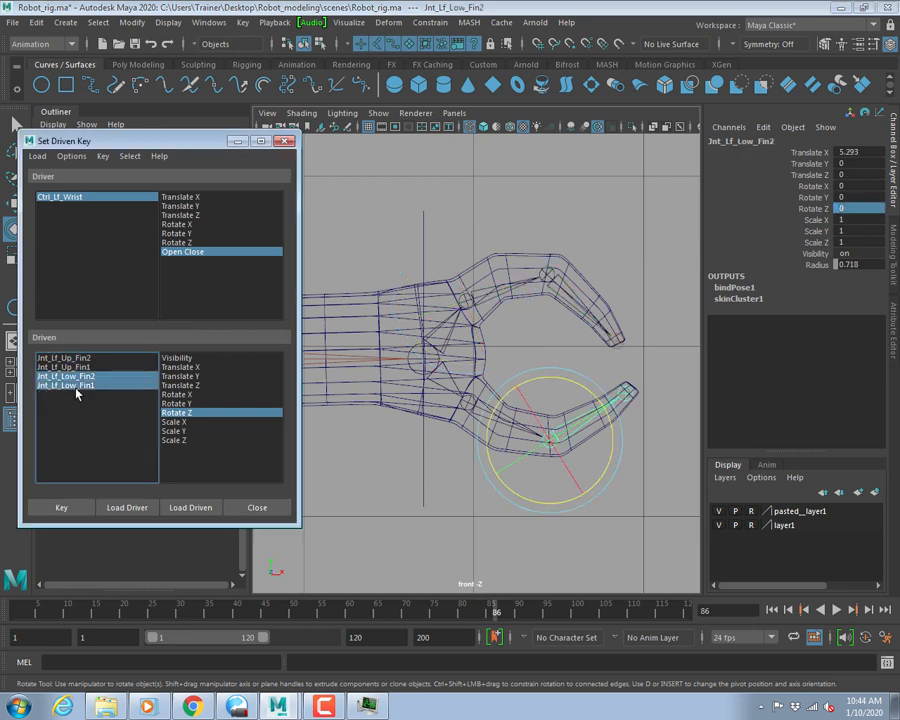
{"action": "left_click", "coordinate": [70, 385], "text": "shift"}
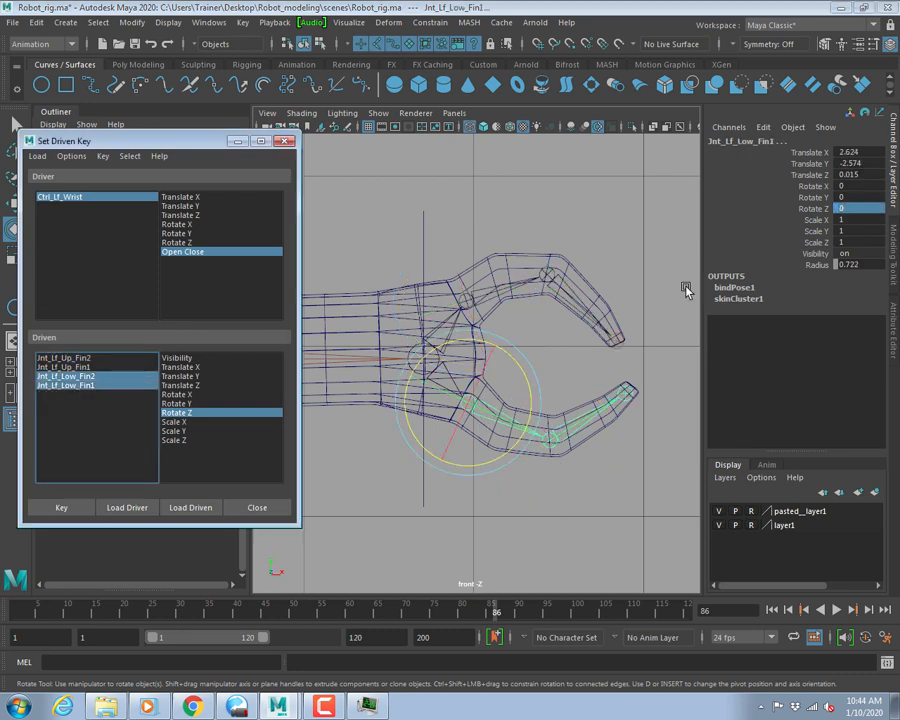
{"action": "left_click", "coordinate": [857, 208]}
{"action": "type", "text": "9"}
{"action": "key", "text": "Return"}
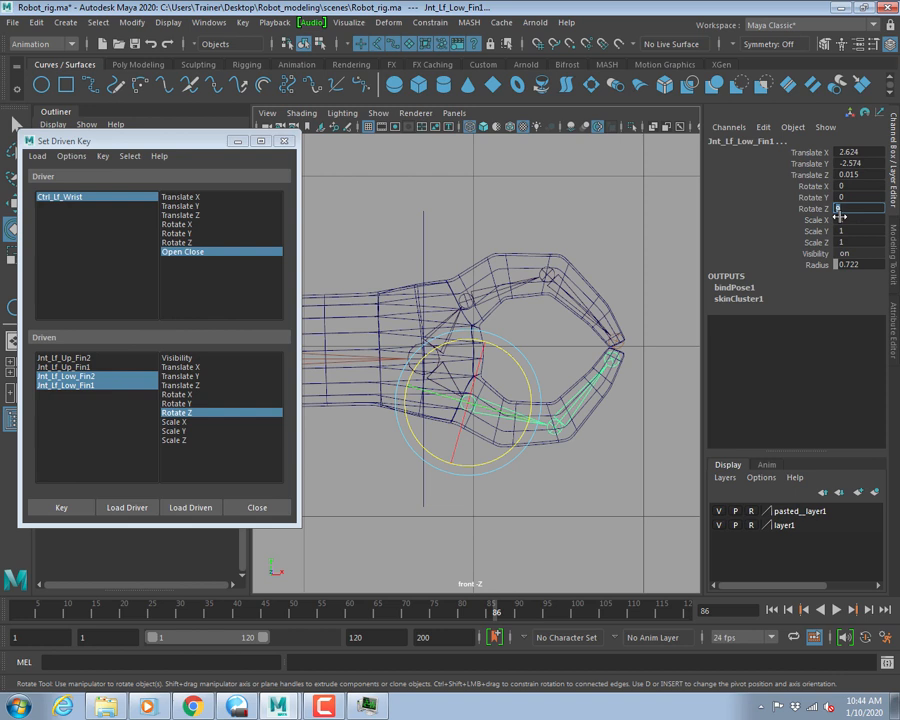
Key Rotate Z of all four left finger joints at the closed pose of 5 and close Set Driven Key.
{"action": "left_click", "coordinate": [63, 357]}
{"action": "left_click", "coordinate": [56, 386], "text": "shift"}
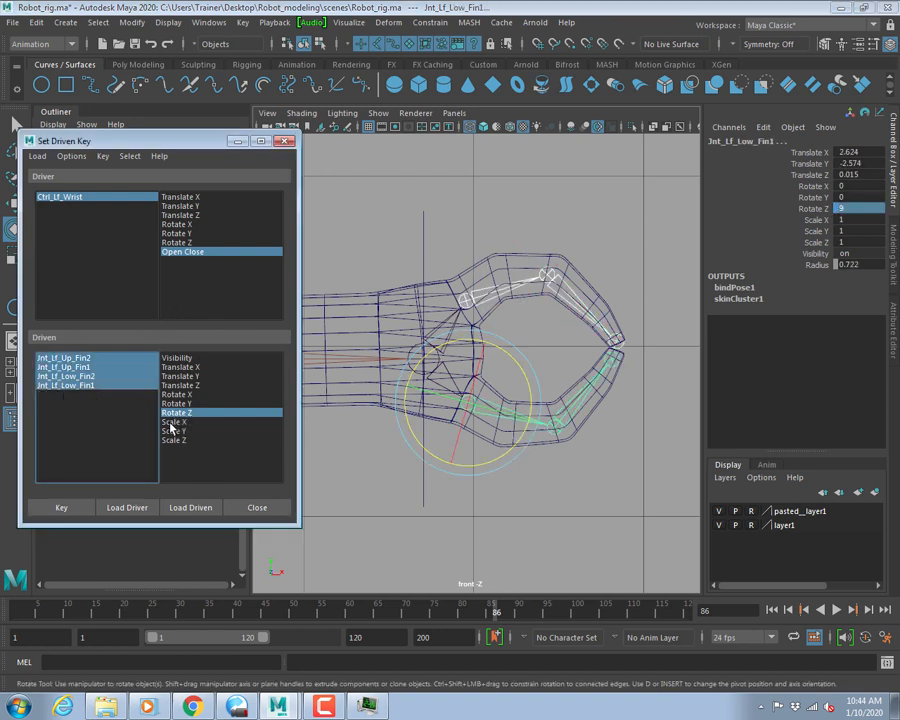
{"action": "left_click", "coordinate": [76, 508]}
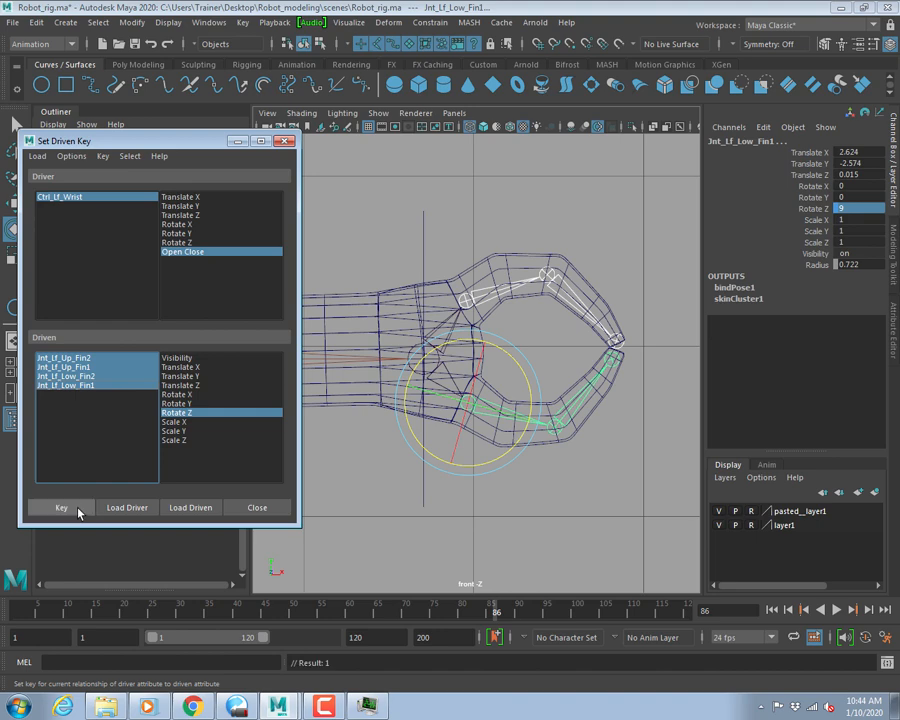
{"action": "left_click", "coordinate": [257, 508]}
Test the left fingers by varying Open Close on Ctrl_Lf_Wrist, and reset the attribute to 0.
{"action": "left_click", "coordinate": [424, 253]}
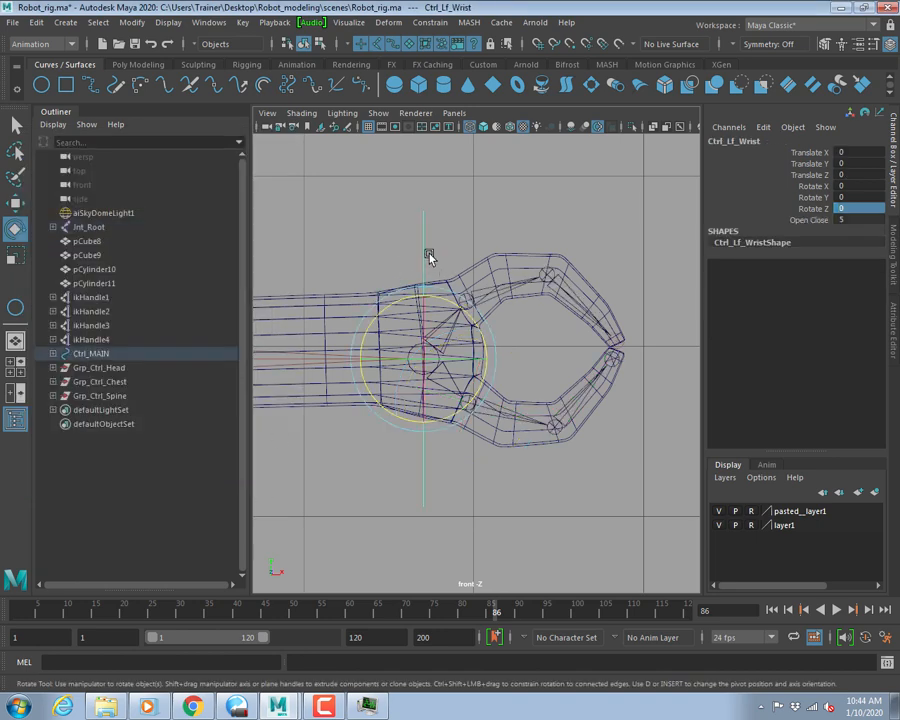
{"action": "middle_click_drag", "start_coordinate": [606, 384], "coordinate": [578, 389], "text": "alt"}
{"action": "left_click", "coordinate": [787, 223]}
{"action": "middle_click_drag", "start_coordinate": [555, 163], "coordinate": [577, 232]}
{"action": "left_click", "coordinate": [849, 220]}
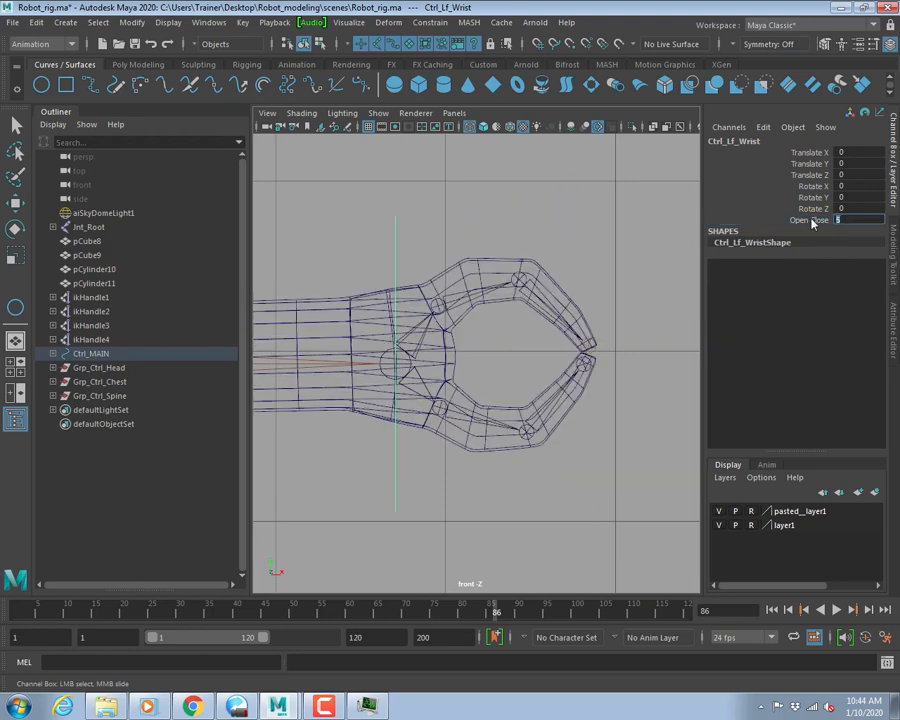
{"action": "type", "text": "0"}
{"action": "key", "text": "Return"}
Open Set Driven Key for the right hand and load Ctrl_Rt_Wrist as the driver.
{"action": "right_click_drag", "start_coordinate": [556, 380], "coordinate": [415, 335], "text": "alt"}
{"action": "middle_click_drag", "start_coordinate": [415, 335], "coordinate": [688, 306], "text": "alt"}
{"action": "middle_click_drag", "start_coordinate": [270, 337], "coordinate": [552, 382], "text": "alt"}
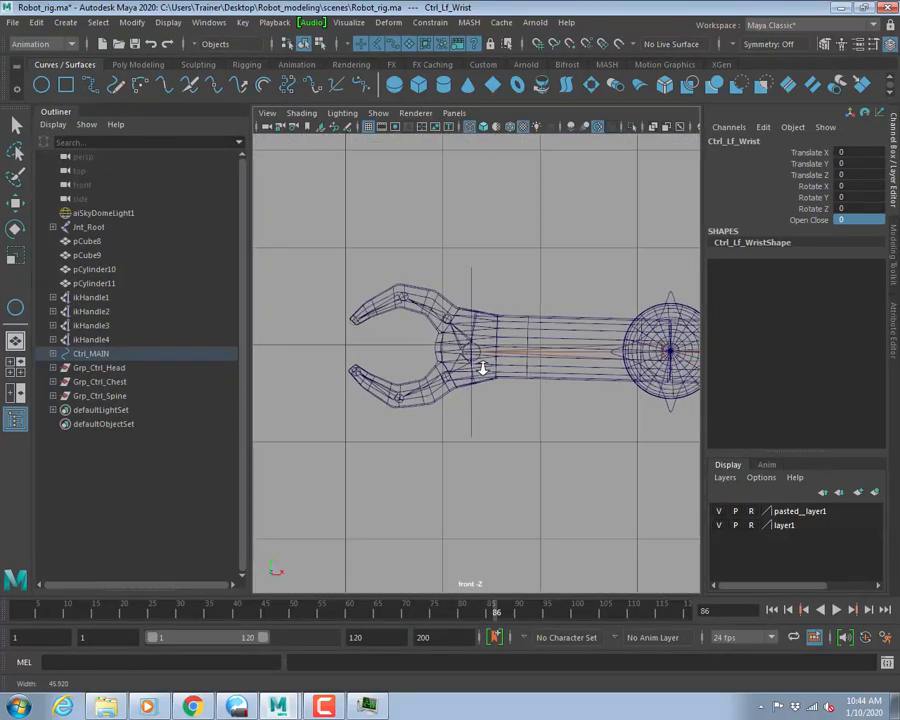
{"action": "right_click_drag", "start_coordinate": [482, 366], "coordinate": [451, 388], "text": "alt"}
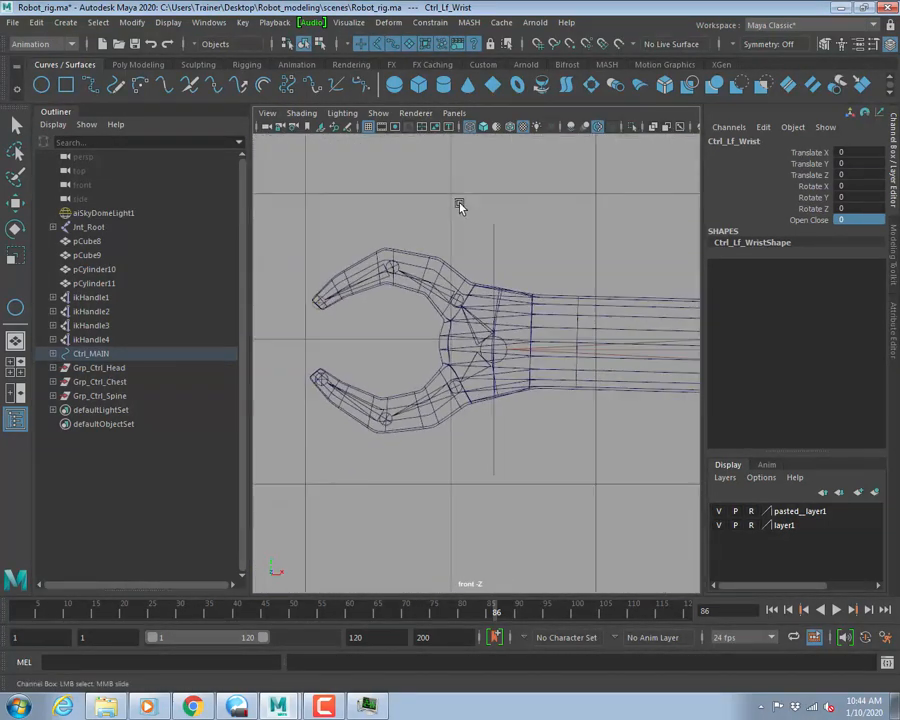
{"action": "left_click", "coordinate": [492, 248]}
{"action": "middle_click_drag", "start_coordinate": [517, 261], "coordinate": [579, 272], "text": "alt"}
{"action": "left_click", "coordinate": [243, 22]}
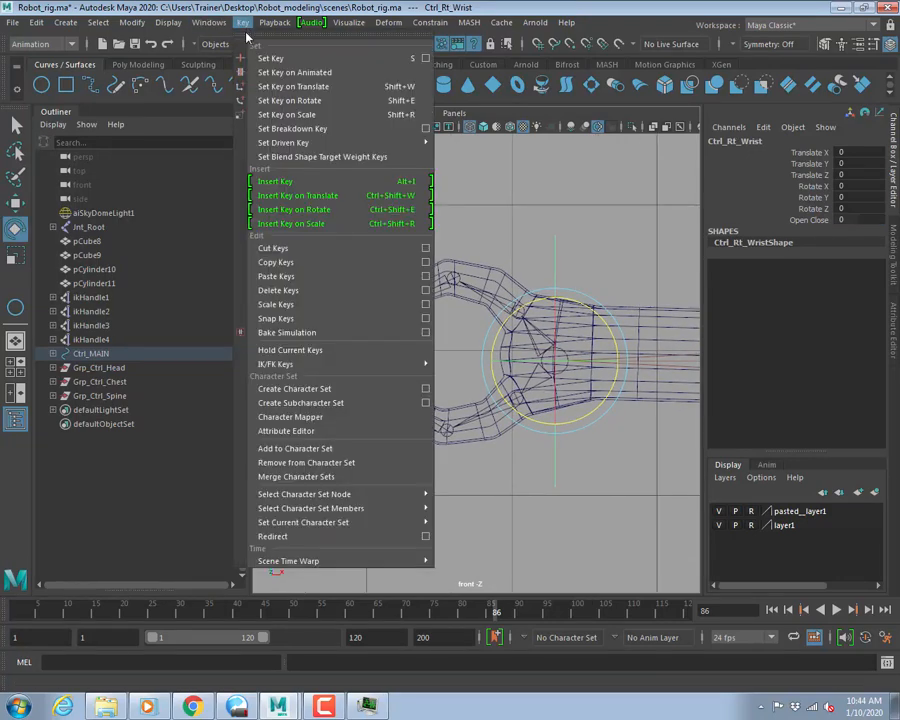
{"action": "mouse_move", "coordinate": [400, 142]}
{"action": "left_click", "coordinate": [511, 142]}
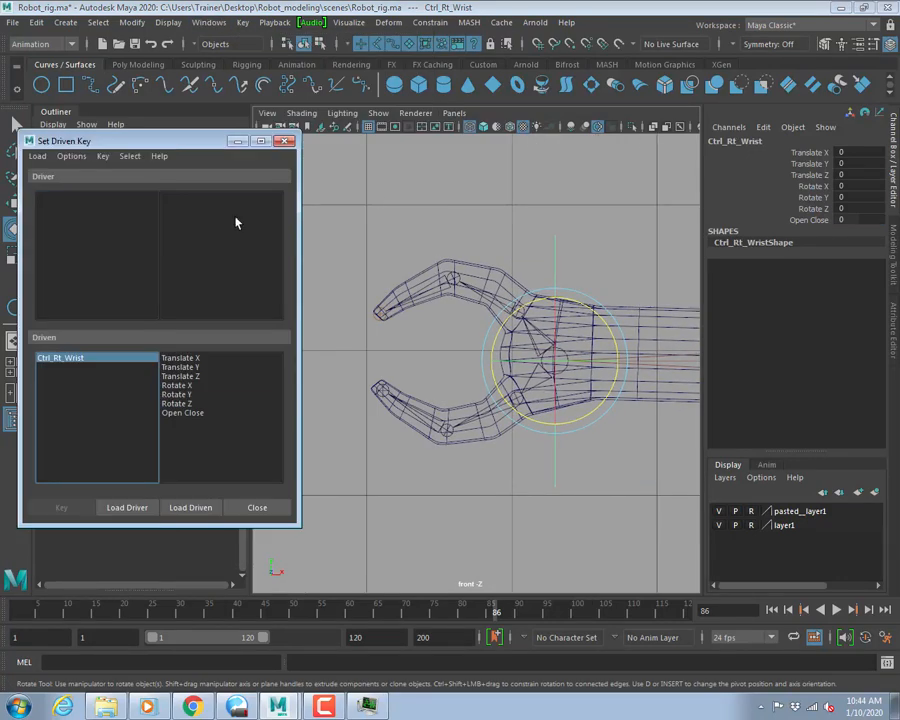
{"action": "left_click", "coordinate": [138, 508]}
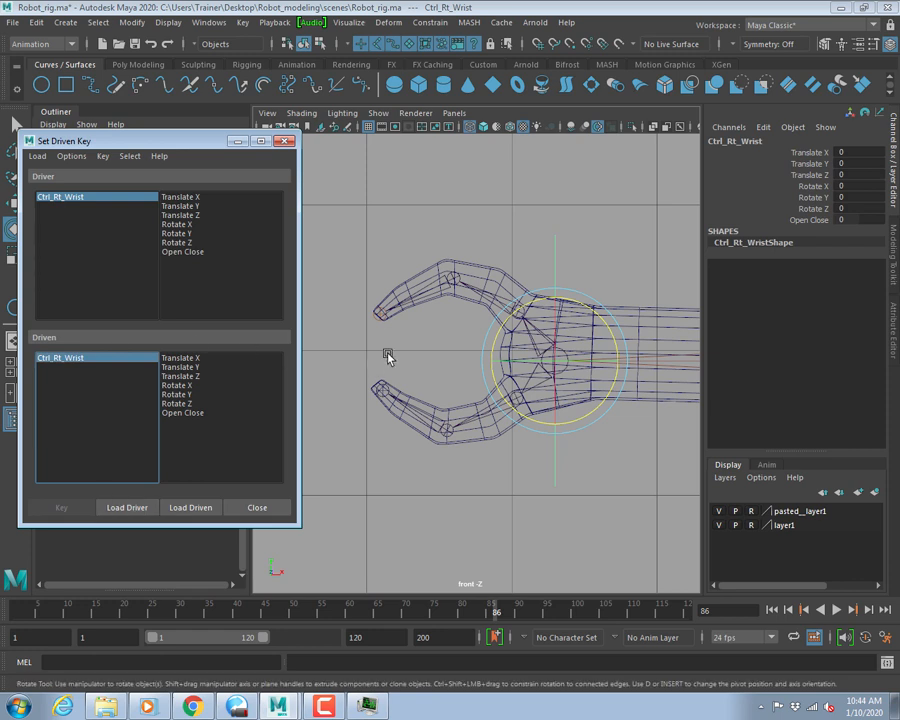
Load the right hand's two upper and two lower finger joints as the driven objects.
{"action": "left_click", "coordinate": [483, 300]}
{"action": "key", "text": "q"}
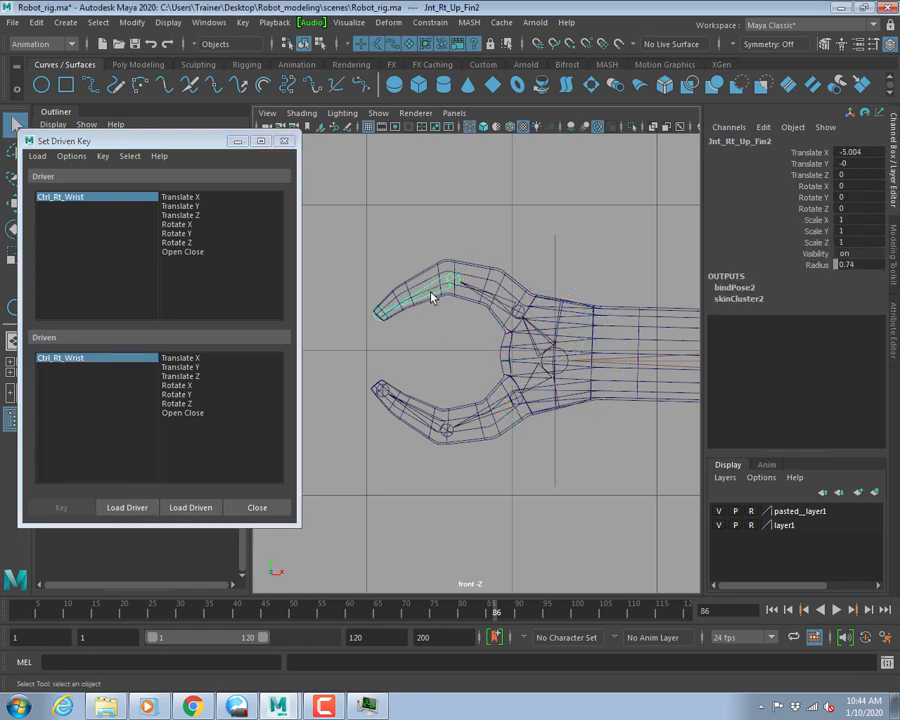
{"action": "left_click", "coordinate": [481, 421]}
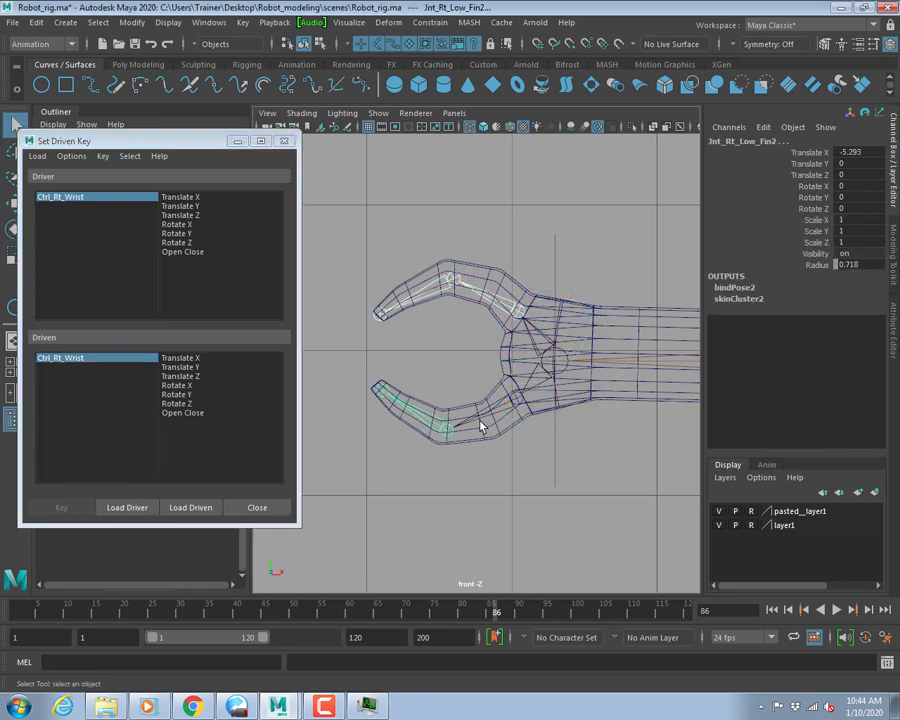
{"action": "left_click", "coordinate": [186, 508]}
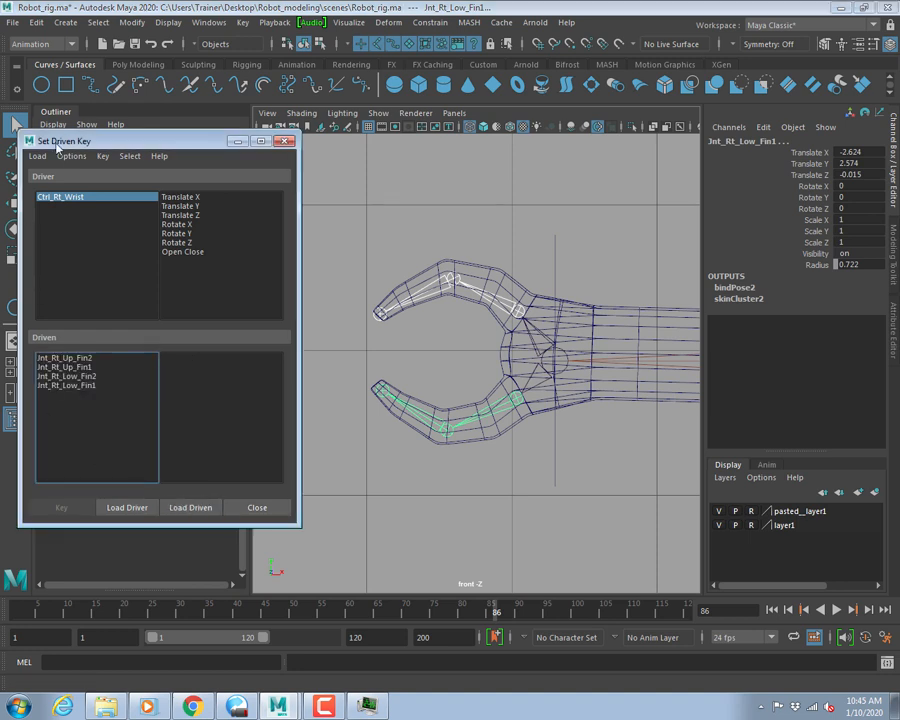
Key Rotate Z of all four right finger joints against Open Close at the neutral pose of 0.
{"action": "left_click", "coordinate": [182, 251]}
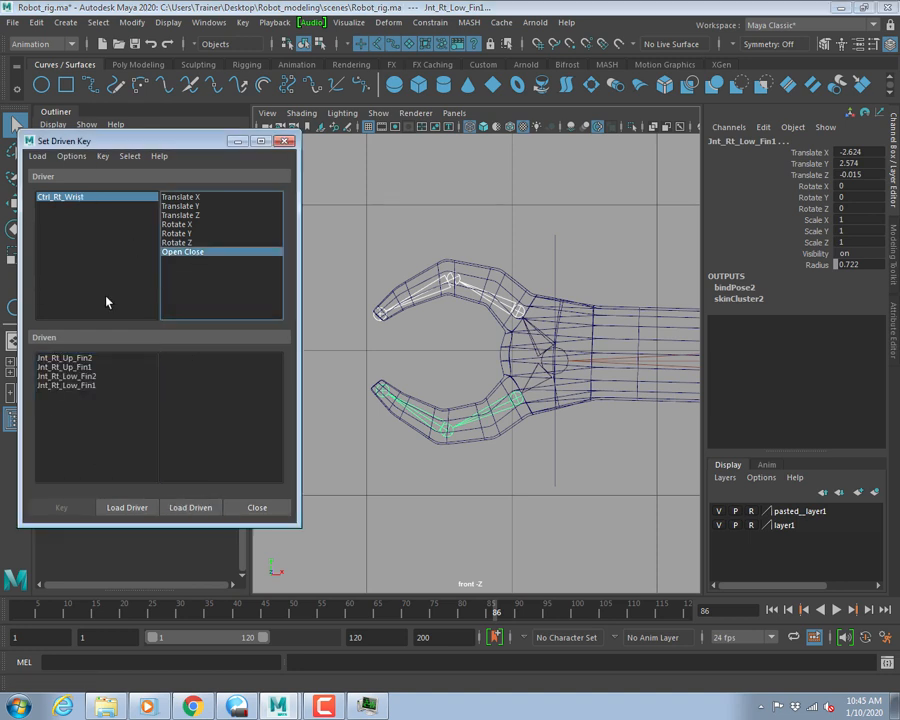
{"action": "left_click", "coordinate": [66, 358]}
{"action": "left_click", "coordinate": [84, 386], "text": "shift"}
{"action": "left_click", "coordinate": [177, 413]}
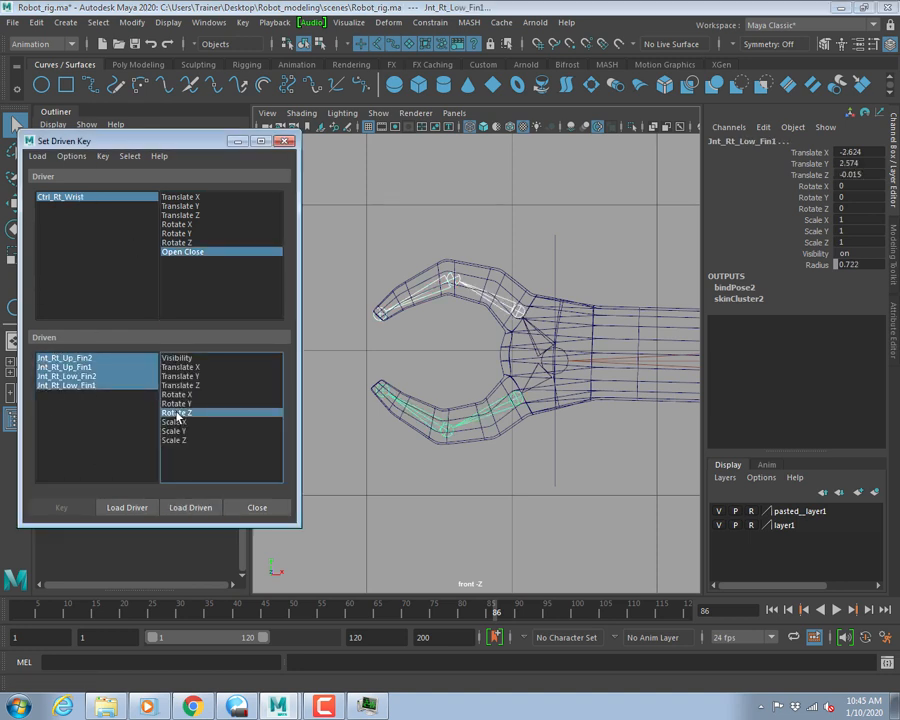
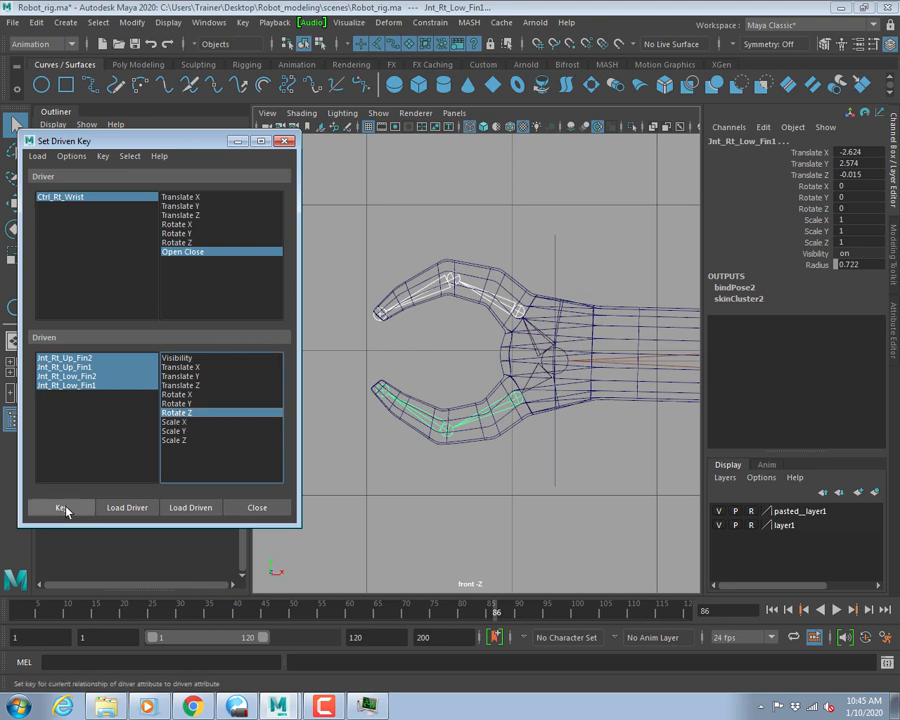
{"action": "left_click", "coordinate": [62, 506]}
Set Open Close on the Ctrl_Rt_Wrist driver to -5.
{"action": "left_click", "coordinate": [72, 200]}
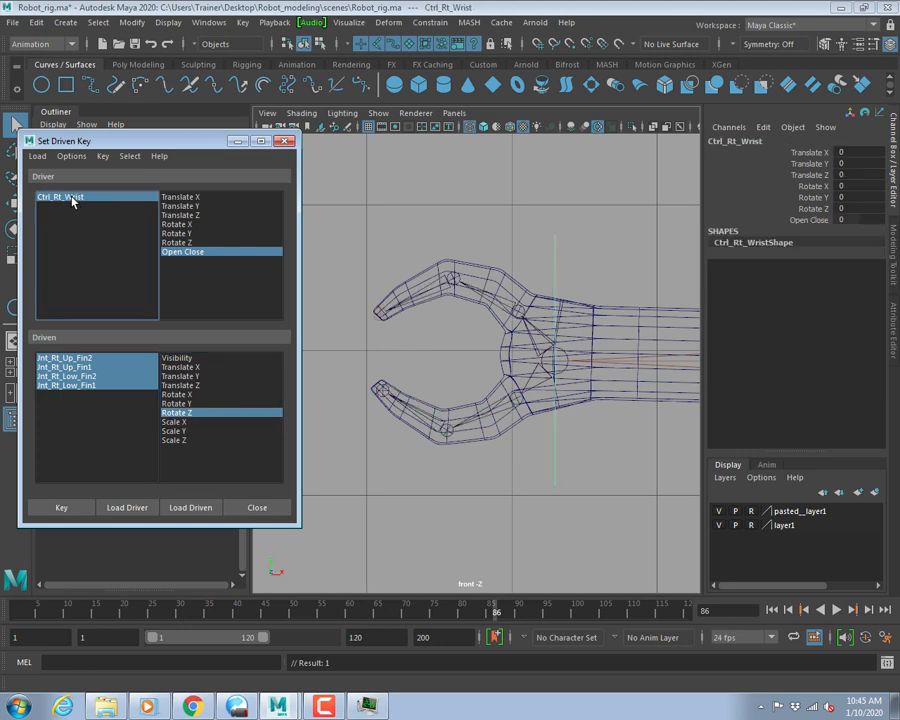
{"action": "left_click", "coordinate": [808, 220]}
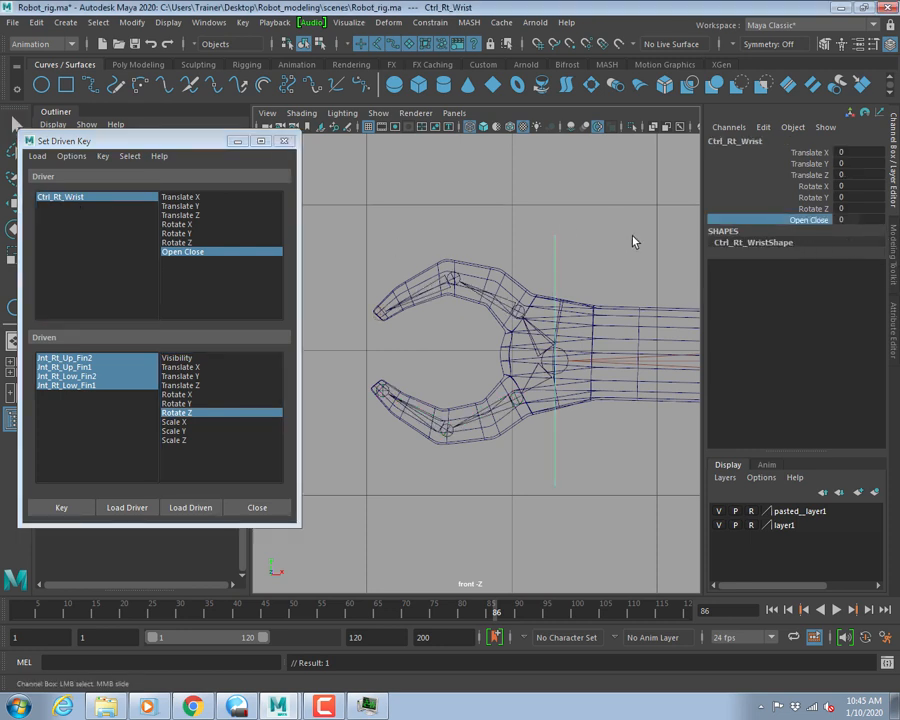
{"action": "middle_click_drag", "start_coordinate": [633, 241], "coordinate": [513, 192]}
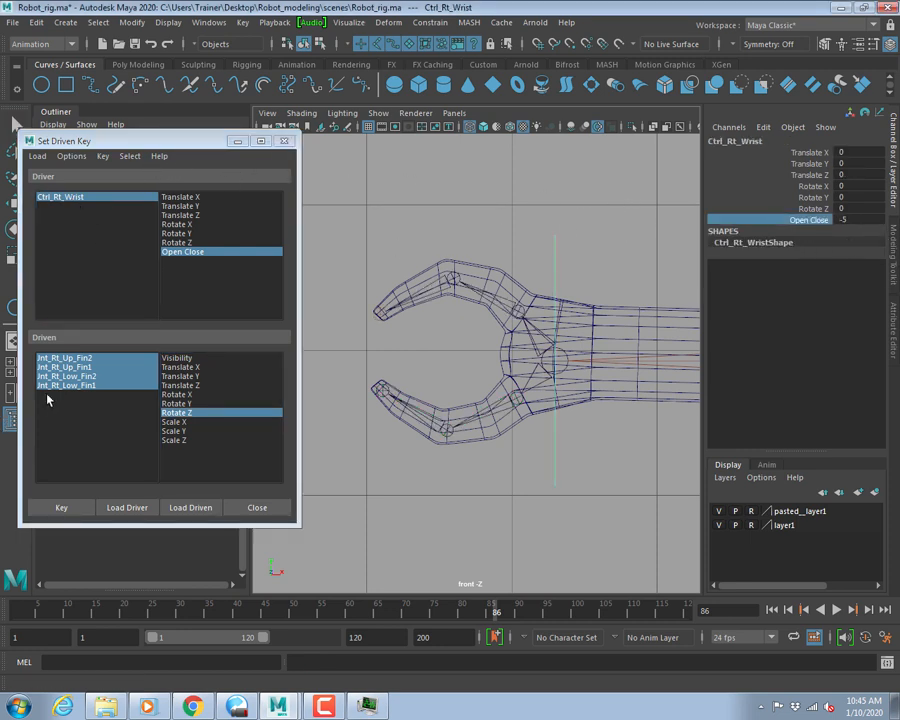
Set Rotate Z of the two upper right finger joints, Jnt_Rt_Up_Fin1 and Jnt_Rt_Up_Fin2, to 28.
{"action": "left_click", "coordinate": [64, 357]}
{"action": "left_click", "coordinate": [65, 366], "text": "shift"}
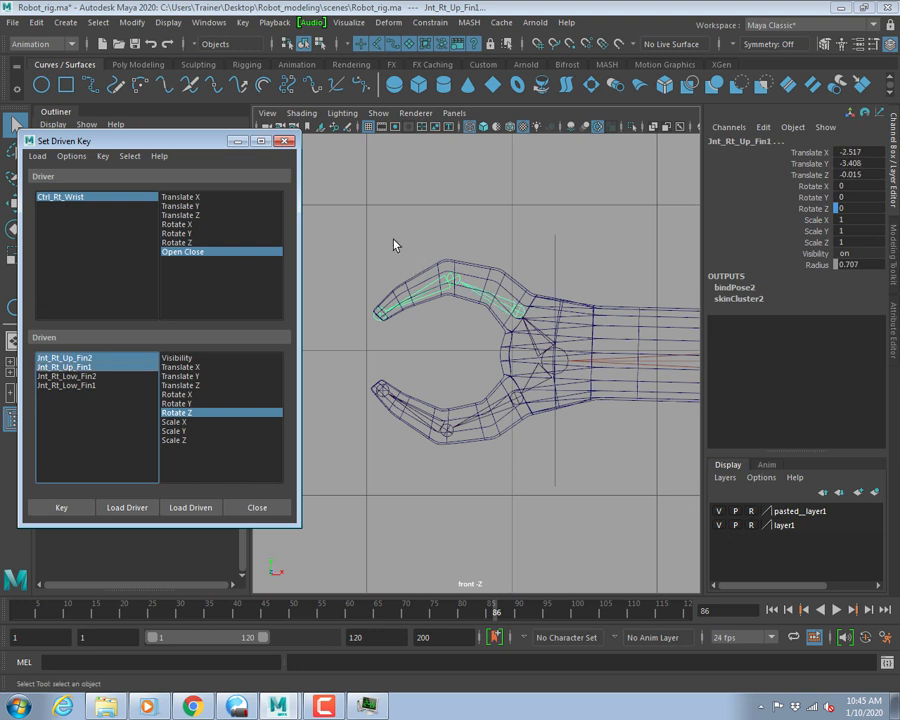
{"action": "left_click", "coordinate": [850, 208]}
{"action": "type", "text": "30"}
{"action": "key", "text": "Return"}
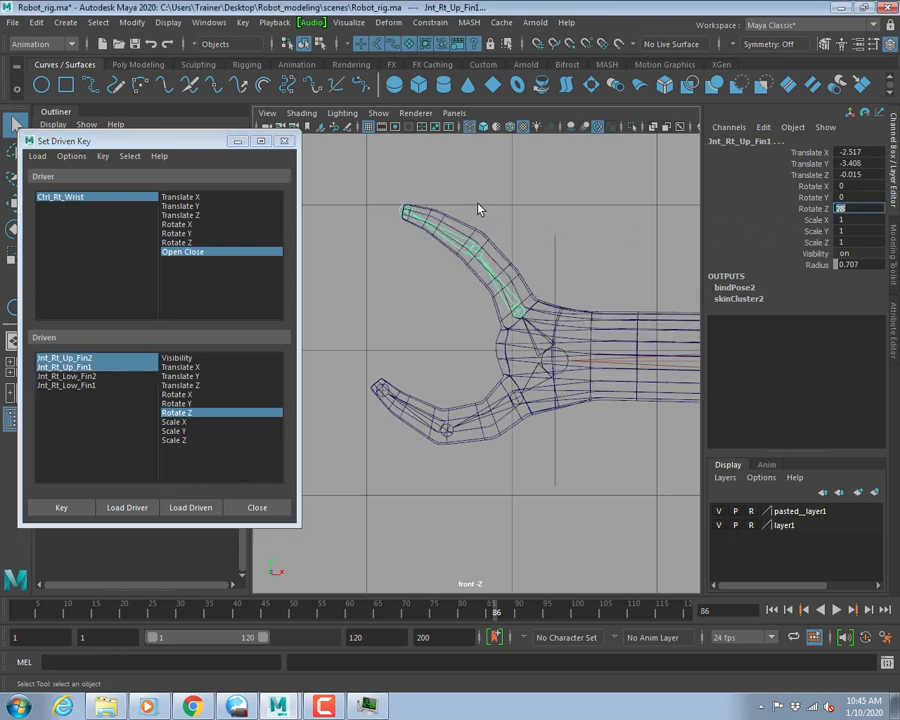
Set Rotate Z of the two lower right finger joints, Jnt_Rt_Low_Fin1 and Jnt_Rt_Low_Fin2, to -28.
{"action": "left_click", "coordinate": [71, 376]}
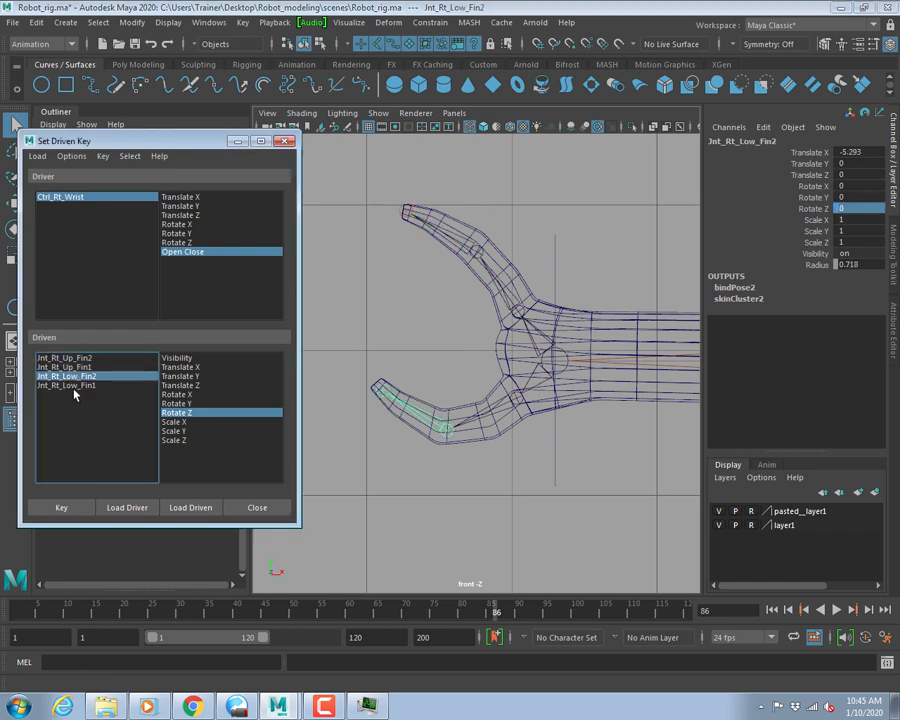
{"action": "left_click", "coordinate": [73, 385], "text": "shift"}
{"action": "left_click", "coordinate": [855, 209]}
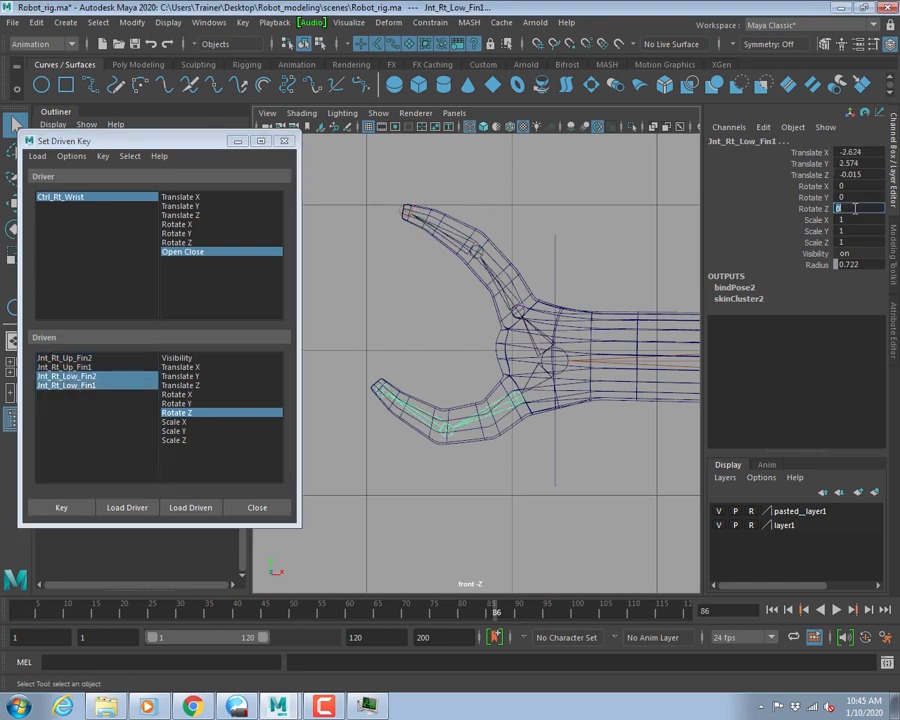
{"action": "type", "text": "-28"}
{"action": "key", "text": "Return"}
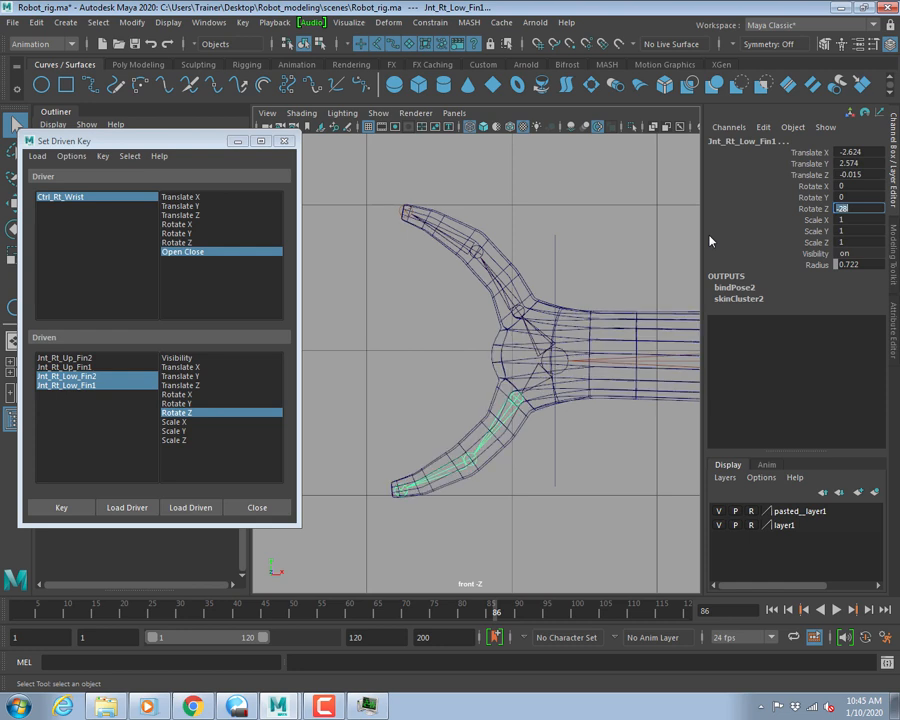
Key Rotate Z of all four right finger joints against Open Close at the open pose of -5.
{"action": "left_click", "coordinate": [64, 357]}
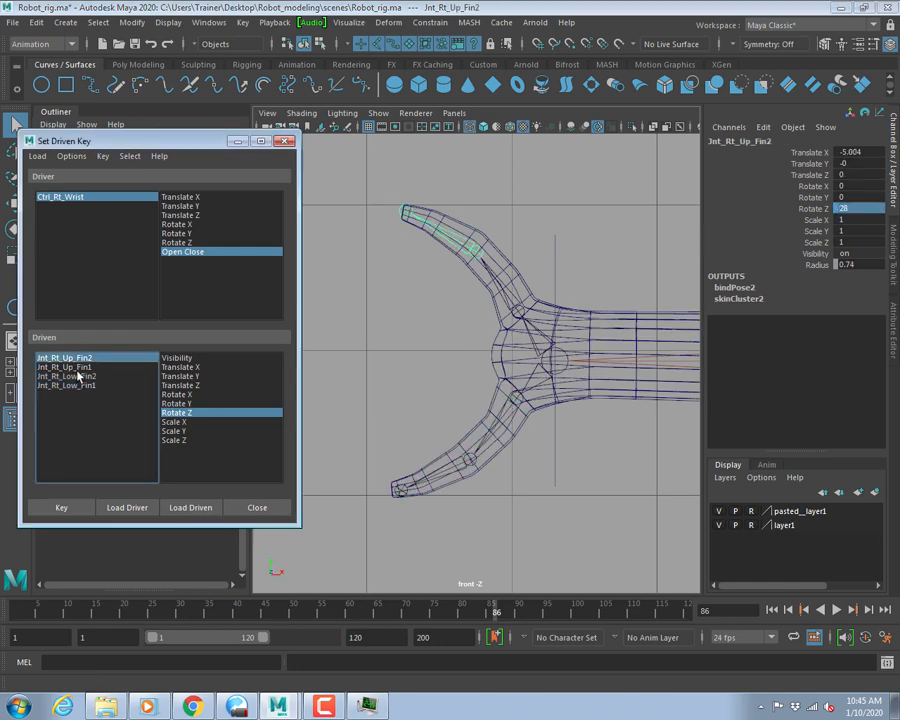
{"action": "left_click", "coordinate": [66, 385], "text": "shift"}
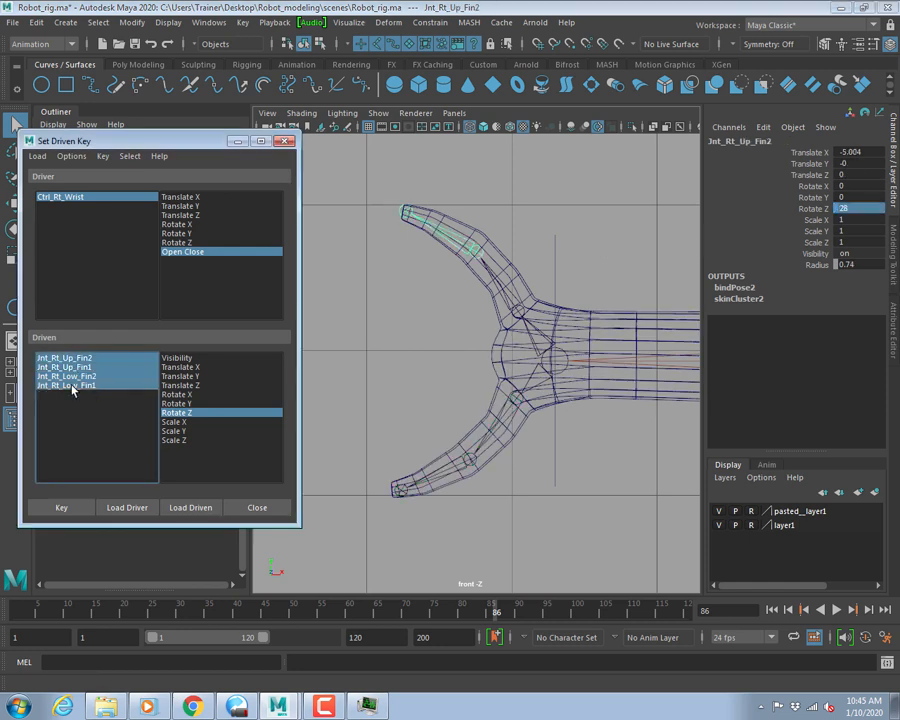
{"action": "left_click", "coordinate": [63, 508]}
Set Open Close on the Ctrl_Rt_Wrist driver to 5.
{"action": "left_click", "coordinate": [74, 199]}
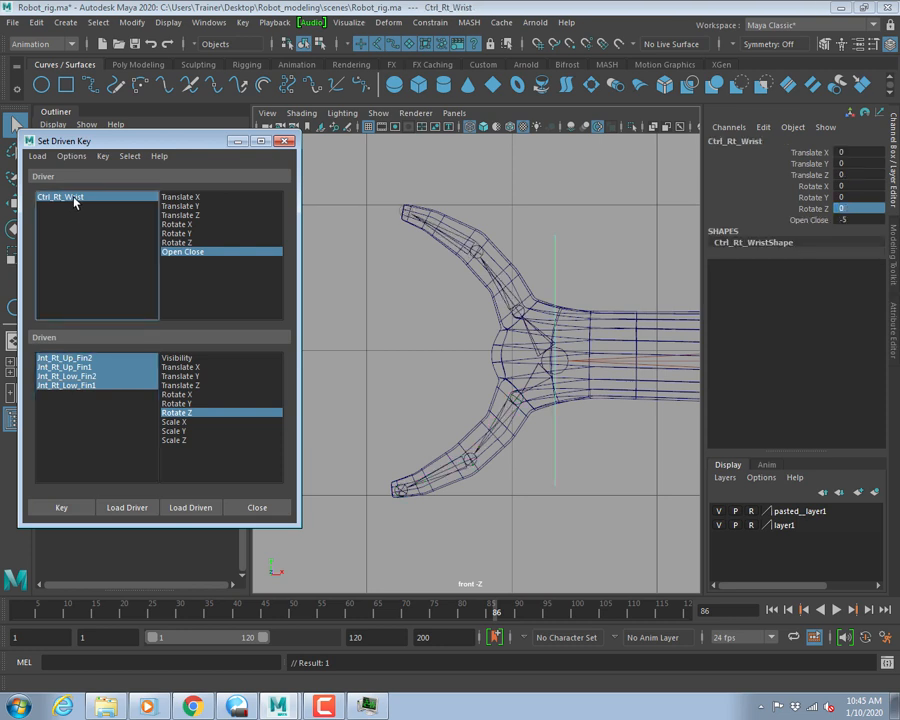
{"action": "left_click", "coordinate": [861, 218]}
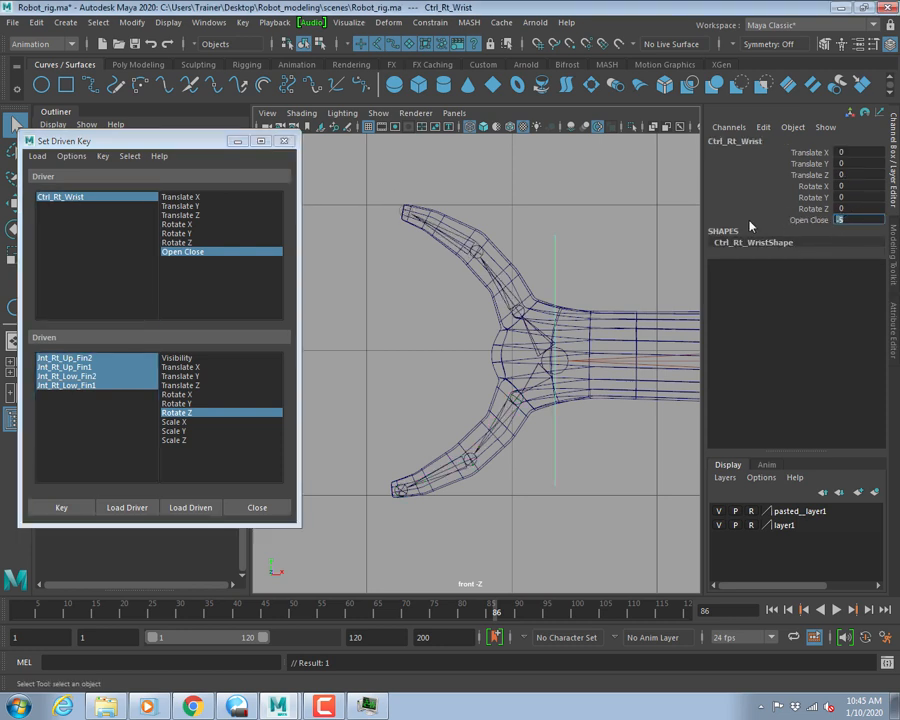
{"action": "type", "text": "5"}
{"action": "key", "text": "Return"}
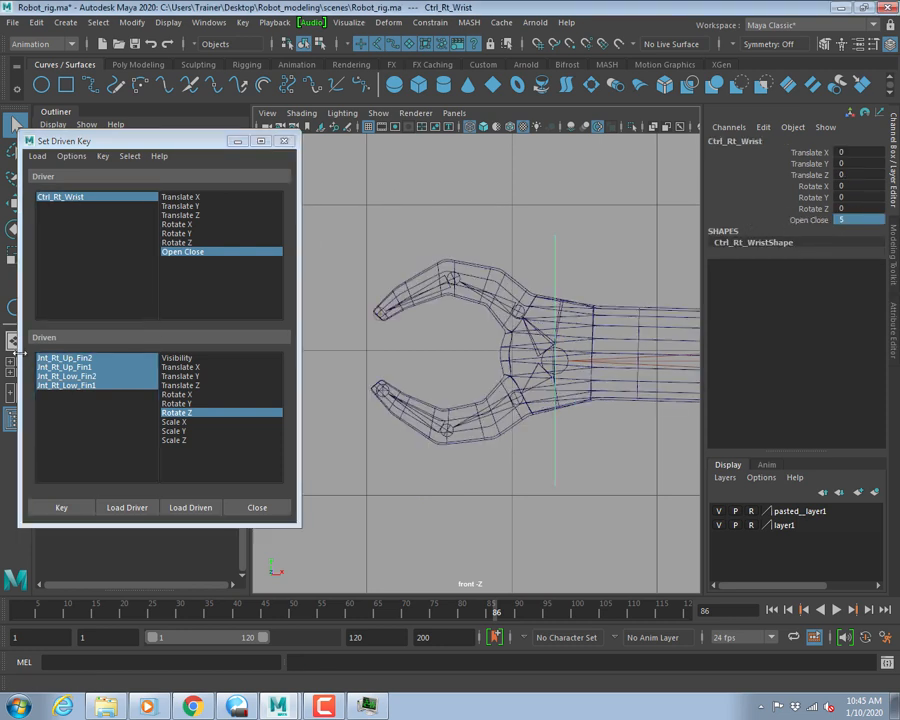
Rotate the two upper right finger joints to the closed position by setting their Rotate Z to -9.
{"action": "left_click", "coordinate": [68, 358]}
{"action": "left_click", "coordinate": [66, 367], "text": "shift"}
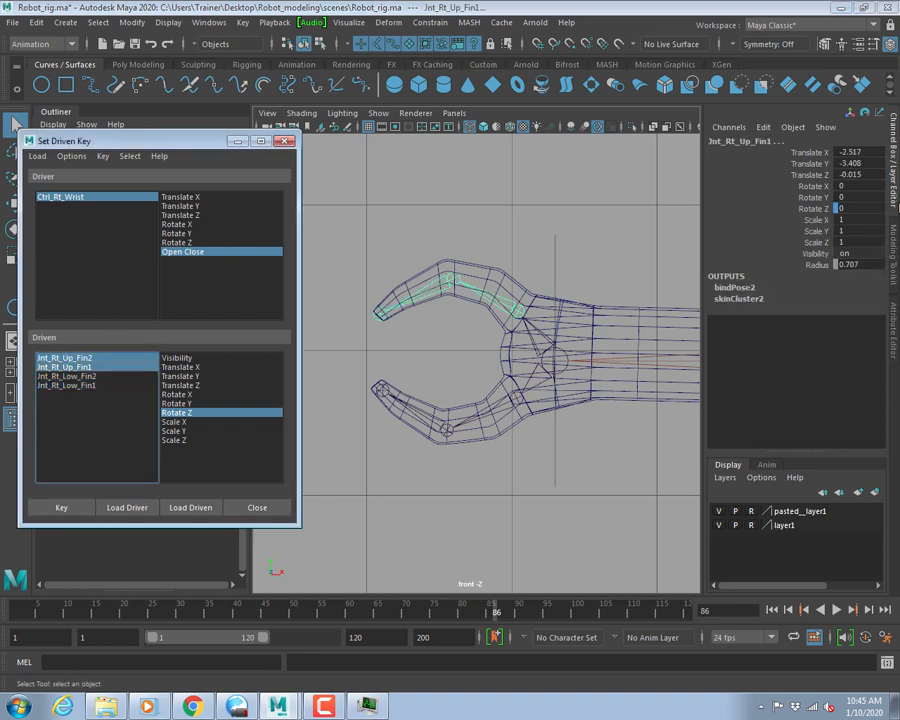
{"action": "left_click", "coordinate": [852, 212]}
{"action": "type", "text": "9"}
{"action": "key", "text": "Return"}
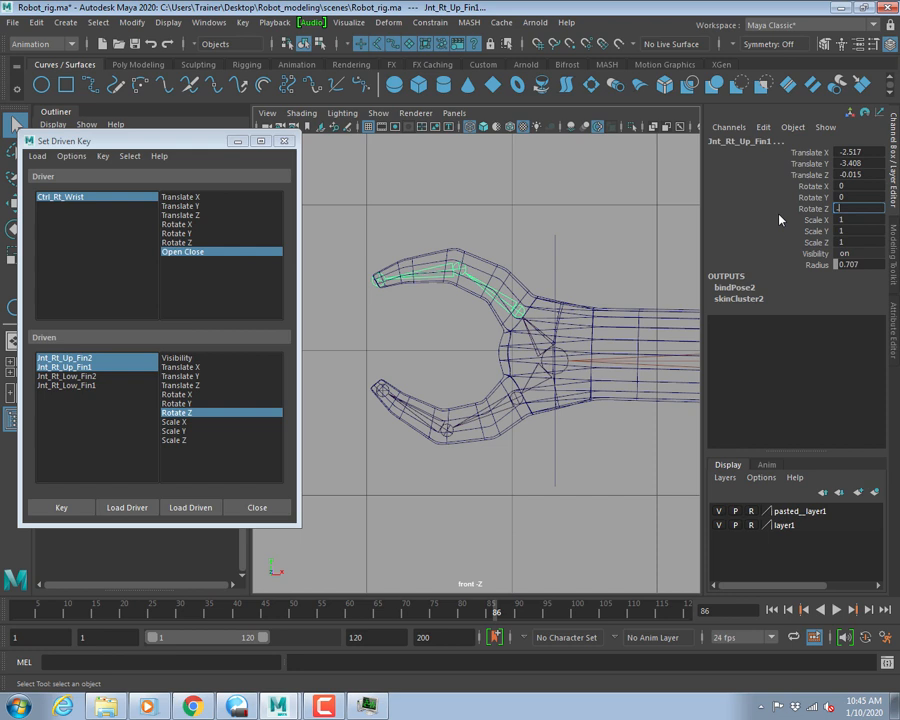
{"action": "type", "text": "6"}
{"action": "key", "text": "Return"}
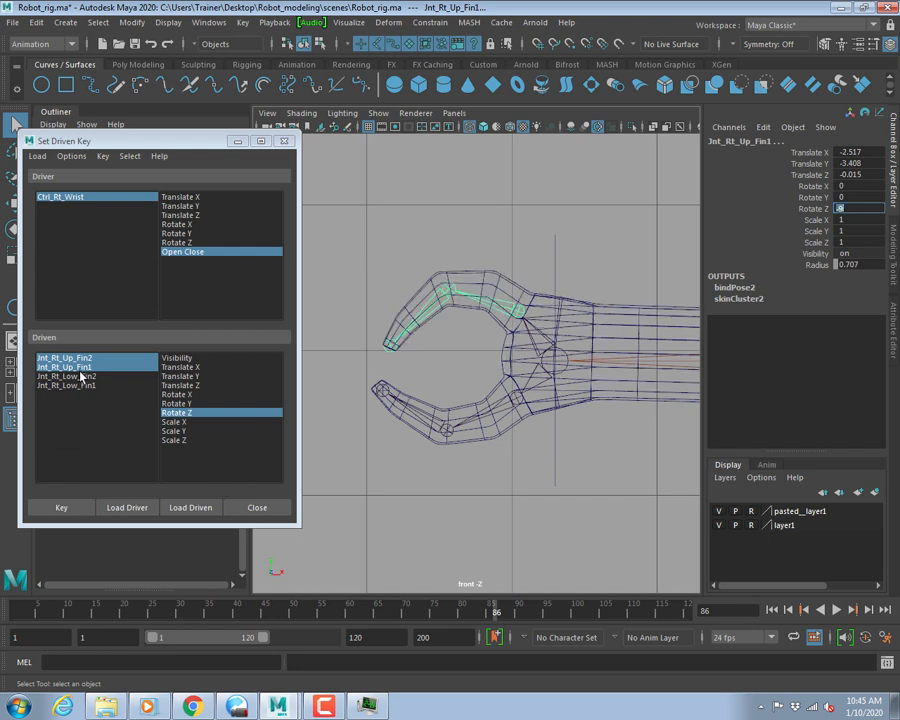
Rotate the two lower right finger joints to the closed position by setting their Rotate Z to 9.
{"action": "left_click_drag", "start_coordinate": [82, 377], "coordinate": [80, 393]}
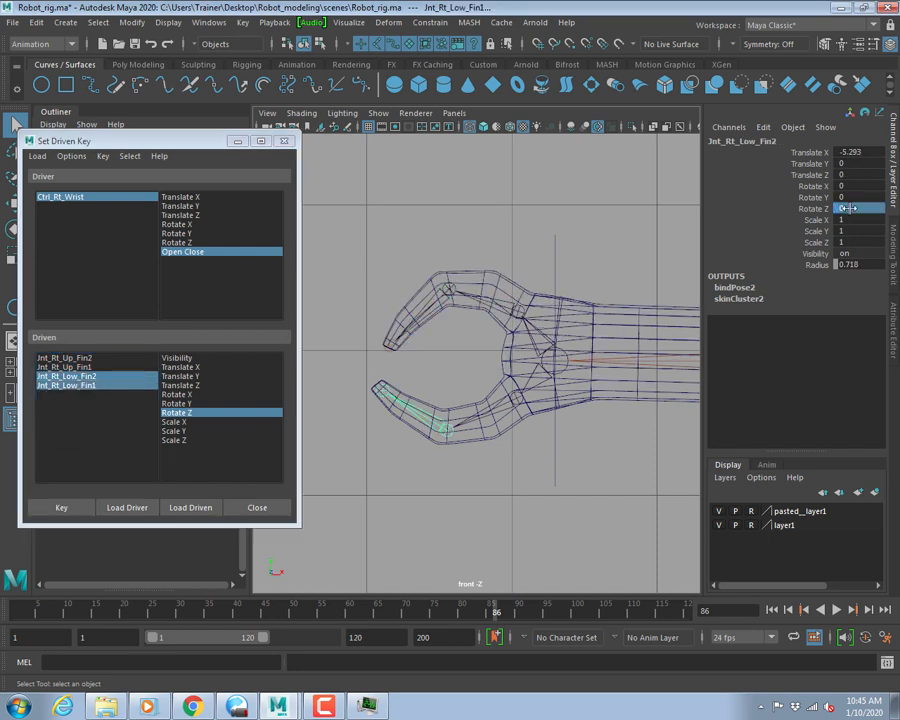
{"action": "left_click_drag", "start_coordinate": [847, 208], "coordinate": [817, 208]}
{"action": "type", "text": "9"}
{"action": "key", "text": "Return"}
{"action": "left_click", "coordinate": [171, 412]}
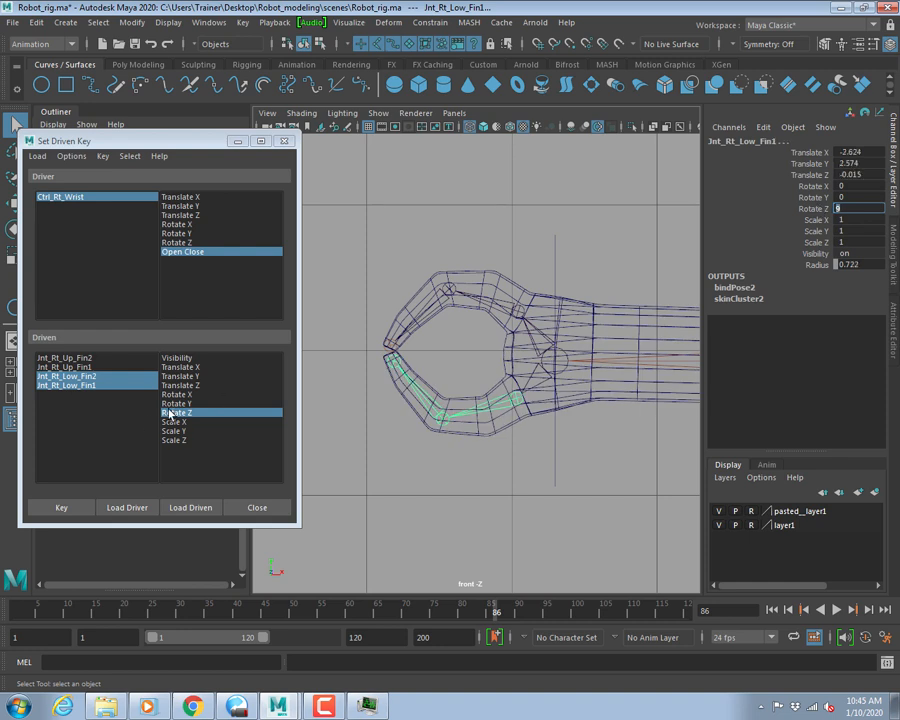
Key Rotate Z of all four right finger joints at Open Close 5, and close Set Driven Key.
{"action": "left_click", "coordinate": [46, 358]}
{"action": "left_click", "coordinate": [66, 385], "text": "shift"}
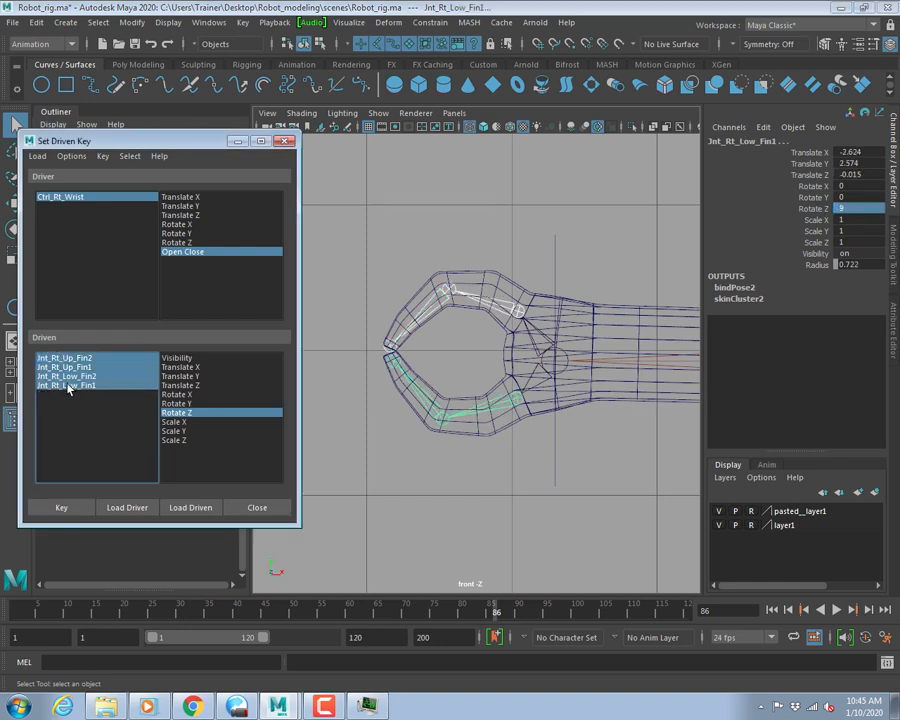
{"action": "left_click", "coordinate": [66, 506]}
{"action": "left_click", "coordinate": [254, 505]}
Test the right fingers by varying Open Close on Ctrl_Rt_Wrist, and reset the attribute to 0.
{"action": "left_click", "coordinate": [556, 264]}
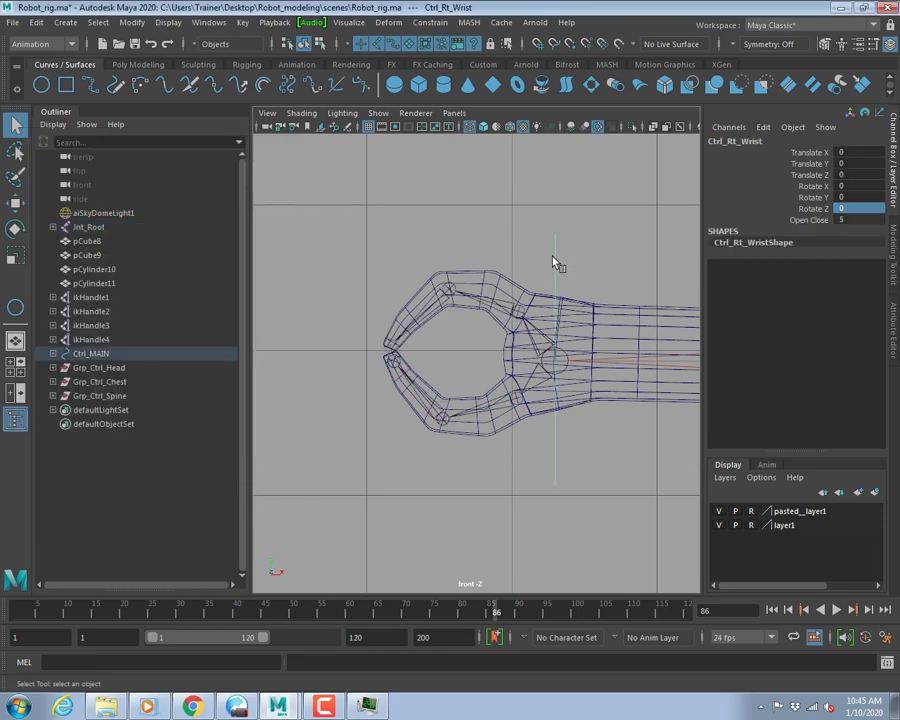
{"action": "left_click", "coordinate": [815, 220]}
{"action": "middle_click_drag", "start_coordinate": [600, 235], "coordinate": [305, 295]}
{"action": "left_click", "coordinate": [850, 220]}
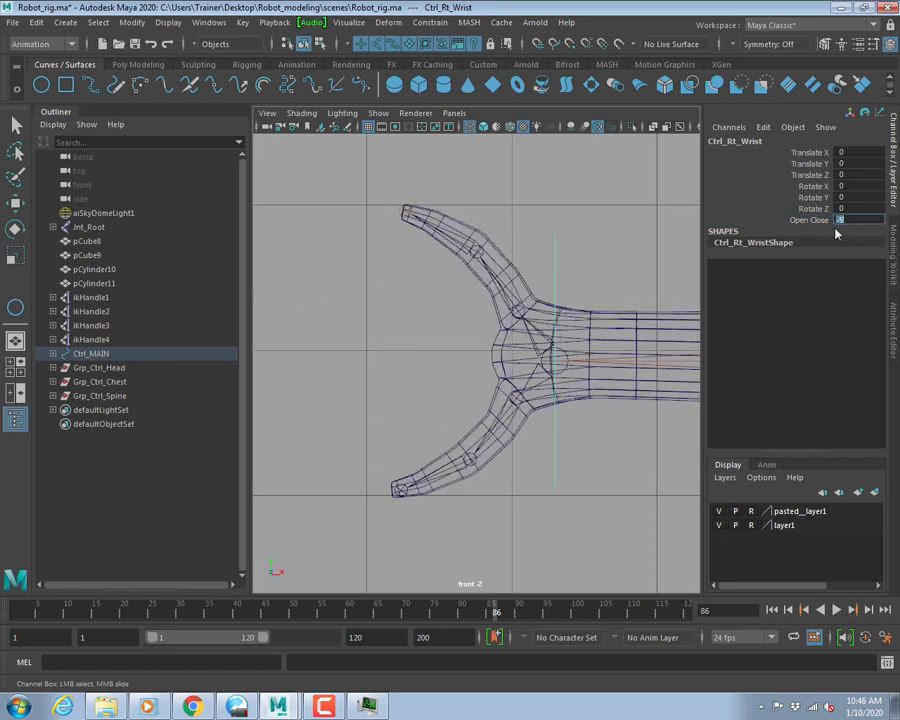
{"action": "key", "text": "Return"}
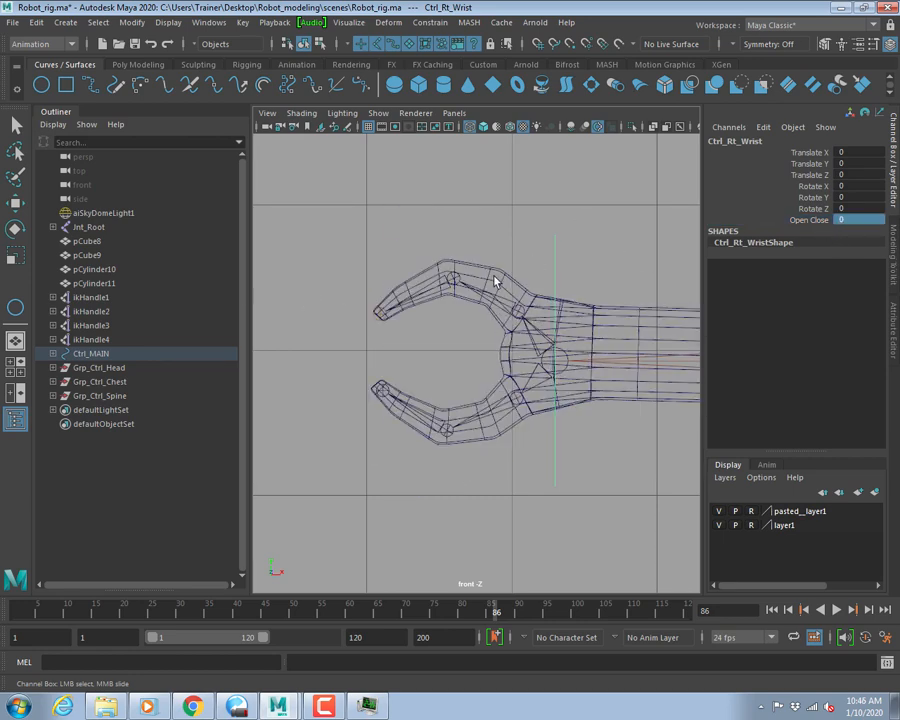
Show the whole robot in the perspective view and save the scene.
{"action": "right_click_drag", "start_coordinate": [494, 281], "coordinate": [321, 268], "text": "alt"}
{"action": "middle_click_drag", "start_coordinate": [490, 292], "coordinate": [382, 283], "text": "alt"}
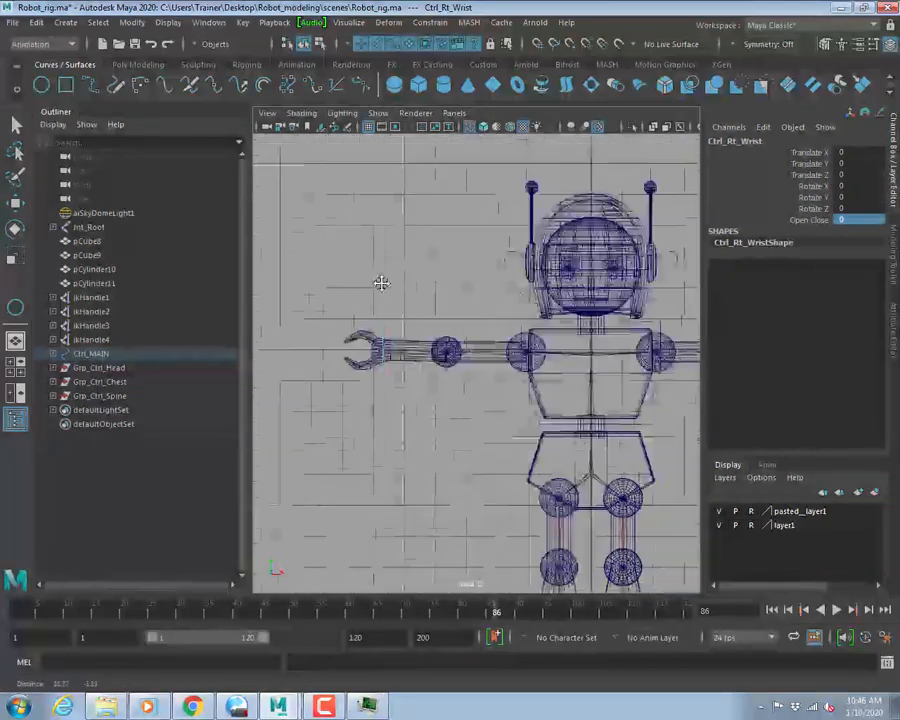
{"action": "key", "text": "a"}
{"action": "key", "text": "space"}
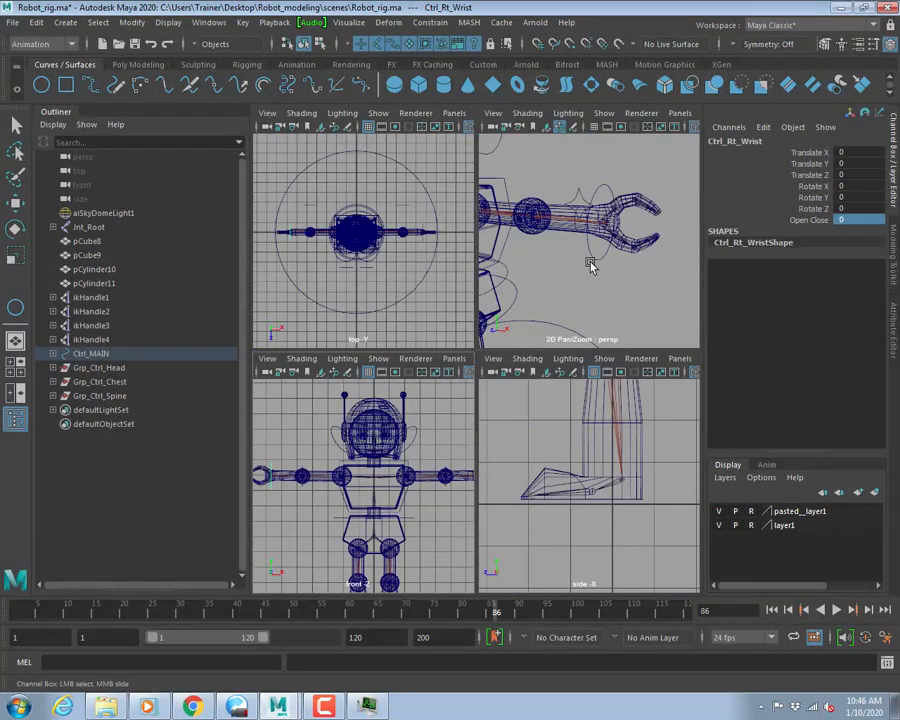
{"action": "key", "text": "space"}
{"action": "right_click_drag", "start_coordinate": [494, 322], "coordinate": [340, 324], "text": "alt"}
{"action": "middle_click_drag", "start_coordinate": [340, 324], "coordinate": [424, 322], "text": "alt"}
{"action": "left_click_drag", "start_coordinate": [424, 322], "coordinate": [435, 320], "text": "alt"}
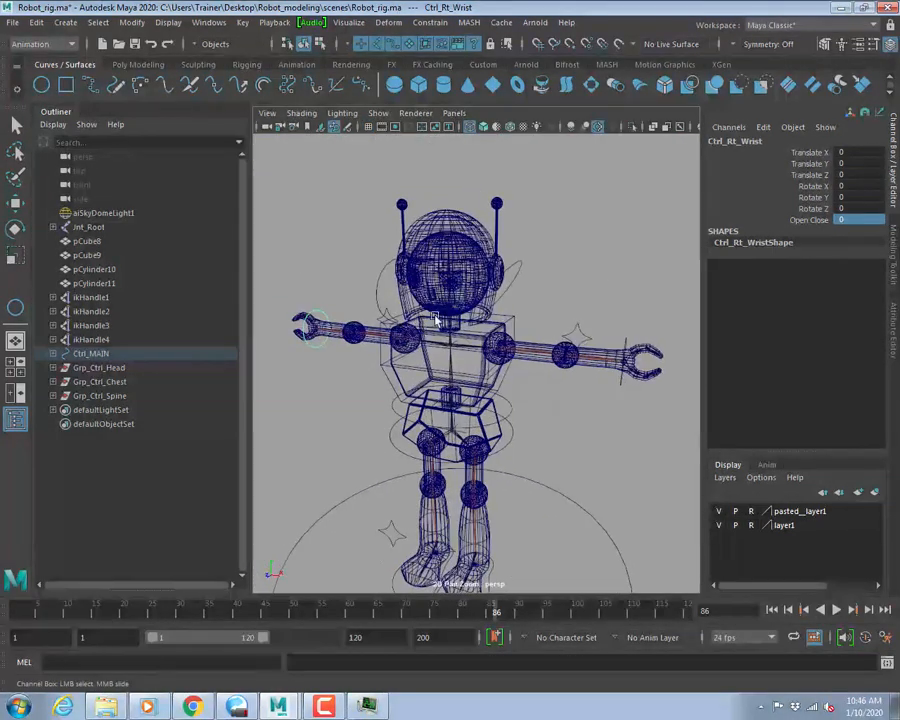
{"action": "key", "text": "q"}
{"action": "key", "text": "ctrl+s"}
{"action": "left_click_drag", "start_coordinate": [486, 342], "coordinate": [463, 319], "text": "alt"}
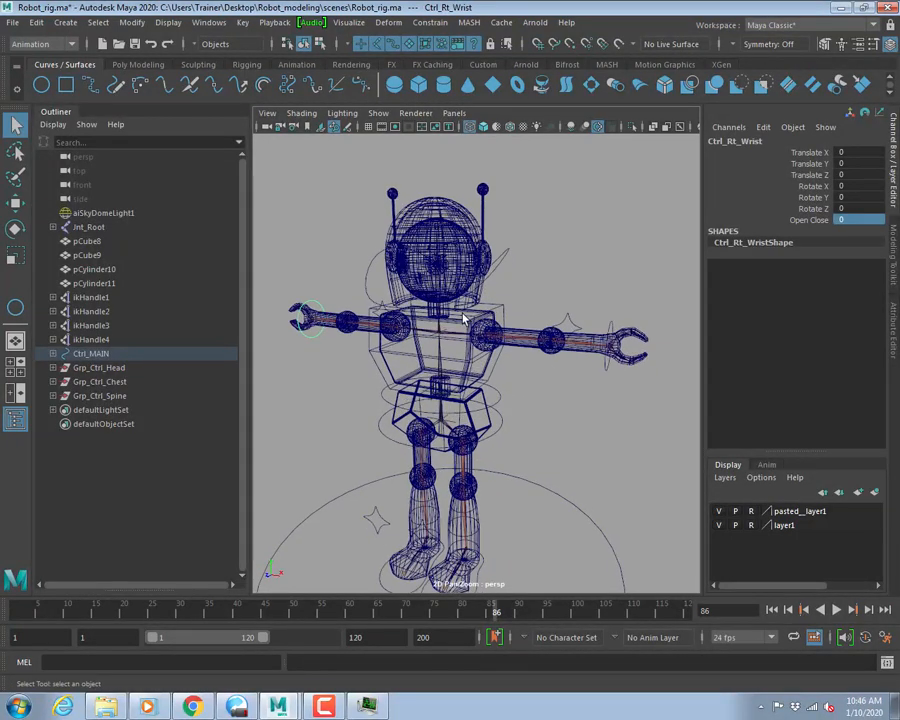
Check the head control's channels, and lock and hide the translate, scale and visibility channels of Ctrl_Chest.
{"action": "left_click", "coordinate": [503, 257]}
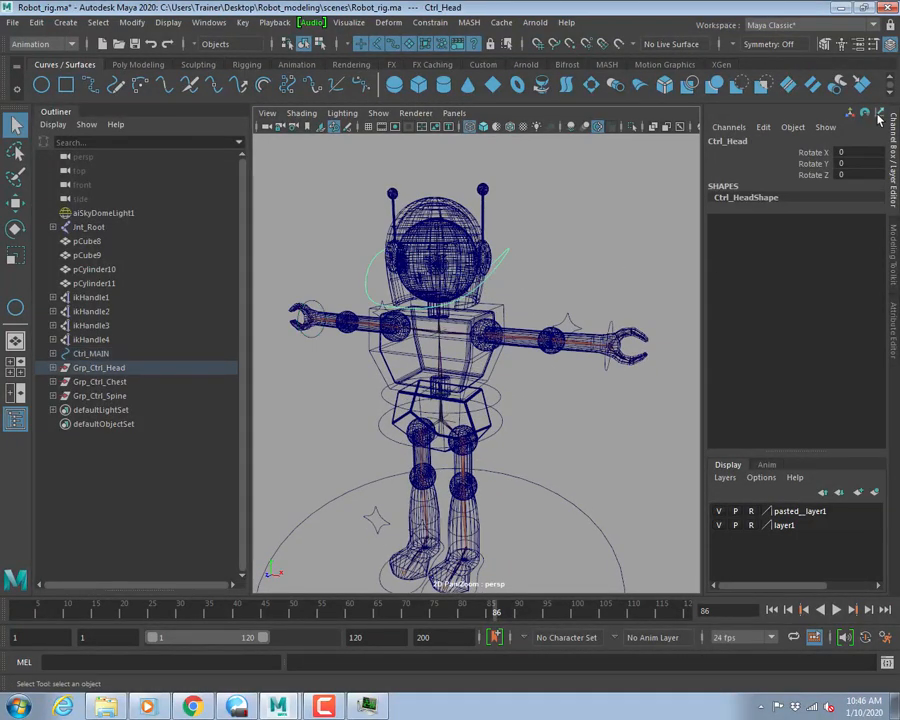
{"action": "left_click", "coordinate": [502, 314]}
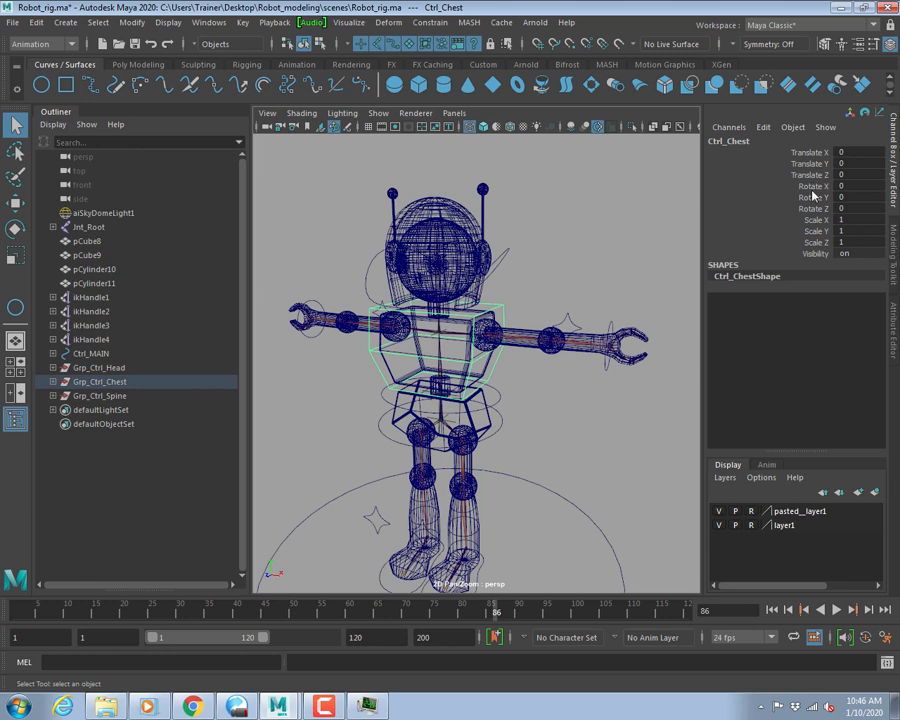
{"action": "left_click_drag", "start_coordinate": [818, 155], "coordinate": [814, 242]}
{"action": "right_click", "coordinate": [815, 234]}
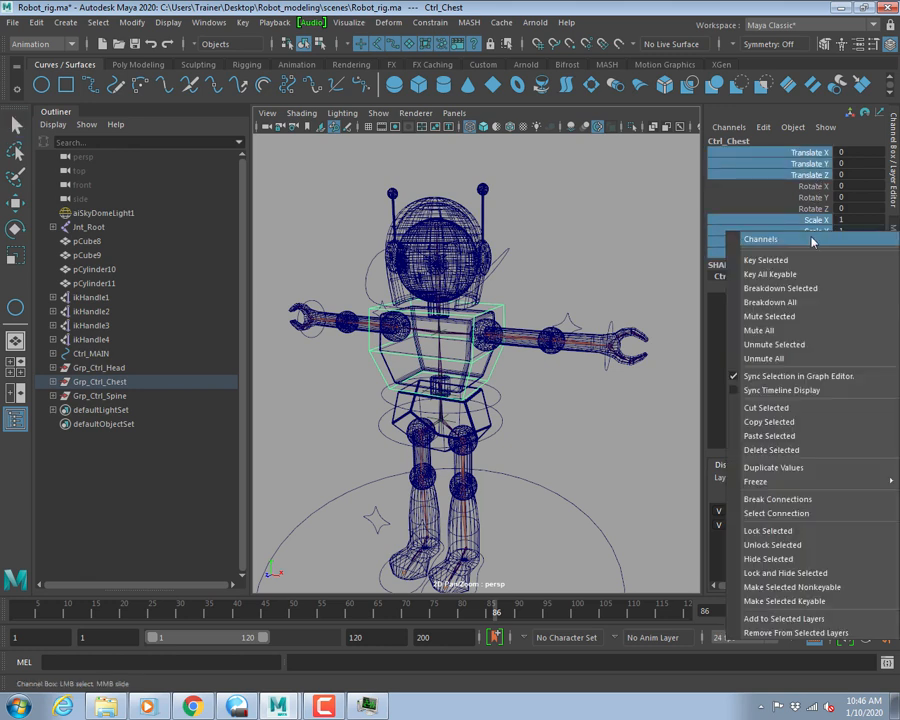
{"action": "left_click", "coordinate": [759, 575]}
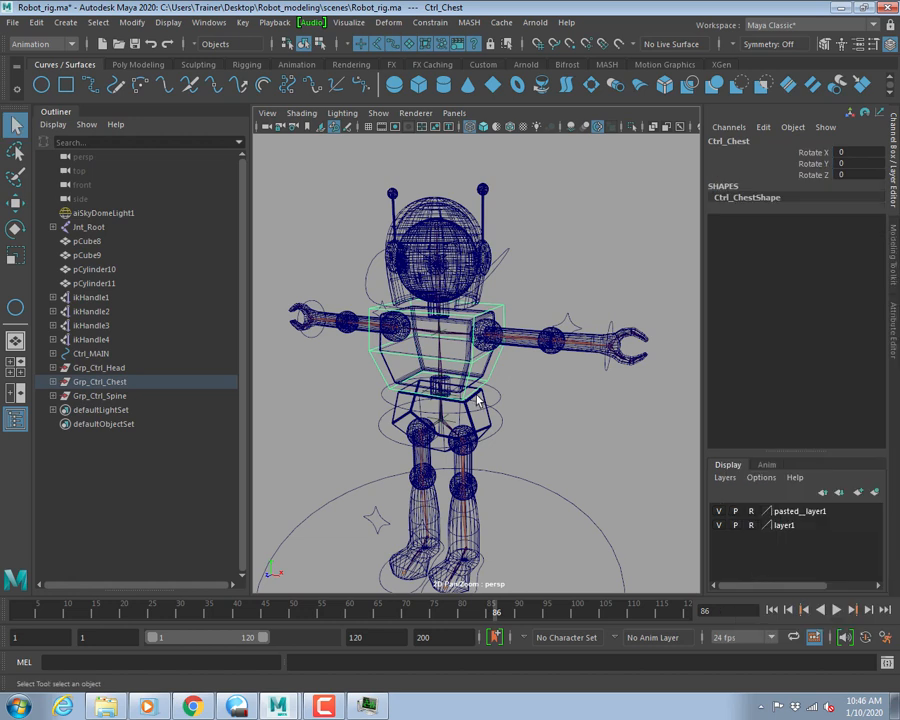
Check the hip control's channels, and lock and hide the scale and visibility channels of Ctrl_MAIN.
{"action": "left_click", "coordinate": [508, 400]}
{"action": "left_click", "coordinate": [496, 430]}
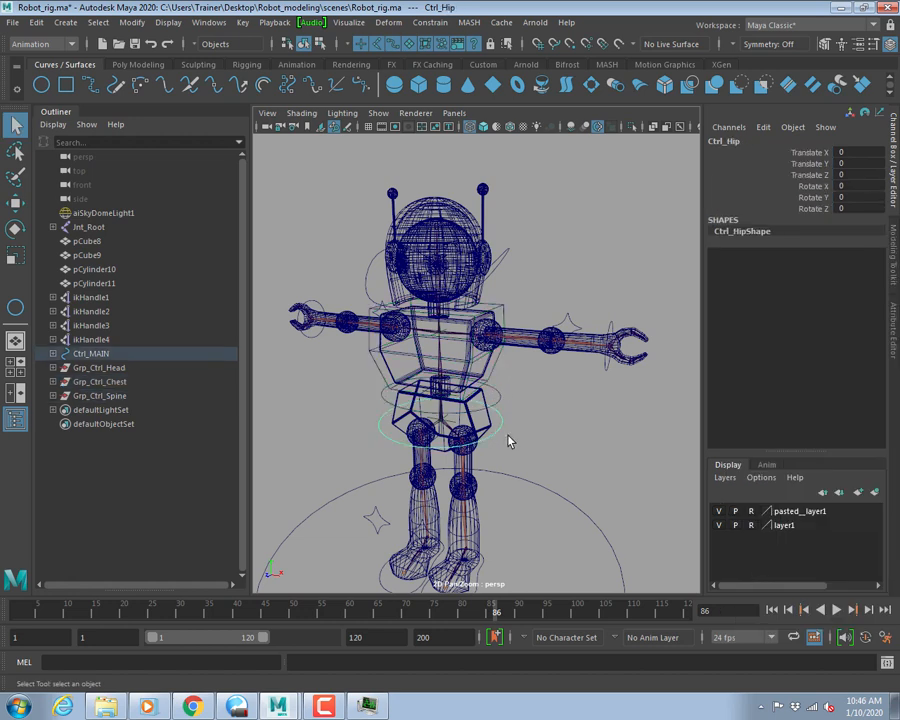
{"action": "left_click", "coordinate": [506, 490]}
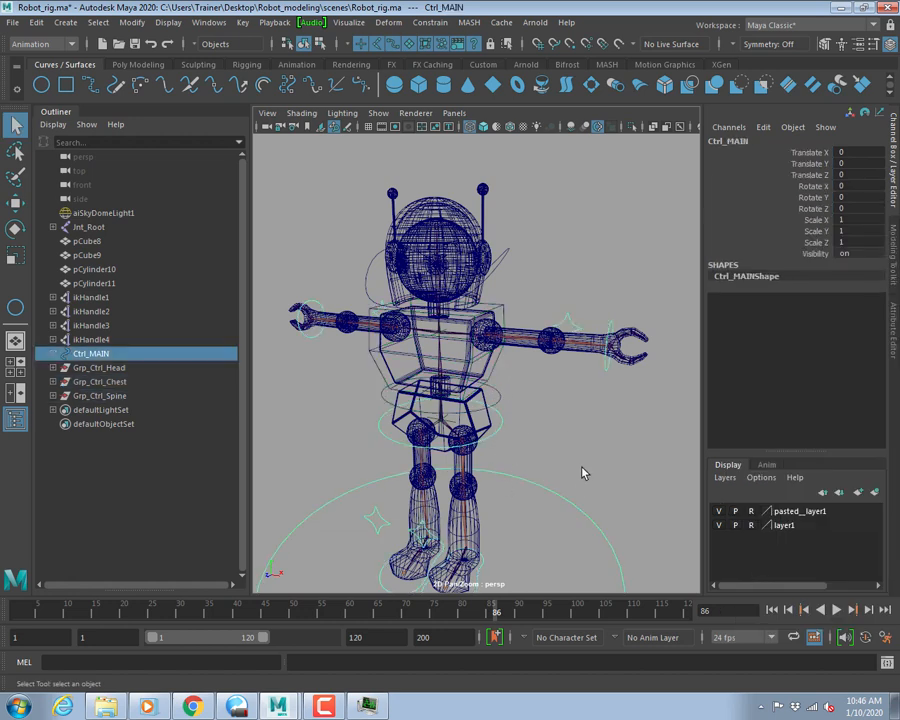
{"action": "left_click_drag", "start_coordinate": [817, 222], "coordinate": [816, 253]}
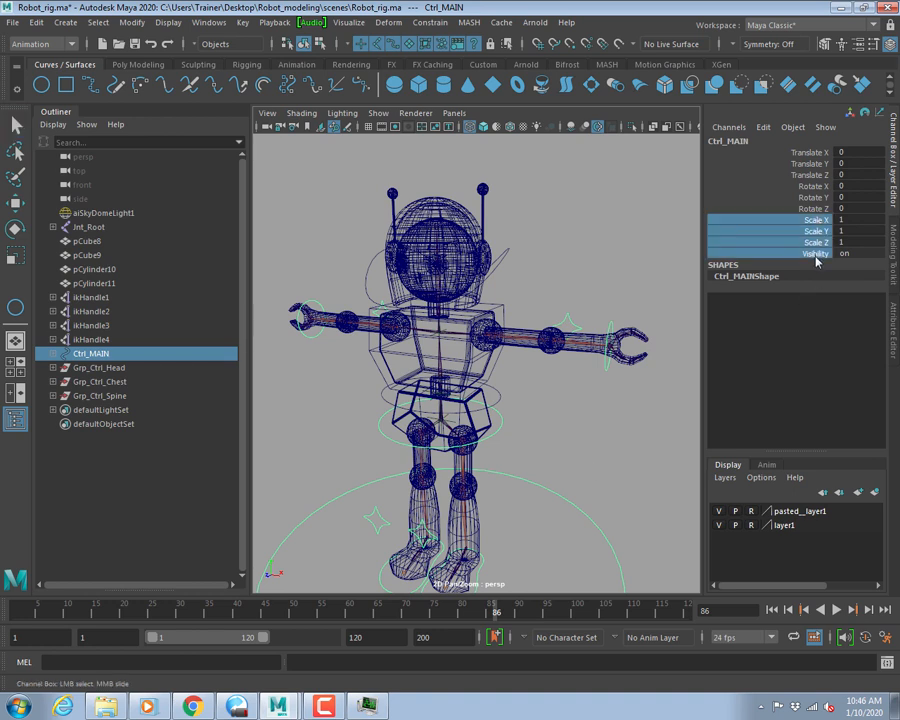
{"action": "right_click", "coordinate": [742, 230]}
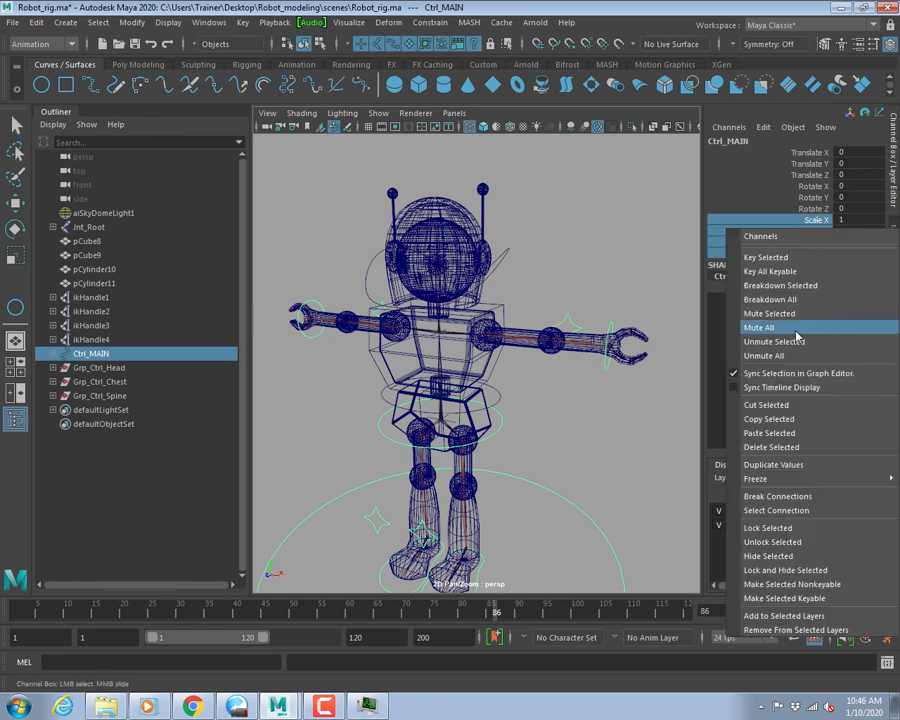
{"action": "left_click", "coordinate": [766, 571]}
{"action": "left_click", "coordinate": [567, 434]}
{"action": "left_click_drag", "start_coordinate": [548, 484], "coordinate": [485, 405], "text": "alt"}
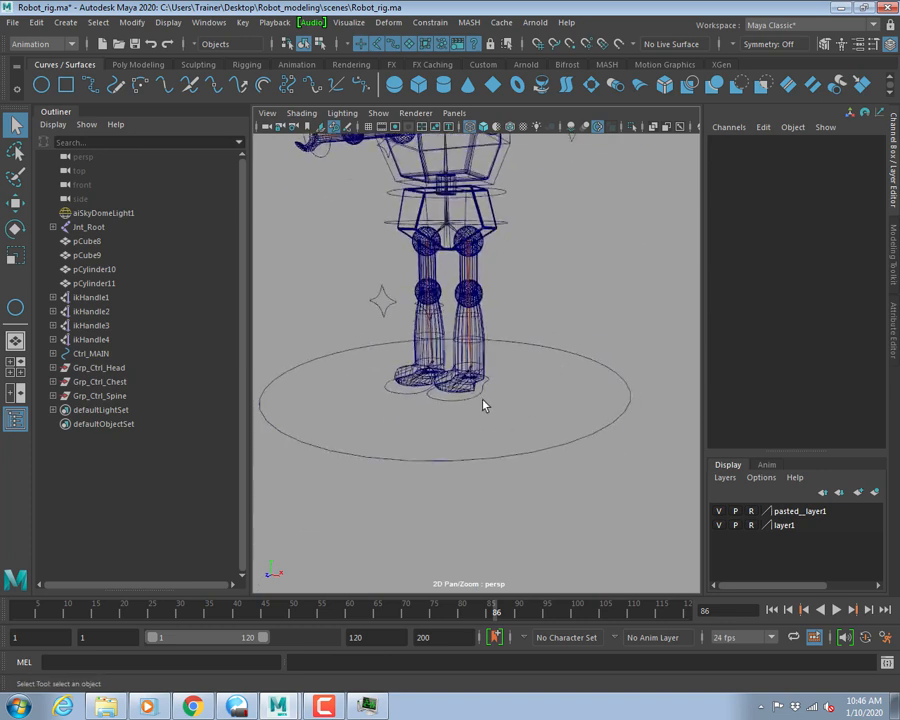
Lock and hide the scale and visibility channels of the left foot control, Ctrl_Lf_Feet.
{"action": "left_click", "coordinate": [474, 404]}
{"action": "left_click_drag", "start_coordinate": [536, 348], "coordinate": [532, 357], "text": "alt"}
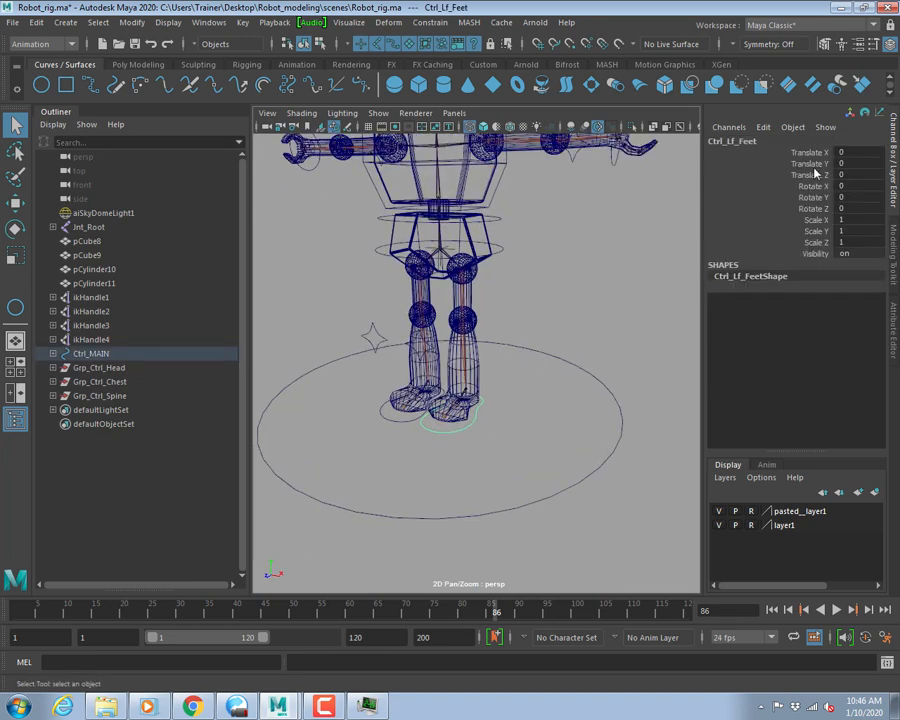
{"action": "left_click_drag", "start_coordinate": [812, 220], "coordinate": [816, 257]}
{"action": "right_click", "coordinate": [813, 236]}
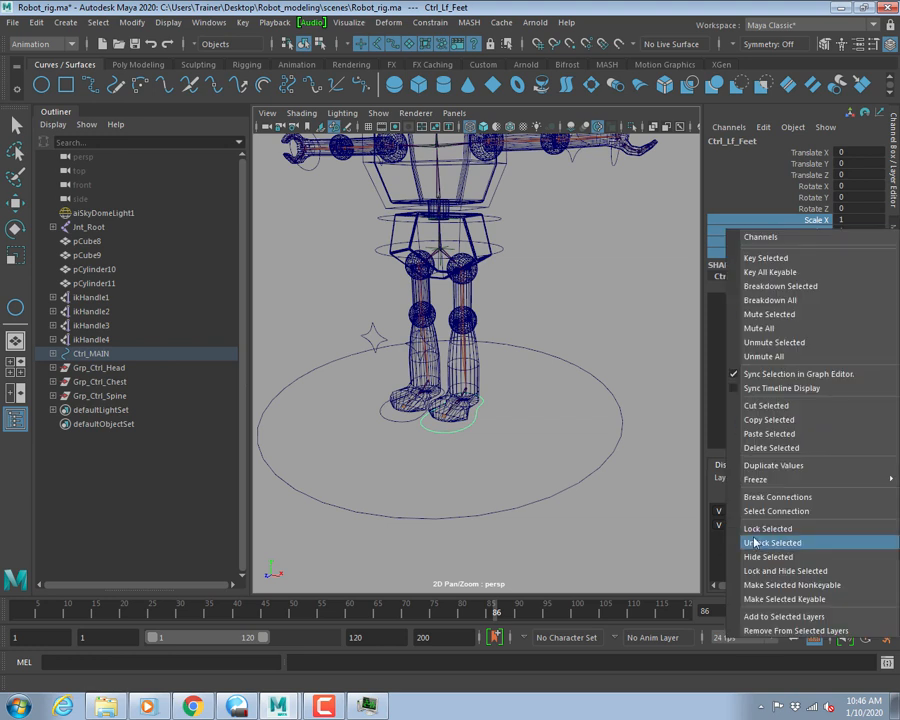
{"action": "left_click", "coordinate": [780, 569]}
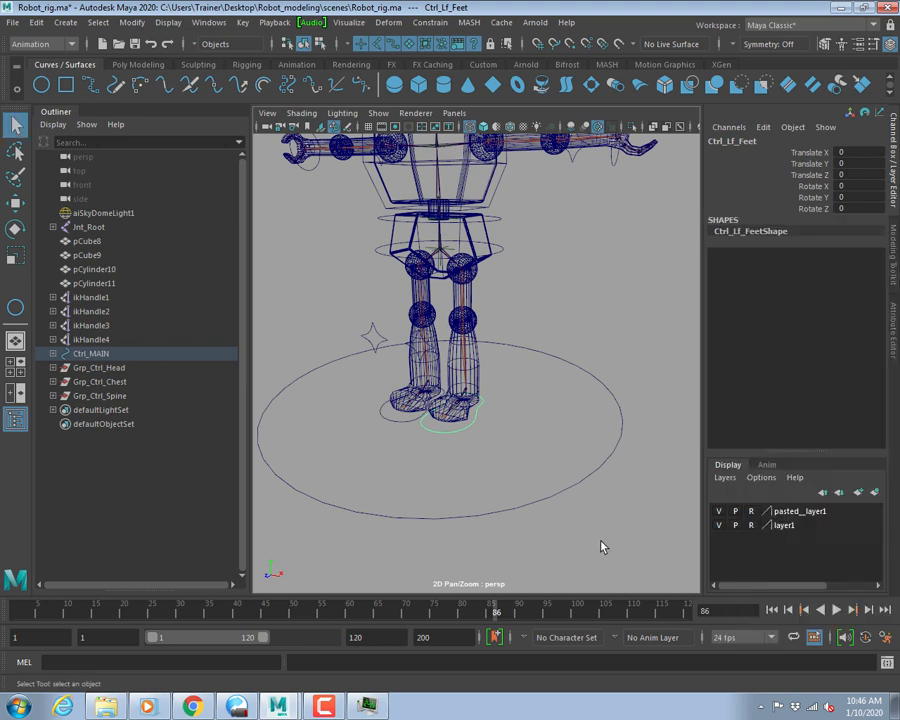
Lock and hide the scale and visibility channels of the right foot control, Ctrl_Rt_Feet.
{"action": "left_click", "coordinate": [390, 418]}
{"action": "left_click_drag", "start_coordinate": [816, 220], "coordinate": [816, 253]}
{"action": "right_click", "coordinate": [816, 245]}
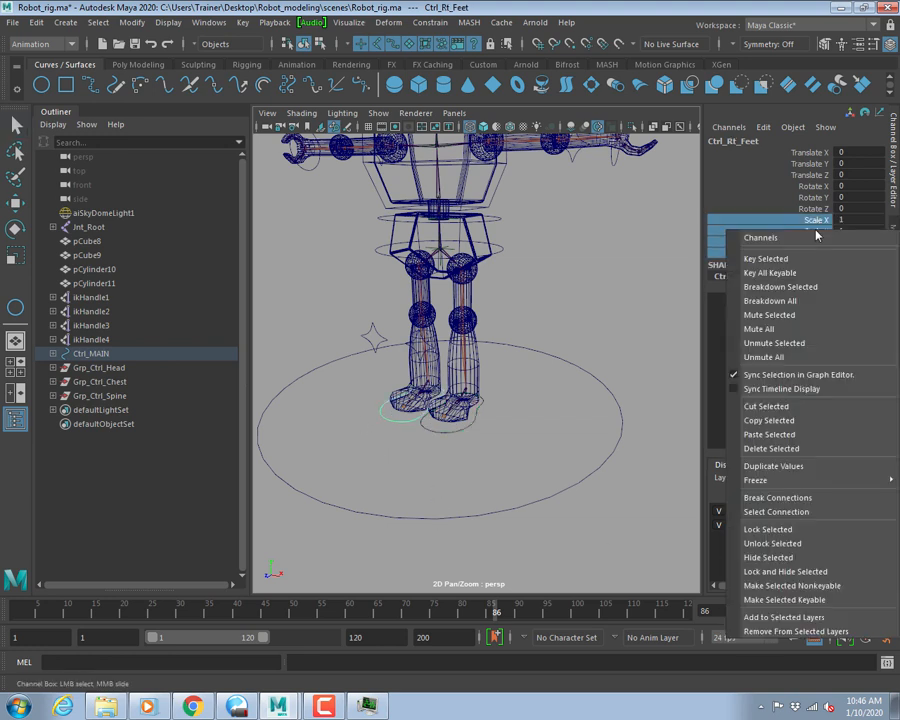
{"action": "left_click", "coordinate": [785, 571]}
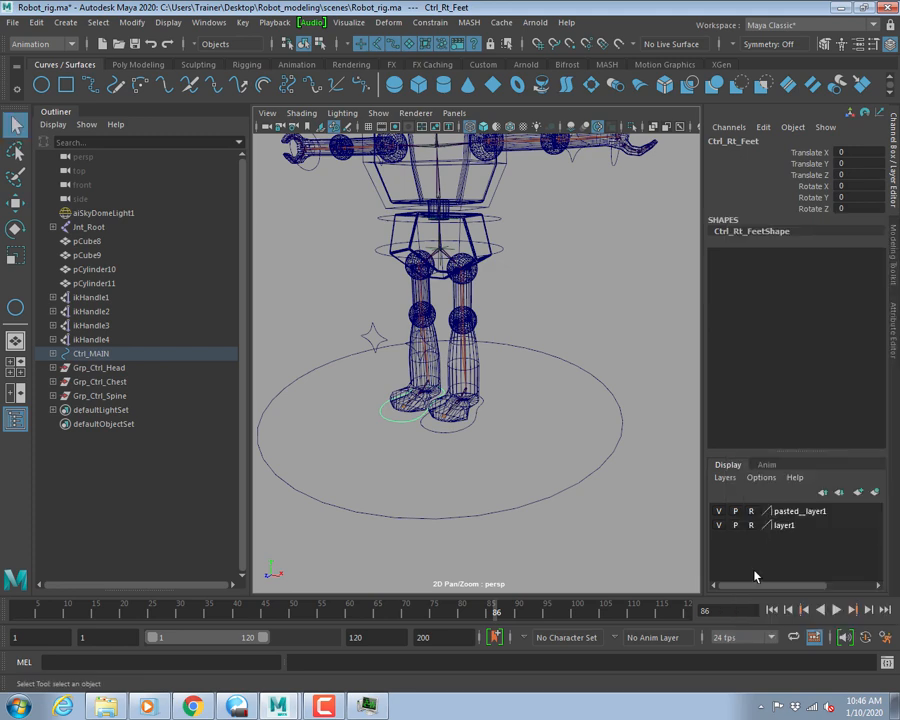
Check Ctrl_Rt_Knee's channels, and lock and hide the rotate, scale and visibility channels of Ctrl_Lf_Knee.
{"action": "left_click", "coordinate": [376, 337]}
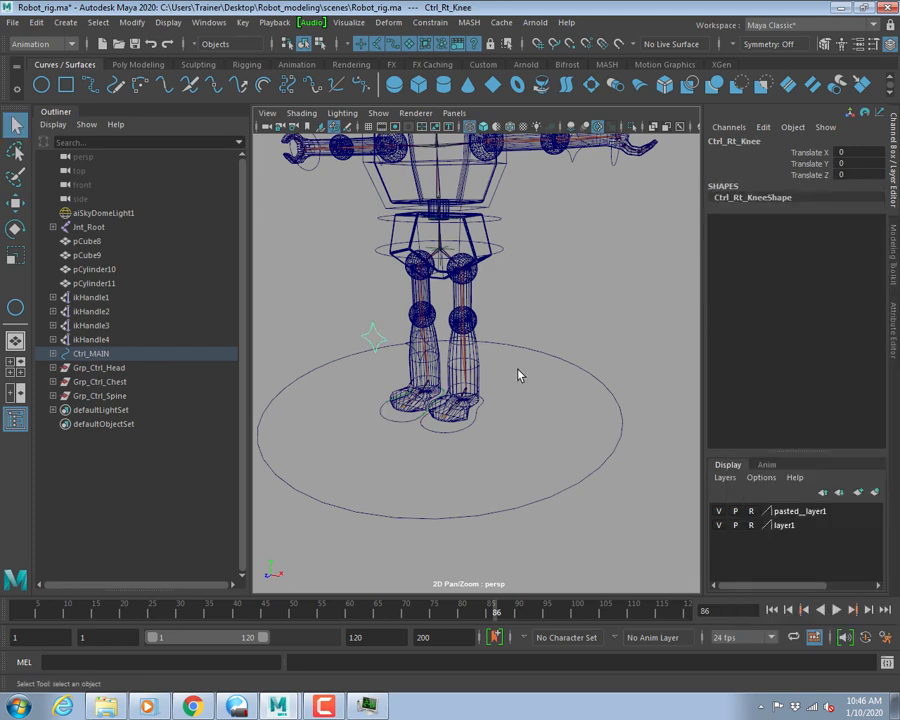
{"action": "left_click_drag", "start_coordinate": [478, 368], "coordinate": [418, 364], "text": "alt"}
{"action": "left_click", "coordinate": [379, 366]}
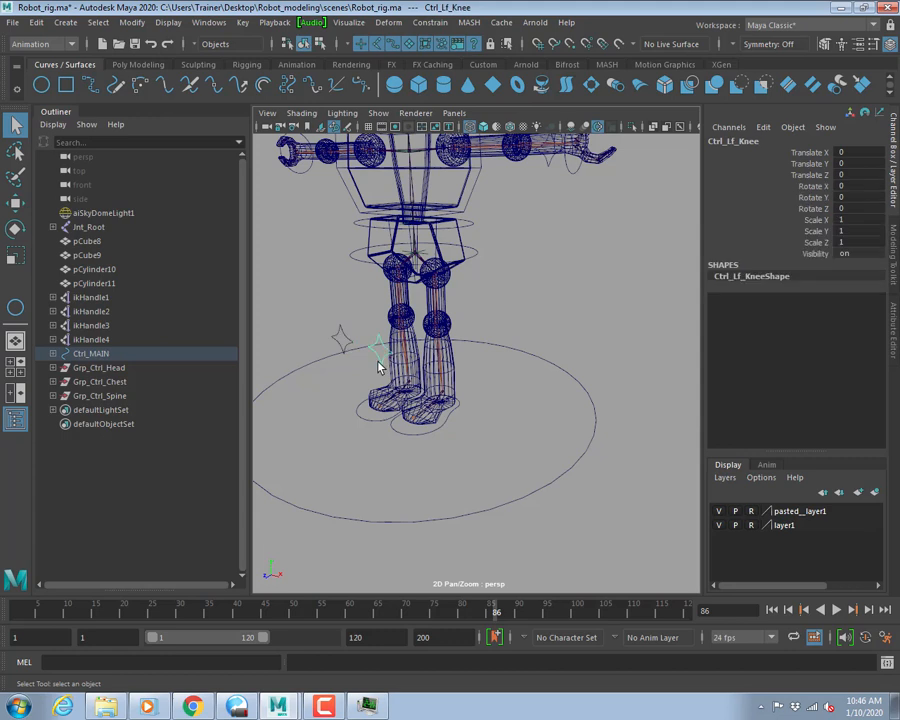
{"action": "left_click_drag", "start_coordinate": [815, 190], "coordinate": [760, 243]}
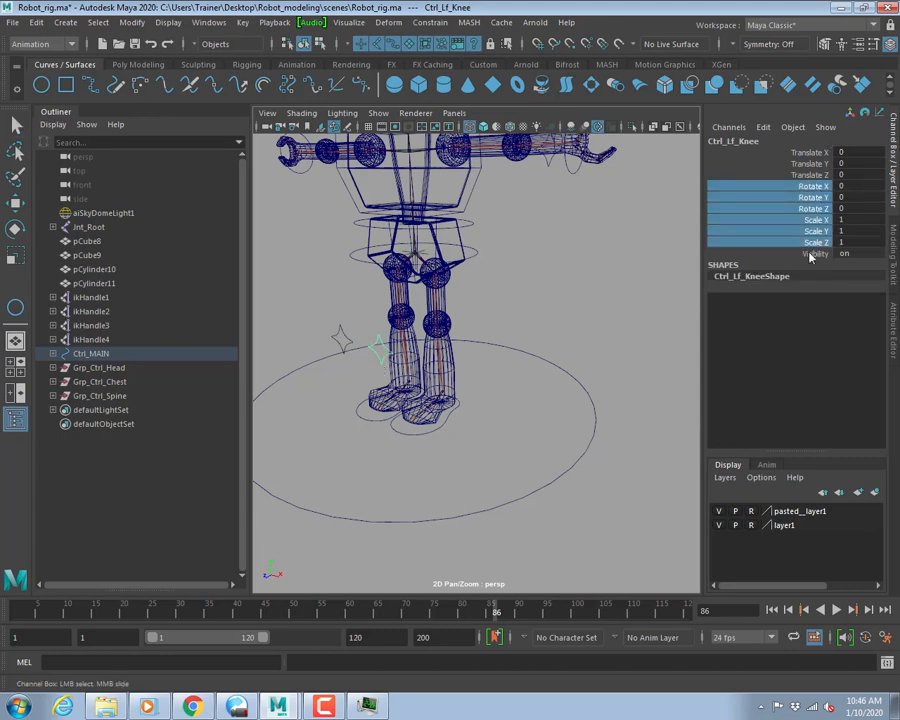
{"action": "right_click", "coordinate": [760, 243]}
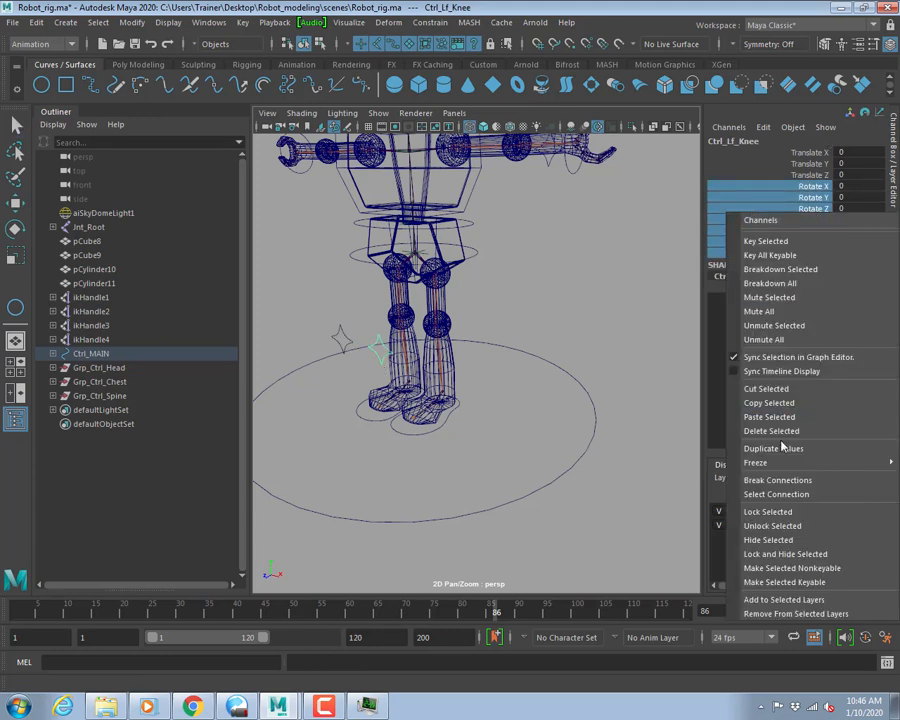
{"action": "left_click", "coordinate": [769, 556]}
Examine the remaining channels of Ctrl_MAIN, Ctrl_Hip, Ctrl_Head and both wrist controls.
{"action": "left_click", "coordinate": [528, 500]}
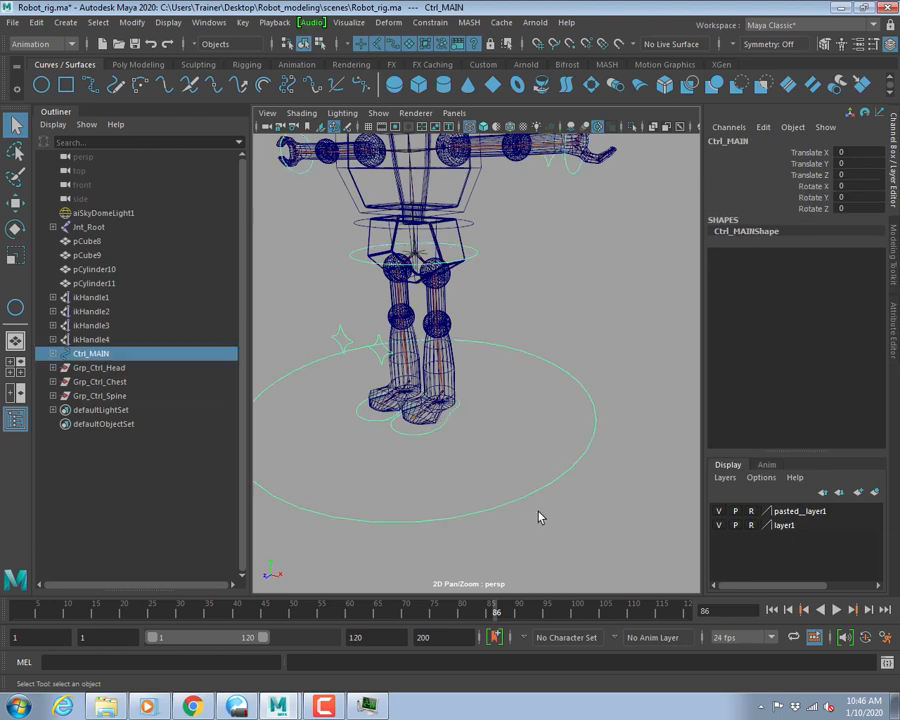
{"action": "middle_click_drag", "start_coordinate": [570, 311], "coordinate": [593, 360], "text": "alt"}
{"action": "left_click", "coordinate": [593, 360]}
{"action": "left_click", "coordinate": [494, 314]}
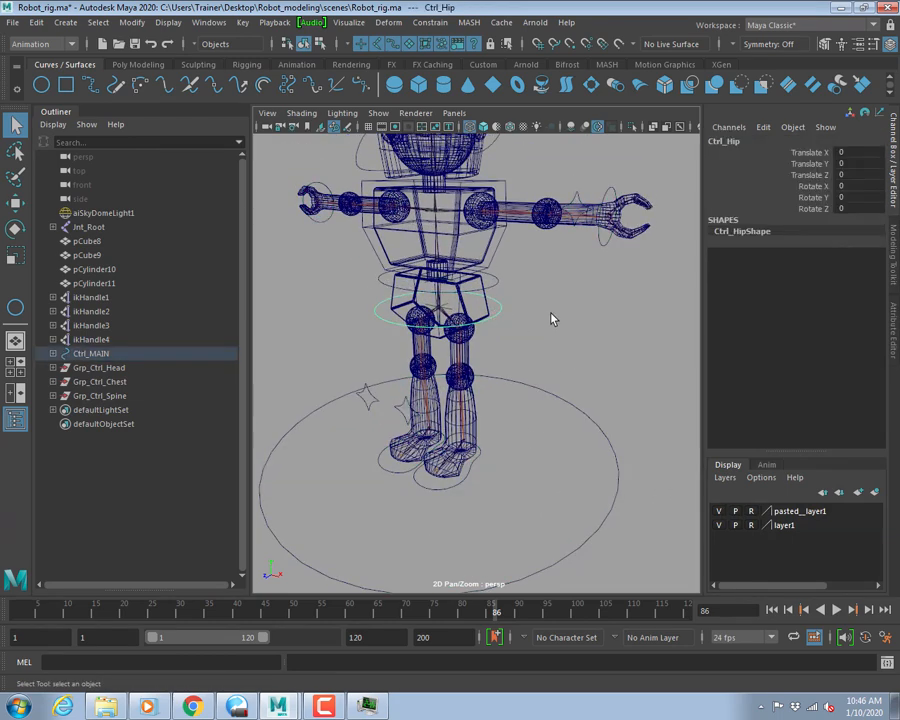
{"action": "middle_click_drag", "start_coordinate": [492, 260], "coordinate": [550, 352], "text": "alt"}
{"action": "left_click", "coordinate": [526, 386]}
{"action": "left_click", "coordinate": [522, 393]}
{"action": "left_click", "coordinate": [594, 364]}
{"action": "left_click_drag", "start_coordinate": [376, 332], "coordinate": [414, 314], "text": "alt"}
{"action": "left_click", "coordinate": [431, 320]}
{"action": "left_click", "coordinate": [406, 299]}
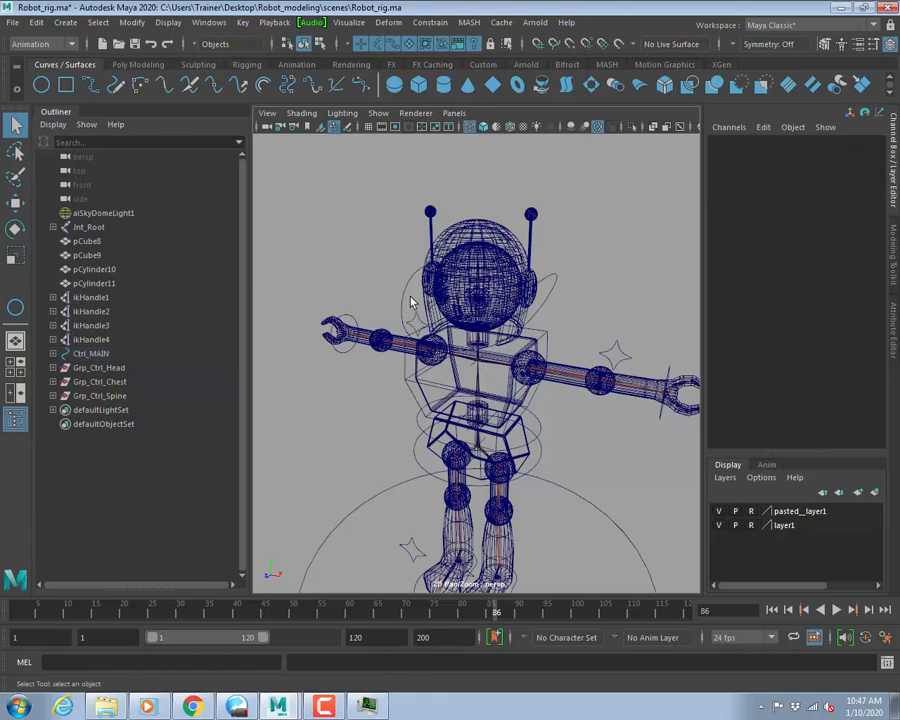
{"action": "left_click", "coordinate": [397, 297]}
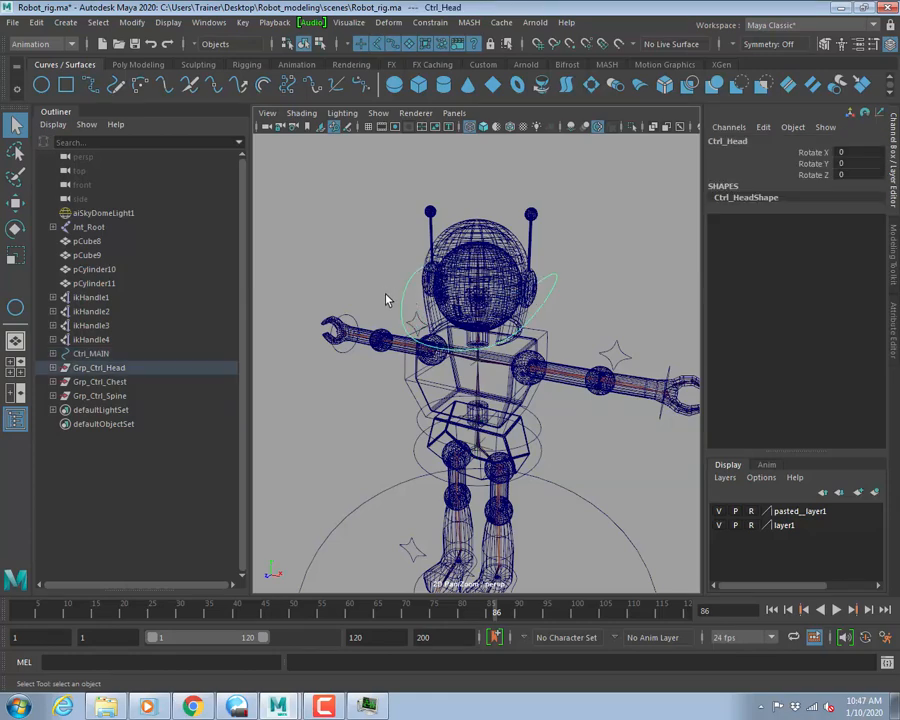
{"action": "left_click", "coordinate": [351, 359]}
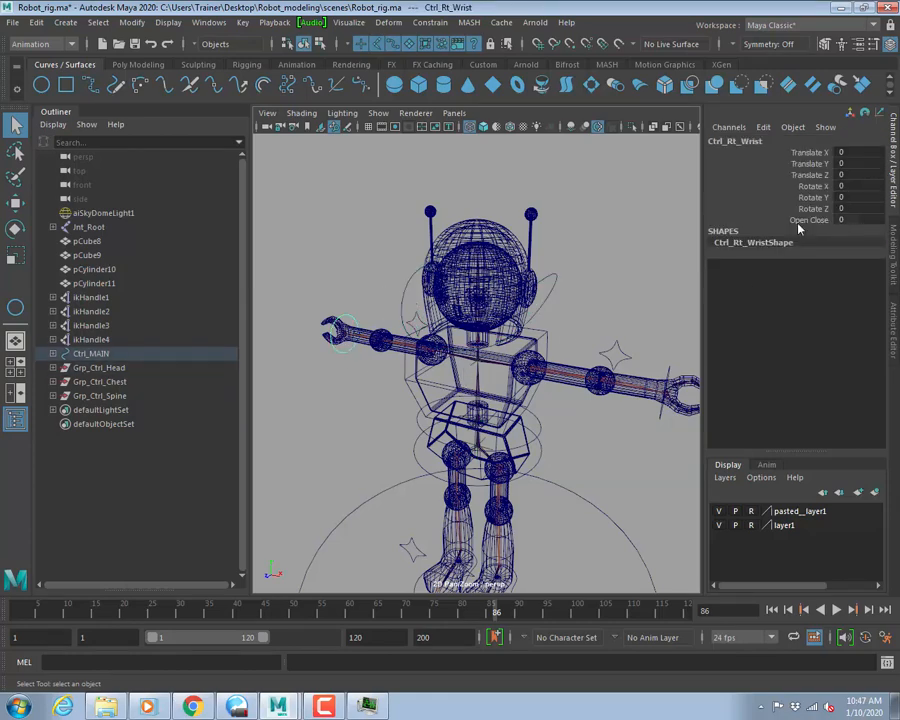
{"action": "middle_click_drag", "start_coordinate": [664, 300], "coordinate": [610, 277], "text": "alt"}
{"action": "left_click", "coordinate": [605, 345]}
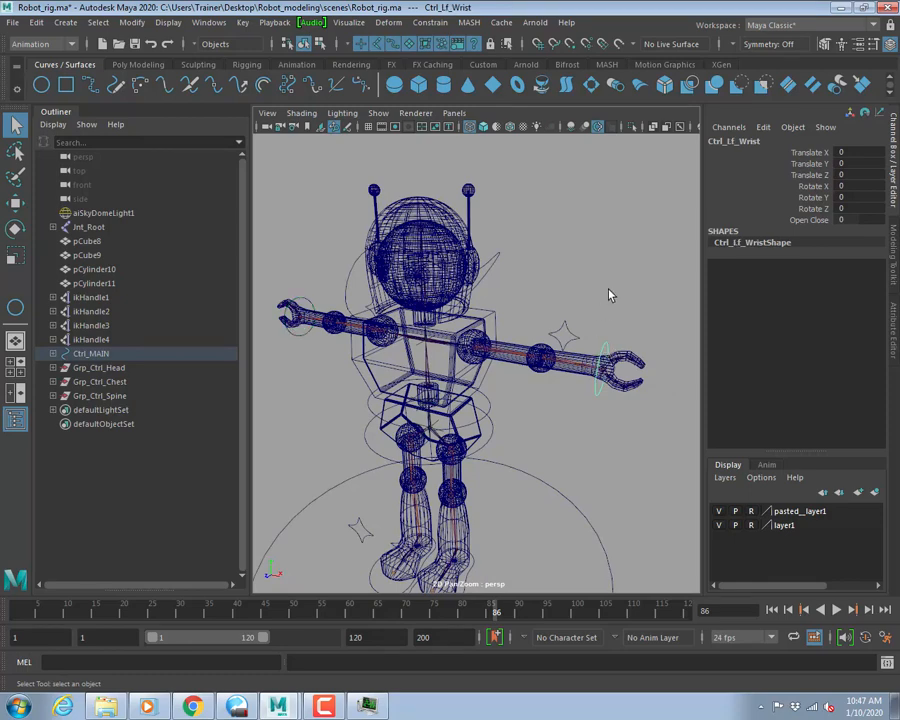
{"action": "left_click", "coordinate": [610, 295]}
Test the whole rig by moving and rotating Ctrl_MAIN, and undo the test transforms.
{"action": "scroll", "coordinate": [599, 527], "scroll_direction": "down", "scroll_amount": 5}
{"action": "left_click", "coordinate": [519, 442]}
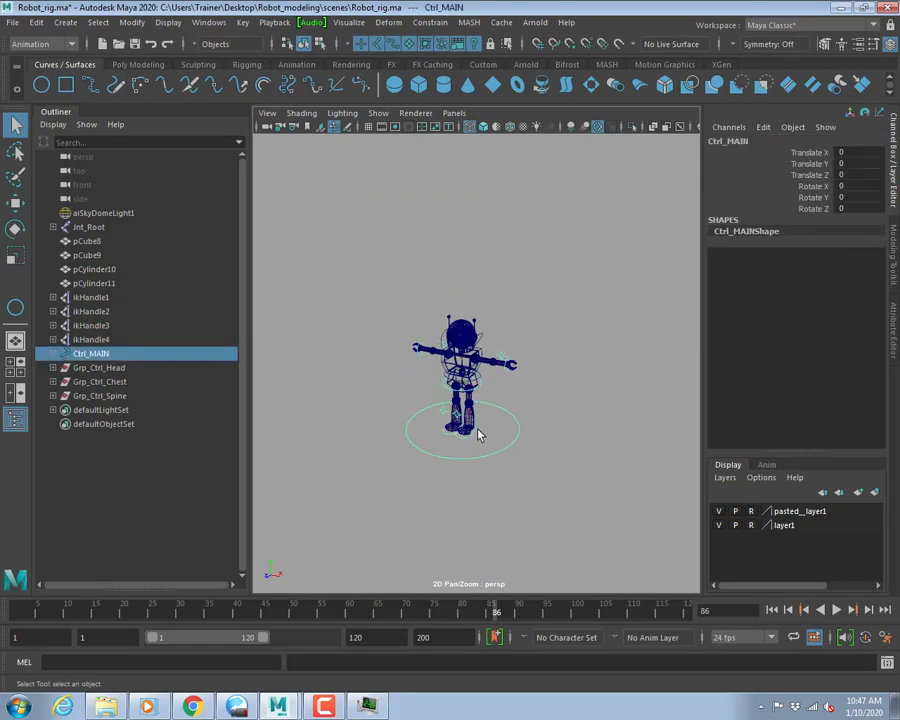
{"action": "key", "text": "w"}
{"action": "left_click_drag", "start_coordinate": [414, 470], "coordinate": [396, 489]}
{"action": "key", "text": "e"}
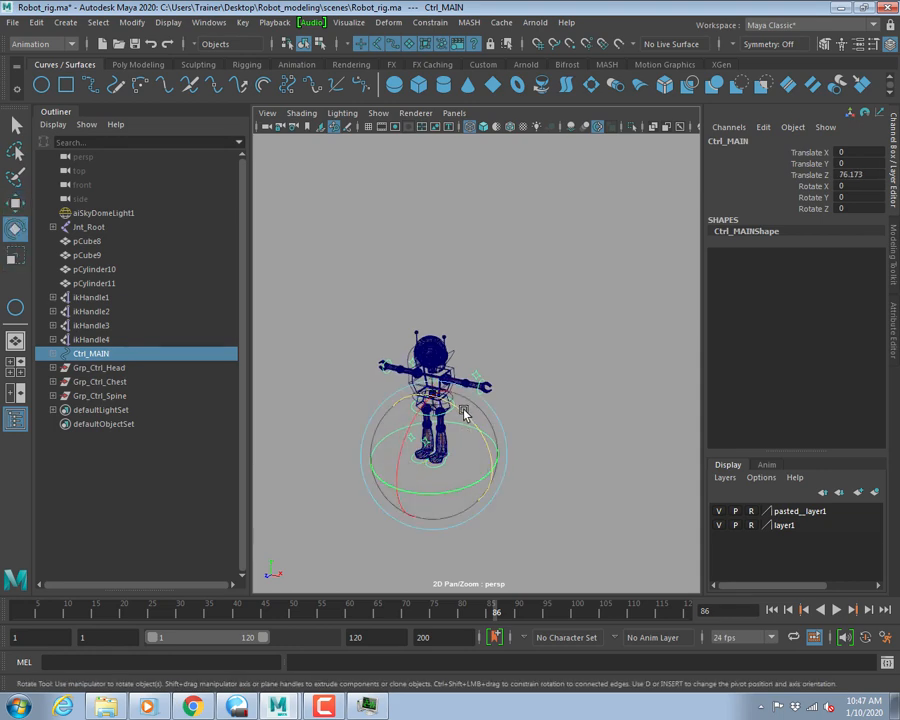
{"action": "mouse_move", "coordinate": [463, 411]}
{"action": "left_mouse_down"}
{"action": "mouse_move", "coordinate": [491, 445]}
{"action": "mouse_move", "coordinate": [458, 419]}
{"action": "left_mouse_up"}
{"action": "key", "text": "ctrl+z"}
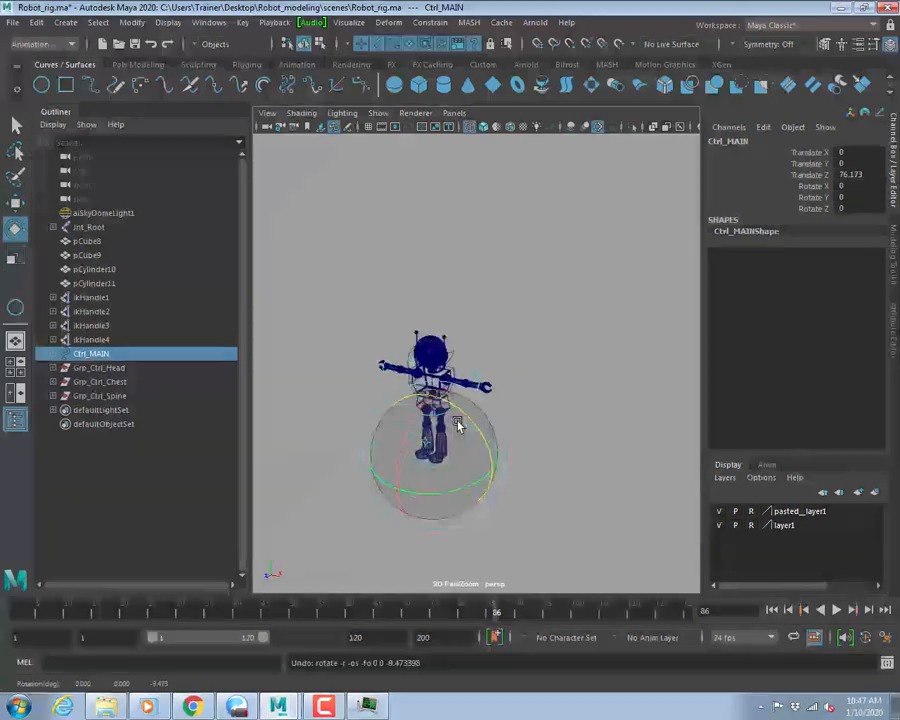
Clear the selection, show the whole robot in shaded display, and save the scene.
{"action": "left_click", "coordinate": [517, 323]}
{"action": "right_click_drag", "start_coordinate": [384, 410], "coordinate": [466, 392], "text": "alt"}
{"action": "left_click_drag", "start_coordinate": [466, 392], "coordinate": [452, 402], "text": "alt"}
{"action": "key", "text": "q"}
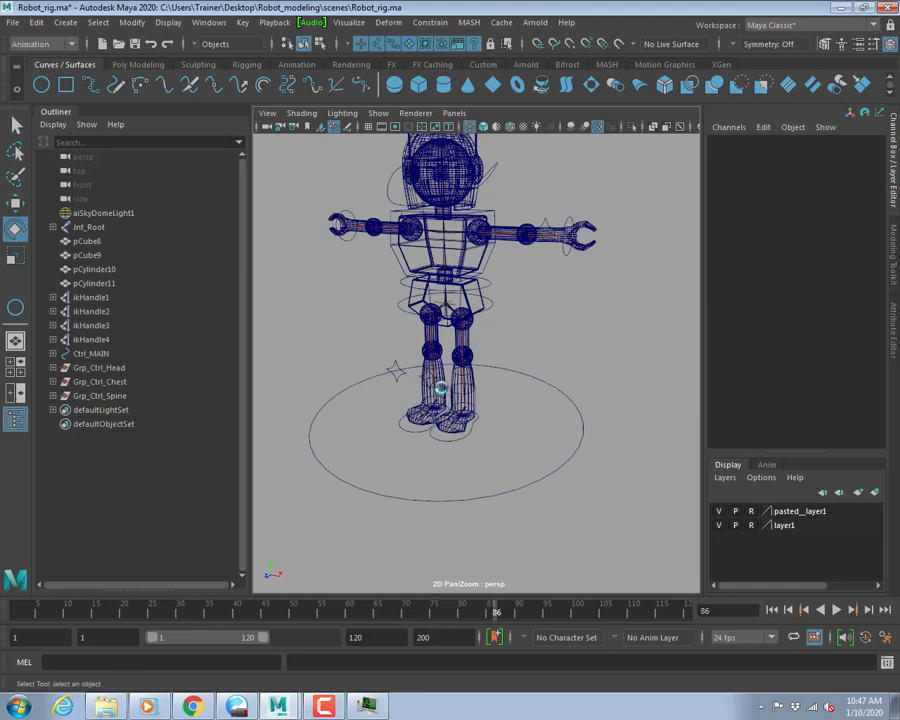
{"action": "key", "text": "e"}
{"action": "left_click_drag", "start_coordinate": [506, 357], "coordinate": [524, 349], "text": "alt"}
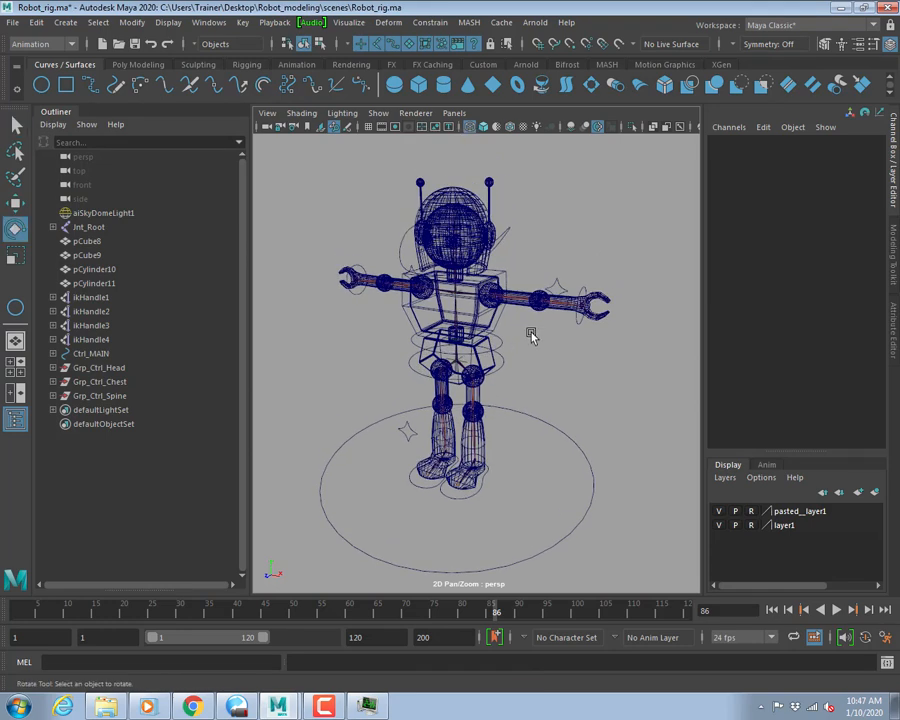
{"action": "key", "text": "5"}
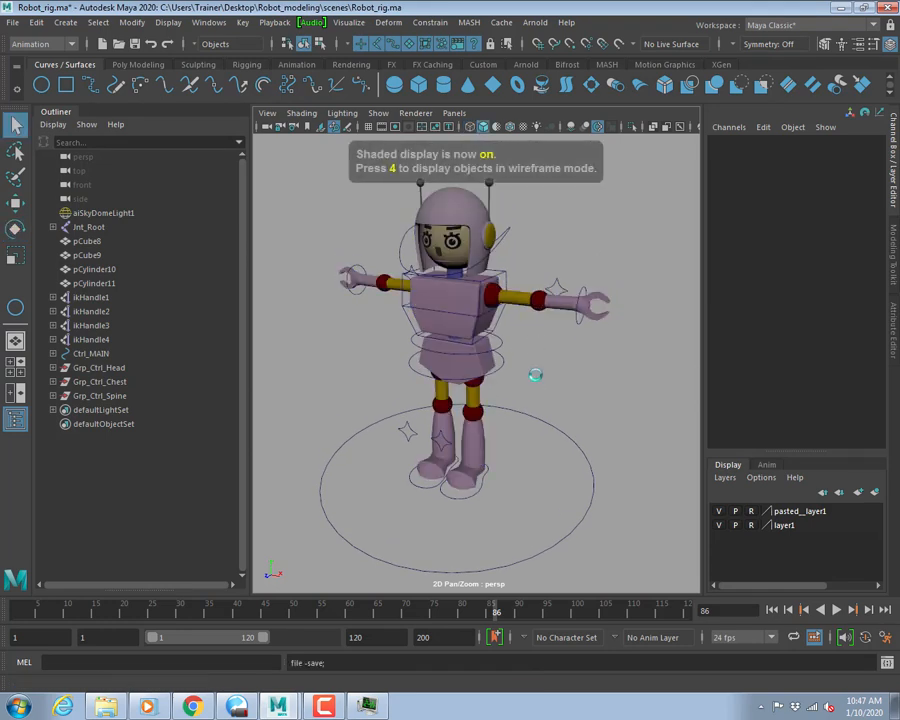
{"action": "key", "text": "ctrl+s"}
Examine the attributes of aiSkyDomeLight1 and clear the selection.
{"action": "left_click", "coordinate": [103, 214]}
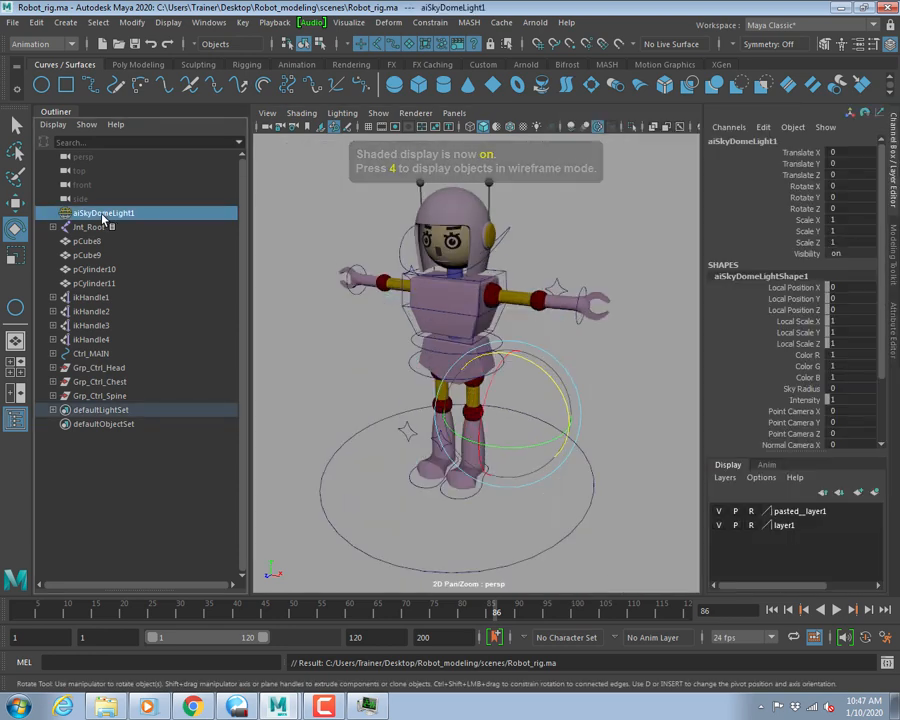
{"action": "key", "text": "ctrl+a"}
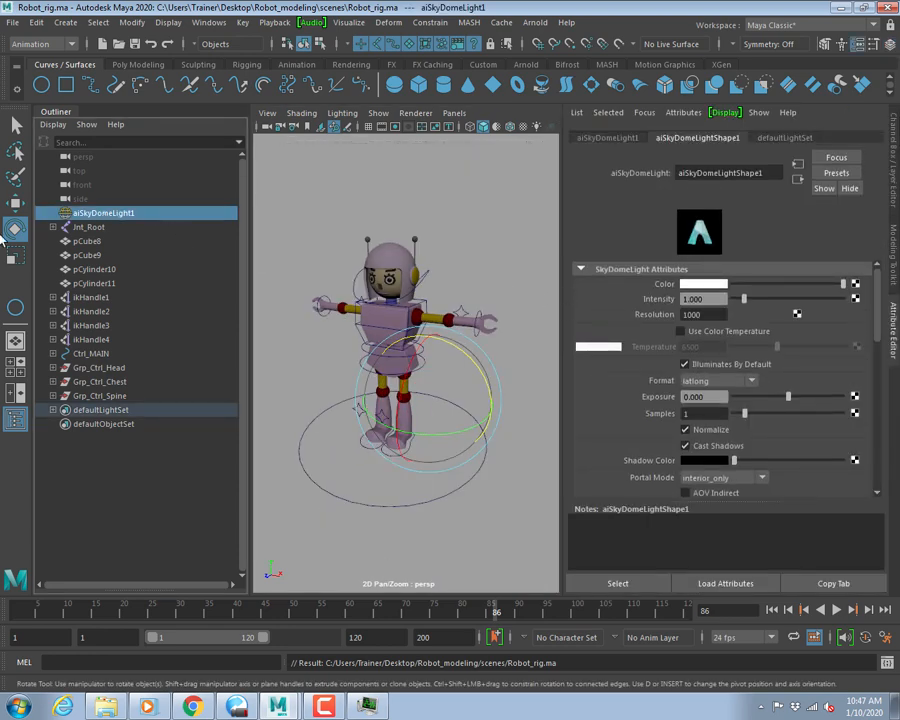
{"action": "left_click", "coordinate": [90, 227]}
{"action": "left_click", "coordinate": [405, 204]}
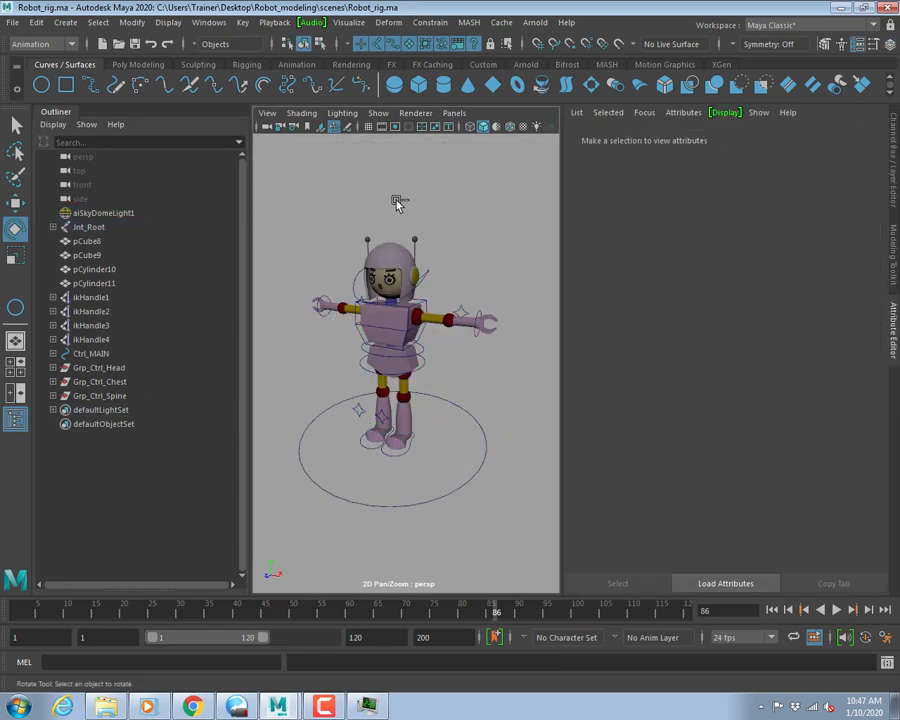
Save the robot rig scene and start a new empty scene.
{"action": "key", "text": "ctrl+s"}
{"action": "key", "text": "ctrl+n"}
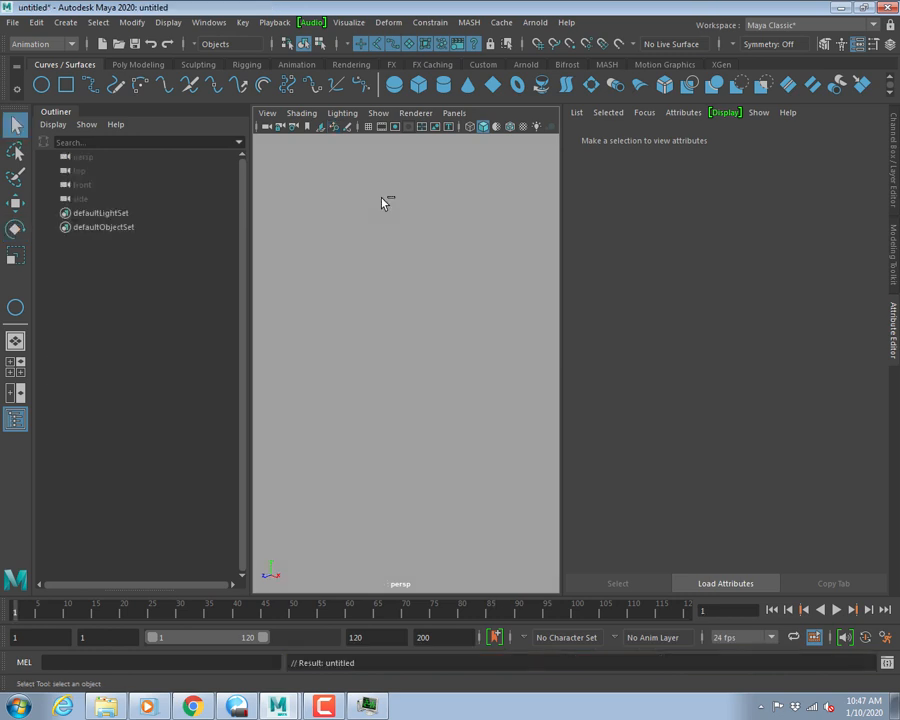
Switch to Windows Explorer and copy Robot_rig.ma from the Robot_modeling scenes folder to Removable Disk (E:).
{"action": "key", "text": "alt+Tab"}
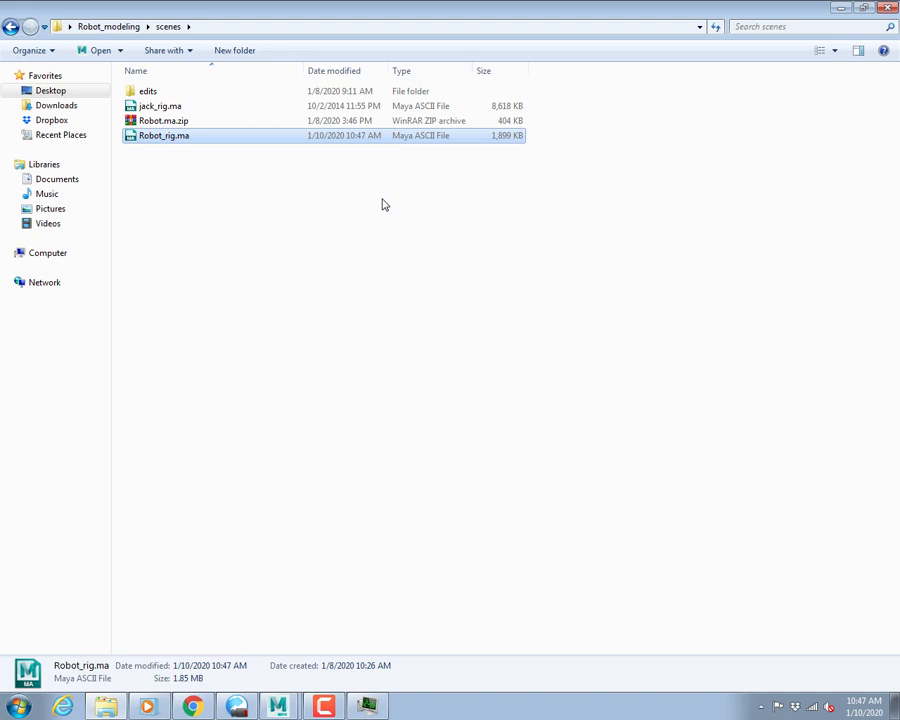
{"action": "left_click", "coordinate": [45, 253]}
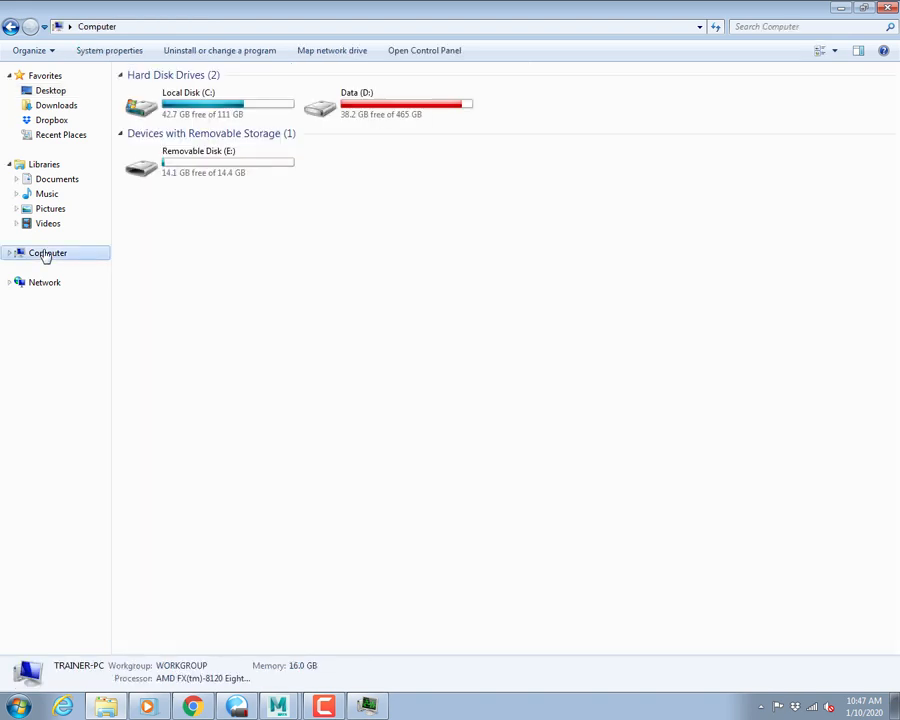
{"action": "left_click", "coordinate": [60, 91]}
{"action": "left_click", "coordinate": [693, 207]}
{"action": "double_click", "coordinate": [693, 207]}
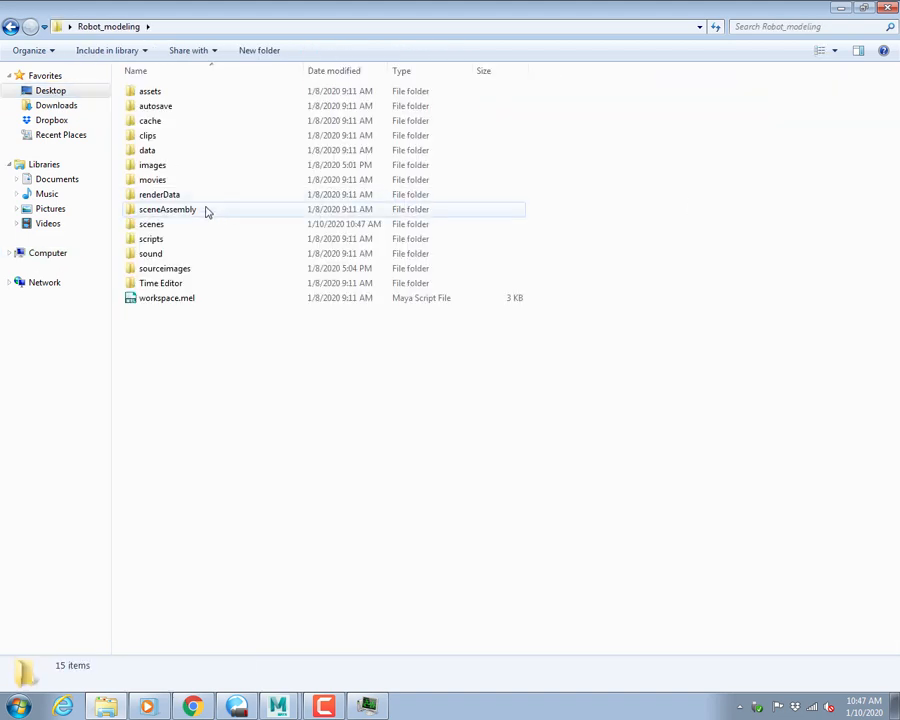
{"action": "double_click", "coordinate": [151, 226]}
{"action": "left_click", "coordinate": [158, 137]}
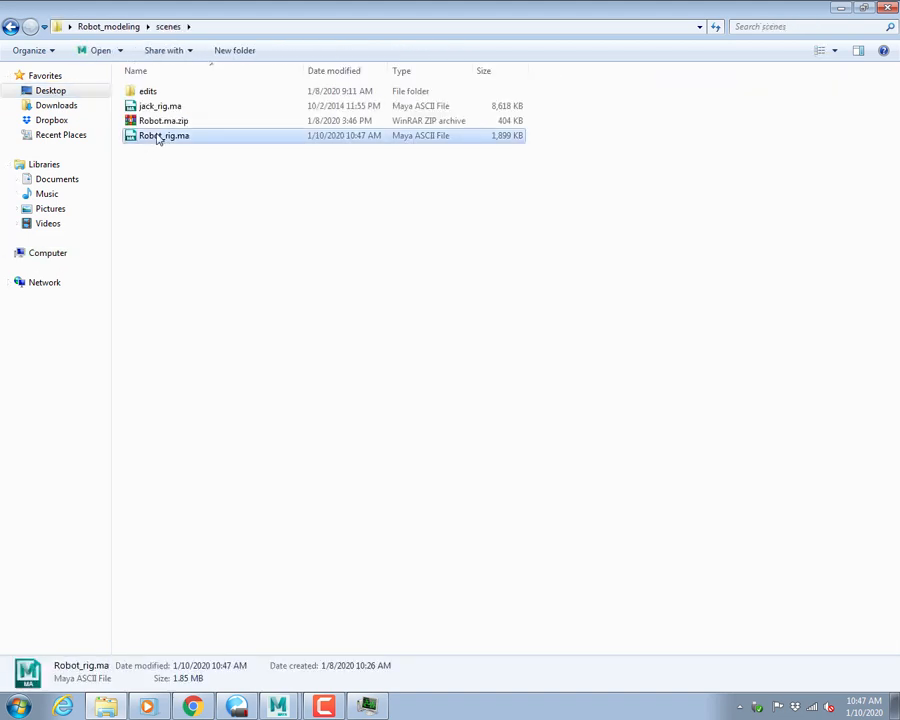
{"action": "left_click", "coordinate": [47, 253]}
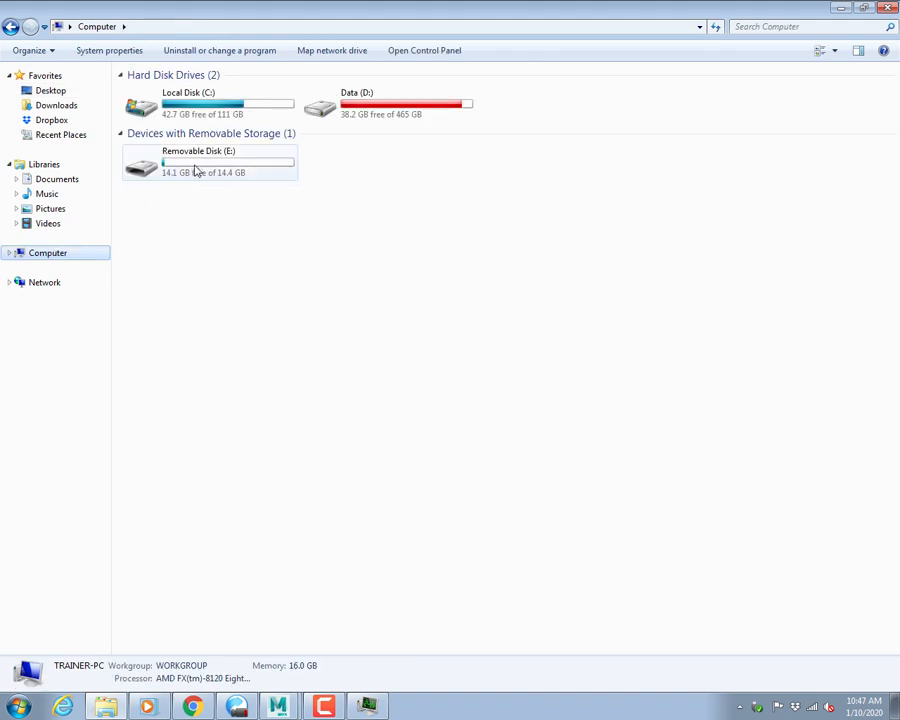
{"action": "double_click", "coordinate": [196, 168]}
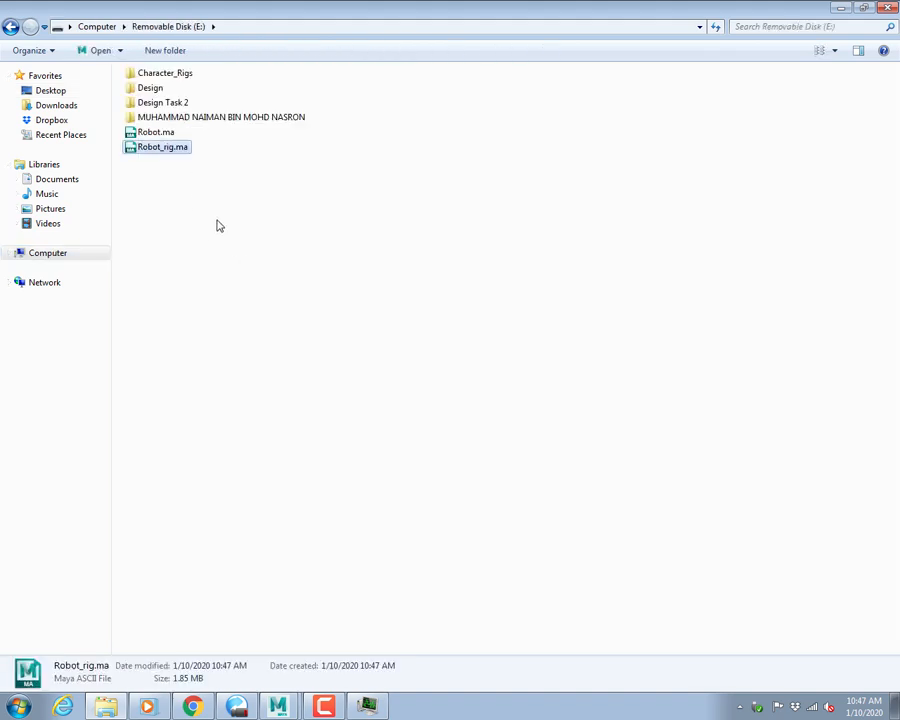
Delete Robot.ma from Removable Disk (E:).
{"action": "left_click", "coordinate": [212, 224]}
{"action": "key", "text": "Up"}
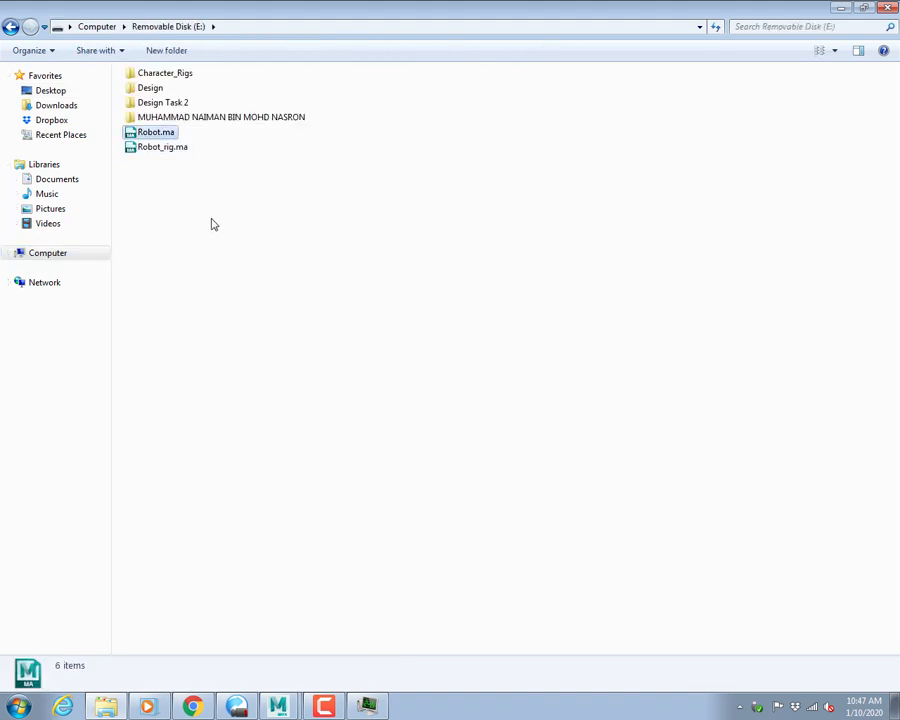
{"action": "key", "text": "Delete"}
{"action": "key", "text": "Return"}
Open Computer in a new Explorer window and eject Removable Disk (E:).
{"action": "key", "text": "alt+Tab"}
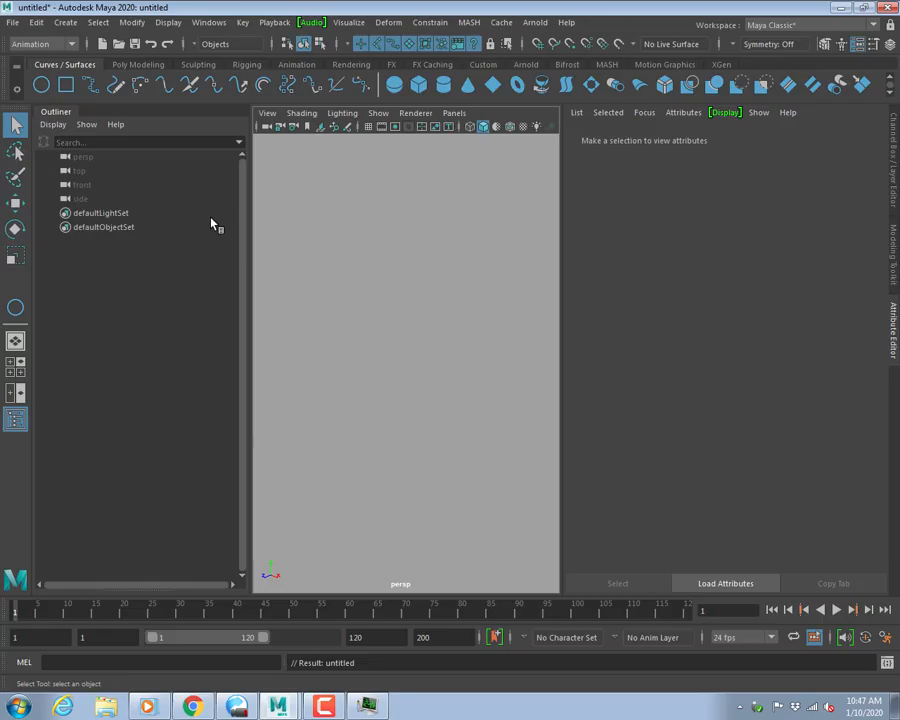
{"action": "key", "text": "super+e"}
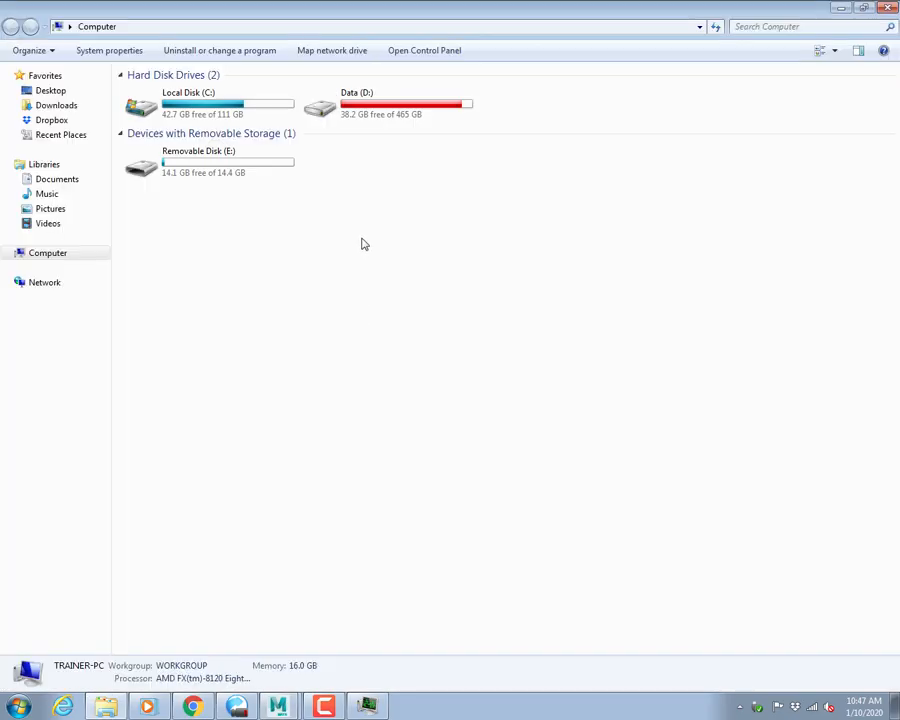
{"action": "right_click", "coordinate": [182, 152]}
{"action": "left_click", "coordinate": [216, 327]}
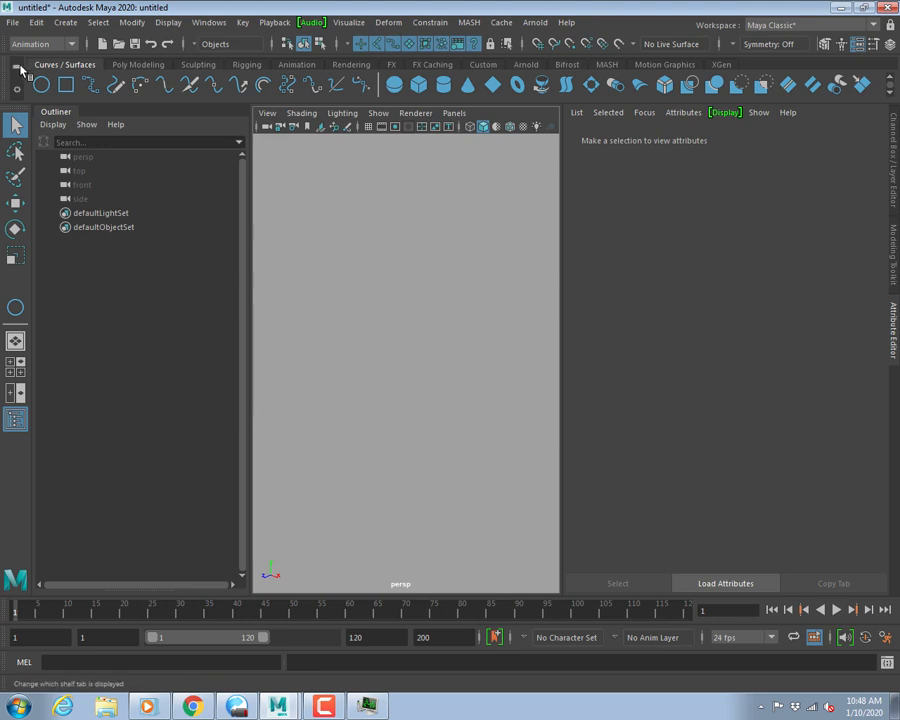
Start a new empty scene without saving the changes to the current untitled one.
{"action": "left_click", "coordinate": [14, 23]}
{"action": "left_click", "coordinate": [44, 51]}
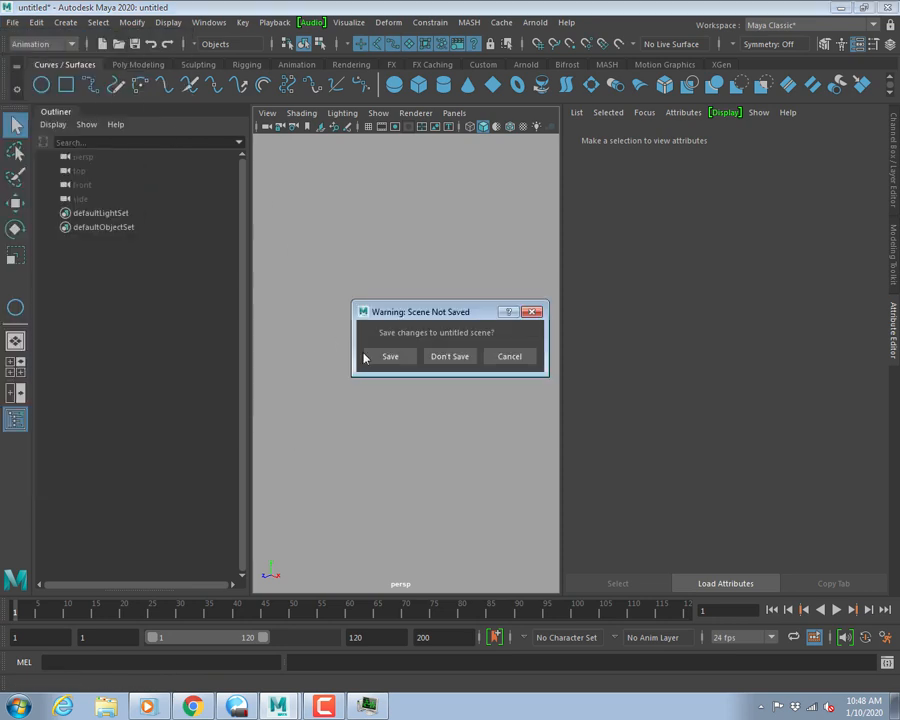
{"action": "left_click", "coordinate": [456, 357]}
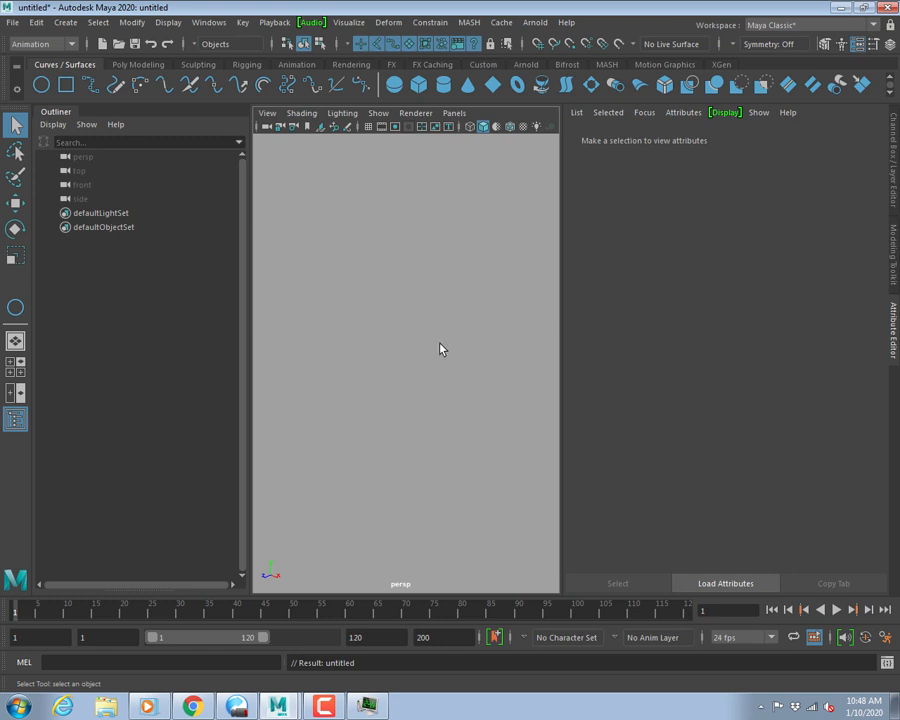
Show the grid in the perspective view, and switch to the four-view layout with the Attribute Editor collapsed.
{"action": "left_click", "coordinate": [369, 127]}
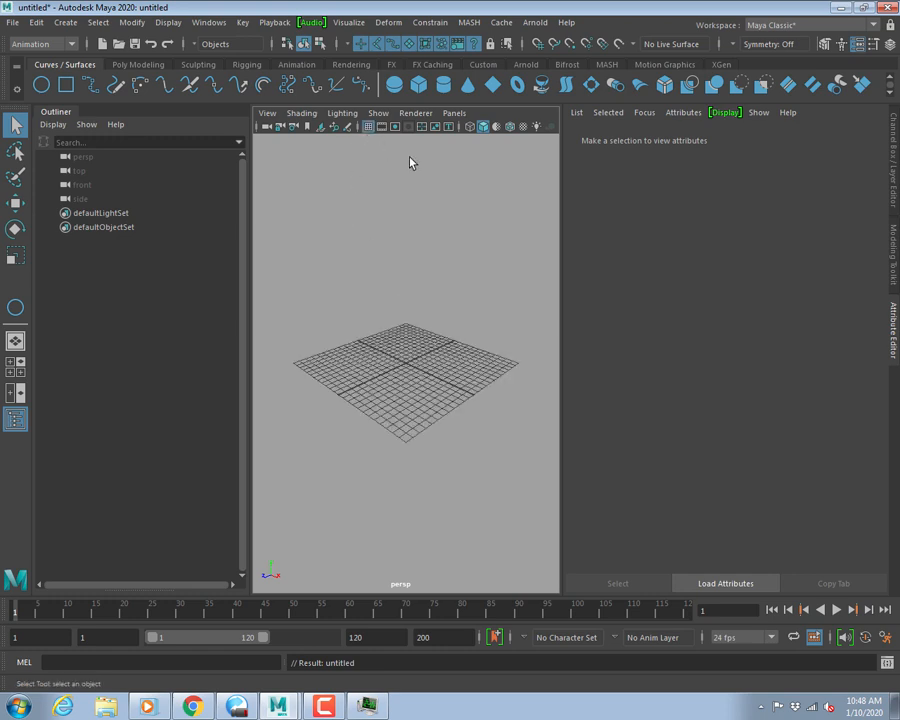
{"action": "left_click", "coordinate": [894, 318]}
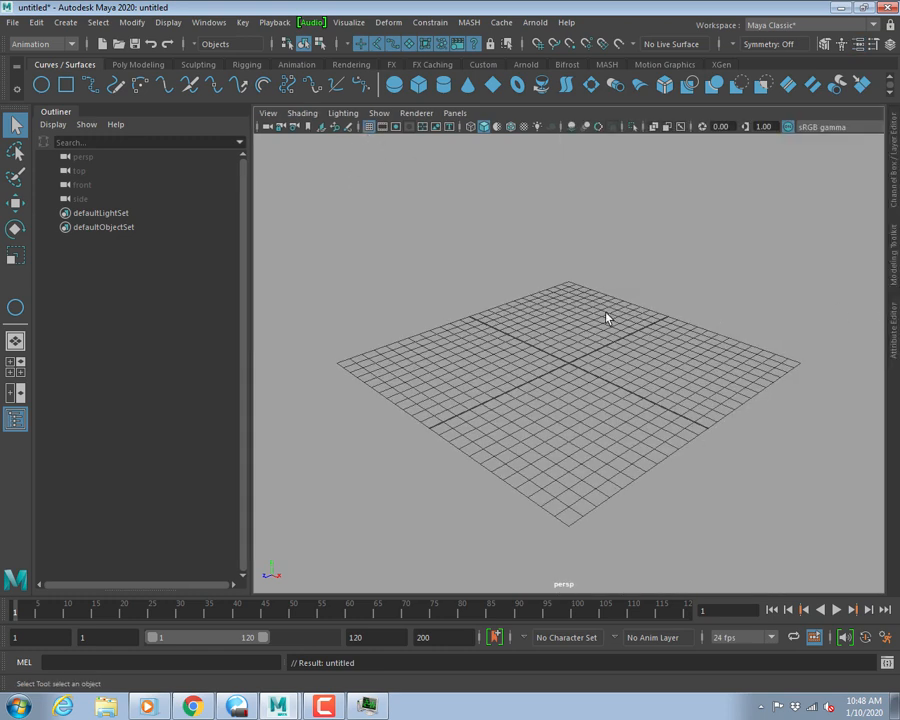
{"action": "left_click", "coordinate": [15, 366]}
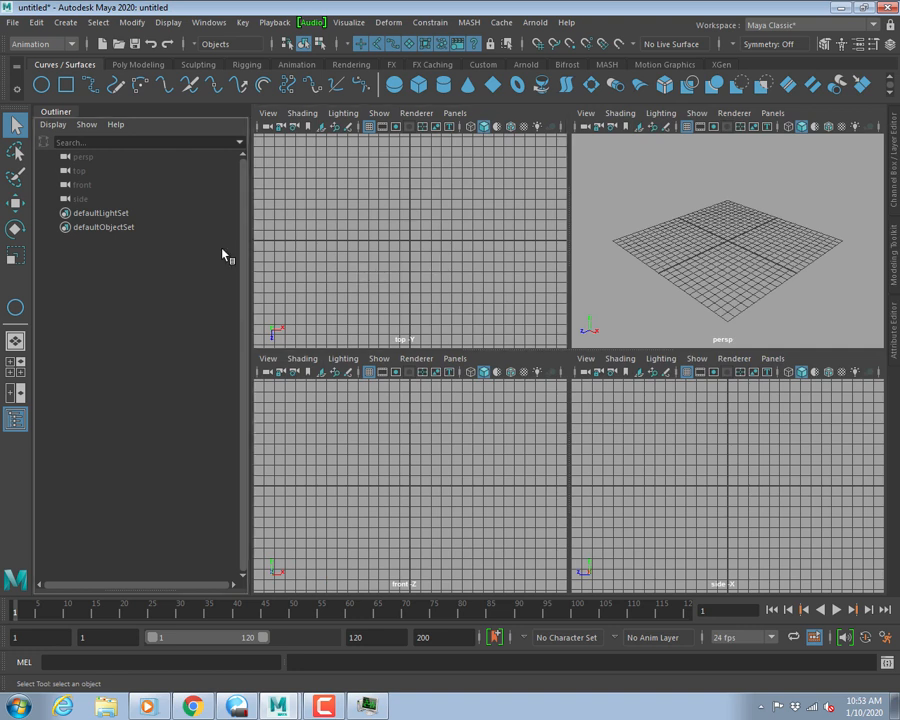
Bring Robot_rig.ma from the Robot_modeling scenes folder into the scene as a reference and frame the robot in the perspective view.
{"action": "left_click", "coordinate": [11, 22]}
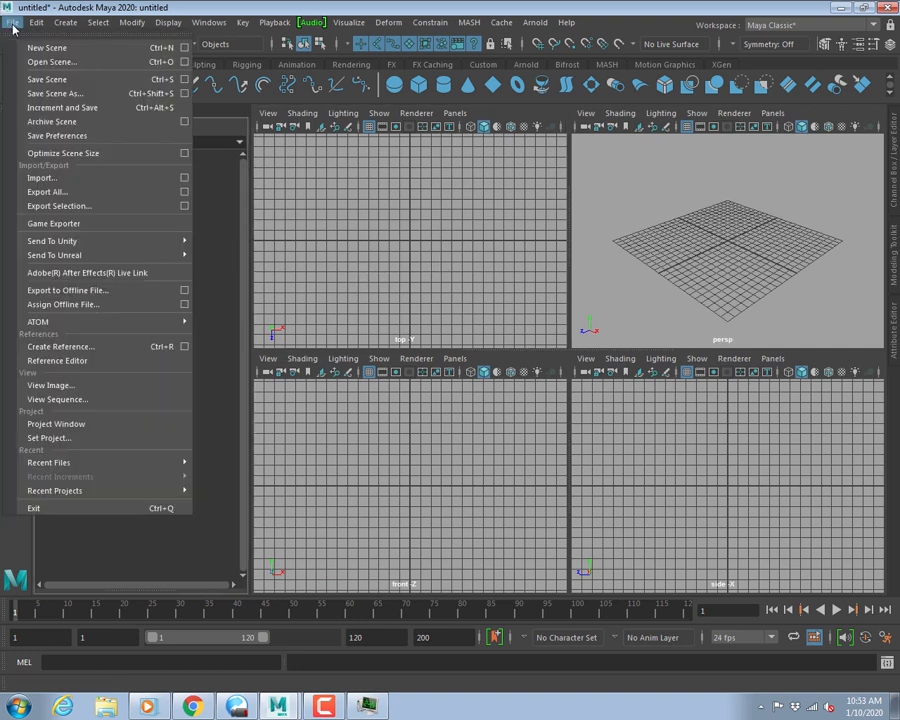
{"action": "left_click", "coordinate": [59, 349]}
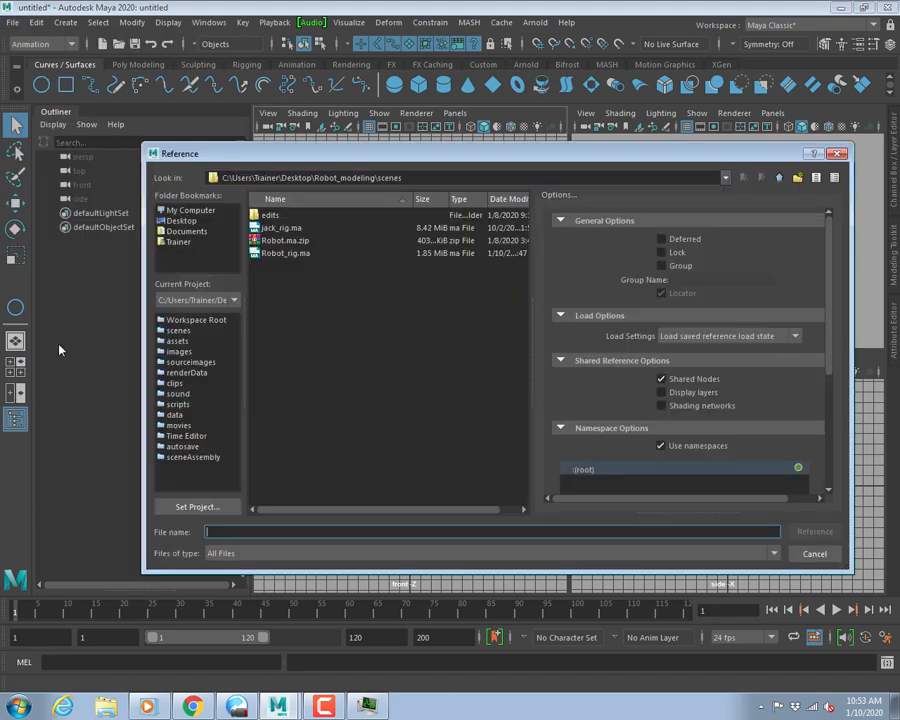
{"action": "left_click", "coordinate": [286, 255]}
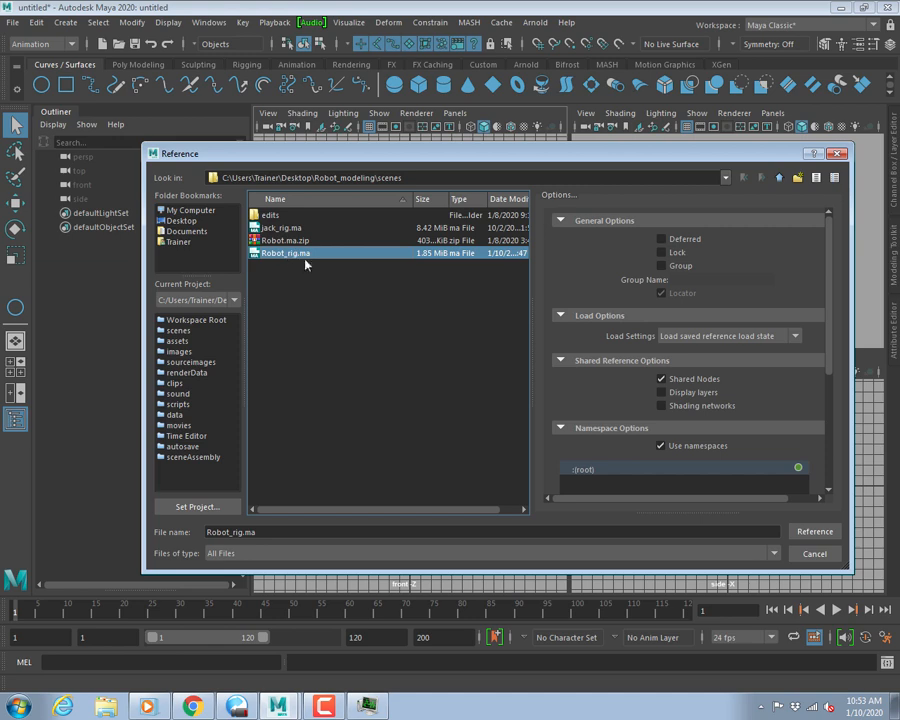
{"action": "left_click", "coordinate": [817, 538]}
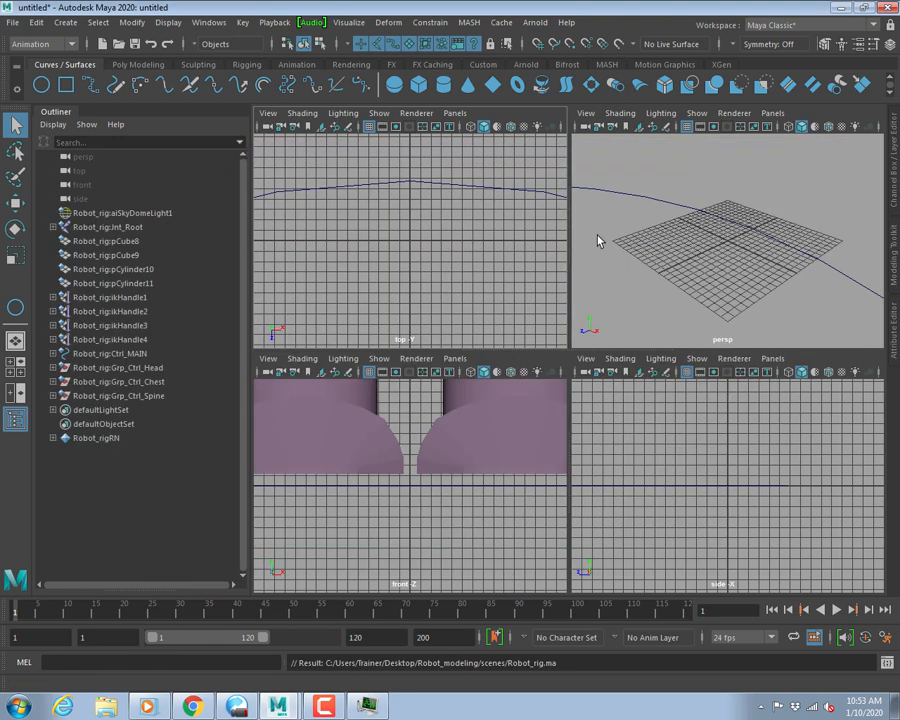
{"action": "scroll", "coordinate": [676, 260], "scroll_direction": "down", "scroll_amount": 10}
{"action": "scroll", "coordinate": [676, 255], "scroll_direction": "up", "scroll_amount": 3}
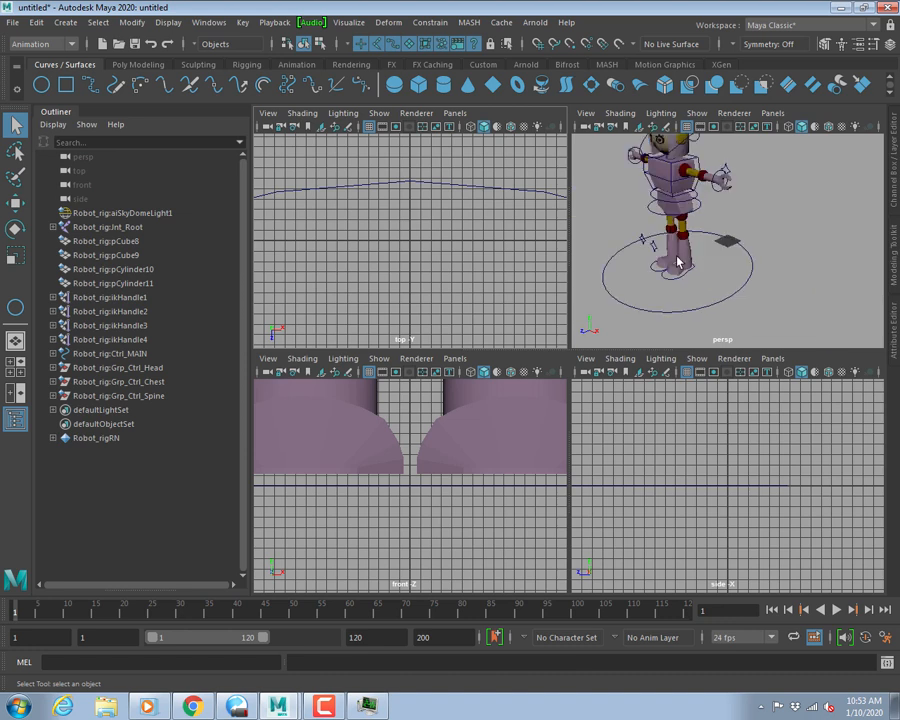
{"action": "scroll", "coordinate": [676, 254], "scroll_direction": "down", "scroll_amount": 3}
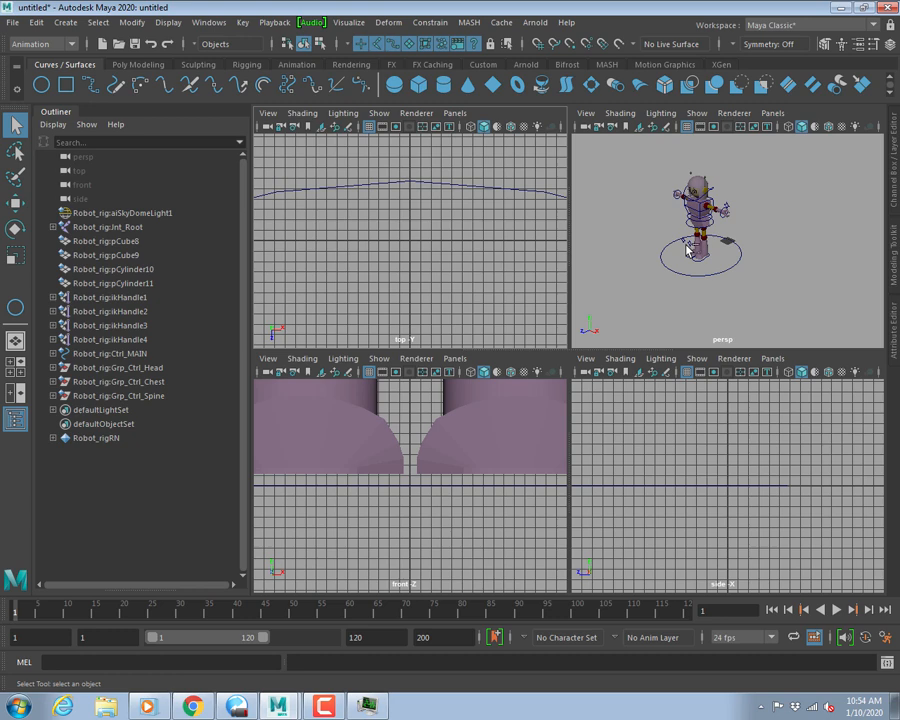
Save the scene containing the referenced rig as Robot_animation, in Maya ASCII format, in the Robot_modeling scenes folder.
{"action": "key", "text": "ctrl+s"}
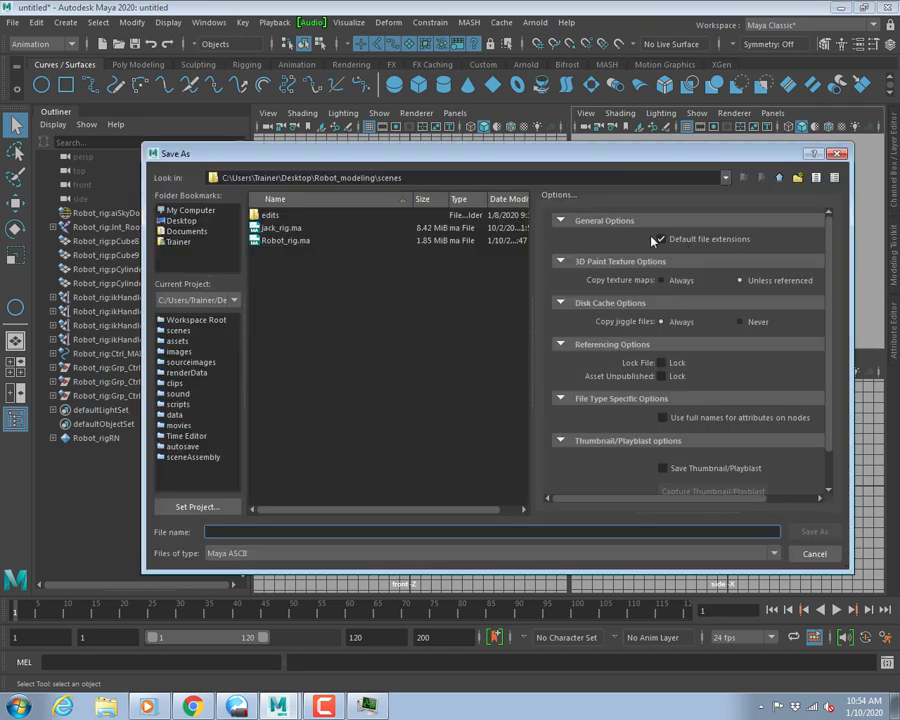
{"action": "type", "text": "Ron"}
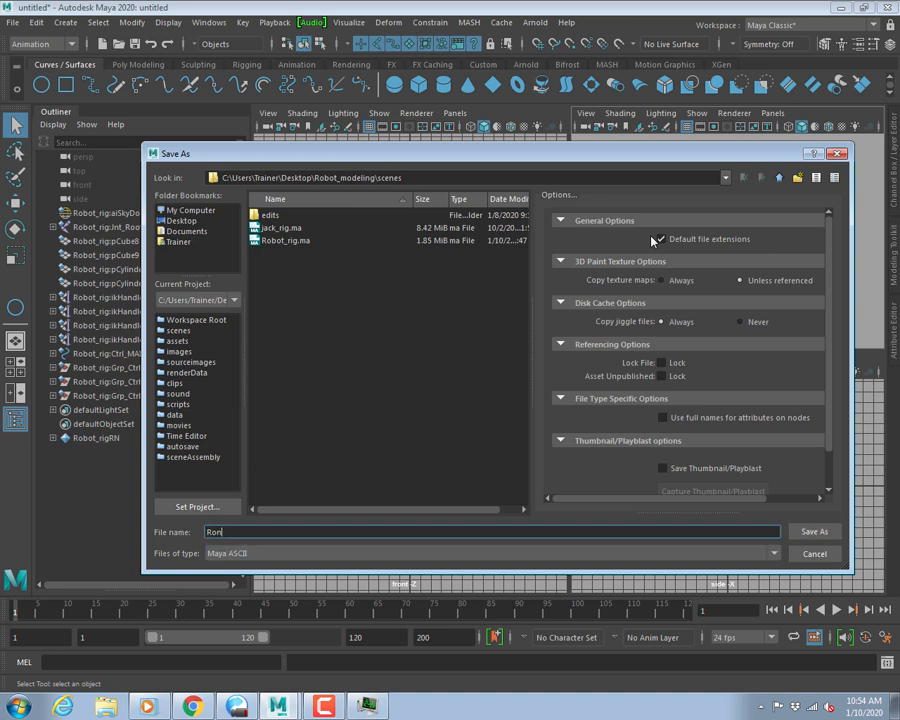
{"action": "key", "text": "BackSpace"}
{"action": "type", "text": "bot_"}
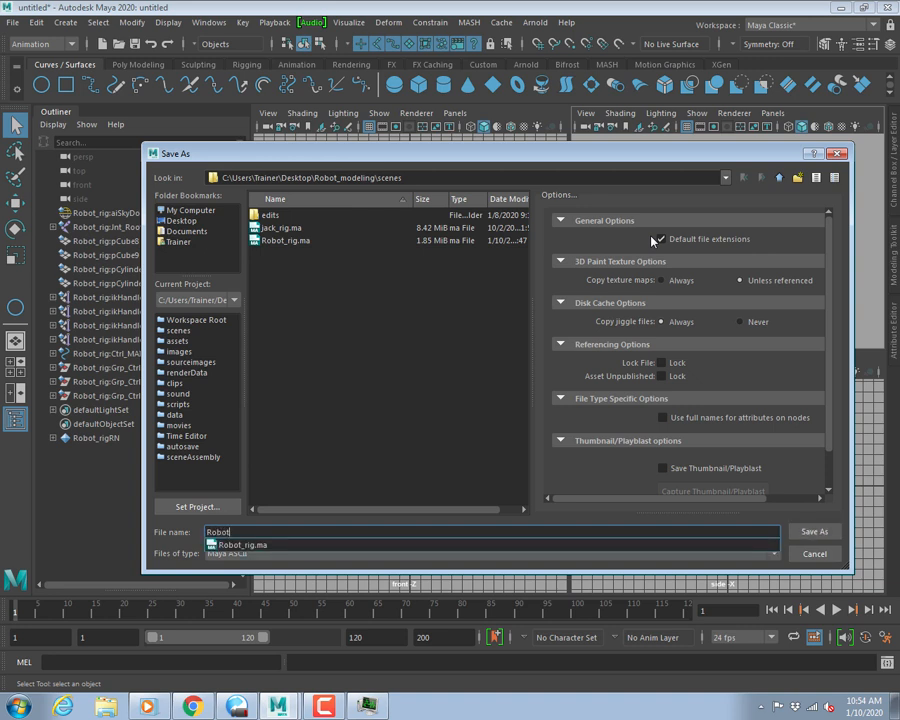
{"action": "type", "text": "animation"}
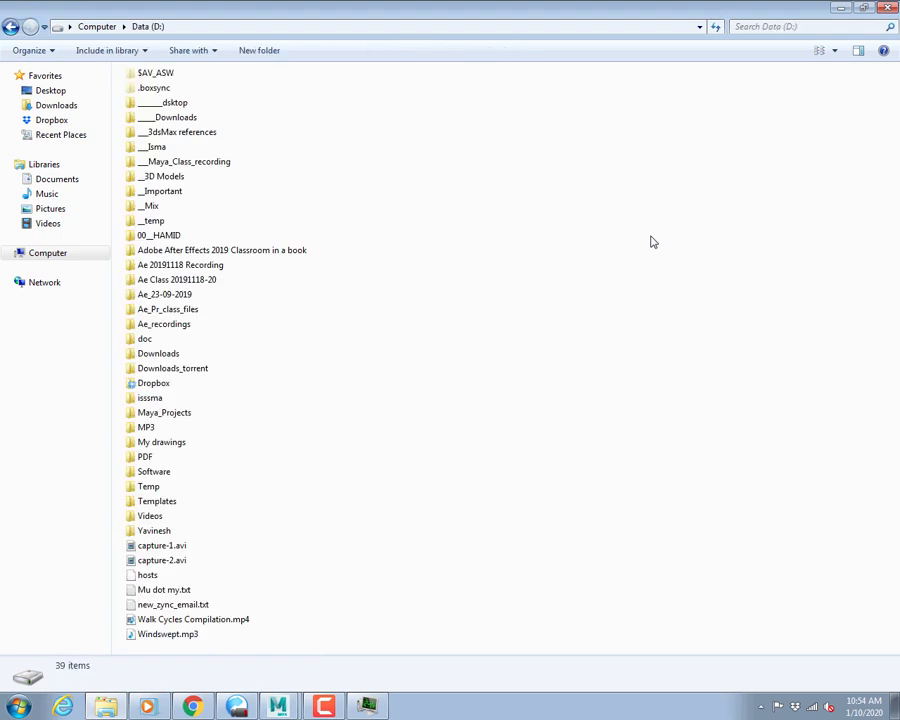
Switch to Windows Explorer and open the Maya_projects folder inside Dropbox on Data (D:).
{"action": "key", "text": "d"}
{"action": "key", "text": "d"}
{"action": "key", "text": "d"}
{"action": "key", "text": "d"}
{"action": "key", "text": "Return"}
{"action": "key", "text": "m"}
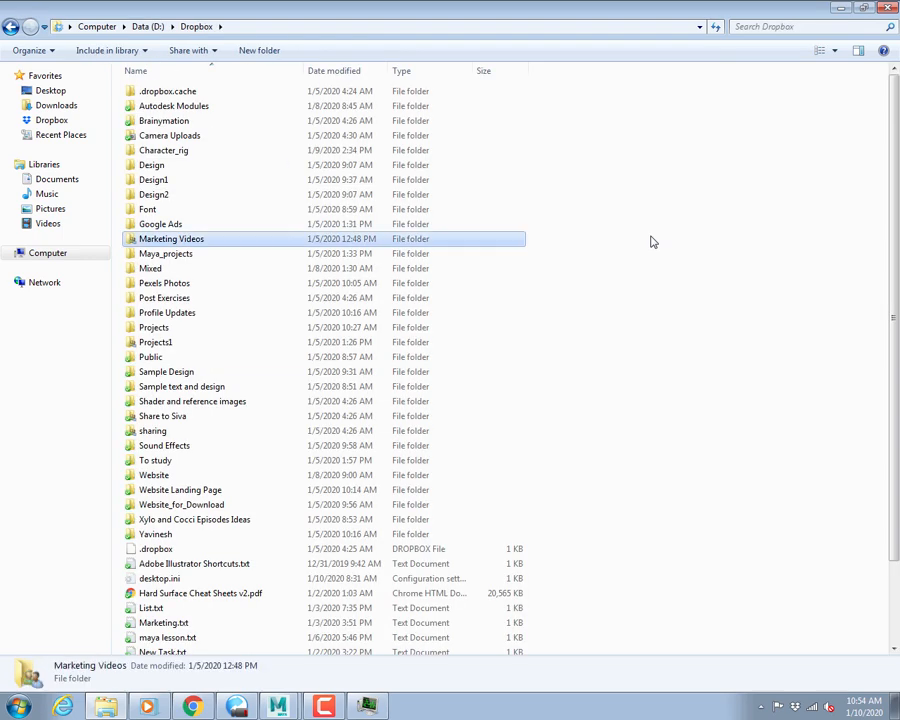
{"action": "key", "text": "m"}
{"action": "key", "text": "Return"}
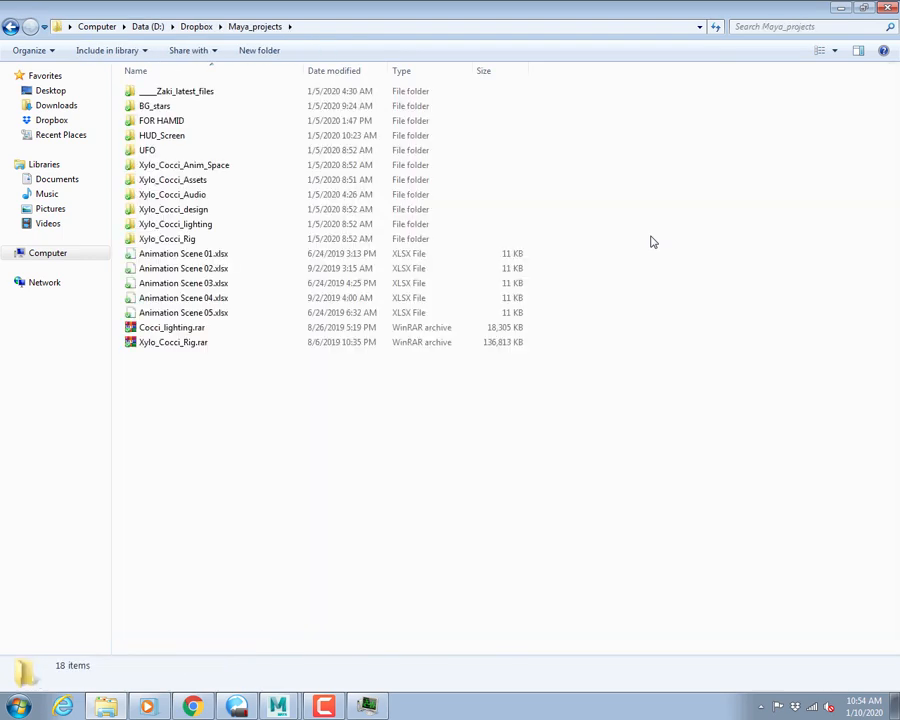
Open the scenes folder of the Xylo_Cocci_Anim_Space project.
{"action": "key", "text": "Down"}
{"action": "key", "text": "Down"}
{"action": "key", "text": "Down"}
{"action": "key", "text": "Down"}
{"action": "key", "text": "Down"}
{"action": "key", "text": "Down"}
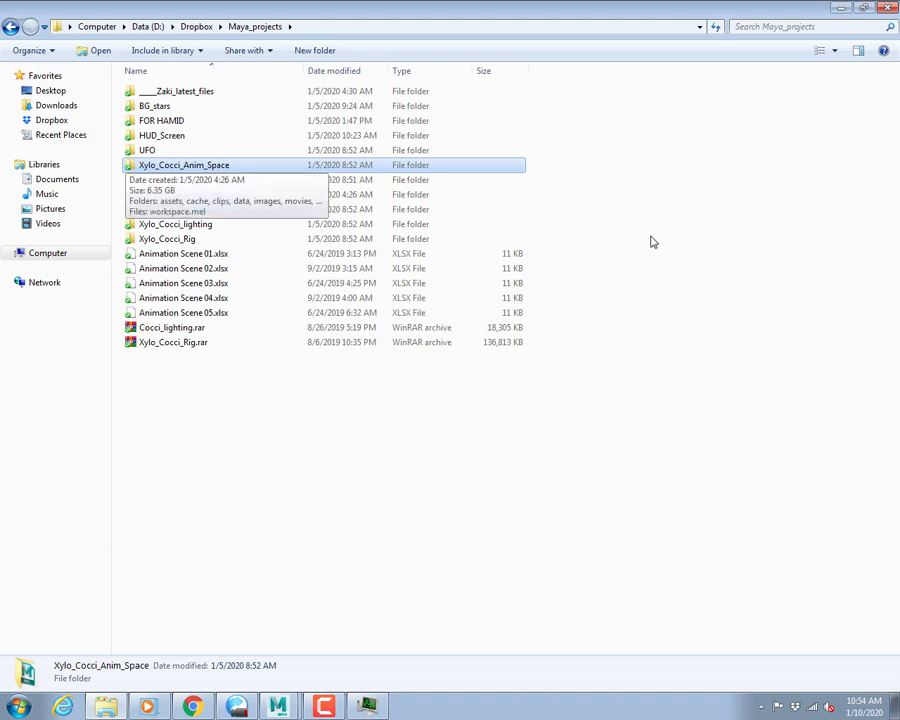
{"action": "key", "text": "Down"}
{"action": "key", "text": "Up"}
{"action": "key", "text": "Return"}
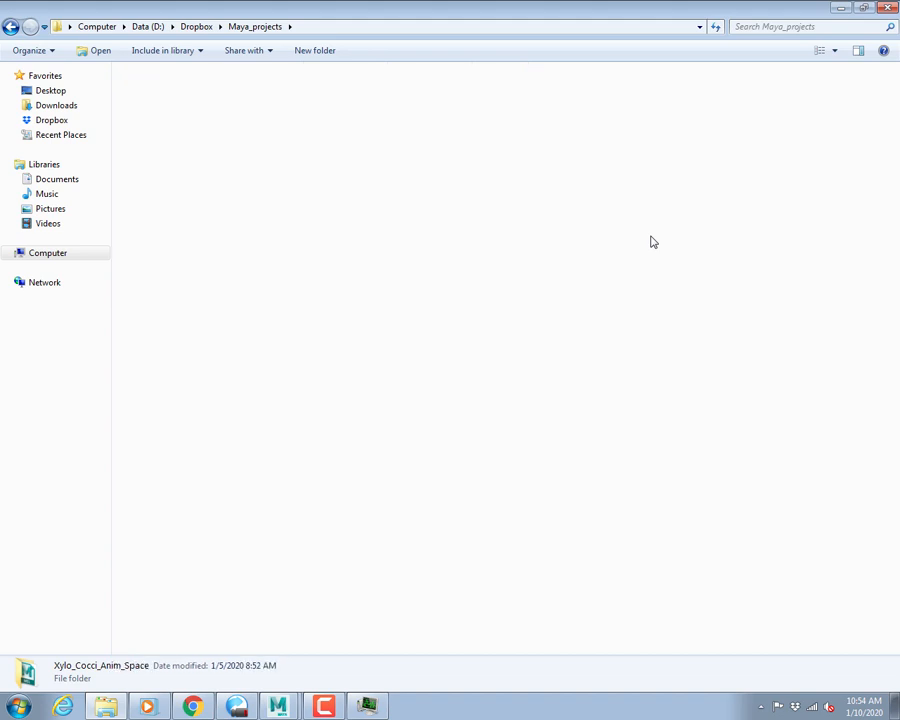
{"action": "key", "text": "Down"}
{"action": "key", "text": "Down"}
{"action": "key", "text": "Down"}
{"action": "key", "text": "Down"}
{"action": "key", "text": "Down"}
{"action": "key", "text": "Down"}
{"action": "key", "text": "Down"}
{"action": "key", "text": "Down"}
{"action": "key", "text": "Down"}
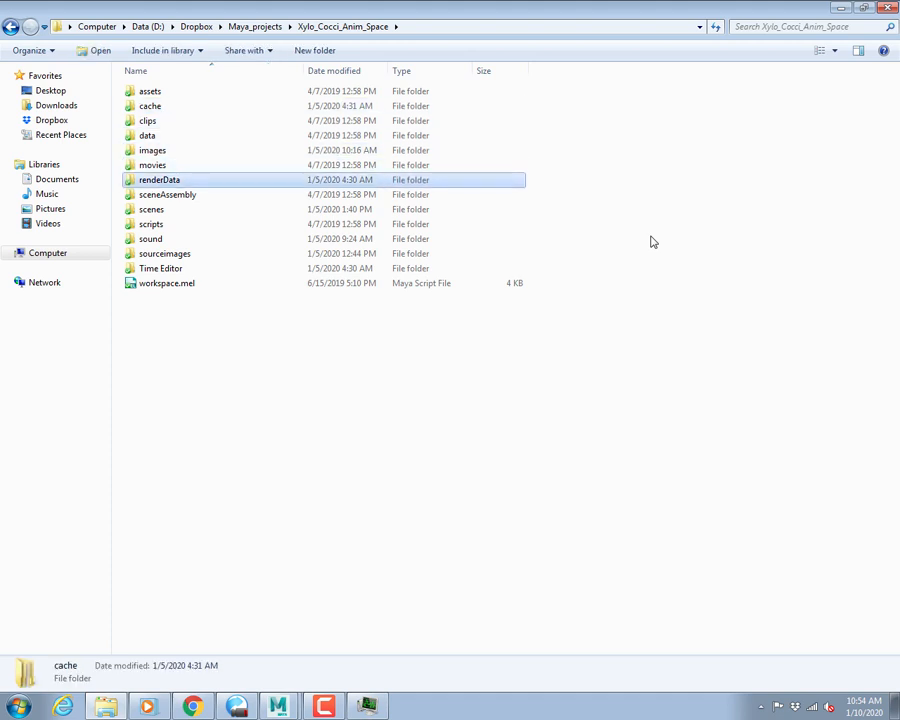
{"action": "key", "text": "Return"}
Examine how the project's scenes folder is divided into Background, Props, Rig and numbered scene folders.
{"action": "key", "text": "Down"}
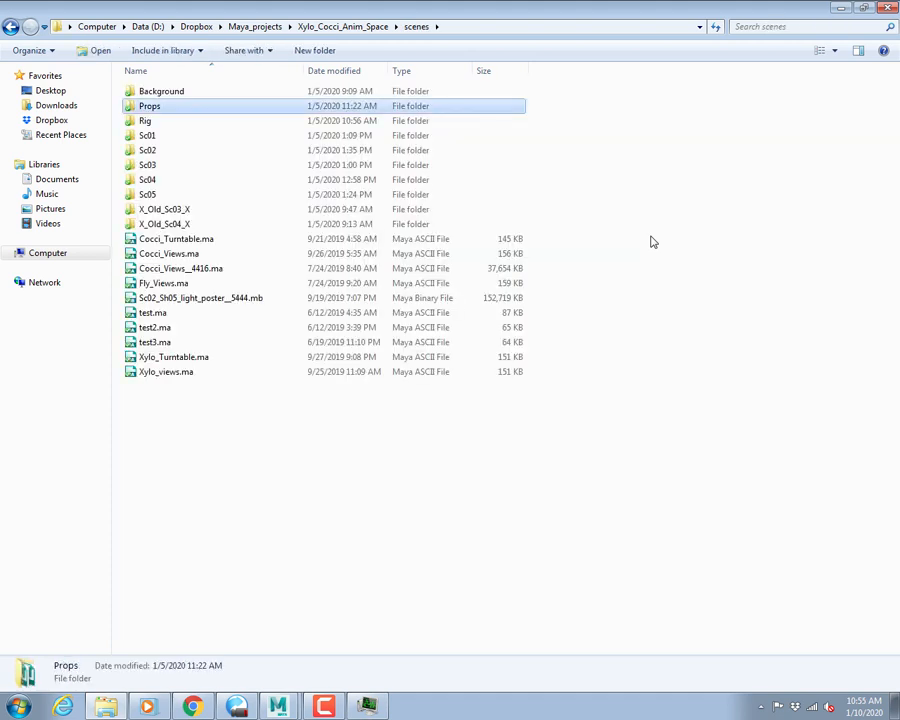
{"action": "key", "text": "Up"}
{"action": "key", "text": "Down"}
{"action": "key", "text": "Down"}
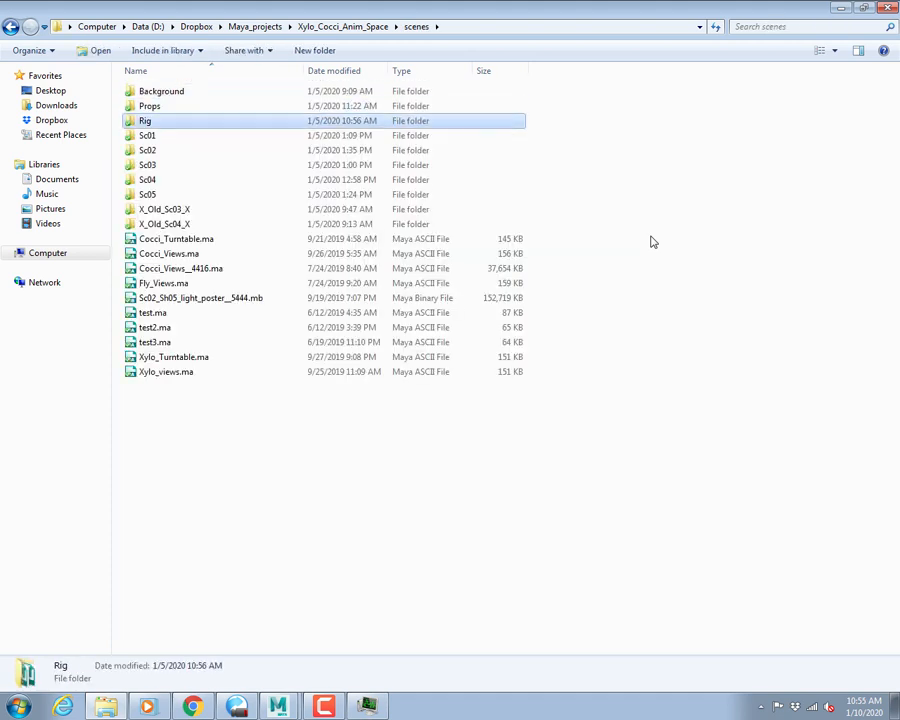
{"action": "key", "text": "Down"}
{"action": "key", "text": "Down"}
{"action": "key", "text": "Down"}
{"action": "key", "text": "Down"}
{"action": "key", "text": "Down"}
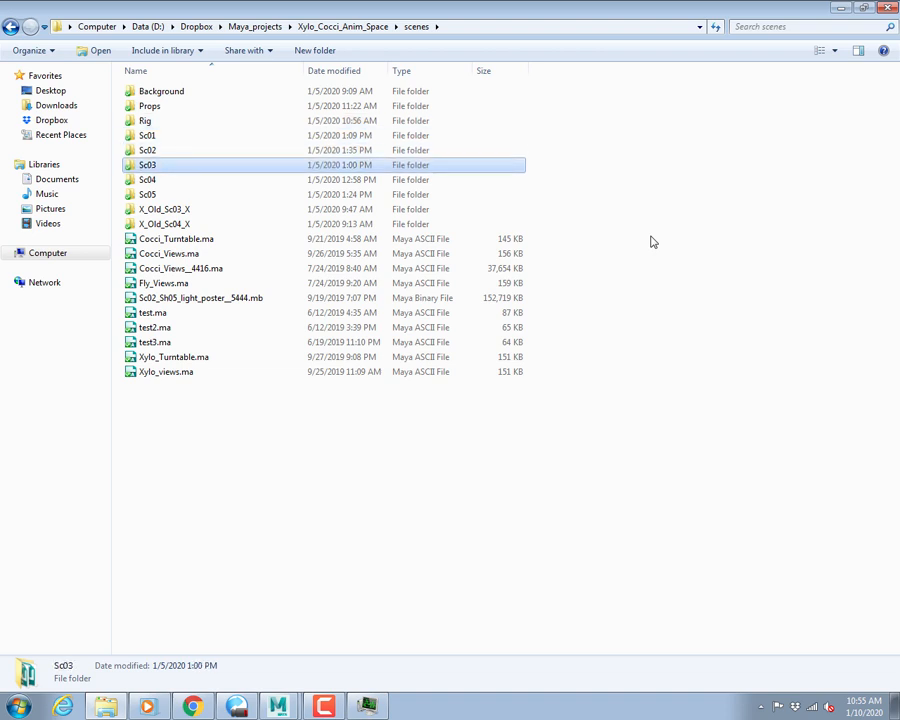
{"action": "key", "text": "Down"}
{"action": "key", "text": "Down"}
{"action": "key", "text": "Up"}
{"action": "key", "text": "Up"}
{"action": "key", "text": "Up"}
{"action": "key", "text": "Up"}
{"action": "key", "text": "Up"}
{"action": "key", "text": "Up"}
{"action": "key", "text": "Up"}
{"action": "key", "text": "Up"}
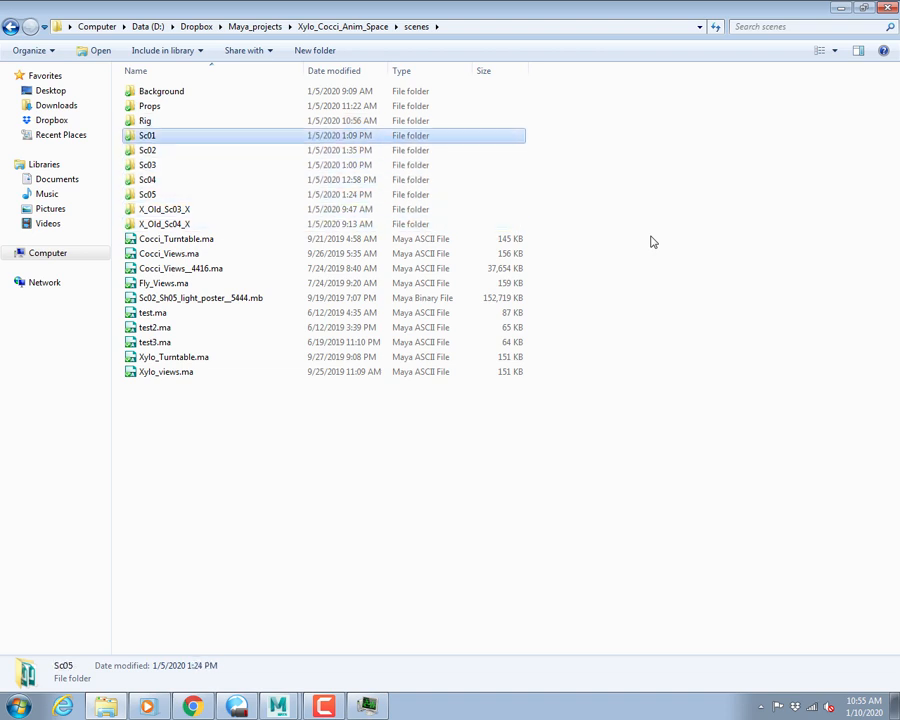
{"action": "key", "text": "Up"}
Open the Background folder and look through its space background scene files.
{"action": "key", "text": "Return"}
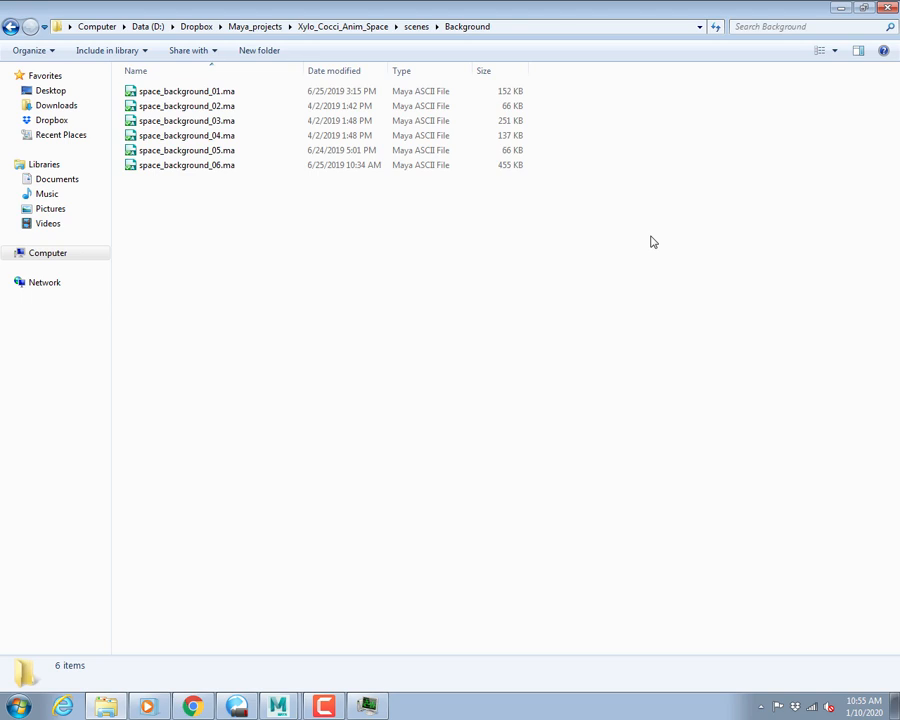
{"action": "key", "text": "Down"}
{"action": "key", "text": "Down"}
{"action": "key", "text": "Down"}
{"action": "key", "text": "Down"}
{"action": "key", "text": "Down"}
{"action": "key", "text": "Up"}
{"action": "key", "text": "Up"}
{"action": "key", "text": "Up"}
{"action": "key", "text": "Up"}
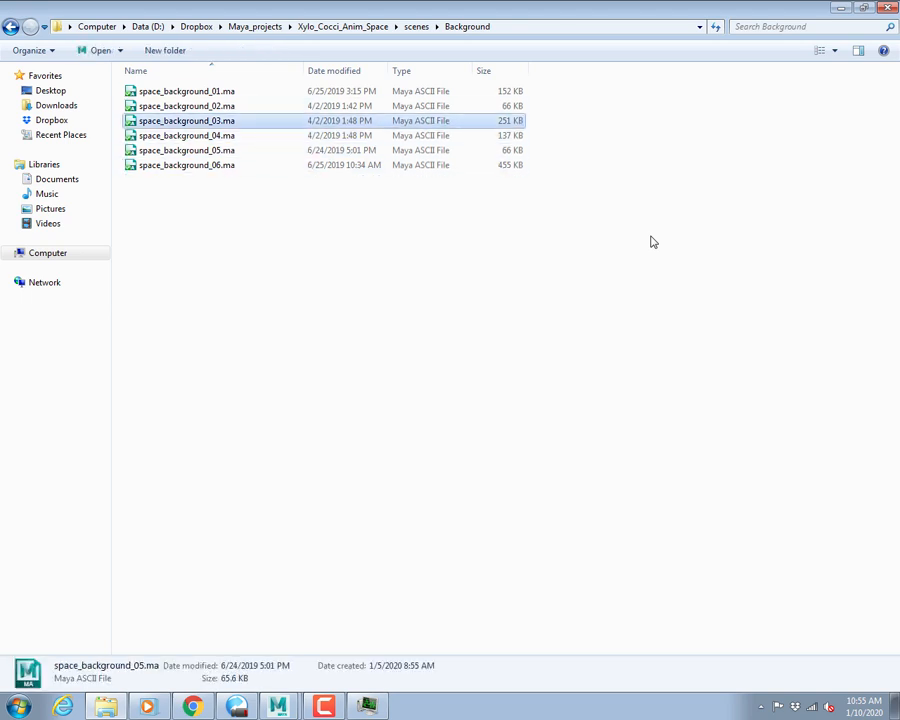
Go back to the scenes folder, open Props and look through the planet, spaceship and walkie-talkie files.
{"action": "key", "text": "BackSpace"}
{"action": "key", "text": "Down"}
{"action": "key", "text": "Return"}
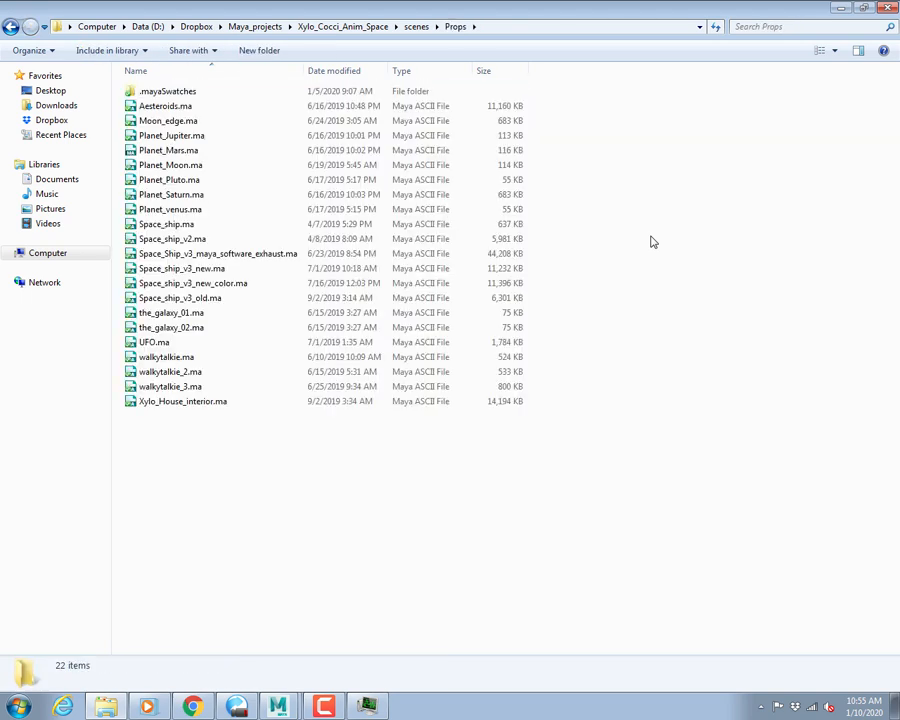
{"action": "key", "text": "Down"}
{"action": "key", "text": "Down"}
{"action": "key", "text": "Down"}
{"action": "key", "text": "Down"}
{"action": "key", "text": "Down"}
{"action": "key", "text": "Down"}
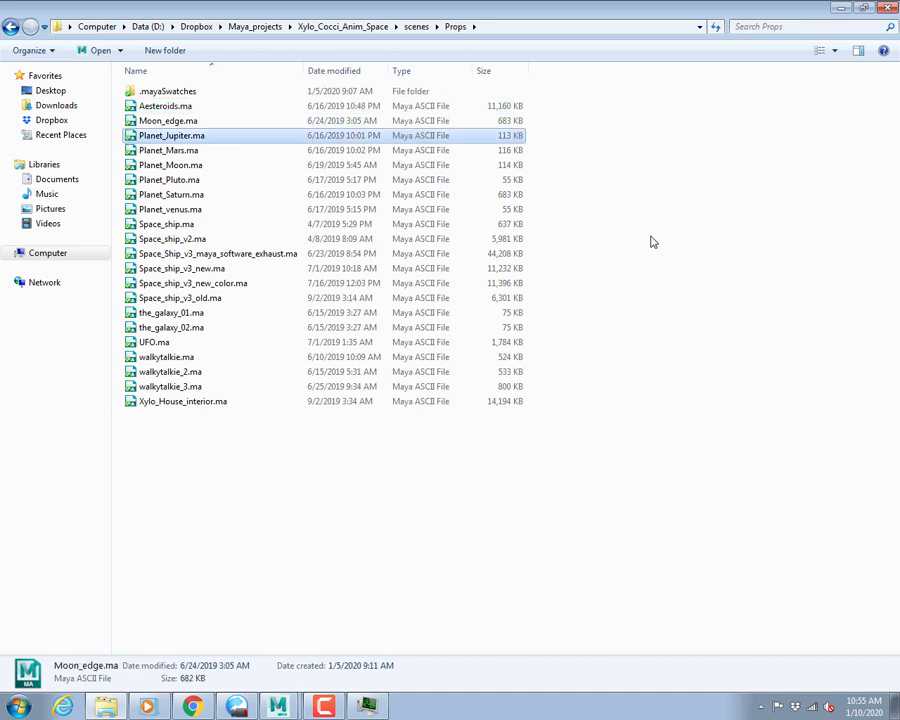
{"action": "key", "text": "Down"}
{"action": "key", "text": "Down"}
{"action": "key", "text": "Down"}
{"action": "key", "text": "Down"}
{"action": "key", "text": "Down"}
{"action": "key", "text": "Down"}
{"action": "key", "text": "Down"}
{"action": "key", "text": "Down"}
{"action": "key", "text": "Down"}
{"action": "key", "text": "Down"}
{"action": "key", "text": "Down"}
{"action": "key", "text": "Down"}
{"action": "key", "text": "Down"}
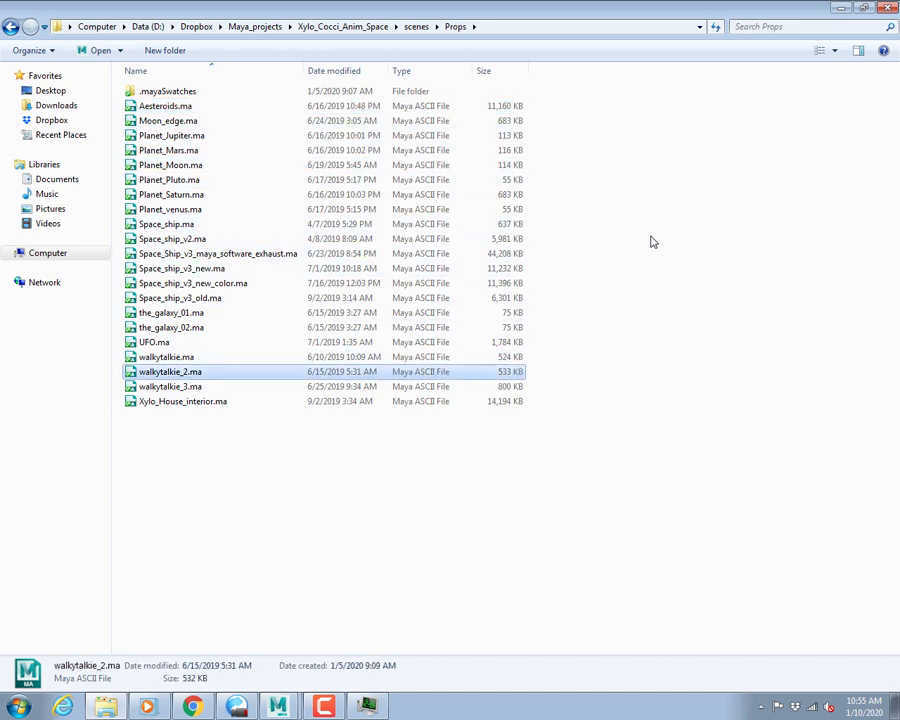
Go back to the scenes folder, open Rig and look through the character rig files.
{"action": "key", "text": "BackSpace"}
{"action": "key", "text": "Down"}
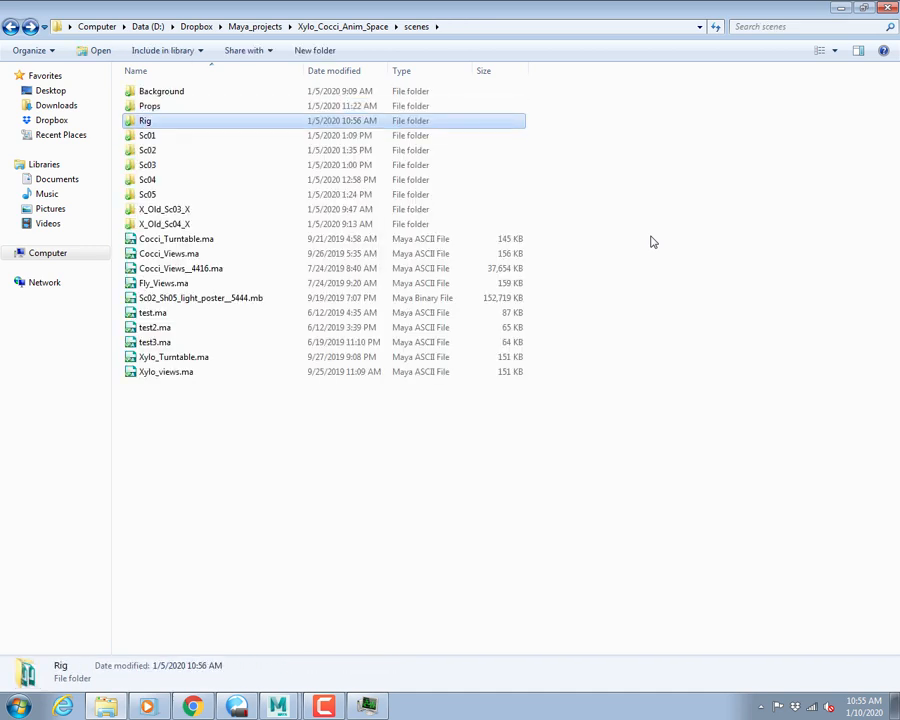
{"action": "key", "text": "Return"}
{"action": "key", "text": "Down"}
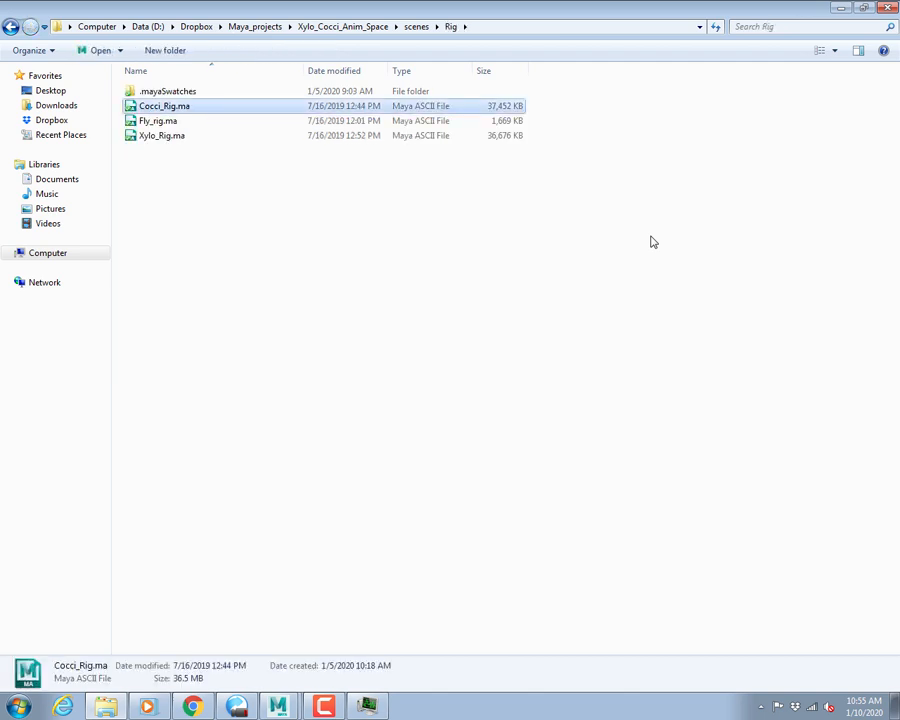
{"action": "key", "text": "Down"}
{"action": "key", "text": "Down"}
{"action": "key", "text": "Up"}
{"action": "key", "text": "Up"}
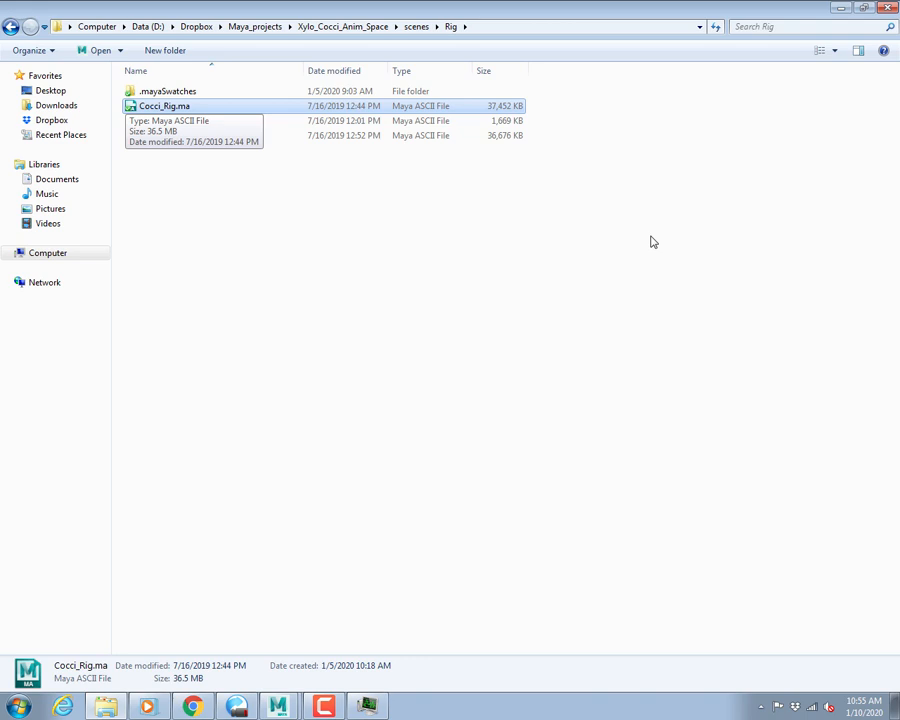
Go back to the scenes folder and open the Sc01 folder.
{"action": "key", "text": "BackSpace"}
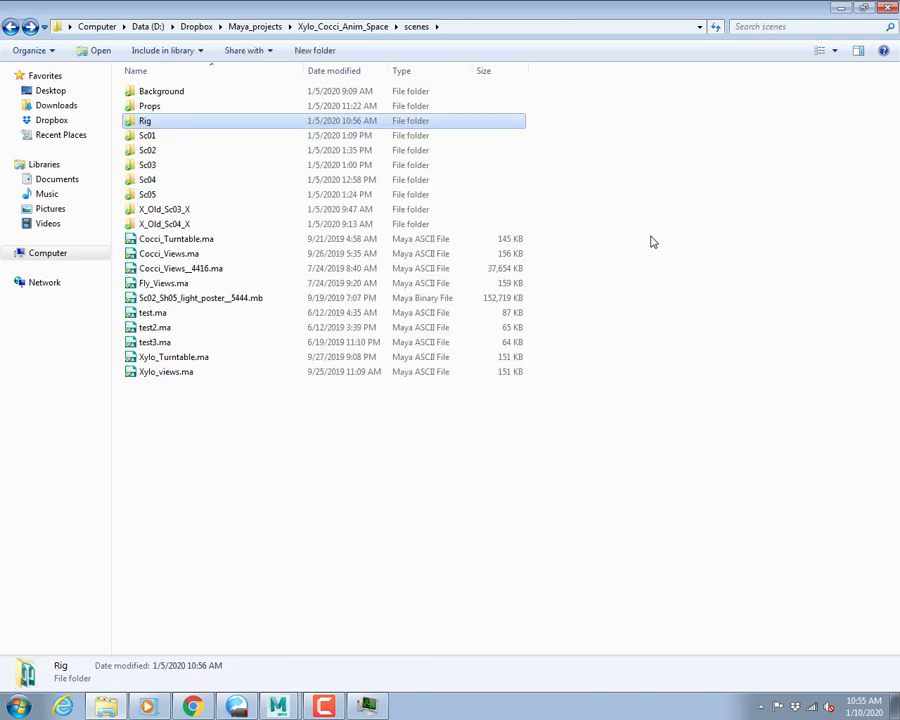
{"action": "key", "text": "Down"}
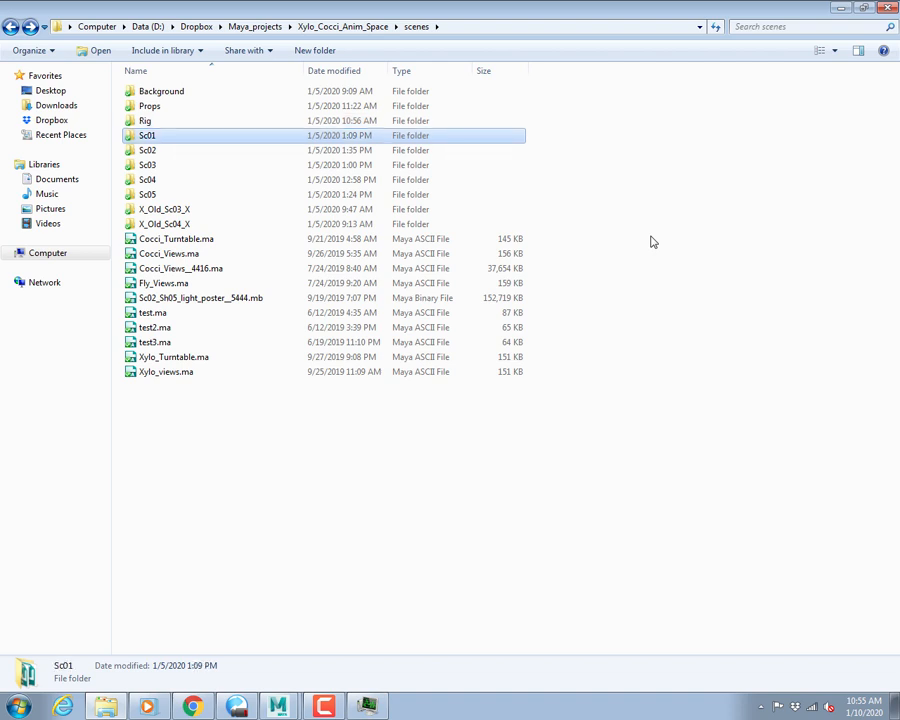
{"action": "key", "text": "Down"}
{"action": "key", "text": "Down"}
{"action": "key", "text": "Up"}
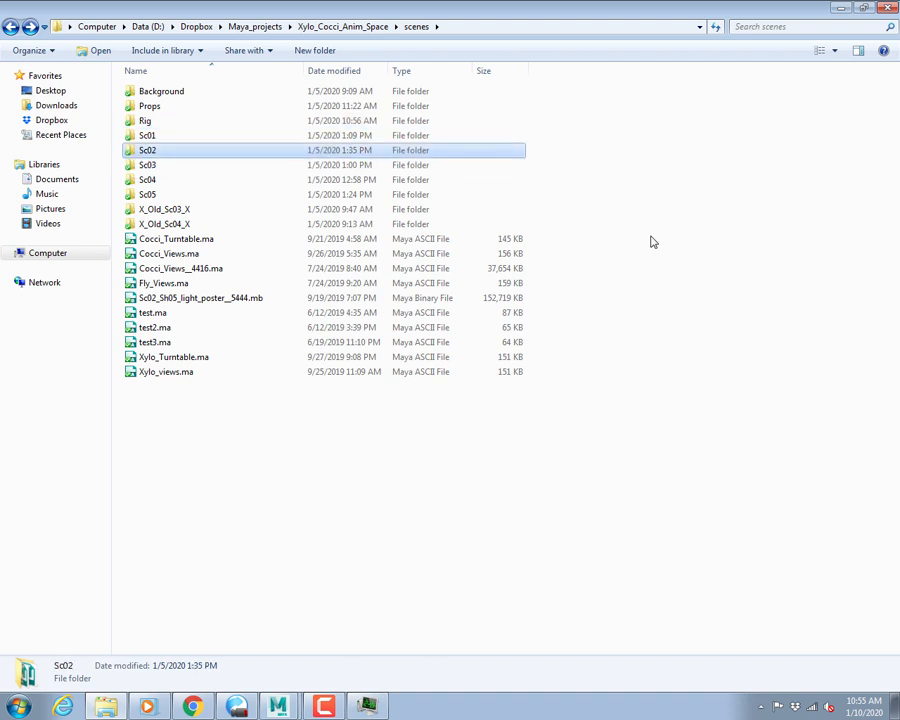
{"action": "key", "text": "Up"}
{"action": "key", "text": "Return"}
{"action": "key", "text": "Down"}
{"action": "key", "text": "Down"}
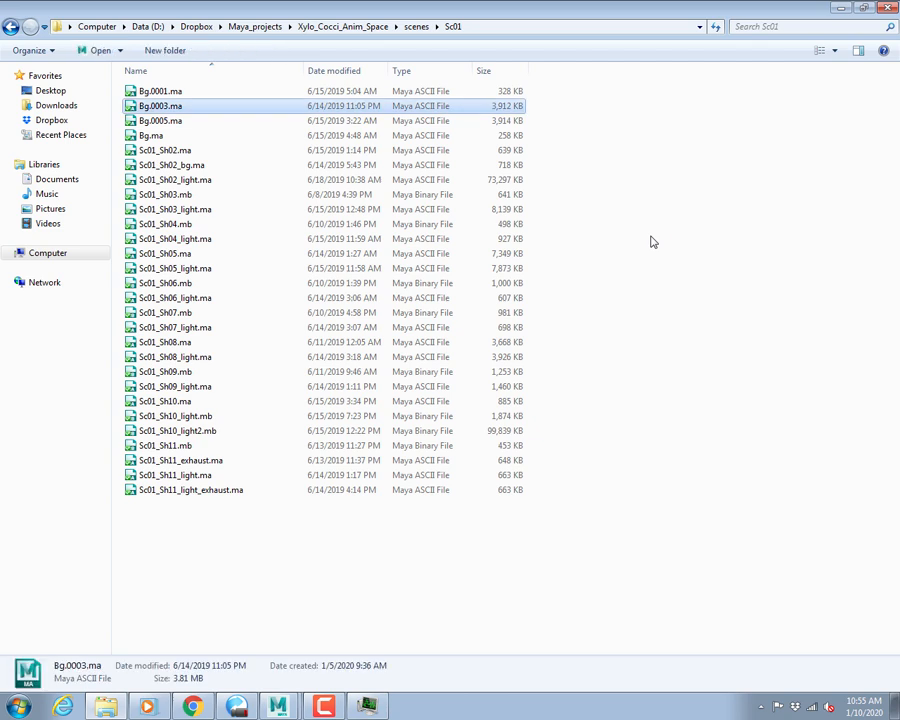
Select the Sc01 shot files from Sc01_Sh02.ma through Sc01_Sh11_light_exhaust.ma to review them.
{"action": "key", "text": "Down"}
{"action": "key", "text": "Down"}
{"action": "key", "text": "Down"}
{"action": "key", "text": "Down"}
{"action": "key", "text": "Up"}
{"action": "key", "text": "shift+Down"}
{"action": "key", "text": "shift+Down"}
{"action": "key", "text": "shift+Down"}
{"action": "key", "text": "shift+Down"}
{"action": "key", "text": "shift+Down"}
{"action": "key", "text": "shift+Down"}
{"action": "key", "text": "shift+Down"}
{"action": "key", "text": "shift+Down"}
{"action": "key", "text": "shift+Down"}
{"action": "key", "text": "shift+Down"}
{"action": "key", "text": "shift+Down"}
{"action": "key", "text": "shift+Down"}
{"action": "key", "text": "shift+Down"}
{"action": "key", "text": "shift+Down"}
{"action": "key", "text": "shift+Down"}
{"action": "key", "text": "shift+Down"}
{"action": "key", "text": "shift+Down"}
{"action": "key", "text": "shift+Down"}
{"action": "key", "text": "shift+Down"}
{"action": "key", "text": "shift+Down"}
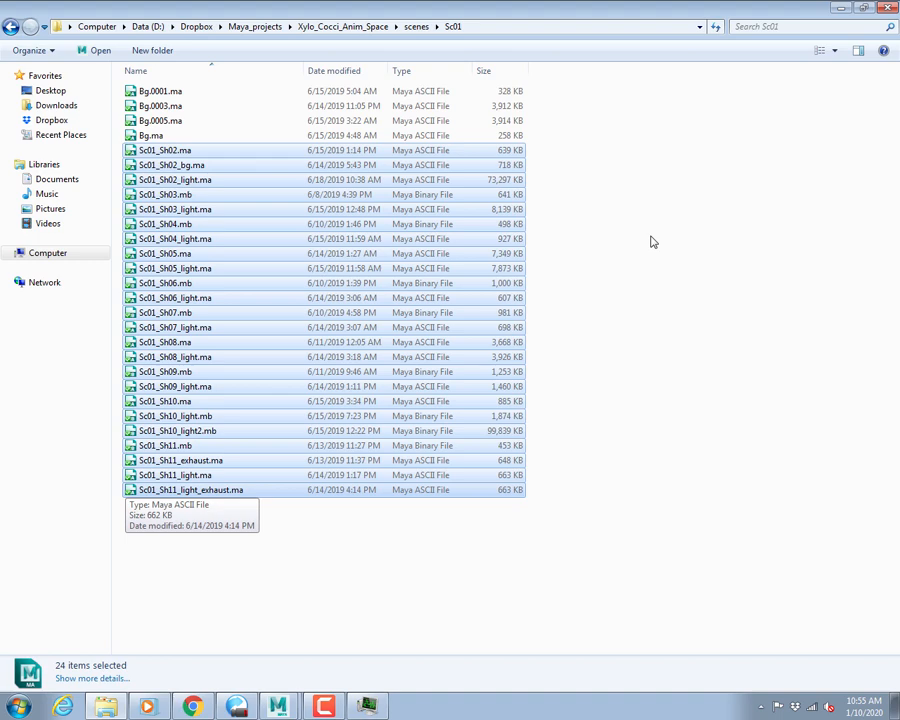
Go back to the scenes folder, open Sc02 and select its shot files from Sc02_Sh01.mb through Sc02_Sh04.mb.
{"action": "key", "text": "BackSpace"}
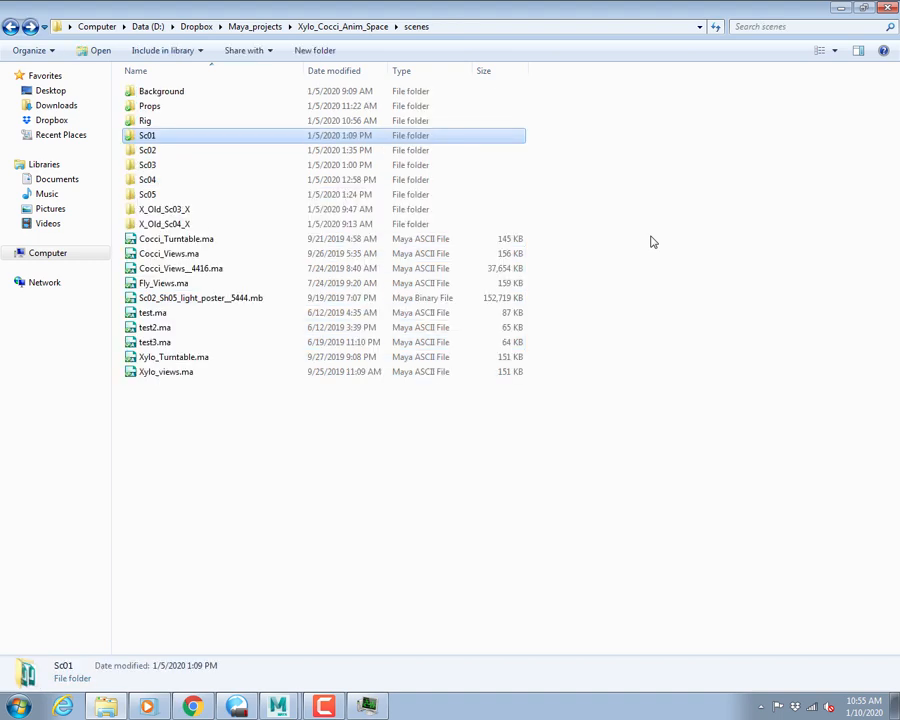
{"action": "key", "text": "Down"}
{"action": "key", "text": "Return"}
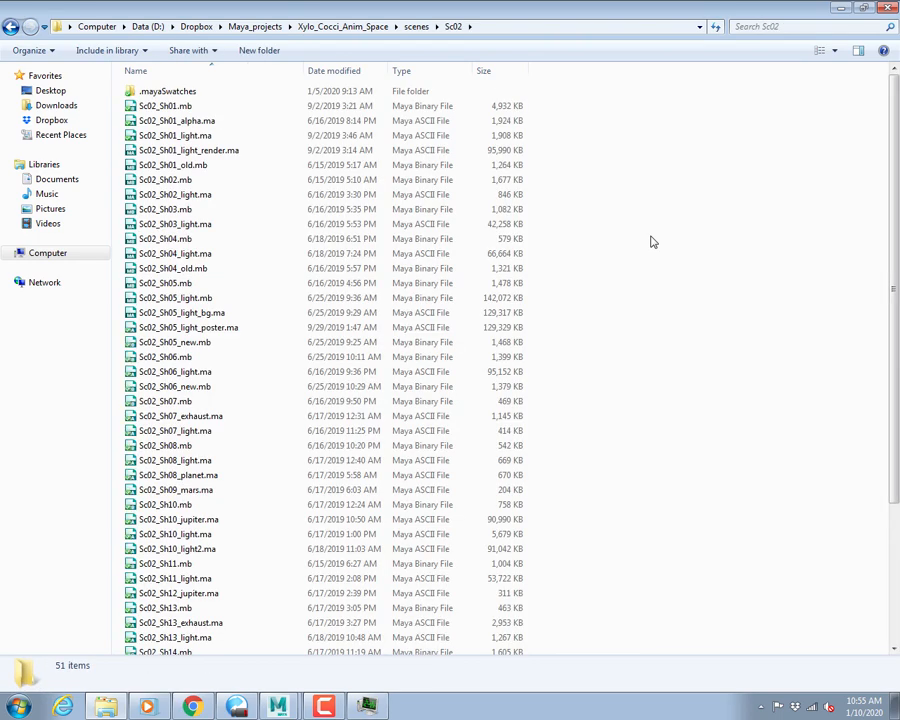
{"action": "key", "text": "Down"}
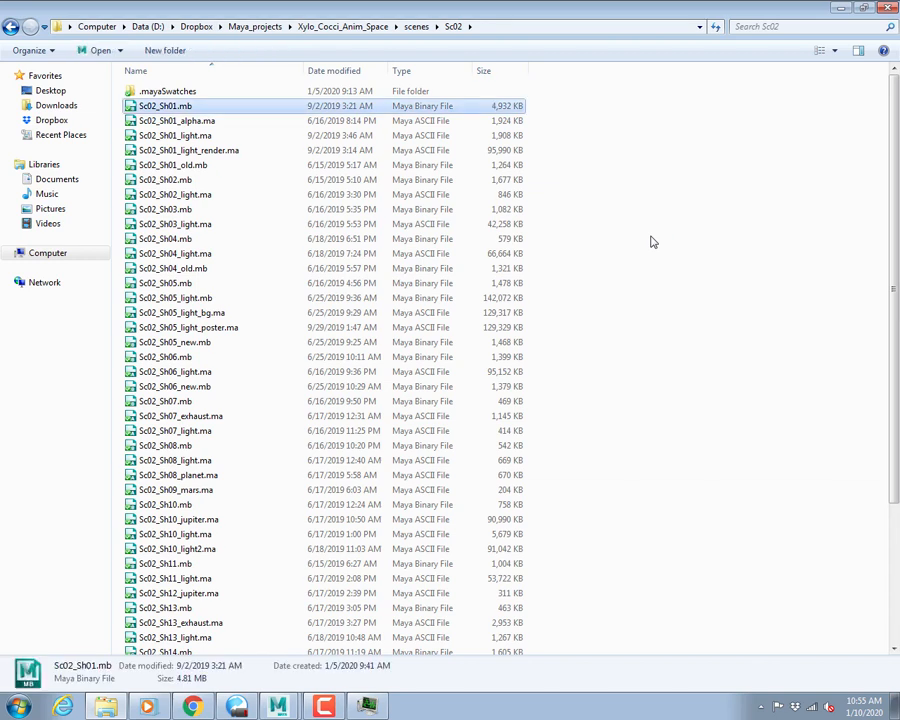
{"action": "key", "text": "shift+Down"}
{"action": "key", "text": "shift+Down"}
{"action": "key", "text": "shift+Down"}
{"action": "key", "text": "shift+Down"}
{"action": "key", "text": "shift+Down"}
{"action": "key", "text": "shift+Down"}
{"action": "key", "text": "shift+Down"}
{"action": "key", "text": "shift+Down"}
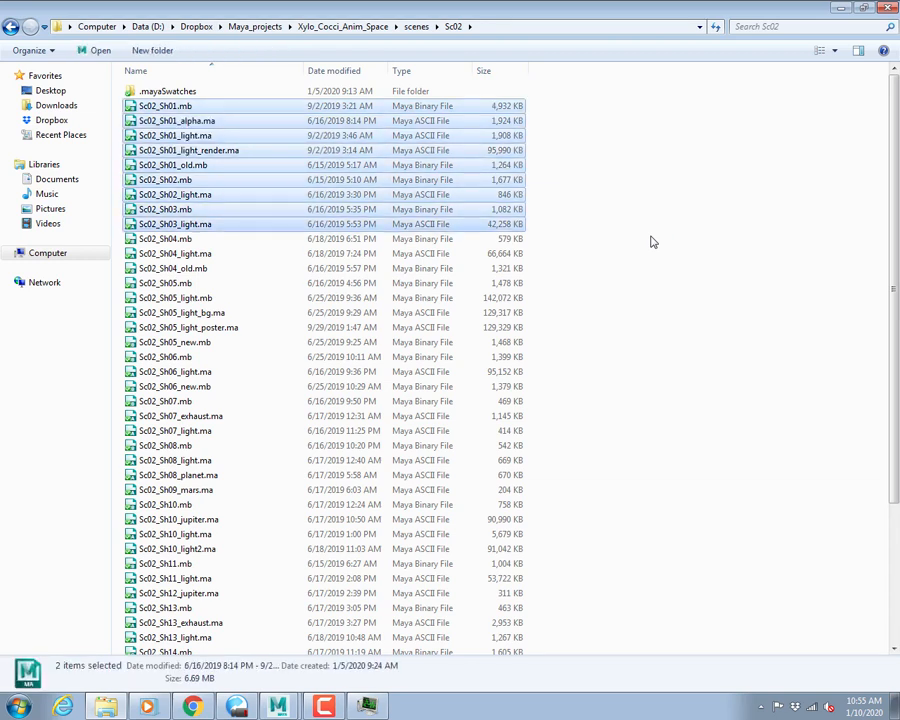
{"action": "key", "text": "shift+Down"}
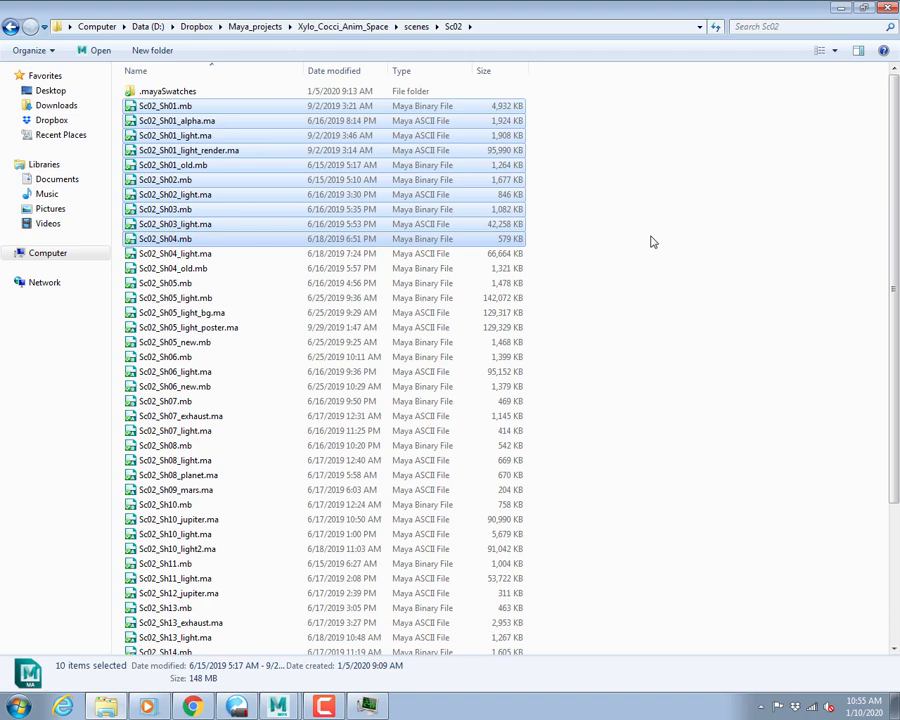
Go back to the scenes folder and look into the Sc03 folder.
{"action": "key", "text": "alt+Up"}
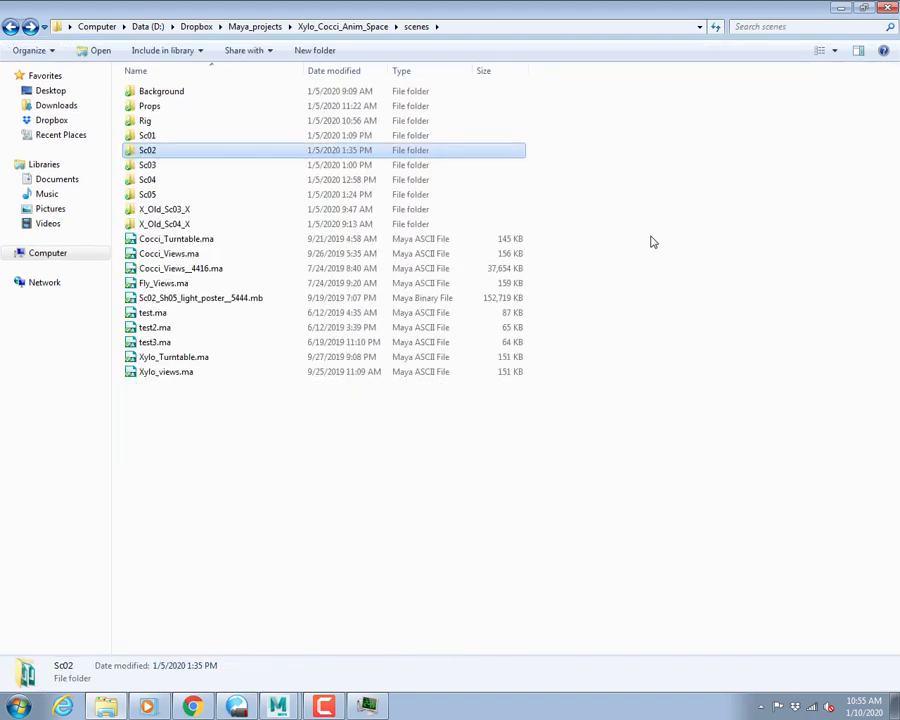
{"action": "key", "text": "Down"}
{"action": "key", "text": "Return"}
Return to the scenes folder, open Rig and select Cocci_Rig.ma.
{"action": "key", "text": "alt+Up"}
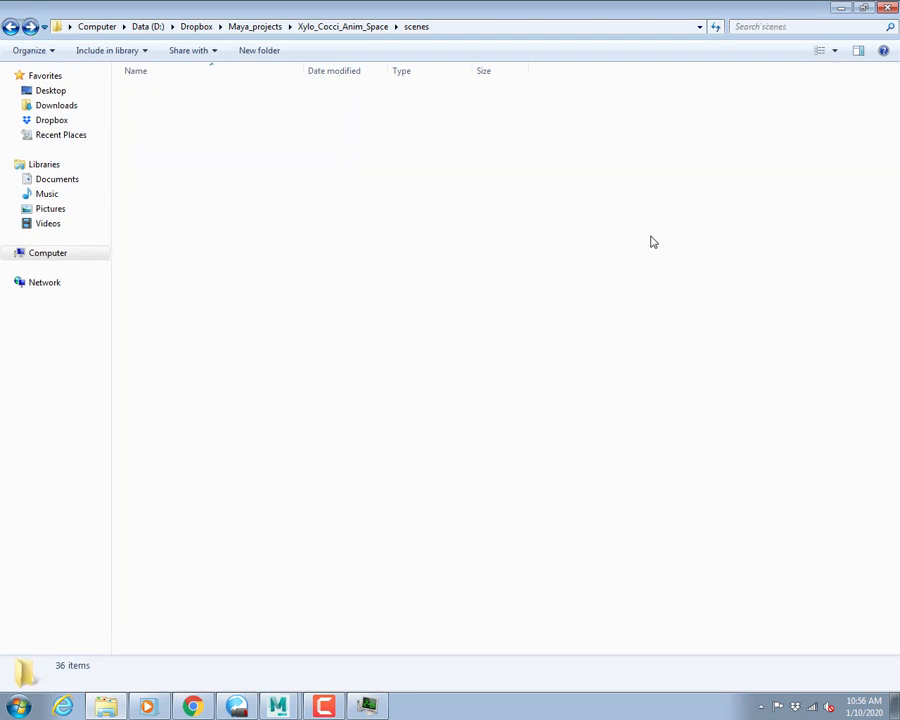
{"action": "key", "text": "Up"}
{"action": "key", "text": "Up"}
{"action": "key", "text": "Up"}
{"action": "key", "text": "Return"}
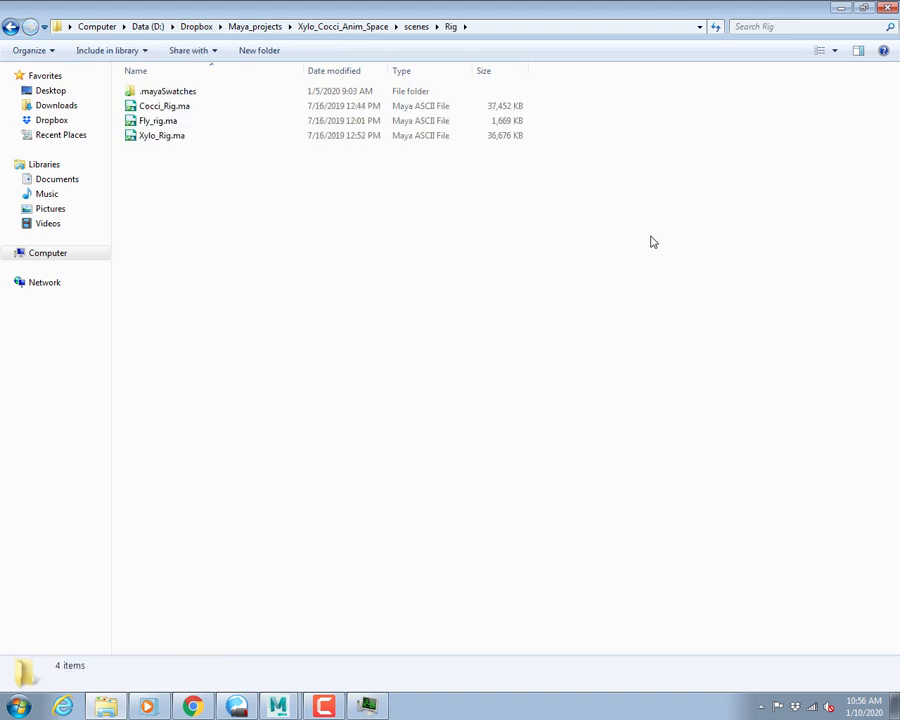
{"action": "key", "text": "Down"}
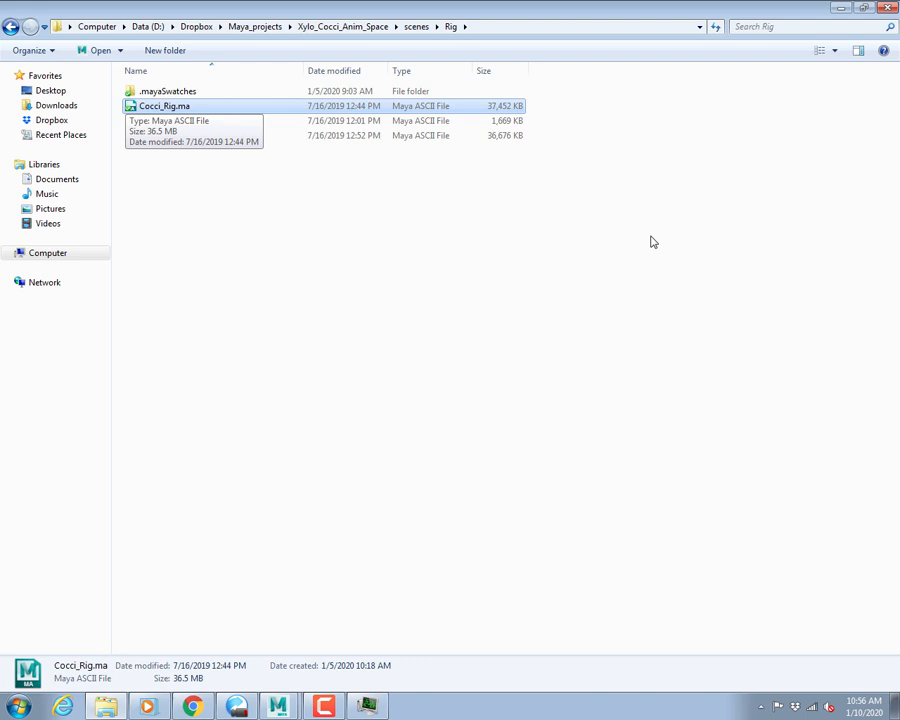
Go back to the scenes folder, reopen Sc01 and browse its files down to Sc01_Sh08.ma.
{"action": "key", "text": "BackSpace"}
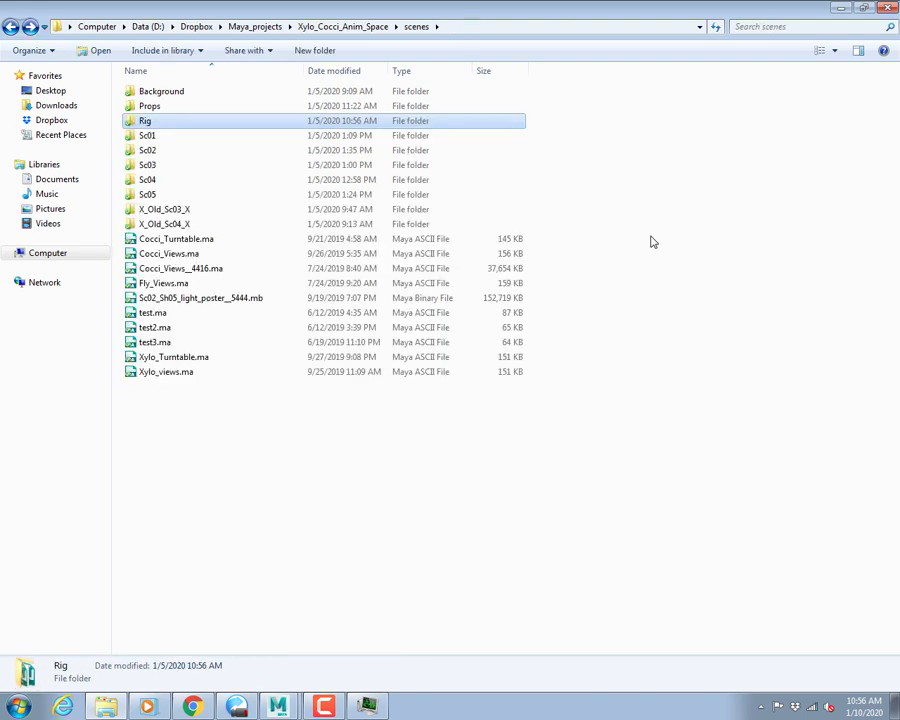
{"action": "key", "text": "Down"}
{"action": "key", "text": "Return"}
{"action": "key", "text": "Down"}
{"action": "key", "text": "Down"}
{"action": "key", "text": "Down"}
{"action": "key", "text": "Down"}
{"action": "key", "text": "Down"}
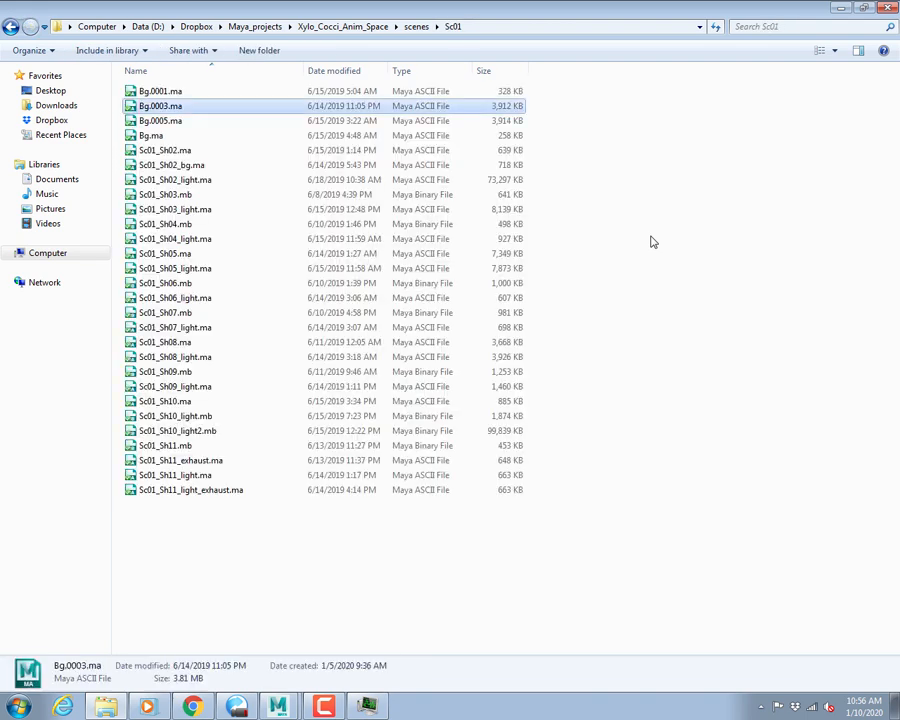
{"action": "key", "text": "Down"}
{"action": "key", "text": "Down"}
{"action": "key", "text": "Down"}
{"action": "key", "text": "Down"}
{"action": "key", "text": "Down"}
{"action": "key", "text": "Down"}
{"action": "key", "text": "Down"}
{"action": "key", "text": "Down"}
{"action": "key", "text": "Down"}
{"action": "key", "text": "Down"}
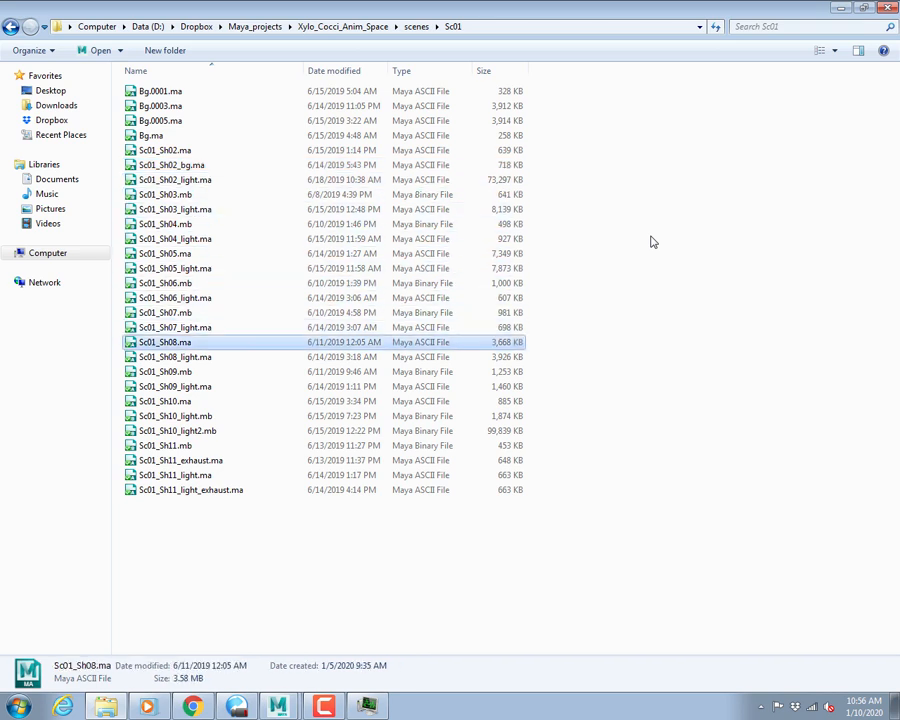
Return to the Rig folder and look through the Cocci, Fly and Xylo rig files.
{"action": "key", "text": "BackSpace"}
{"action": "key", "text": "Up"}
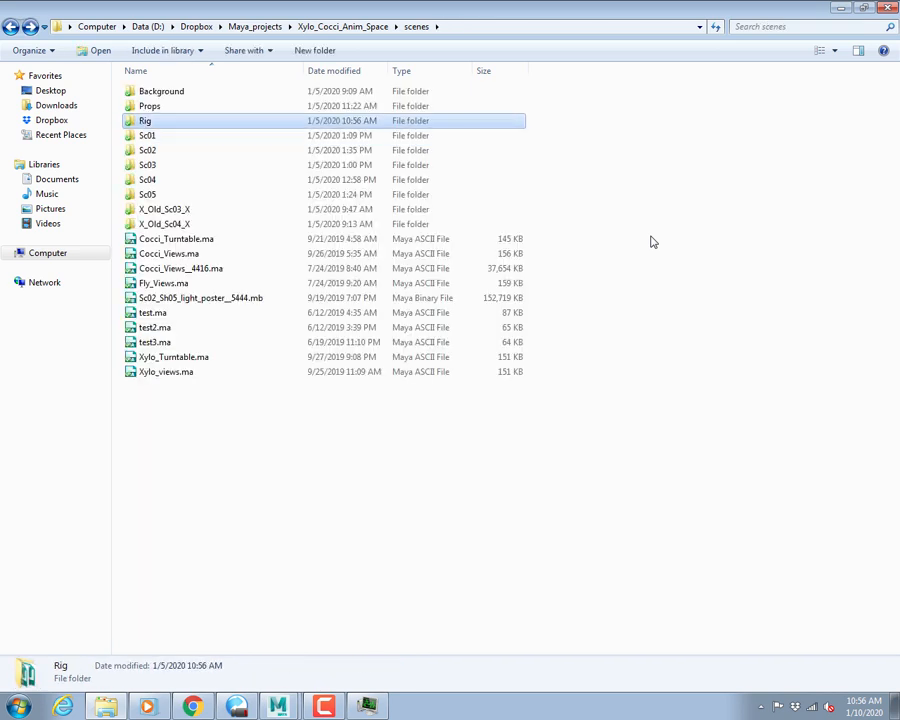
{"action": "key", "text": "Return"}
{"action": "key", "text": "c"}
{"action": "key", "text": "x"}
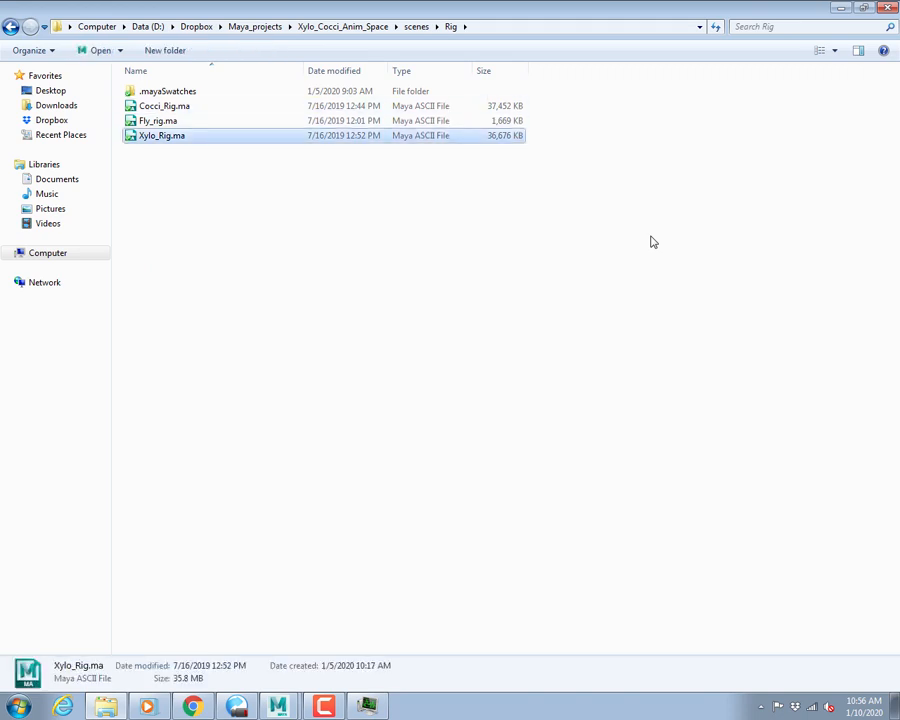
{"action": "key", "text": "Up"}
{"action": "key", "text": "Up"}
{"action": "key", "text": "Up"}
{"action": "key", "text": "Down"}
{"action": "key", "text": "Down"}
{"action": "key", "text": "Down"}
{"action": "key", "text": "Up"}
{"action": "key", "text": "Up"}
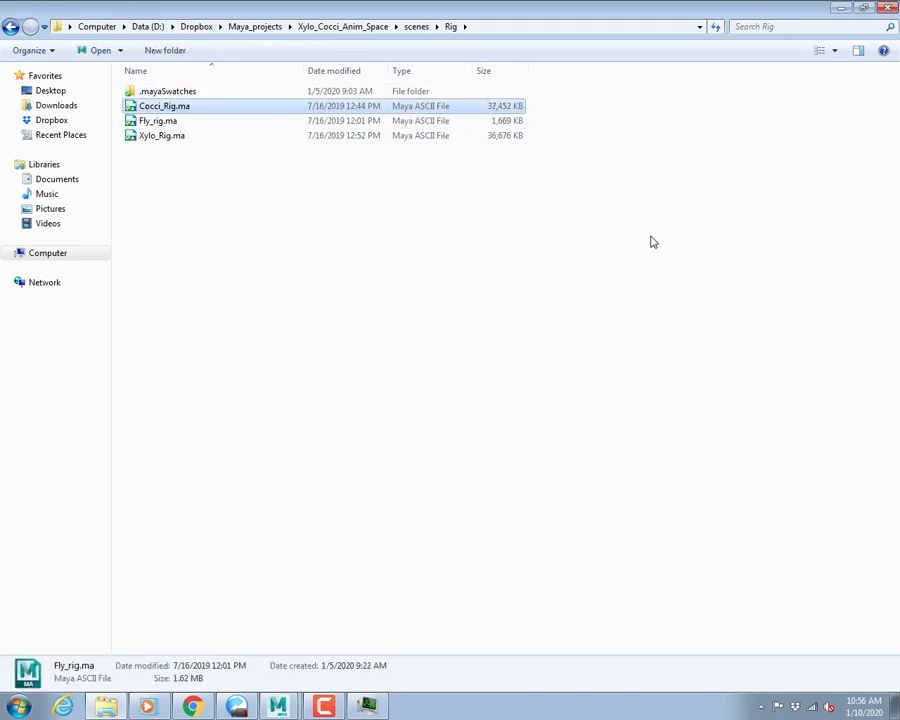
{"action": "key", "text": "Up"}
{"action": "key", "text": "Down"}
{"action": "key", "text": "Down"}
{"action": "key", "text": "Down"}
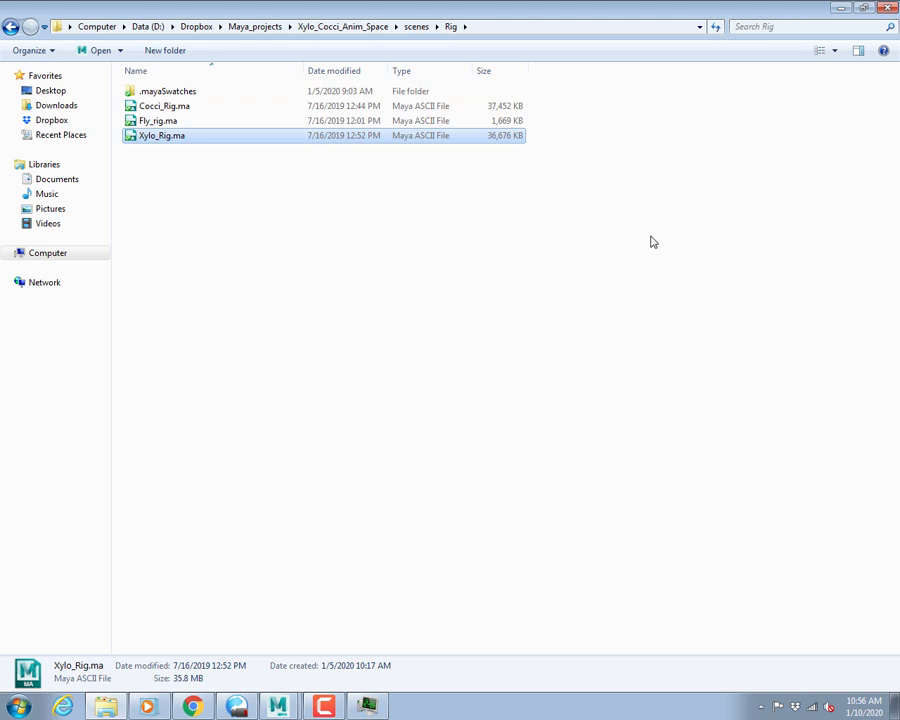
Go back to the scenes folder and open Sc01 once more.
{"action": "key", "text": "BackSpace"}
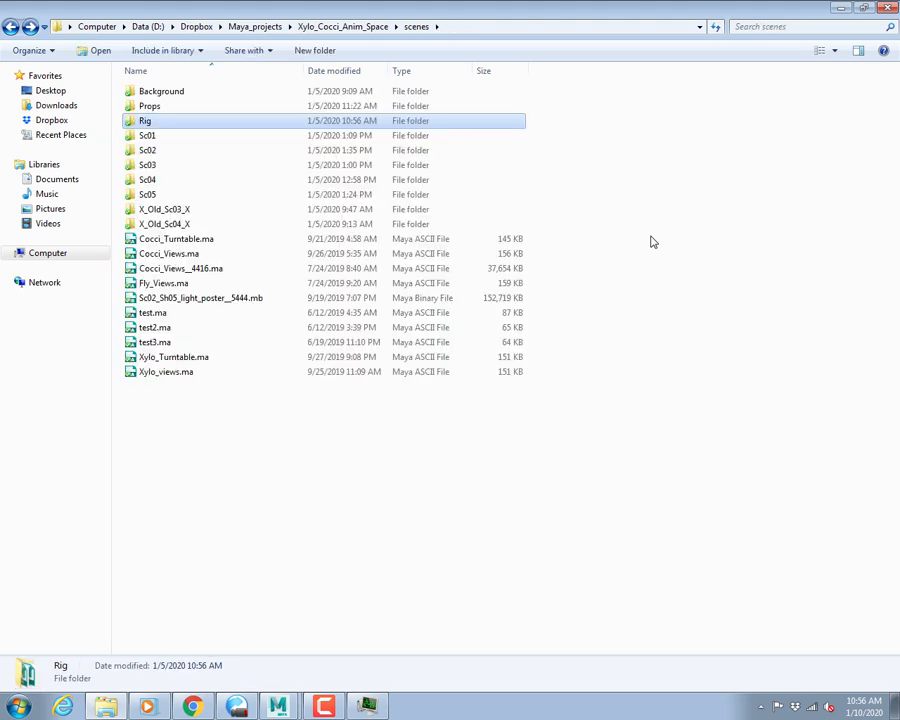
{"action": "key", "text": "Down"}
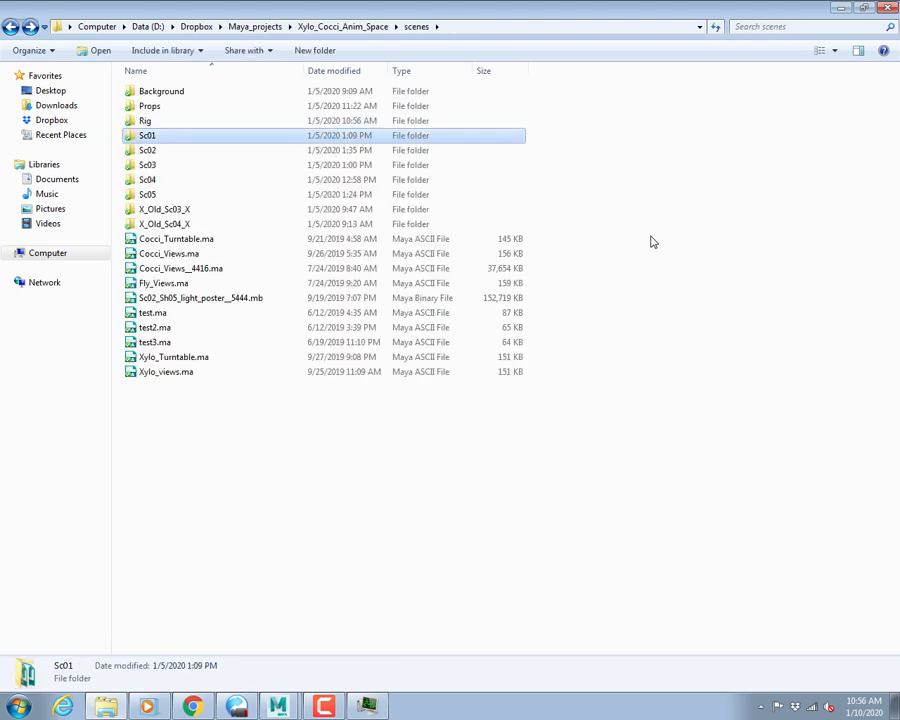
{"action": "key", "text": "Return"}
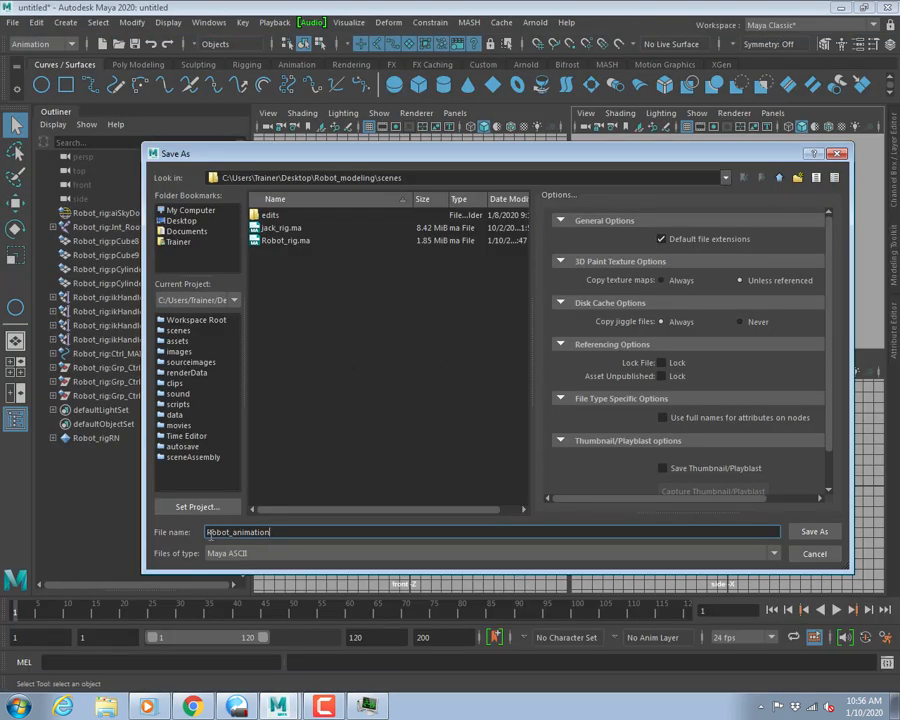
Switch to Maya and save the scene as Robot_animation, a Maya ASCII file, in the Robot_modeling scenes folder.
{"action": "left_click", "coordinate": [813, 531]}
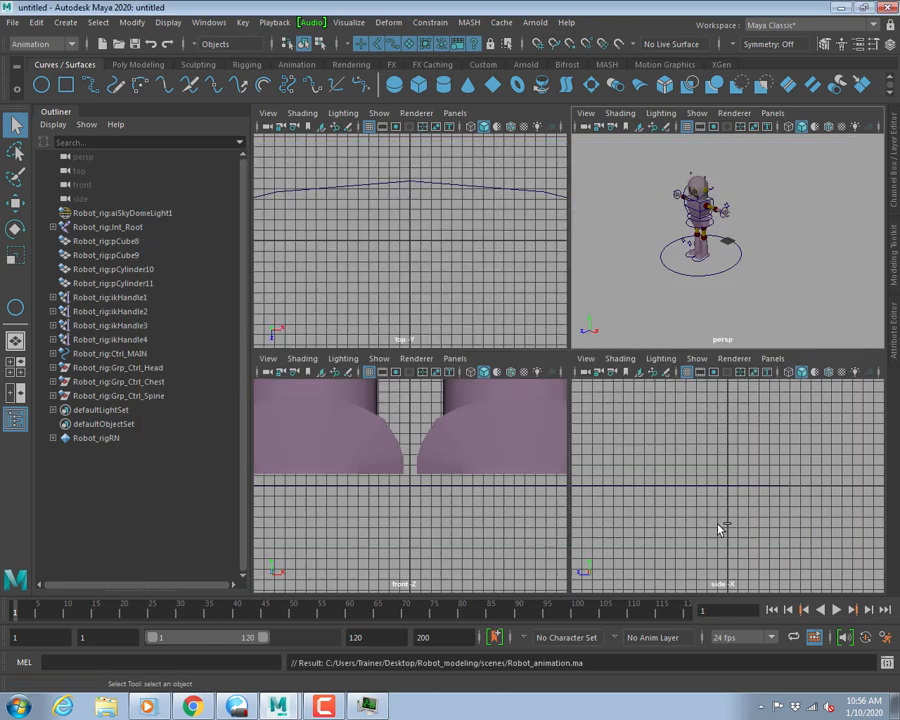
Open a new Windows Explorer window and go to the Robot_modeling folder on the Desktop.
{"action": "key", "text": "alt+Tab"}
{"action": "key", "text": "alt+Tab"}
{"action": "key", "text": "alt+Tab"}
{"action": "key", "text": "alt+Tab"}
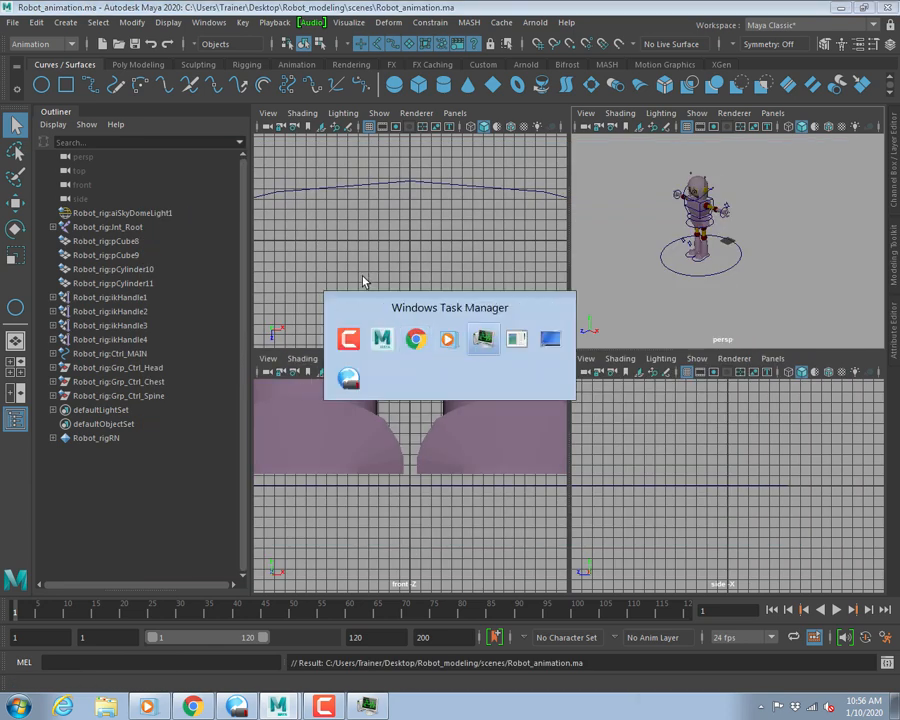
{"action": "key", "text": "super+e"}
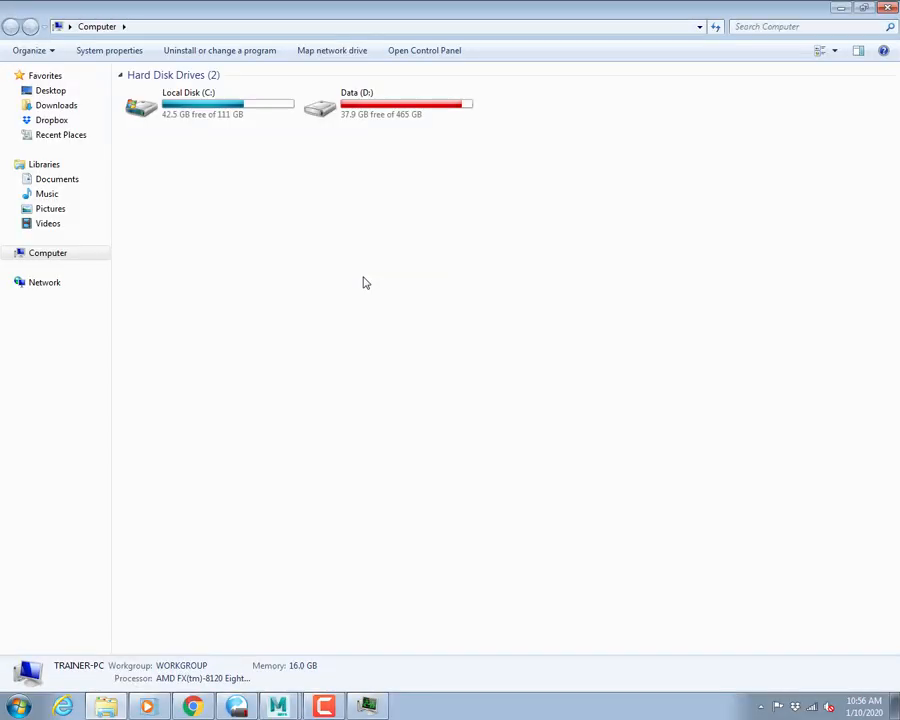
{"action": "key", "text": "Tab"}
{"action": "key", "text": "Tab"}
{"action": "key", "text": "Tab"}
{"action": "key", "text": "Up"}
{"action": "key", "text": "Up"}
{"action": "key", "text": "d"}
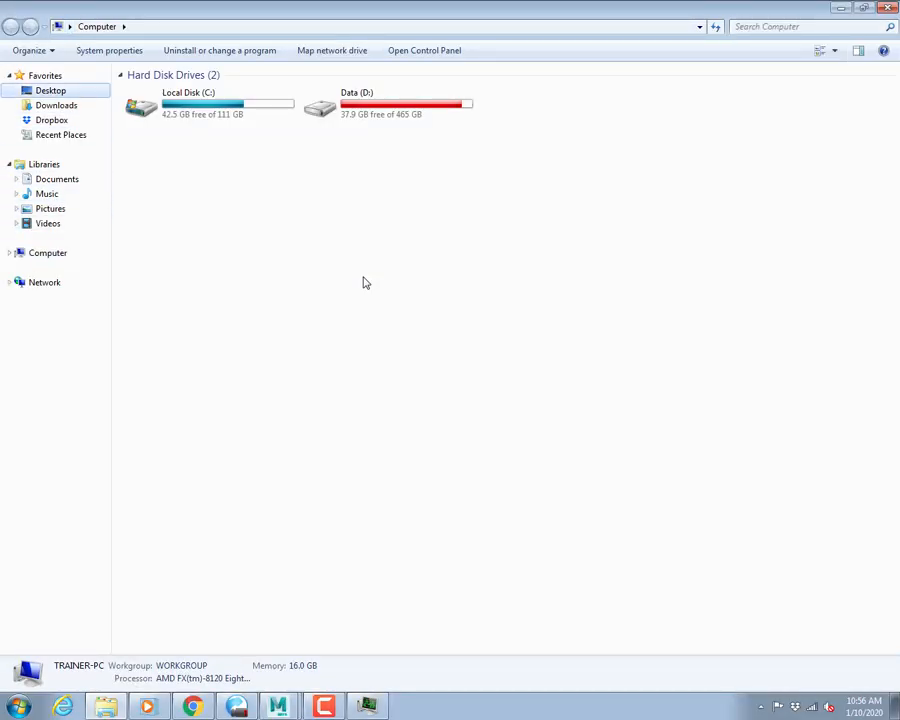
{"action": "key", "text": "Down"}
{"action": "key", "text": "Up"}
{"action": "key", "text": "Tab"}
{"action": "key", "text": "Down"}
{"action": "key", "text": "Right"}
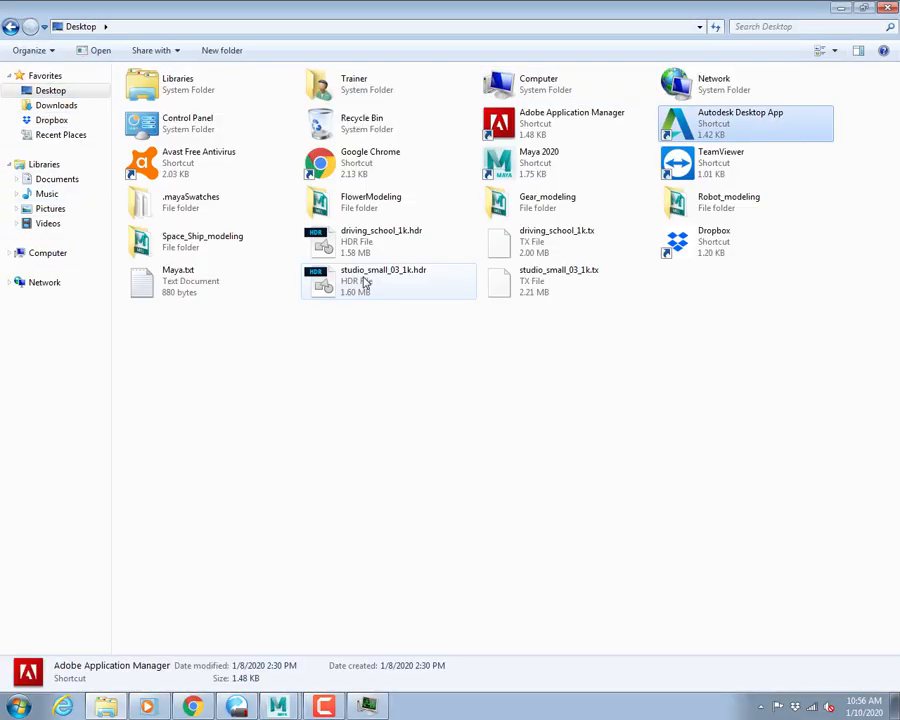
{"action": "key", "text": "Down"}
{"action": "key", "text": "Down"}
{"action": "key", "text": "Return"}
Open the scenes folder inside the Robot_modeling project.
{"action": "key", "text": "Down"}
{"action": "key", "text": "Down"}
{"action": "key", "text": "Down"}
{"action": "key", "text": "Down"}
{"action": "key", "text": "Down"}
{"action": "key", "text": "Down"}
{"action": "key", "text": "Down"}
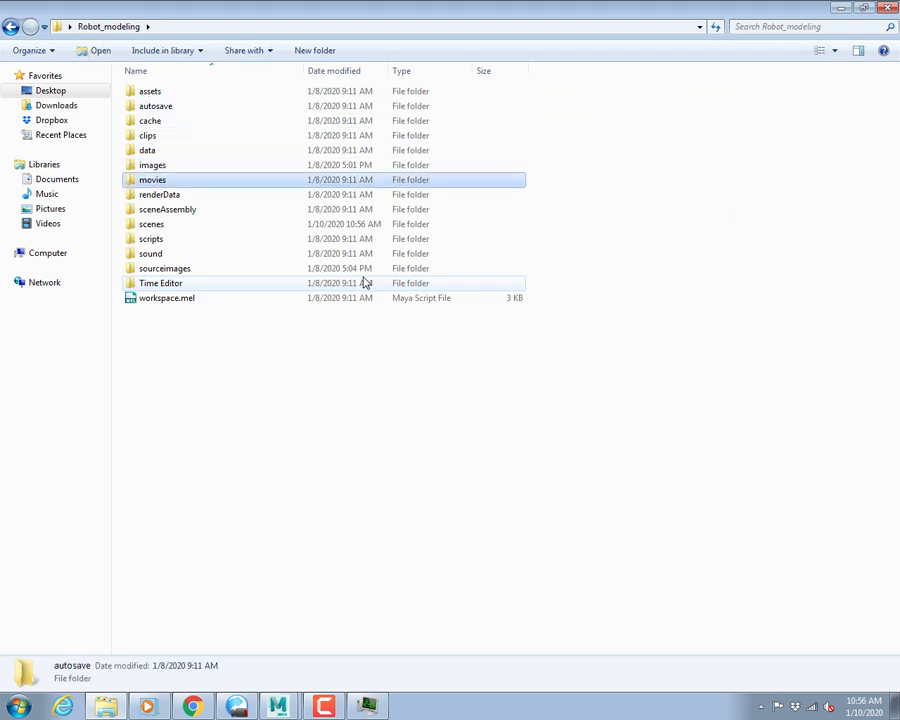
{"action": "key", "text": "Down"}
{"action": "key", "text": "Down"}
{"action": "key", "text": "Down"}
{"action": "key", "text": "Return"}
Compare the sizes of Robot_animation.ma and Robot_rig.ma, checking briefly against the open Maya scene.
{"action": "key", "text": "Down"}
{"action": "key", "text": "Down"}
{"action": "key", "text": "Down"}
{"action": "key", "text": "Down"}
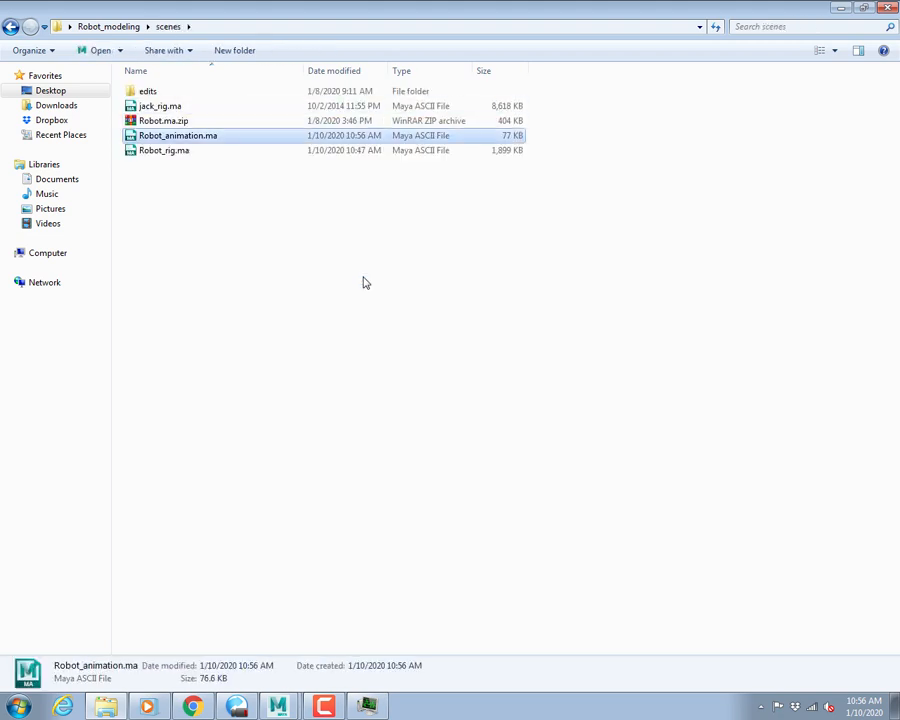
{"action": "key", "text": "Down"}
{"action": "key", "text": "Up"}
{"action": "key", "text": "Down"}
{"action": "key", "text": "Up"}
{"action": "key", "text": "Down"}
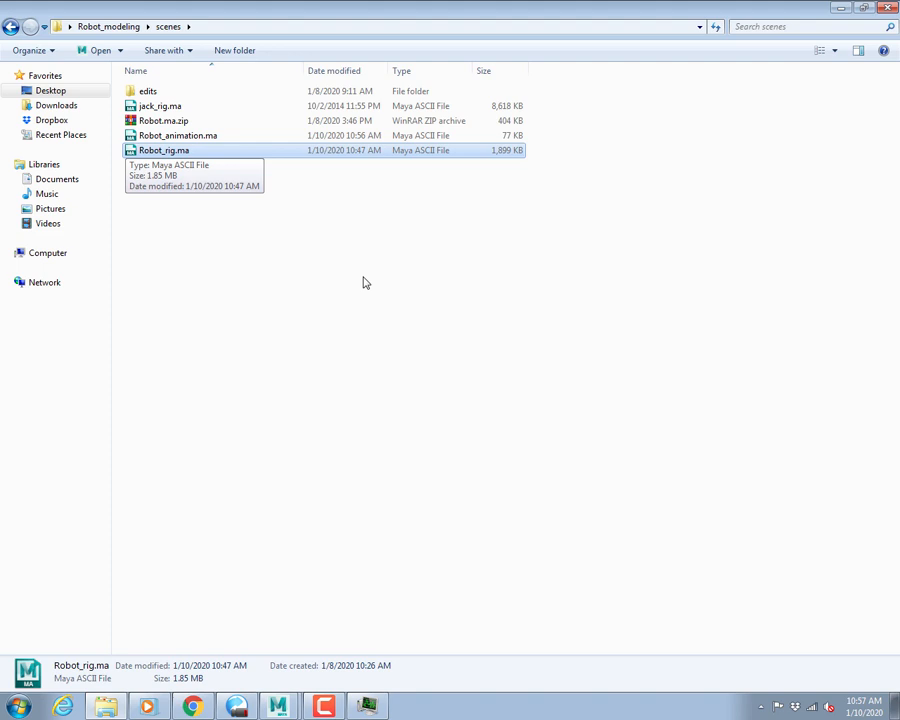
{"action": "key", "text": "Up"}
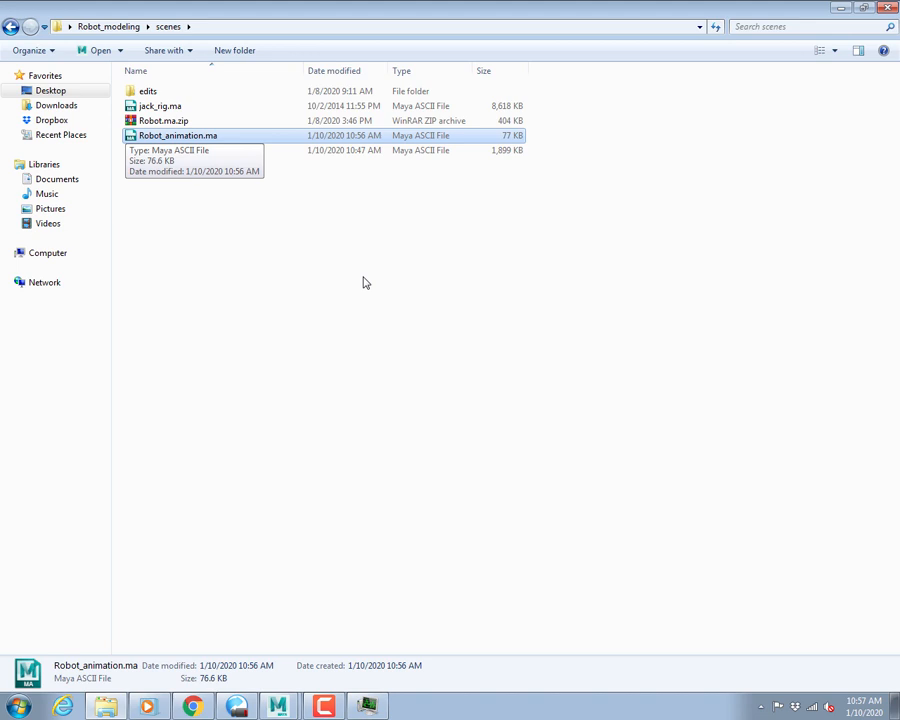
{"action": "key", "text": "alt+Tab"}
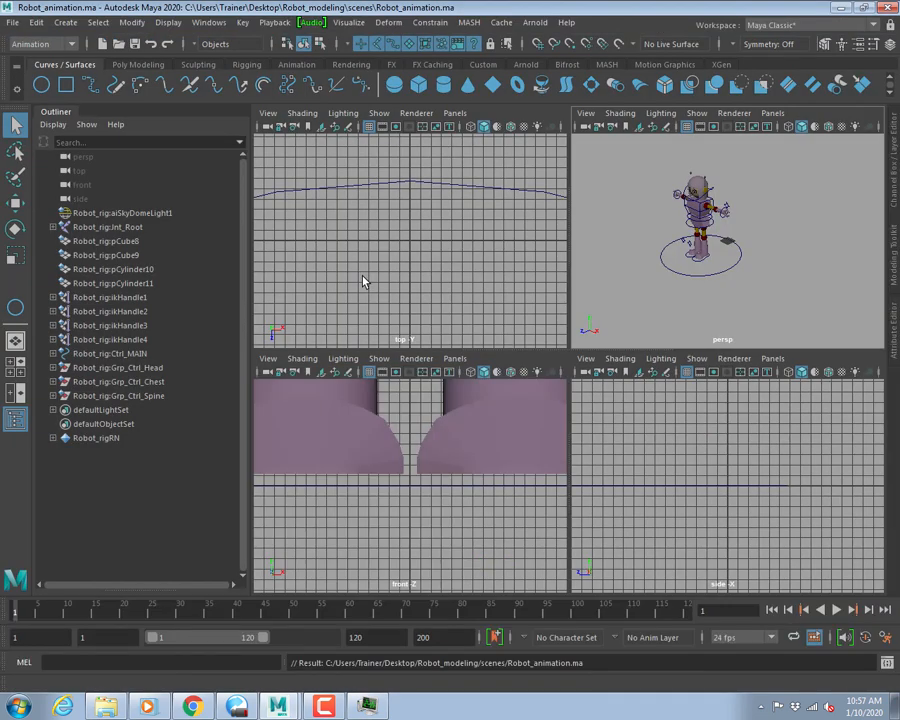
{"action": "key", "text": "alt+Tab"}
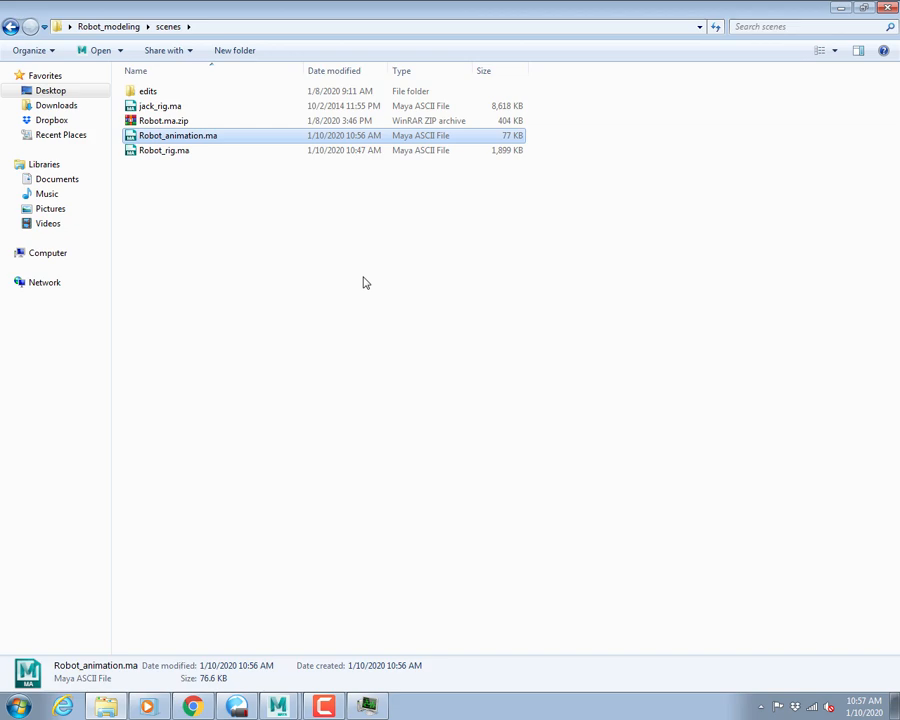
Compare Robot_animation.ma in the scenes folder with the open Maya scene, showing only the perspective view.
{"action": "key", "text": "alt+Tab"}
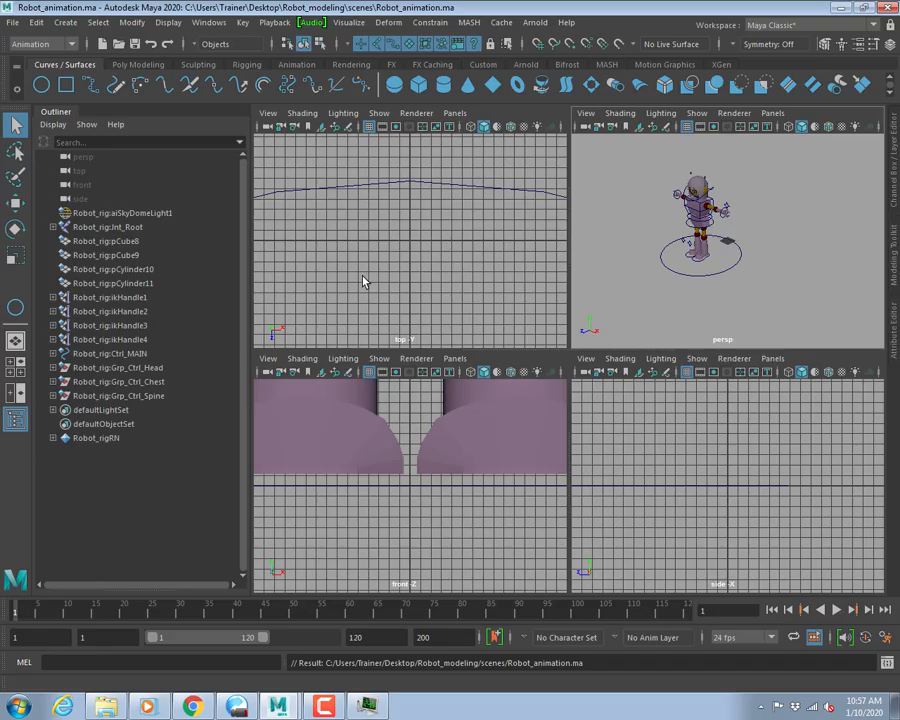
{"action": "key", "text": "alt+Tab"}
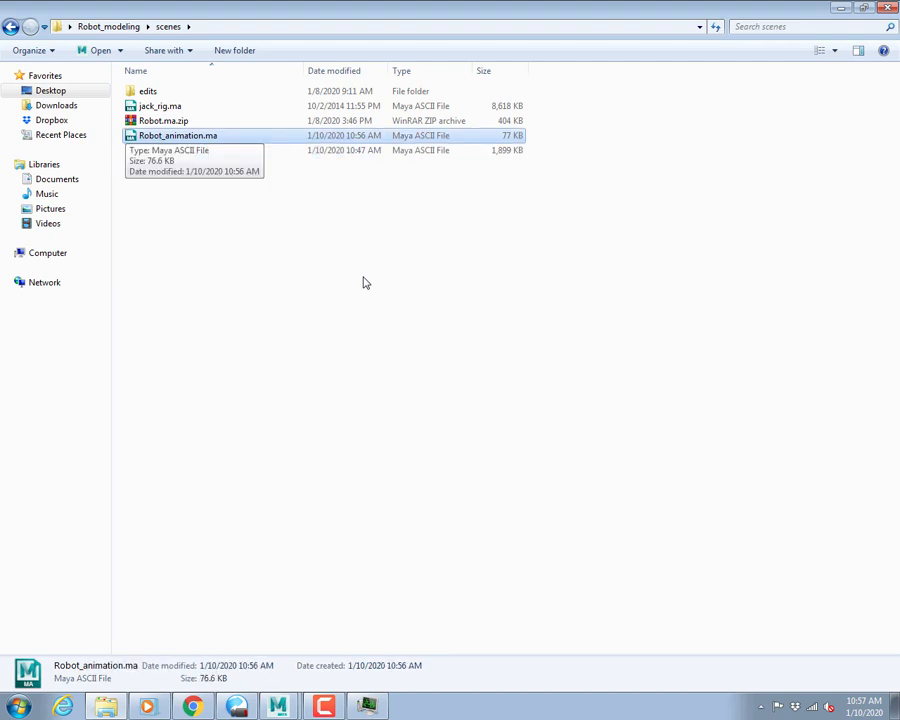
{"action": "key", "text": "alt+Tab"}
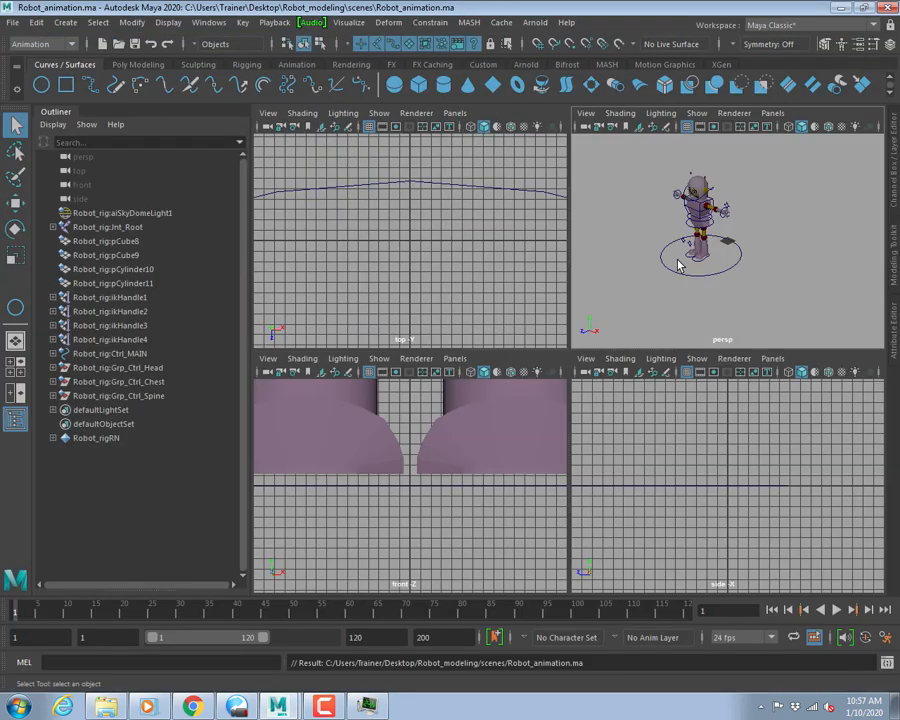
{"action": "key", "text": "space"}
{"action": "key", "text": "alt+Tab"}
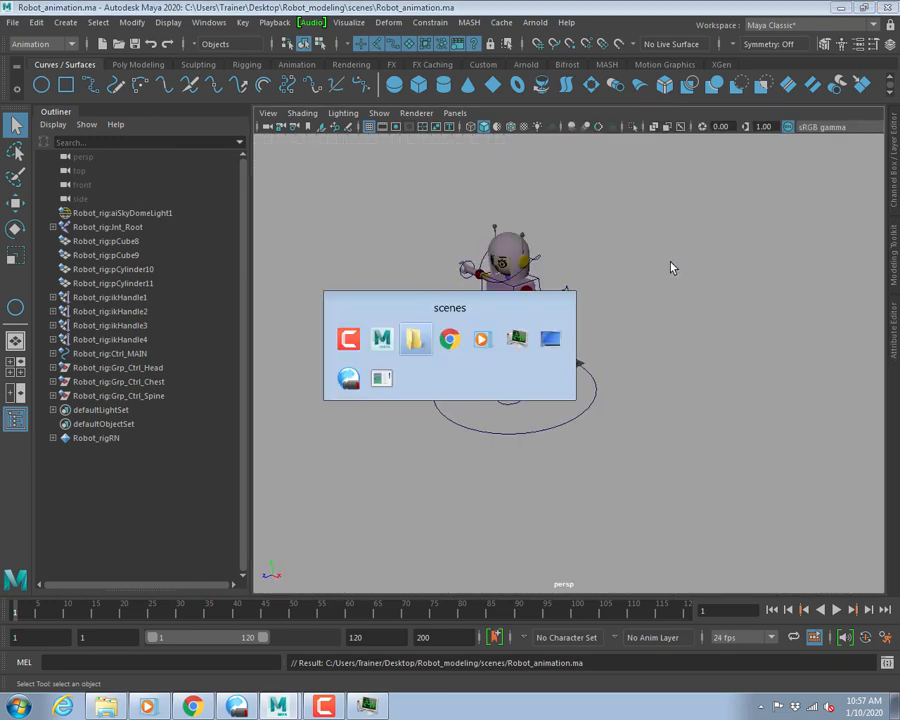
{"action": "key", "text": "alt+Tab"}
{"action": "key", "text": "alt+Tab"}
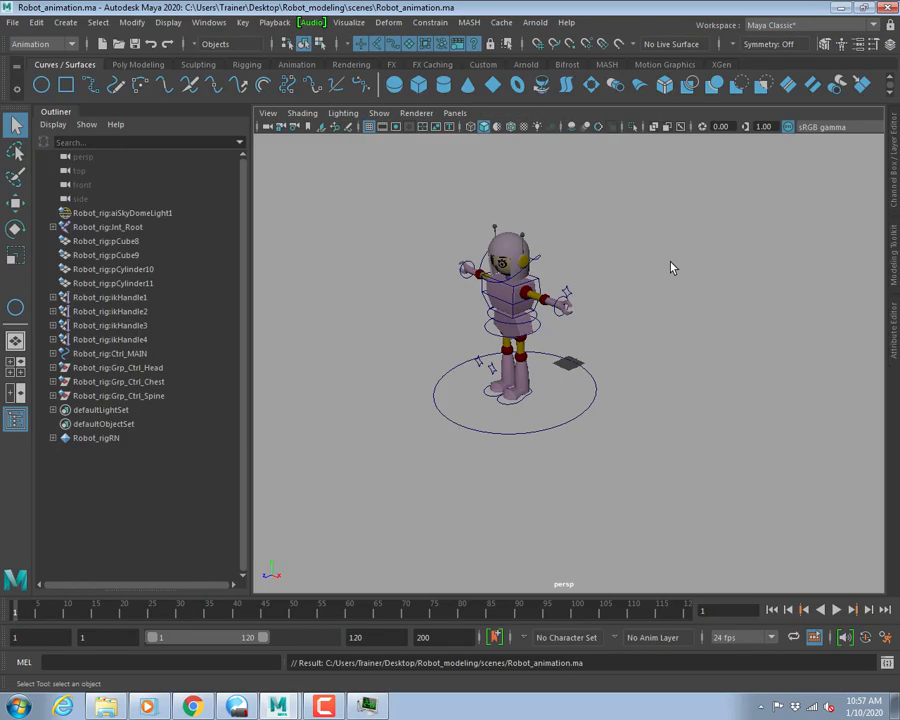
Review the Create Reference options with Robot_rig.ma selected, and close them without adding another reference.
{"action": "left_click", "coordinate": [13, 23]}
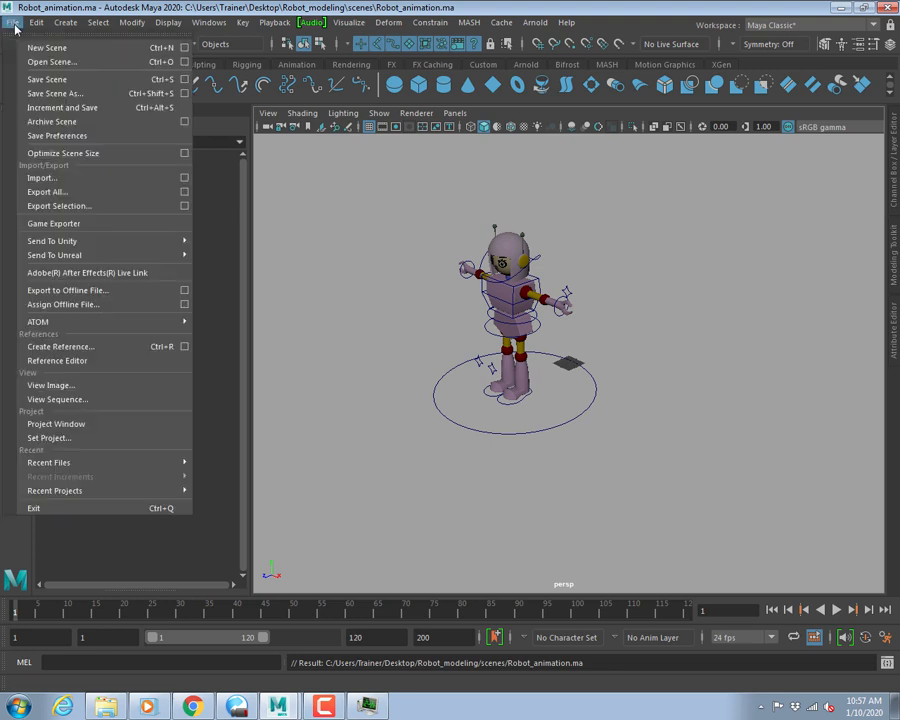
{"action": "left_click", "coordinate": [37, 349]}
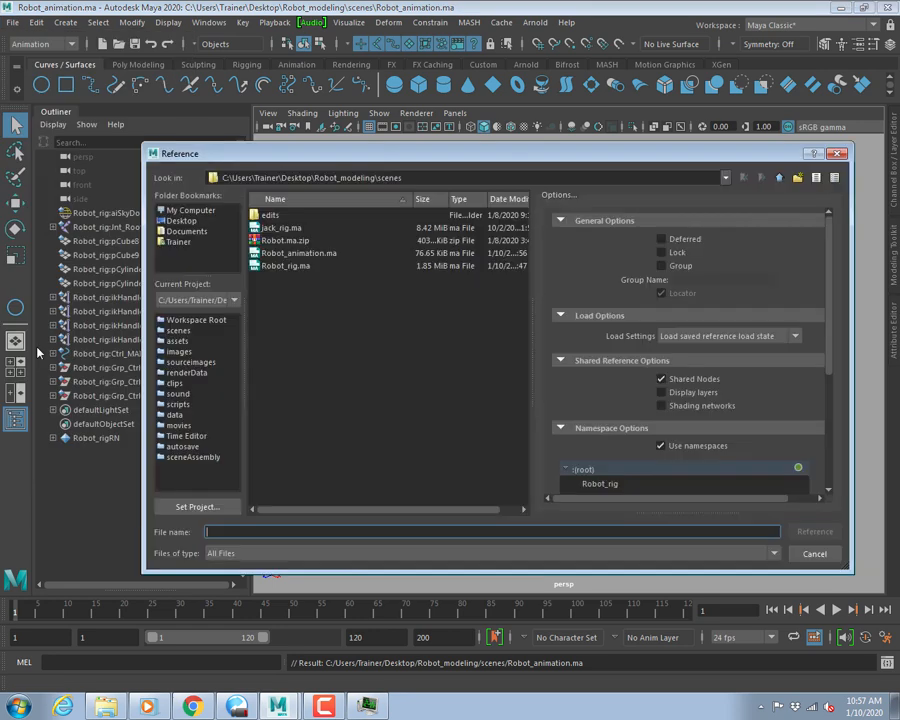
{"action": "left_click", "coordinate": [281, 267]}
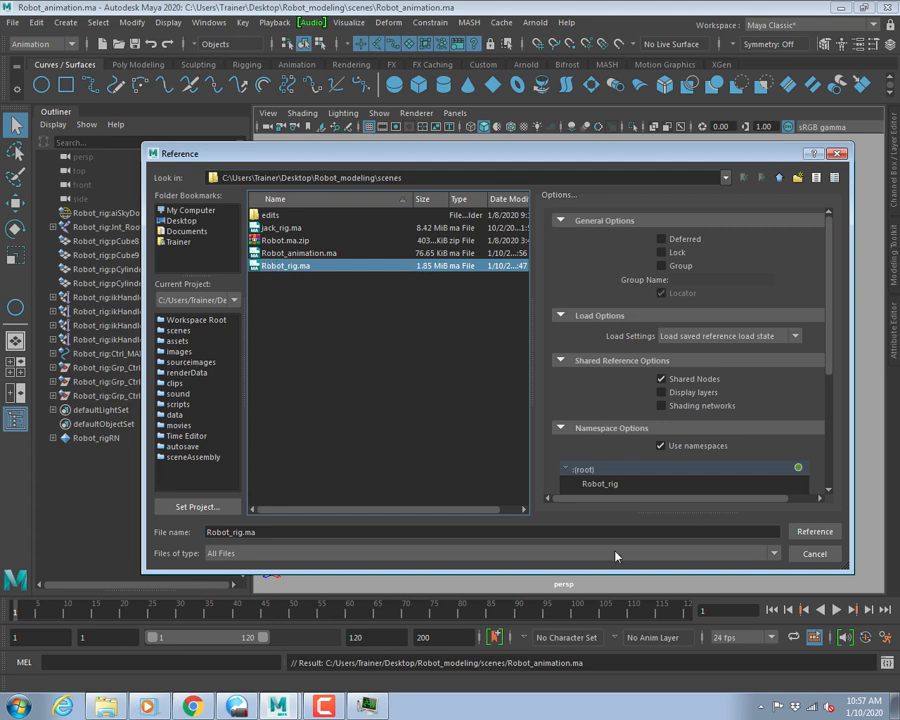
{"action": "left_click", "coordinate": [822, 558]}
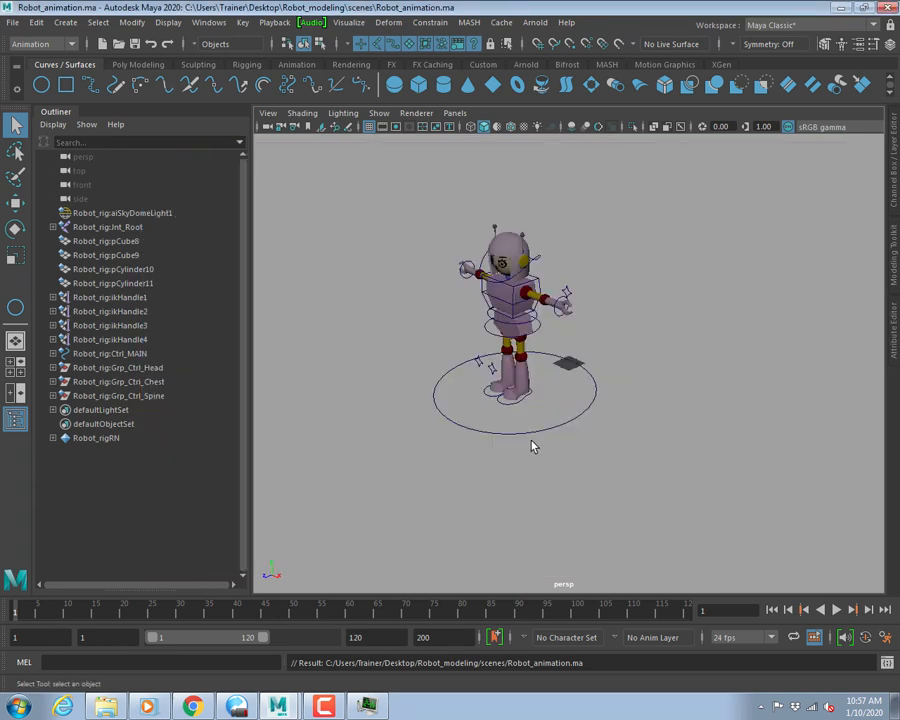
Set the Translate Z of the robot's Ctrl_MAIN control to 0 and deselect it.
{"action": "scroll", "coordinate": [532, 445], "scroll_direction": "up", "scroll_amount": 6}
{"action": "scroll", "coordinate": [532, 441], "scroll_direction": "down", "scroll_amount": 6}
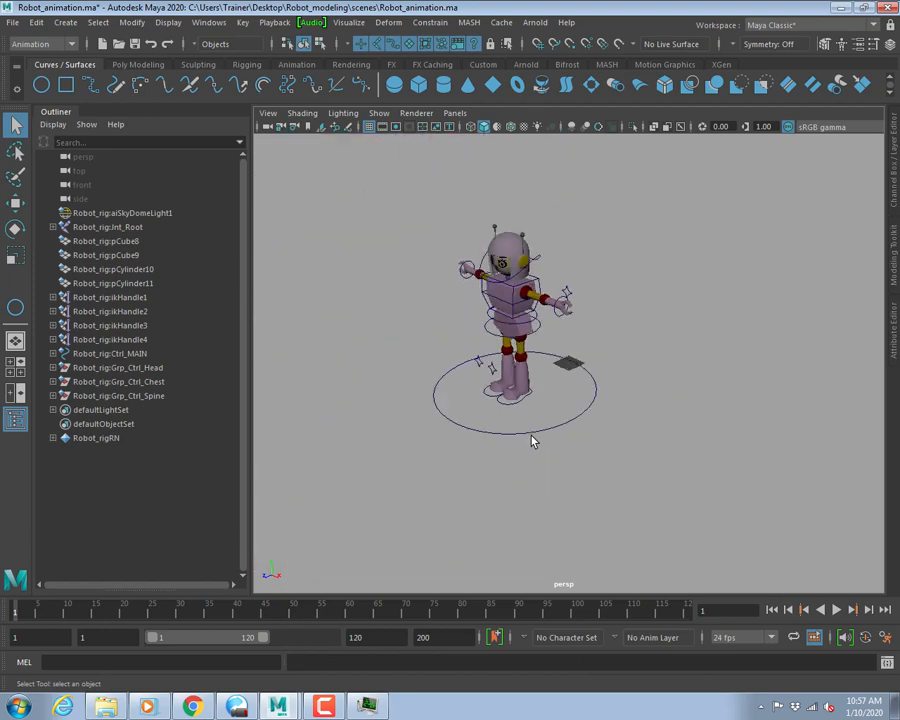
{"action": "scroll", "coordinate": [532, 441], "scroll_direction": "down", "scroll_amount": 3}
{"action": "scroll", "coordinate": [532, 440], "scroll_direction": "up", "scroll_amount": 5}
{"action": "scroll", "coordinate": [532, 440], "scroll_direction": "down", "scroll_amount": 2}
{"action": "left_click_drag", "start_coordinate": [535, 418], "coordinate": [548, 470]}
{"action": "key", "text": "ctrl+a"}
{"action": "key", "text": "ctrl+a"}
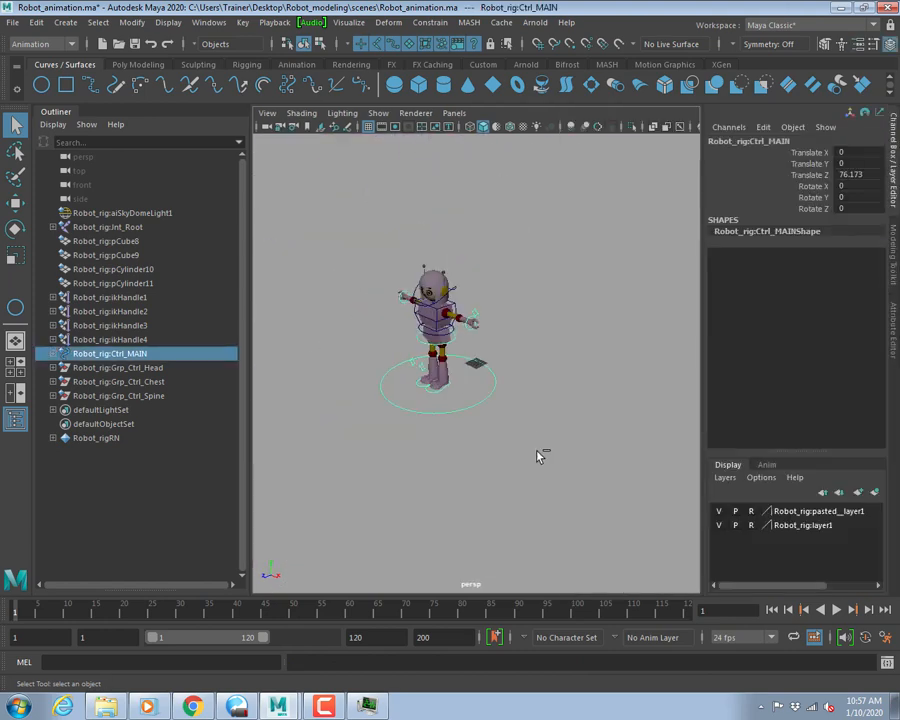
{"action": "double_click", "coordinate": [852, 175]}
{"action": "type", "text": "0"}
{"action": "key", "text": "Return"}
{"action": "key", "text": "f"}
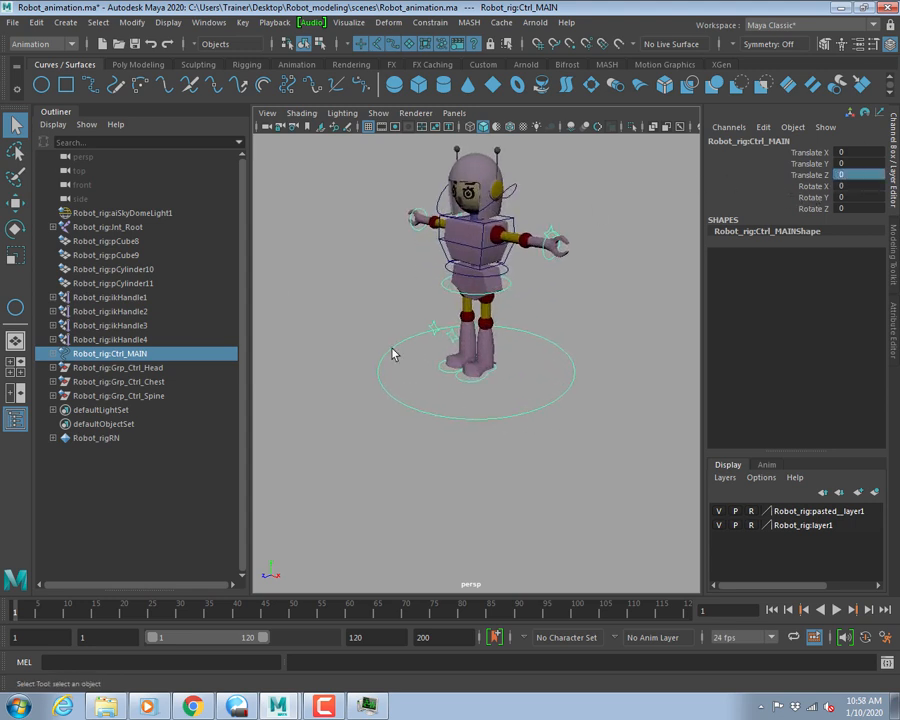
{"action": "right_click_drag", "start_coordinate": [392, 354], "coordinate": [488, 348], "text": "alt"}
{"action": "middle_click_drag", "start_coordinate": [488, 348], "coordinate": [470, 420], "text": "alt"}
{"action": "left_click_drag", "start_coordinate": [386, 364], "coordinate": [408, 391], "text": "alt"}
{"action": "left_click", "coordinate": [574, 382]}
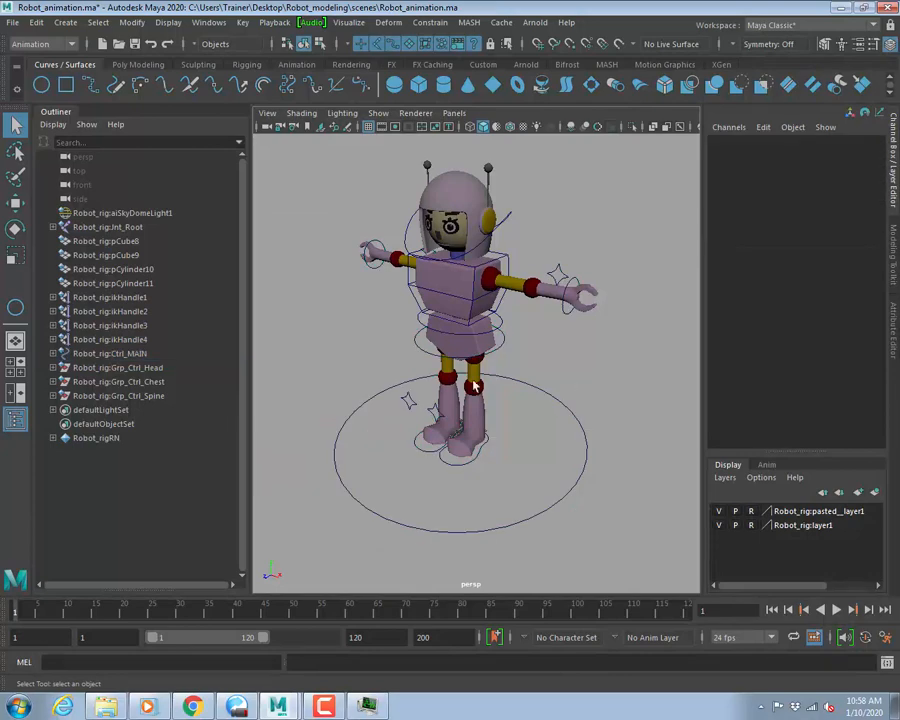
{"action": "mouse_move", "coordinate": [475, 386]}
{"action": "left_mouse_down", "text": "alt"}
{"action": "mouse_move", "coordinate": [530, 378]}
{"action": "mouse_move", "coordinate": [502, 388]}
{"action": "mouse_move", "coordinate": [502, 374]}
{"action": "mouse_move", "coordinate": [488, 379]}
{"action": "left_mouse_up", "text": "alt"}
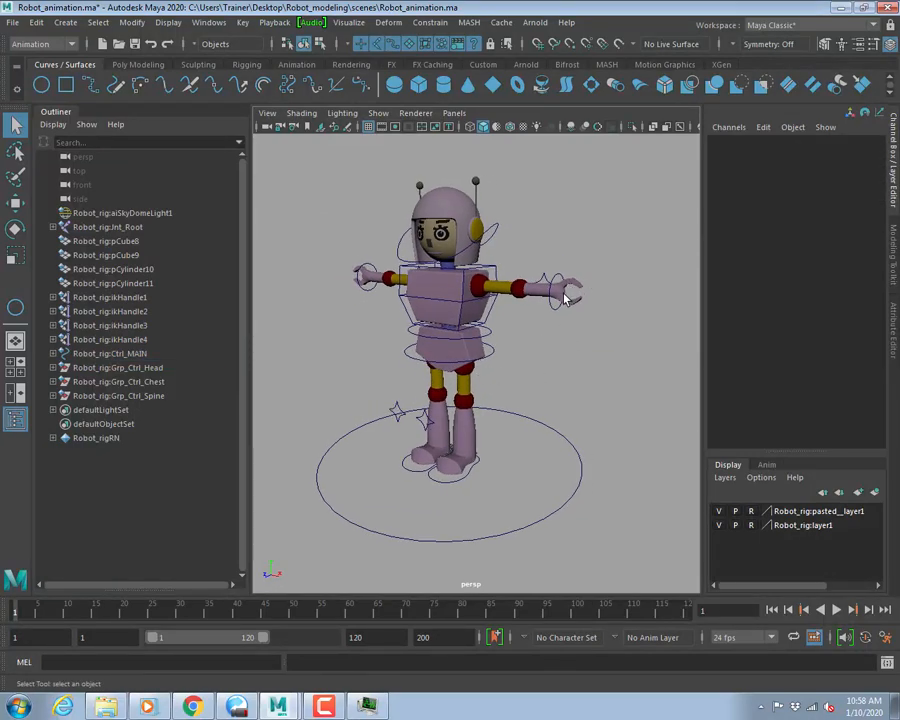
Switch to Chrome and open the Weebly Walk Cycle page from the walkcycle image results.
{"action": "key", "text": "alt+Tab"}
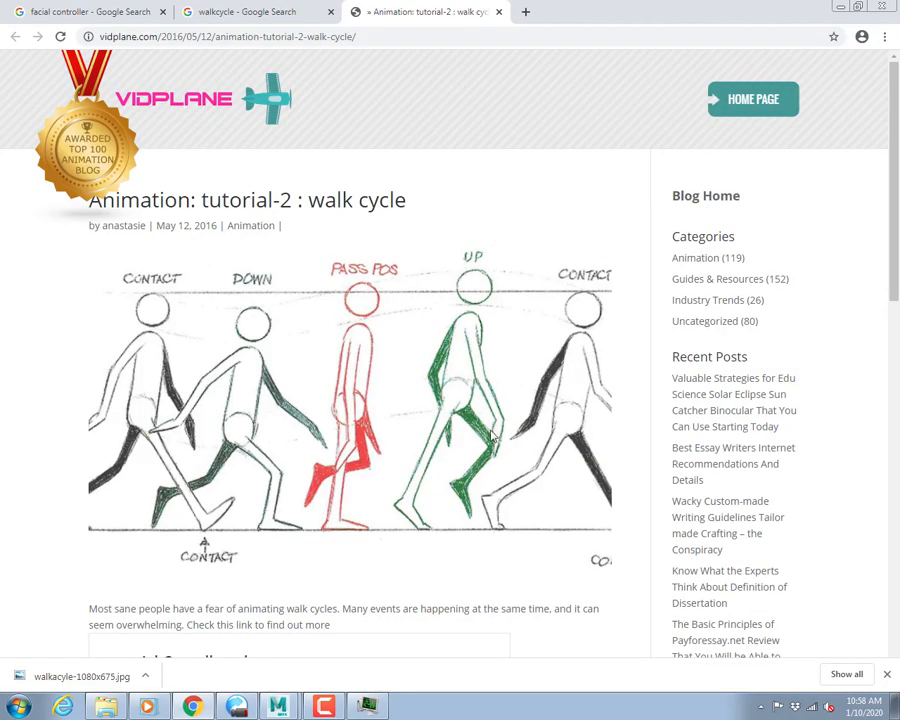
{"action": "left_click", "coordinate": [203, 11]}
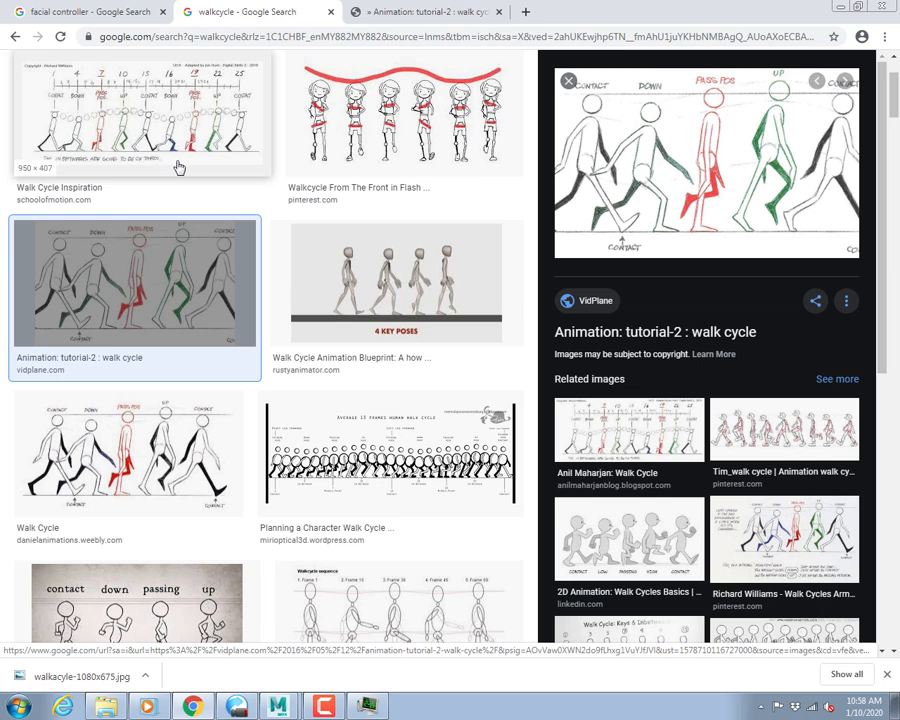
{"action": "left_click", "coordinate": [141, 468]}
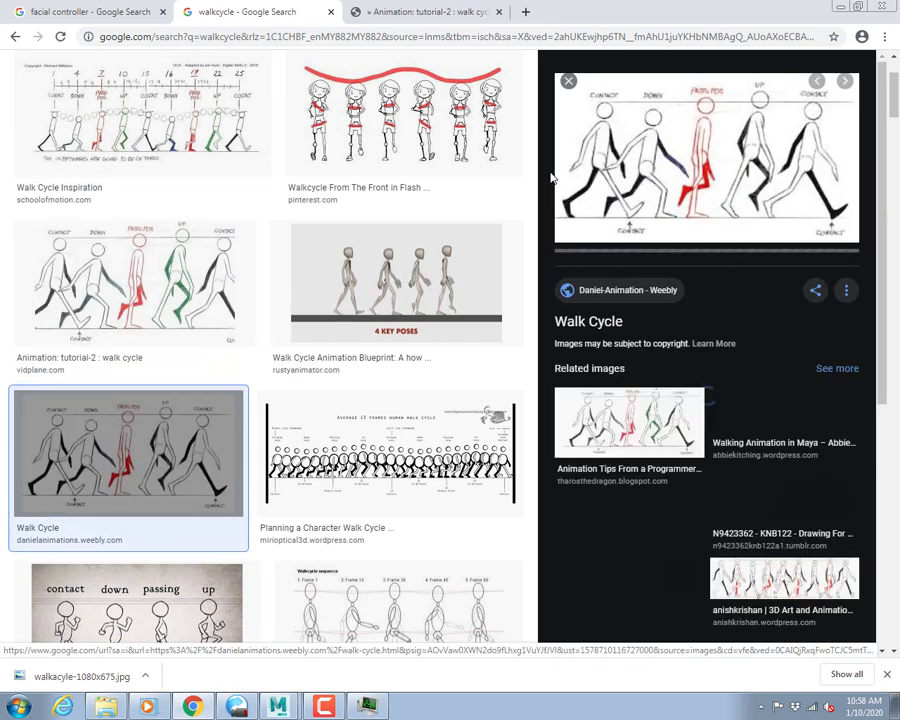
{"action": "left_click", "coordinate": [576, 177]}
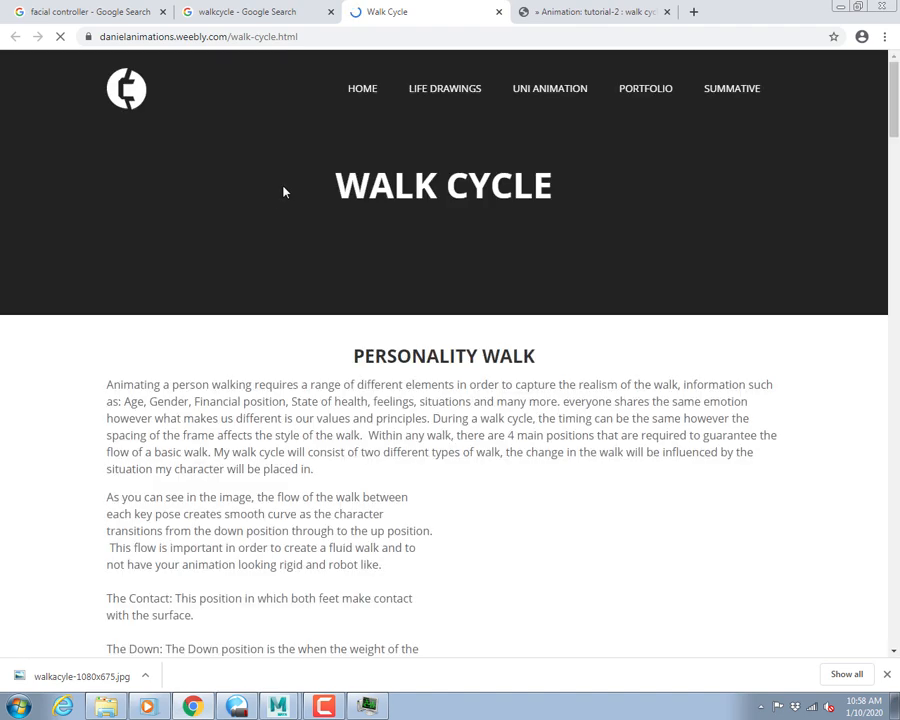
Save the page's contact, down, passing and up pose diagram to Downloads as 2610219_orig.jpg.
{"action": "scroll", "coordinate": [176, 370], "scroll_direction": "down", "scroll_amount": 1}
{"action": "scroll", "coordinate": [176, 360], "scroll_direction": "down", "scroll_amount": 1}
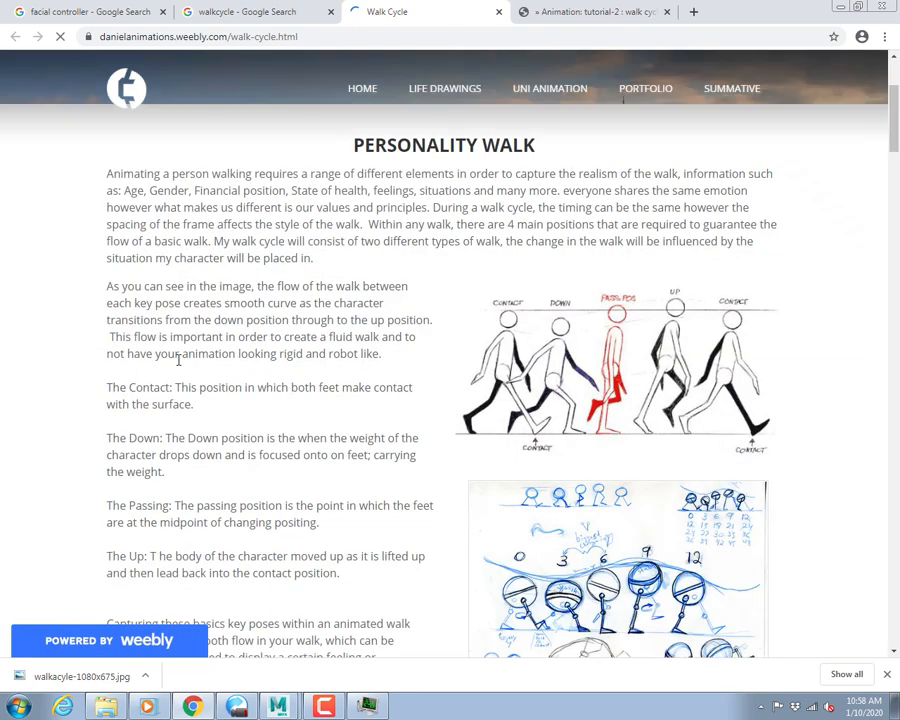
{"action": "scroll", "coordinate": [178, 362], "scroll_direction": "down", "scroll_amount": 1}
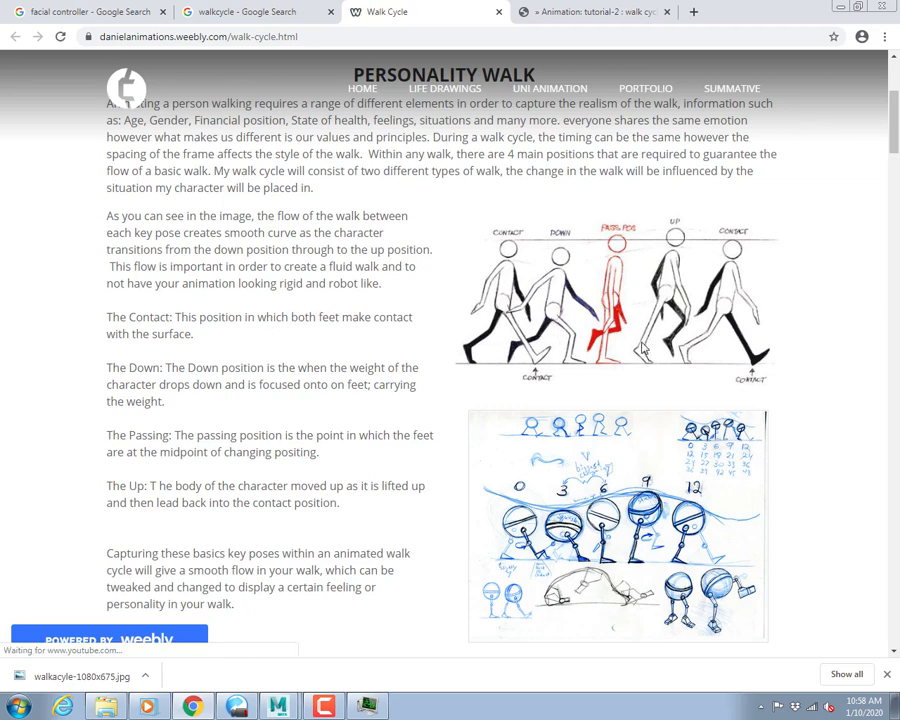
{"action": "scroll", "coordinate": [606, 316], "scroll_direction": "up", "scroll_amount": 1}
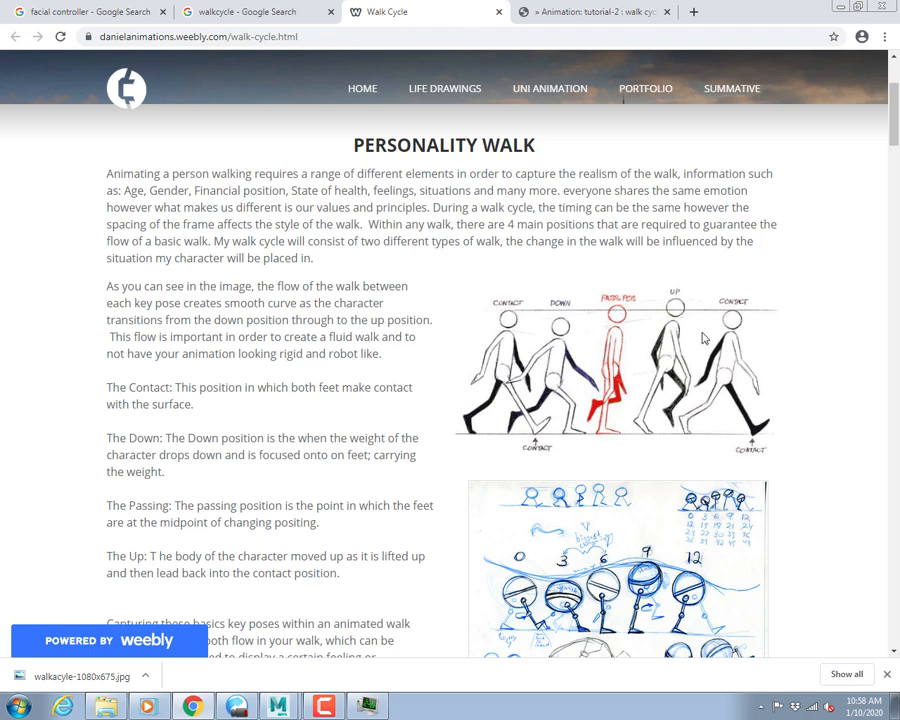
{"action": "right_click", "coordinate": [635, 336]}
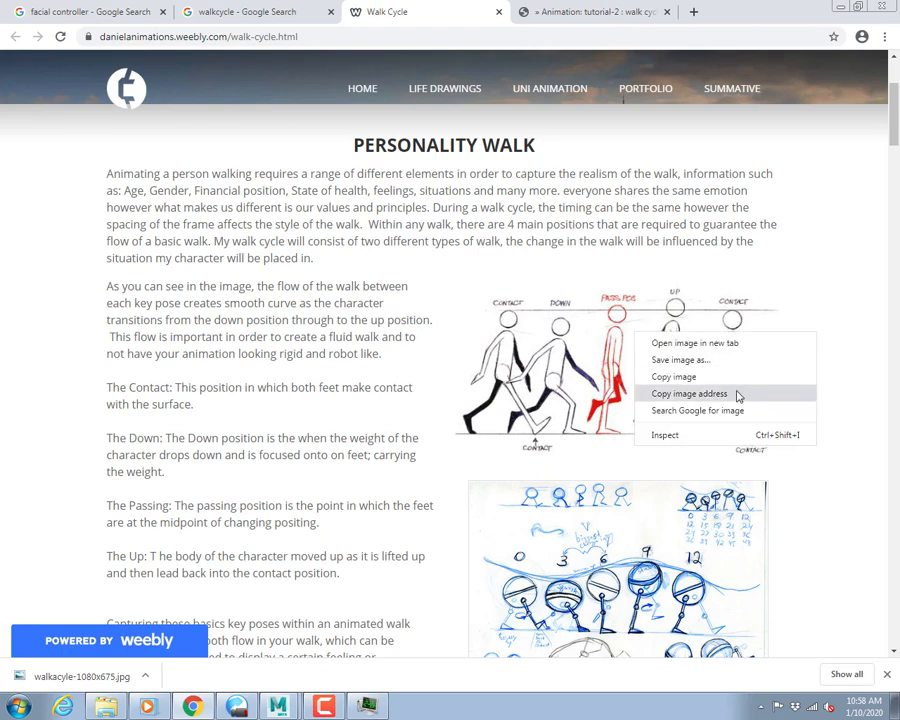
{"action": "left_click", "coordinate": [670, 361]}
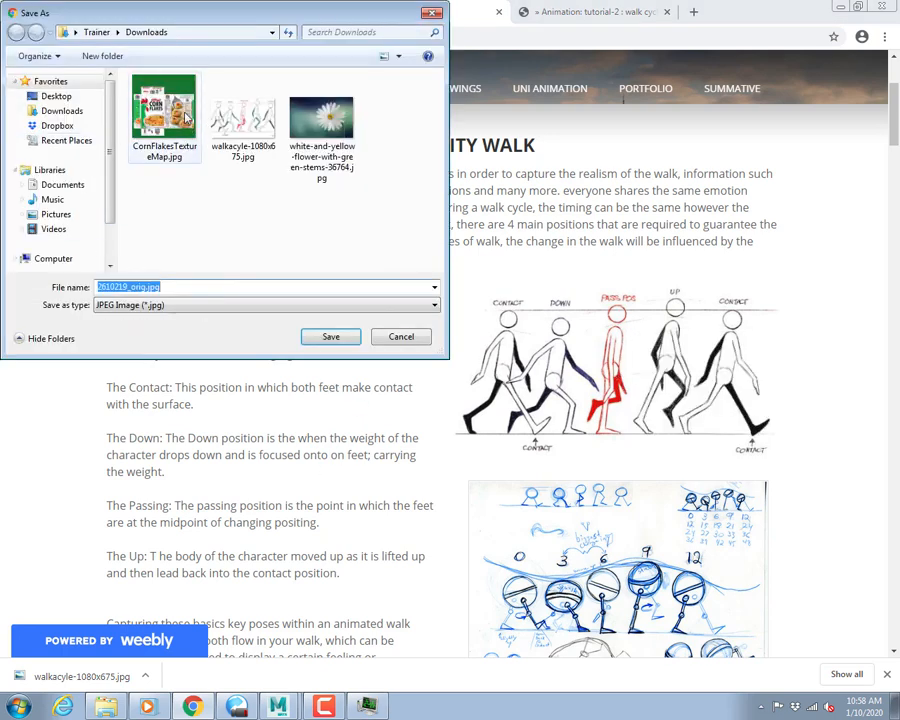
{"action": "left_click", "coordinate": [331, 339]}
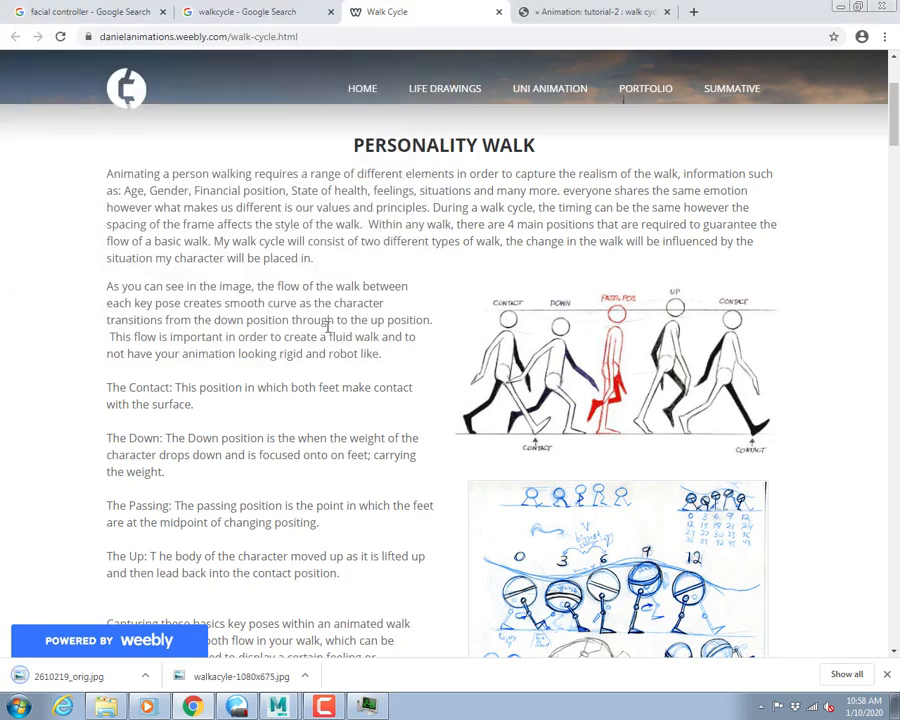
Open the Downloads folder in Windows Explorer and browse its images starting from CornFlakesTextureMap.jpg, closing the viewer at the end.
{"action": "key", "text": "super+e"}
{"action": "left_click", "coordinate": [53, 104]}
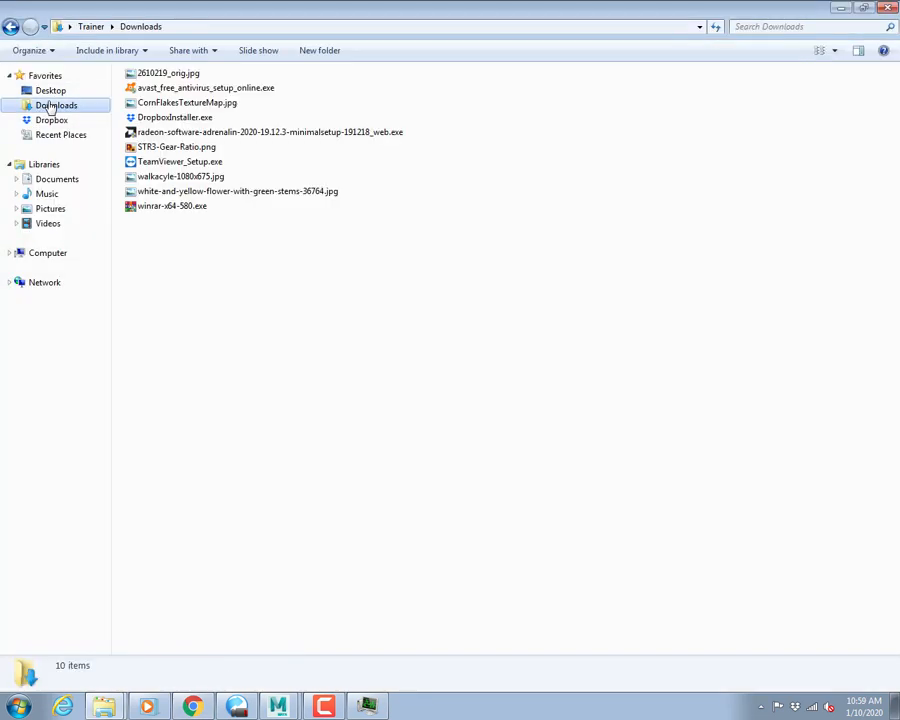
{"action": "left_click", "coordinate": [196, 104]}
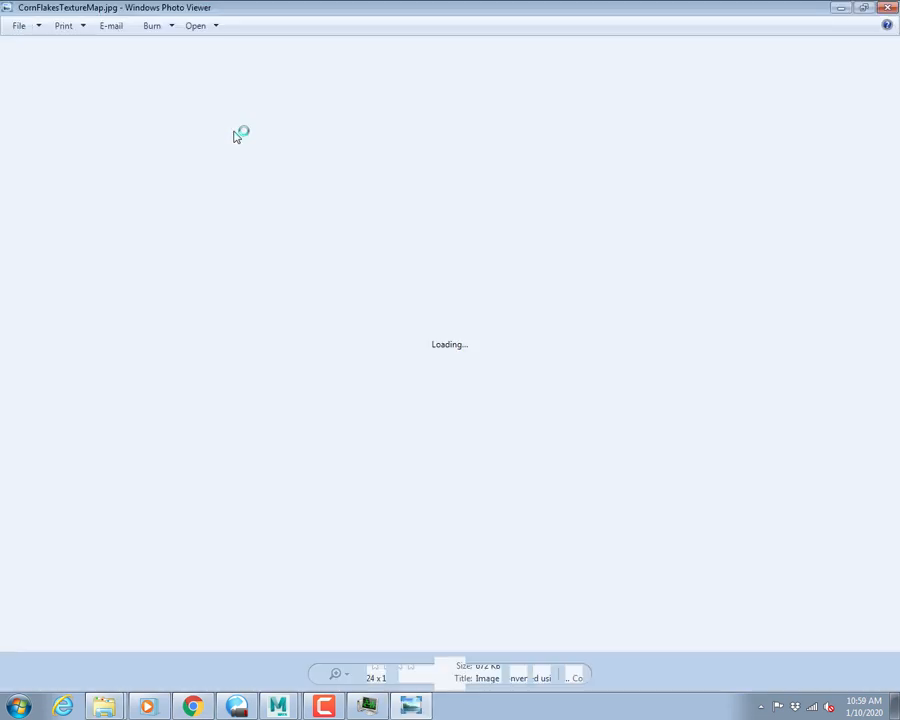
{"action": "key", "text": "Right"}
{"action": "key", "text": "Right"}
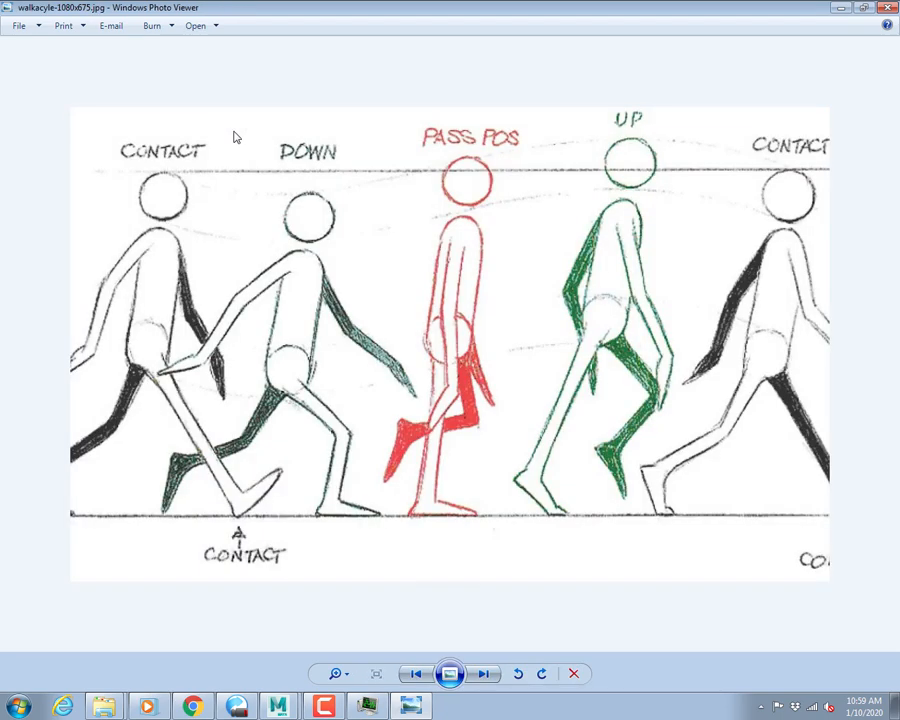
{"action": "key", "text": "Right"}
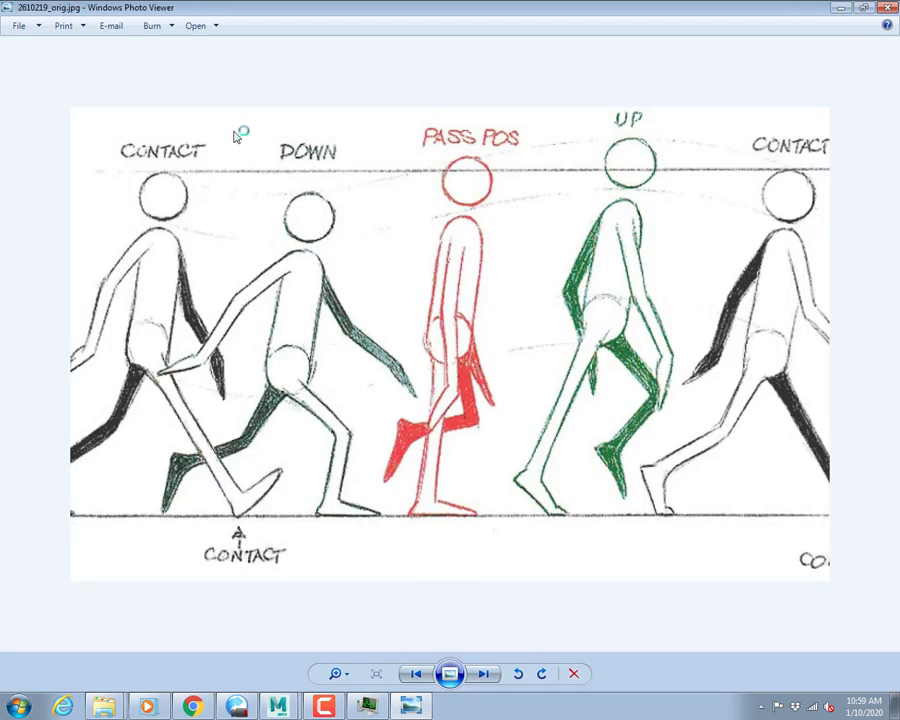
{"action": "key", "text": "Right"}
{"action": "key", "text": "alt+F4"}
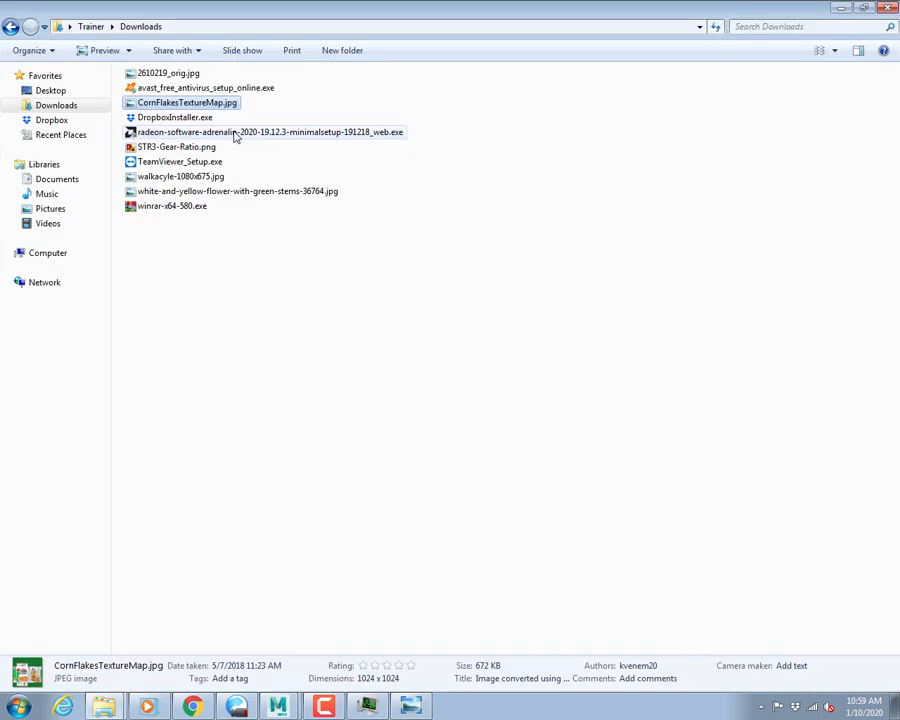
Return to the Downloads folder and show its files as extra large icons.
{"action": "key", "text": "alt+Tab"}
{"action": "key", "text": "alt+Tab"}
{"action": "key", "text": "alt+Tab"}
{"action": "key", "text": "alt+Tab"}
{"action": "key", "text": "alt+Tab"}
{"action": "key", "text": "alt+Tab"}
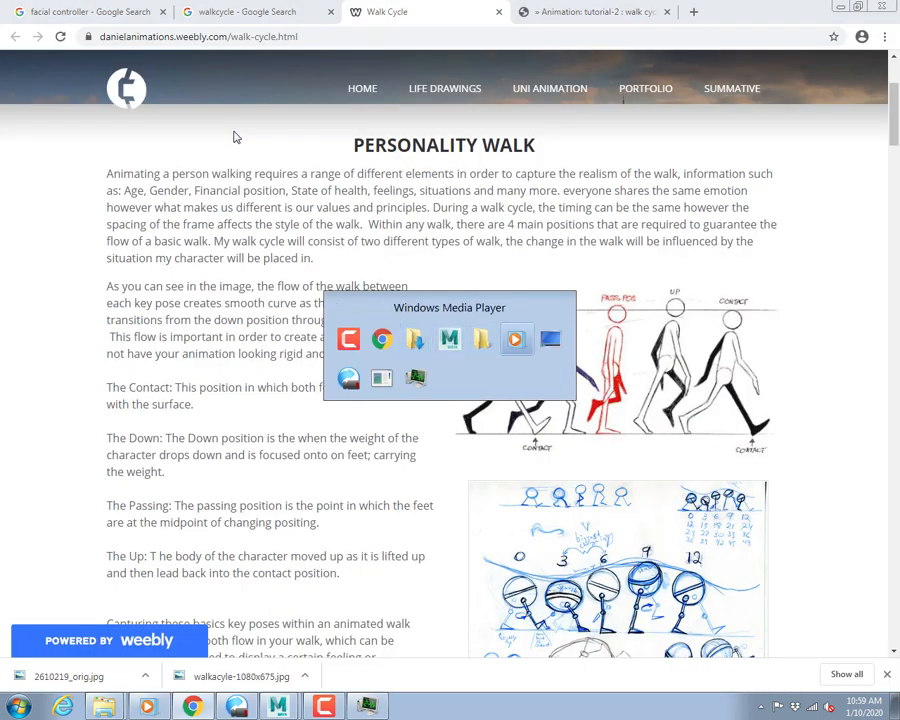
{"action": "key", "text": "alt+Tab"}
{"action": "key", "text": "alt+Tab"}
{"action": "key", "text": "alt+Tab"}
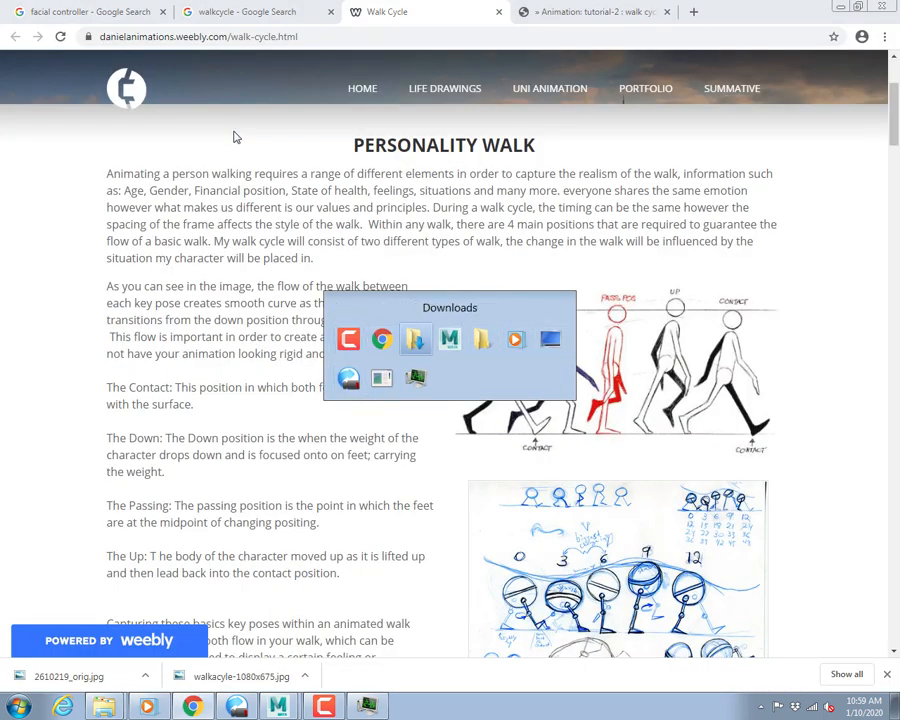
{"action": "key", "text": "alt+v"}
{"action": "key", "text": "Down"}
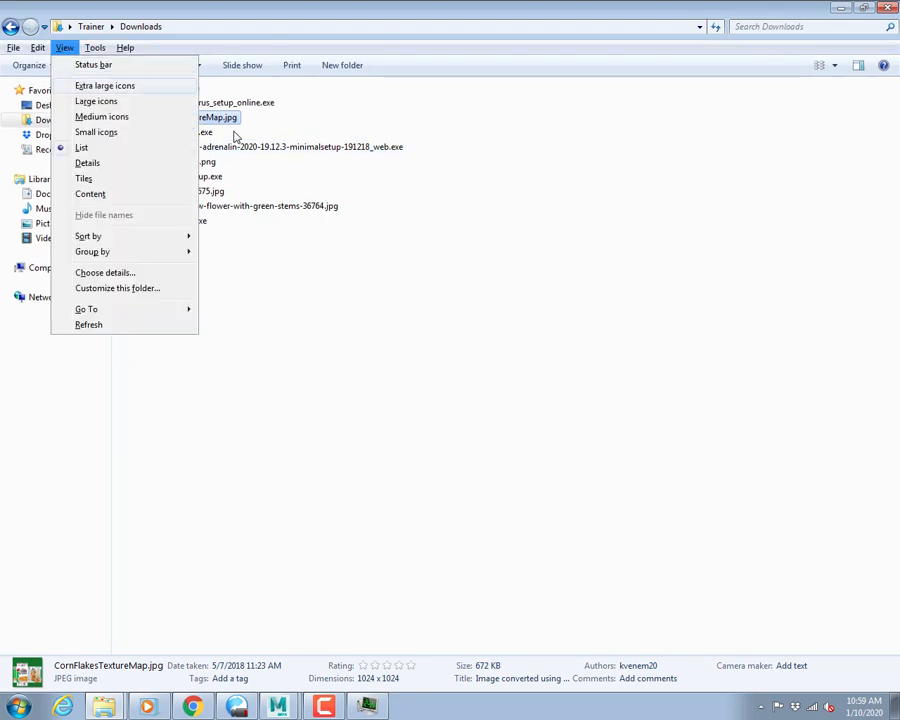
{"action": "key", "text": "Return"}
Open the walk cycle diagram 2610219_orig.jpg in the photo viewer and enlarge it to examine the key poses.
{"action": "key", "text": "Down"}
{"action": "key", "text": "Up"}
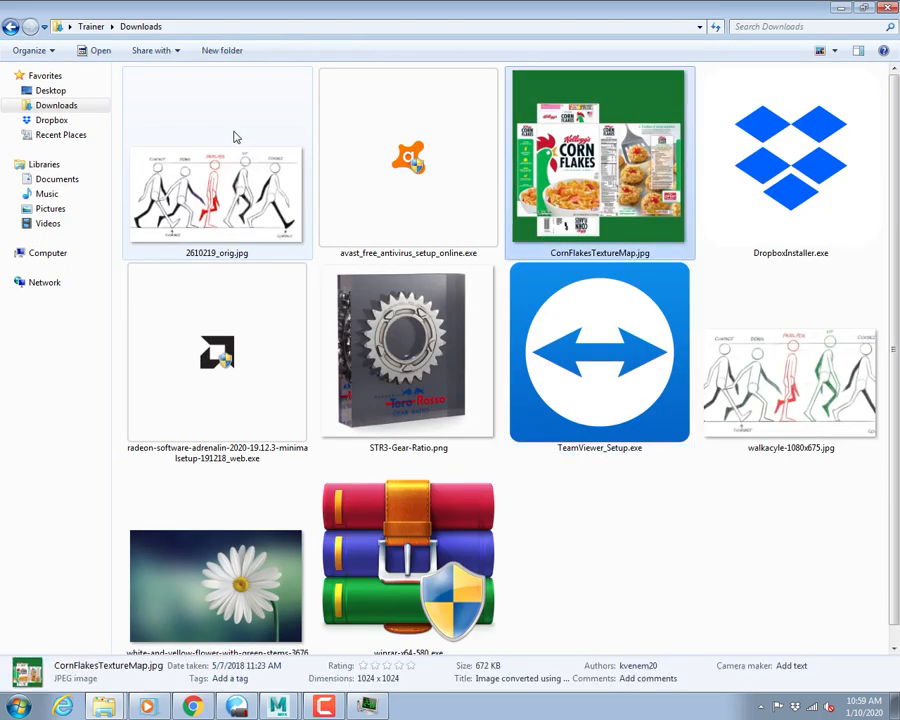
{"action": "key", "text": "Left"}
{"action": "key", "text": "Left"}
{"action": "key", "text": "Return"}
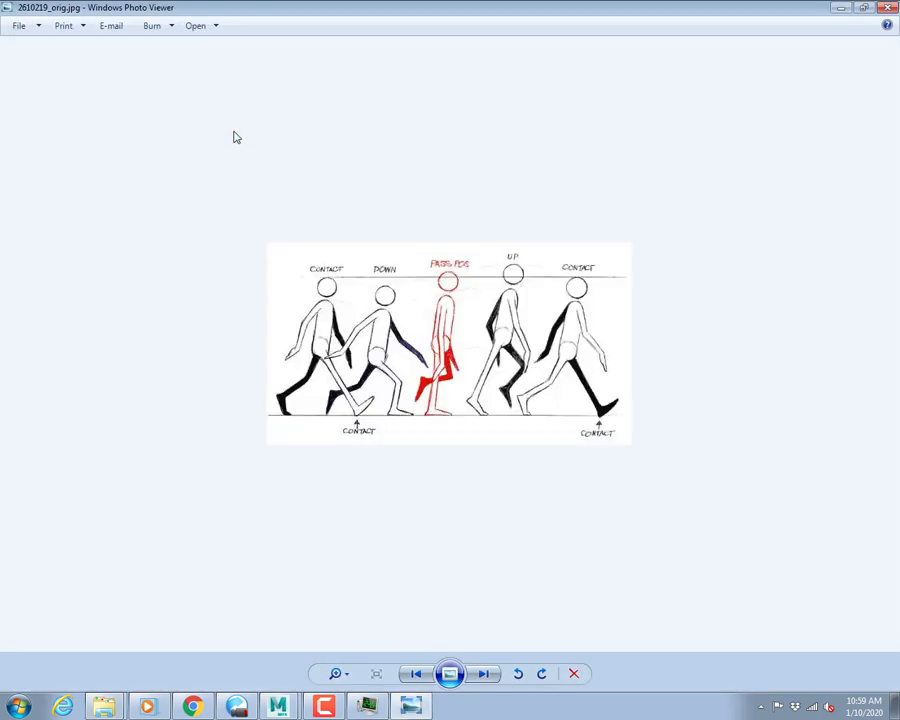
{"action": "scroll", "coordinate": [234, 137], "scroll_direction": "up", "scroll_amount": 4}
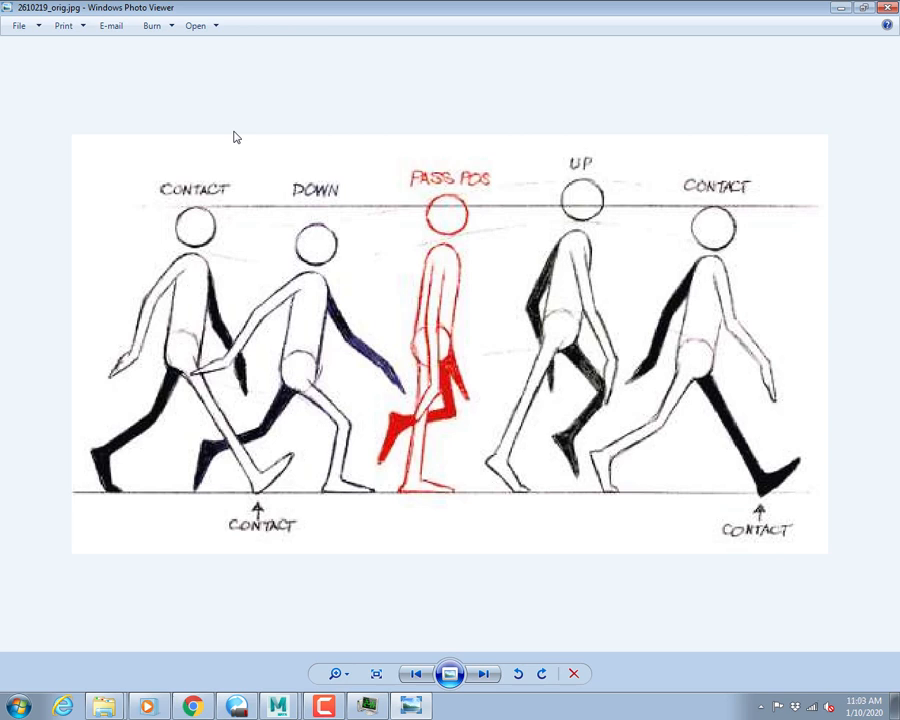
Switch to the Chrome browser and search Google for "survival kit" in a new tab, showing only video results.
{"action": "key", "text": "alt+Tab"}
{"action": "key", "text": "alt+Tab"}
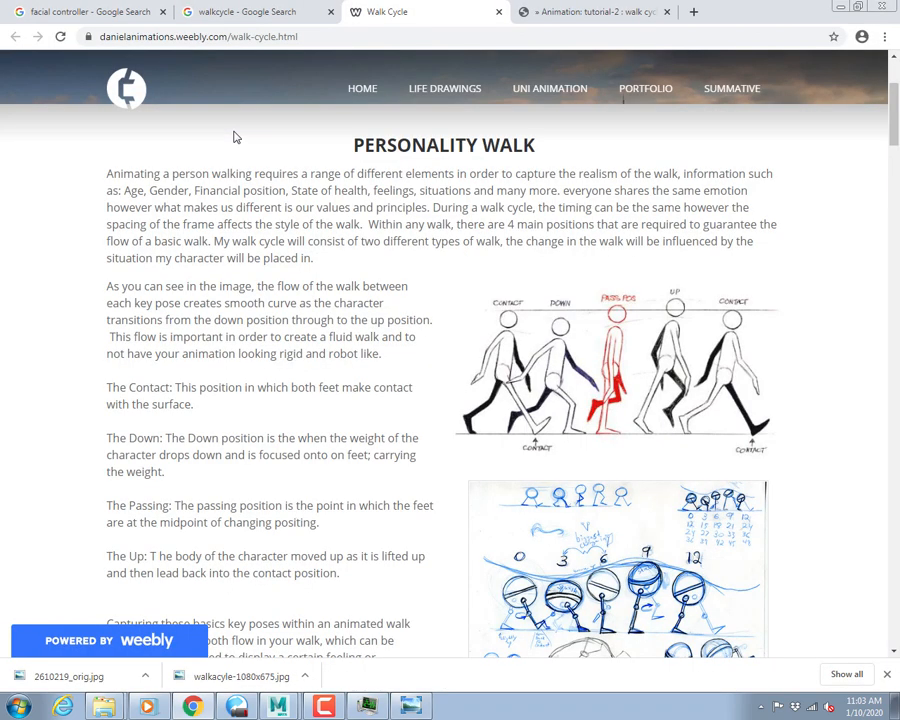
{"action": "key", "text": "ctrl+t"}
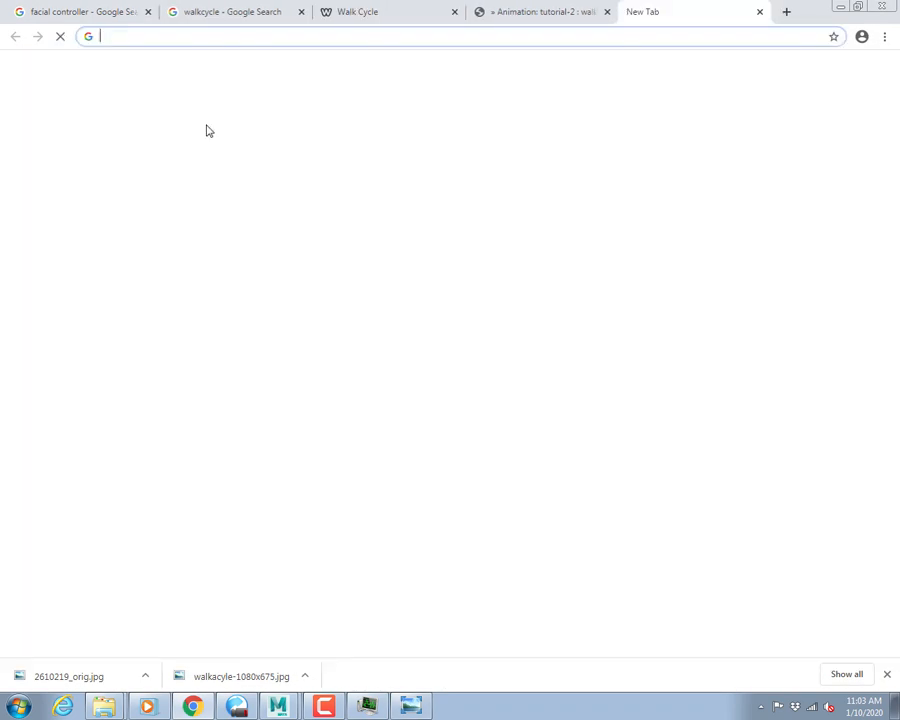
{"action": "type", "text": "survi"}
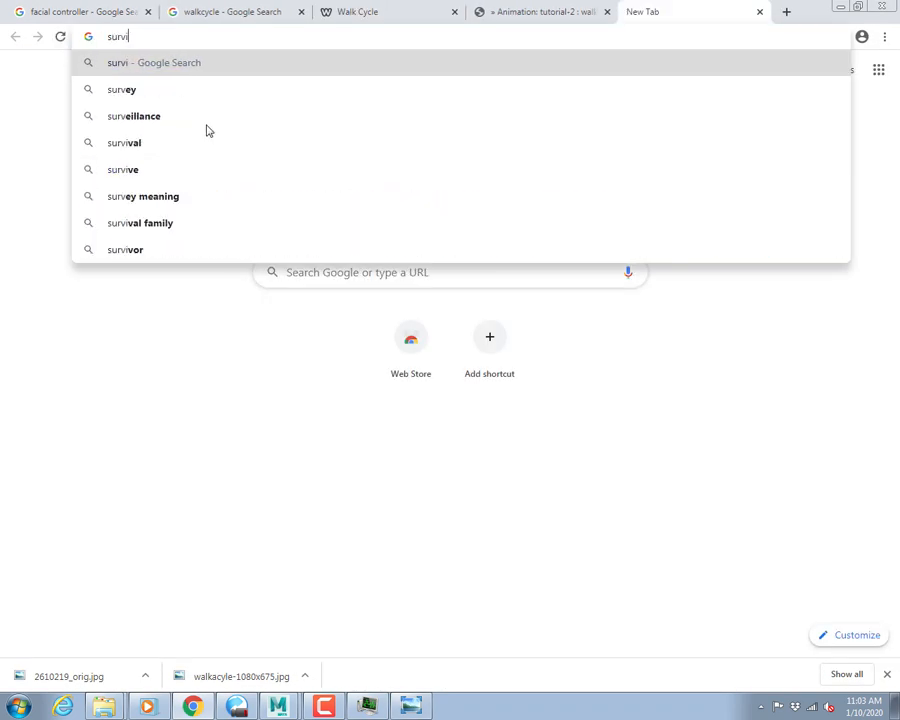
{"action": "type", "text": "val ki"}
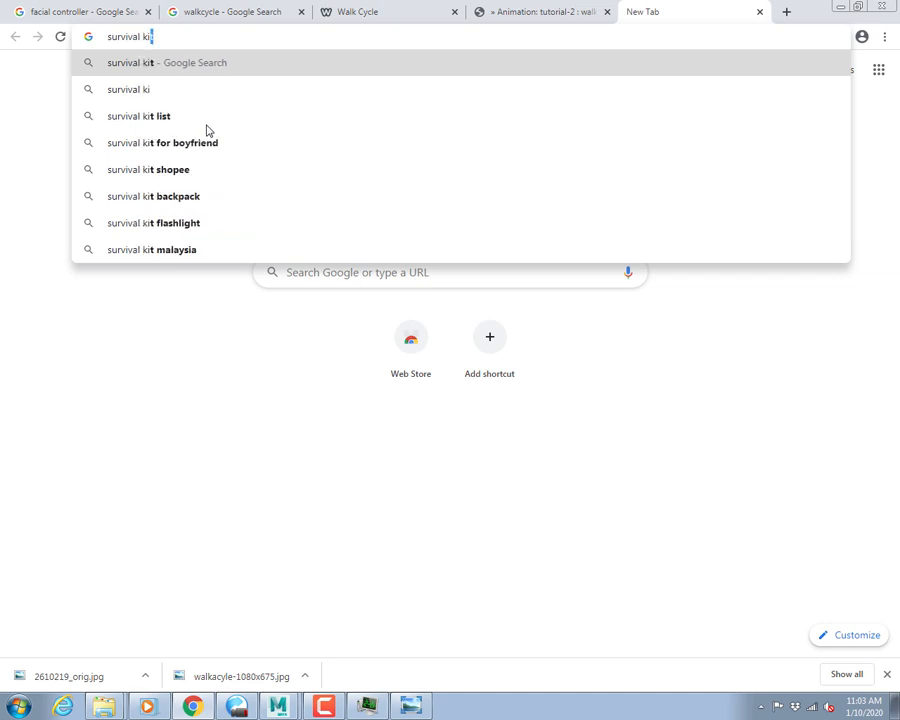
{"action": "type", "text": "t"}
{"action": "key", "text": "Return"}
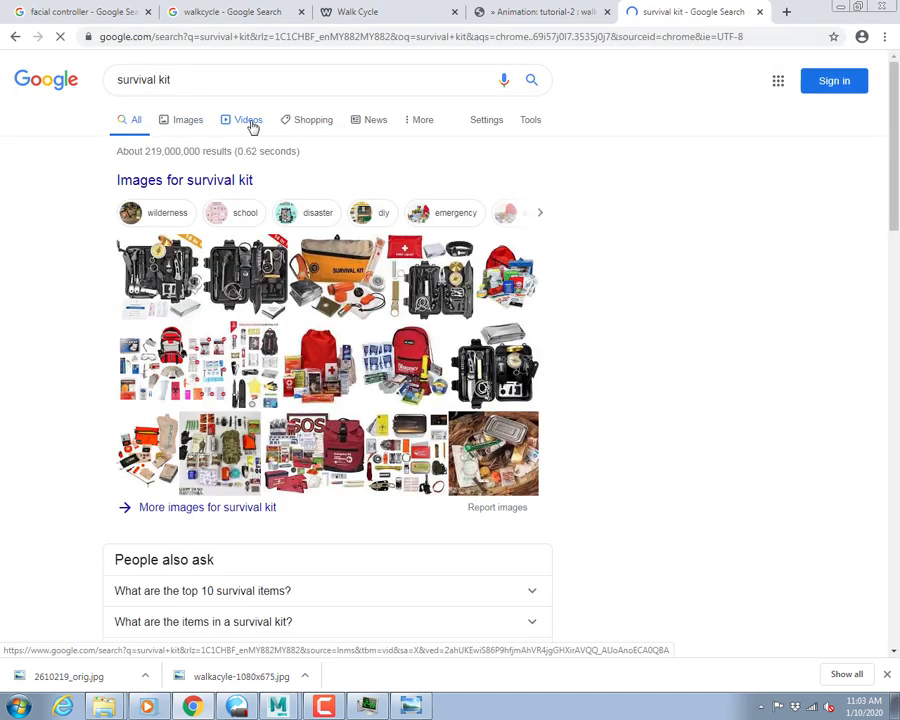
{"action": "left_click", "coordinate": [249, 120]}
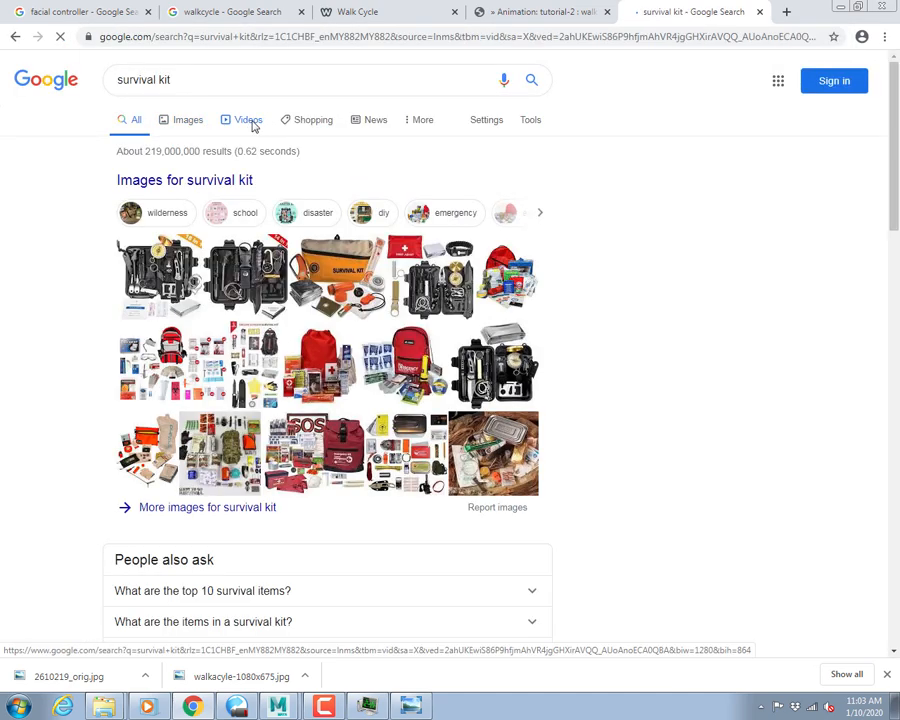
Refine the video search to "animators survival kit" and open the YouTube video of The Animator's Survival Kit Logo.
{"action": "left_click", "coordinate": [221, 80]}
{"action": "key", "text": "Home"}
{"action": "type", "text": "animato"}
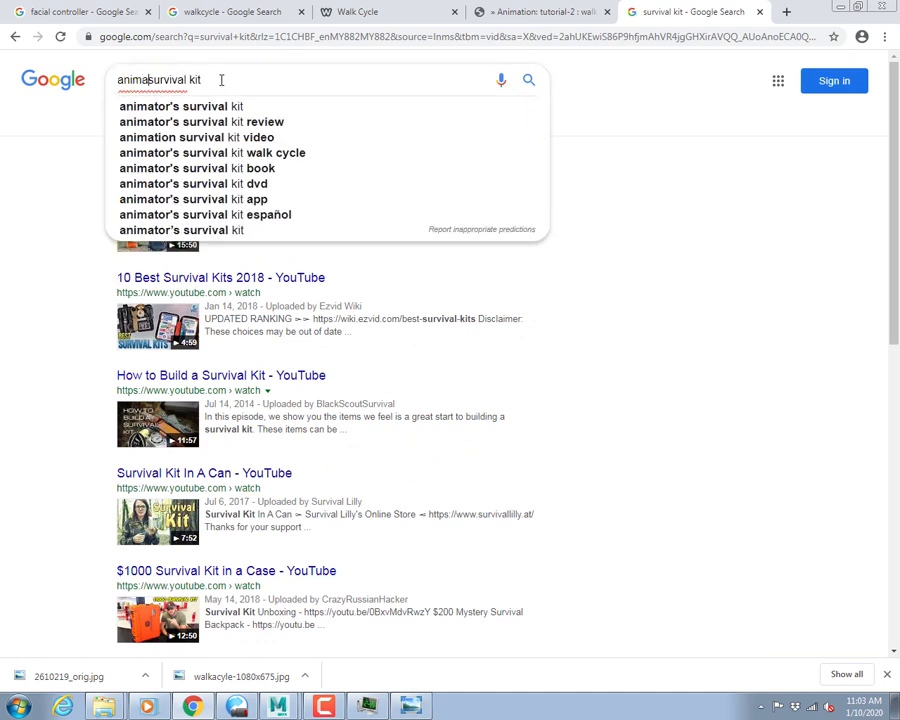
{"action": "type", "text": "rs"}
{"action": "key", "text": "Return"}
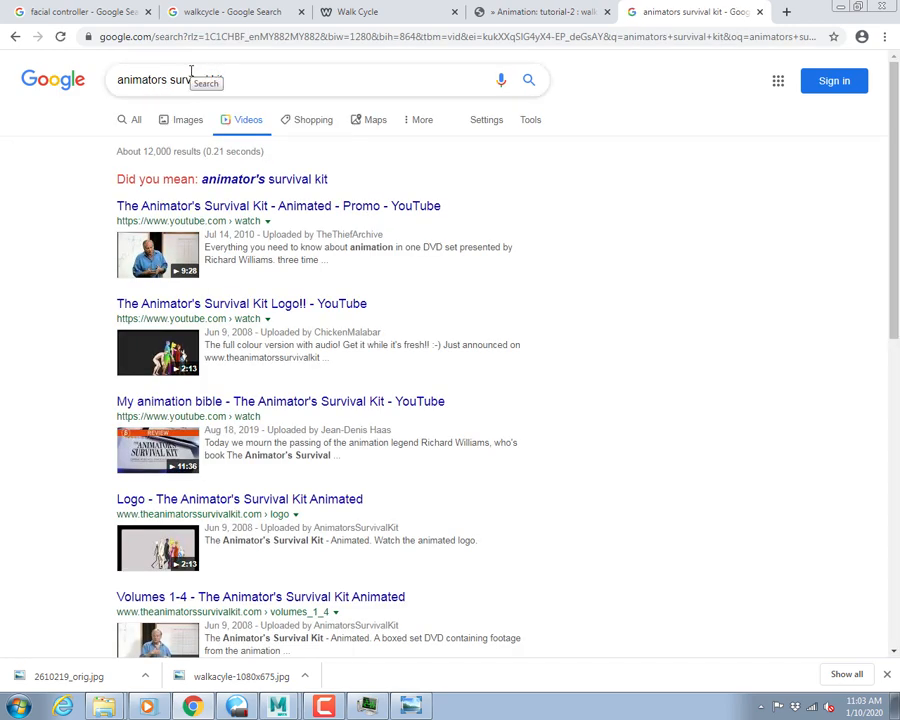
{"action": "left_click", "coordinate": [224, 312]}
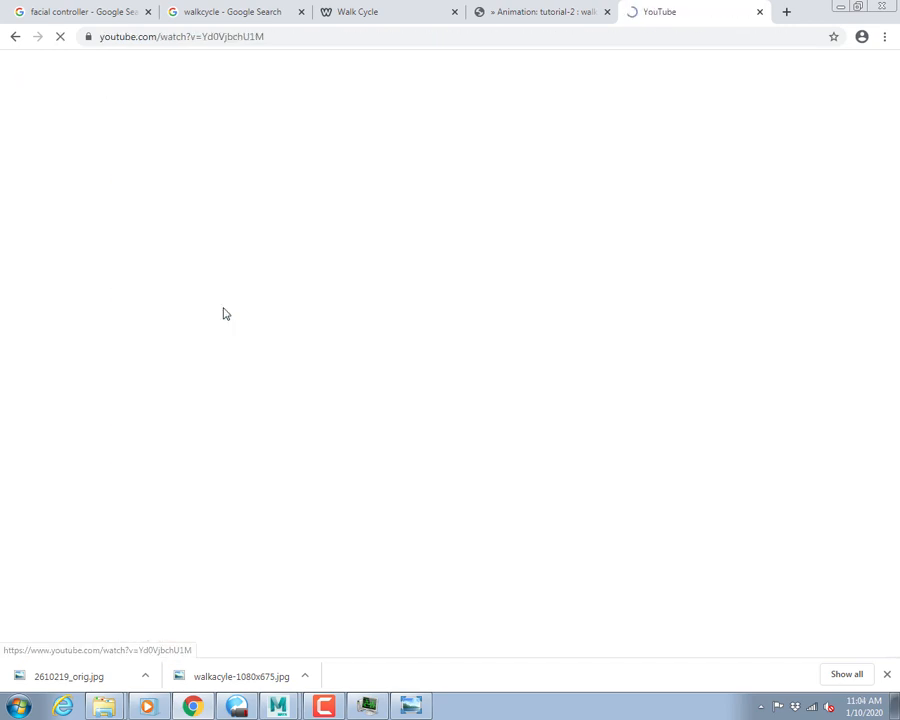
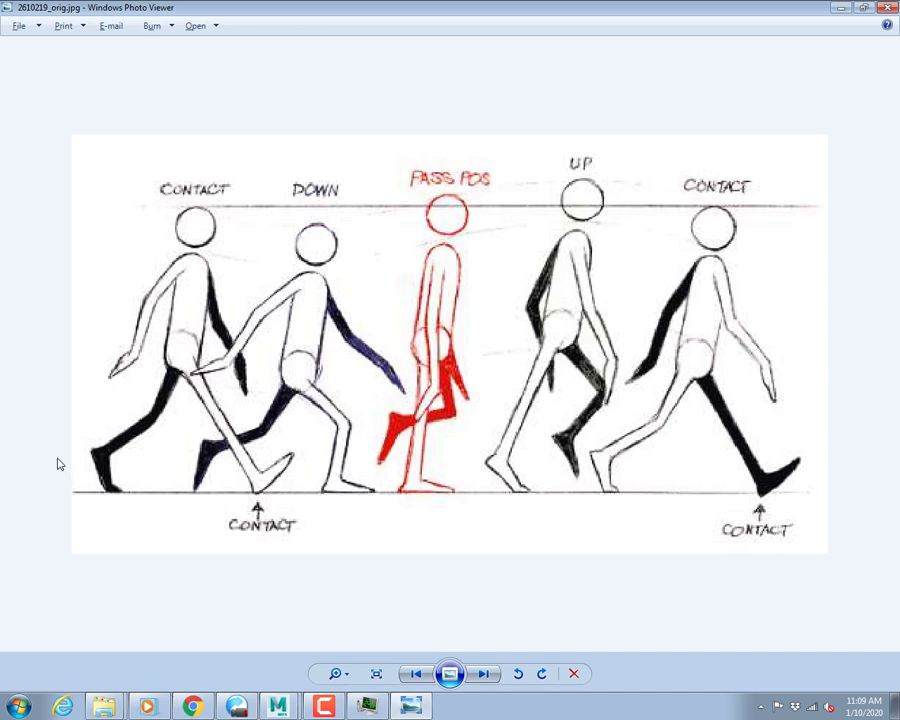
Switch to the Robot_animation scene in Maya and extend the visible playback range to end at frame 200.
{"action": "key", "text": "alt+Tab"}
{"action": "key", "text": "alt+Tab"}
{"action": "key", "text": "alt+Tab"}
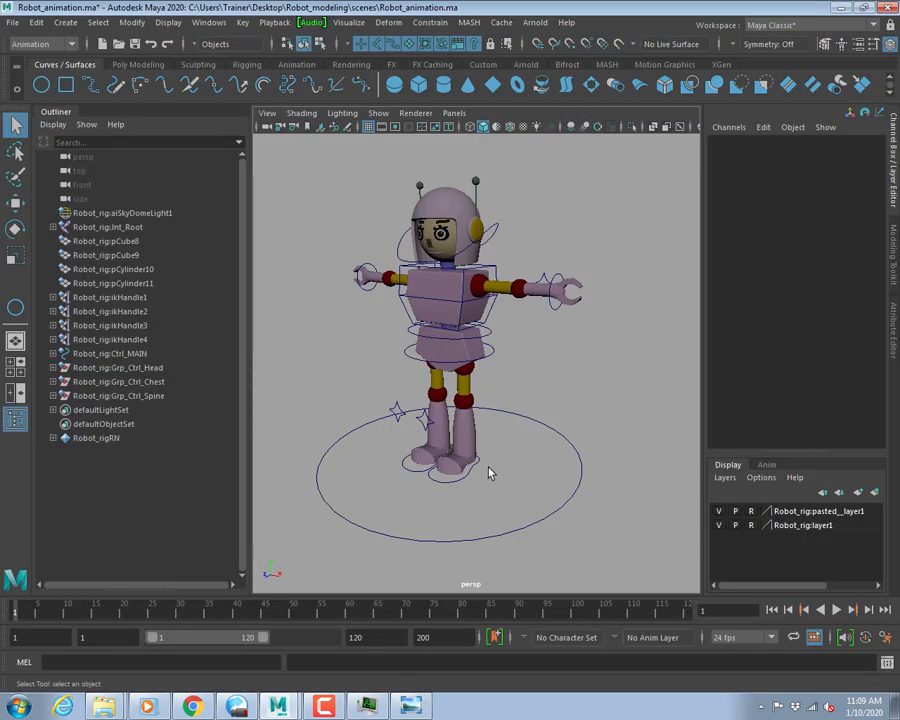
{"action": "left_click_drag", "start_coordinate": [564, 482], "coordinate": [502, 488], "text": "alt"}
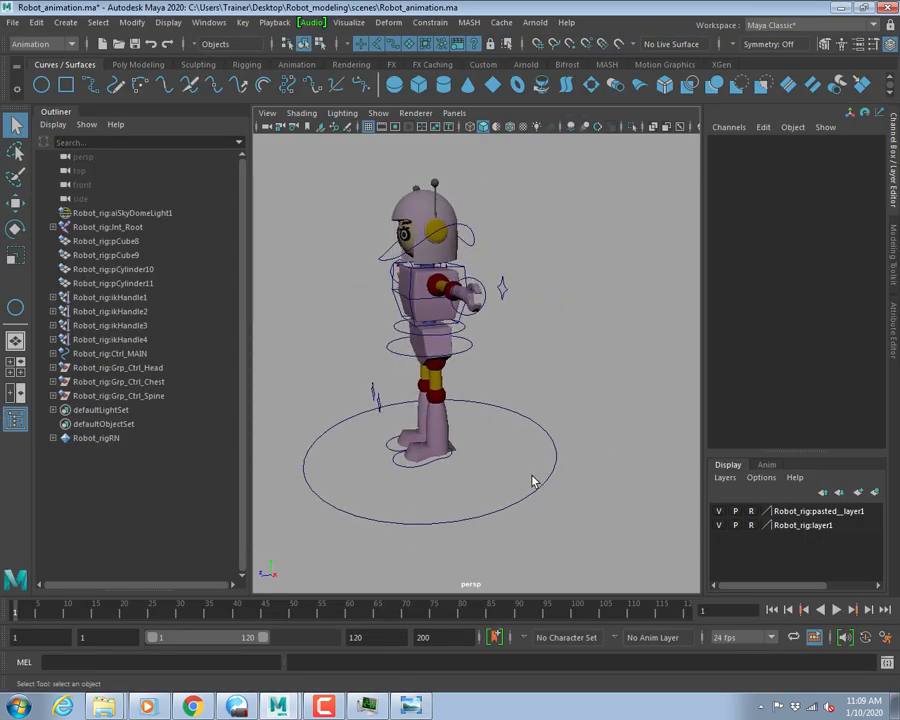
{"action": "left_click", "coordinate": [399, 637]}
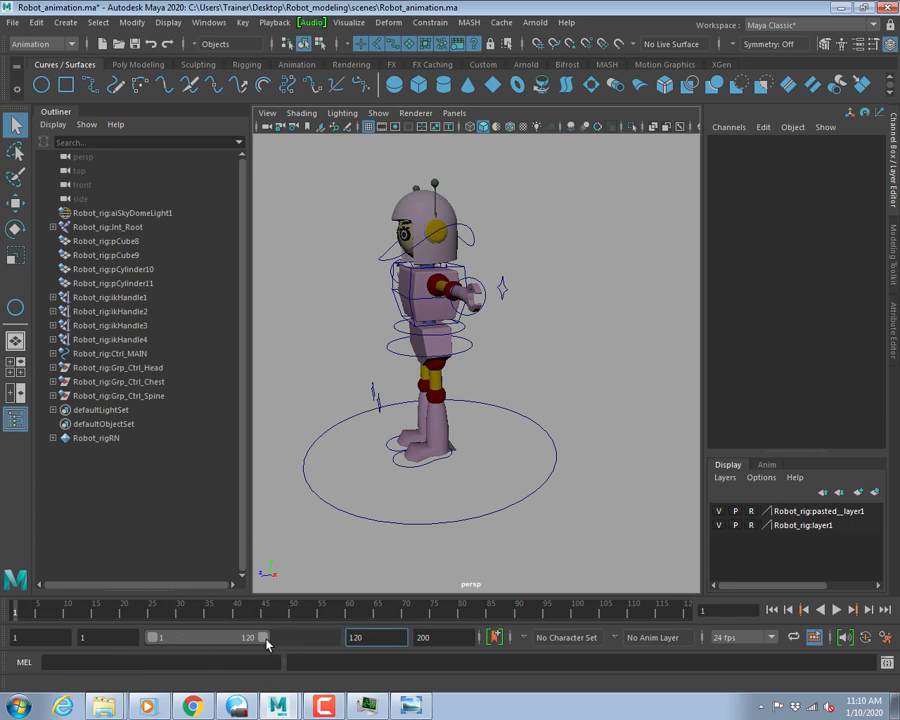
{"action": "left_click_drag", "start_coordinate": [267, 639], "coordinate": [352, 639]}
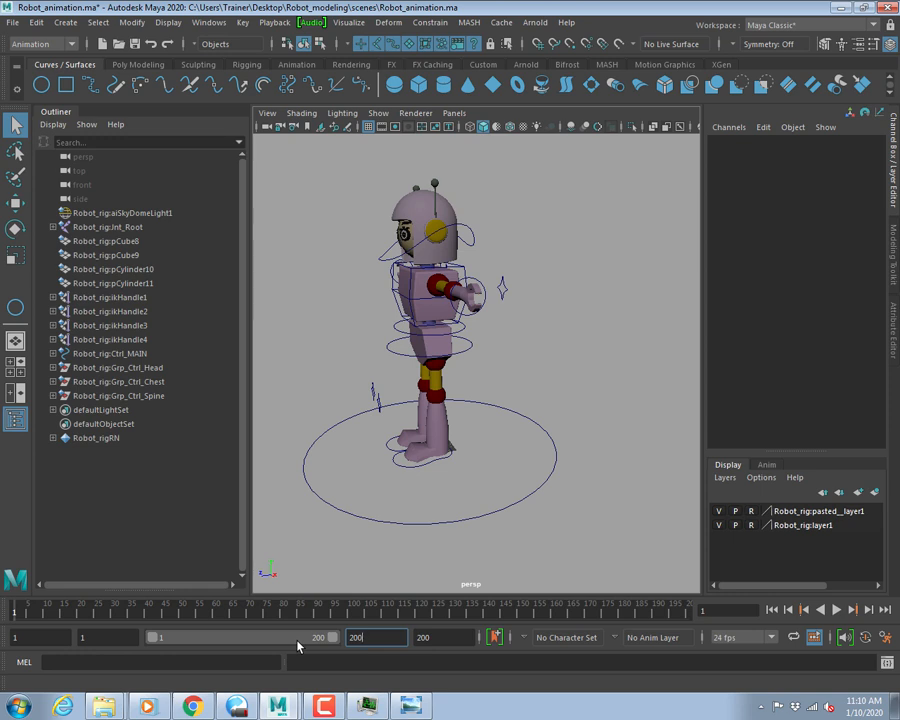
Open Calculator and work out the frames in two minutes at 24 fps by multiplying 2 by 60 and 24.
{"action": "key", "text": "super"}
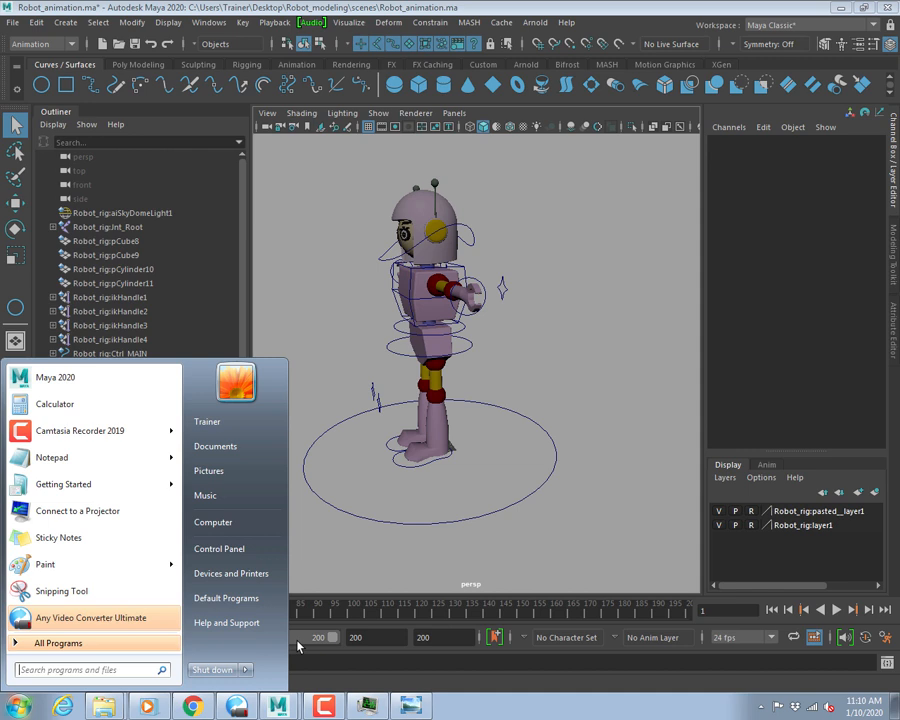
{"action": "type", "text": "cal"}
{"action": "key", "text": "Return"}
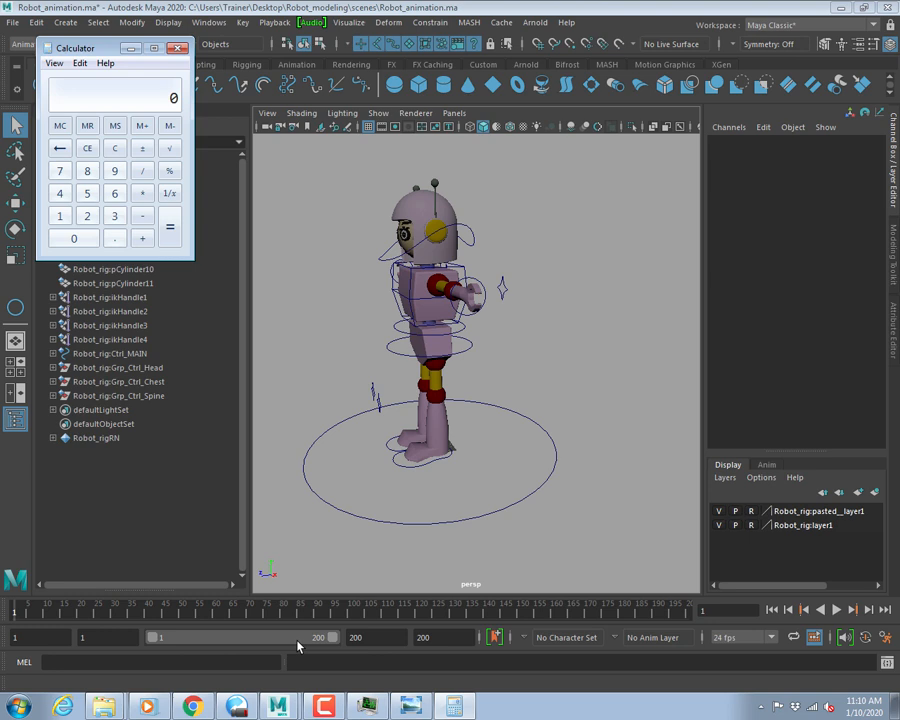
{"action": "type", "text": "2*"}
{"action": "type", "text": "60"}
{"action": "key", "text": "Return"}
{"action": "type", "text": "*24"}
{"action": "key", "text": "Return"}
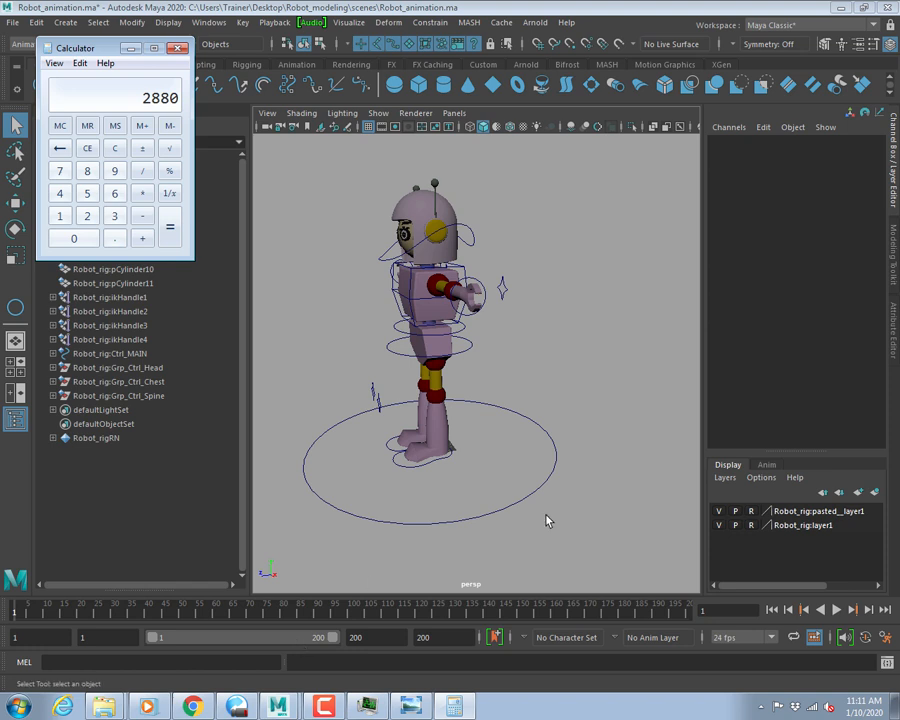
Set the playback range's end time in Maya to the calculated 2880 frames.
{"action": "left_click", "coordinate": [372, 637]}
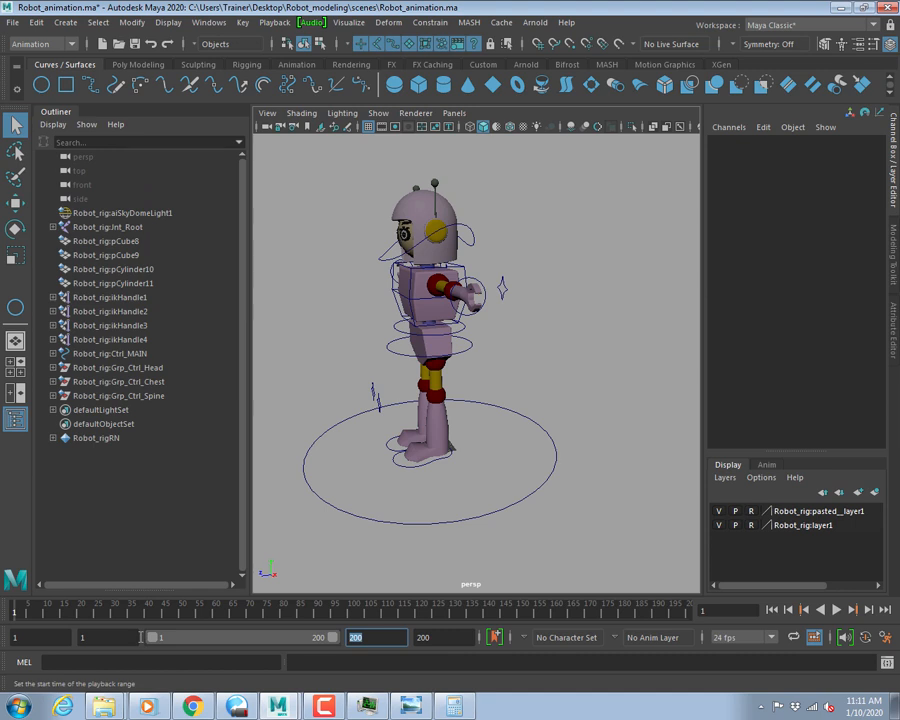
{"action": "key", "text": "alt+Tab"}
{"action": "key", "text": "alt+Tab"}
{"action": "type", "text": "2880"}
{"action": "key", "text": "Return"}
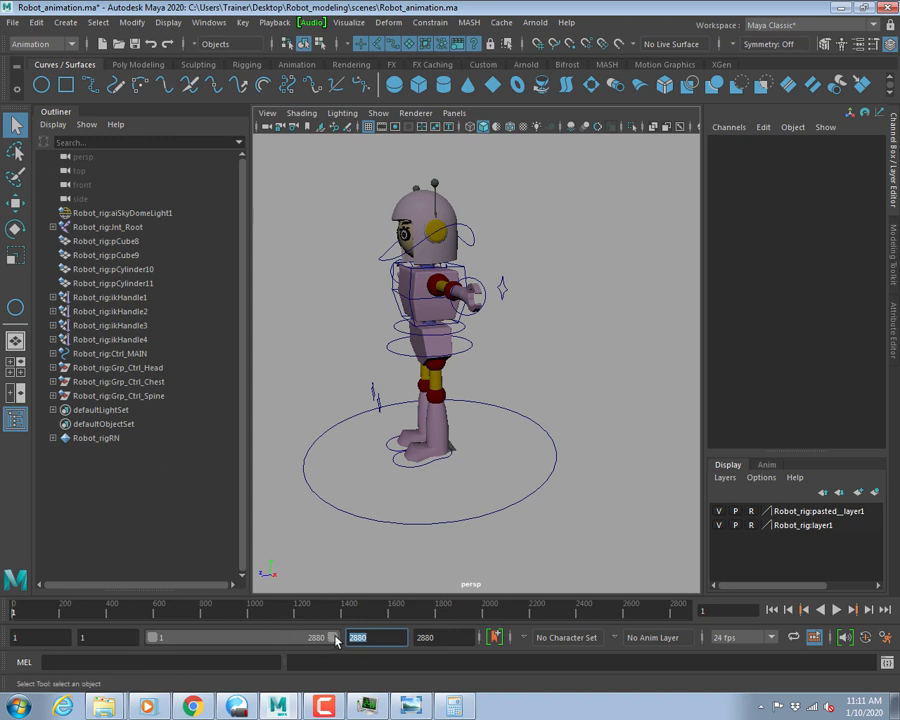
Shorten the playback range on the range slider and set its end time to frame 200.
{"action": "left_click_drag", "start_coordinate": [331, 641], "coordinate": [167, 644]}
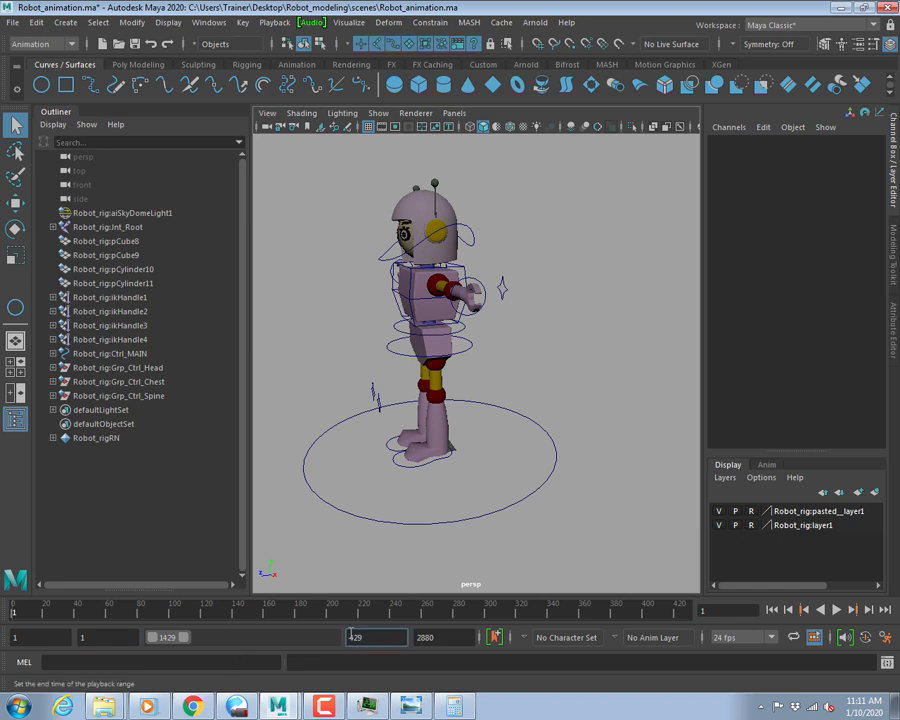
{"action": "key", "text": "ctrl+a"}
{"action": "type", "text": "200"}
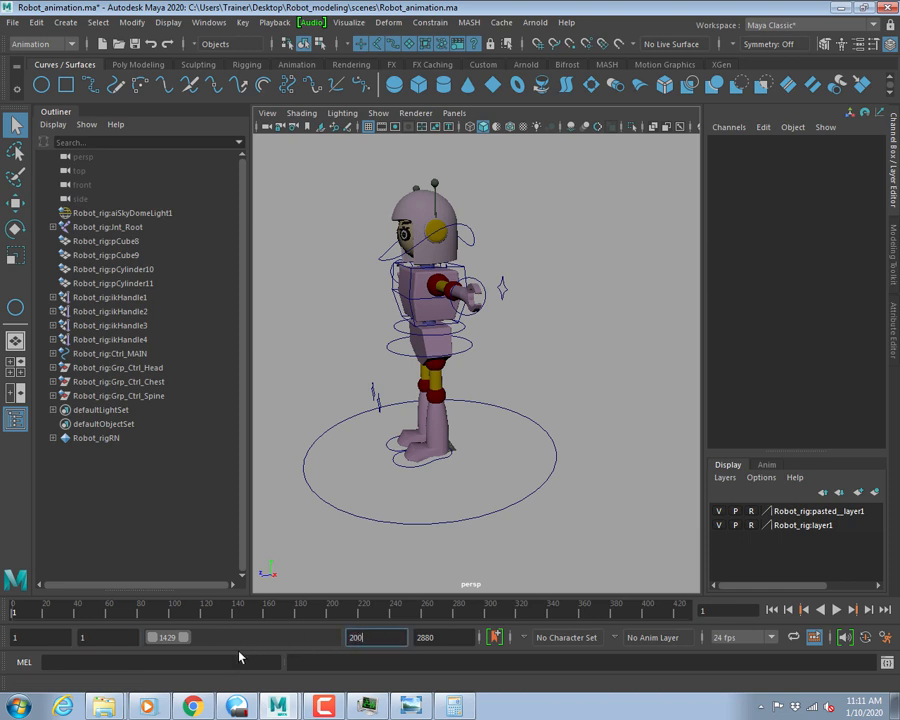
{"action": "key", "text": "Return"}
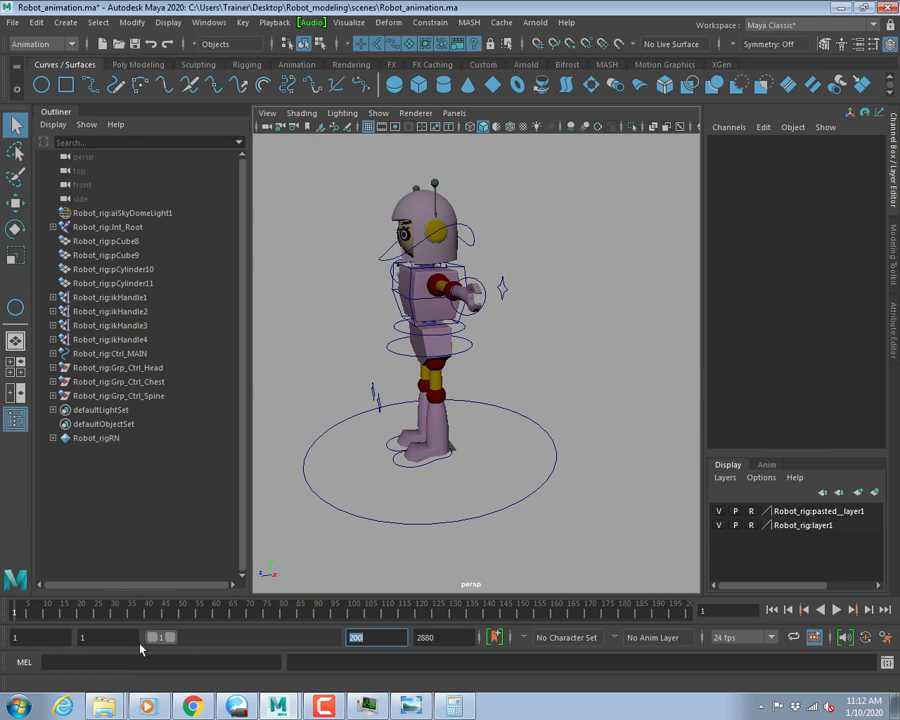
Limit the playback range to start at frame 150 and end at frame 400.
{"action": "left_click", "coordinate": [100, 637]}
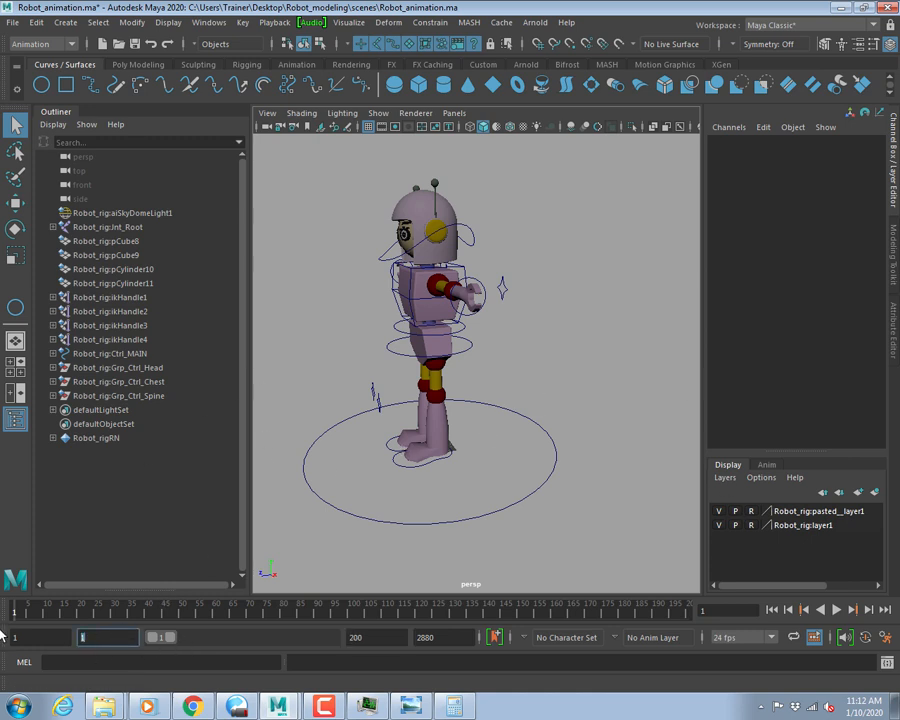
{"action": "type", "text": "150"}
{"action": "key", "text": "Tab"}
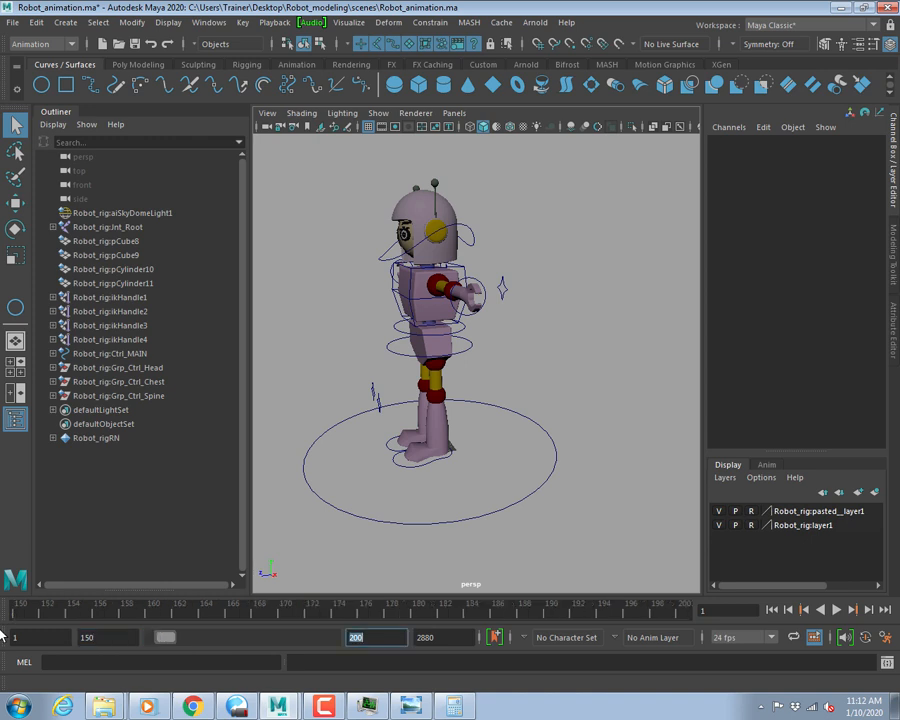
{"action": "type", "text": "400"}
{"action": "key", "text": "Return"}
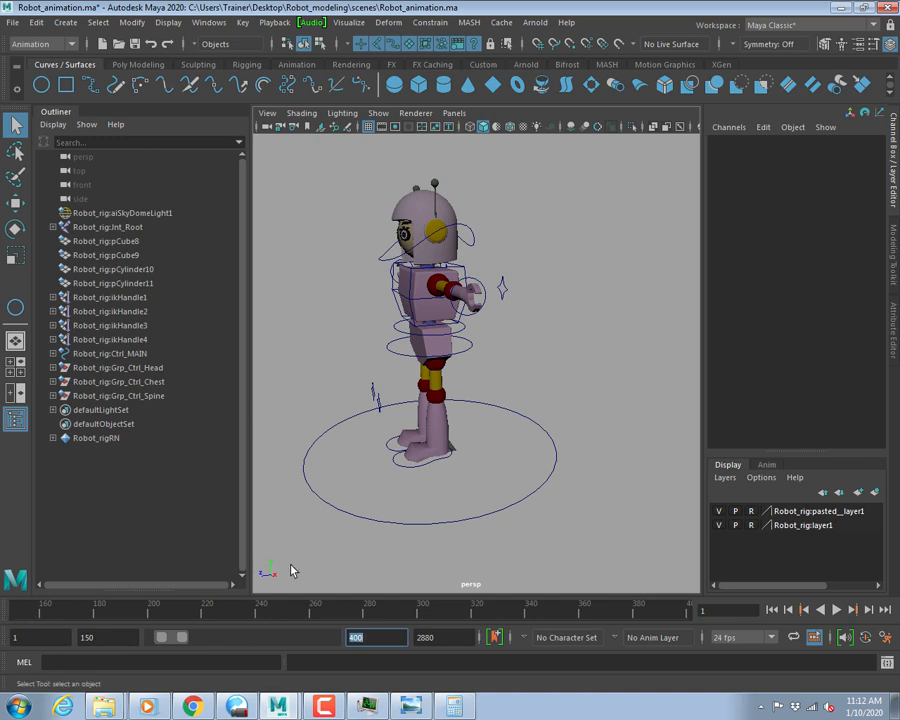
Set both the playback end and the animation end to frame 25, and the playback start to frame 1.
{"action": "key", "text": "Return"}
{"action": "type", "text": "25"}
{"action": "key", "text": "Return"}
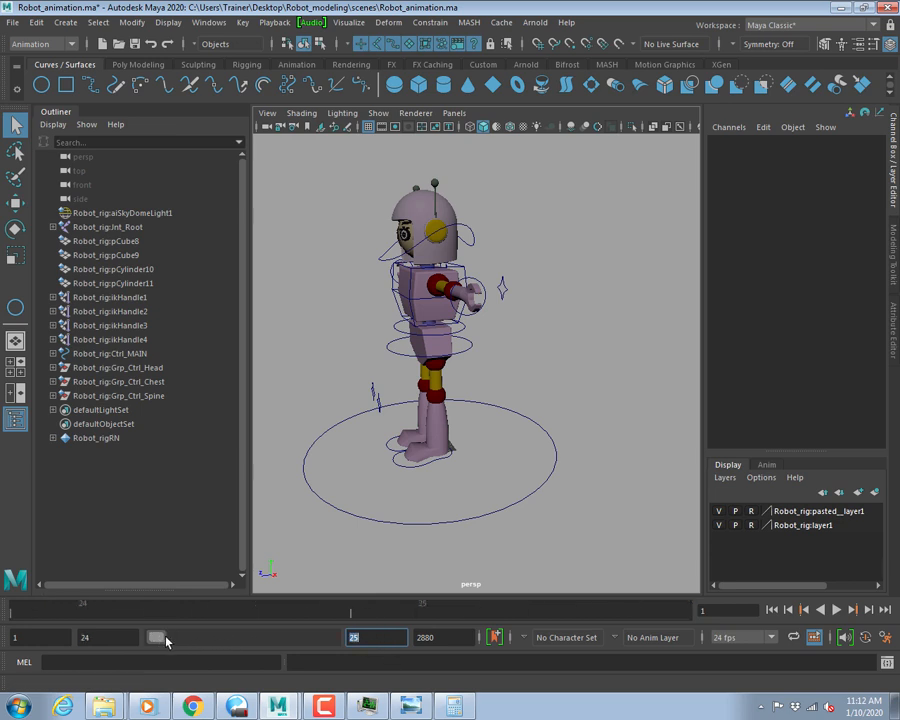
{"action": "double_click", "coordinate": [448, 636]}
{"action": "type", "text": "25"}
{"action": "key", "text": "Return"}
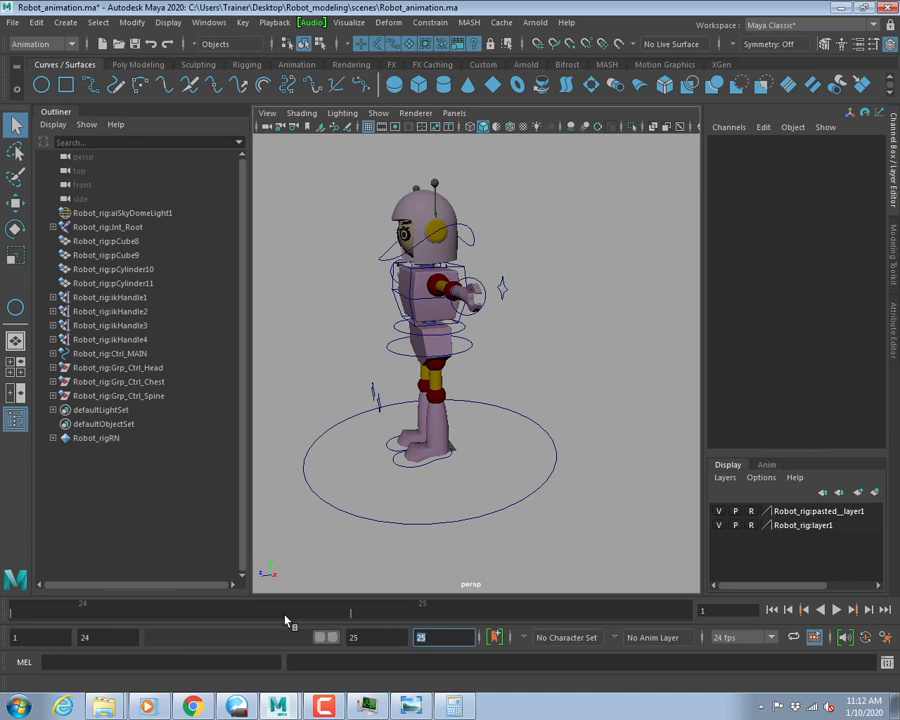
{"action": "double_click", "coordinate": [105, 637]}
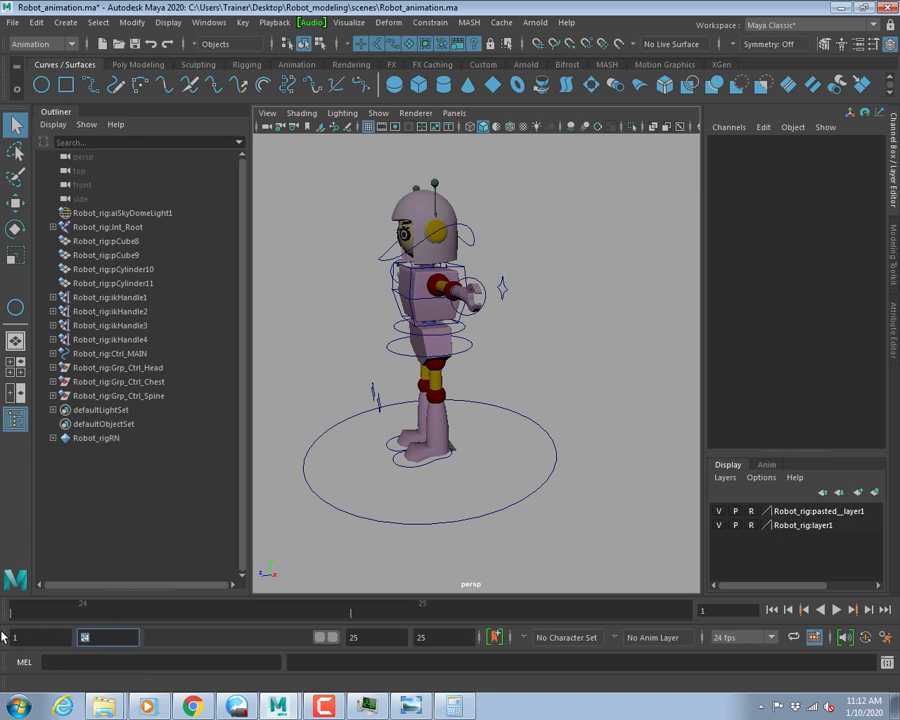
{"action": "type", "text": "1"}
{"action": "key", "text": "Return"}
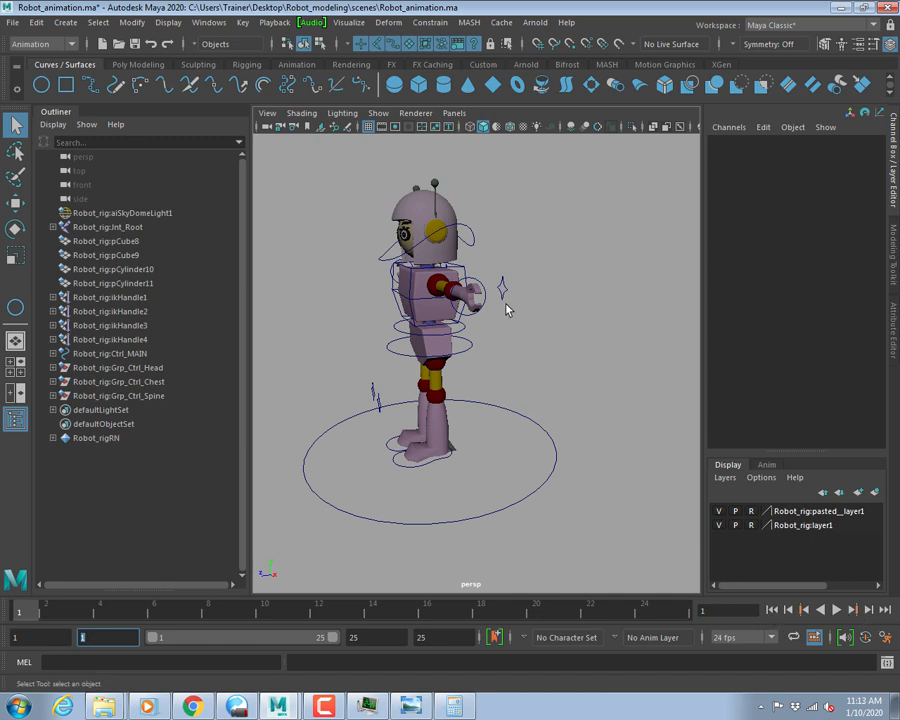
Select the robot's left wrist control, Ctrl_Lf_Wrist.
{"action": "left_click_drag", "start_coordinate": [440, 317], "coordinate": [540, 323], "text": "alt"}
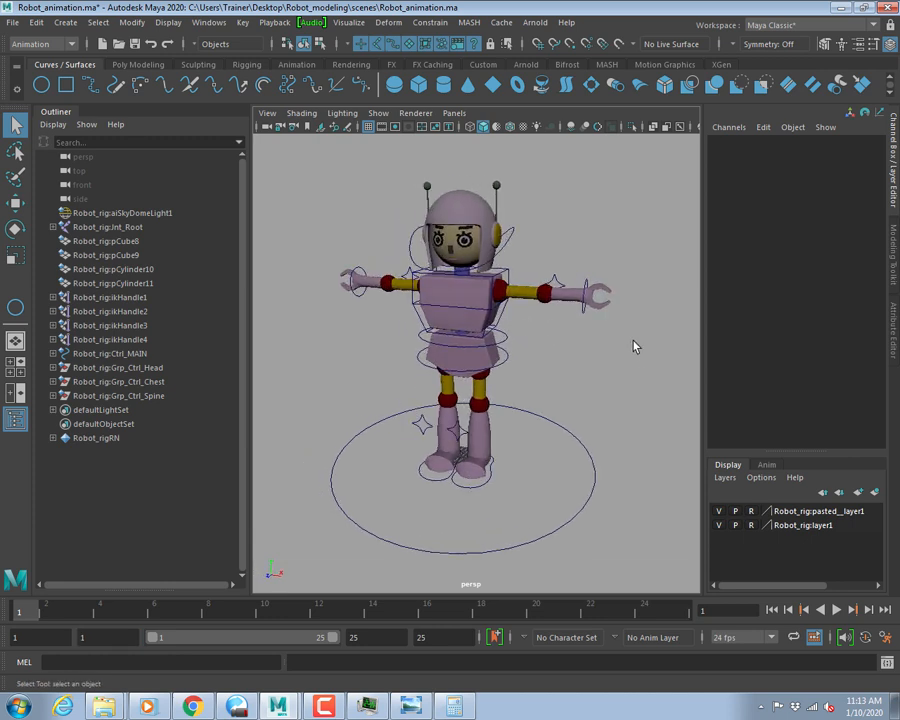
{"action": "left_click", "coordinate": [585, 314]}
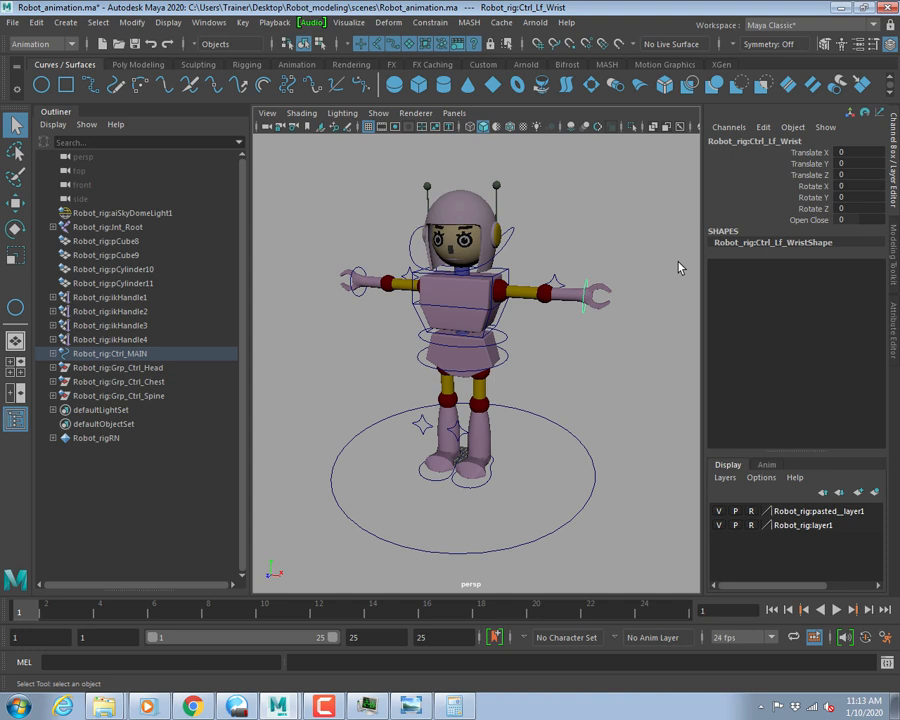
Move the left wrist control down toward the hip, to about -35.5 on X, -33 on Y and 25.3 on Z.
{"action": "key", "text": "e"}
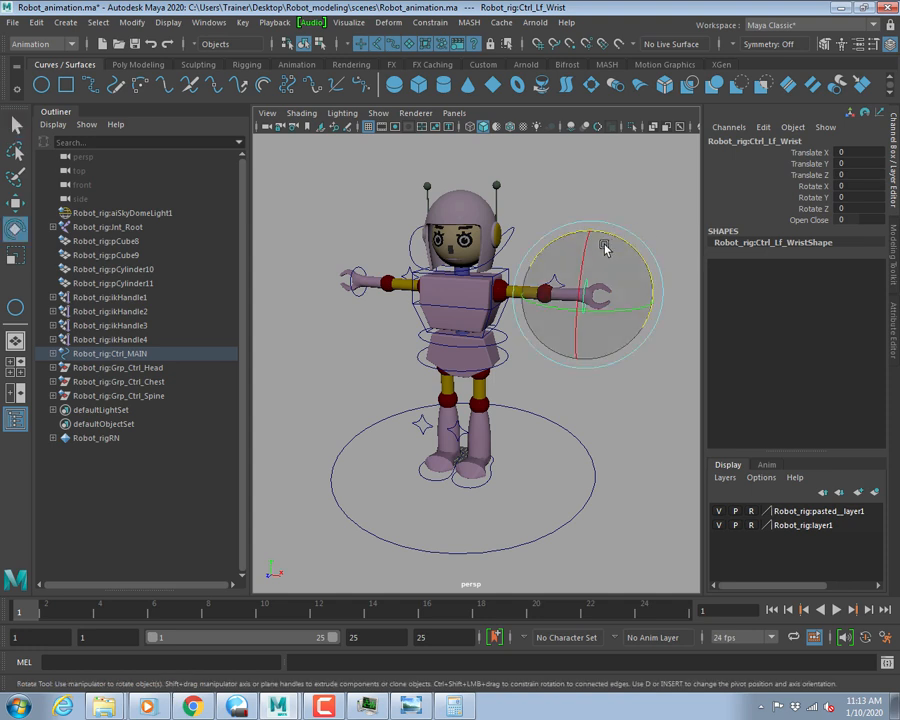
{"action": "key", "text": "w"}
{"action": "left_click_drag", "start_coordinate": [588, 297], "coordinate": [508, 372]}
Try rotating the left wrist control about its Z and Y axes in the perspective view to aim the hand downward.
{"action": "key", "text": "e"}
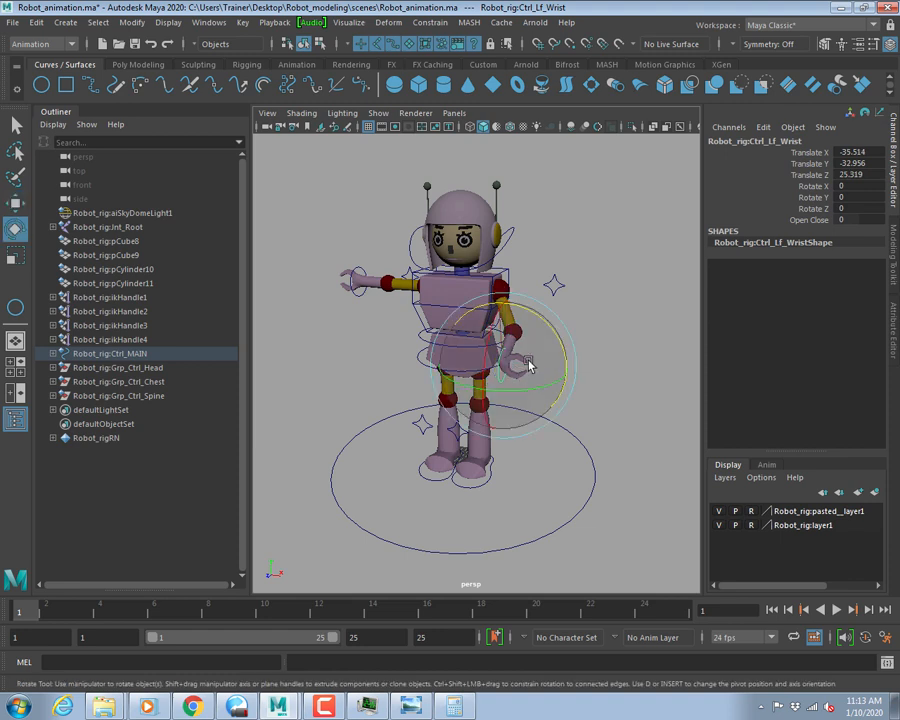
{"action": "left_click_drag", "start_coordinate": [546, 330], "coordinate": [512, 316]}
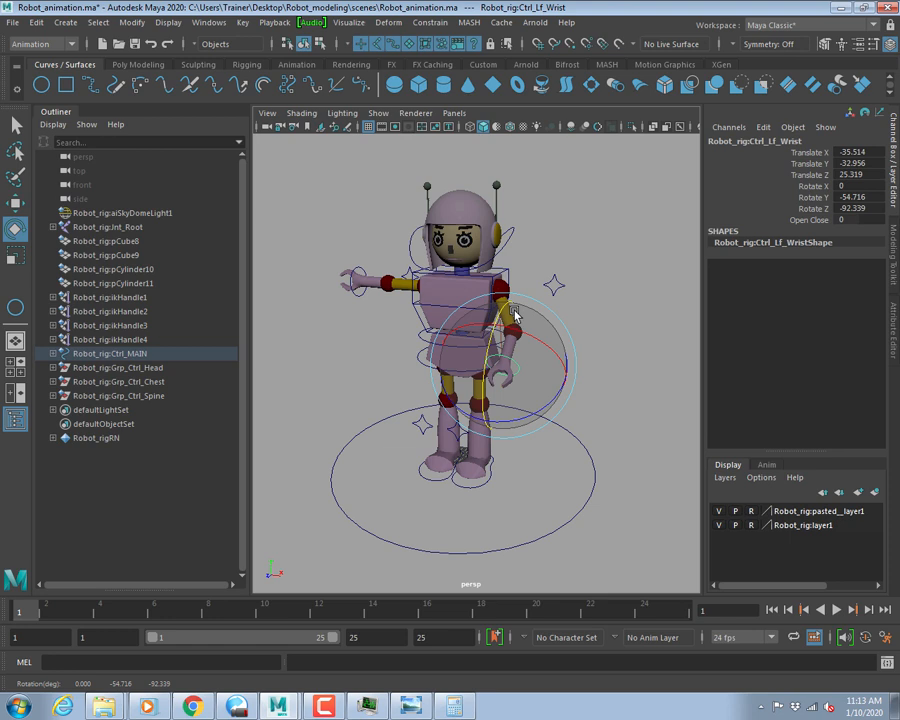
{"action": "key", "text": "ctrl+z"}
{"action": "key", "text": "ctrl+z"}
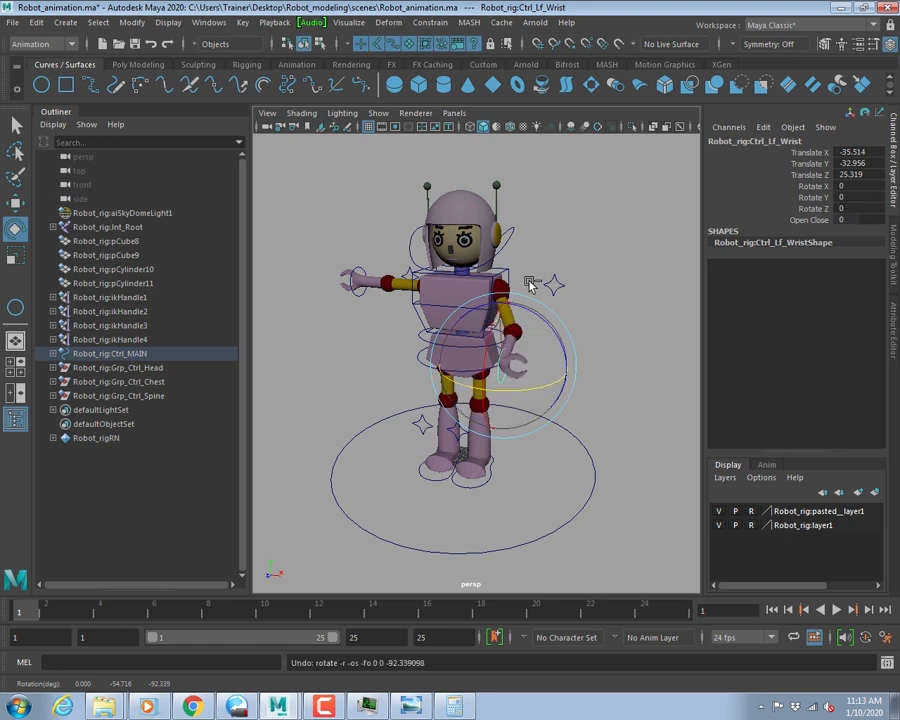
In the side view, move the left wrist control beside the body, to about -44 on Translate Y and 1.1 on Translate Z.
{"action": "middle_click_drag", "start_coordinate": [554, 361], "coordinate": [489, 352], "text": "alt"}
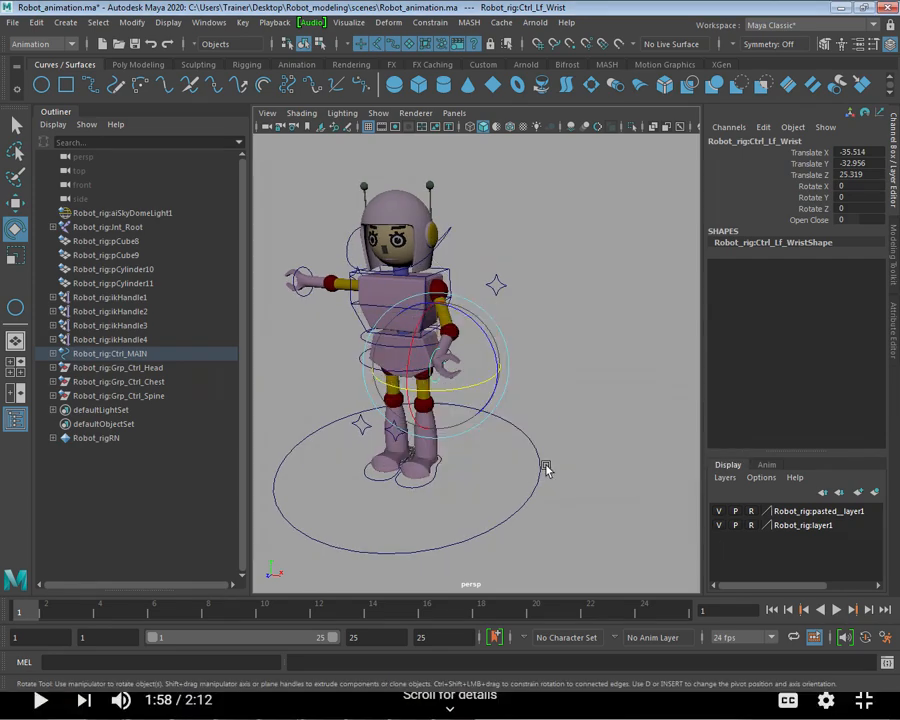
{"action": "key", "text": "space"}
{"action": "key", "text": "space"}
{"action": "key", "text": "f"}
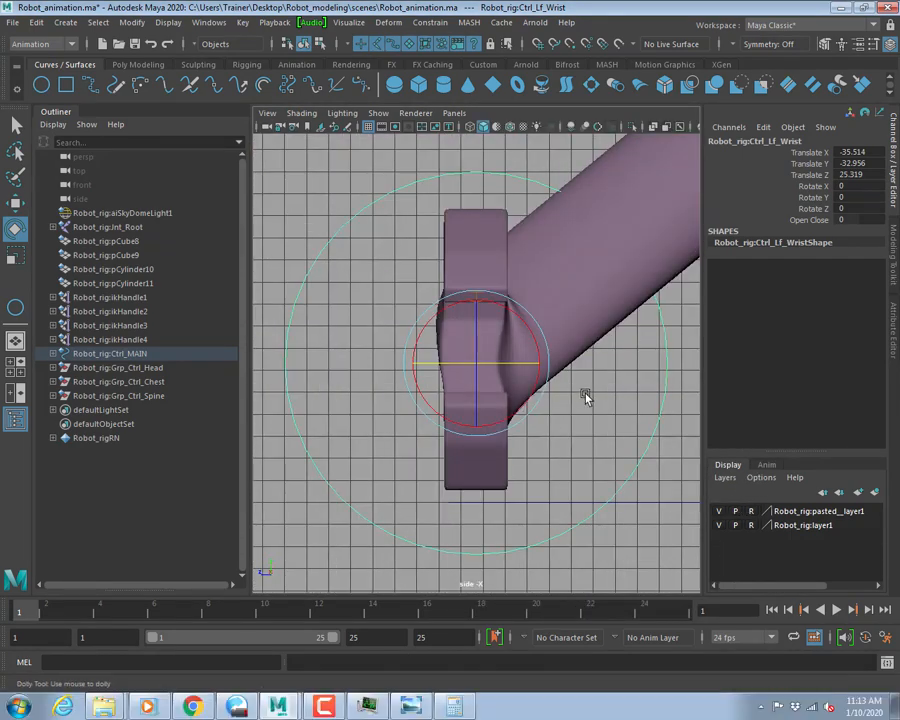
{"action": "scroll", "coordinate": [542, 365], "scroll_direction": "down", "scroll_amount": 2}
{"action": "scroll", "coordinate": [542, 364], "scroll_direction": "down", "scroll_amount": 4}
{"action": "key", "text": "q"}
{"action": "middle_click_drag", "start_coordinate": [567, 401], "coordinate": [512, 393], "text": "alt"}
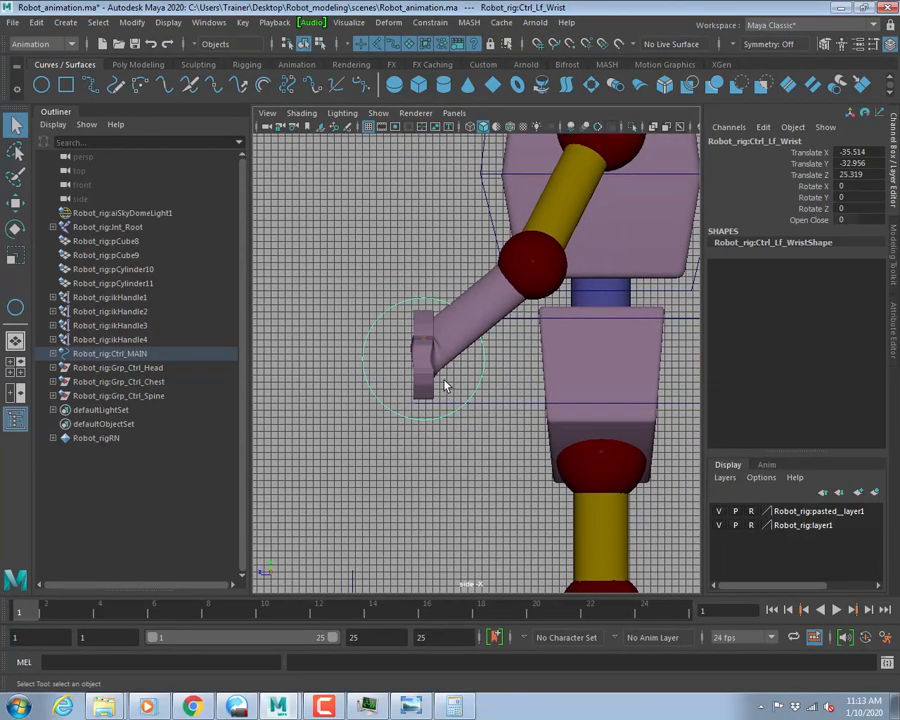
{"action": "key", "text": "w"}
{"action": "left_click_drag", "start_coordinate": [418, 370], "coordinate": [595, 438]}
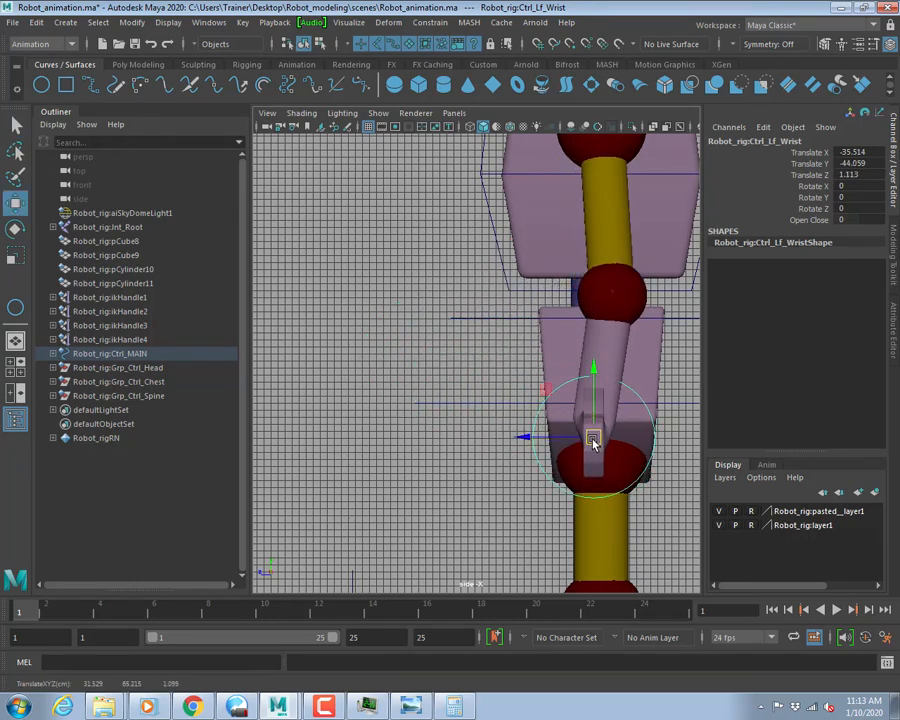
Rotate the left wrist control so the hand points down, with Rotate Z set to exactly -90.
{"action": "scroll", "coordinate": [567, 400], "scroll_direction": "up", "scroll_amount": 2}
{"action": "middle_click_drag", "start_coordinate": [604, 409], "coordinate": [518, 361], "text": "alt"}
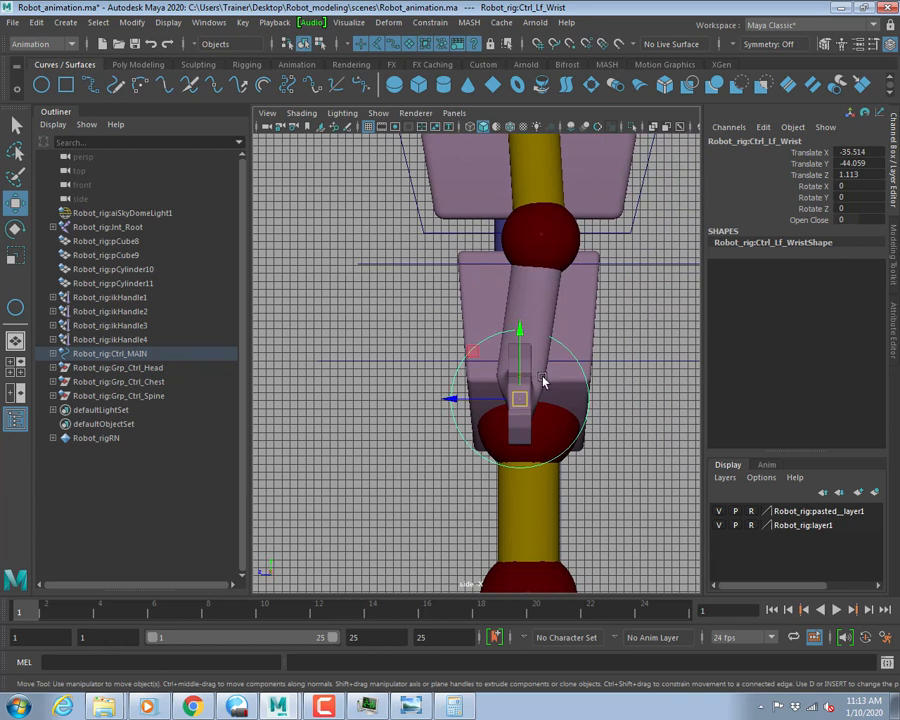
{"action": "key", "text": "e"}
{"action": "left_click_drag", "start_coordinate": [516, 360], "coordinate": [520, 450]}
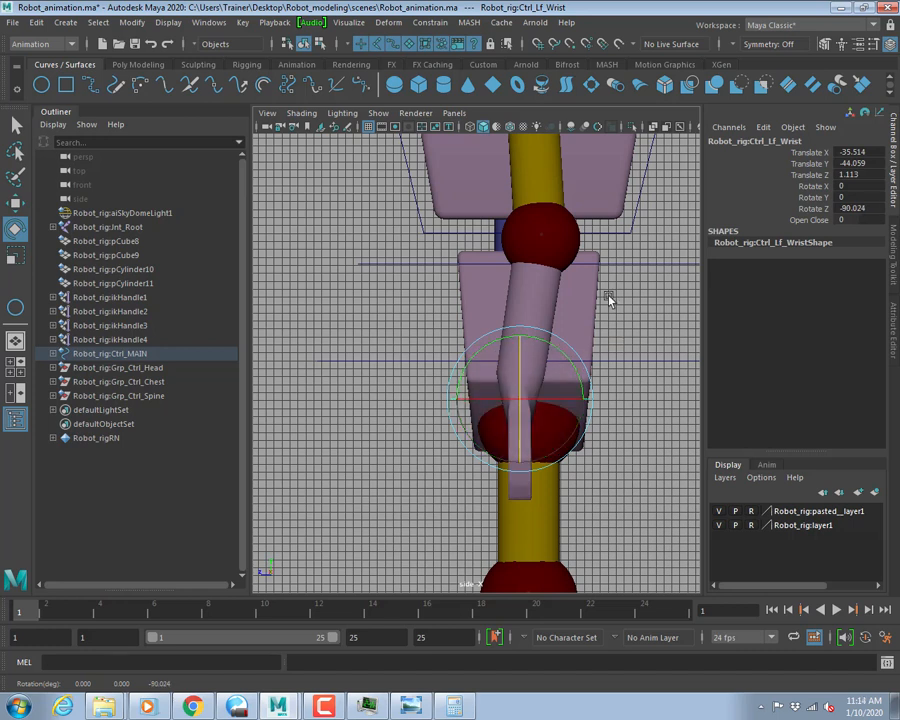
{"action": "left_click", "coordinate": [852, 208]}
{"action": "type", "text": "-"}
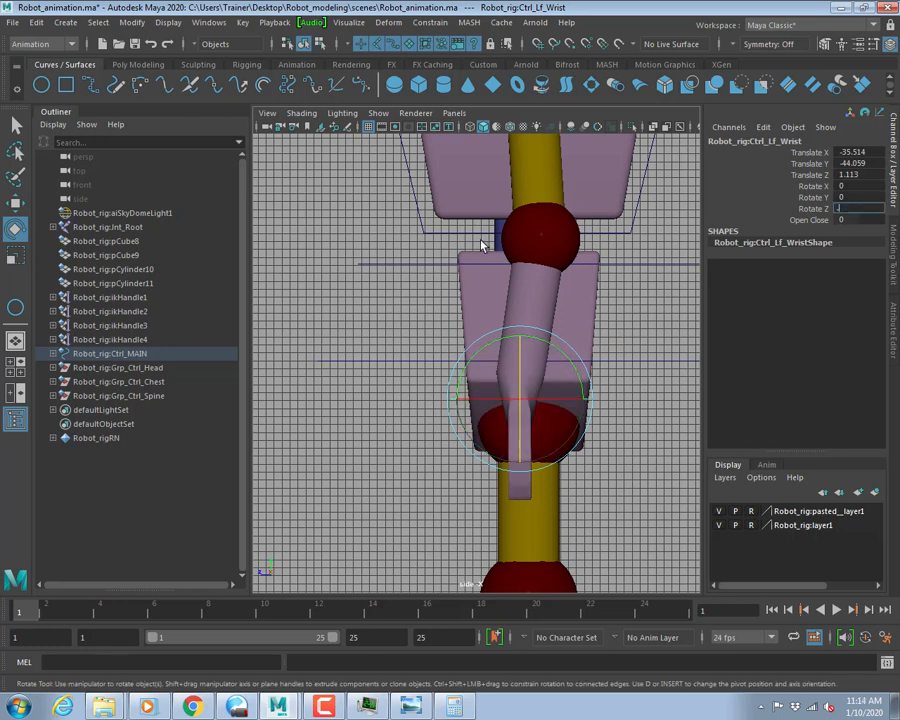
{"action": "type", "text": "90"}
{"action": "key", "text": "Return"}
Lower the left wrist control slightly in the side view, to about -44.7 on Translate Y.
{"action": "key", "text": "w"}
{"action": "middle_click_drag", "start_coordinate": [454, 396], "coordinate": [413, 390], "text": "alt"}
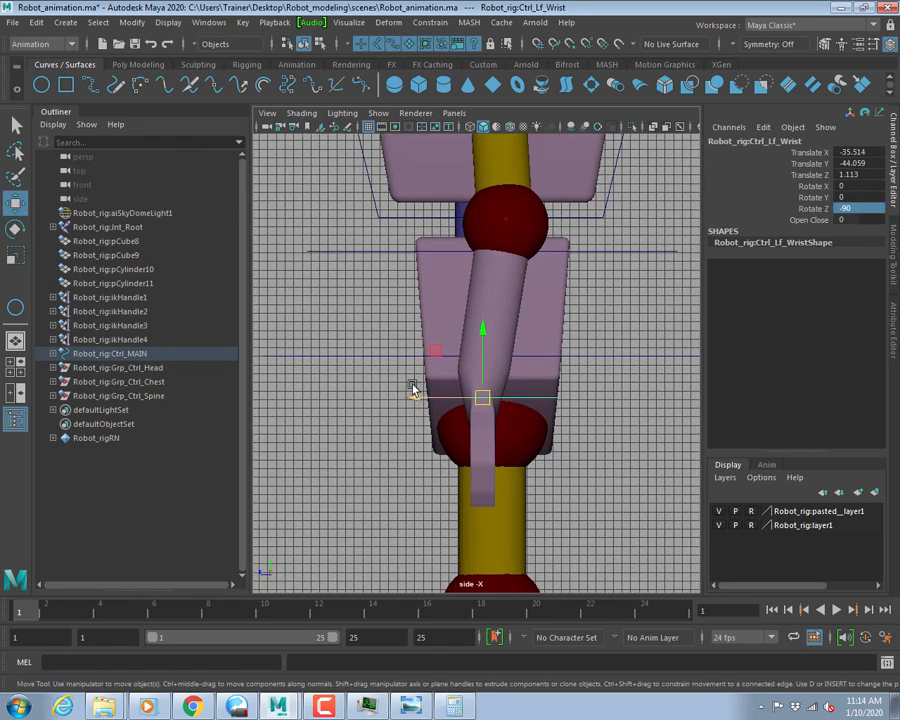
{"action": "middle_click_drag", "start_coordinate": [496, 309], "coordinate": [448, 353], "text": "alt"}
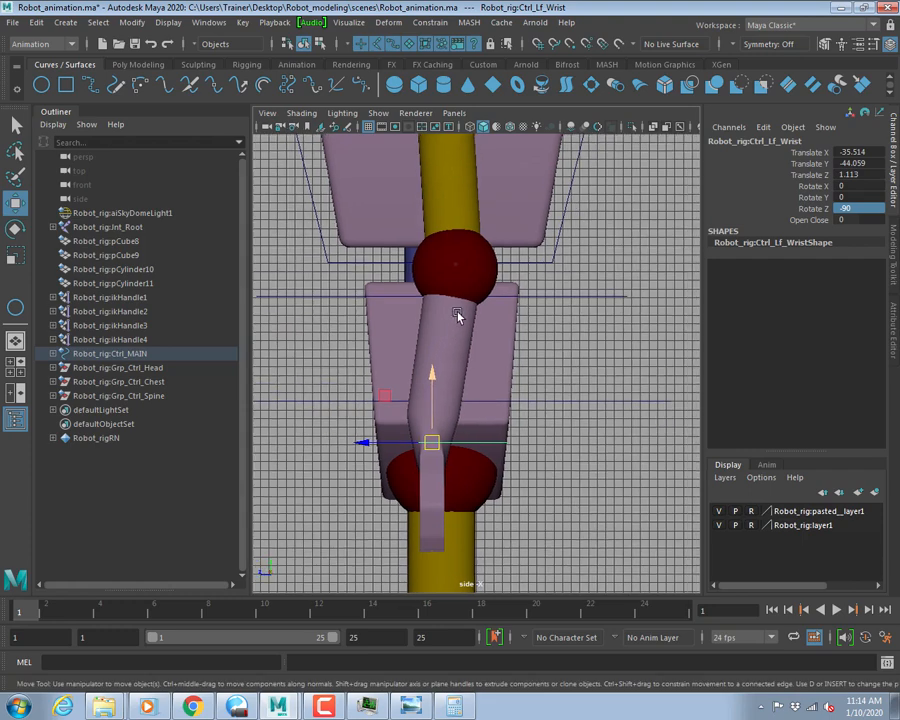
{"action": "right_click_drag", "start_coordinate": [545, 362], "coordinate": [318, 319], "text": "alt"}
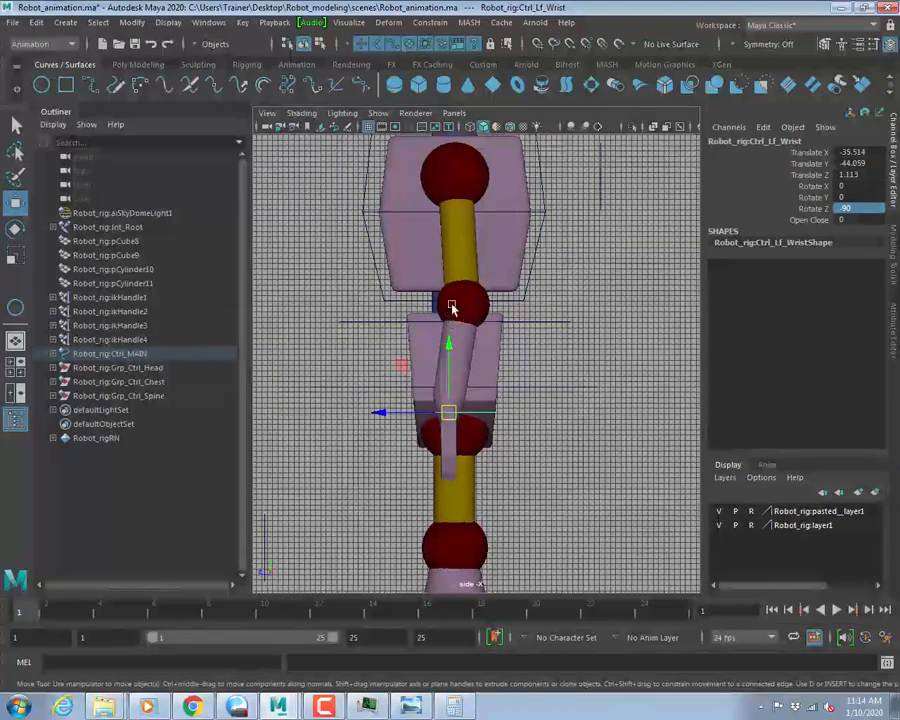
{"action": "left_click_drag", "start_coordinate": [449, 345], "coordinate": [451, 349]}
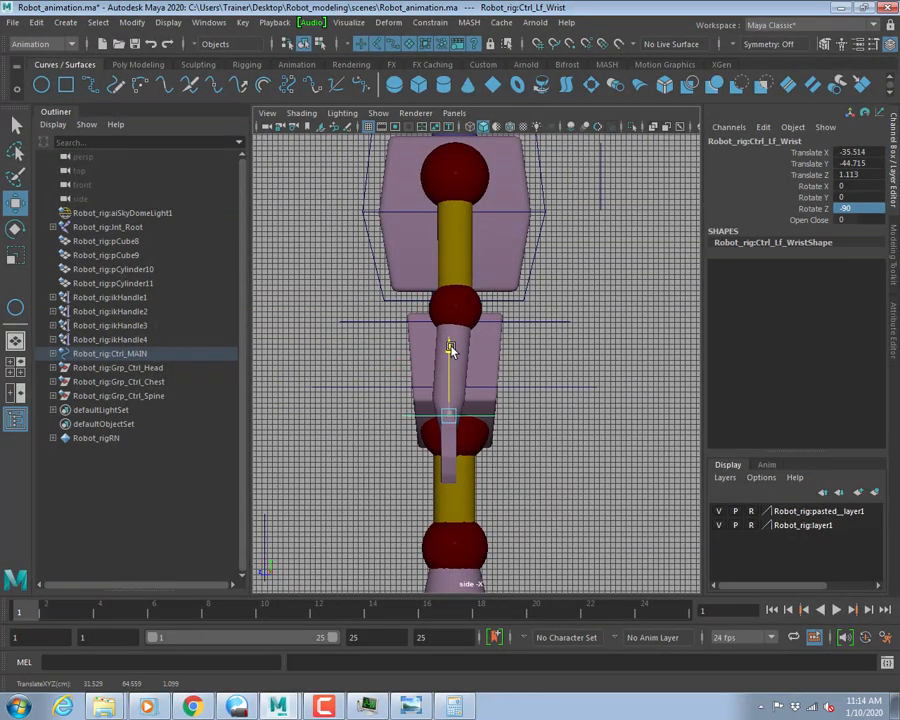
In the front view, move the left wrist control inward toward the body, to about -40 on Translate X.
{"action": "key", "text": "space"}
{"action": "key", "text": "space"}
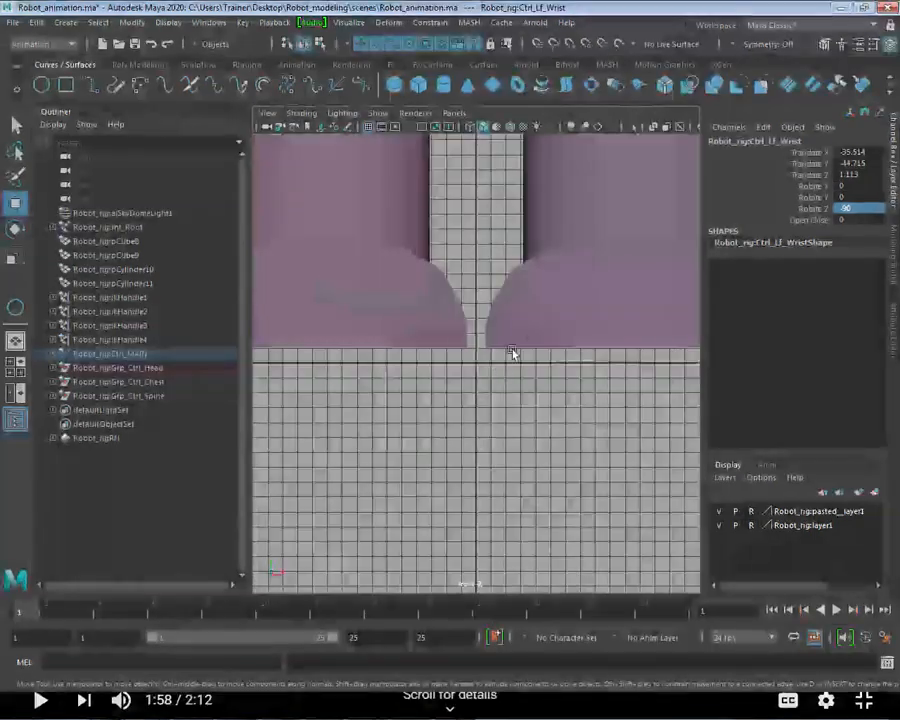
{"action": "middle_click_drag", "start_coordinate": [512, 351], "coordinate": [432, 408], "text": "alt"}
{"action": "key", "text": "a"}
{"action": "right_click_drag", "start_coordinate": [532, 374], "coordinate": [688, 424], "text": "alt"}
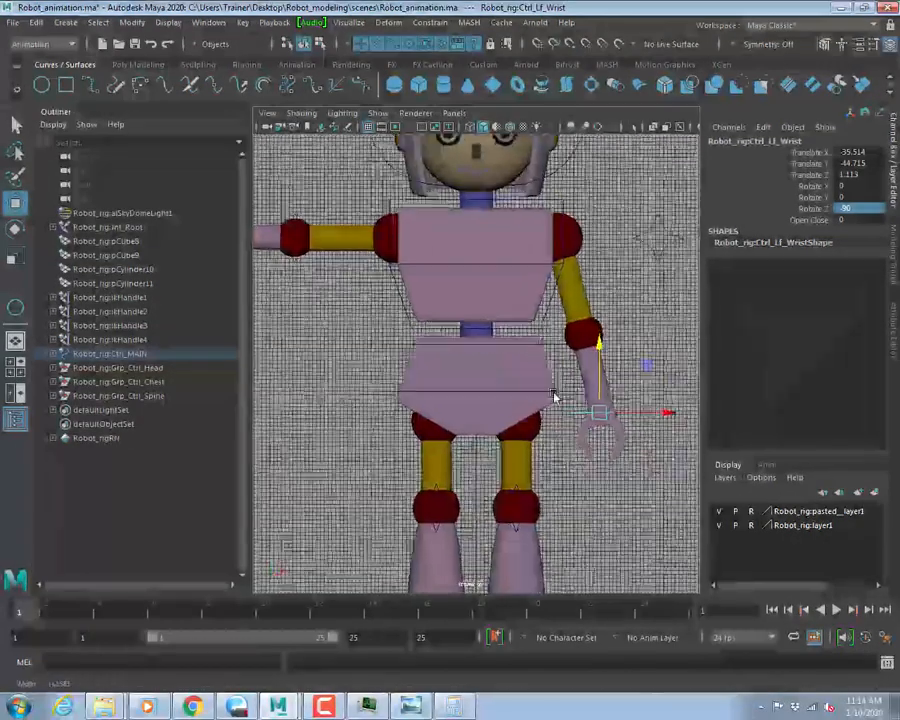
{"action": "right_click_drag", "start_coordinate": [553, 396], "coordinate": [614, 406], "text": "alt"}
{"action": "middle_click_drag", "start_coordinate": [614, 406], "coordinate": [512, 390], "text": "alt"}
{"action": "left_click_drag", "start_coordinate": [606, 417], "coordinate": [580, 414]}
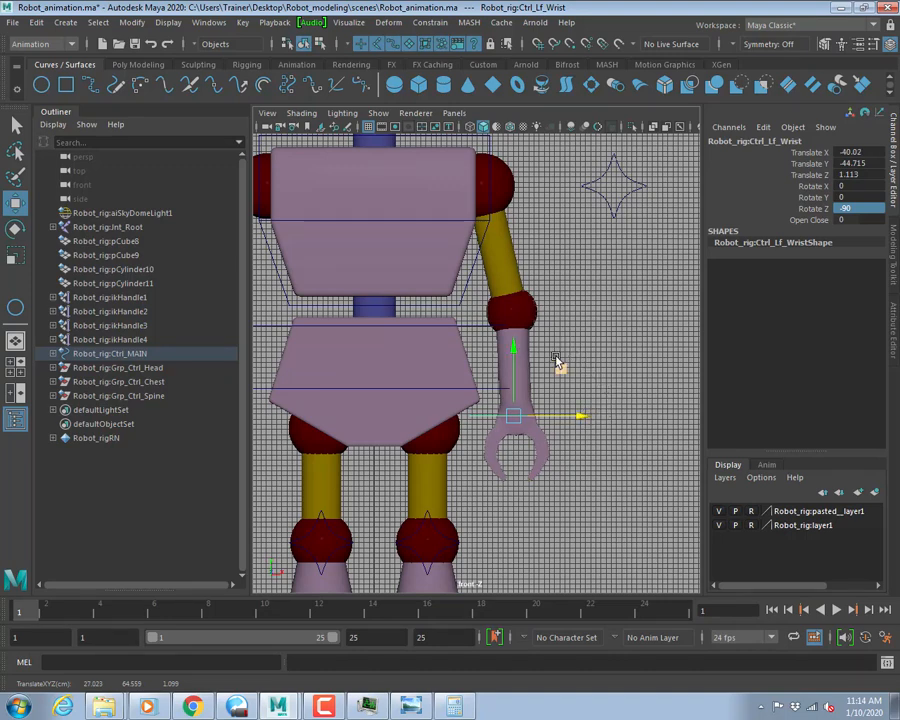
In the side view, fine-tune the left wrist control's height to about -45.1 on Translate Y for a natural elbow bend.
{"action": "key", "text": "space"}
{"action": "key", "text": "space"}
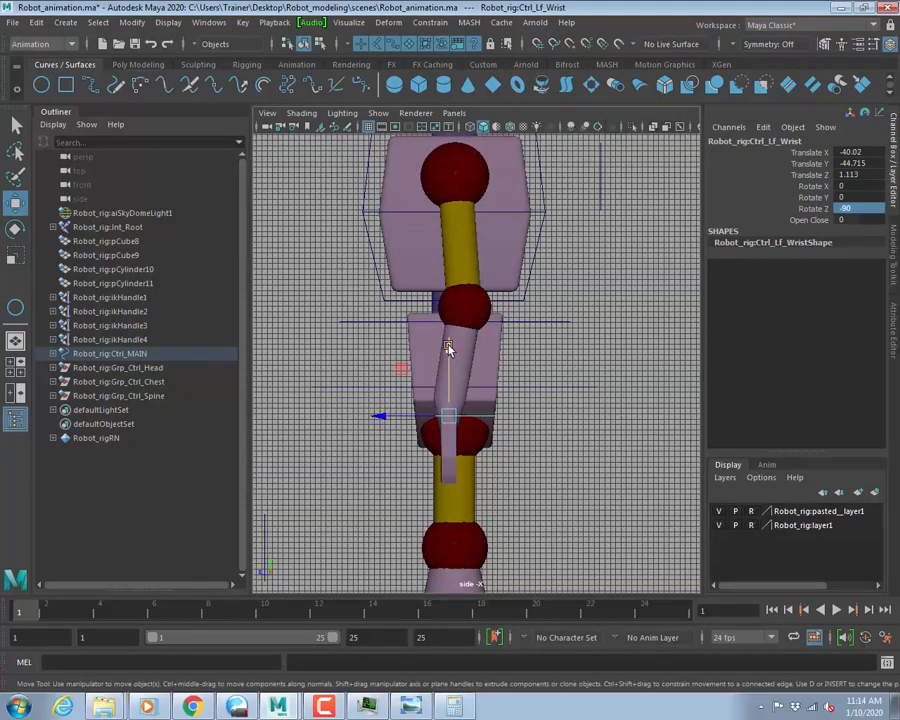
{"action": "mouse_move", "coordinate": [450, 352]}
{"action": "left_mouse_down"}
{"action": "mouse_move", "coordinate": [446, 373]}
{"action": "mouse_move", "coordinate": [449, 353]}
{"action": "left_mouse_up"}
{"action": "right_click_drag", "start_coordinate": [435, 338], "coordinate": [426, 402], "text": "alt"}
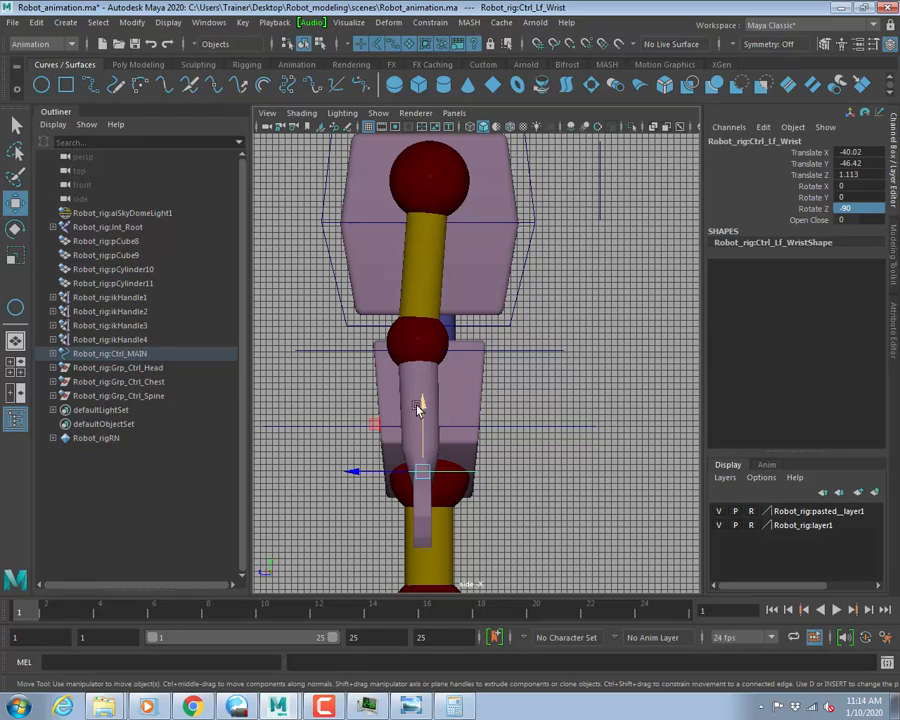
{"action": "left_click_drag", "start_coordinate": [424, 402], "coordinate": [424, 398]}
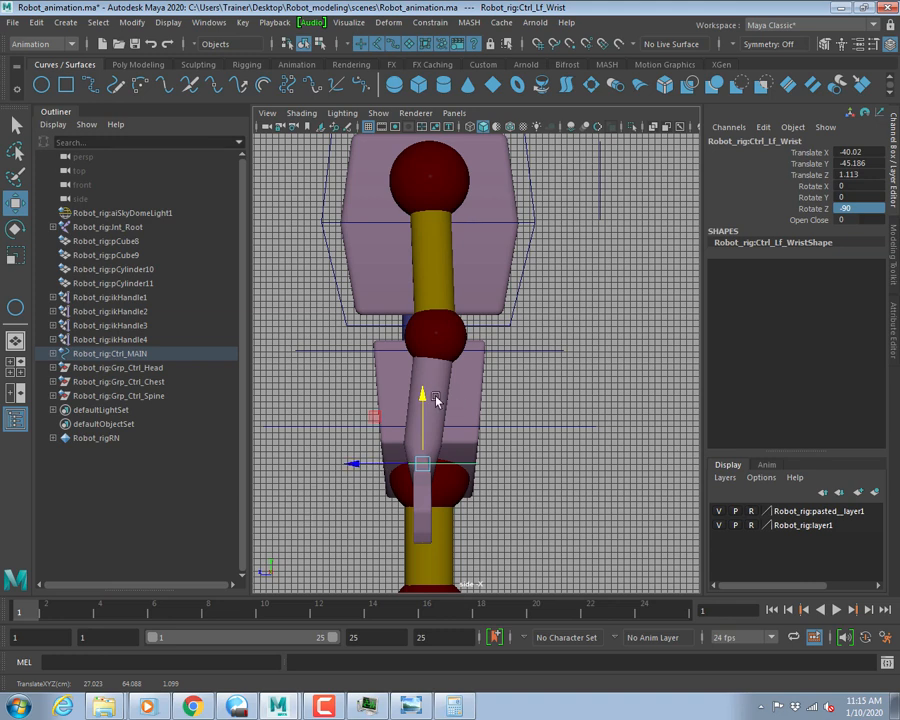
{"action": "mouse_move", "coordinate": [421, 395]}
{"action": "left_mouse_down"}
{"action": "mouse_move", "coordinate": [420, 383]}
{"action": "mouse_move", "coordinate": [424, 396]}
{"action": "left_mouse_up"}
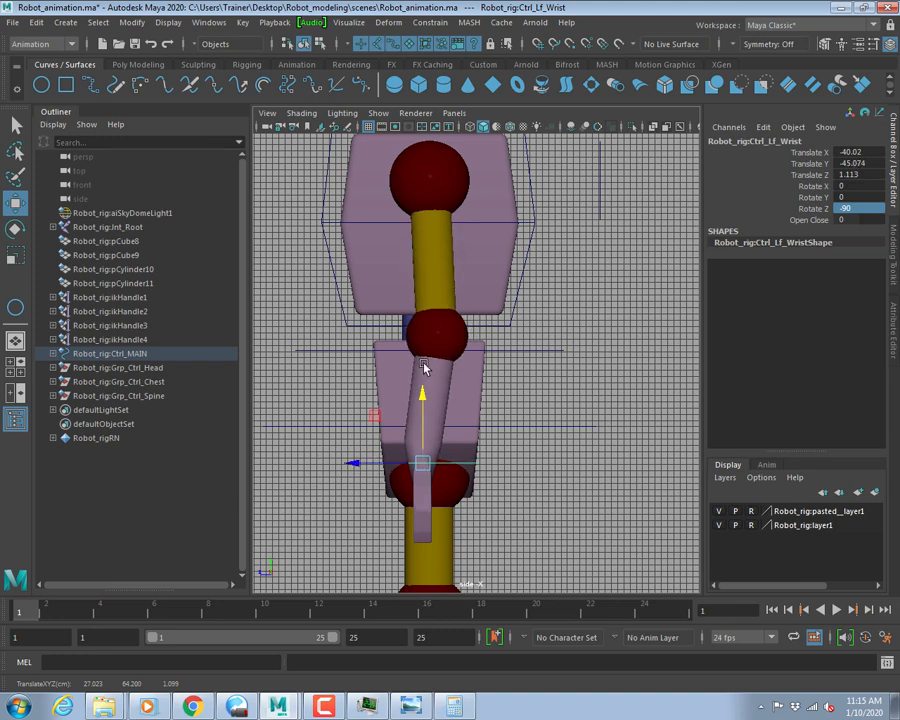
In the front view, move the right wrist control down beside the hip, to about 40.5 on X and -47.3 on Y.
{"action": "key", "text": "space"}
{"action": "key", "text": "space"}
{"action": "middle_click_drag", "start_coordinate": [364, 350], "coordinate": [587, 416], "text": "alt"}
{"action": "right_click_drag", "start_coordinate": [587, 416], "coordinate": [340, 272], "text": "alt"}
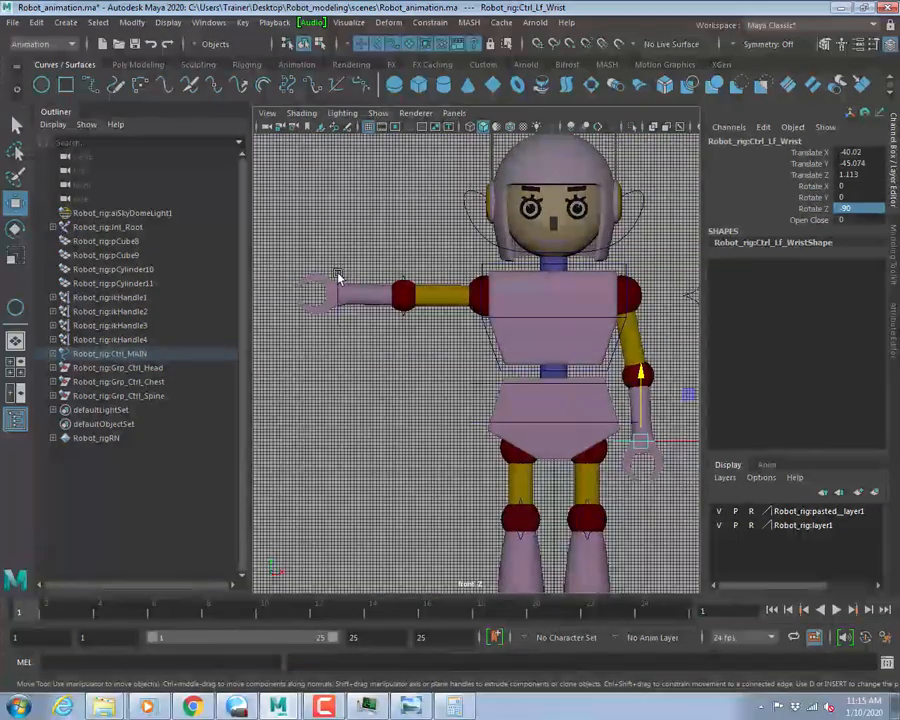
{"action": "left_click", "coordinate": [349, 294]}
{"action": "left_click_drag", "start_coordinate": [338, 297], "coordinate": [468, 450]}
Rotate the right wrist control to exactly 90 on Z and shift it to about 42.6 on Translate X.
{"action": "key", "text": "e"}
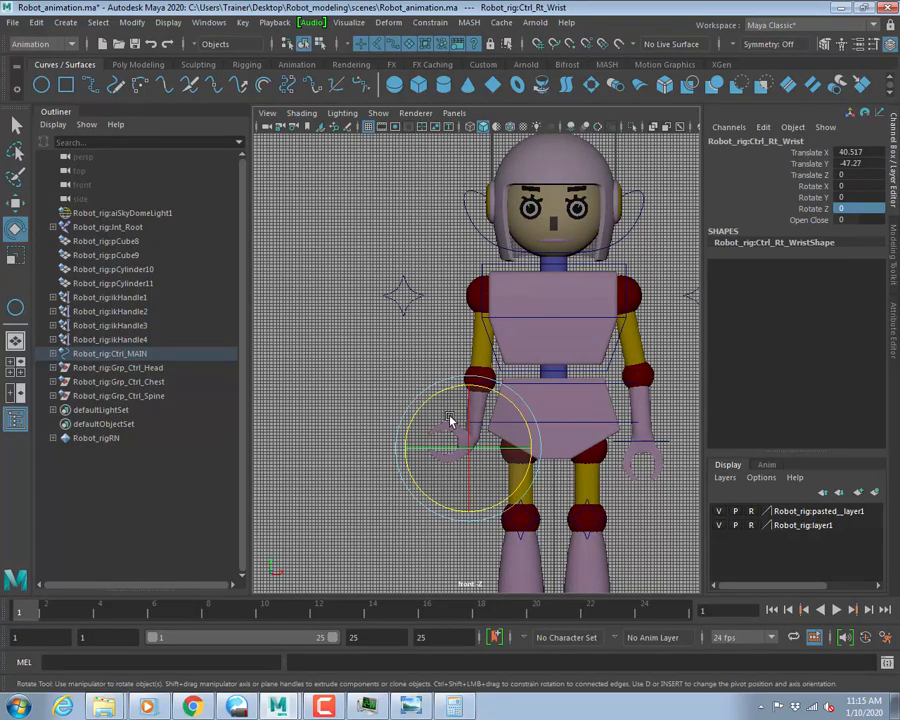
{"action": "left_click_drag", "start_coordinate": [450, 388], "coordinate": [424, 466]}
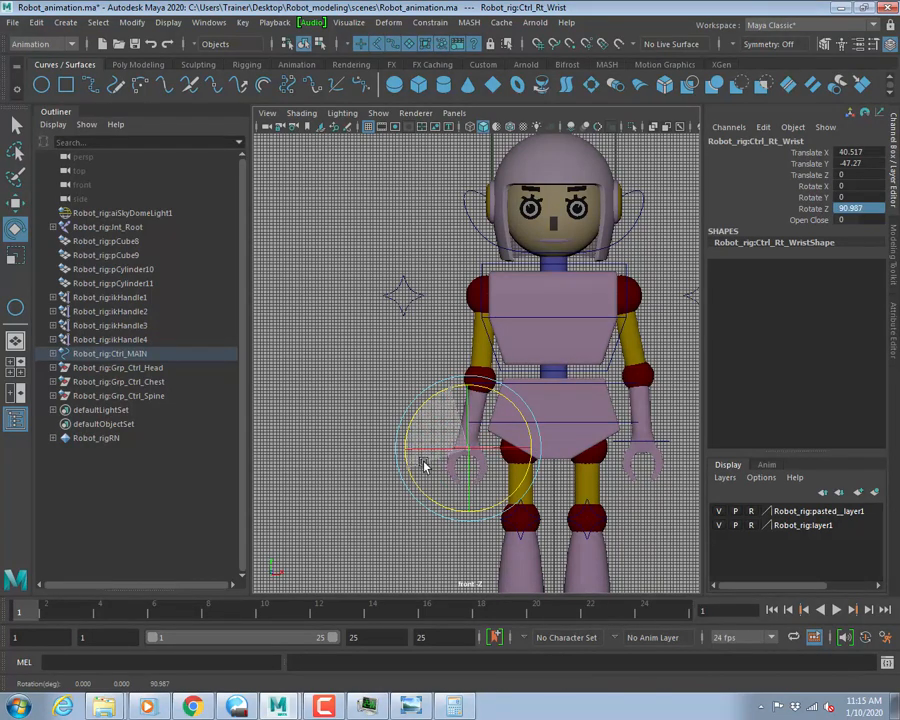
{"action": "key", "text": "w"}
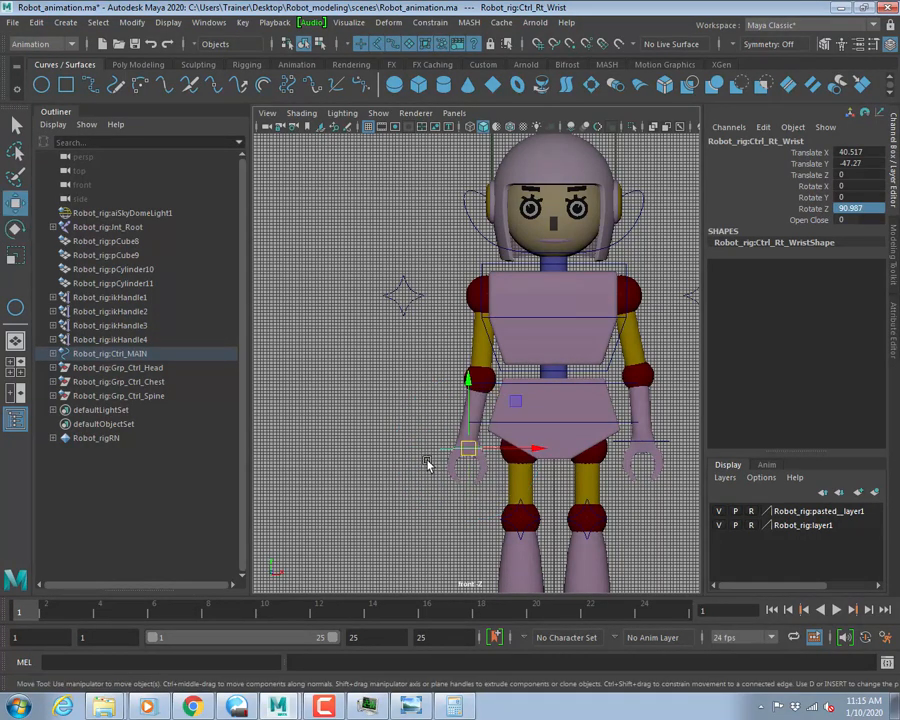
{"action": "middle_click_drag", "start_coordinate": [496, 434], "coordinate": [362, 386], "text": "alt"}
{"action": "right_click_drag", "start_coordinate": [362, 386], "coordinate": [434, 396], "text": "alt"}
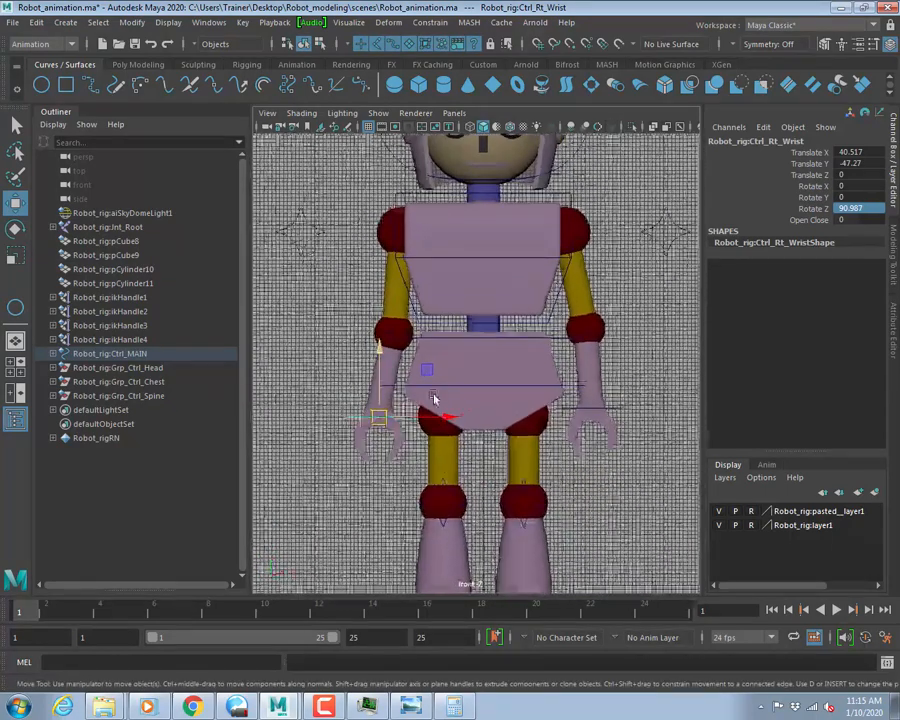
{"action": "middle_click_drag", "start_coordinate": [443, 380], "coordinate": [389, 370], "text": "alt"}
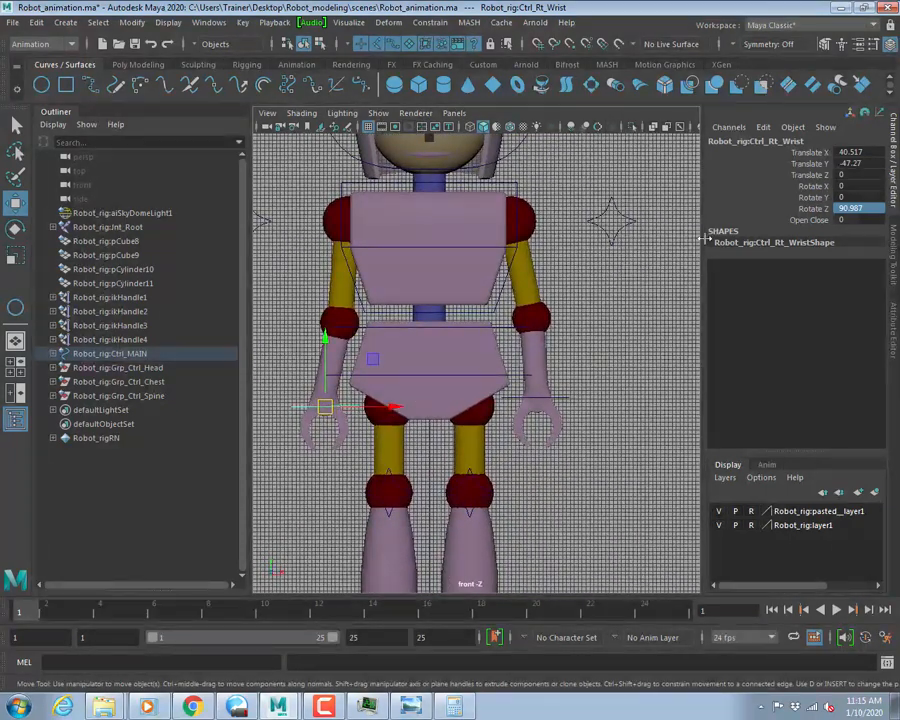
{"action": "type", "text": "90"}
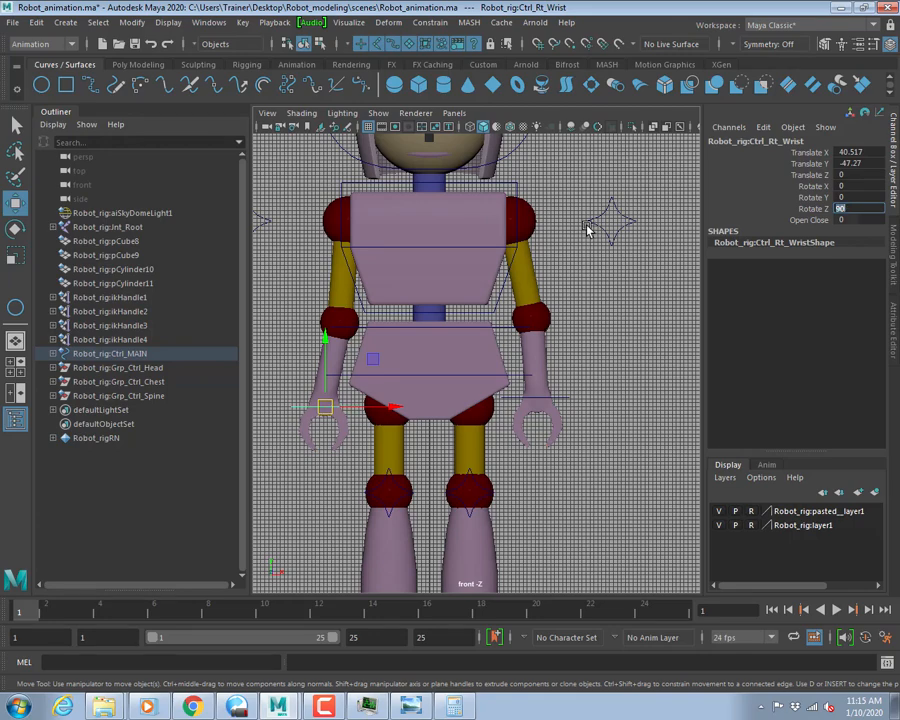
{"action": "right_click_drag", "start_coordinate": [294, 354], "coordinate": [328, 368], "text": "alt"}
{"action": "middle_click_drag", "start_coordinate": [329, 369], "coordinate": [372, 374], "text": "alt"}
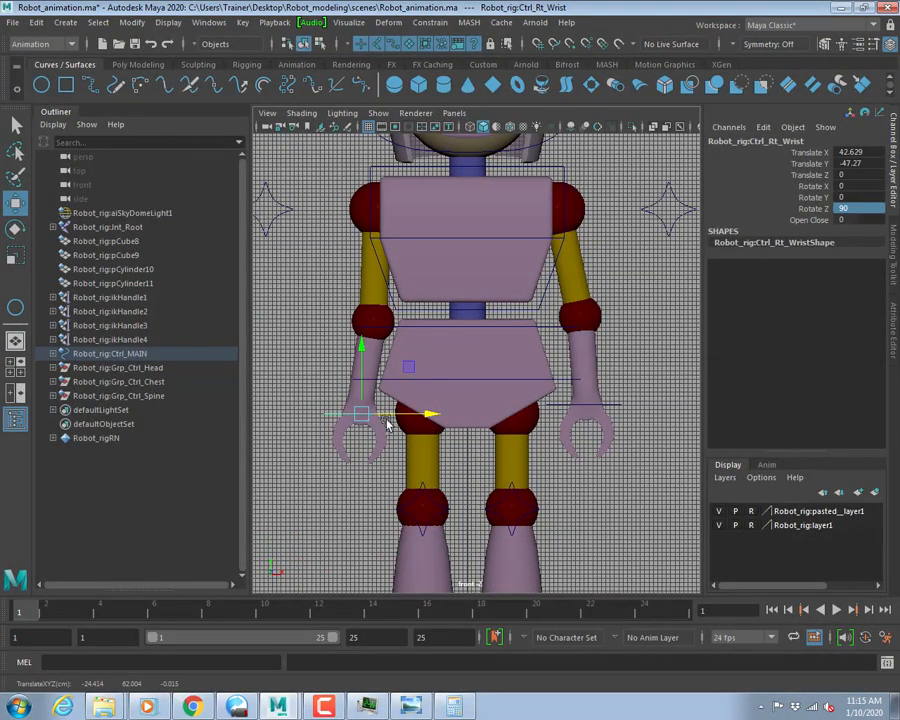
Try repositioning the right and left wrist controls slightly in the front view, and undo those moves.
{"action": "left_click_drag", "start_coordinate": [352, 413], "coordinate": [370, 392]}
{"action": "left_click", "coordinate": [590, 412]}
{"action": "mouse_move", "coordinate": [590, 412]}
{"action": "left_mouse_down"}
{"action": "mouse_move", "coordinate": [588, 366]}
{"action": "mouse_move", "coordinate": [584, 402]}
{"action": "left_mouse_up"}
{"action": "key", "text": "ctrl+z"}
{"action": "key", "text": "ctrl+z"}
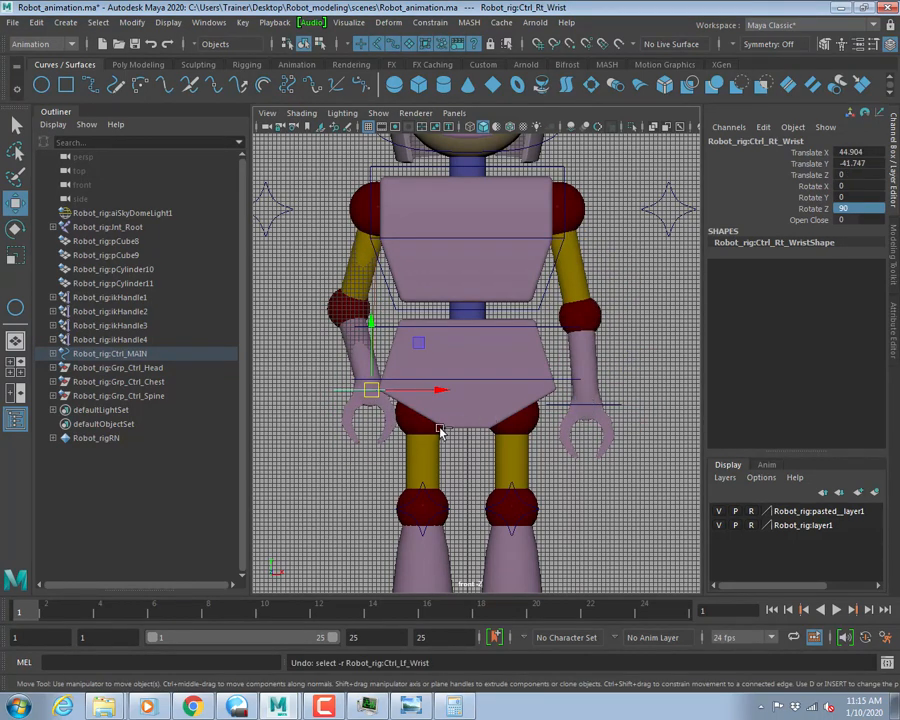
{"action": "key", "text": "ctrl+z"}
In the wireframe side view, nudge the right wrist control to about -0.09 on Translate Z, and return to the perspective view.
{"action": "key", "text": "space"}
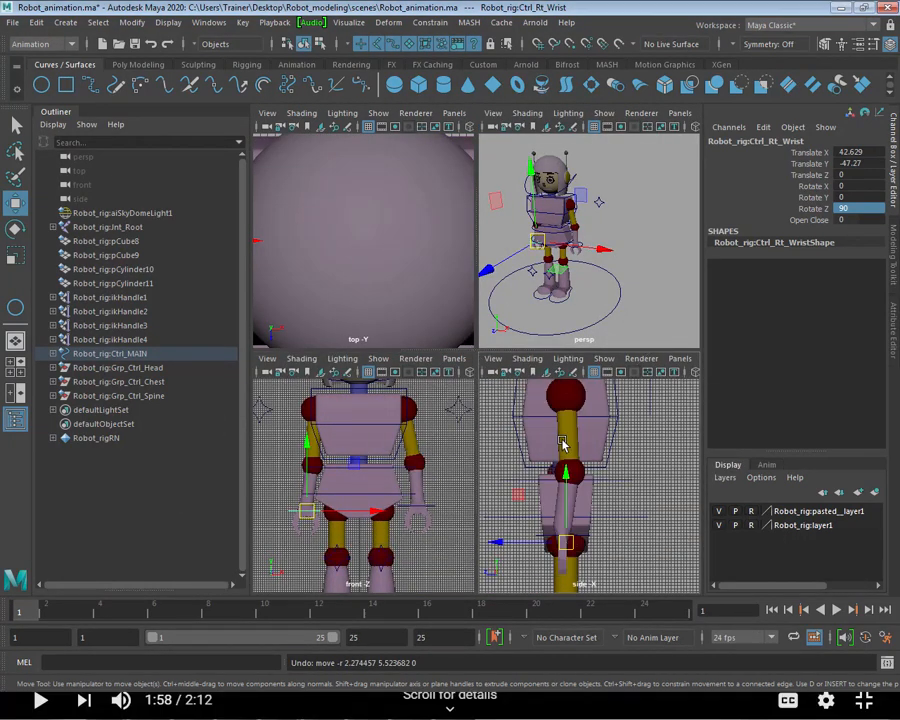
{"action": "key", "text": "space"}
{"action": "key", "text": "4"}
{"action": "scroll", "coordinate": [498, 440], "scroll_direction": "up", "scroll_amount": 2}
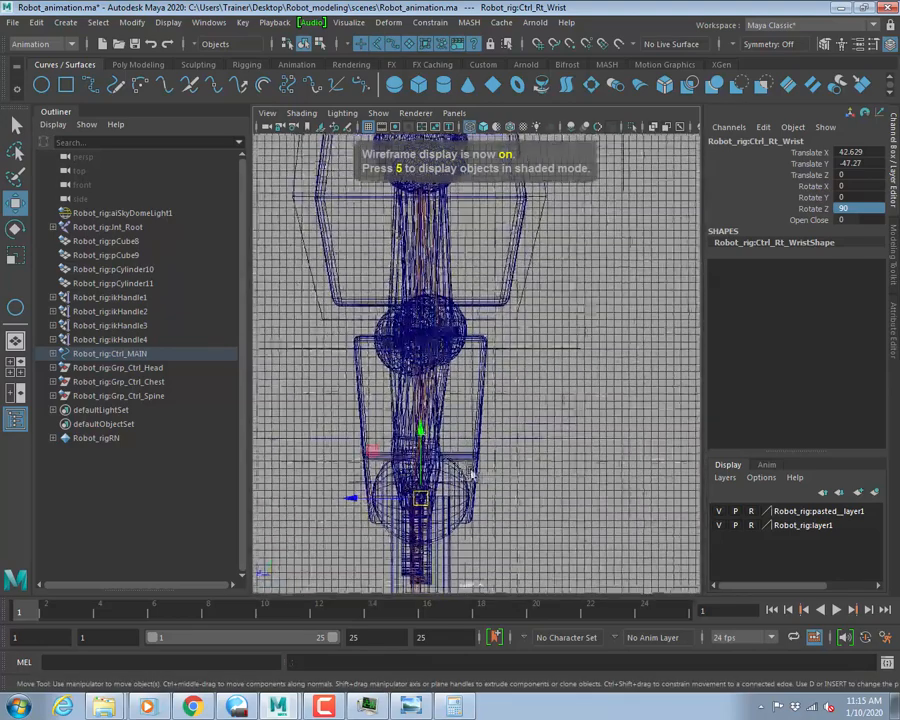
{"action": "left_click_drag", "start_coordinate": [398, 457], "coordinate": [380, 453]}
{"action": "key", "text": "space"}
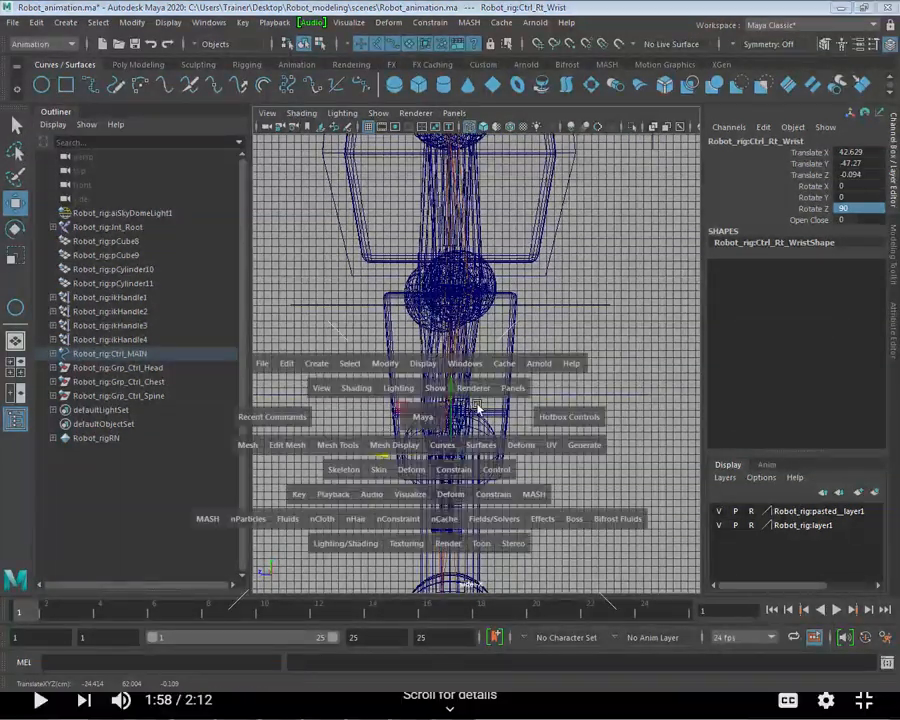
{"action": "key", "text": "space"}
{"action": "scroll", "coordinate": [494, 333], "scroll_direction": "up", "scroll_amount": 5}
{"action": "left_click_drag", "start_coordinate": [438, 434], "coordinate": [476, 415], "text": "alt"}
{"action": "key", "text": "q"}
{"action": "scroll", "coordinate": [478, 388], "scroll_direction": "up", "scroll_amount": 2}
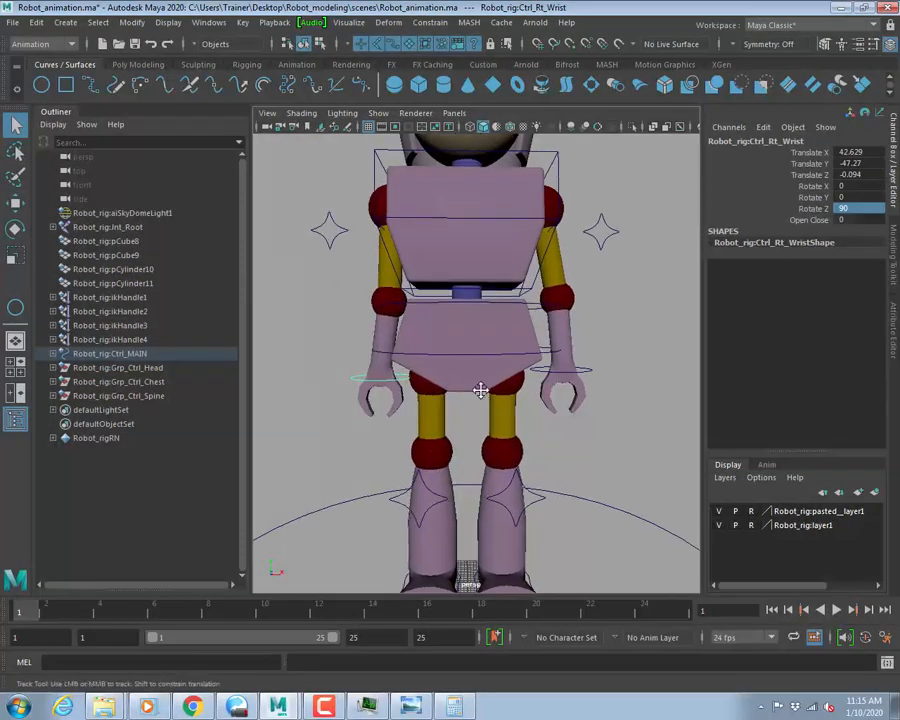
Try shifting the left wrist control slightly along X in the perspective view, and undo the move.
{"action": "middle_click_drag", "start_coordinate": [479, 389], "coordinate": [470, 432], "text": "alt"}
{"action": "left_click_drag", "start_coordinate": [470, 432], "coordinate": [456, 715], "text": "alt"}
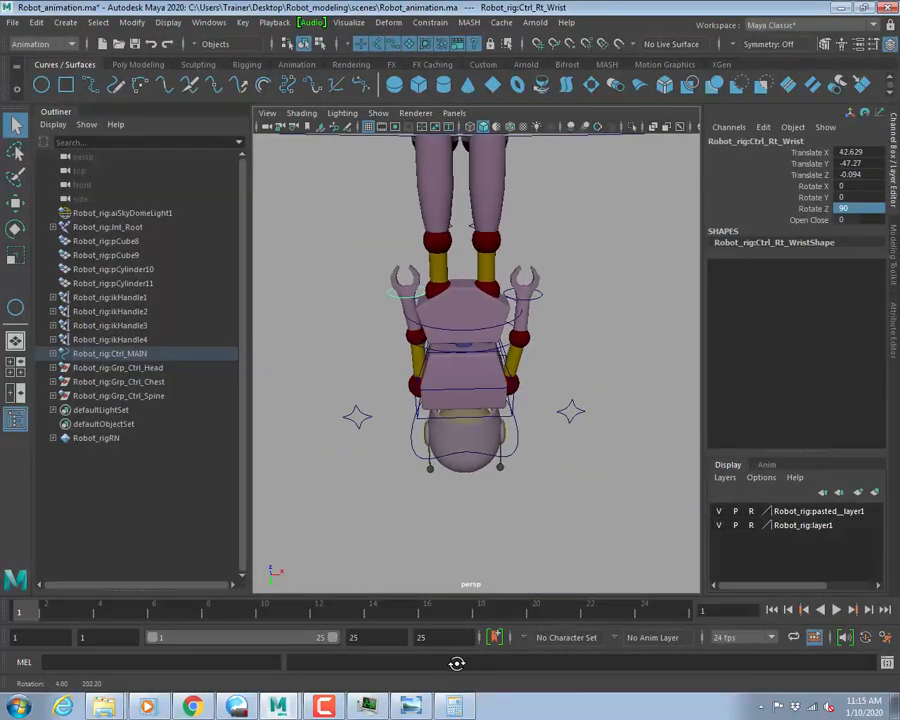
{"action": "left_click_drag", "start_coordinate": [457, 664], "coordinate": [459, 422], "text": "alt"}
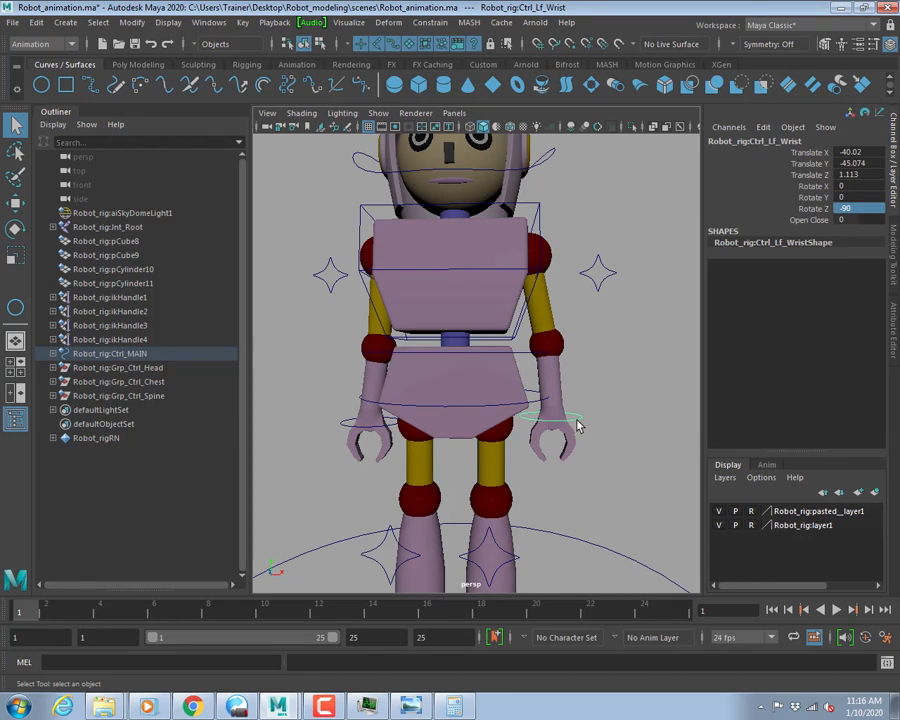
{"action": "key", "text": "w"}
{"action": "left_click_drag", "start_coordinate": [603, 416], "coordinate": [620, 427]}
{"action": "key", "text": "ctrl+z"}
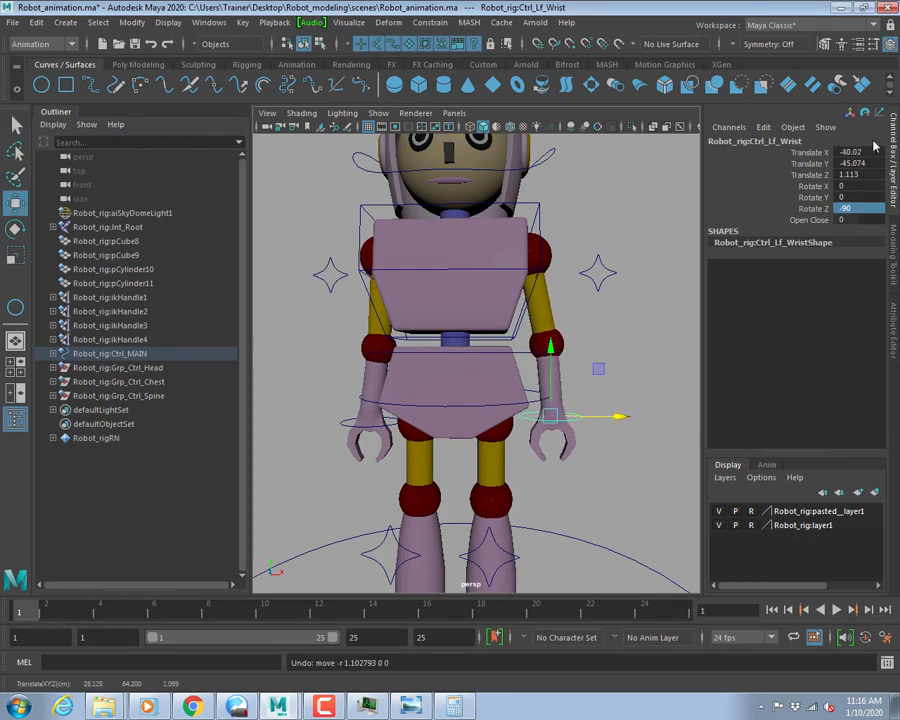
Set the left wrist control's Translate X to -40, Translate Y to -45 and Translate Z to 1.
{"action": "type", "text": "-40"}
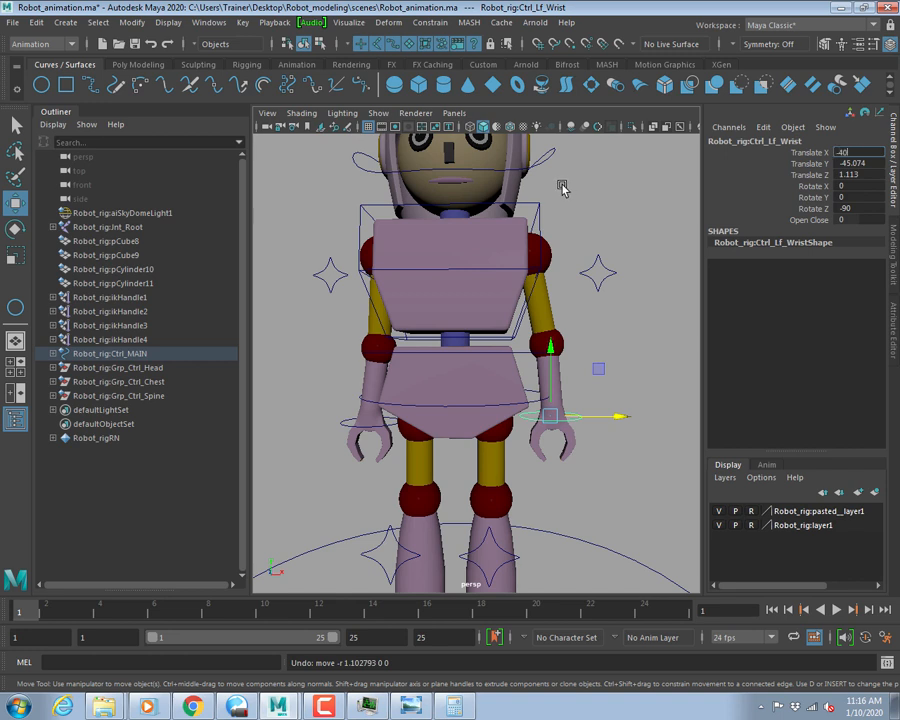
{"action": "key", "text": "Tab"}
{"action": "type", "text": "-45"}
{"action": "key", "text": "Tab"}
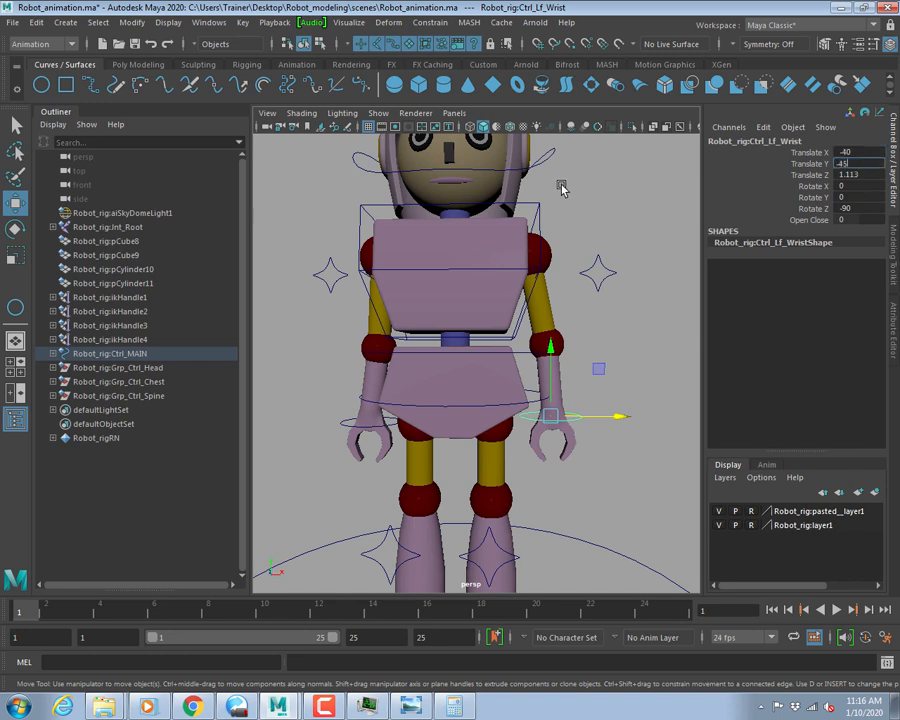
{"action": "type", "text": "1"}
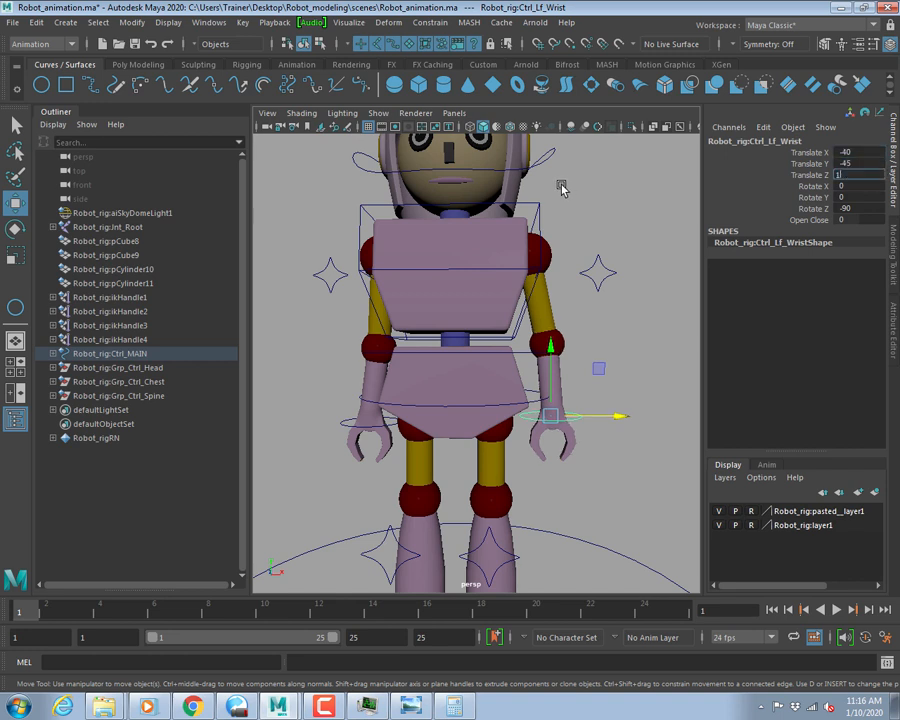
{"action": "key", "text": "Tab"}
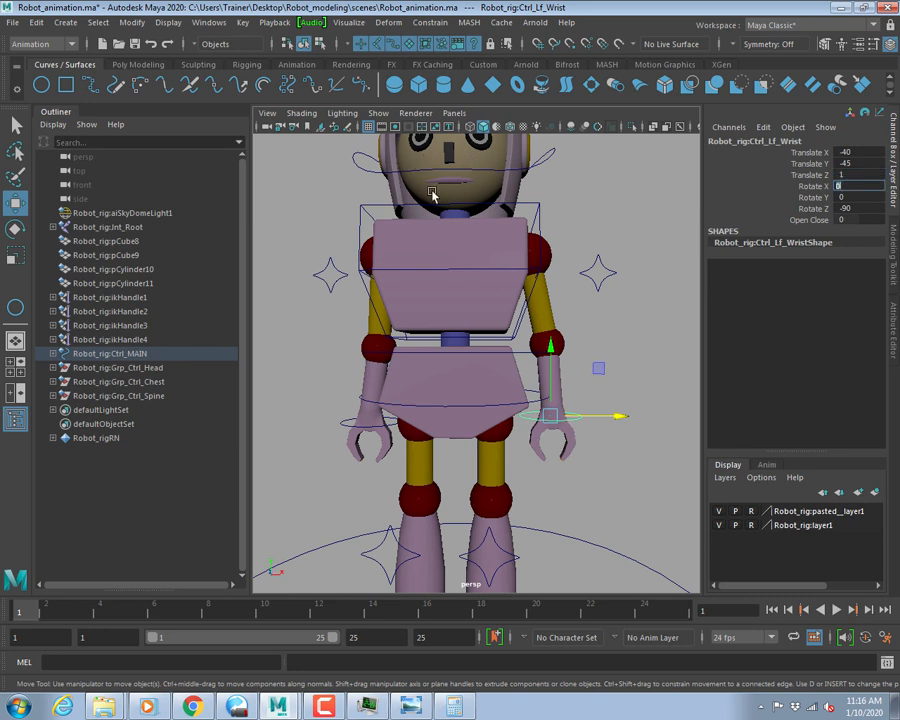
Set the right wrist control's Translate X to 40, Translate Y to -45 and Translate Z to 1, and deselect it.
{"action": "left_click", "coordinate": [344, 425]}
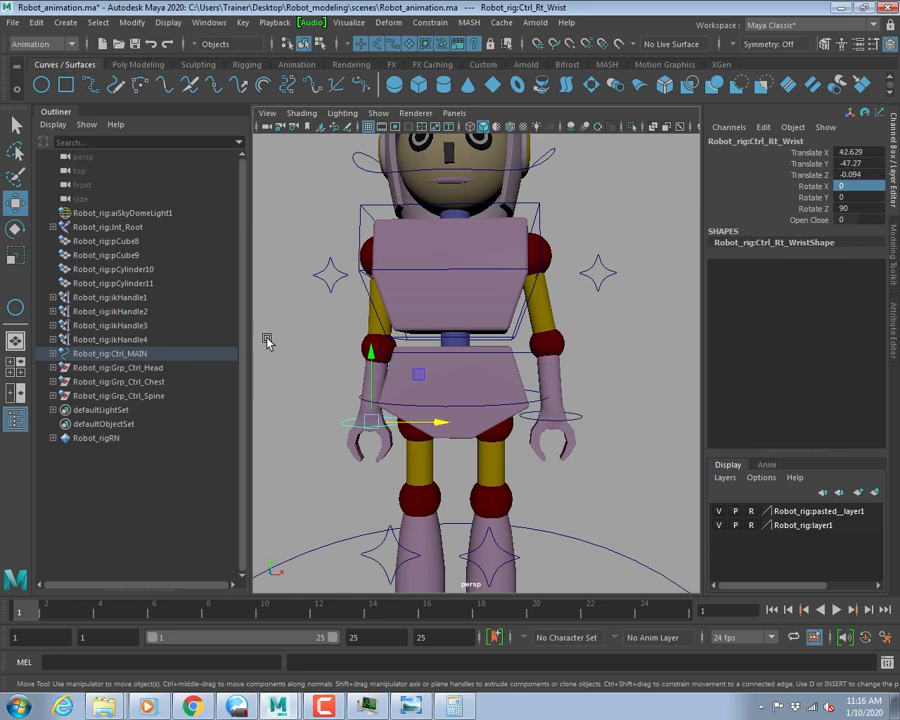
{"action": "type", "text": "40"}
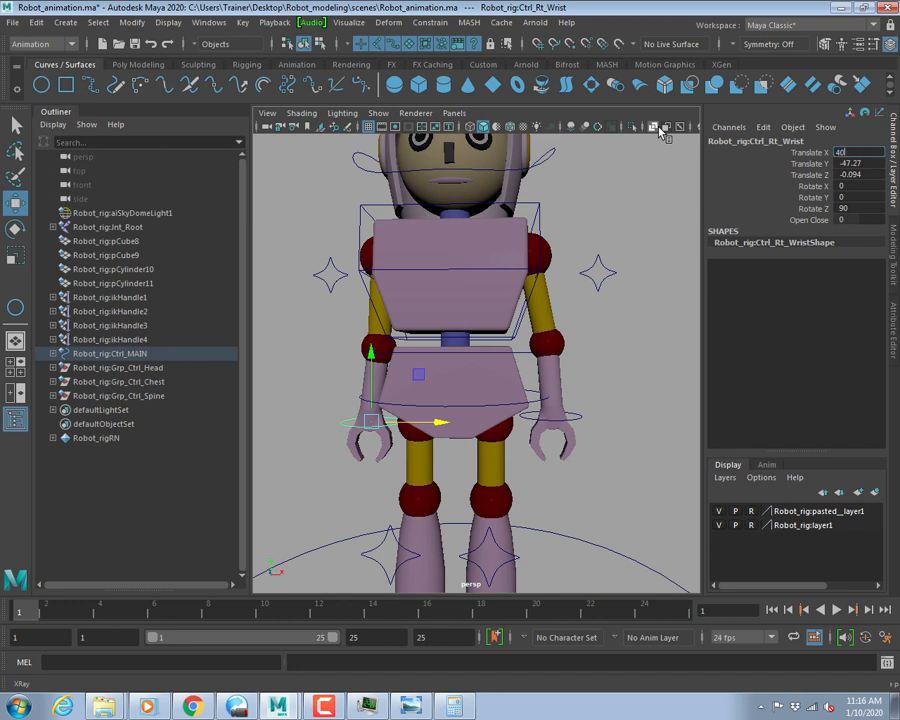
{"action": "key", "text": "Tab"}
{"action": "type", "text": "-45"}
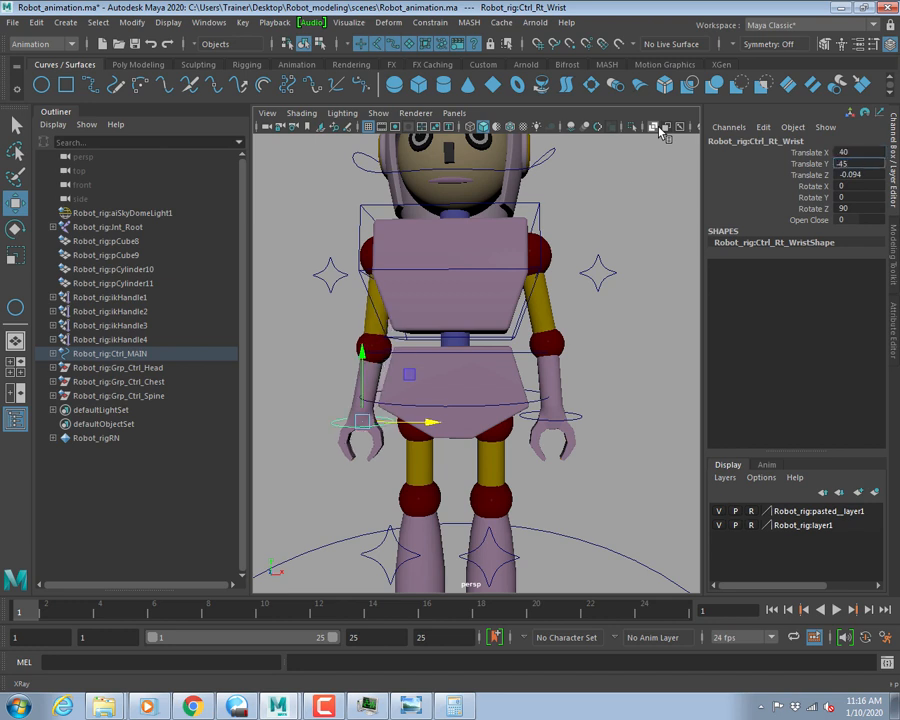
{"action": "key", "text": "Tab"}
{"action": "type", "text": "0"}
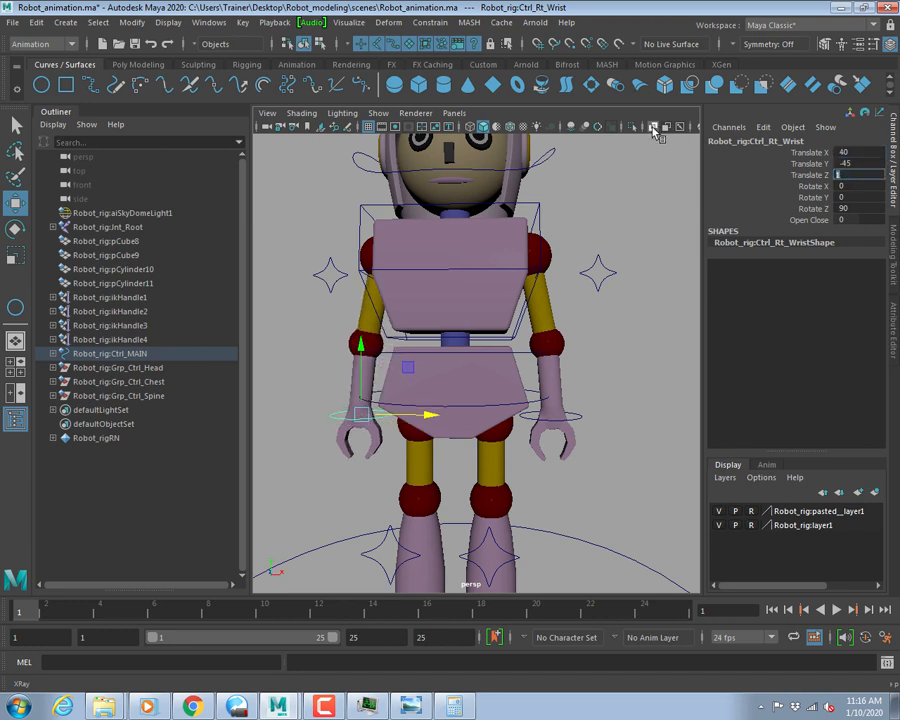
{"action": "scroll", "coordinate": [547, 341], "scroll_direction": "down", "scroll_amount": 1}
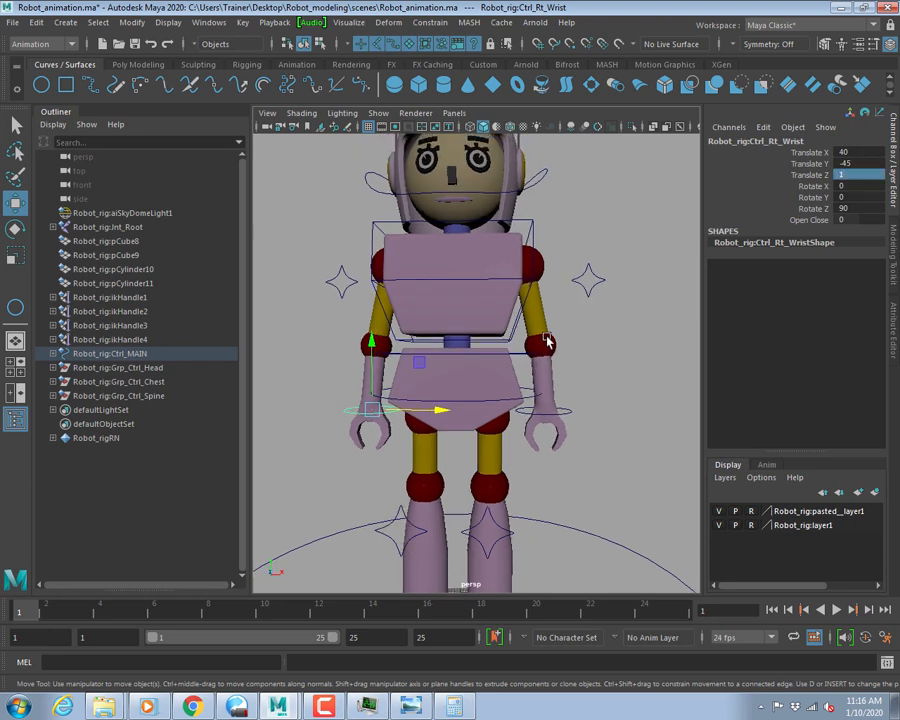
{"action": "middle_click_drag", "start_coordinate": [505, 340], "coordinate": [521, 317], "text": "alt"}
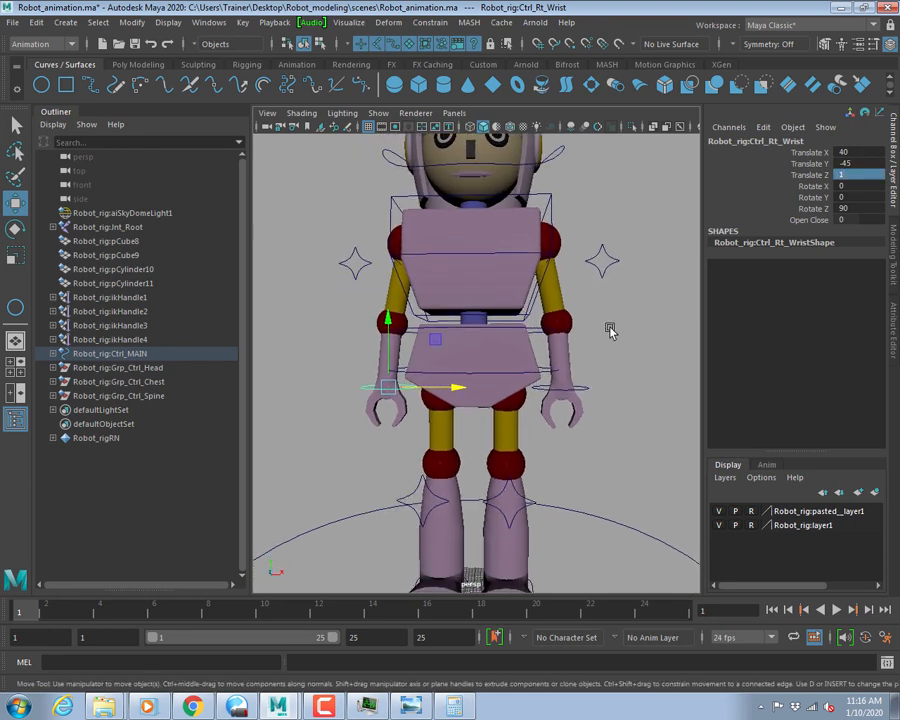
{"action": "left_click", "coordinate": [609, 331]}
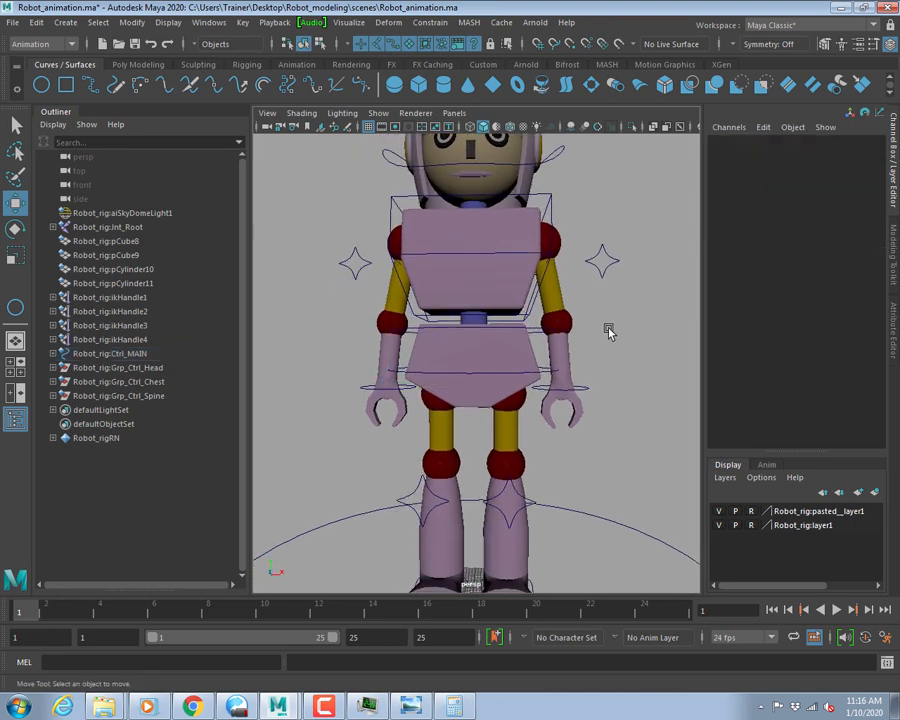
Reselect the right wrist control, switch to the front view to check both arms, and save the scene.
{"action": "left_click", "coordinate": [370, 385]}
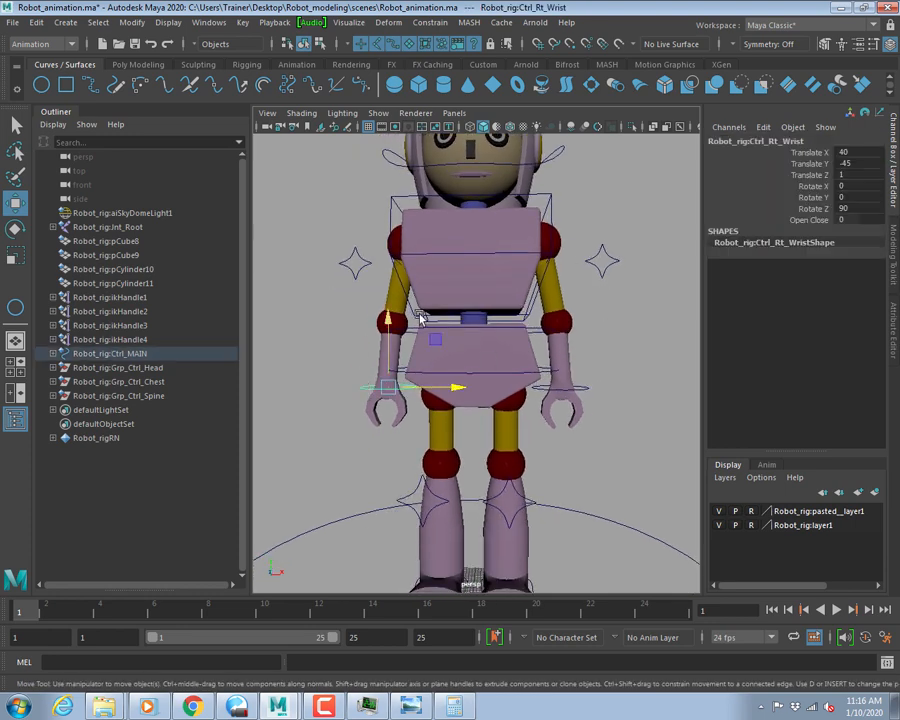
{"action": "key", "text": "space"}
{"action": "key", "text": "space"}
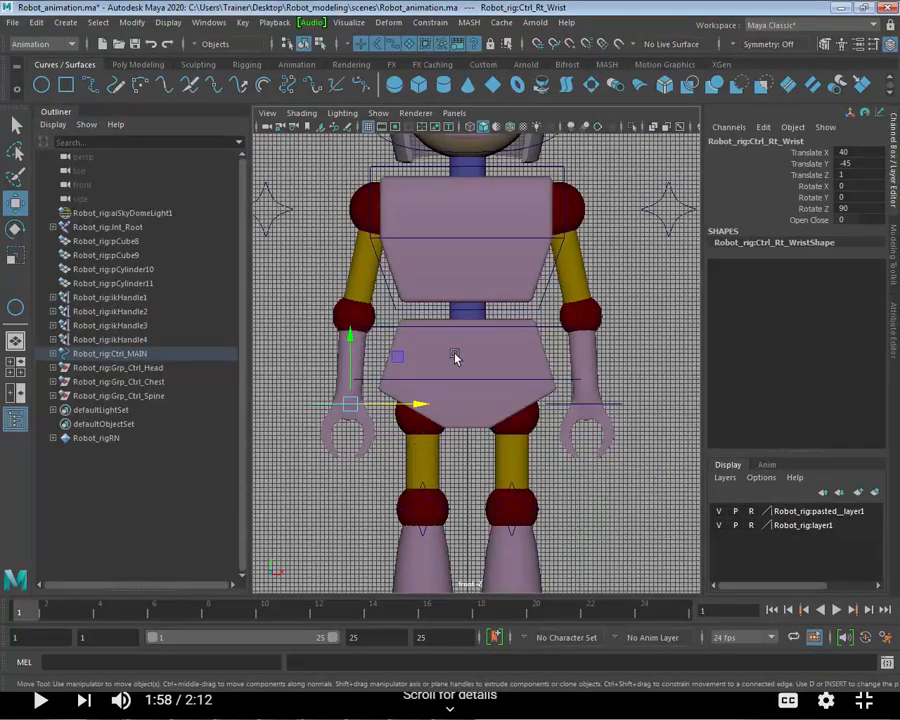
{"action": "scroll", "coordinate": [479, 335], "scroll_direction": "up", "scroll_amount": 4}
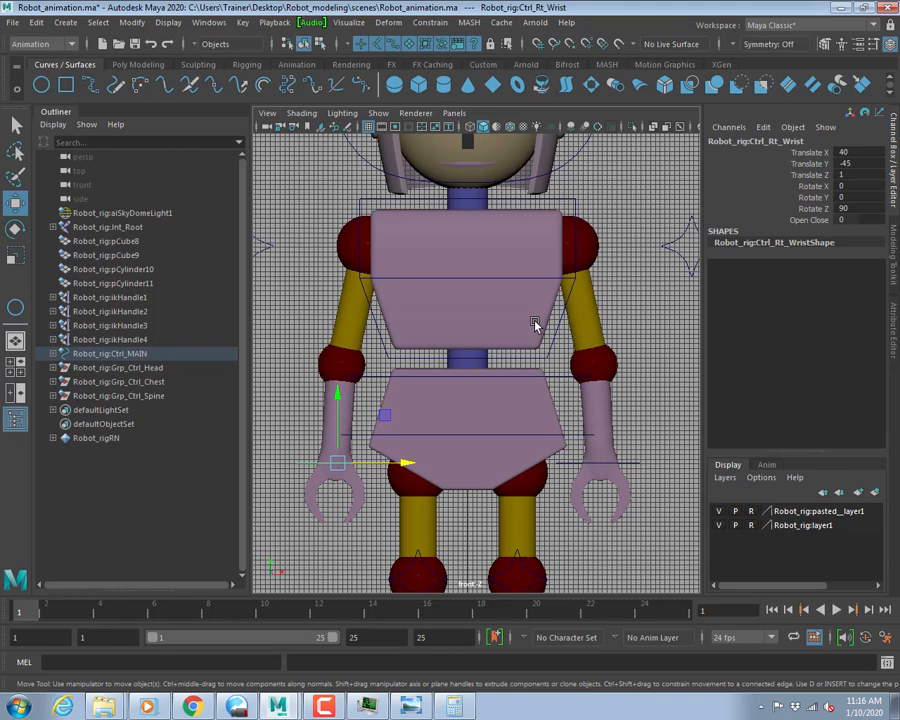
{"action": "key", "text": "q"}
{"action": "key", "text": "ctrl+s"}
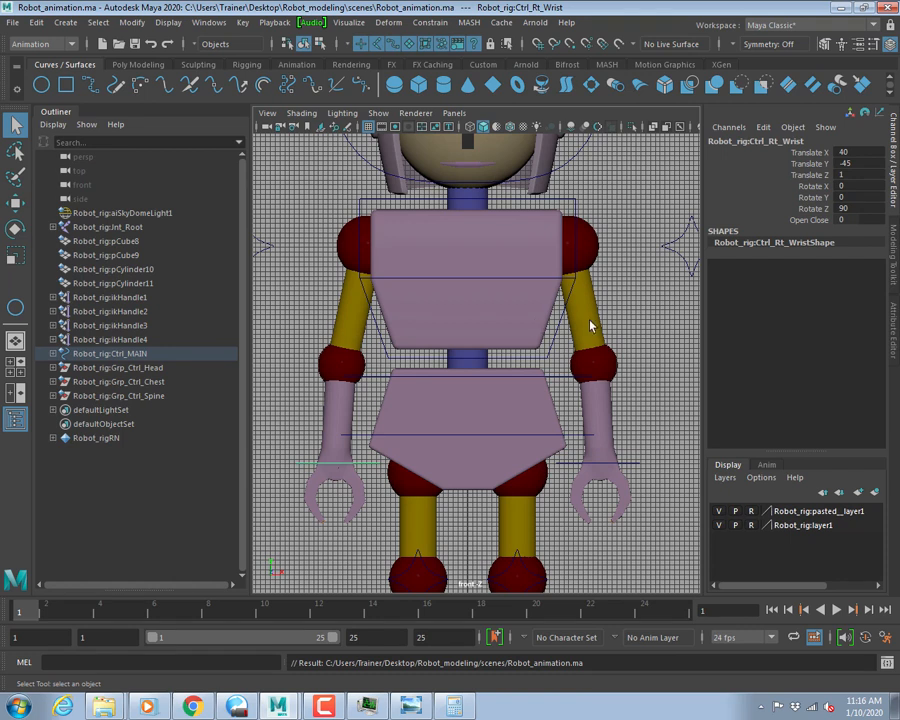
Try moving the left wrist control slightly in the front view, and restore it to -40 on Translate X and -45 on Translate Y.
{"action": "left_click", "coordinate": [633, 470]}
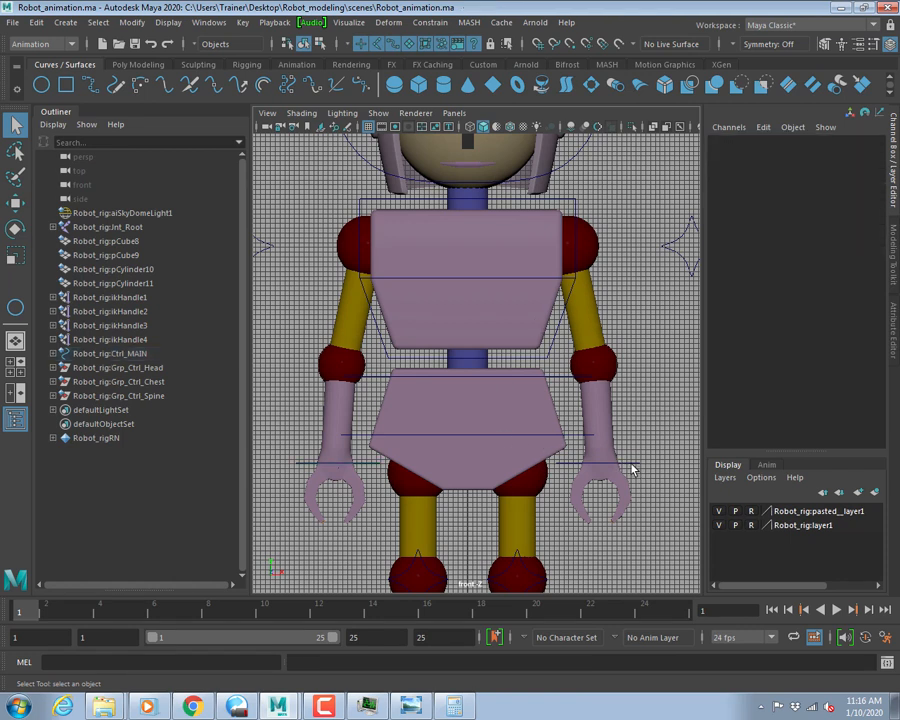
{"action": "left_click", "coordinate": [633, 469]}
{"action": "key", "text": "w"}
{"action": "left_click_drag", "start_coordinate": [600, 463], "coordinate": [595, 464]}
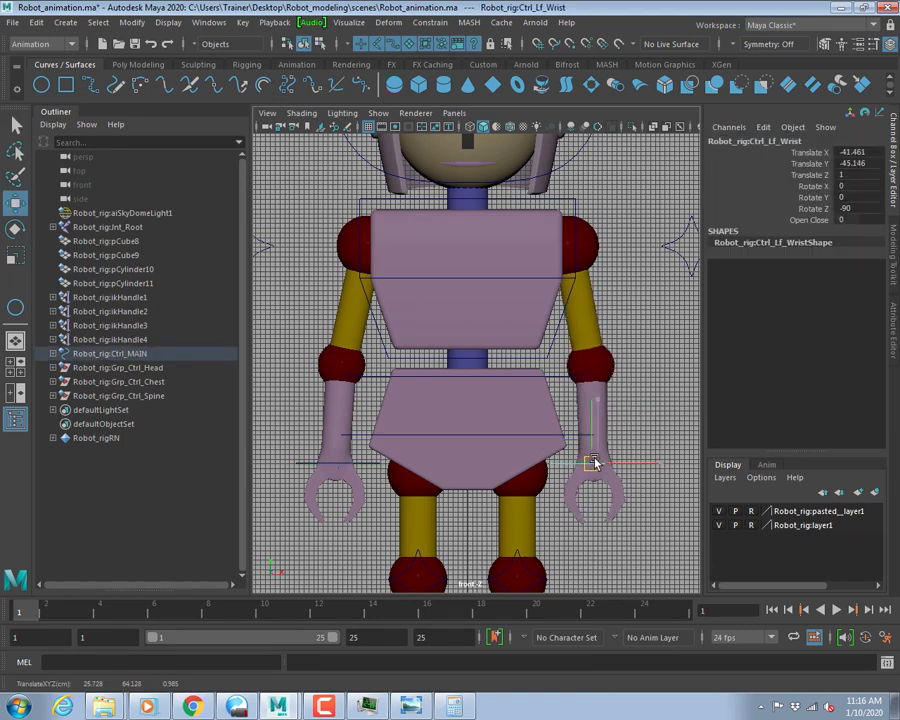
{"action": "left_click", "coordinate": [856, 151]}
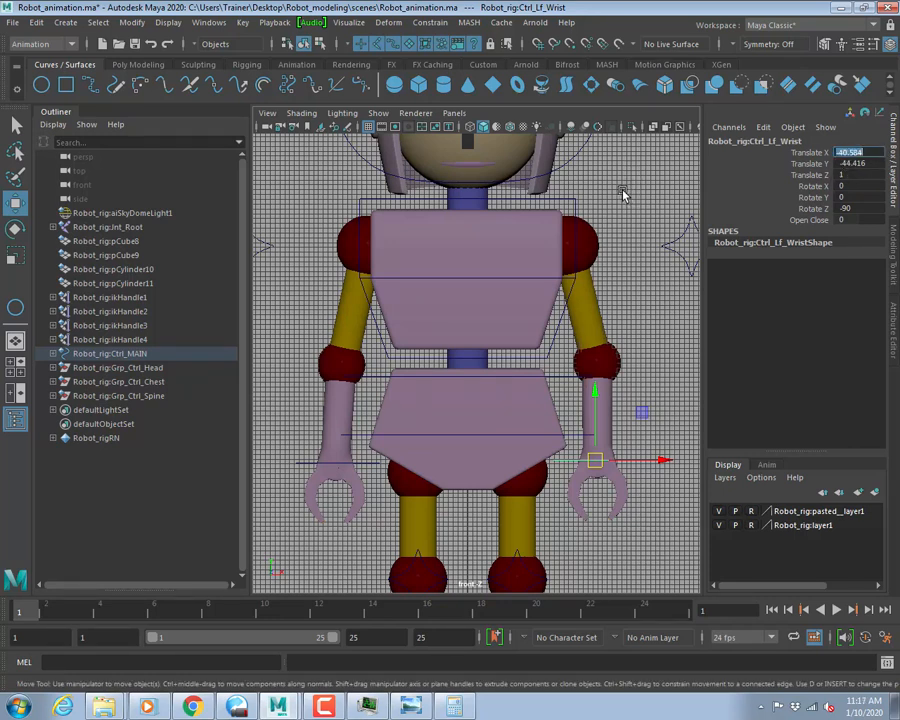
{"action": "type", "text": "-40"}
{"action": "key", "text": "Tab"}
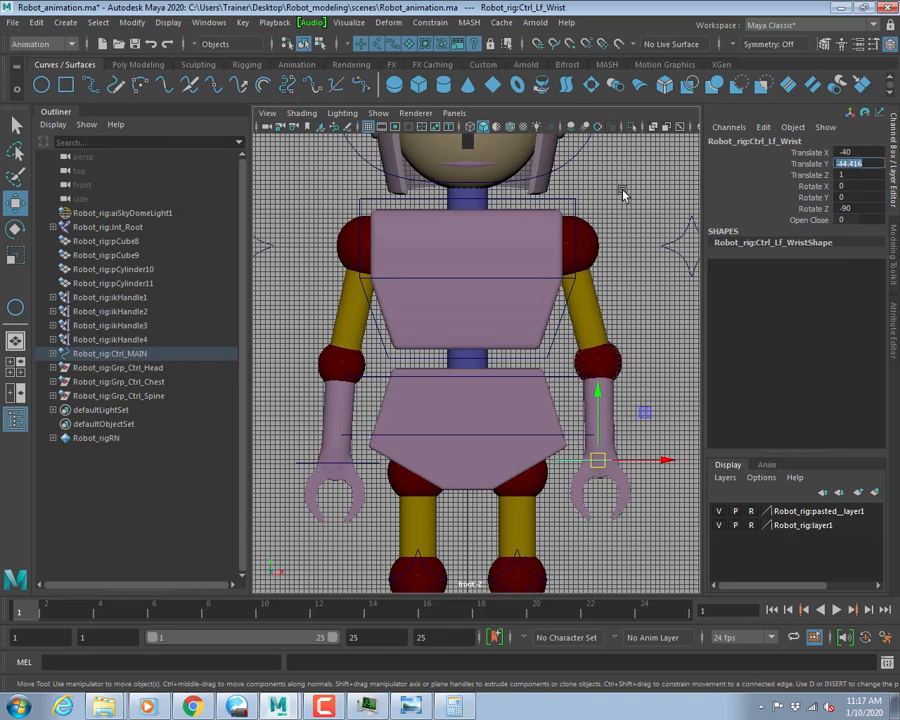
{"action": "type", "text": "-45"}
{"action": "key", "text": "Tab"}
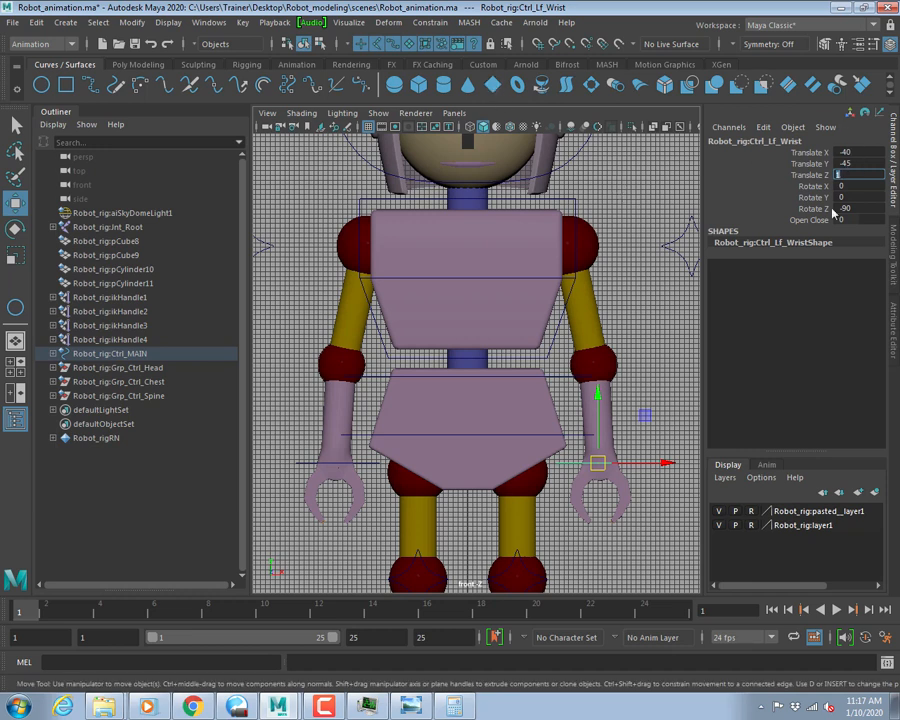
Check the right wrist control's Translate X, Y and Z values, and save the scene.
{"action": "left_click", "coordinate": [306, 465]}
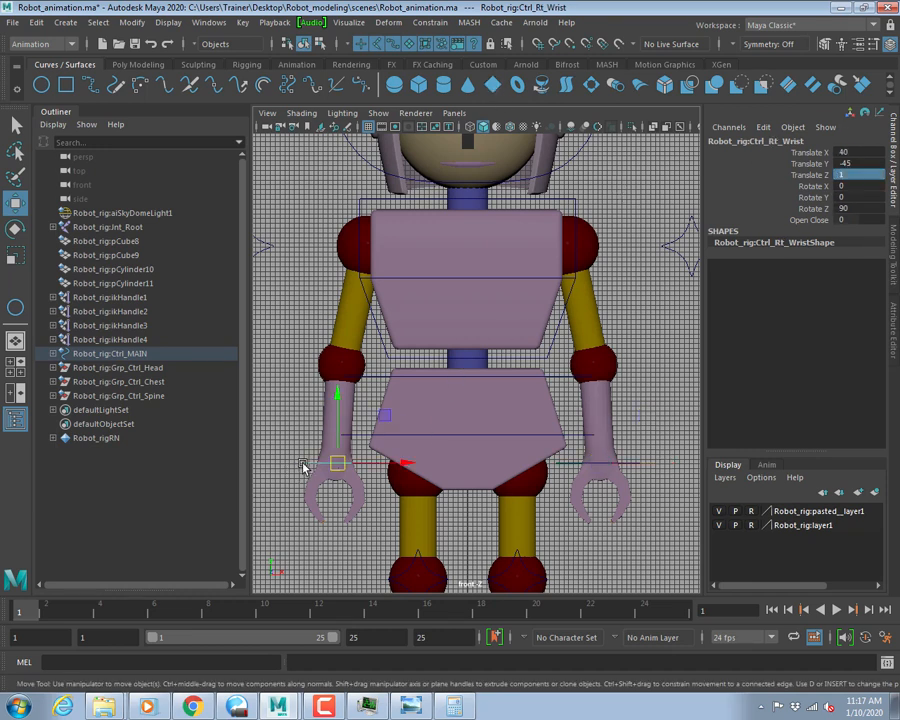
{"action": "left_click", "coordinate": [855, 152]}
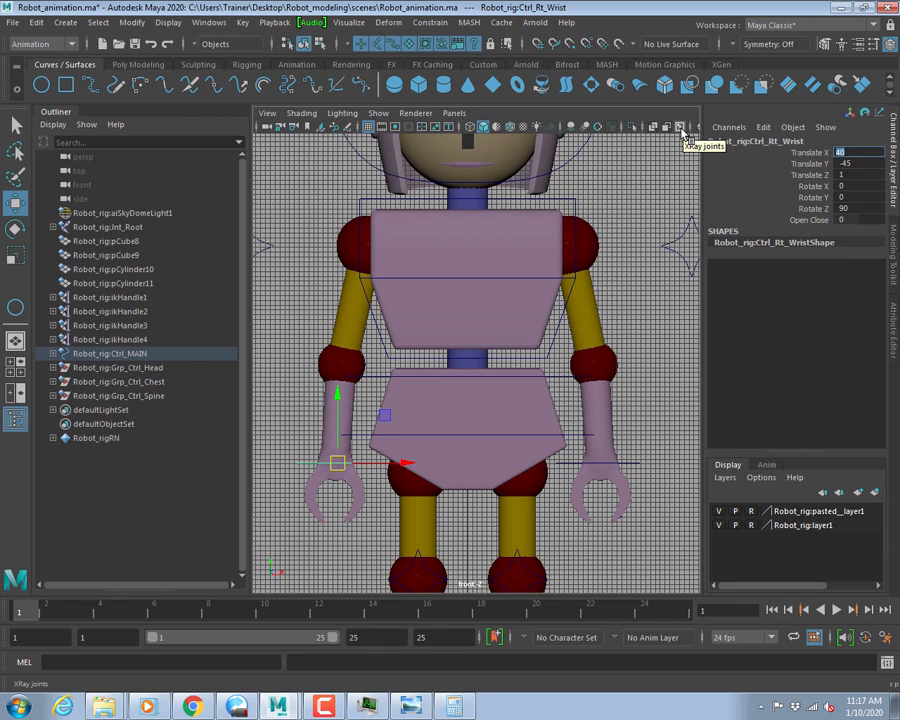
{"action": "key", "text": "Tab"}
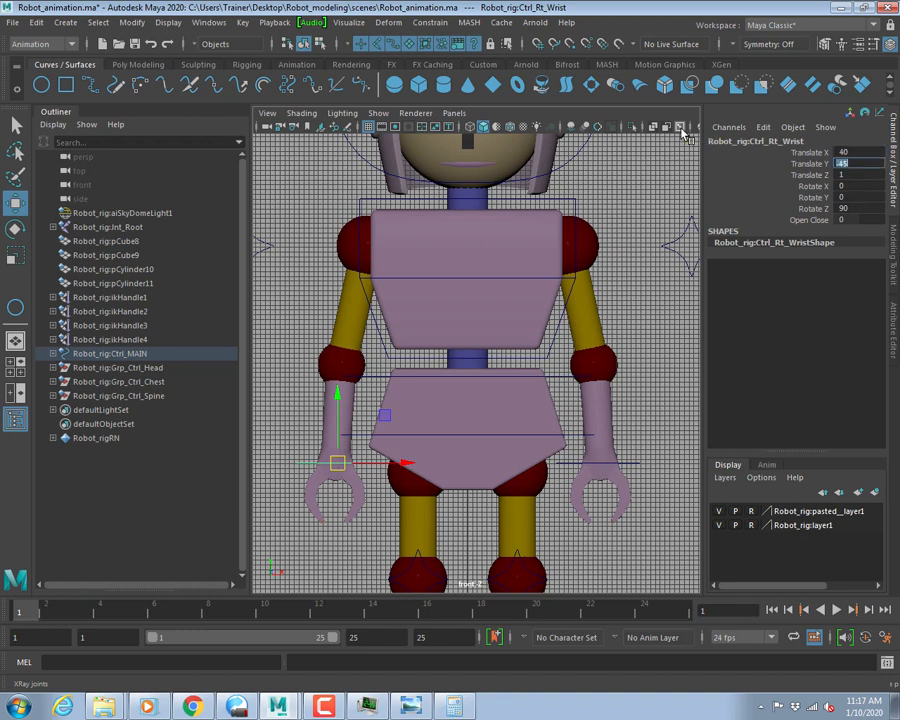
{"action": "key", "text": "Tab"}
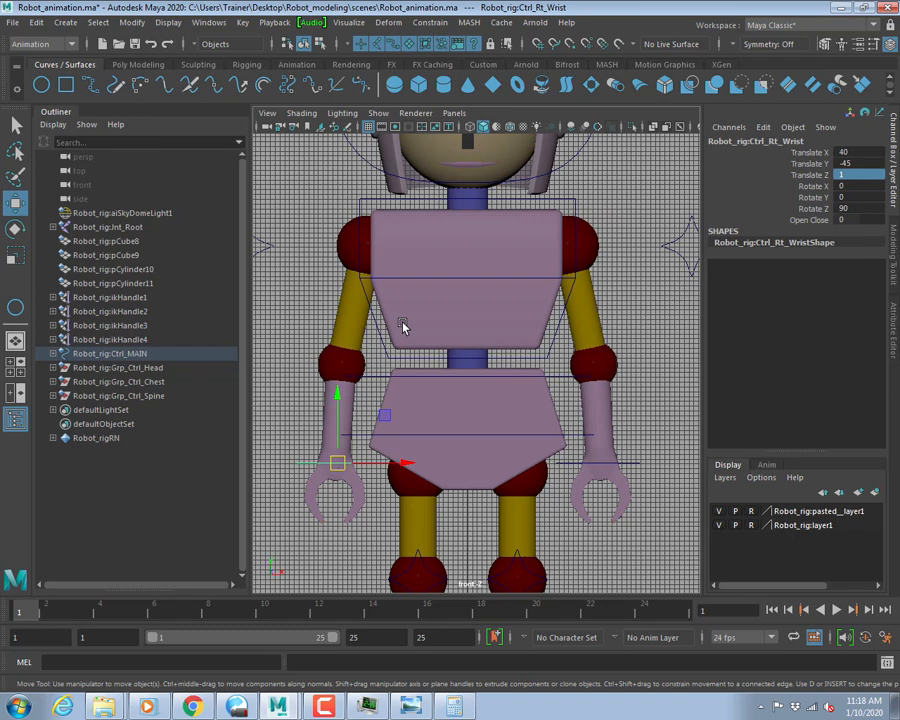
{"action": "key", "text": "q"}
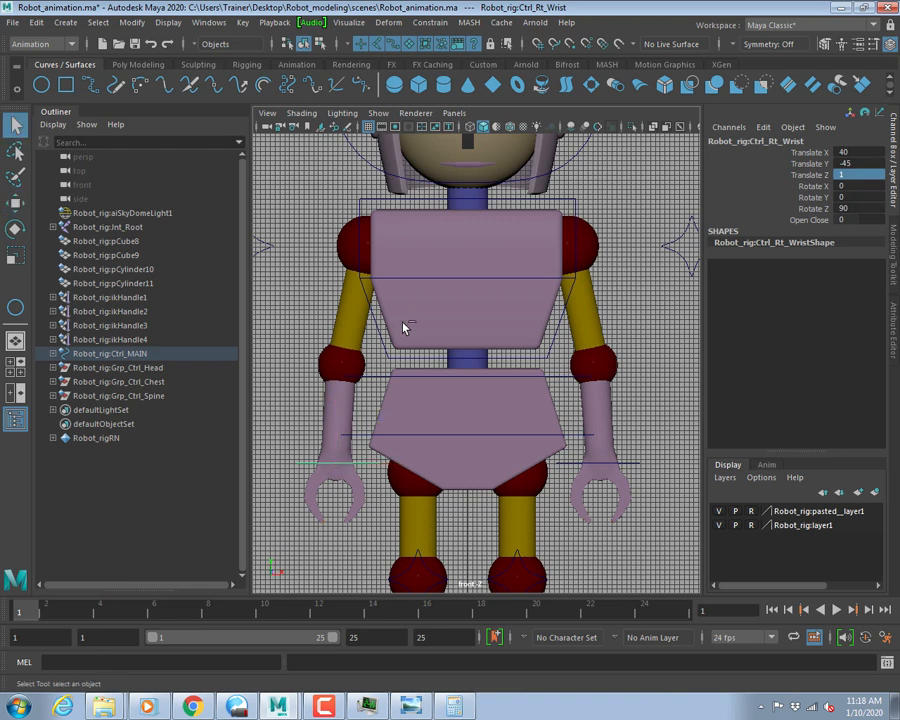
{"action": "key", "text": "ctrl+s"}
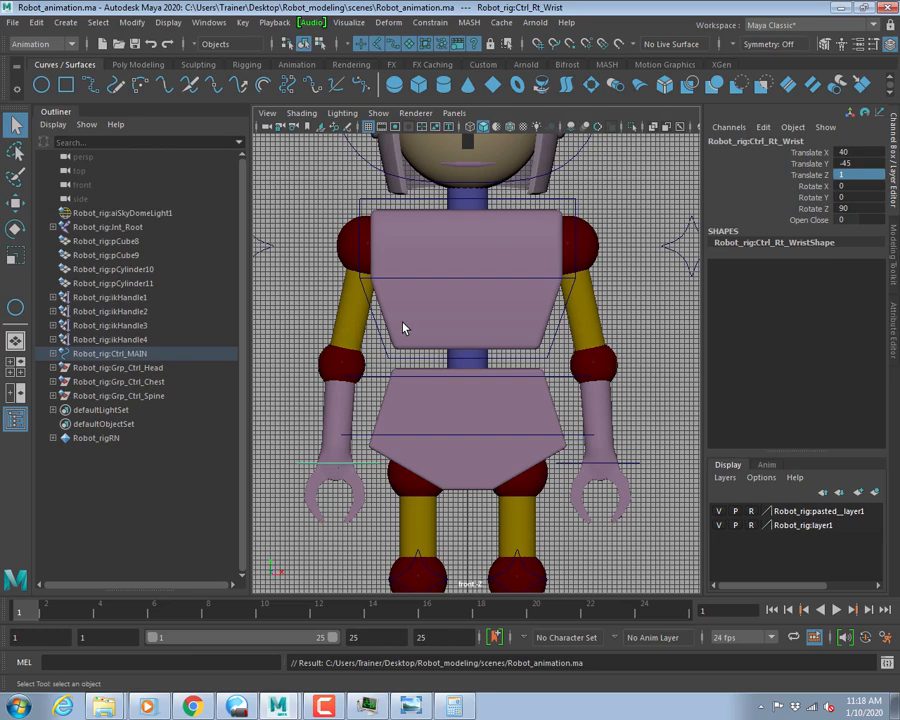
Move the left elbow control in toward the arm in the front view, to about -22.2 on X and -19.7 on Y.
{"action": "scroll", "coordinate": [477, 320], "scroll_direction": "down", "scroll_amount": 2}
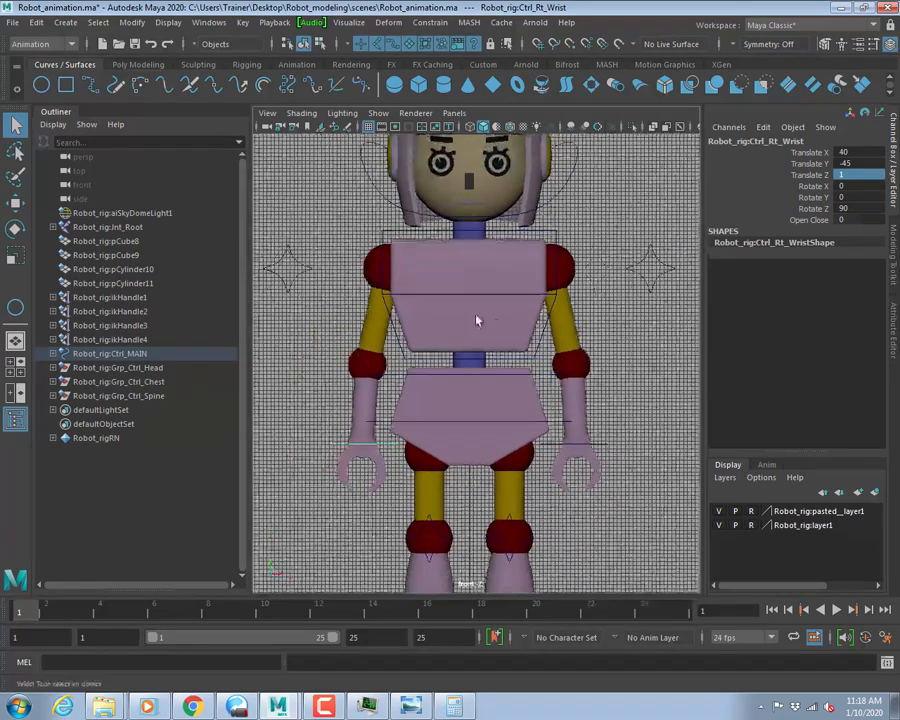
{"action": "middle_click_drag", "start_coordinate": [622, 303], "coordinate": [597, 304], "text": "alt"}
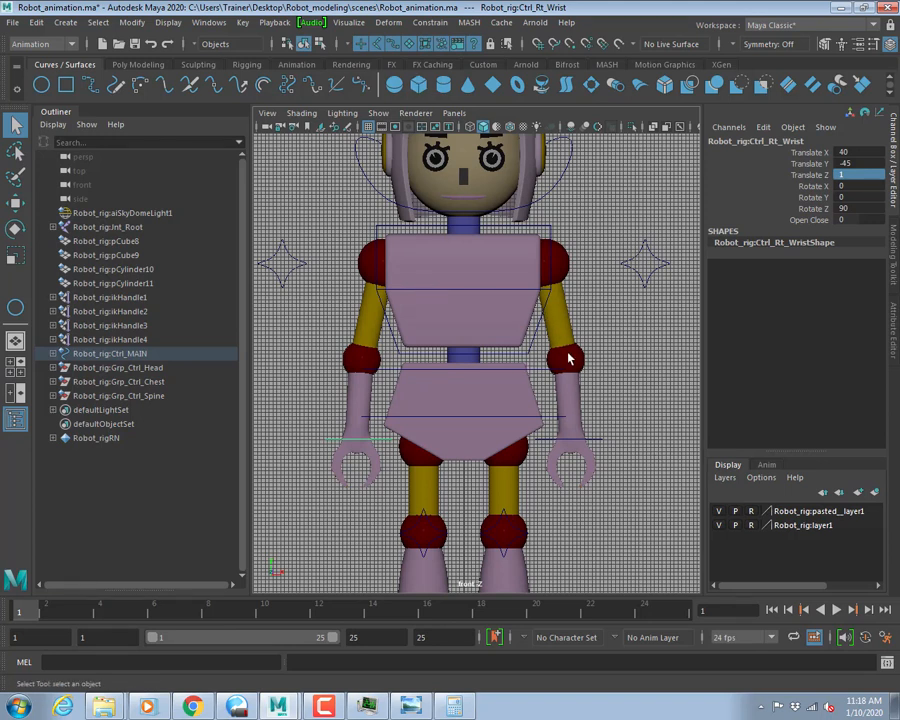
{"action": "left_click", "coordinate": [643, 278]}
{"action": "key", "text": "w"}
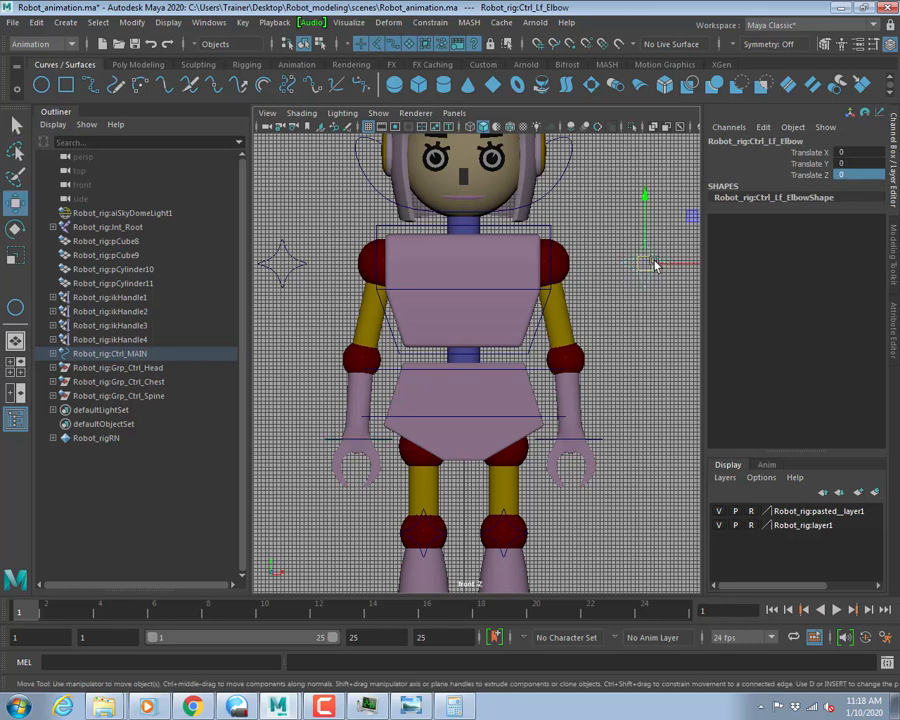
{"action": "left_click_drag", "start_coordinate": [649, 261], "coordinate": [560, 339]}
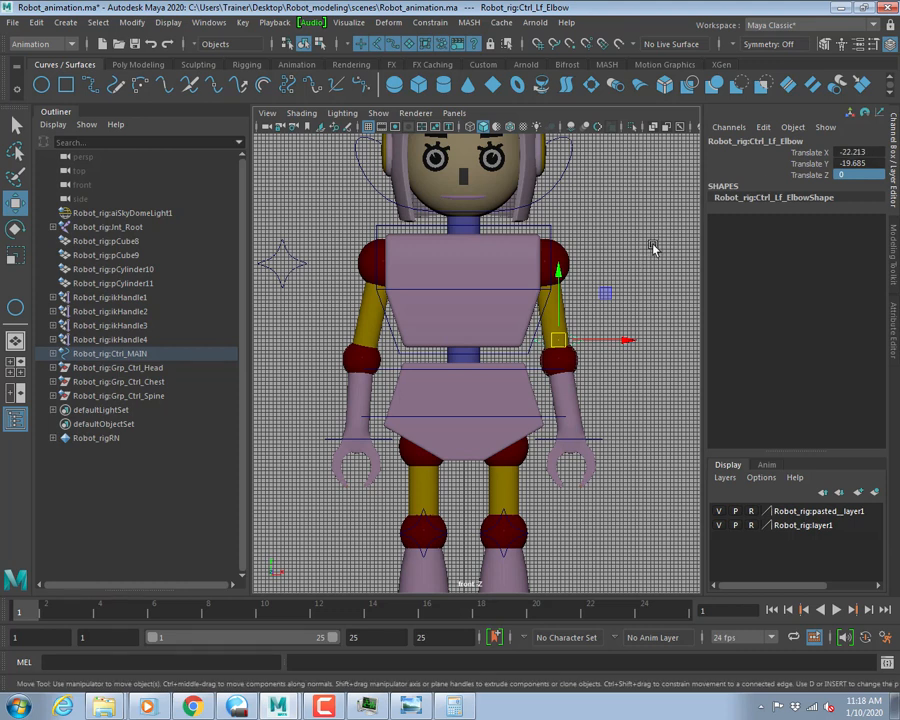
Set the left elbow control's Translate X and Translate Y to exactly -20.
{"action": "double_click", "coordinate": [860, 150]}
{"action": "type", "text": "-21"}
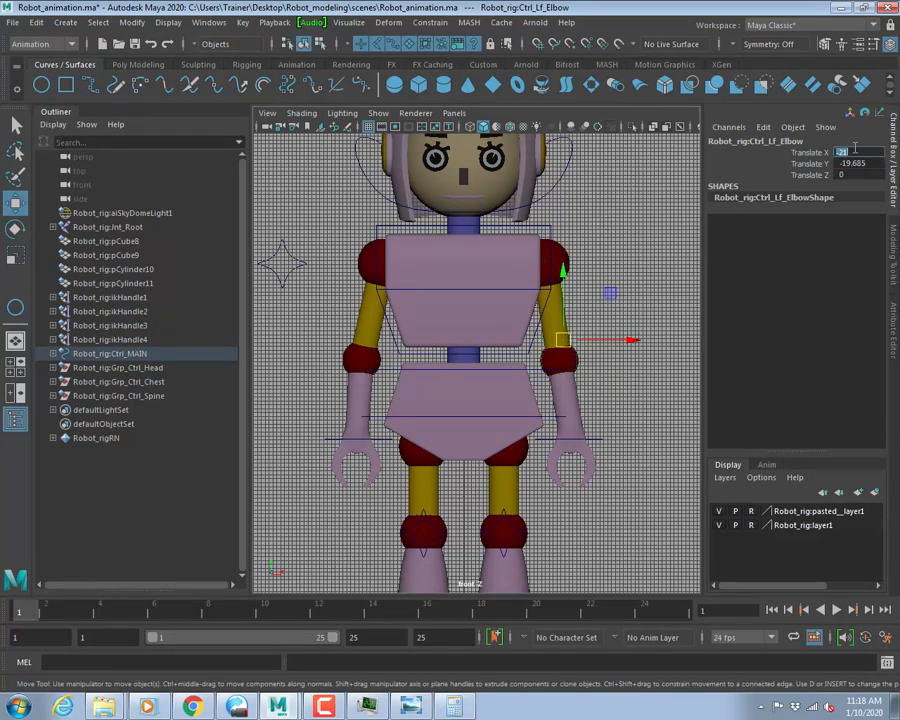
{"action": "key", "text": "Return"}
{"action": "type", "text": "-20"}
{"action": "key", "text": "Return"}
{"action": "key", "text": "Tab"}
{"action": "type", "text": "-20"}
{"action": "key", "text": "Return"}
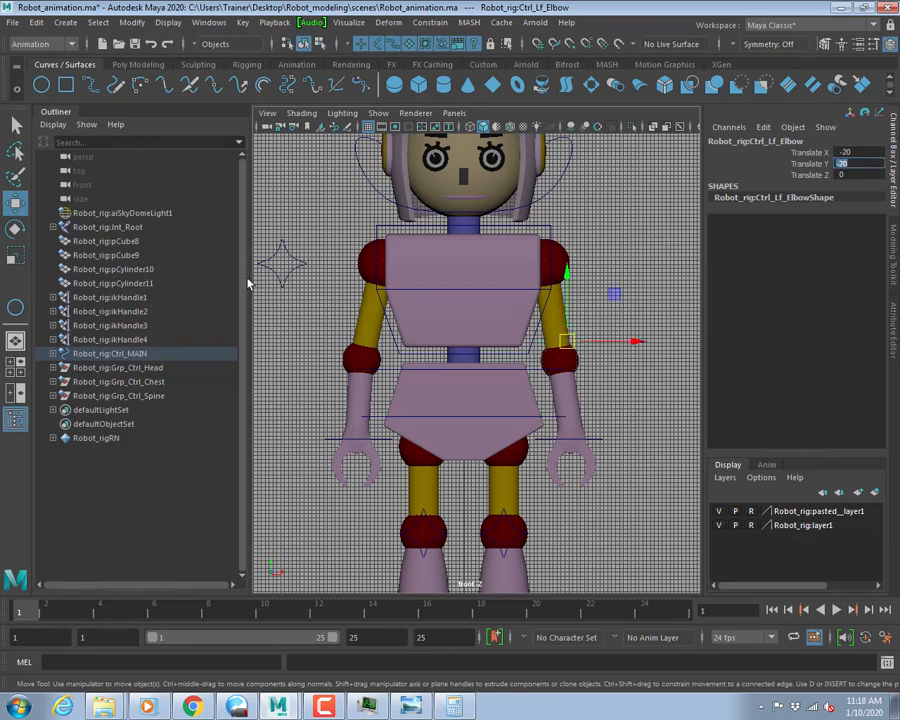
Move the right elbow control in to the arm, and set its Translate X to 20 and Translate Y to -20.
{"action": "left_click", "coordinate": [286, 265]}
{"action": "left_click_drag", "start_coordinate": [286, 265], "coordinate": [349, 349]}
{"action": "left_click", "coordinate": [845, 153]}
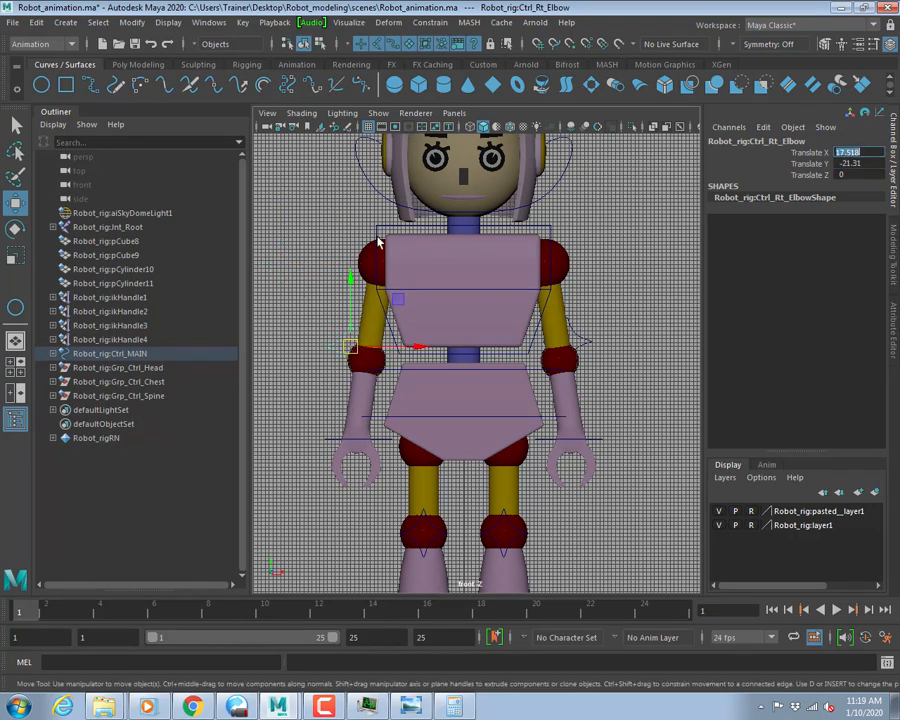
{"action": "type", "text": "20"}
{"action": "key", "text": "Tab"}
{"action": "type", "text": "-20"}
{"action": "key", "text": "Return"}
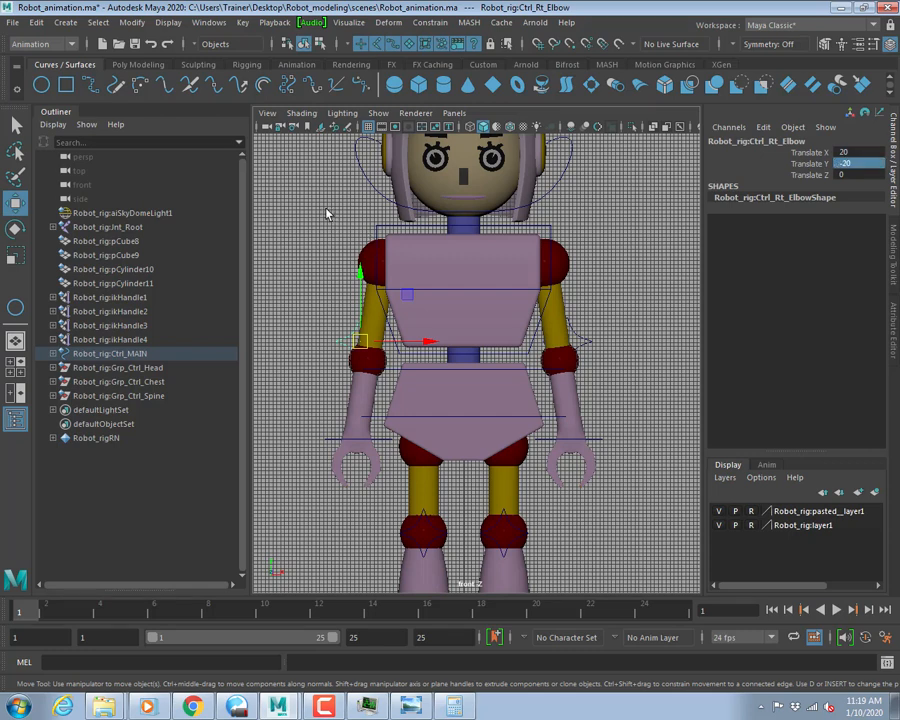
{"action": "left_click", "coordinate": [623, 362]}
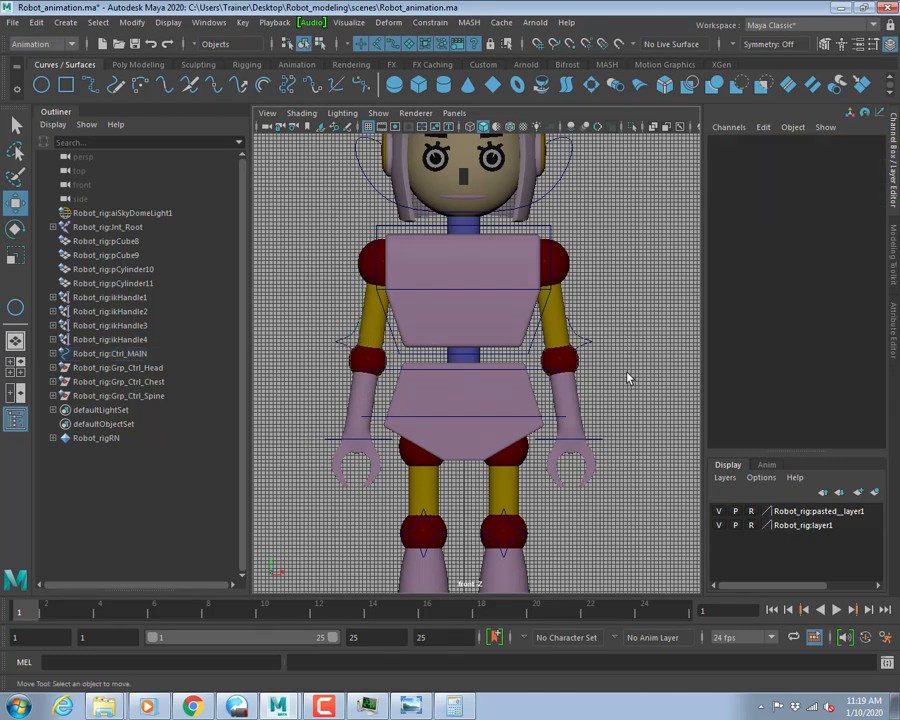
Hide the scene list and channel values, and show the robot in front and perspective views side by side.
{"action": "key", "text": "space"}
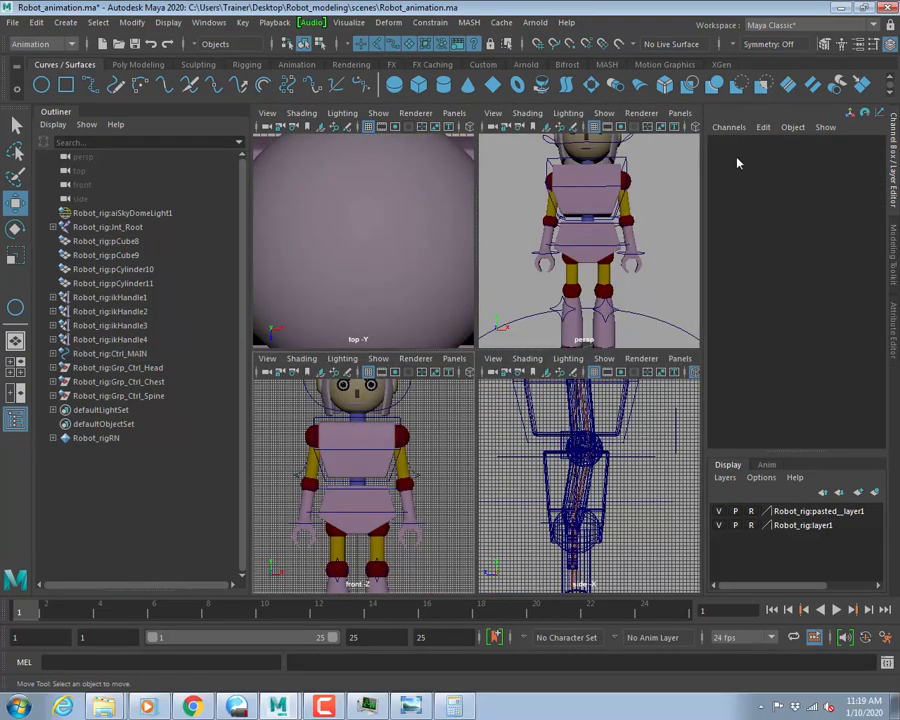
{"action": "left_click", "coordinate": [886, 185]}
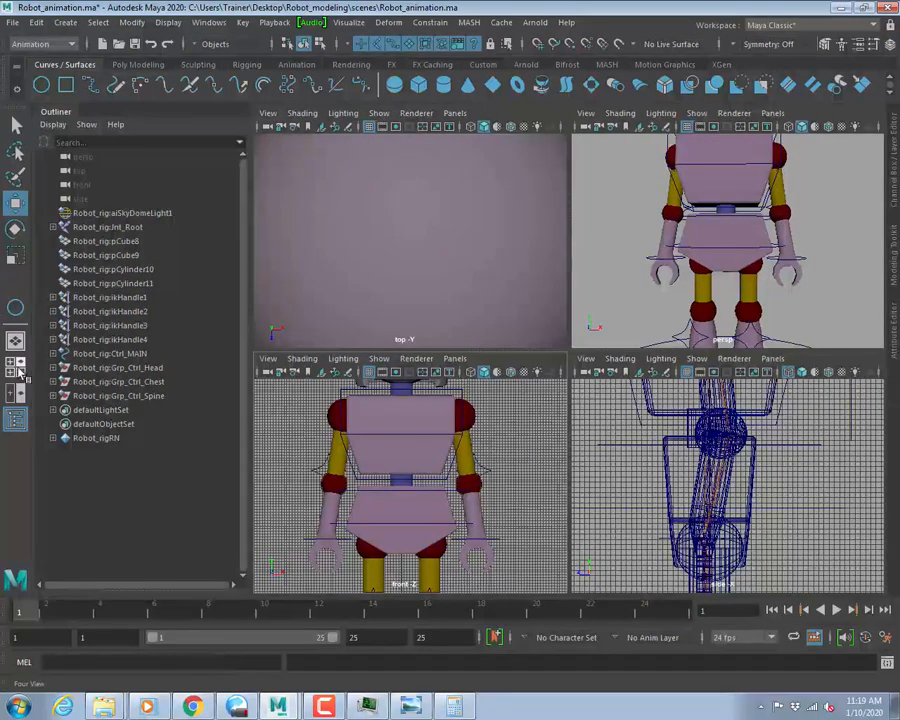
{"action": "left_click", "coordinate": [16, 419]}
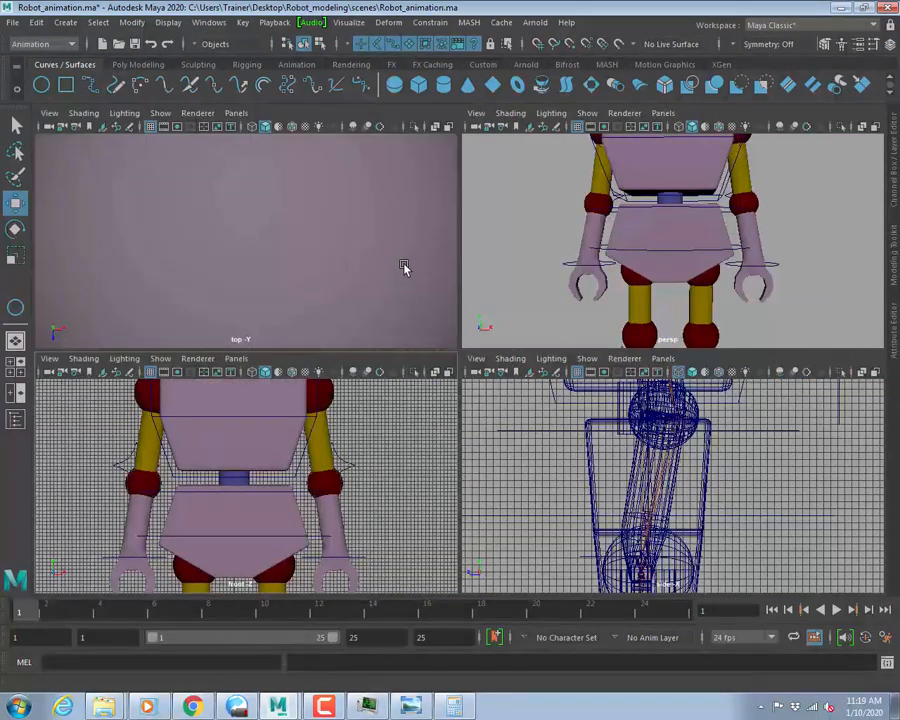
{"action": "scroll", "coordinate": [730, 293], "scroll_direction": "down", "scroll_amount": 4}
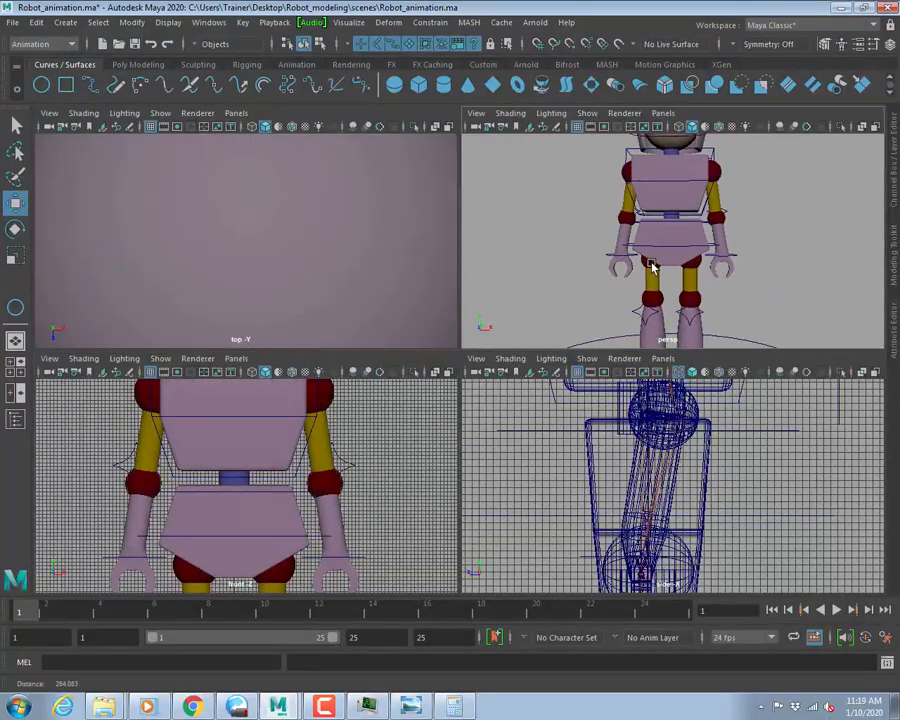
{"action": "left_click", "coordinate": [16, 394]}
{"action": "left_click_drag", "start_coordinate": [683, 366], "coordinate": [624, 359], "text": "alt"}
{"action": "left_click_drag", "start_coordinate": [626, 358], "coordinate": [630, 360], "text": "alt"}
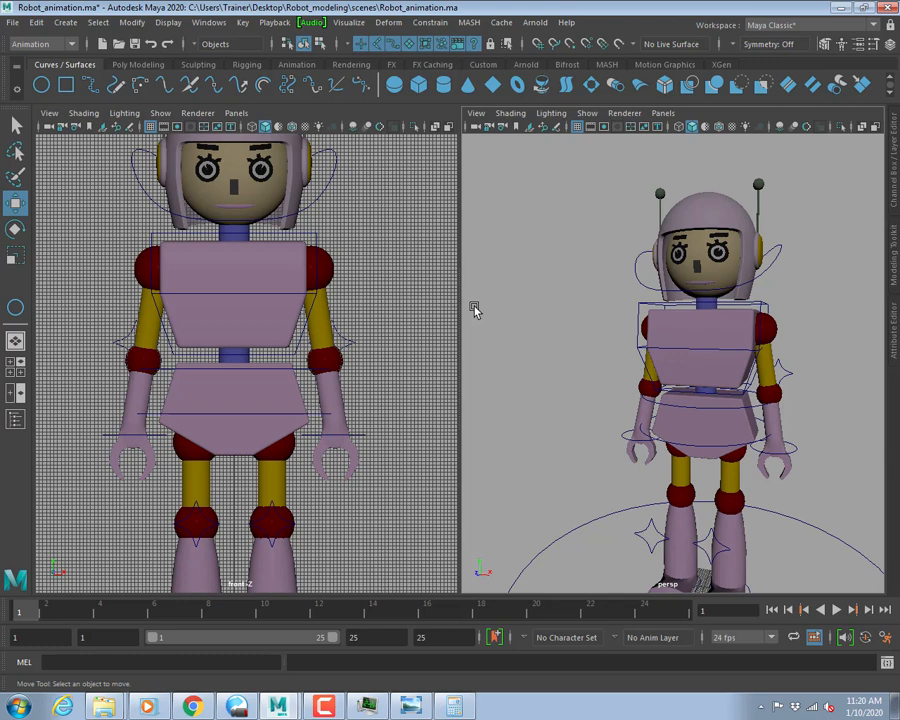
Select the left wrist control and lower it in the shaded side view to a height of about 60.9 cm.
{"action": "left_click", "coordinate": [795, 458]}
{"action": "key", "text": "space"}
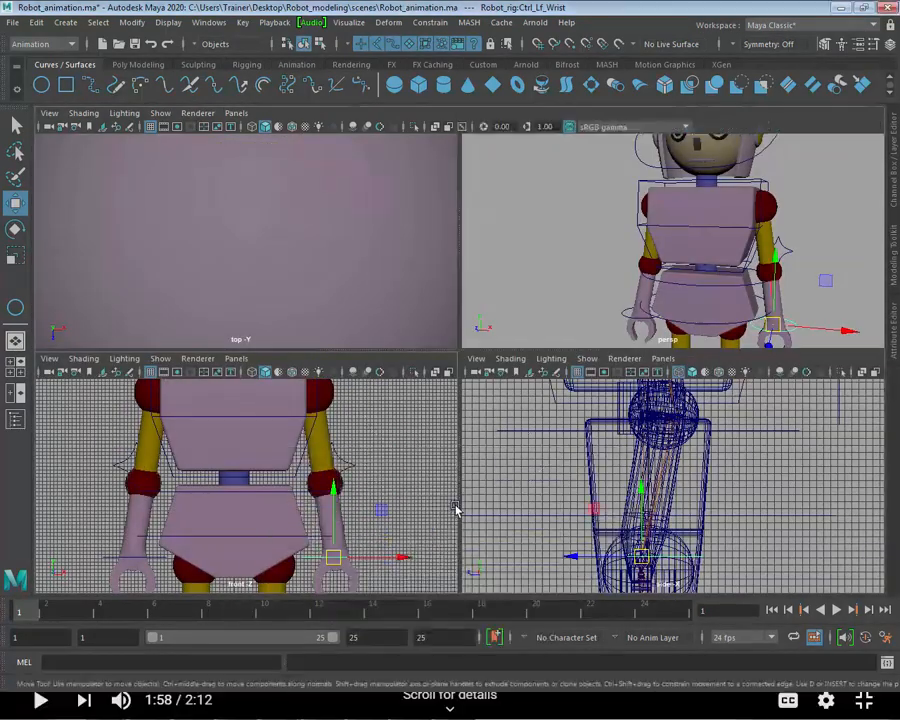
{"action": "key", "text": "space"}
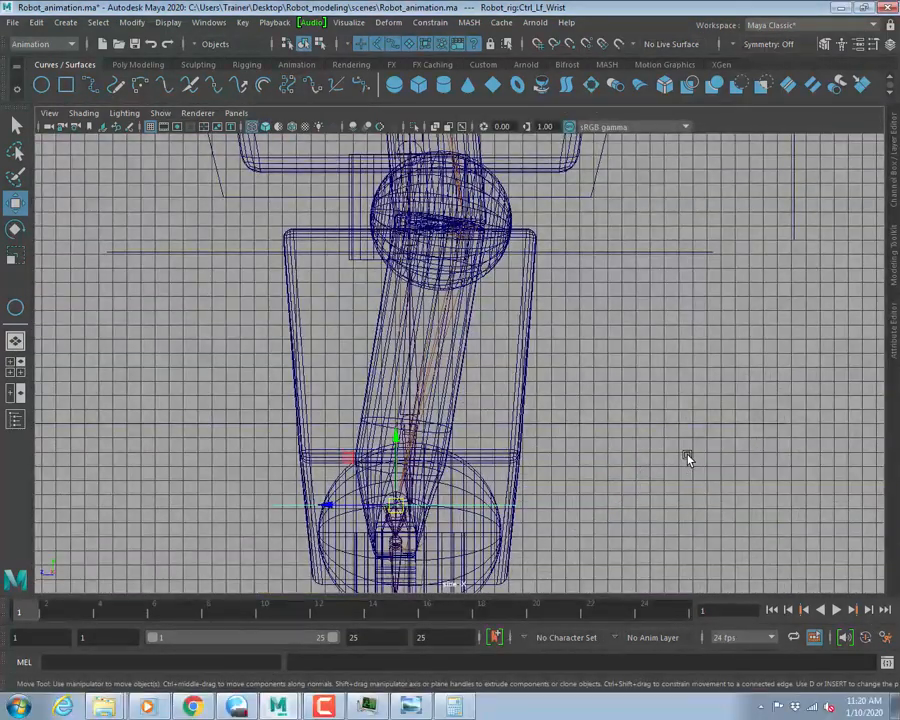
{"action": "key", "text": "5"}
{"action": "scroll", "coordinate": [502, 346], "scroll_direction": "down", "scroll_amount": 6}
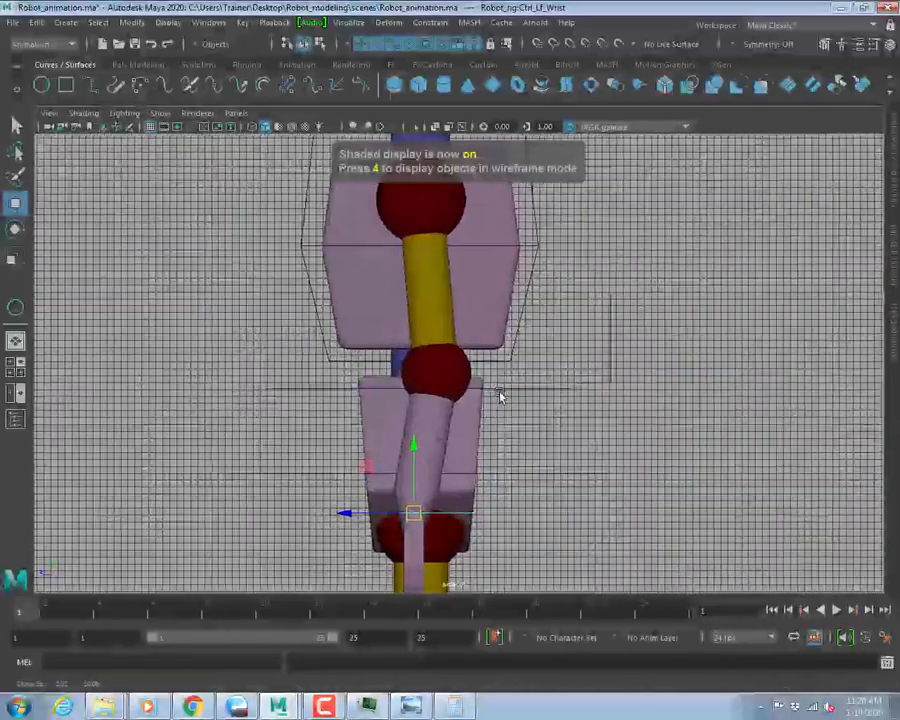
{"action": "mouse_move", "coordinate": [416, 446]}
{"action": "left_mouse_down"}
{"action": "mouse_move", "coordinate": [410, 345]}
{"action": "mouse_move", "coordinate": [413, 454]}
{"action": "left_mouse_up"}
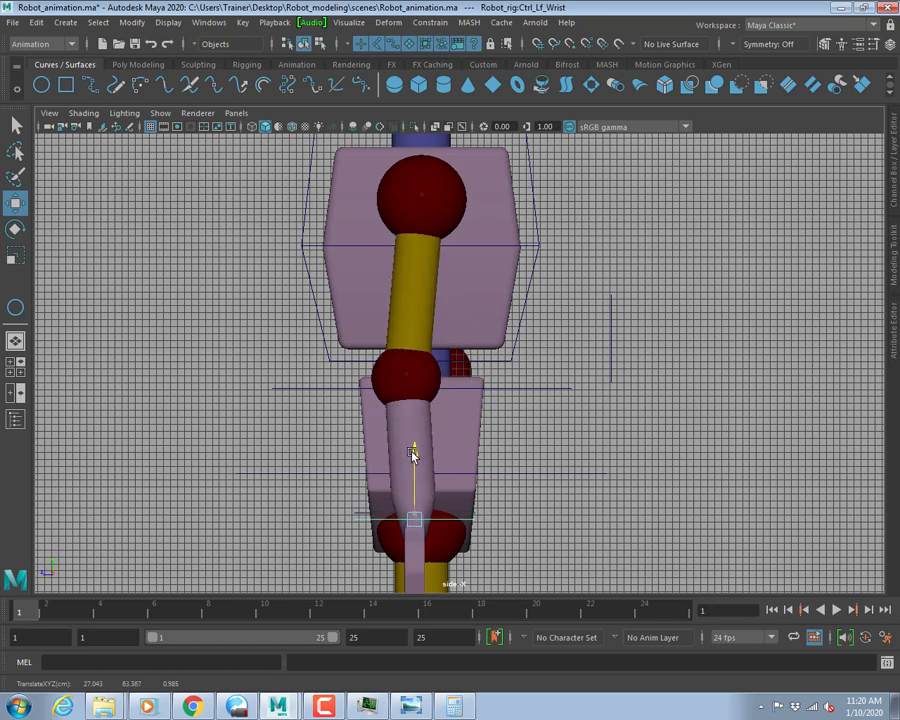
{"action": "mouse_move", "coordinate": [413, 454]}
{"action": "left_mouse_down"}
{"action": "mouse_move", "coordinate": [400, 505]}
{"action": "mouse_move", "coordinate": [405, 463]}
{"action": "left_mouse_up"}
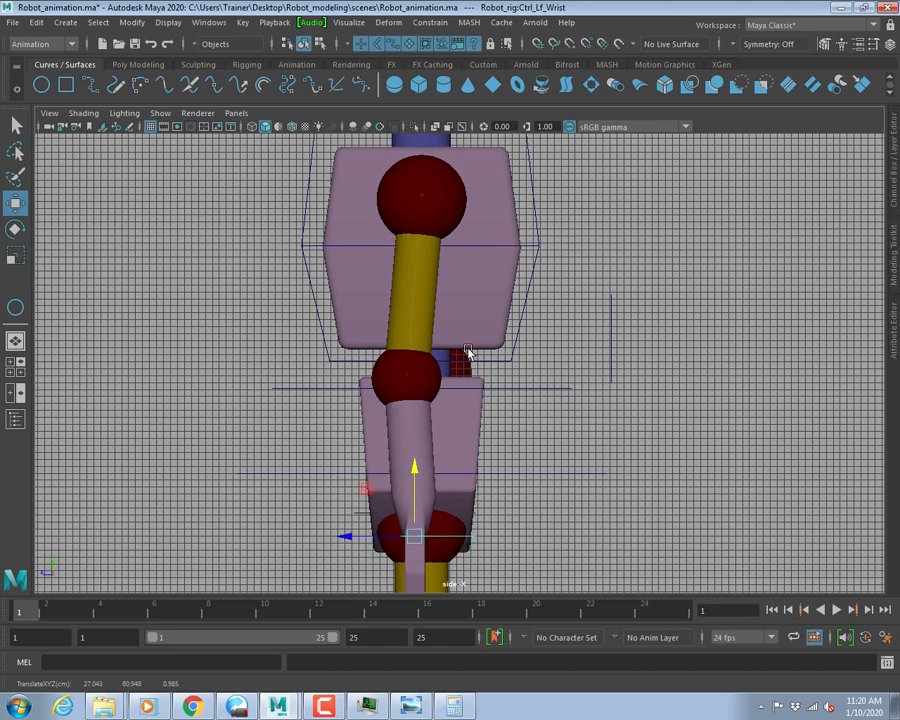
Try aligning the left wrist control with the wrist joint in the wireframe side view, at a height of about 62.4 cm.
{"action": "middle_click_drag", "start_coordinate": [437, 496], "coordinate": [499, 358], "text": "alt"}
{"action": "mouse_move", "coordinate": [499, 358]}
{"action": "right_mouse_down", "text": "alt"}
{"action": "mouse_move", "coordinate": [510, 384]}
{"action": "mouse_move", "coordinate": [718, 440]}
{"action": "right_mouse_up", "text": "alt"}
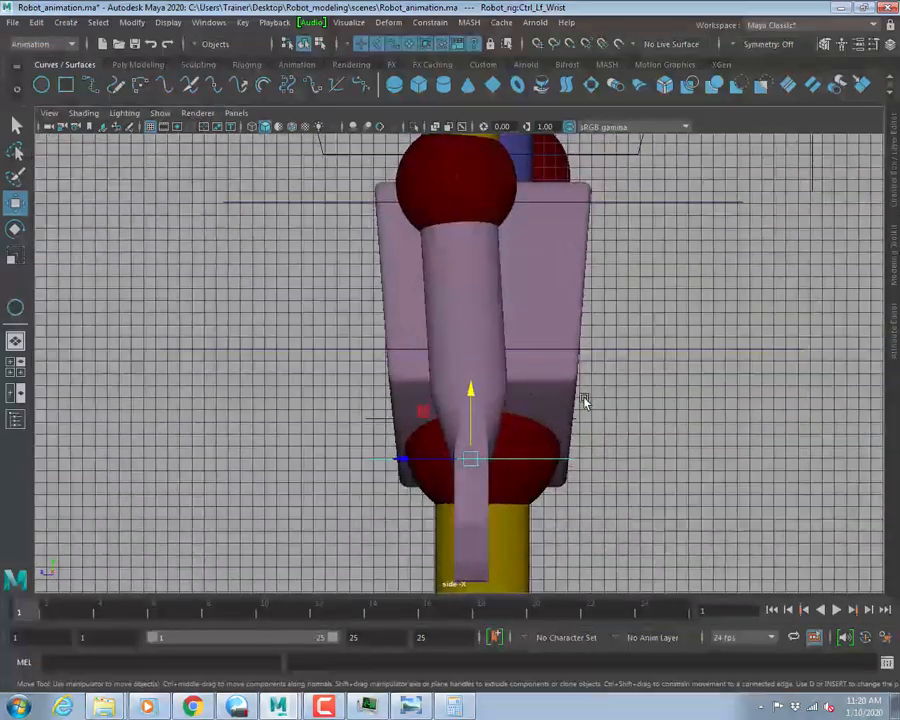
{"action": "key", "text": "4"}
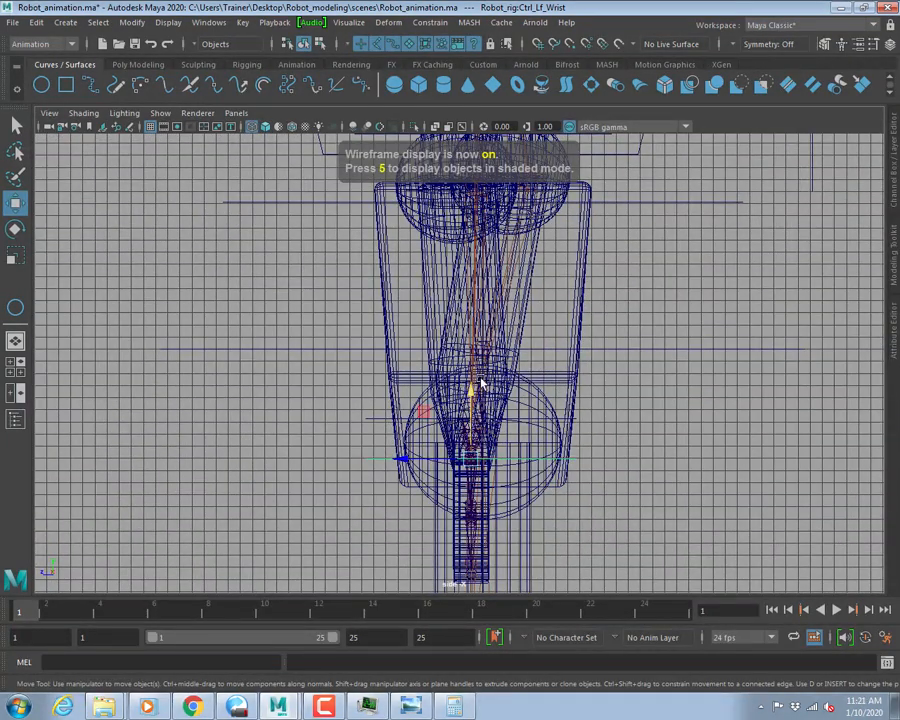
{"action": "mouse_move", "coordinate": [470, 398]}
{"action": "left_mouse_down"}
{"action": "mouse_move", "coordinate": [468, 362]}
{"action": "mouse_move", "coordinate": [469, 376]}
{"action": "left_mouse_up"}
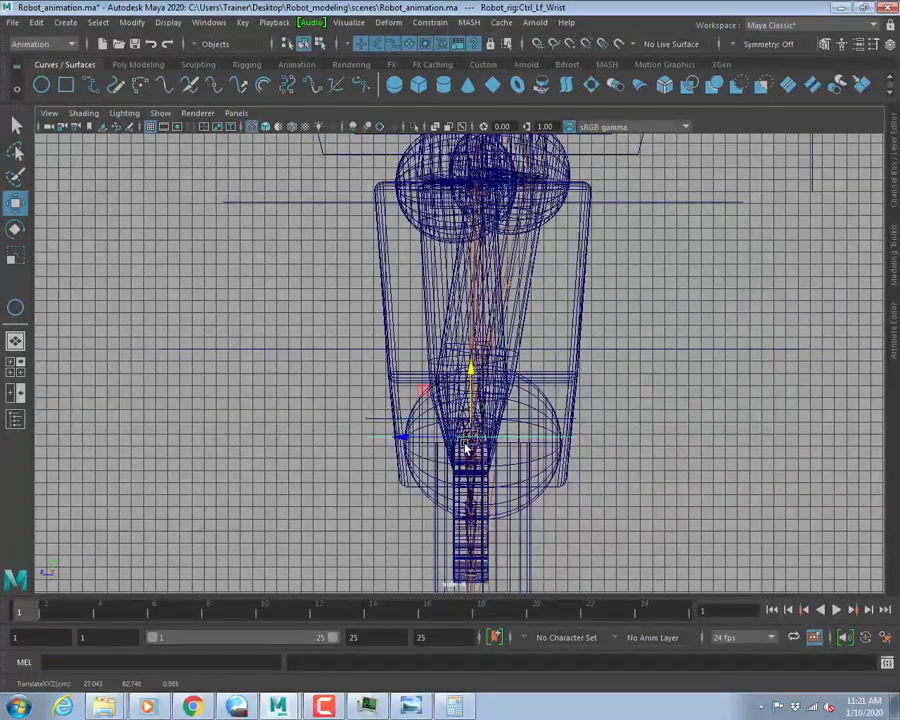
{"action": "scroll", "coordinate": [631, 466], "scroll_direction": "up", "scroll_amount": 5}
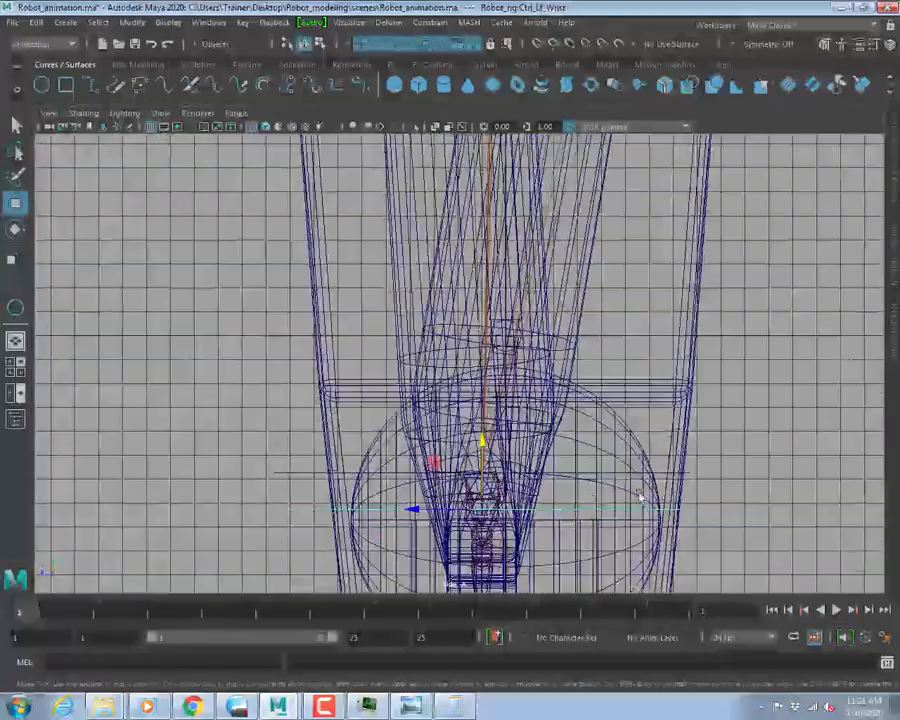
{"action": "scroll", "coordinate": [500, 358], "scroll_direction": "up", "scroll_amount": 4}
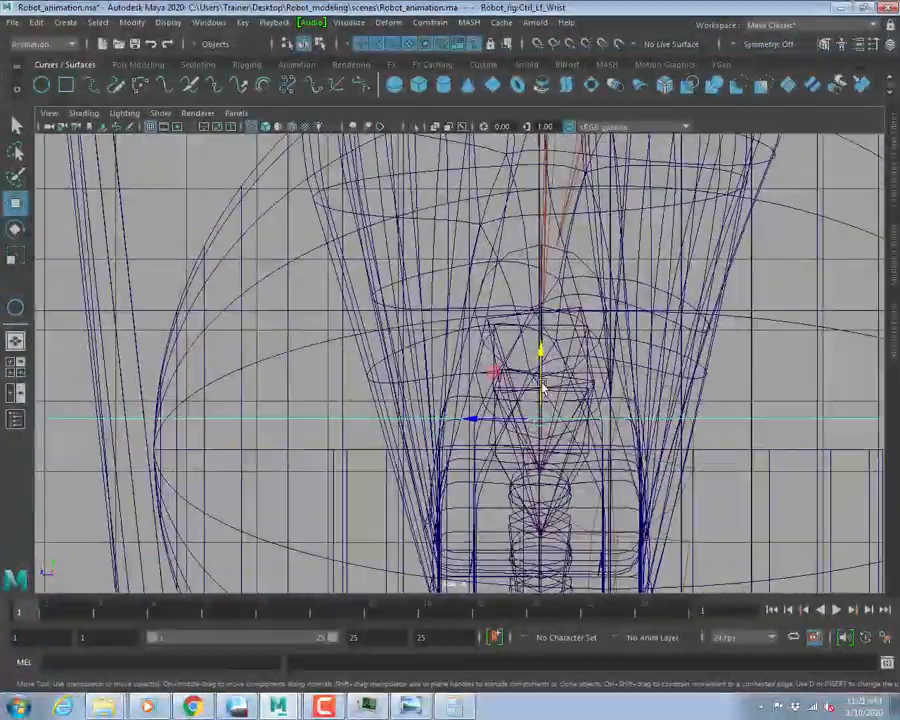
{"action": "left_click_drag", "start_coordinate": [538, 346], "coordinate": [538, 378]}
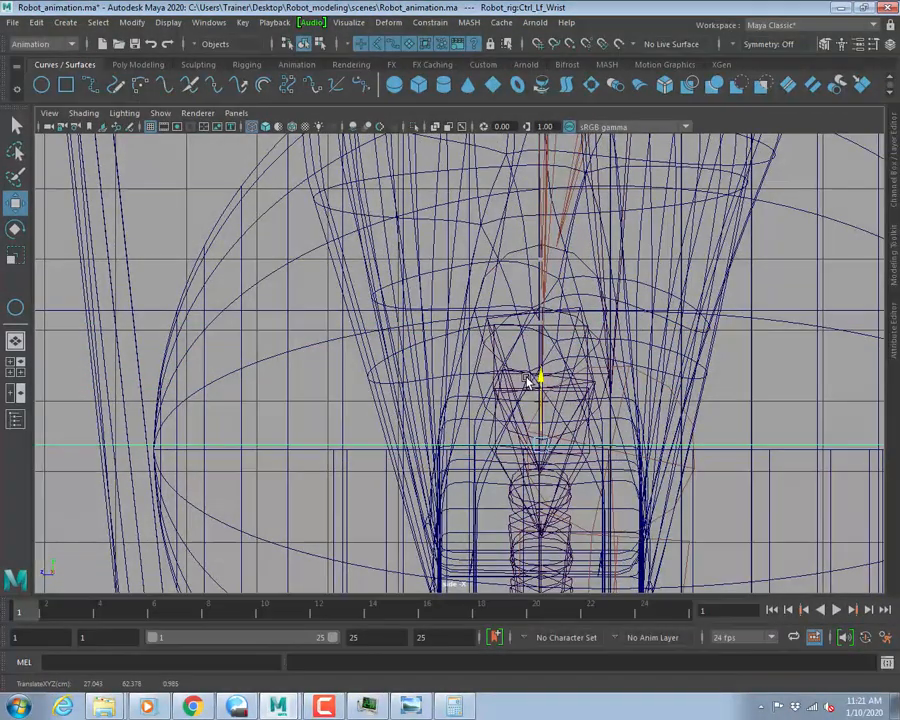
Return the side view to shaded display and try raising the left wrist control to about 64.5 cm to bend the elbow backward.
{"action": "scroll", "coordinate": [657, 295], "scroll_direction": "down", "scroll_amount": 5}
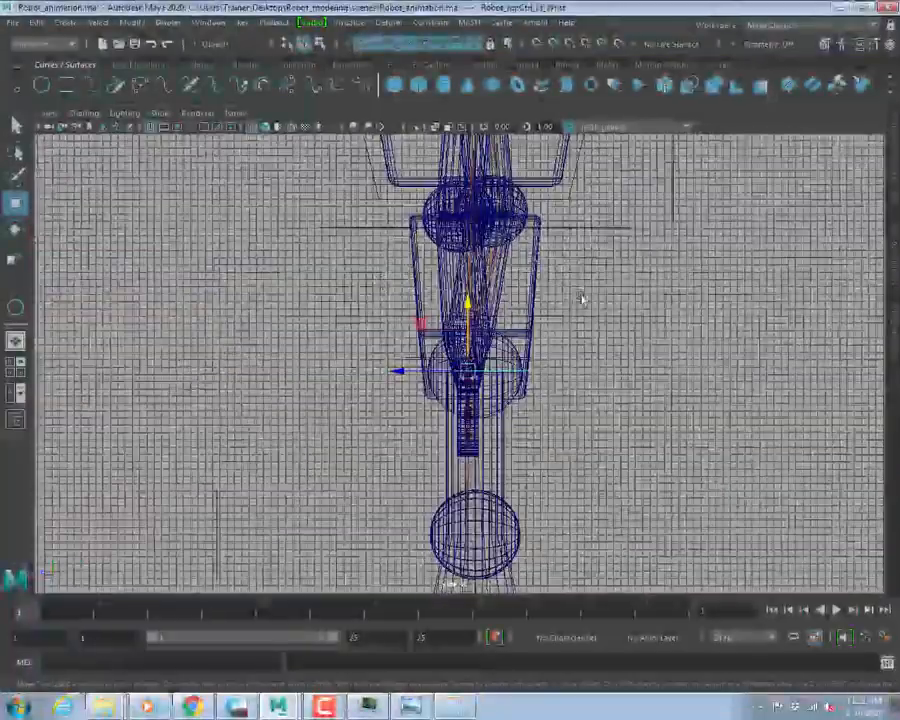
{"action": "scroll", "coordinate": [582, 299], "scroll_direction": "down", "scroll_amount": 2}
{"action": "middle_click_drag", "start_coordinate": [558, 275], "coordinate": [533, 341], "text": "alt"}
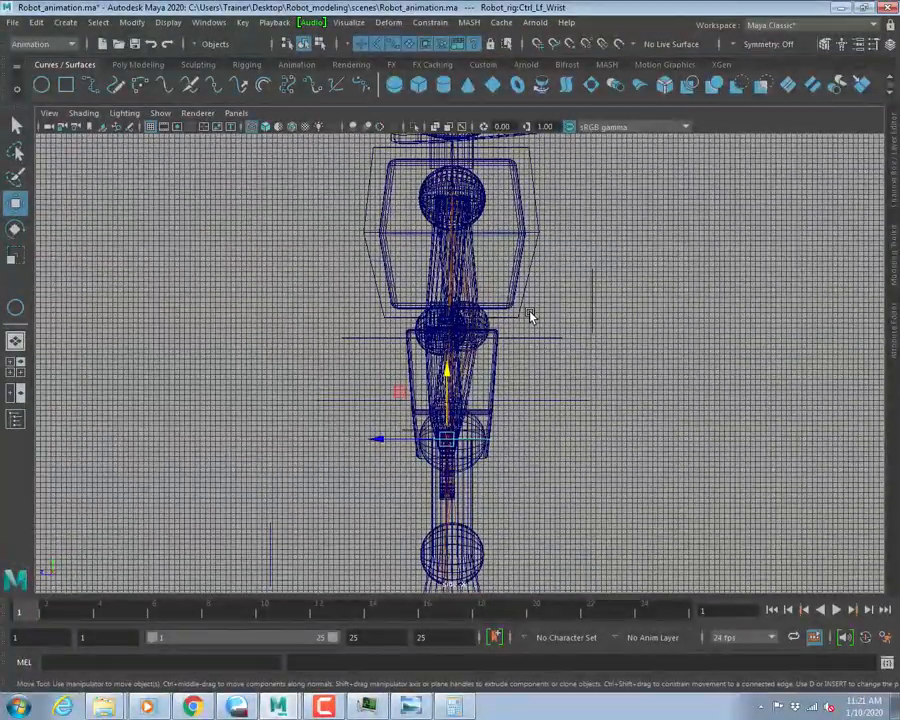
{"action": "key", "text": "5"}
{"action": "left_click_drag", "start_coordinate": [447, 370], "coordinate": [443, 358]}
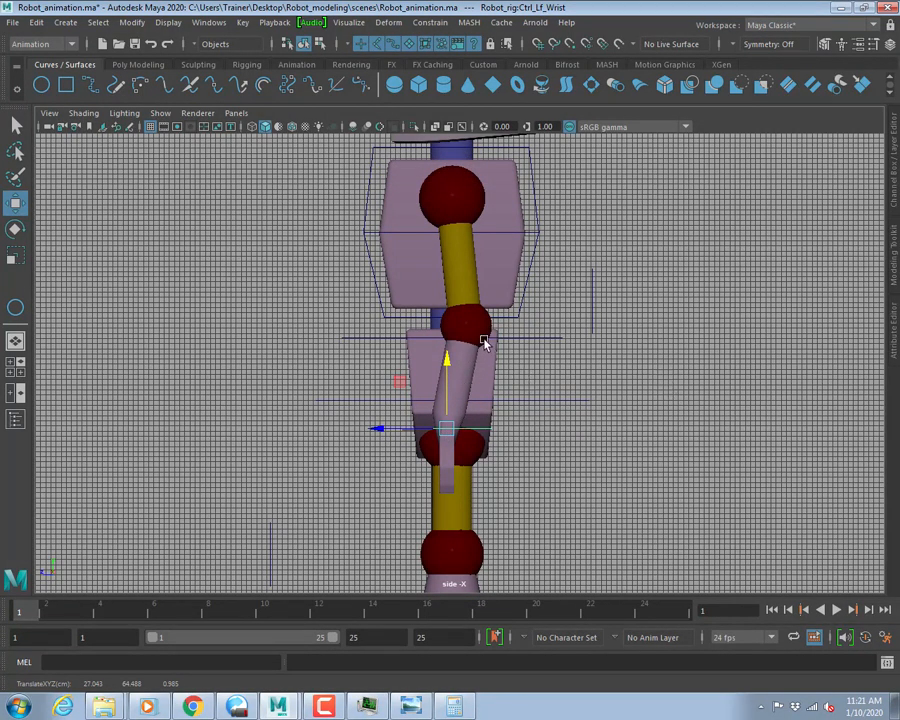
Try nudging the left wrist control inward to about 26.9 cm in the front view, and adjust its height to about 64.4 cm.
{"action": "key", "text": "space"}
{"action": "key", "text": "space"}
{"action": "middle_click_drag", "start_coordinate": [625, 424], "coordinate": [549, 348], "text": "alt"}
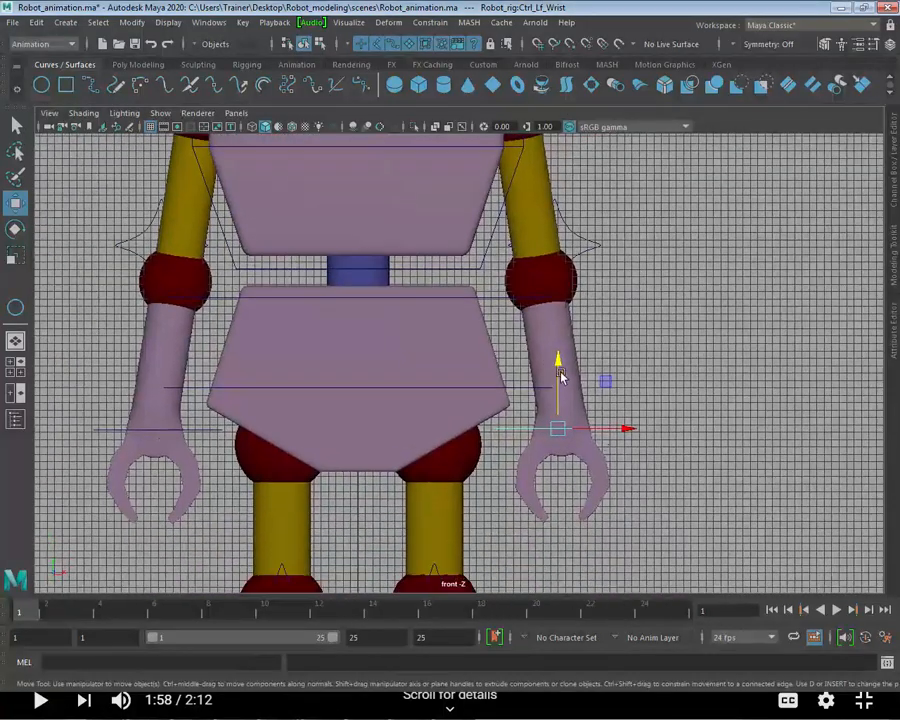
{"action": "mouse_move", "coordinate": [625, 433]}
{"action": "left_mouse_down"}
{"action": "mouse_move", "coordinate": [794, 426]}
{"action": "mouse_move", "coordinate": [623, 426]}
{"action": "left_mouse_up"}
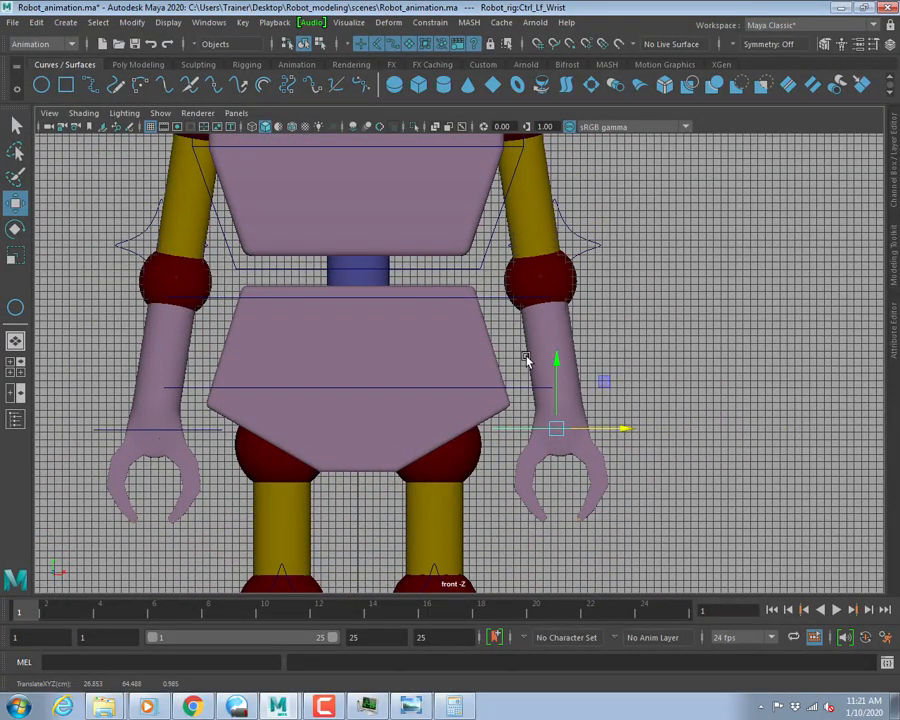
{"action": "mouse_move", "coordinate": [562, 365]}
{"action": "left_mouse_down"}
{"action": "mouse_move", "coordinate": [554, 345]}
{"action": "mouse_move", "coordinate": [554, 357]}
{"action": "left_mouse_up"}
{"action": "key", "text": "space"}
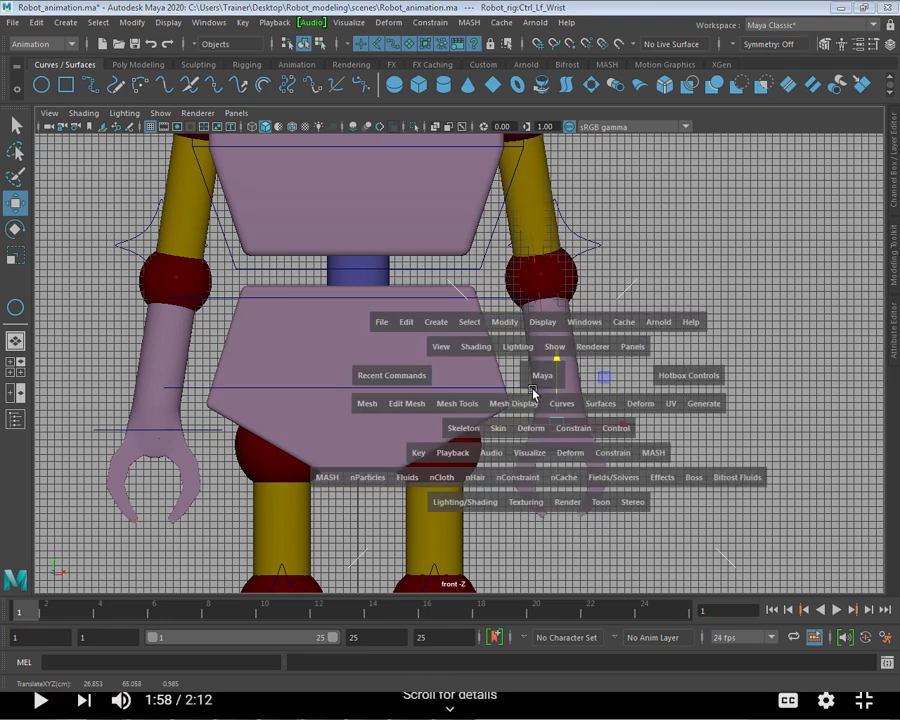
{"action": "key", "text": "space"}
{"action": "mouse_move", "coordinate": [448, 354]}
{"action": "left_mouse_down"}
{"action": "mouse_move", "coordinate": [446, 368]}
{"action": "mouse_move", "coordinate": [449, 349]}
{"action": "mouse_move", "coordinate": [448, 358]}
{"action": "left_mouse_up"}
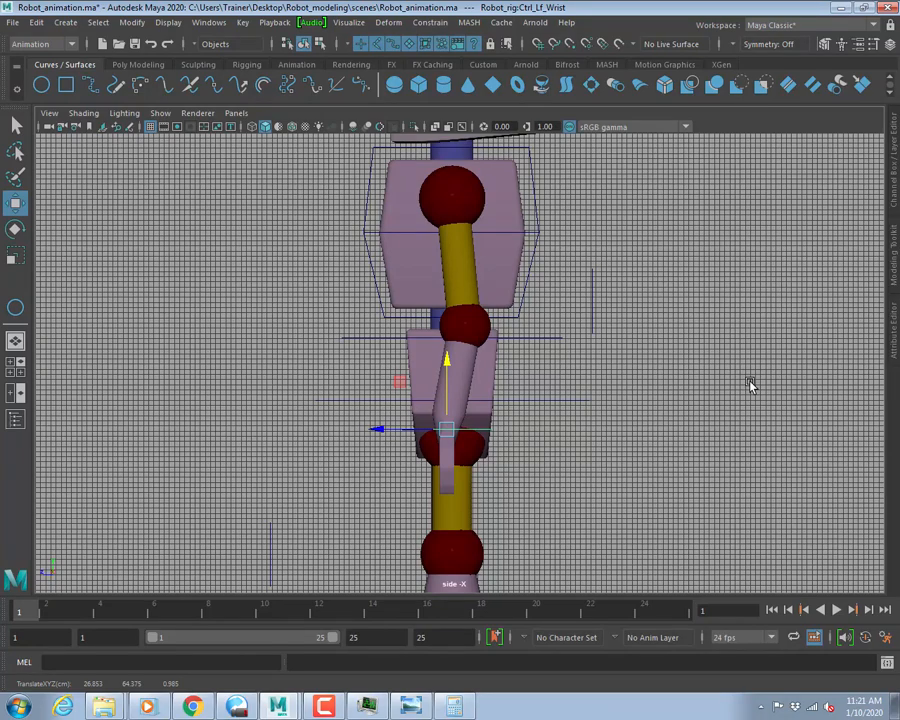
Show the left wrist control's channel values and set both Translate X and Translate Y to -40.
{"action": "key", "text": "ctrl+a"}
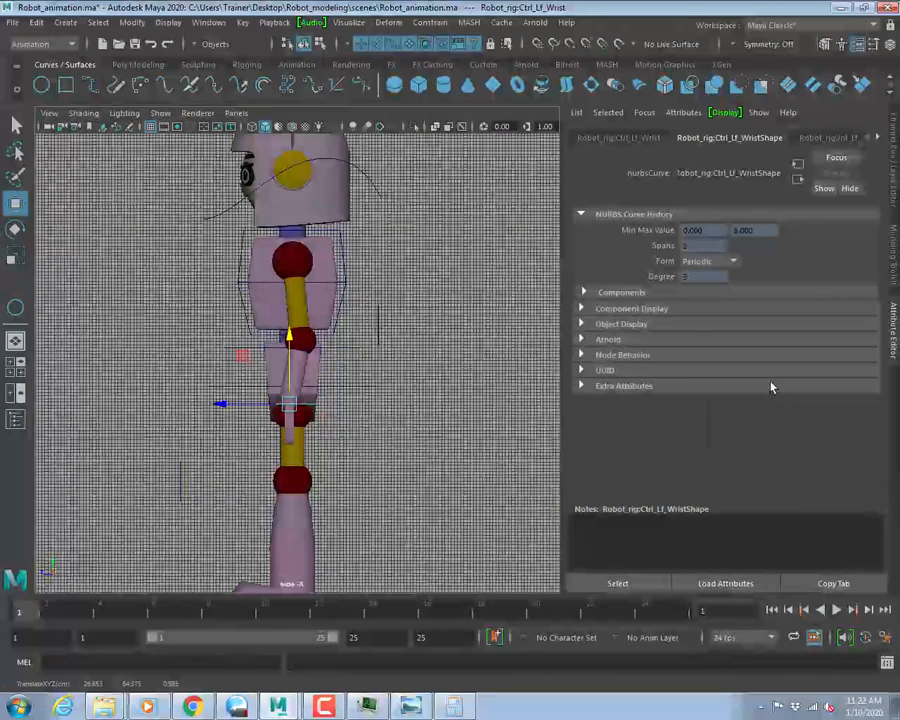
{"action": "key", "text": "ctrl+a"}
{"action": "double_click", "coordinate": [858, 151]}
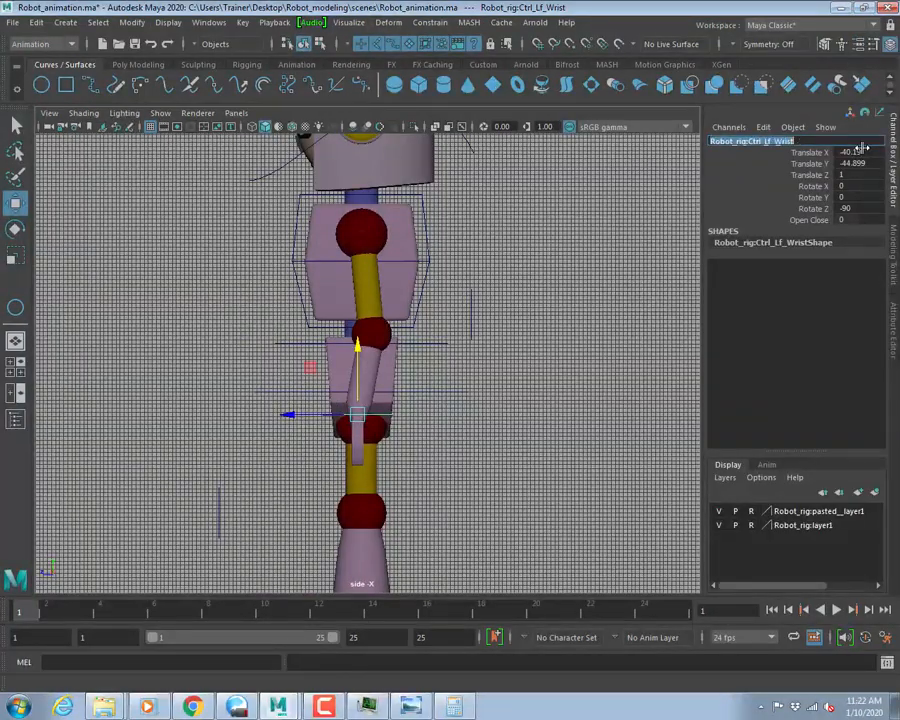
{"action": "type", "text": "-"}
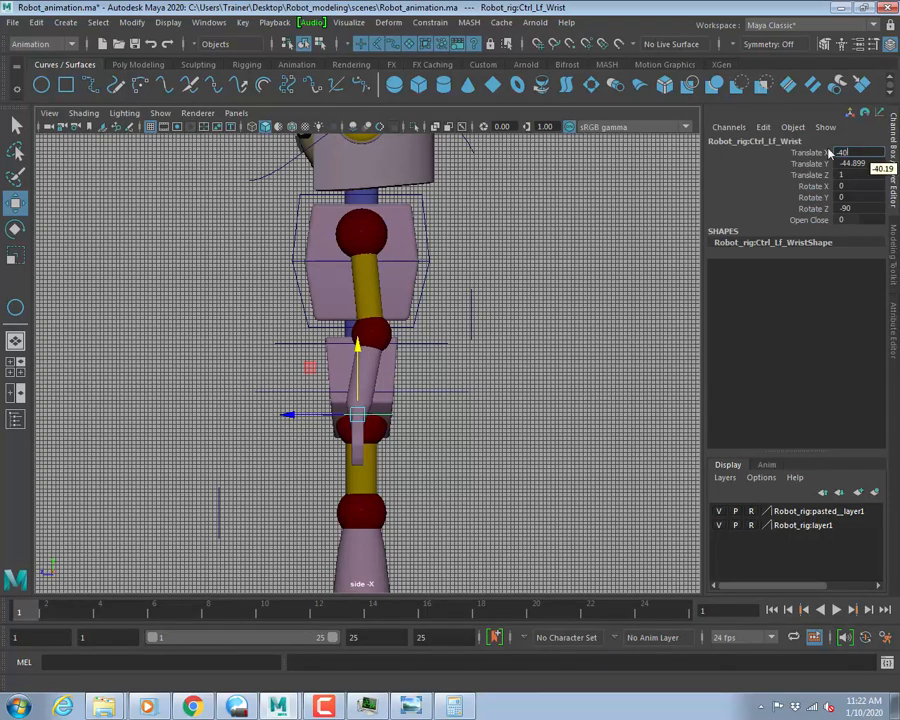
{"action": "key", "text": "Tab"}
{"action": "type", "text": "-40"}
{"action": "key", "text": "Tab"}
{"action": "key", "text": "Return"}
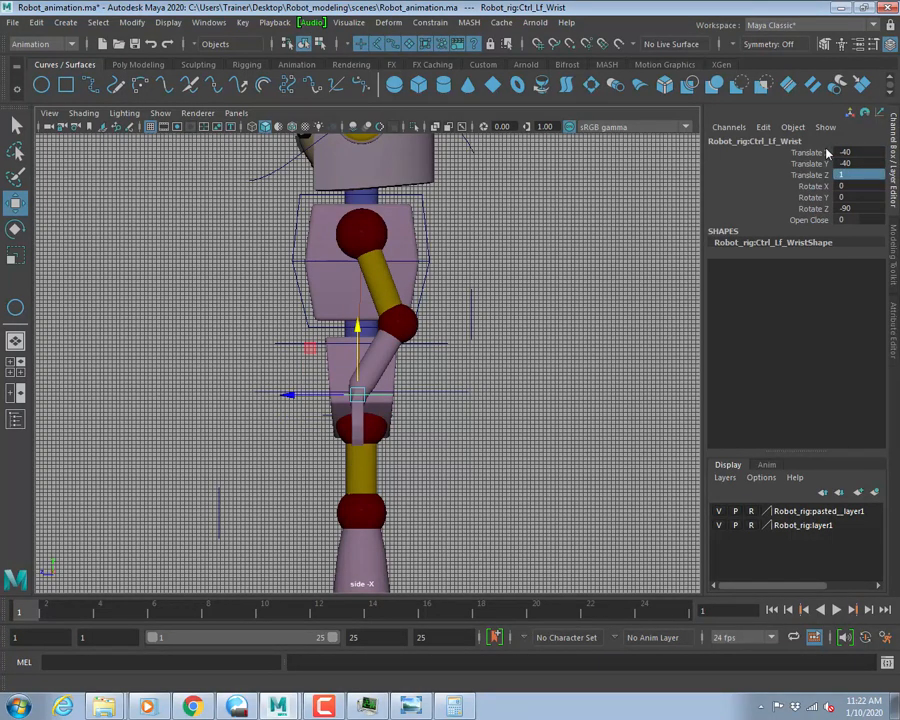
Compare with the right wrist control's values in the front view, and lower the left wrist control to about -46.3 on Translate Y.
{"action": "right_click_drag", "start_coordinate": [507, 390], "coordinate": [445, 385], "text": "alt"}
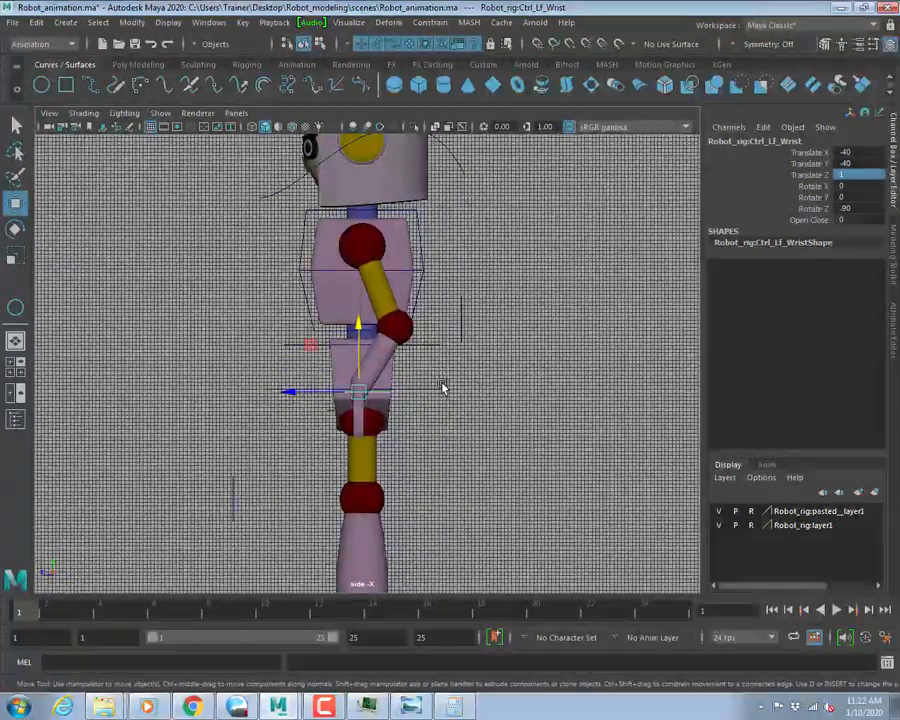
{"action": "key", "text": "space"}
{"action": "key", "text": "space"}
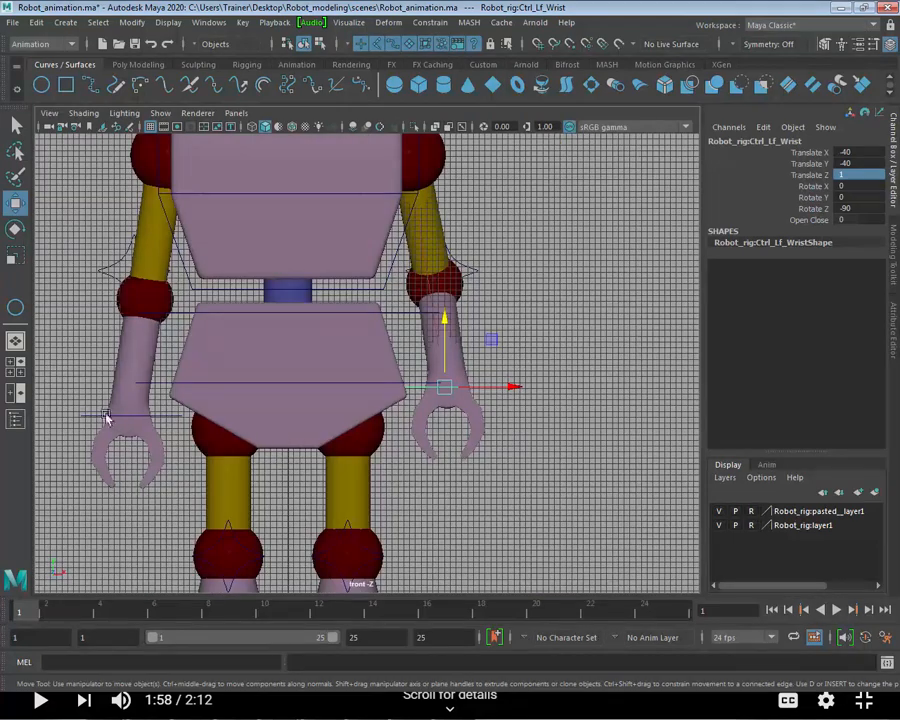
{"action": "left_click", "coordinate": [166, 418]}
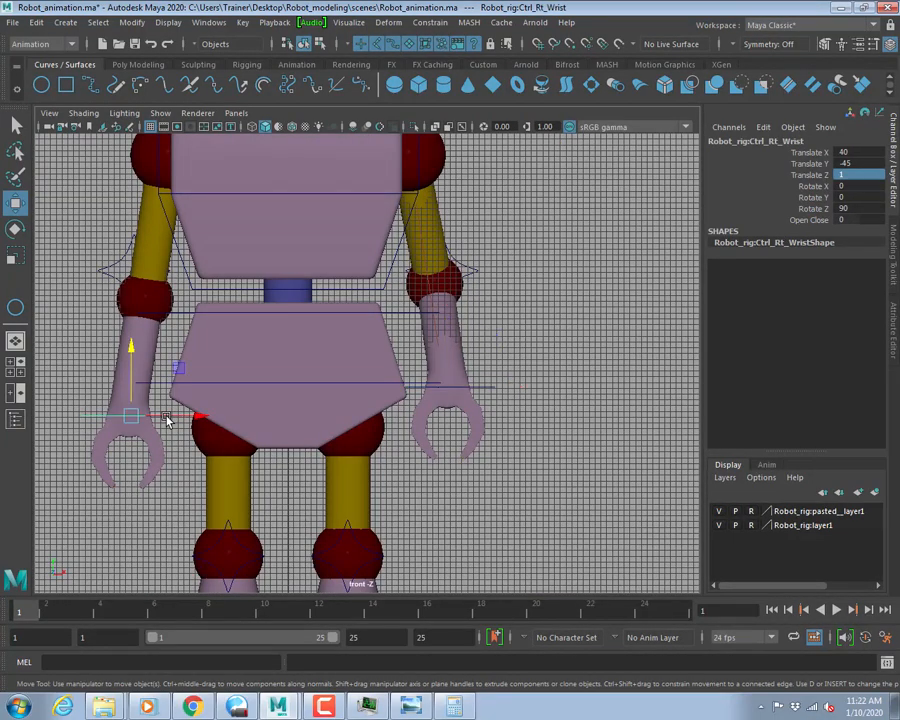
{"action": "left_click", "coordinate": [440, 378]}
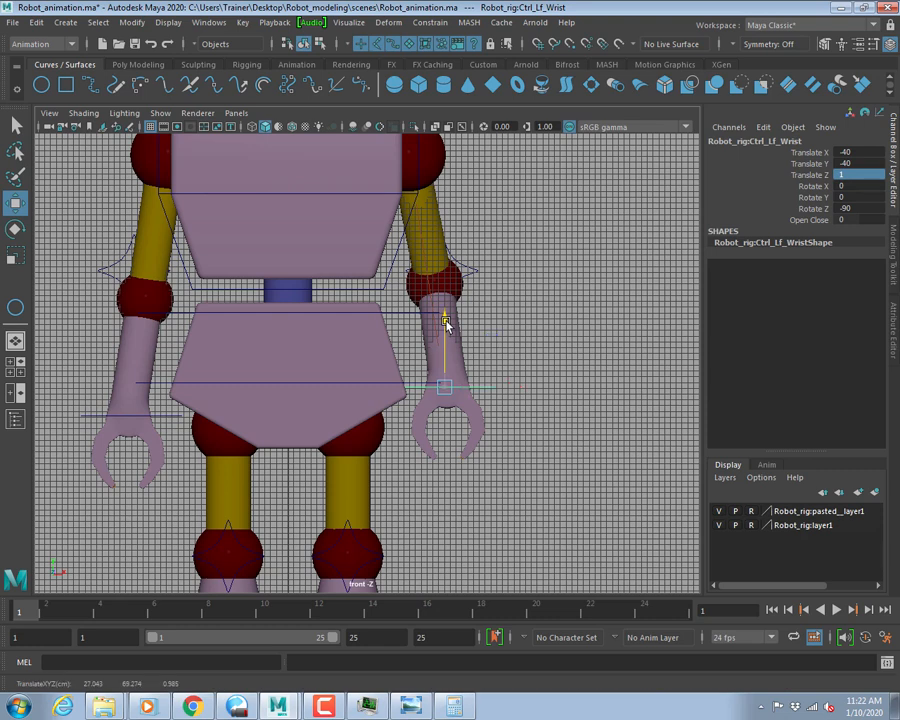
{"action": "left_click_drag", "start_coordinate": [446, 322], "coordinate": [446, 362]}
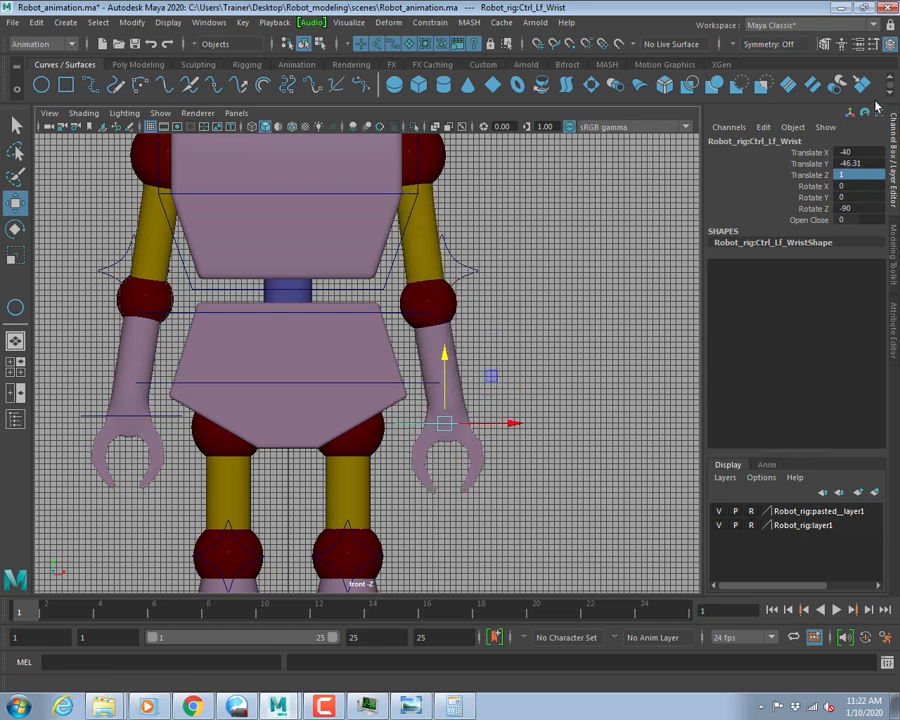
Set the left wrist control's Translate Y to -45 and check the arm pose in the side and perspective views.
{"action": "double_click", "coordinate": [852, 164]}
{"action": "type", "text": "-"}
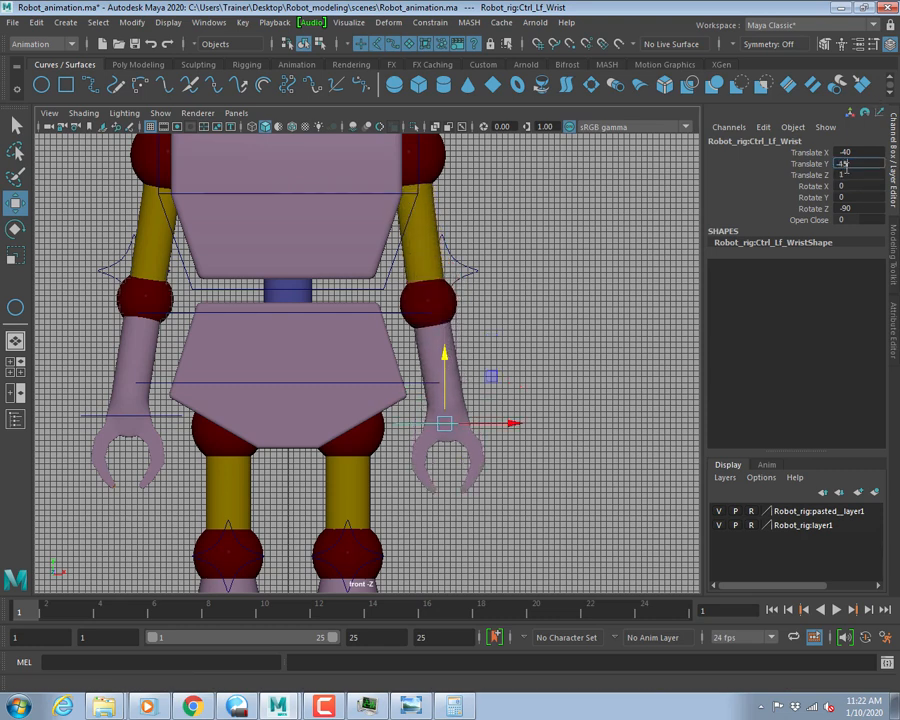
{"action": "type", "text": "45"}
{"action": "key", "text": "Return"}
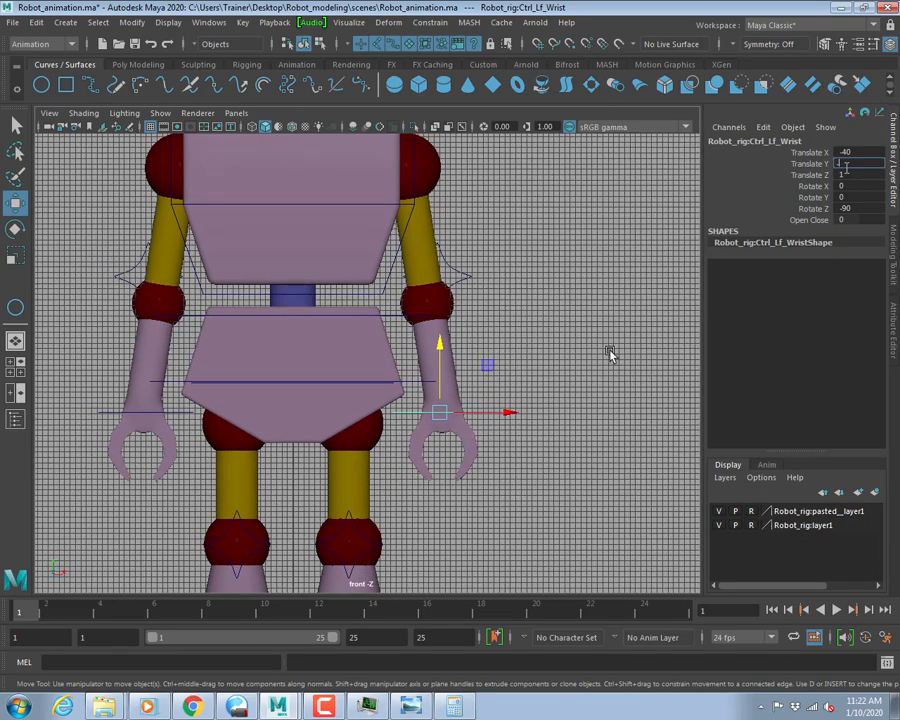
{"action": "key", "text": "space"}
{"action": "key", "text": "space"}
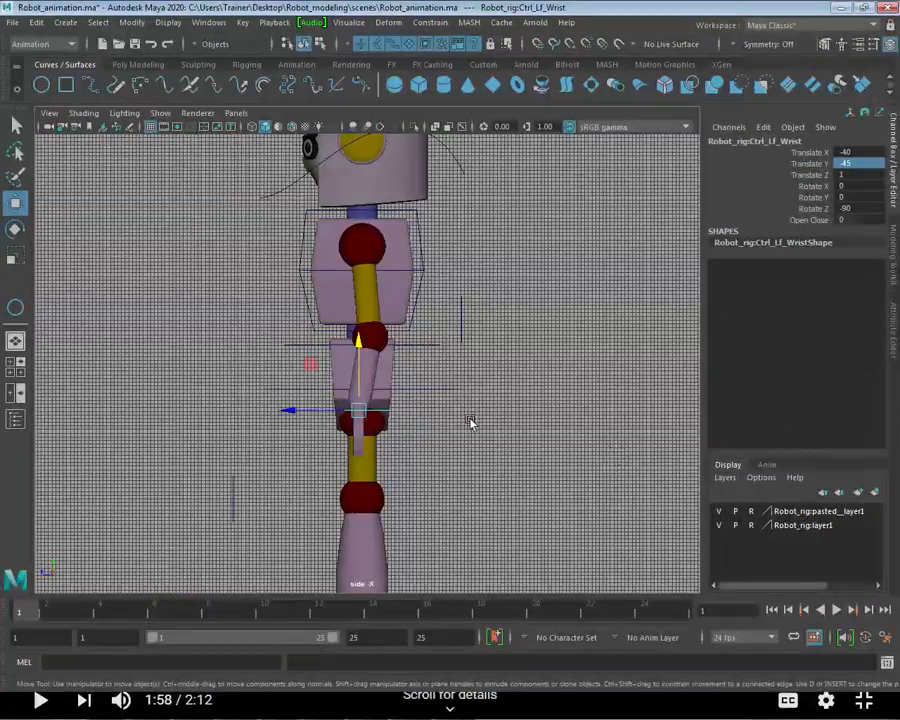
{"action": "key", "text": "space"}
{"action": "key", "text": "space"}
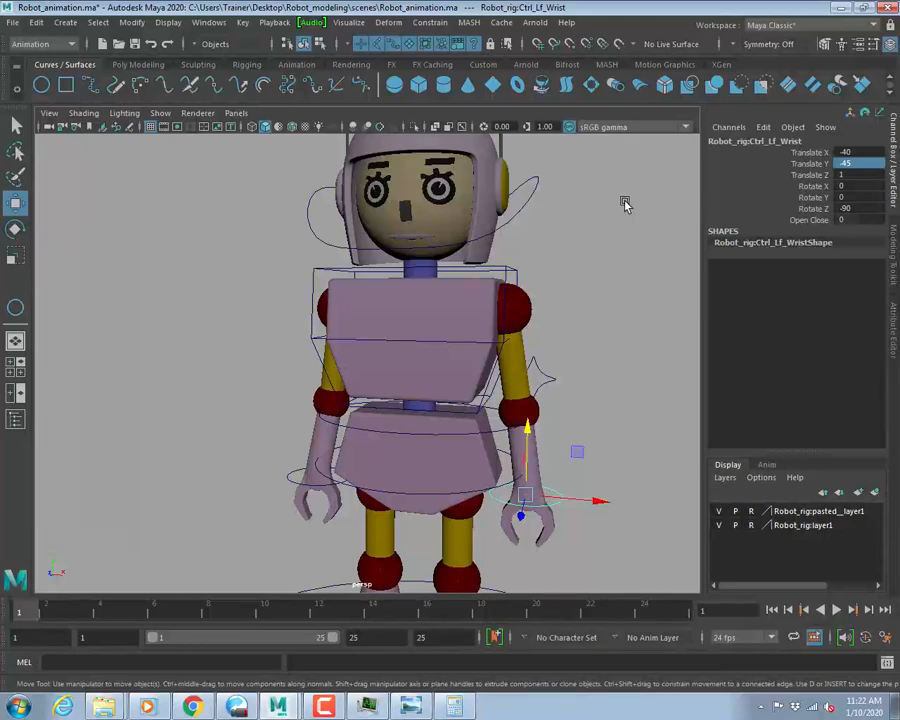
{"action": "left_click_drag", "start_coordinate": [626, 200], "coordinate": [524, 314], "text": "alt"}
Frame the robot in the top view and hide the grid in the top, side and front views.
{"action": "key", "text": "space"}
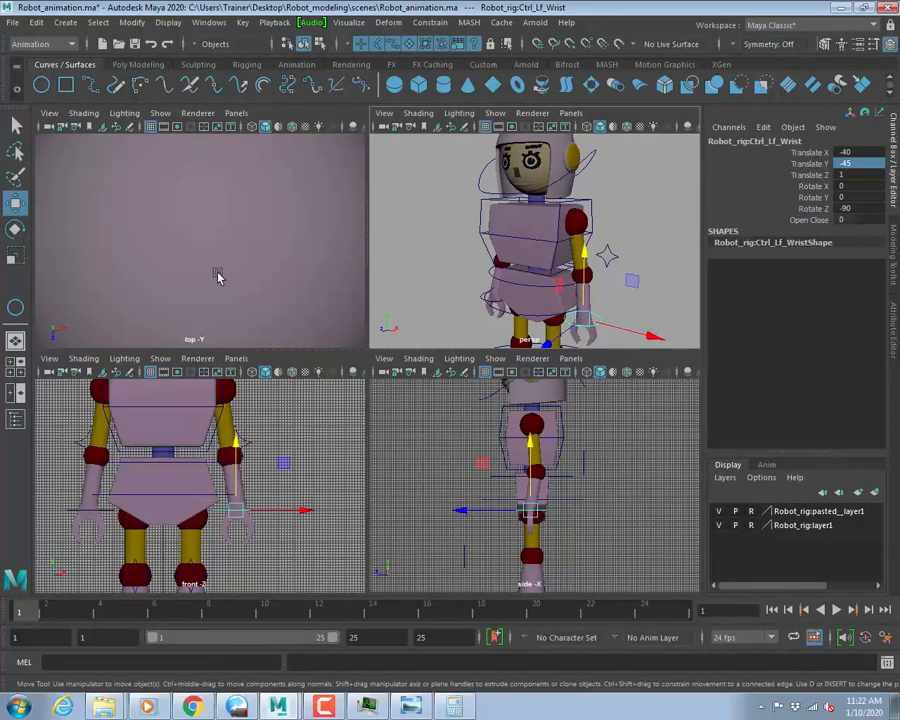
{"action": "key", "text": "f"}
{"action": "scroll", "coordinate": [240, 257], "scroll_direction": "up", "scroll_amount": 5}
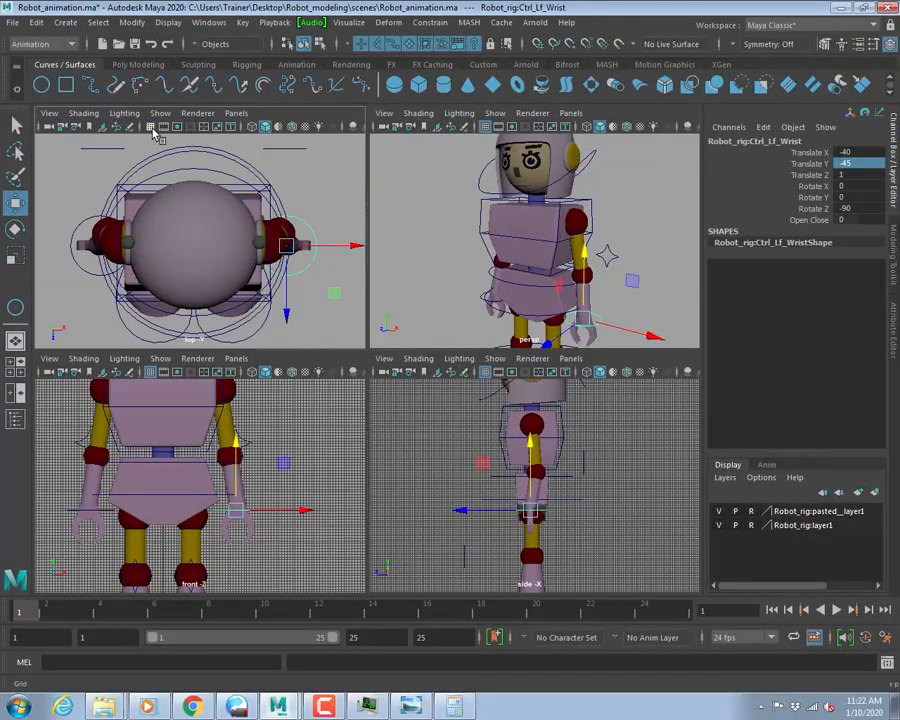
{"action": "left_click", "coordinate": [486, 373]}
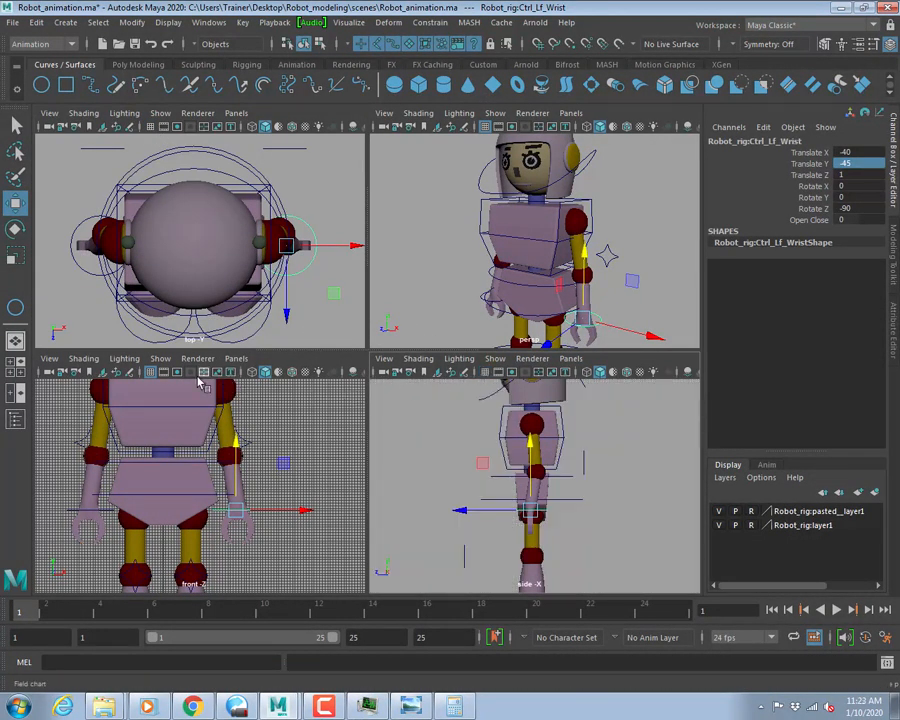
{"action": "left_click", "coordinate": [151, 373]}
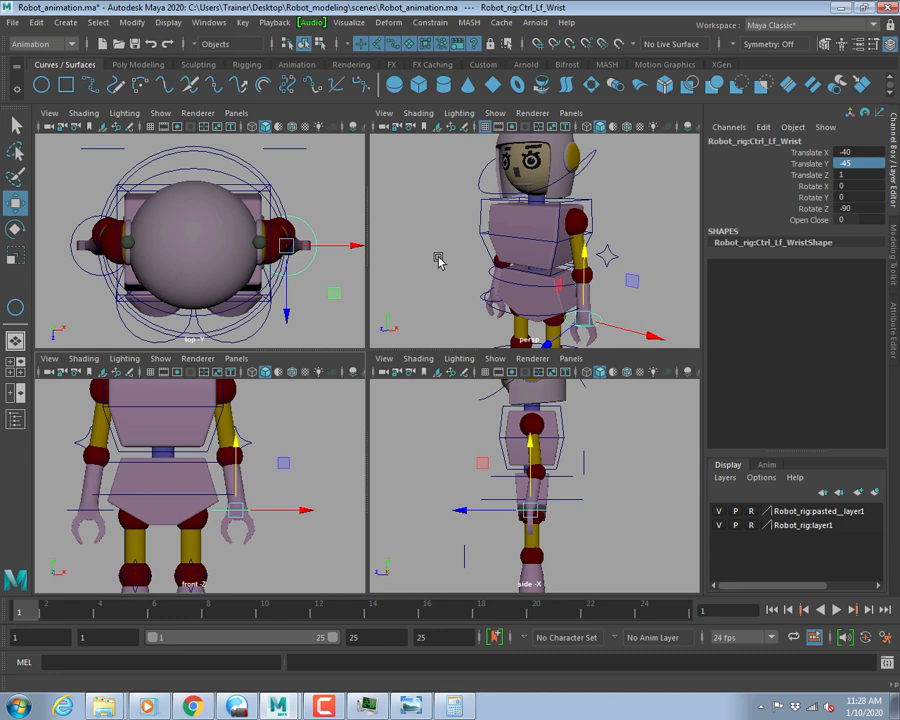
Open a blank Notepad document for notes and switch back to Maya.
{"action": "key", "text": "super"}
{"action": "type", "text": "note"}
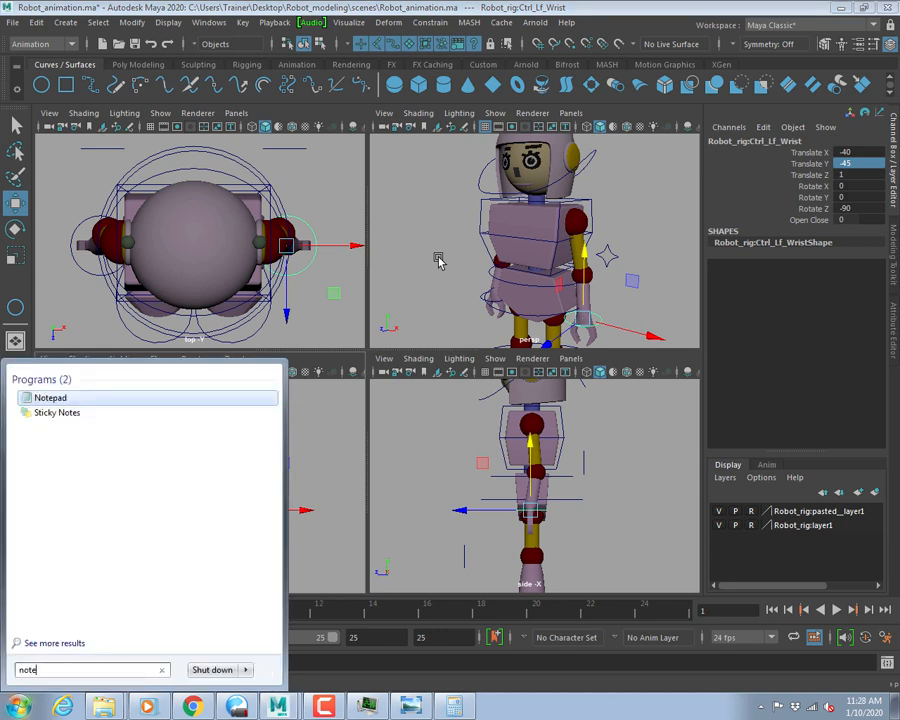
{"action": "key", "text": "Return"}
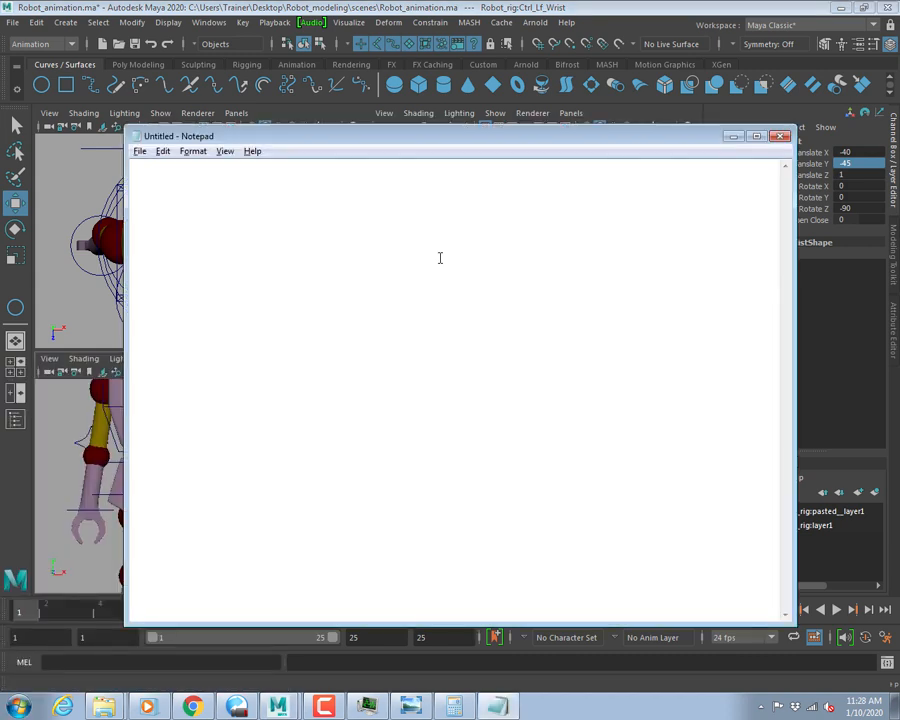
{"action": "key", "text": "alt+Tab"}
Move the left wrist control outward in the perspective view and set its Translate X to -5.
{"action": "left_click_drag", "start_coordinate": [528, 262], "coordinate": [502, 252], "text": "alt"}
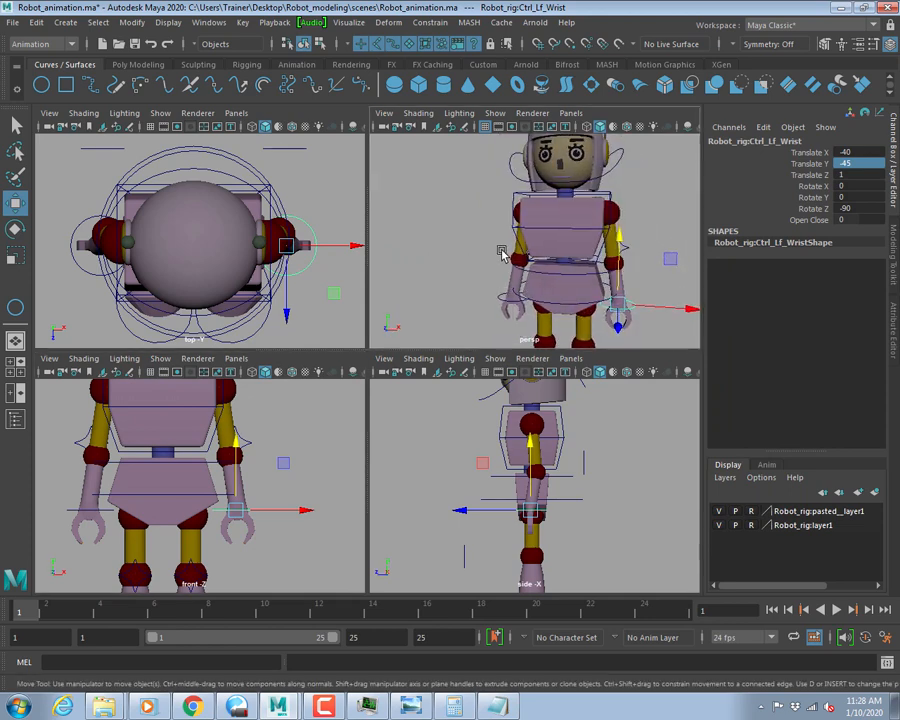
{"action": "middle_click_drag", "start_coordinate": [555, 278], "coordinate": [502, 231], "text": "alt"}
{"action": "key", "text": "space"}
{"action": "left_click_drag", "start_coordinate": [428, 335], "coordinate": [418, 358], "text": "alt"}
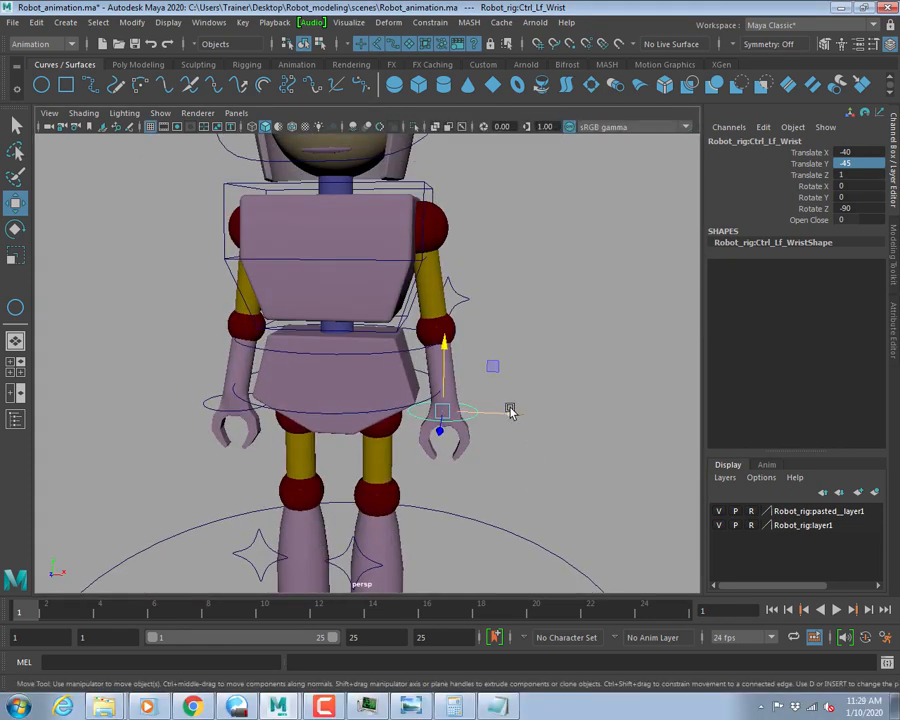
{"action": "left_click_drag", "start_coordinate": [510, 417], "coordinate": [650, 419]}
{"action": "left_click", "coordinate": [855, 152]}
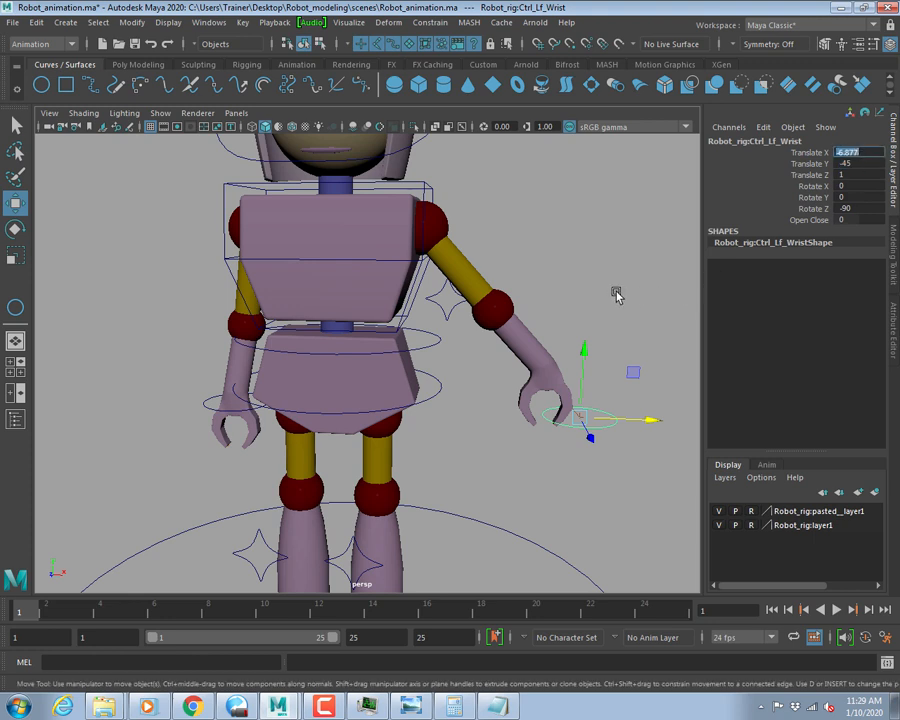
{"action": "type", "text": "5"}
{"action": "key", "text": "Return"}
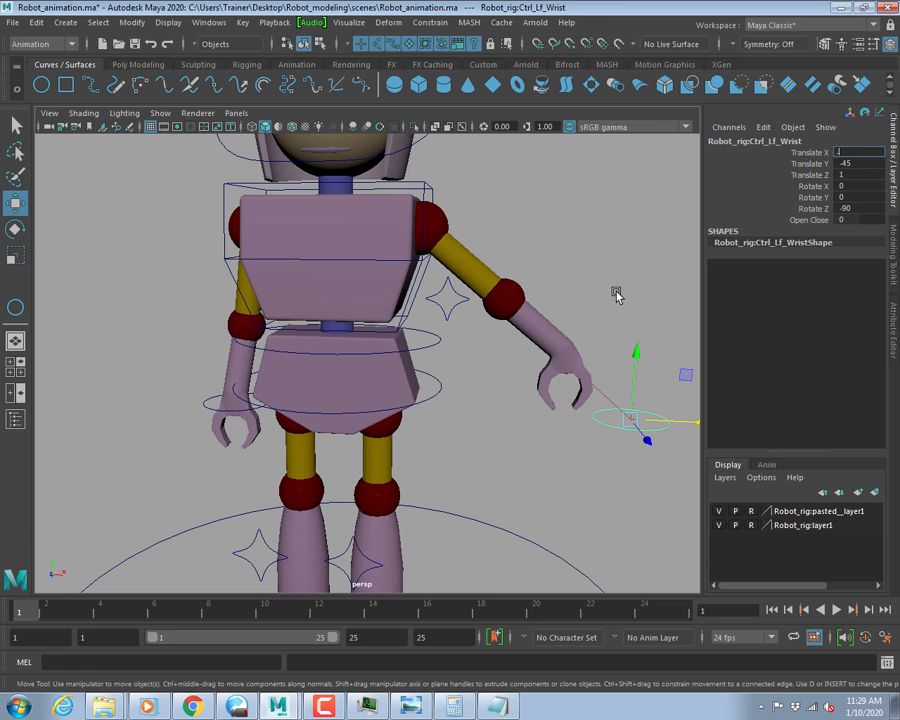
{"action": "key", "text": "Return"}
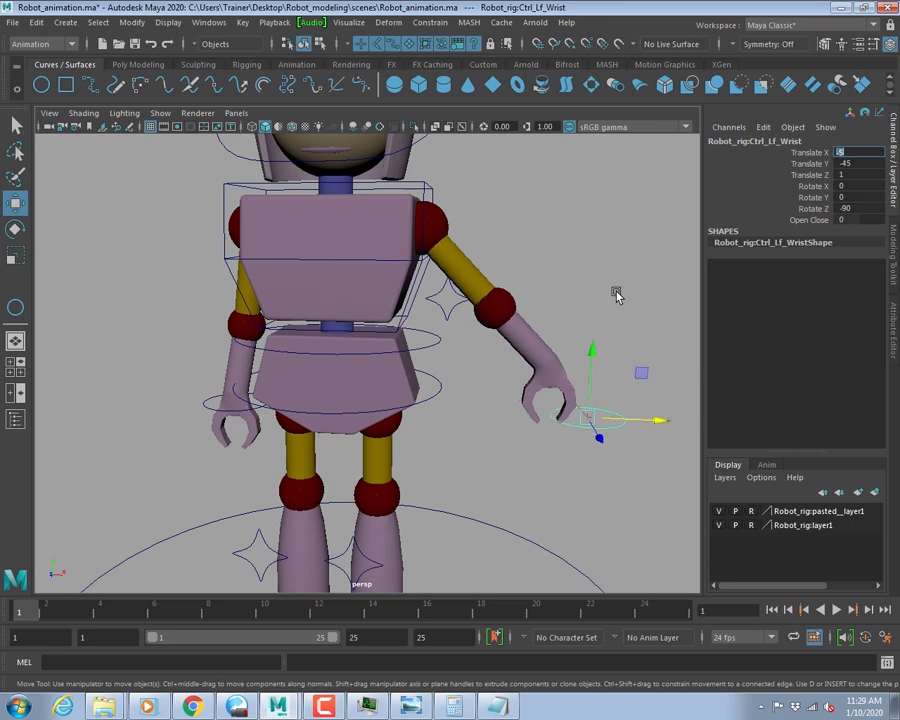
Move the right wrist control outward from the body and set its Translate X to 5.
{"action": "left_click", "coordinate": [202, 403]}
{"action": "left_click_drag", "start_coordinate": [300, 405], "coordinate": [170, 397]}
{"action": "left_click", "coordinate": [858, 152]}
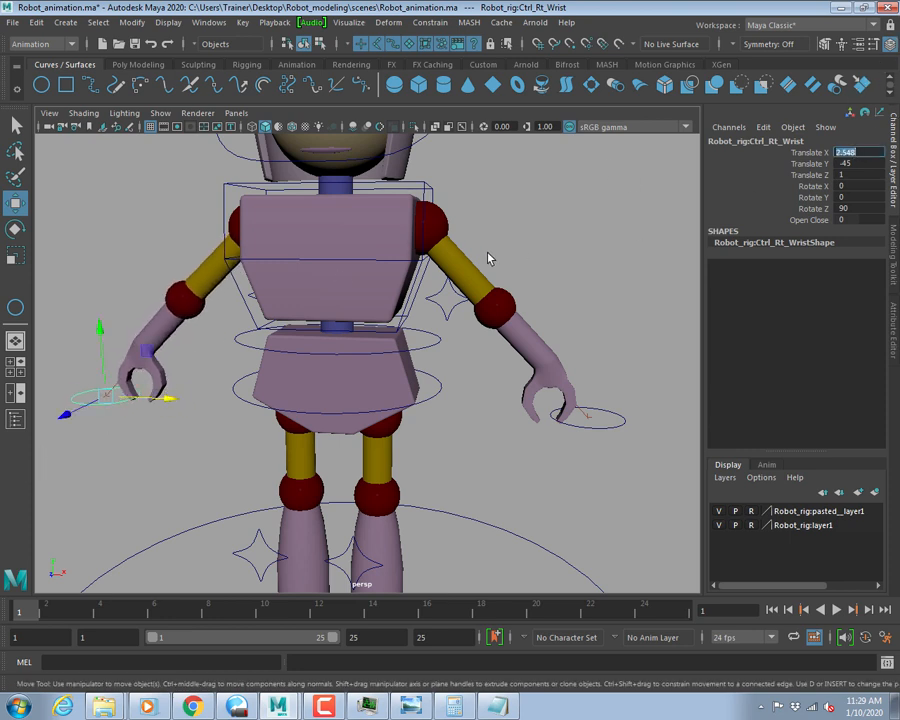
{"action": "type", "text": "5"}
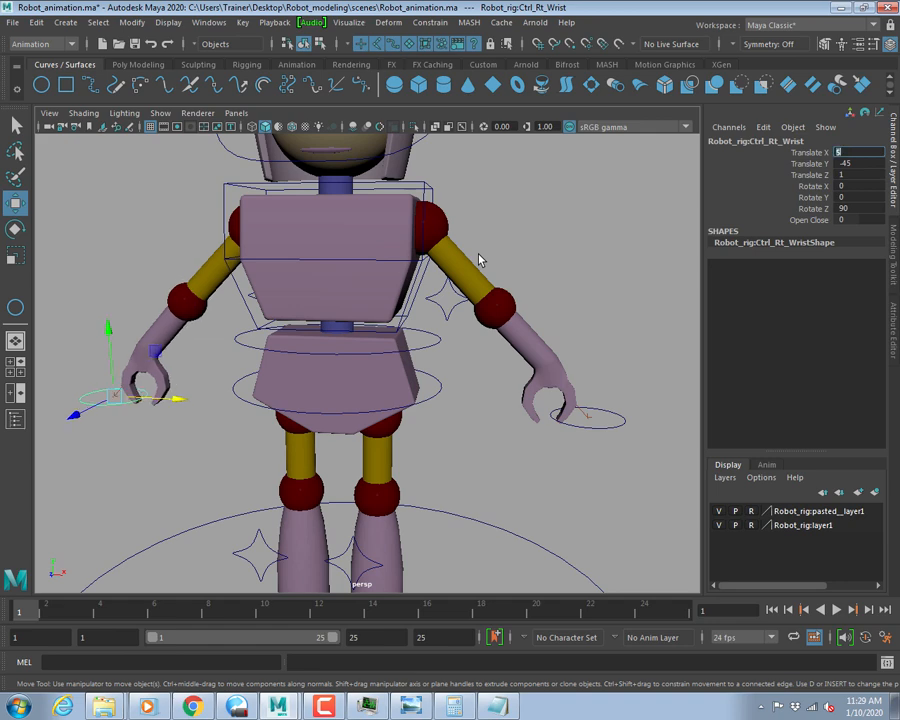
Try moving the wrist controls further out, the left to about 0.45 and the right to about -3.2 on Translate X.
{"action": "left_click_drag", "start_coordinate": [265, 480], "coordinate": [289, 468], "text": "alt"}
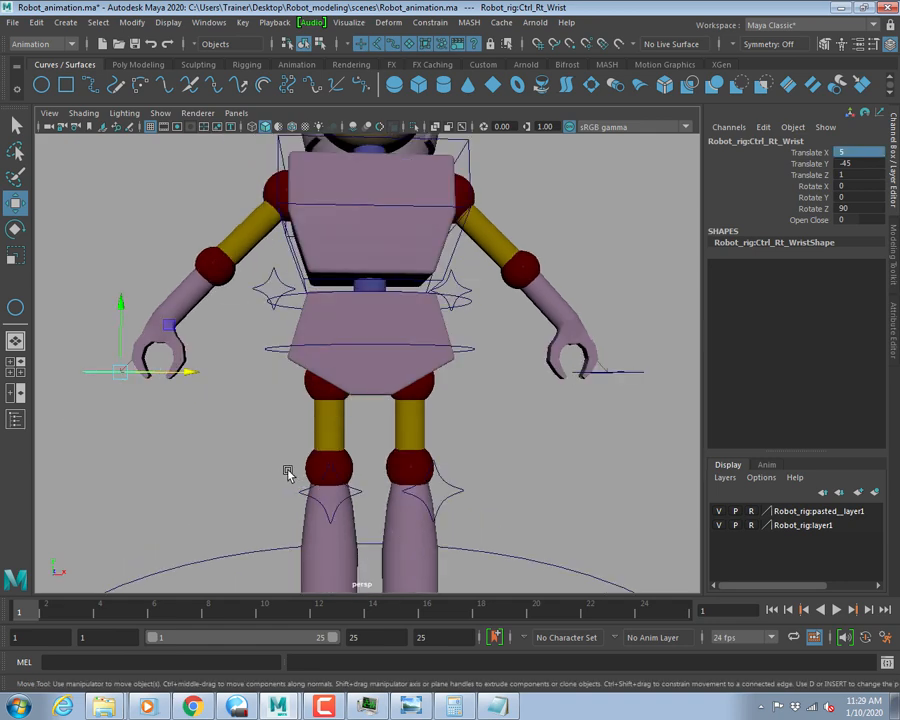
{"action": "left_click_drag", "start_coordinate": [211, 368], "coordinate": [165, 426], "text": "alt"}
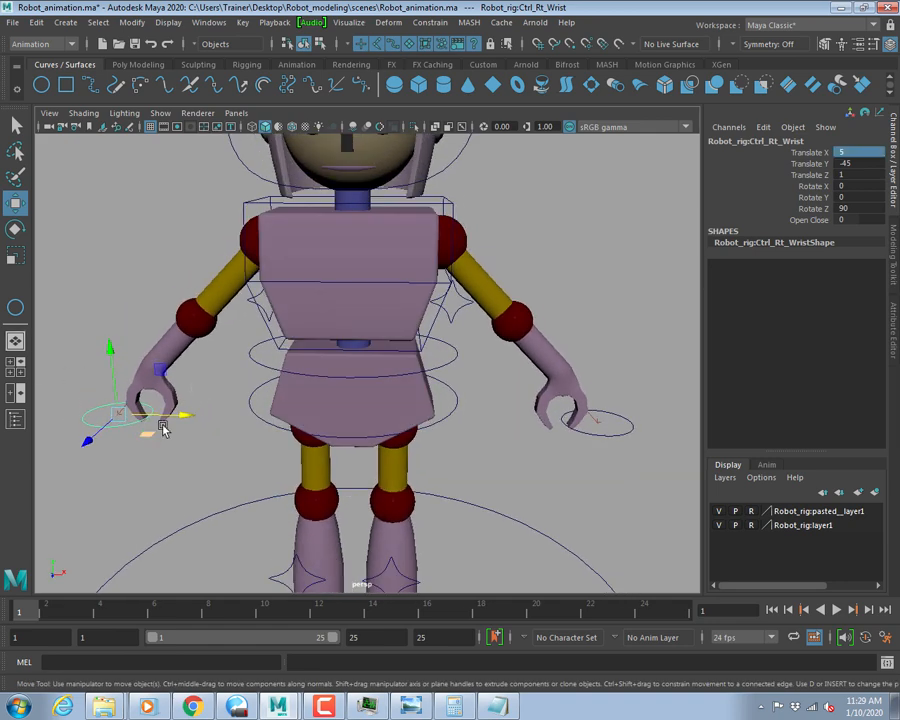
{"action": "left_click", "coordinate": [626, 425]}
{"action": "left_click_drag", "start_coordinate": [661, 428], "coordinate": [686, 420]}
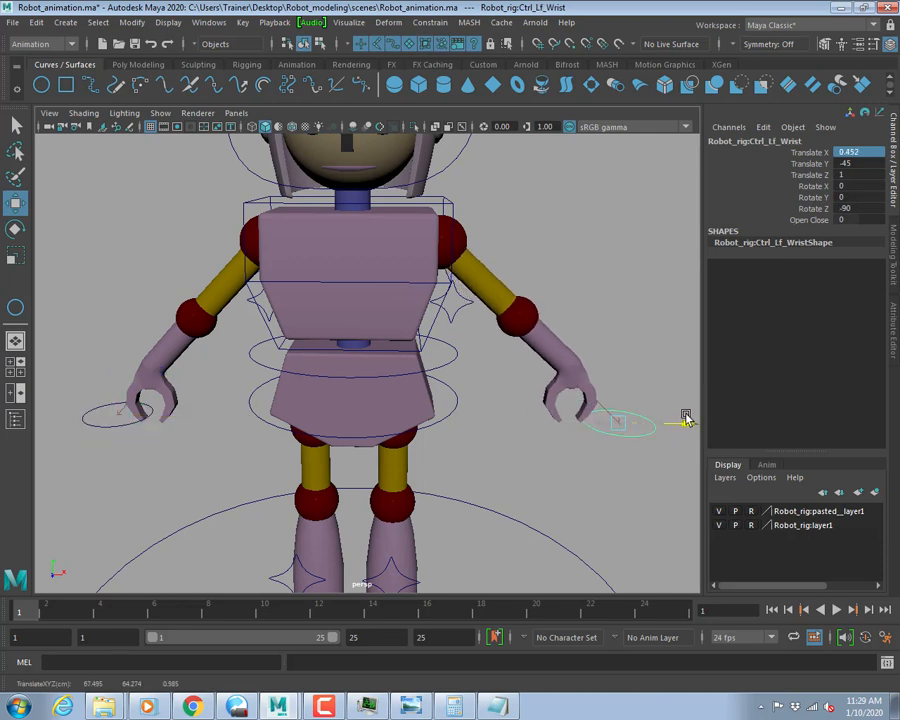
{"action": "left_click", "coordinate": [148, 422]}
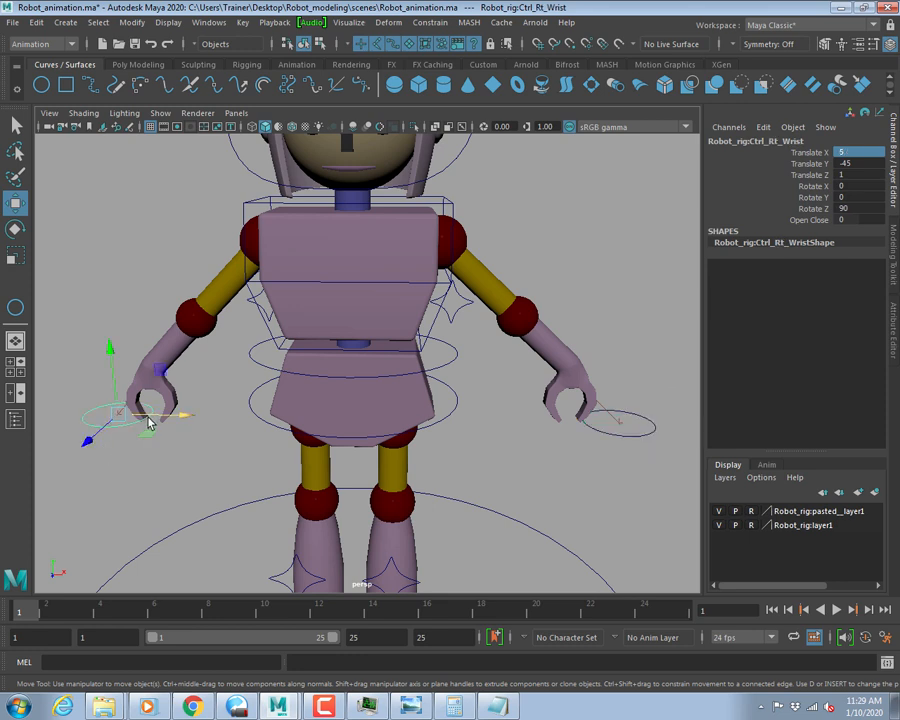
{"action": "left_click_drag", "start_coordinate": [185, 421], "coordinate": [155, 418]}
Switch to Notepad and write the note "translate X opposite value".
{"action": "key", "text": "alt+Tab"}
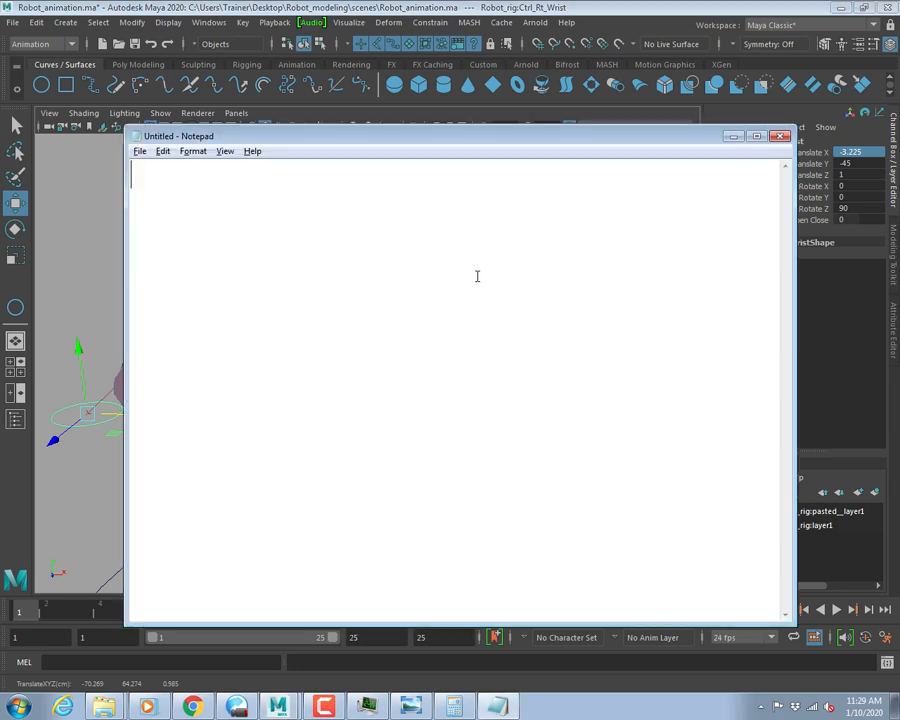
{"action": "type", "text": "tra"}
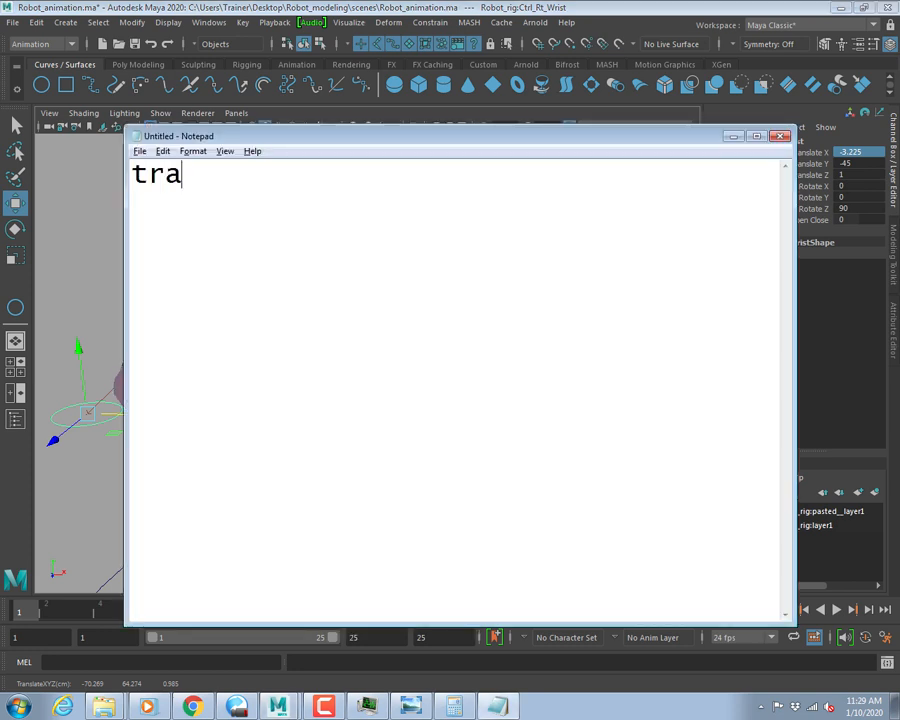
{"action": "type", "text": "nslate "}
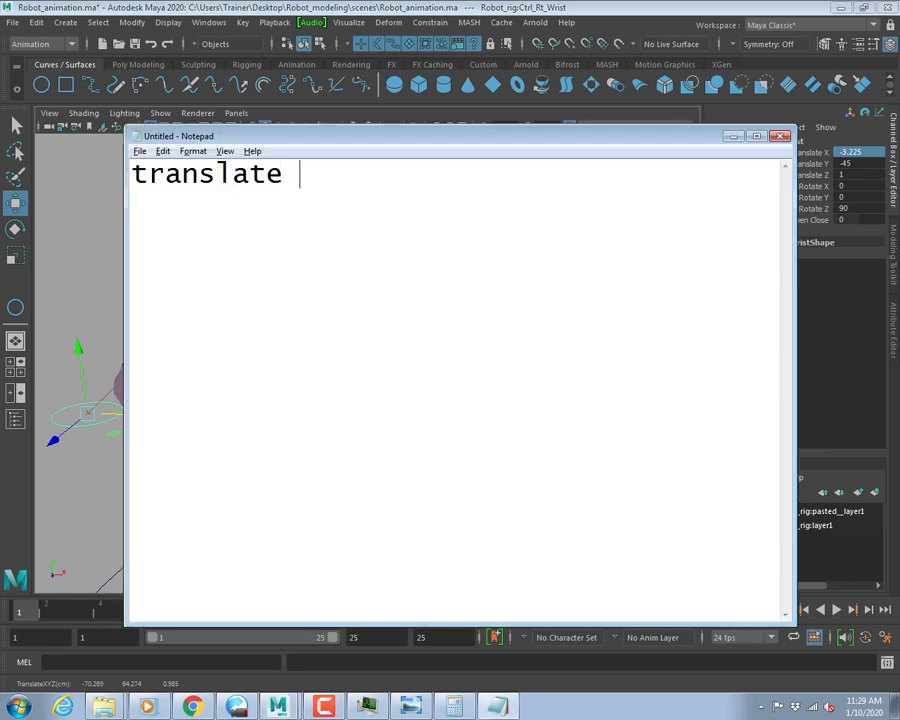
{"action": "type", "text": "X o"}
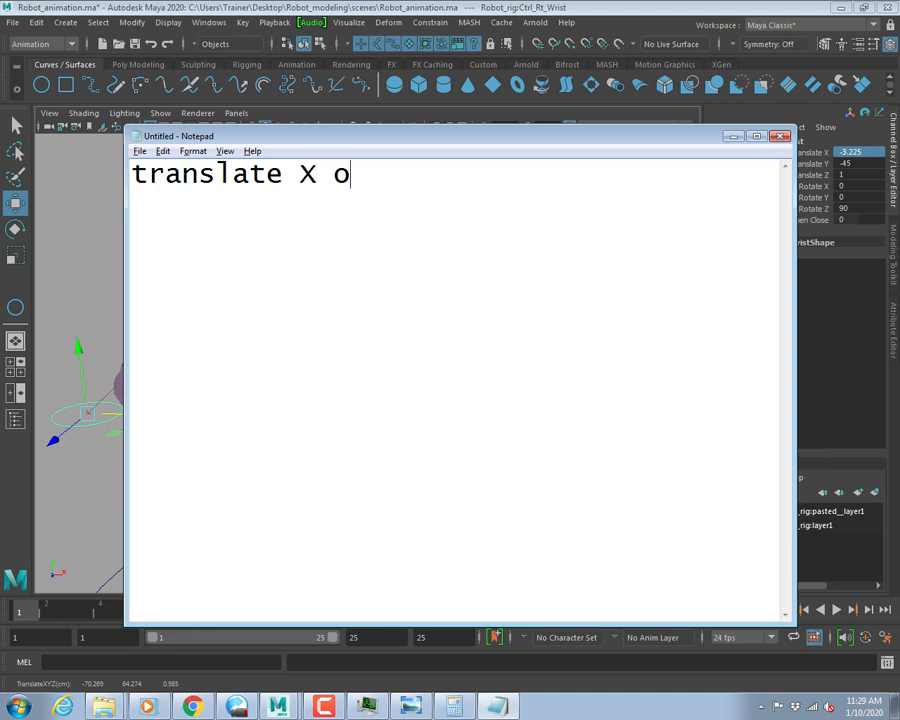
{"action": "type", "text": "pposite "}
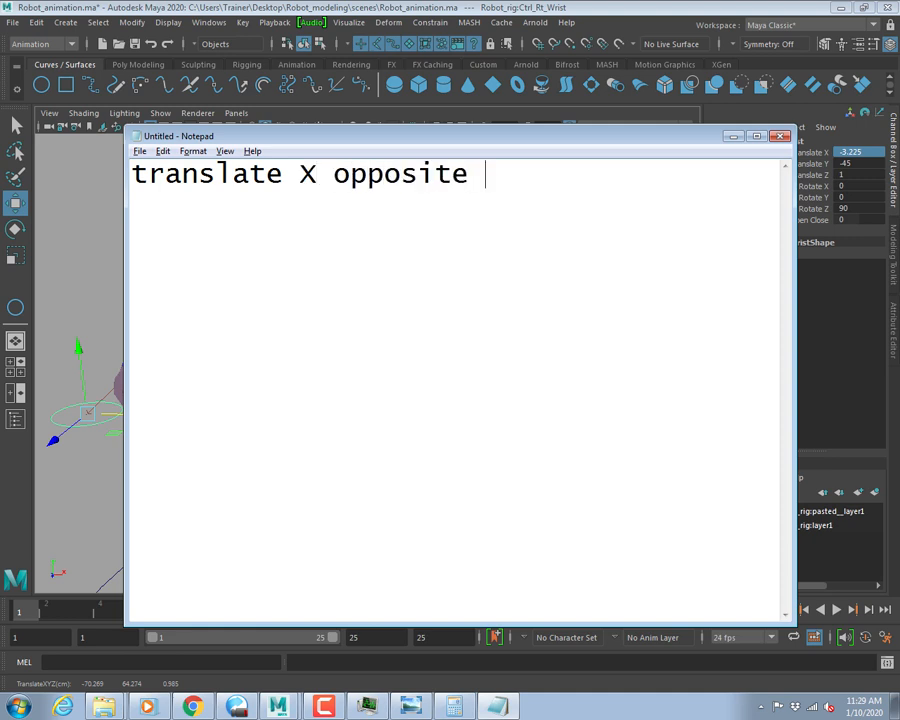
{"action": "type", "text": "value"}
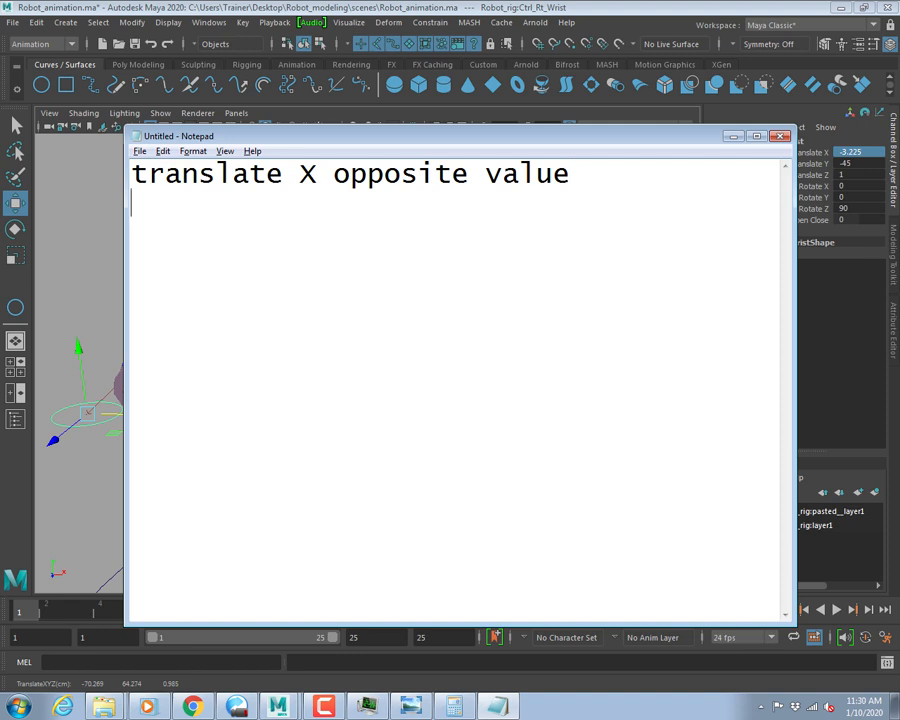
Switch back to Maya and undo all the sideways moves of both wrist controls.
{"action": "key", "text": "alt+Tab"}
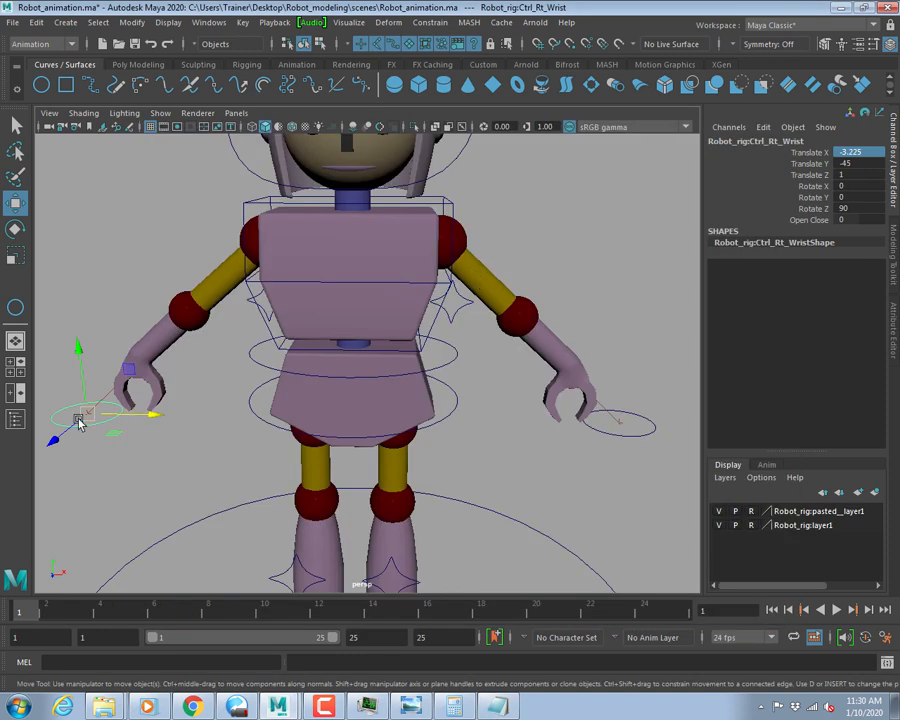
{"action": "key", "text": "ctrl+z"}
{"action": "key", "text": "ctrl+z"}
{"action": "key", "text": "ctrl+z"}
{"action": "key", "text": "ctrl+z"}
{"action": "key", "text": "ctrl+z"}
{"action": "key", "text": "ctrl+z"}
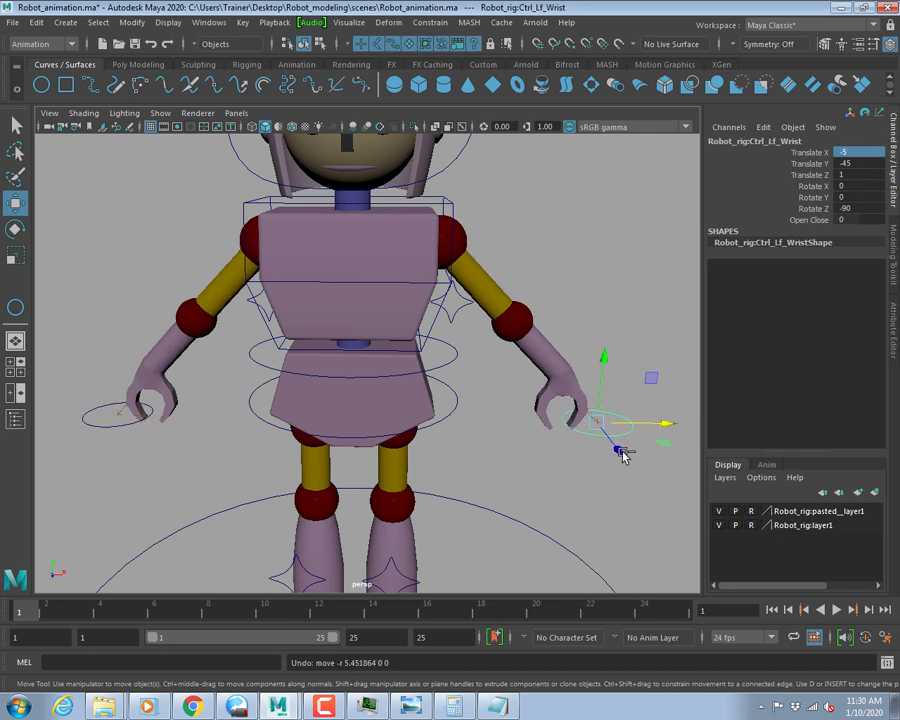
{"action": "key", "text": "ctrl+z"}
{"action": "key", "text": "ctrl+z"}
{"action": "key", "text": "ctrl+z"}
{"action": "key", "text": "ctrl+z"}
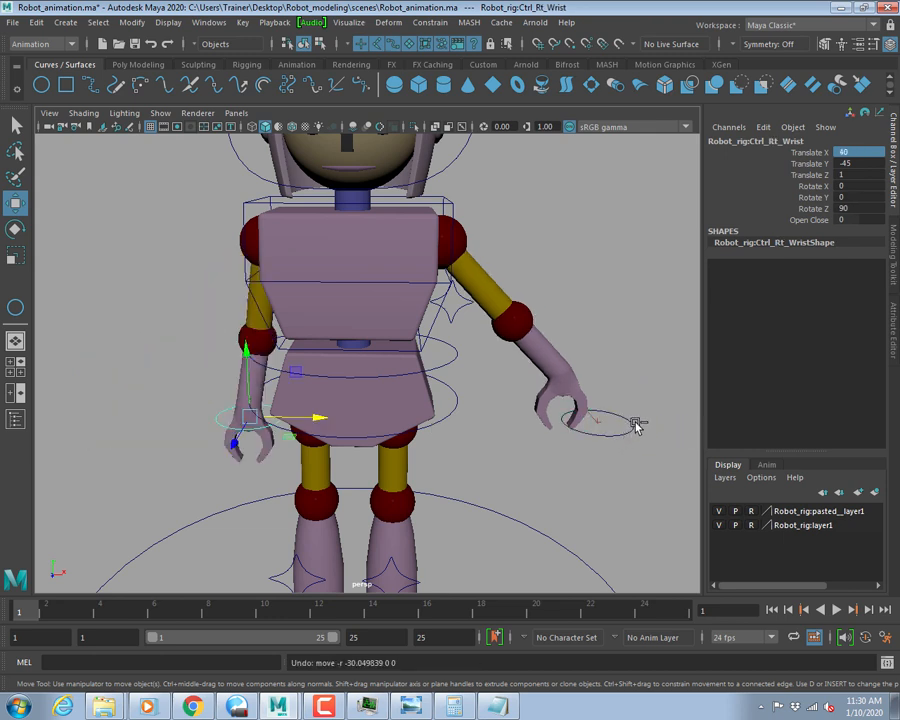
{"action": "key", "text": "ctrl+z"}
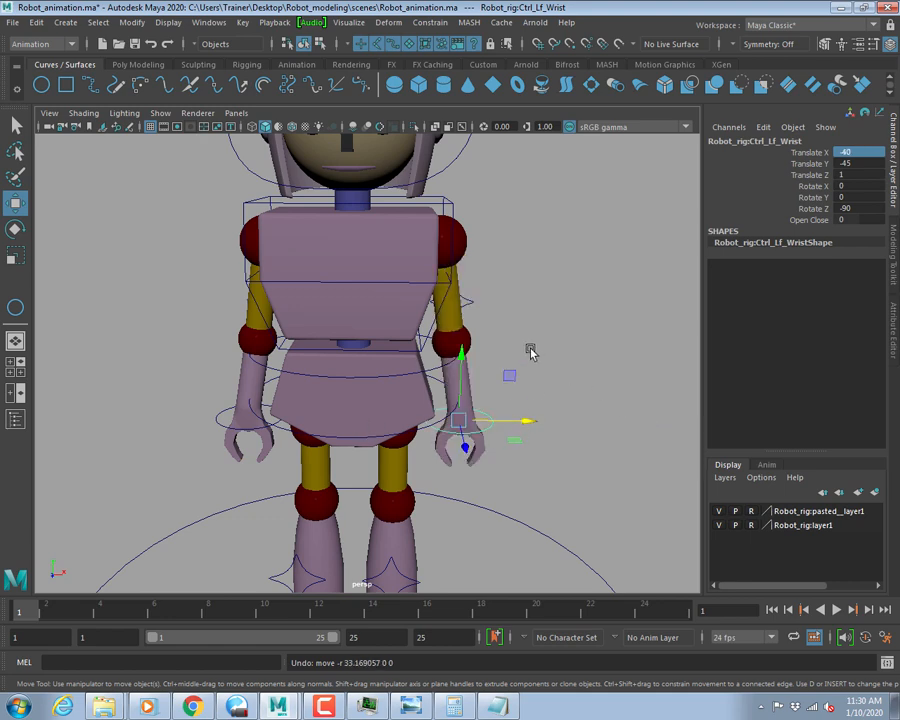
Raise the left wrist control to about -24.6 and the right wrist control to about -23.2 on Translate Y.
{"action": "mouse_move", "coordinate": [530, 352]}
{"action": "left_mouse_down", "text": "alt"}
{"action": "mouse_move", "coordinate": [544, 364]}
{"action": "mouse_move", "coordinate": [523, 362]}
{"action": "left_mouse_up", "text": "alt"}
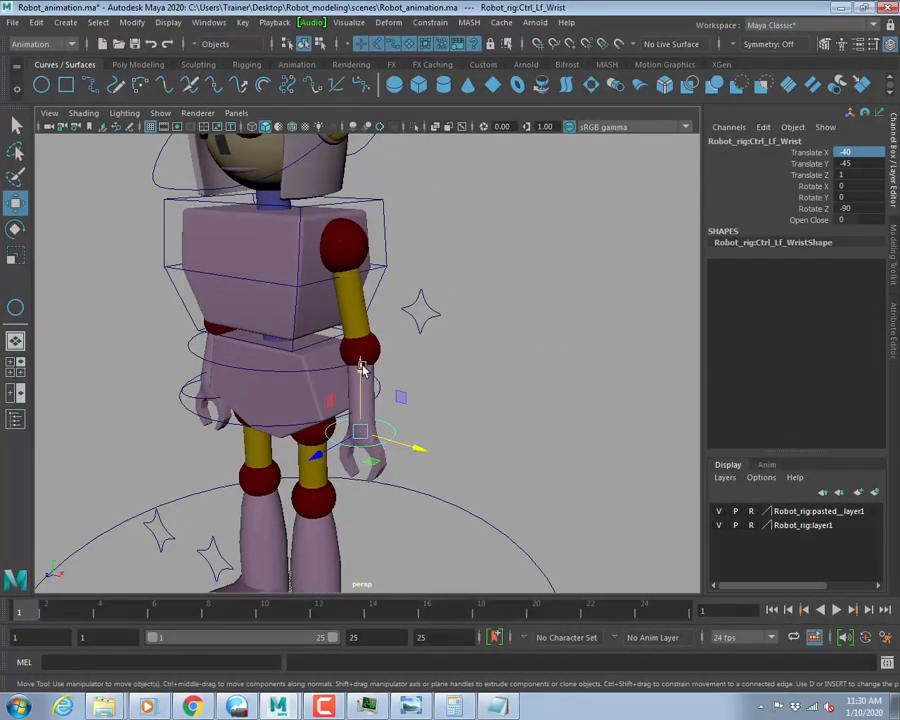
{"action": "left_click_drag", "start_coordinate": [358, 368], "coordinate": [366, 287]}
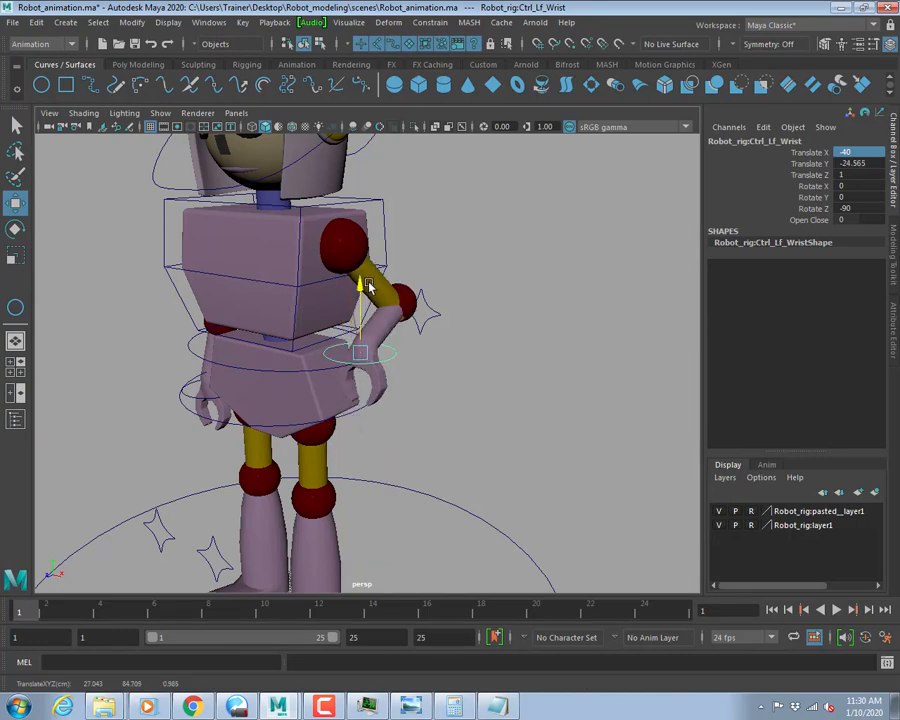
{"action": "left_click_drag", "start_coordinate": [381, 358], "coordinate": [466, 362], "text": "alt"}
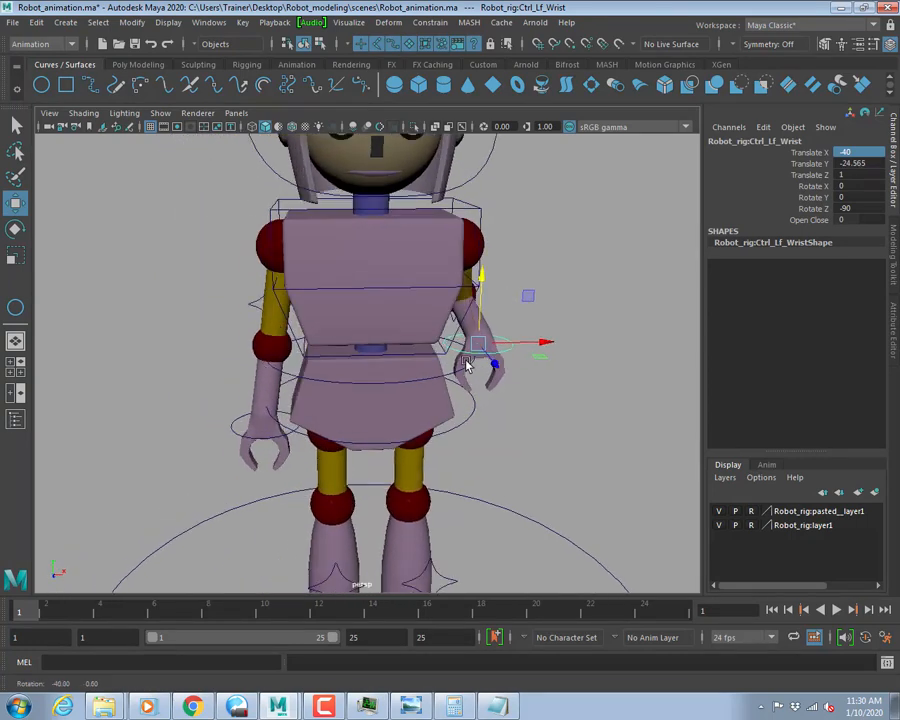
{"action": "left_click", "coordinate": [230, 425]}
{"action": "left_click_drag", "start_coordinate": [268, 362], "coordinate": [256, 275]}
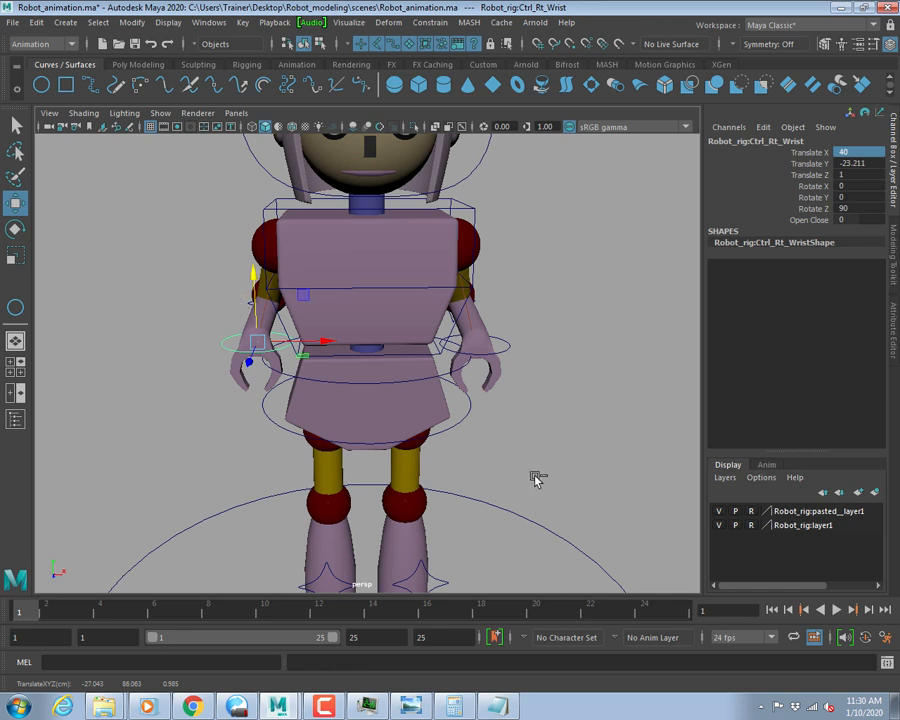
Undo the vertical moves of both wrist controls and switch to Notepad.
{"action": "key", "text": "ctrl+z"}
{"action": "key", "text": "ctrl+z"}
{"action": "key", "text": "alt+Tab"}
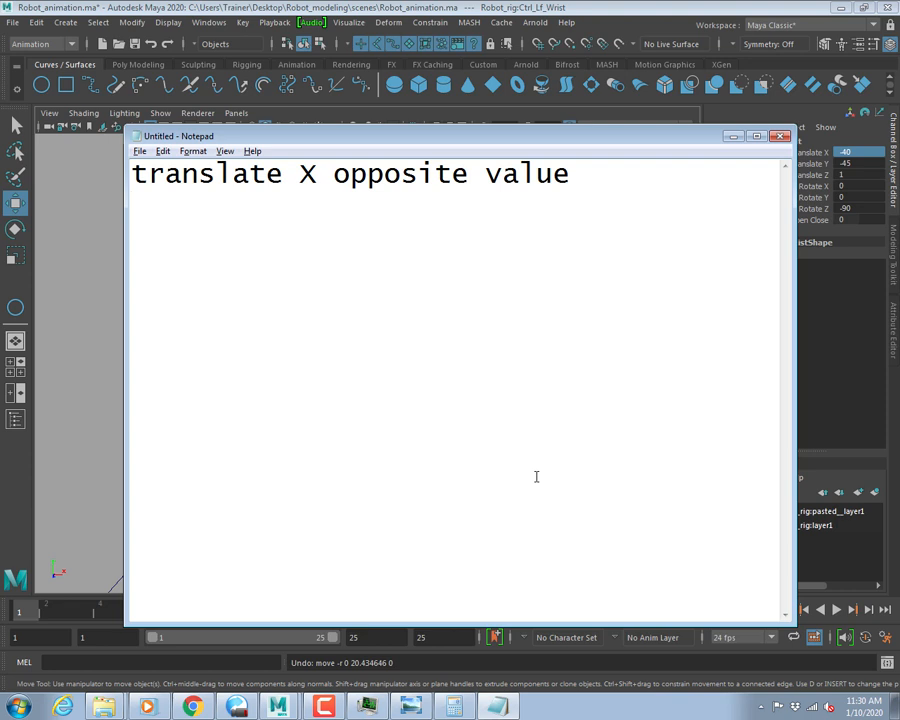
Copy the "translate X opposite value" line and paste a duplicate below it, leaving one blank line between.
{"action": "key", "text": "Up"}
{"action": "key", "text": "ctrl+shift+Right"}
{"action": "key", "text": "ctrl+shift+Right"}
{"action": "key", "text": "ctrl+shift+Right"}
{"action": "key", "text": "ctrl+shift+Right"}
{"action": "key", "text": "ctrl+c"}
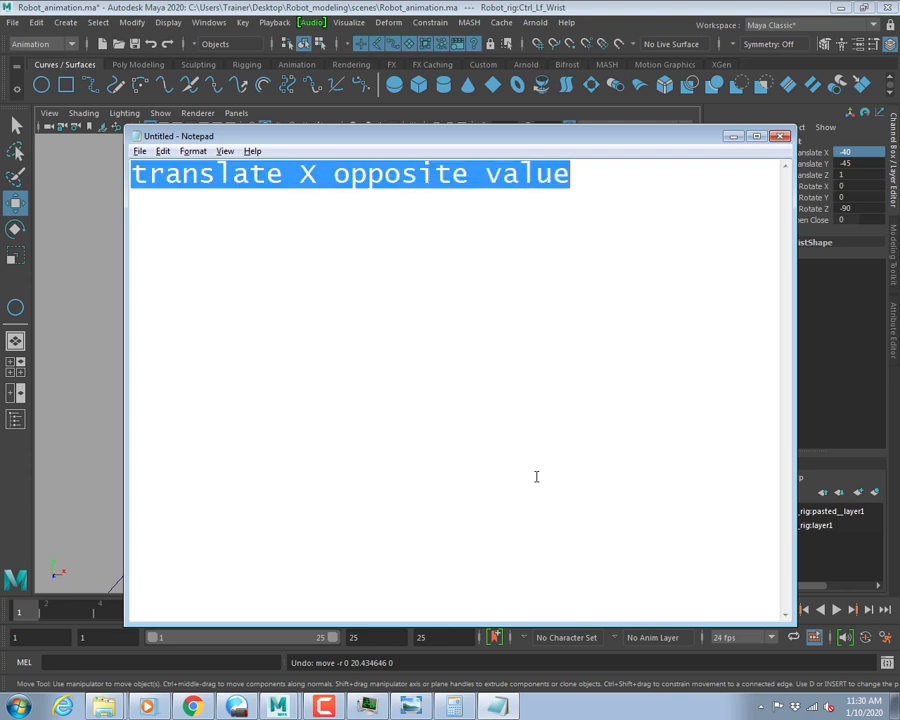
{"action": "key", "text": "Down"}
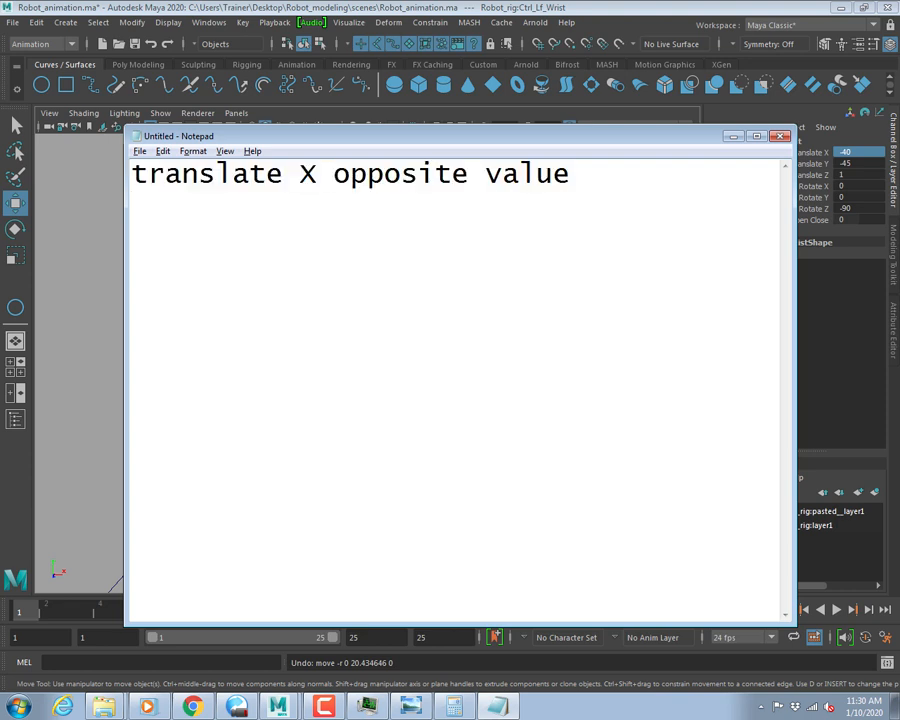
{"action": "key", "text": "ctrl+v"}
Change the second note line to read "translate y same value".
{"action": "key", "text": "shift+Right"}
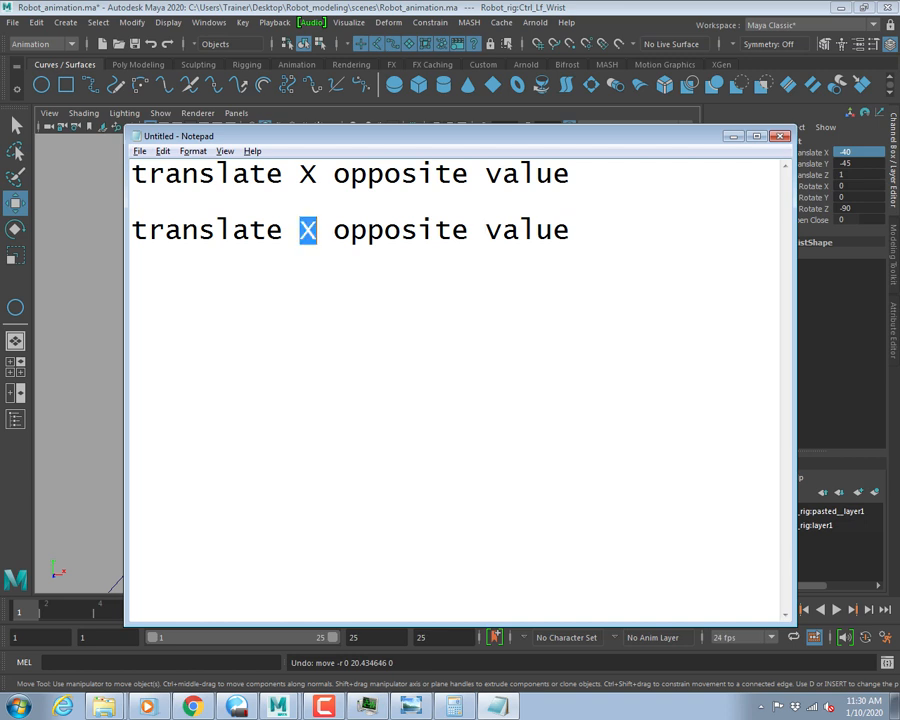
{"action": "type", "text": "y"}
{"action": "key", "text": "shift+Right"}
{"action": "key", "text": "shift+Right"}
{"action": "key", "text": "shift+Right"}
{"action": "key", "text": "shift+Right"}
{"action": "key", "text": "shift+Right"}
{"action": "key", "text": "shift+Right"}
{"action": "key", "text": "shift+Right"}
{"action": "key", "text": "shift+Right"}
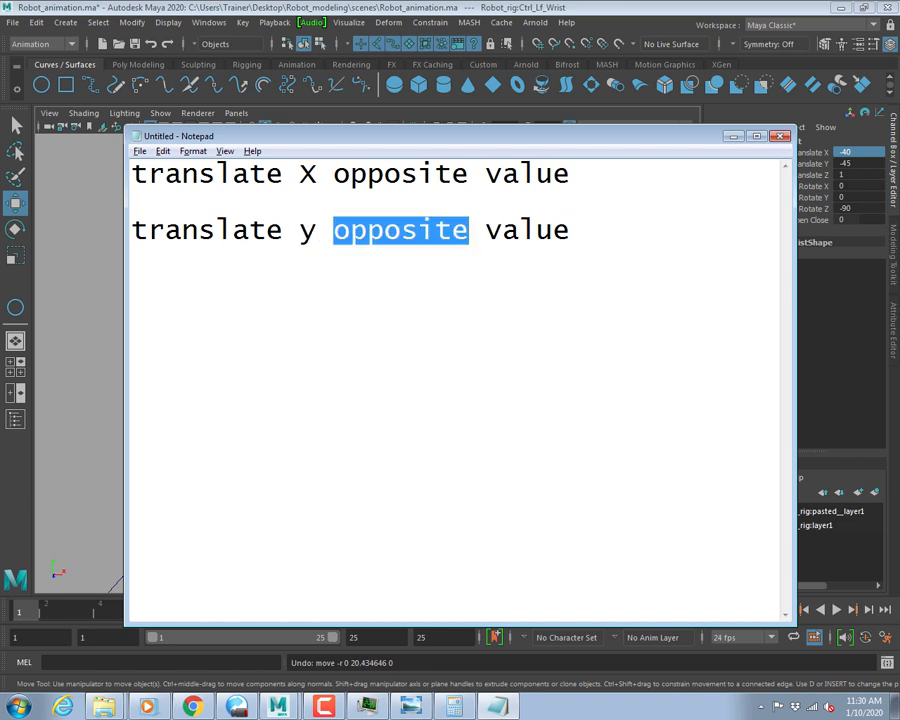
{"action": "type", "text": "same"}
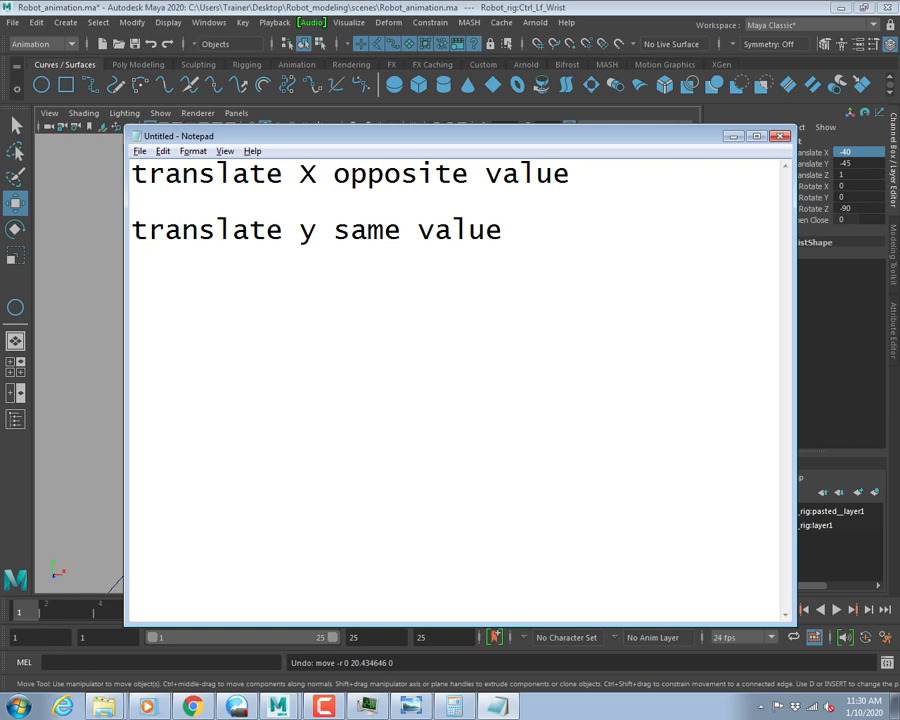
Paste the copied note as a third line and change its axis so it reads "translate z opposite value".
{"action": "key", "text": "ctrl+v"}
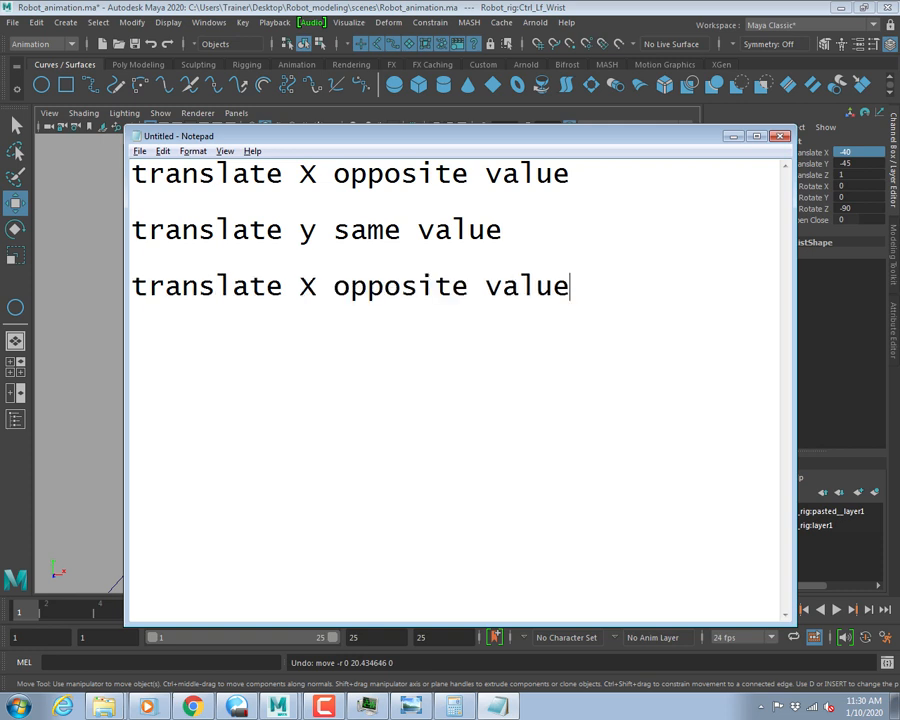
{"action": "key", "text": "shift+Right"}
{"action": "type", "text": "z"}
Switch to Maya and try moving both wrist controls forward, the right one to about 16.3 on Translate Z.
{"action": "key", "text": "alt+Tab"}
{"action": "left_click_drag", "start_coordinate": [374, 428], "coordinate": [327, 438], "text": "alt"}
{"action": "left_click", "coordinate": [195, 413]}
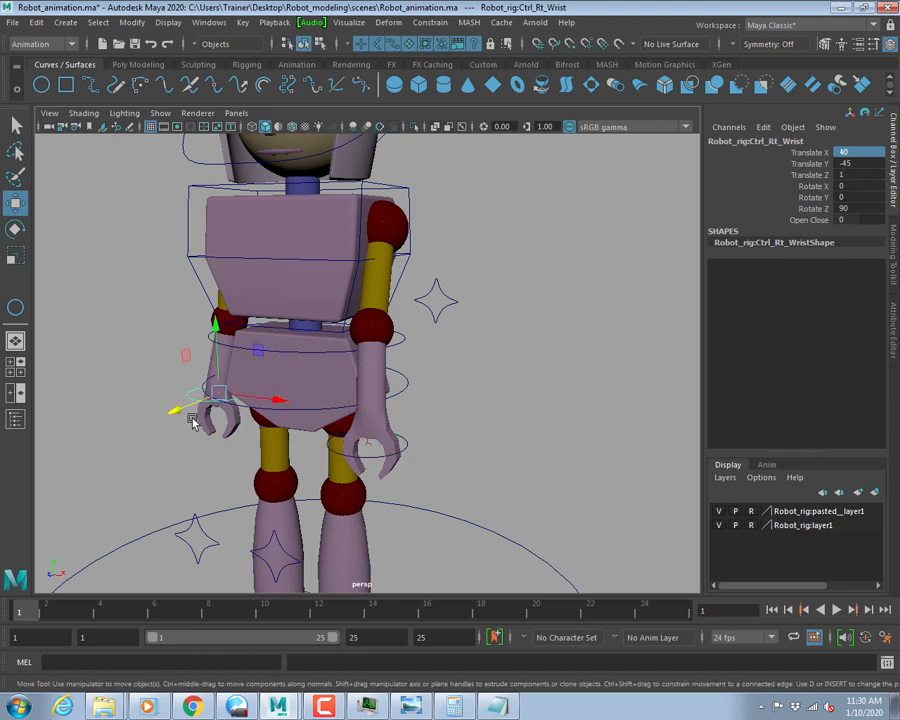
{"action": "left_click_drag", "start_coordinate": [177, 412], "coordinate": [134, 433]}
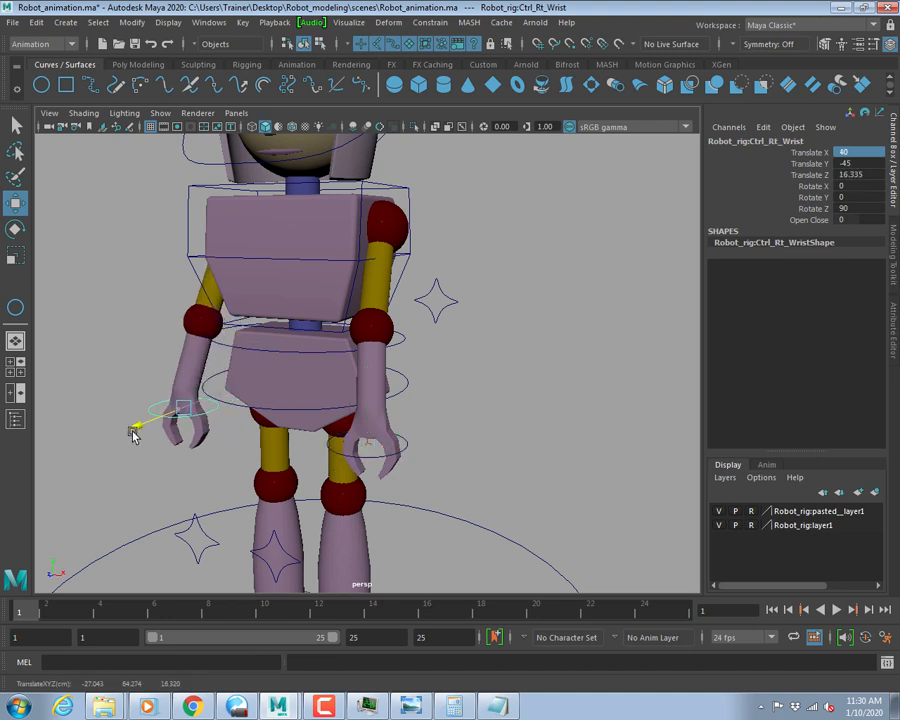
Undo the forward moves of both wrist controls.
{"action": "key", "text": "ctrl+z"}
{"action": "key", "text": "ctrl+z"}
{"action": "key", "text": "ctrl+z"}
{"action": "key", "text": "ctrl+z"}
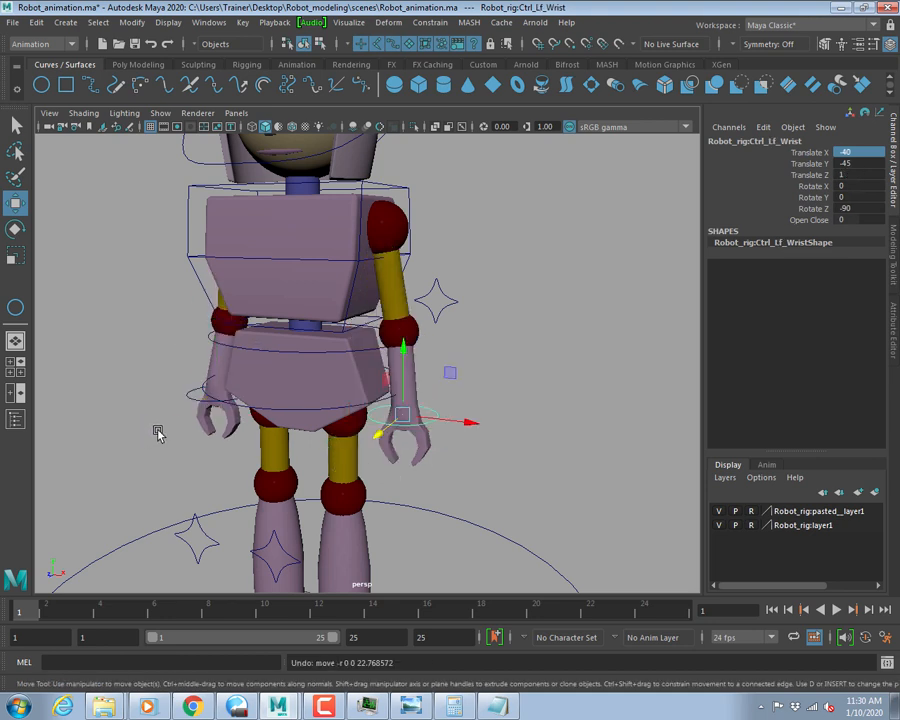
Switch to Notepad and correct the third note line to "translate z same value".
{"action": "key", "text": "alt+Tab"}
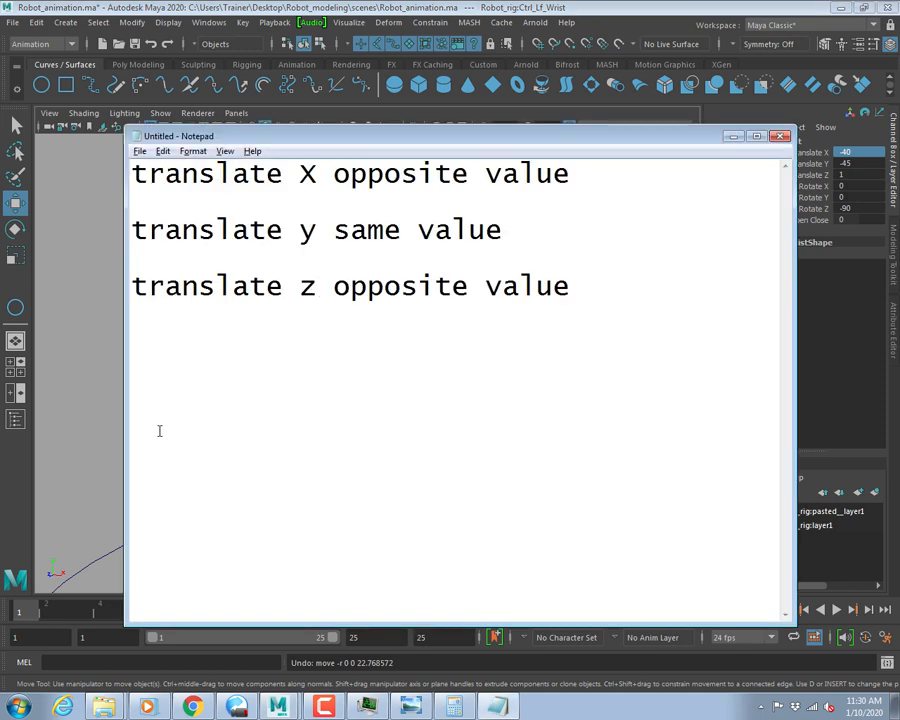
{"action": "key", "text": "ctrl+shift+Right"}
{"action": "key", "text": "shift+Left"}
{"action": "type", "text": "same"}
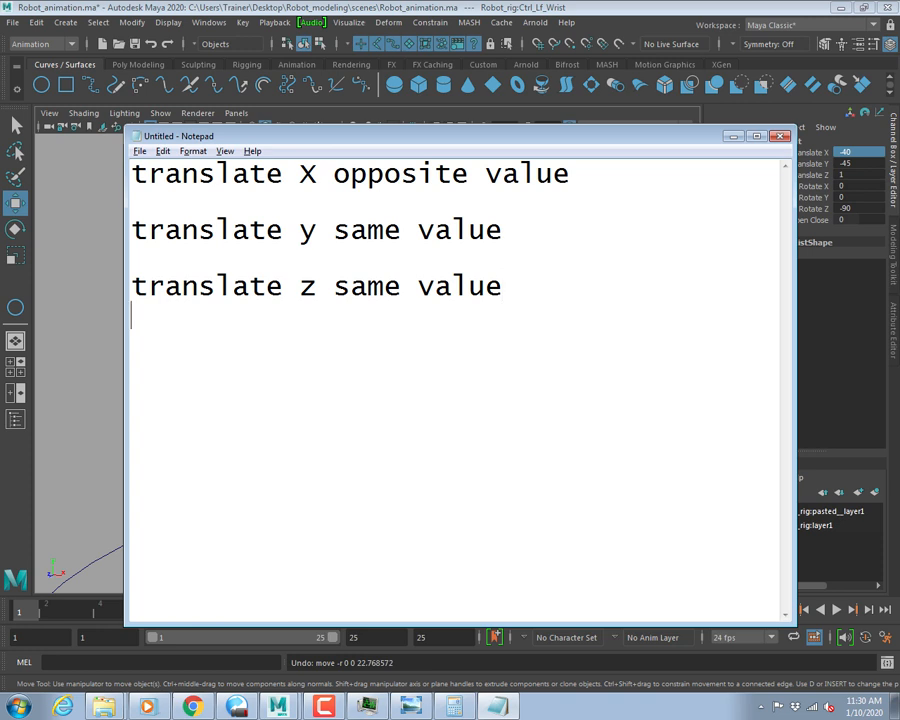
Add a fourth note line reading "rotate X opposite value" from the copied text.
{"action": "type", "text": "o"}
{"action": "key", "text": "shift+Home"}
{"action": "key", "text": "ctrl+v"}
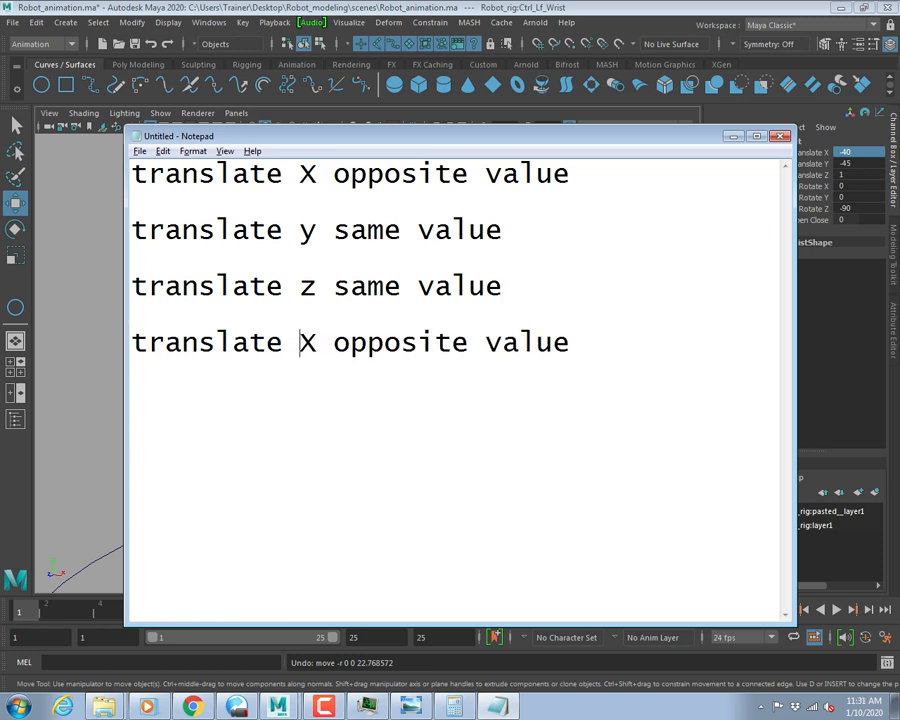
{"action": "key", "text": "Left"}
{"action": "key", "text": "ctrl+shift+Left"}
{"action": "type", "text": "rotae"}
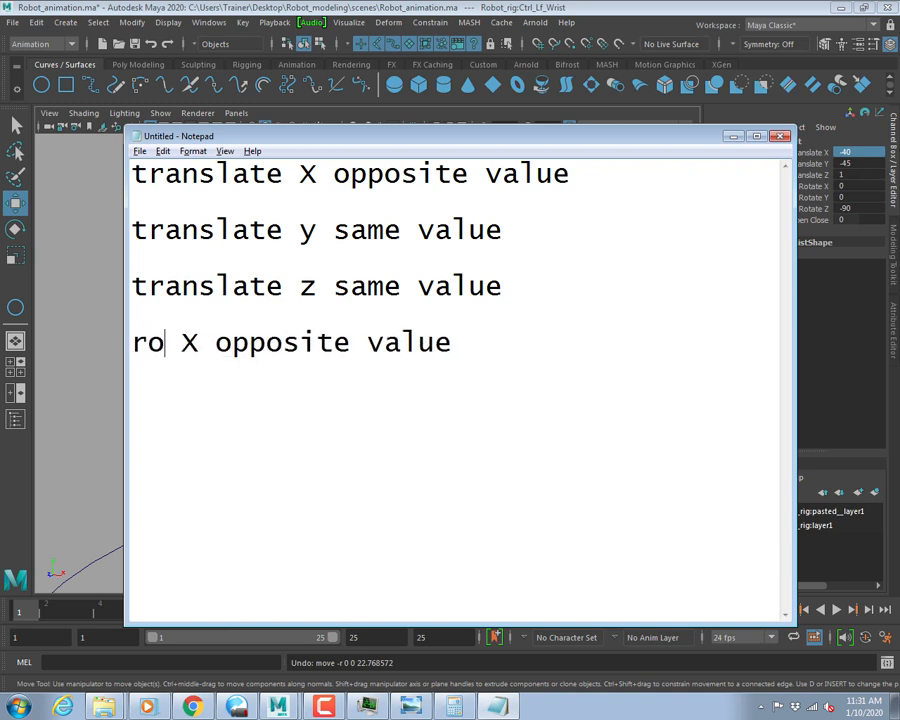
{"action": "type", "text": "tate"}
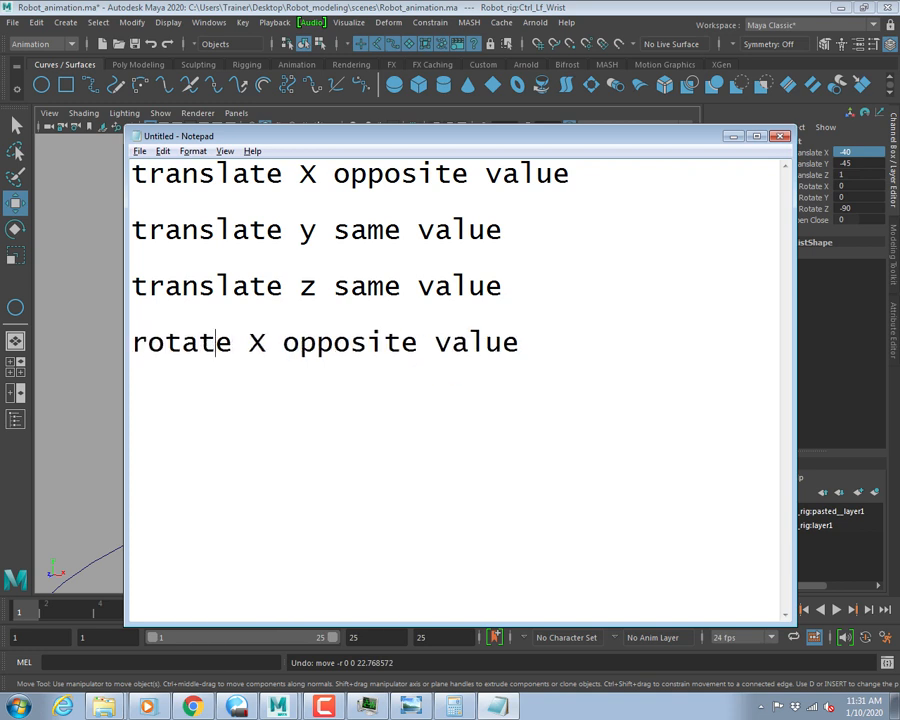
Switch back to Maya and rotate the left wrist control to about -78.6 degrees on Rotate X.
{"action": "key", "text": "alt+Tab"}
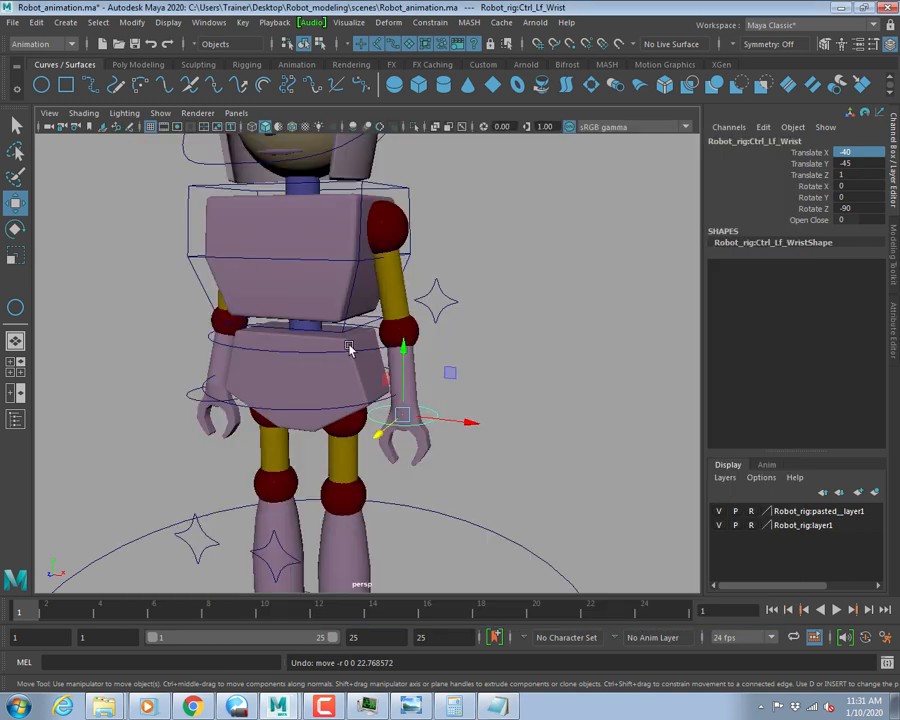
{"action": "key", "text": "e"}
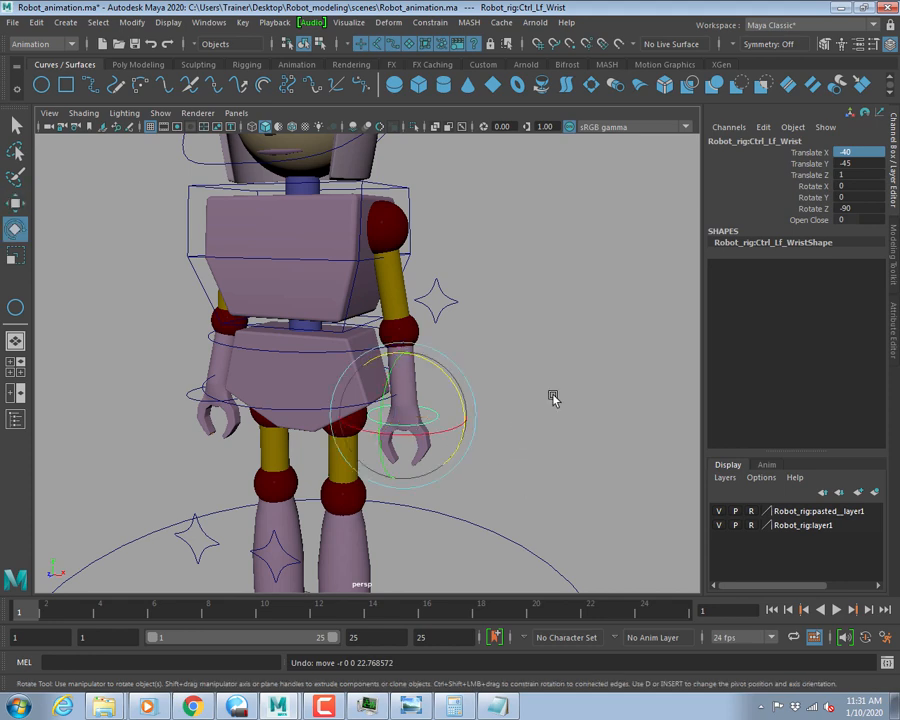
{"action": "left_click_drag", "start_coordinate": [426, 528], "coordinate": [411, 446], "text": "alt"}
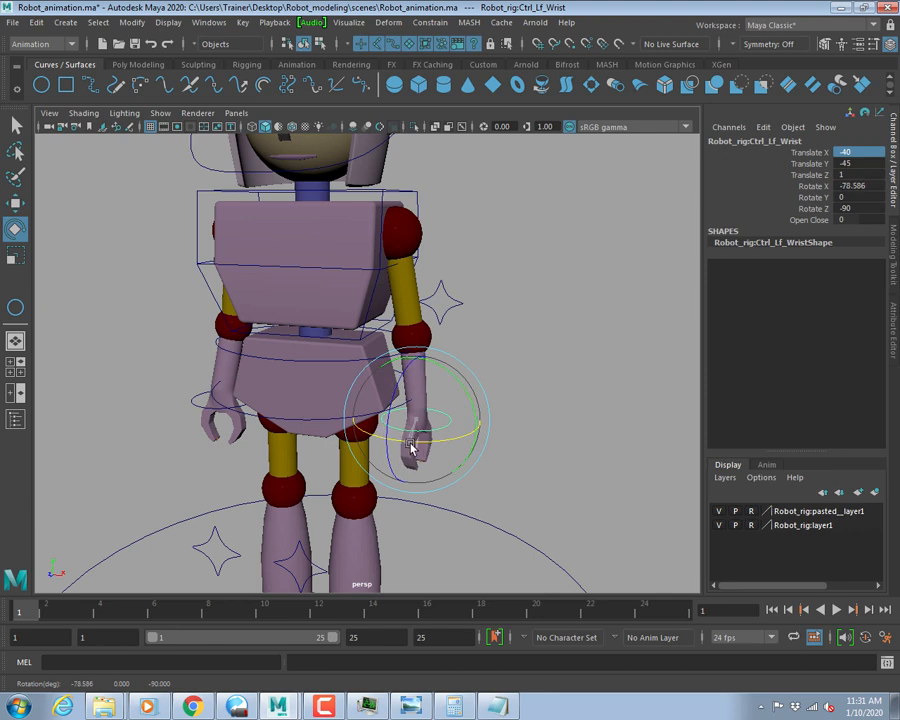
Rotate the right wrist control to about -84.8 degrees on Rotate X and check the rotation note in Notepad.
{"action": "left_click_drag", "start_coordinate": [270, 438], "coordinate": [313, 447], "text": "alt"}
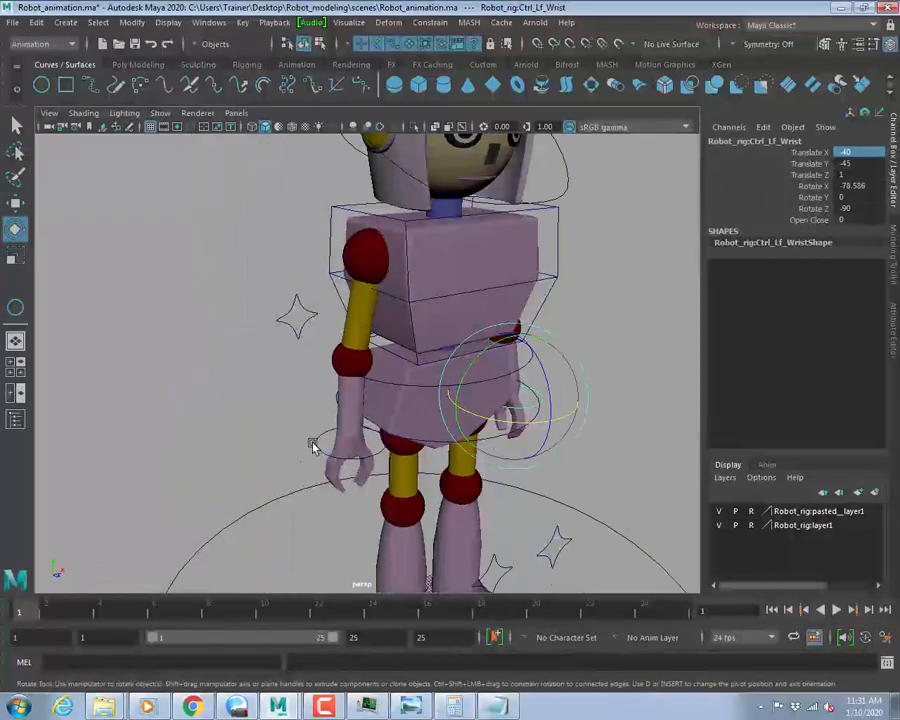
{"action": "left_click", "coordinate": [369, 457]}
{"action": "left_click_drag", "start_coordinate": [403, 466], "coordinate": [406, 428]}
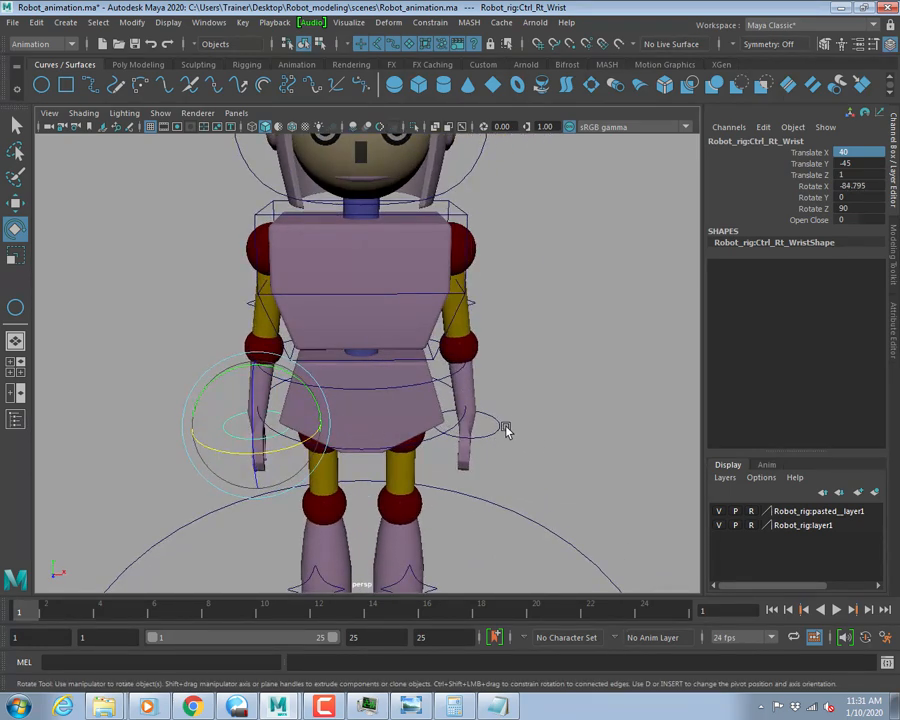
{"action": "key", "text": "alt+Tab"}
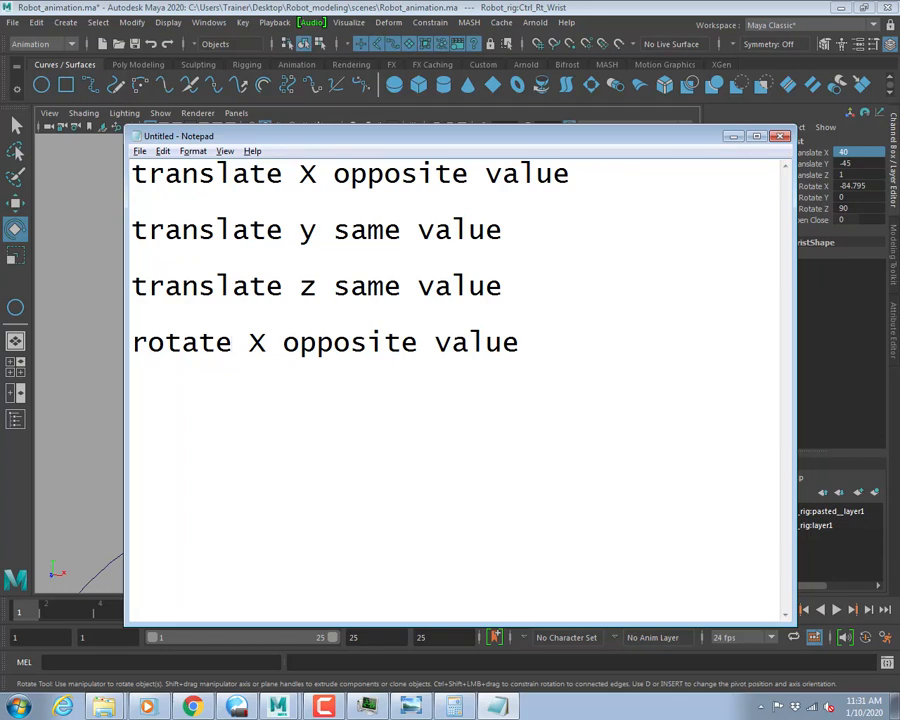
{"action": "key", "text": "alt+Tab"}
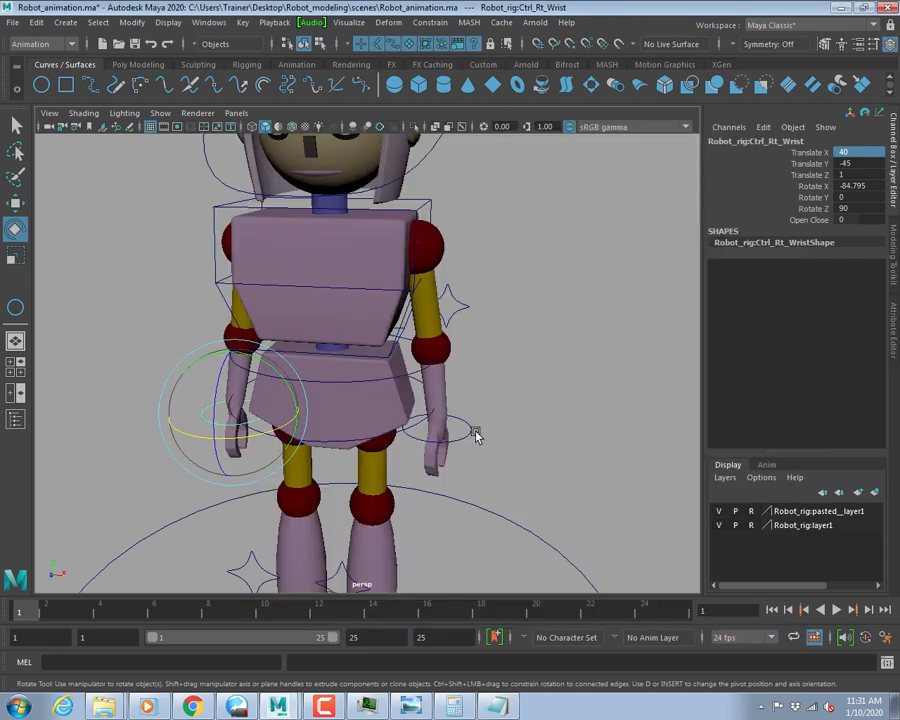
Set the left wrist control's Rotate X to -80.
{"action": "left_click", "coordinate": [466, 429]}
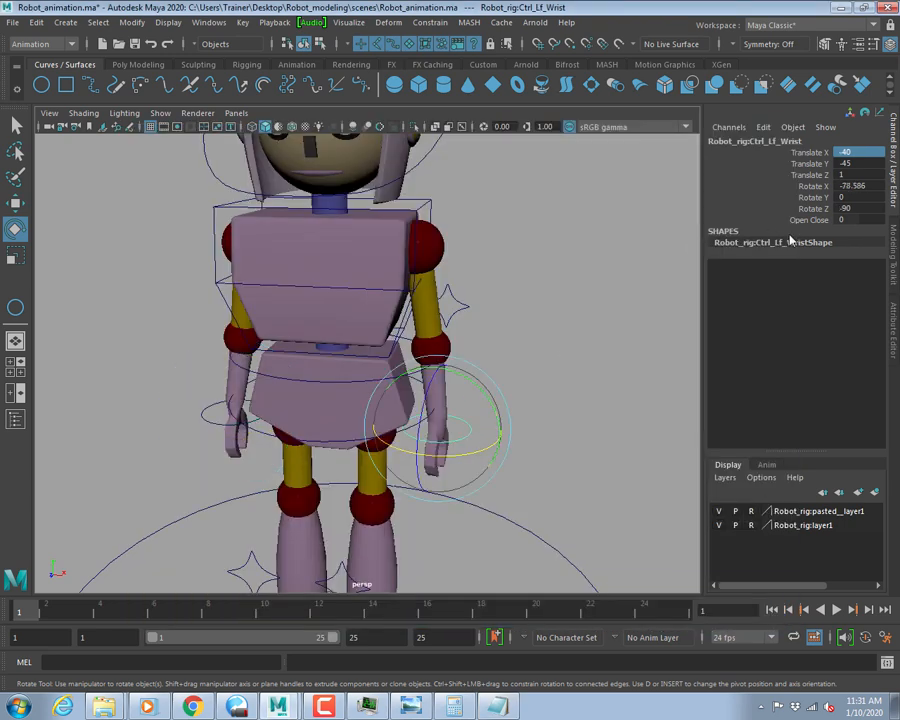
{"action": "double_click", "coordinate": [852, 186]}
{"action": "type", "text": "-80"}
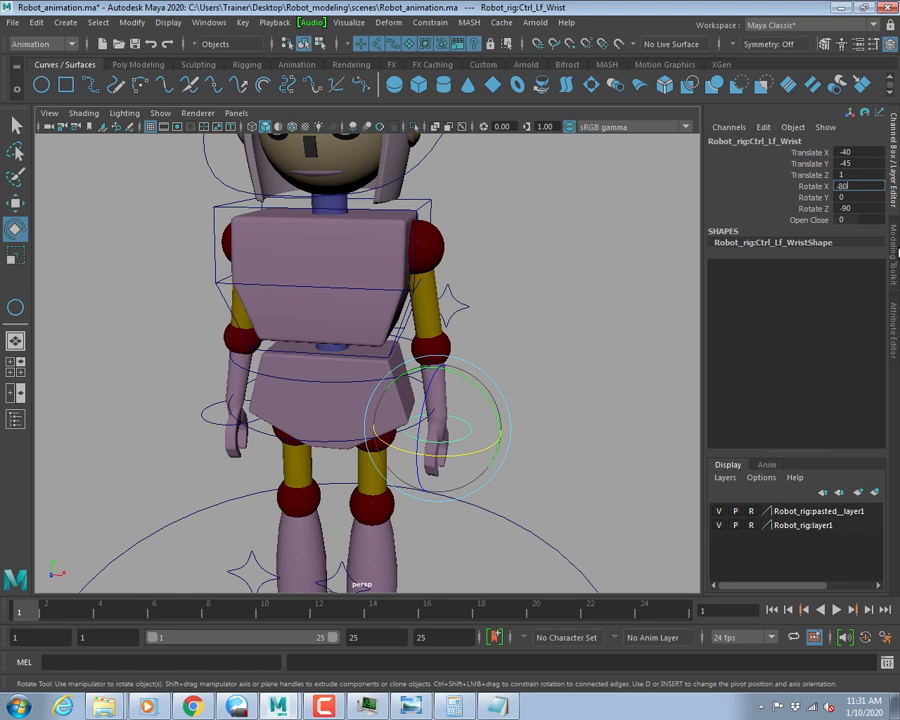
{"action": "key", "text": "Return"}
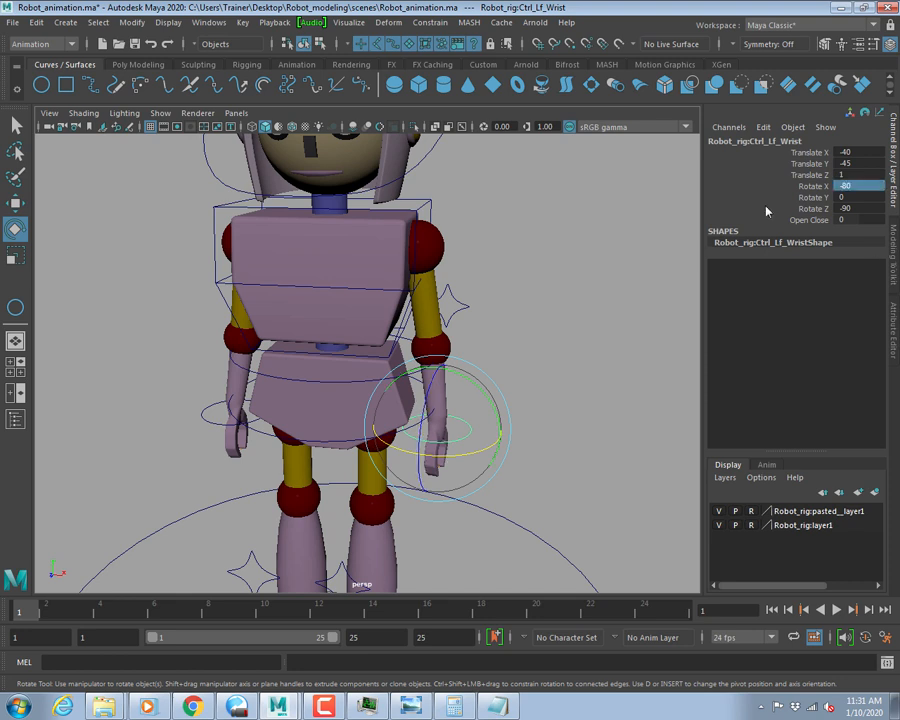
Set the right wrist control's Rotate X to 80.
{"action": "left_click", "coordinate": [168, 428]}
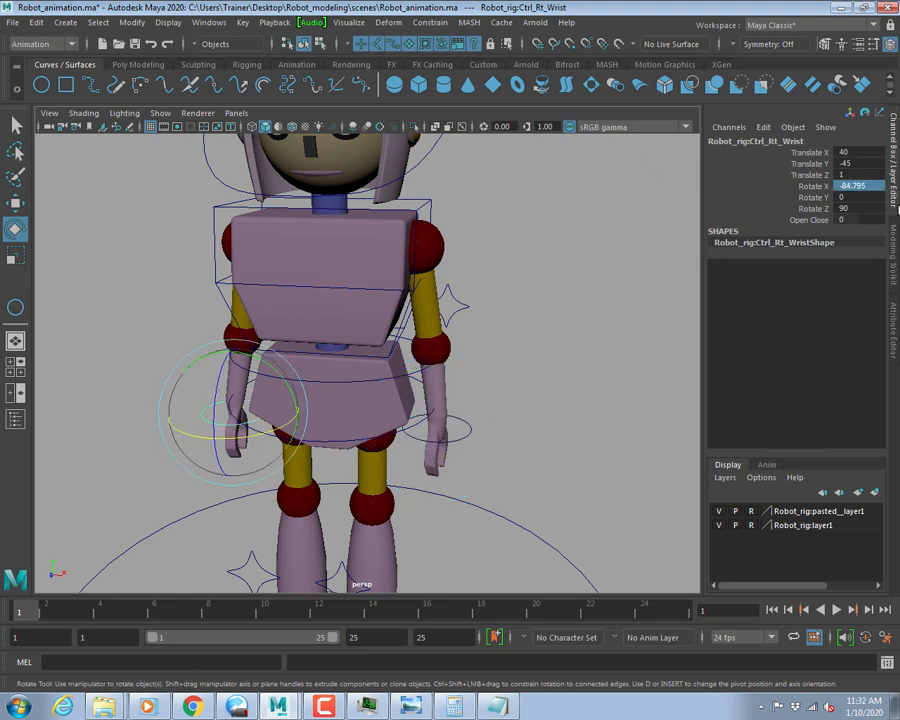
{"action": "double_click", "coordinate": [851, 185]}
{"action": "type", "text": "80"}
{"action": "key", "text": "Return"}
Select both wrist controls together and reset their Rotate X to 0.
{"action": "left_click_drag", "start_coordinate": [300, 310], "coordinate": [336, 368], "text": "alt"}
{"action": "left_click", "coordinate": [607, 420]}
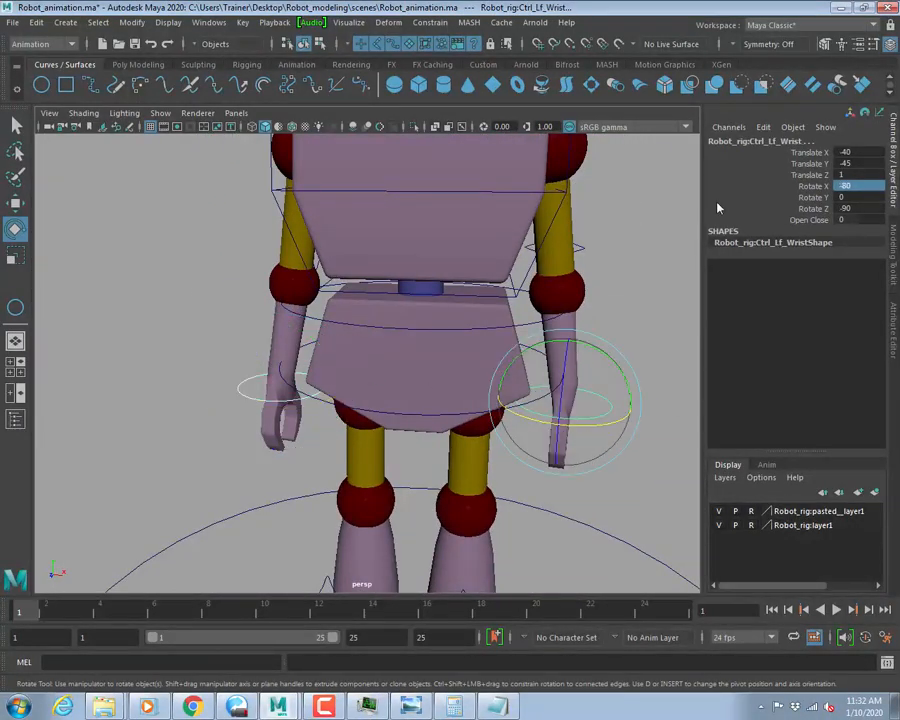
{"action": "double_click", "coordinate": [858, 189]}
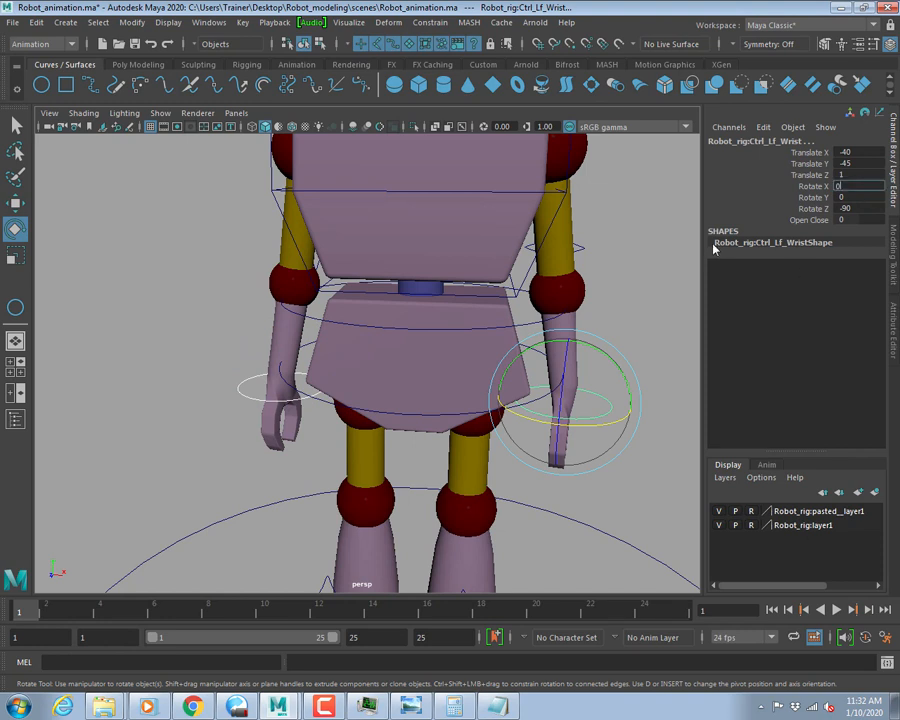
{"action": "key", "text": "Return"}
Rotate both wrist controls together to about 68.8 on Rotate X, then select only the left one.
{"action": "left_click_drag", "start_coordinate": [446, 414], "coordinate": [454, 412], "text": "alt"}
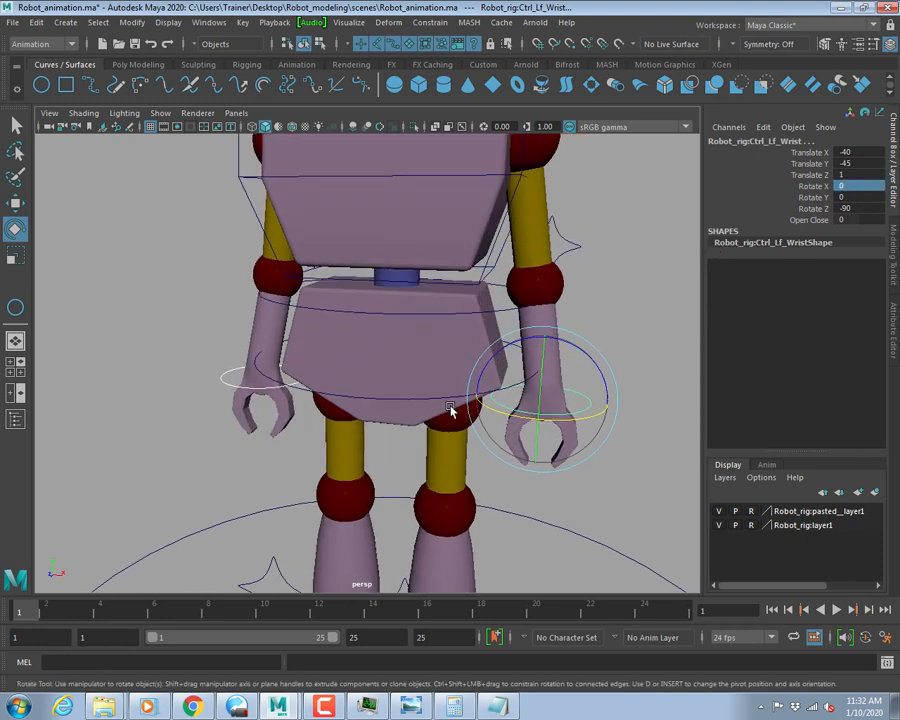
{"action": "left_click", "coordinate": [810, 186]}
{"action": "middle_click_drag", "start_coordinate": [585, 299], "coordinate": [563, 317]}
{"action": "mouse_move", "coordinate": [548, 314]}
{"action": "middle_mouse_down"}
{"action": "mouse_move", "coordinate": [540, 311]}
{"action": "mouse_move", "coordinate": [573, 309]}
{"action": "mouse_move", "coordinate": [540, 305]}
{"action": "mouse_move", "coordinate": [561, 309]}
{"action": "middle_mouse_up"}
{"action": "left_click_drag", "start_coordinate": [537, 376], "coordinate": [555, 404]}
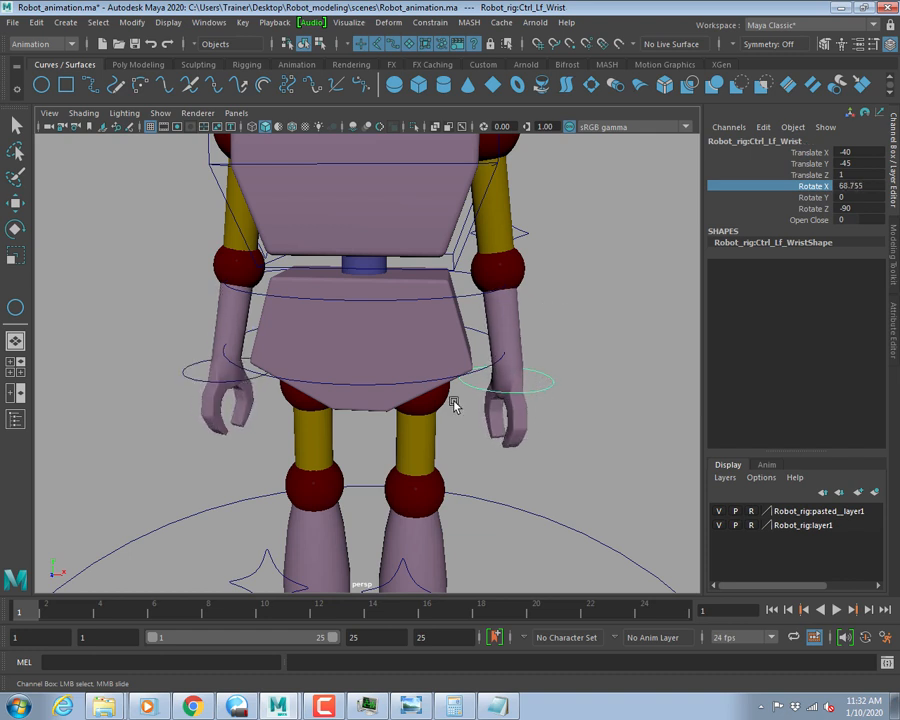
Open Channel Control for the right wrist control and try to unlock its Scale X attribute.
{"action": "left_click", "coordinate": [182, 377]}
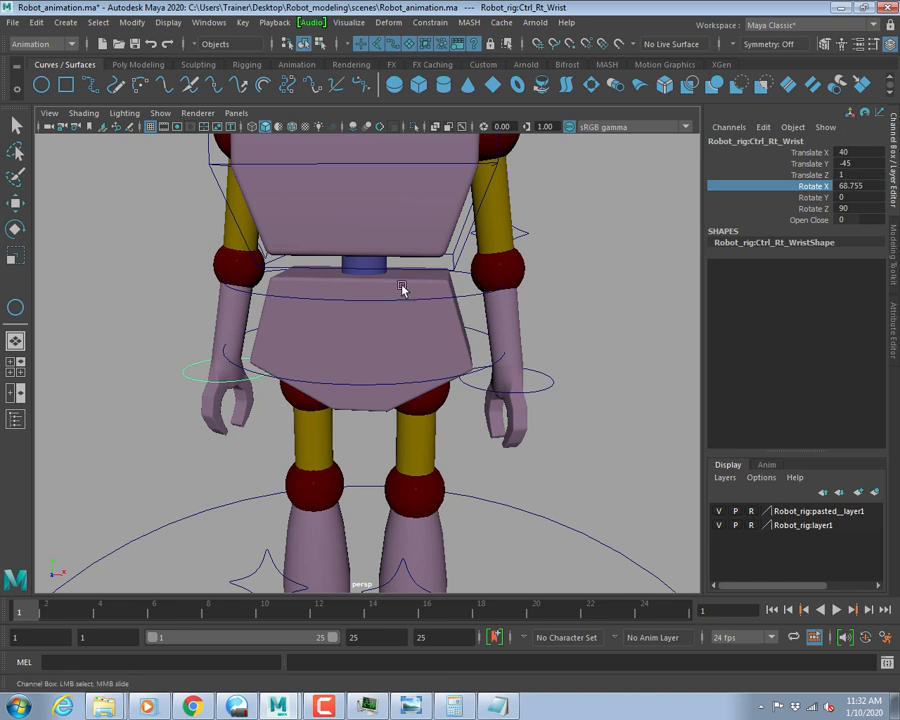
{"action": "left_click", "coordinate": [763, 127]}
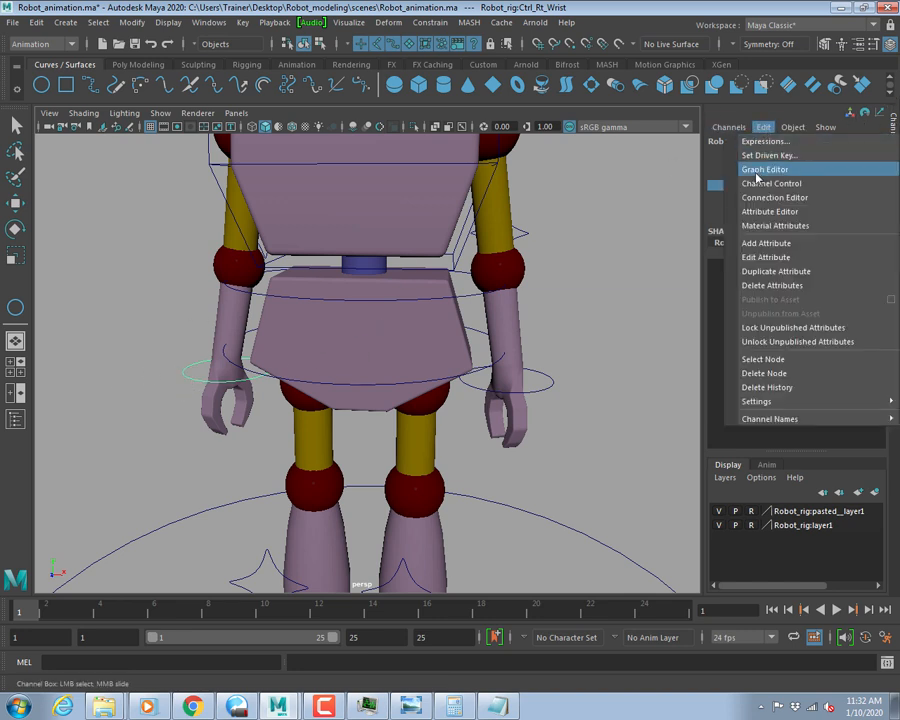
{"action": "left_click", "coordinate": [750, 183]}
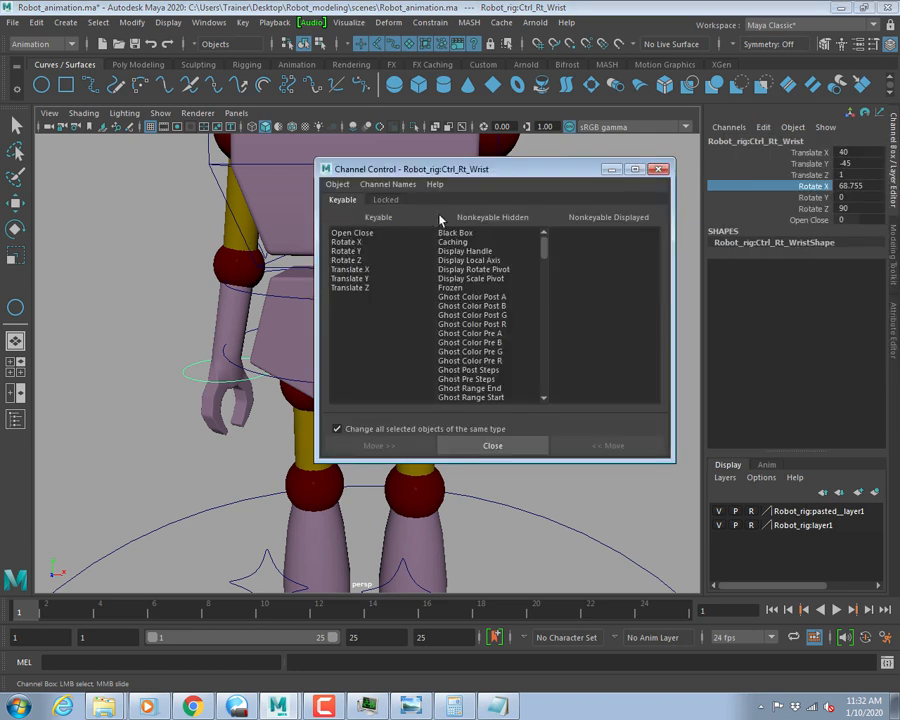
{"action": "left_click", "coordinate": [386, 200]}
{"action": "left_click", "coordinate": [343, 234]}
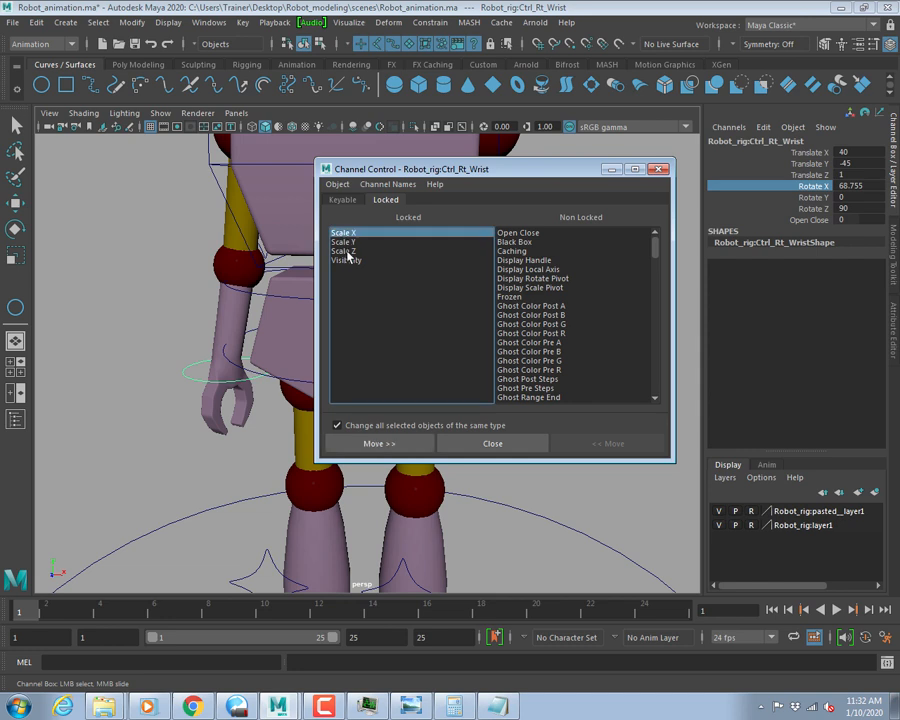
{"action": "left_click", "coordinate": [386, 442]}
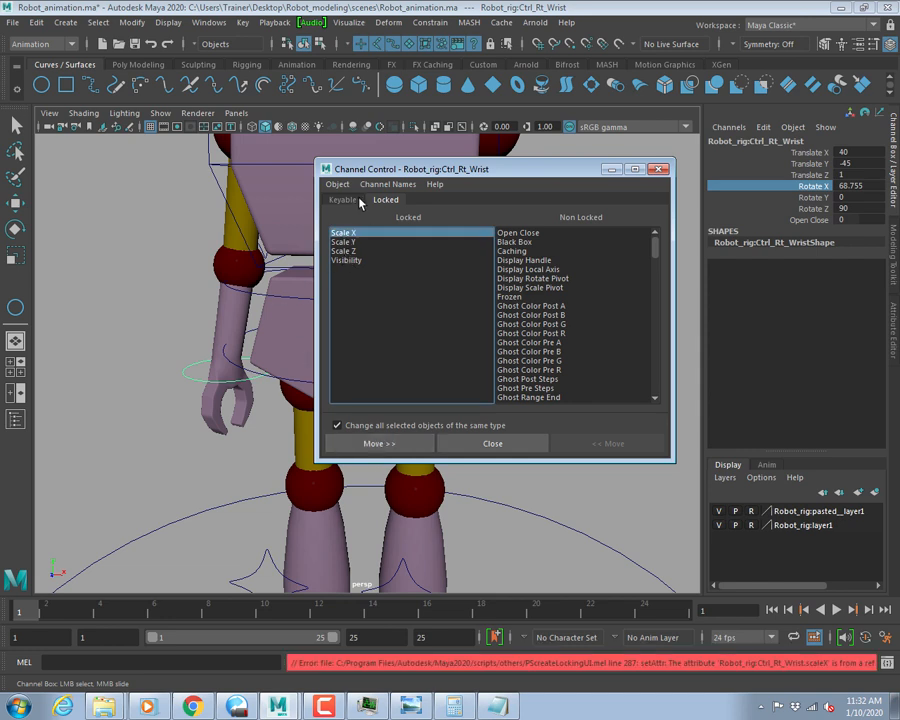
Select the locked attributes from Scale X to Visibility in Channel Control, close the window and clear the selection.
{"action": "left_click", "coordinate": [346, 260], "text": "shift"}
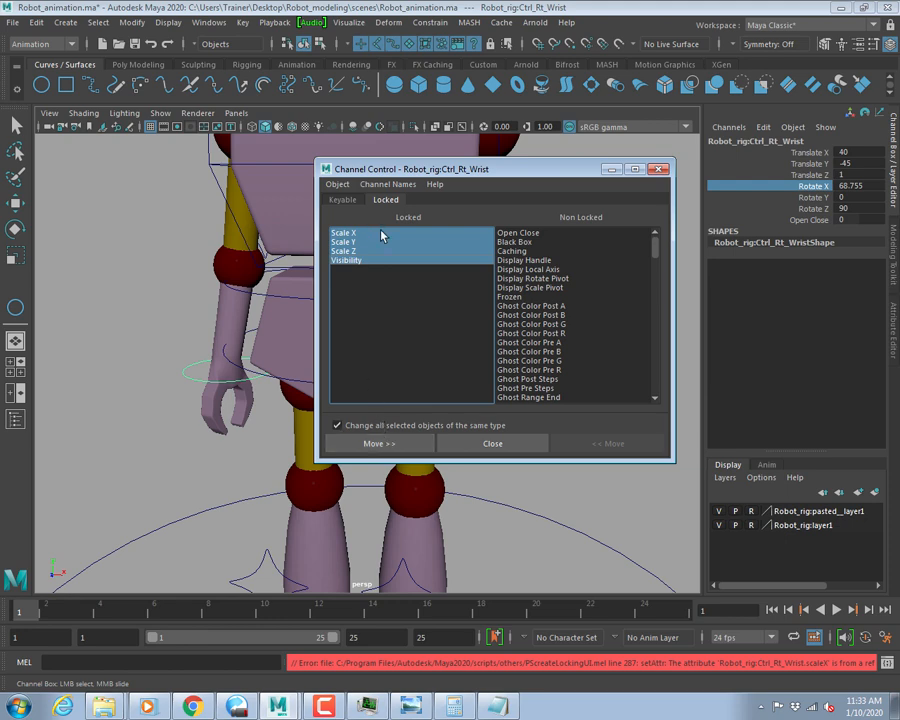
{"action": "left_click", "coordinate": [506, 445]}
{"action": "scroll", "coordinate": [528, 358], "scroll_direction": "down", "scroll_amount": 5}
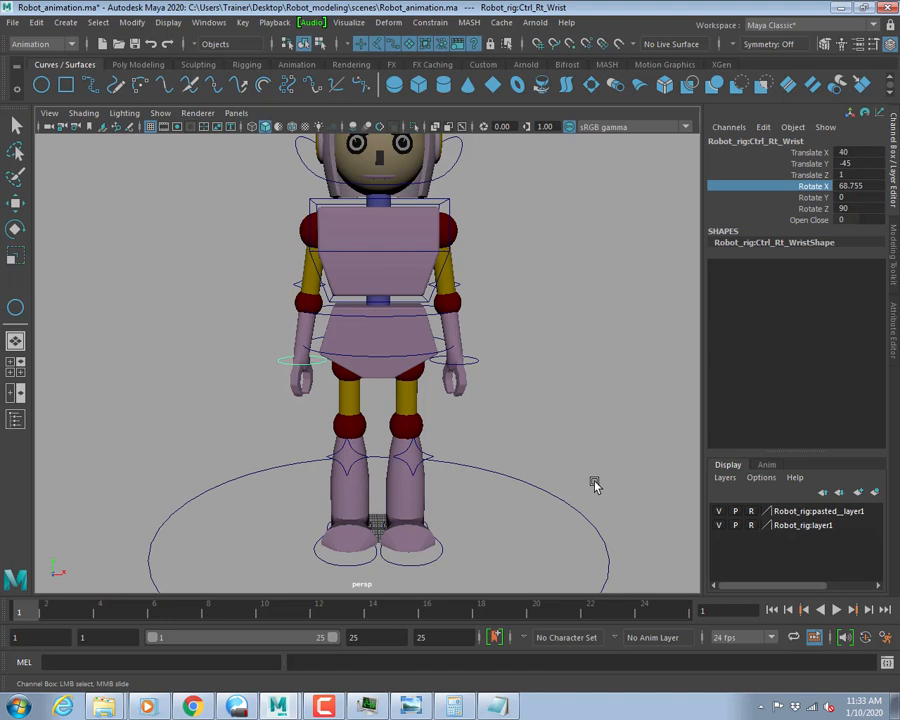
{"action": "left_click", "coordinate": [594, 485]}
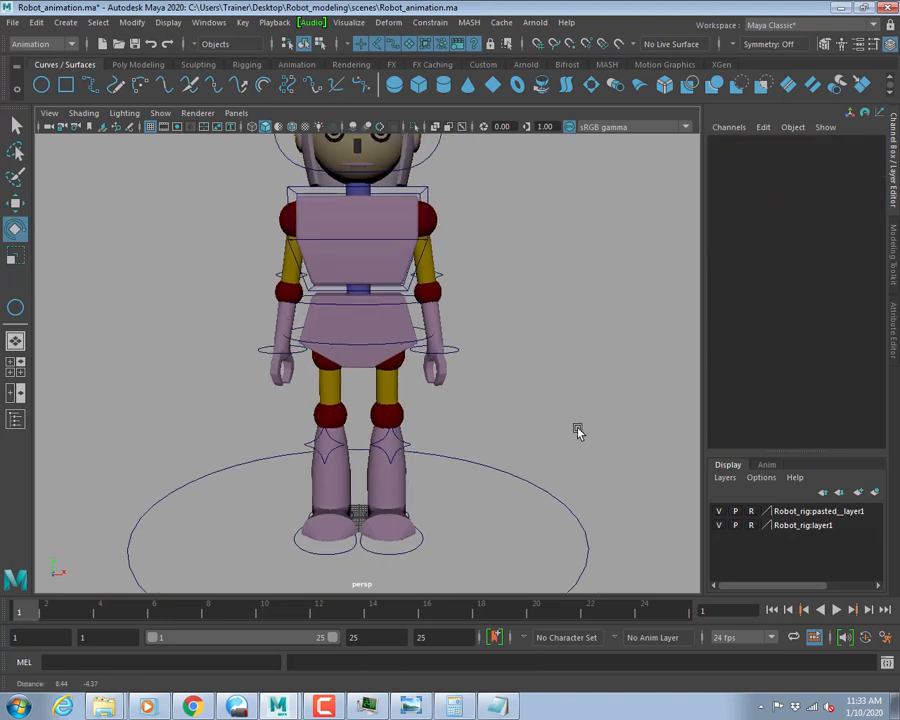
Create a polygon cube of about 27.5 × 17.2 × 31.9 on the empty floor beside the robot.
{"action": "left_click_drag", "start_coordinate": [578, 428], "coordinate": [373, 401], "text": "alt"}
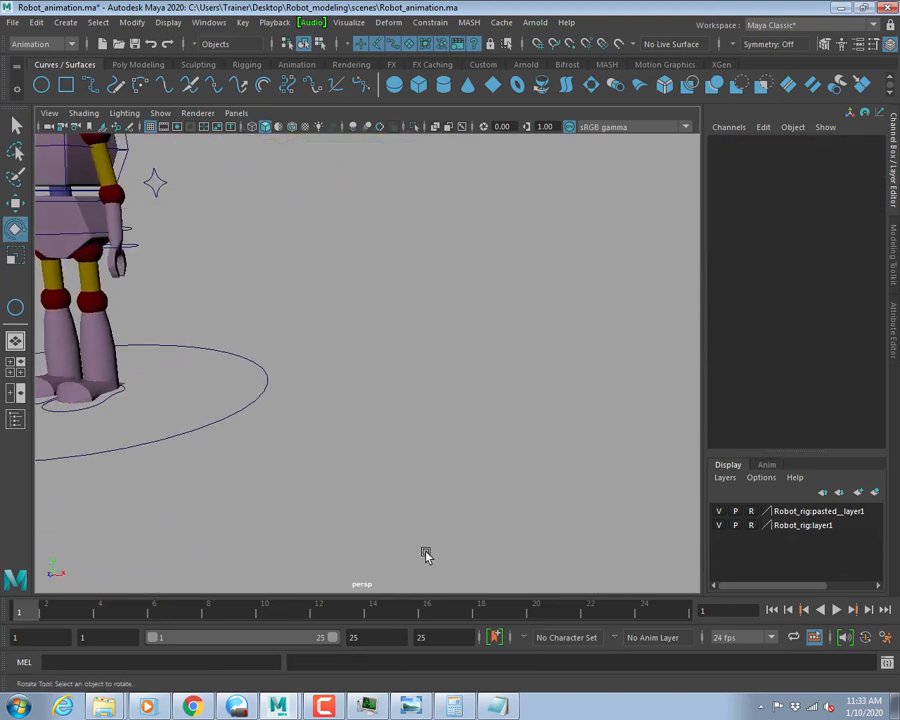
{"action": "left_click", "coordinate": [140, 64]}
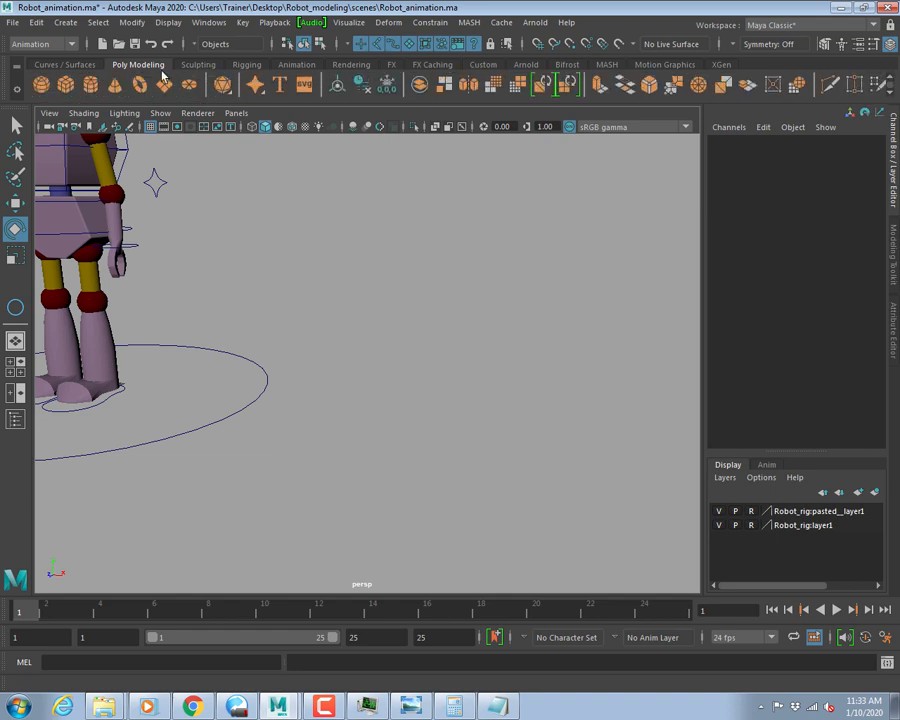
{"action": "left_click", "coordinate": [41, 84]}
{"action": "left_click_drag", "start_coordinate": [372, 411], "coordinate": [410, 440]}
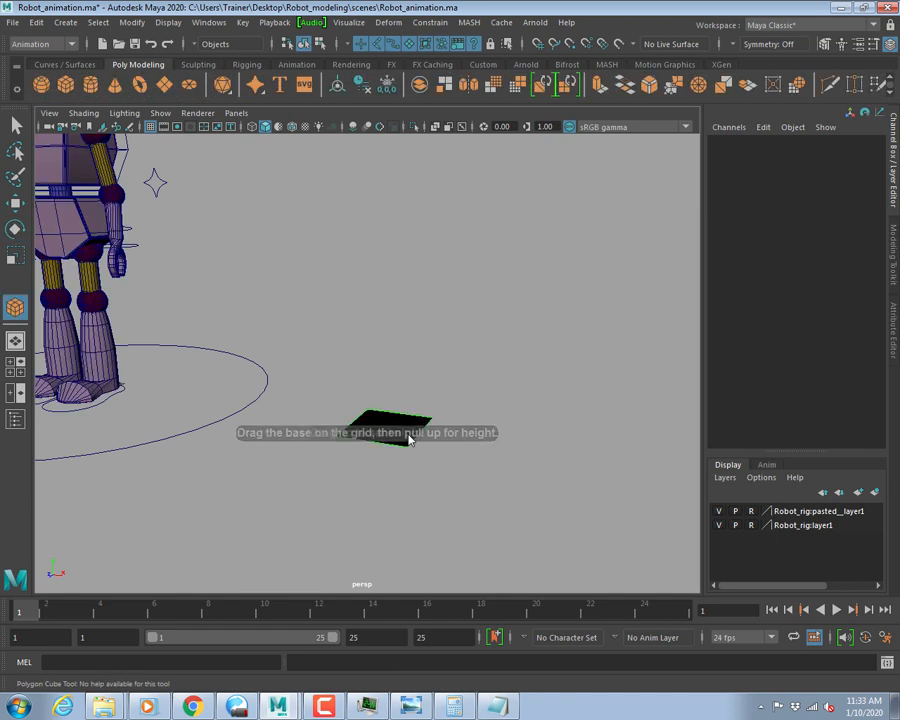
{"action": "left_click_drag", "start_coordinate": [408, 376], "coordinate": [392, 370]}
{"action": "key", "text": "e"}
{"action": "key", "text": "f"}
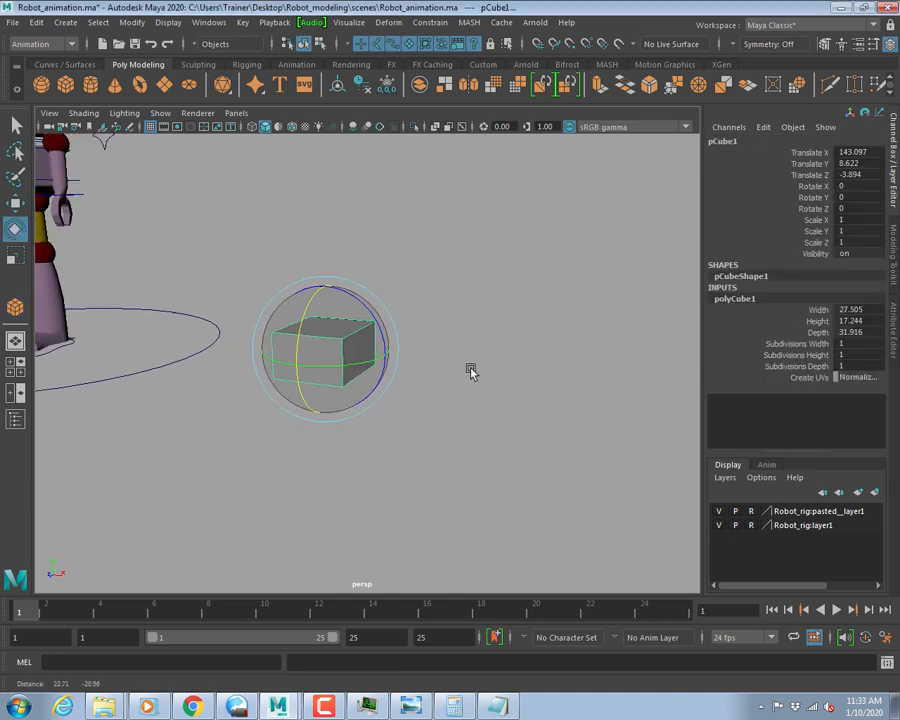
Duplicate the cube and move the copy away from the robot to about 229.4 on Translate X.
{"action": "left_click_drag", "start_coordinate": [471, 371], "coordinate": [422, 378], "text": "alt"}
{"action": "key", "text": "w"}
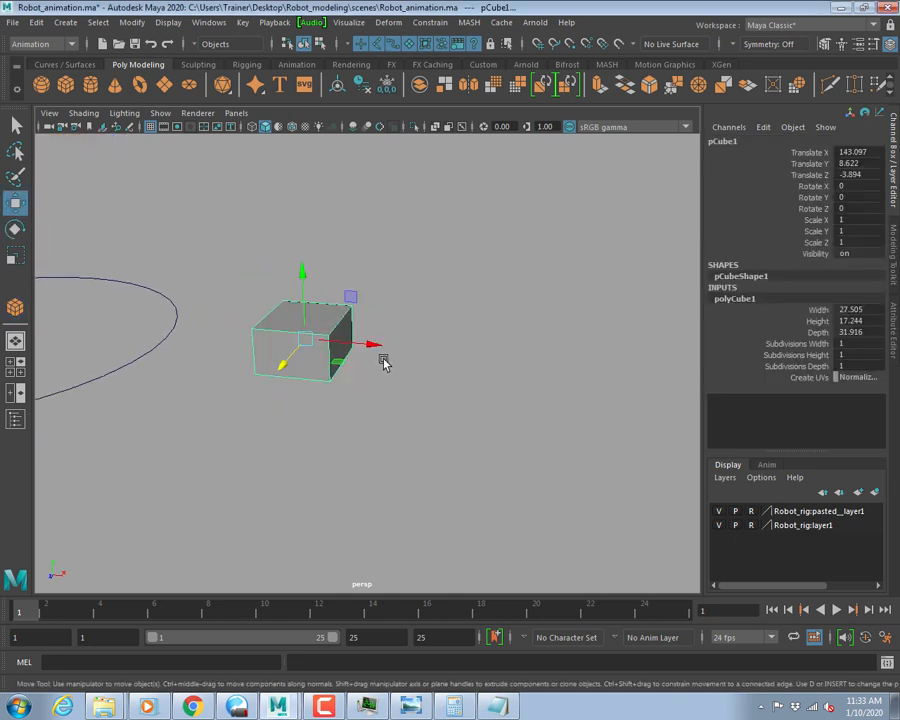
{"action": "key", "text": "ctrl+d"}
{"action": "left_click_drag", "start_coordinate": [376, 348], "coordinate": [603, 384]}
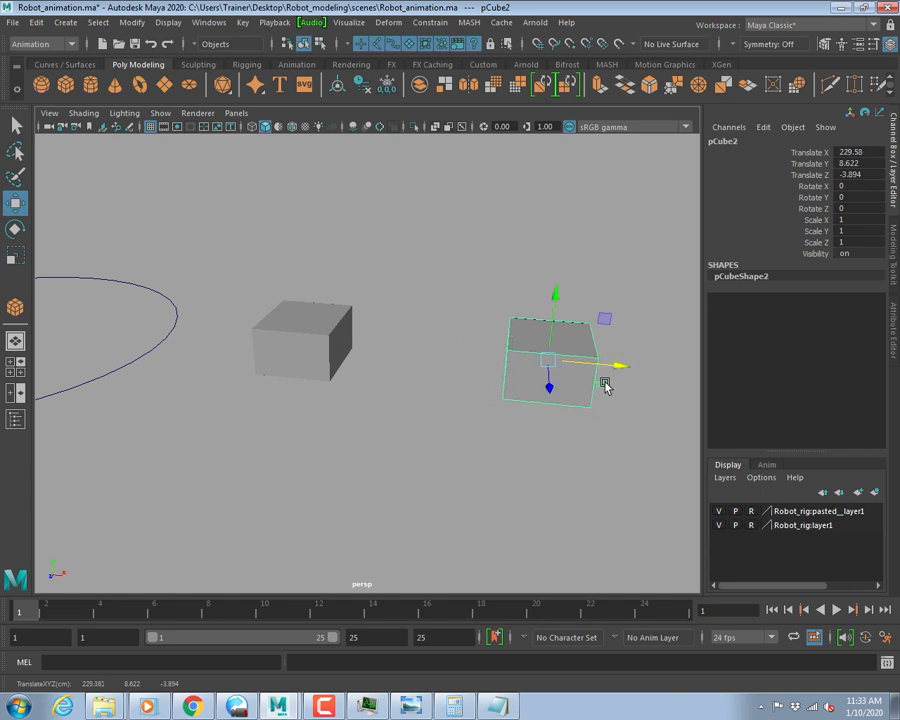
Freeze the transformations of both cubes and check each cube's channel values.
{"action": "left_click_drag", "start_coordinate": [482, 428], "coordinate": [480, 430], "text": "alt"}
{"action": "middle_click_drag", "start_coordinate": [480, 430], "coordinate": [406, 418], "text": "alt"}
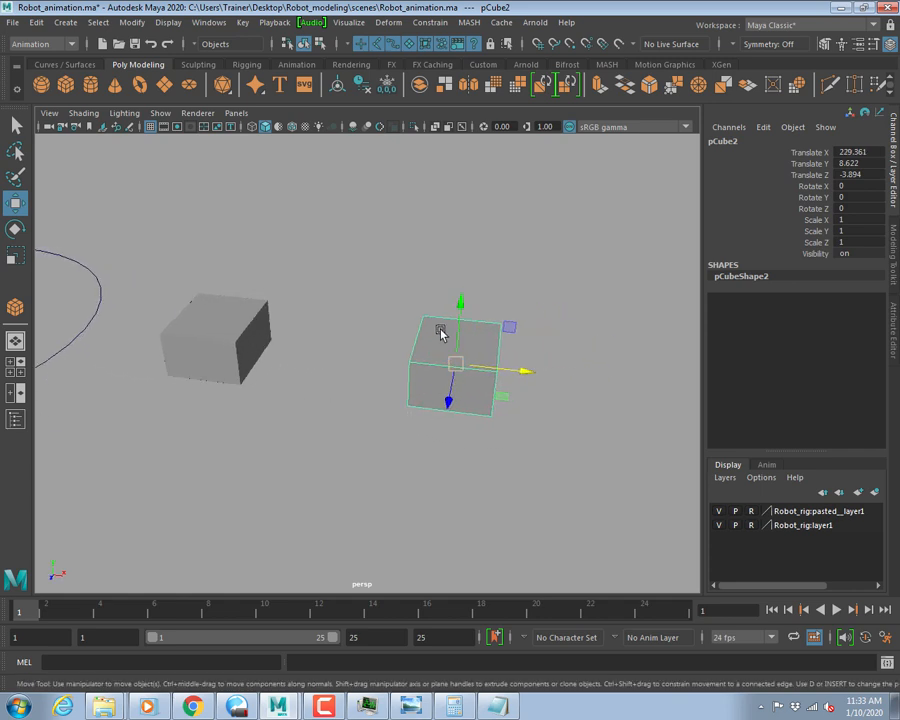
{"action": "left_click", "coordinate": [131, 23]}
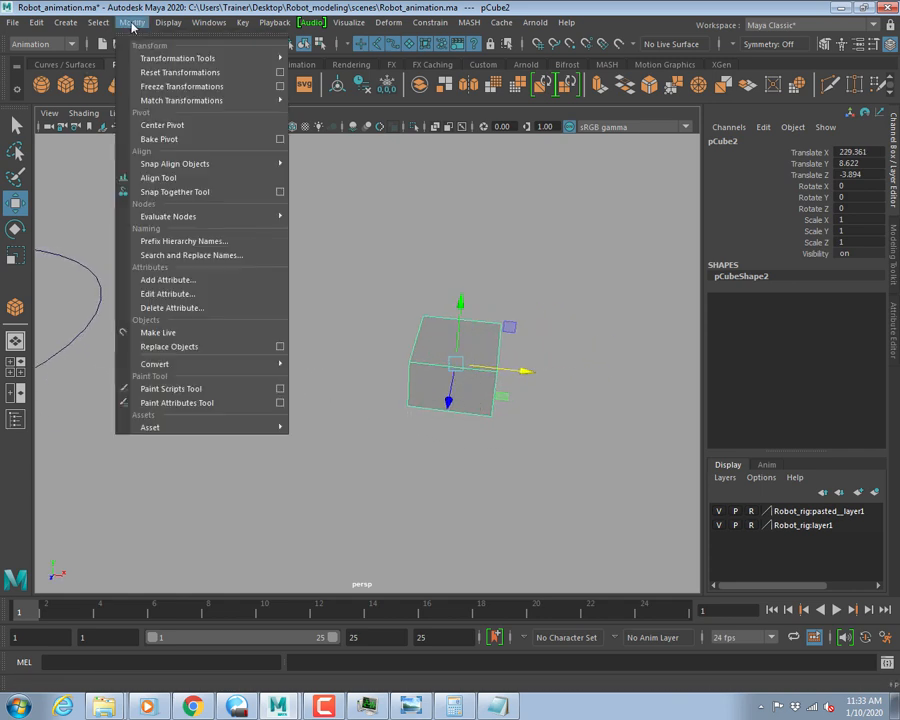
{"action": "left_click", "coordinate": [176, 86]}
{"action": "left_click", "coordinate": [266, 332]}
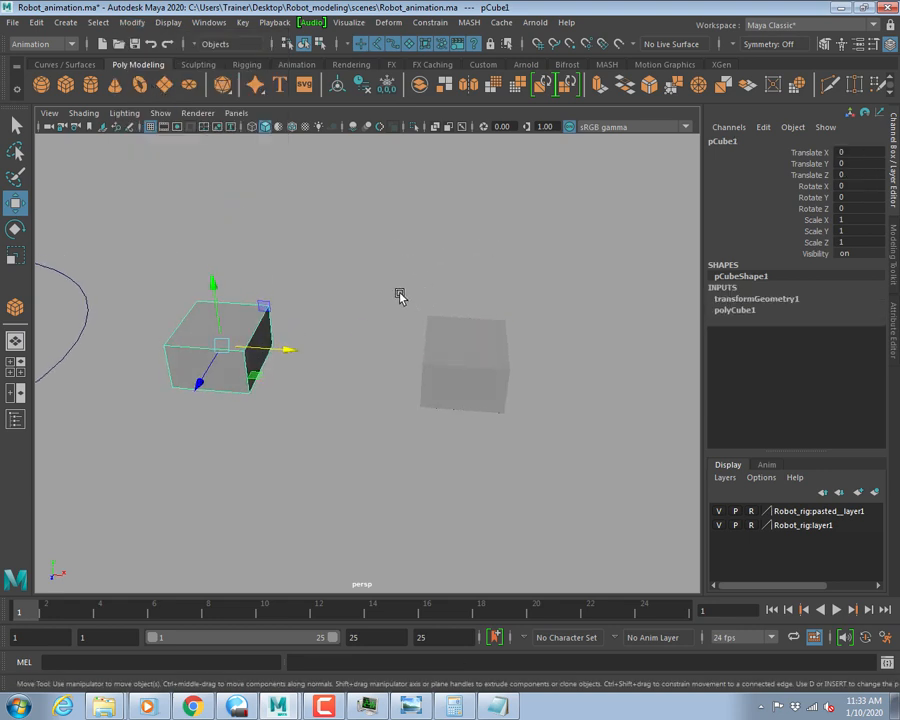
{"action": "left_click", "coordinate": [487, 404]}
{"action": "left_click_drag", "start_coordinate": [412, 326], "coordinate": [391, 373], "text": "alt"}
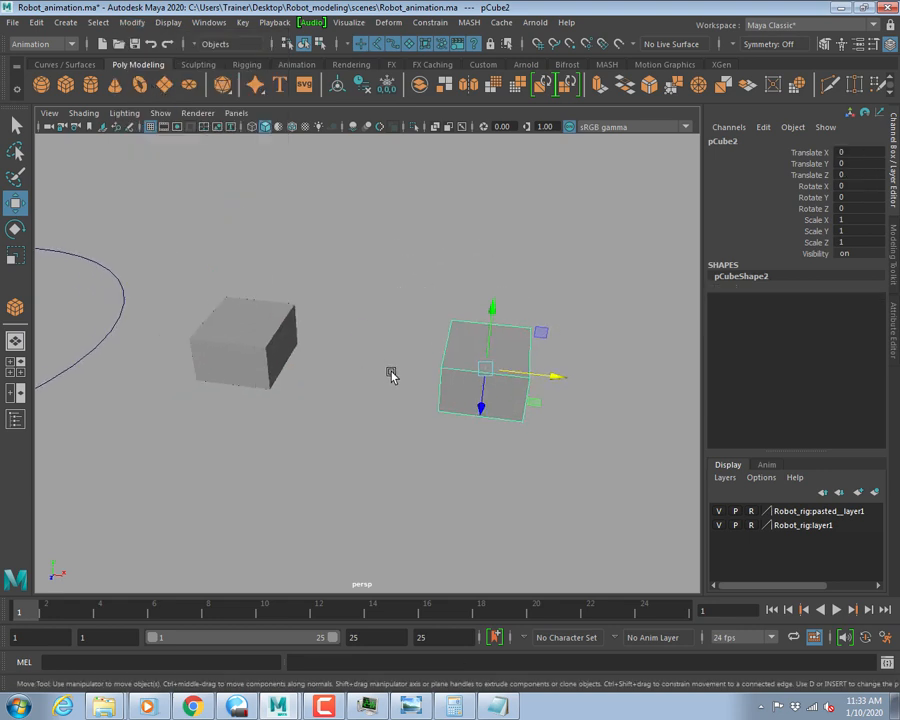
Try rotating the duplicate cube on Rotate X and undo the rotation.
{"action": "key", "text": "e"}
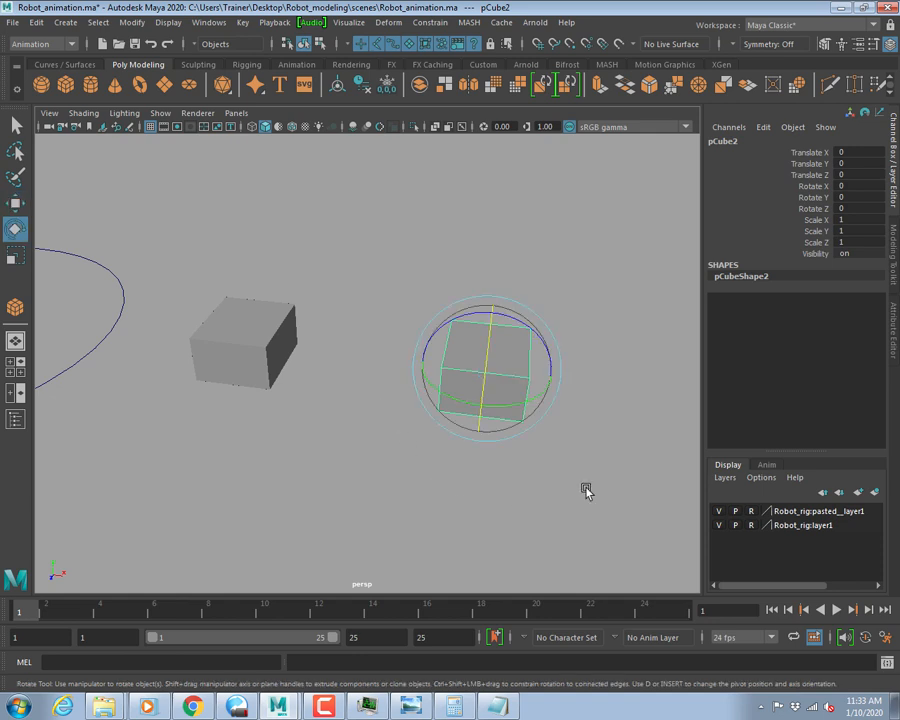
{"action": "left_click", "coordinate": [565, 205]}
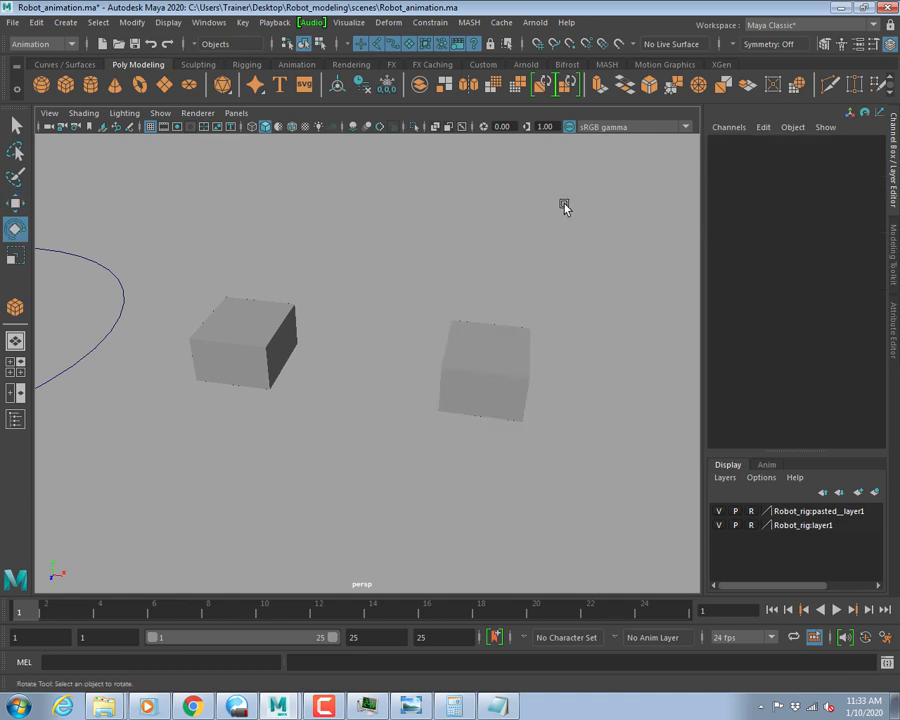
{"action": "left_click_drag", "start_coordinate": [565, 205], "coordinate": [560, 330], "text": "alt"}
{"action": "left_click", "coordinate": [478, 378]}
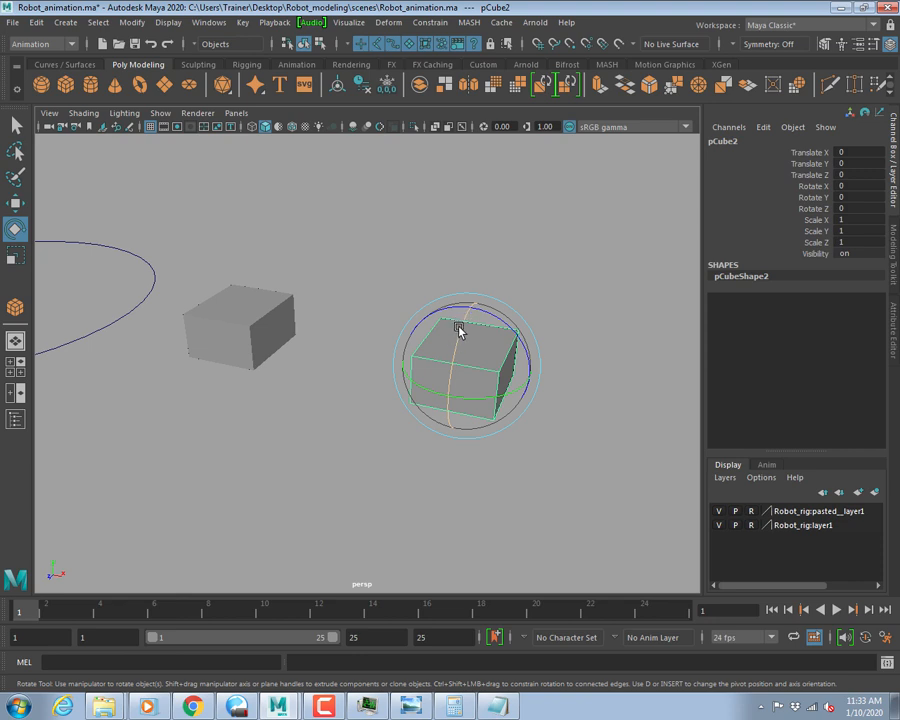
{"action": "left_click", "coordinate": [460, 330]}
{"action": "left_click", "coordinate": [812, 186]}
{"action": "middle_click_drag", "start_coordinate": [576, 225], "coordinate": [492, 209]}
{"action": "key", "text": "ctrl+z"}
Rotate the original cube to about 57.3 on Rotate X.
{"action": "left_click", "coordinate": [257, 305]}
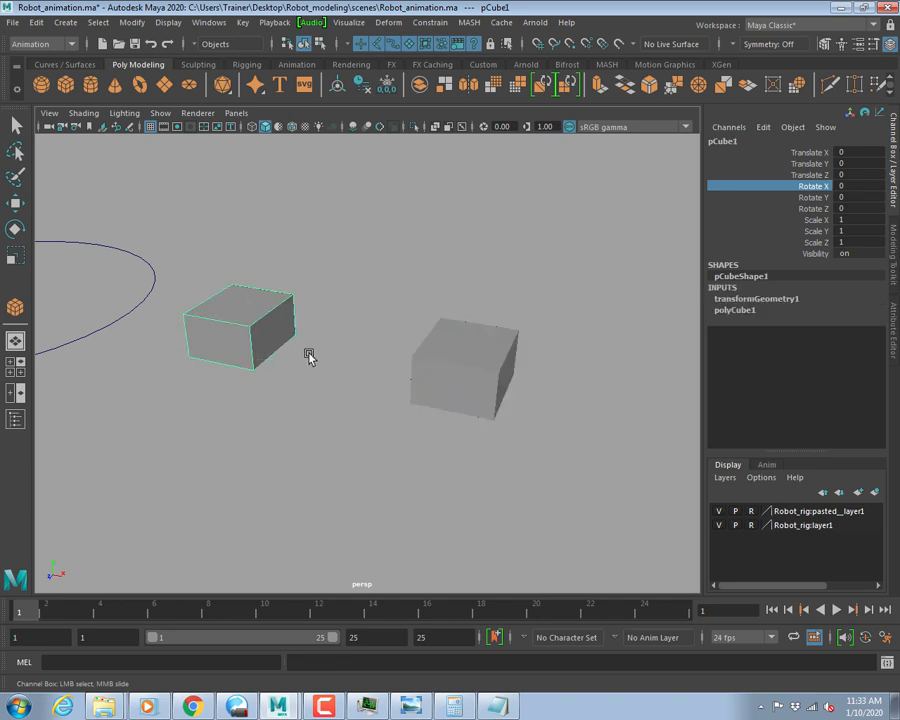
{"action": "middle_click_drag", "start_coordinate": [387, 210], "coordinate": [423, 213]}
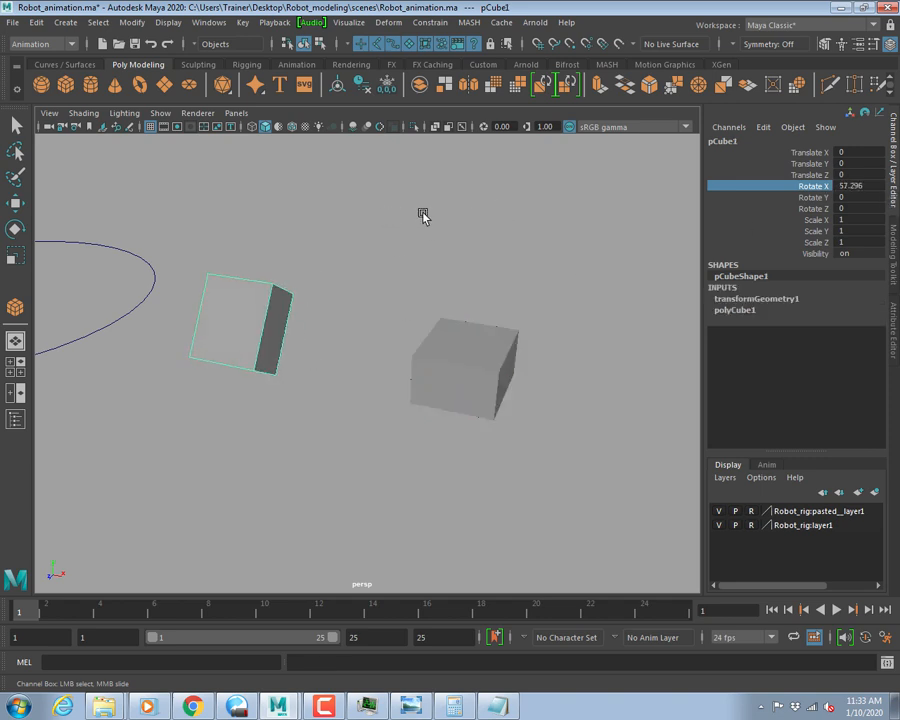
{"action": "right_click_drag", "start_coordinate": [566, 273], "coordinate": [331, 280], "text": "alt"}
{"action": "left_click_drag", "start_coordinate": [331, 280], "coordinate": [243, 315], "text": "alt"}
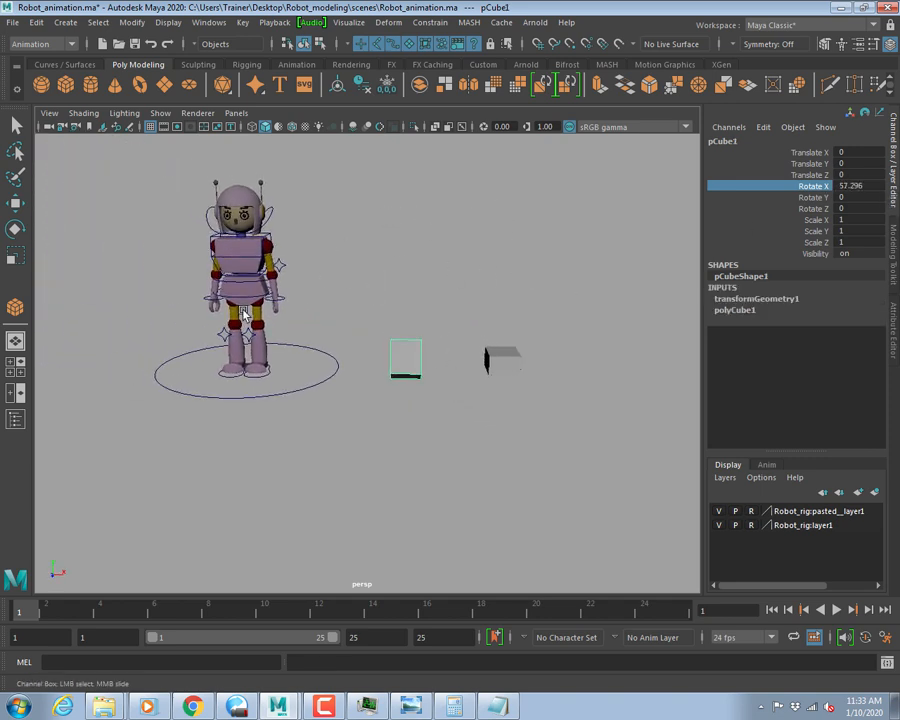
Select the left wrist control for comparison and undo back through the original cube's X rotation.
{"action": "left_click", "coordinate": [284, 302]}
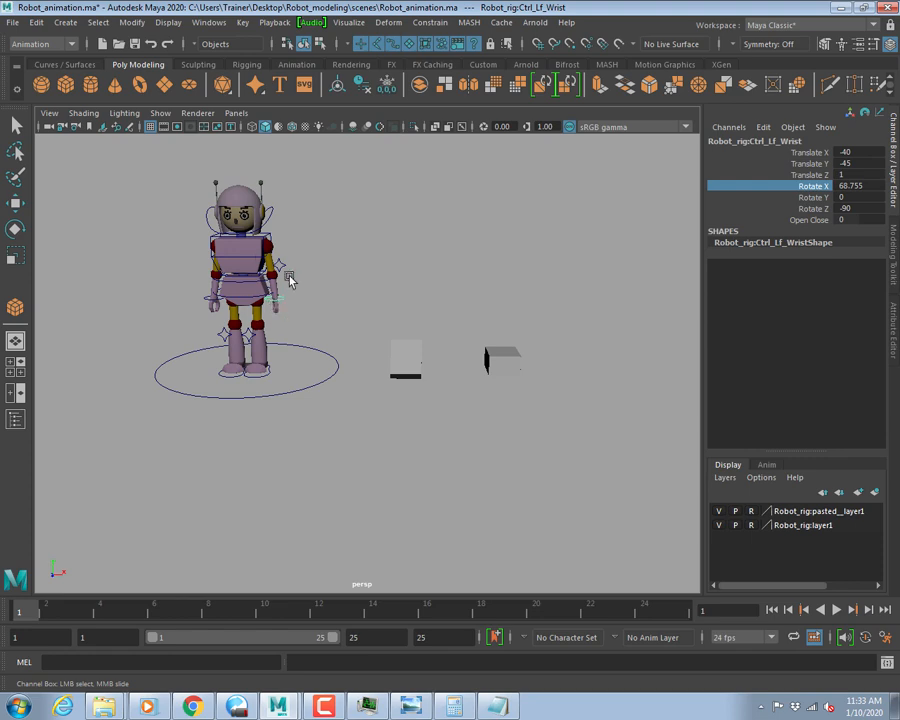
{"action": "middle_click_drag", "start_coordinate": [278, 260], "coordinate": [376, 283], "text": "alt"}
{"action": "right_click_drag", "start_coordinate": [365, 295], "coordinate": [568, 318], "text": "alt"}
{"action": "middle_click_drag", "start_coordinate": [571, 318], "coordinate": [350, 302], "text": "alt"}
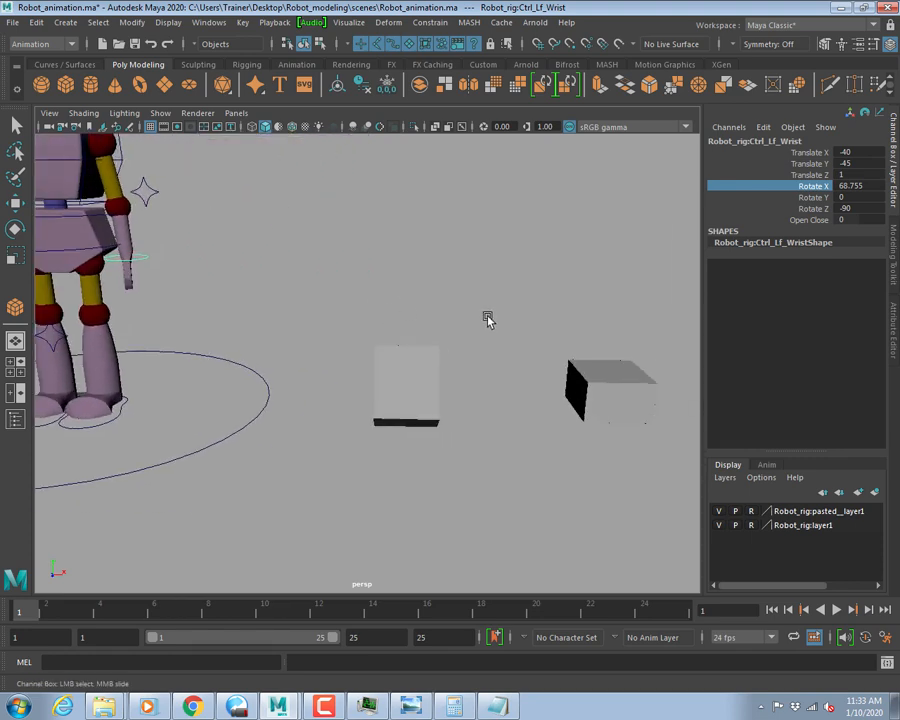
{"action": "right_click_drag", "start_coordinate": [488, 320], "coordinate": [440, 296], "text": "alt"}
{"action": "left_click_drag", "start_coordinate": [440, 296], "coordinate": [434, 294], "text": "alt"}
{"action": "key", "text": "ctrl+z"}
{"action": "key", "text": "ctrl+z"}
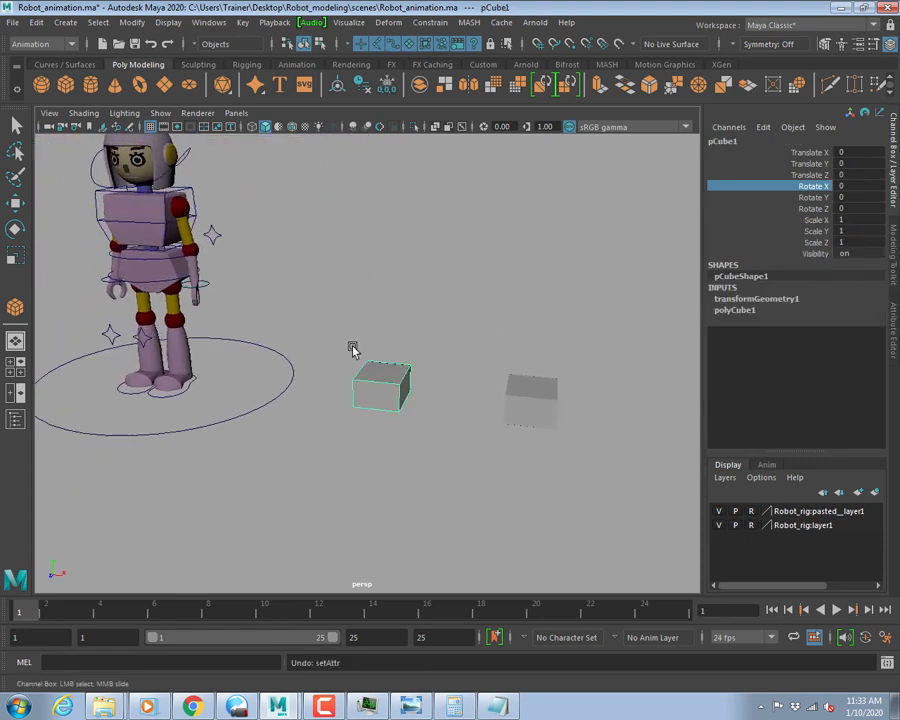
Rotate both cubes together about Z to about -35.1 and deselect them.
{"action": "right_click_drag", "start_coordinate": [352, 349], "coordinate": [433, 362], "text": "alt"}
{"action": "middle_click_drag", "start_coordinate": [433, 362], "coordinate": [294, 350], "text": "alt"}
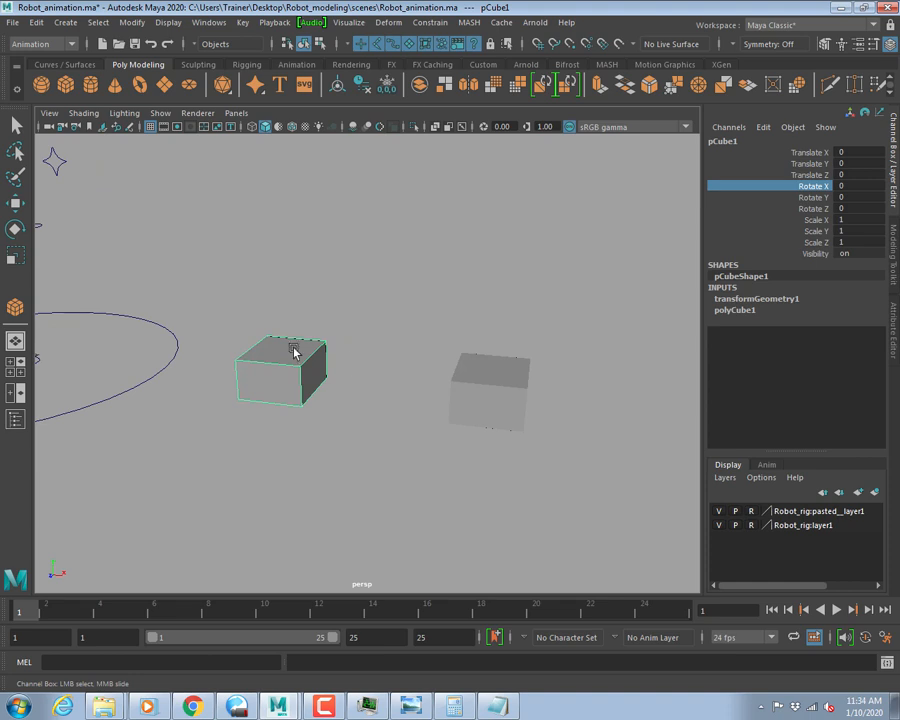
{"action": "left_click", "coordinate": [481, 385]}
{"action": "key", "text": "e"}
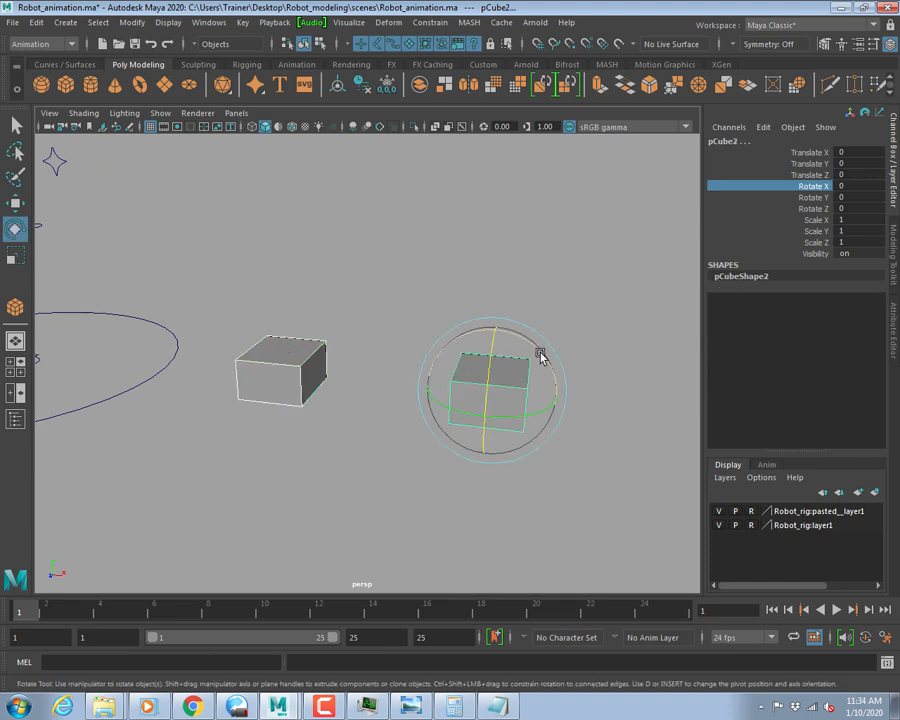
{"action": "left_click_drag", "start_coordinate": [517, 340], "coordinate": [556, 346]}
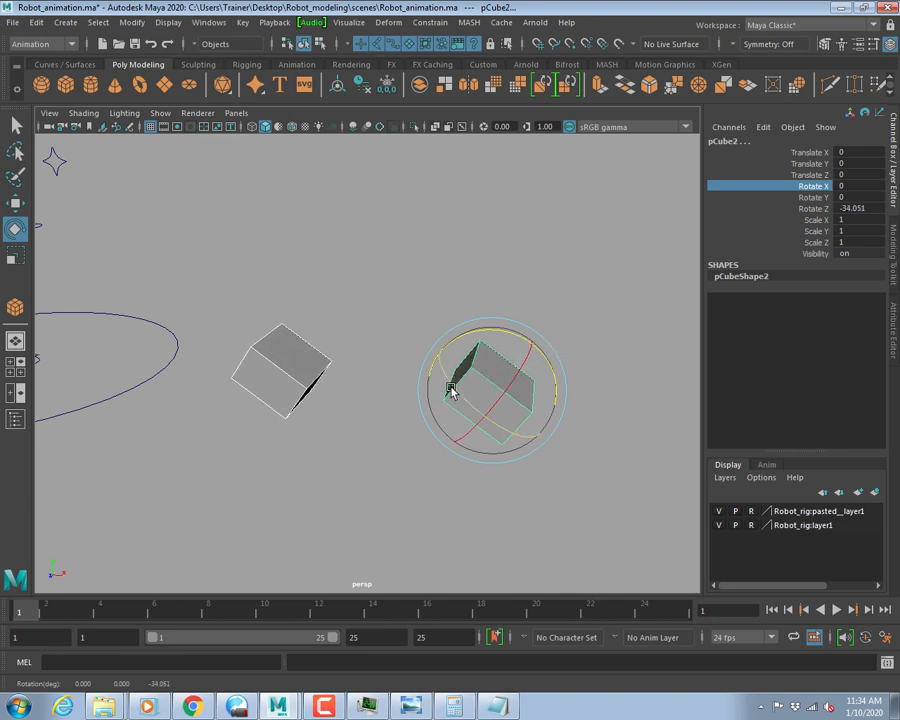
{"action": "left_click", "coordinate": [476, 287]}
Rotate only the original cube about Z to about 45.8, tilting it opposite to the duplicate.
{"action": "left_click", "coordinate": [503, 391]}
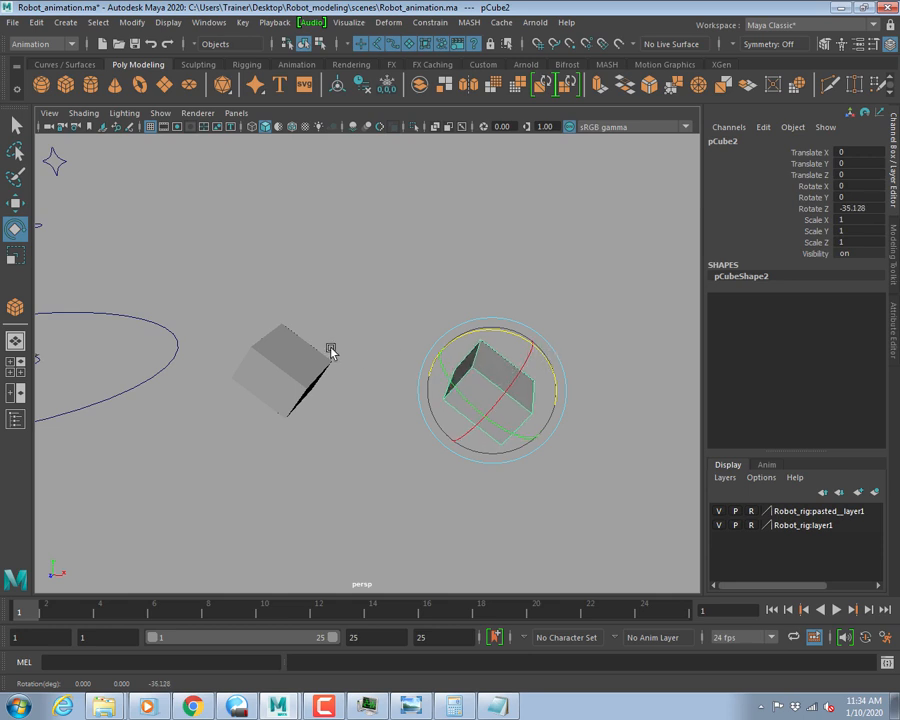
{"action": "left_click", "coordinate": [317, 376]}
{"action": "left_click_drag", "start_coordinate": [338, 338], "coordinate": [255, 314]}
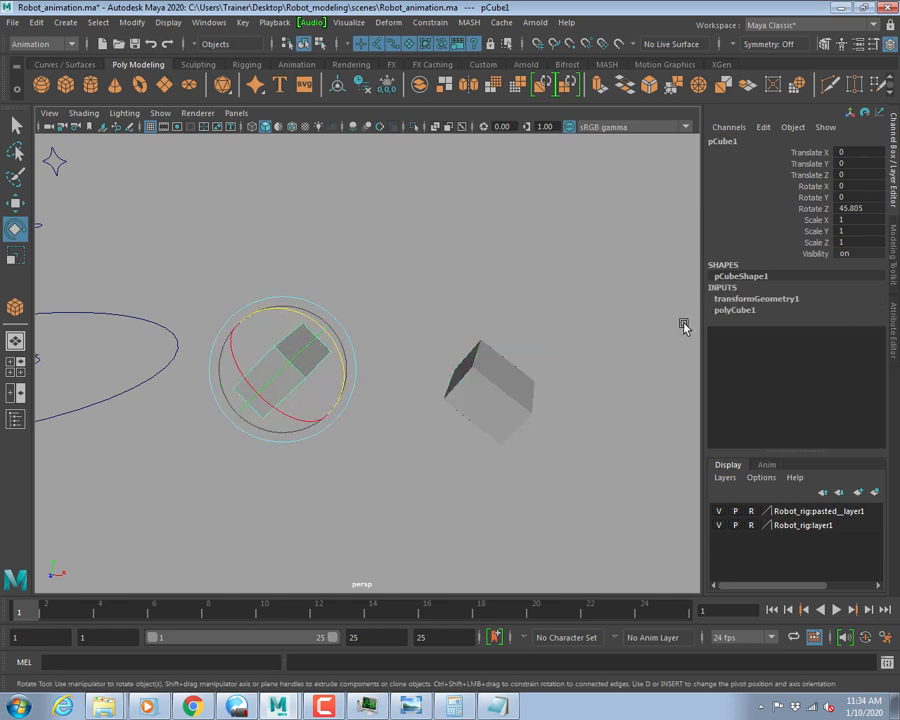
Reset Rotate Z of both cubes to 0 and rotate them together to about -8 on that channel.
{"action": "left_click_drag", "start_coordinate": [494, 328], "coordinate": [541, 416]}
{"action": "left_click_drag", "start_coordinate": [540, 410], "coordinate": [496, 400], "text": "alt"}
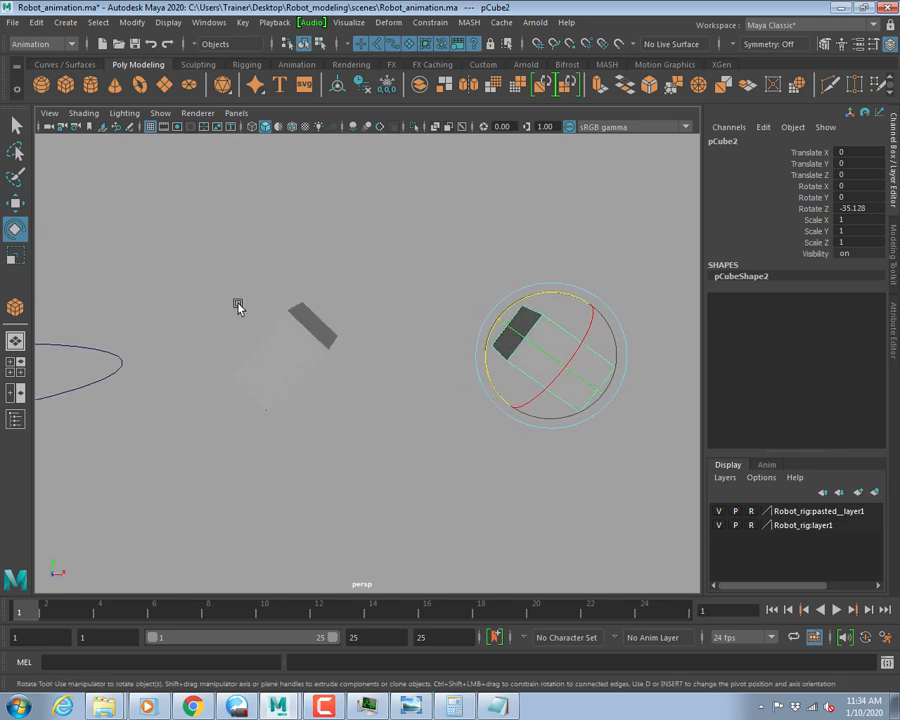
{"action": "left_click_drag", "start_coordinate": [237, 304], "coordinate": [333, 388], "text": "shift"}
{"action": "double_click", "coordinate": [848, 208]}
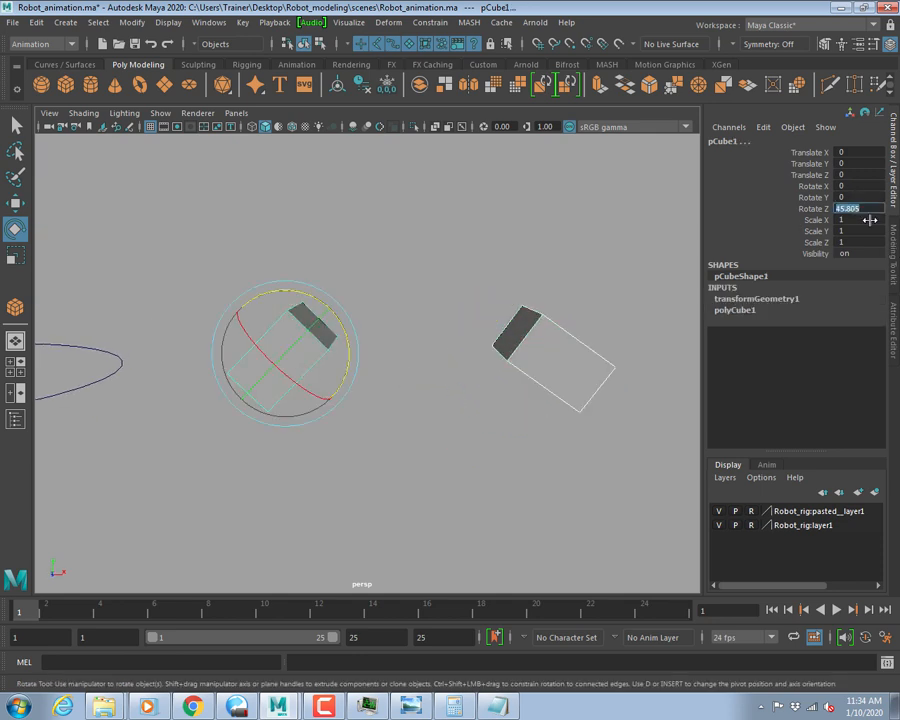
{"action": "type", "text": "0"}
{"action": "key", "text": "Return"}
{"action": "left_click", "coordinate": [779, 207]}
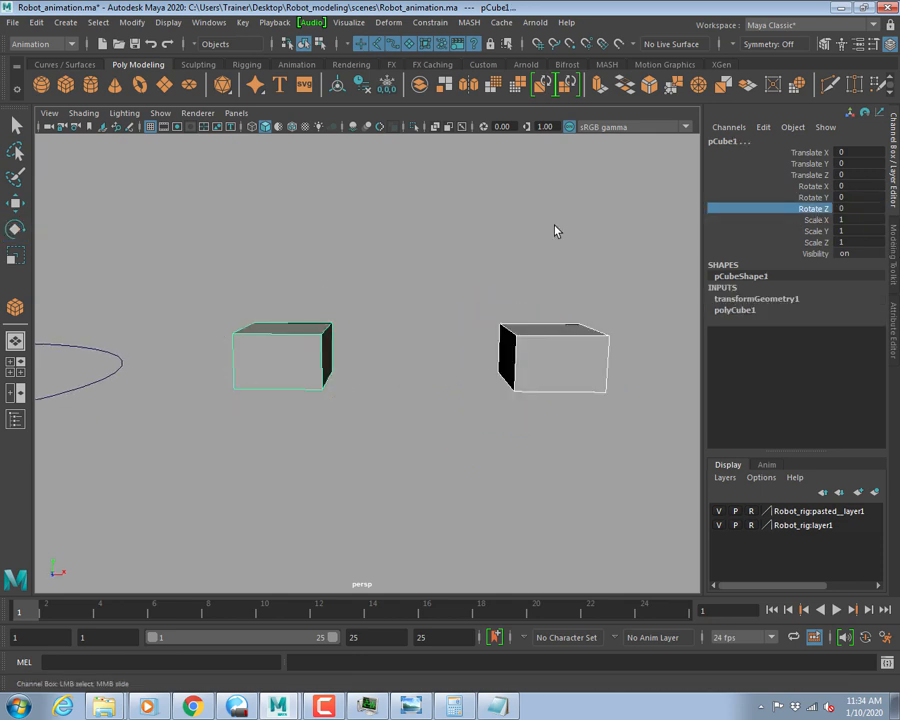
{"action": "middle_click_drag", "start_coordinate": [554, 228], "coordinate": [446, 245]}
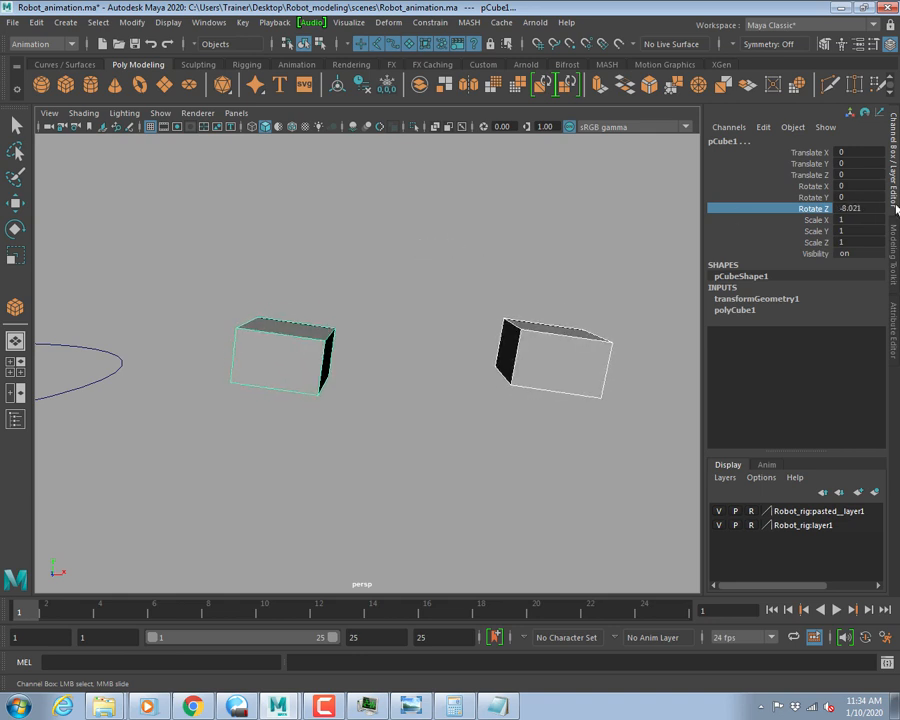
Set Rotate Z to -20 on the duplicate cube and to 20 on the original cube.
{"action": "left_click", "coordinate": [569, 382]}
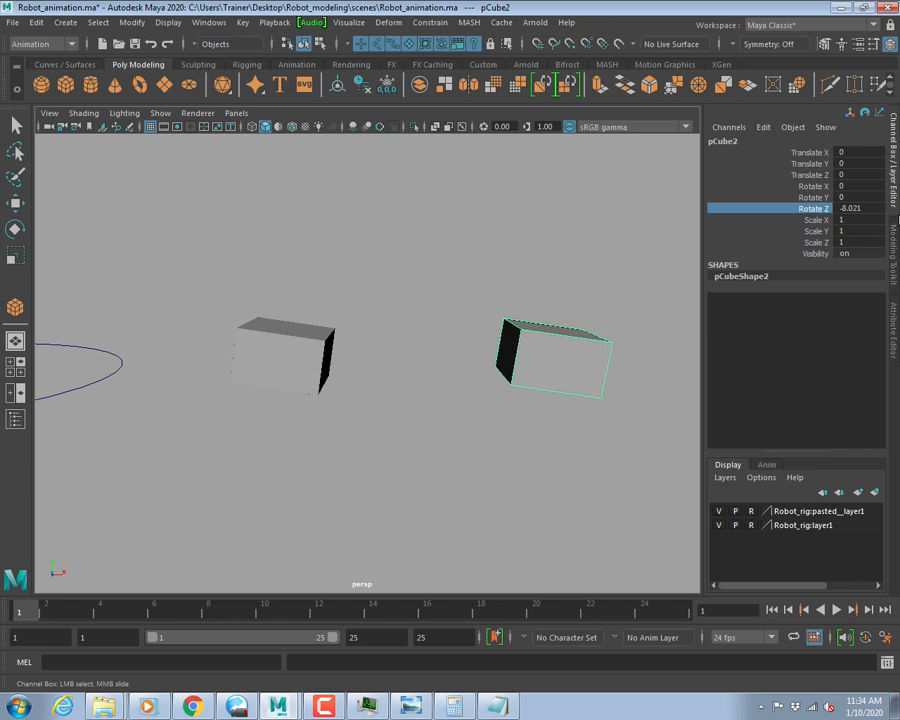
{"action": "double_click", "coordinate": [850, 208]}
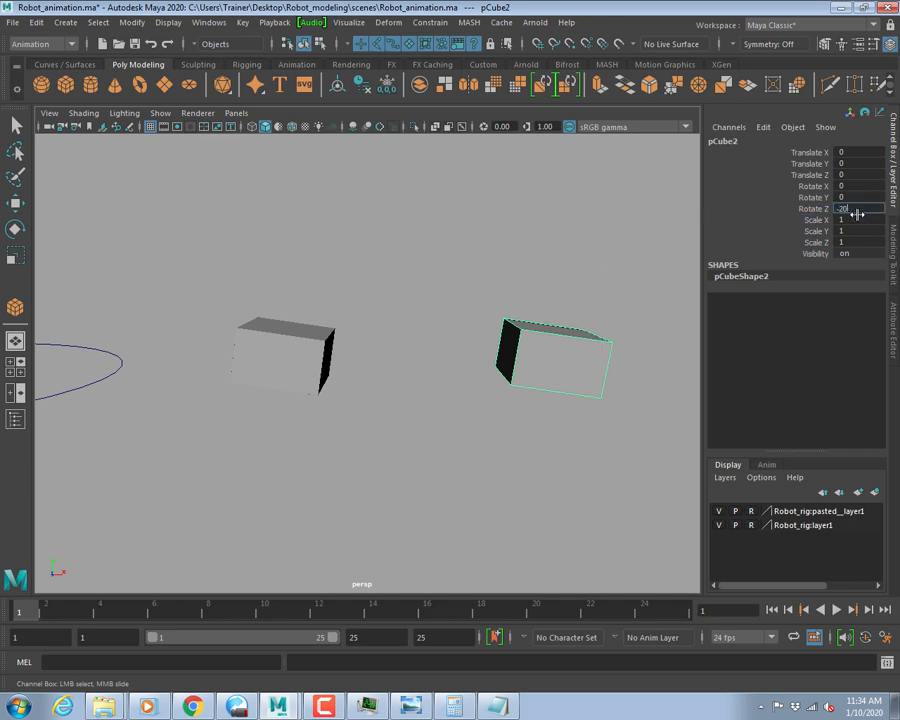
{"action": "key", "text": "Return"}
{"action": "left_click_drag", "start_coordinate": [247, 297], "coordinate": [342, 435]}
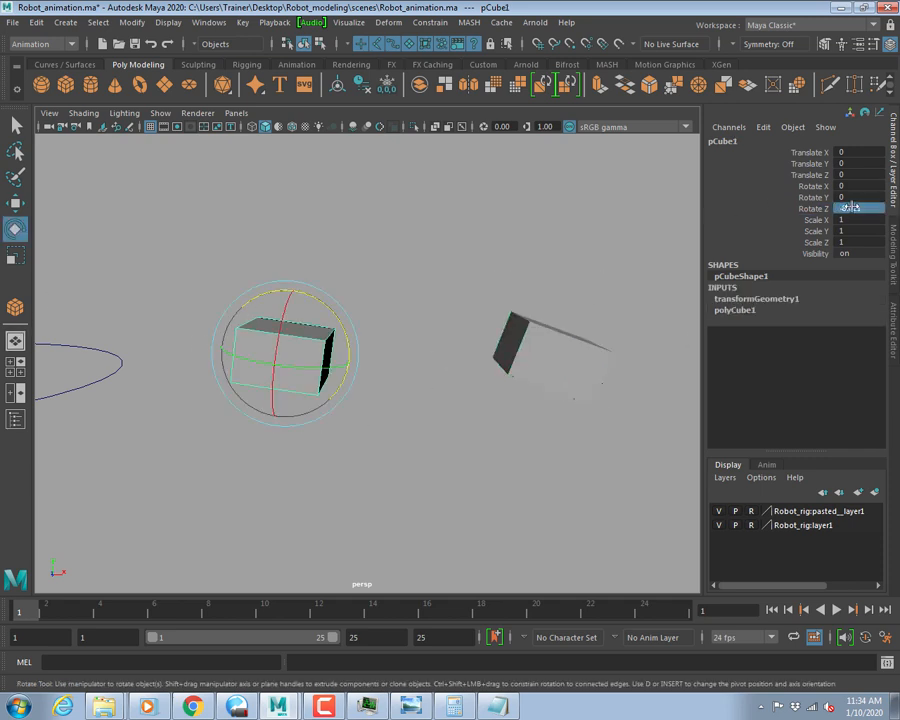
{"action": "double_click", "coordinate": [850, 207]}
{"action": "key", "text": "Return"}
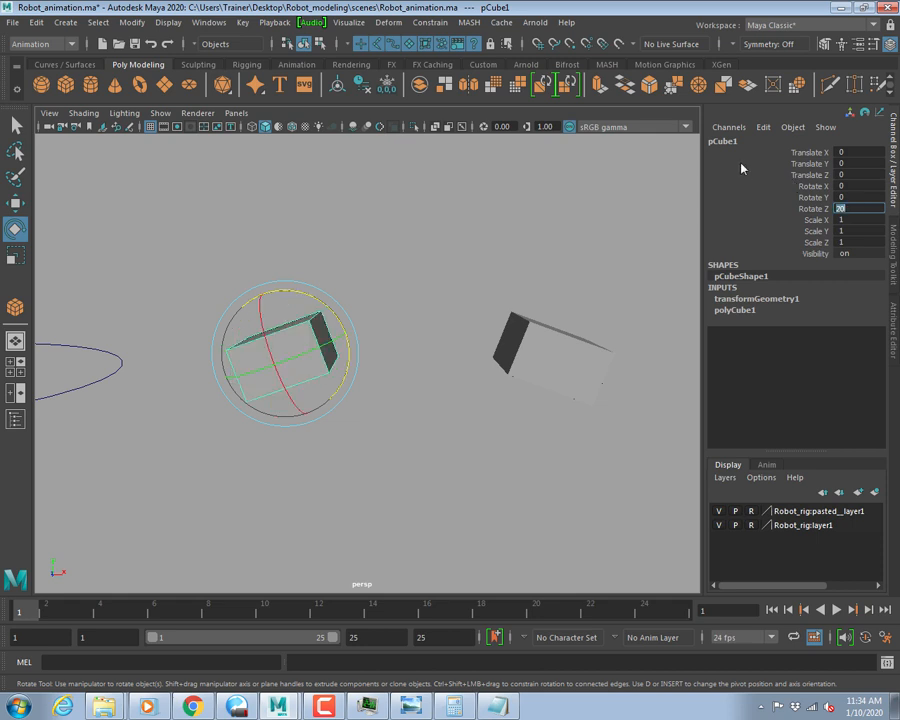
Reset Rotate Z of both cubes to 0 and delete the original cube.
{"action": "left_click_drag", "start_coordinate": [502, 327], "coordinate": [476, 466], "text": "alt"}
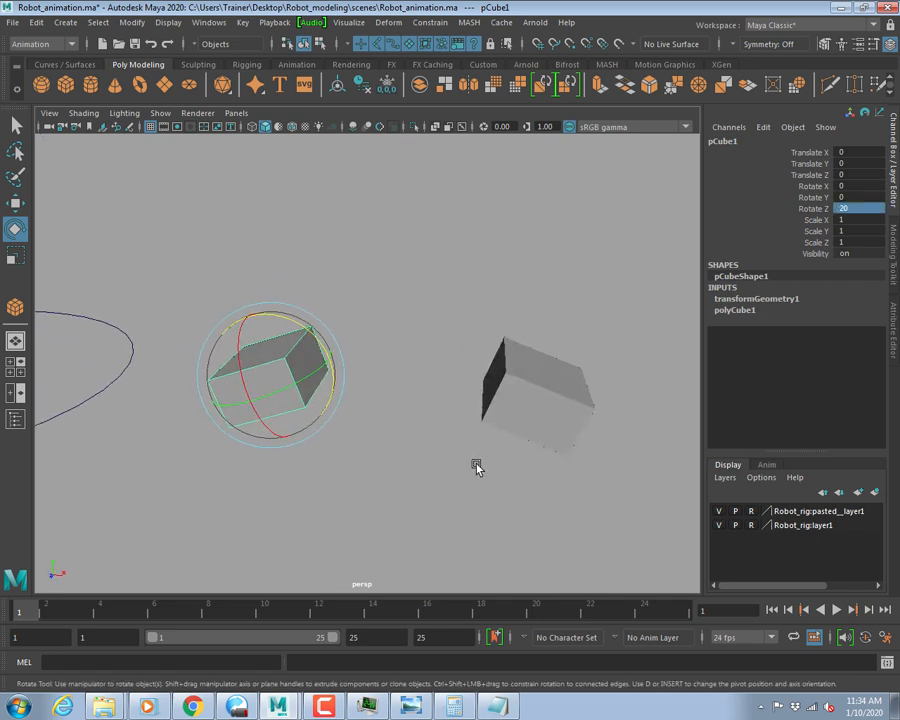
{"action": "left_click", "coordinate": [540, 430], "text": "shift"}
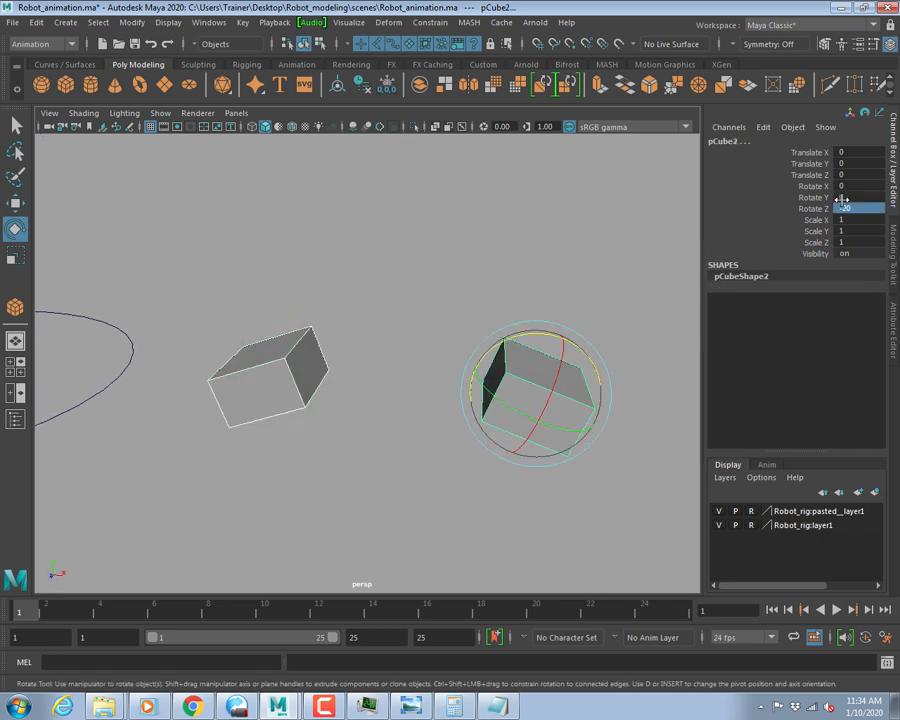
{"action": "left_click", "coordinate": [845, 208]}
{"action": "type", "text": "0"}
{"action": "key", "text": "Return"}
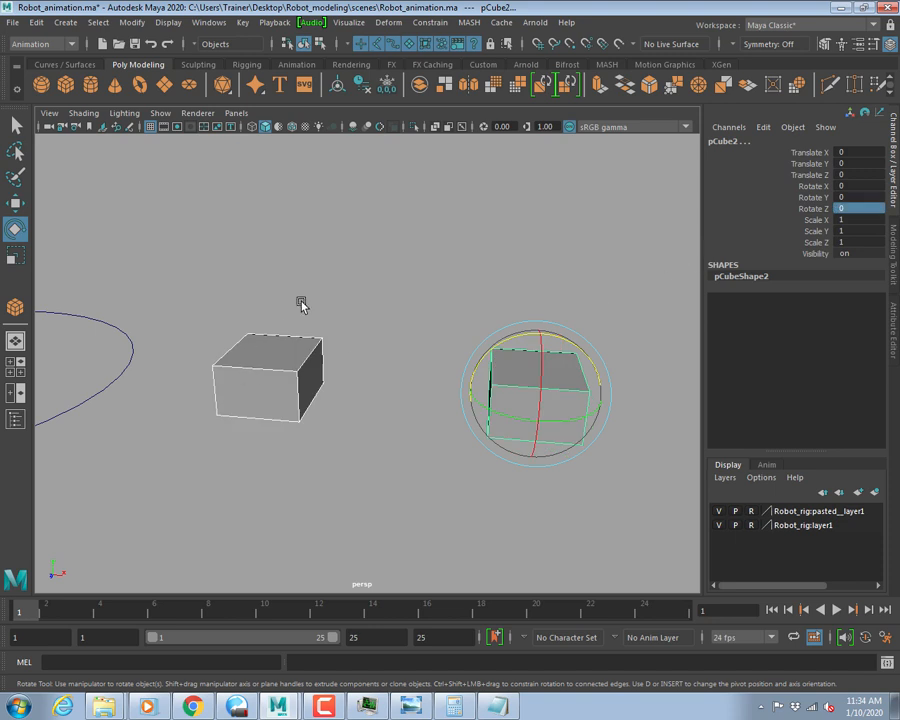
{"action": "left_click", "coordinate": [310, 360]}
{"action": "key", "text": "Delete"}
Duplicate the remaining cube, move the copy along X to about -91, and set its Scale X to -1.
{"action": "left_click", "coordinate": [555, 442]}
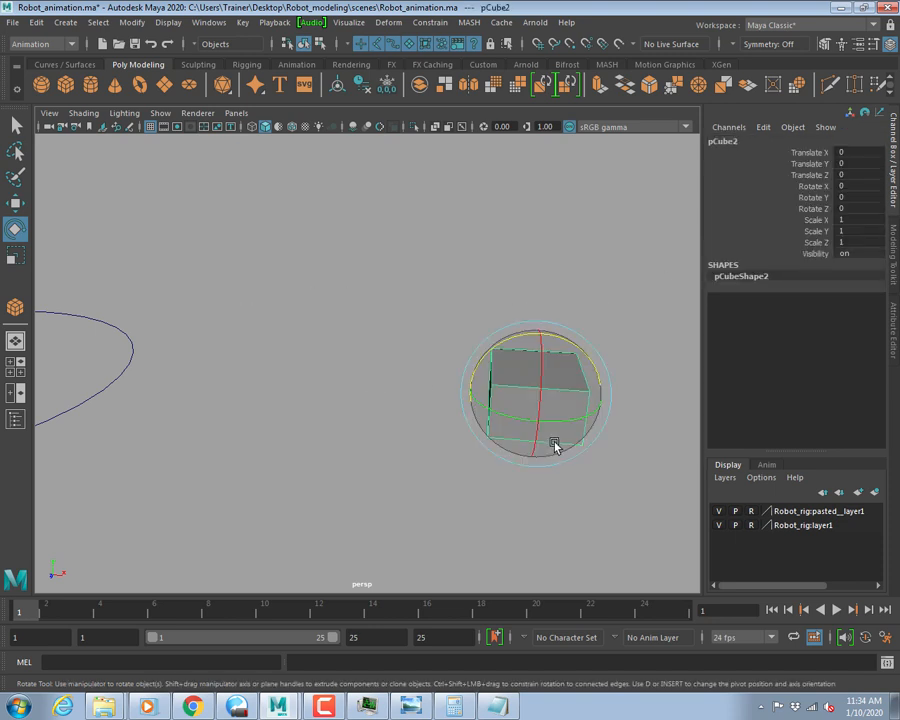
{"action": "key", "text": "w"}
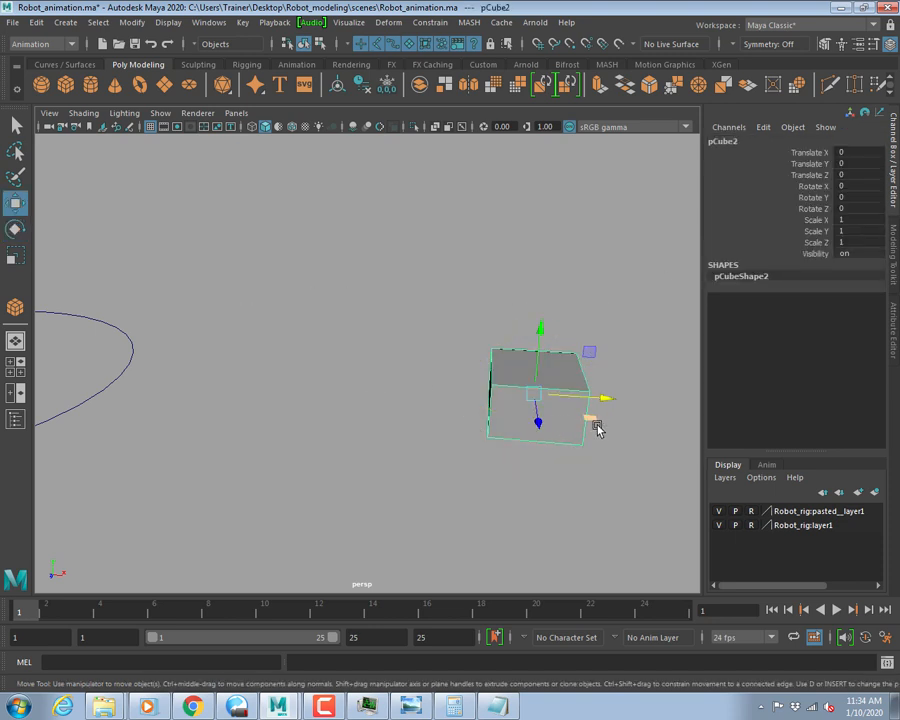
{"action": "key", "text": "ctrl+d"}
{"action": "left_click_drag", "start_coordinate": [599, 400], "coordinate": [307, 416]}
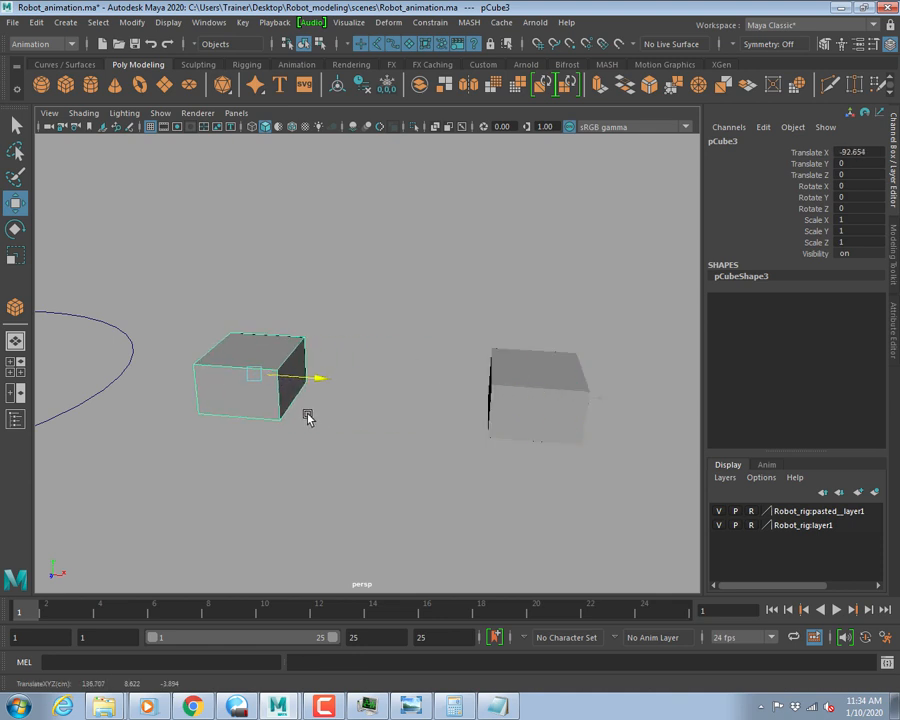
{"action": "left_click", "coordinate": [850, 220]}
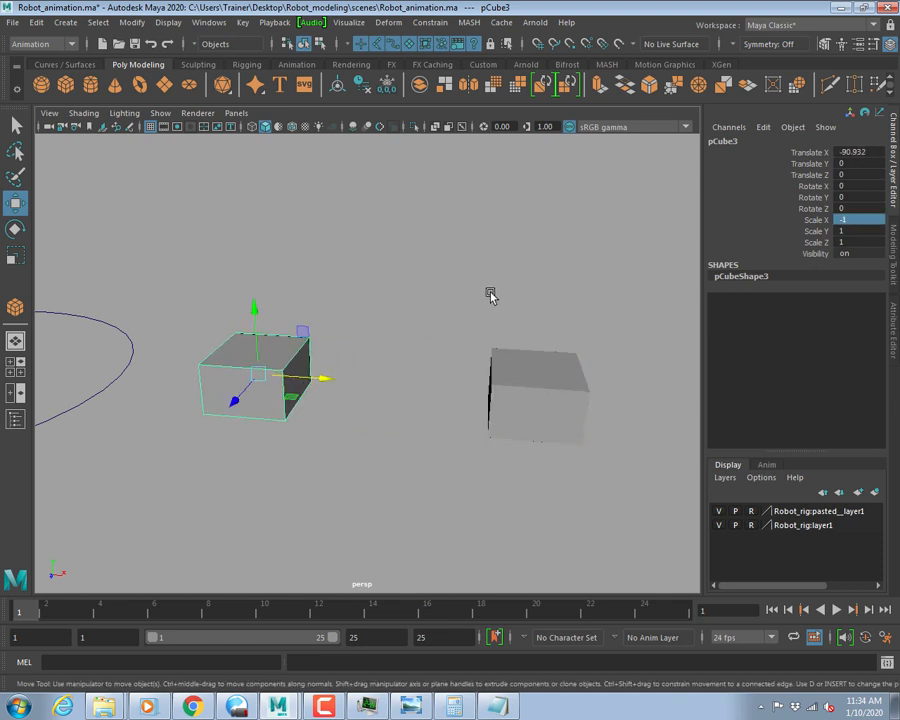
Try rotating both cubes together about Z to about -10.3 through the Rotate Z channel, and undo it.
{"action": "left_click", "coordinate": [345, 296]}
{"action": "left_click_drag", "start_coordinate": [231, 272], "coordinate": [502, 430]}
{"action": "key", "text": "e"}
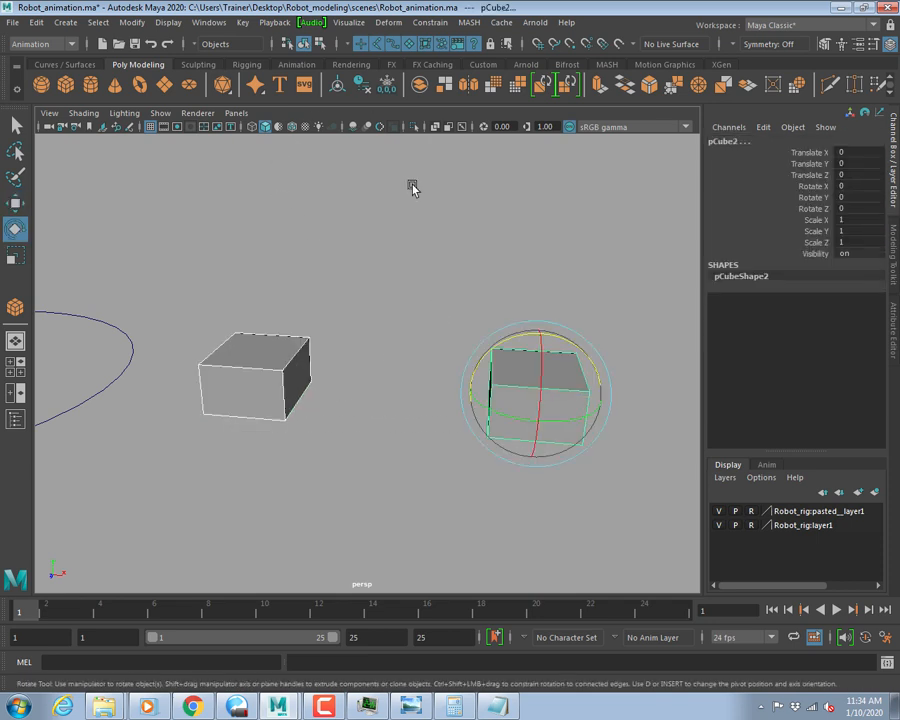
{"action": "key", "text": "w"}
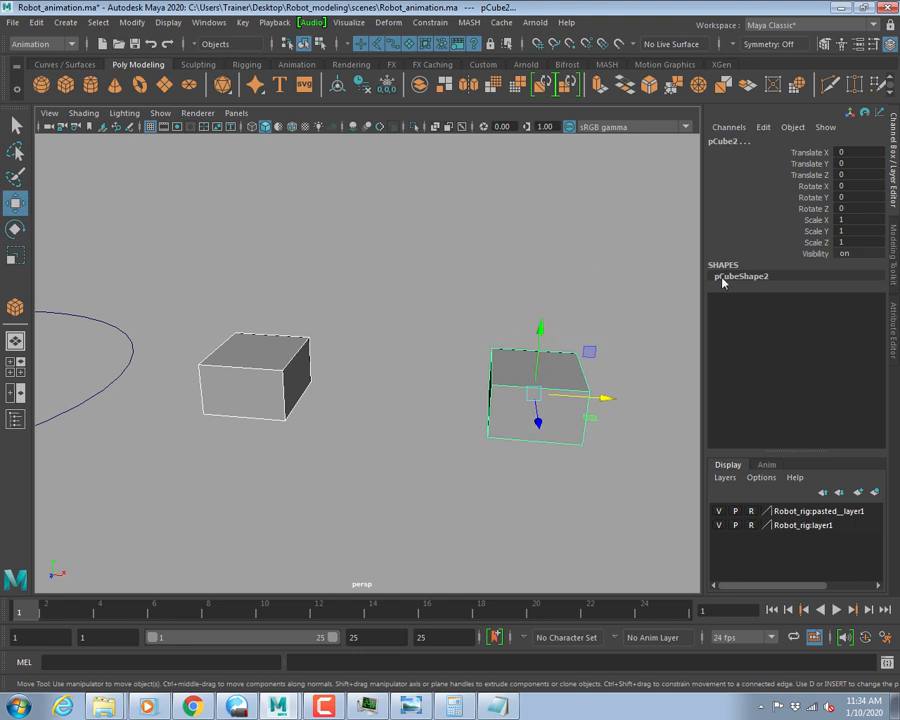
{"action": "key", "text": "q"}
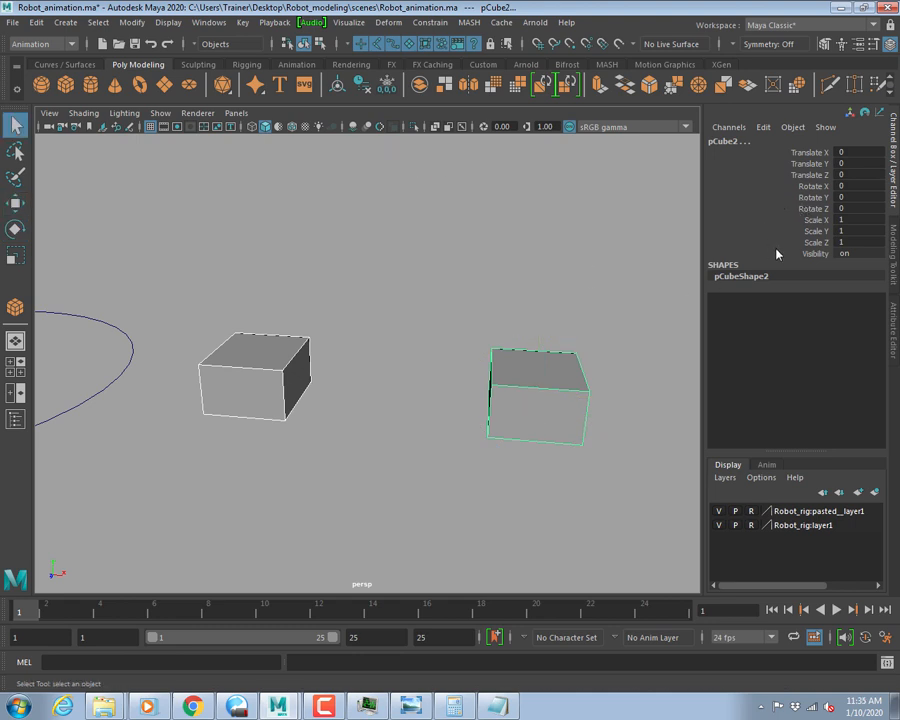
{"action": "left_click", "coordinate": [816, 209]}
{"action": "middle_click_drag", "start_coordinate": [390, 232], "coordinate": [303, 348]}
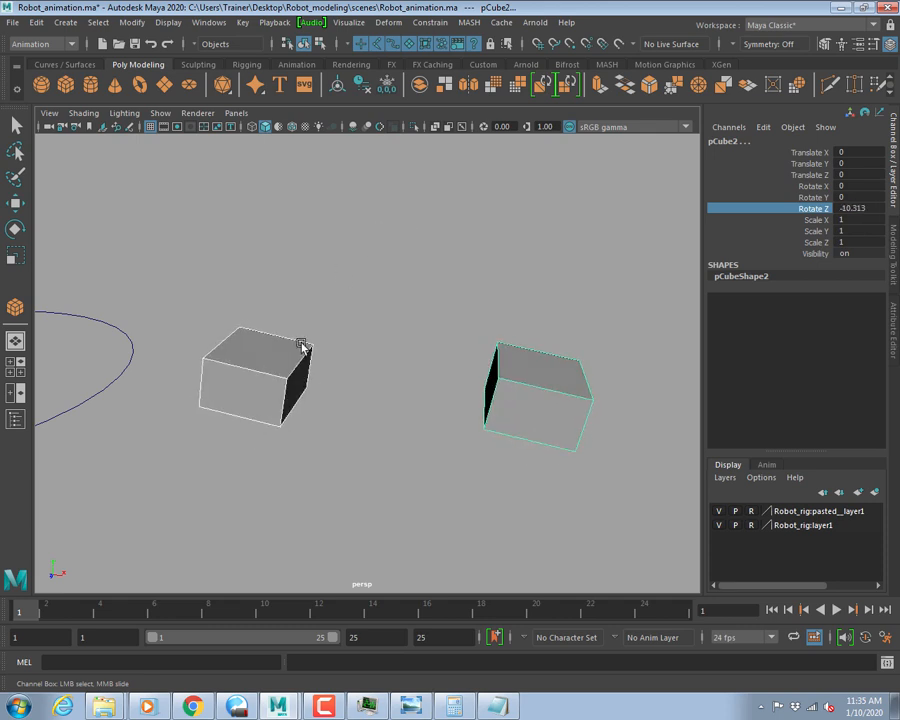
{"action": "left_click", "coordinate": [303, 352]}
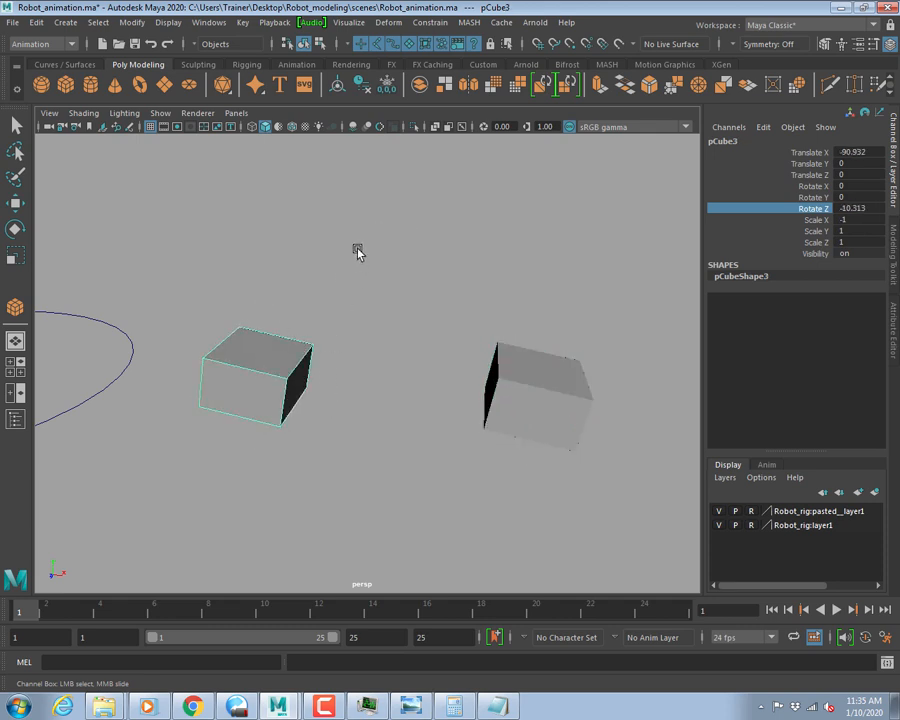
{"action": "key", "text": "ctrl+z"}
{"action": "key", "text": "ctrl+z"}
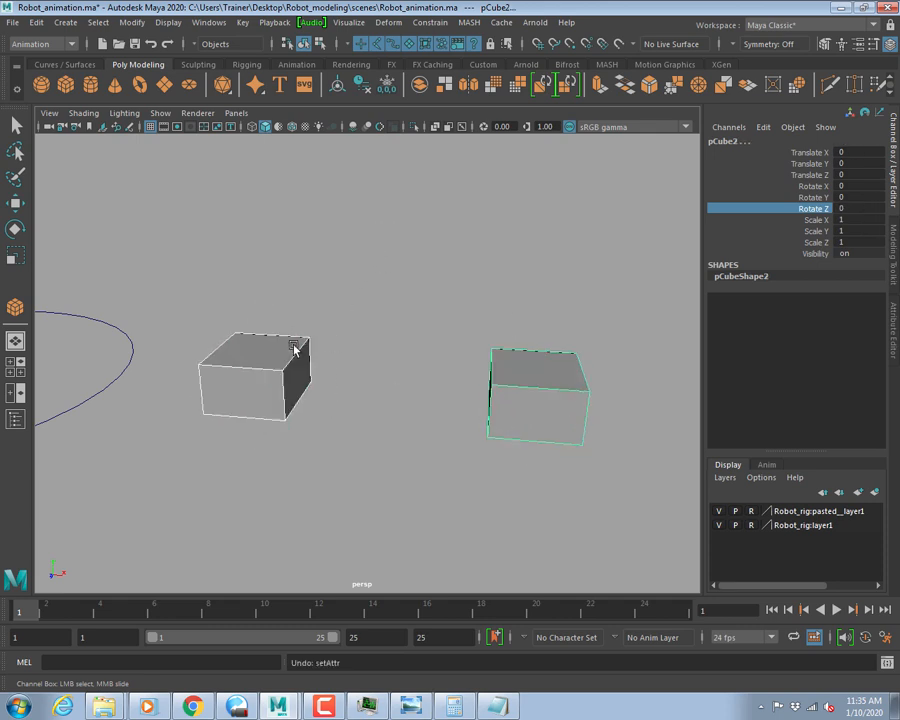
Reselect both cubes, test their shared Z rotation once more, and undo it.
{"action": "left_click_drag", "start_coordinate": [237, 295], "coordinate": [463, 438]}
{"action": "left_click_drag", "start_coordinate": [251, 319], "coordinate": [376, 474]}
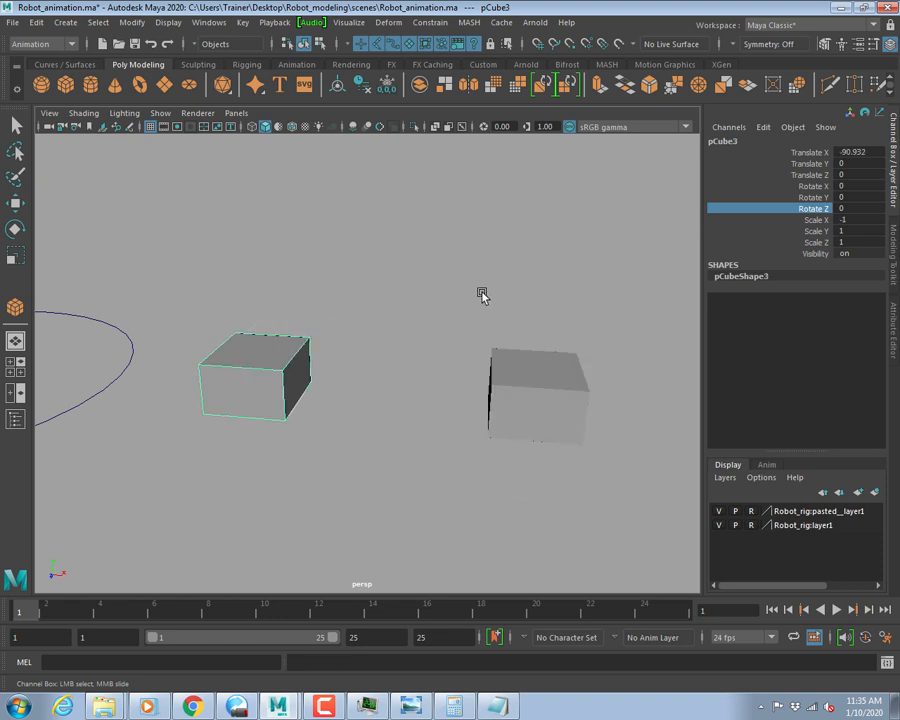
{"action": "left_click_drag", "start_coordinate": [237, 256], "coordinate": [602, 491]}
{"action": "middle_click_drag", "start_coordinate": [385, 235], "coordinate": [440, 245]}
{"action": "key", "text": "ctrl+z"}
Try rotating both cubes together about Y, and about X to about 91.7, undoing each rotation.
{"action": "left_click", "coordinate": [822, 197]}
{"action": "middle_click_drag", "start_coordinate": [260, 203], "coordinate": [565, 180]}
{"action": "key", "text": "ctrl+z"}
{"action": "left_click", "coordinate": [740, 186]}
{"action": "middle_click_drag", "start_coordinate": [278, 180], "coordinate": [342, 184]}
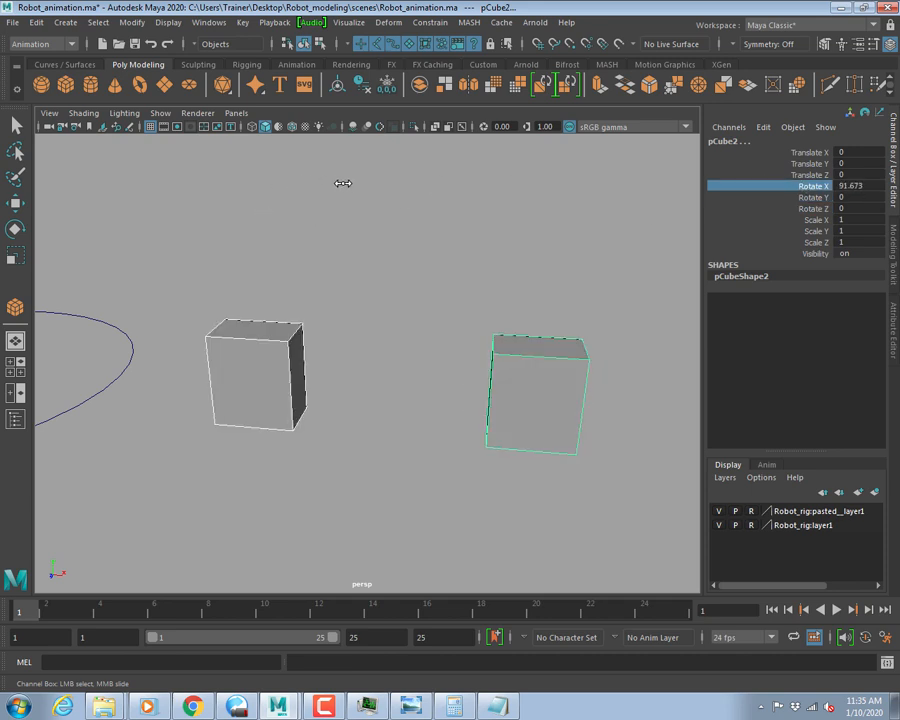
{"action": "key", "text": "ctrl+z"}
Delete the duplicate cube that has the negative X scale.
{"action": "left_click_drag", "start_coordinate": [522, 258], "coordinate": [359, 261], "text": "alt"}
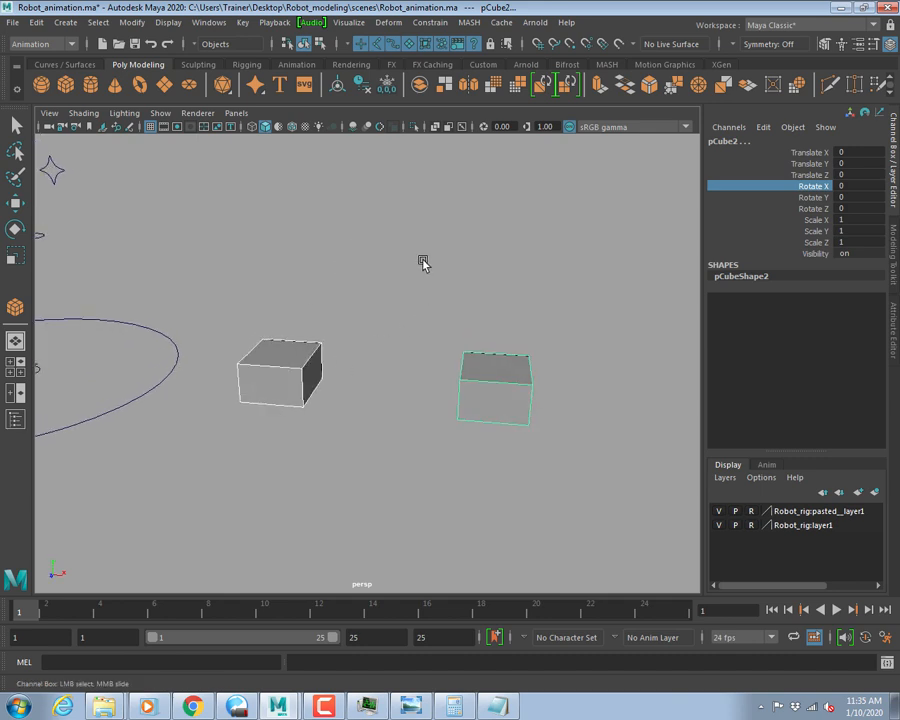
{"action": "left_click_drag", "start_coordinate": [305, 275], "coordinate": [353, 273], "text": "alt"}
{"action": "left_click_drag", "start_coordinate": [281, 343], "coordinate": [391, 427]}
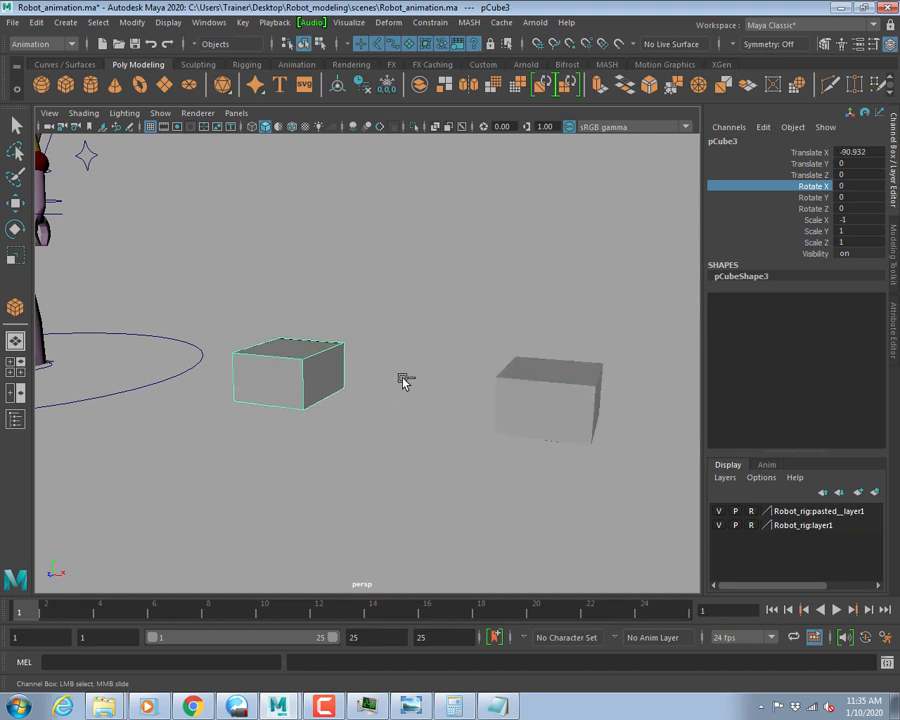
{"action": "key", "text": "Delete"}
Duplicate the remaining cube, group the copy, and set the group's Scale X to -1.
{"action": "left_click", "coordinate": [558, 428]}
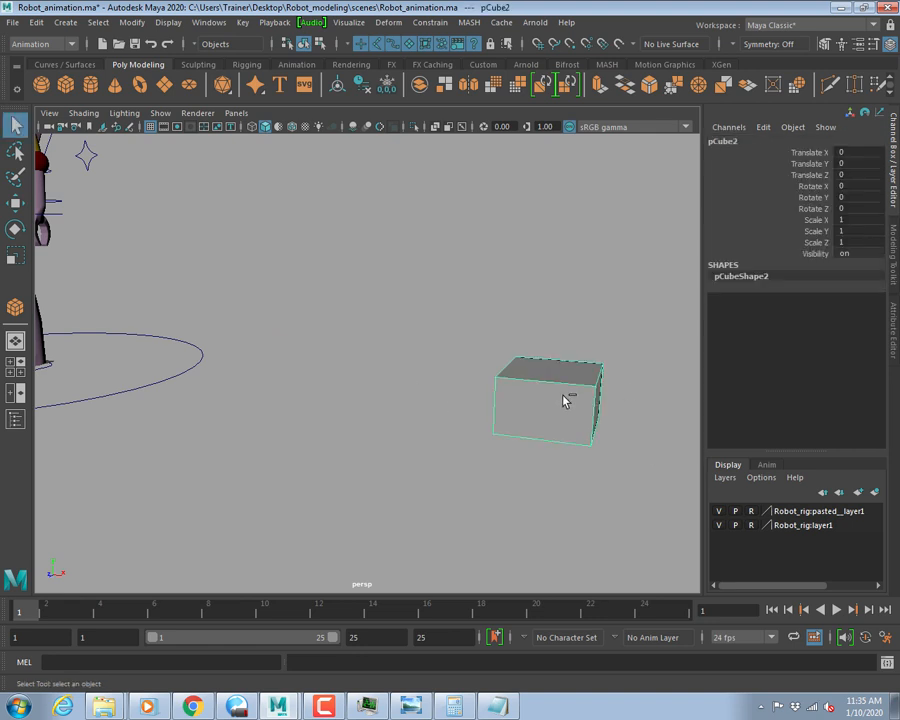
{"action": "key", "text": "ctrl+d"}
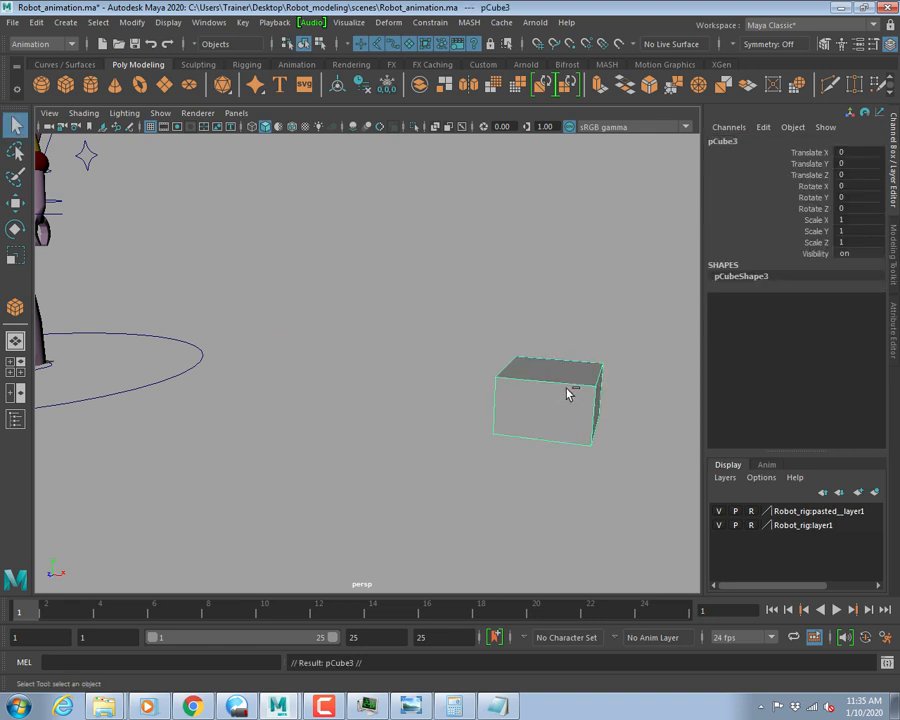
{"action": "key", "text": "ctrl+g"}
{"action": "left_click", "coordinate": [848, 218]}
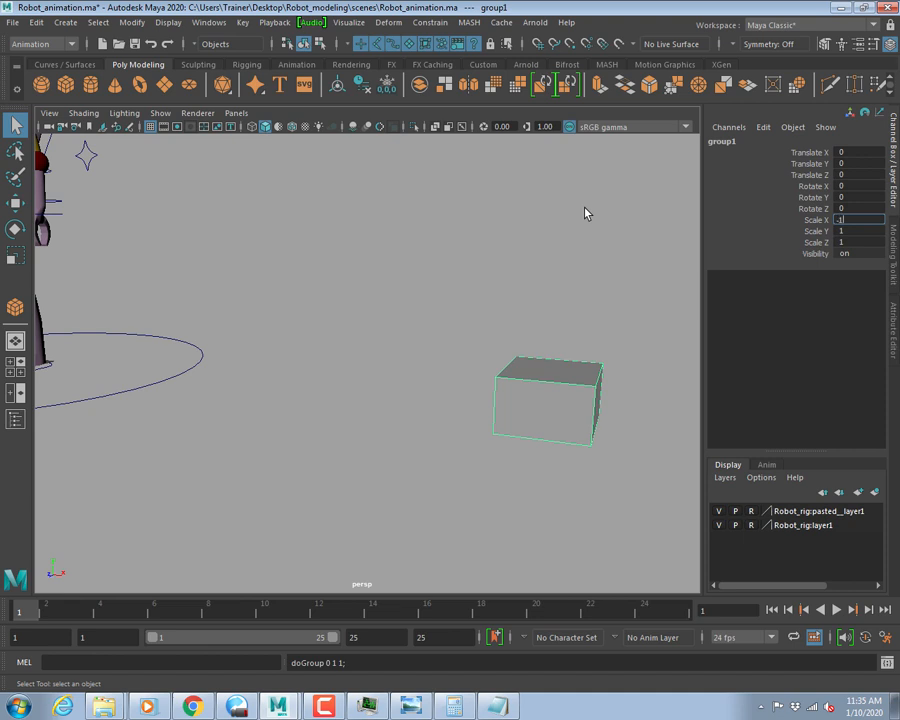
{"action": "key", "text": "Return"}
Move the mirrored cube along X to about -396, placing it beside the other cube.
{"action": "scroll", "coordinate": [346, 302], "scroll_direction": "down", "scroll_amount": 5}
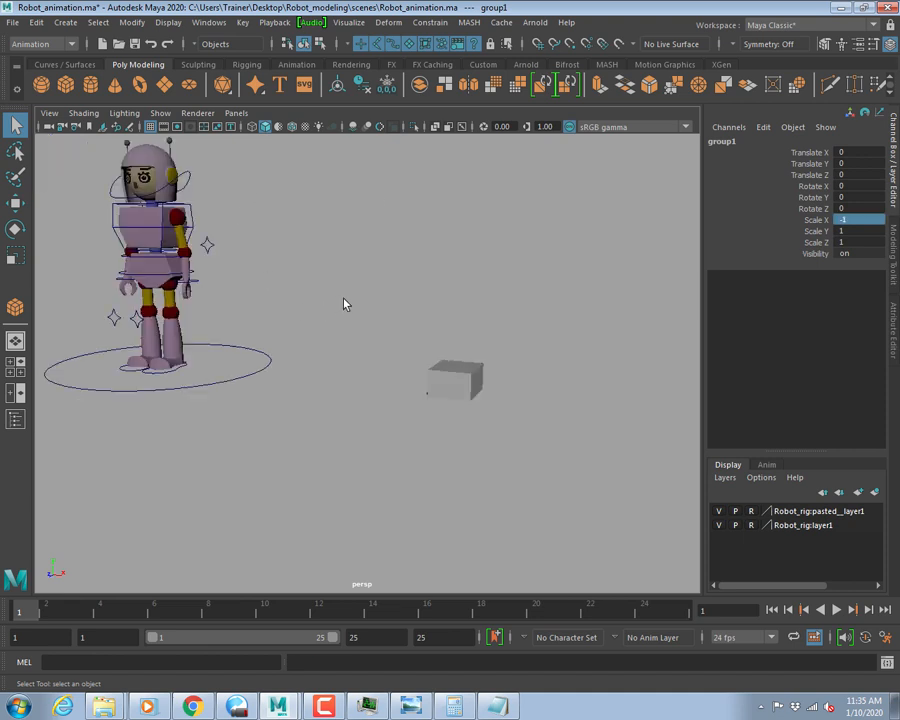
{"action": "left_click", "coordinate": [119, 347]}
{"action": "key", "text": "w"}
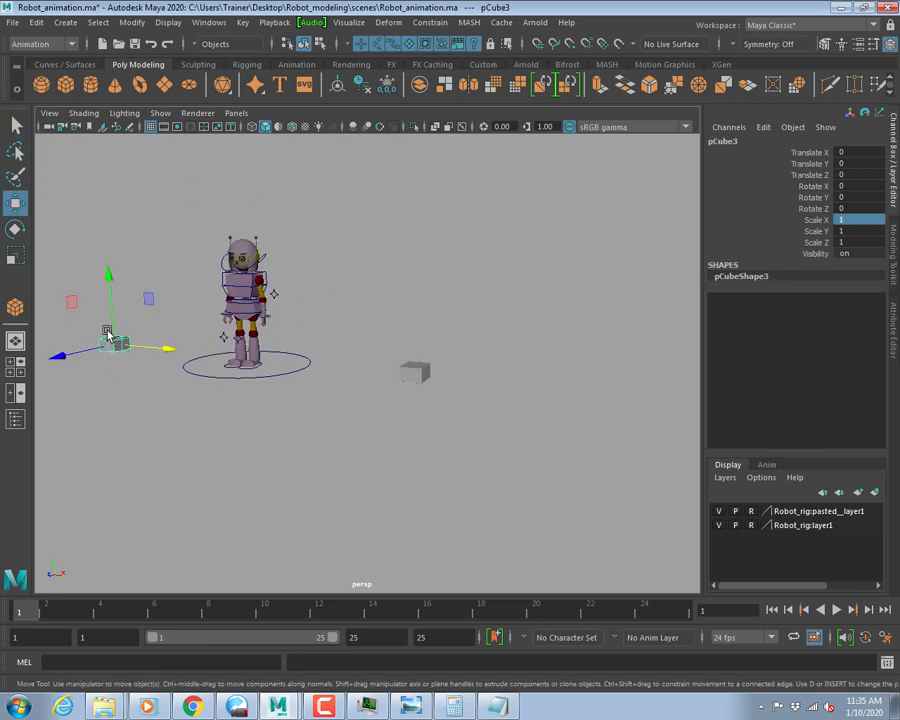
{"action": "left_click_drag", "start_coordinate": [113, 345], "coordinate": [318, 365]}
{"action": "scroll", "coordinate": [496, 466], "scroll_direction": "up", "scroll_amount": 5}
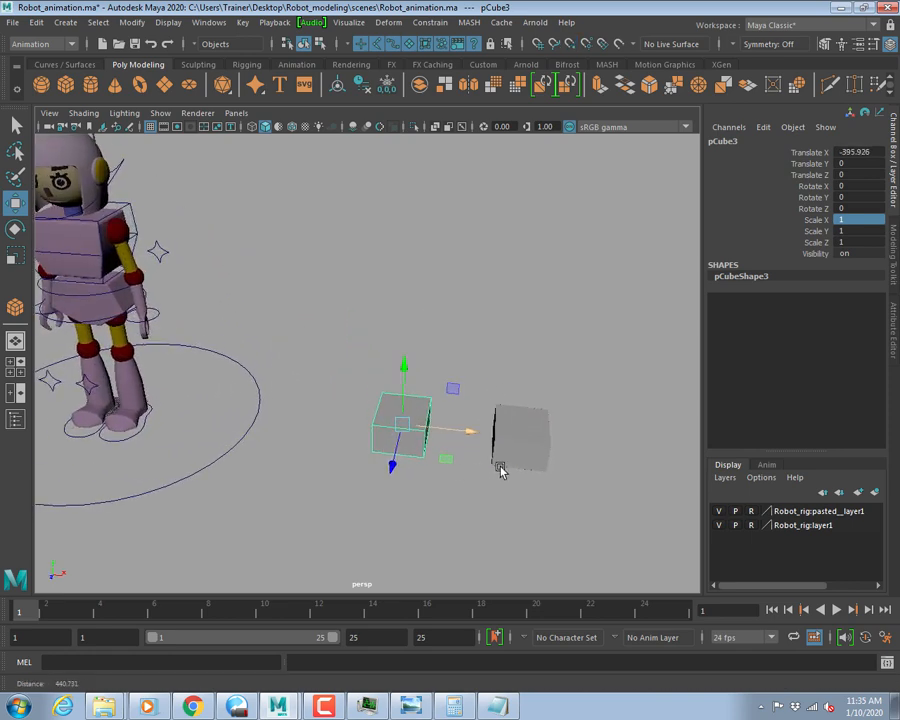
Try rotating both cubes together about Z to about -29 with the Rotate tool, and undo it.
{"action": "left_click", "coordinate": [487, 427]}
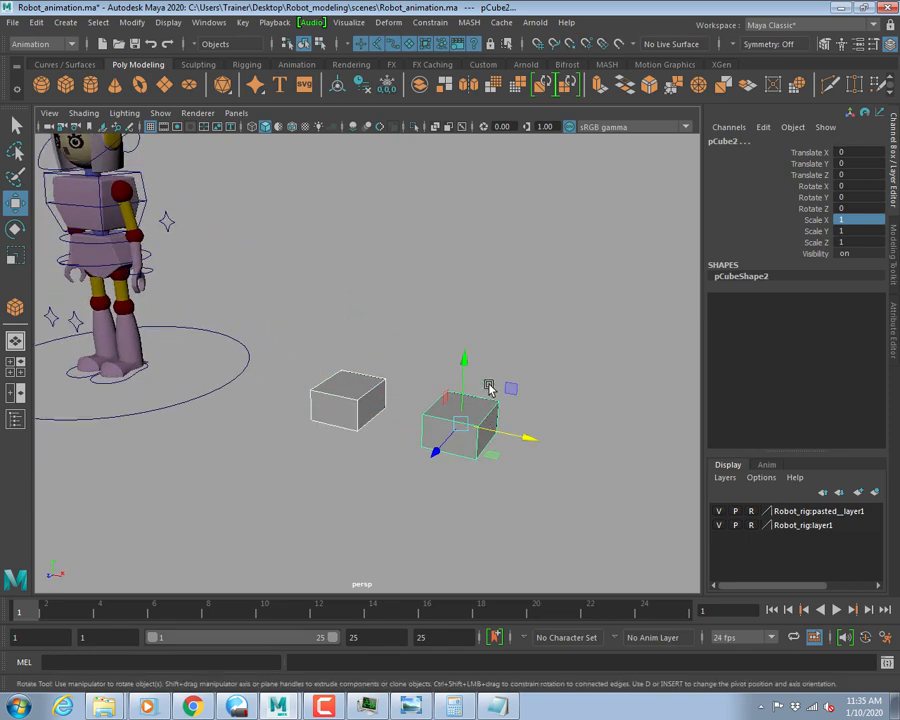
{"action": "key", "text": "e"}
{"action": "left_click_drag", "start_coordinate": [500, 386], "coordinate": [455, 379]}
{"action": "left_click_drag", "start_coordinate": [366, 434], "coordinate": [494, 362], "text": "alt"}
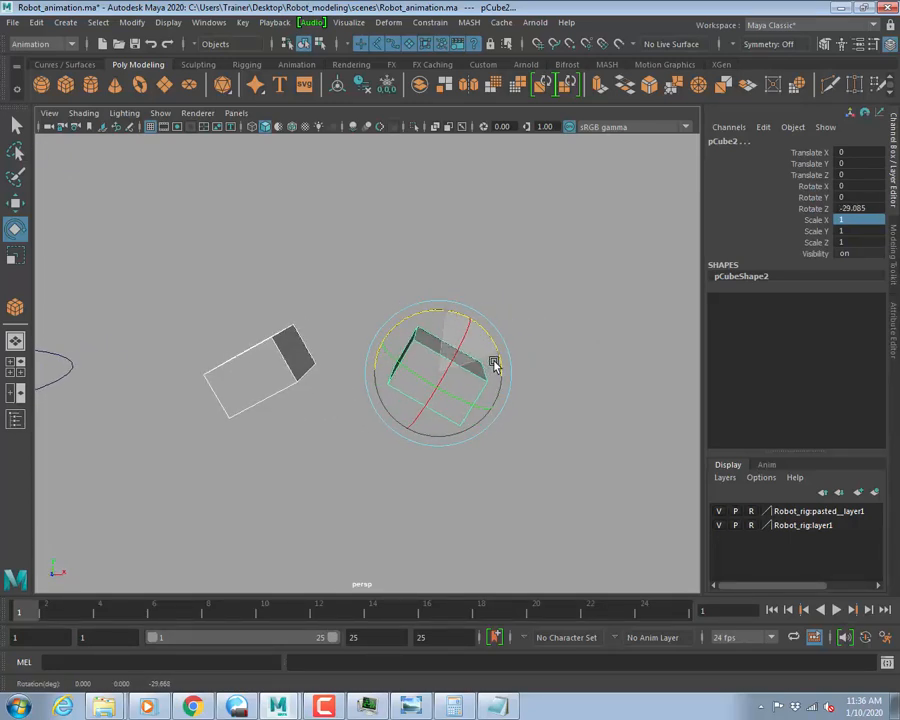
{"action": "key", "text": "ctrl+z"}
Rotate both cubes through the Rotate Z channel to about -63.6 and set the channel to 50.
{"action": "left_click", "coordinate": [807, 208]}
{"action": "middle_click_drag", "start_coordinate": [436, 215], "coordinate": [373, 184]}
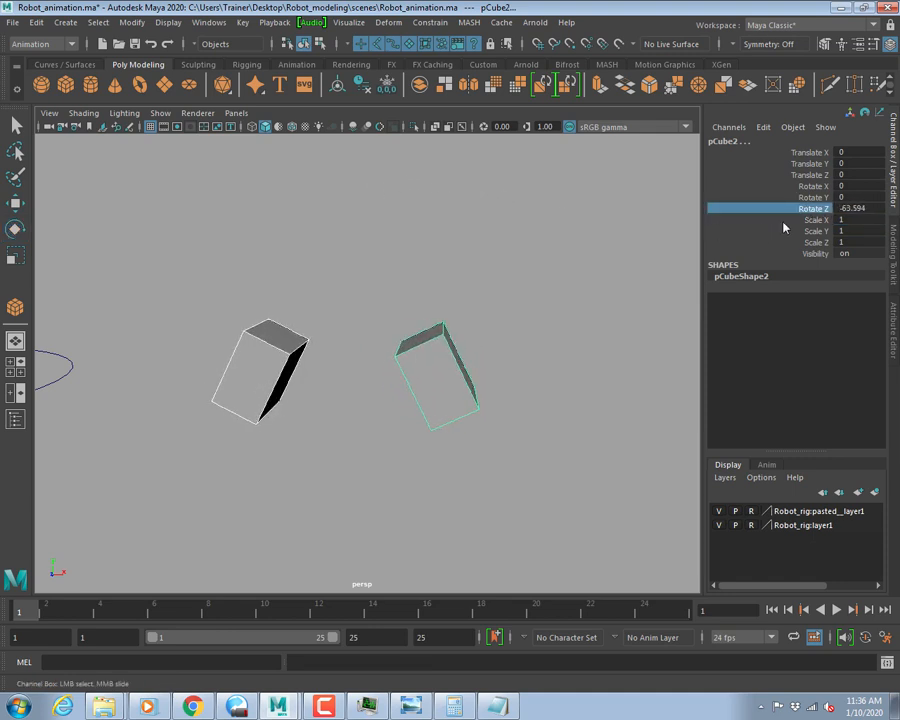
{"action": "left_click", "coordinate": [855, 208]}
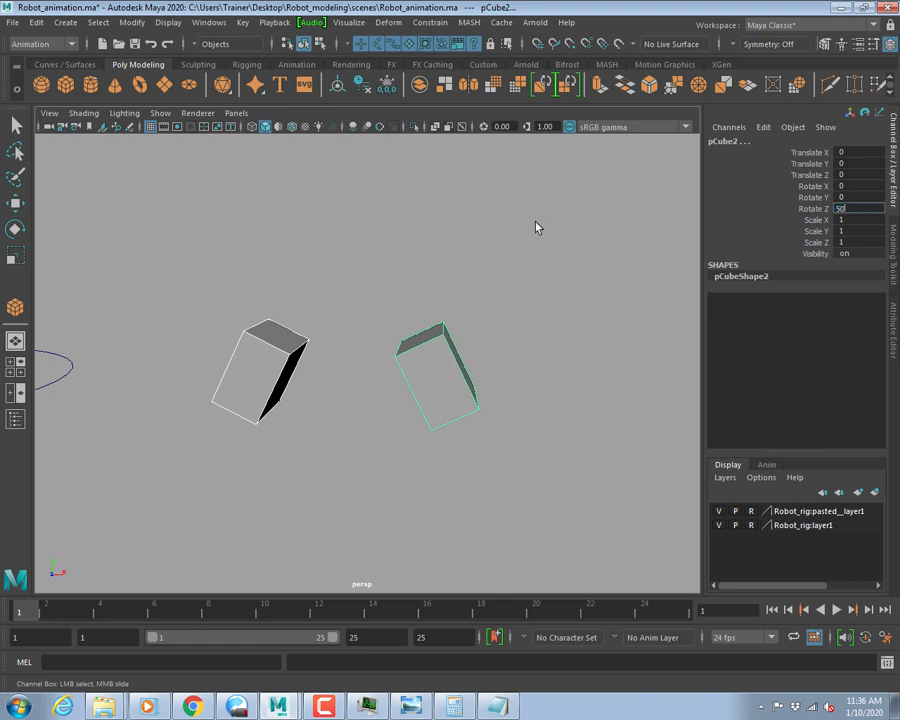
{"action": "type", "text": "50"}
{"action": "key", "text": "Return"}
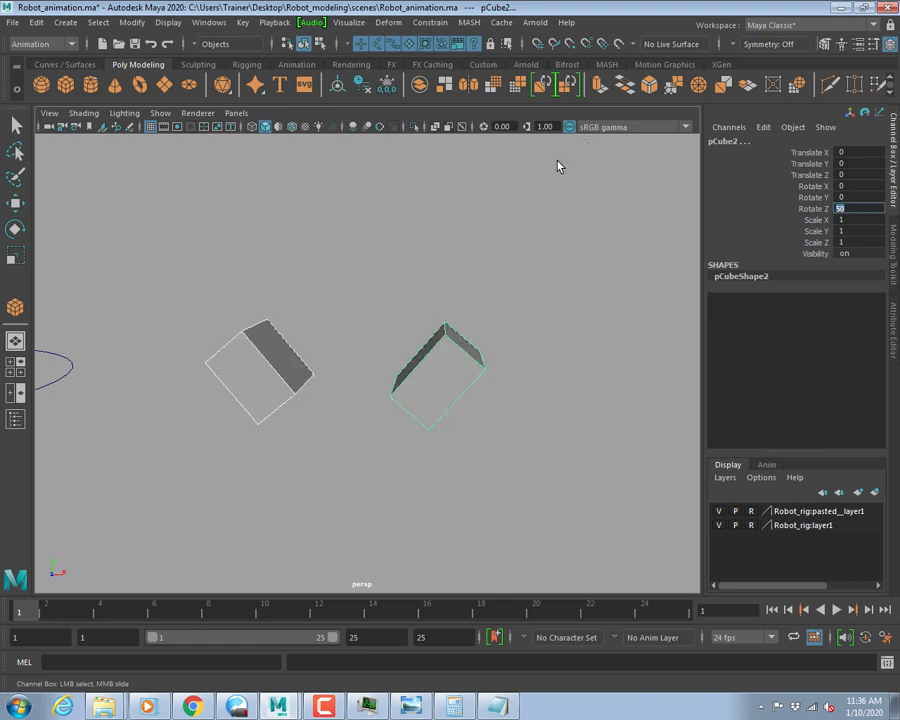
Compare the Rotate Z values of the two cubes individually and inspect the scale of the mirrored cube's parent group.
{"action": "key", "text": "e"}
{"action": "left_click", "coordinate": [263, 390]}
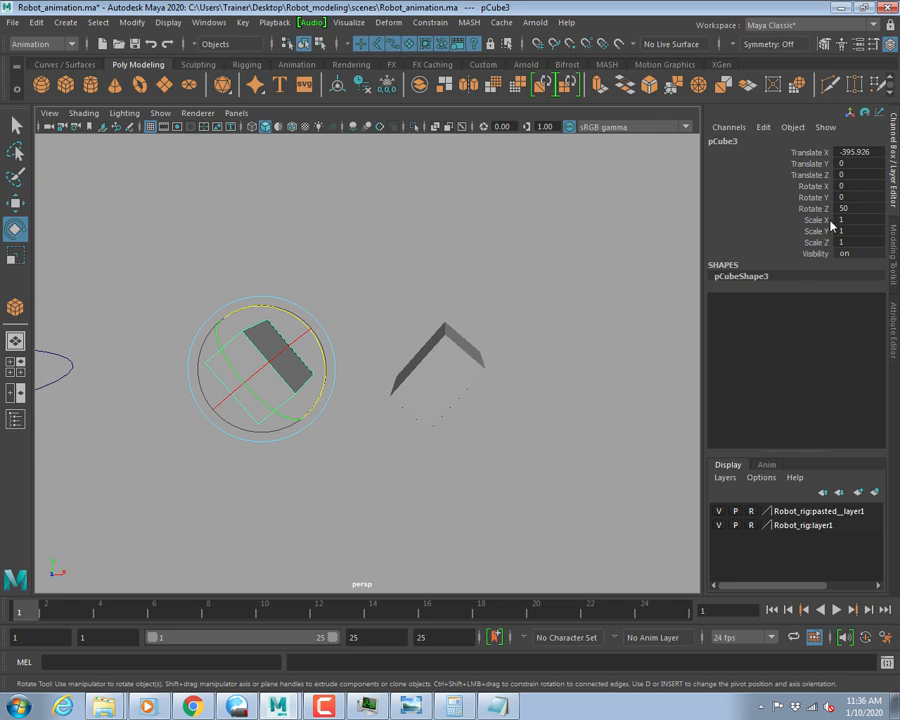
{"action": "left_click", "coordinate": [436, 378]}
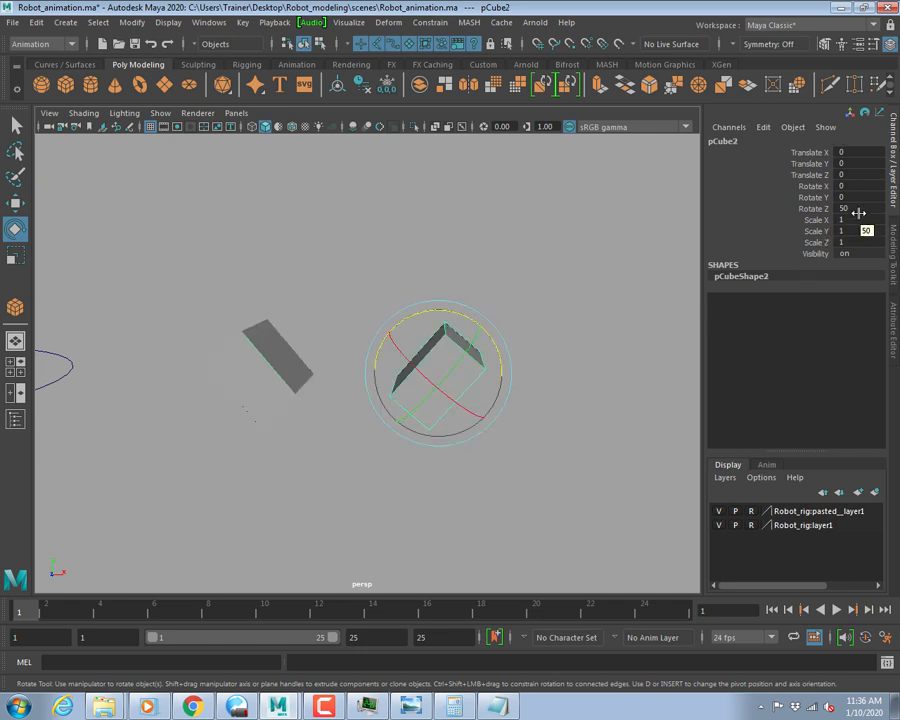
{"action": "left_click", "coordinate": [252, 353]}
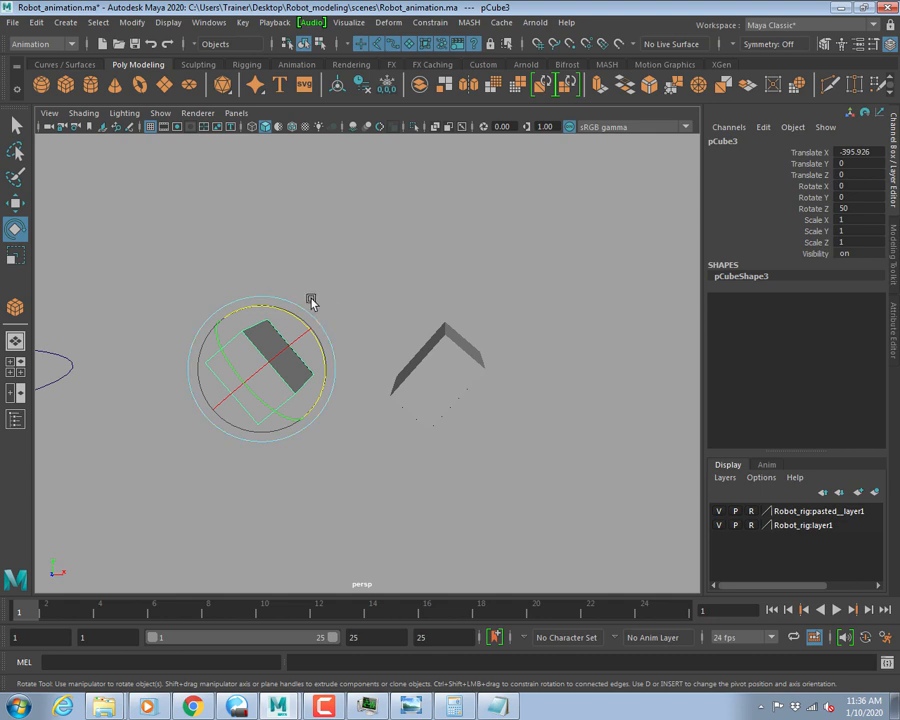
{"action": "left_click", "coordinate": [402, 281]}
{"action": "left_click", "coordinate": [252, 353]}
{"action": "key", "text": "ctrl+g"}
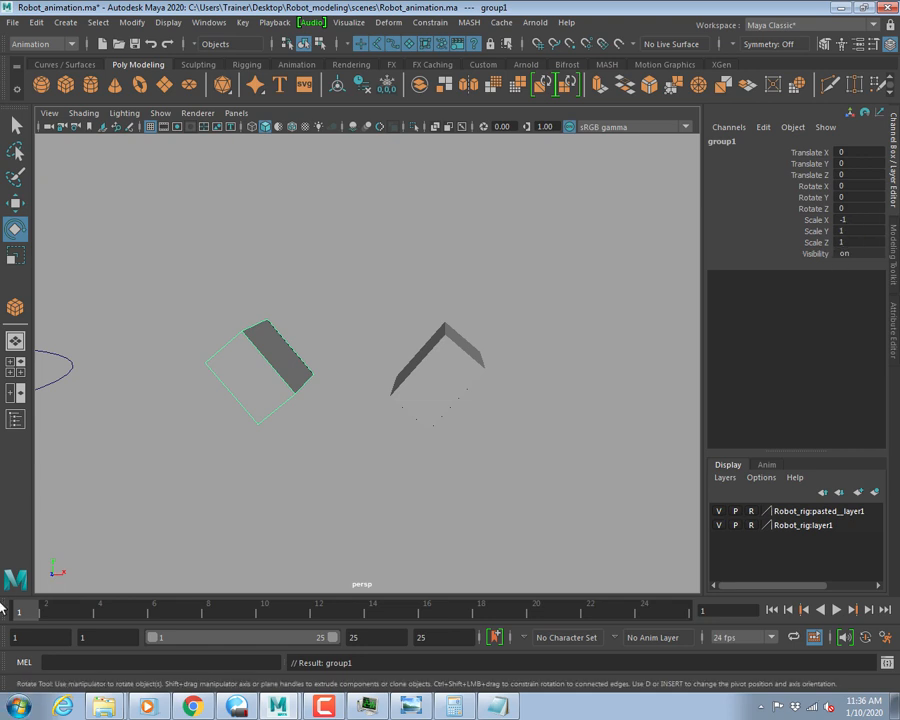
Select both cubes, rotate them together about Z to about -50.3, and set Rotate Z to -20.
{"action": "left_click_drag", "start_coordinate": [153, 265], "coordinate": [557, 541]}
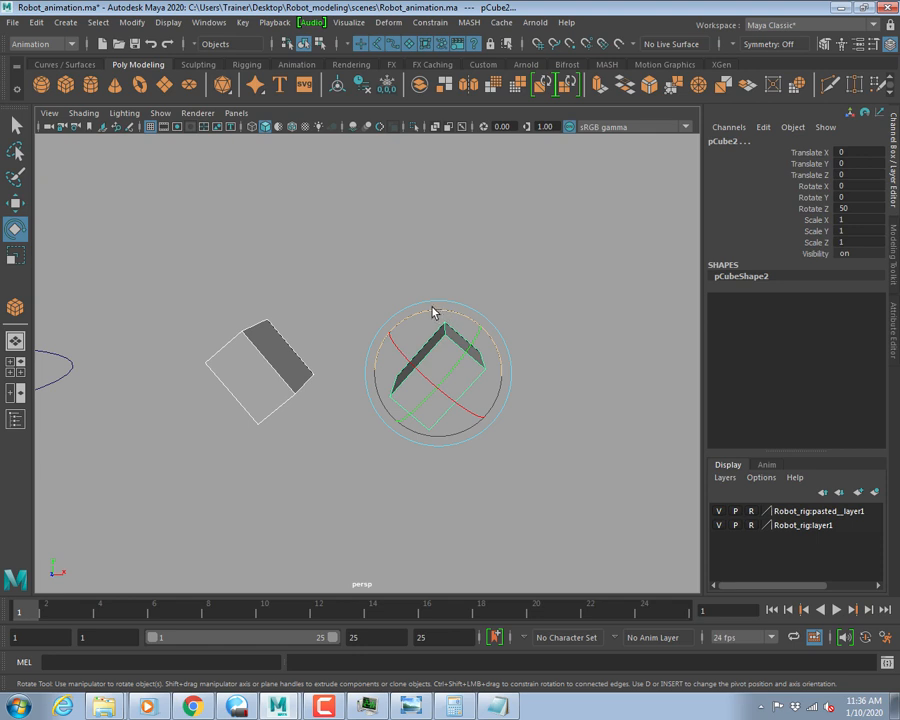
{"action": "left_click_drag", "start_coordinate": [433, 312], "coordinate": [511, 385]}
{"action": "left_click", "coordinate": [848, 208]}
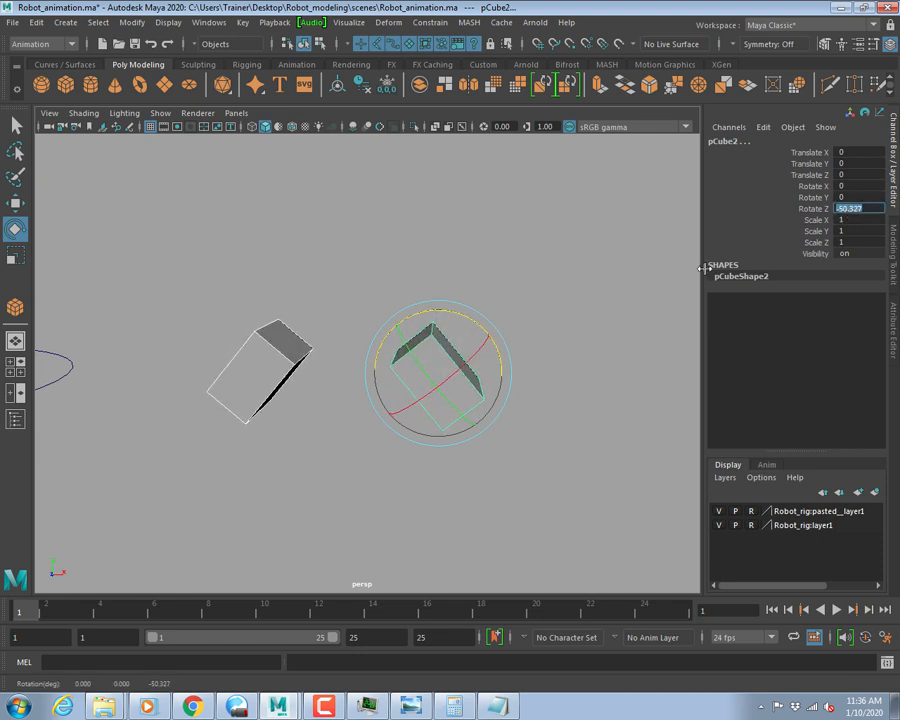
{"action": "type", "text": "-20"}
{"action": "key", "text": "Return"}
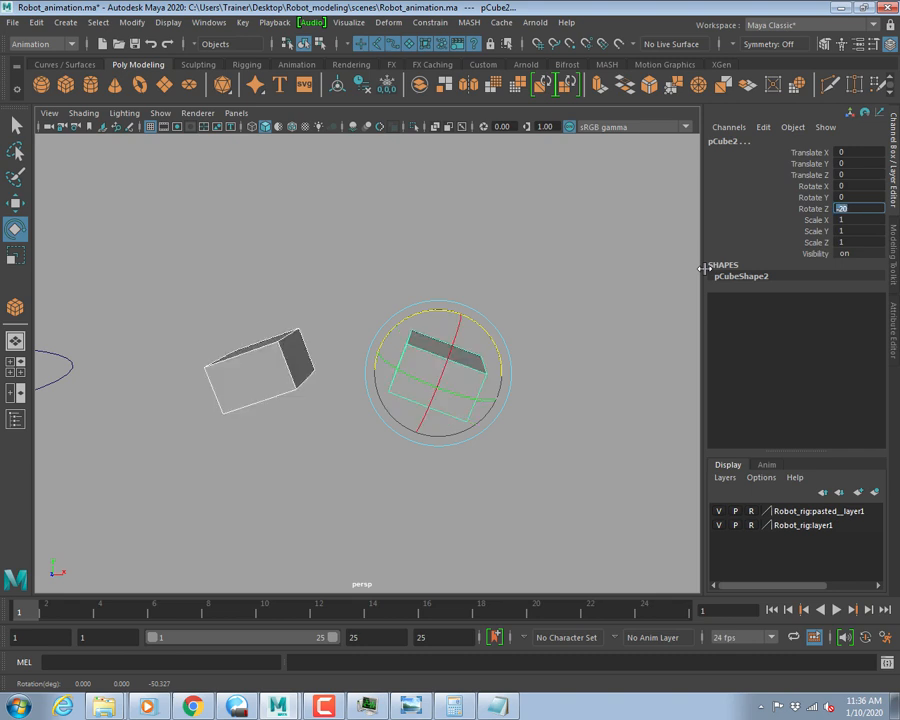
Check the parent group of the mirrored cube, and delete both test cubes.
{"action": "left_click_drag", "start_coordinate": [573, 251], "coordinate": [372, 336], "text": "alt"}
{"action": "left_click", "coordinate": [261, 345]}
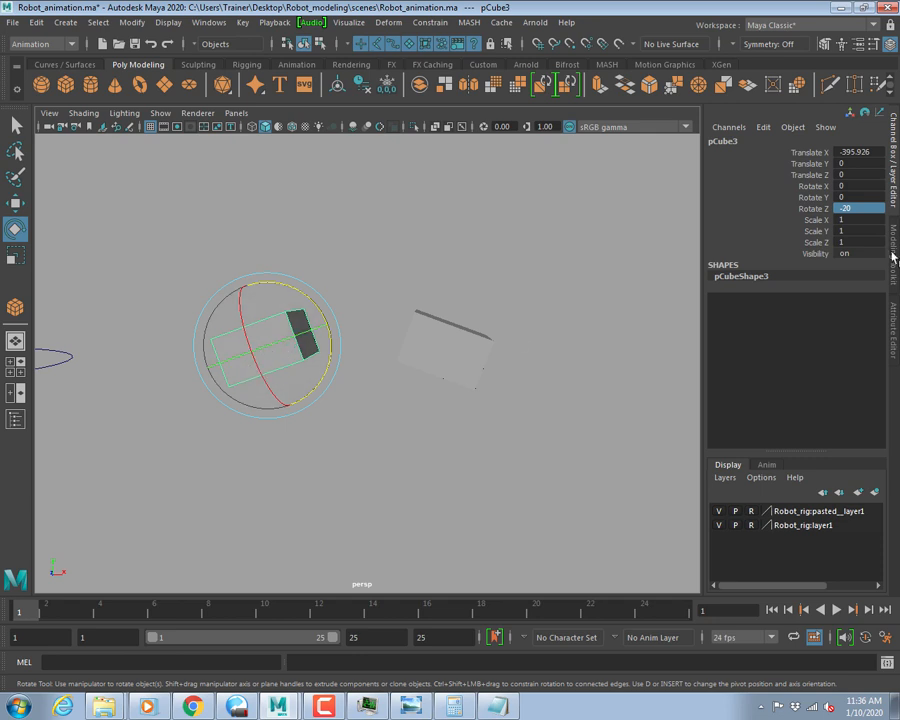
{"action": "key", "text": "ctrl+g"}
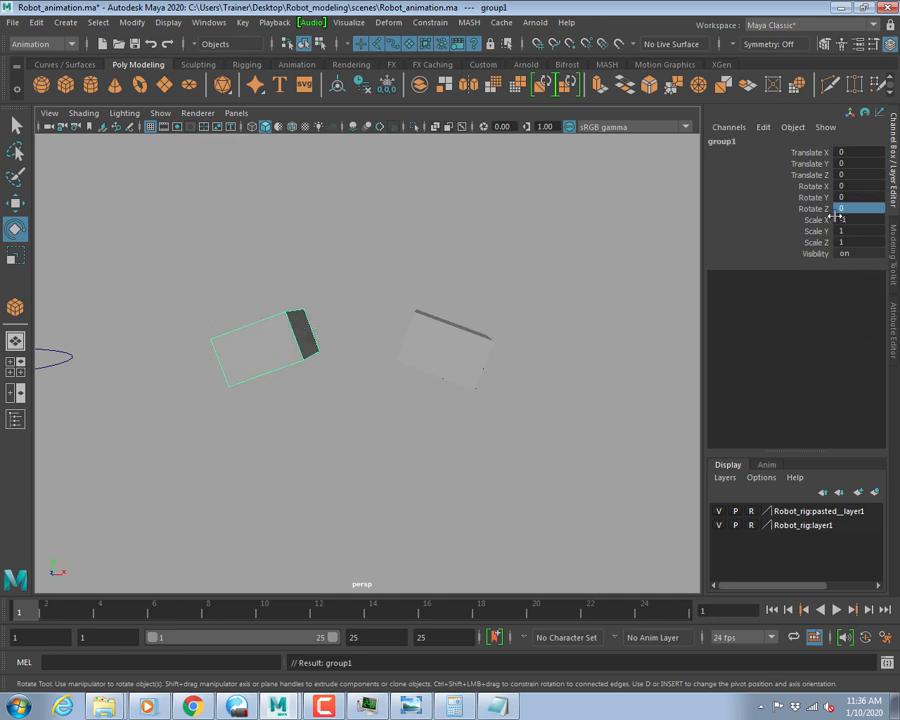
{"action": "left_click", "coordinate": [448, 345]}
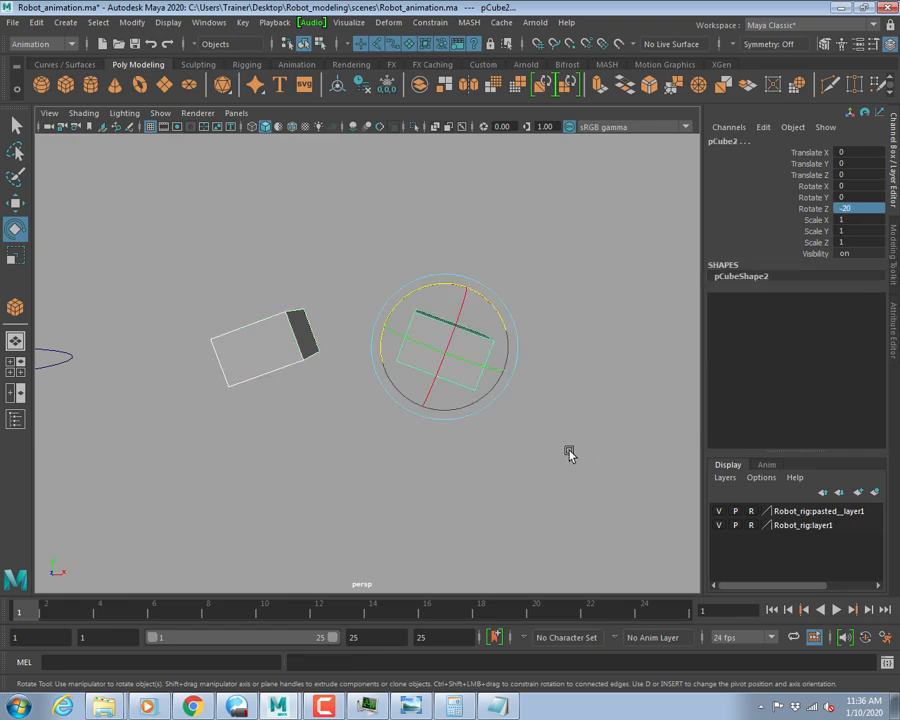
{"action": "key", "text": "Delete"}
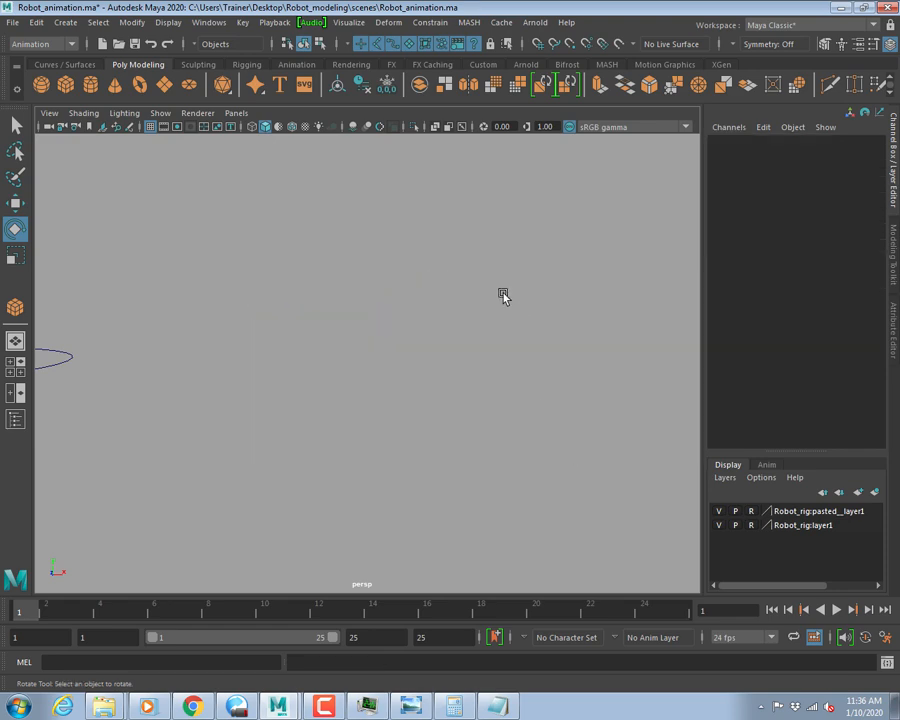
Select the robot's left and right wrist controls together and set their Rotate X to 0.
{"action": "middle_click_drag", "start_coordinate": [93, 416], "coordinate": [425, 416], "text": "alt"}
{"action": "middle_click_drag", "start_coordinate": [298, 390], "coordinate": [415, 530], "text": "alt"}
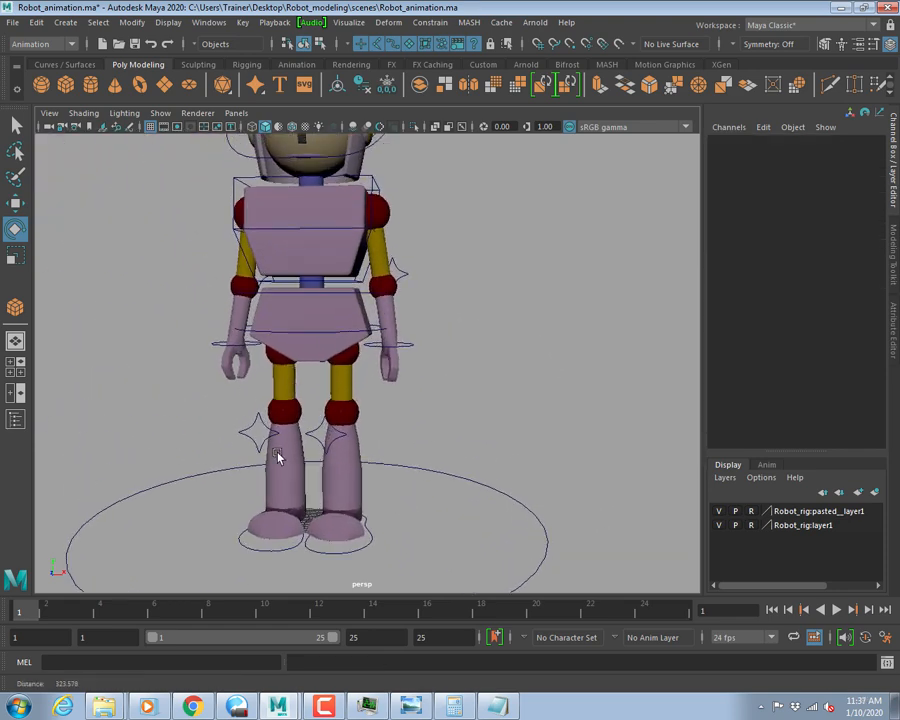
{"action": "scroll", "coordinate": [279, 456], "scroll_direction": "up", "scroll_amount": 5}
{"action": "middle_click_drag", "start_coordinate": [370, 478], "coordinate": [442, 486], "text": "alt"}
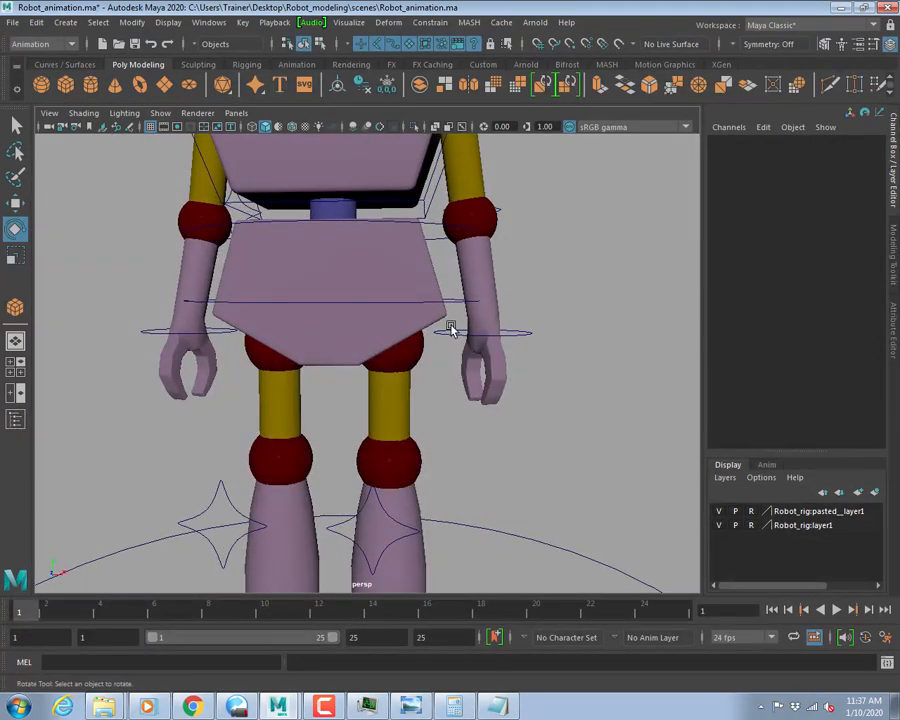
{"action": "left_click", "coordinate": [452, 334]}
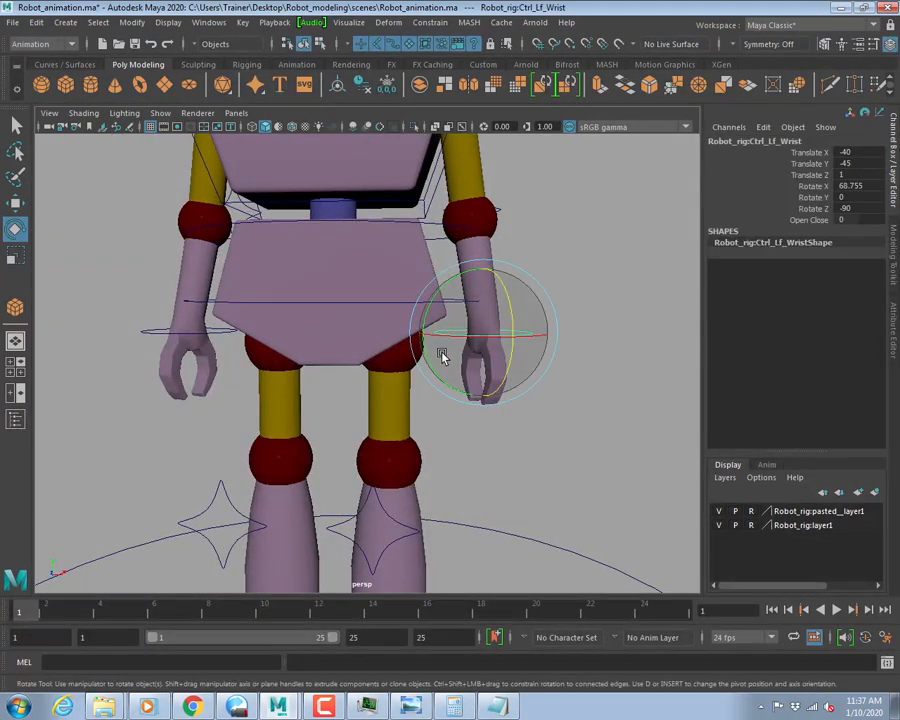
{"action": "left_click_drag", "start_coordinate": [442, 356], "coordinate": [535, 376], "text": "alt"}
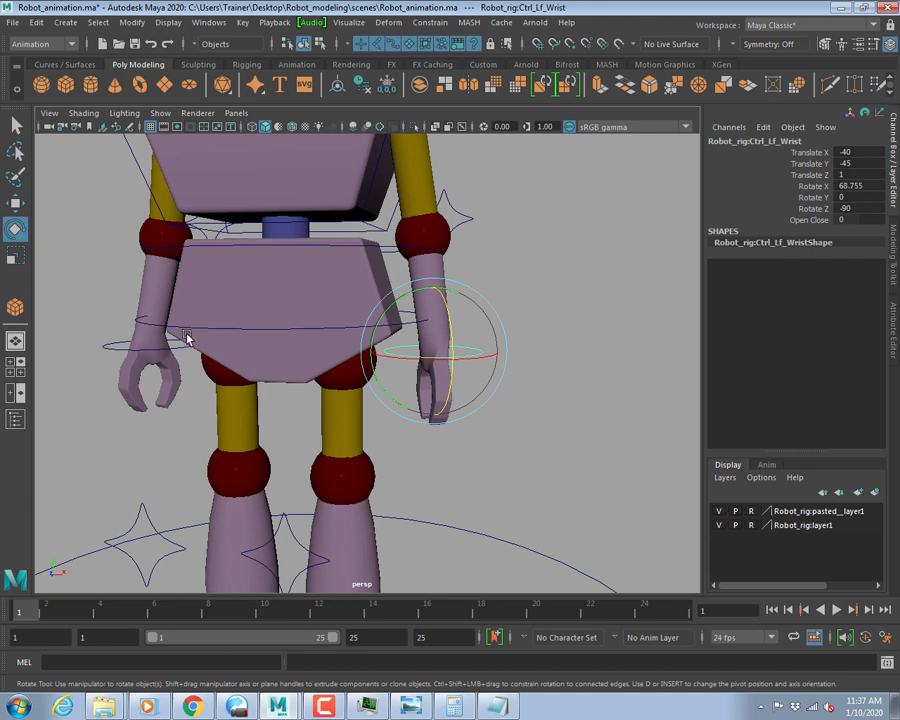
{"action": "left_click", "coordinate": [102, 350]}
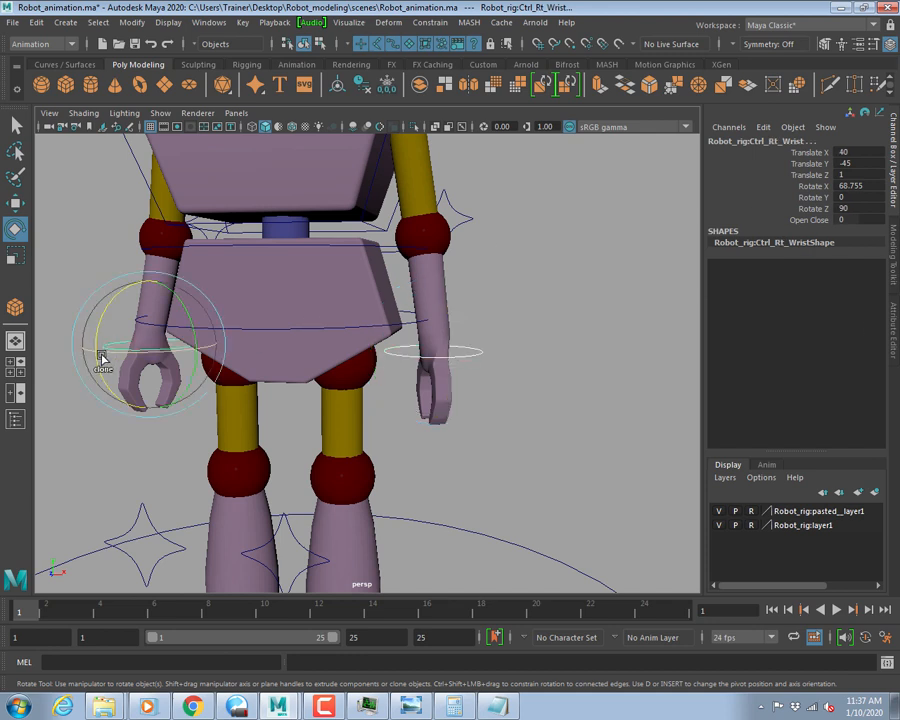
{"action": "left_click", "coordinate": [846, 187]}
{"action": "key", "text": "Return"}
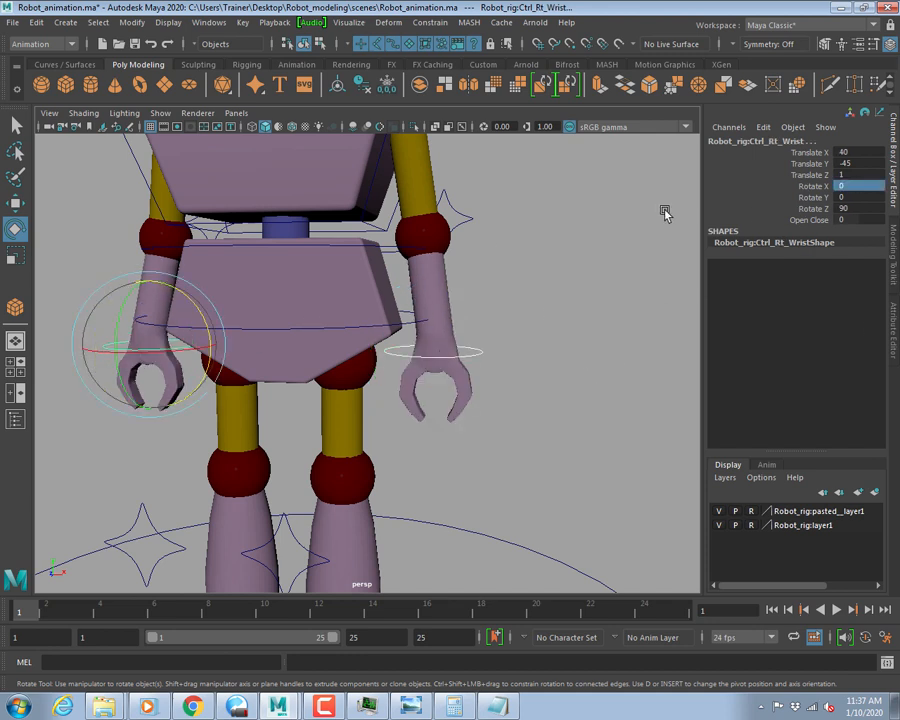
Rotate both wrist controls together about X to about -60.5 with the Rotate tool.
{"action": "mouse_move", "coordinate": [431, 341]}
{"action": "left_mouse_down", "text": "alt"}
{"action": "mouse_move", "coordinate": [453, 348]}
{"action": "mouse_move", "coordinate": [440, 350]}
{"action": "mouse_move", "coordinate": [444, 344]}
{"action": "left_mouse_up", "text": "alt"}
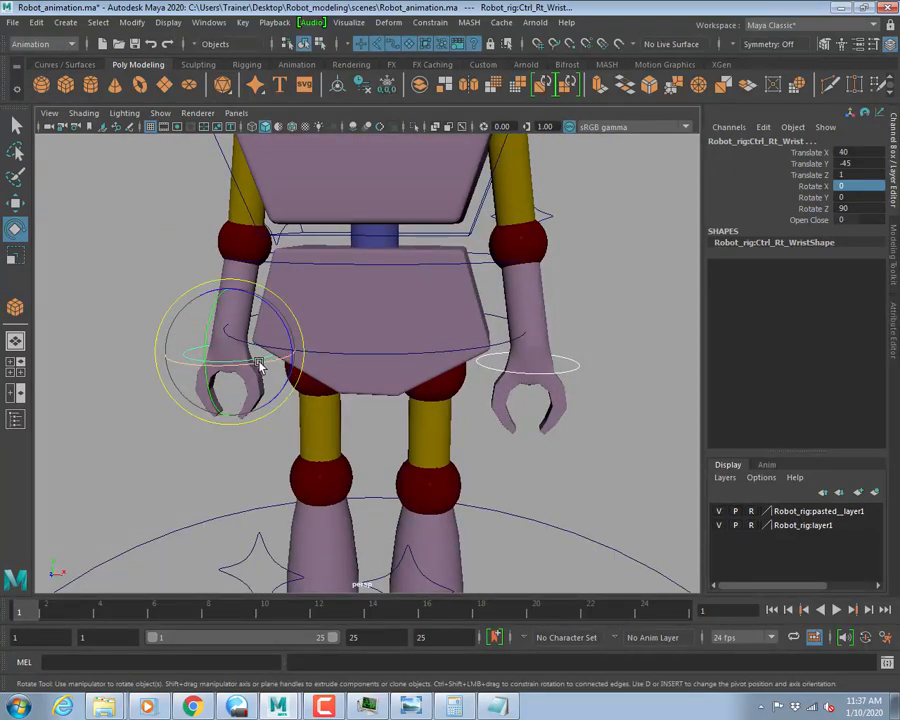
{"action": "left_click_drag", "start_coordinate": [258, 366], "coordinate": [200, 368]}
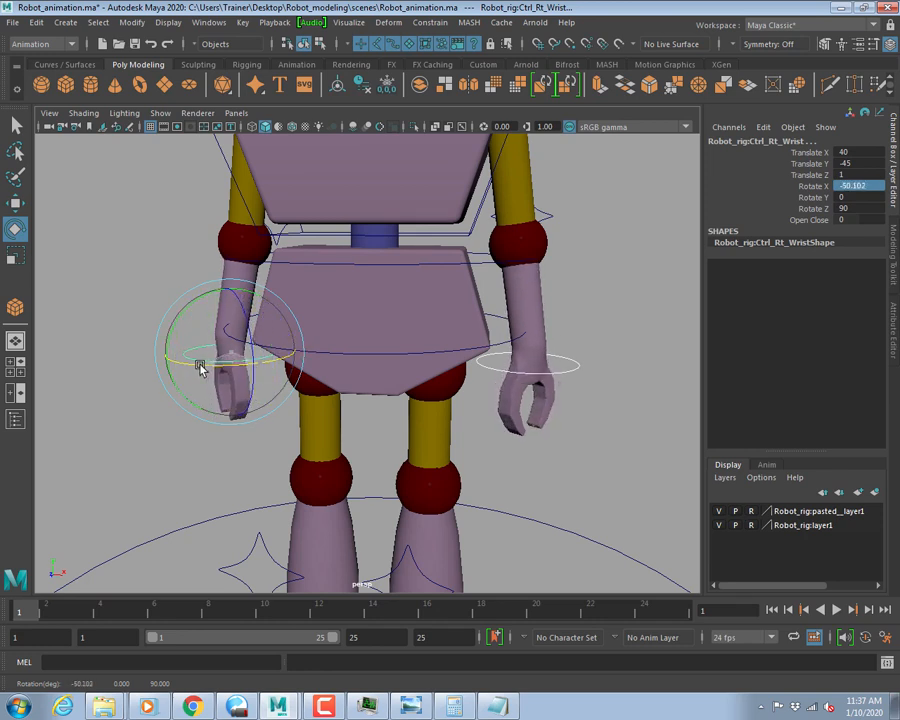
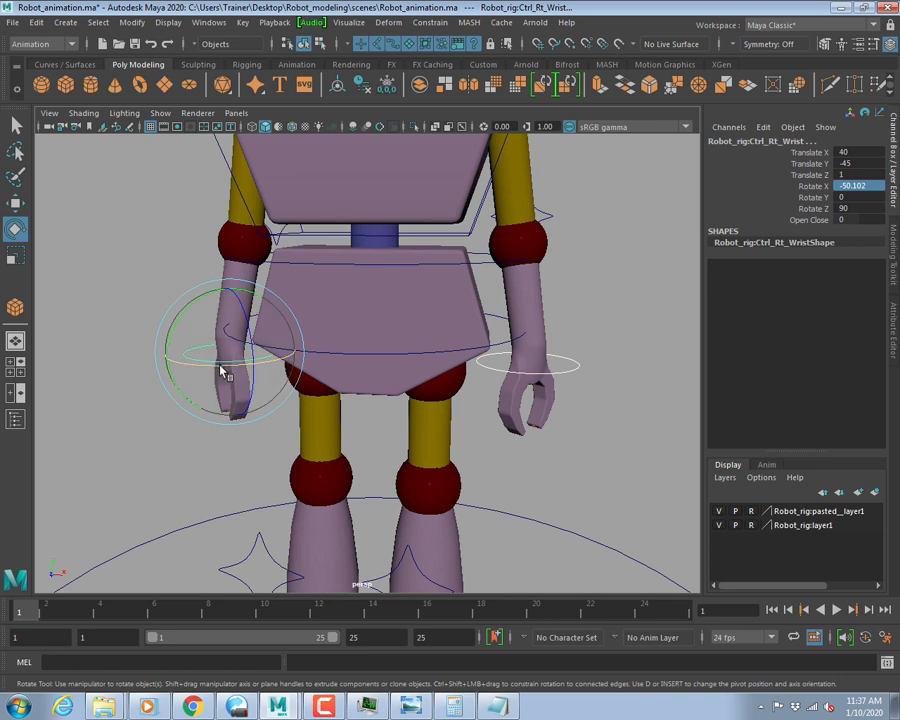
{"action": "mouse_move", "coordinate": [206, 368]}
{"action": "left_mouse_down"}
{"action": "mouse_move", "coordinate": [171, 364]}
{"action": "mouse_move", "coordinate": [199, 375]}
{"action": "left_mouse_up"}
Switch to the Notepad notes, change the rotate X line to "same value", and return to Maya.
{"action": "key", "text": "alt+Tab"}
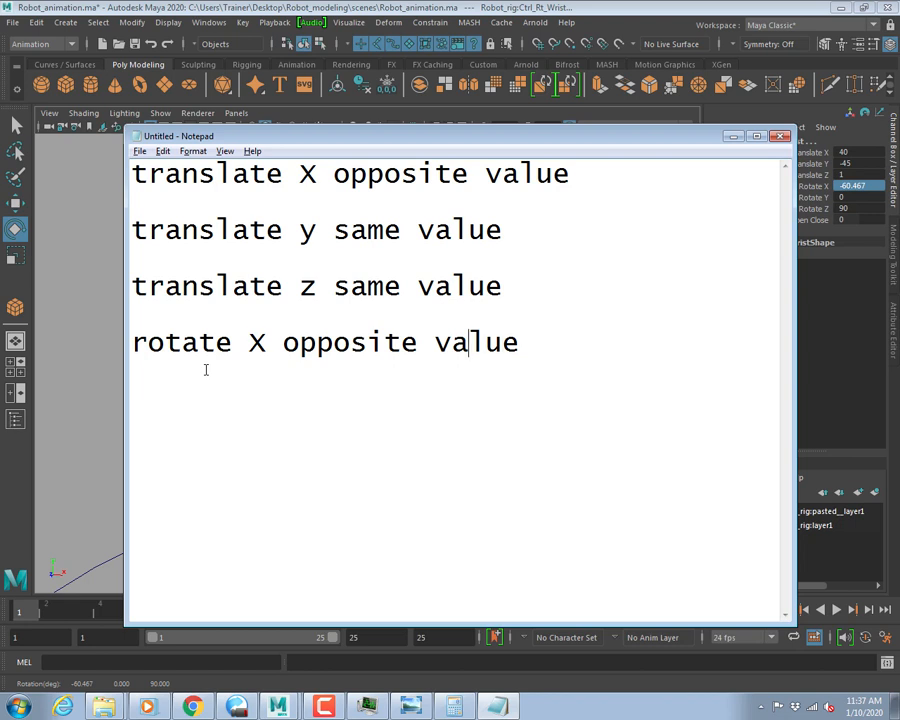
{"action": "key", "text": "ctrl+shift+Left"}
{"action": "type", "text": "same"}
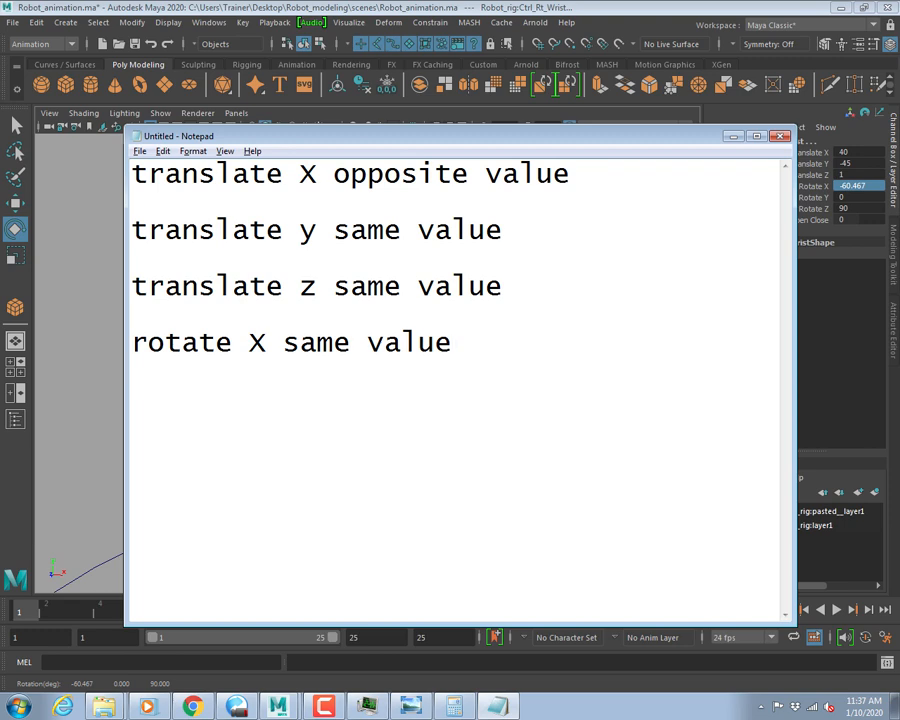
{"action": "key", "text": "alt+Tab"}
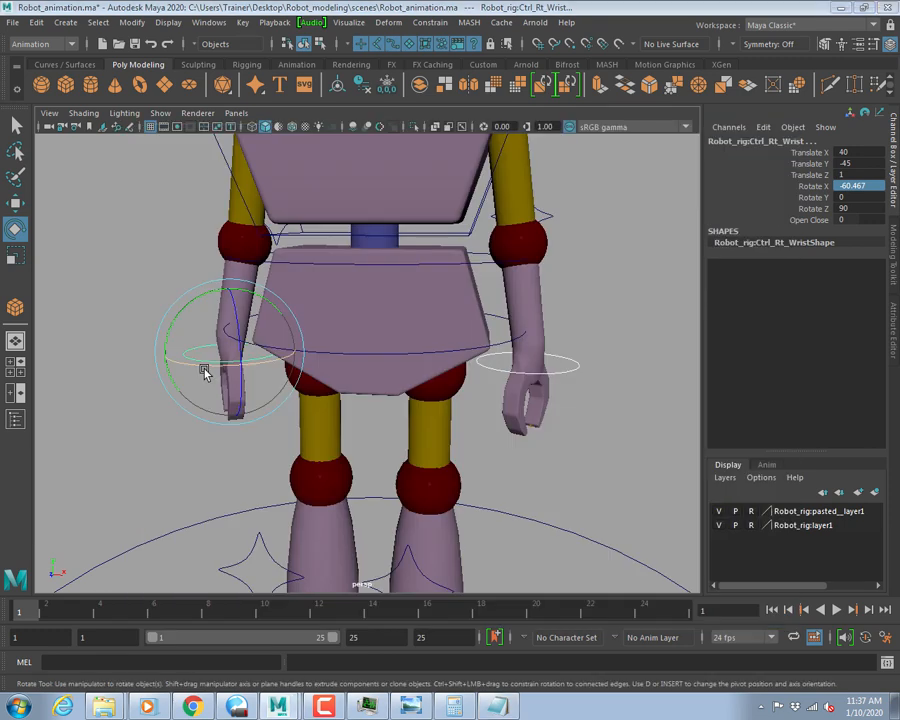
Duplicate the rotate X line in the Notepad notes as "rotate y same value" and return to Maya.
{"action": "key", "text": "alt+Tab"}
{"action": "key", "text": "ctrl+shift+Right"}
{"action": "key", "text": "ctrl+shift+Right"}
{"action": "key", "text": "ctrl+shift+Right"}
{"action": "key", "text": "ctrl+shift+Right"}
{"action": "key", "text": "ctrl+c"}
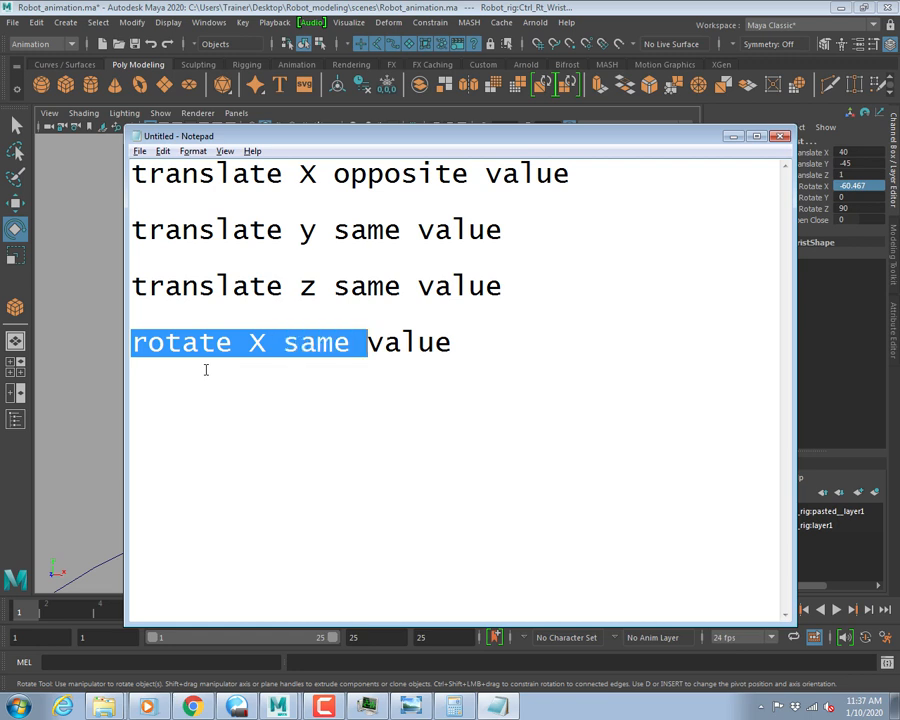
{"action": "left_click", "coordinate": [206, 370]}
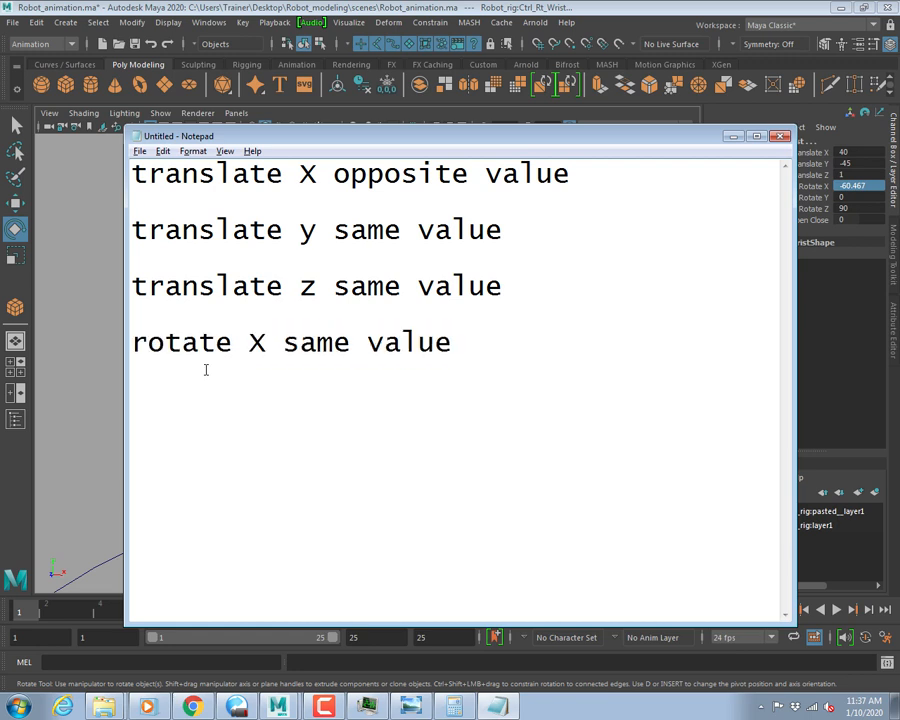
{"action": "key", "text": "ctrl+v"}
{"action": "key", "text": "shift+Right"}
{"action": "type", "text": "8"}
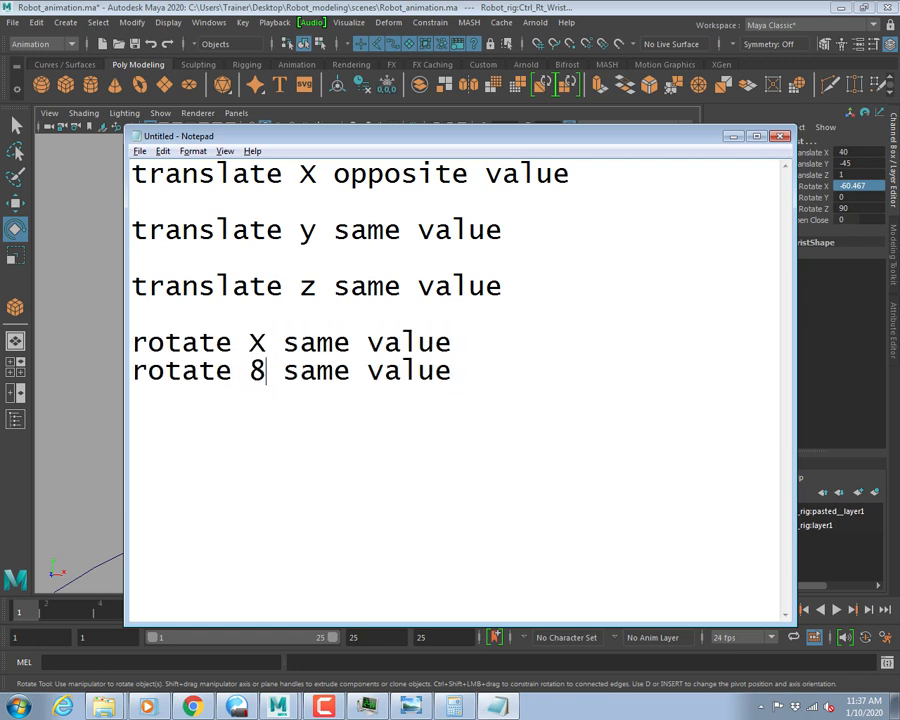
{"action": "key", "text": "shift+Left"}
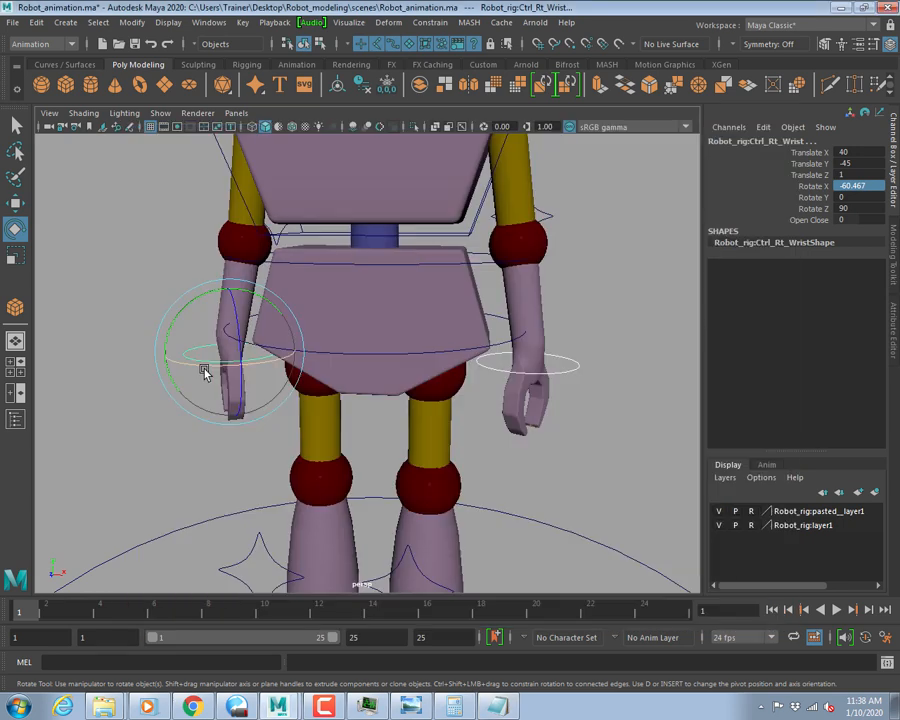
Reset Rotate X of both wrist controls to 0.
{"action": "left_click", "coordinate": [848, 186]}
{"action": "type", "text": "0"}
{"action": "key", "text": "Return"}
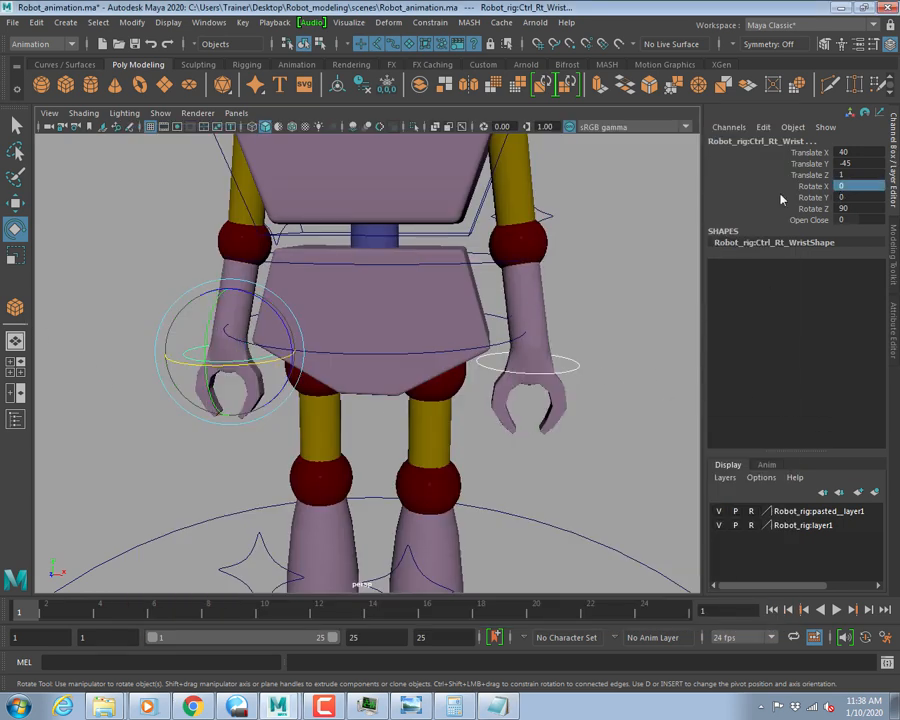
Reselect both wrist controls and rotate them together about Y to about -51.3.
{"action": "left_click", "coordinate": [579, 369]}
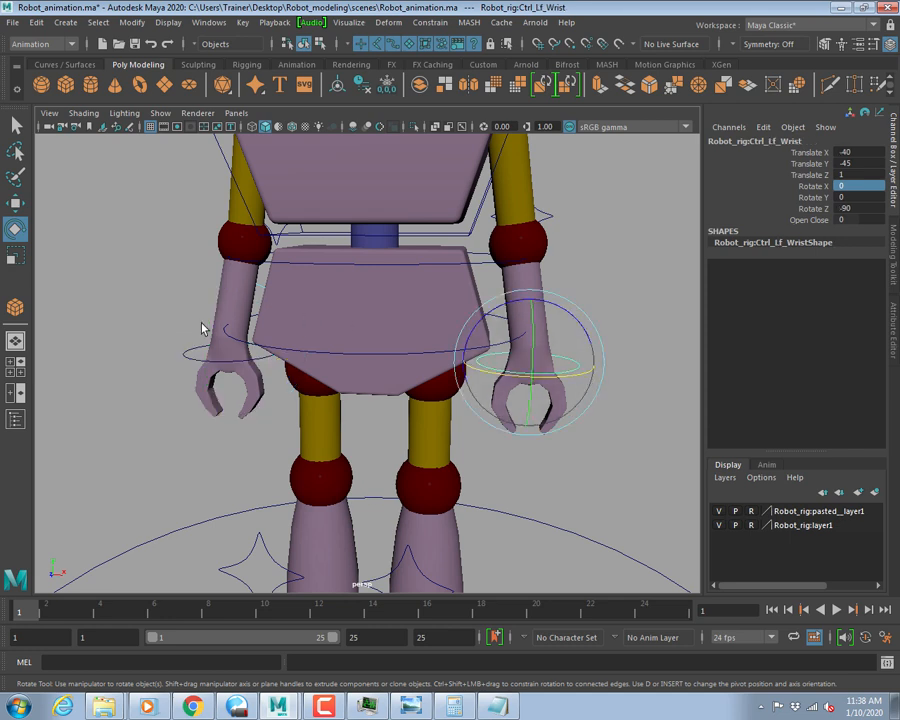
{"action": "left_click", "coordinate": [196, 360]}
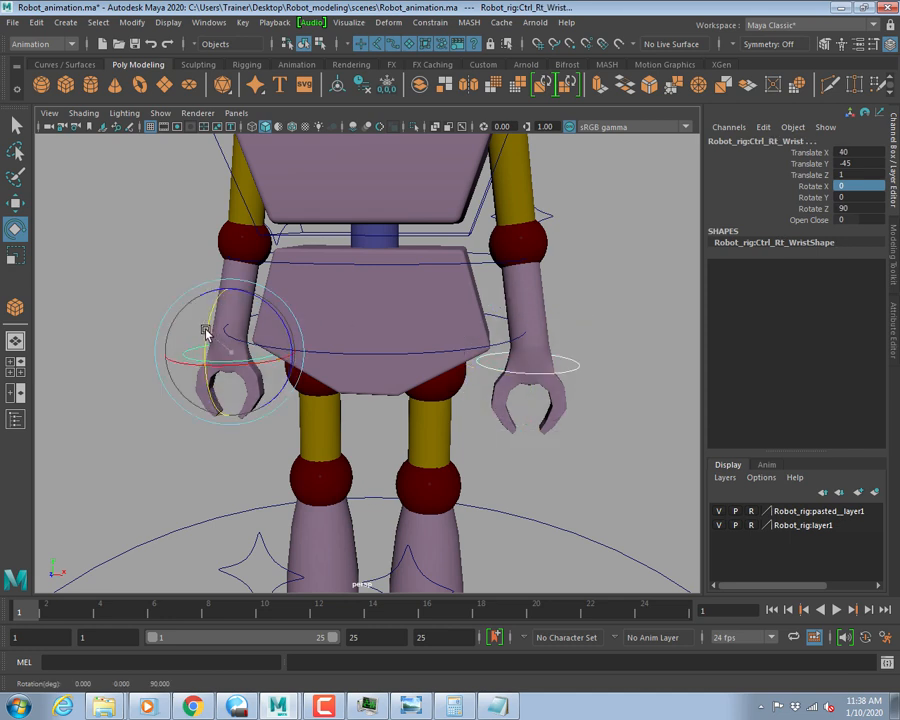
{"action": "left_click_drag", "start_coordinate": [205, 327], "coordinate": [378, 411]}
{"action": "right_click_drag", "start_coordinate": [378, 411], "coordinate": [471, 410], "text": "alt"}
{"action": "left_click_drag", "start_coordinate": [471, 410], "coordinate": [376, 420], "text": "alt"}
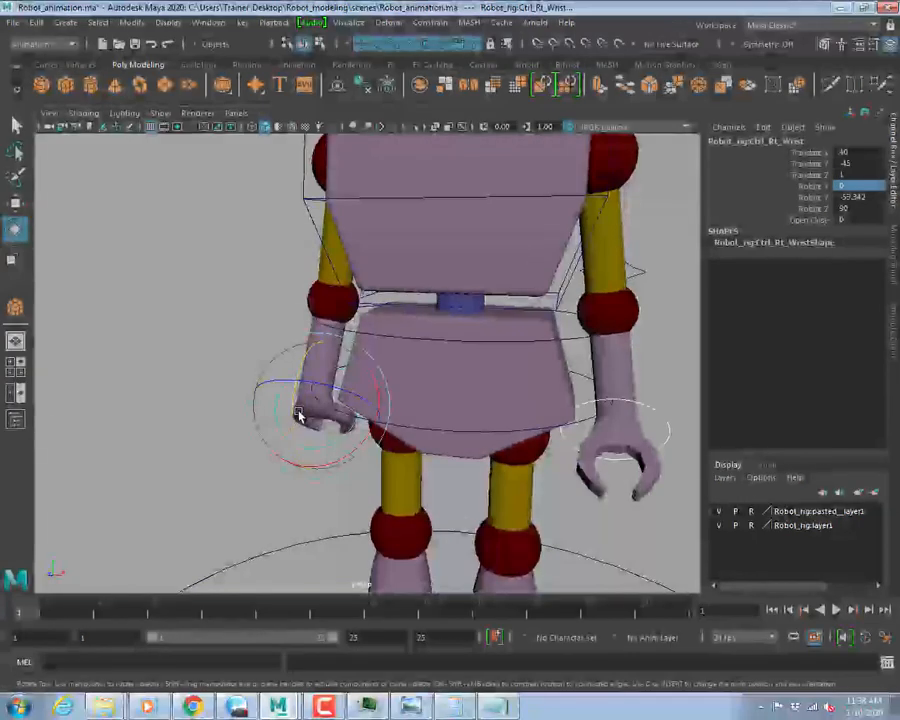
{"action": "left_click_drag", "start_coordinate": [290, 411], "coordinate": [330, 408]}
Change the rotate y line in the Notepad notes to "opposite value" and return to Maya.
{"action": "key", "text": "alt+Tab"}
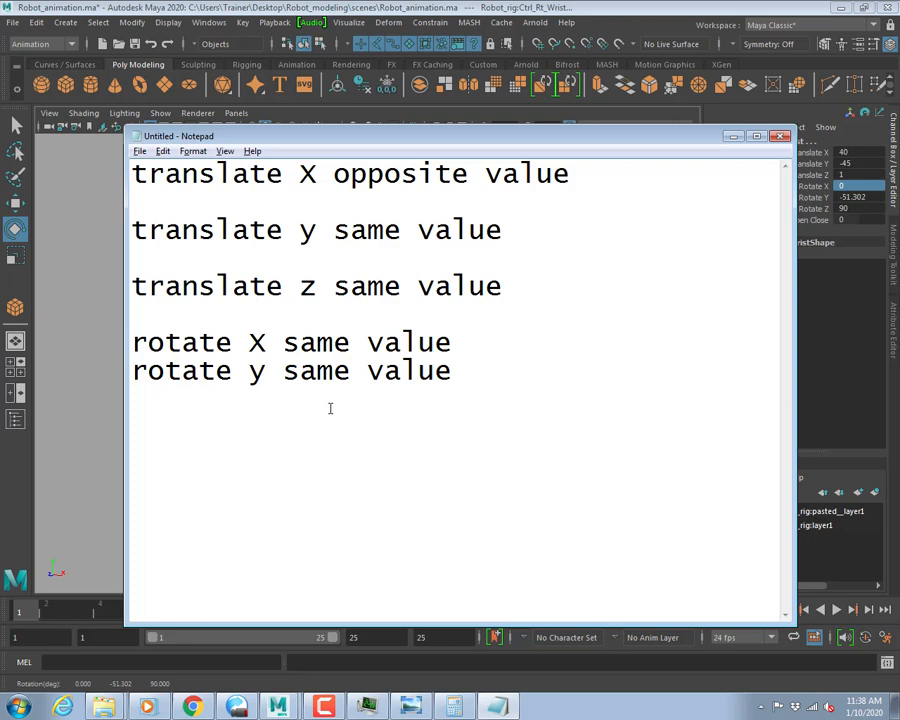
{"action": "key", "text": "shift+Right"}
{"action": "key", "text": "shift+Right"}
{"action": "key", "text": "shift+Right"}
{"action": "key", "text": "shift+Right"}
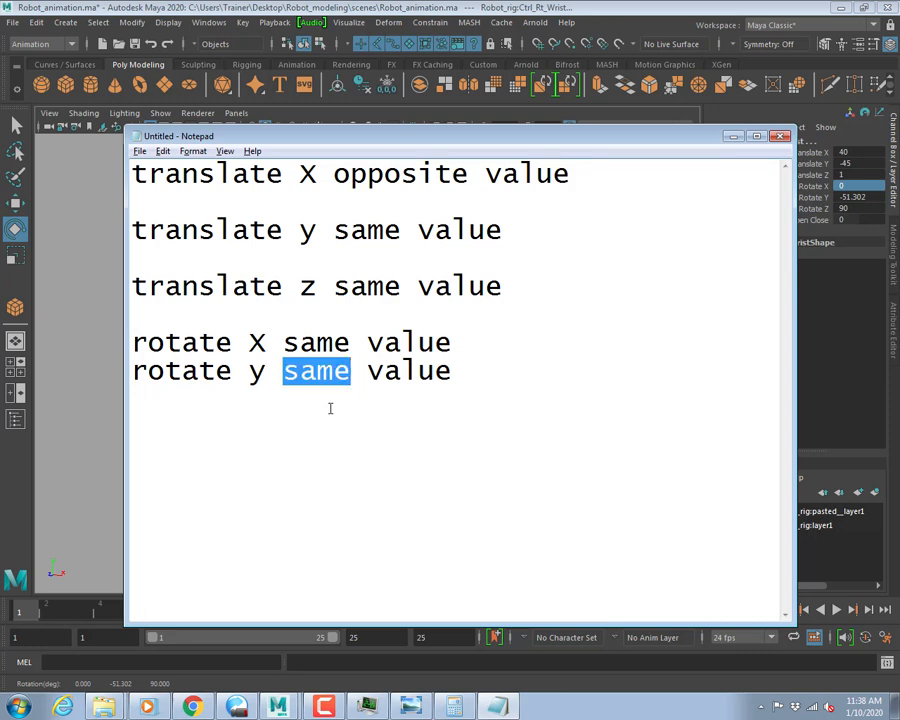
{"action": "type", "text": "opposi"}
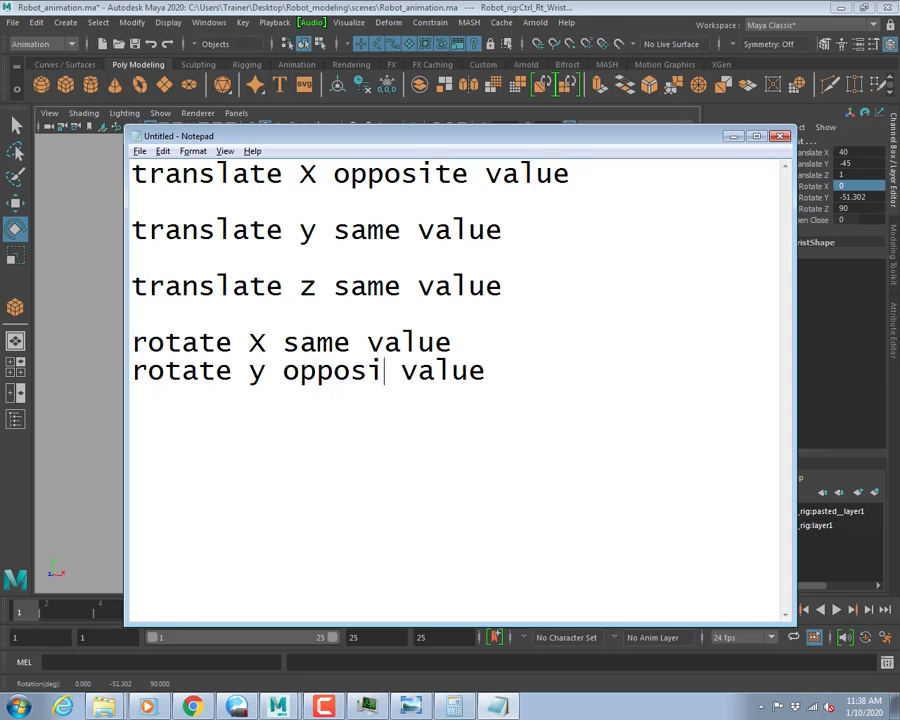
{"action": "type", "text": "te"}
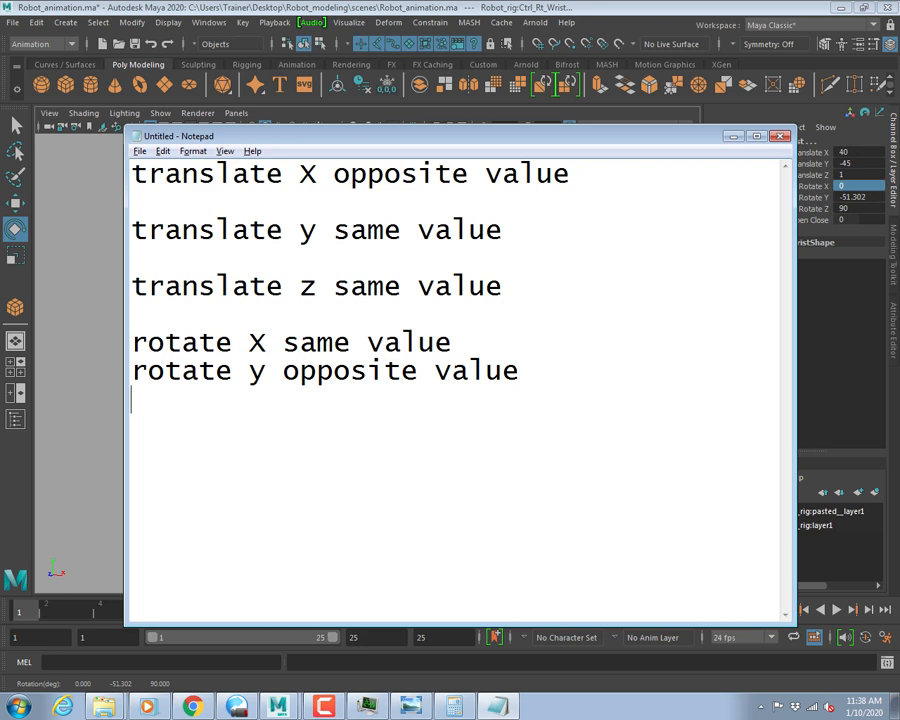
{"action": "key", "text": "alt+Tab"}
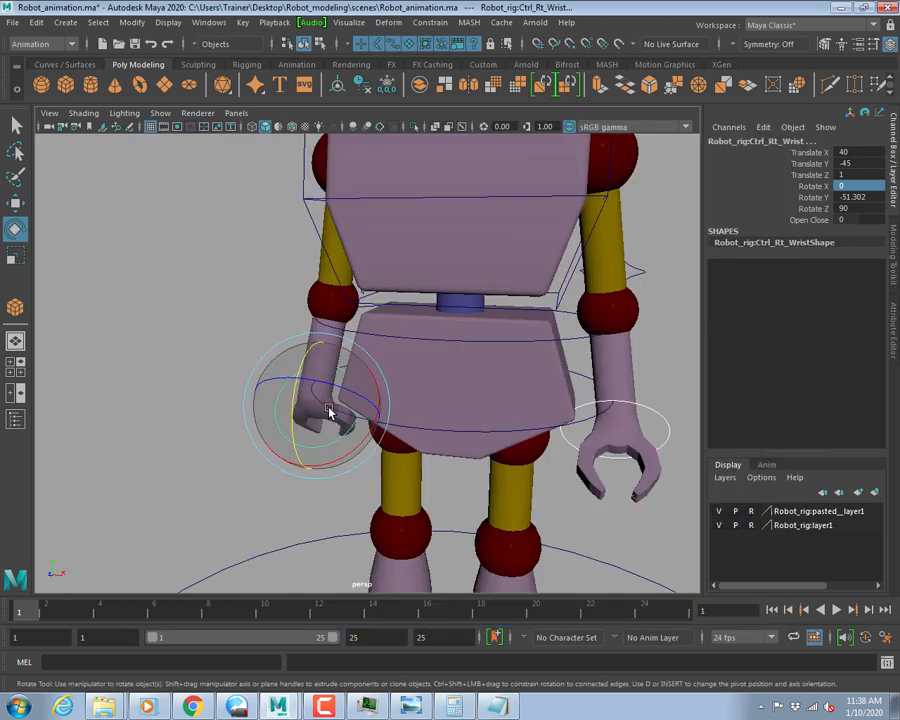
Reset Rotate Y of both wrist controls to 0, and set it to 50.
{"action": "left_click", "coordinate": [852, 198]}
{"action": "key", "text": "Return"}
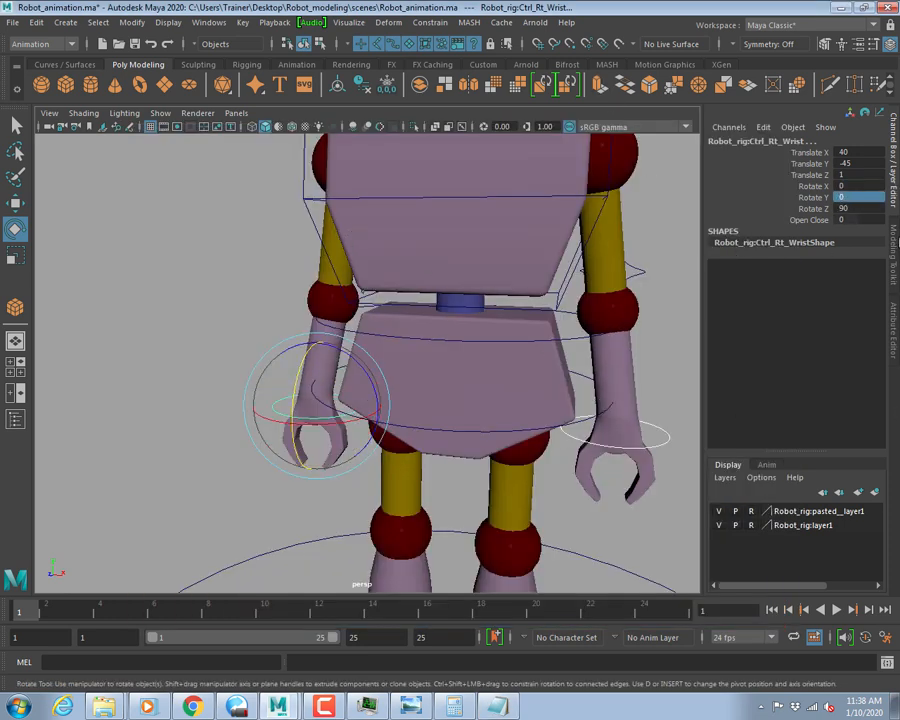
{"action": "left_click", "coordinate": [847, 196]}
{"action": "type", "text": "-90"}
{"action": "key", "text": "Return"}
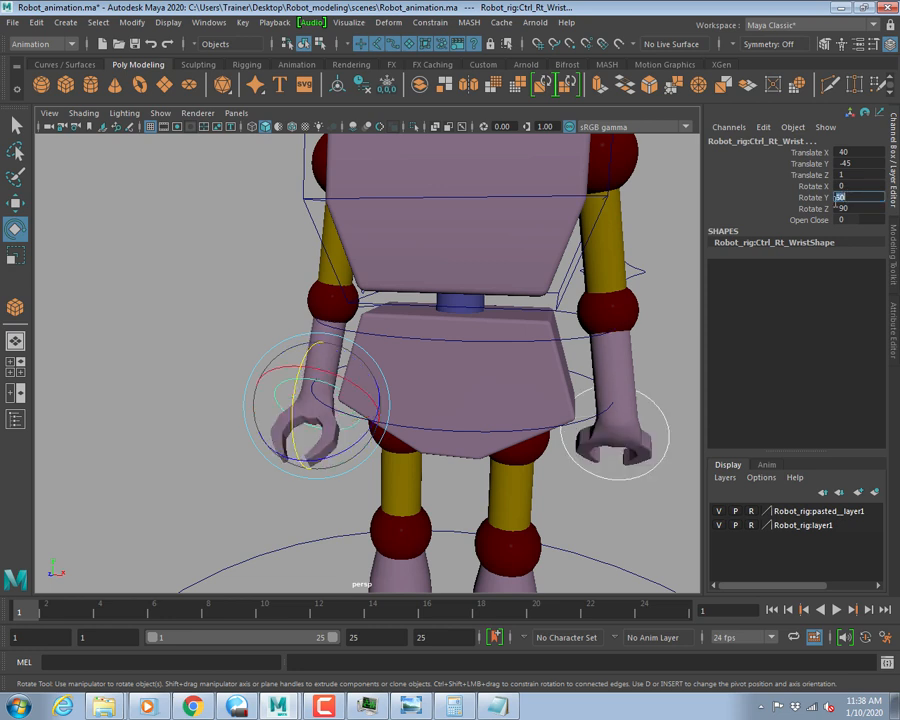
Select only the left wrist control, set its Rotate Y to -50, and compare both hands.
{"action": "left_click", "coordinate": [635, 476]}
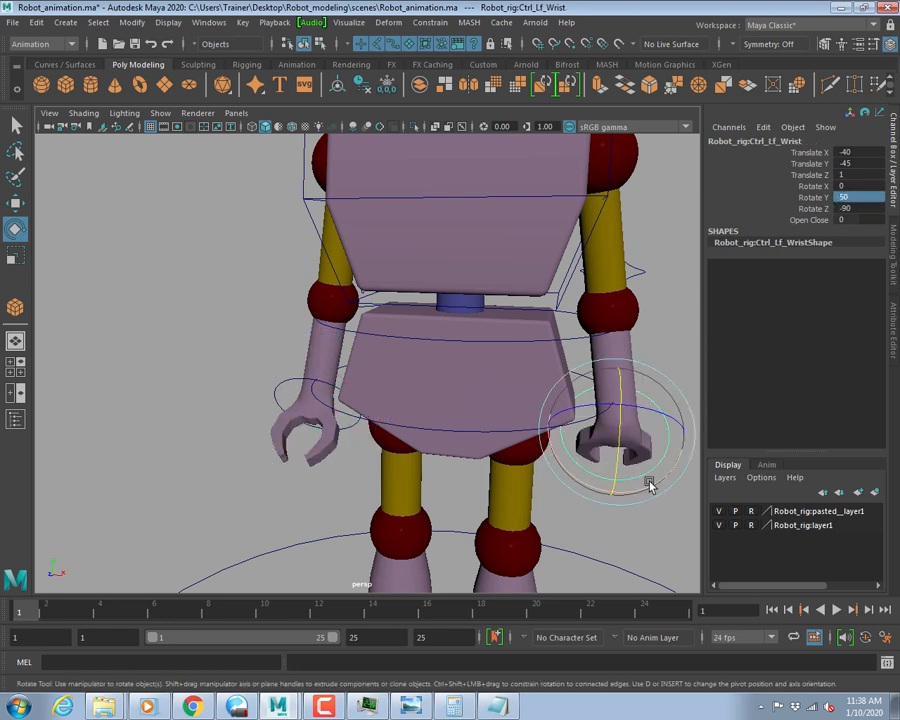
{"action": "type", "text": "-50"}
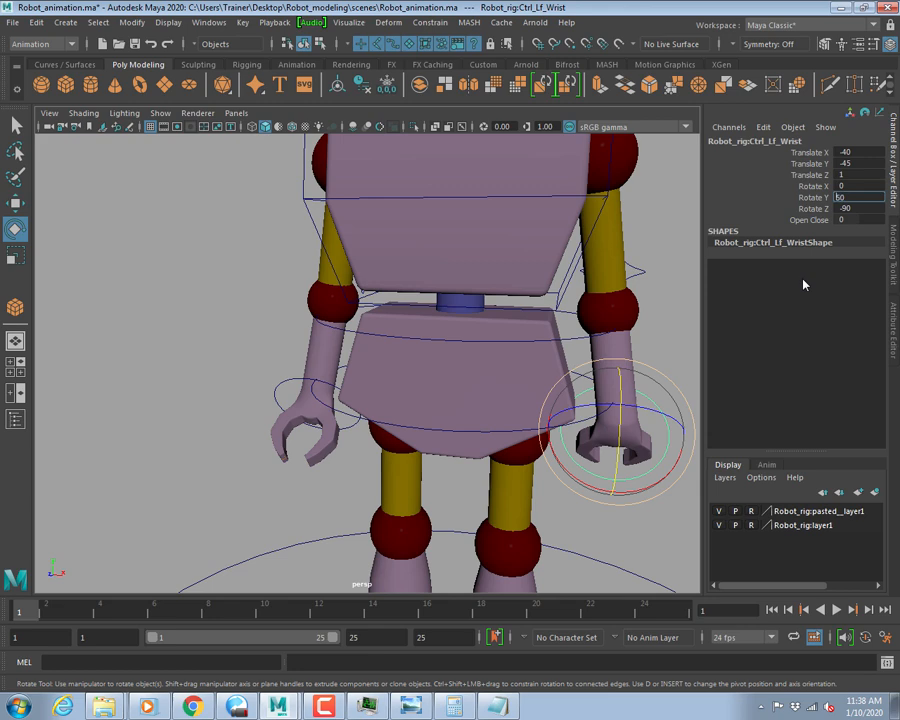
{"action": "key", "text": "Return"}
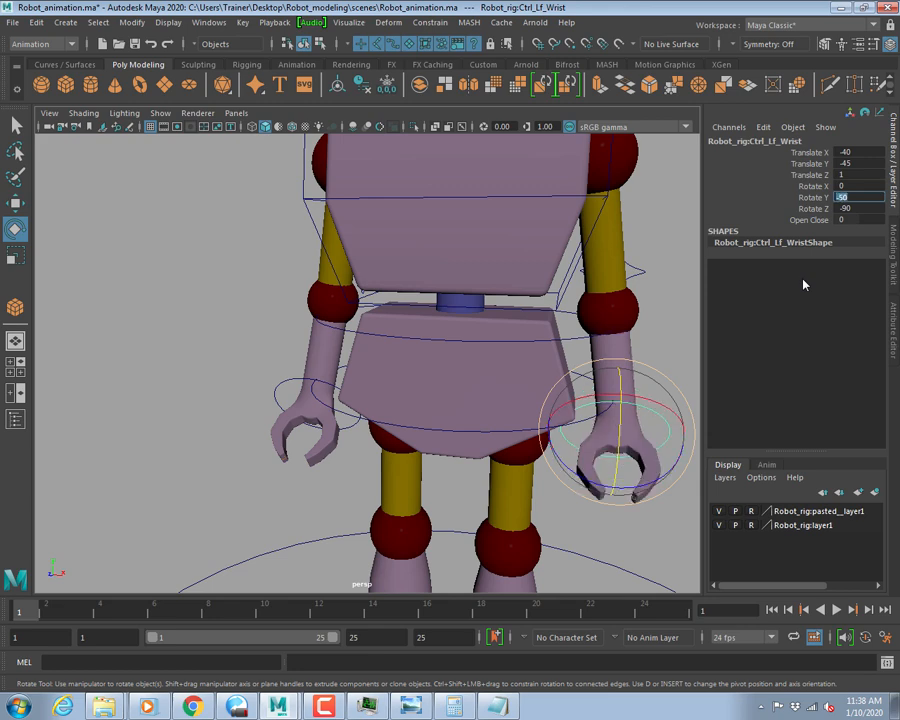
{"action": "left_click_drag", "start_coordinate": [402, 233], "coordinate": [442, 400], "text": "alt"}
{"action": "key", "text": "q"}
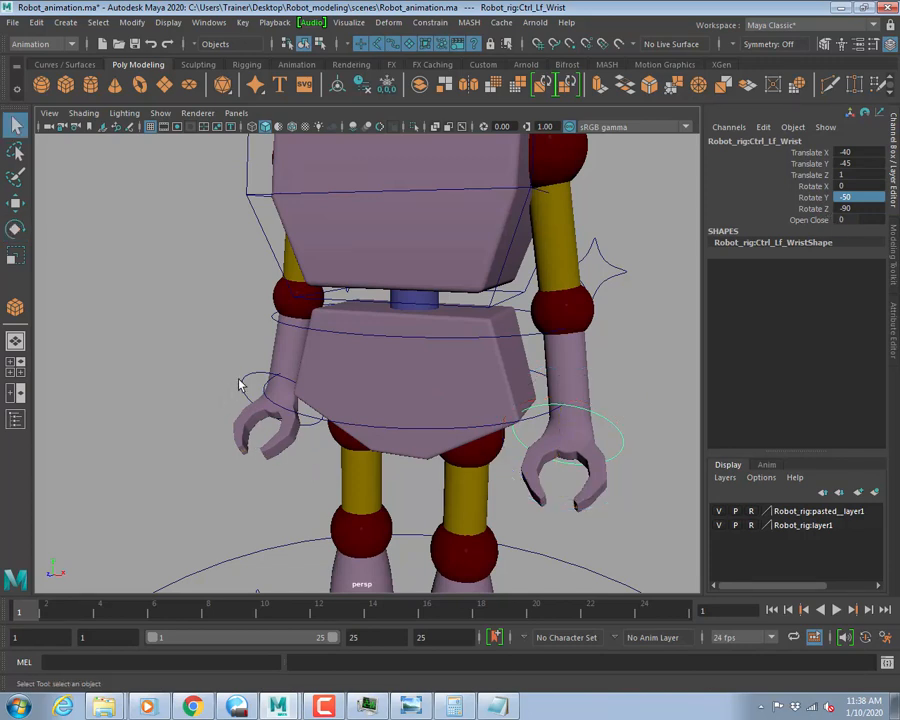
Select both wrist controls and reset their Rotate Y to 0.
{"action": "left_click", "coordinate": [243, 386]}
{"action": "type", "text": "50"}
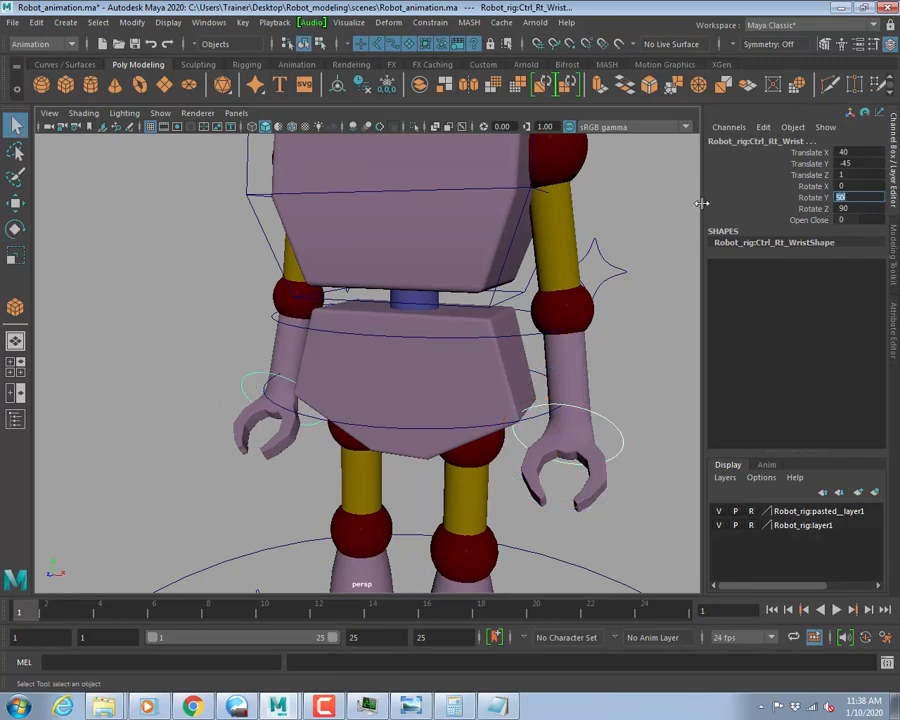
{"action": "key", "text": "Return"}
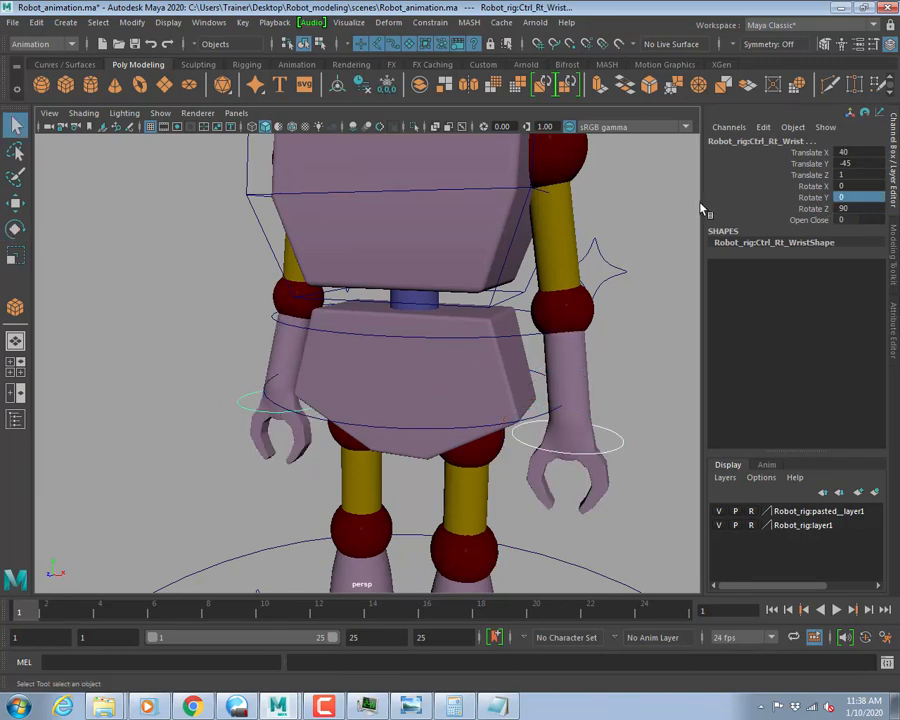
Rotate both wrist controls together about Z until the right wrist's Rotate Z is about 150.4.
{"action": "left_click", "coordinate": [815, 209]}
{"action": "key", "text": "e"}
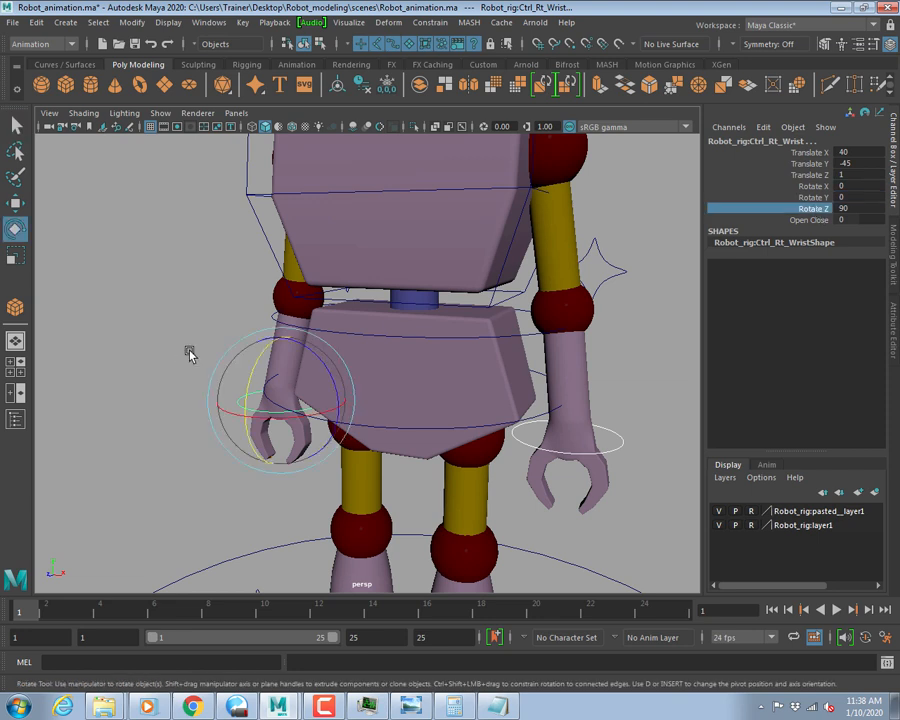
{"action": "left_click_drag", "start_coordinate": [311, 352], "coordinate": [322, 420]}
{"action": "key", "text": "ctrl+z"}
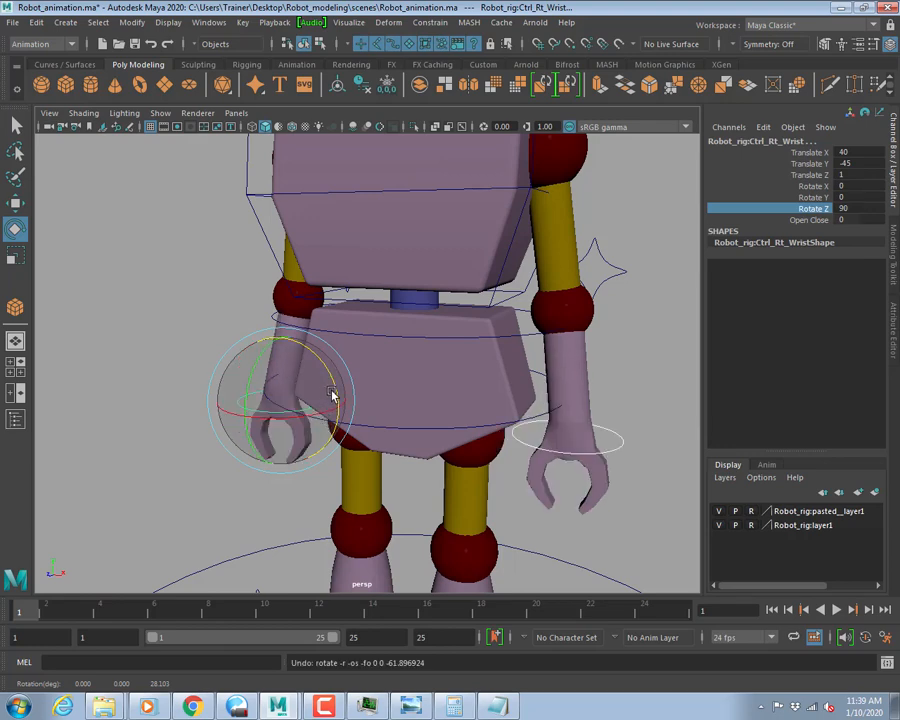
{"action": "right_click_drag", "start_coordinate": [385, 410], "coordinate": [468, 434], "text": "alt"}
{"action": "middle_click_drag", "start_coordinate": [468, 434], "coordinate": [413, 416], "text": "alt"}
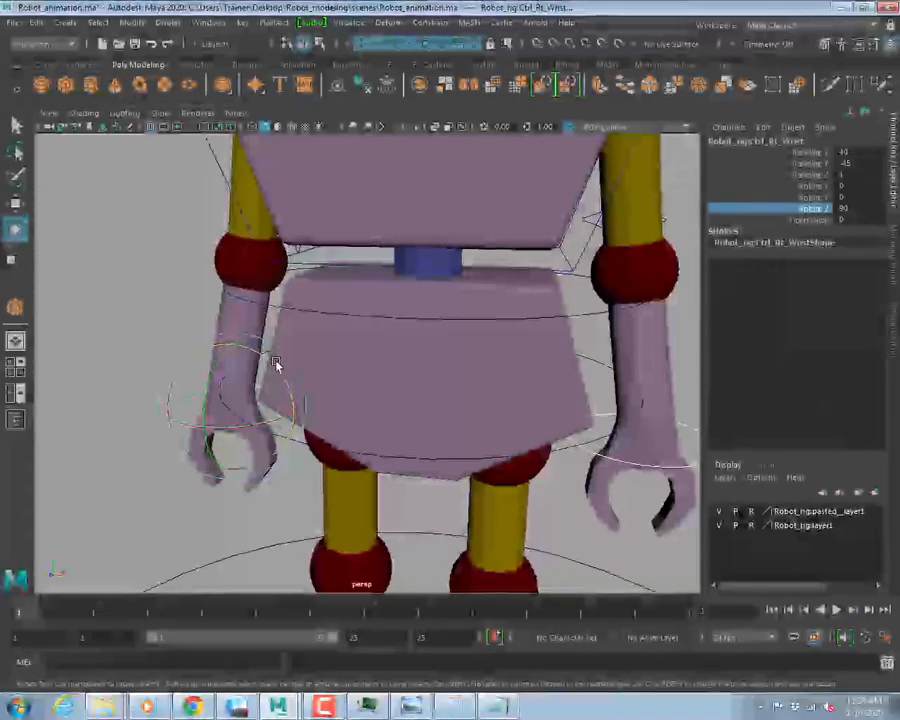
{"action": "left_click_drag", "start_coordinate": [275, 368], "coordinate": [496, 447]}
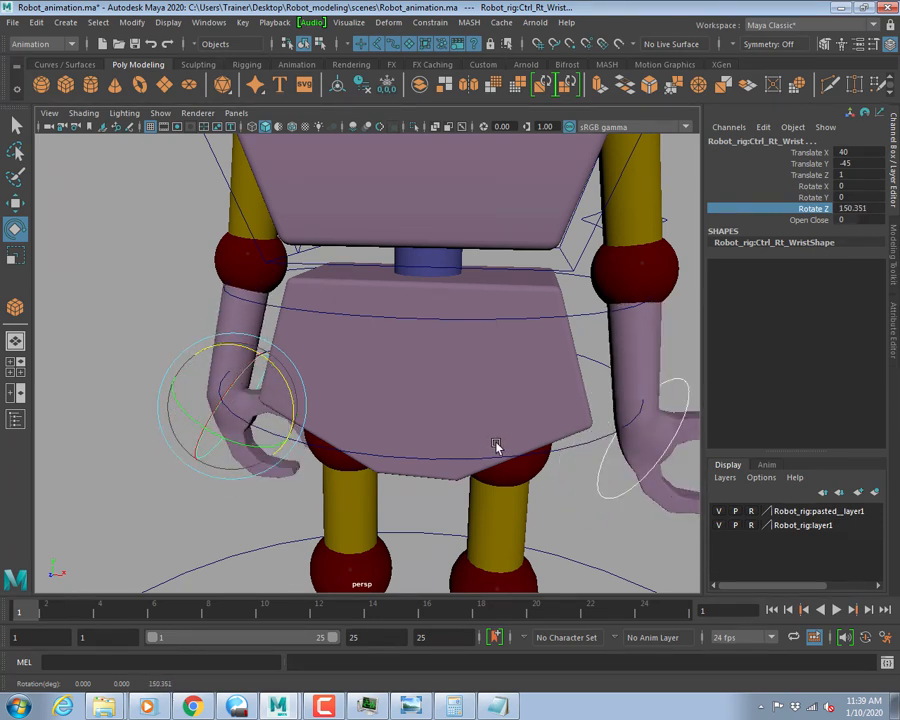
Set Rotate Z to exactly 150 on both selected wrist controls.
{"action": "right_click_drag", "start_coordinate": [496, 447], "coordinate": [476, 416], "text": "alt"}
{"action": "left_click_drag", "start_coordinate": [476, 416], "coordinate": [820, 203], "text": "alt"}
{"action": "double_click", "coordinate": [855, 209]}
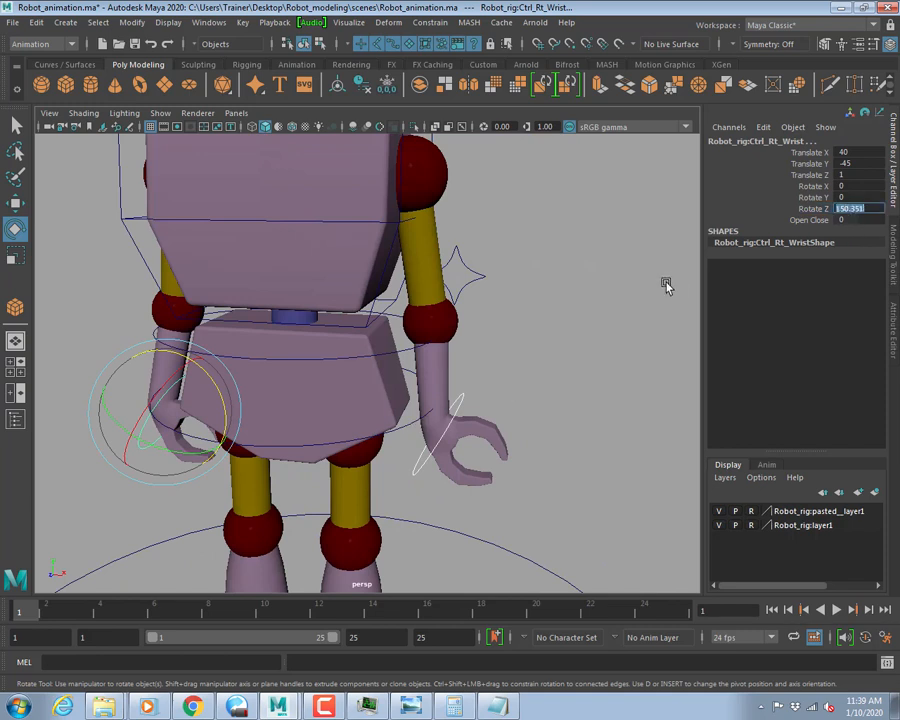
{"action": "type", "text": "150"}
{"action": "key", "text": "Return"}
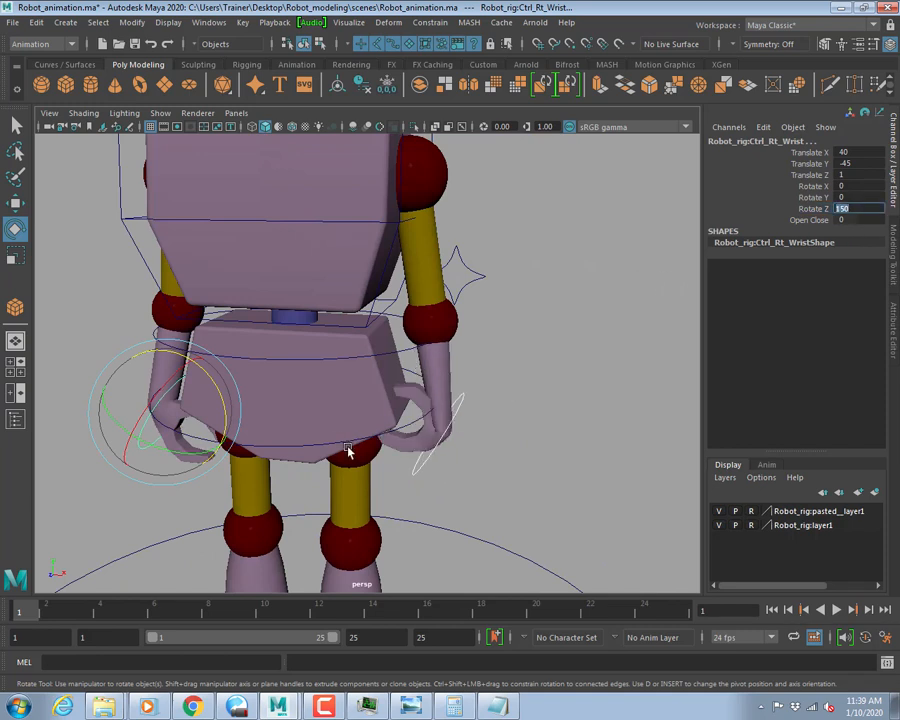
Undo the Rotate Z value entry and the joint Z rotation of both wrist controls.
{"action": "left_click", "coordinate": [613, 297]}
{"action": "key", "text": "ctrl+z"}
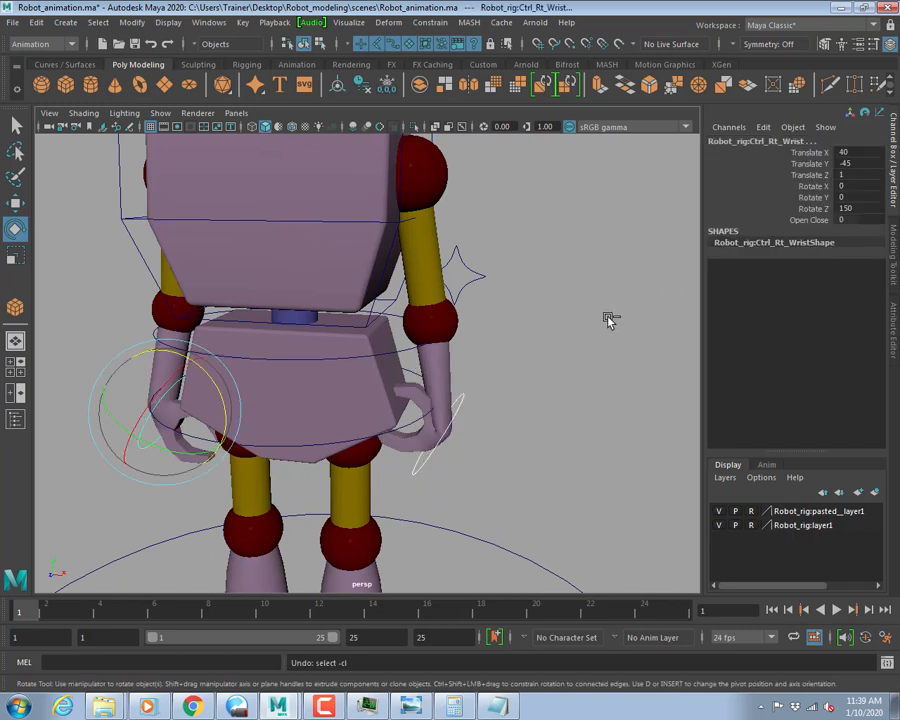
{"action": "key", "text": "ctrl+z"}
{"action": "left_click", "coordinate": [525, 392]}
{"action": "left_click", "coordinate": [465, 397]}
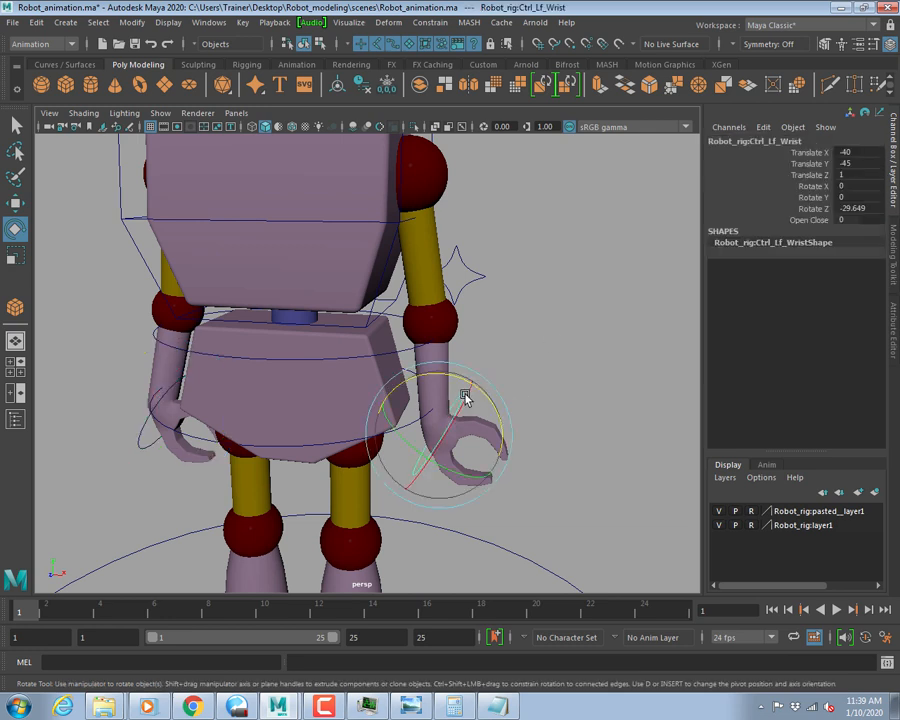
{"action": "key", "text": "ctrl+z"}
{"action": "key", "text": "ctrl+z"}
{"action": "key", "text": "ctrl+z"}
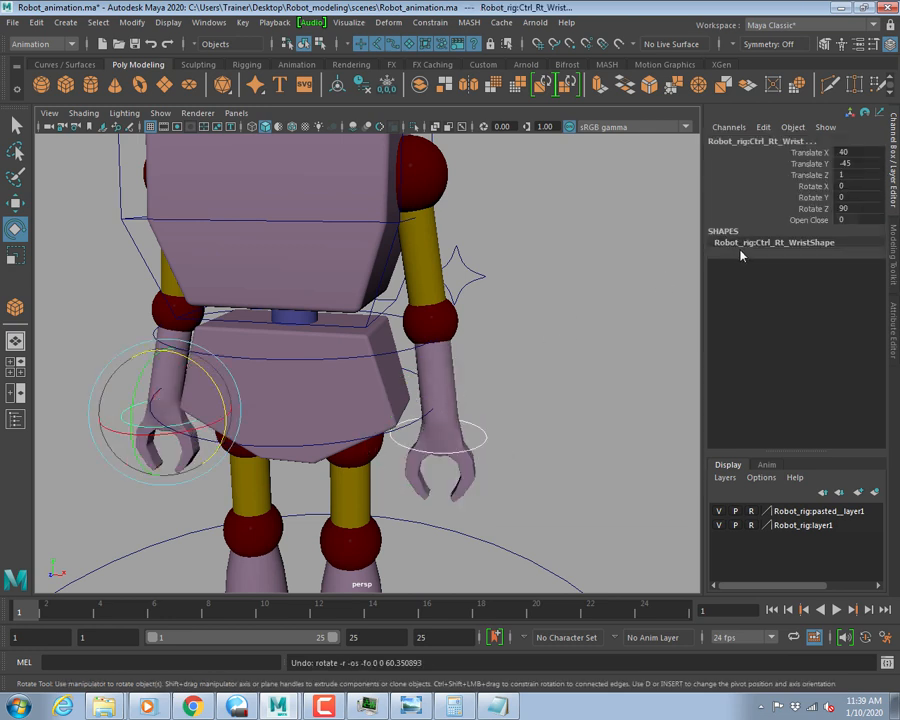
Select the right and left wrist controls in turn and compare their Rotate Z values.
{"action": "left_click", "coordinate": [594, 311]}
{"action": "left_click", "coordinate": [130, 427]}
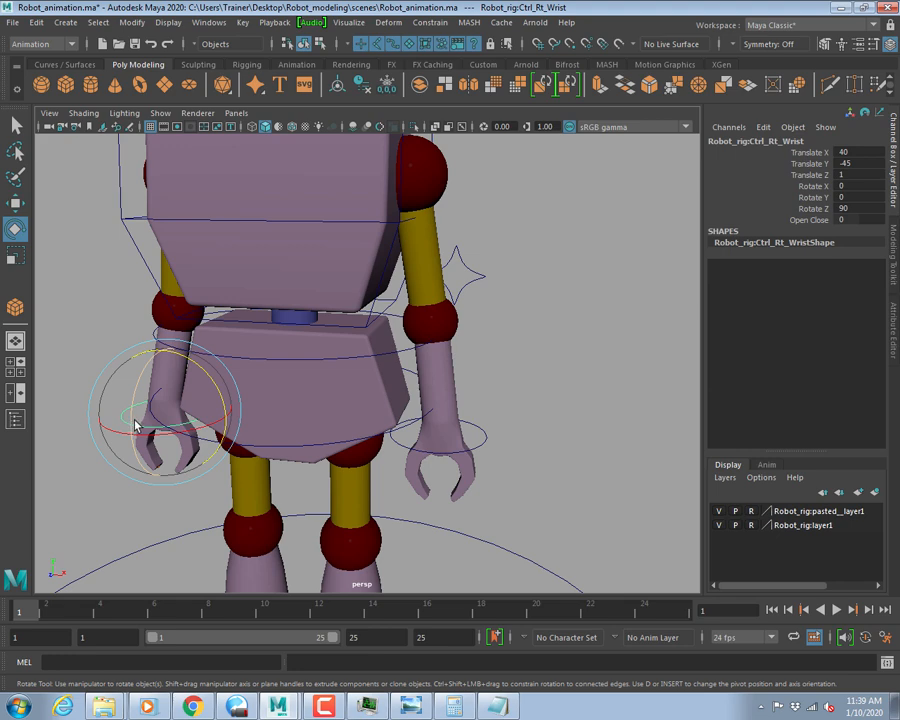
{"action": "left_click", "coordinate": [484, 437]}
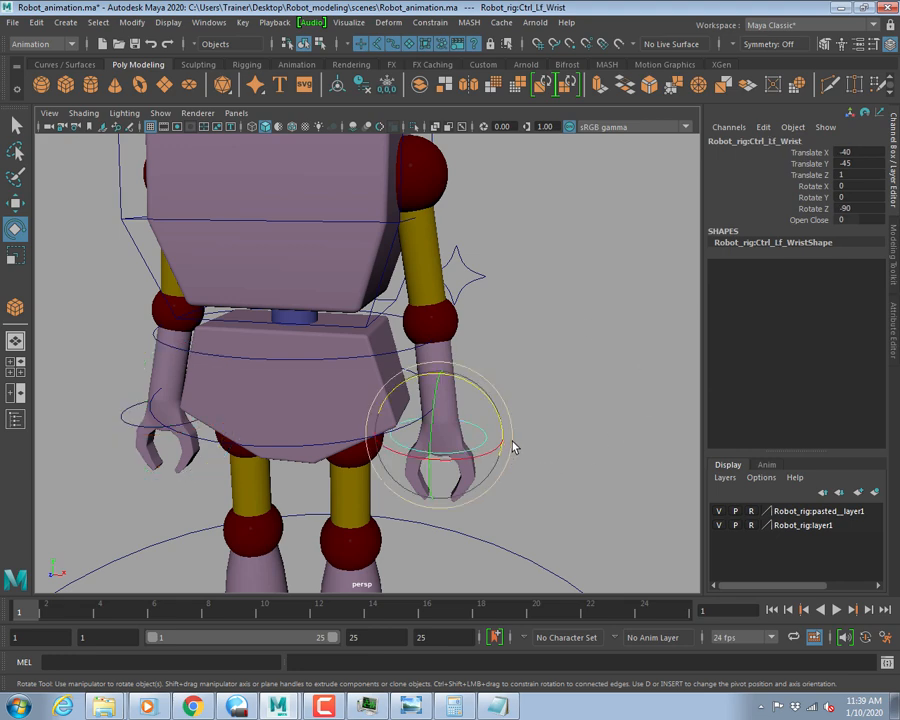
{"action": "left_click_drag", "start_coordinate": [517, 420], "coordinate": [527, 418], "text": "alt"}
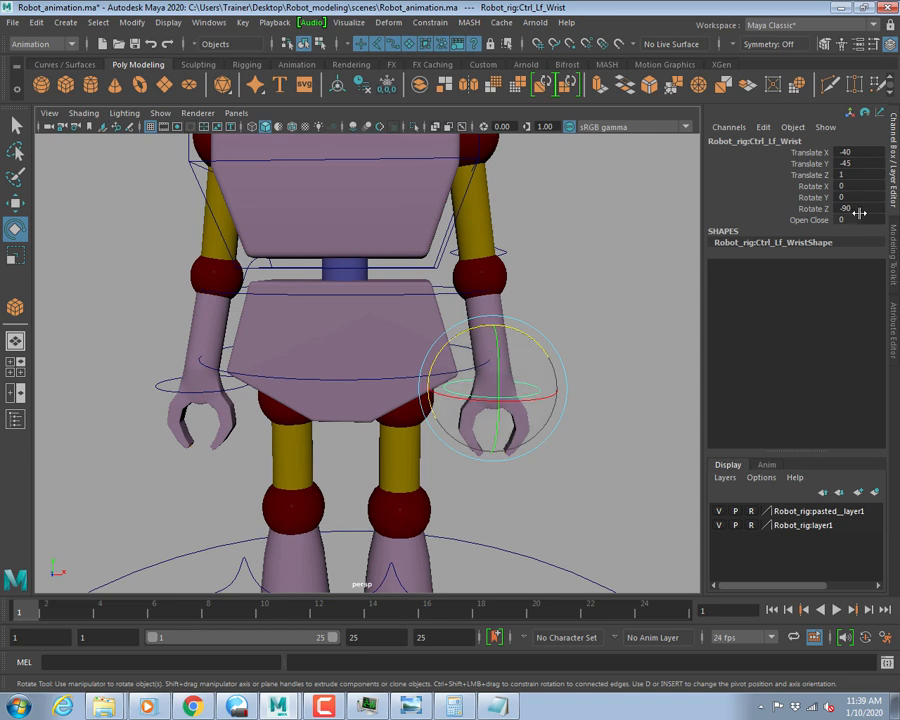
{"action": "left_click", "coordinate": [160, 393]}
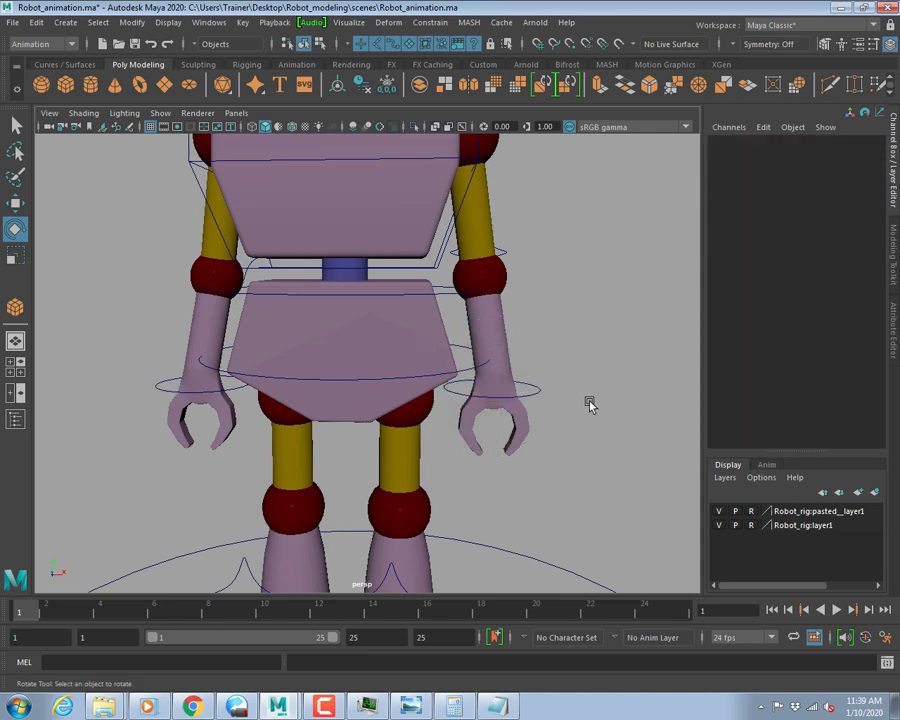
Turn the left wrist control slightly about Z, add the right wrist control to the selection, and set Rotate Z of both to 150.
{"action": "left_click", "coordinate": [540, 392]}
{"action": "left_click_drag", "start_coordinate": [525, 340], "coordinate": [507, 335]}
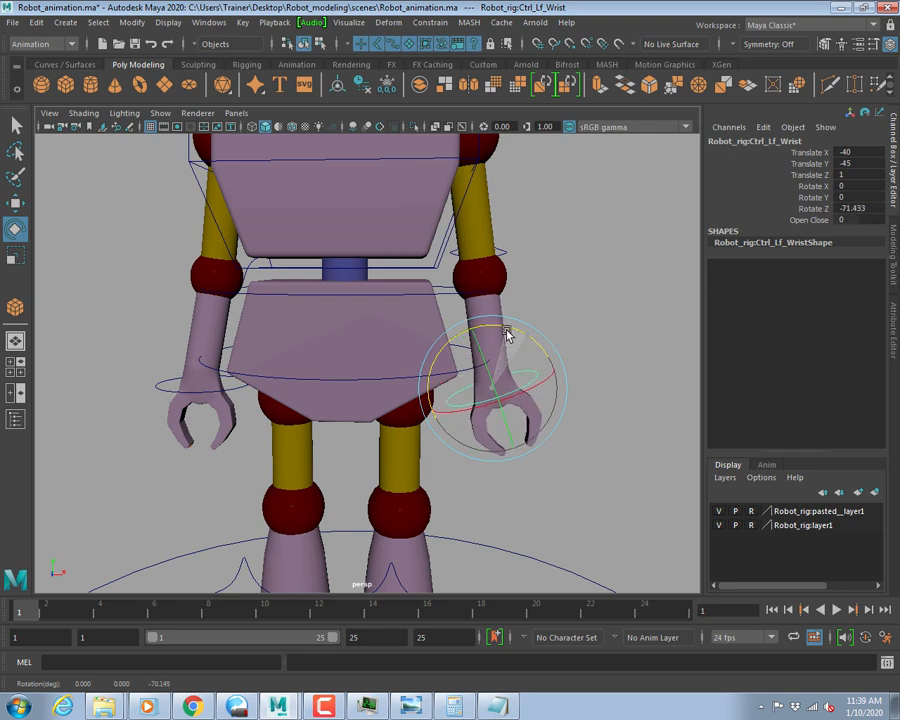
{"action": "left_click", "coordinate": [164, 391]}
{"action": "left_click", "coordinate": [842, 207]}
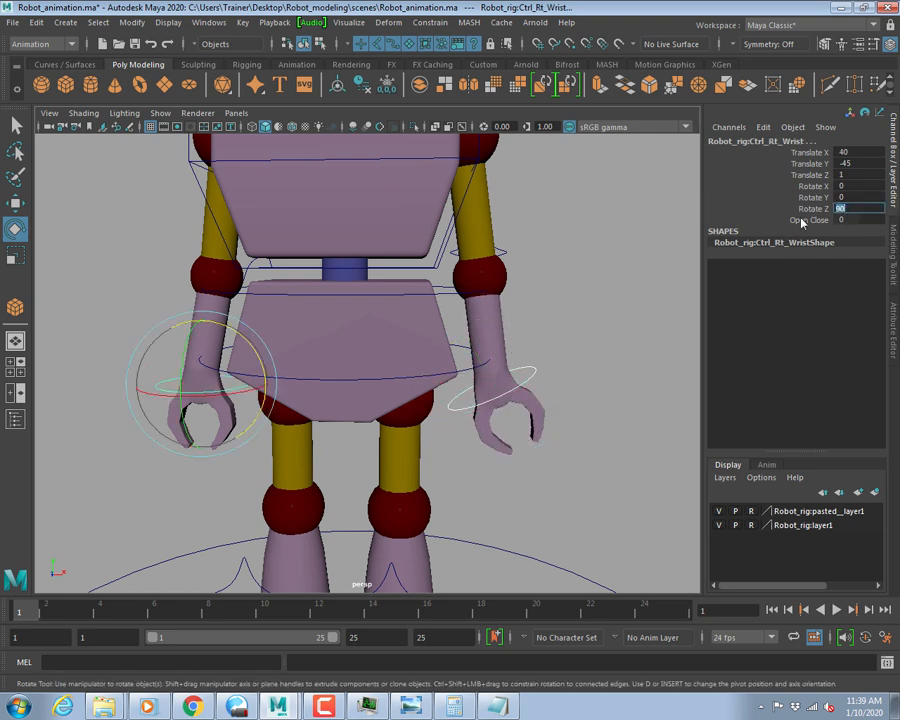
{"action": "type", "text": "150"}
{"action": "key", "text": "Return"}
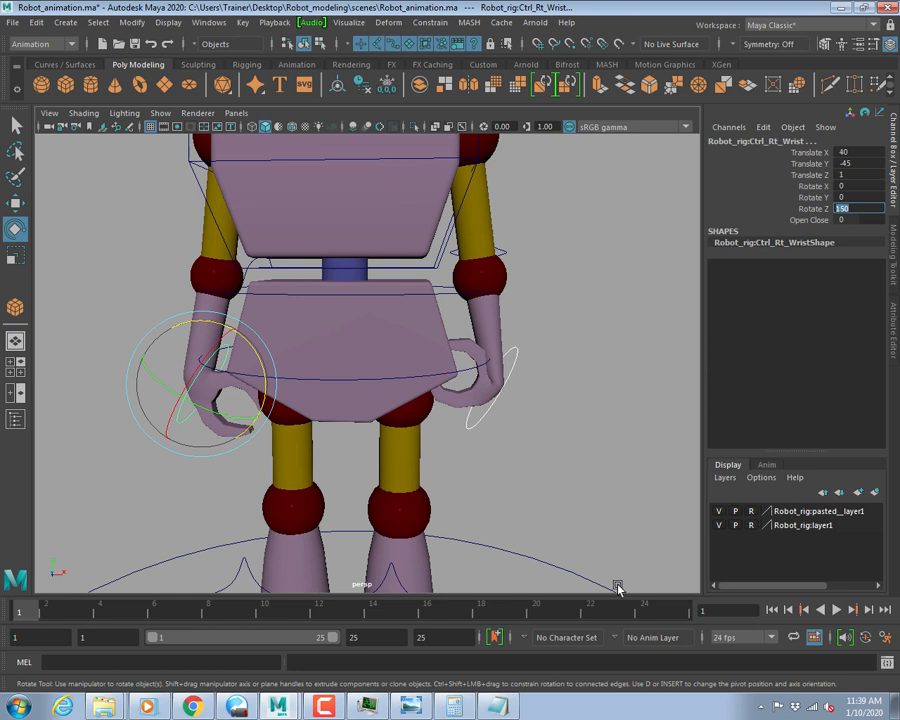
Select only the left wrist control, set its Rotate Z to -150, and compare both hands from the front.
{"action": "left_click", "coordinate": [500, 523]}
{"action": "left_click", "coordinate": [513, 361]}
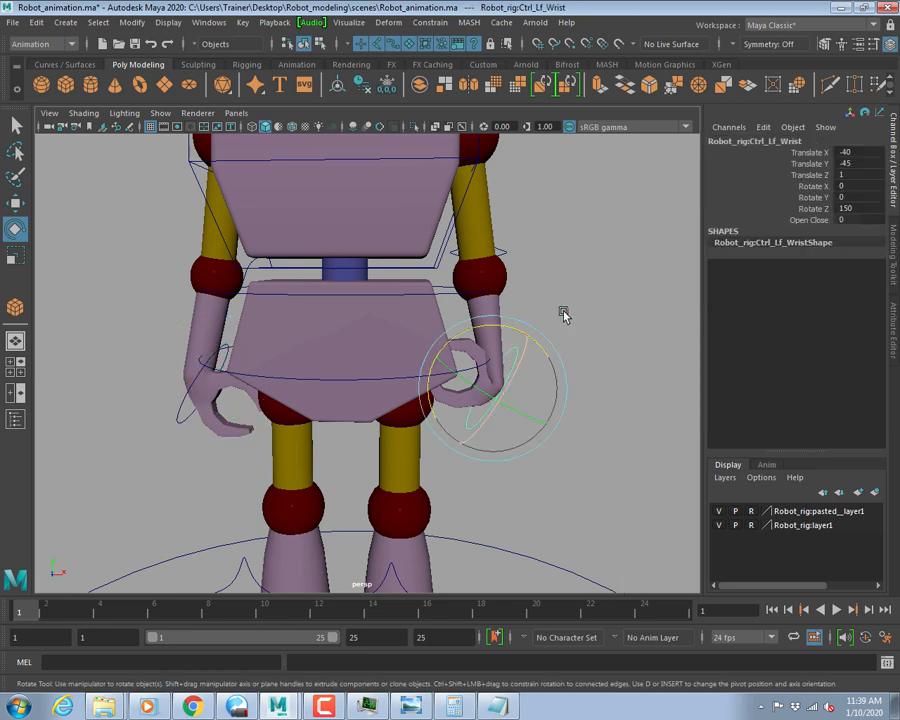
{"action": "left_click", "coordinate": [864, 207]}
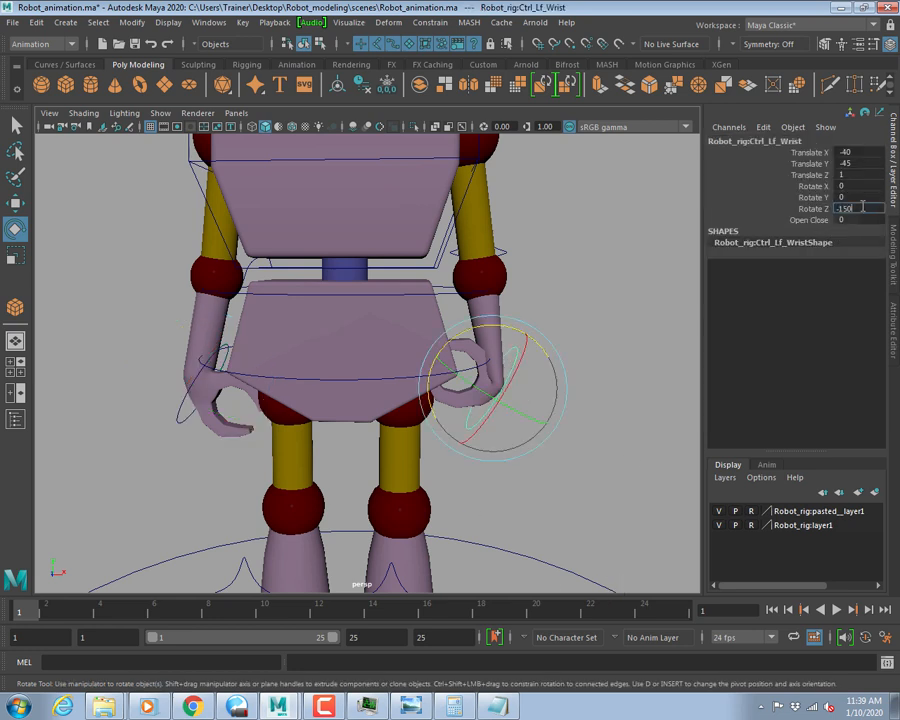
{"action": "type", "text": "-150"}
{"action": "key", "text": "Return"}
{"action": "mouse_move", "coordinate": [369, 271]}
{"action": "left_mouse_down", "text": "alt"}
{"action": "mouse_move", "coordinate": [403, 259]}
{"action": "mouse_move", "coordinate": [371, 257]}
{"action": "mouse_move", "coordinate": [374, 266]}
{"action": "left_mouse_up", "text": "alt"}
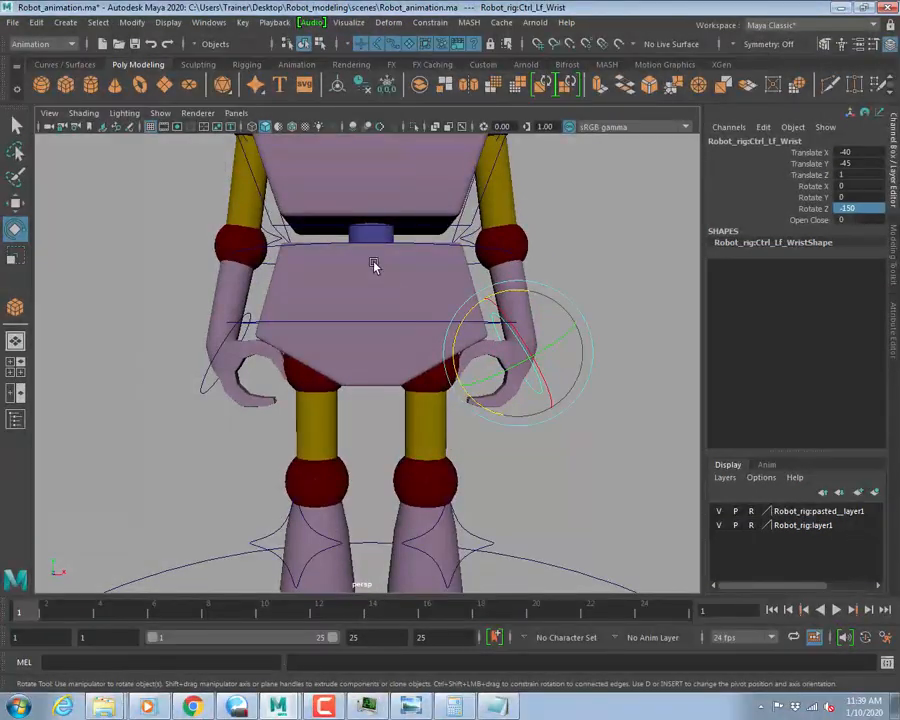
Switch to the Notepad notes and add the line "rotate z opposite value".
{"action": "key", "text": "alt+Tab"}
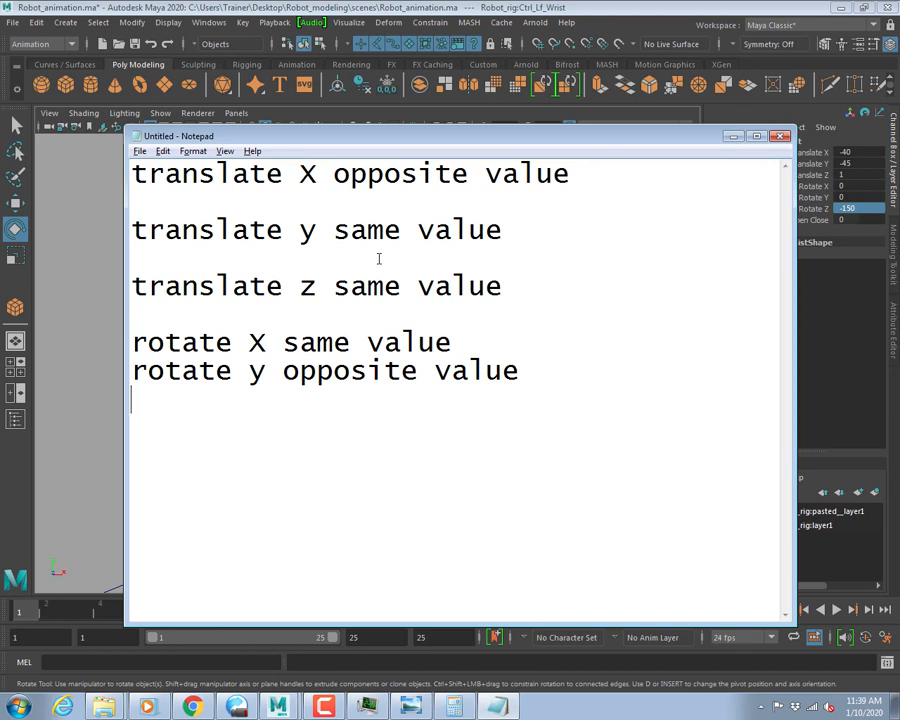
{"action": "type", "text": "rotate X same value"}
{"action": "key", "text": "Left"}
{"action": "key", "text": "shift+Left"}
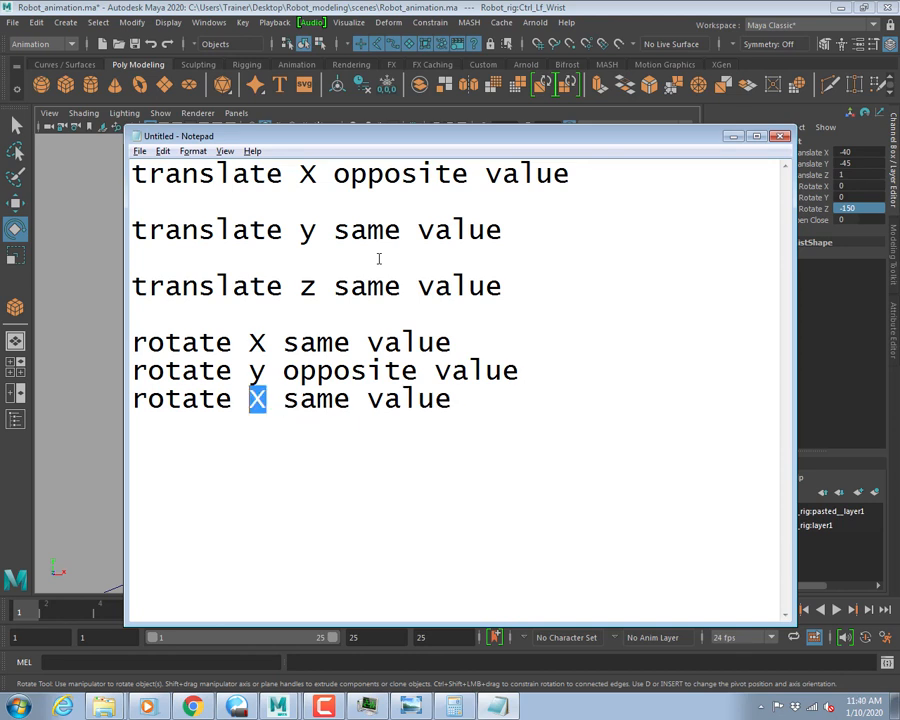
{"action": "type", "text": "z"}
{"action": "key", "text": "shift+Right"}
{"action": "key", "text": "shift+Right"}
{"action": "key", "text": "shift+Right"}
{"action": "key", "text": "shift+Right"}
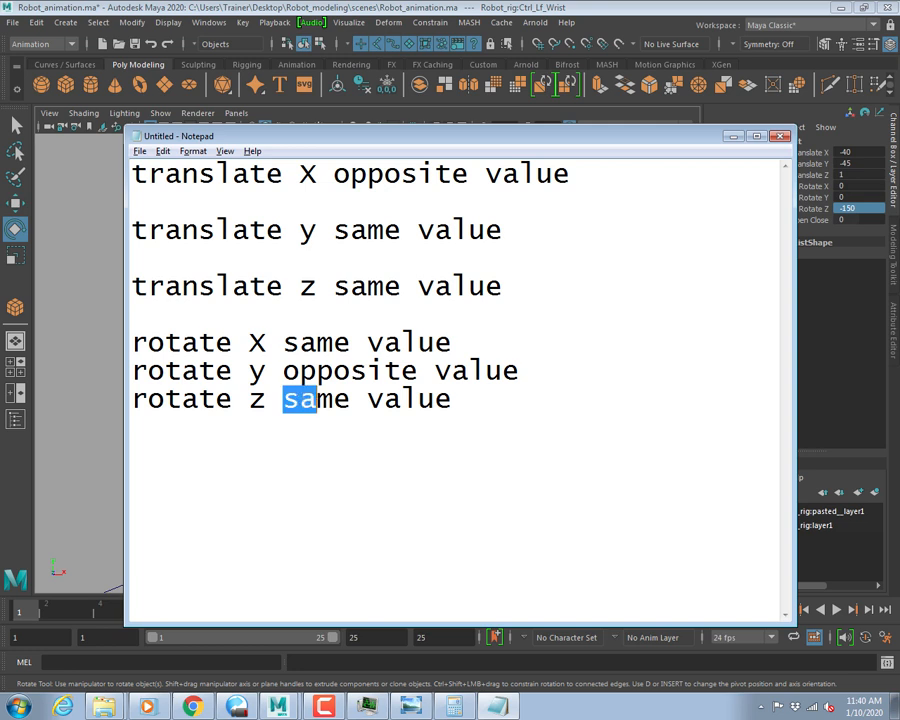
{"action": "type", "text": "opposite"}
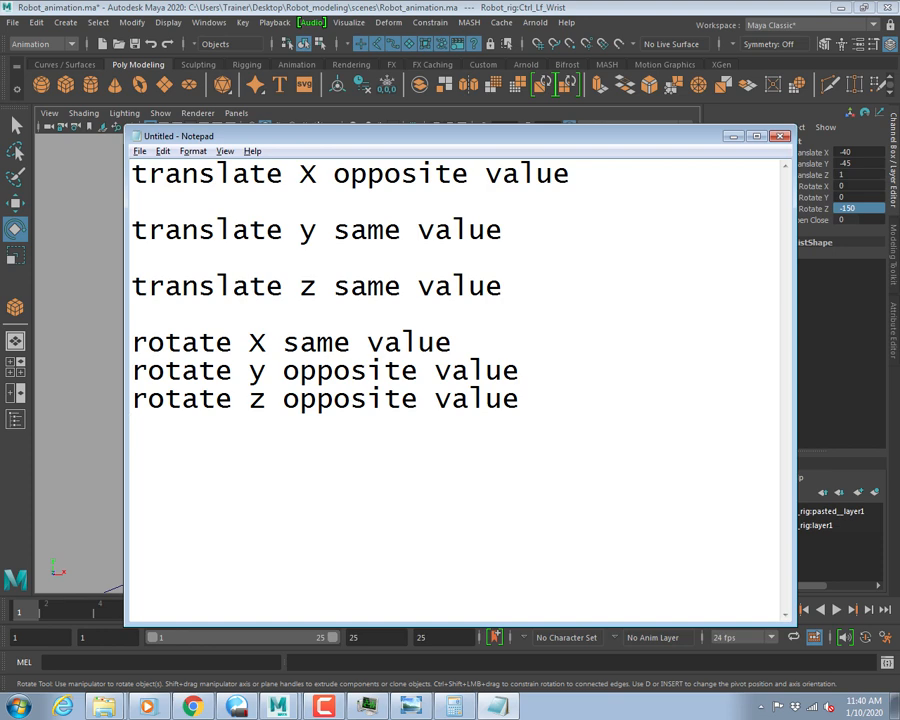
Return to Maya, select both wrist controls and set their Rotate Z to 90.
{"action": "key", "text": "alt+Tab"}
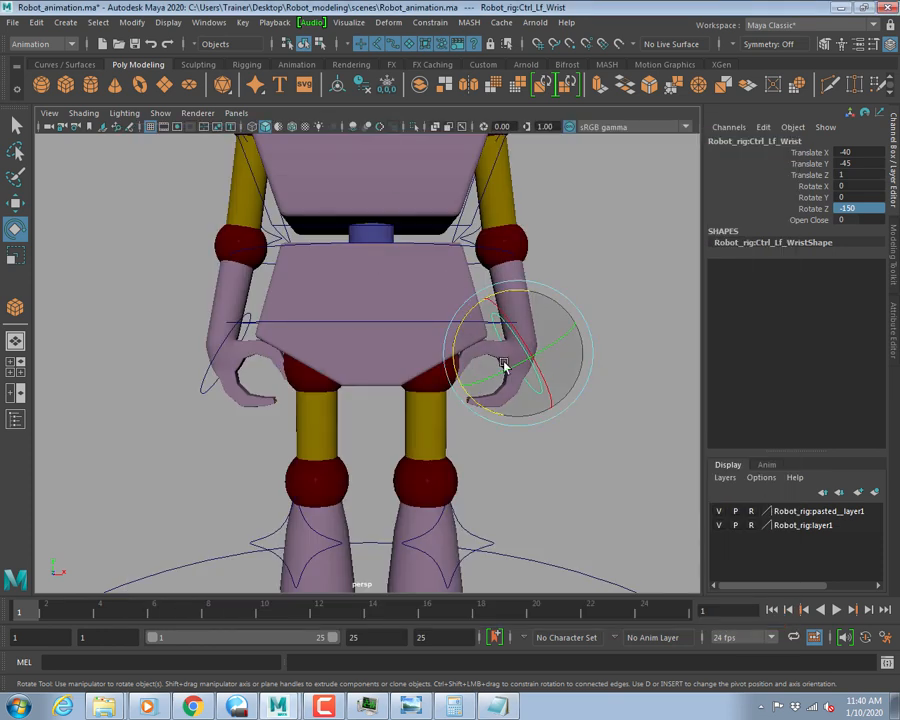
{"action": "scroll", "coordinate": [502, 364], "scroll_direction": "down", "scroll_amount": 3}
{"action": "key", "text": "q"}
{"action": "left_click", "coordinate": [231, 378], "text": "shift"}
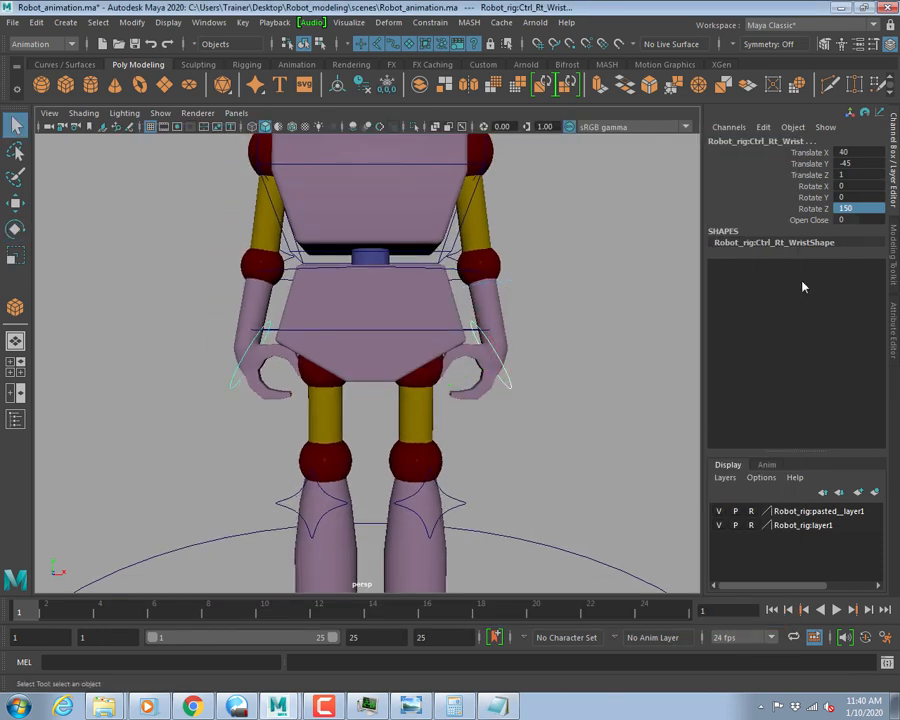
{"action": "left_click", "coordinate": [857, 209]}
{"action": "type", "text": "90"}
{"action": "key", "text": "Return"}
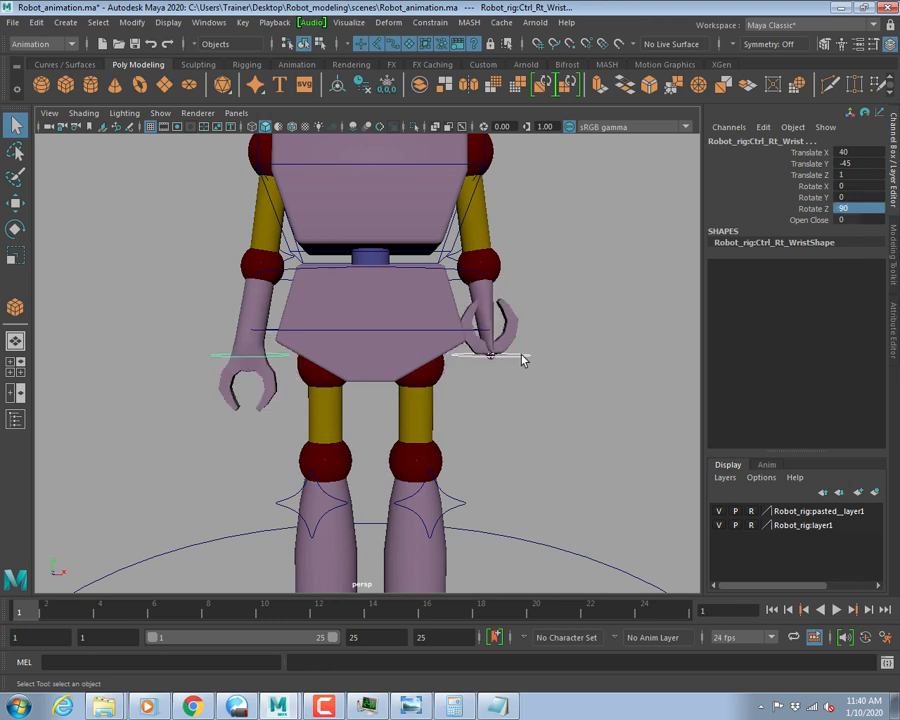
Select only the left wrist control and set its Rotate Z to -90.
{"action": "left_click", "coordinate": [522, 356]}
{"action": "left_click", "coordinate": [855, 209]}
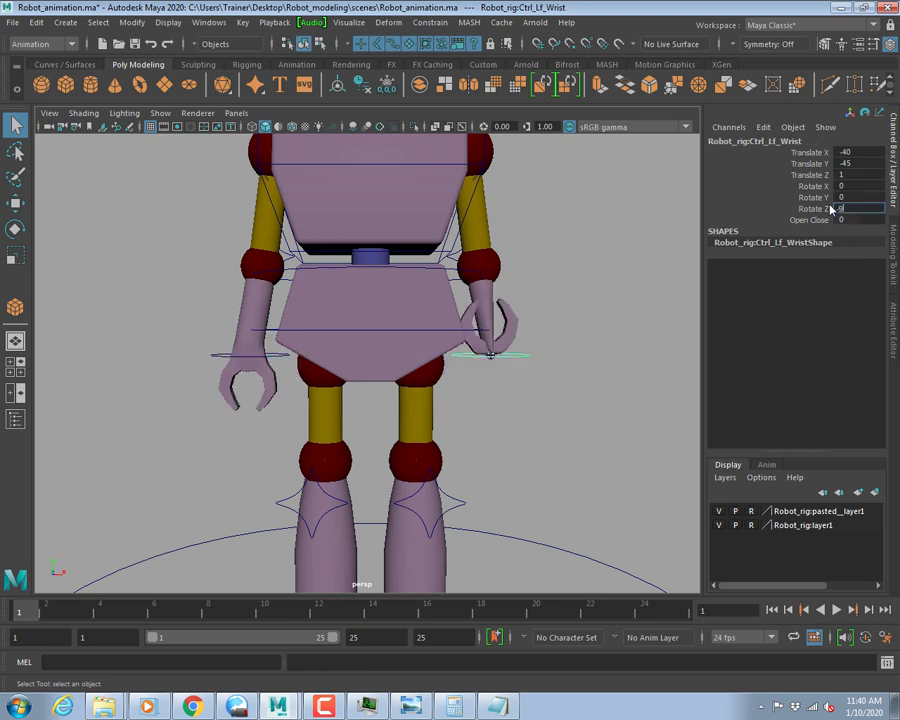
{"action": "type", "text": "-90"}
{"action": "key", "text": "Return"}
{"action": "left_click_drag", "start_coordinate": [617, 387], "coordinate": [536, 396], "text": "alt"}
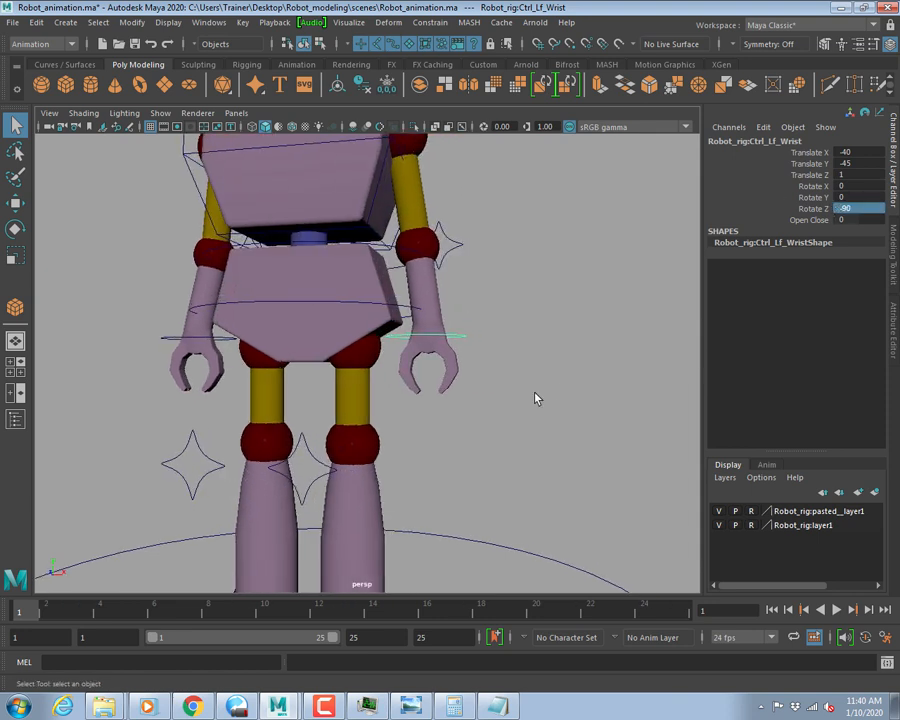
Rotate the left wrist control about X and set its Rotate X to -70.
{"action": "key", "text": "e"}
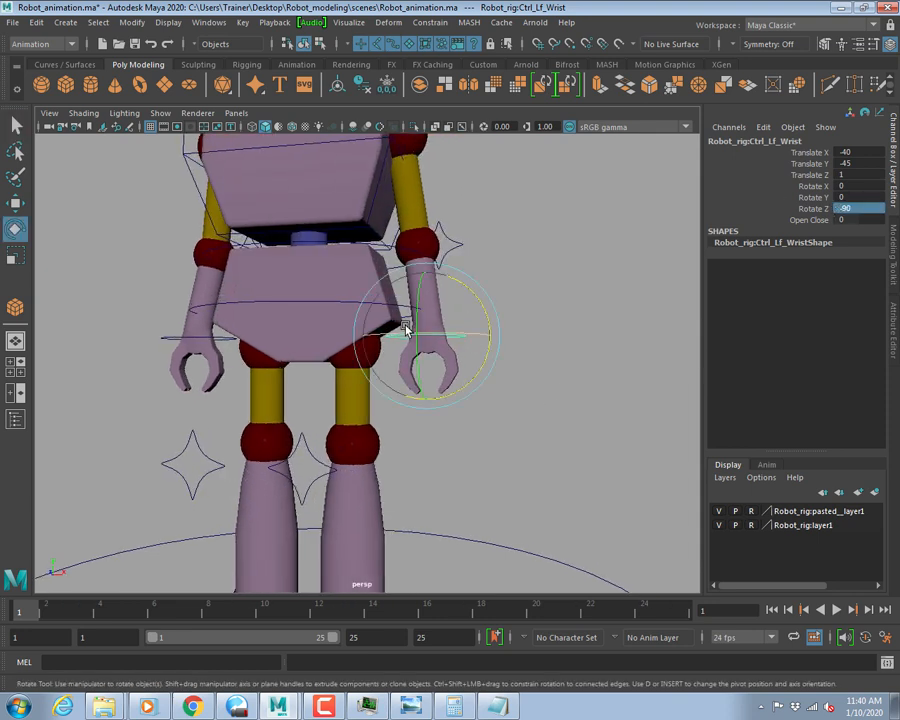
{"action": "left_click_drag", "start_coordinate": [392, 338], "coordinate": [474, 333]}
{"action": "left_click_drag", "start_coordinate": [858, 185], "coordinate": [861, 184]}
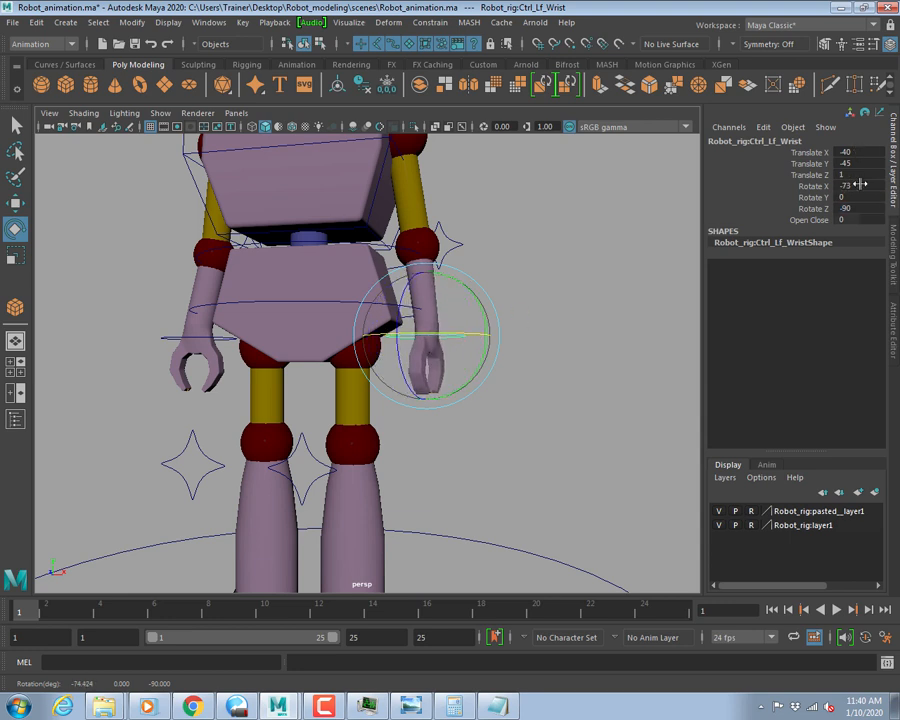
{"action": "double_click", "coordinate": [858, 185]}
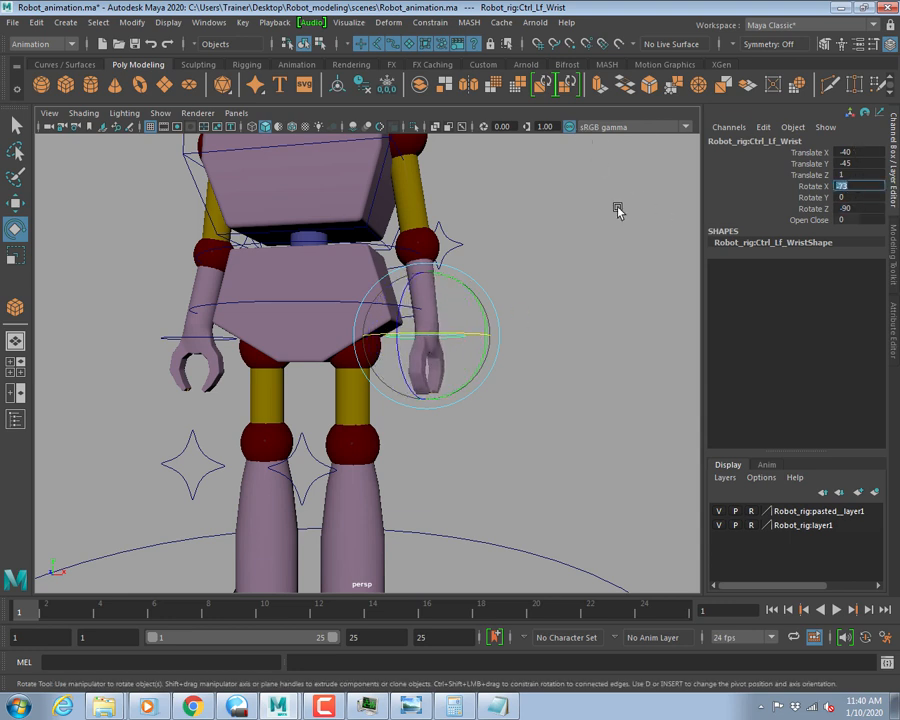
Check the Rotate X rule in the Notepad notes, then return to Maya and set the right wrist control's Rotate X to -70.
{"action": "key", "text": "alt+Tab"}
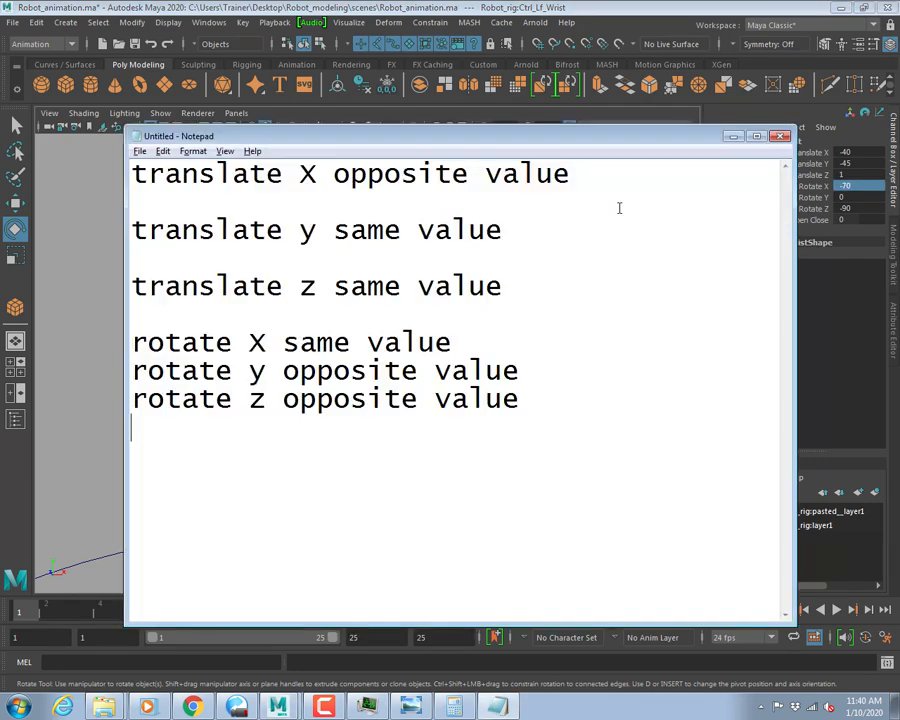
{"action": "left_click_drag", "start_coordinate": [210, 341], "coordinate": [414, 342]}
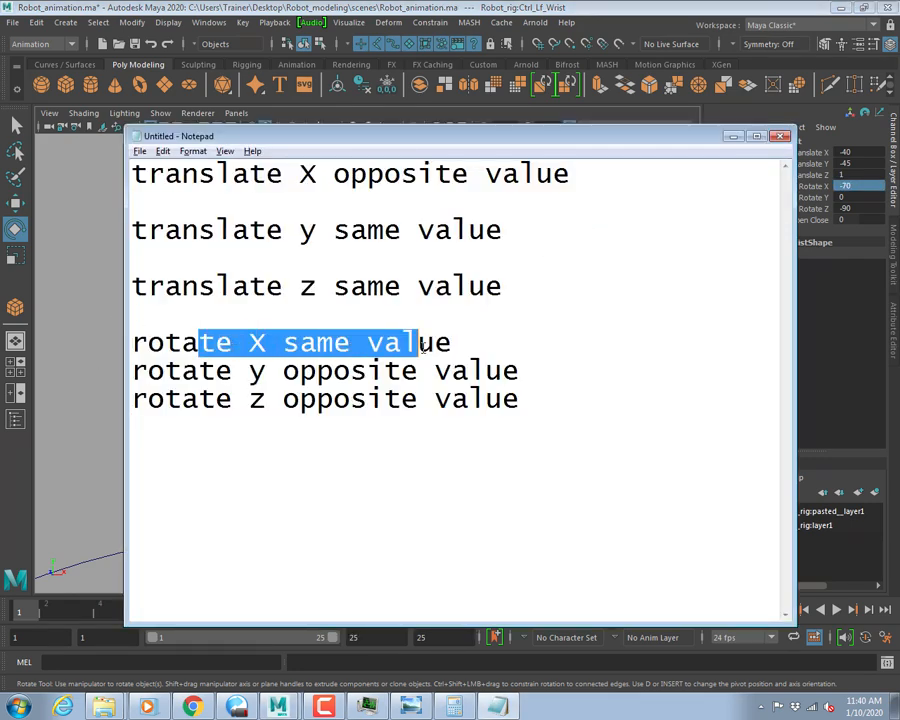
{"action": "key", "text": "alt+Tab"}
{"action": "left_click", "coordinate": [172, 338]}
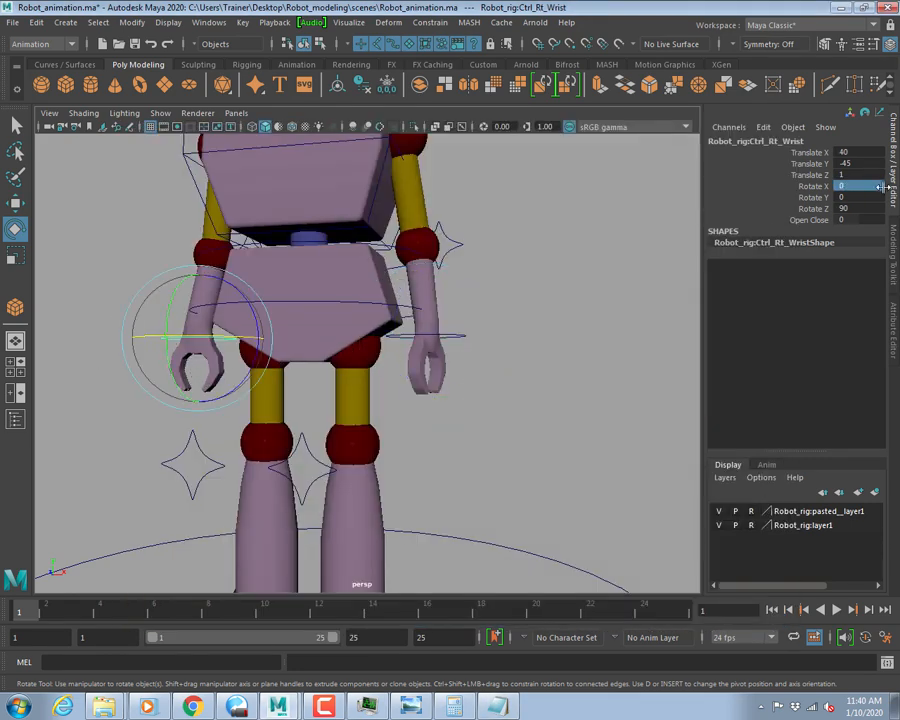
{"action": "double_click", "coordinate": [849, 185]}
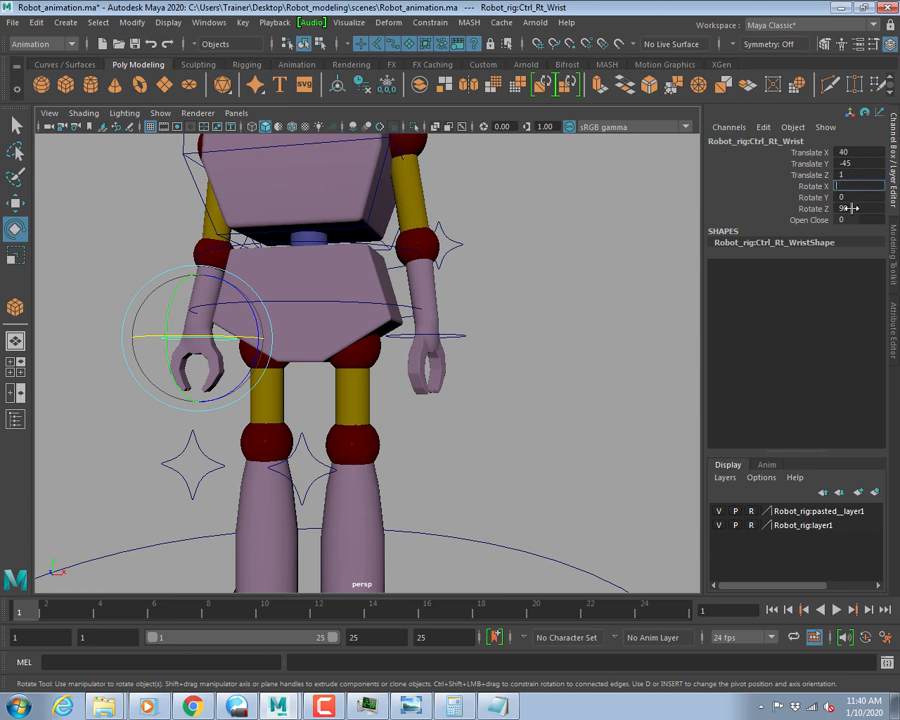
{"action": "key", "text": "Return"}
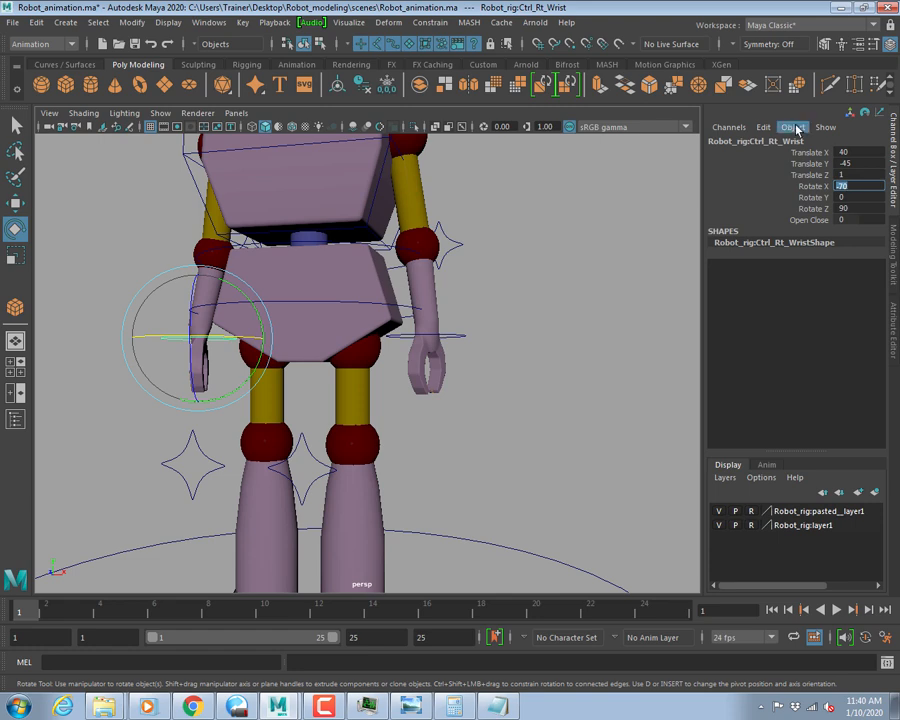
Clear the selection and examine the mirrored hands from the perspective and front views.
{"action": "left_click_drag", "start_coordinate": [441, 377], "coordinate": [487, 373], "text": "alt"}
{"action": "left_click", "coordinate": [595, 330]}
{"action": "key", "text": "q"}
{"action": "left_click_drag", "start_coordinate": [346, 370], "coordinate": [372, 360], "text": "alt"}
{"action": "key", "text": "space"}
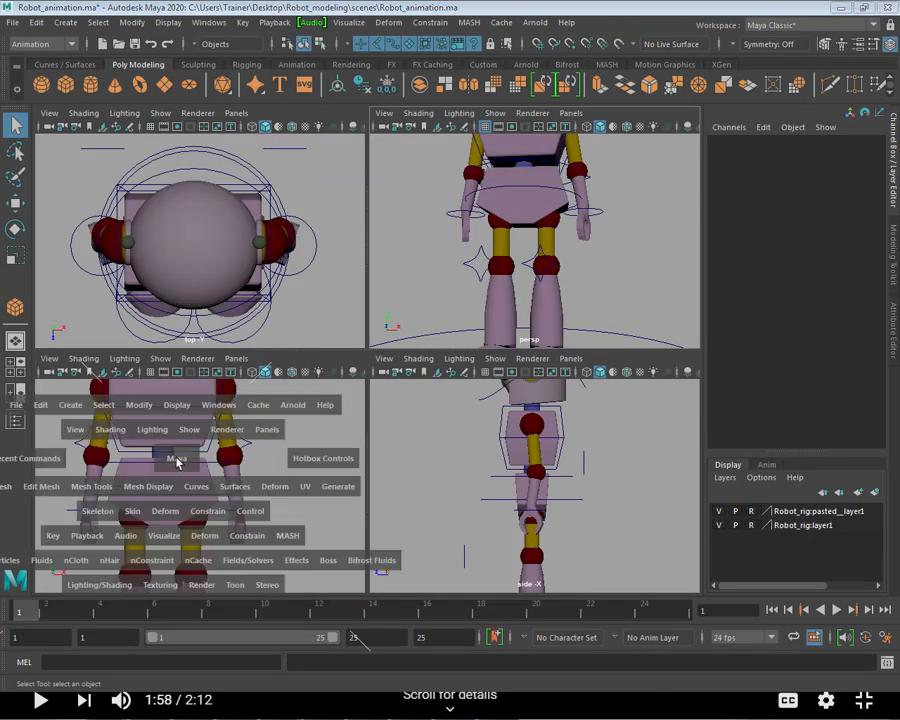
{"action": "key", "text": "space"}
{"action": "scroll", "coordinate": [257, 424], "scroll_direction": "up", "scroll_amount": 3}
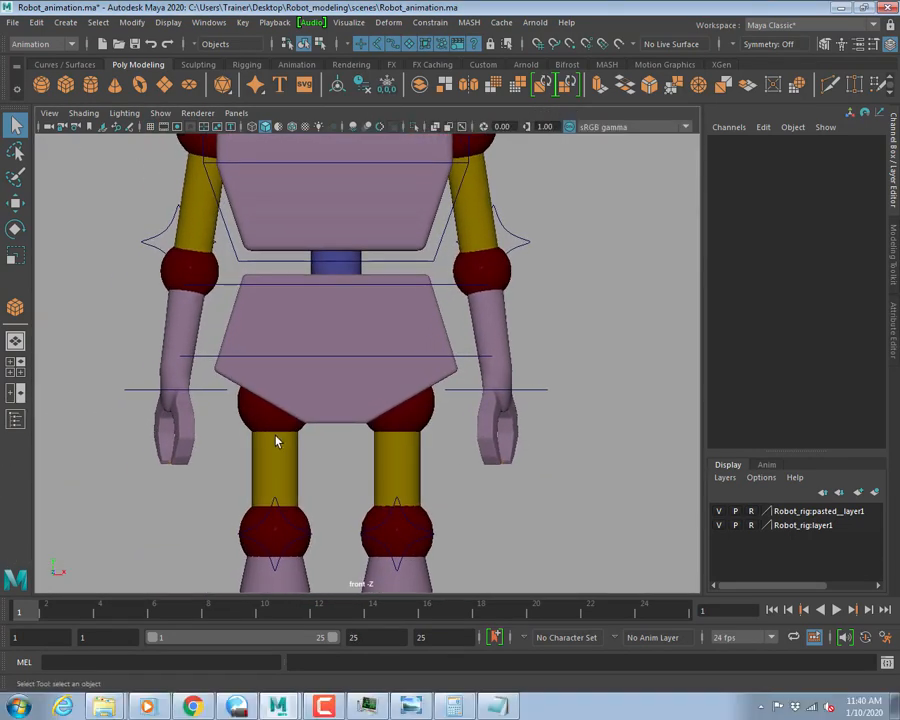
{"action": "scroll", "coordinate": [363, 381], "scroll_direction": "down", "scroll_amount": 4}
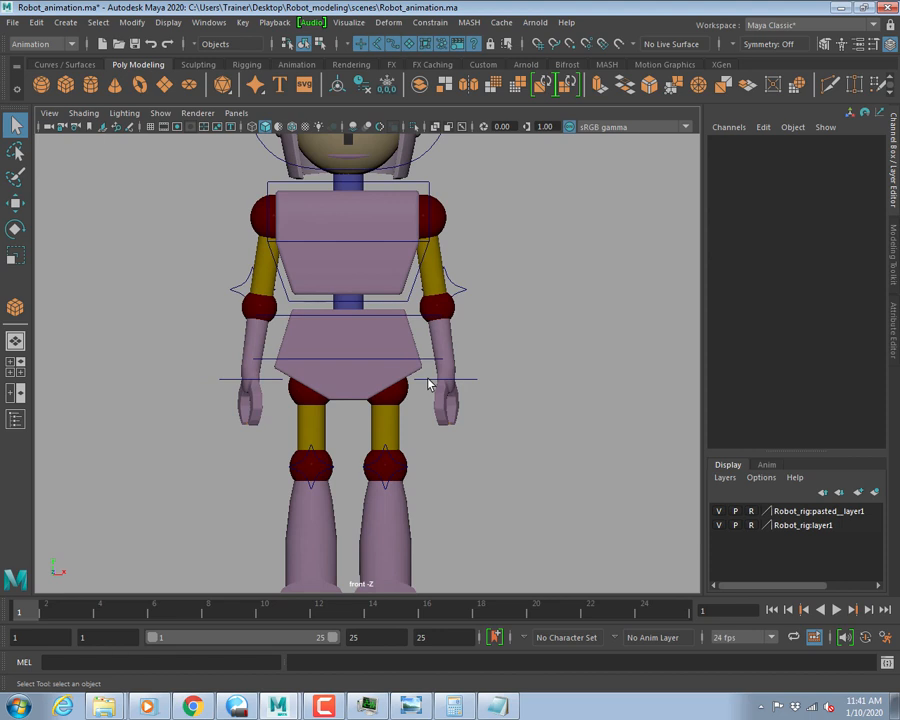
Switch to the walk-cycle reference image, study the arm positions in the contact pose, and return to Maya.
{"action": "key", "text": "alt+Tab"}
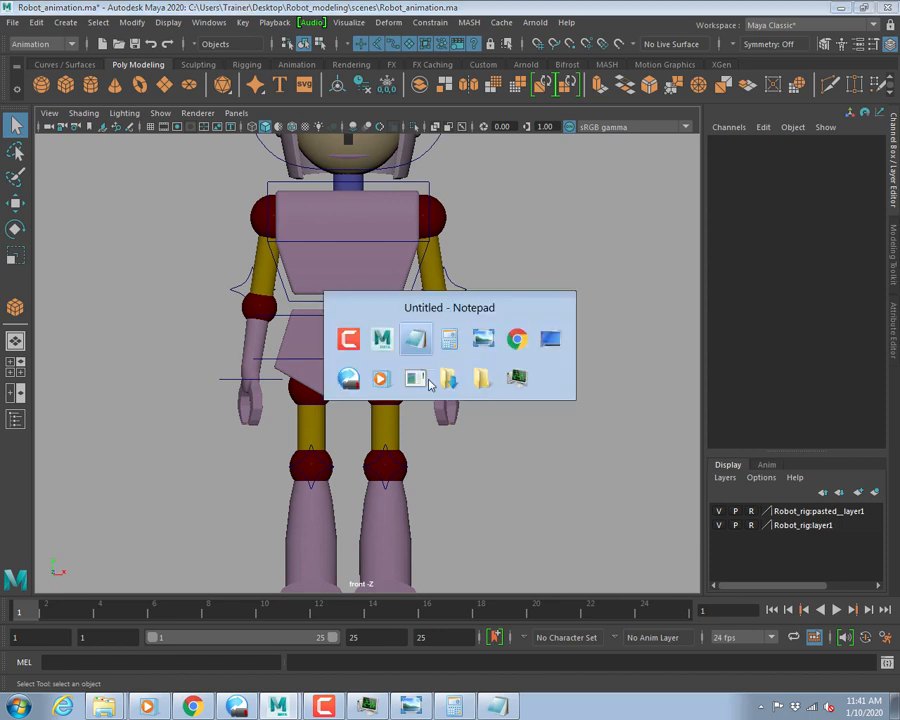
{"action": "key", "text": "alt+Tab"}
{"action": "key", "text": "alt+Tab"}
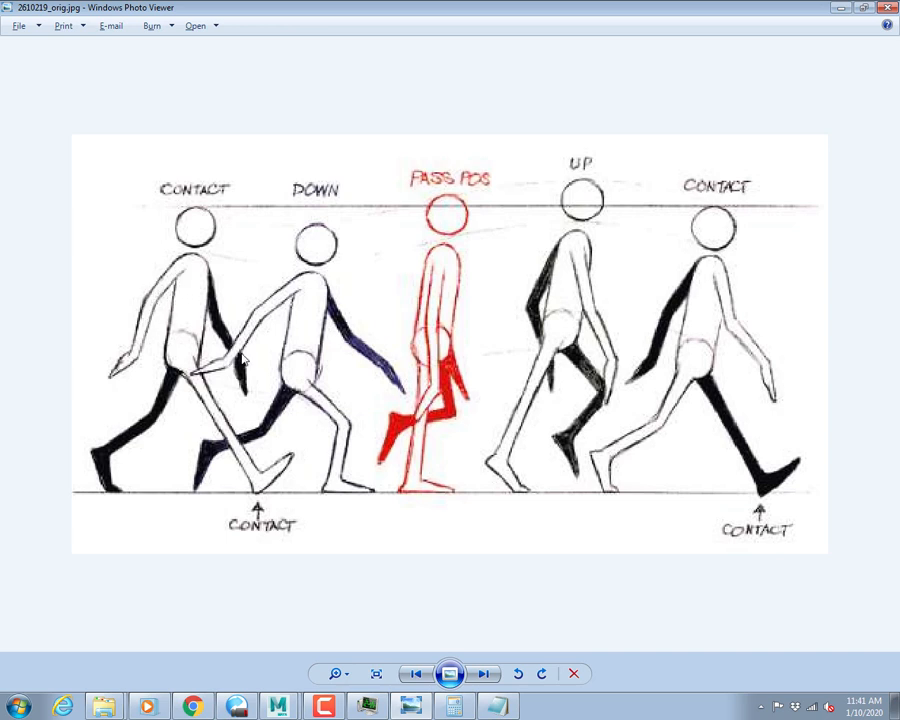
{"action": "key", "text": "alt+Tab"}
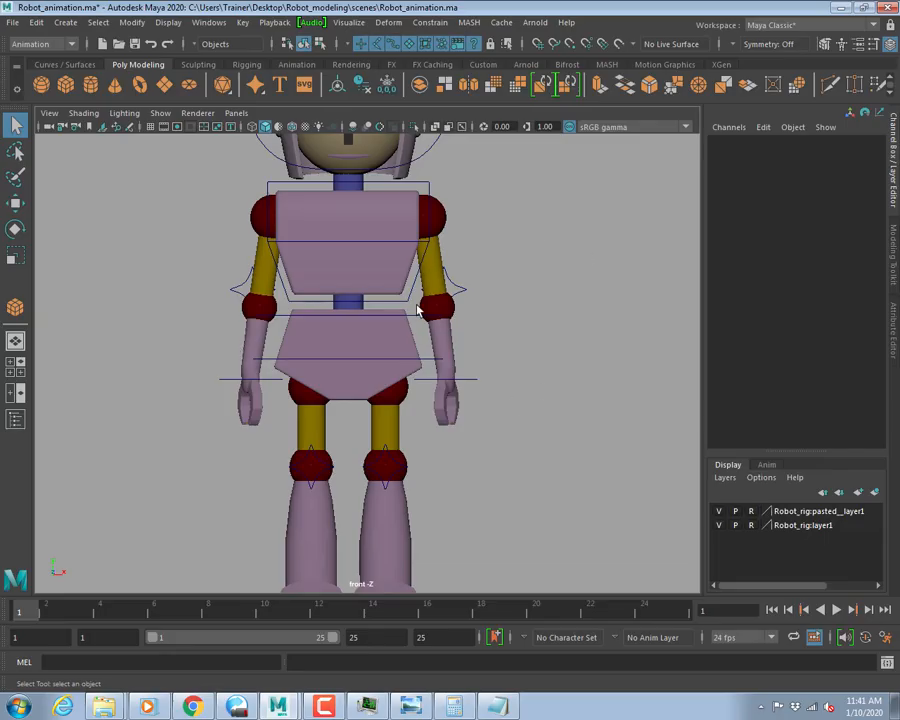
In the side view, move the right wrist control backward and up to about Translate Y -39.1 and Translate Z -19.8.
{"action": "left_click", "coordinate": [240, 289]}
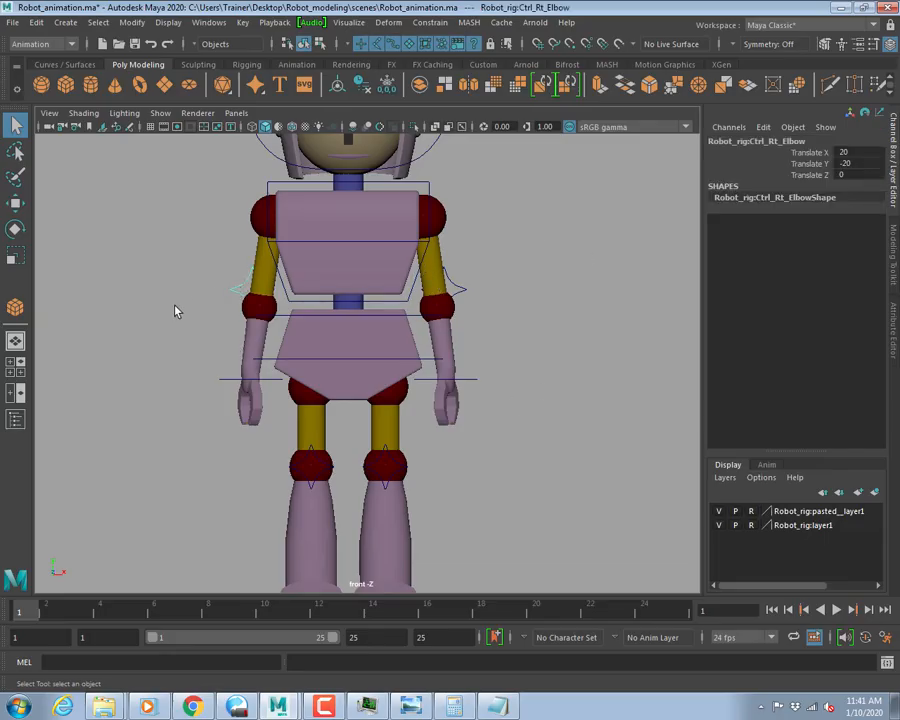
{"action": "left_click", "coordinate": [231, 380]}
{"action": "key", "text": "space"}
{"action": "key", "text": "space"}
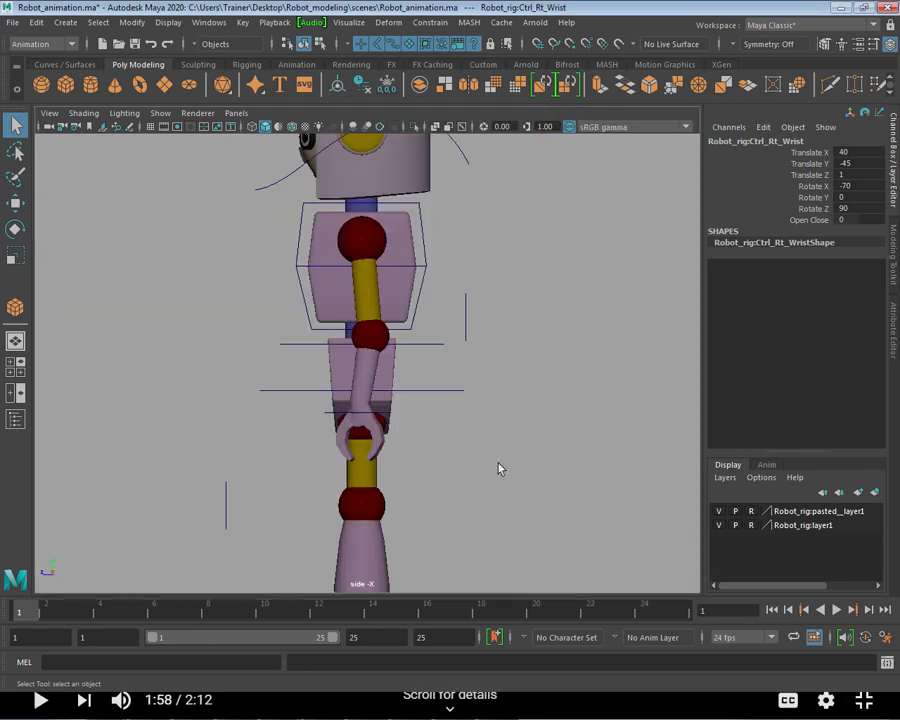
{"action": "key", "text": "w"}
{"action": "left_click_drag", "start_coordinate": [357, 410], "coordinate": [438, 389]}
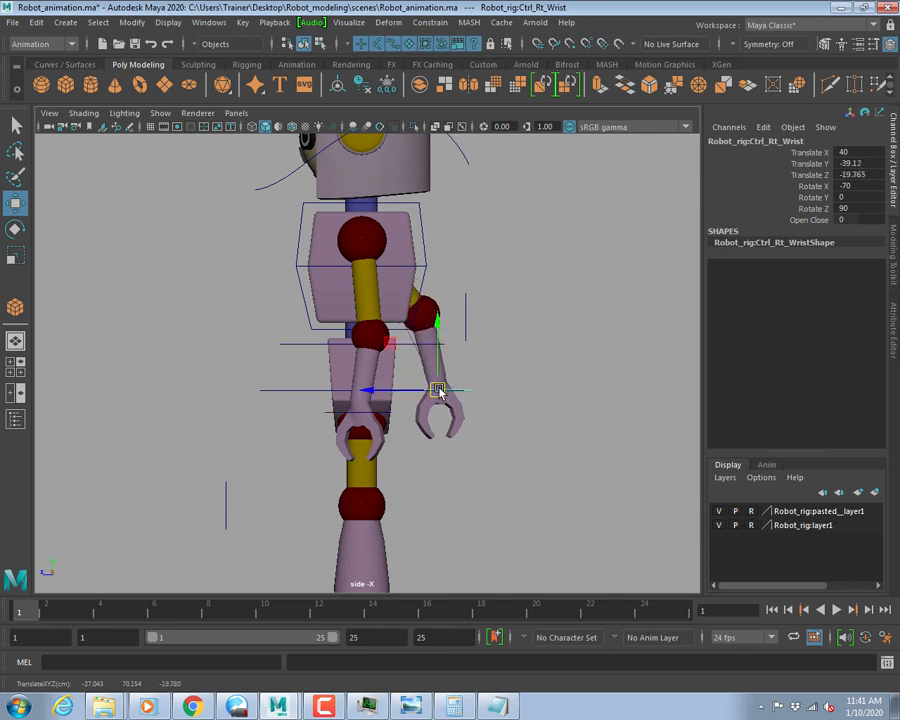
Move the left wrist control forward to about Translate Y -34, Translate Z 24.3, and rotate it to about -58.9, -48.5, -114.3.
{"action": "left_click", "coordinate": [358, 413]}
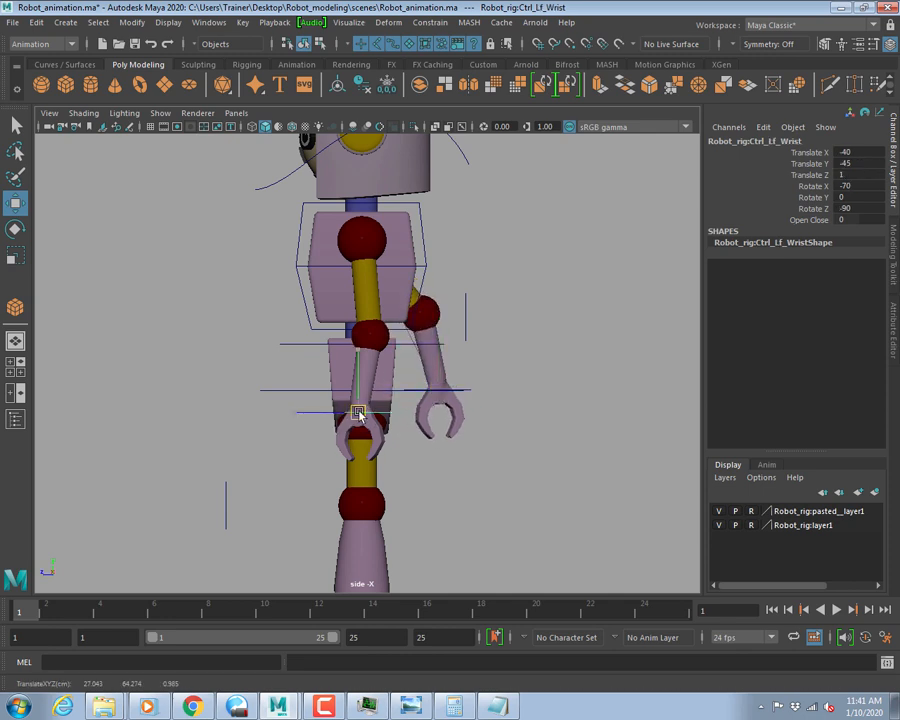
{"action": "left_click_drag", "start_coordinate": [358, 413], "coordinate": [305, 396]}
{"action": "key", "text": "e"}
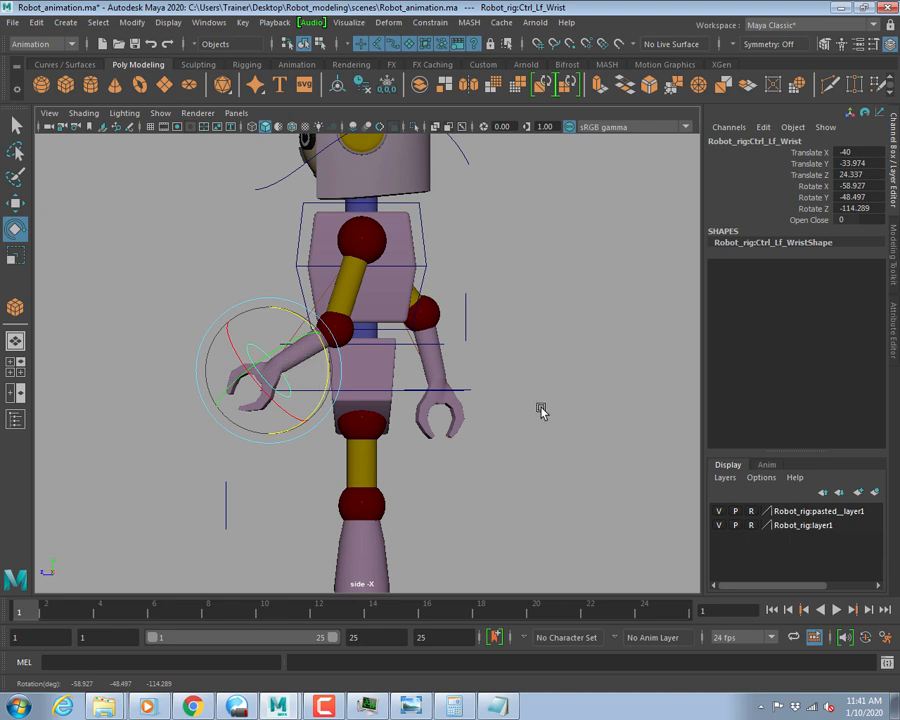
Rotate the right wrist control to about -69.3, -14.4, 84.6 and shift it to about Translate Y -36.7, Translate Z -21.2.
{"action": "left_click", "coordinate": [464, 391]}
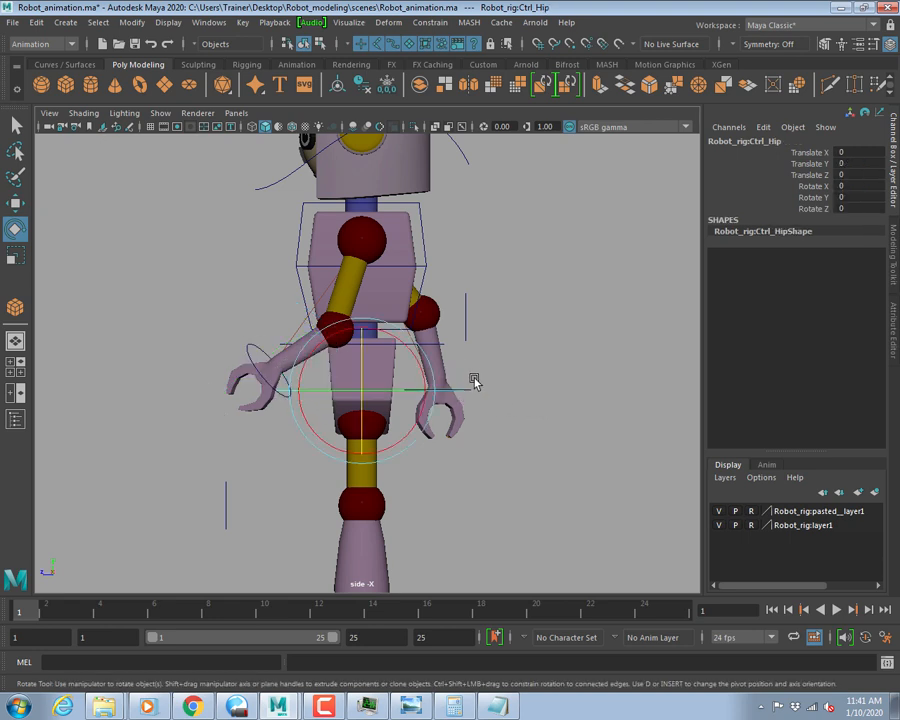
{"action": "left_click", "coordinate": [482, 389]}
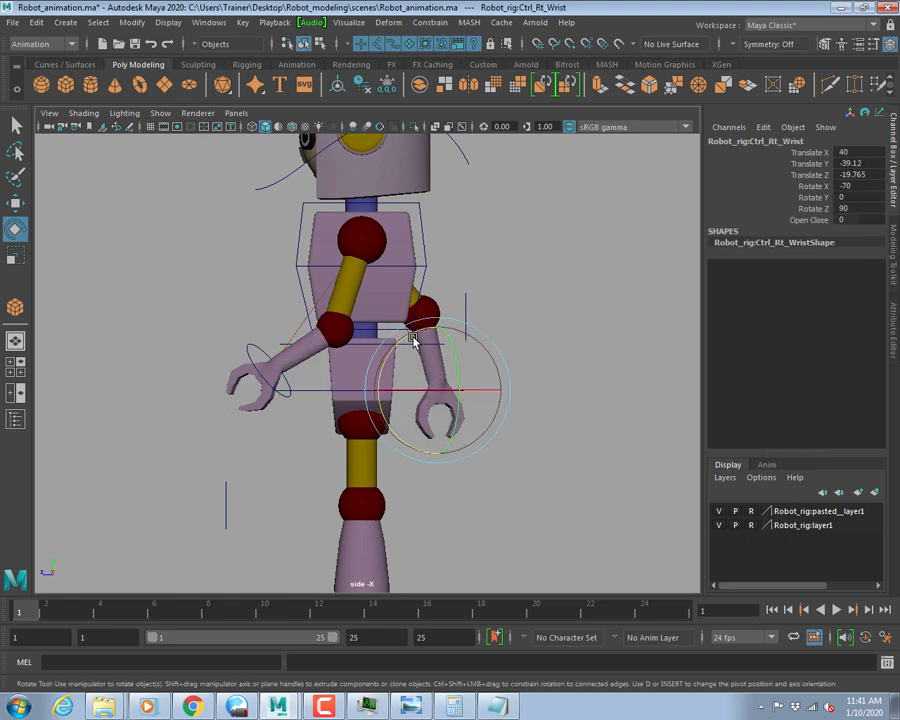
{"action": "left_click_drag", "start_coordinate": [412, 340], "coordinate": [398, 345]}
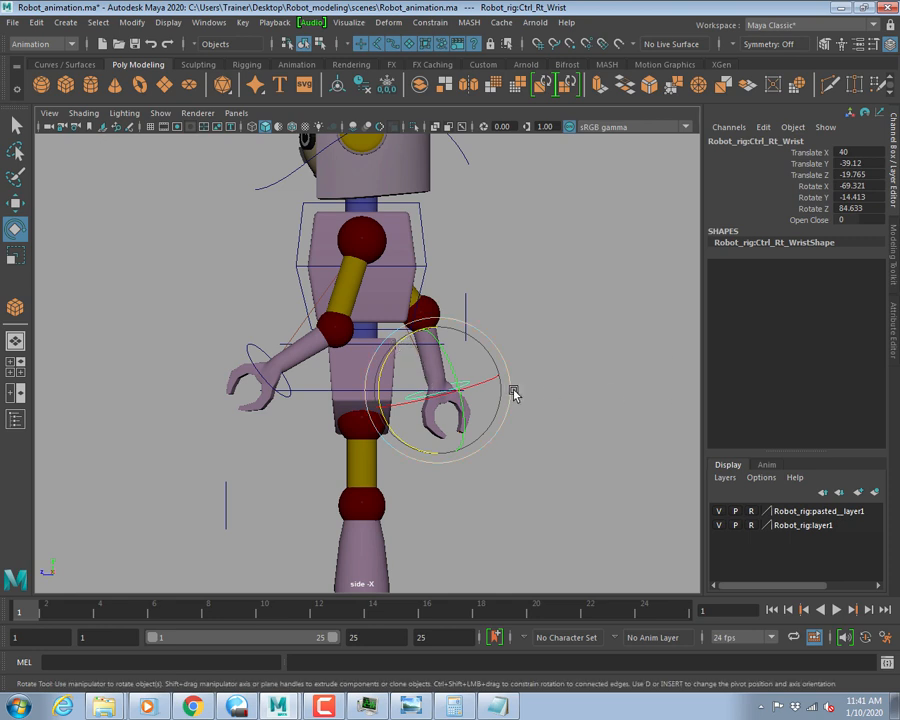
{"action": "key", "text": "w"}
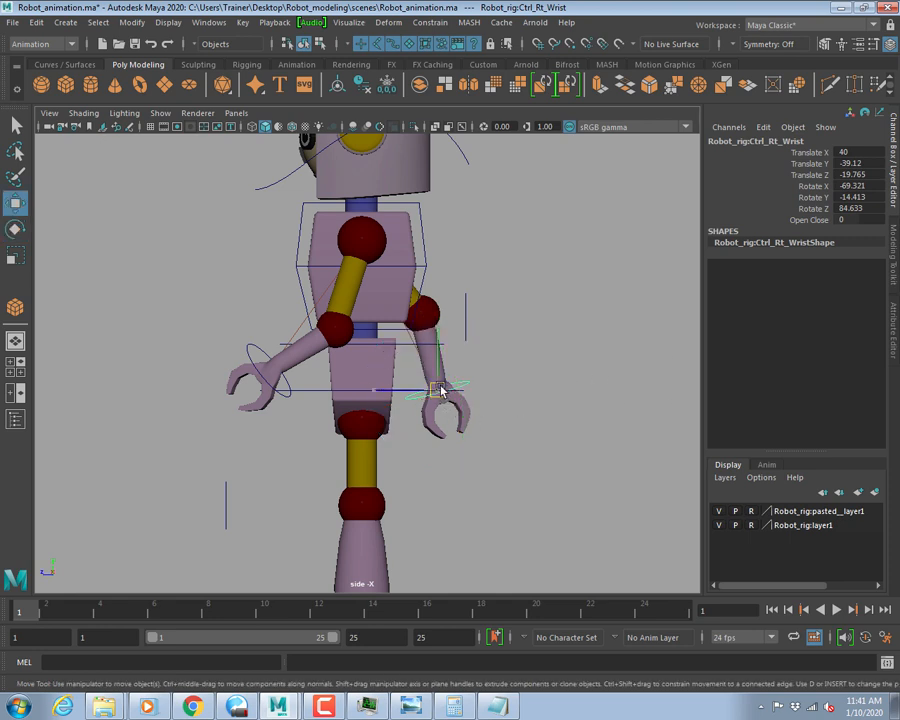
{"action": "mouse_move", "coordinate": [441, 390]}
{"action": "left_mouse_down"}
{"action": "mouse_move", "coordinate": [450, 372]}
{"action": "mouse_move", "coordinate": [442, 381]}
{"action": "left_mouse_up"}
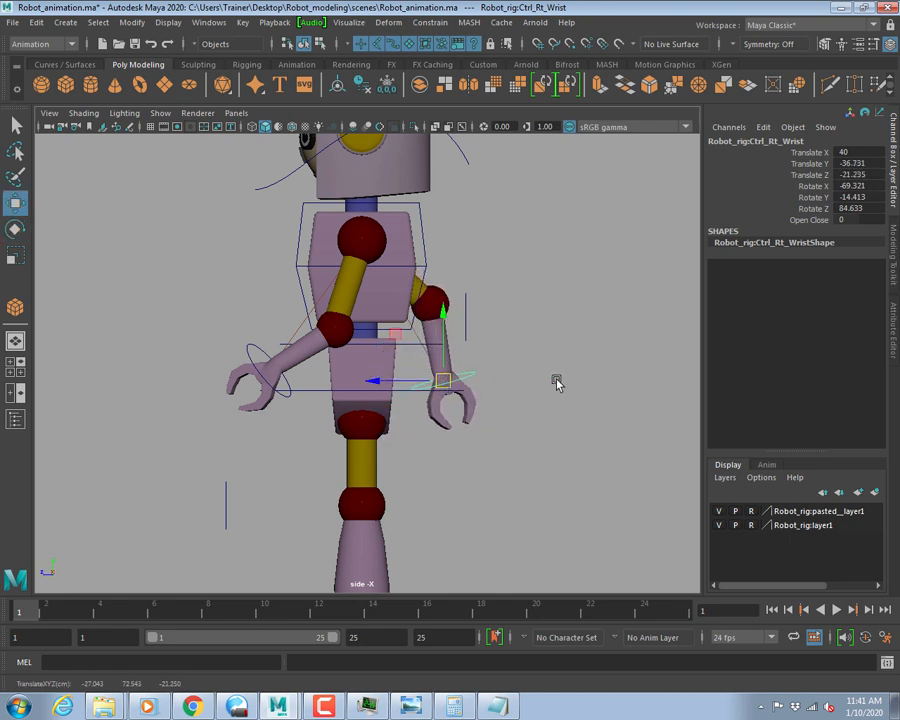
Review the arm pose in perspective, clear the selection, and turn off the selection of surface objects.
{"action": "middle_click_drag", "start_coordinate": [514, 552], "coordinate": [558, 374], "text": "alt"}
{"action": "left_click", "coordinate": [400, 467]}
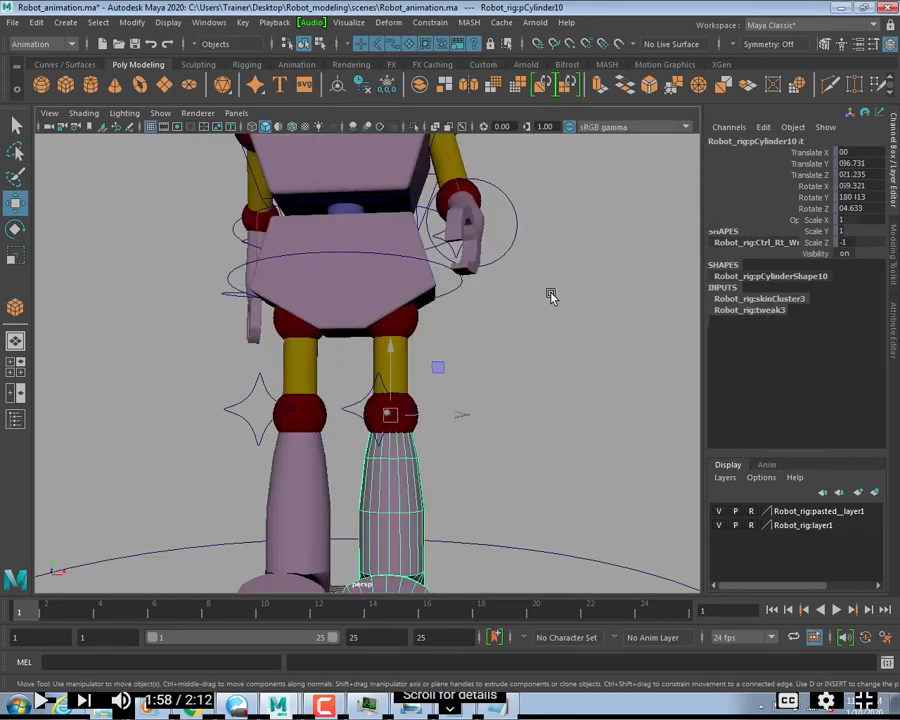
{"action": "scroll", "coordinate": [520, 442], "scroll_direction": "down", "scroll_amount": 4}
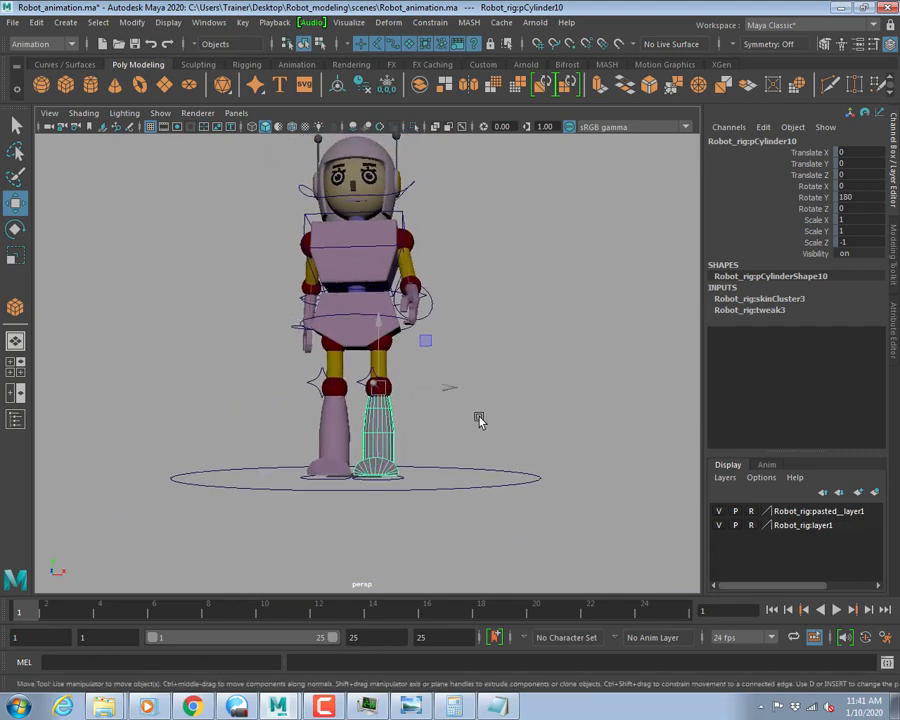
{"action": "left_click_drag", "start_coordinate": [479, 420], "coordinate": [555, 432], "text": "alt"}
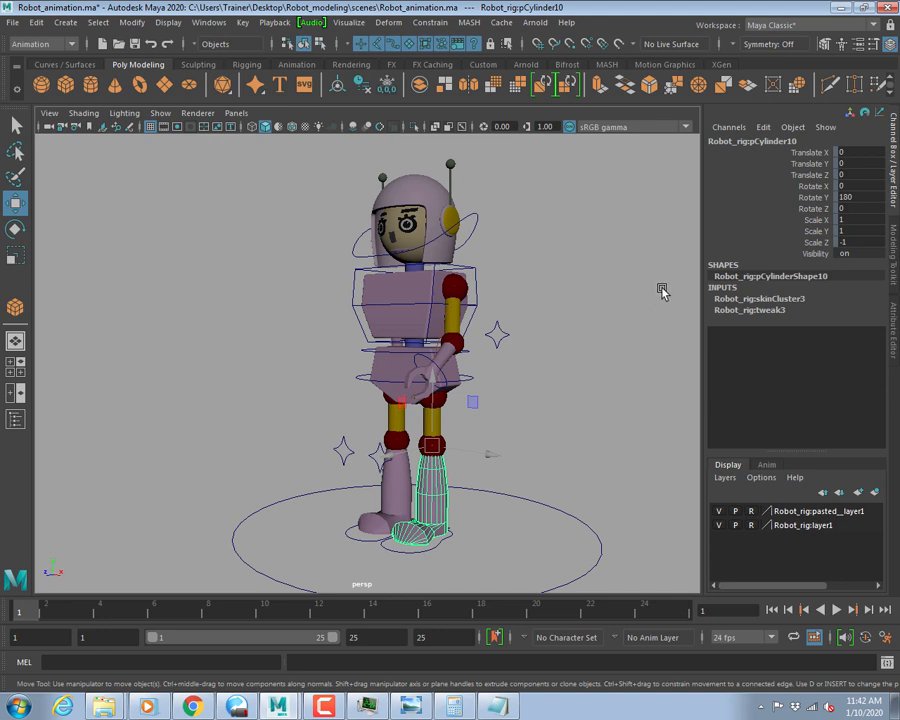
{"action": "left_click", "coordinate": [179, 199]}
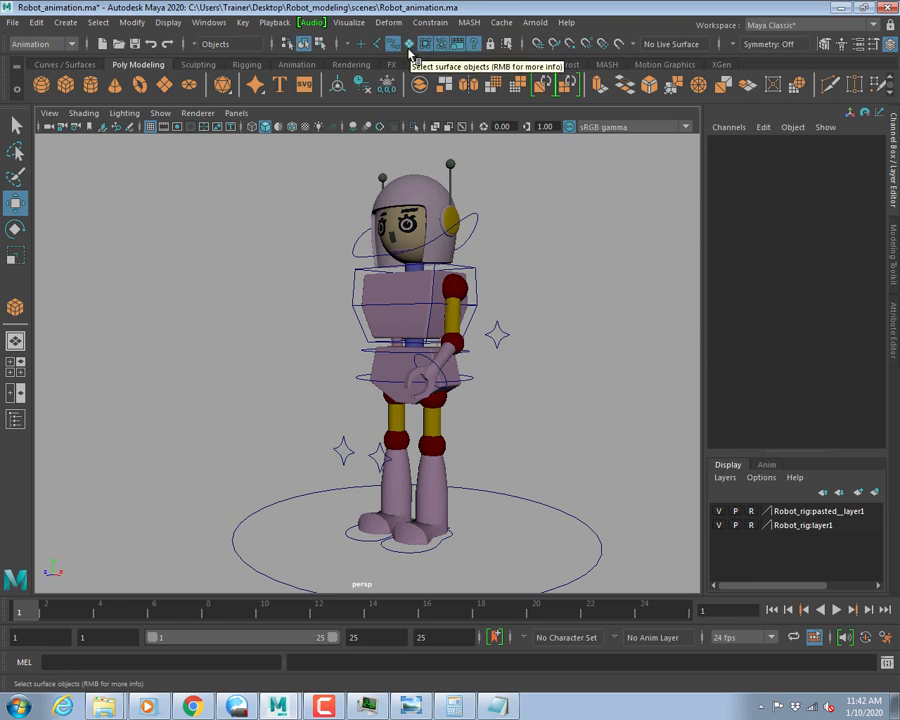
{"action": "left_click", "coordinate": [407, 45]}
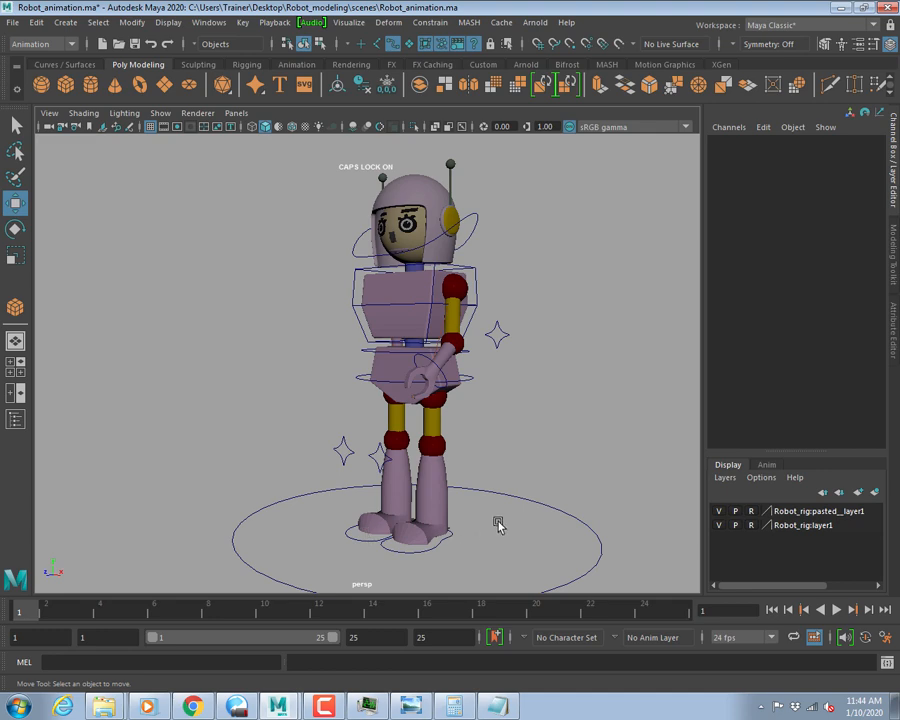
Move the left foot control back to about Translate Z -26.7 and the right foot control forward to about Translate Z 24.6.
{"action": "left_click_drag", "start_coordinate": [498, 526], "coordinate": [353, 551], "text": "alt"}
{"action": "left_click", "coordinate": [388, 545]}
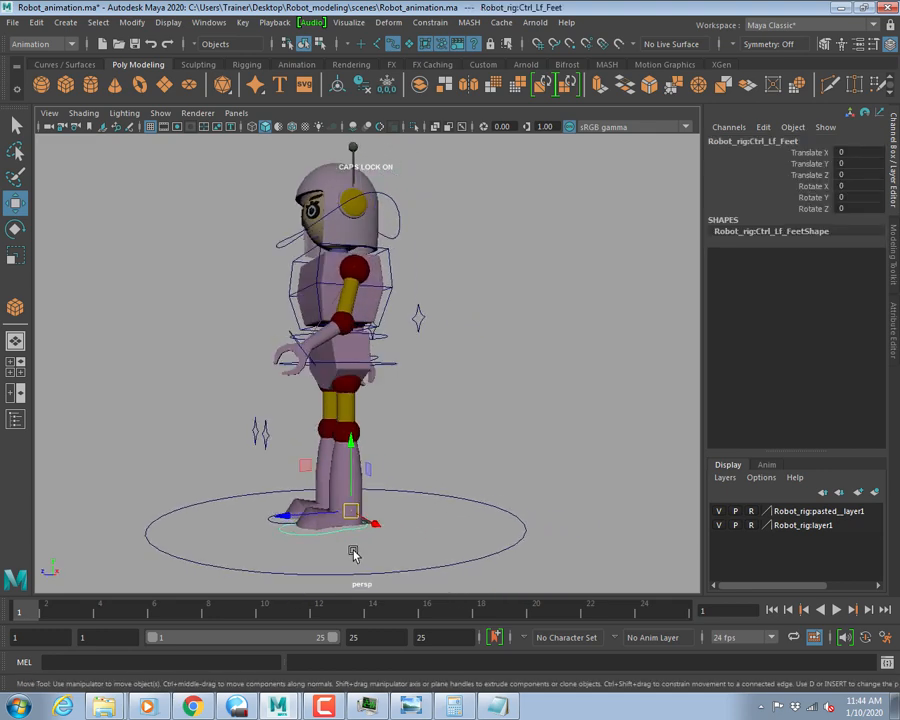
{"action": "middle_click_drag", "start_coordinate": [353, 551], "coordinate": [408, 492], "text": "alt"}
{"action": "left_click_drag", "start_coordinate": [408, 492], "coordinate": [383, 495], "text": "alt"}
{"action": "left_click", "coordinate": [334, 500]}
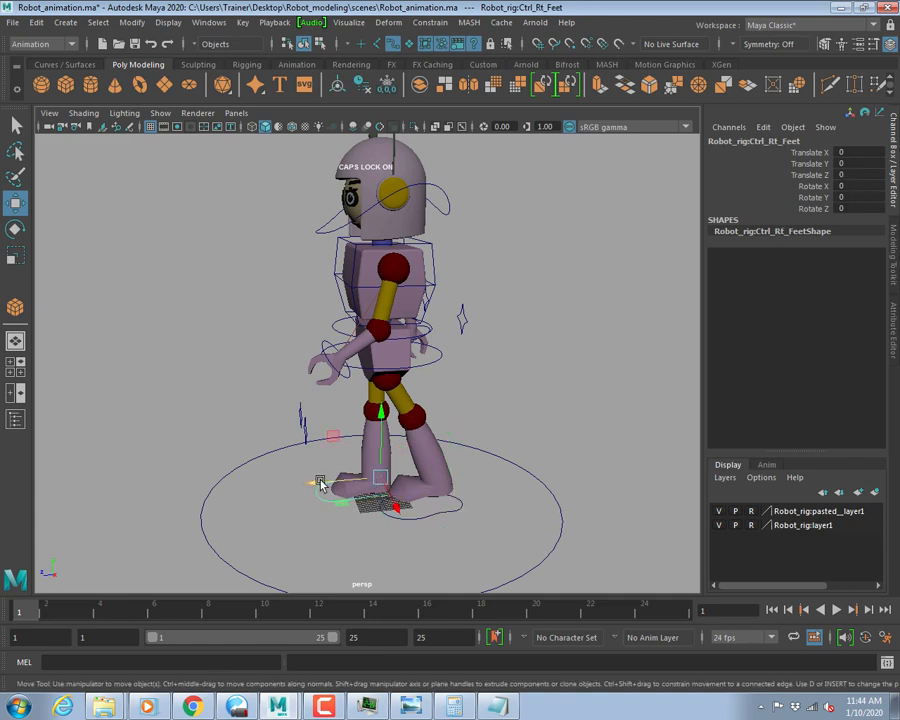
{"action": "left_click_drag", "start_coordinate": [316, 481], "coordinate": [317, 428]}
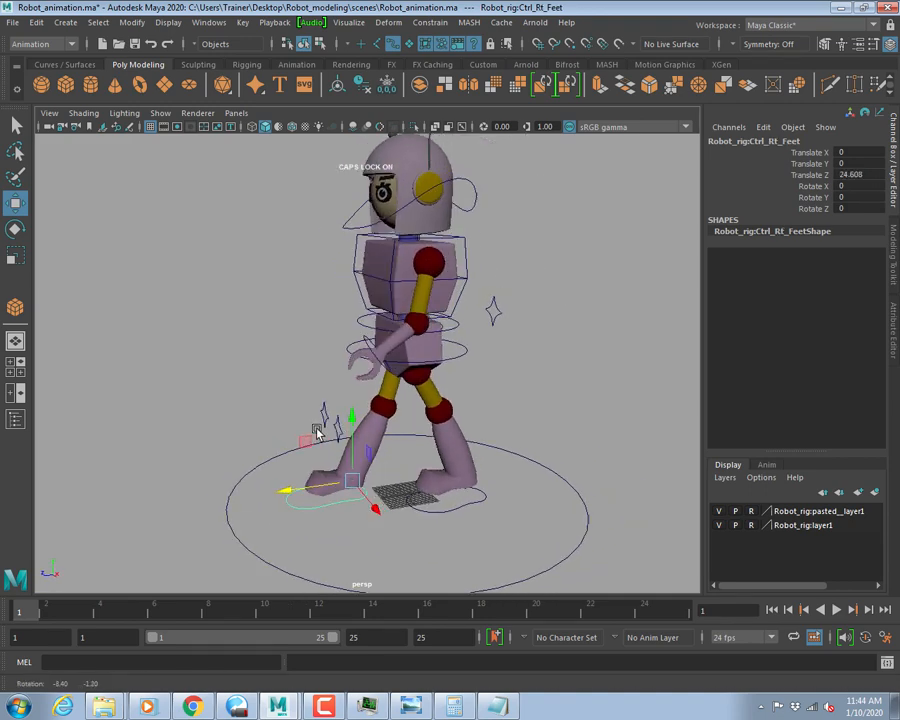
Lower the hip control to bend the knees, and pull the right foot control back to about Translate Z 15.2.
{"action": "left_click", "coordinate": [461, 362]}
{"action": "left_click", "coordinate": [461, 360]}
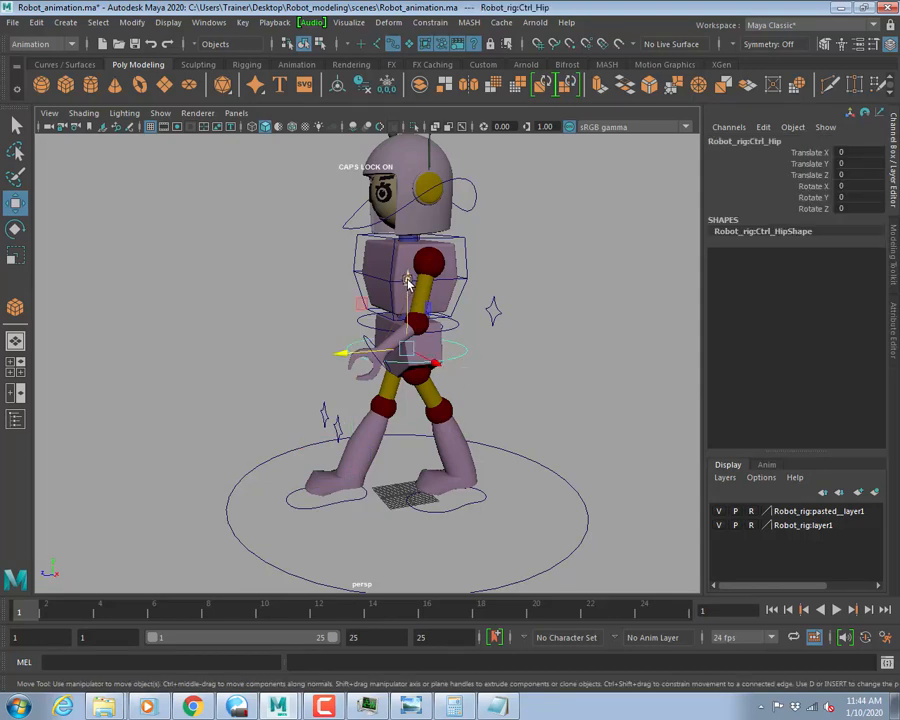
{"action": "left_click_drag", "start_coordinate": [408, 283], "coordinate": [419, 305]}
{"action": "left_click", "coordinate": [295, 505]}
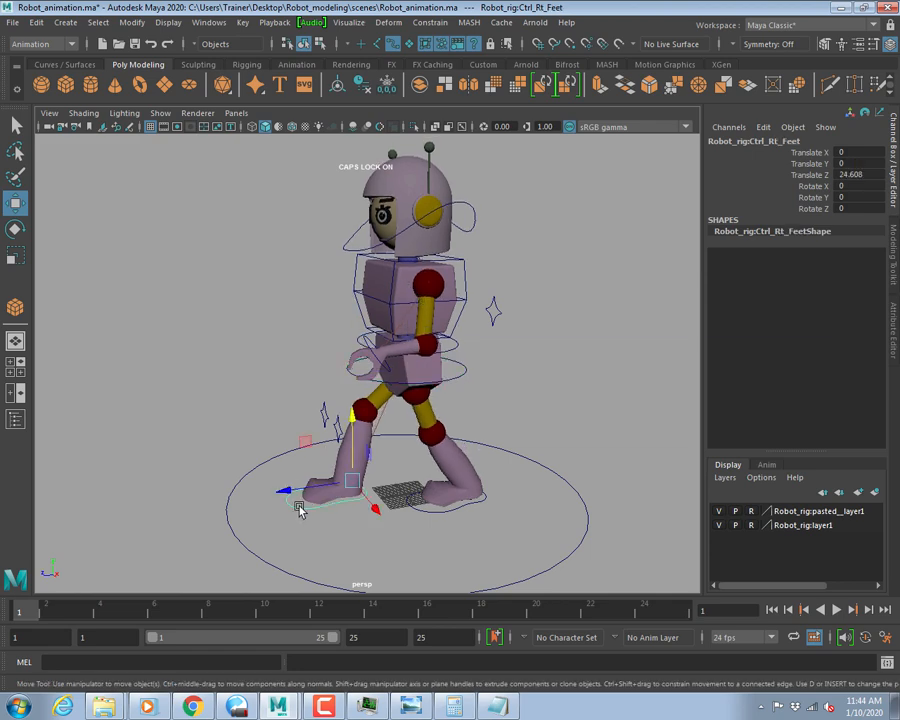
{"action": "left_click_drag", "start_coordinate": [286, 492], "coordinate": [304, 486]}
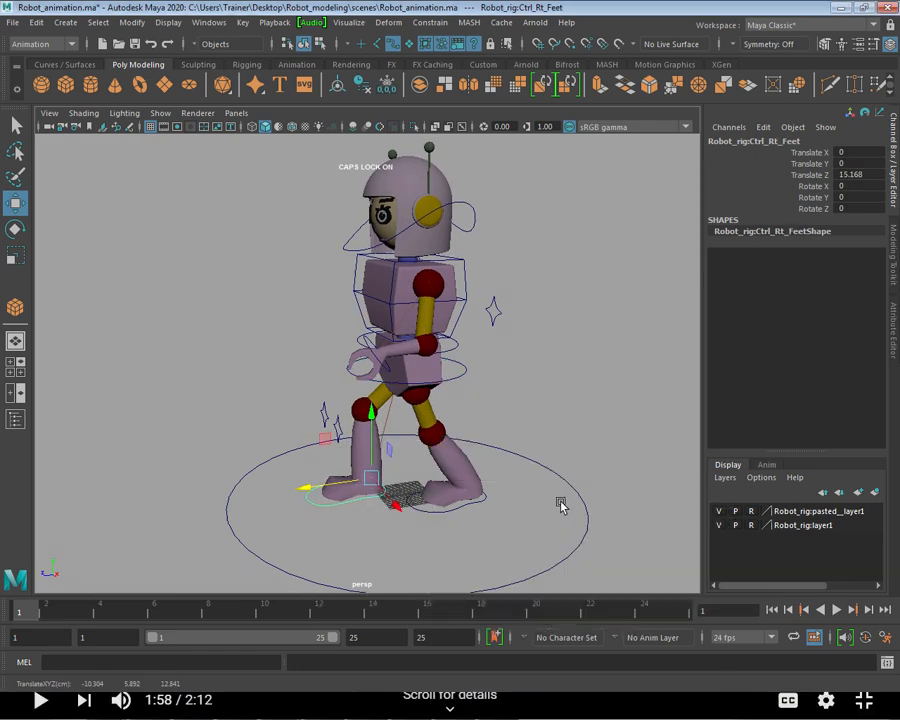
In the side view, select the left foot control and nudge it forward to about Translate Z -26.5.
{"action": "key", "text": "space"}
{"action": "key", "text": "space"}
{"action": "scroll", "coordinate": [398, 458], "scroll_direction": "up", "scroll_amount": 4}
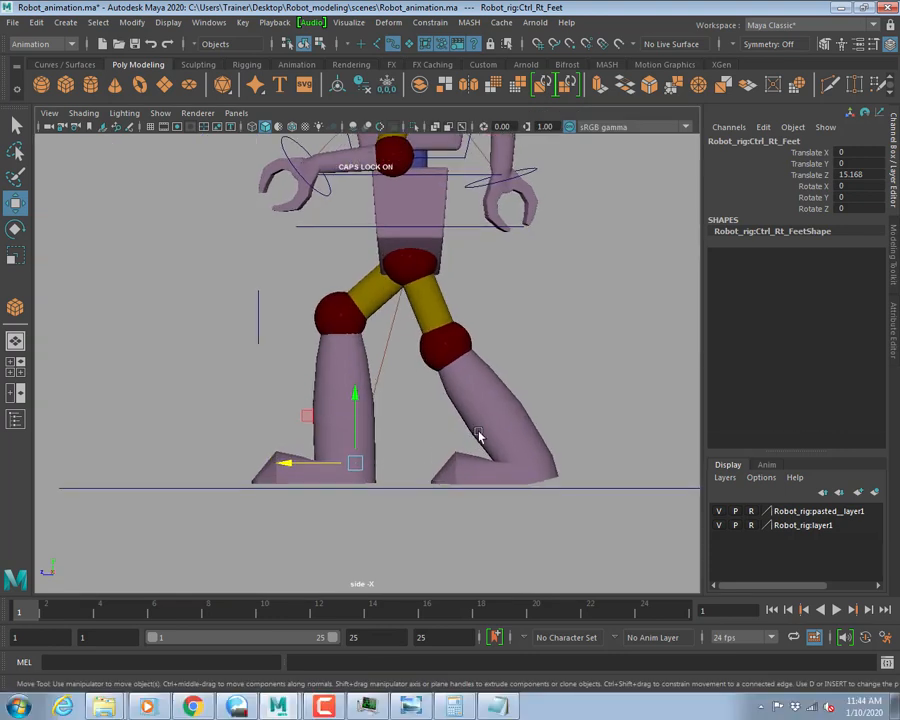
{"action": "middle_click_drag", "start_coordinate": [546, 454], "coordinate": [516, 460], "text": "alt"}
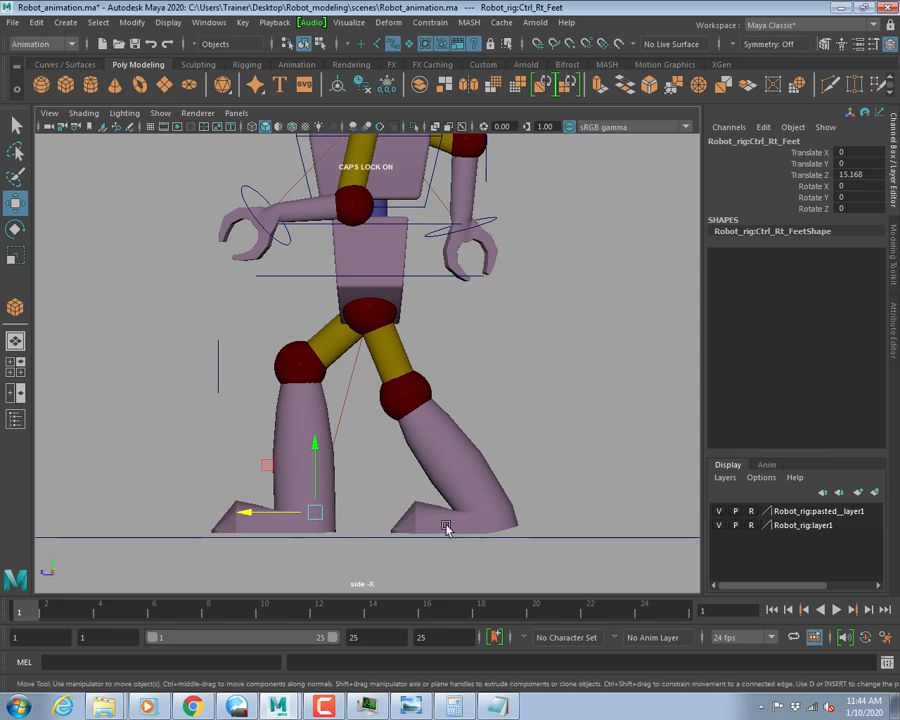
{"action": "left_click_drag", "start_coordinate": [446, 527], "coordinate": [472, 570]}
{"action": "left_click", "coordinate": [508, 494]}
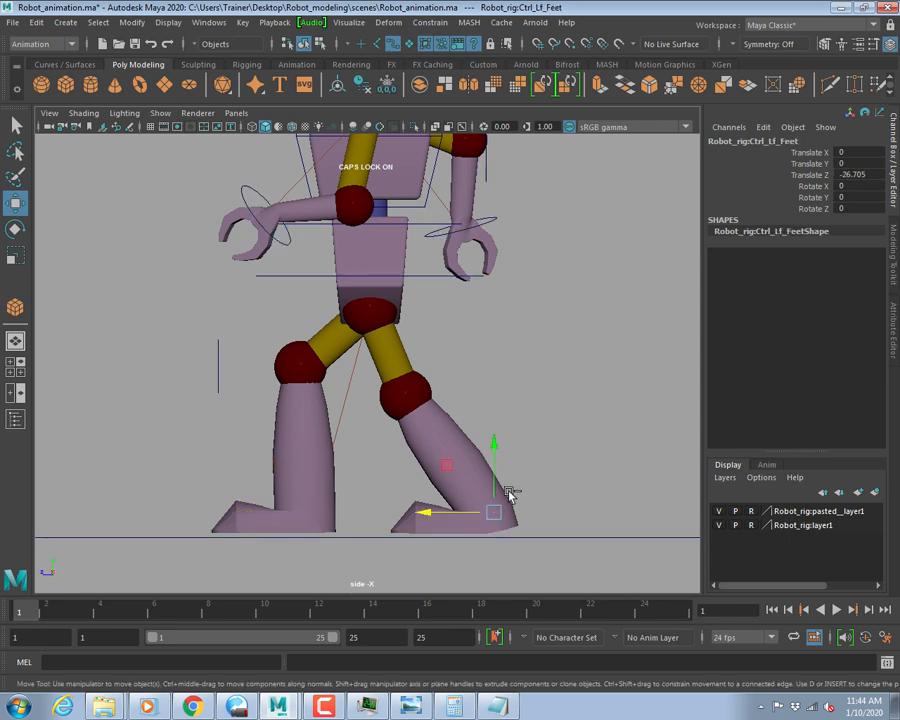
{"action": "mouse_move", "coordinate": [504, 456]}
{"action": "left_mouse_down"}
{"action": "mouse_move", "coordinate": [494, 394]}
{"action": "mouse_move", "coordinate": [494, 445]}
{"action": "left_mouse_up"}
{"action": "key", "text": "ctrl+z"}
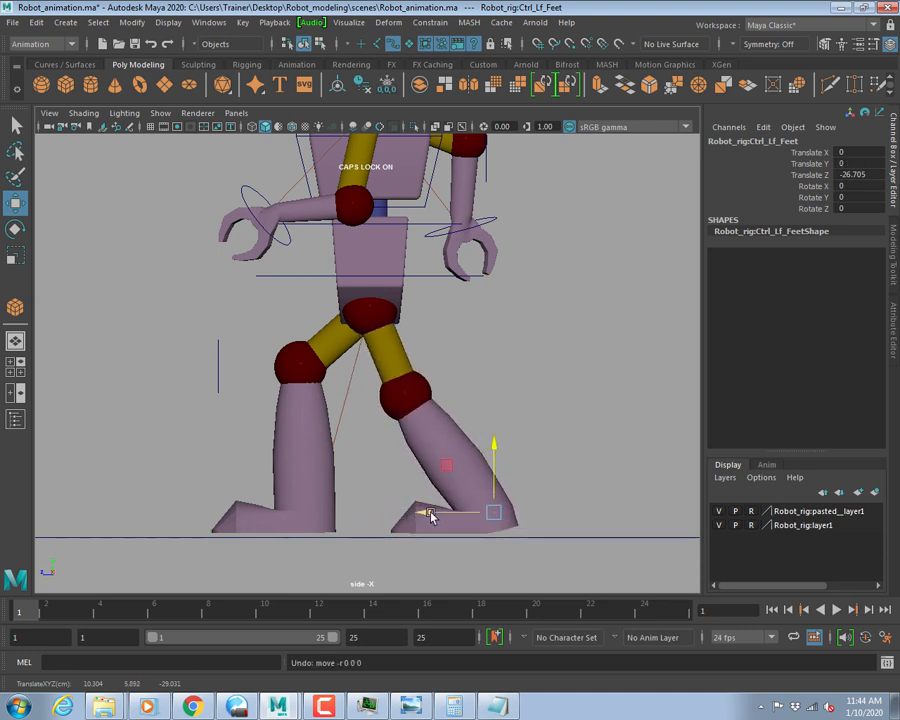
{"action": "mouse_move", "coordinate": [426, 512]}
{"action": "left_mouse_down"}
{"action": "mouse_move", "coordinate": [395, 513]}
{"action": "mouse_move", "coordinate": [433, 508]}
{"action": "mouse_move", "coordinate": [424, 500]}
{"action": "left_mouse_up"}
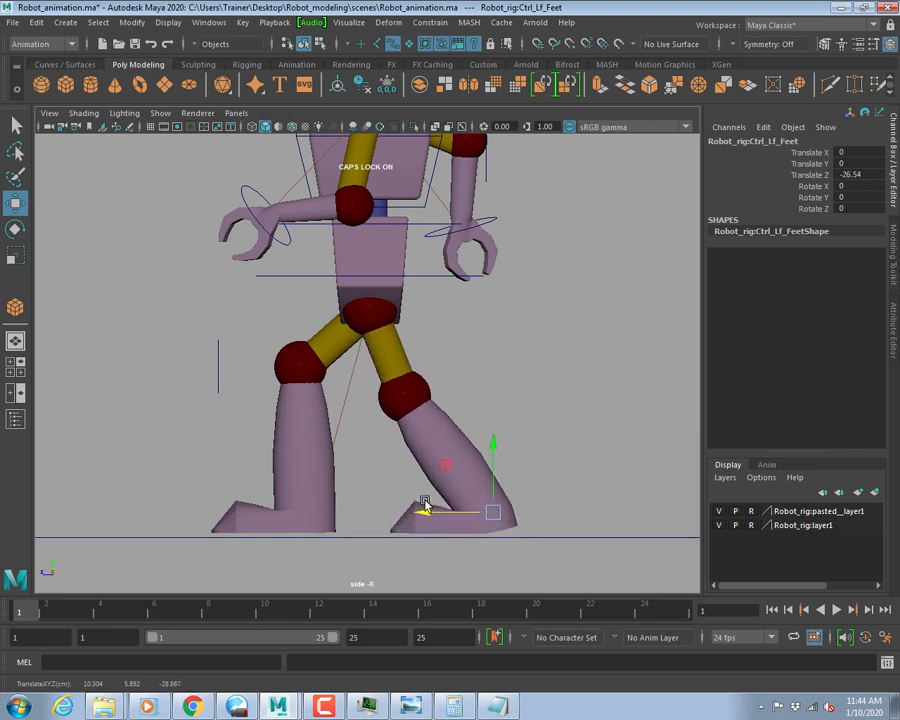
Pull the right foot control back to about Translate Z 12.7 and set its Translate Y to 0.
{"action": "left_click", "coordinate": [264, 536]}
{"action": "left_click", "coordinate": [179, 541]}
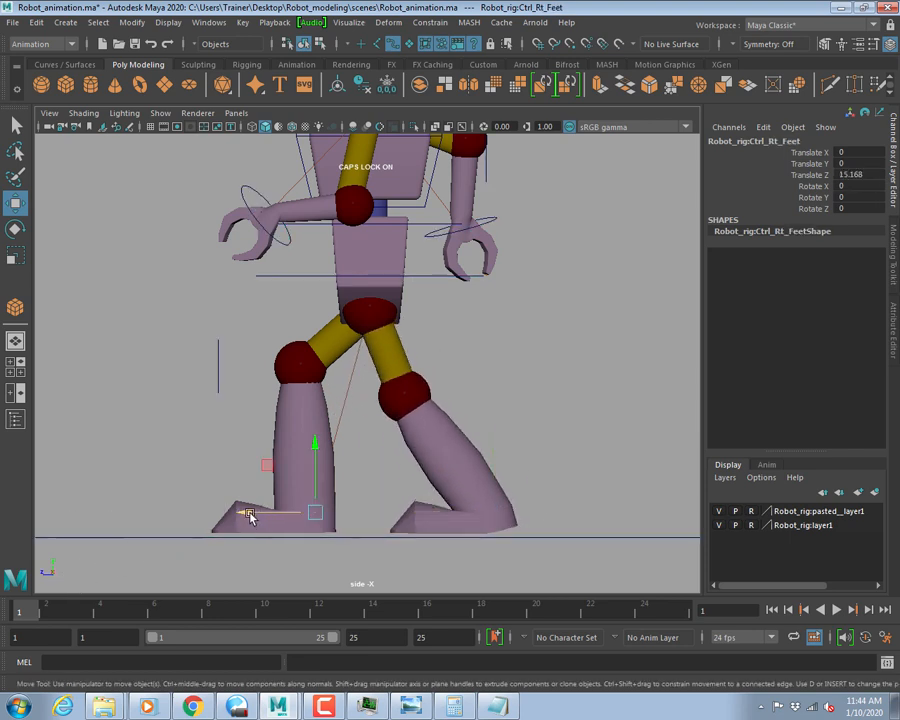
{"action": "mouse_move", "coordinate": [249, 515]}
{"action": "left_mouse_down"}
{"action": "mouse_move", "coordinate": [264, 517]}
{"action": "mouse_move", "coordinate": [257, 514]}
{"action": "left_mouse_up"}
{"action": "mouse_move", "coordinate": [326, 447]}
{"action": "left_mouse_down"}
{"action": "mouse_move", "coordinate": [327, 438]}
{"action": "mouse_move", "coordinate": [327, 451]}
{"action": "left_mouse_up"}
{"action": "mouse_move", "coordinate": [257, 516]}
{"action": "left_mouse_down"}
{"action": "mouse_move", "coordinate": [269, 516]}
{"action": "mouse_move", "coordinate": [260, 515]}
{"action": "left_mouse_up"}
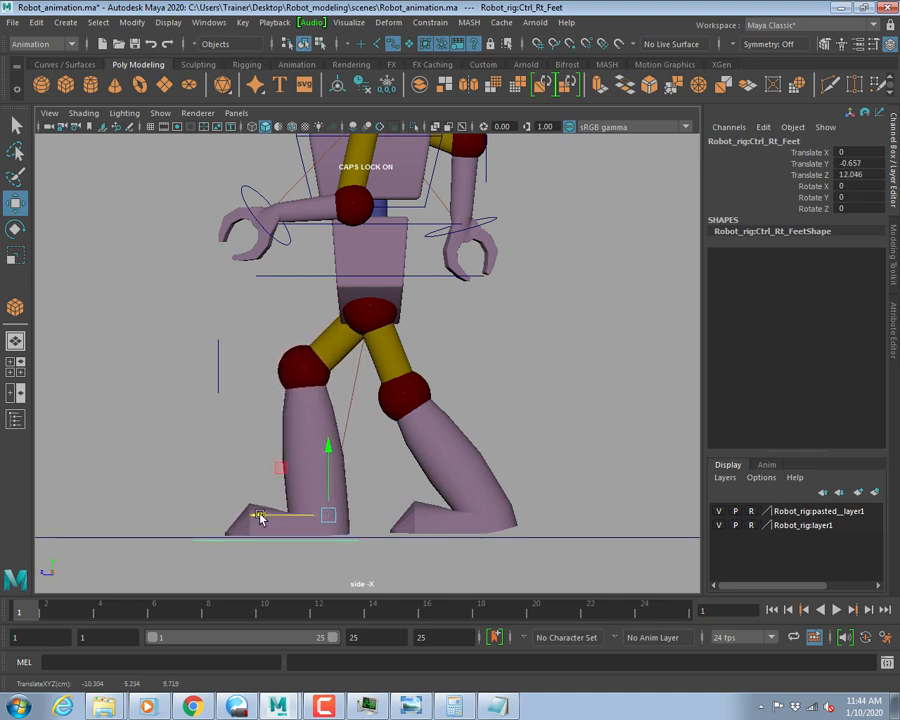
{"action": "key", "text": "ctrl+z"}
{"action": "left_click", "coordinate": [848, 163]}
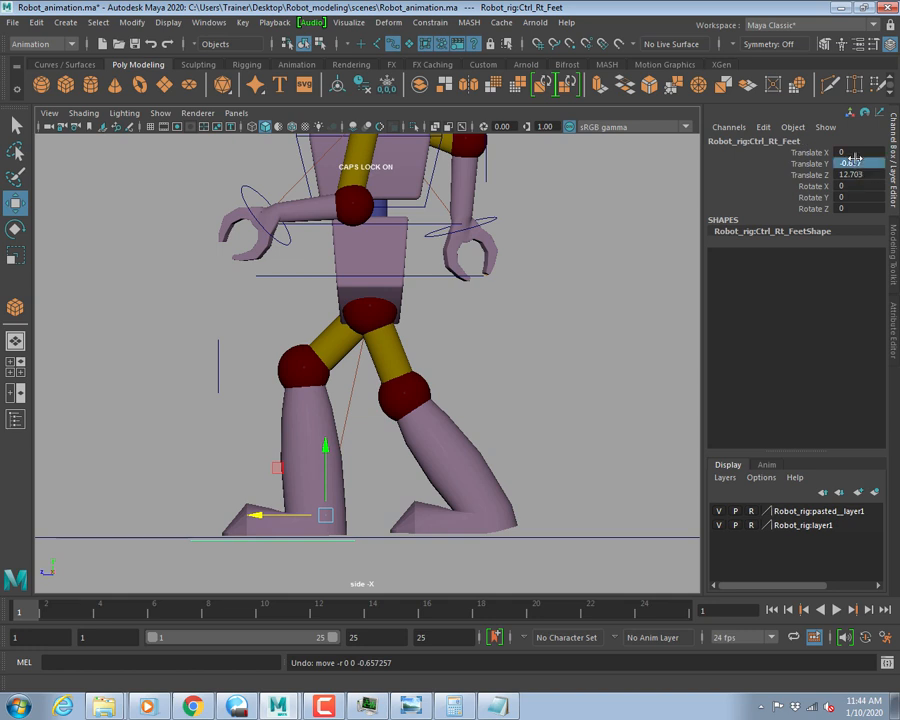
{"action": "type", "text": "0"}
{"action": "key", "text": "Return"}
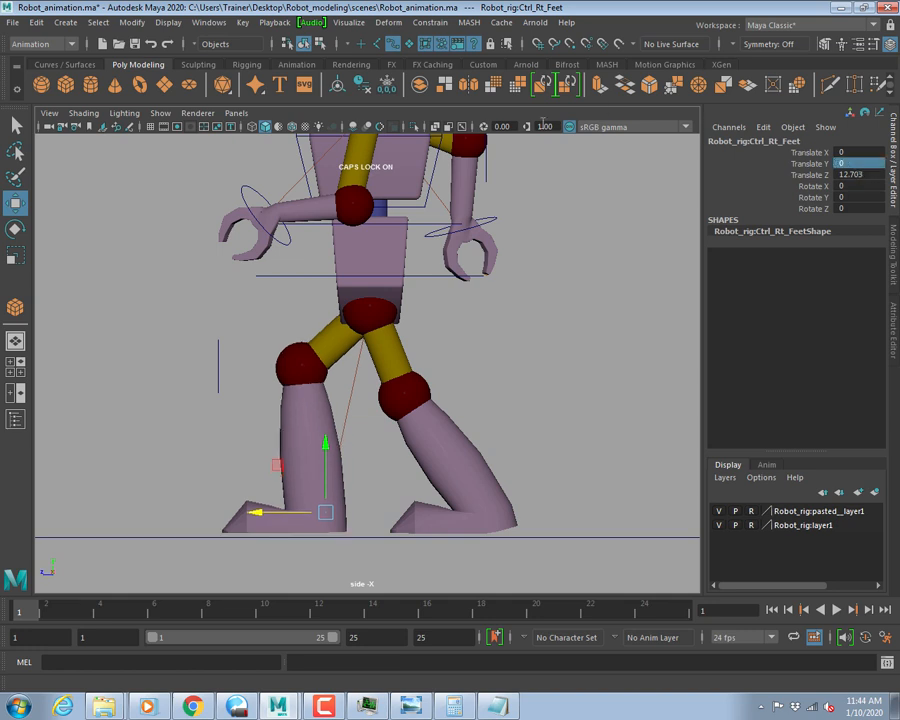
Raise the hip control slightly to about Translate Y -8.15.
{"action": "middle_click_drag", "start_coordinate": [429, 274], "coordinate": [433, 295], "text": "alt"}
{"action": "left_click", "coordinate": [434, 295]}
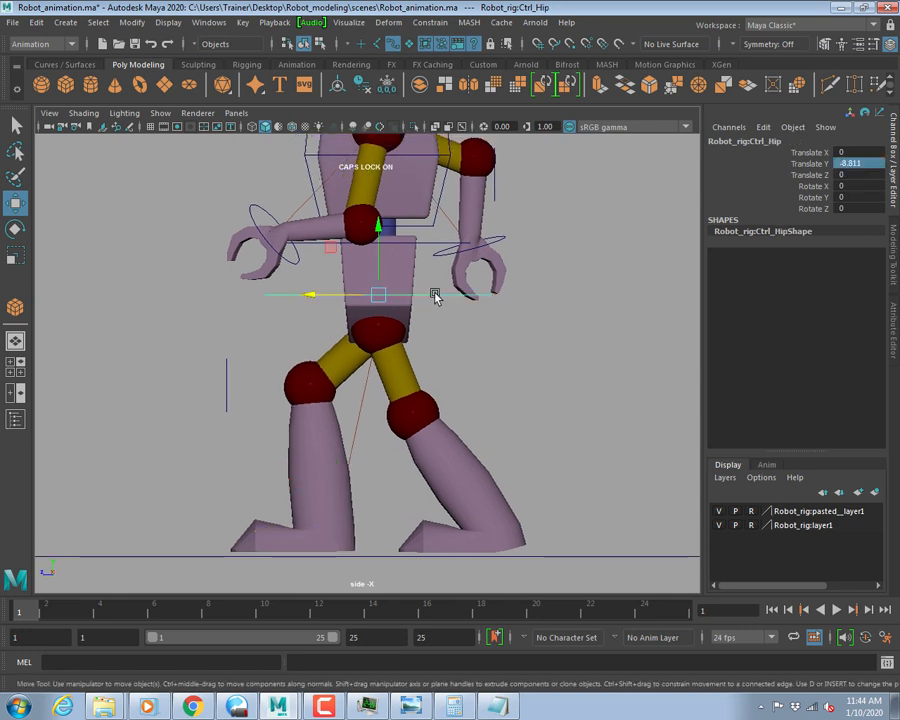
{"action": "left_click_drag", "start_coordinate": [384, 222], "coordinate": [410, 228]}
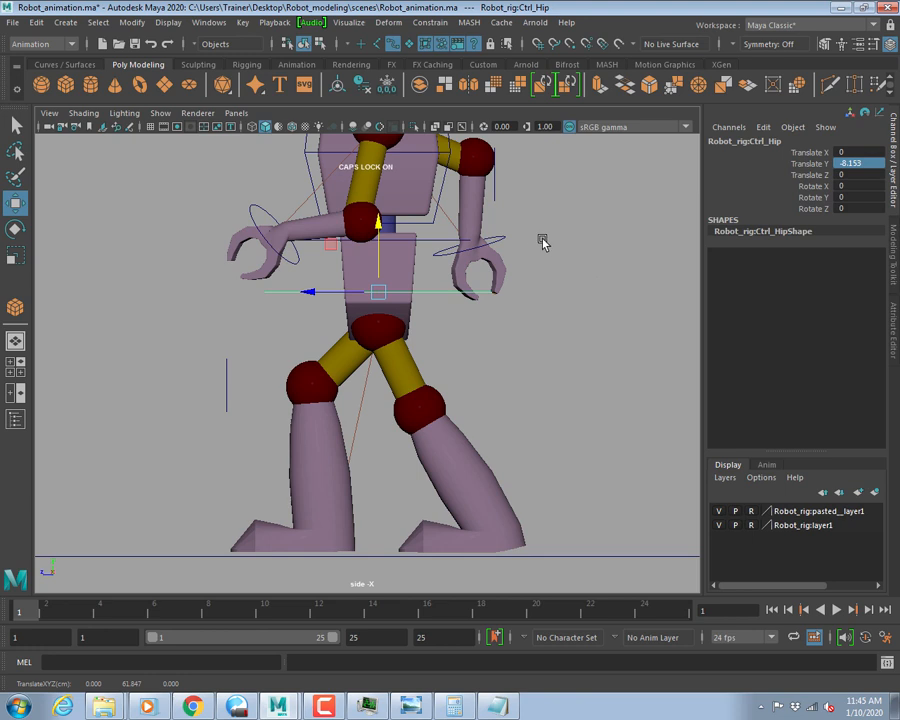
Lower both wrist controls, placing the left one at about Translate Y -43, Translate Z 25, and save the scene.
{"action": "middle_click_drag", "start_coordinate": [583, 250], "coordinate": [571, 353], "text": "alt"}
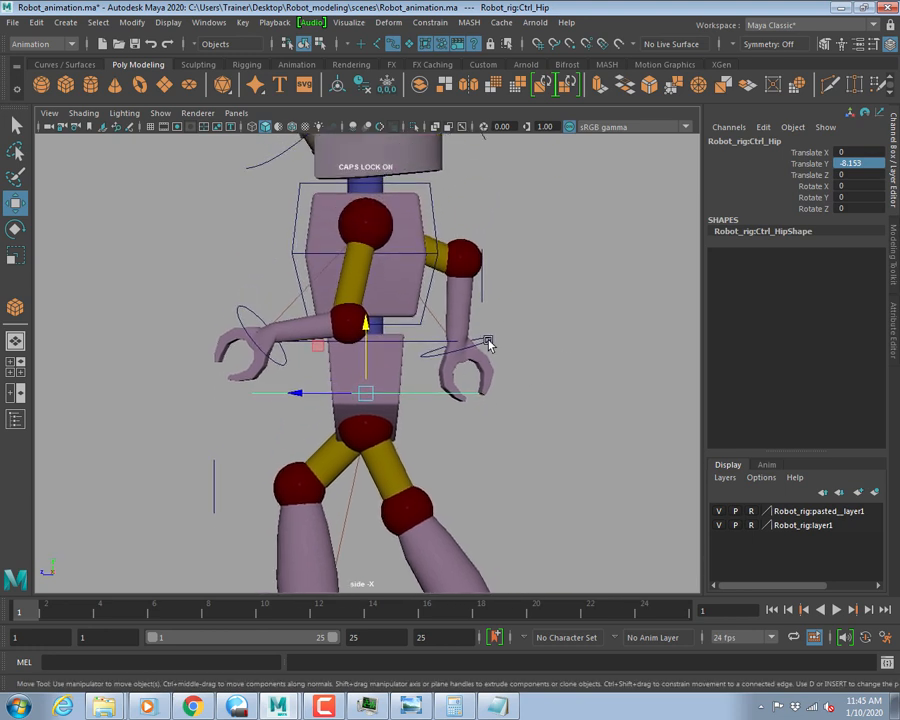
{"action": "left_click", "coordinate": [488, 342]}
{"action": "left_click_drag", "start_coordinate": [464, 350], "coordinate": [450, 382]}
{"action": "left_click", "coordinate": [245, 341]}
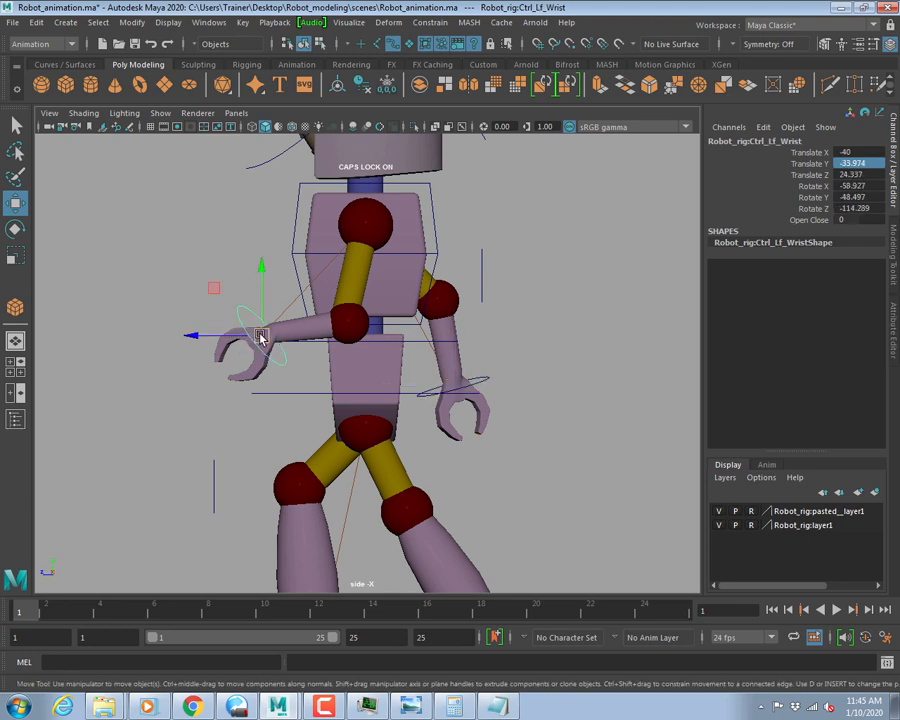
{"action": "left_click_drag", "start_coordinate": [261, 337], "coordinate": [257, 377]}
{"action": "scroll", "coordinate": [484, 404], "scroll_direction": "down", "scroll_amount": 5}
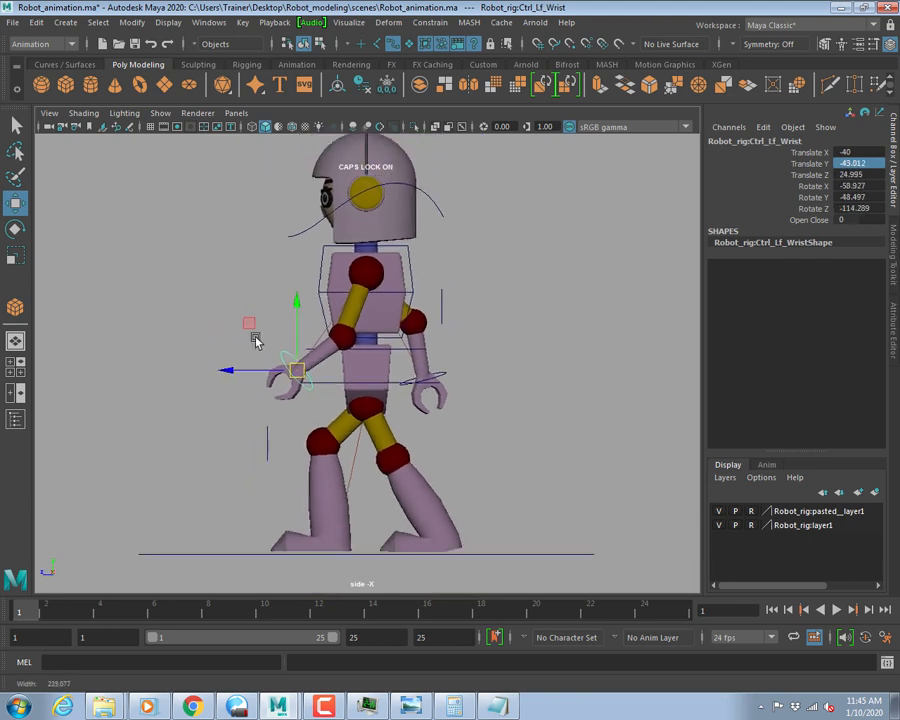
{"action": "middle_click_drag", "start_coordinate": [476, 392], "coordinate": [483, 379], "text": "alt"}
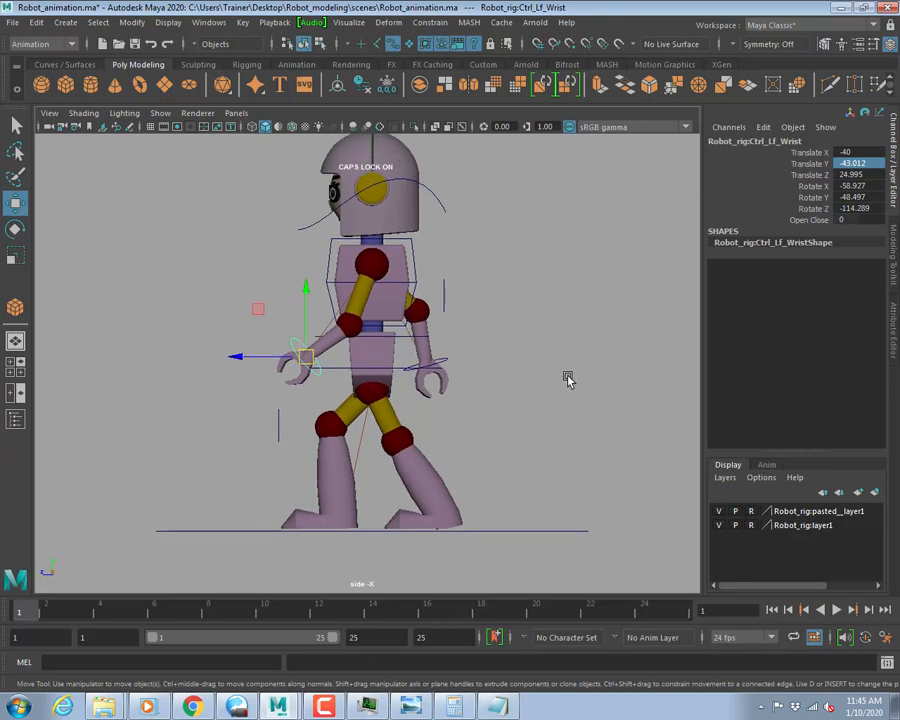
{"action": "key", "text": "q"}
{"action": "key", "text": "ctrl+s"}
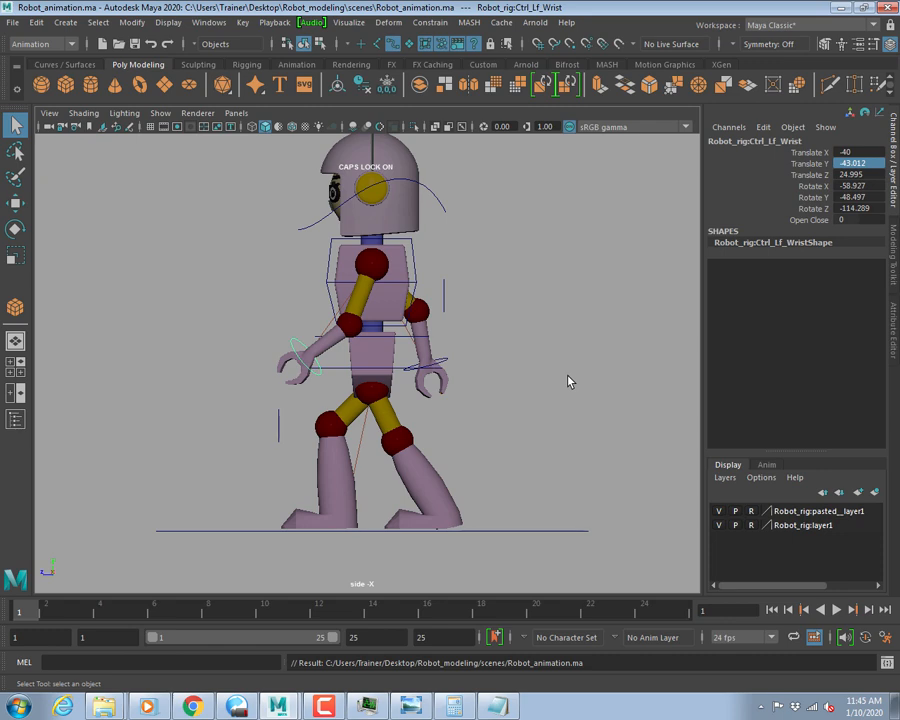
Switch to Windows Photo Viewer and examine the poses in the walk cycle reference image.
{"action": "key", "text": "alt+Tab"}
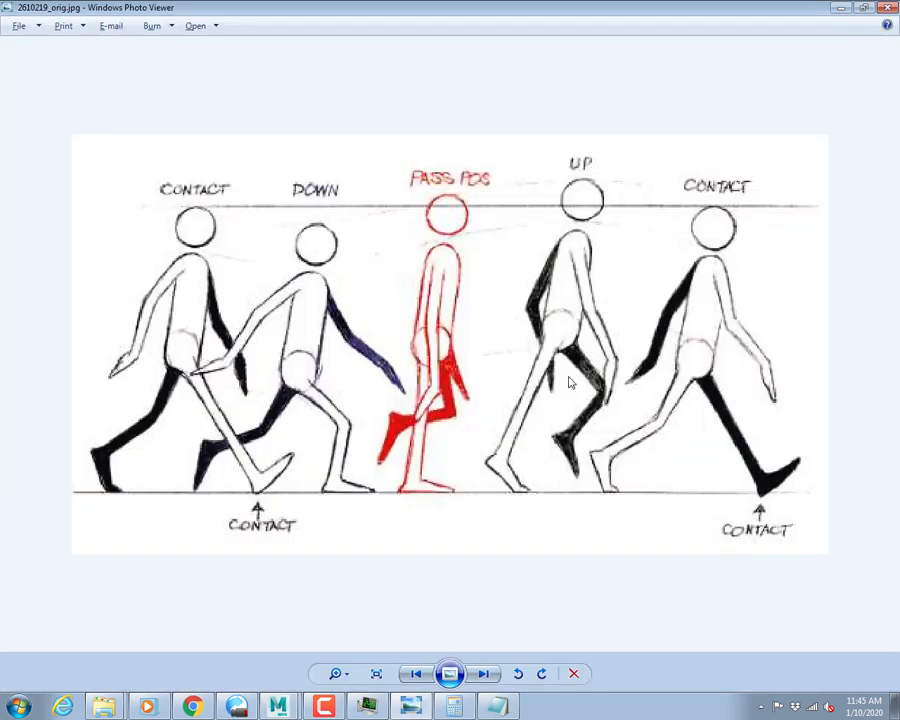
{"action": "key", "text": "alt+Tab"}
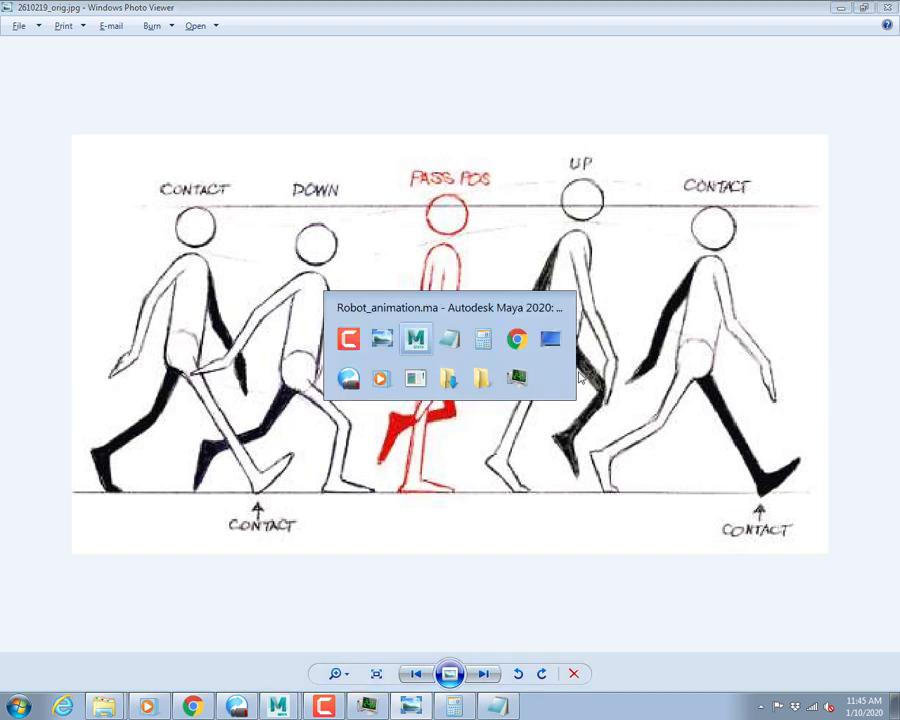
{"action": "key", "text": "Tab"}
{"action": "key", "text": "Tab"}
{"action": "key", "text": "Tab"}
{"action": "key", "text": "Tab"}
{"action": "key", "text": "Tab"}
{"action": "key", "text": "Tab"}
{"action": "key", "text": "Tab"}
{"action": "key", "text": "Tab"}
{"action": "key", "text": "Tab"}
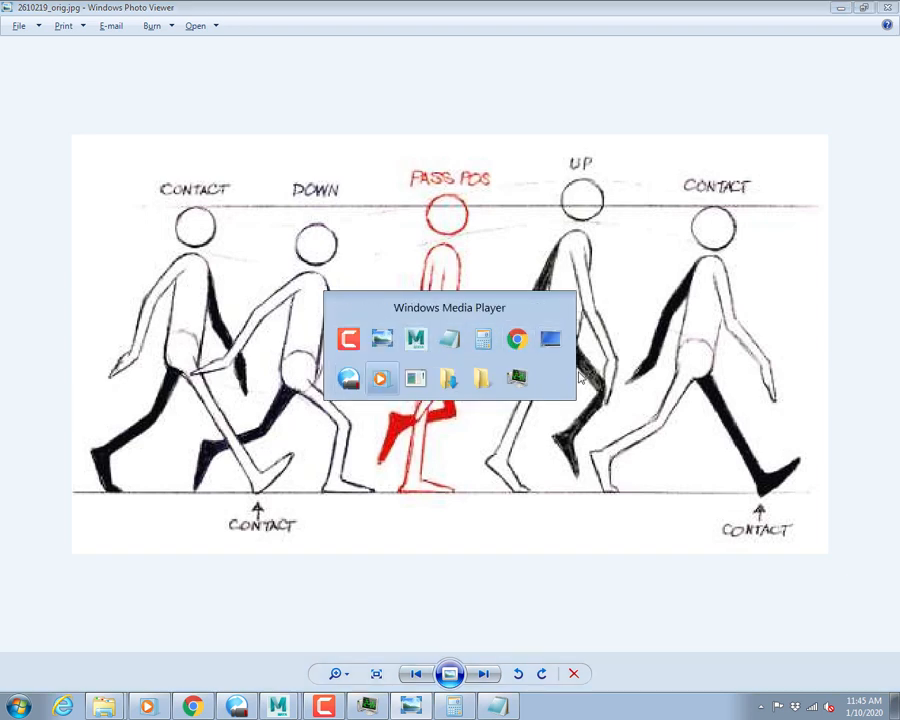
{"action": "key", "text": "Tab"}
{"action": "key", "text": "Tab"}
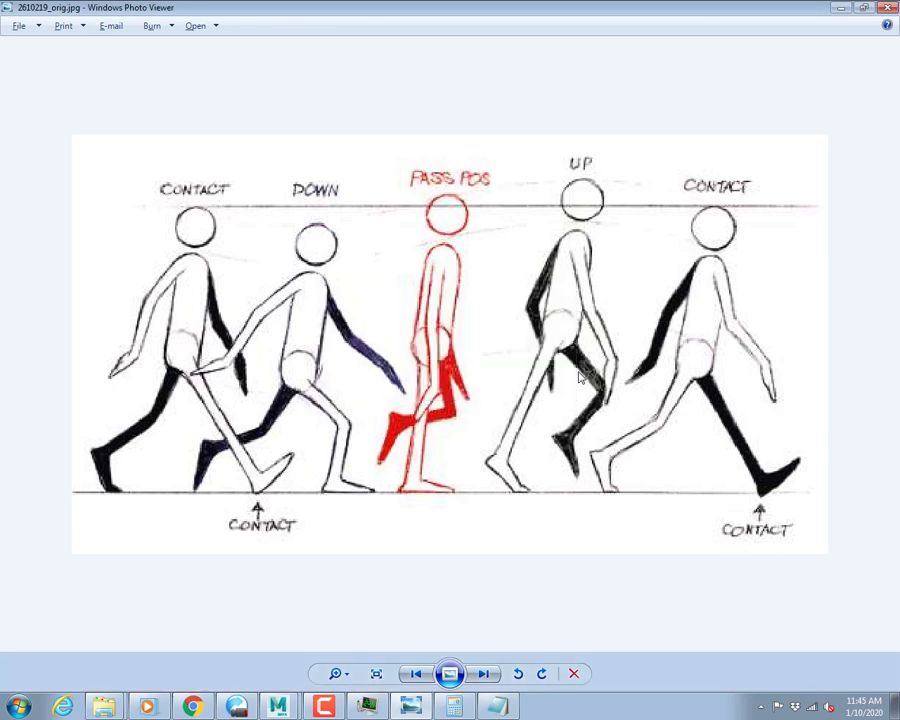
Shrink the walk-cycle reference image window and place it beside the robot in the side view.
{"action": "double_click", "coordinate": [608, 6]}
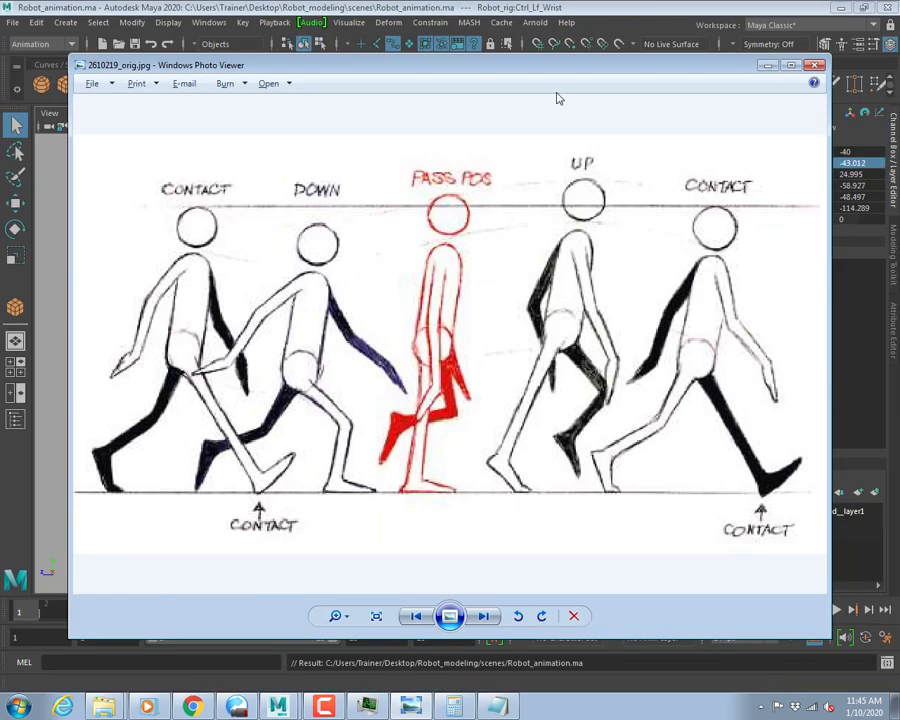
{"action": "left_click_drag", "start_coordinate": [270, 126], "coordinate": [459, 163]}
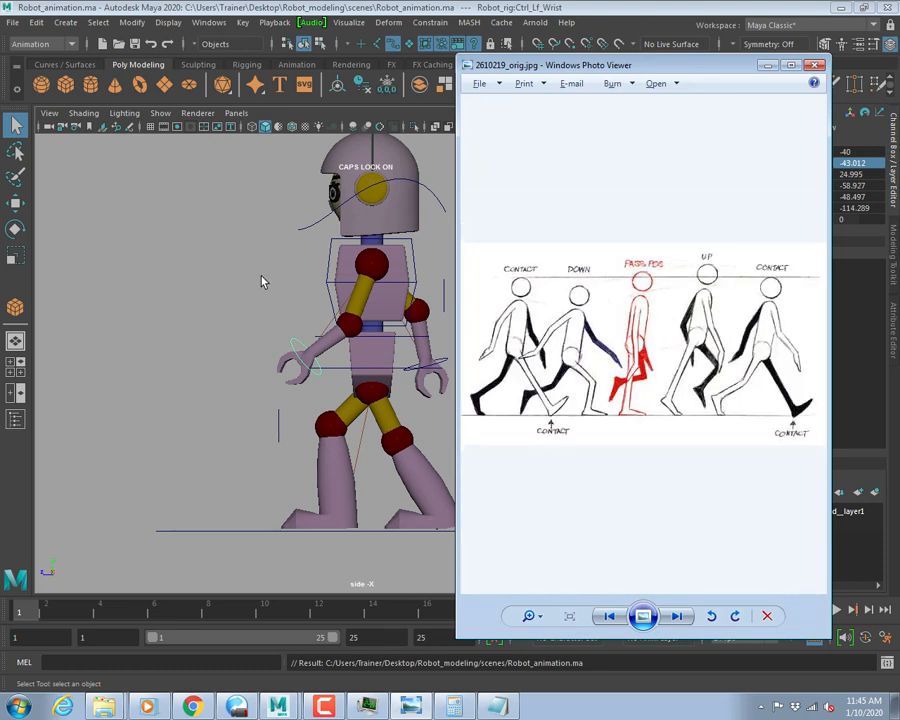
{"action": "middle_click_drag", "start_coordinate": [263, 279], "coordinate": [86, 293], "text": "alt"}
{"action": "key", "text": "alt+Tab"}
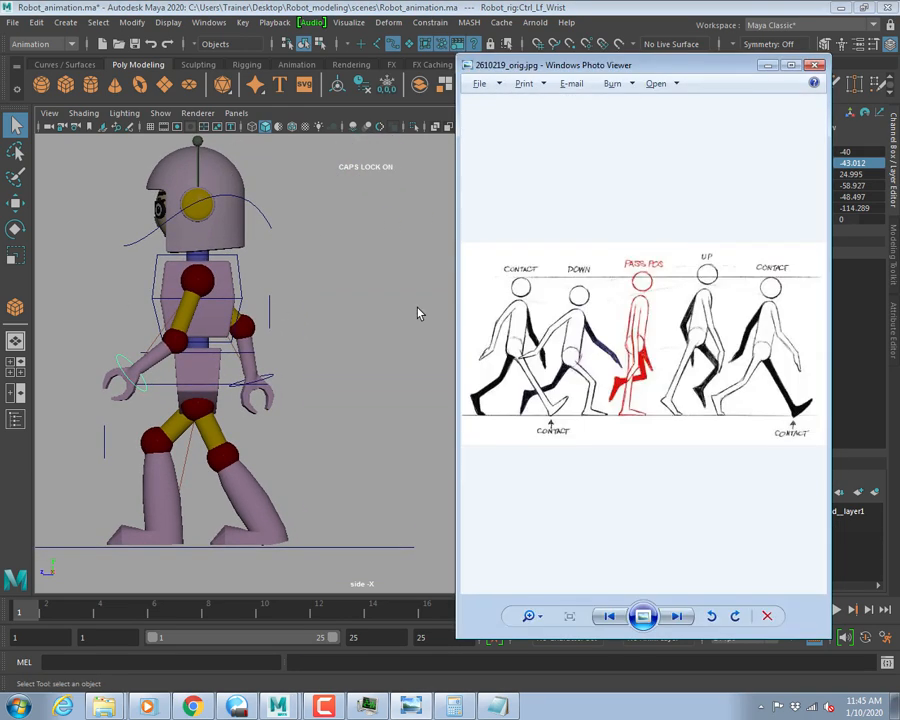
{"action": "left_click_drag", "start_coordinate": [458, 314], "coordinate": [335, 330]}
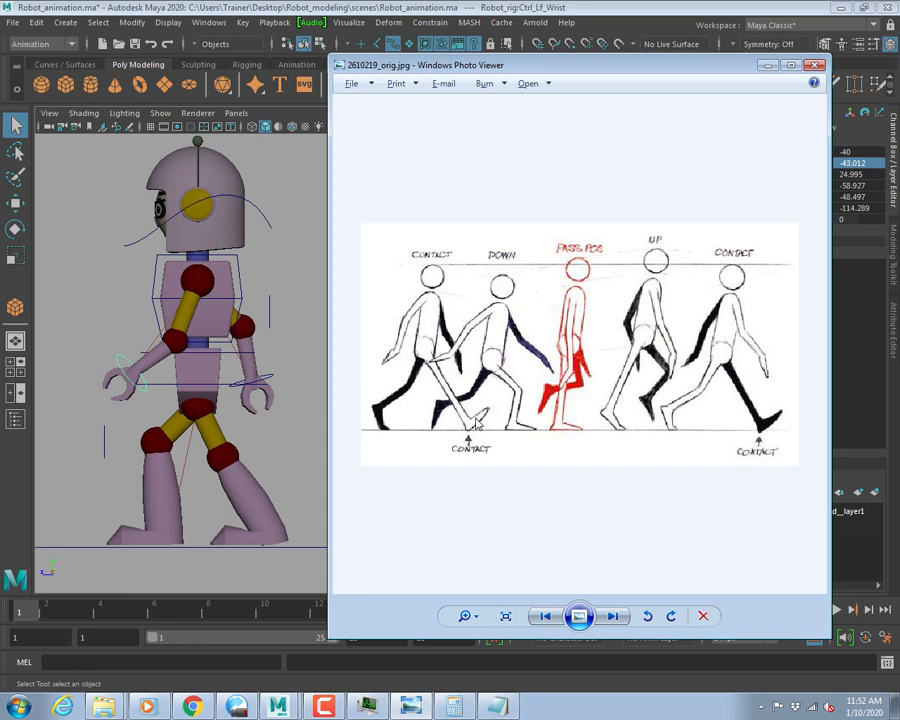
Switch to Maya and check the translate values of the left and right foot controls in the perspective view.
{"action": "key", "text": "alt+Tab"}
{"action": "key", "text": "space"}
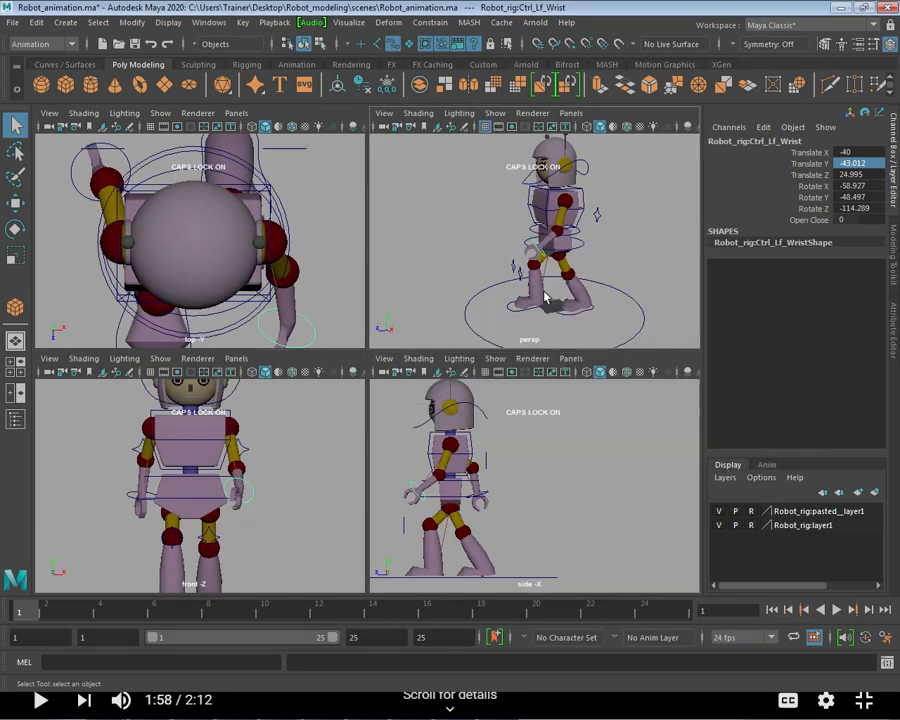
{"action": "key", "text": "space"}
{"action": "left_click", "coordinate": [442, 512]}
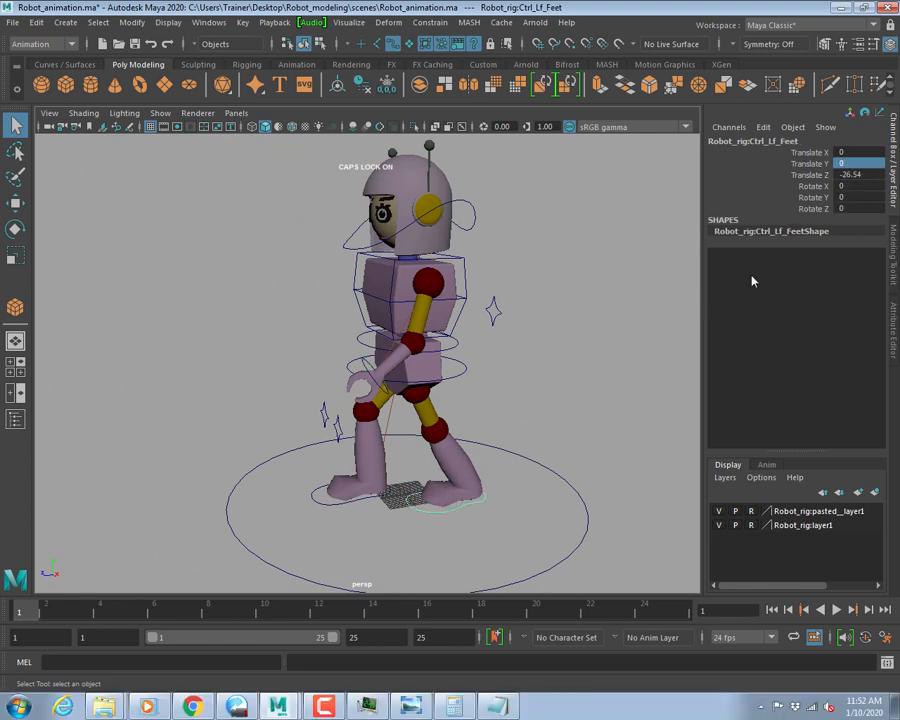
{"action": "left_click", "coordinate": [366, 499]}
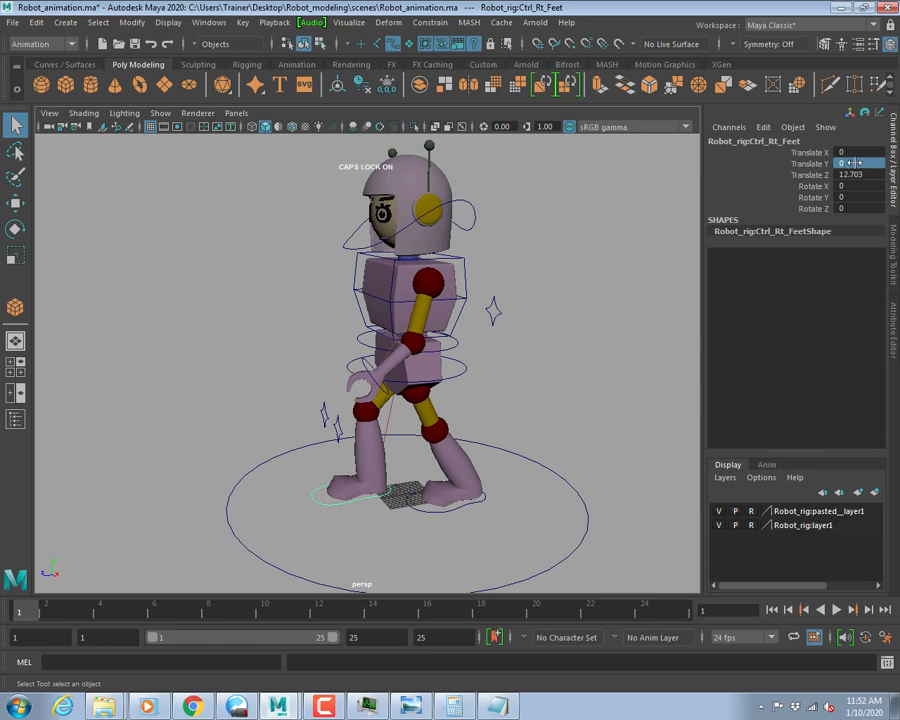
{"action": "left_click", "coordinate": [476, 500]}
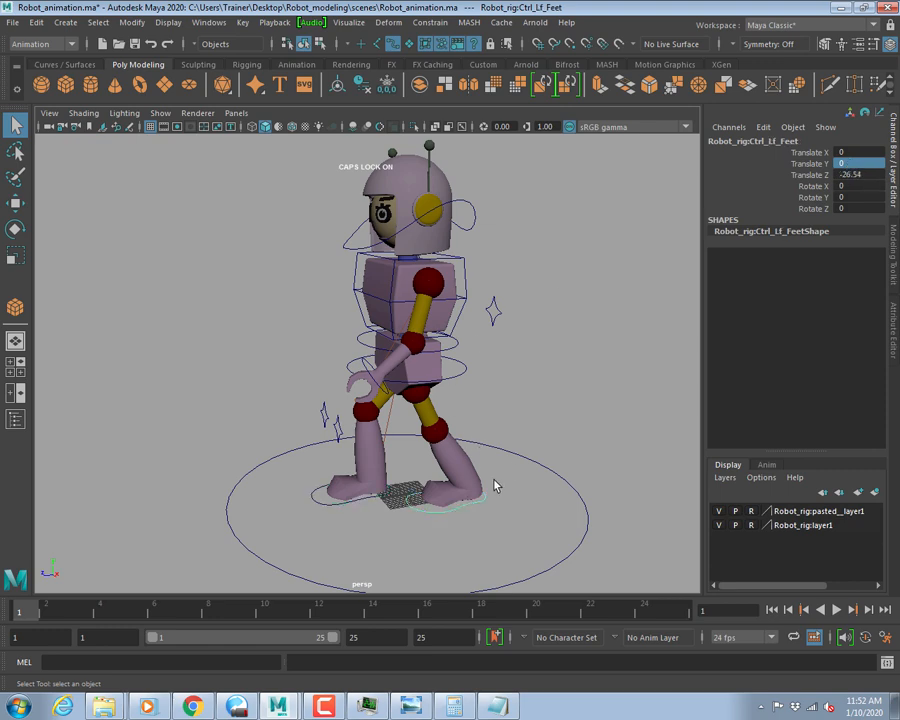
Lower the hip control slightly in the side view, to a Translate Y of about -8.906.
{"action": "key", "text": "space"}
{"action": "key", "text": "space"}
{"action": "scroll", "coordinate": [298, 460], "scroll_direction": "up", "scroll_amount": 3}
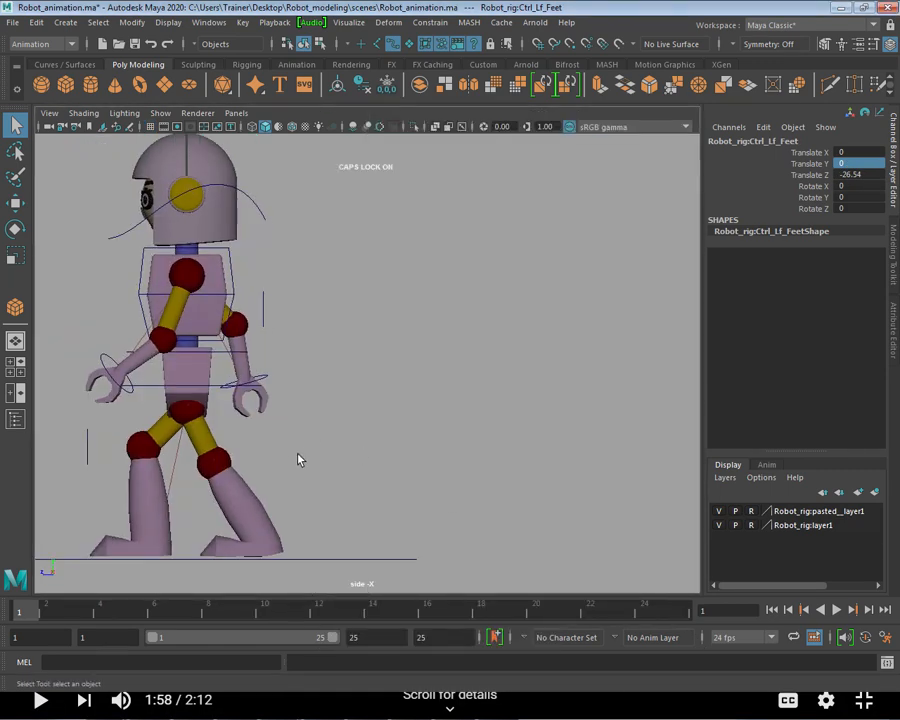
{"action": "middle_click_drag", "start_coordinate": [298, 460], "coordinate": [414, 424], "text": "alt"}
{"action": "left_click", "coordinate": [290, 364]}
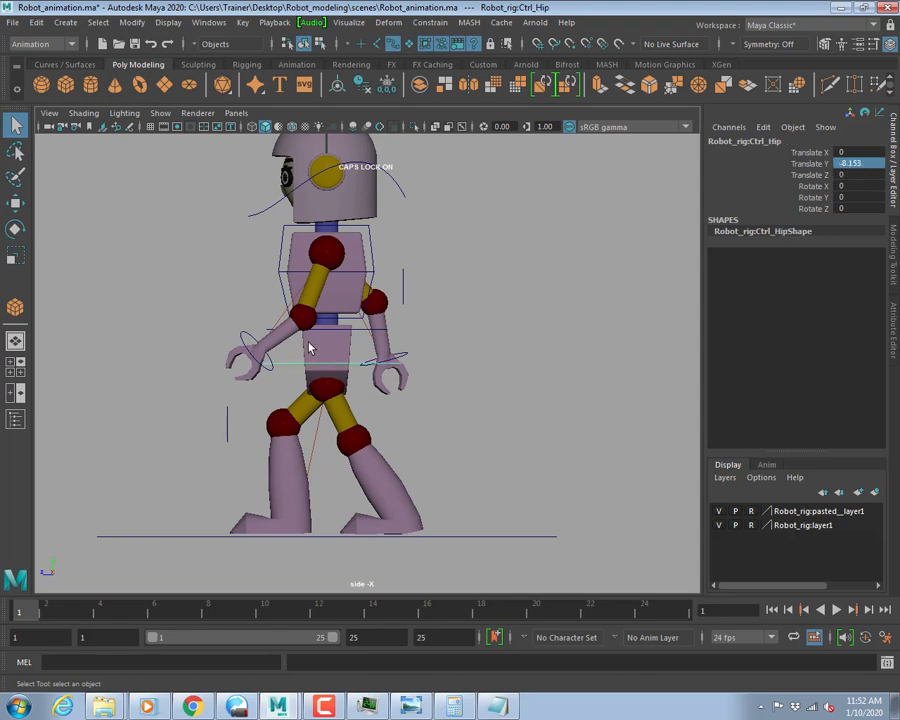
{"action": "key", "text": "w"}
{"action": "mouse_move", "coordinate": [326, 296]}
{"action": "left_mouse_down"}
{"action": "mouse_move", "coordinate": [326, 314]}
{"action": "mouse_move", "coordinate": [325, 284]}
{"action": "mouse_move", "coordinate": [326, 305]}
{"action": "left_mouse_up"}
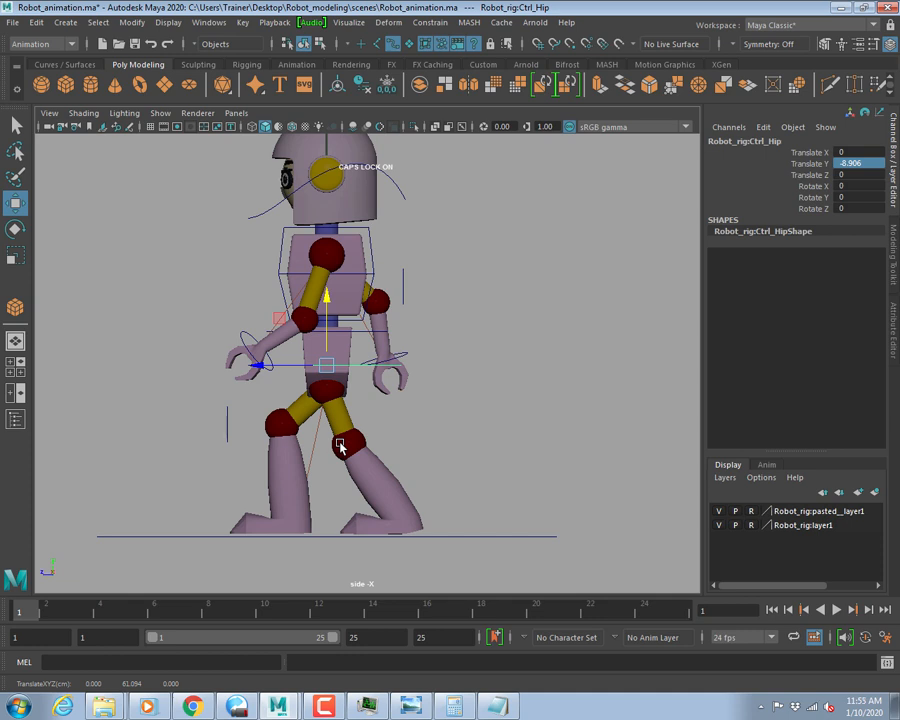
{"action": "key", "text": "q"}
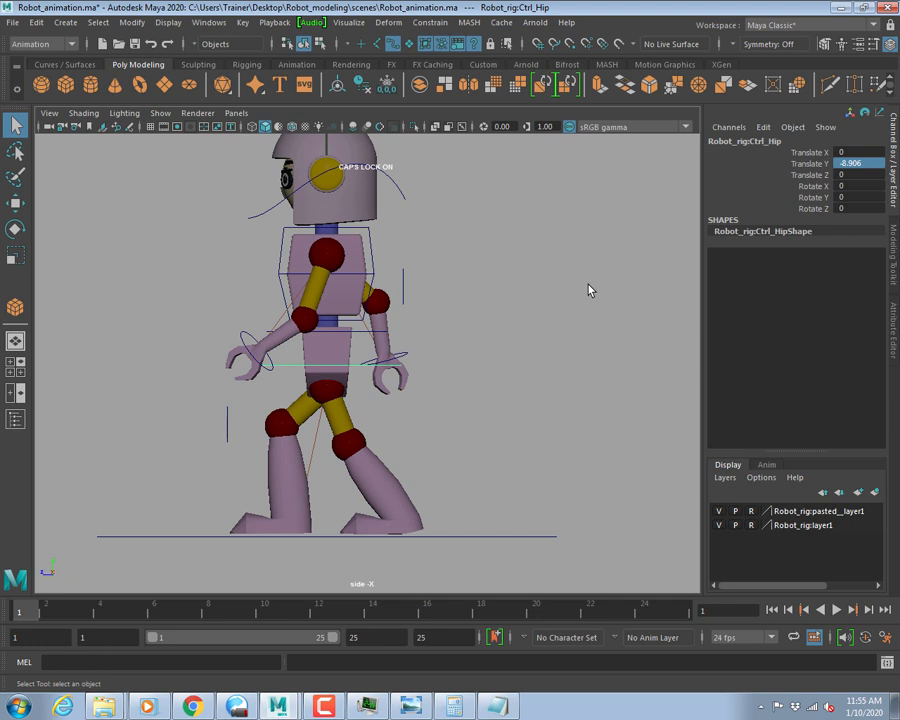
Select both wrist, elbow and foot controls together with the hip control.
{"action": "left_click", "coordinate": [401, 357]}
{"action": "left_click", "coordinate": [266, 363]}
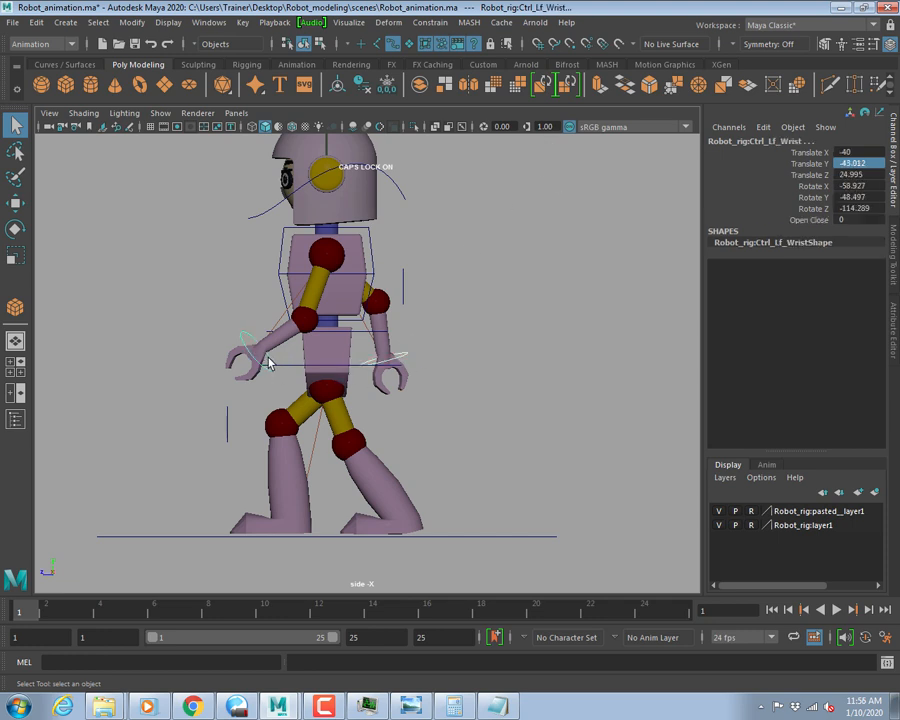
{"action": "left_click", "coordinate": [401, 287]}
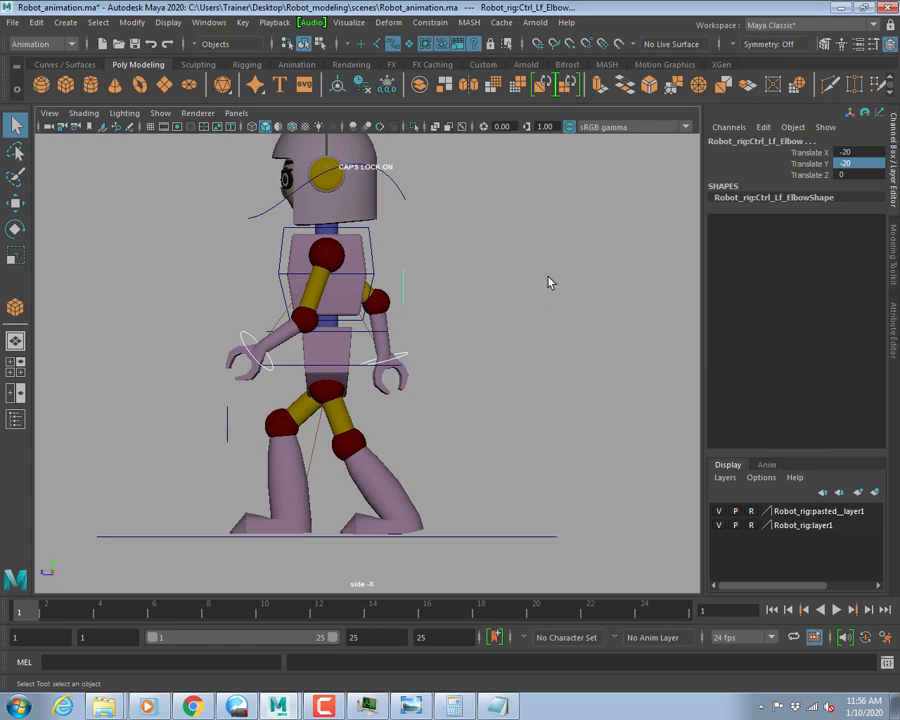
{"action": "key", "text": "space"}
{"action": "key", "text": "space"}
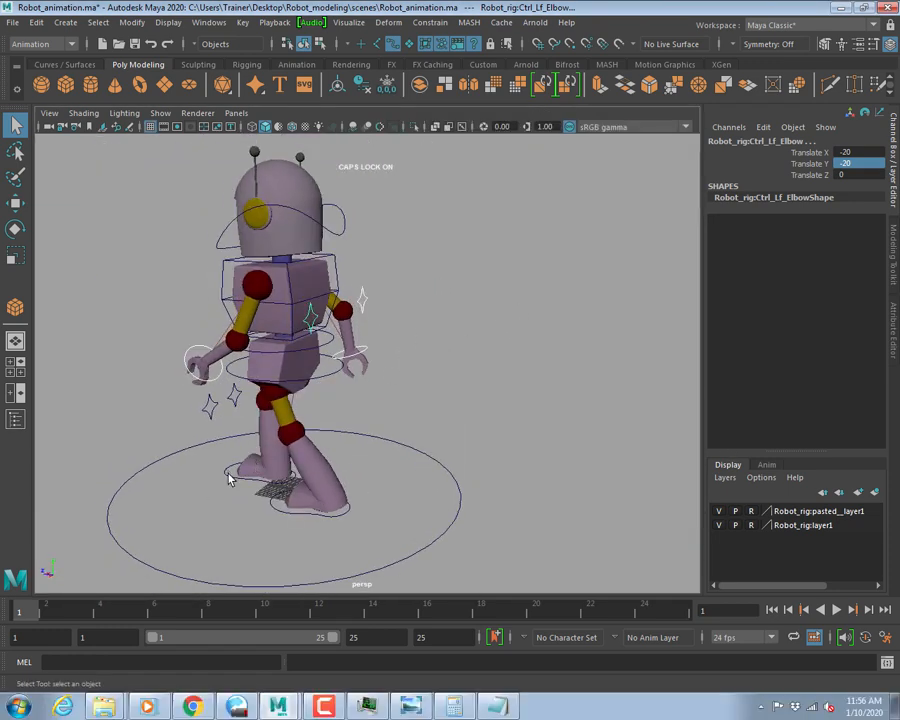
{"action": "left_click", "coordinate": [284, 506]}
{"action": "left_click", "coordinate": [305, 500]}
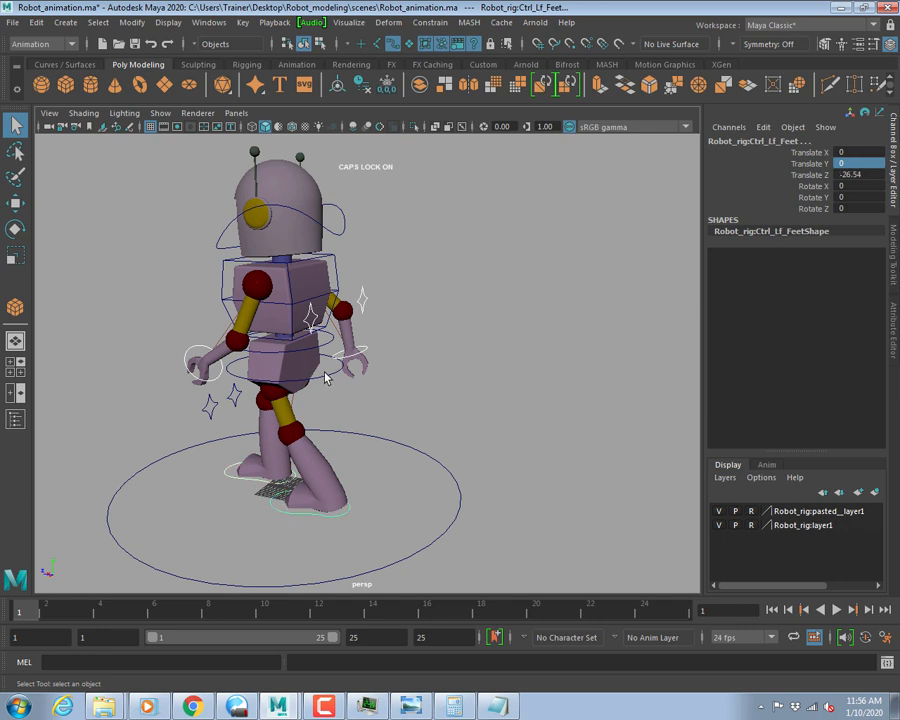
{"action": "left_click", "coordinate": [325, 376]}
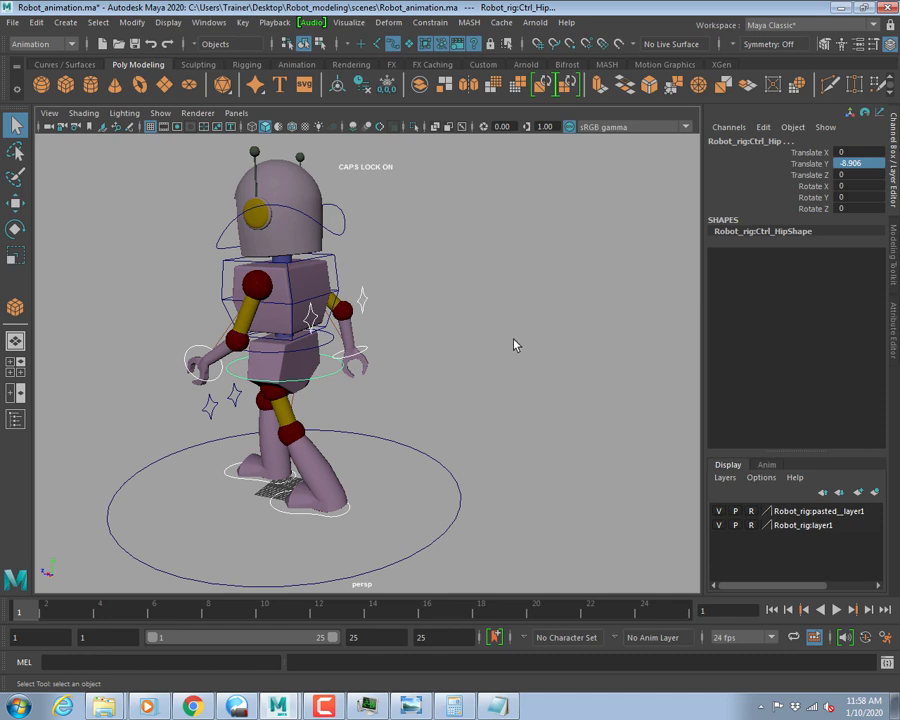
{"action": "middle_click_drag", "start_coordinate": [390, 400], "coordinate": [443, 343], "text": "alt"}
{"action": "right_click_drag", "start_coordinate": [443, 343], "coordinate": [492, 328], "text": "alt"}
{"action": "middle_click_drag", "start_coordinate": [492, 328], "coordinate": [477, 370], "text": "alt"}
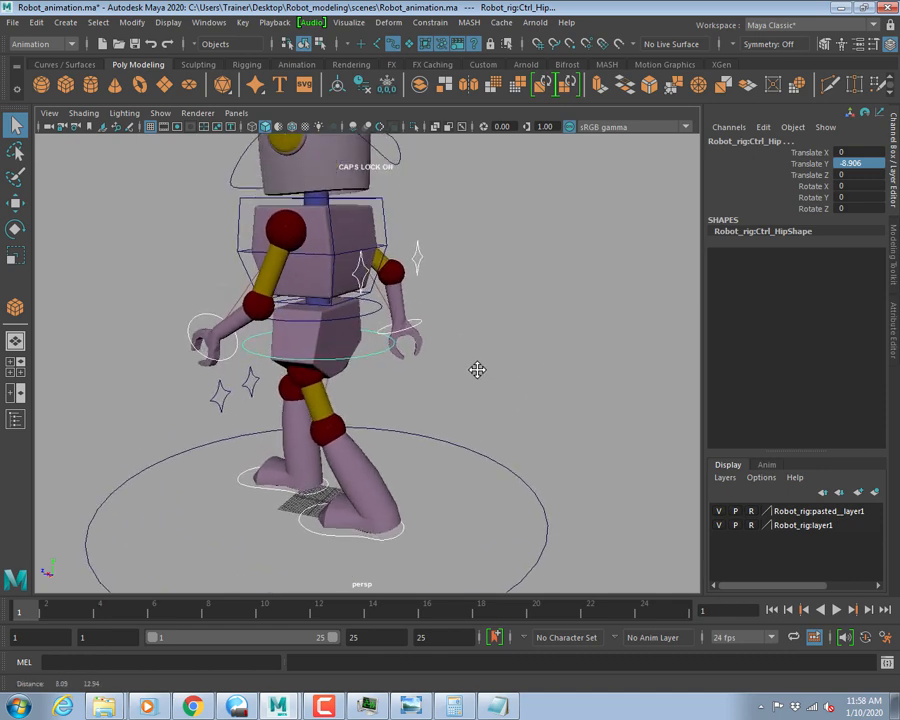
Set keys at frame 1 on both elbow controls, both wrist controls and the hip control.
{"action": "left_click", "coordinate": [414, 256]}
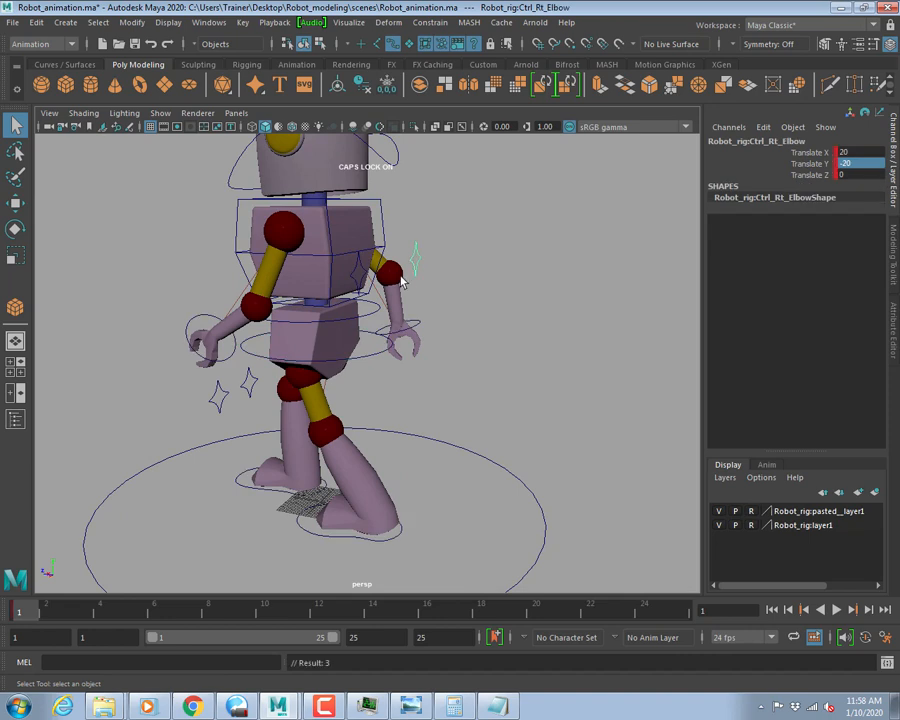
{"action": "left_click", "coordinate": [418, 329]}
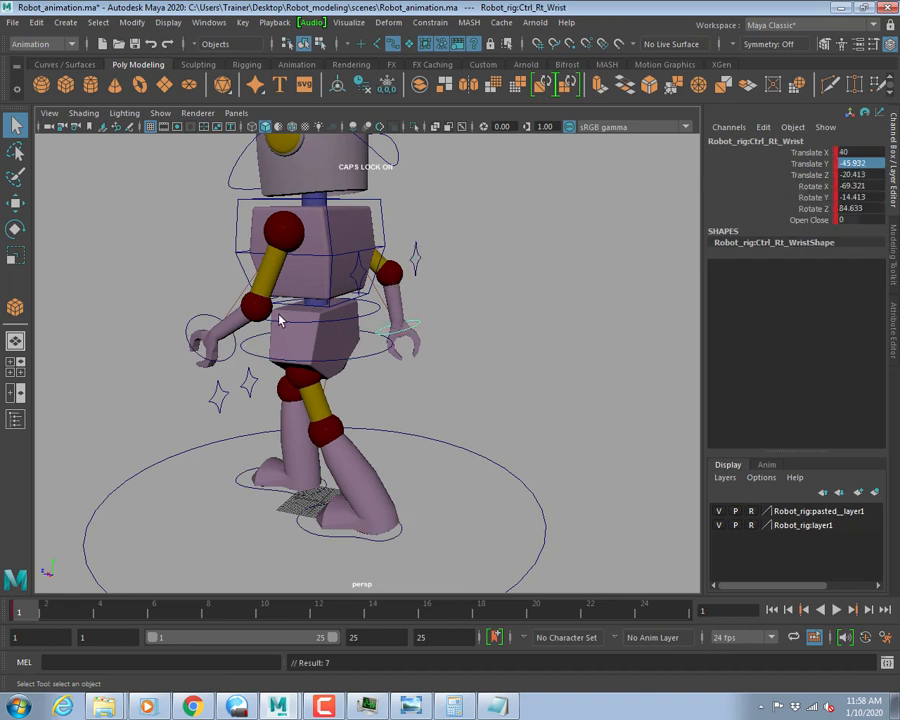
{"action": "left_click", "coordinate": [229, 358]}
{"action": "left_click_drag", "start_coordinate": [255, 352], "coordinate": [148, 298], "text": "alt"}
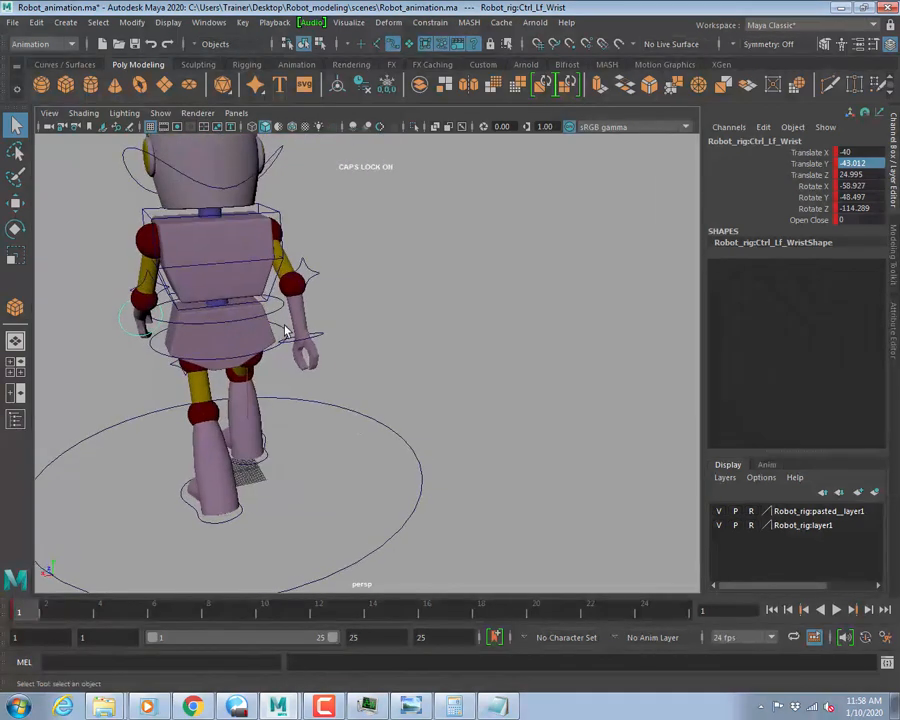
{"action": "left_click", "coordinate": [143, 286]}
{"action": "left_click_drag", "start_coordinate": [200, 305], "coordinate": [345, 363], "text": "alt"}
{"action": "left_click", "coordinate": [346, 360]}
{"action": "key", "text": "s"}
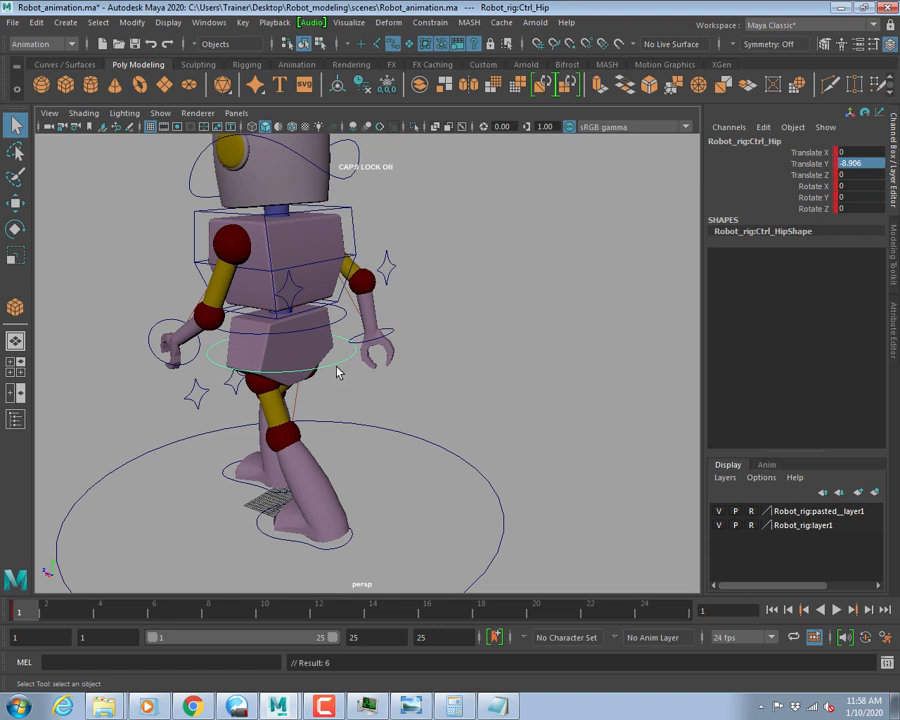
Select both foot controls and set keys on them at frame 1.
{"action": "middle_click_drag", "start_coordinate": [298, 396], "coordinate": [347, 361], "text": "alt"}
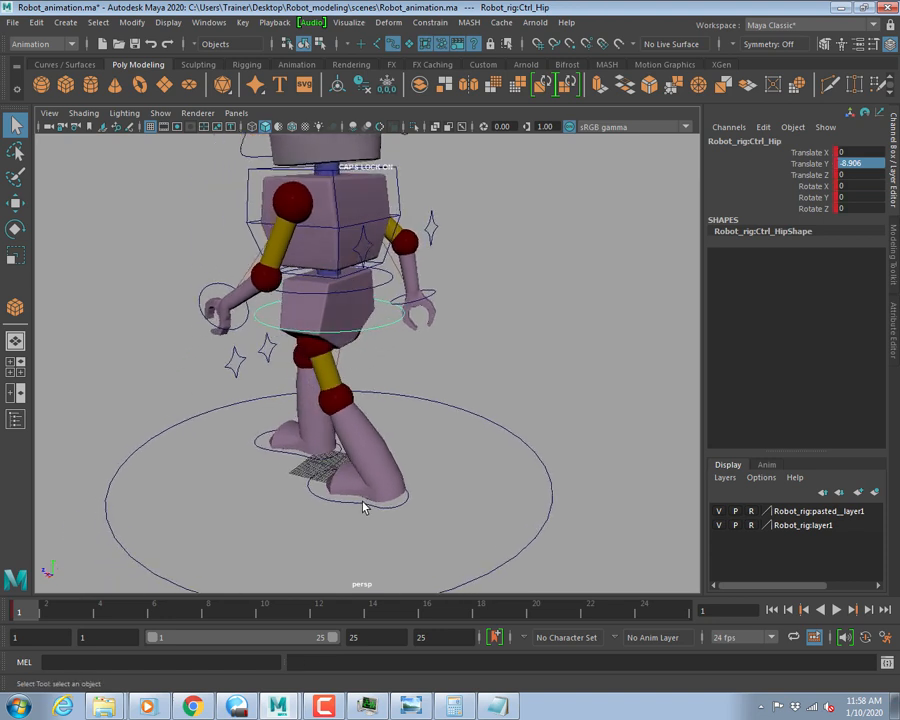
{"action": "left_click", "coordinate": [358, 504]}
{"action": "left_click", "coordinate": [283, 459]}
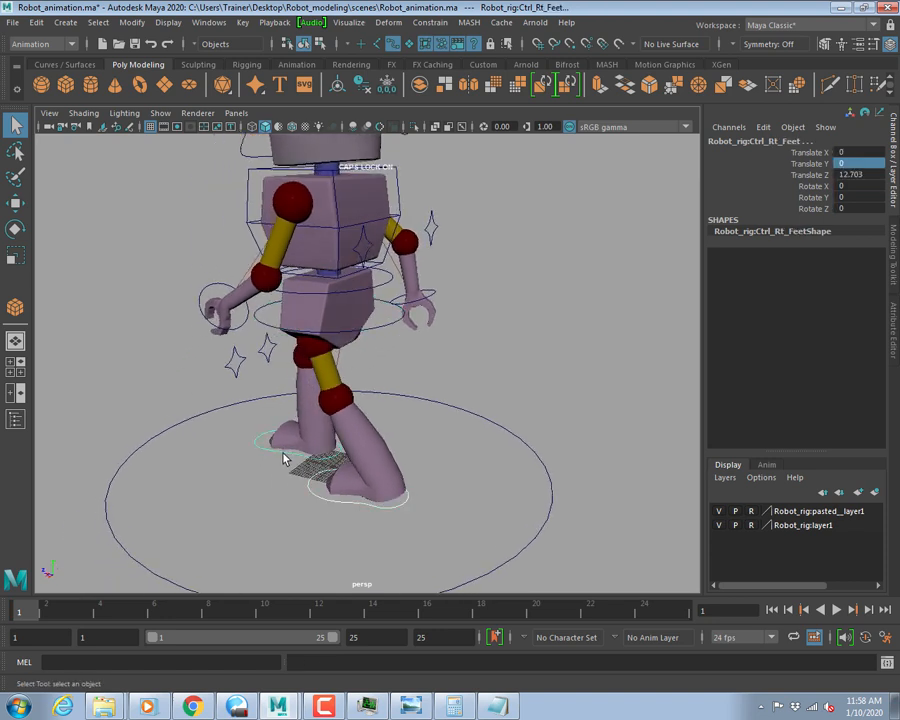
{"action": "left_click_drag", "start_coordinate": [446, 438], "coordinate": [388, 353], "text": "alt"}
Check the wrist controls and the right elbow control for keys at frame 1.
{"action": "left_click", "coordinate": [427, 311]}
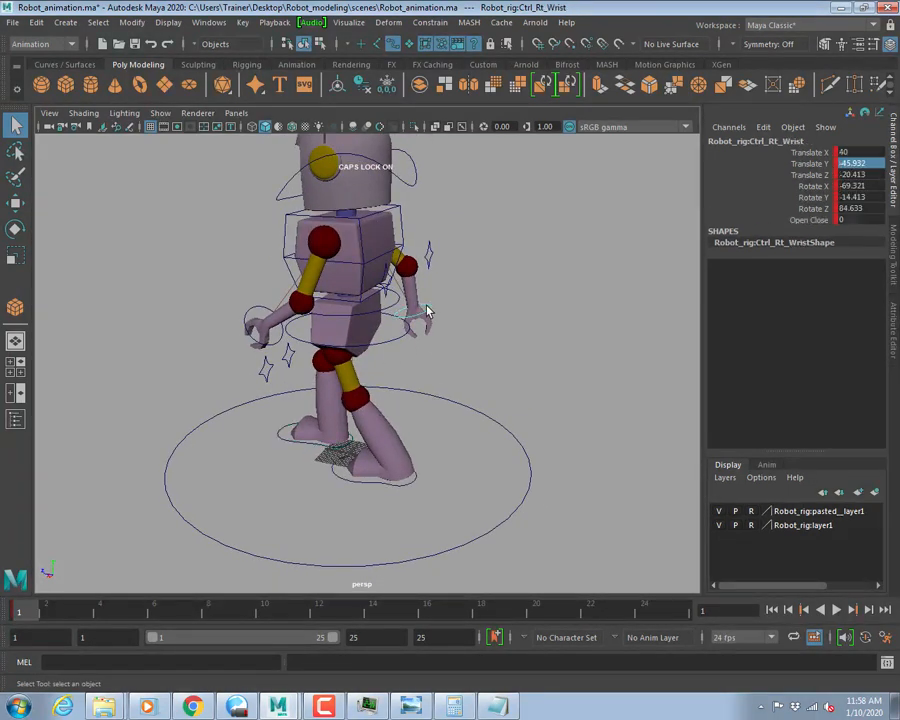
{"action": "left_click", "coordinate": [429, 256]}
{"action": "left_click_drag", "start_coordinate": [436, 248], "coordinate": [300, 306], "text": "alt"}
{"action": "left_click", "coordinate": [280, 320]}
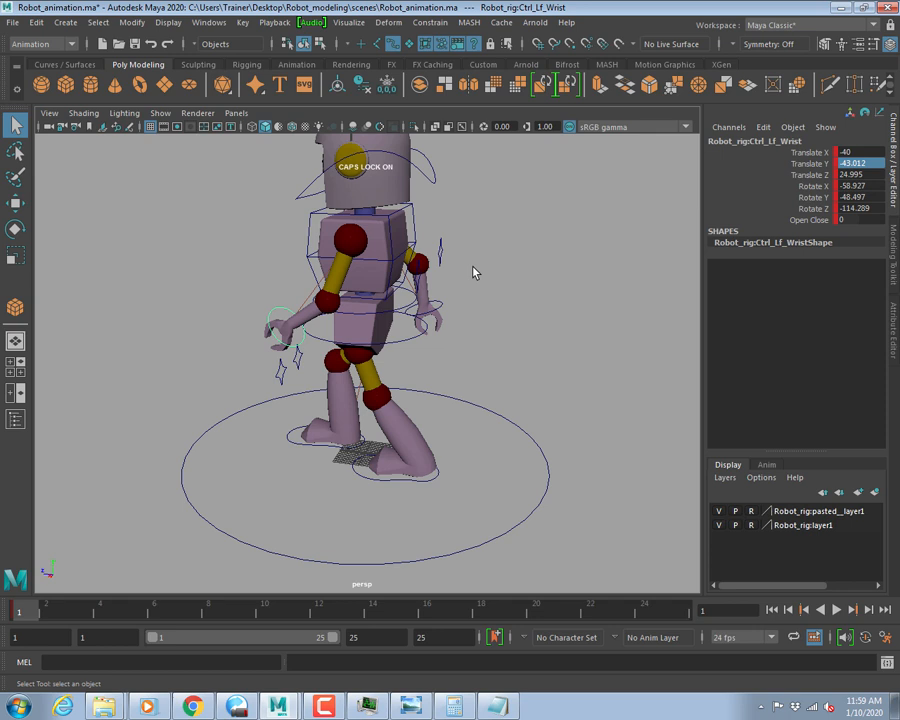
Go to frame 25 and select both wrist, elbow and foot controls together with the hip control.
{"action": "left_click", "coordinate": [886, 610]}
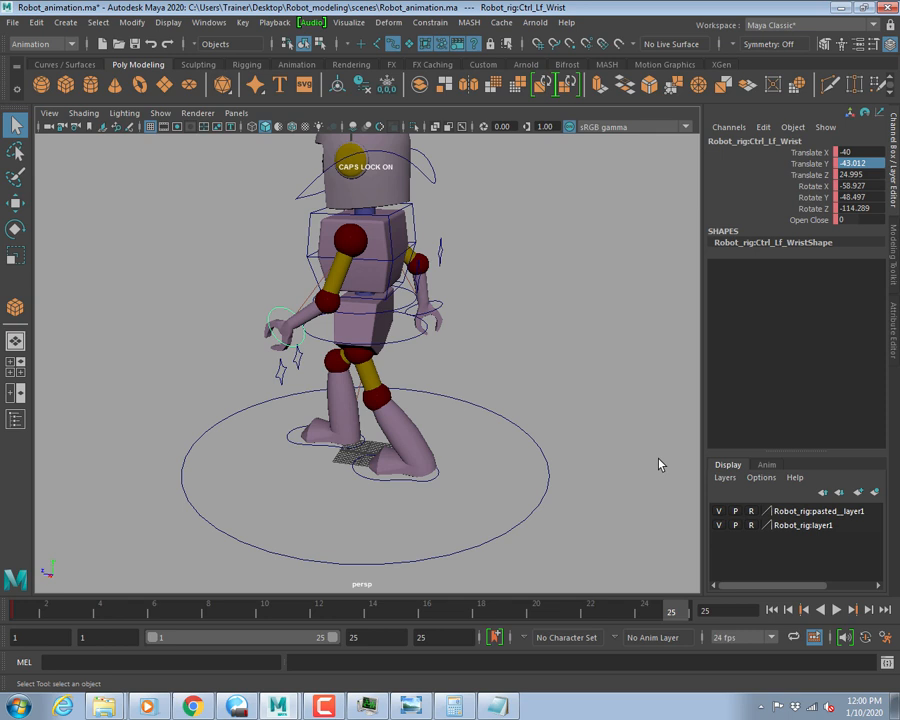
{"action": "left_click_drag", "start_coordinate": [176, 399], "coordinate": [244, 386], "text": "alt"}
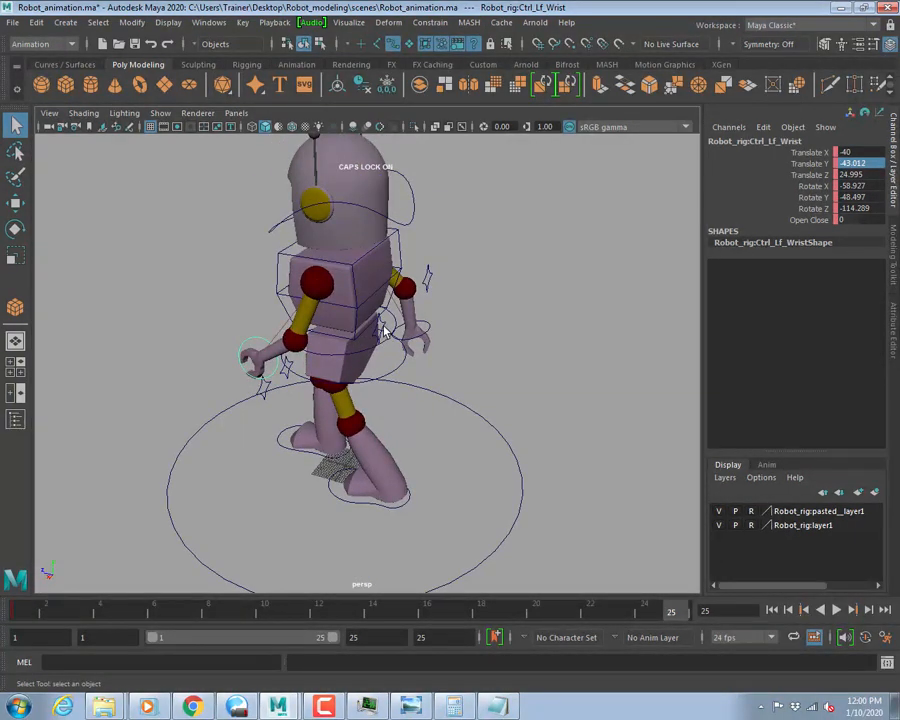
{"action": "left_click", "coordinate": [428, 278]}
{"action": "left_click", "coordinate": [428, 307]}
{"action": "left_click", "coordinate": [427, 278]}
{"action": "left_click_drag", "start_coordinate": [446, 296], "coordinate": [412, 392], "text": "alt"}
{"action": "left_click", "coordinate": [392, 370]}
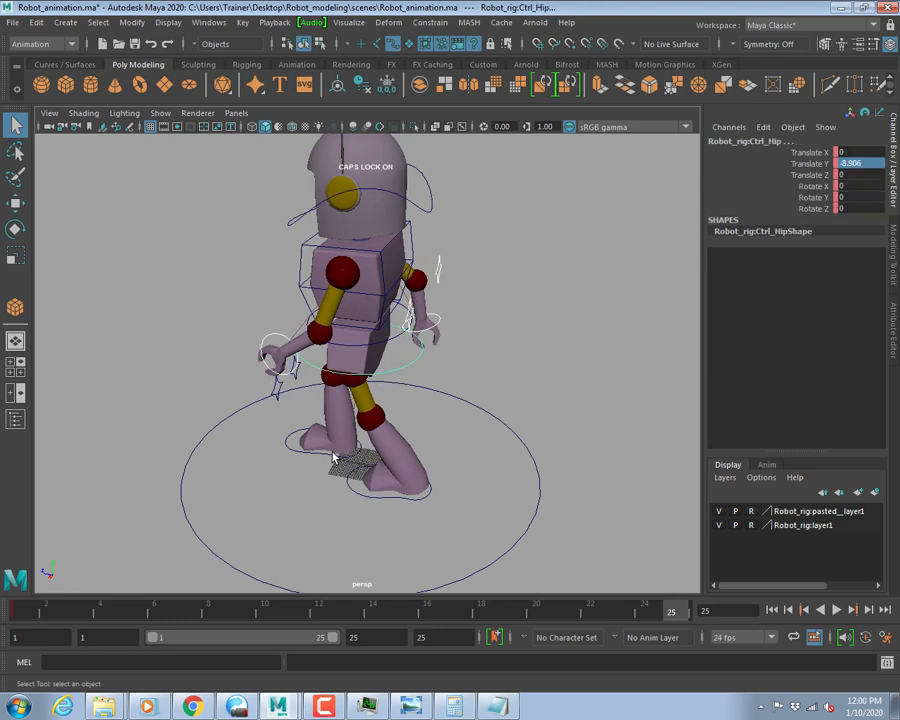
{"action": "left_click", "coordinate": [348, 494]}
{"action": "left_click", "coordinate": [354, 488], "text": "shift"}
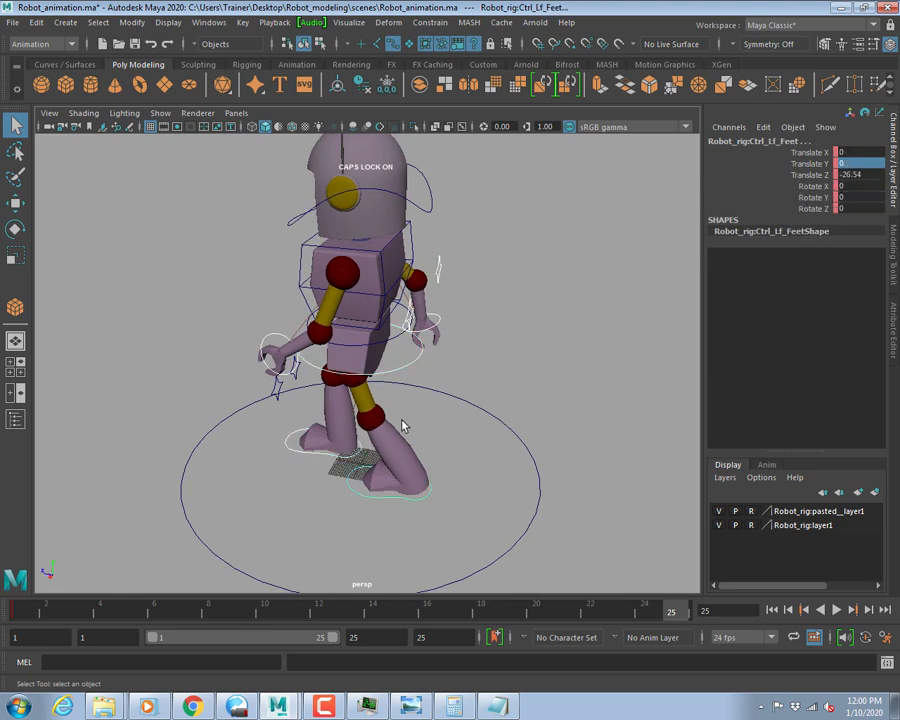
Set keys on all the selected controls at frame 25 to repeat the starting contact pose.
{"action": "middle_click_drag", "start_coordinate": [505, 354], "coordinate": [526, 380], "text": "alt"}
{"action": "left_click_drag", "start_coordinate": [526, 380], "coordinate": [340, 267], "text": "alt"}
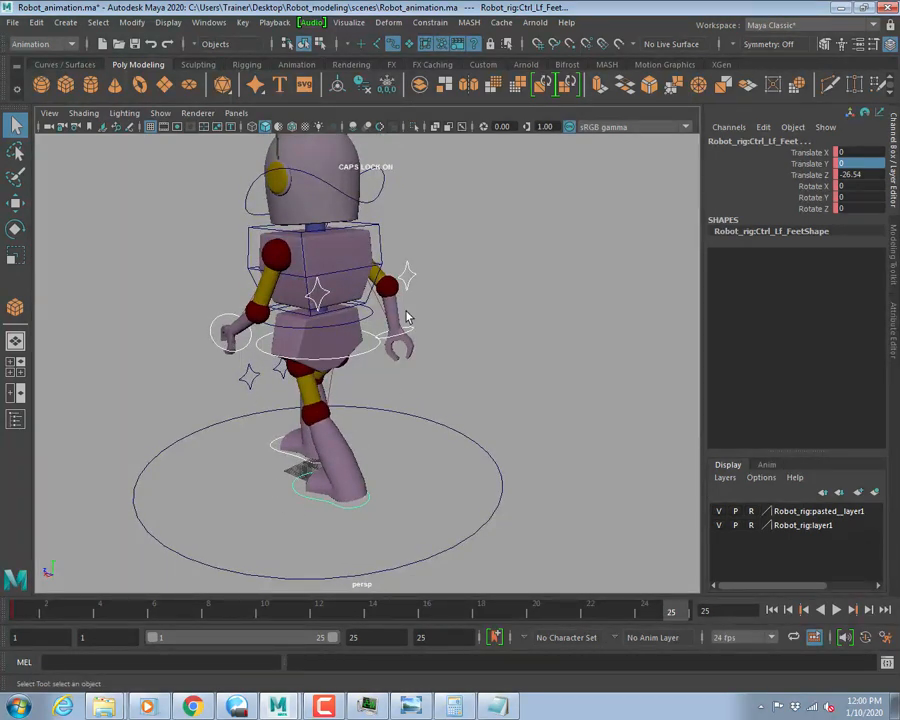
{"action": "left_click_drag", "start_coordinate": [405, 385], "coordinate": [450, 403], "text": "alt"}
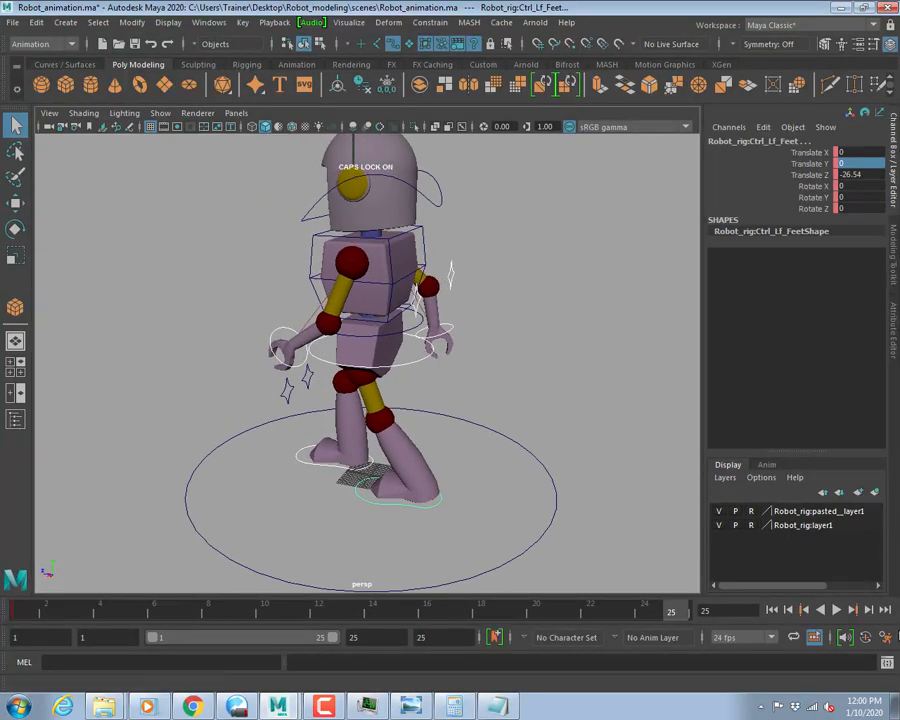
{"action": "left_click", "coordinate": [874, 611]}
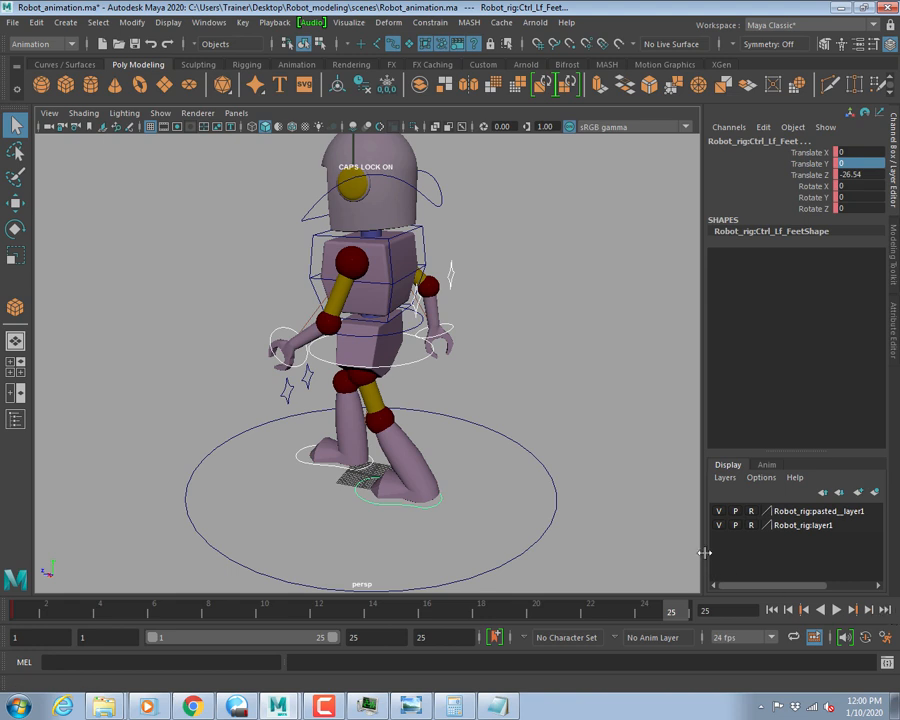
Go to frame 13 and start working out the cycle's midpoint frame in Calculator from 25-1.
{"action": "left_click", "coordinate": [772, 610]}
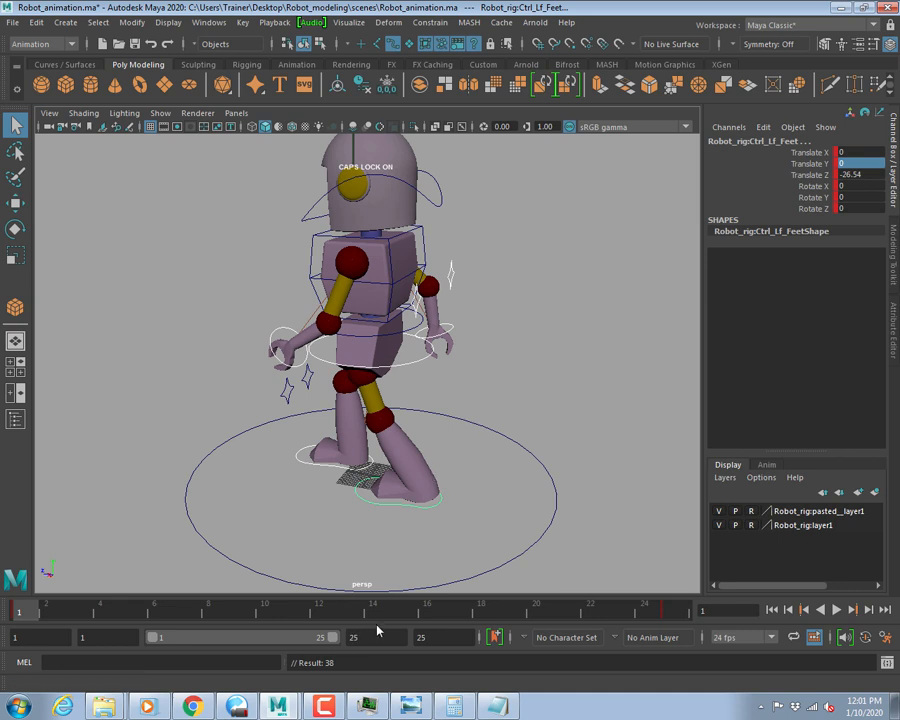
{"action": "left_click", "coordinate": [346, 610]}
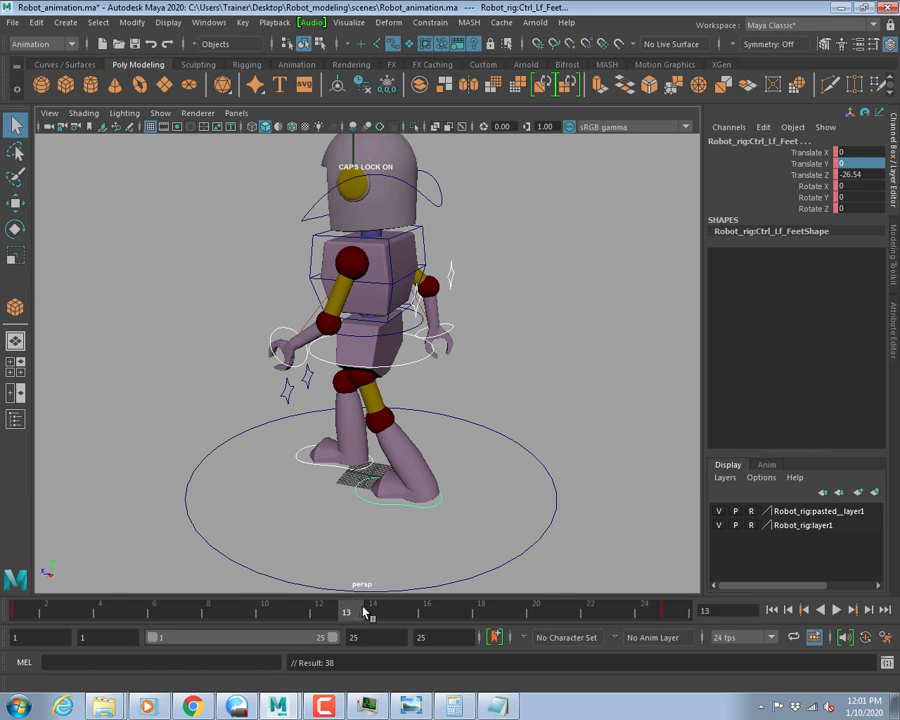
{"action": "key", "text": "super"}
{"action": "type", "text": "CAL"}
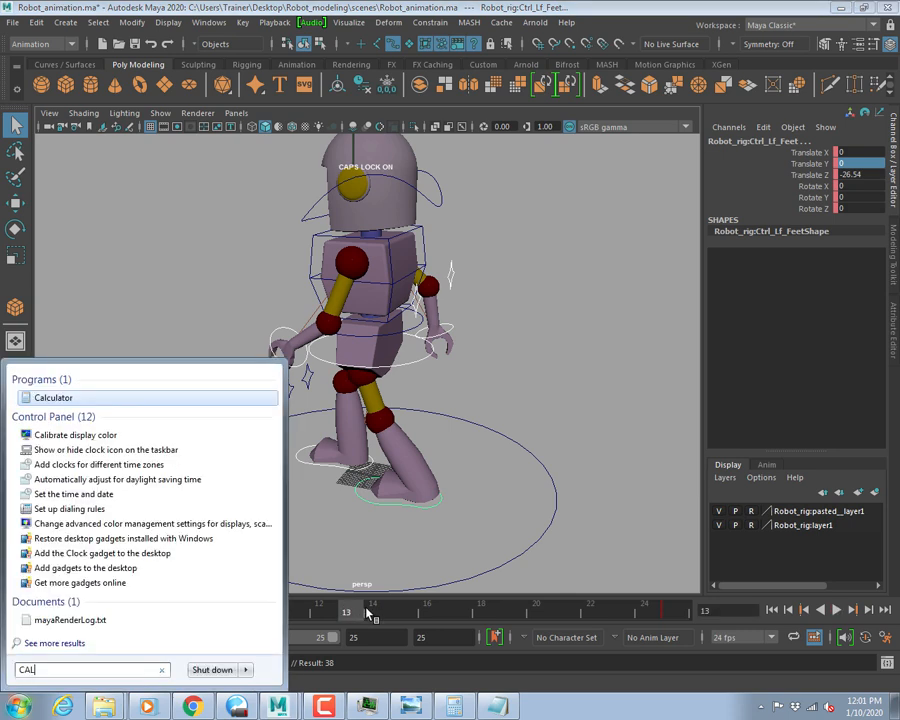
{"action": "key", "text": "Return"}
{"action": "type", "text": "25-1"}
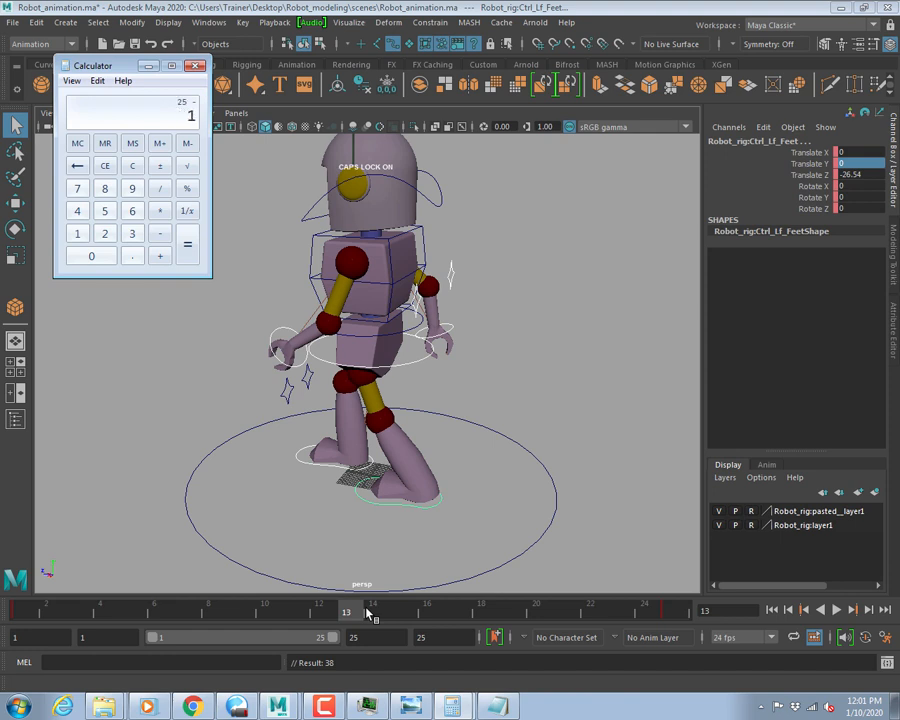
{"action": "key", "text": "Return"}
{"action": "type", "text": "/"}
{"action": "key", "text": "plus"}
Switch to the walk cycle reference image and examine the second contact pose before returning to Maya.
{"action": "key", "text": "alt+Tab"}
{"action": "key", "text": "alt+Tab"}
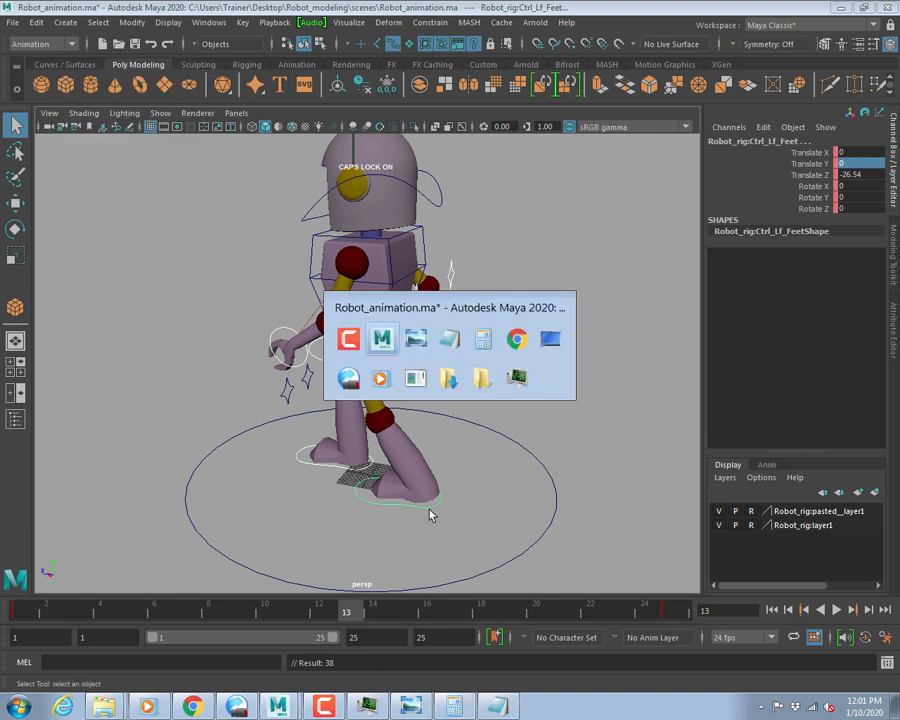
{"action": "key", "text": "alt+Tab"}
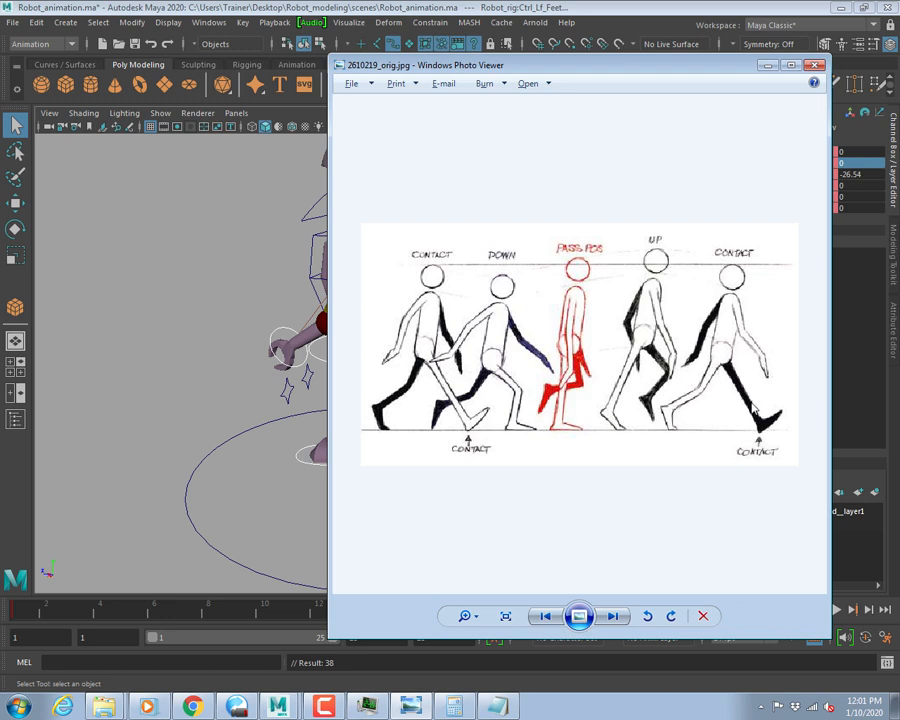
{"action": "key", "text": "alt+Tab"}
Move the left foot control forward in the side view to a Translate Z of about 11.6 at frame 13.
{"action": "right_click_drag", "start_coordinate": [321, 449], "coordinate": [397, 486], "text": "alt"}
{"action": "middle_click_drag", "start_coordinate": [397, 486], "coordinate": [445, 436], "text": "alt"}
{"action": "left_click_drag", "start_coordinate": [445, 436], "coordinate": [394, 441], "text": "alt"}
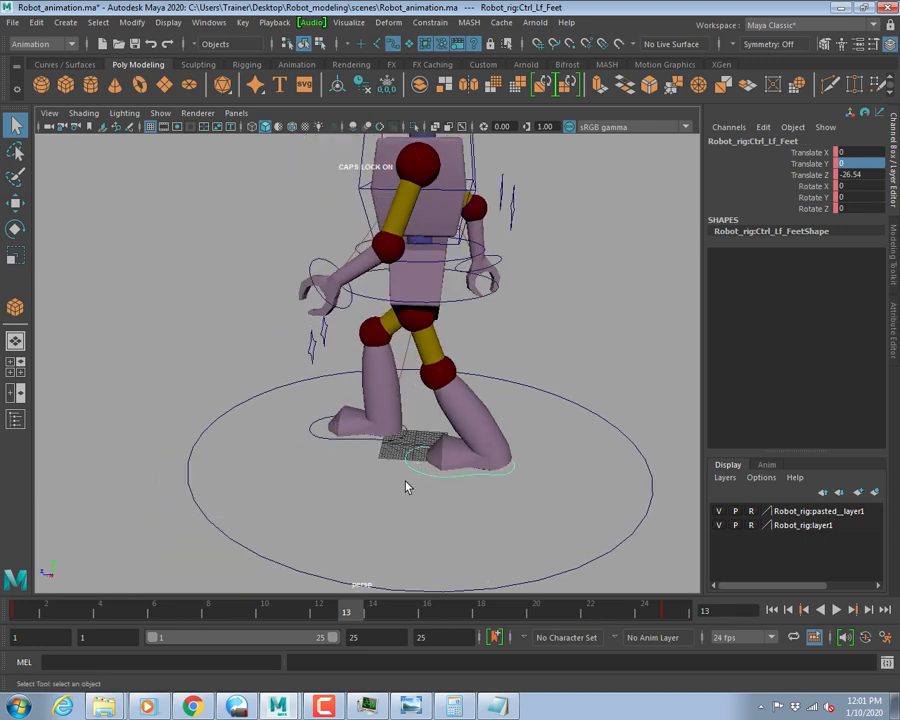
{"action": "key", "text": "w"}
{"action": "key", "text": "space"}
{"action": "key", "text": "space"}
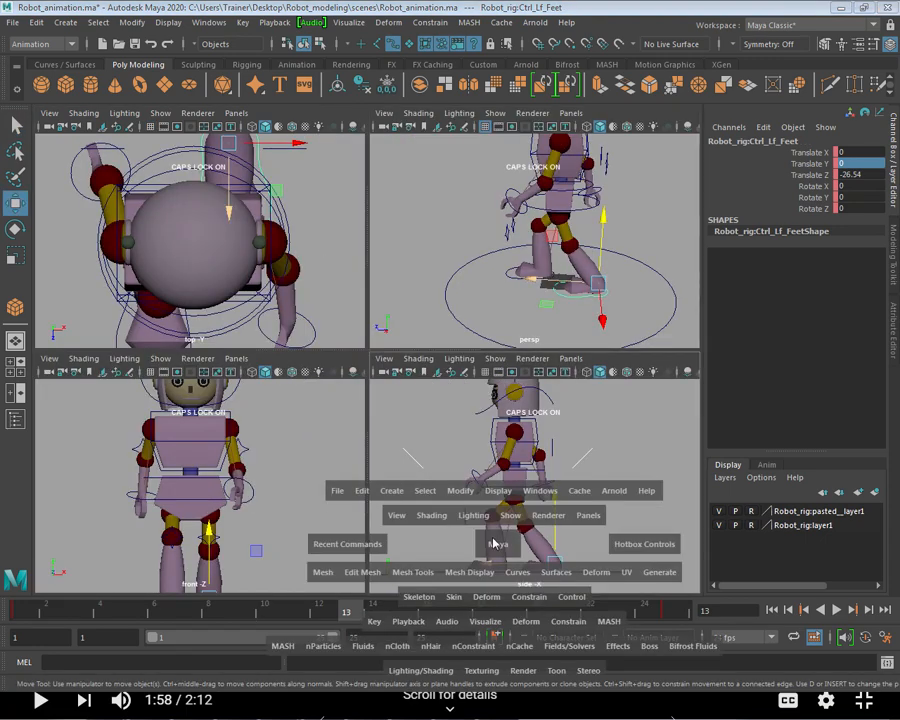
{"action": "left_click_drag", "start_coordinate": [346, 524], "coordinate": [231, 515]}
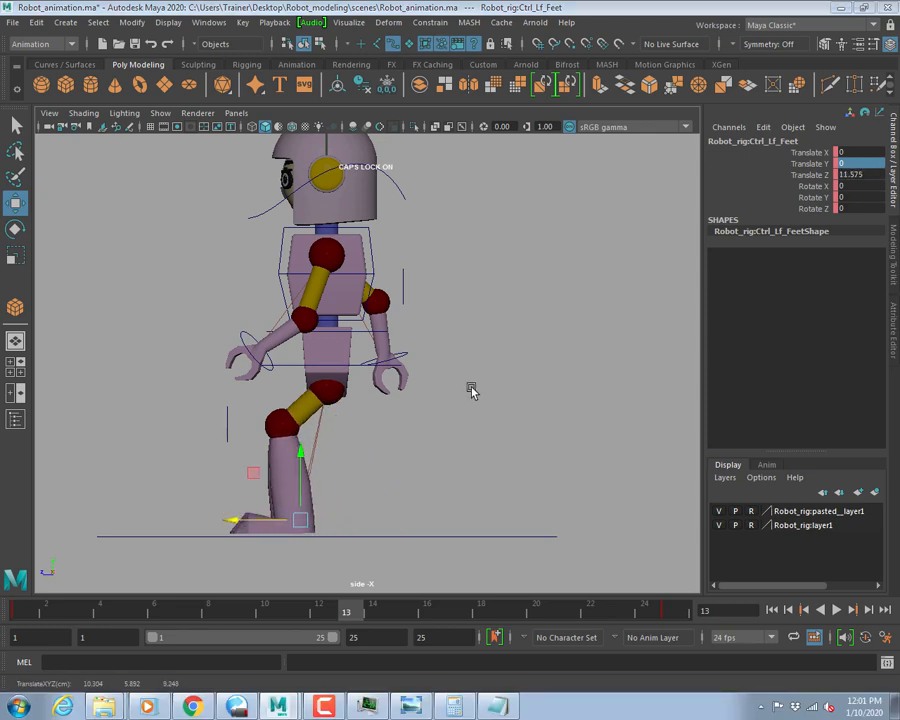
Select the right foot control and move it backward in the side view to a Translate Z of about -26.7.
{"action": "key", "text": "space"}
{"action": "key", "text": "space"}
{"action": "left_click_drag", "start_coordinate": [294, 452], "coordinate": [320, 451], "text": "alt"}
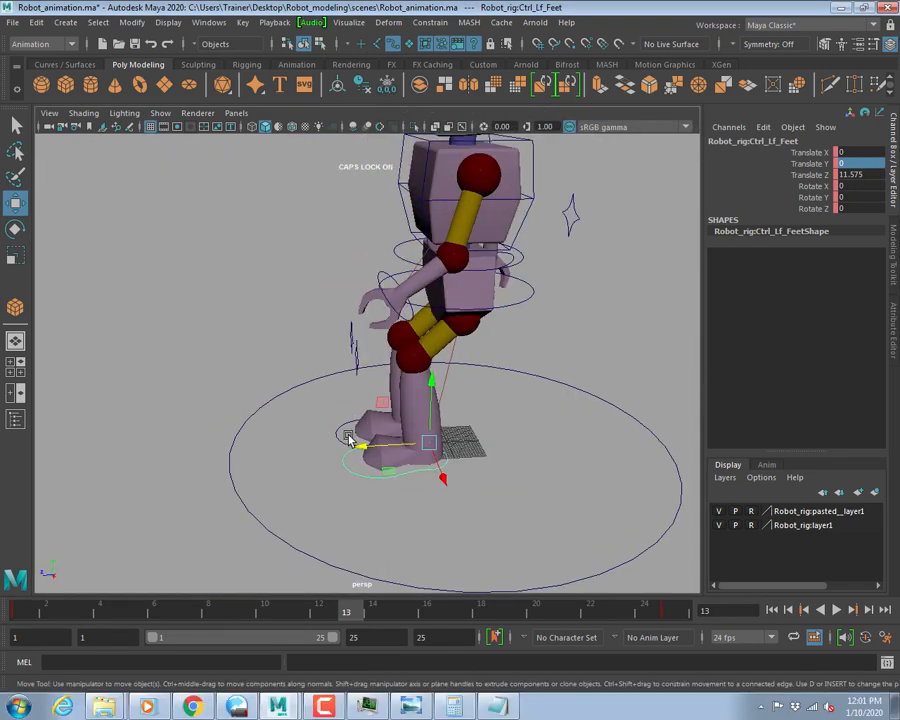
{"action": "left_click", "coordinate": [334, 438]}
{"action": "key", "text": "space"}
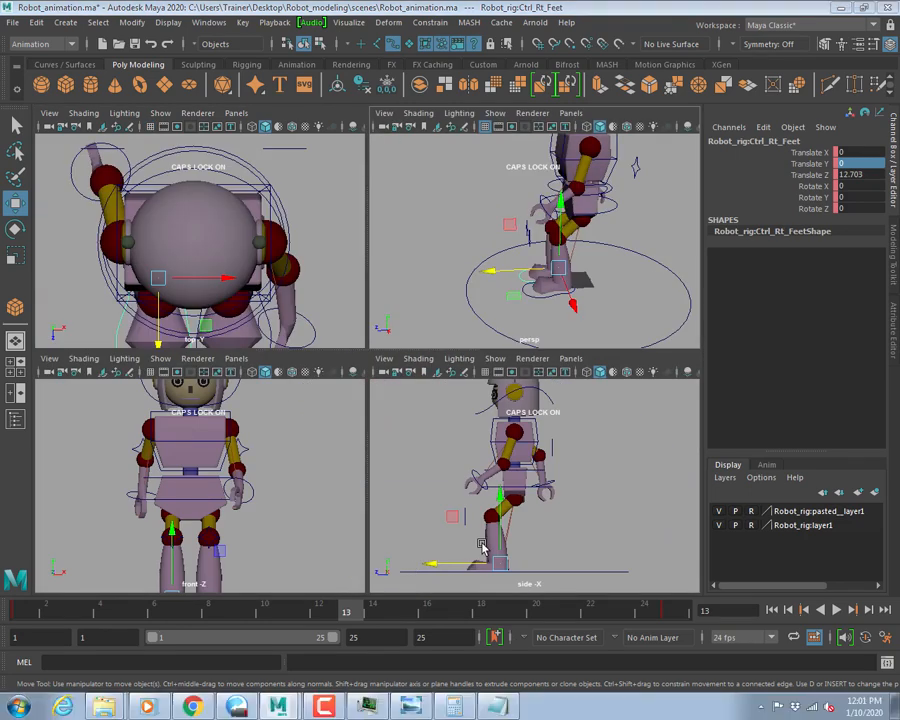
{"action": "key", "text": "space"}
{"action": "left_click_drag", "start_coordinate": [231, 520], "coordinate": [338, 521]}
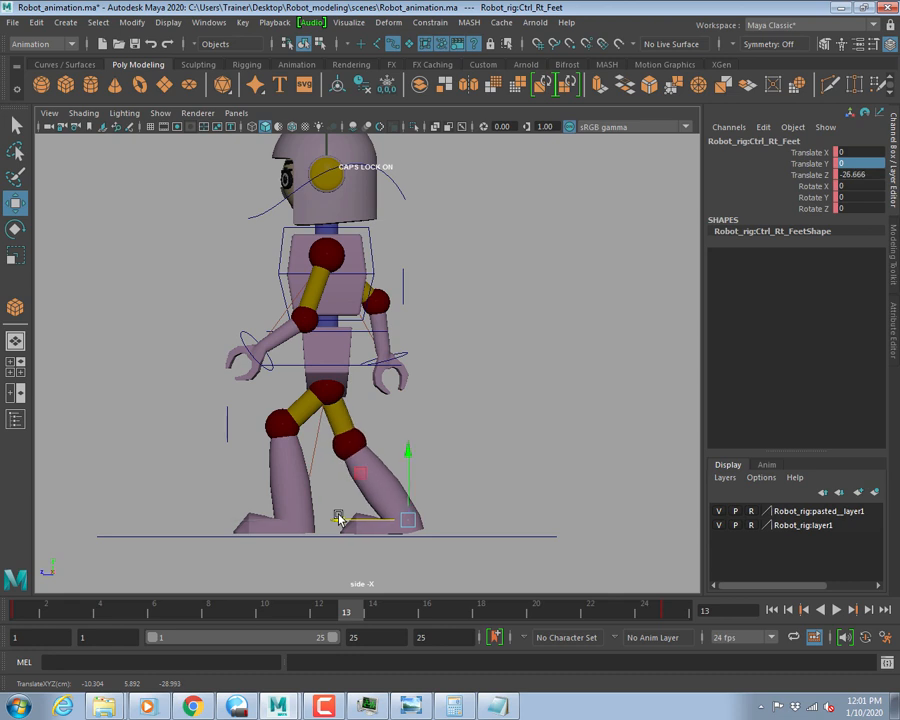
Swing the left wrist control behind the body to a Translate Z of about -21.1 and rotate it to match the right hand.
{"action": "middle_click_drag", "start_coordinate": [310, 432], "coordinate": [312, 432], "text": "alt"}
{"action": "scroll", "coordinate": [396, 446], "scroll_direction": "up", "scroll_amount": 4}
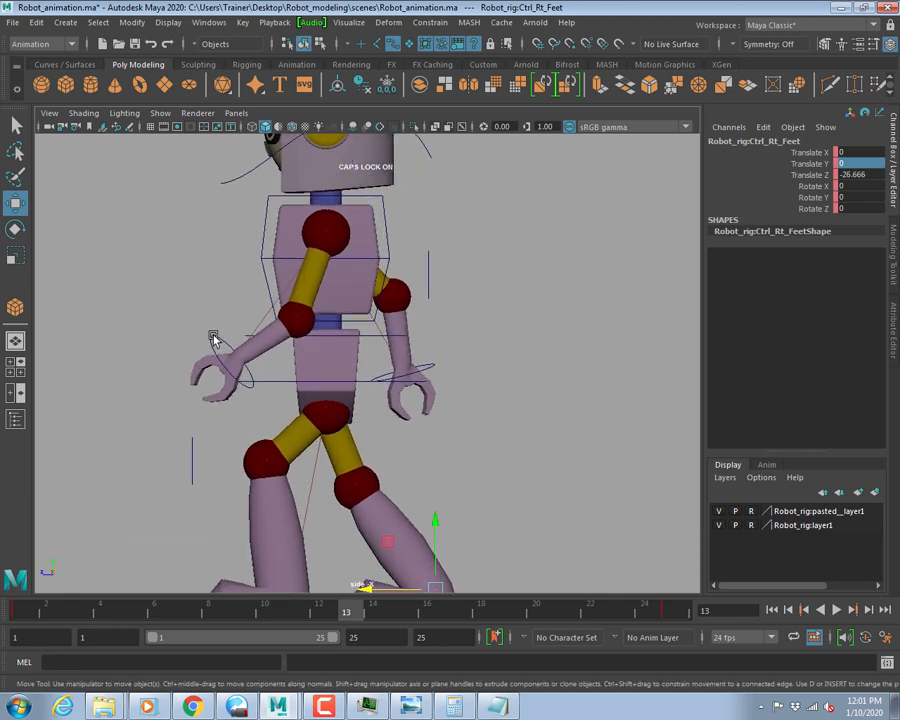
{"action": "left_click", "coordinate": [215, 339]}
{"action": "left_click_drag", "start_coordinate": [231, 362], "coordinate": [425, 308]}
{"action": "key", "text": "e"}
{"action": "key", "text": "w"}
{"action": "left_click_drag", "start_coordinate": [409, 372], "coordinate": [406, 373]}
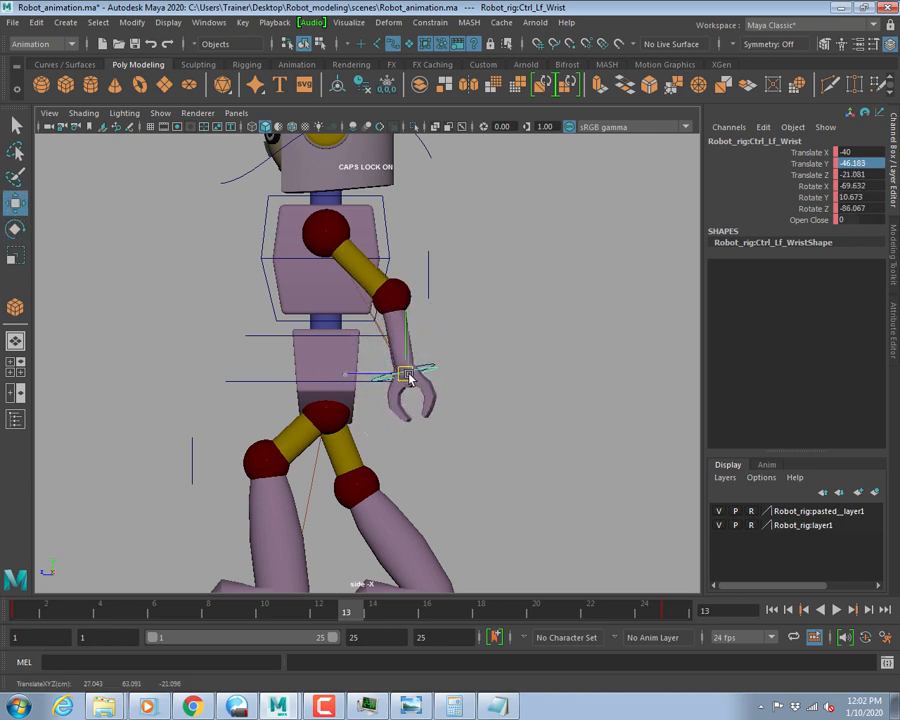
Swing the right wrist control in front of the body to a Translate Z of about 25.1 and rotate the hand to point forward.
{"action": "left_click", "coordinate": [430, 365]}
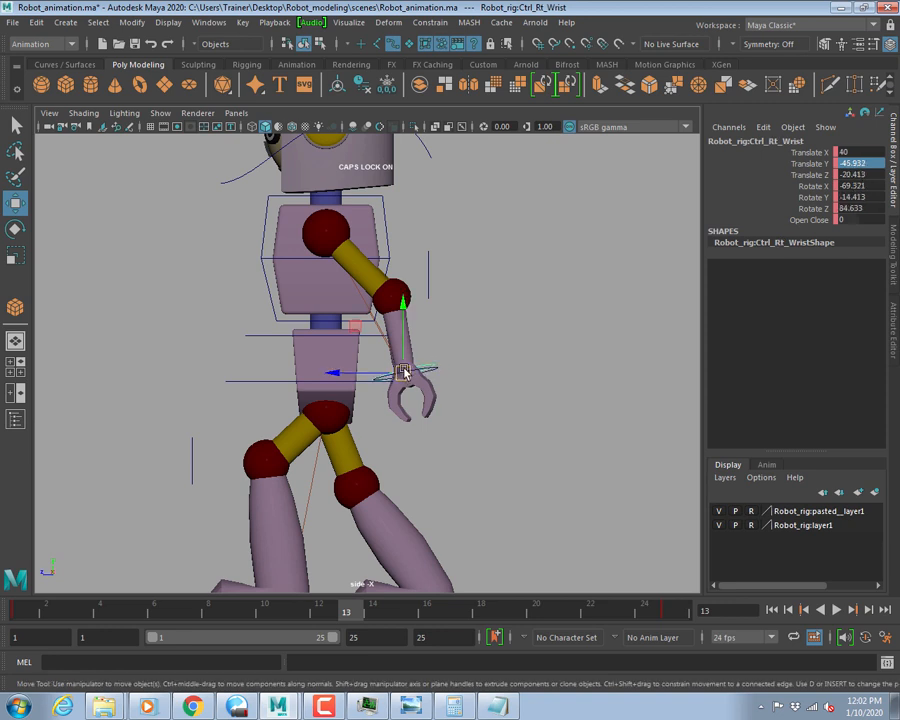
{"action": "left_click_drag", "start_coordinate": [402, 372], "coordinate": [218, 378]}
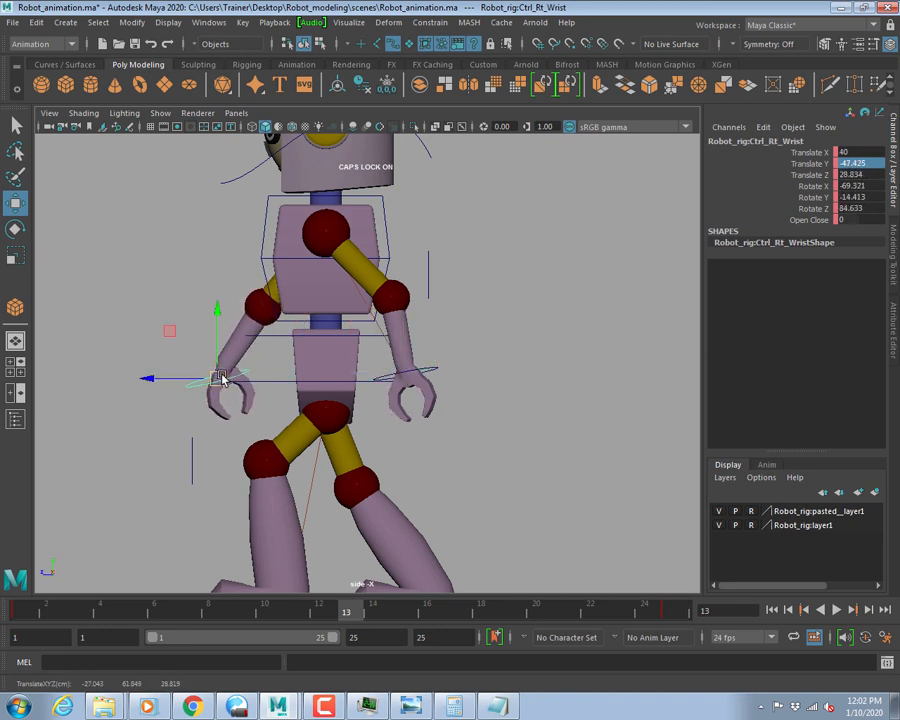
{"action": "key", "text": "e"}
{"action": "left_click_drag", "start_coordinate": [173, 337], "coordinate": [236, 320]}
{"action": "key", "text": "w"}
{"action": "left_click_drag", "start_coordinate": [217, 378], "coordinate": [231, 374]}
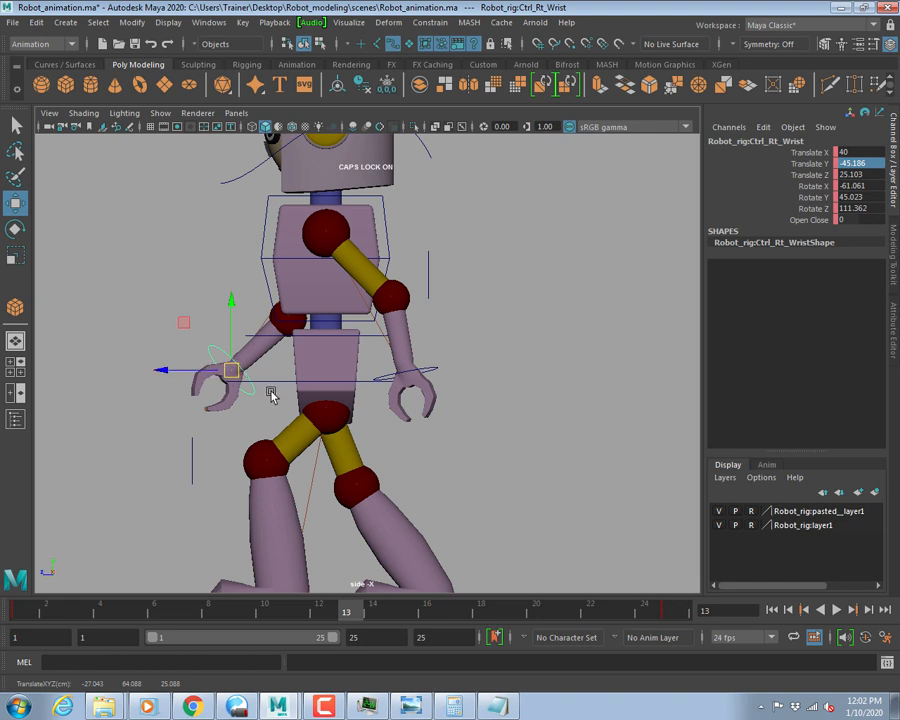
Select both foot controls together in the perspective view.
{"action": "scroll", "coordinate": [508, 402], "scroll_direction": "down", "scroll_amount": 1}
{"action": "scroll", "coordinate": [508, 402], "scroll_direction": "down", "scroll_amount": 2}
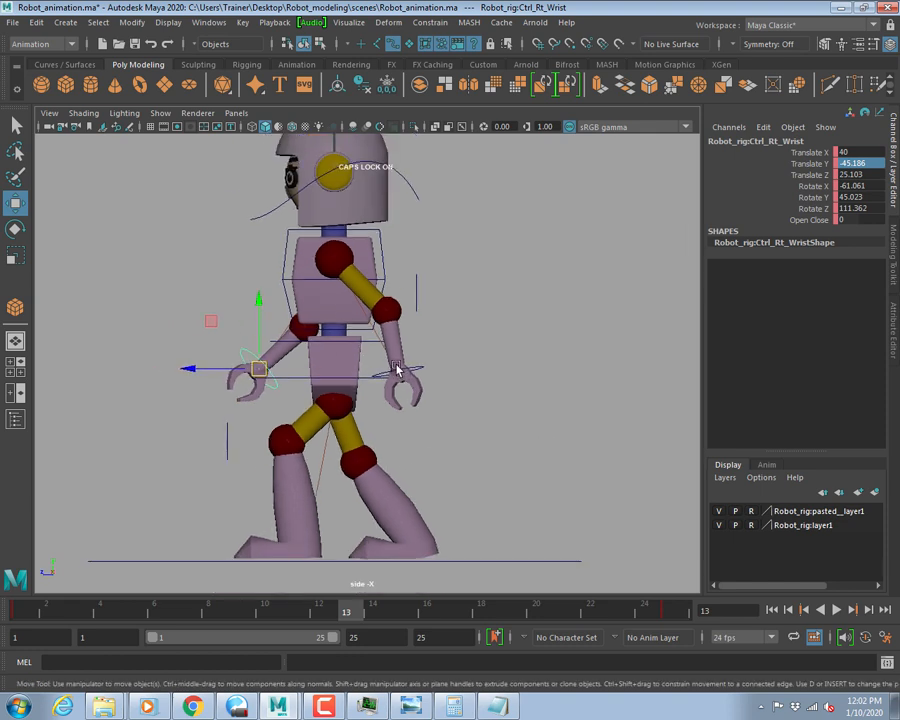
{"action": "key", "text": "q"}
{"action": "key", "text": "space"}
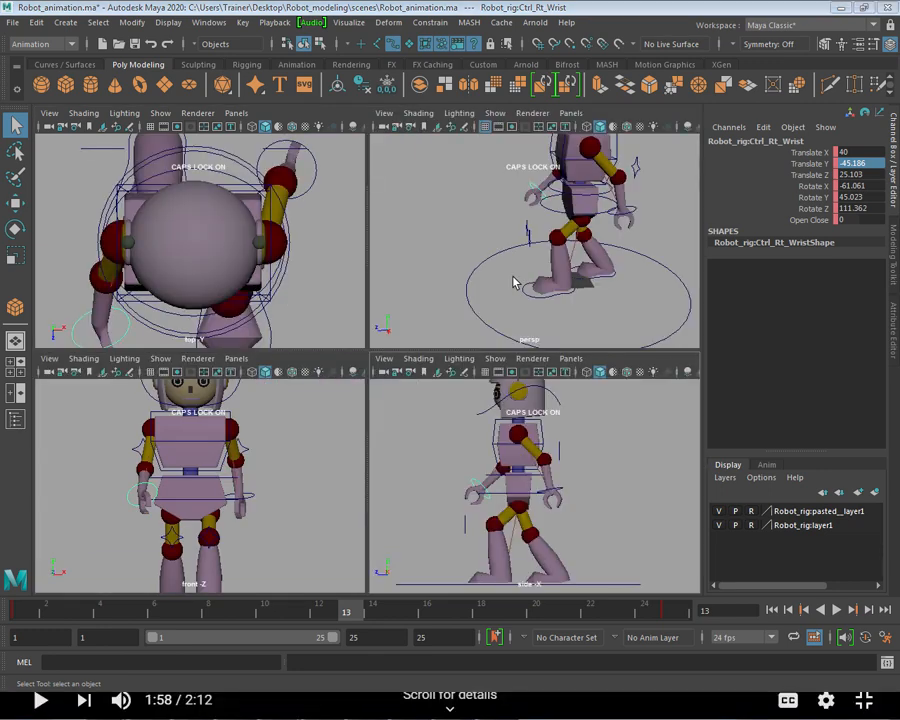
{"action": "key", "text": "space"}
{"action": "scroll", "coordinate": [490, 358], "scroll_direction": "down", "scroll_amount": 4}
{"action": "left_click_drag", "start_coordinate": [460, 342], "coordinate": [405, 344], "text": "alt"}
{"action": "scroll", "coordinate": [456, 370], "scroll_direction": "up", "scroll_amount": 4}
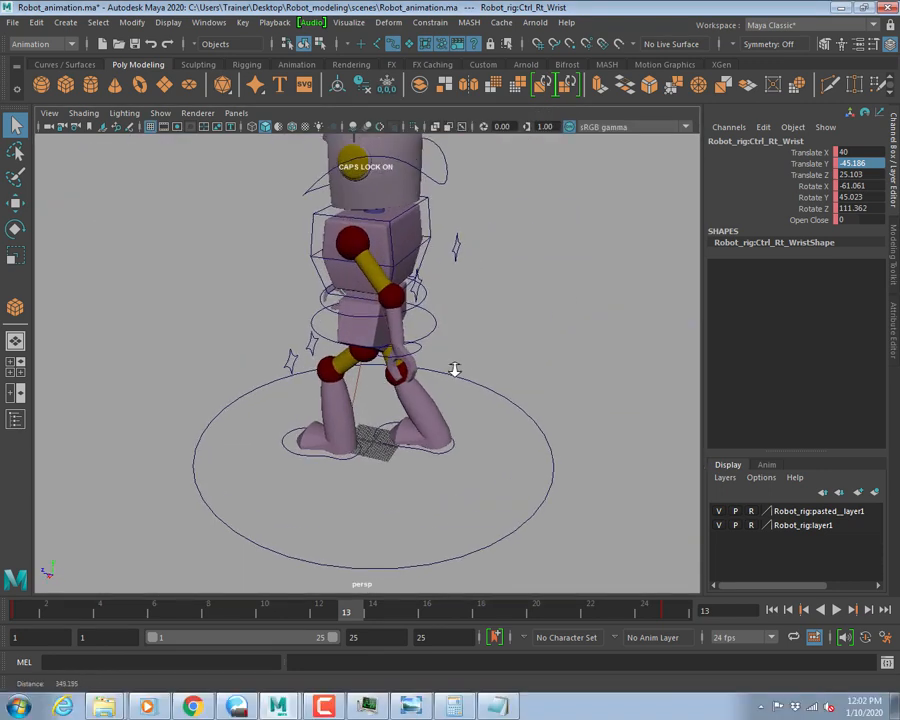
{"action": "left_click_drag", "start_coordinate": [456, 370], "coordinate": [445, 357], "text": "alt"}
{"action": "left_click", "coordinate": [343, 458]}
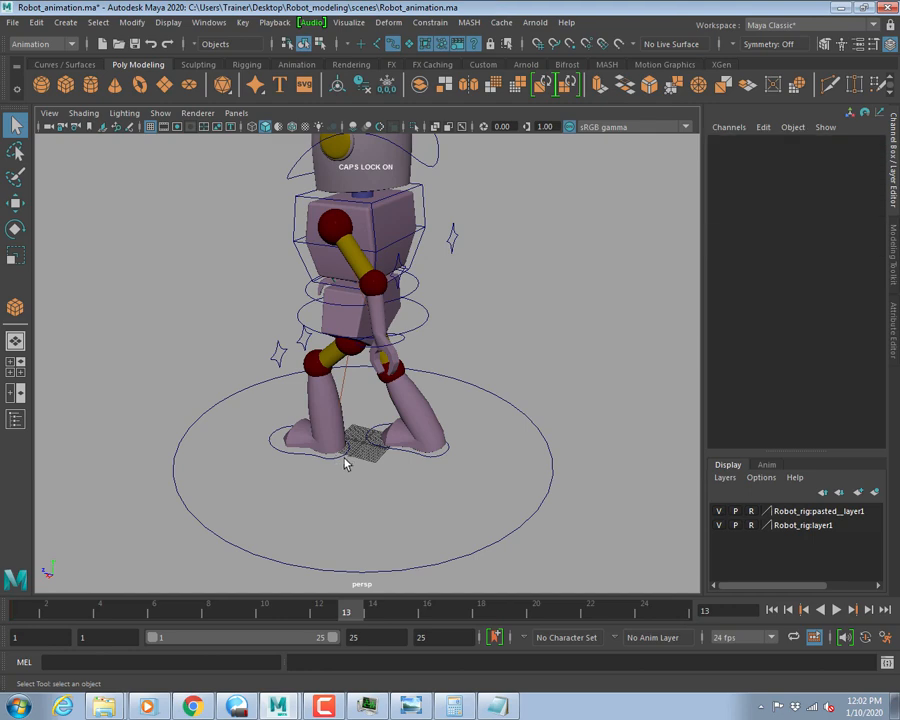
{"action": "left_click", "coordinate": [343, 457]}
{"action": "left_click", "coordinate": [378, 446], "text": "shift"}
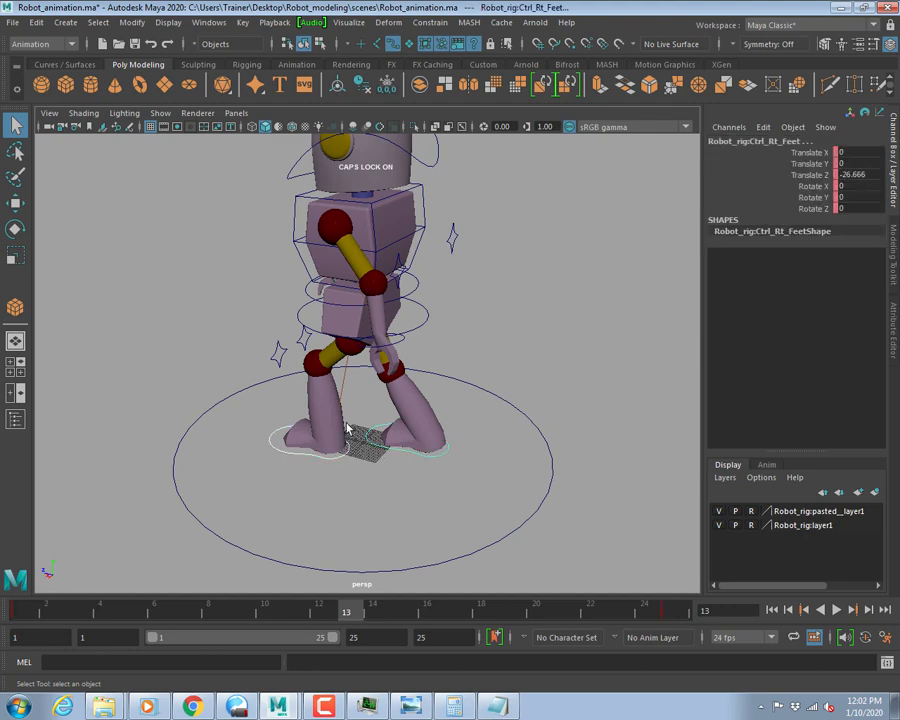
Add the hip control and both wrist and elbow controls to the selection, and set keys on them all at frame 13.
{"action": "left_click", "coordinate": [430, 330]}
{"action": "left_click_drag", "start_coordinate": [434, 334], "coordinate": [440, 366], "text": "alt"}
{"action": "left_click", "coordinate": [526, 373]}
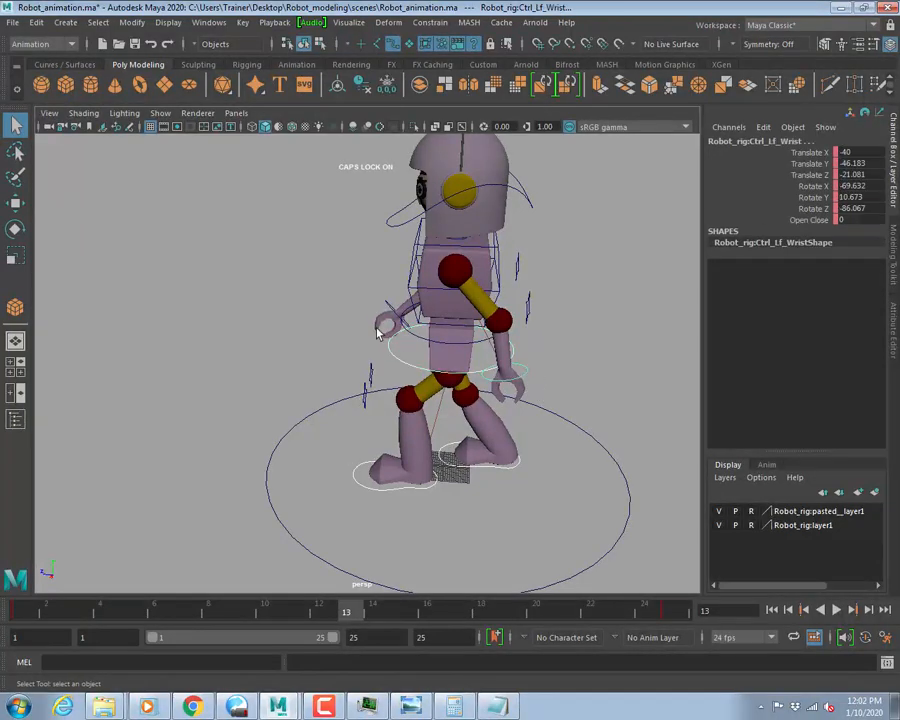
{"action": "left_click_drag", "start_coordinate": [491, 358], "coordinate": [563, 373], "text": "alt"}
{"action": "left_click", "coordinate": [503, 320]}
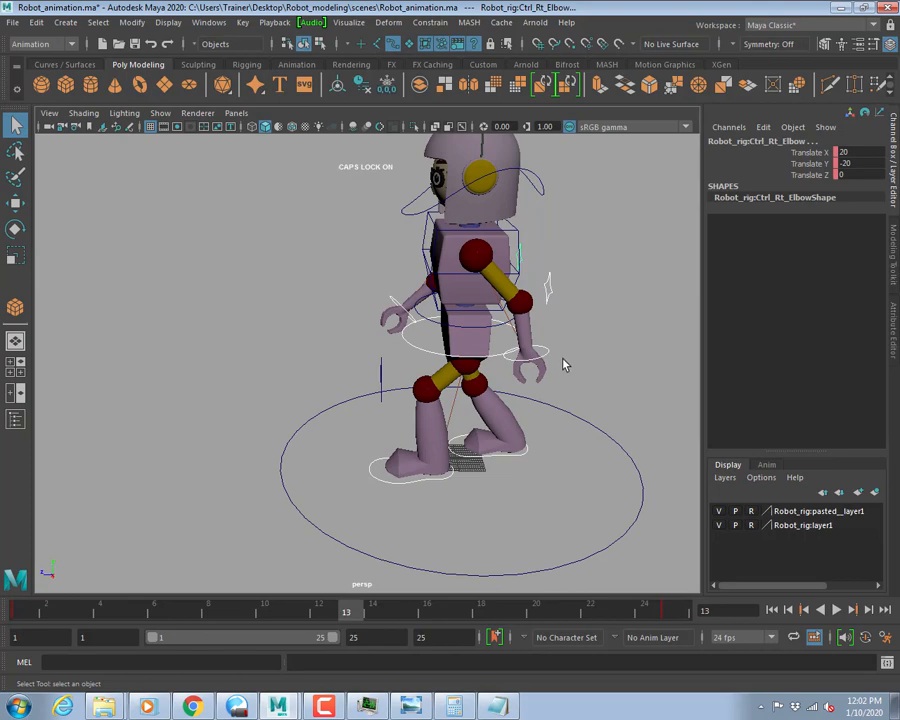
{"action": "key", "text": "s"}
Play back the walk cycle to review the motion between the opposite contact poses, and stop it.
{"action": "left_click_drag", "start_coordinate": [432, 385], "coordinate": [541, 401], "text": "alt"}
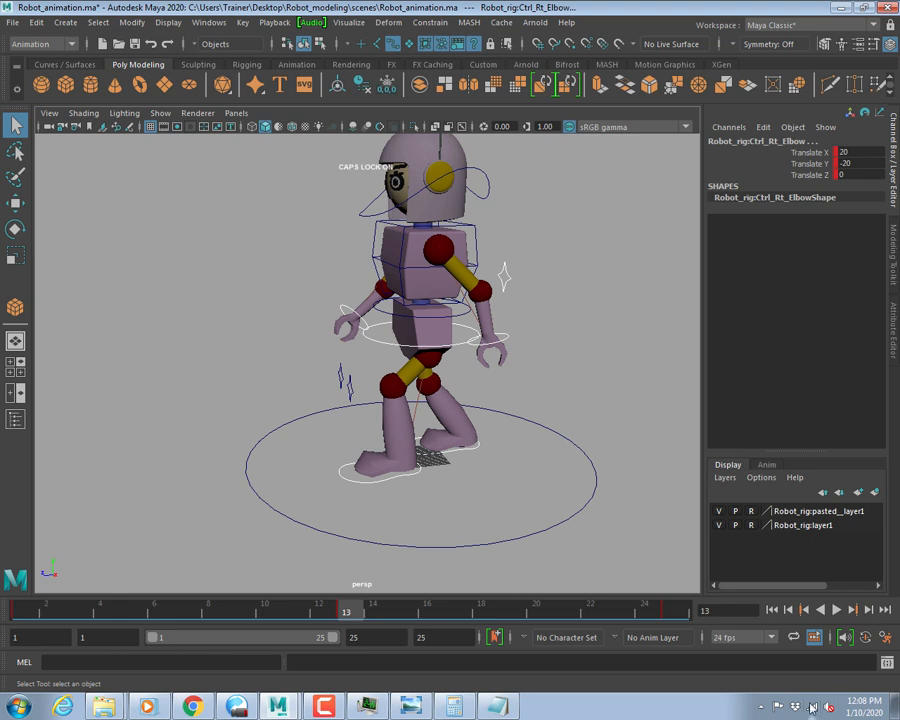
{"action": "left_click", "coordinate": [836, 609]}
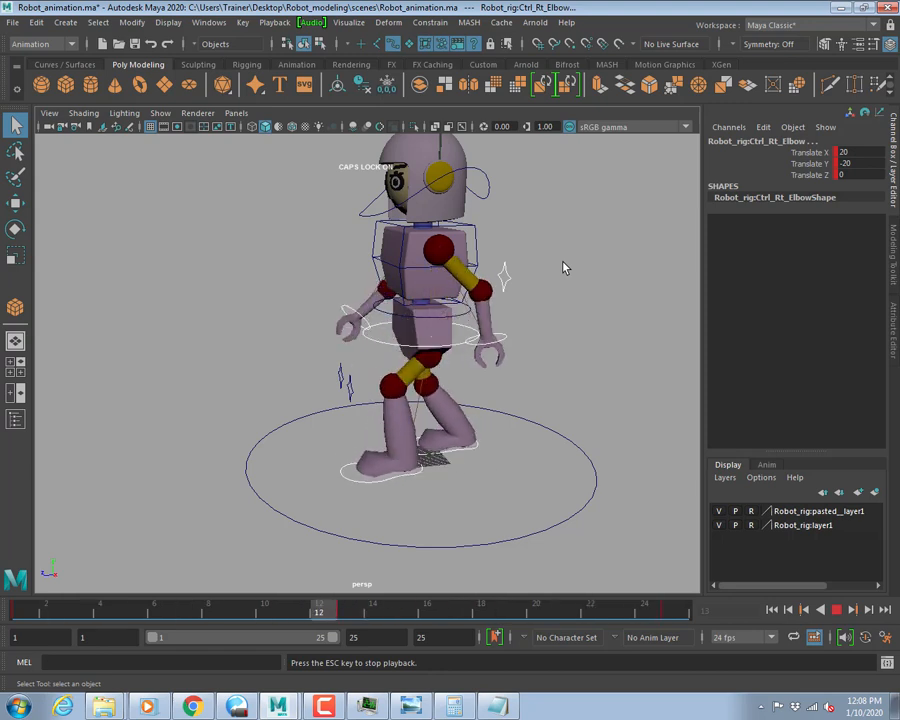
{"action": "left_click", "coordinate": [836, 609]}
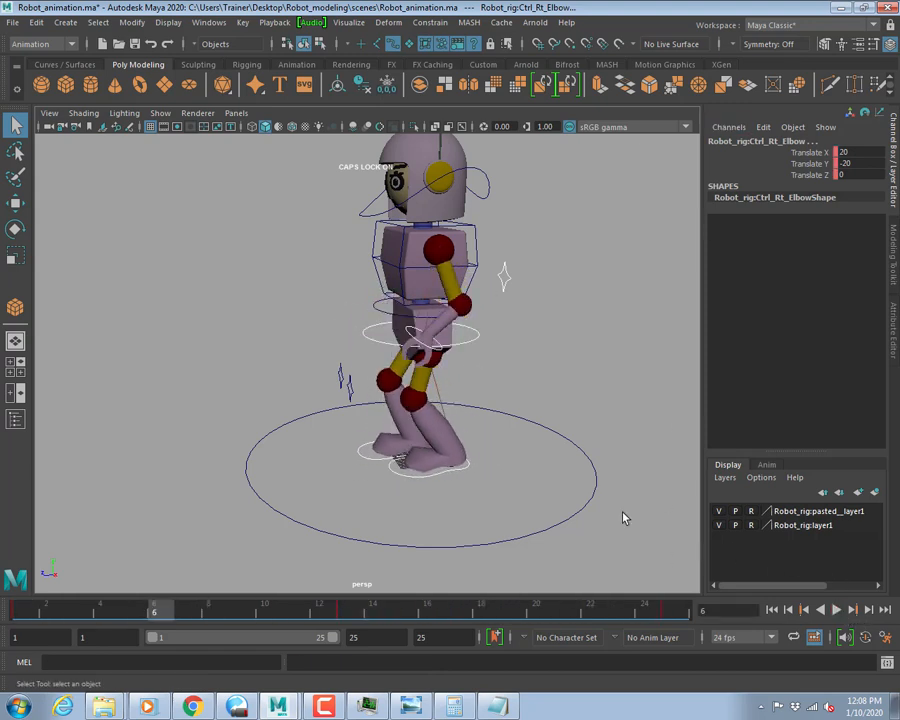
Go to frame 7 and examine the passing position in the reference image.
{"action": "left_click_drag", "start_coordinate": [164, 616], "coordinate": [183, 612]}
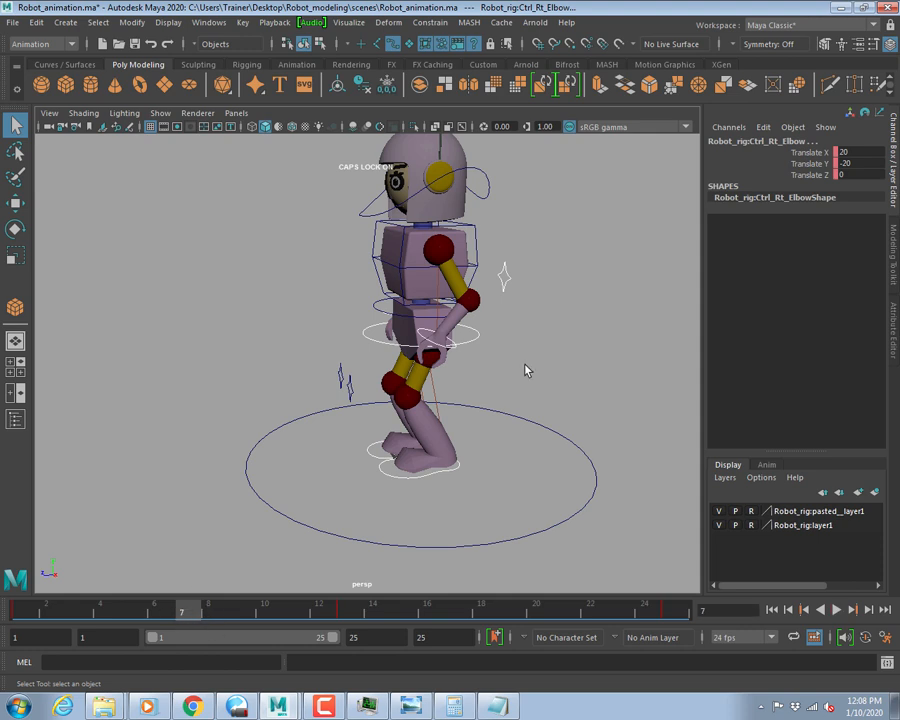
{"action": "key", "text": "alt+Tab"}
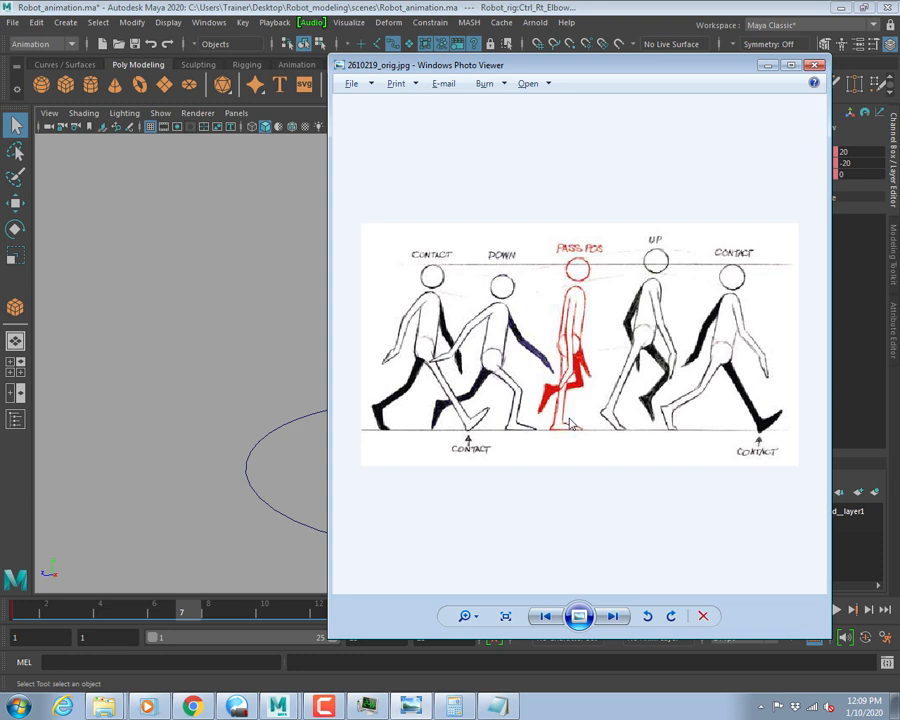
{"action": "key", "text": "alt+Tab"}
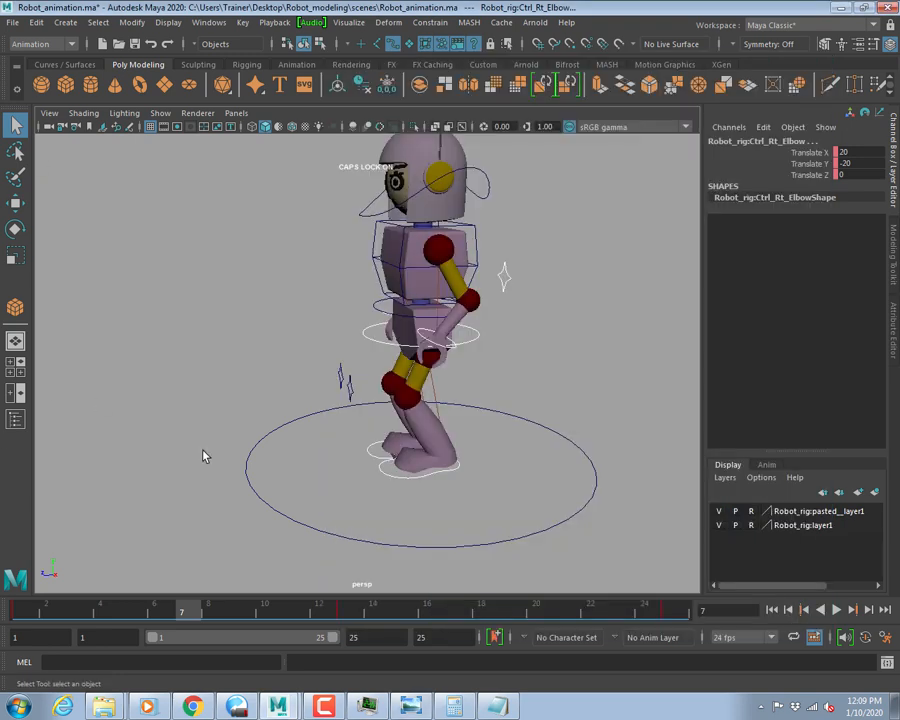
Check frame 1 to identify the back foot, and raise the left foot control at frame 7 to a Translate Y of about 19.
{"action": "left_click_drag", "start_coordinate": [203, 456], "coordinate": [435, 425], "text": "alt"}
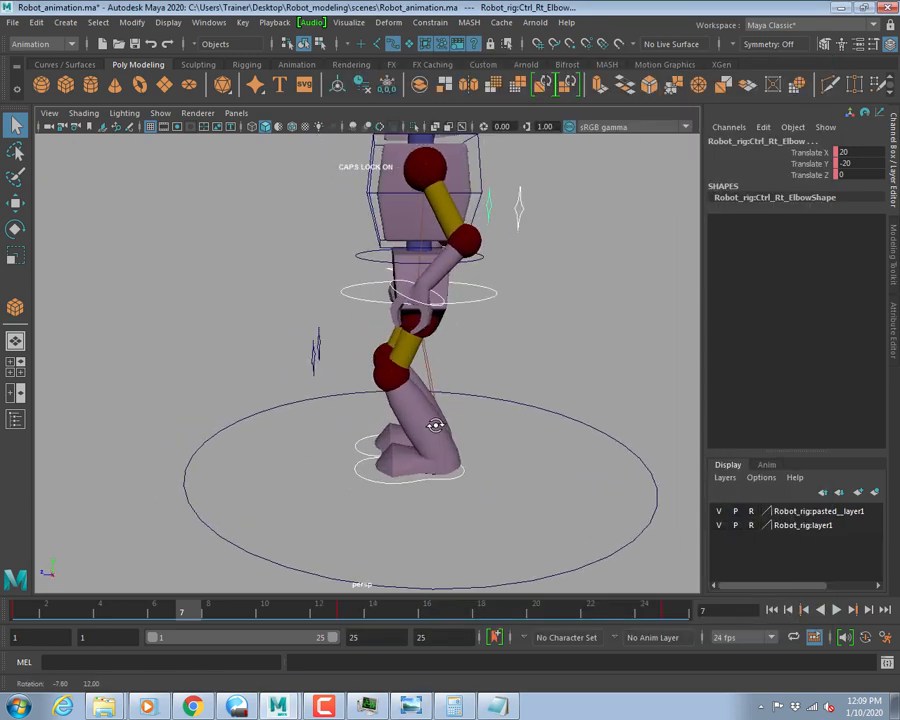
{"action": "left_click_drag", "start_coordinate": [393, 474], "coordinate": [380, 453], "text": "alt"}
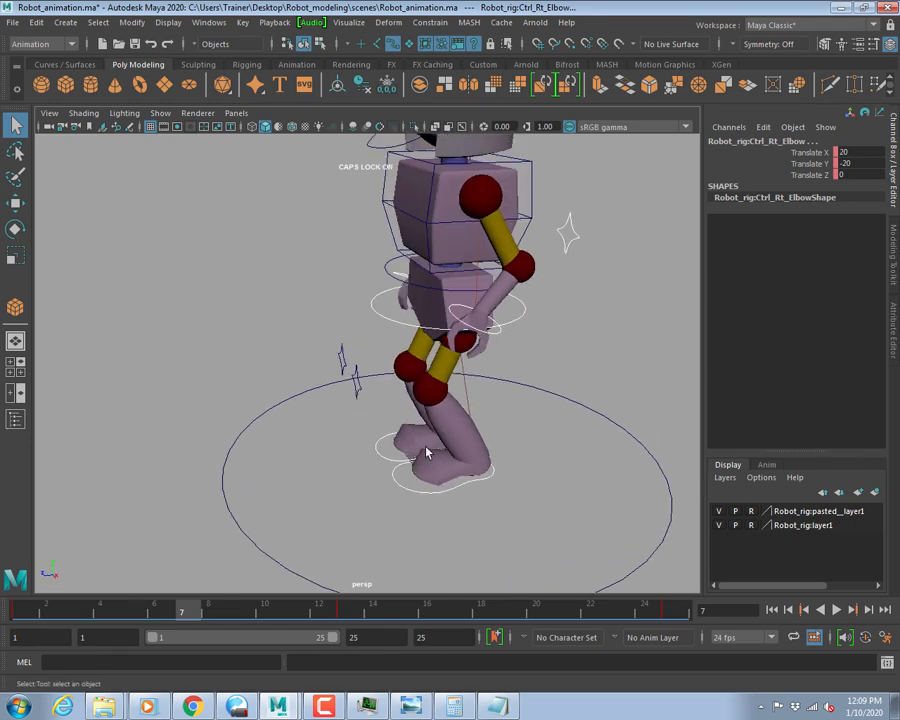
{"action": "left_click_drag", "start_coordinate": [160, 607], "coordinate": [8, 610]}
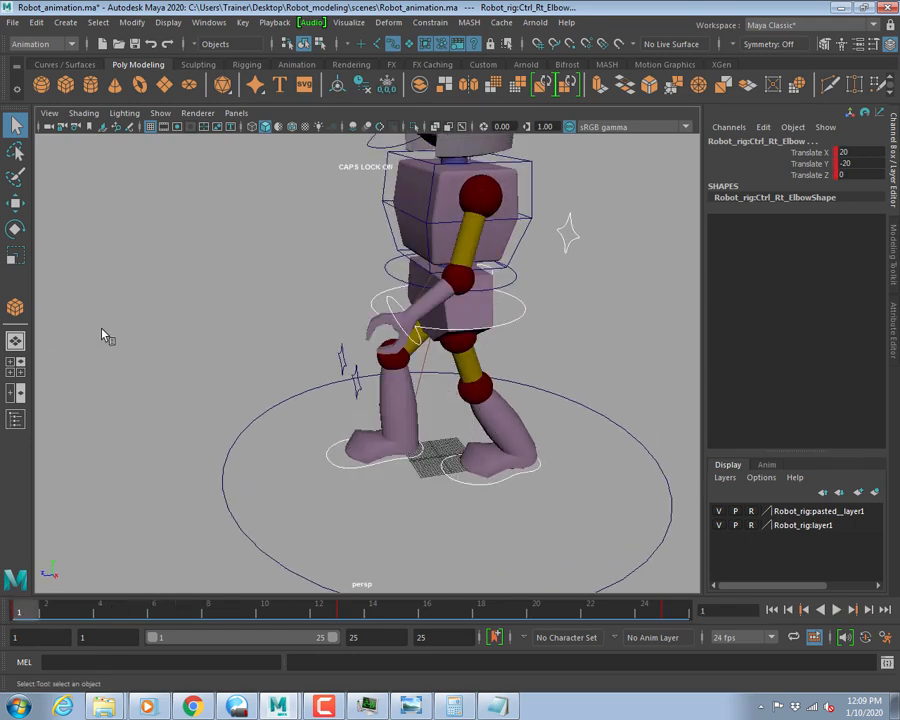
{"action": "left_click", "coordinate": [472, 480]}
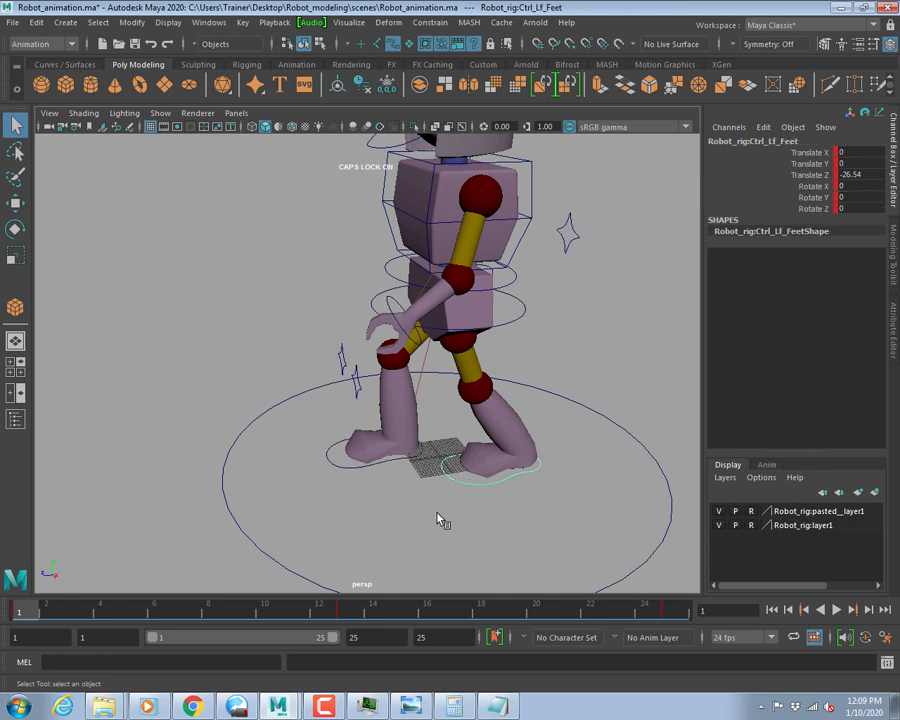
{"action": "left_click_drag", "start_coordinate": [124, 614], "coordinate": [188, 614]}
{"action": "key", "text": "w"}
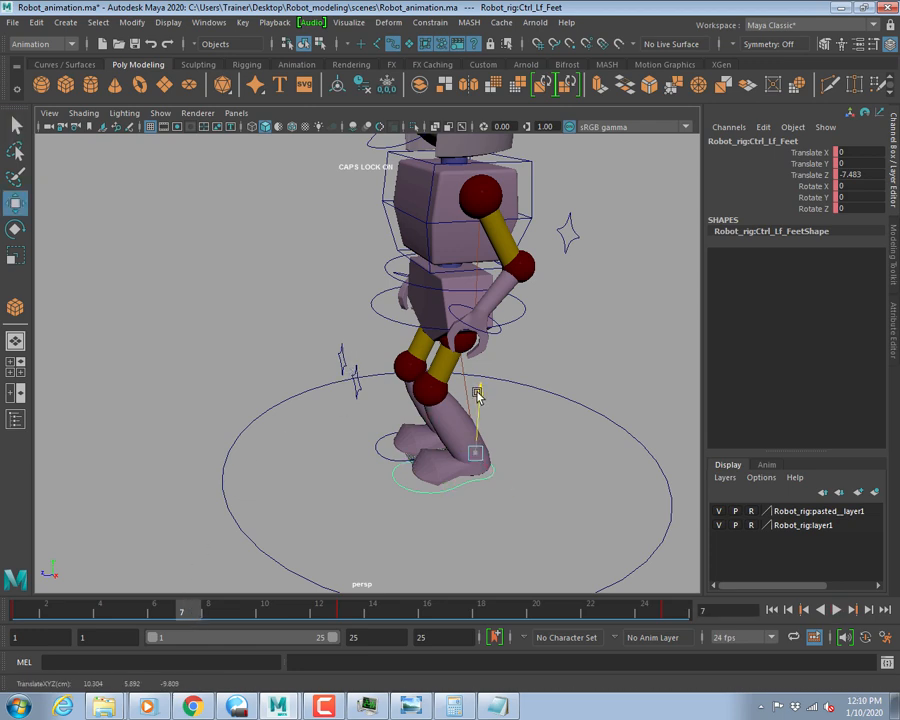
{"action": "left_click_drag", "start_coordinate": [476, 394], "coordinate": [474, 342]}
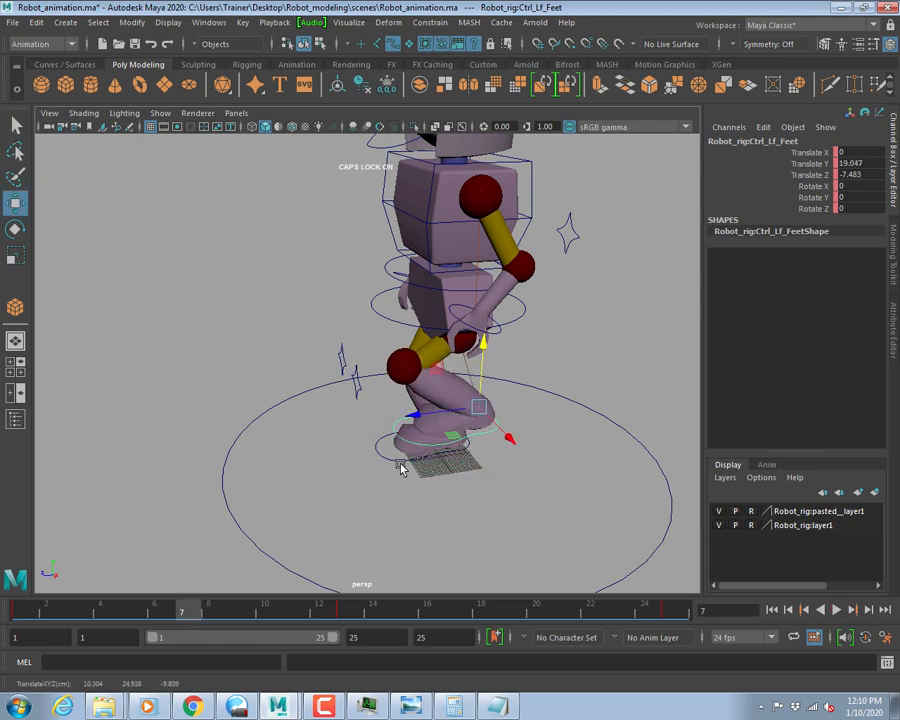
In the side view, raise the hip control at frame 7 to a Translate Y of about -1.2 so the standing leg nearly straightens.
{"action": "key", "text": "space"}
{"action": "key", "text": "space"}
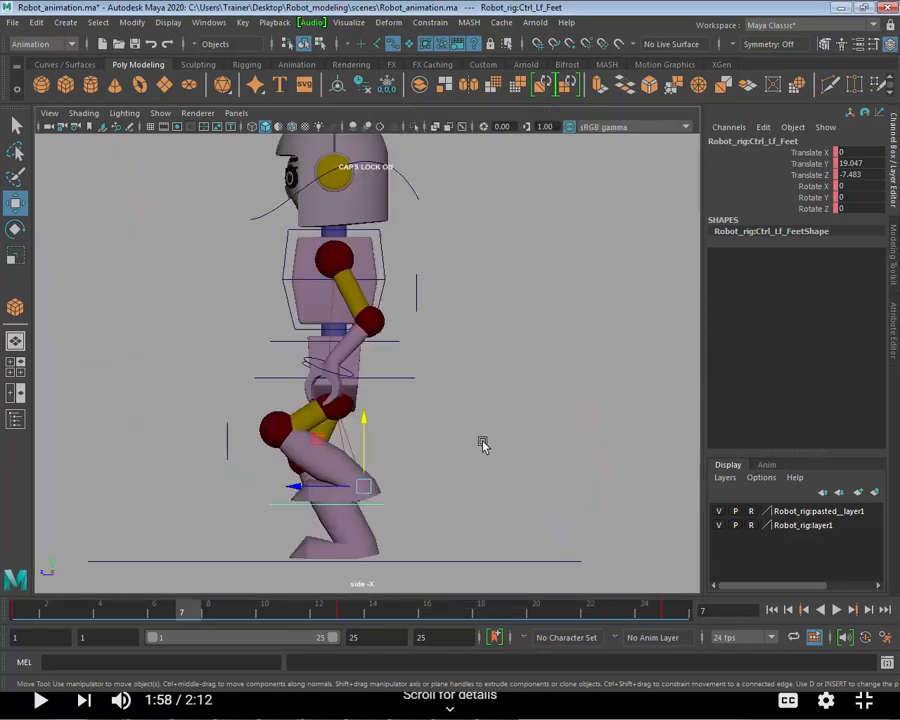
{"action": "left_click", "coordinate": [386, 374]}
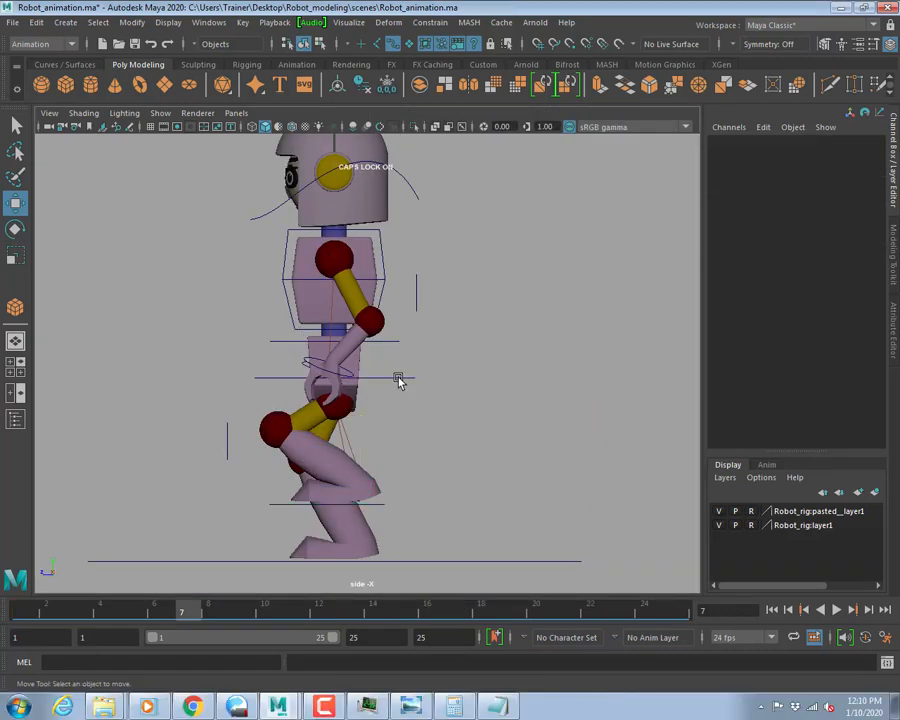
{"action": "left_click", "coordinate": [398, 379]}
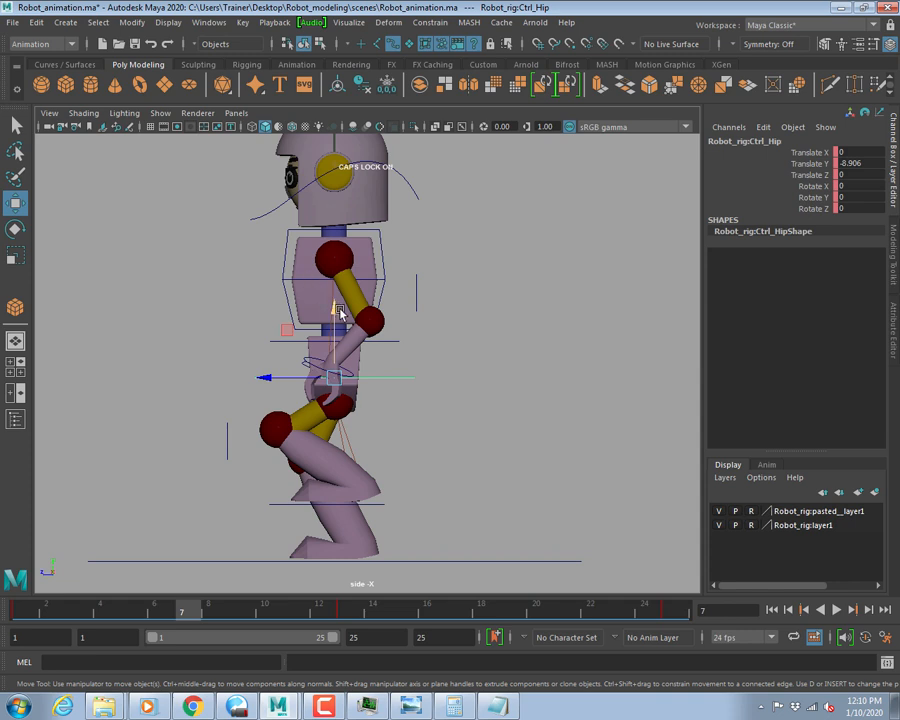
{"action": "mouse_move", "coordinate": [335, 310]}
{"action": "left_mouse_down"}
{"action": "mouse_move", "coordinate": [335, 266]}
{"action": "mouse_move", "coordinate": [341, 295]}
{"action": "left_mouse_up"}
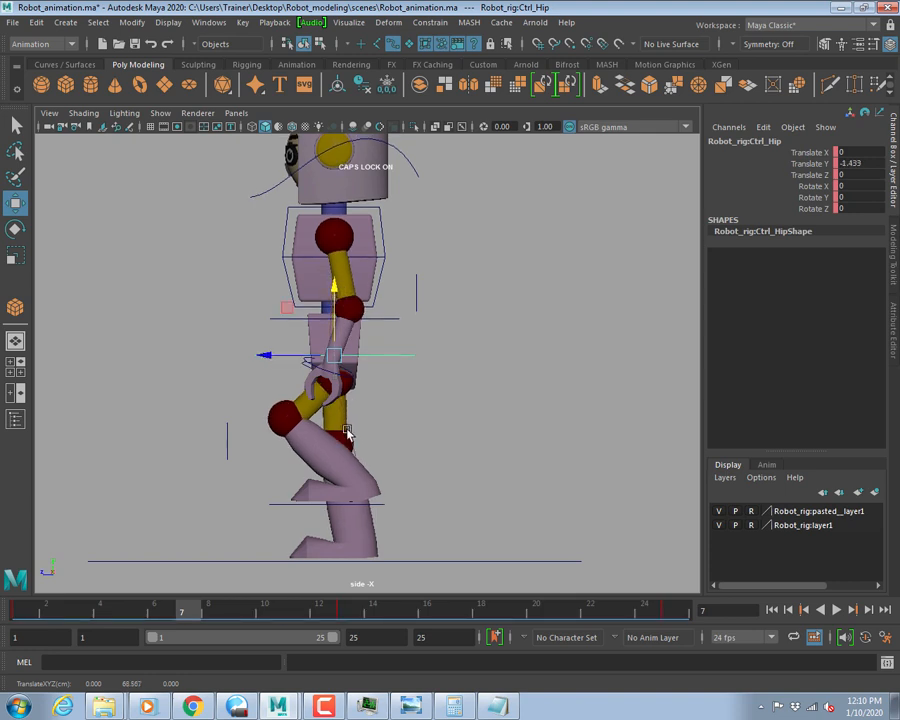
{"action": "scroll", "coordinate": [450, 496], "scroll_direction": "up", "scroll_amount": 6}
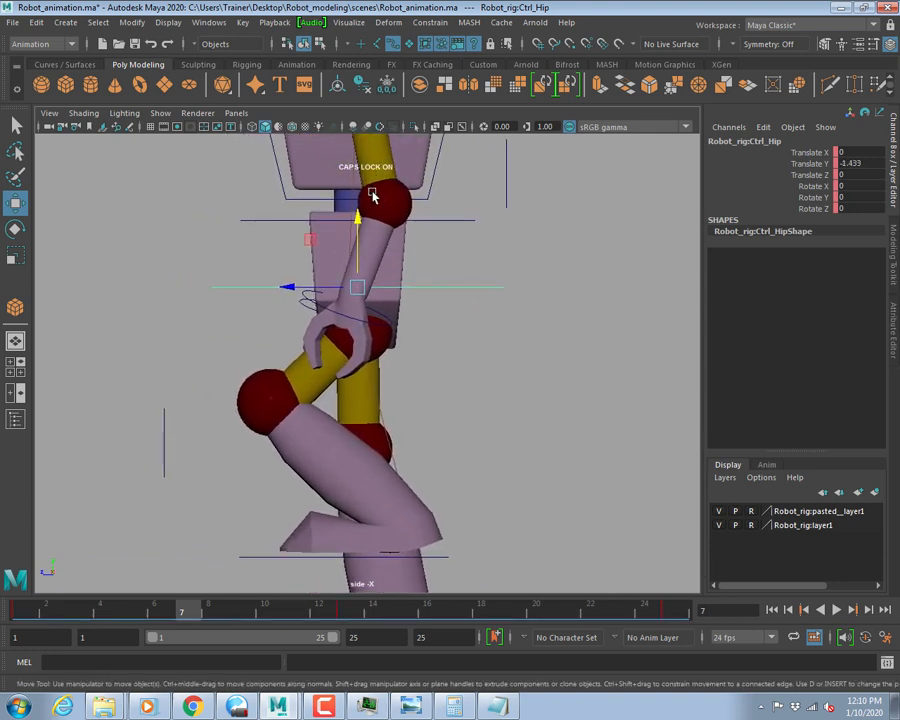
{"action": "left_click_drag", "start_coordinate": [357, 214], "coordinate": [355, 200]}
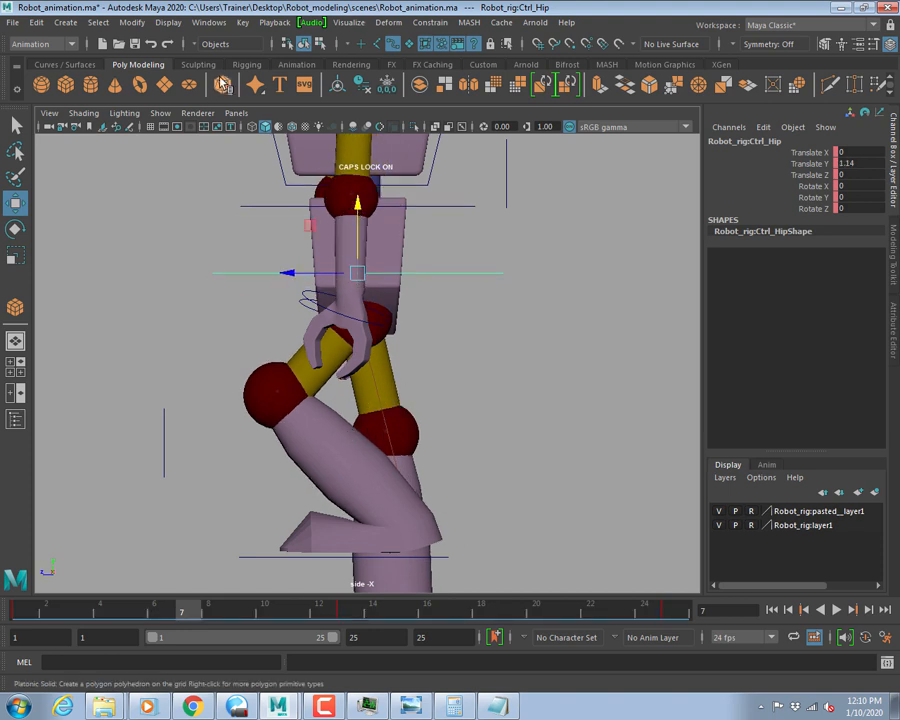
{"action": "left_click_drag", "start_coordinate": [358, 202], "coordinate": [358, 206]}
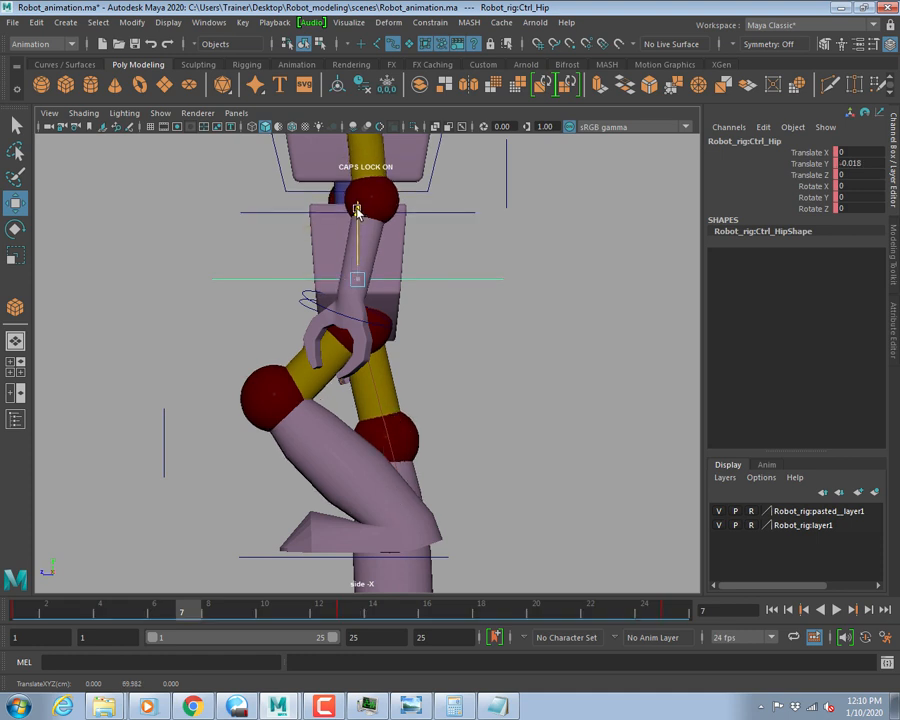
{"action": "left_click_drag", "start_coordinate": [355, 203], "coordinate": [357, 219]}
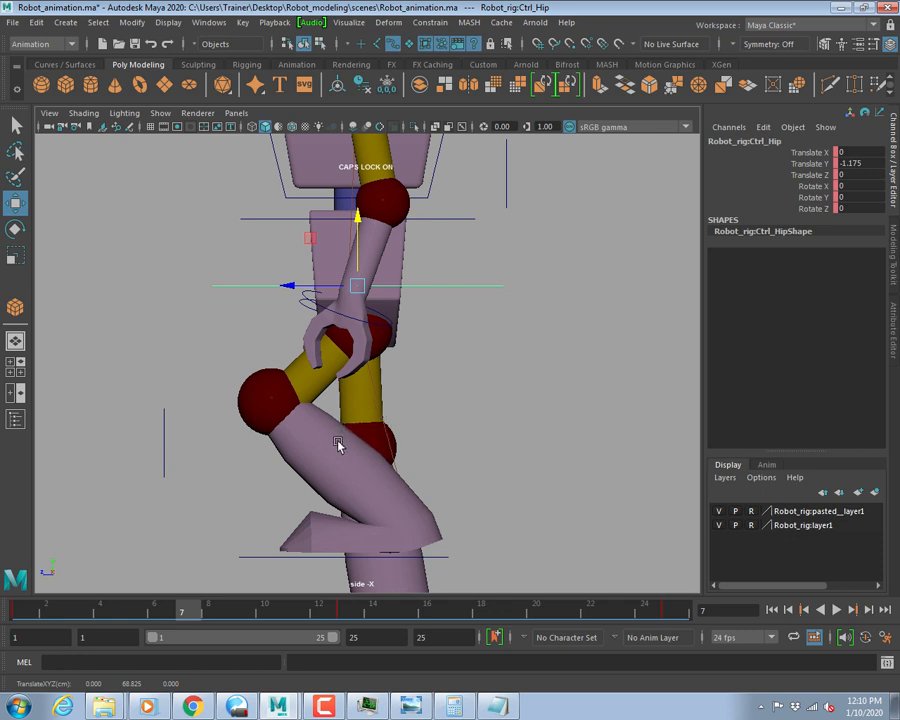
Rotate the raised left foot control about 27 degrees in X so its toes point downward at frame 7.
{"action": "right_click_drag", "start_coordinate": [413, 416], "coordinate": [68, 262], "text": "alt"}
{"action": "middle_click_drag", "start_coordinate": [401, 399], "coordinate": [384, 398], "text": "alt"}
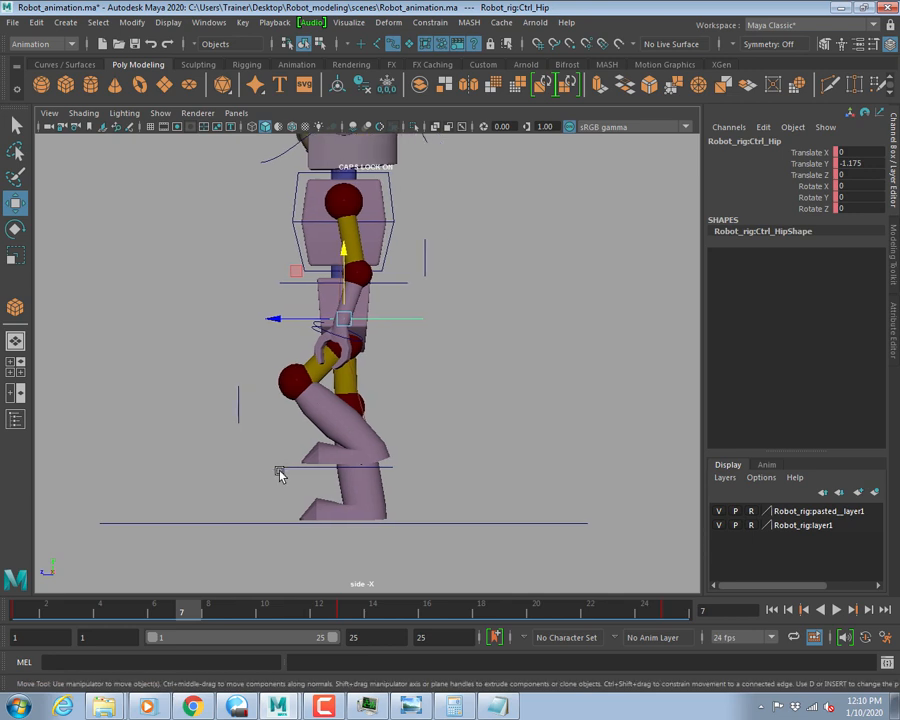
{"action": "left_click", "coordinate": [286, 467]}
{"action": "key", "text": "e"}
{"action": "mouse_move", "coordinate": [337, 430]}
{"action": "left_mouse_down"}
{"action": "mouse_move", "coordinate": [346, 404]}
{"action": "mouse_move", "coordinate": [328, 414]}
{"action": "left_mouse_up"}
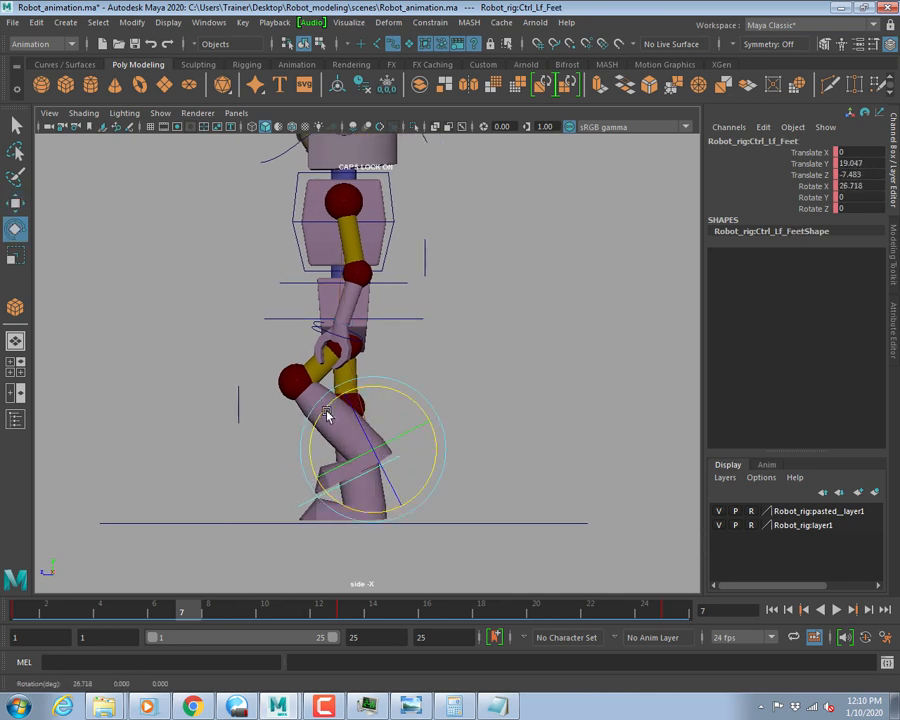
{"action": "middle_click_drag", "start_coordinate": [332, 328], "coordinate": [342, 358], "text": "alt"}
{"action": "right_click_drag", "start_coordinate": [342, 358], "coordinate": [416, 346], "text": "alt"}
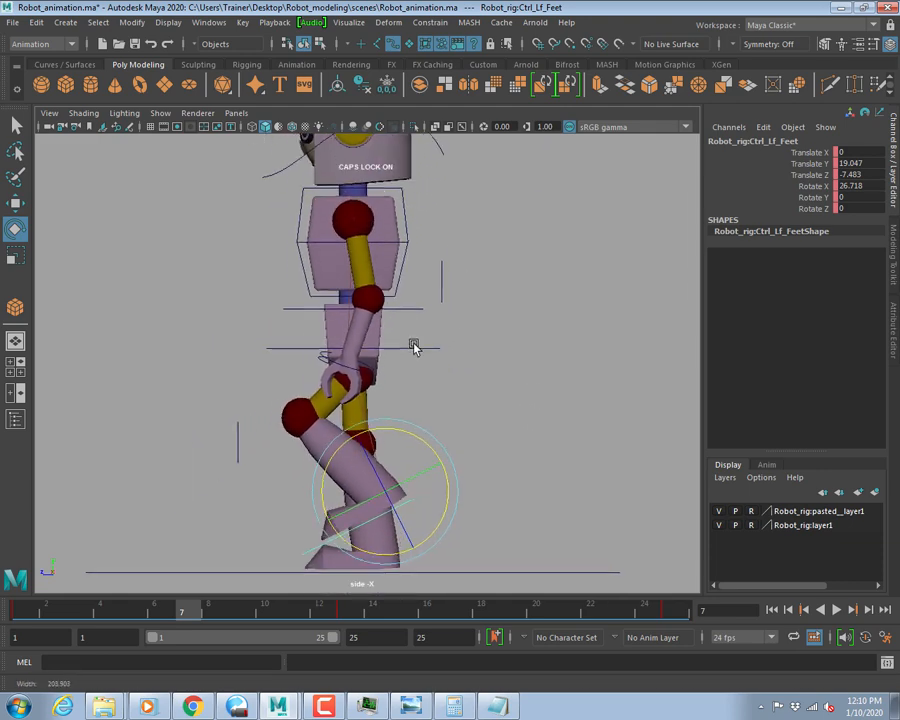
In the perspective view, select both foot controls and the hip control together, and set keys on them at frame 7.
{"action": "key", "text": "space"}
{"action": "key", "text": "space"}
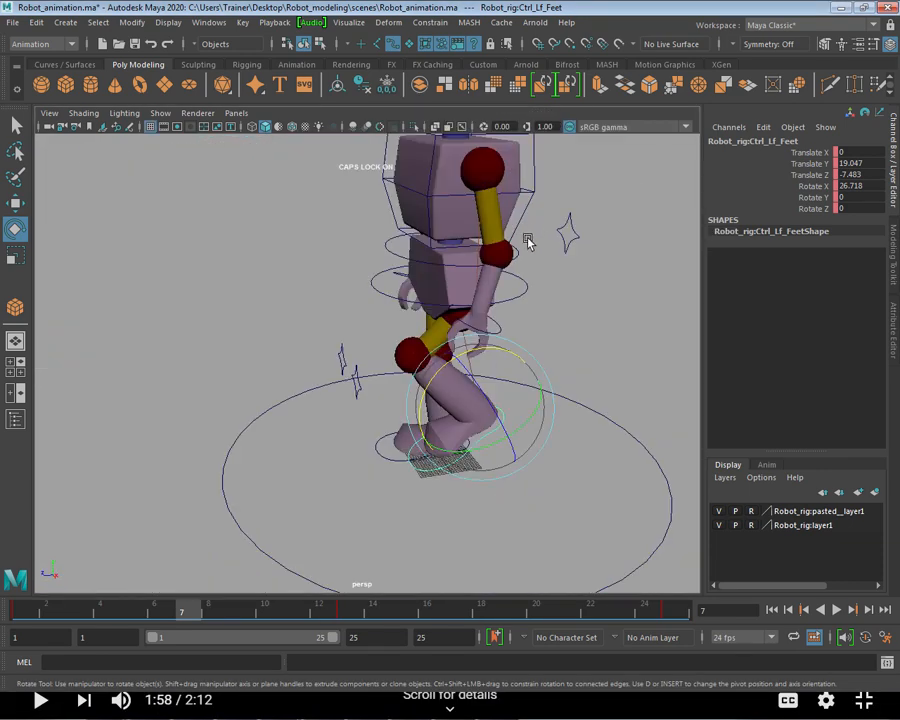
{"action": "left_click_drag", "start_coordinate": [290, 279], "coordinate": [257, 280], "text": "alt"}
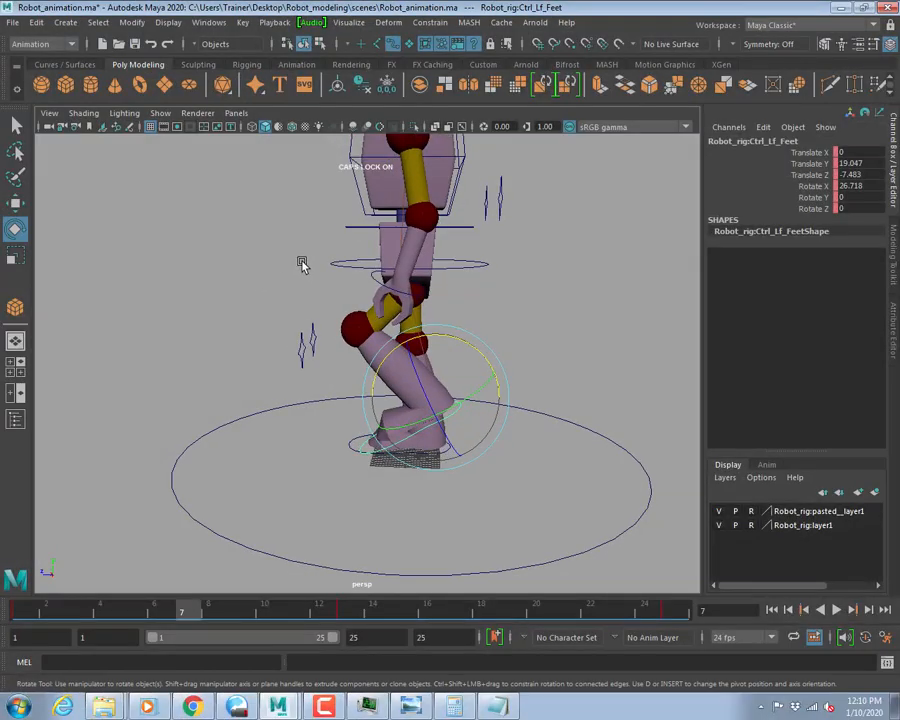
{"action": "key", "text": "q"}
{"action": "left_click_drag", "start_coordinate": [532, 366], "coordinate": [428, 486], "text": "alt"}
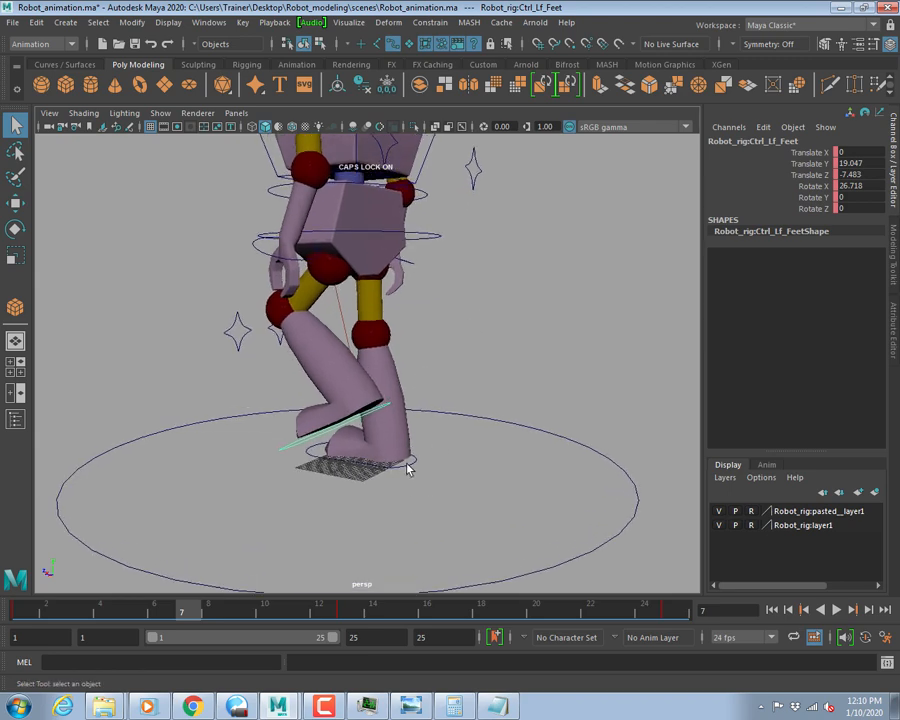
{"action": "left_click", "coordinate": [407, 468]}
{"action": "left_click_drag", "start_coordinate": [563, 279], "coordinate": [422, 277], "text": "alt"}
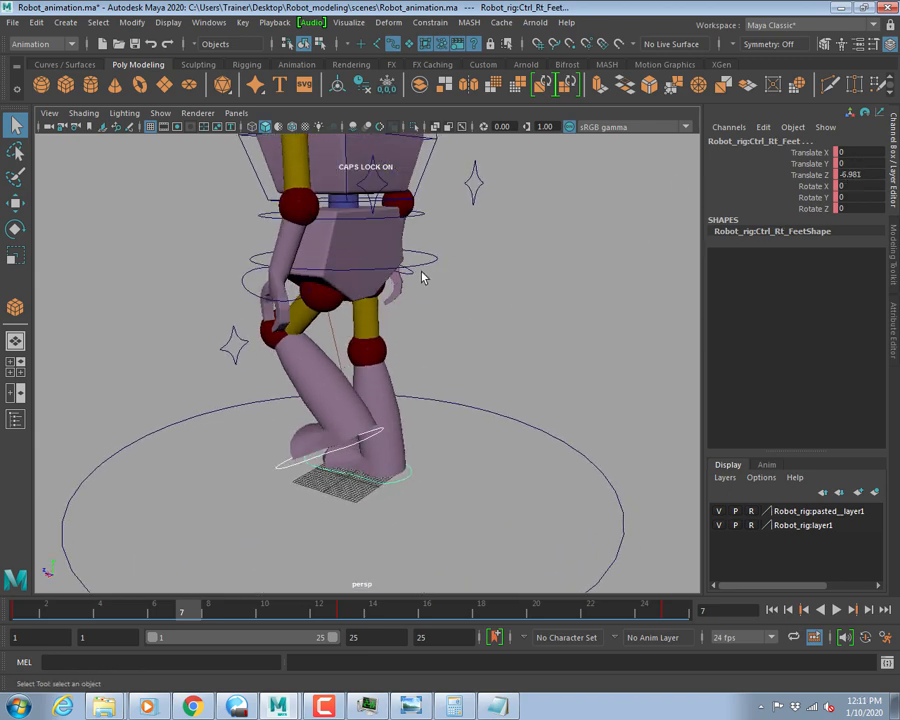
{"action": "left_click", "coordinate": [436, 266]}
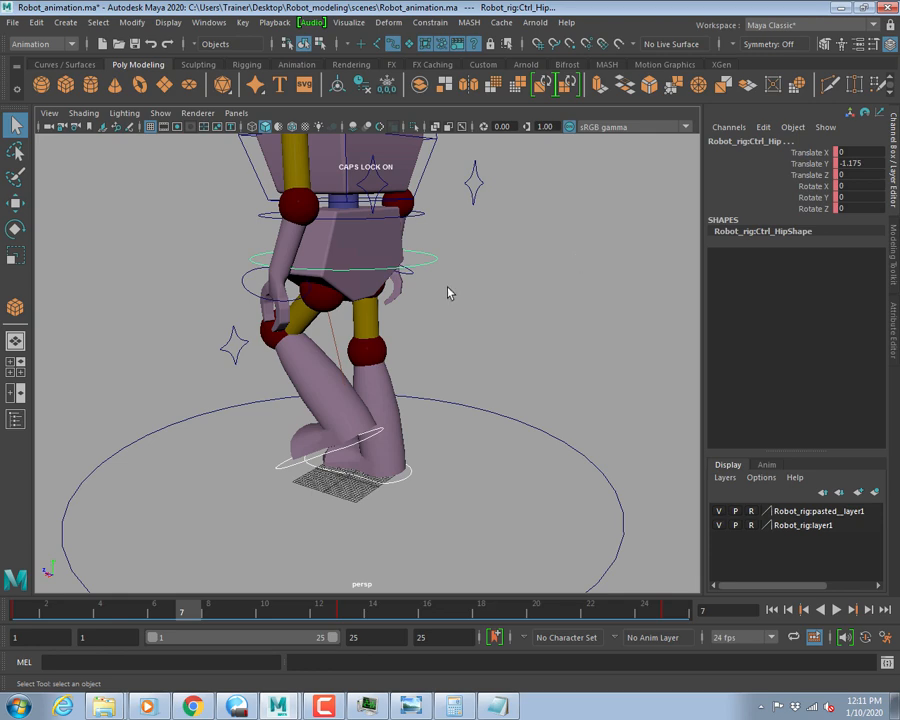
{"action": "left_click_drag", "start_coordinate": [448, 293], "coordinate": [474, 307], "text": "alt"}
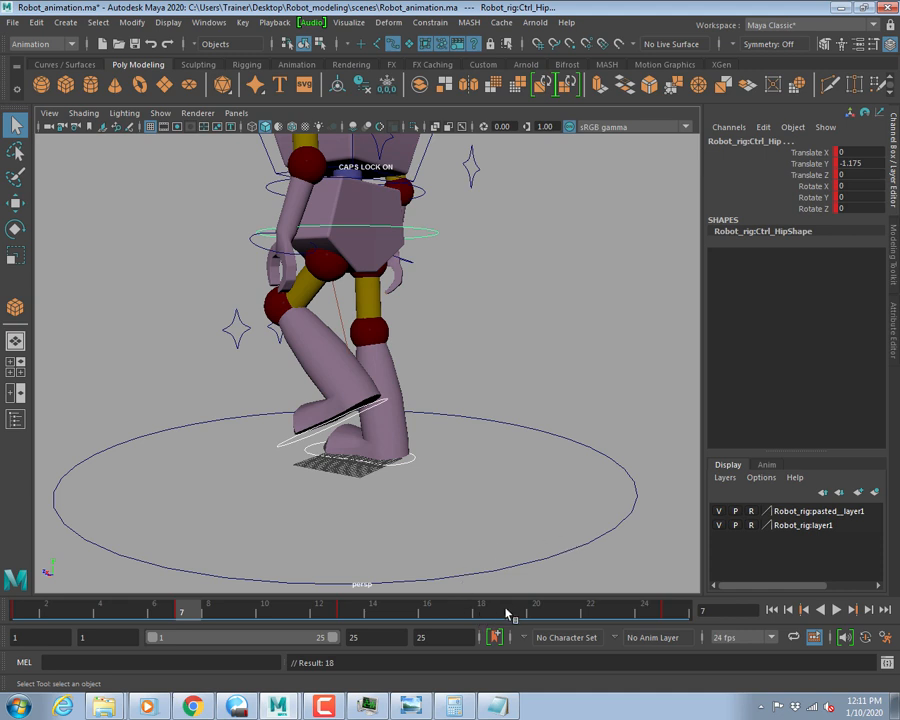
Go to frame 19 and raise the right foot control to a Translate Y of about 15 for the opposite passing pose.
{"action": "left_click_drag", "start_coordinate": [415, 227], "coordinate": [423, 236]}
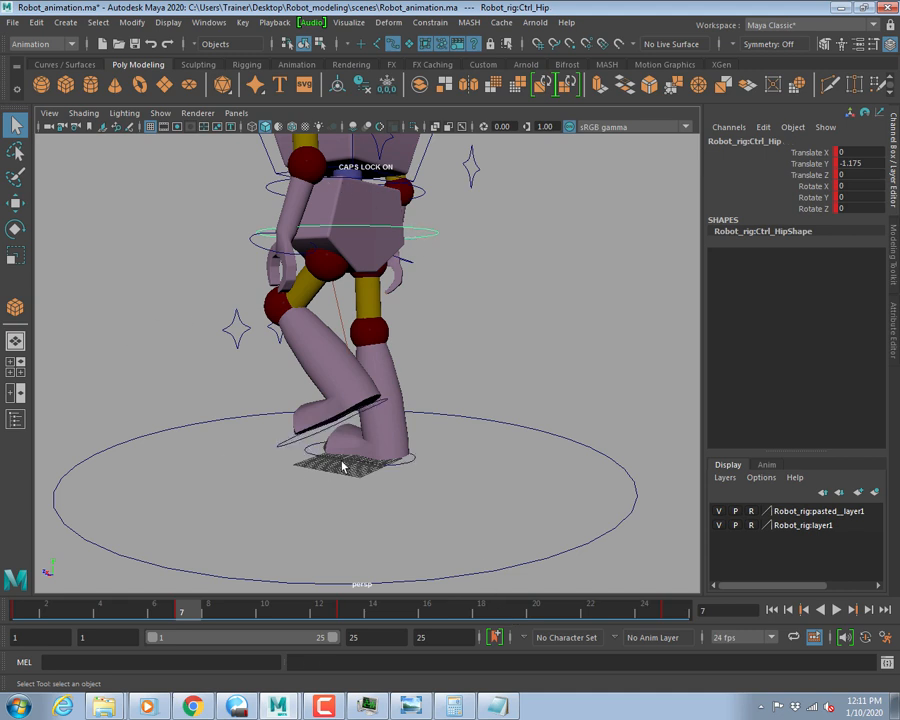
{"action": "left_click", "coordinate": [410, 454]}
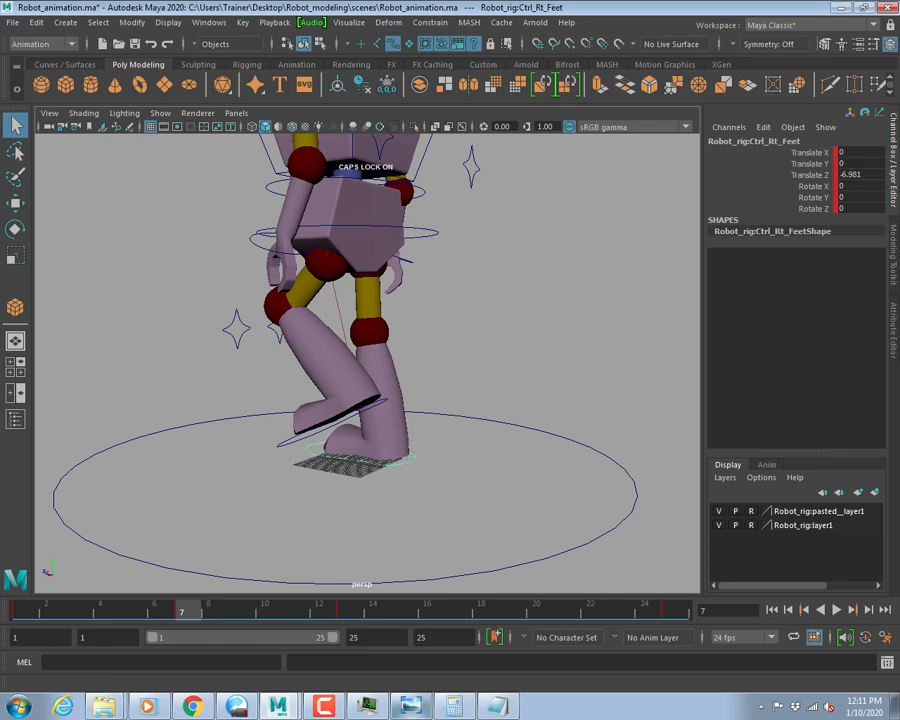
{"action": "left_click_drag", "start_coordinate": [382, 424], "coordinate": [424, 490], "text": "alt"}
{"action": "mouse_move", "coordinate": [497, 613]}
{"action": "left_mouse_down"}
{"action": "mouse_move", "coordinate": [458, 606]}
{"action": "mouse_move", "coordinate": [508, 610]}
{"action": "left_mouse_up"}
{"action": "left_click_drag", "start_coordinate": [345, 517], "coordinate": [215, 466], "text": "alt"}
{"action": "key", "text": "w"}
{"action": "left_click_drag", "start_coordinate": [252, 362], "coordinate": [243, 304]}
In the side view, raise the hip control at frame 19 to a Translate Y of about -1.1.
{"action": "key", "text": "space"}
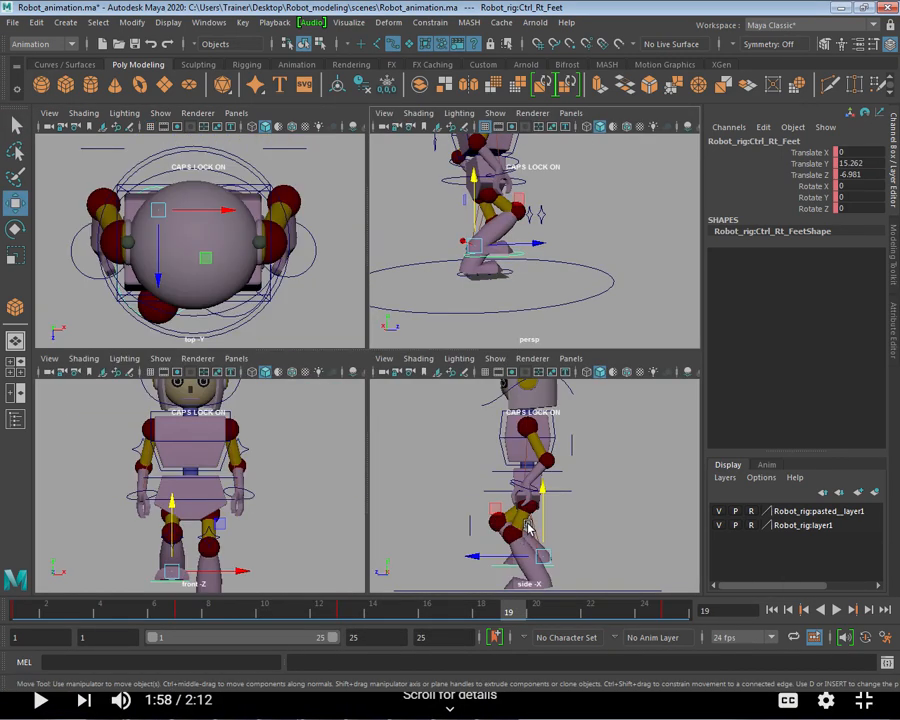
{"action": "key", "text": "space"}
{"action": "left_click", "coordinate": [405, 374]}
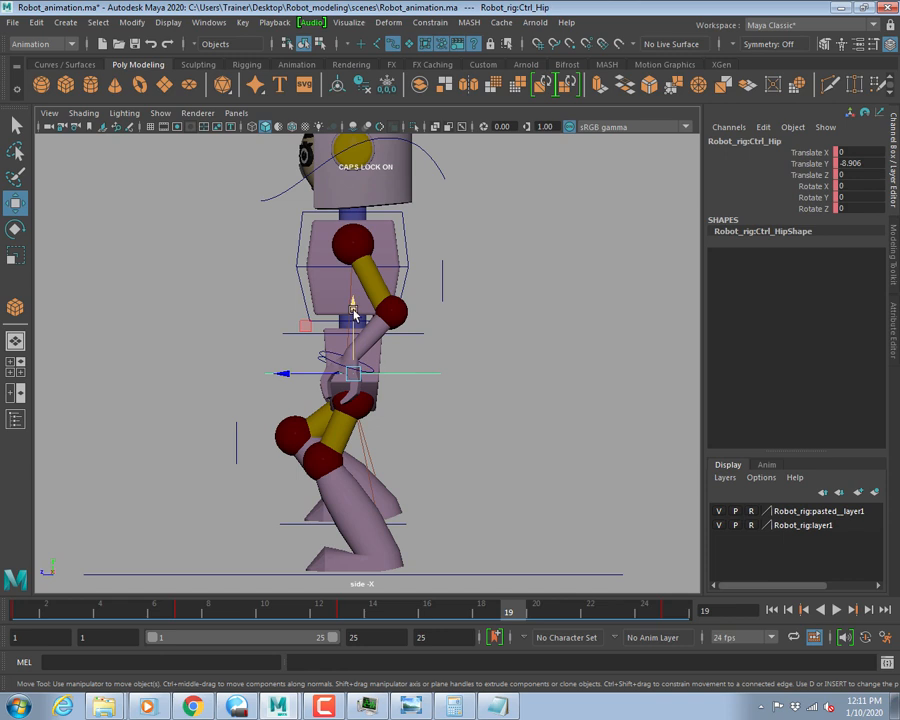
{"action": "left_click_drag", "start_coordinate": [352, 312], "coordinate": [350, 270]}
{"action": "scroll", "coordinate": [446, 391], "scroll_direction": "up", "scroll_amount": 3}
{"action": "middle_click_drag", "start_coordinate": [406, 416], "coordinate": [406, 329], "text": "alt"}
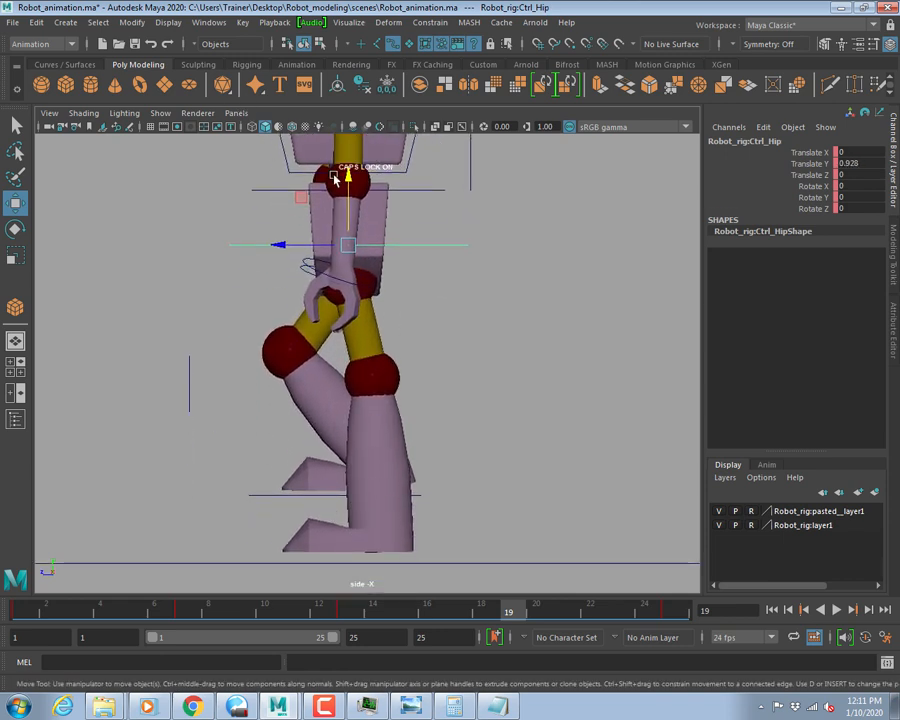
{"action": "left_click_drag", "start_coordinate": [346, 177], "coordinate": [347, 186]}
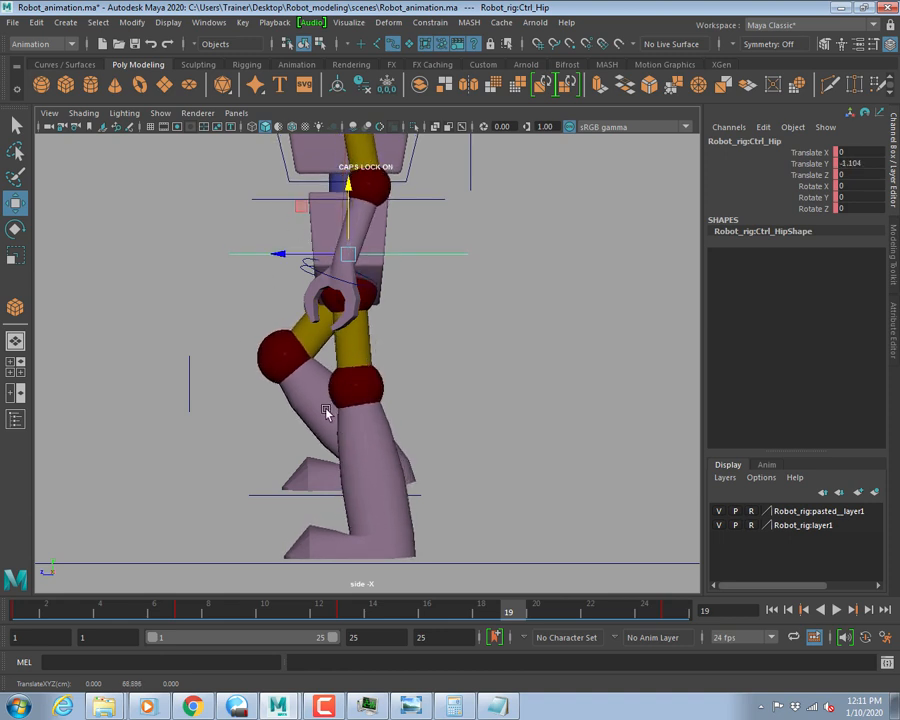
In the perspective view, add both foot controls to the hip selection and set keys on all three at frame 19.
{"action": "scroll", "coordinate": [376, 396], "scroll_direction": "down", "scroll_amount": 2}
{"action": "left_click_drag", "start_coordinate": [215, 382], "coordinate": [255, 388], "text": "alt"}
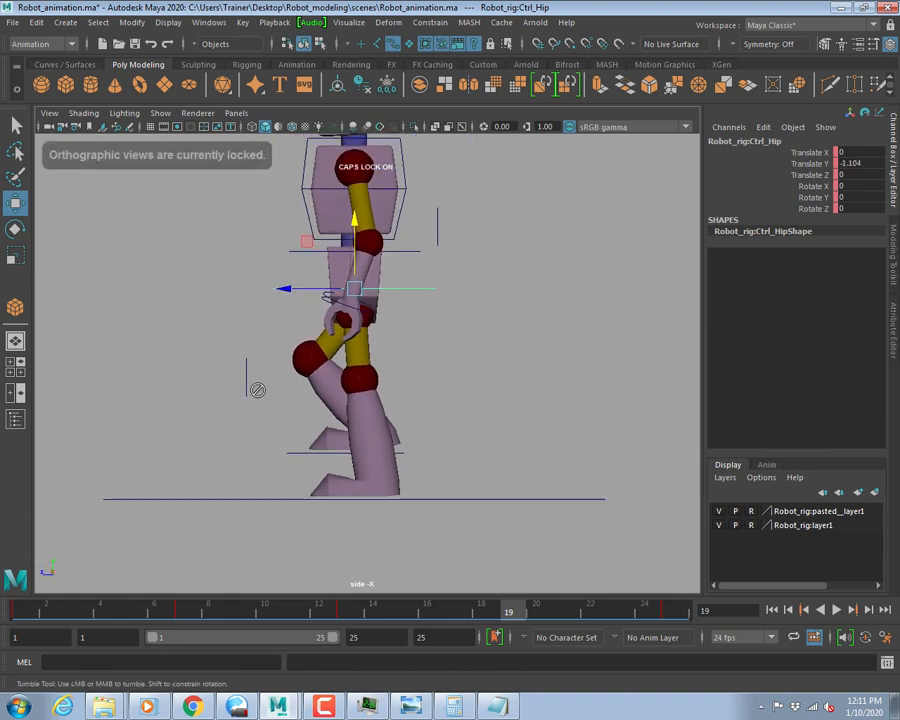
{"action": "key", "text": "space"}
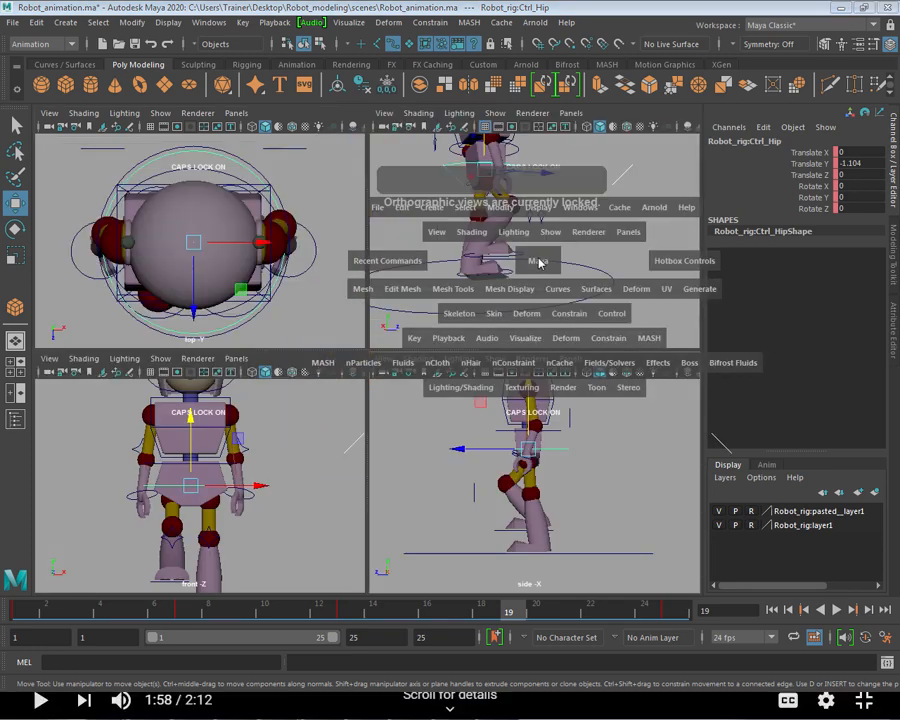
{"action": "key", "text": "space"}
{"action": "key", "text": "q"}
{"action": "left_click_drag", "start_coordinate": [464, 366], "coordinate": [362, 398], "text": "alt"}
{"action": "left_click", "coordinate": [446, 376]}
{"action": "left_click", "coordinate": [442, 374], "text": "shift"}
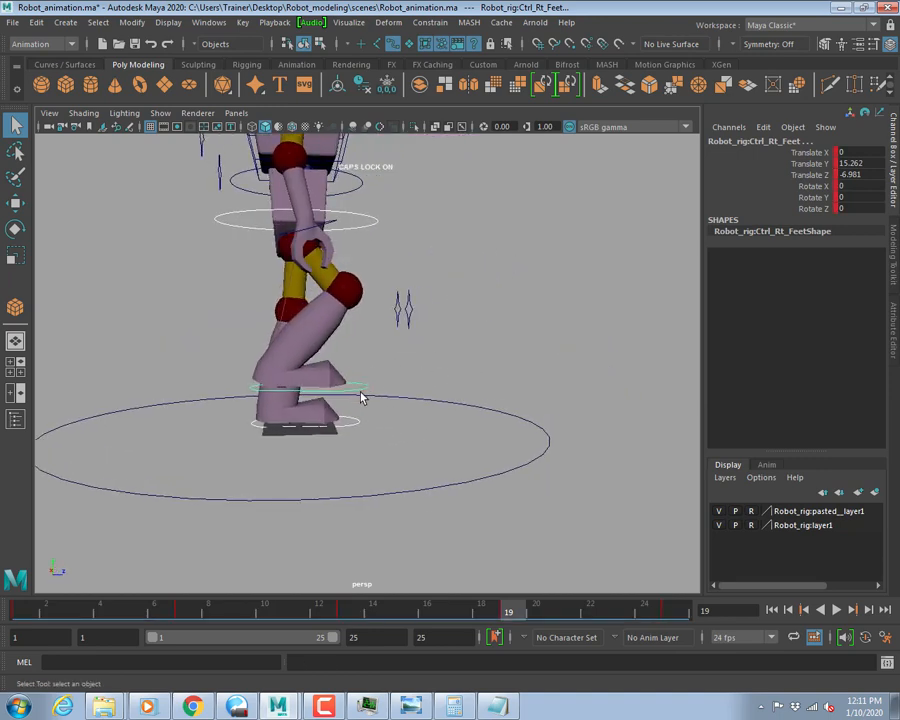
Rotate the right foot control about 27 degrees in X at frame 19 and key the new rotation.
{"action": "left_click", "coordinate": [362, 390]}
{"action": "key", "text": "e"}
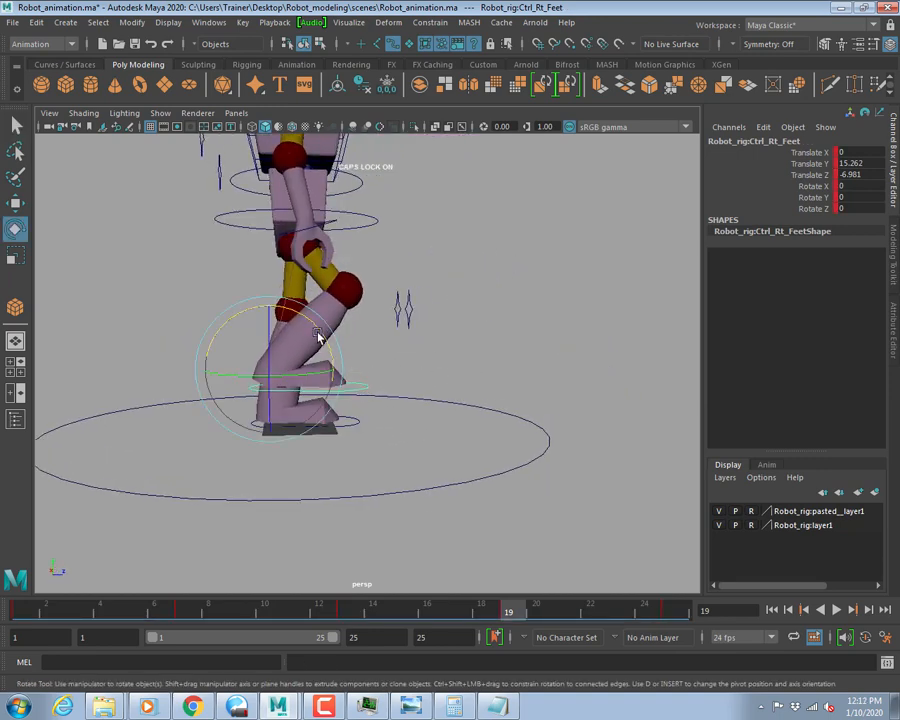
{"action": "left_click_drag", "start_coordinate": [315, 341], "coordinate": [333, 350]}
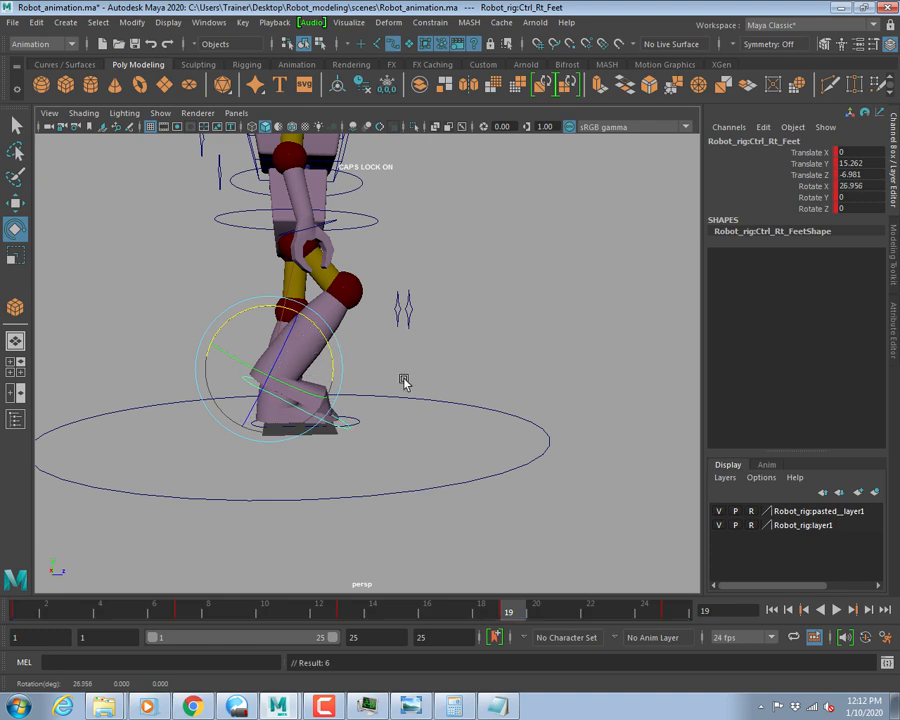
{"action": "mouse_move", "coordinate": [404, 380]}
{"action": "left_mouse_down", "text": "alt"}
{"action": "mouse_move", "coordinate": [382, 356]}
{"action": "mouse_move", "coordinate": [342, 378]}
{"action": "mouse_move", "coordinate": [381, 416]}
{"action": "mouse_move", "coordinate": [412, 389]}
{"action": "left_mouse_up", "text": "alt"}
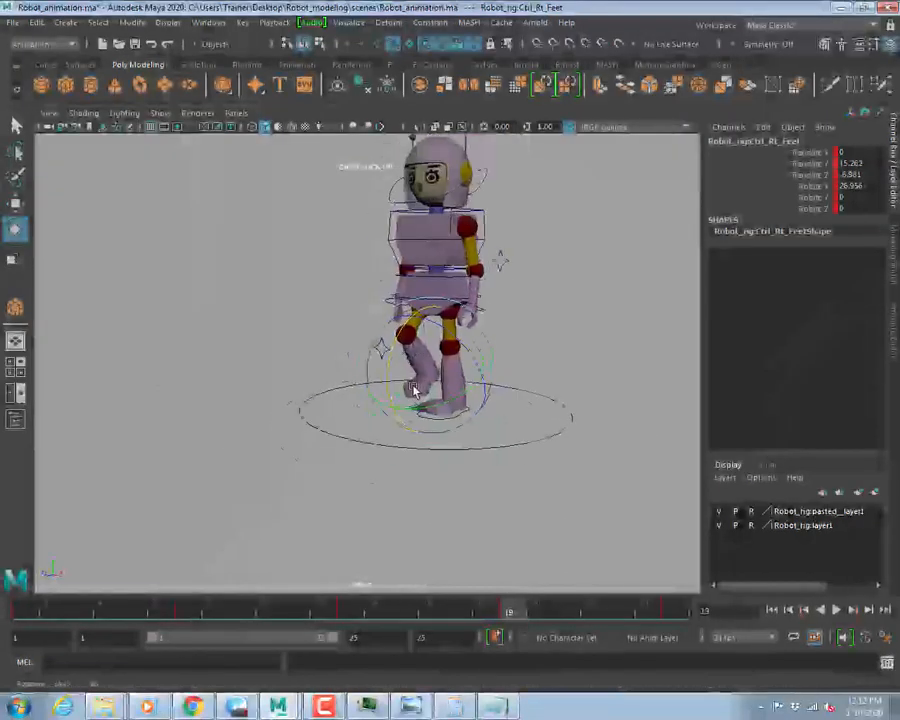
Play the walk cycle from the first frame and stop the playback.
{"action": "left_click", "coordinate": [774, 611]}
{"action": "left_click", "coordinate": [843, 610]}
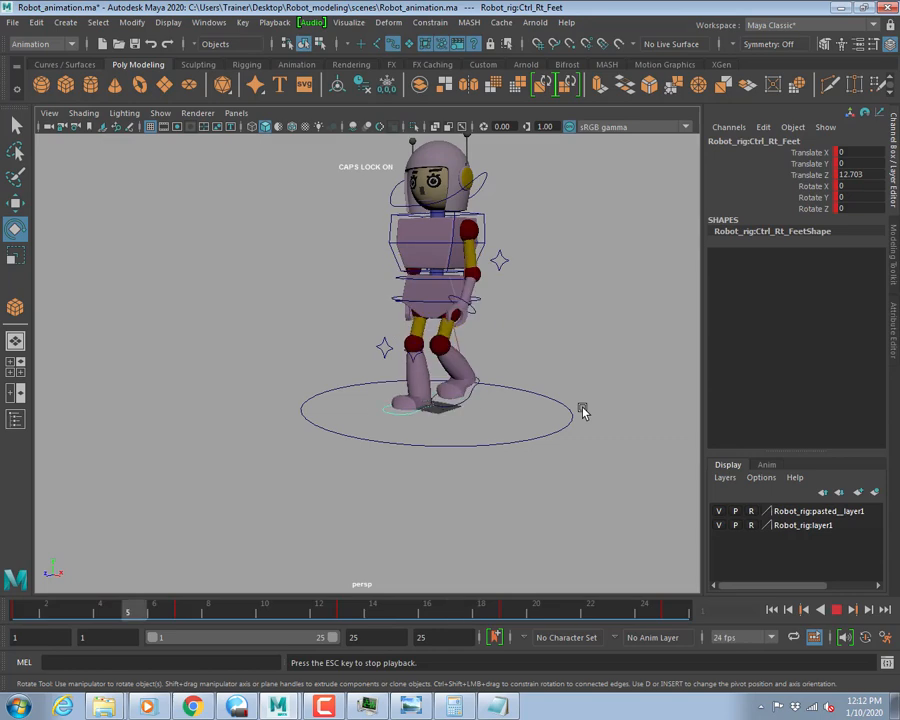
{"action": "left_click", "coordinate": [836, 609]}
Go to frame 7, select the hip control and inspect the passing pose of the legs from the side and front.
{"action": "left_click", "coordinate": [172, 610]}
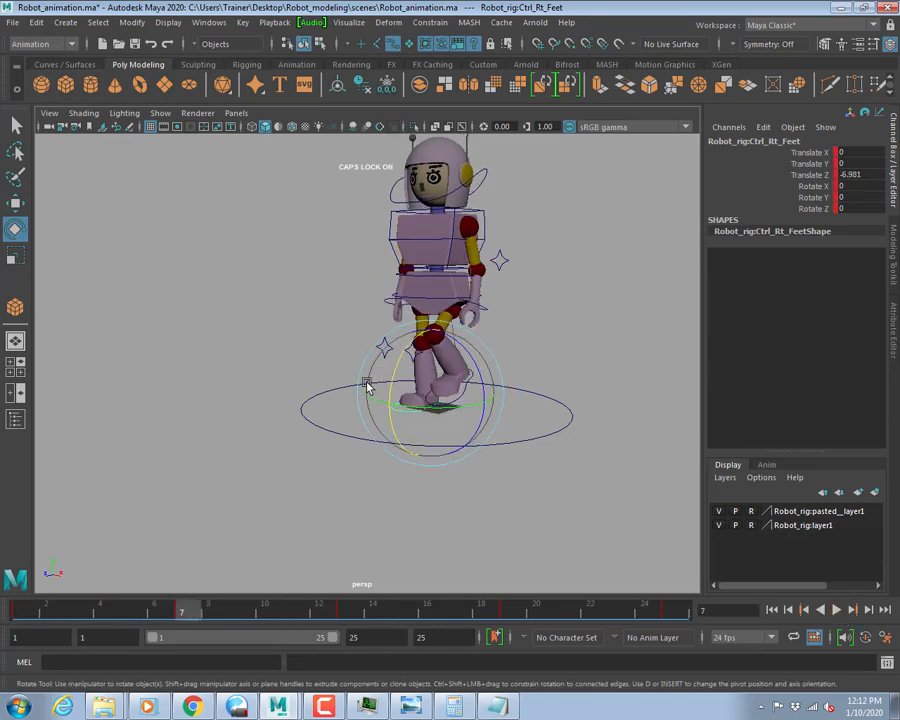
{"action": "scroll", "coordinate": [437, 425], "scroll_direction": "up", "scroll_amount": 5}
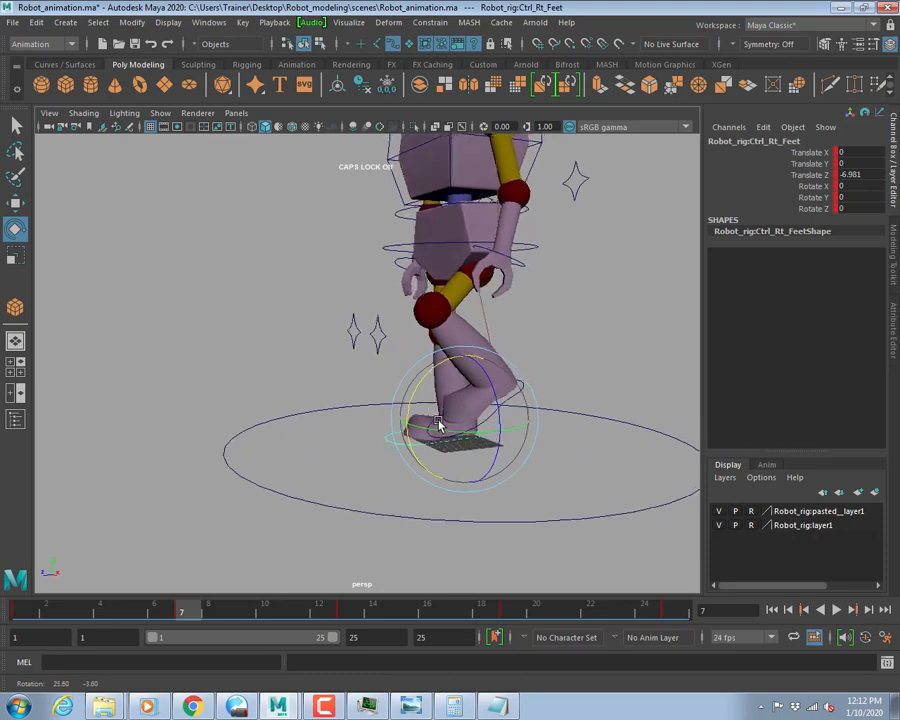
{"action": "left_click_drag", "start_coordinate": [437, 425], "coordinate": [468, 410], "text": "alt"}
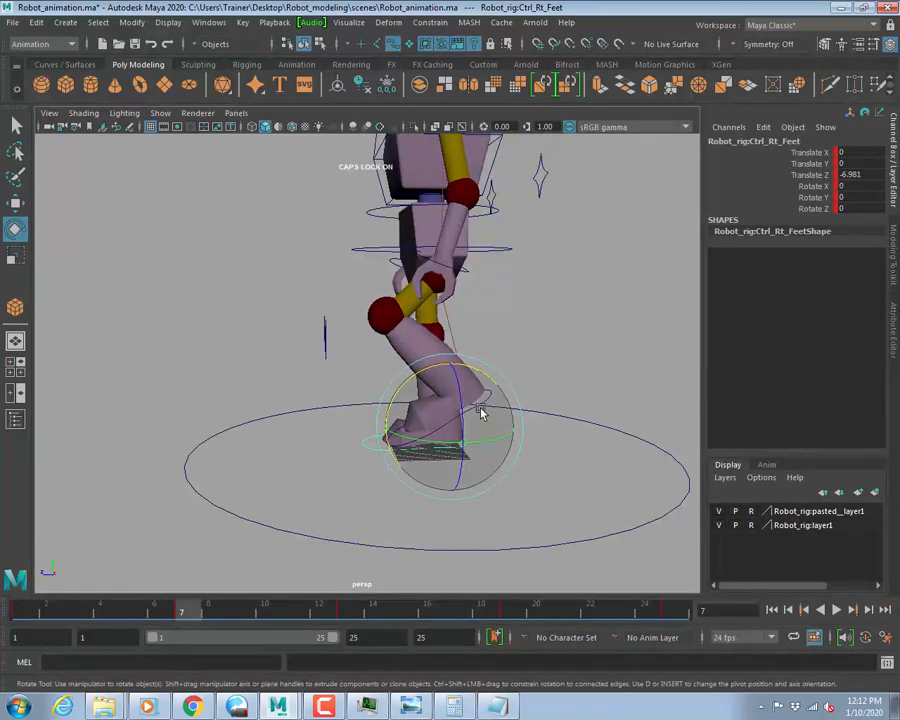
{"action": "left_click", "coordinate": [487, 247]}
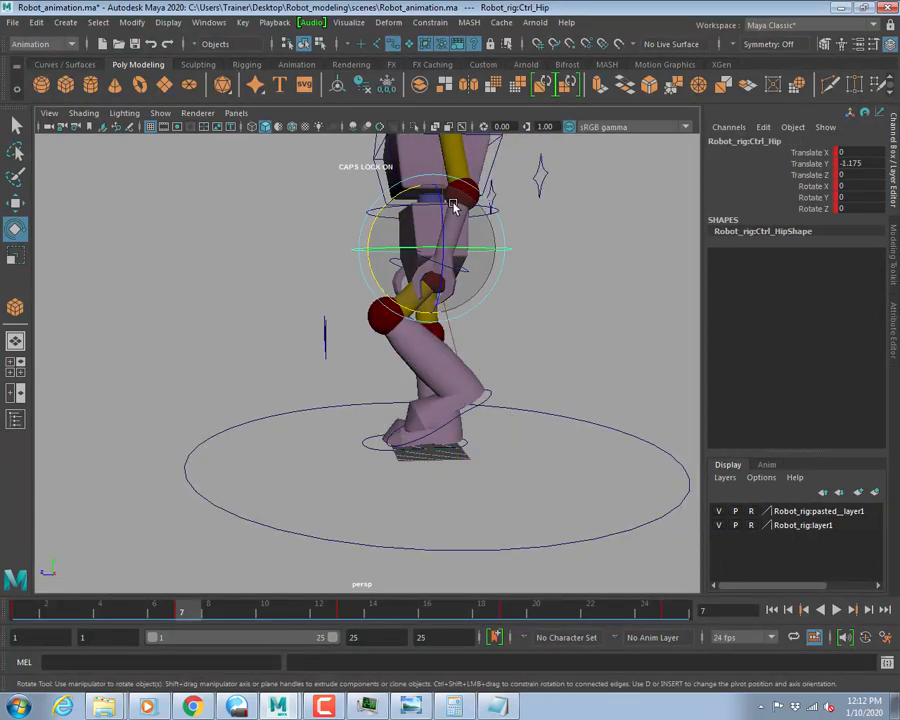
{"action": "left_click_drag", "start_coordinate": [450, 203], "coordinate": [345, 336], "text": "alt"}
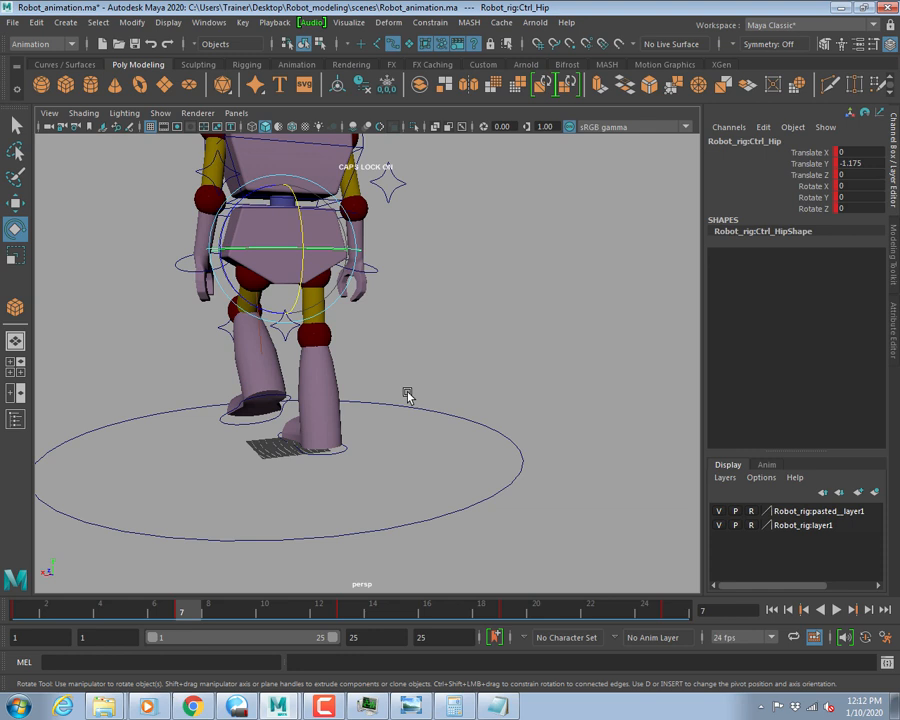
{"action": "left_click_drag", "start_coordinate": [168, 320], "coordinate": [303, 321], "text": "alt"}
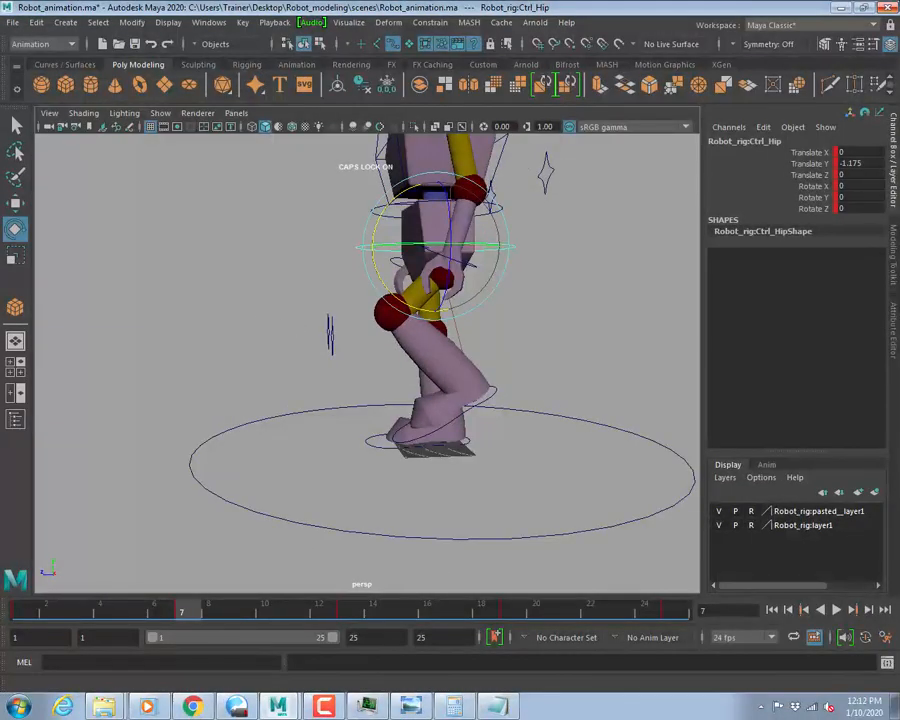
Compare the frame 7 pose with the PASS POS figure in the Windows Photo Viewer reference image, and return to Maya.
{"action": "left_click", "coordinate": [863, 8]}
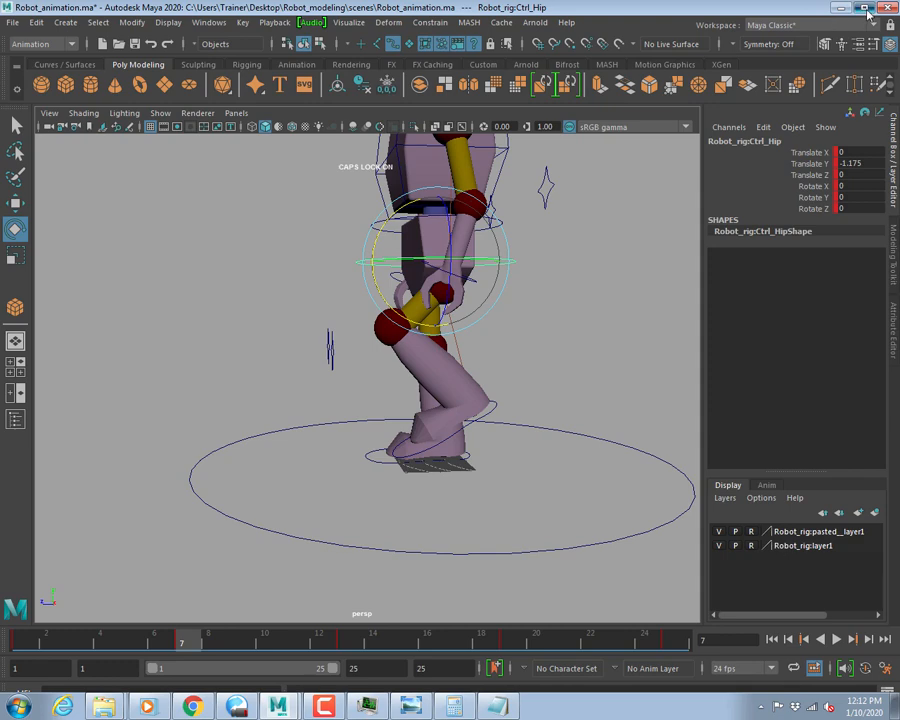
{"action": "left_click_drag", "start_coordinate": [604, 305], "coordinate": [430, 320], "text": "alt"}
{"action": "key", "text": "alt+Tab"}
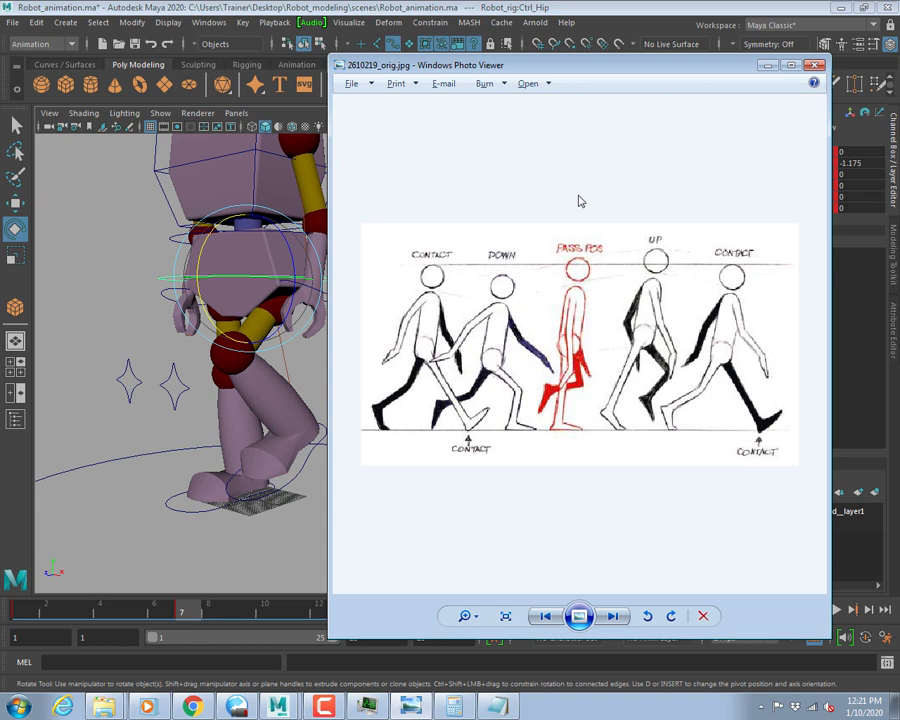
{"action": "key", "text": "alt+Tab"}
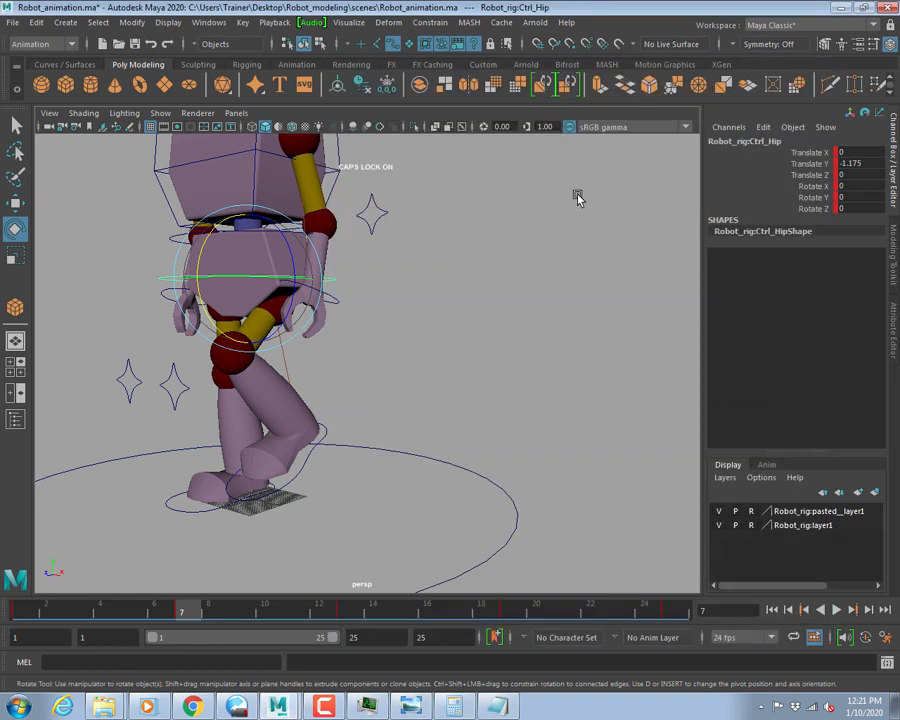
Clear the selection, scrub from frame 7 to frame 20 and play the walk cycle to review the motion of the whole body.
{"action": "left_click", "coordinate": [567, 407]}
{"action": "mouse_move", "coordinate": [567, 407]}
{"action": "right_mouse_down", "text": "alt"}
{"action": "mouse_move", "coordinate": [454, 440]}
{"action": "mouse_move", "coordinate": [360, 434]}
{"action": "mouse_move", "coordinate": [571, 410]}
{"action": "right_mouse_up", "text": "alt"}
{"action": "left_click_drag", "start_coordinate": [571, 410], "coordinate": [440, 404], "text": "alt"}
{"action": "right_click_drag", "start_coordinate": [440, 404], "coordinate": [471, 418], "text": "alt"}
{"action": "left_click_drag", "start_coordinate": [471, 418], "coordinate": [416, 428], "text": "alt"}
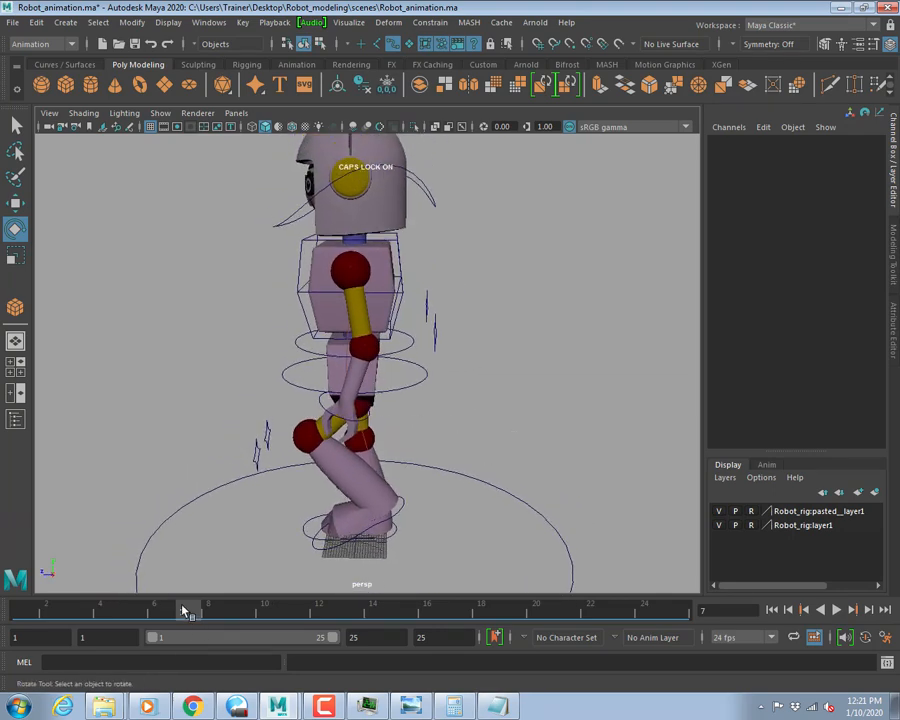
{"action": "left_click_drag", "start_coordinate": [183, 611], "coordinate": [536, 602]}
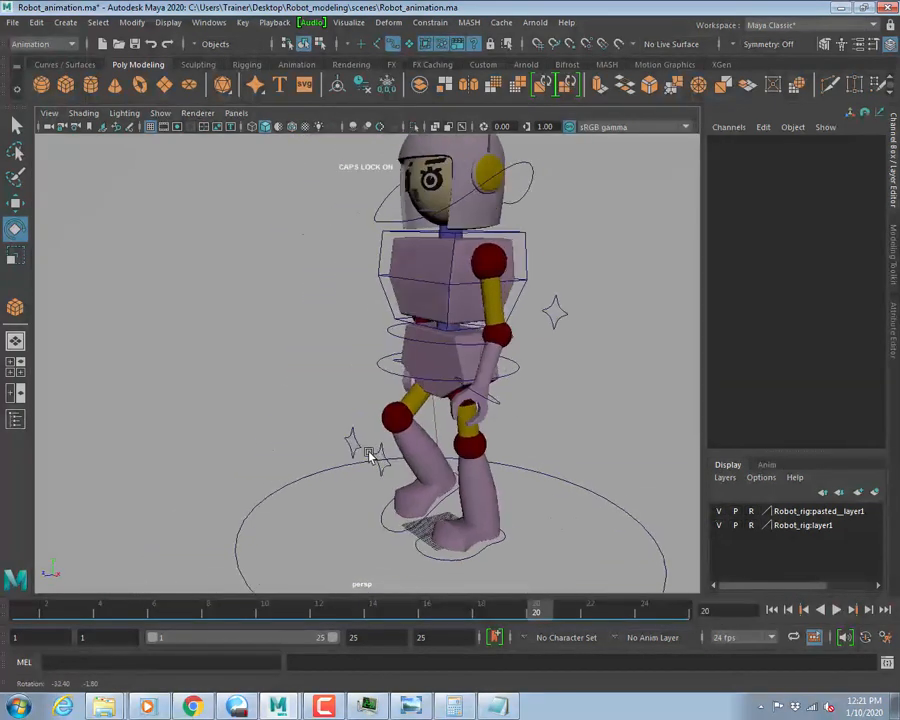
{"action": "mouse_move", "coordinate": [370, 455]}
{"action": "left_mouse_down", "text": "alt"}
{"action": "mouse_move", "coordinate": [362, 426]}
{"action": "mouse_move", "coordinate": [307, 436]}
{"action": "mouse_move", "coordinate": [358, 462]}
{"action": "left_mouse_up", "text": "alt"}
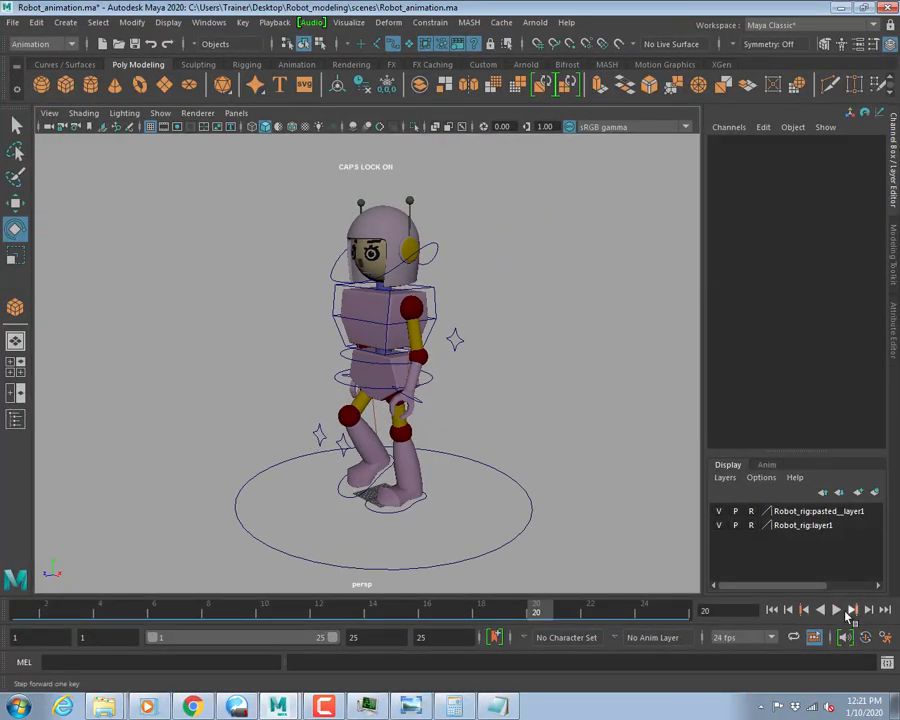
{"action": "left_click", "coordinate": [837, 611]}
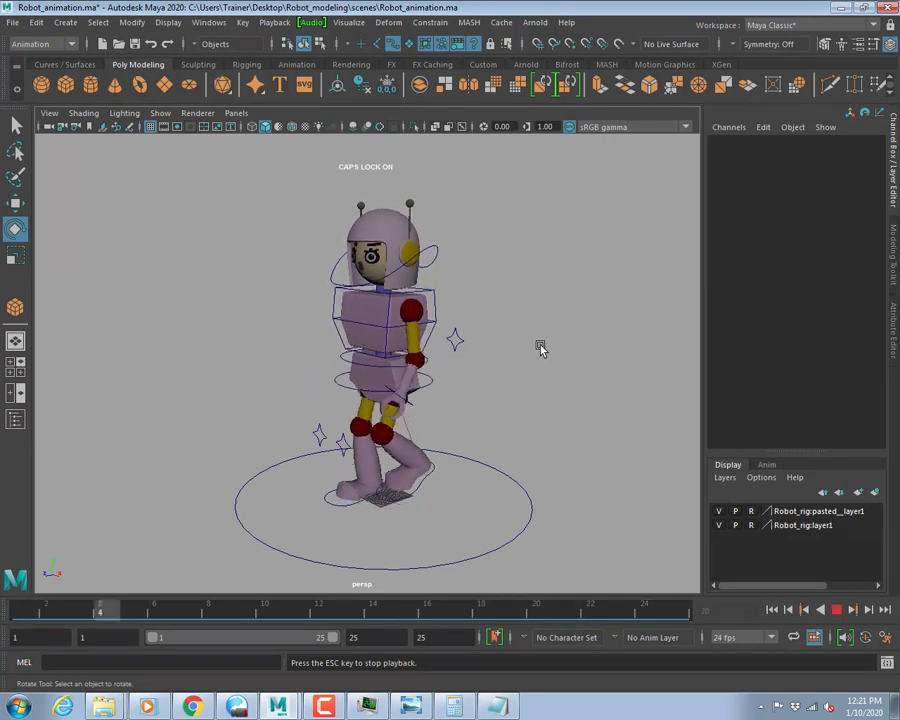
{"action": "key", "text": "Escape"}
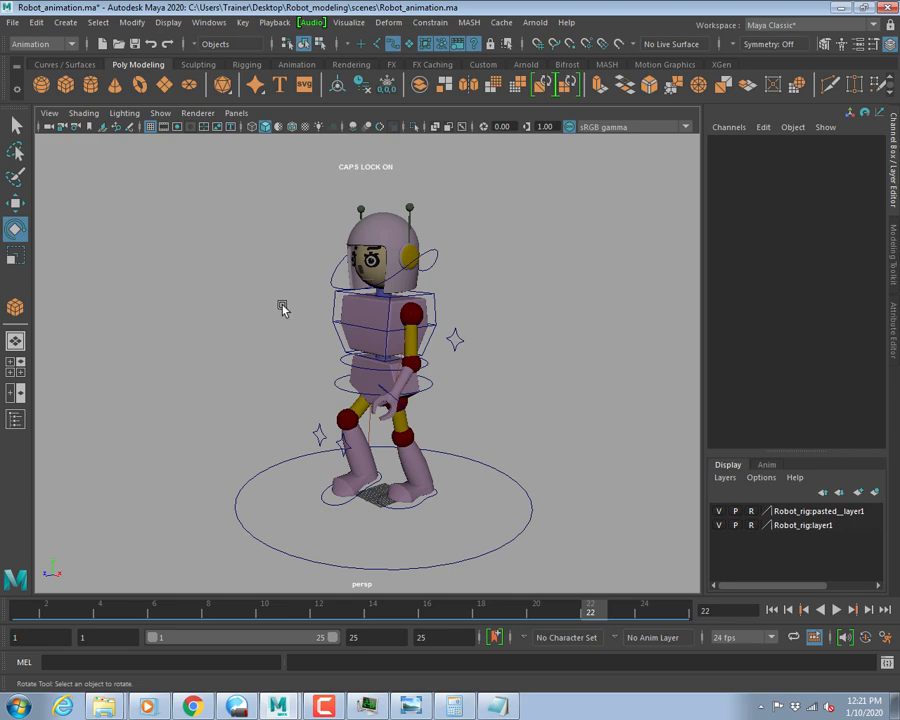
Select the chest control, return to frame 1 and activate the Rotate tool on it.
{"action": "scroll", "coordinate": [282, 308], "scroll_direction": "up", "scroll_amount": 5}
{"action": "left_click", "coordinate": [490, 276]}
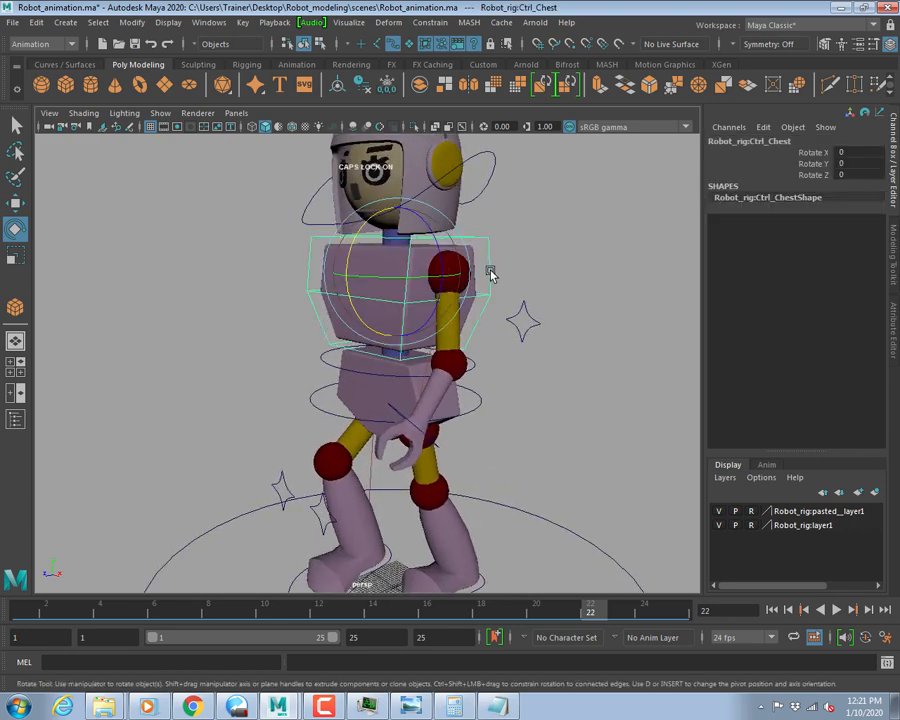
{"action": "key", "text": "q"}
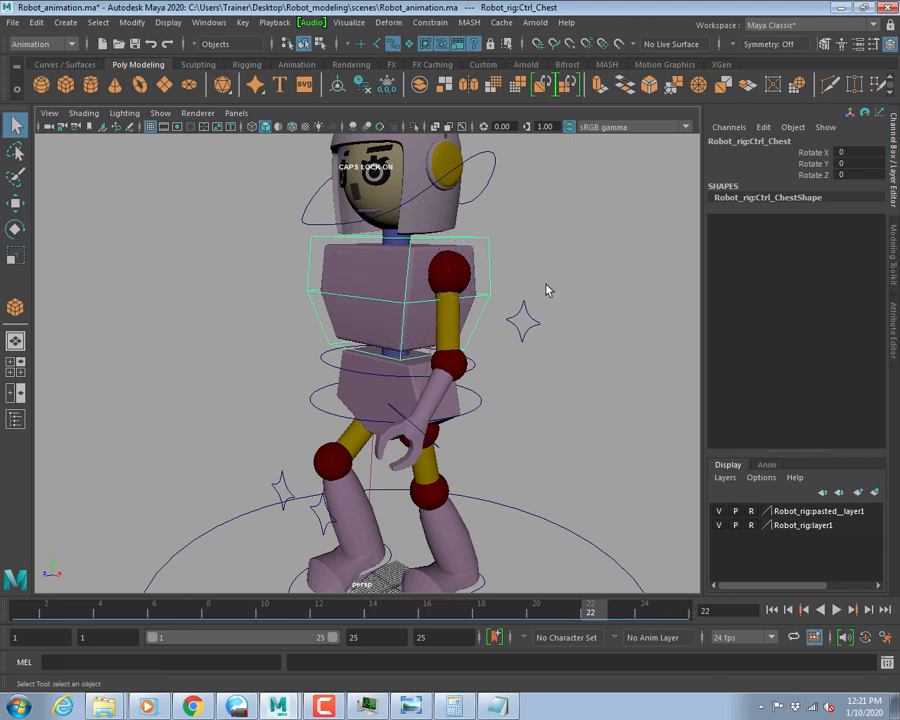
{"action": "left_click", "coordinate": [773, 610]}
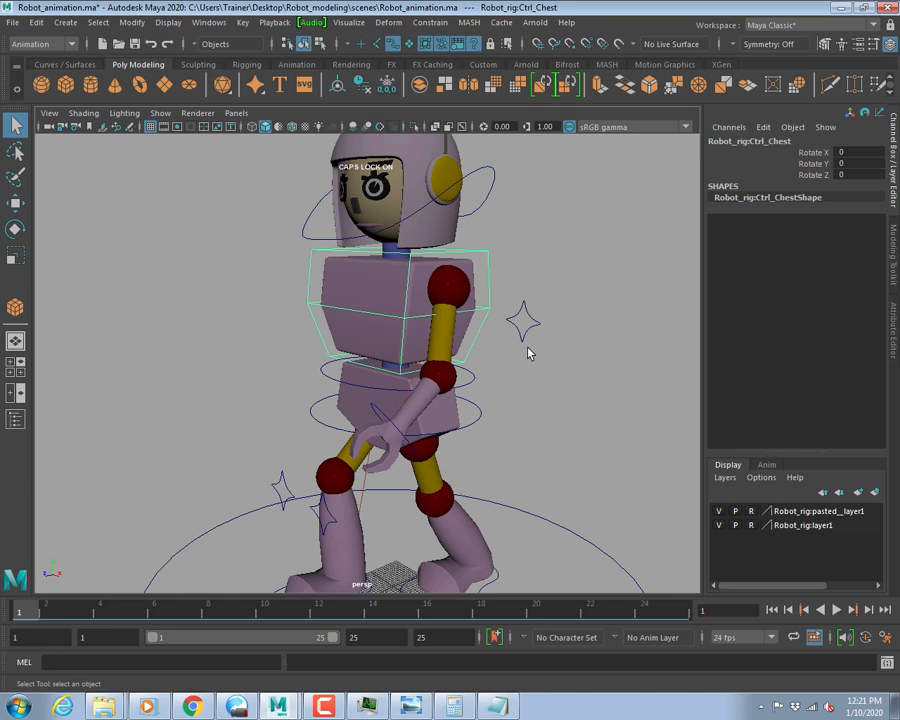
{"action": "mouse_move", "coordinate": [530, 353]}
{"action": "left_mouse_down", "text": "alt"}
{"action": "mouse_move", "coordinate": [524, 368]}
{"action": "mouse_move", "coordinate": [530, 360]}
{"action": "left_mouse_up", "text": "alt"}
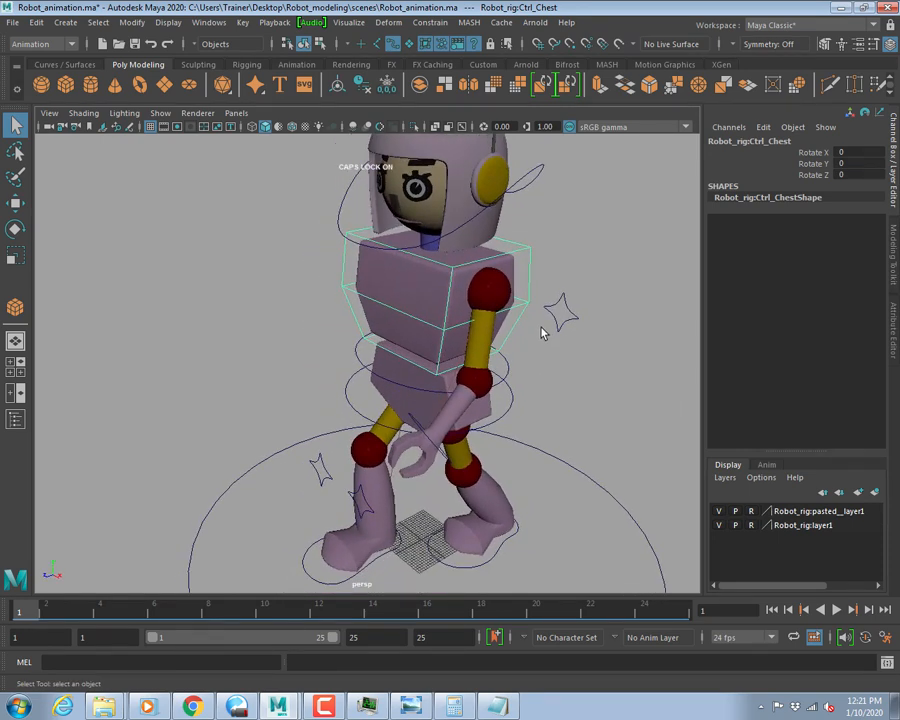
{"action": "left_click_drag", "start_coordinate": [543, 326], "coordinate": [525, 364], "text": "alt"}
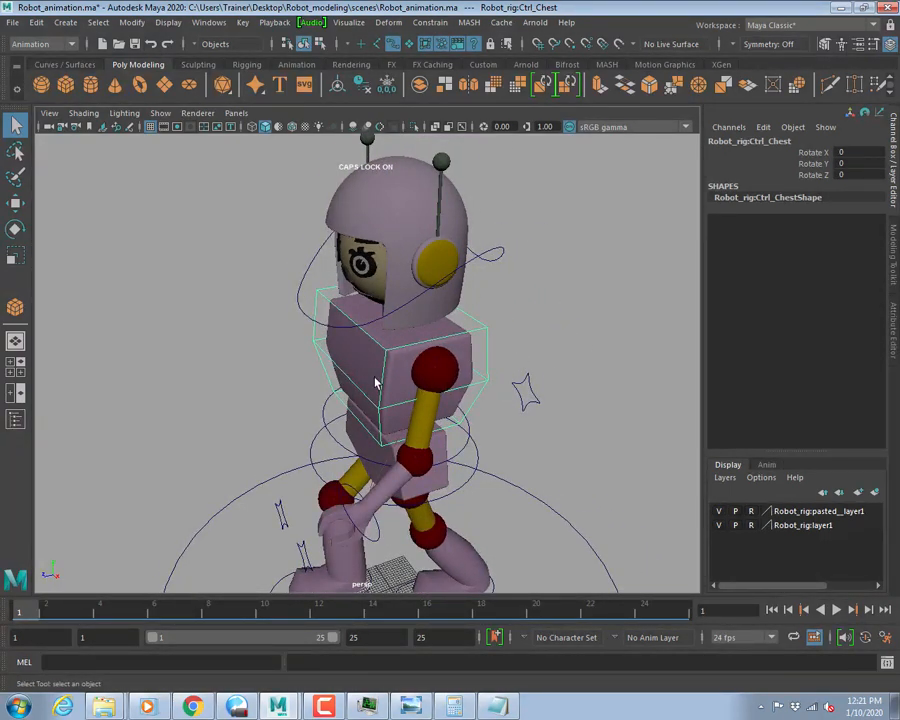
{"action": "left_click_drag", "start_coordinate": [376, 383], "coordinate": [438, 408], "text": "alt"}
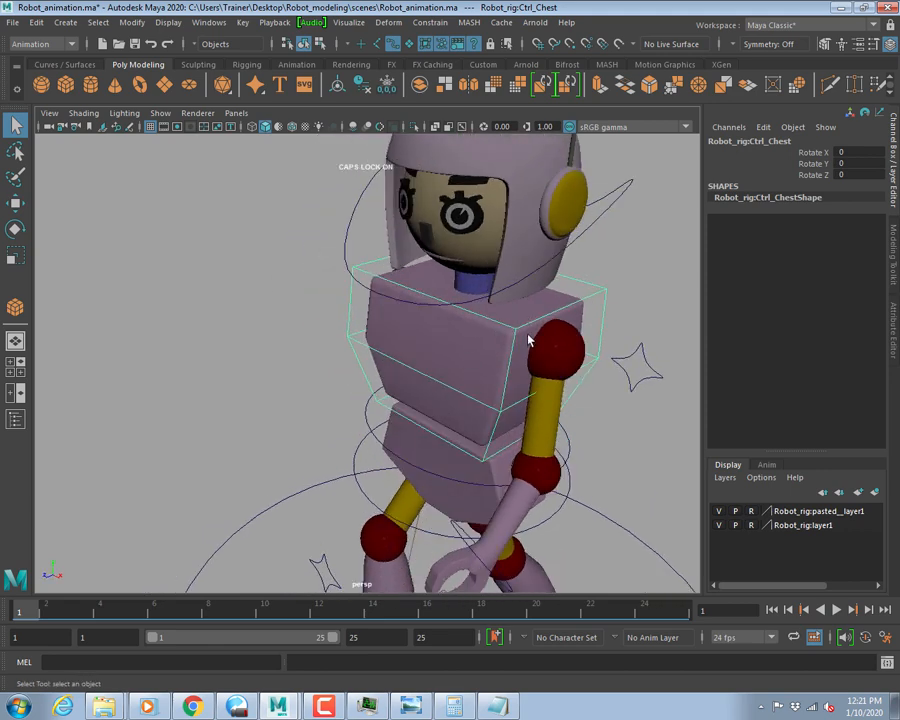
{"action": "left_click_drag", "start_coordinate": [530, 341], "coordinate": [452, 352], "text": "alt"}
{"action": "key", "text": "w"}
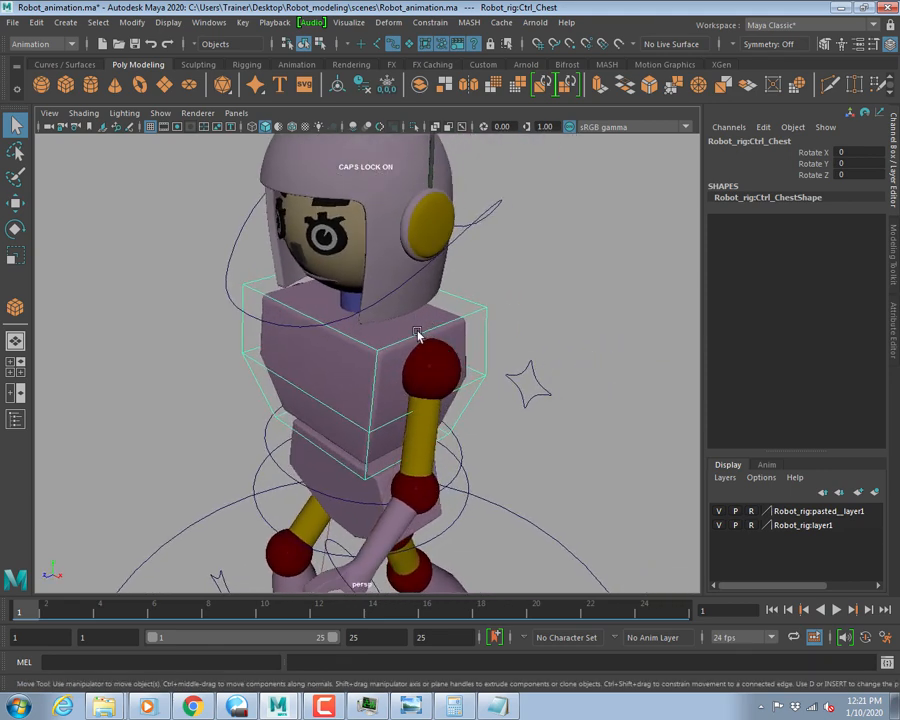
{"action": "key", "text": "e"}
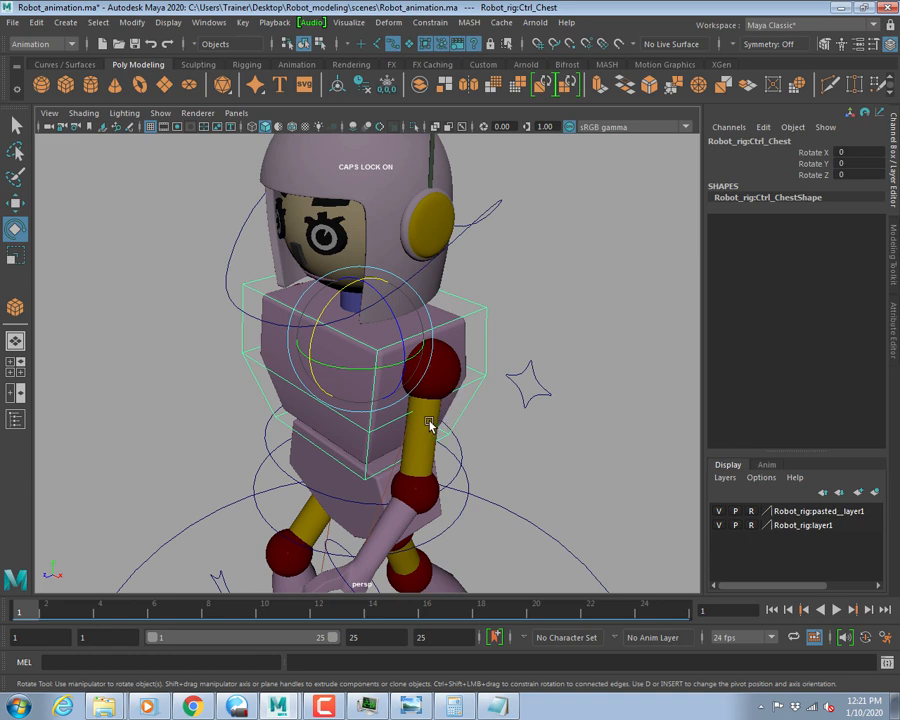
Set the chest control's Rotate Y to -2 and key it at frames 1 and 25.
{"action": "left_click_drag", "start_coordinate": [430, 425], "coordinate": [560, 392], "text": "alt"}
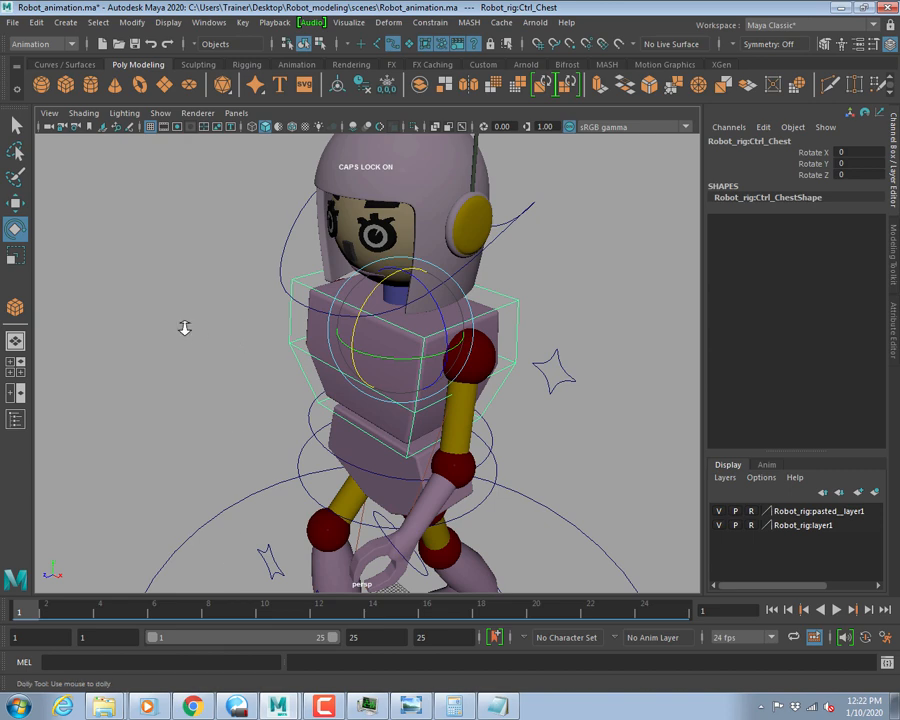
{"action": "left_click_drag", "start_coordinate": [185, 327], "coordinate": [207, 336], "text": "alt"}
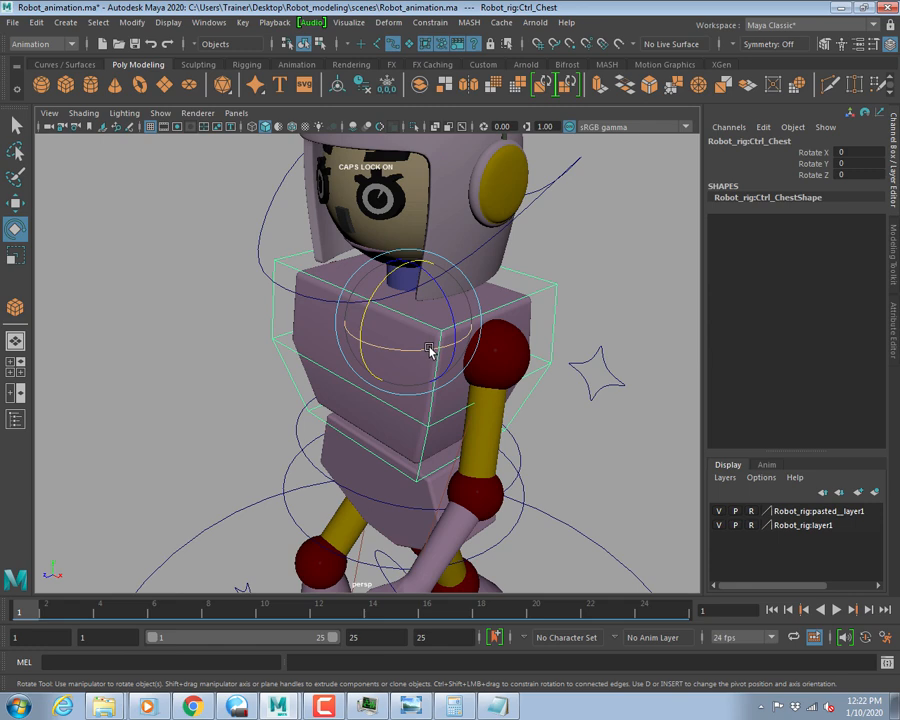
{"action": "mouse_move", "coordinate": [429, 350]}
{"action": "left_mouse_down"}
{"action": "mouse_move", "coordinate": [420, 352]}
{"action": "mouse_move", "coordinate": [450, 350]}
{"action": "mouse_move", "coordinate": [424, 352]}
{"action": "left_mouse_up"}
{"action": "mouse_move", "coordinate": [411, 411]}
{"action": "left_mouse_down", "text": "alt"}
{"action": "mouse_move", "coordinate": [388, 402]}
{"action": "mouse_move", "coordinate": [420, 418]}
{"action": "left_mouse_up", "text": "alt"}
{"action": "left_click", "coordinate": [848, 163]}
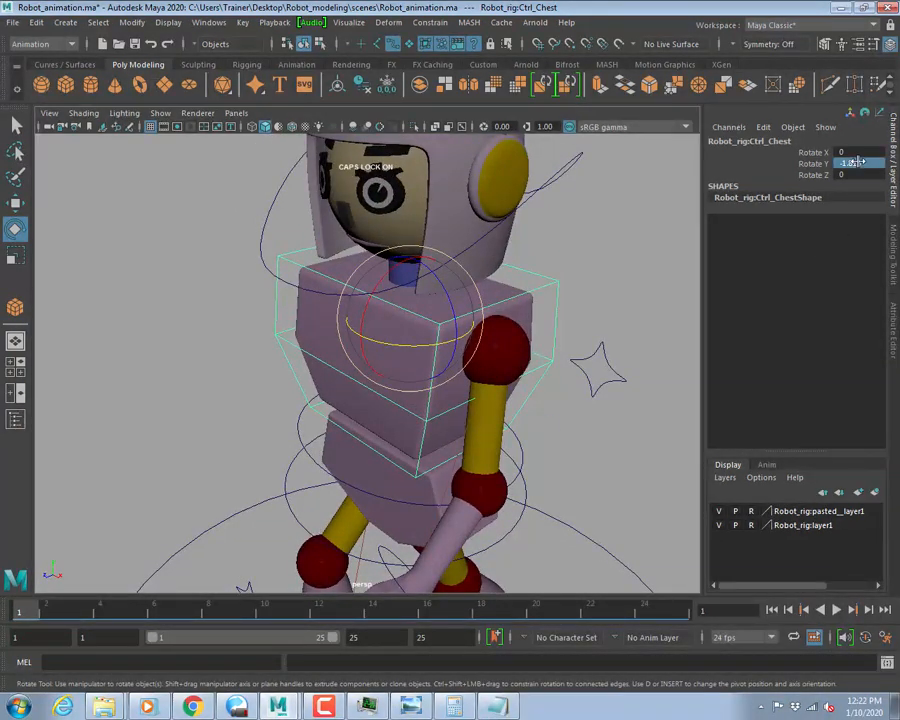
{"action": "key", "text": "Return"}
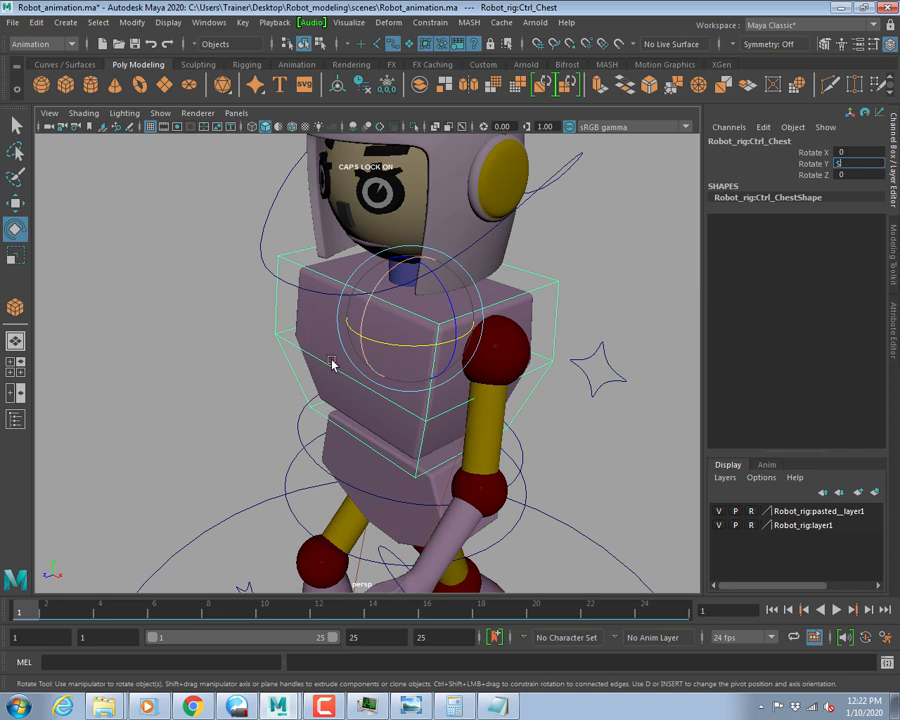
{"action": "key", "text": "Return"}
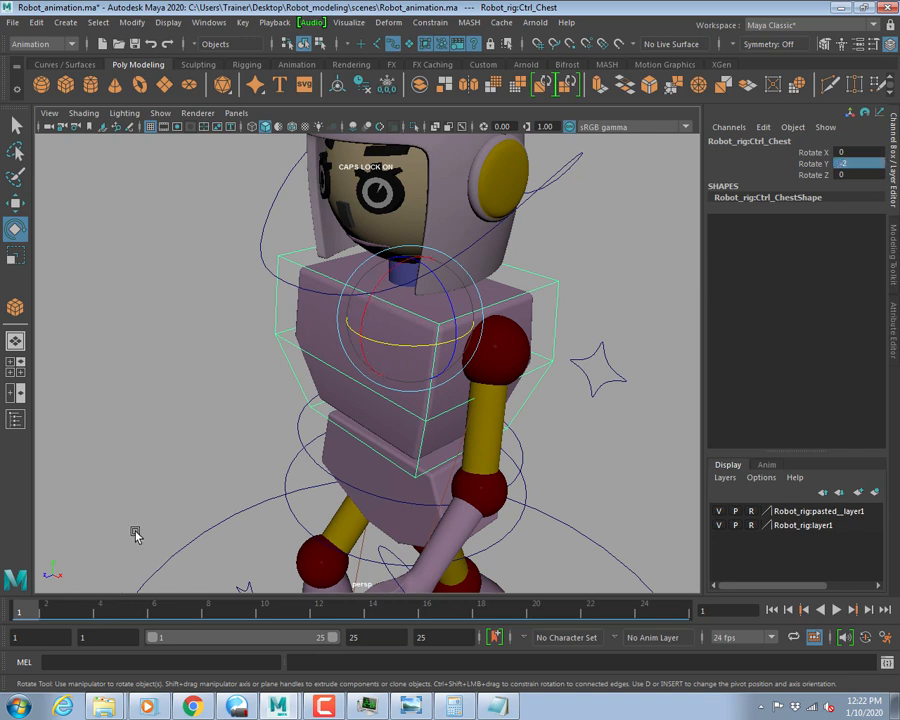
{"action": "key", "text": "s"}
{"action": "left_click", "coordinate": [674, 614]}
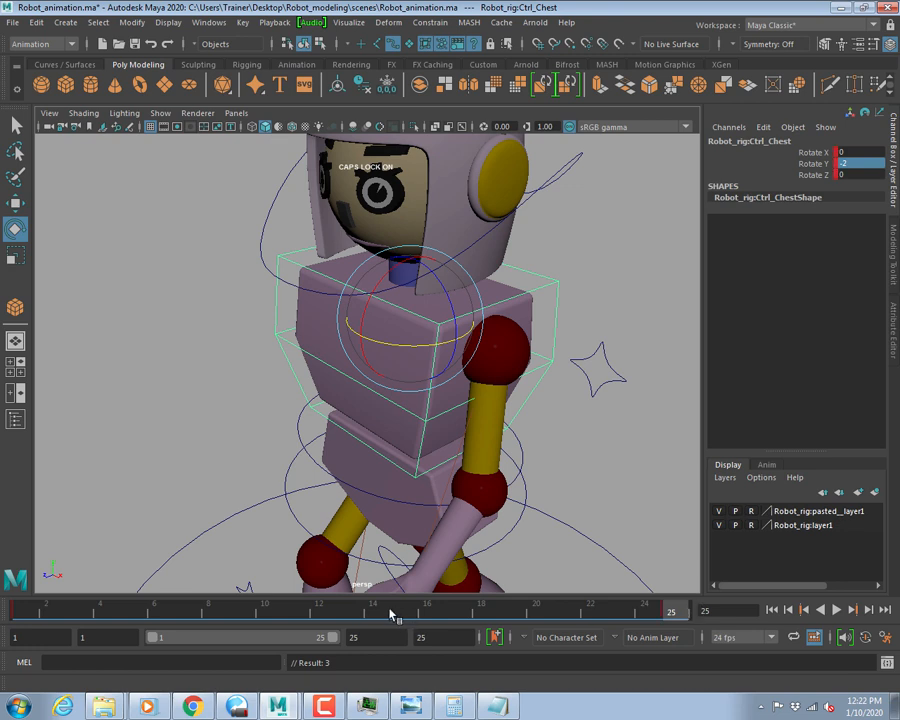
At frame 13, set the chest control's Rotate Y to 2 and key it for the opposite twist.
{"action": "left_click_drag", "start_coordinate": [390, 613], "coordinate": [330, 616]}
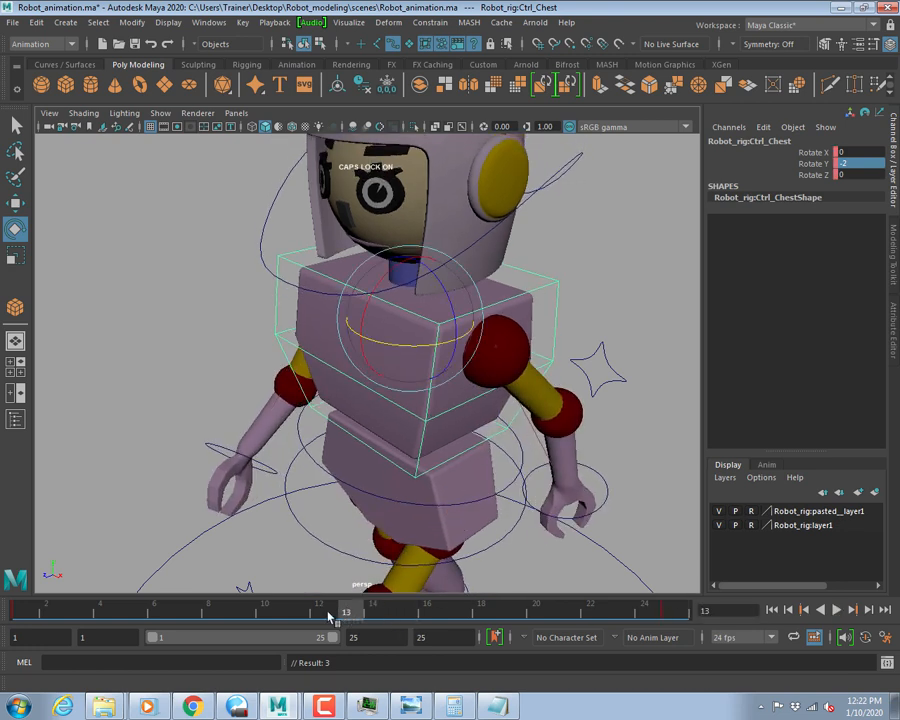
{"action": "left_click", "coordinate": [858, 163]}
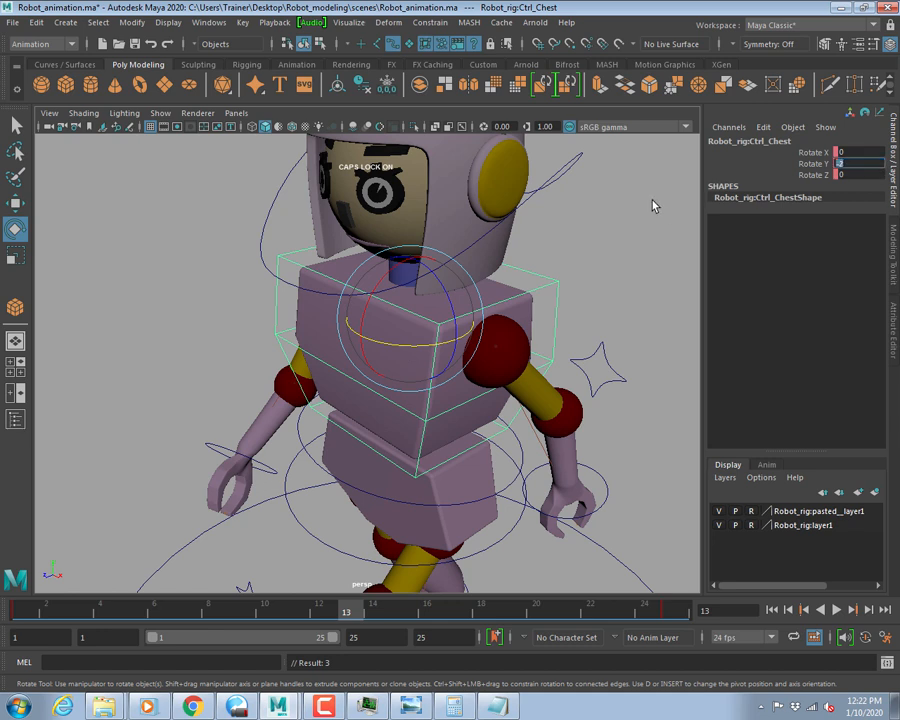
{"action": "key", "text": "Return"}
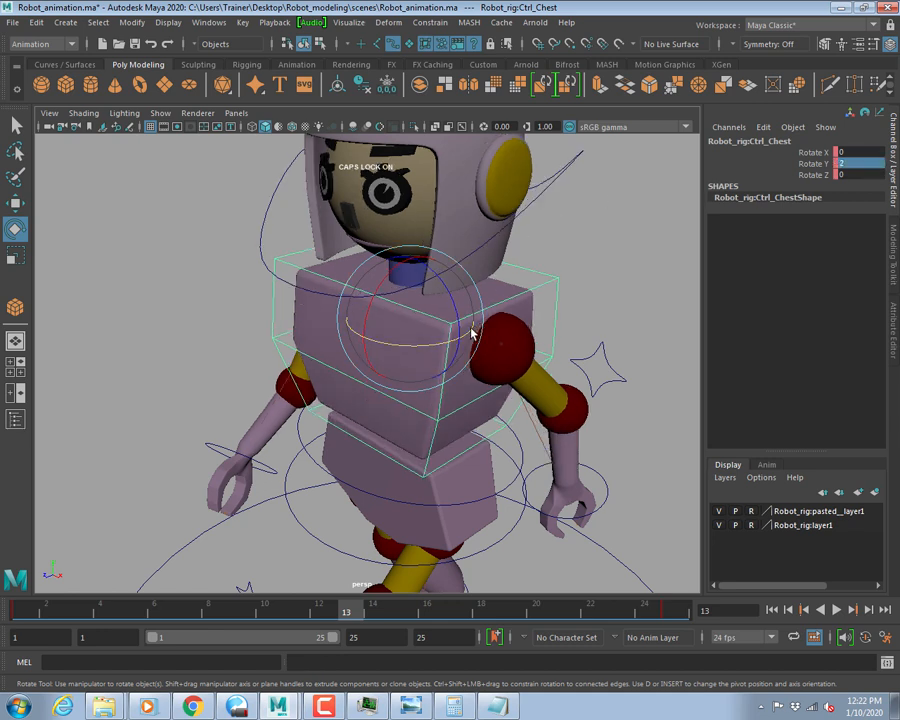
Clear the selection and play the walk cycle in the perspective view to review the chest twist.
{"action": "key", "text": "space"}
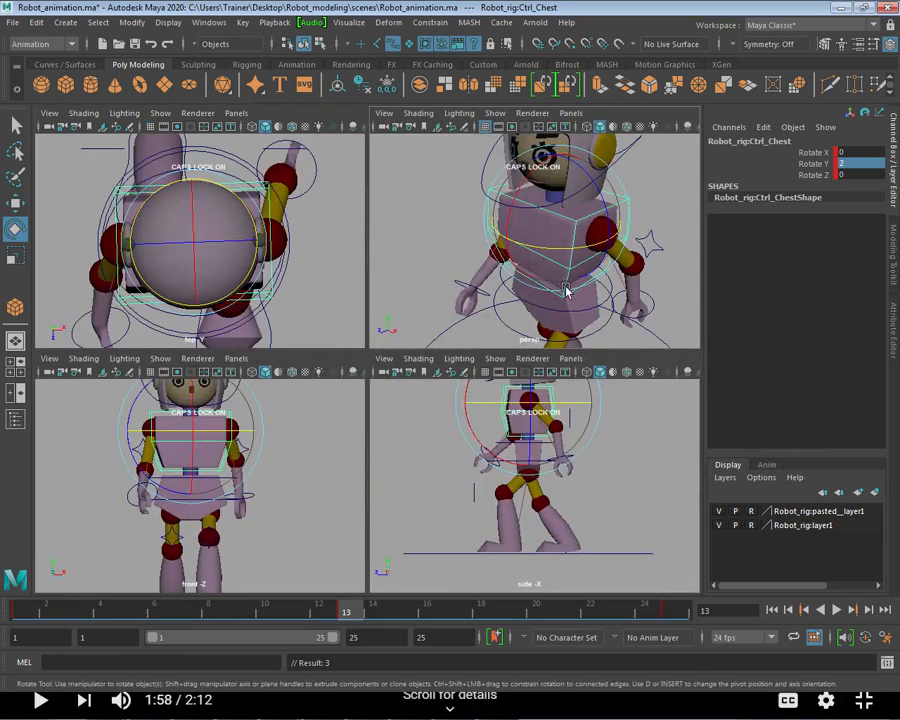
{"action": "key", "text": "space"}
{"action": "left_click", "coordinate": [595, 306]}
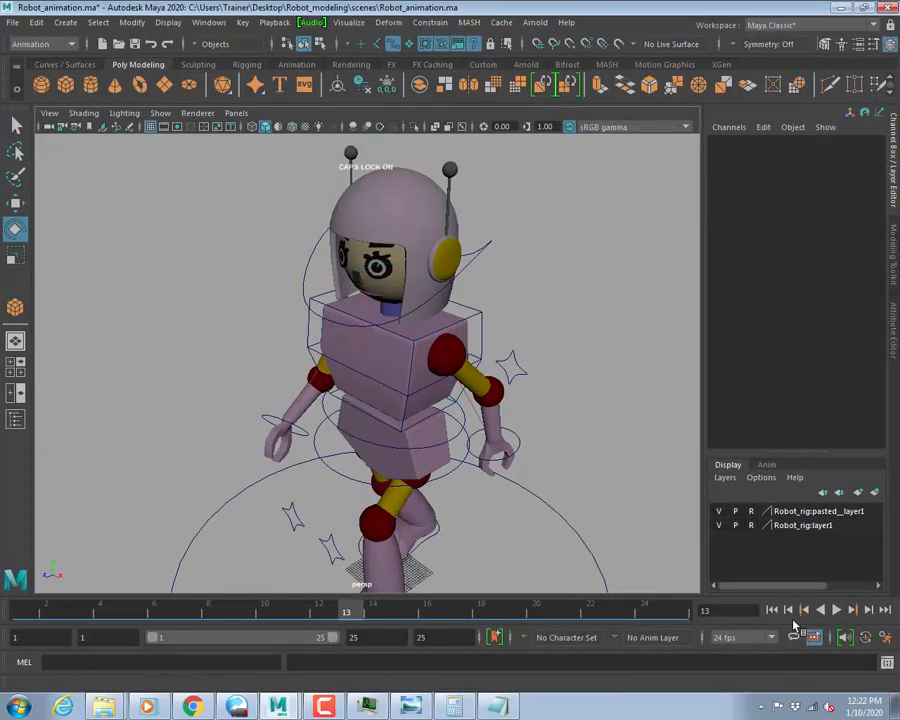
{"action": "left_click", "coordinate": [836, 609]}
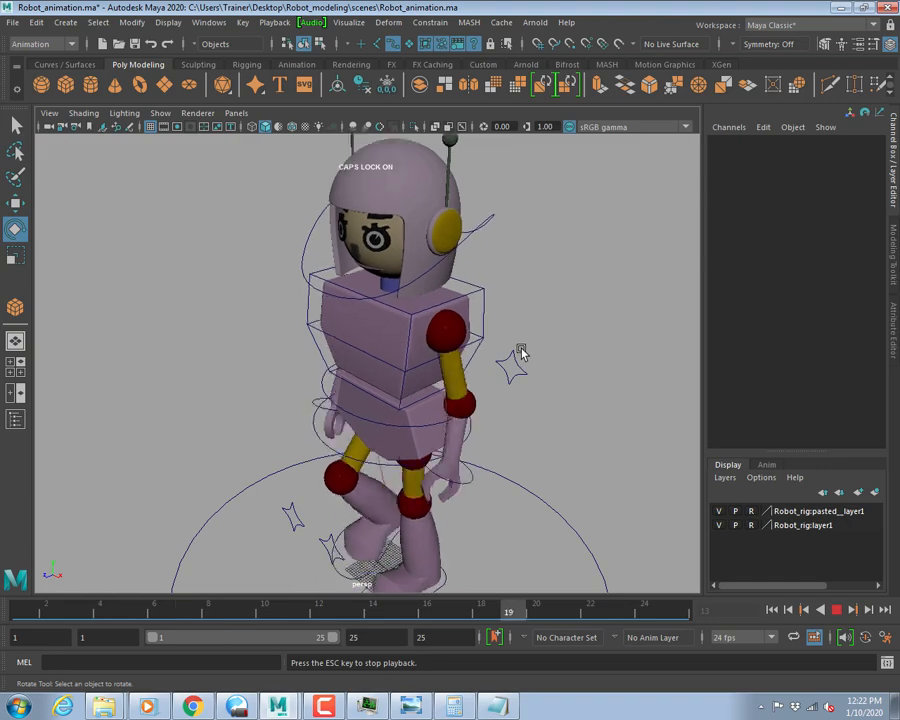
Set the chest control's Rotate Y to -6 at frame 1 and key it.
{"action": "key", "text": "space"}
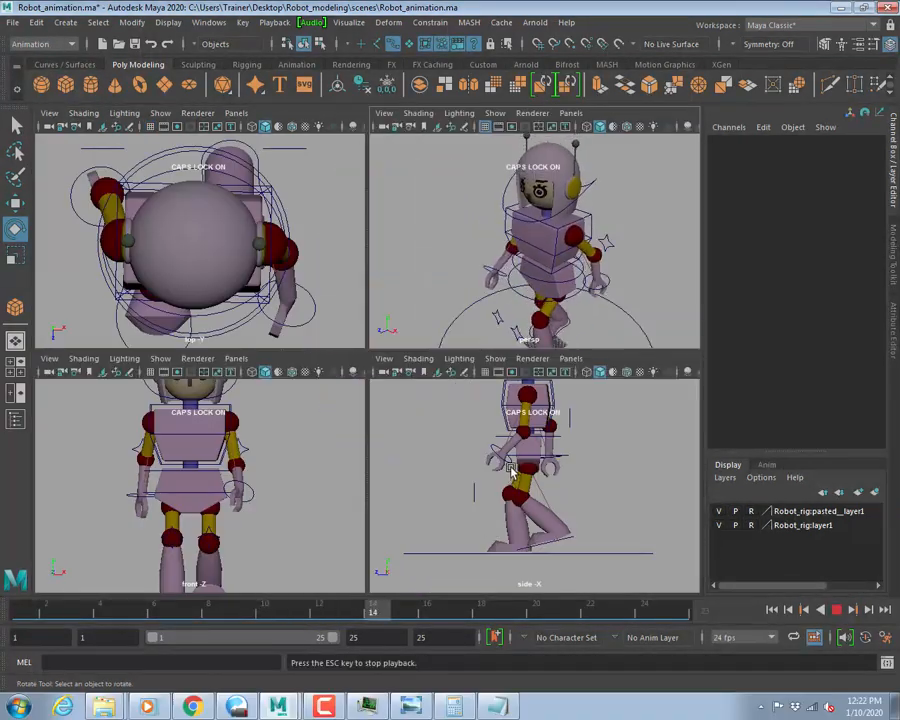
{"action": "key", "text": "space"}
{"action": "scroll", "coordinate": [277, 237], "scroll_direction": "up", "scroll_amount": 5}
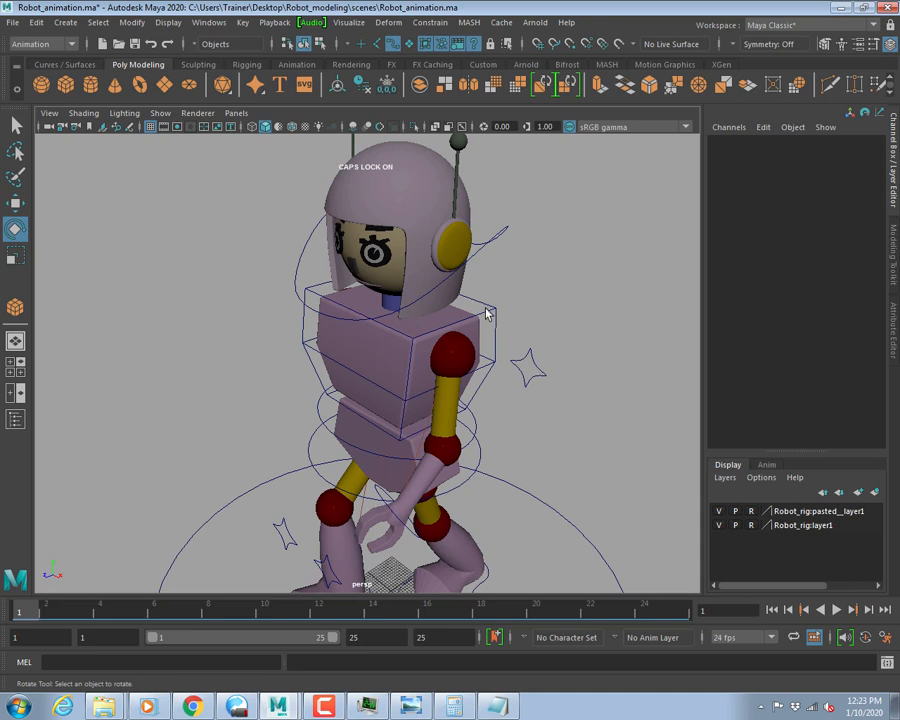
{"action": "left_click", "coordinate": [486, 314]}
{"action": "left_click", "coordinate": [813, 164]}
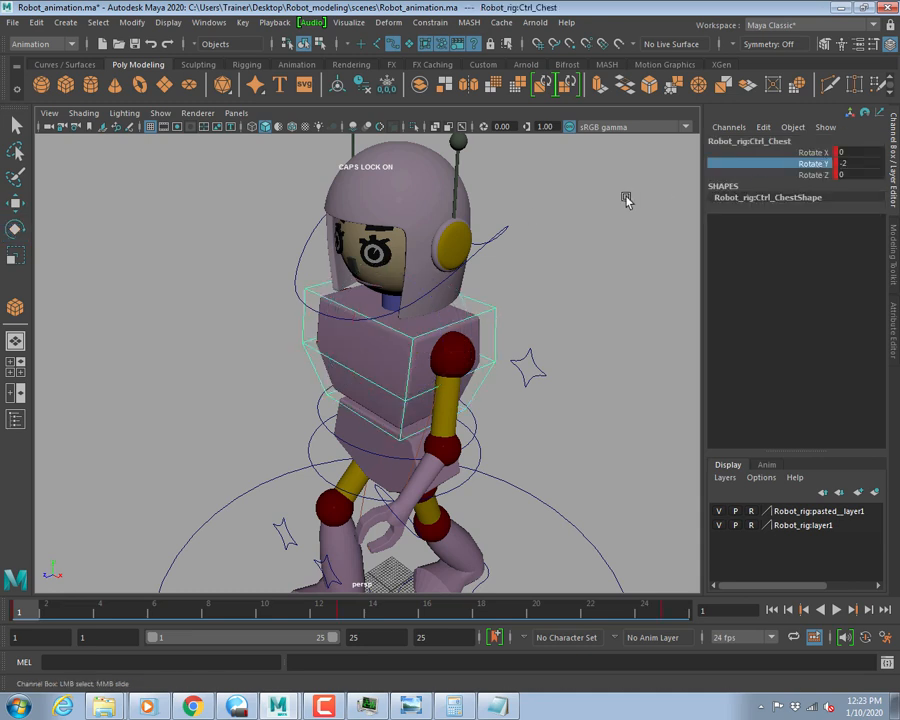
{"action": "middle_click_drag", "start_coordinate": [627, 199], "coordinate": [594, 224]}
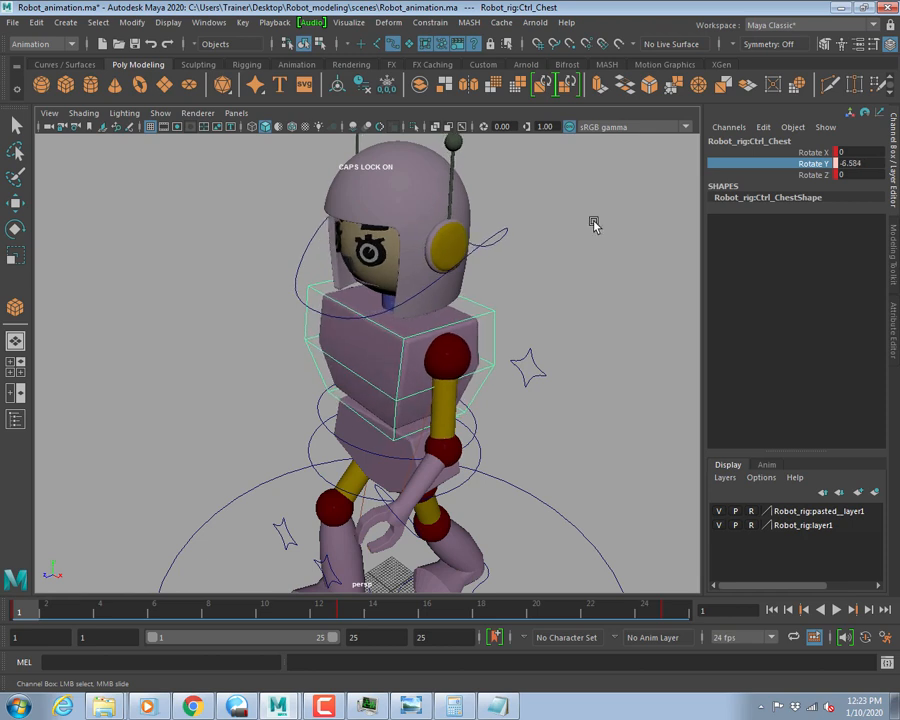
{"action": "double_click", "coordinate": [850, 163]}
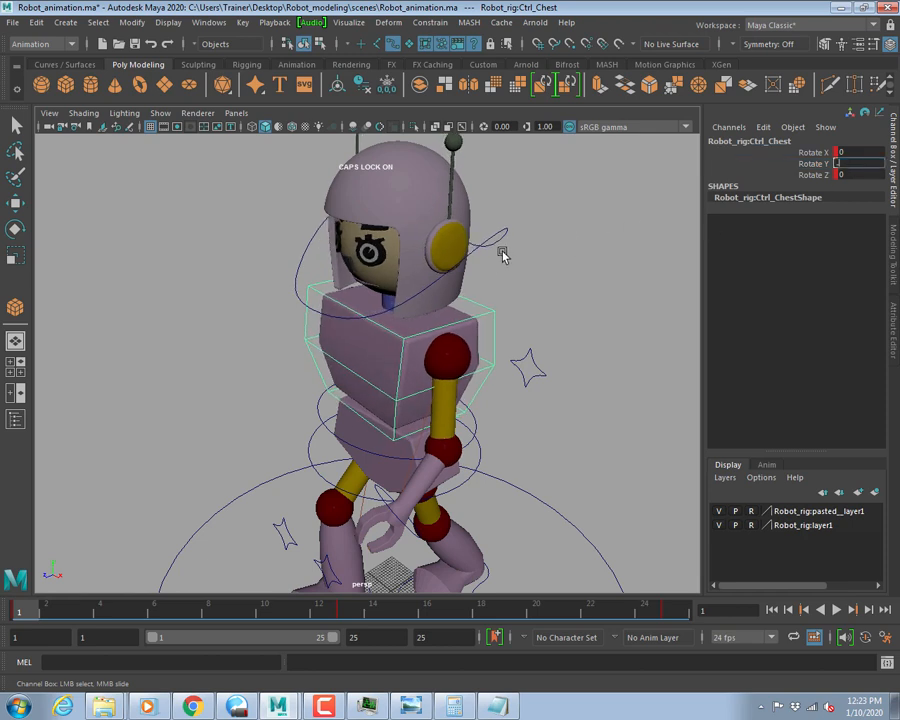
{"action": "key", "text": "Return"}
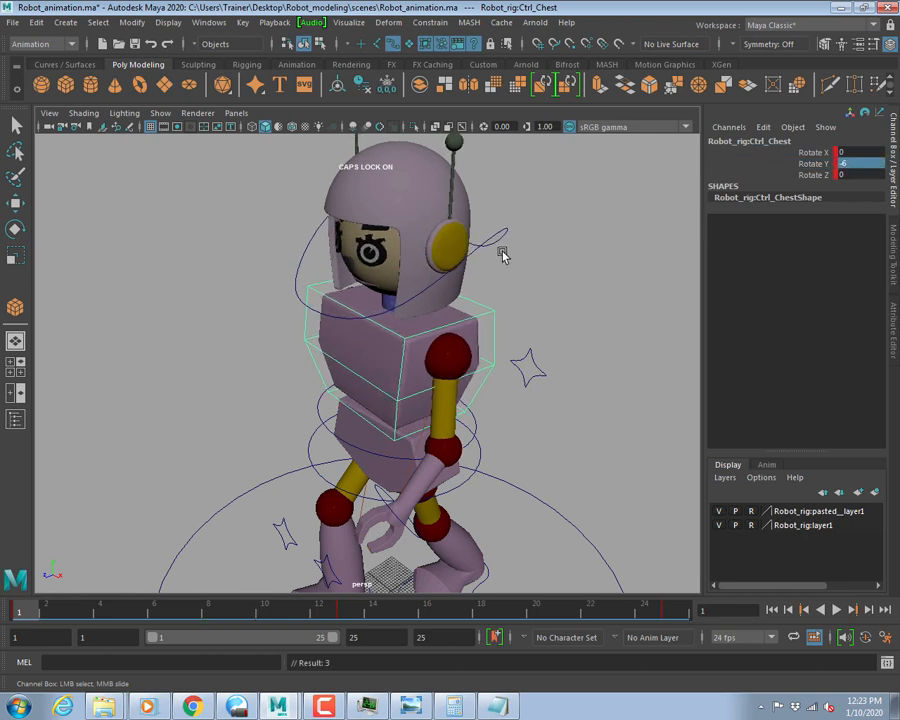
At frame 25, set the chest control's Rotate Y to -6 and key it to match the start of the cycle.
{"action": "left_click", "coordinate": [671, 614]}
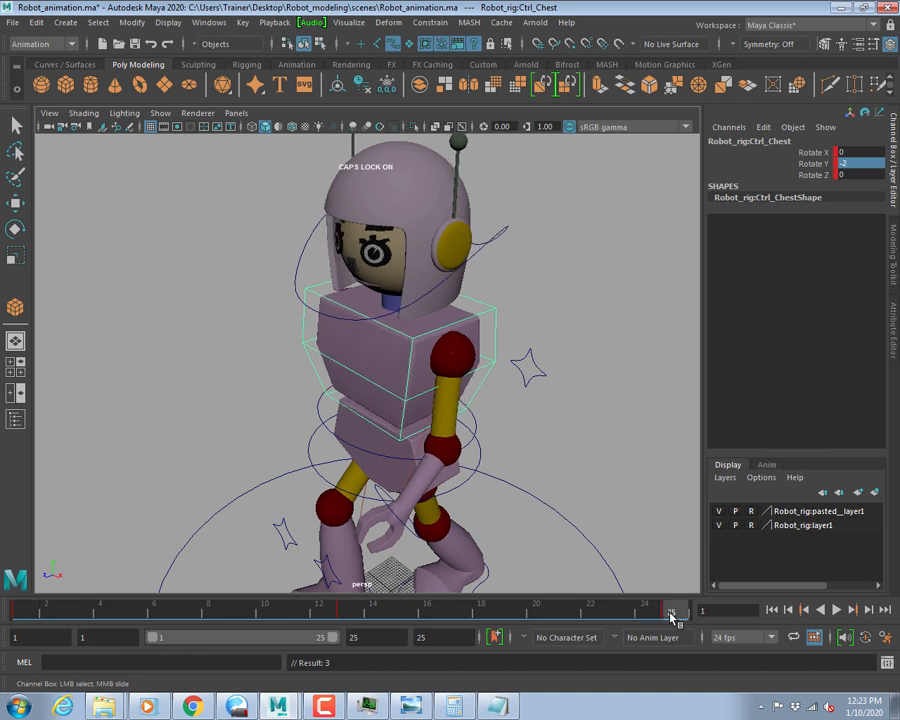
{"action": "double_click", "coordinate": [851, 163]}
{"action": "type", "text": "0"}
{"action": "key", "text": "Return"}
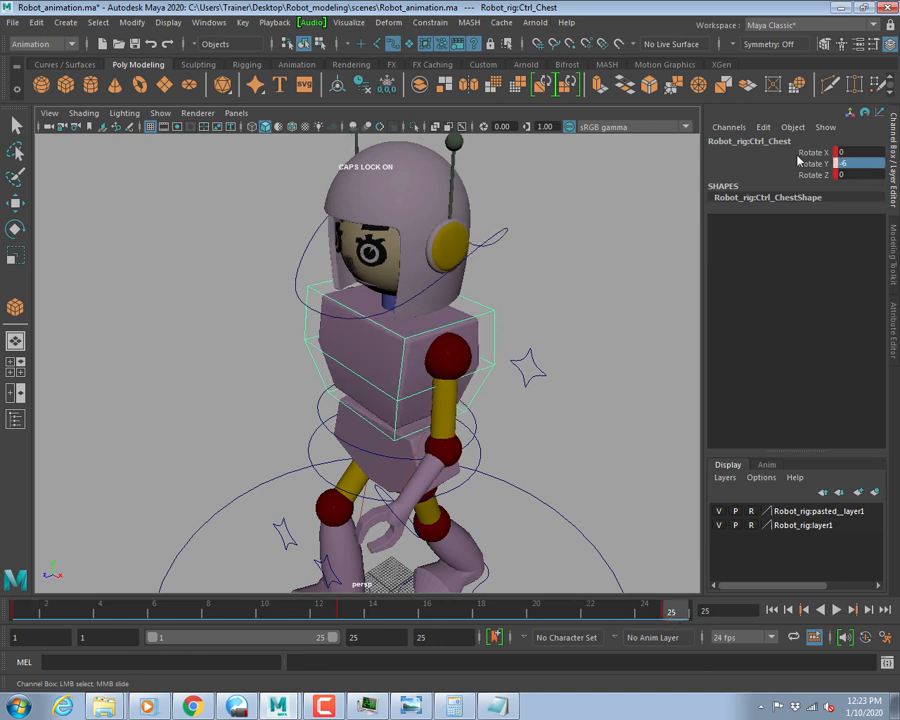
At frame 13, set the chest control's Rotate Y to 6 and key it for the opposite twist.
{"action": "left_click", "coordinate": [341, 610]}
{"action": "double_click", "coordinate": [846, 164]}
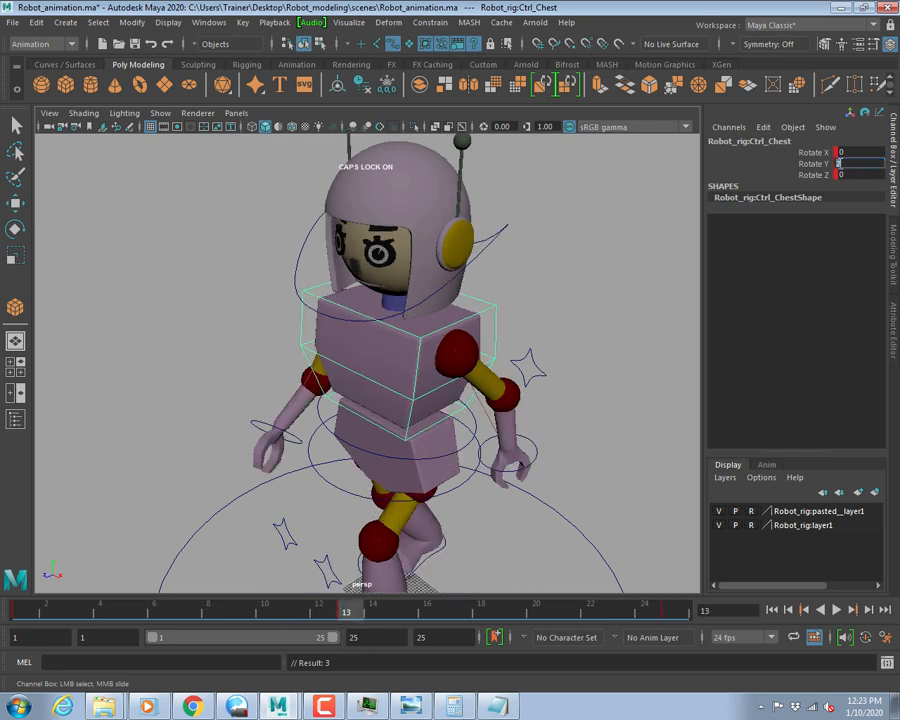
{"action": "type", "text": "6"}
{"action": "key", "text": "Return"}
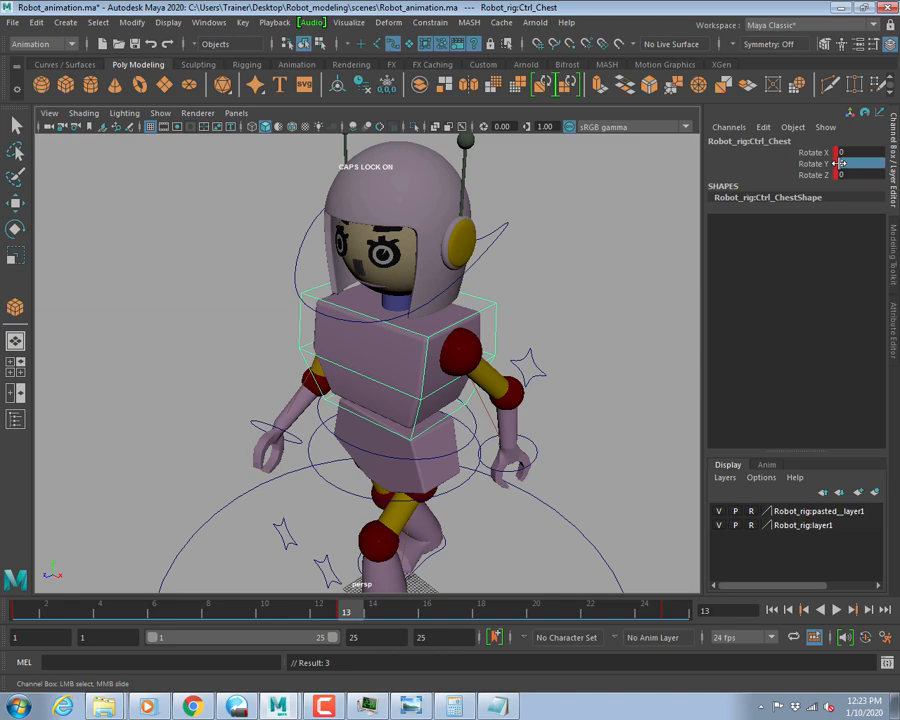
Play the walk cycle and examine the stronger chest twist on the whole robot in the side view.
{"action": "left_click", "coordinate": [838, 613]}
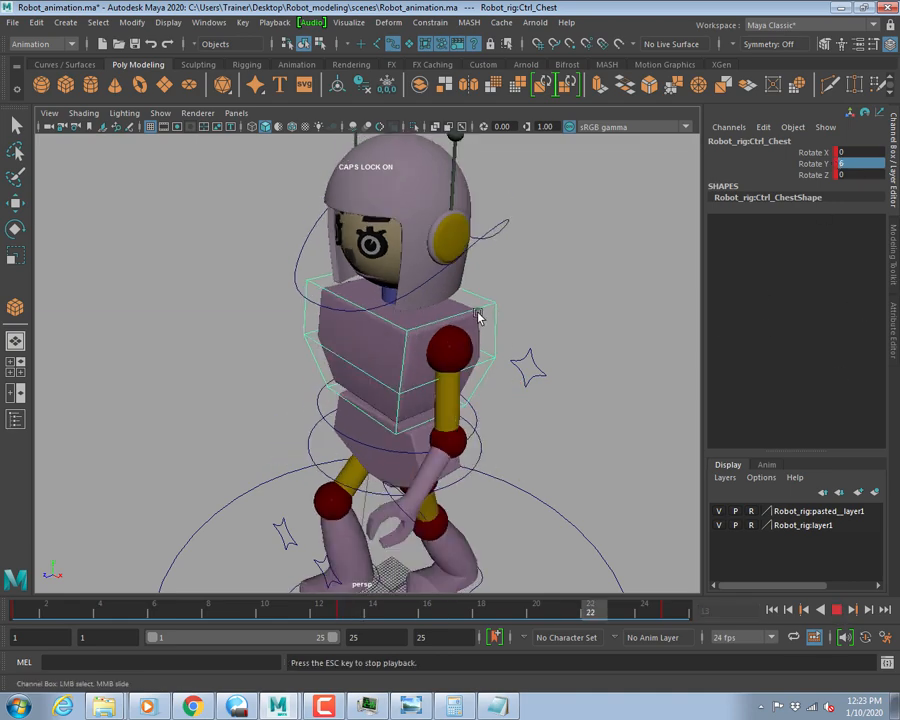
{"action": "key", "text": "space"}
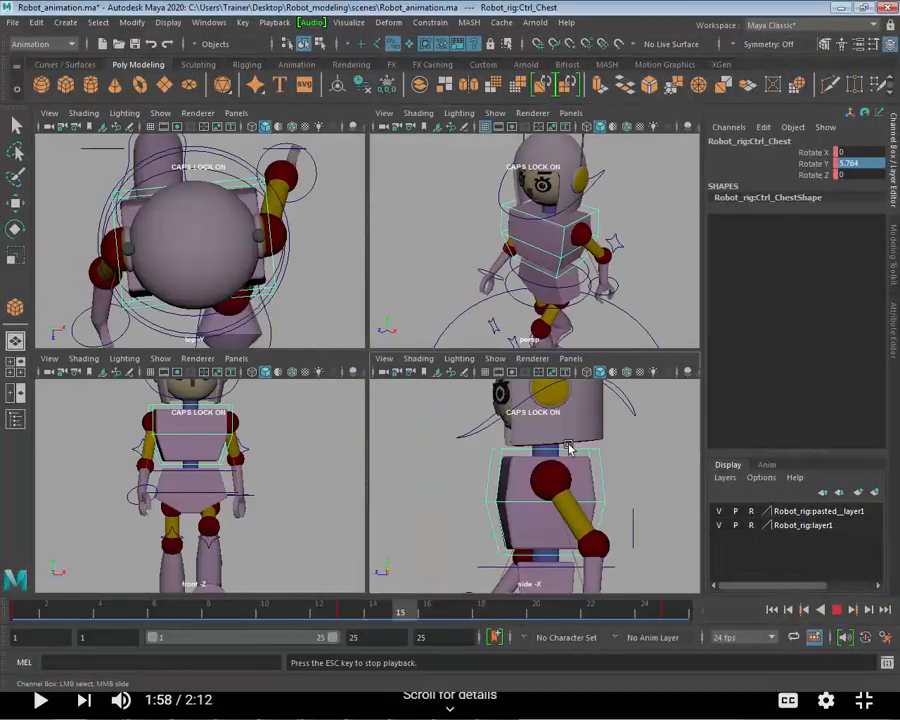
{"action": "key", "text": "space"}
{"action": "right_click_drag", "start_coordinate": [547, 380], "coordinate": [289, 328], "text": "alt"}
{"action": "right_click_drag", "start_coordinate": [504, 388], "coordinate": [66, 314], "text": "alt"}
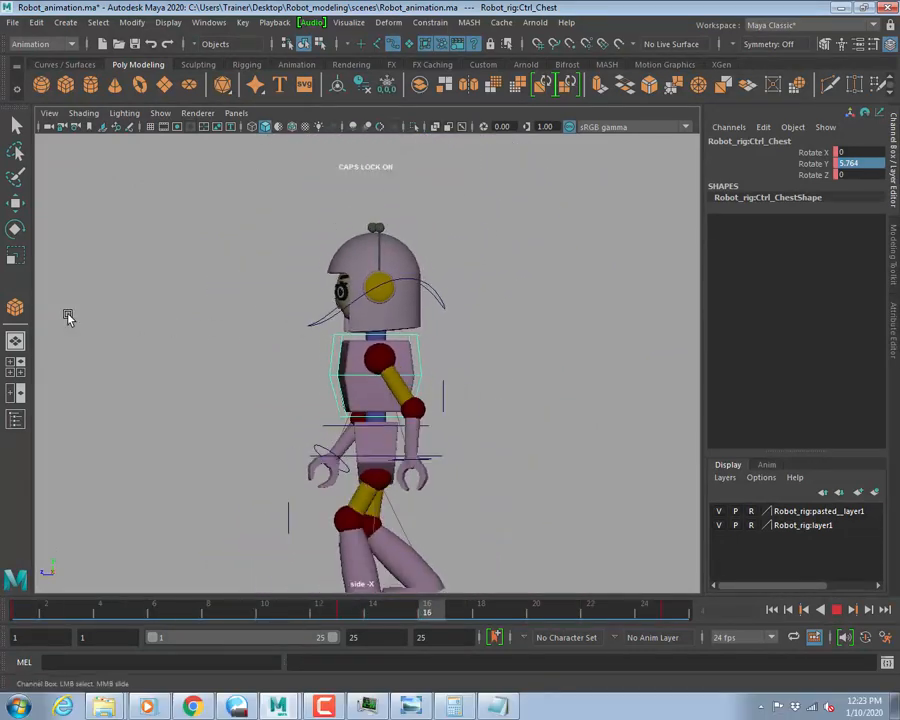
{"action": "middle_click_drag", "start_coordinate": [606, 480], "coordinate": [590, 465], "text": "alt"}
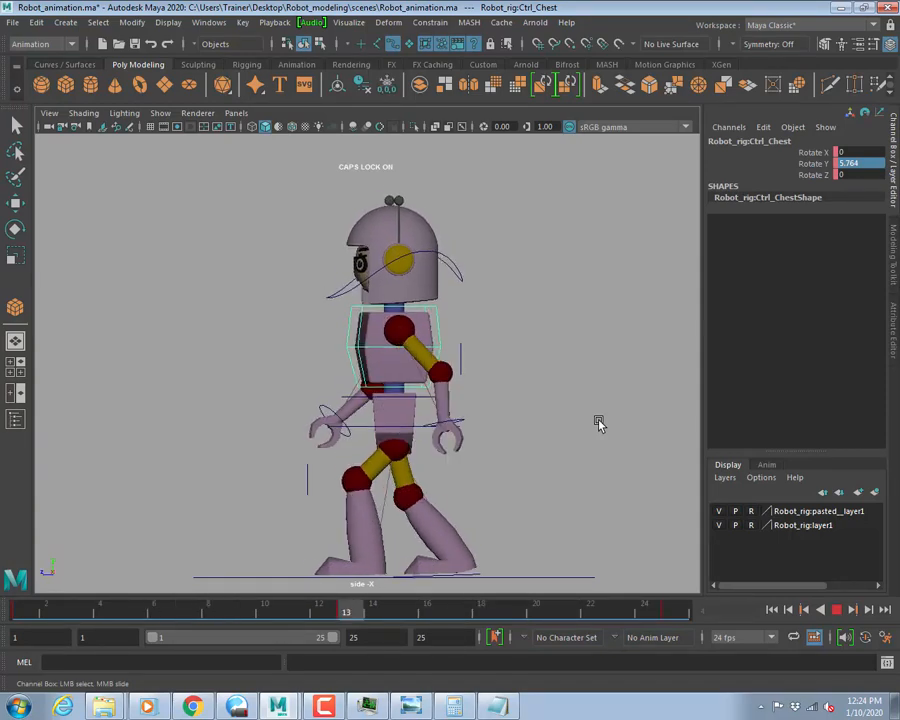
{"action": "key", "text": "super"}
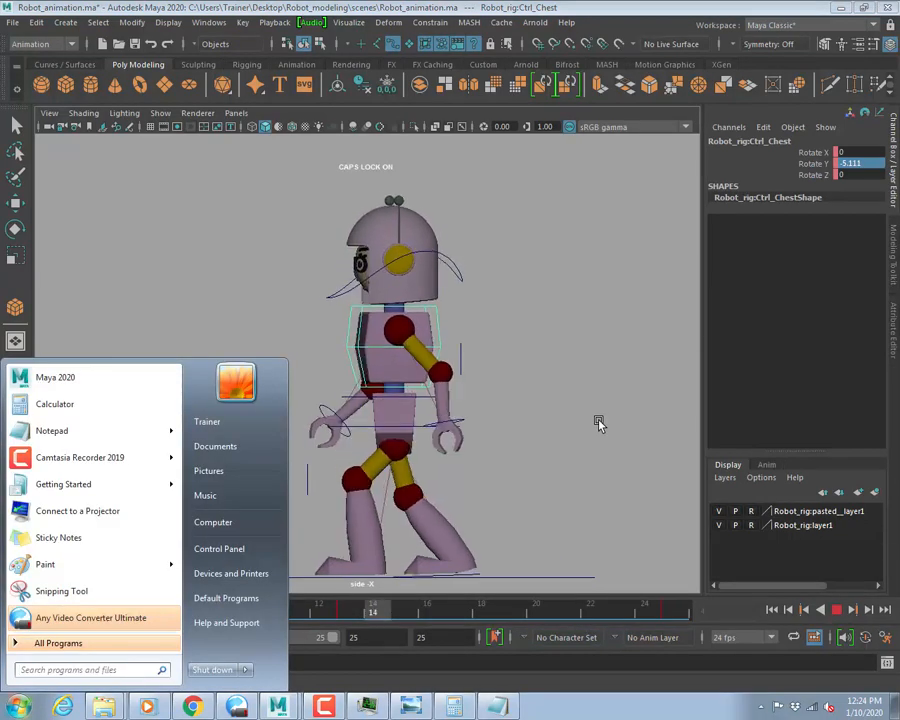
{"action": "key", "text": "Escape"}
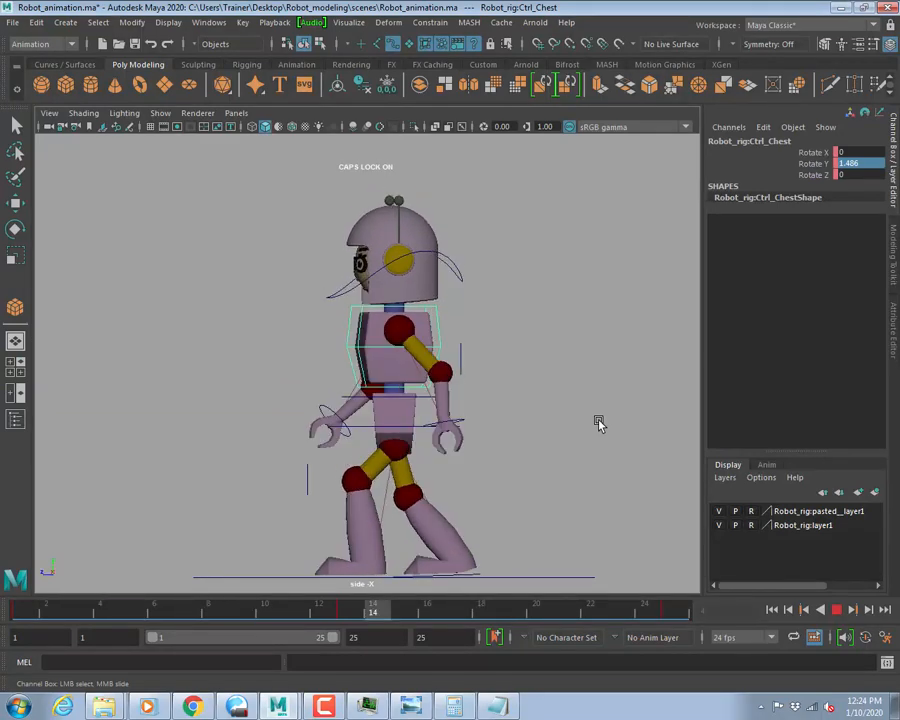
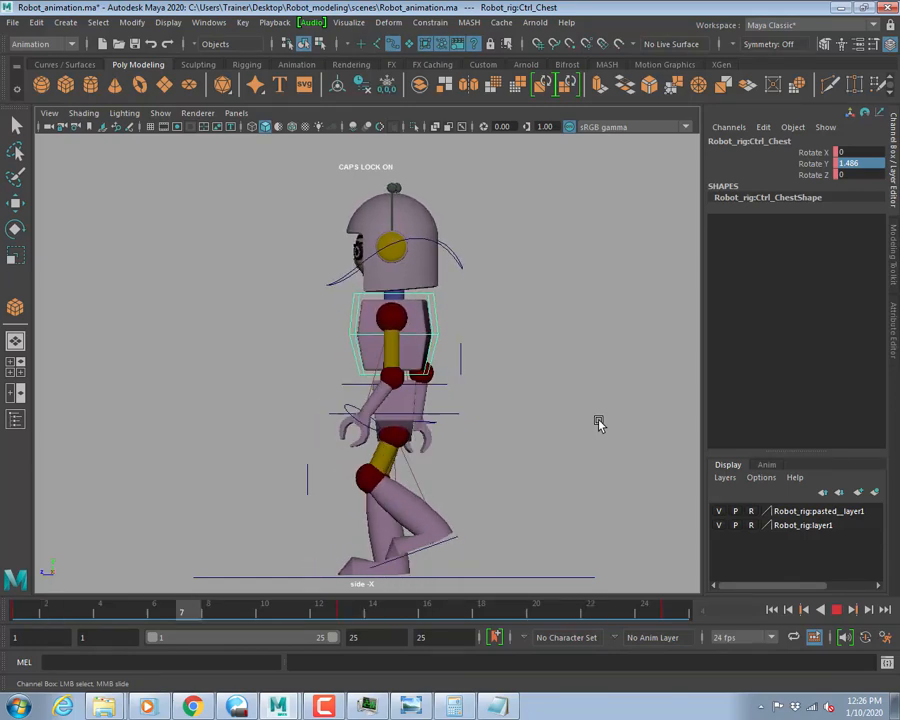
{"action": "key", "text": "Escape"}
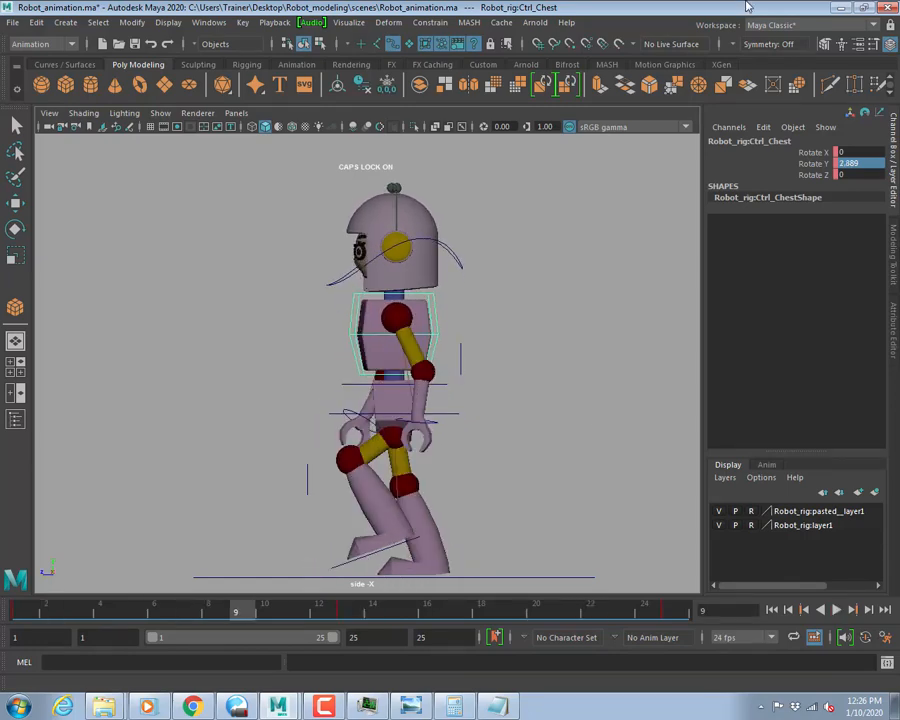
Return to frame 1 and try rotating the chest control about Y with the Rotate tool, undoing that rotation.
{"action": "left_click", "coordinate": [771, 617]}
{"action": "right_click_drag", "start_coordinate": [300, 335], "coordinate": [481, 396], "text": "alt"}
{"action": "key", "text": "e"}
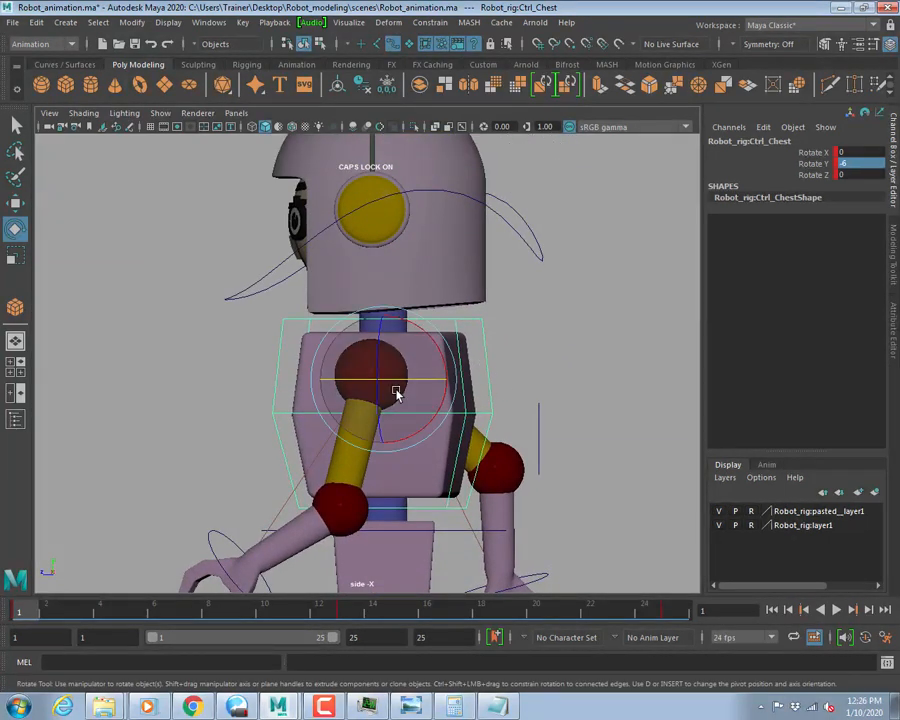
{"action": "mouse_move", "coordinate": [418, 382]}
{"action": "left_mouse_down"}
{"action": "mouse_move", "coordinate": [382, 378]}
{"action": "mouse_move", "coordinate": [432, 368]}
{"action": "mouse_move", "coordinate": [424, 360]}
{"action": "left_mouse_up"}
{"action": "key", "text": "ctrl+z"}
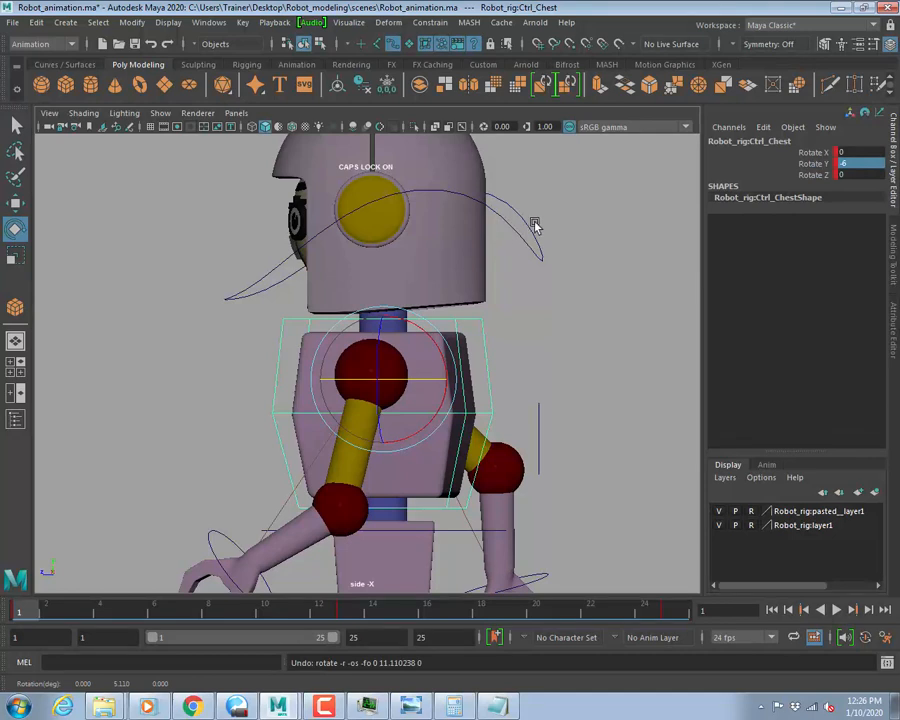
Set the head control's Rotate Y to 6 and key it at frames 1 and 25 to counter the chest twist.
{"action": "left_click", "coordinate": [535, 226]}
{"action": "middle_click_drag", "start_coordinate": [524, 306], "coordinate": [500, 334], "text": "alt"}
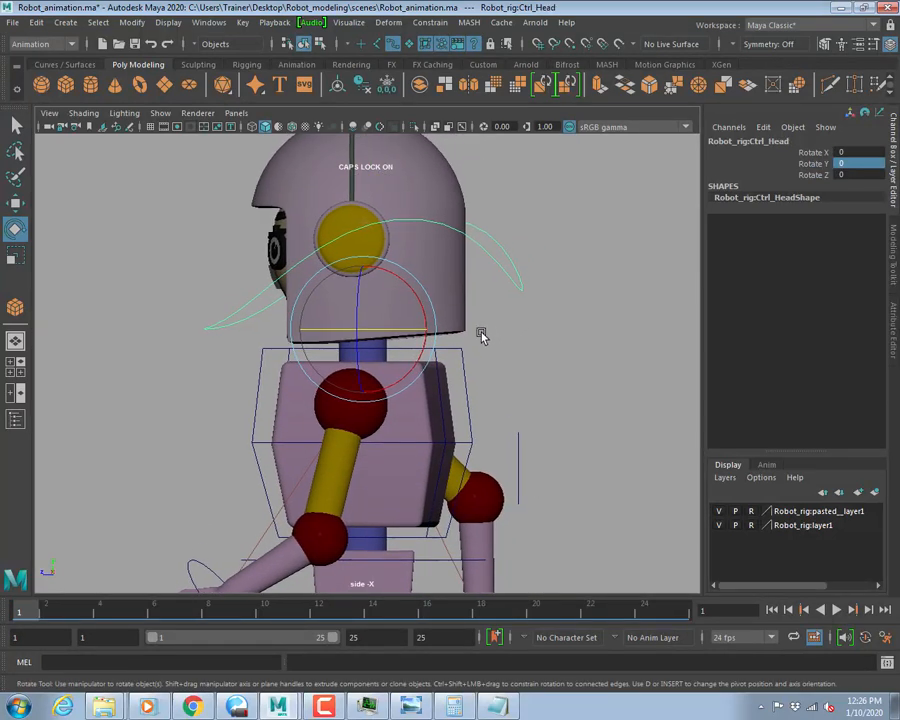
{"action": "right_click_drag", "start_coordinate": [480, 335], "coordinate": [508, 336], "text": "alt"}
{"action": "middle_click_drag", "start_coordinate": [508, 336], "coordinate": [502, 381], "text": "alt"}
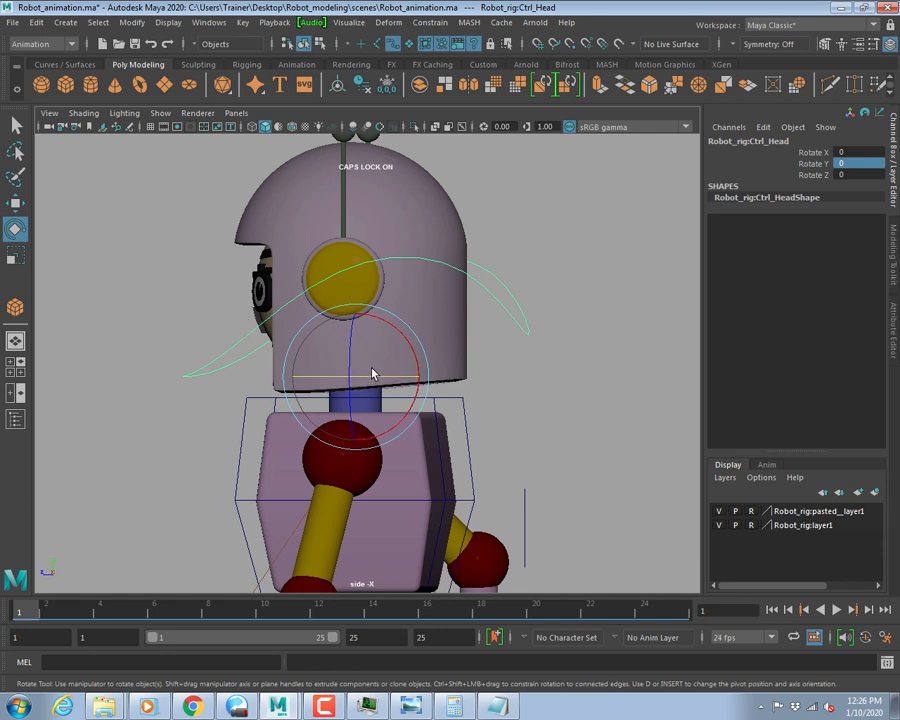
{"action": "left_click_drag", "start_coordinate": [368, 382], "coordinate": [377, 378]}
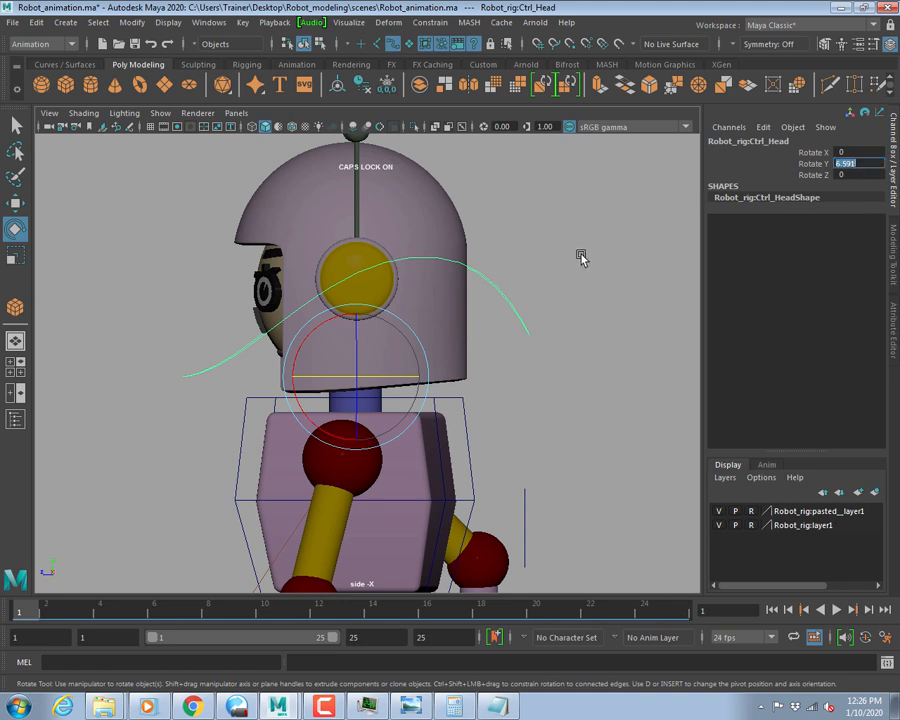
{"action": "key", "text": "Return"}
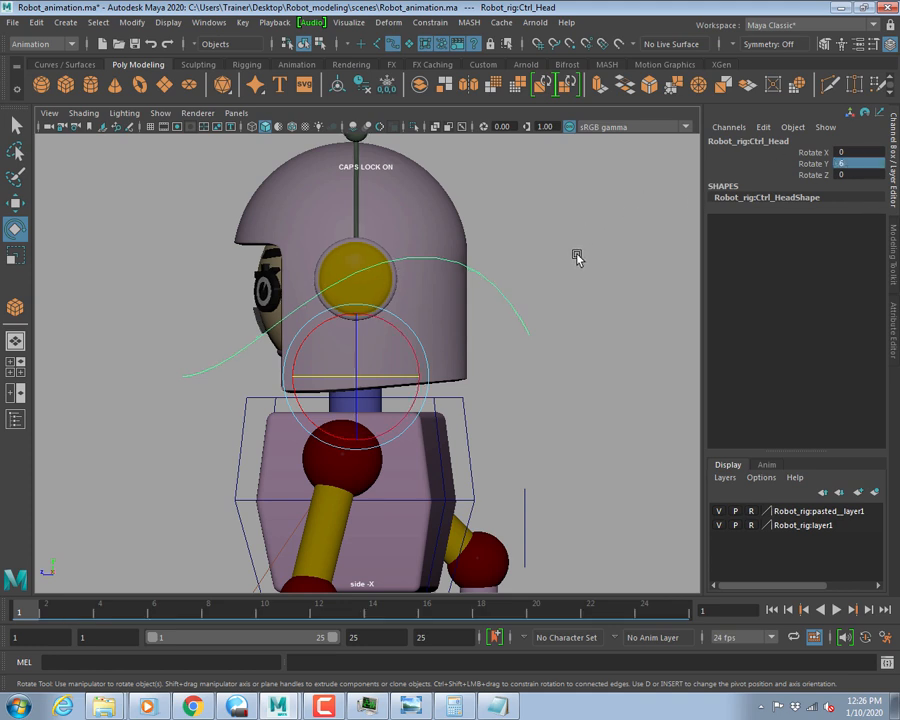
{"action": "key", "text": "s"}
{"action": "left_click", "coordinate": [676, 611]}
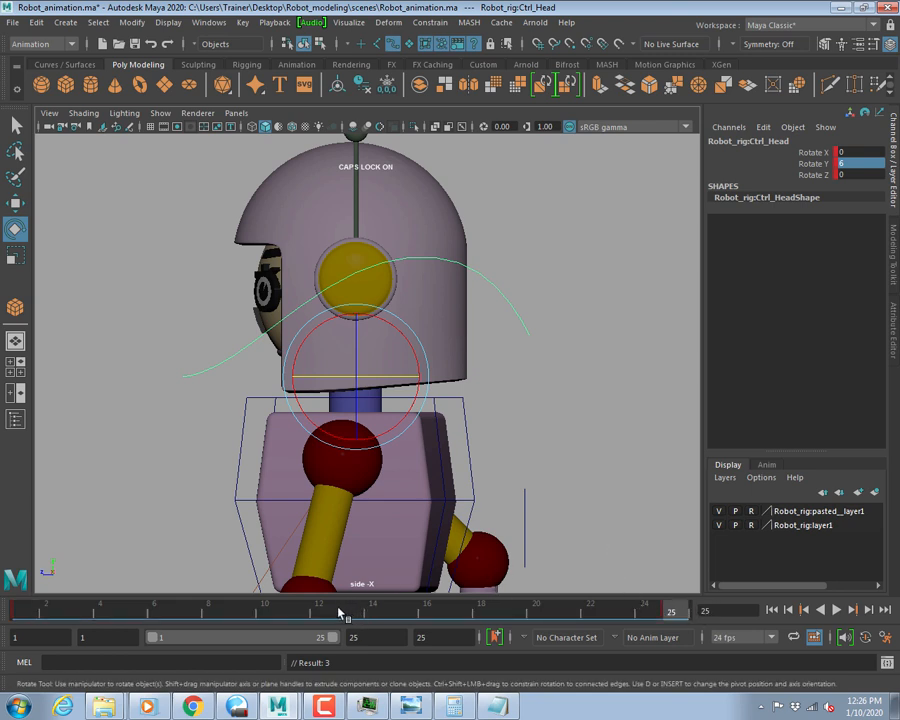
At frame 13, key the head control's Rotate Y at -6 and play the walk cycle to review the head direction.
{"action": "left_click_drag", "start_coordinate": [338, 612], "coordinate": [343, 613]}
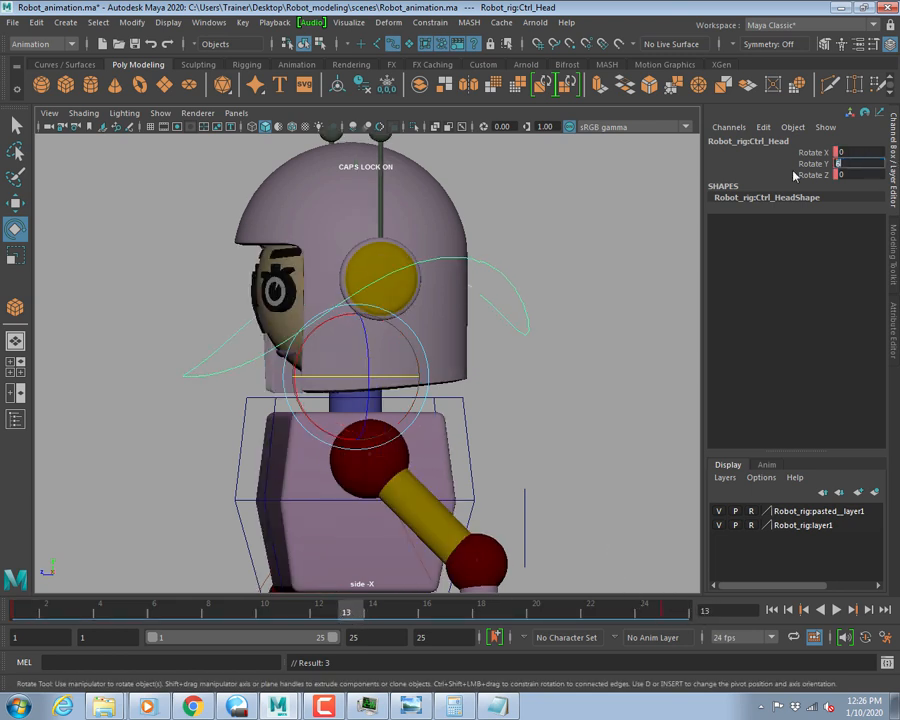
{"action": "key", "text": "Return"}
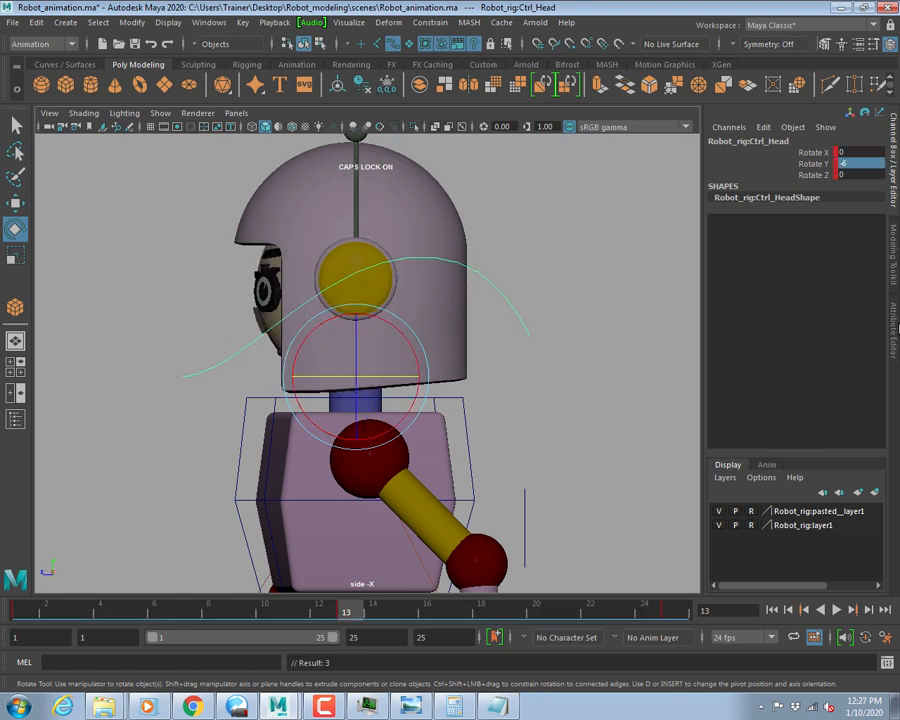
{"action": "left_click", "coordinate": [837, 610]}
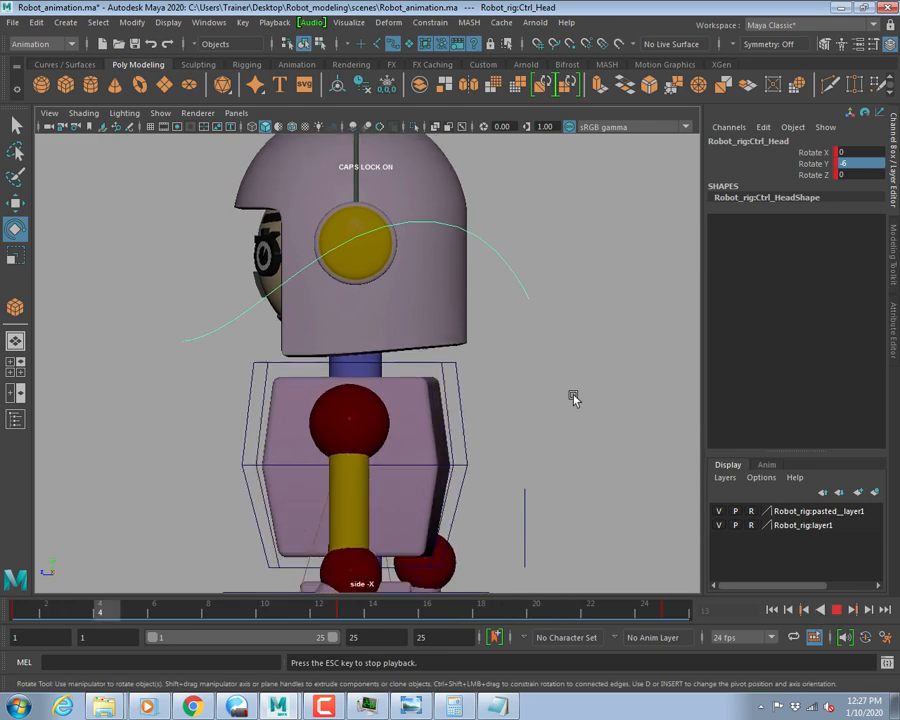
{"action": "right_click_drag", "start_coordinate": [526, 457], "coordinate": [132, 370], "text": "alt"}
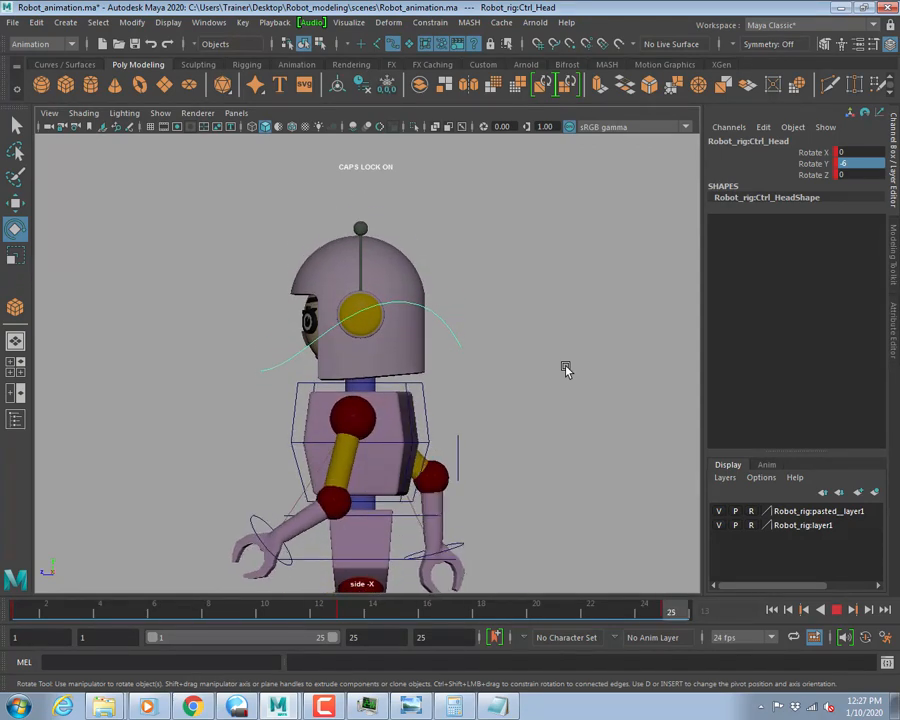
{"action": "key", "text": "Escape"}
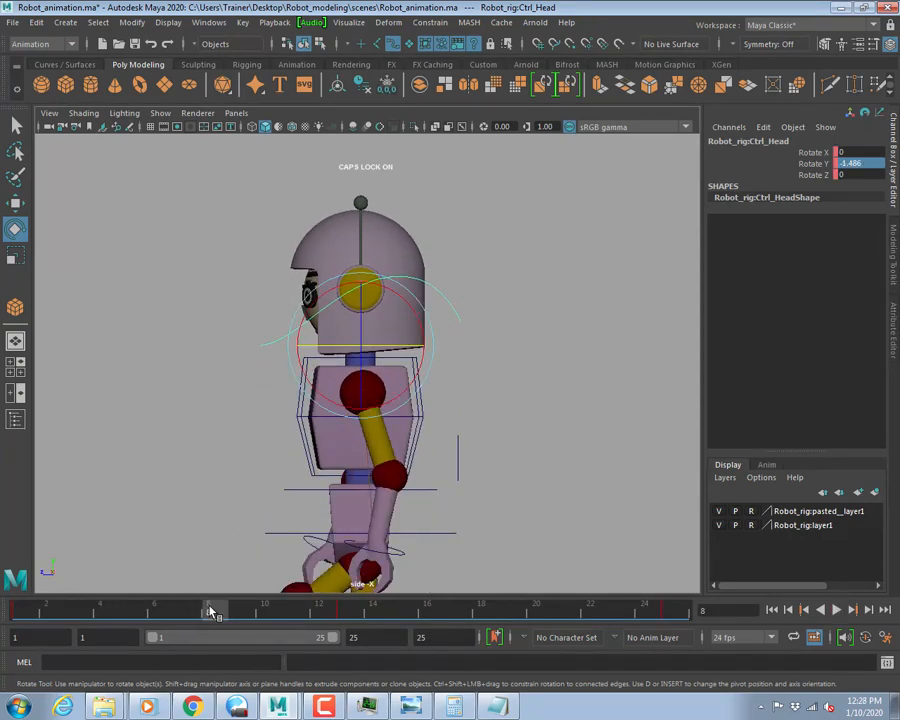
Return to frame 1, switch to the Select tool and examine the robot's pose from head to feet in the side view.
{"action": "key", "text": "alt+shift+v"}
{"action": "middle_click_drag", "start_coordinate": [386, 236], "coordinate": [469, 207], "text": "alt"}
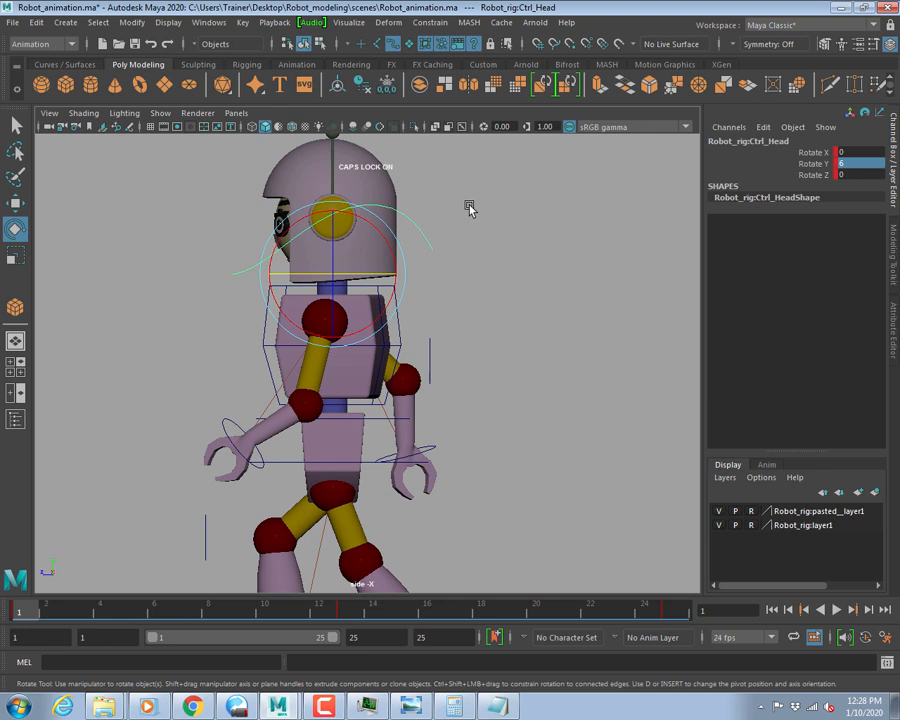
{"action": "key", "text": "q"}
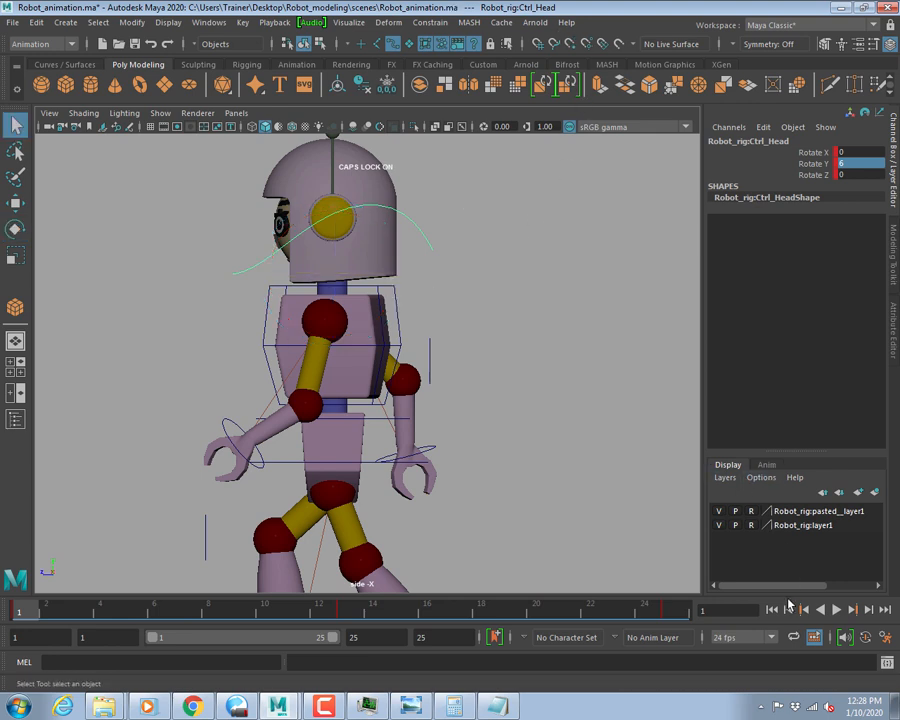
{"action": "left_click_drag", "start_coordinate": [486, 377], "coordinate": [486, 377], "text": "alt"}
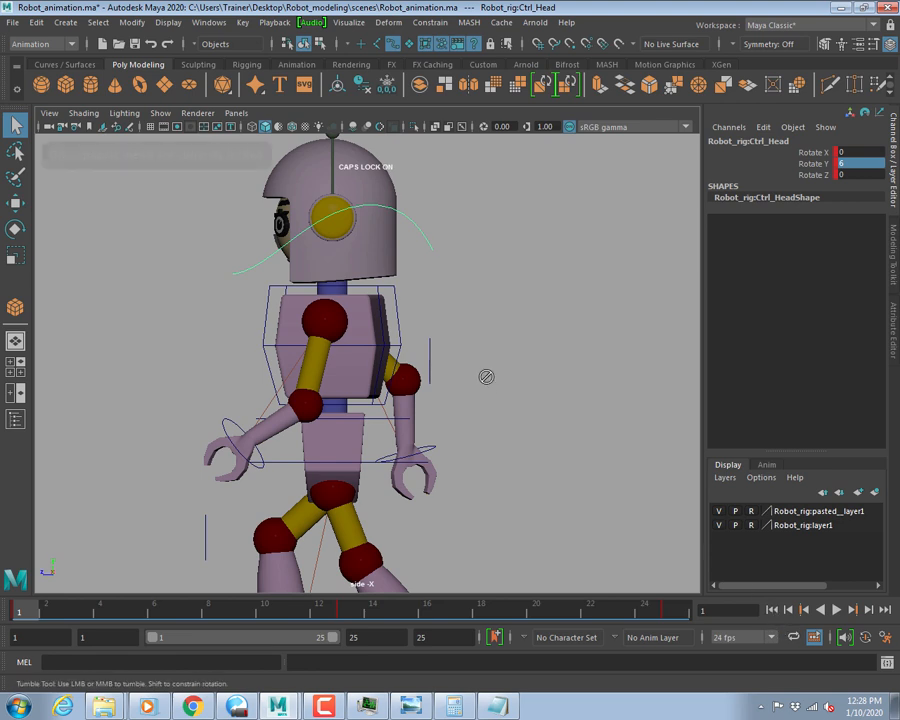
{"action": "middle_click_drag", "start_coordinate": [502, 466], "coordinate": [532, 301], "text": "alt"}
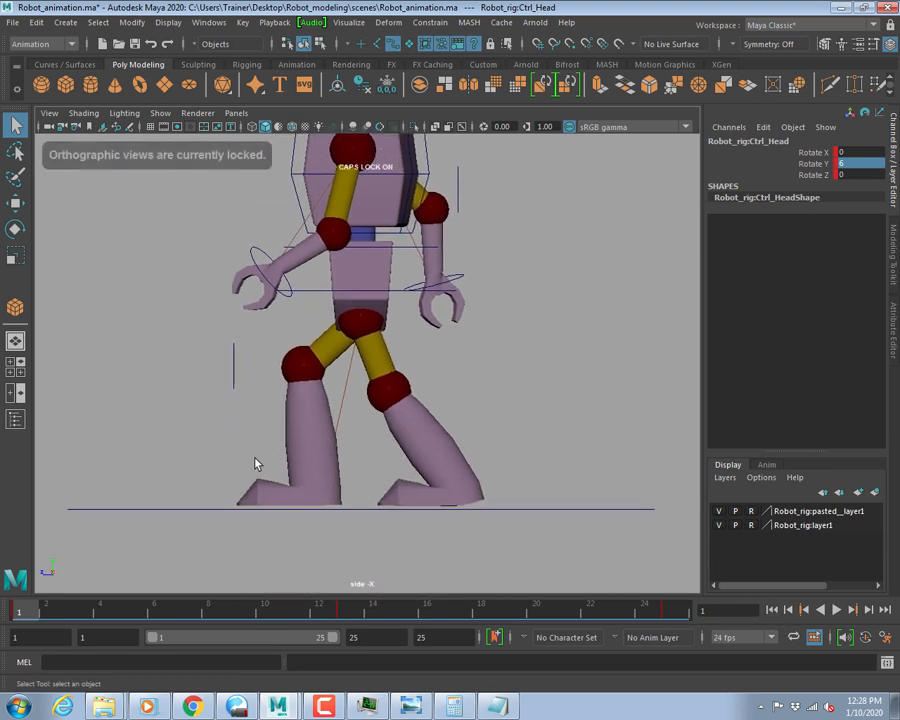
{"action": "middle_click_drag", "start_coordinate": [345, 364], "coordinate": [338, 451], "text": "alt"}
{"action": "scroll", "coordinate": [329, 434], "scroll_direction": "up", "scroll_amount": 1}
{"action": "middle_click_drag", "start_coordinate": [539, 349], "coordinate": [546, 400], "text": "alt"}
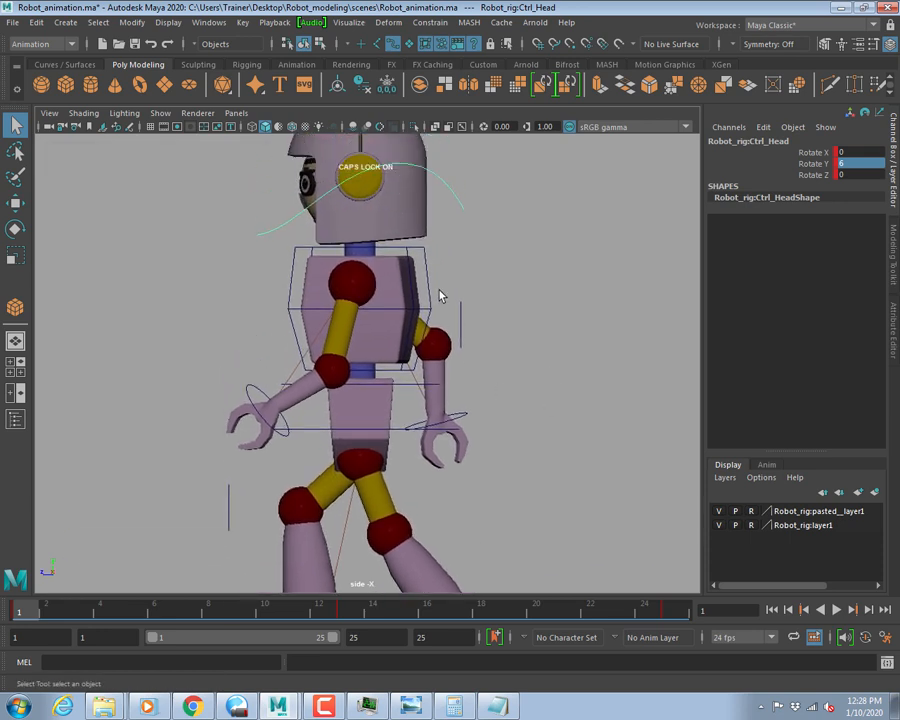
Try rotating the chest control about X, undo that, and set its Rotate X to 4 for a forward lean at frame 1.
{"action": "scroll", "coordinate": [440, 295], "scroll_direction": "up", "scroll_amount": 3}
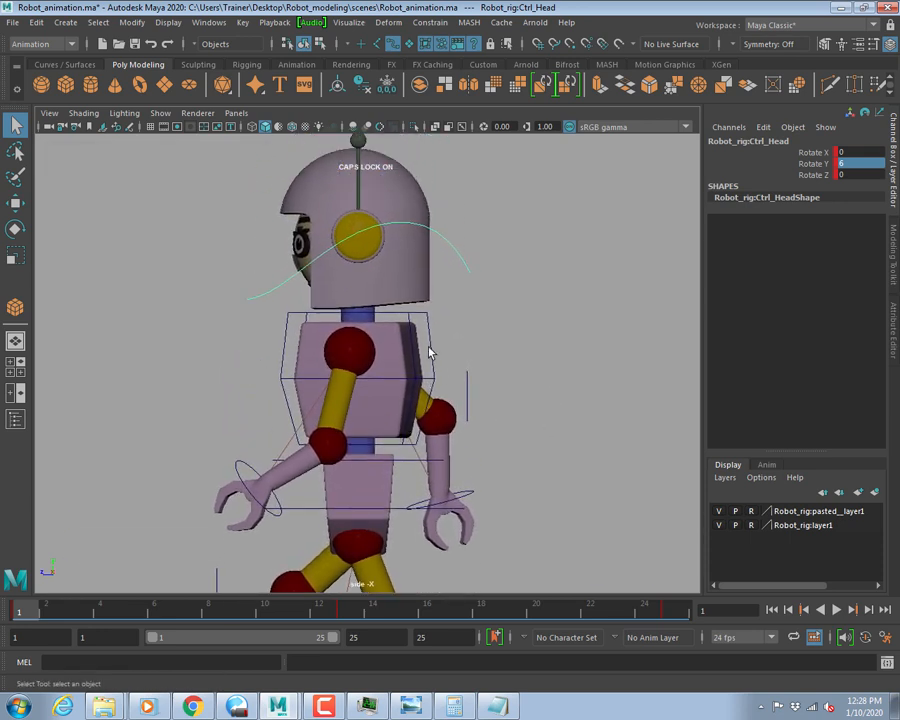
{"action": "left_click", "coordinate": [431, 353]}
{"action": "key", "text": "e"}
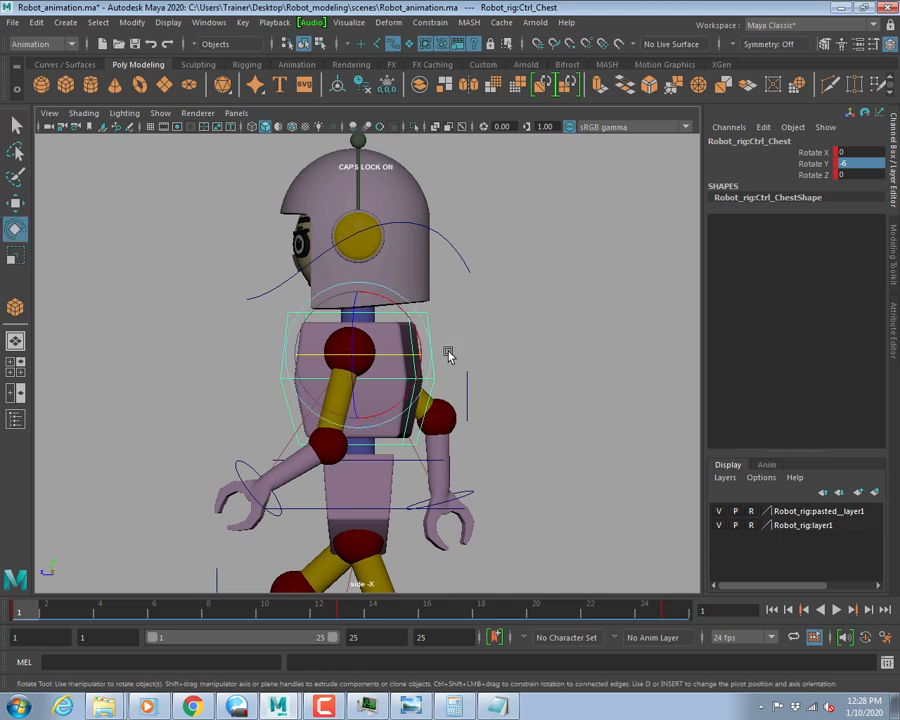
{"action": "left_click_drag", "start_coordinate": [408, 330], "coordinate": [413, 328]}
{"action": "key", "text": "ctrl+z"}
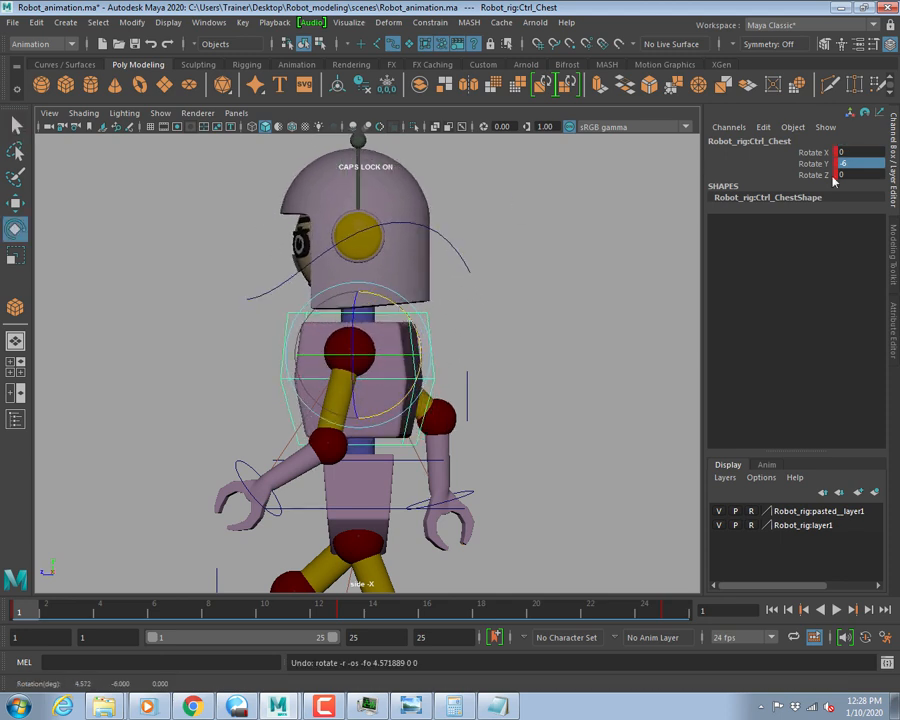
{"action": "left_click", "coordinate": [853, 152]}
{"action": "middle_click_drag", "start_coordinate": [522, 241], "coordinate": [528, 258]}
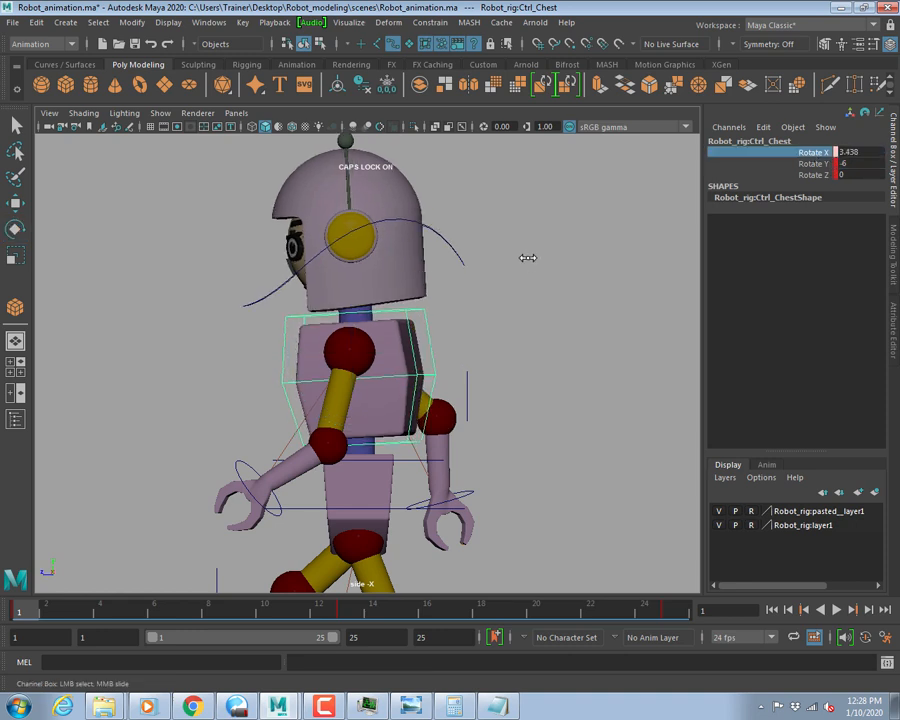
{"action": "left_click", "coordinate": [855, 152]}
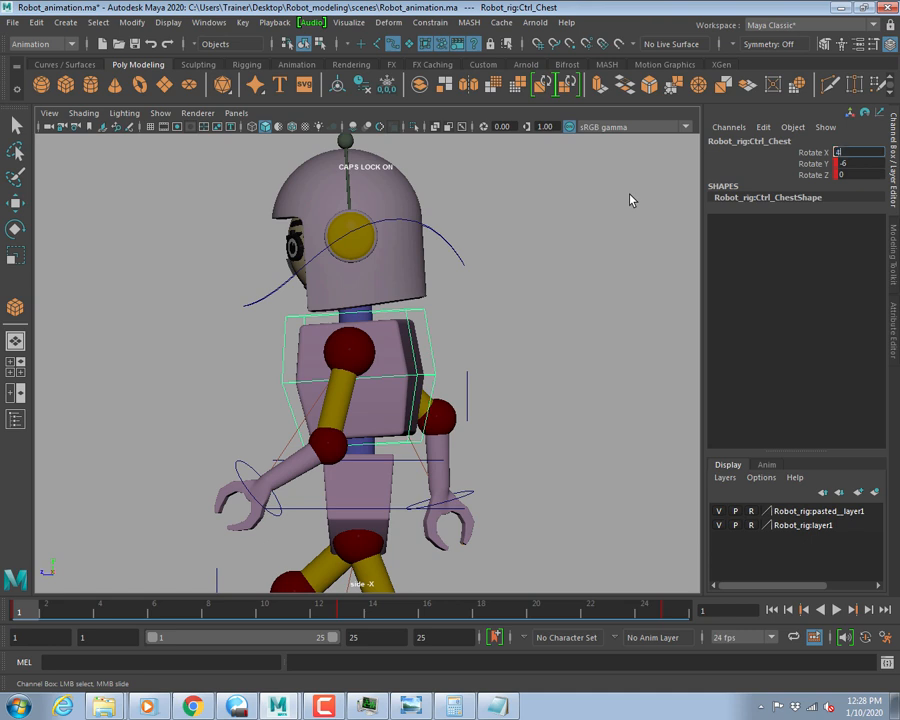
{"action": "type", "text": "4"}
{"action": "key", "text": "Return"}
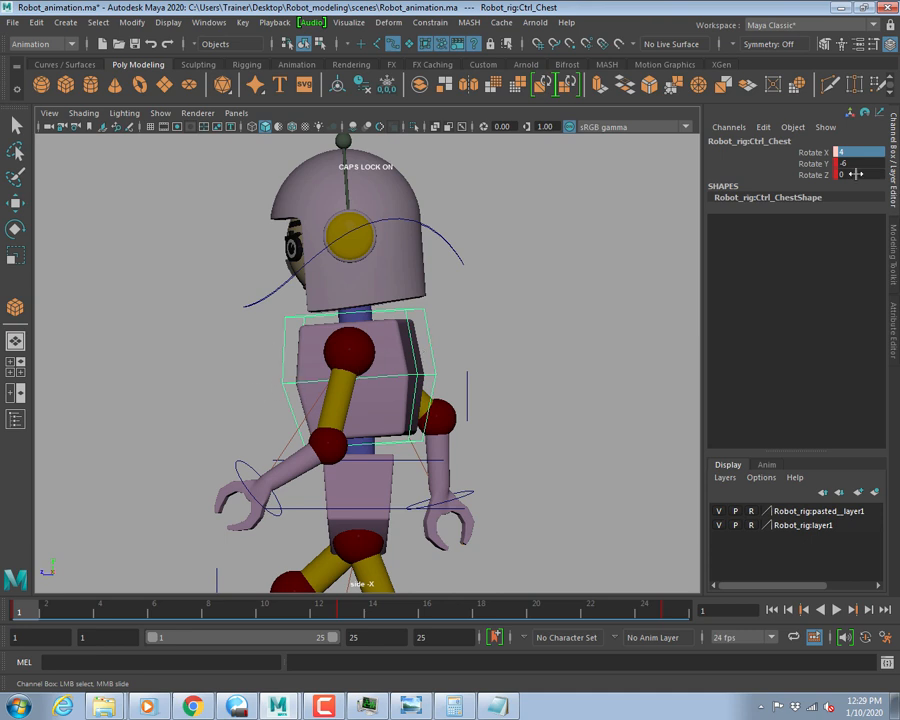
Tilt the head control about X, set its Rotate X to 3, and return to the Select tool.
{"action": "middle_click_drag", "start_coordinate": [478, 282], "coordinate": [474, 327], "text": "alt"}
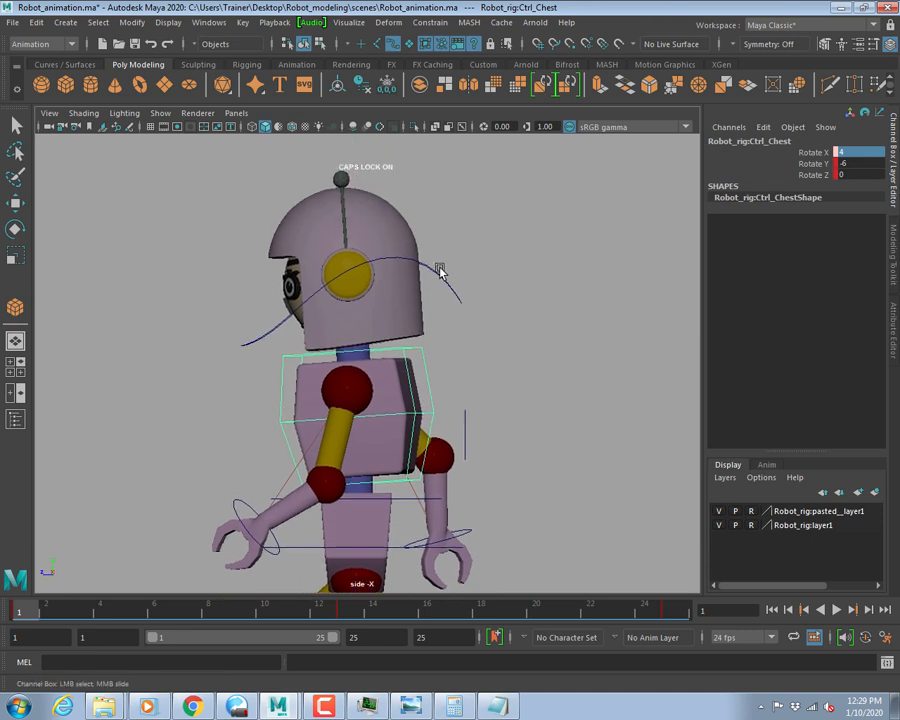
{"action": "left_click", "coordinate": [450, 297]}
{"action": "key", "text": "e"}
{"action": "left_click_drag", "start_coordinate": [383, 339], "coordinate": [416, 372]}
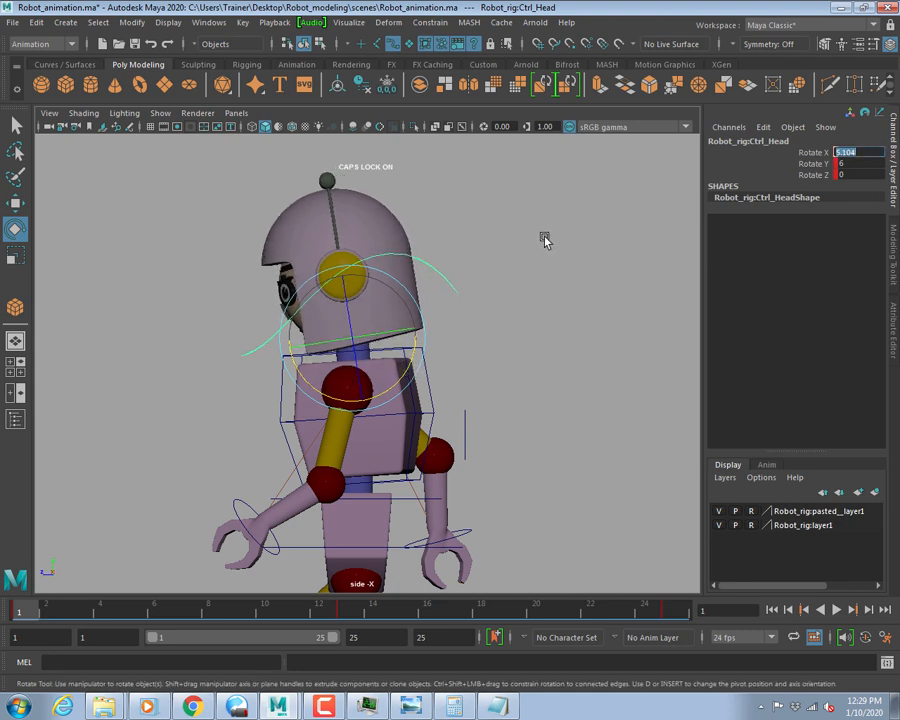
{"action": "type", "text": "3"}
{"action": "key", "text": "Return"}
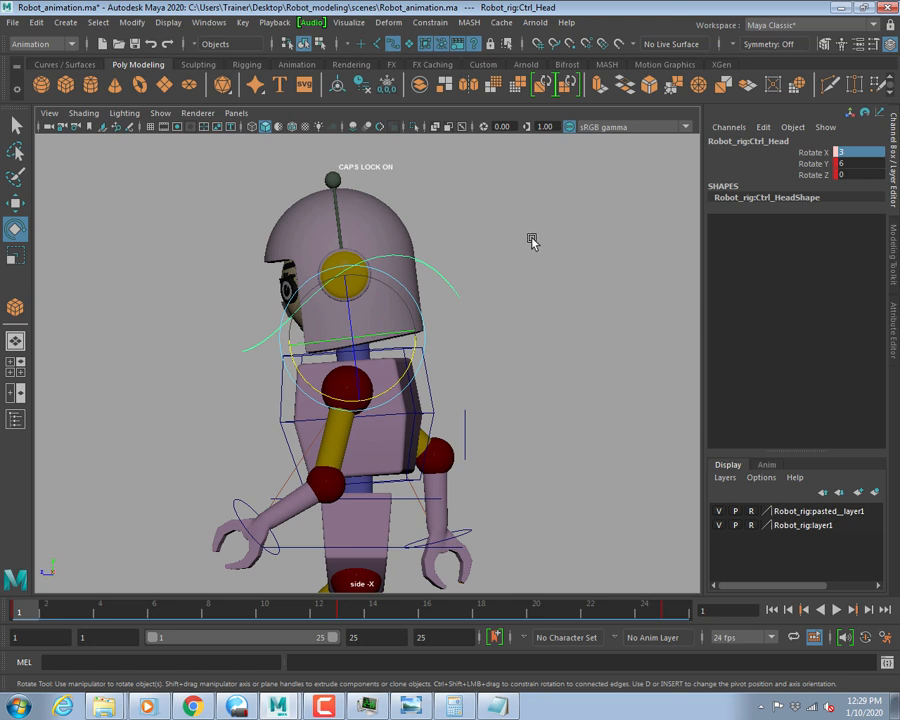
{"action": "key", "text": "q"}
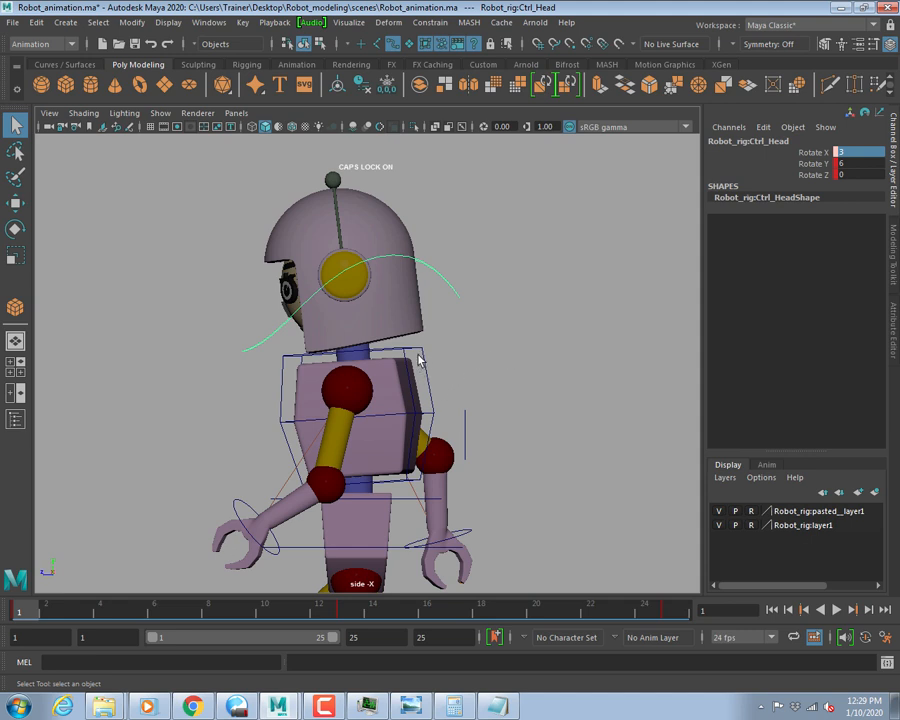
Switch to Windows Task Manager and examine maya.exe's memory use among the running processes.
{"action": "key", "text": "super"}
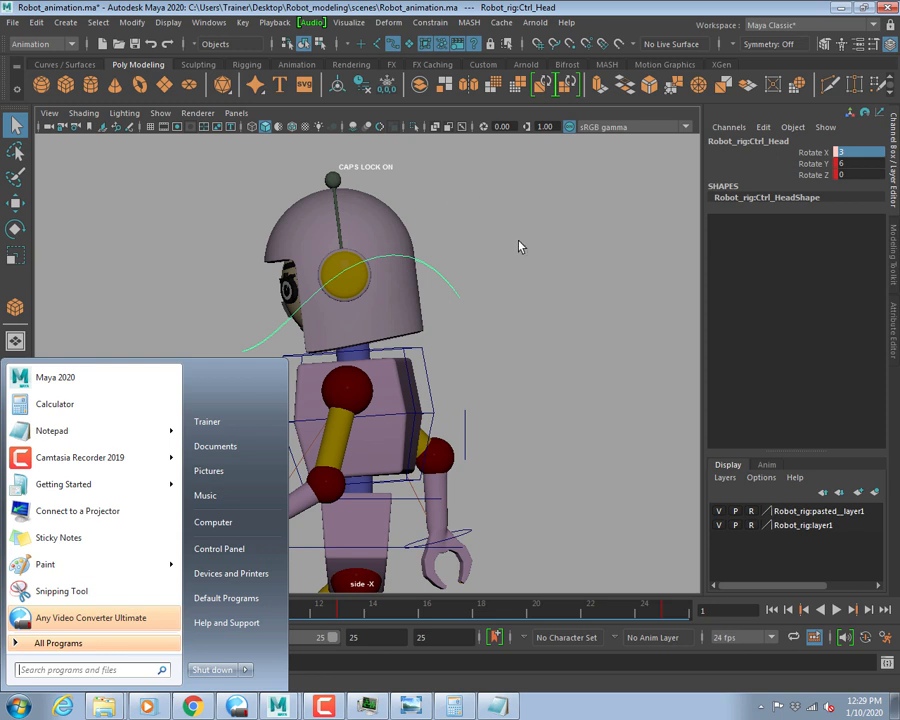
{"action": "key", "text": "alt+Tab"}
{"action": "key", "text": "alt+Tab"}
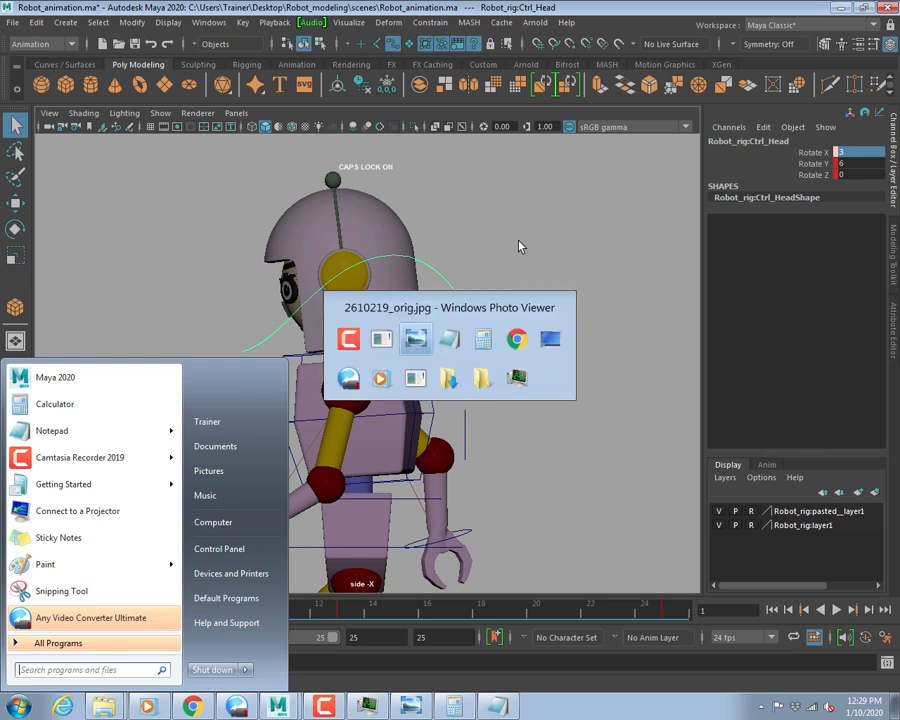
{"action": "key", "text": "alt+Tab"}
{"action": "key", "text": "alt+Tab"}
{"action": "key", "text": "alt+Tab"}
{"action": "key", "text": "alt+Tab"}
{"action": "key", "text": "alt+Tab"}
{"action": "key", "text": "alt+Tab"}
{"action": "key", "text": "alt+Tab"}
{"action": "key", "text": "alt+Tab"}
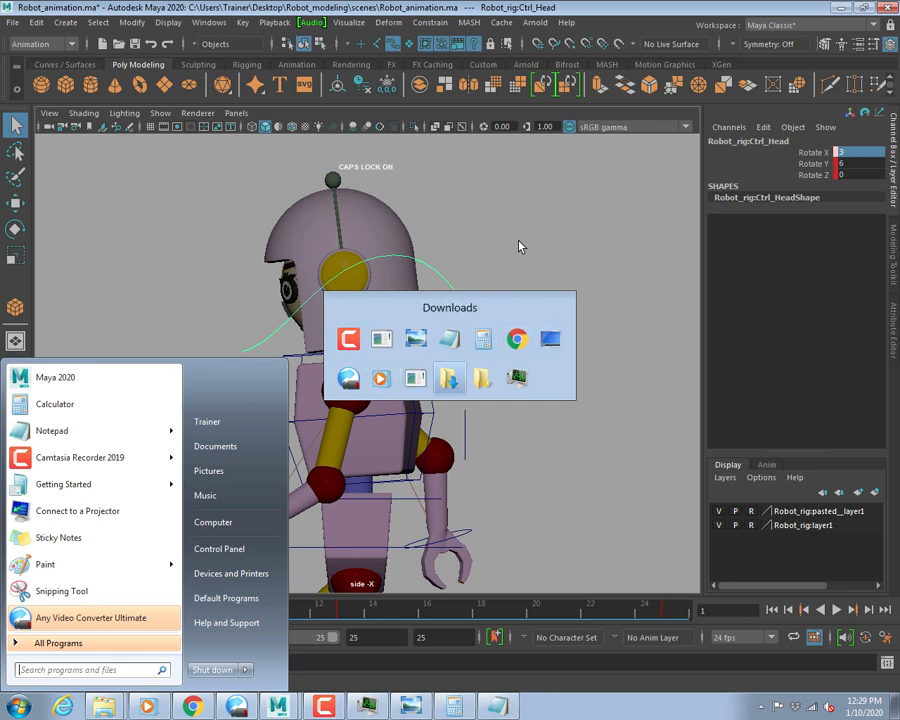
{"action": "key", "text": "alt+Tab"}
{"action": "key", "text": "alt+Tab"}
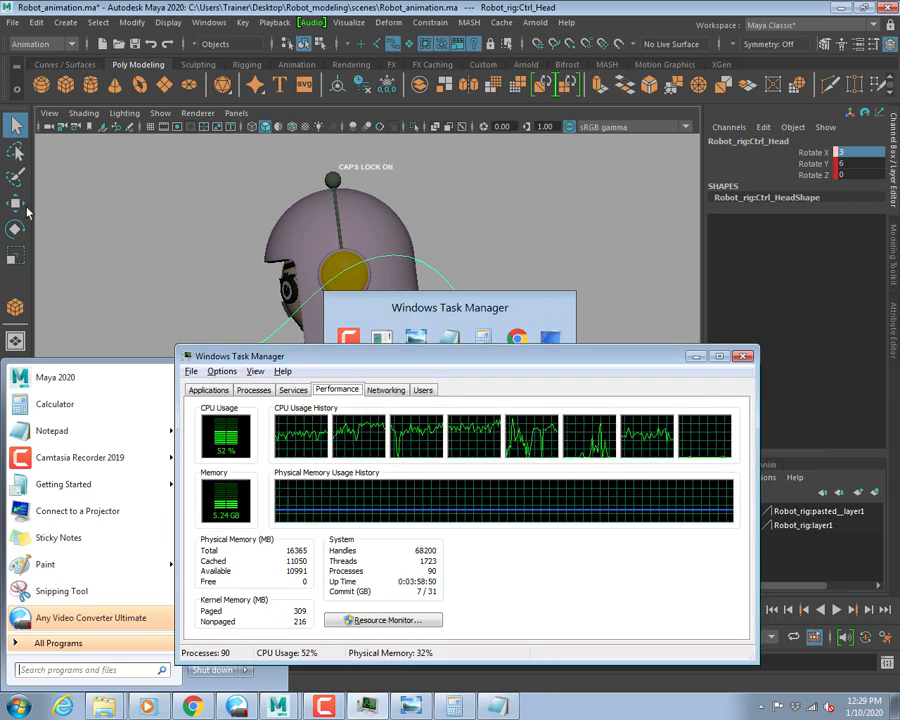
{"action": "left_click", "coordinate": [254, 390]}
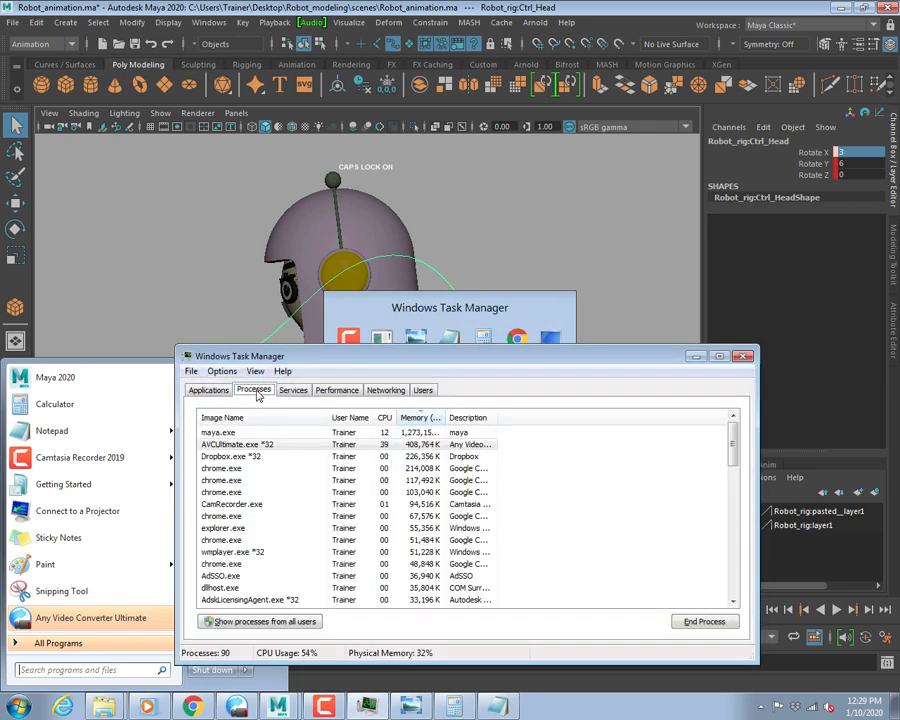
{"action": "left_click_drag", "start_coordinate": [446, 417], "coordinate": [521, 417]}
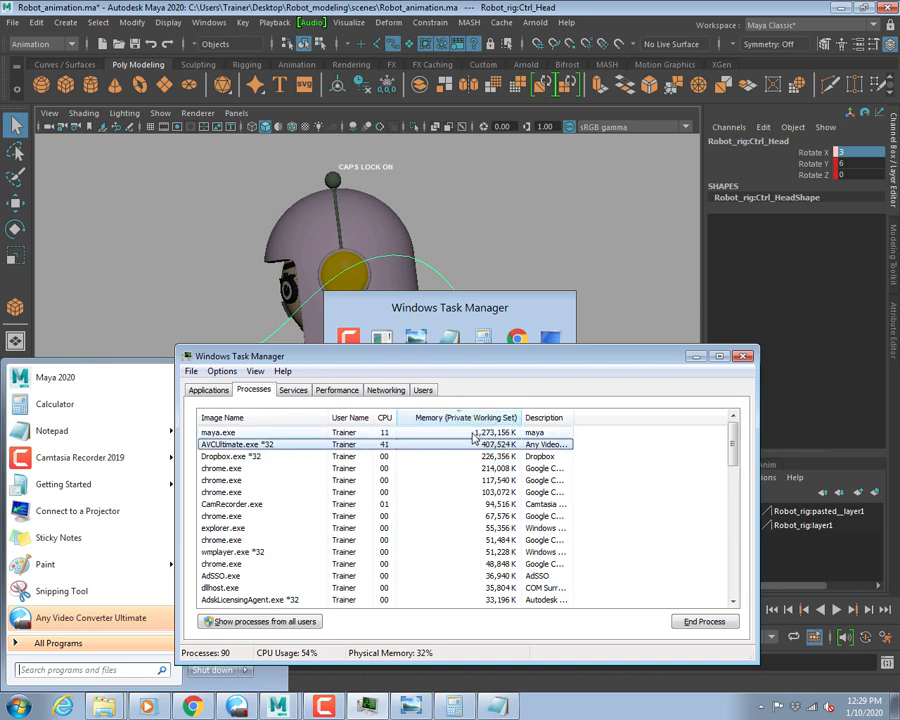
{"action": "left_click", "coordinate": [503, 432]}
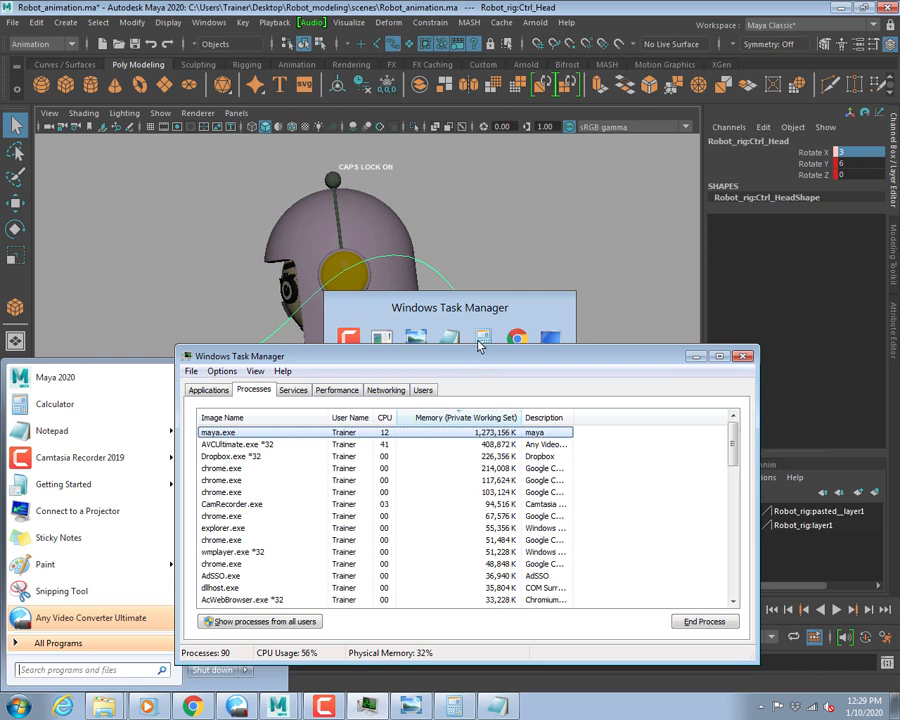
{"action": "left_click_drag", "start_coordinate": [482, 359], "coordinate": [469, 351]}
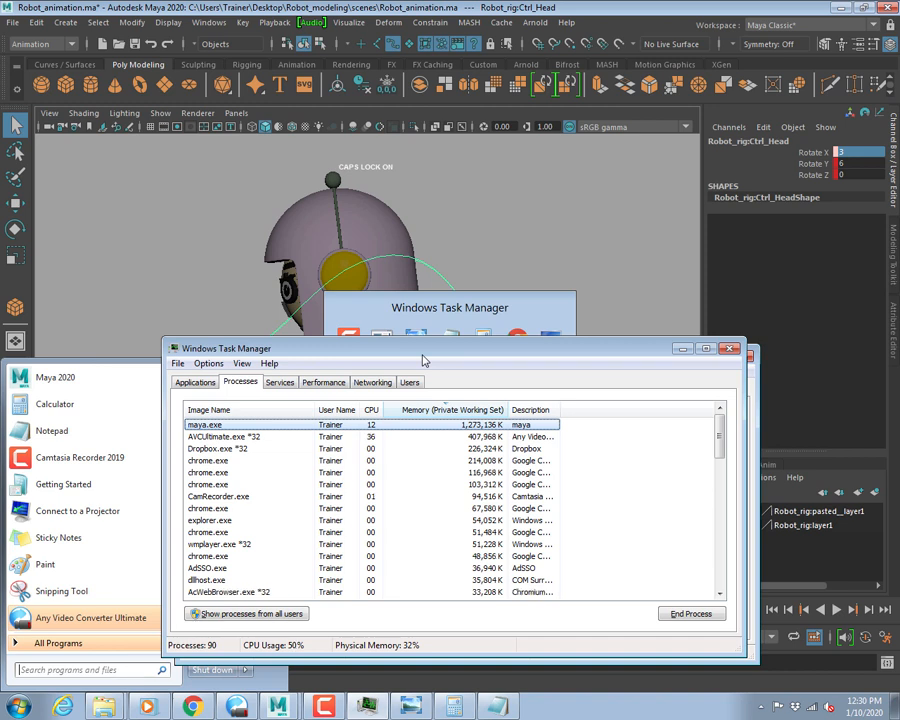
Switch to the Robot_modeling scenes folder and check when Robot_animation.ma was last modified.
{"action": "key", "text": "alt+Tab"}
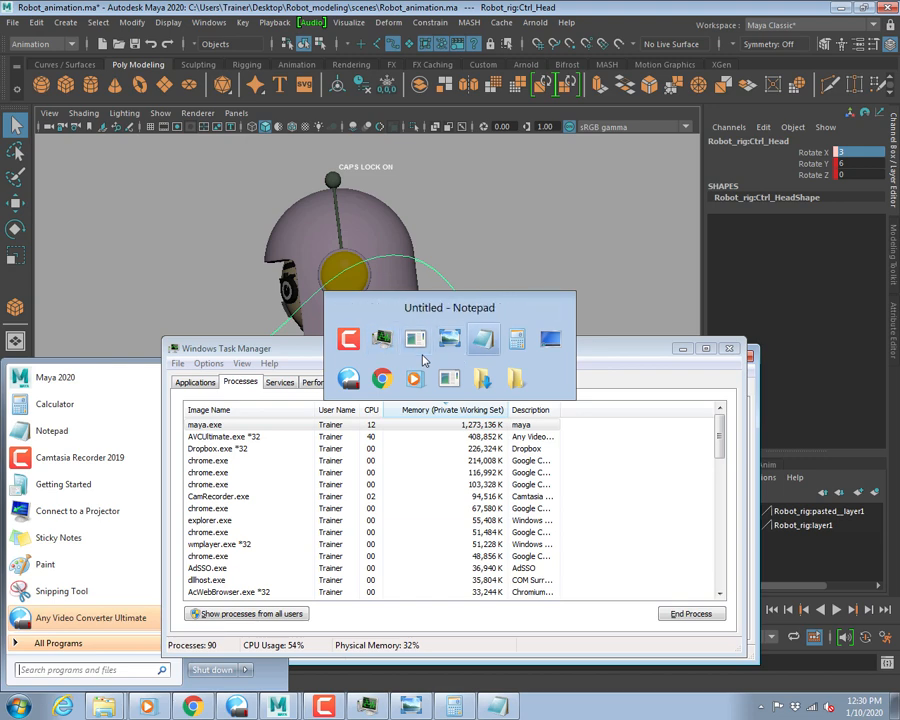
{"action": "key", "text": "alt+Tab"}
{"action": "key", "text": "alt+Tab"}
{"action": "key", "text": "alt+Tab"}
{"action": "key", "text": "alt+Tab"}
{"action": "key", "text": "alt+Tab"}
{"action": "key", "text": "alt+Tab"}
{"action": "key", "text": "alt+Tab"}
{"action": "key", "text": "alt+Tab"}
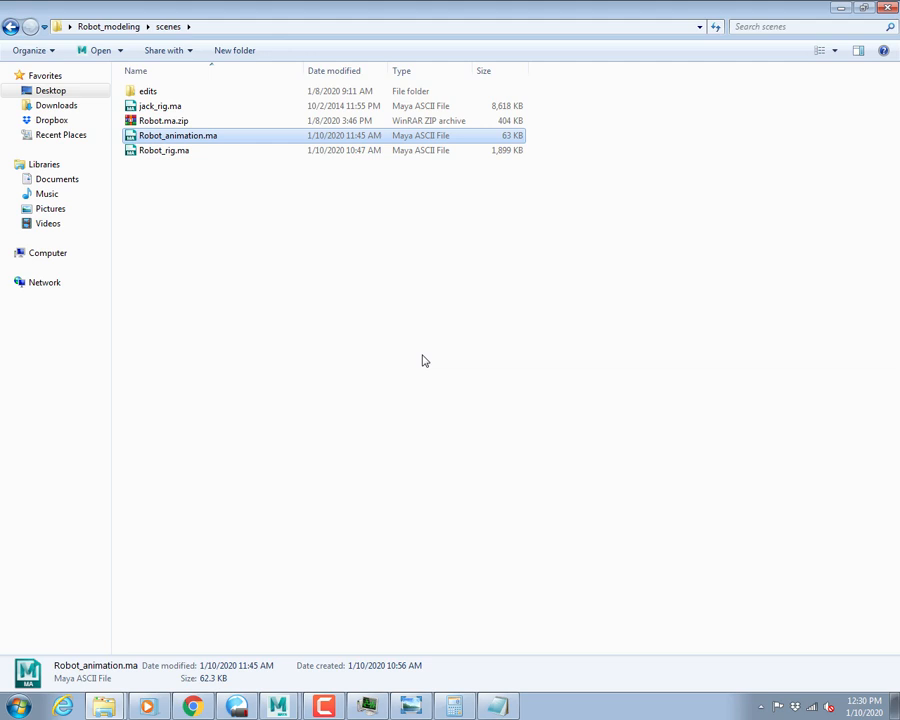
Switch back to Windows Task Manager and end the maya.exe process.
{"action": "key", "text": "alt+Tab"}
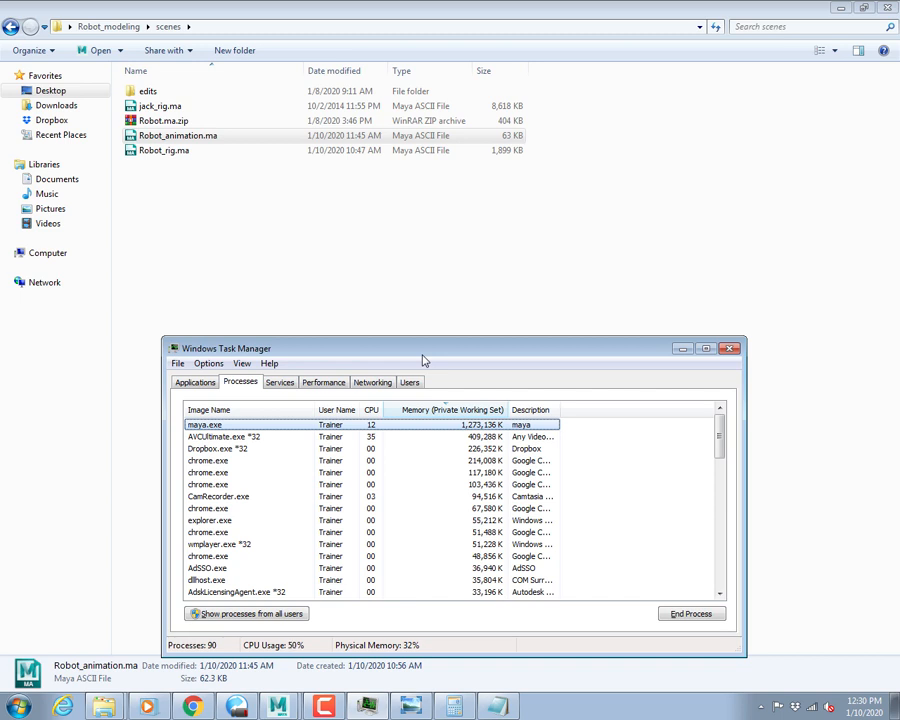
{"action": "key", "text": "alt+Tab"}
{"action": "key", "text": "alt+Tab"}
{"action": "key", "text": "alt+Tab"}
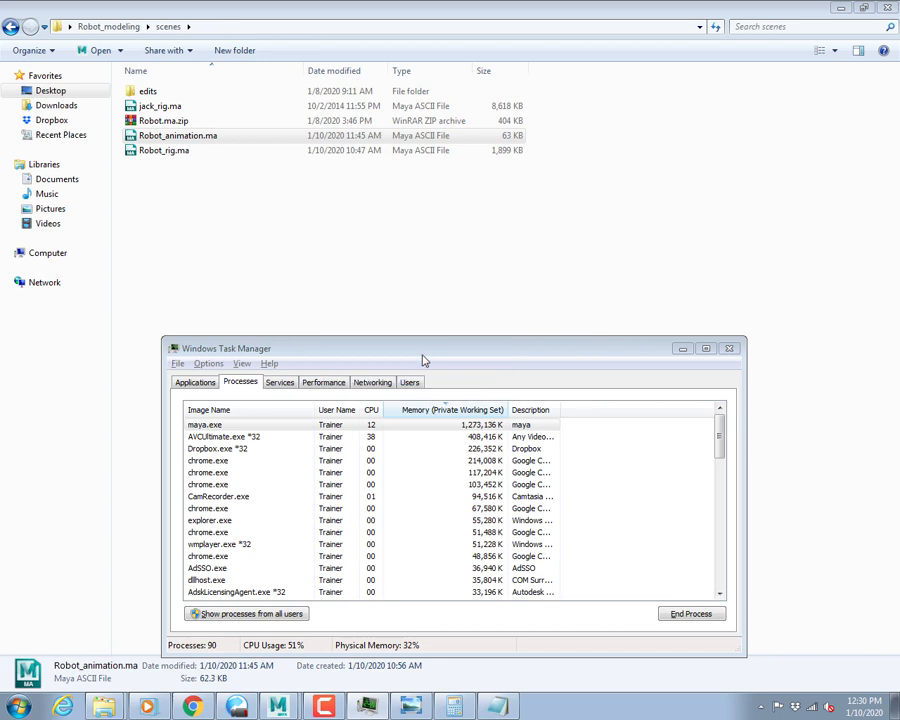
{"action": "left_click", "coordinate": [205, 425]}
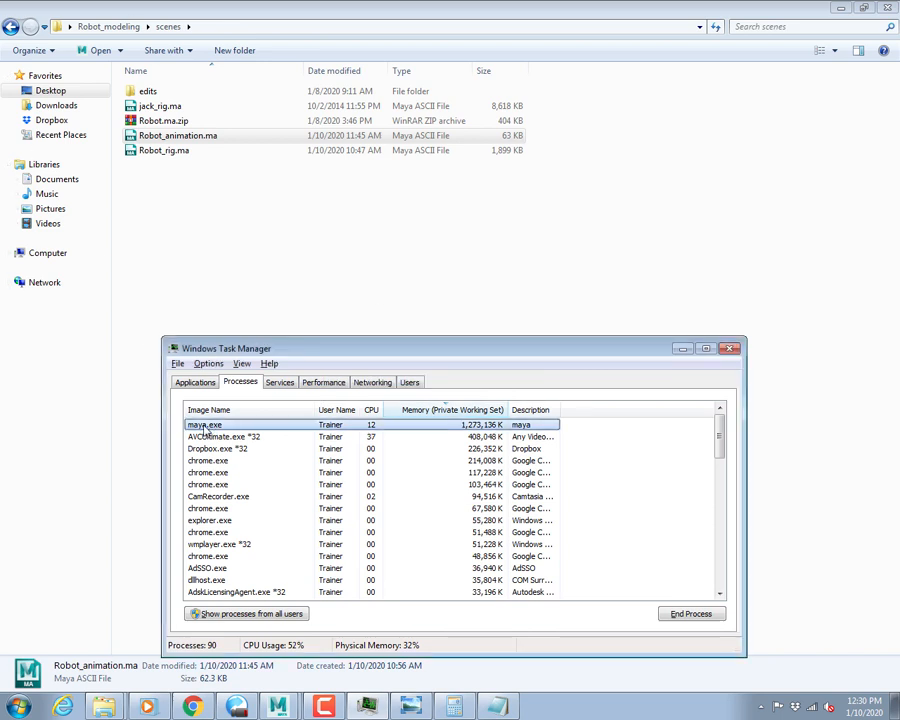
{"action": "key", "text": "Delete"}
{"action": "key", "text": "Return"}
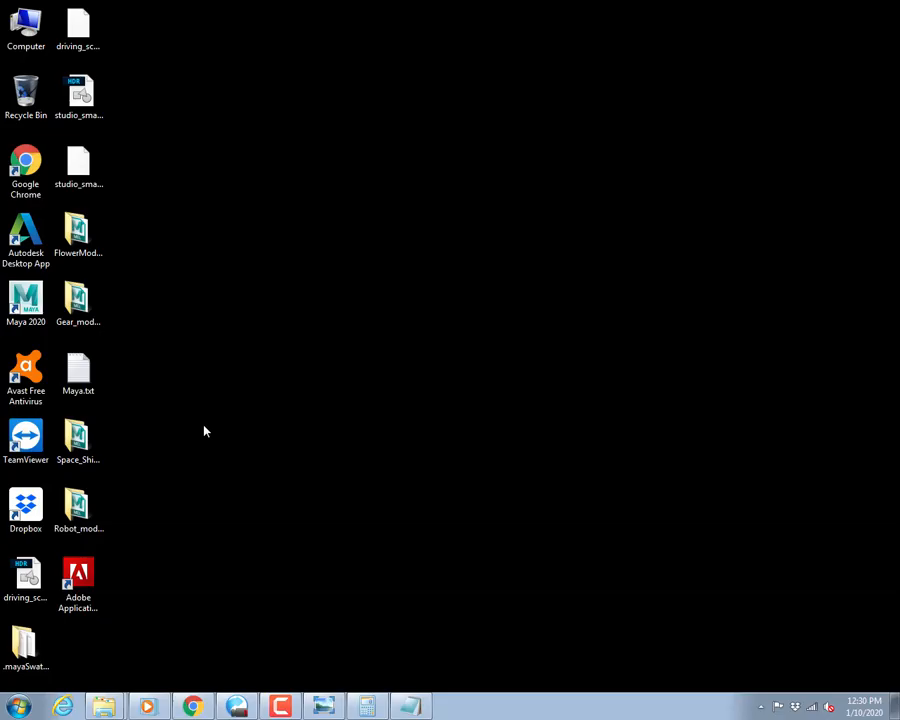
Relaunch Maya 2020 and open the Robot_animation.ma scene from the Robot_modeling scenes folder.
{"action": "key", "text": "super"}
{"action": "key", "text": "Down"}
{"action": "key", "text": "Return"}
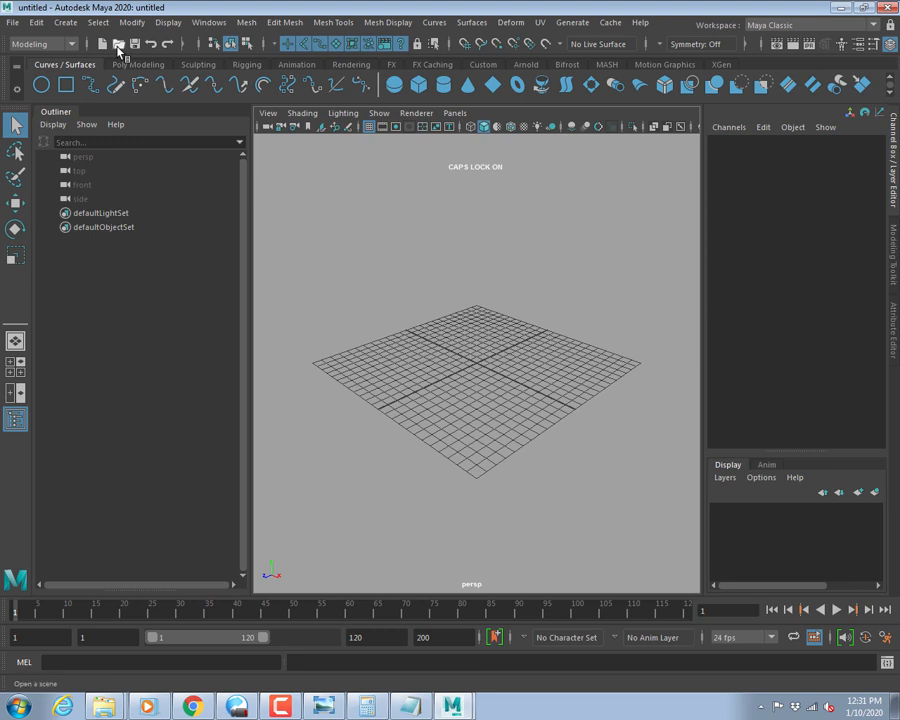
{"action": "left_click", "coordinate": [118, 45]}
{"action": "left_click", "coordinate": [293, 241]}
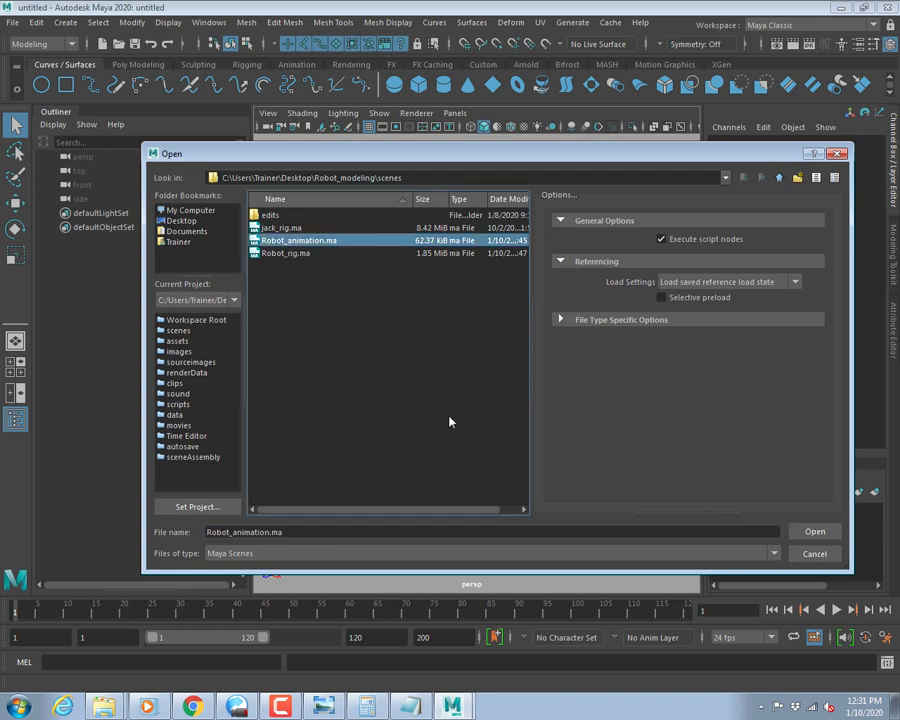
{"action": "key", "text": "Return"}
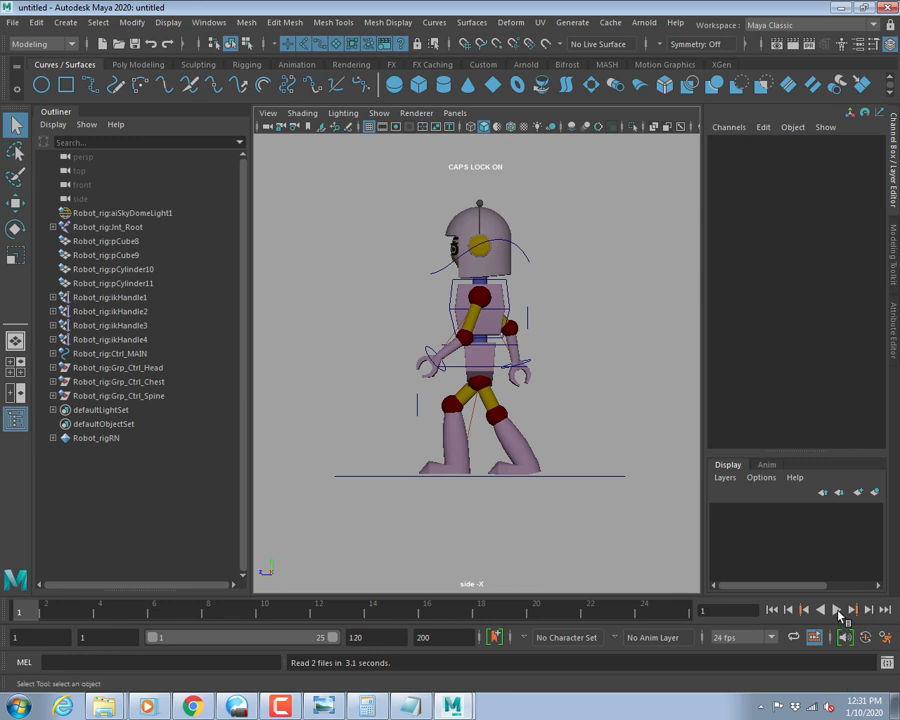
Test playback of the reopened scene briefly, stop it, and turn off Cached Playback.
{"action": "left_click", "coordinate": [838, 610]}
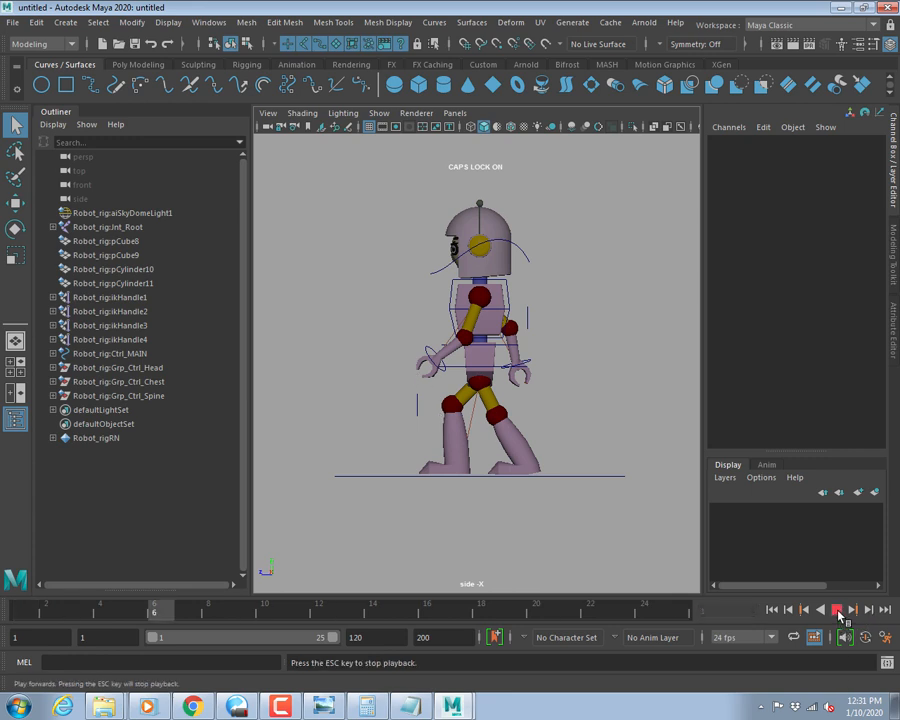
{"action": "left_click", "coordinate": [838, 610]}
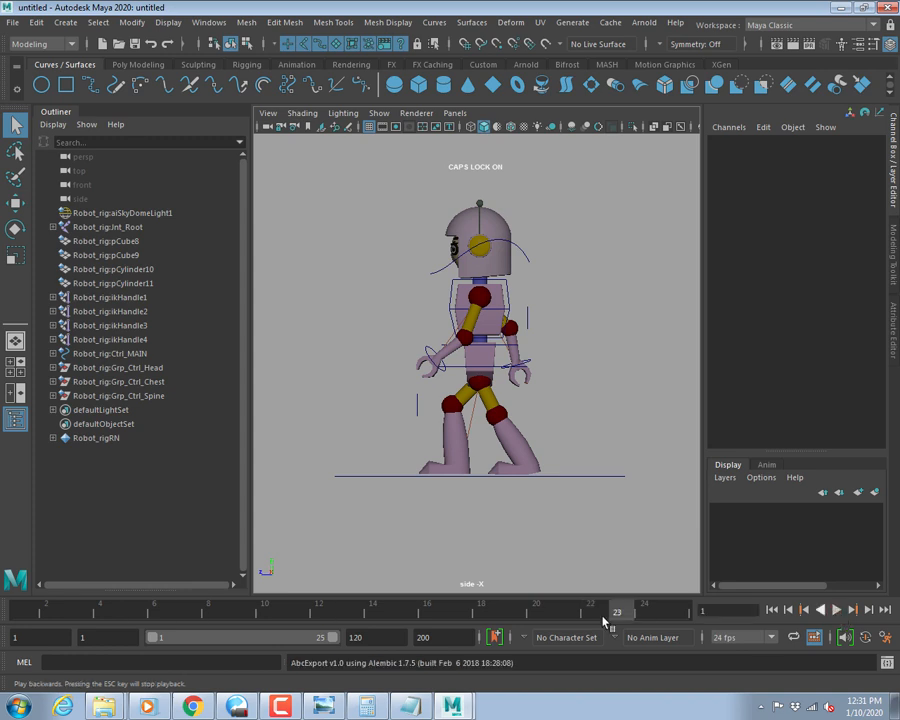
{"action": "right_click", "coordinate": [558, 617]}
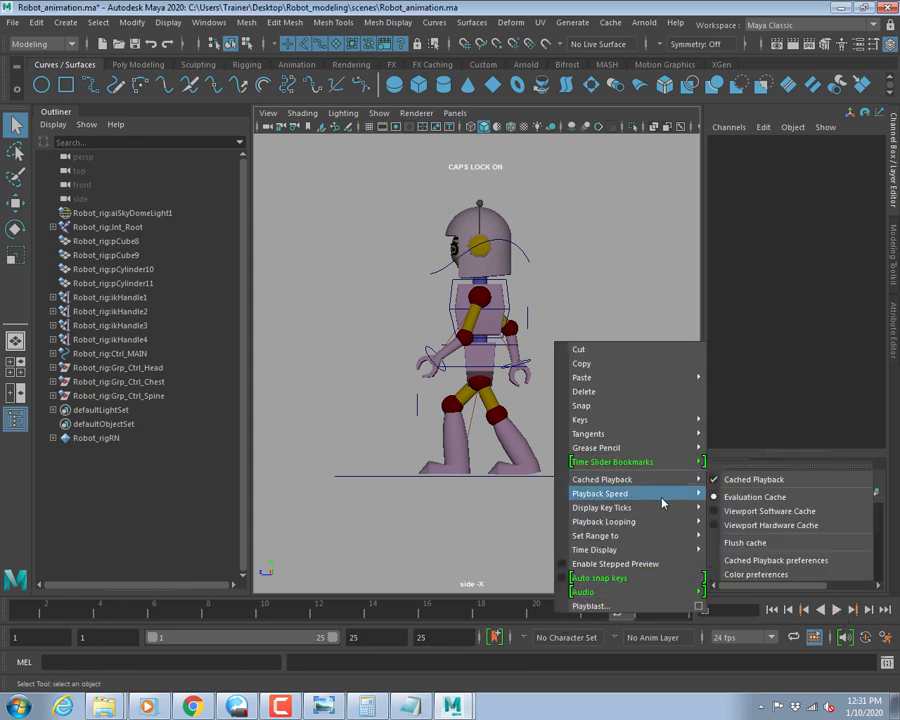
{"action": "mouse_move", "coordinate": [600, 493]}
{"action": "left_click", "coordinate": [735, 487]}
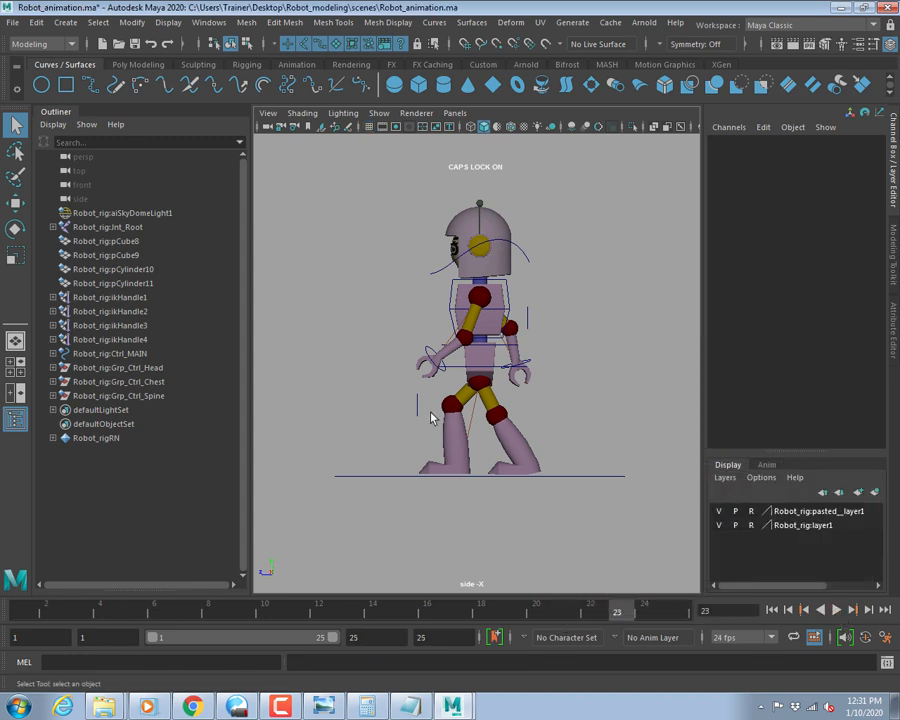
Select the left and right foot controls of the robot in the perspective view.
{"action": "scroll", "coordinate": [432, 415], "scroll_direction": "up", "scroll_amount": 2}
{"action": "key", "text": "space"}
{"action": "key", "text": "space"}
{"action": "left_click_drag", "start_coordinate": [502, 327], "coordinate": [530, 330], "text": "alt"}
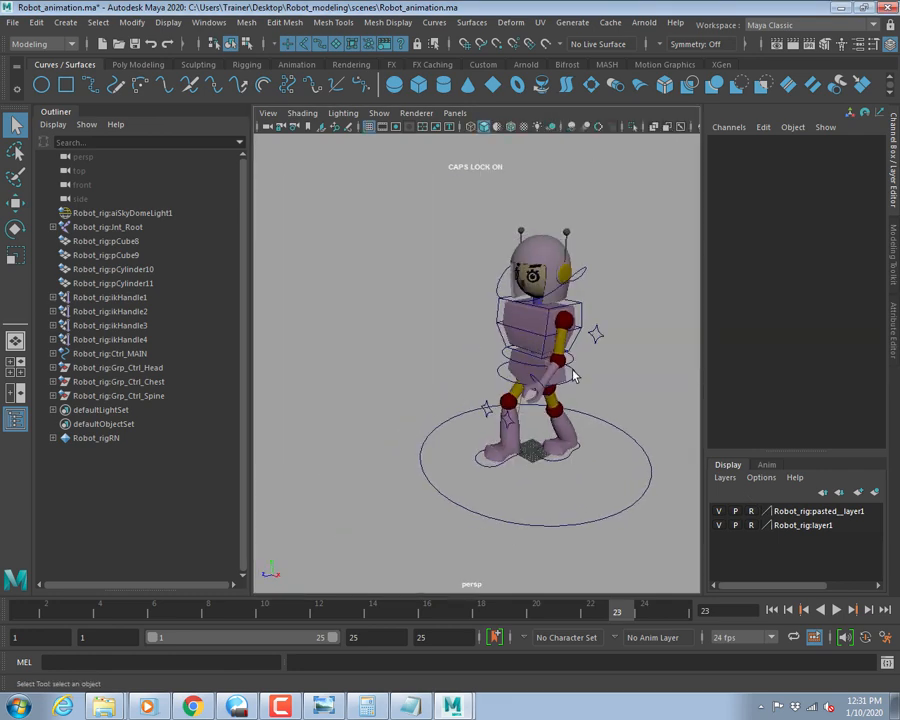
{"action": "middle_click_drag", "start_coordinate": [567, 368], "coordinate": [493, 392], "text": "alt"}
{"action": "left_click_drag", "start_coordinate": [493, 392], "coordinate": [508, 394], "text": "alt"}
{"action": "right_click_drag", "start_coordinate": [508, 394], "coordinate": [503, 408], "text": "alt"}
{"action": "mouse_move", "coordinate": [501, 405]}
{"action": "middle_mouse_down", "text": "alt"}
{"action": "mouse_move", "coordinate": [507, 410]}
{"action": "mouse_move", "coordinate": [502, 384]}
{"action": "middle_mouse_up", "text": "alt"}
{"action": "right_click_drag", "start_coordinate": [502, 384], "coordinate": [501, 410], "text": "alt"}
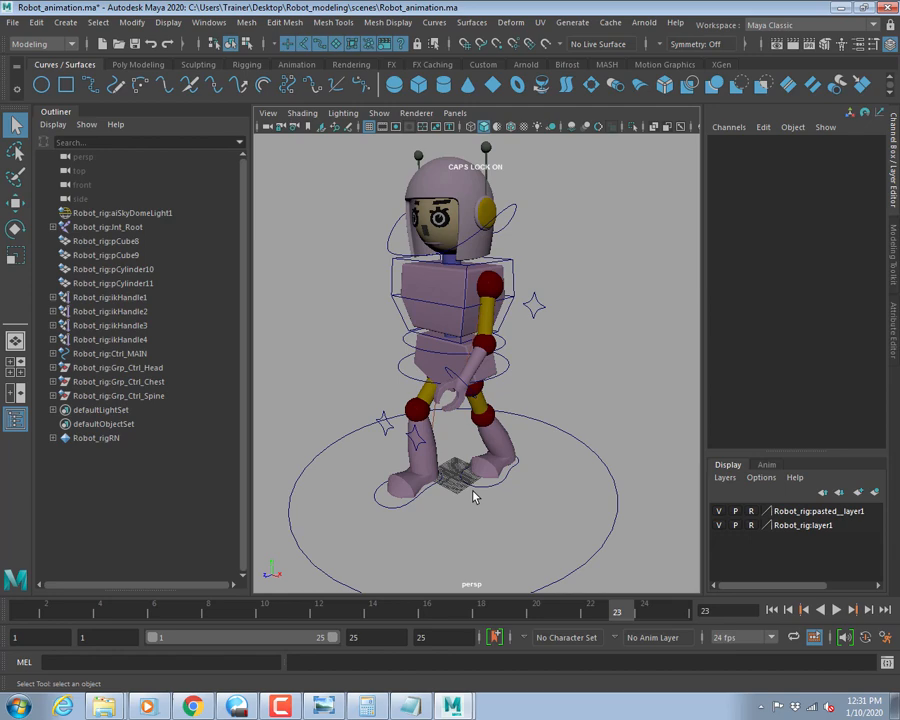
{"action": "left_click", "coordinate": [475, 495]}
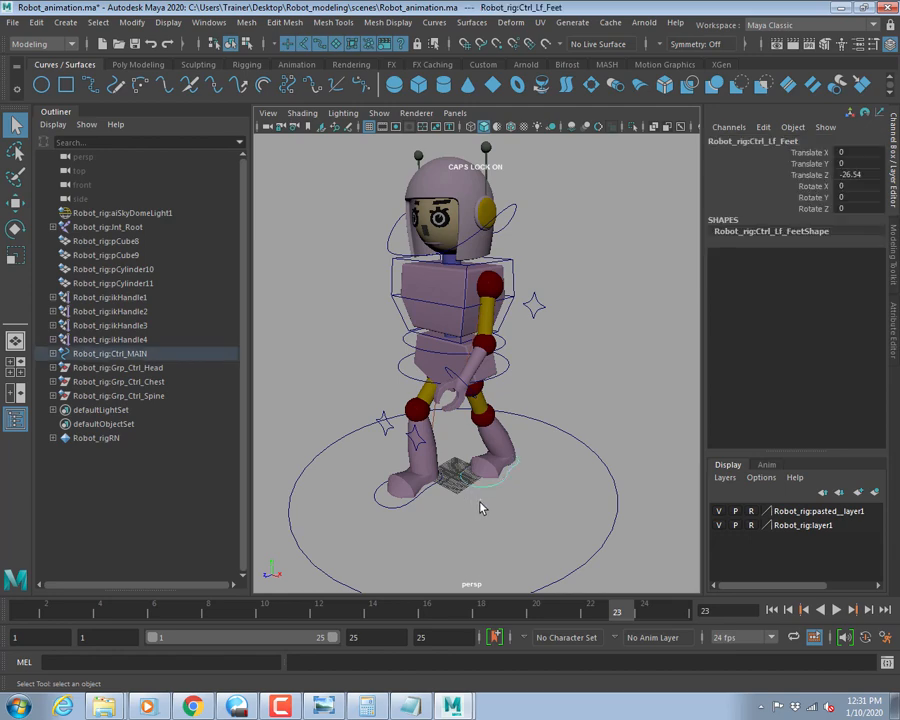
{"action": "left_click", "coordinate": [394, 505]}
{"action": "left_click_drag", "start_coordinate": [418, 420], "coordinate": [395, 418], "text": "alt"}
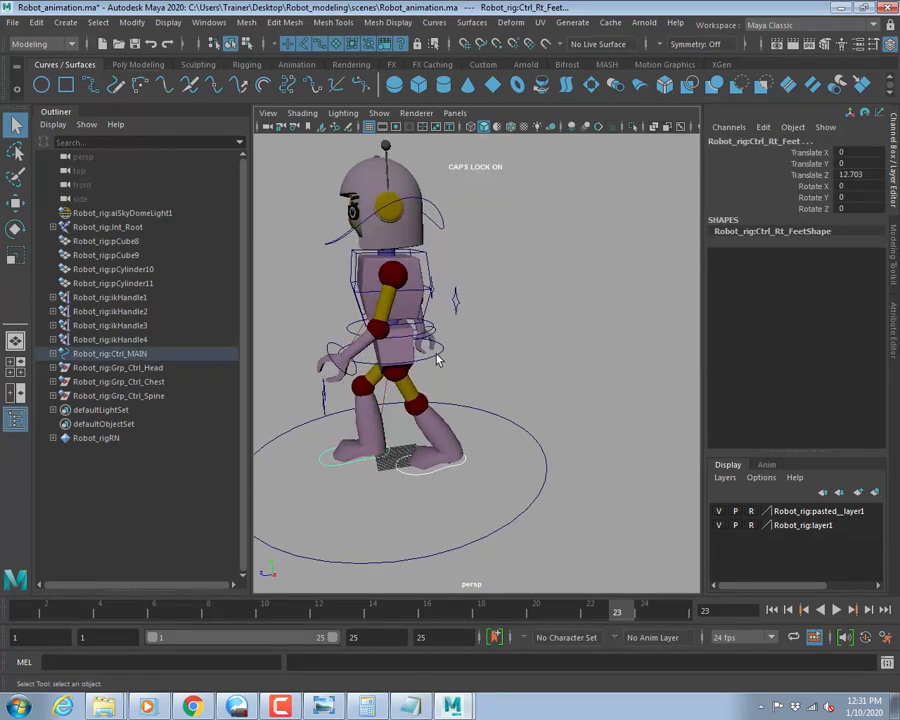
{"action": "left_click_drag", "start_coordinate": [445, 352], "coordinate": [462, 402], "text": "alt"}
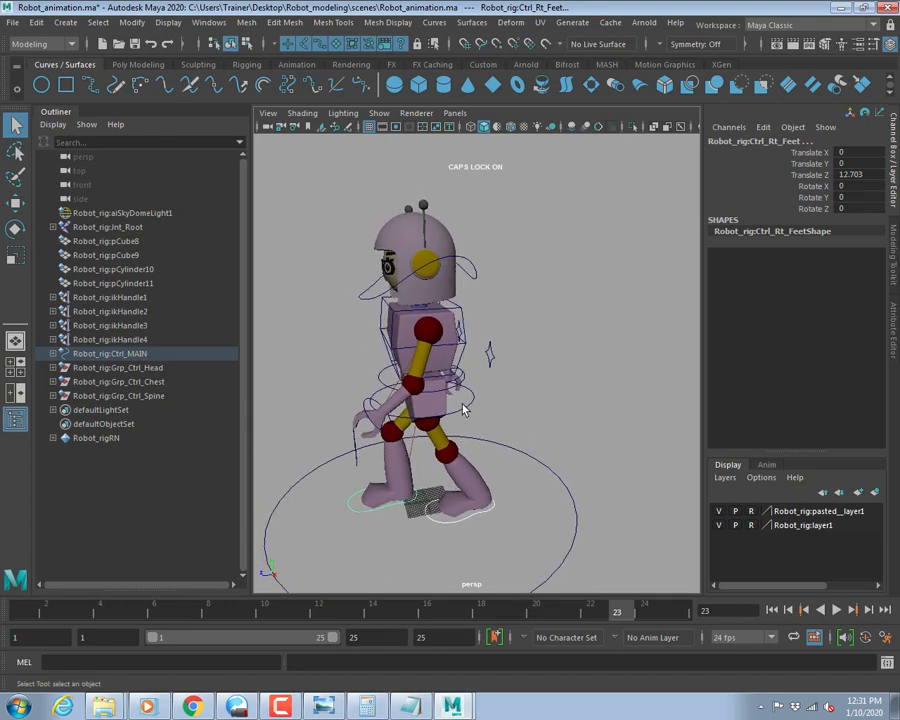
Add the lower waist control and both elbow controls to the selected foot controls.
{"action": "left_click", "coordinate": [480, 378]}
{"action": "left_click", "coordinate": [490, 355]}
{"action": "left_click_drag", "start_coordinate": [510, 374], "coordinate": [464, 370], "text": "alt"}
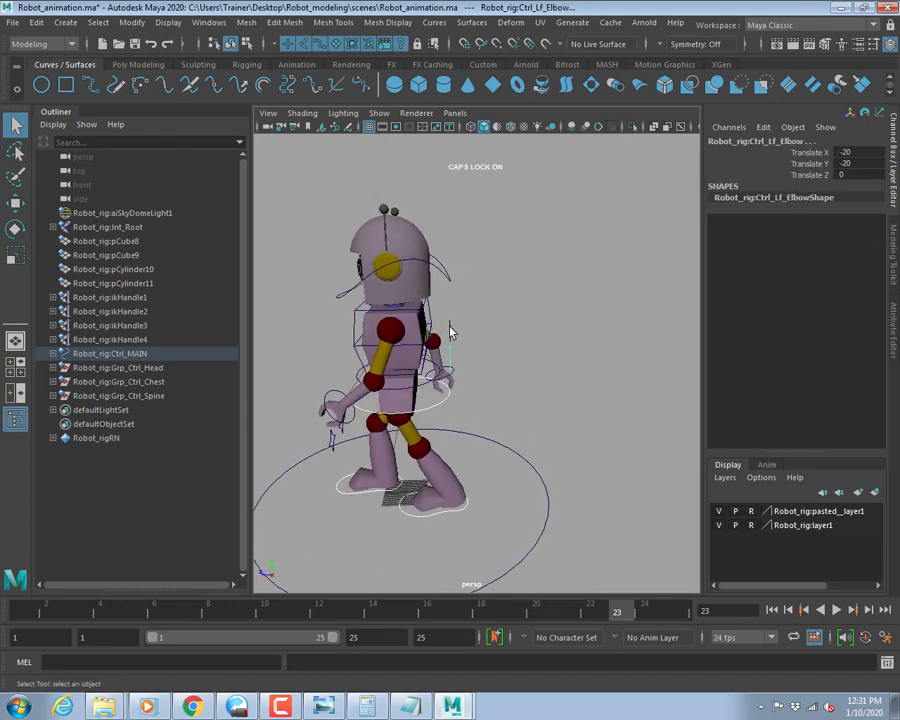
{"action": "left_click", "coordinate": [450, 328], "text": "shift"}
{"action": "mouse_move", "coordinate": [466, 418]}
{"action": "left_mouse_down", "text": "alt"}
{"action": "mouse_move", "coordinate": [498, 410]}
{"action": "mouse_move", "coordinate": [475, 413]}
{"action": "left_mouse_up", "text": "alt"}
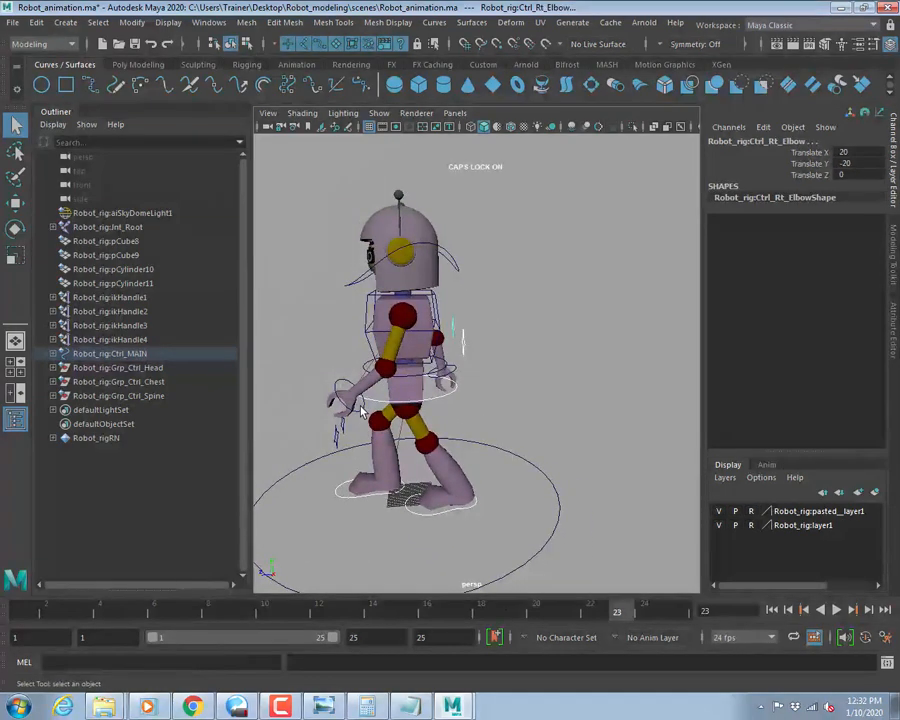
Add both wrist controls to the selection and key all selected controls at frame 1.
{"action": "left_click", "coordinate": [362, 412]}
{"action": "left_click_drag", "start_coordinate": [362, 412], "coordinate": [521, 411], "text": "alt"}
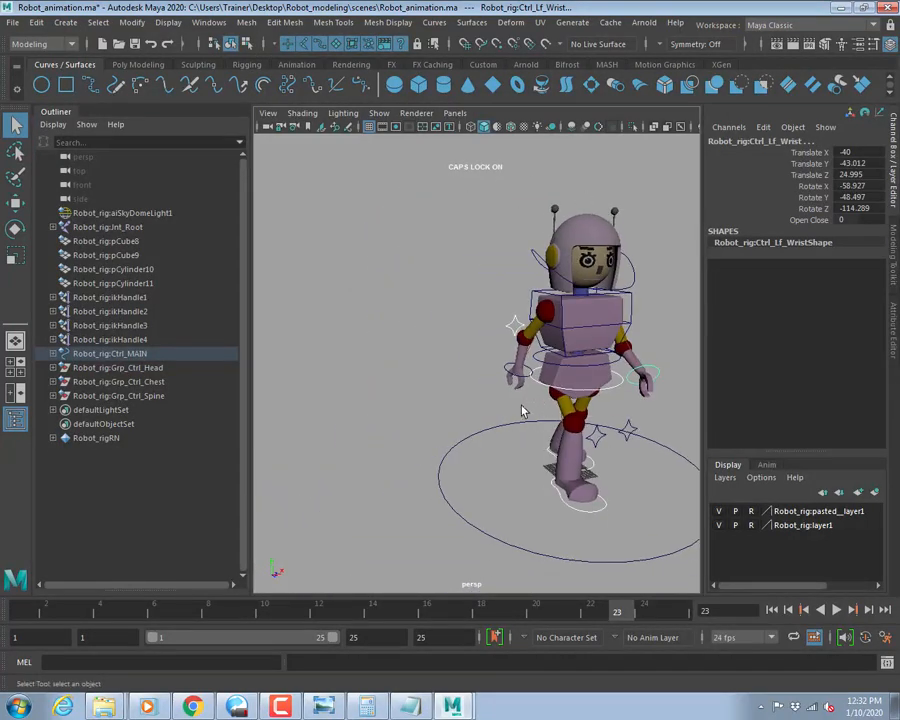
{"action": "left_click", "coordinate": [505, 366], "text": "shift"}
{"action": "left_click_drag", "start_coordinate": [433, 395], "coordinate": [243, 392], "text": "alt"}
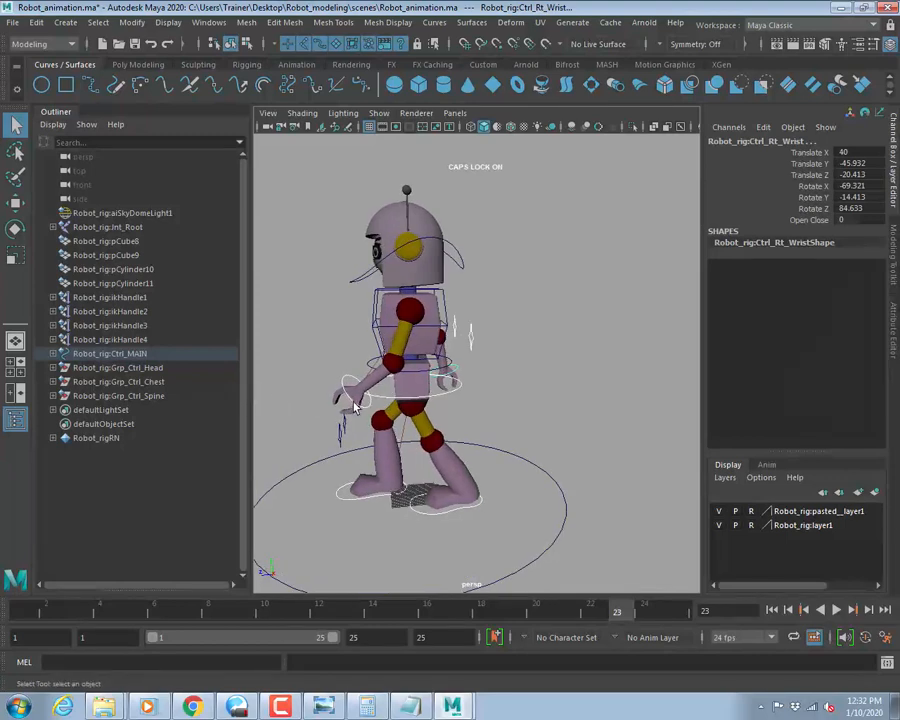
{"action": "left_click_drag", "start_coordinate": [355, 409], "coordinate": [587, 488], "text": "alt"}
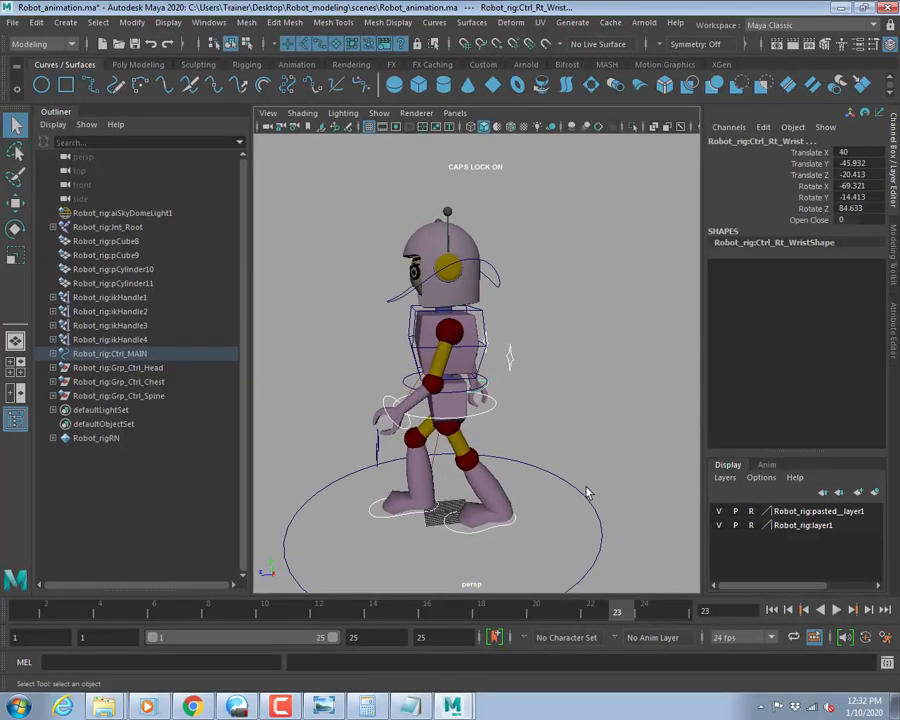
{"action": "left_click", "coordinate": [20, 604]}
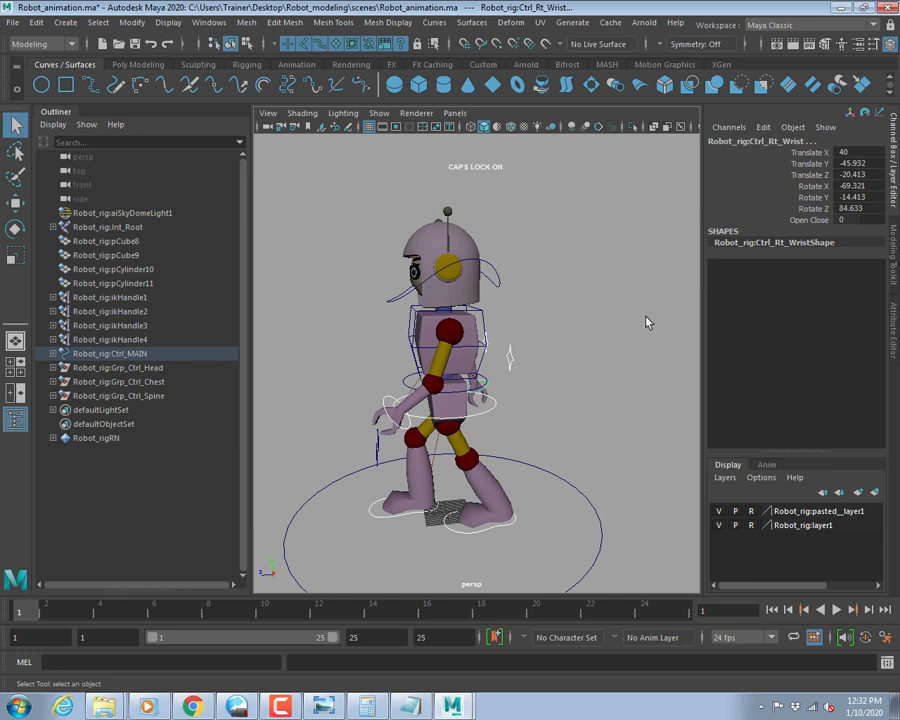
{"action": "key", "text": "s"}
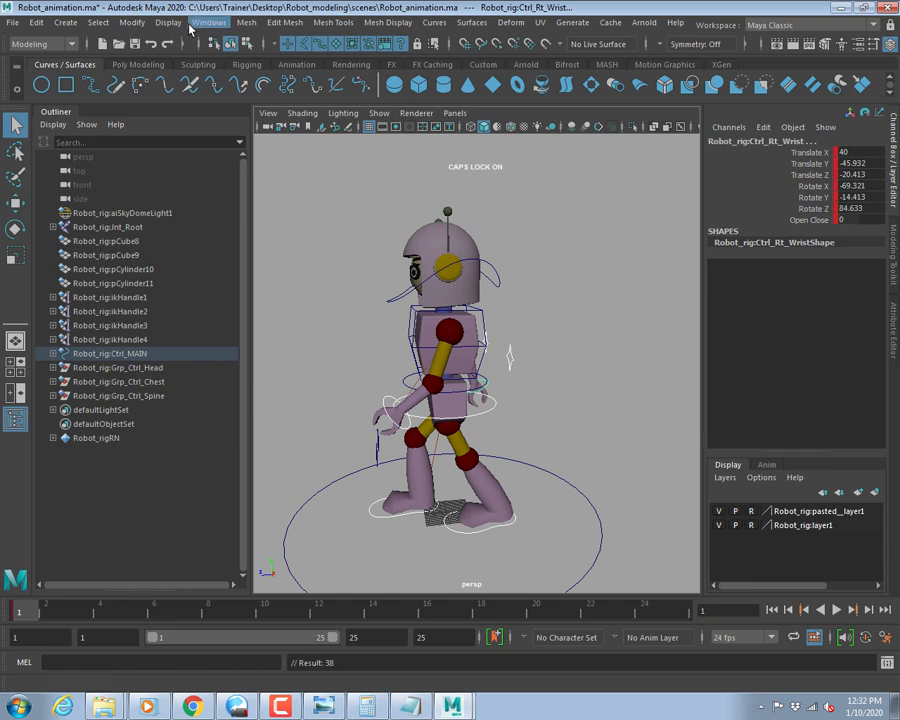
Enable AutoSave in the Files/Projects preferences with a 5-minute interval and save the preferences.
{"action": "left_click", "coordinate": [209, 22]}
{"action": "mouse_move", "coordinate": [250, 156]}
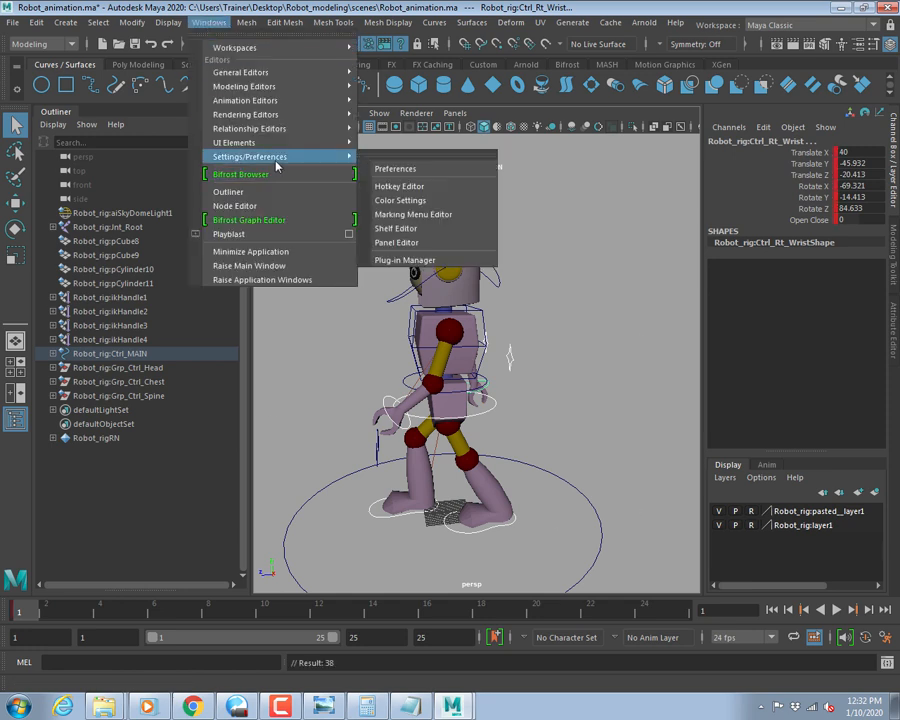
{"action": "left_click", "coordinate": [398, 172]}
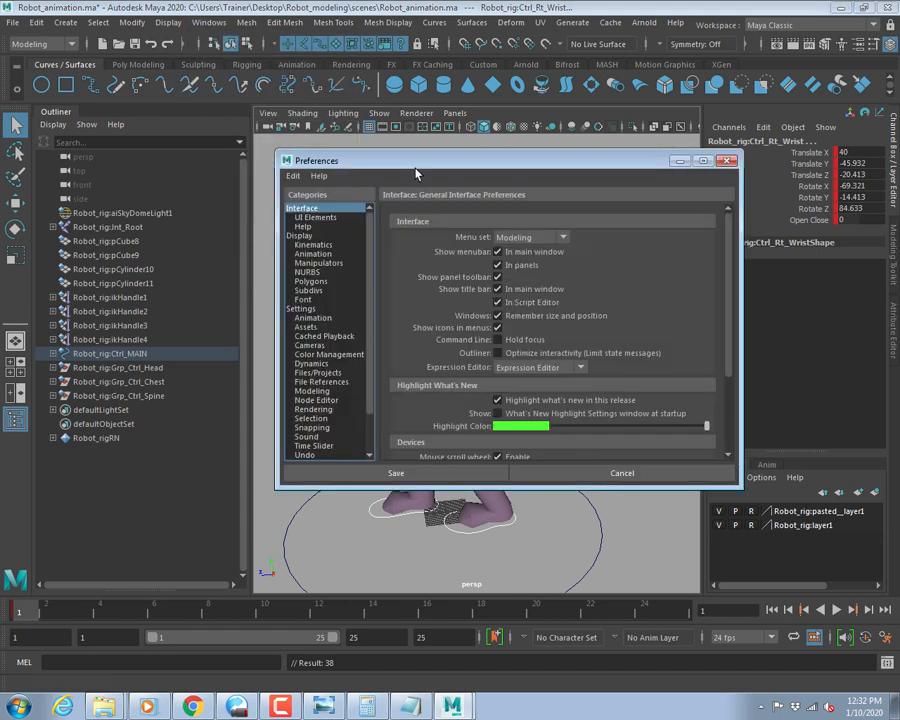
{"action": "left_click", "coordinate": [312, 372]}
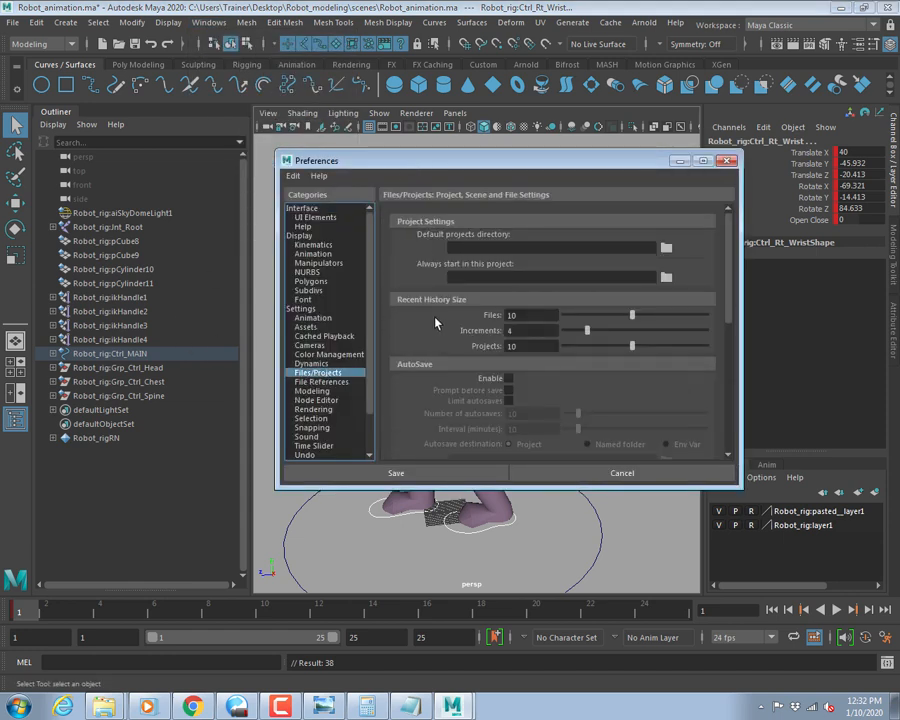
{"action": "left_click", "coordinate": [508, 379]}
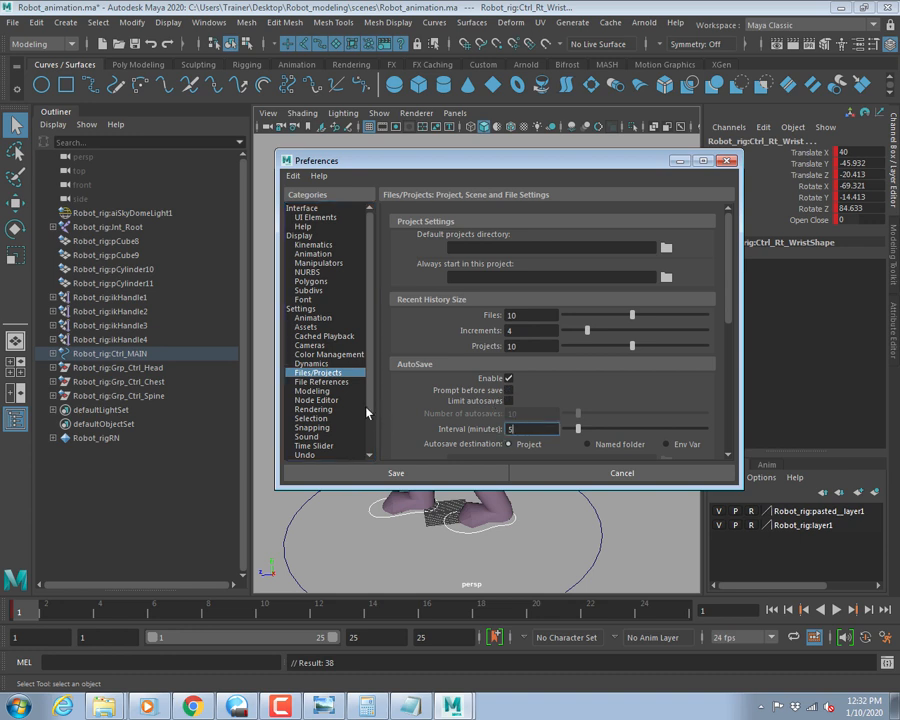
{"action": "left_click", "coordinate": [388, 473]}
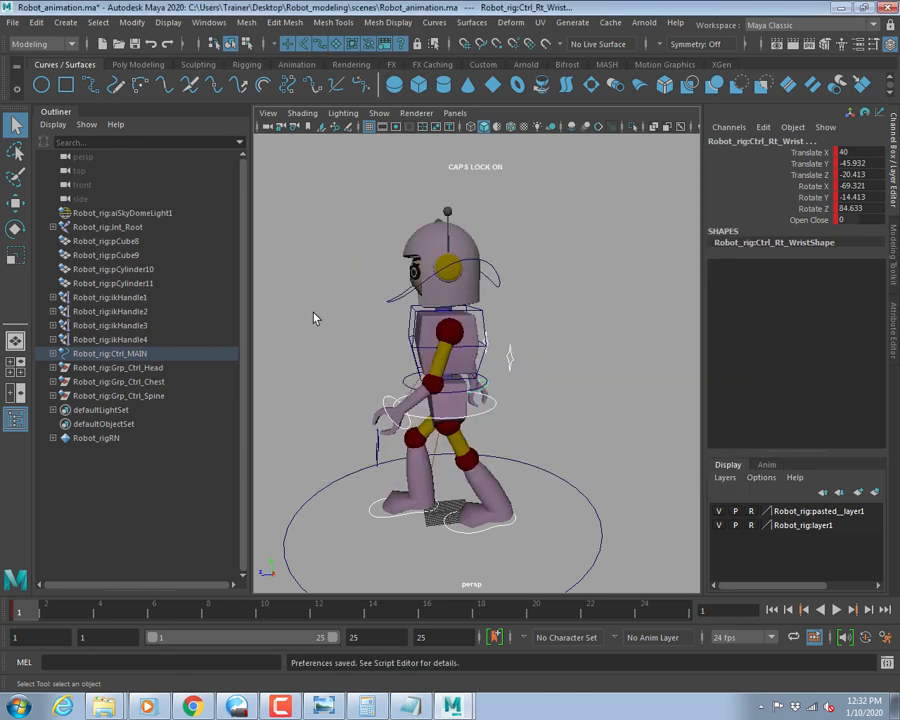
Reopen the Files/Projects preferences to check the AutoSave interval, then close them by saving.
{"action": "left_click", "coordinate": [209, 22]}
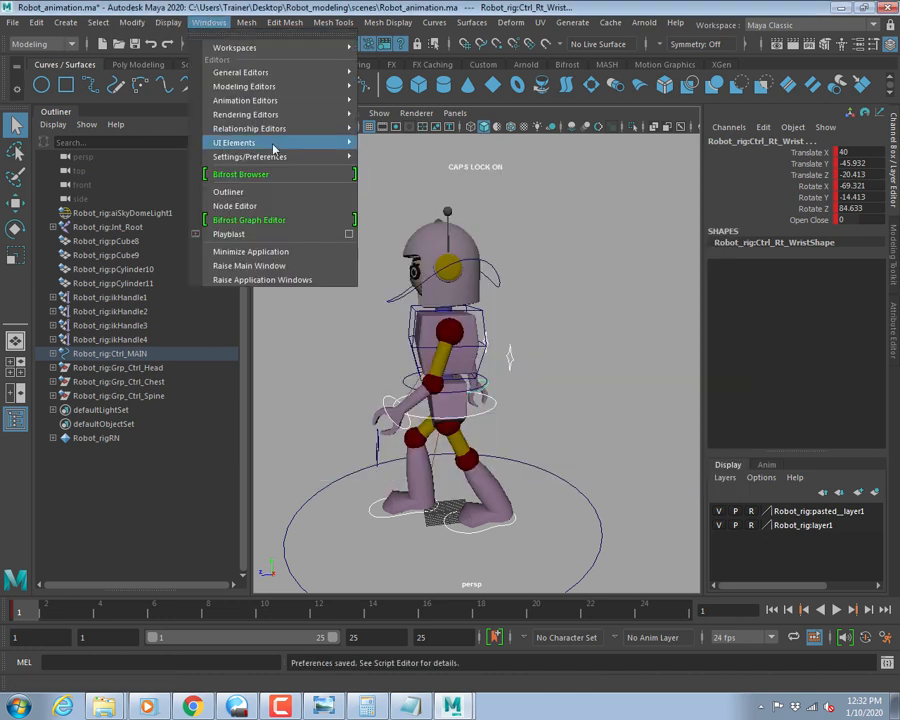
{"action": "mouse_move", "coordinate": [350, 156]}
{"action": "left_click", "coordinate": [402, 156]}
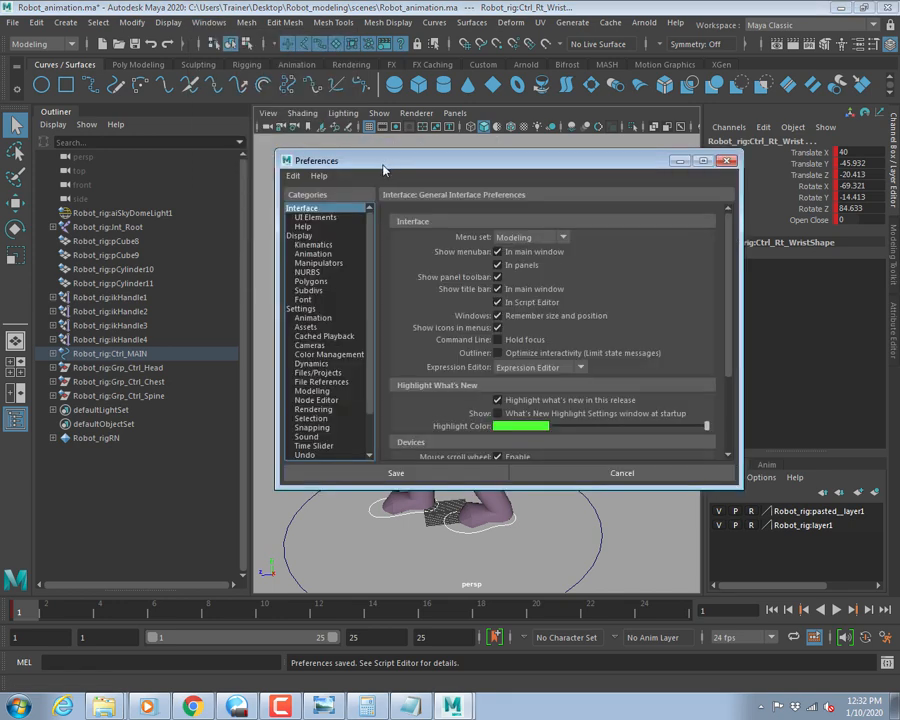
{"action": "left_click", "coordinate": [320, 372]}
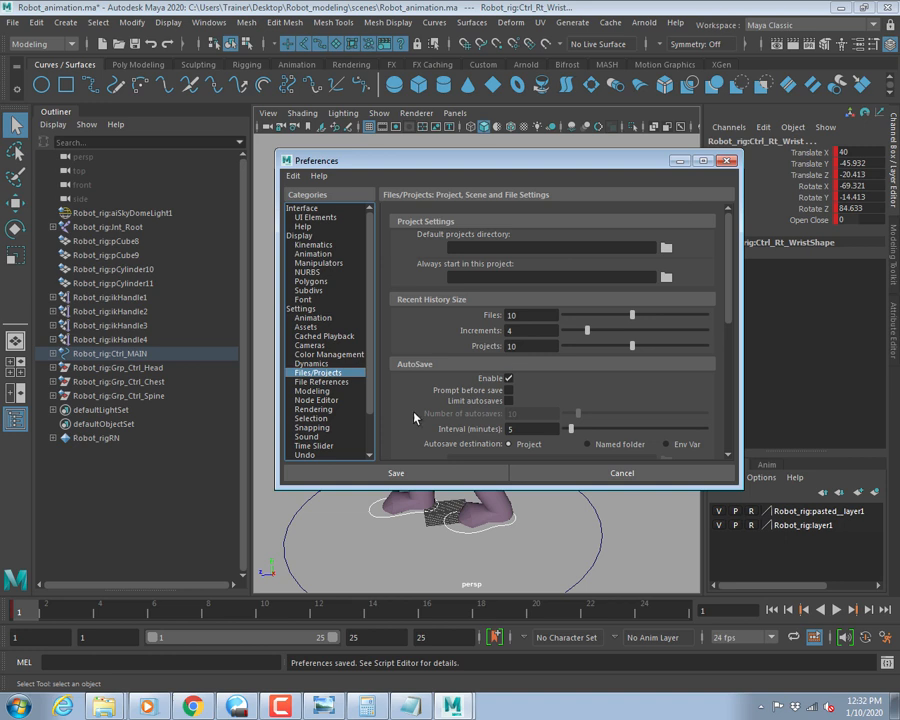
{"action": "left_click", "coordinate": [530, 428]}
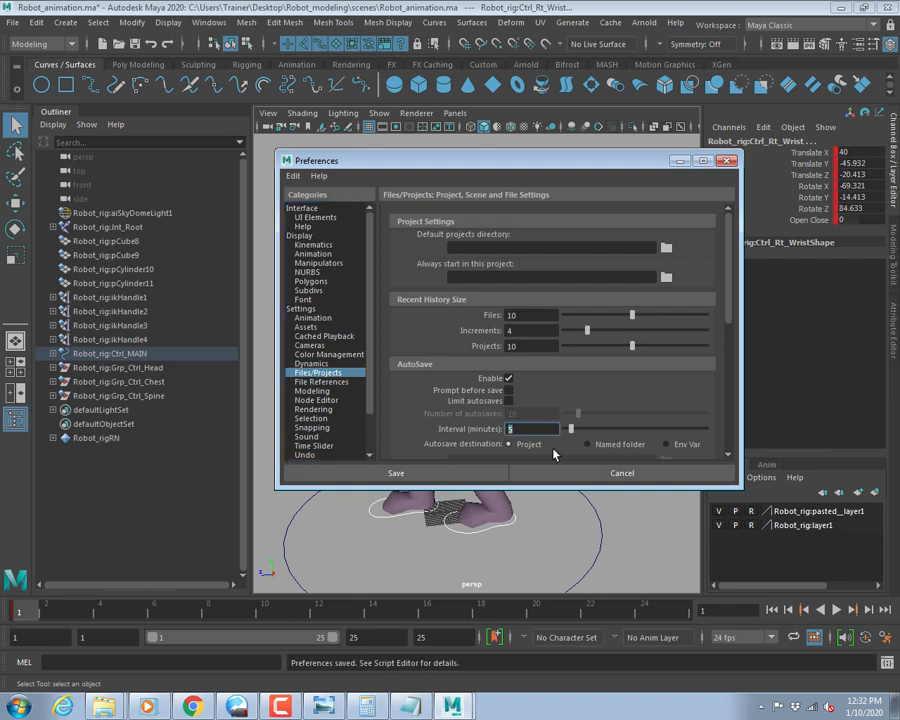
{"action": "left_click", "coordinate": [396, 473]}
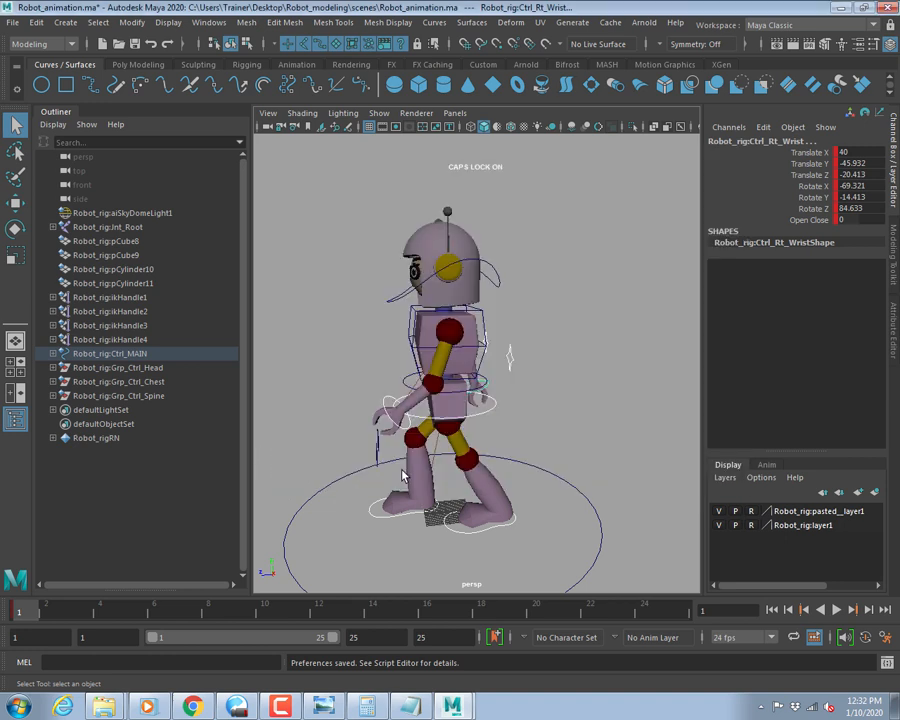
Deselect all controls and save the Robot_animation.ma scene.
{"action": "left_click", "coordinate": [289, 291]}
{"action": "key", "text": "ctrl+s"}
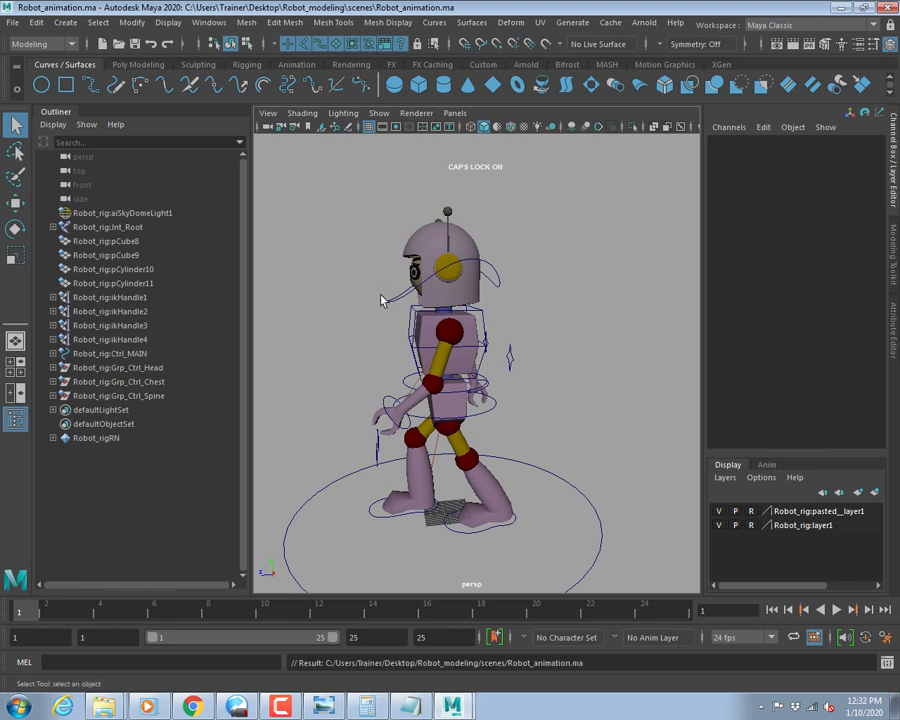
Select both foot controls, the lower waist control and both wrist controls, and key the pose at frames 1 and 25.
{"action": "left_click_drag", "start_coordinate": [352, 432], "coordinate": [397, 497], "text": "alt"}
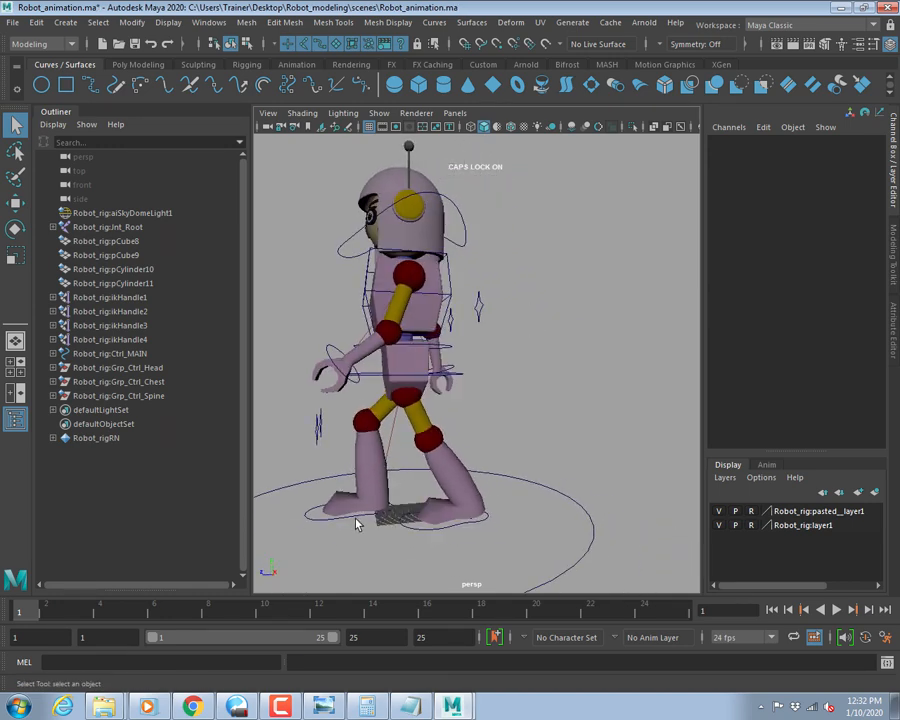
{"action": "left_click", "coordinate": [356, 522]}
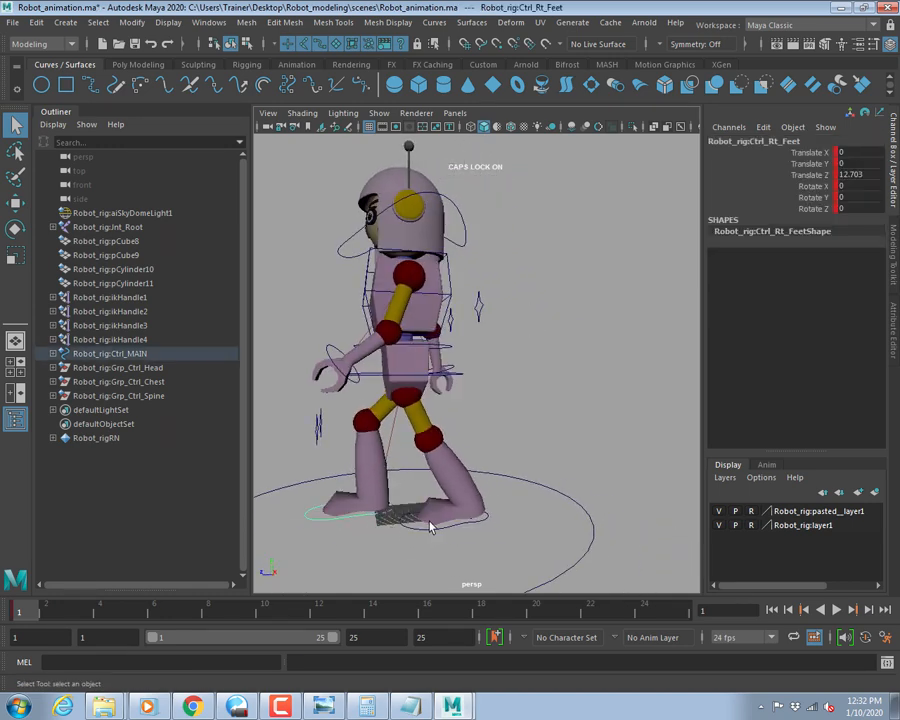
{"action": "left_click", "coordinate": [458, 402]}
{"action": "mouse_move", "coordinate": [458, 402]}
{"action": "left_mouse_down", "text": "alt"}
{"action": "mouse_move", "coordinate": [460, 425]}
{"action": "mouse_move", "coordinate": [458, 385]}
{"action": "mouse_move", "coordinate": [447, 378]}
{"action": "mouse_move", "coordinate": [444, 400]}
{"action": "left_mouse_up", "text": "alt"}
{"action": "left_click", "coordinate": [446, 374], "text": "shift"}
{"action": "left_click", "coordinate": [308, 390], "text": "shift"}
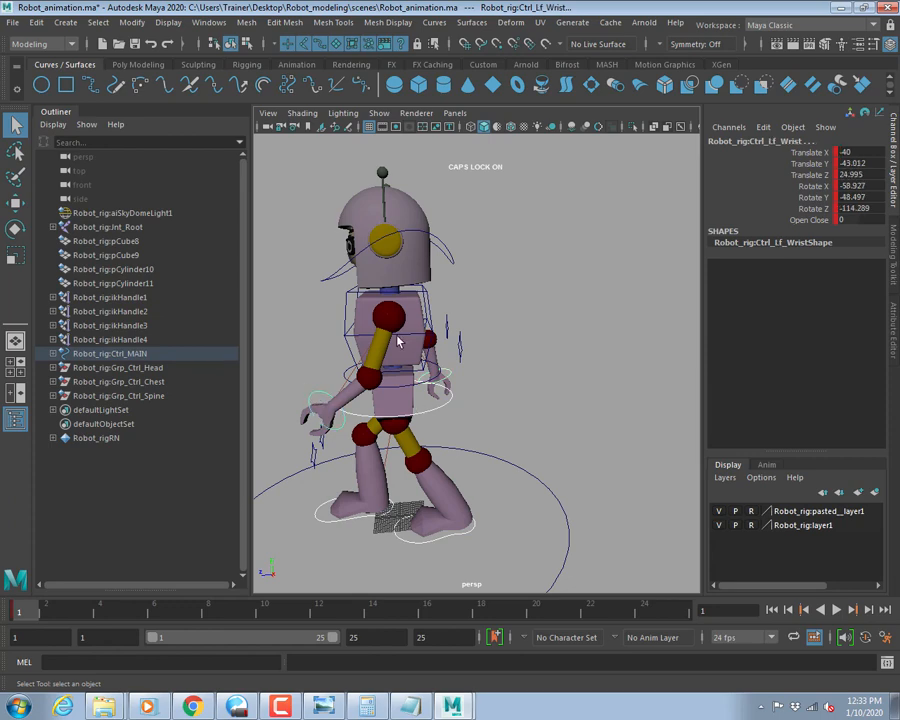
{"action": "left_click_drag", "start_coordinate": [398, 340], "coordinate": [522, 397], "text": "alt"}
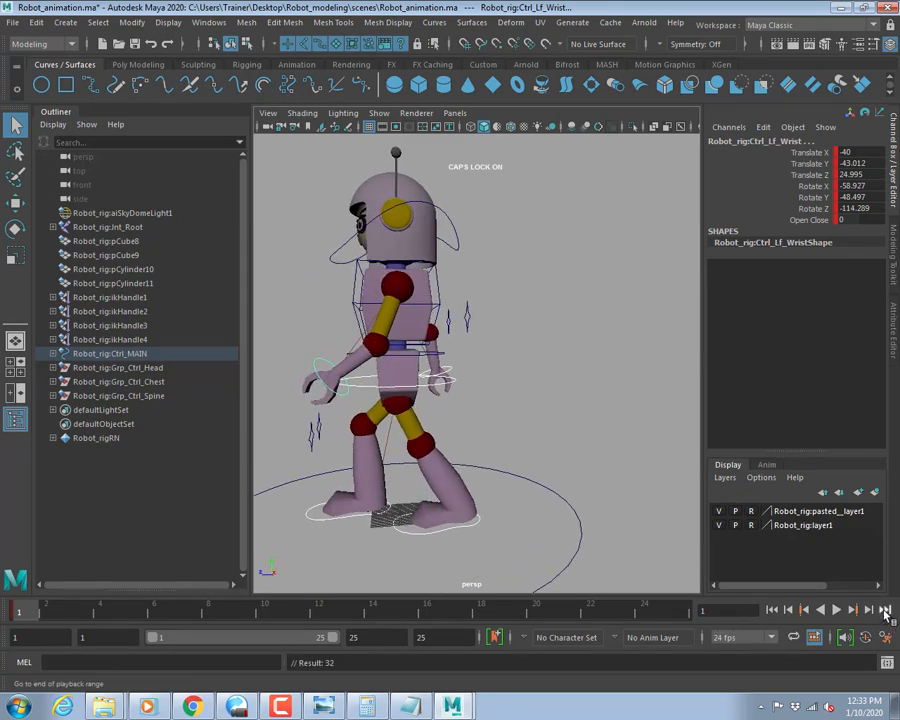
{"action": "left_click", "coordinate": [885, 611]}
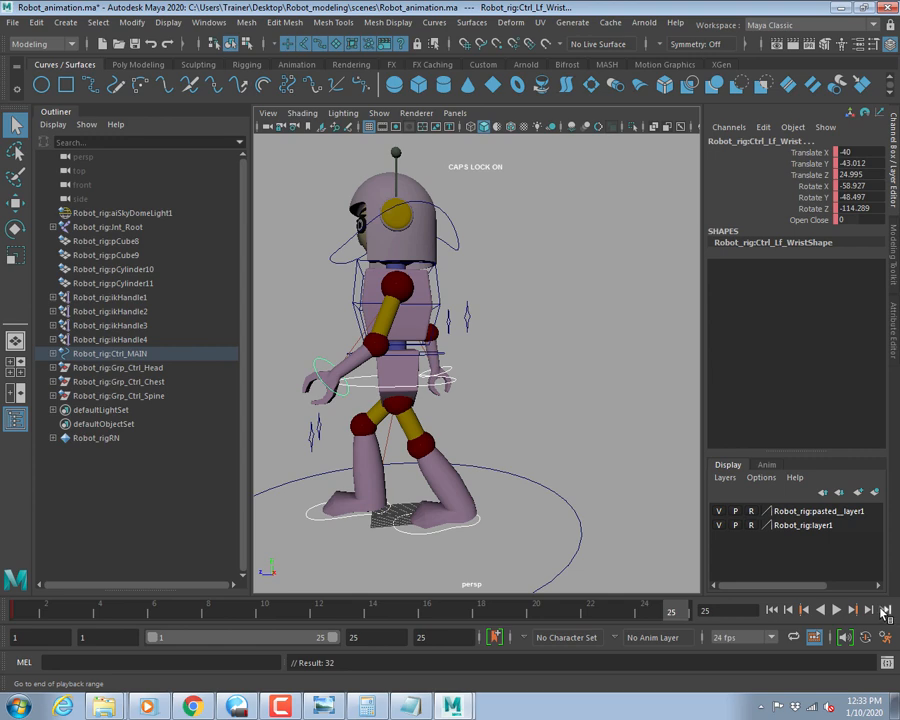
At frame 13, move the left wrist control behind the body to about Y -46.5, Z -21.4 and rotate it to about -69.8, 8.4, -86.9.
{"action": "left_click", "coordinate": [346, 610]}
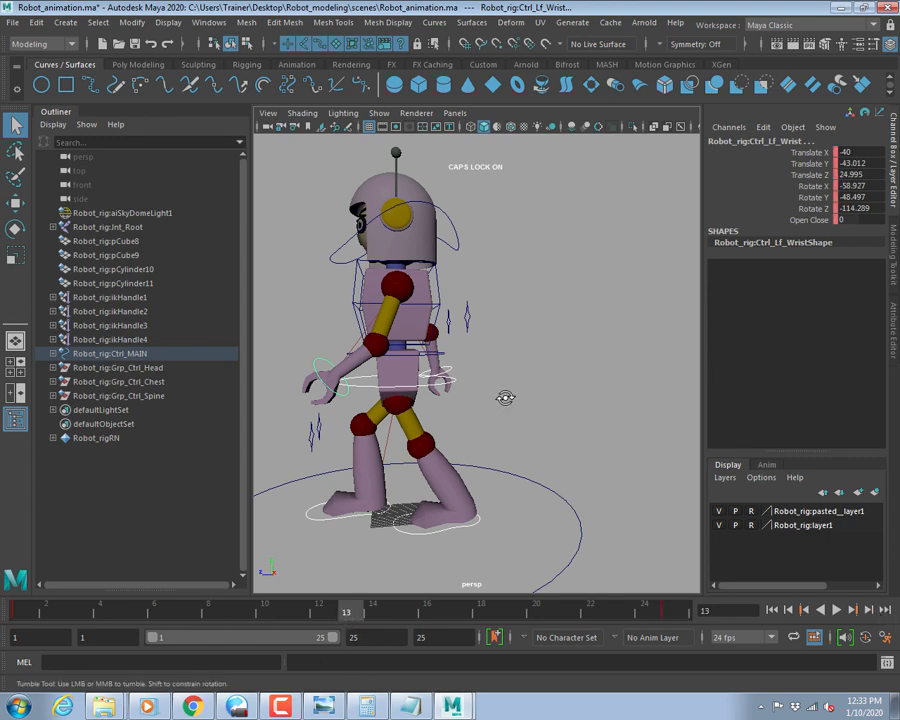
{"action": "left_click_drag", "start_coordinate": [505, 397], "coordinate": [478, 430], "text": "alt"}
{"action": "left_click", "coordinate": [442, 376]}
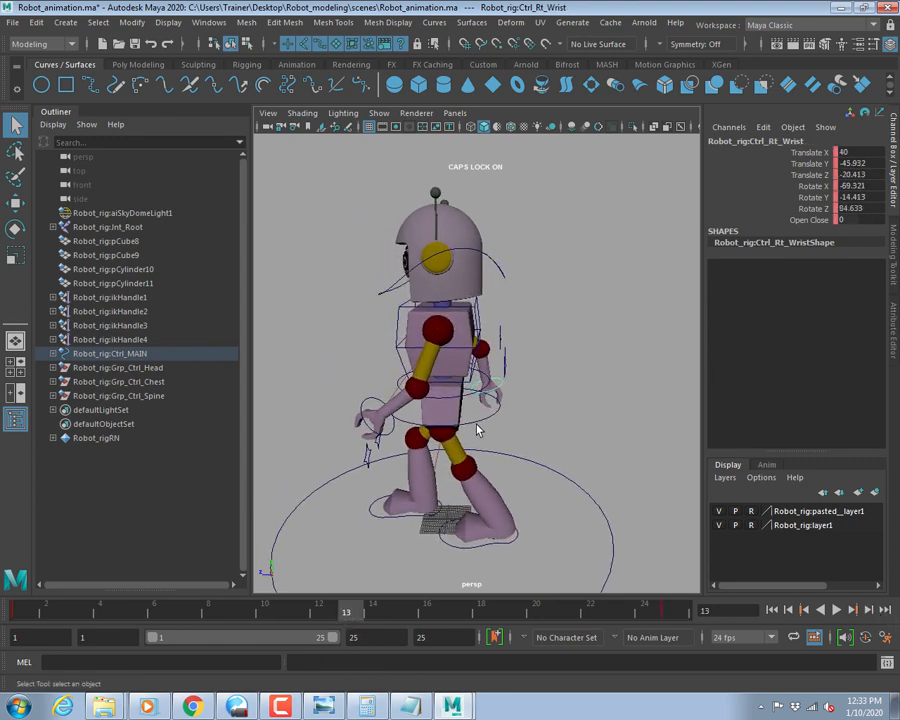
{"action": "left_click", "coordinate": [387, 434]}
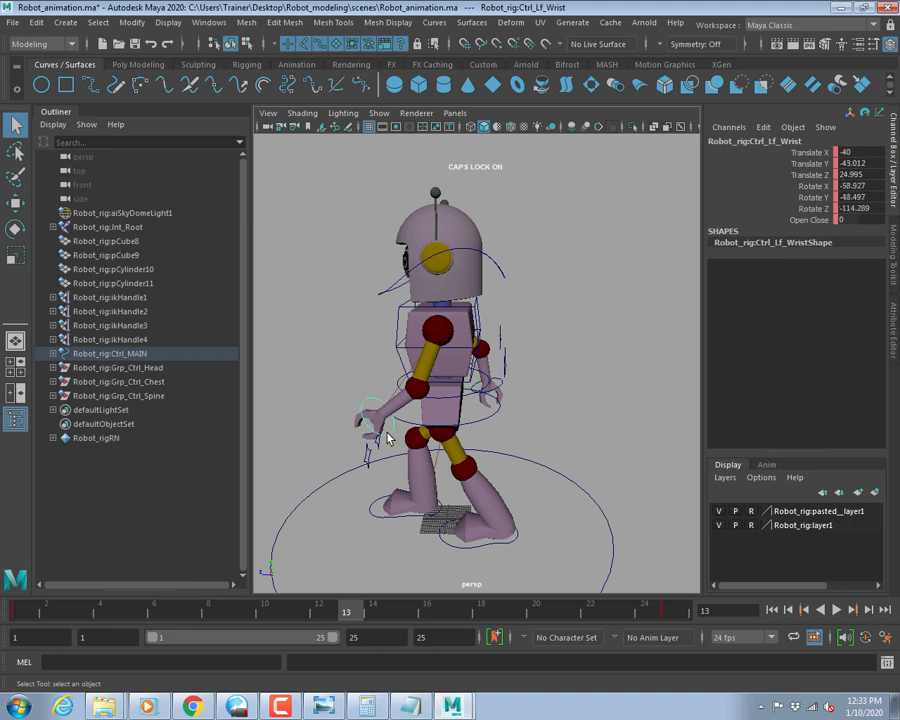
{"action": "key", "text": "w"}
{"action": "key", "text": "space"}
{"action": "key", "text": "space"}
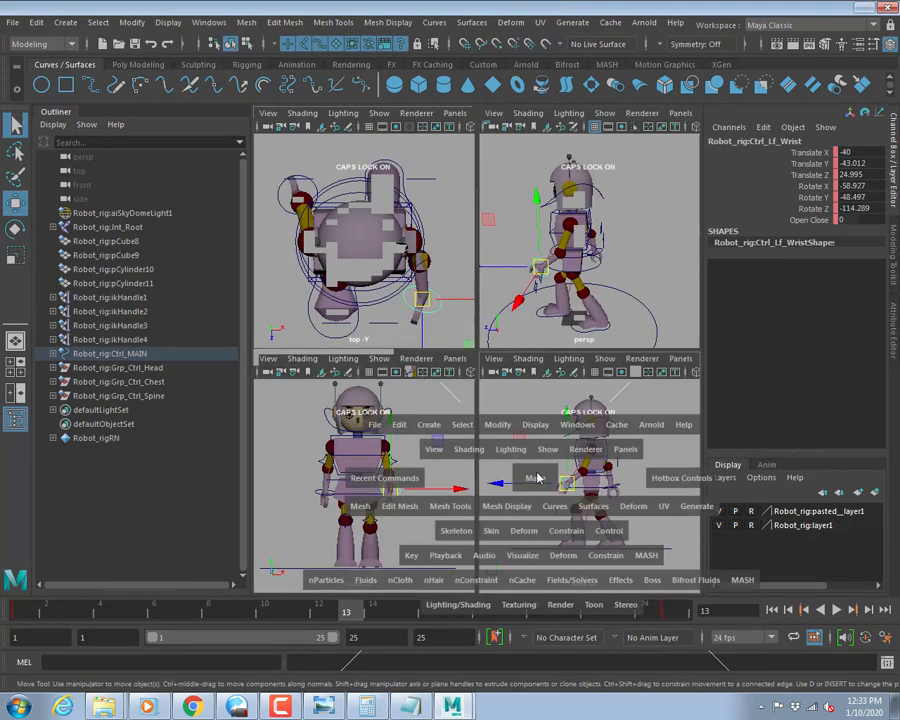
{"action": "right_click_drag", "start_coordinate": [296, 380], "coordinate": [390, 366], "text": "alt"}
{"action": "left_click_drag", "start_coordinate": [407, 357], "coordinate": [547, 368]}
{"action": "key", "text": "e"}
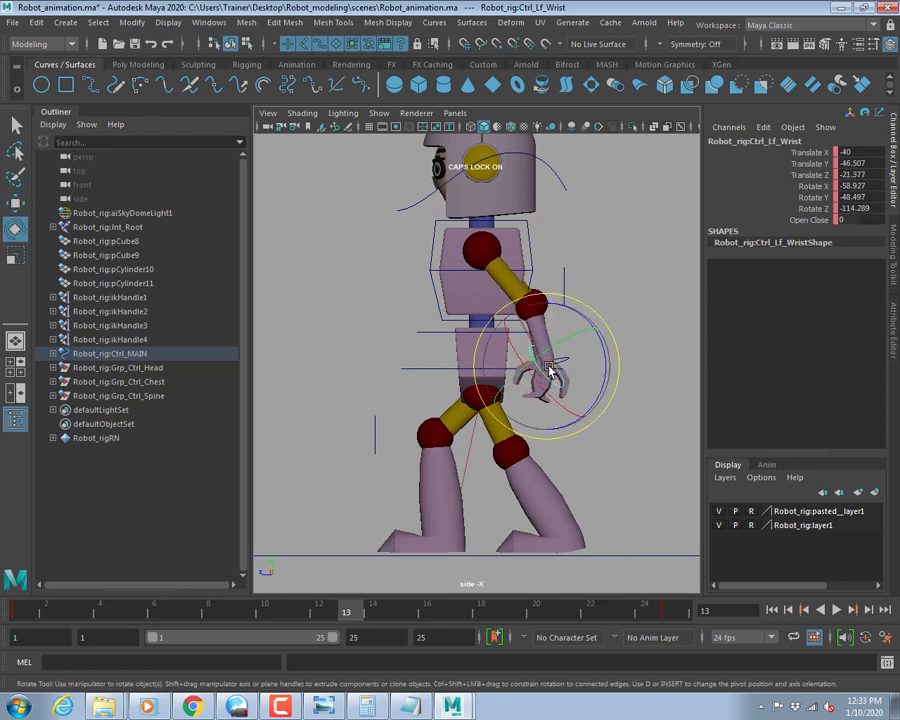
{"action": "left_click_drag", "start_coordinate": [585, 322], "coordinate": [513, 320]}
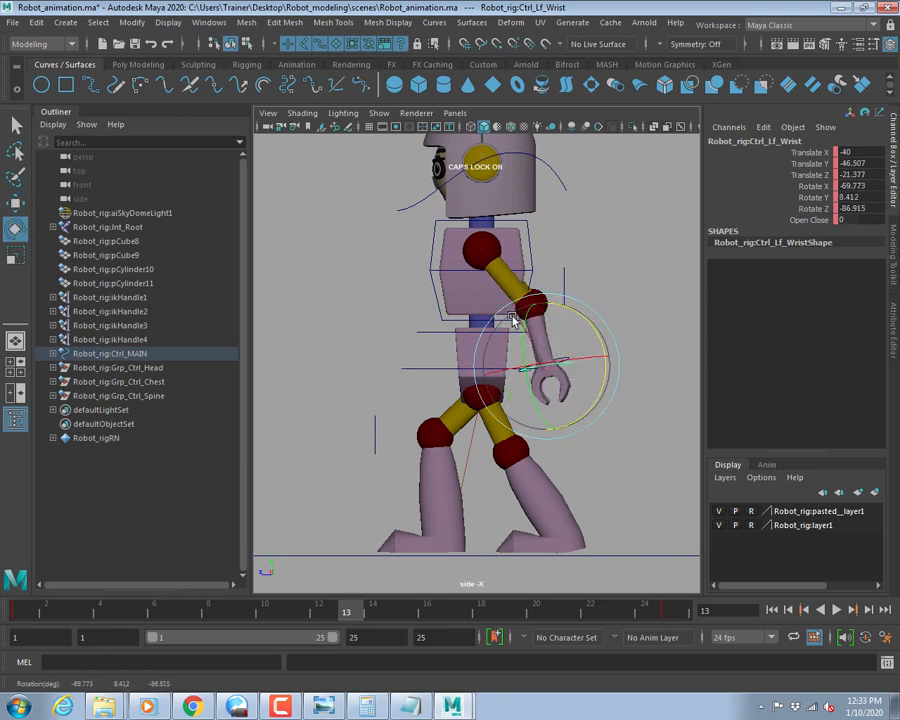
At frame 13, move the right wrist control in front of the body to about Y -44.3, Z 25.5 and rotate it to about -64.1, 38.6, 106.9.
{"action": "key", "text": "q"}
{"action": "left_click", "coordinate": [562, 361]}
{"action": "key", "text": "w"}
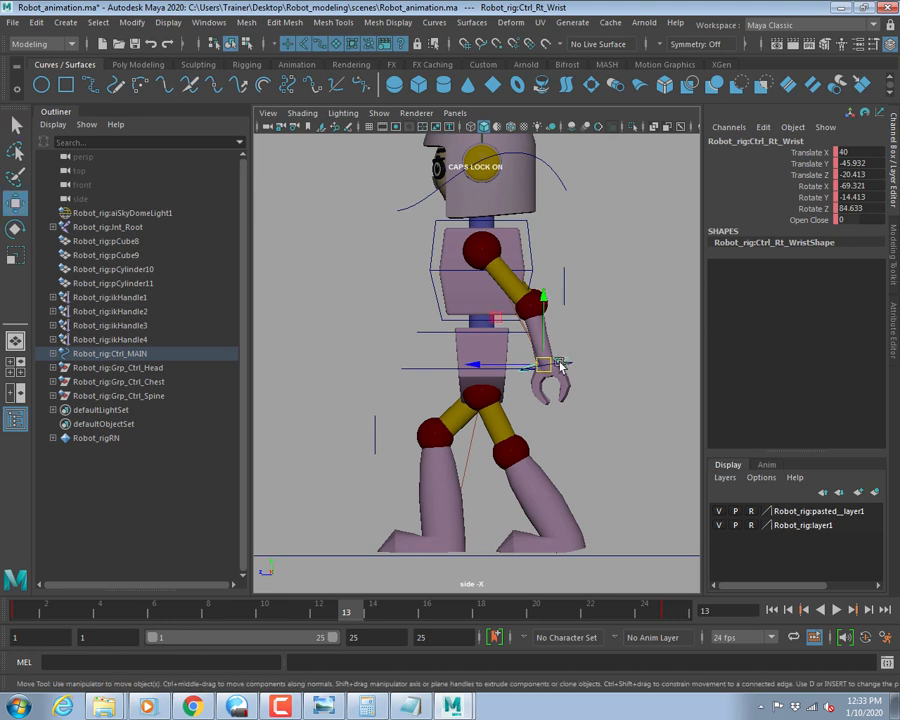
{"action": "left_click_drag", "start_coordinate": [535, 370], "coordinate": [428, 308]}
{"action": "key", "text": "e"}
{"action": "key", "text": "w"}
{"action": "left_click_drag", "start_coordinate": [406, 365], "coordinate": [407, 364]}
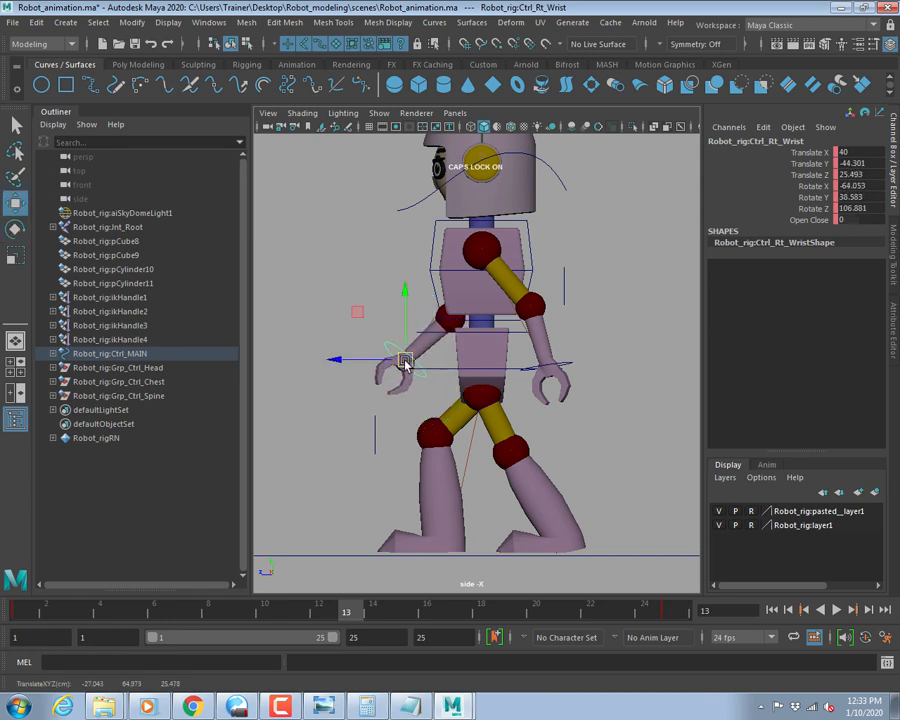
{"action": "key", "text": "q"}
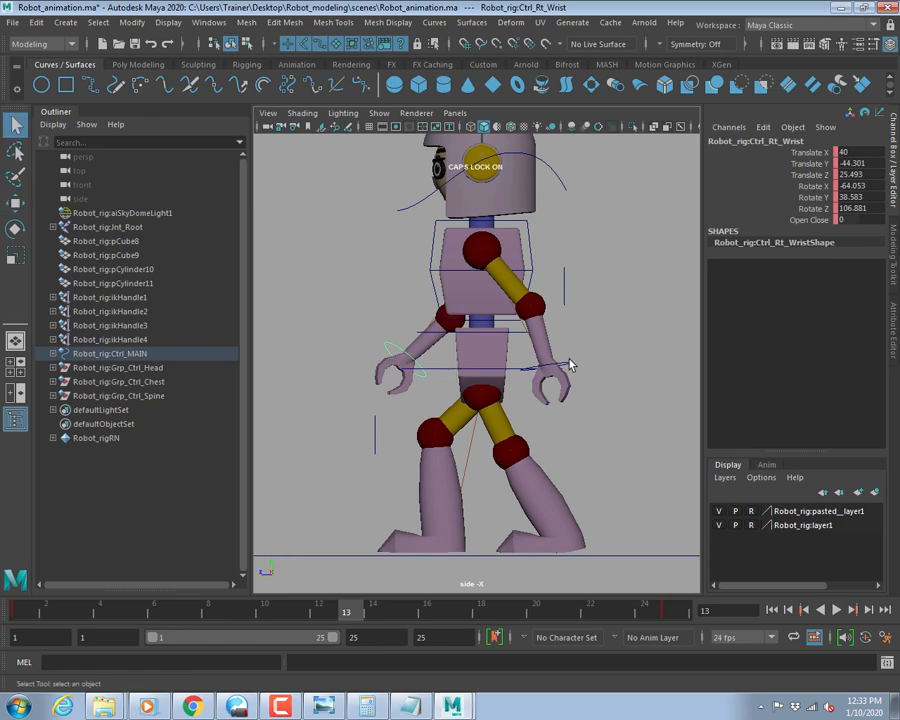
Select both wrist controls, both foot controls and the hip control together, and key them at frame 13.
{"action": "left_click", "coordinate": [570, 365]}
{"action": "key", "text": "space"}
{"action": "key", "text": "space"}
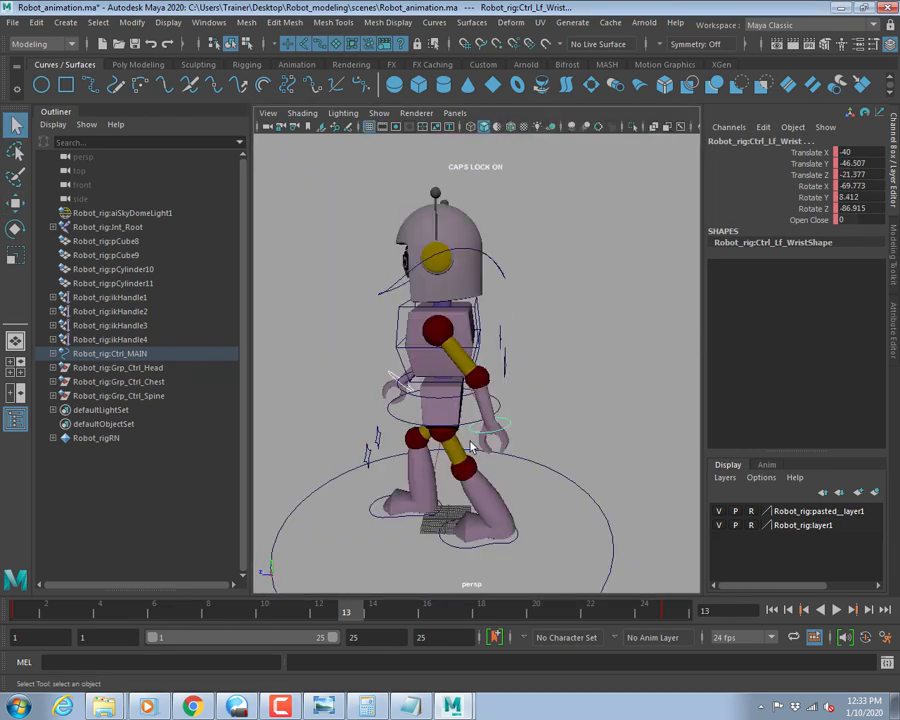
{"action": "left_click", "coordinate": [460, 548]}
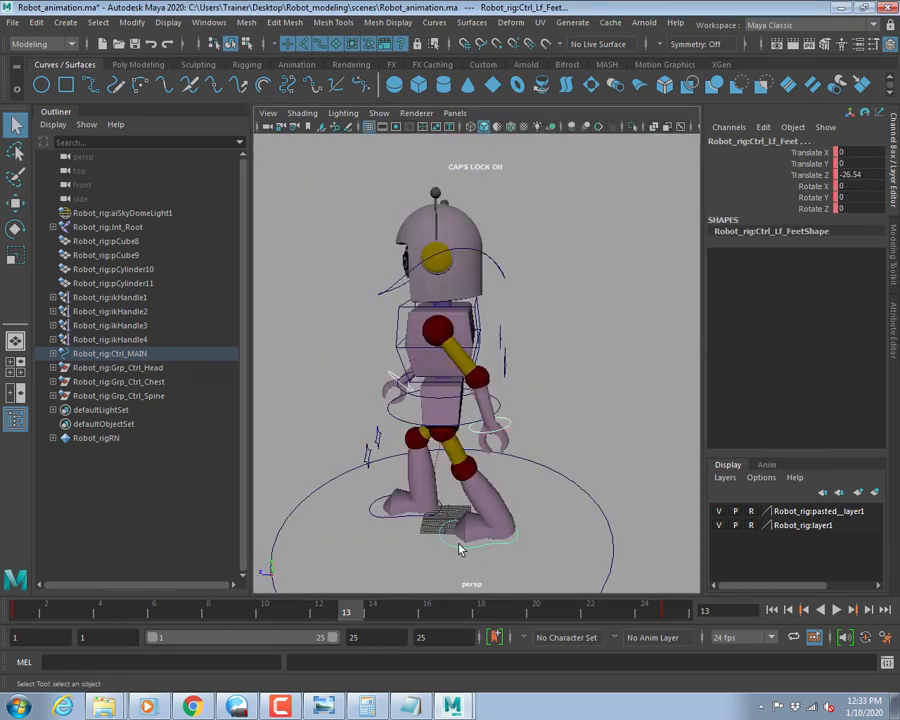
{"action": "left_click", "coordinate": [380, 518]}
{"action": "left_click", "coordinate": [390, 430]}
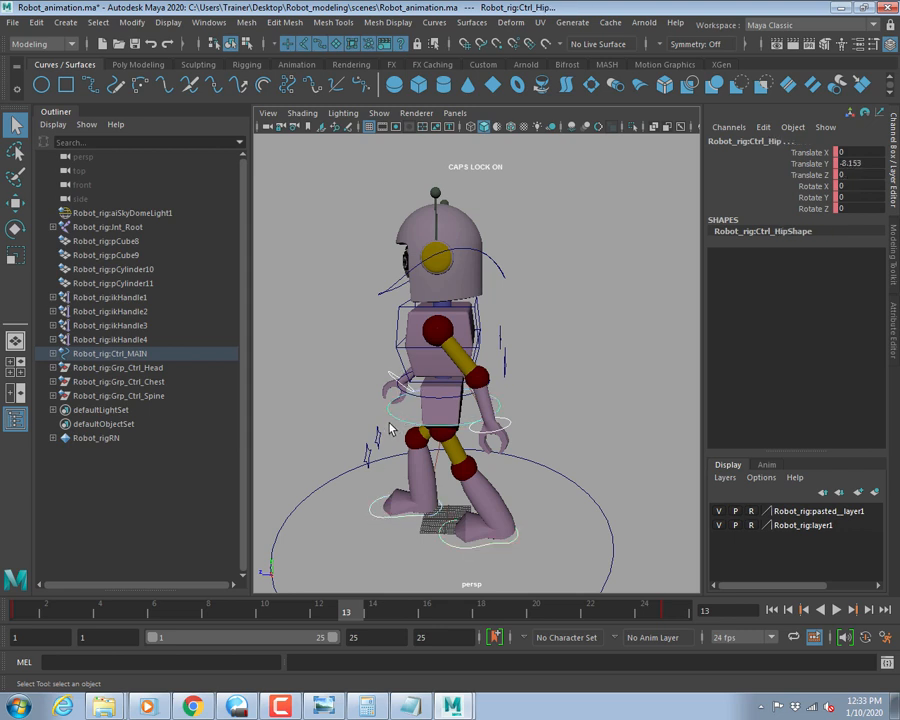
{"action": "key", "text": "s"}
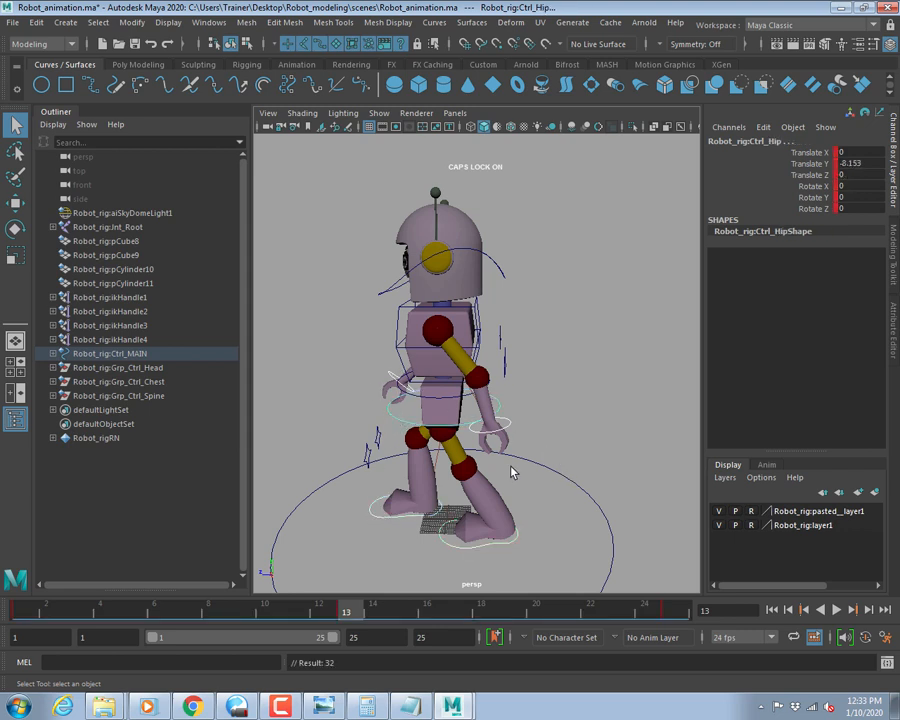
At frame 13, move the left foot control forward to about Z 13.3.
{"action": "left_click", "coordinate": [177, 615]}
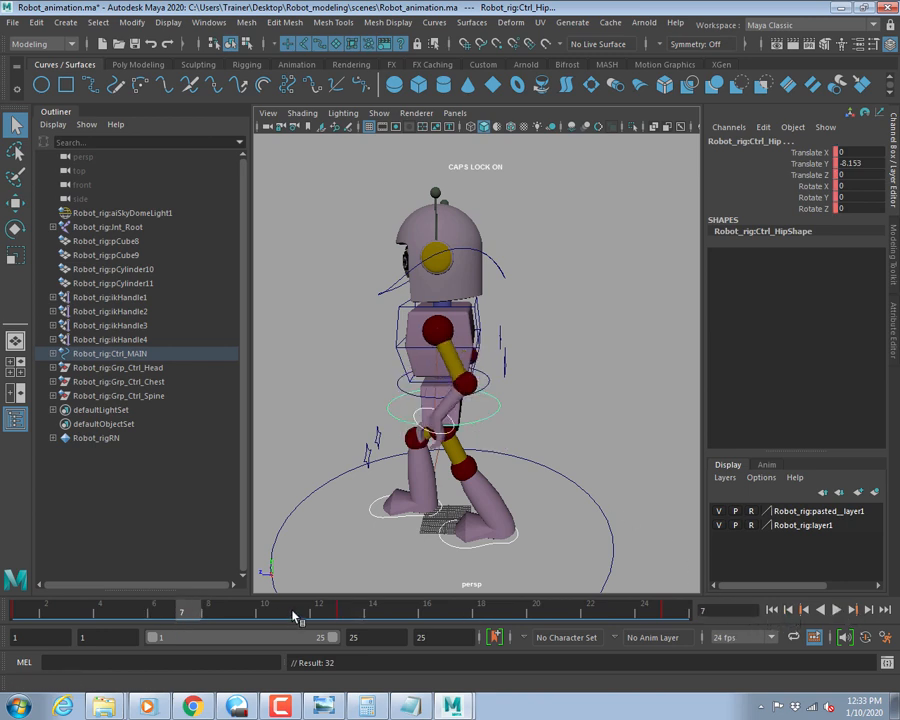
{"action": "left_click", "coordinate": [343, 614]}
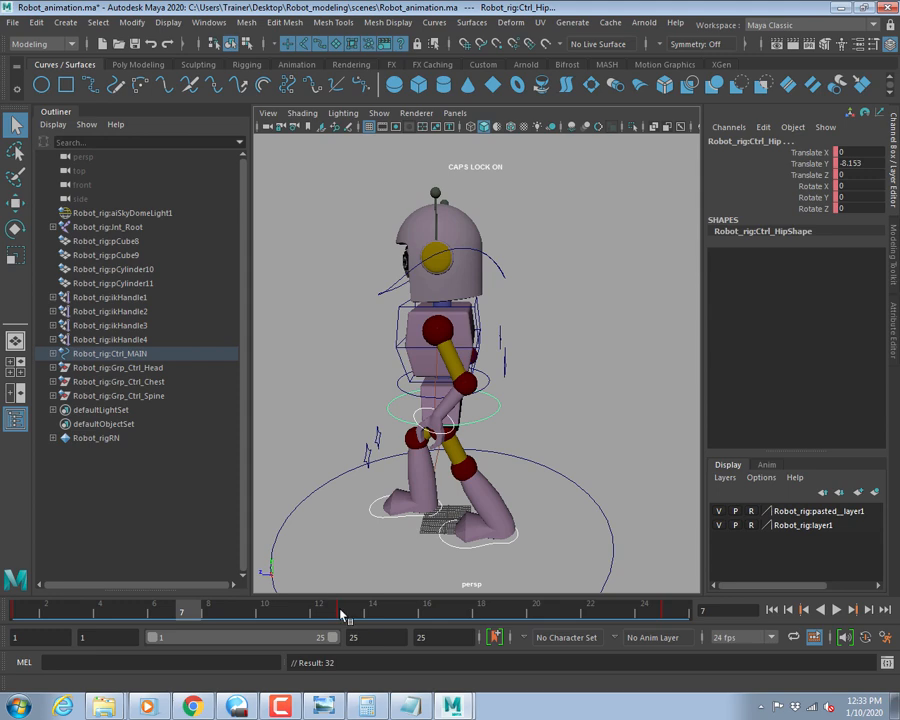
{"action": "left_click", "coordinate": [450, 550]}
{"action": "key", "text": "space"}
{"action": "key", "text": "space"}
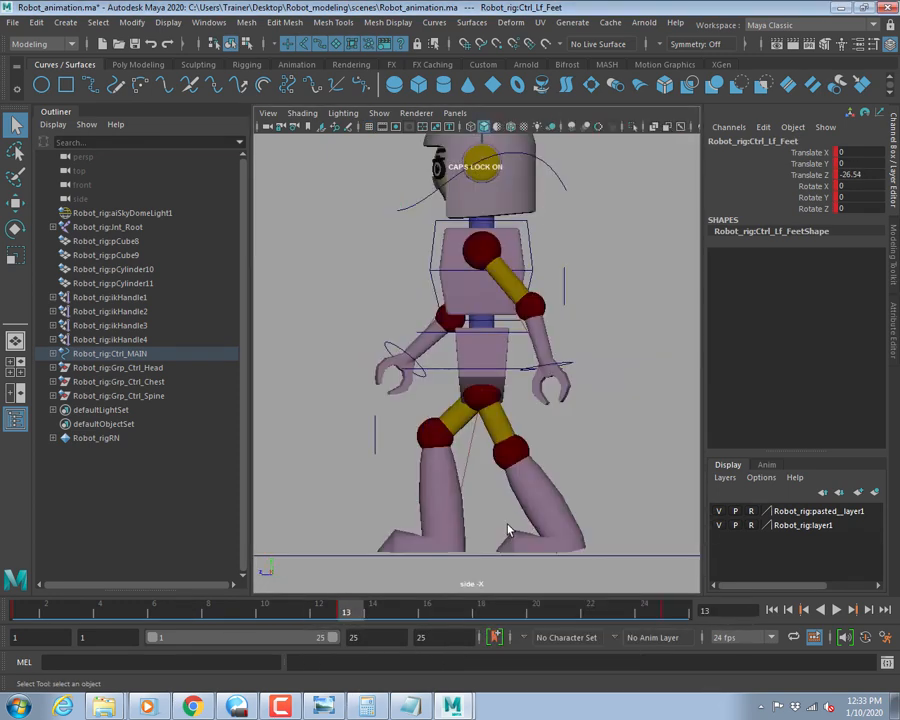
{"action": "key", "text": "w"}
{"action": "left_click_drag", "start_coordinate": [488, 523], "coordinate": [373, 518]}
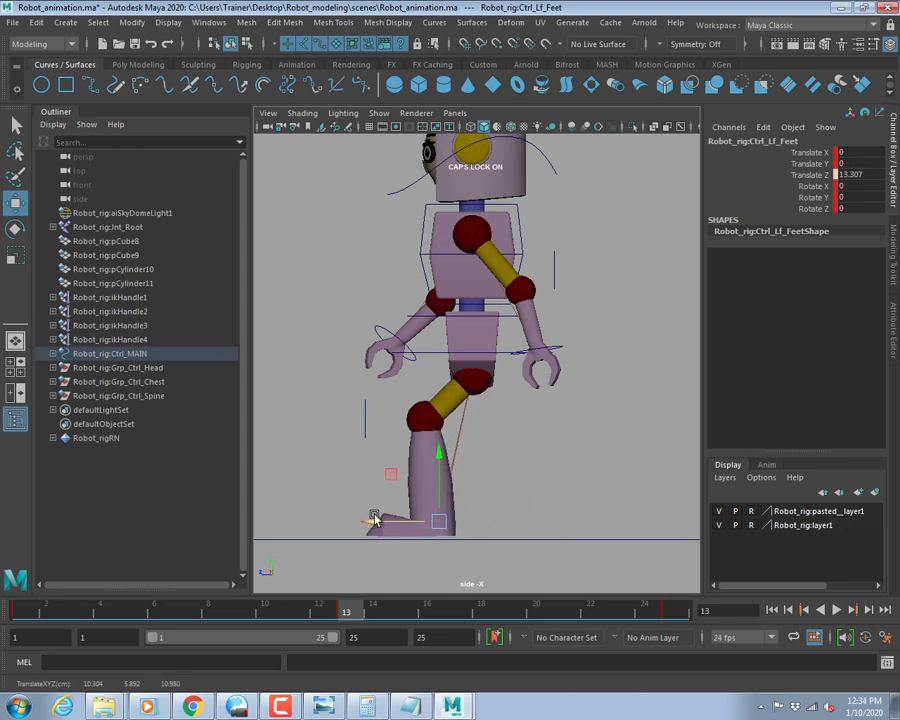
{"action": "key", "text": "space"}
{"action": "key", "text": "space"}
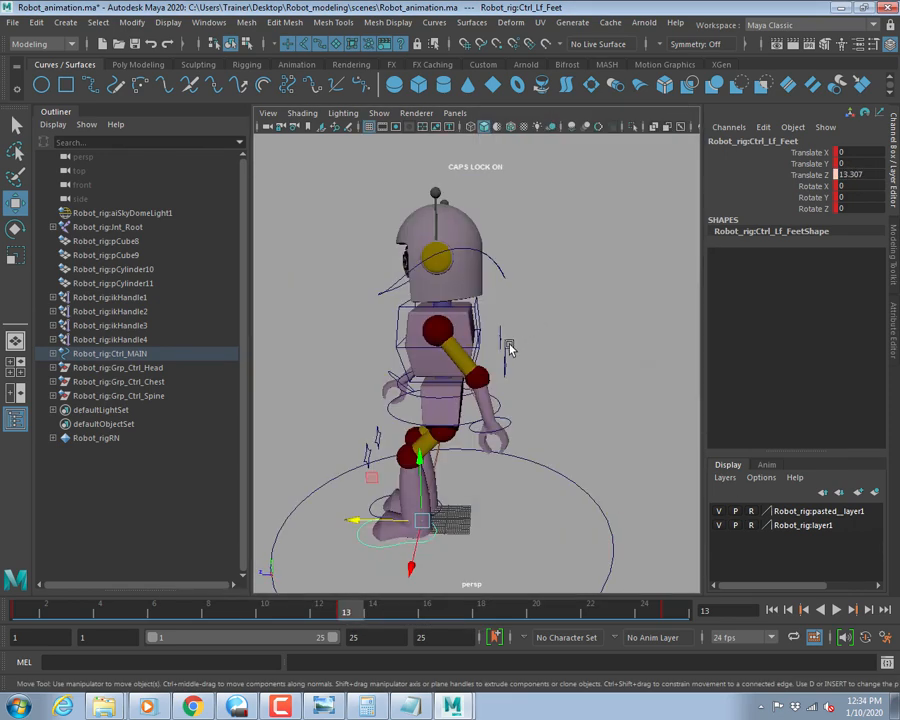
At frame 13, move the right foot control backward to about Z -26.46 and key it.
{"action": "left_click", "coordinate": [388, 505]}
{"action": "left_click", "coordinate": [372, 509]}
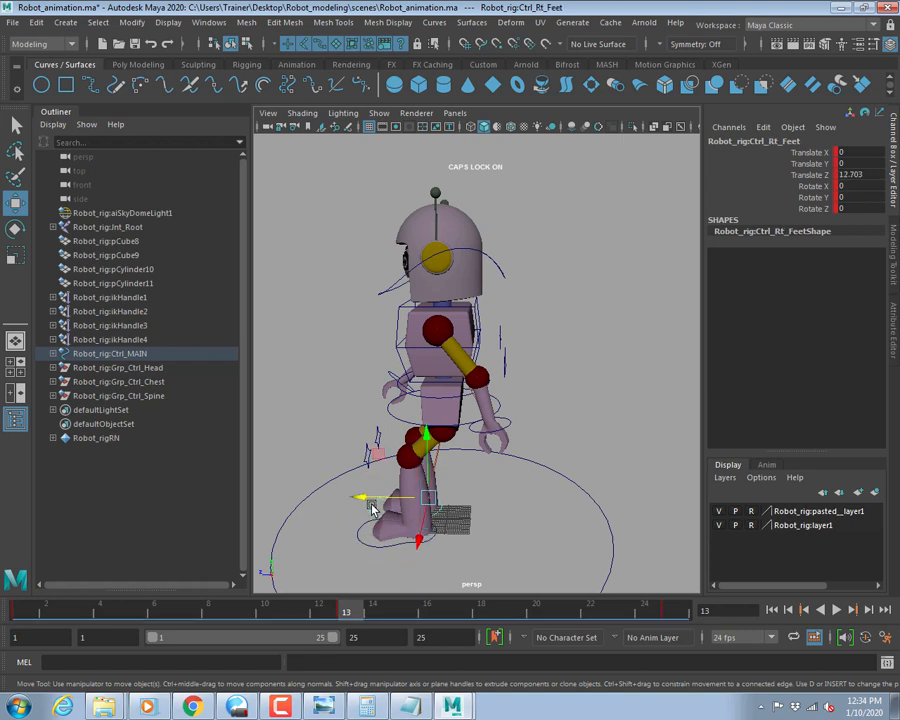
{"action": "left_click", "coordinate": [16, 612]}
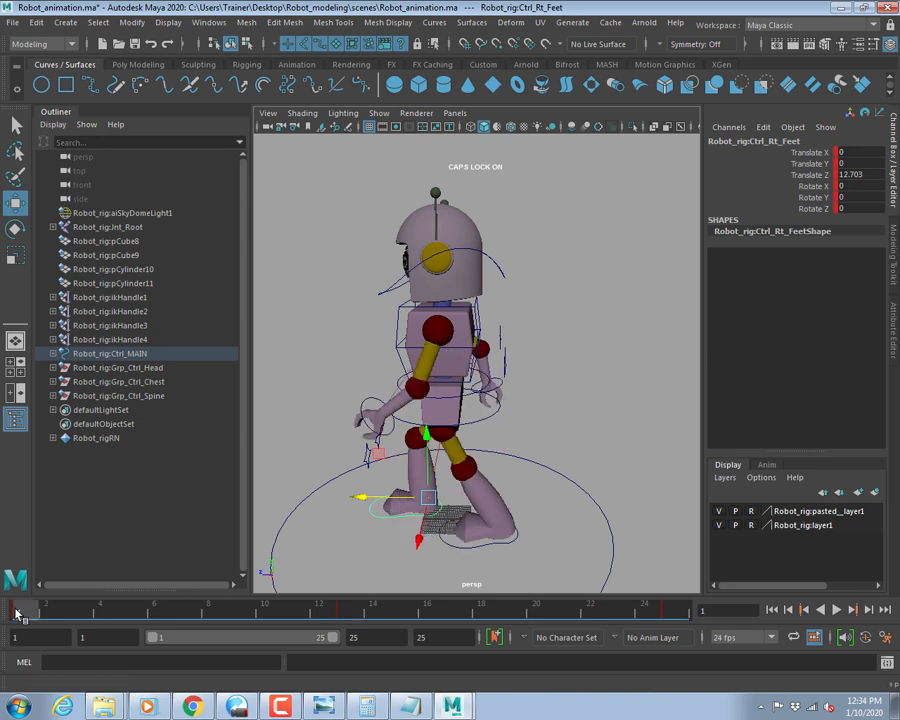
{"action": "left_click", "coordinate": [346, 612]}
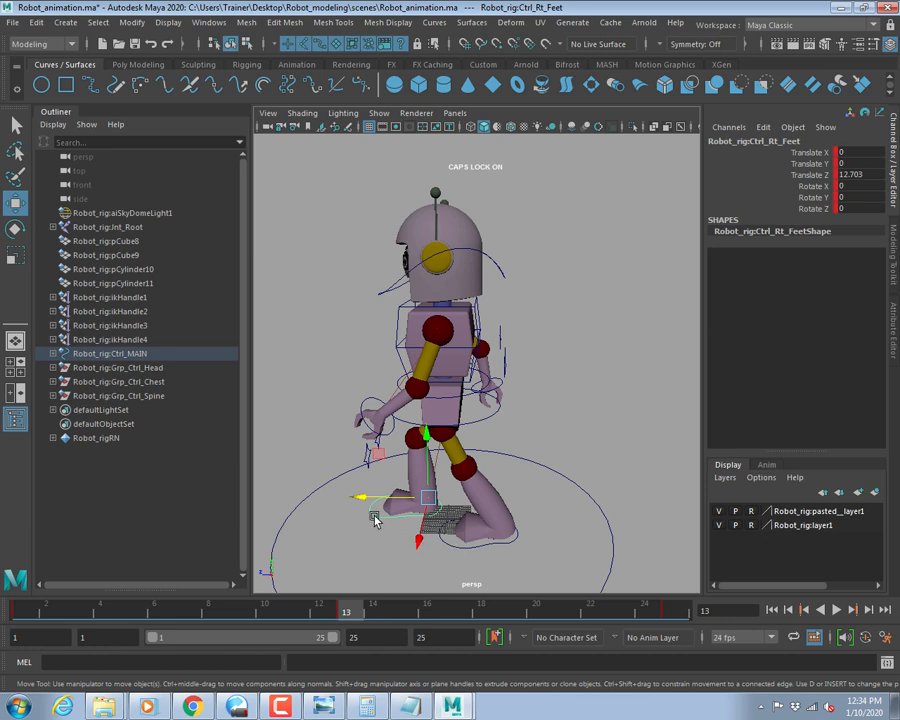
{"action": "left_click", "coordinate": [6, 612]}
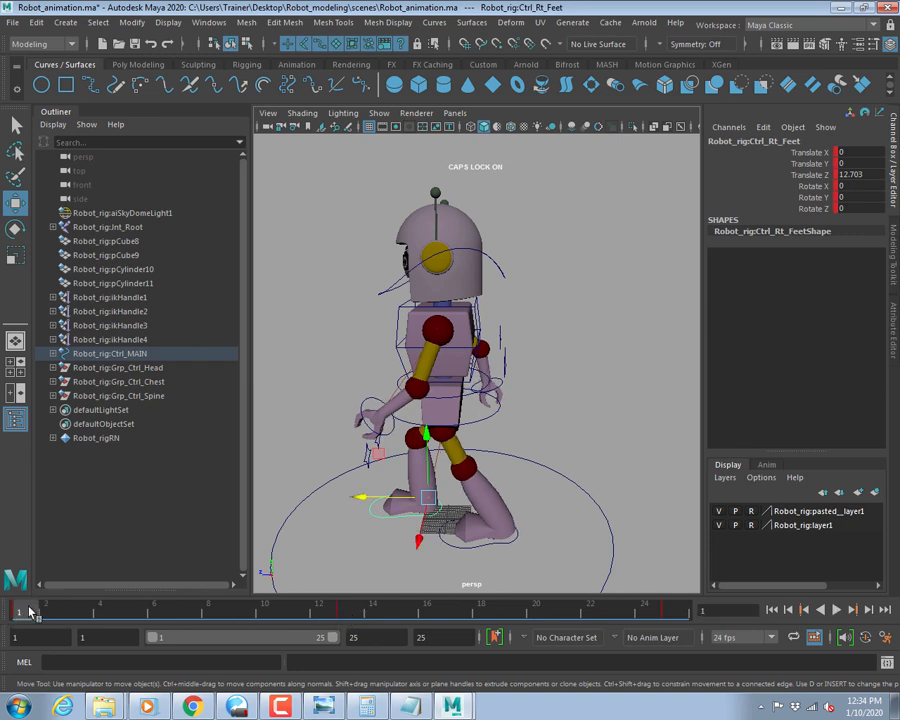
{"action": "left_click_drag", "start_coordinate": [30, 612], "coordinate": [8, 611]}
{"action": "left_click", "coordinate": [342, 611]}
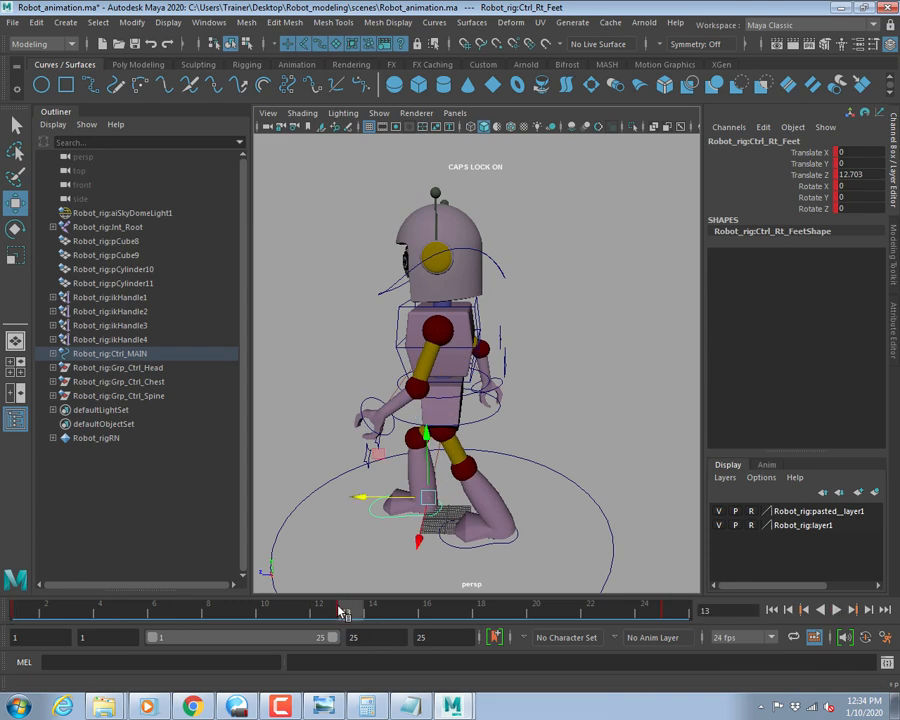
{"action": "left_click_drag", "start_coordinate": [365, 500], "coordinate": [432, 502]}
{"action": "key", "text": "space"}
{"action": "key", "text": "space"}
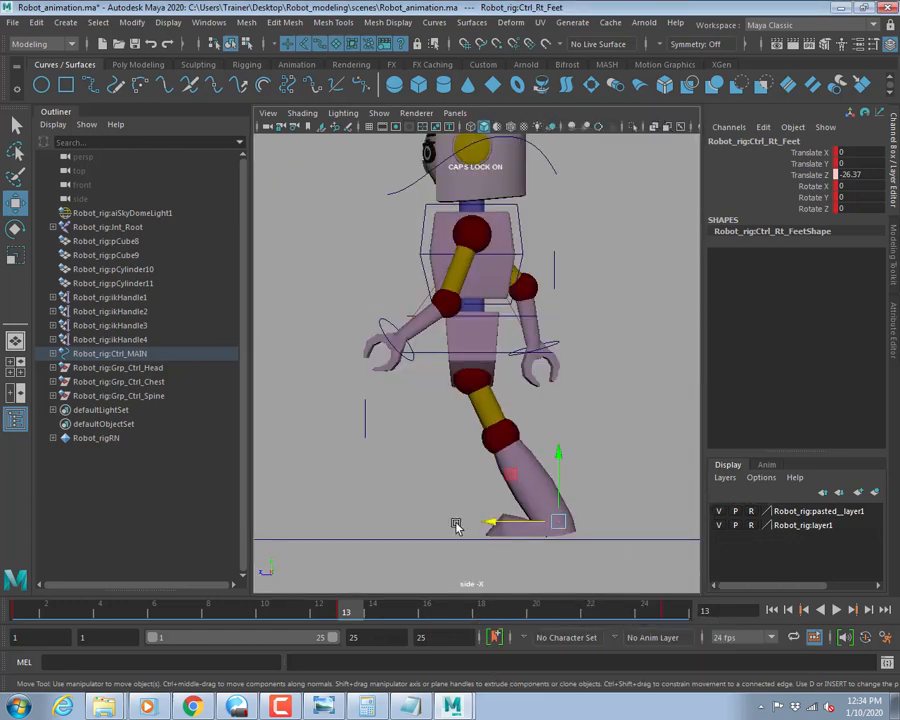
{"action": "scroll", "coordinate": [458, 527], "scroll_direction": "up", "scroll_amount": 10}
{"action": "scroll", "coordinate": [440, 450], "scroll_direction": "up", "scroll_amount": 3}
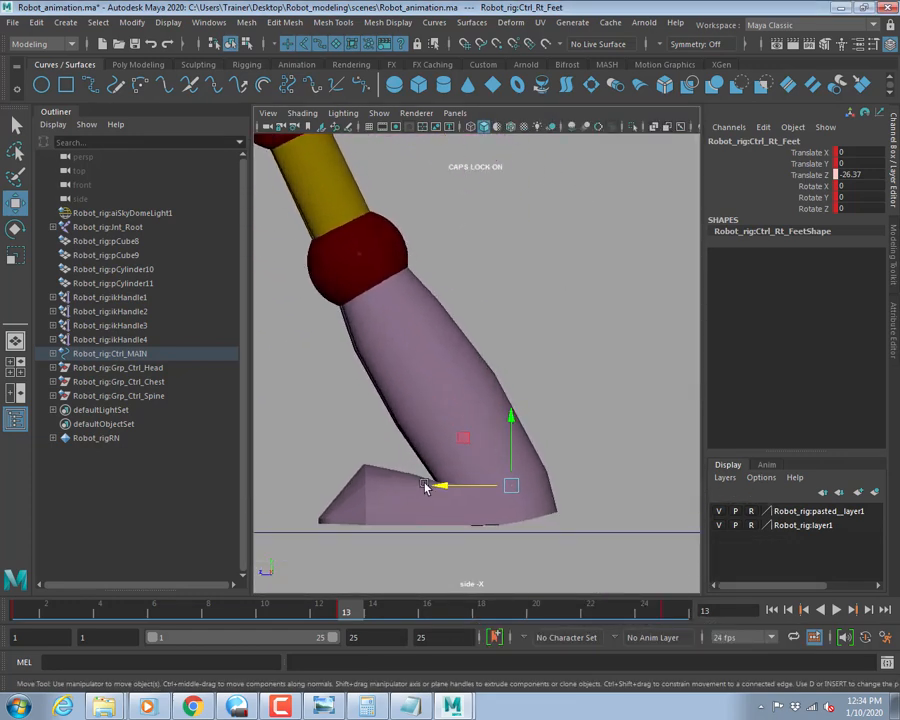
{"action": "left_click_drag", "start_coordinate": [425, 482], "coordinate": [444, 491]}
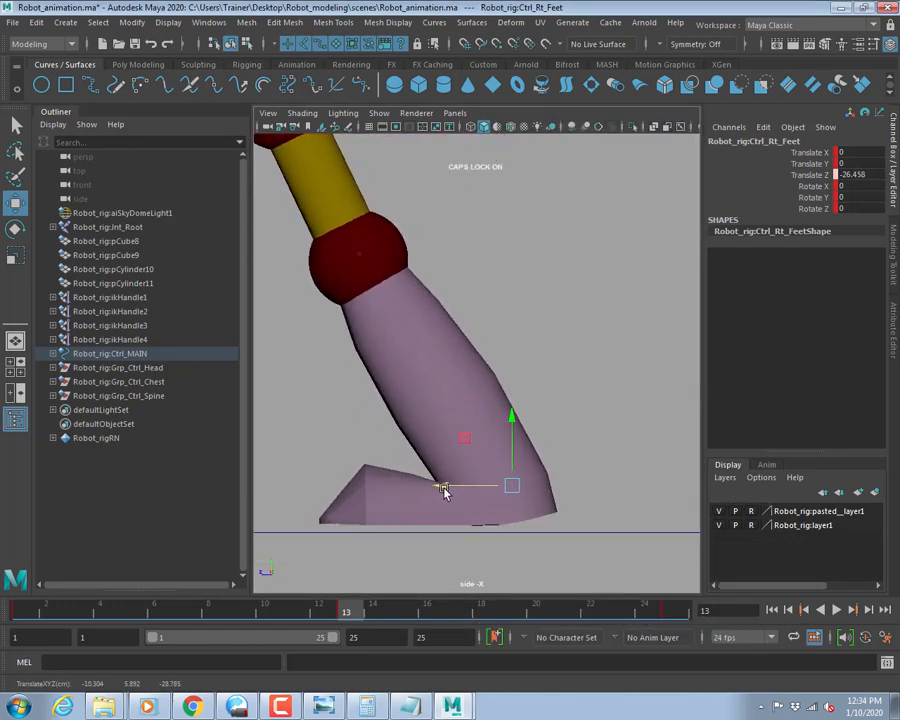
{"action": "scroll", "coordinate": [492, 430], "scroll_direction": "down", "scroll_amount": 5}
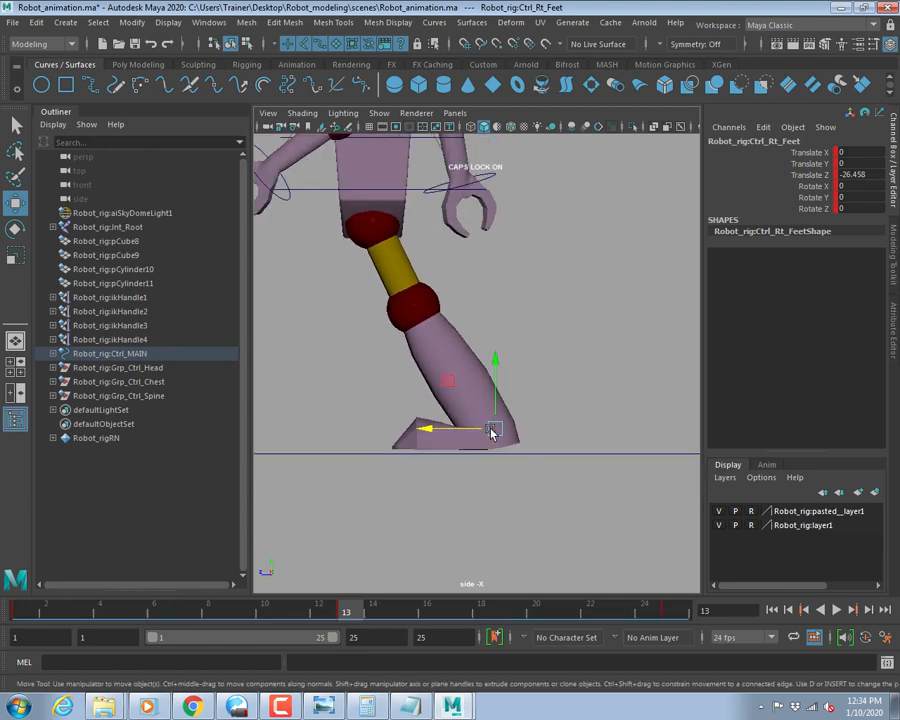
{"action": "scroll", "coordinate": [501, 419], "scroll_direction": "down", "scroll_amount": 3}
Scrub between frames 1 and 14 in the perspective view to review how the legs and arms swing.
{"action": "left_click_drag", "start_coordinate": [257, 612], "coordinate": [377, 592]}
{"action": "key", "text": "space"}
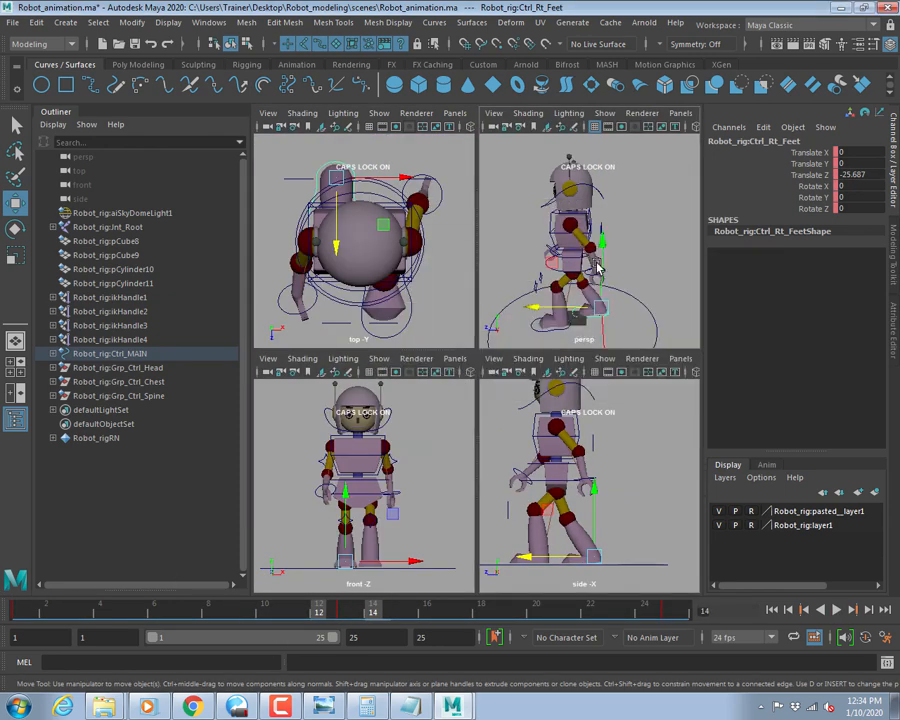
{"action": "key", "text": "space"}
{"action": "left_click_drag", "start_coordinate": [405, 425], "coordinate": [370, 420], "text": "alt"}
{"action": "left_click", "coordinate": [187, 615]}
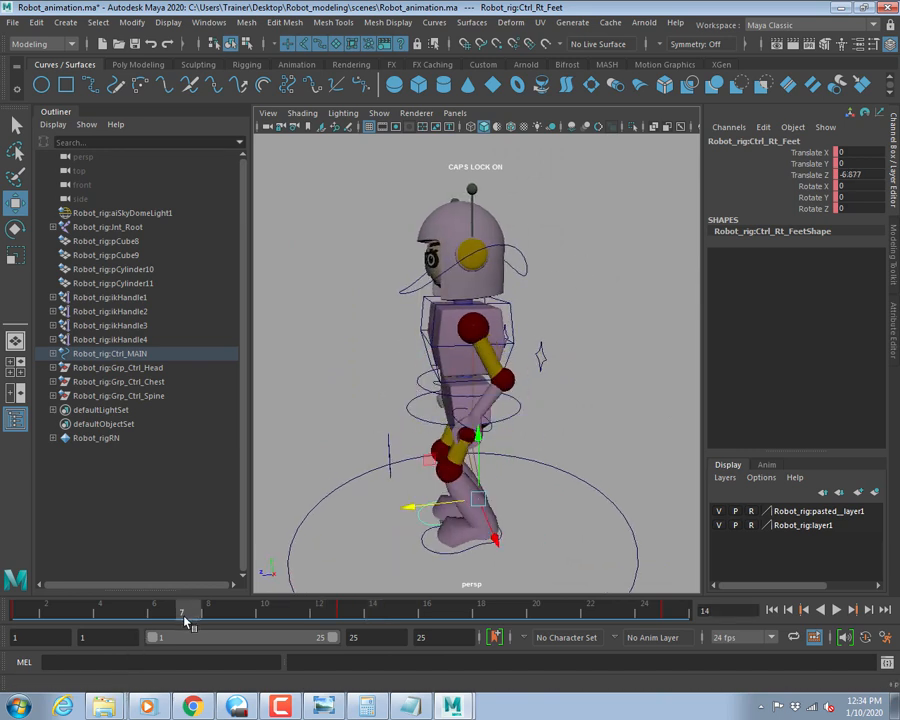
{"action": "left_click_drag", "start_coordinate": [96, 607], "coordinate": [2, 605]}
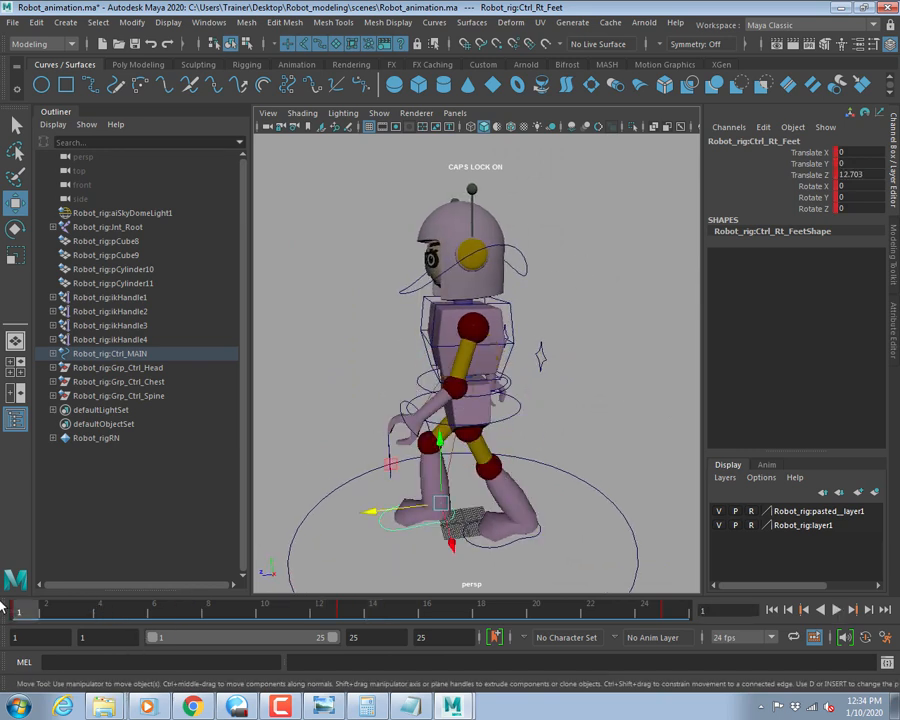
At frame 7, raise the left foot control to about Y 17.6 and rotate it about 40.6 degrees in X.
{"action": "left_click", "coordinate": [504, 546]}
{"action": "left_click", "coordinate": [182, 611]}
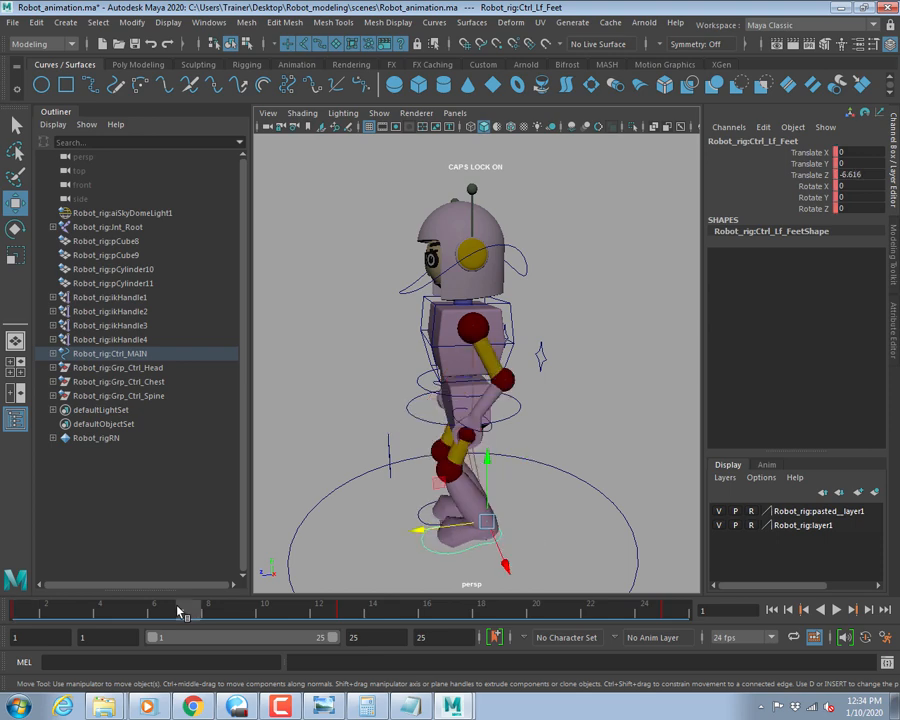
{"action": "key", "text": "space"}
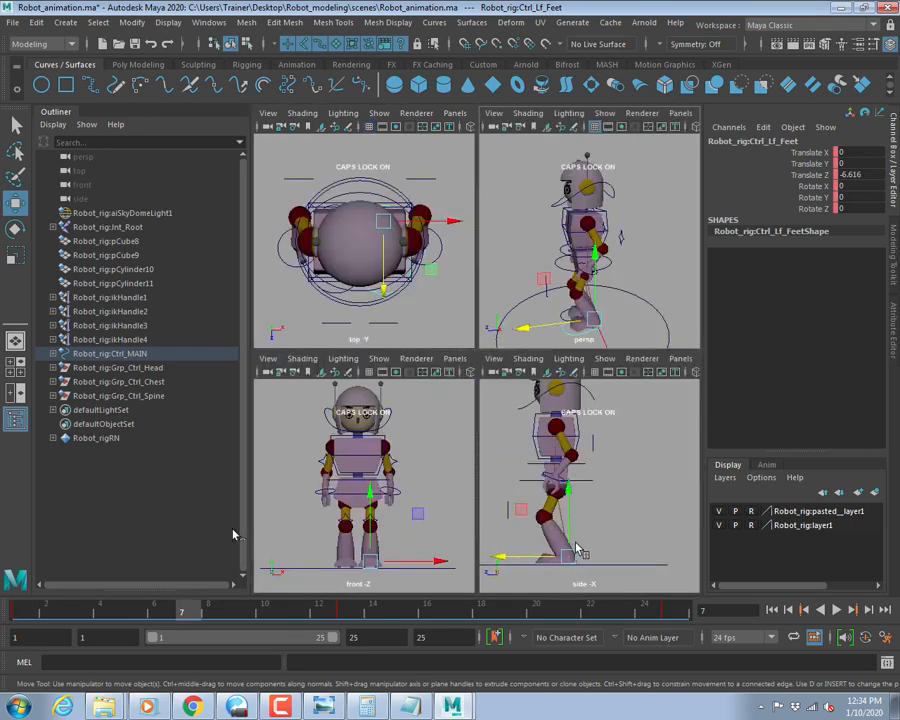
{"action": "key", "text": "space"}
{"action": "left_click_drag", "start_coordinate": [435, 445], "coordinate": [383, 437]}
{"action": "key", "text": "e"}
{"action": "key", "text": "w"}
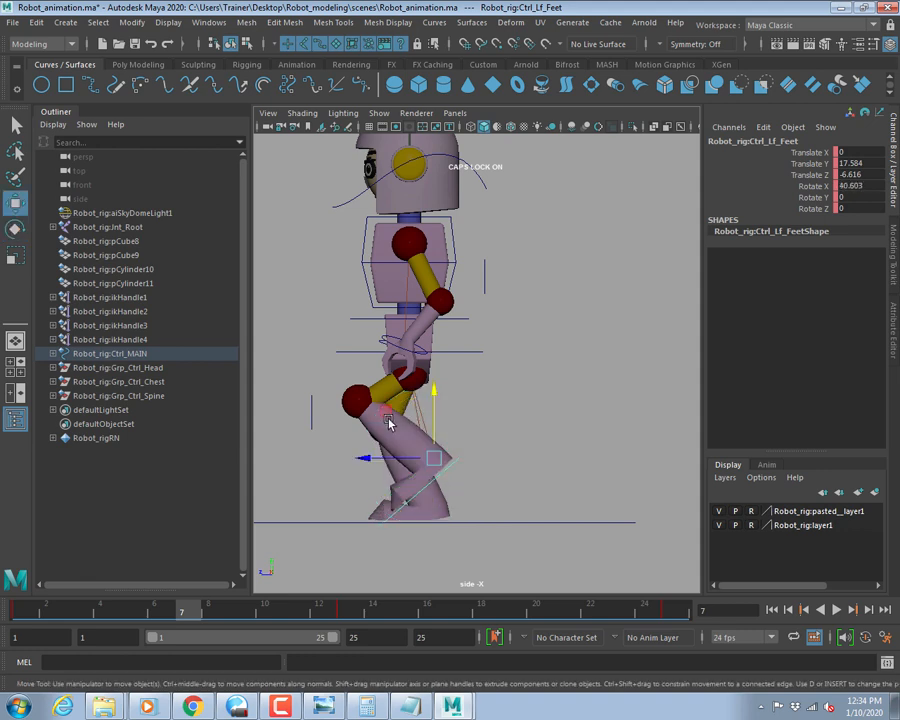
At frame 7, raise the hip control to about Y -1.5 and key it together with both foot controls.
{"action": "left_click", "coordinate": [463, 352]}
{"action": "left_click_drag", "start_coordinate": [410, 336], "coordinate": [410, 276]}
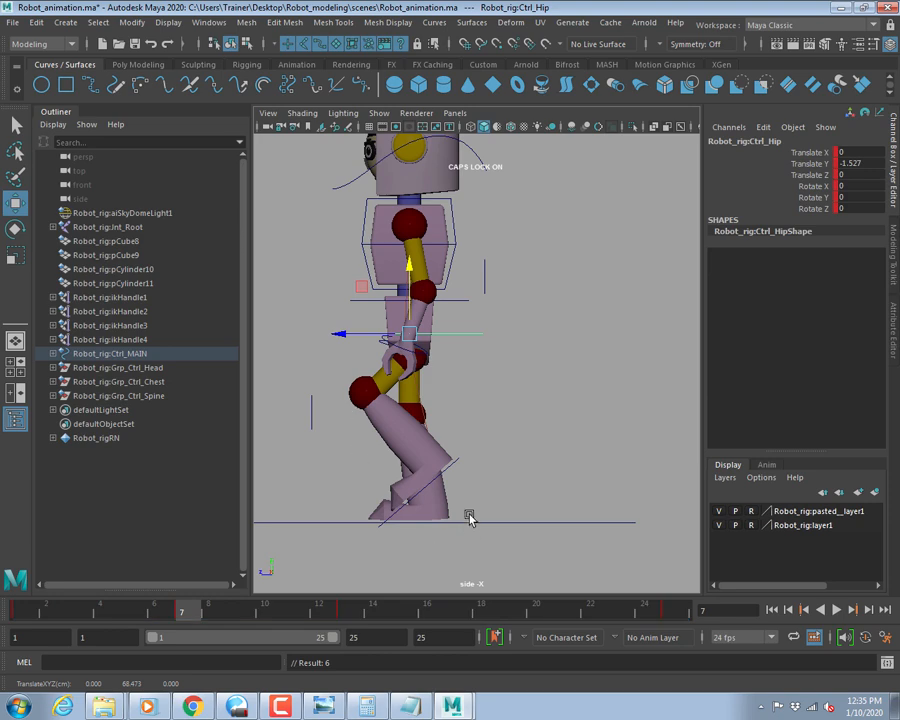
{"action": "left_click", "coordinate": [449, 470]}
{"action": "key", "text": "space"}
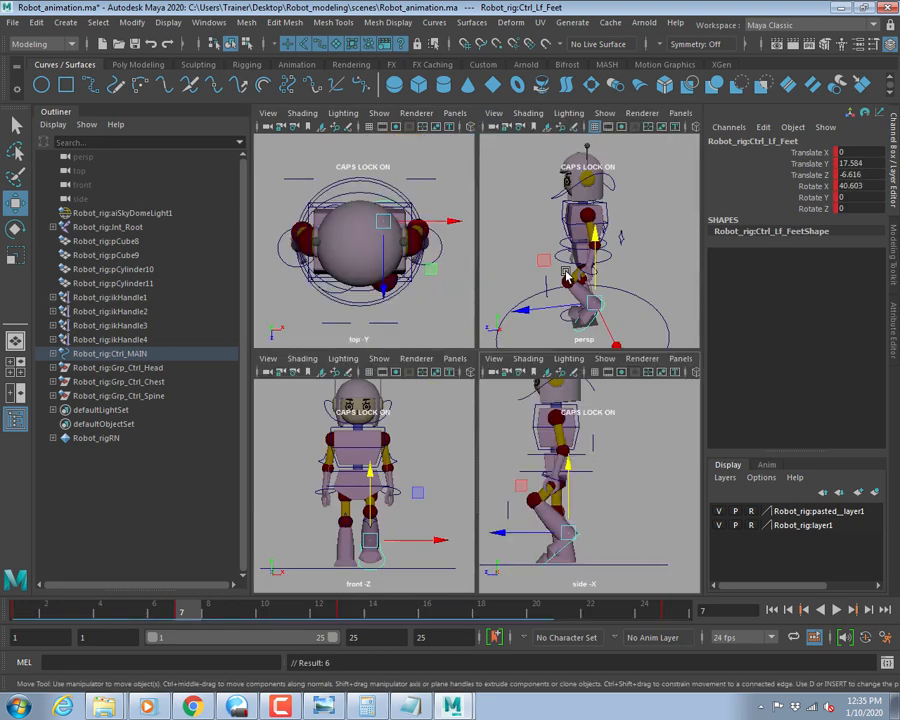
{"action": "key", "text": "space"}
{"action": "left_click_drag", "start_coordinate": [403, 467], "coordinate": [447, 530], "text": "alt"}
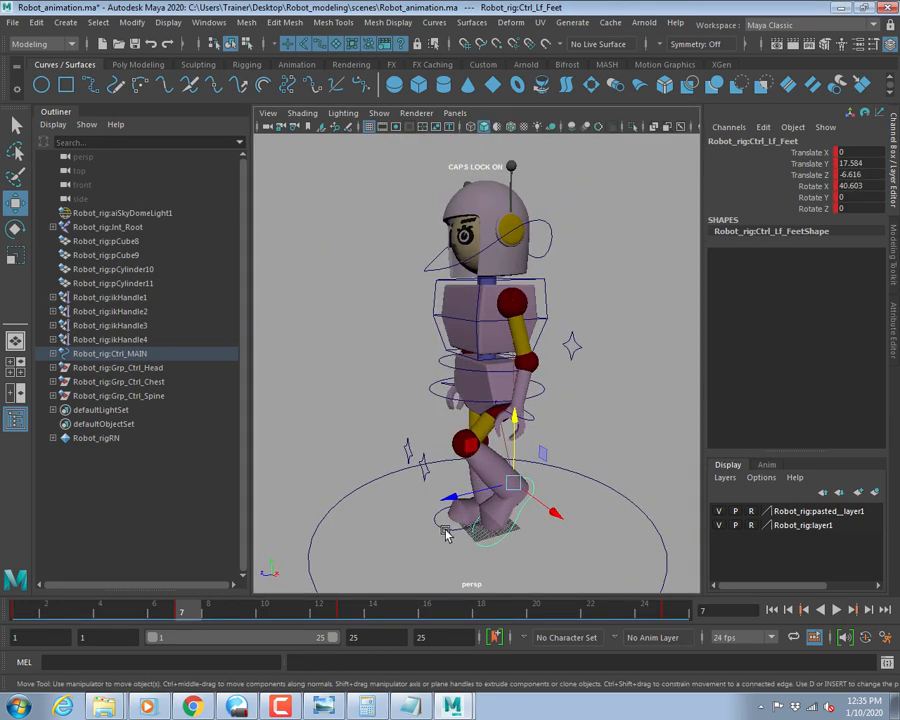
{"action": "left_click", "coordinate": [445, 533]}
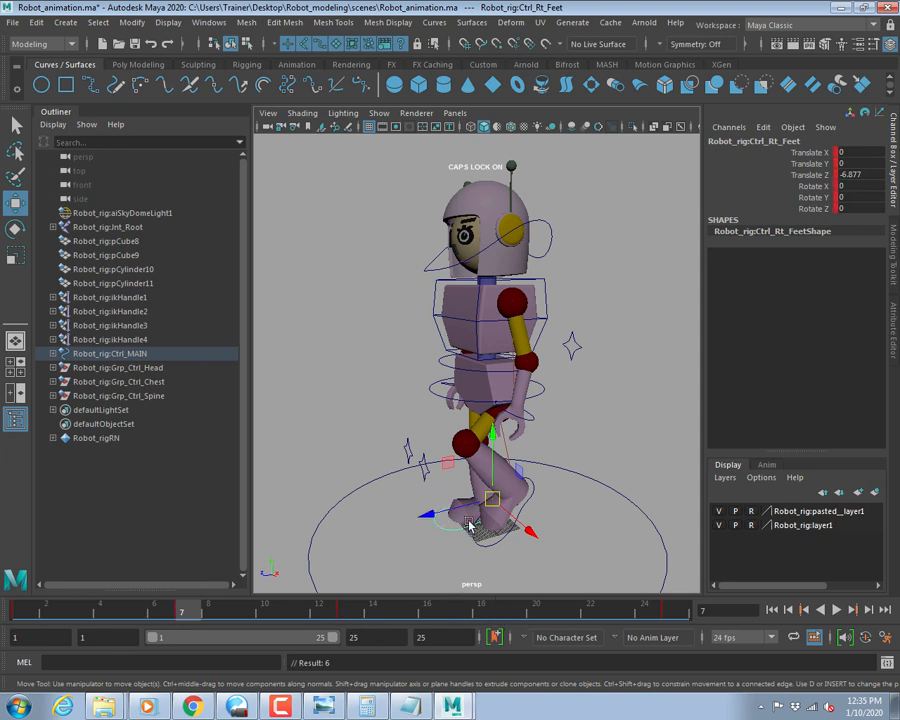
{"action": "key", "text": "q"}
{"action": "left_click", "coordinate": [519, 513], "text": "shift"}
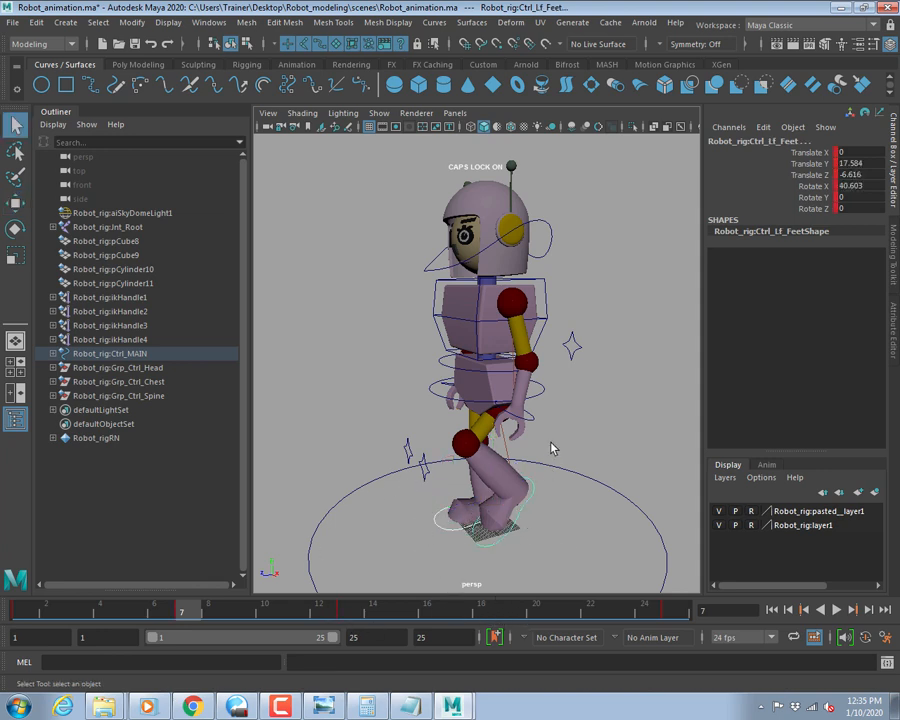
{"action": "left_click", "coordinate": [541, 392]}
{"action": "key", "text": "s"}
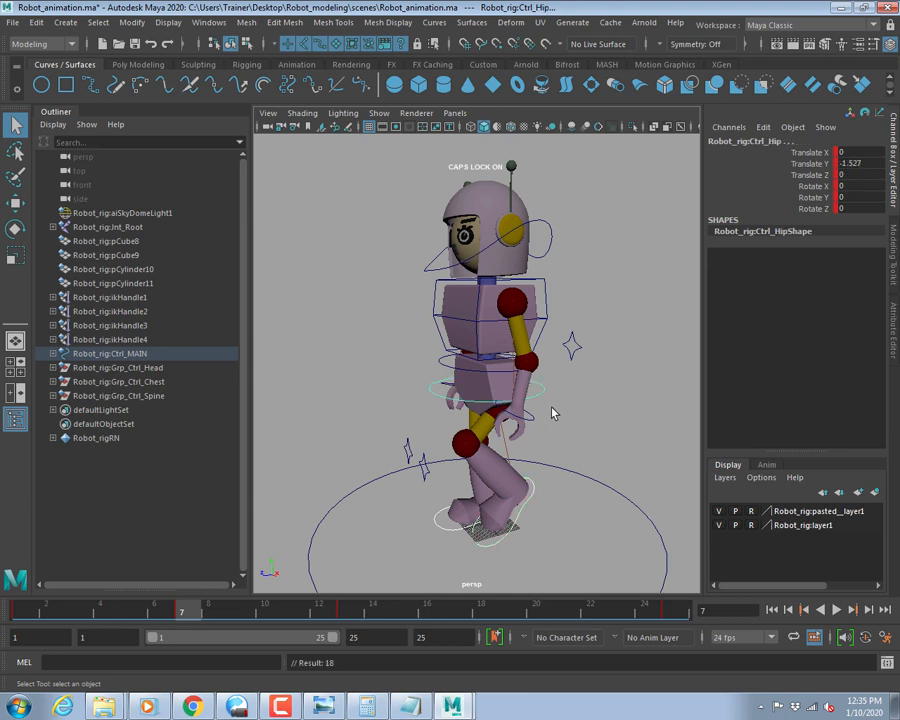
Carry the right foot control's frame 7 pose over to frame 19 and raise it to about Y 14.8.
{"action": "left_click", "coordinate": [497, 612]}
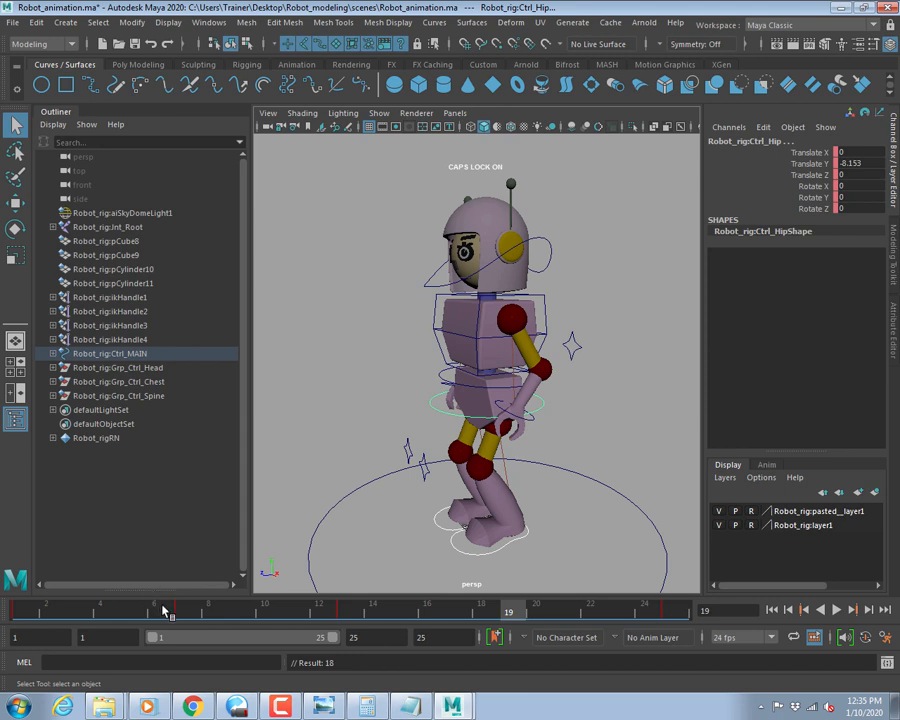
{"action": "left_click_drag", "start_coordinate": [165, 611], "coordinate": [183, 612]}
{"action": "left_click", "coordinate": [449, 535]}
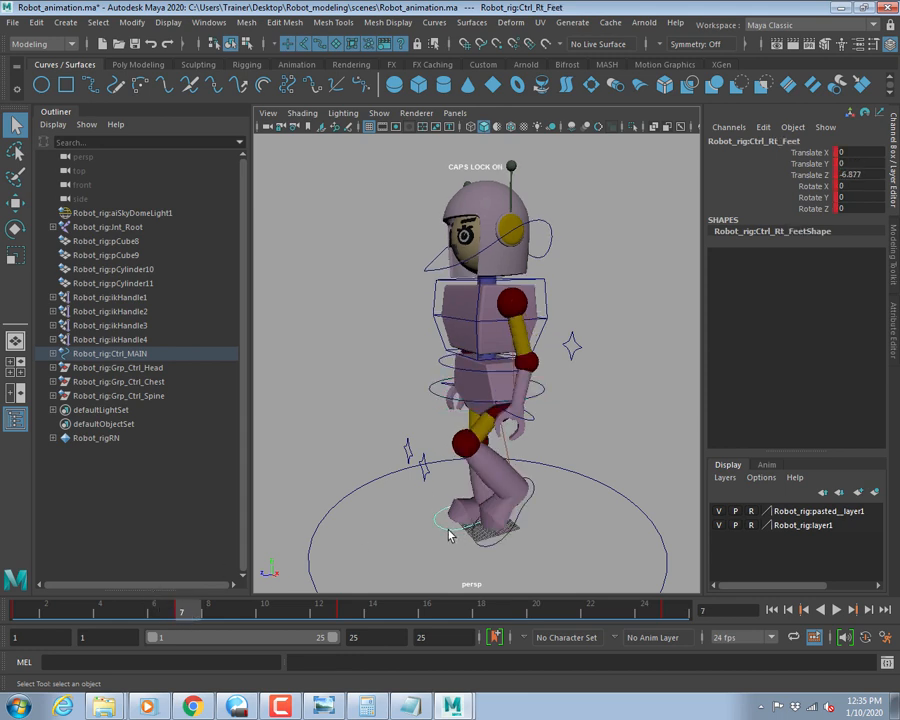
{"action": "left_click", "coordinate": [510, 612]}
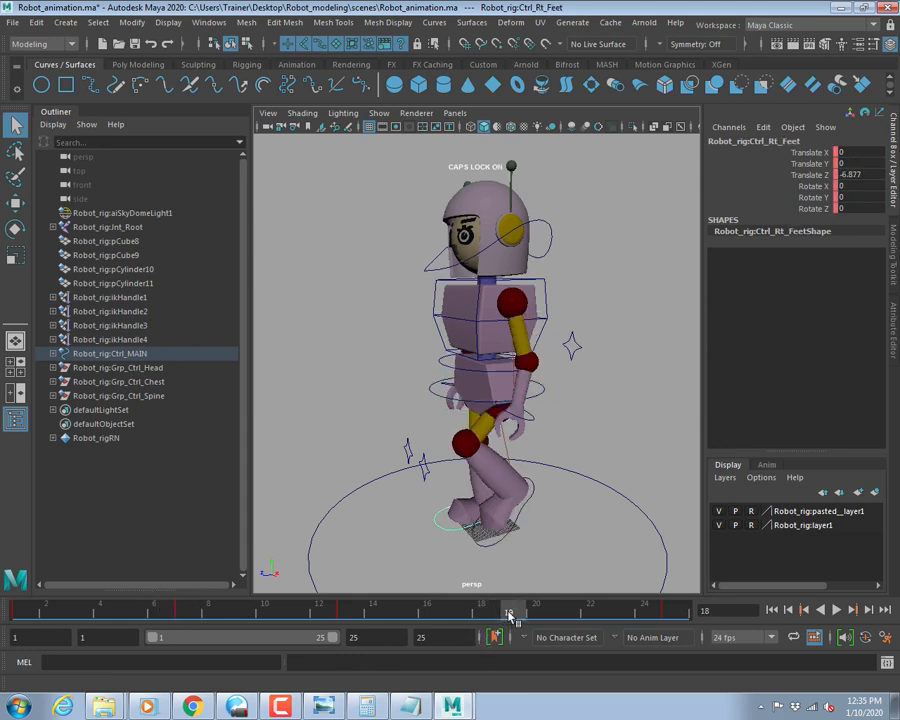
{"action": "key", "text": "space"}
{"action": "key", "text": "space"}
{"action": "key", "text": "w"}
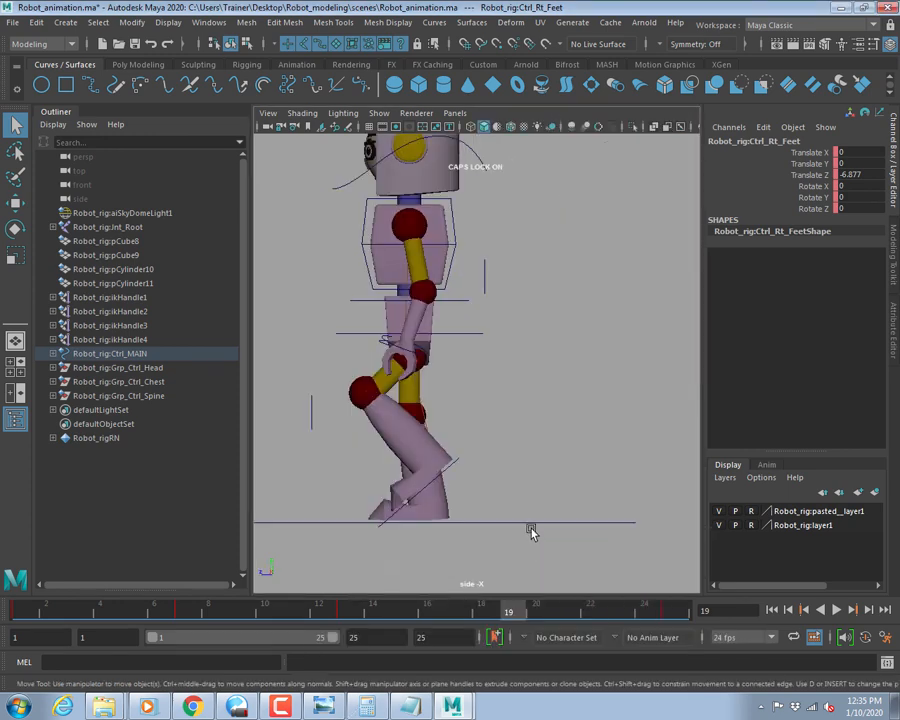
{"action": "left_click_drag", "start_coordinate": [437, 447], "coordinate": [434, 402]}
At frame 19, rotate the right foot control to about 41.1 degrees in X, adjust it to about Y 17.8, Z -6.4, and key it.
{"action": "scroll", "coordinate": [428, 522], "scroll_direction": "up", "scroll_amount": 5}
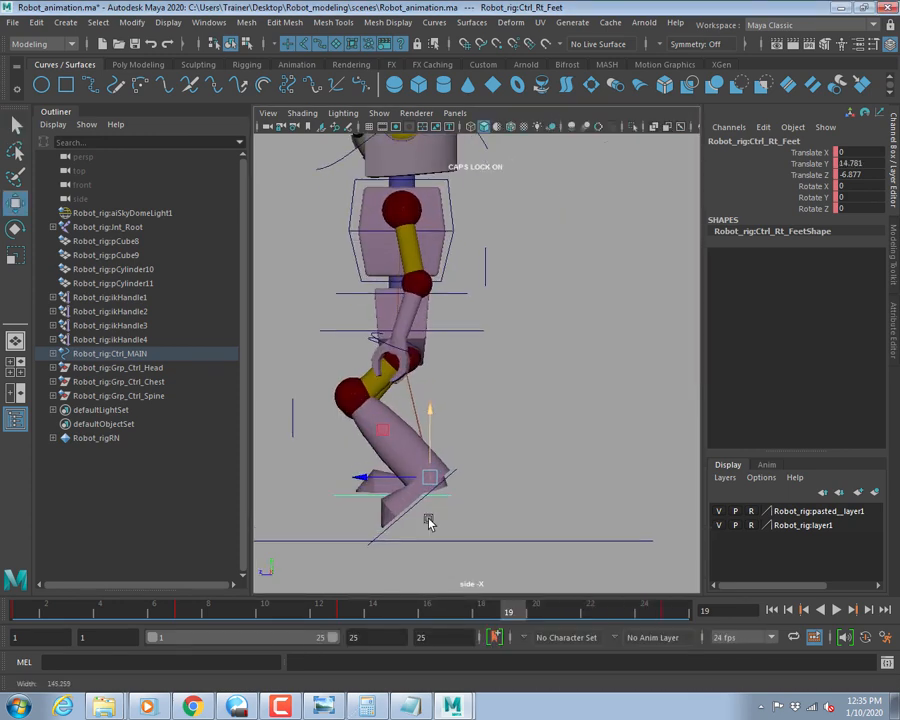
{"action": "middle_click_drag", "start_coordinate": [447, 520], "coordinate": [486, 476], "text": "alt"}
{"action": "scroll", "coordinate": [486, 478], "scroll_direction": "up", "scroll_amount": 2}
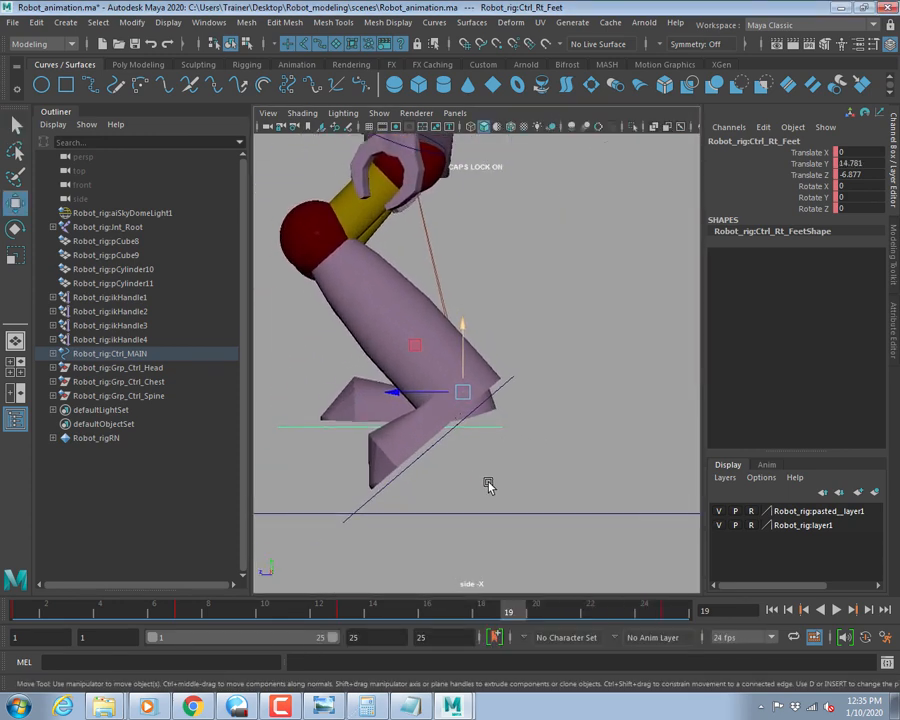
{"action": "key", "text": "e"}
{"action": "left_click_drag", "start_coordinate": [426, 343], "coordinate": [409, 378]}
{"action": "key", "text": "w"}
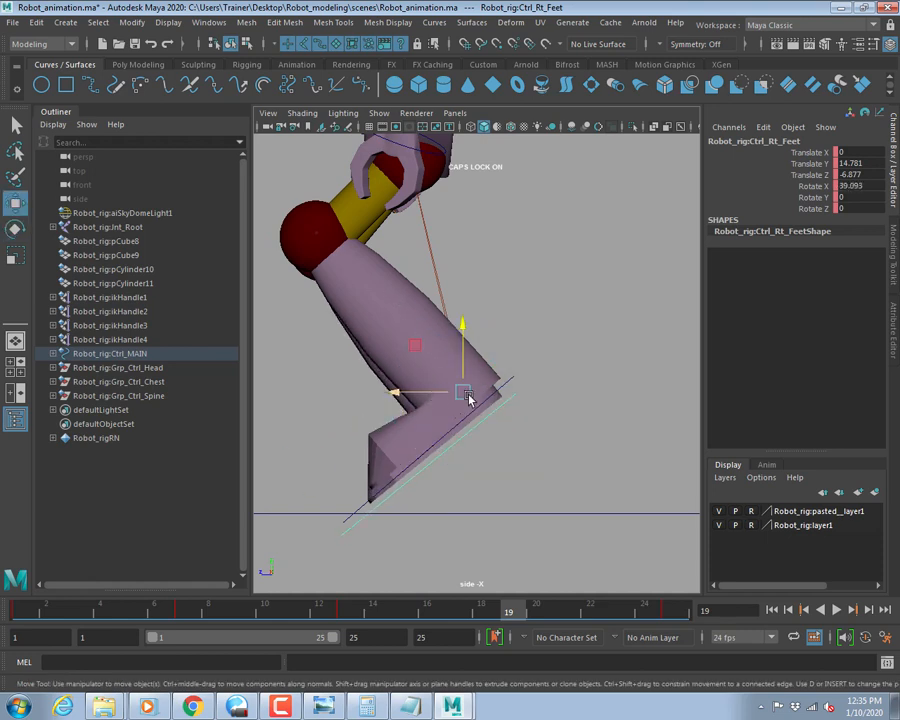
{"action": "left_click_drag", "start_coordinate": [470, 394], "coordinate": [460, 374]}
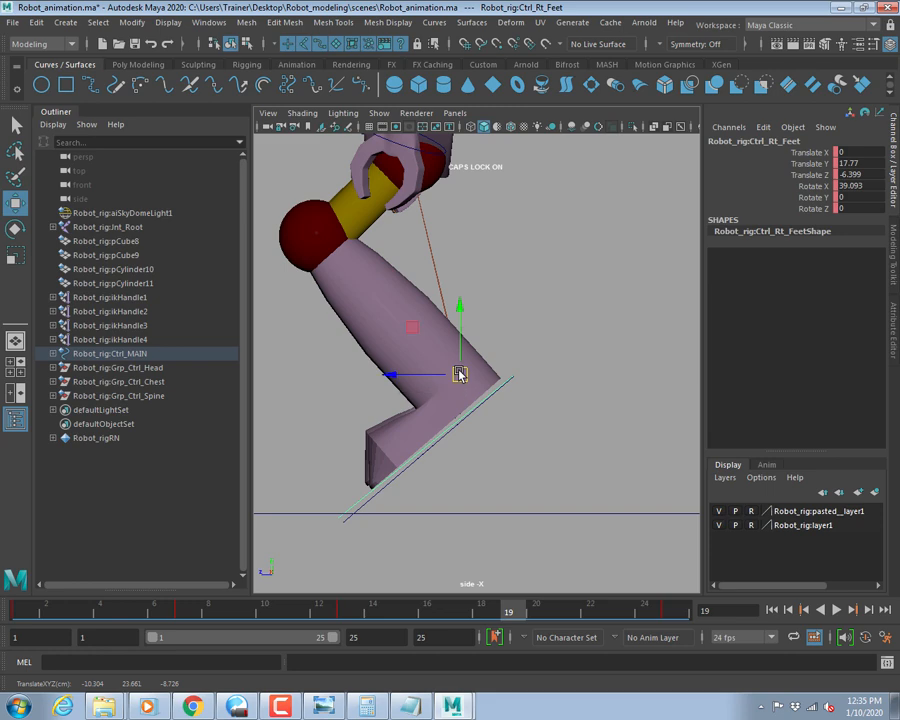
{"action": "key", "text": "e"}
{"action": "left_click_drag", "start_coordinate": [409, 343], "coordinate": [408, 345]}
{"action": "key", "text": "space"}
{"action": "key", "text": "space"}
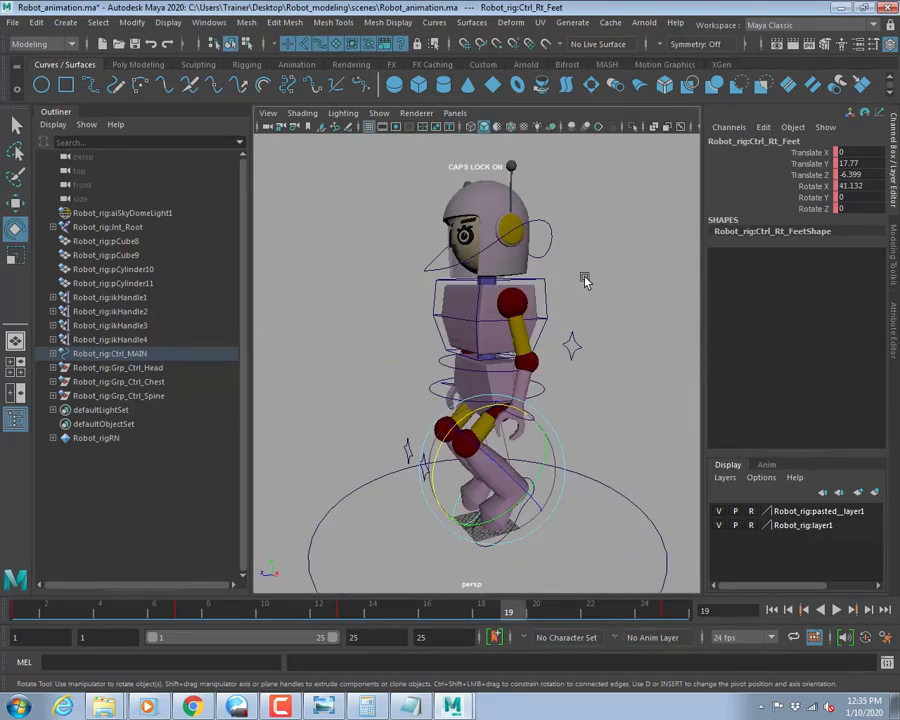
{"action": "key", "text": "q"}
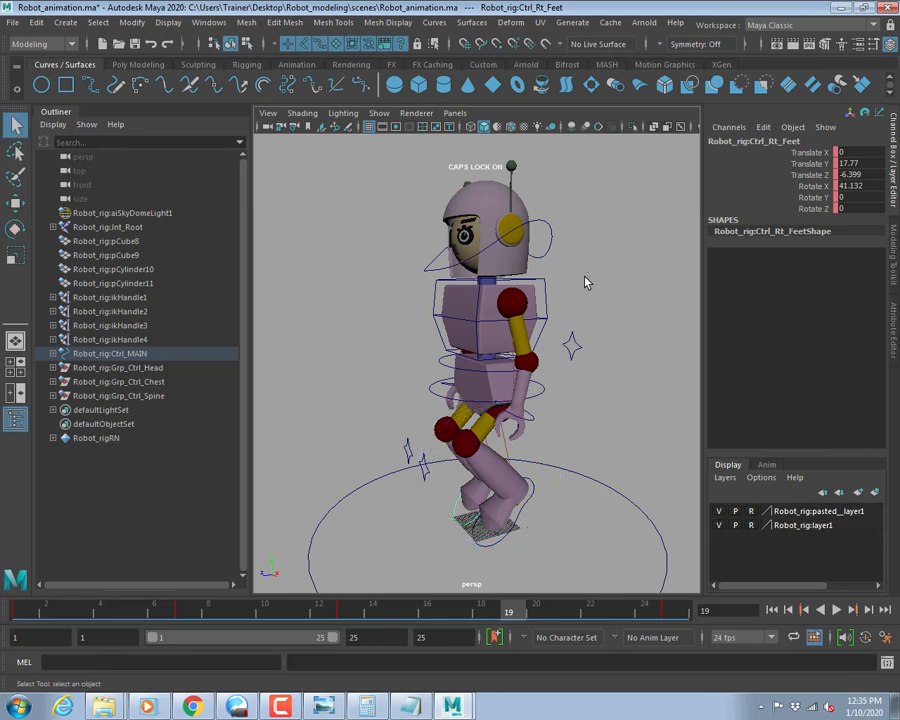
Copy the hip control's frame 7 pose, about Y -1.5, to frame 19 and key it.
{"action": "left_click", "coordinate": [517, 519]}
{"action": "left_click_drag", "start_coordinate": [341, 610], "coordinate": [508, 617]}
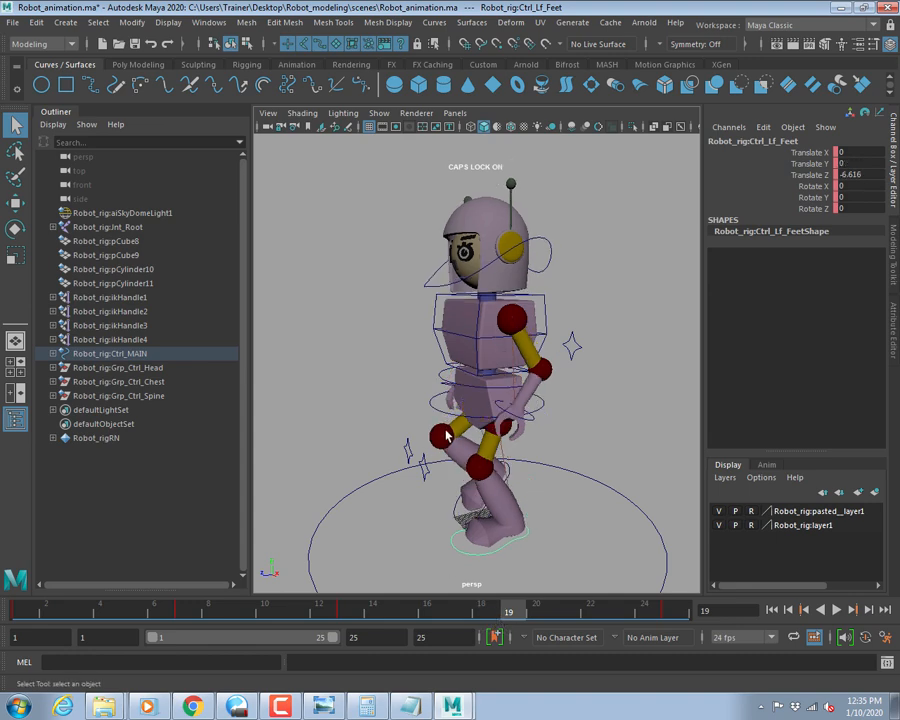
{"action": "left_click_drag", "start_coordinate": [507, 478], "coordinate": [488, 474], "text": "alt"}
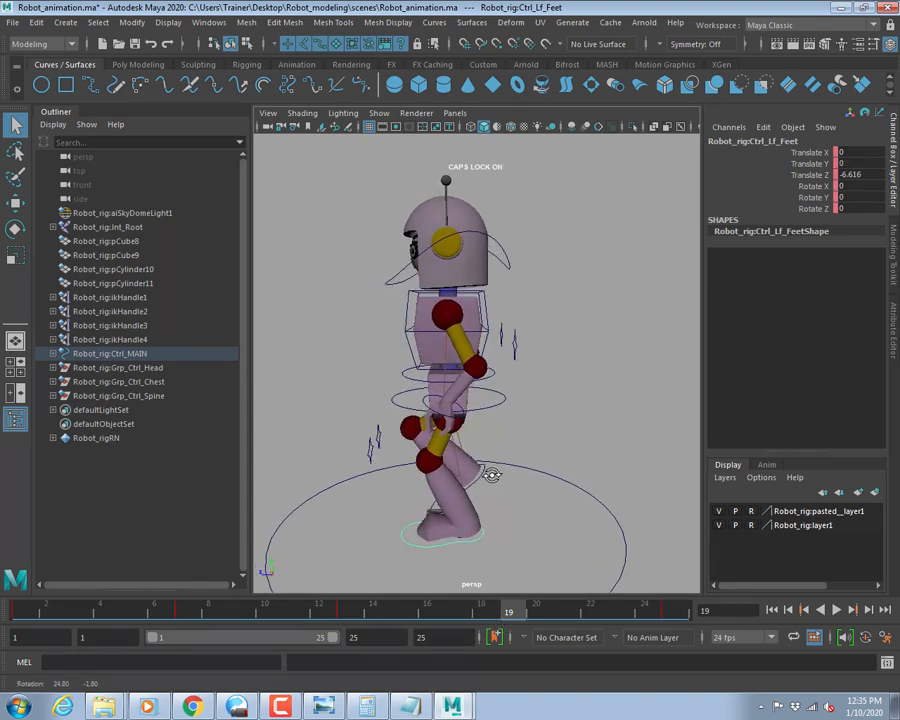
{"action": "left_click_drag", "start_coordinate": [642, 517], "coordinate": [487, 389], "text": "alt"}
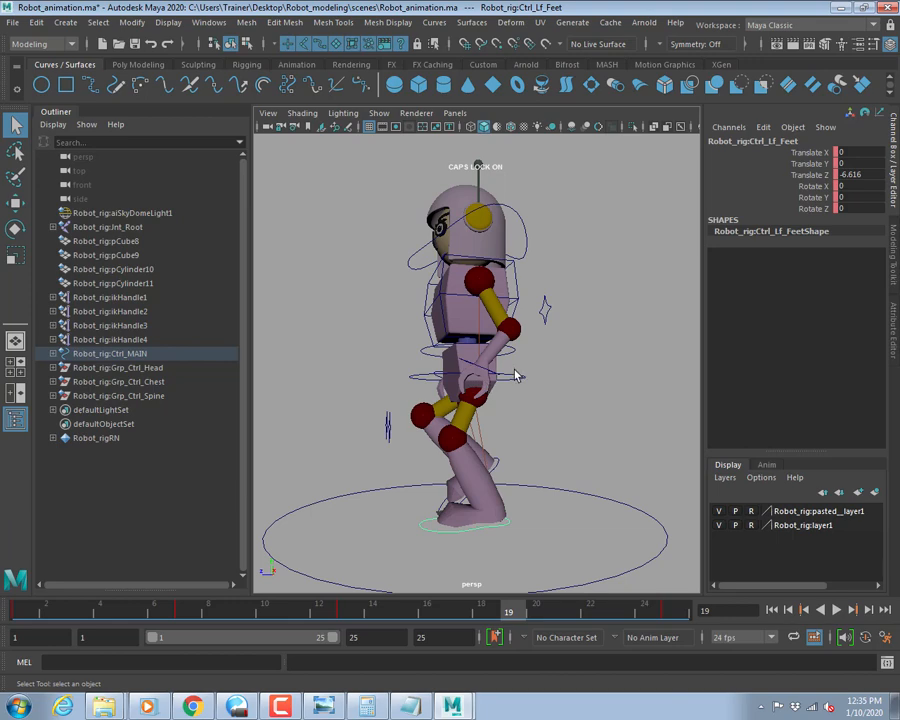
{"action": "left_click", "coordinate": [517, 376]}
{"action": "key", "text": "space"}
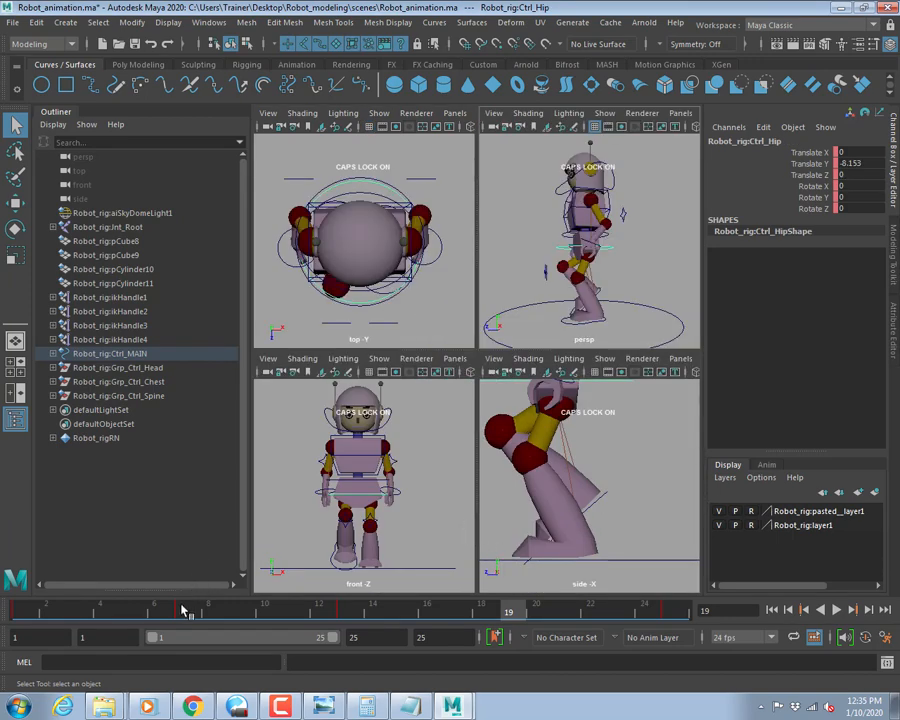
{"action": "left_click", "coordinate": [184, 611]}
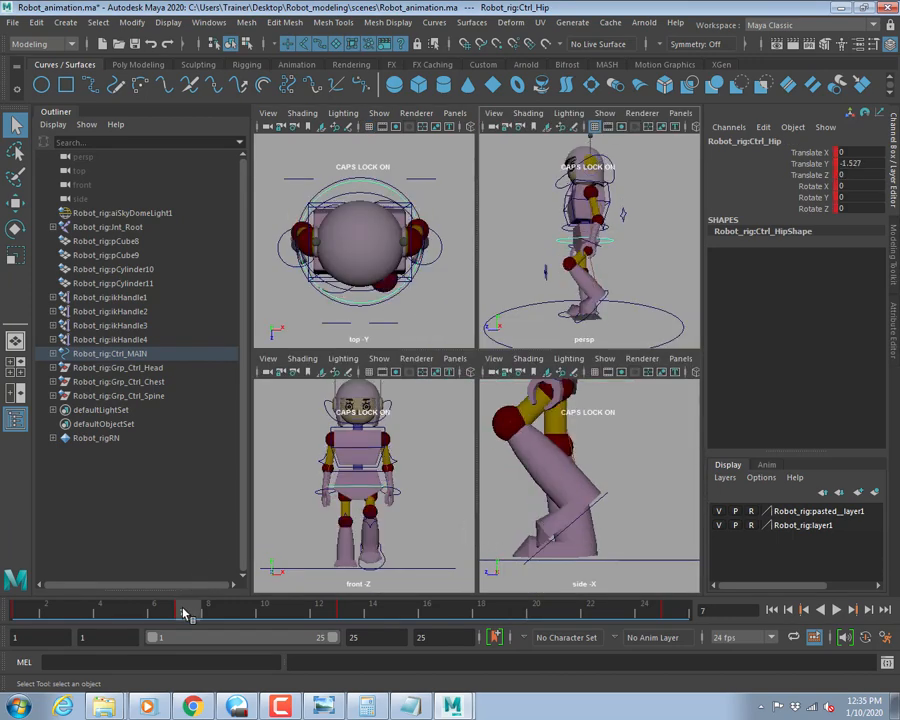
{"action": "left_click", "coordinate": [506, 613]}
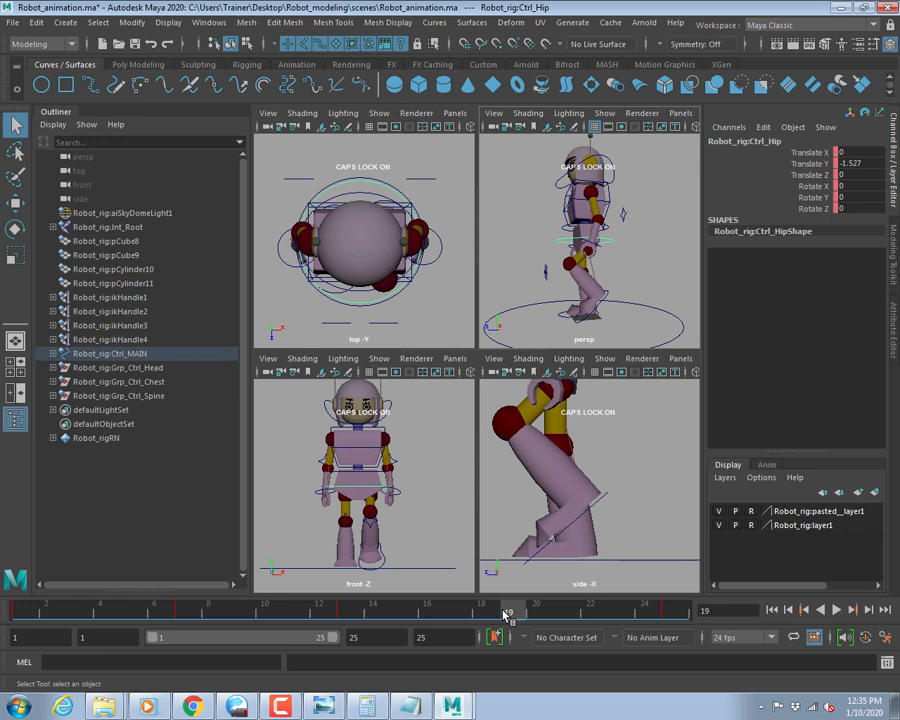
{"action": "key", "text": "s"}
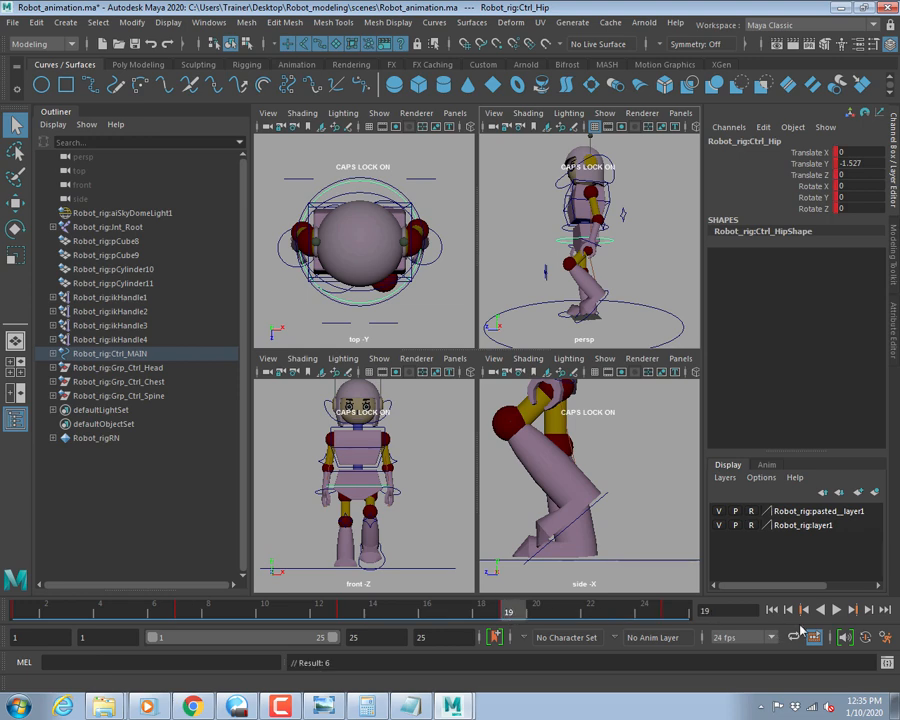
Play the walk cycle and examine the hip bounce and foot lifts from the perspective and side views.
{"action": "left_click", "coordinate": [836, 609]}
{"action": "key", "text": "space"}
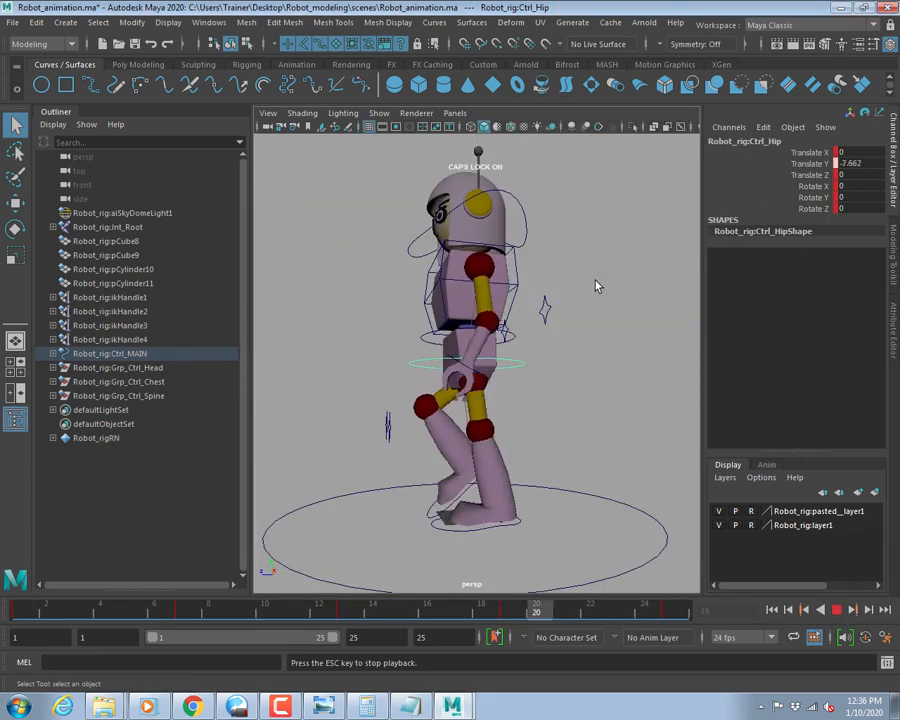
{"action": "left_click_drag", "start_coordinate": [430, 416], "coordinate": [466, 424], "text": "alt"}
{"action": "middle_click_drag", "start_coordinate": [482, 456], "coordinate": [380, 464], "text": "alt"}
{"action": "left_click_drag", "start_coordinate": [432, 469], "coordinate": [459, 467], "text": "alt"}
{"action": "right_click_drag", "start_coordinate": [459, 467], "coordinate": [497, 468], "text": "alt"}
{"action": "middle_click_drag", "start_coordinate": [497, 468], "coordinate": [496, 428], "text": "alt"}
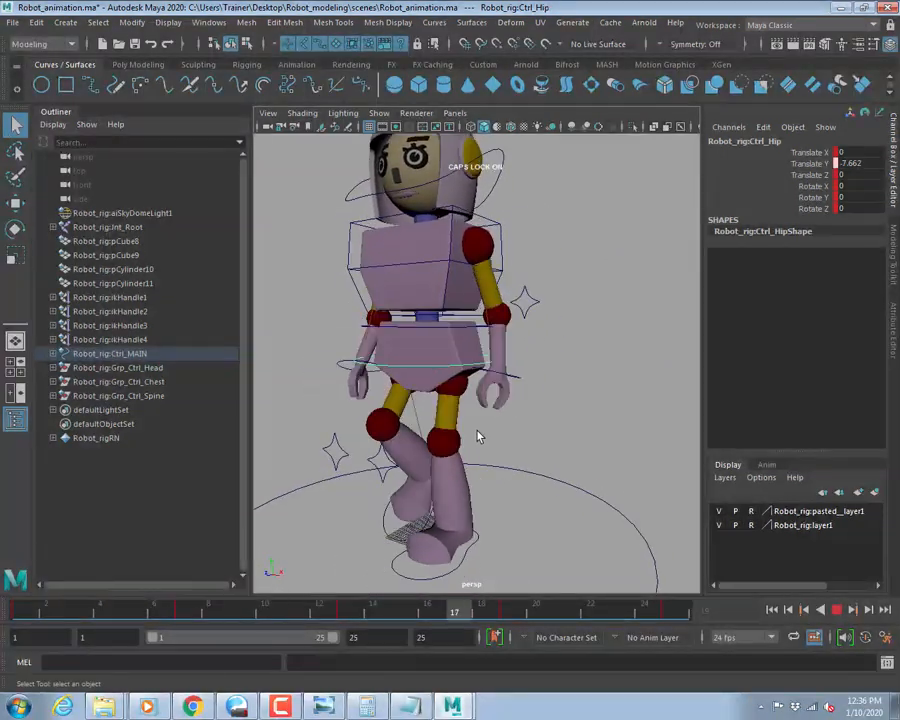
{"action": "key", "text": "space"}
{"action": "key", "text": "space"}
{"action": "right_click_drag", "start_coordinate": [520, 470], "coordinate": [487, 393], "text": "alt"}
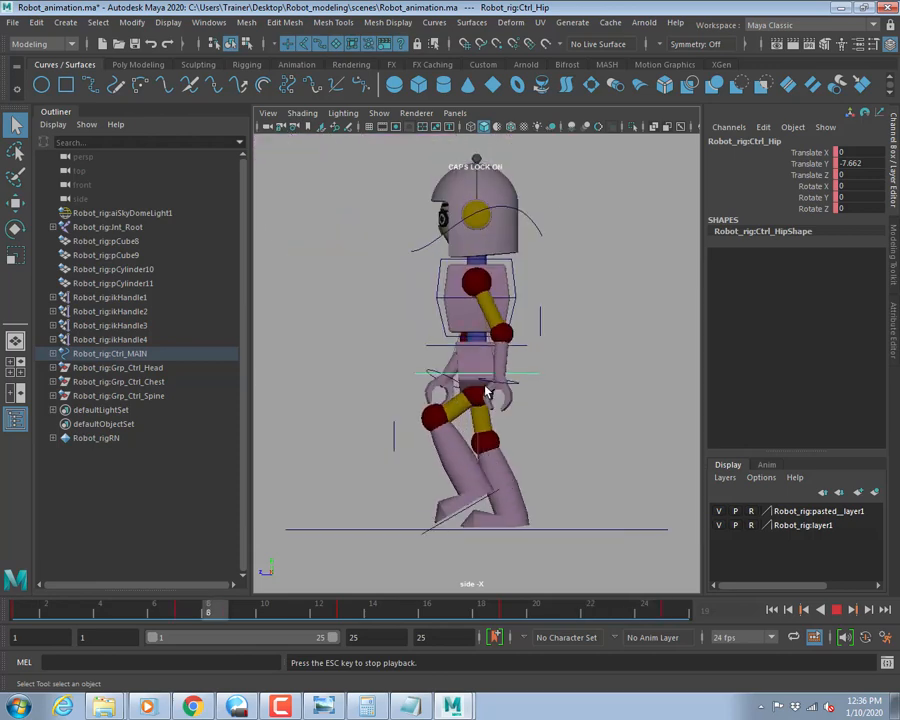
{"action": "key", "text": "Escape"}
Tilt the chest and head controls together to about 5.5 degrees in X and key this pose at frames 1 and 25.
{"action": "right_click_drag", "start_coordinate": [434, 408], "coordinate": [477, 428], "text": "alt"}
{"action": "left_click", "coordinate": [518, 382]}
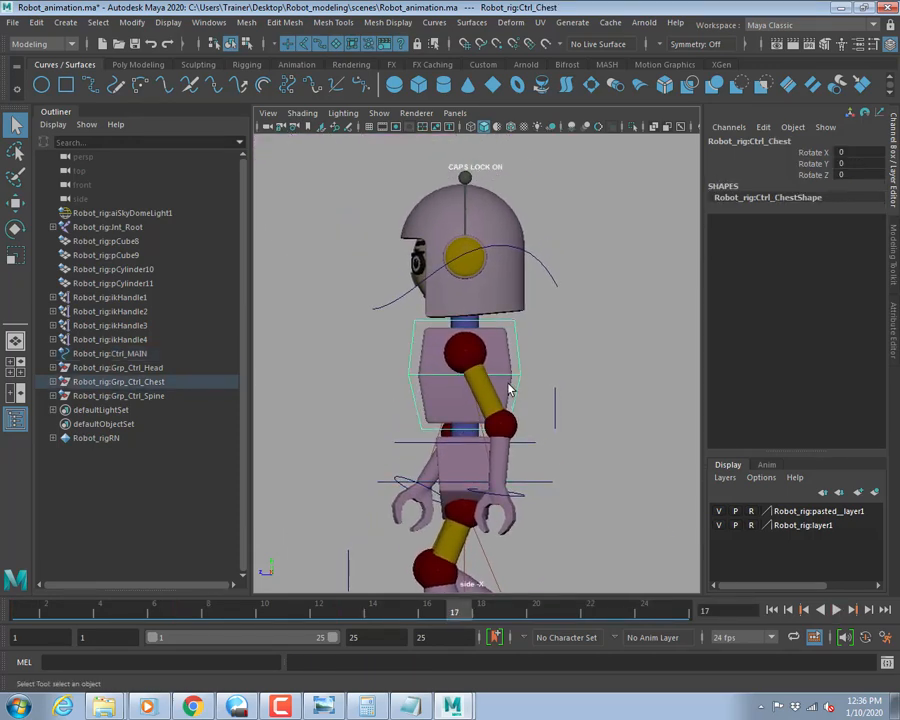
{"action": "left_click", "coordinate": [550, 285], "text": "shift"}
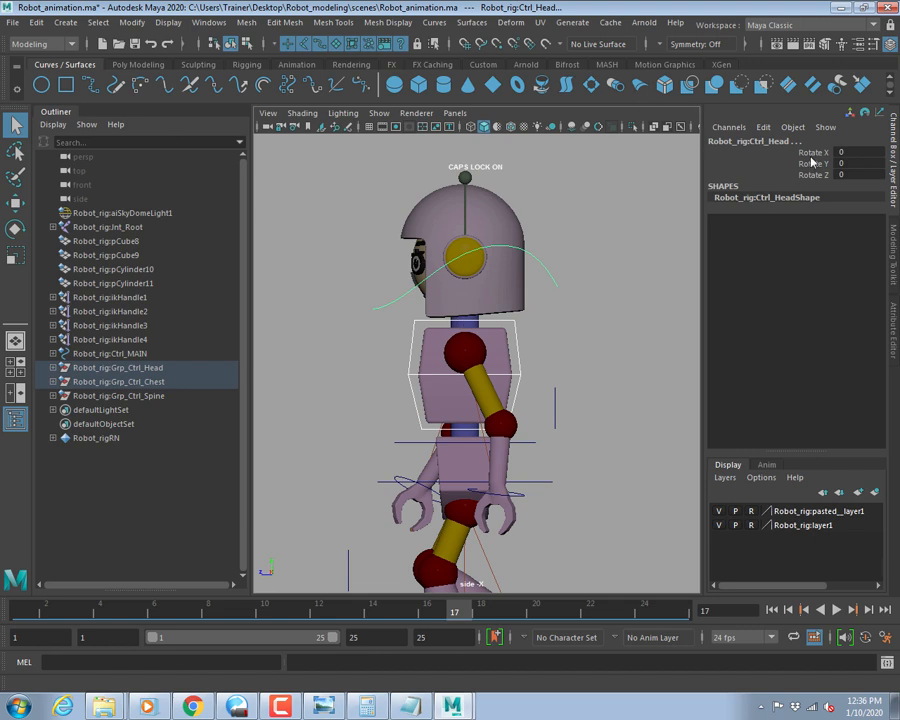
{"action": "key", "text": "e"}
{"action": "left_click_drag", "start_coordinate": [545, 252], "coordinate": [516, 252]}
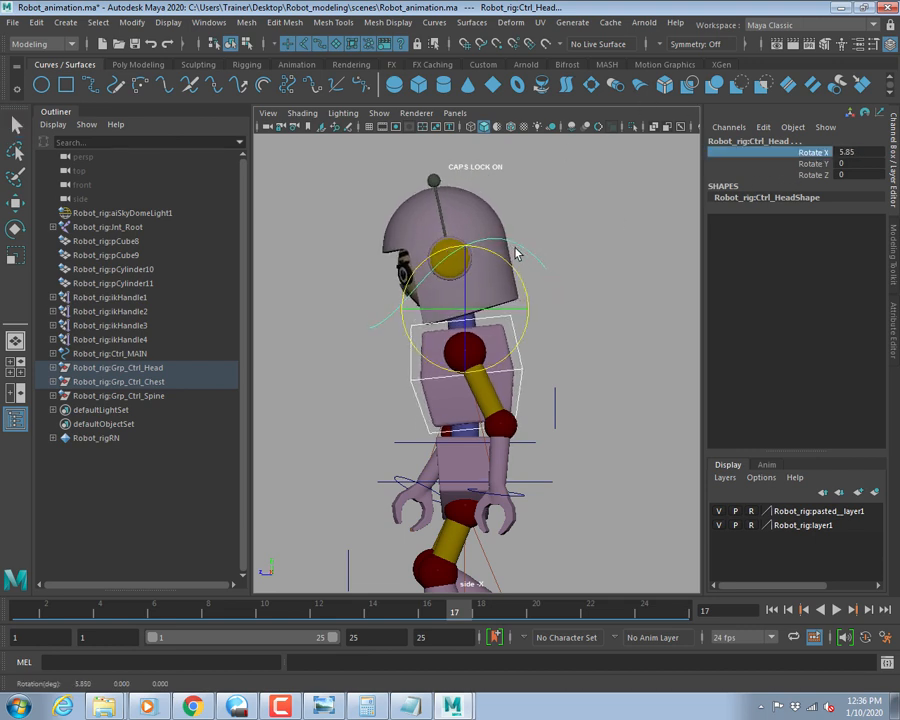
{"action": "left_click", "coordinate": [5, 614]}
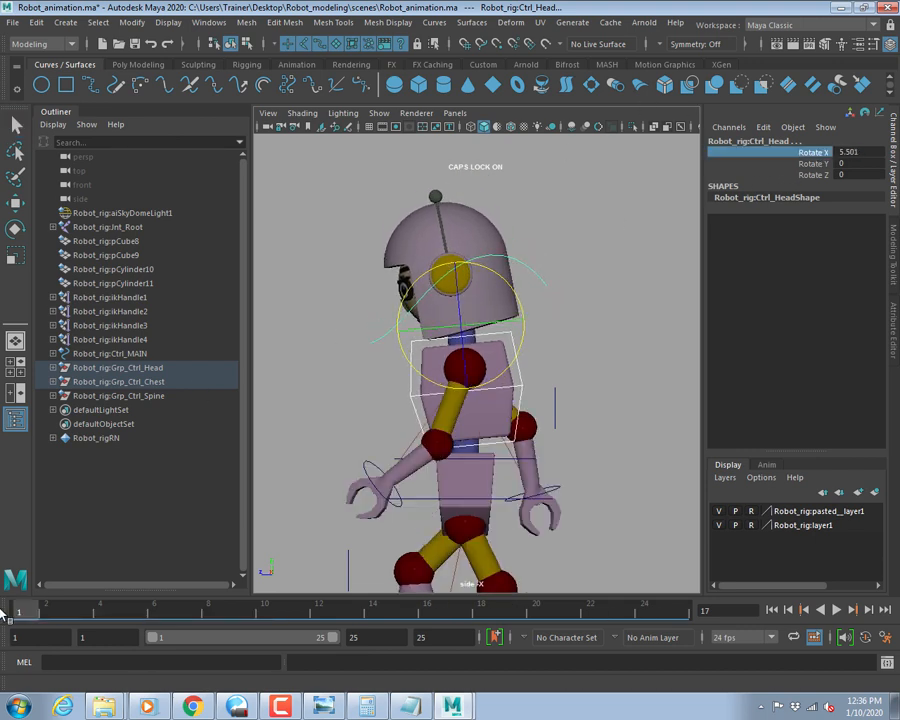
{"action": "key", "text": "s"}
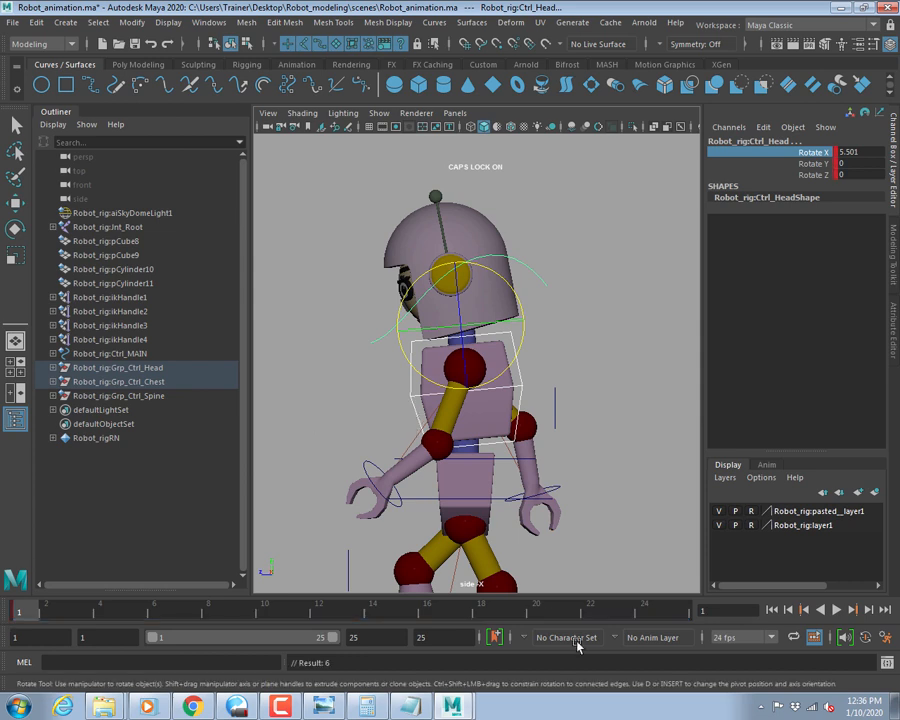
{"action": "left_click", "coordinate": [671, 614]}
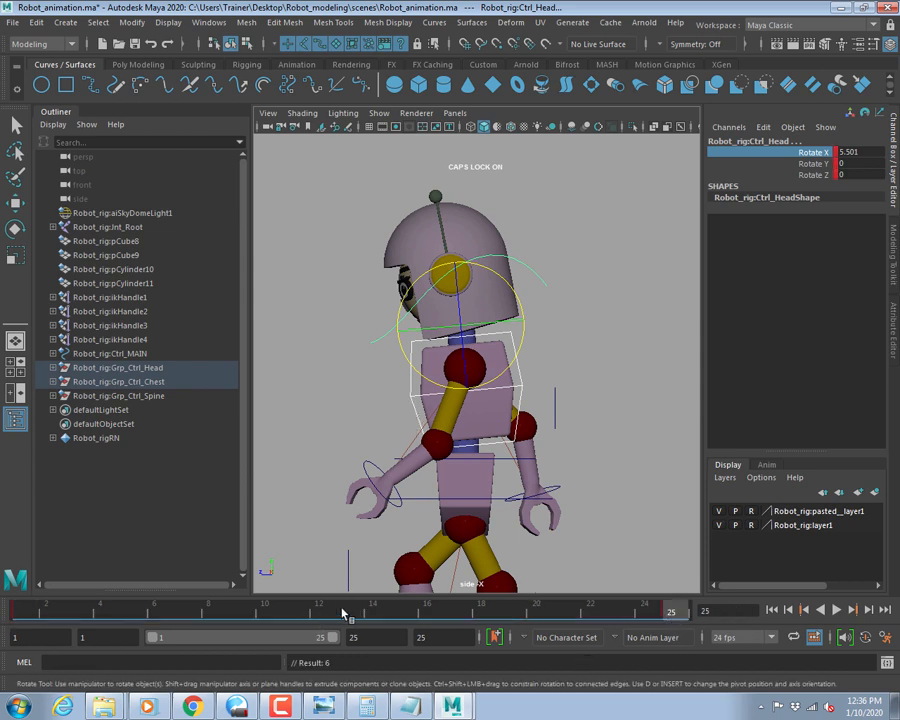
At frame 13, tilt the chest and head controls back to about -1.7 degrees in X, key them, and play the result.
{"action": "left_click", "coordinate": [389, 613]}
{"action": "left_click", "coordinate": [346, 612]}
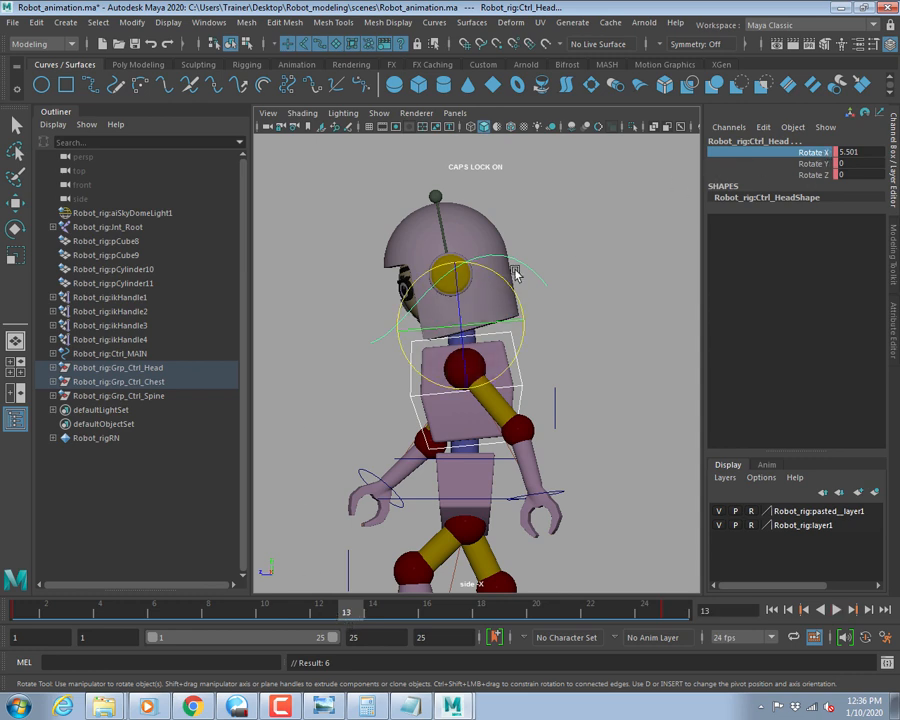
{"action": "middle_click_drag", "start_coordinate": [516, 275], "coordinate": [548, 287]}
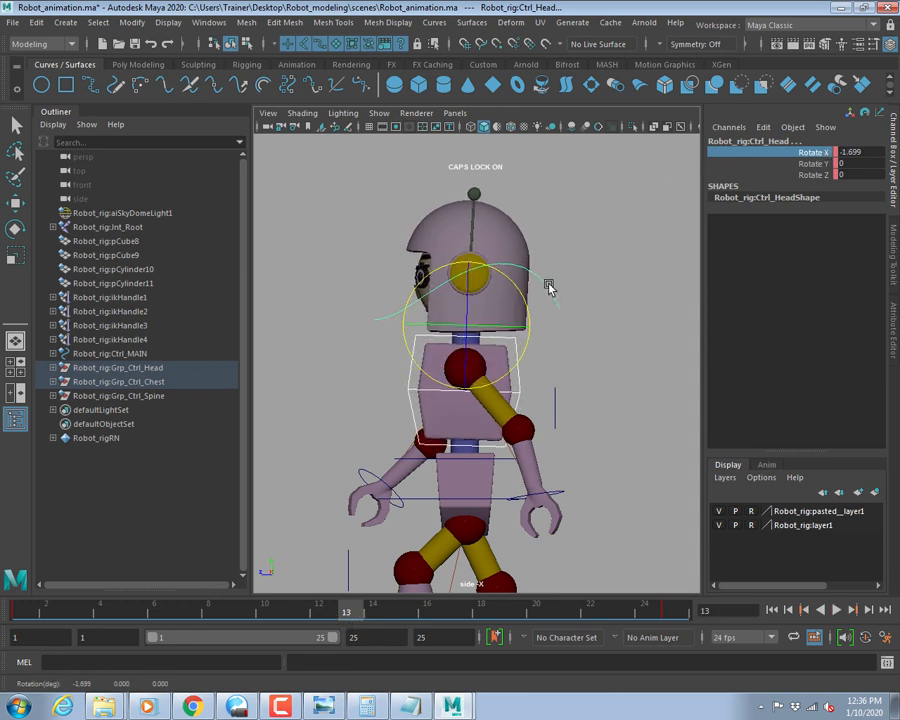
{"action": "key", "text": "alt+v"}
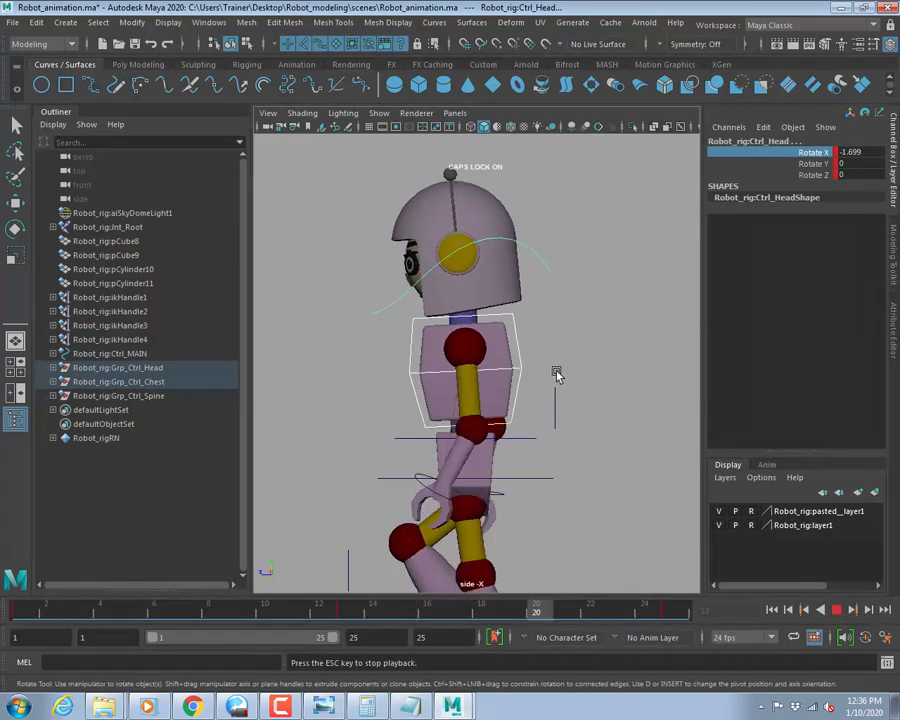
{"action": "key", "text": "Escape"}
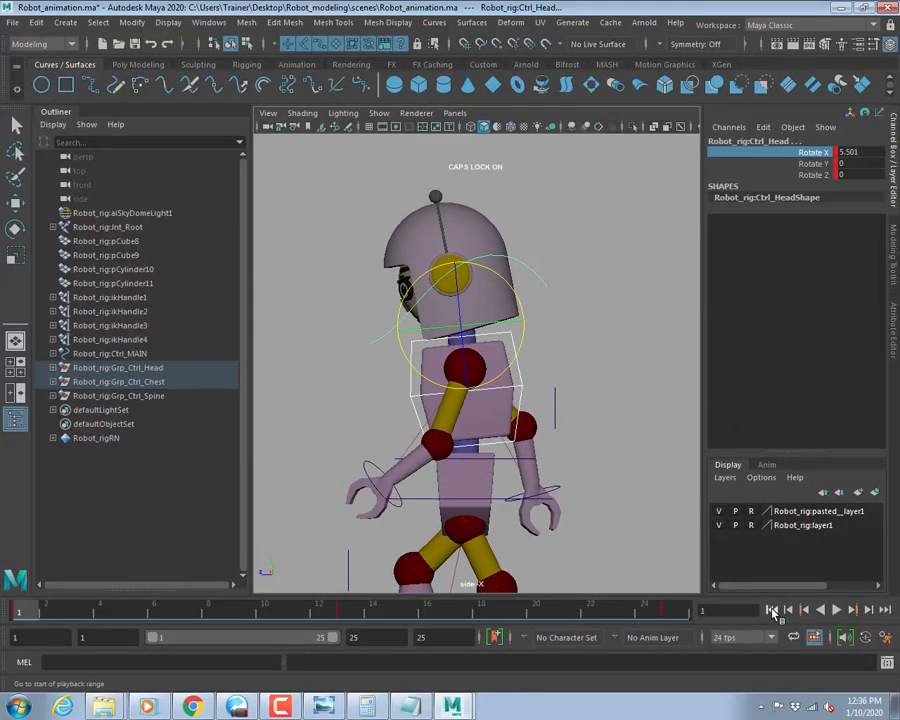
At frame 1, twist the chest control to about -5 degrees in Y.
{"action": "left_click", "coordinate": [520, 378]}
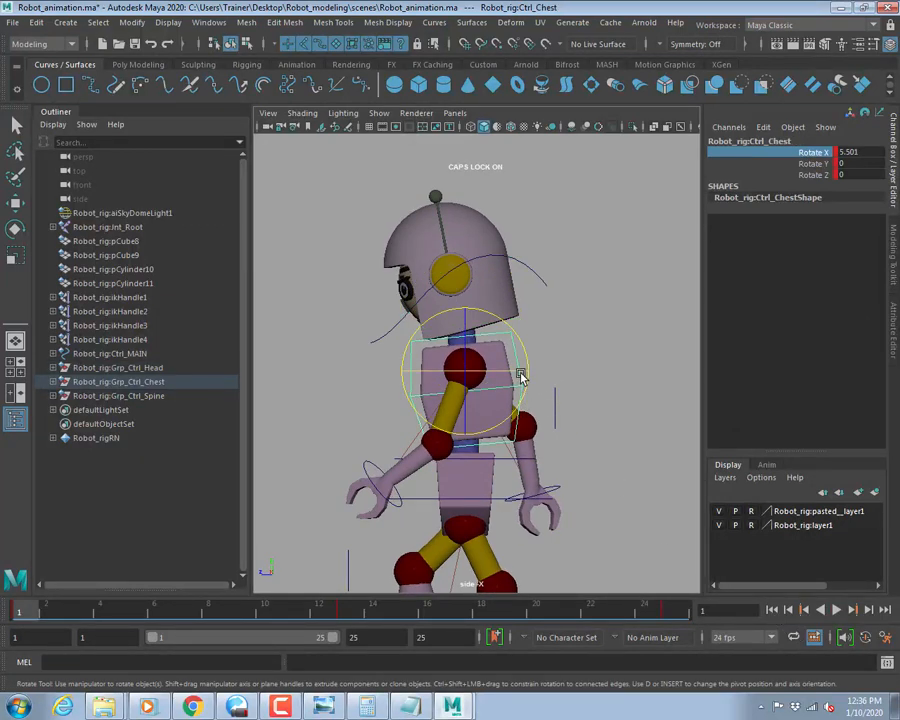
{"action": "key", "text": "e"}
{"action": "left_click_drag", "start_coordinate": [496, 372], "coordinate": [490, 372]}
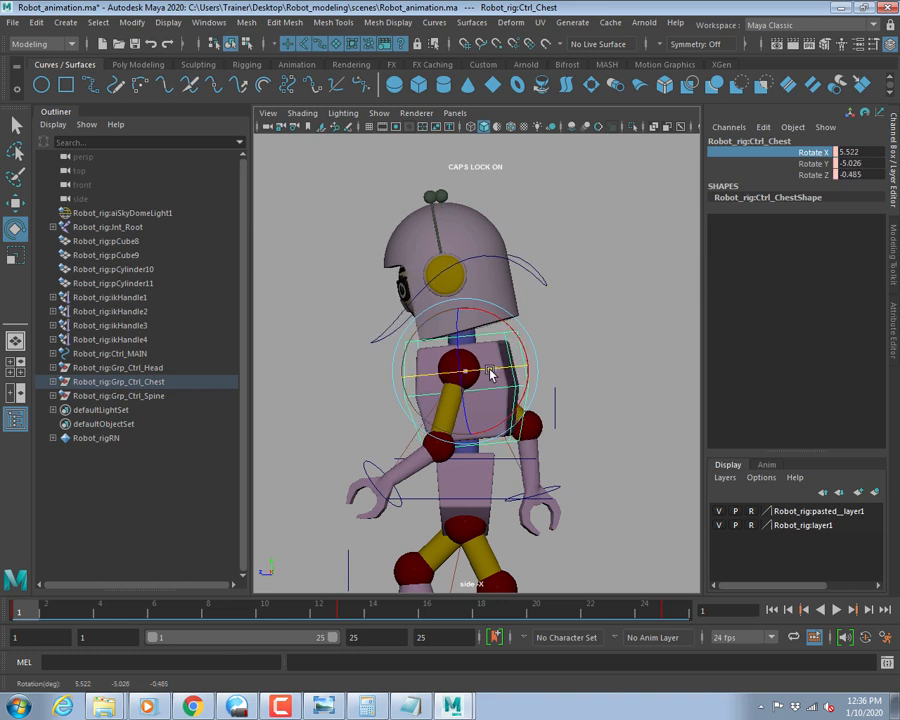
Counter-rotate the head control to about 4.6 degrees in Y at frame 1 and key it together with the chest control.
{"action": "left_click", "coordinate": [524, 272]}
{"action": "left_click_drag", "start_coordinate": [466, 323], "coordinate": [471, 322]}
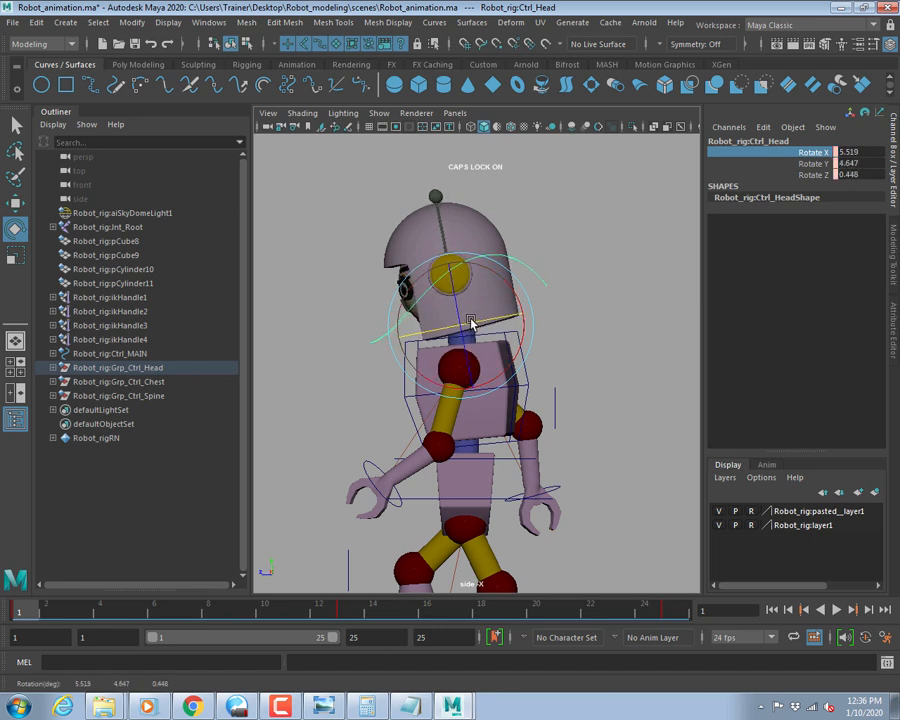
{"action": "key", "text": "q"}
{"action": "left_click", "coordinate": [521, 352], "text": "shift"}
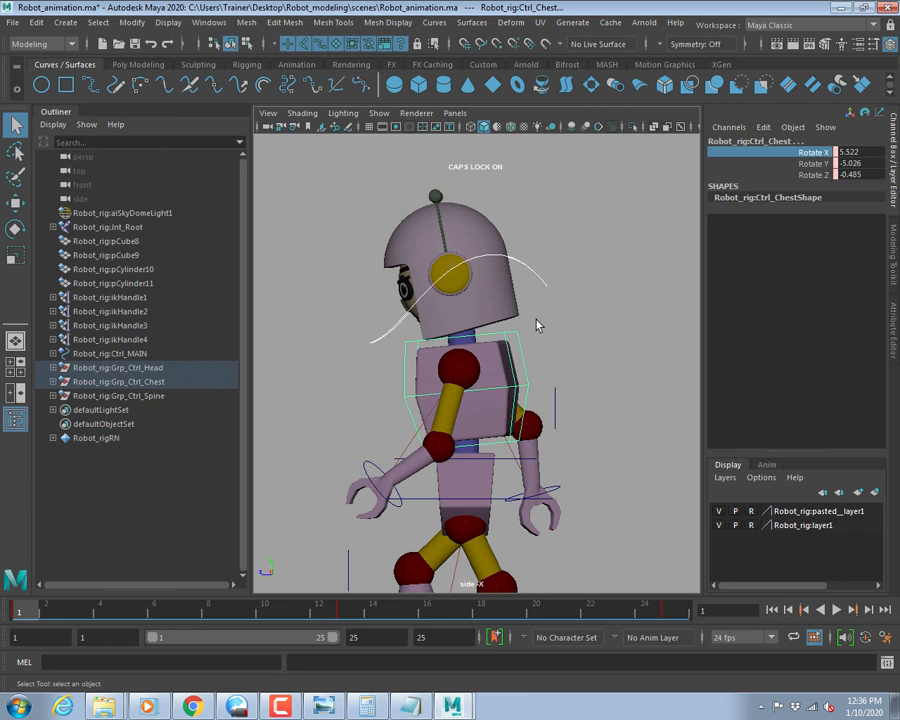
{"action": "key", "text": "shift+e"}
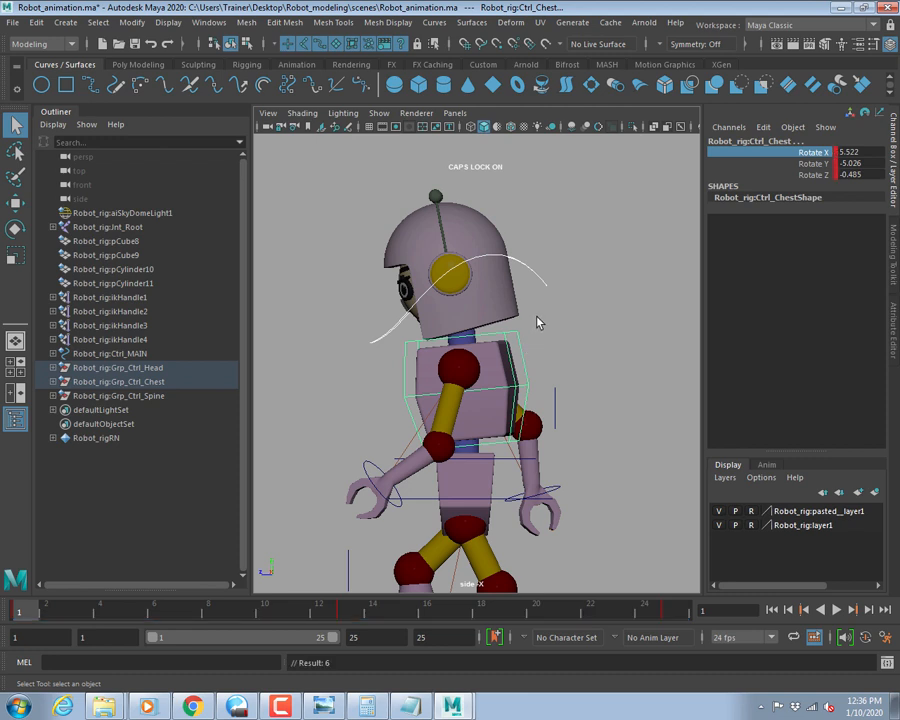
At frame 13, try the chest control's X rotation at 1.699, and undo the change.
{"action": "left_click", "coordinate": [673, 613]}
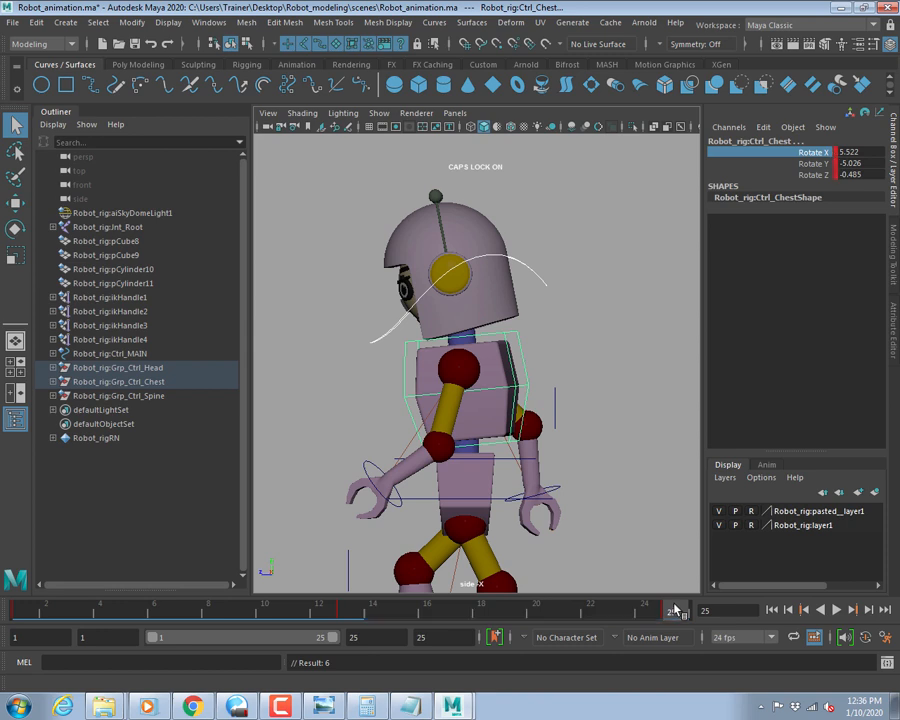
{"action": "left_click", "coordinate": [343, 613]}
{"action": "left_click", "coordinate": [517, 342]}
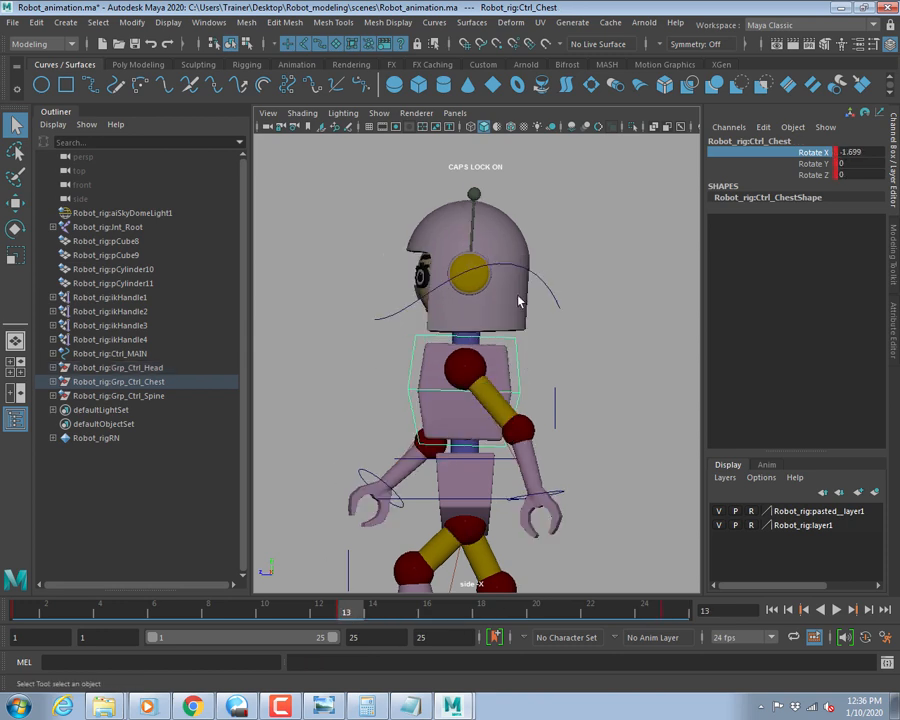
{"action": "left_click", "coordinate": [850, 152]}
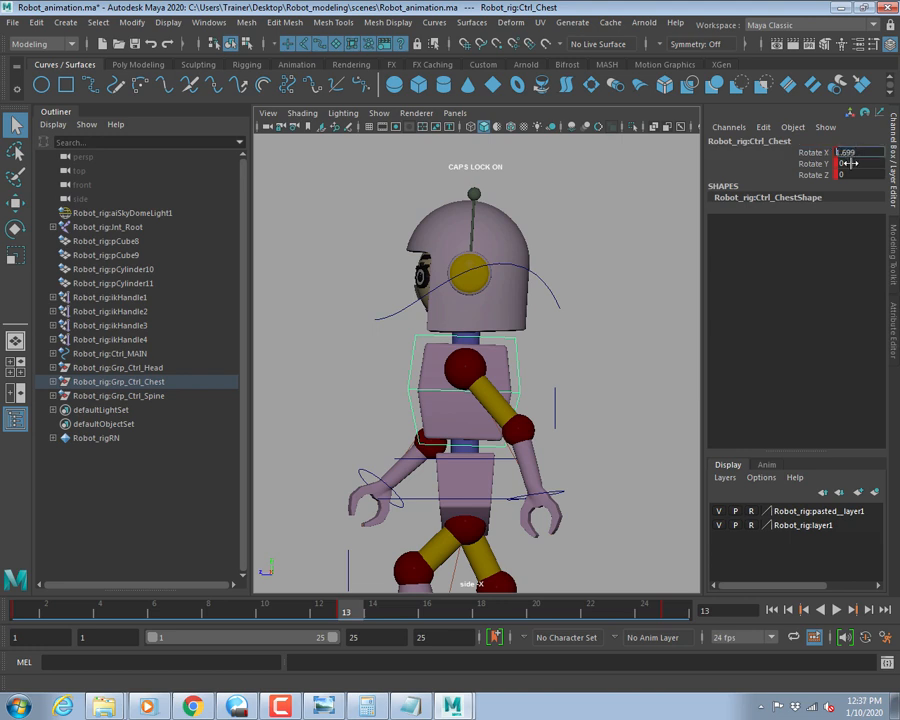
{"action": "key", "text": "Return"}
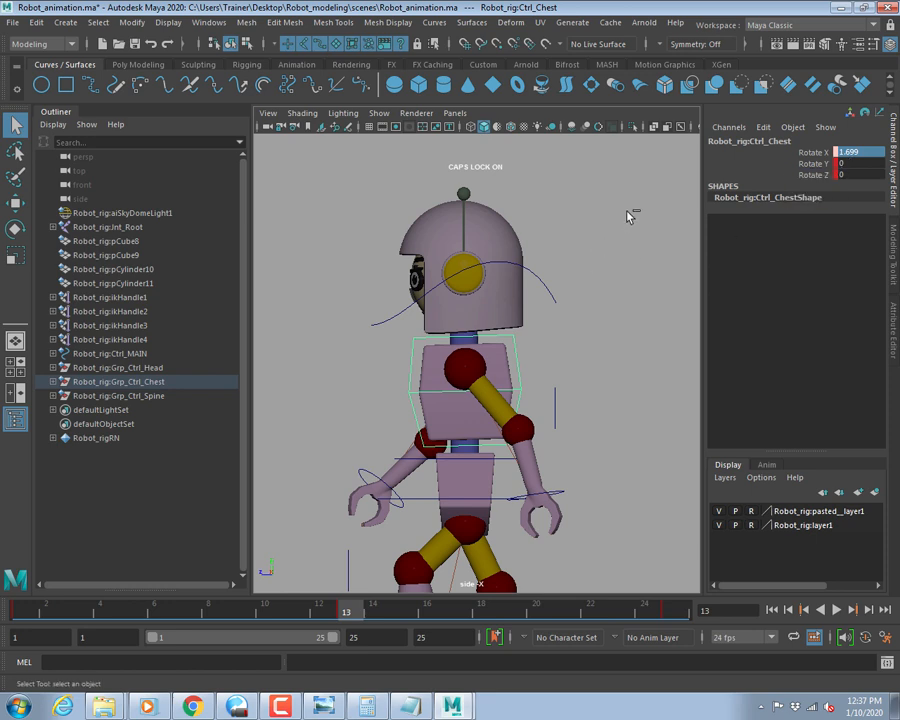
{"action": "key", "text": "ctrl+z"}
Try to copy the chest control's 5.522 X rotation from frame 1 to frame 13 and key it there.
{"action": "left_click", "coordinate": [20, 612]}
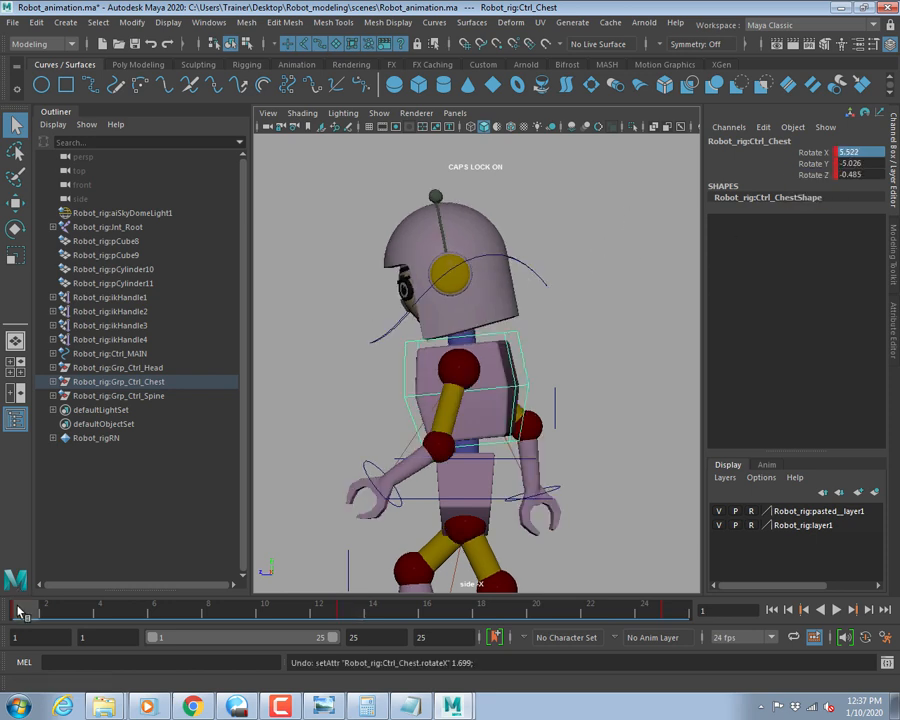
{"action": "left_click", "coordinate": [862, 152]}
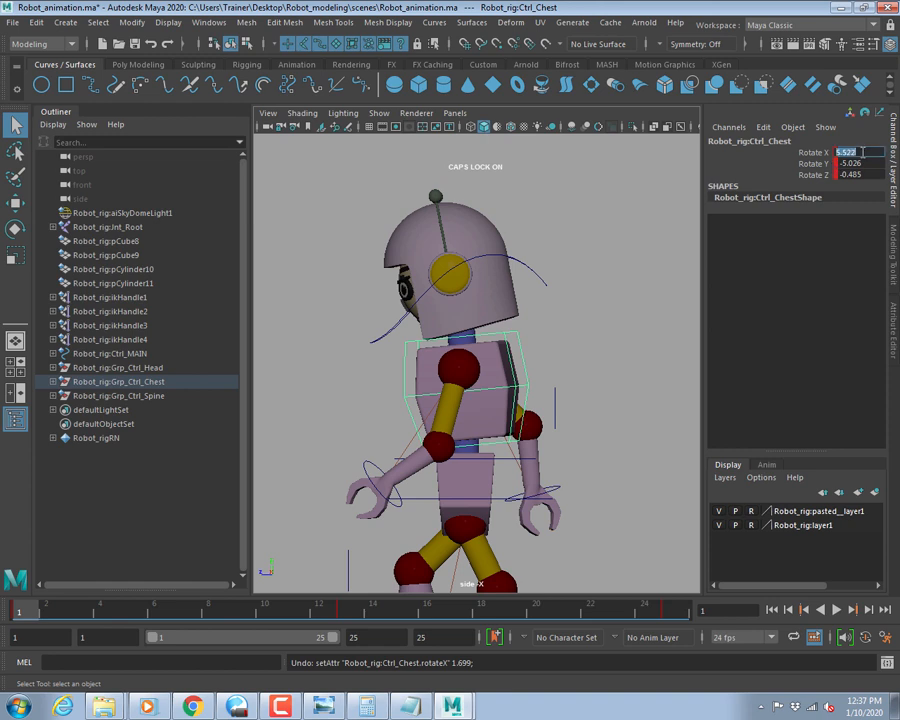
{"action": "left_click", "coordinate": [345, 612]}
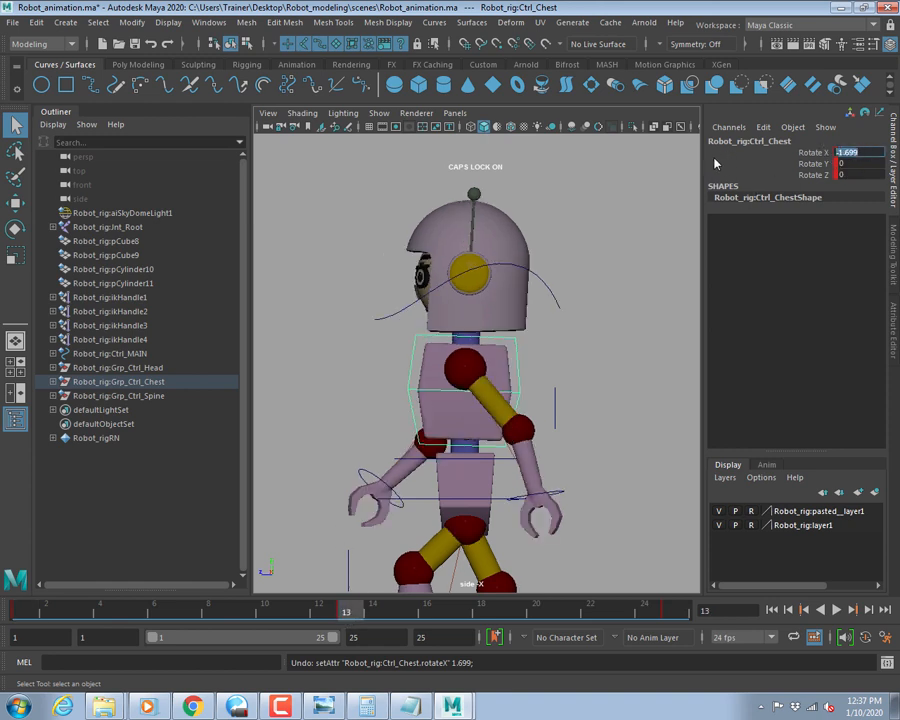
{"action": "key", "text": "Return"}
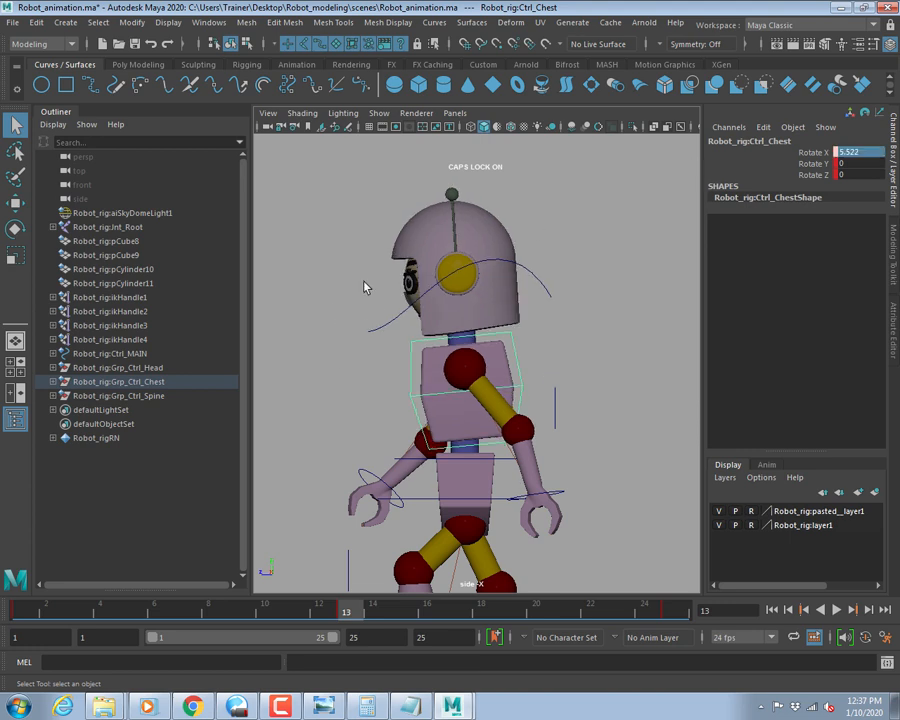
{"action": "left_click", "coordinate": [534, 280]}
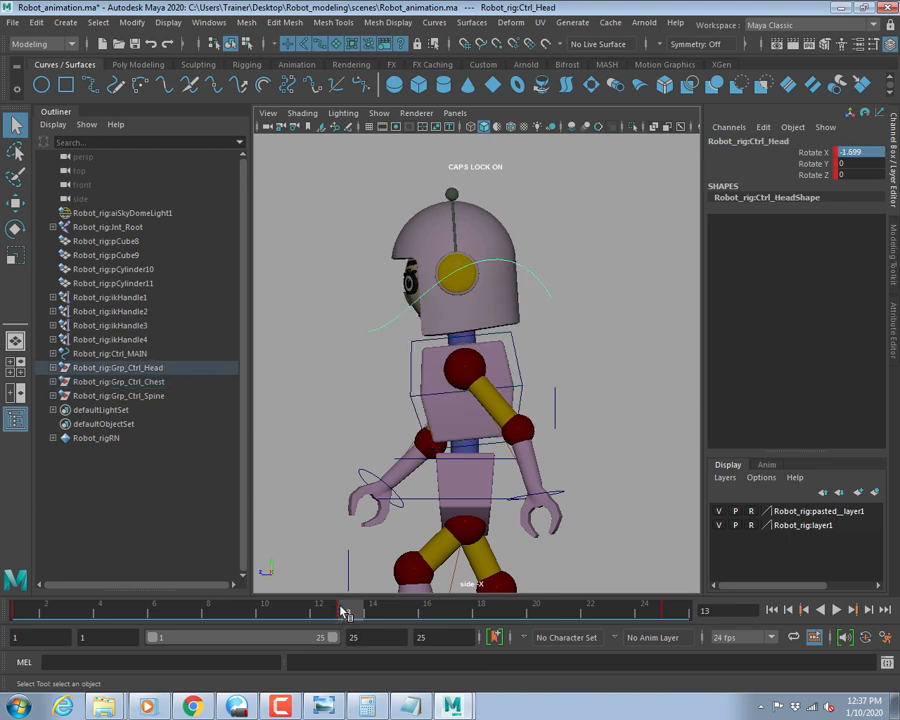
{"action": "left_click", "coordinate": [519, 362]}
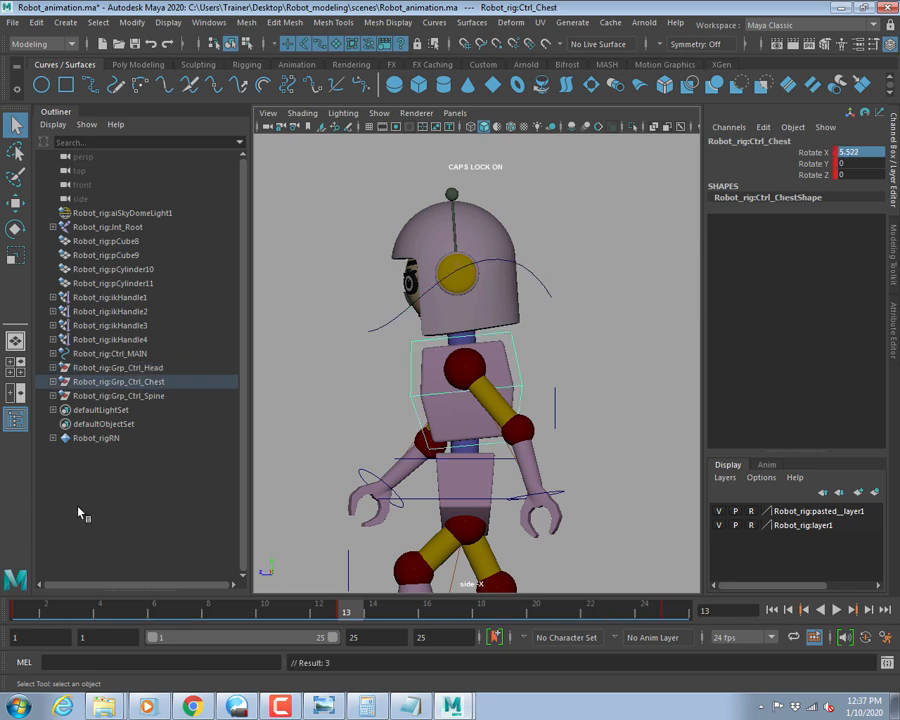
{"action": "key", "text": "alt+shift+v"}
Try to copy the head control's 5.519 X rotation from frame 1 to frame 13.
{"action": "left_click", "coordinate": [552, 298]}
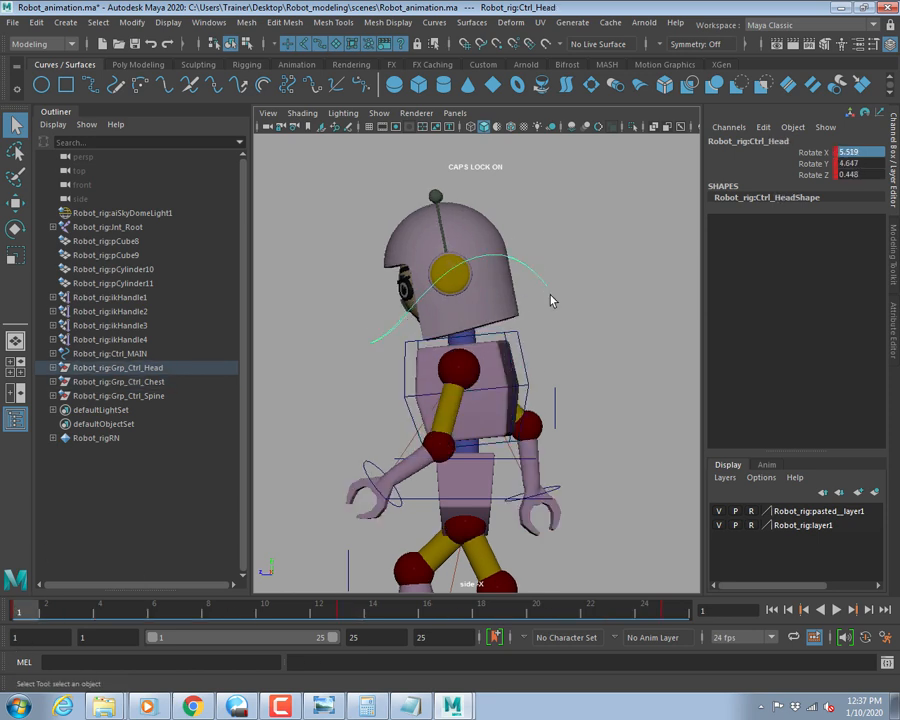
{"action": "left_click", "coordinate": [863, 152]}
{"action": "left_click", "coordinate": [341, 613]}
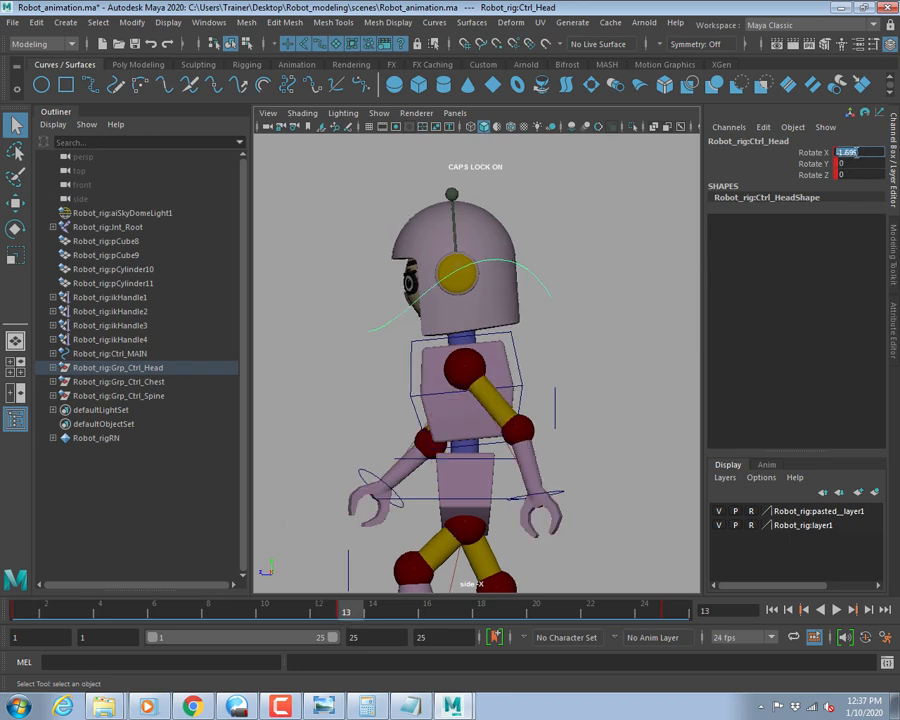
{"action": "left_click_drag", "start_coordinate": [860, 147], "coordinate": [777, 157]}
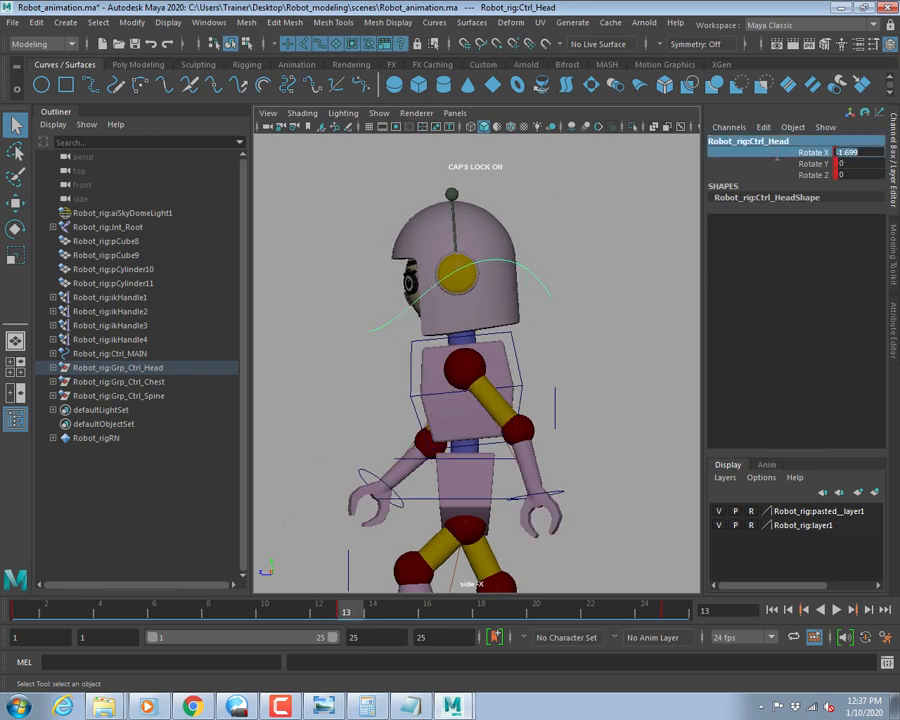
{"action": "key", "text": "Return"}
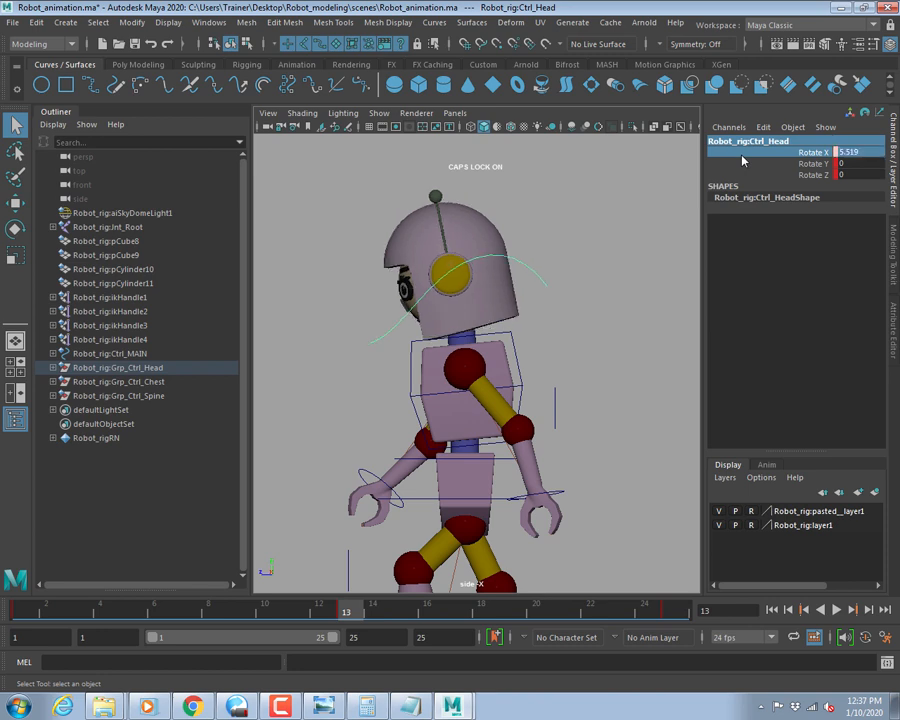
Undo the frame 13 X rotation changes and the key made on the head and chest controls.
{"action": "key", "text": "ctrl+z"}
{"action": "key", "text": "ctrl+z"}
{"action": "key", "text": "ctrl+z"}
{"action": "key", "text": "ctrl+z"}
{"action": "key", "text": "ctrl+z"}
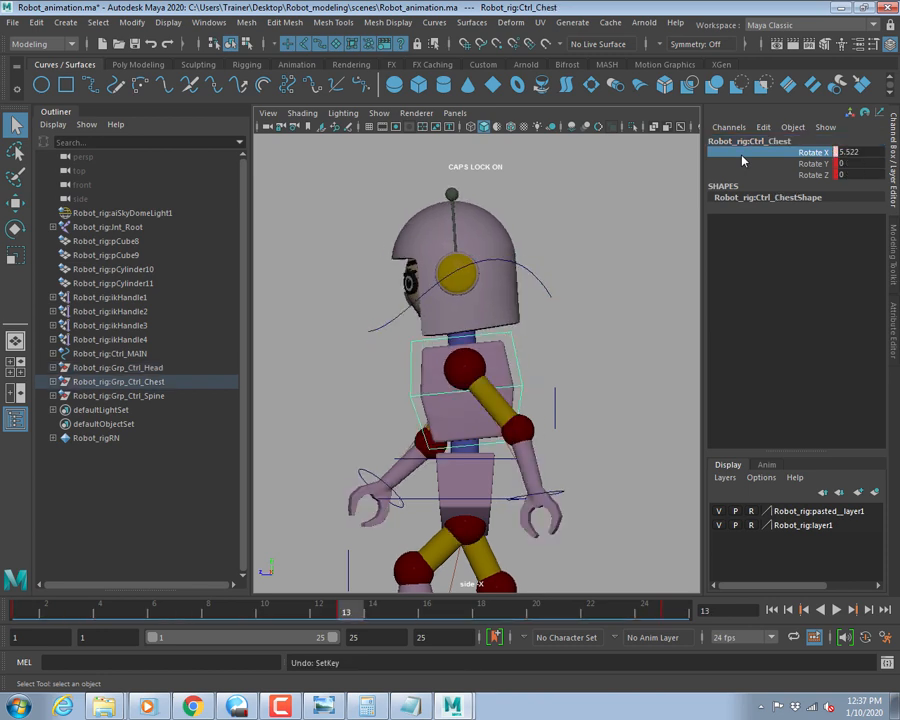
{"action": "key", "text": "ctrl+z"}
{"action": "key", "text": "ctrl+z"}
{"action": "key", "text": "ctrl+z"}
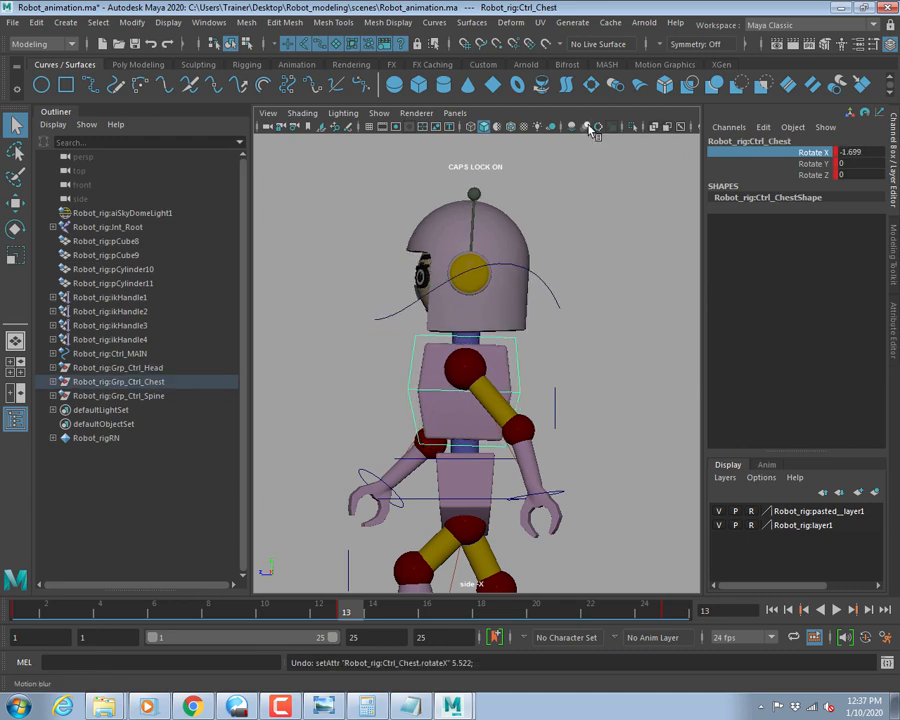
{"action": "key", "text": "ctrl+z"}
{"action": "key", "text": "ctrl+z"}
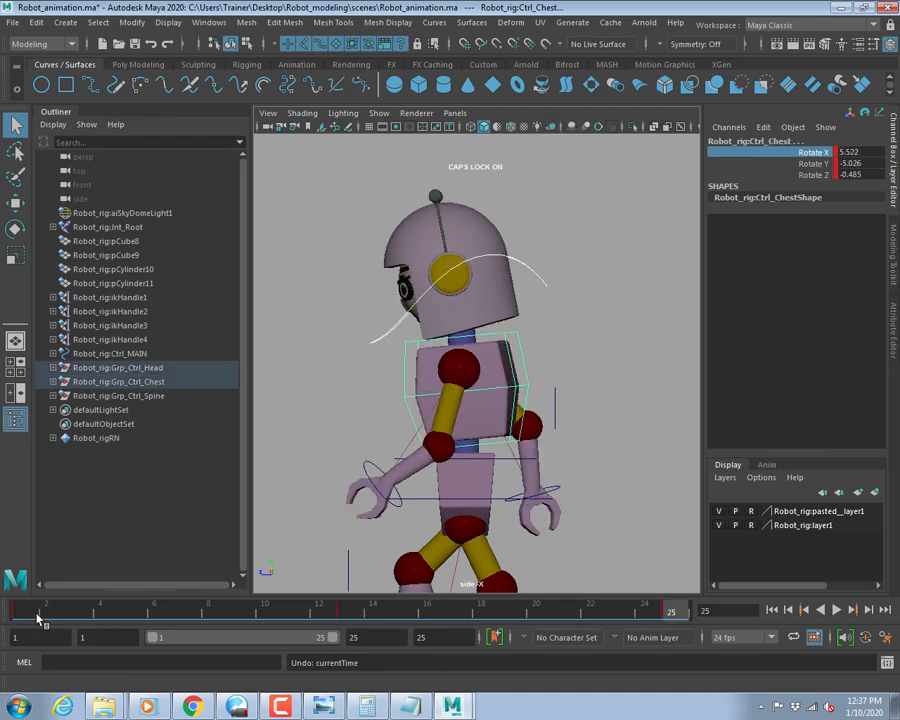
Play the cycle briefly, and at frame 13 twist the chest control to about 5.2 degrees in Y.
{"action": "key", "text": "alt+v"}
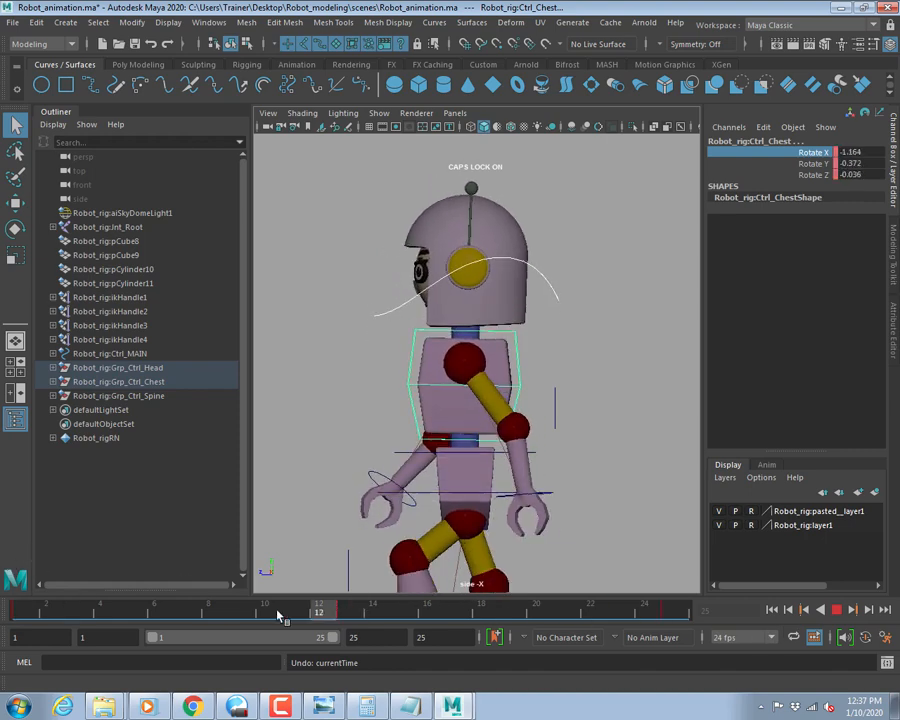
{"action": "left_click_drag", "start_coordinate": [25, 595], "coordinate": [3, 588]}
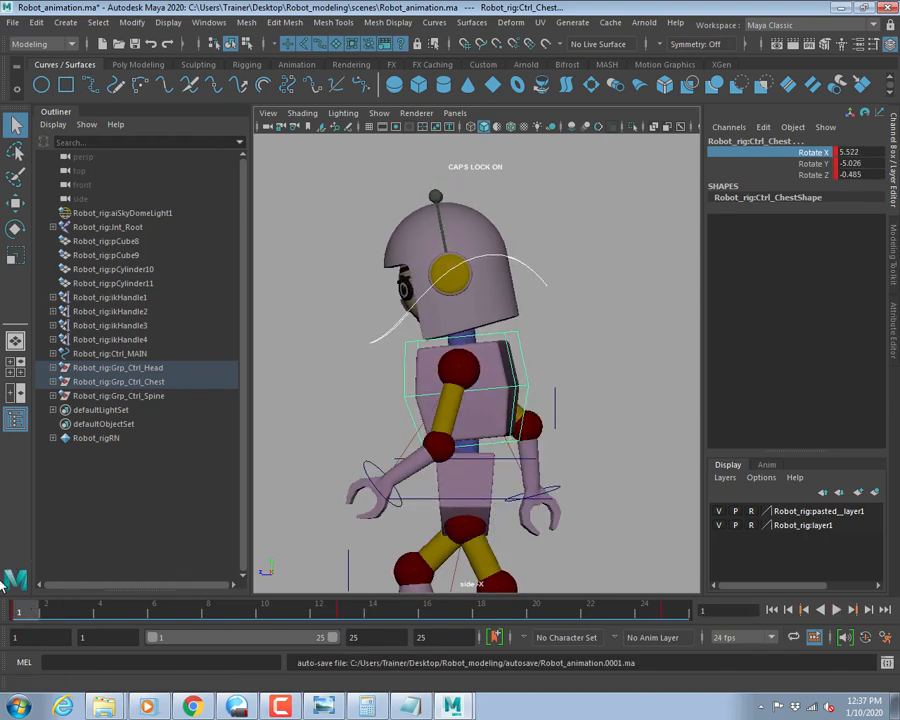
{"action": "key", "text": "e"}
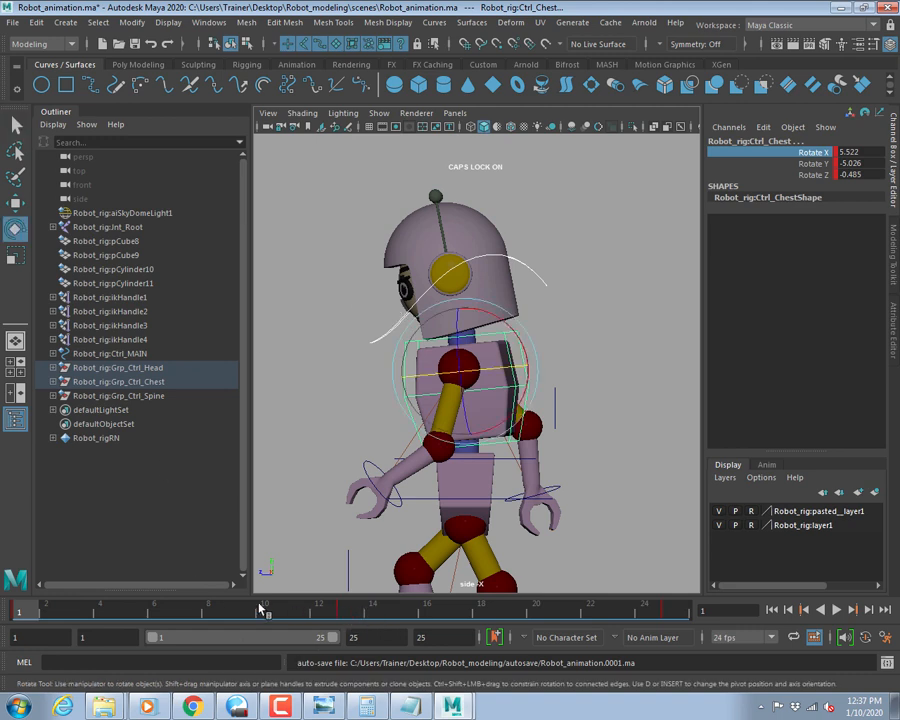
{"action": "left_click", "coordinate": [345, 613]}
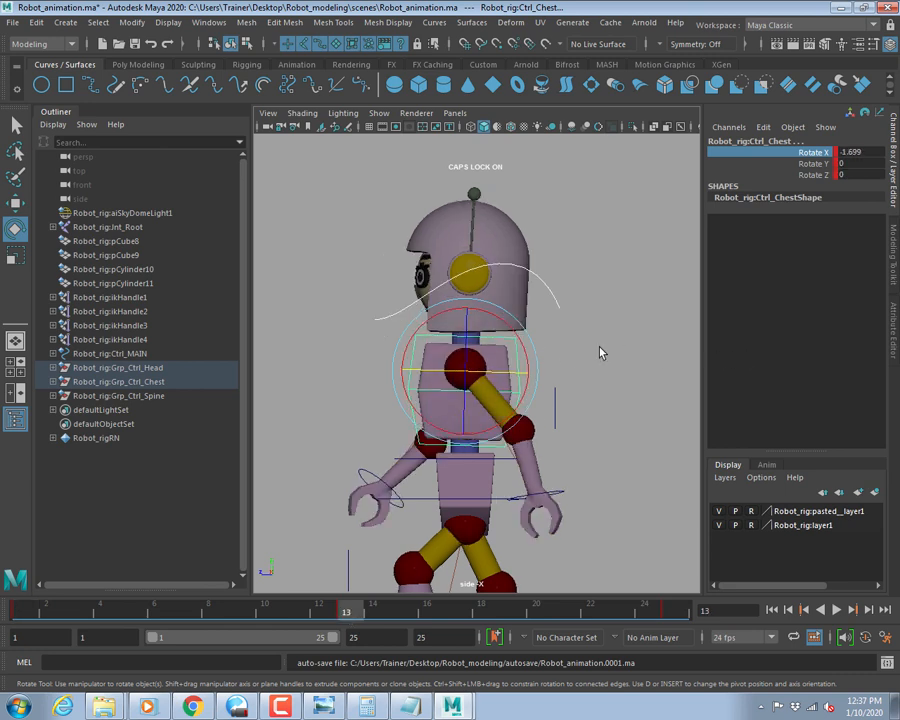
{"action": "left_click", "coordinate": [404, 376]}
{"action": "left_click", "coordinate": [410, 371]}
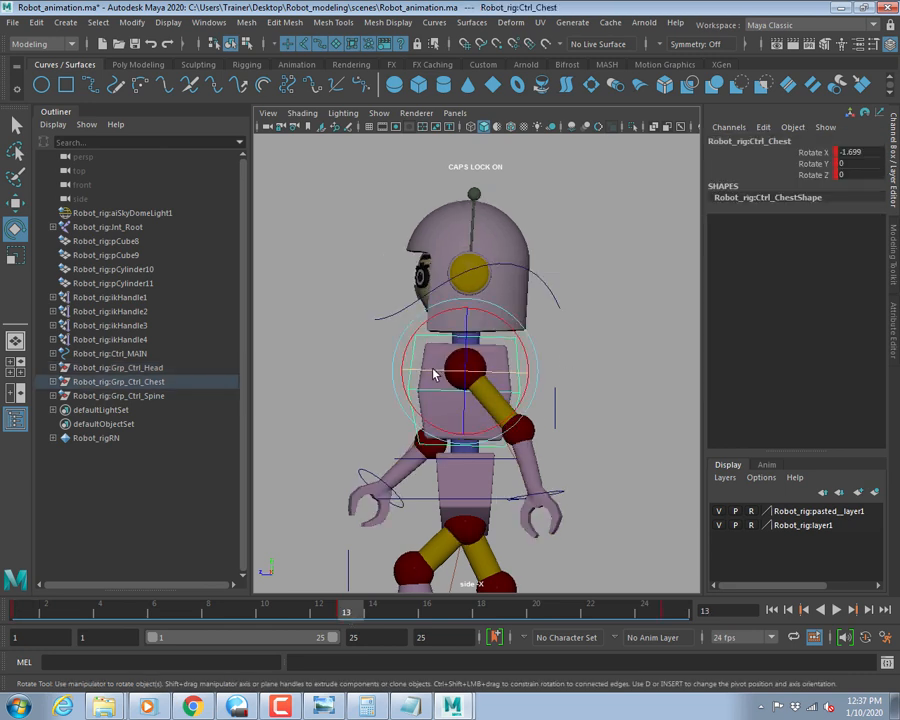
{"action": "left_click_drag", "start_coordinate": [430, 372], "coordinate": [436, 377]}
Counter-rotate the head control to about -7 degrees in Y at frame 13 and key it together with the chest control.
{"action": "left_click", "coordinate": [546, 296]}
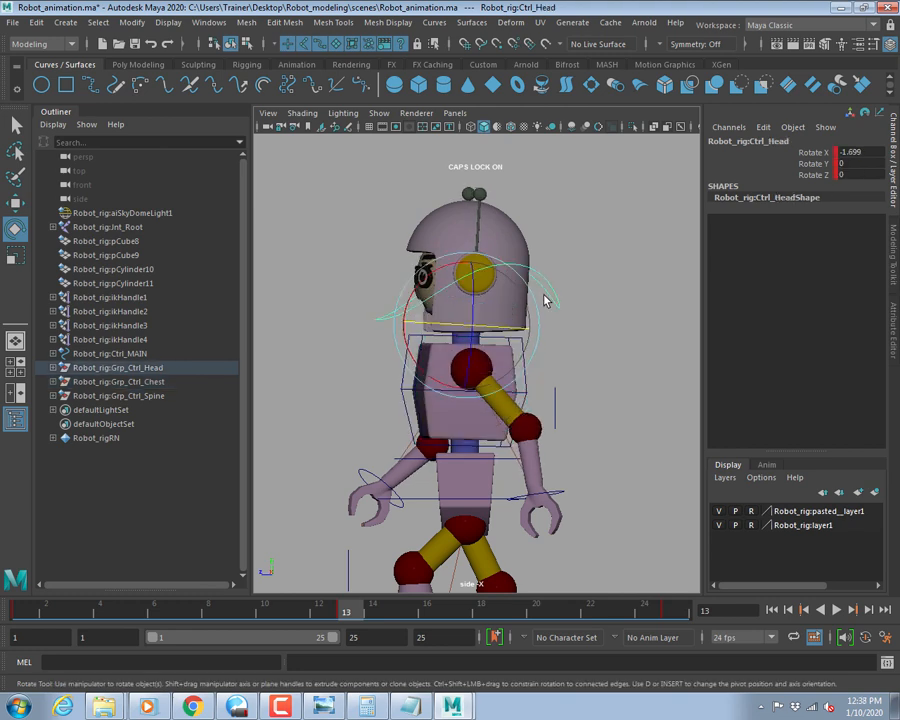
{"action": "left_click_drag", "start_coordinate": [456, 326], "coordinate": [372, 363]}
{"action": "key", "text": "q"}
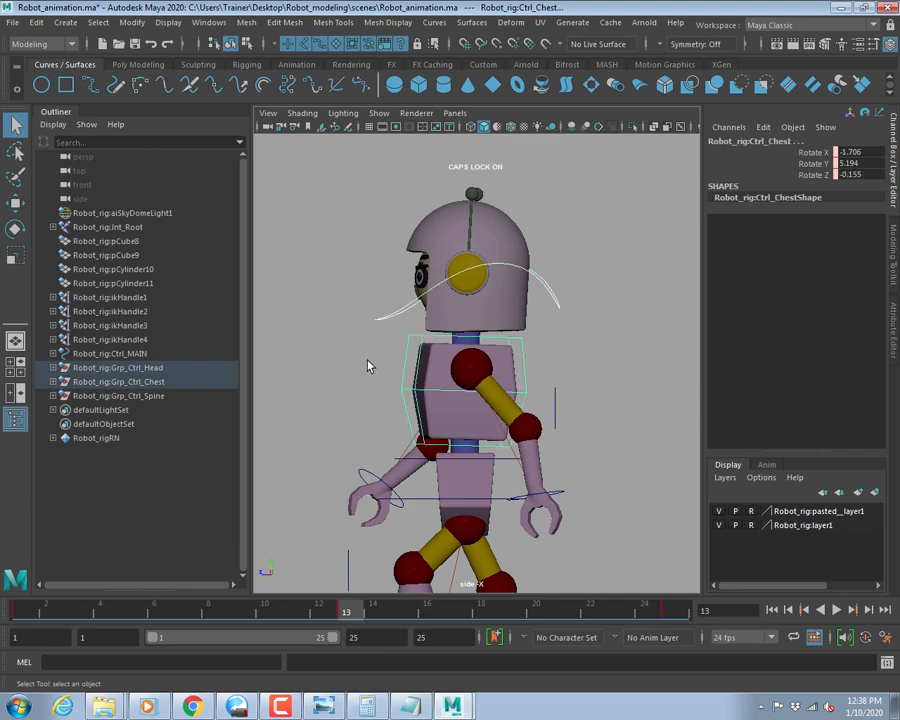
Play the walk cycle and check the chest and head motion in the front and side views.
{"action": "left_click", "coordinate": [838, 609]}
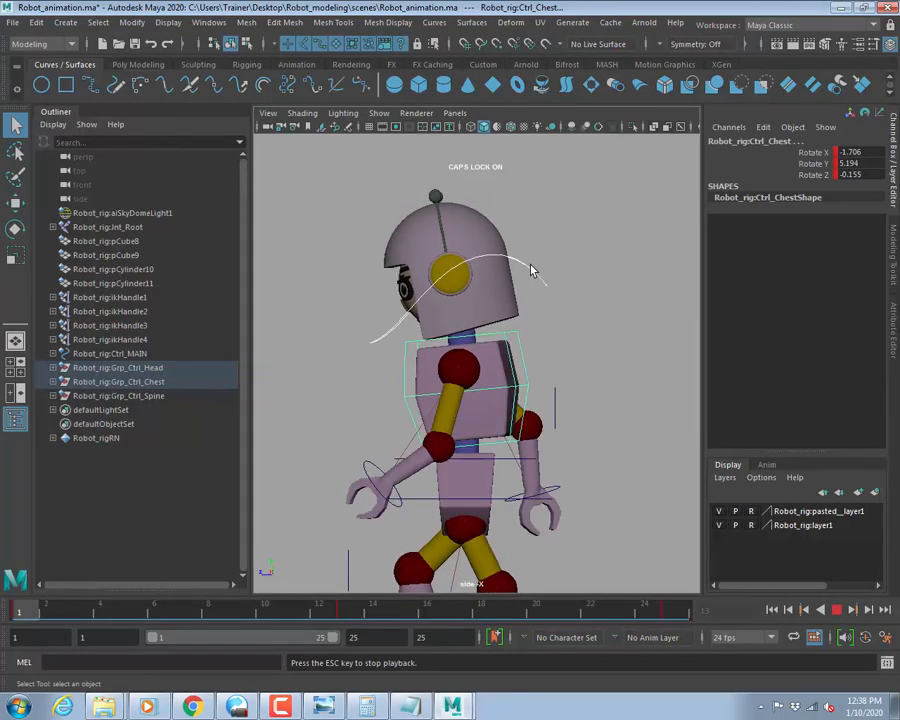
{"action": "key", "text": "space"}
{"action": "key", "text": "space"}
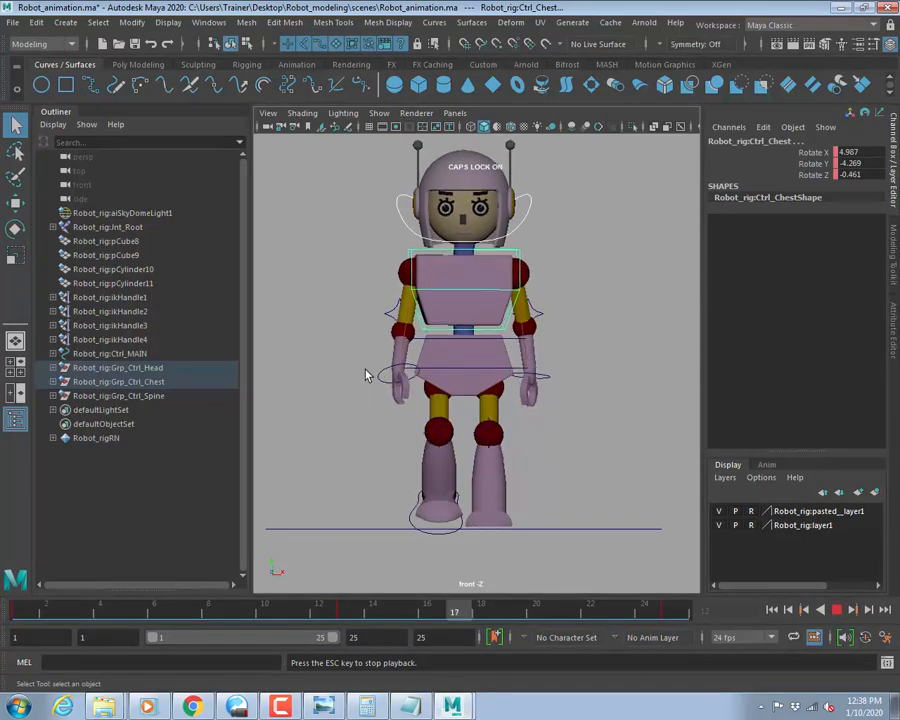
{"action": "key", "text": "space"}
{"action": "key", "text": "space"}
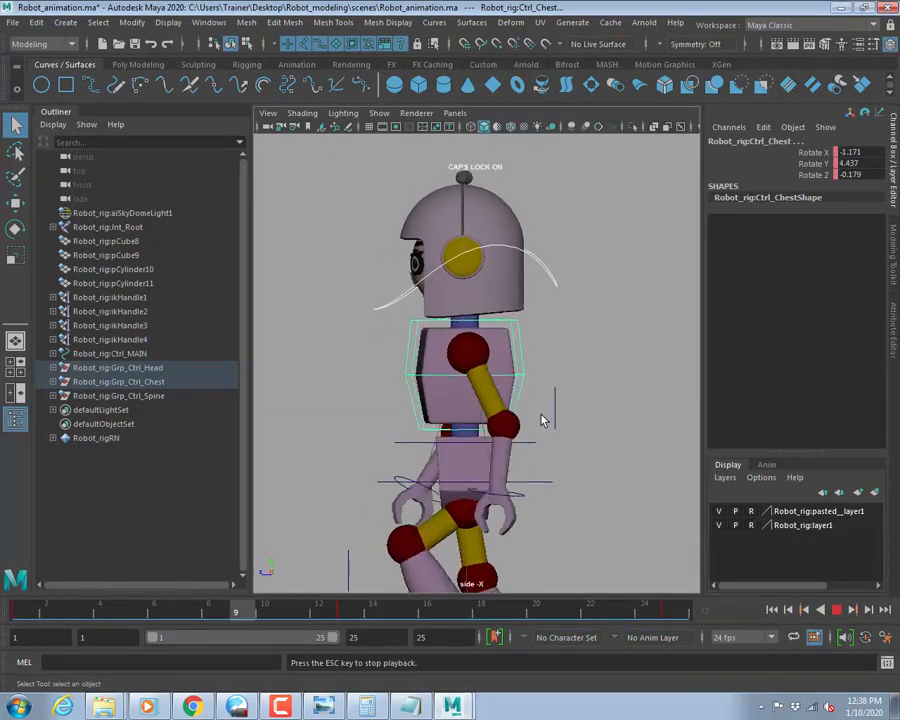
{"action": "key", "text": "Escape"}
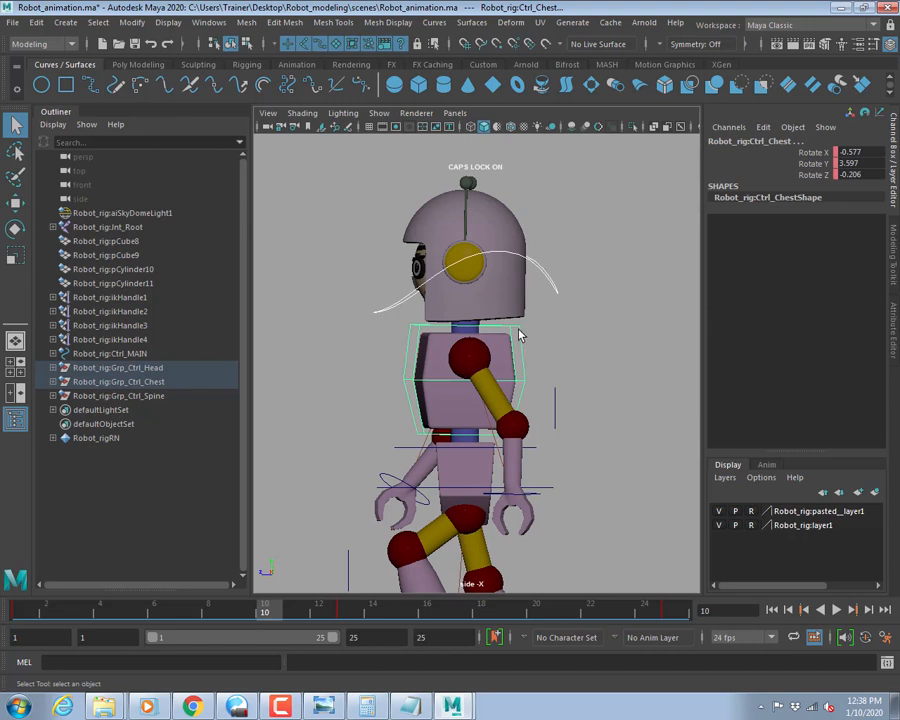
Select the head control and try tilting it about 10 degrees in X at frame 10, undoing the rotation.
{"action": "left_click", "coordinate": [556, 294]}
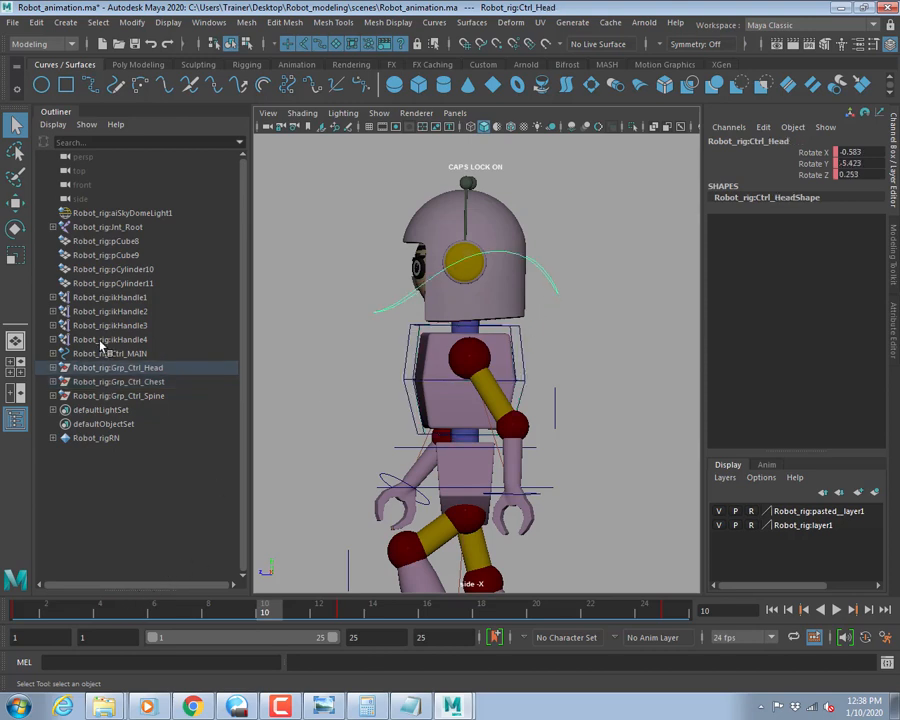
{"action": "key", "text": "e"}
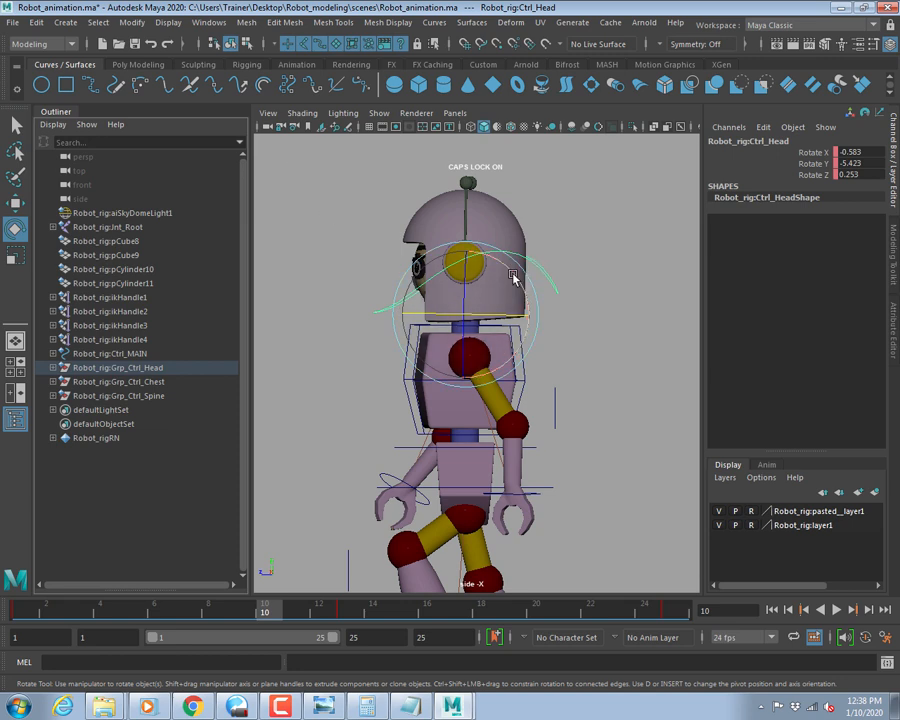
{"action": "left_click_drag", "start_coordinate": [512, 277], "coordinate": [458, 277]}
{"action": "key", "text": "ctrl+z"}
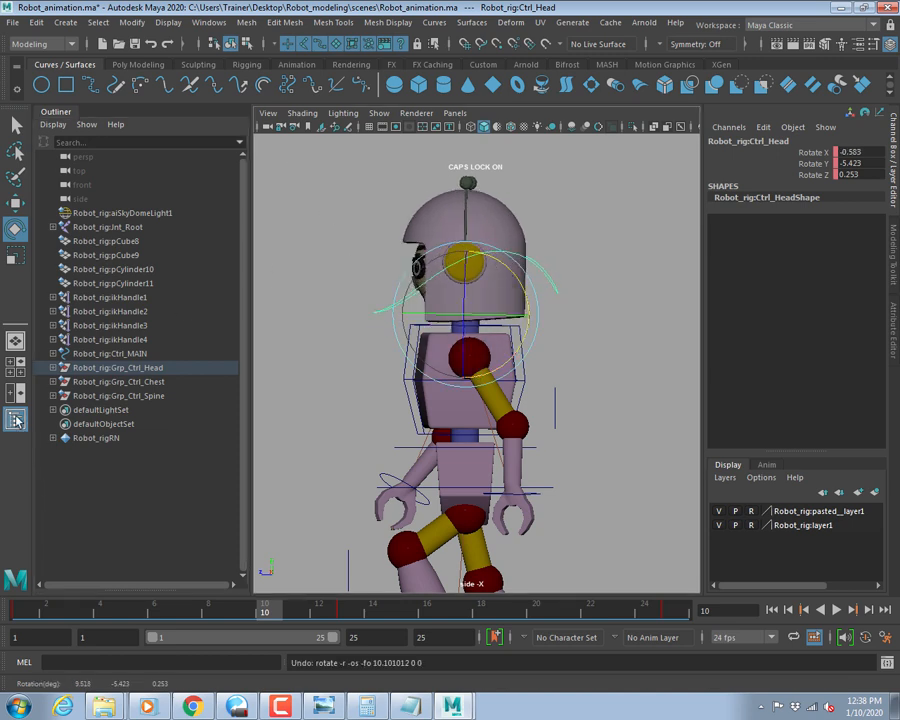
Open the Graph Editor for the head control and set its Rotate X curve's post and pre infinity to Cycle.
{"action": "left_click", "coordinate": [209, 23]}
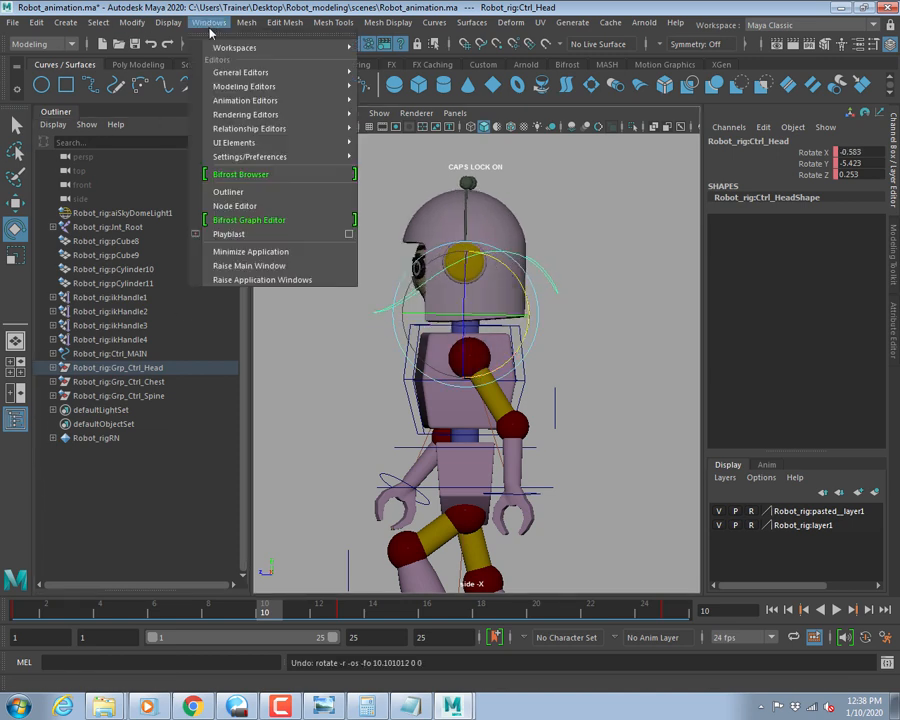
{"action": "mouse_move", "coordinate": [250, 100]}
{"action": "left_click", "coordinate": [370, 111]}
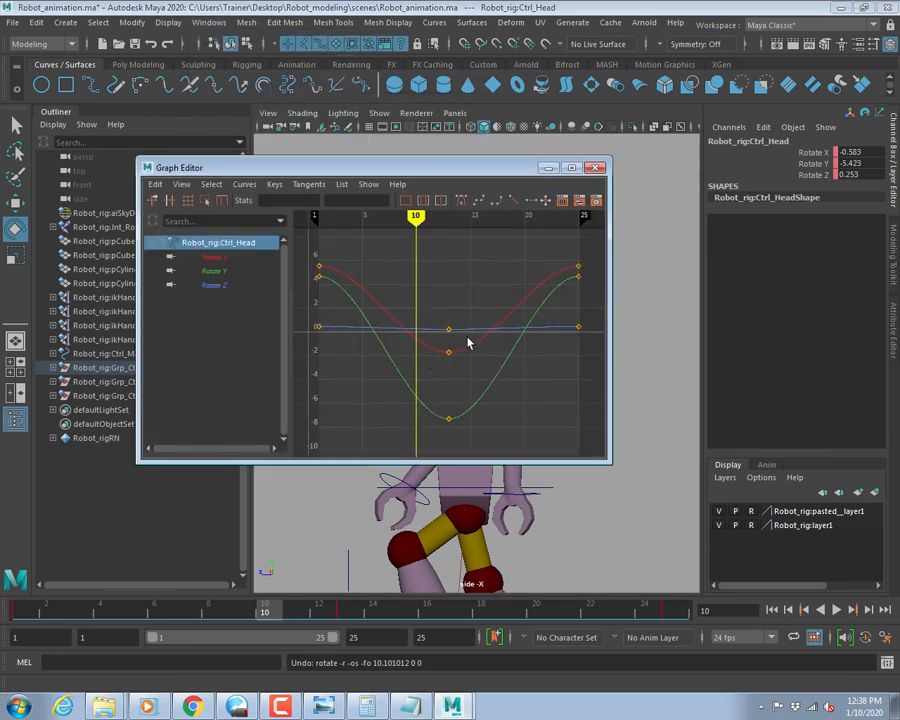
{"action": "left_click", "coordinate": [212, 259]}
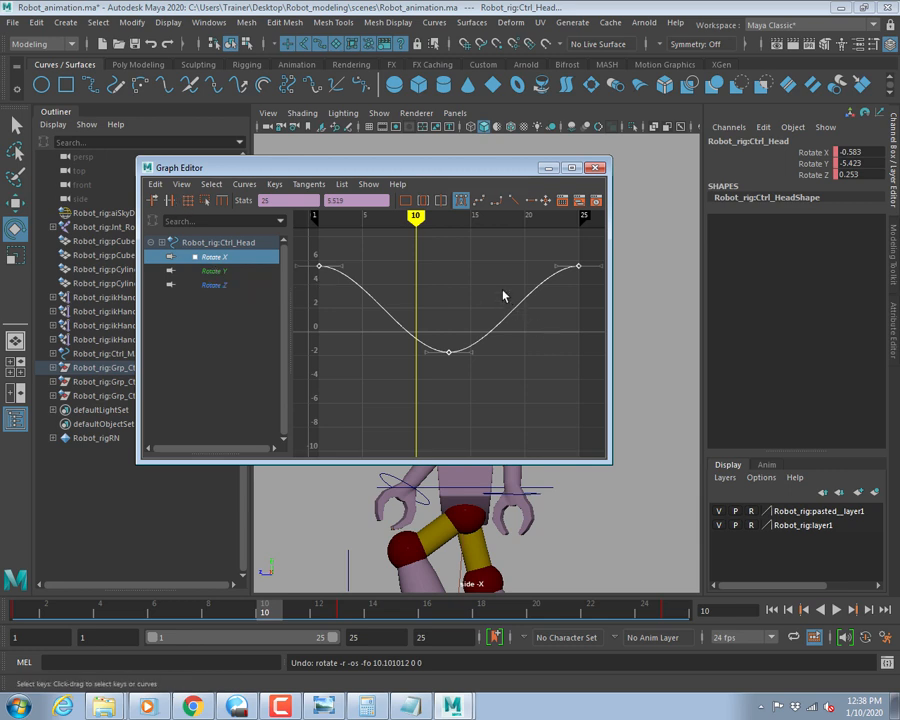
{"action": "left_click", "coordinate": [244, 184]}
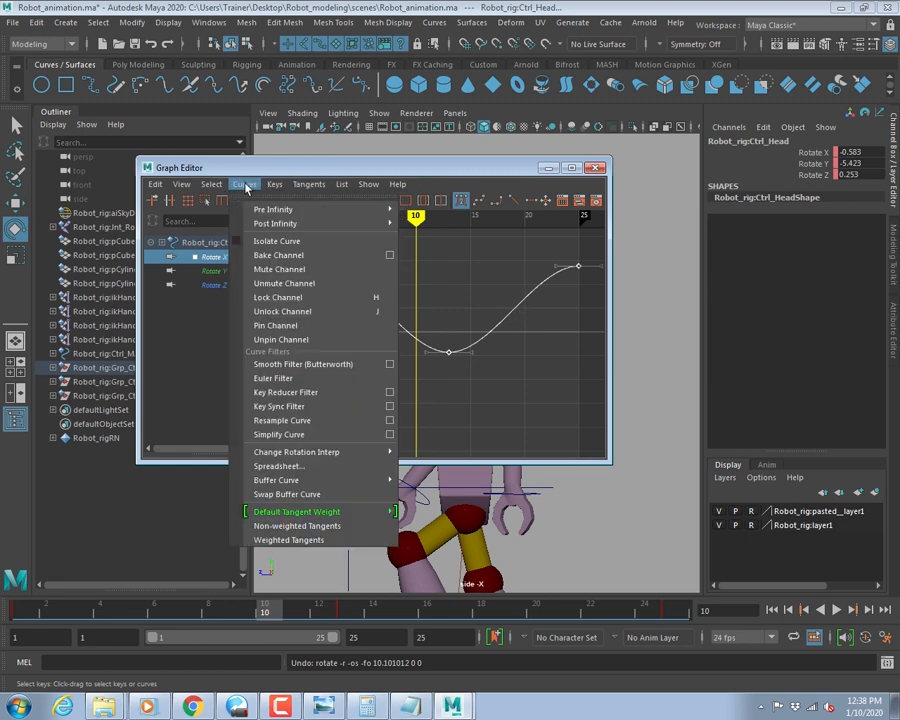
{"action": "mouse_move", "coordinate": [272, 224]}
{"action": "left_click", "coordinate": [428, 224]}
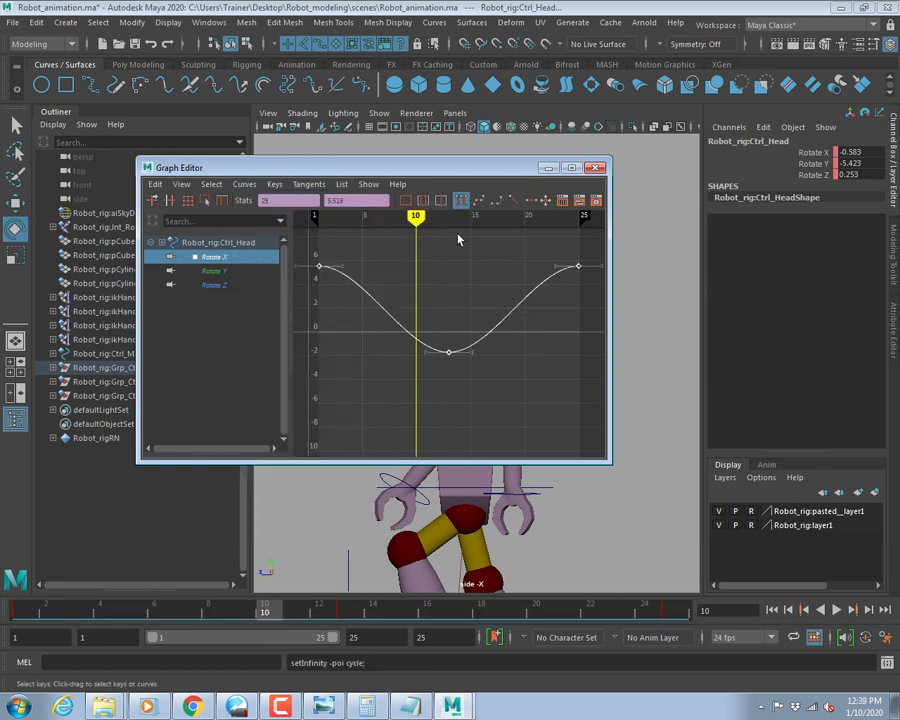
{"action": "left_click", "coordinate": [244, 184]}
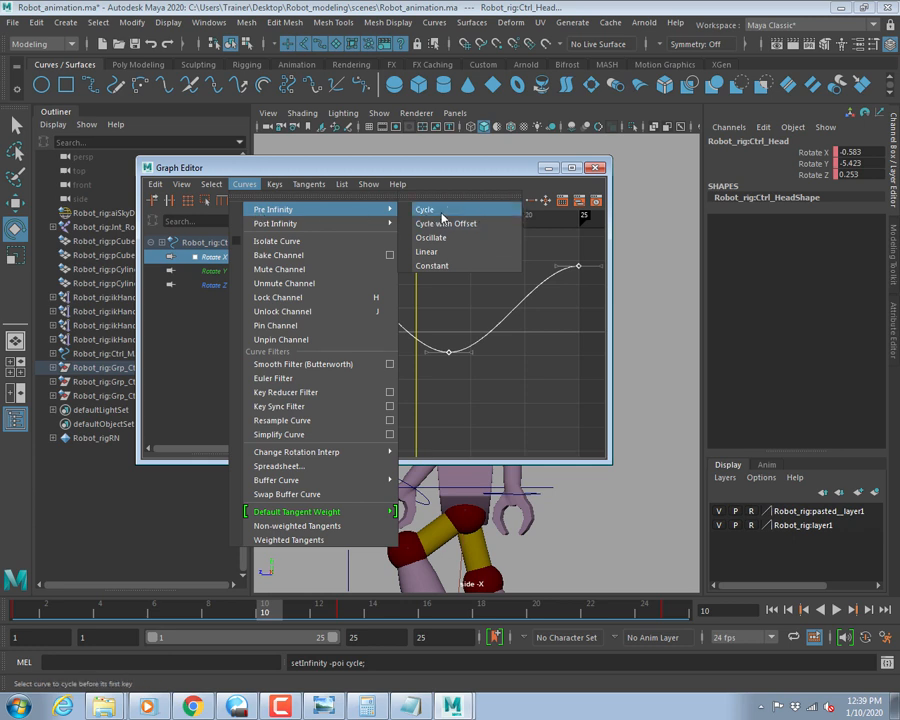
{"action": "left_click", "coordinate": [482, 208]}
Shift the head's whole Rotate X curve 3 frames later without changing its values, and minimise the Graph Editor.
{"action": "key", "text": "w"}
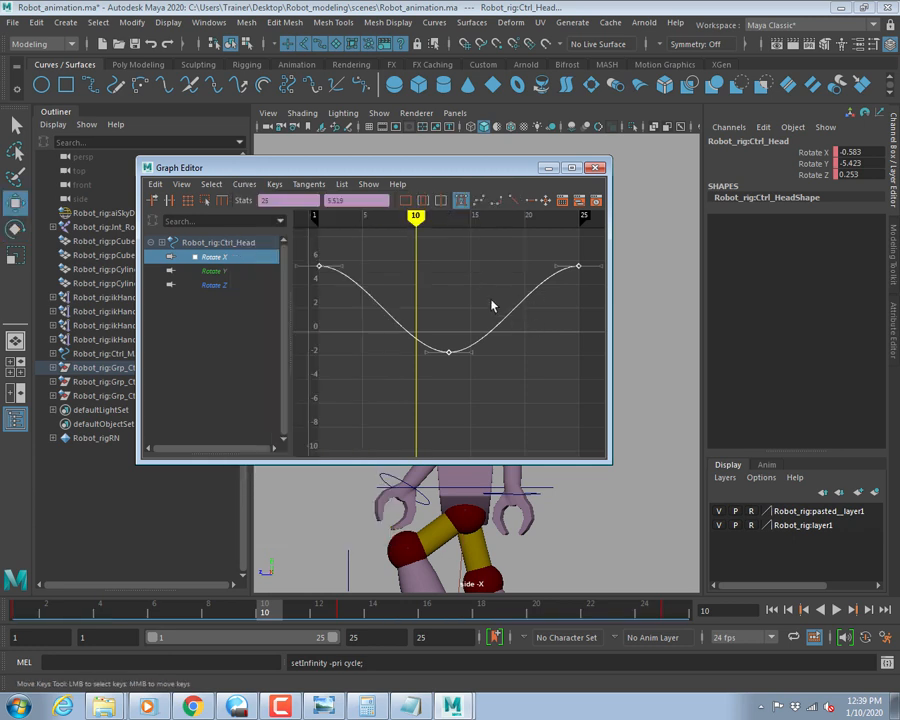
{"action": "middle_click_drag", "start_coordinate": [463, 306], "coordinate": [478, 291], "text": "shift"}
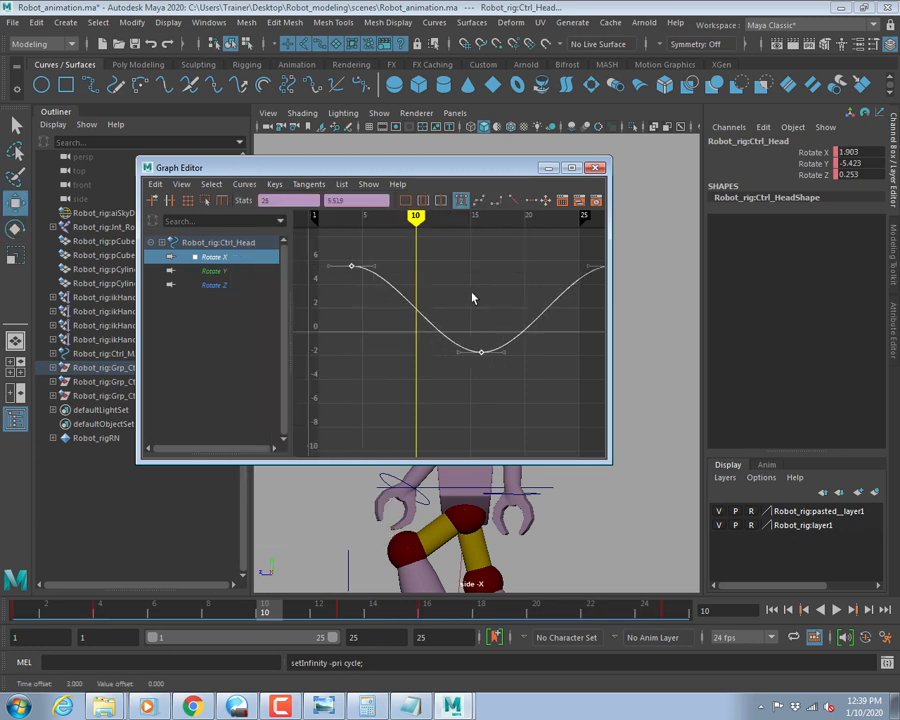
{"action": "left_click", "coordinate": [548, 167]}
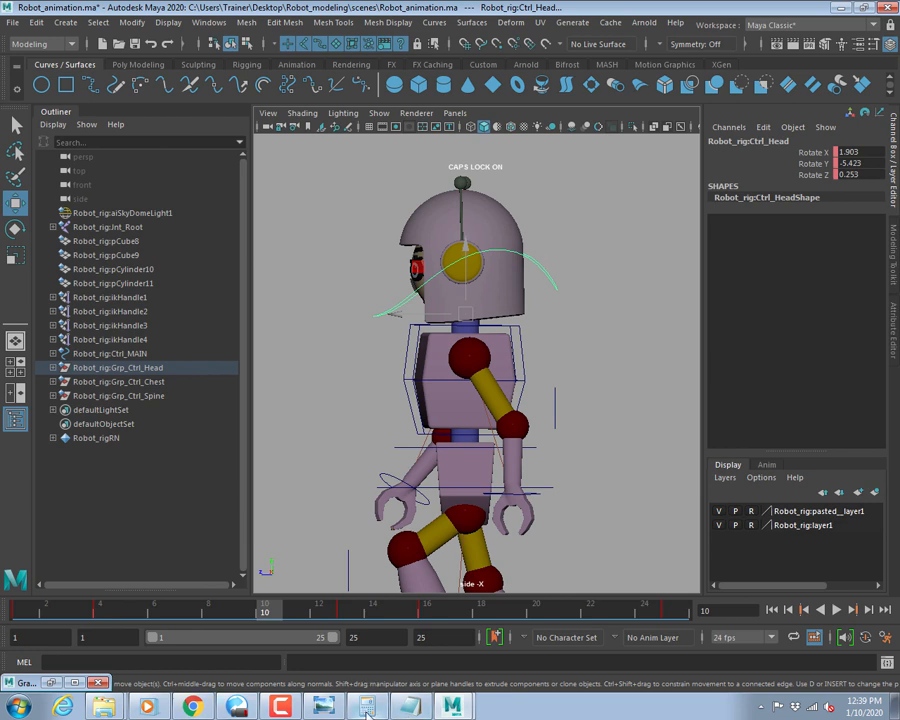
Open Windows Task Manager and check the performance graphs and the list of running processes.
{"action": "right_click", "coordinate": [527, 706]}
{"action": "left_click", "coordinate": [650, 665]}
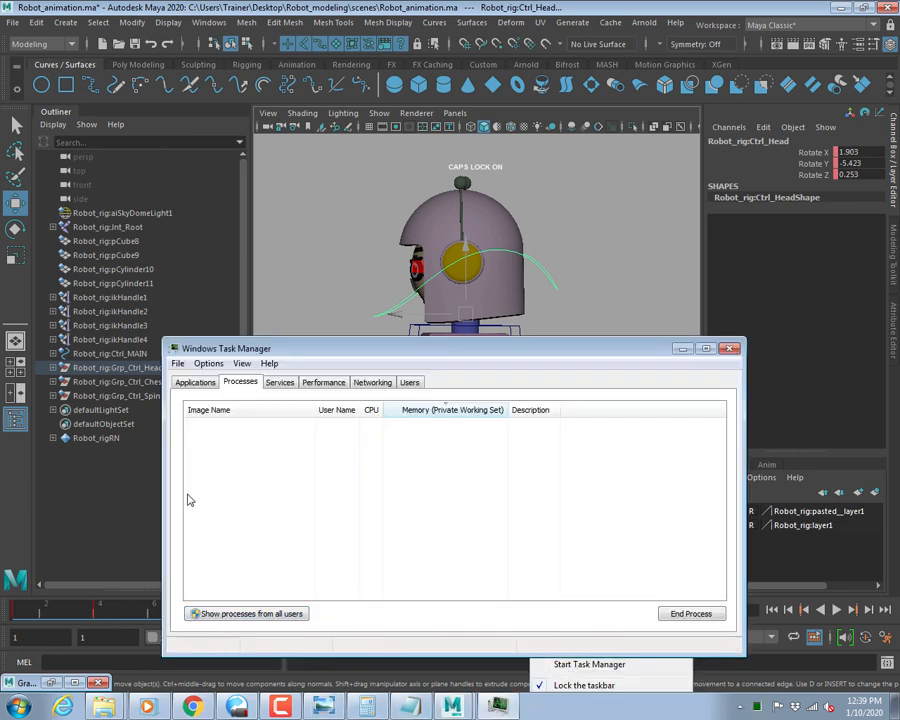
{"action": "left_click", "coordinate": [335, 382]}
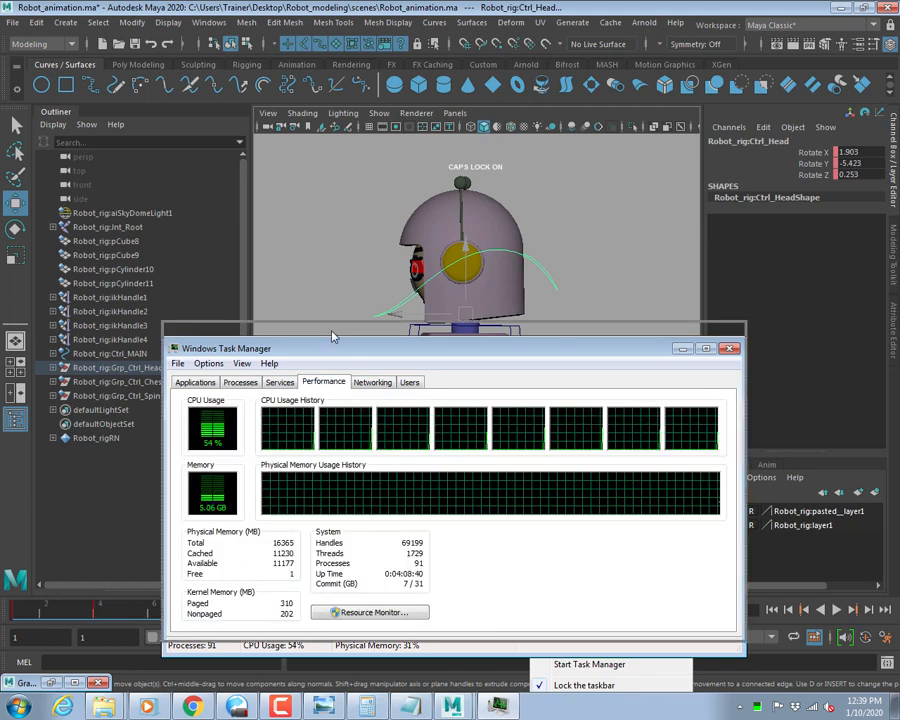
{"action": "left_click_drag", "start_coordinate": [335, 337], "coordinate": [263, 289]}
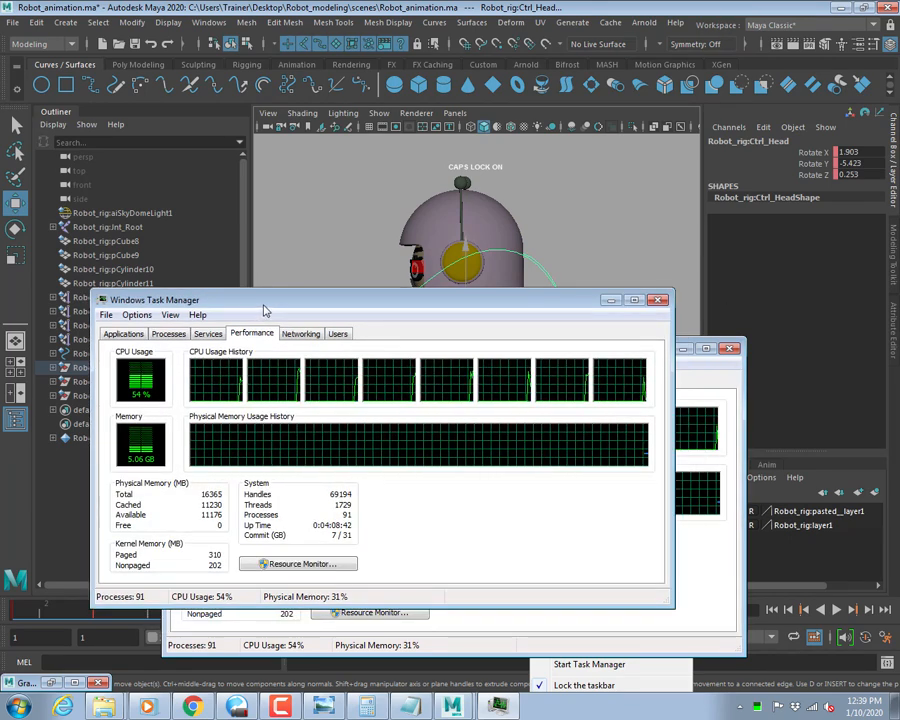
{"action": "left_click", "coordinate": [169, 335]}
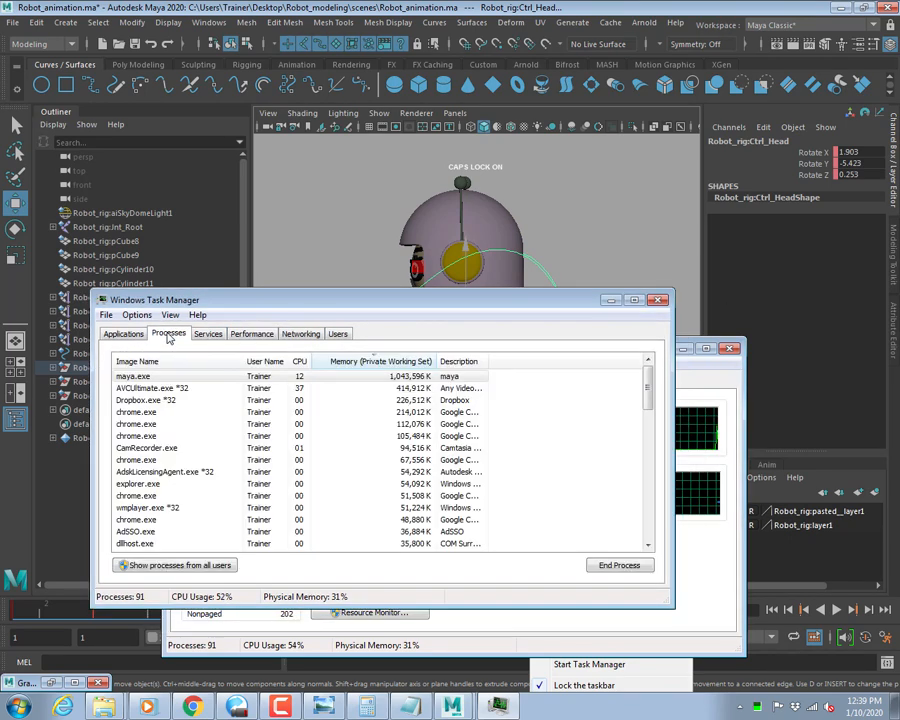
Set the priority of the AVCUltimate.exe process to Below Normal and confirm the change.
{"action": "right_click", "coordinate": [183, 389]}
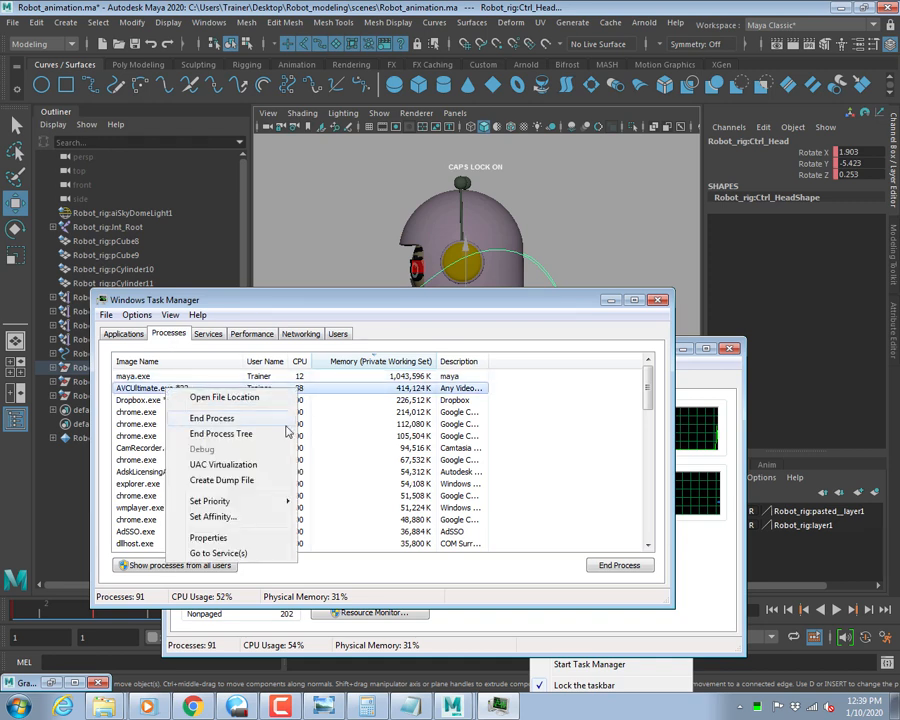
{"action": "mouse_move", "coordinate": [240, 501]}
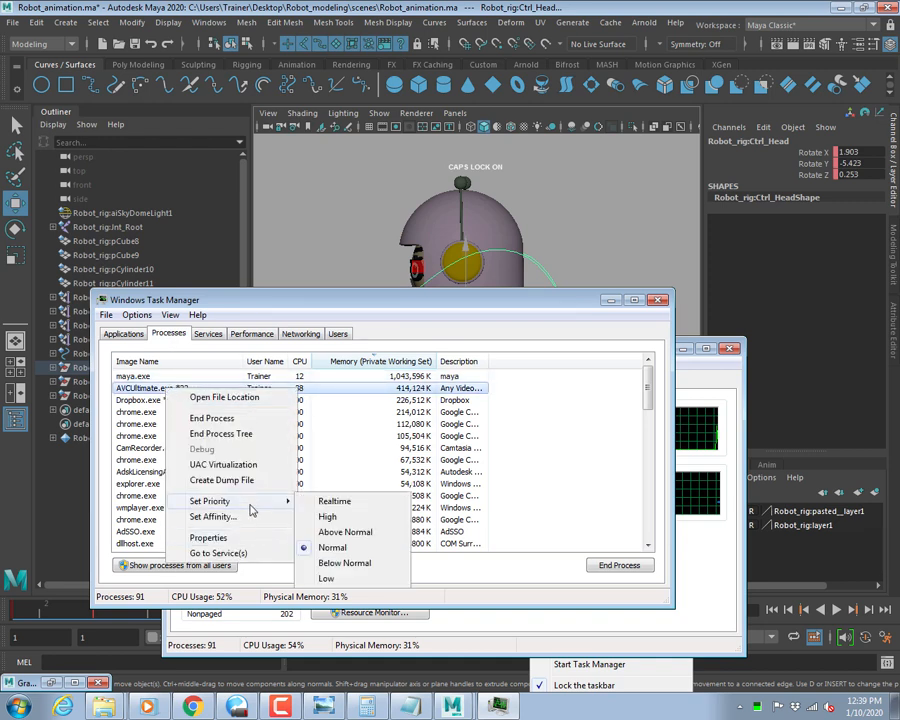
{"action": "left_click", "coordinate": [330, 563]}
{"action": "left_click", "coordinate": [494, 376]}
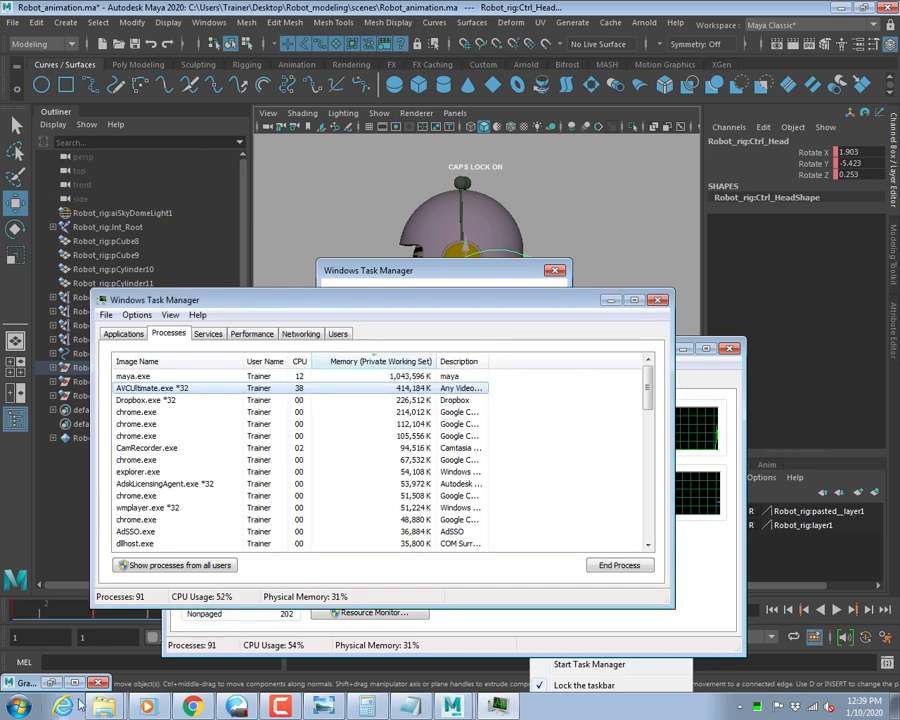
Switch to Notepad, shrink and move its window clear of the process list, and insert blank lines above the existing notes.
{"action": "left_click", "coordinate": [411, 706]}
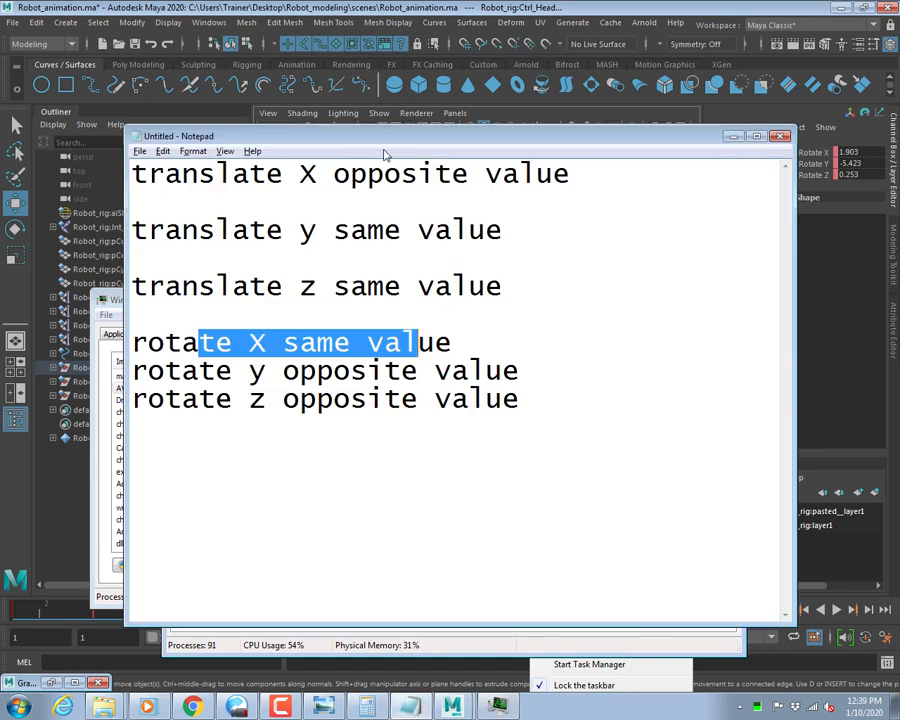
{"action": "left_click_drag", "start_coordinate": [135, 135], "coordinate": [447, 362]}
{"action": "left_click_drag", "start_coordinate": [575, 386], "coordinate": [580, 460]}
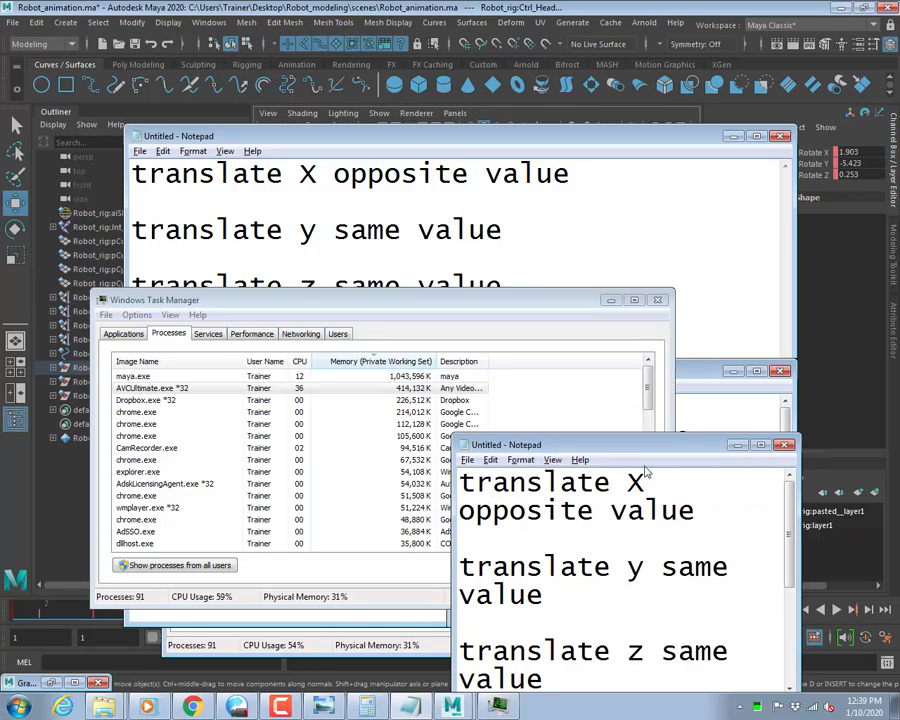
{"action": "key", "text": "Return"}
{"action": "key", "text": "Return"}
{"action": "key", "text": "Return"}
{"action": "key", "text": "Return"}
{"action": "key", "text": "Return"}
{"action": "key", "text": "Return"}
{"action": "key", "text": "Return"}
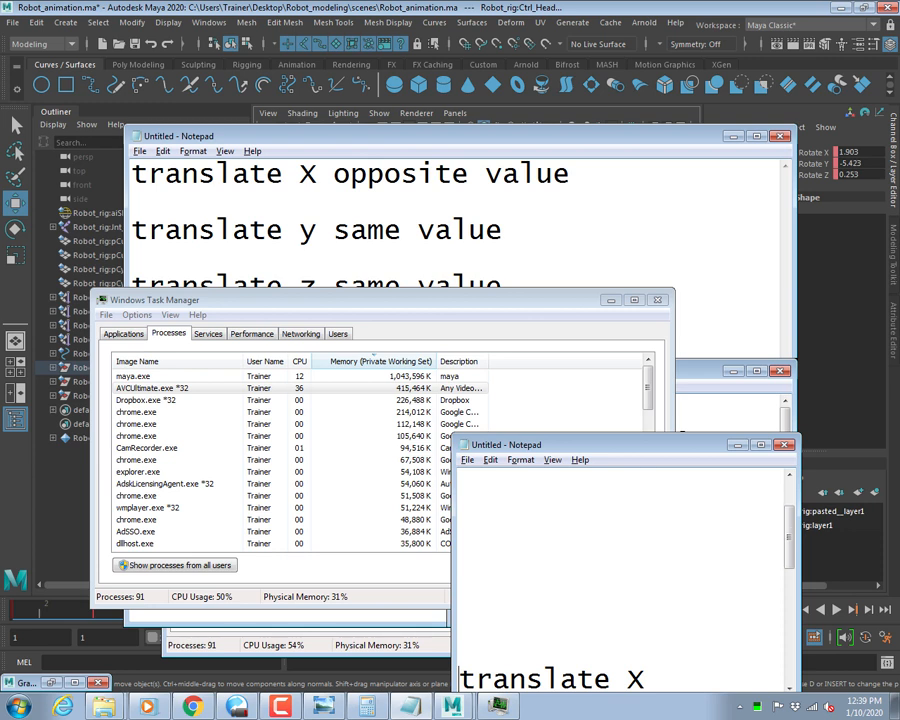
{"action": "key", "text": "ctrl+Home"}
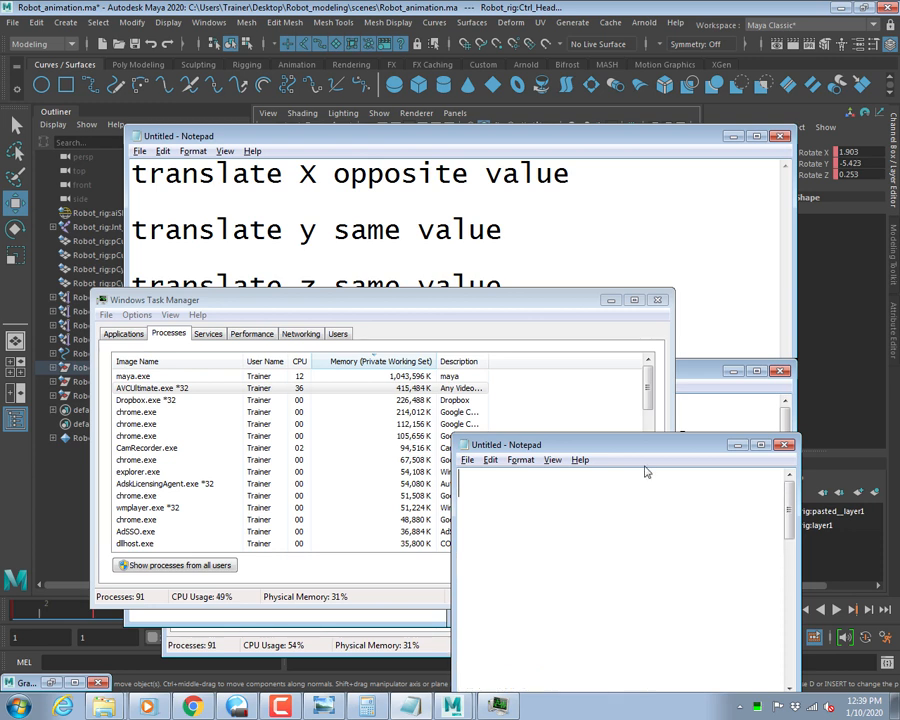
Note maya.exe's memory figure on the first line as 1 043 596, with the digit groups separated by spaces.
{"action": "type", "text": "10"}
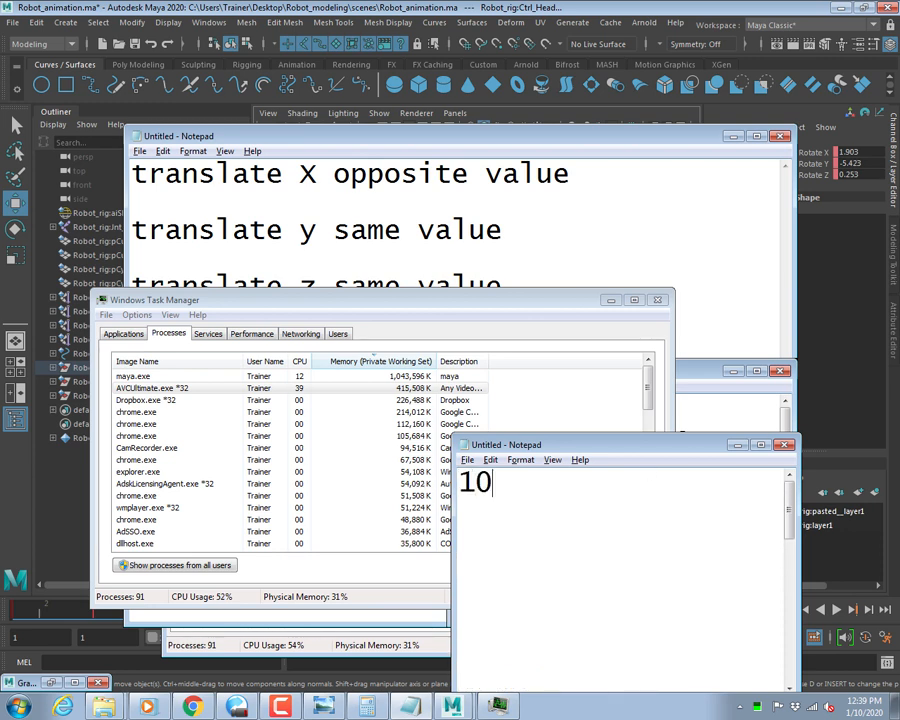
{"action": "type", "text": "43"}
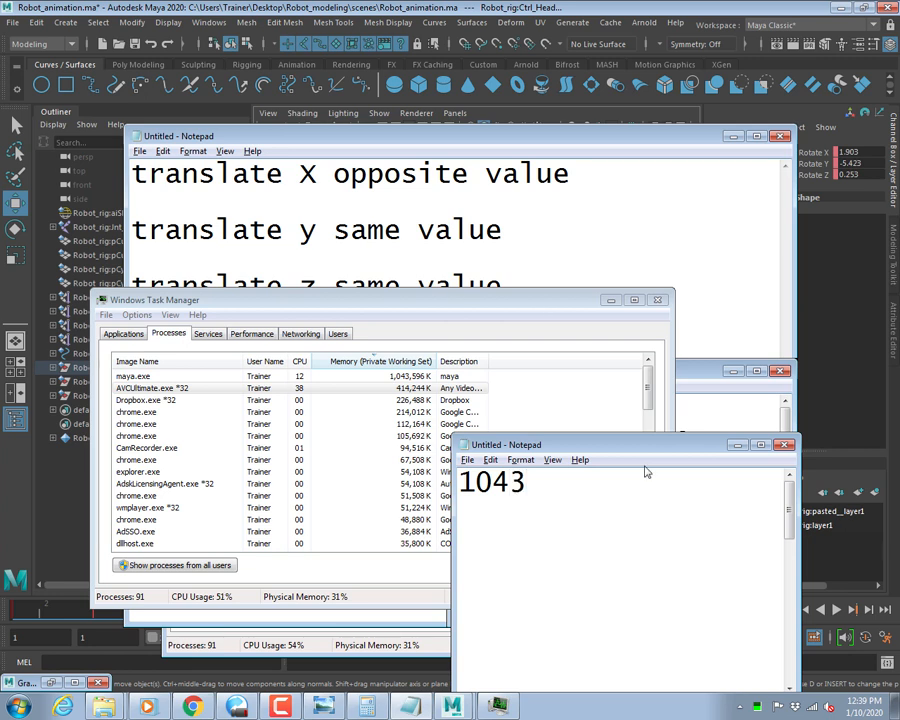
{"action": "type", "text": "596"}
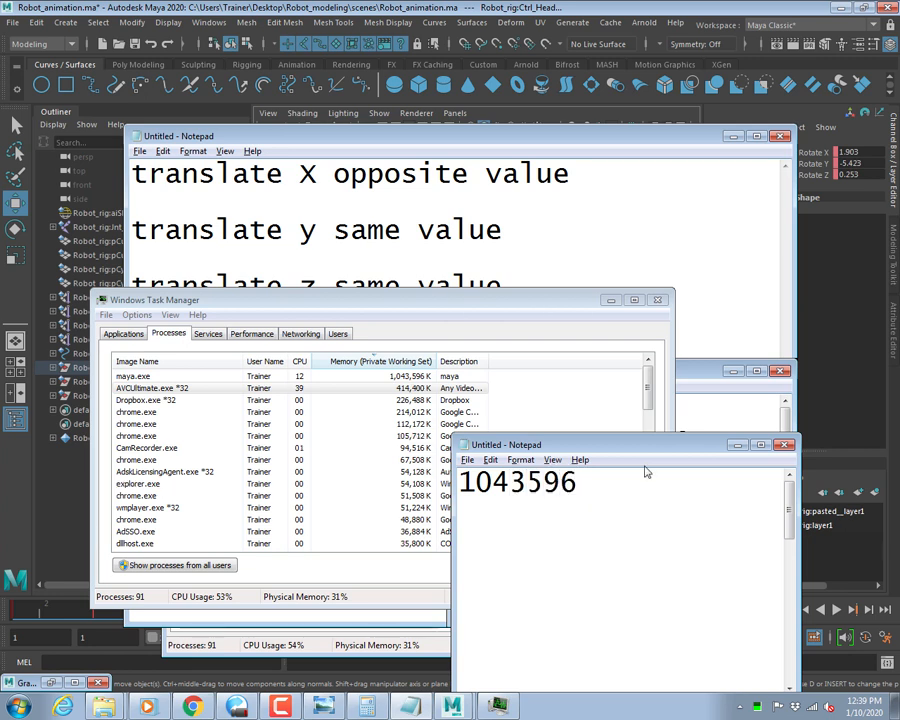
{"action": "key", "text": "Left"}
{"action": "key", "text": "Left"}
{"action": "key", "text": "Left"}
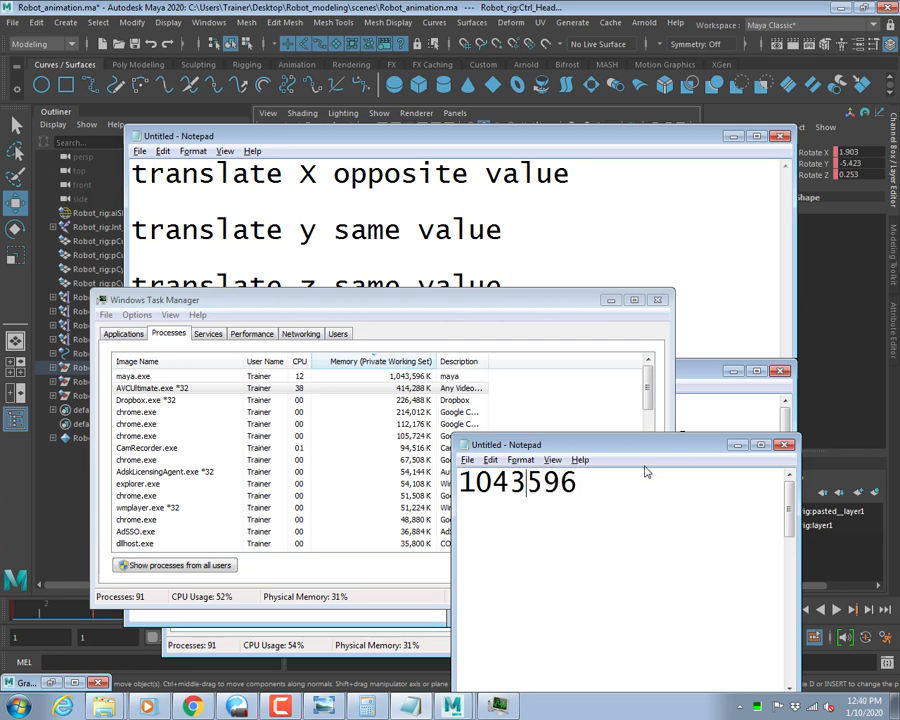
{"action": "key", "text": "Left"}
{"action": "key", "text": "Left"}
{"action": "key", "text": "Left"}
{"action": "key", "text": "Left"}
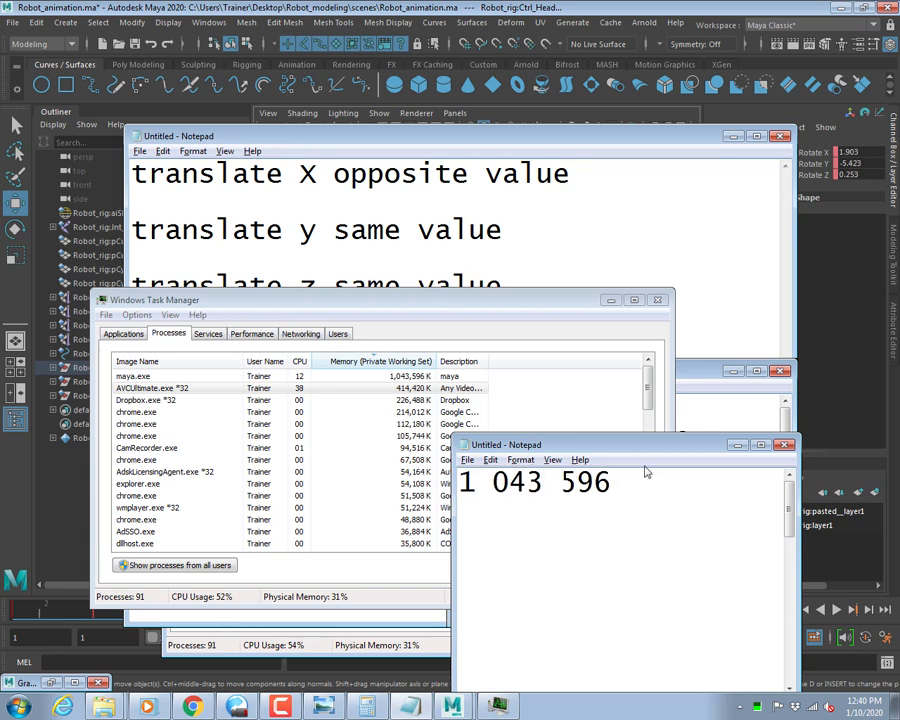
{"action": "key", "text": "Down"}
{"action": "key", "text": "Down"}
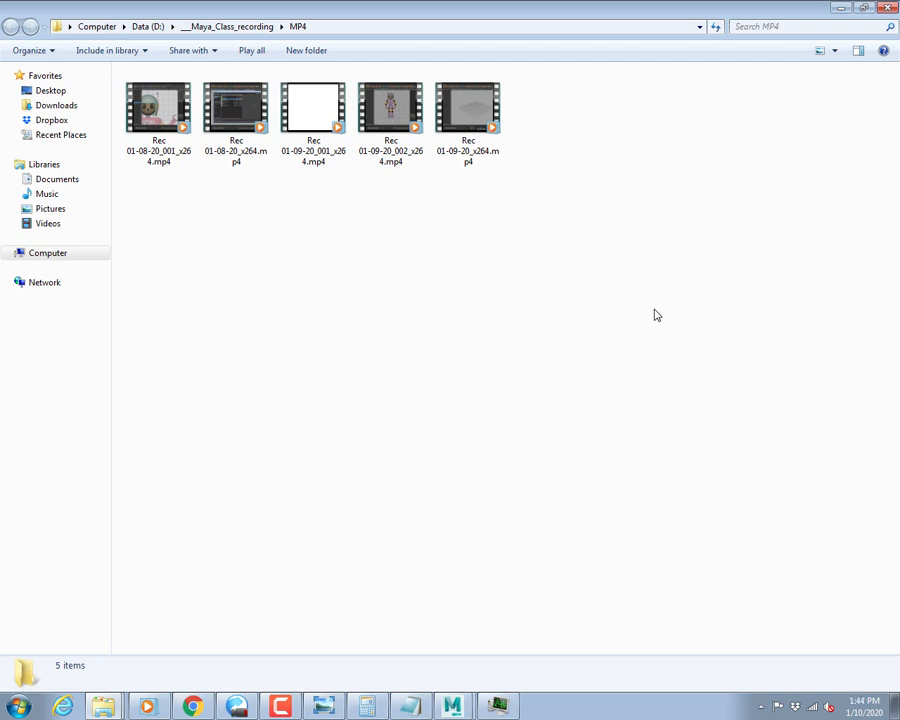
Bring Windows Task Manager to the front, check maya.exe's processor and memory use, and minimise the window.
{"action": "key", "text": "alt+Tab"}
{"action": "key", "text": "alt+Tab"}
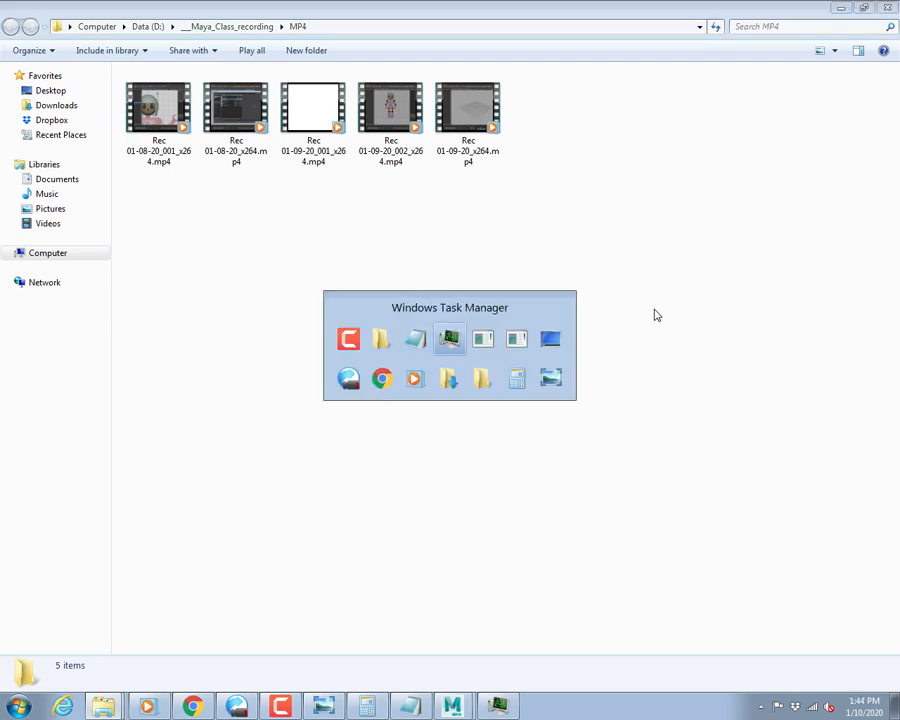
{"action": "key", "text": "alt+Tab"}
{"action": "key", "text": "alt+Tab"}
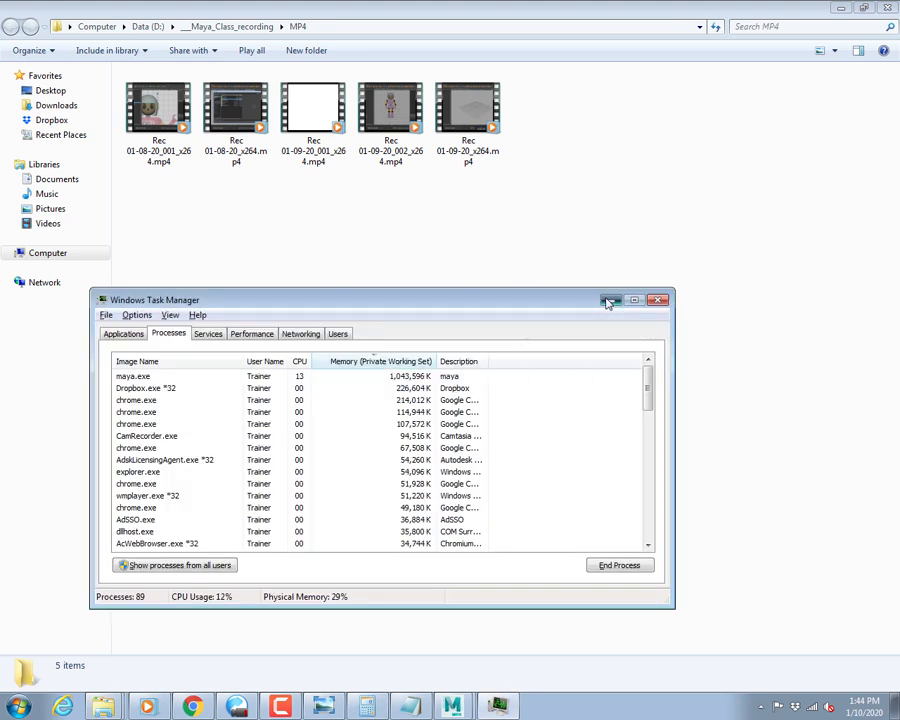
{"action": "left_click", "coordinate": [610, 300]}
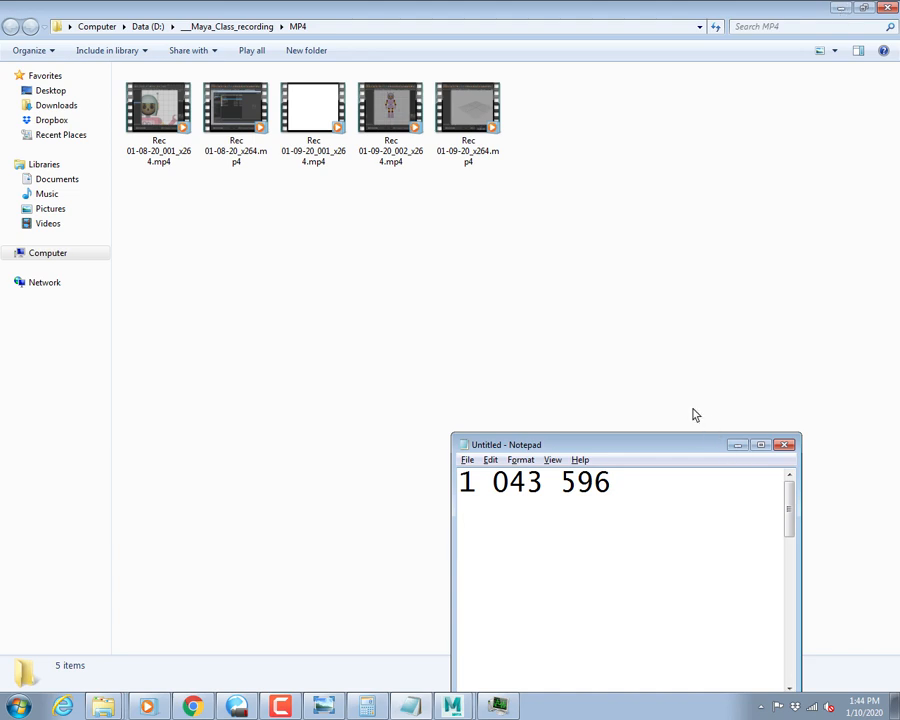
Switch through the open windows to bring up Task Manager and the Notepad note, comparing maya.exe's memory with the noted figure.
{"action": "key", "text": "alt+Tab"}
{"action": "key", "text": "alt+Tab"}
{"action": "key", "text": "alt+Tab"}
{"action": "key", "text": "alt+Tab"}
{"action": "key", "text": "alt+Tab"}
{"action": "key", "text": "alt+Tab"}
{"action": "key", "text": "alt+Tab"}
{"action": "key", "text": "alt+Tab"}
{"action": "key", "text": "alt+Tab"}
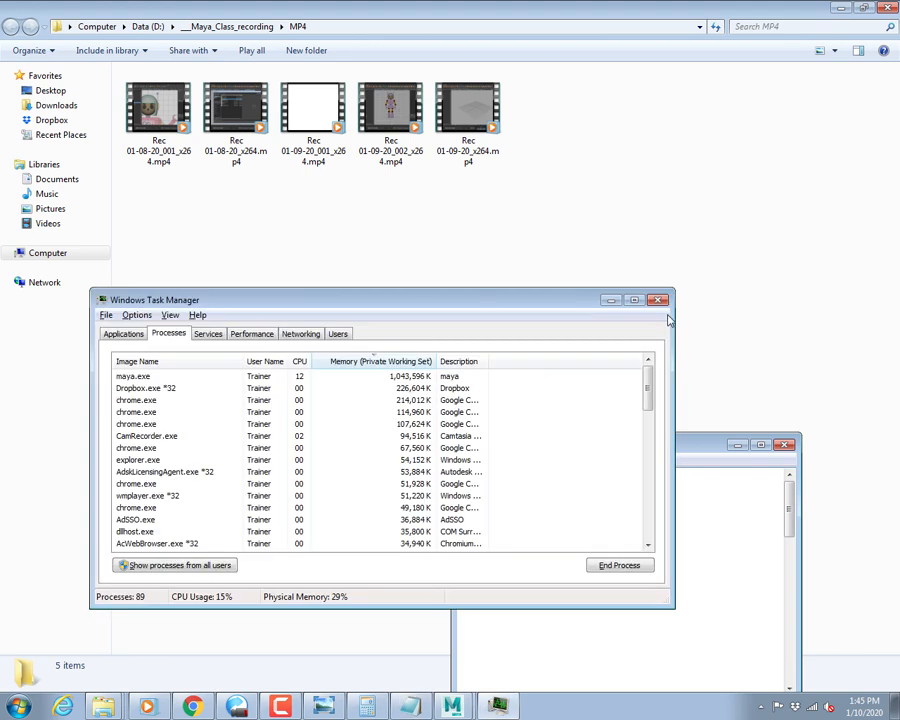
{"action": "key", "text": "alt+Tab"}
{"action": "key", "text": "alt+Tab"}
{"action": "key", "text": "alt+Tab"}
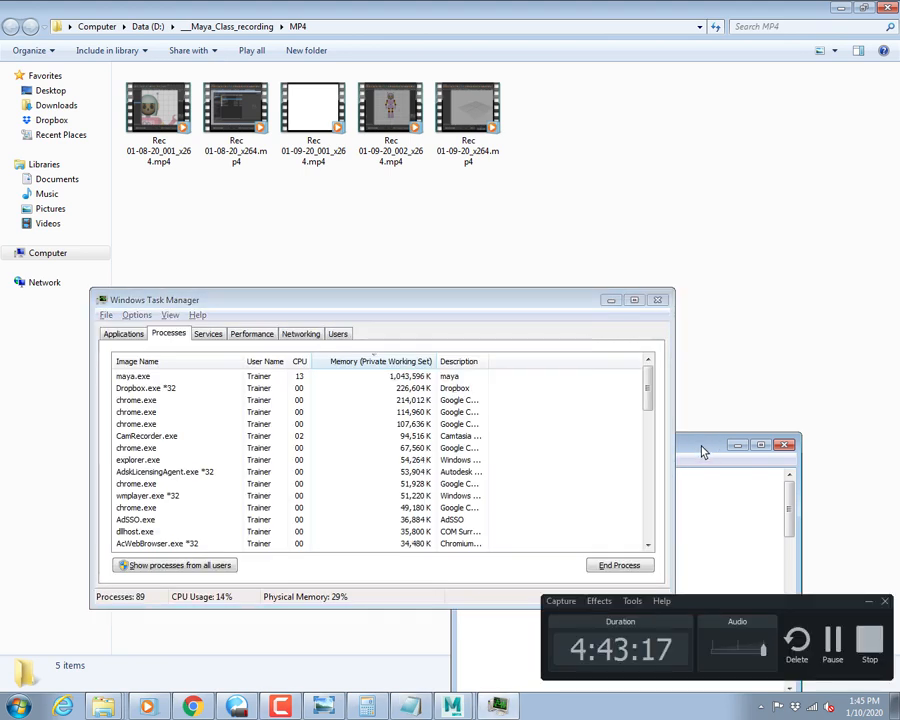
{"action": "key", "text": "alt+Tab"}
{"action": "key", "text": "alt+Tab"}
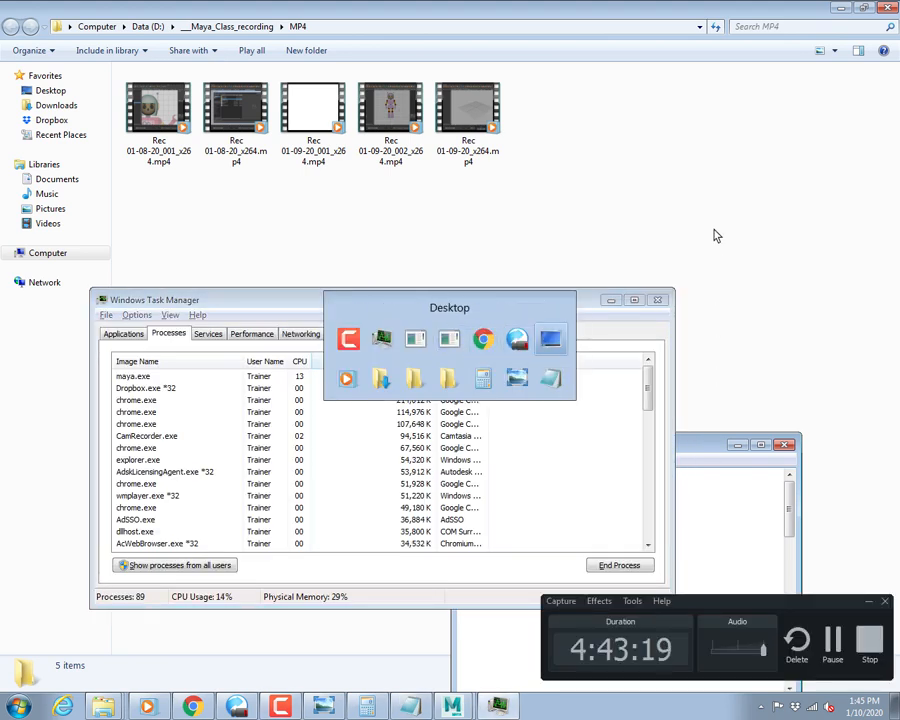
{"action": "key", "text": "alt+Tab"}
{"action": "key", "text": "alt+Tab"}
{"action": "key", "text": "alt+Tab"}
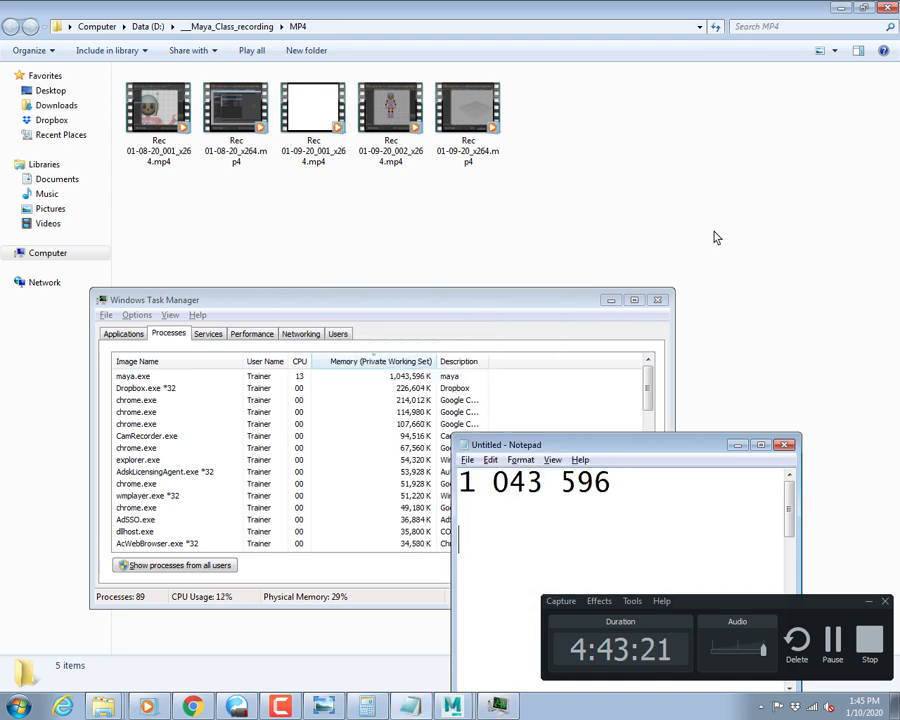